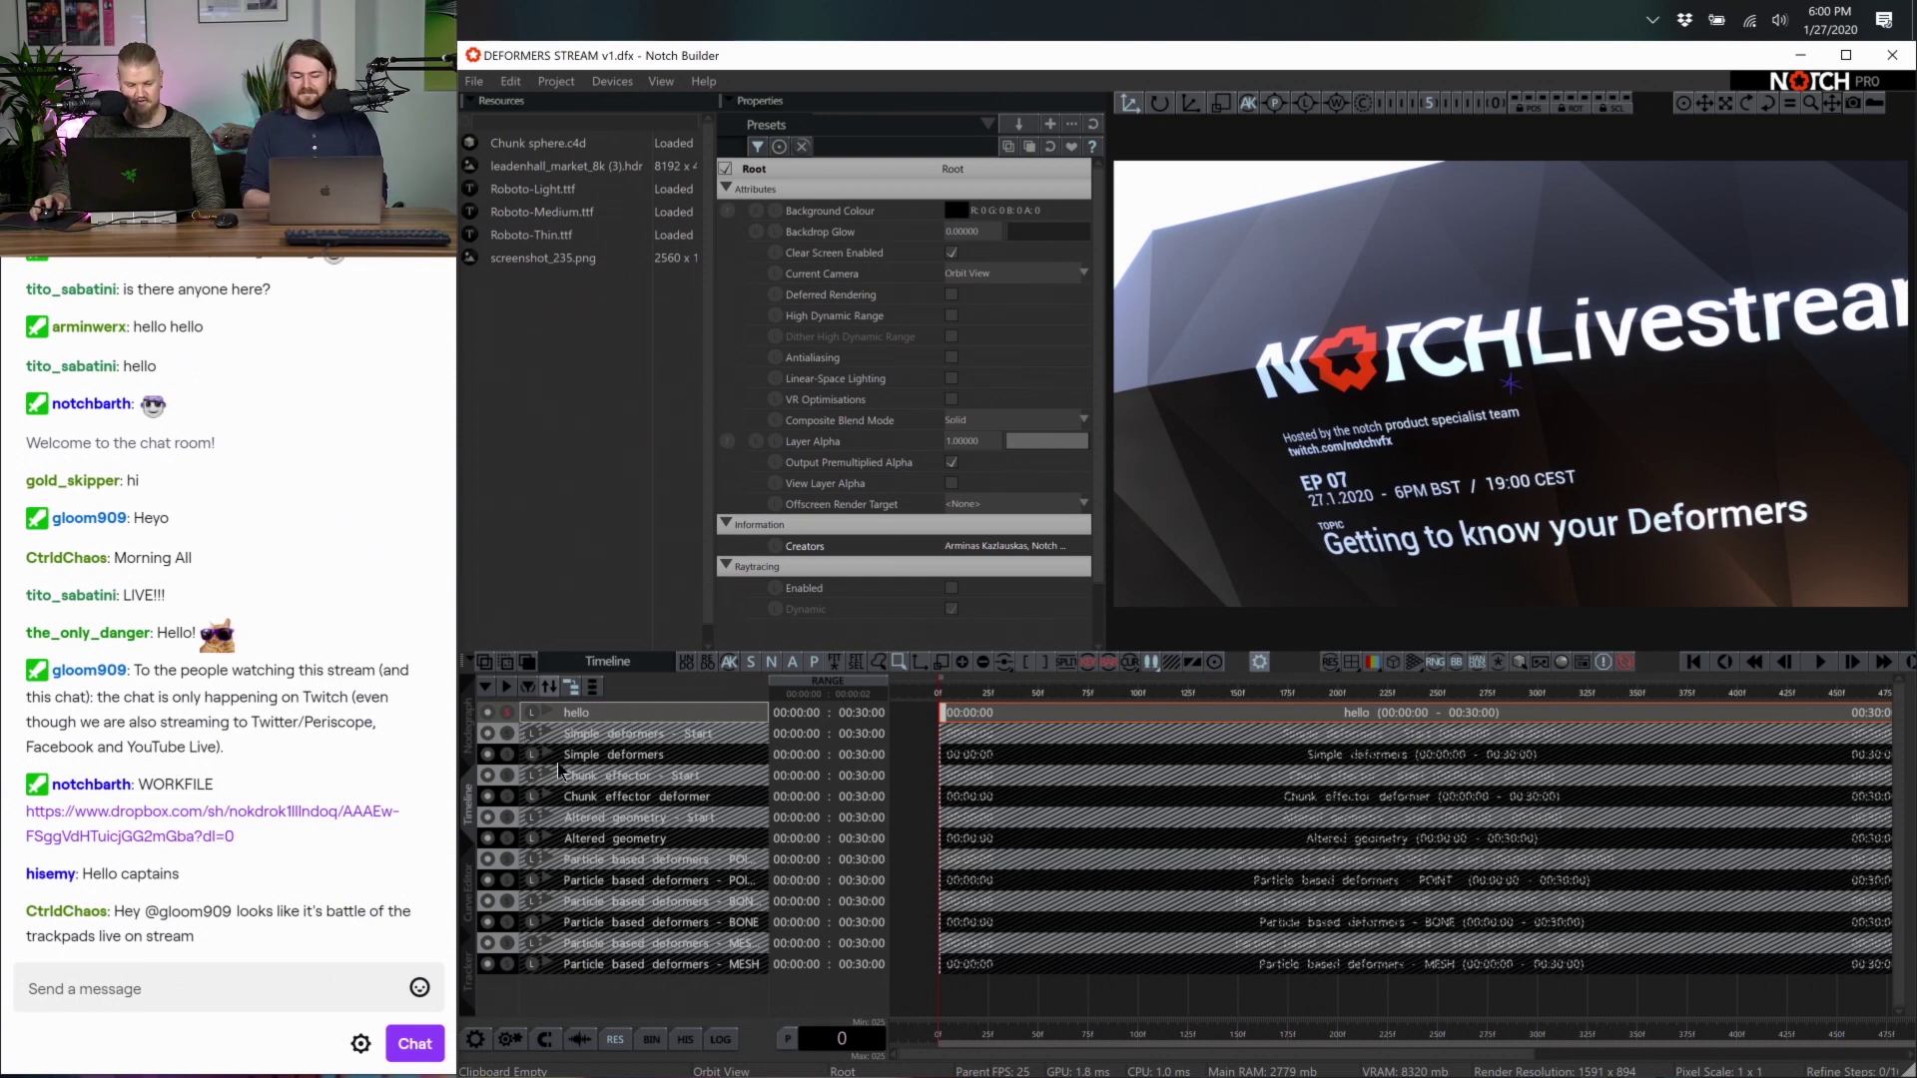
Preview the Simple deformers, Chunk effector deformer and Altered geometry layers one at a time by soloing each
left_click(506, 754)
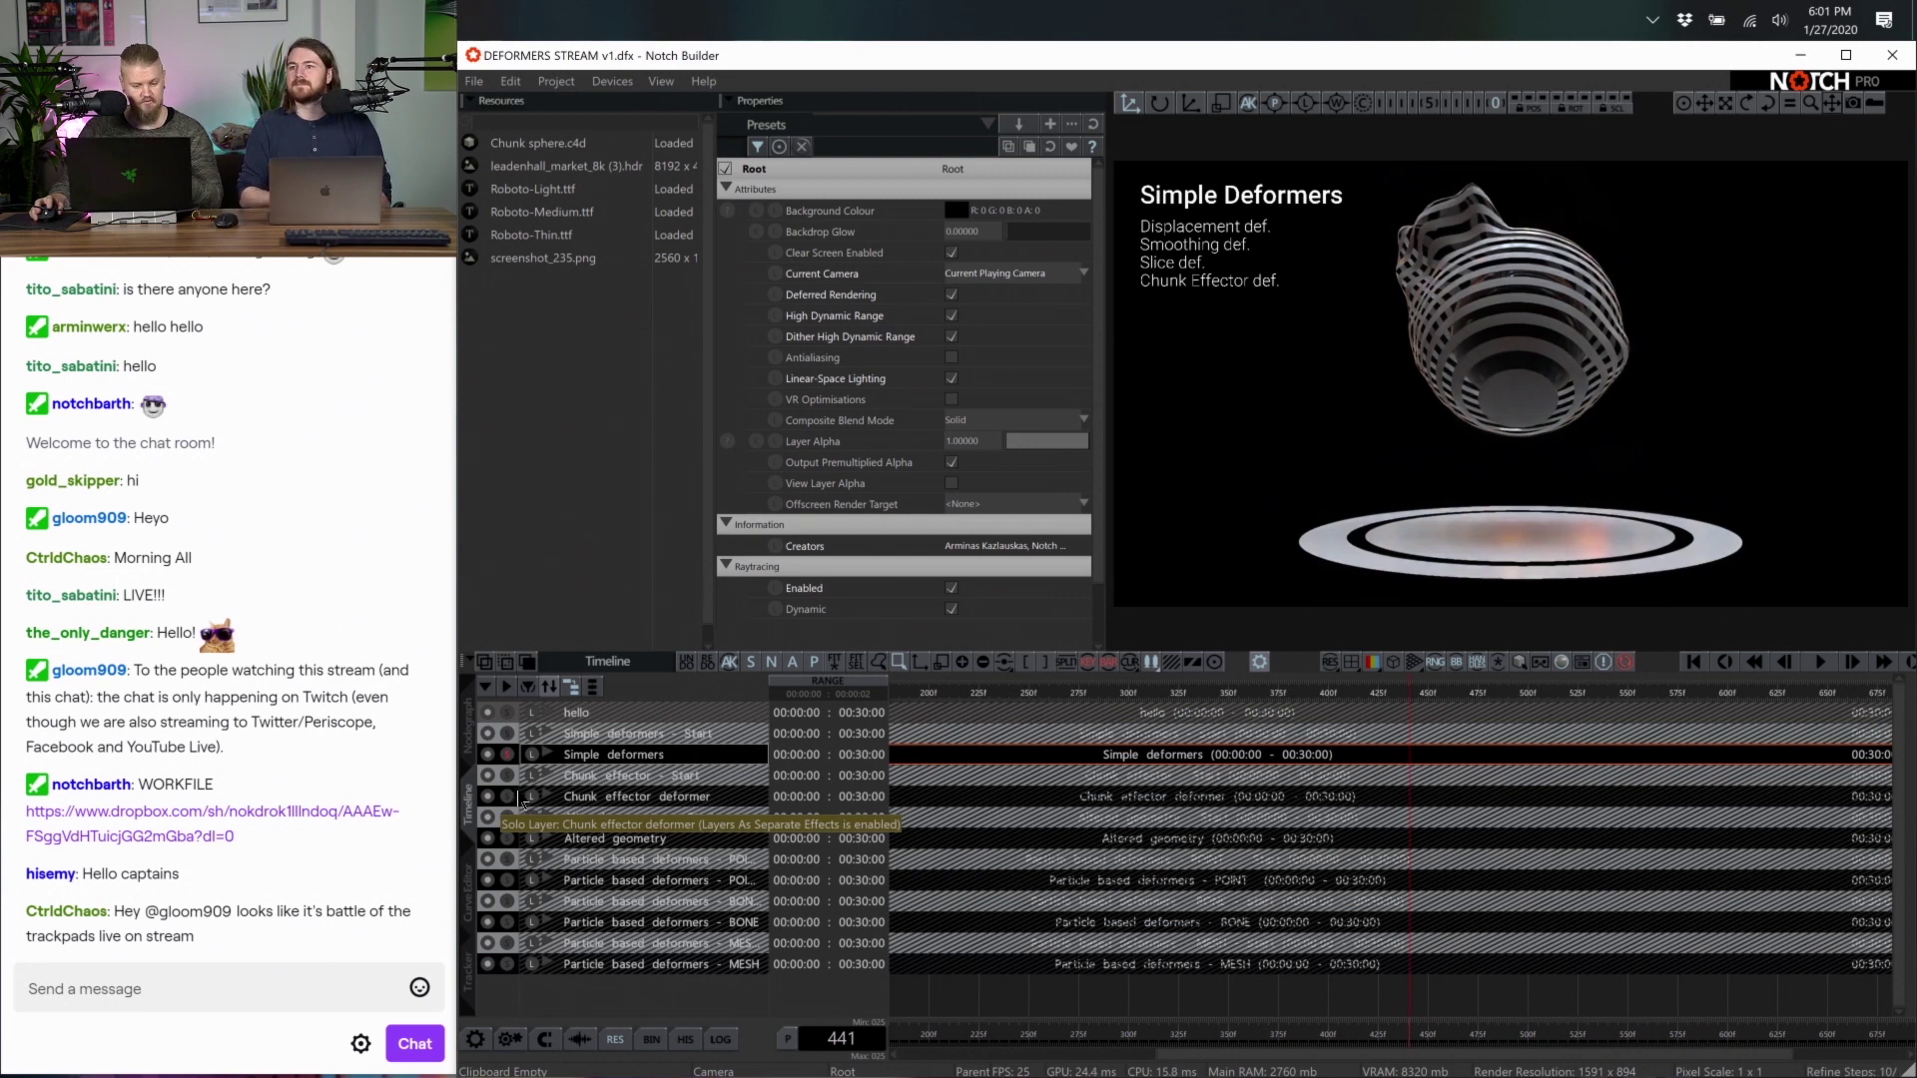
left_click(509, 798)
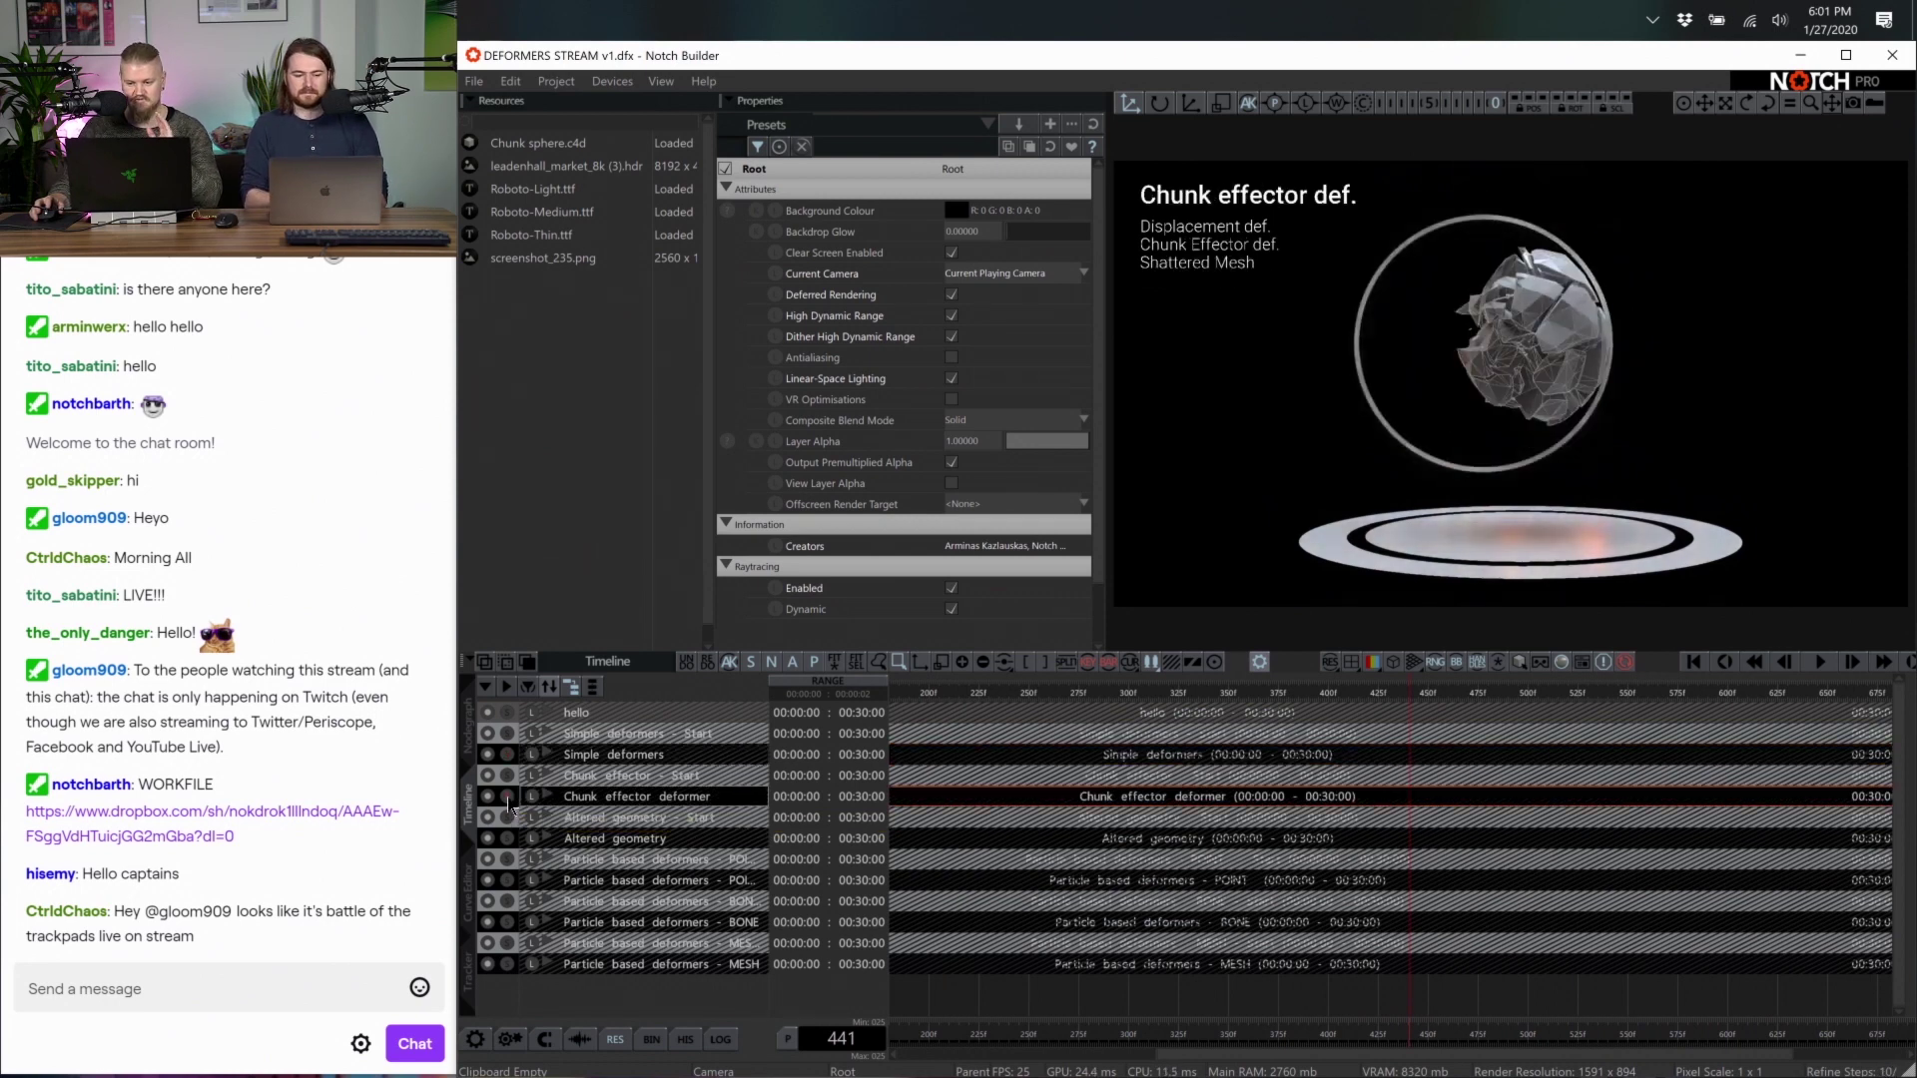
key("space")
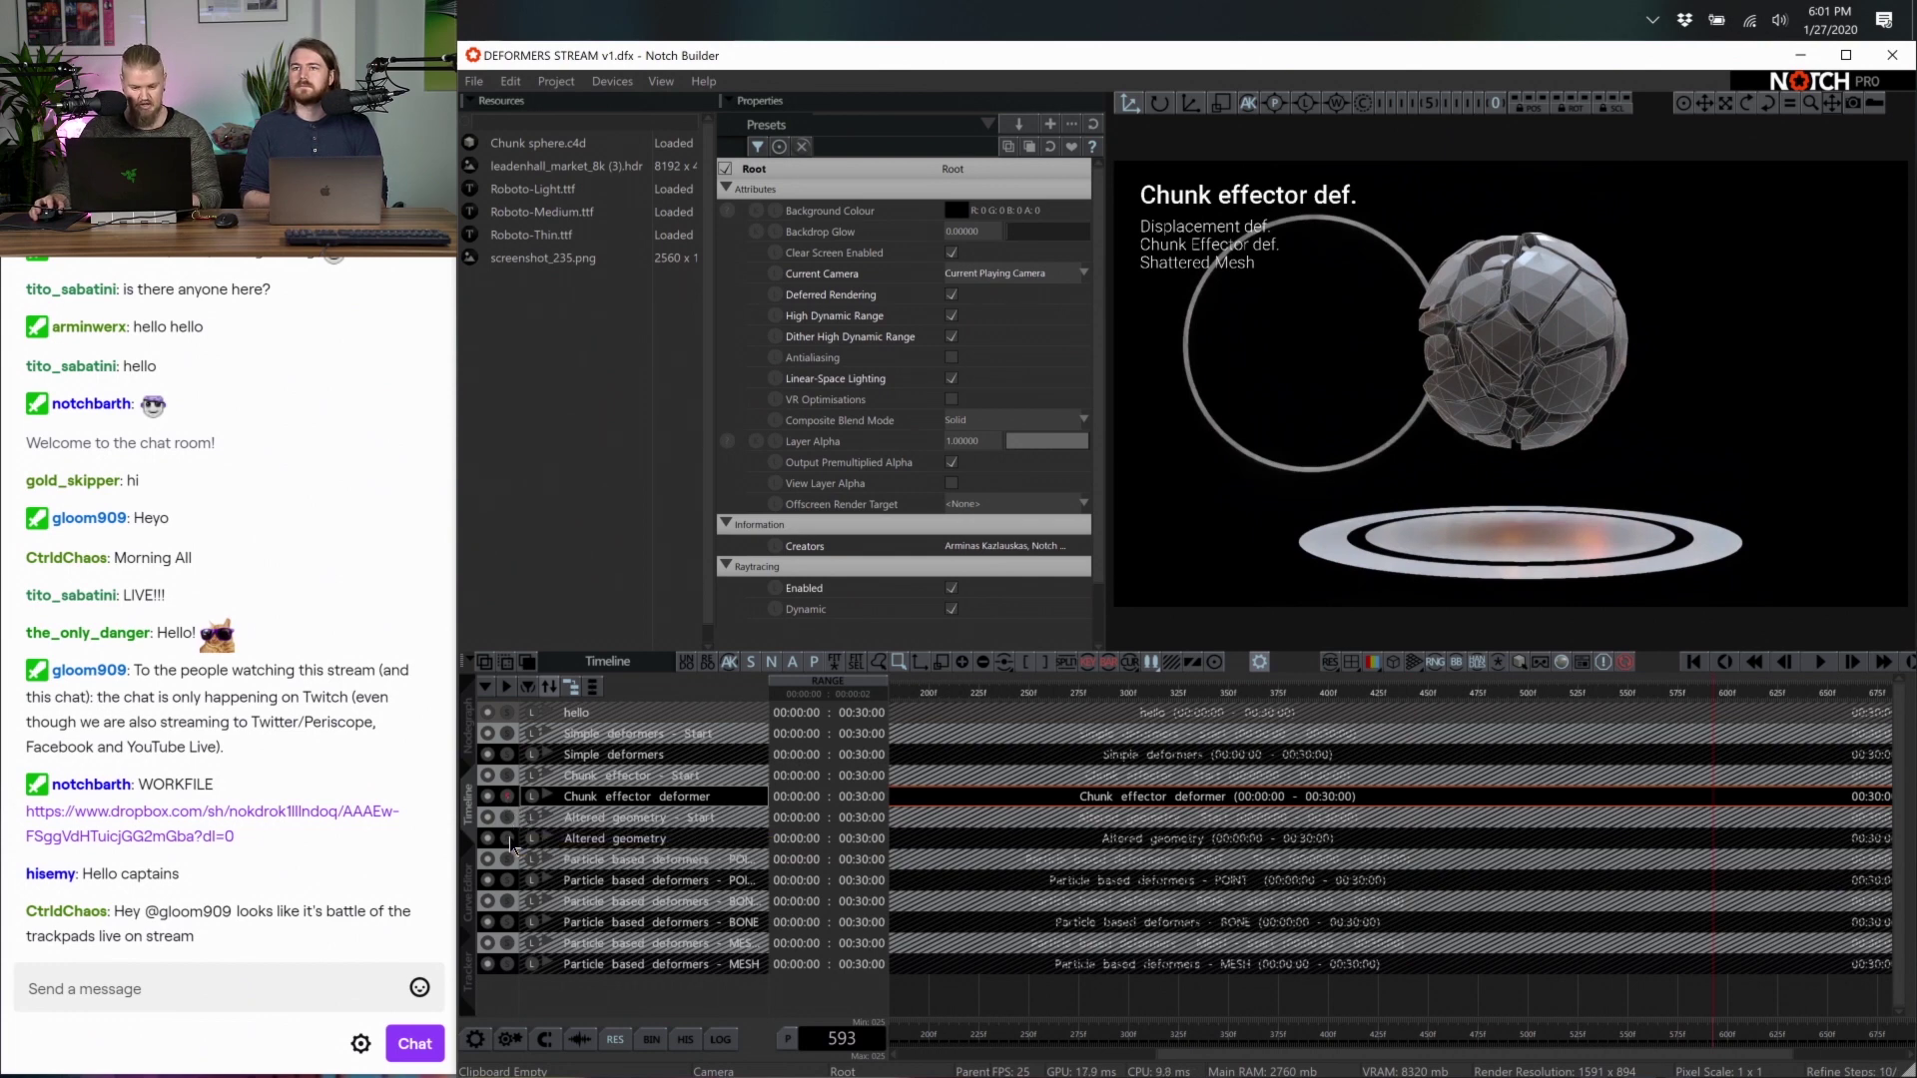
left_click(510, 836)
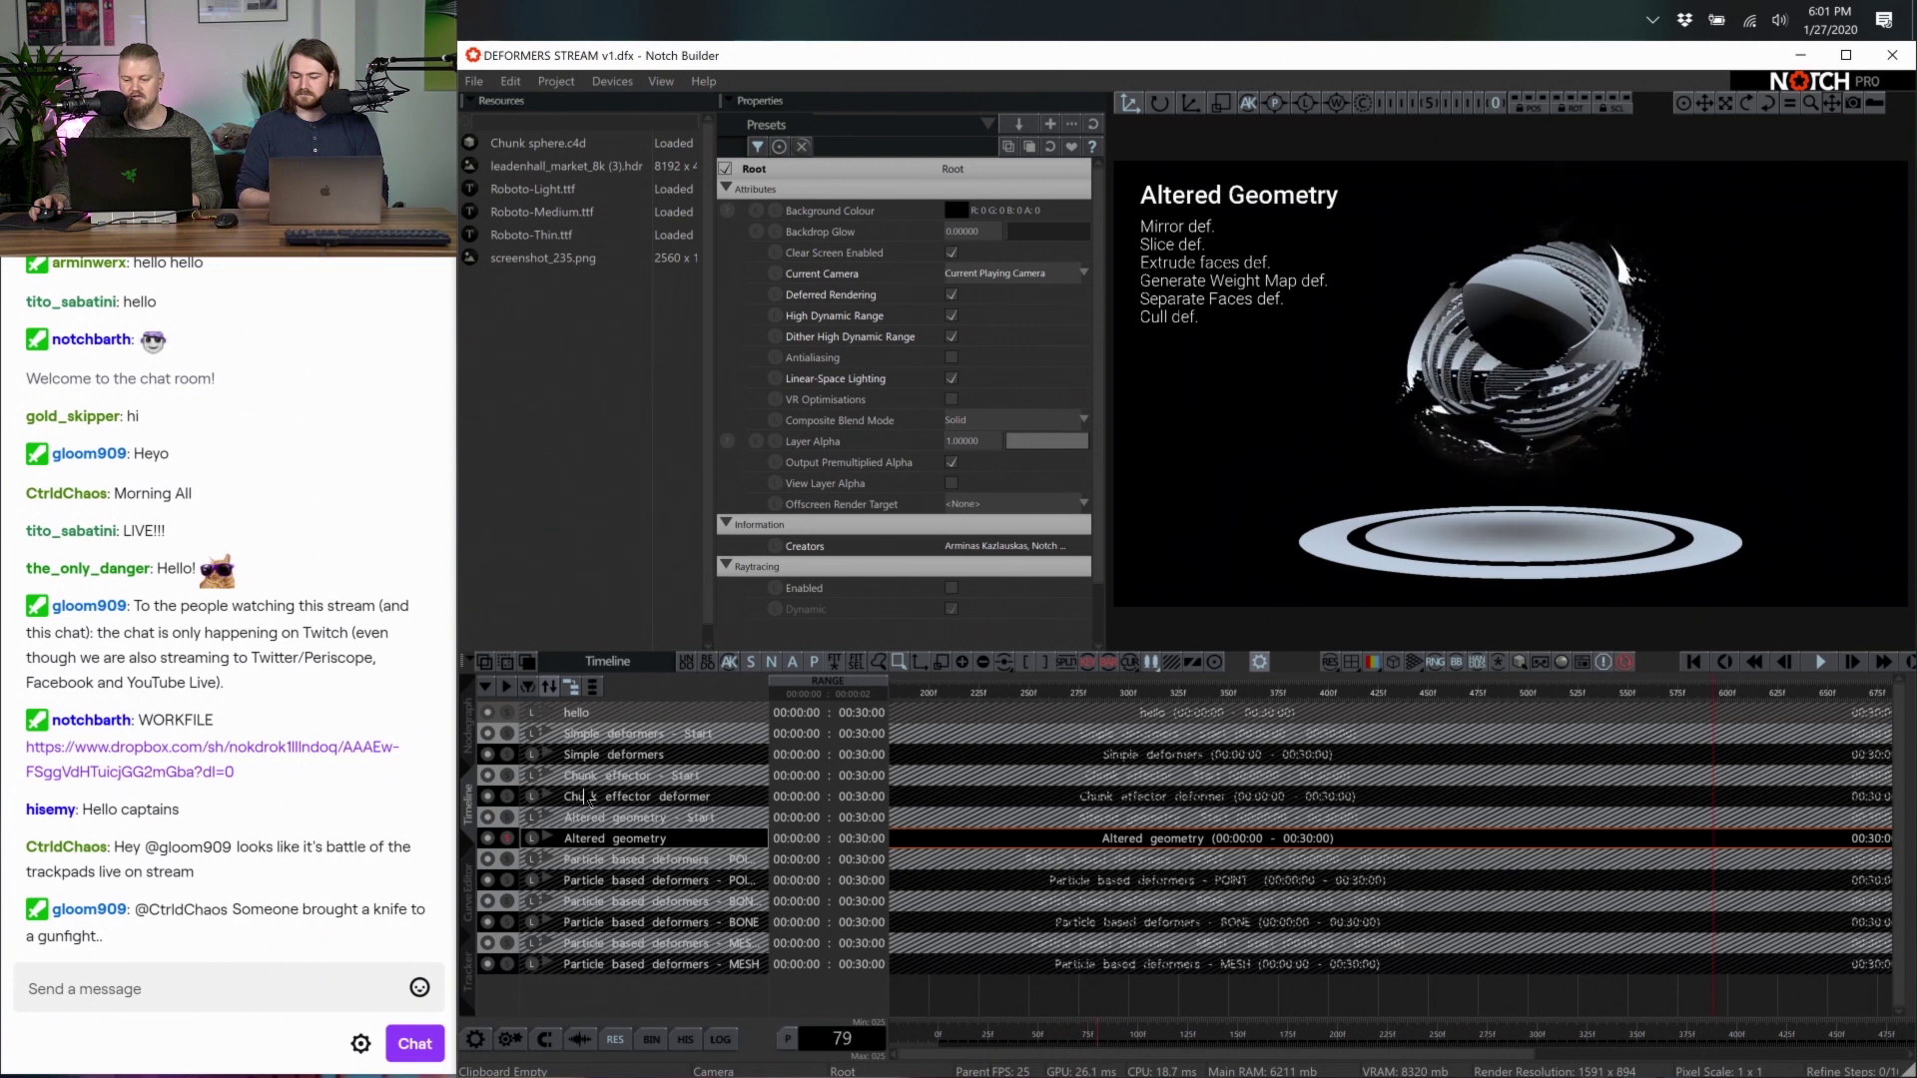
scroll(988, 701, "left", 4)
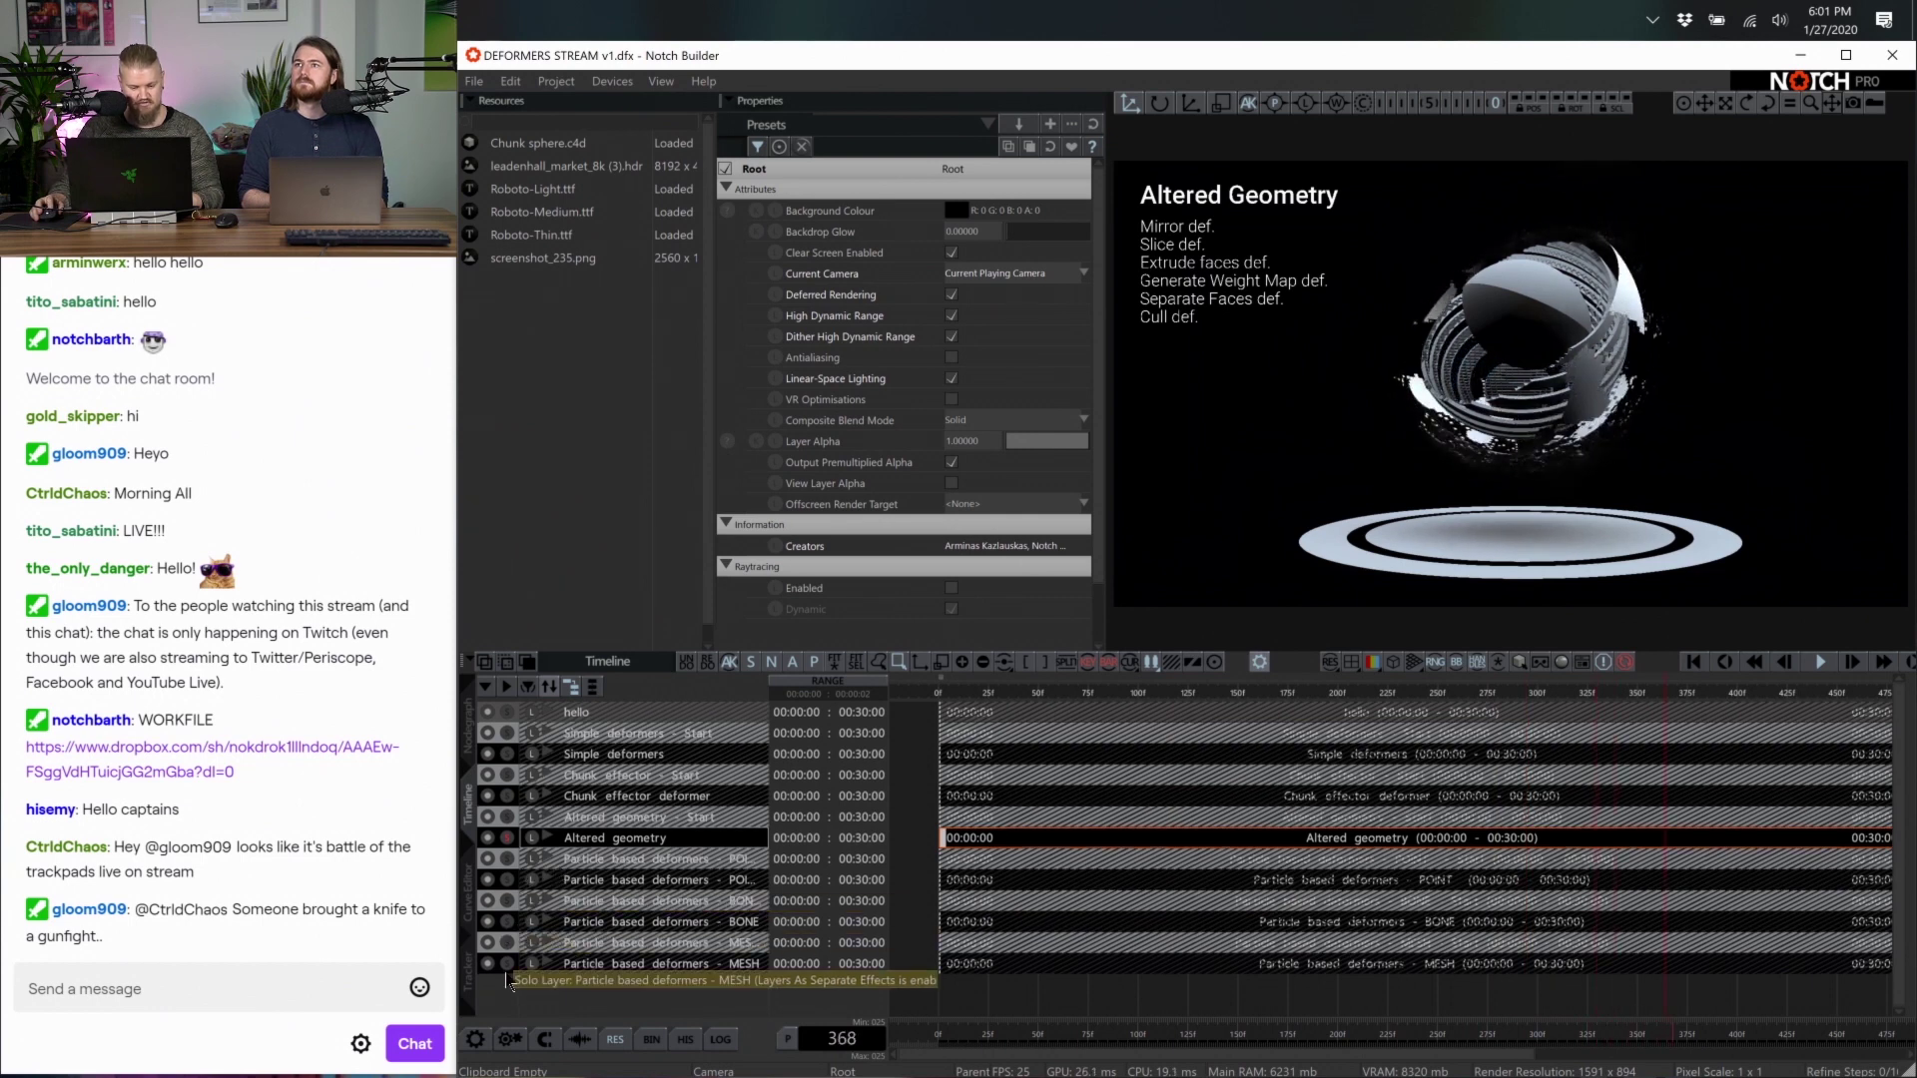
Preview the particle based deformer layers POINT, BONE and MESH one at a time by soloing each
left_click(509, 881)
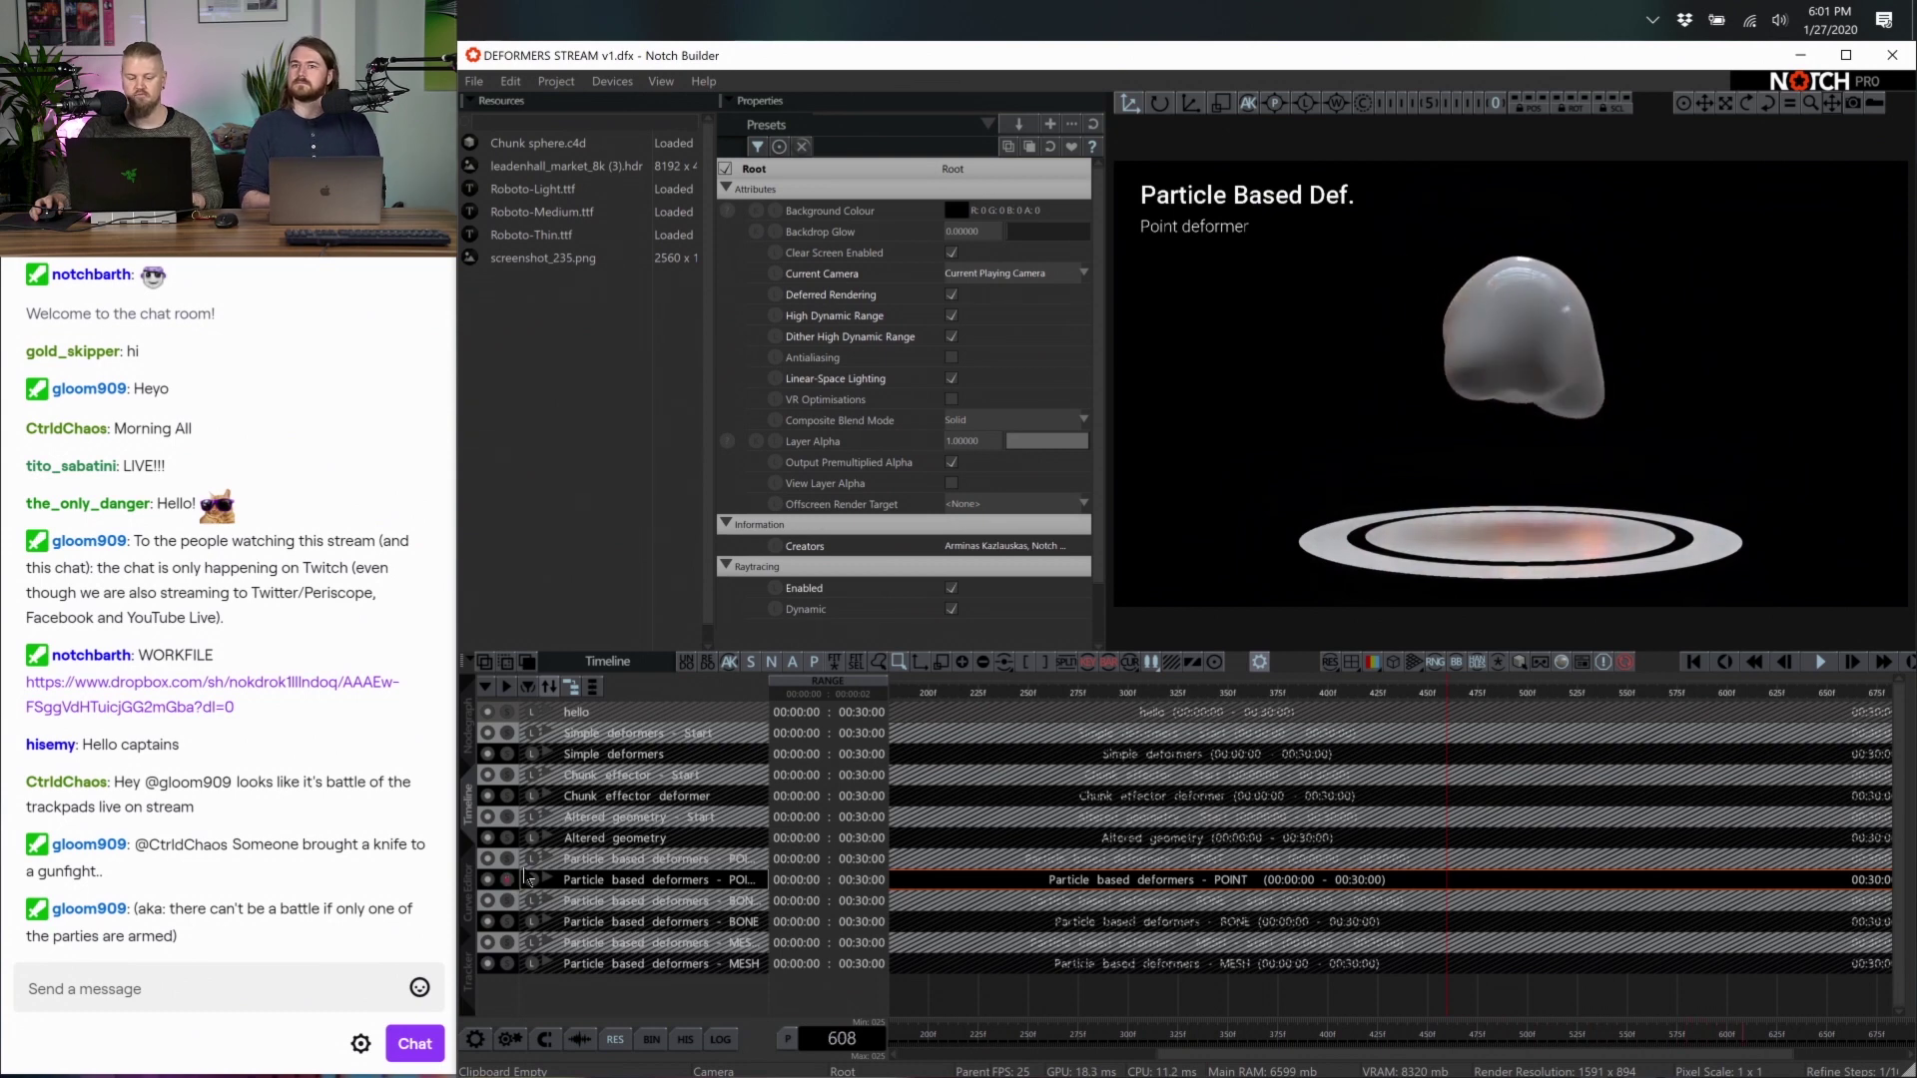
left_click(510, 923)
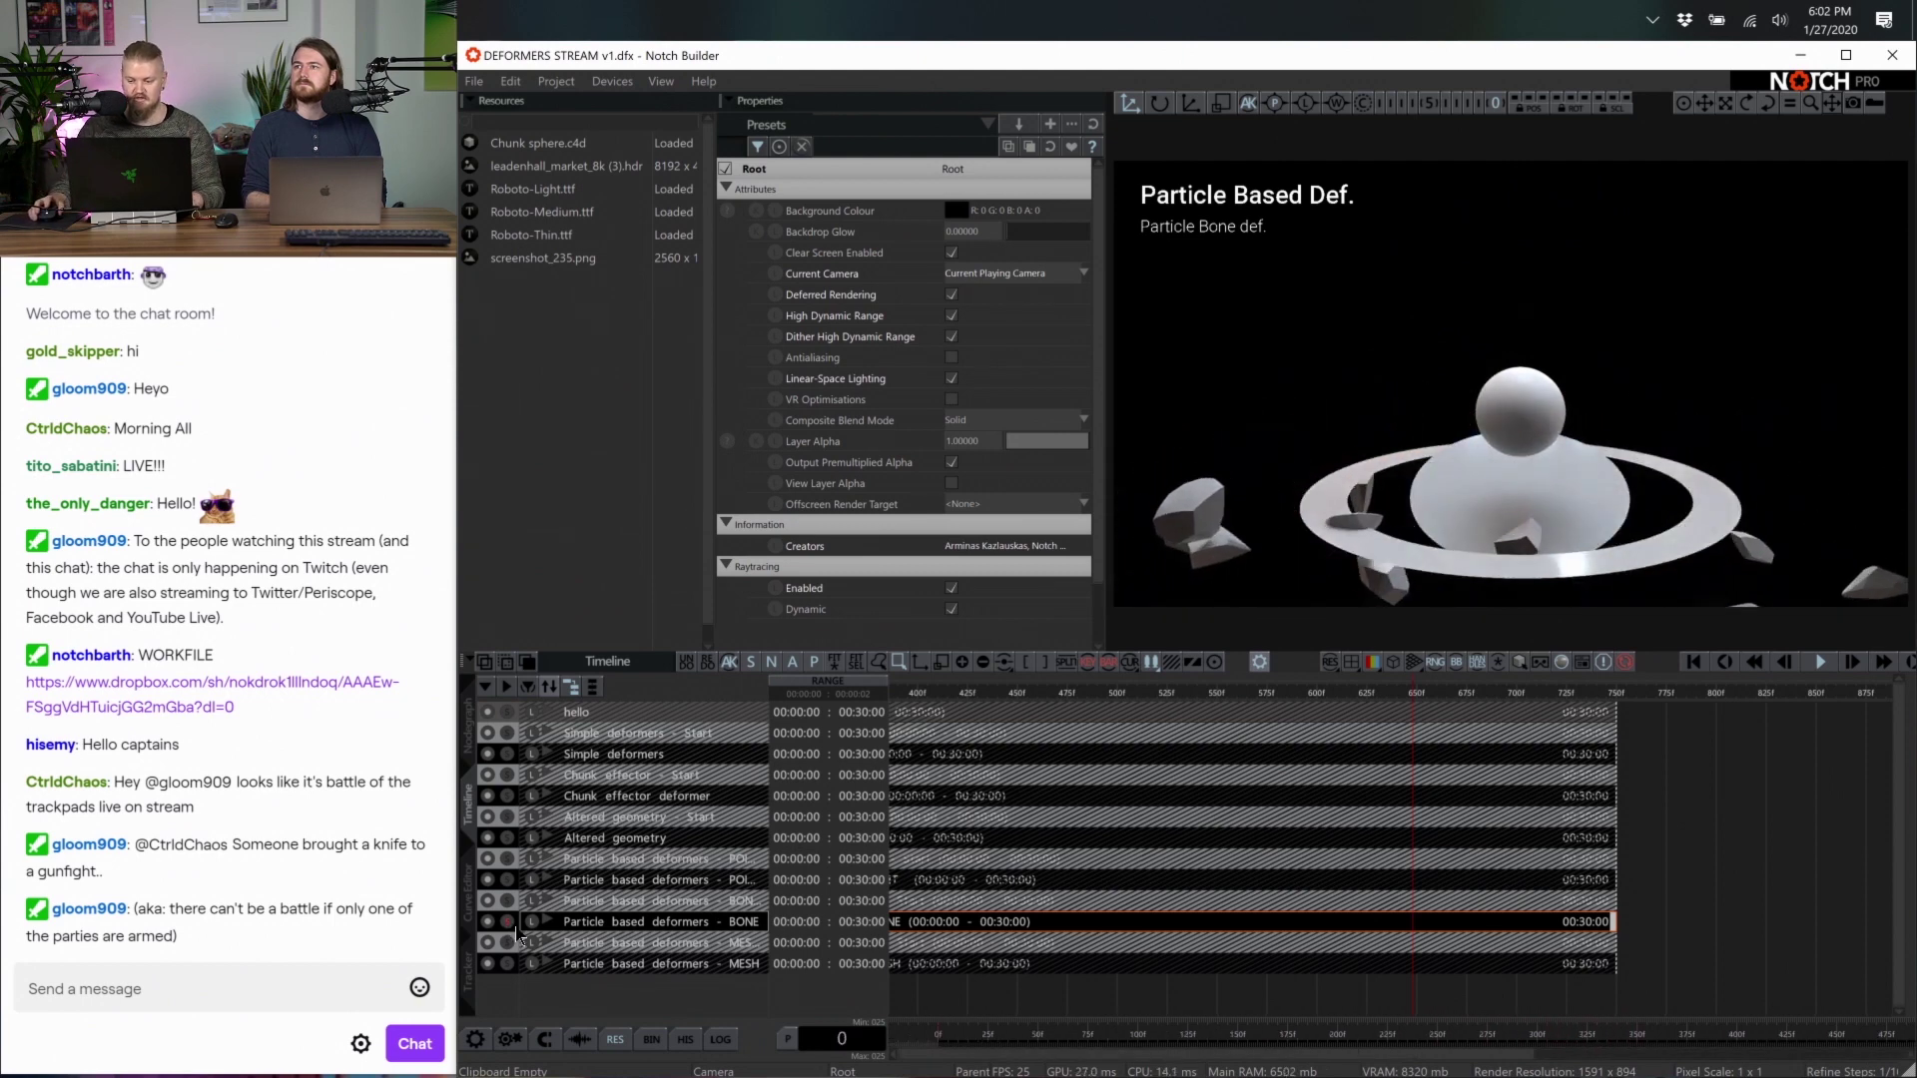
left_click(509, 964)
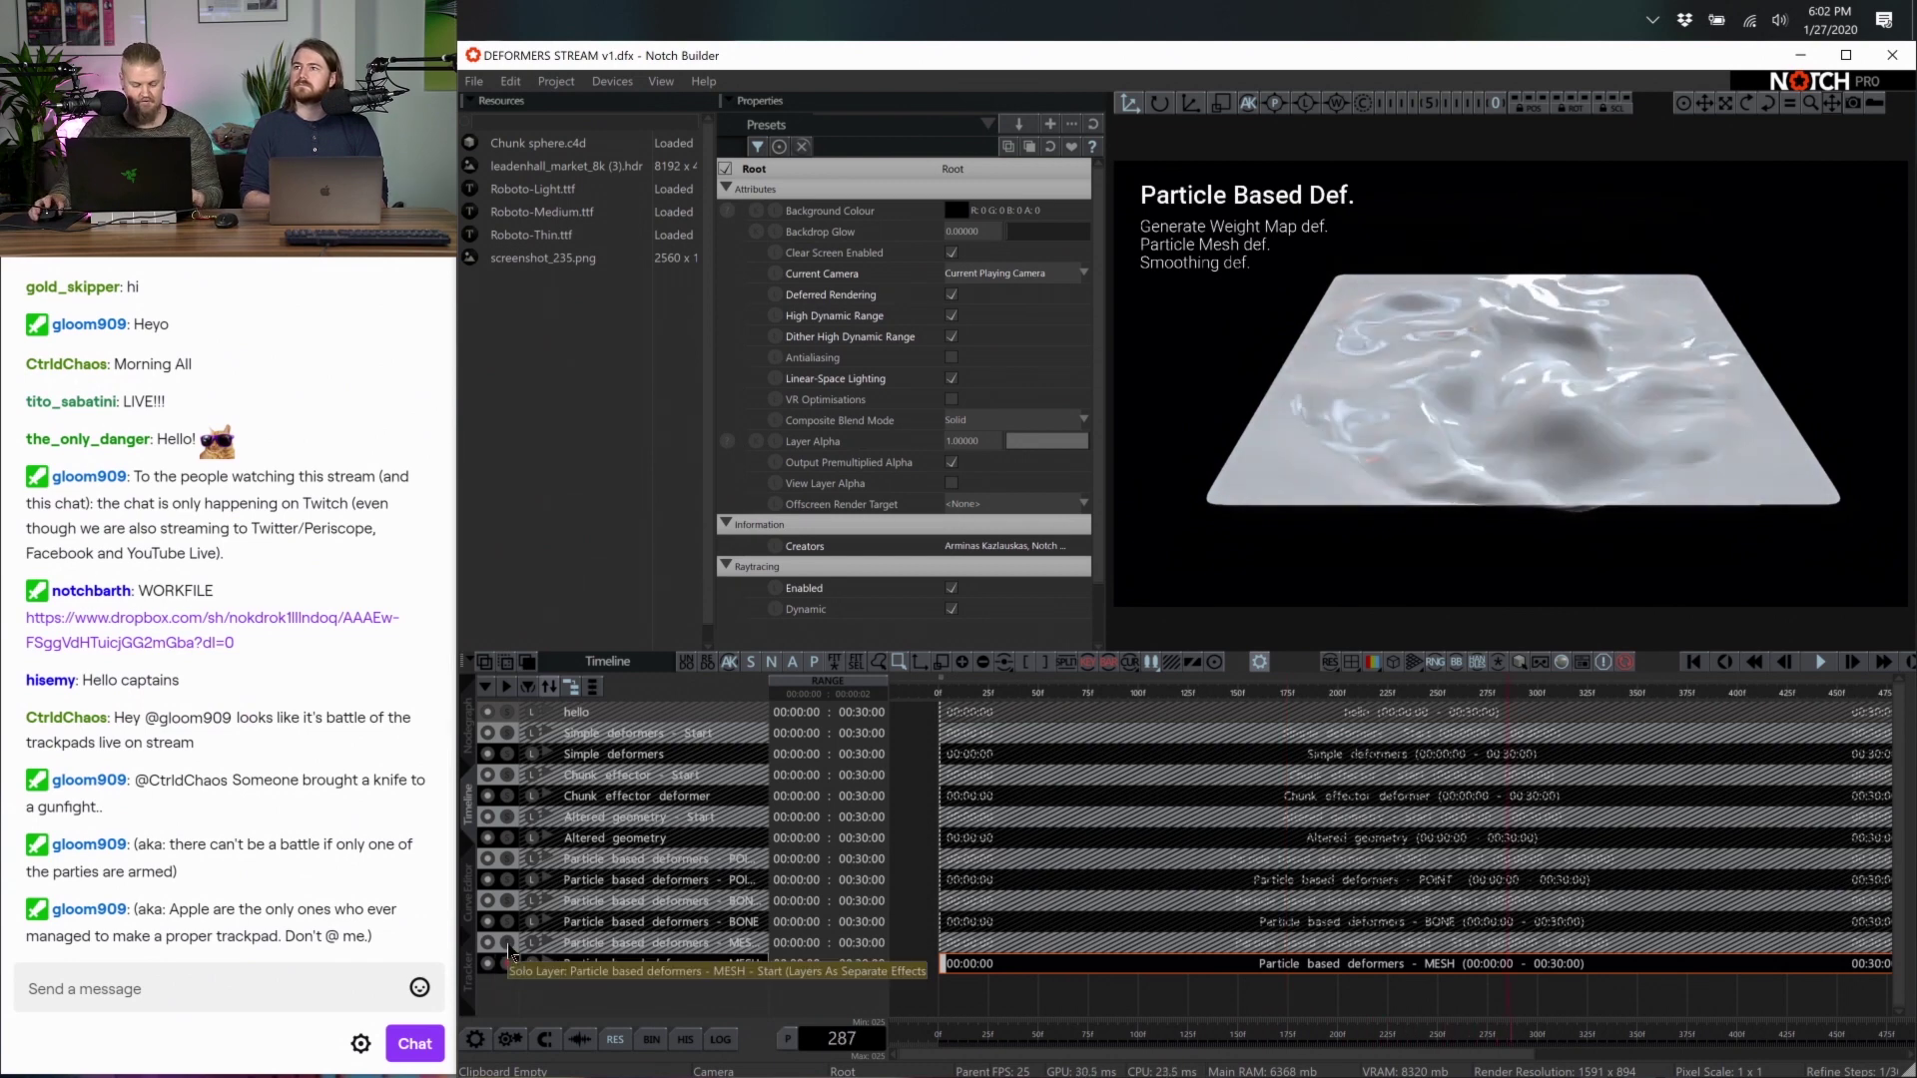
key("space")
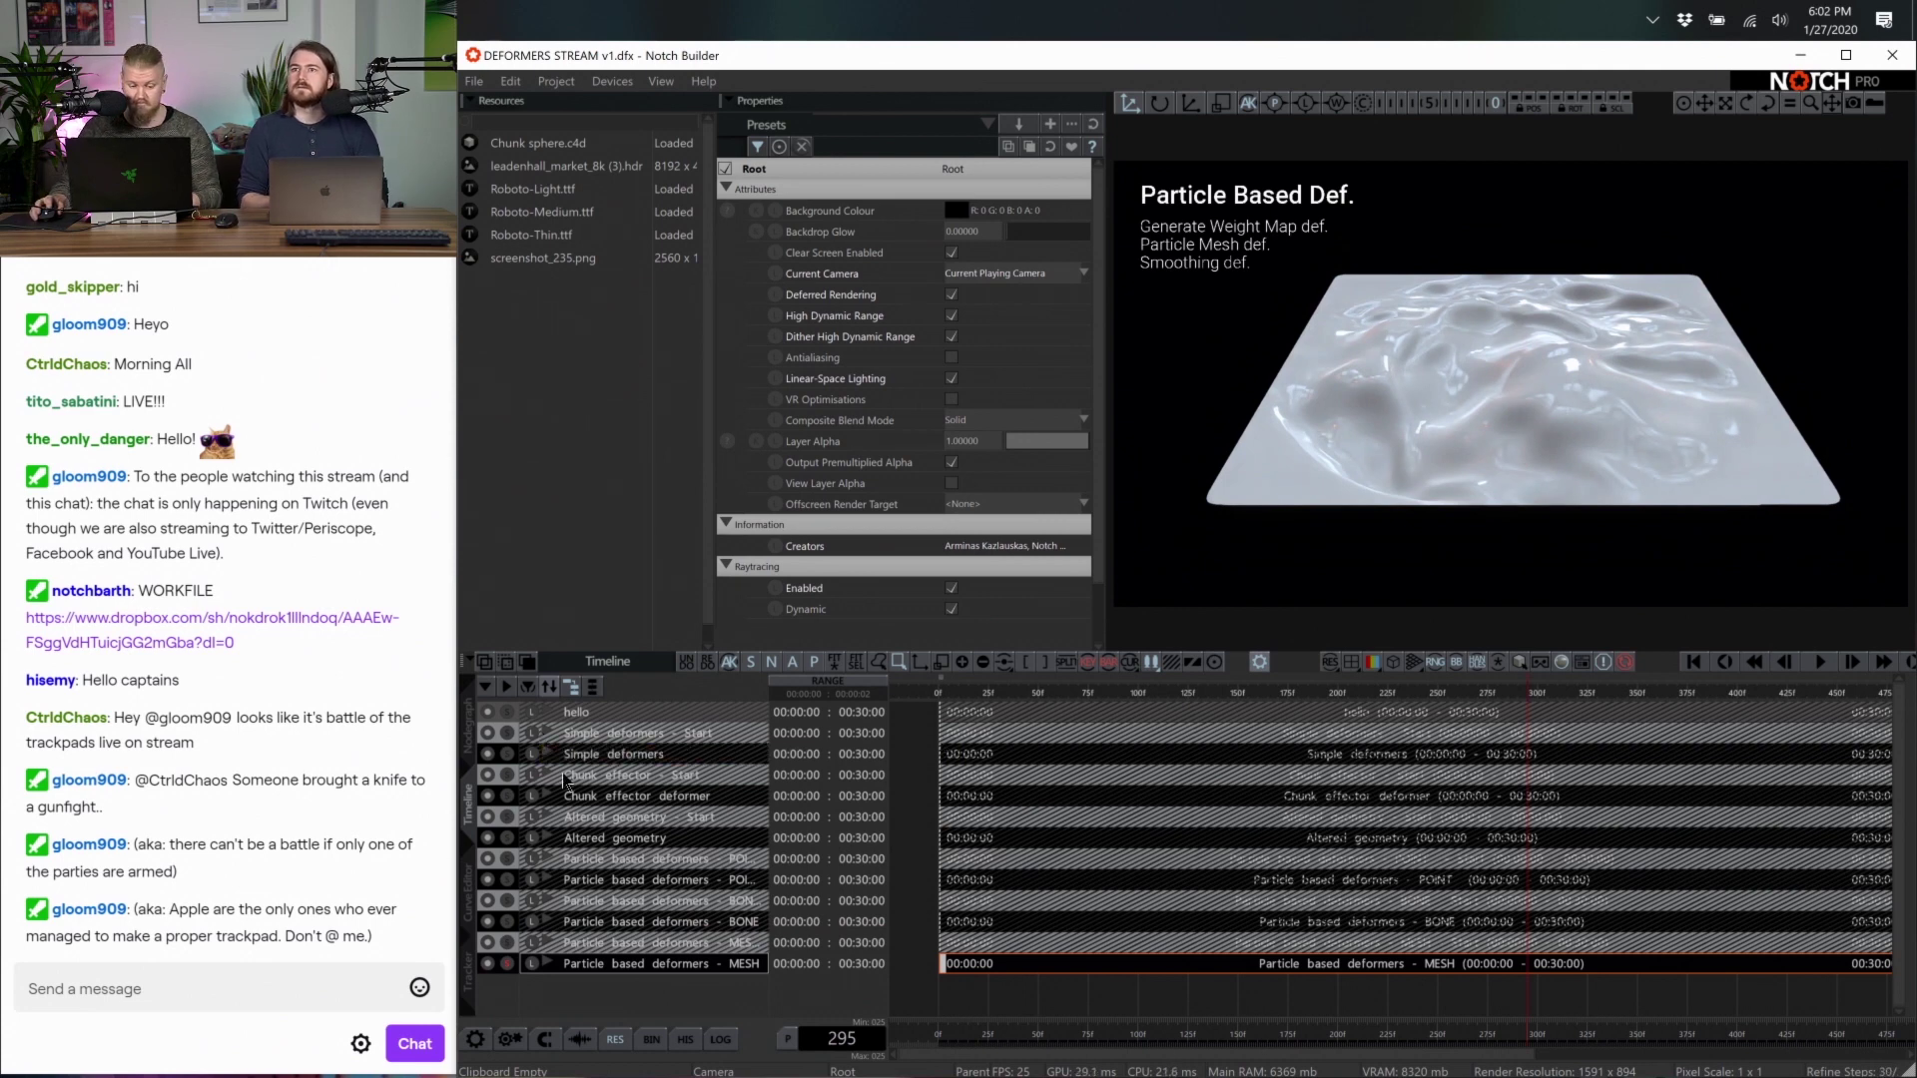
Solo the "Simple deformers - Start" layer and show its nodegraph
left_click(505, 754)
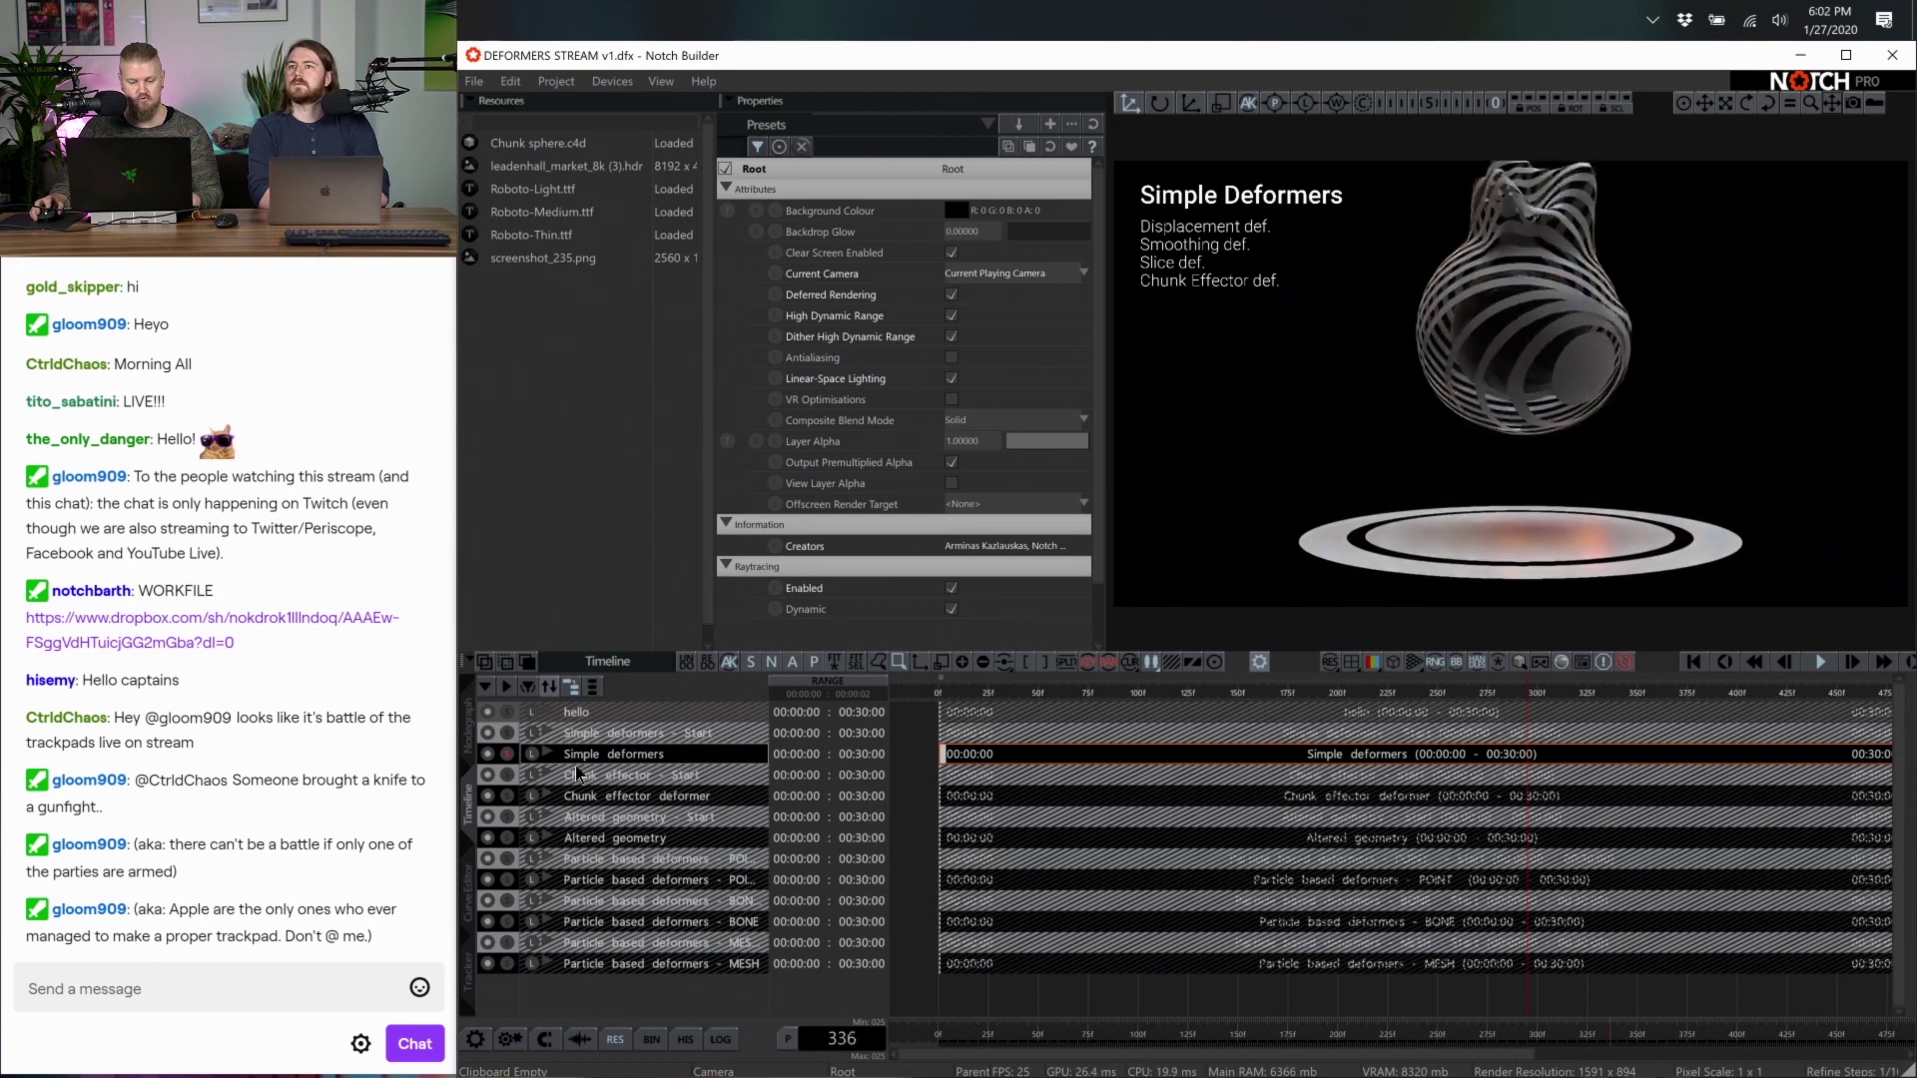
left_click(507, 733)
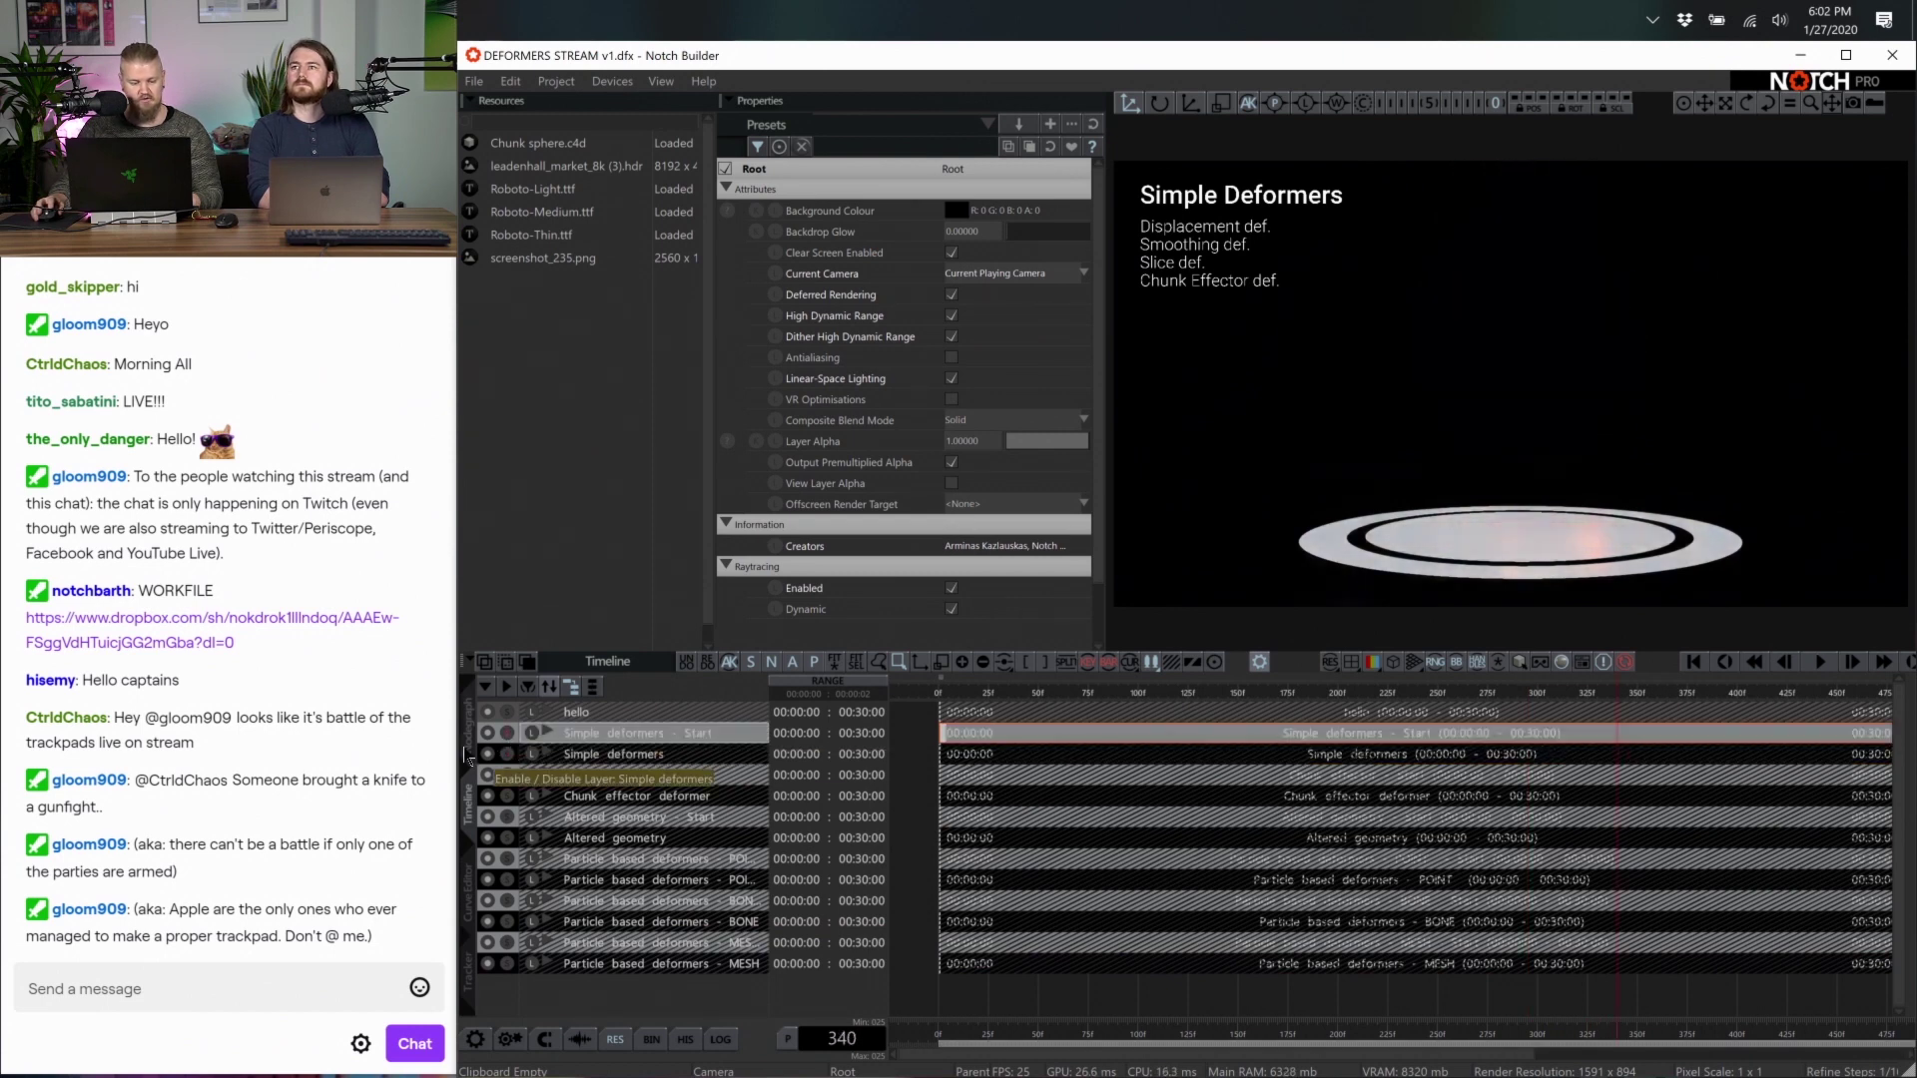
left_click(466, 729)
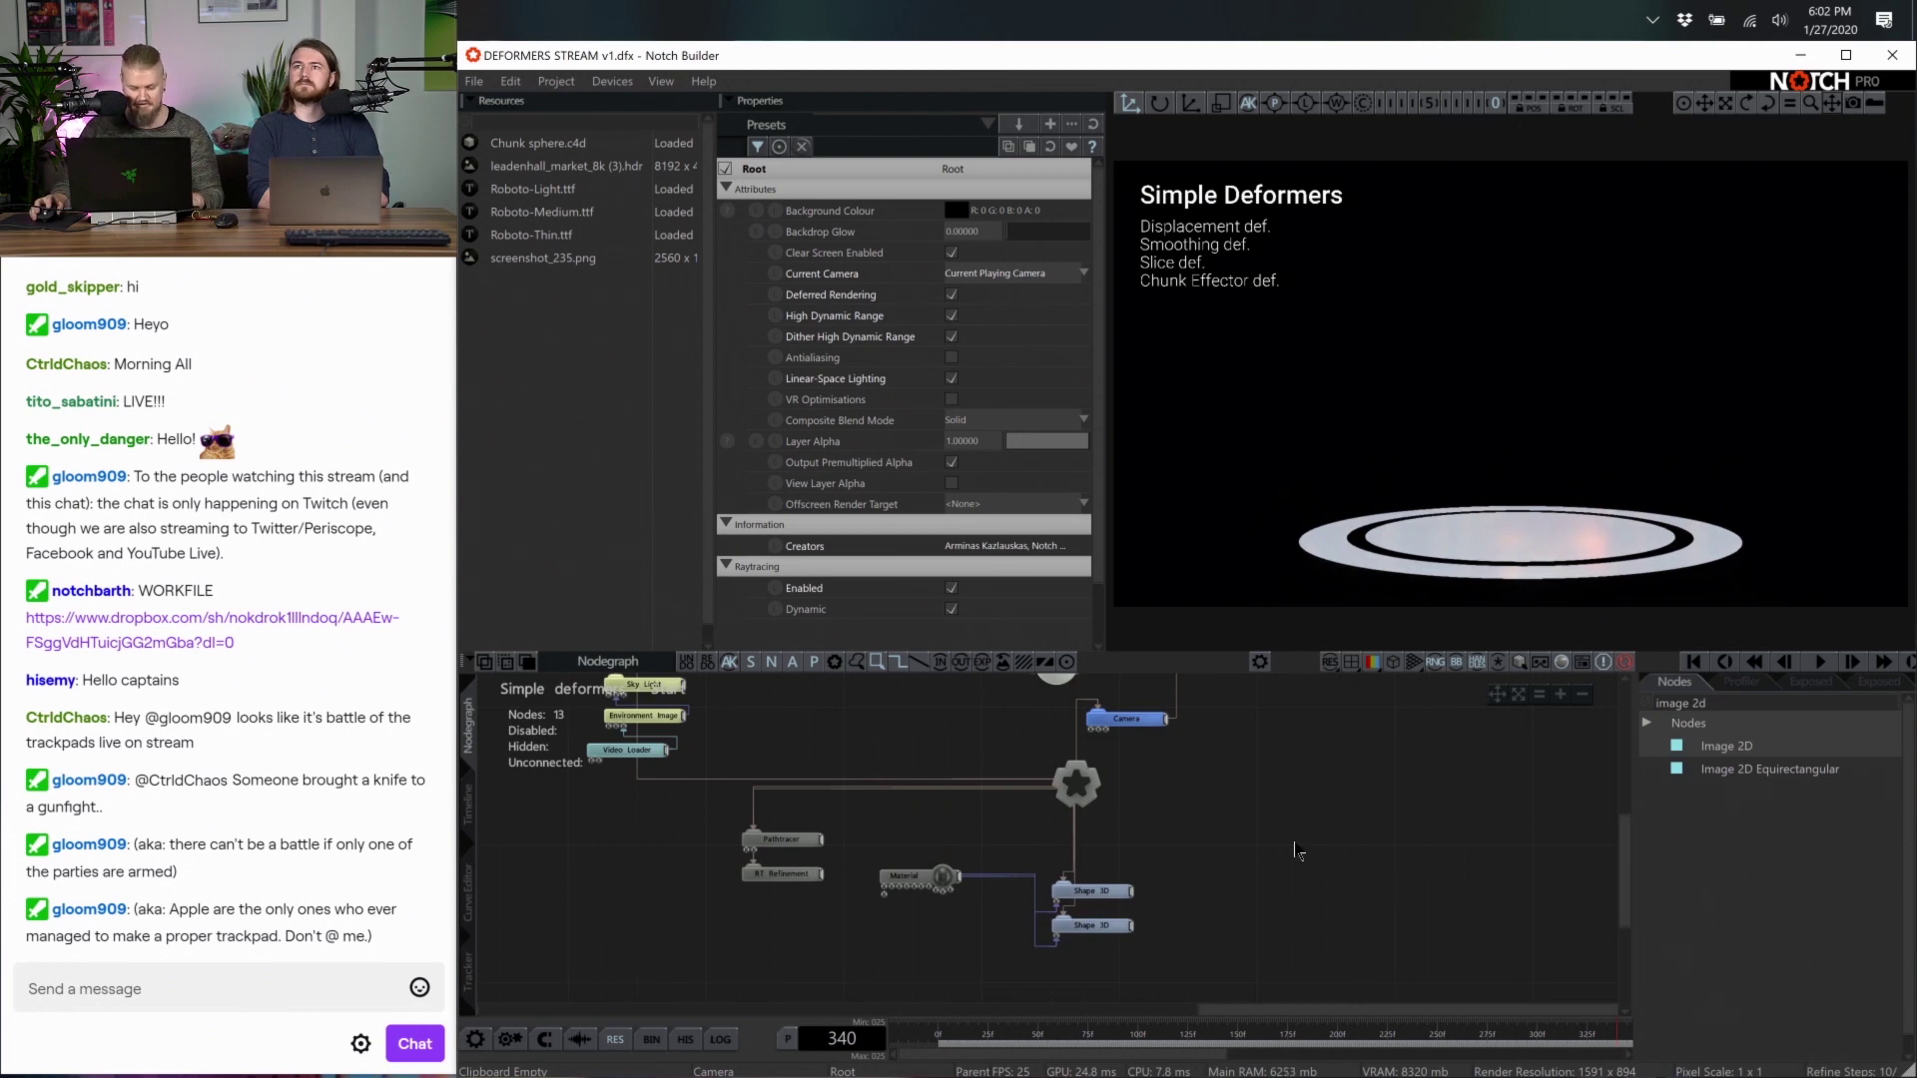
Examine the two text nodes and the render layer they connect to in the start layer's nodegraph
scroll(1297, 842, "up", 3)
middle_click_drag(1298, 840, 1319, 970)
middle_click_drag(1336, 845, 1310, 939)
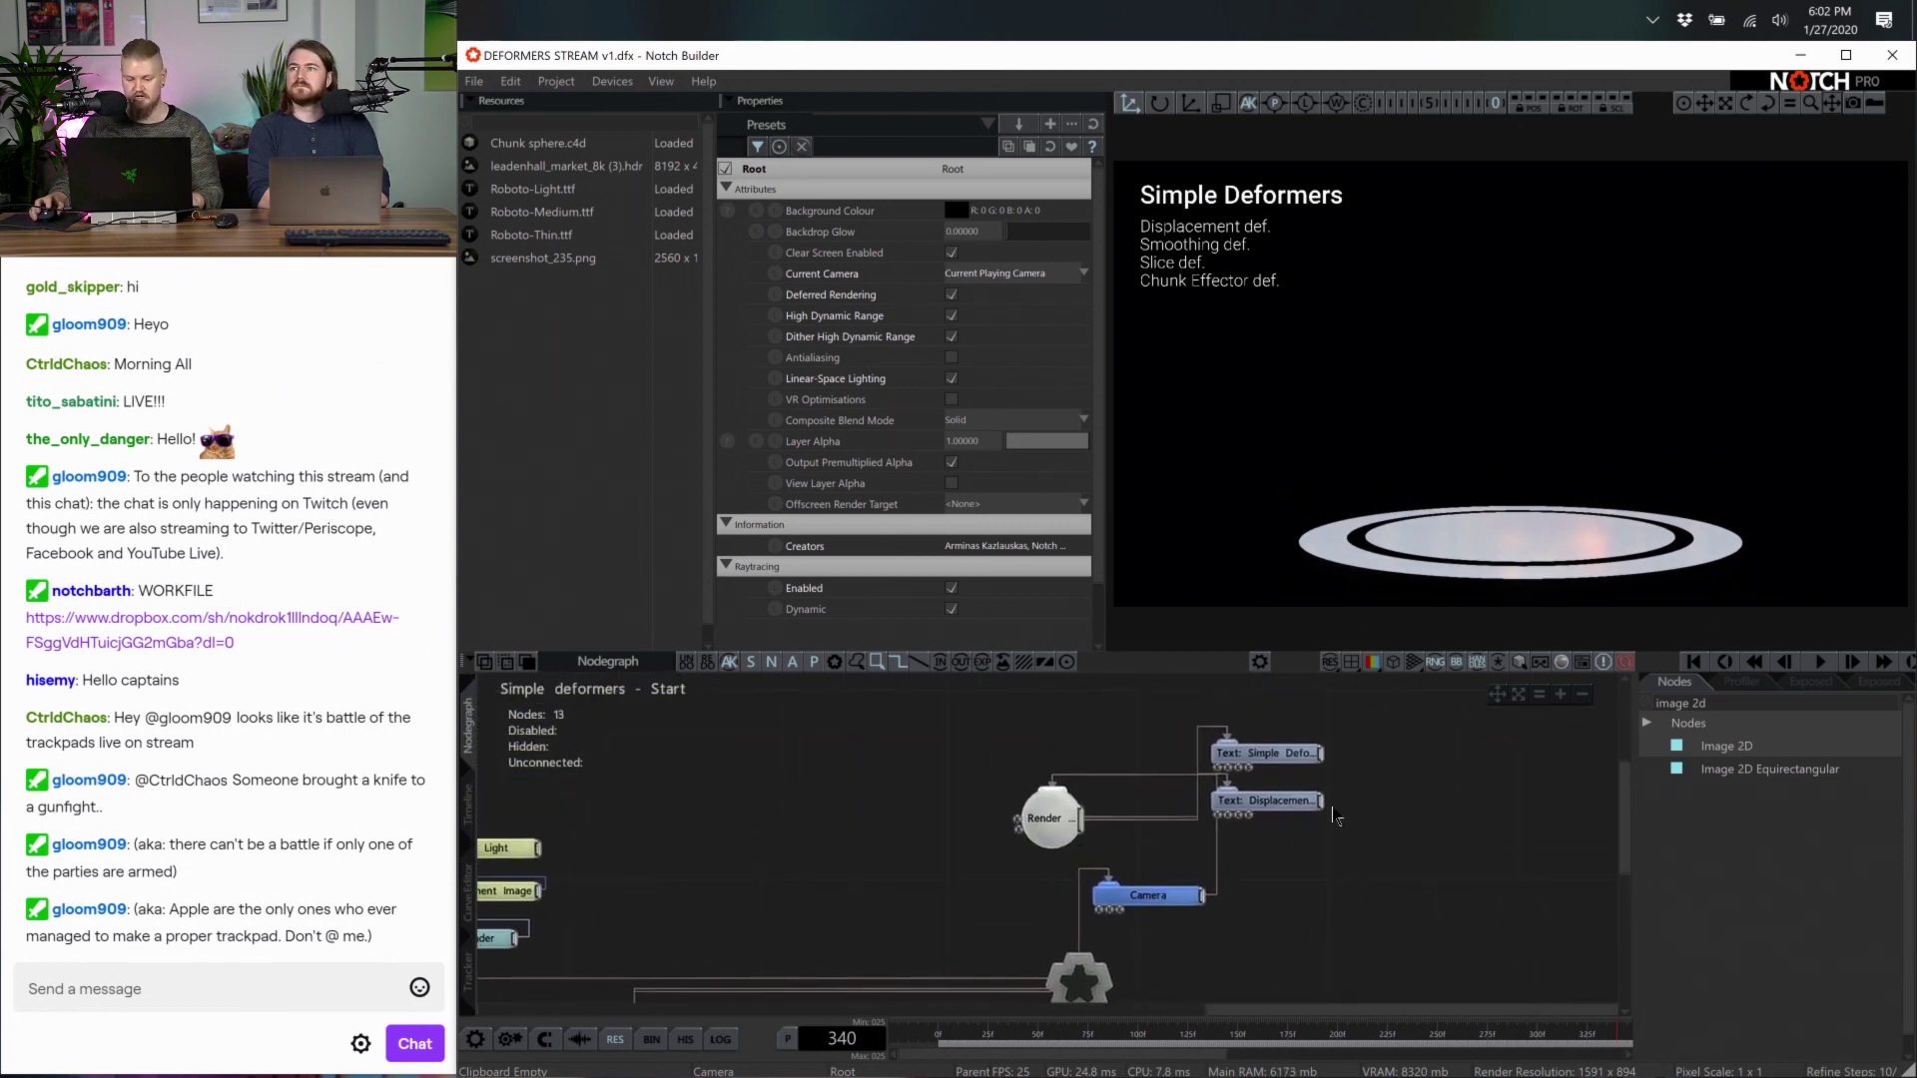
left_click_drag(1400, 729, 924, 863)
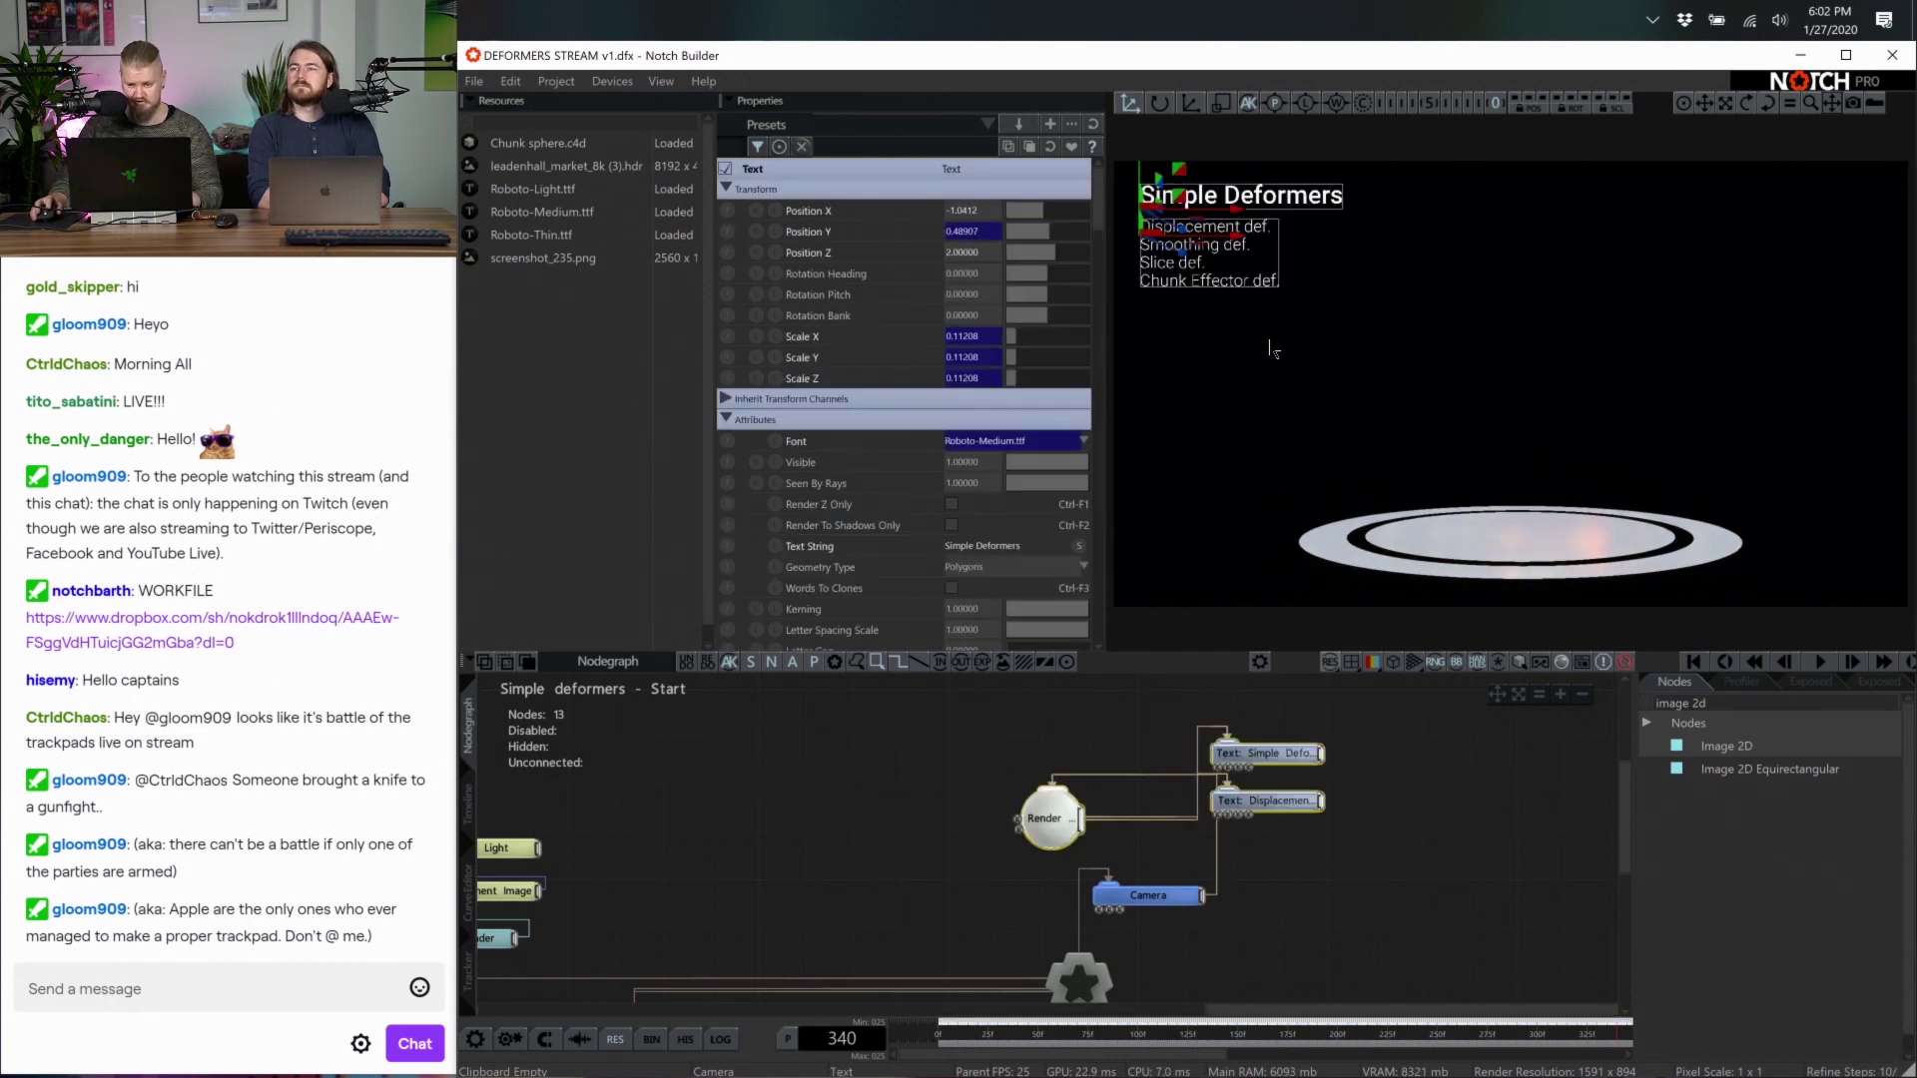
left_click(1325, 924)
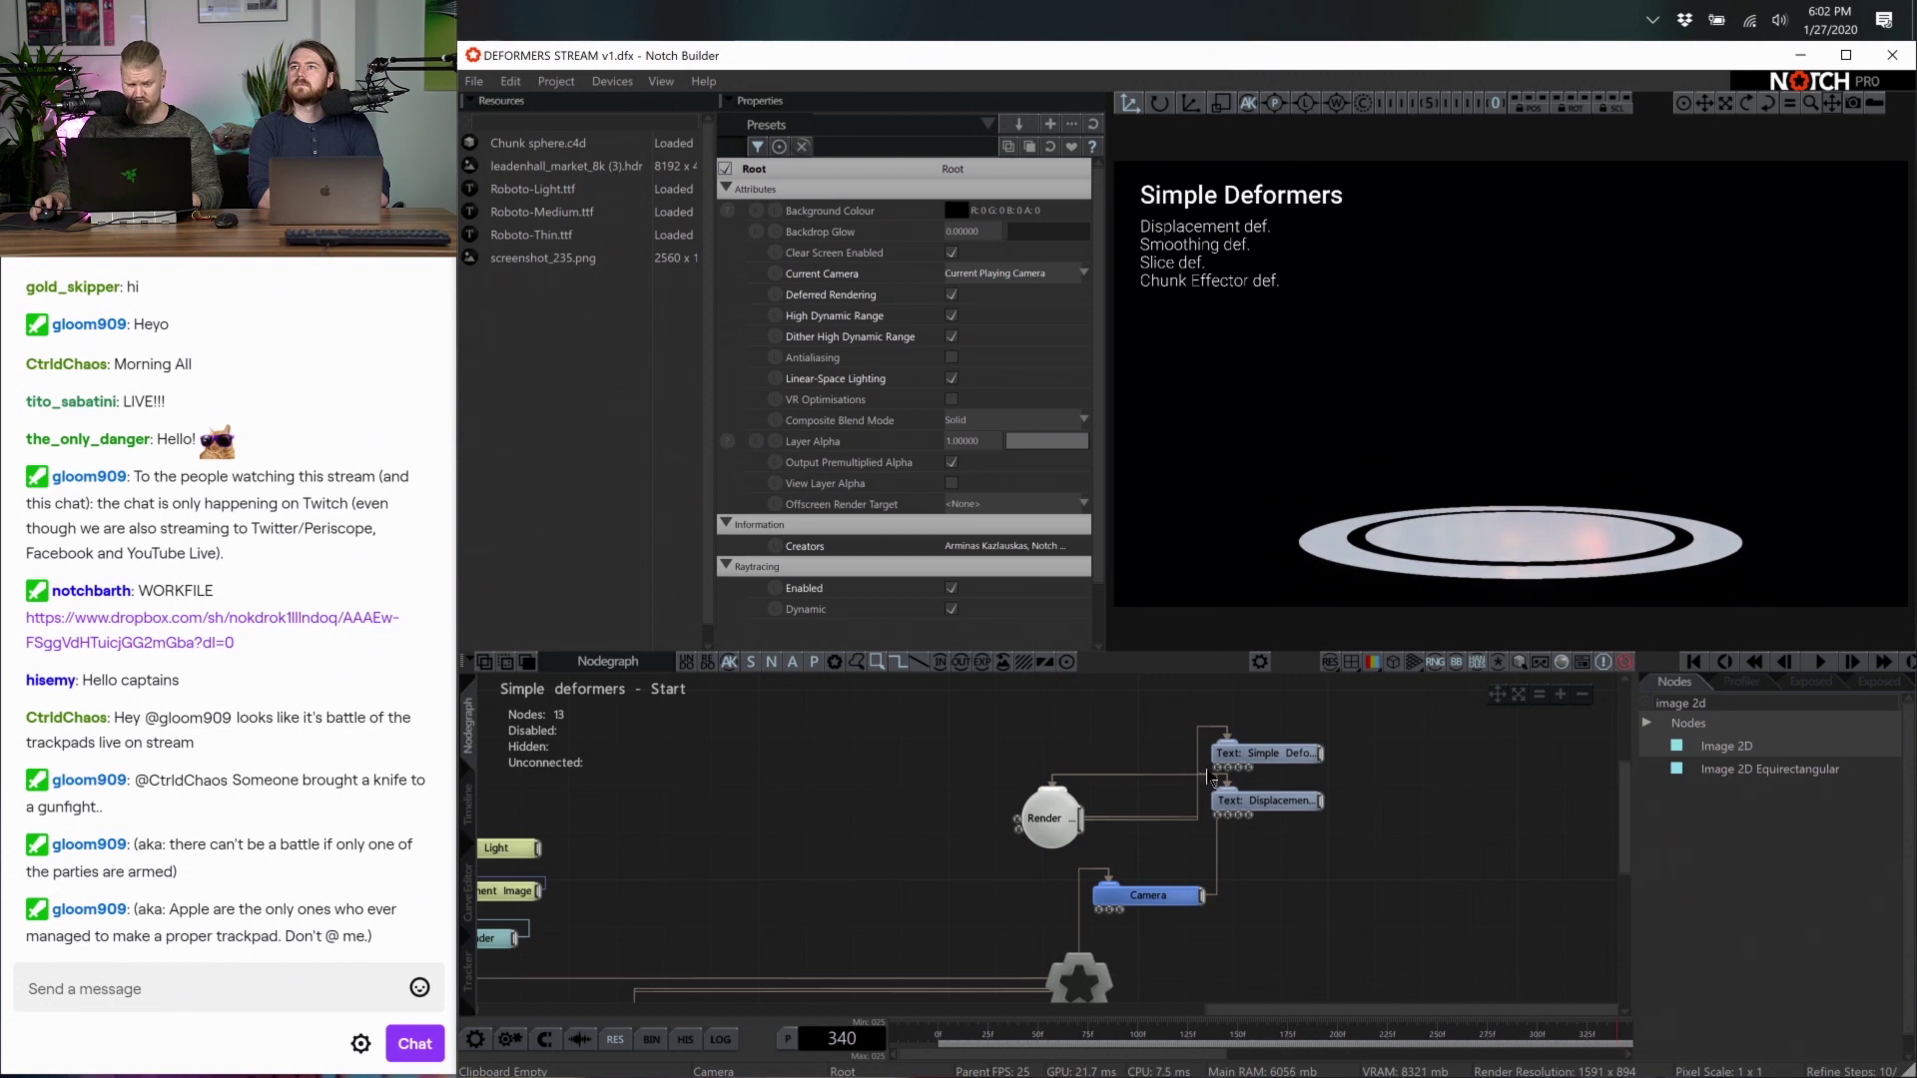
Examine the two Shape 3D nodes forming the floor disc and the Material node linked to them
middle_click_drag(1322, 899, 1442, 809)
scroll(811, 783, "down", 2)
middle_click_drag(801, 787, 879, 743)
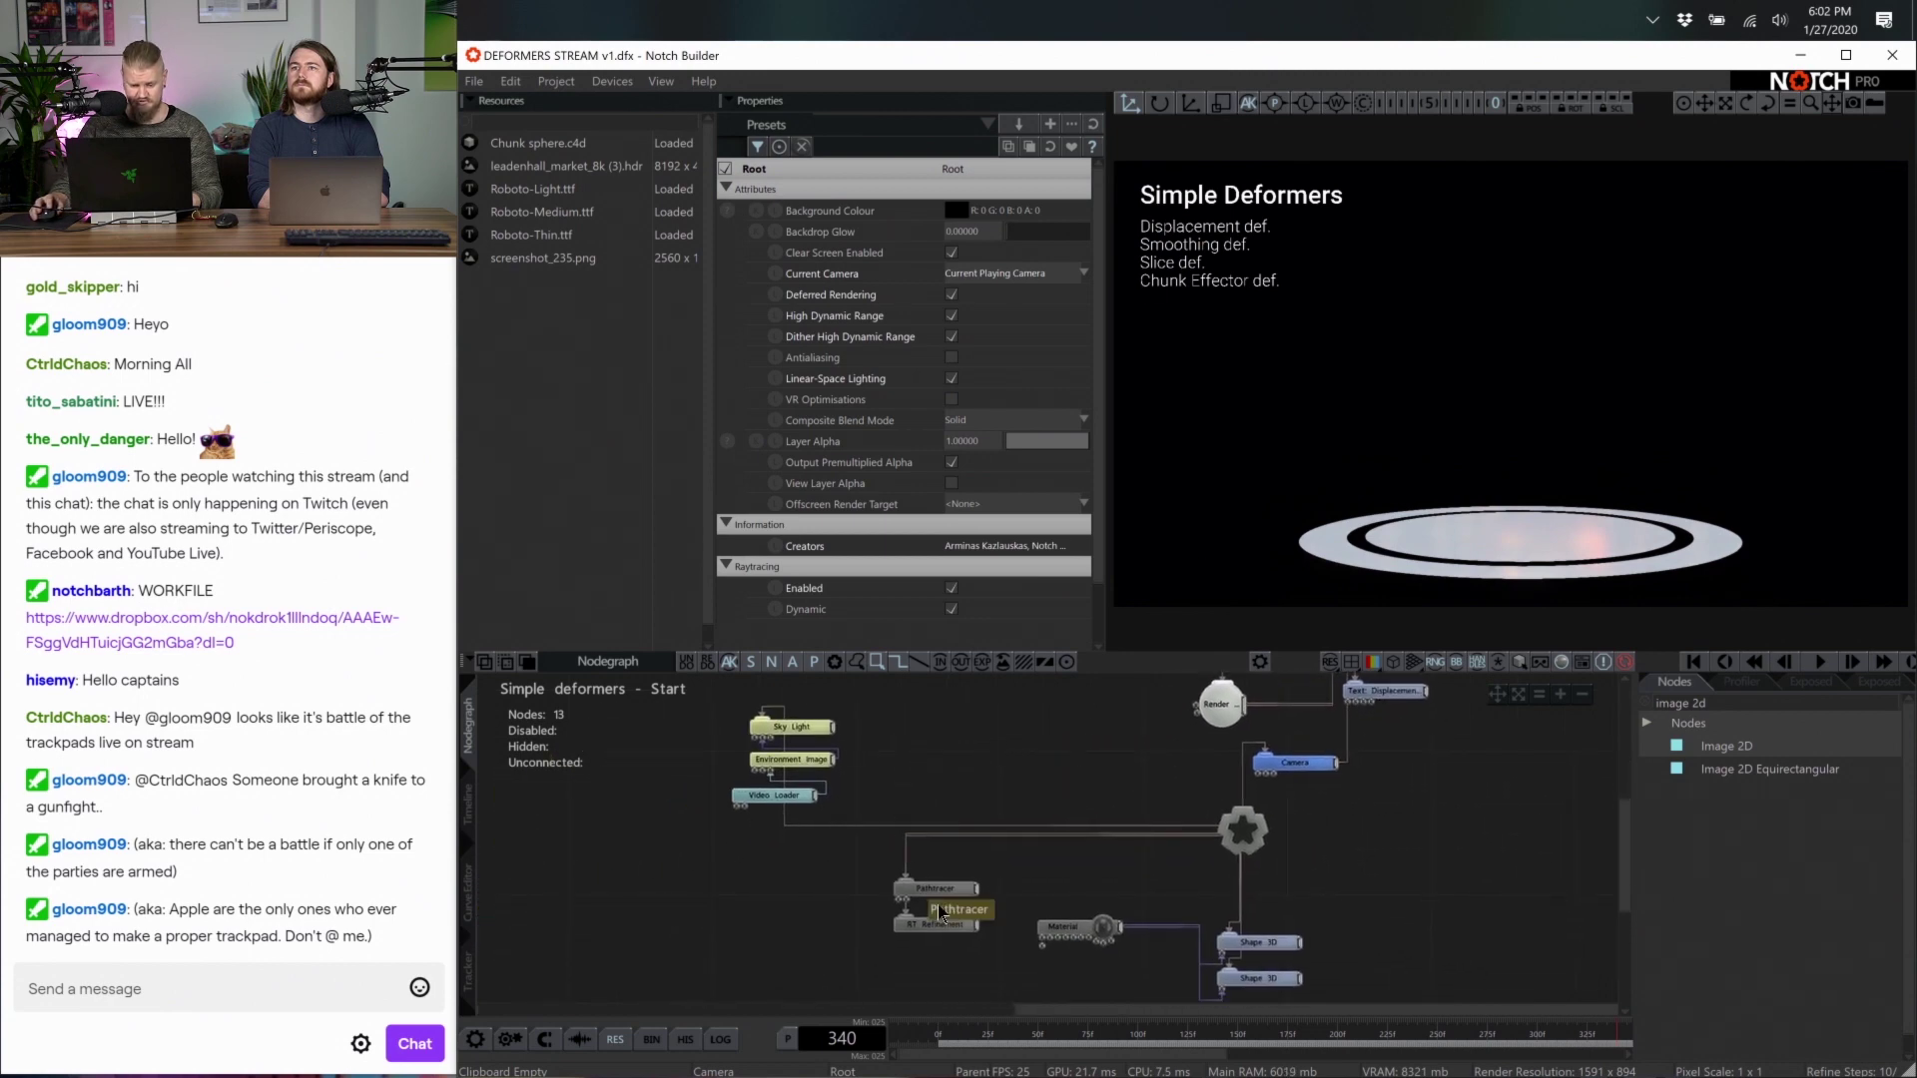
scroll(943, 913, "down", 2)
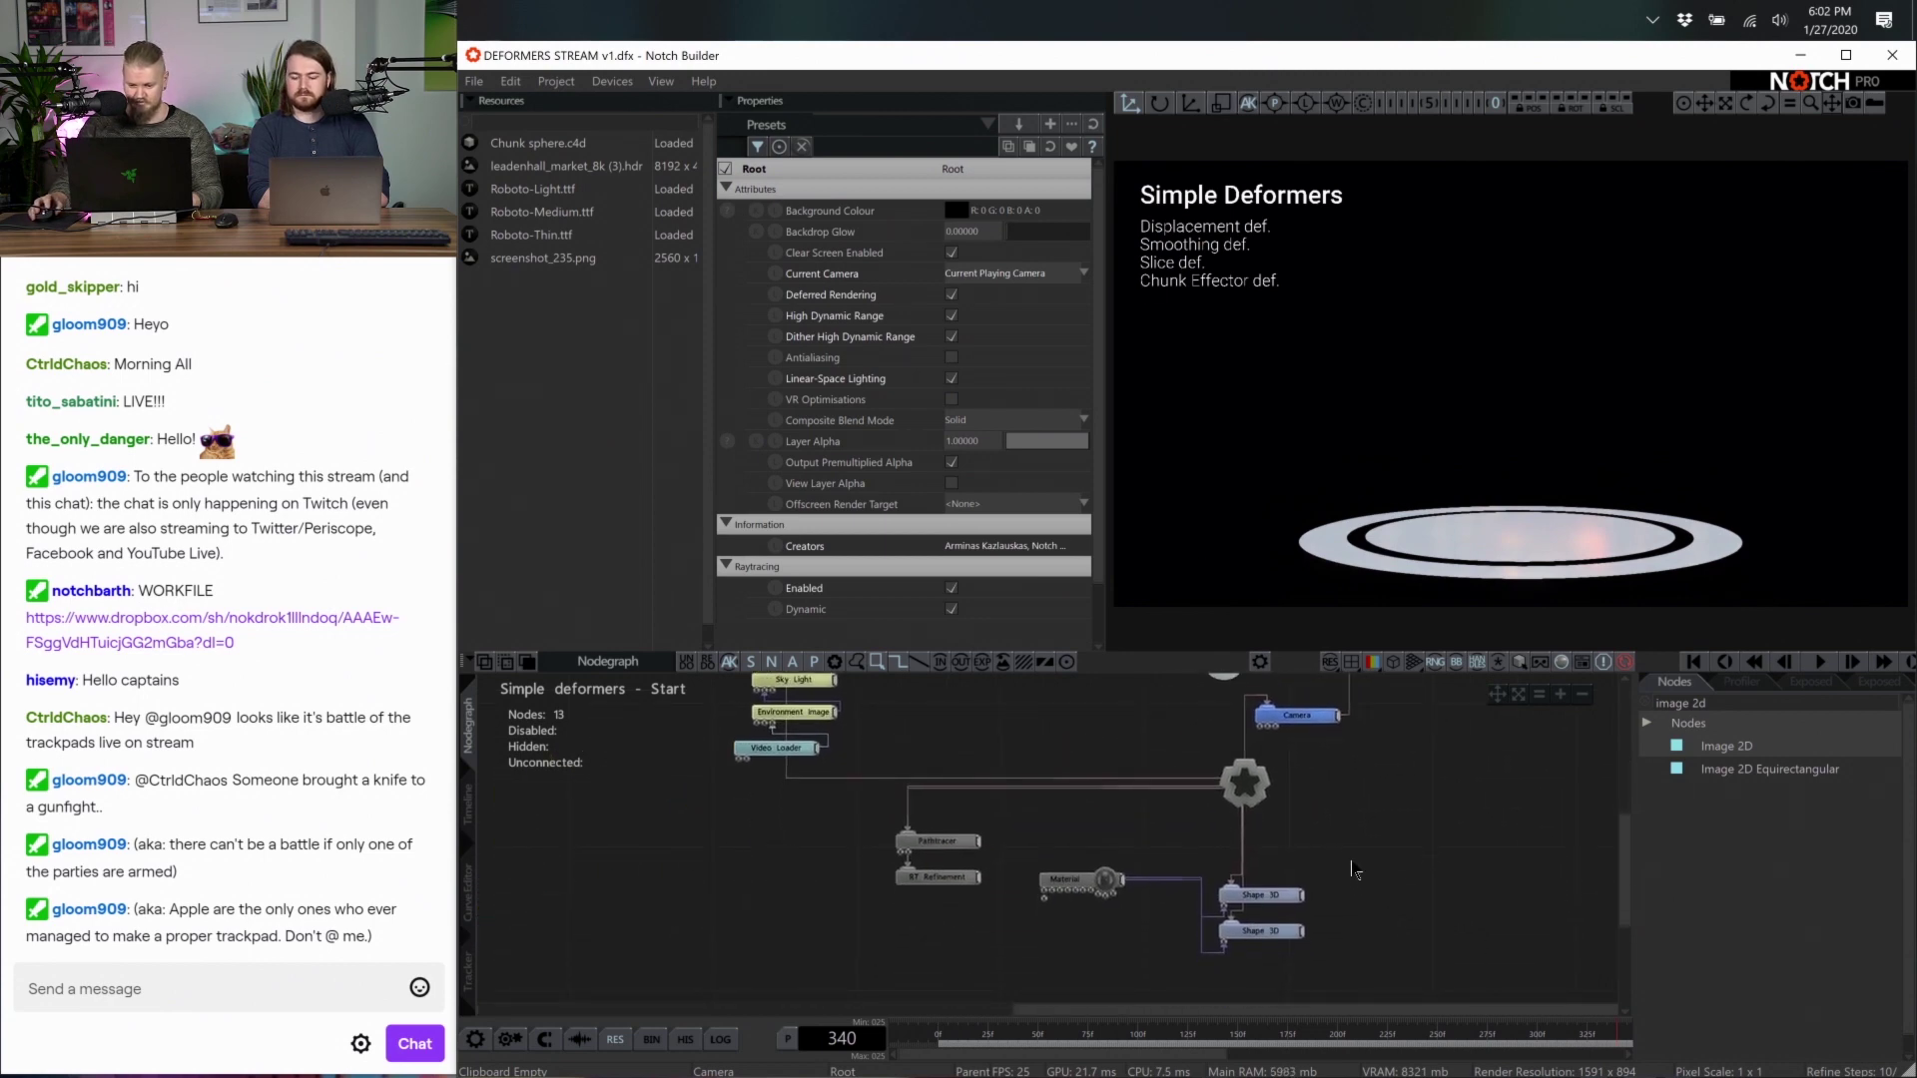
left_click_drag(1359, 879, 1275, 964)
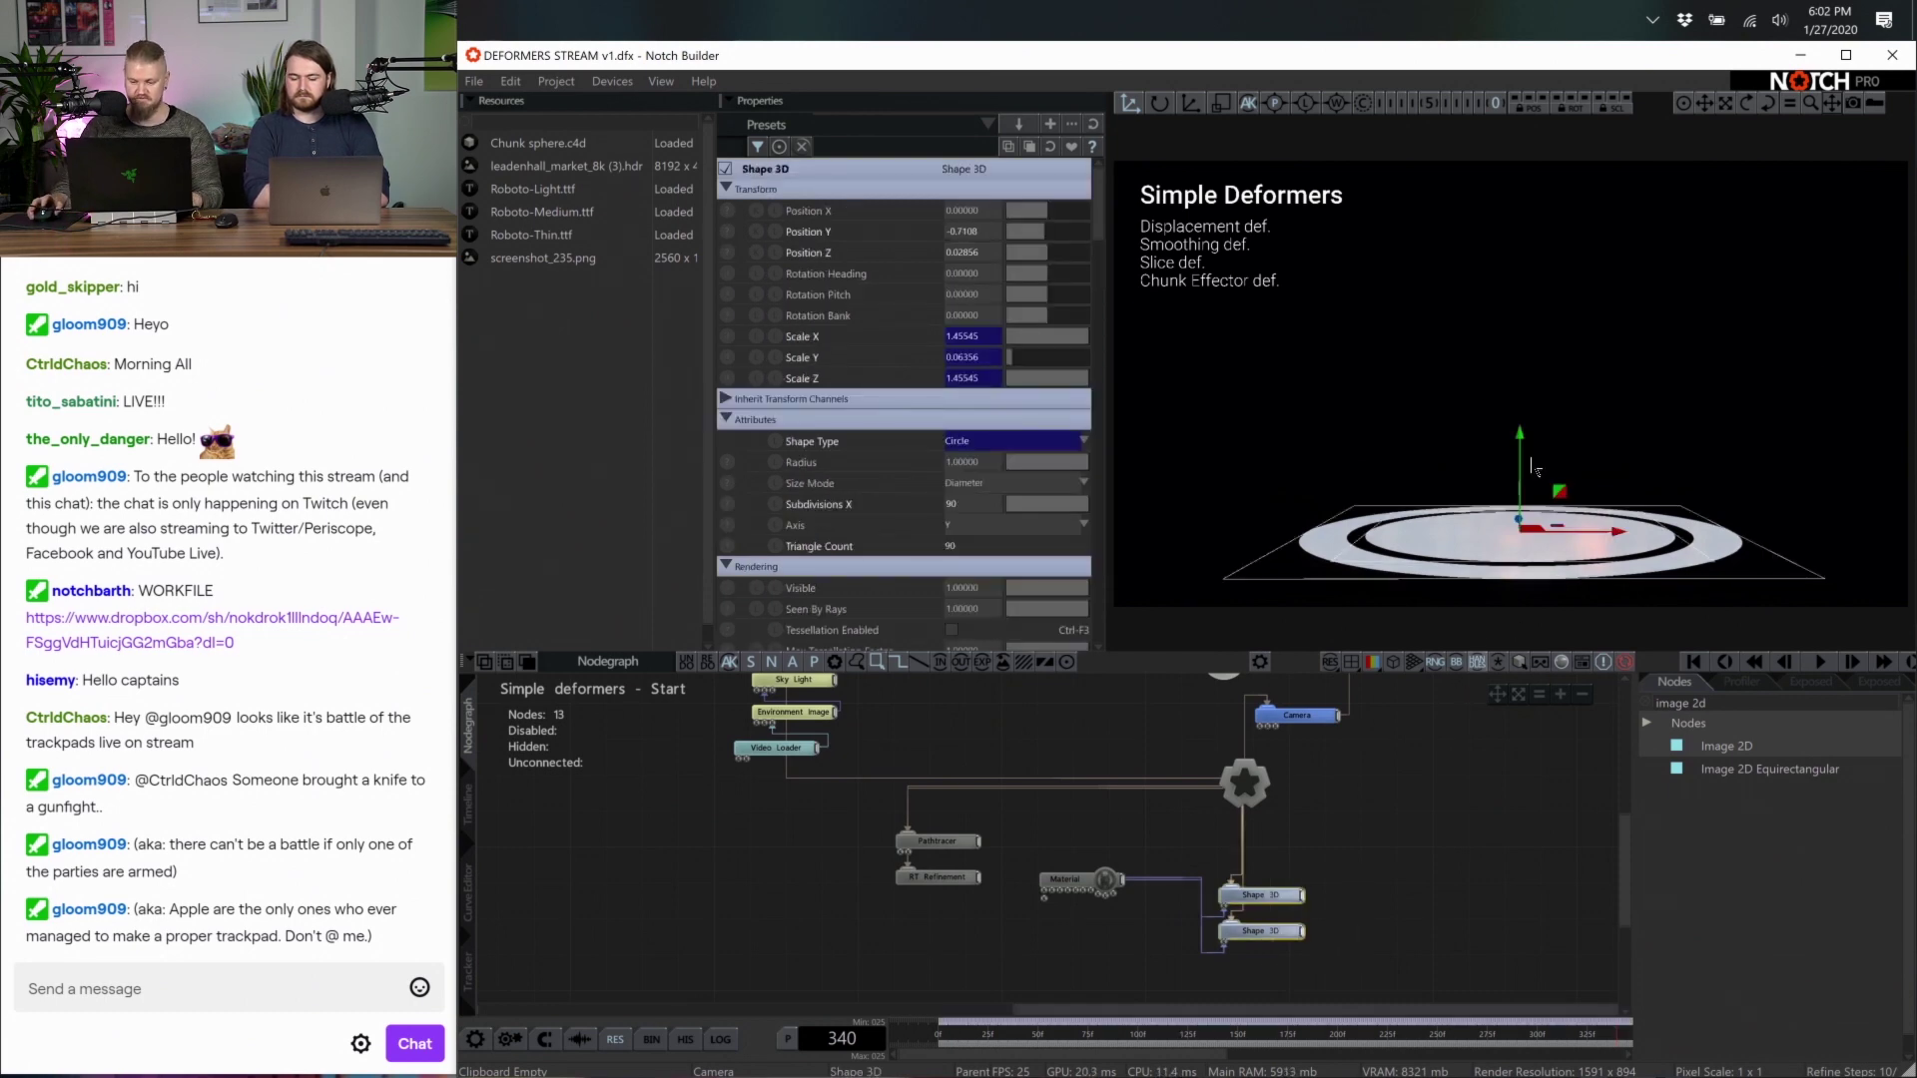
left_click_drag(1066, 879, 1067, 950)
middle_click_drag(955, 807, 969, 842)
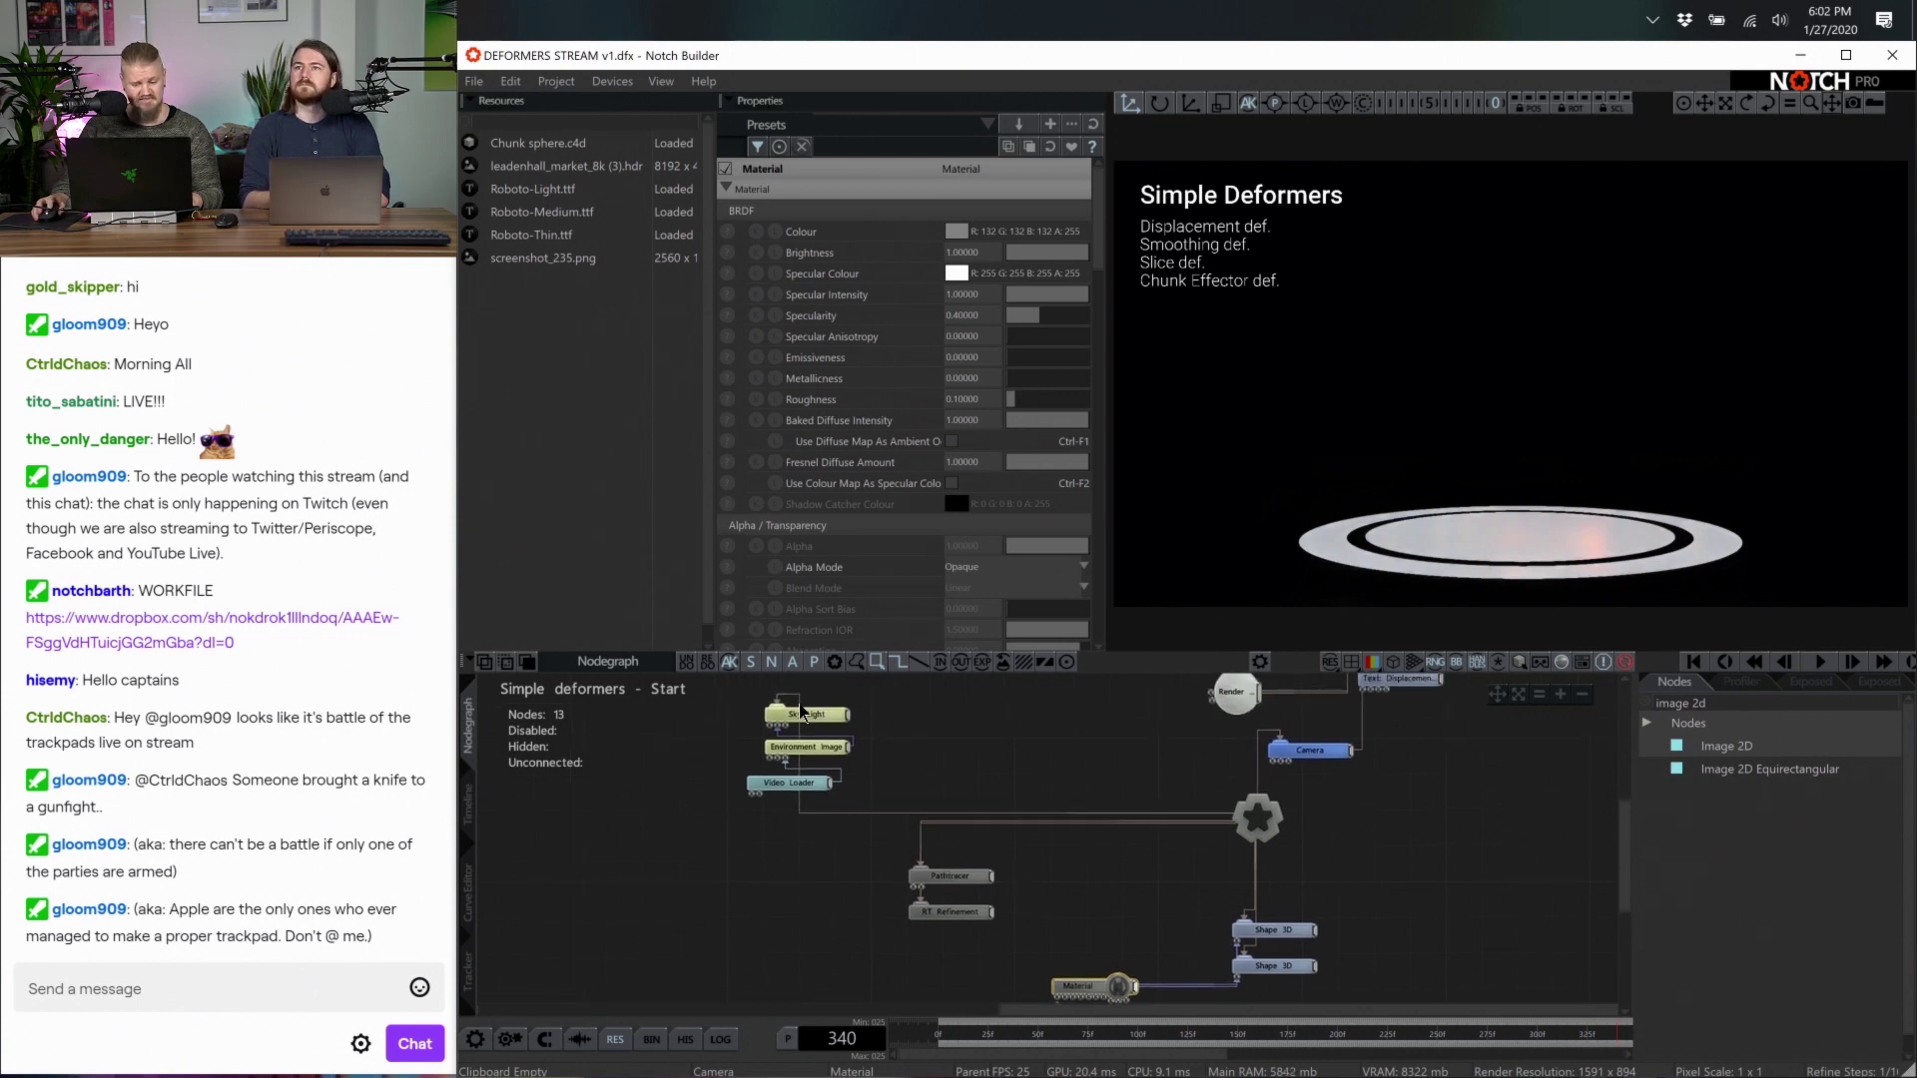
left_click_drag(1036, 868, 1097, 872)
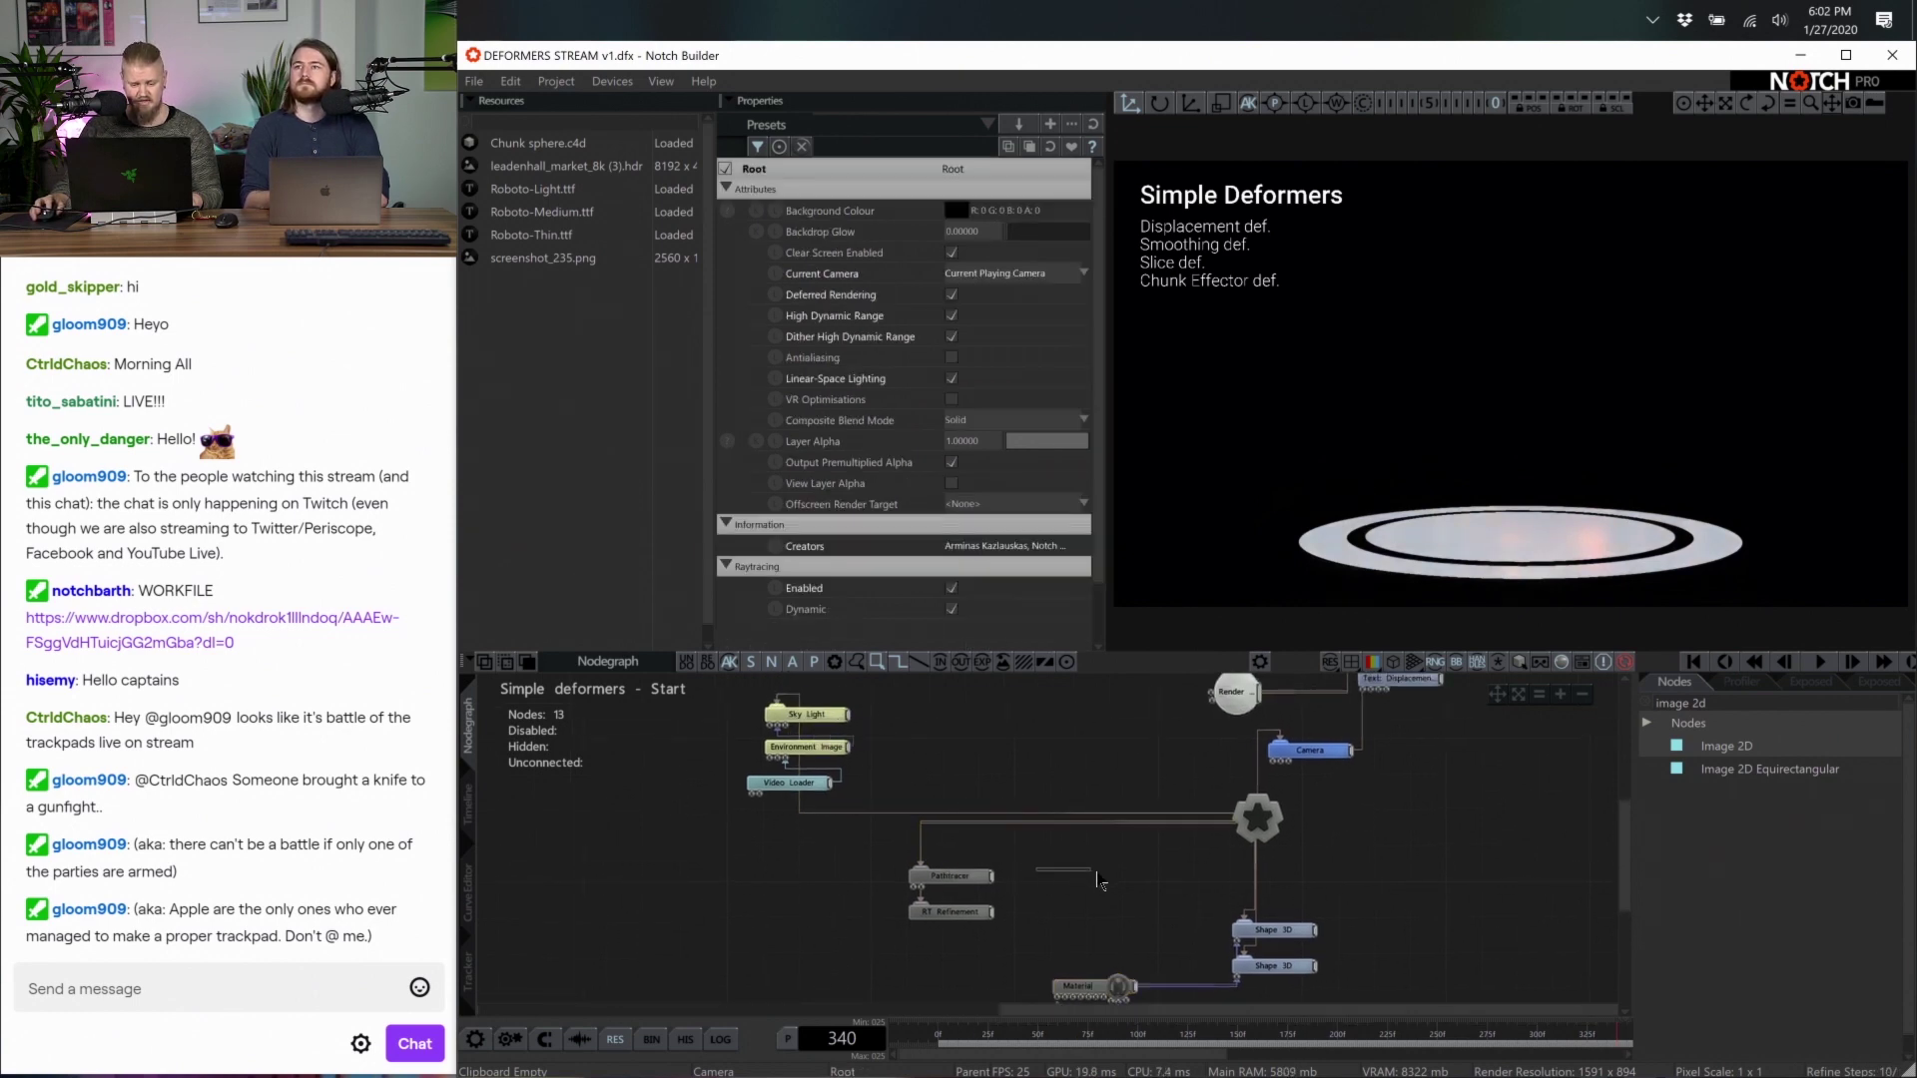
Examine the Sky Light node's attributes, including its raytrace options
scroll(1073, 889, "up", 4)
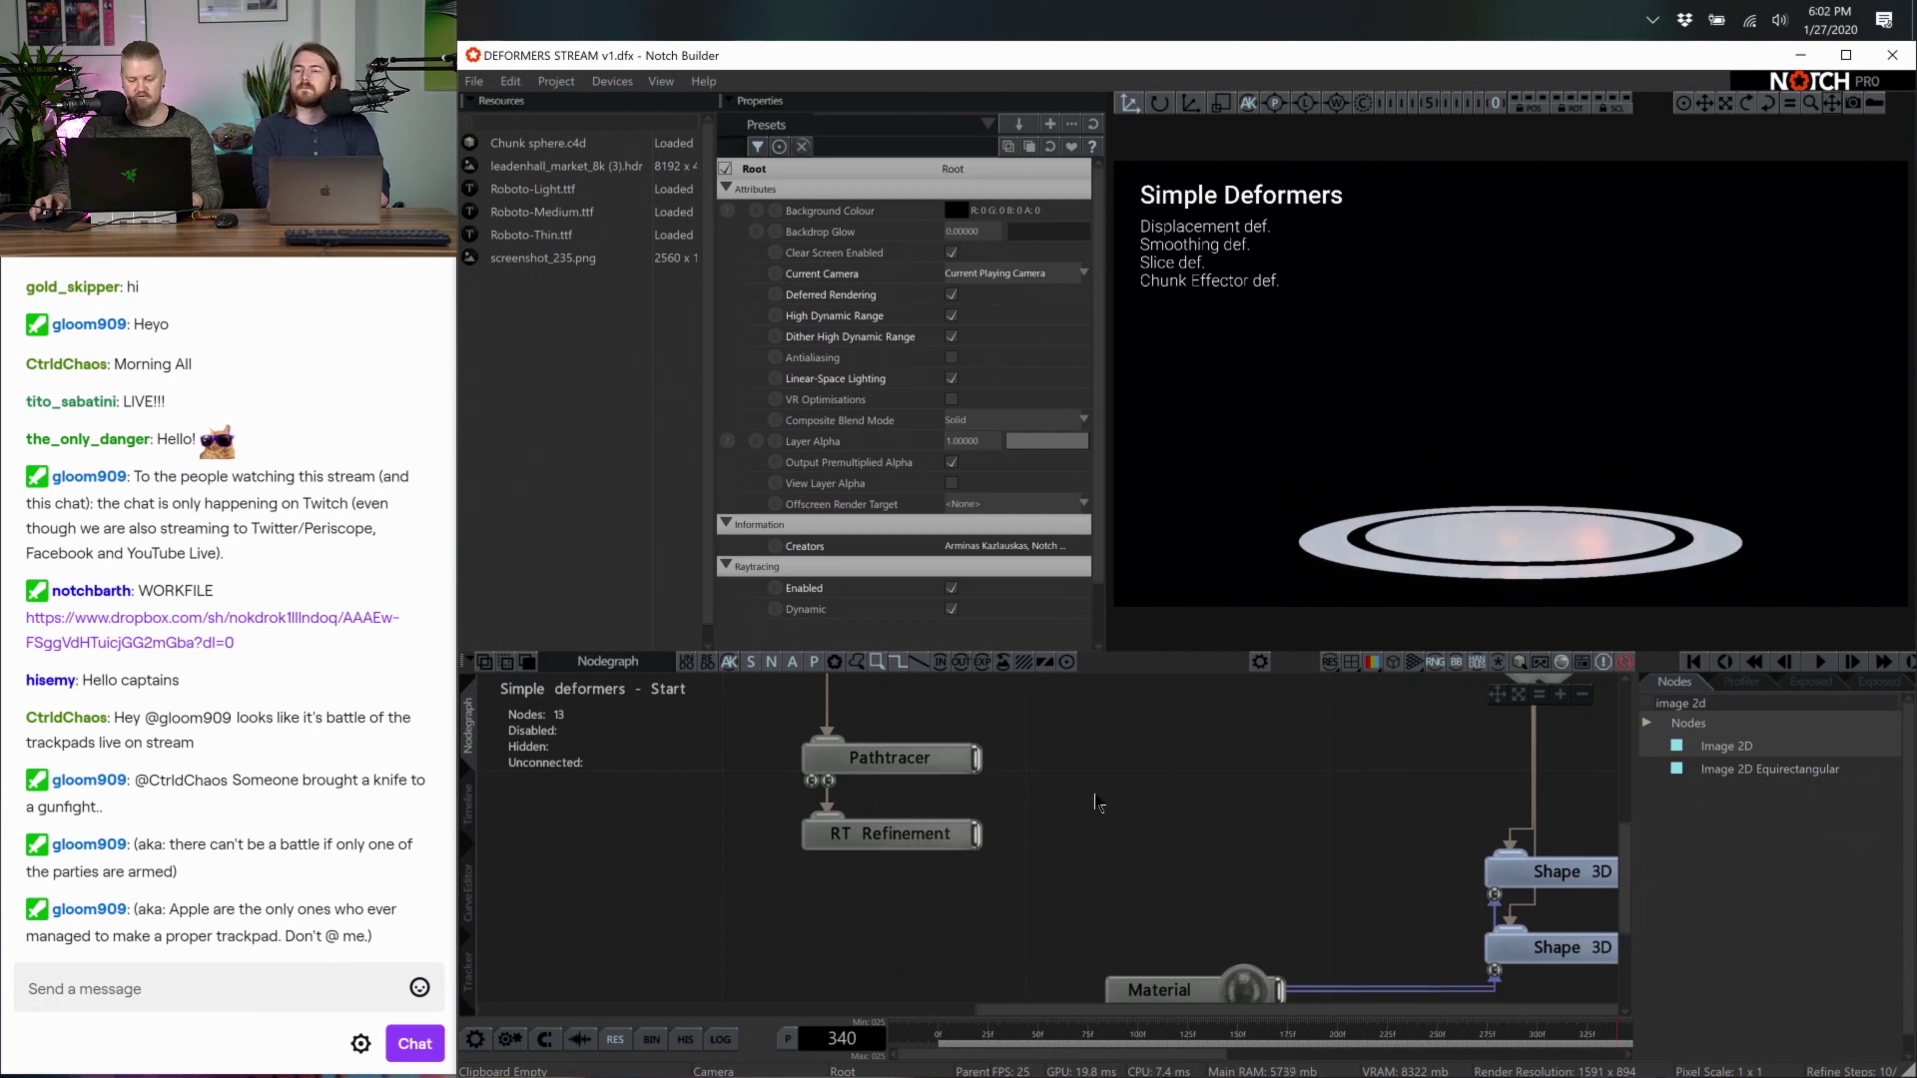
scroll(1138, 803, "down", 2)
middle_click_drag(1149, 803, 1124, 939)
middle_click_drag(980, 710, 986, 809)
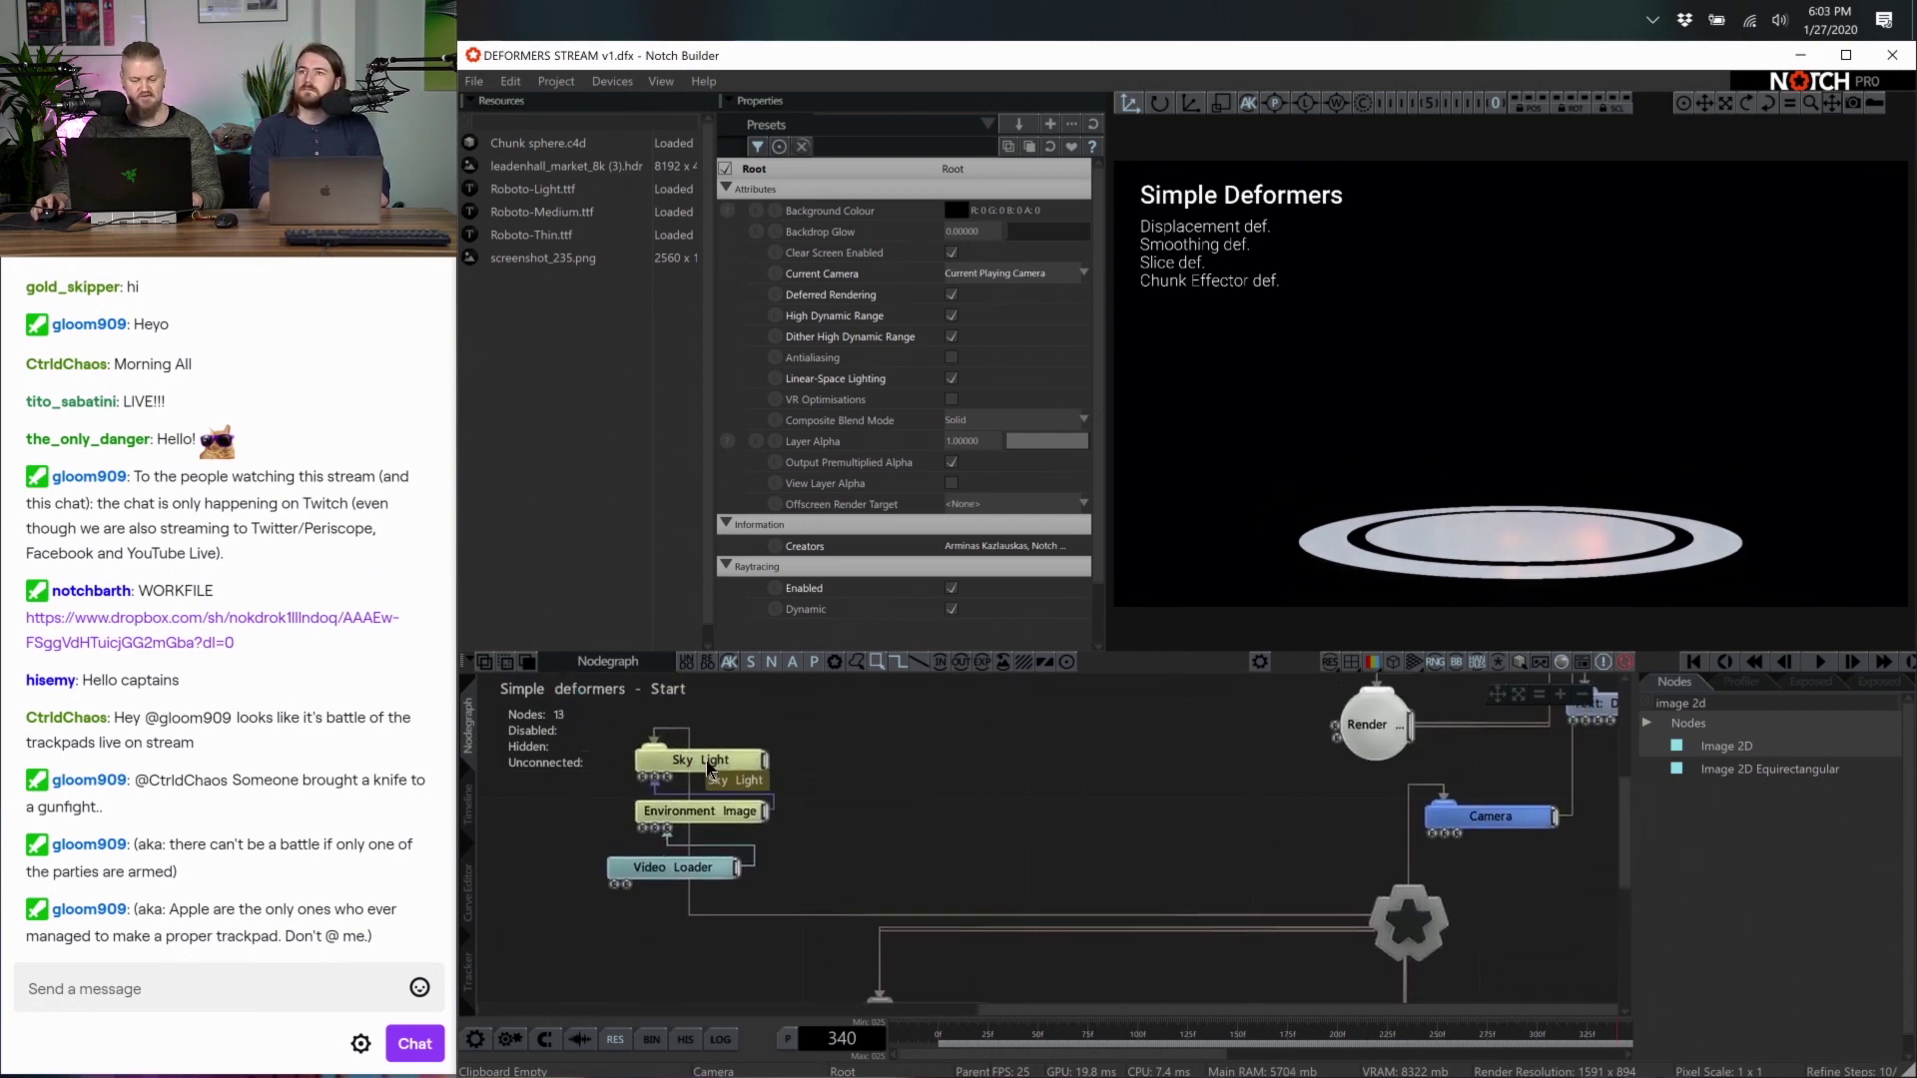
left_click(711, 765)
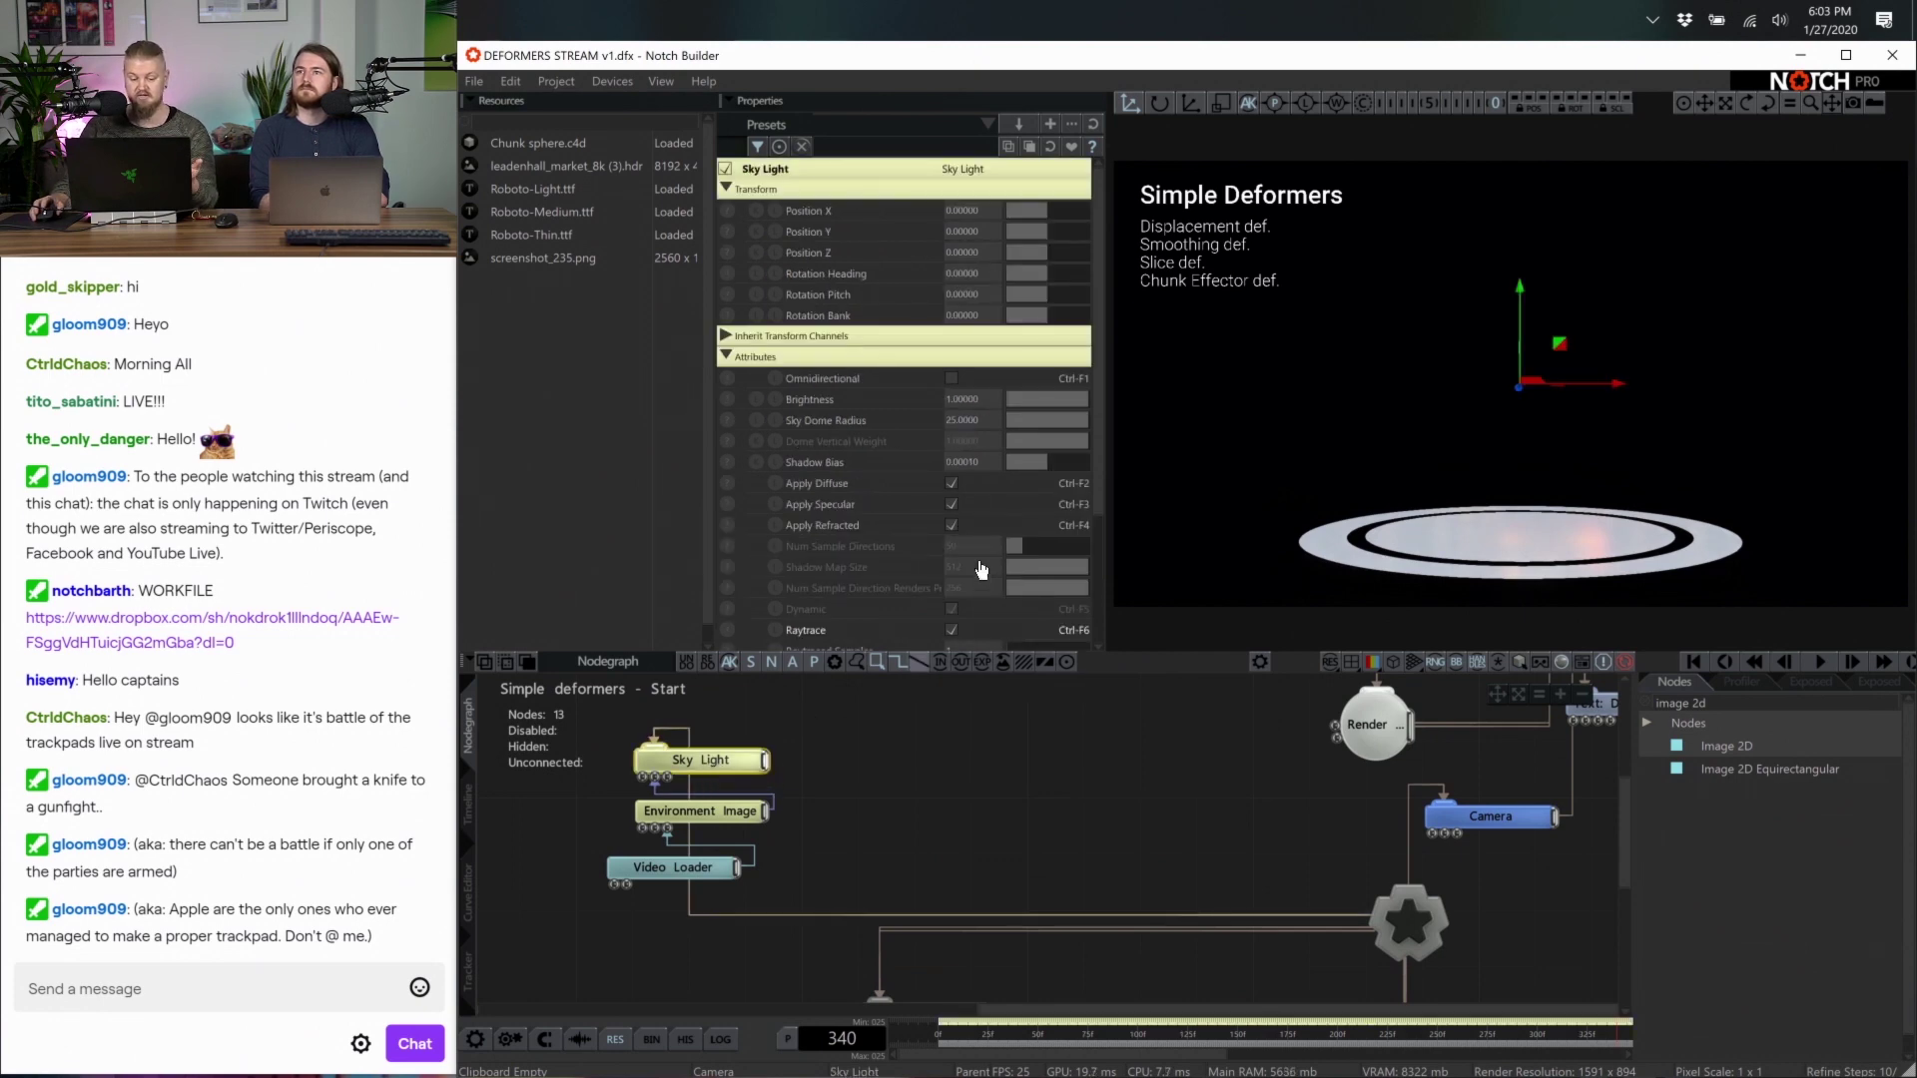
scroll(985, 565, "down", 3)
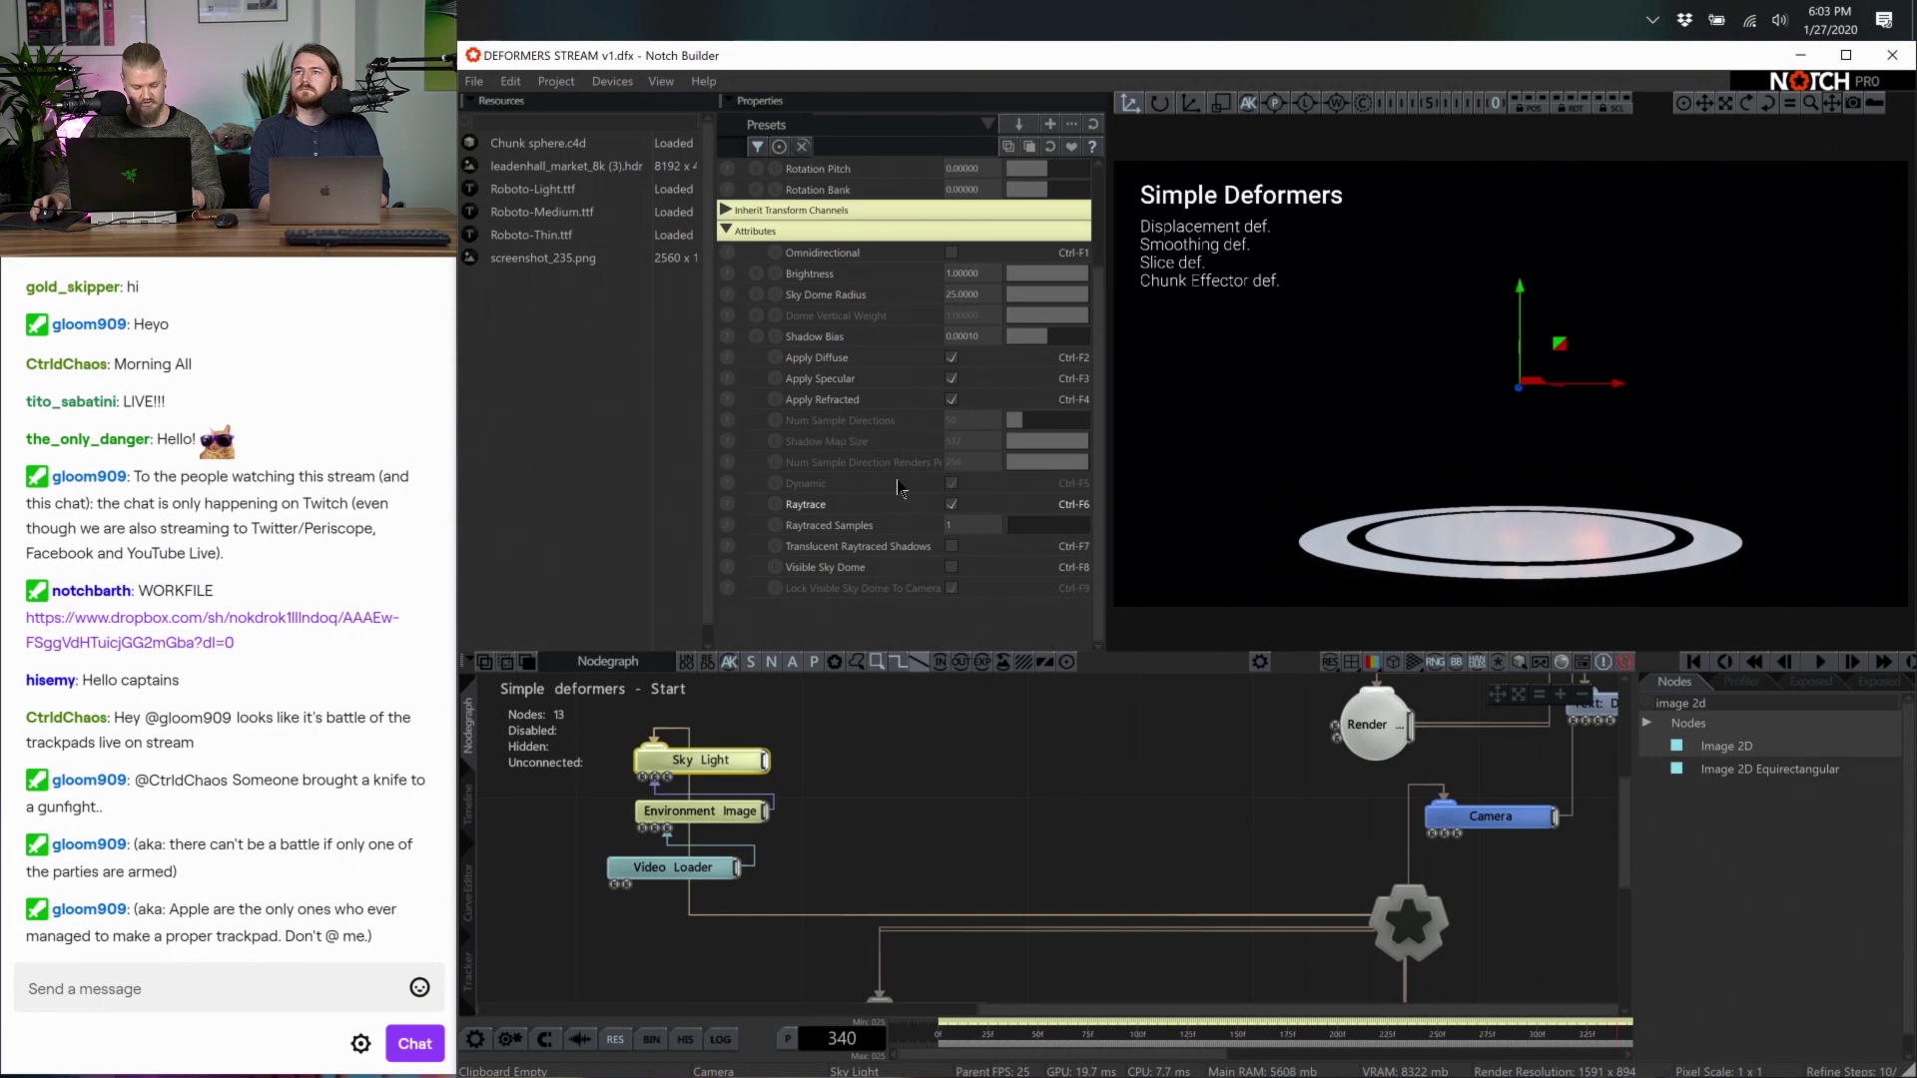
Switch the scene to non-raytraced rendering to check the Sky Light's sampling attributes, and restore the raytraced rendering
key("ctrl+z")
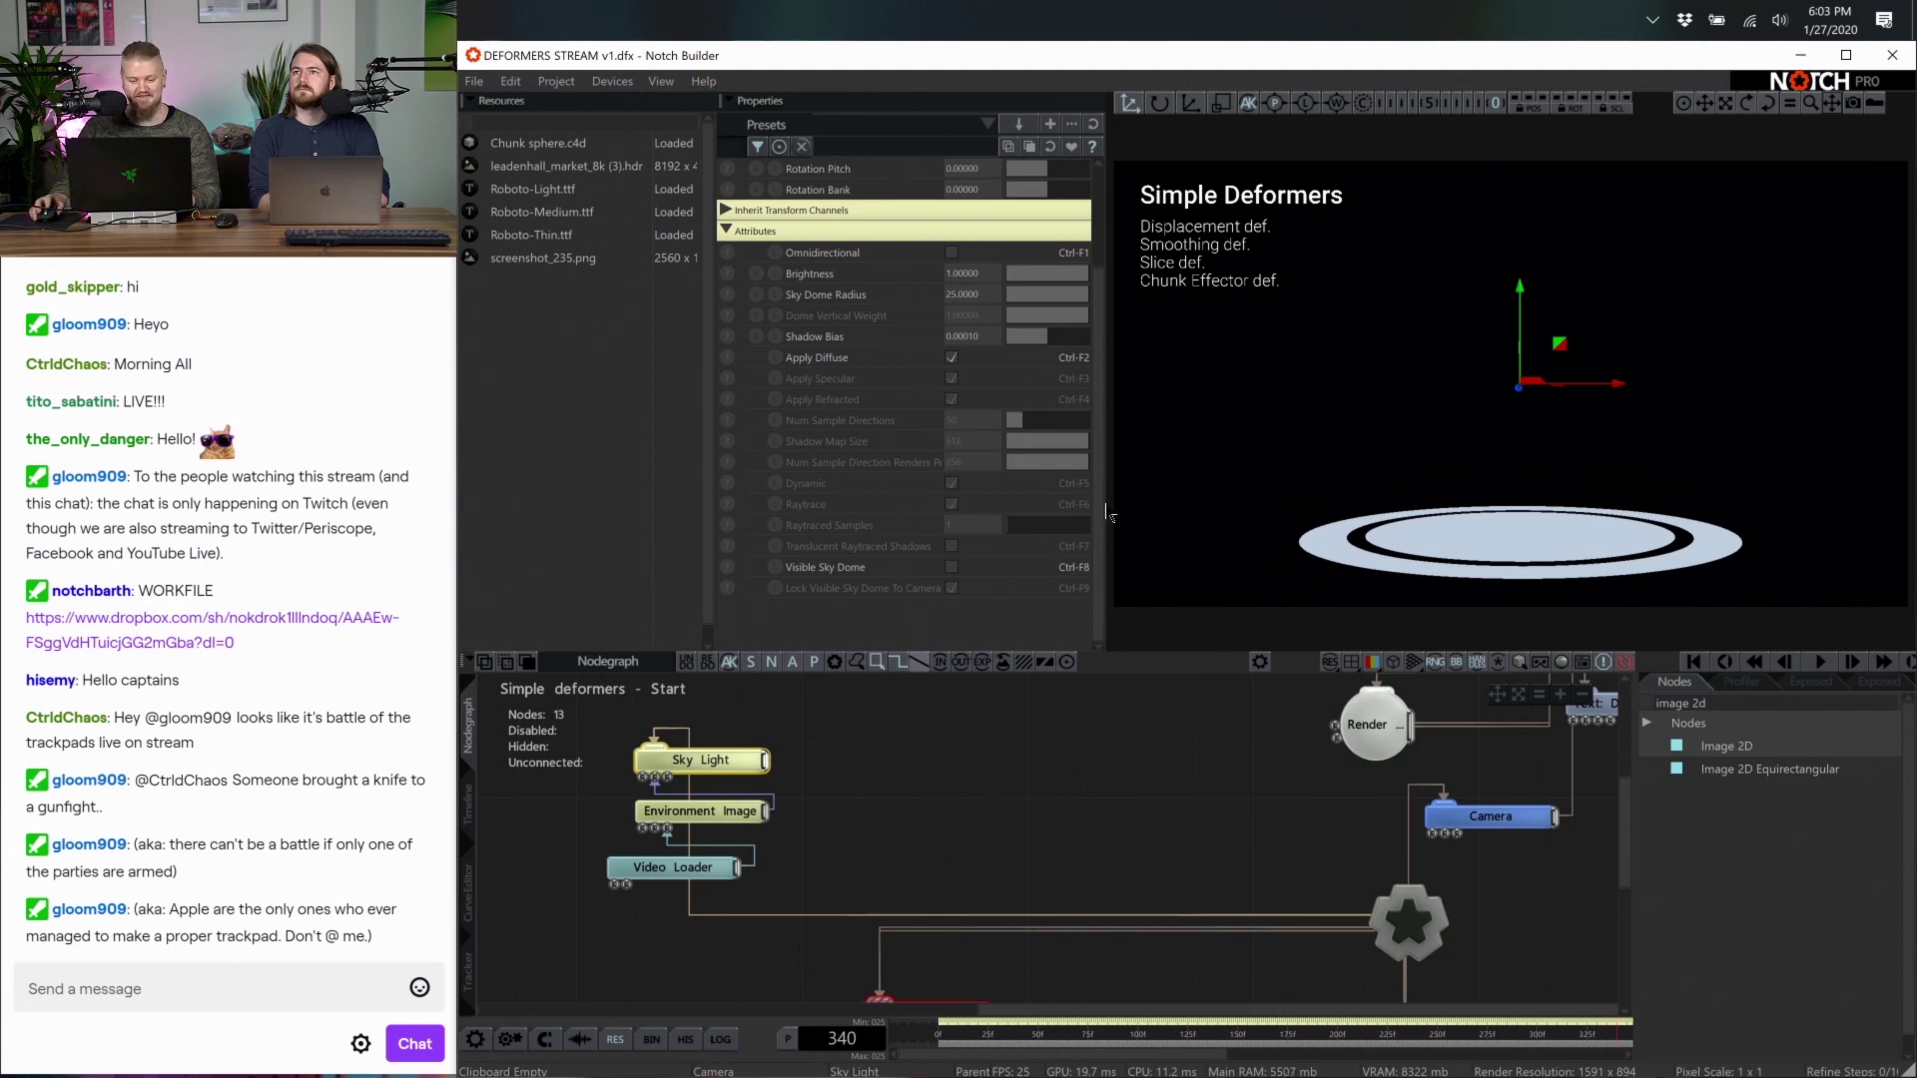
double_click(957, 420)
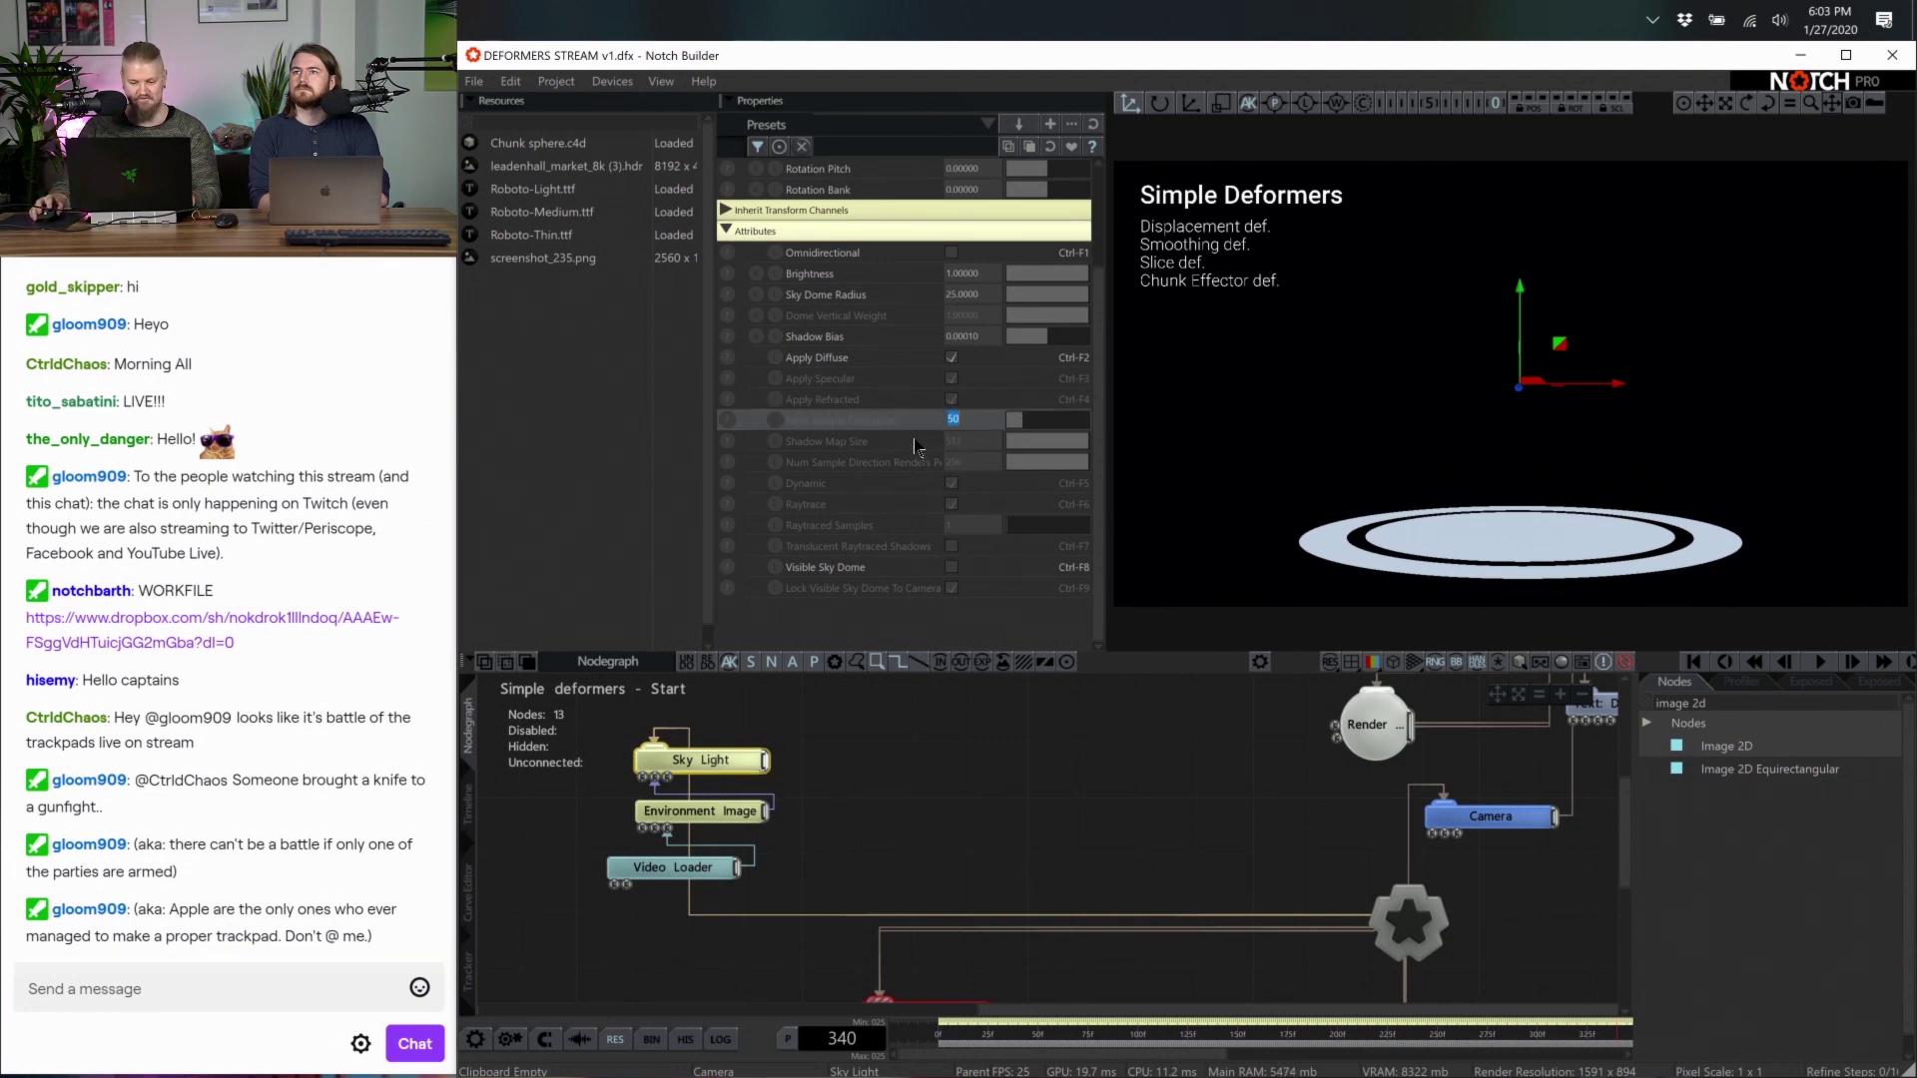
left_click(1054, 849)
key("ctrl+y")
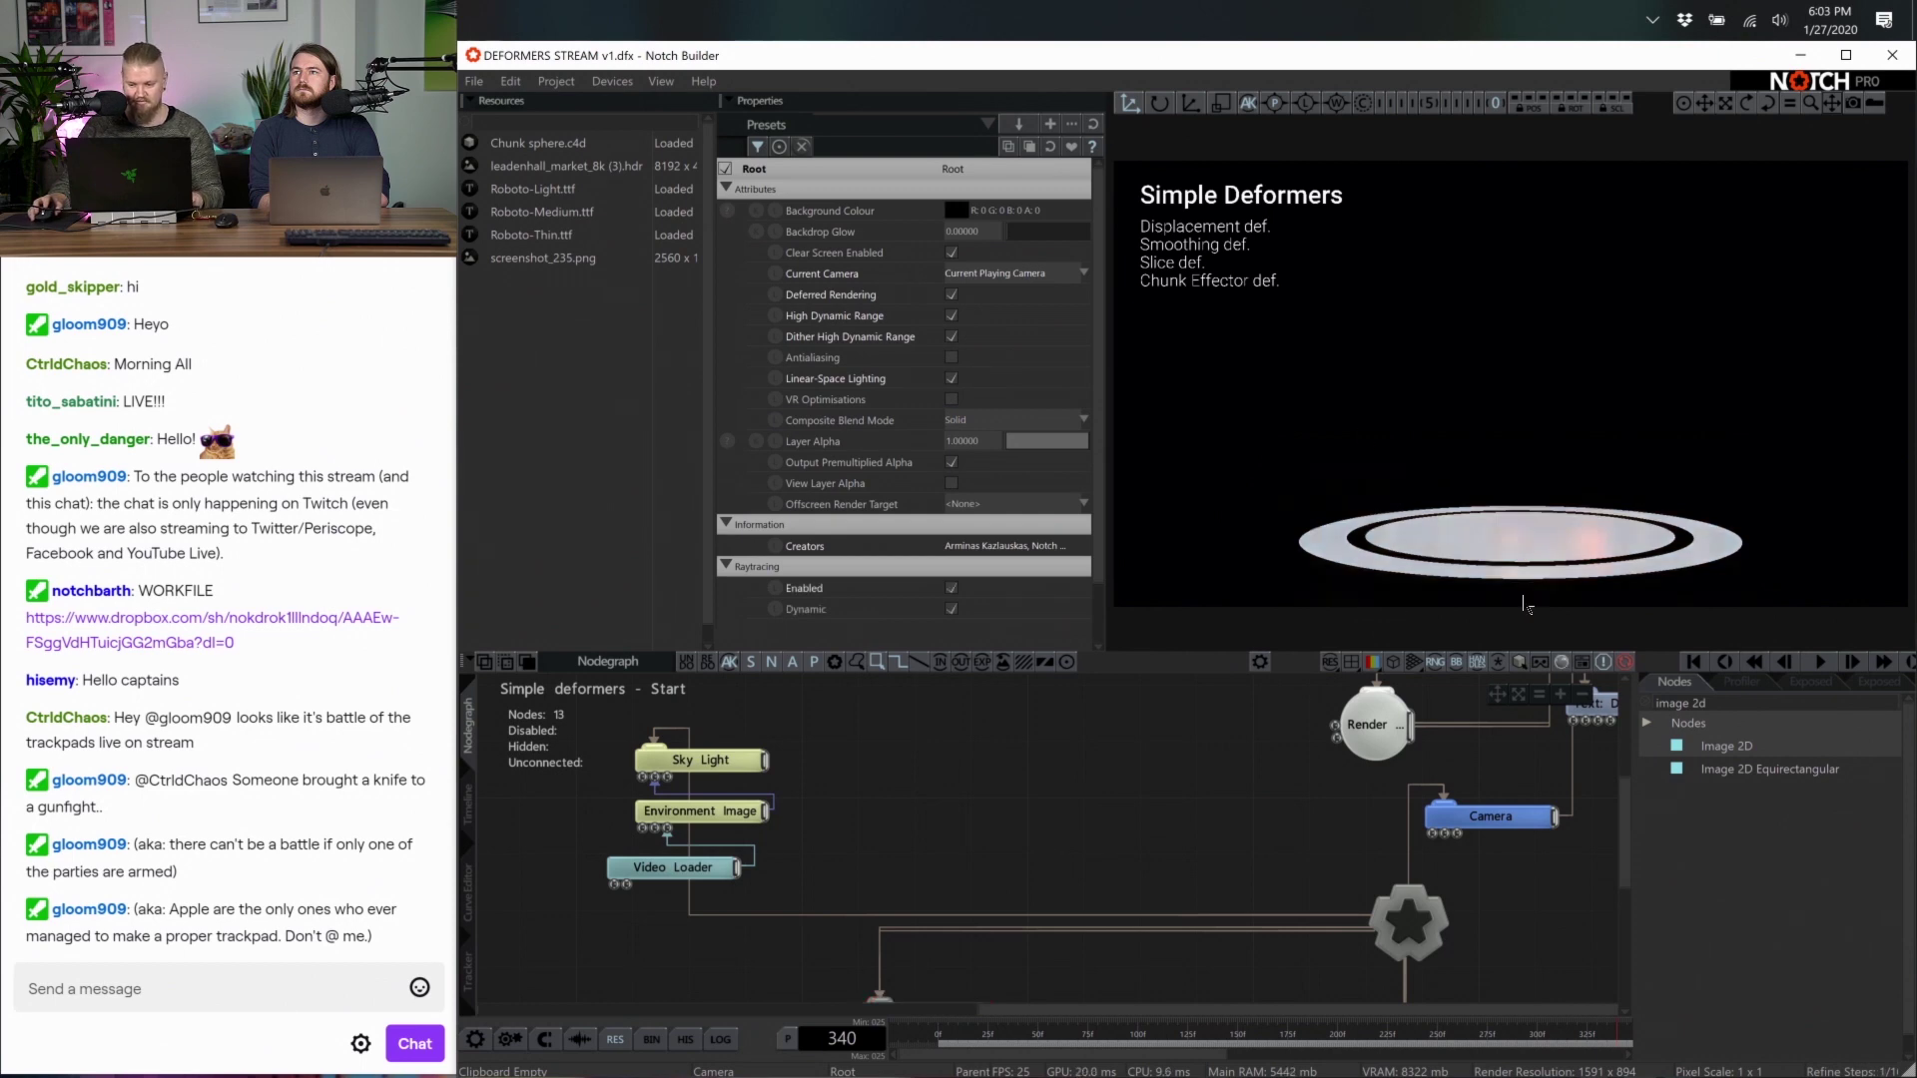
Review the Pathtracer and RT Refinement attributes, choosing NVIDIA Optix as the AI denoiser type
scroll(1164, 896, "down", 5)
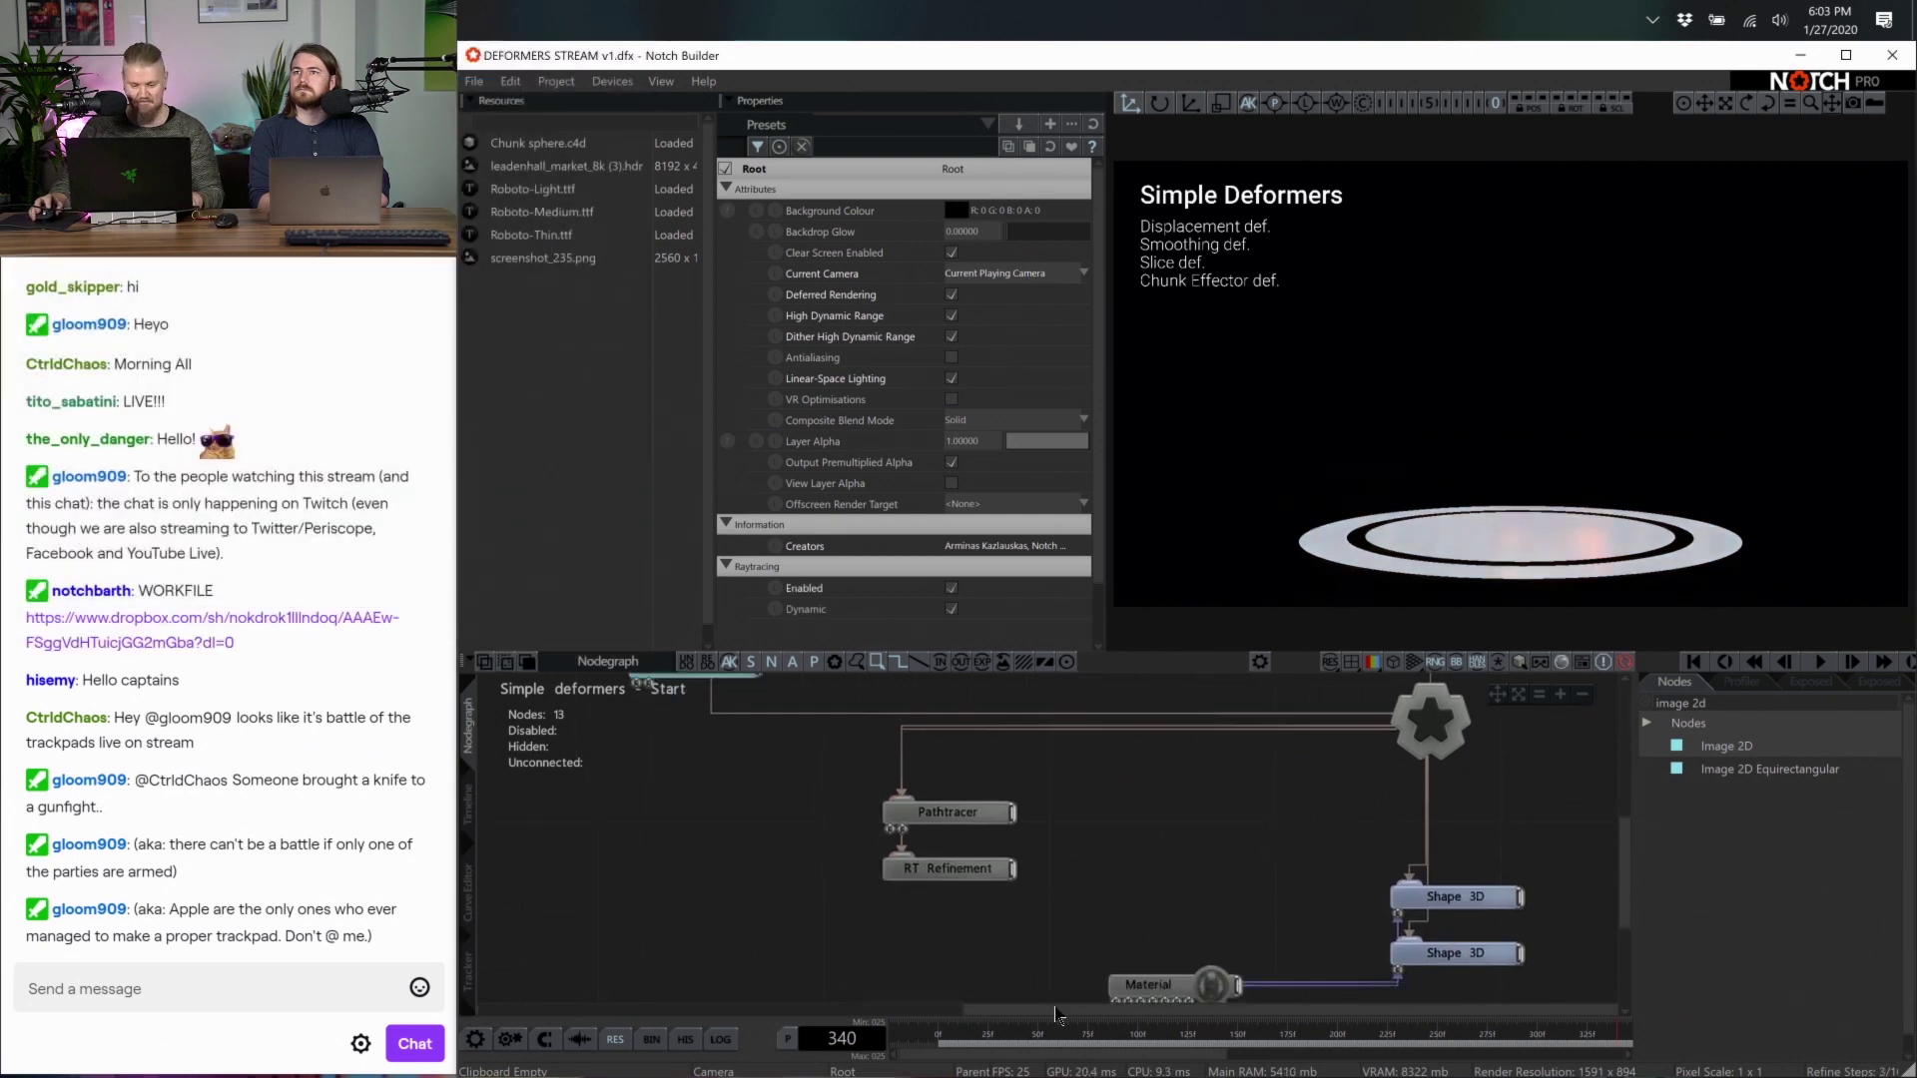
left_click(924, 804)
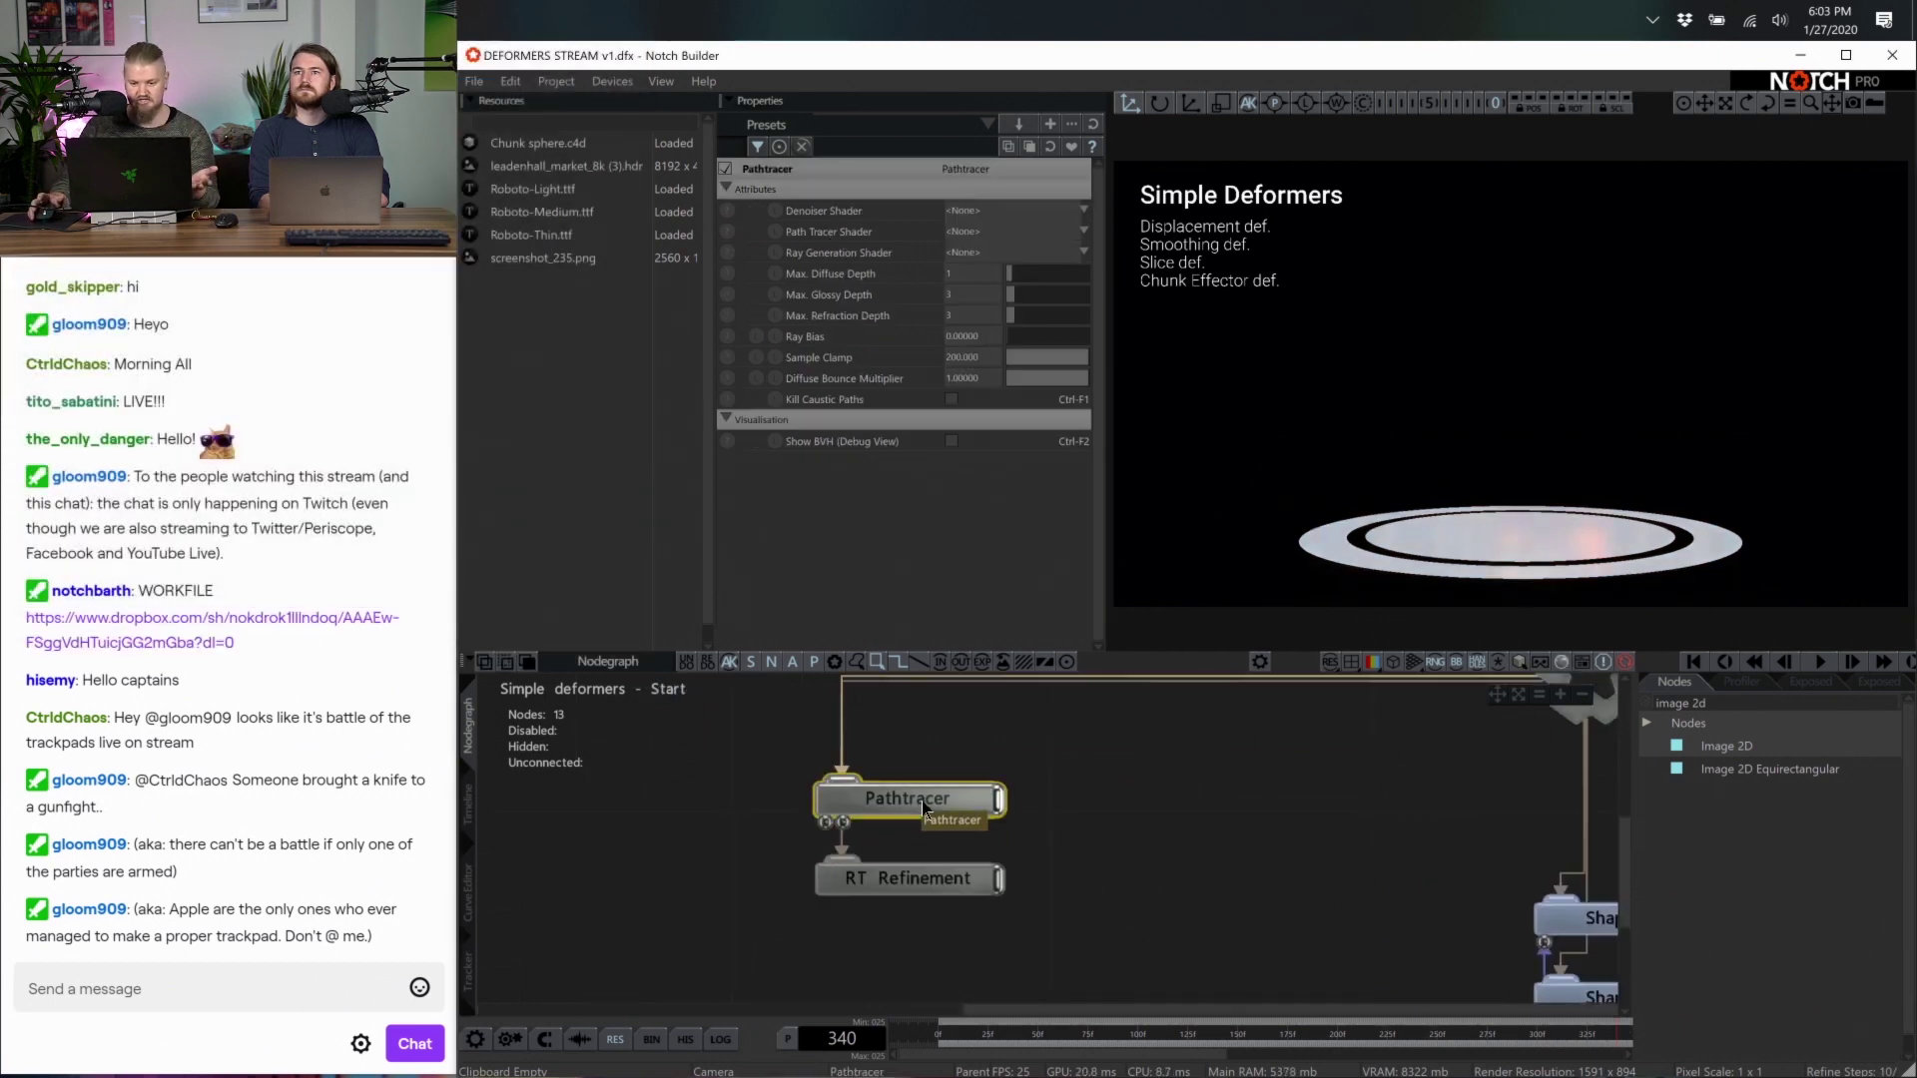
left_click(967, 880)
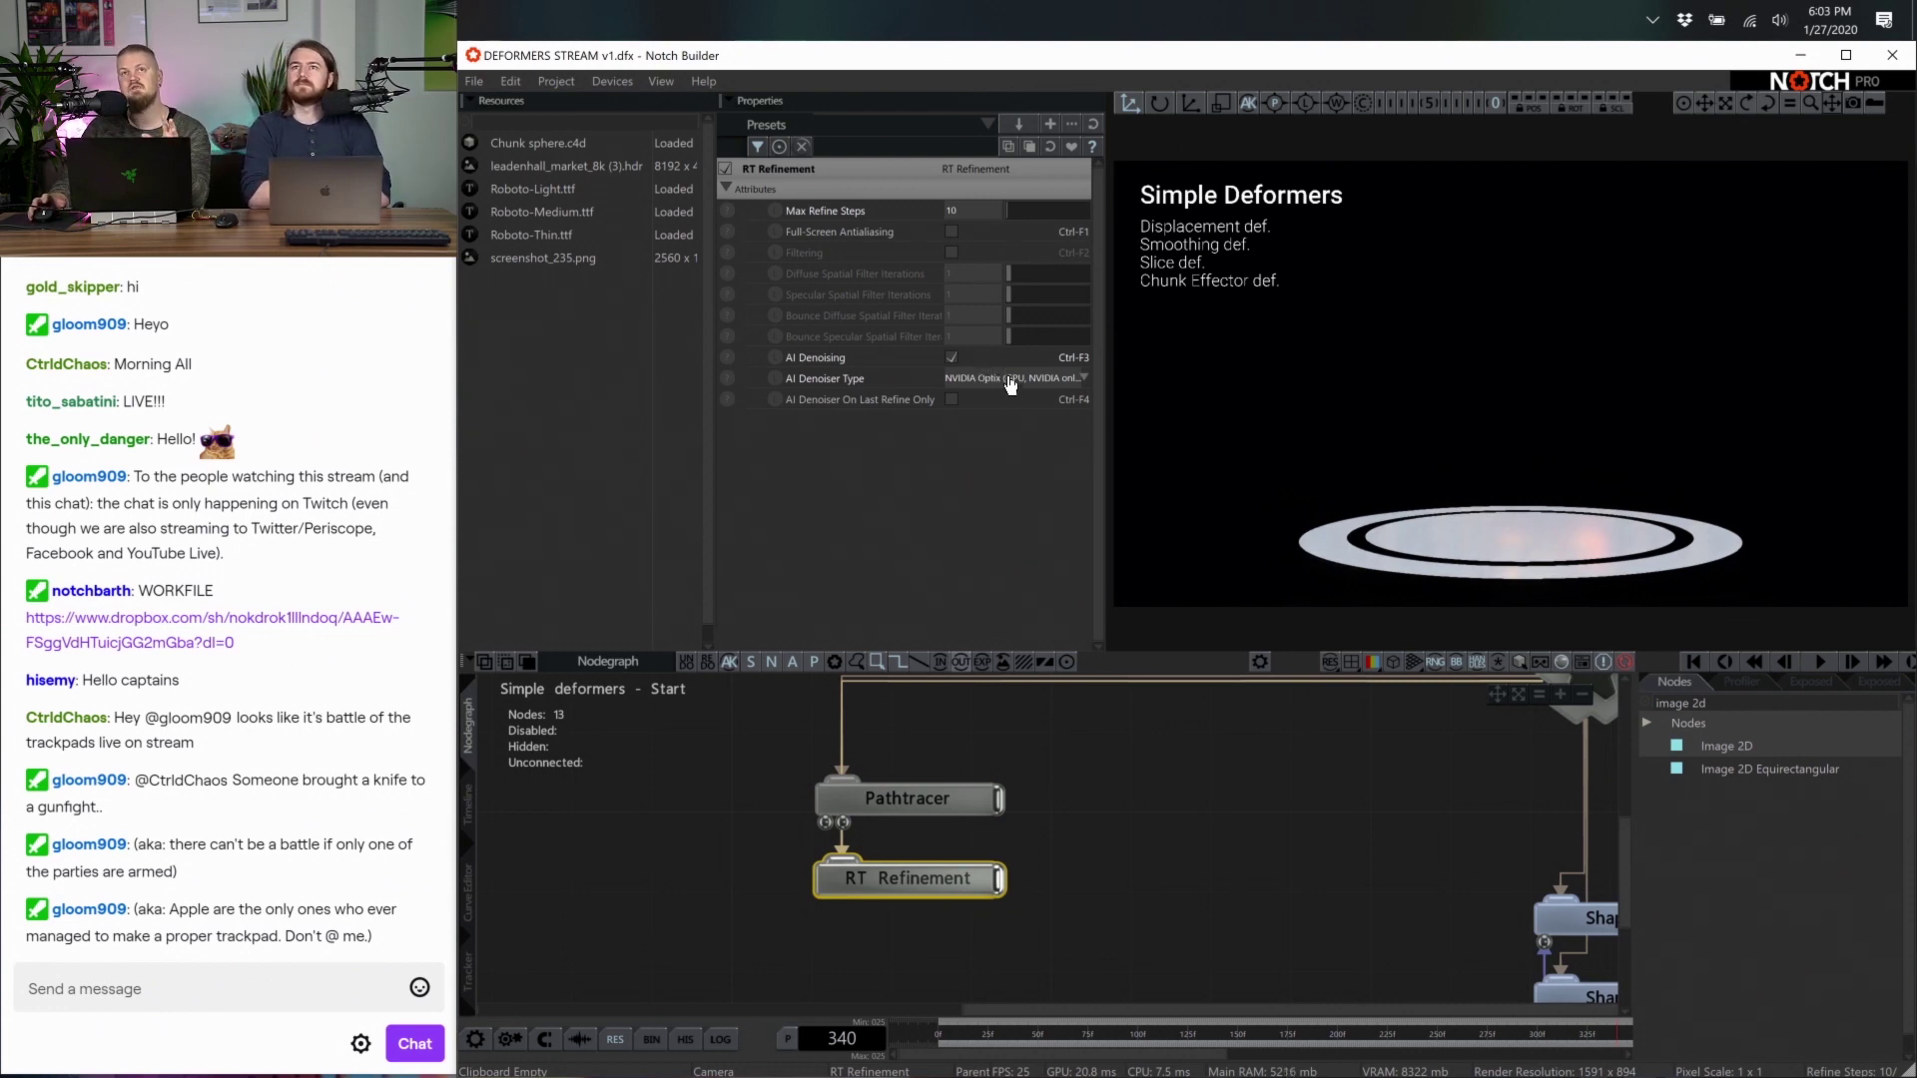
left_click(1011, 383)
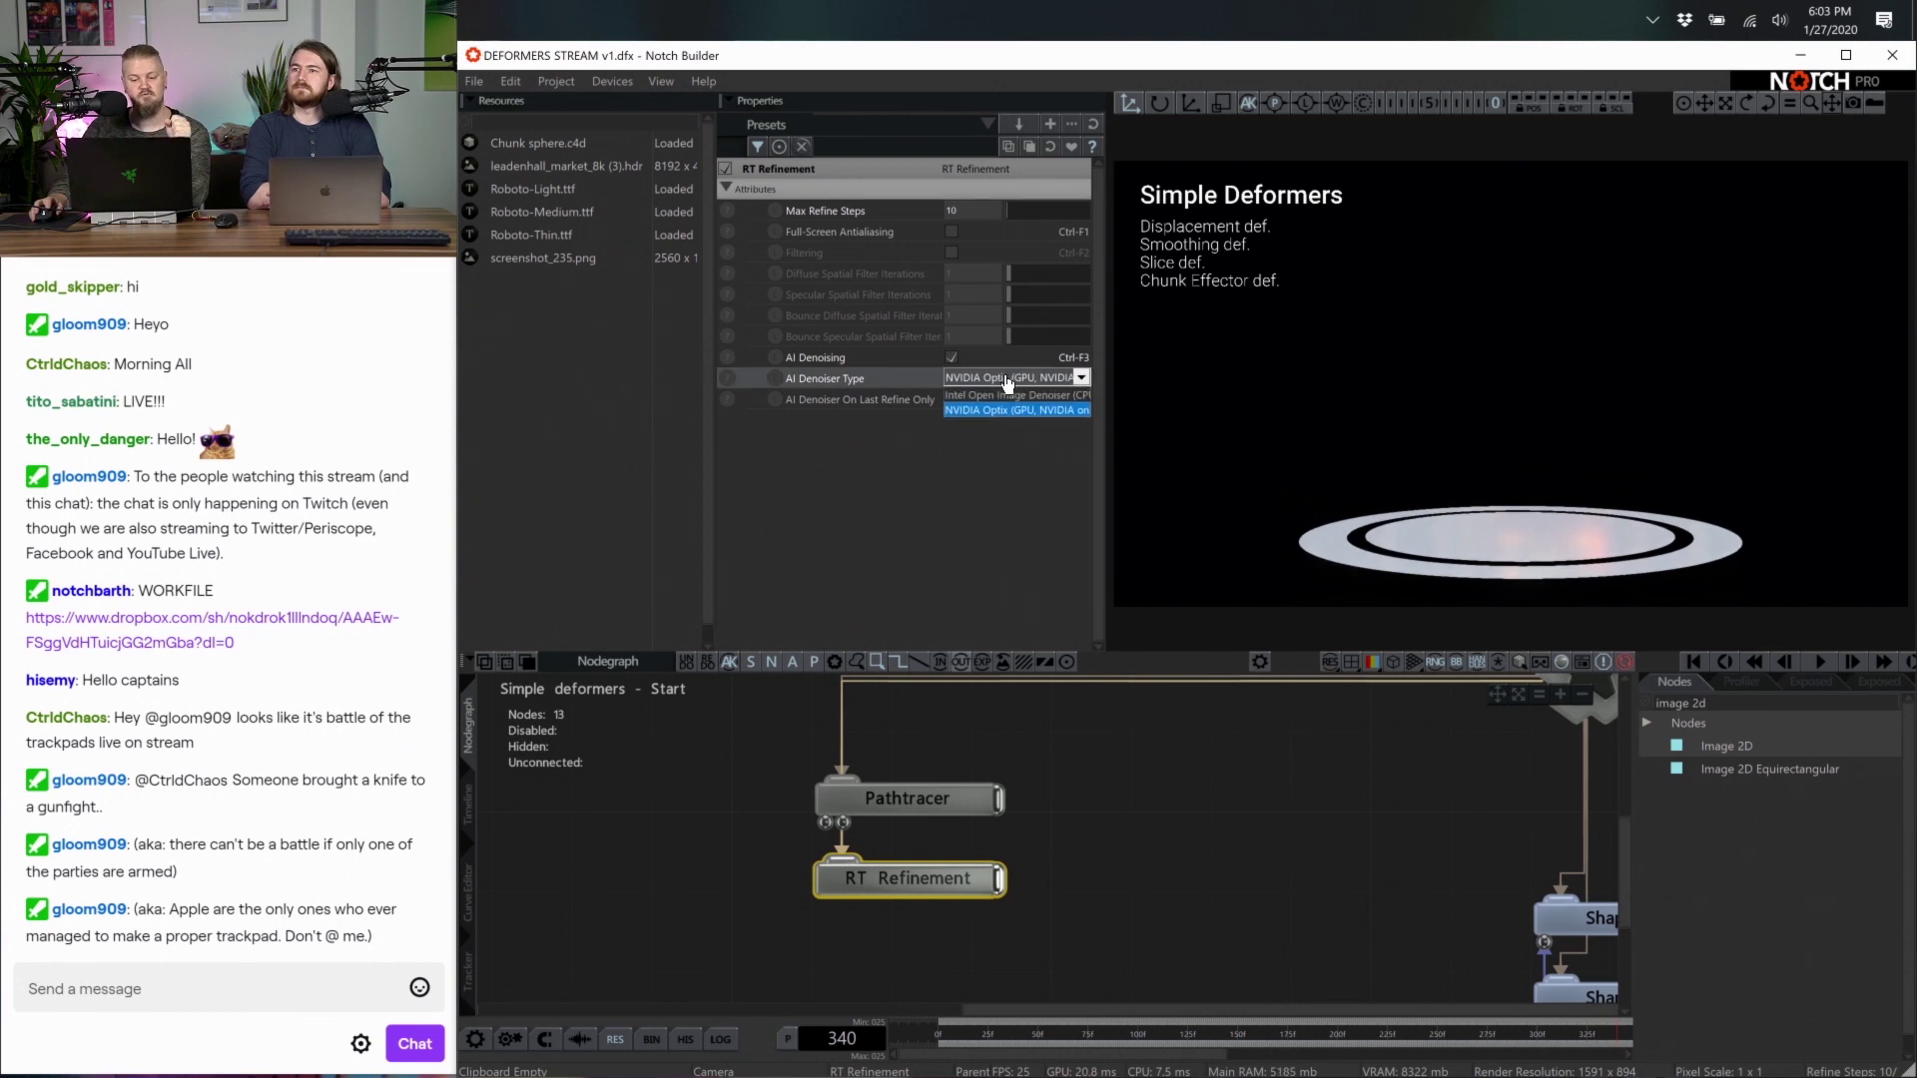
left_click(984, 411)
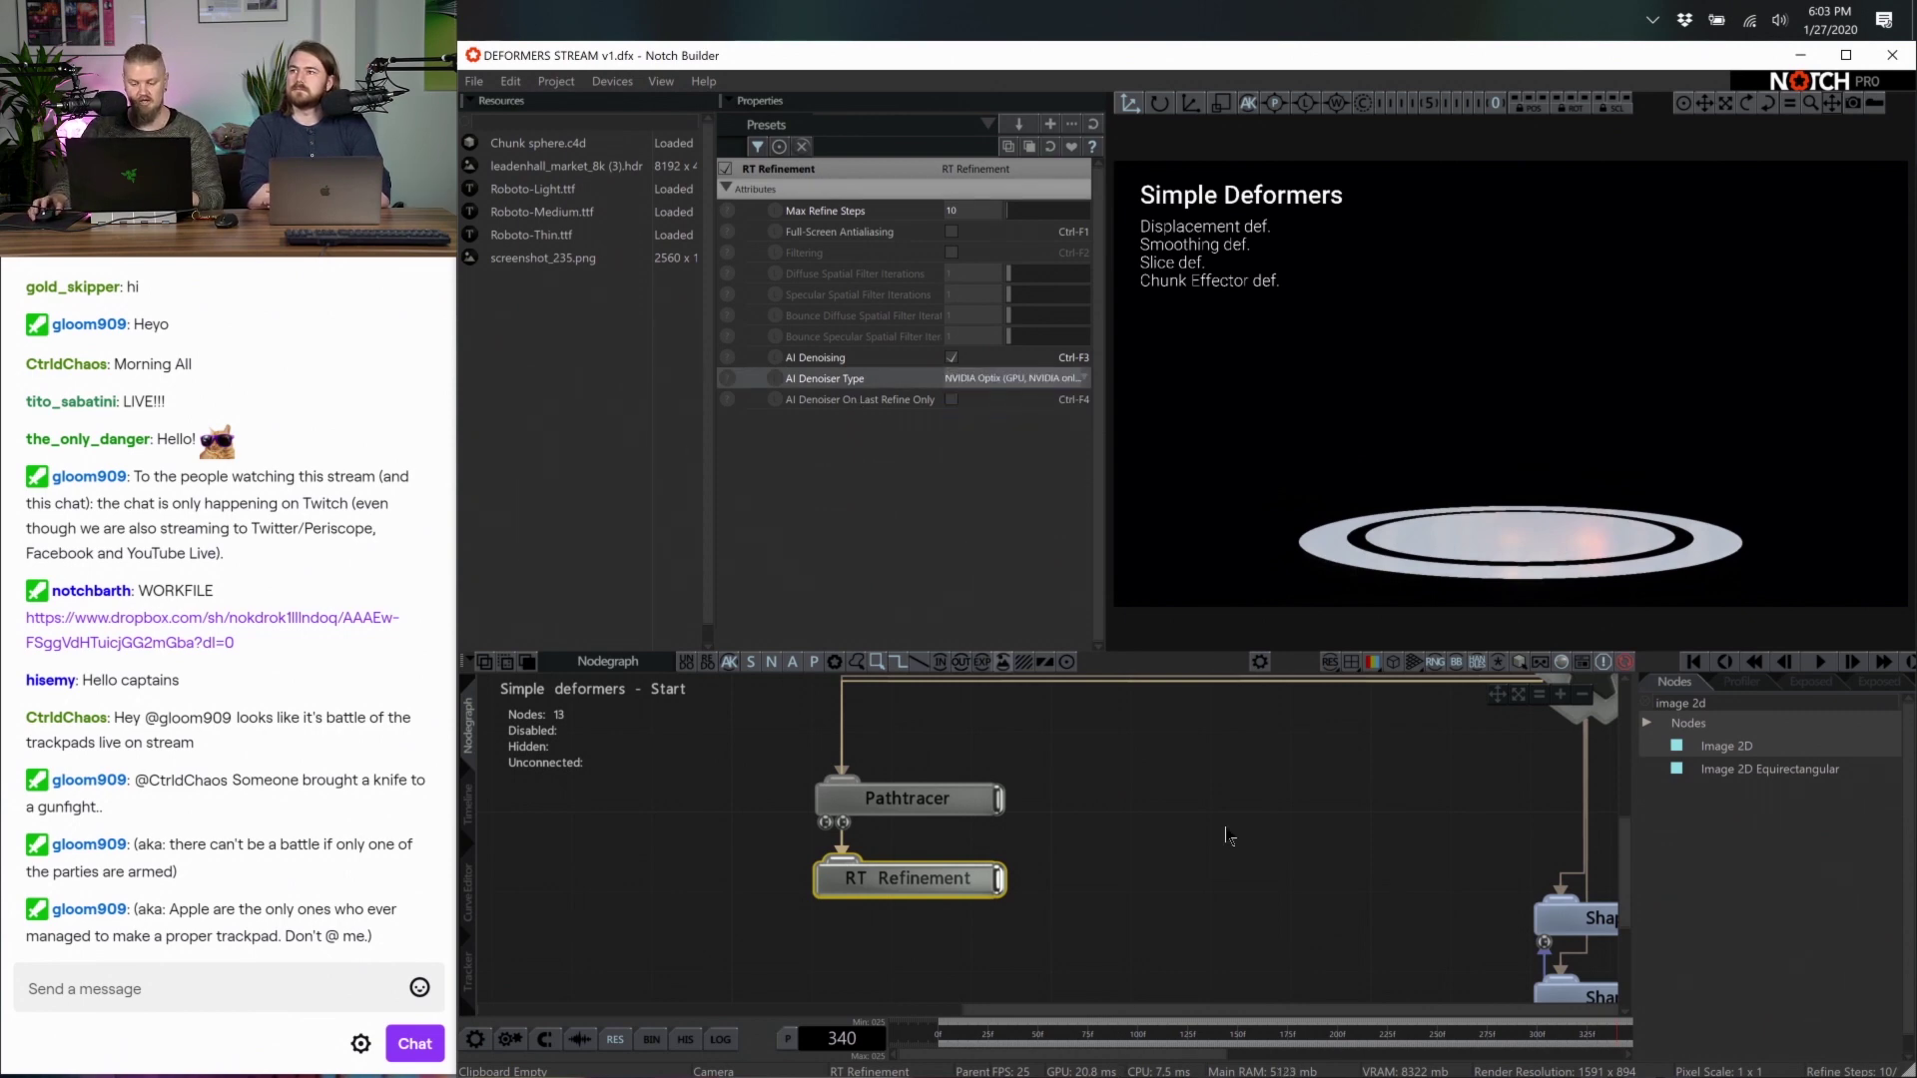
Add a Shape 3D sphere node linked to the root and raise it to a Y position of about 0.3
middle_click_drag(1226, 829, 864, 917)
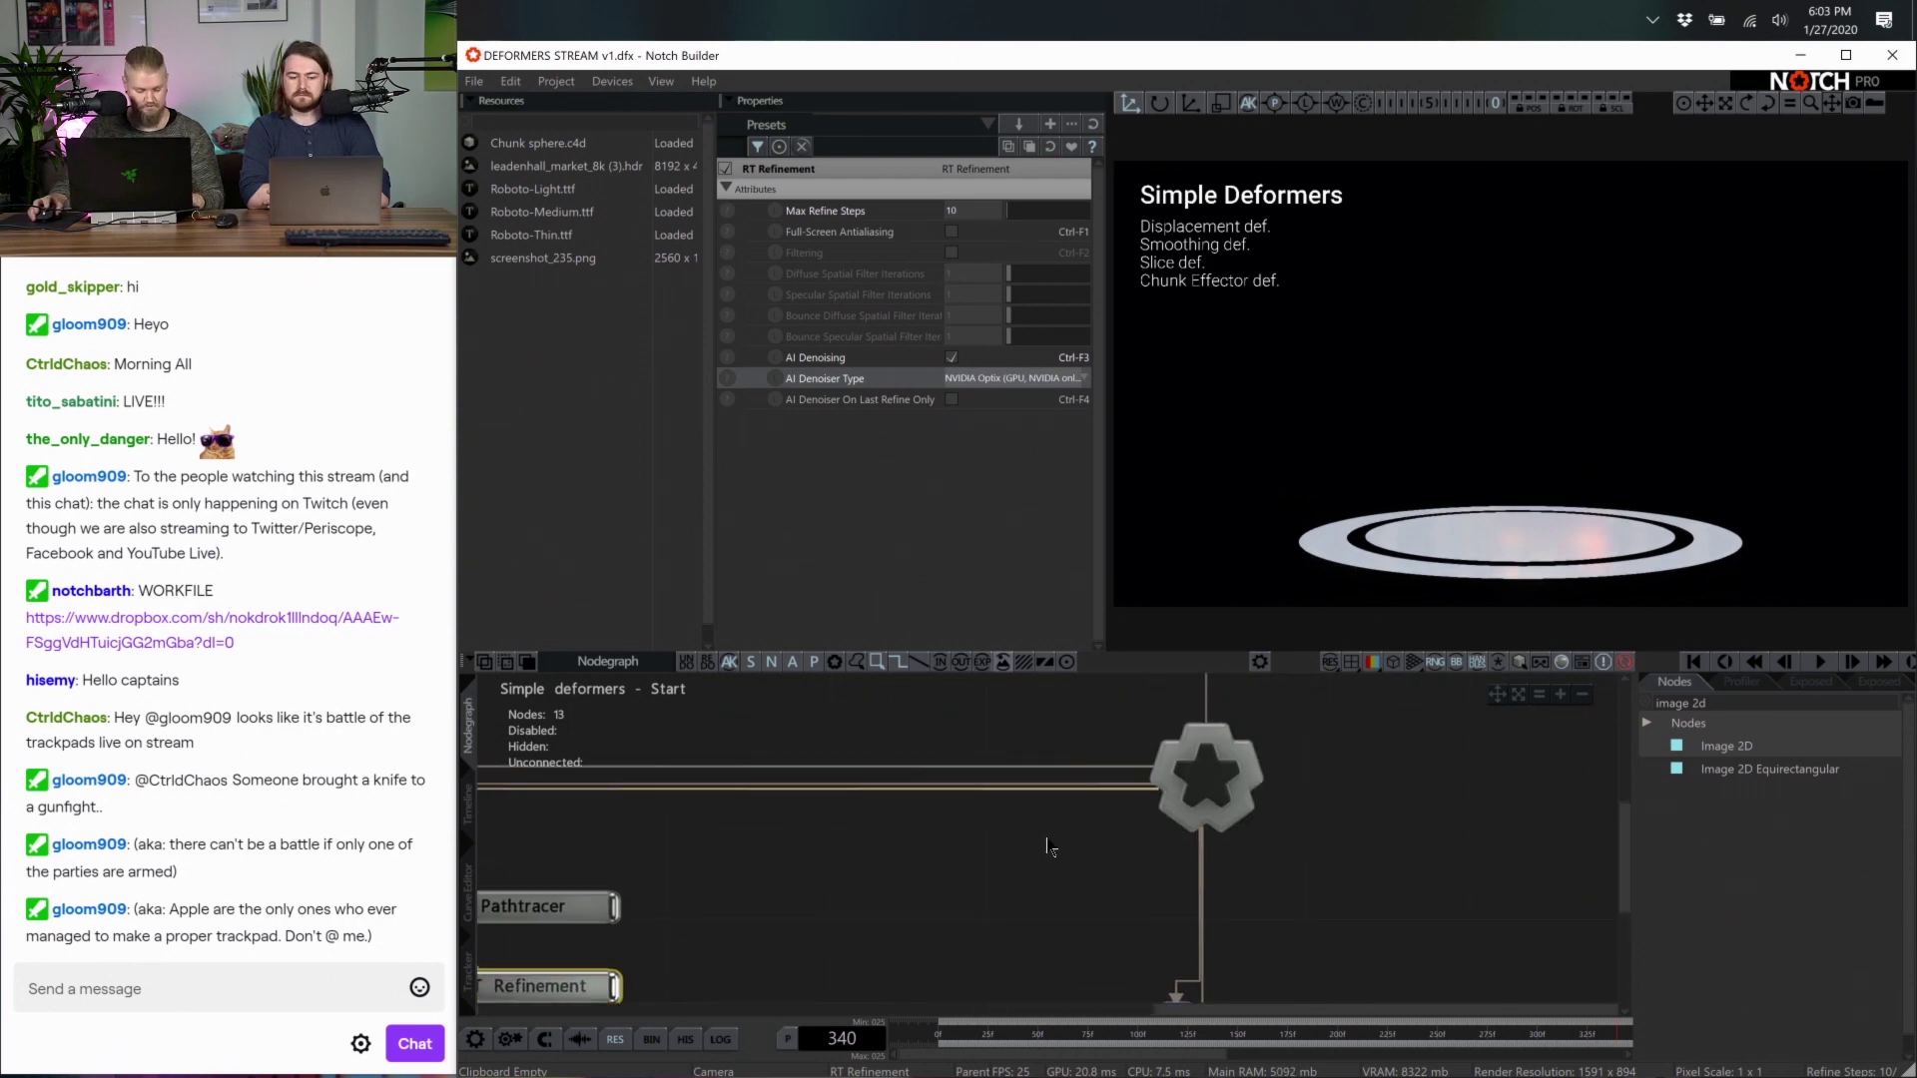
scroll(1316, 859, "down", 3)
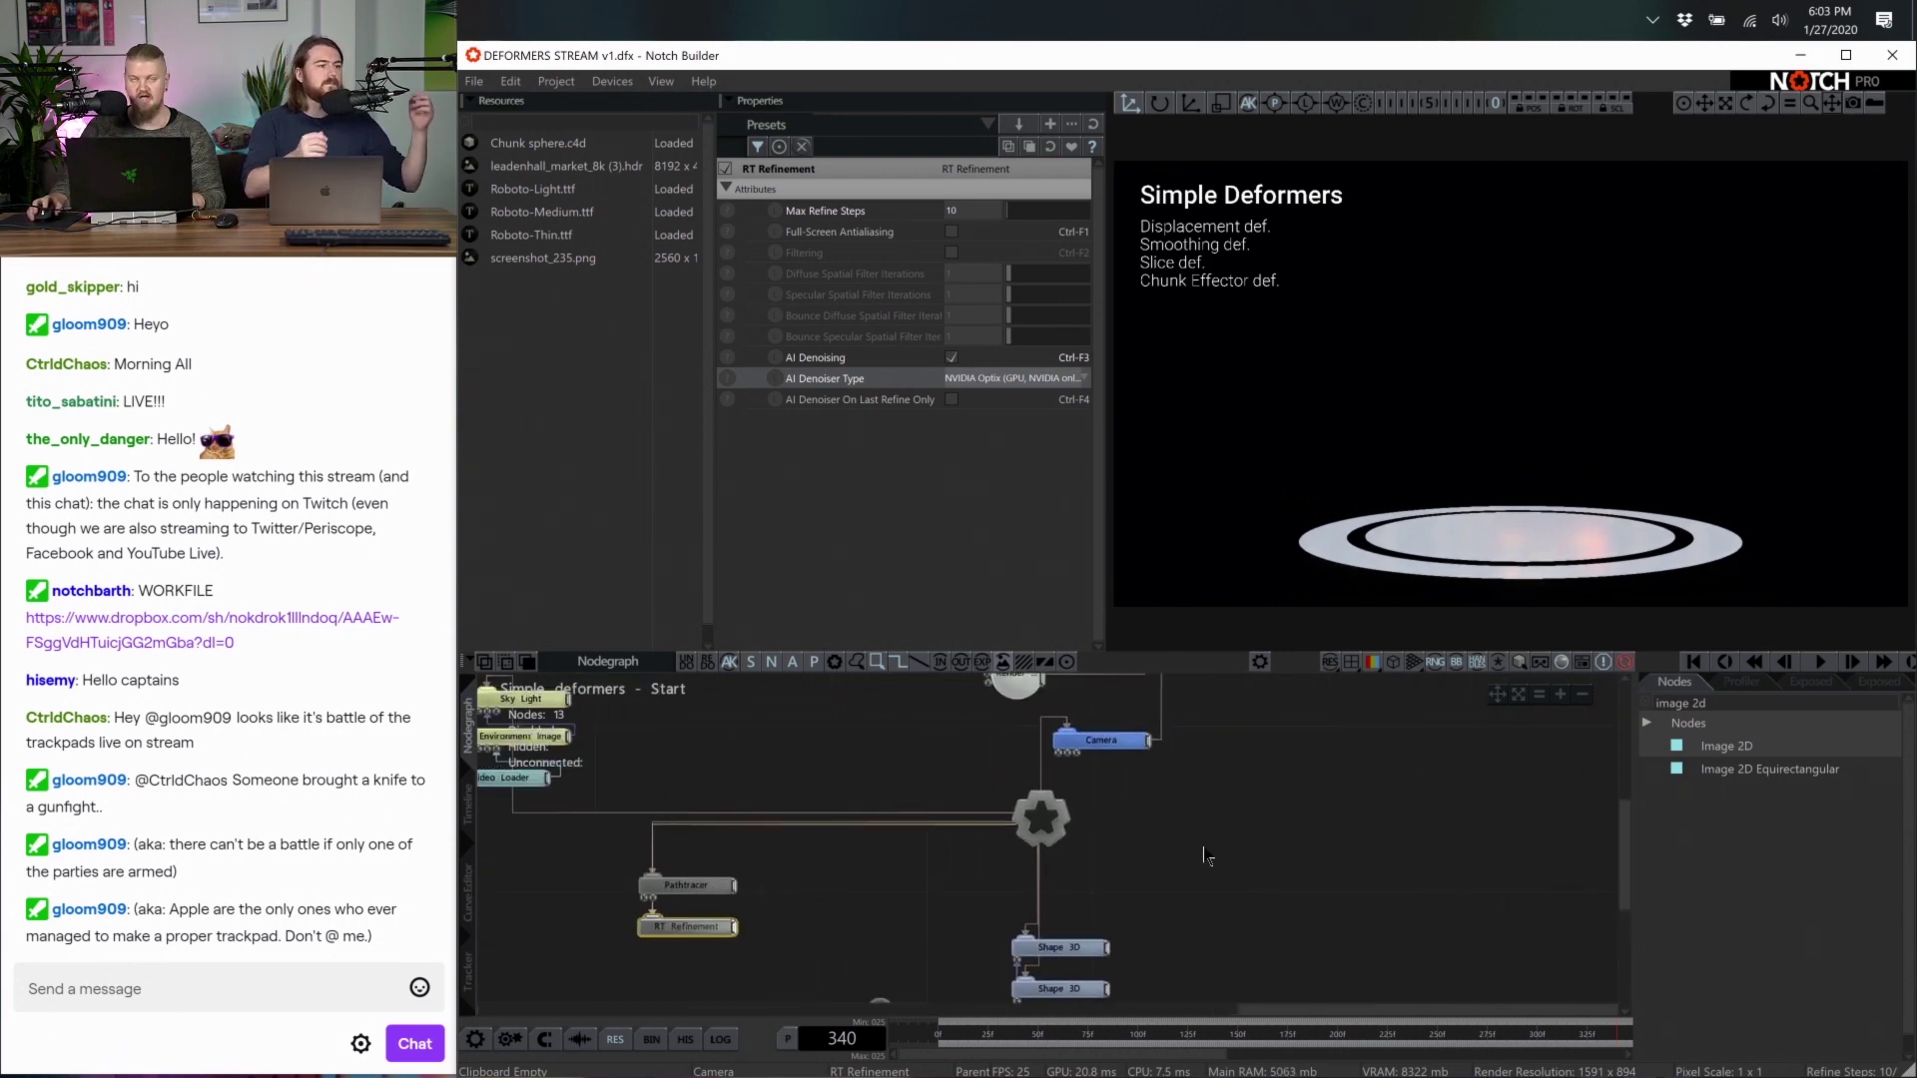
double_click(1713, 703)
key("BackSpace")
type("shaow")
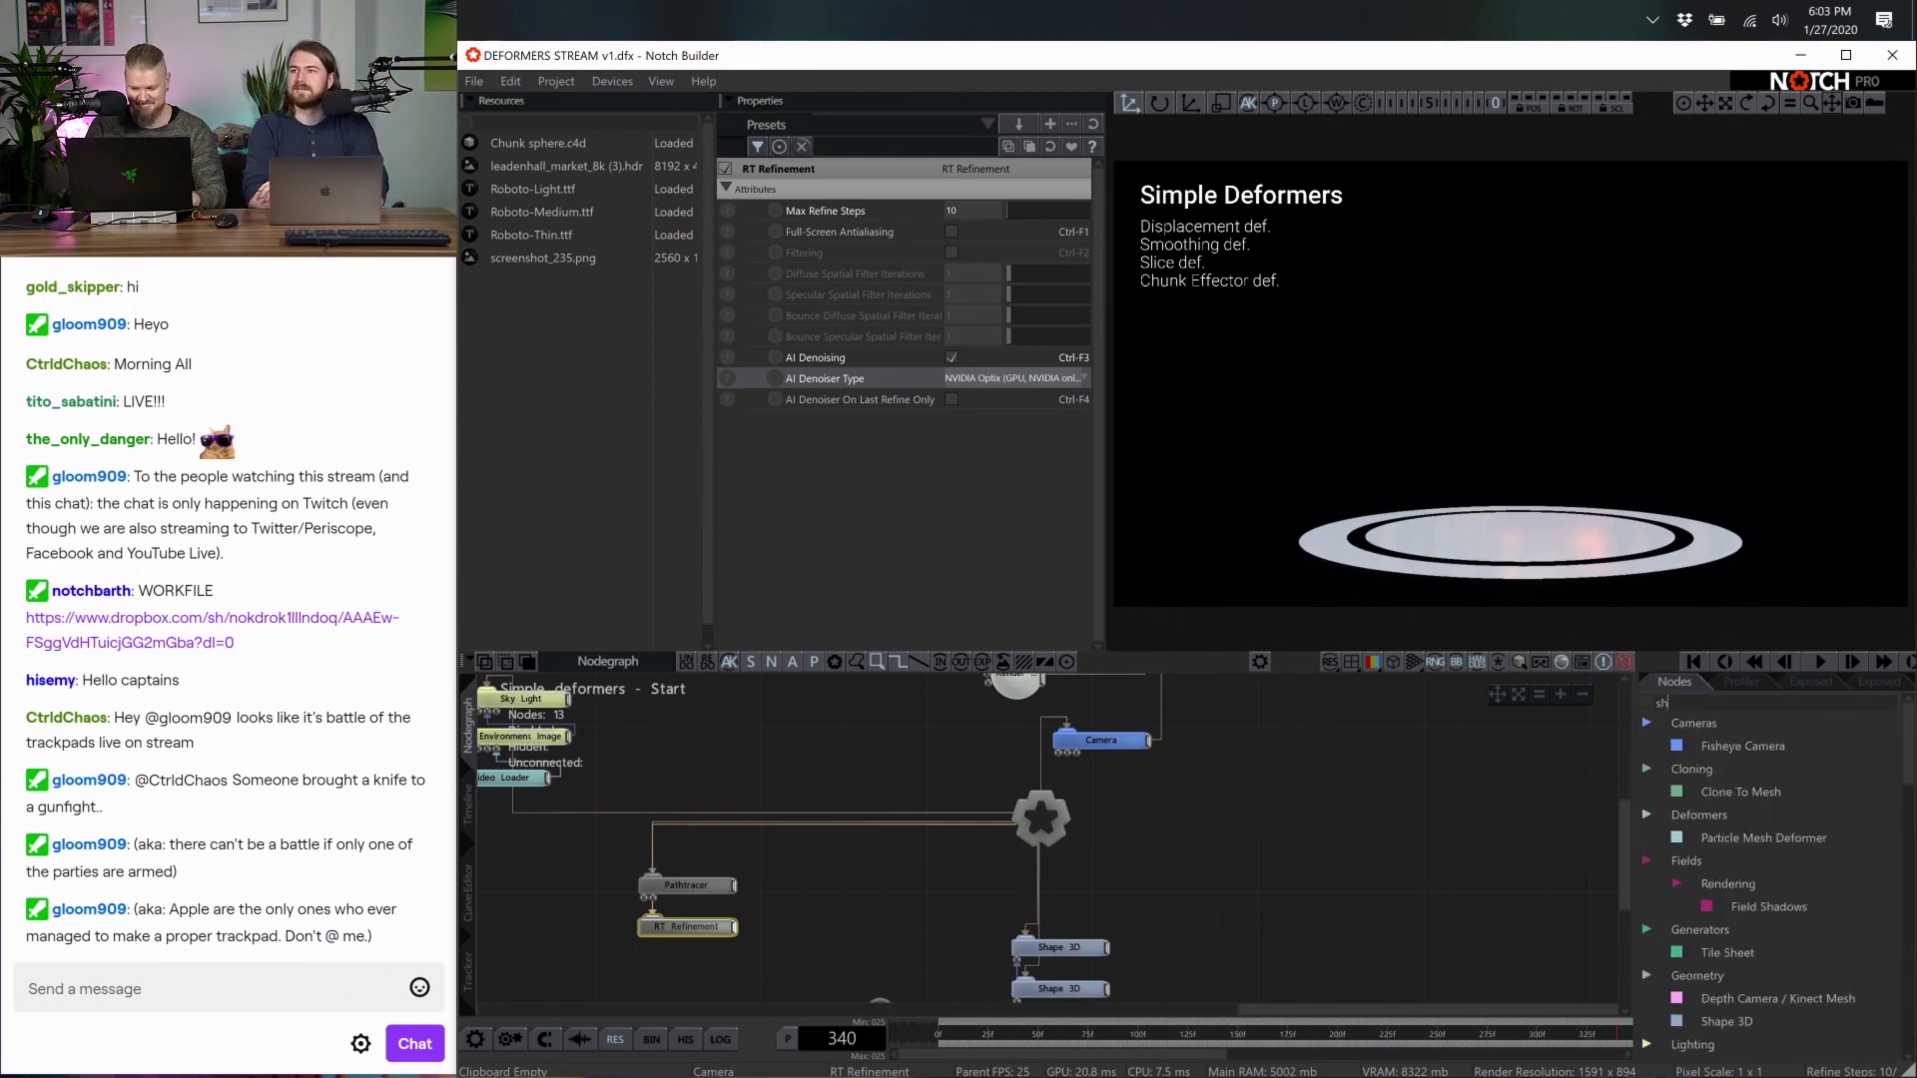
key("BackSpace")
key("BackSpace")
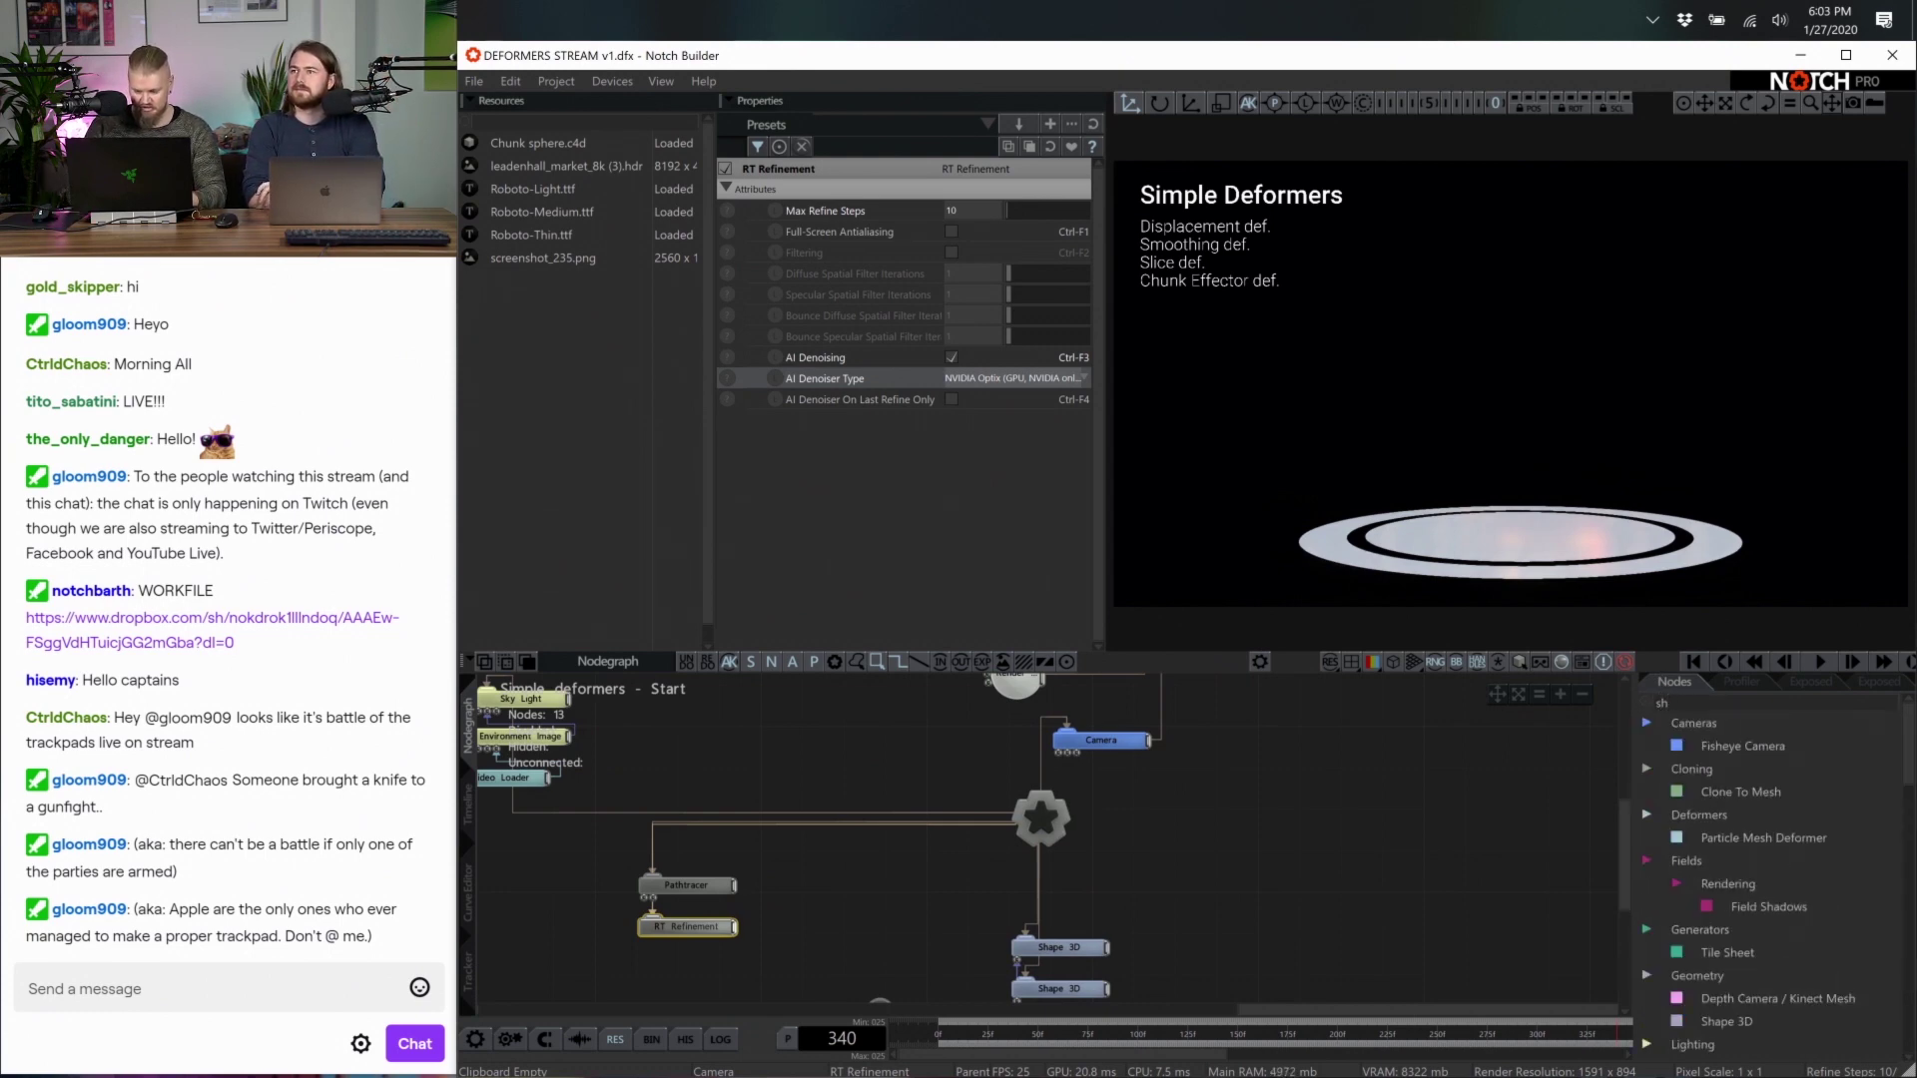
type("ape")
left_click_drag(1726, 747, 1163, 799)
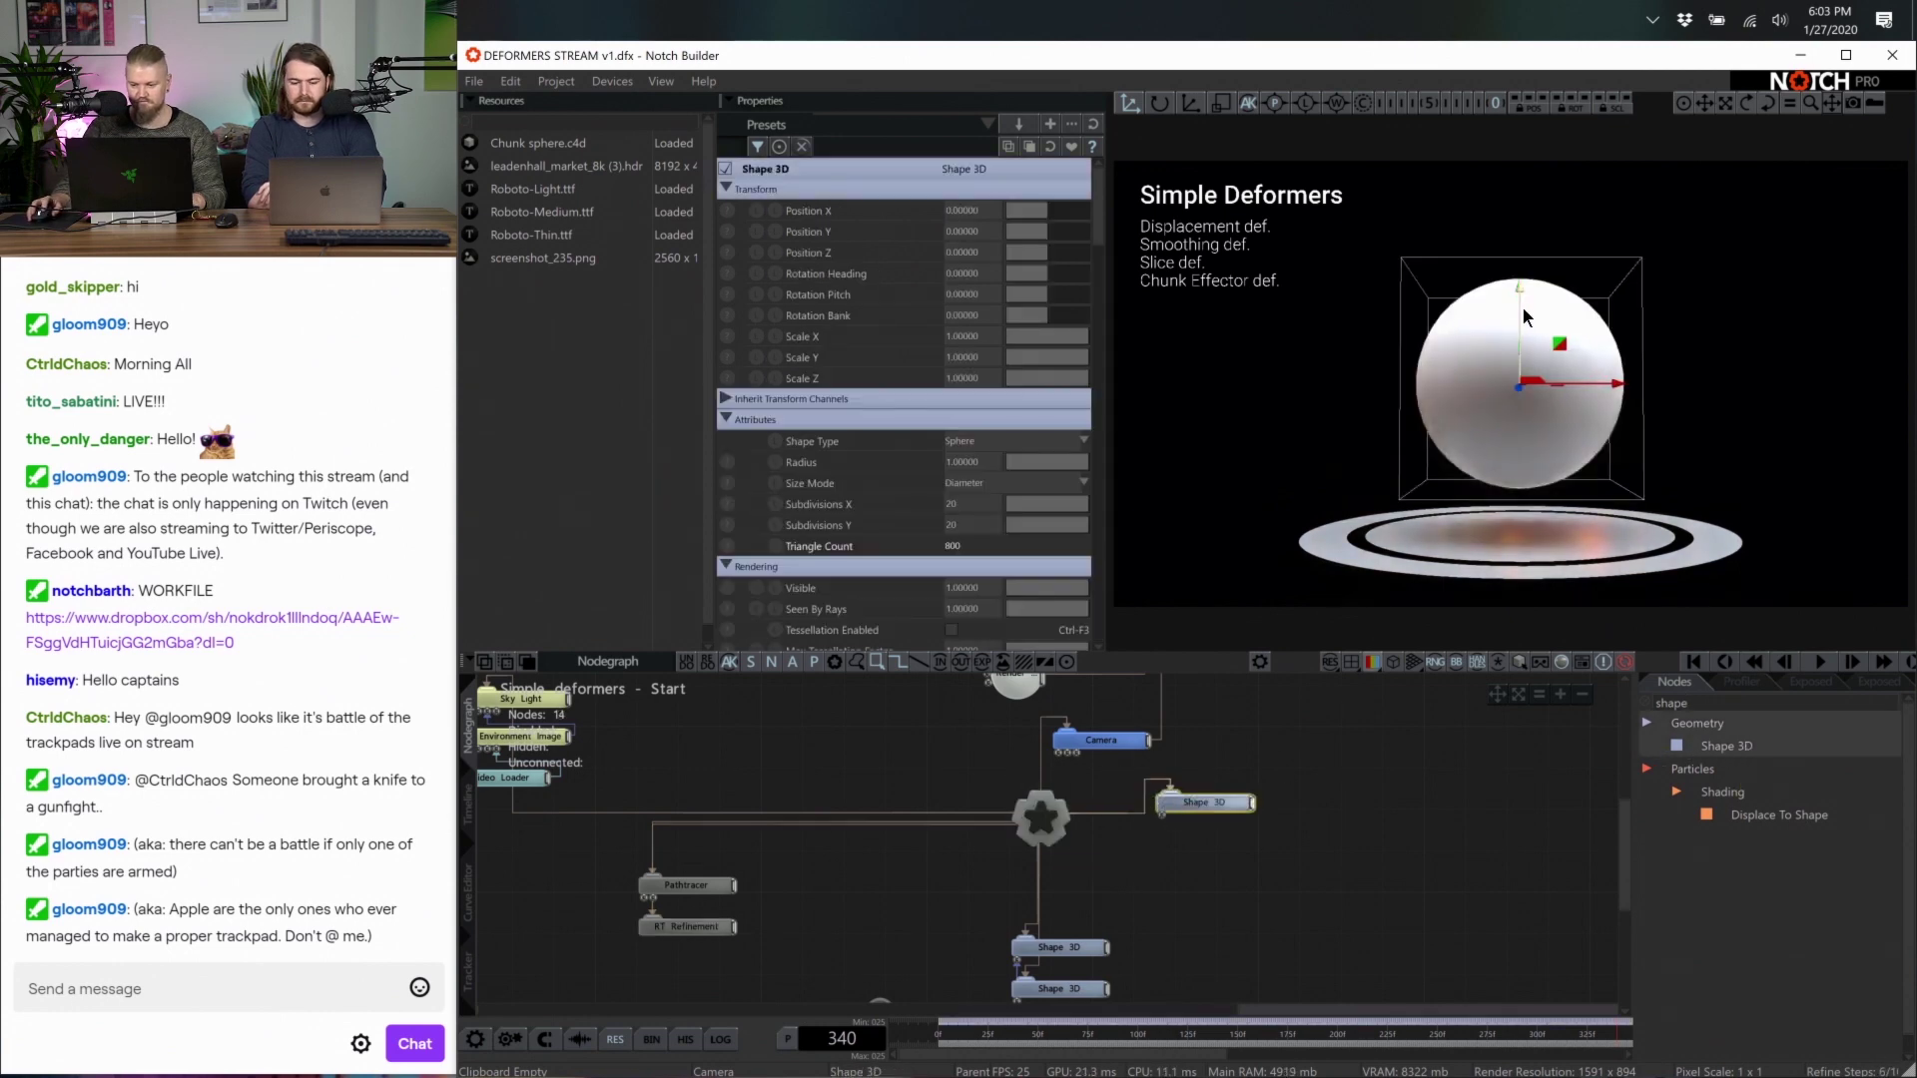
left_click_drag(1524, 317, 1525, 255)
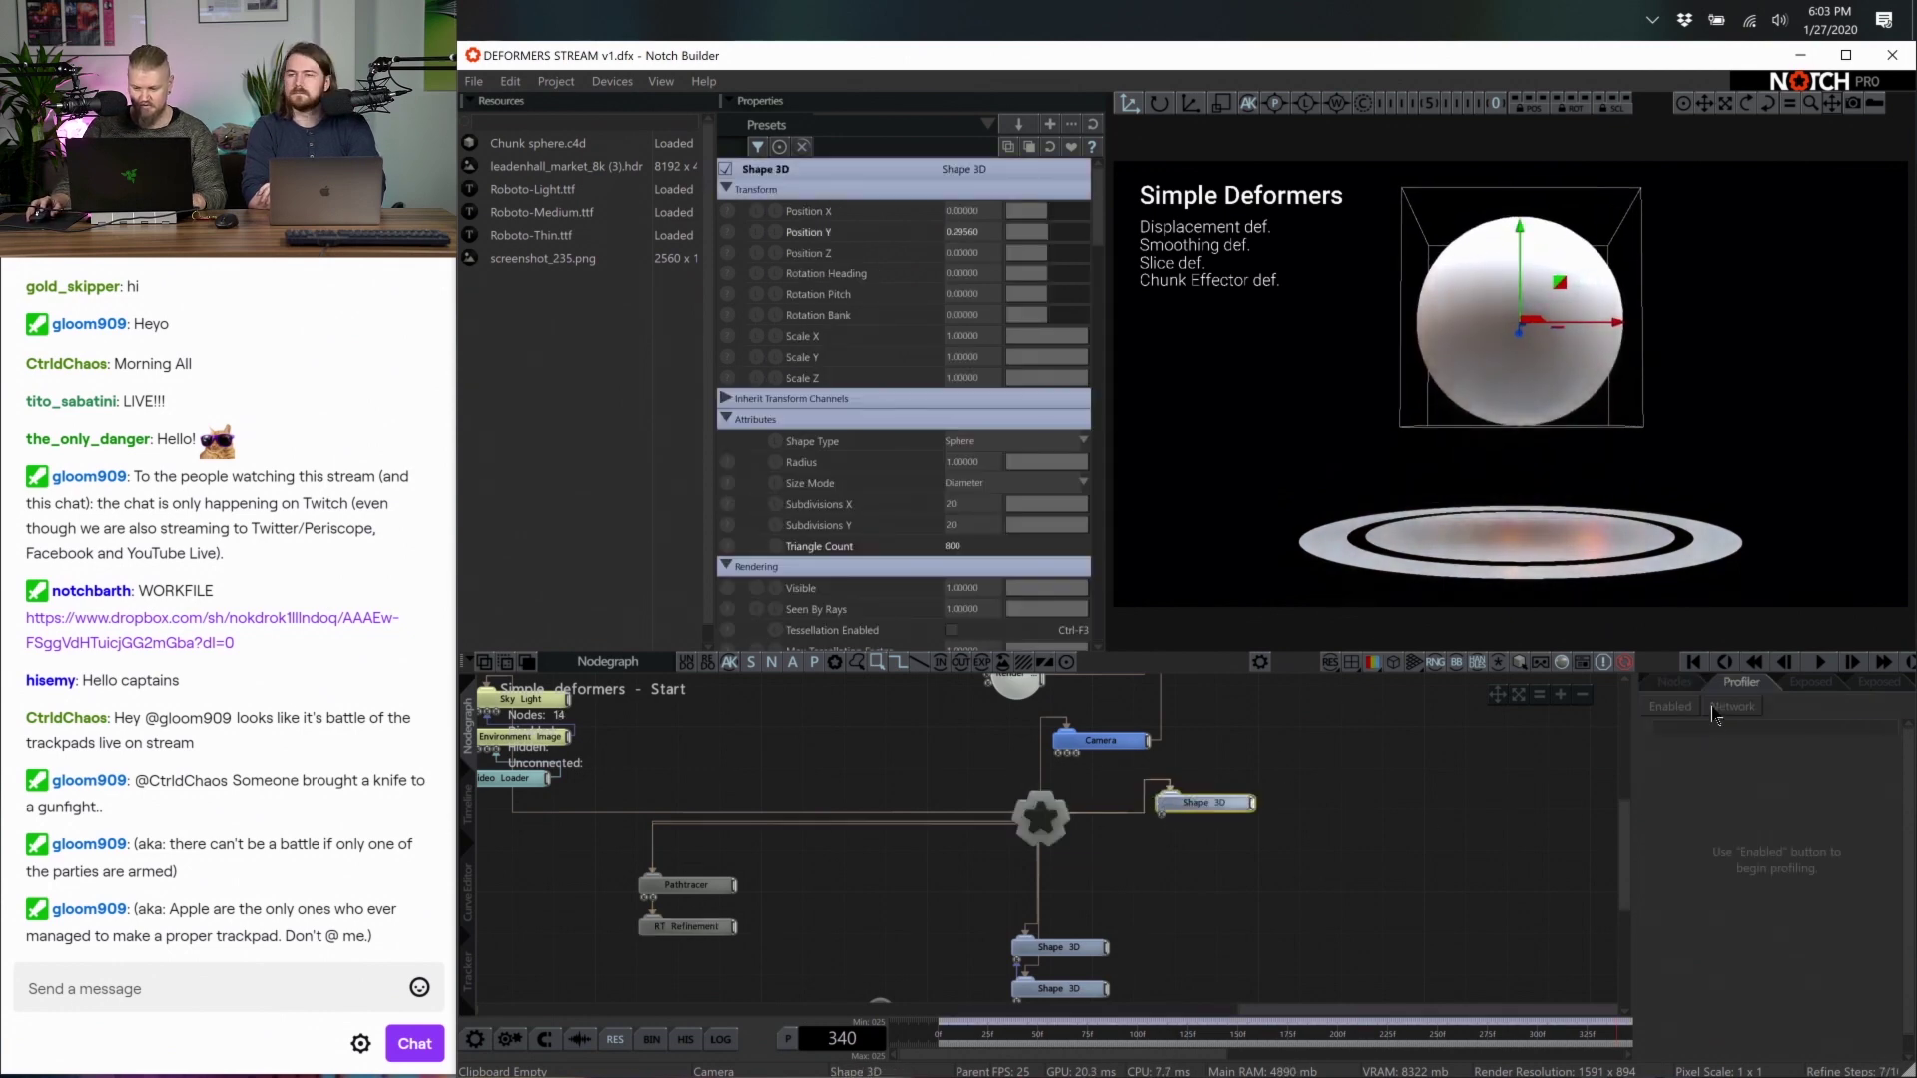
Add a Material node linked to the new Shape 3D and set its colour to grey, RGB 156, 156, 156
type("mater")
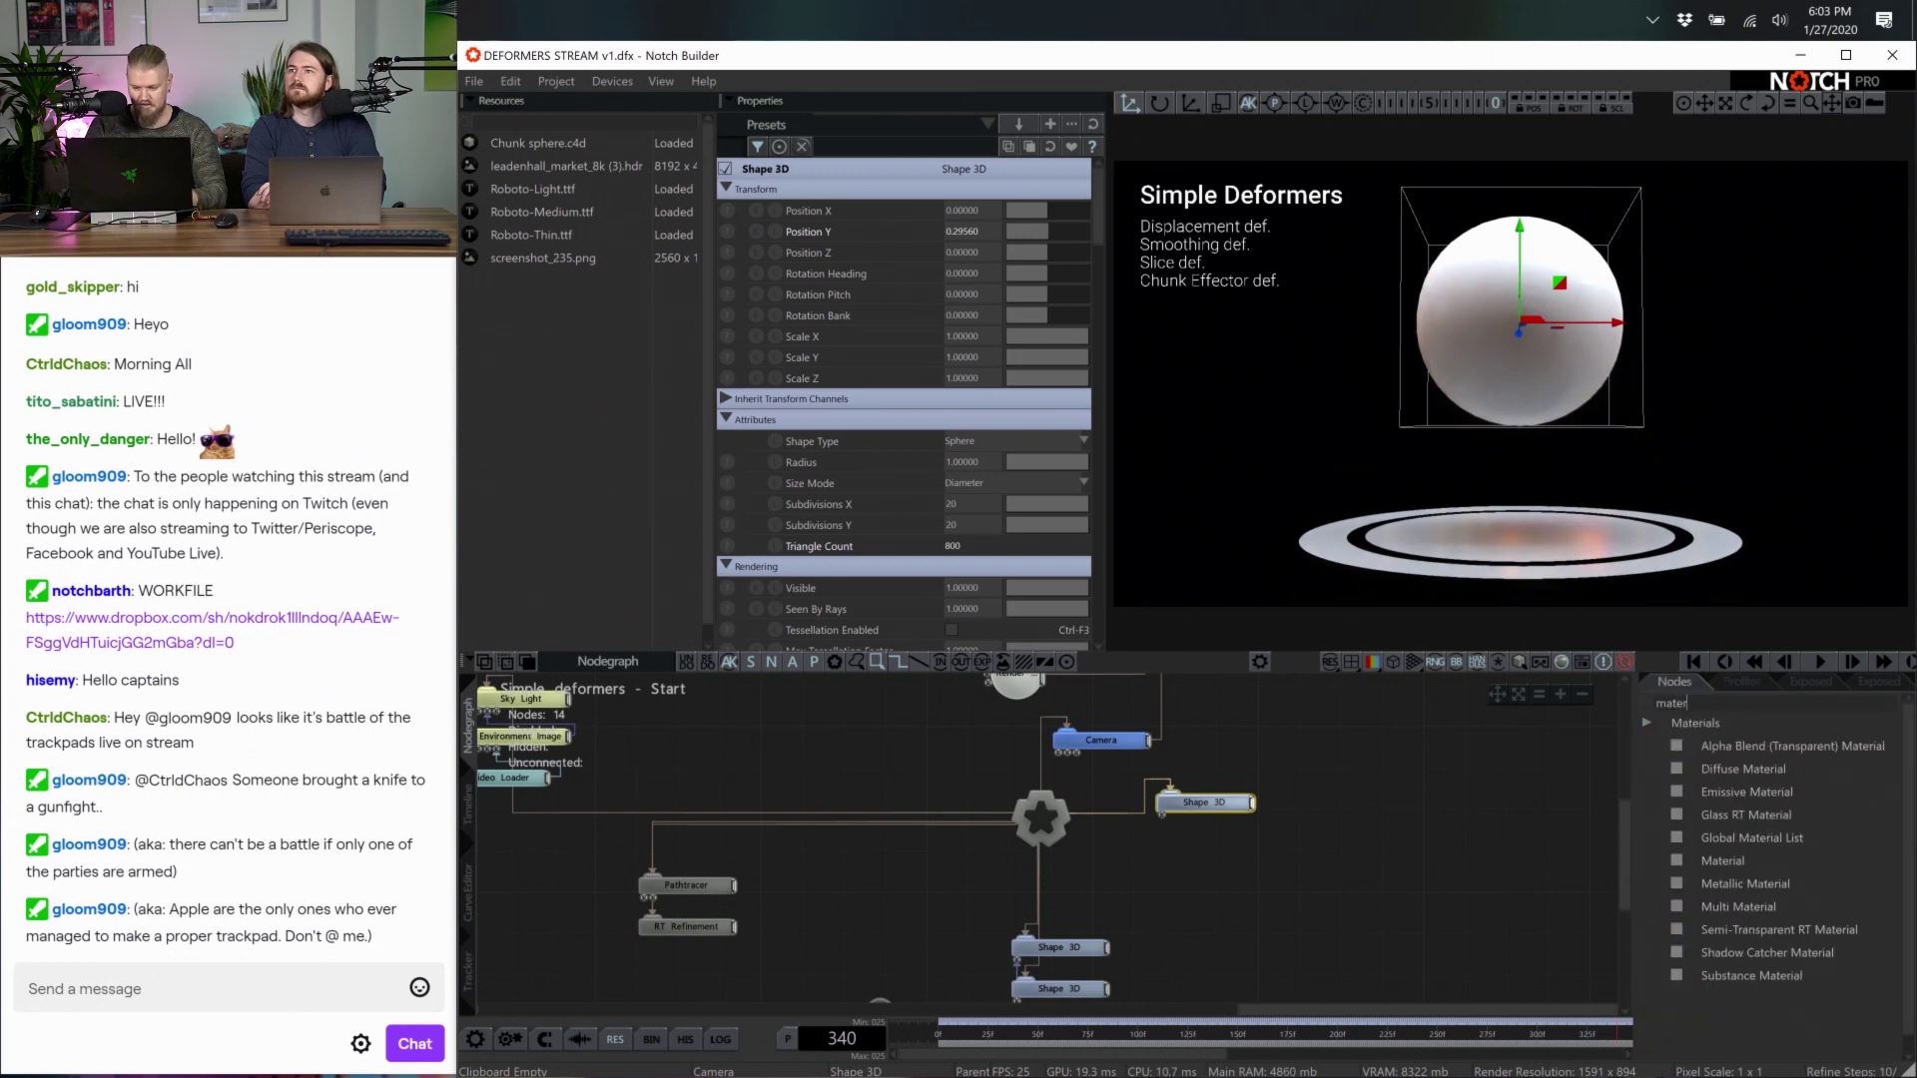
left_click_drag(1757, 856, 1603, 881)
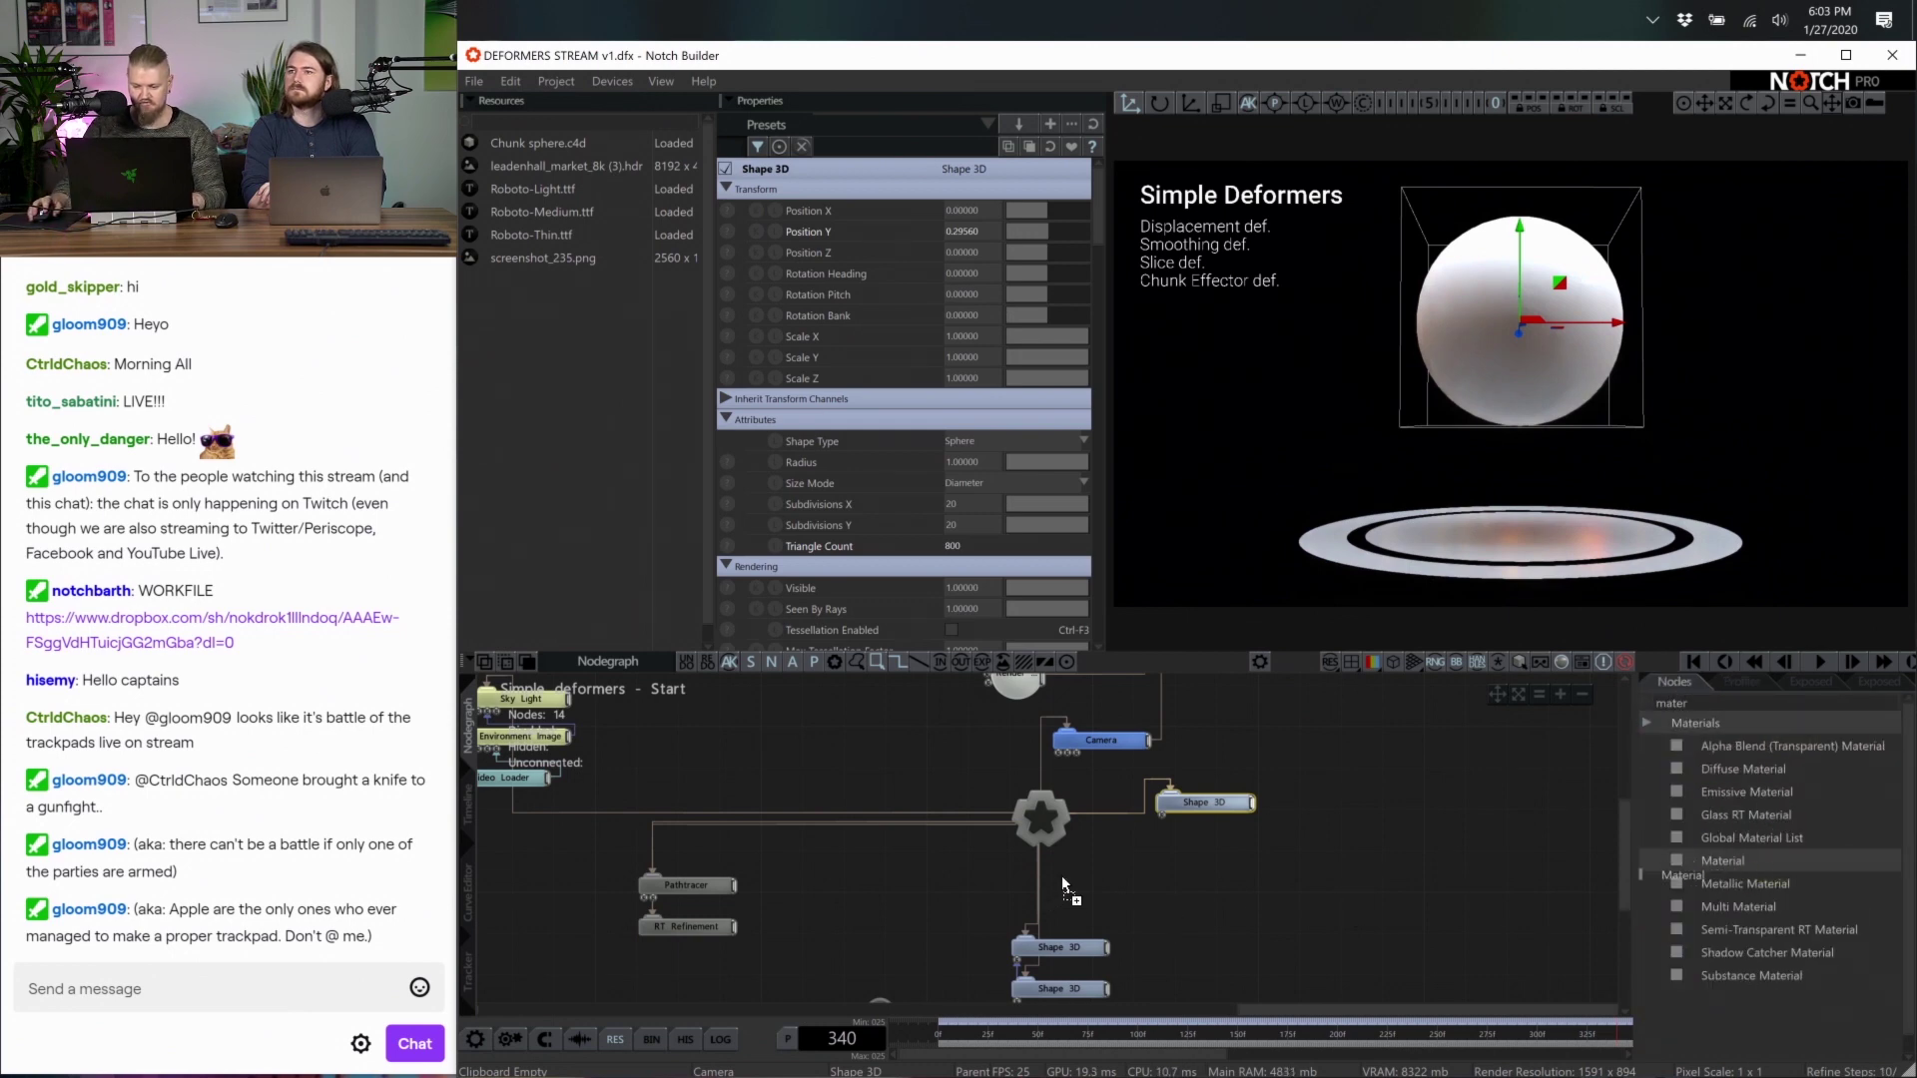
left_click_drag(1062, 876, 1162, 818)
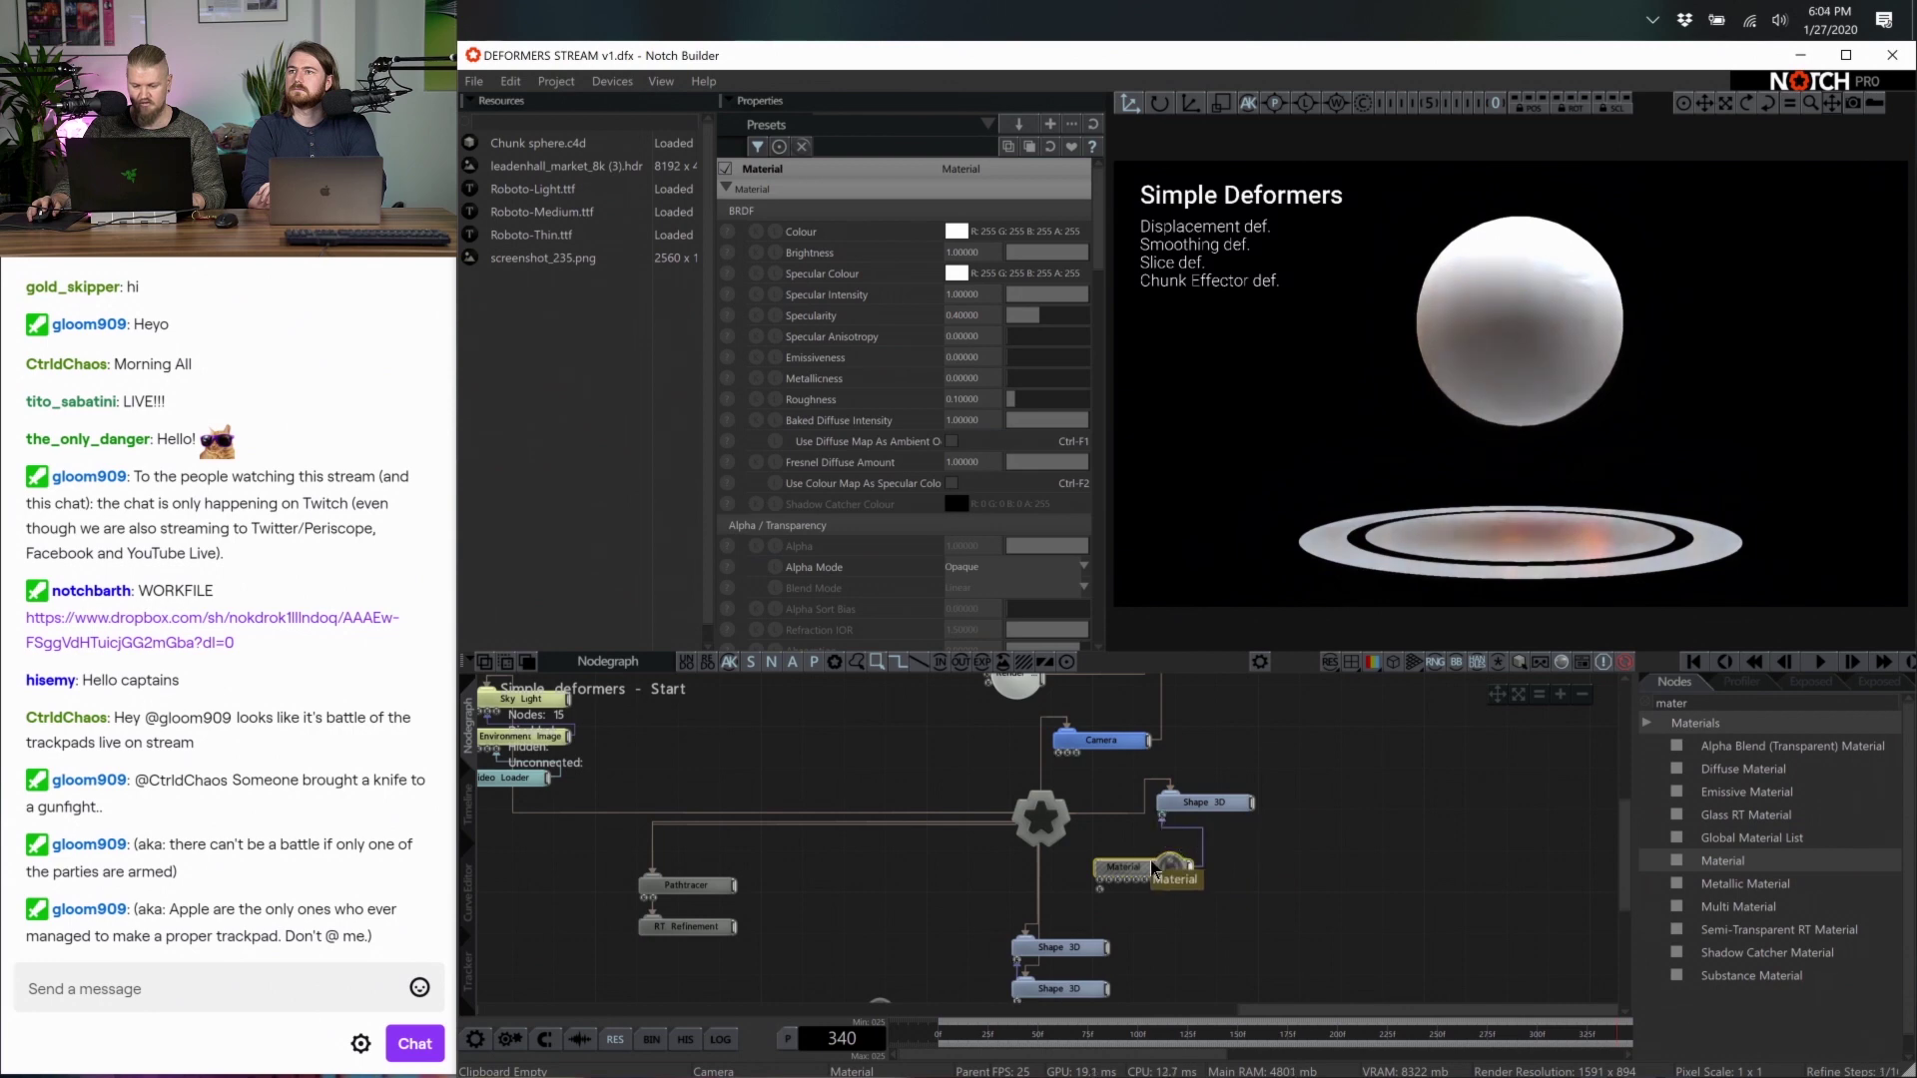
left_click(957, 232)
left_click_drag(838, 256, 839, 290)
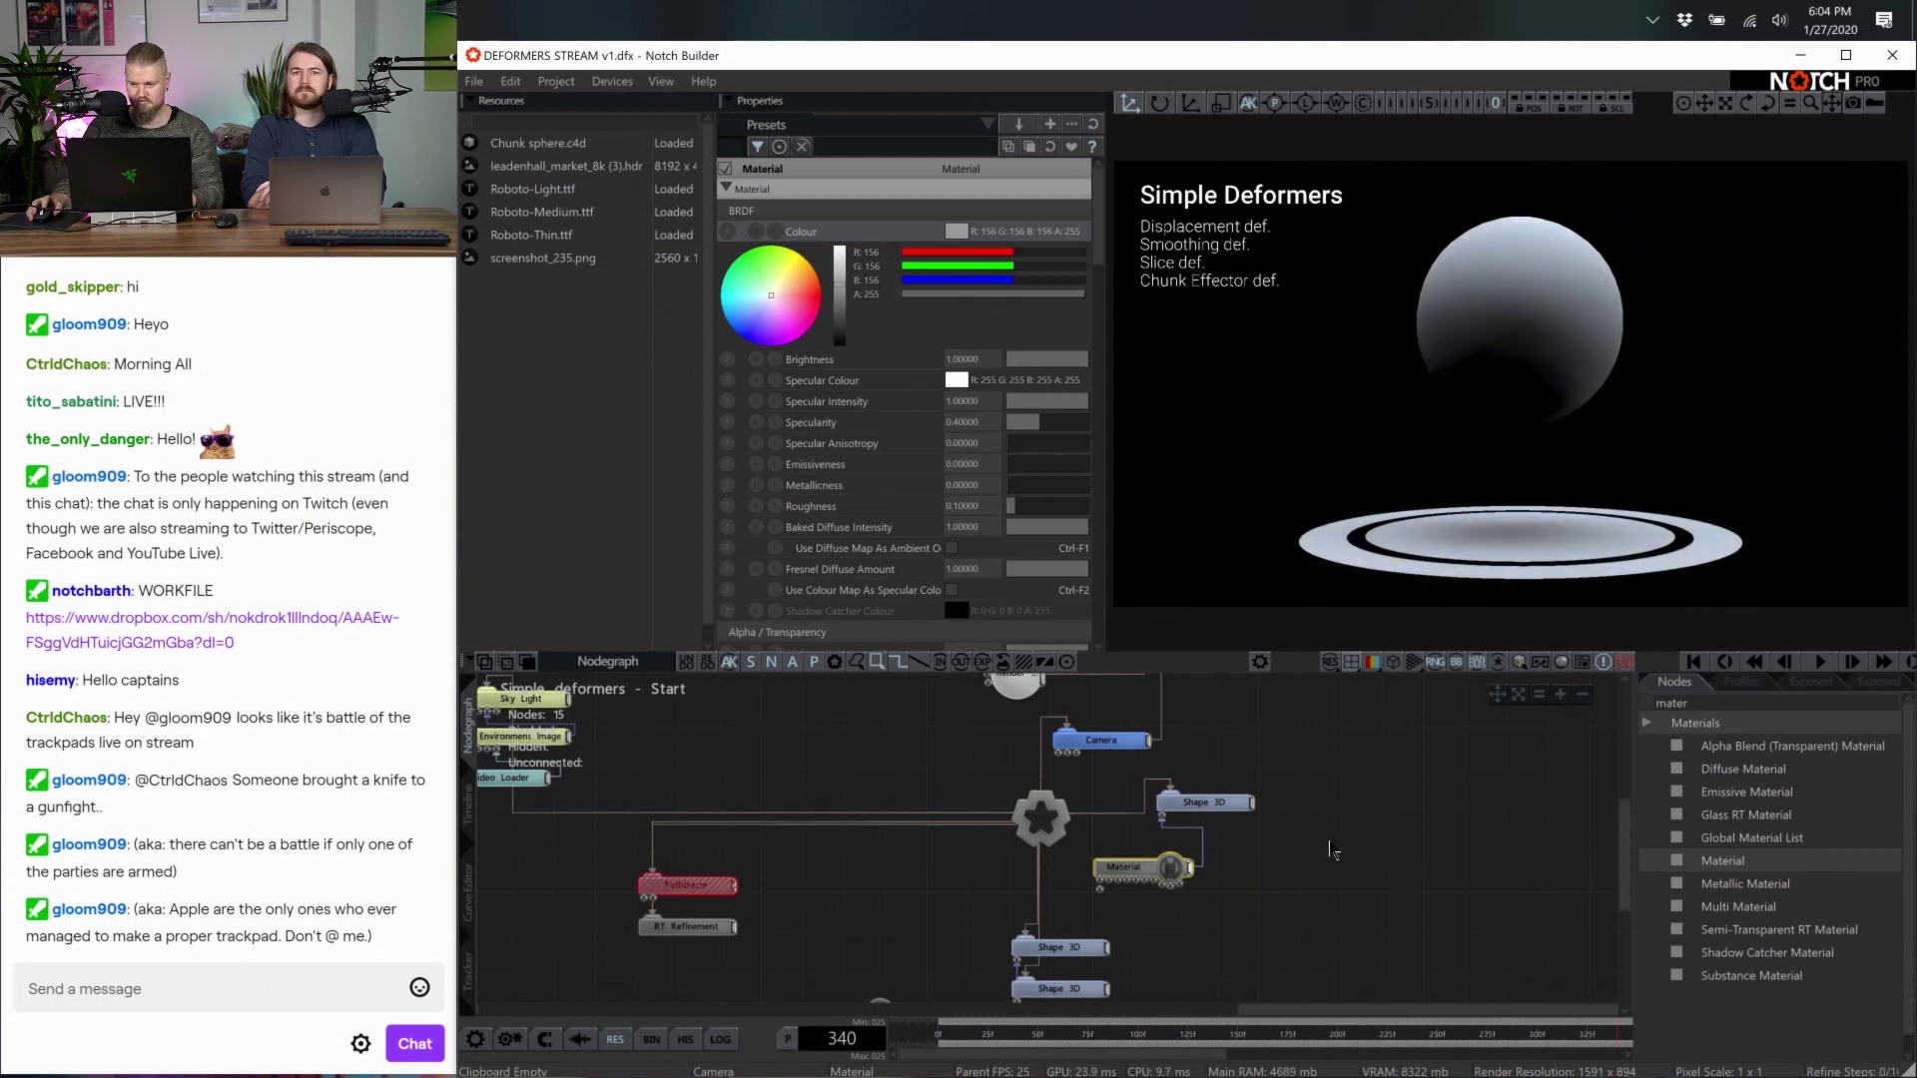
left_click(1376, 872)
Add a Displacement Deformer node and connect it to the Shape 3D sphere's output
scroll(1299, 864, "up", 6)
middle_click_drag(1405, 868, 1048, 869)
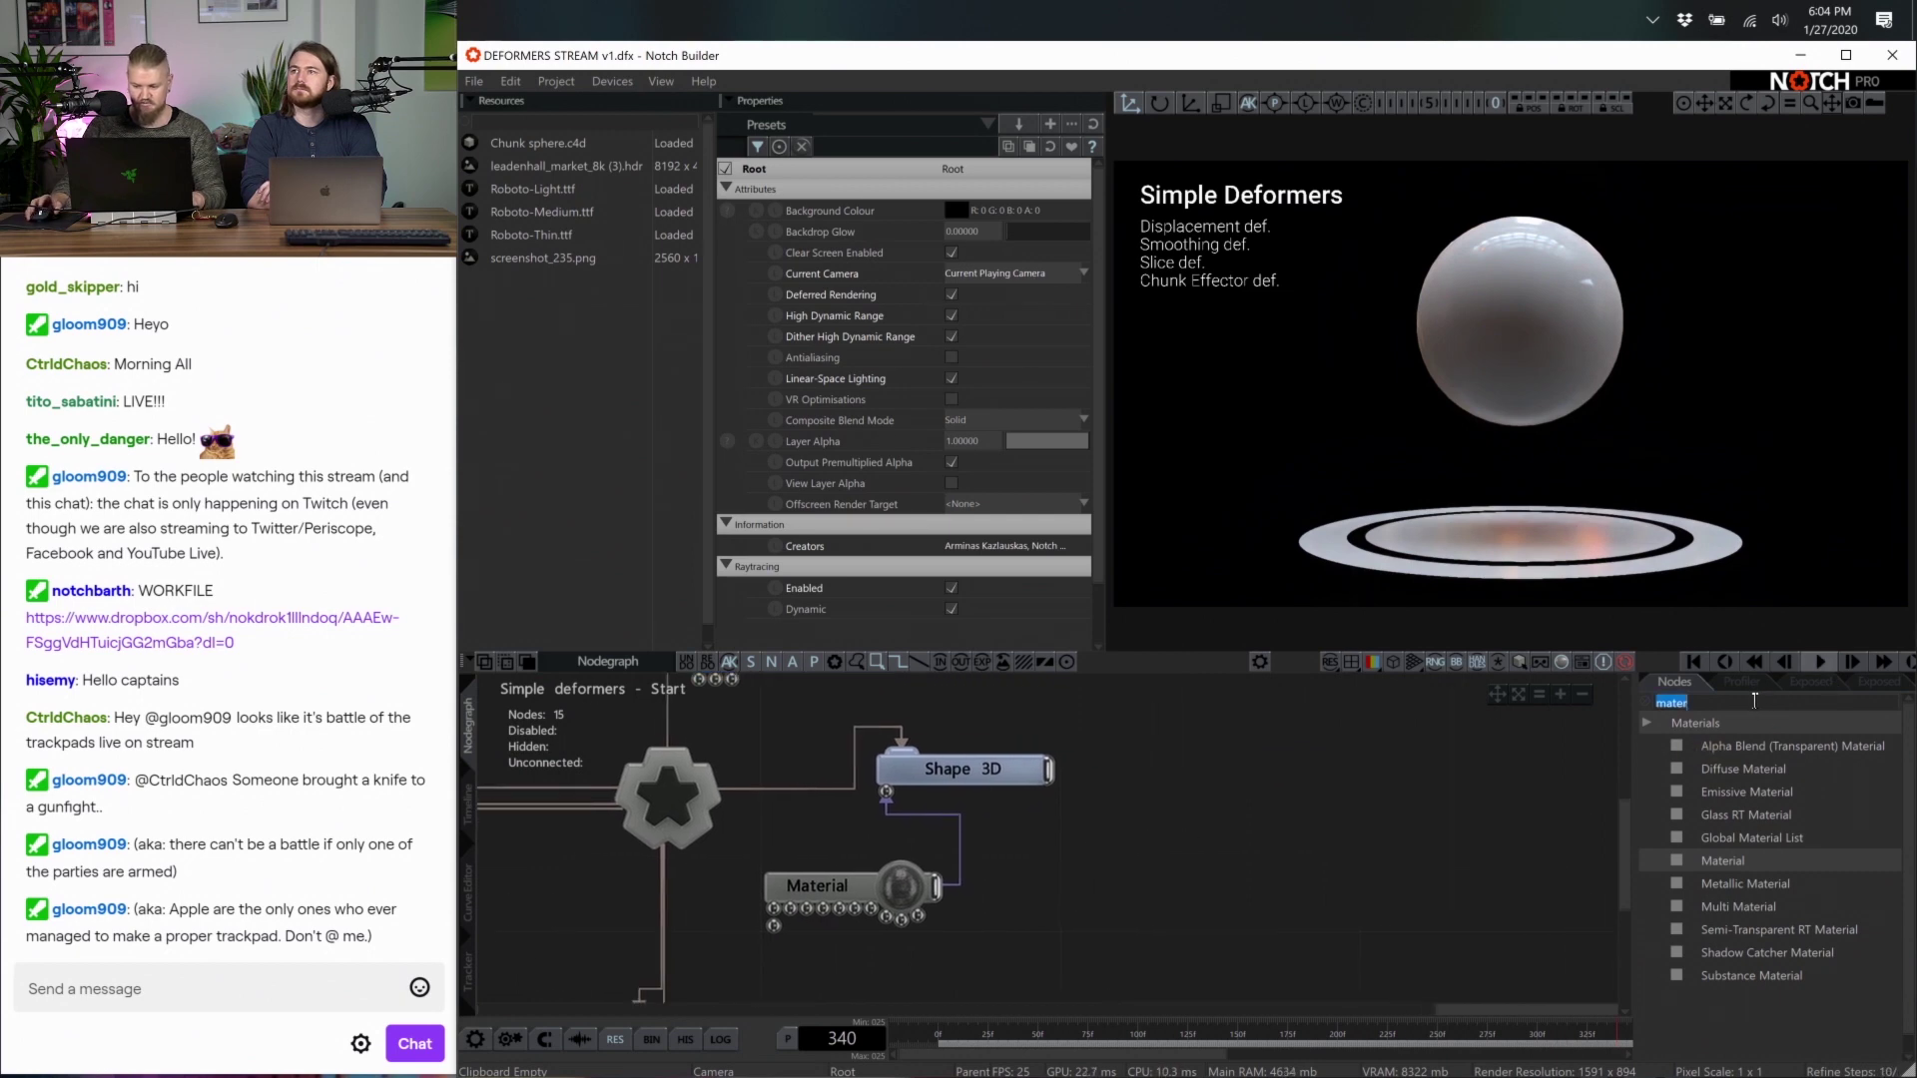
key("BackSpace")
type("dis")
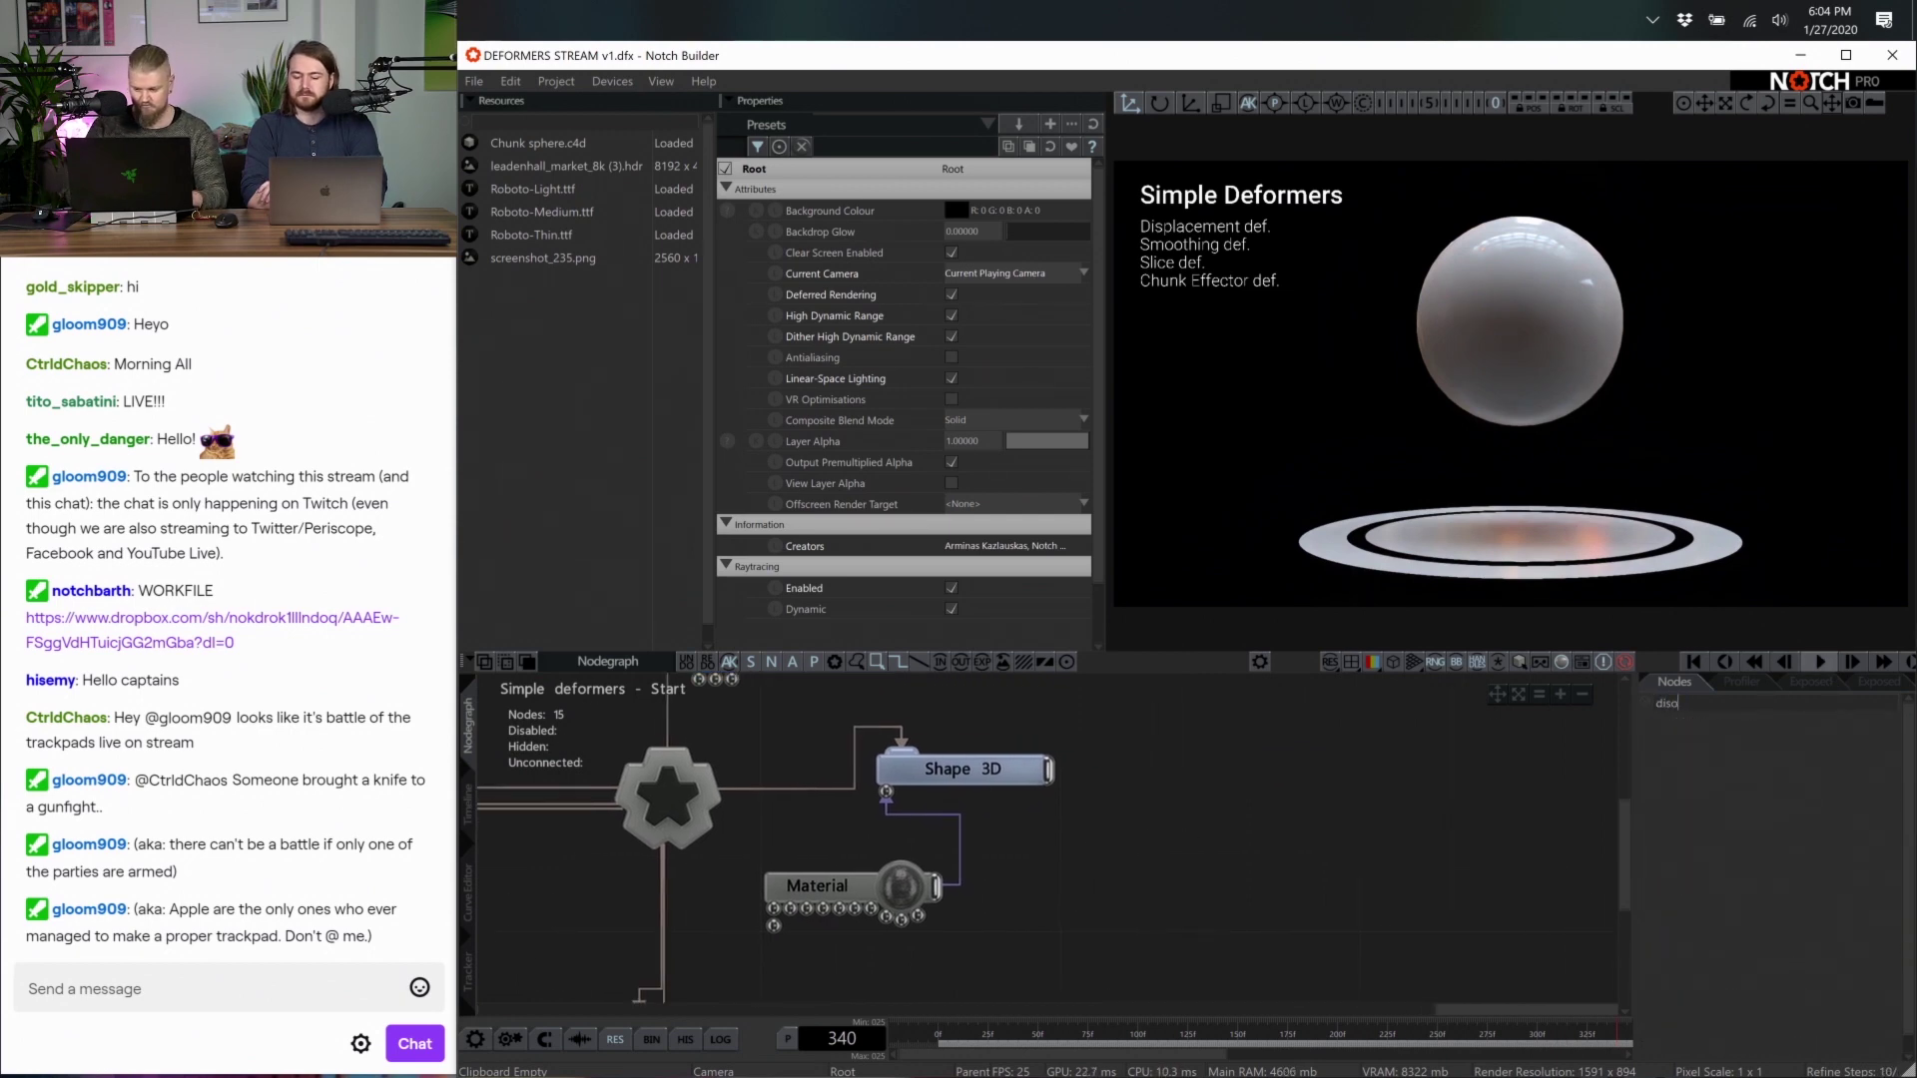
type("p")
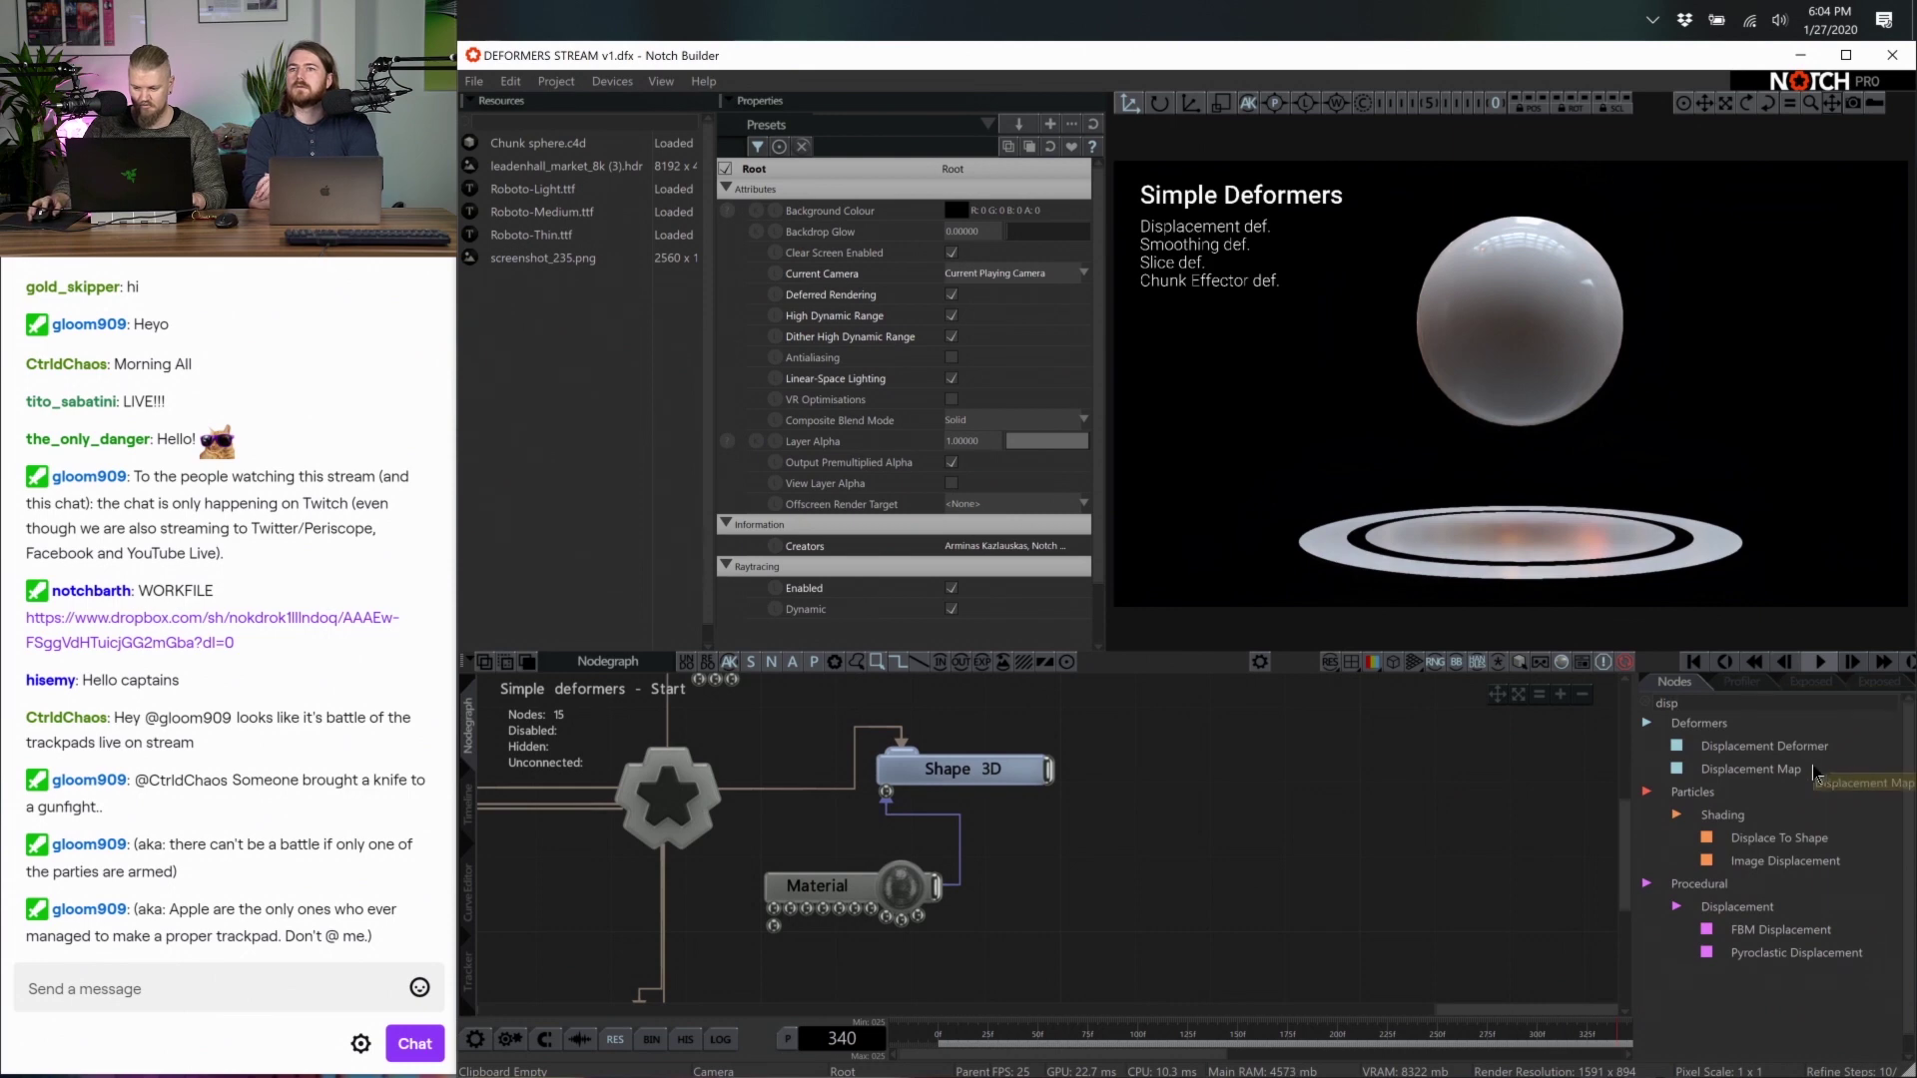
left_click_drag(1764, 746, 1103, 765)
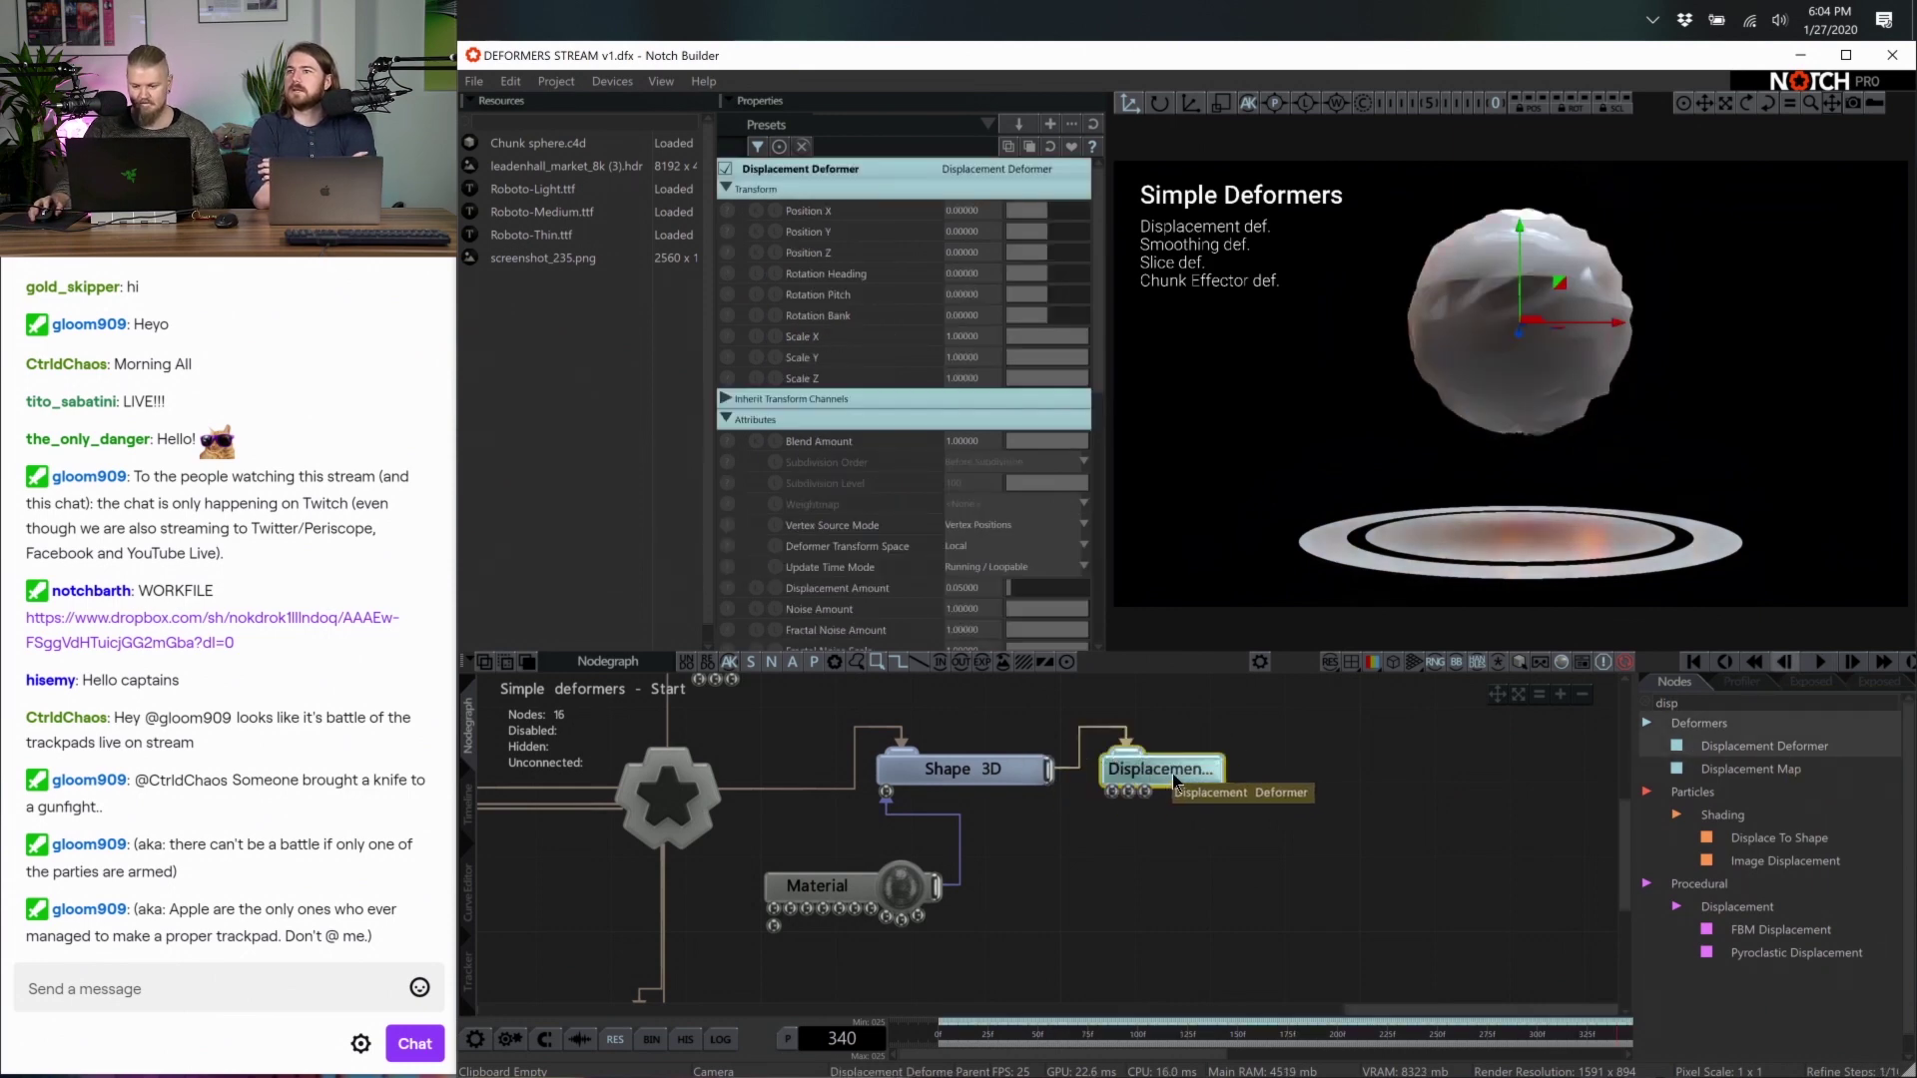
Look through the available nodes in the Deformers category of the node library
left_click(1646, 703)
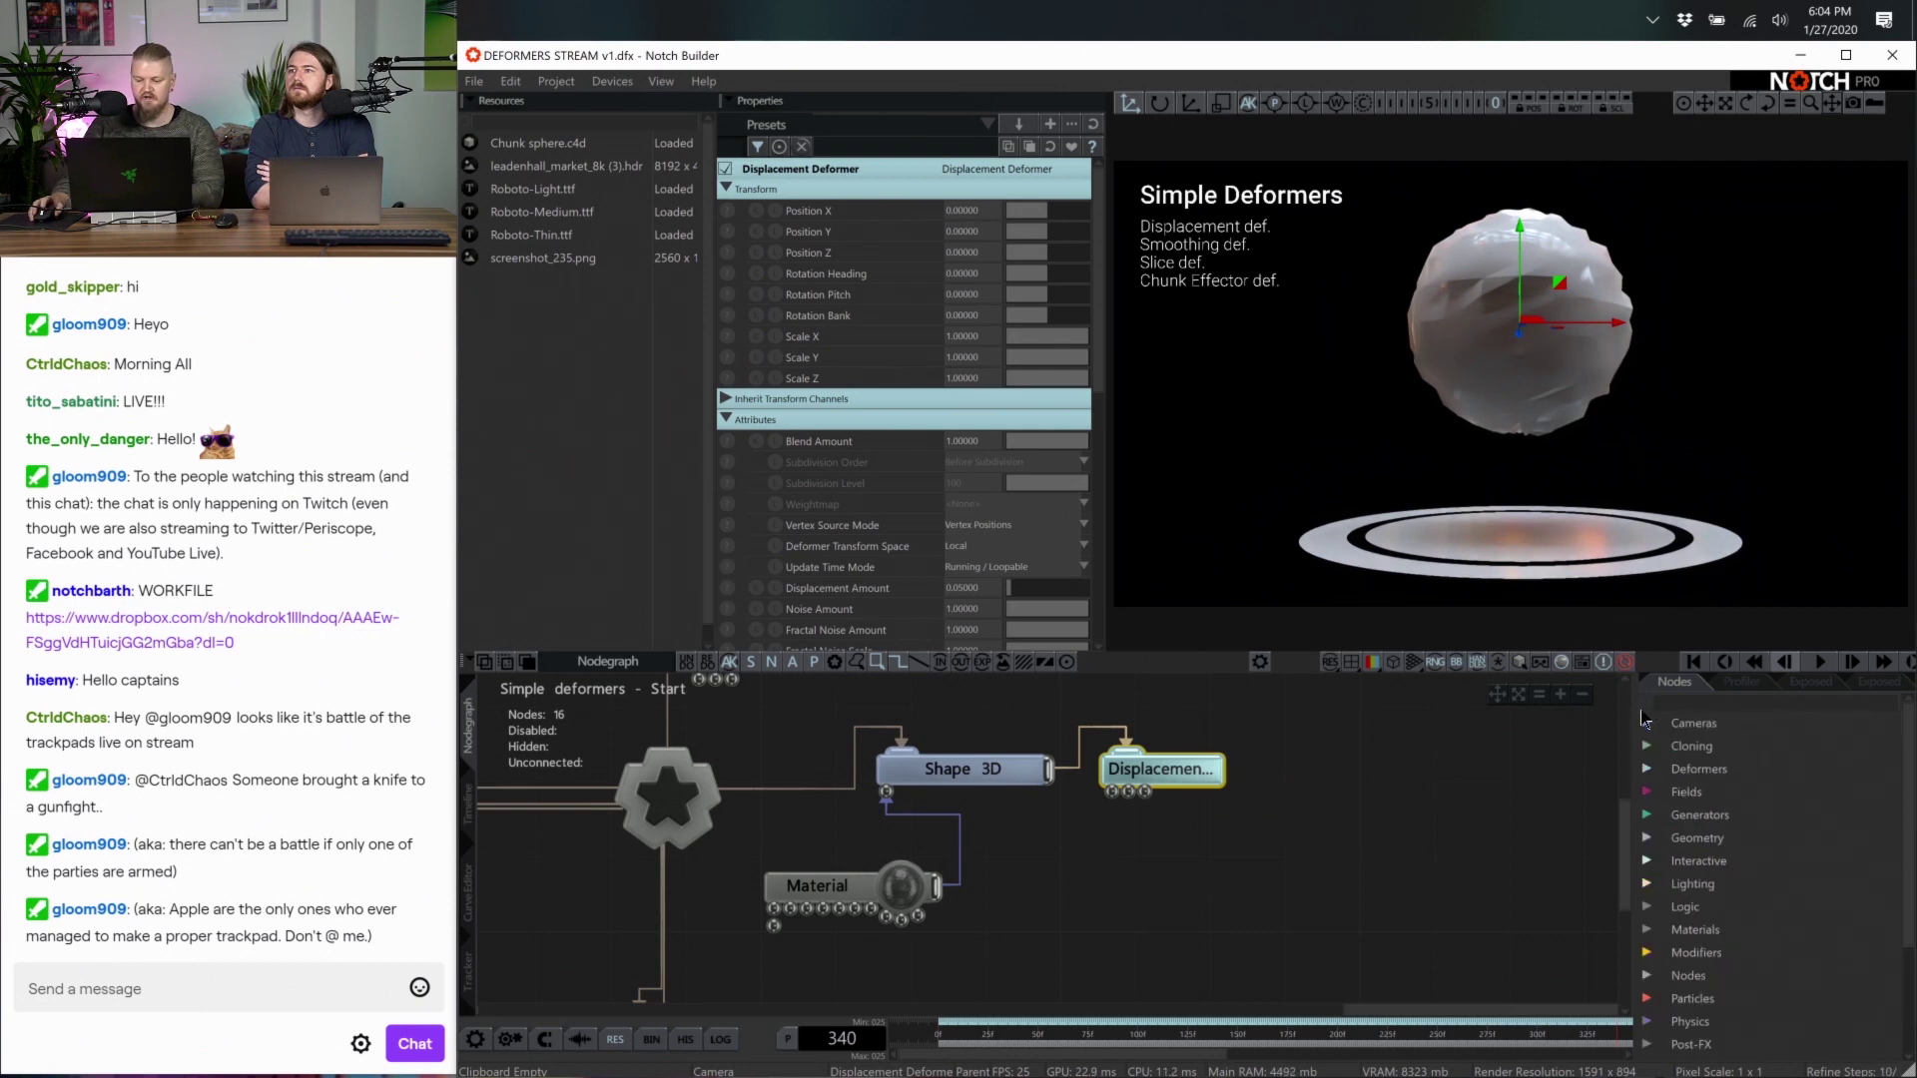
left_click(1662, 779)
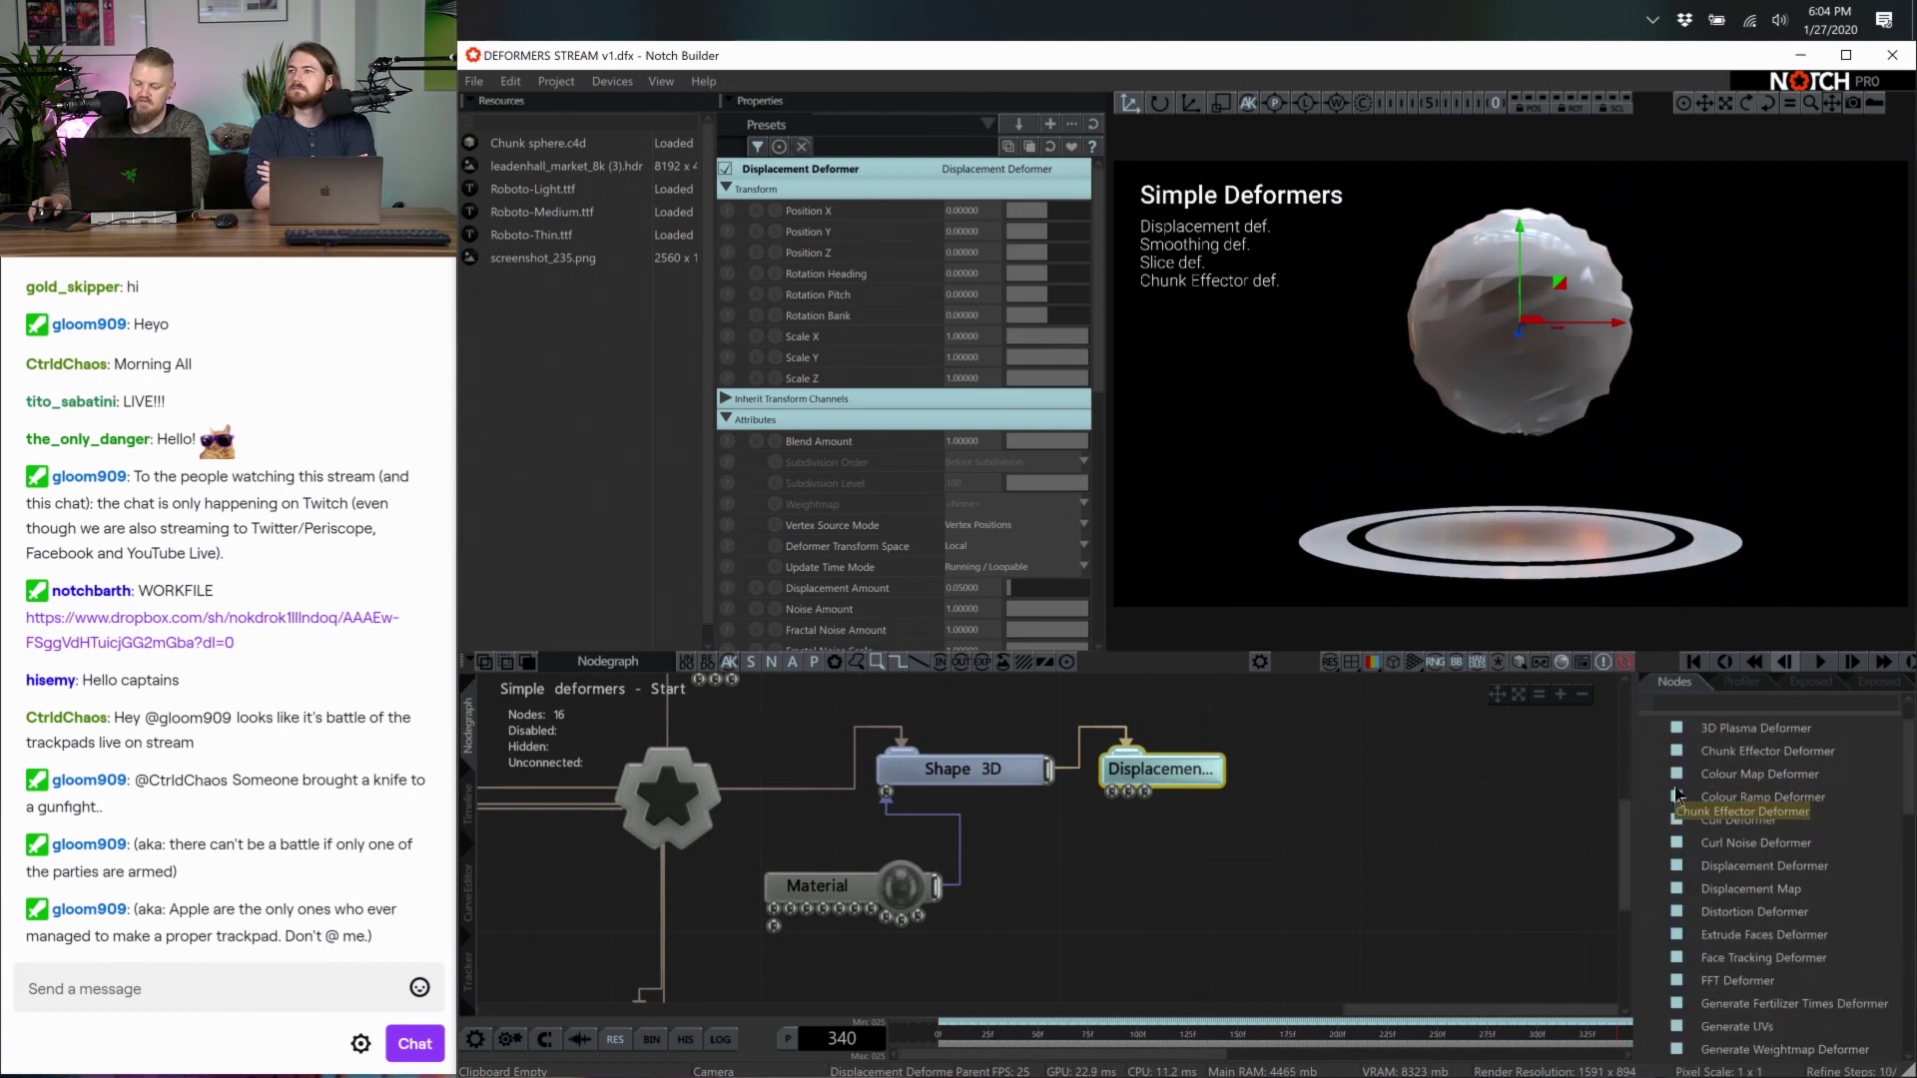
scroll(1678, 799, "down", 6)
scroll(1678, 801, "down", 4)
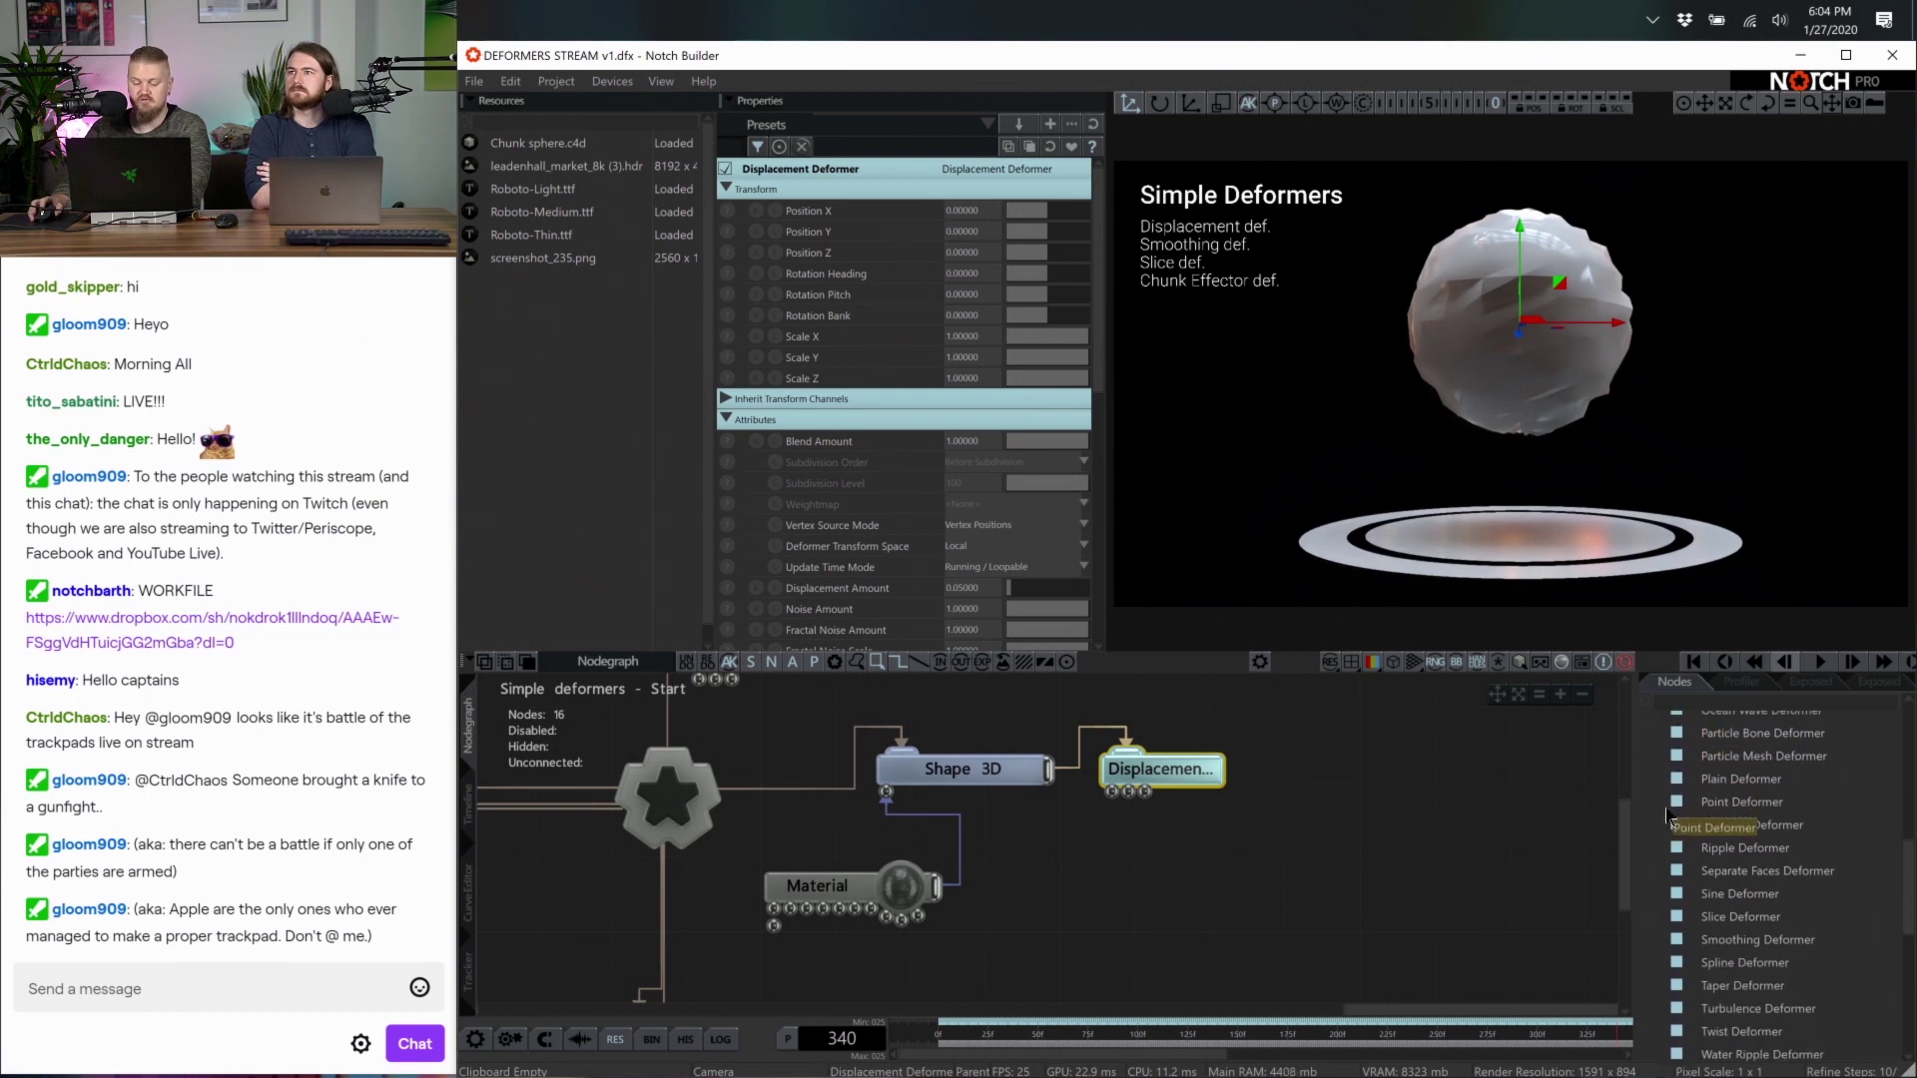
Play and pause the timeline to preview the sphere's displacement, and review the Displacement Deformer node
left_click(1329, 774)
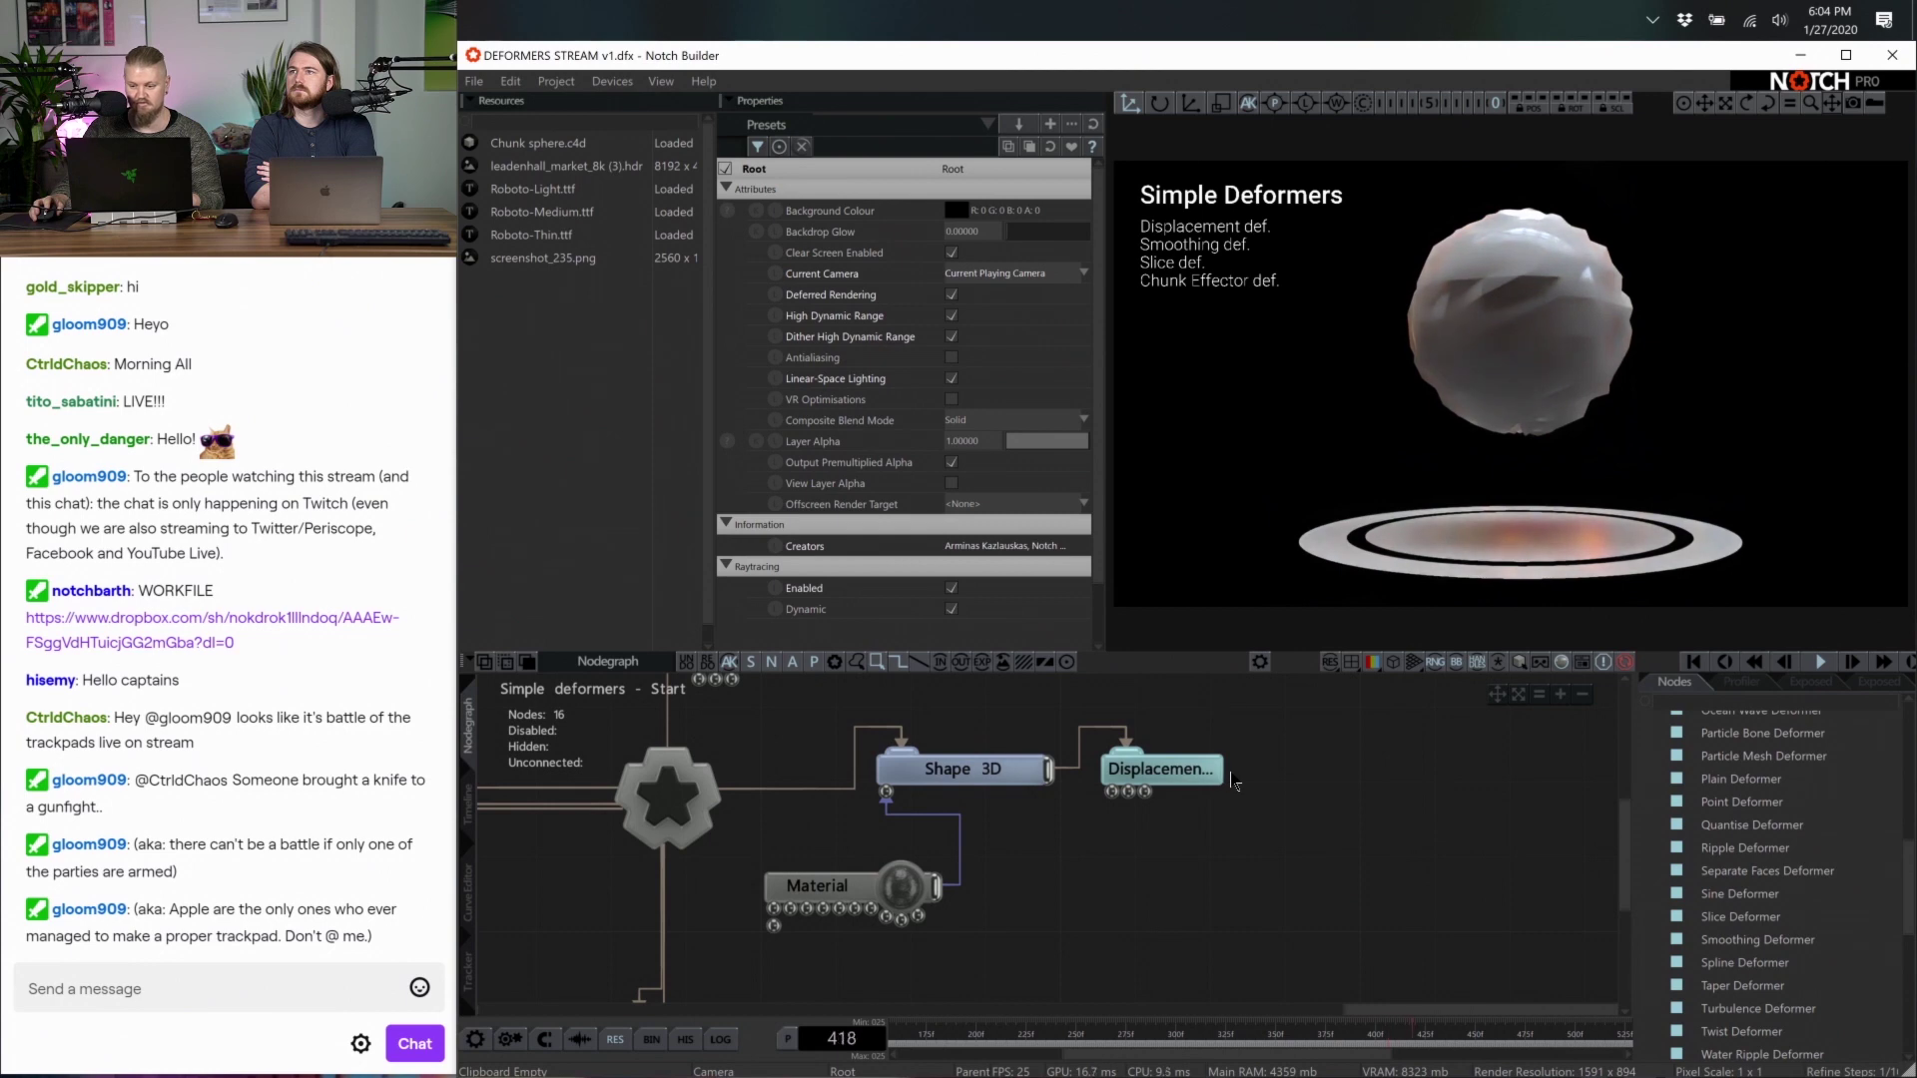
key("space")
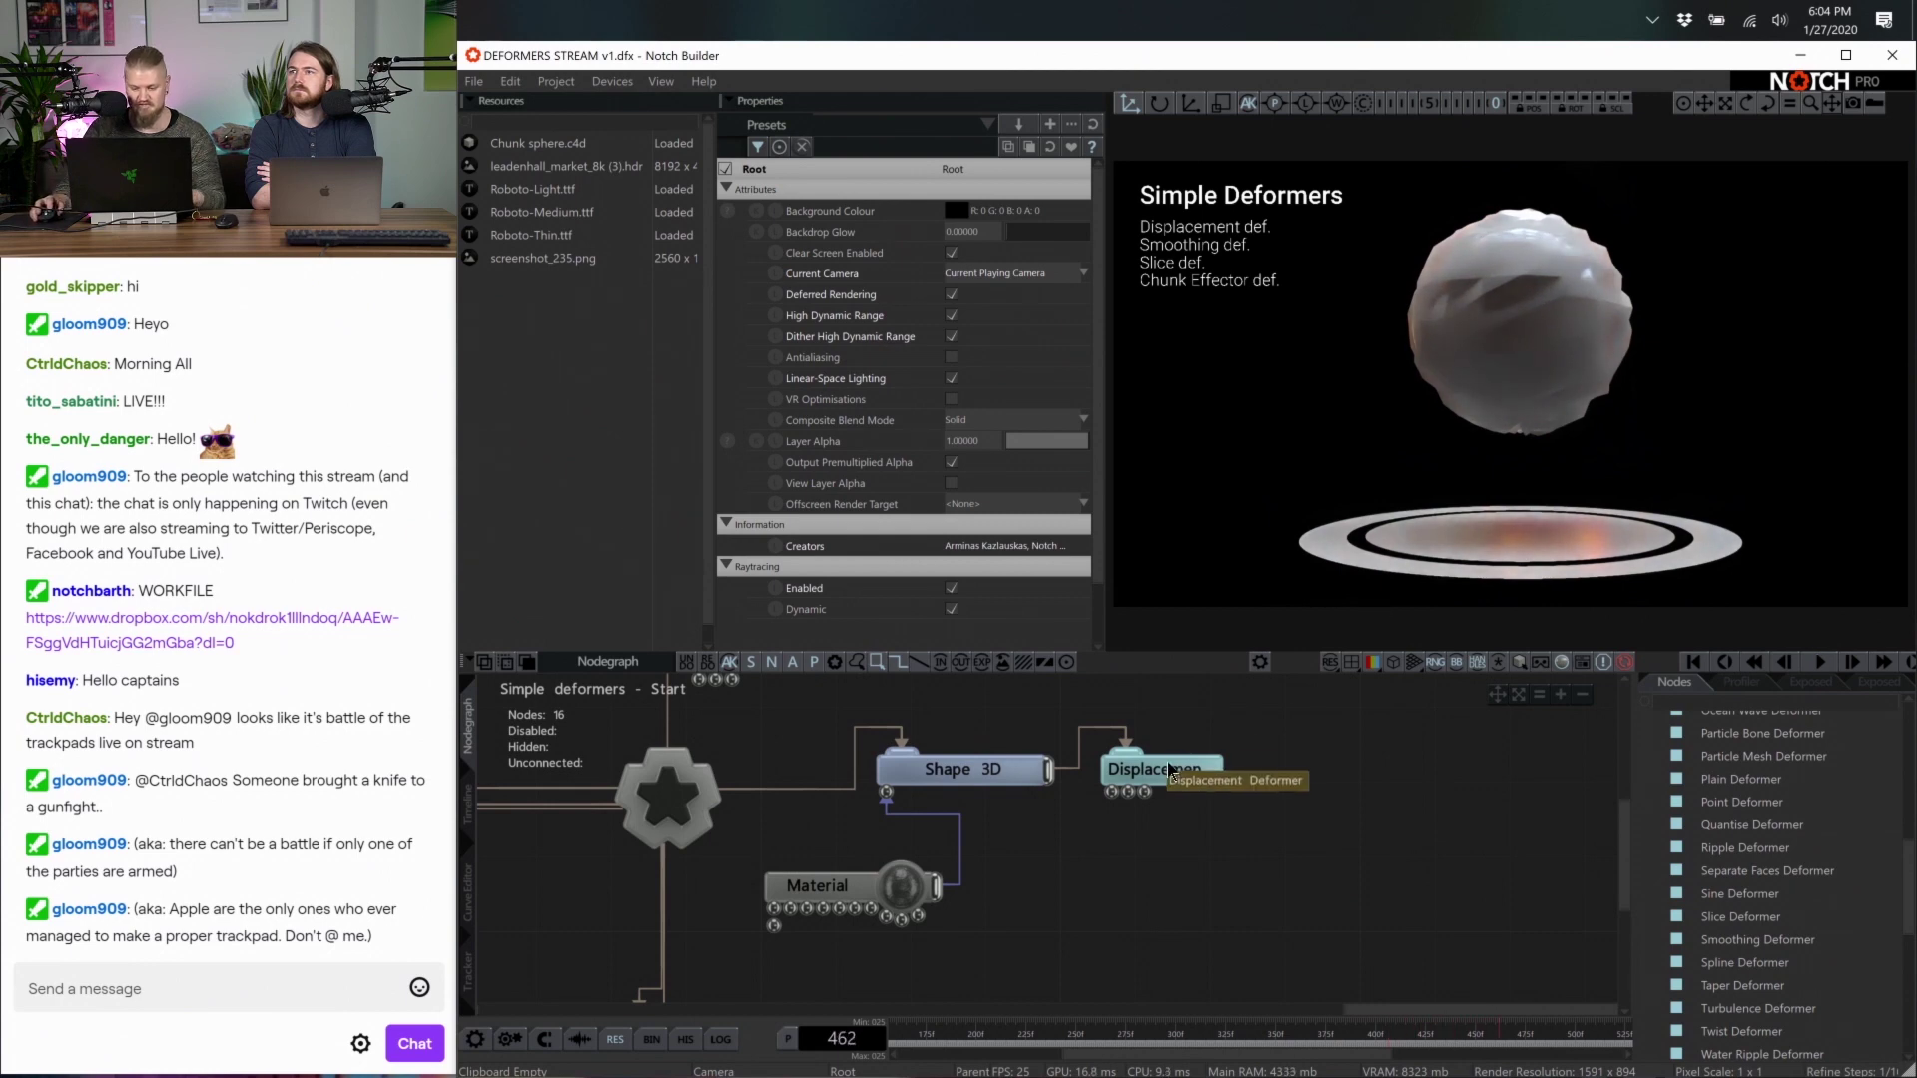
left_click(1169, 772)
key("d")
key("ctrl+e")
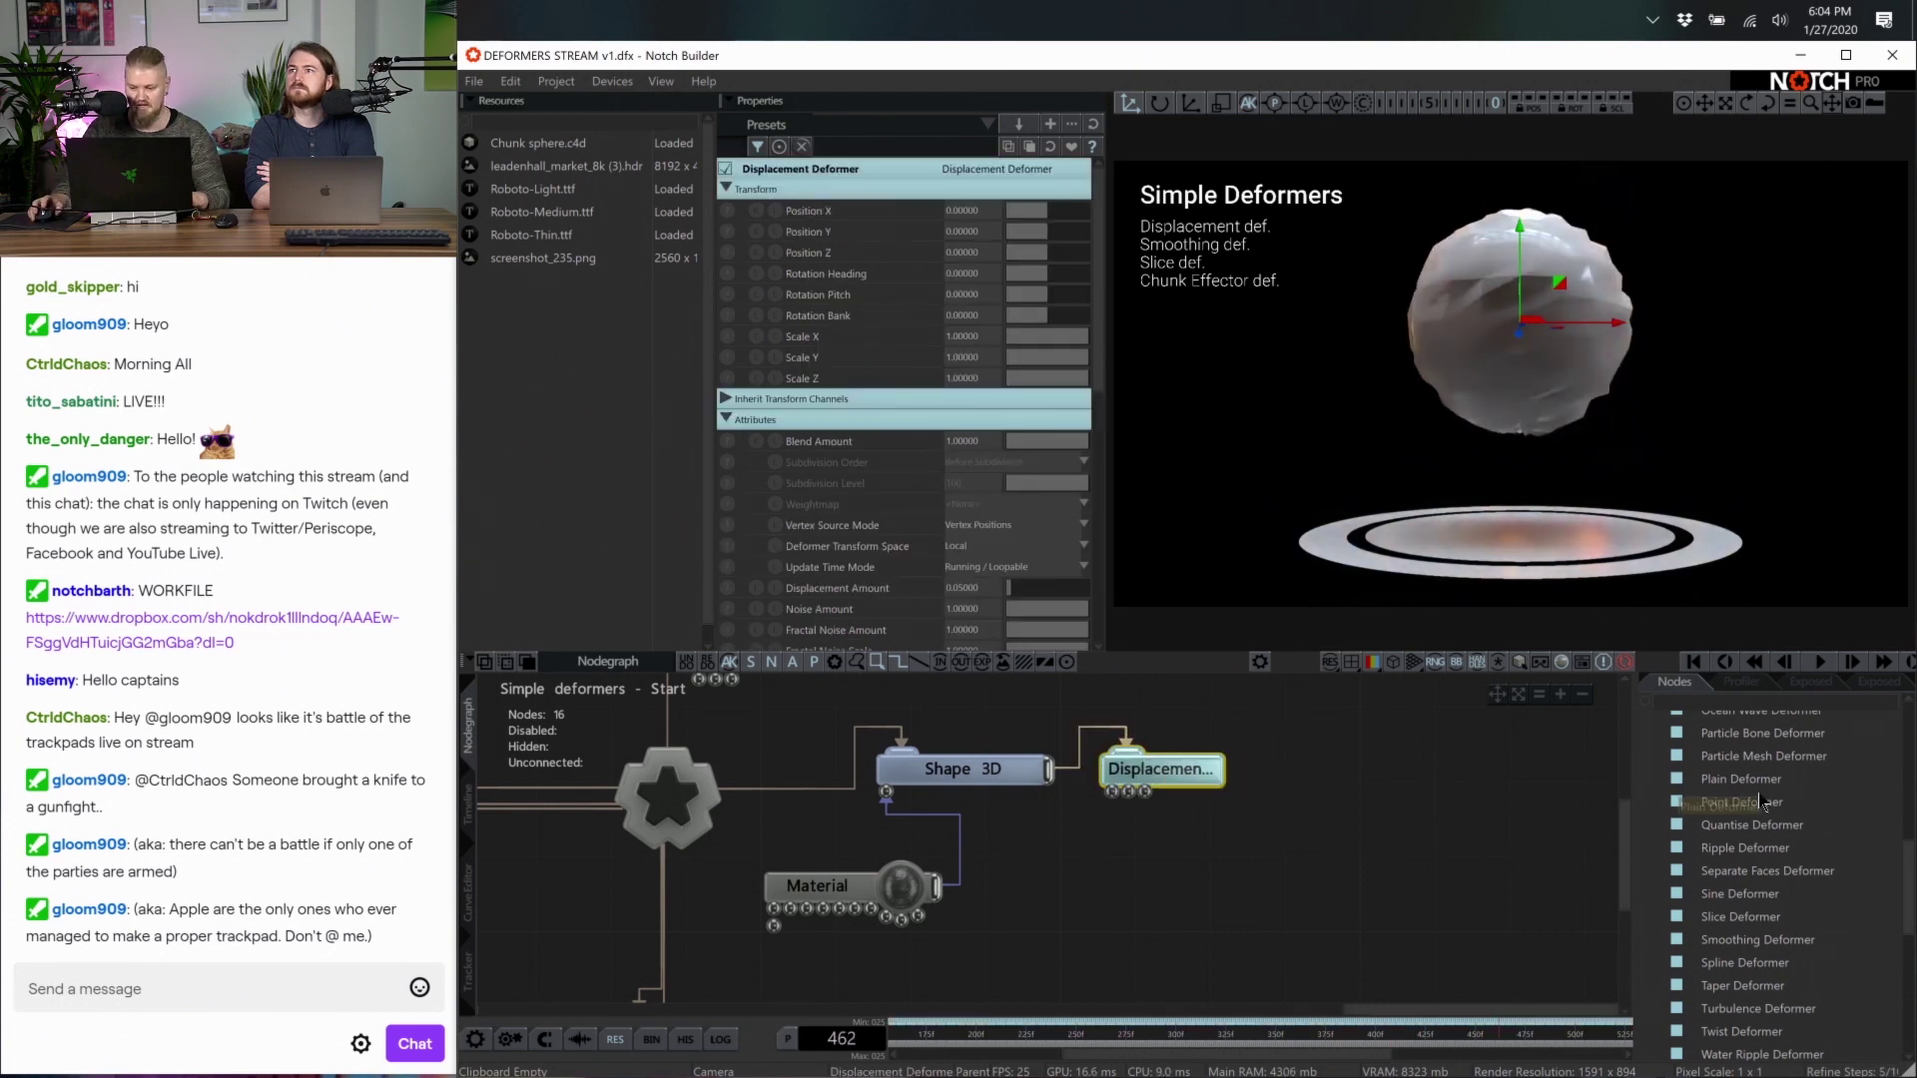
scroll(1732, 780, "down", 1)
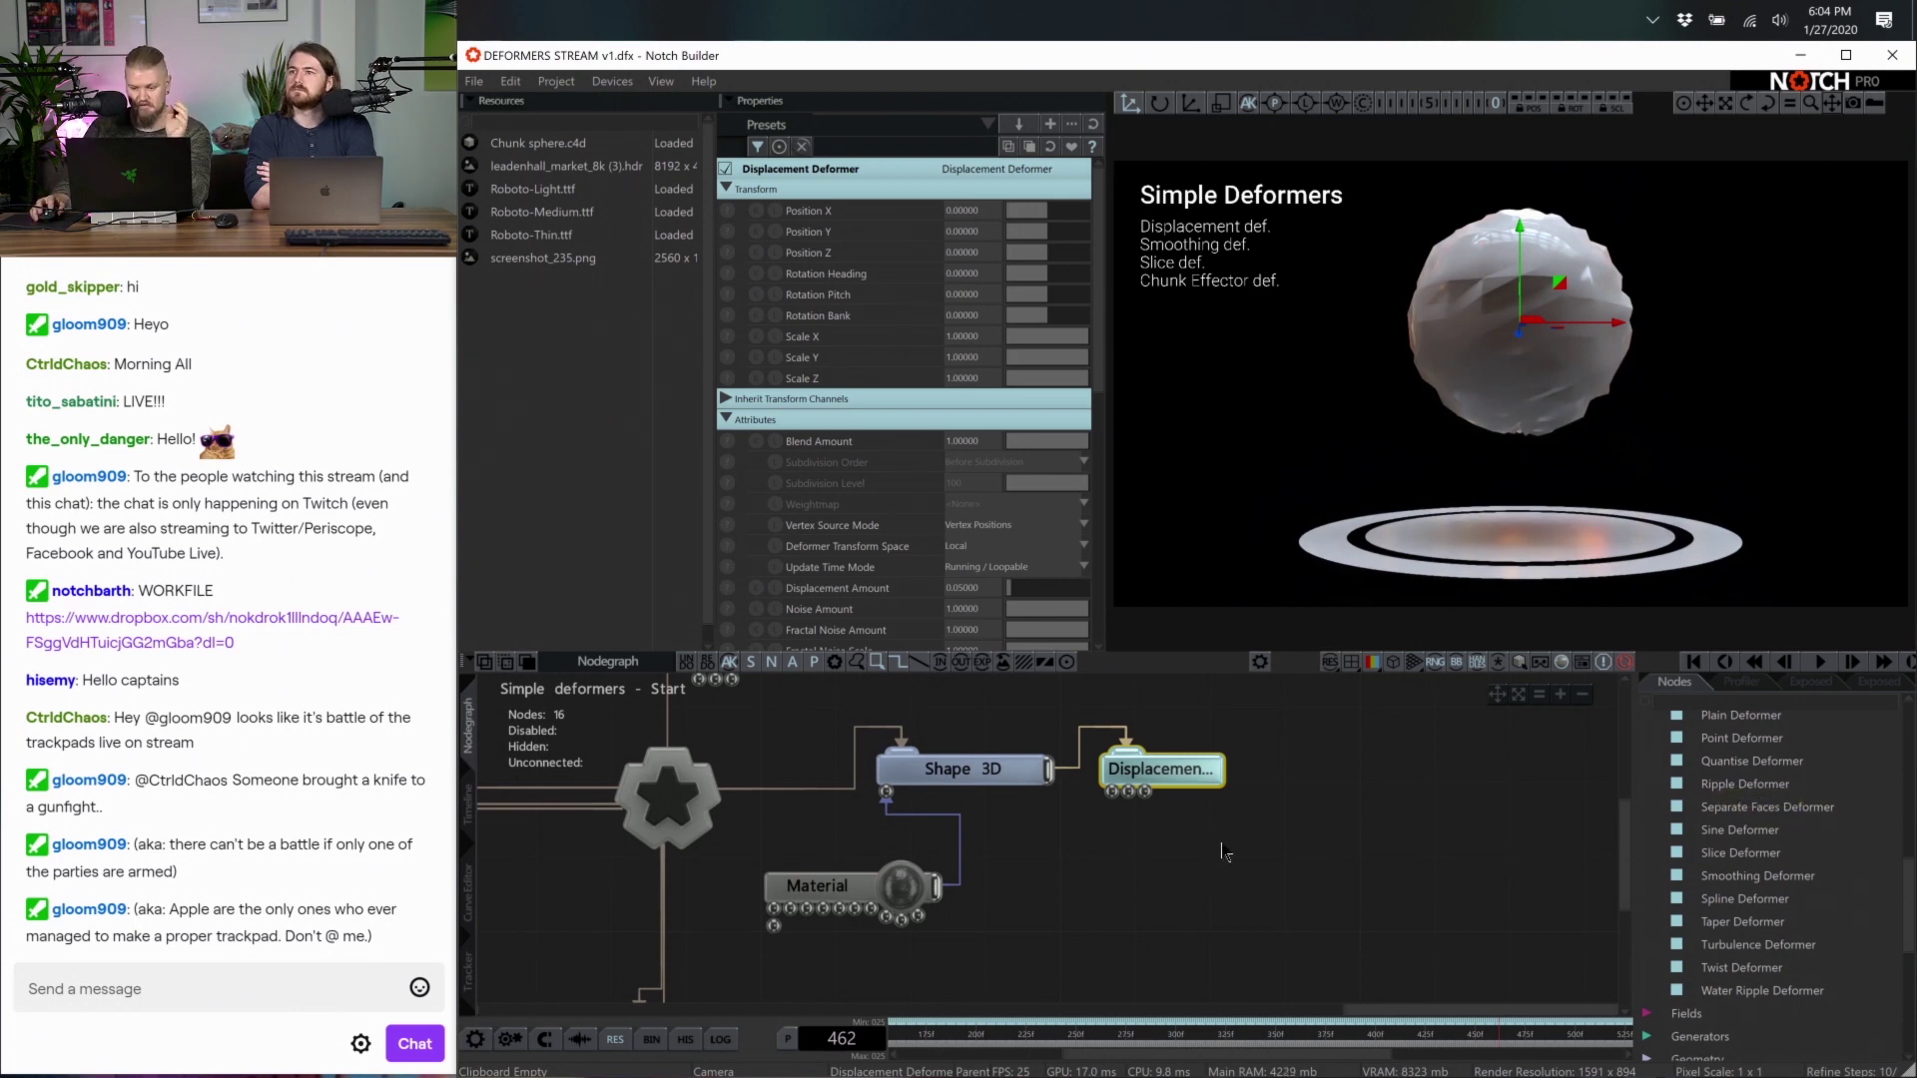
Disconnect the Displacement Deformer from the Shape 3D node and reconnect it to demonstrate the link
right_click(1114, 737)
left_click_drag(1048, 771, 1138, 769)
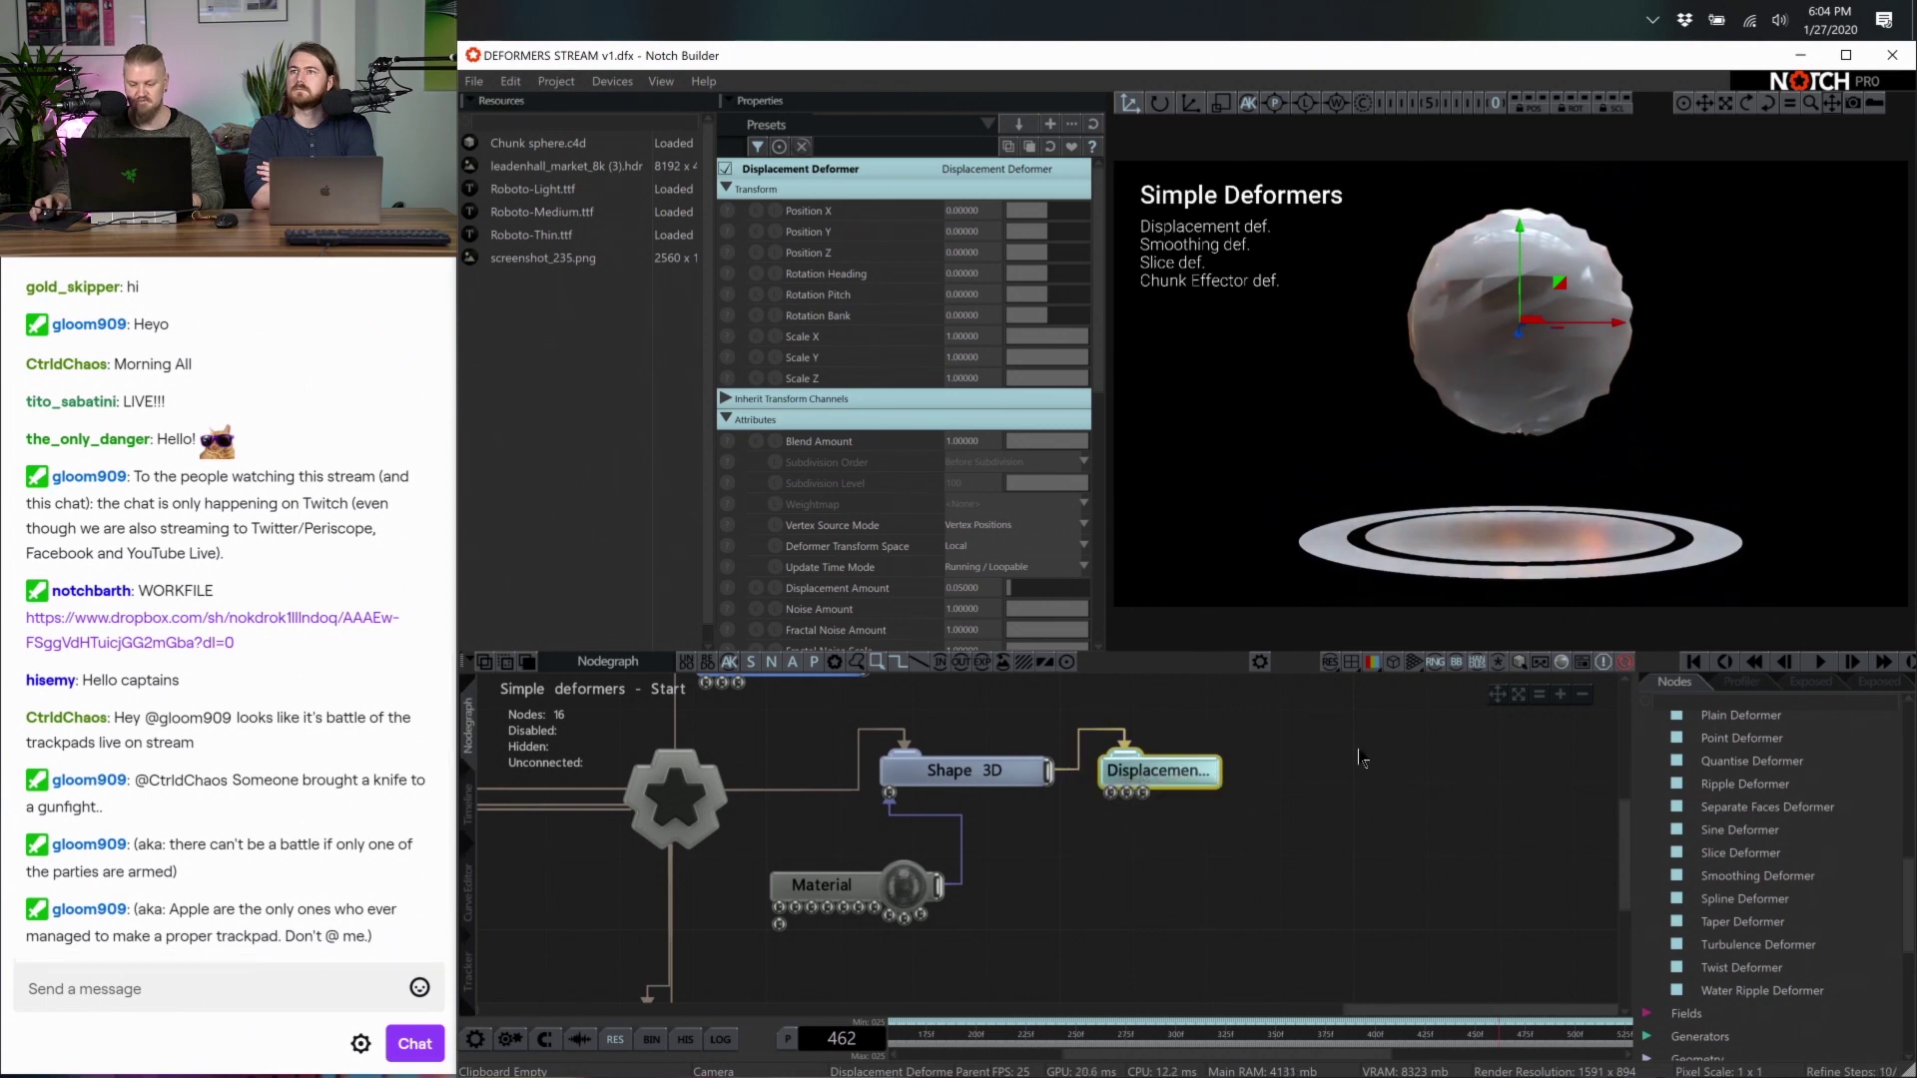
scroll(1363, 759, "up", 1)
middle_click_drag(1381, 779, 1448, 793)
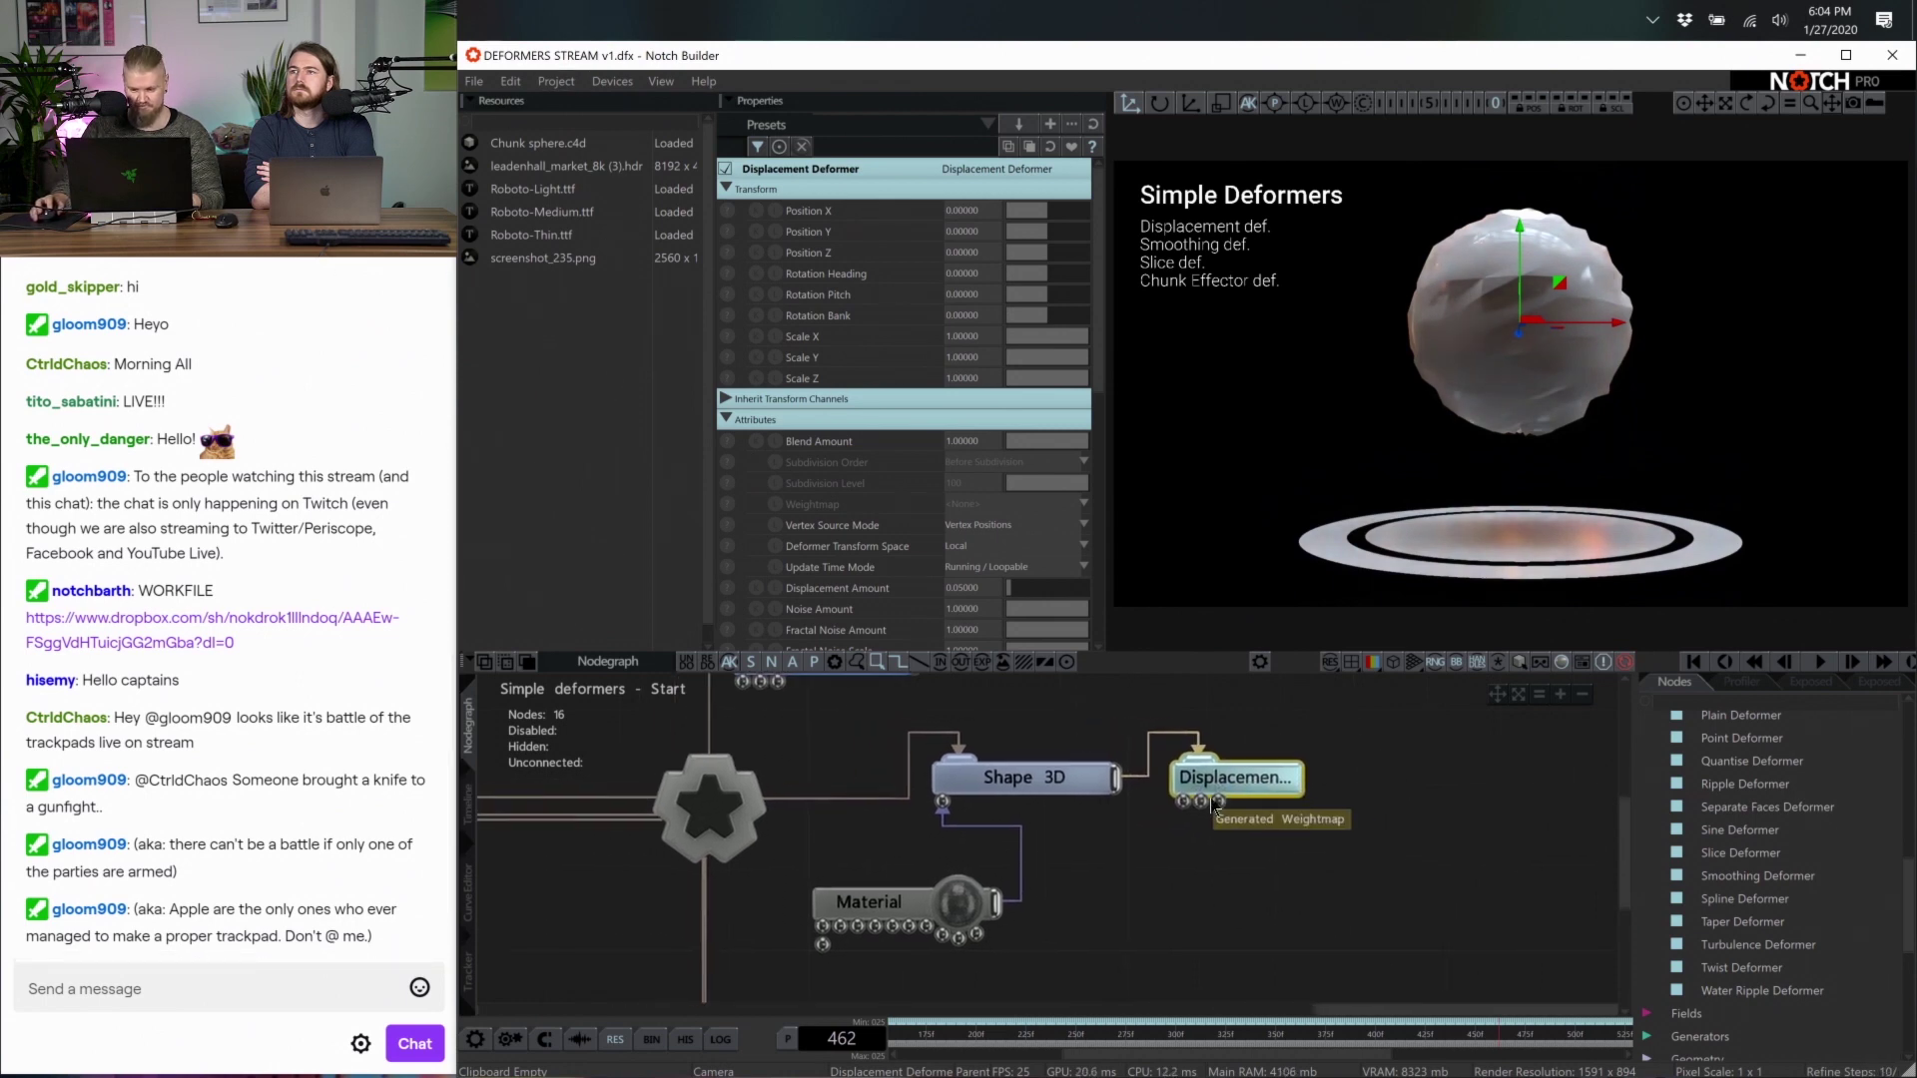
left_click(1138, 776)
left_click_drag(1117, 777, 1234, 775)
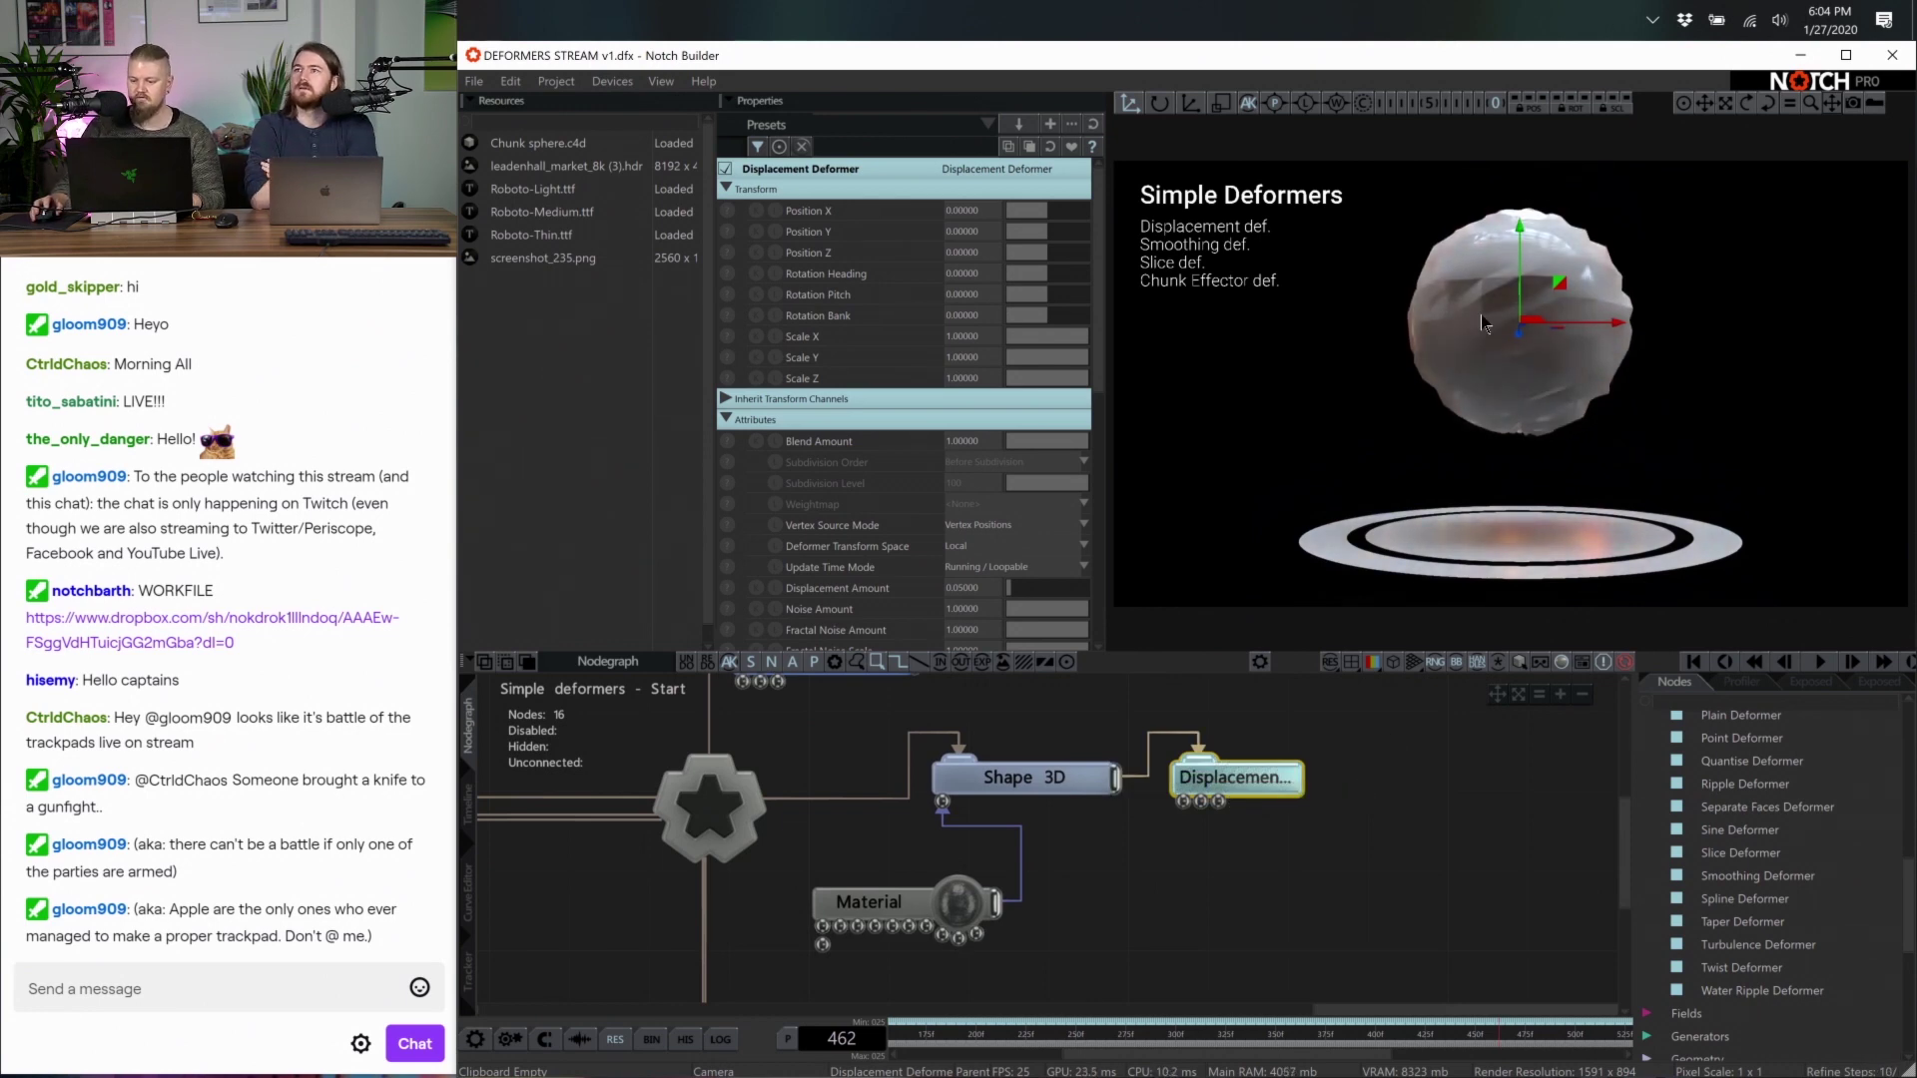
Inspect the displaced sphere's mesh up close in shaded and wireframe display, then restore the scene camera and shaded rendering
left_click_drag(1310, 629, 1328, 644)
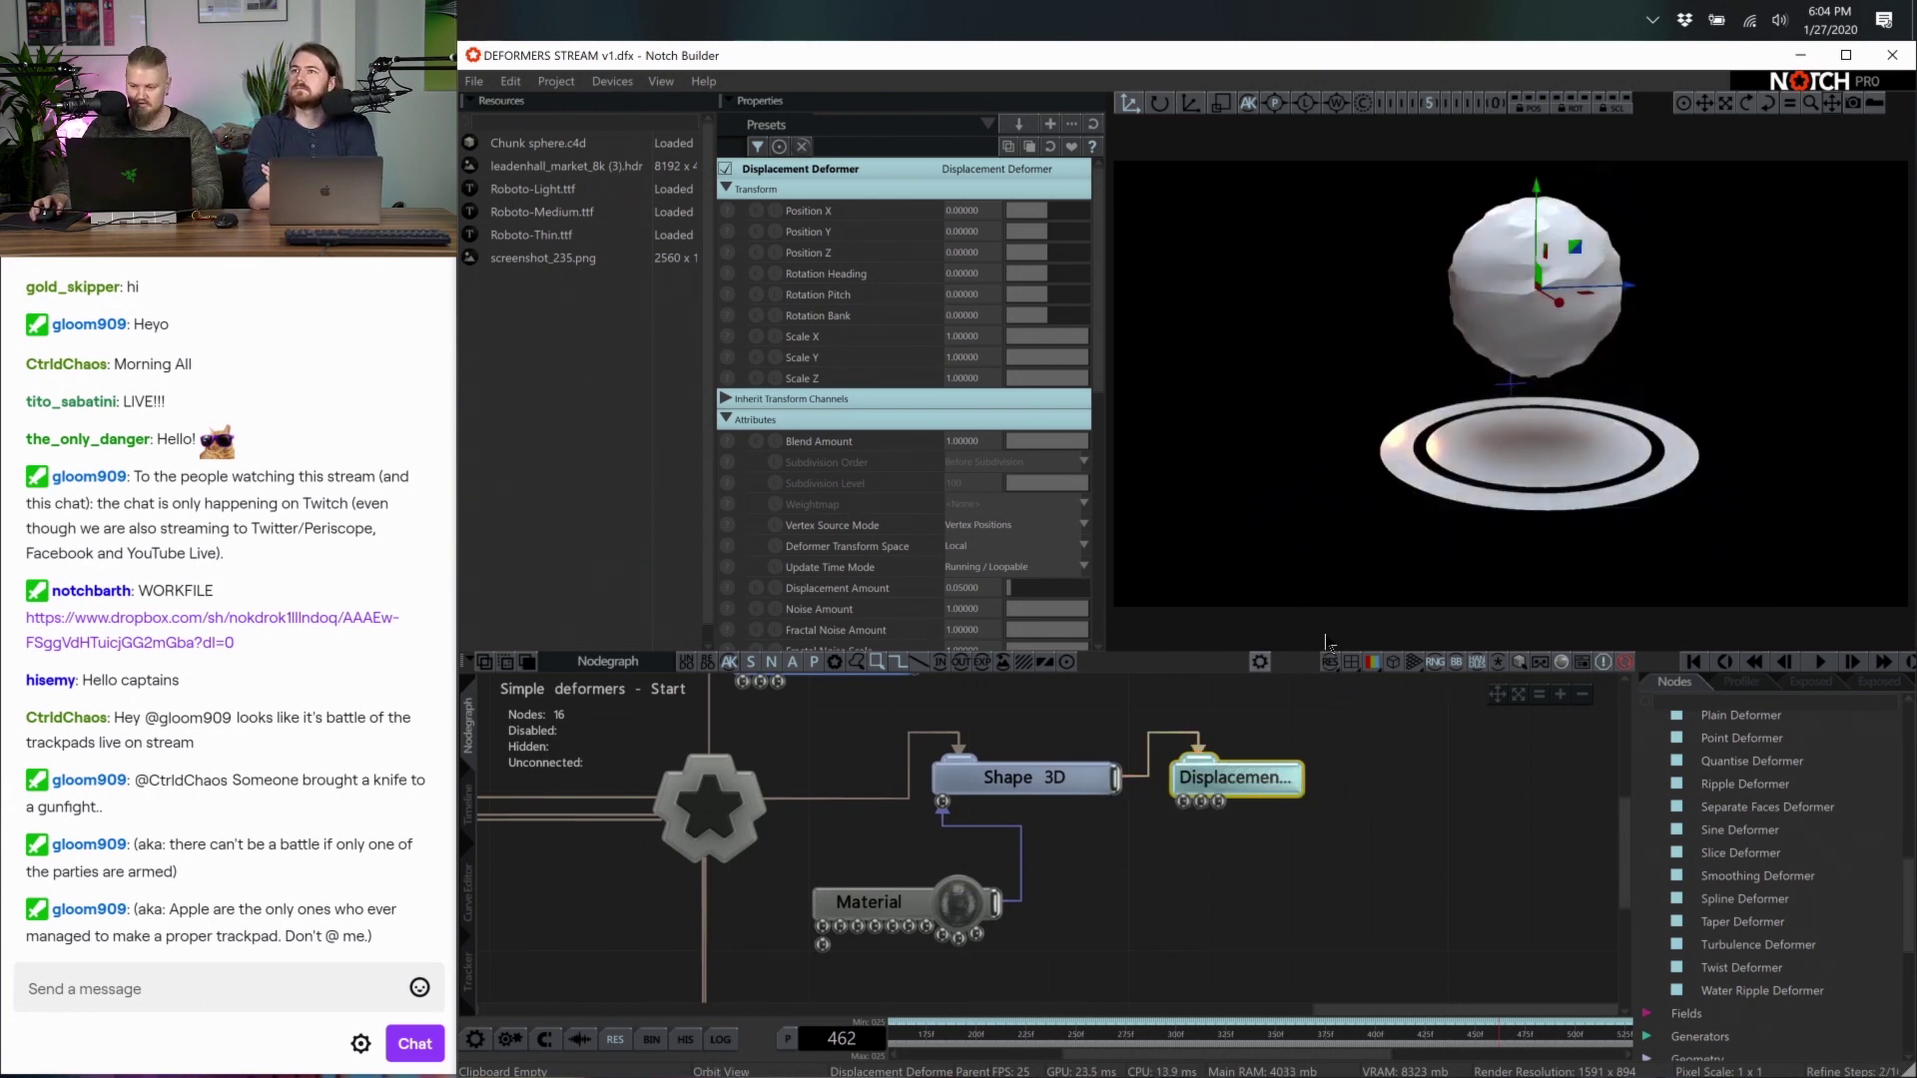
right_click_drag(1580, 402, 1656, 432, "alt")
left_click_drag(1657, 433, 1562, 519, "alt")
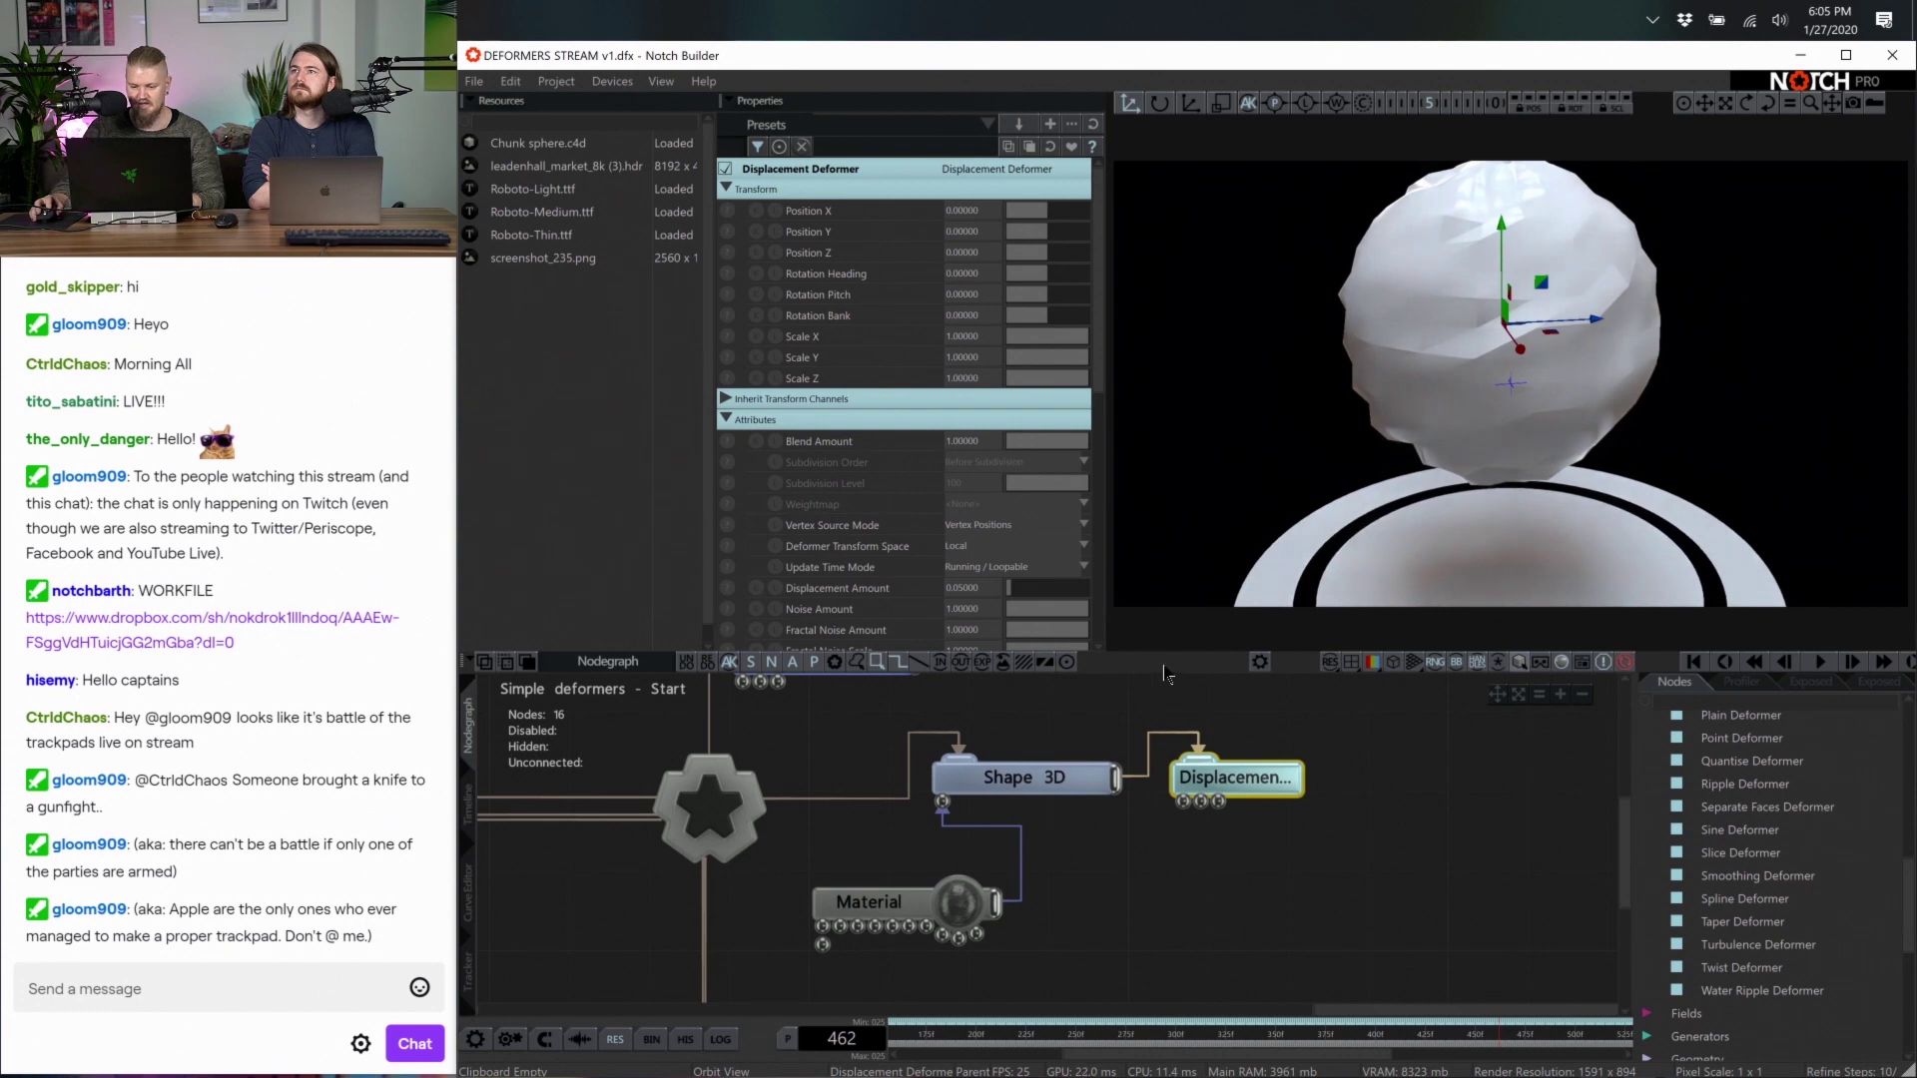
left_click(1393, 663)
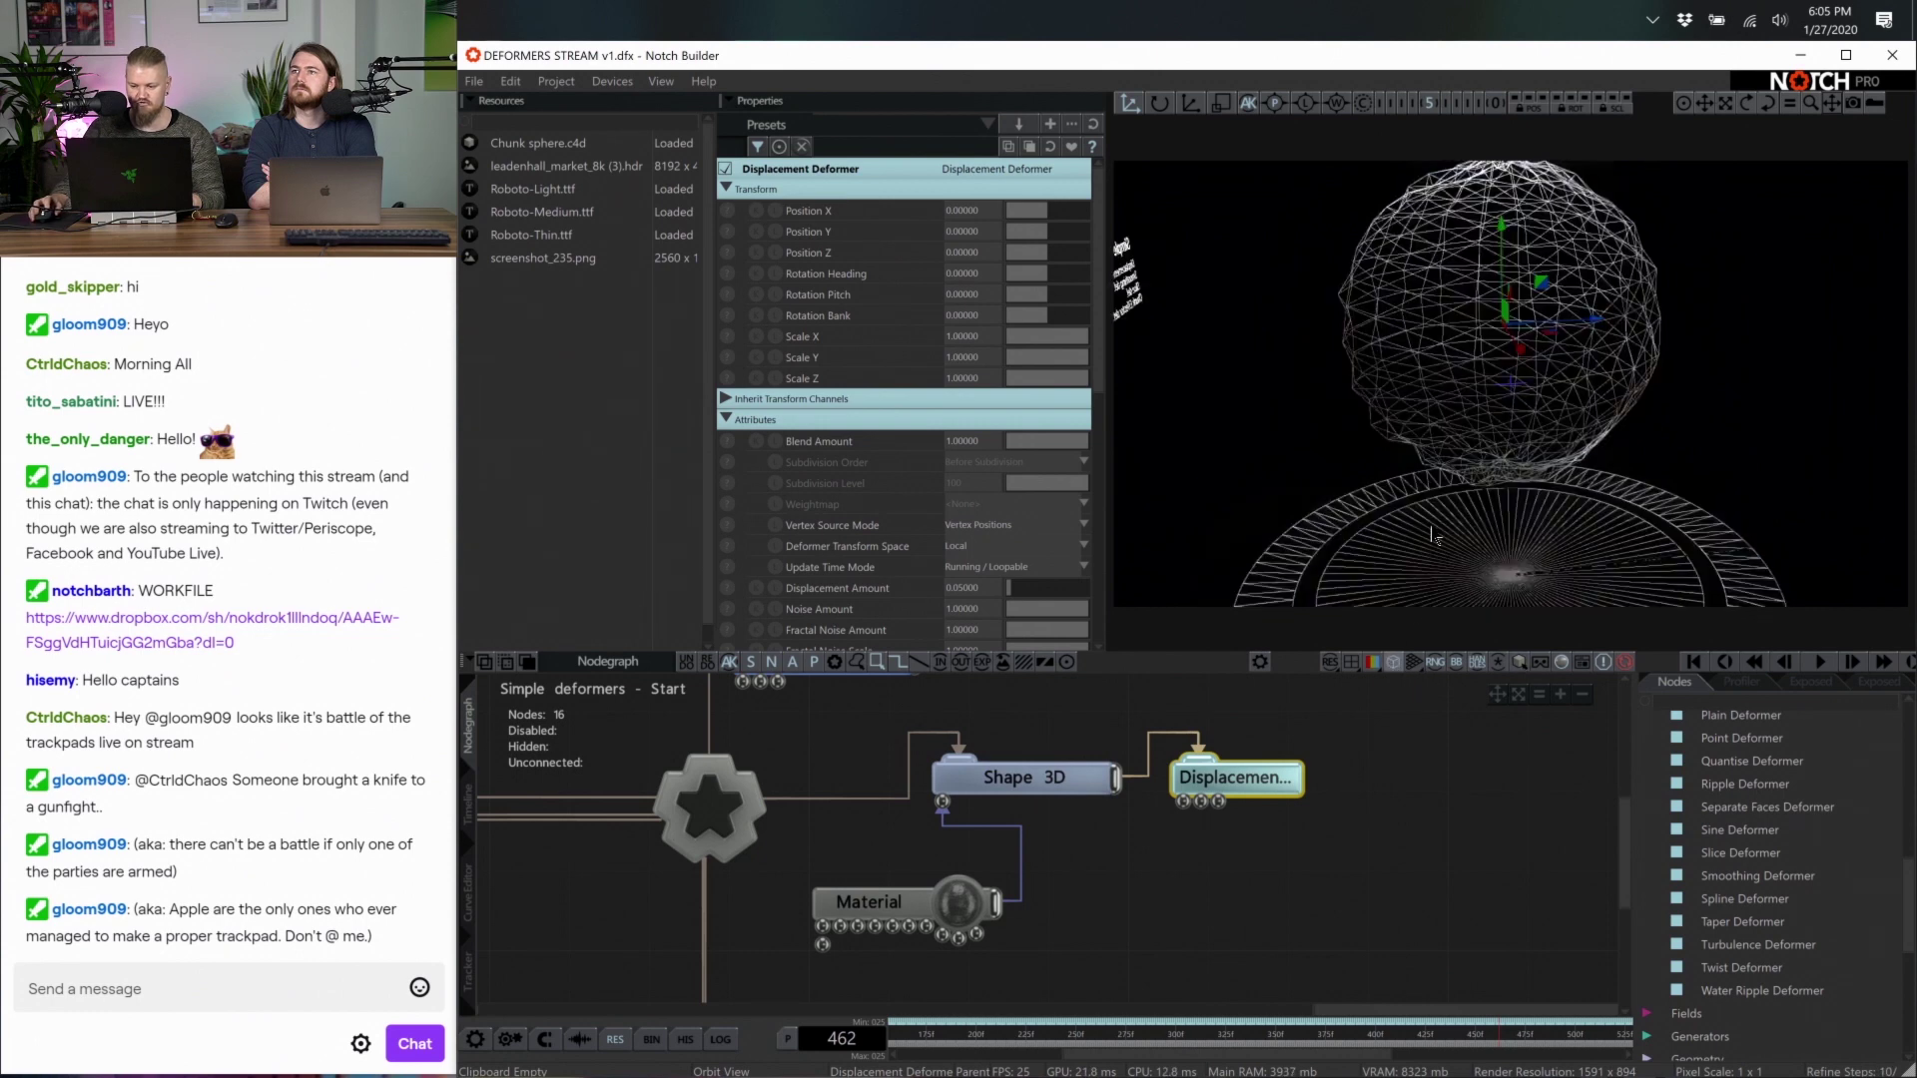
key("c")
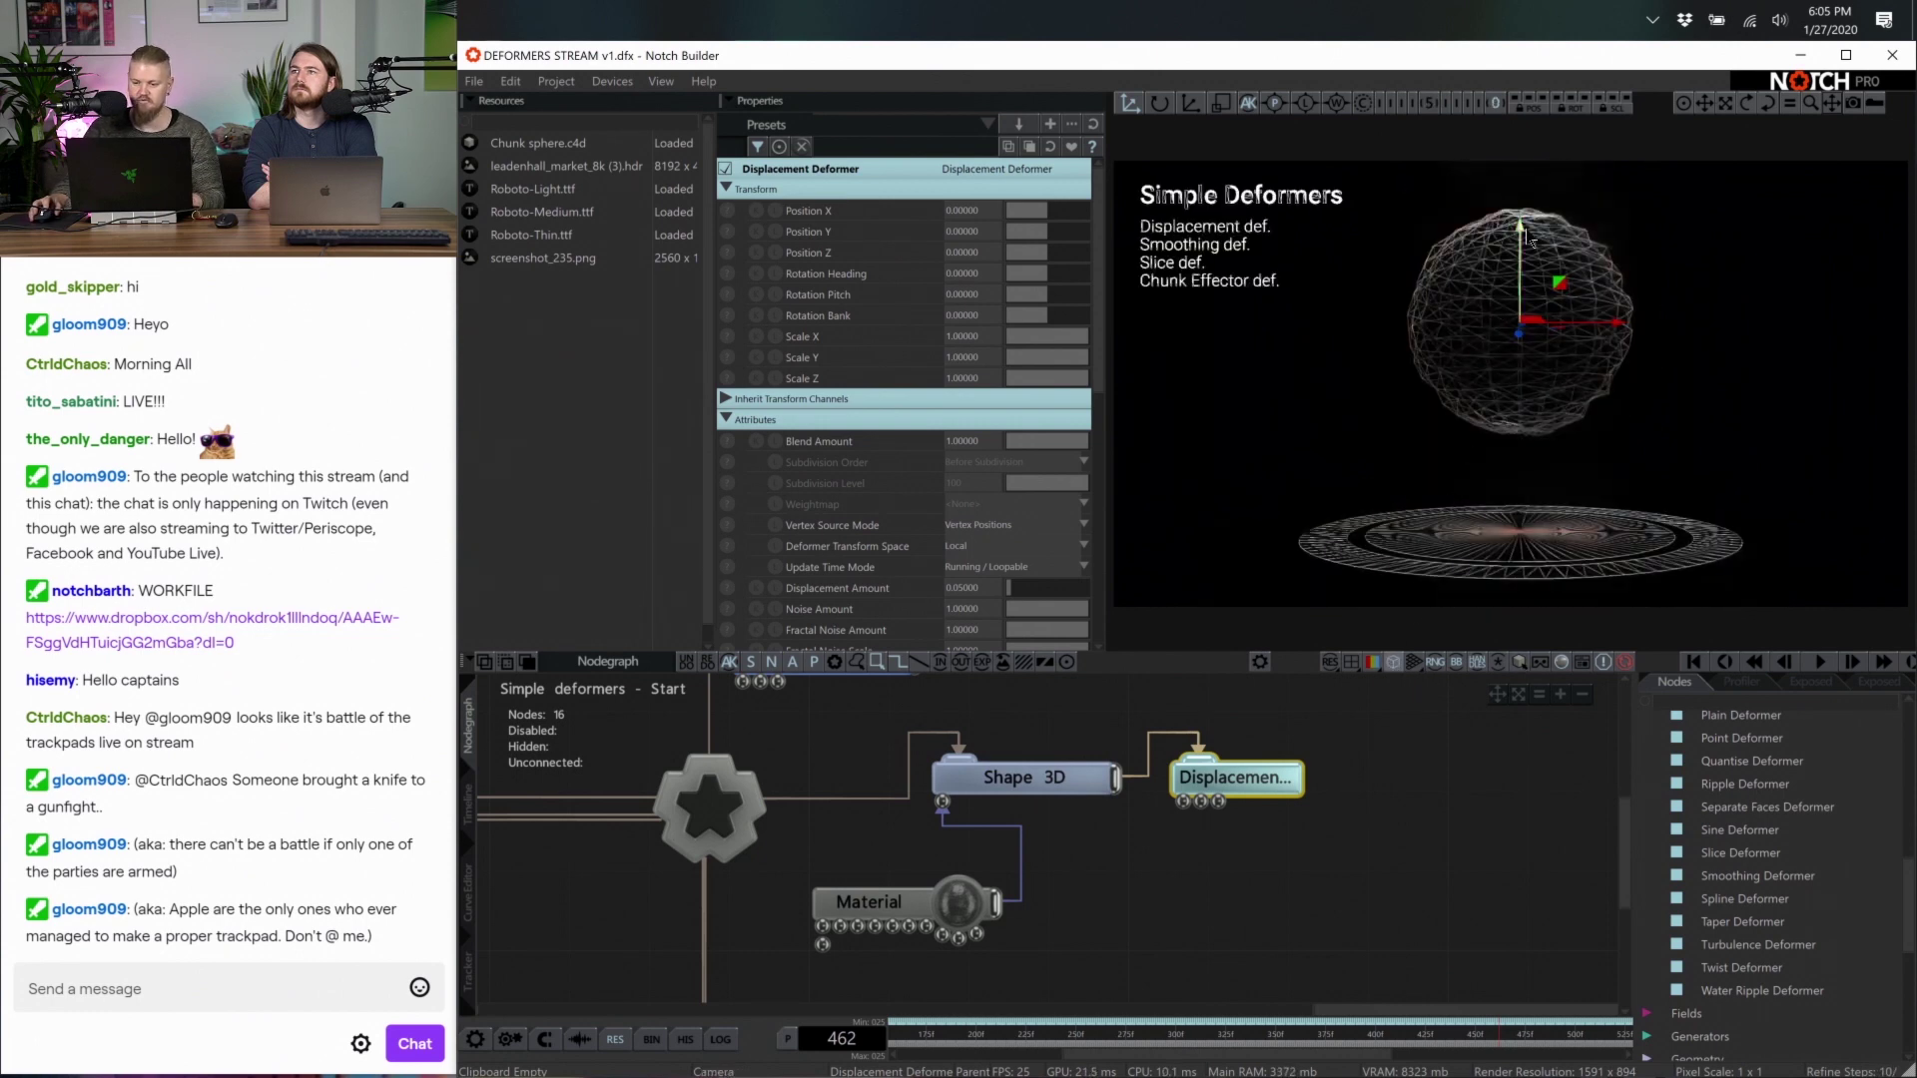
left_click(1393, 663)
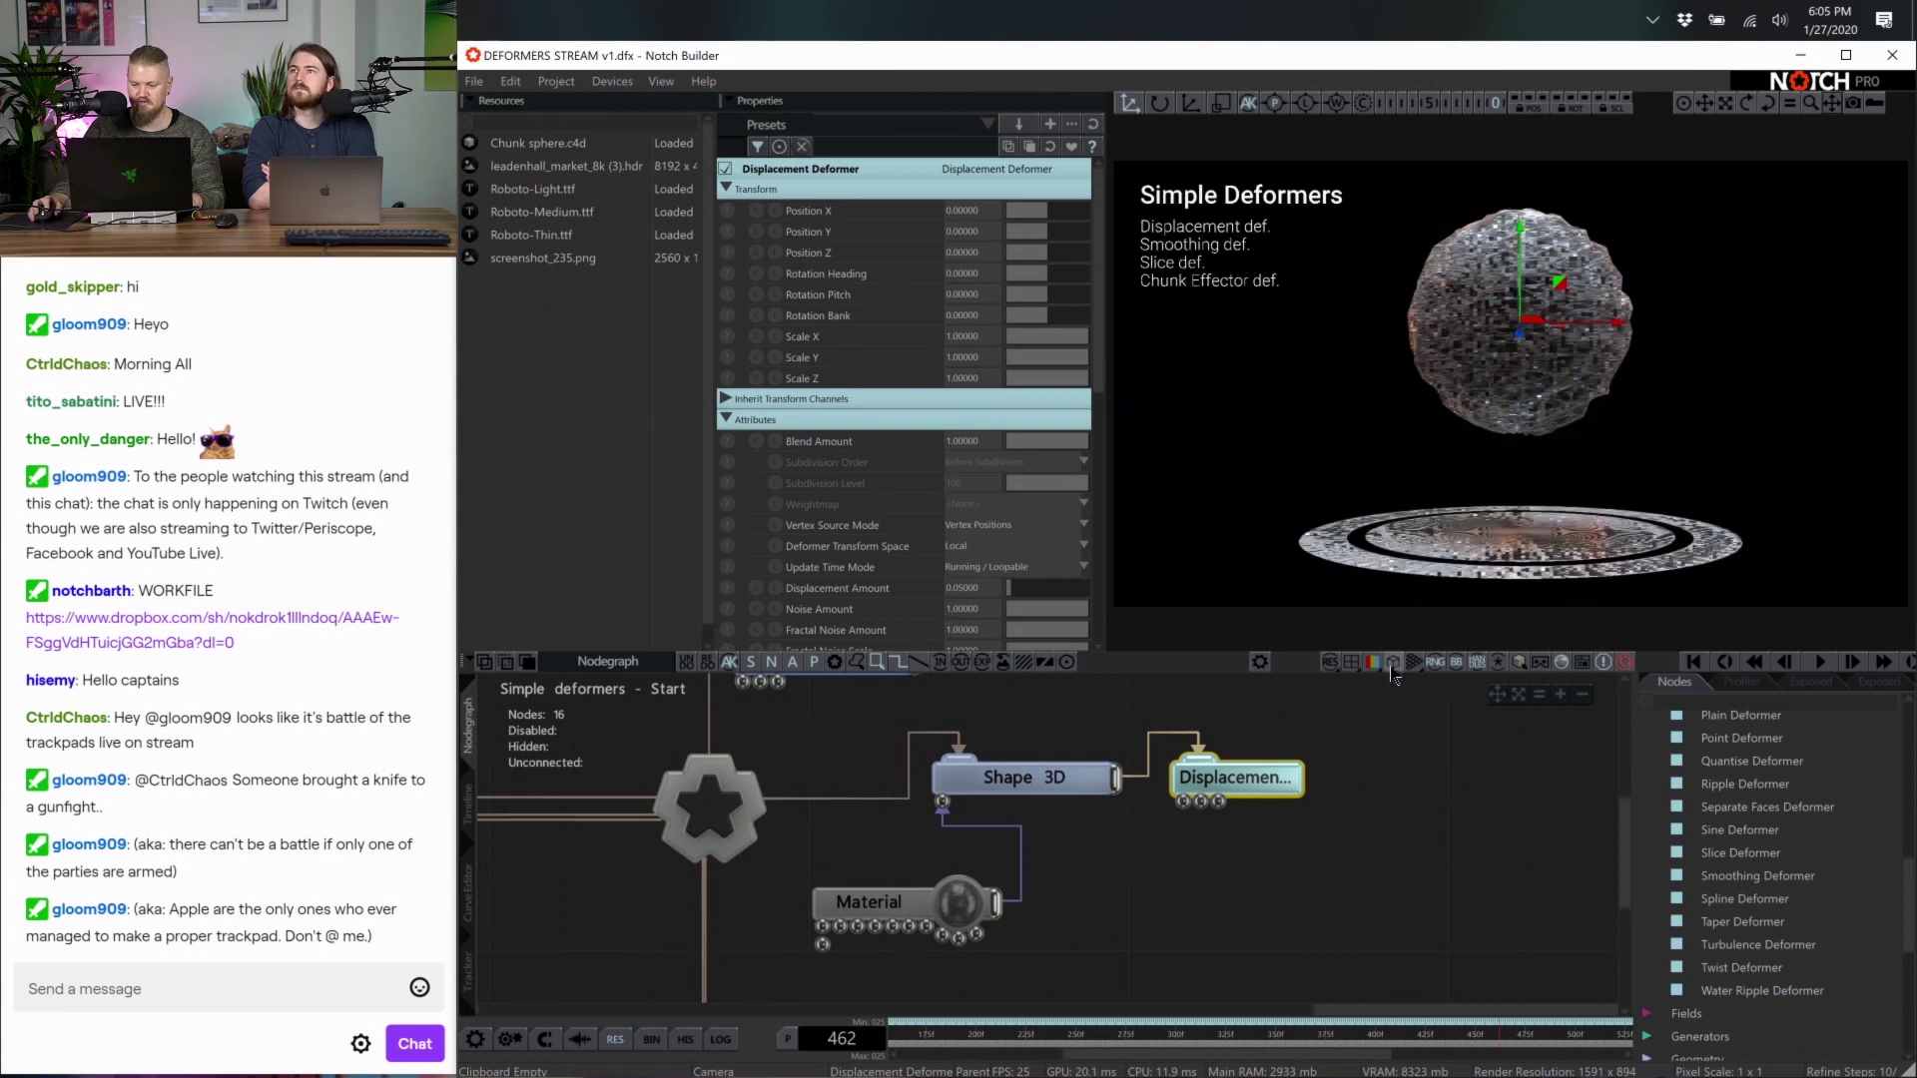
left_click(1363, 756)
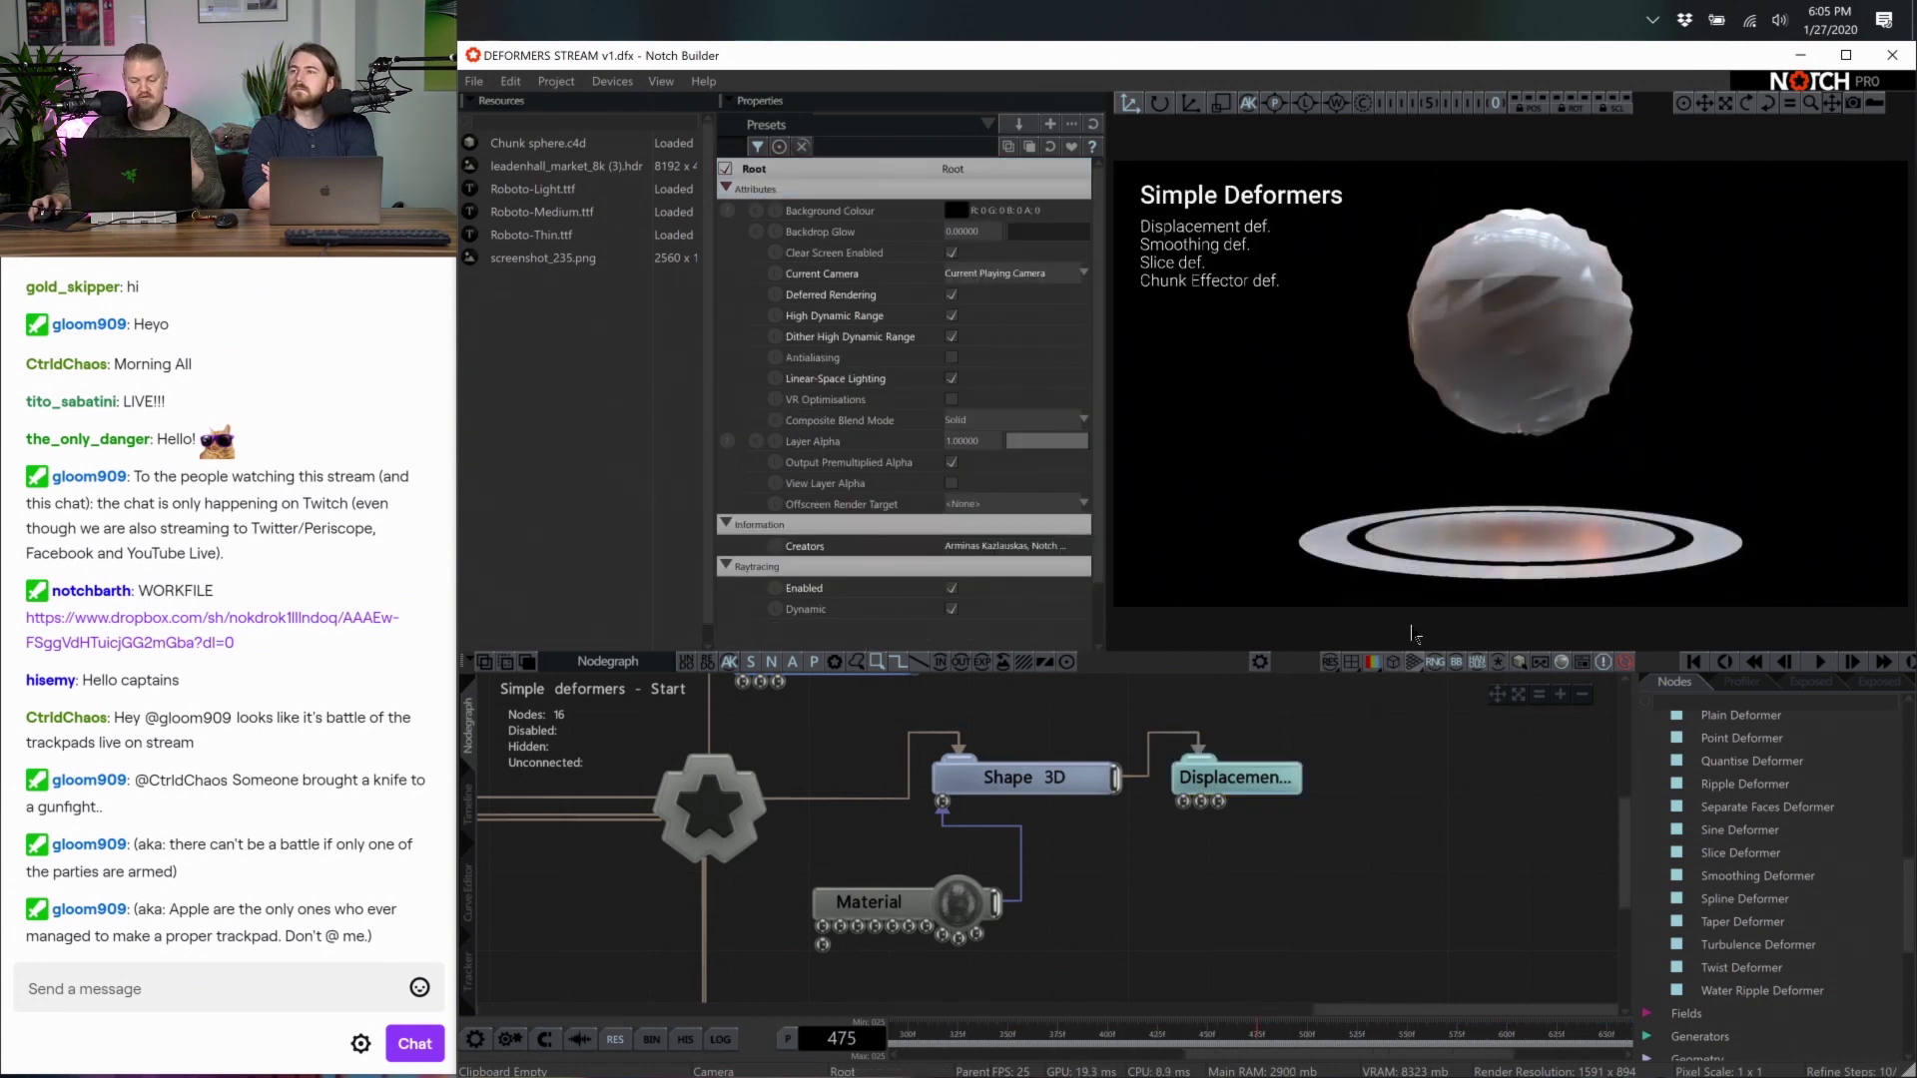
Set the Shape 3D sphere's Subdivisions X and Subdivisions Y to 90, checking the mesh in wireframe before restoring shaded display
left_click(1076, 785)
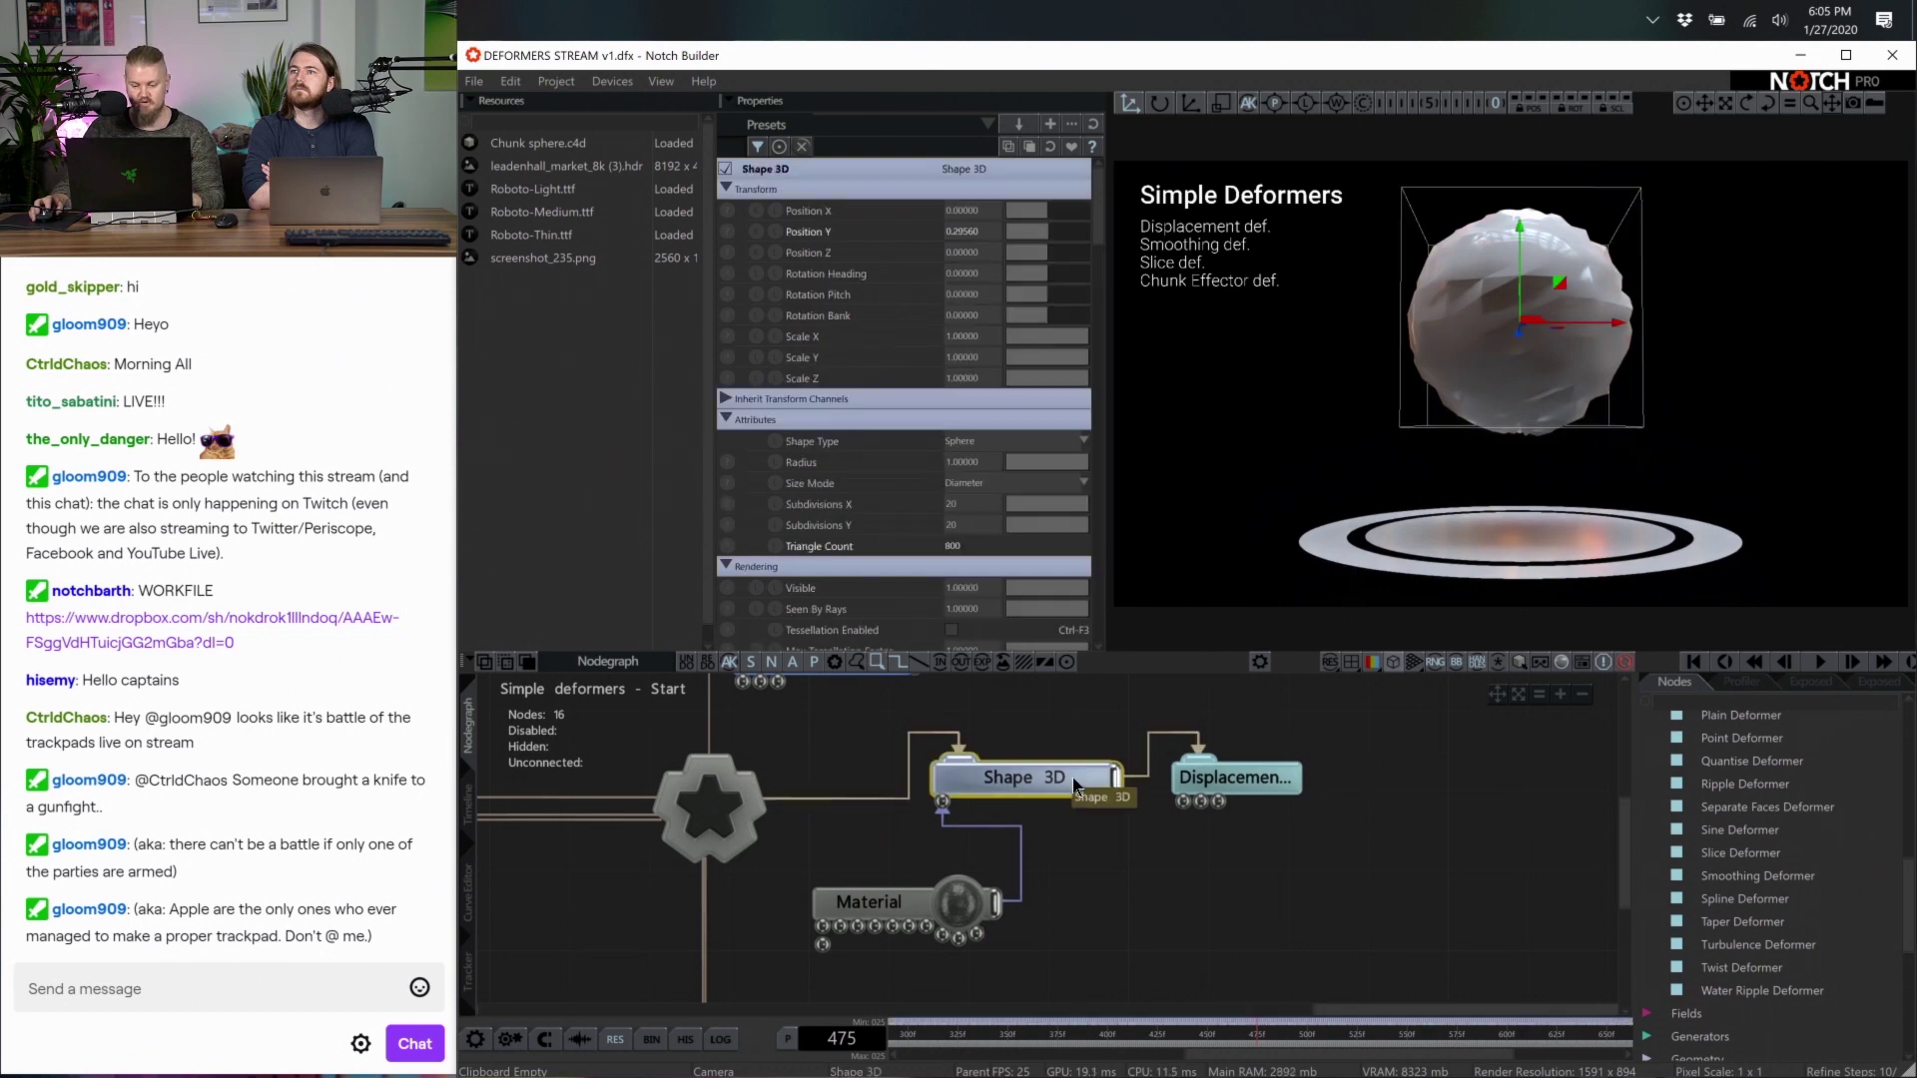
left_click(1410, 663)
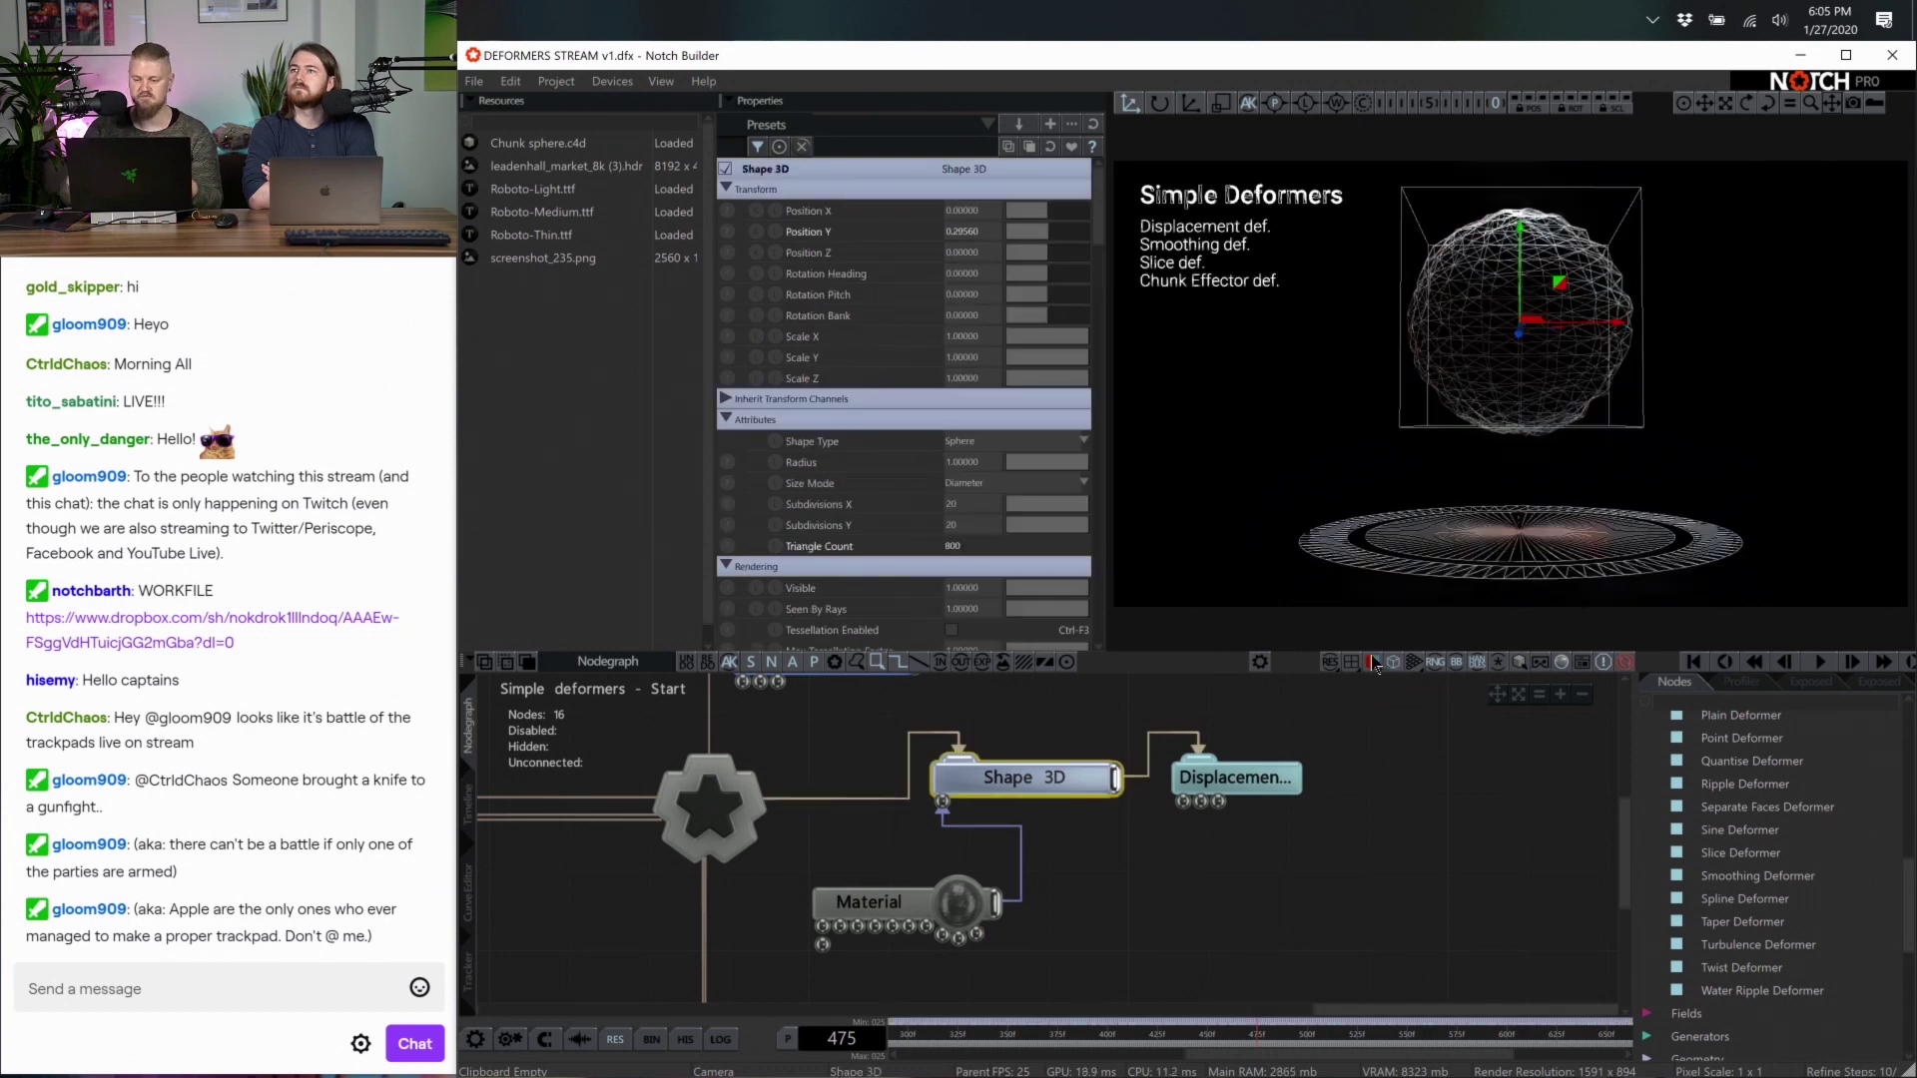
double_click(973, 505)
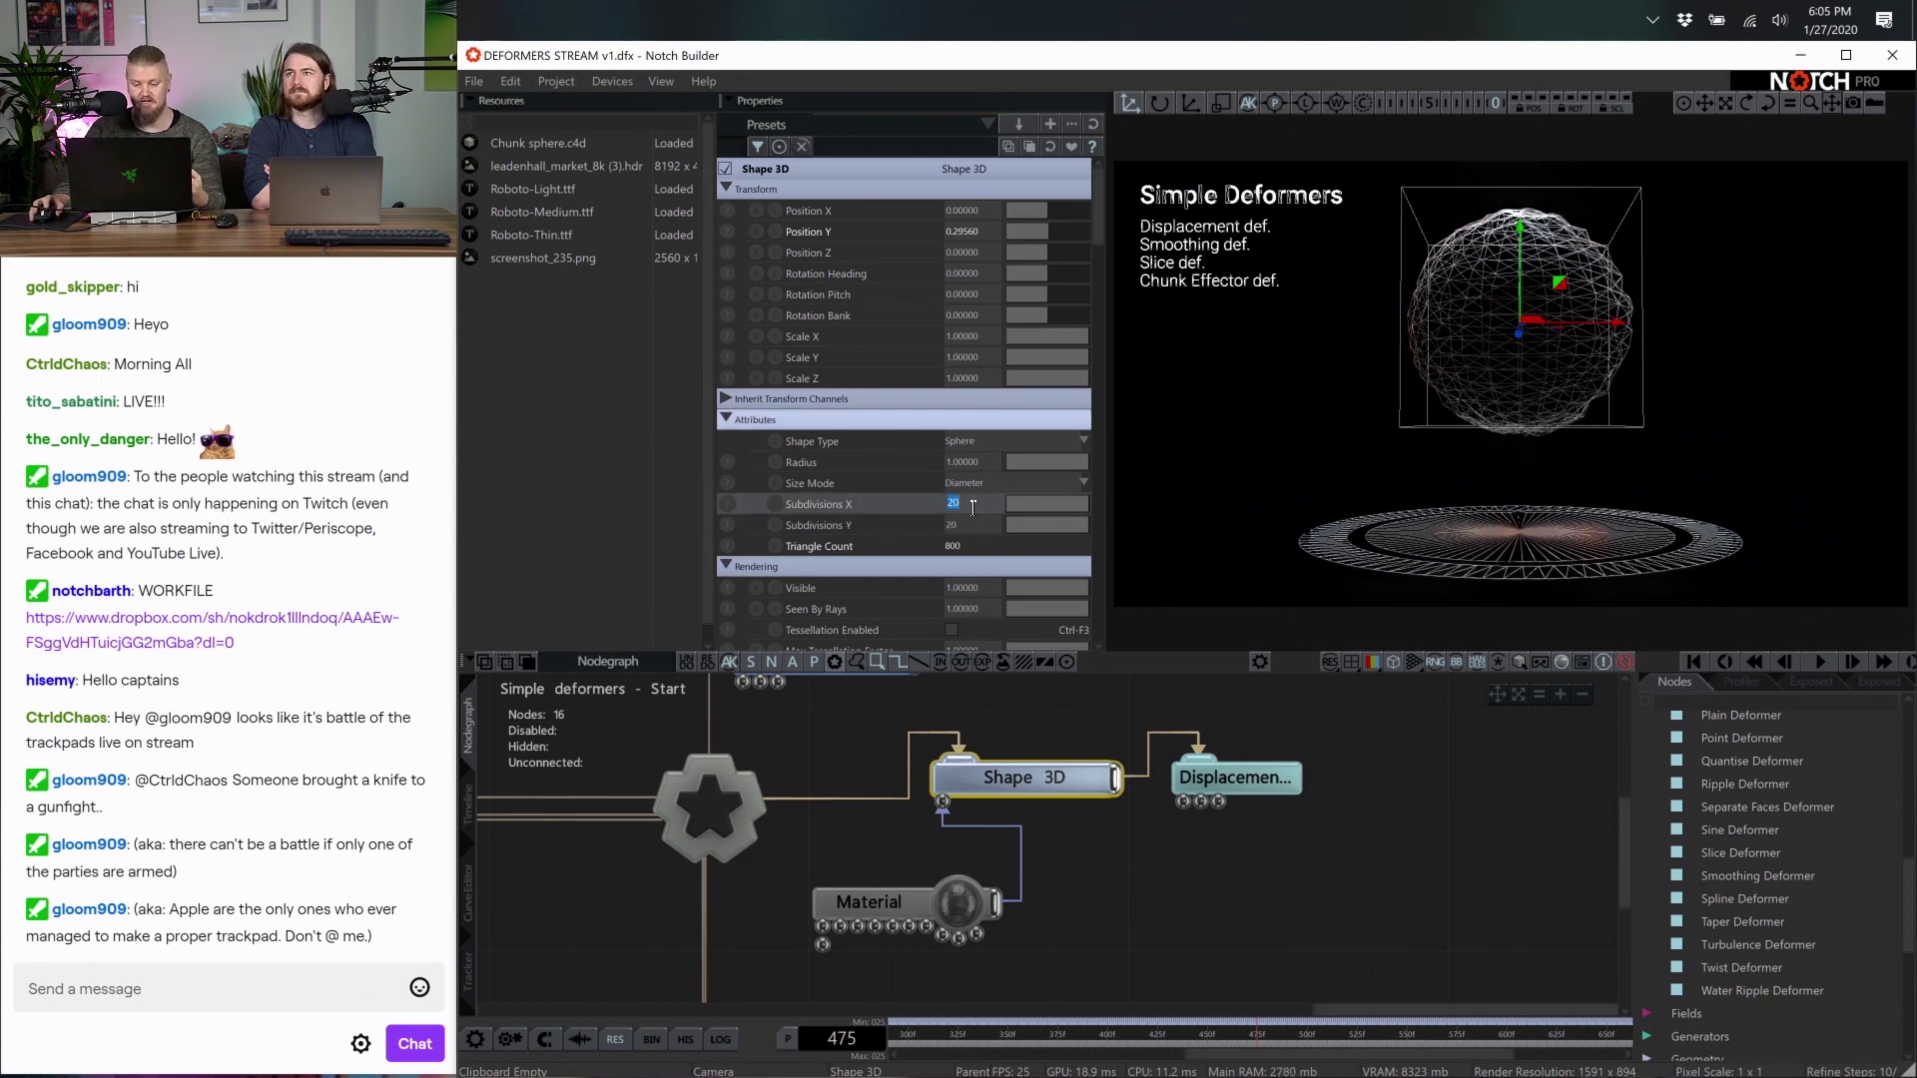
type("90")
key("Tab")
type("90")
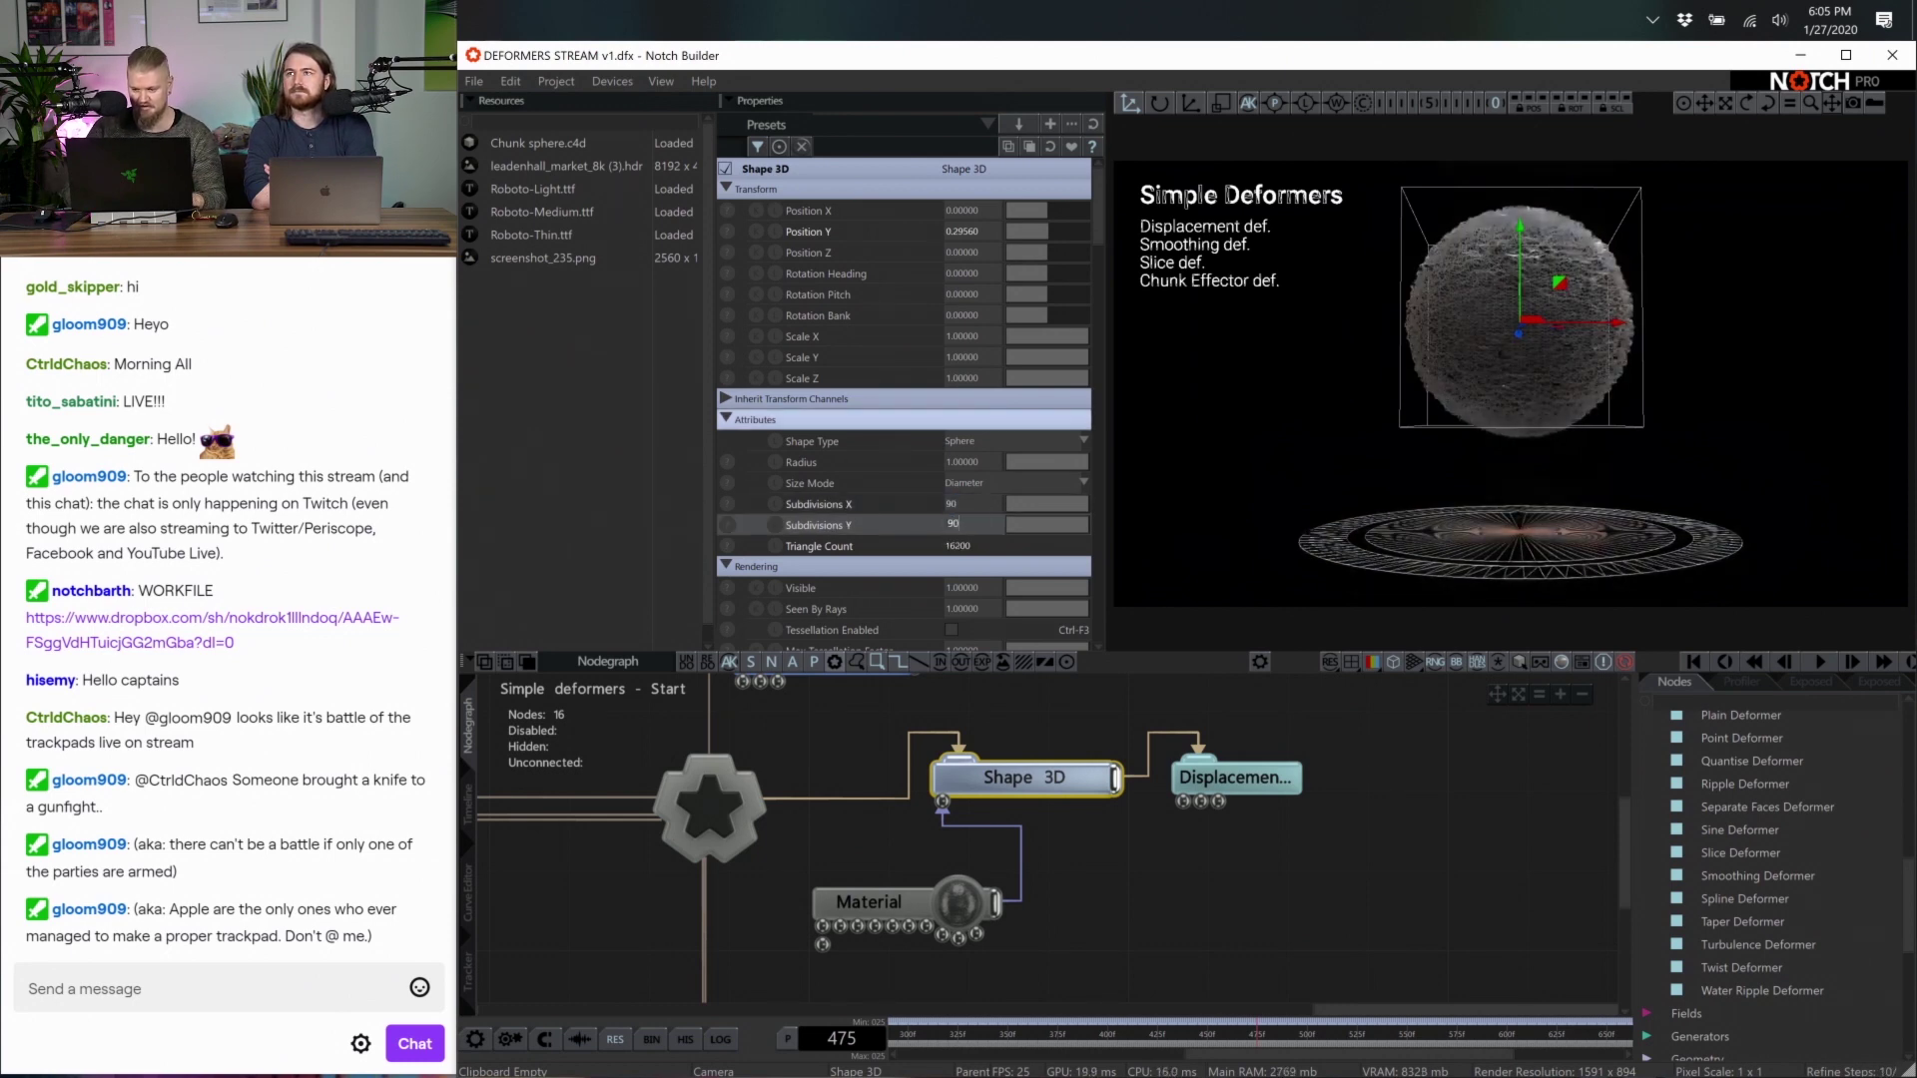
left_click(1435, 796)
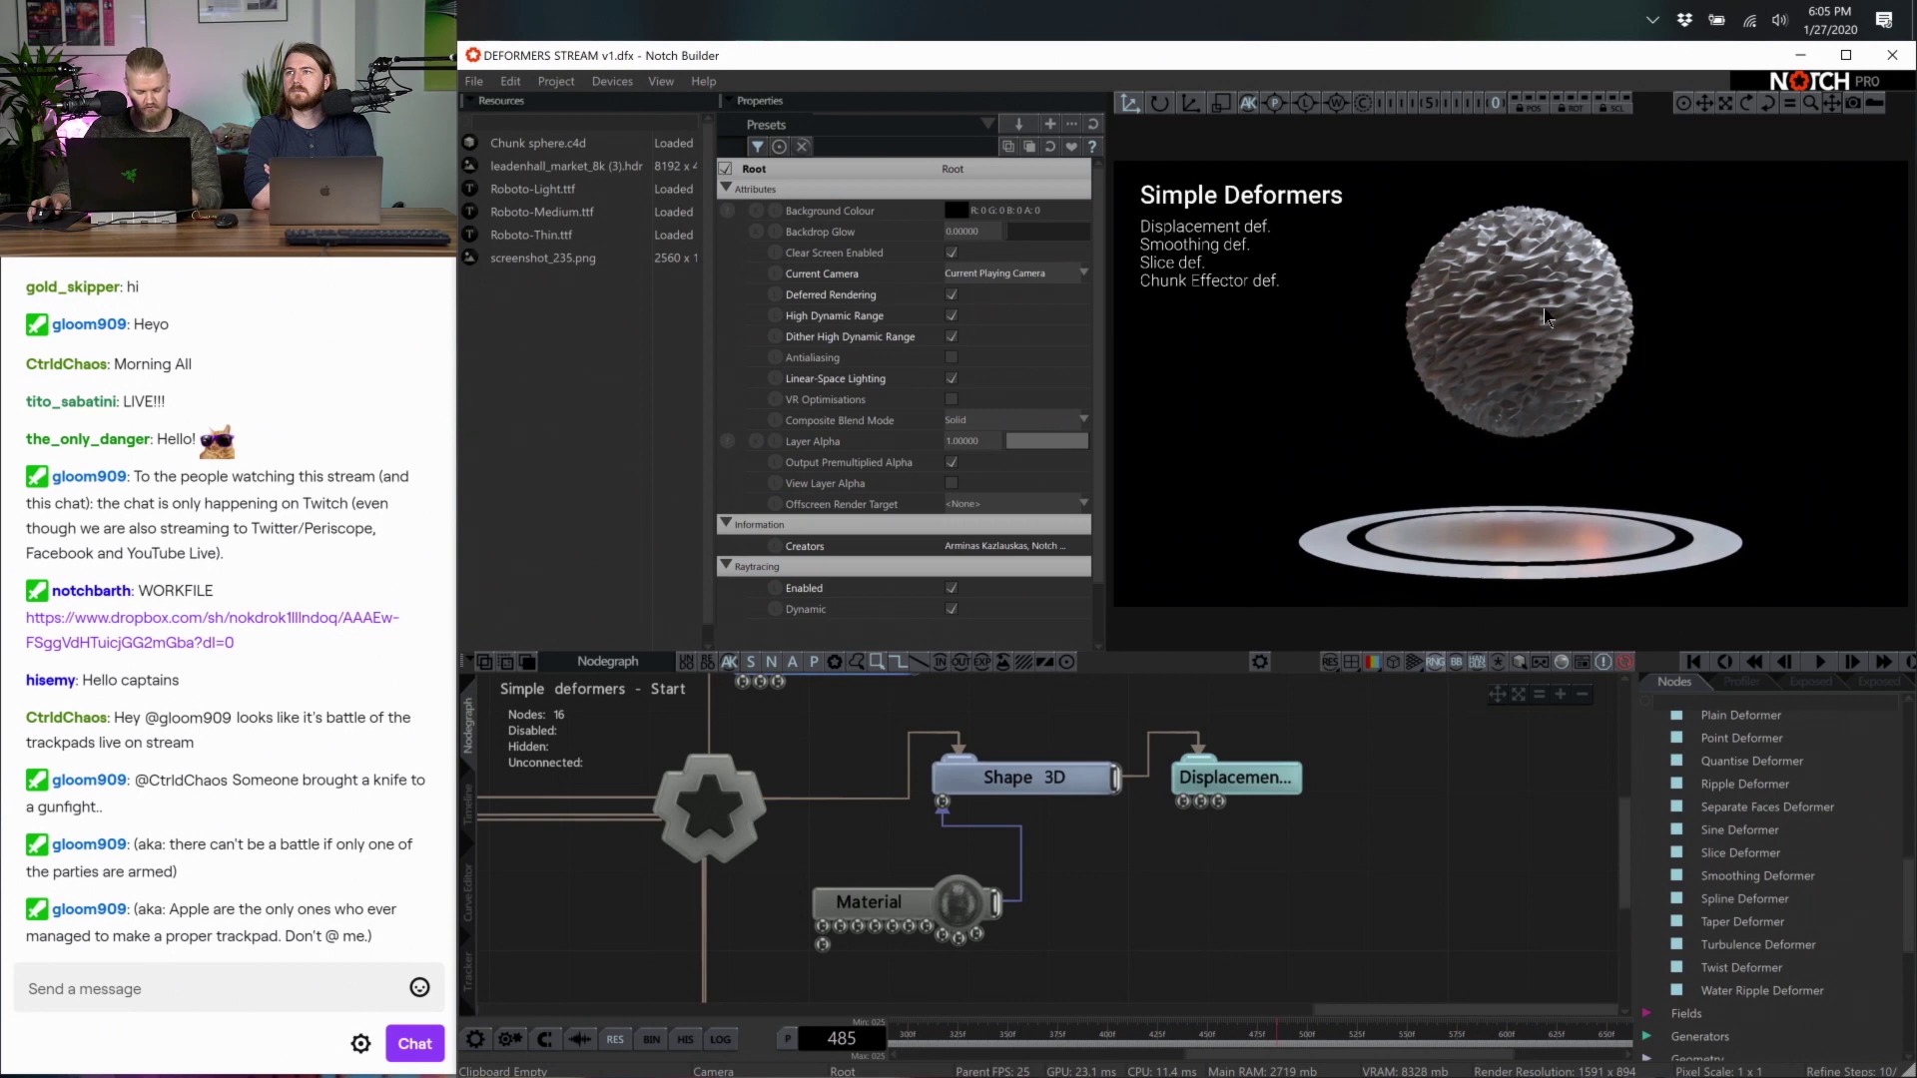
Turn off raytracing for the scene and review the Displacement Deformer's displacement and noise attributes
key("ctrl+r")
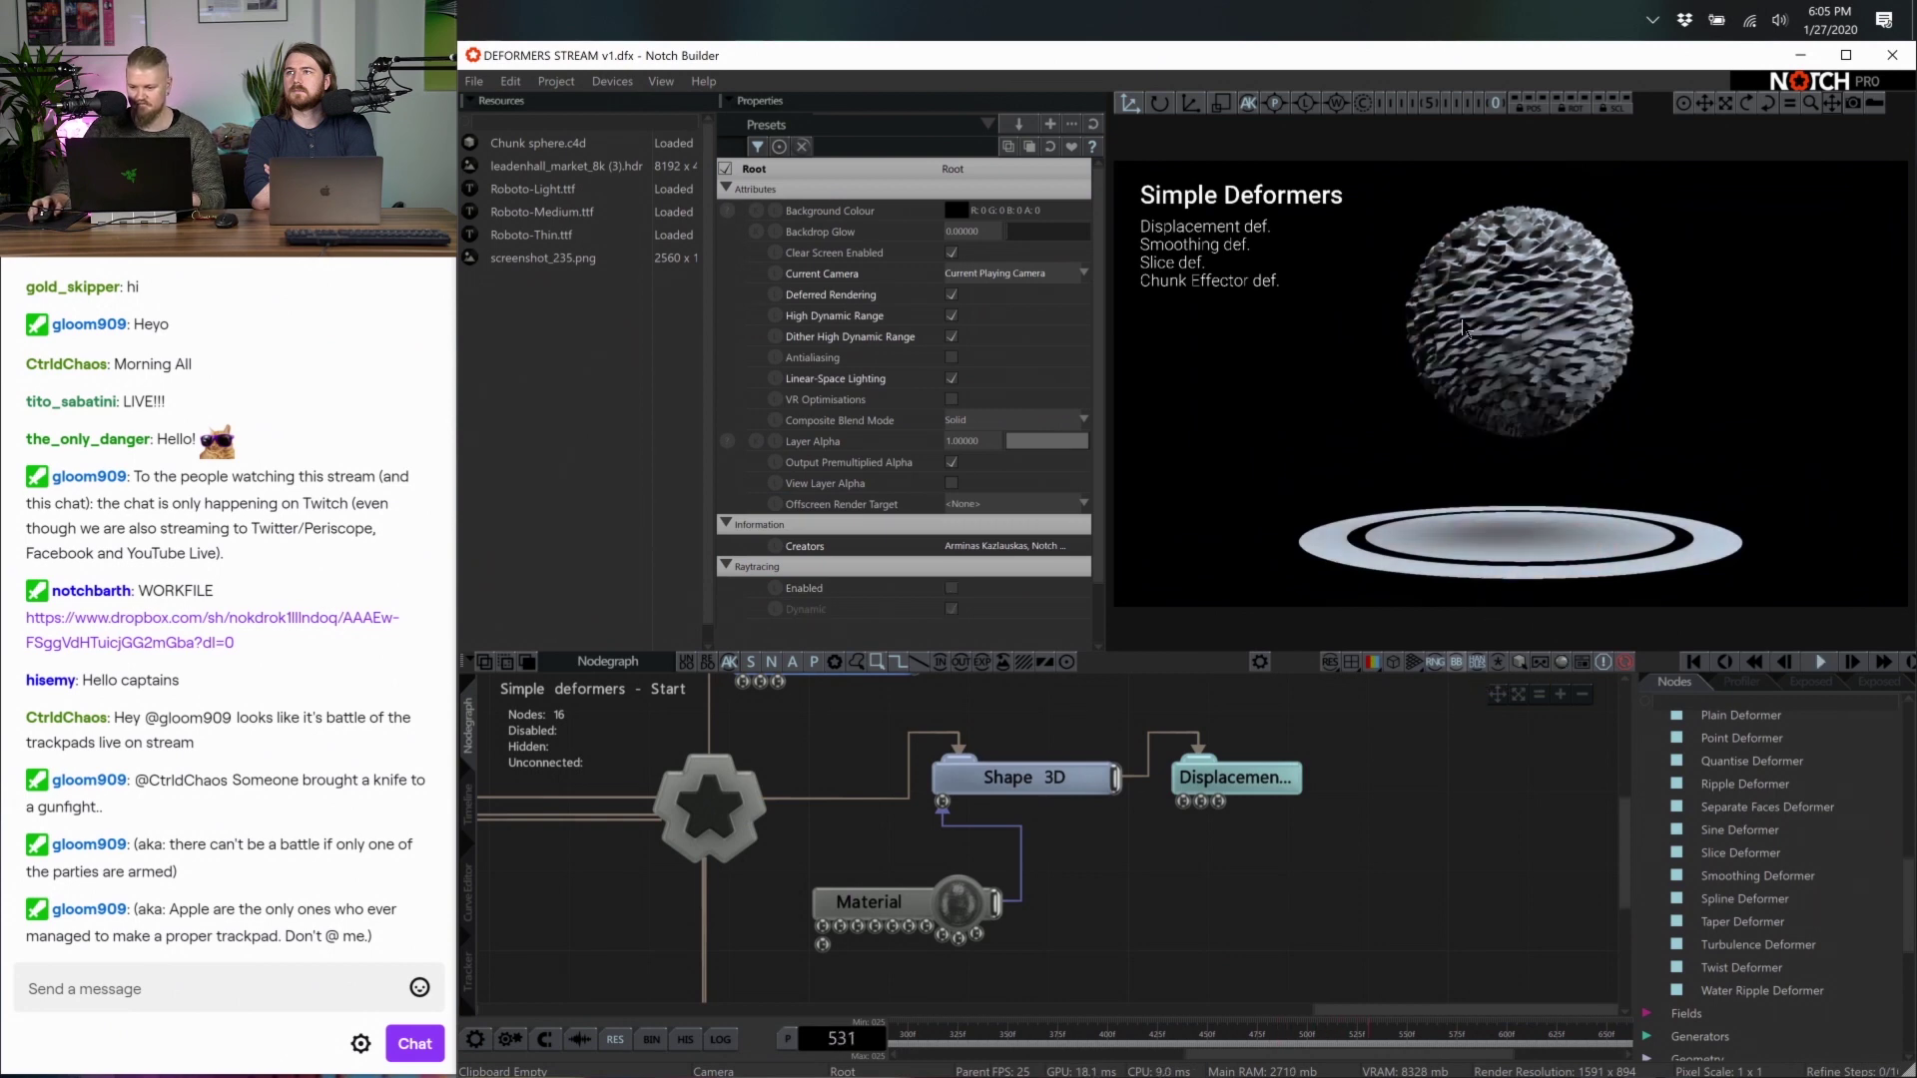
left_click(1158, 789)
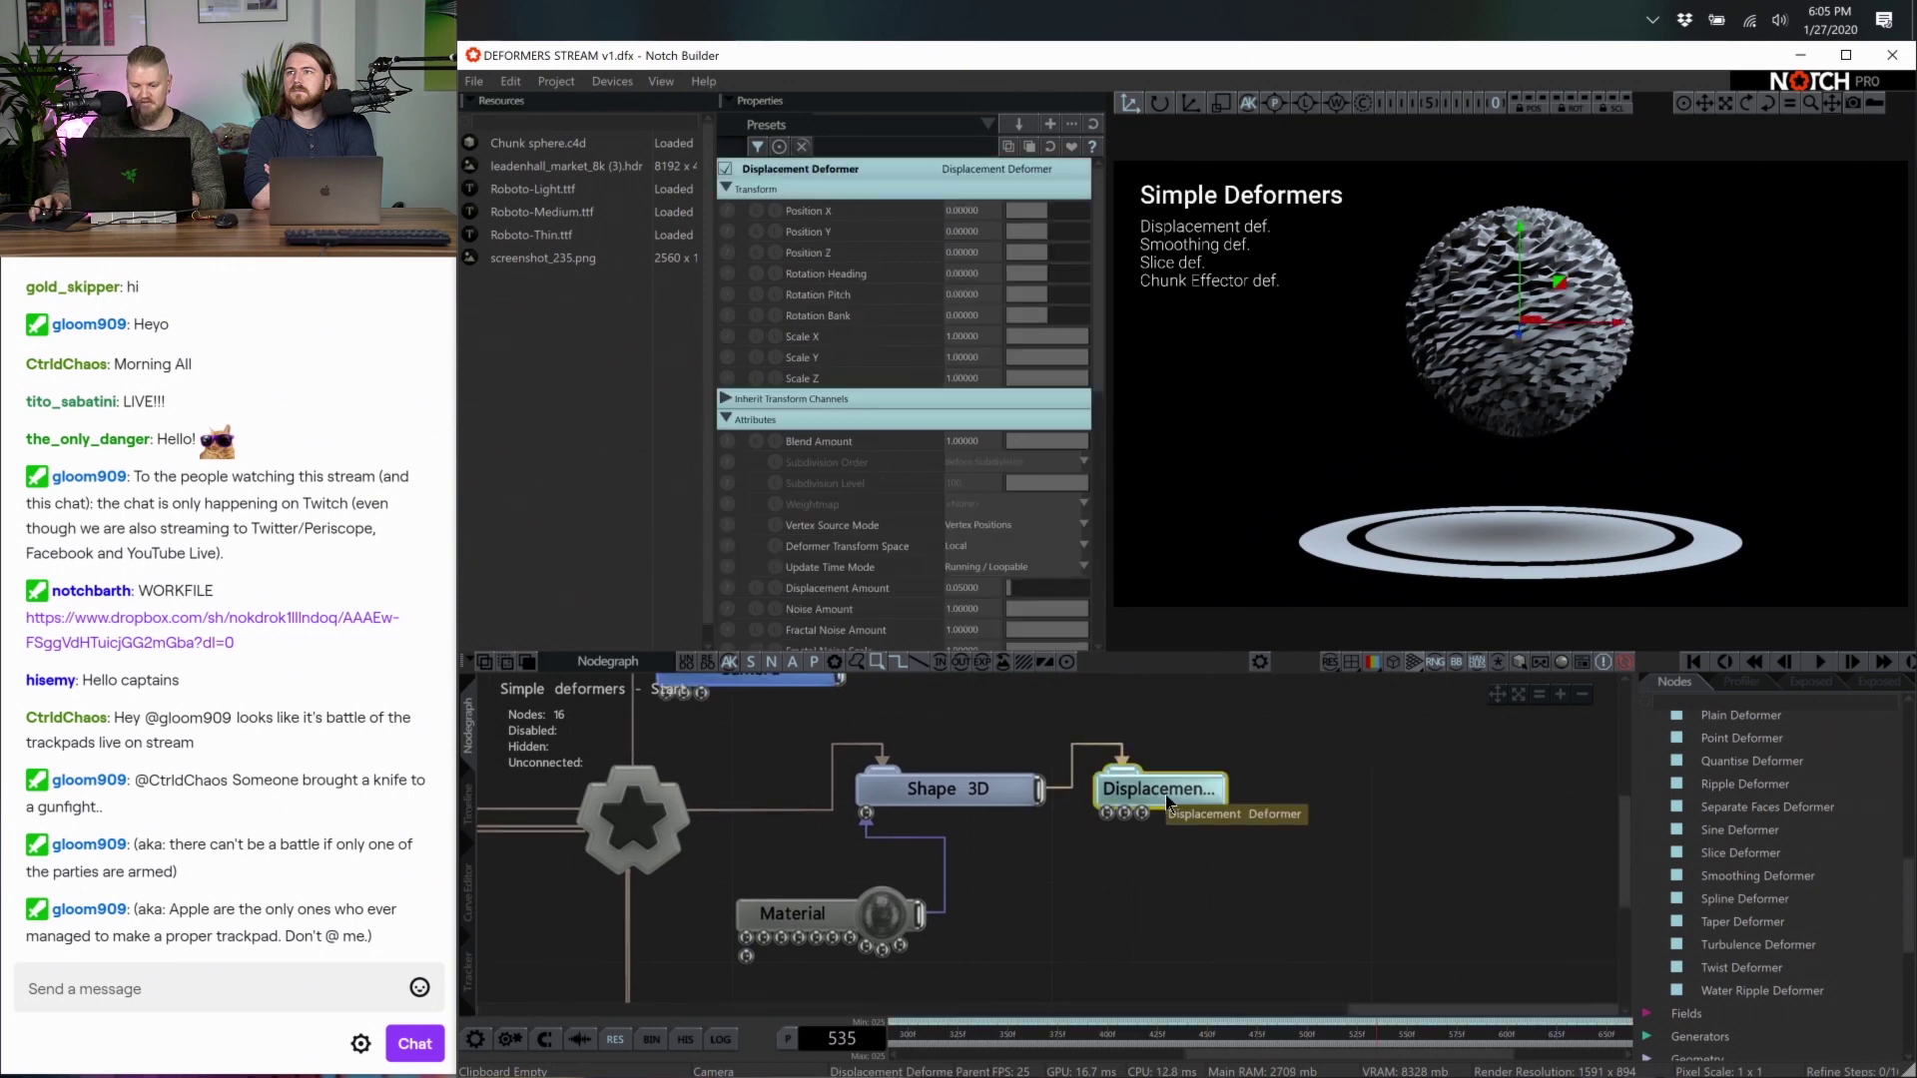
scroll(985, 460, "down", 5)
left_click_drag(1025, 419, 980, 433)
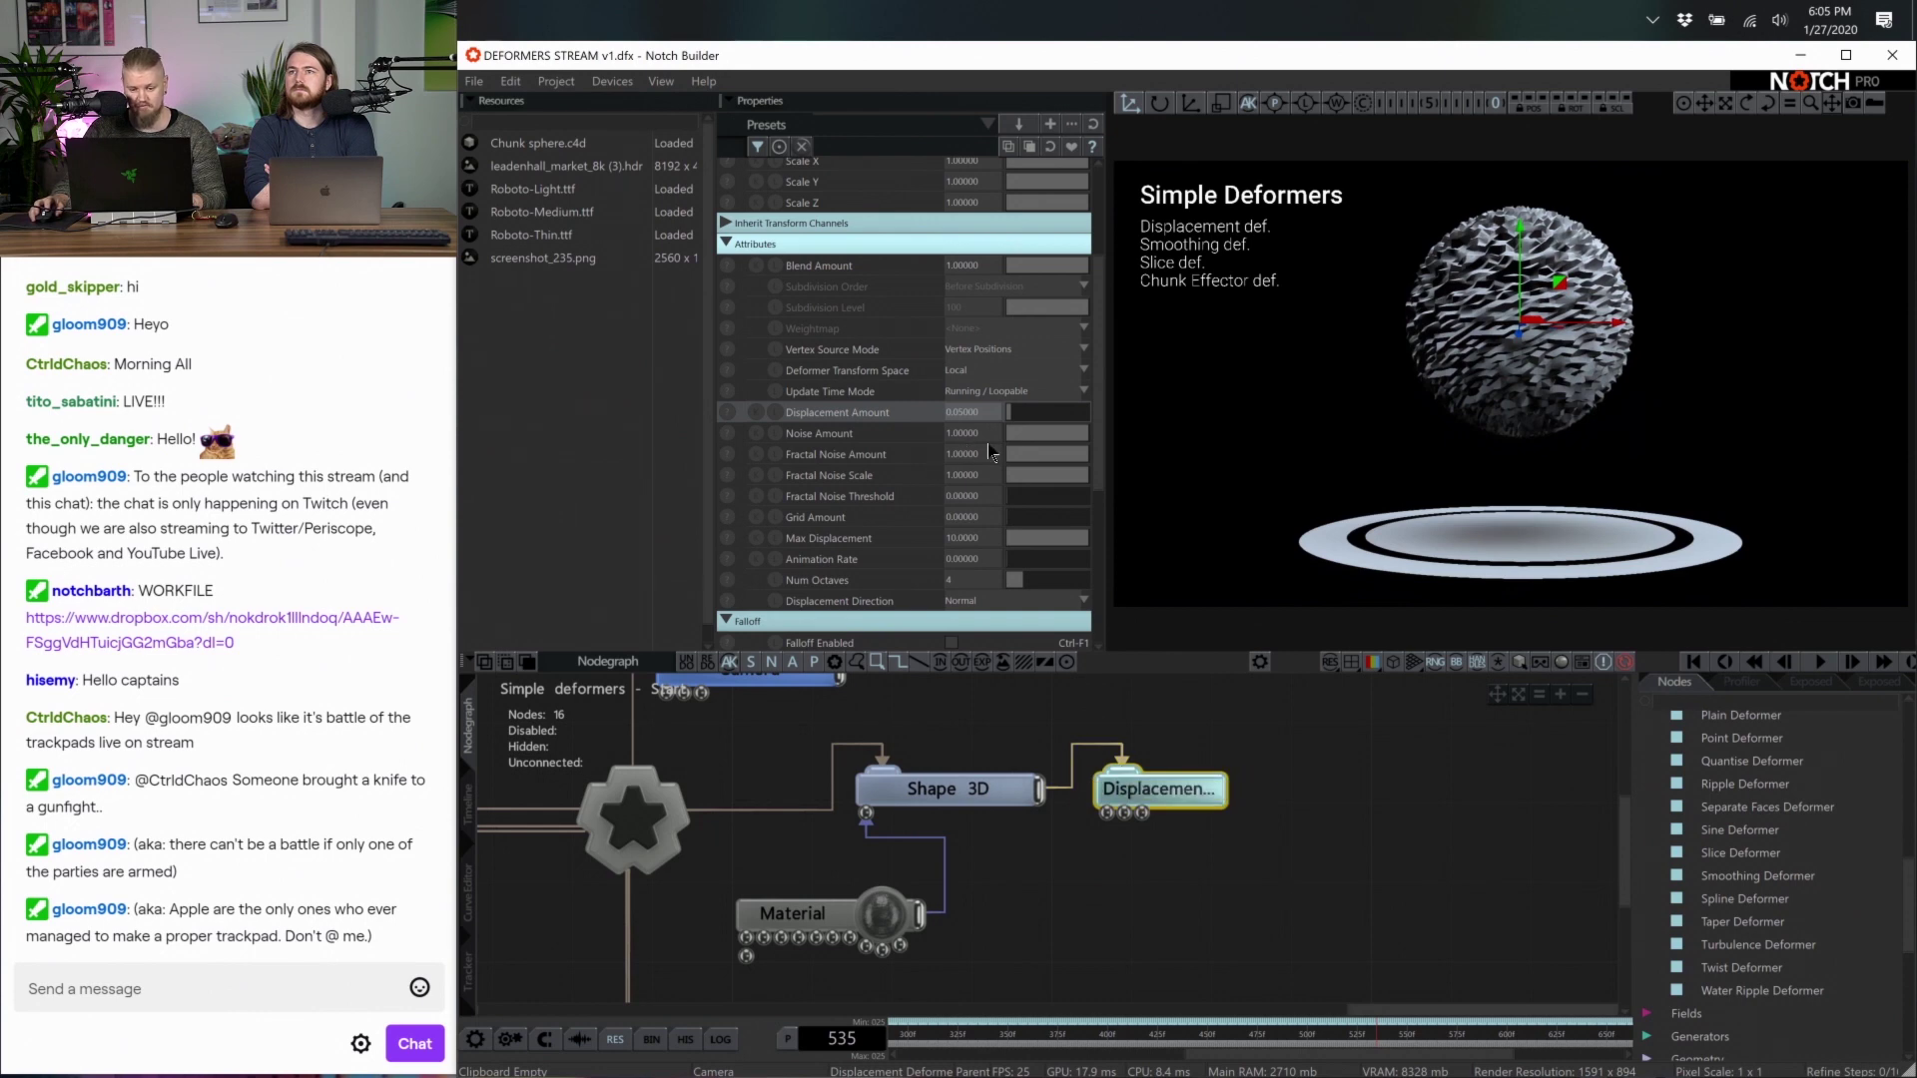
left_click(1020, 430)
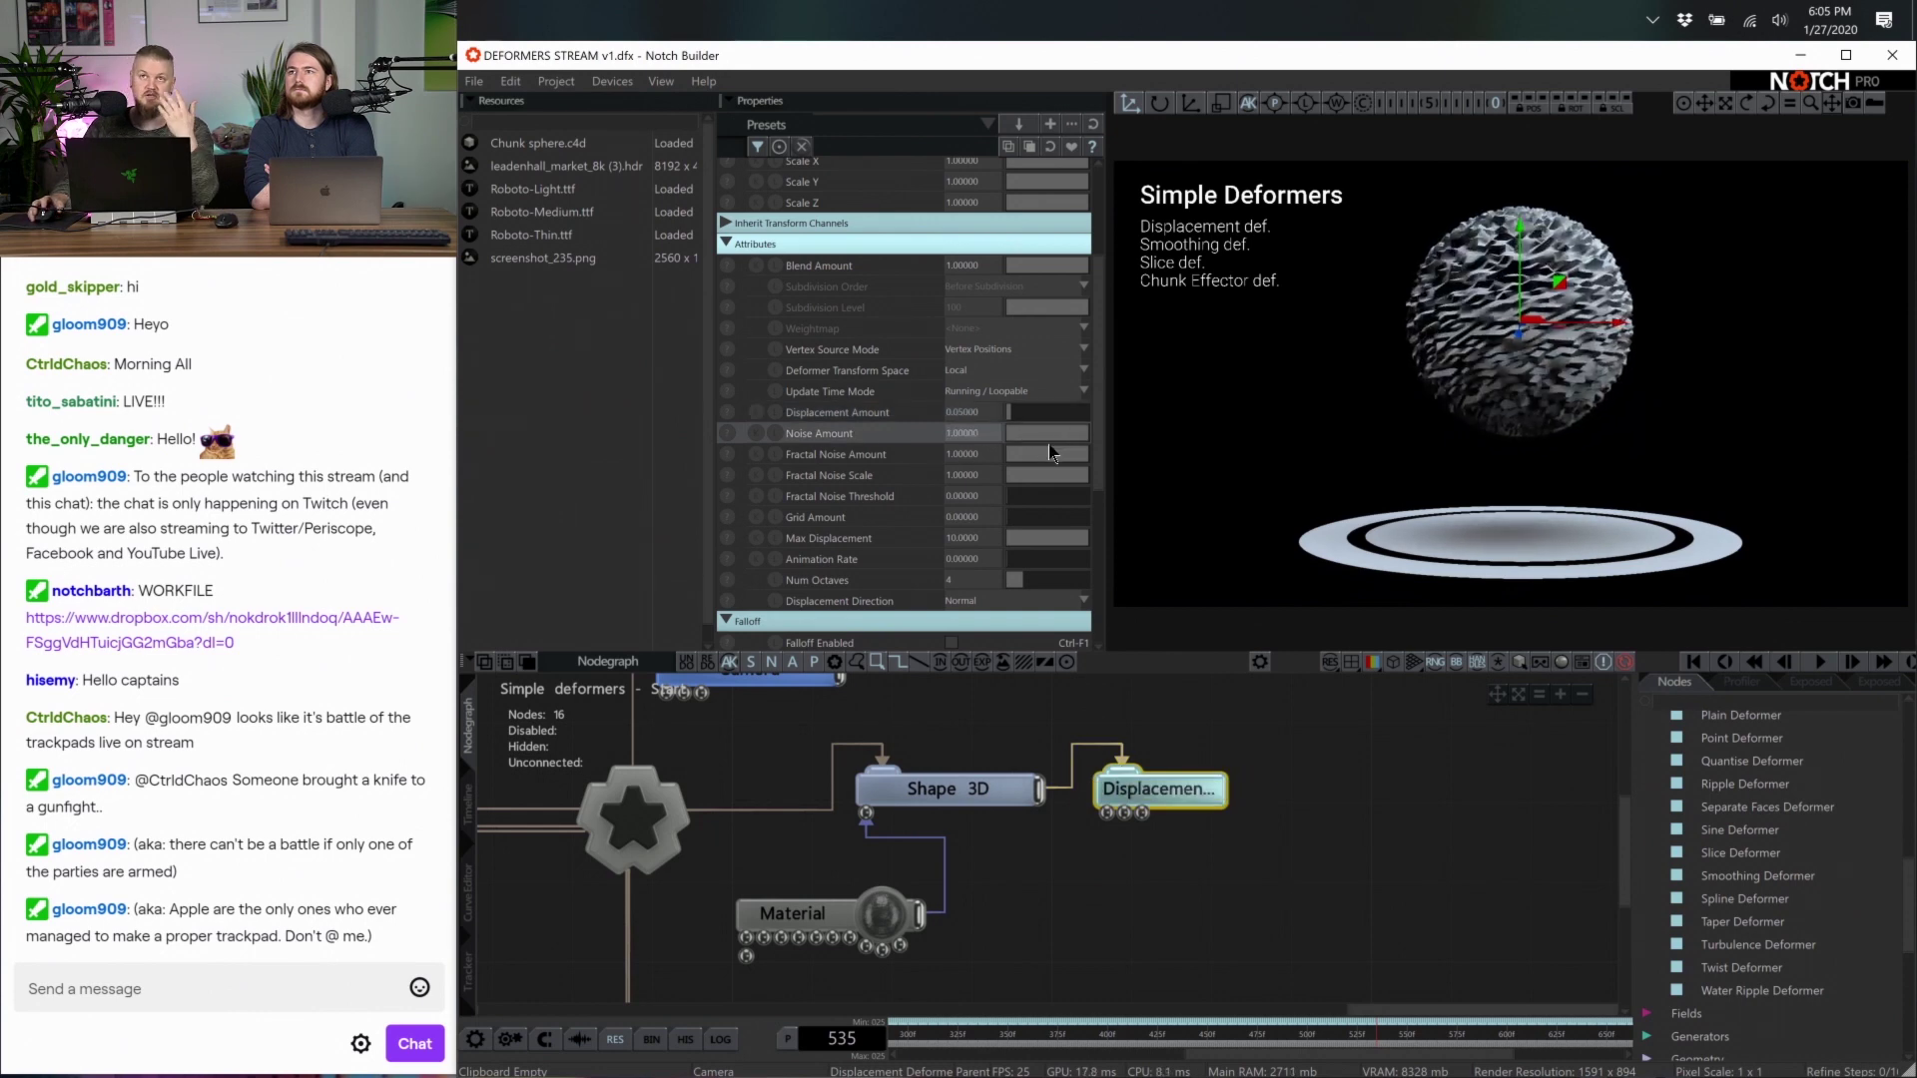
Set the Displacement Deformer's Fractal Noise Amount to about 25.45, Animation Rate to about 0.44, Noise Amount to 0 and Displacement Amount to about 0.03
mouse_move(1074, 458)
left_mouse_down()
mouse_move(1047, 462)
mouse_move(1080, 461)
mouse_move(1065, 487)
left_mouse_up()
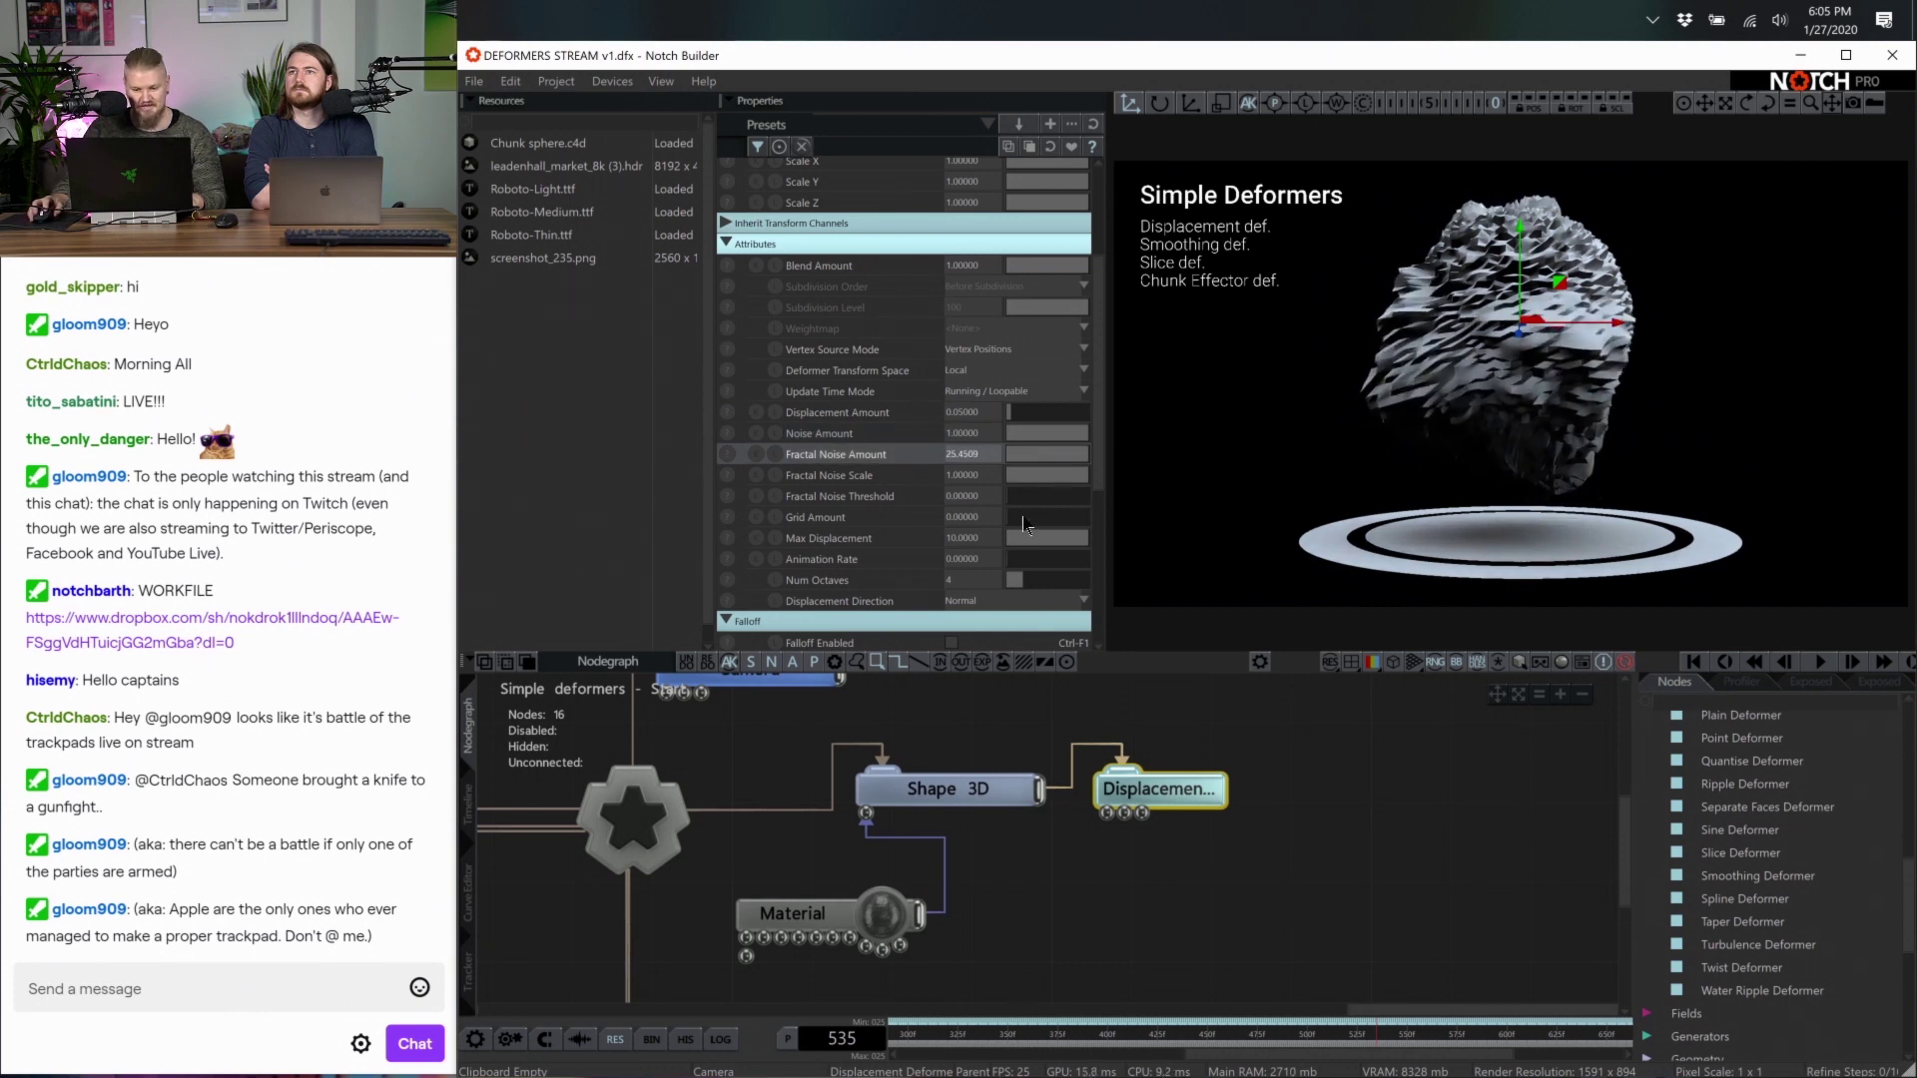
left_click_drag(1028, 562, 1042, 567)
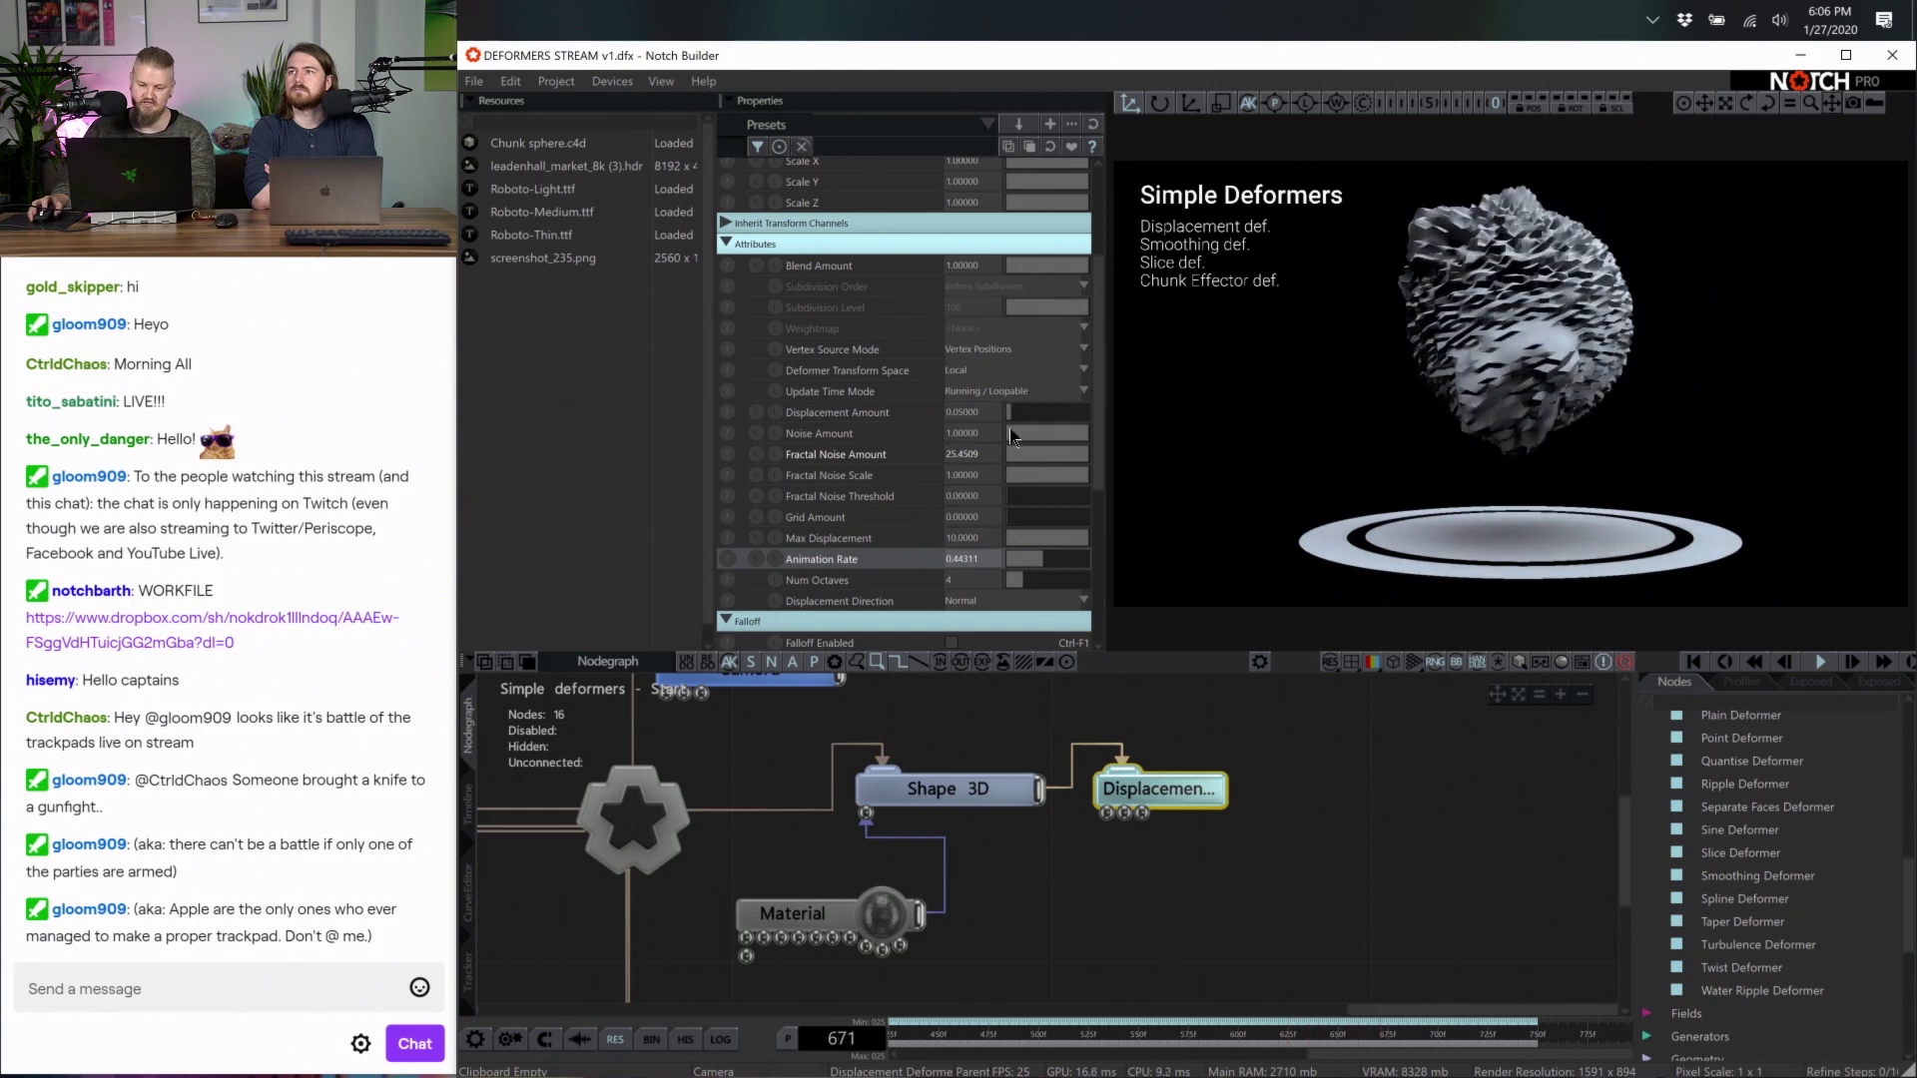
mouse_move(1018, 418)
left_mouse_down()
mouse_move(985, 415)
mouse_move(1014, 423)
left_mouse_up()
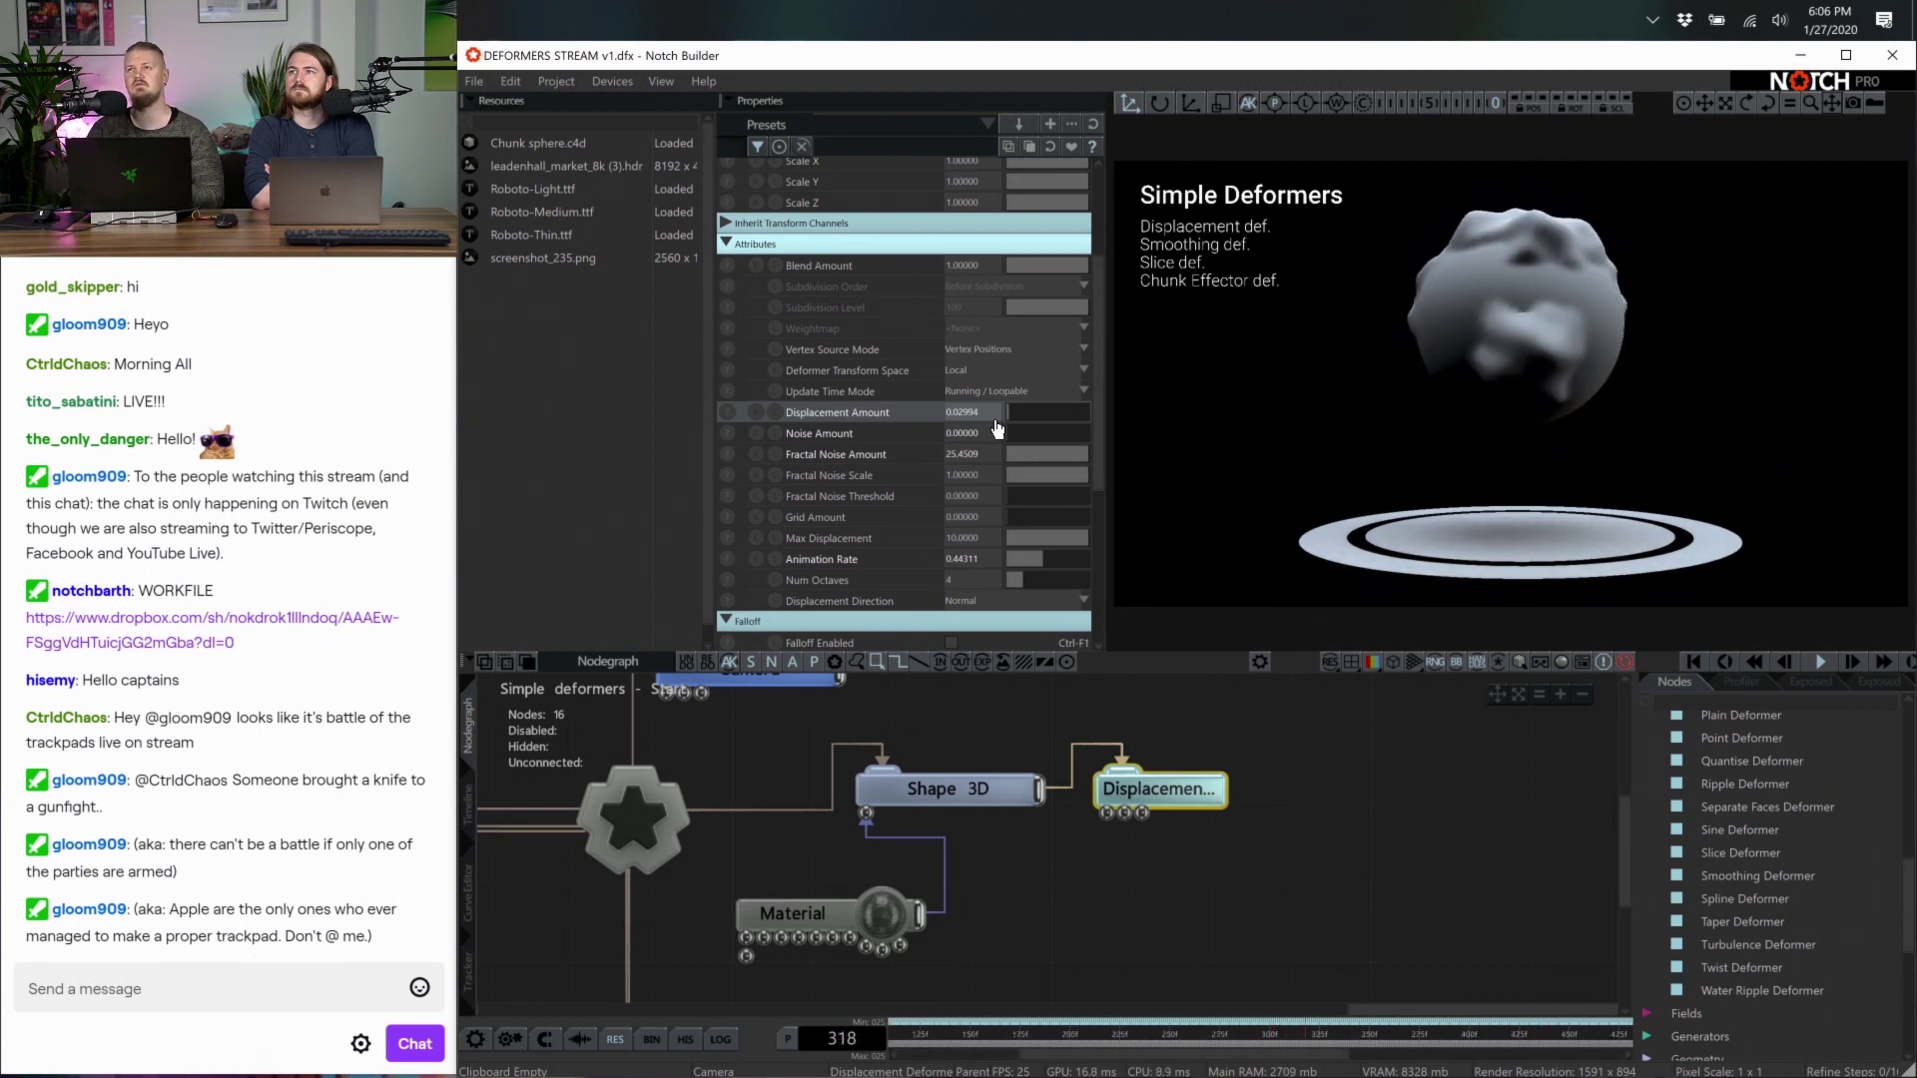
In the orbit view, enable the deformer's sphere falloff with Falloff Range about 1.44 and Falloff Inner Range about 0.60
scroll(945, 363, "down", 2)
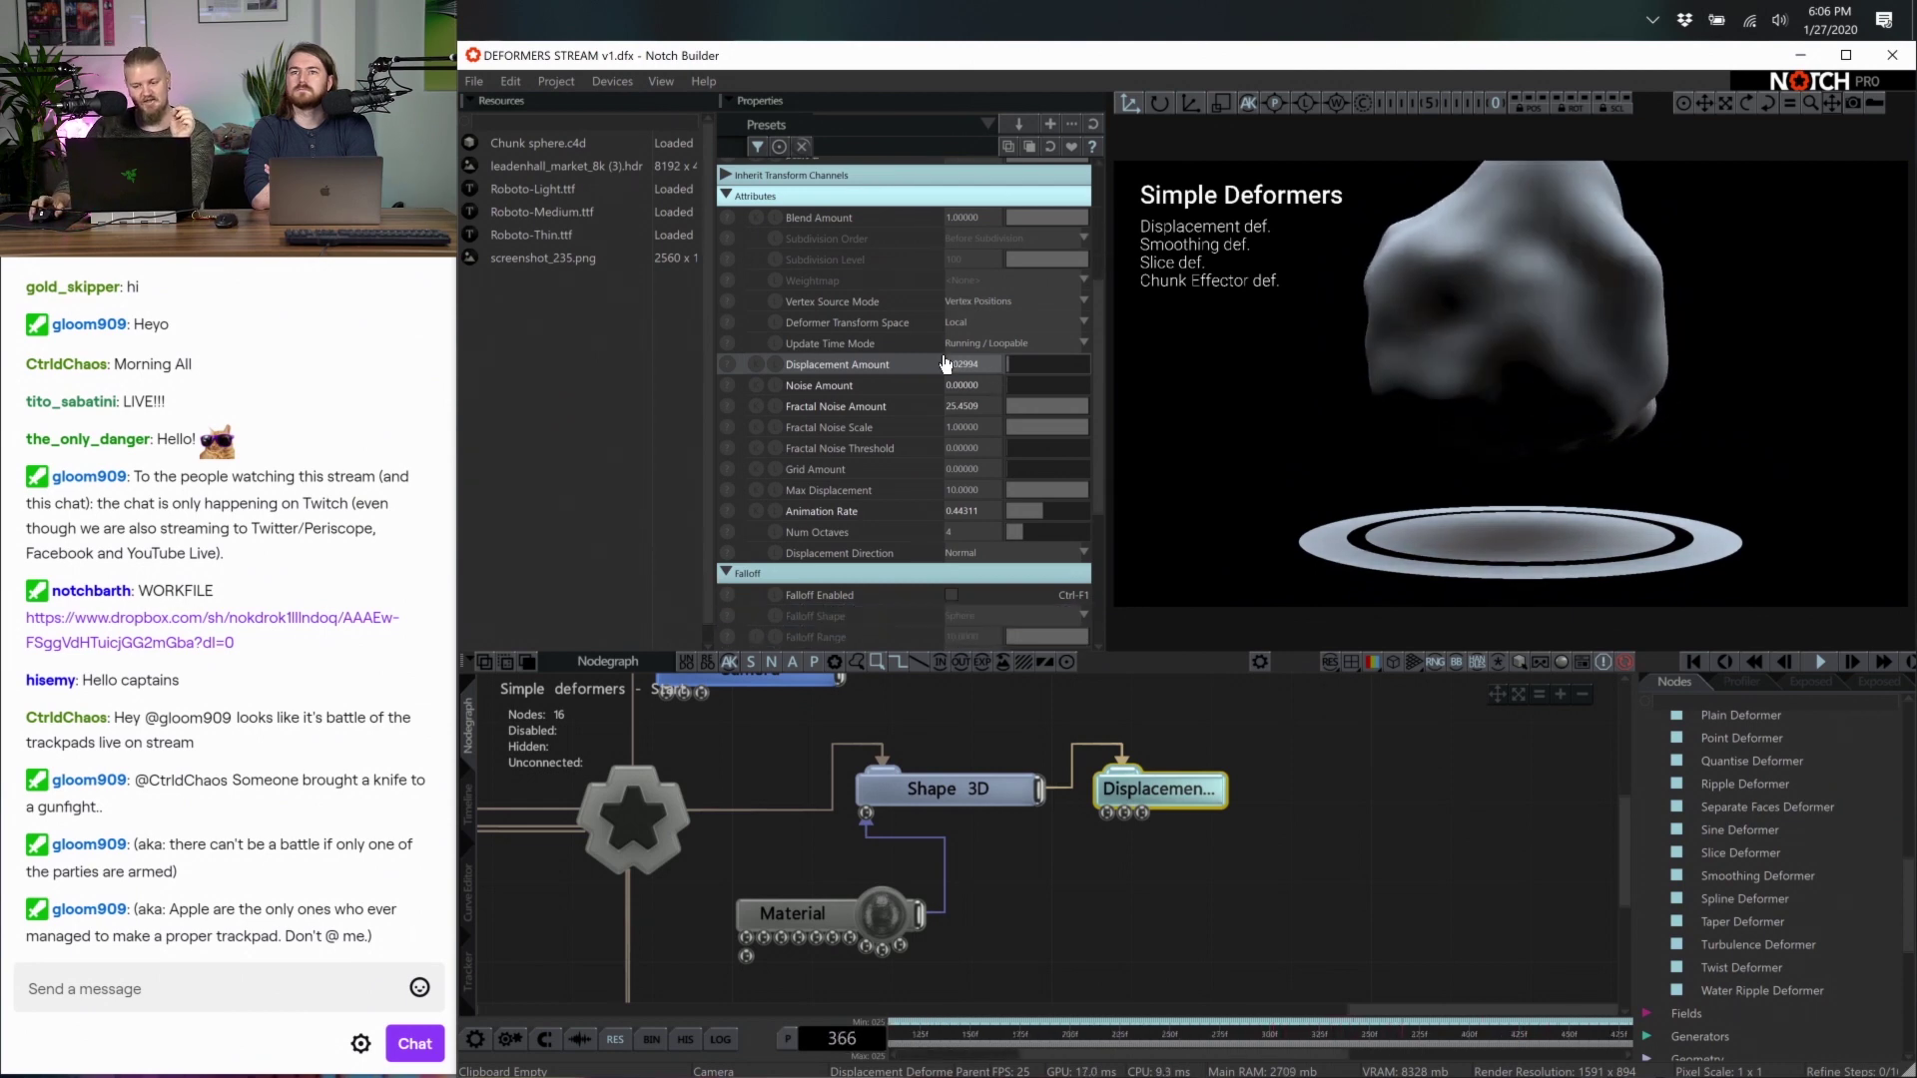
scroll(945, 363, "down", 10)
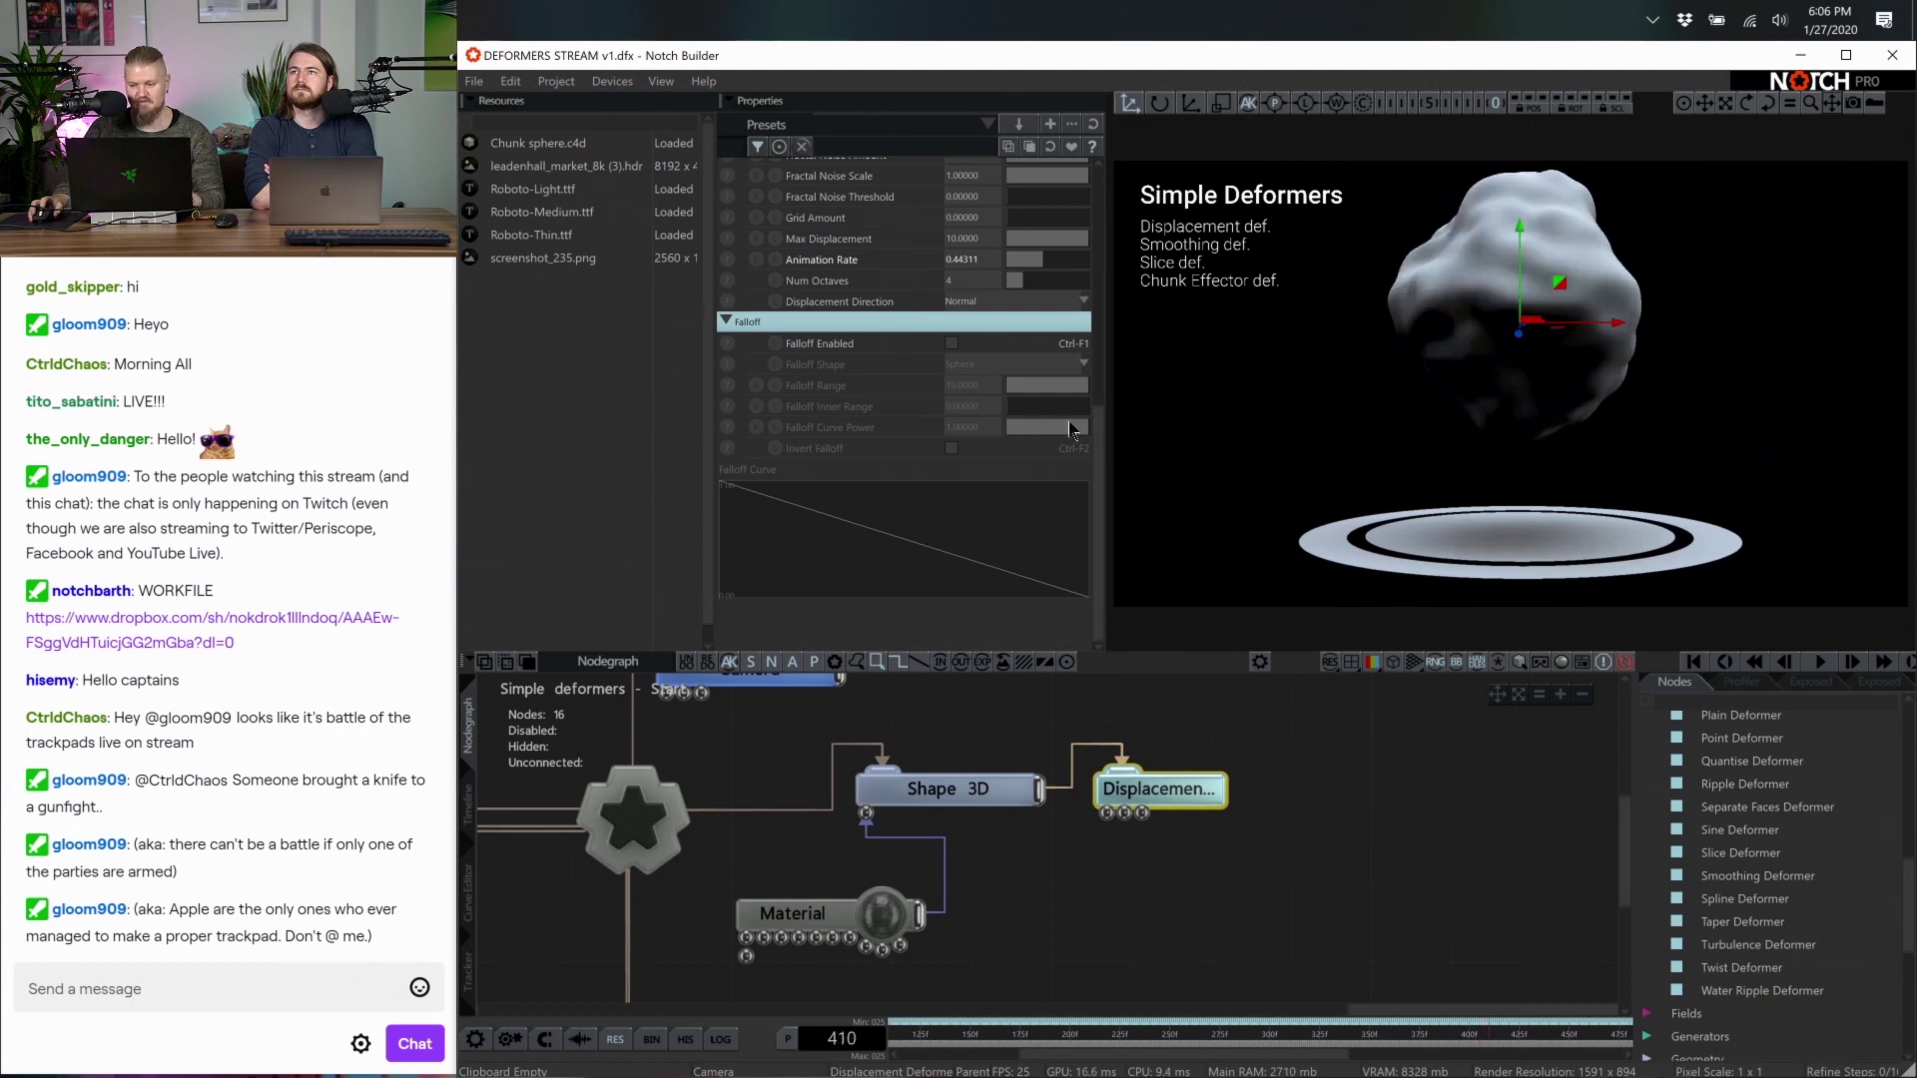
key("5")
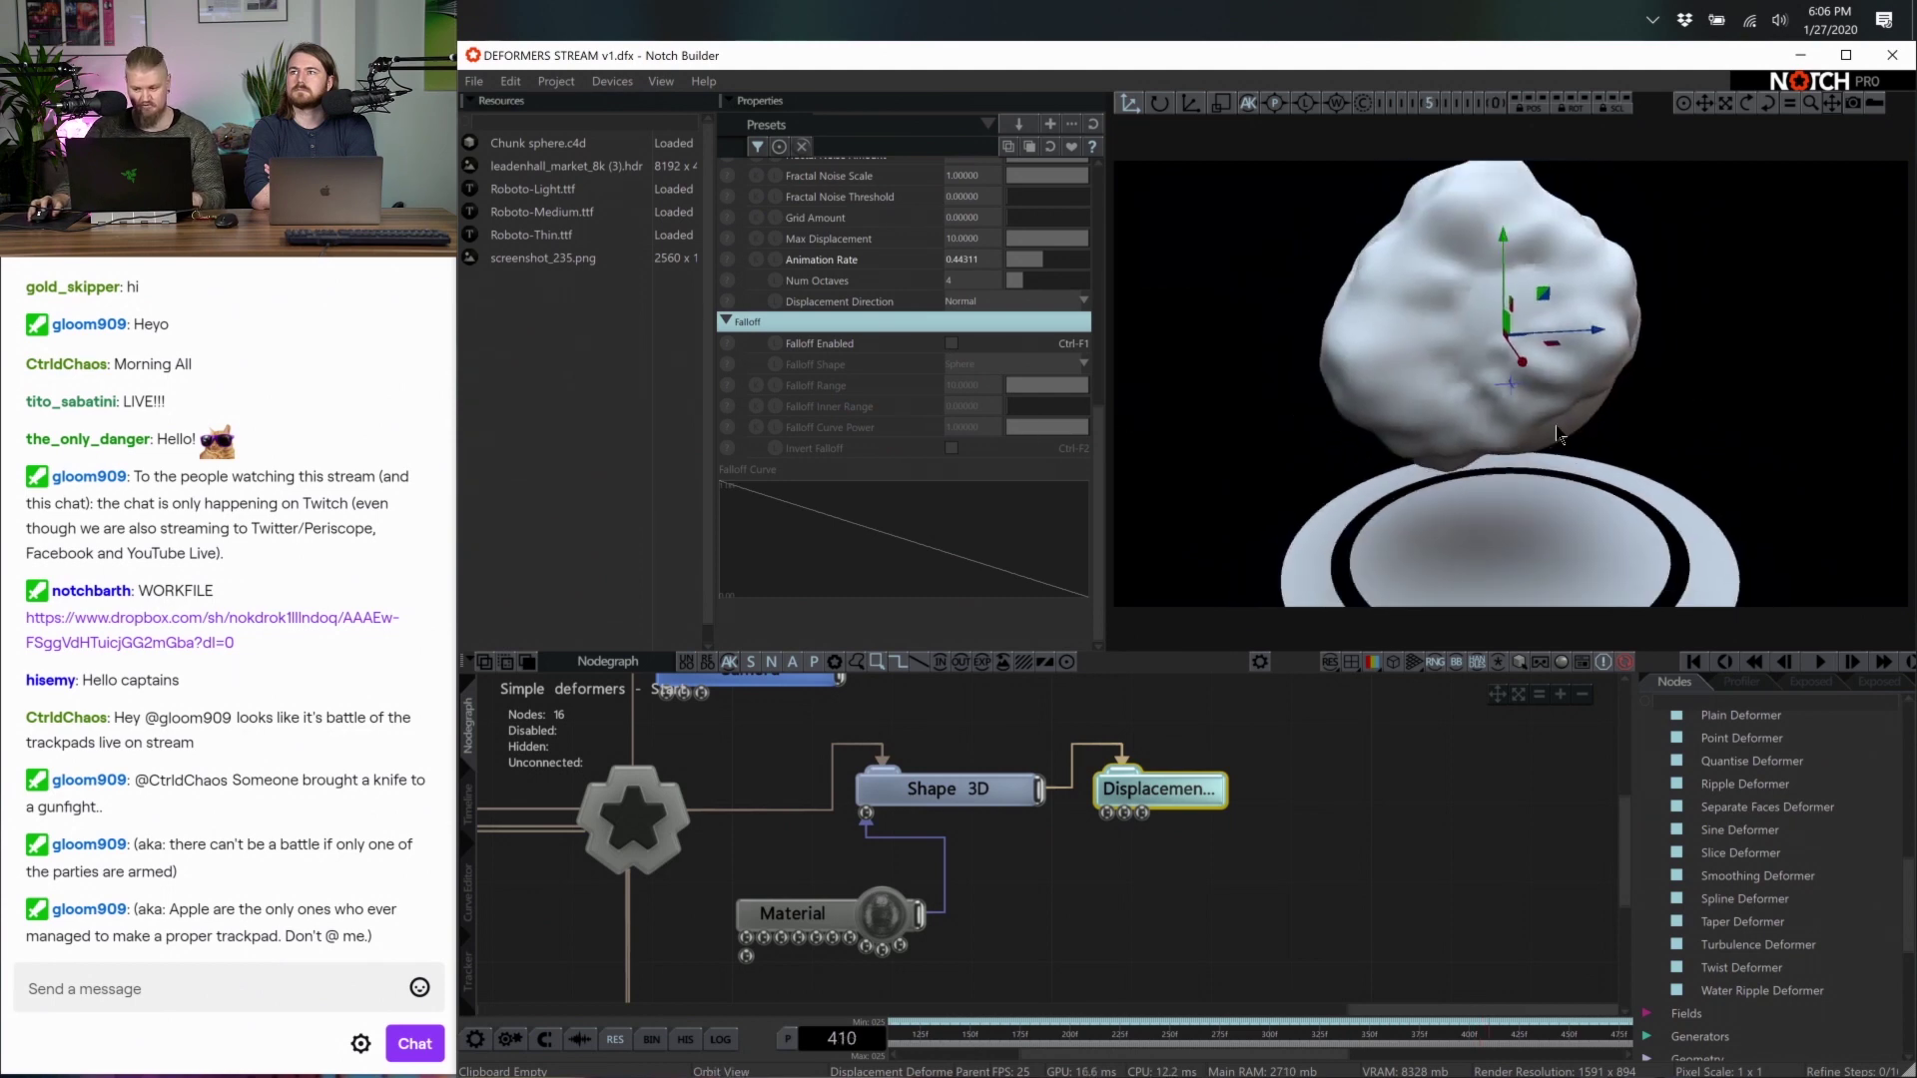
scroll(1551, 319, "down", 5)
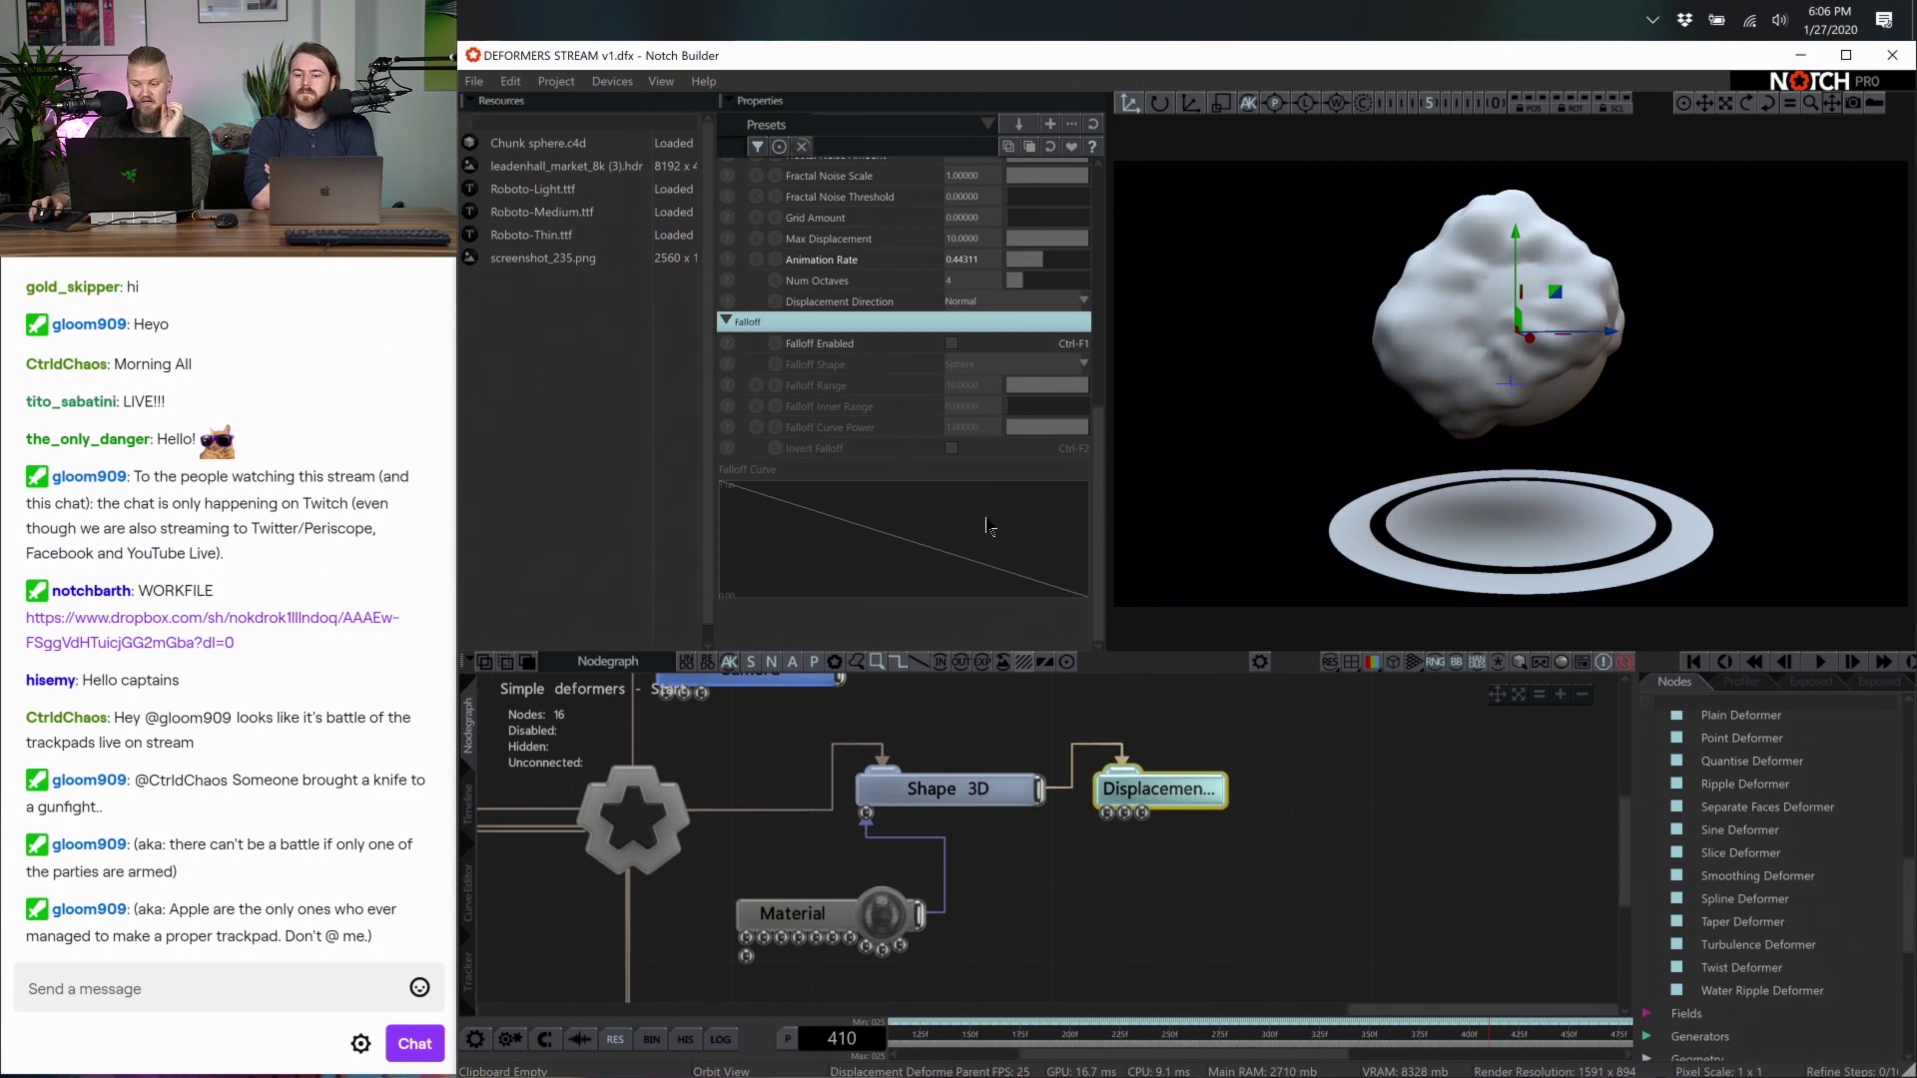
left_click(952, 344)
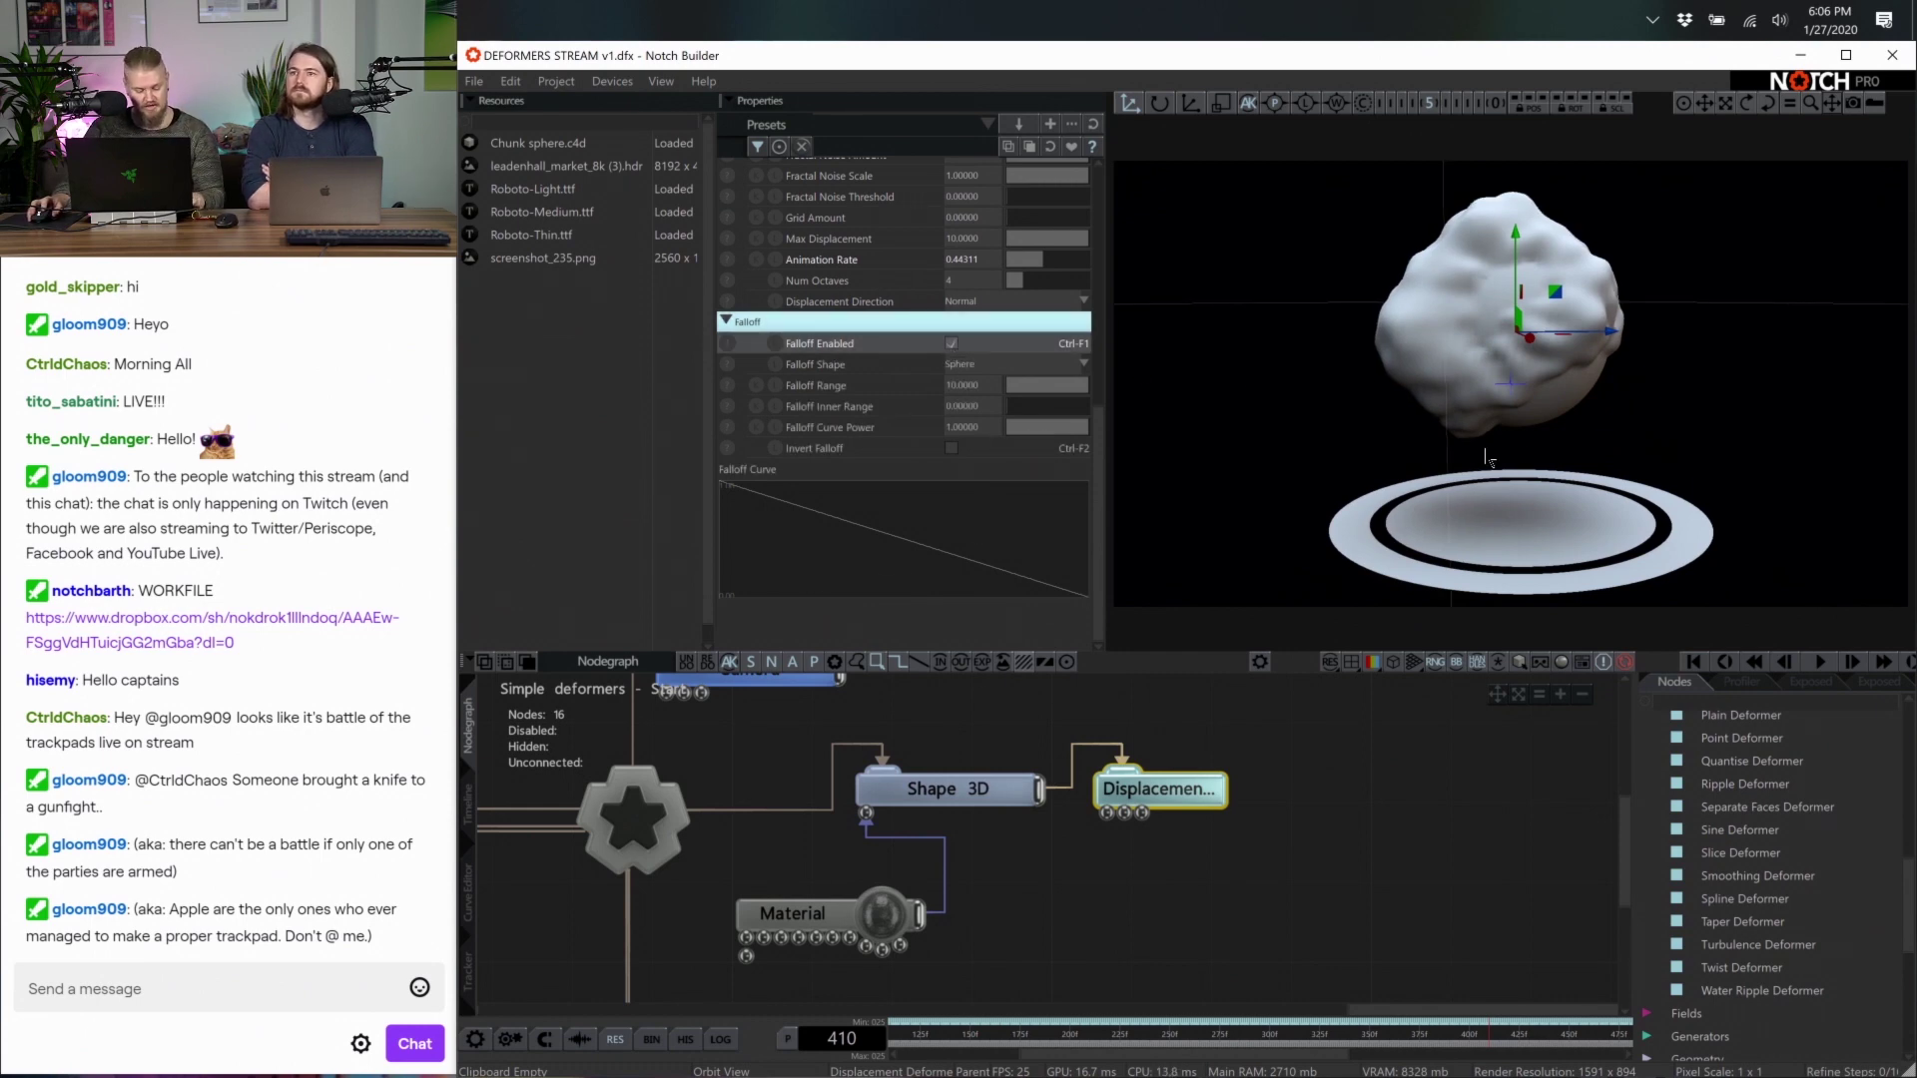
scroll(1595, 461, "down", 6)
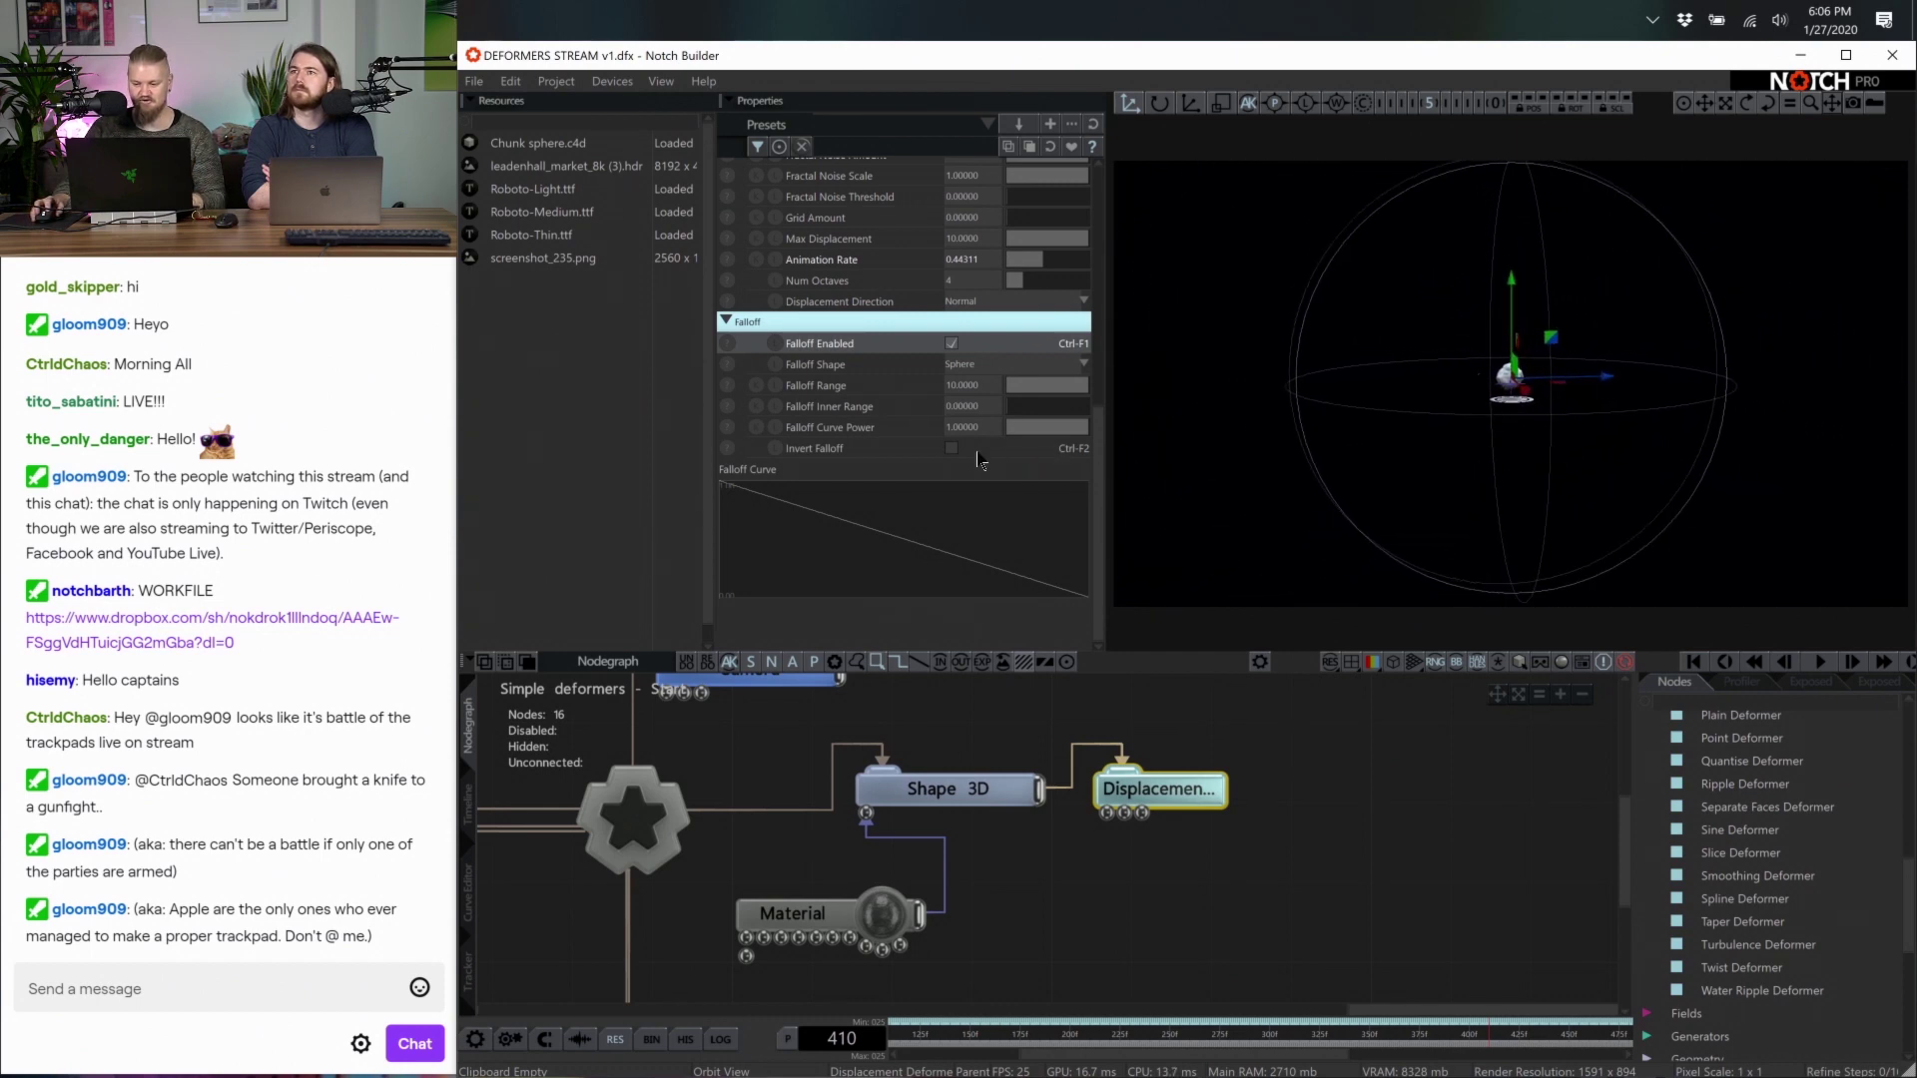
scroll(1546, 465, "up", 6)
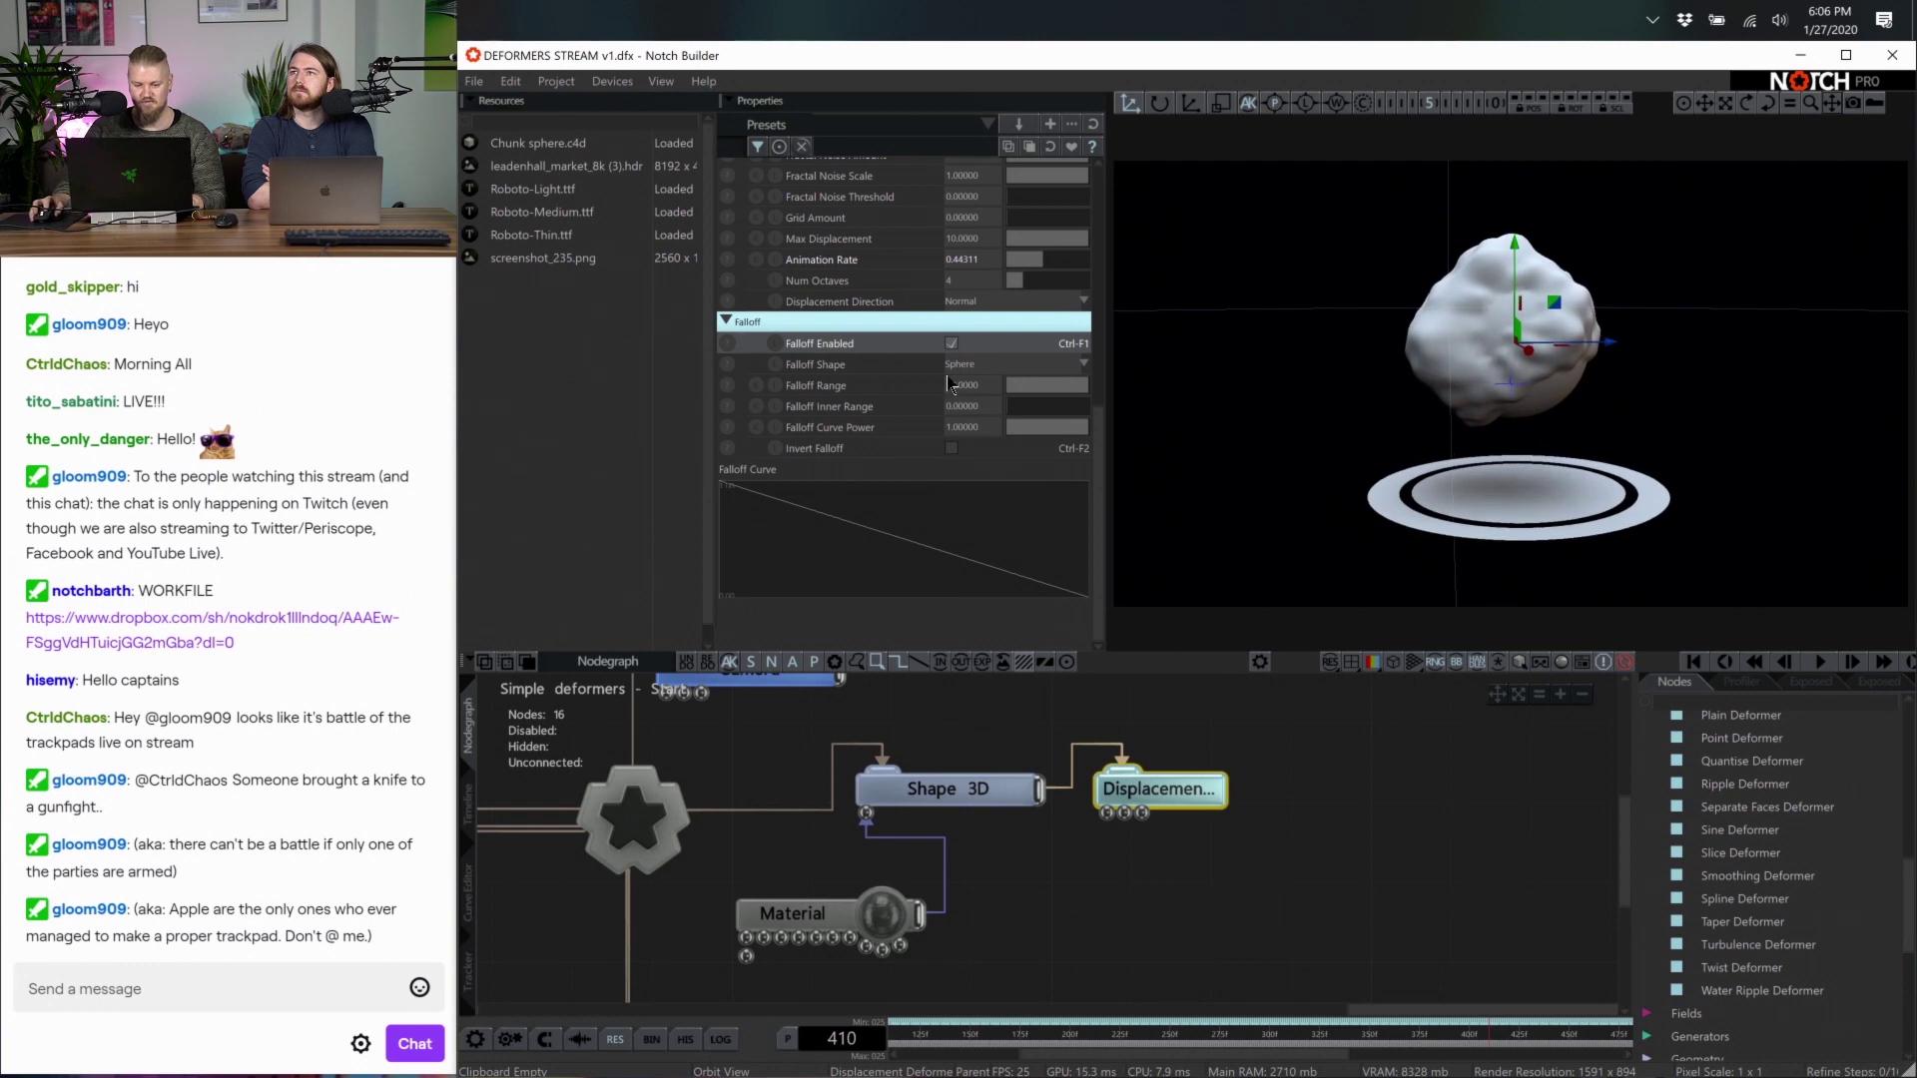
left_click_drag(1073, 390, 1021, 404)
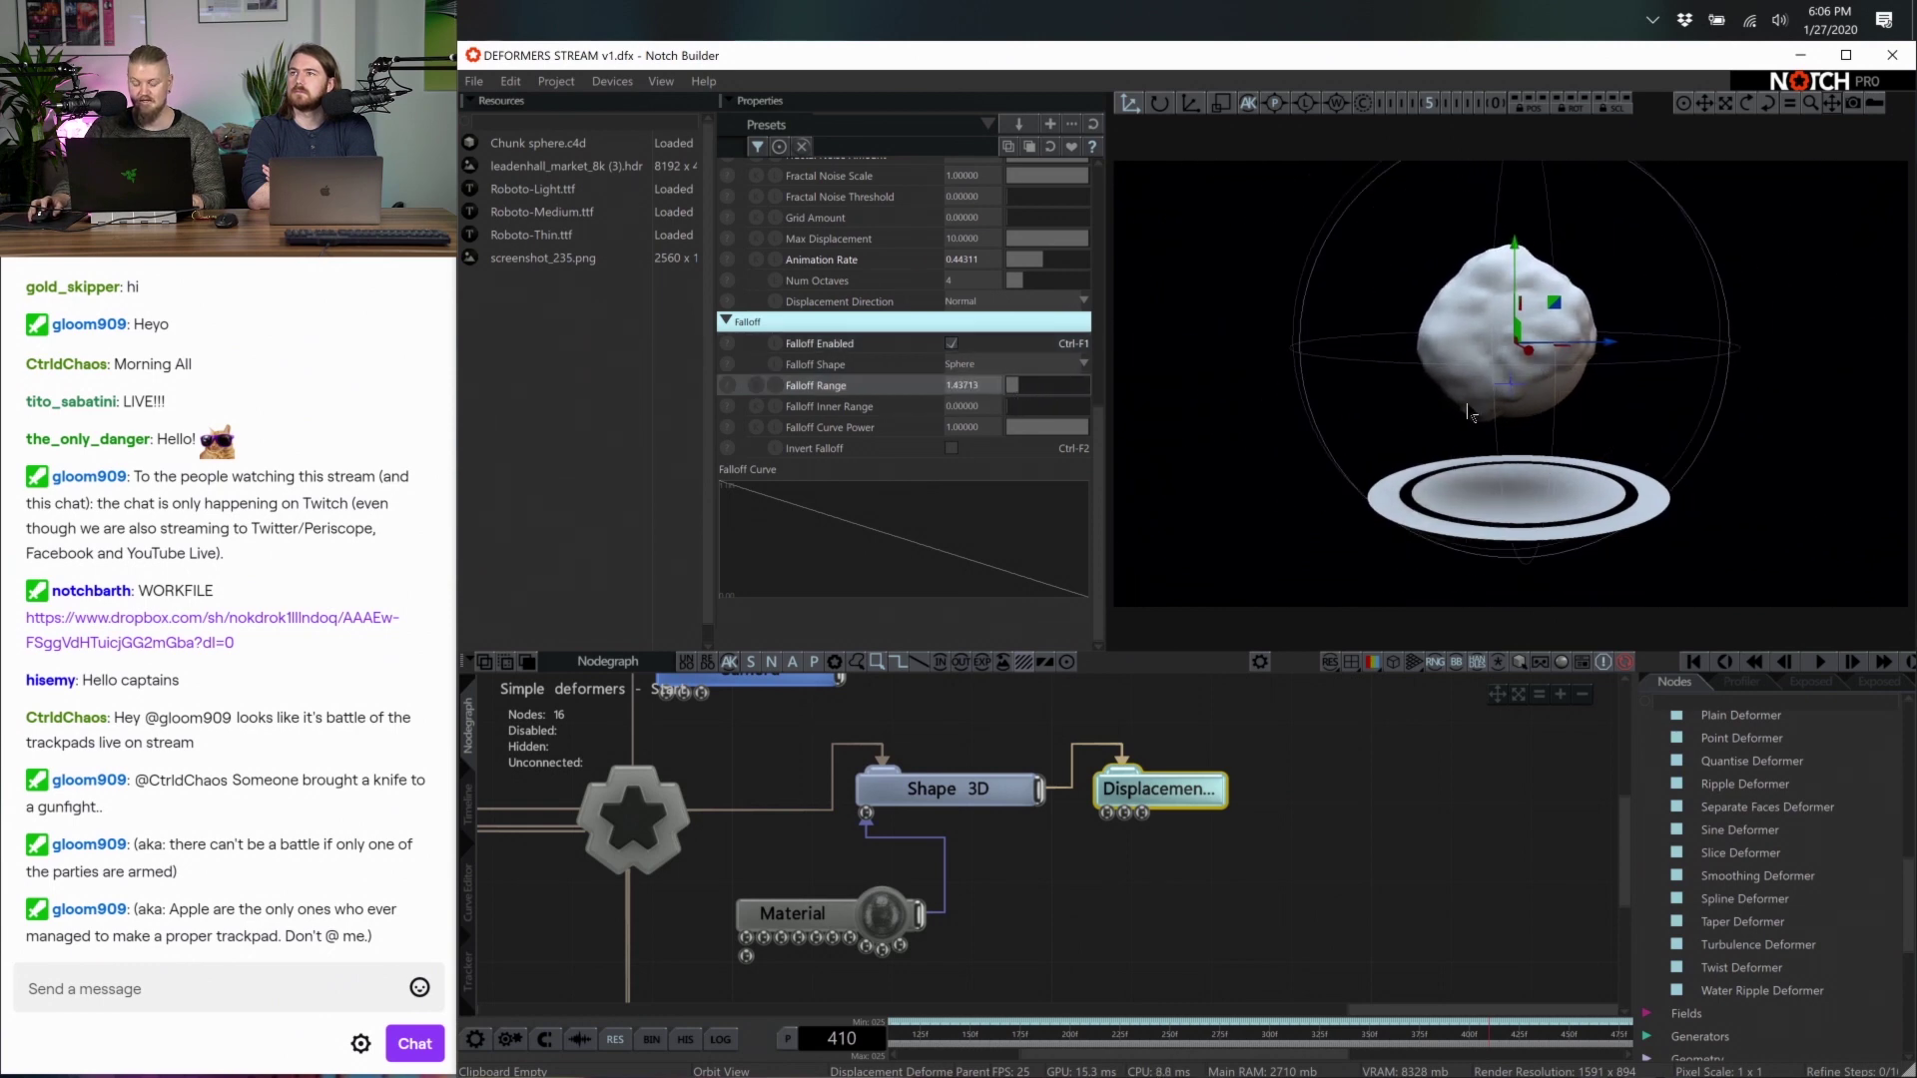
left_click_drag(1013, 407, 1073, 424)
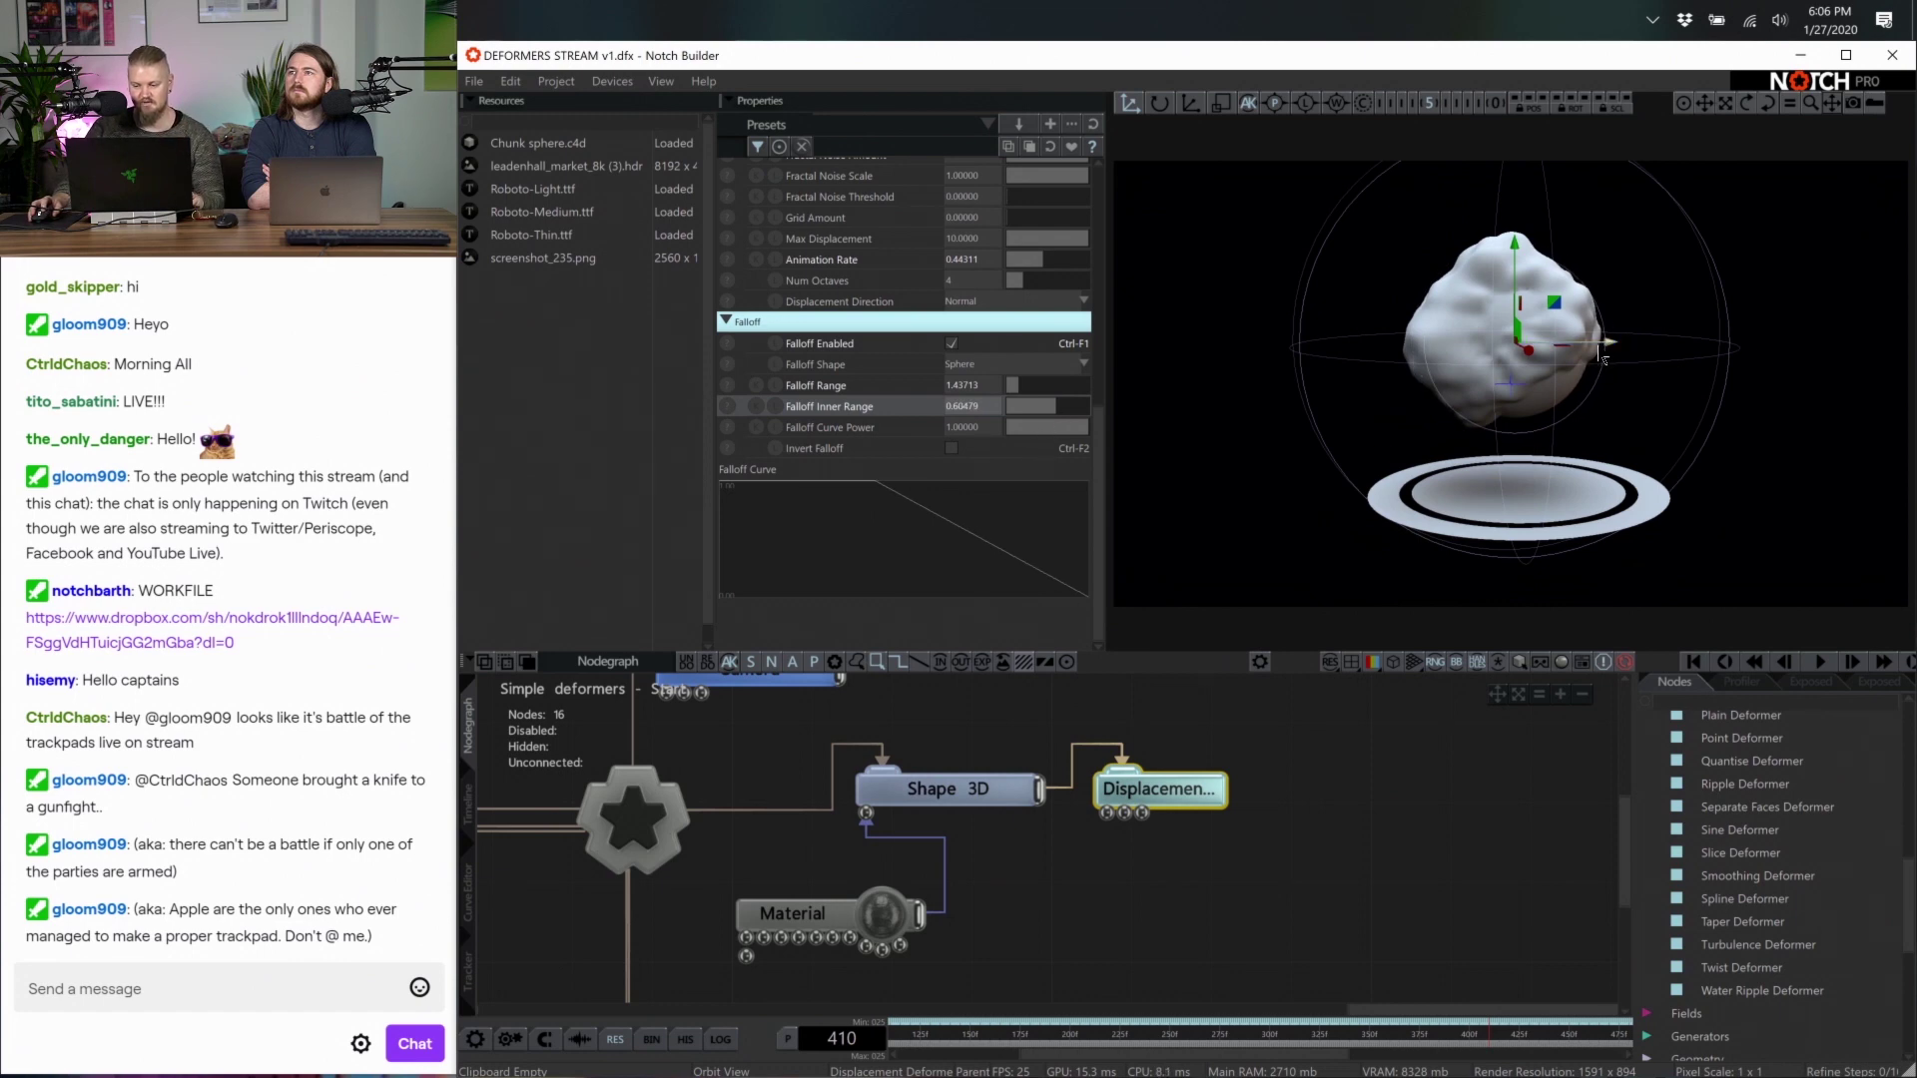
Raise the Displacement Deformer's falloff volume above the sphere, set Falloff Inner Range to about 0.63 and pause playback
mouse_move(1601, 354)
left_mouse_down()
mouse_move(1817, 339)
mouse_move(1343, 382)
mouse_move(1606, 375)
left_mouse_up()
left_click_drag(1517, 300, 1508, 188)
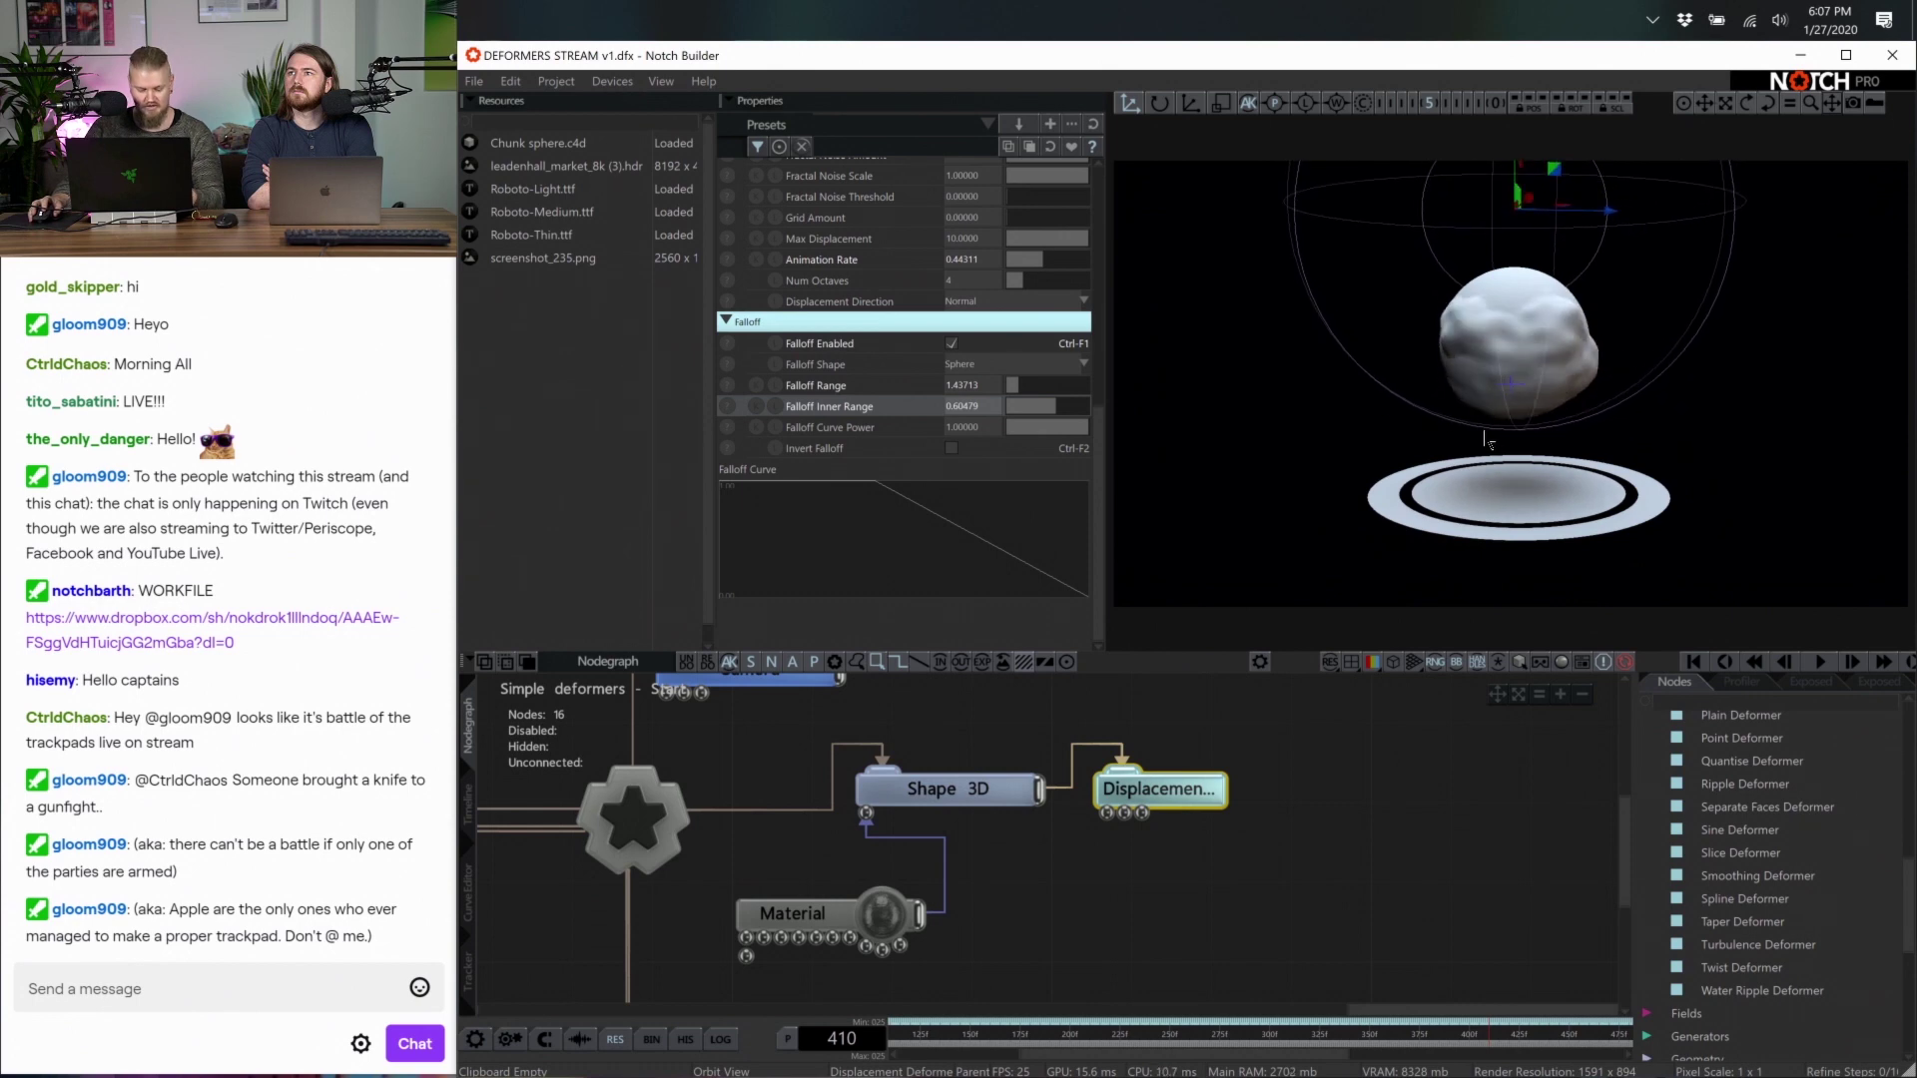
left_click_drag(1541, 440, 1594, 367)
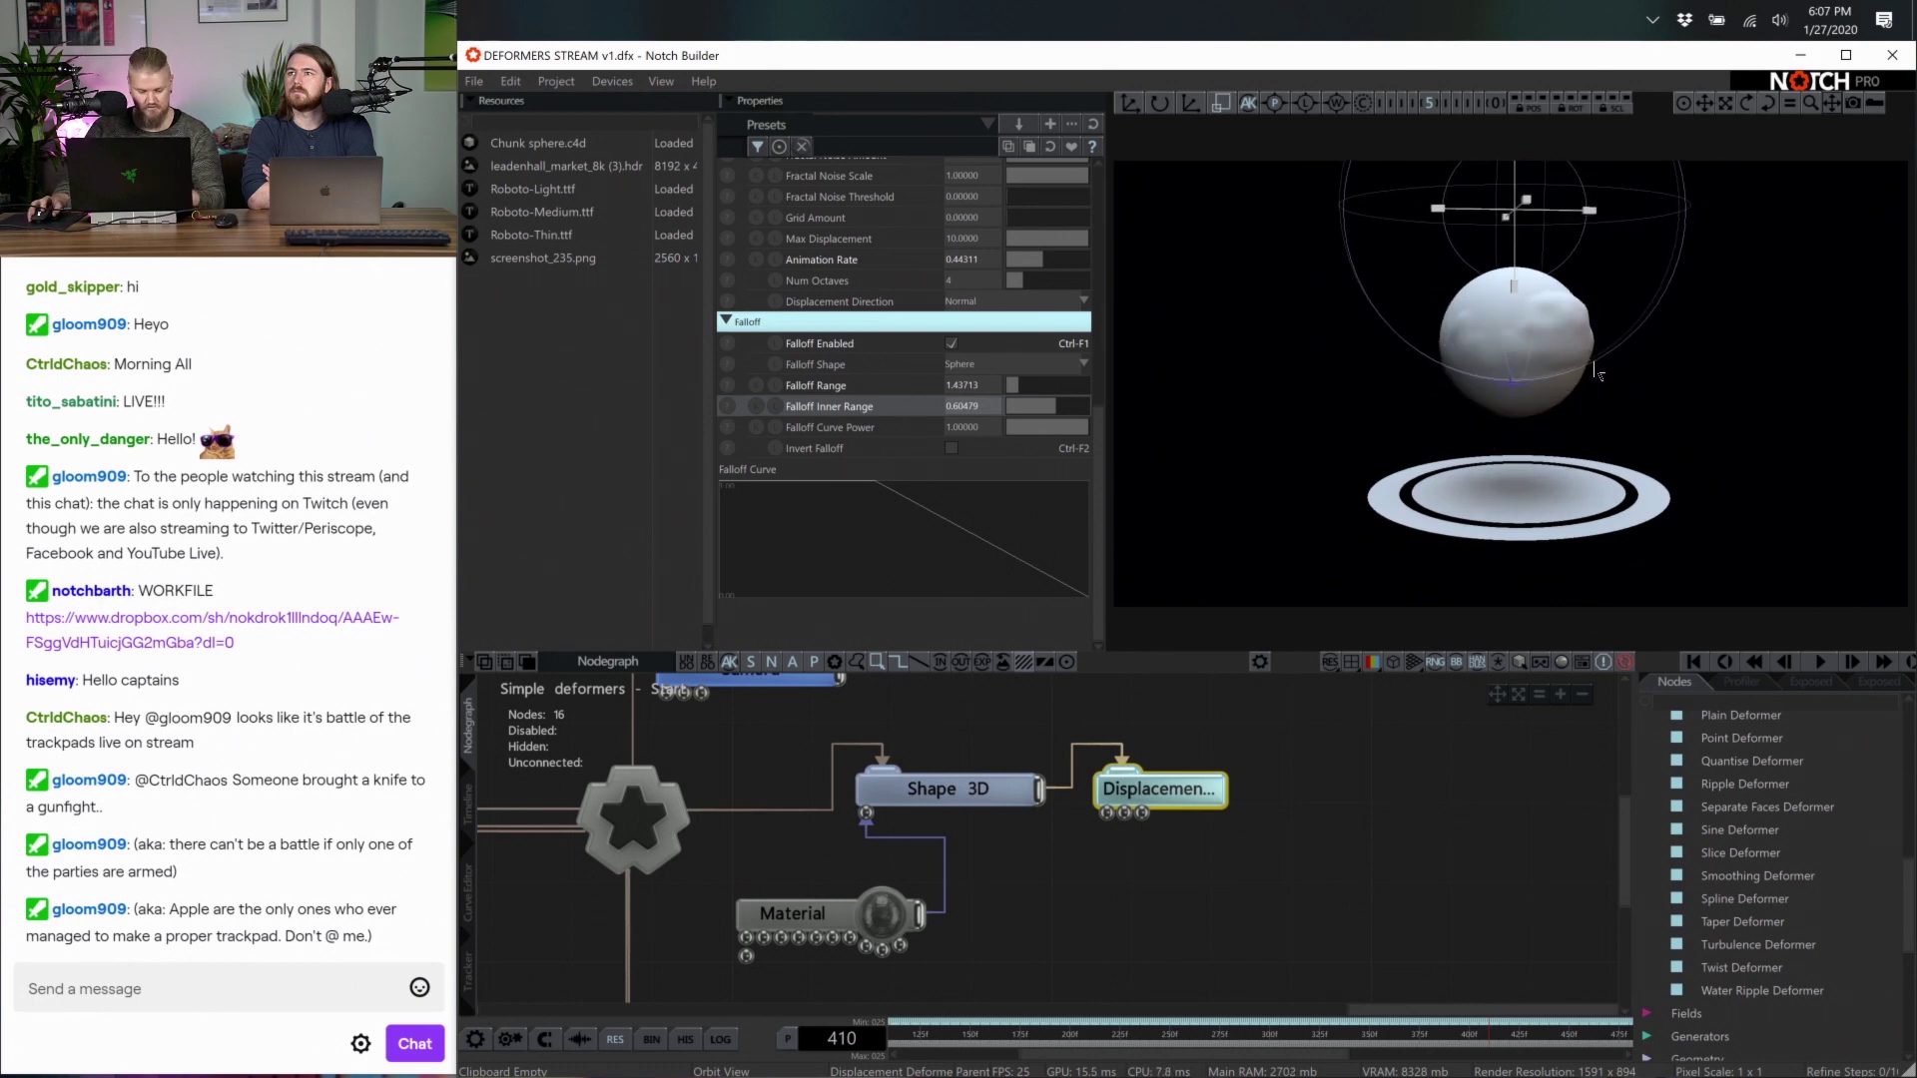
left_click_drag(1520, 179, 1525, 222)
key("space")
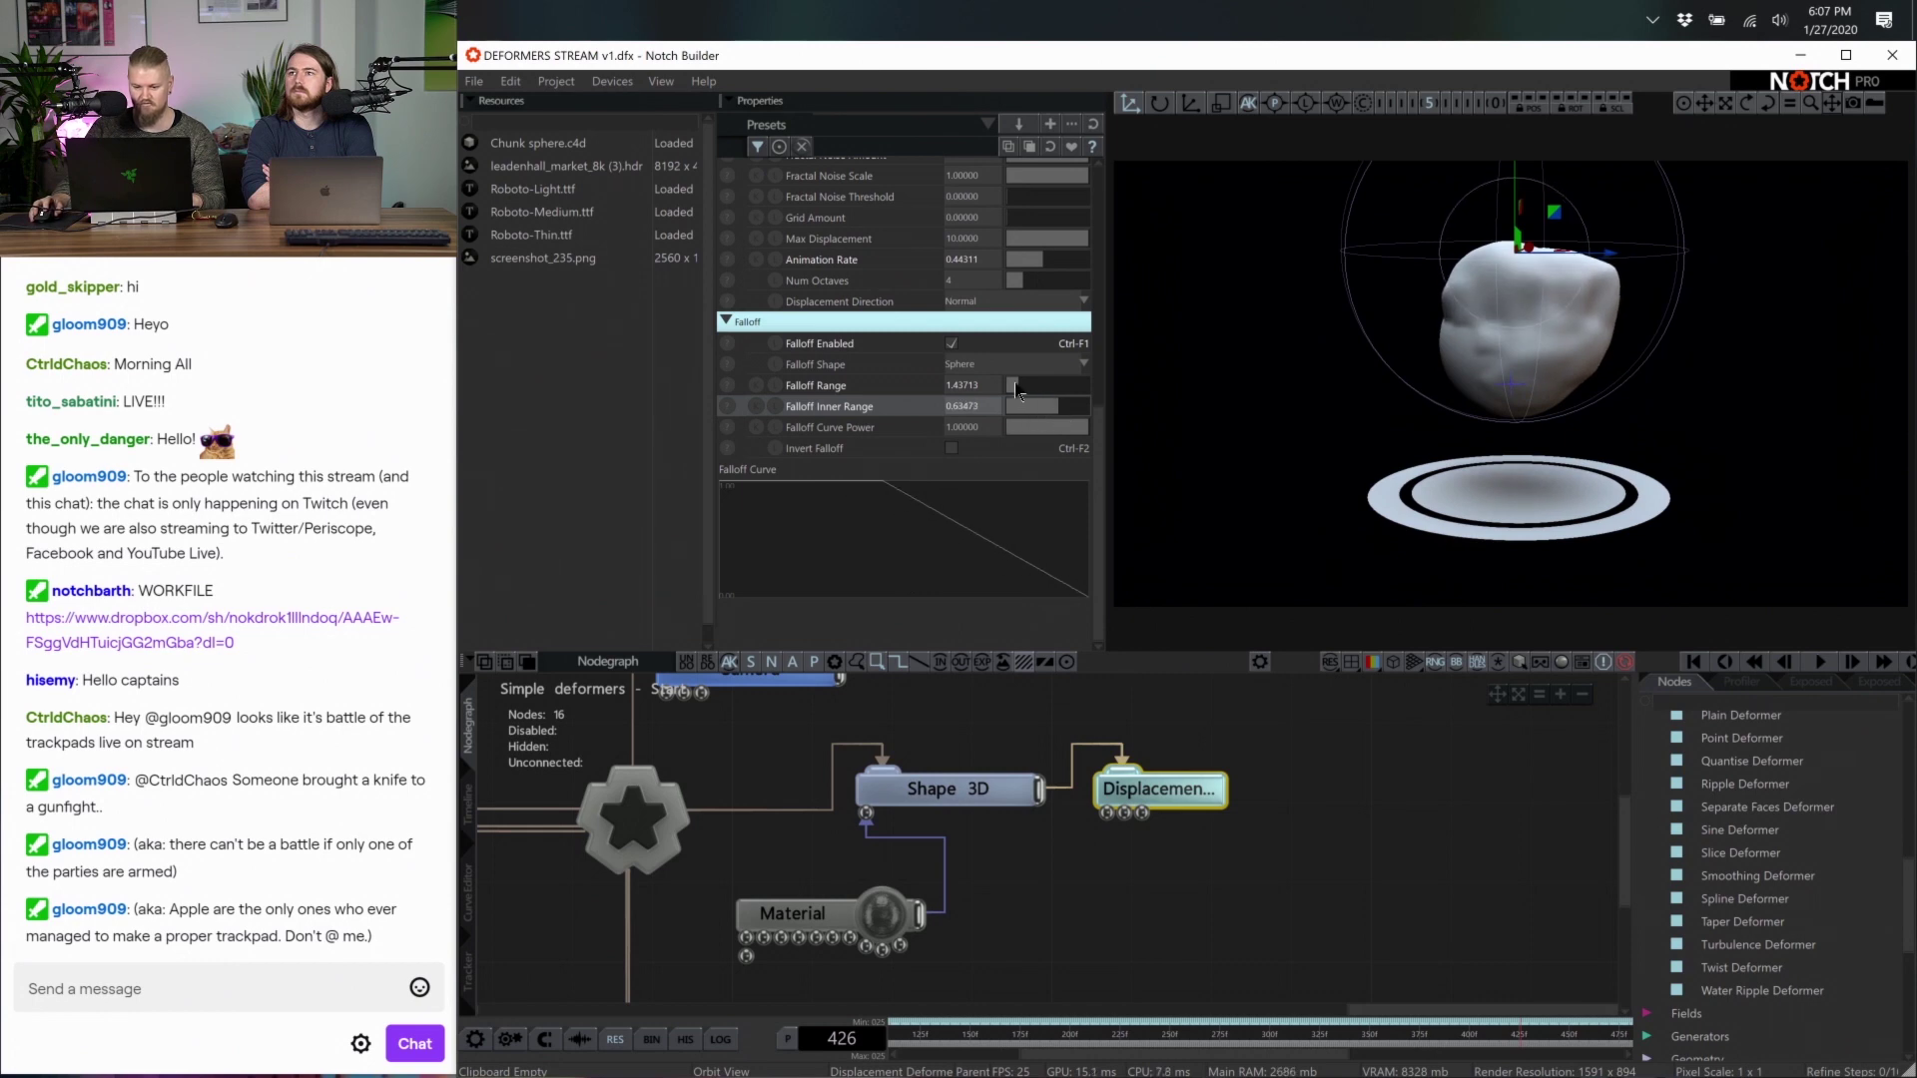
Set the Falloff Range to about 1.50, reposition the falloff volume near the sphere's top and resume playback
left_click_drag(1015, 385, 1018, 386)
key("r")
left_click_drag(1565, 361, 1591, 322)
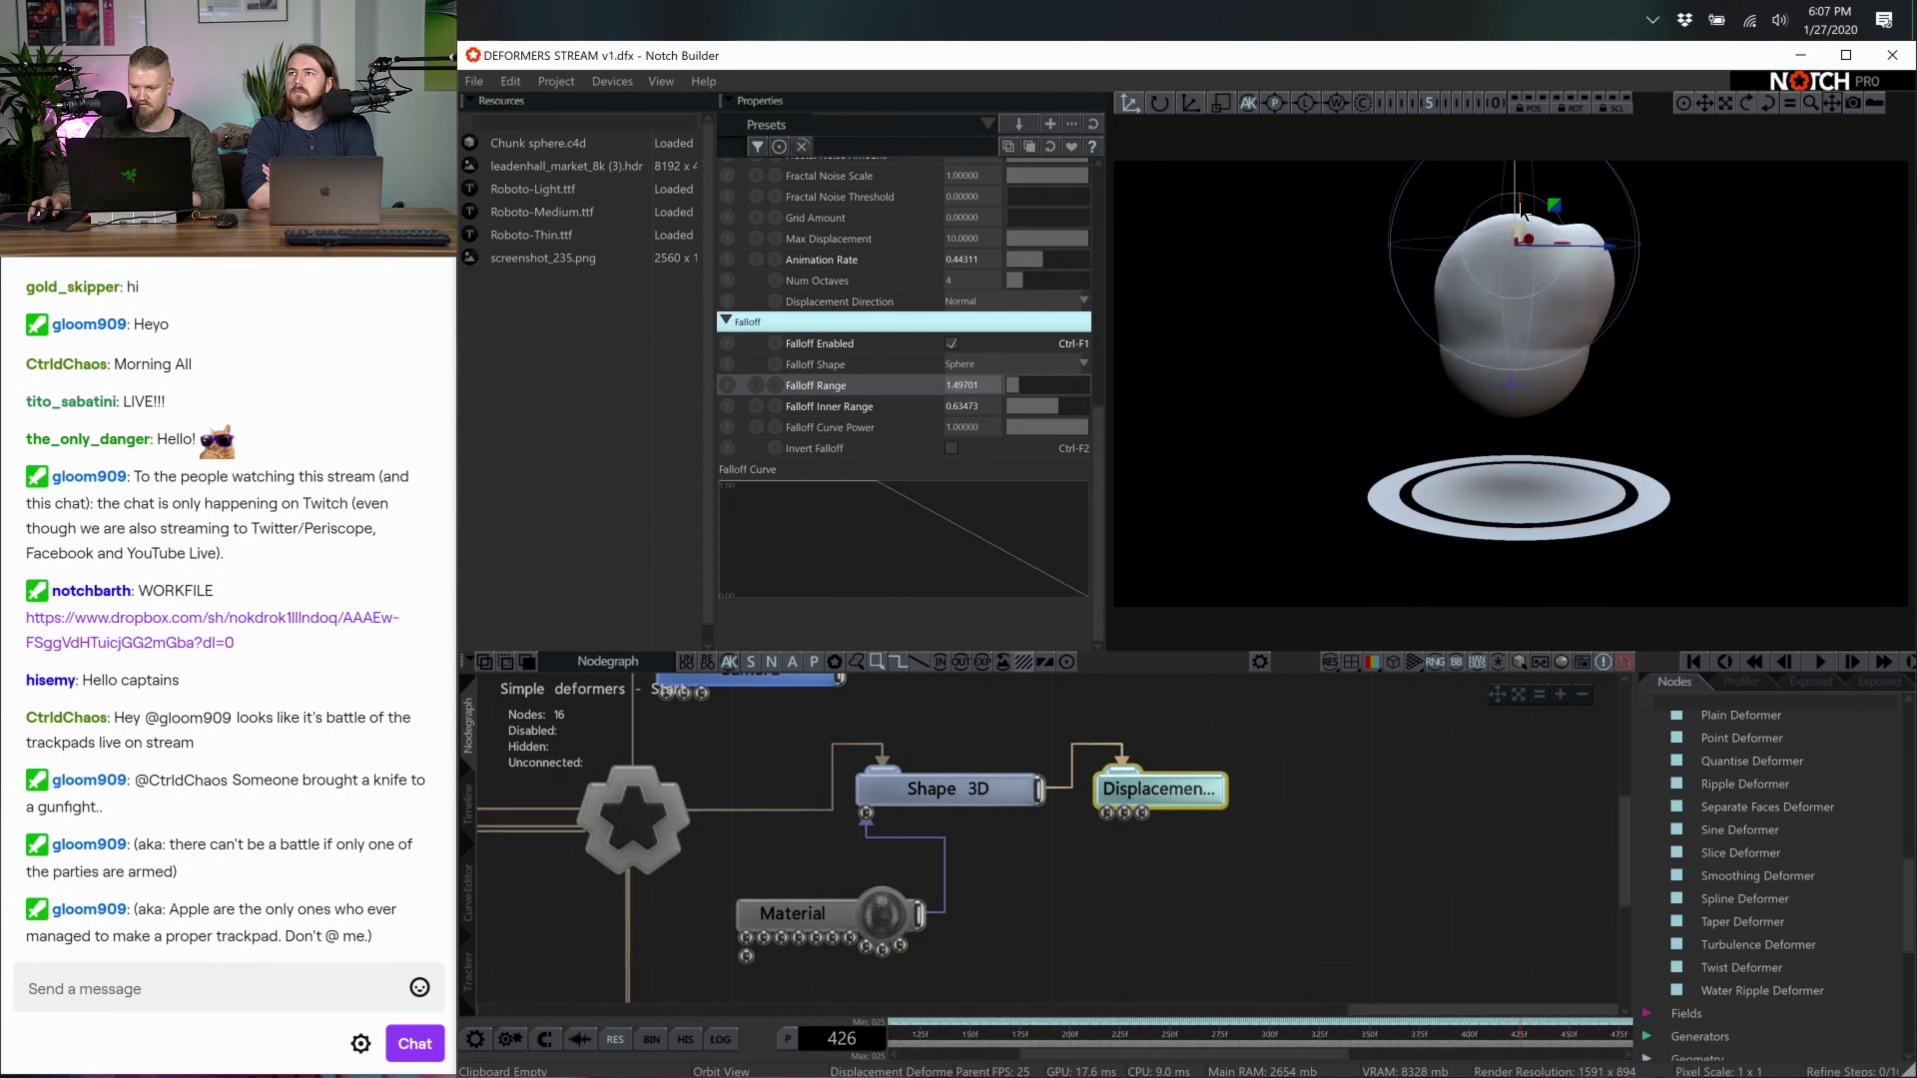
left_click_drag(1521, 211, 1521, 205)
key("space")
Set the Displacement Deformer's Displacement Amount to about 0.13 and Fractal Noise Amount to about 3.2
scroll(1023, 239, "up", 3)
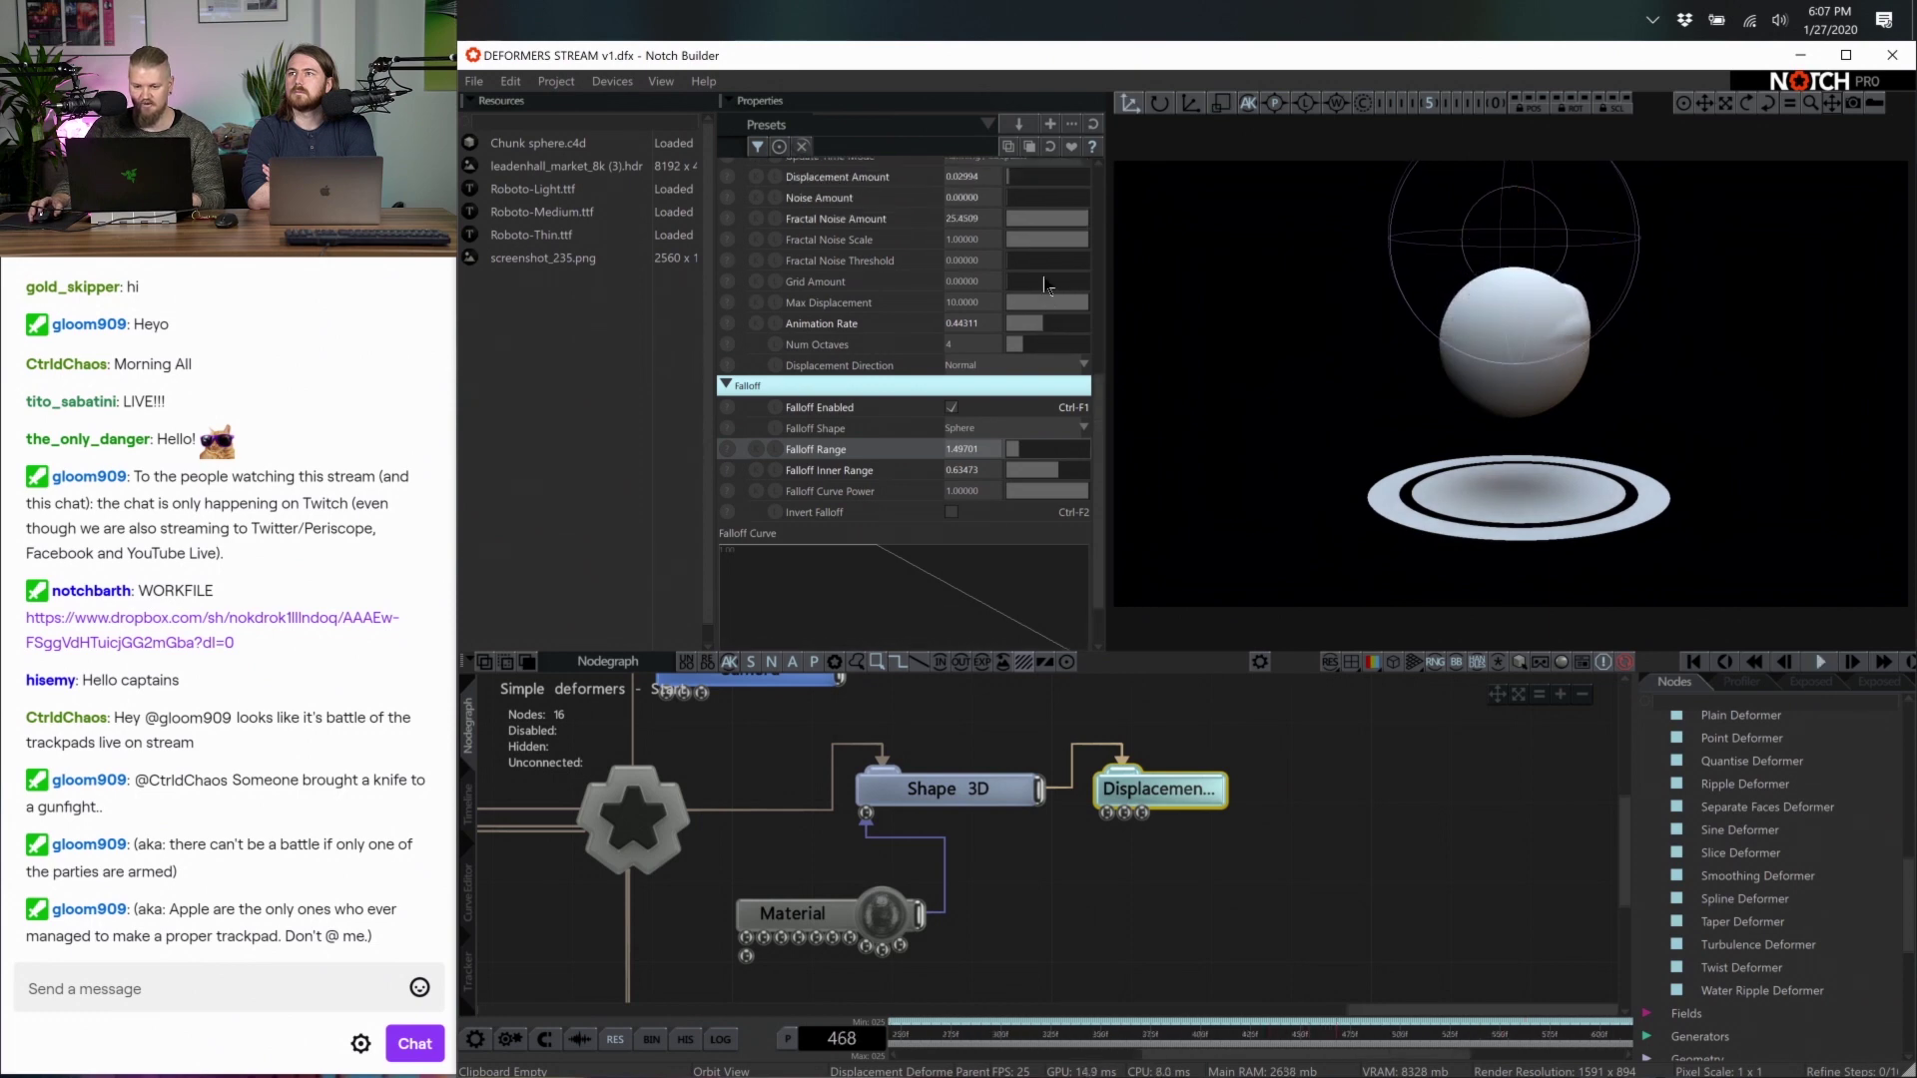
left_click_drag(1041, 302, 1127, 306)
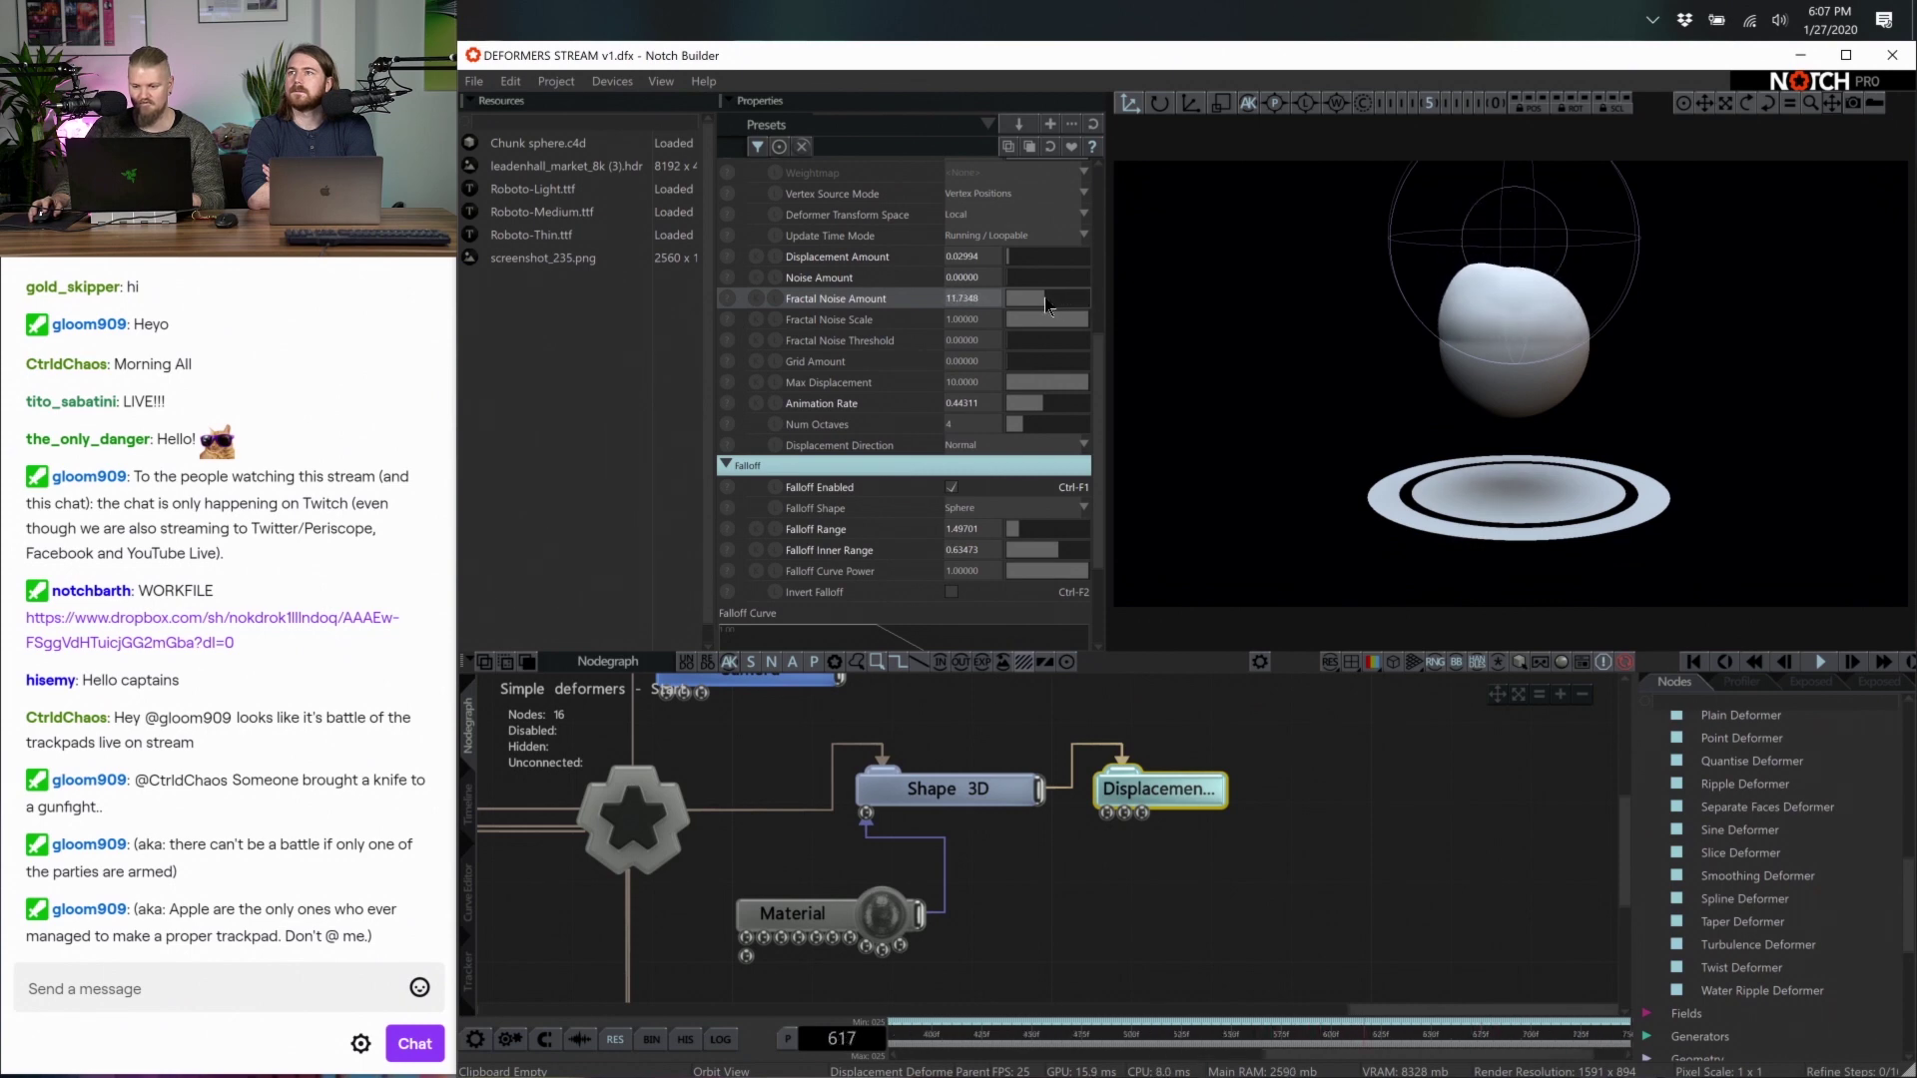
left_click_drag(1021, 256, 1013, 296)
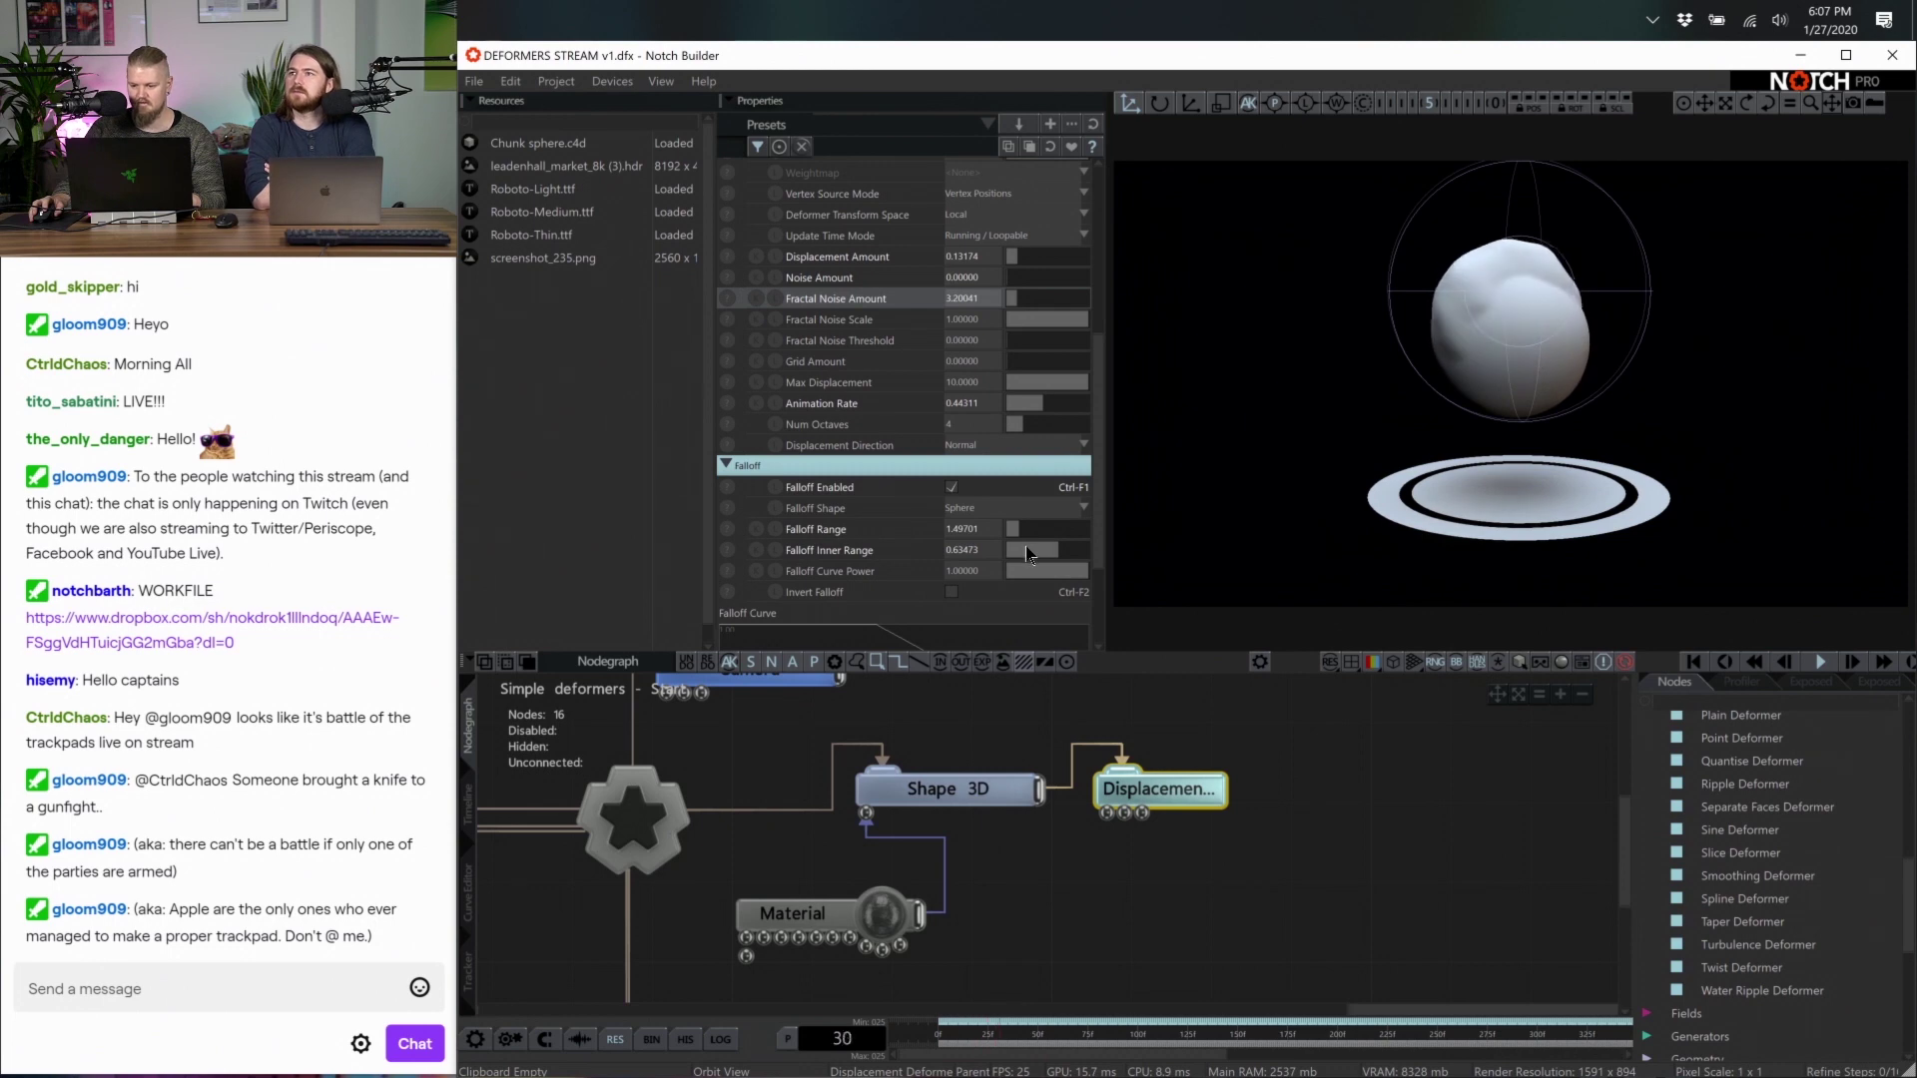
Set the deformer's Falloff Range to about 2.22, Fractal Noise Amount to about 5.18 and Falloff Inner Range to about 0.29
left_click_drag(1019, 537, 1026, 536)
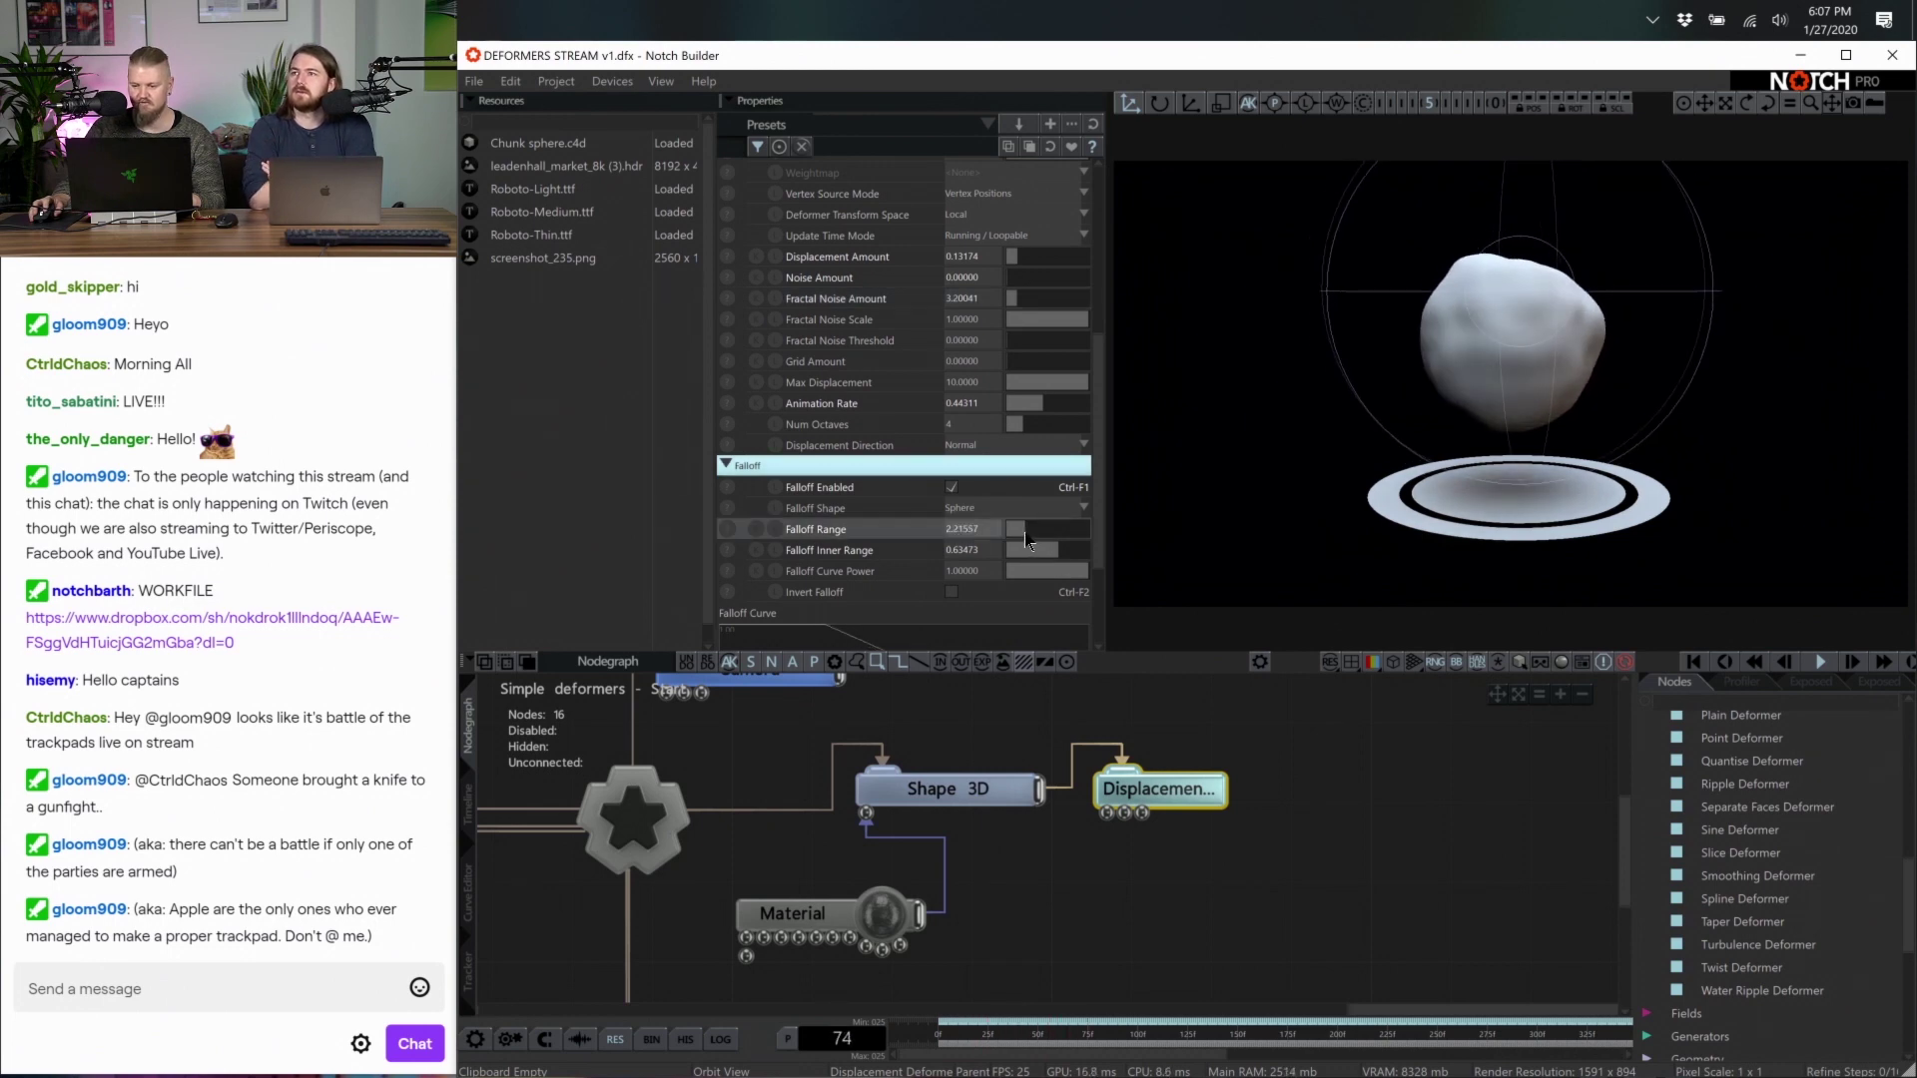
left_click_drag(1016, 299, 1025, 302)
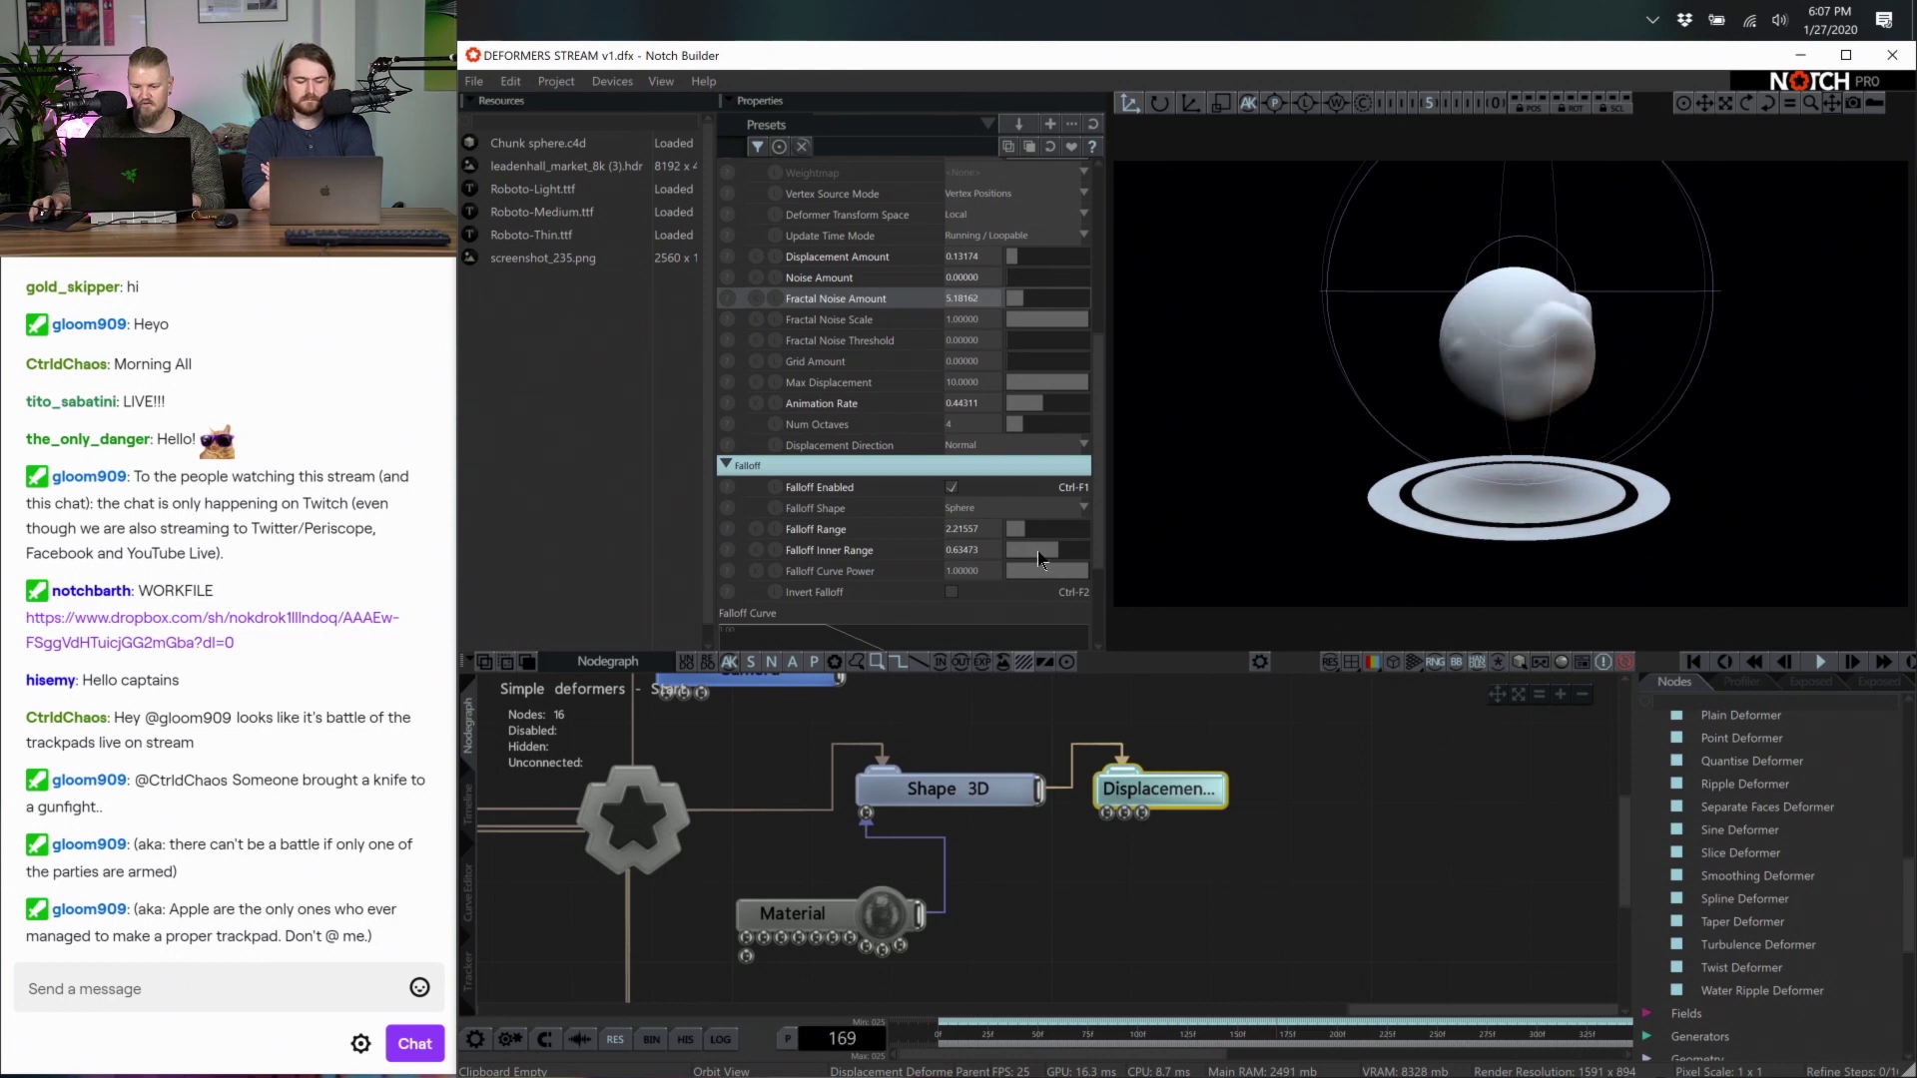
left_click_drag(1034, 550, 1035, 549)
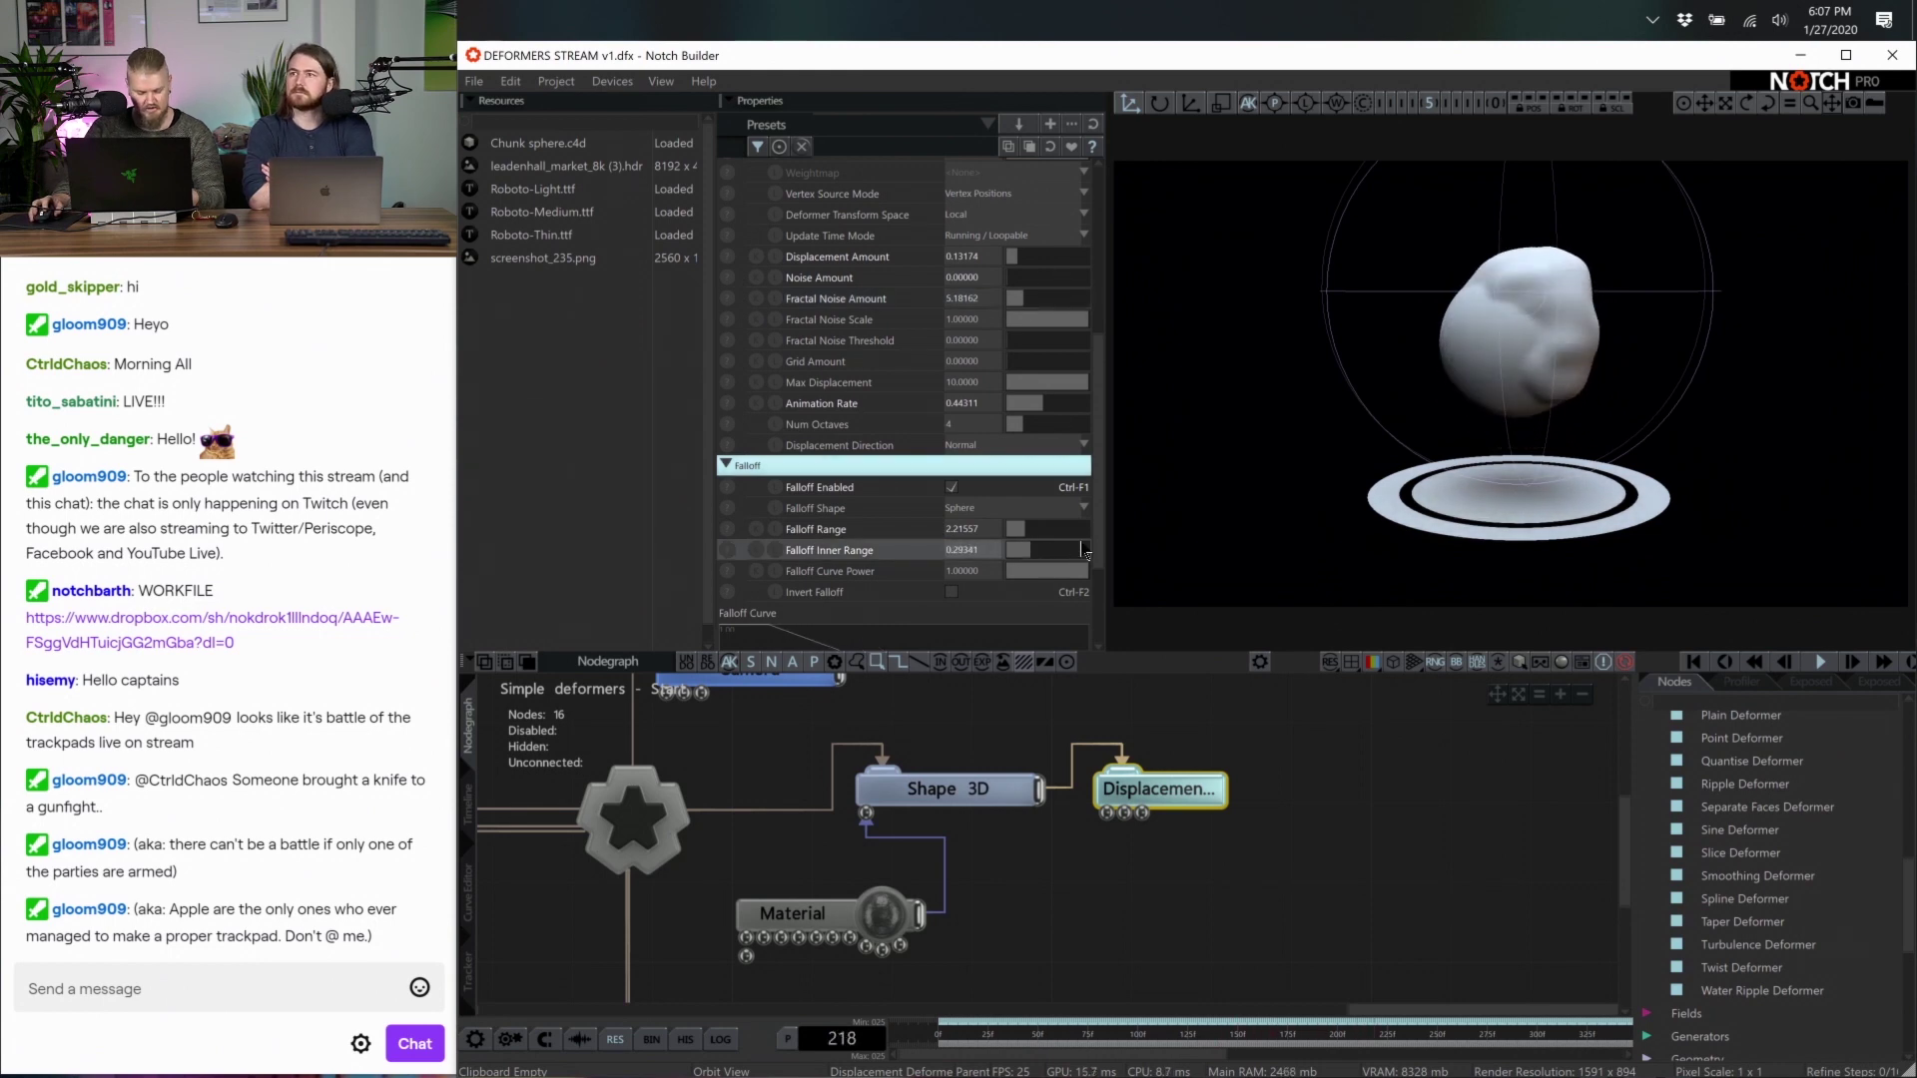
Move the Displacement Deformer's falloff volume back down onto the sphere, preview the animation and return to the scene camera
left_click_drag(1514, 290, 1579, 338)
key("space")
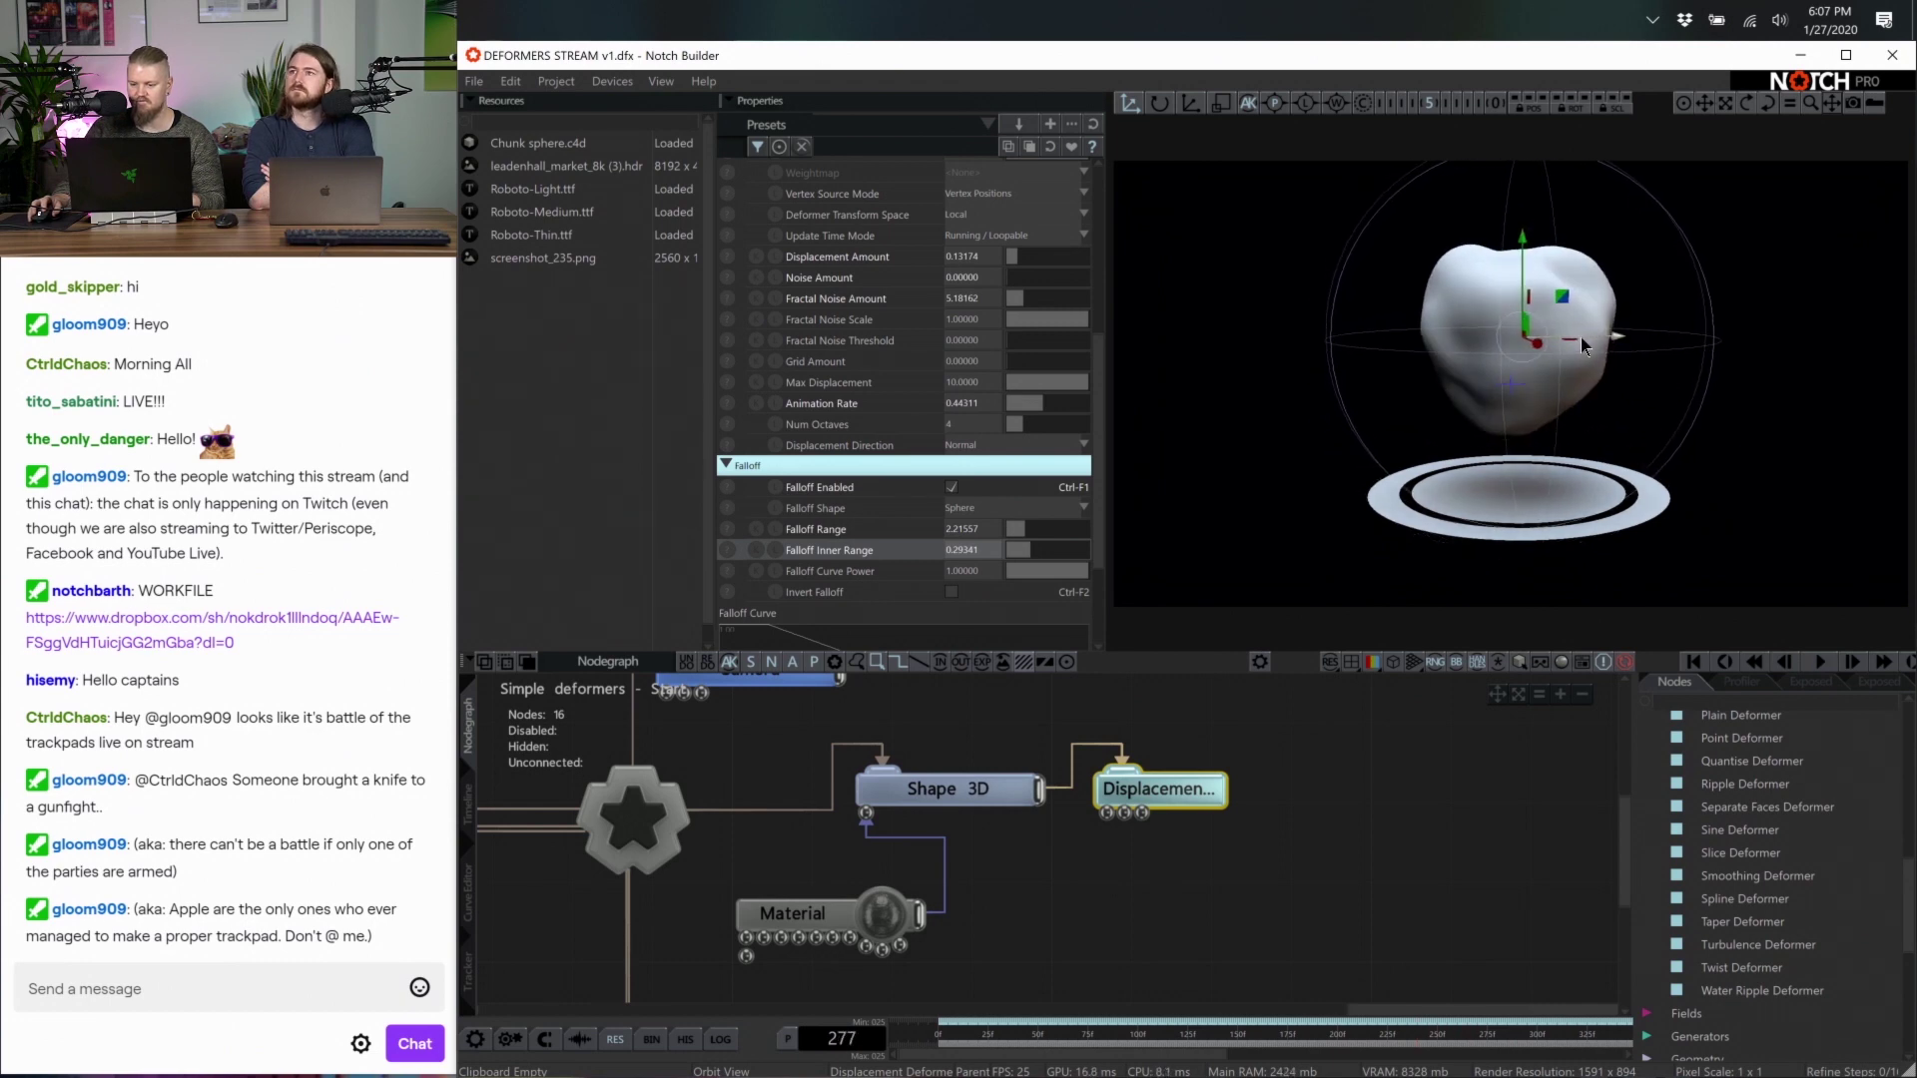
key("space")
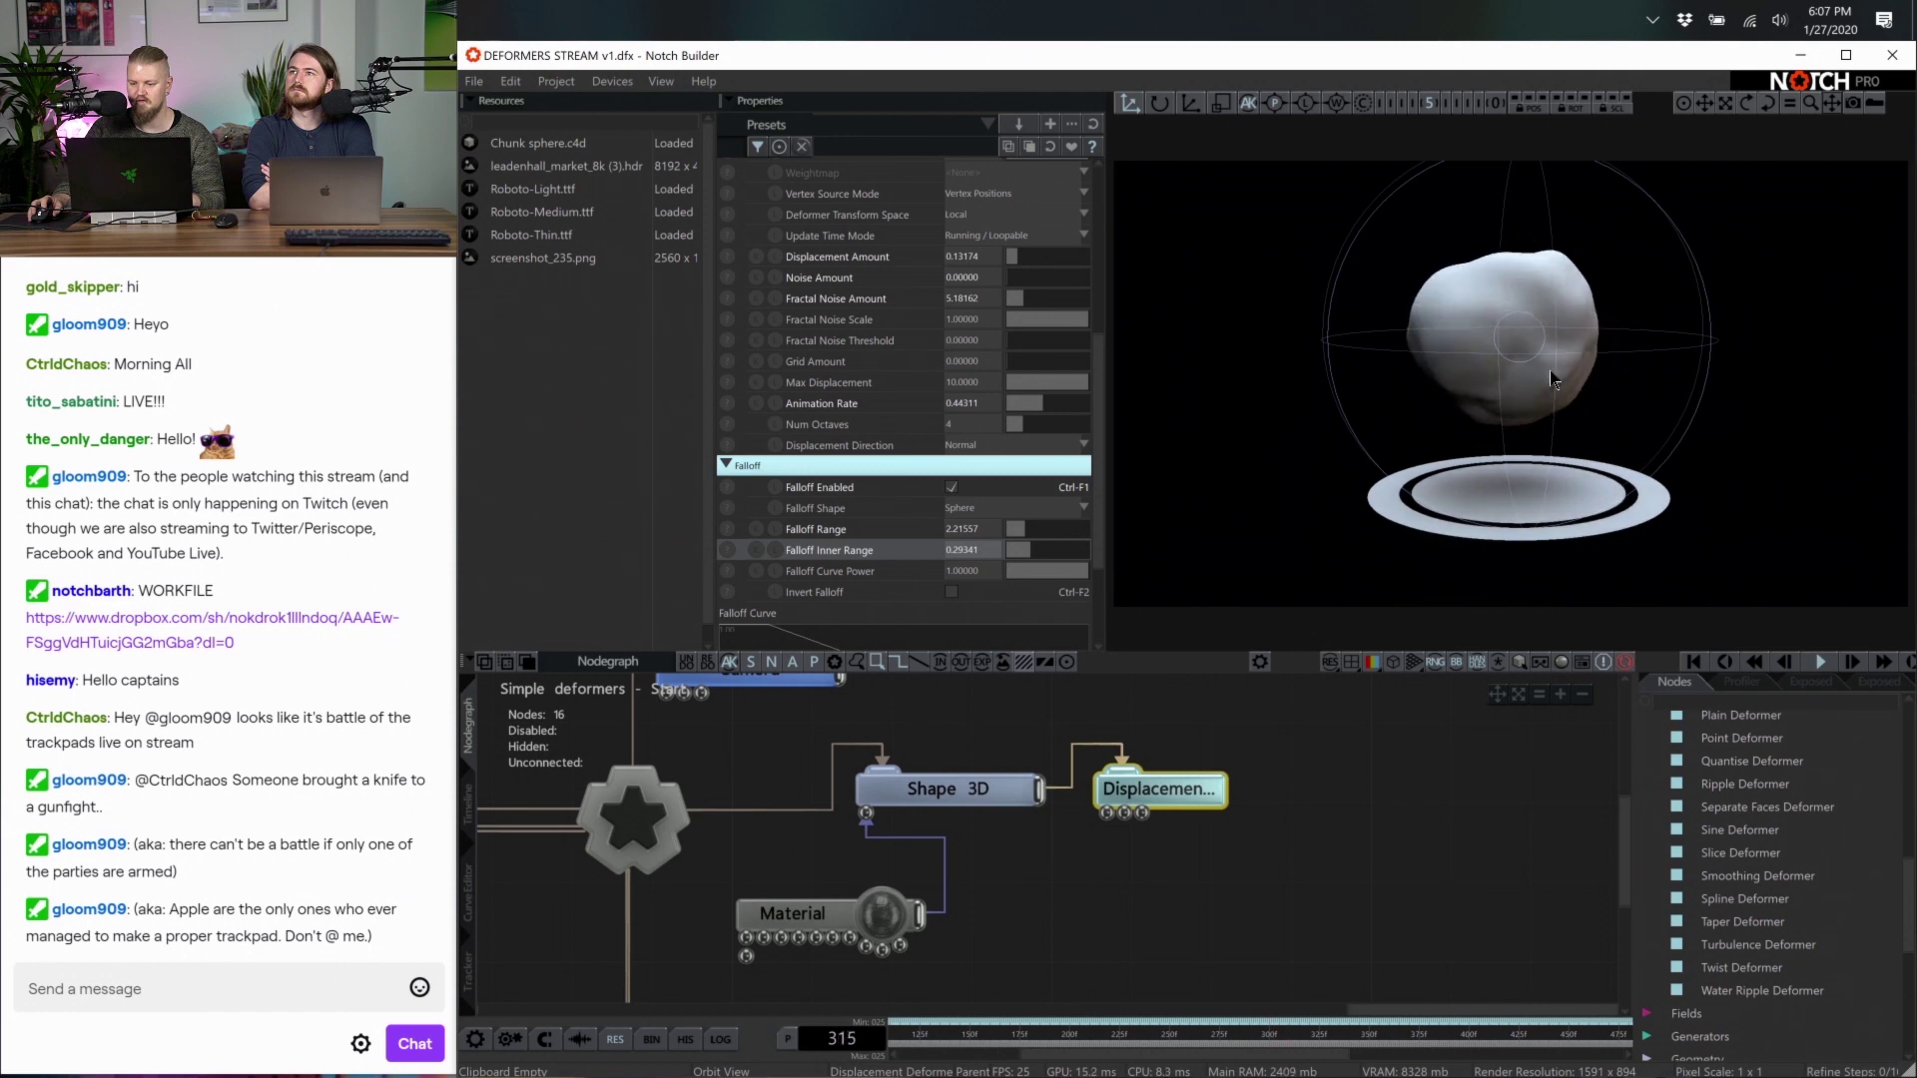
key("0")
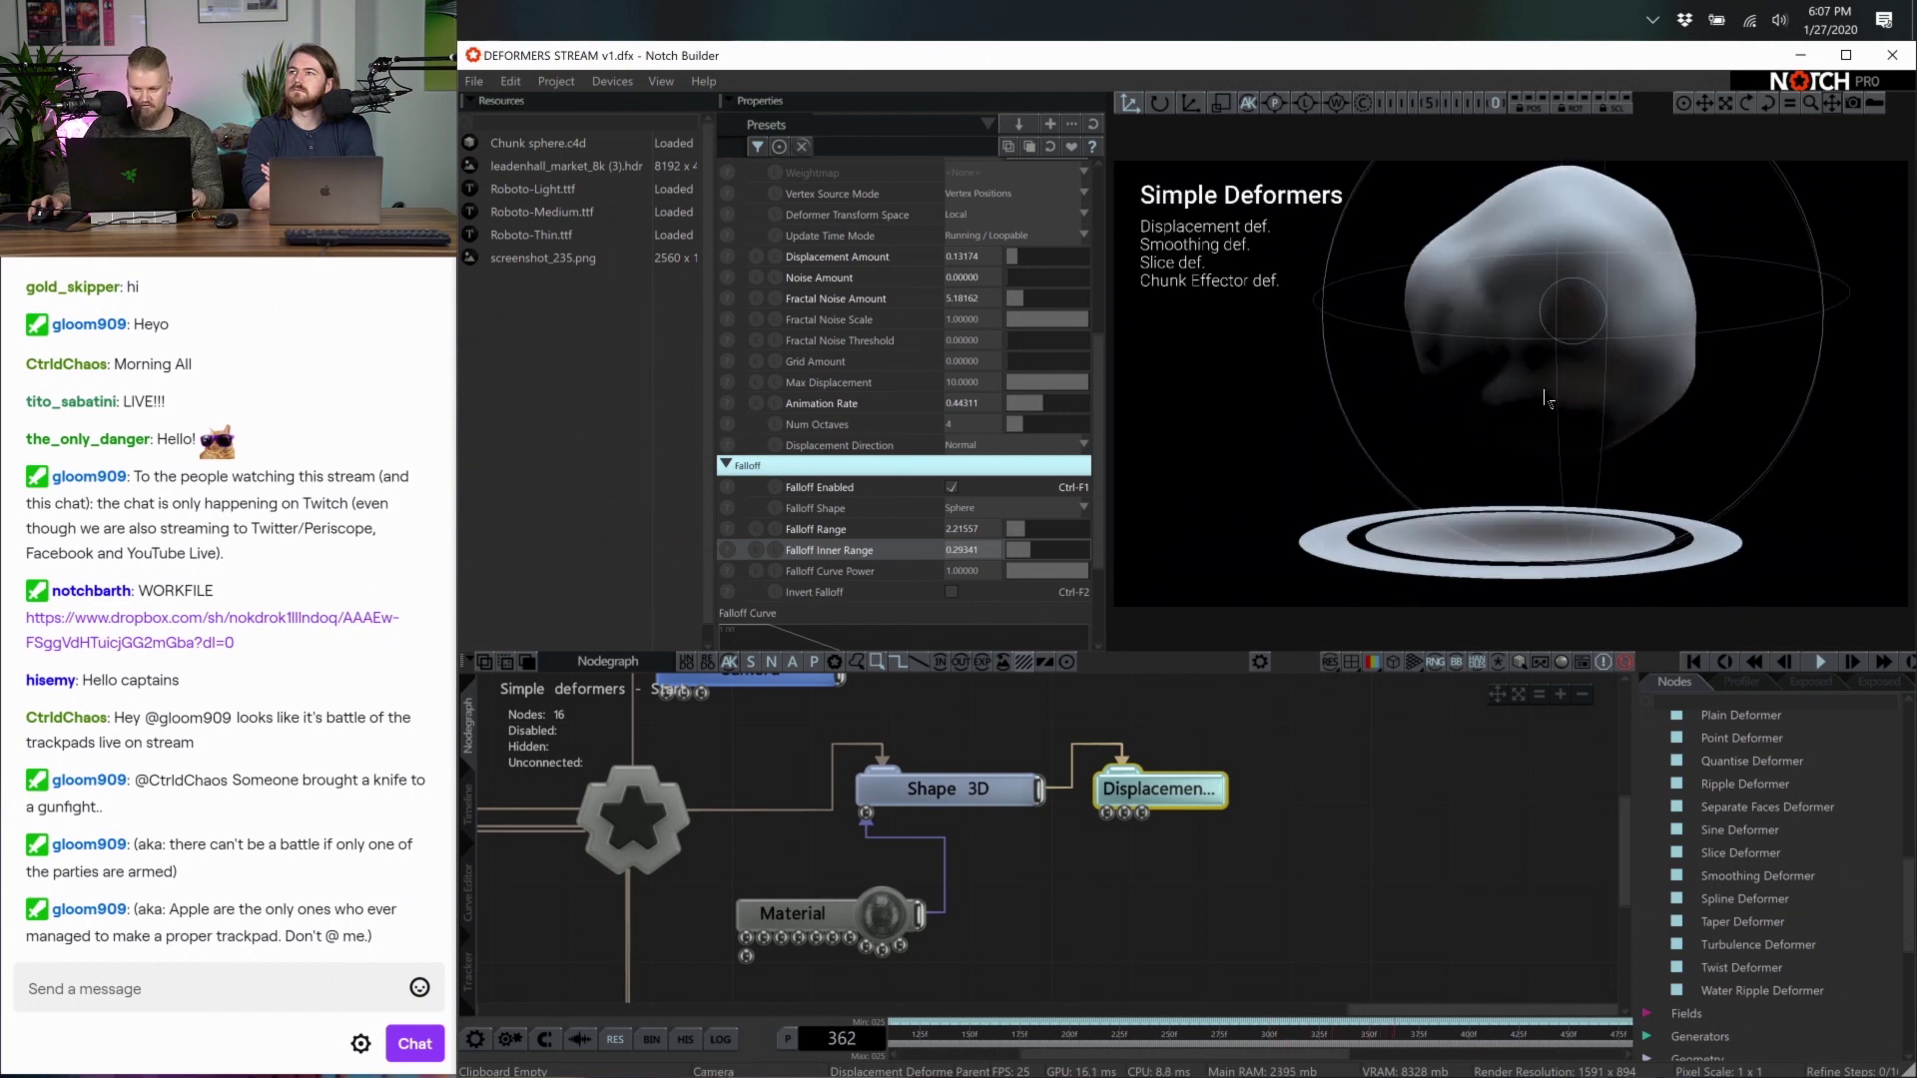
key("space")
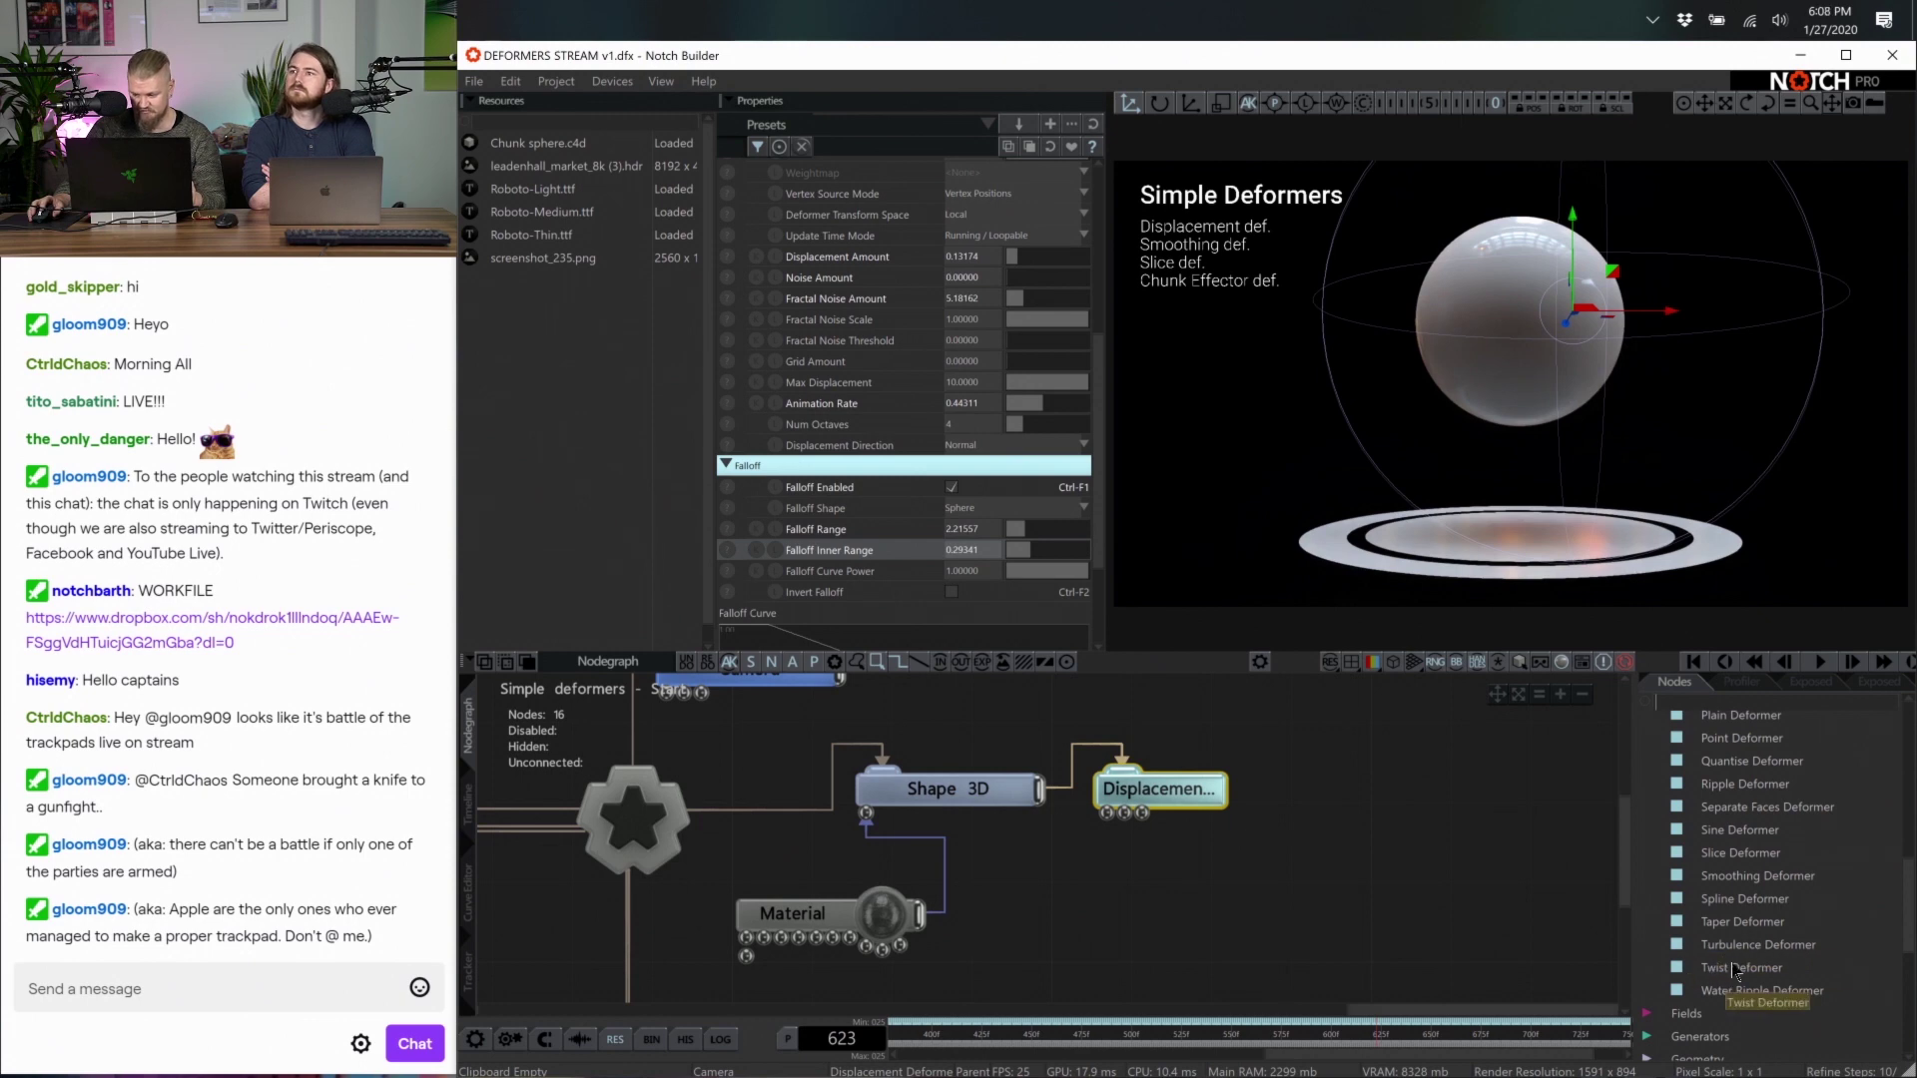
Add a Twist Deformer and connect it beneath the Displacement Deformer
scroll(1757, 960, "up", 5)
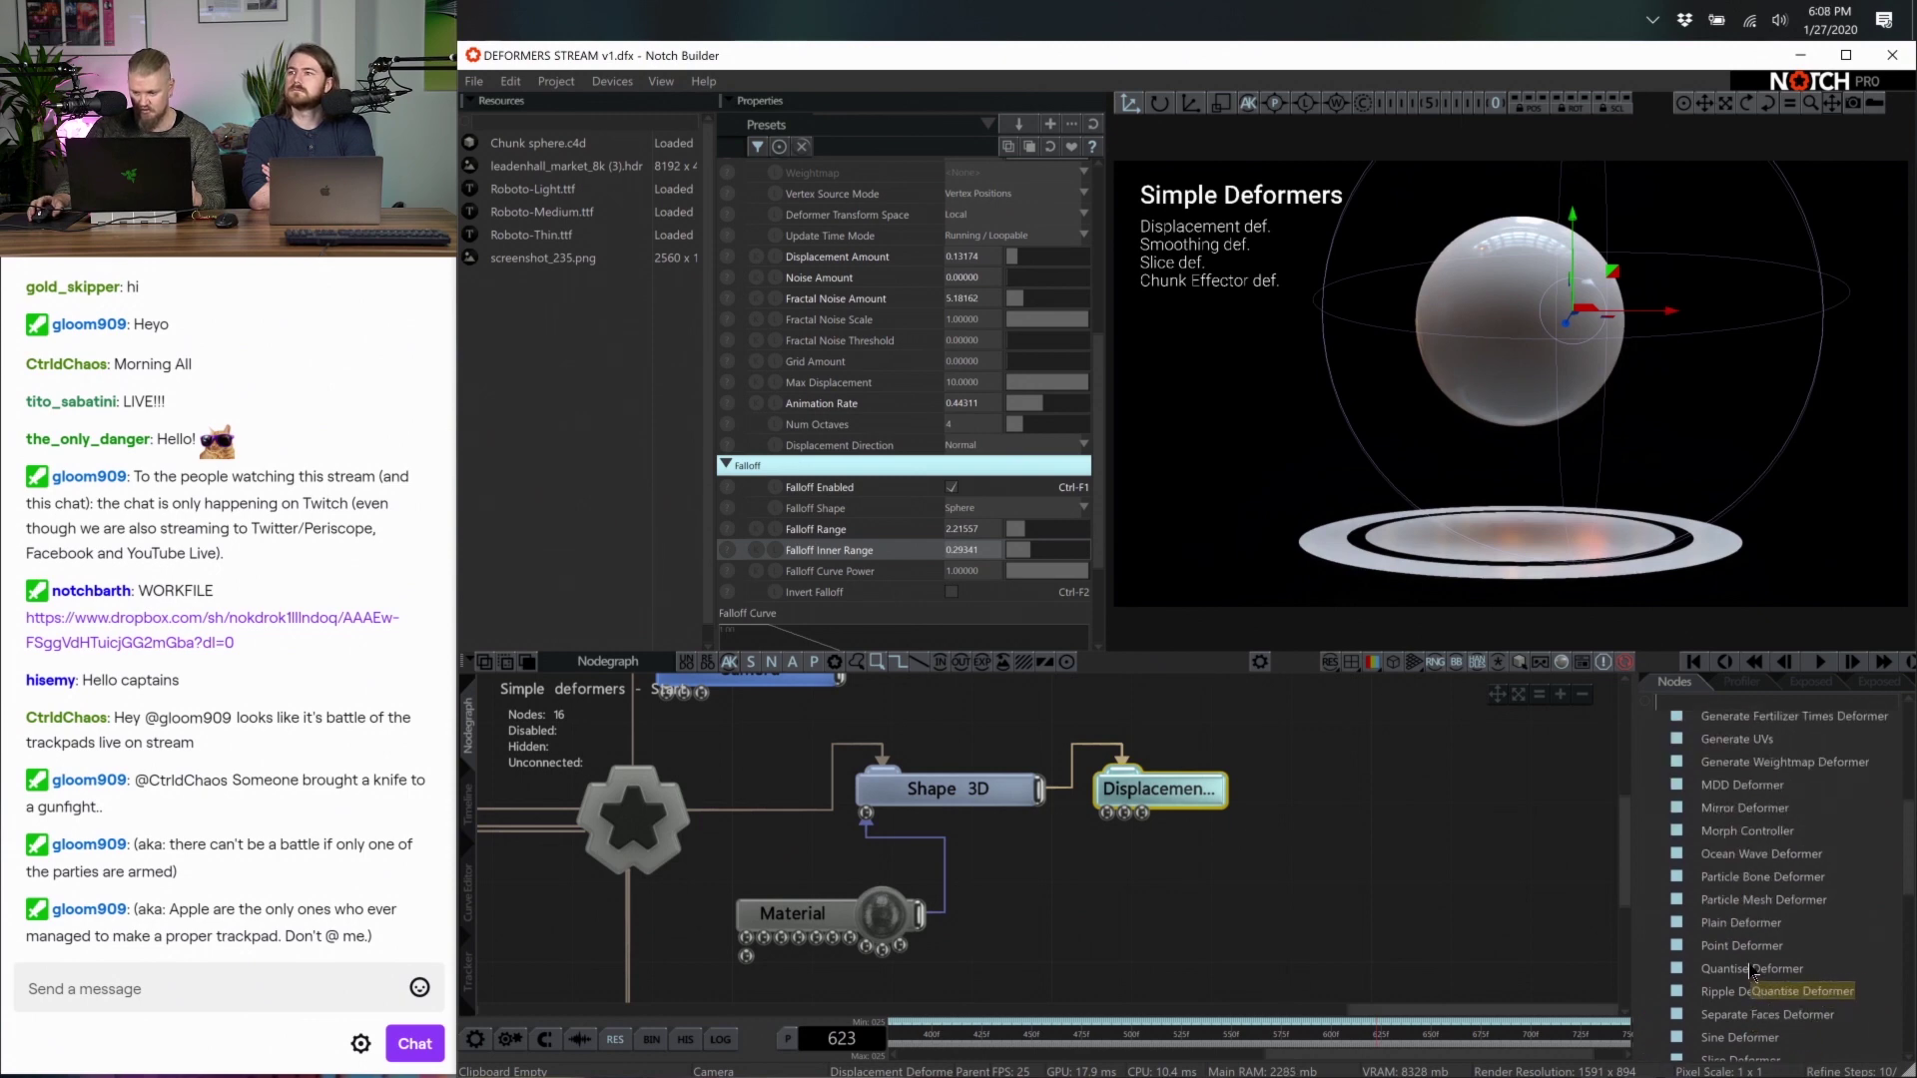
scroll(1749, 963, "up", 2)
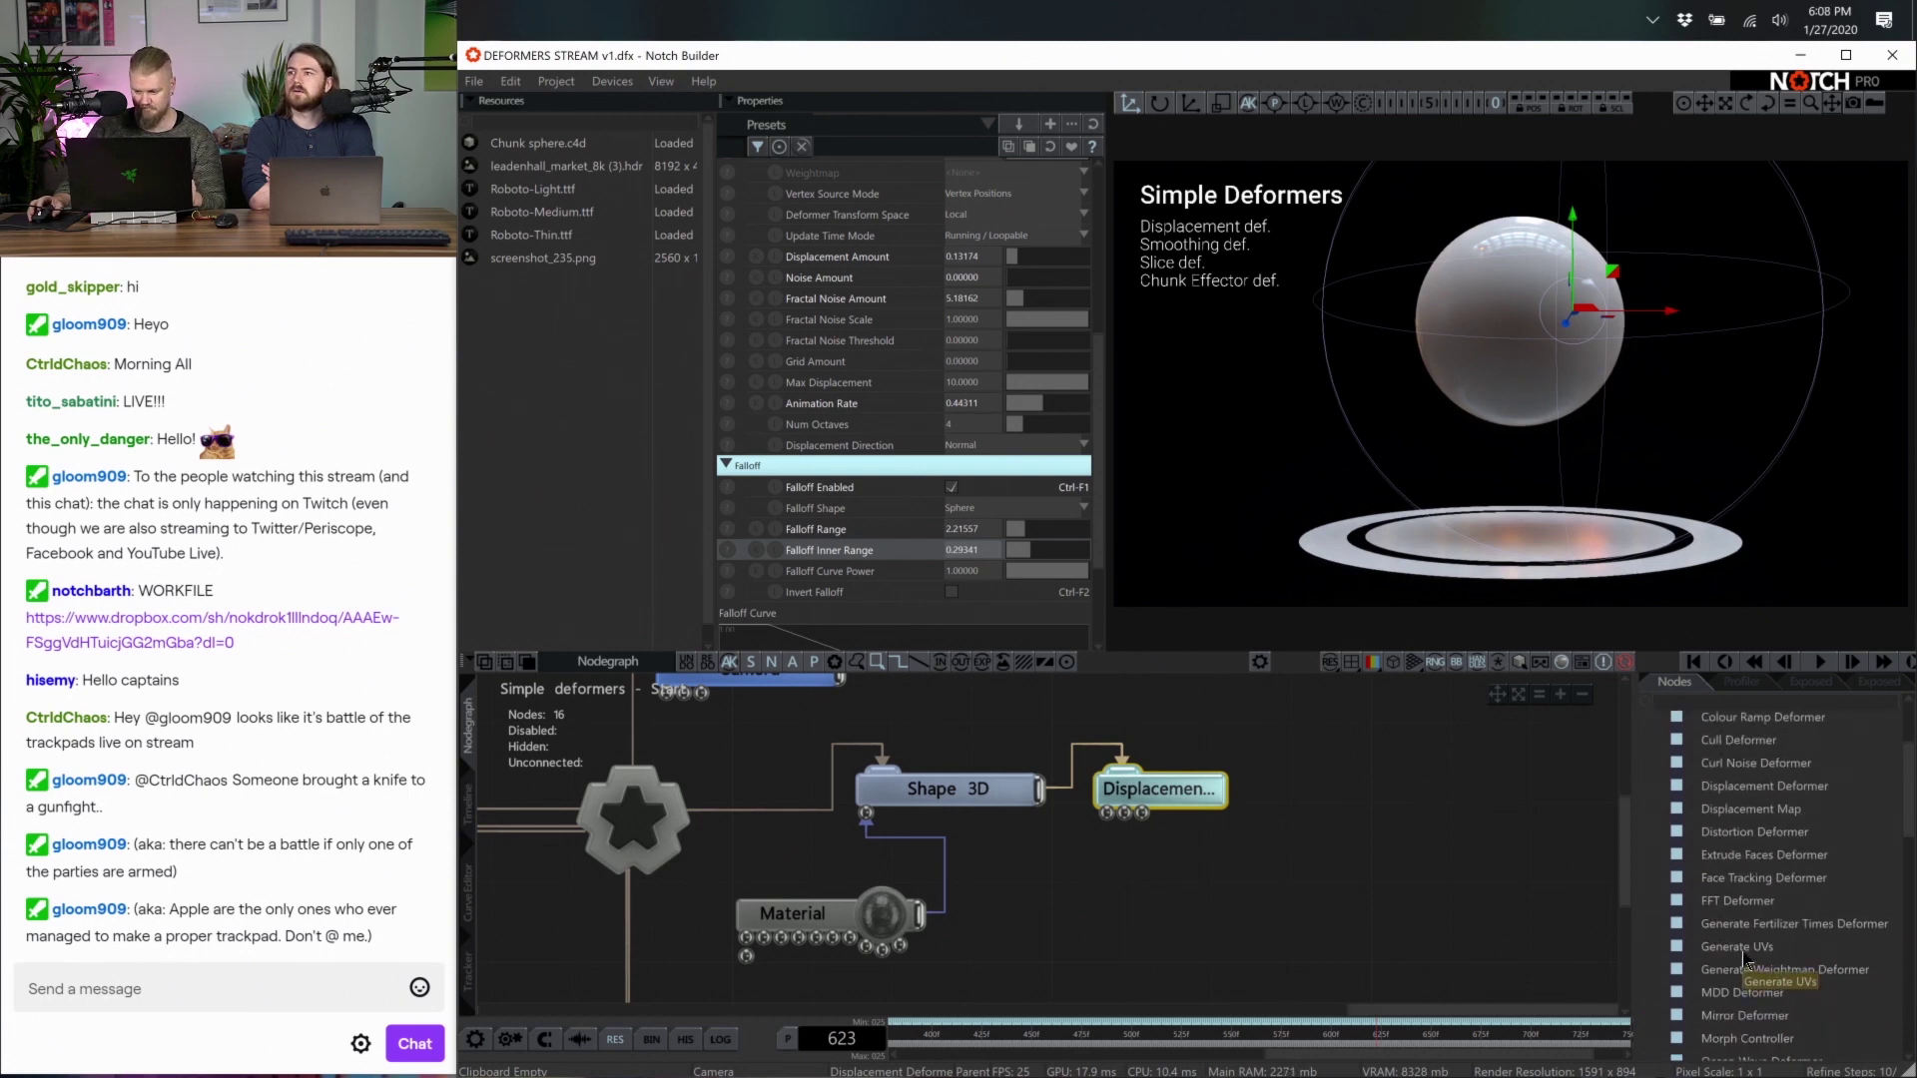
scroll(1744, 799, "down", 6)
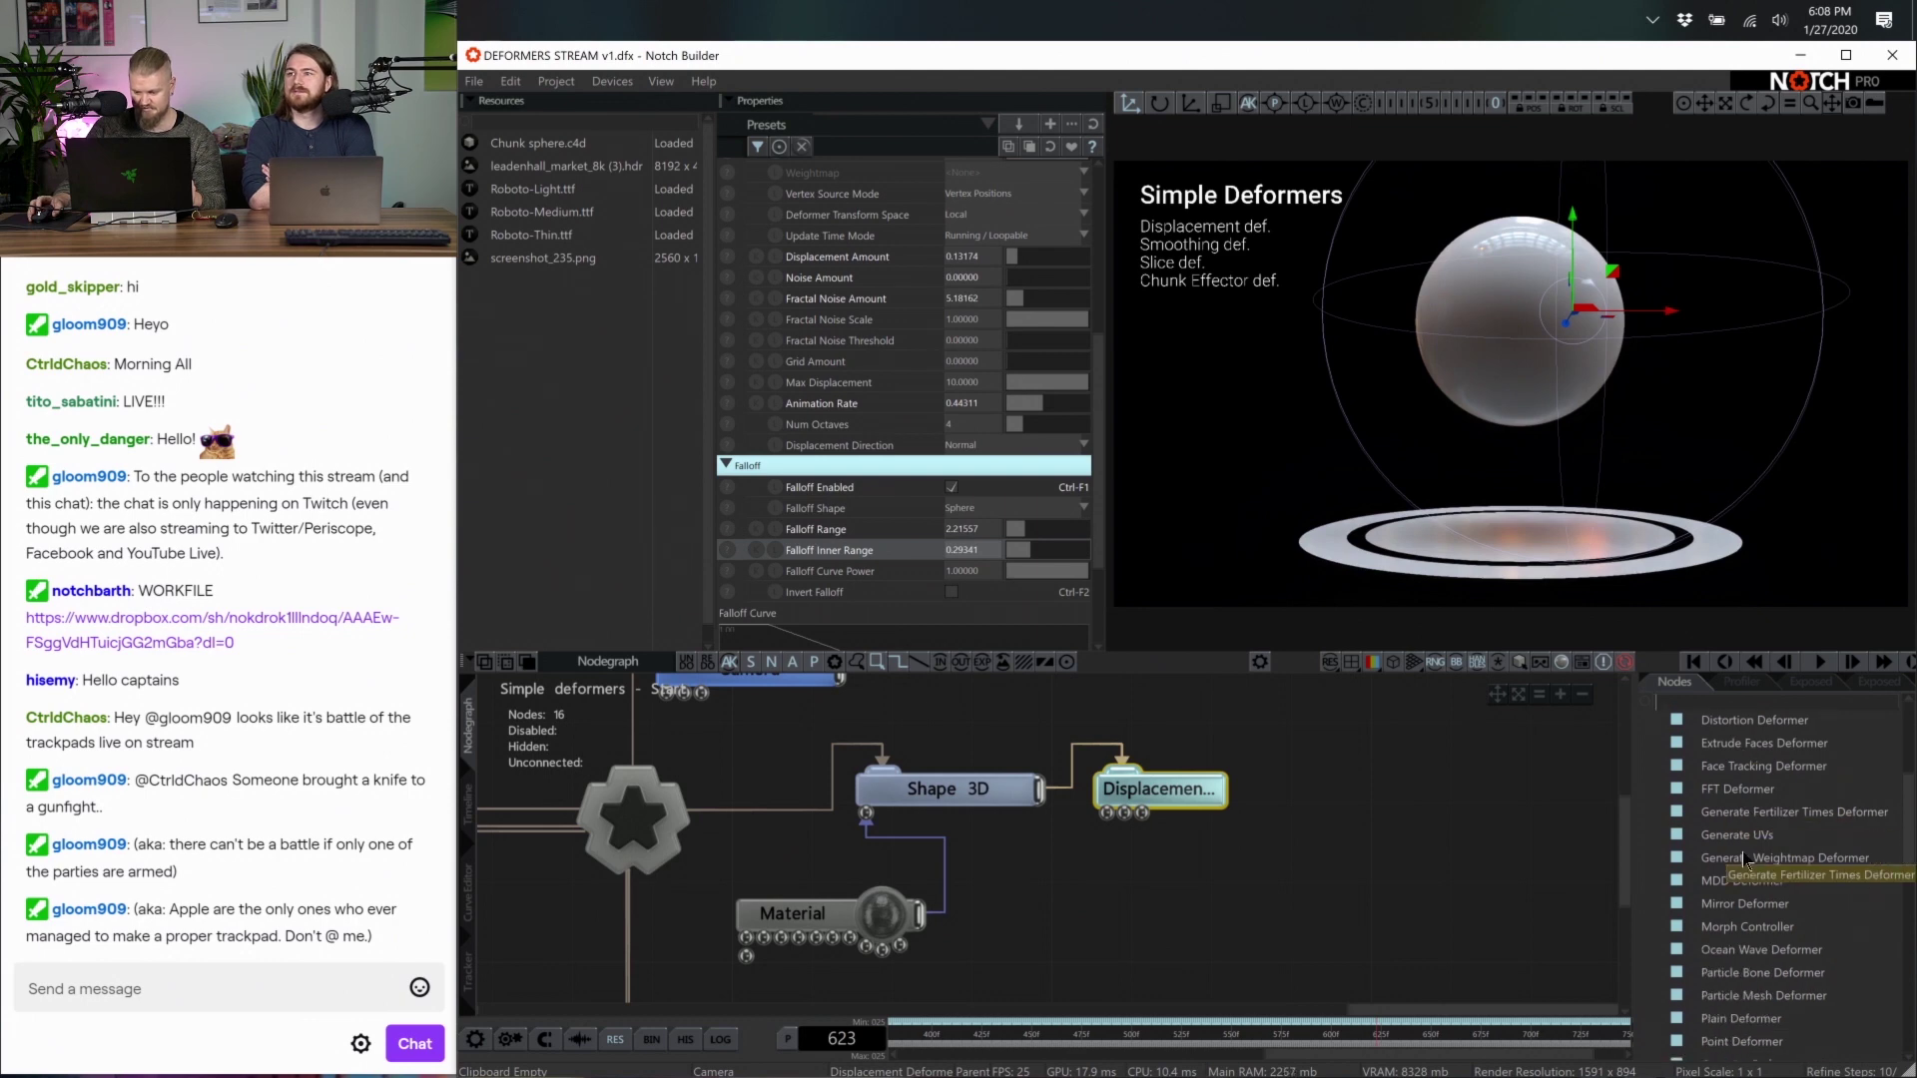
left_click_drag(1742, 920, 1110, 867)
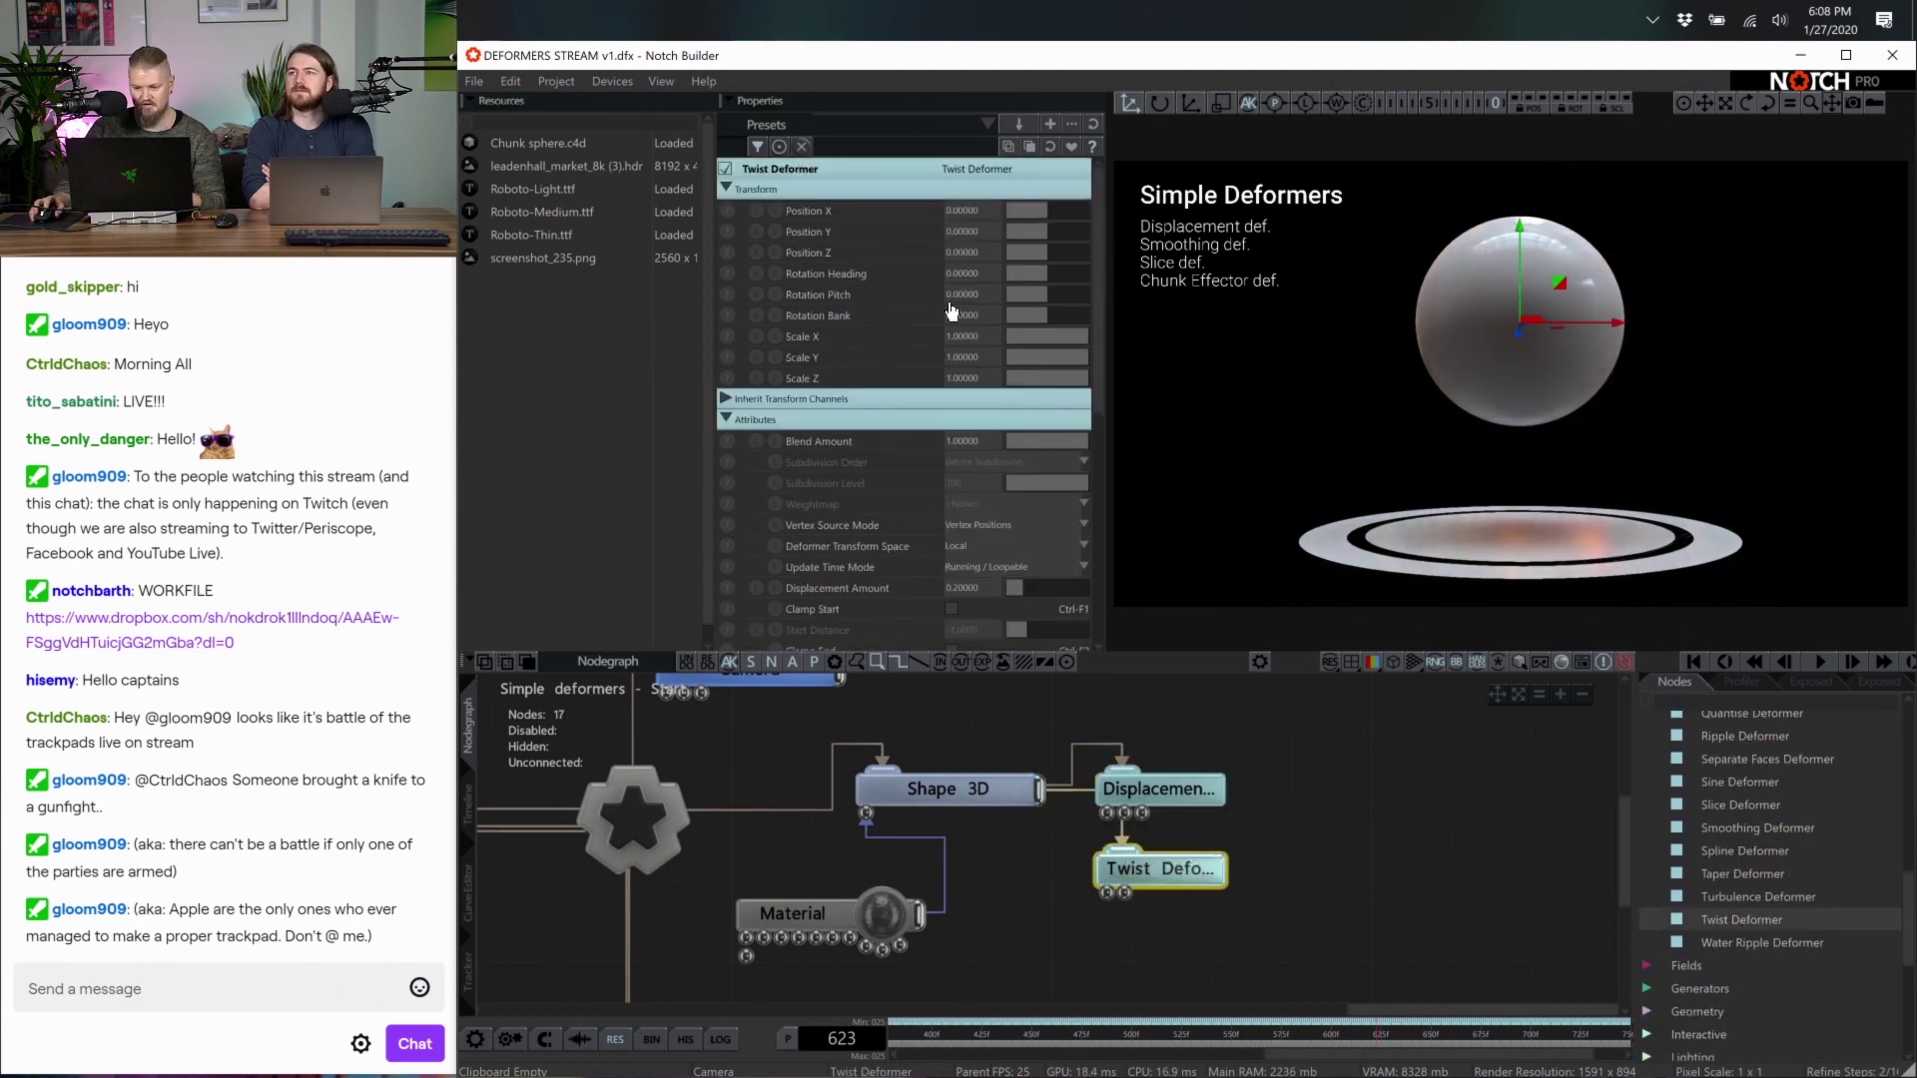
Set the Twist Deformer's Displacement Amount to 1 and increase its Rotation Bank
scroll(949, 310, "down", 3)
left_click_drag(1020, 483, 1092, 478)
left_click_drag(1069, 208, 1065, 205)
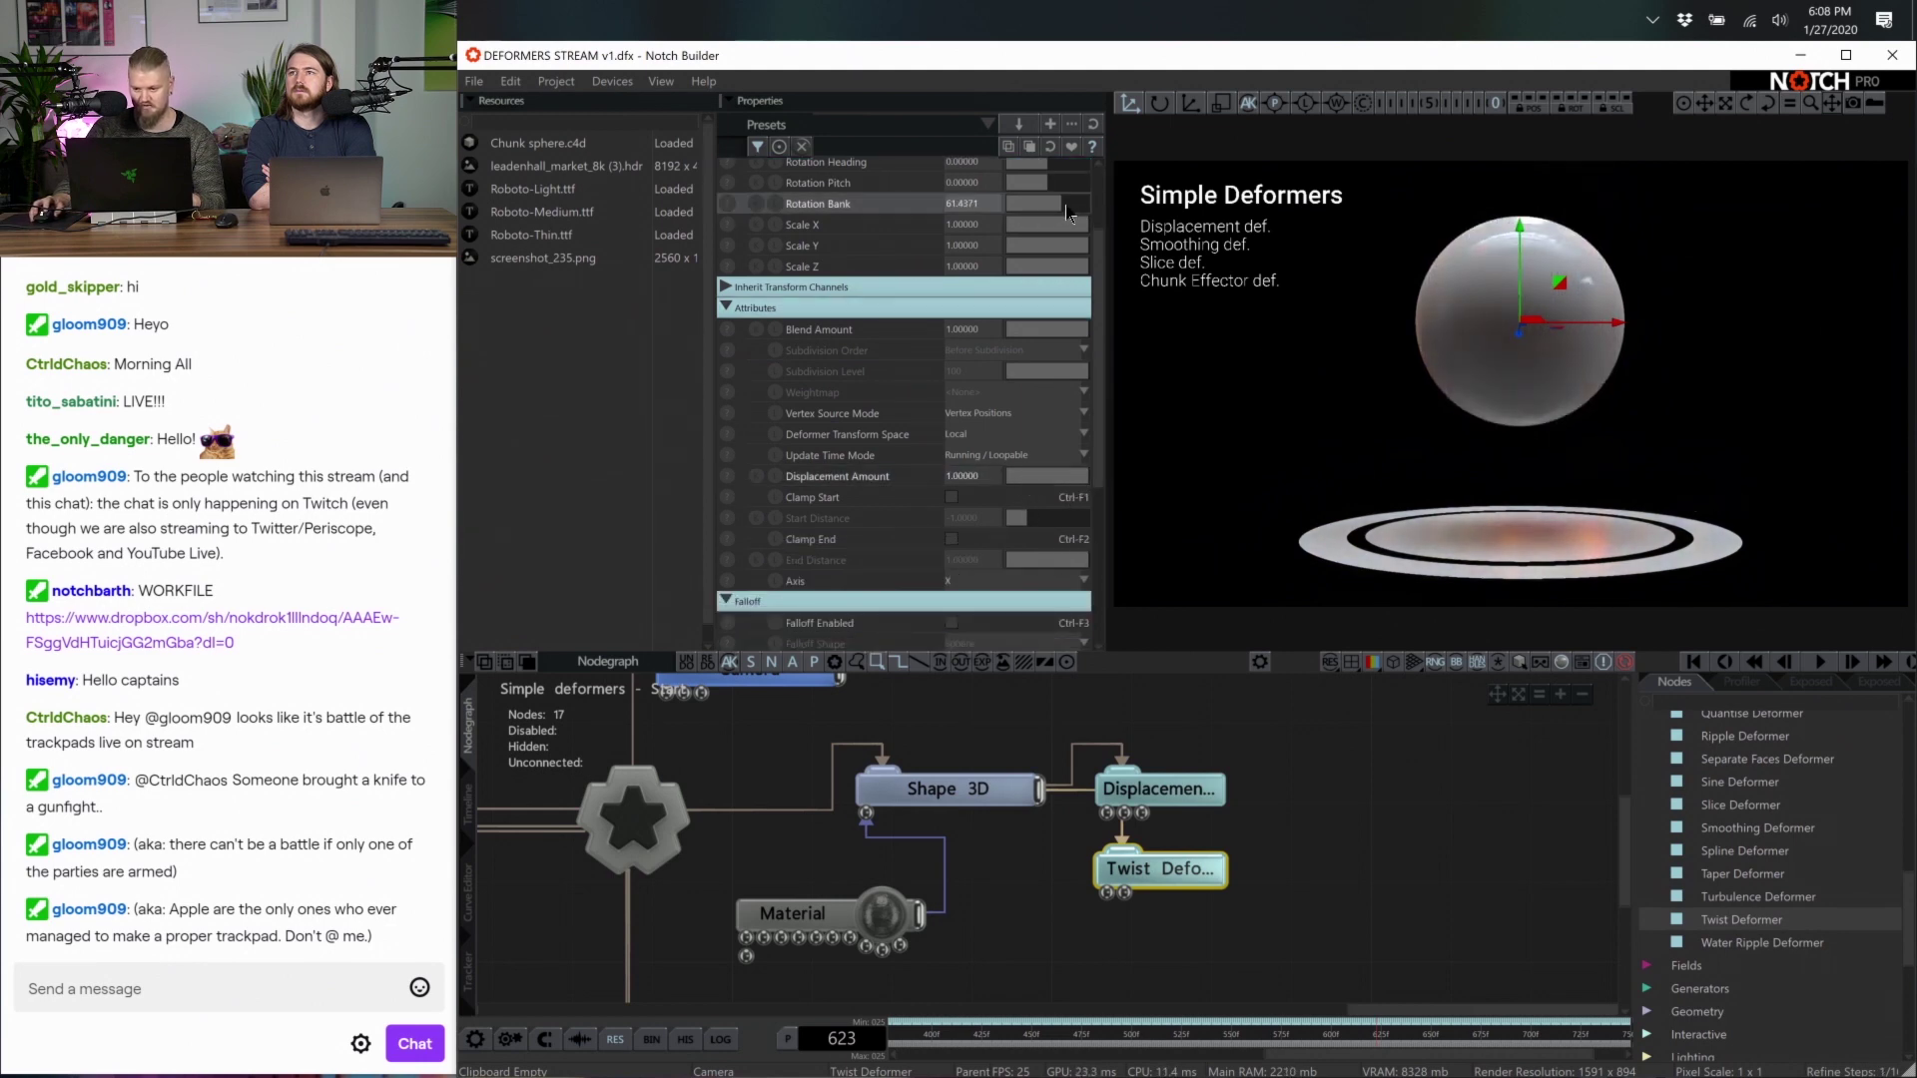
Reset the Twist Deformer's Rotation Bank to 0 and enable its falloff with a Falloff Range of about 1.32
scroll(1045, 193, "up", 3)
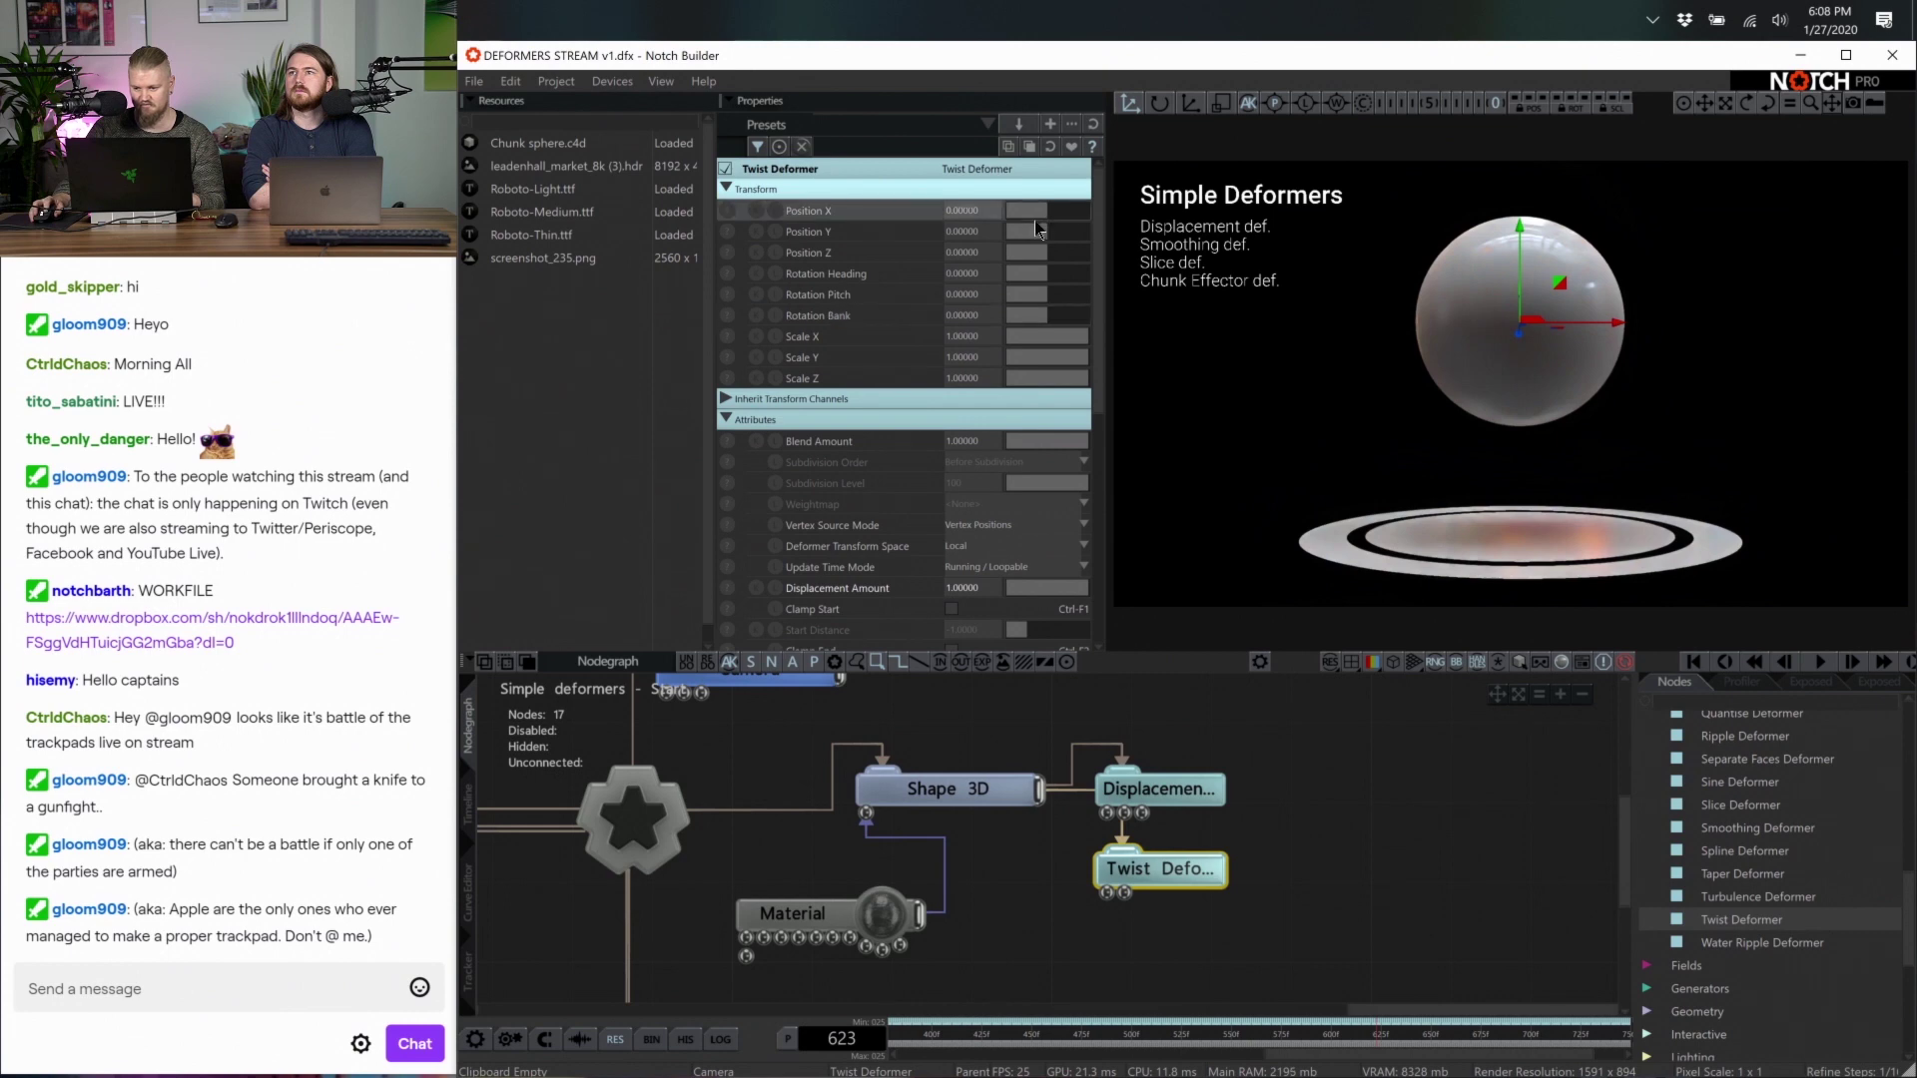
scroll(1081, 353, "down", 7)
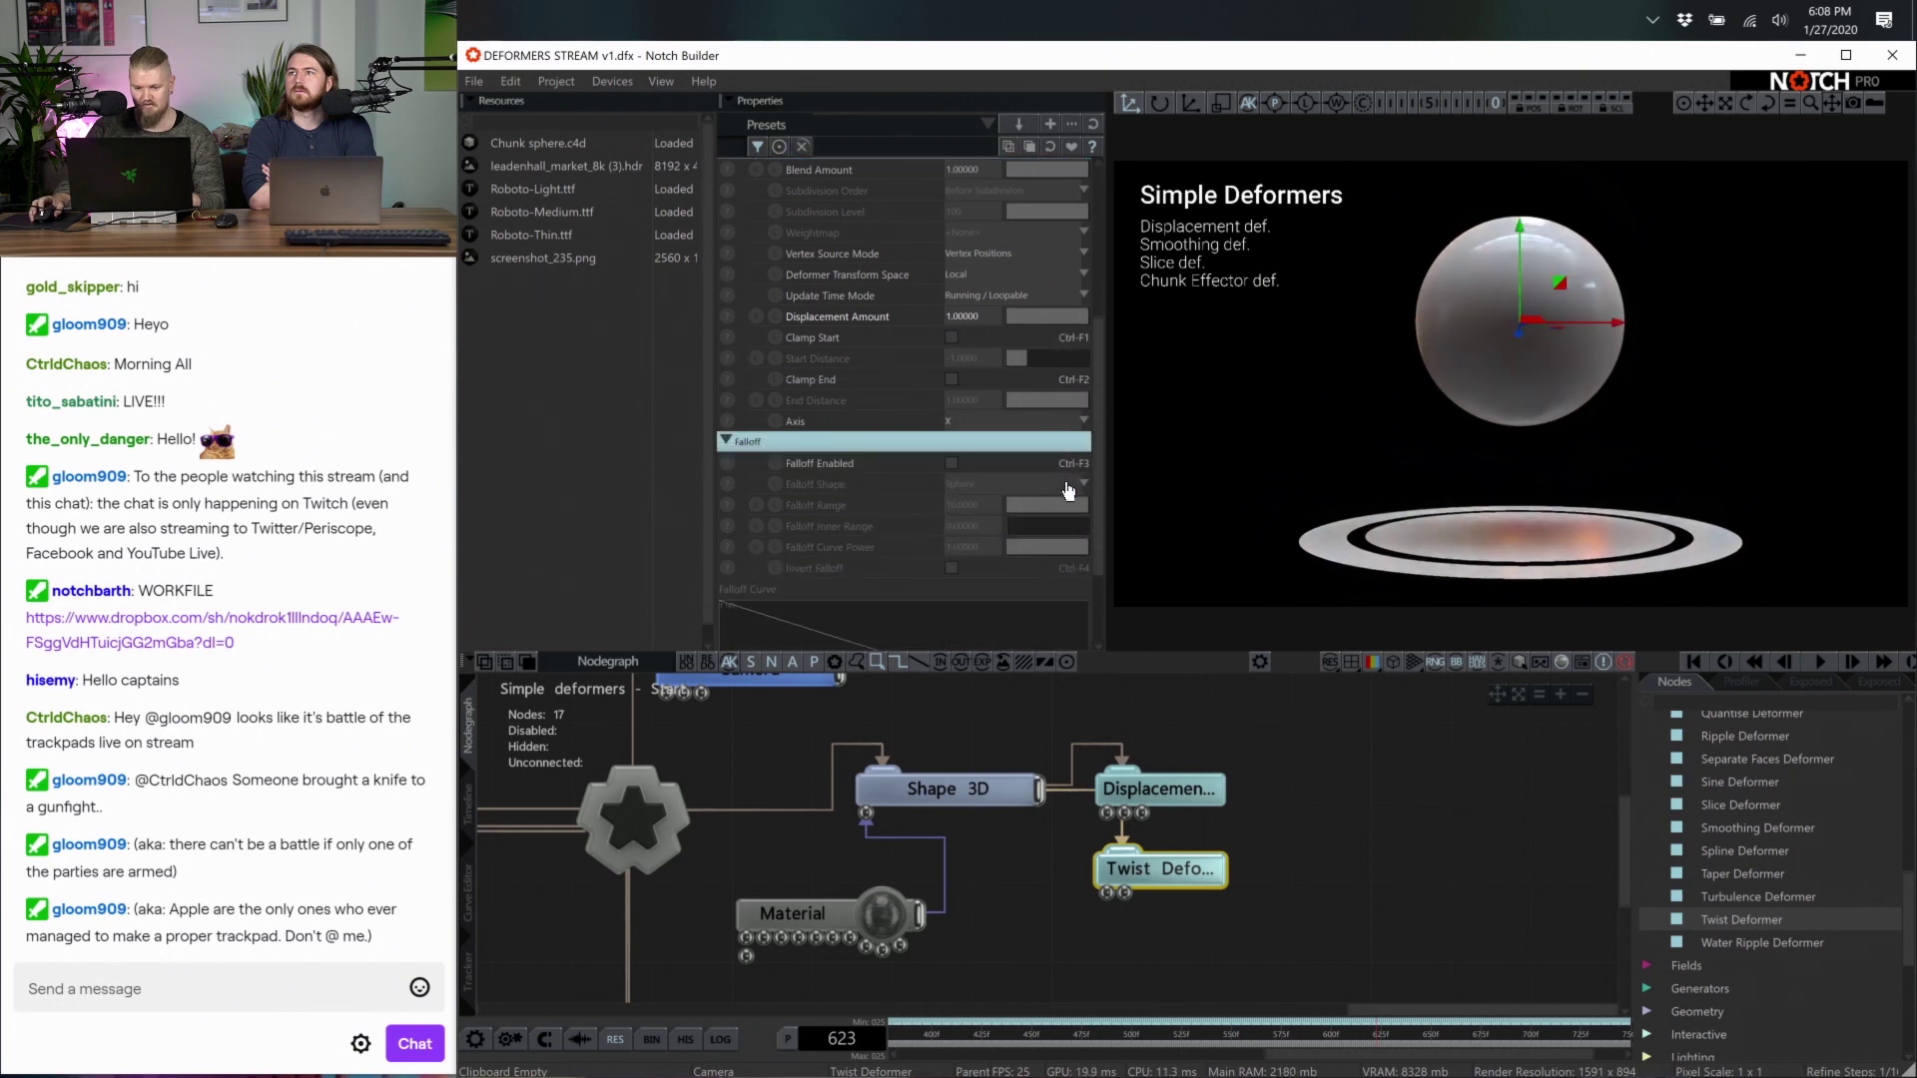
left_click(951, 465)
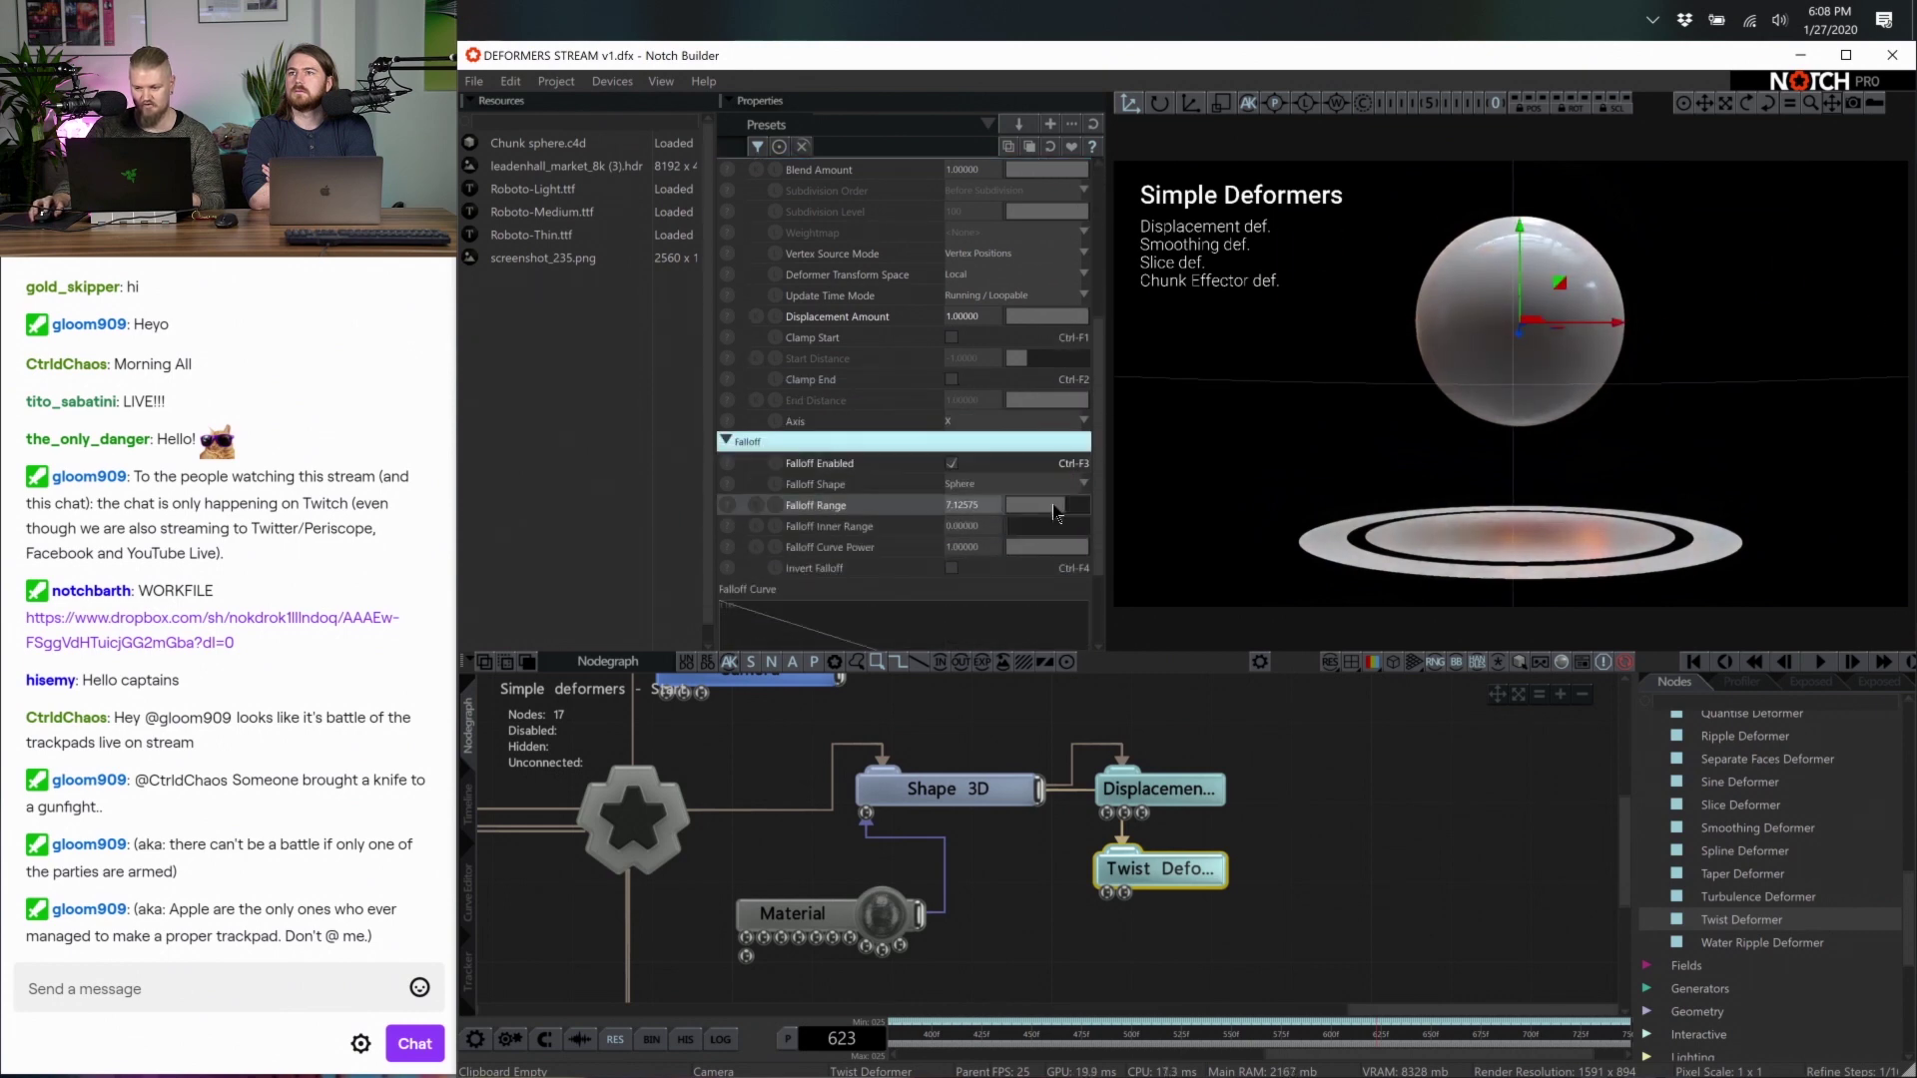
left_click_drag(1046, 513, 1018, 514)
Set the Twist Deformer's Displacement Amount to about 8.77 and Falloff Inner Range to about 0.50, and move its falloff volume along X beside the sphere
scroll(1021, 384, "up", 2)
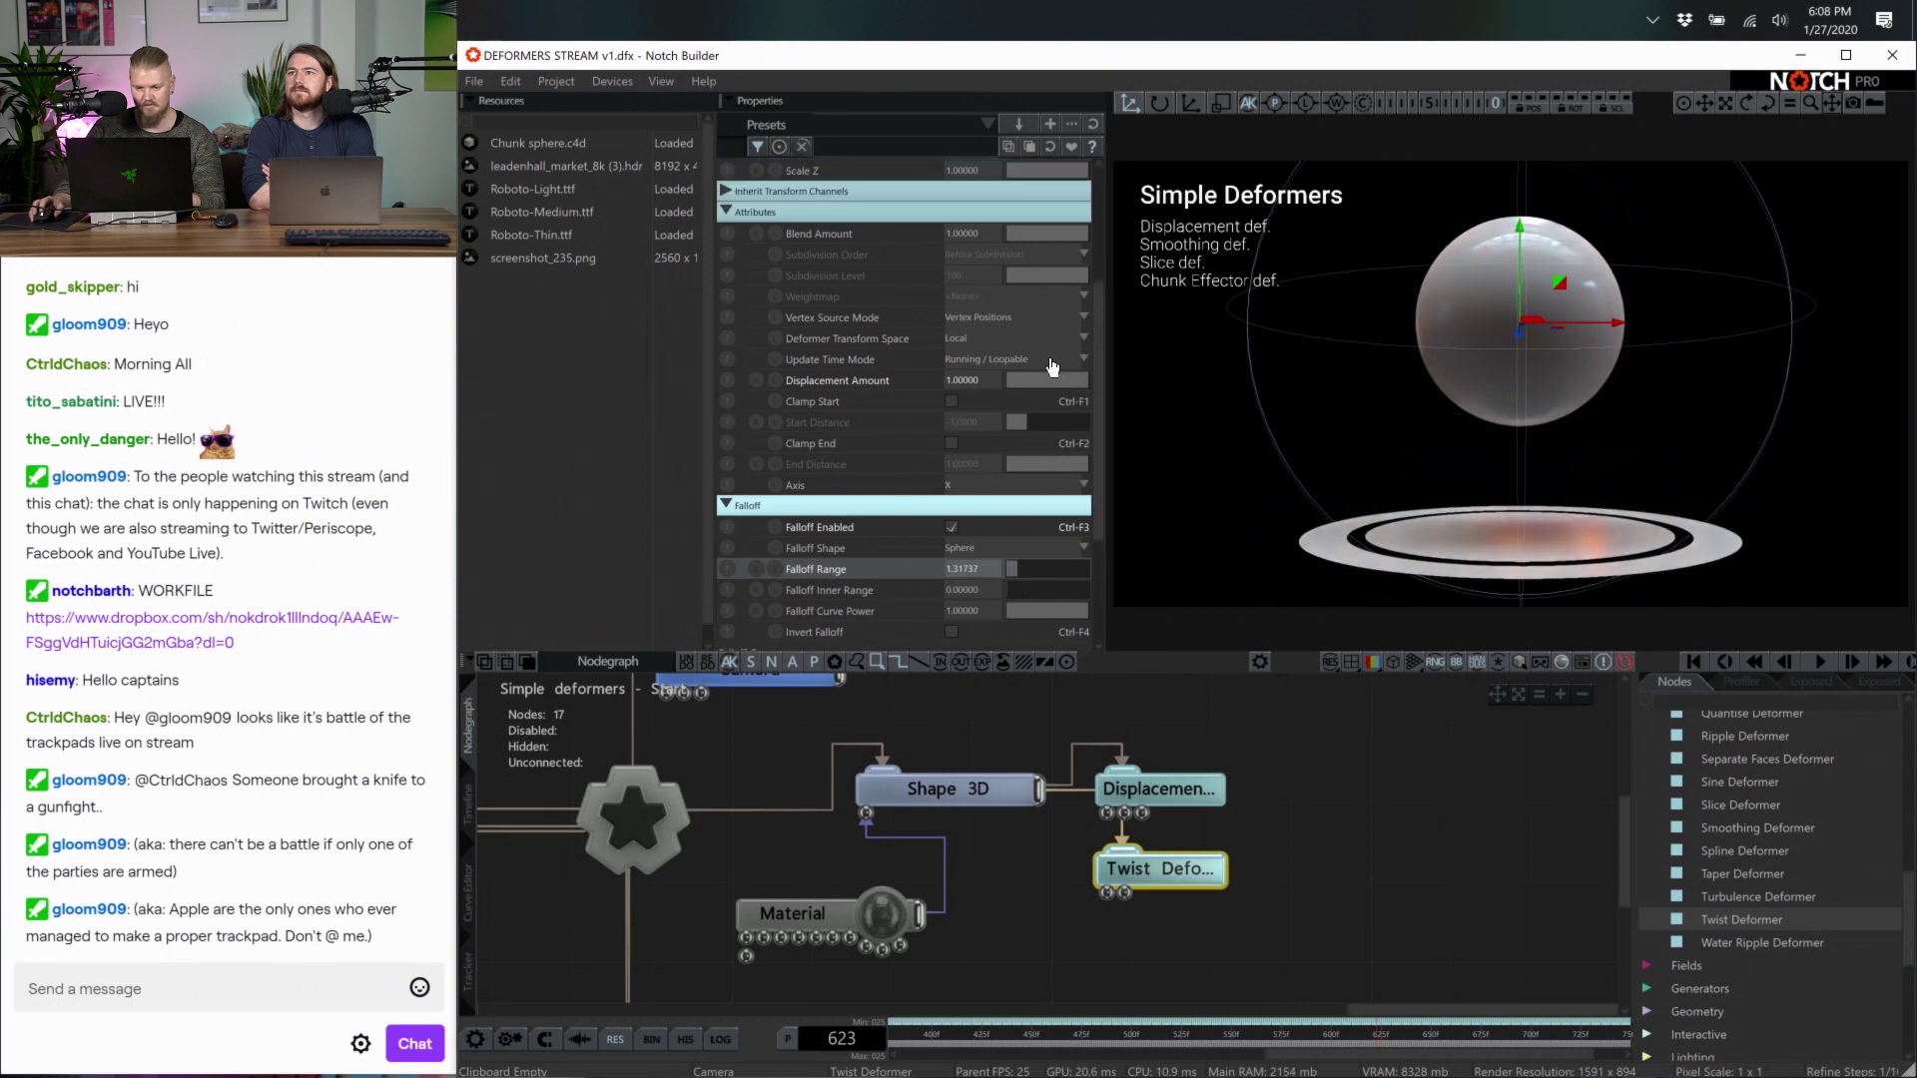
left_click_drag(1043, 397, 1742, 418)
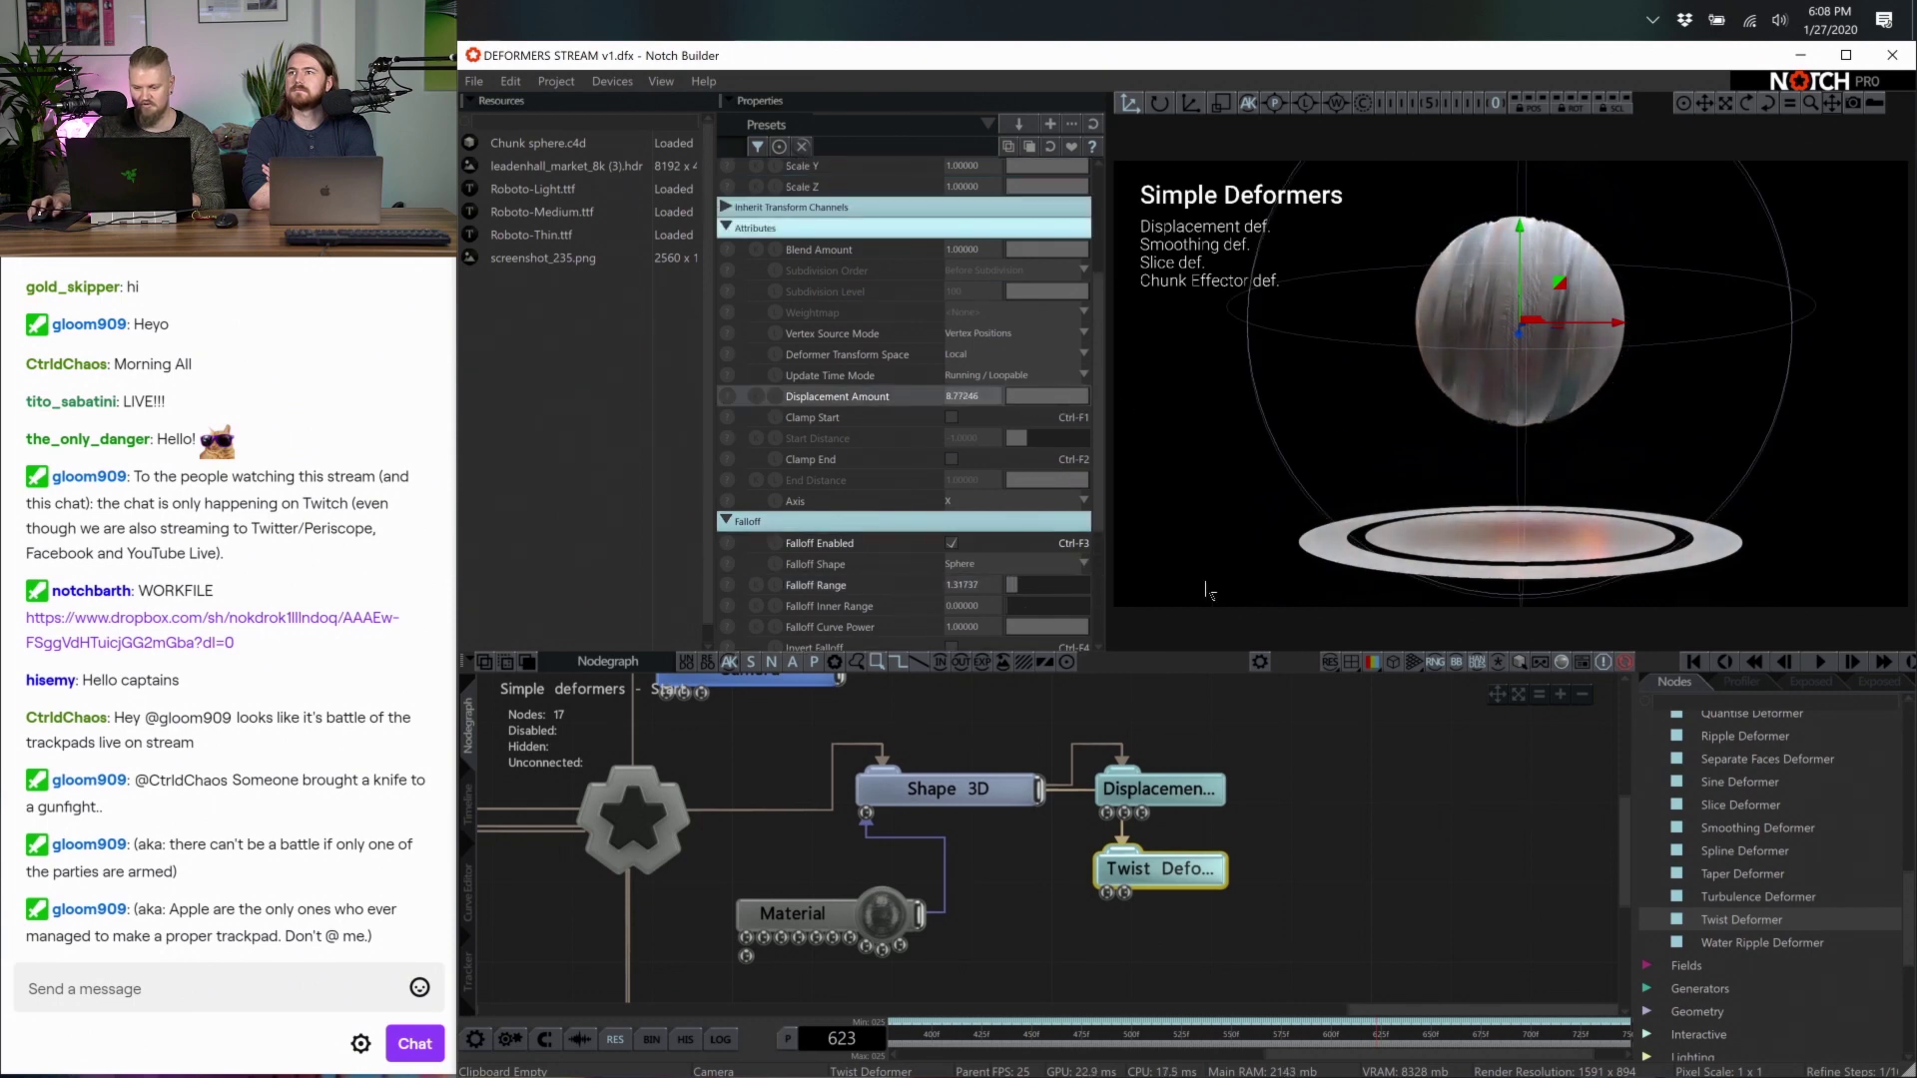
left_click_drag(1016, 606, 1050, 613)
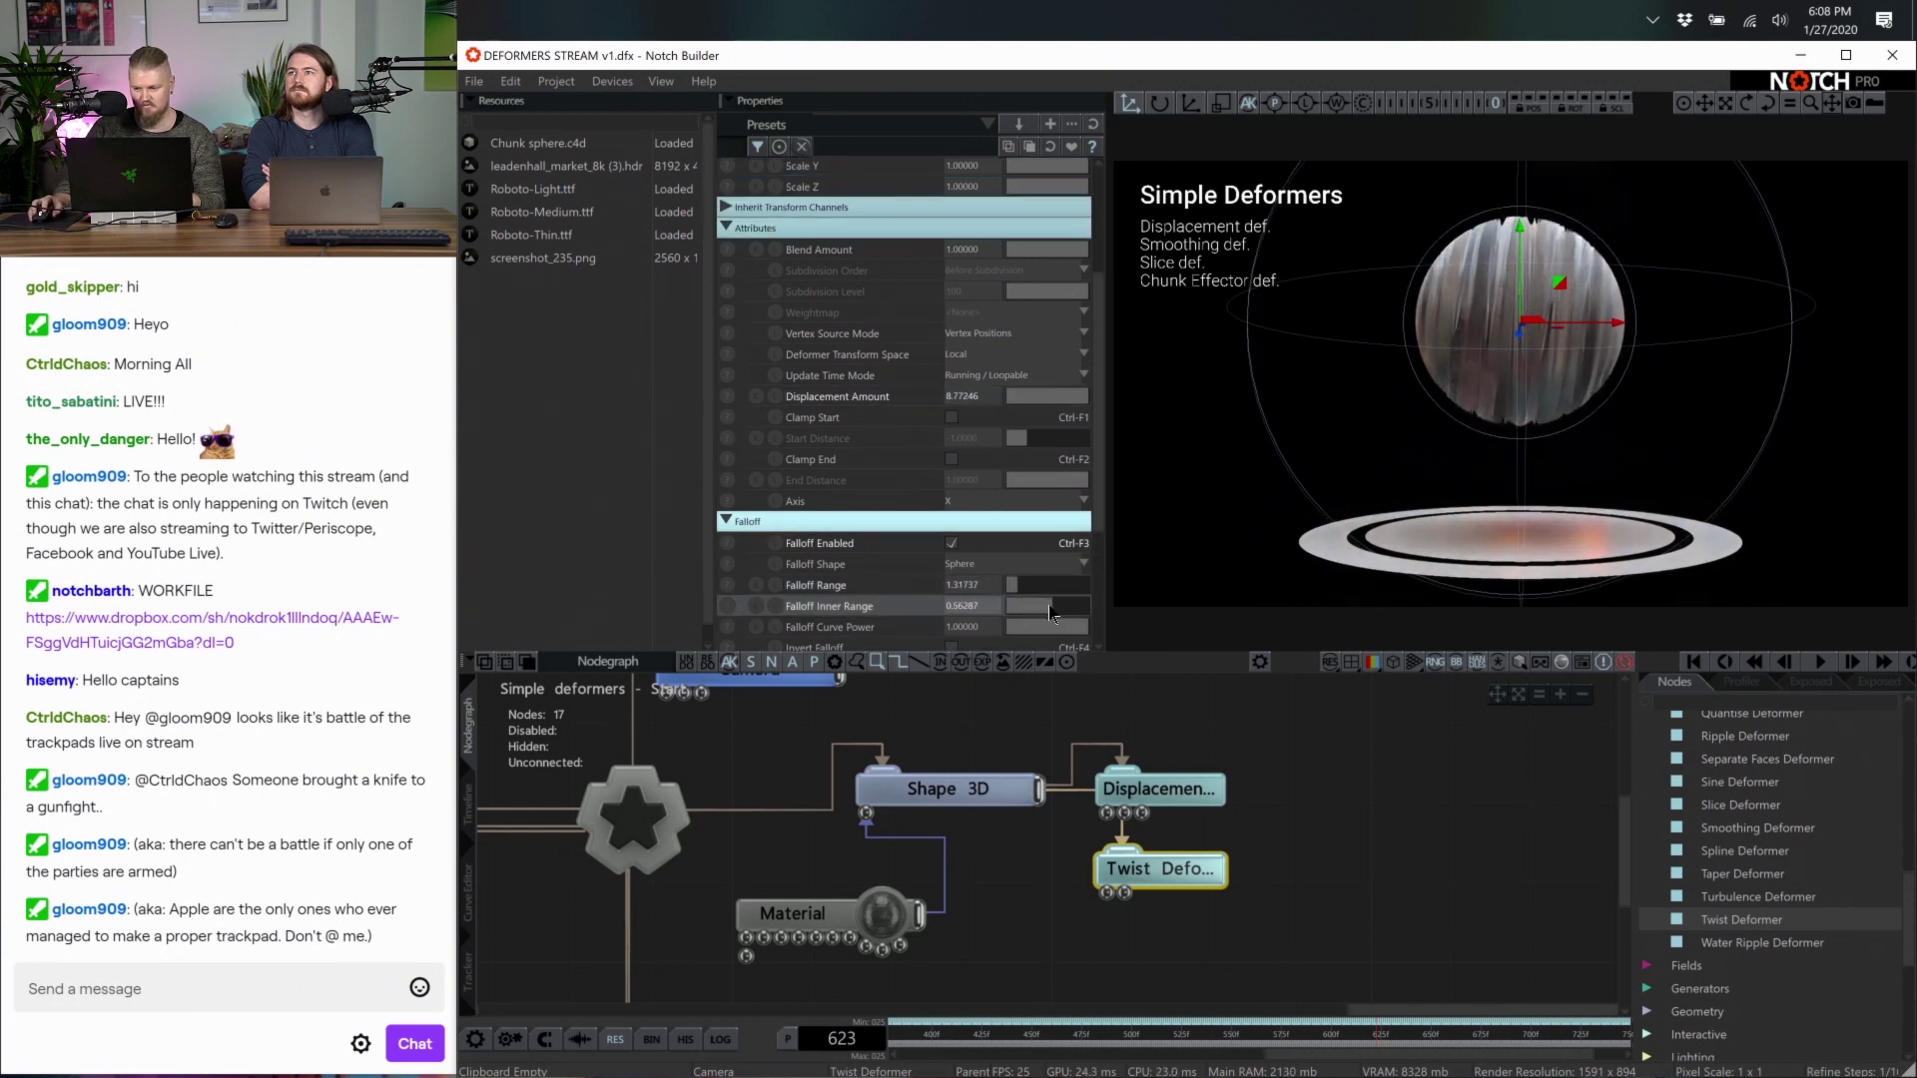
left_click_drag(1557, 340, 1738, 341)
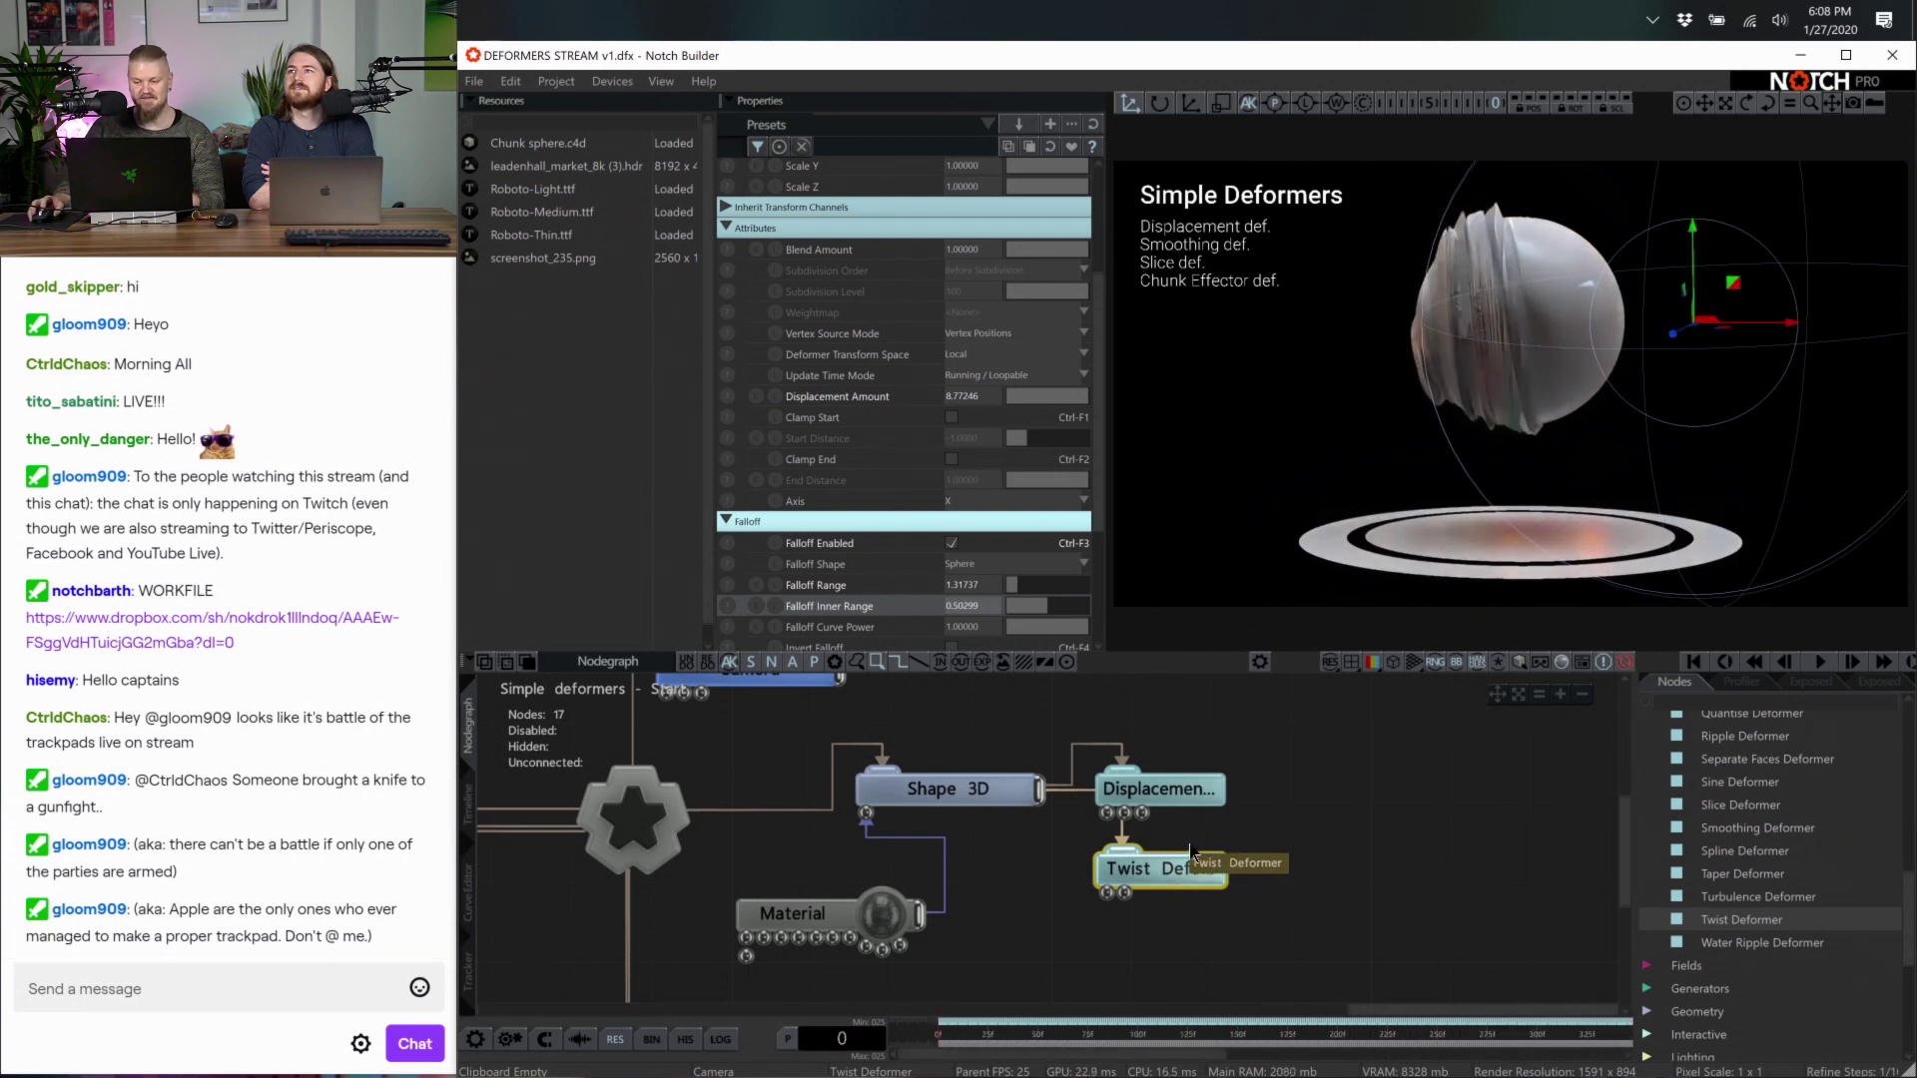
Move the Displacement Deformer node up to separate it from the Twist Deformer, and attach a Smoothing Deformer beneath the Twist Deformer
left_click_drag(1178, 796, 1105, 772)
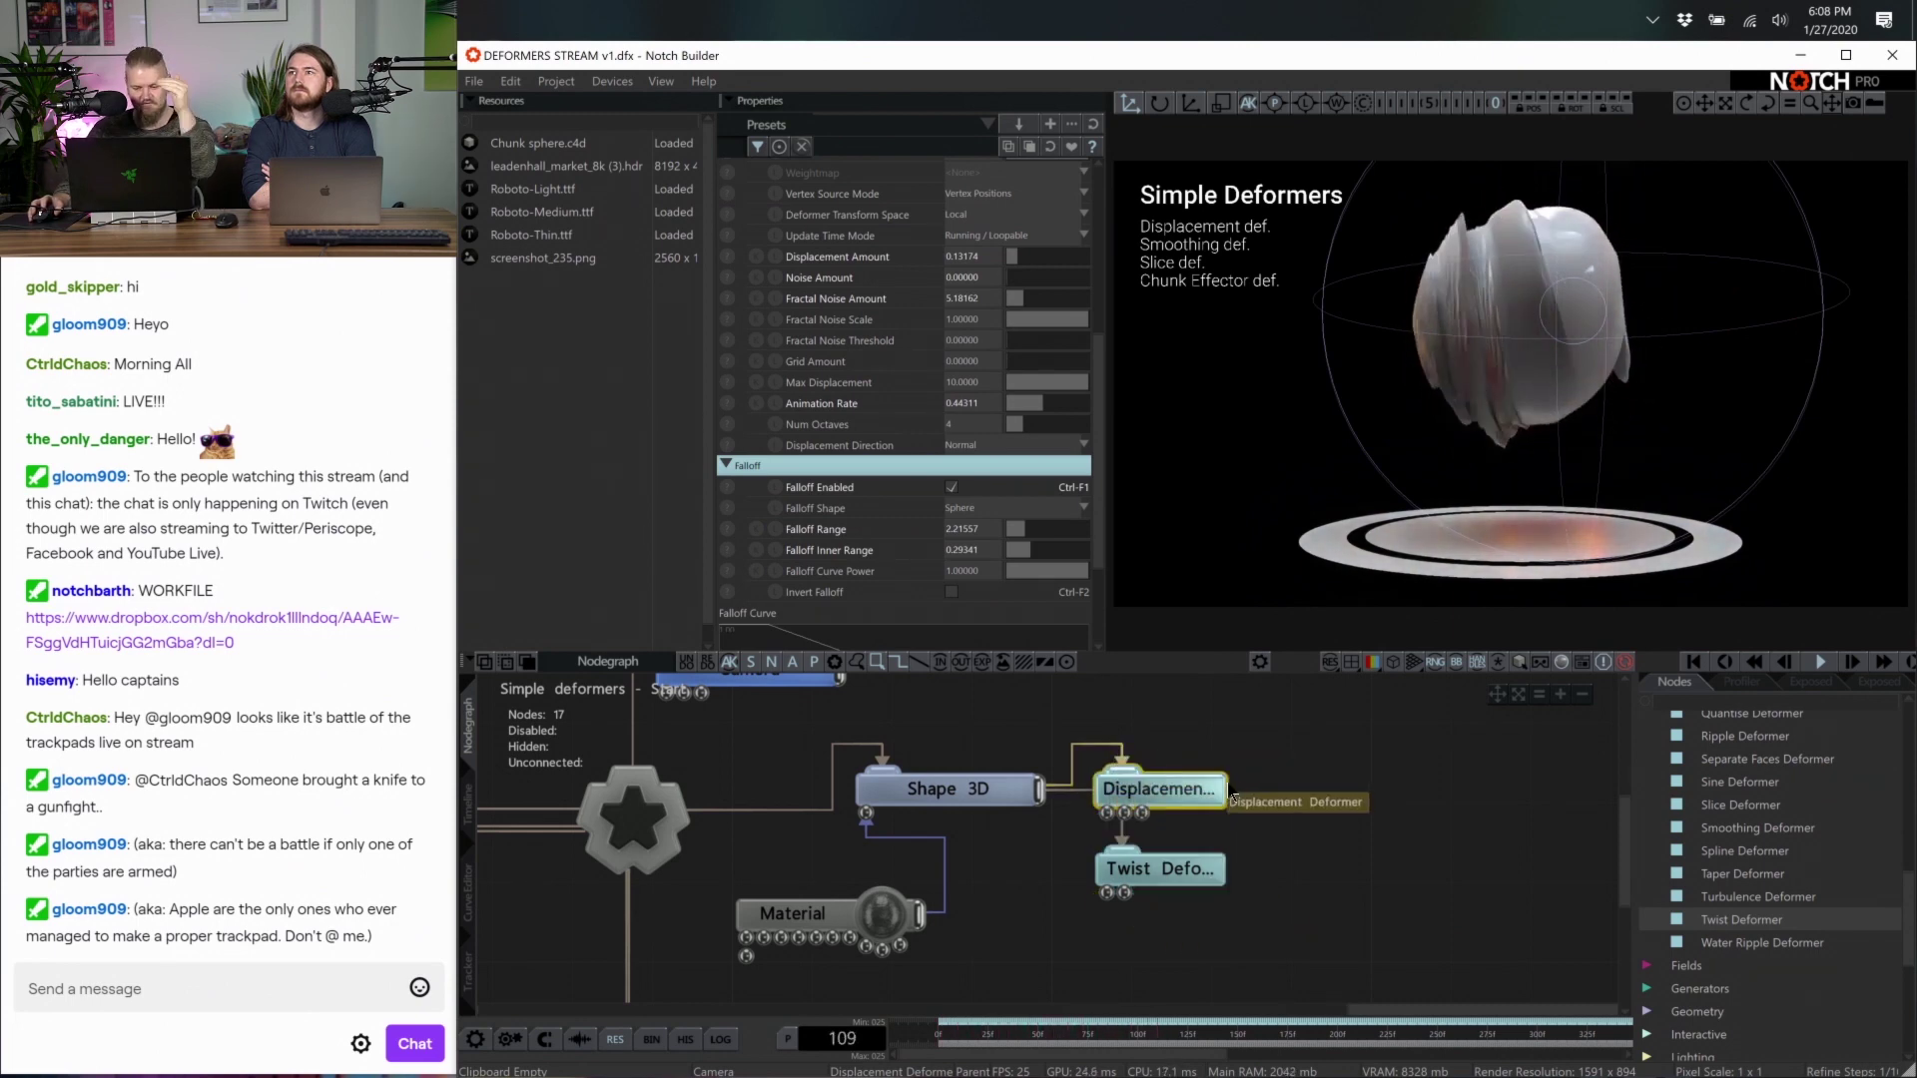
left_click_drag(1188, 796, 1183, 743)
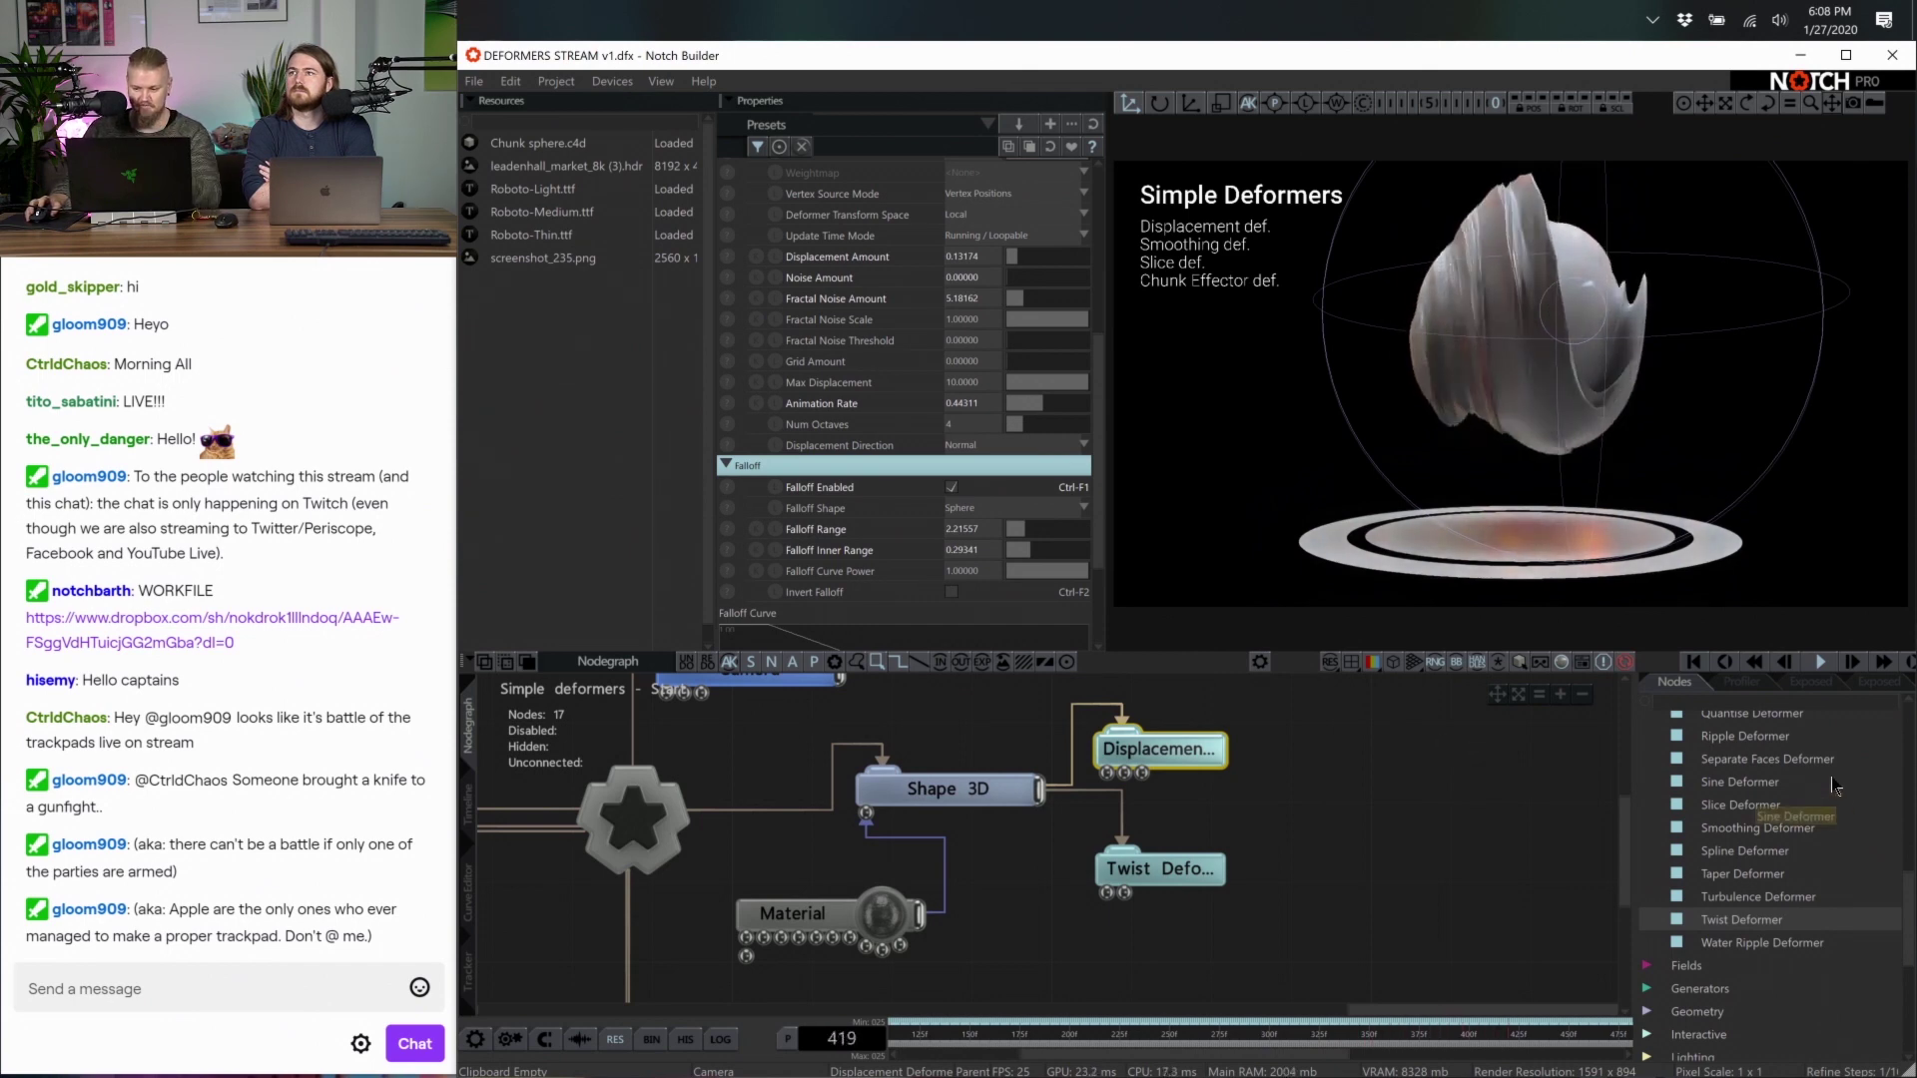
type("smoo")
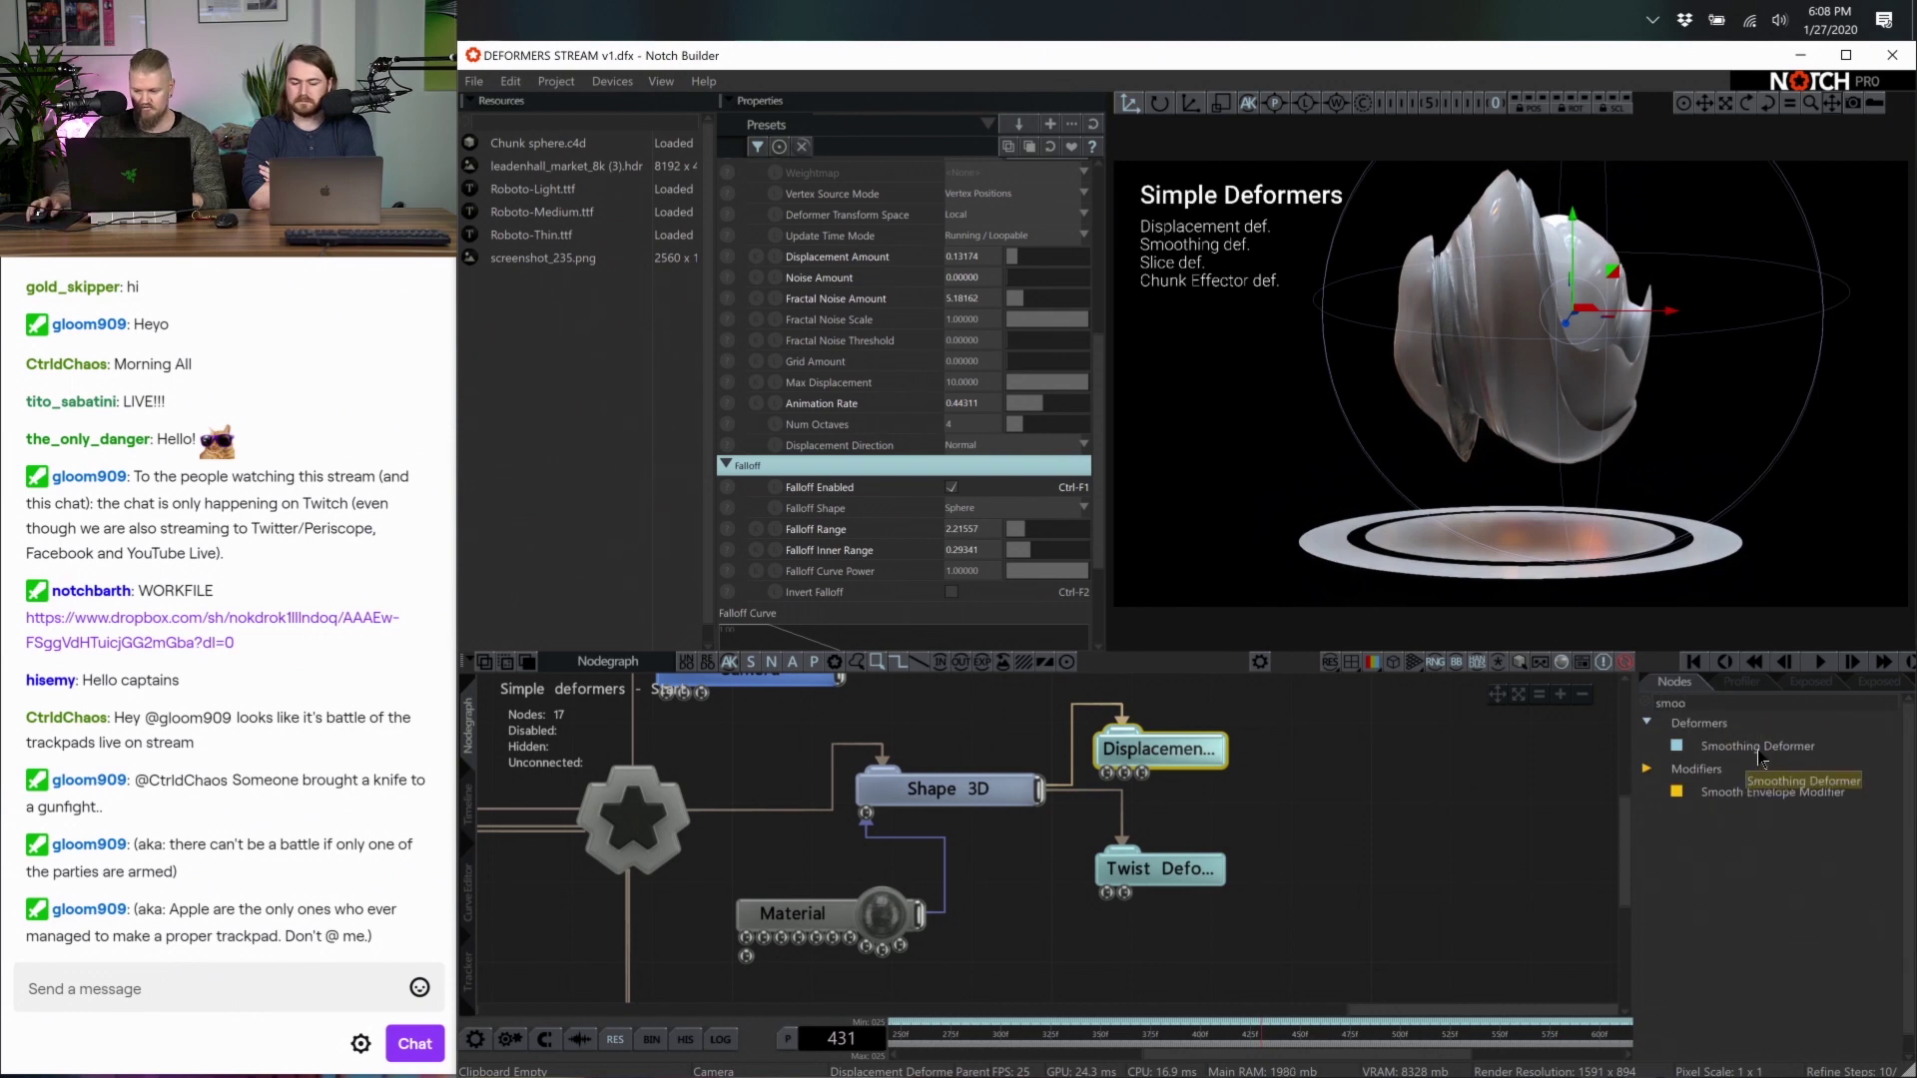
left_click_drag(1760, 759, 1139, 944)
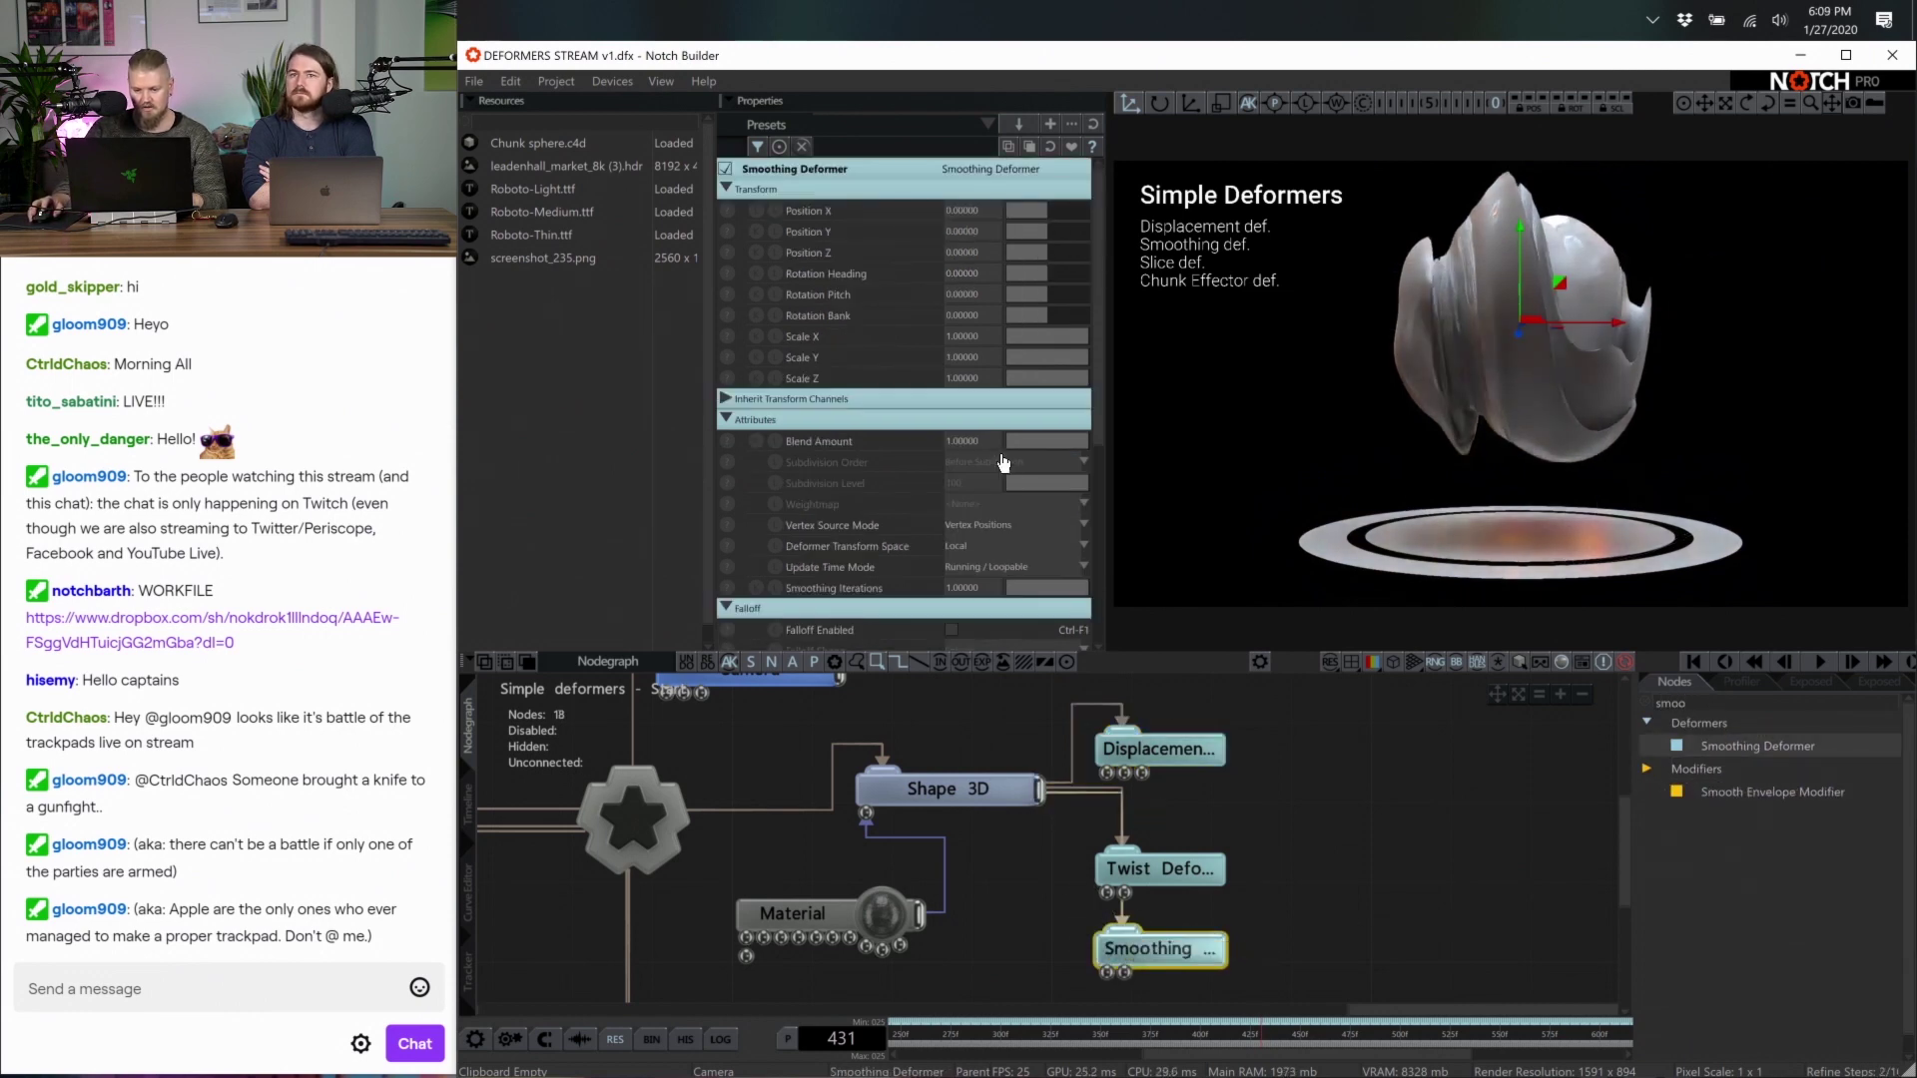
Set the Smoothing Deformer's Smoothing Iterations to 10 and preview the animation
scroll(1023, 465, "down", 3)
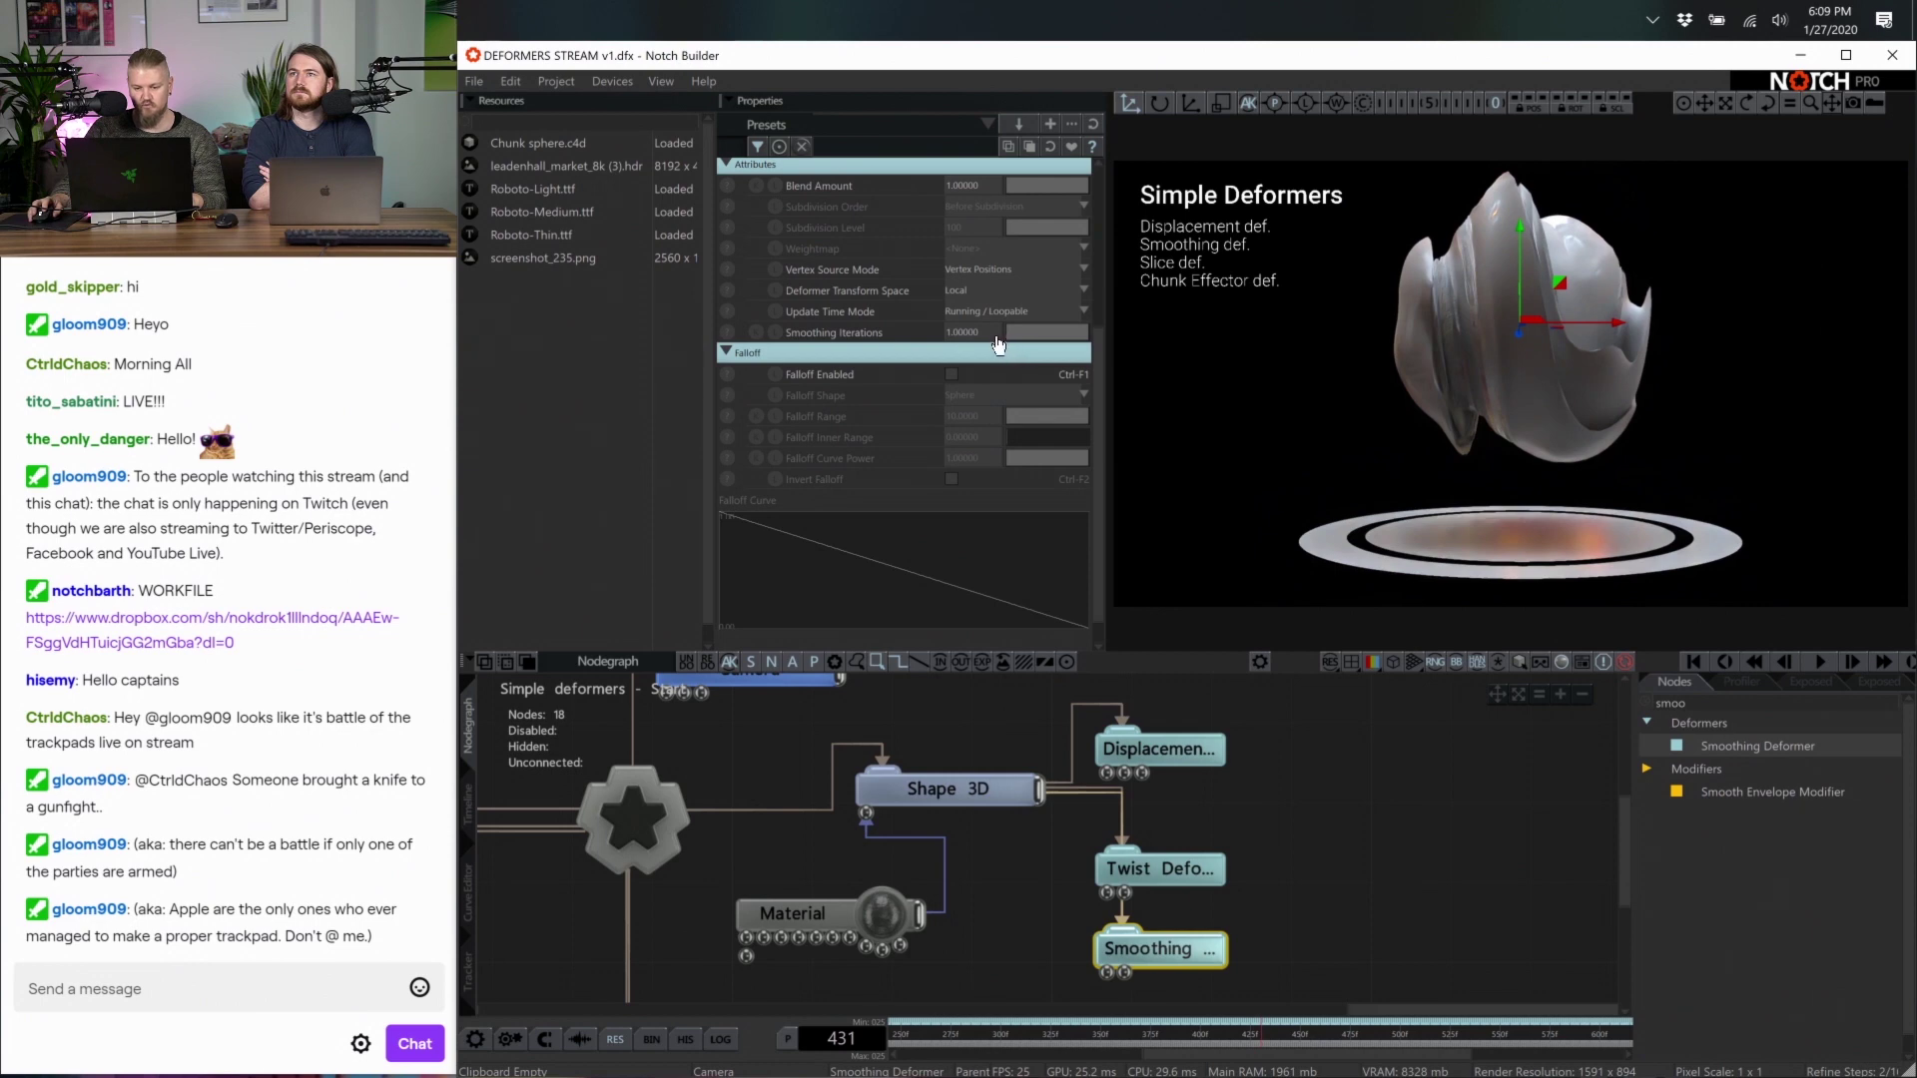
double_click(997, 338)
type("10")
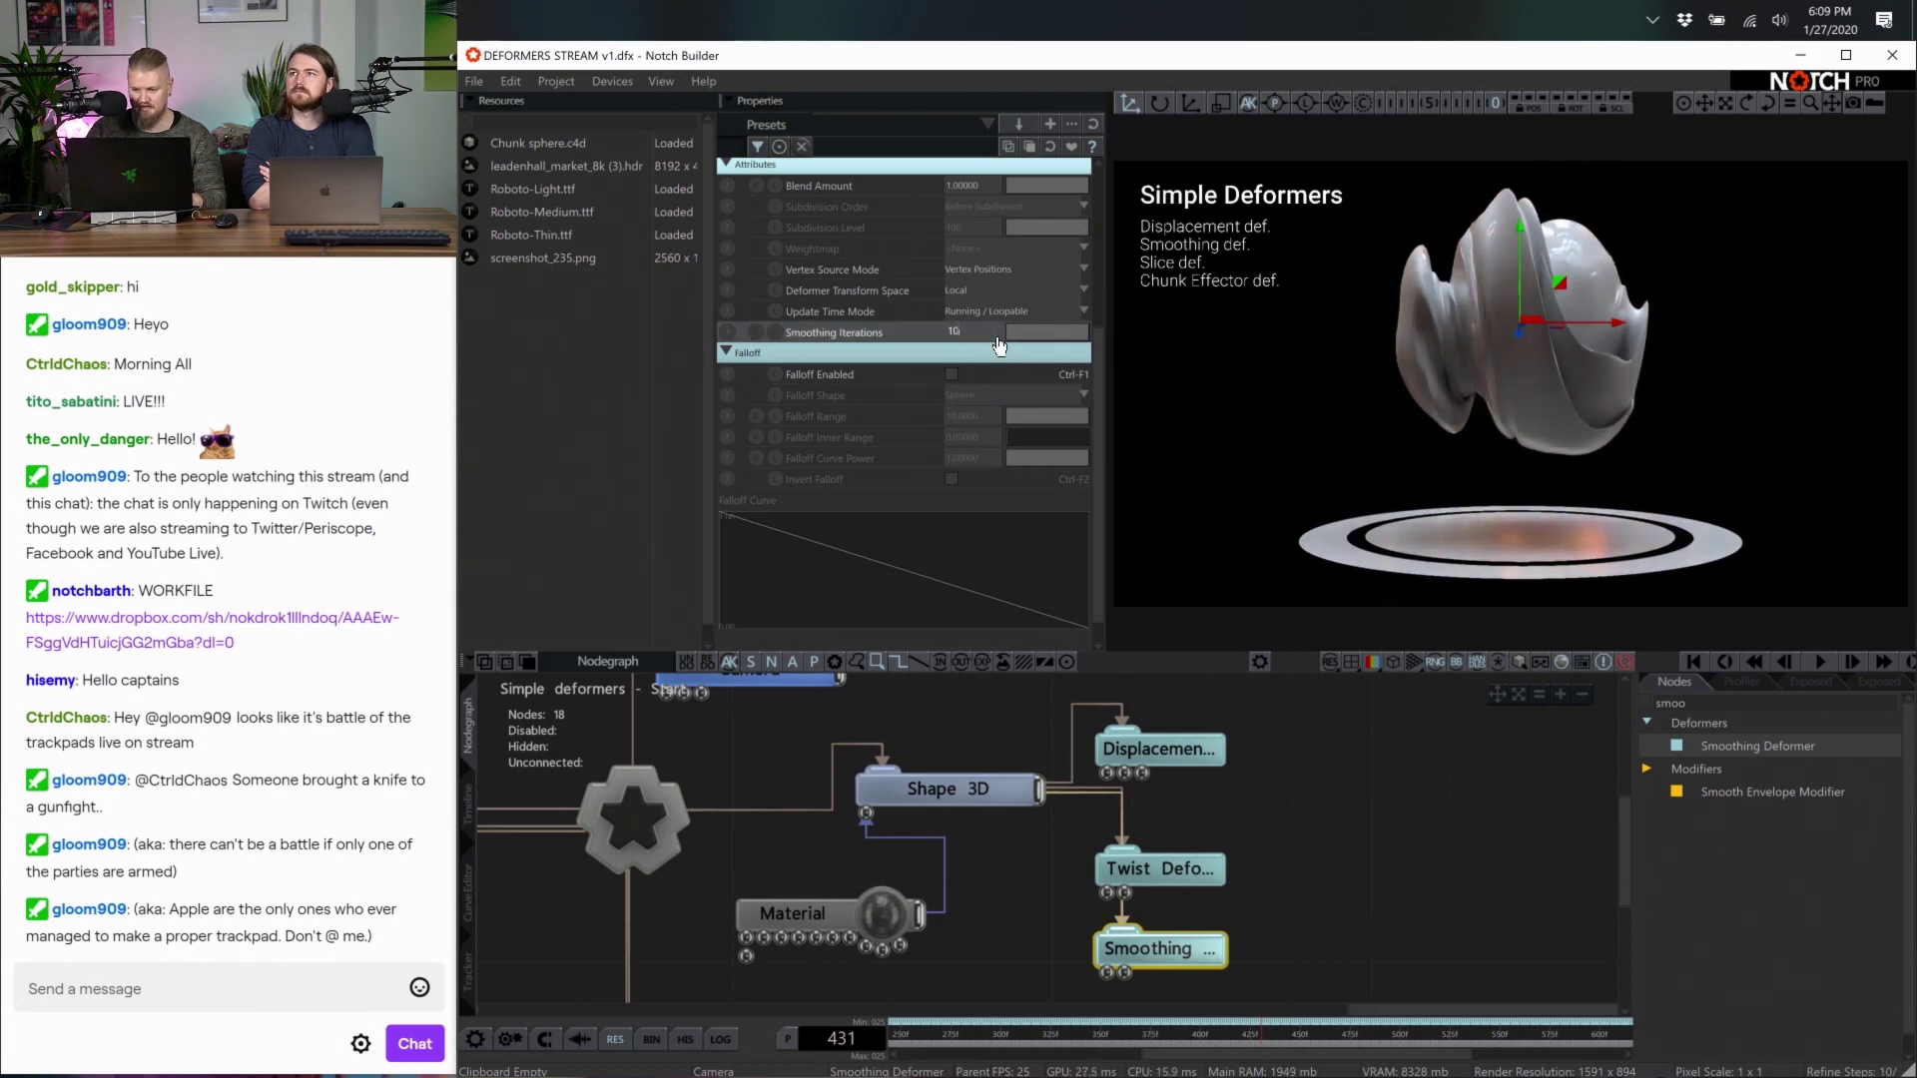
key("Return")
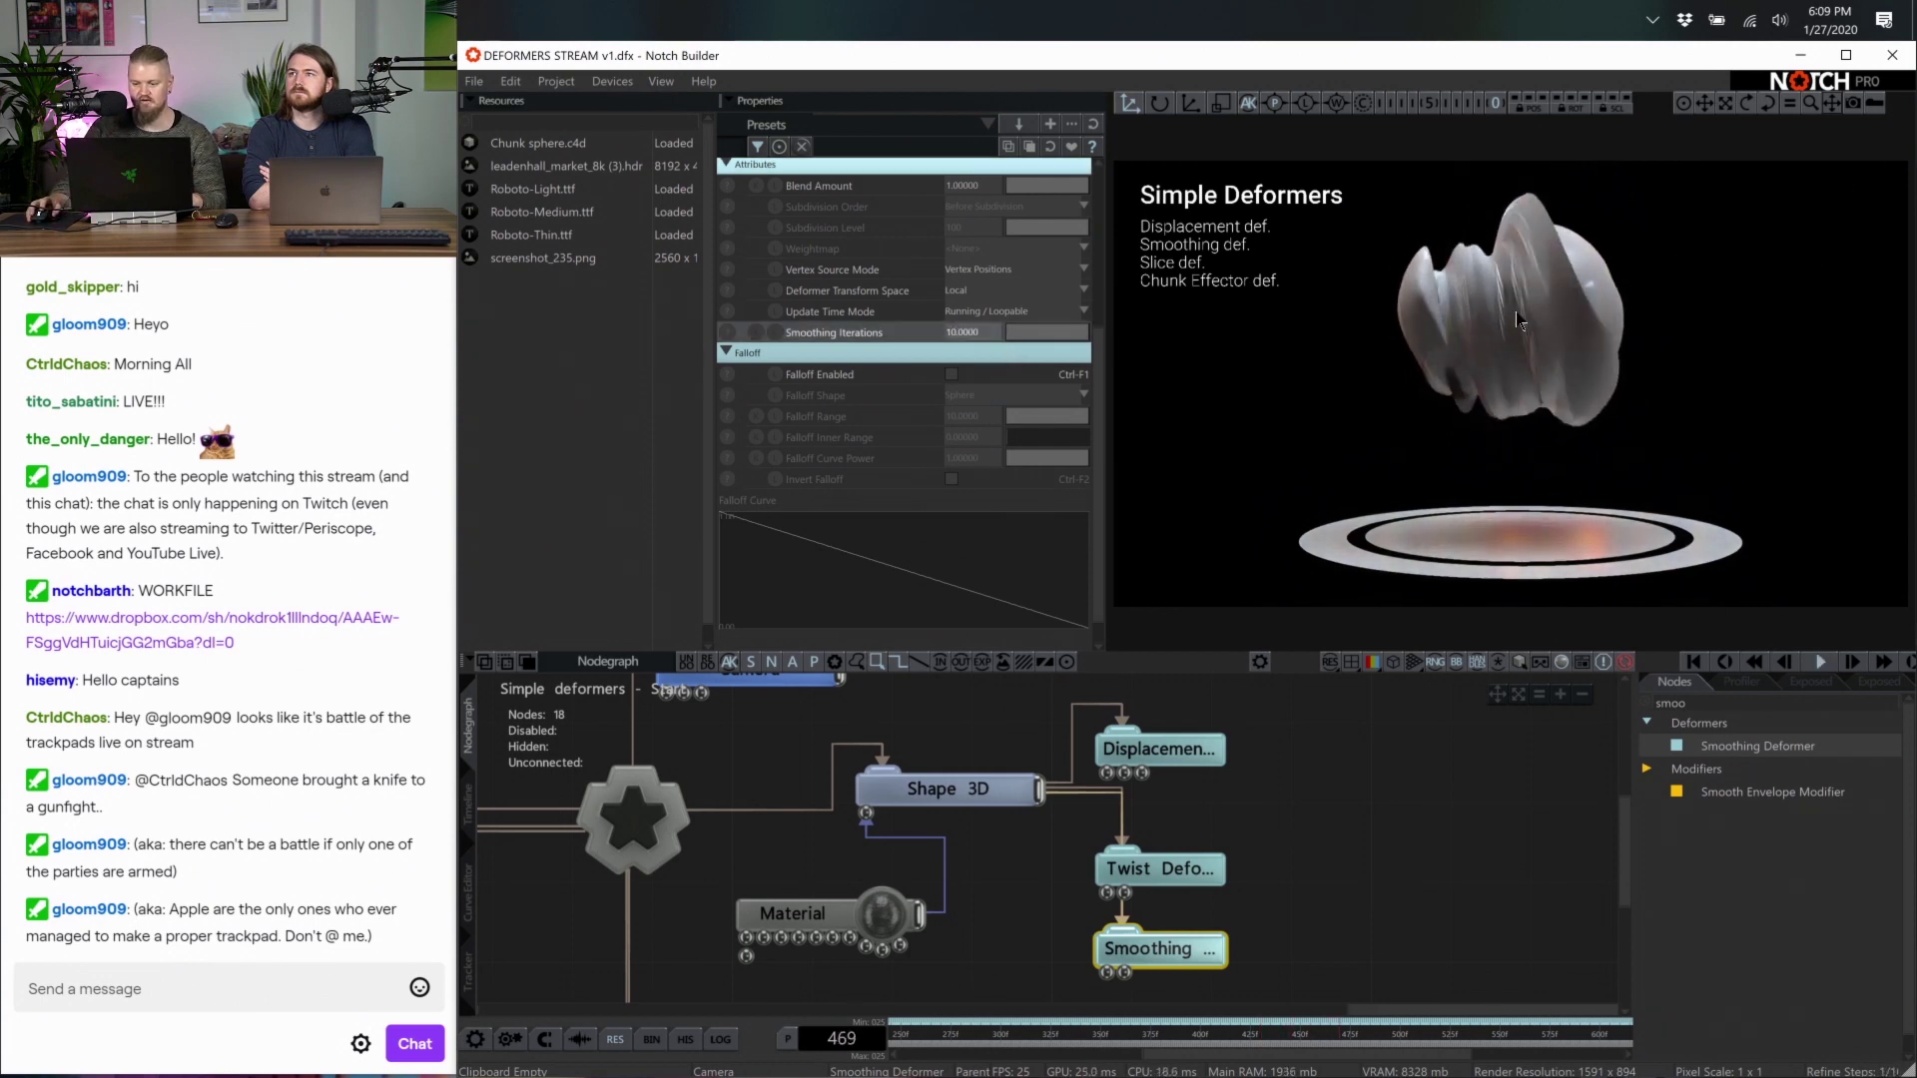
key("space")
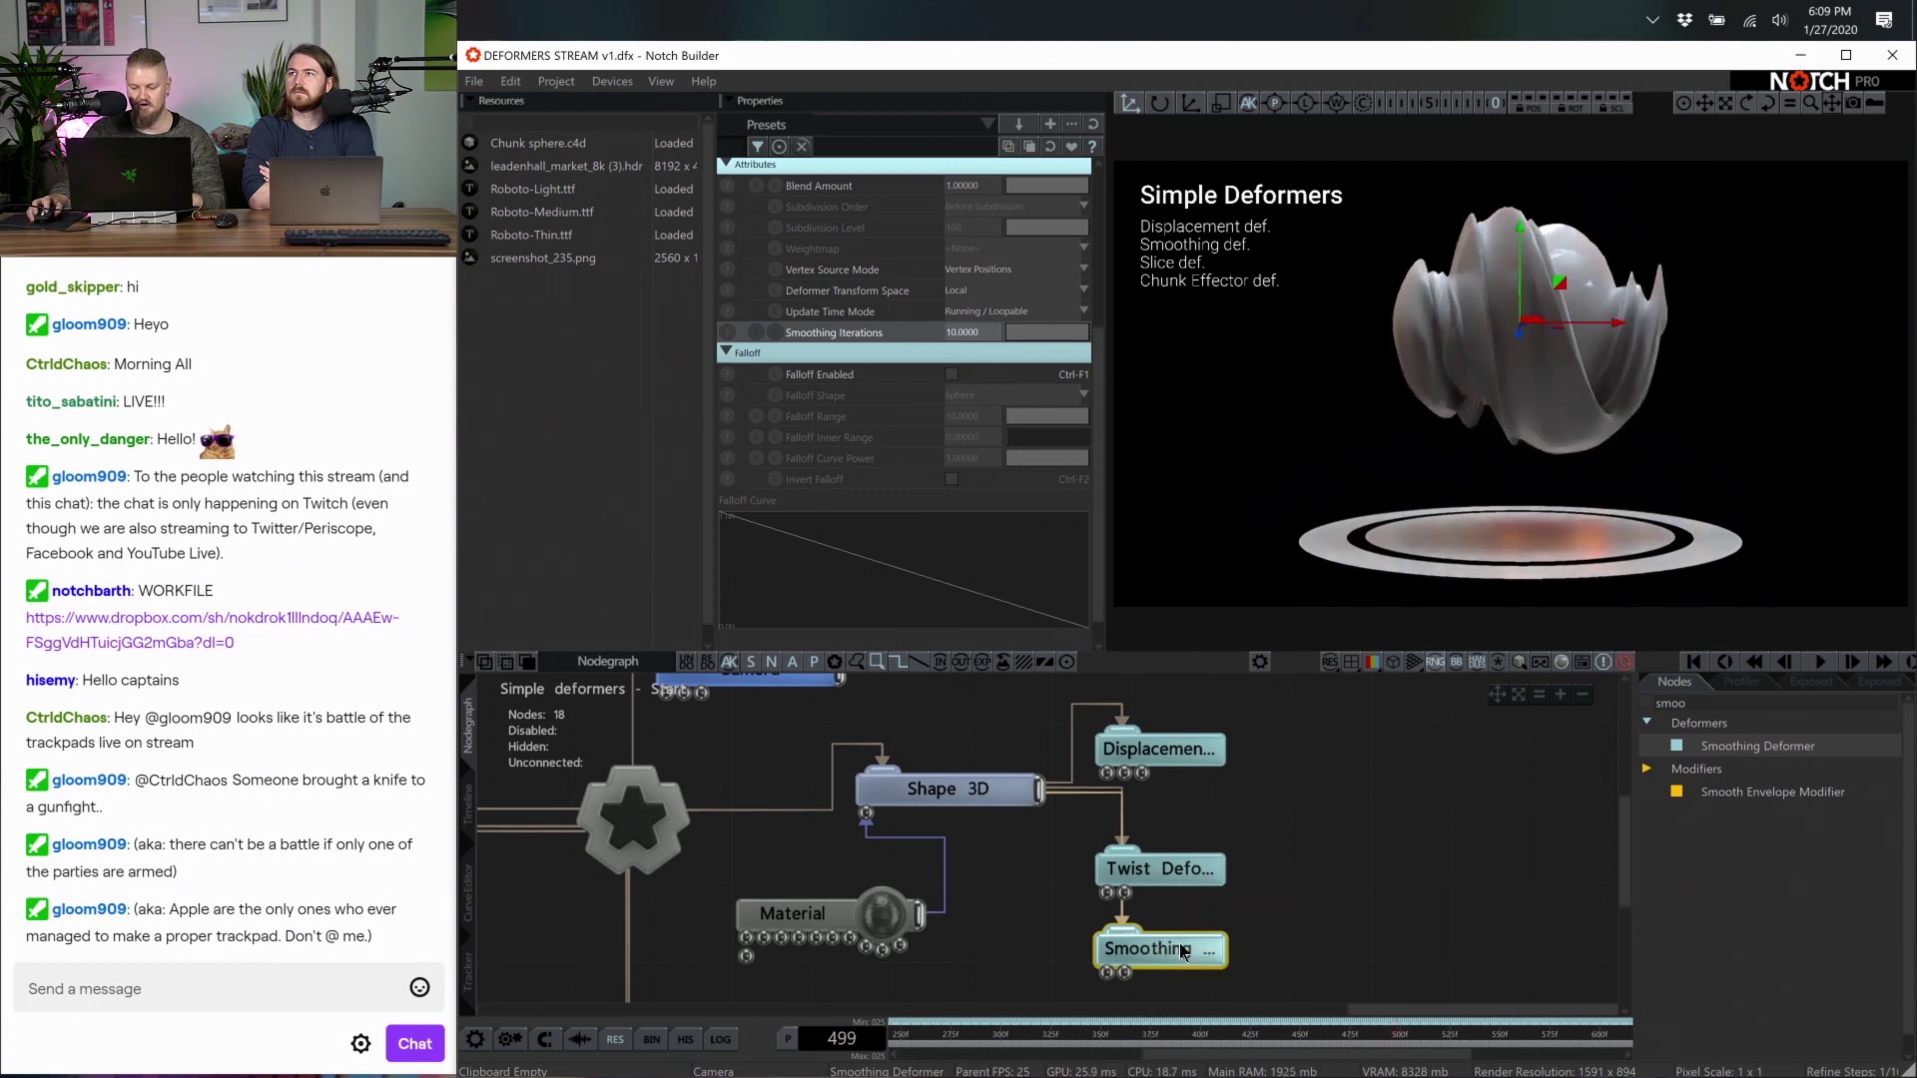
Try the Smoothing Deformer ahead of the Displacement Deformer during playback, and put it back beneath the Twist Deformer
left_click_drag(1184, 951, 1148, 705)
scroll(1203, 719, "down", 3)
key("space")
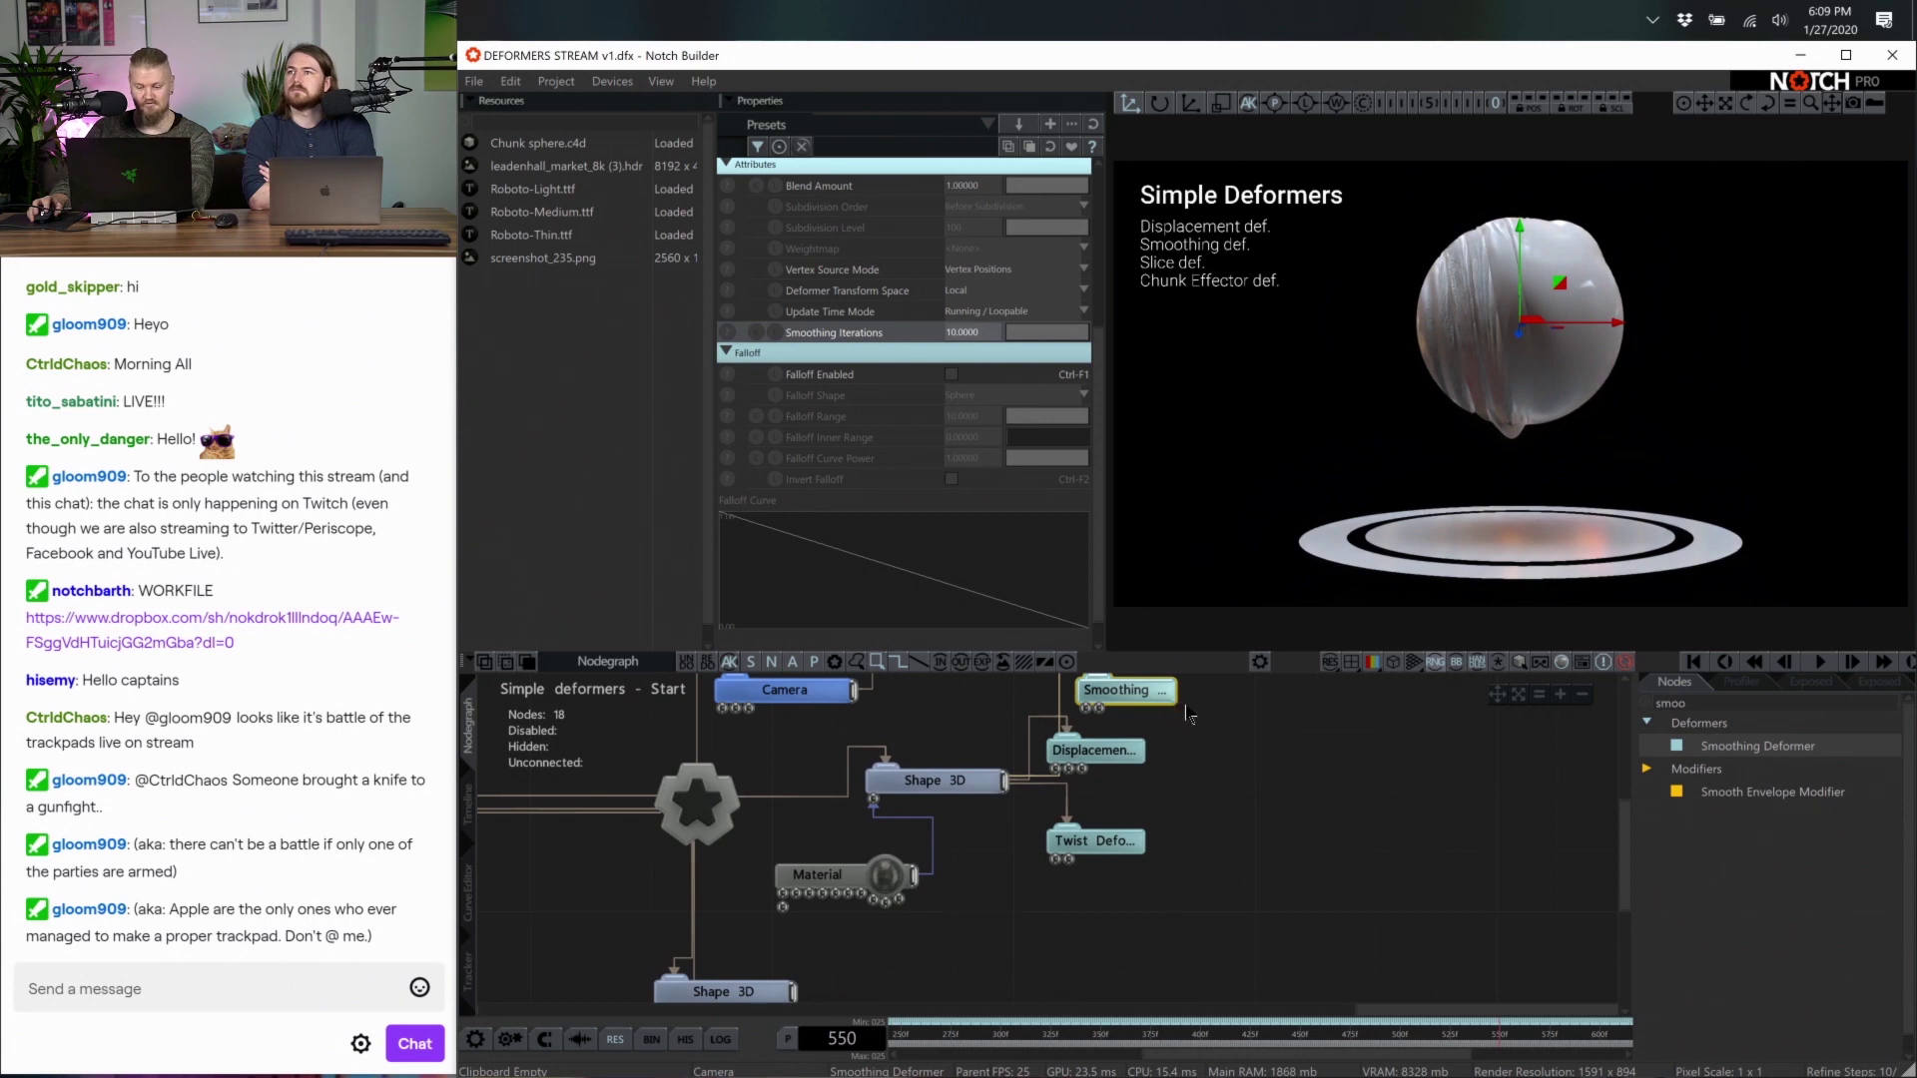
left_click_drag(1163, 701, 1079, 914)
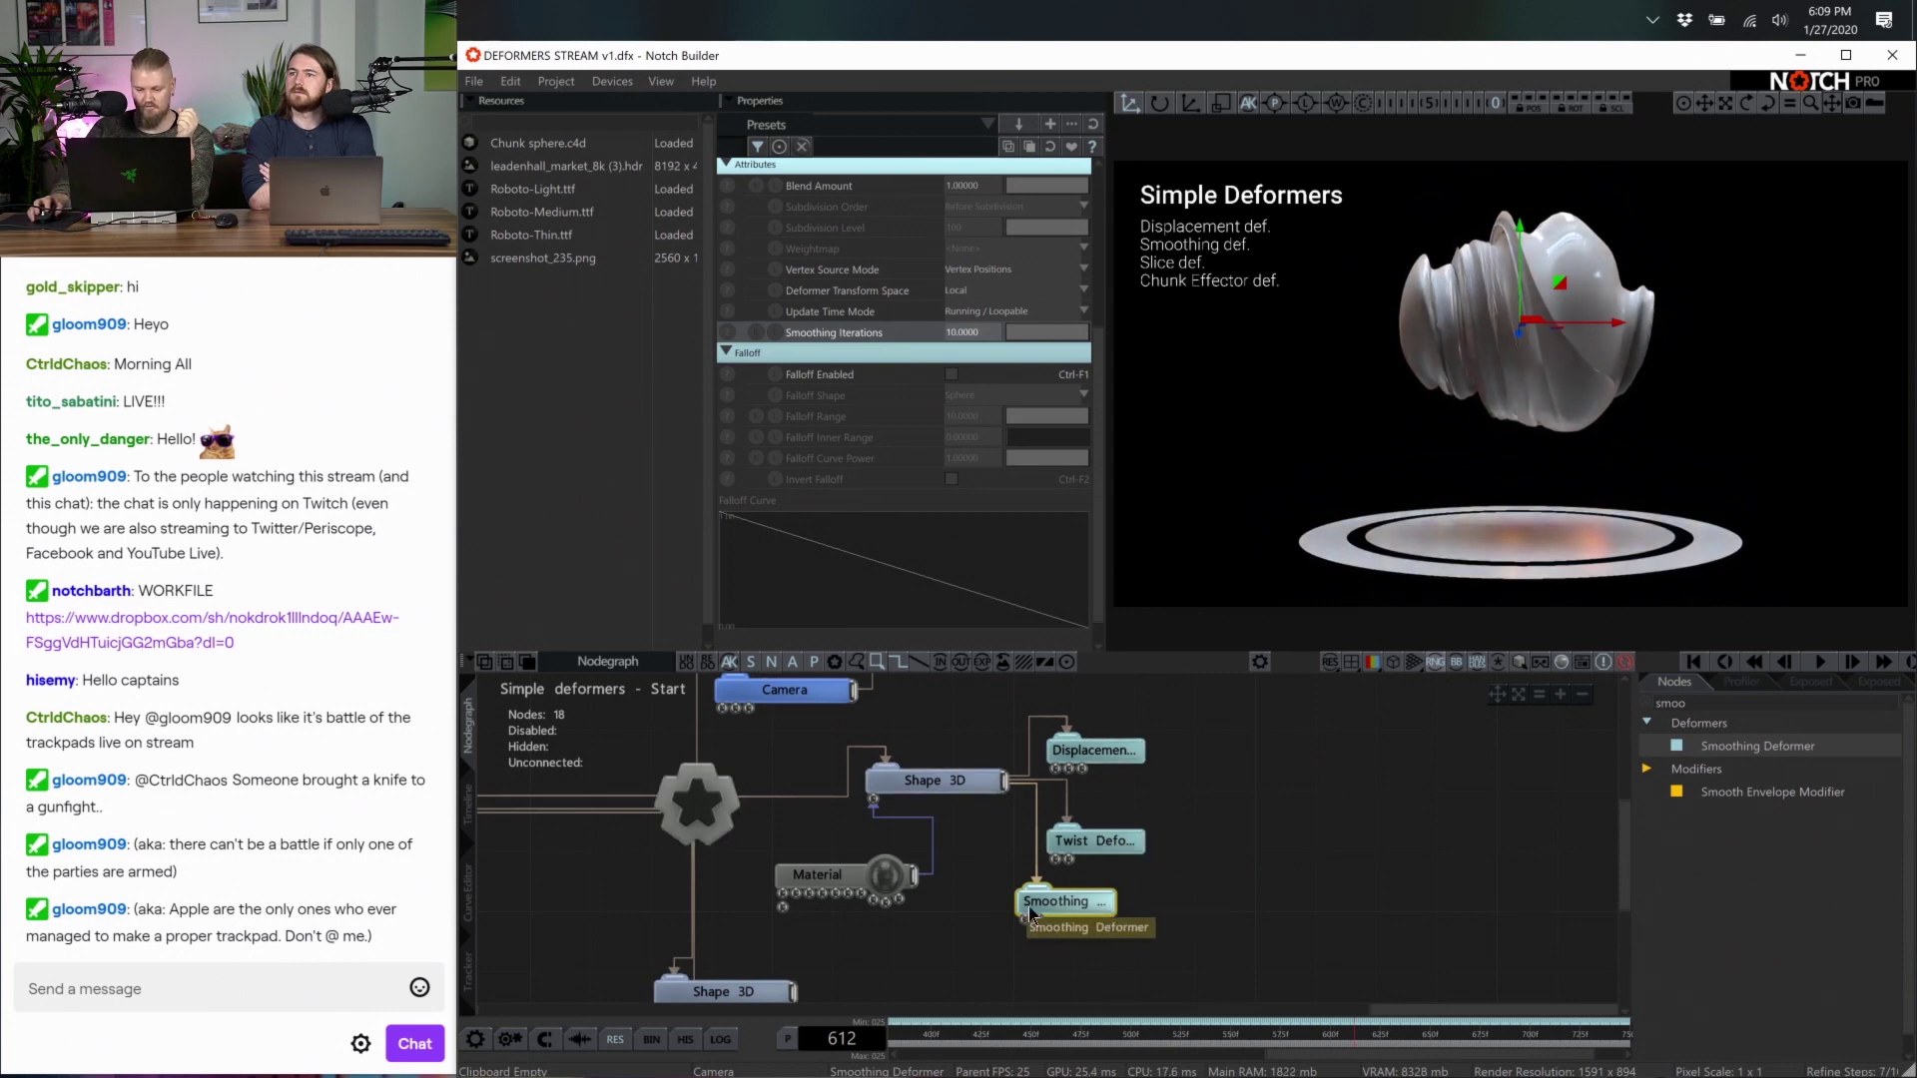
left_click_drag(1028, 905, 1070, 906)
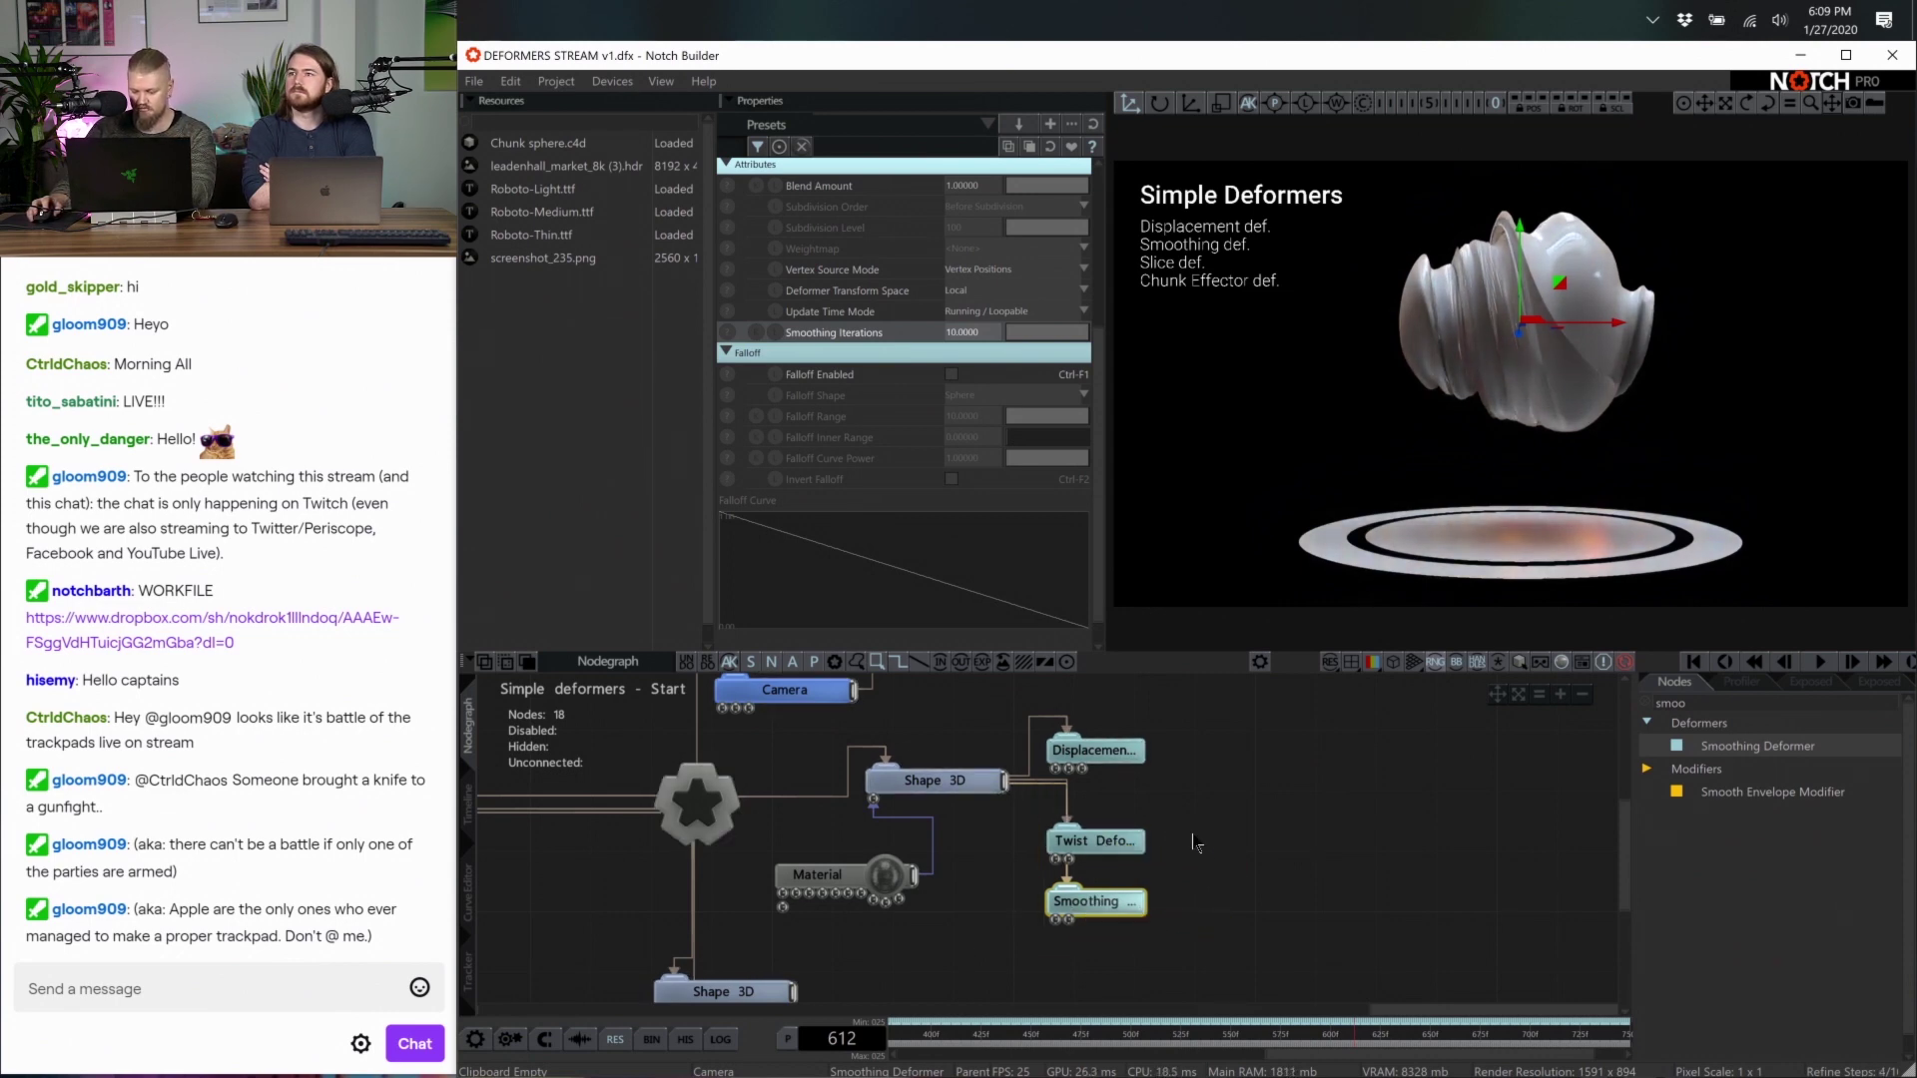
Delete the Twist and Smoothing Deformers and attach a Slice Deformer to the sphere's Shape 3D below the Displacement Deformer
left_click_drag(1206, 831, 1100, 931)
key("Delete")
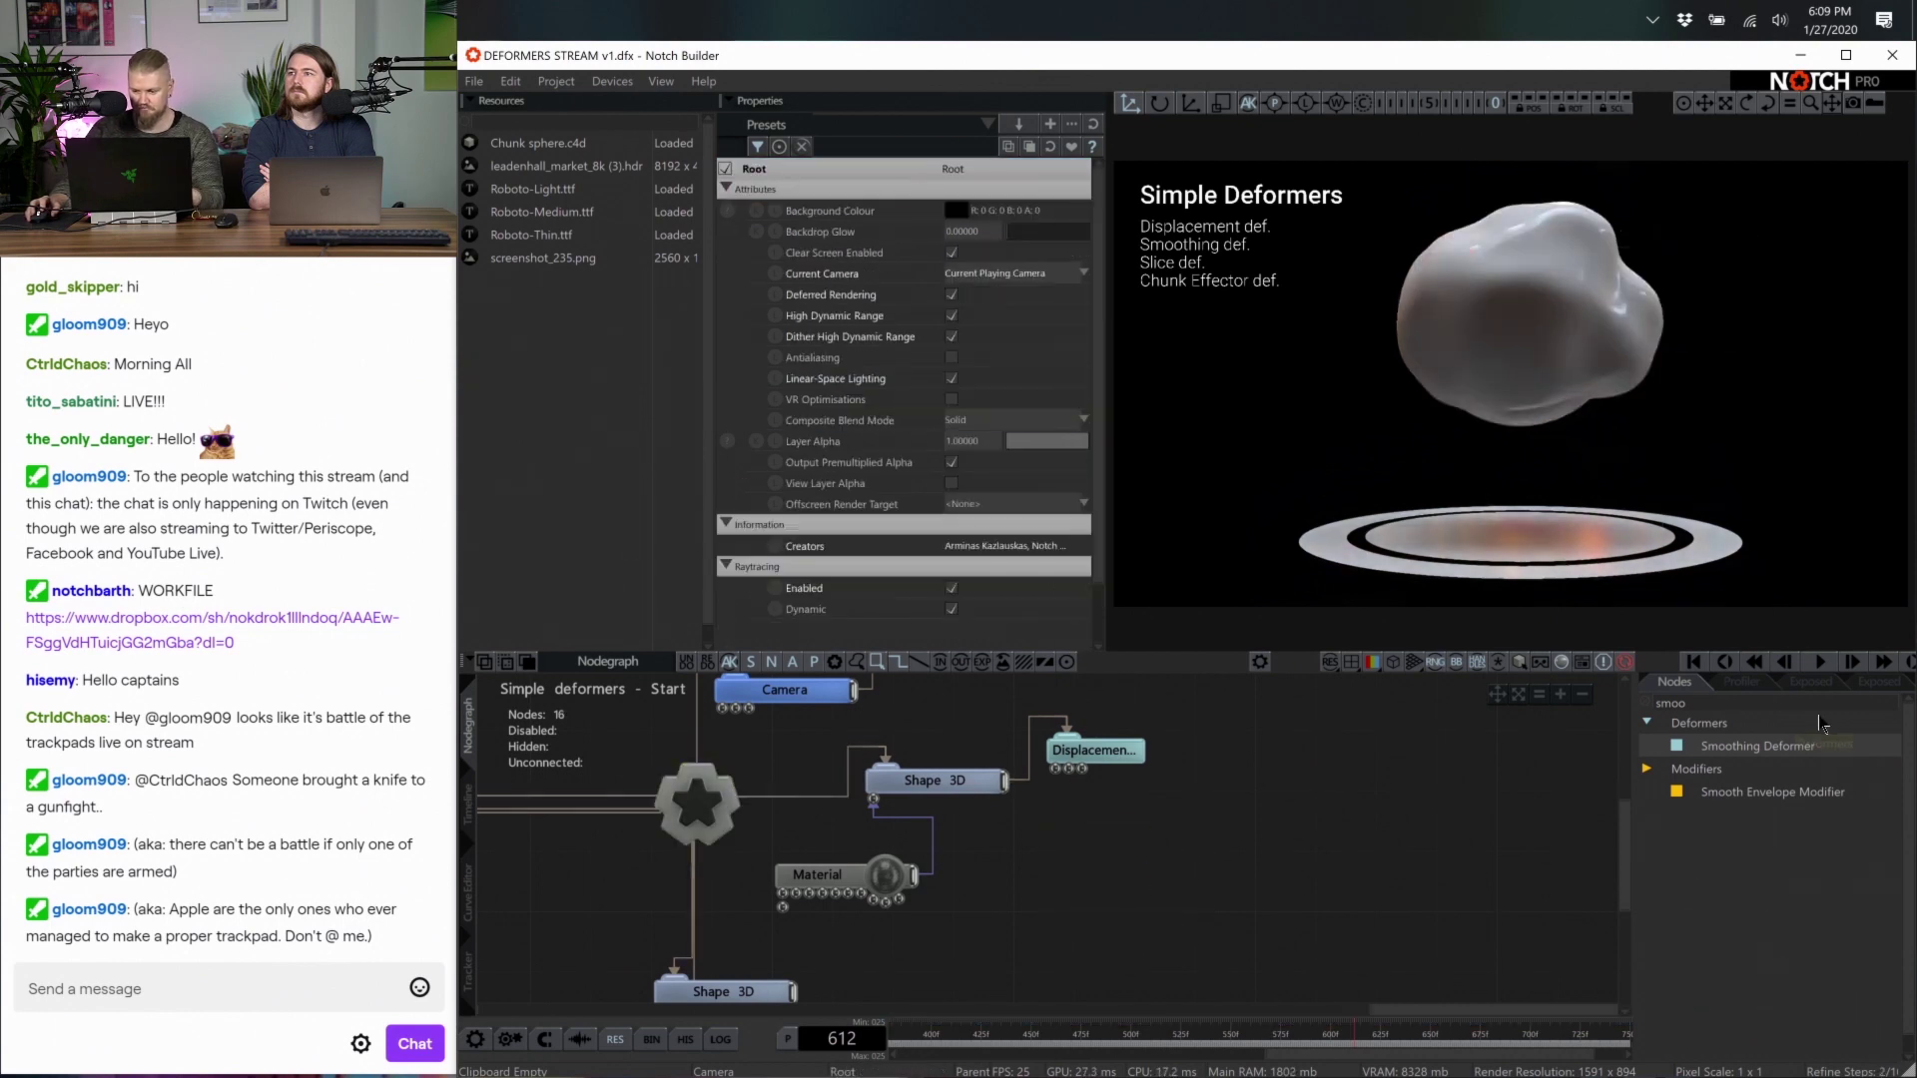
key("BackSpace")
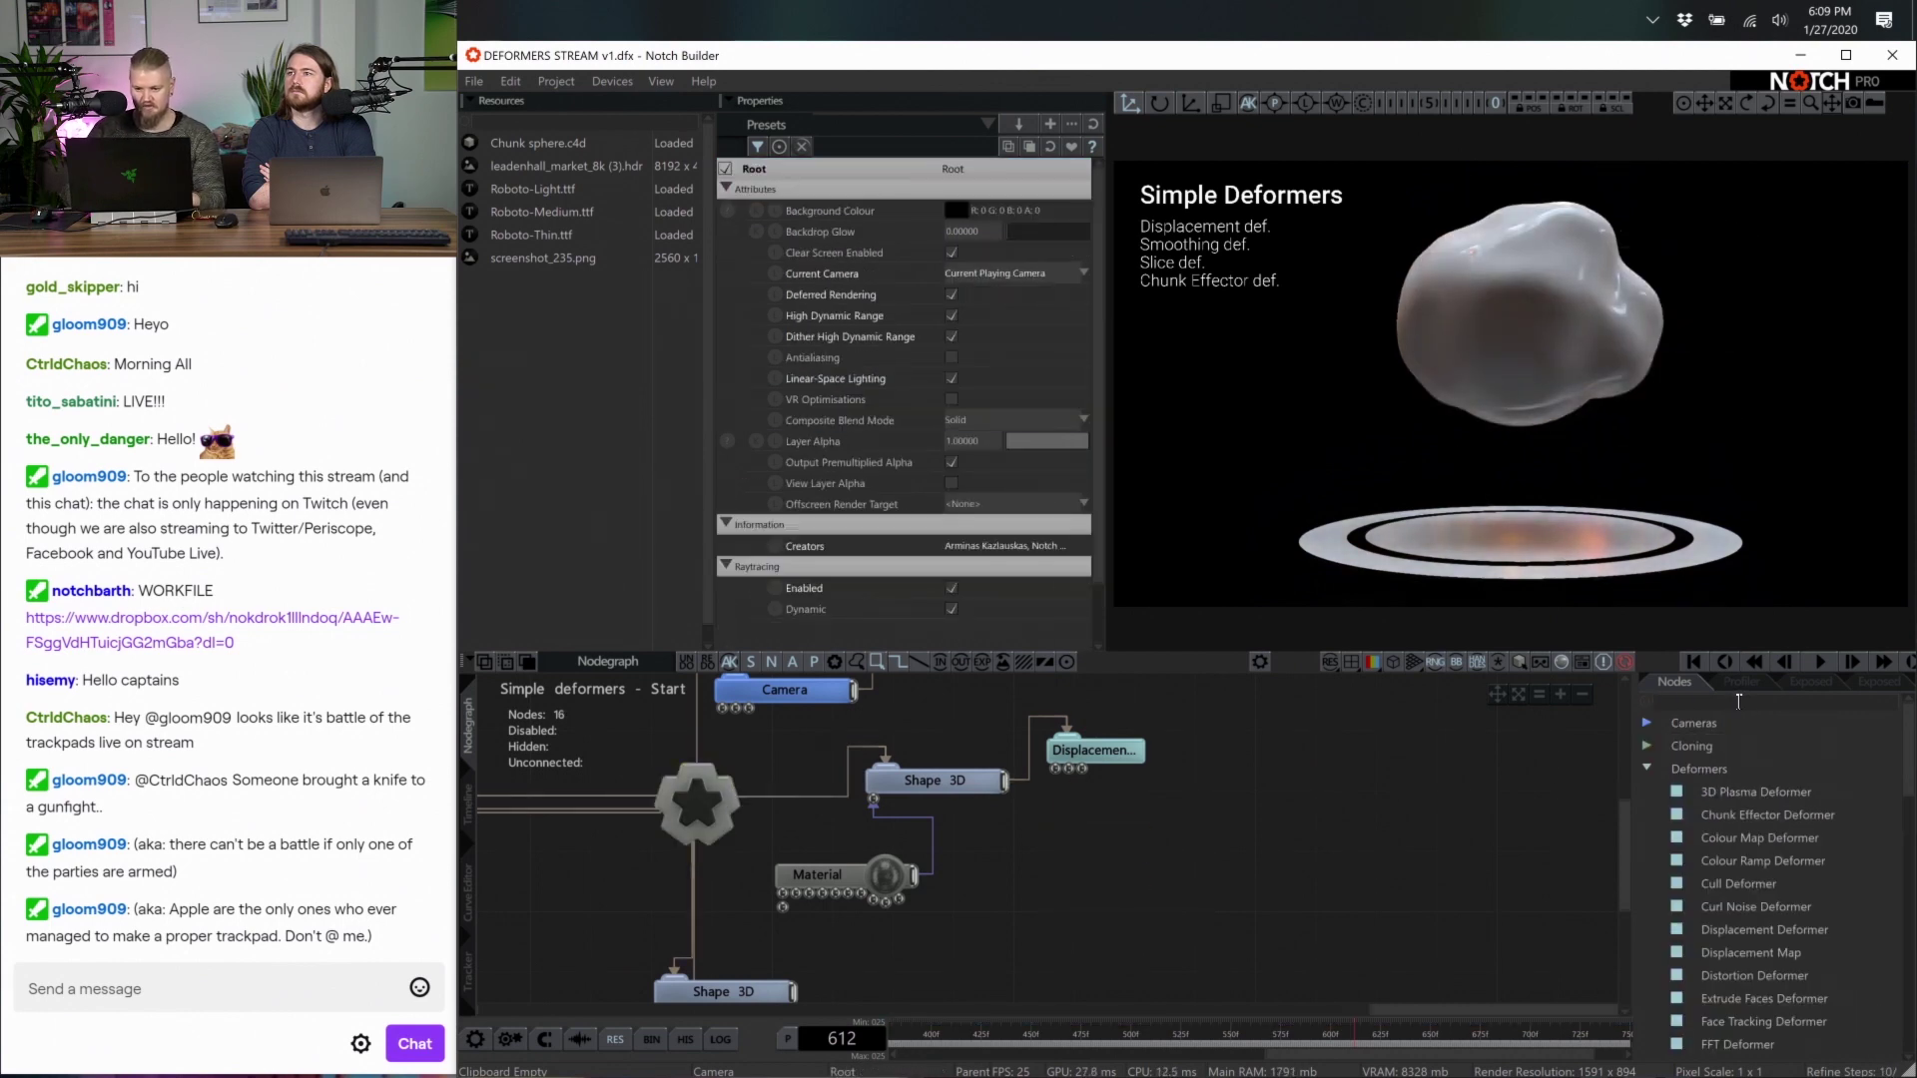
type("slic")
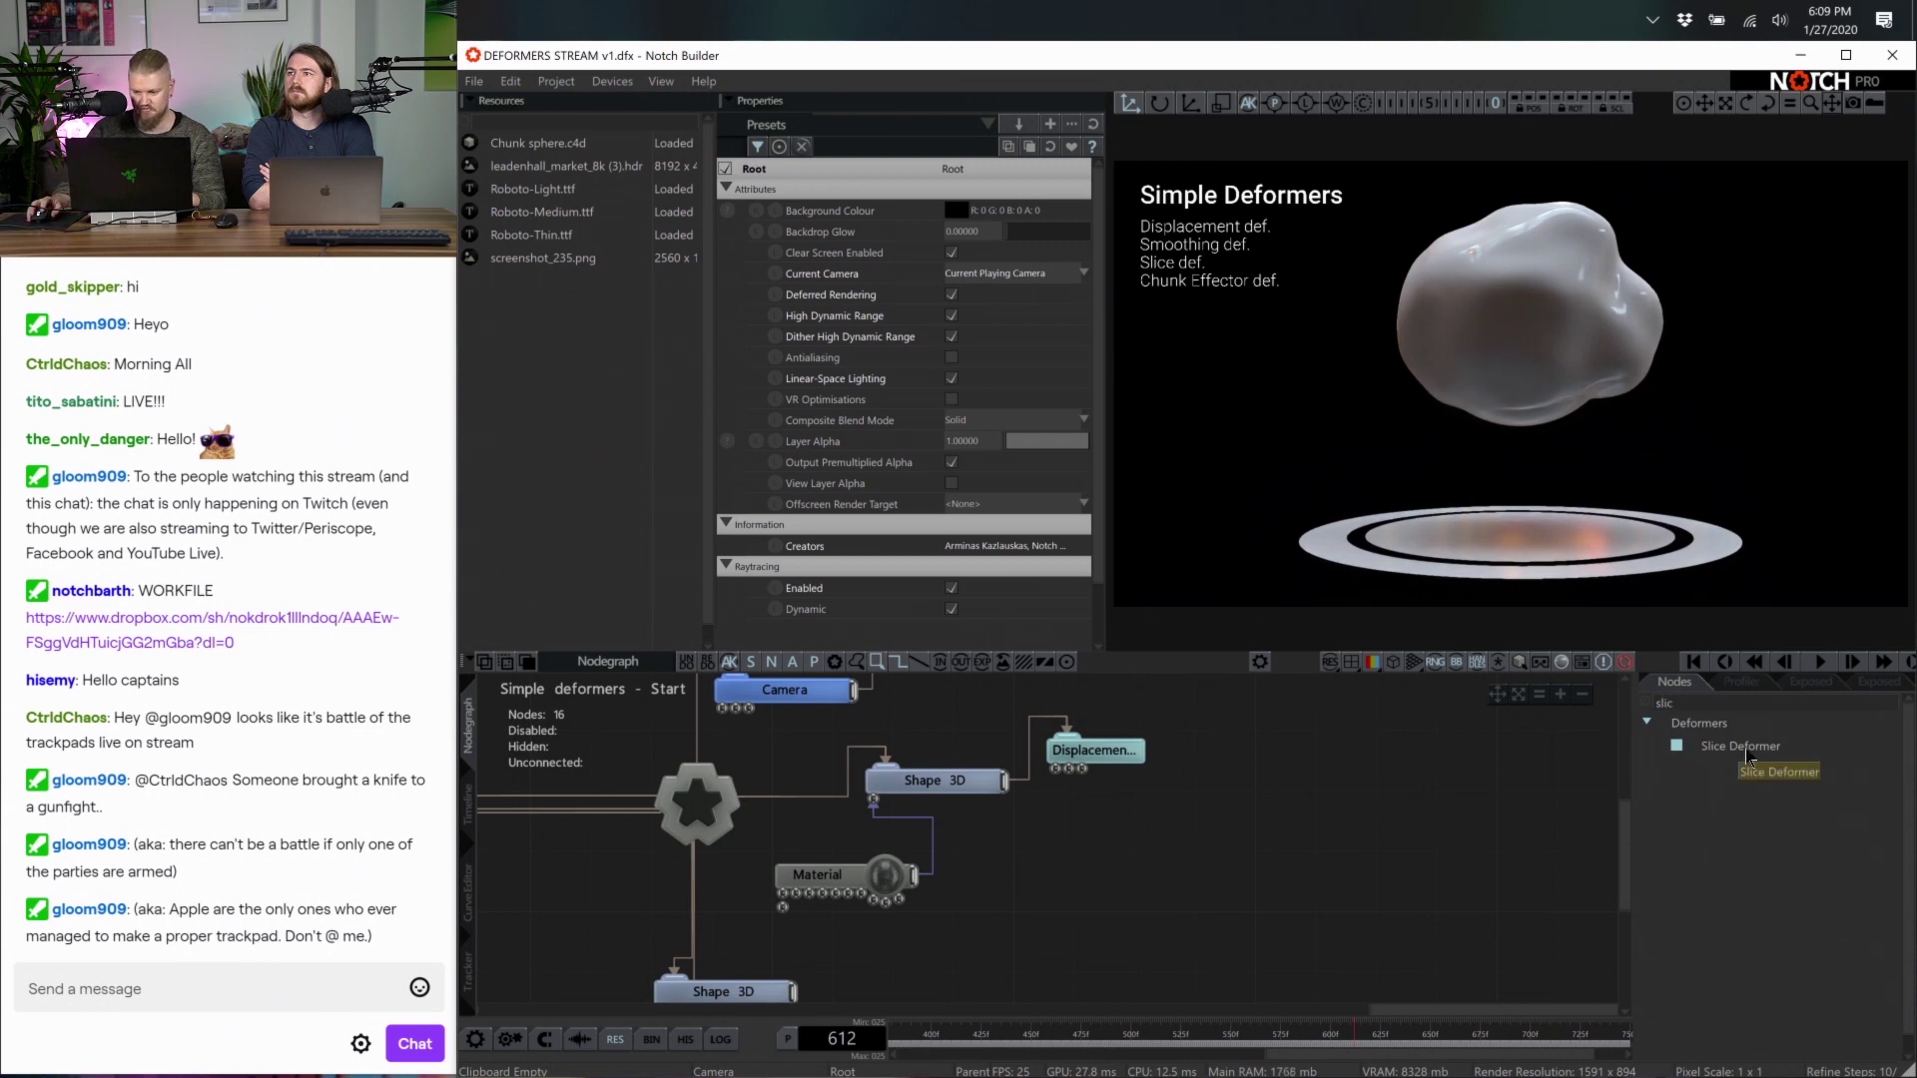
left_click_drag(1747, 750, 1174, 811)
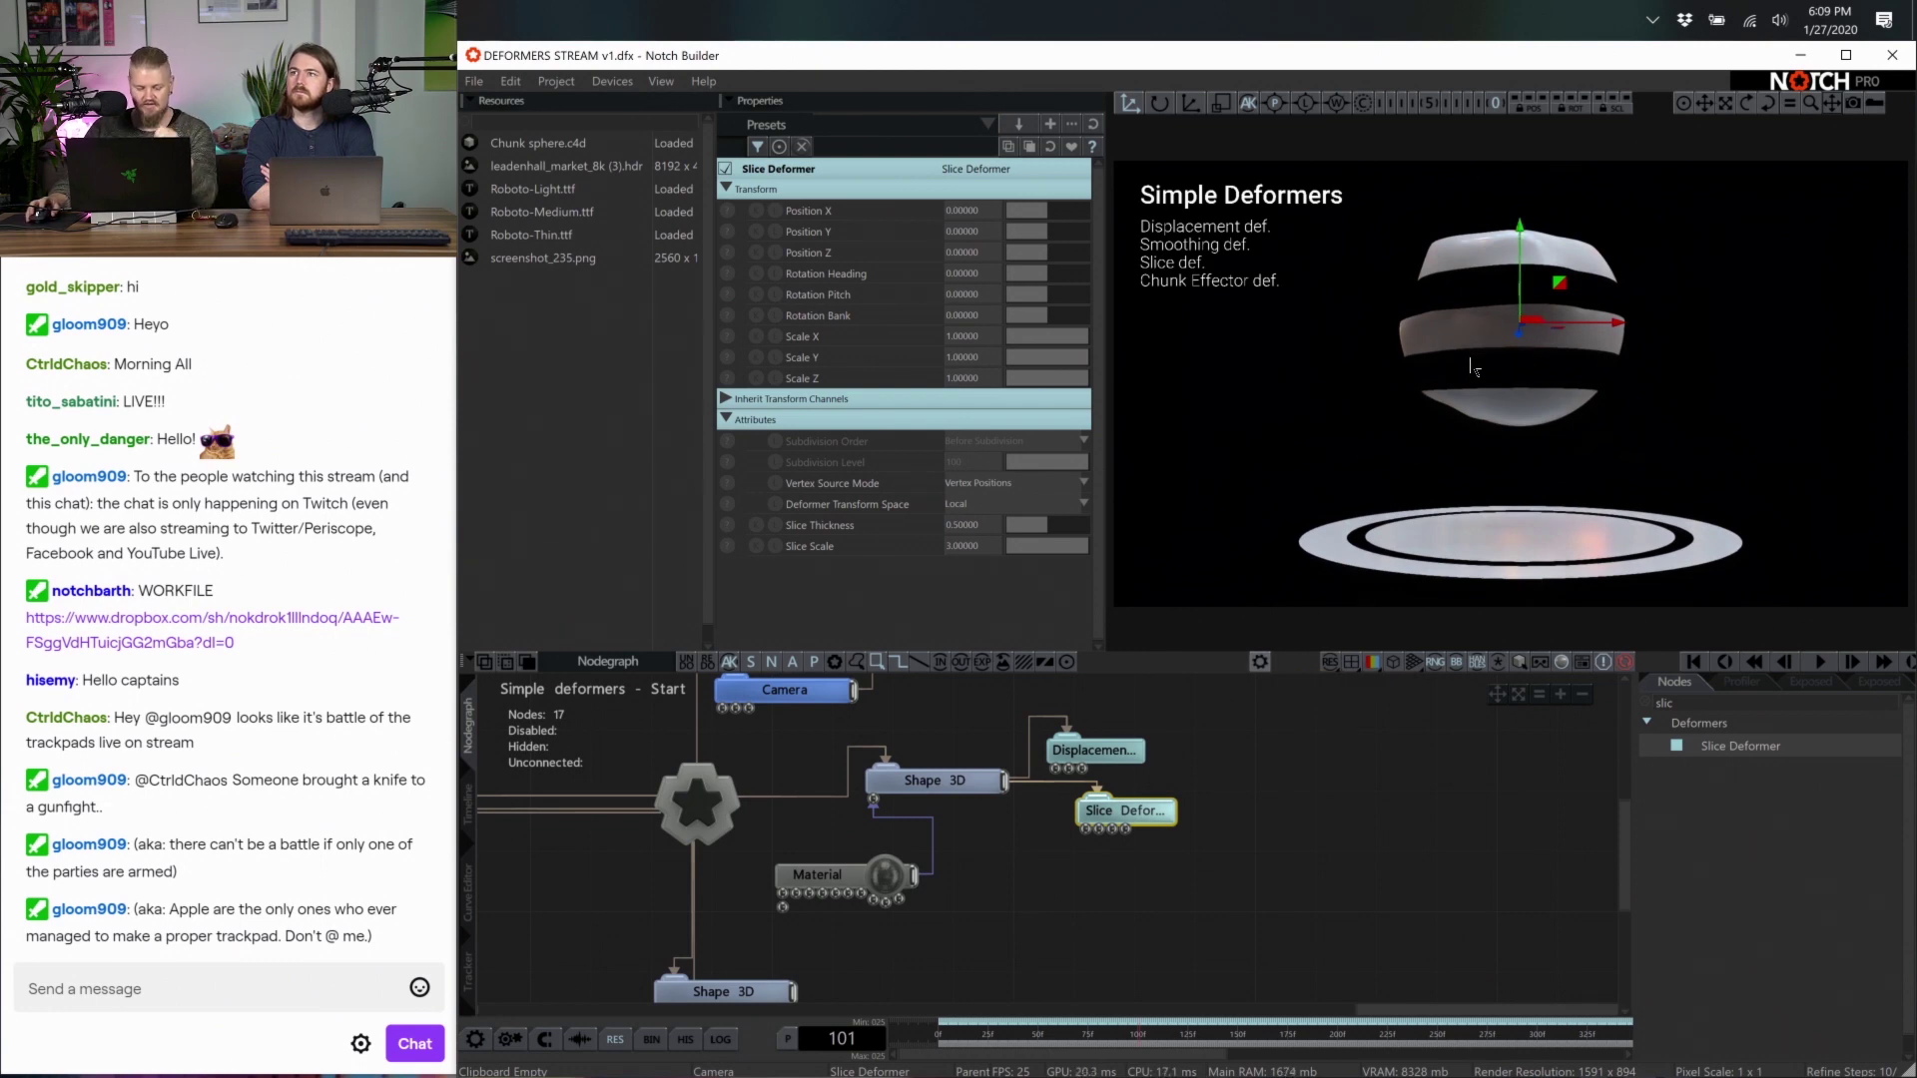
Set the sphere material's Backface Cull Mode to Double Sided and return to the scene camera
left_click_drag(1469, 365, 1456, 390)
right_click_drag(1520, 402, 1627, 441, "alt")
middle_click_drag(1627, 440, 1627, 431, "alt")
right_click_drag(1581, 314, 1529, 347, "alt")
middle_click_drag(1529, 347, 1543, 337, "alt")
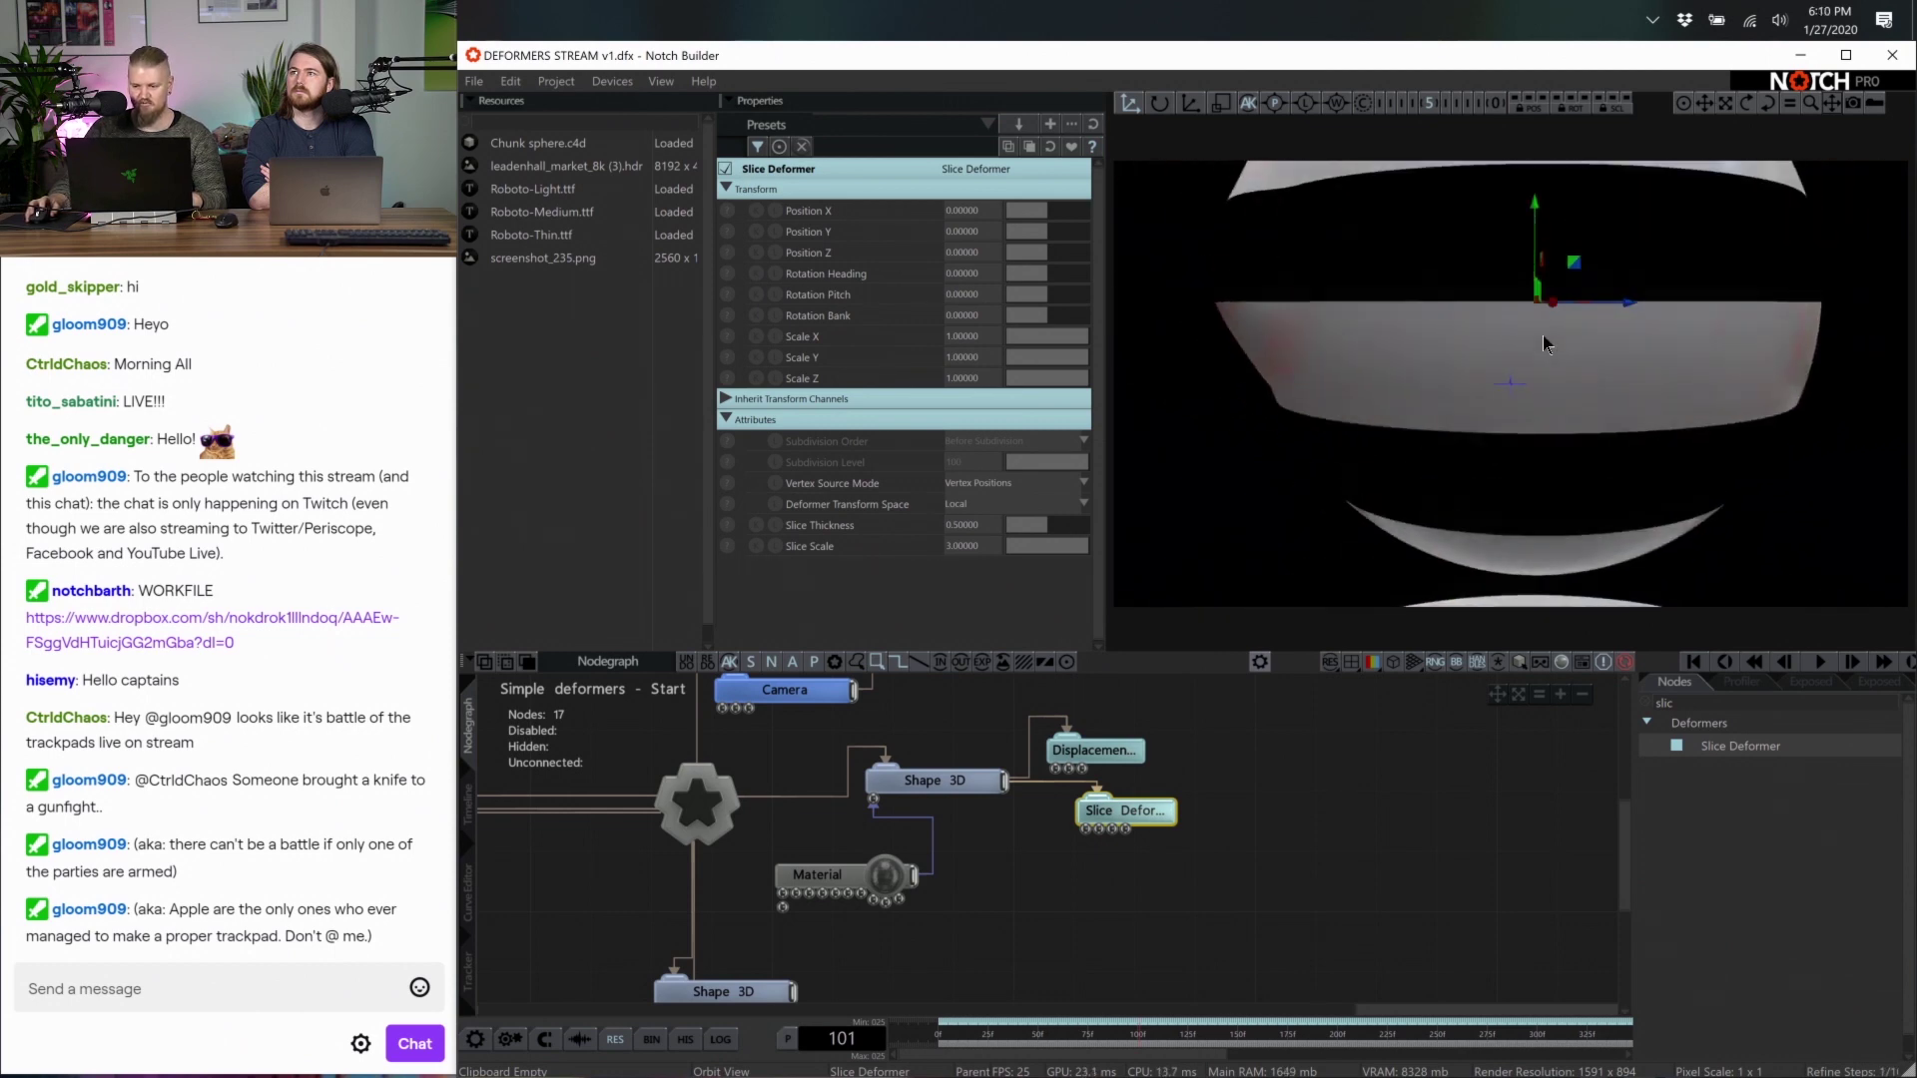
left_click(872, 875)
scroll(1019, 479, "down", 10)
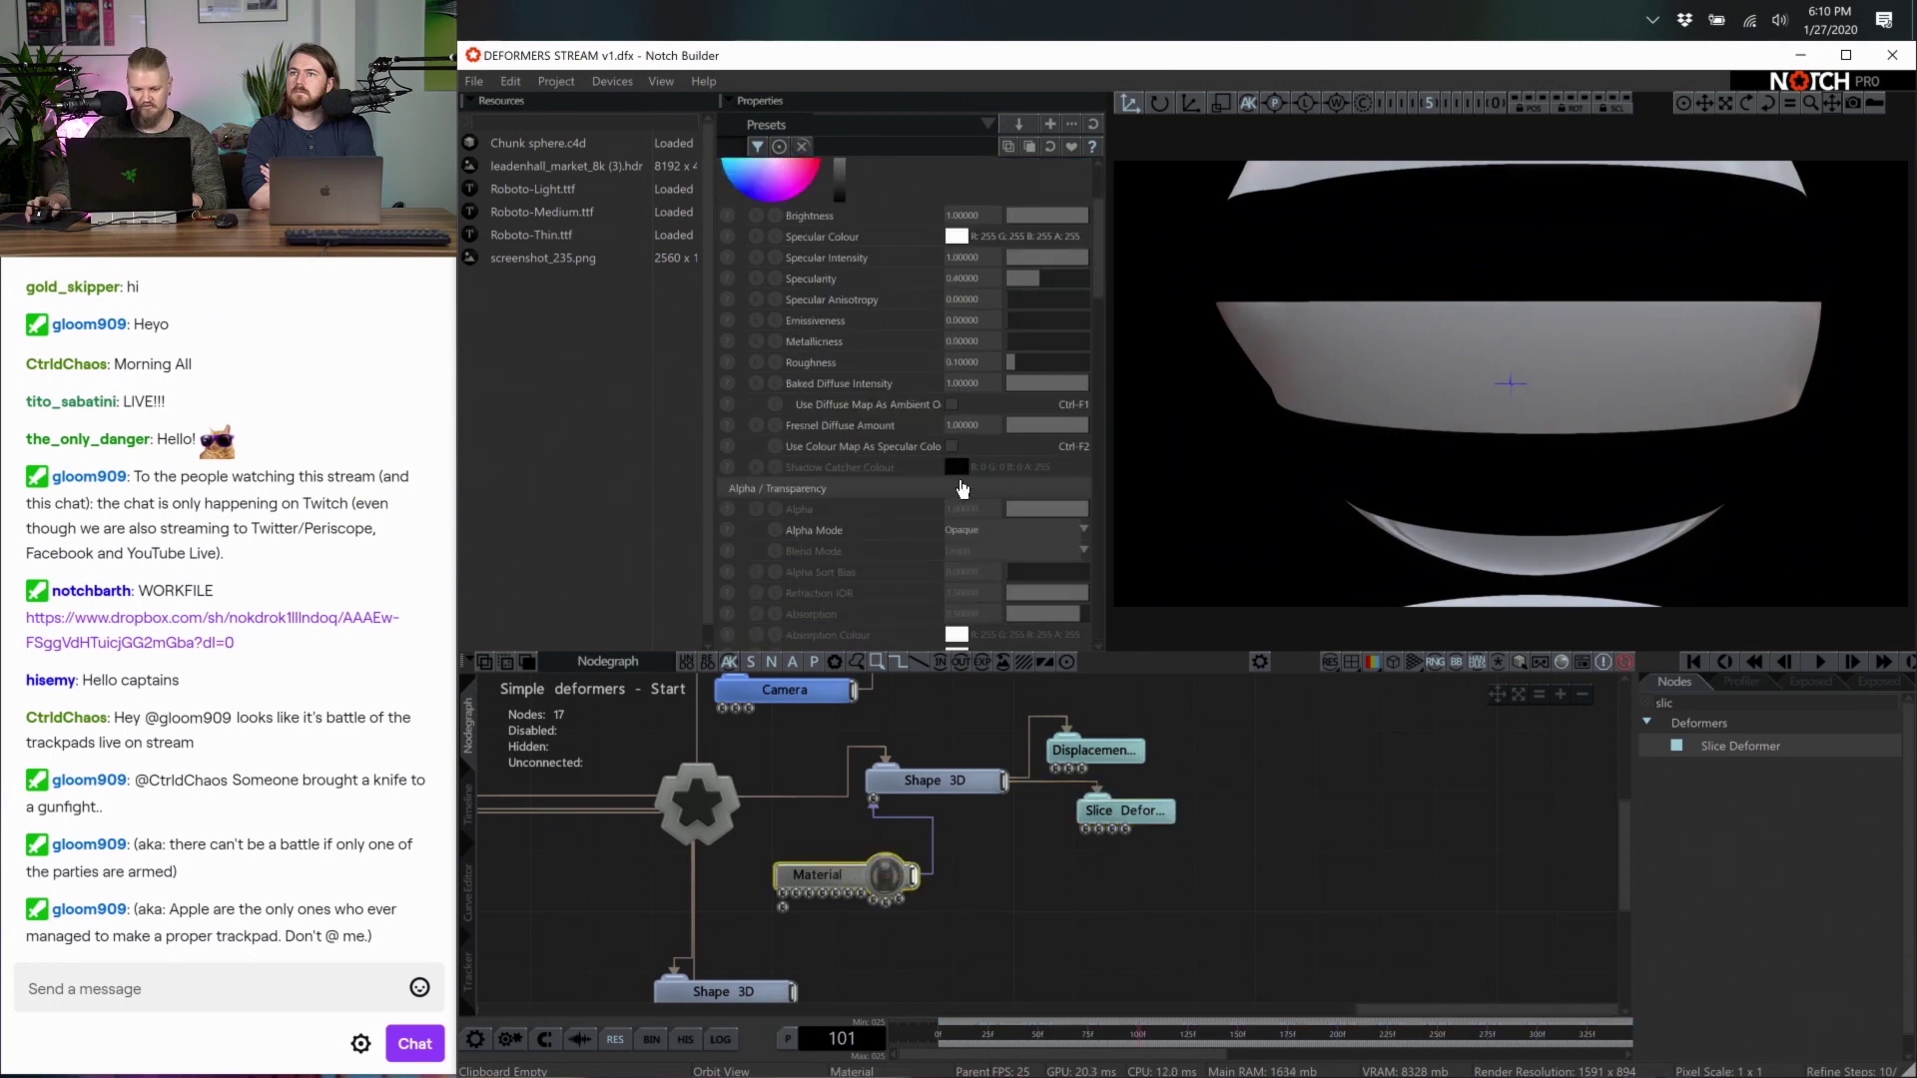
scroll(1020, 487, "up", 5)
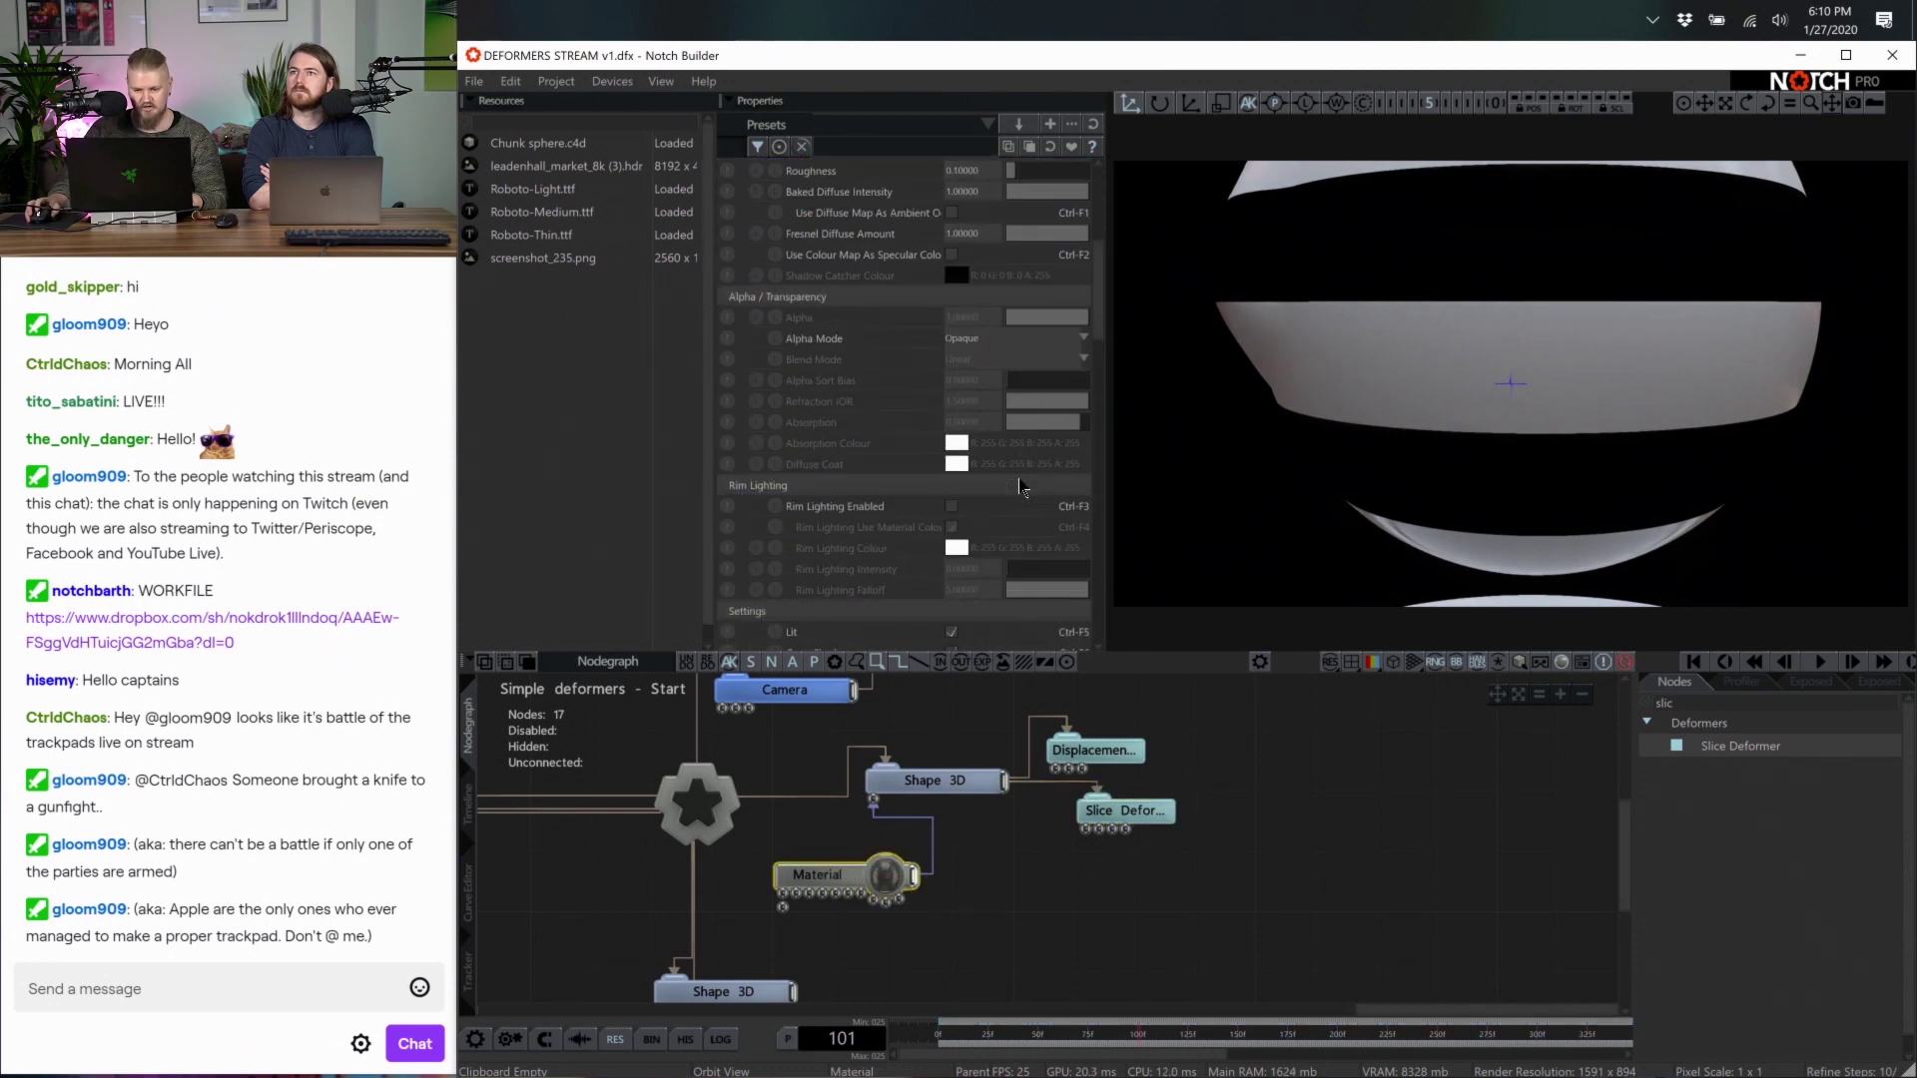
scroll(998, 483, "down", 5)
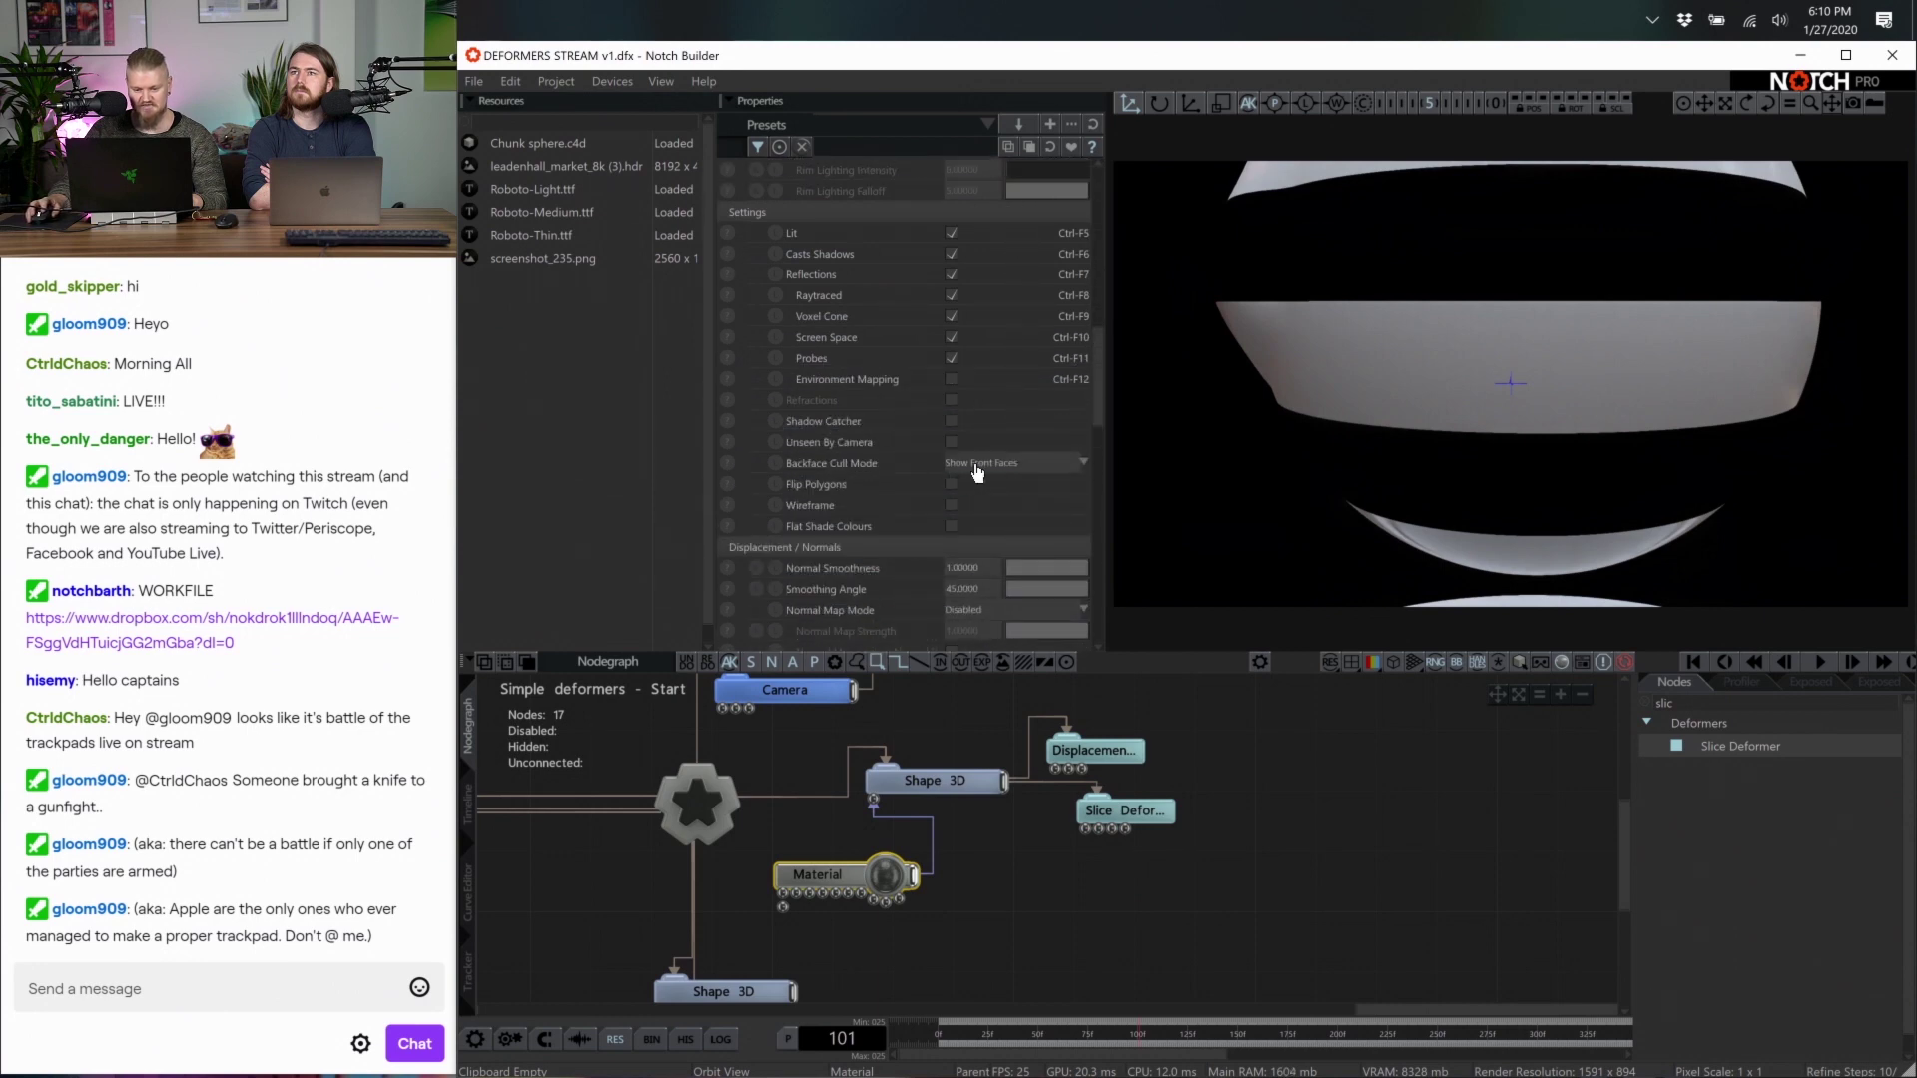
left_click(977, 473)
left_click(978, 506)
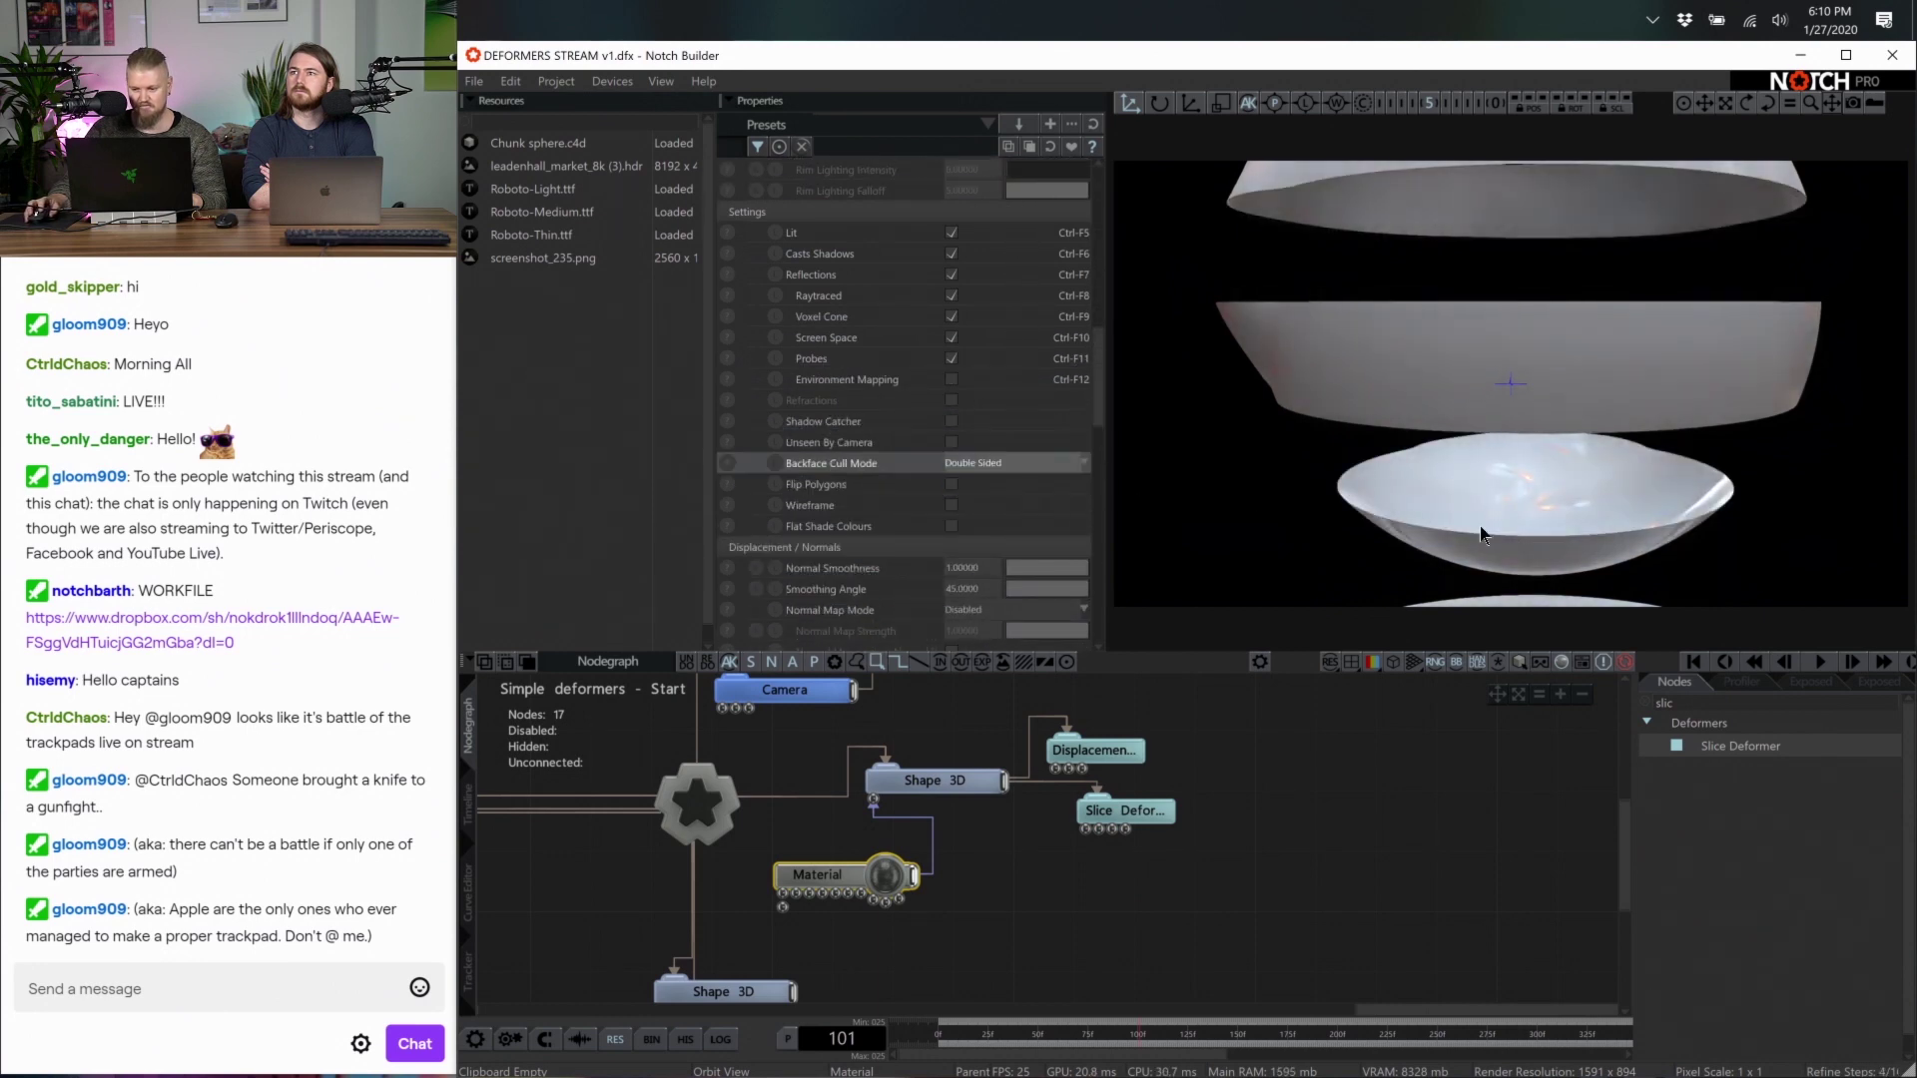
key("c")
key("space")
key("space")
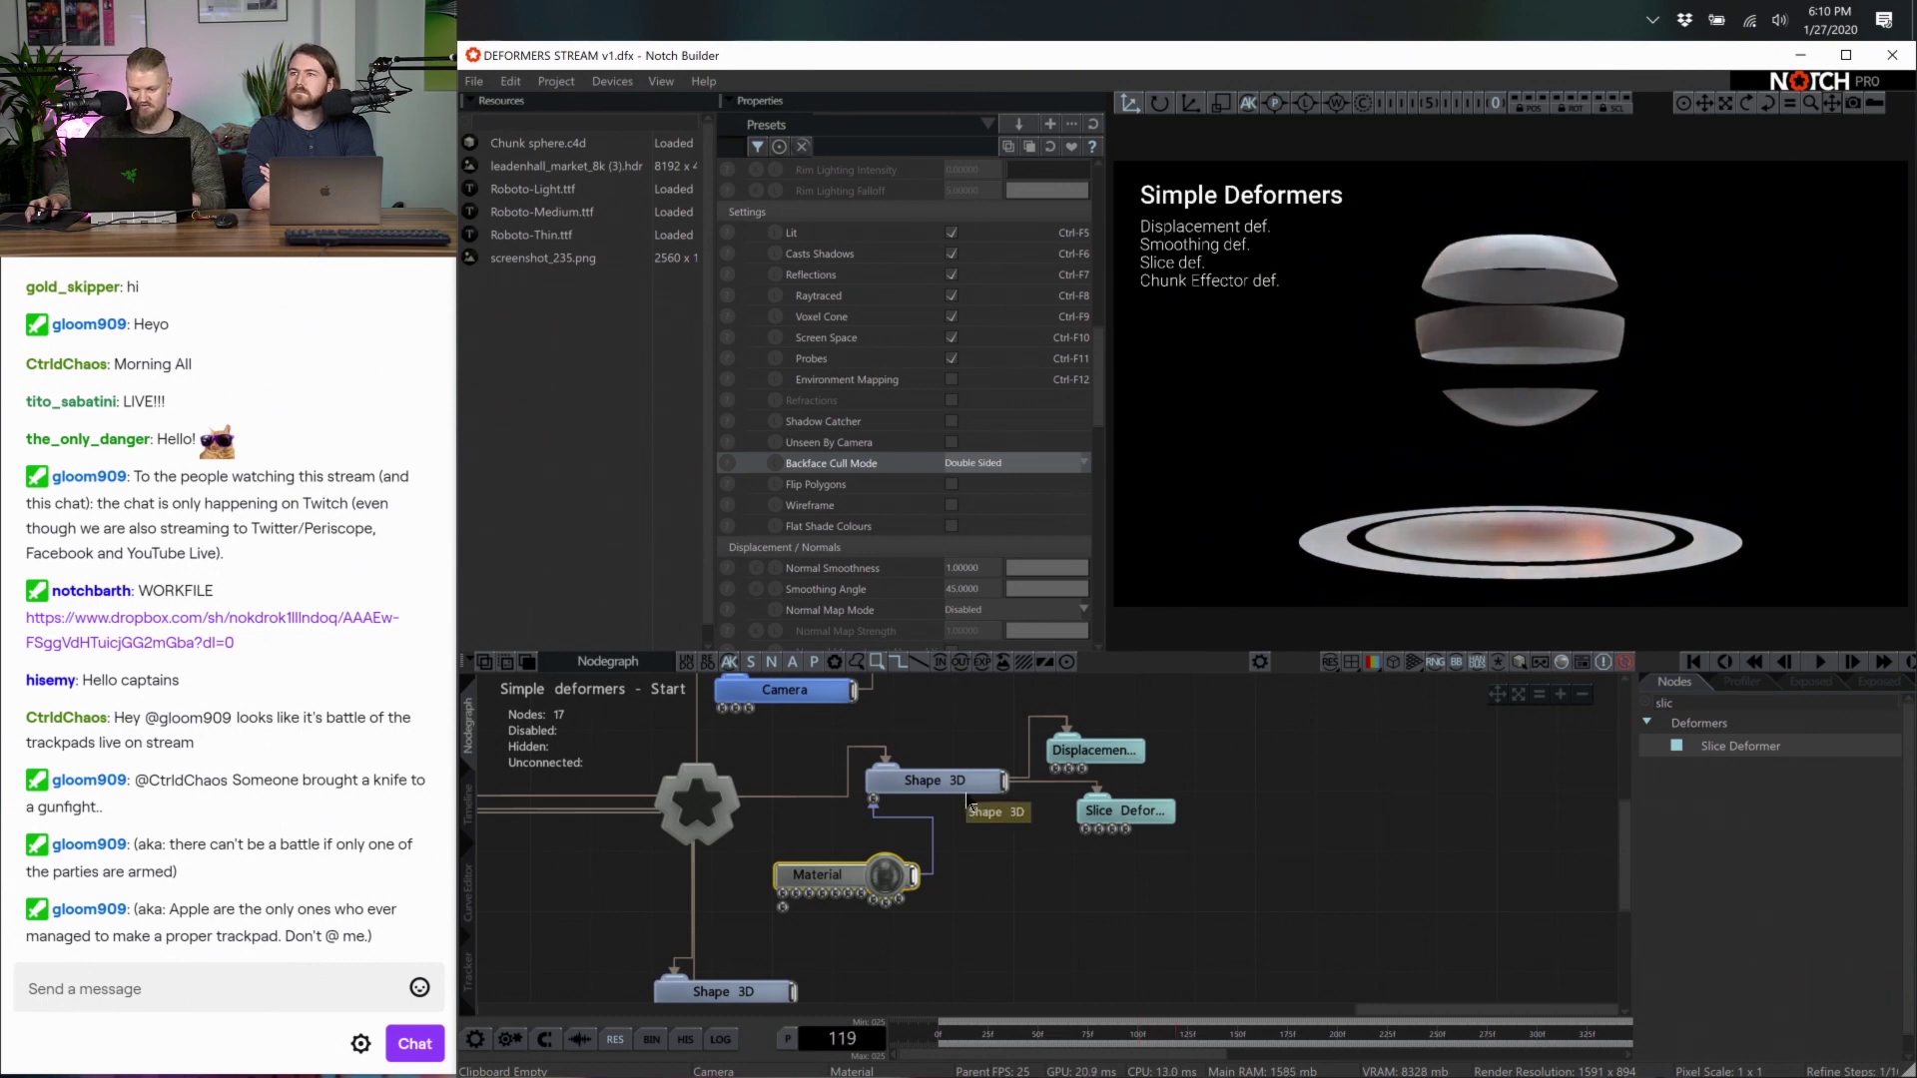
Set the Slice Deformer's Slice Scale to about 11.05, Rotation Pitch to about -69.86 and Slice Thickness to about 0.50
left_click(1132, 812)
left_click_drag(1033, 523, 1358, 497)
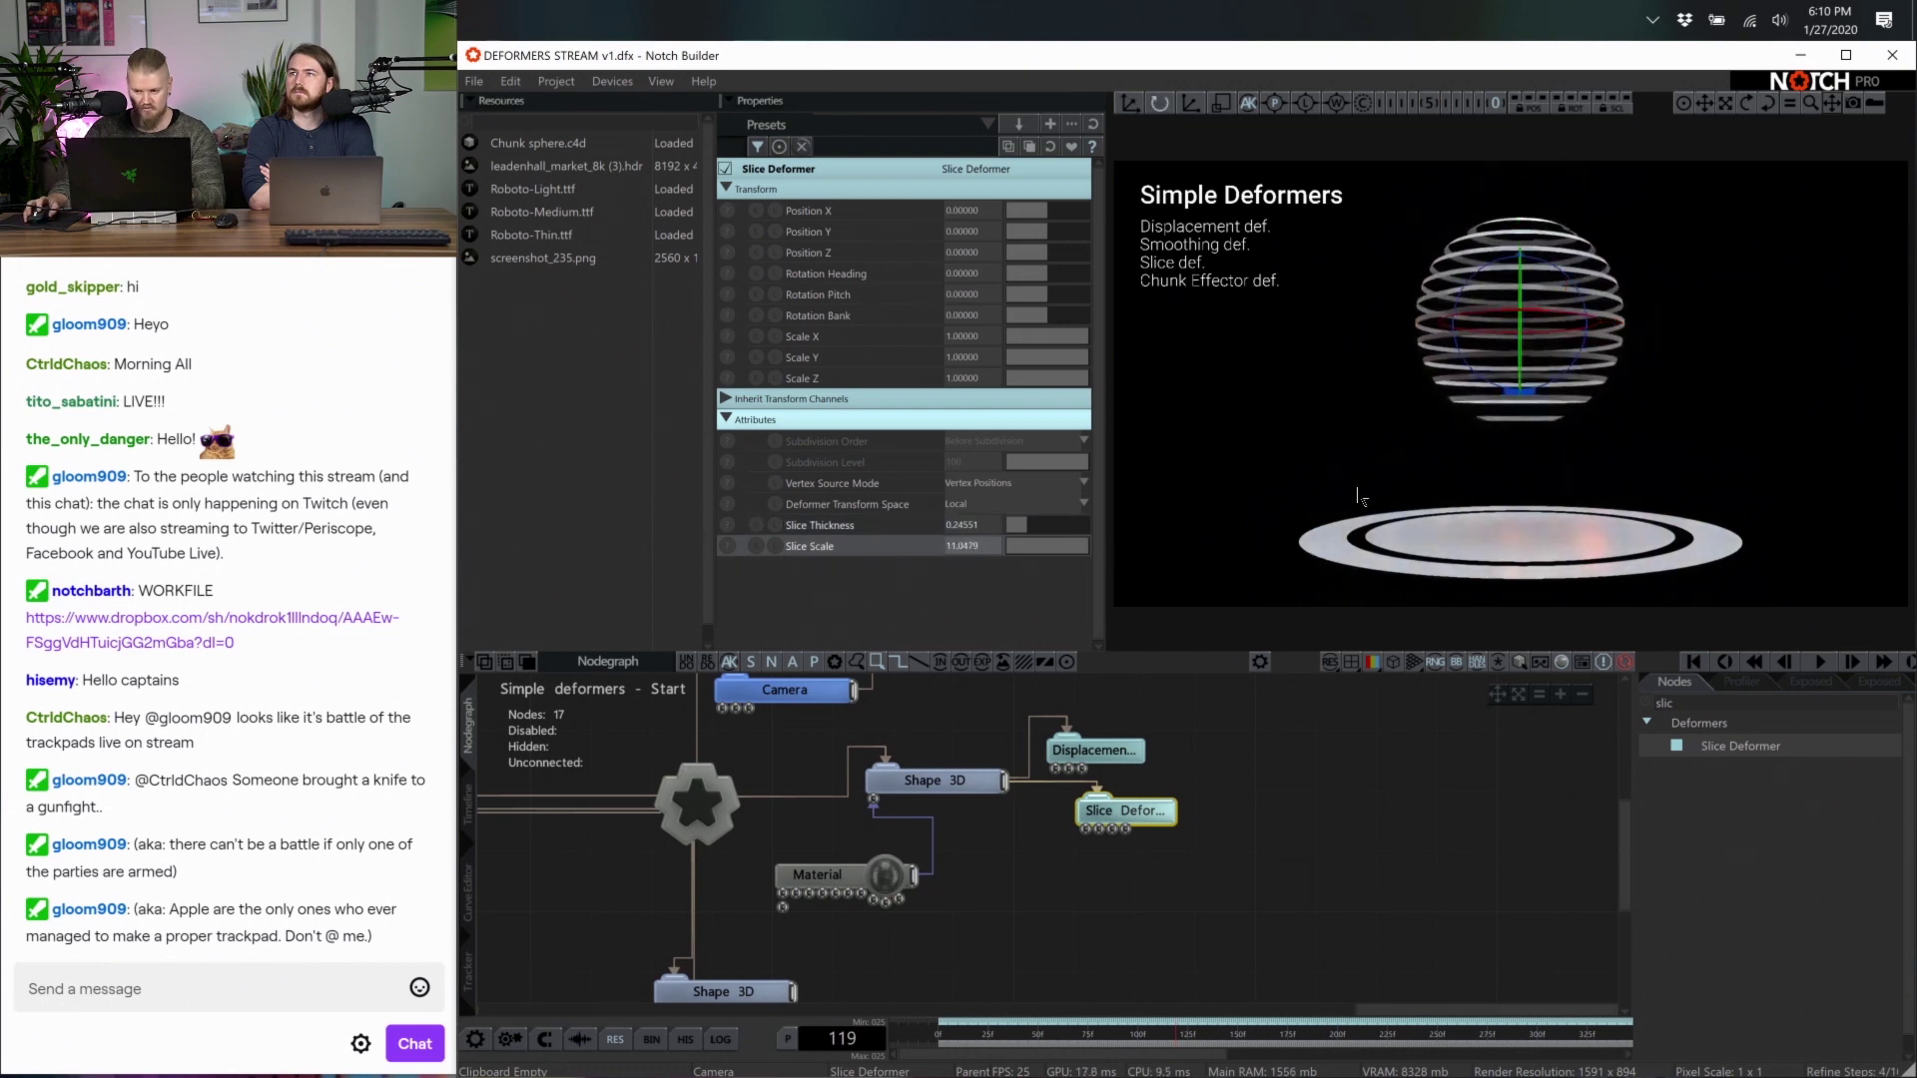
left_click_drag(1528, 306, 1458, 392)
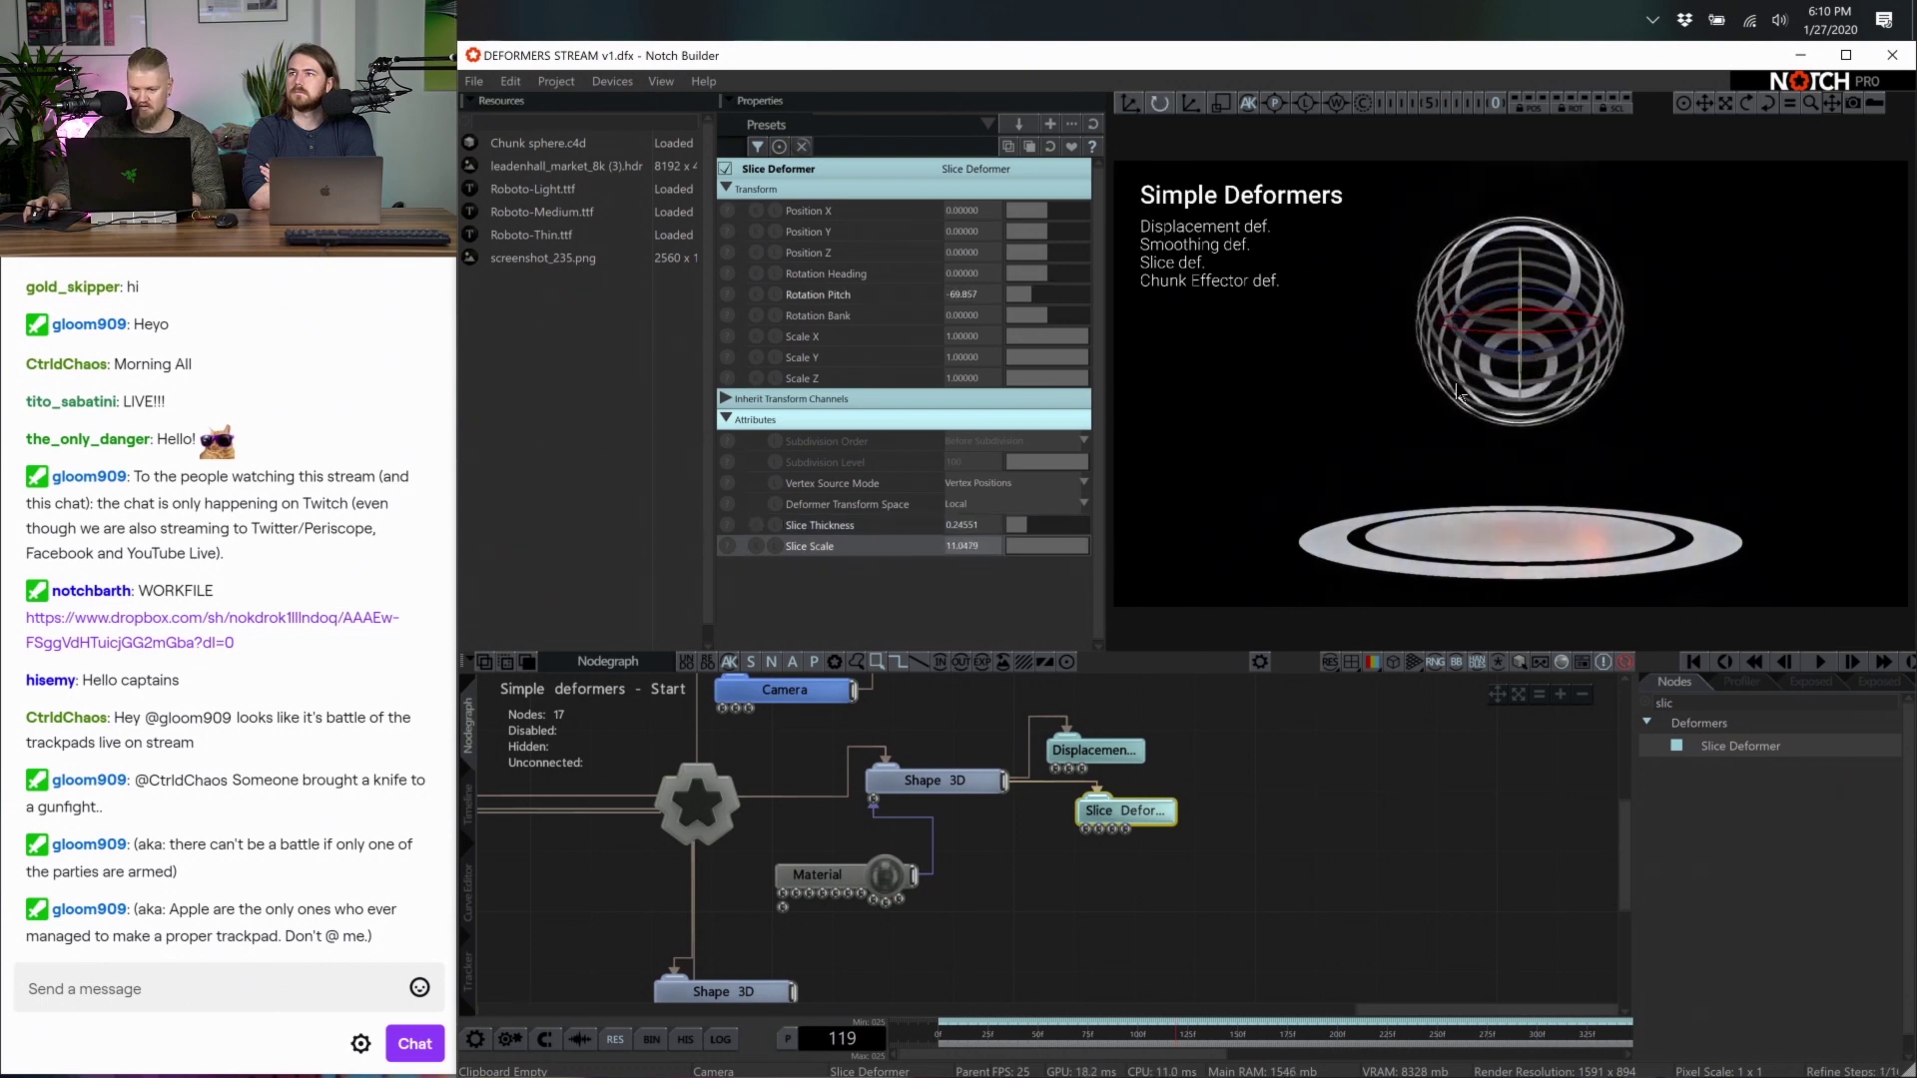
left_click_drag(1031, 529, 1045, 529)
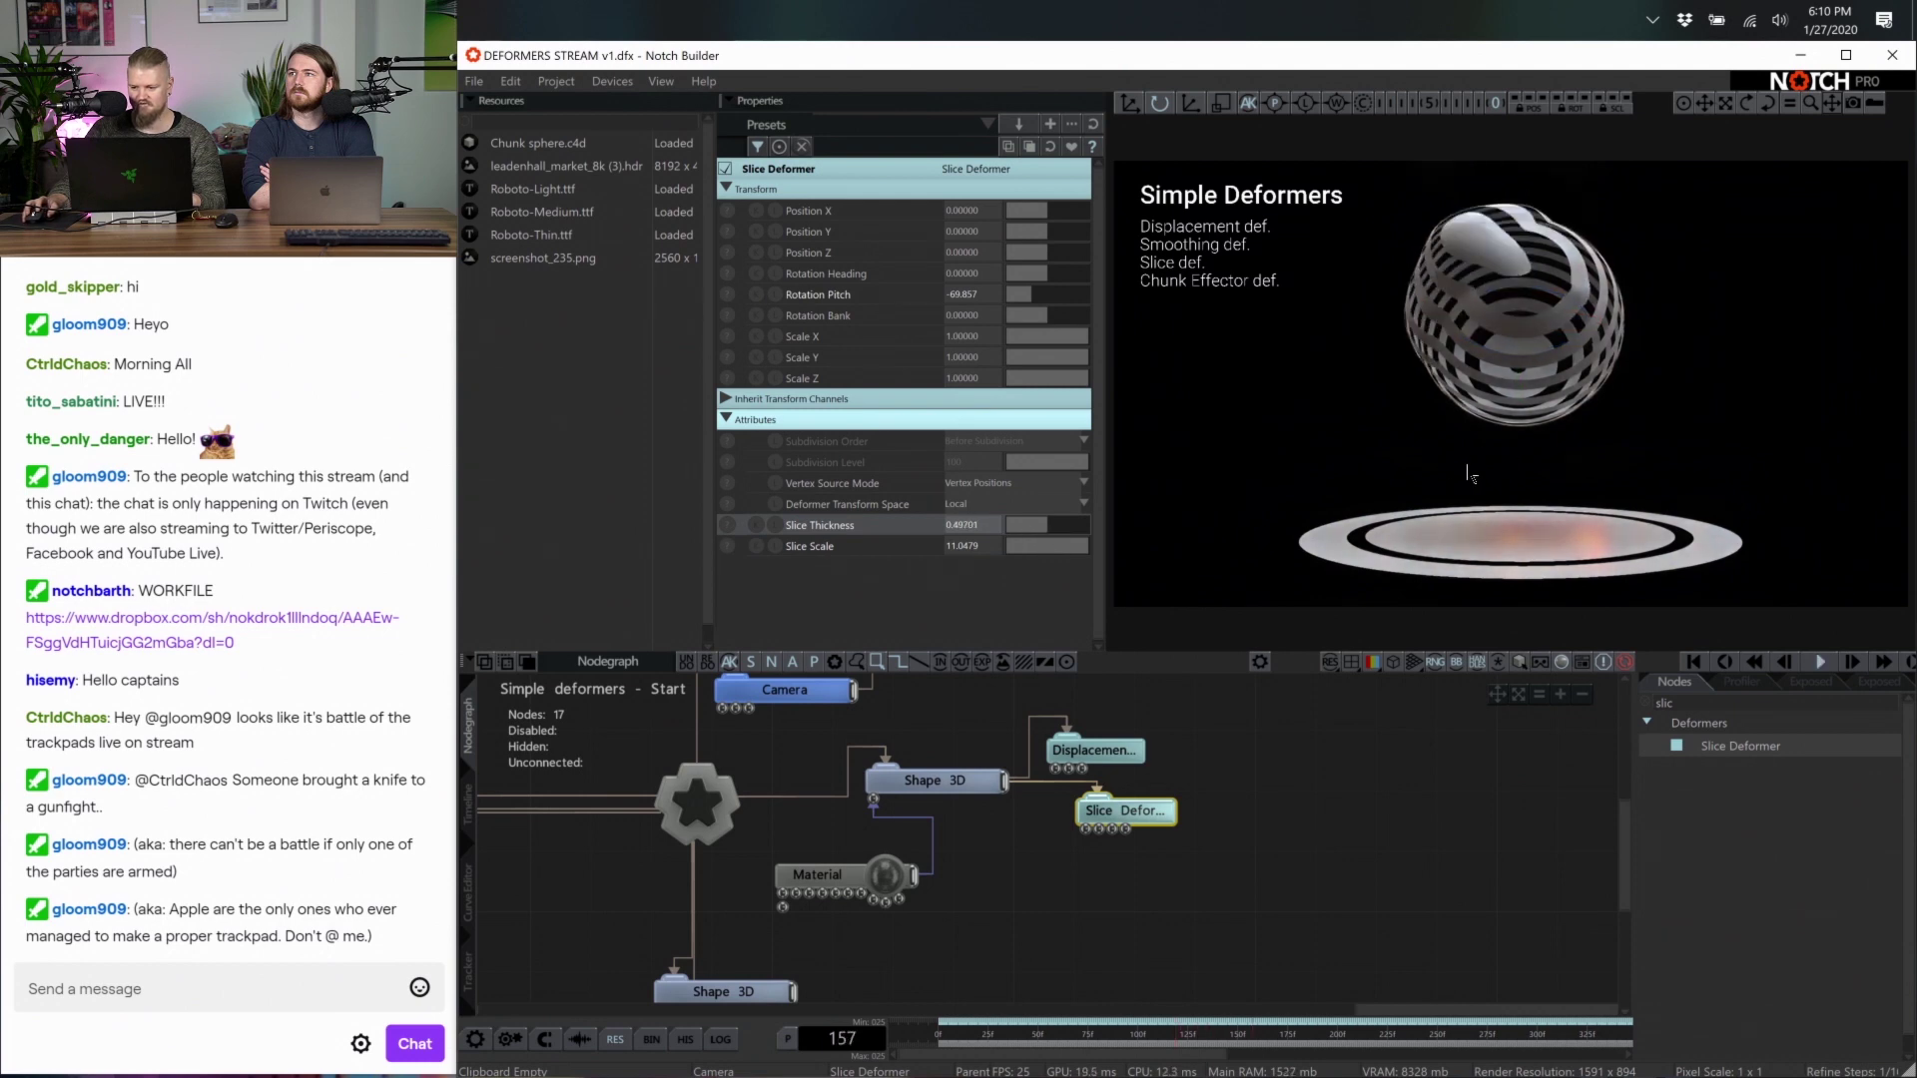
Set the Displacement Deformer's Displacement Amount to about 0.24 and Animation Rate to about 0.14, aligning the Slice Deformer node beneath it
left_click(1095, 750)
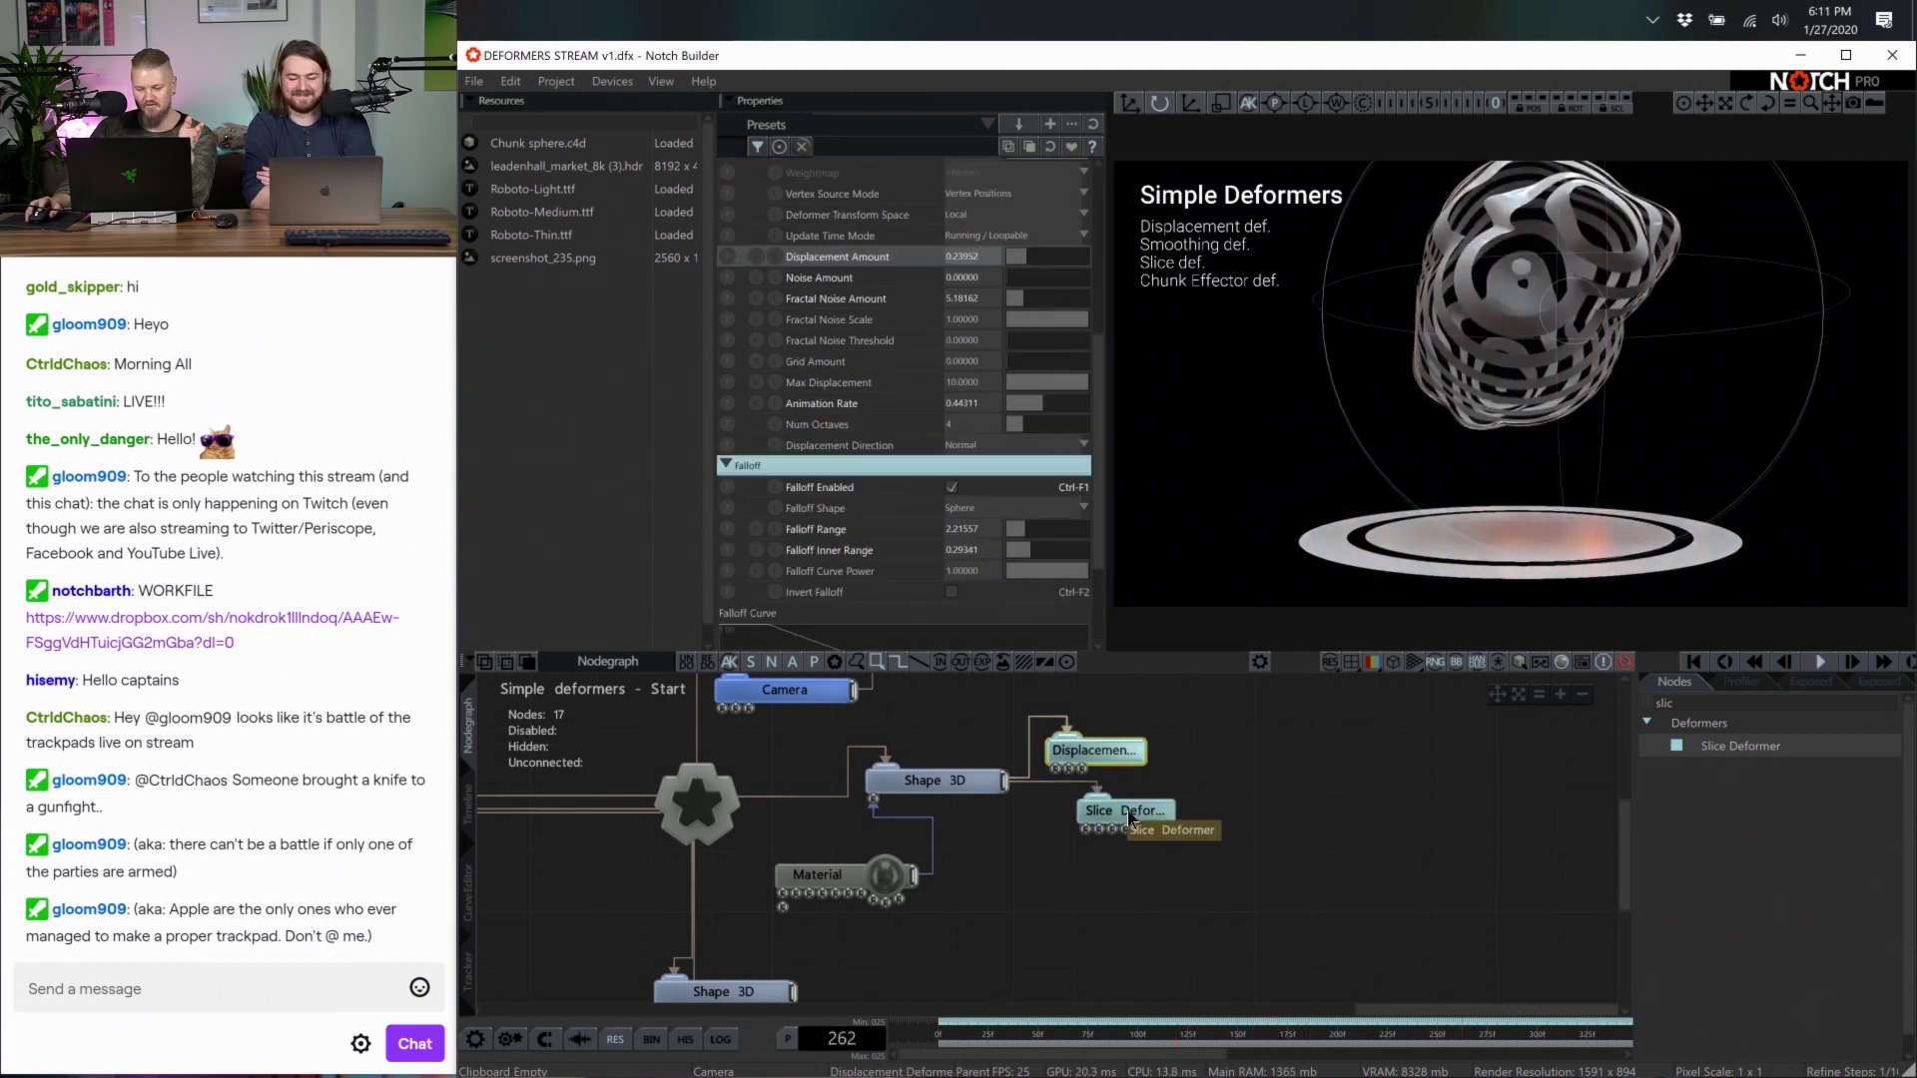
left_click(1099, 810)
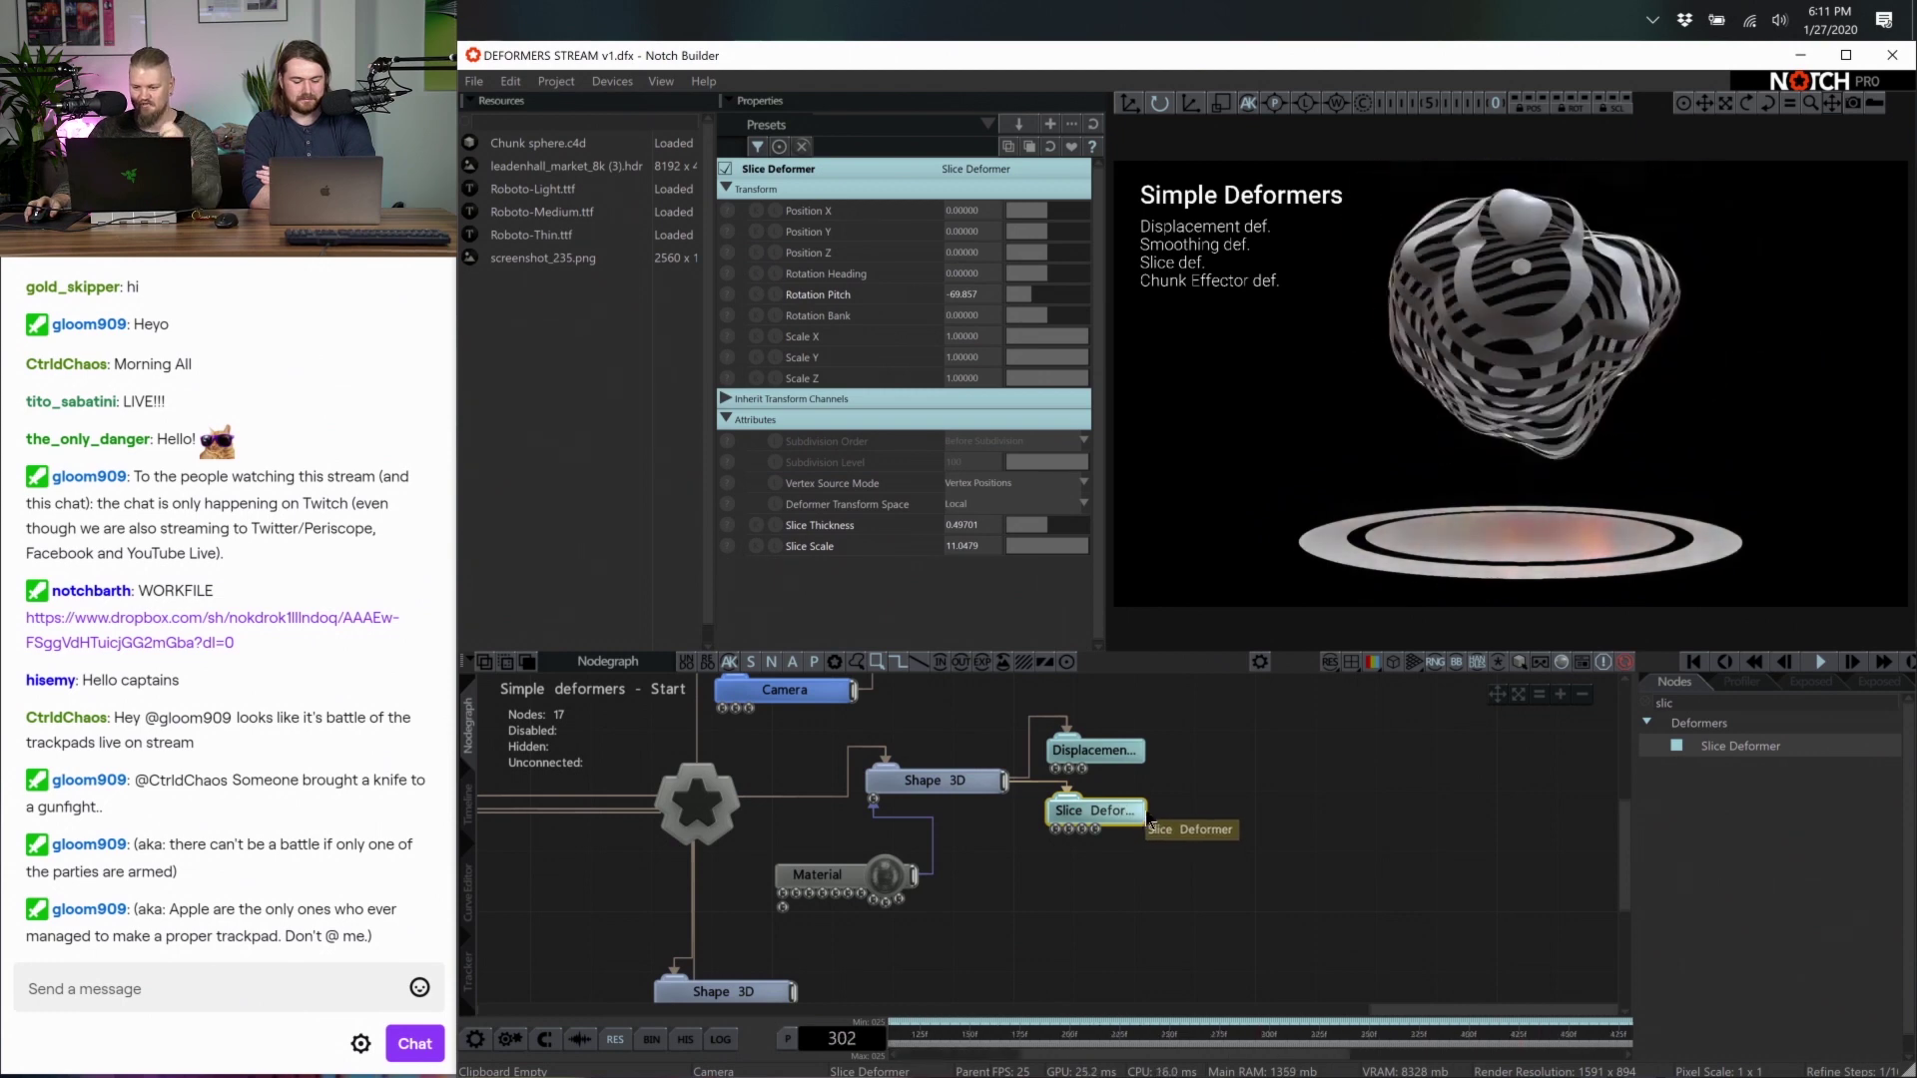
left_click(1111, 755)
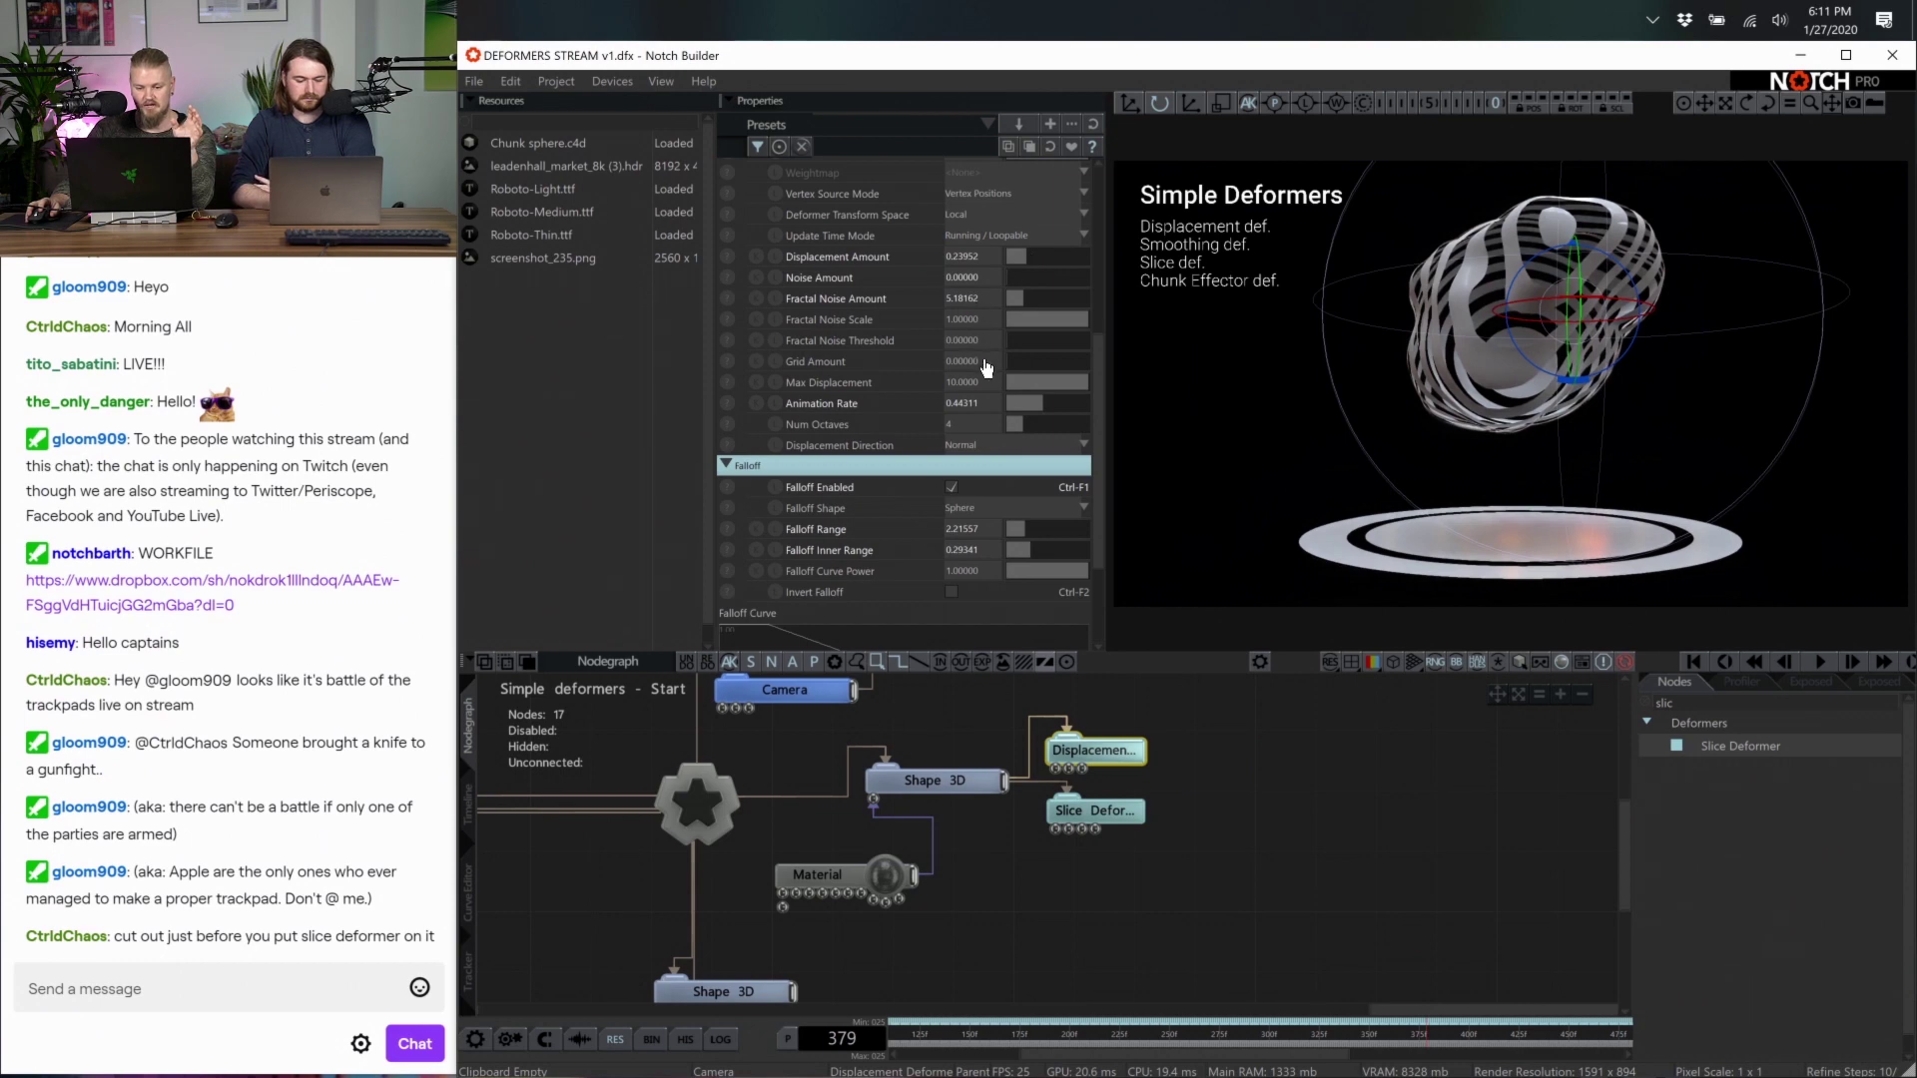
left_click(1018, 407)
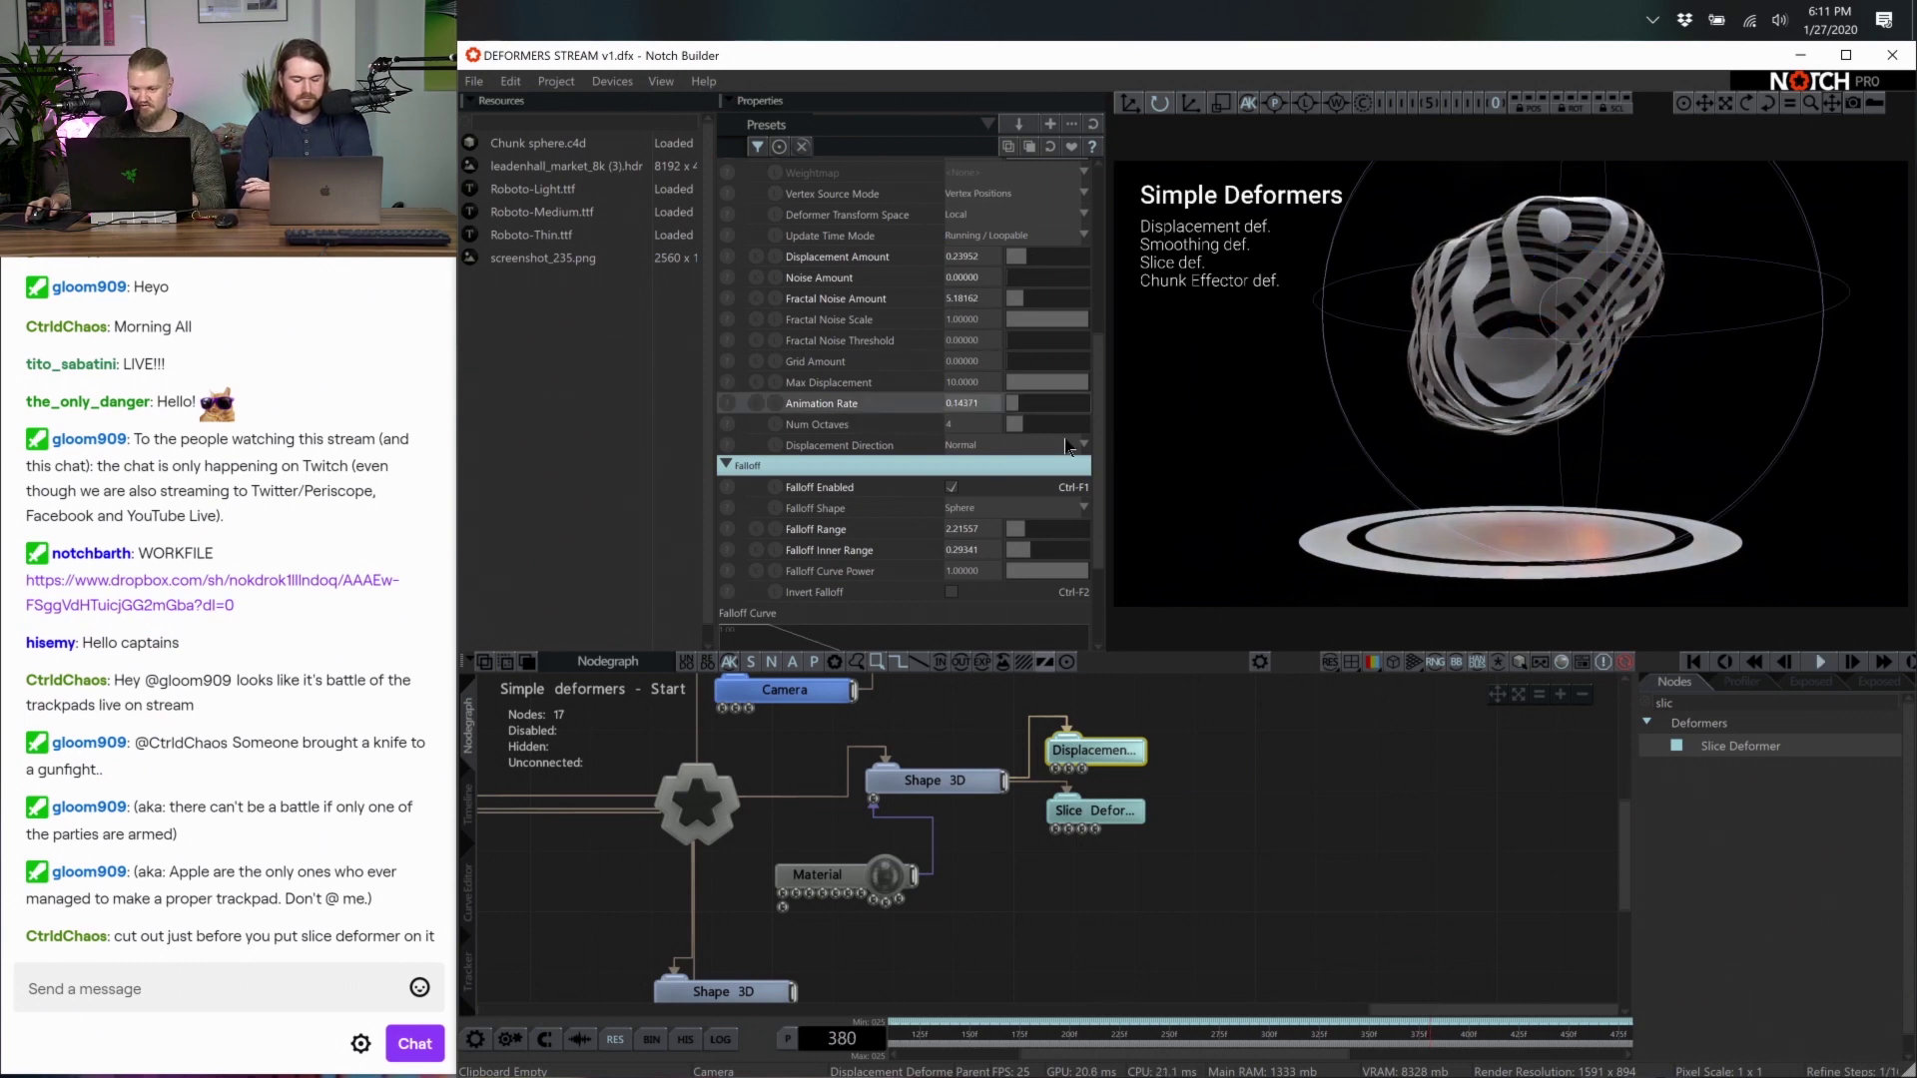
Add a Chunk Effector Deformer under the sphere's Shape 3D below the Slice Deformer, and move the Slice Deformer node aside
left_click(1338, 821)
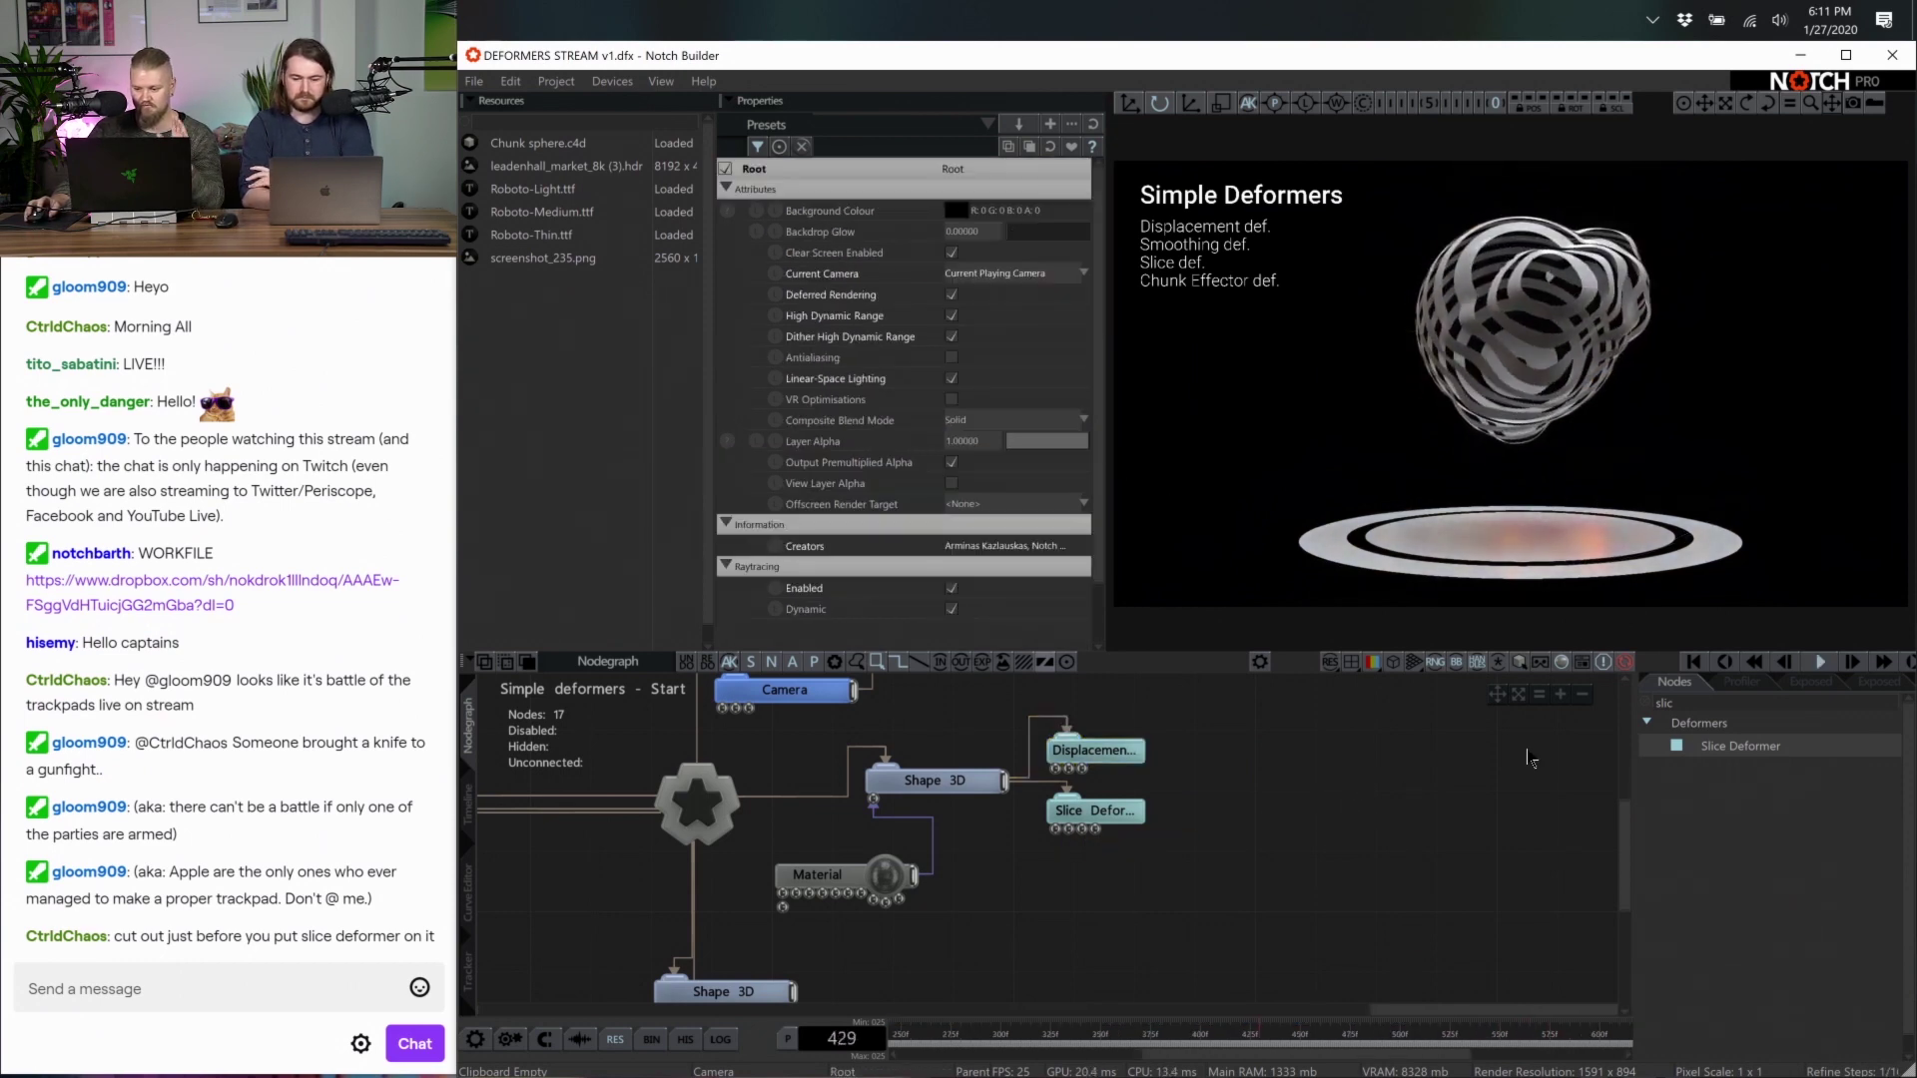
type("chunk")
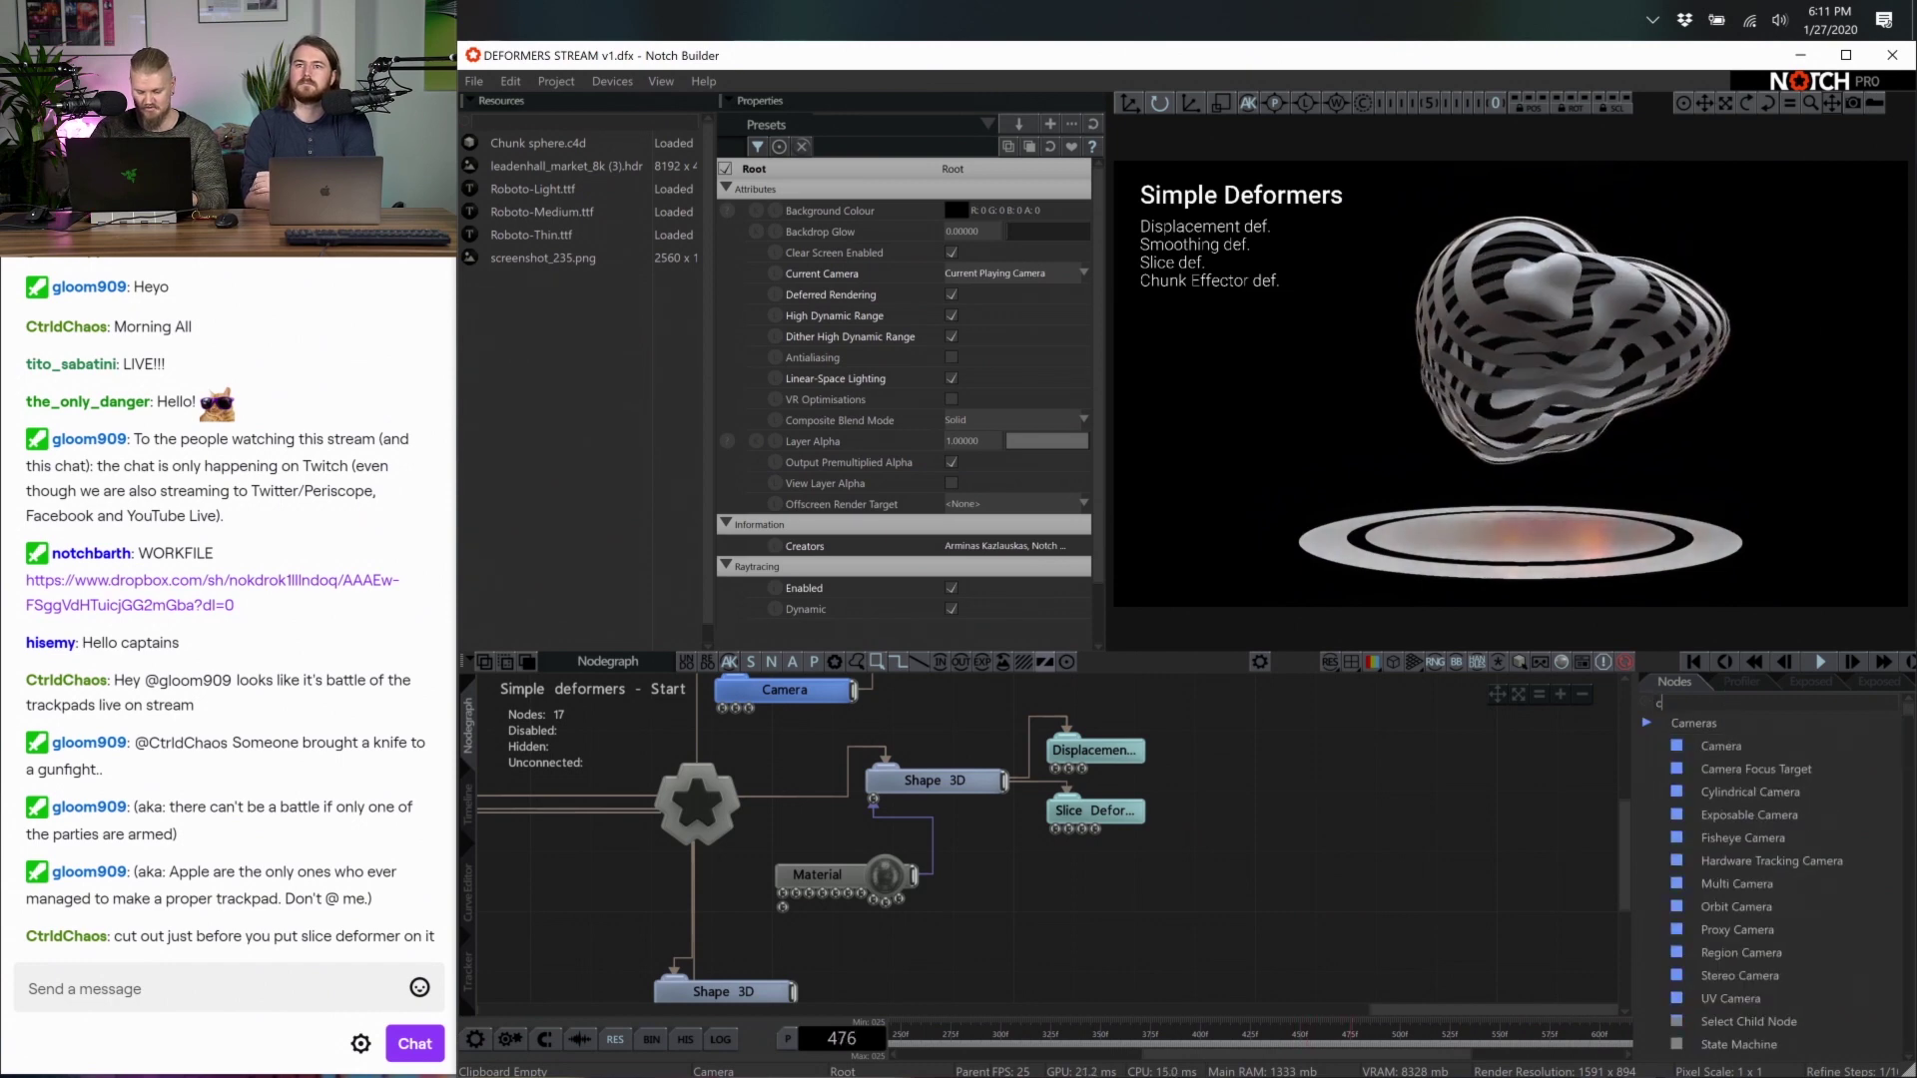
left_click_drag(1768, 746, 1048, 870)
left_click_drag(1007, 787, 1064, 863)
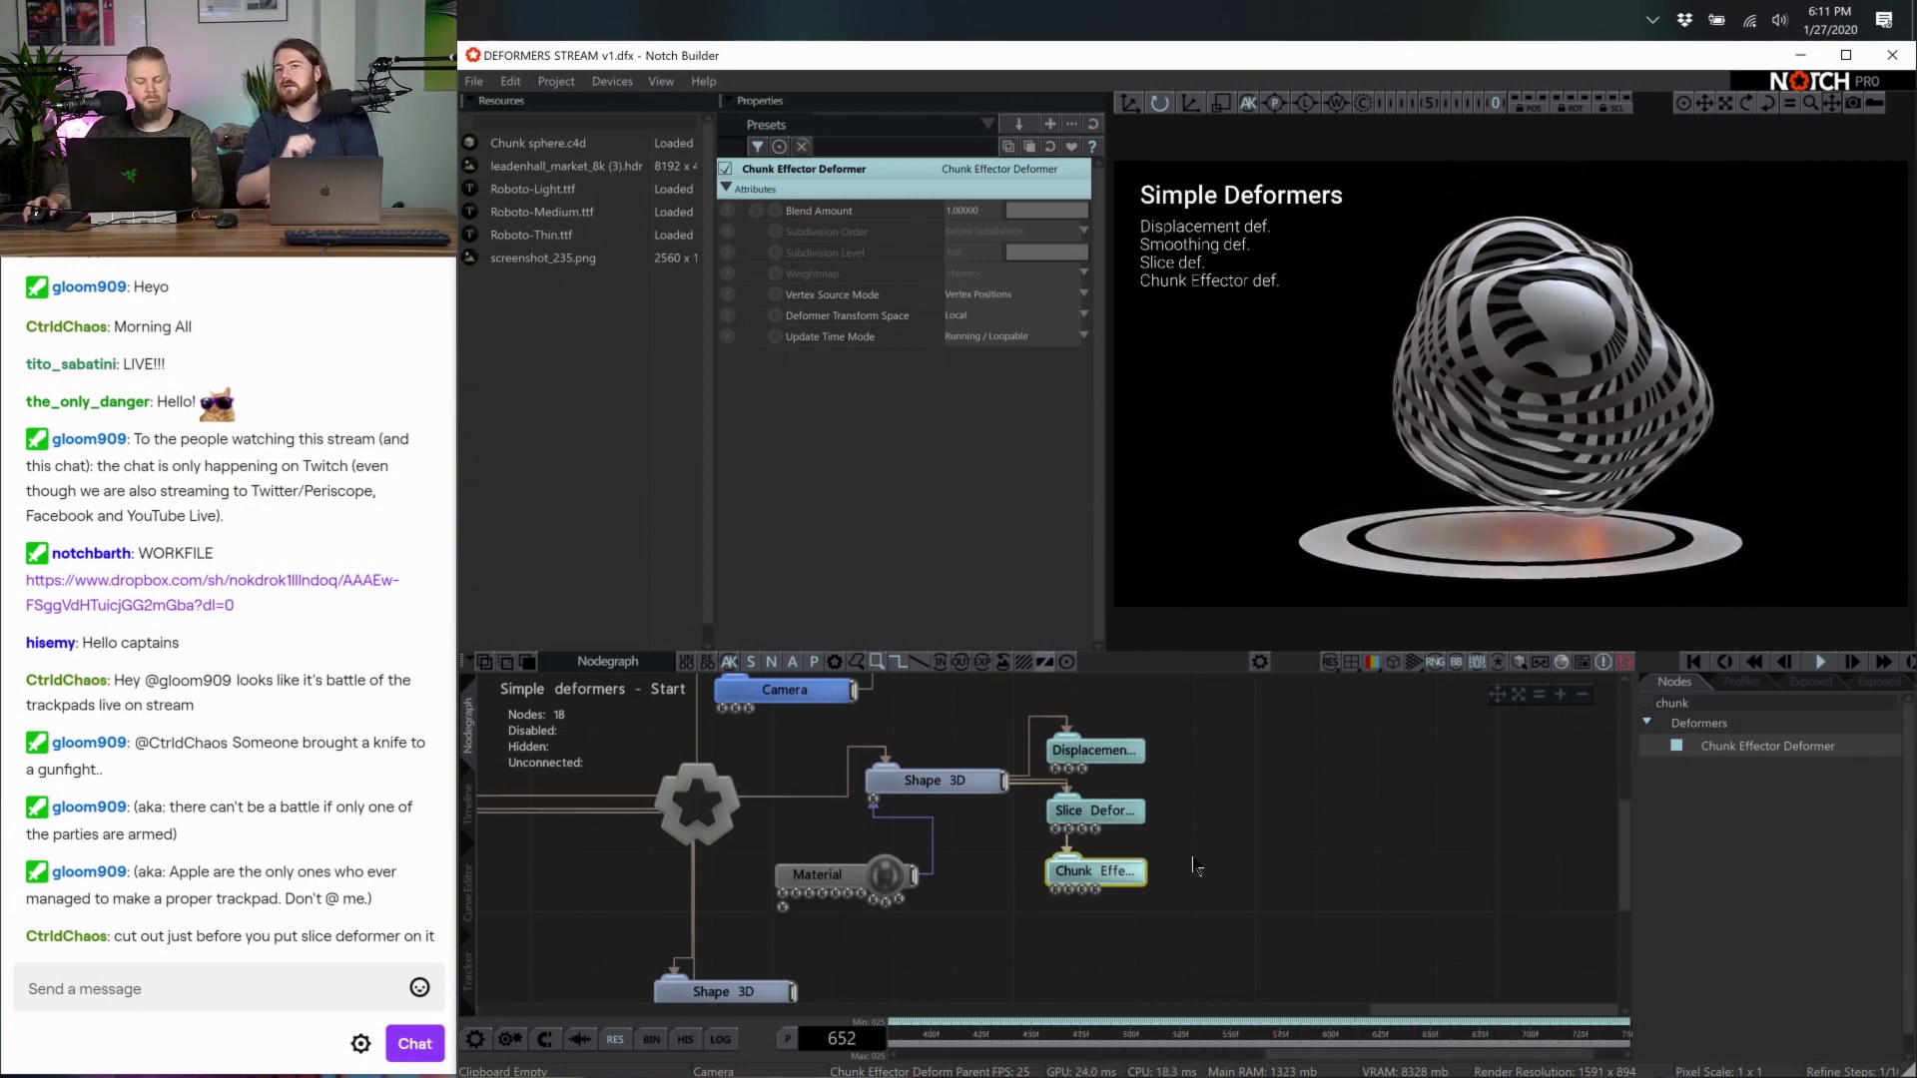
left_click_drag(1087, 816, 1208, 816)
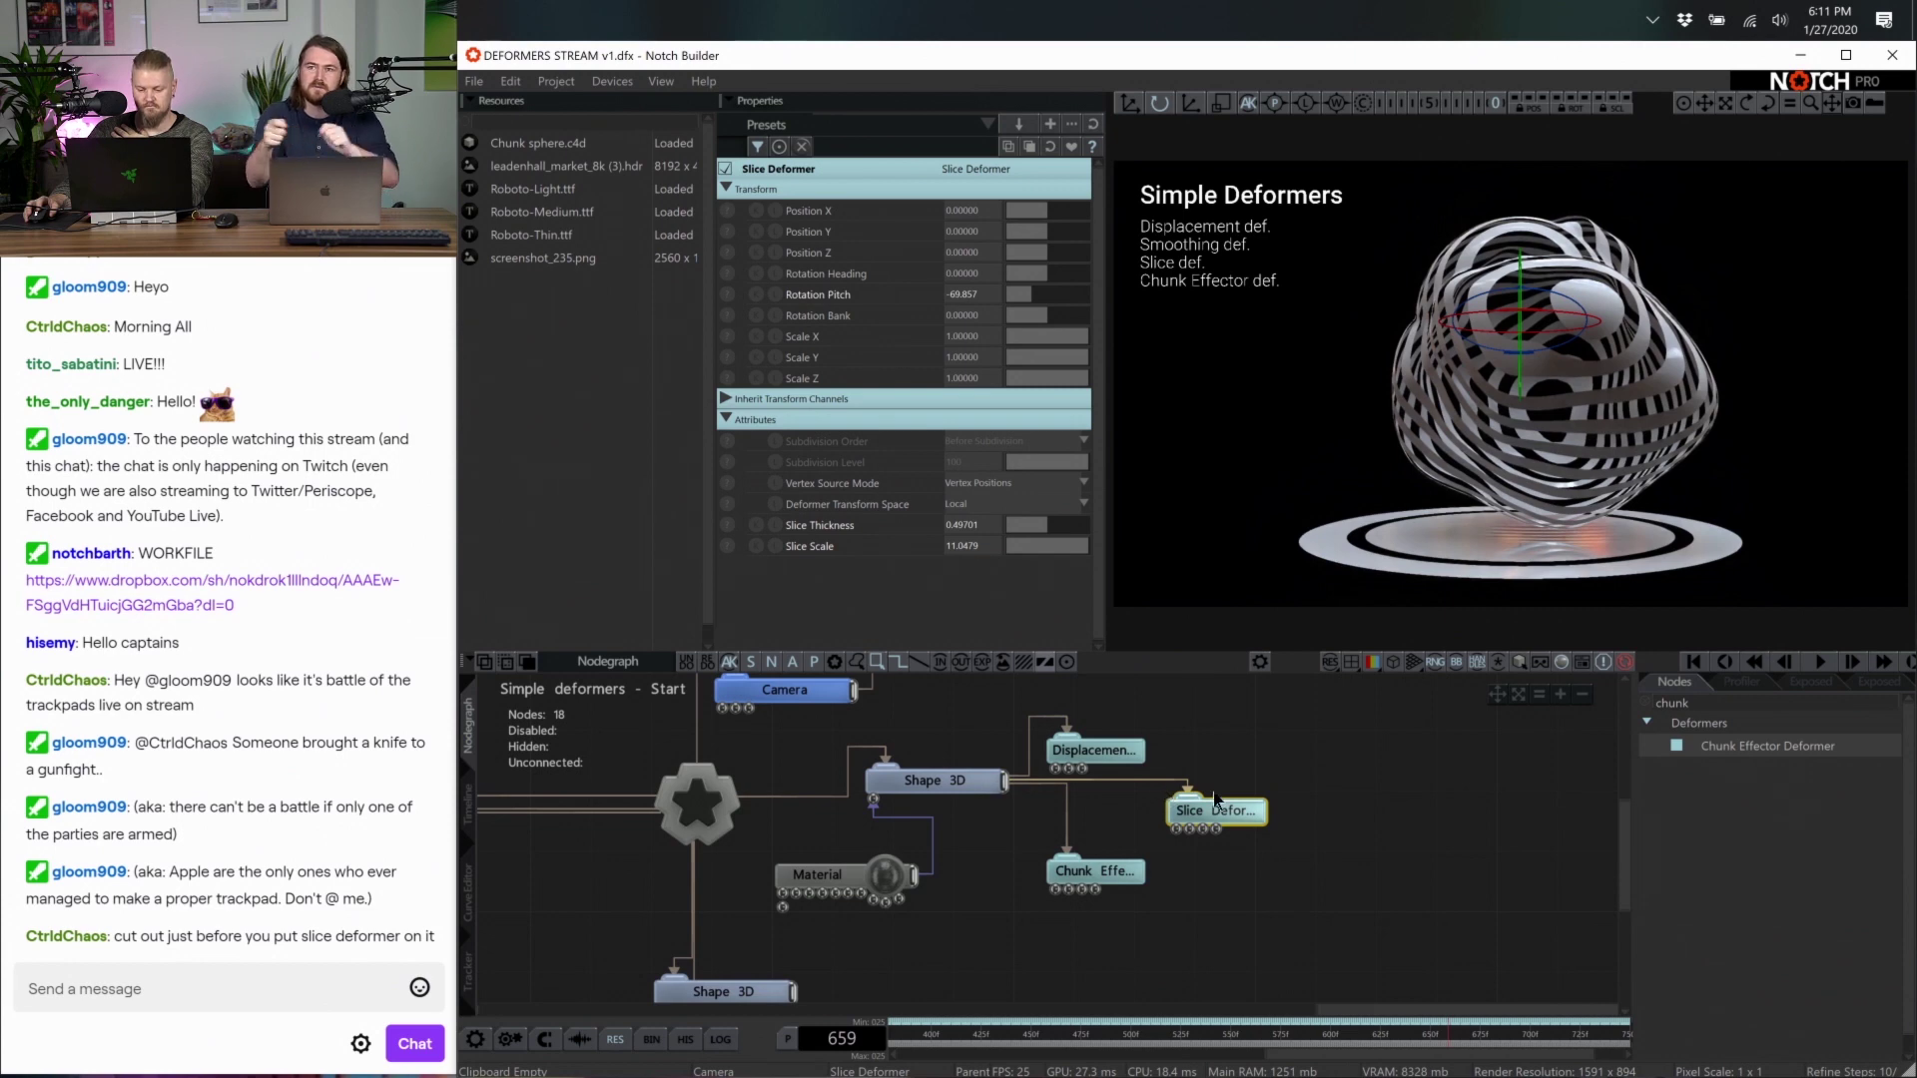
Search the node list for "rand" and clear the search filter again
key("BackSpace")
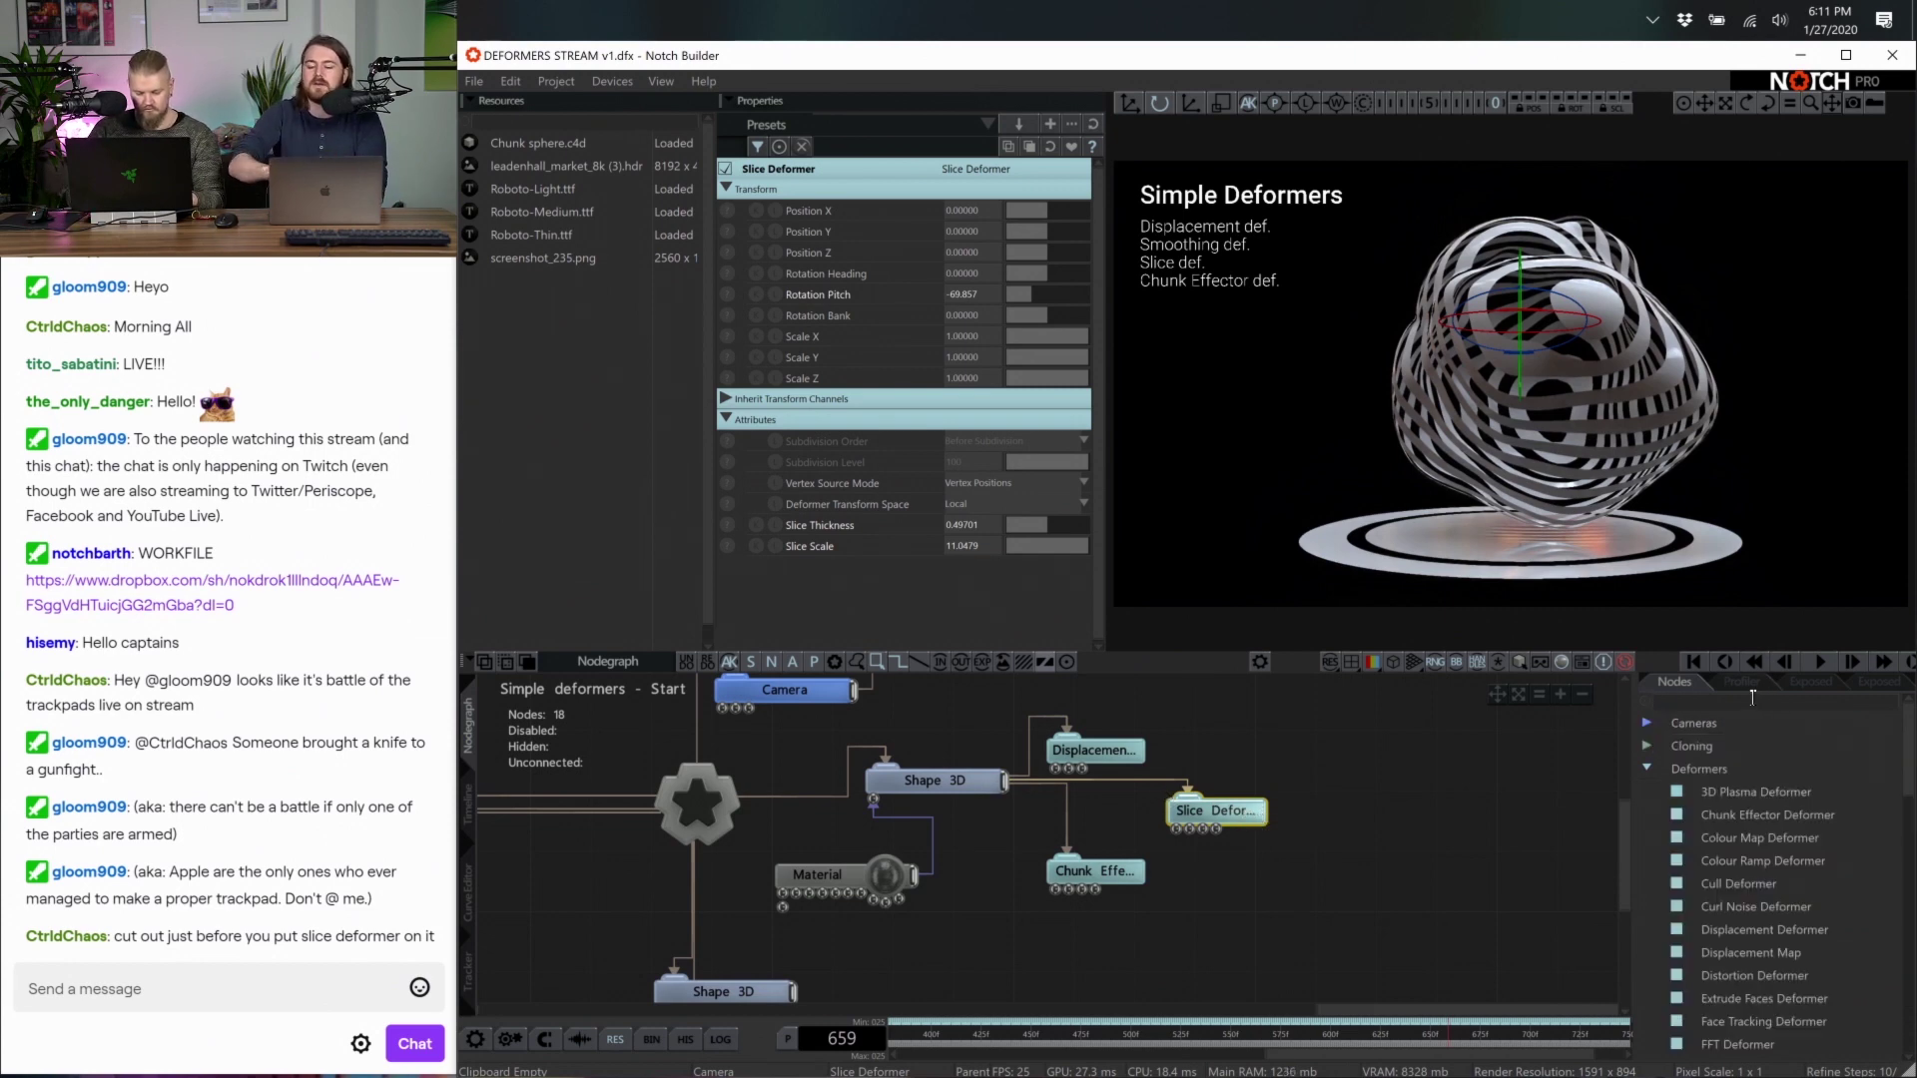
type("rand")
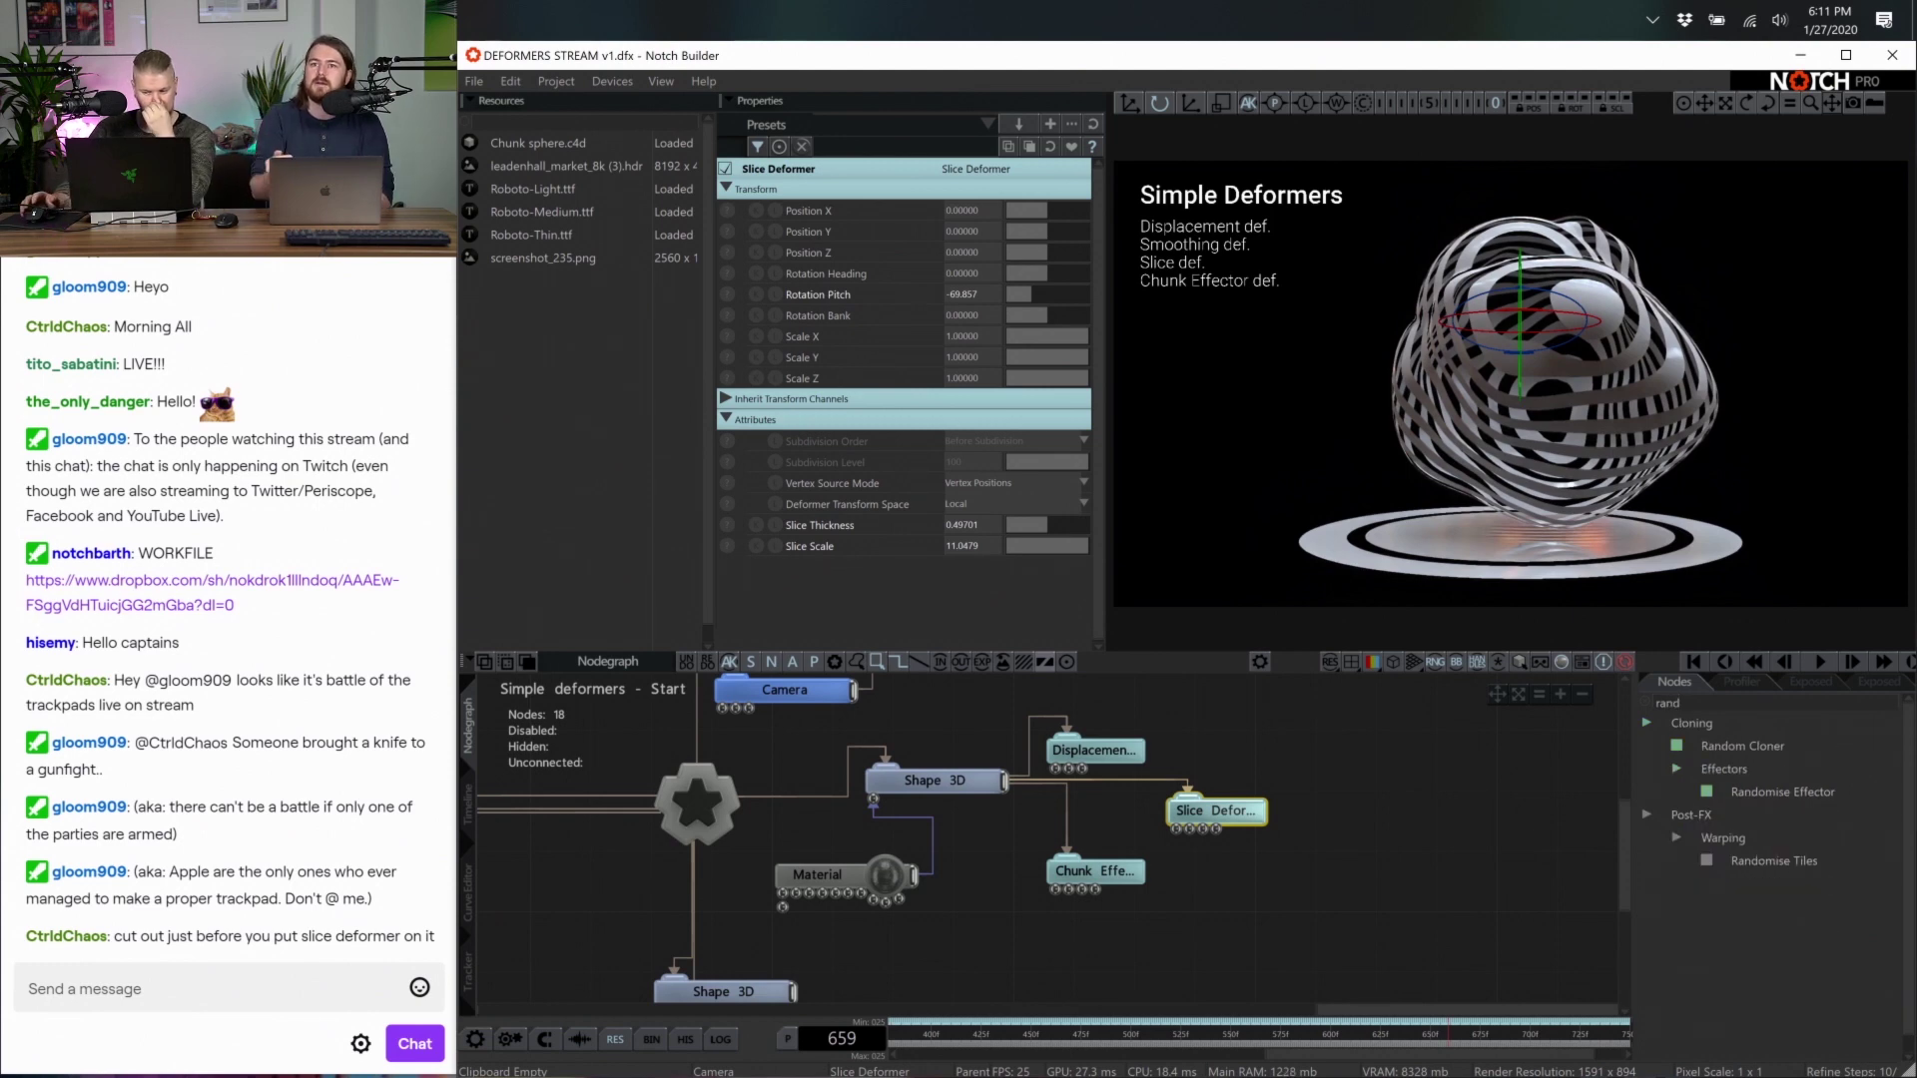
key("BackSpace")
key("BackSpace")
key("BackSpace")
key("BackSpace")
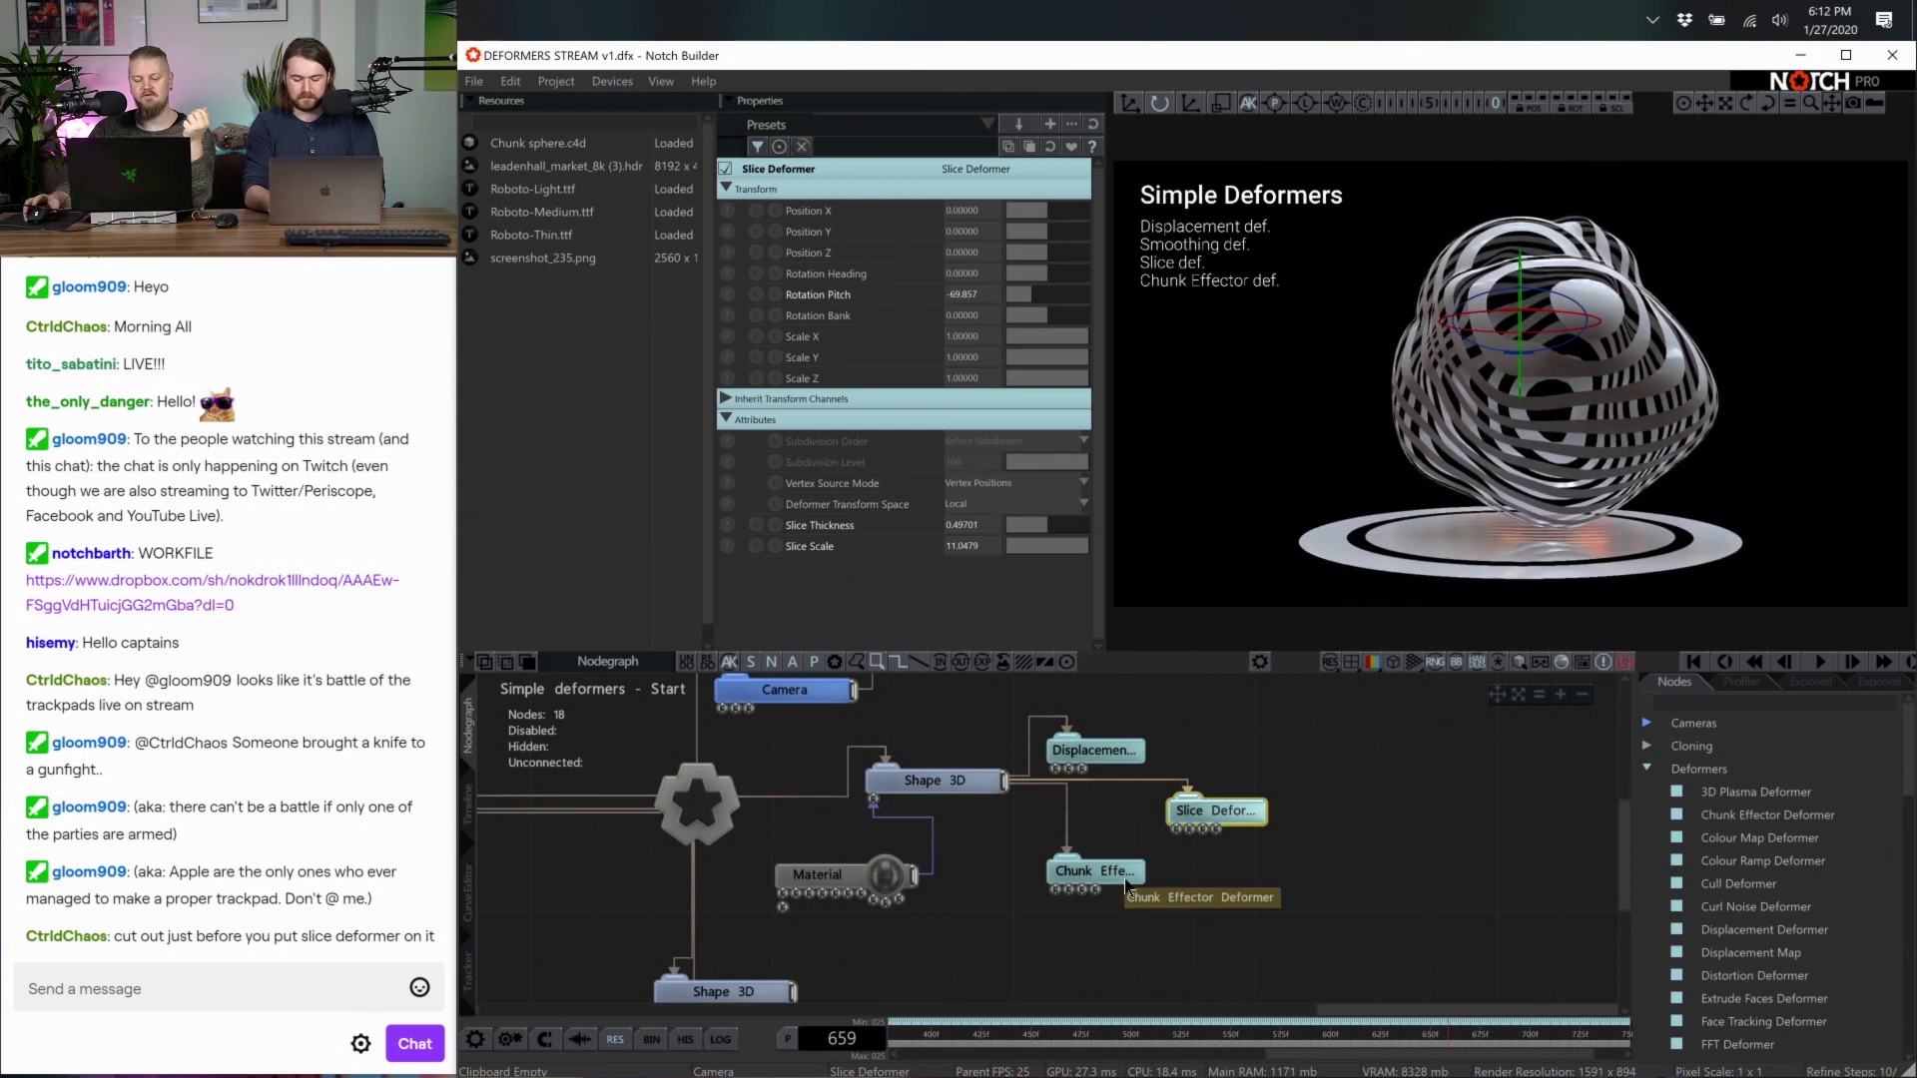
Add a Randomise Effector from the Cloning effectors and connect it to the Chunk Effector Deformer's Effectors input
left_click(1648, 748)
scroll(1668, 789, "down", 4)
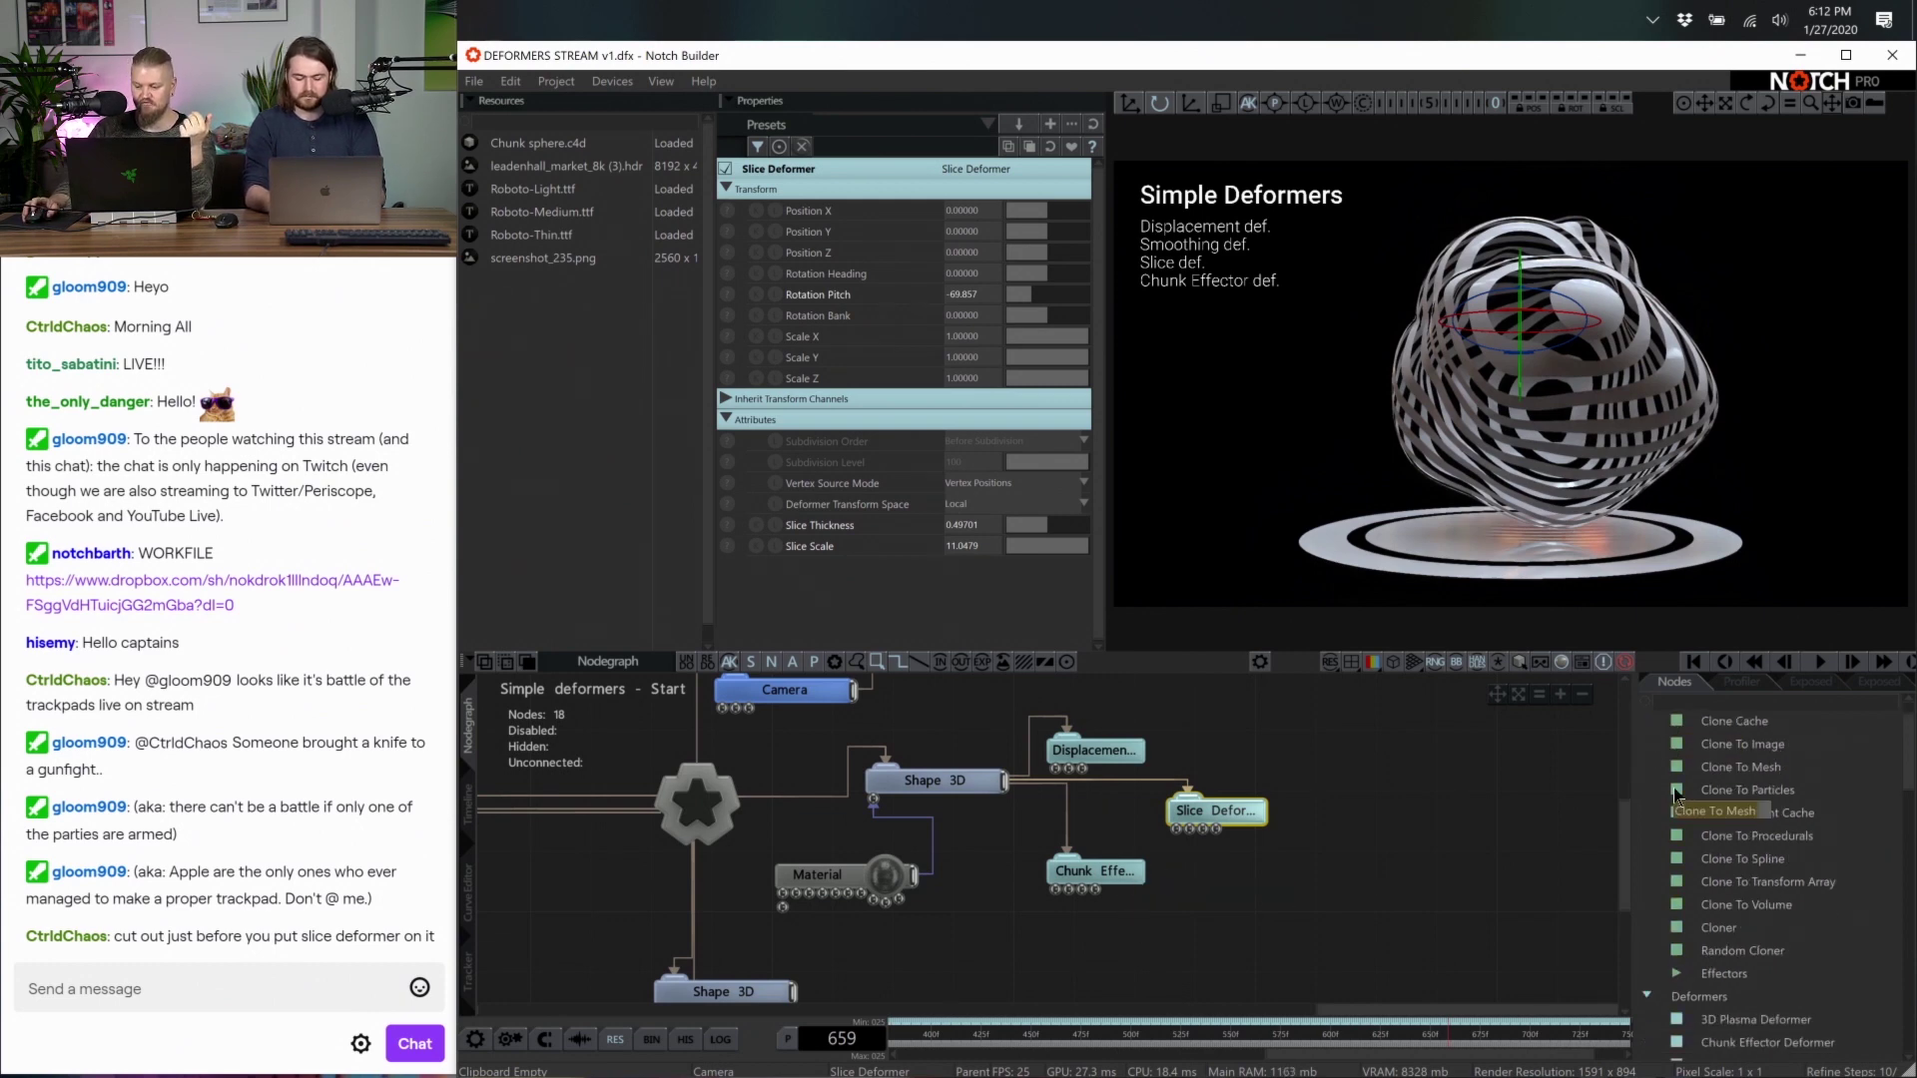
left_click(1679, 893)
scroll(1678, 888, "up", 2)
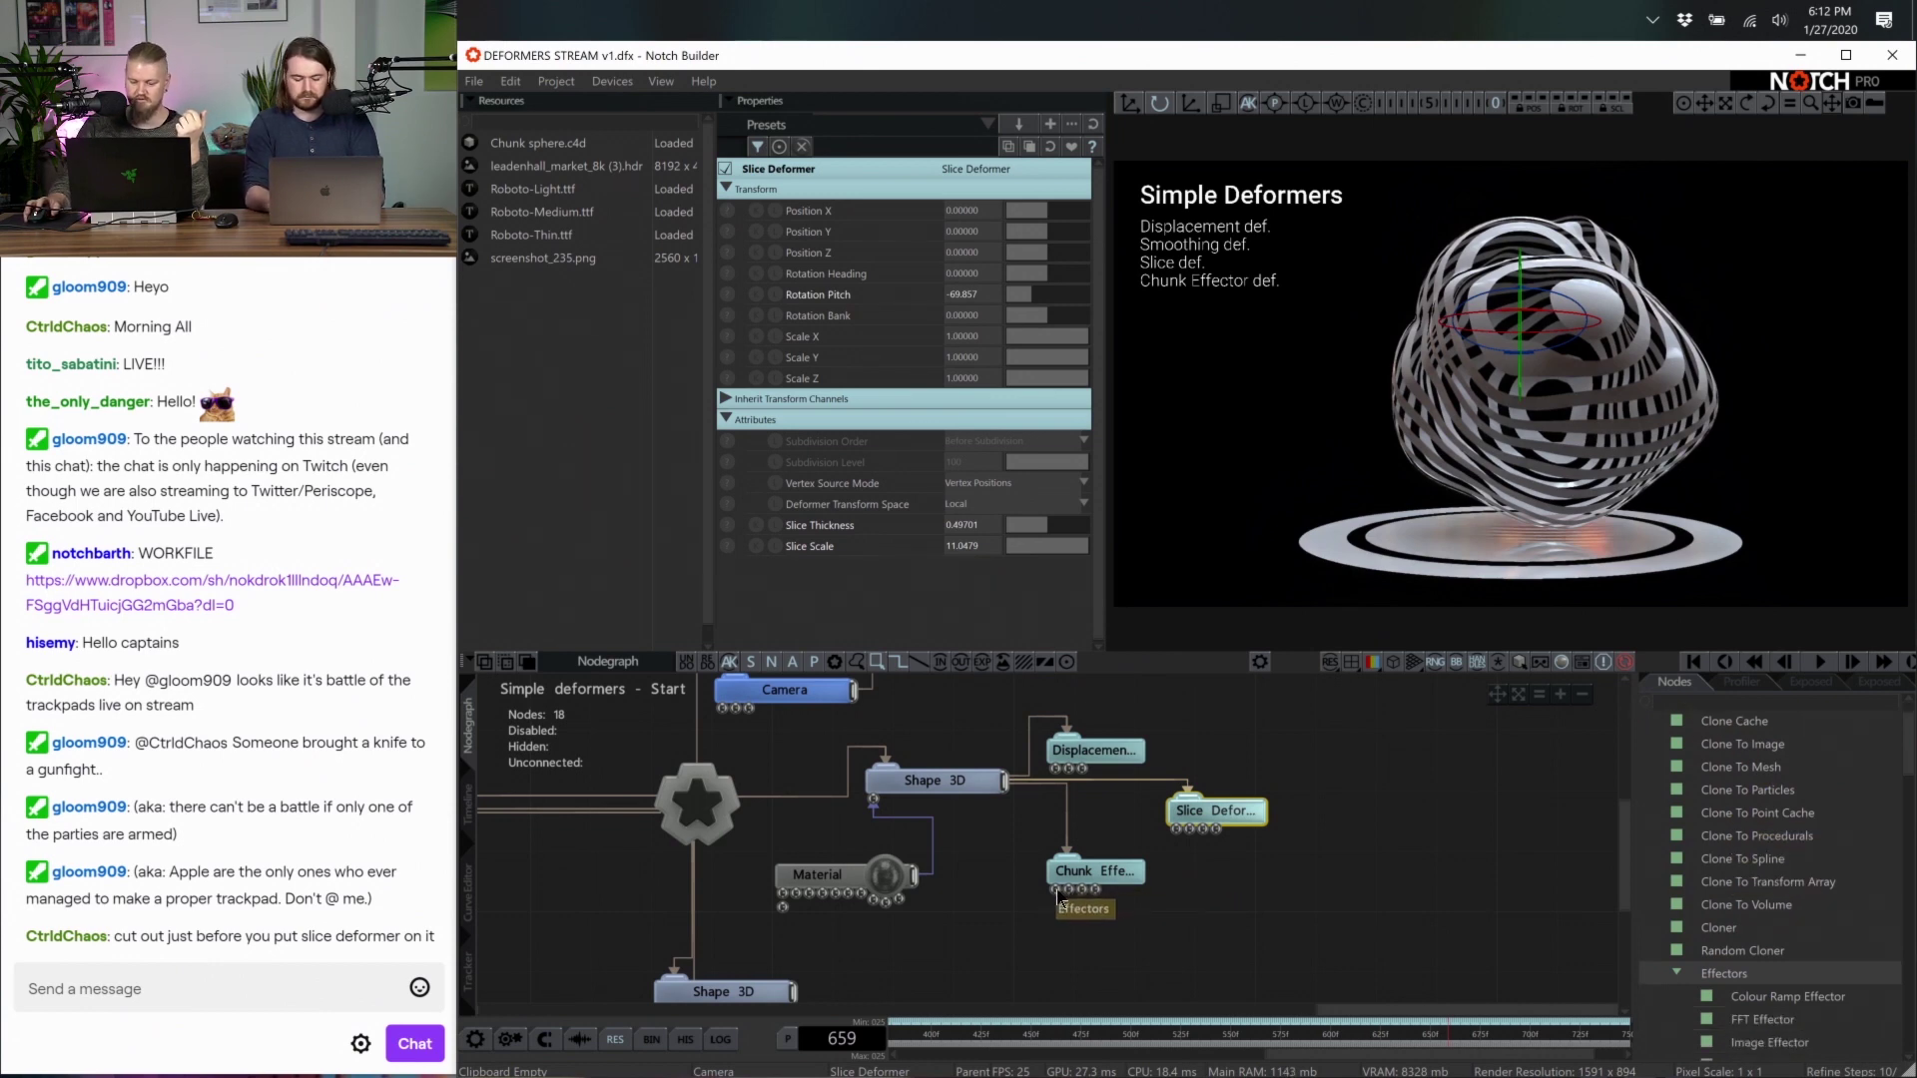
scroll(1762, 939, "down", 5)
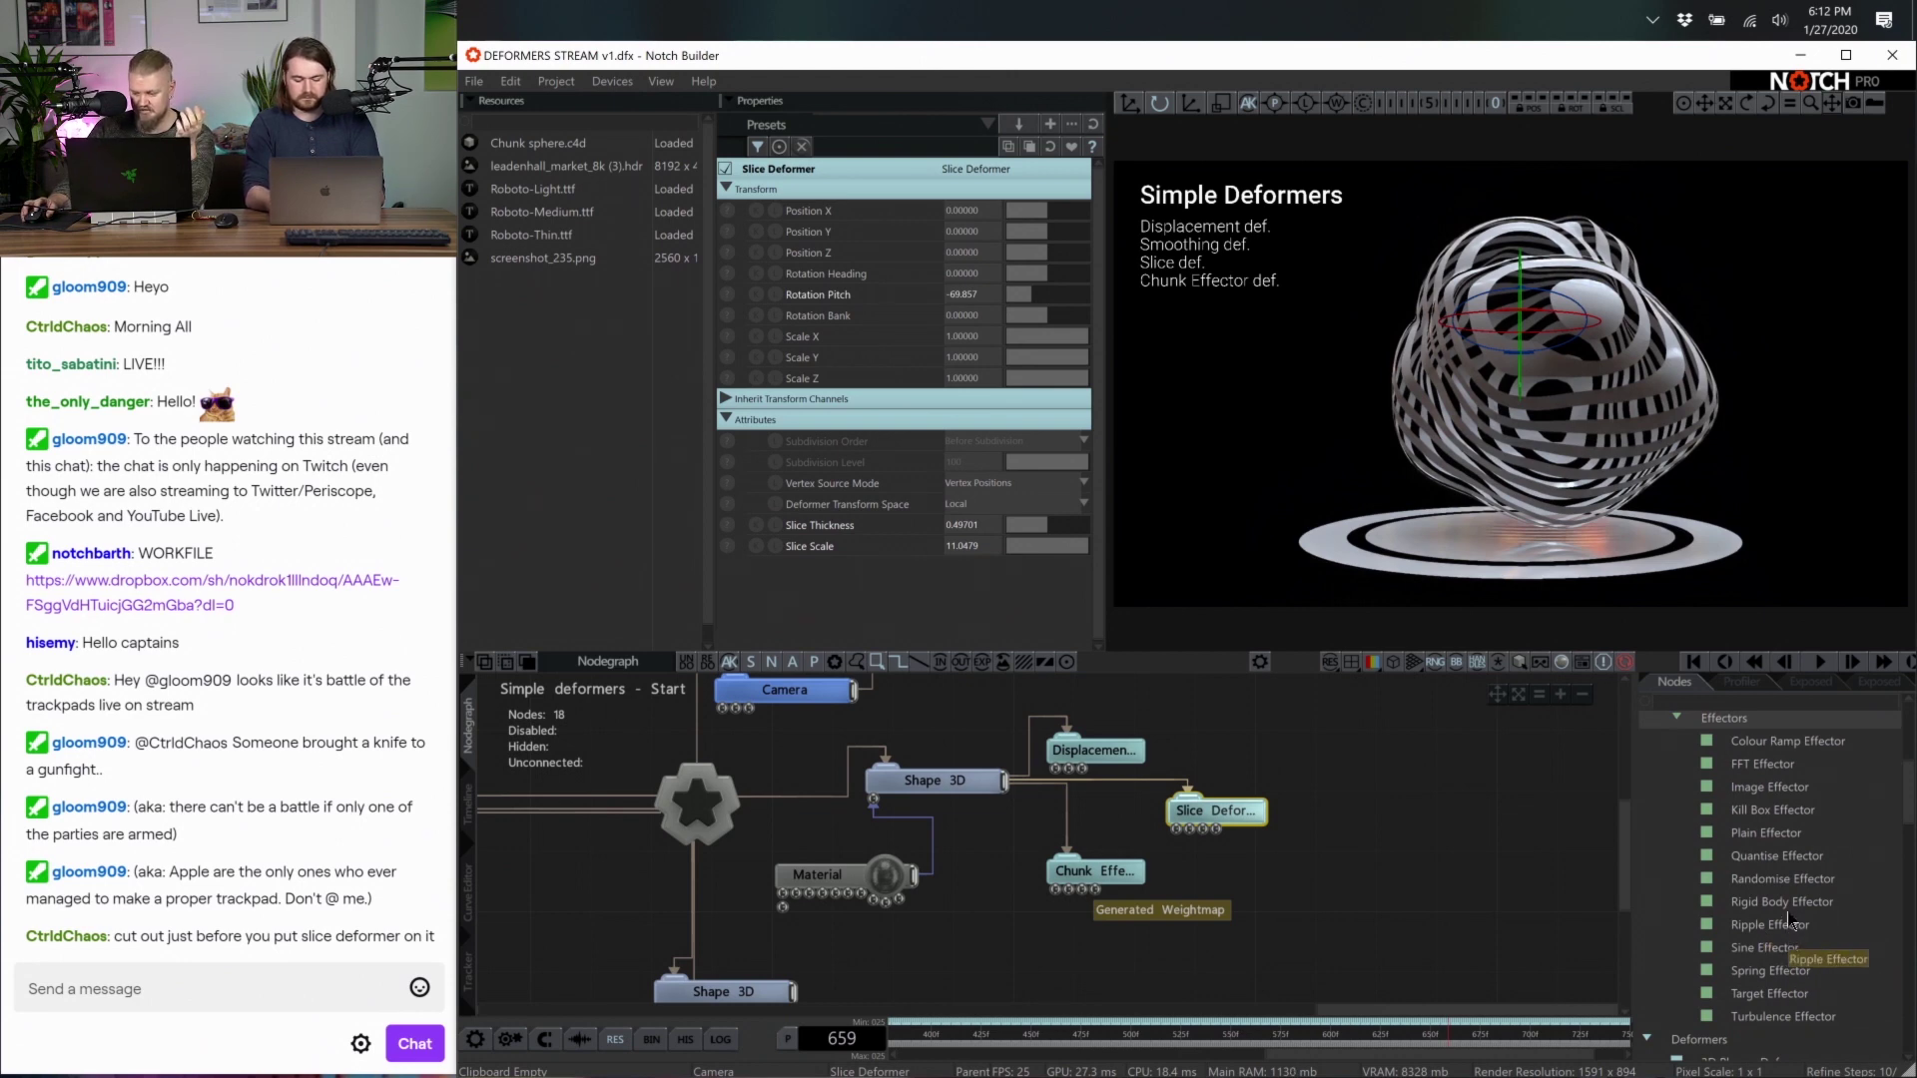
left_click(1675, 887)
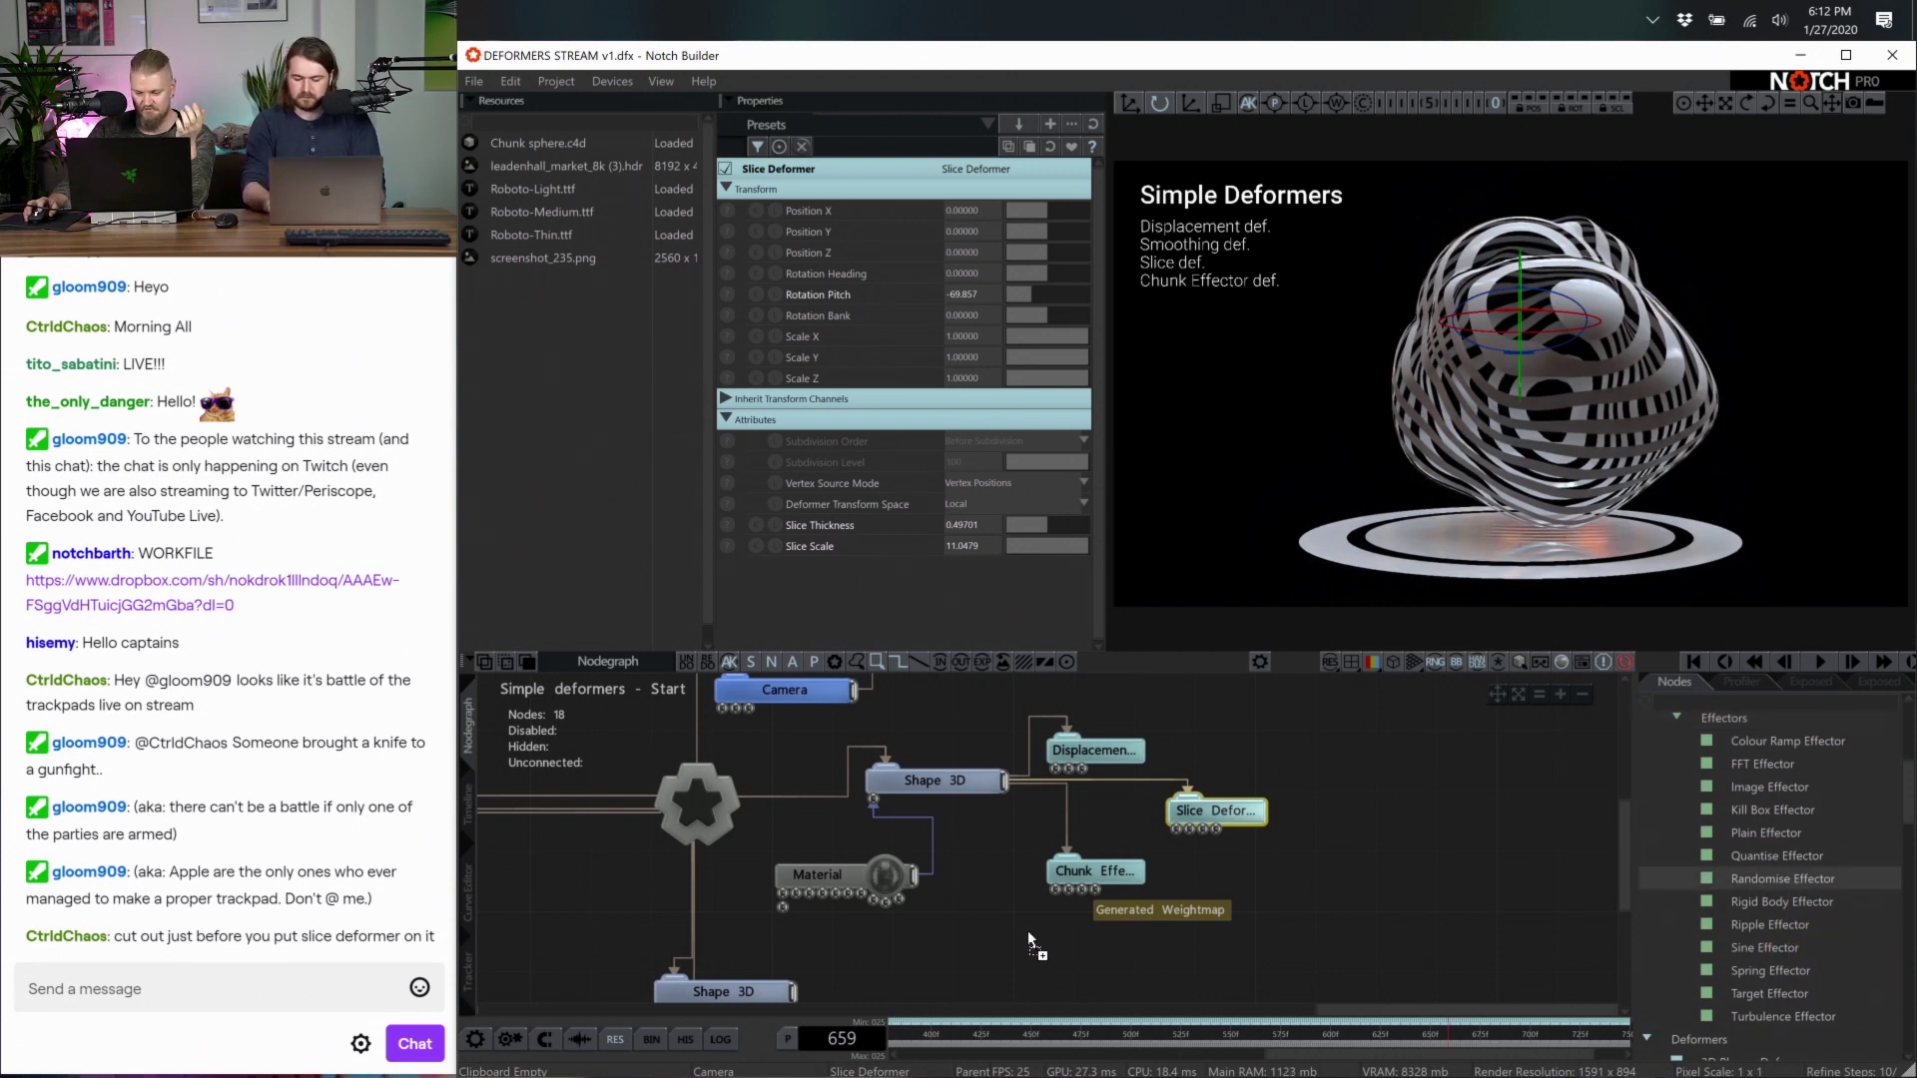
left_click_drag(1032, 943, 1030, 954)
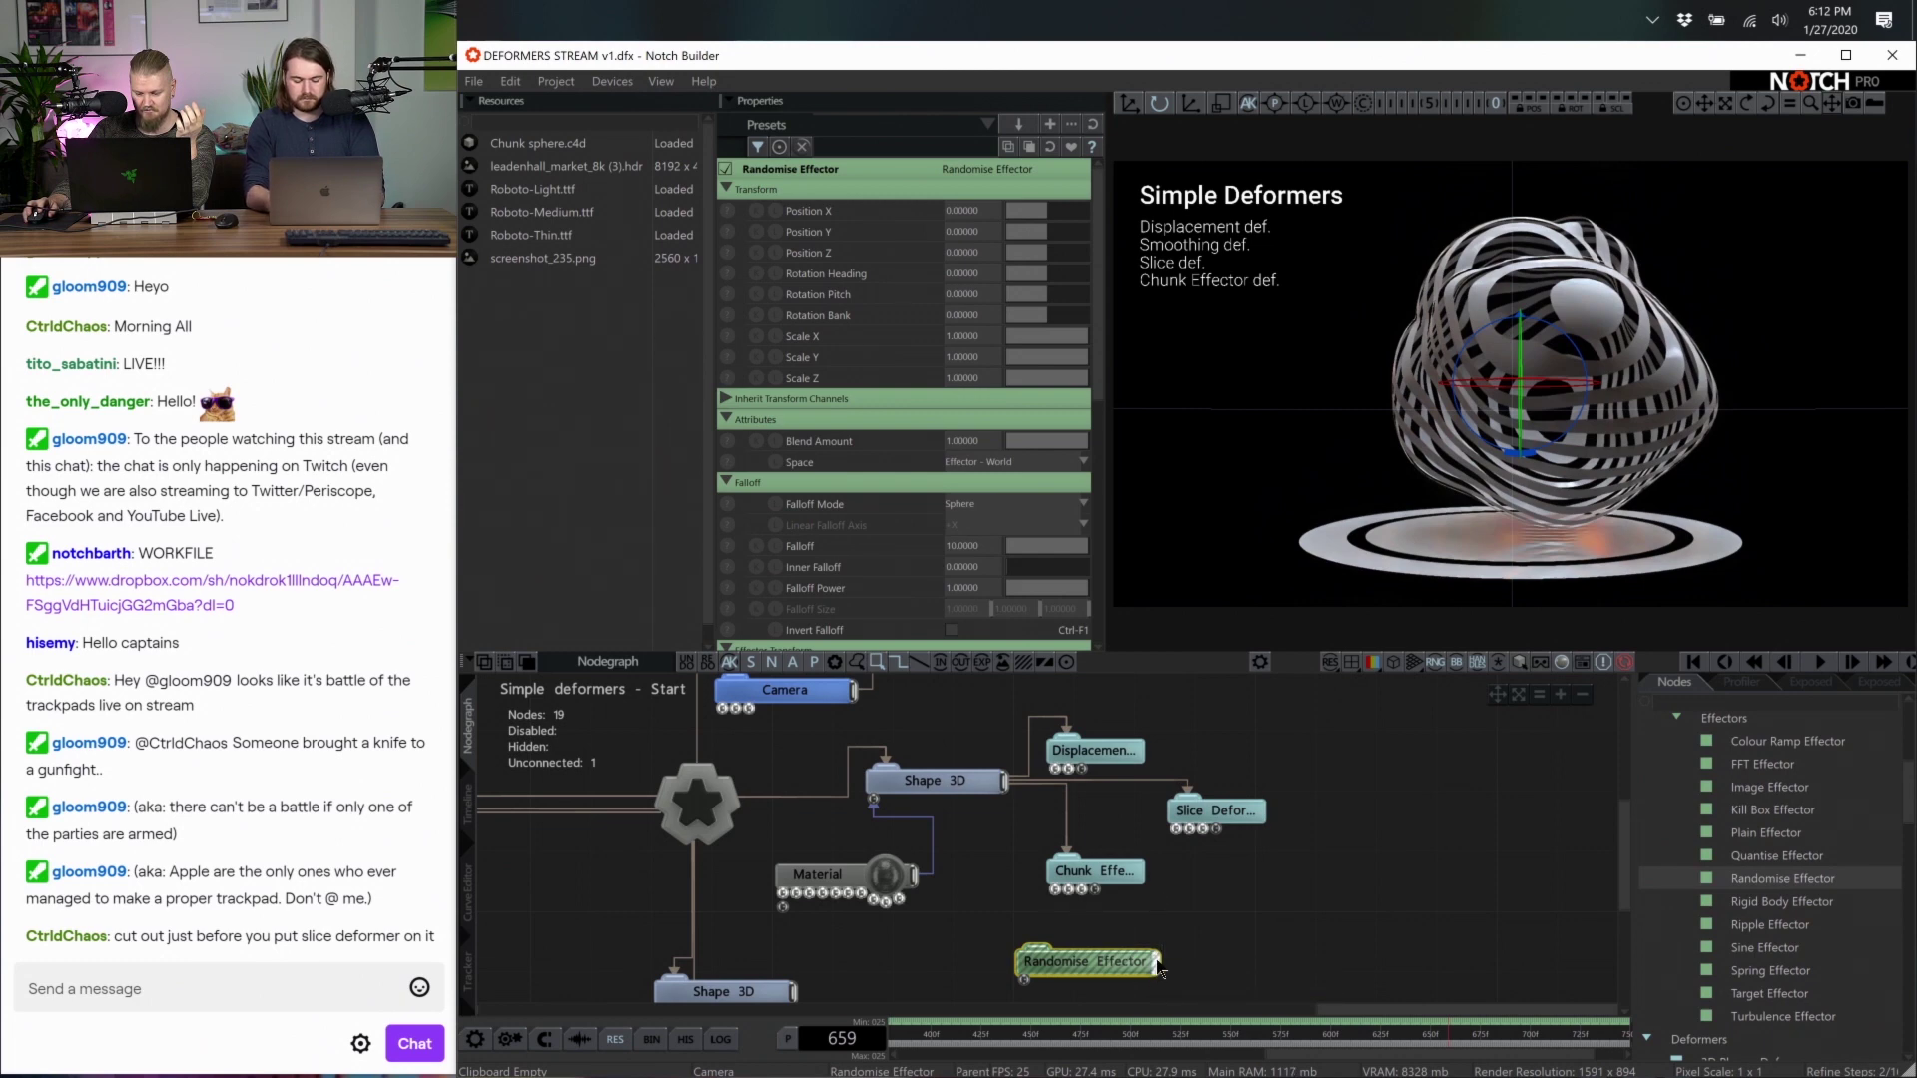
left_click_drag(1161, 964, 1056, 891)
left_click_drag(1079, 962, 1048, 964)
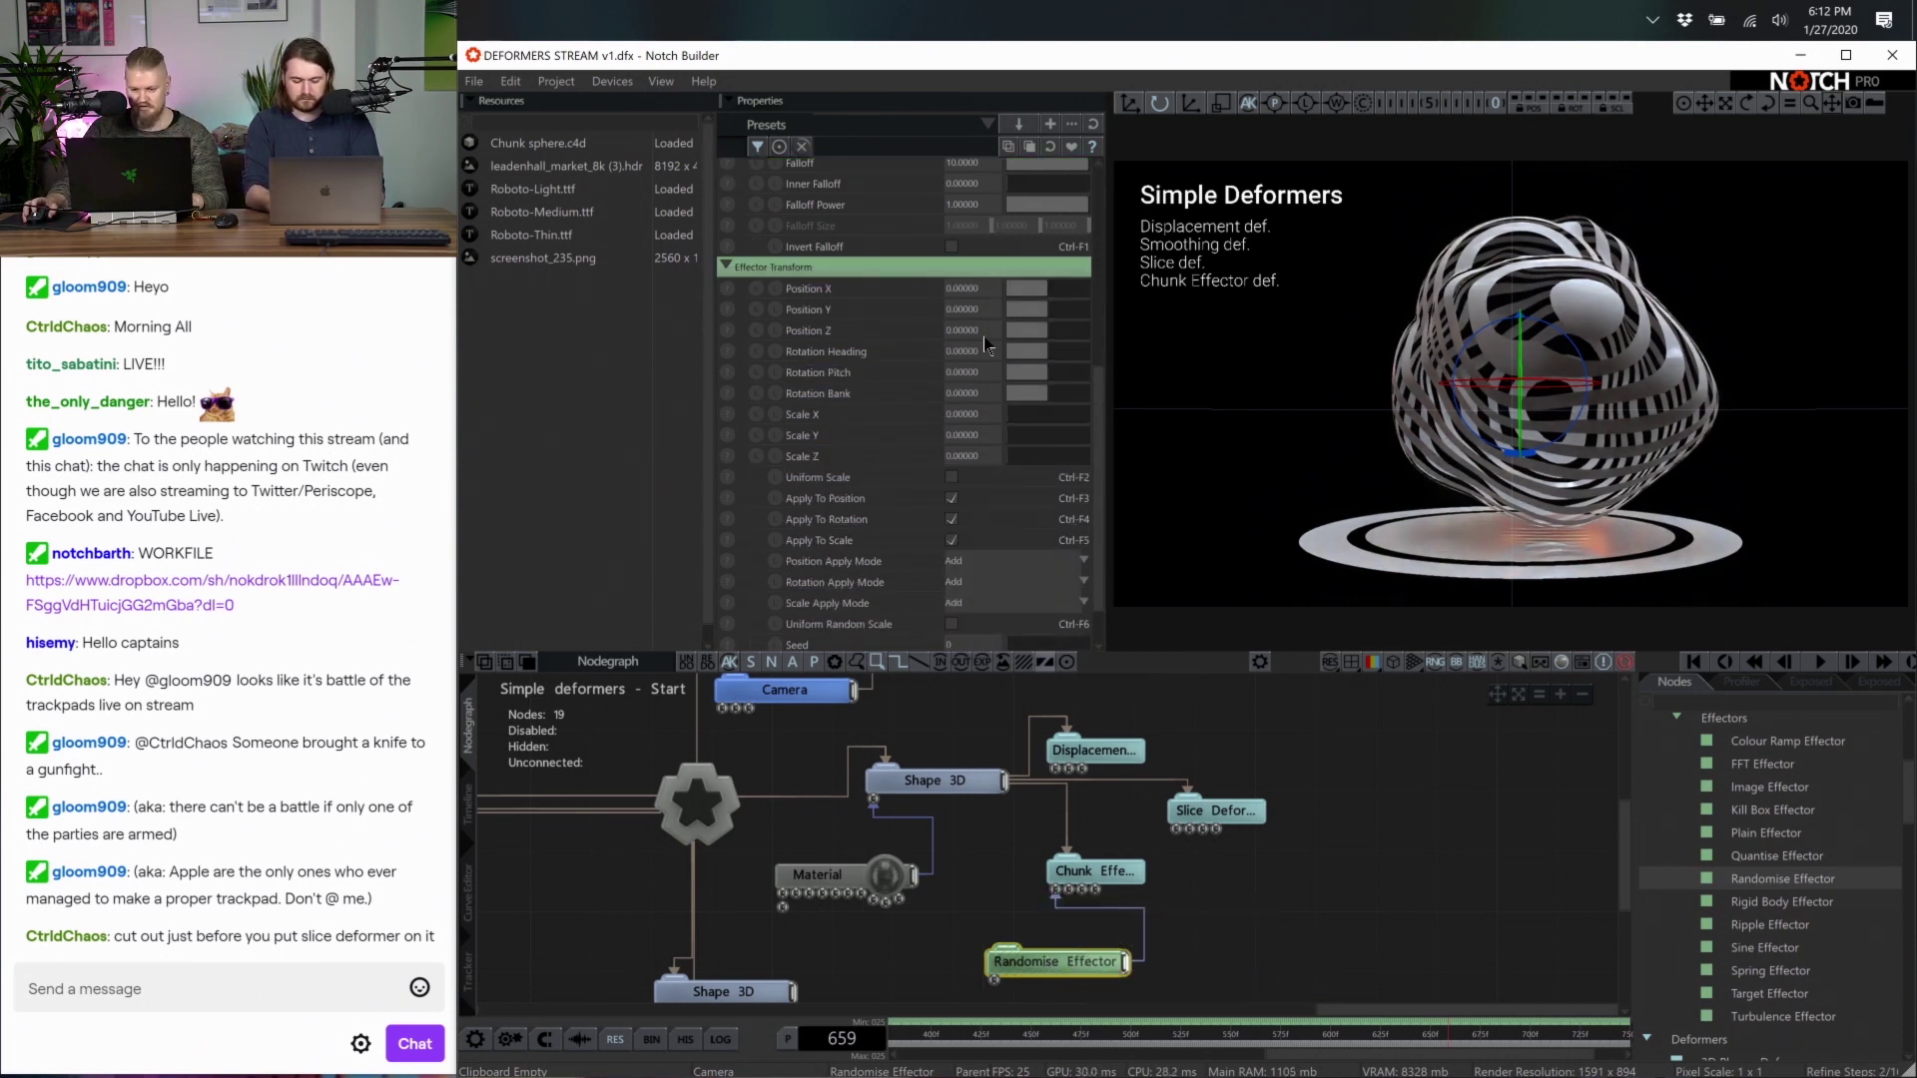
Enable the Randomise Effector's Uniform Scale; set Scale X about -0.40, Position Z 1.02 and Rotation Heading -9.70, Pitch -16.17, Bank 59.28
scroll(984, 340, "down", 3)
scroll(985, 372, "up", 3)
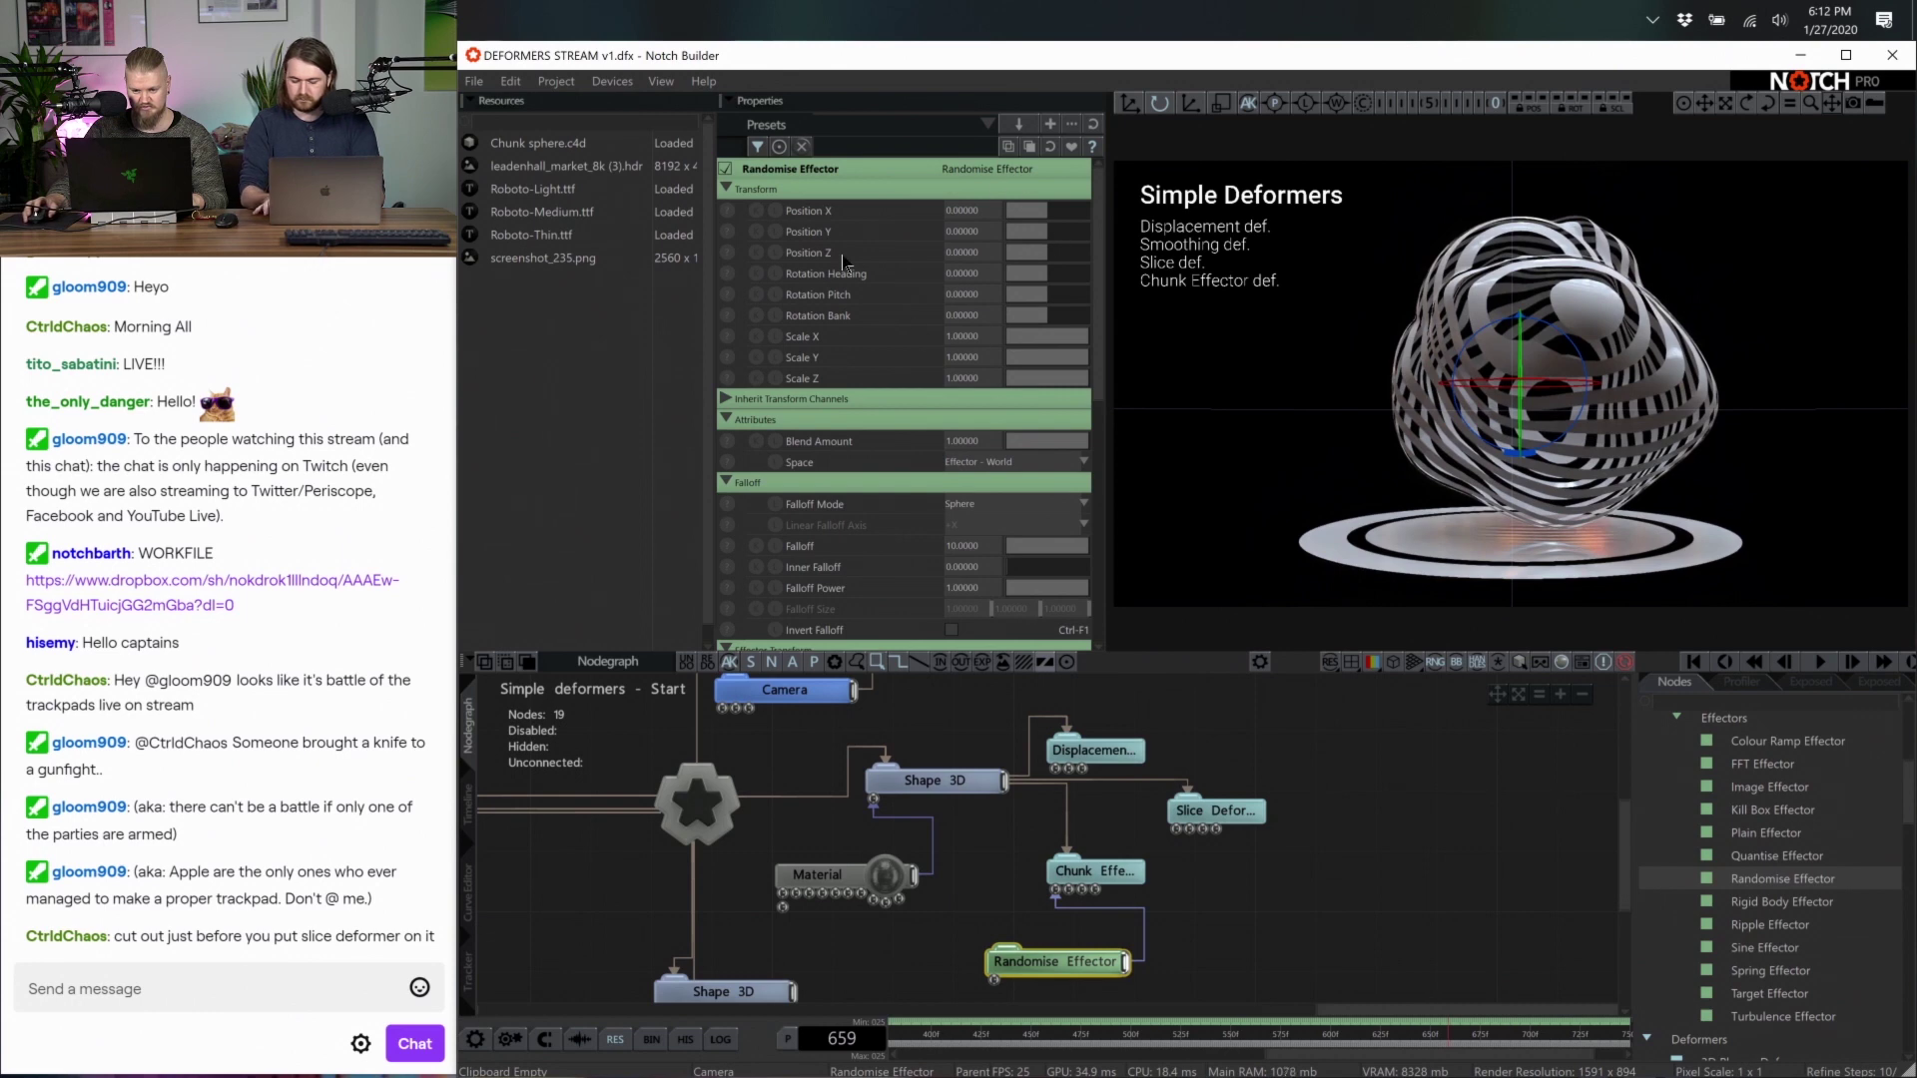
scroll(944, 460, "down", 8)
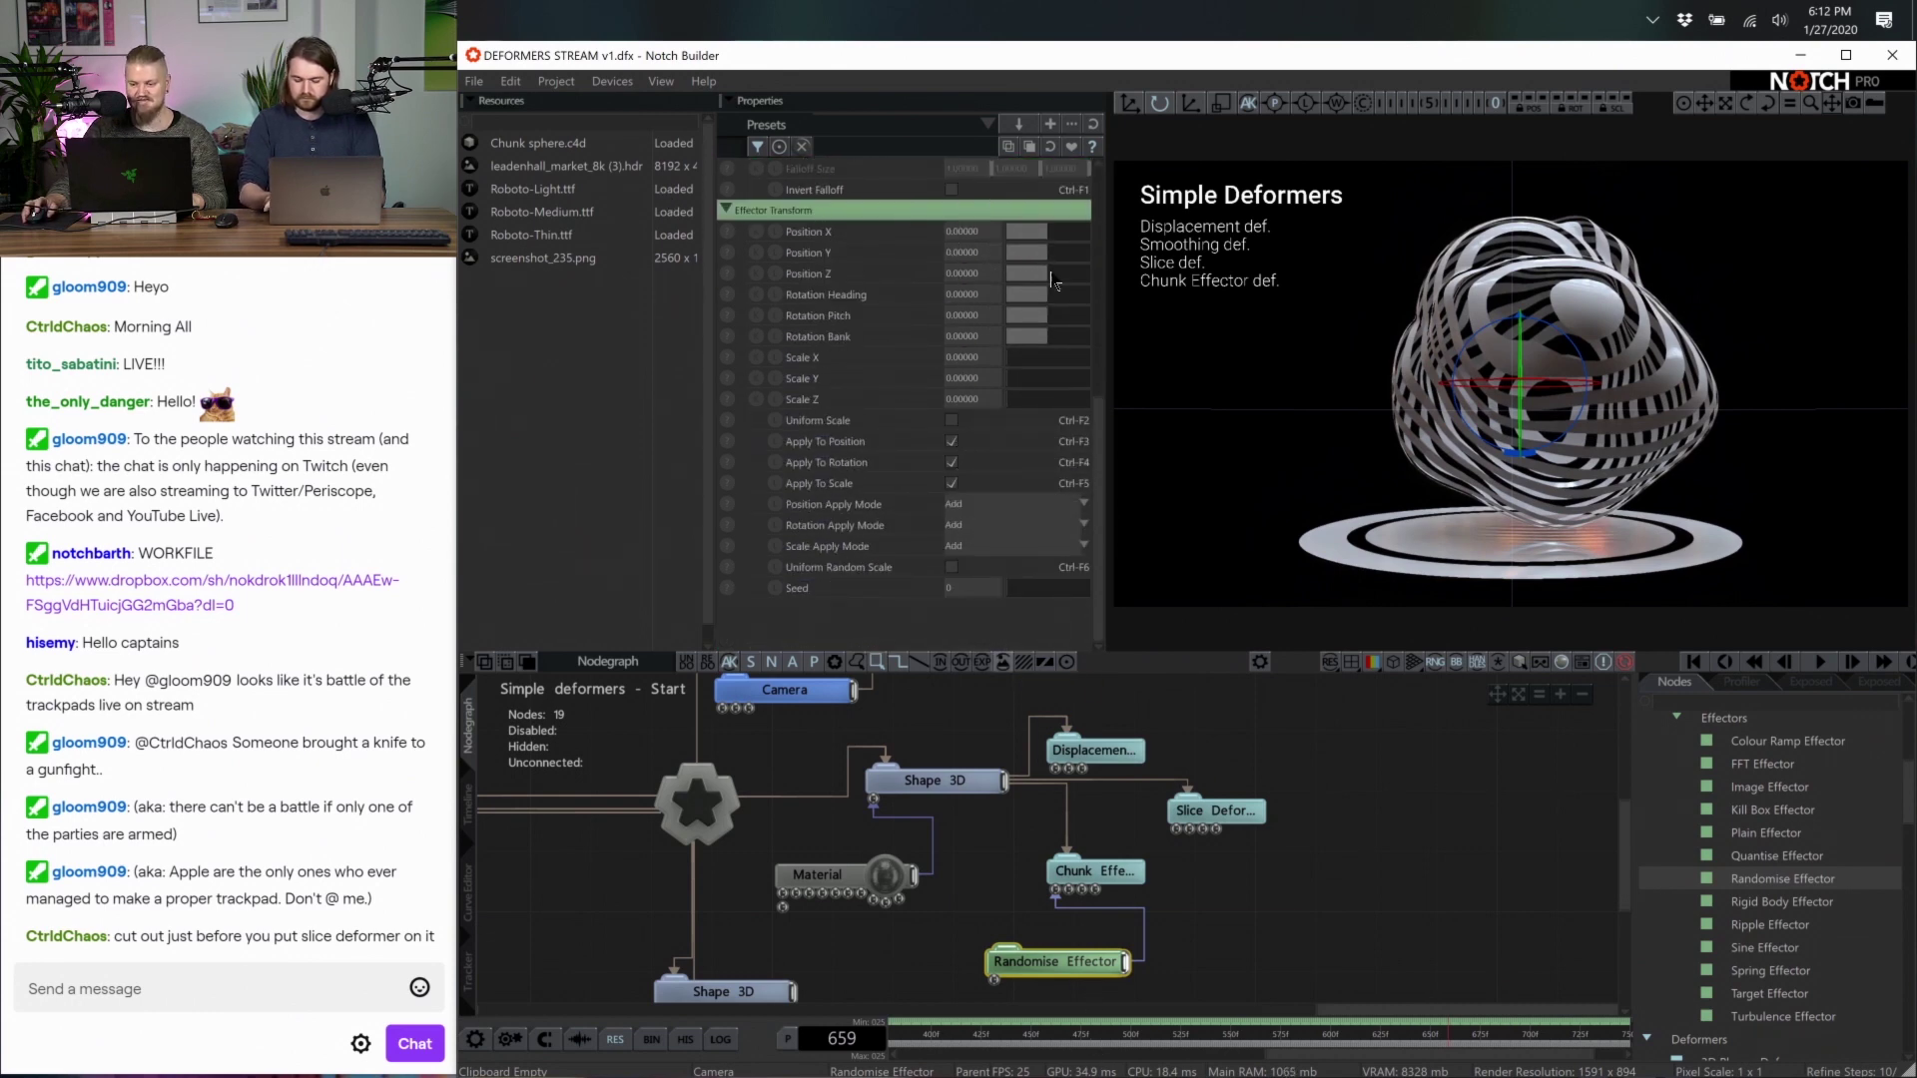
left_click(952, 422)
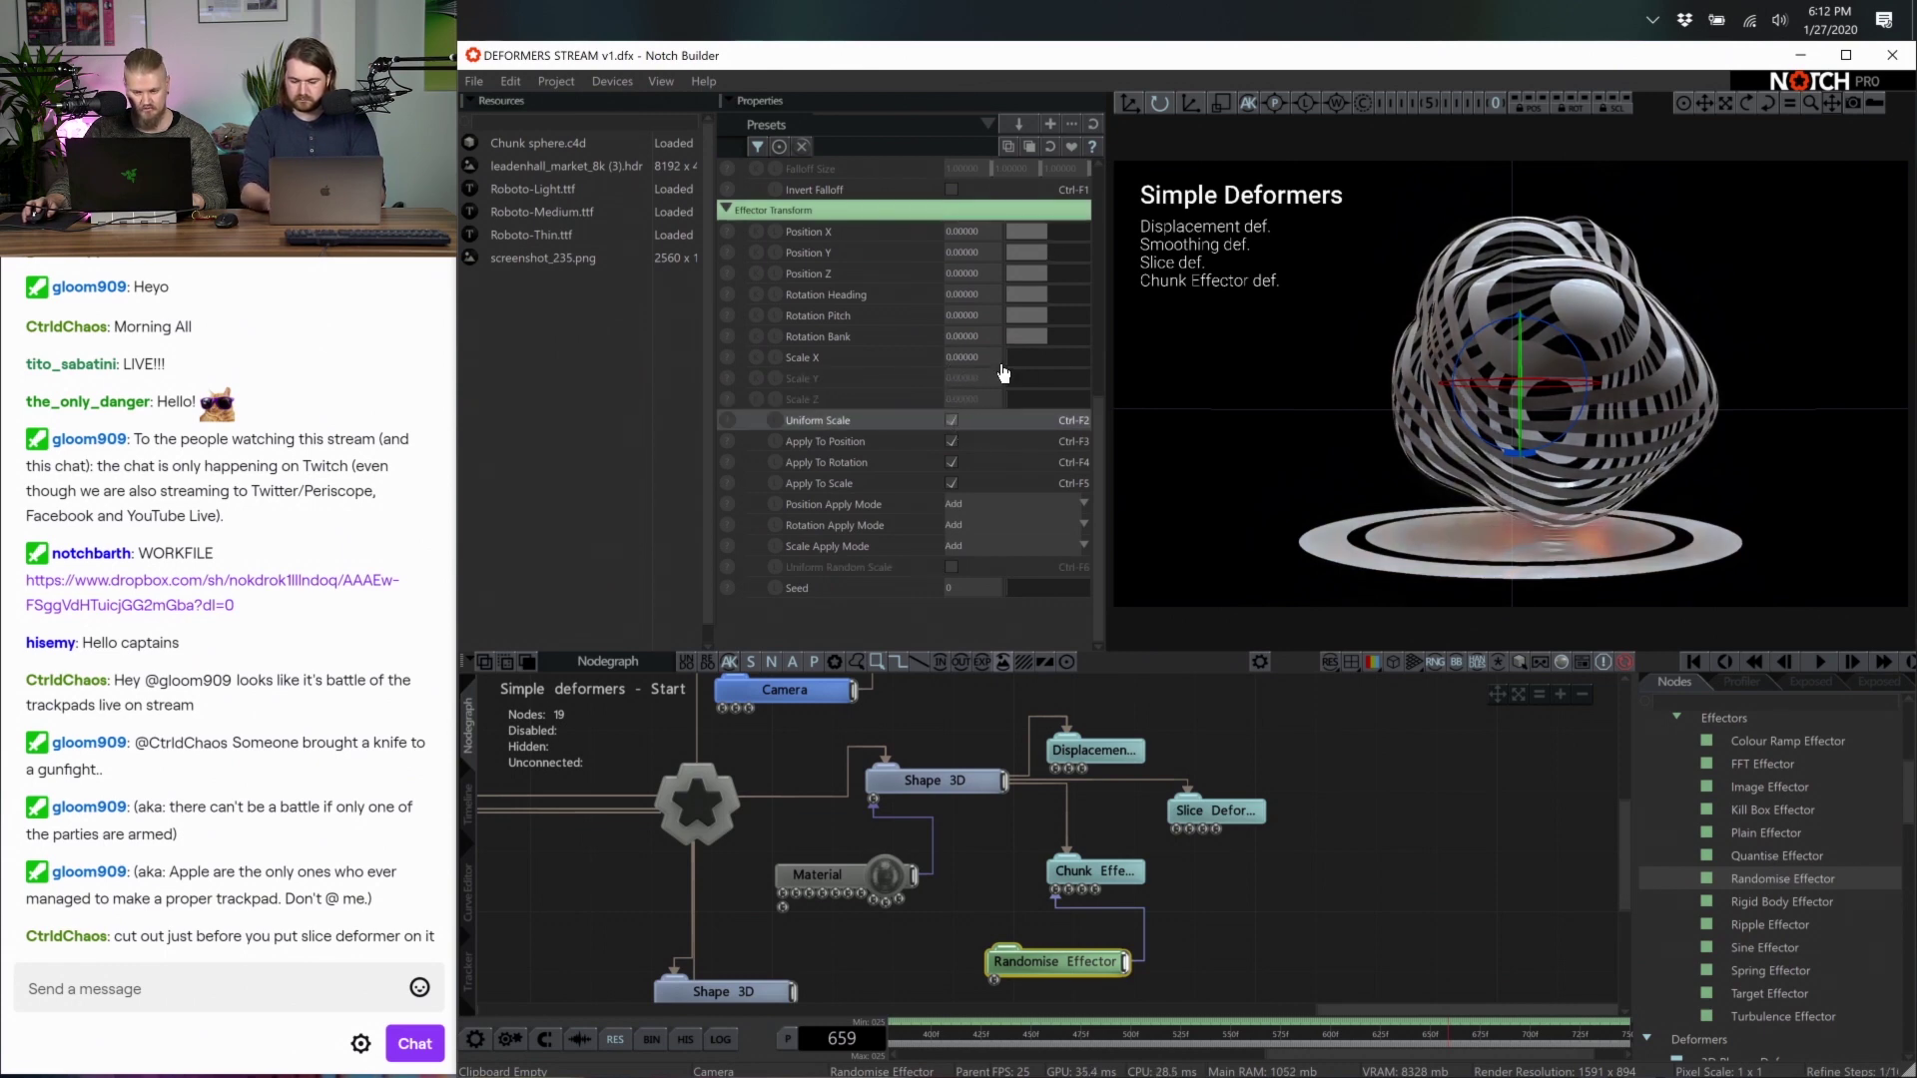
left_click_drag(1011, 359, 1051, 277)
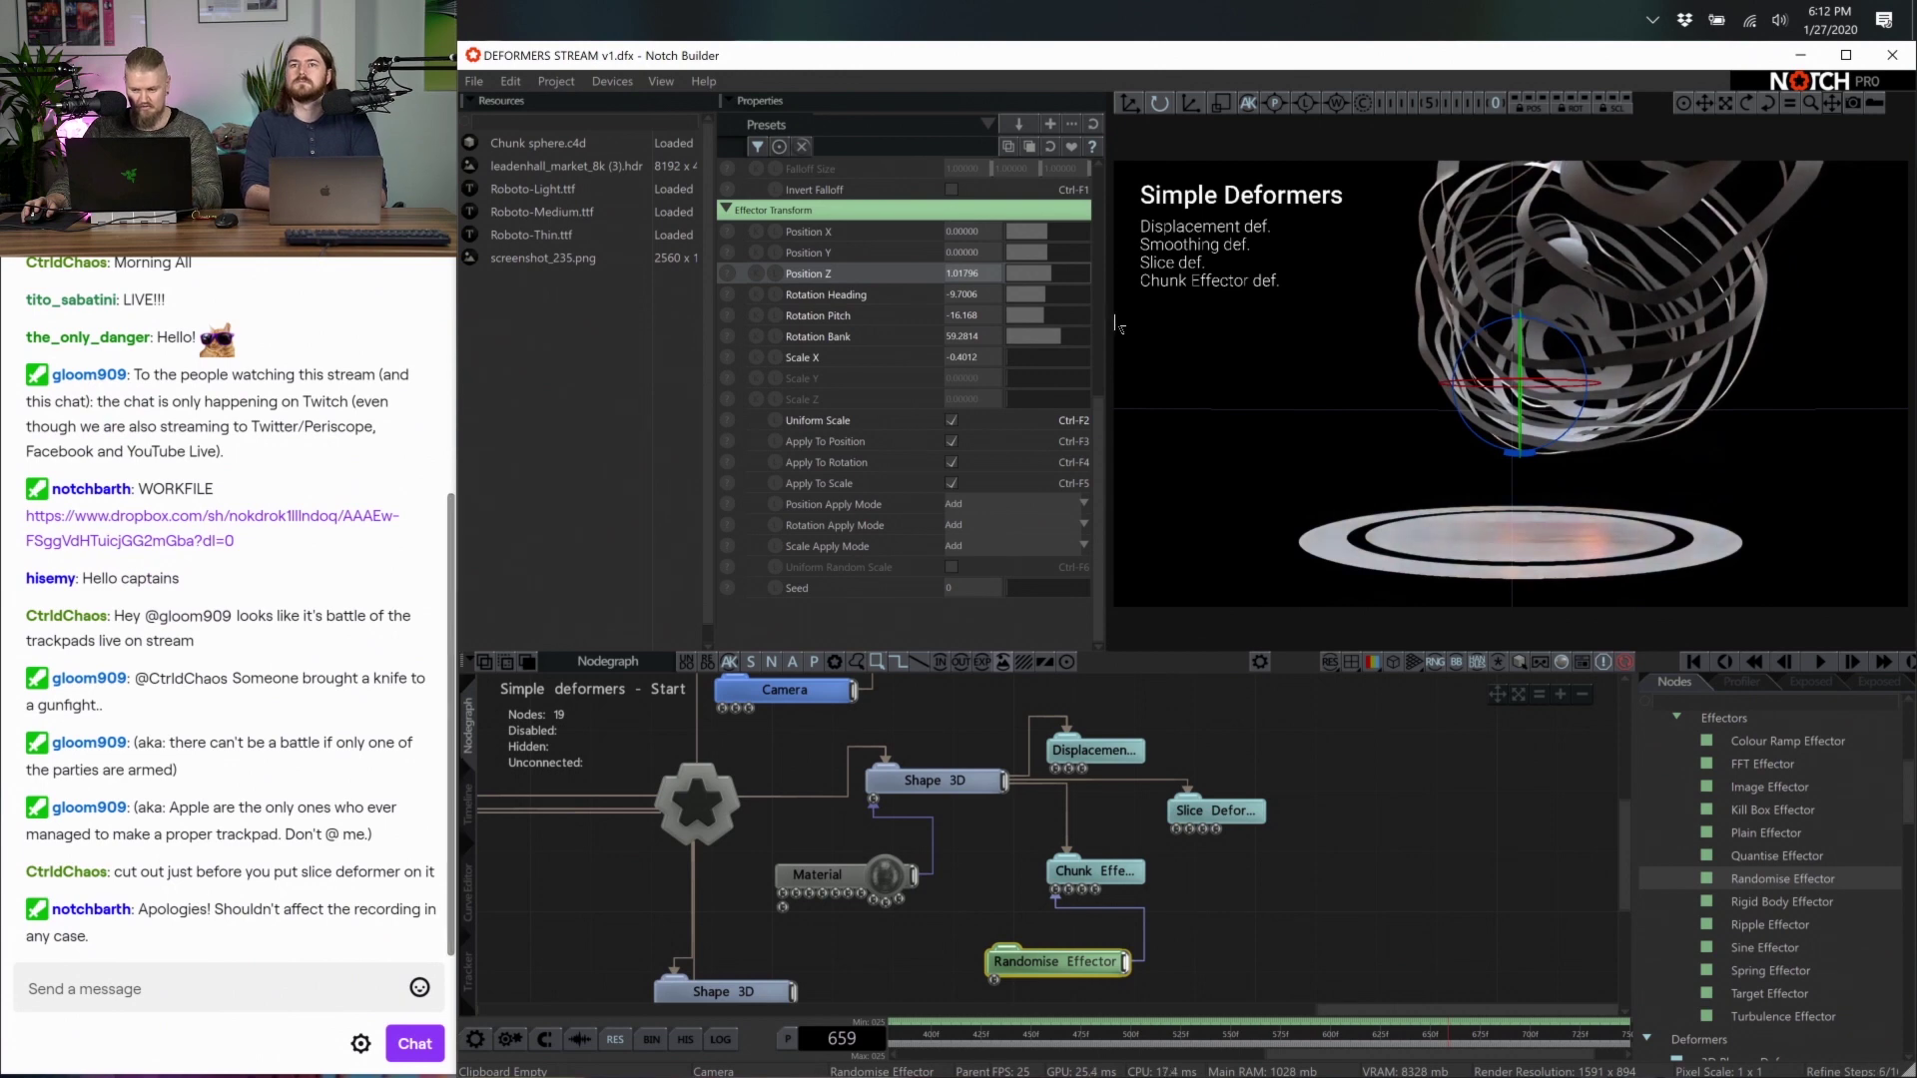
Inspect the randomised sphere slices in the orbit view while the animation plays, and return to the scene camera
key("o")
scroll(1594, 353, "down", 10)
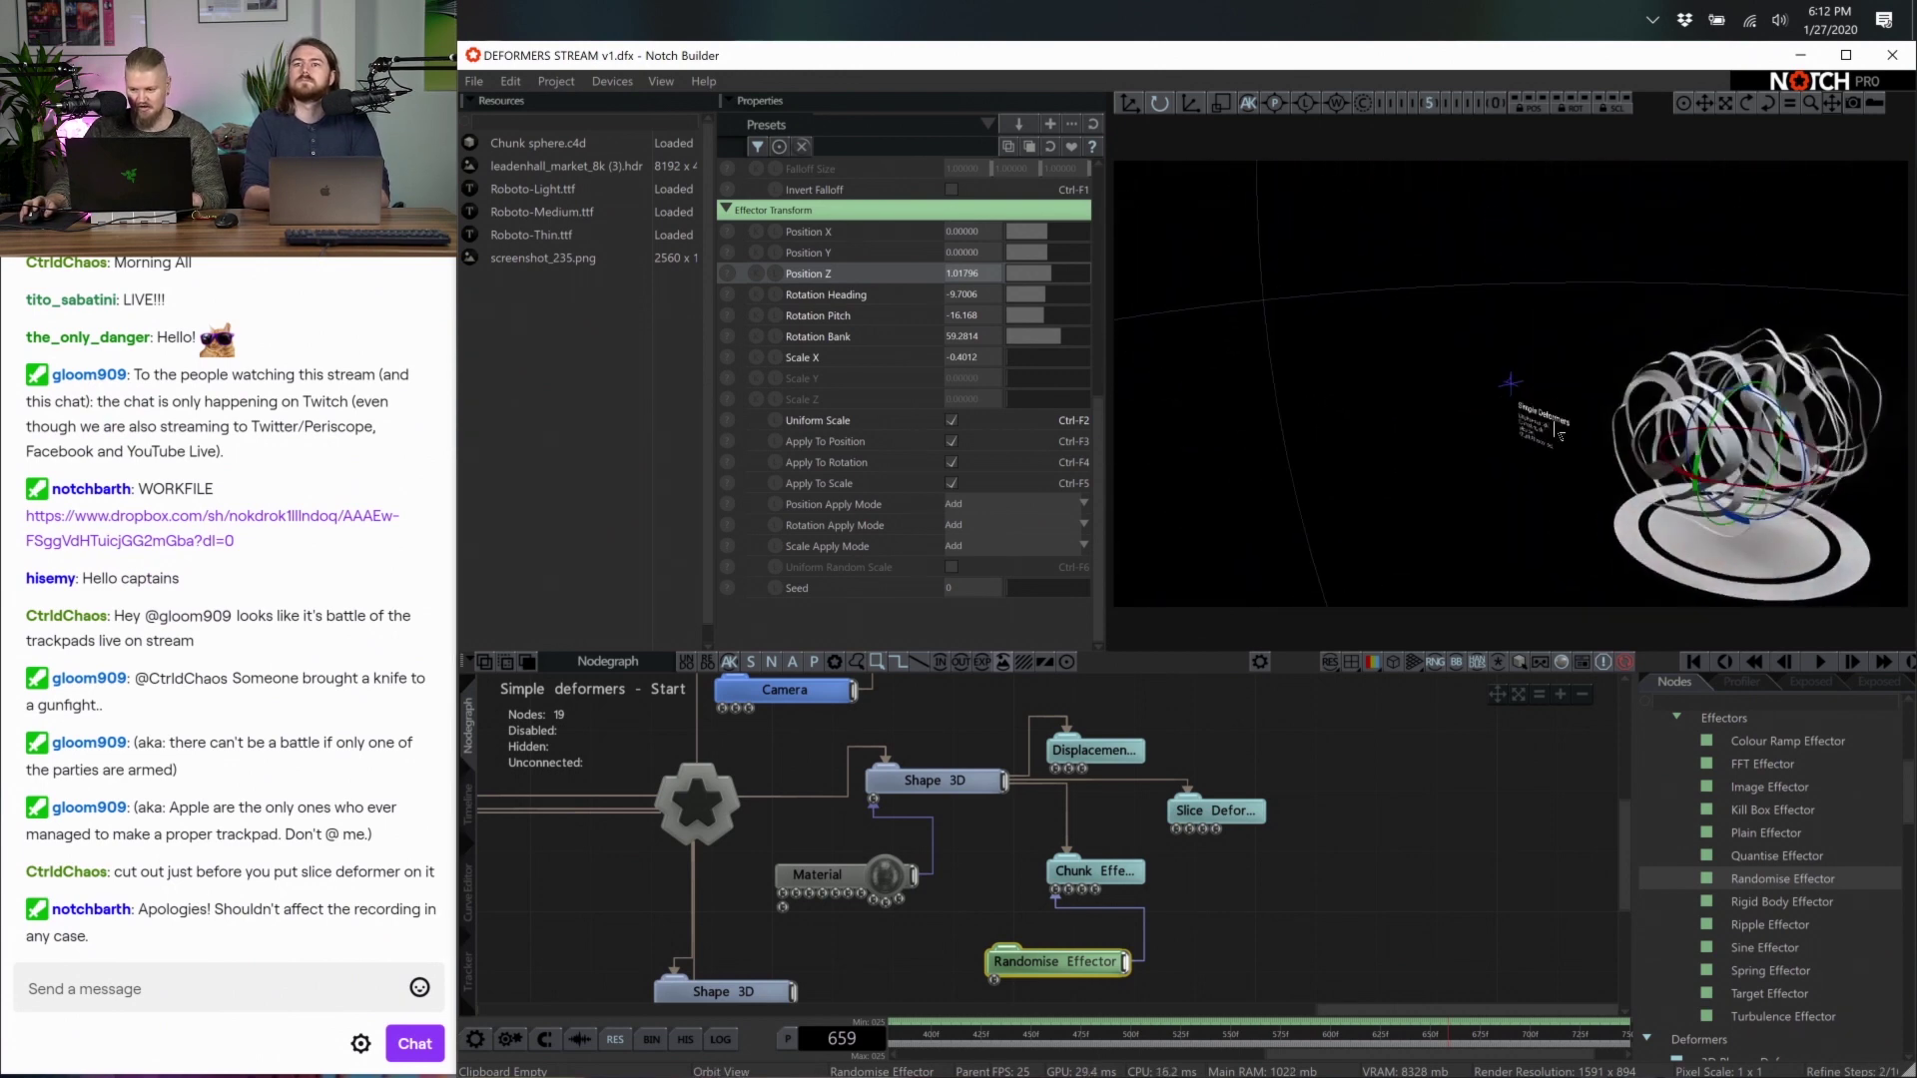
right_click_drag(1499, 407, 1522, 426)
key("space")
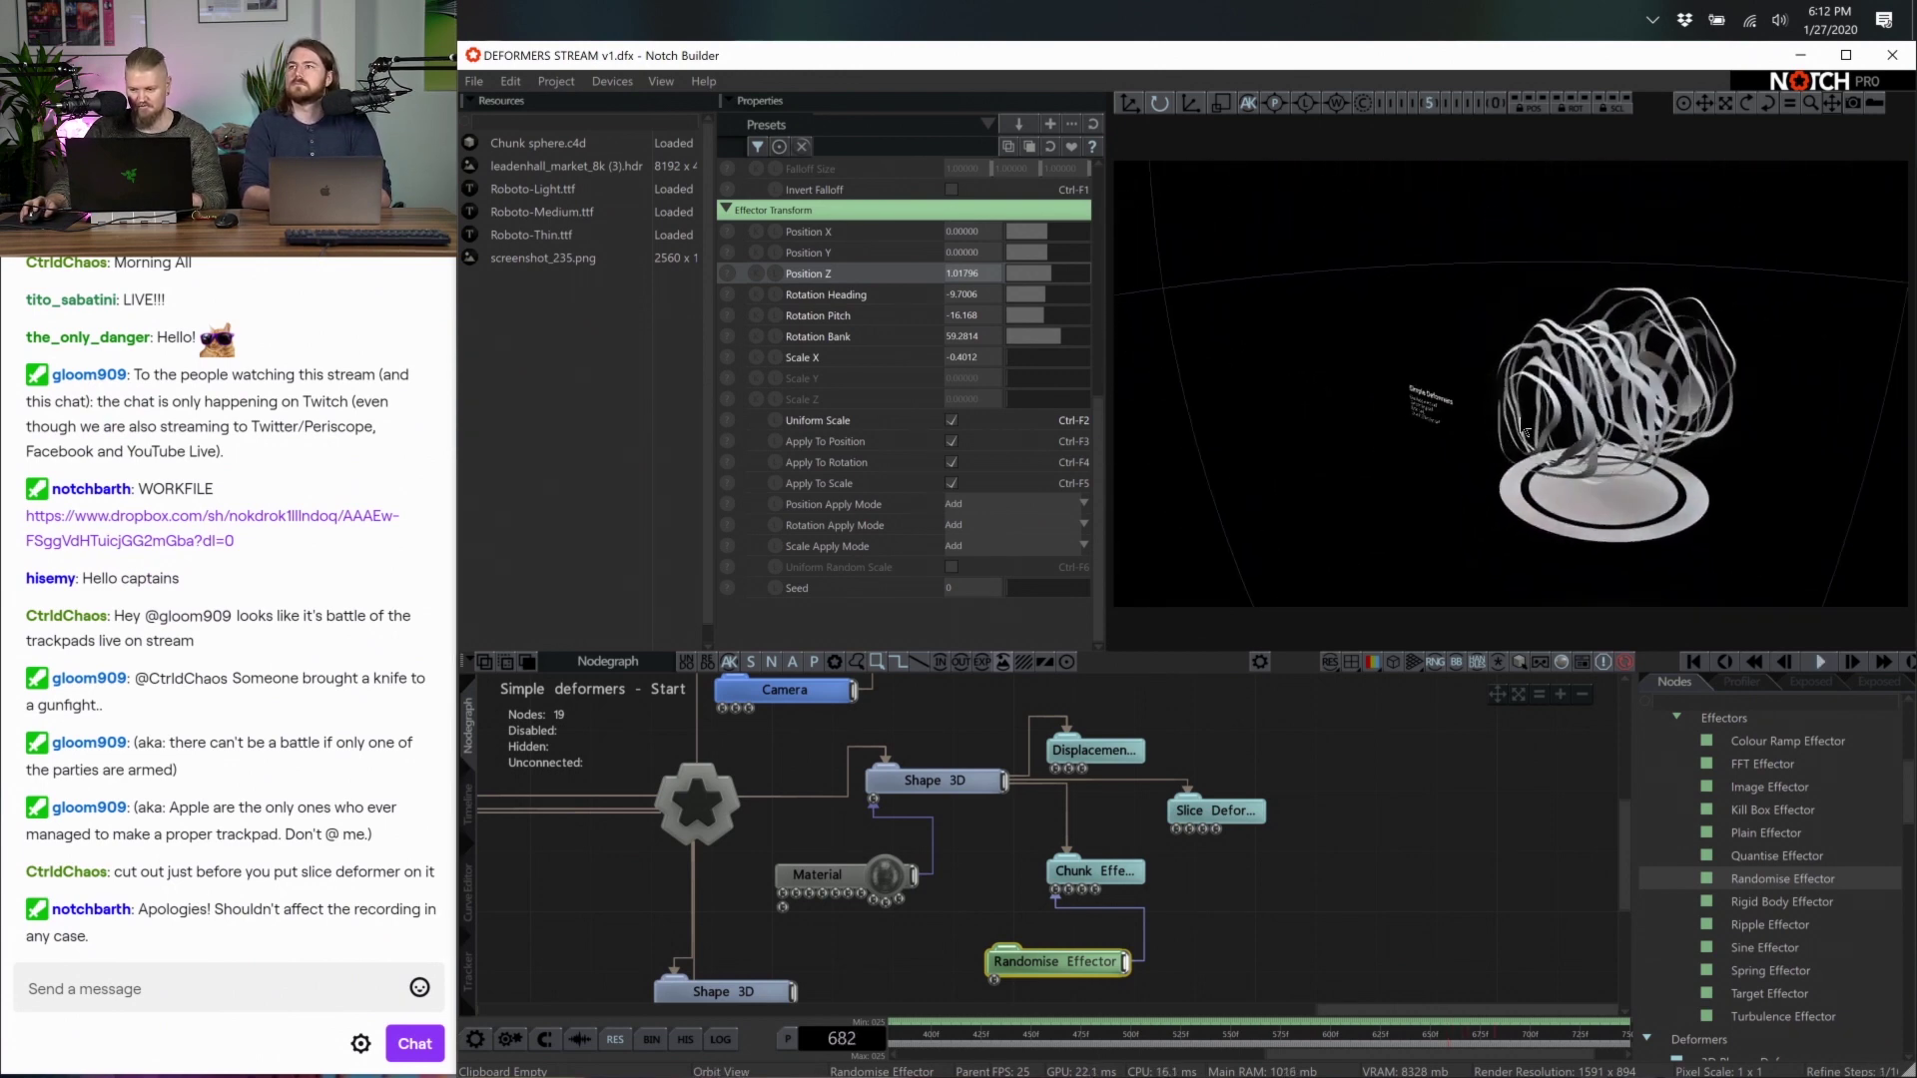
key("o")
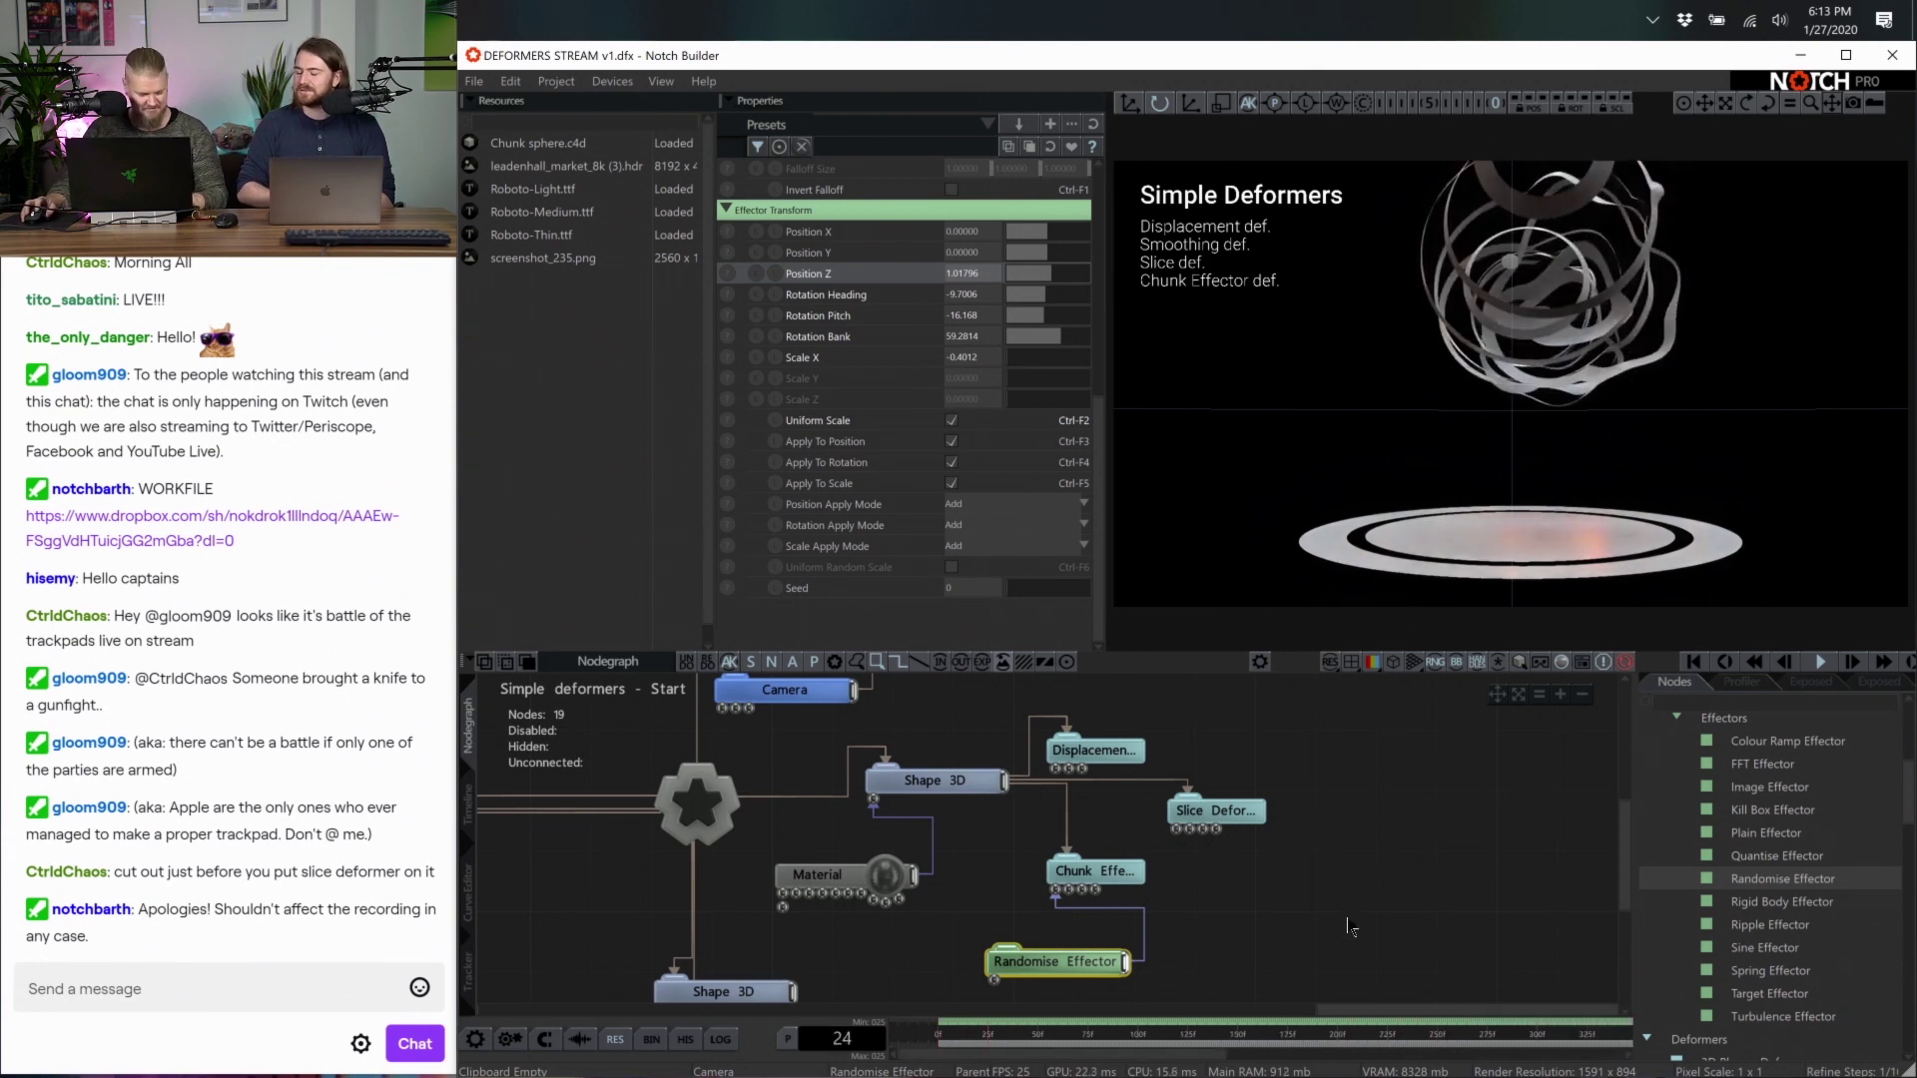
Reset the Randomise Effector's Position Z, three rotations and Scale X to 0, and set Rotation Heading to about -7.54
left_click(1310, 919)
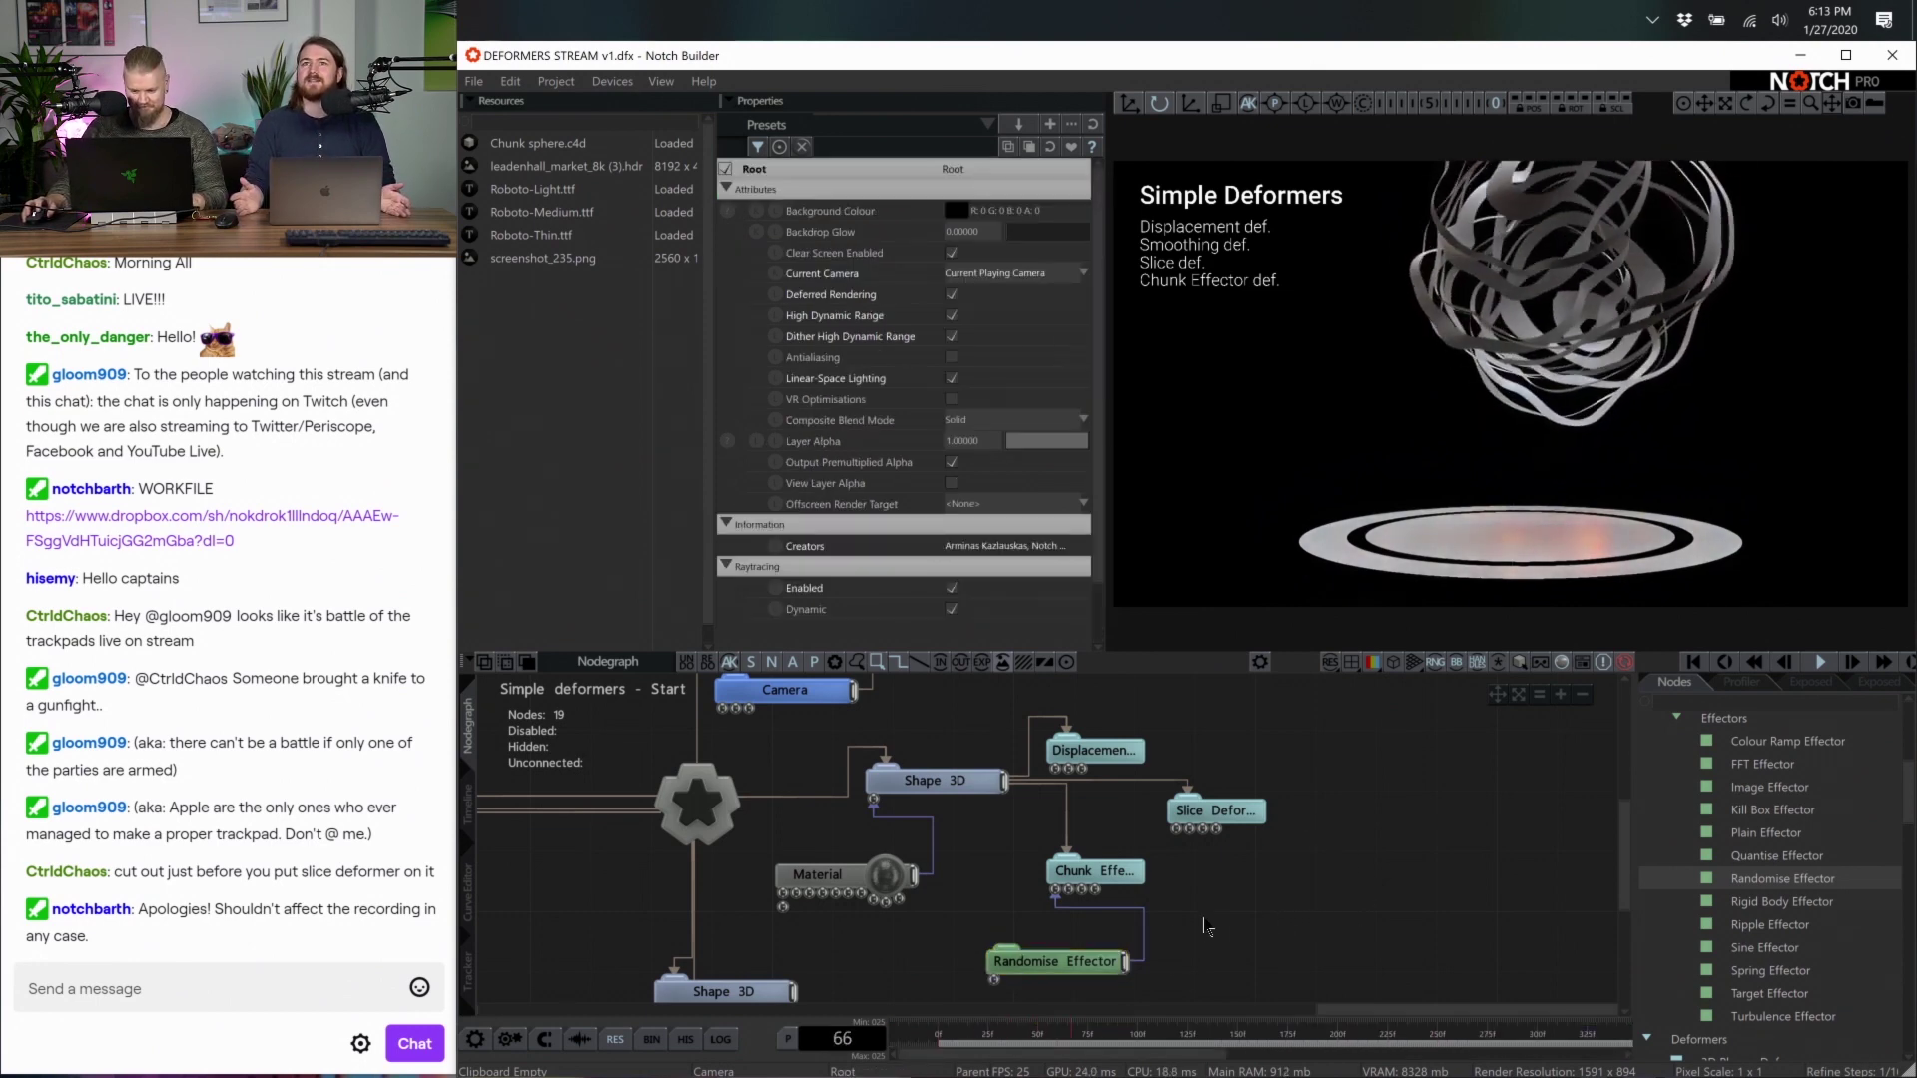
scroll(1231, 926, "down", 2)
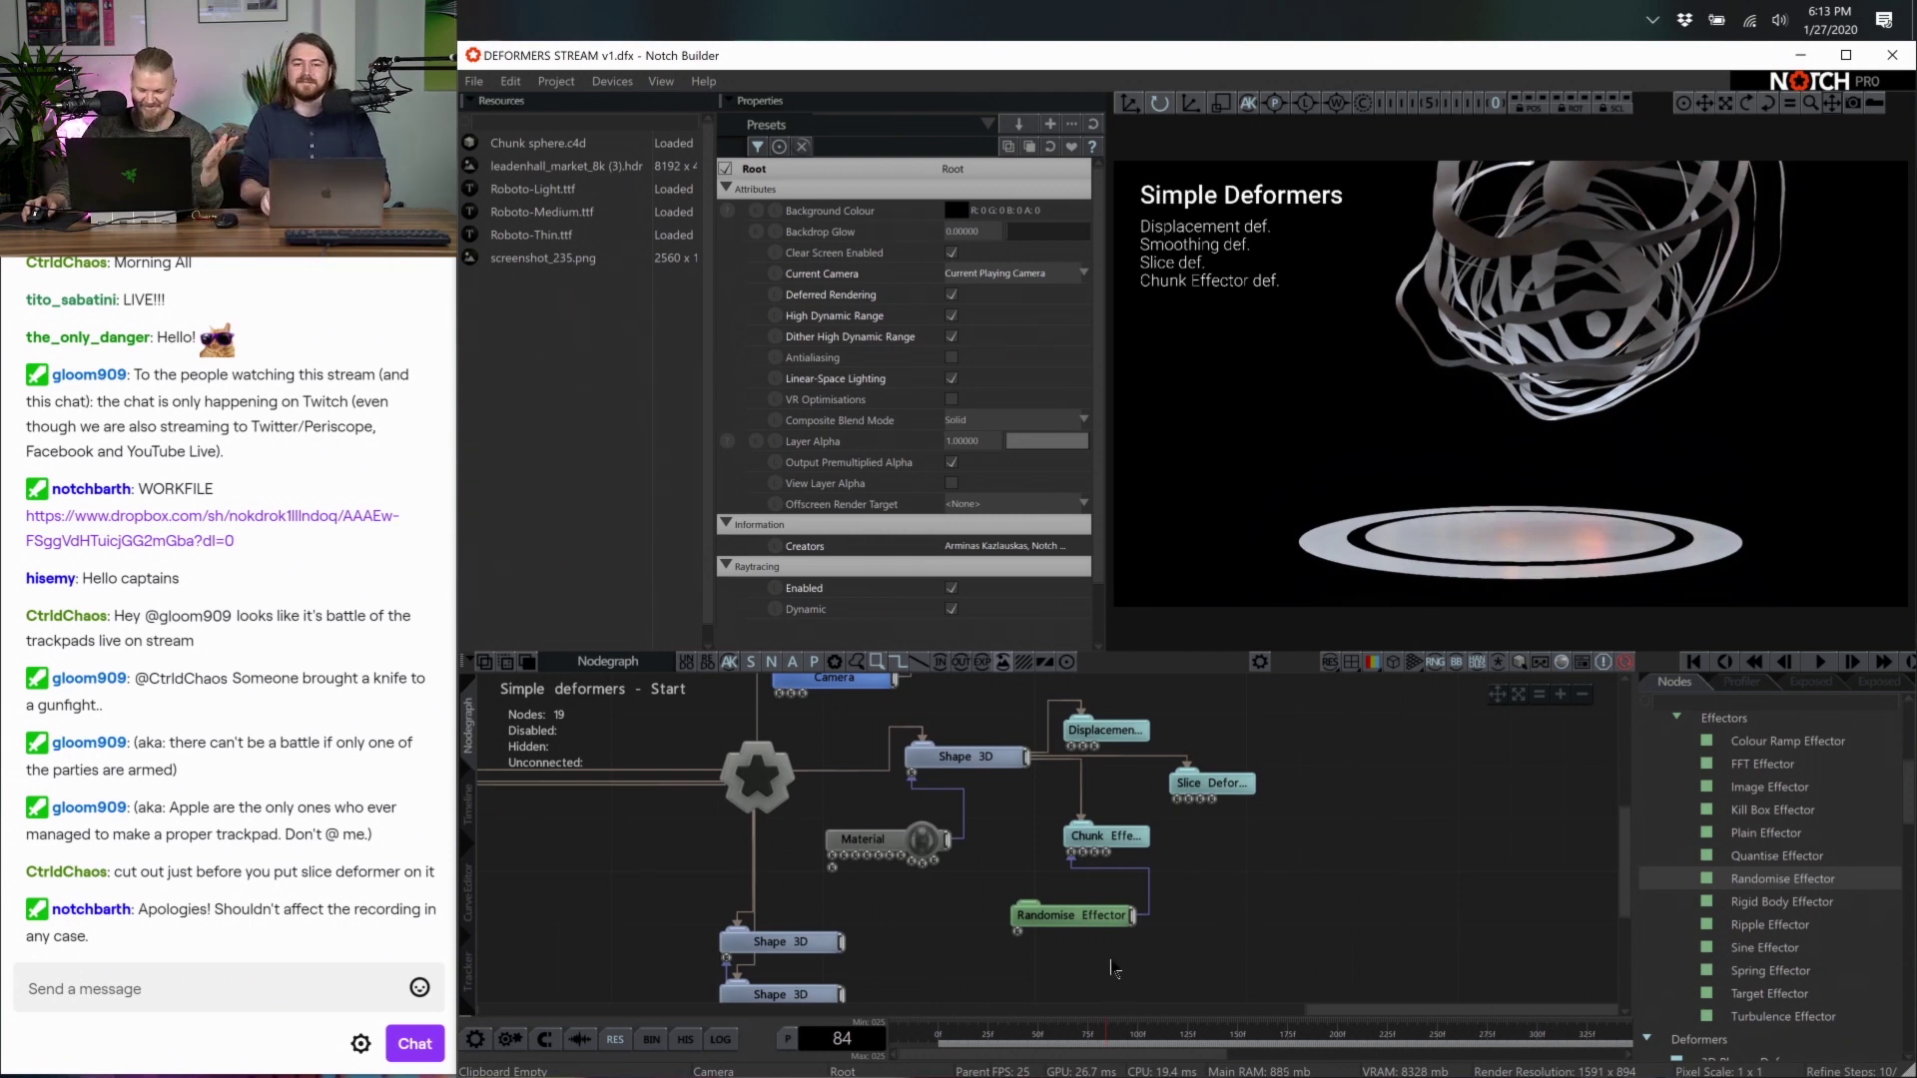
scroll(1273, 915, "down", 1)
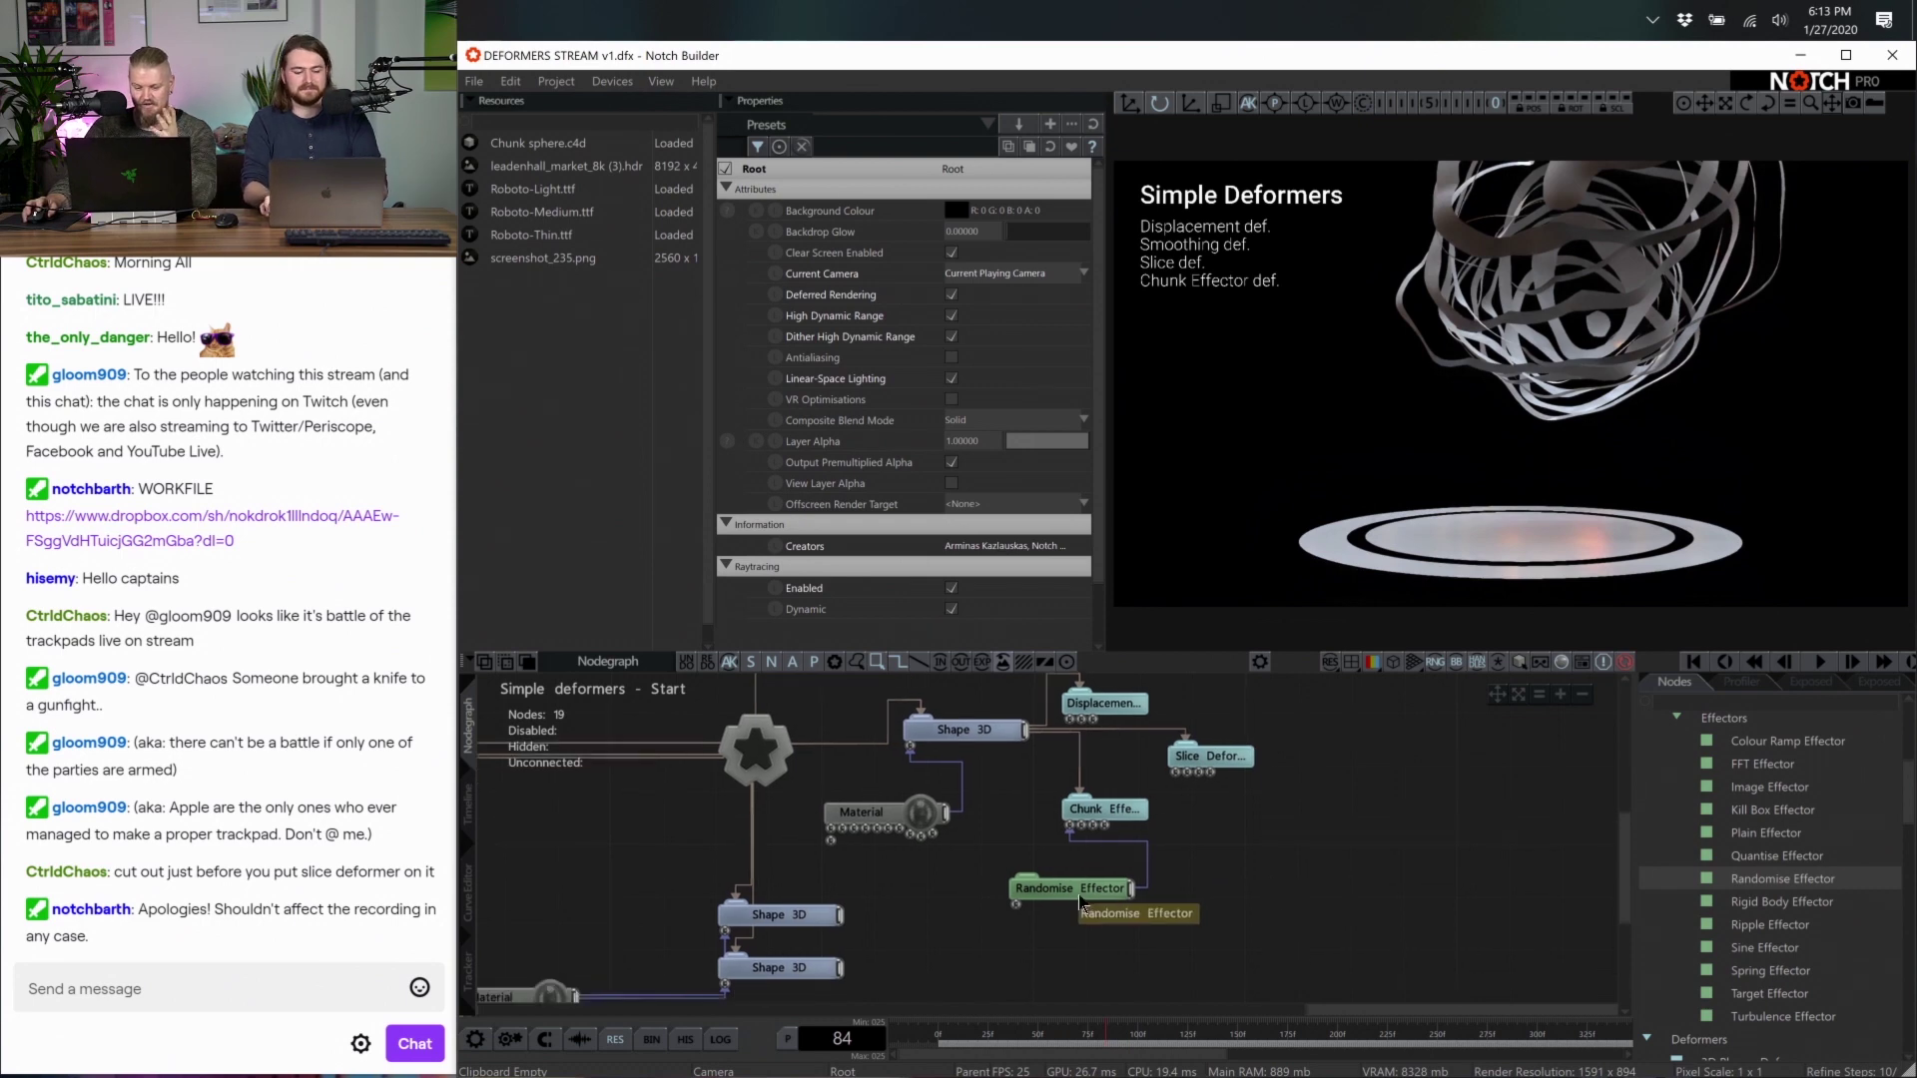
left_click(1088, 889)
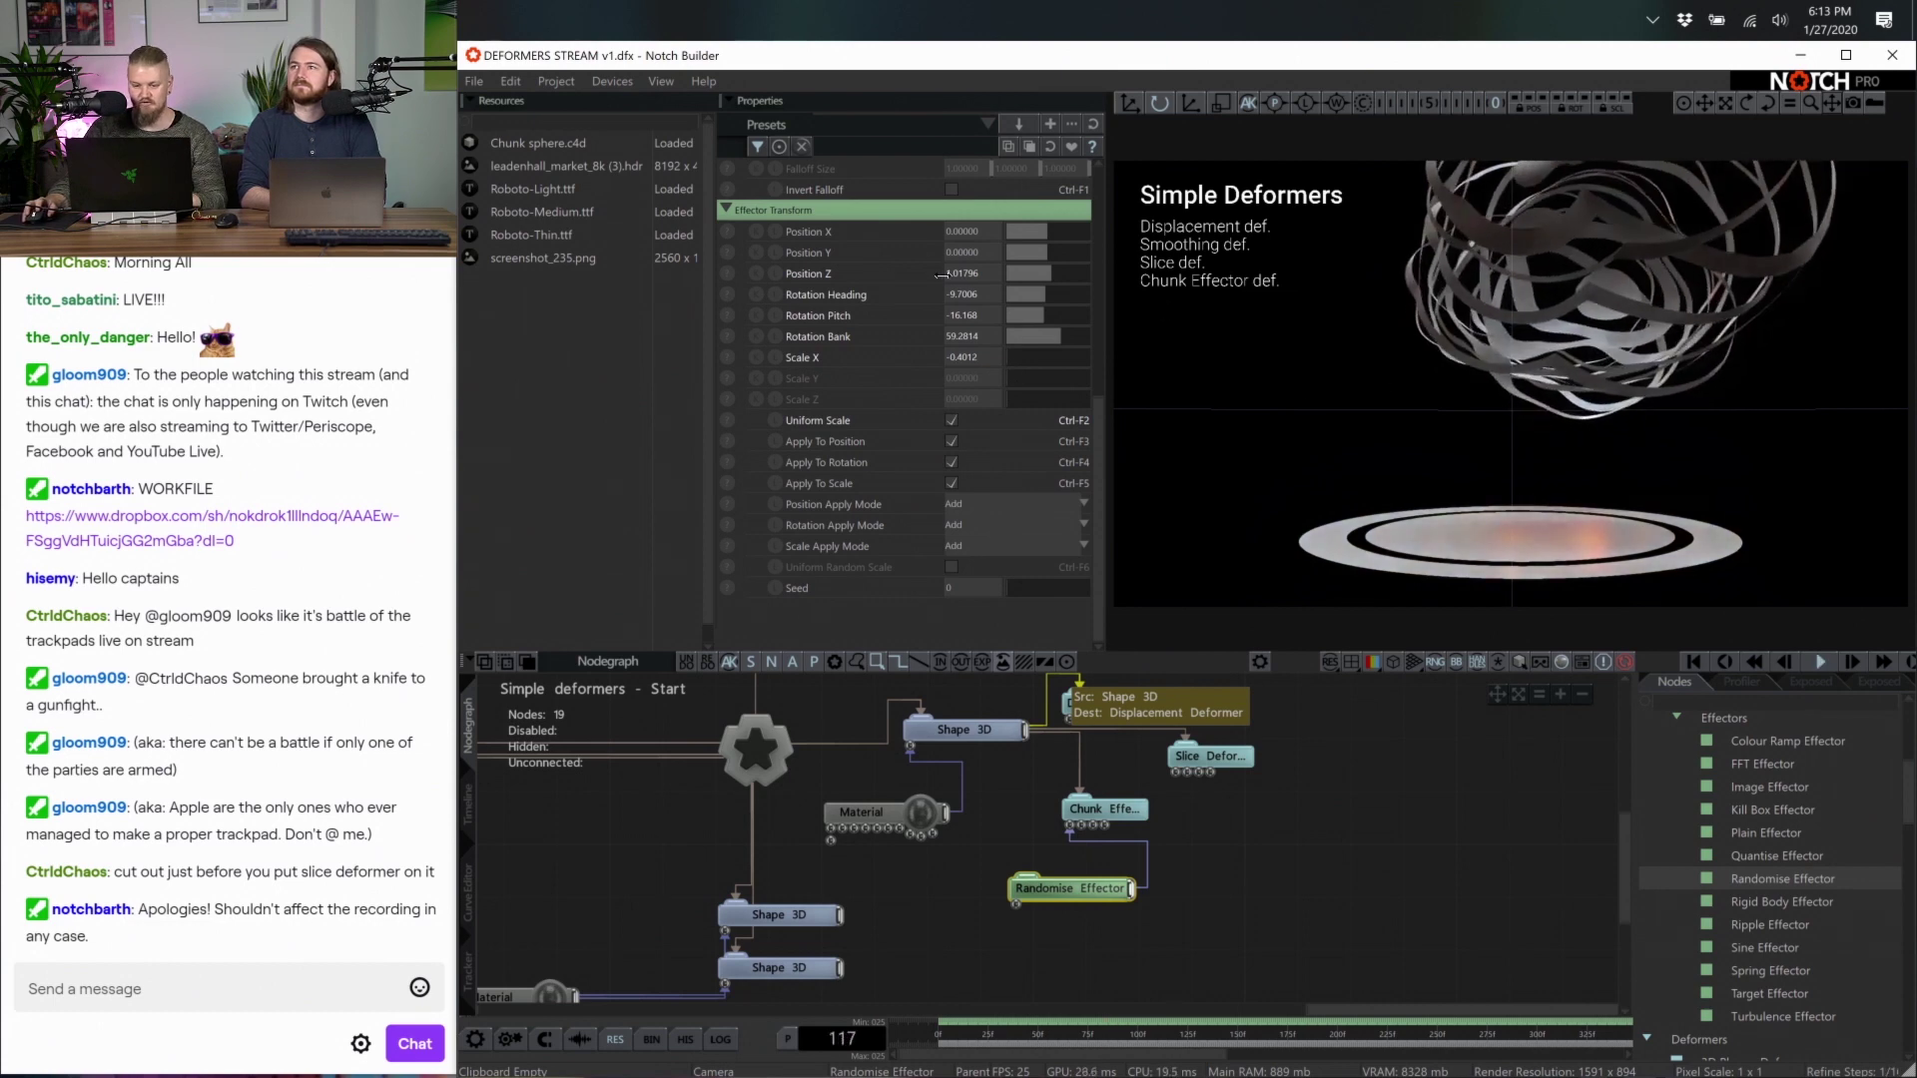
double_click(977, 272)
type("0\t0\t0\t0\t0")
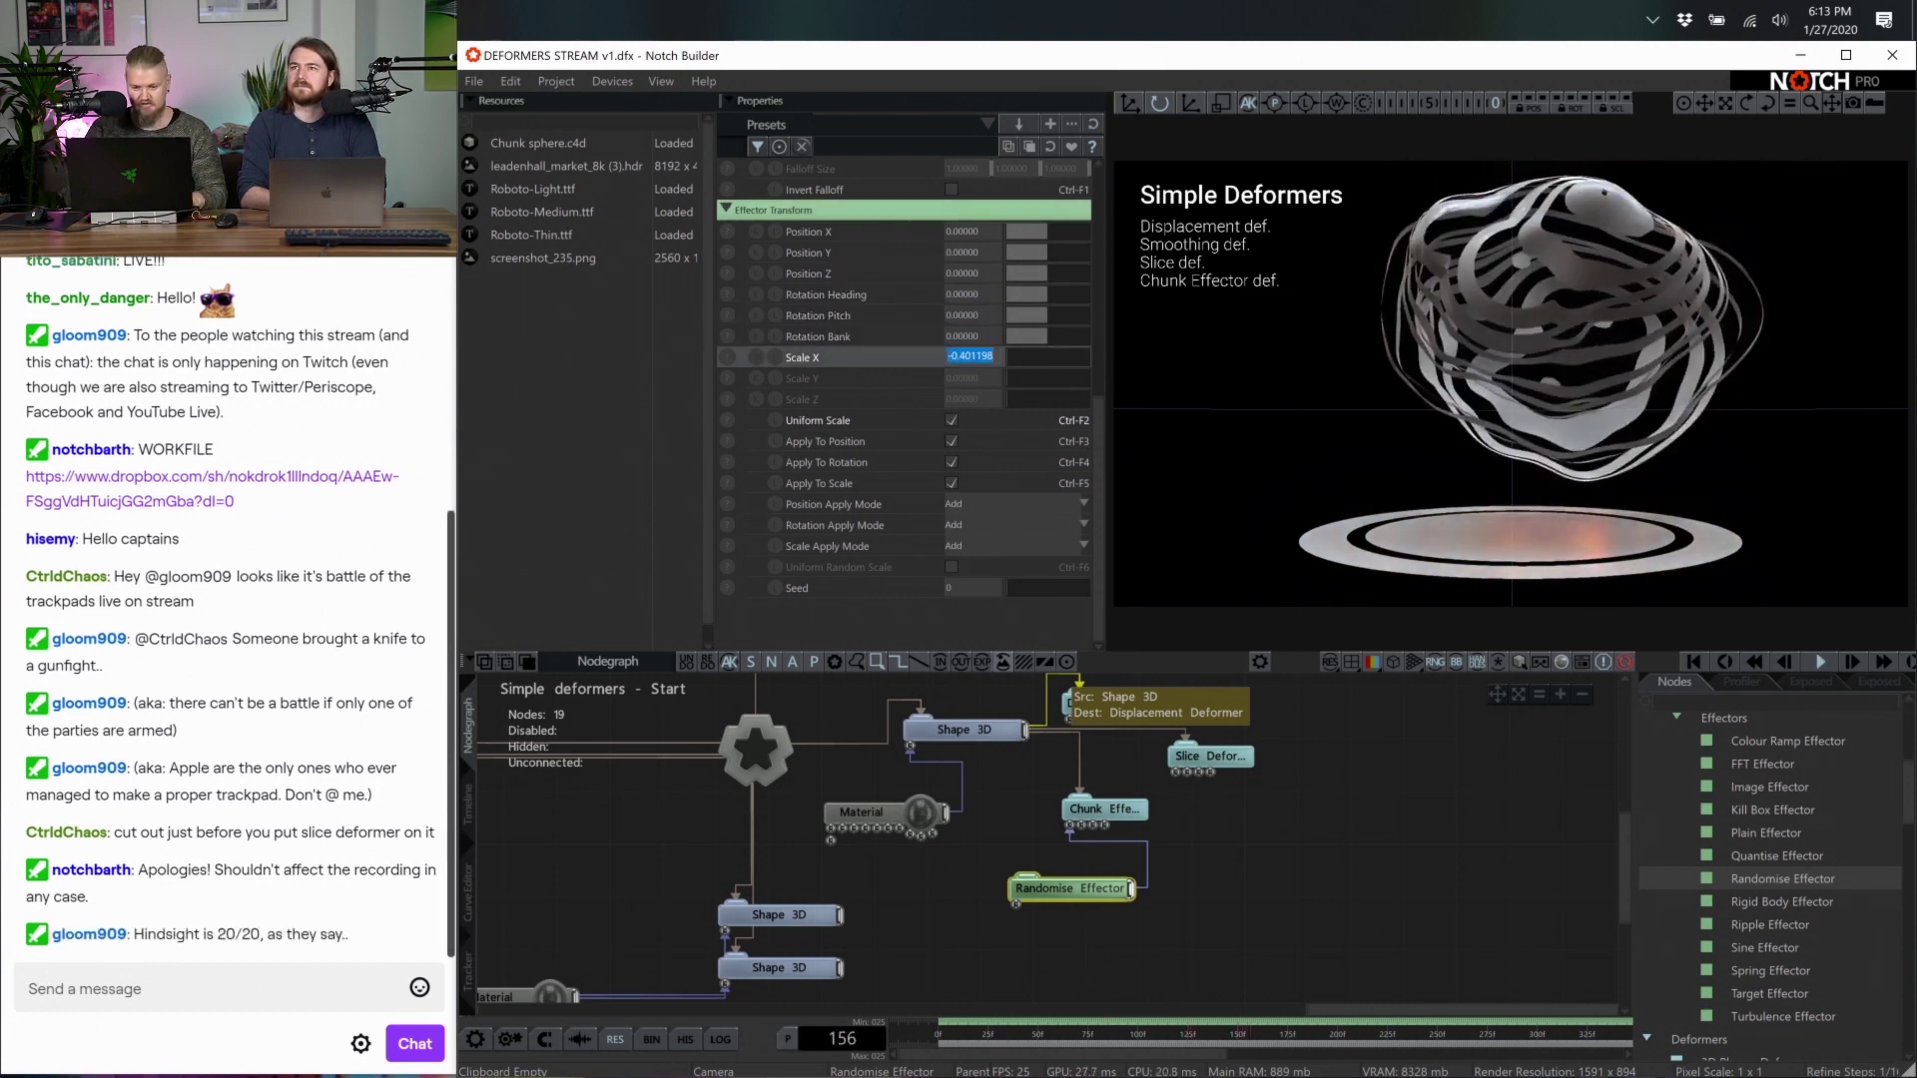
key("Return")
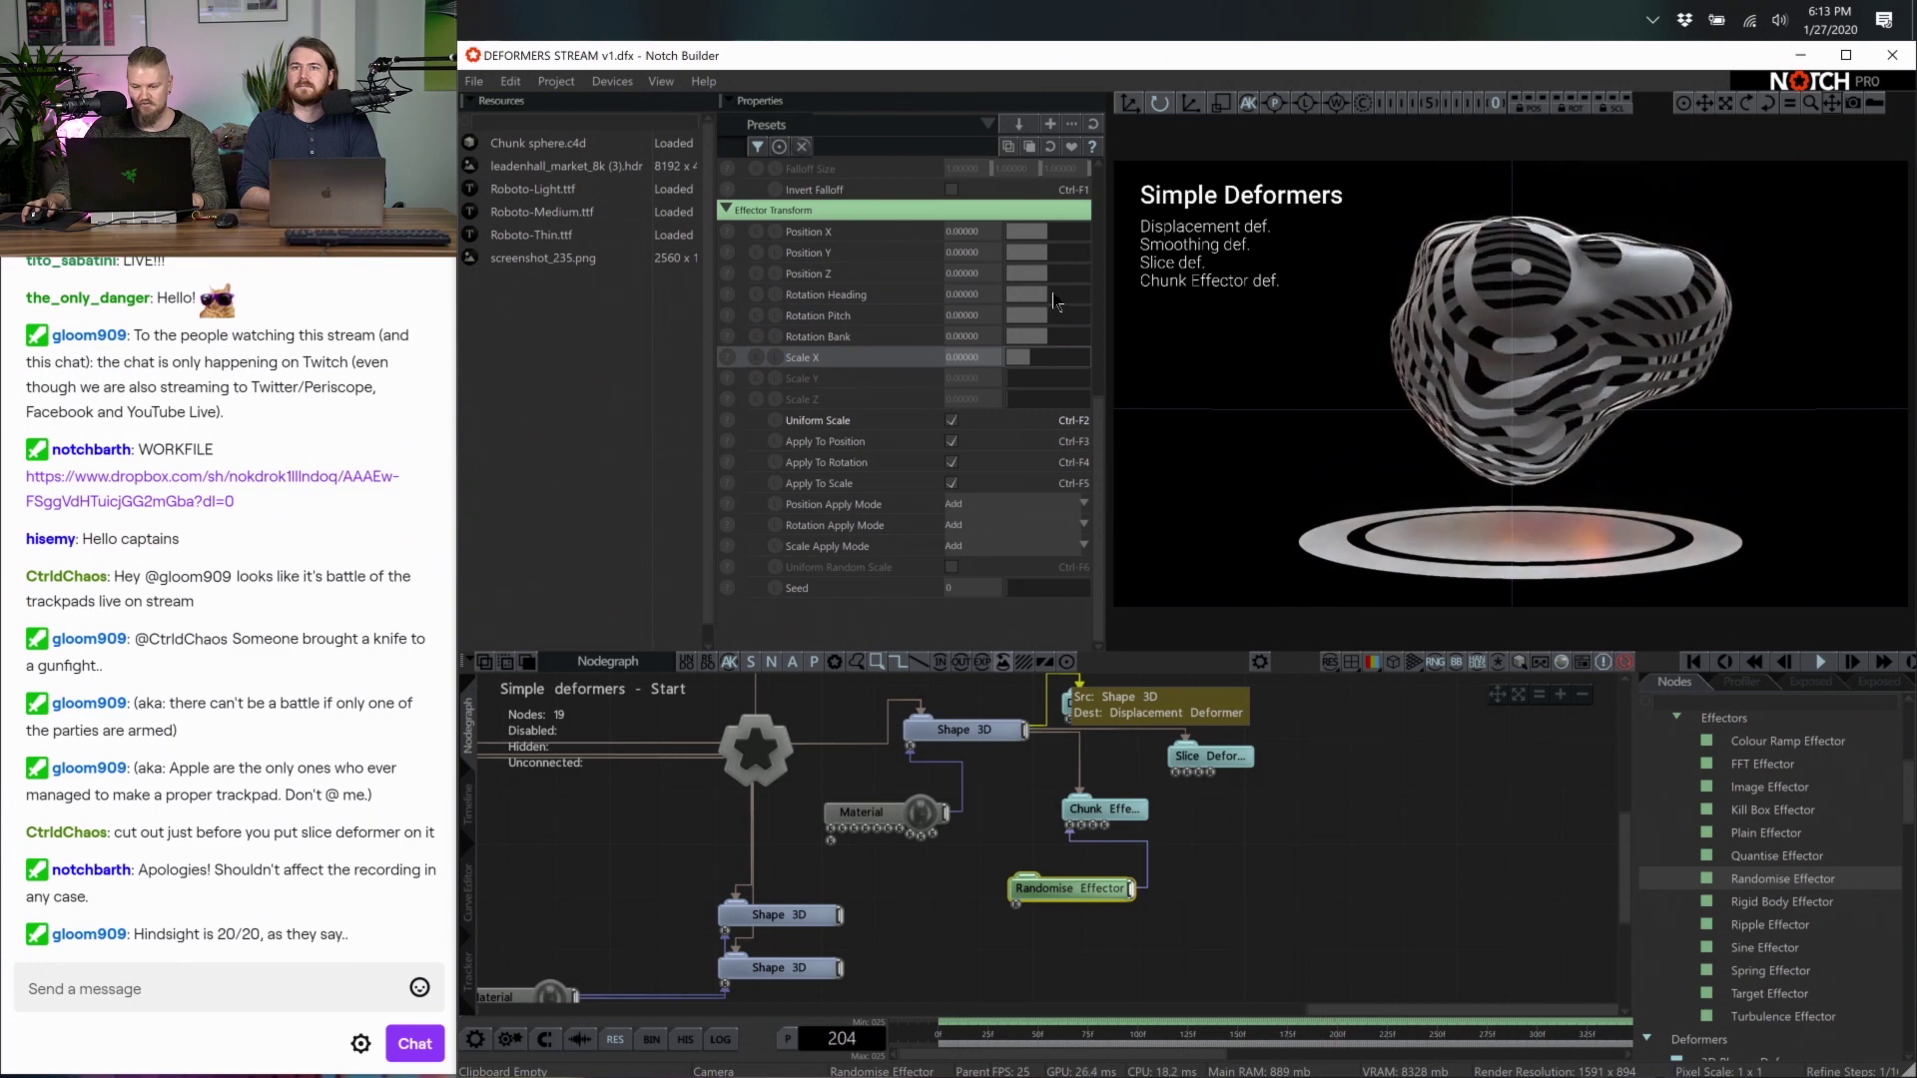
mouse_move(1047, 297)
left_mouse_down()
mouse_move(1074, 298)
mouse_move(1020, 292)
mouse_move(1074, 293)
mouse_move(1021, 290)
mouse_move(1049, 290)
left_mouse_up()
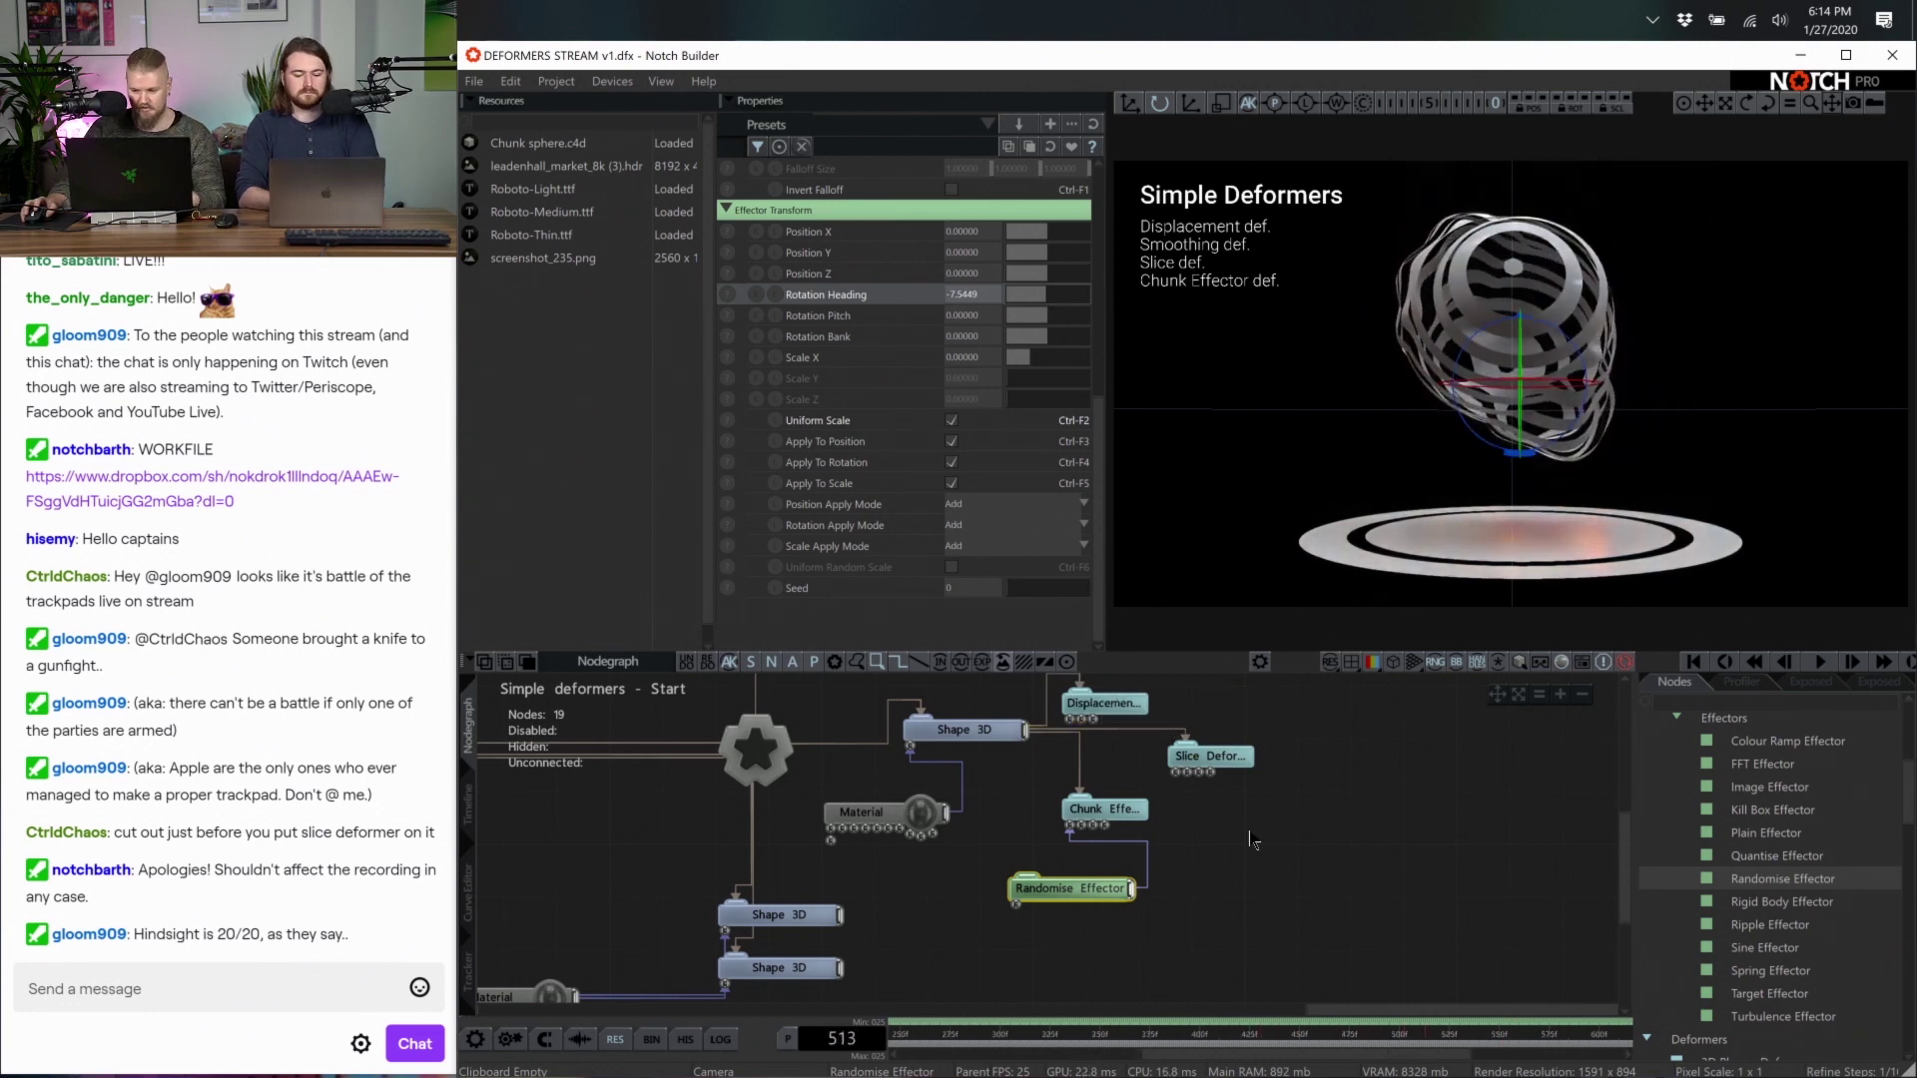
Solo the Chunk effector deformer layer and preview its finished animation with the layer's node graph open
left_click(470, 807)
left_click(551, 733)
left_click(548, 732)
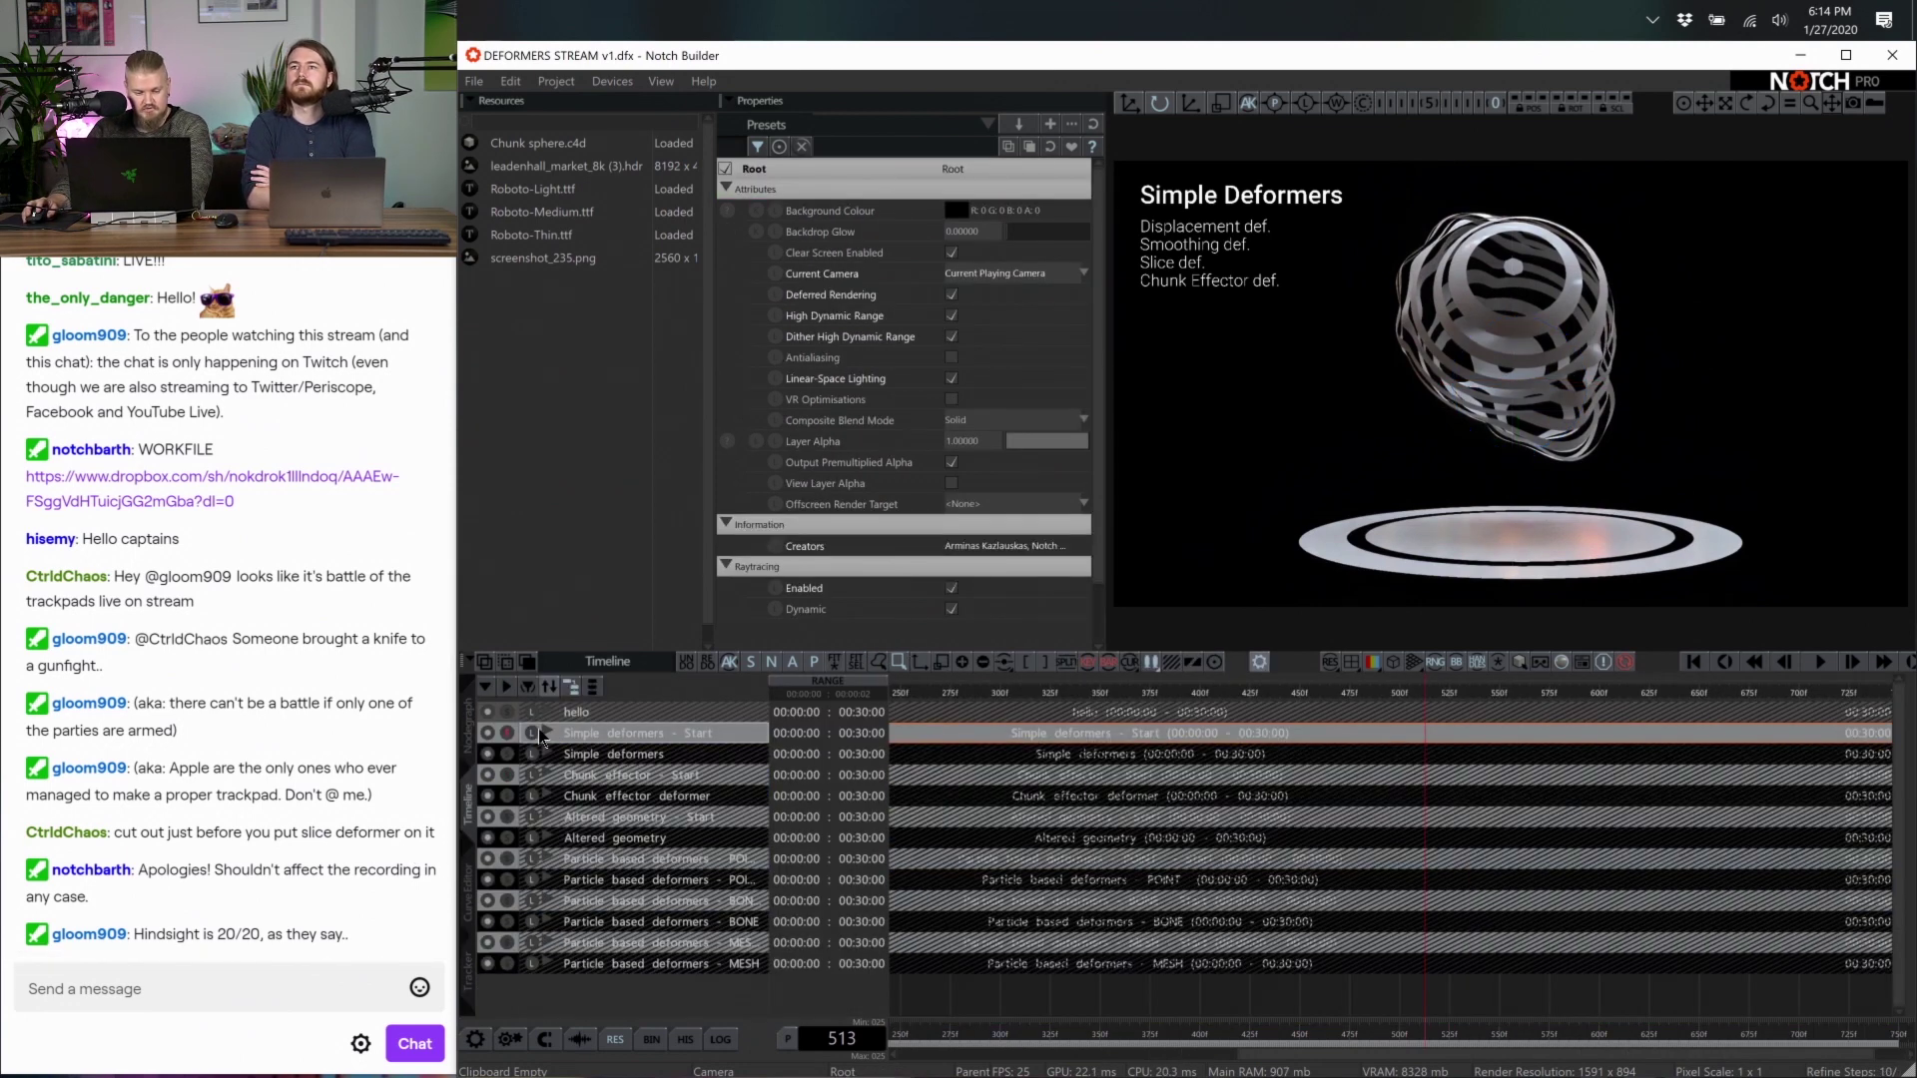
left_click(508, 775)
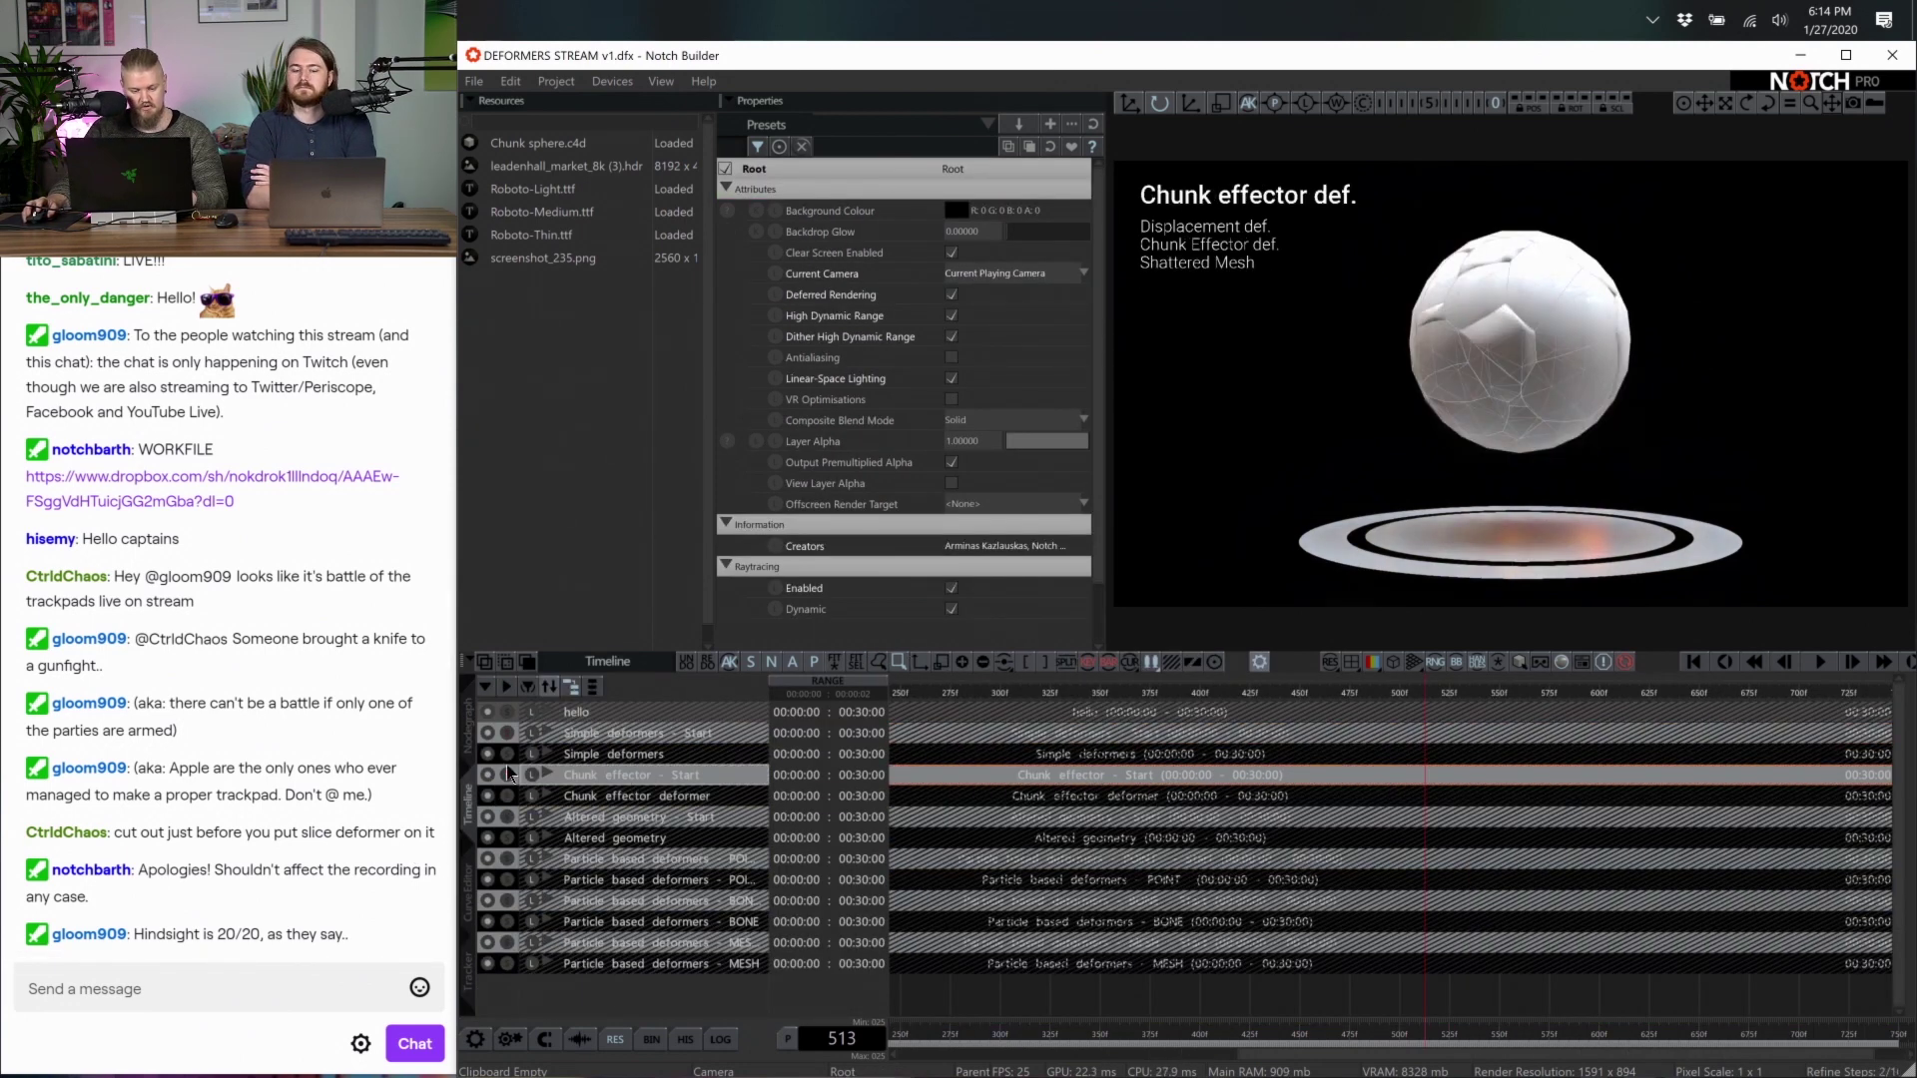
left_click(508, 796)
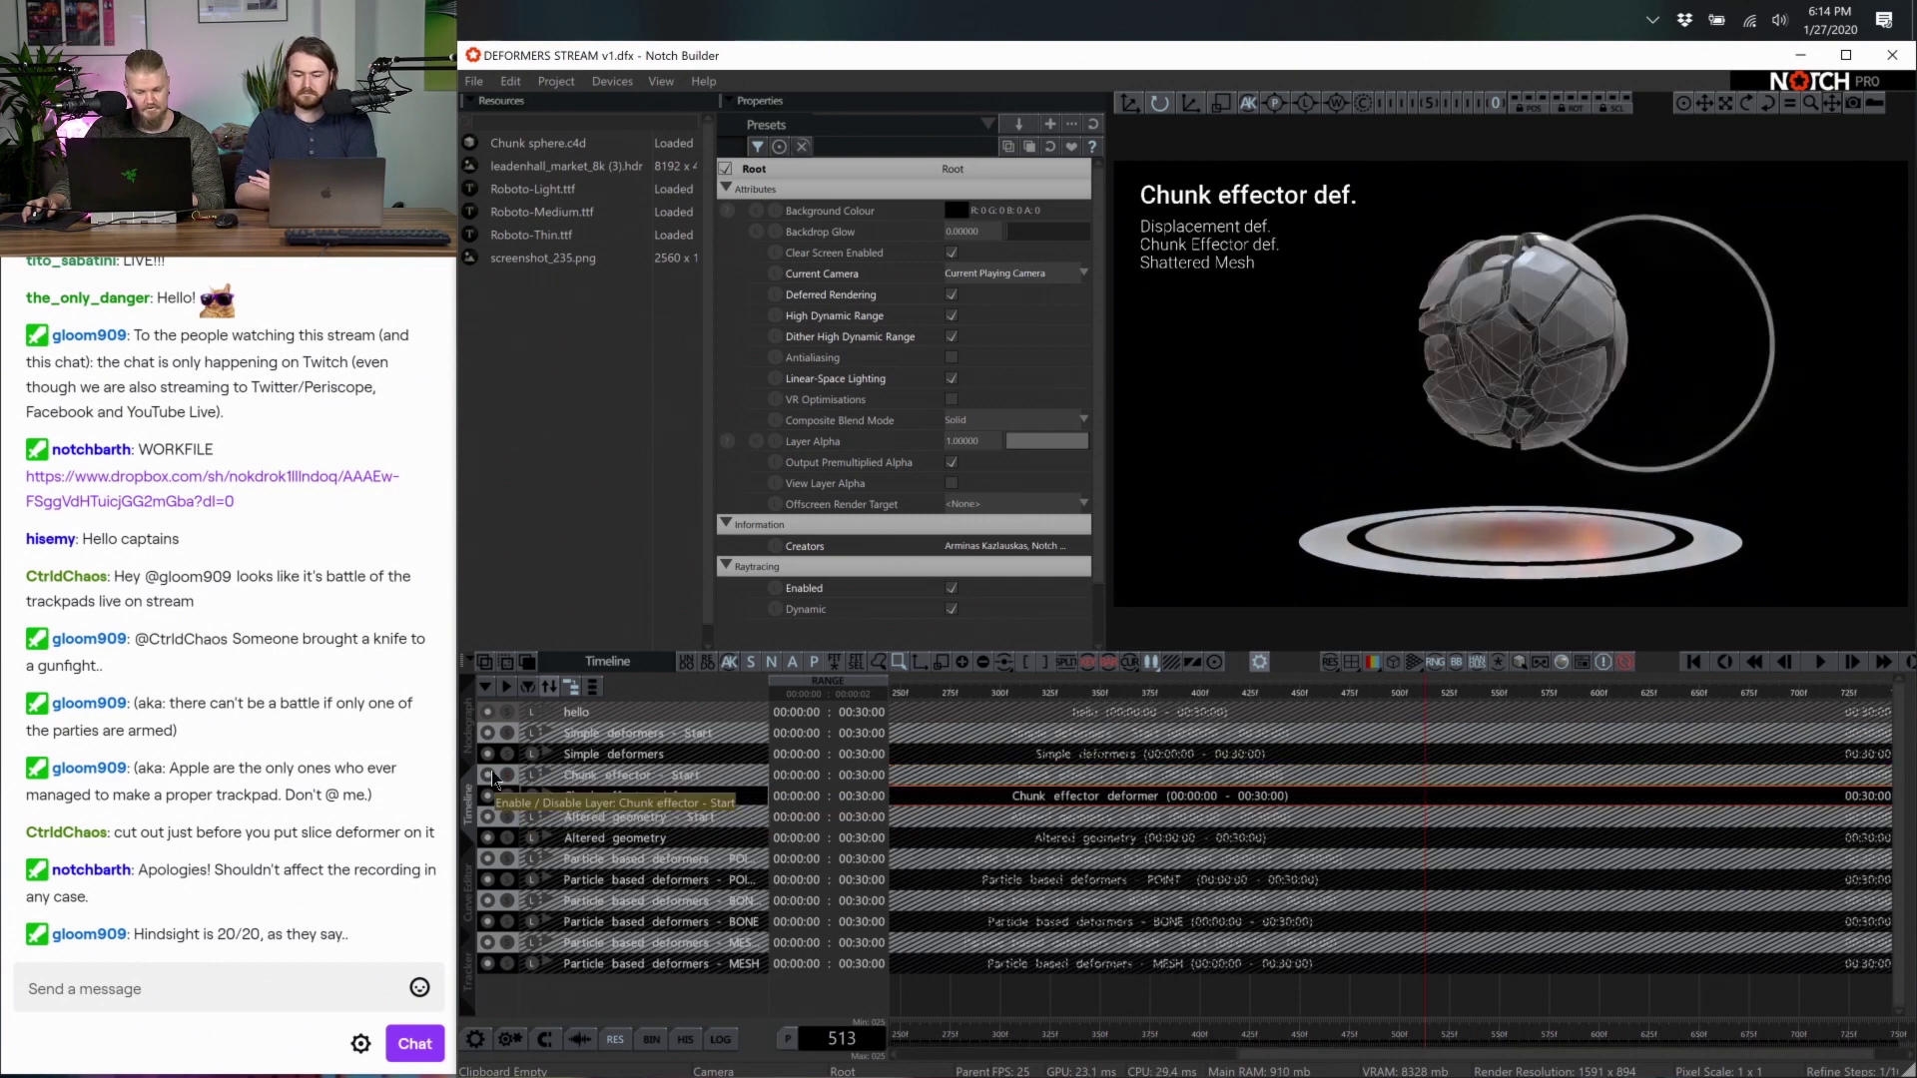
left_click(469, 727)
key("space")
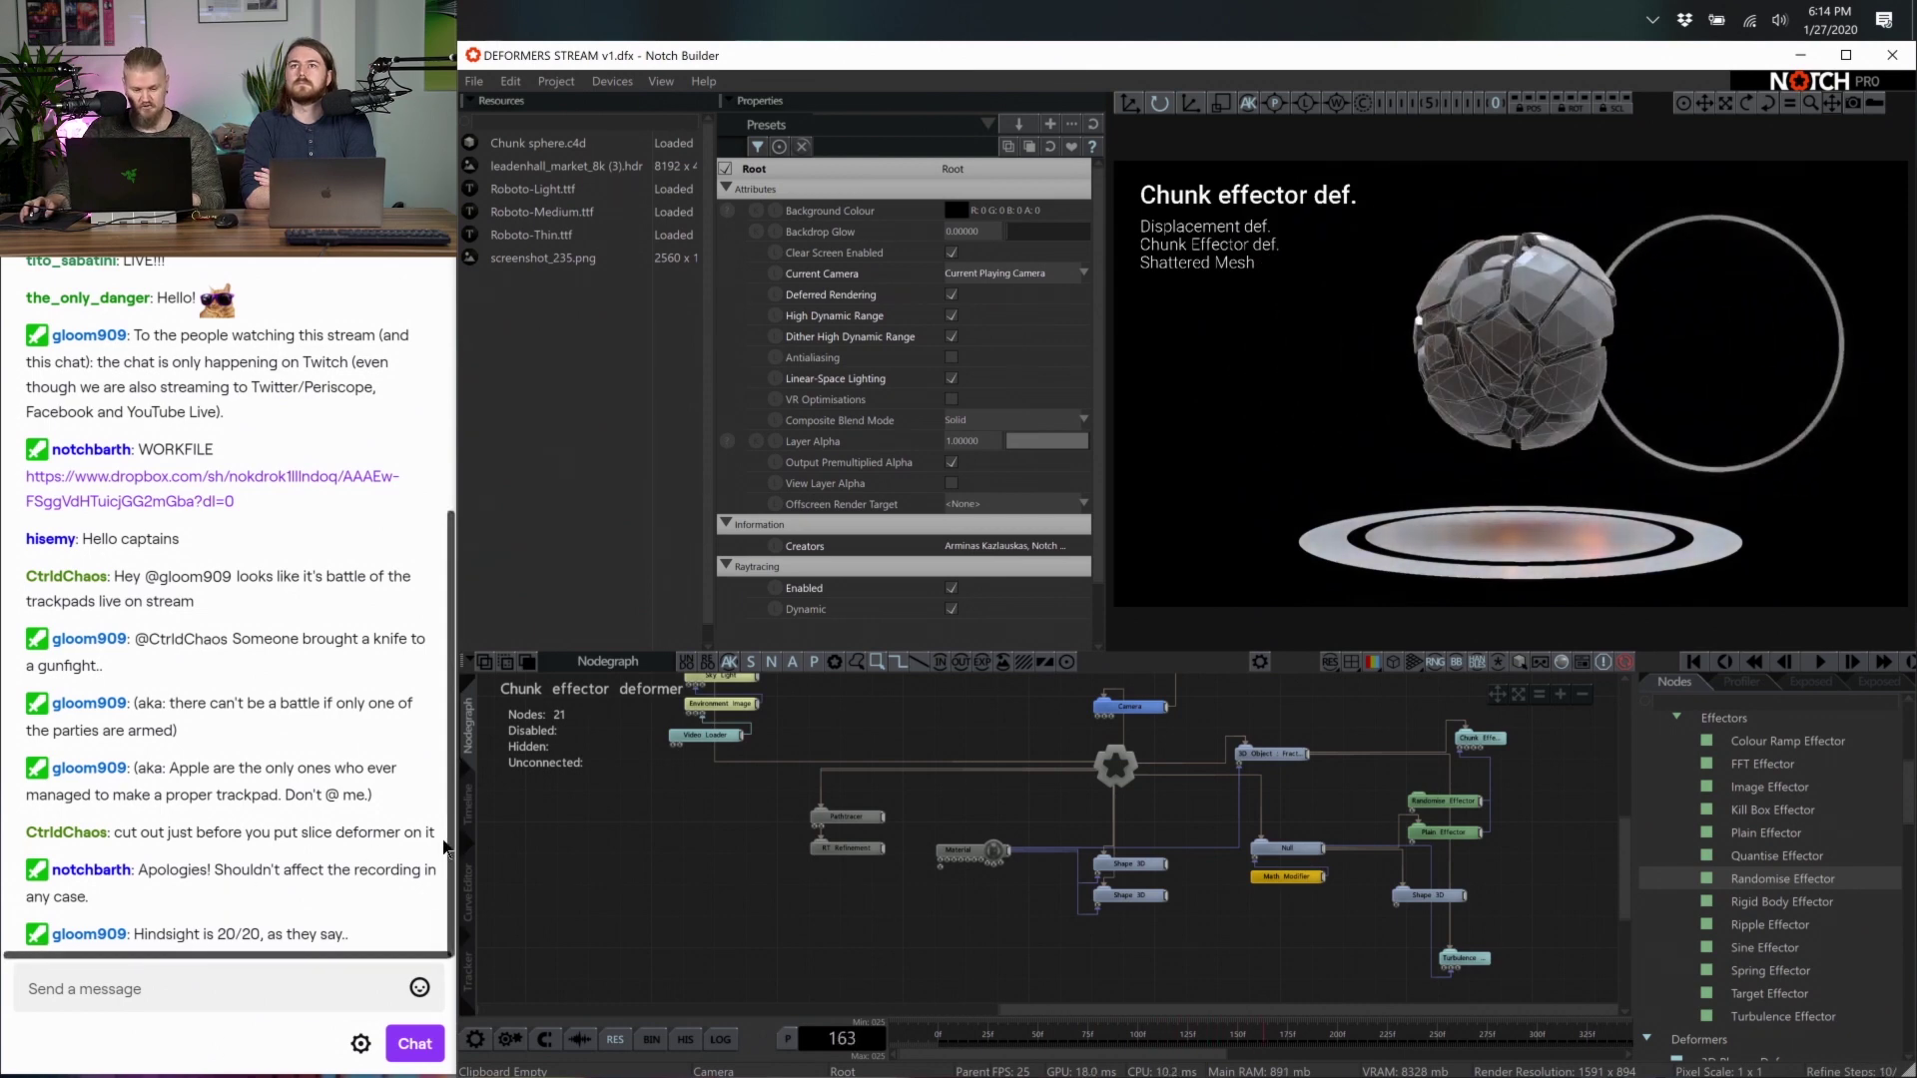
Solo the Chunk effector - Start layer, open its node graph and turn off raytracing
left_click(470, 801)
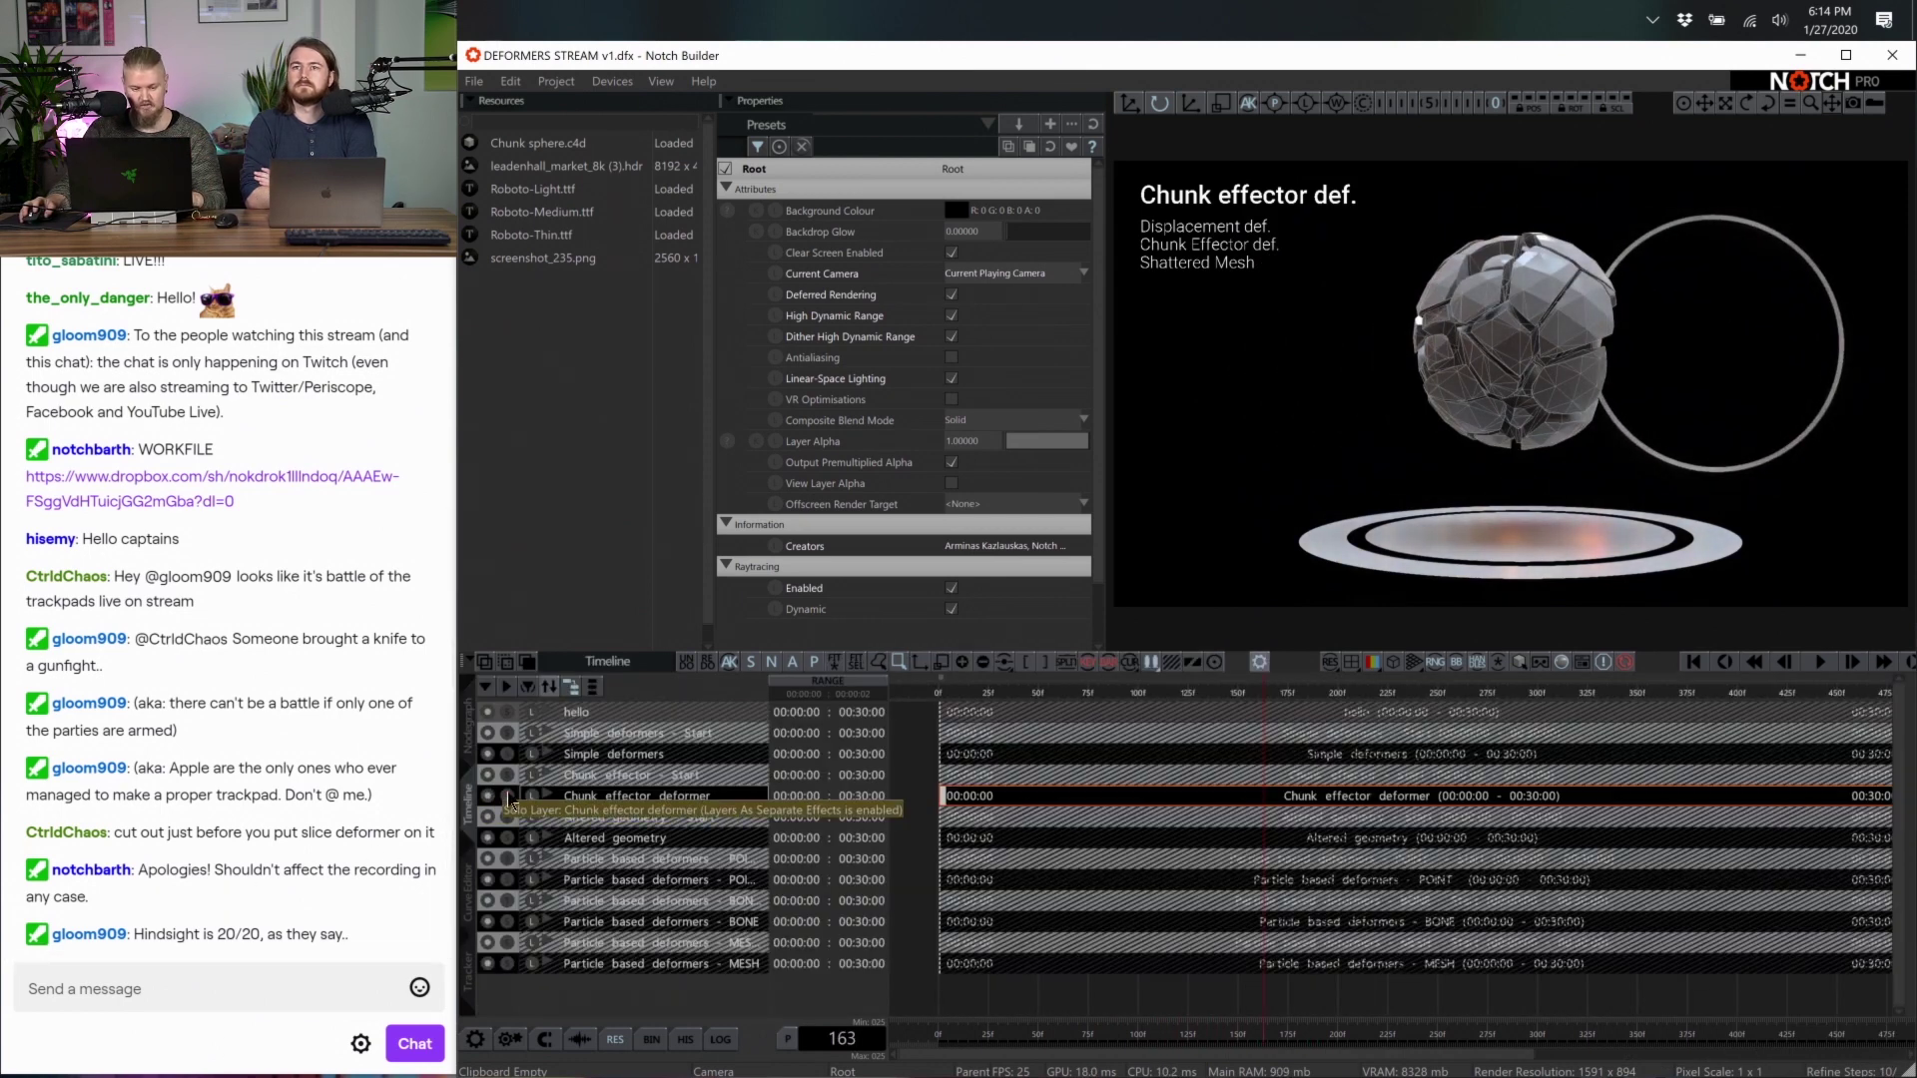
left_click(506, 777)
left_click(470, 727)
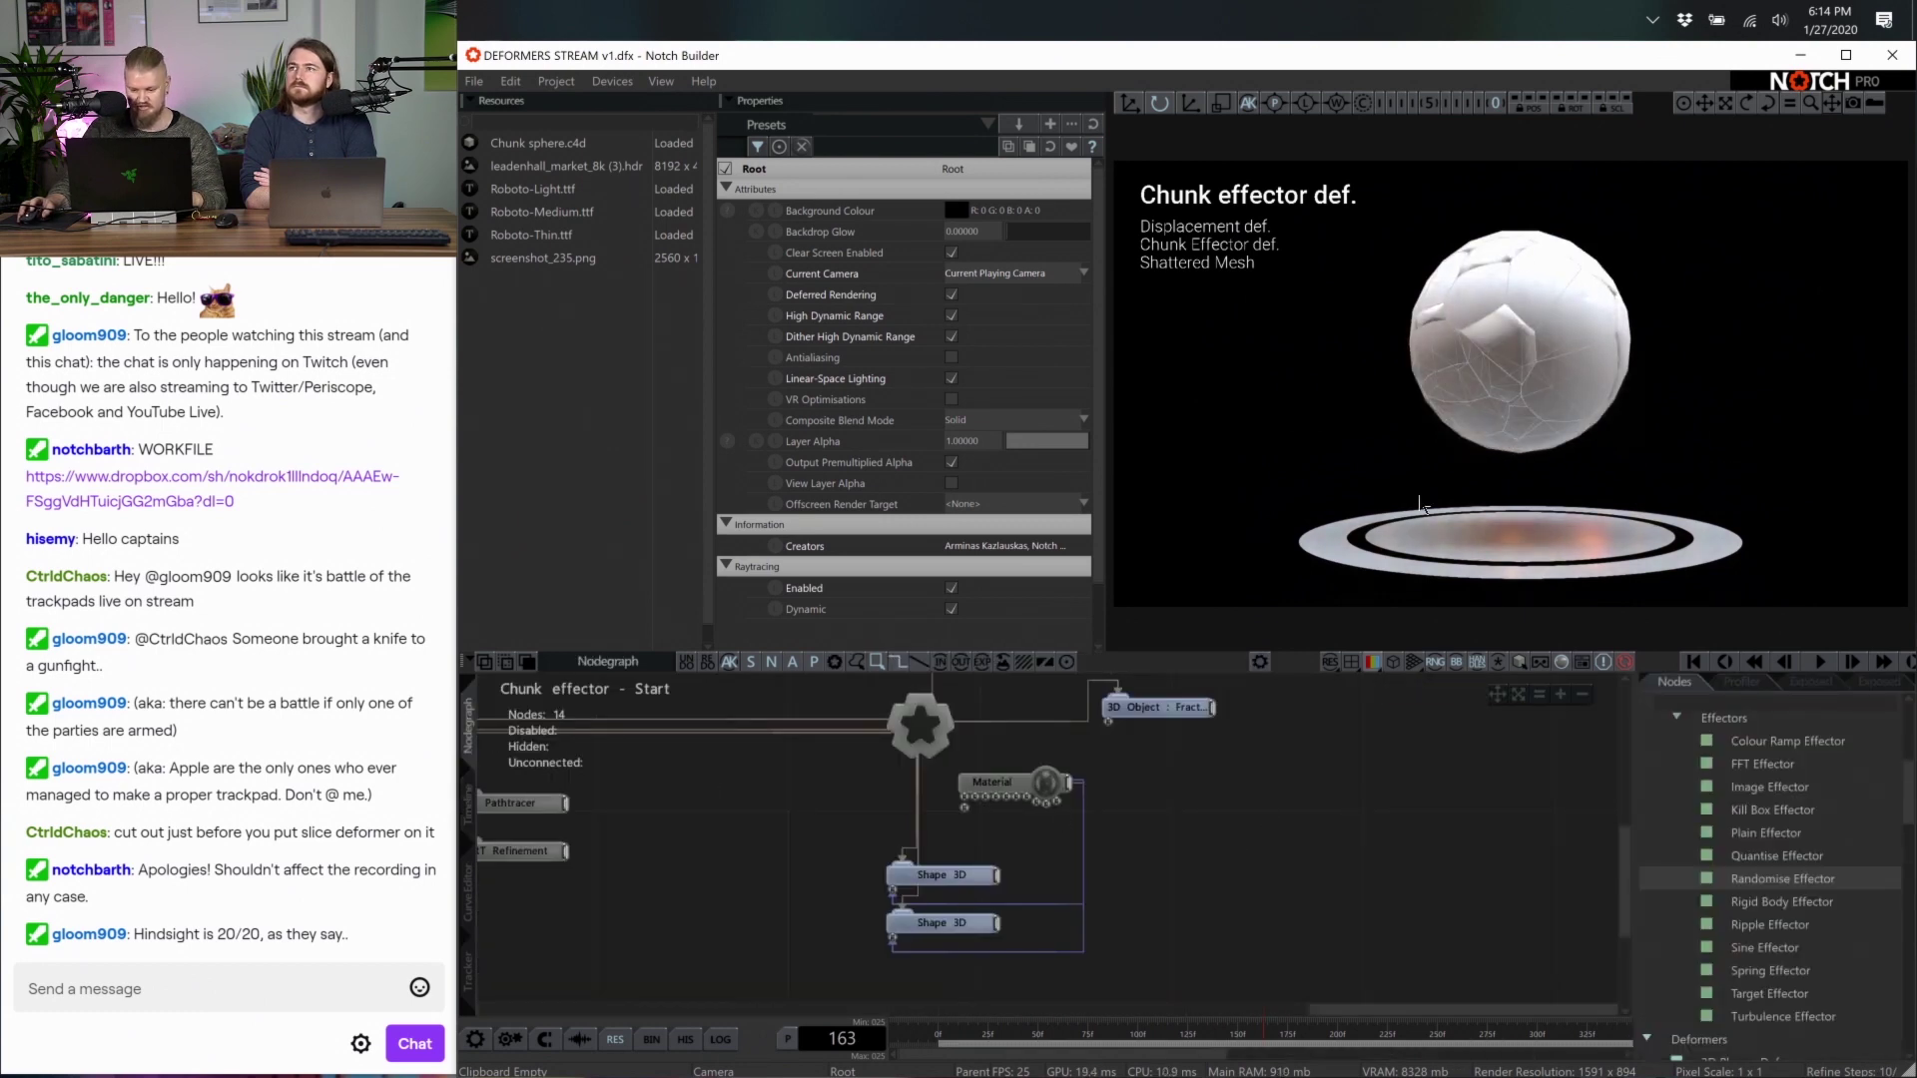
key("w")
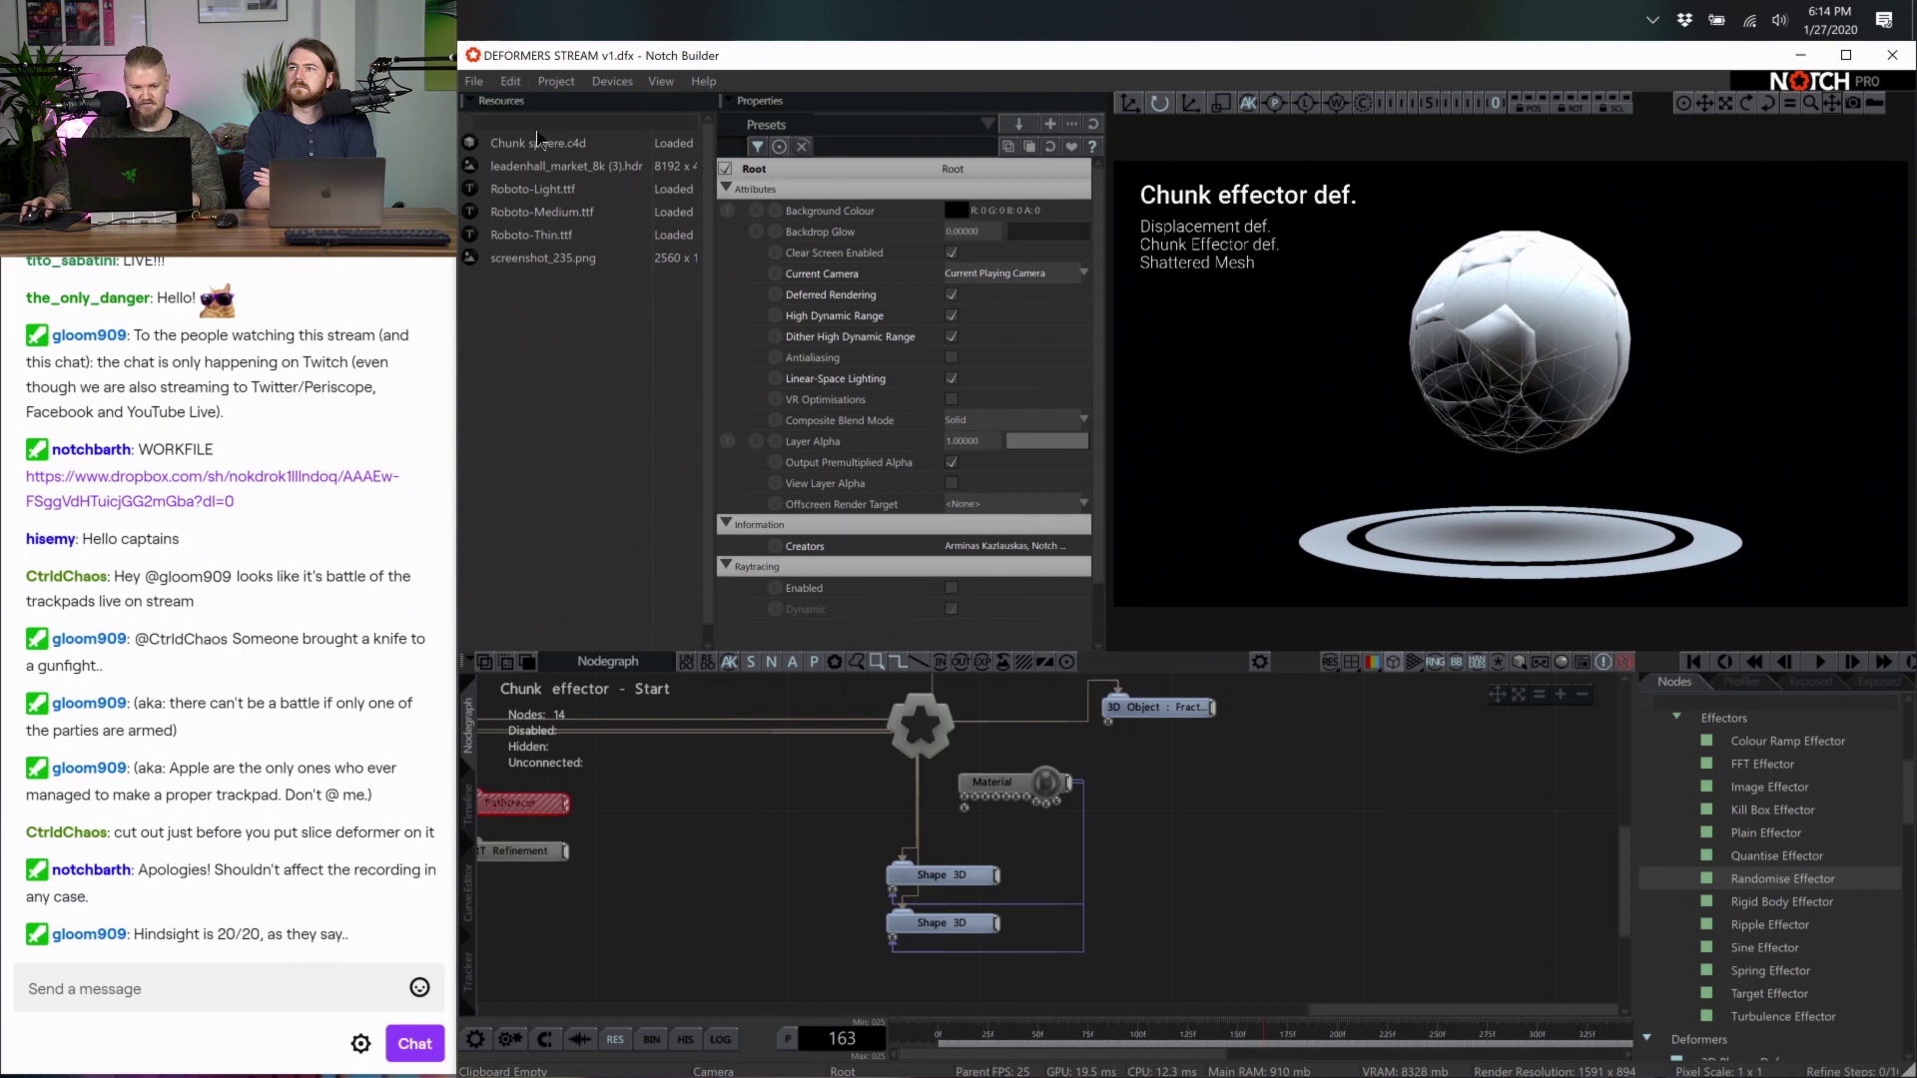
middle_click_drag(1183, 824, 1164, 893)
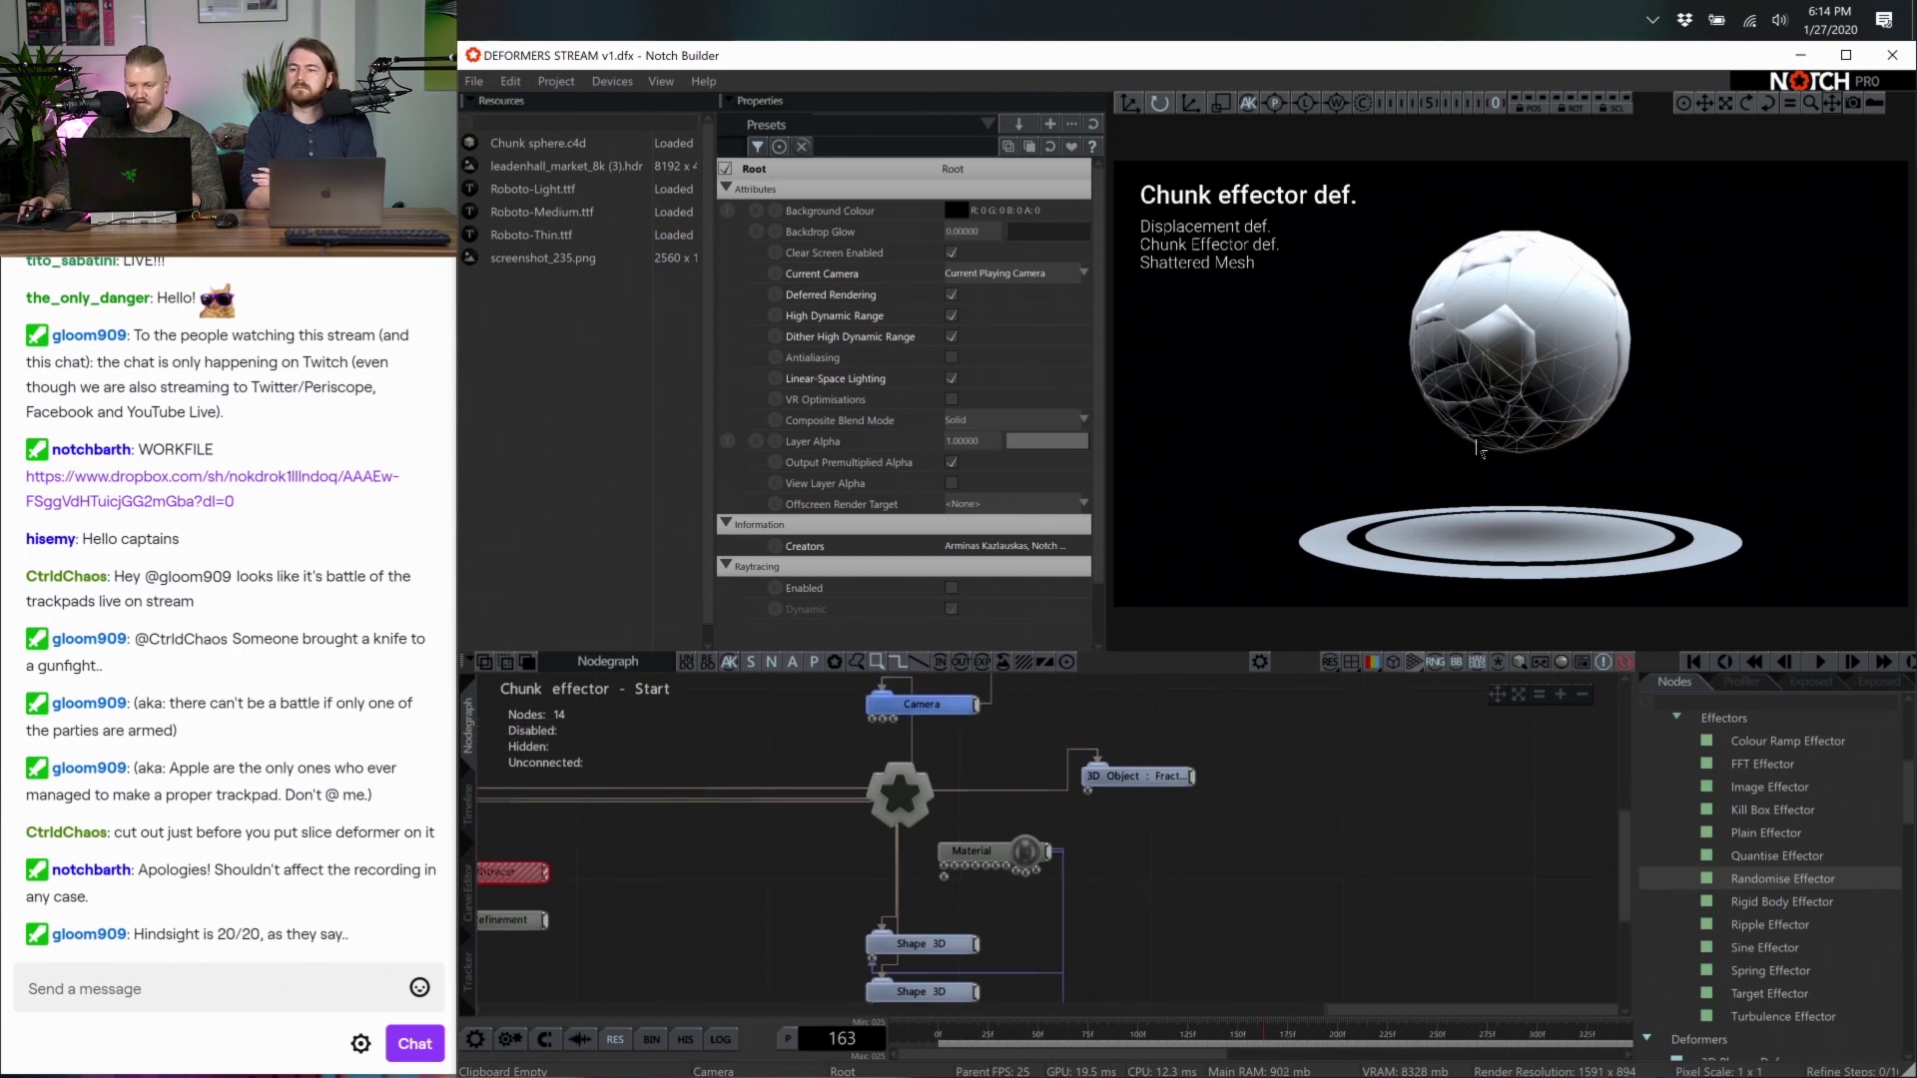
Examine the fractured sphere's surface shading up close from several angles in the orbit view
left_click(1143, 777)
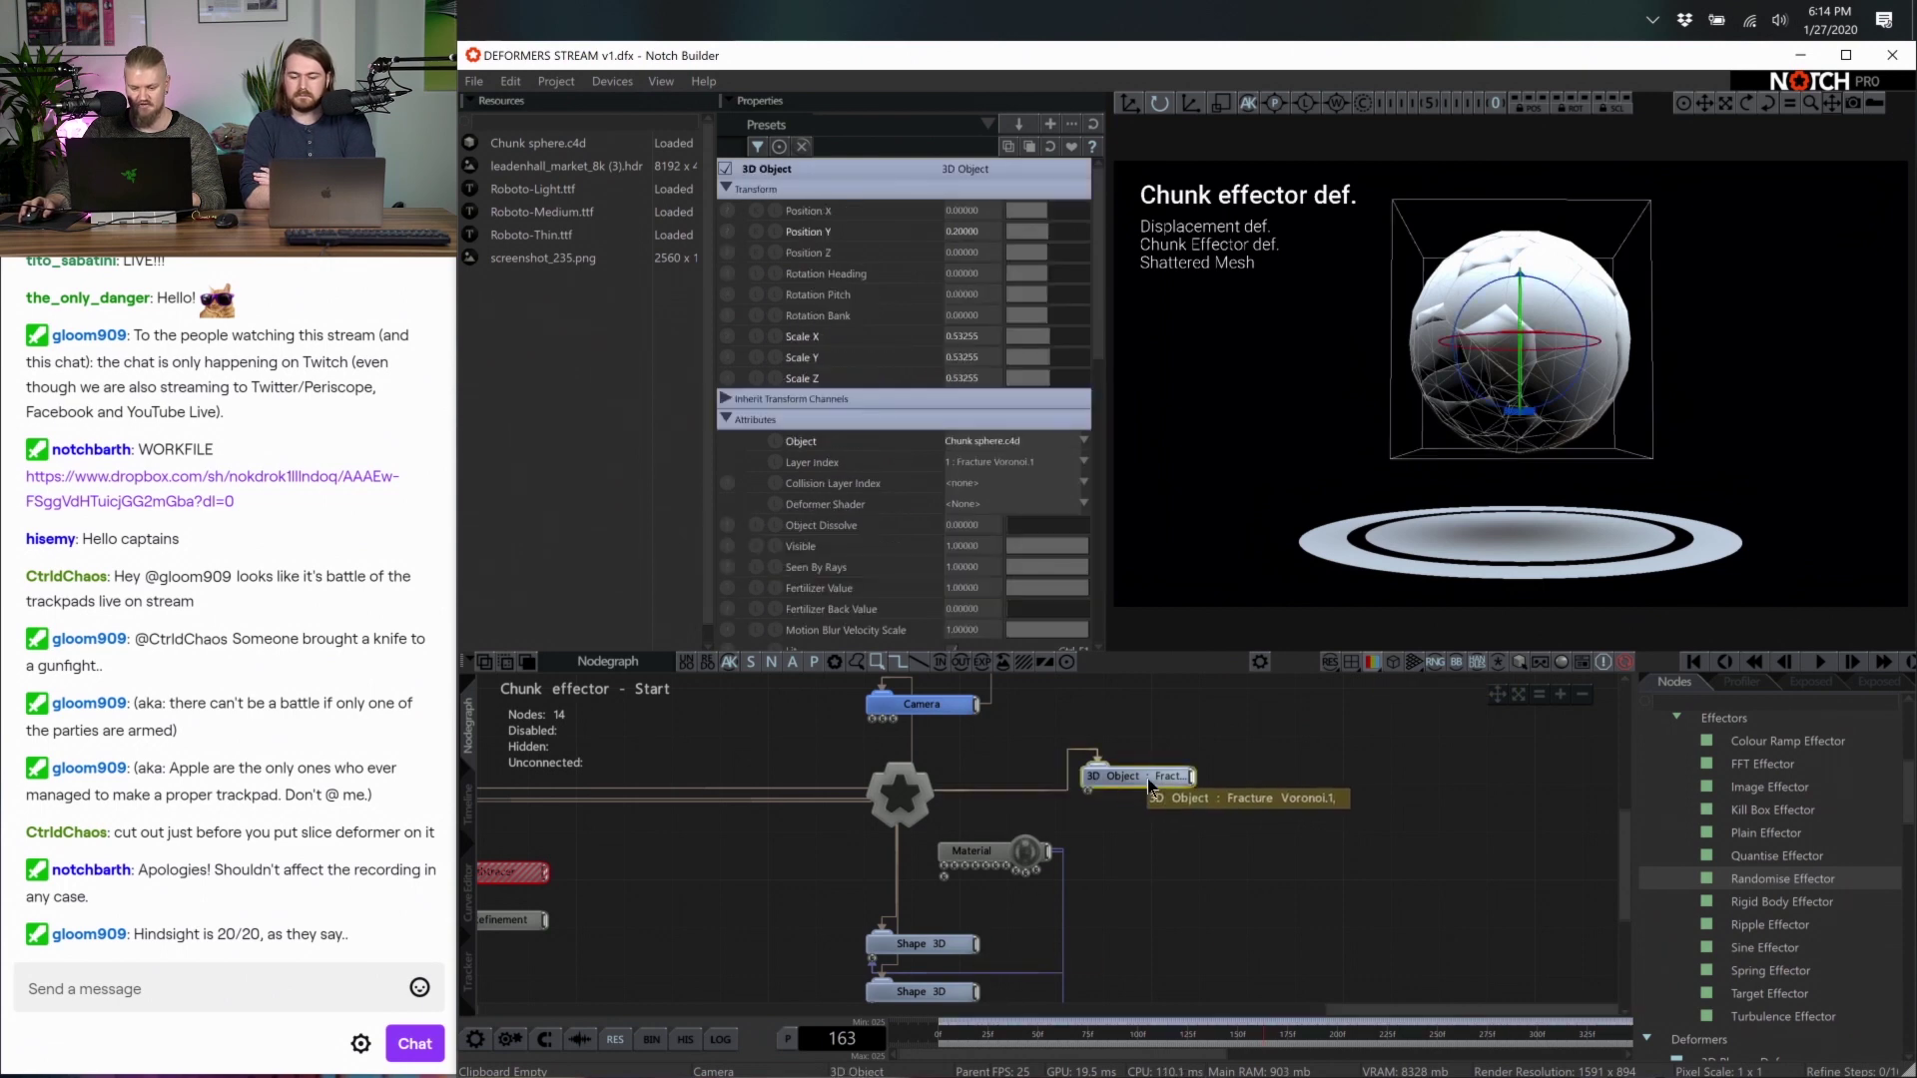
left_click(1264, 920)
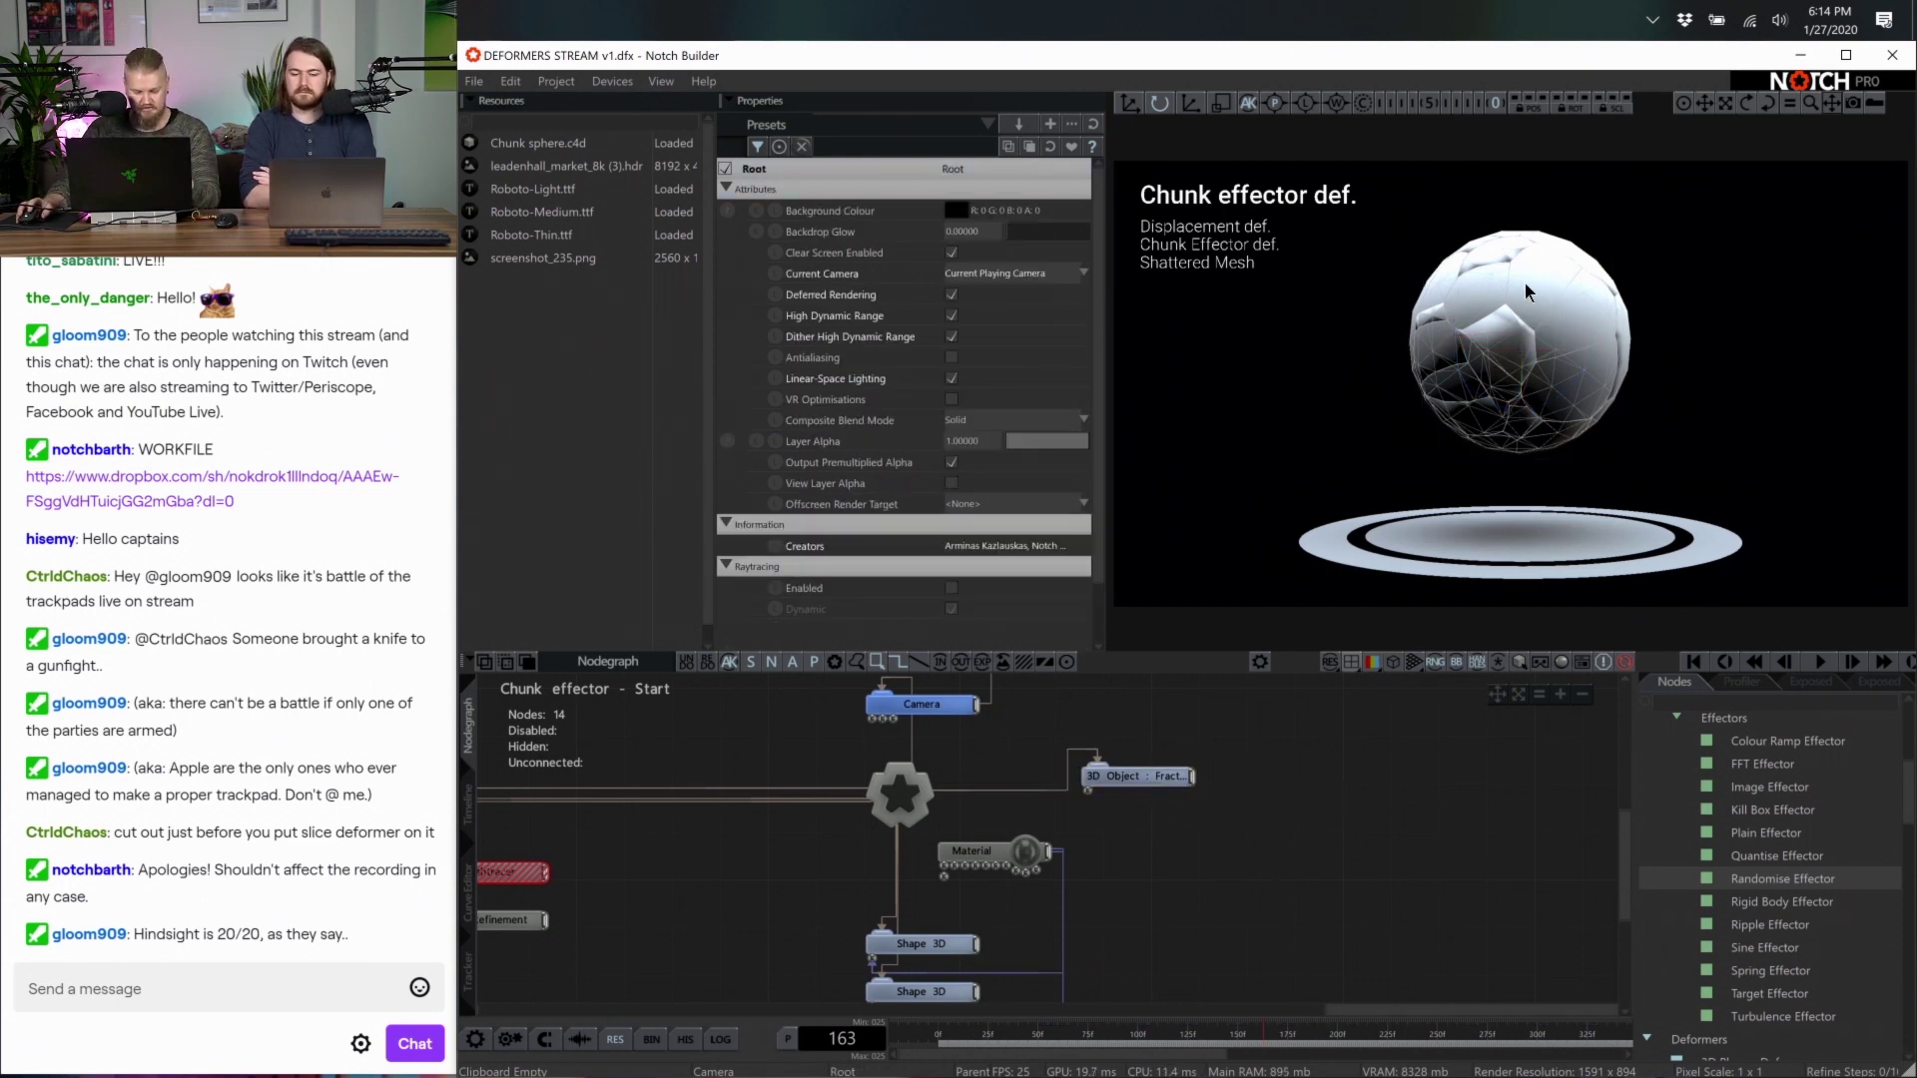
key("5")
right_click_drag(1487, 364, 1577, 361, "alt")
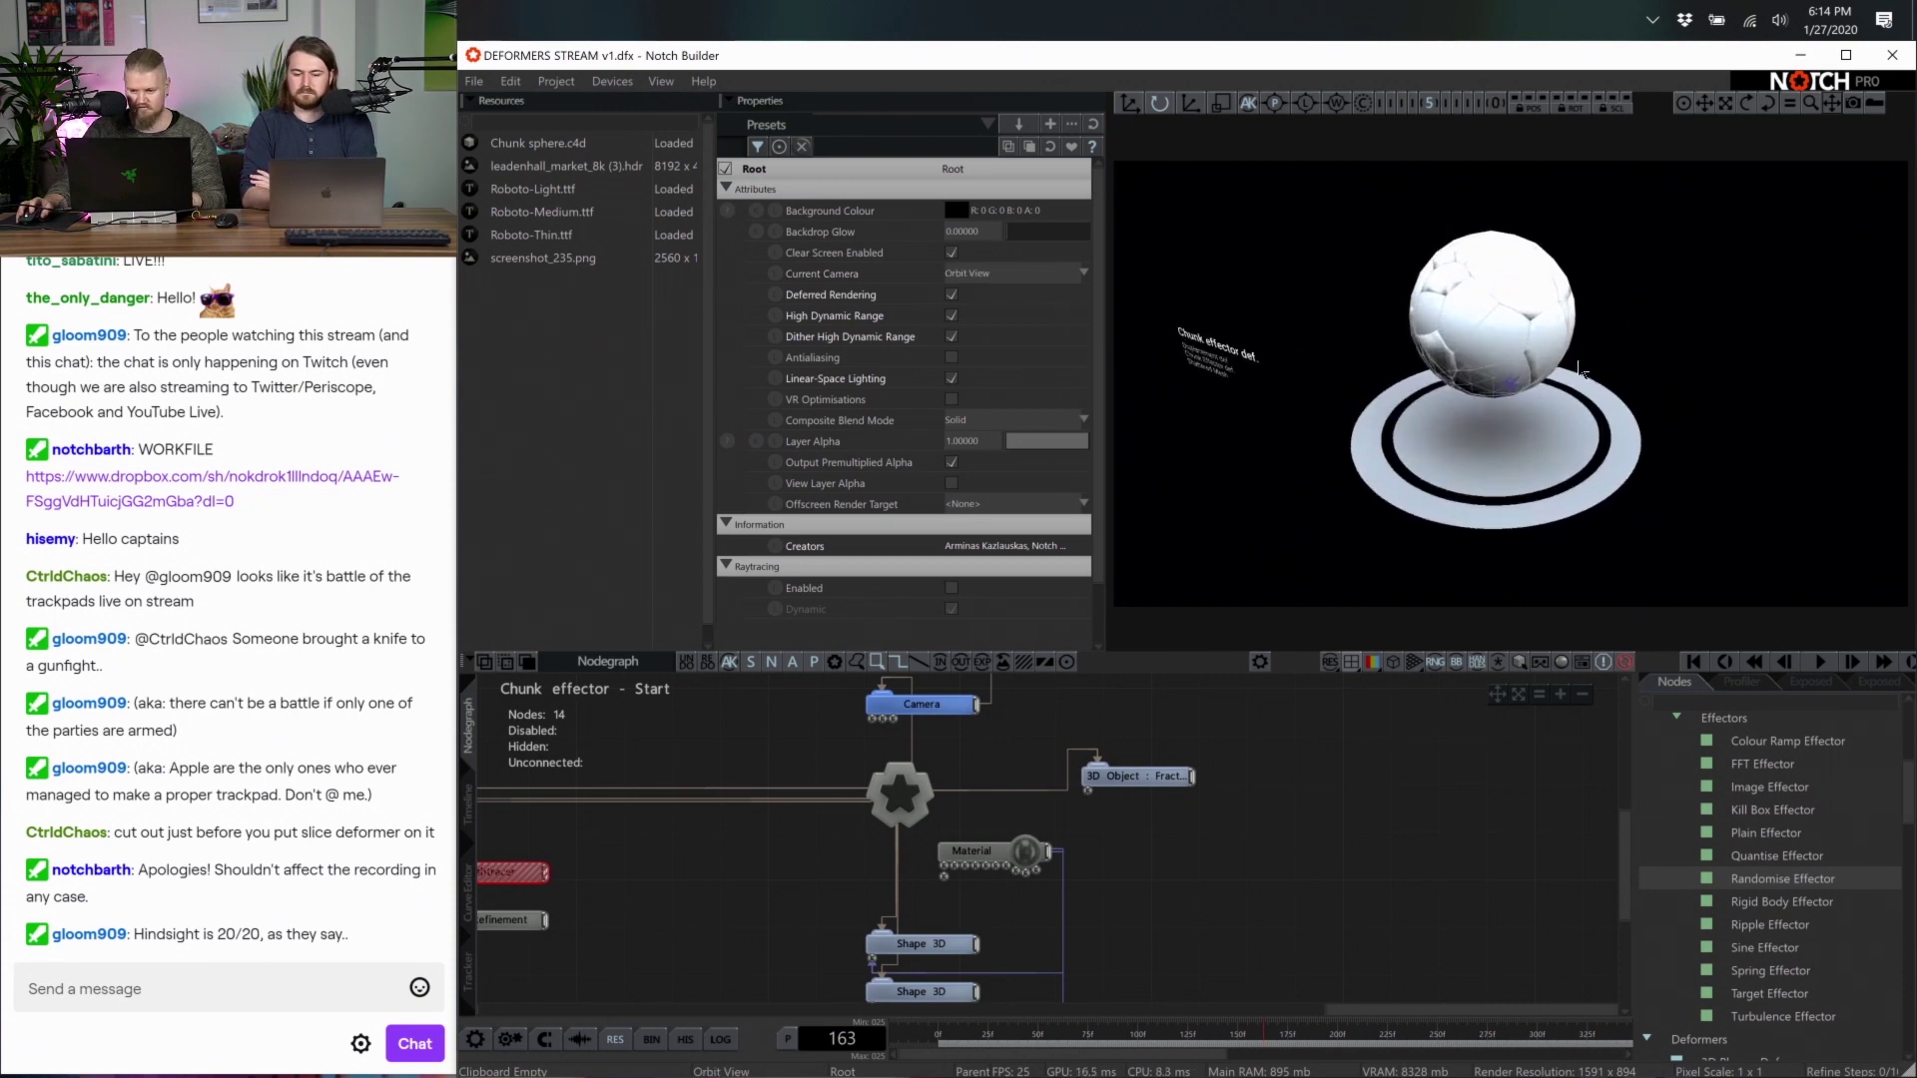
middle_click_drag(1578, 370, 1532, 470, "alt")
right_click_drag(1532, 470, 1598, 467, "alt")
middle_click_drag(1599, 468, 1428, 288, "alt")
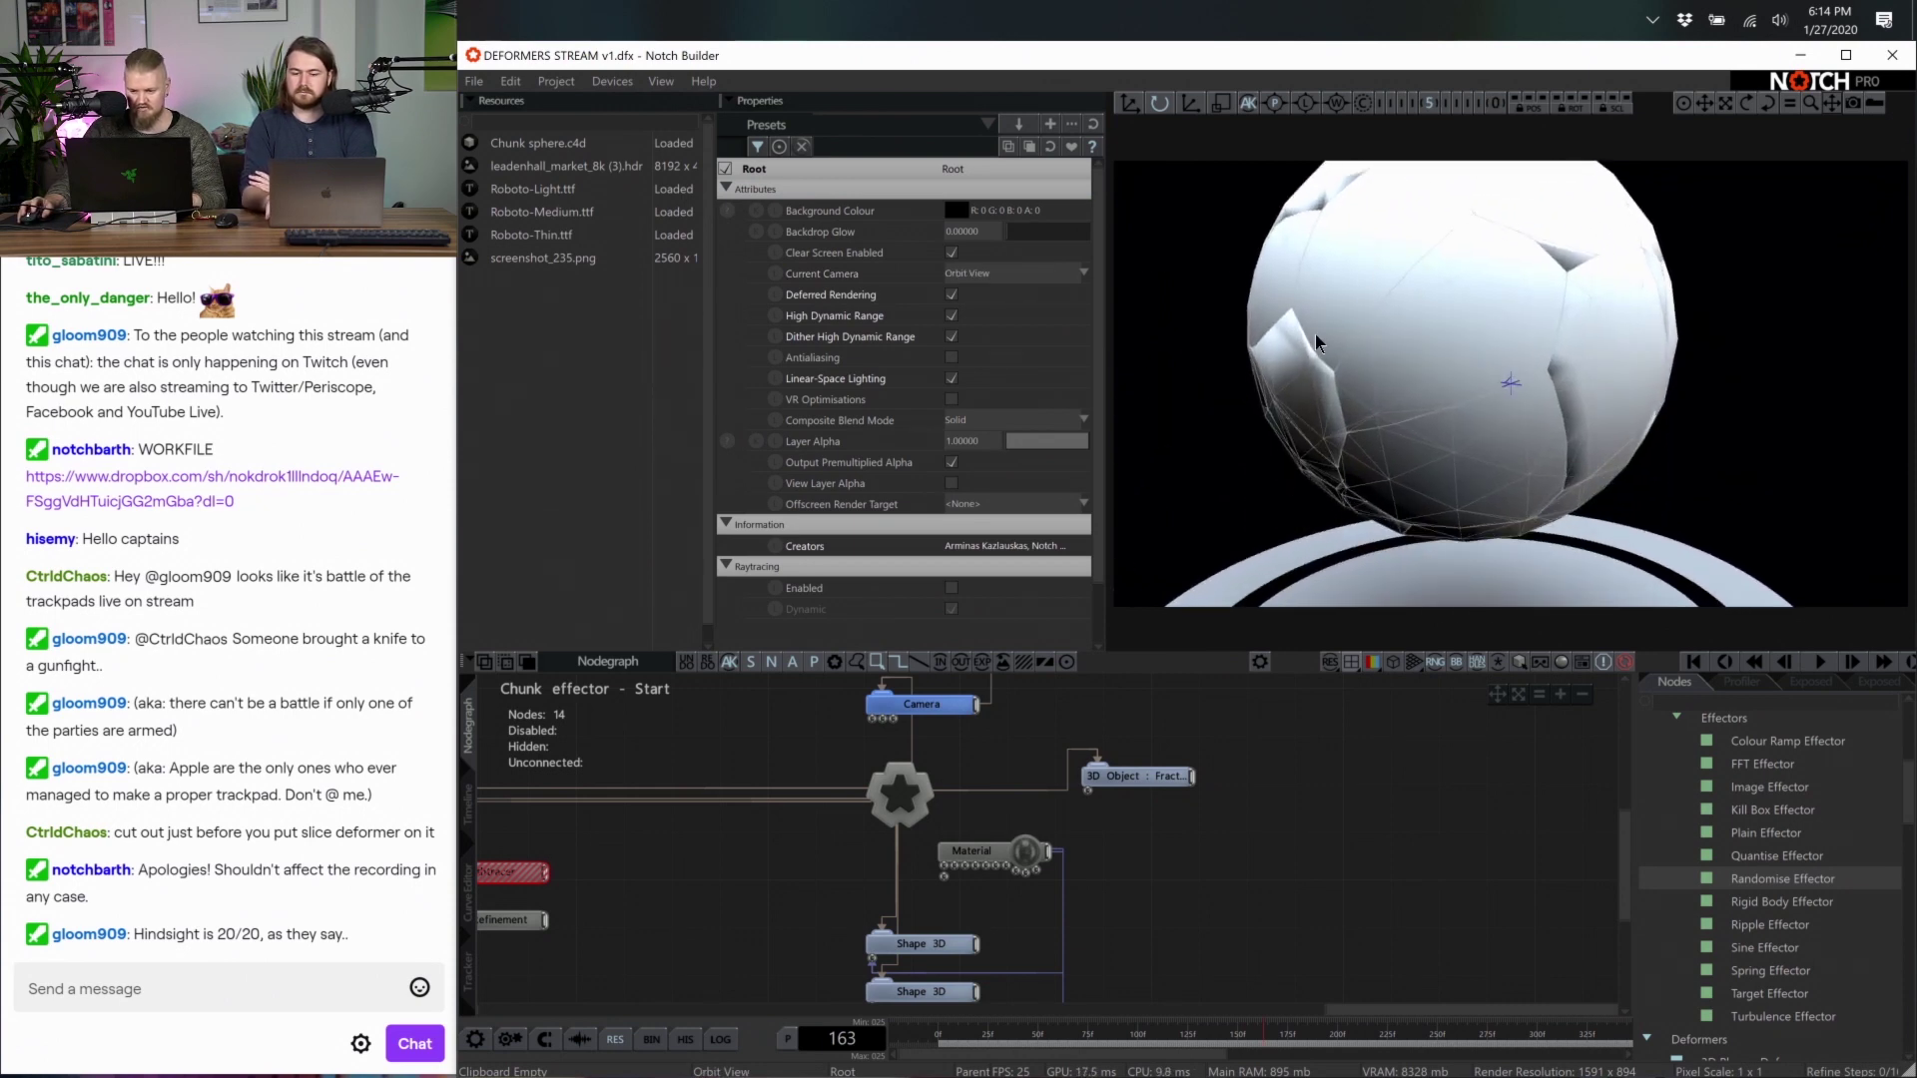
scroll(1547, 475, "down", 5)
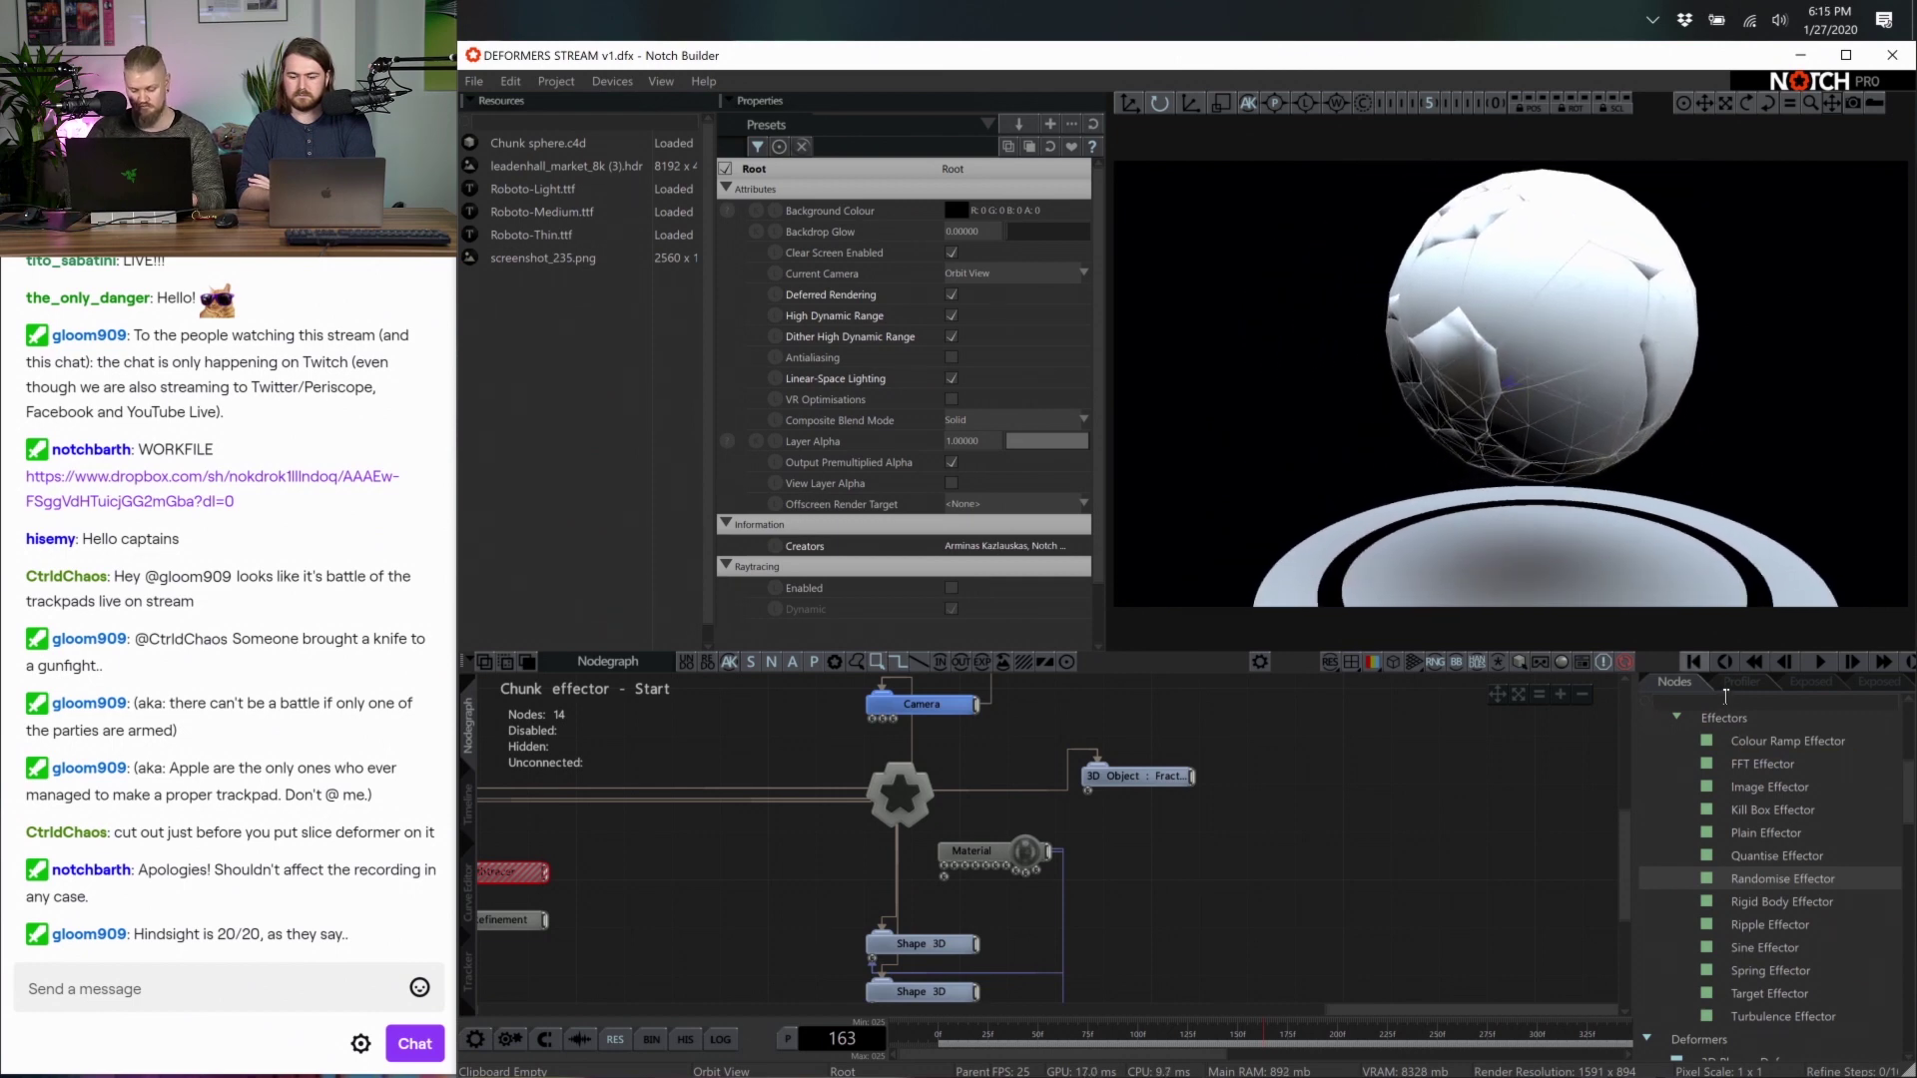
Add a new Material node and connect it to the fractured 3D Object
type("mater")
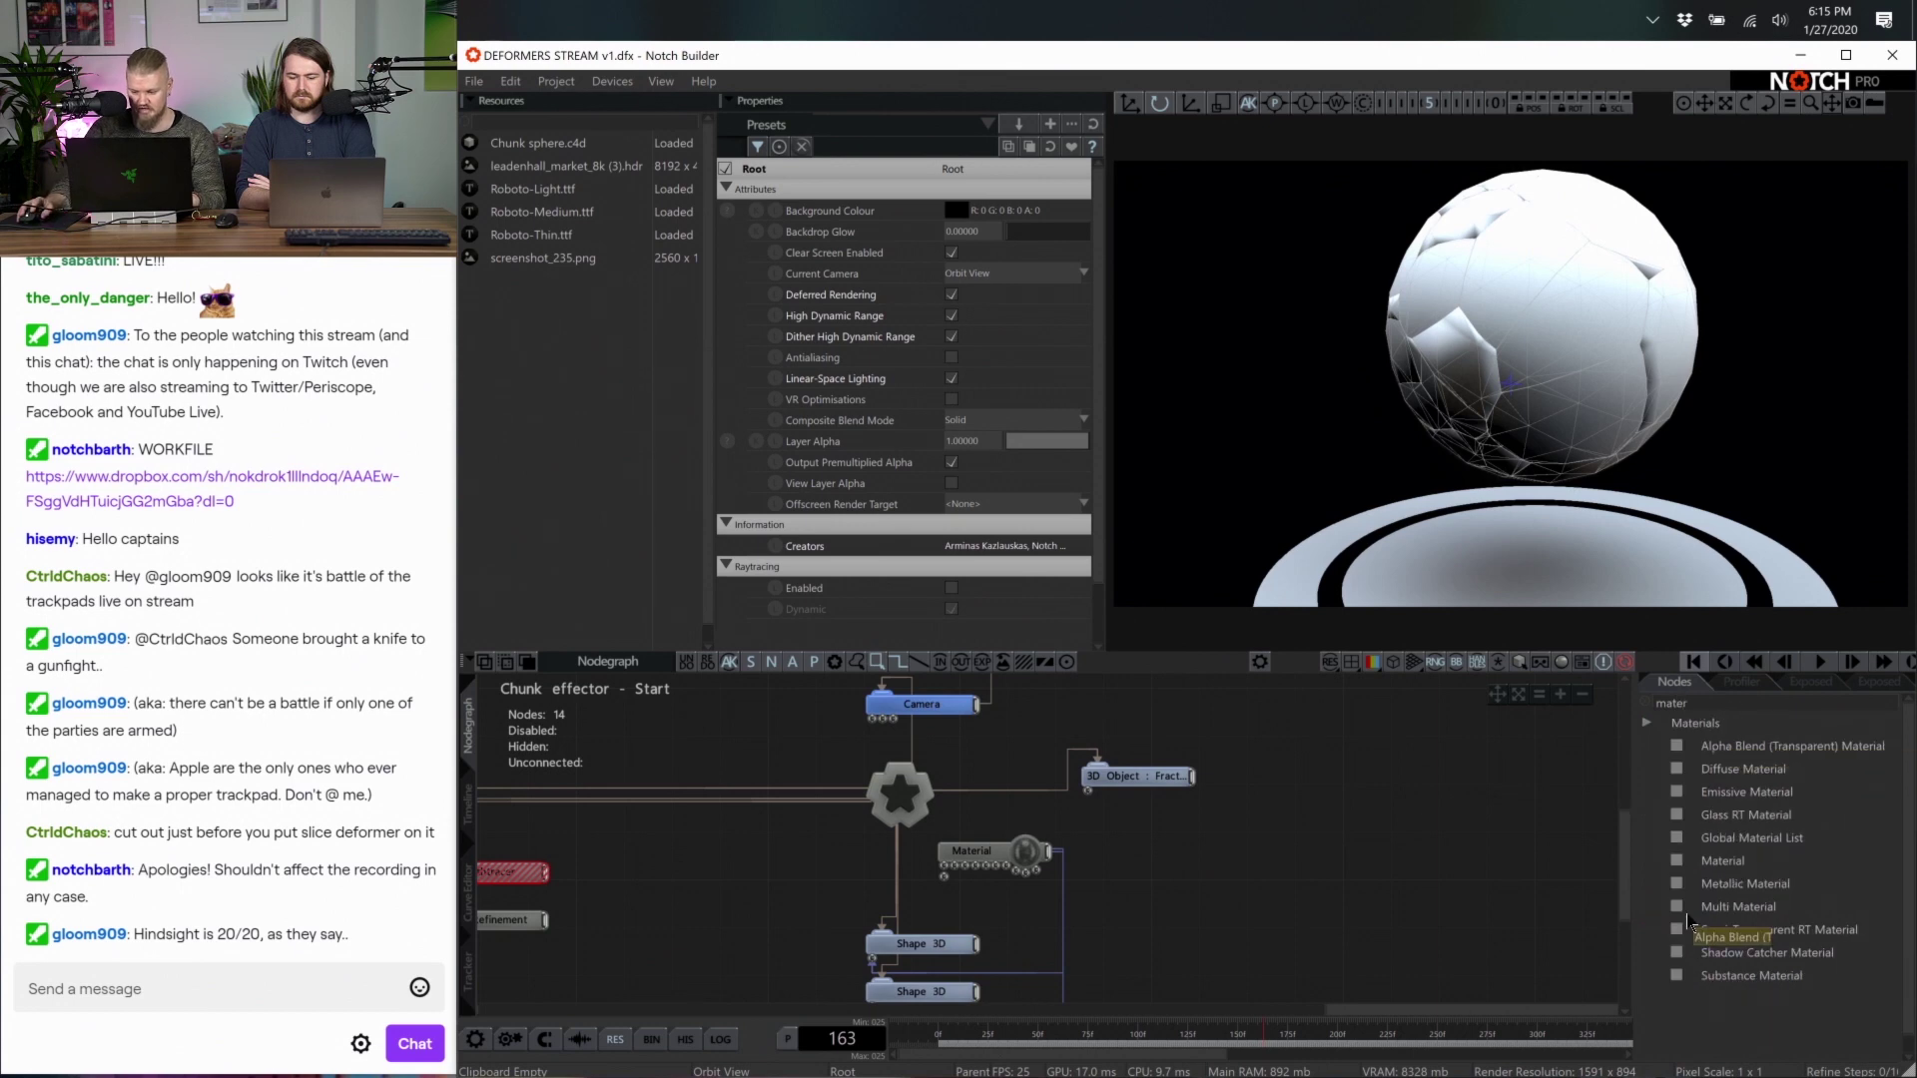
left_click_drag(1690, 861, 1691, 868)
left_click_drag(1115, 816, 1229, 822)
Set the new Material's Normal Smoothness to 0 and return to the scene camera
left_click(1210, 827)
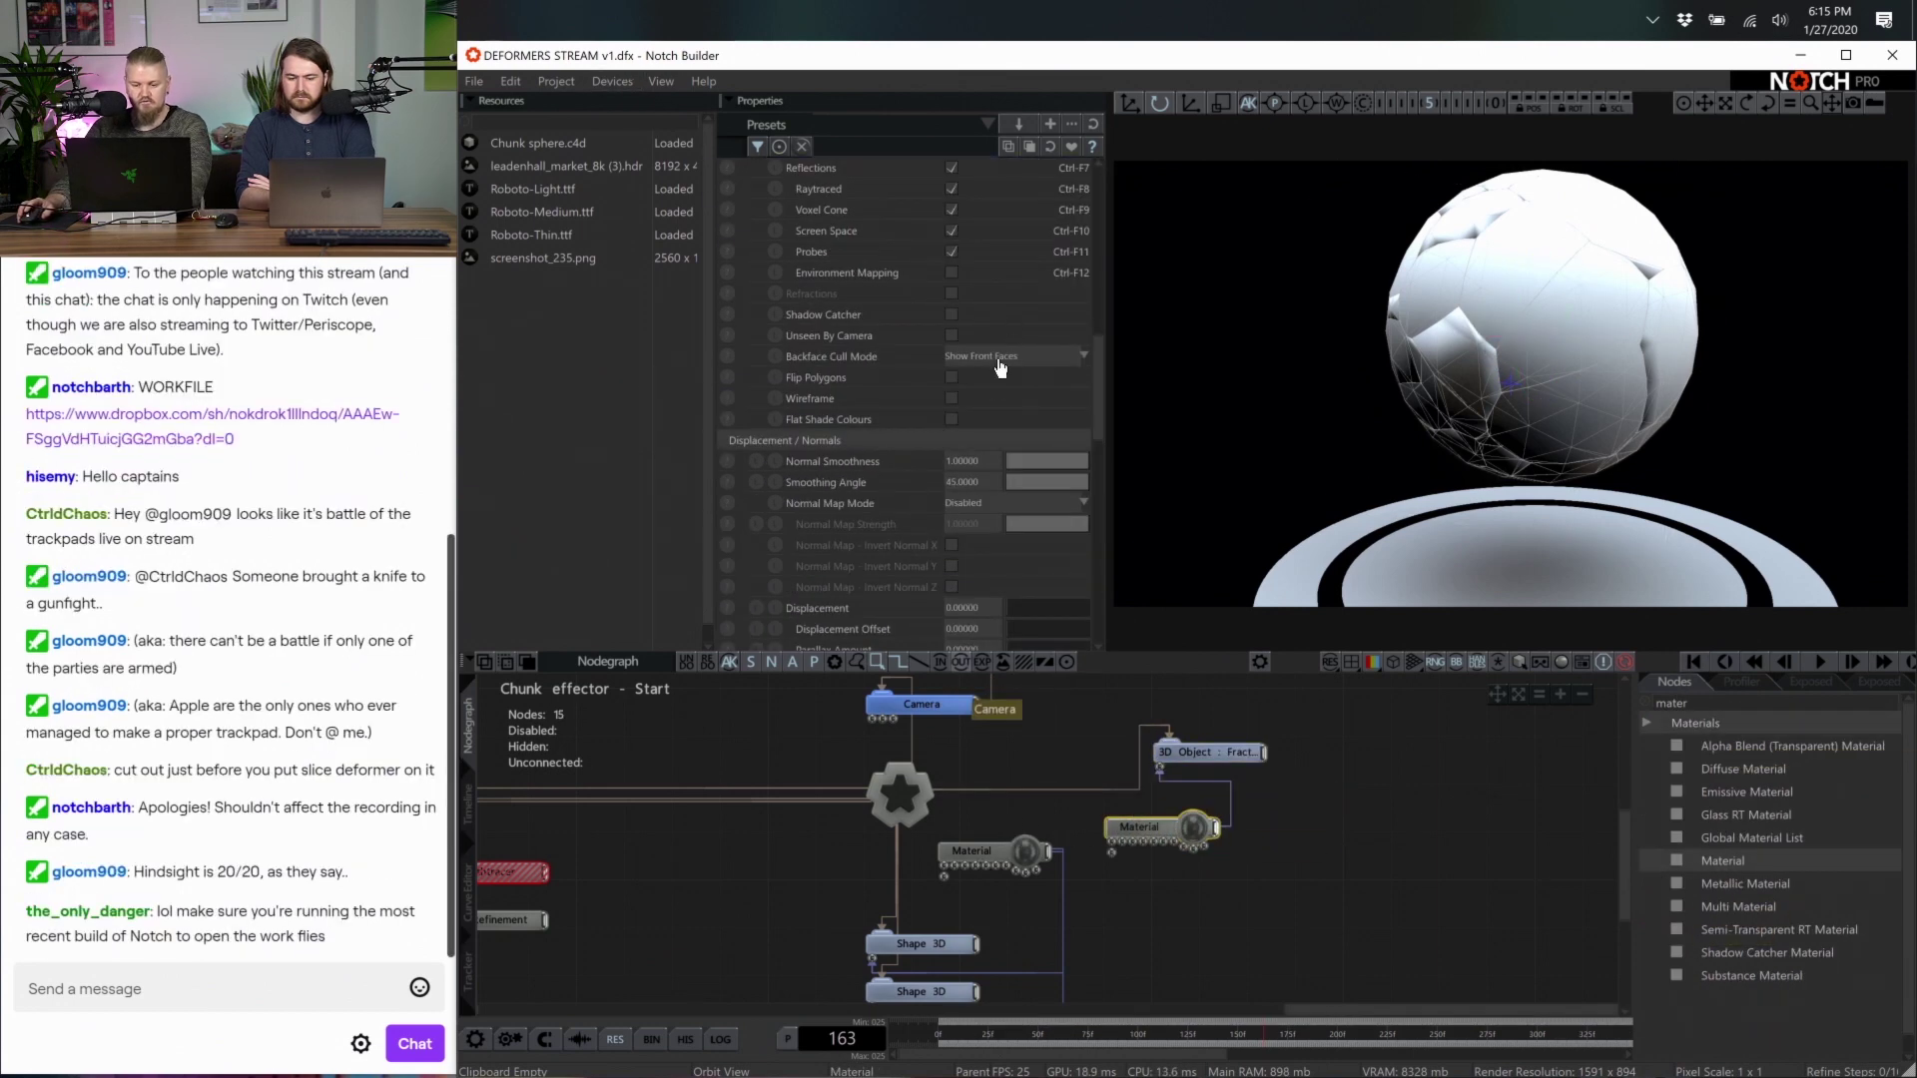
scroll(910, 479, "down", 5)
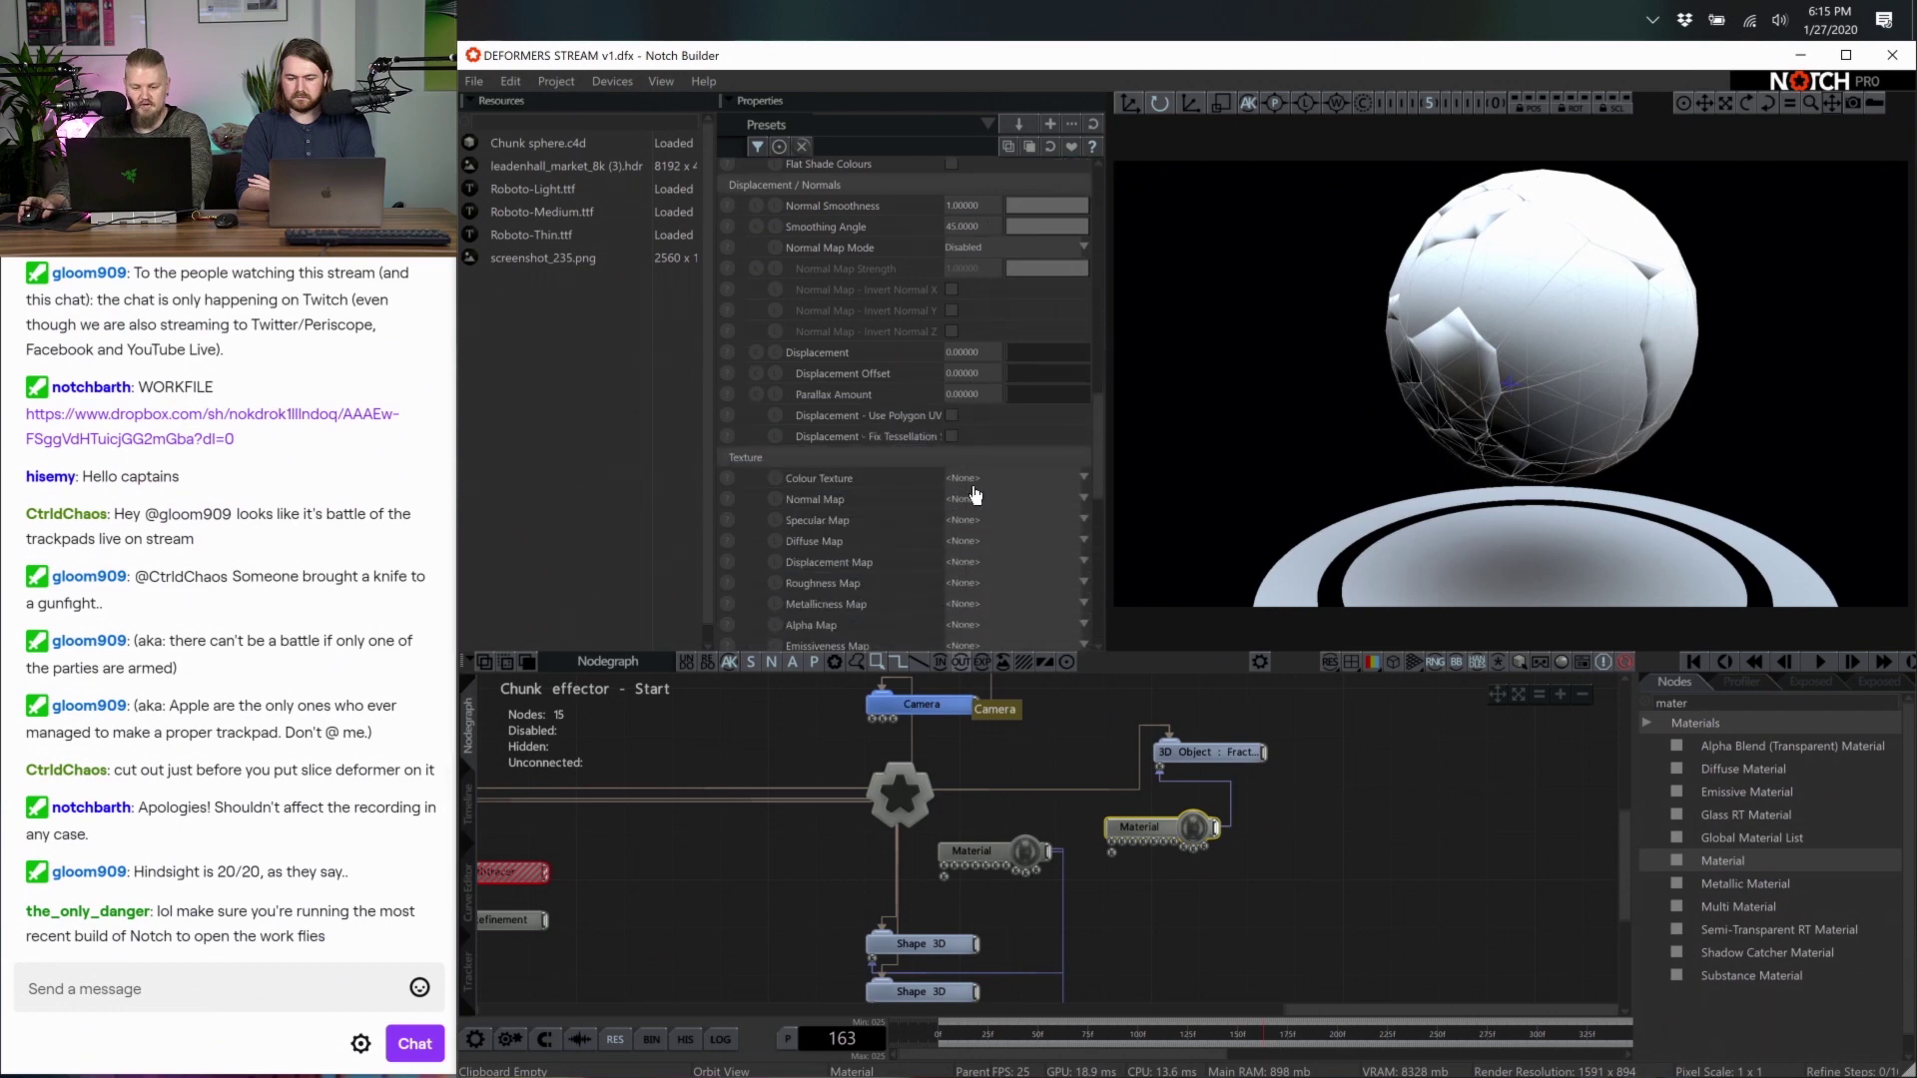
scroll(973, 490, "up", 5)
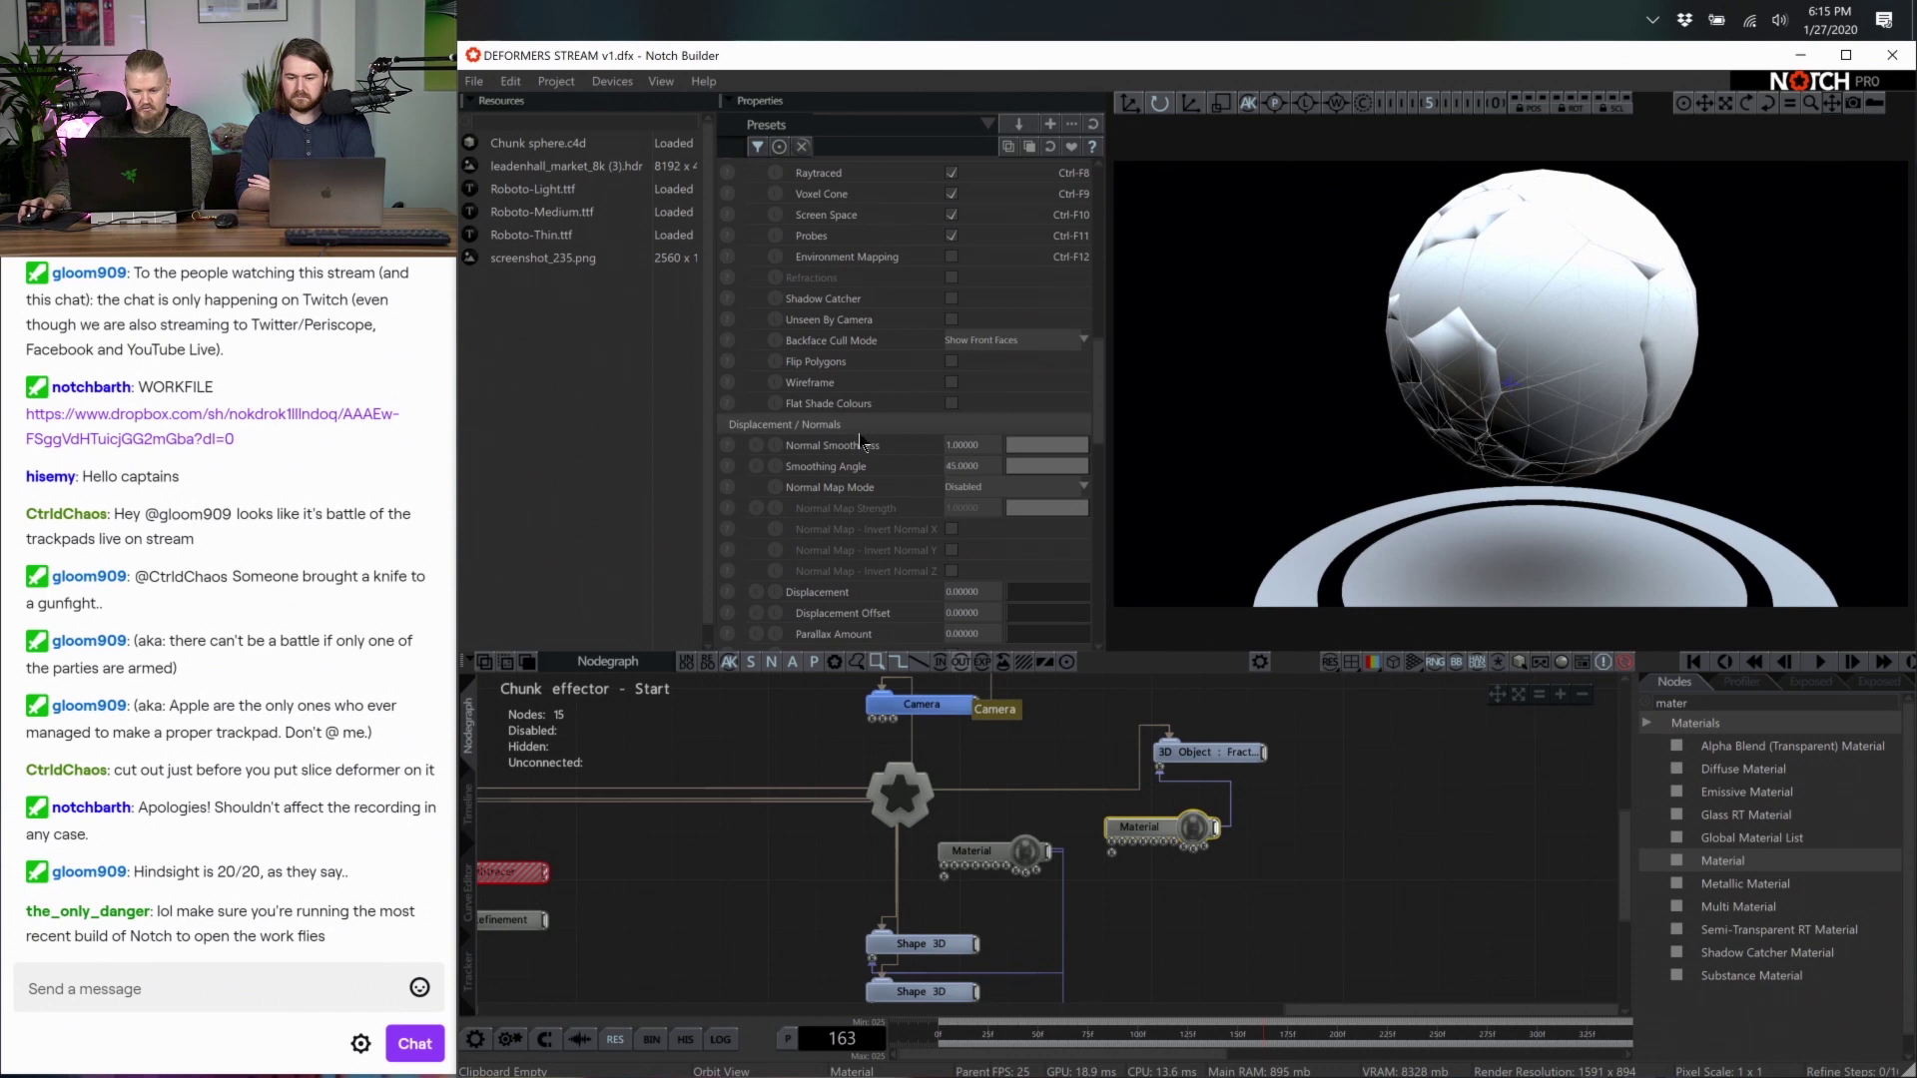
mouse_move(1069, 442)
left_mouse_down()
mouse_move(979, 445)
mouse_move(1074, 459)
mouse_move(858, 457)
mouse_move(1094, 455)
mouse_move(941, 460)
left_mouse_up()
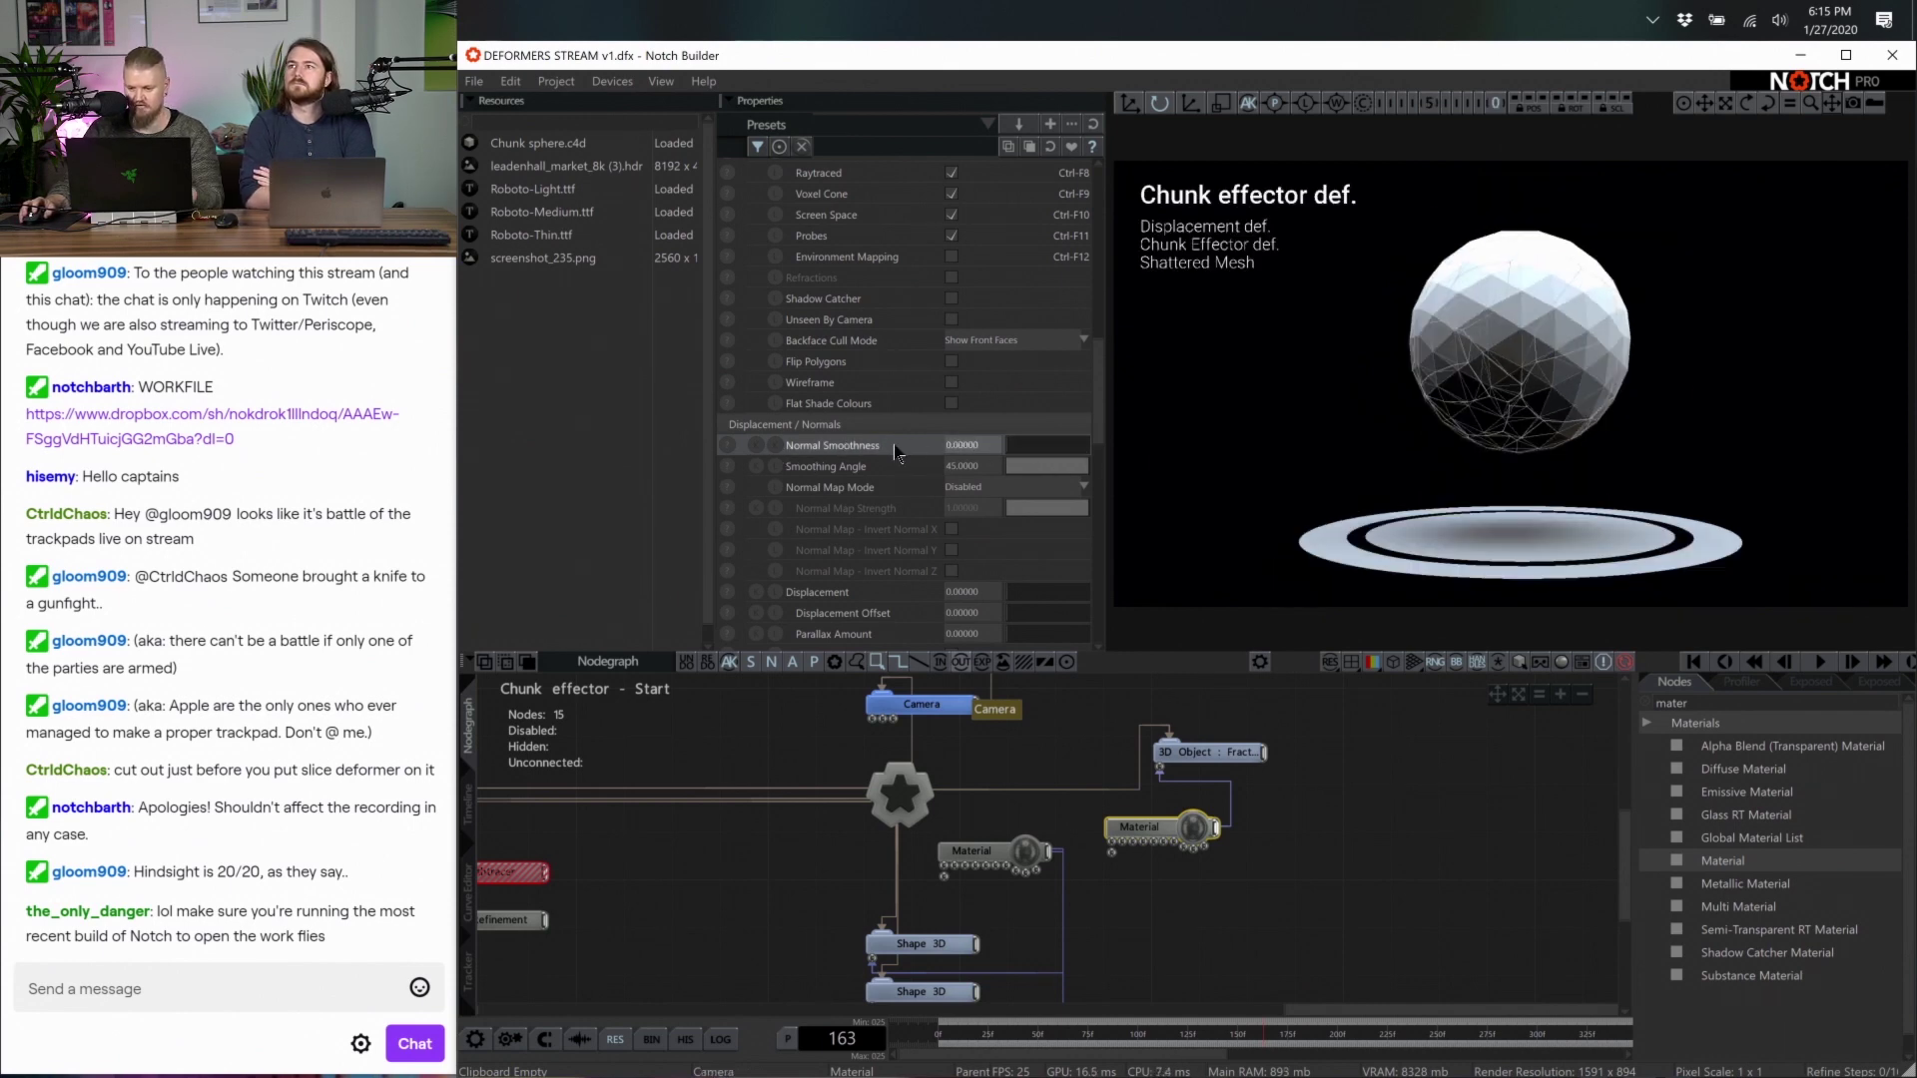
left_click(1310, 772)
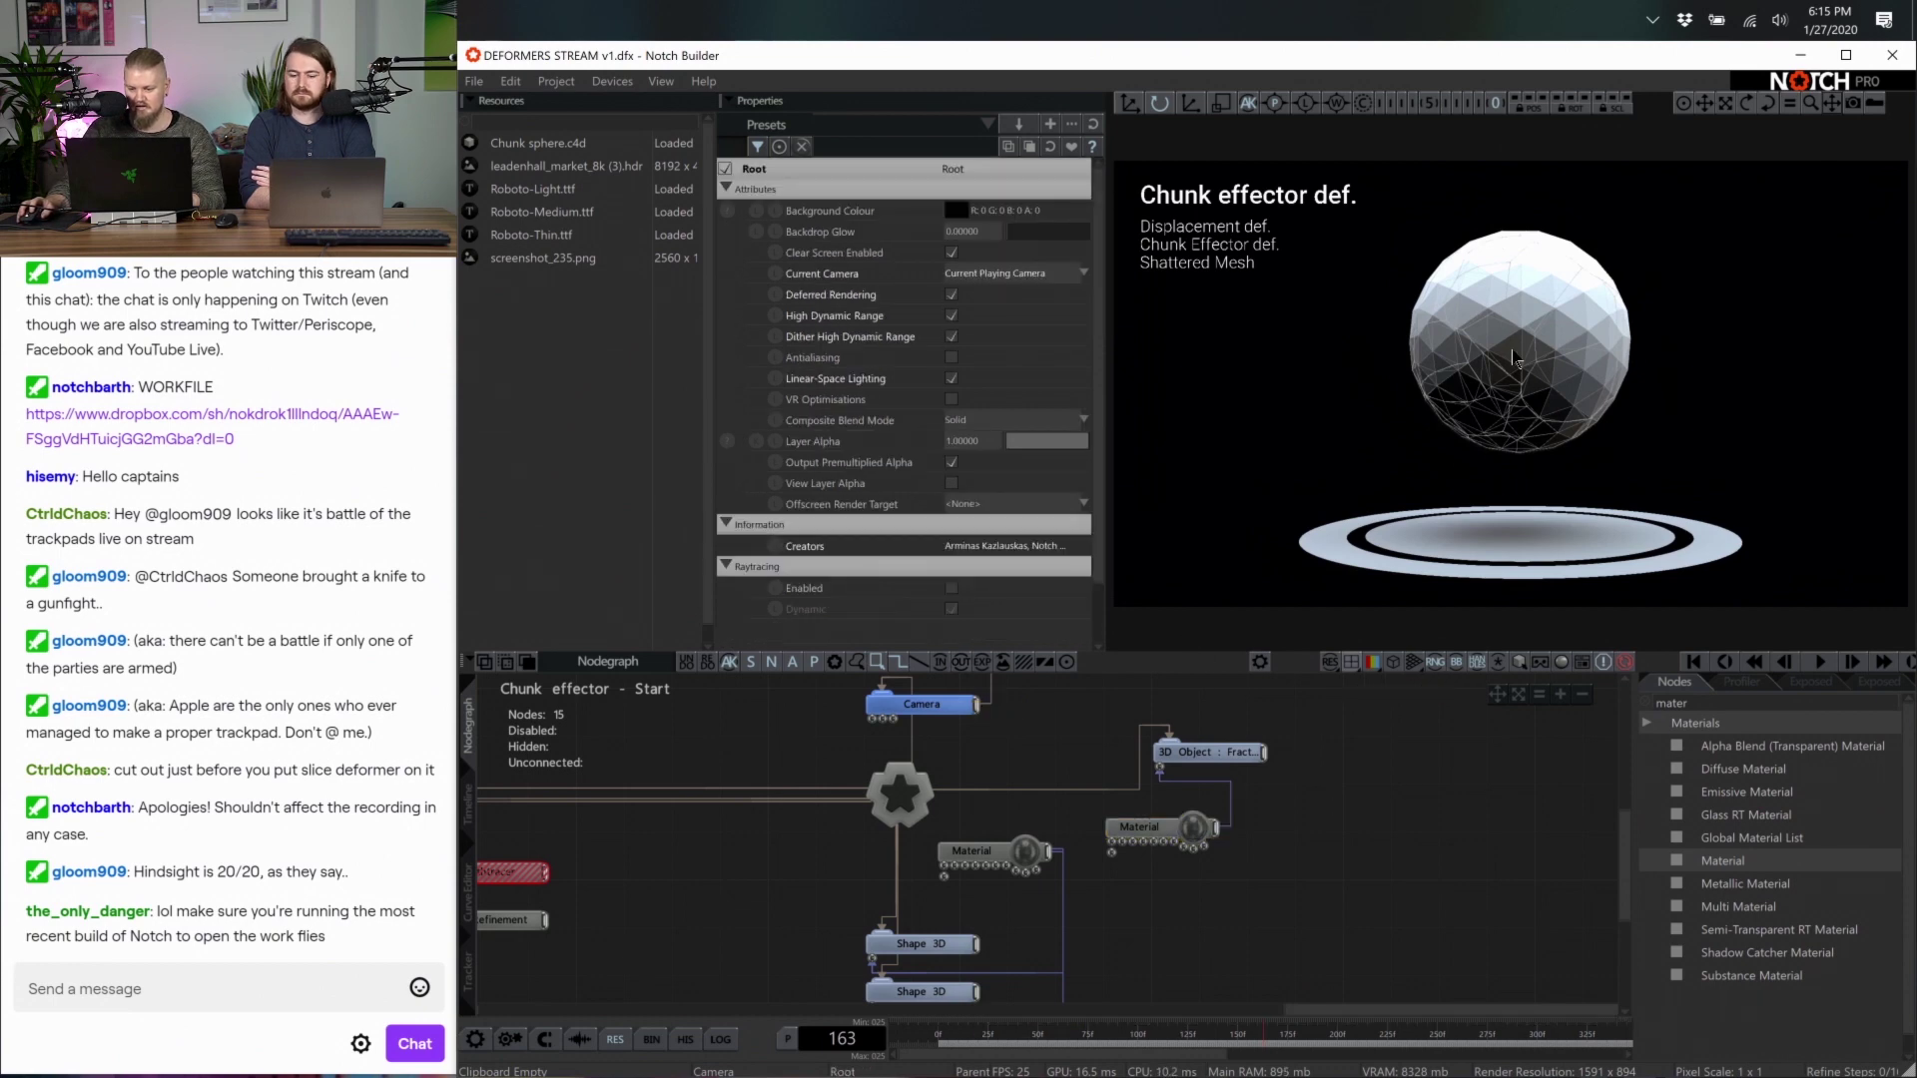
Go to the fractured 3D Object's Lines Visible and Lines Alpha settings, and turn raytracing back on
left_click(1206, 749)
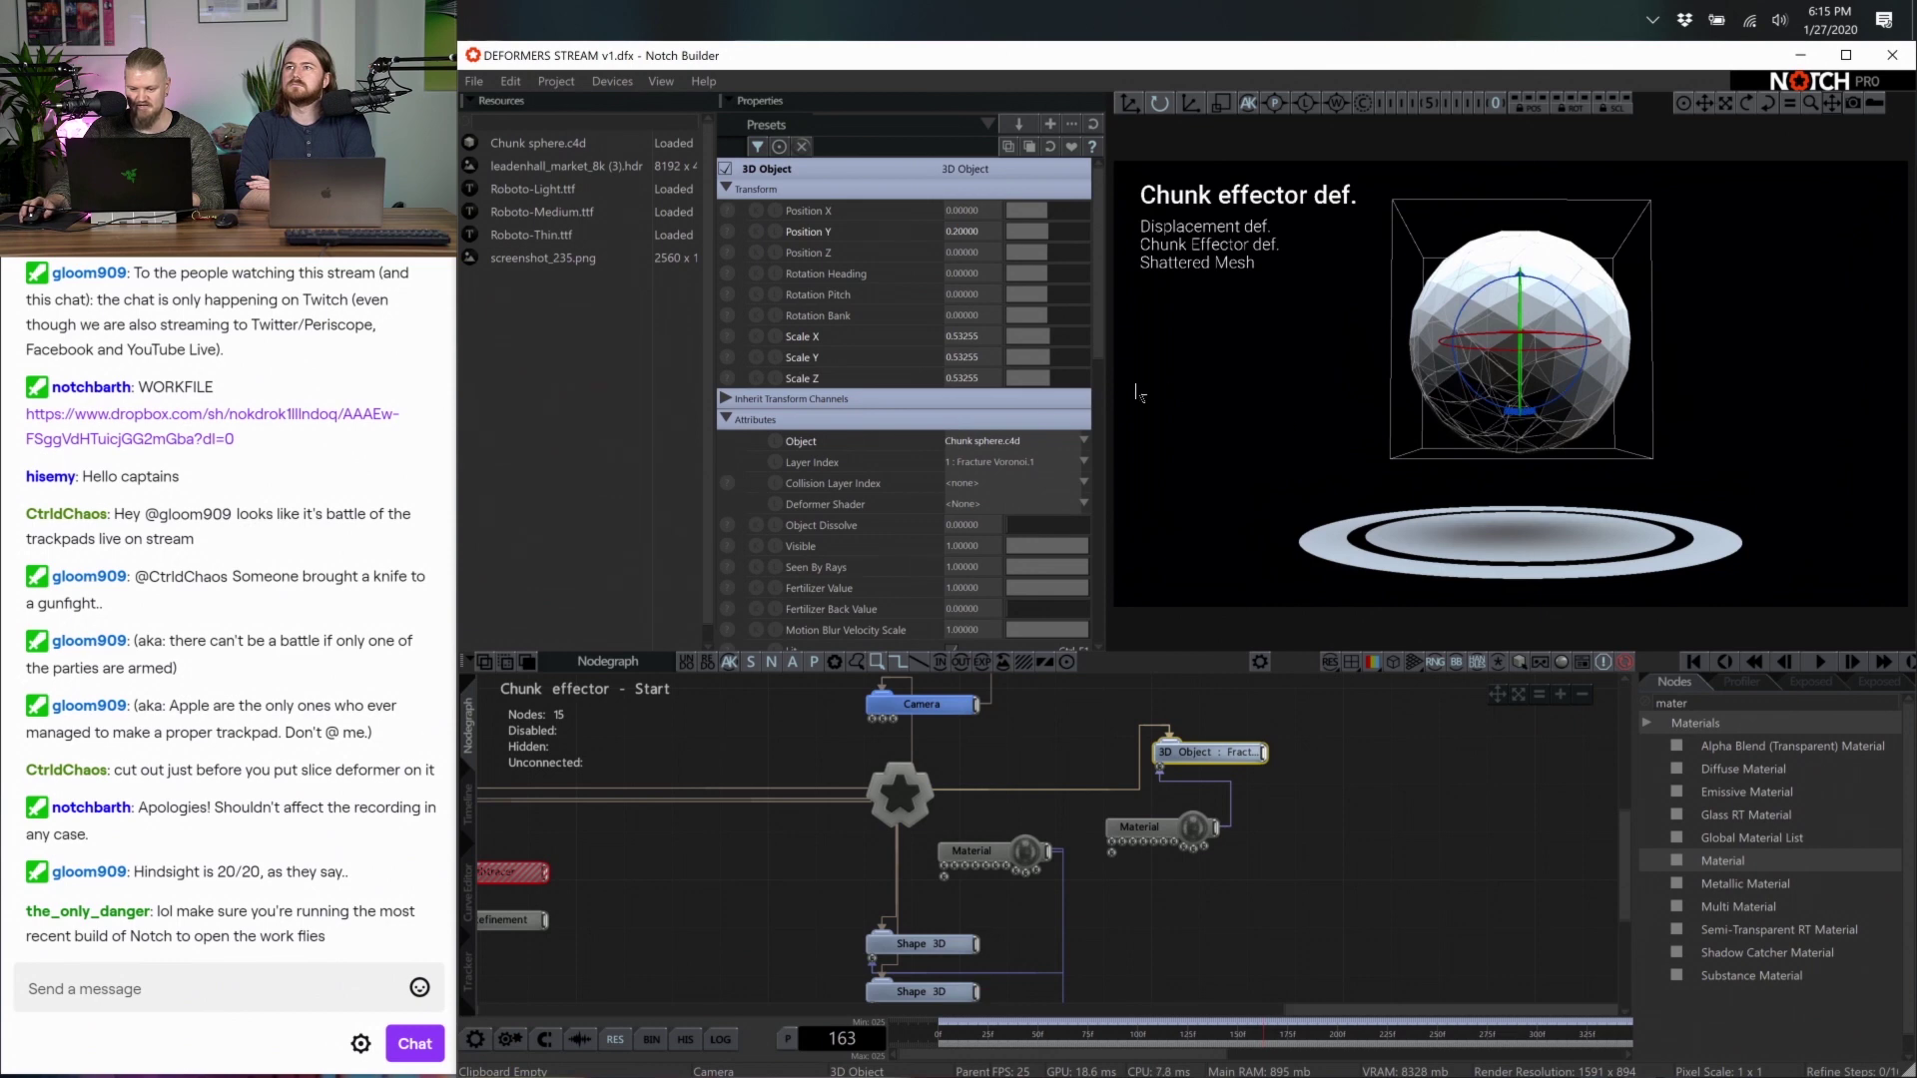
left_click_drag(1098, 267, 1084, 540)
left_click(729, 428)
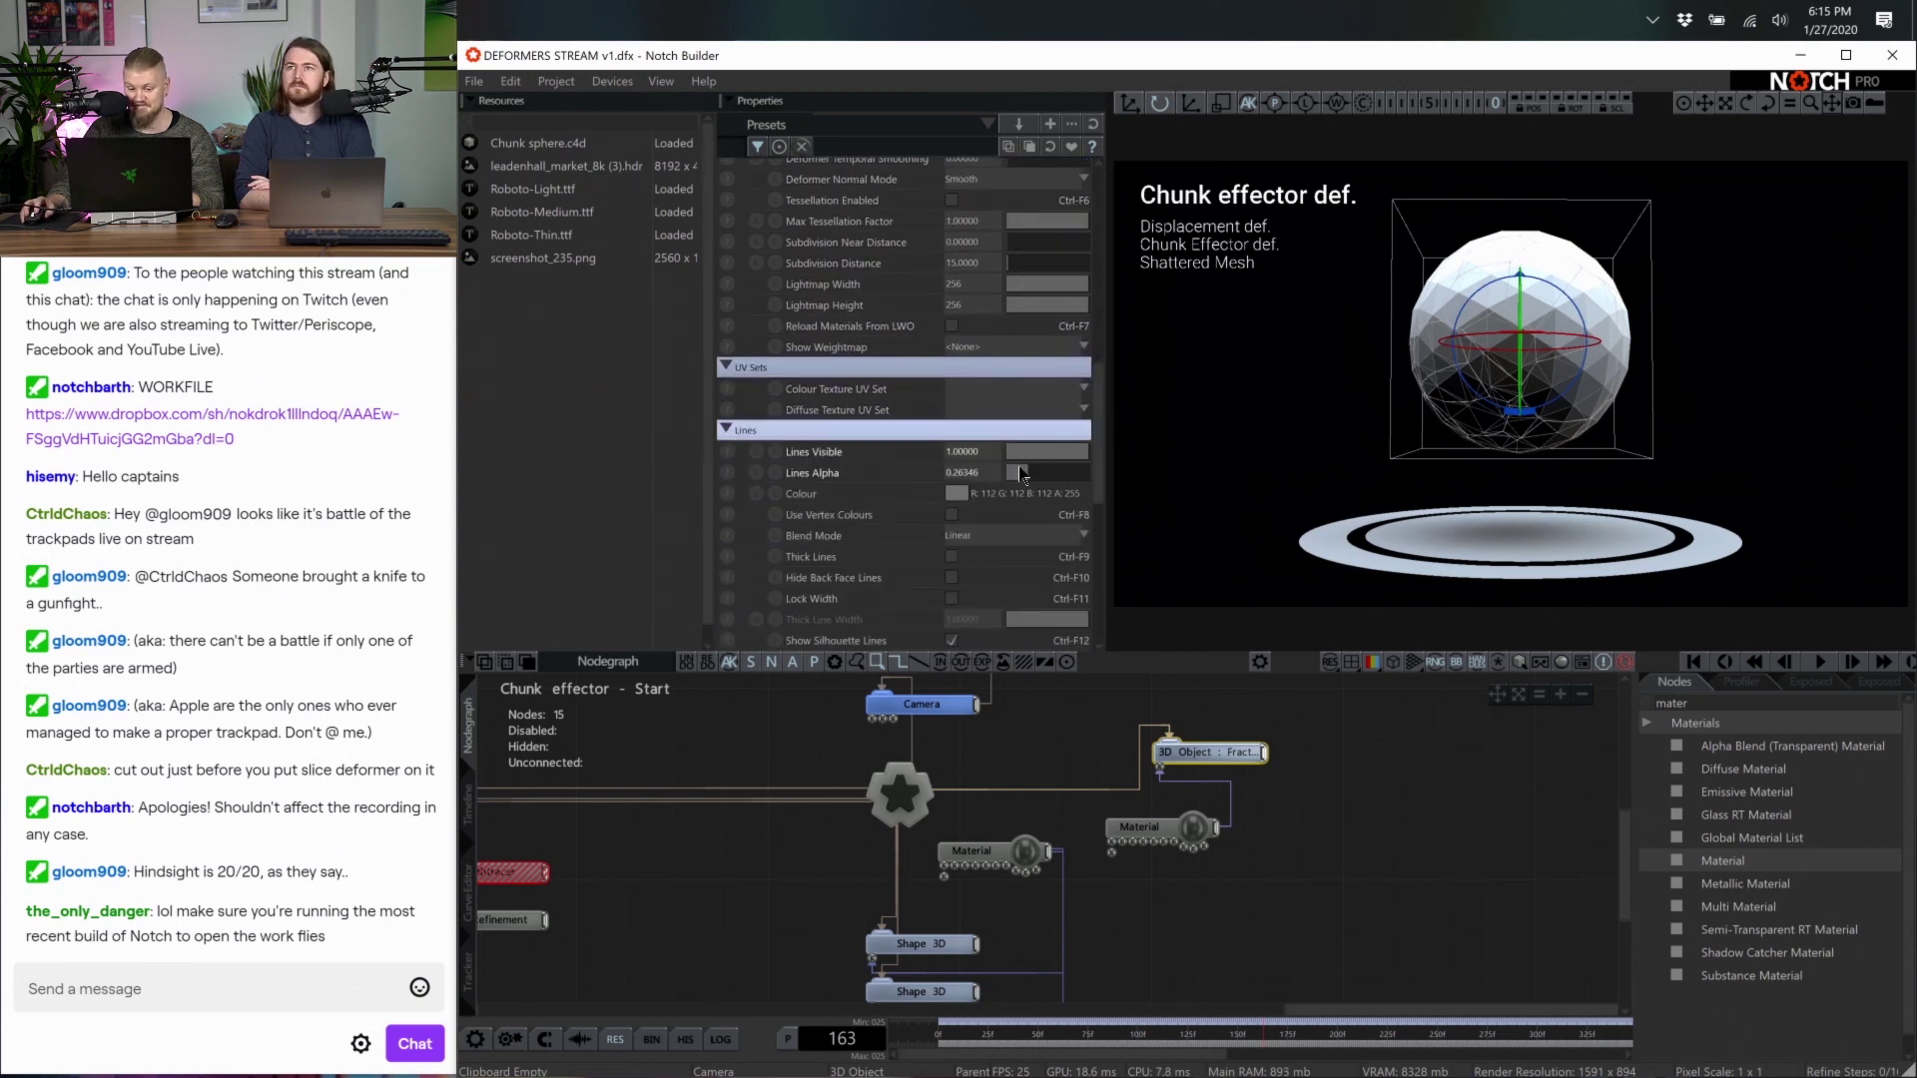
left_click_drag(1056, 459, 1298, 482)
left_click(1471, 869)
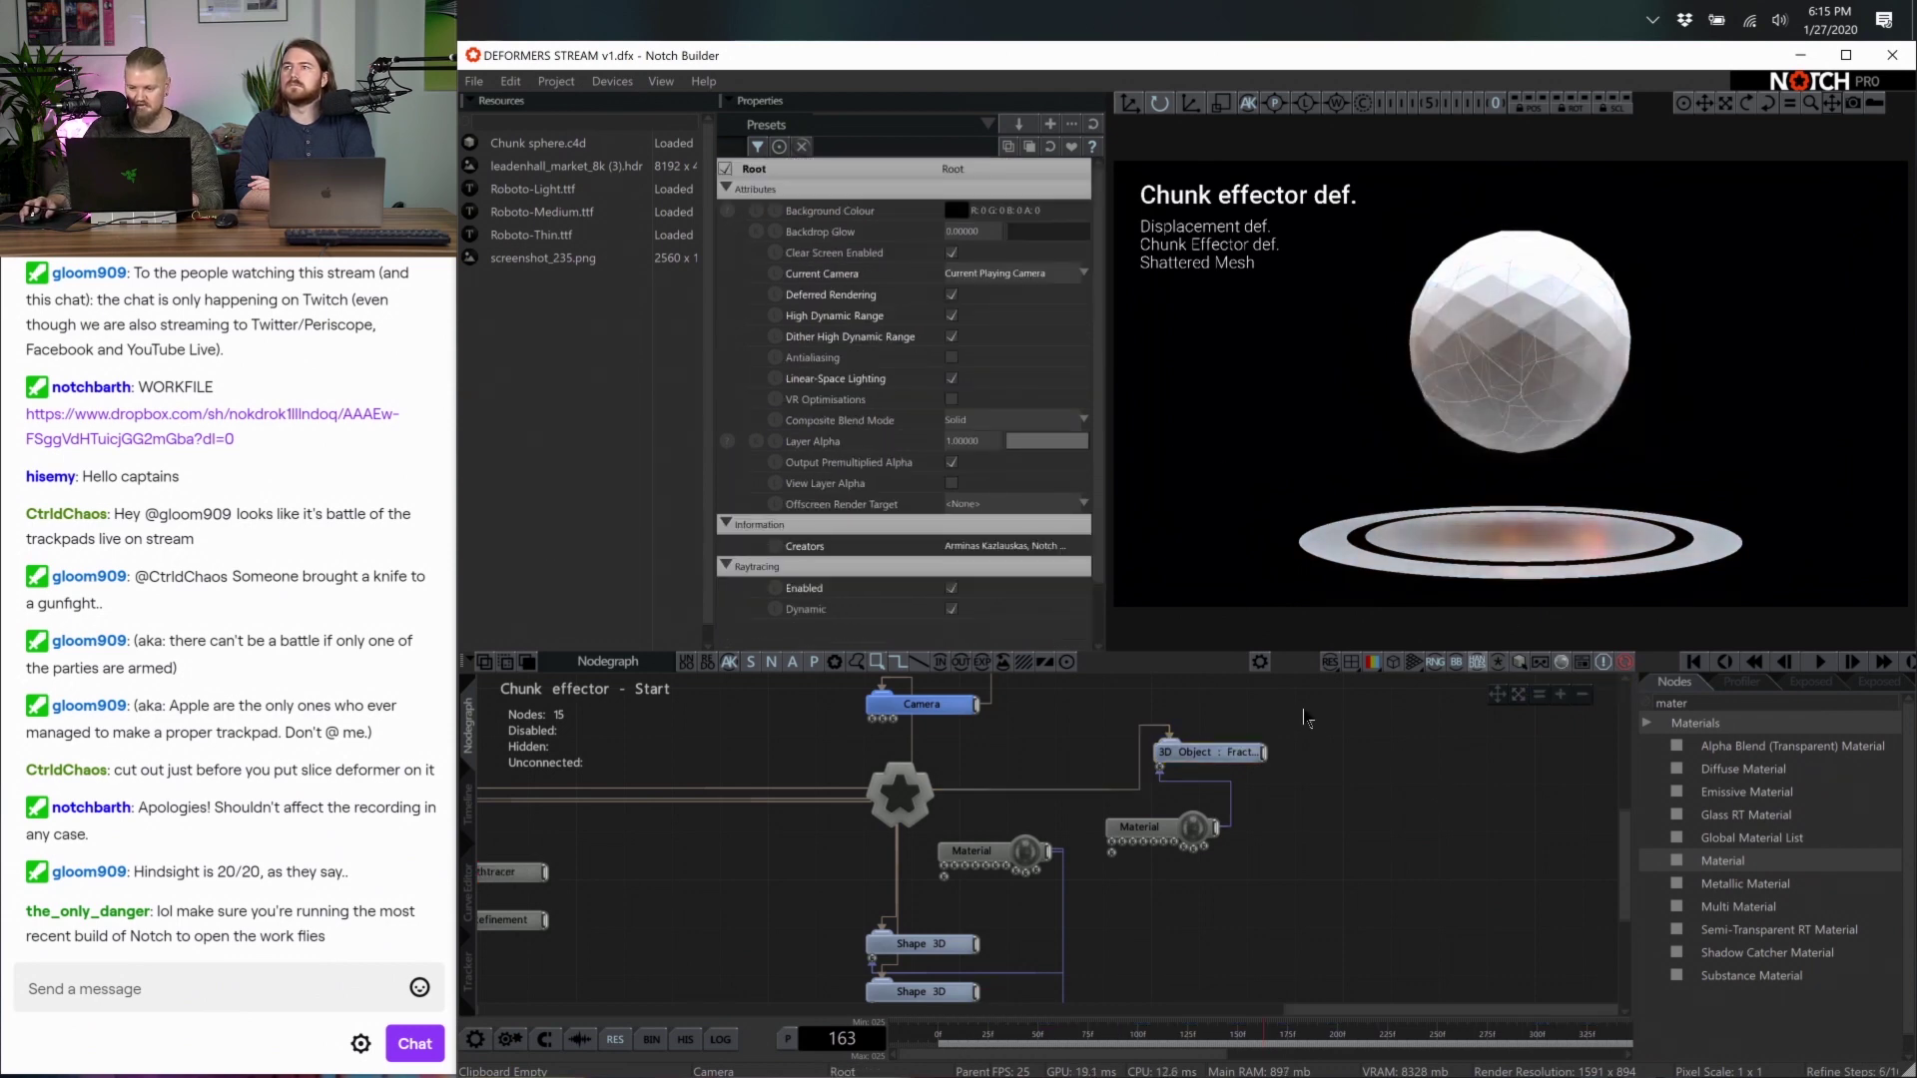
Attach a Chunk Effector Deformer to the fractured 3D Object and set its Vertex Source Mode to Chunks
scroll(1508, 765, "up", 3)
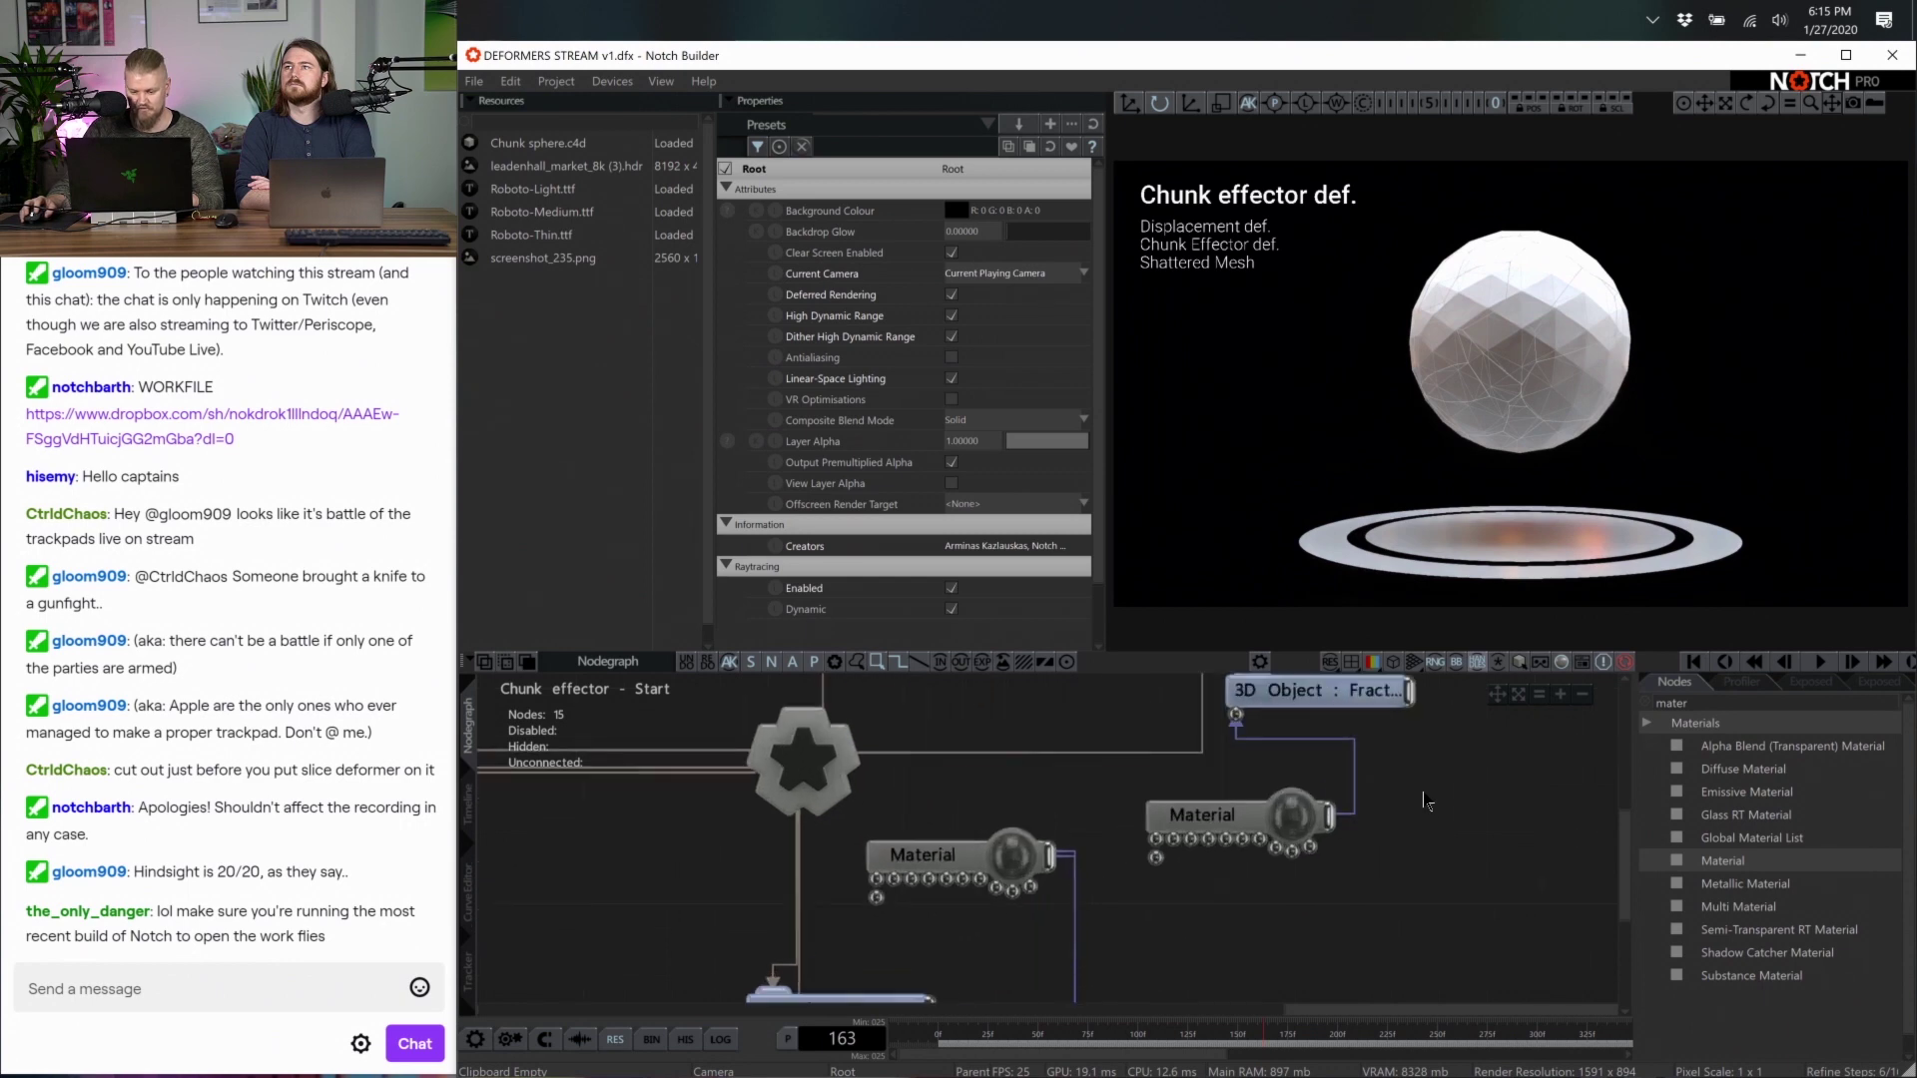
double_click(1687, 702)
key("BackSpace")
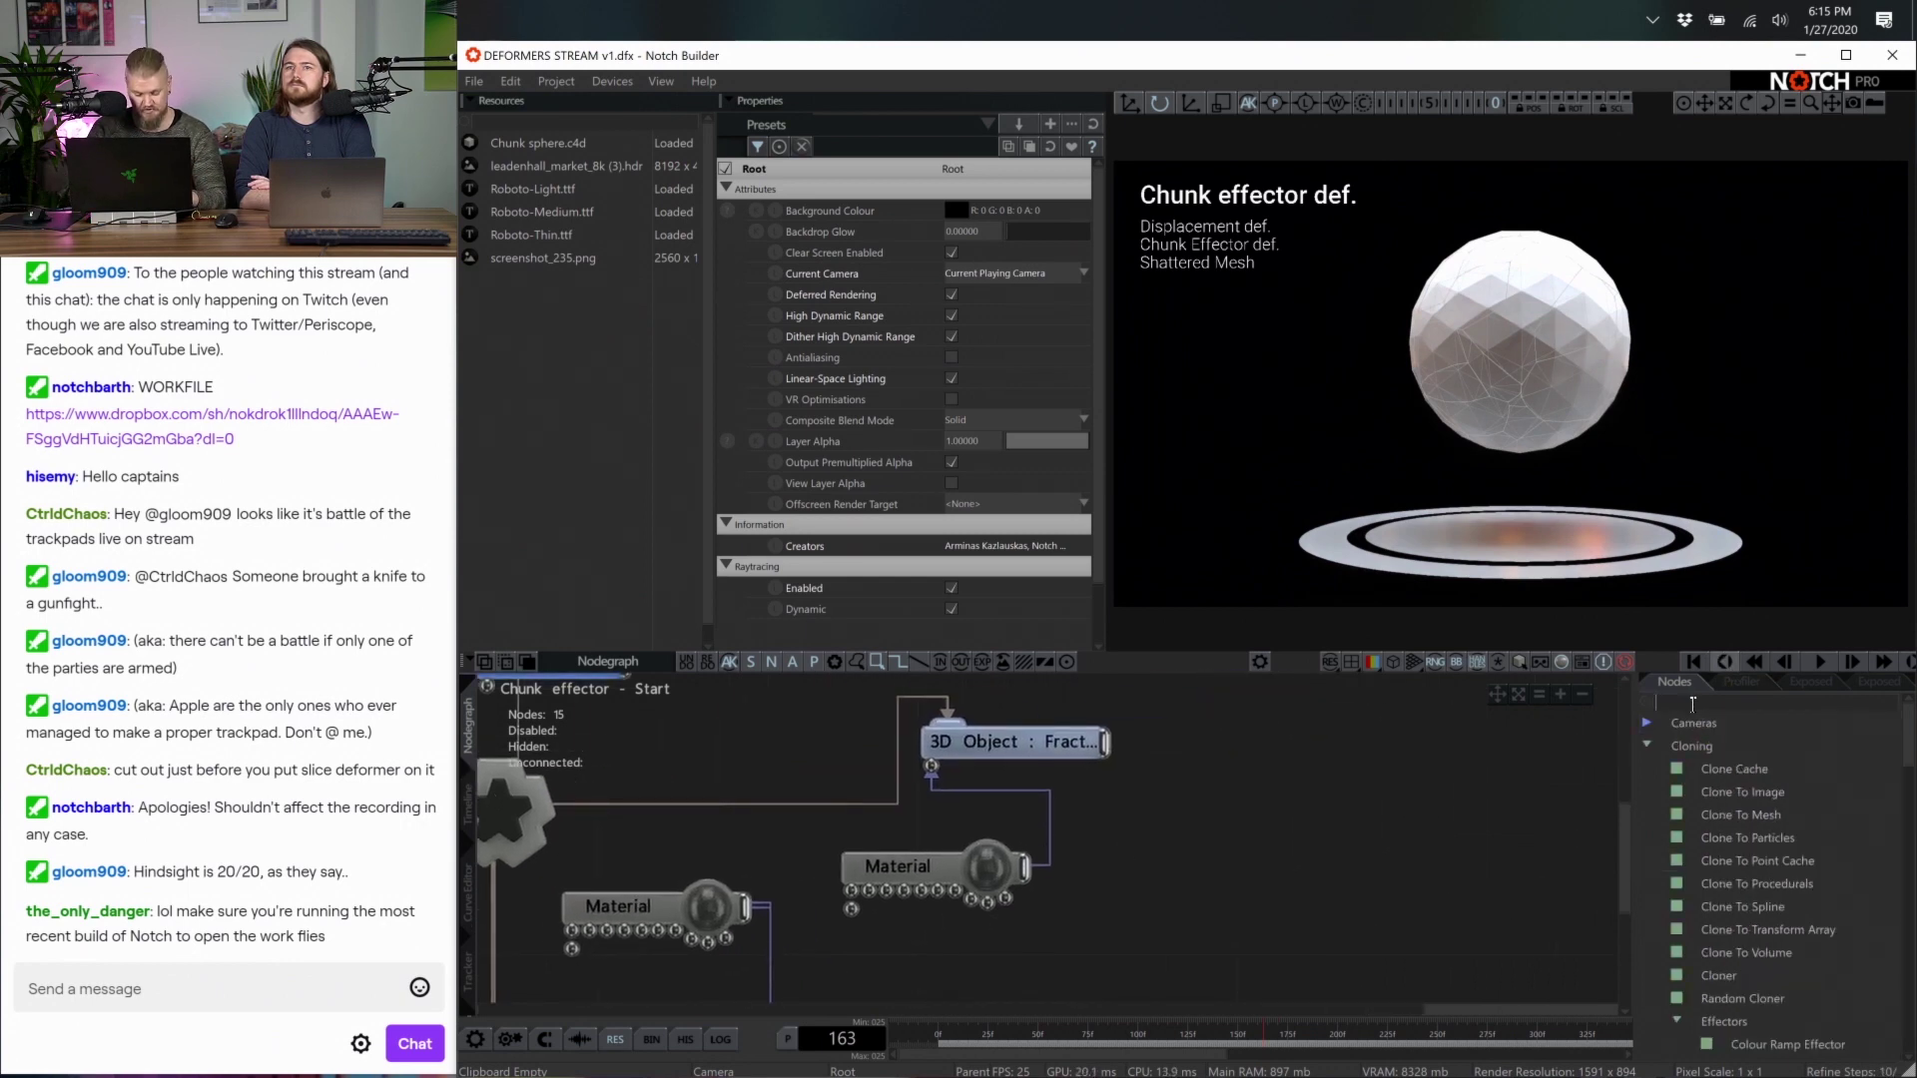
type("chunk e")
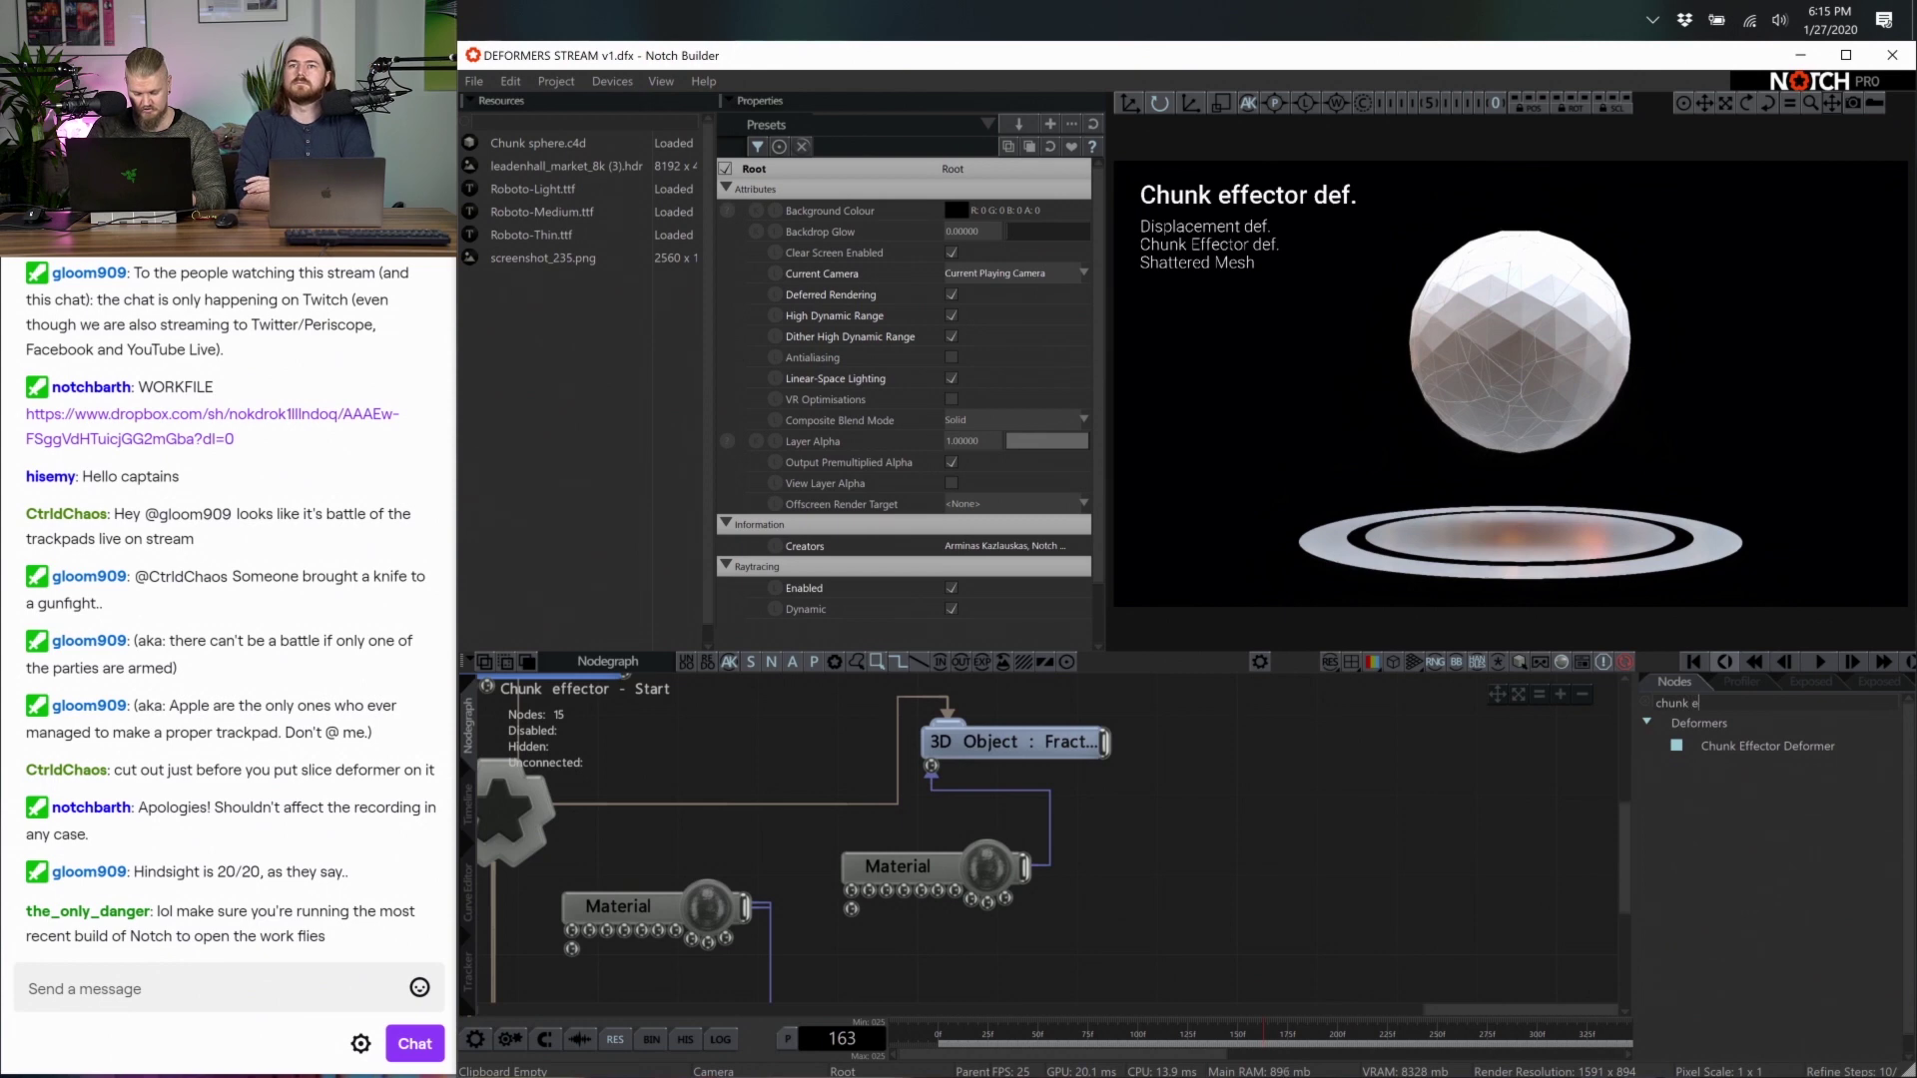
type("ffe")
left_click_drag(1780, 745, 1182, 745)
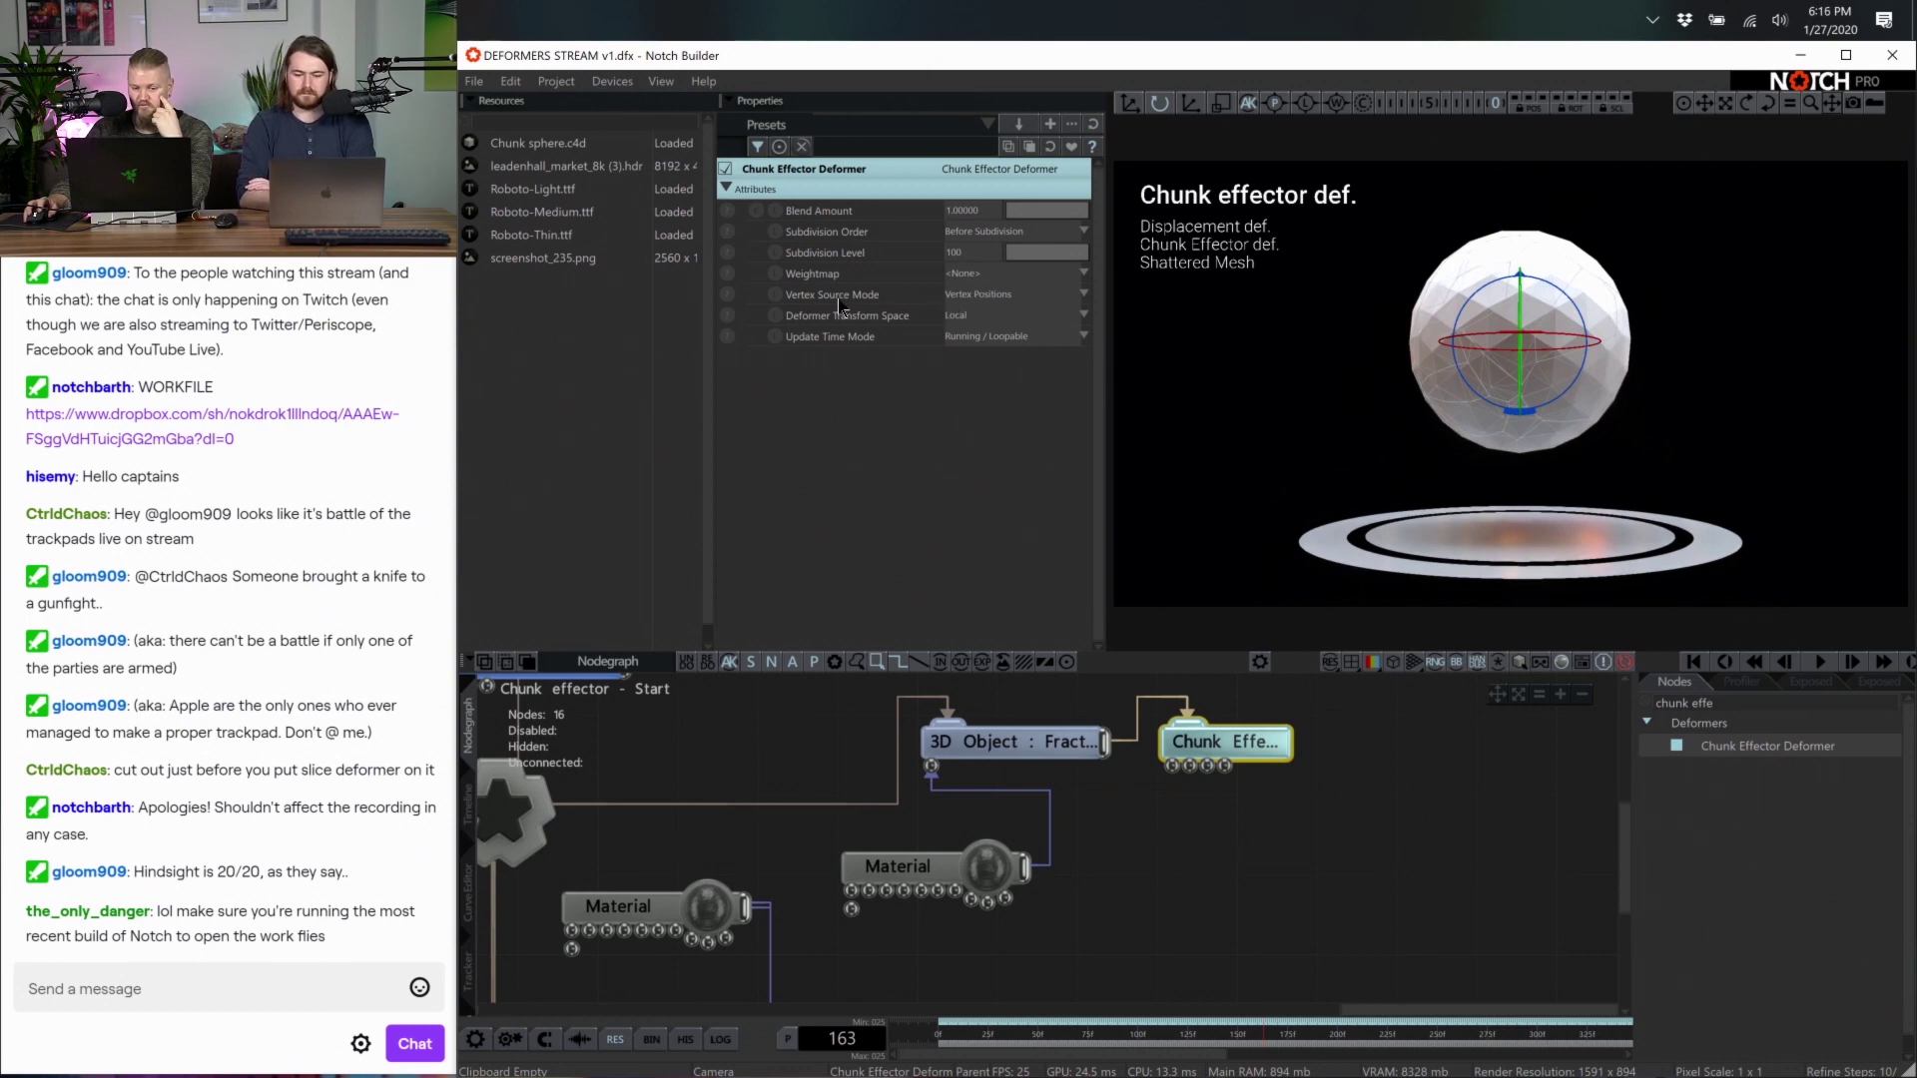
left_click(973, 295)
left_click(986, 335)
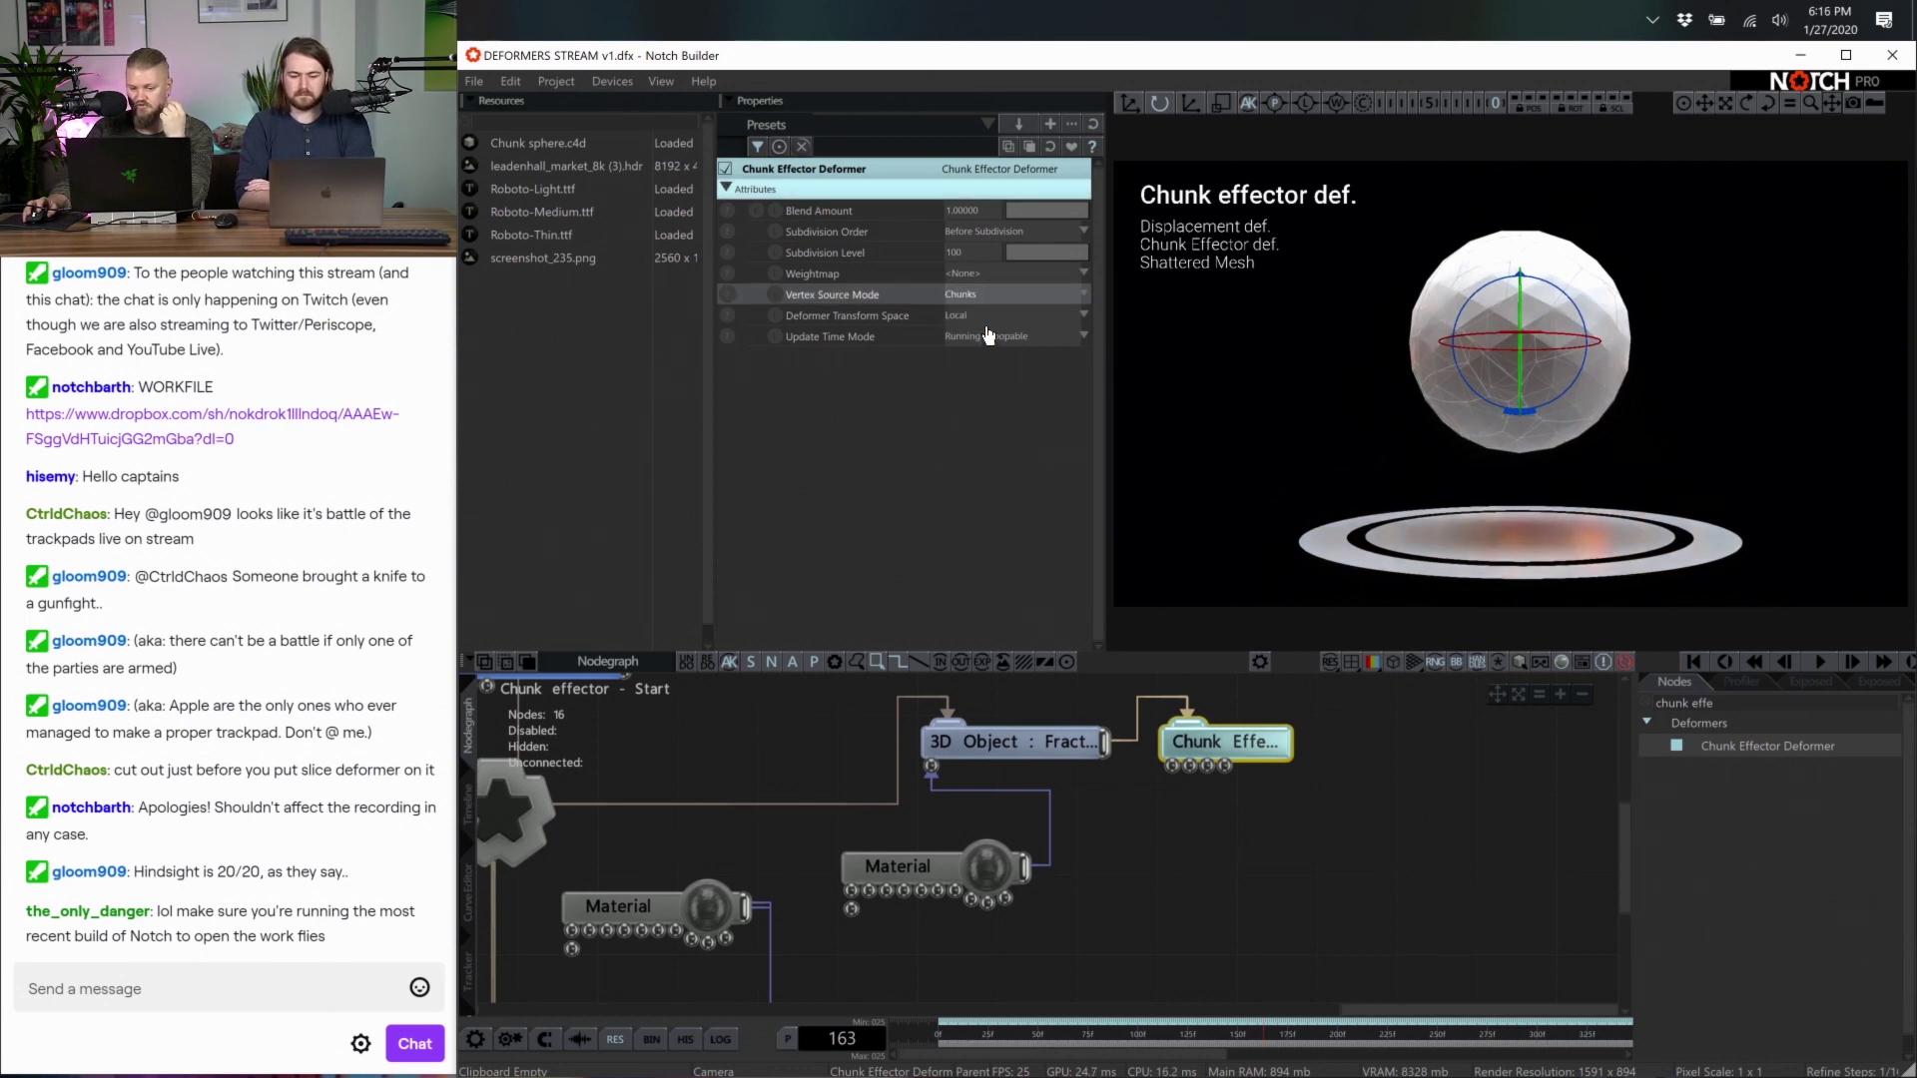
Connect a Randomise Effector to the Chunk Effector Deformer and place it just below the deformer
left_click(1748, 704)
key("BackSpace")
type("ramd")
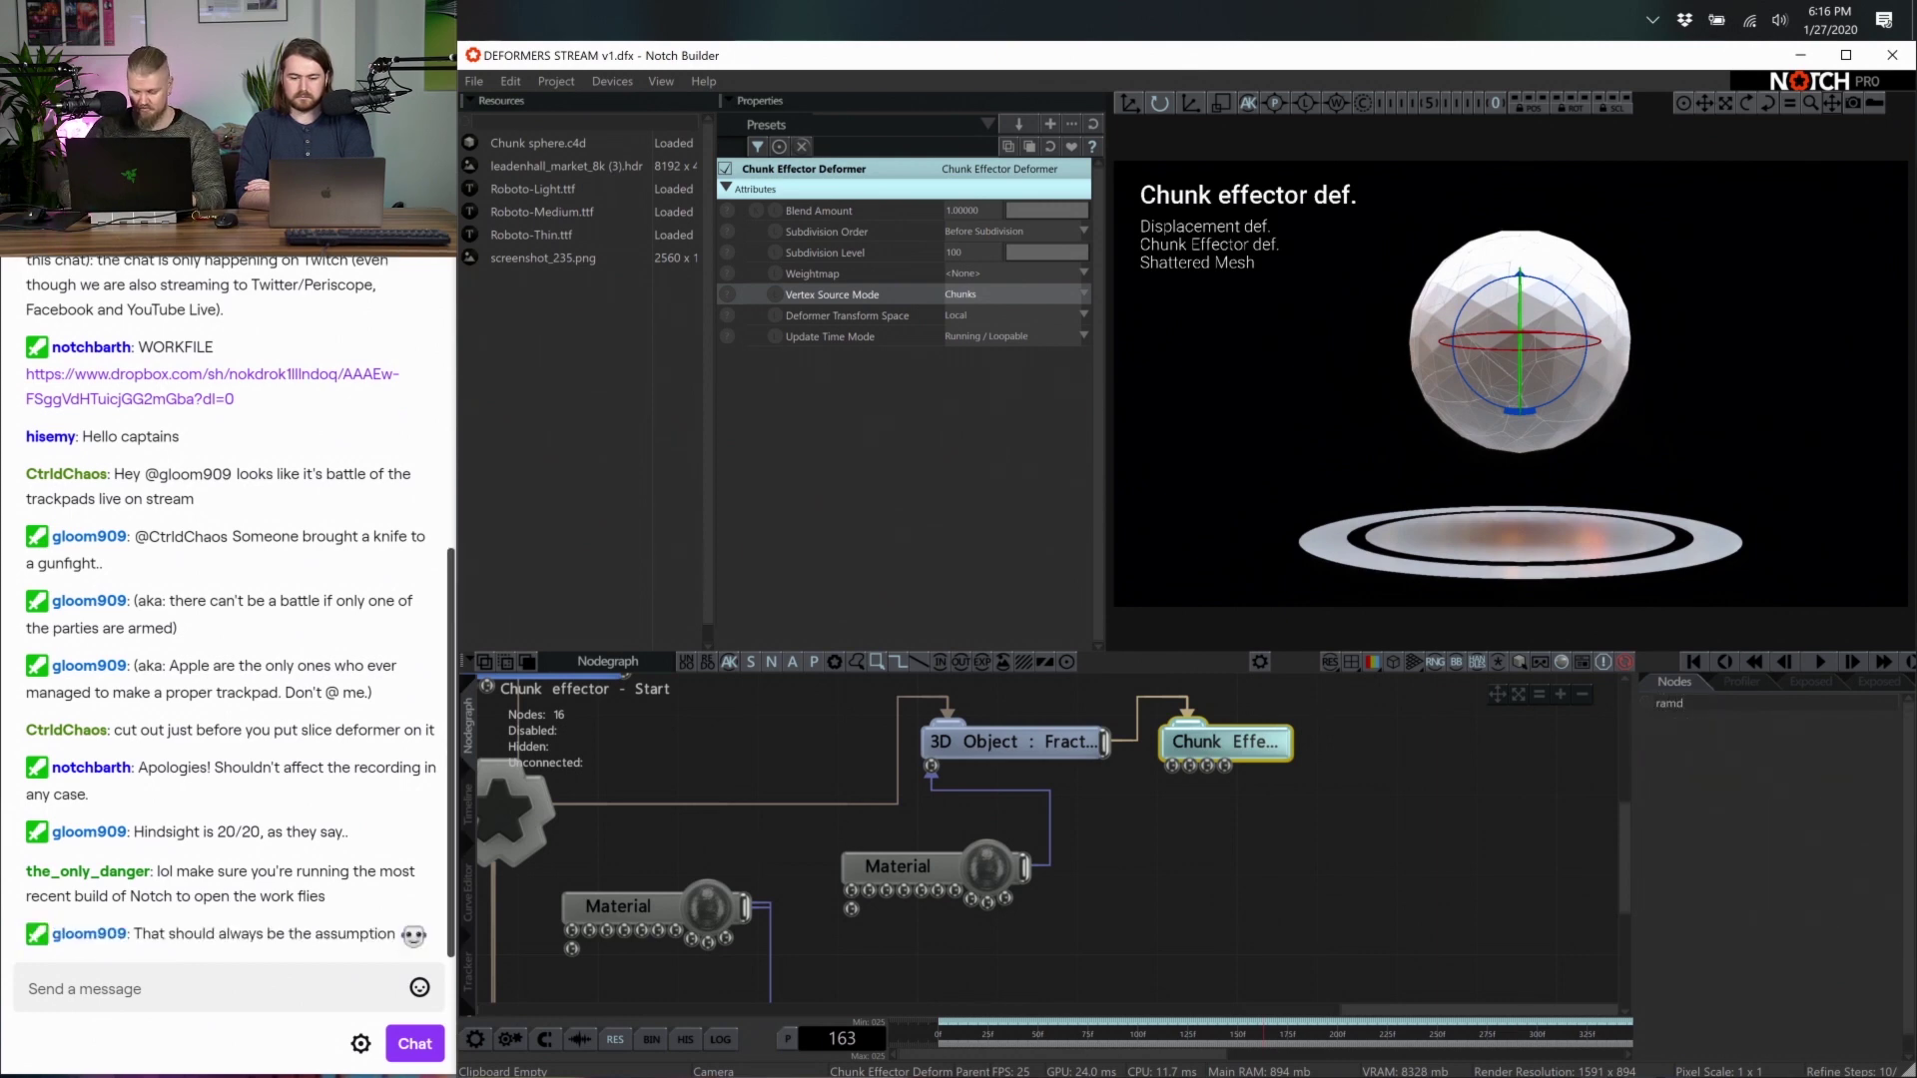
key("BackSpace")
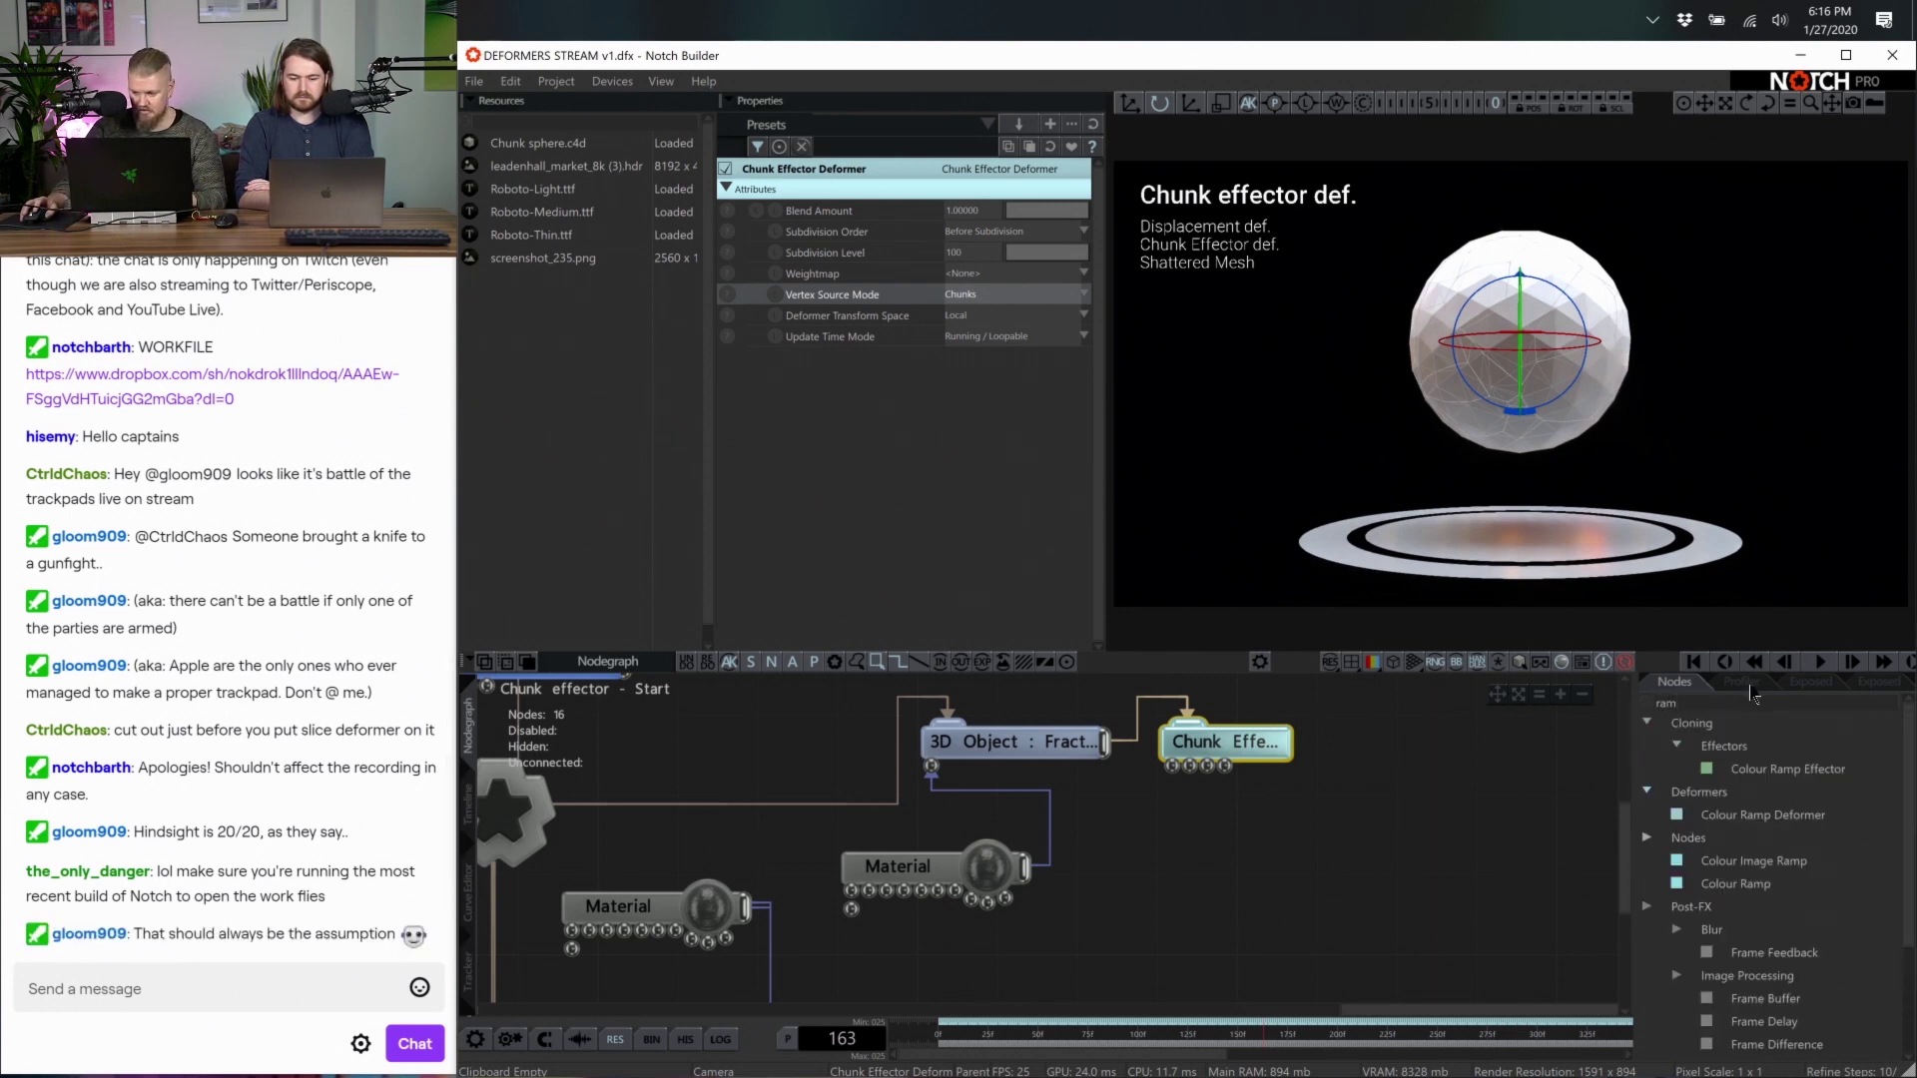
key("BackSpace")
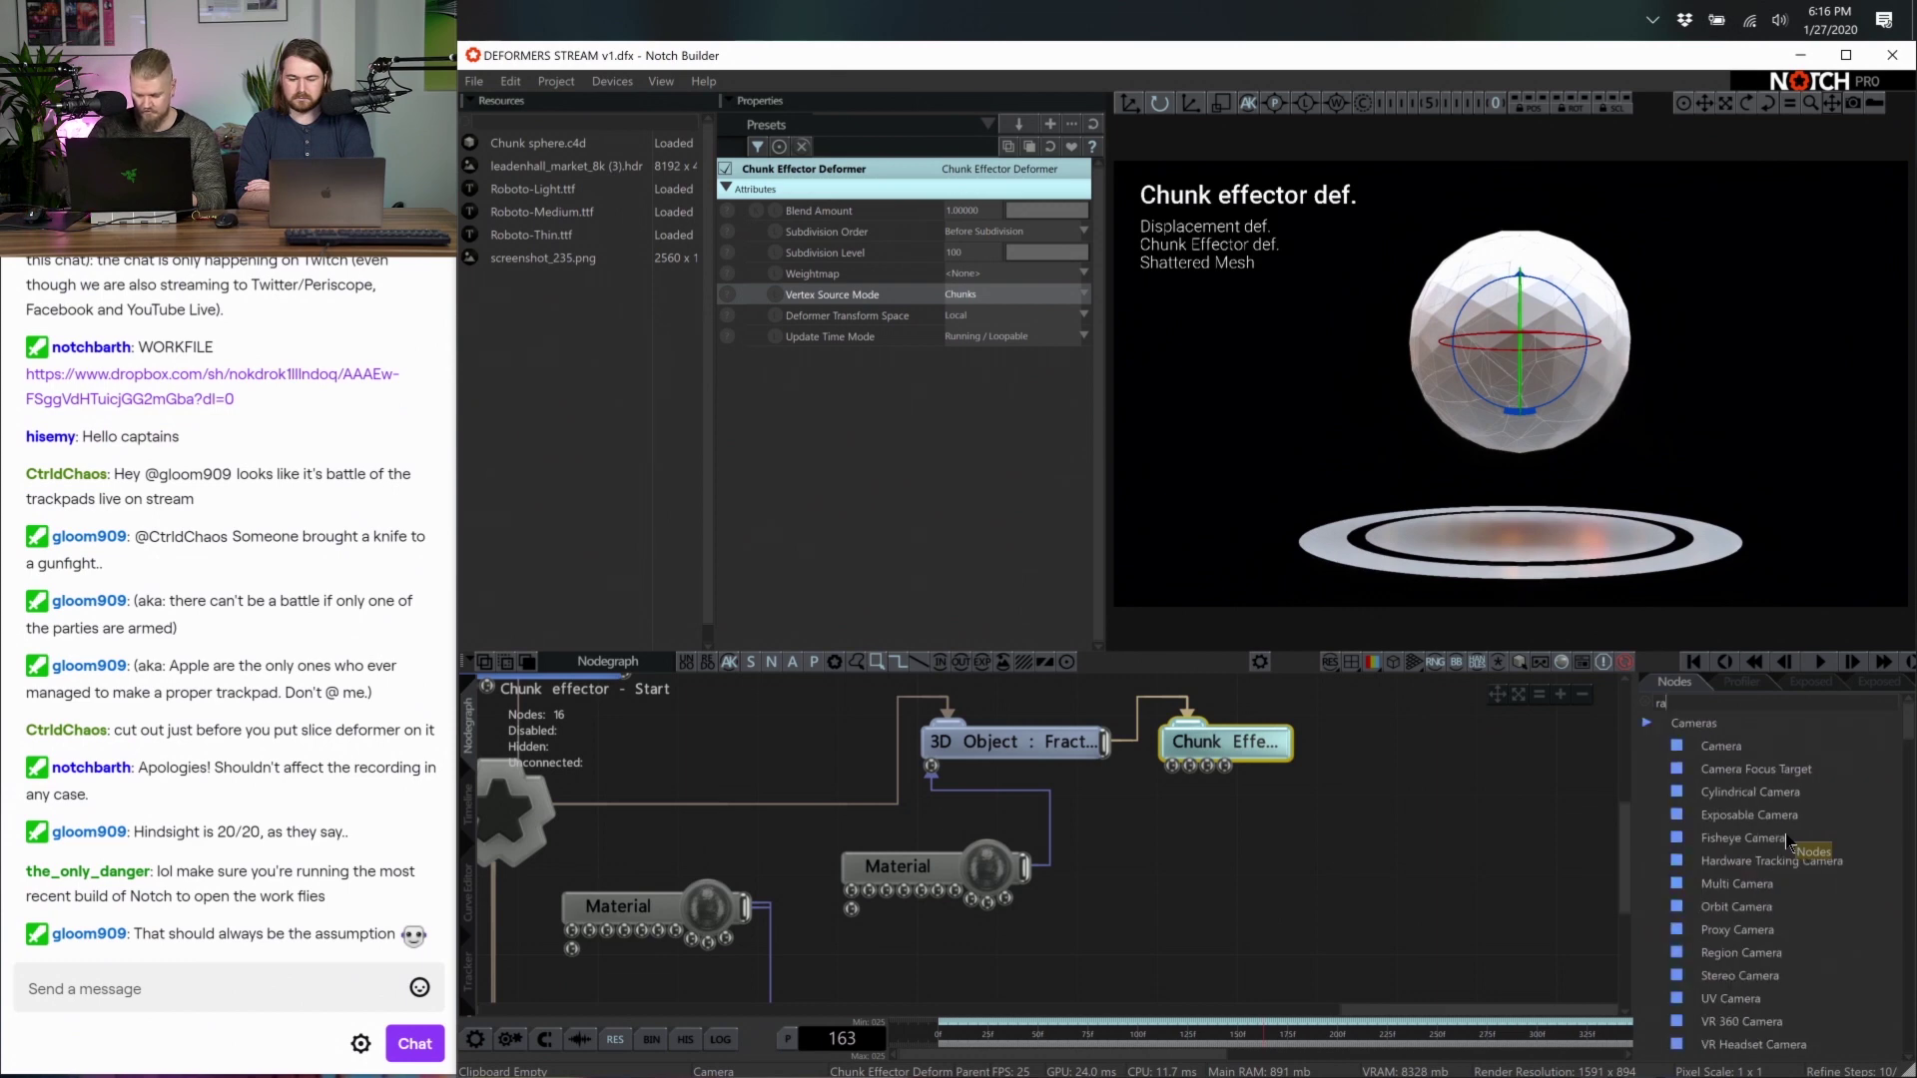
type("ndom")
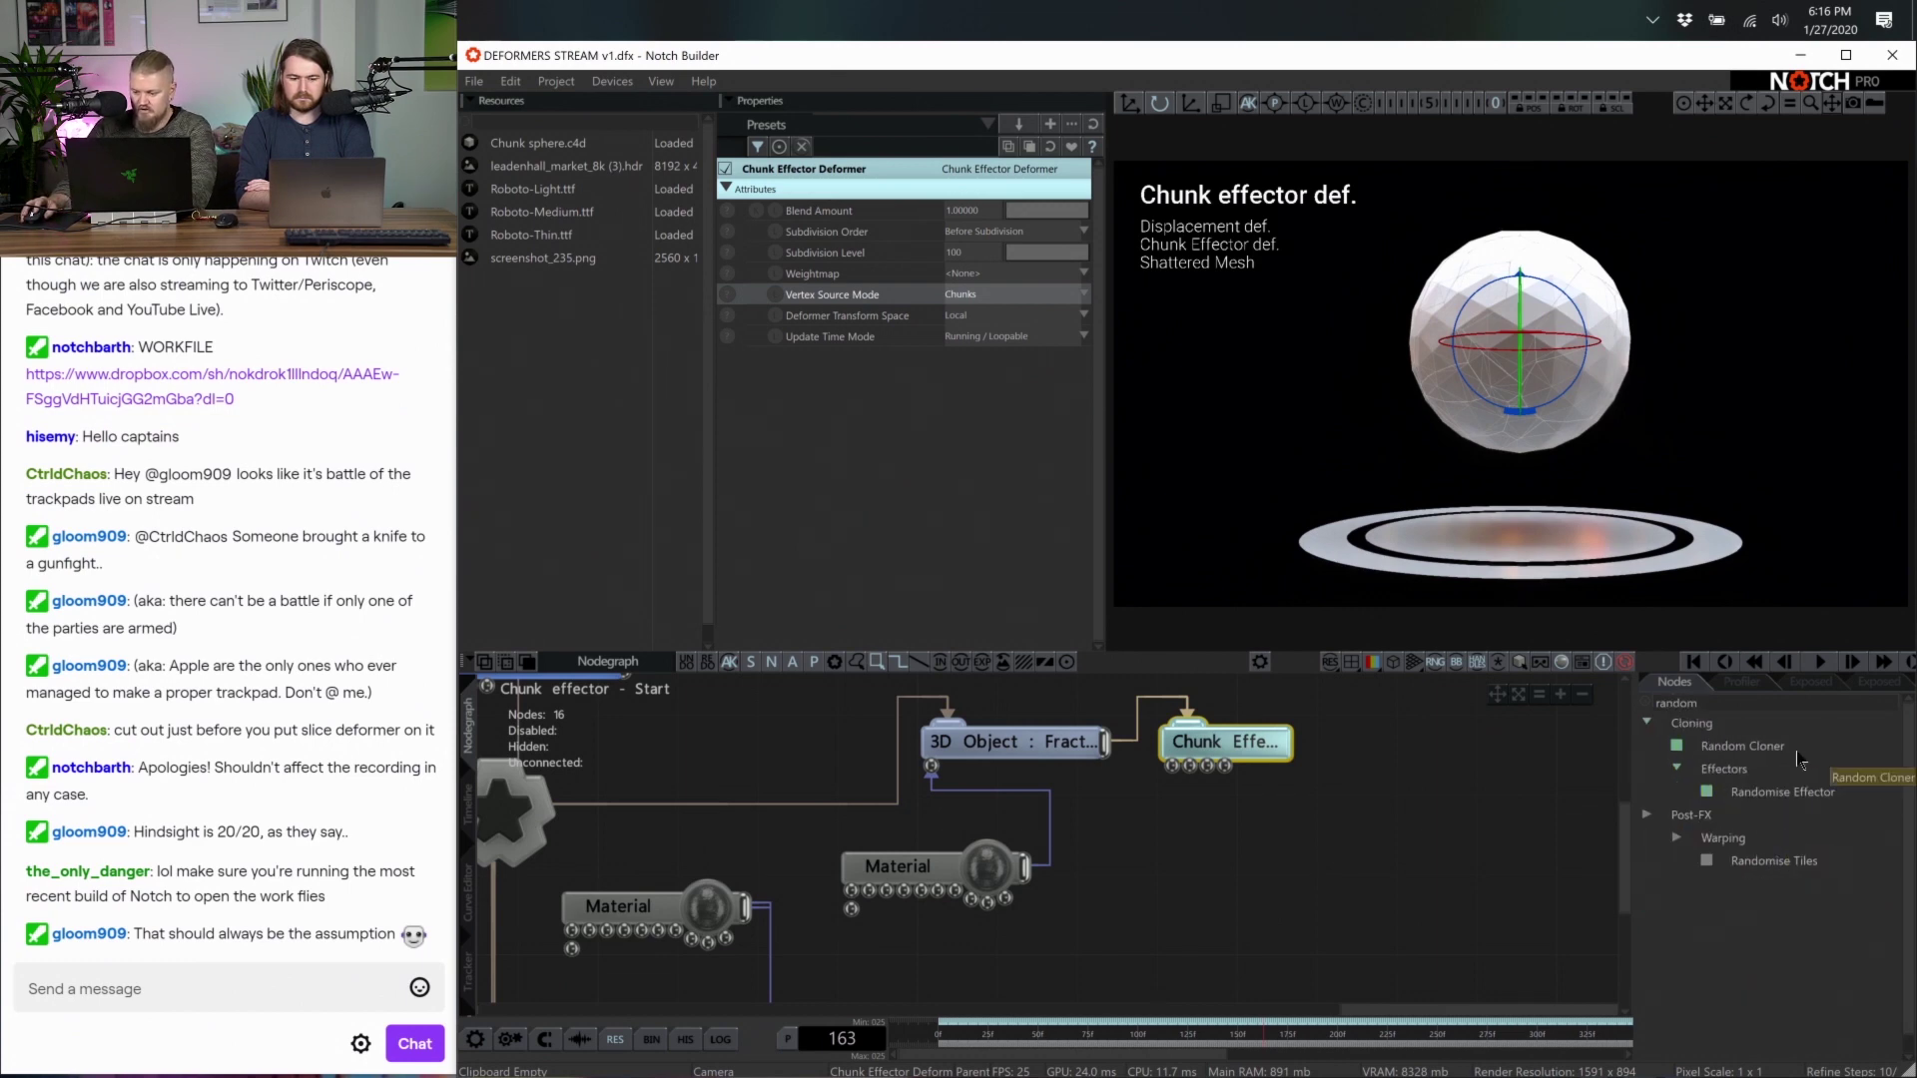
left_click_drag(1783, 792, 1172, 771)
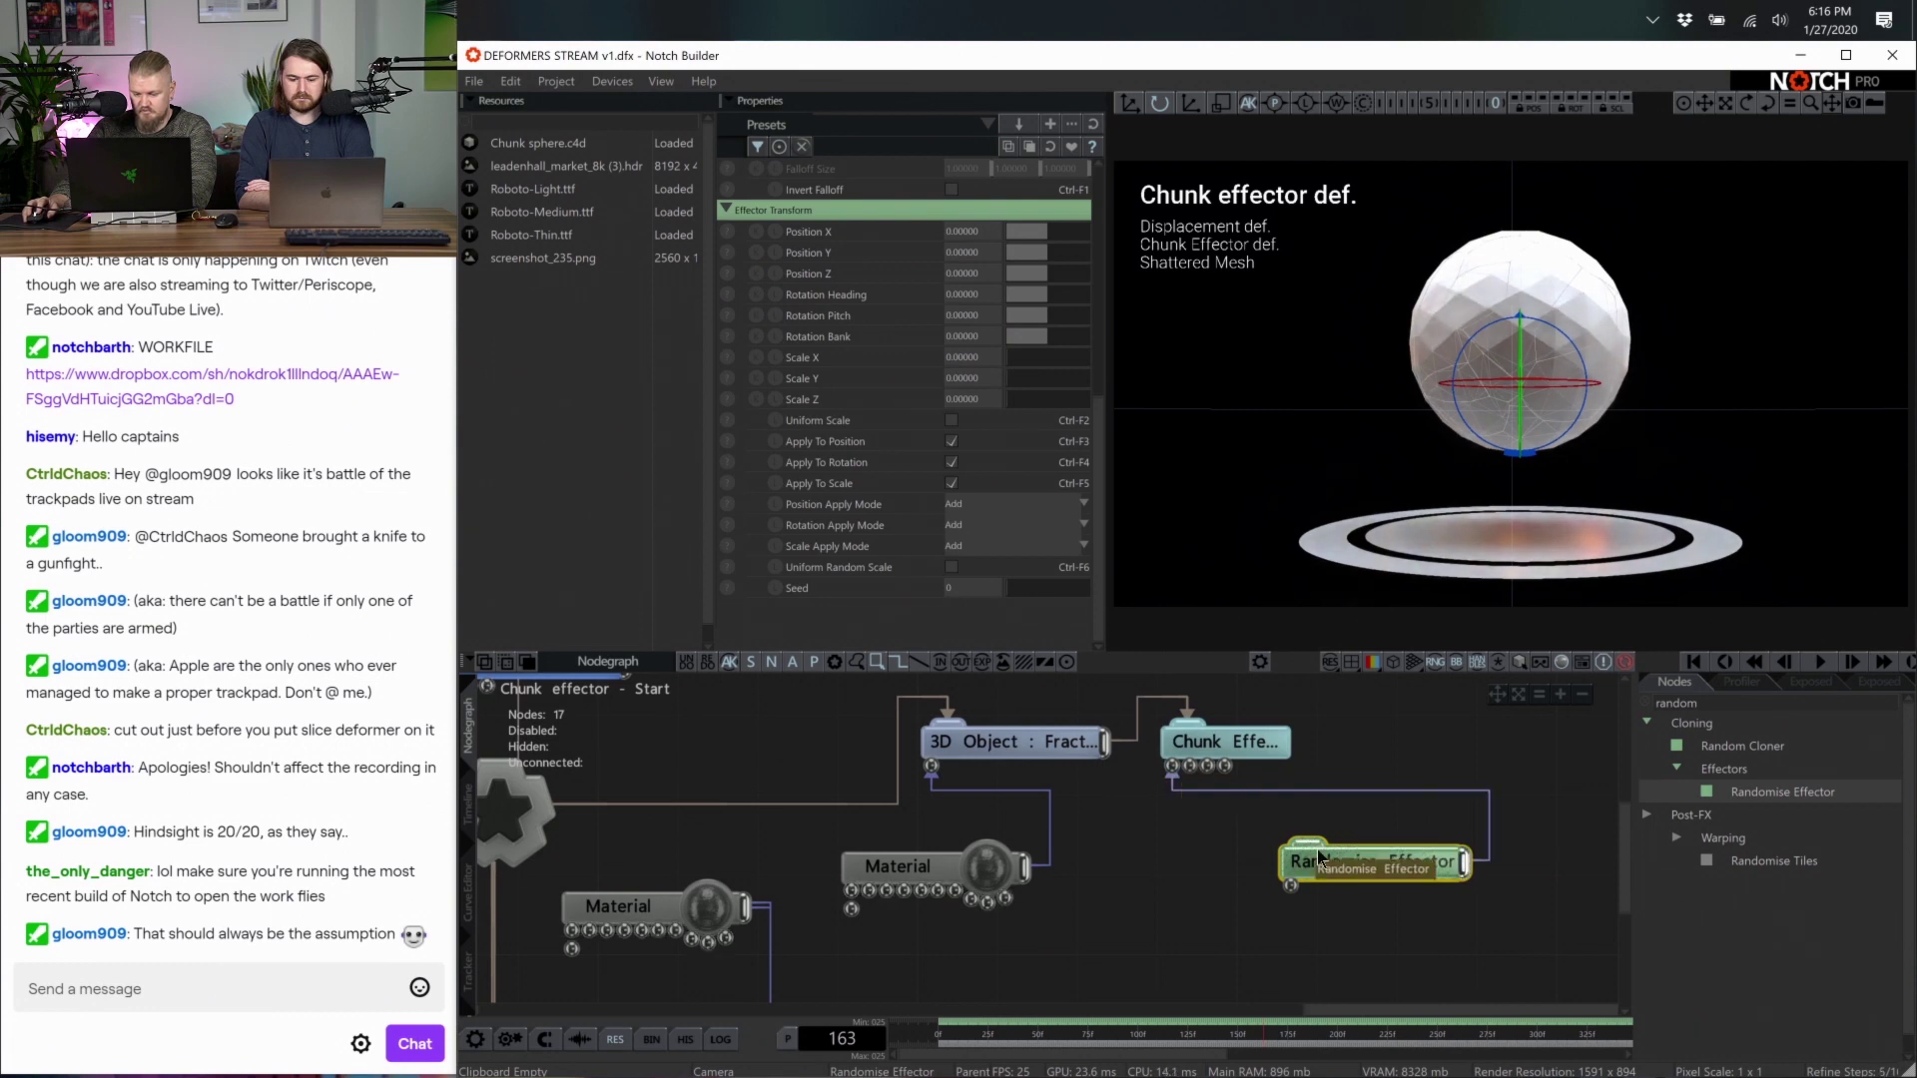
left_click_drag(1318, 874, 1239, 834)
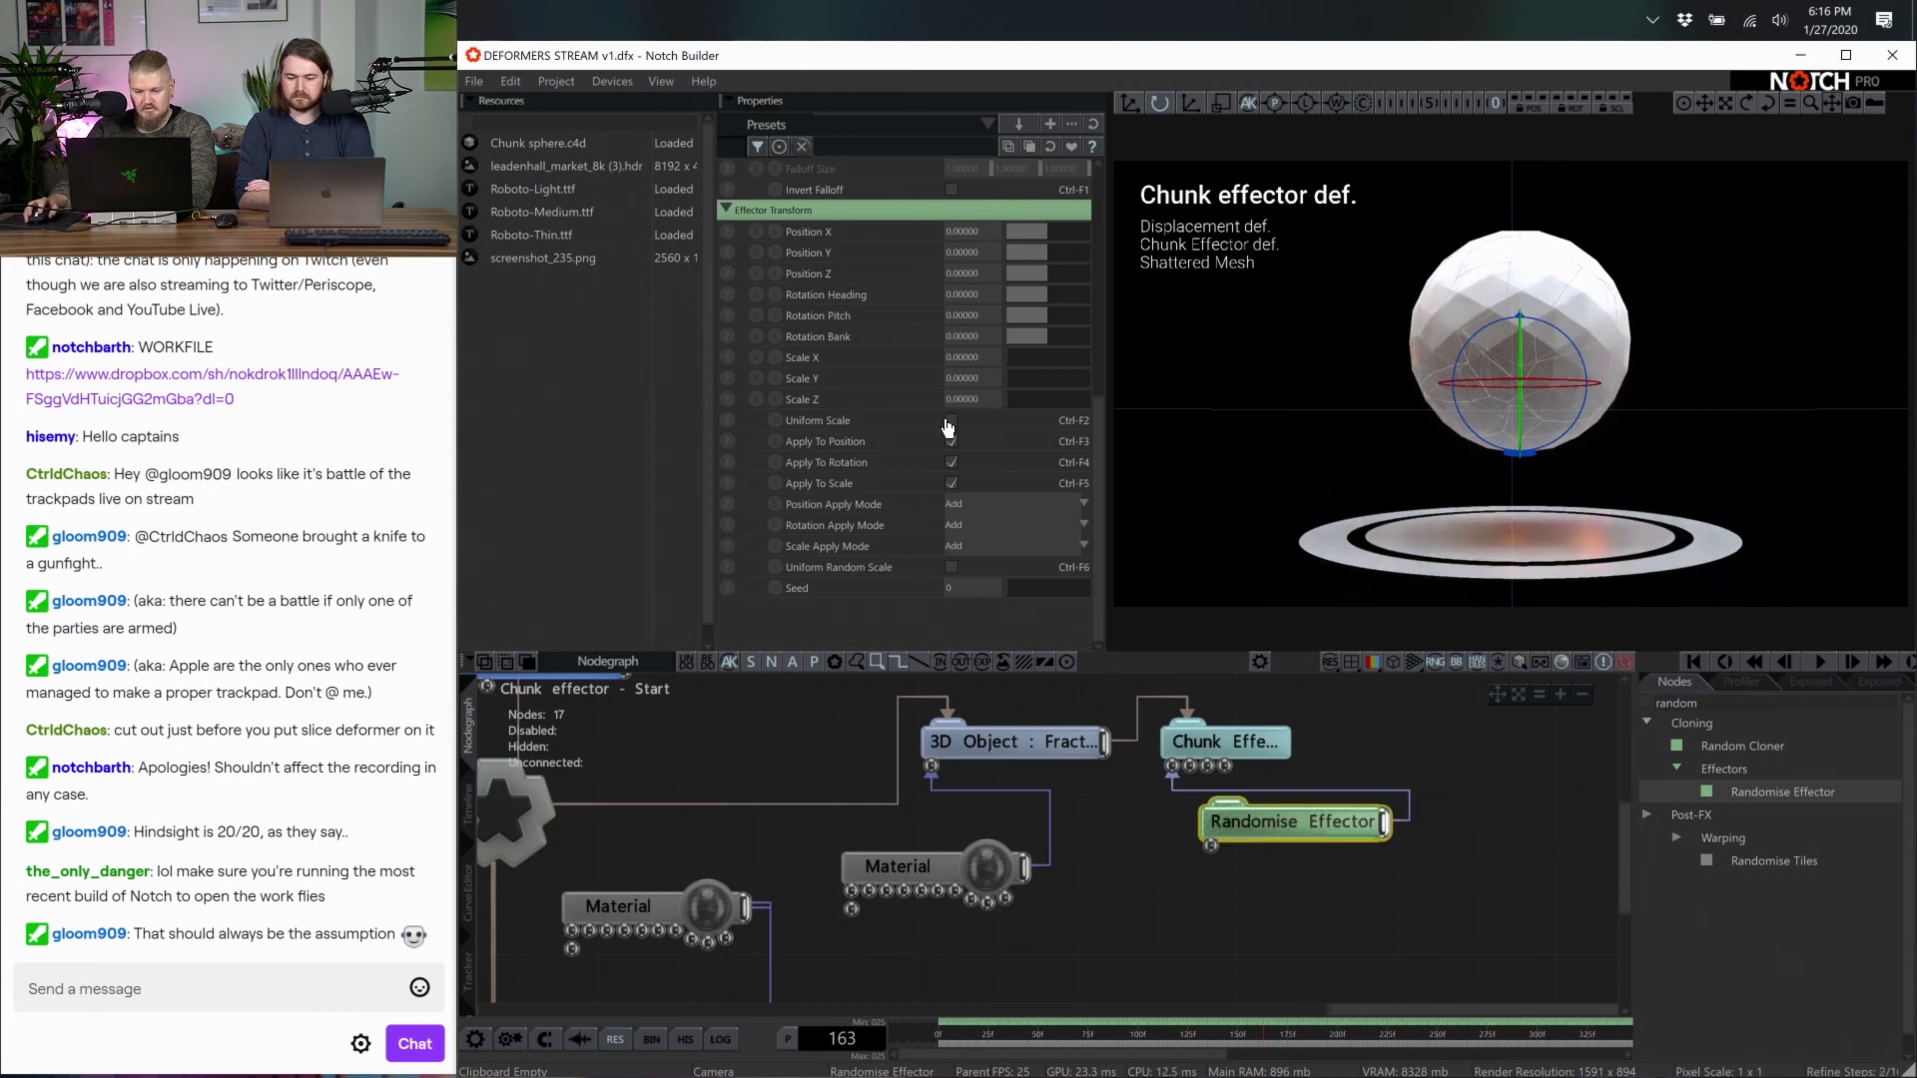
Enable the Randomise Effector's Uniform Scale, set Scale X to about -0.62, and line the node up under the deformer
left_click(950, 421)
left_click_drag(1017, 359, 956, 370)
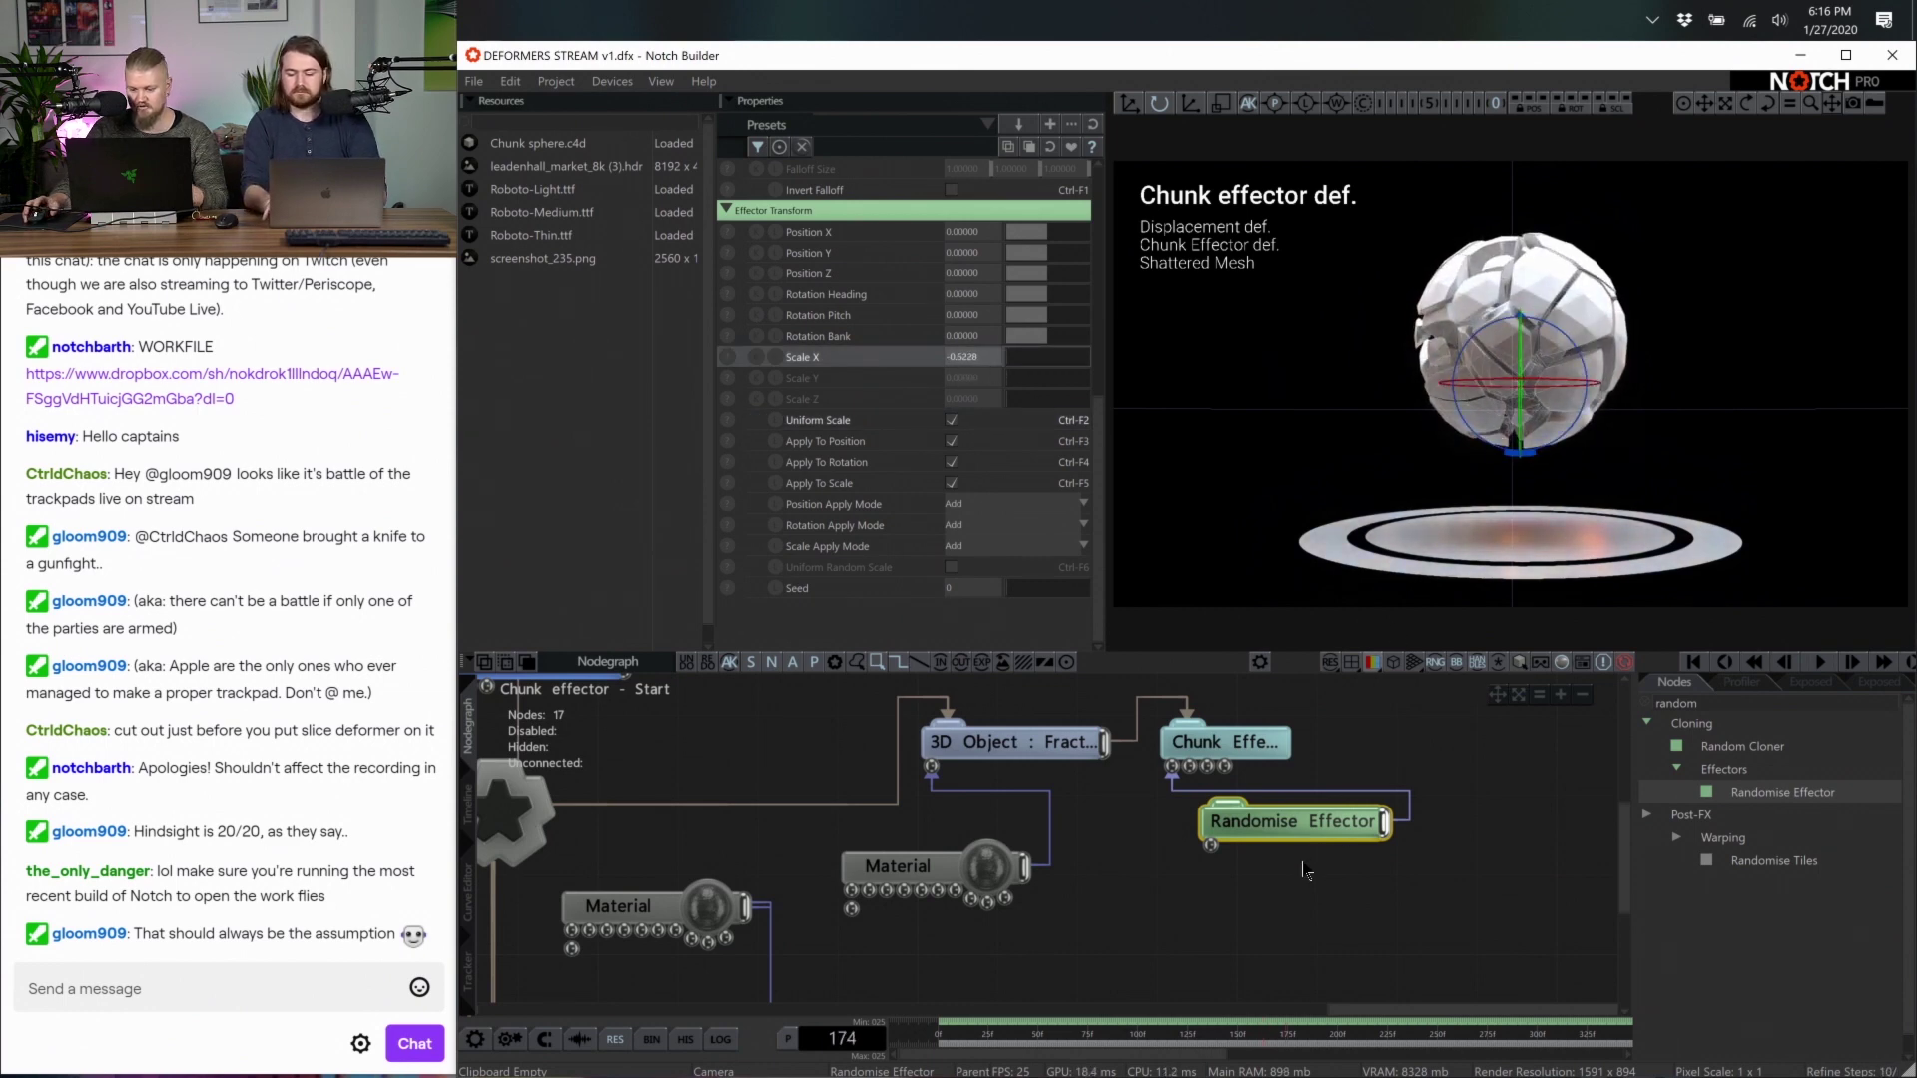
left_click_drag(1312, 835, 1288, 877)
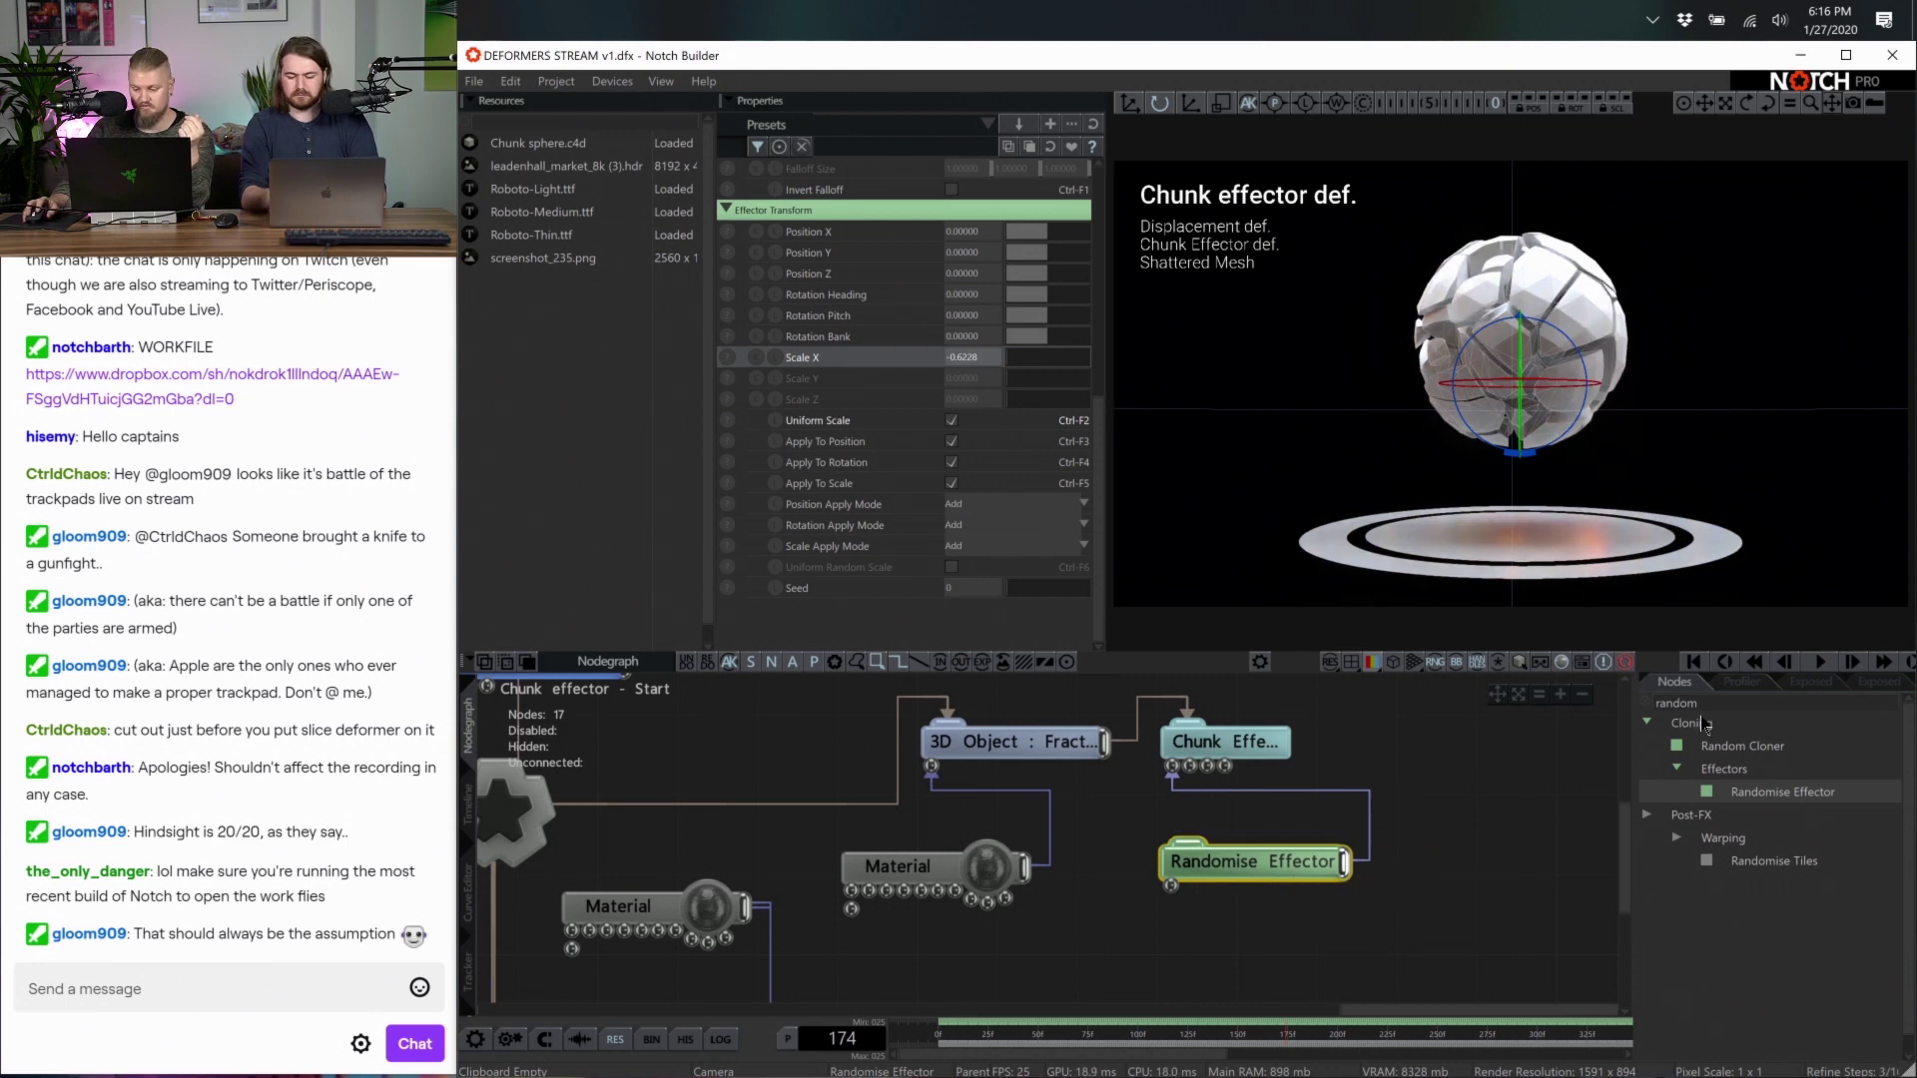
Place a Plain Effector below the Randomise Effector and connect it to the Chunk Effector Deformer
double_click(1712, 704)
type("plain")
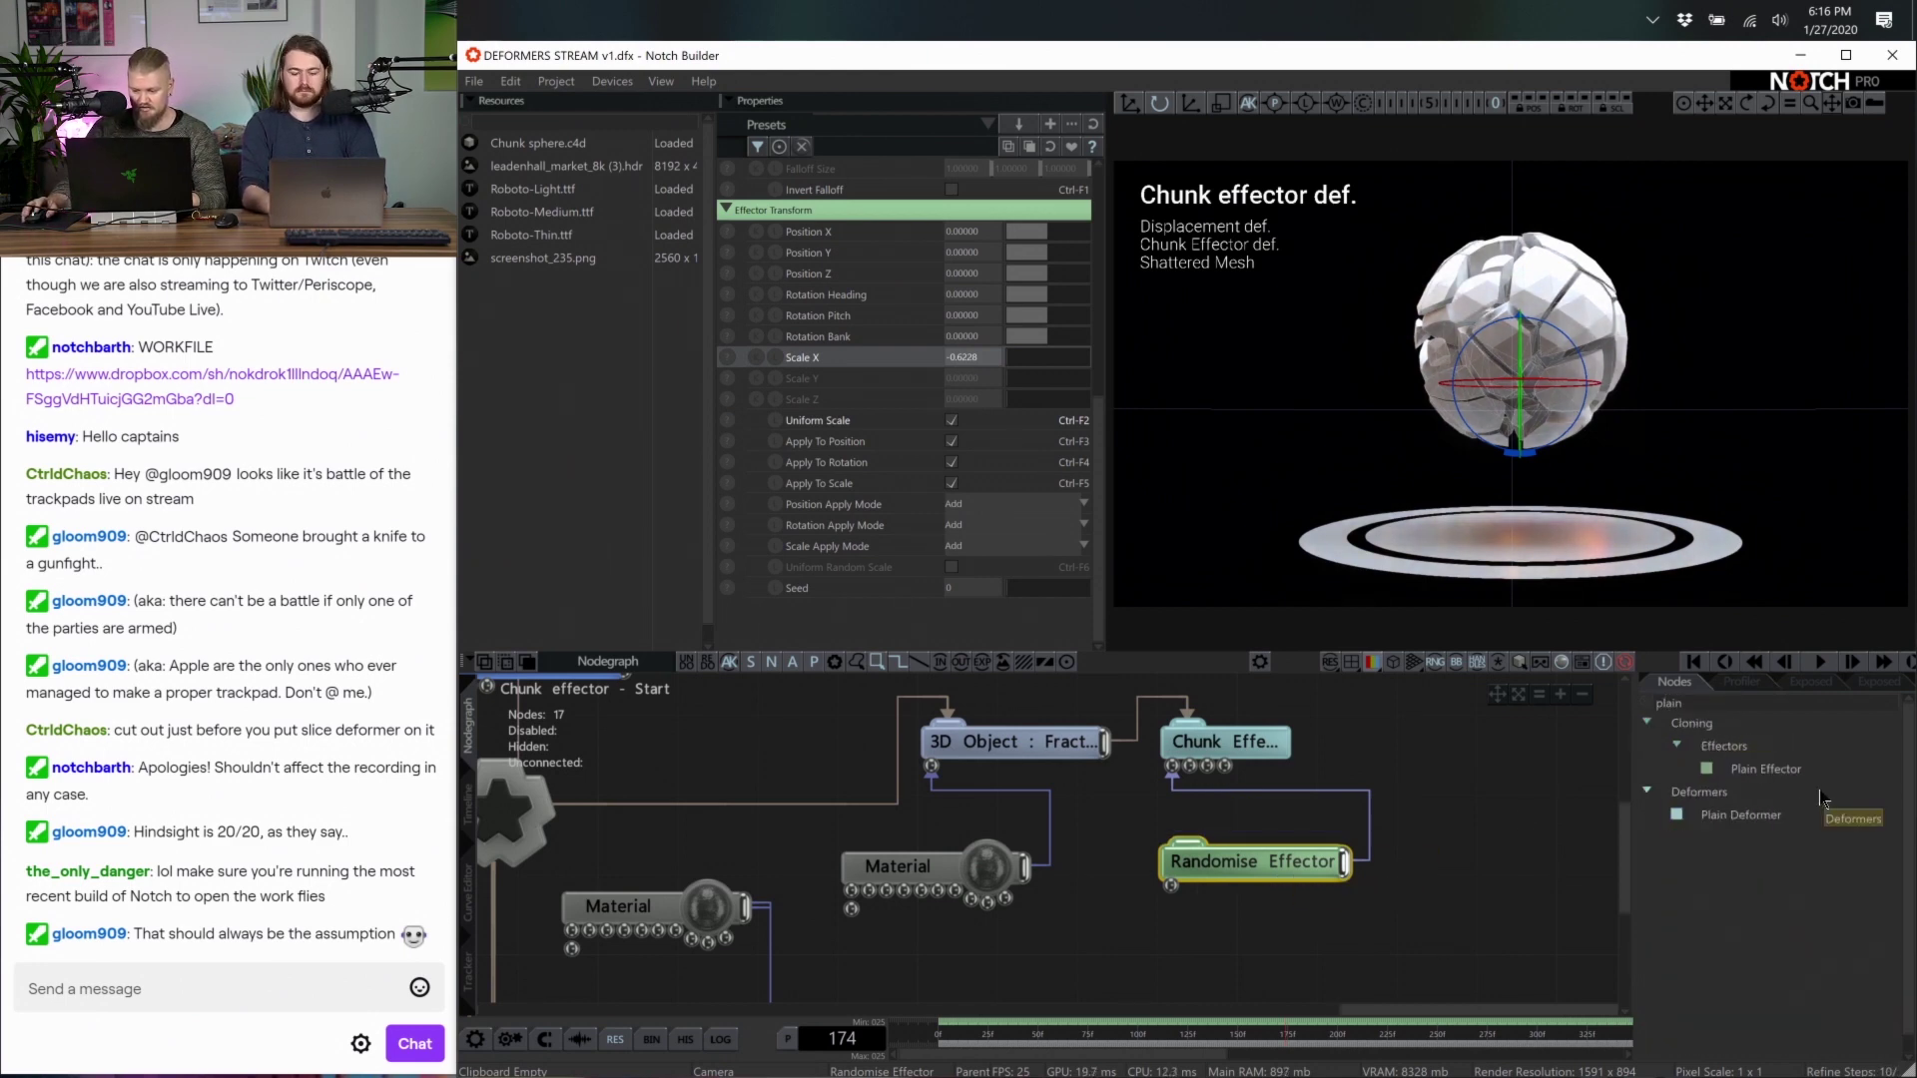
left_click_drag(1766, 769, 1159, 928)
scroll(1164, 923, "down", 2)
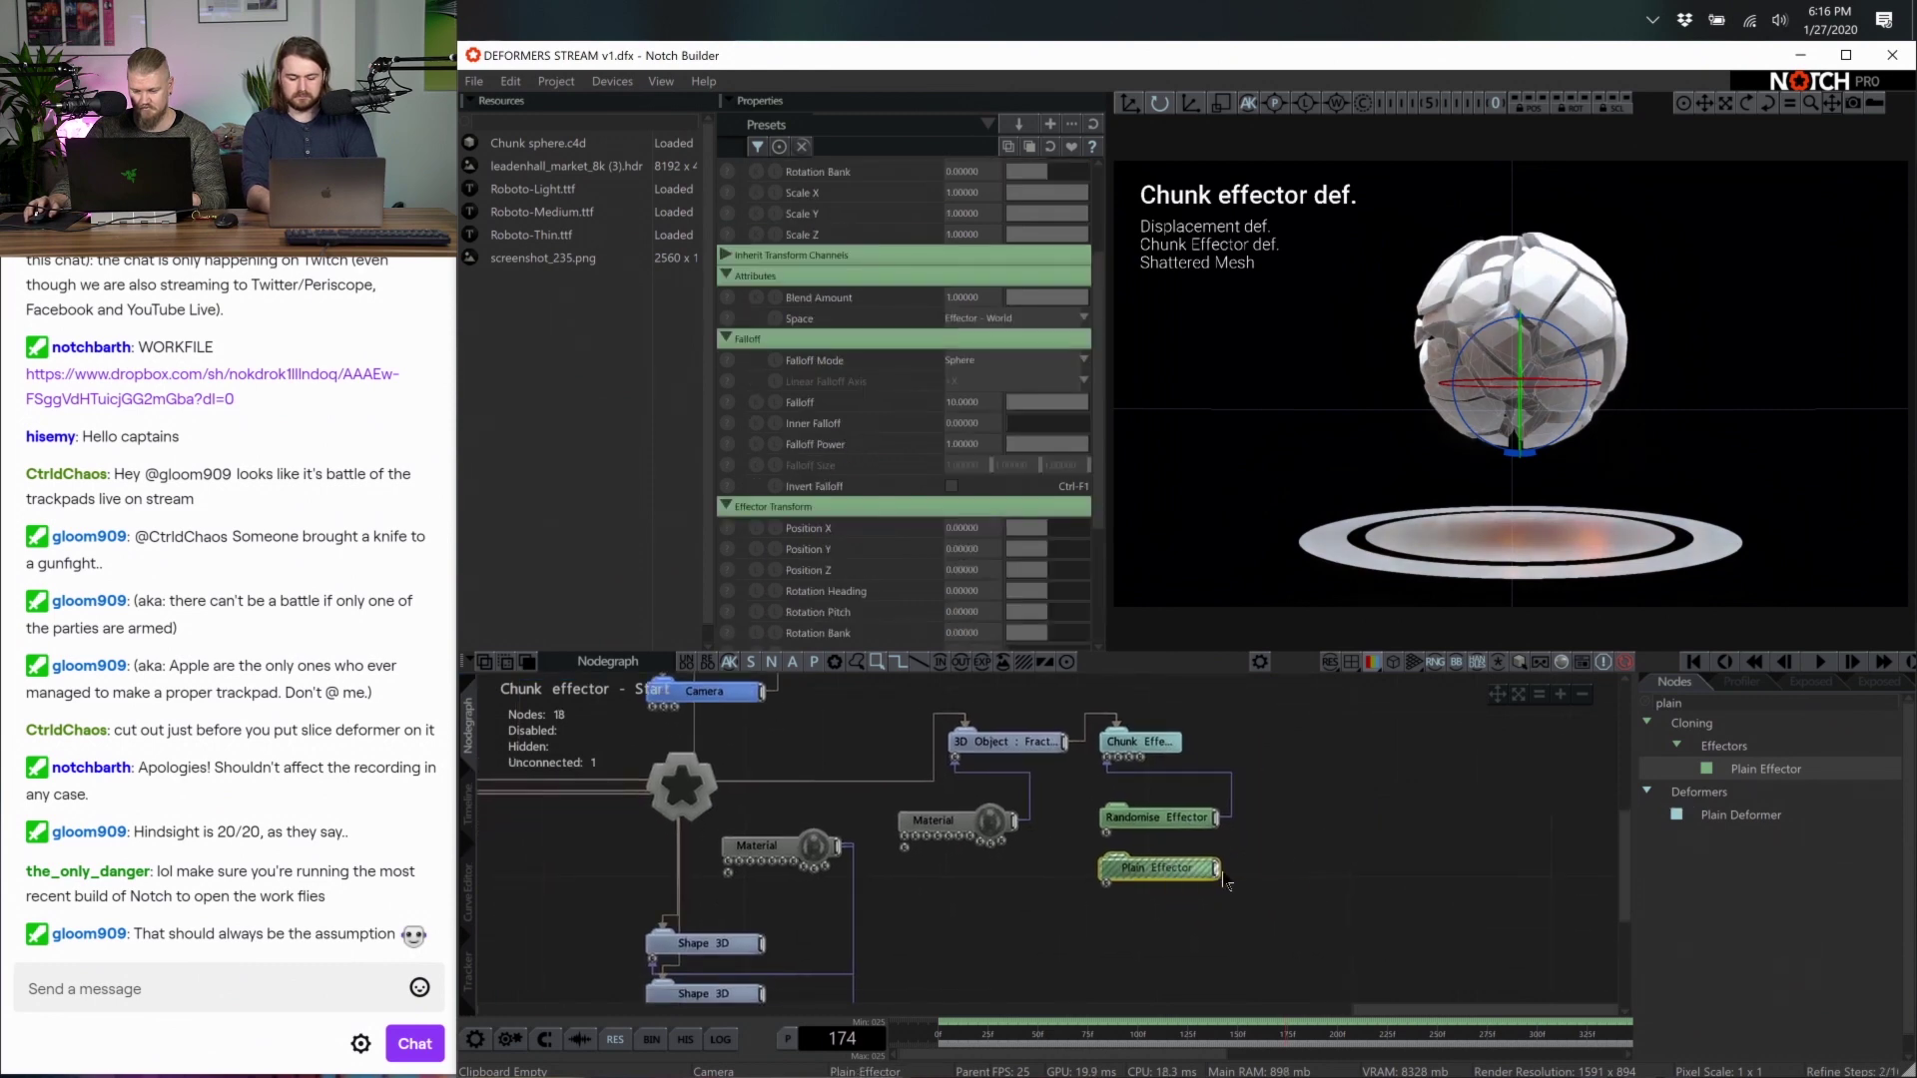
left_click_drag(1215, 868, 1107, 758)
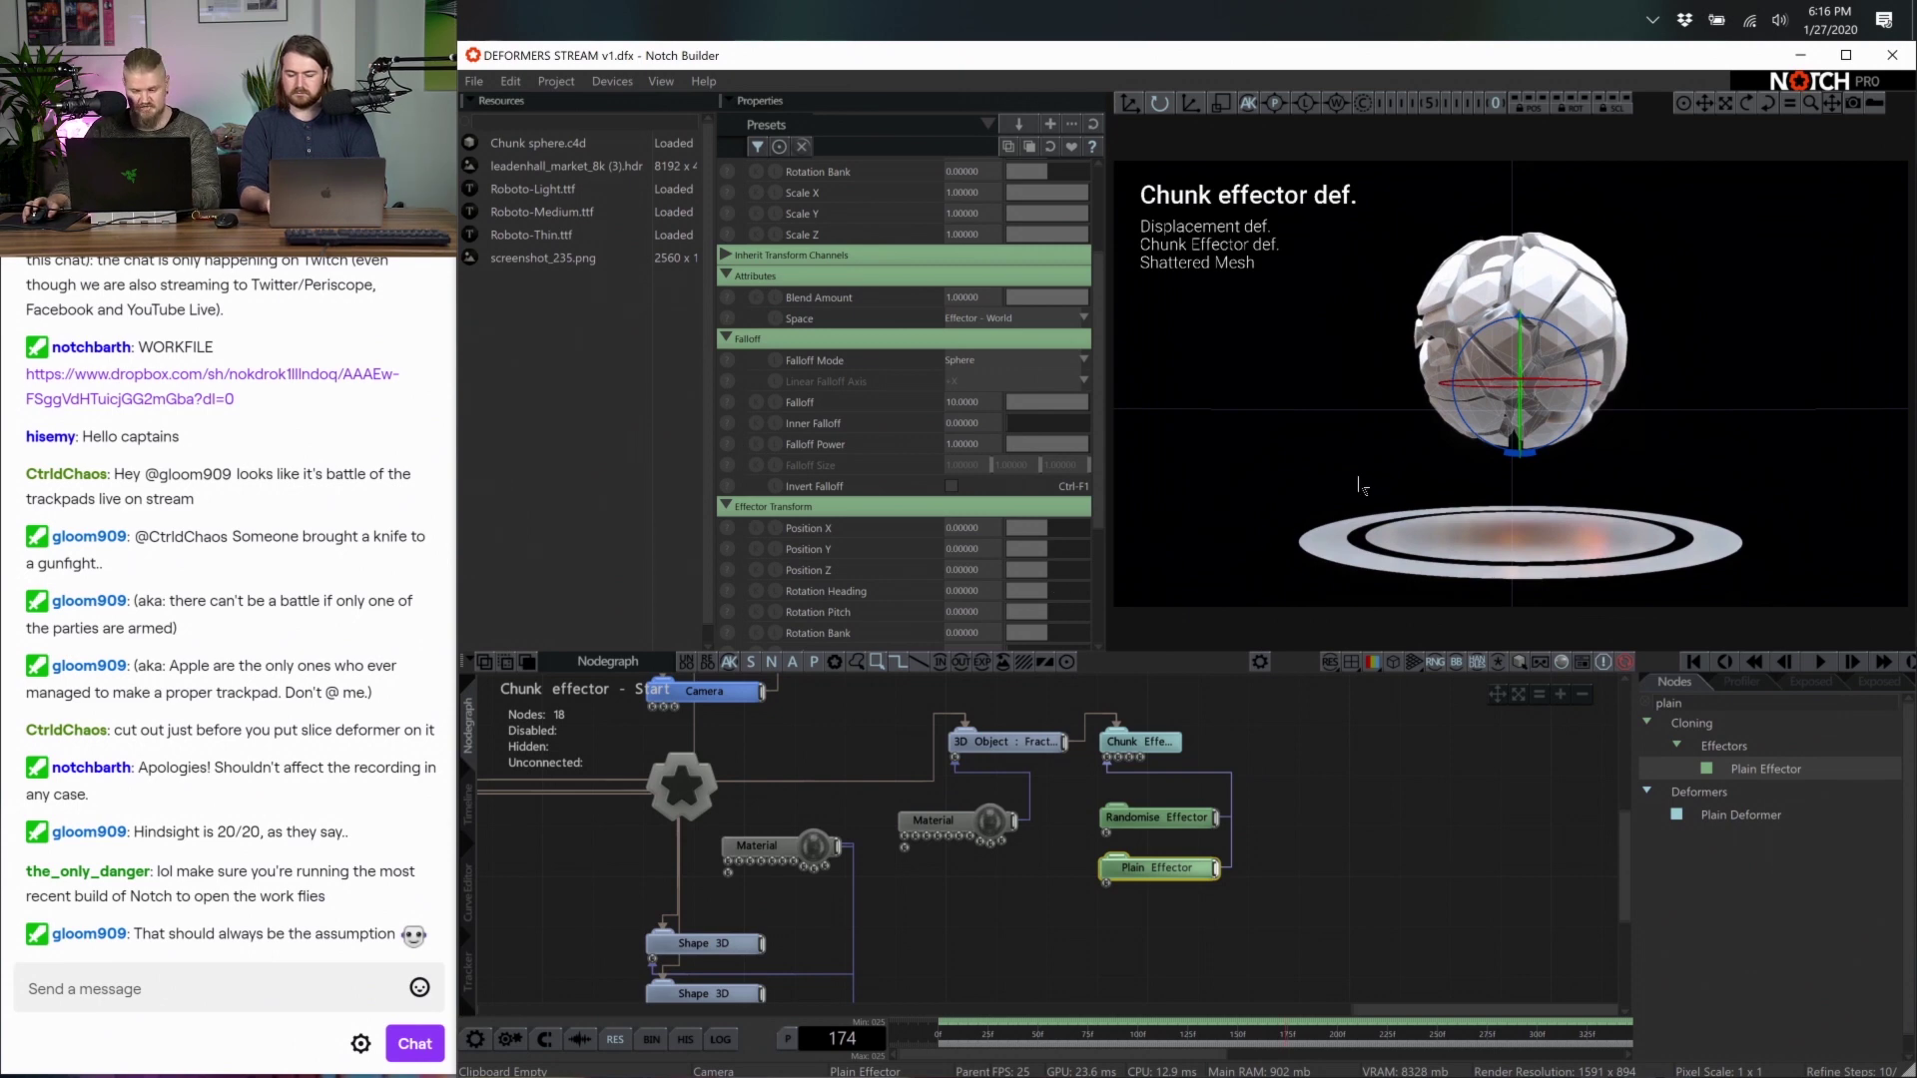
Check the Plain Effector's falloff sphere in the orbit view, set its Falloff to about 0.9, and select the fractured 3D Object
left_click_drag(1360, 486, 1388, 470)
scroll(1464, 464, "down", 6)
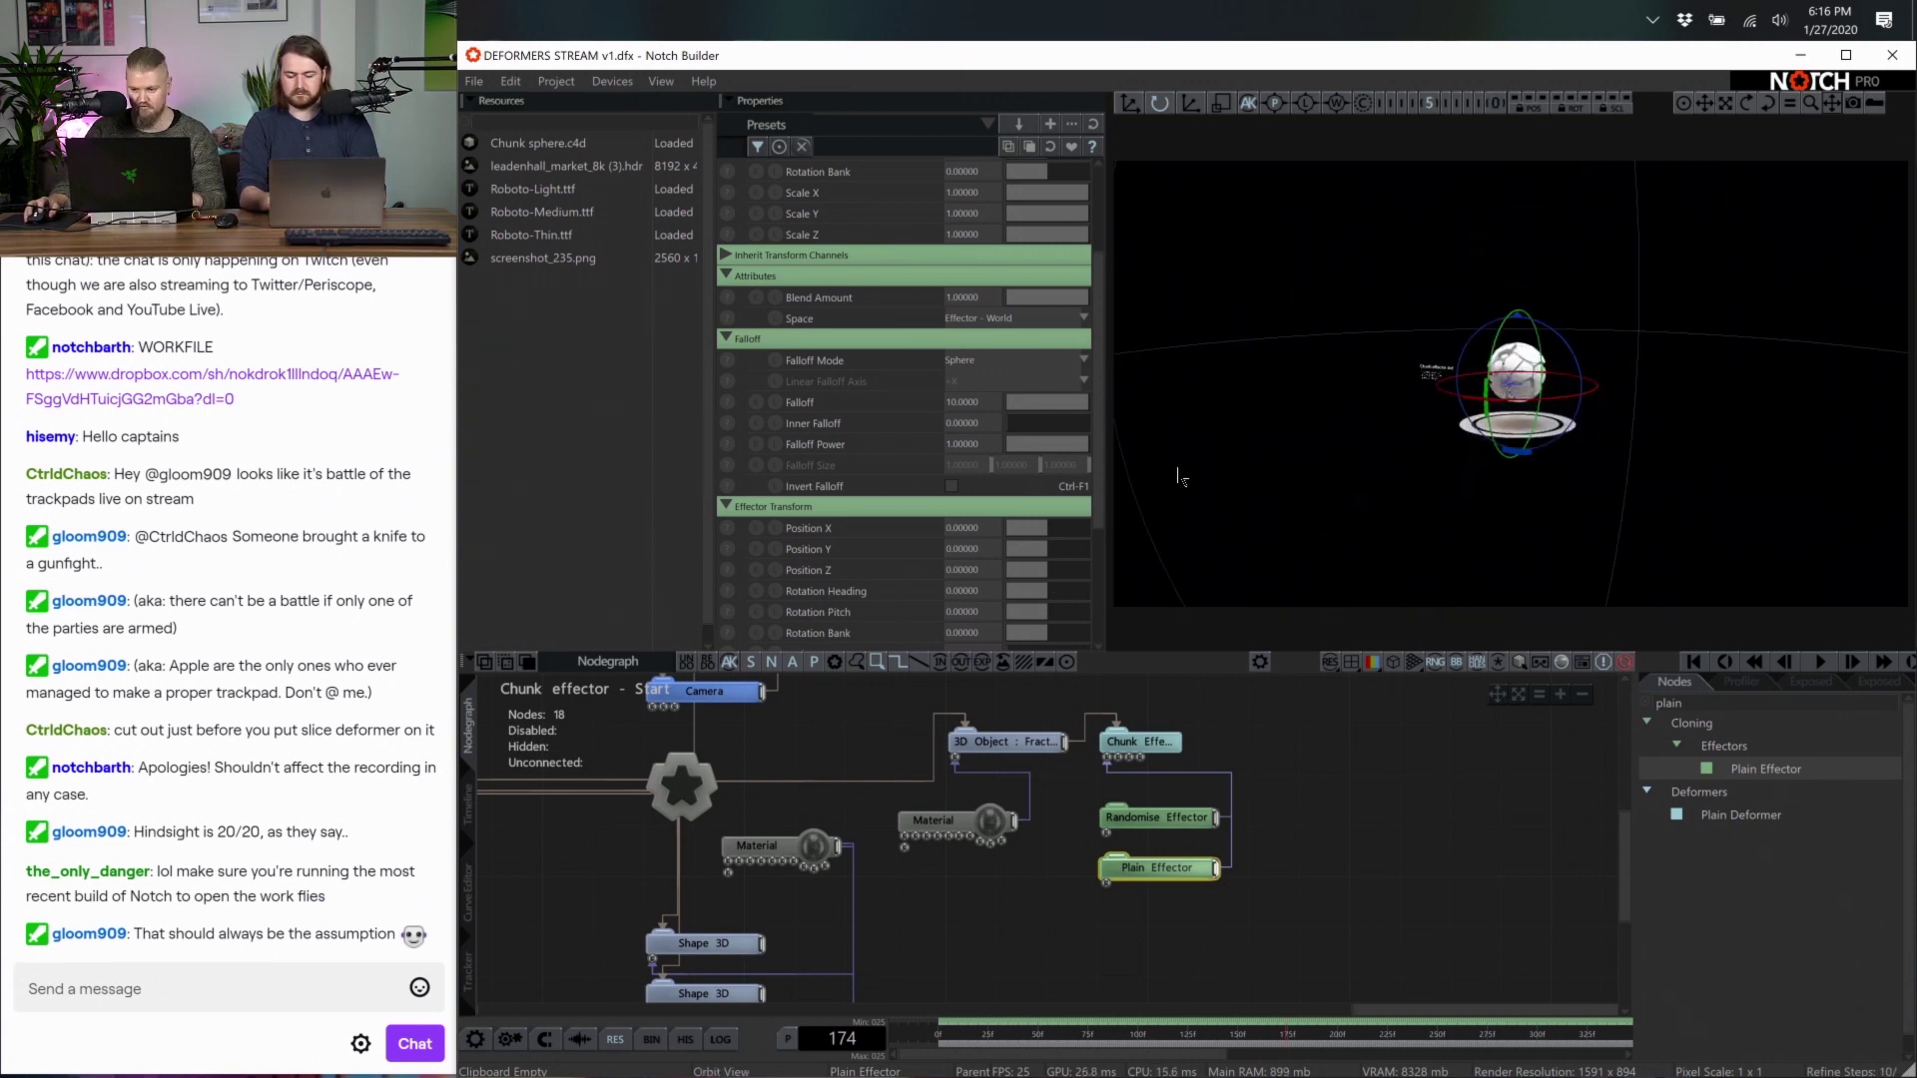
right_click_drag(1529, 451, 1564, 424, "alt")
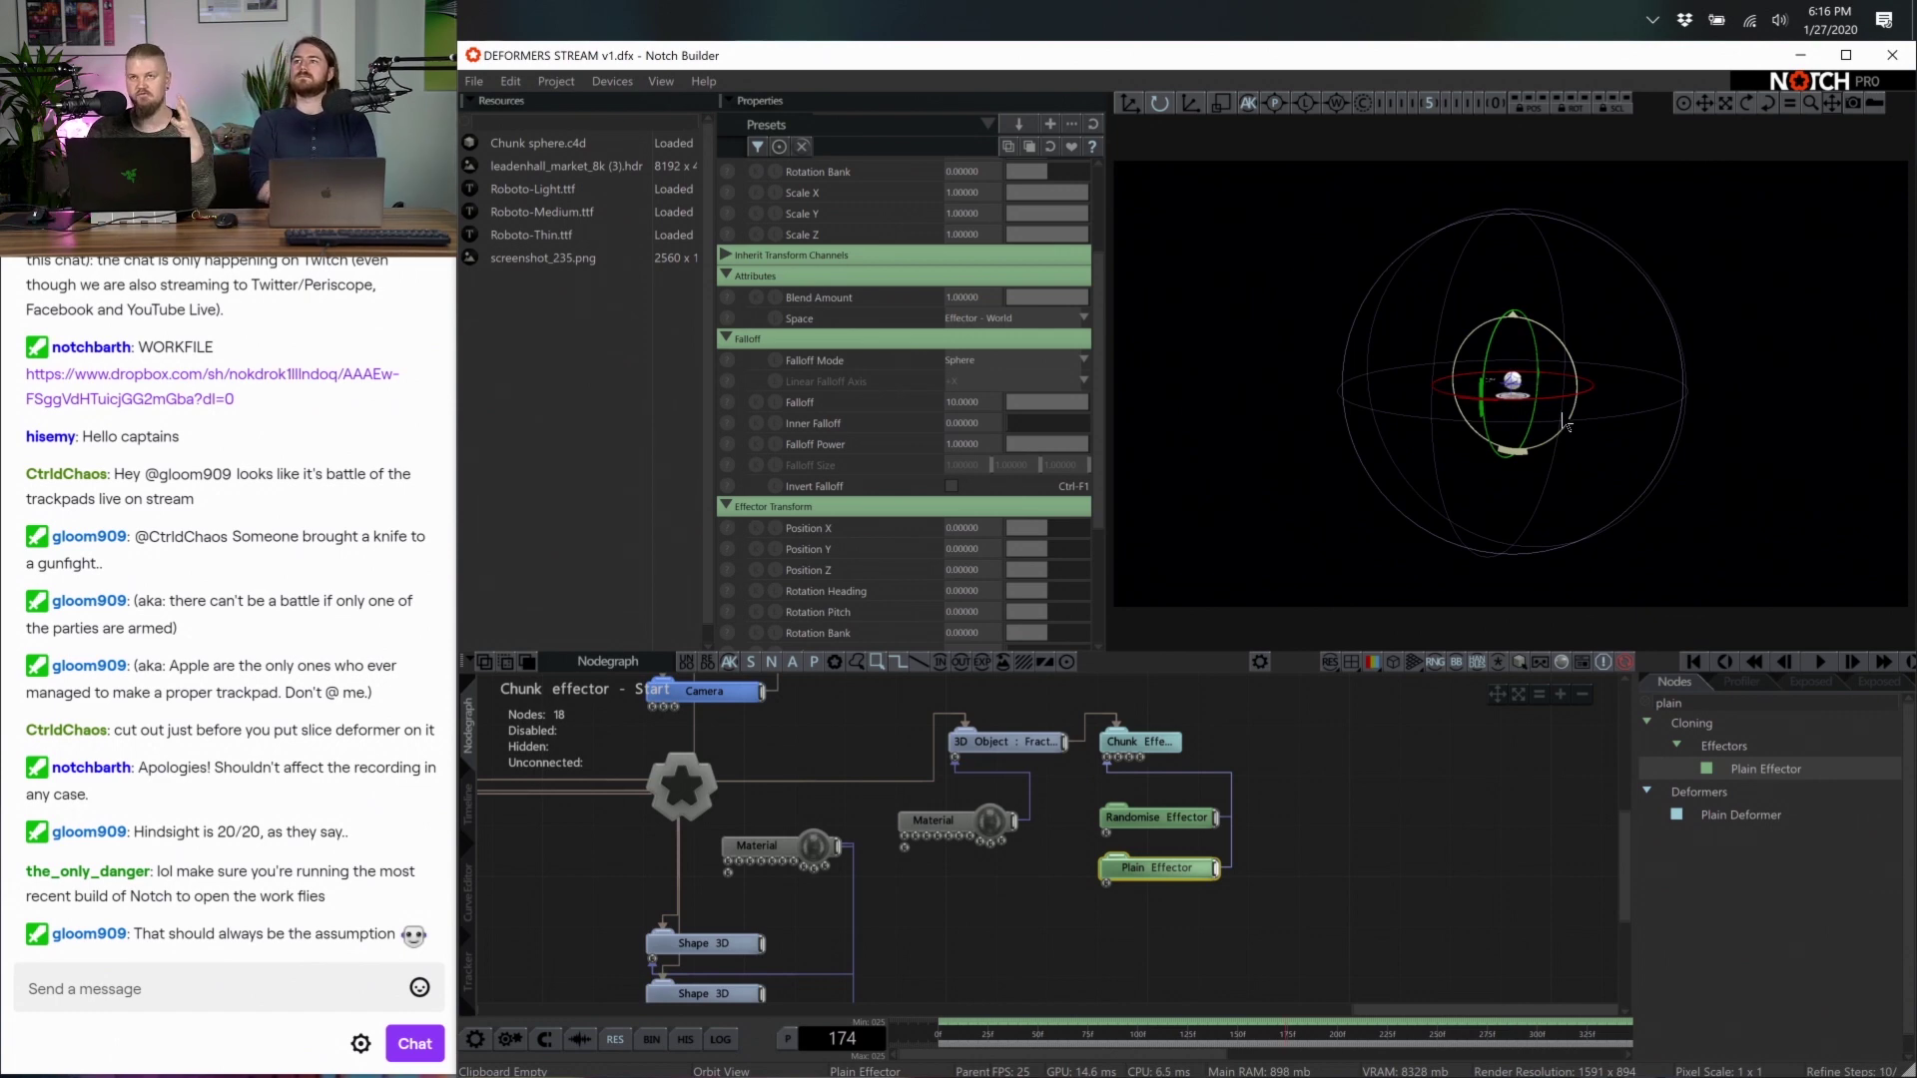
key("1")
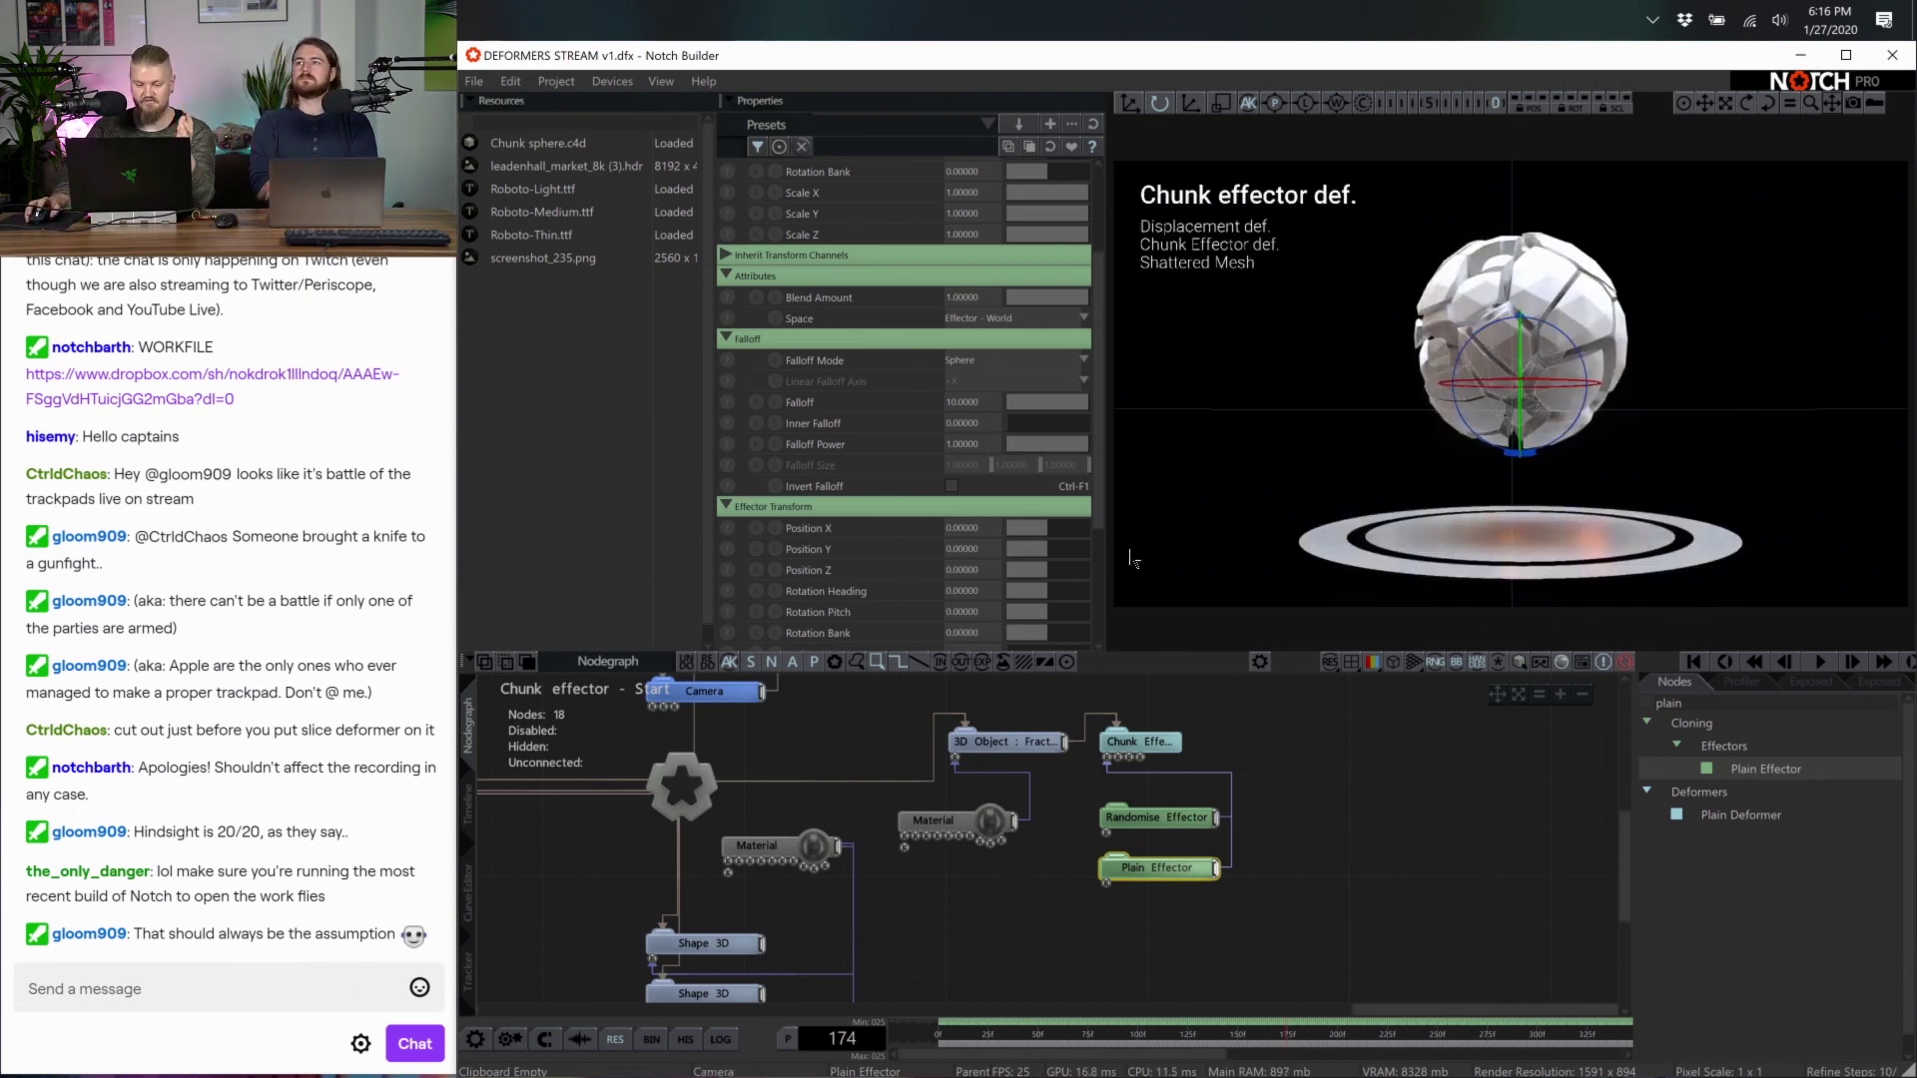
left_click_drag(1072, 403, 1017, 422)
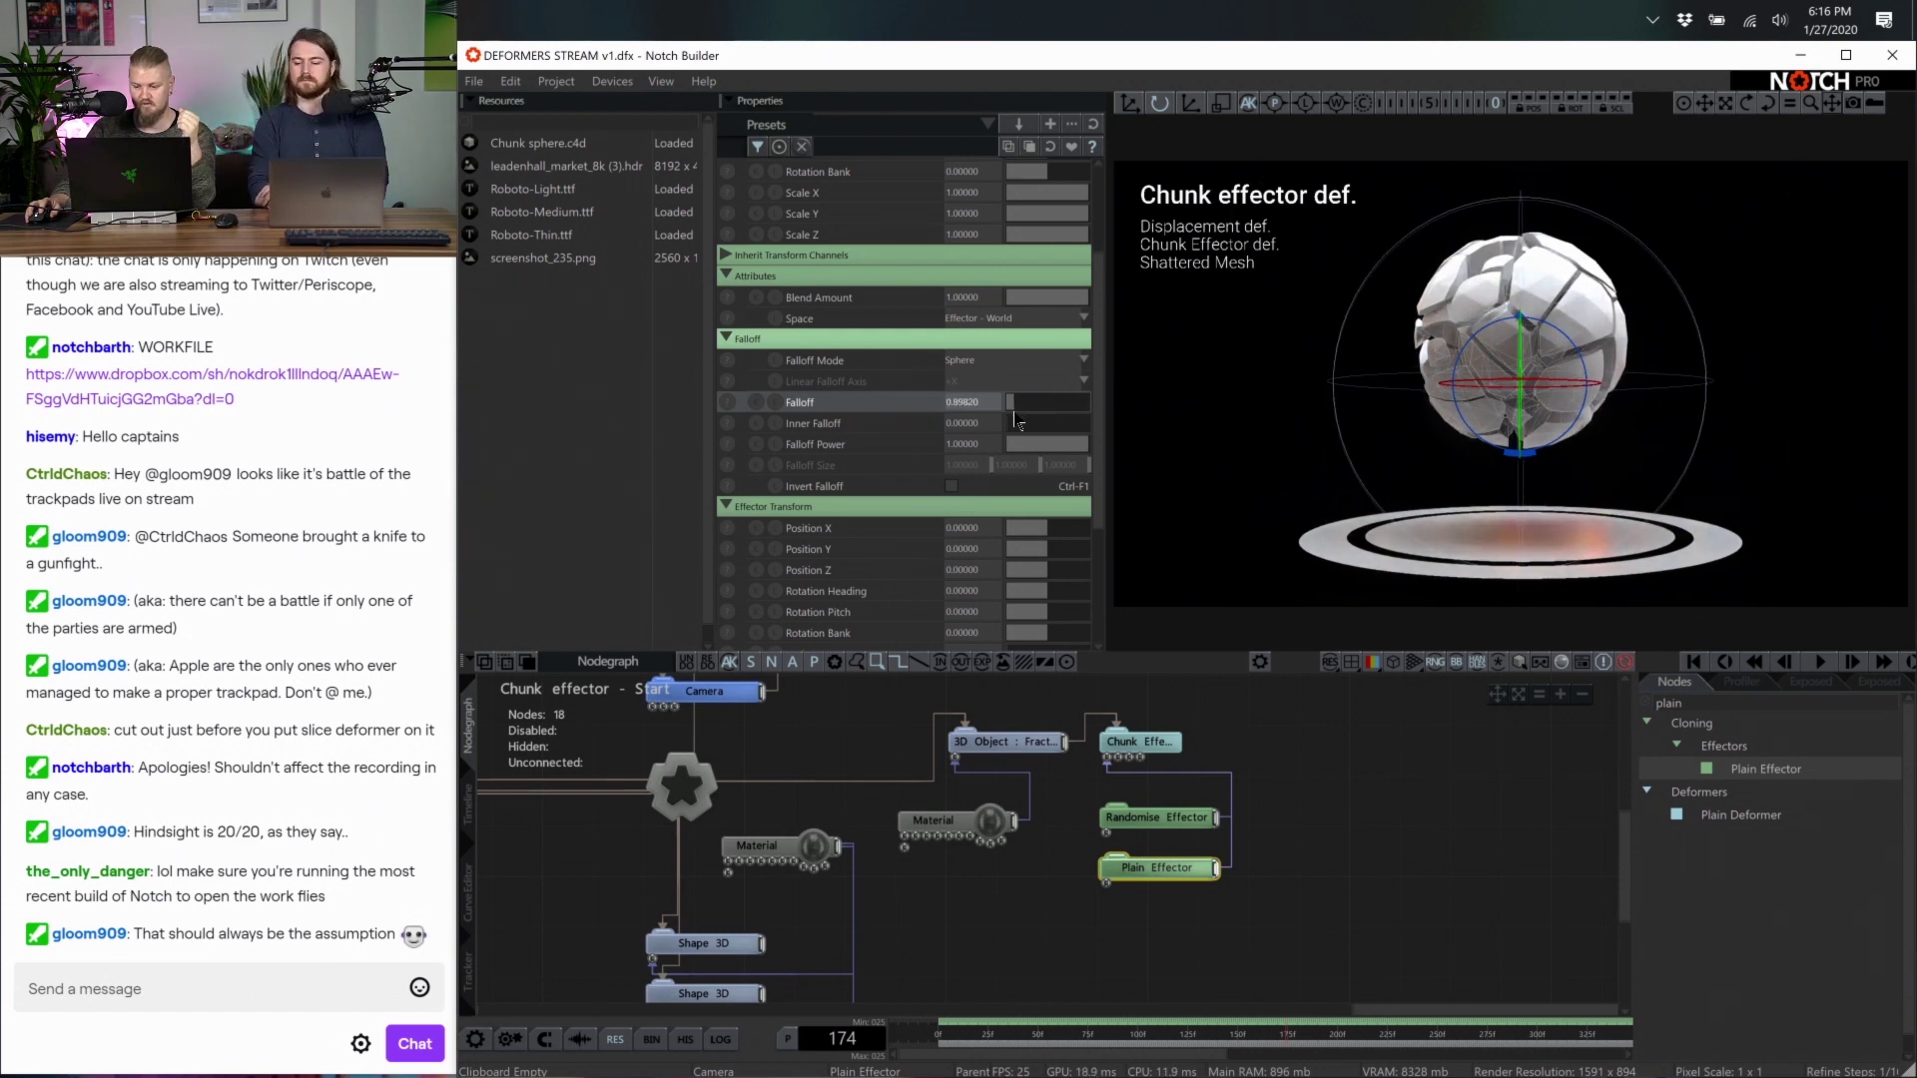
left_click(1003, 742)
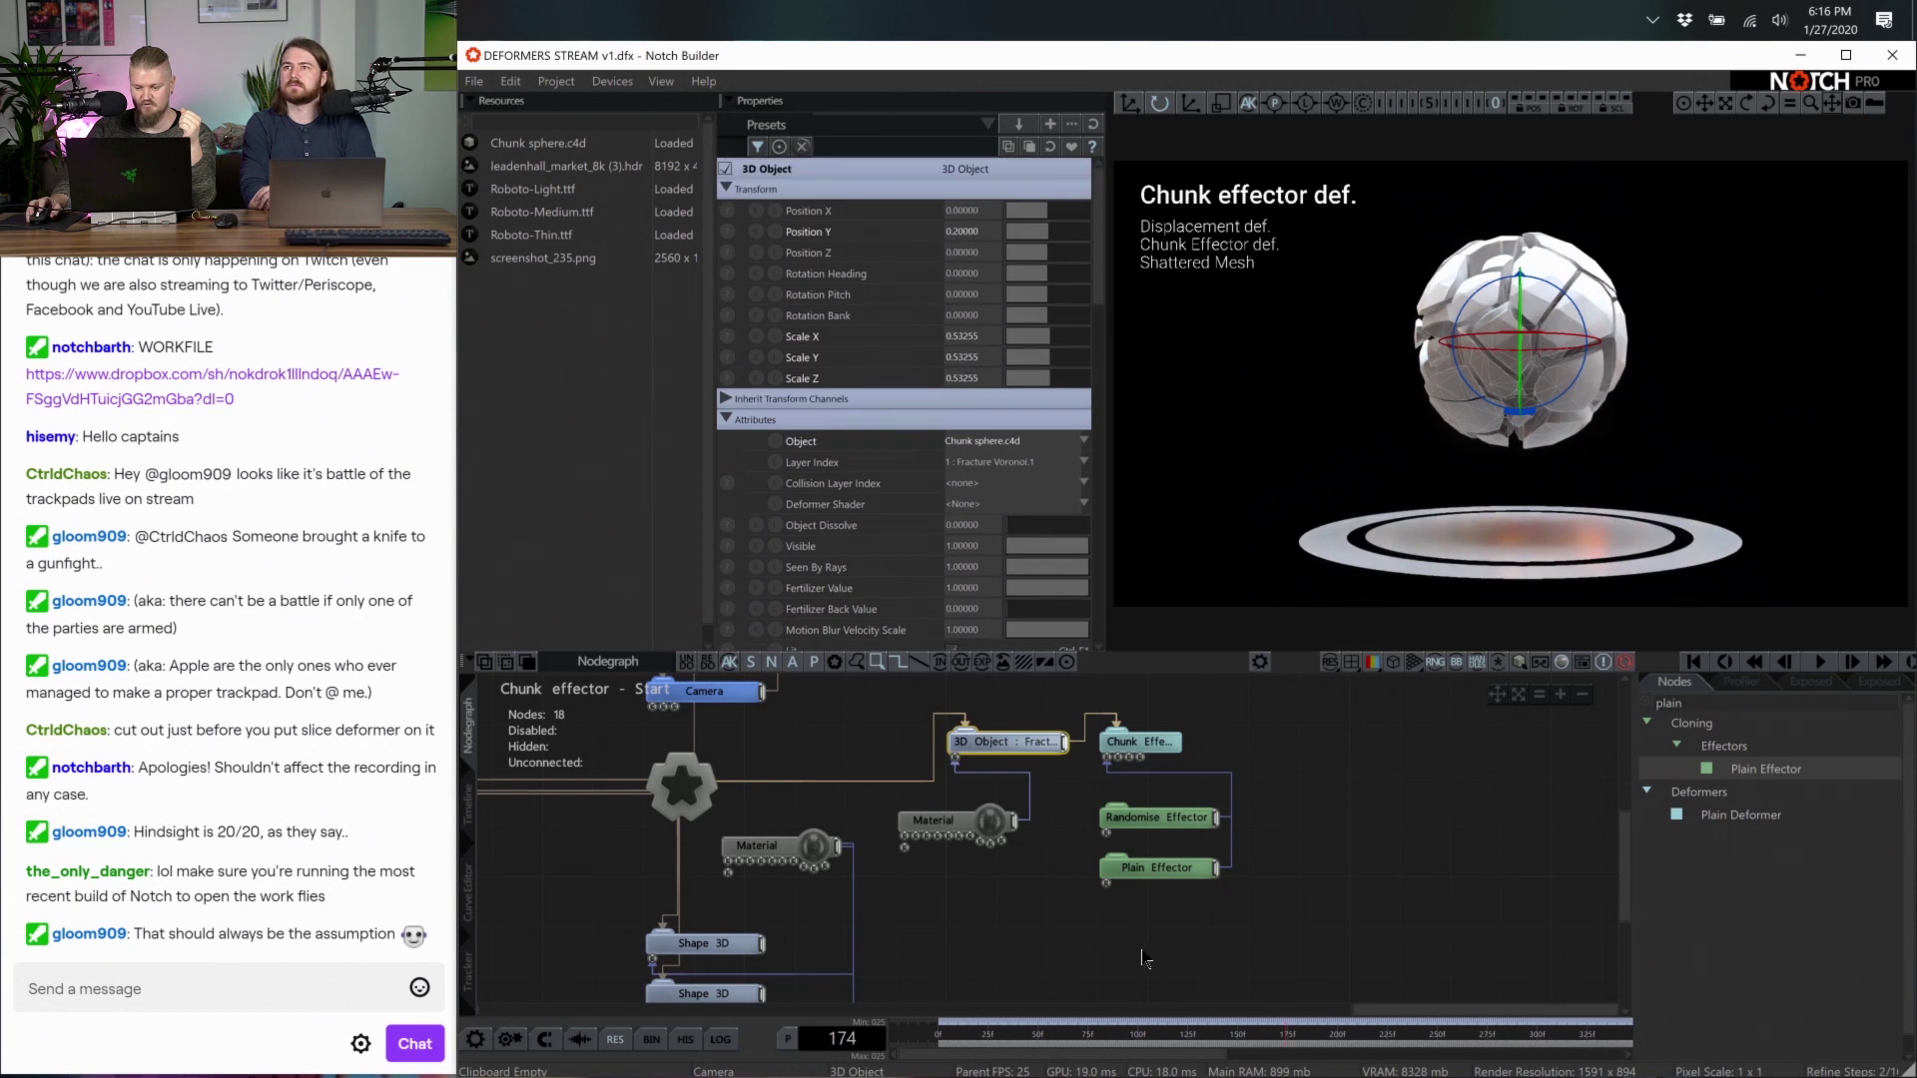
Set the Plain Effector's Position Y to 0.2
left_click(1160, 869)
scroll(1033, 274, "up", 3)
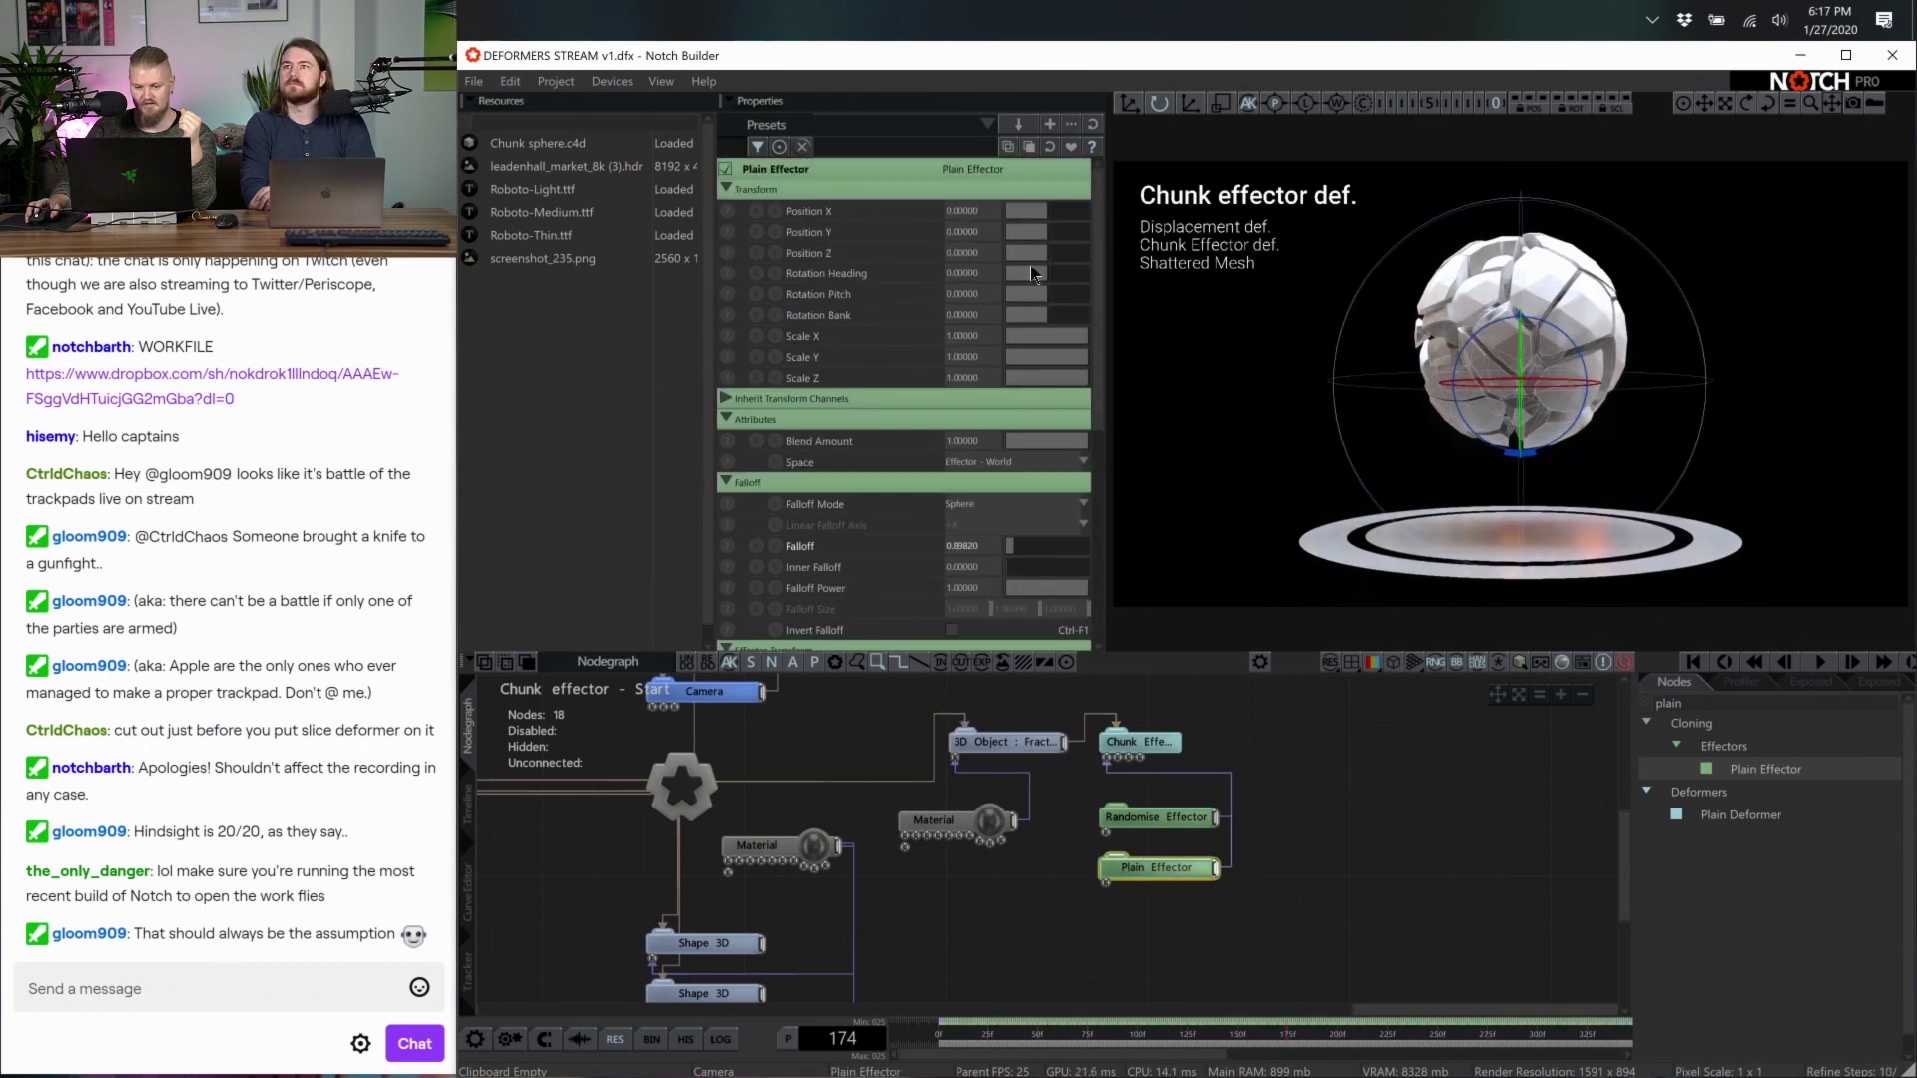
double_click(970, 233)
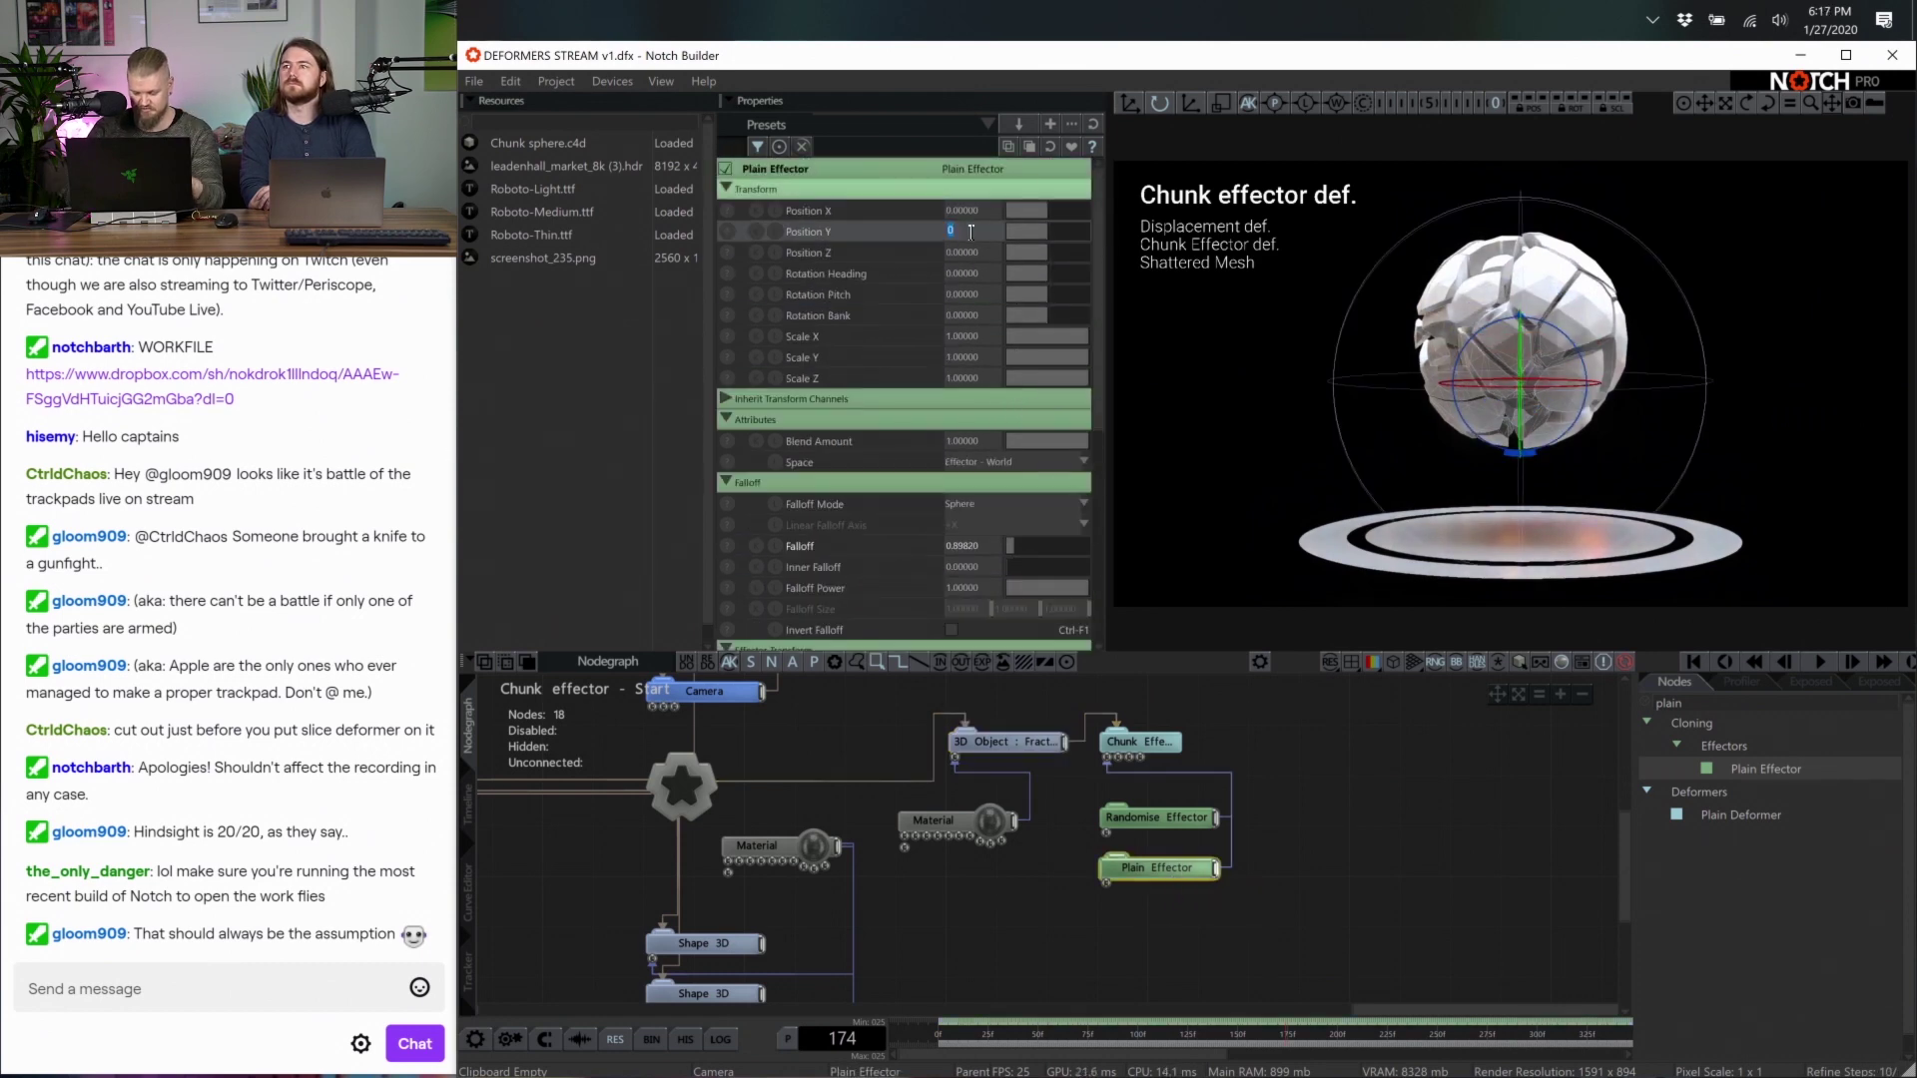
type("0.2")
key("Return")
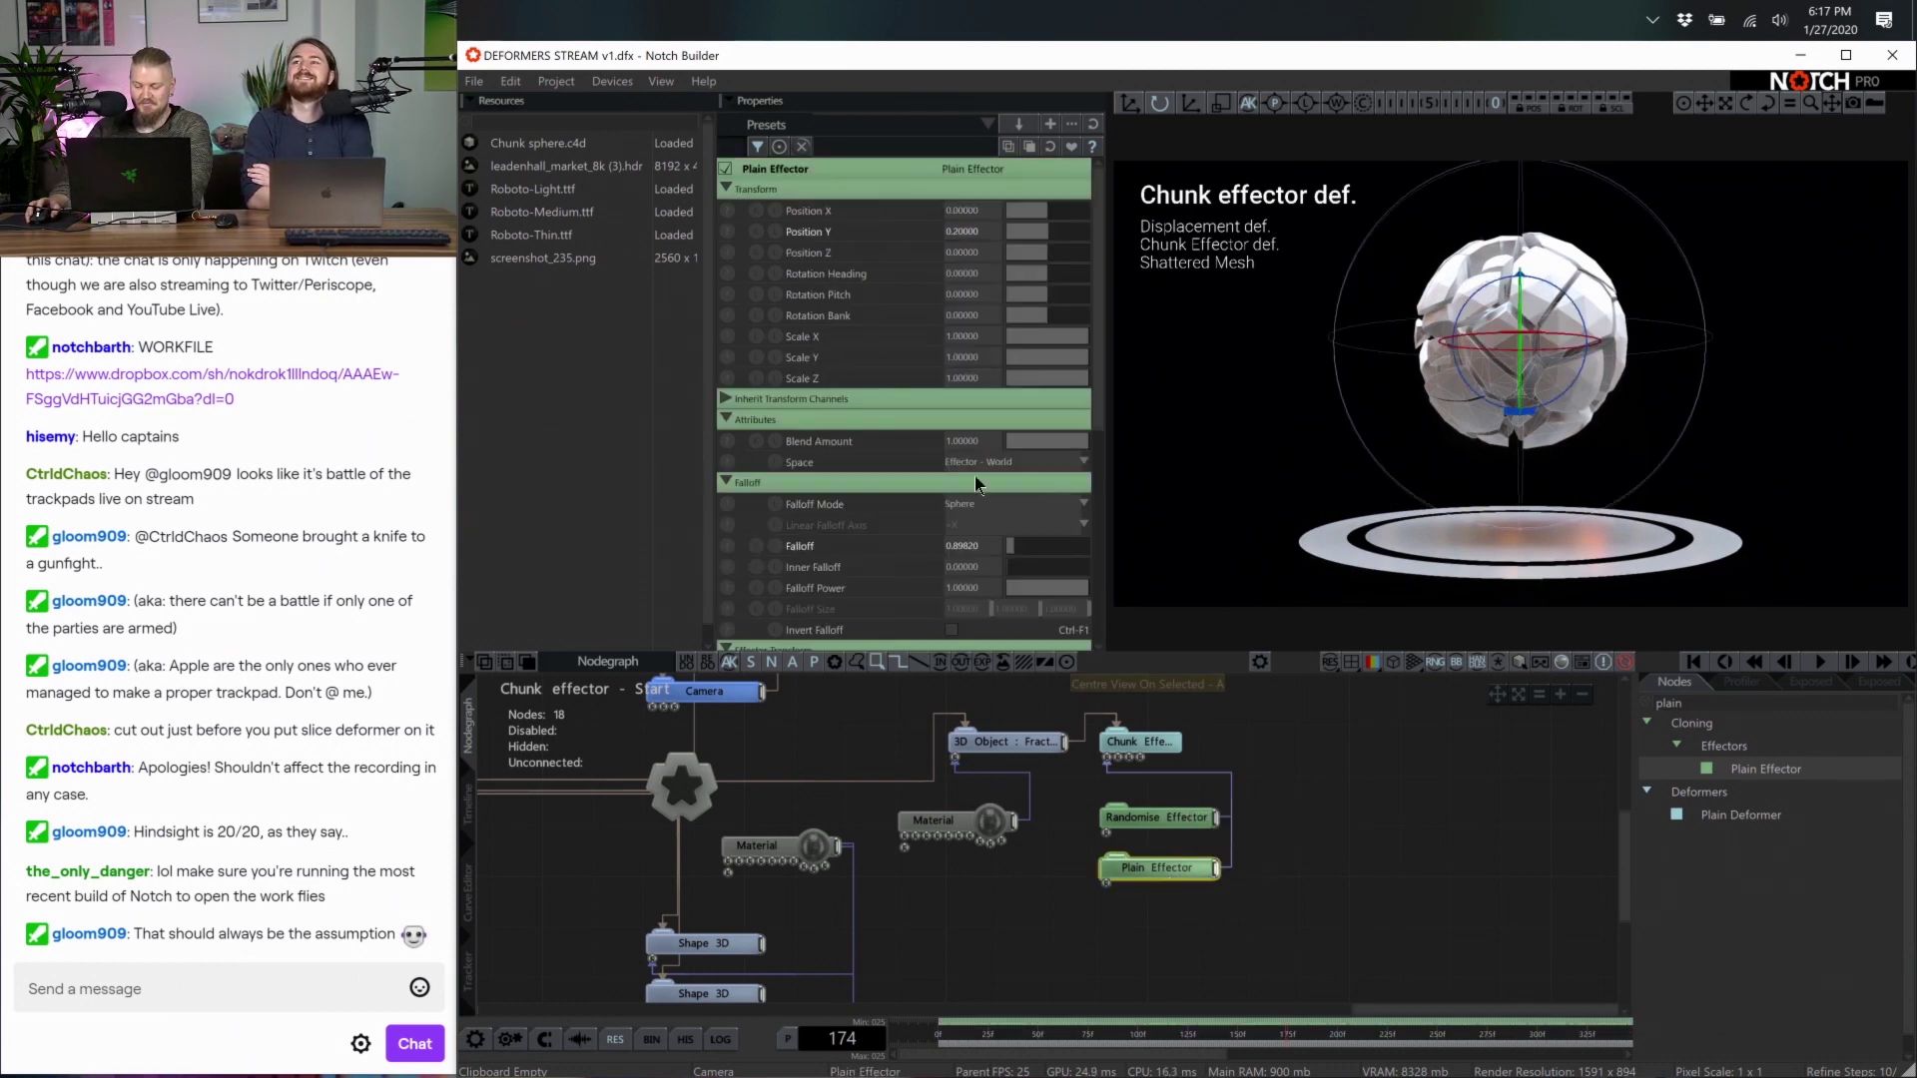
Enable the Plain Effector's Uniform Scale, set its effector Scale X to about -0.62, and choose Multiply as the Position Apply Mode
scroll(967, 544, "down", 5)
left_click(952, 574)
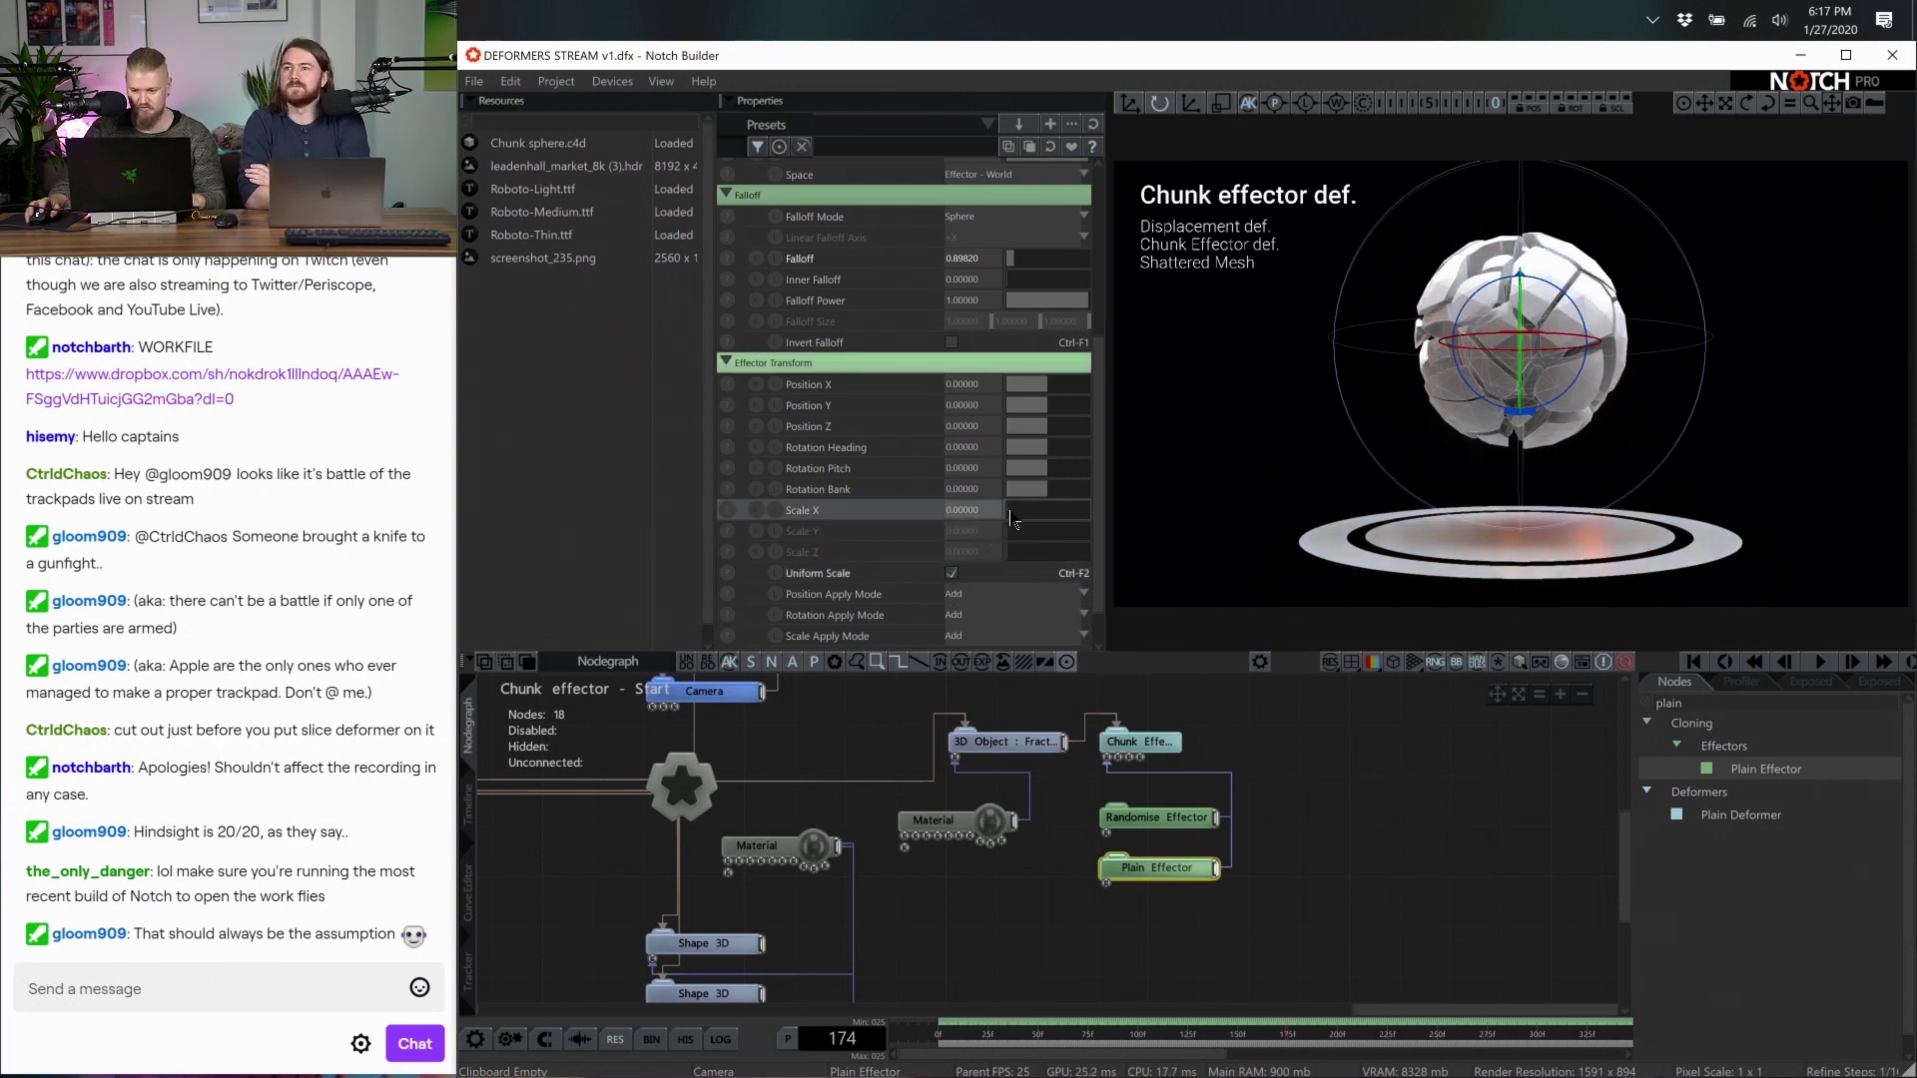
left_click_drag(1011, 519, 957, 528)
scroll(915, 599, "down", 1)
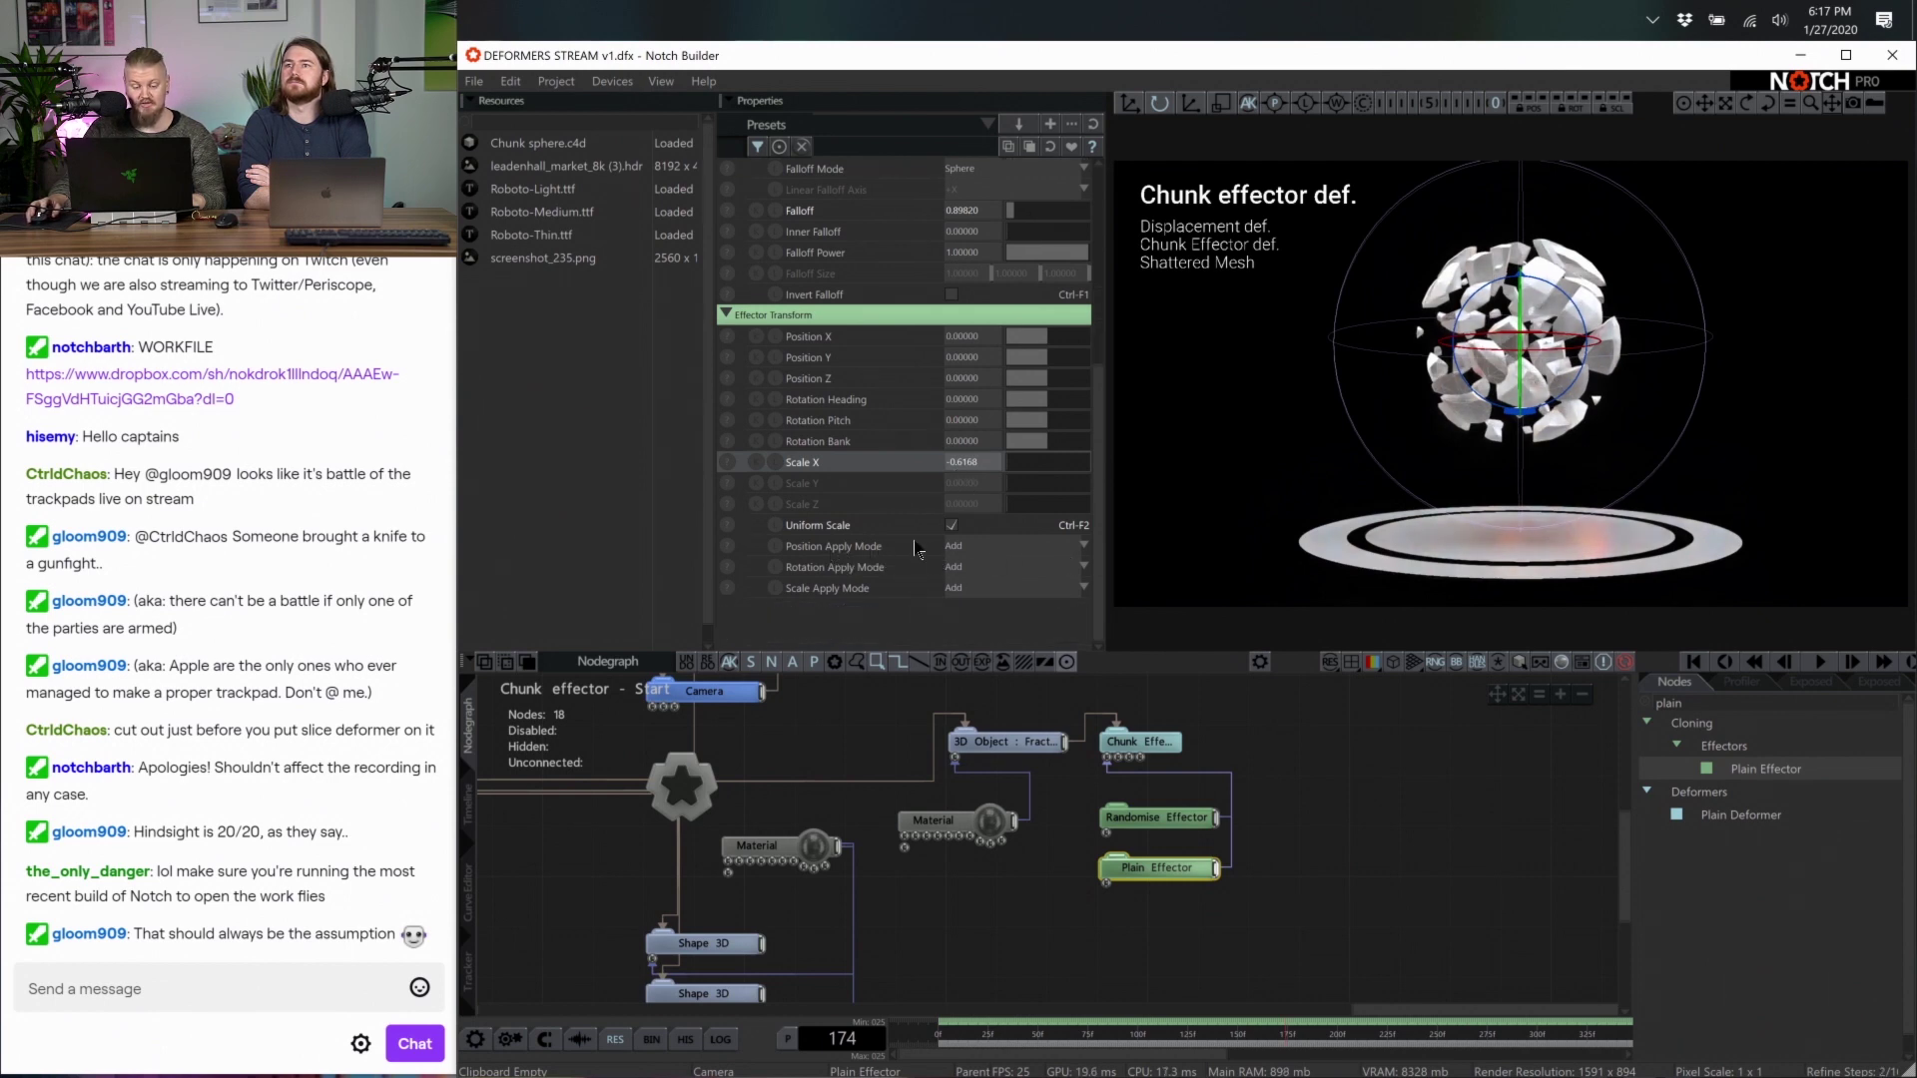
left_click(959, 546)
left_click(985, 586)
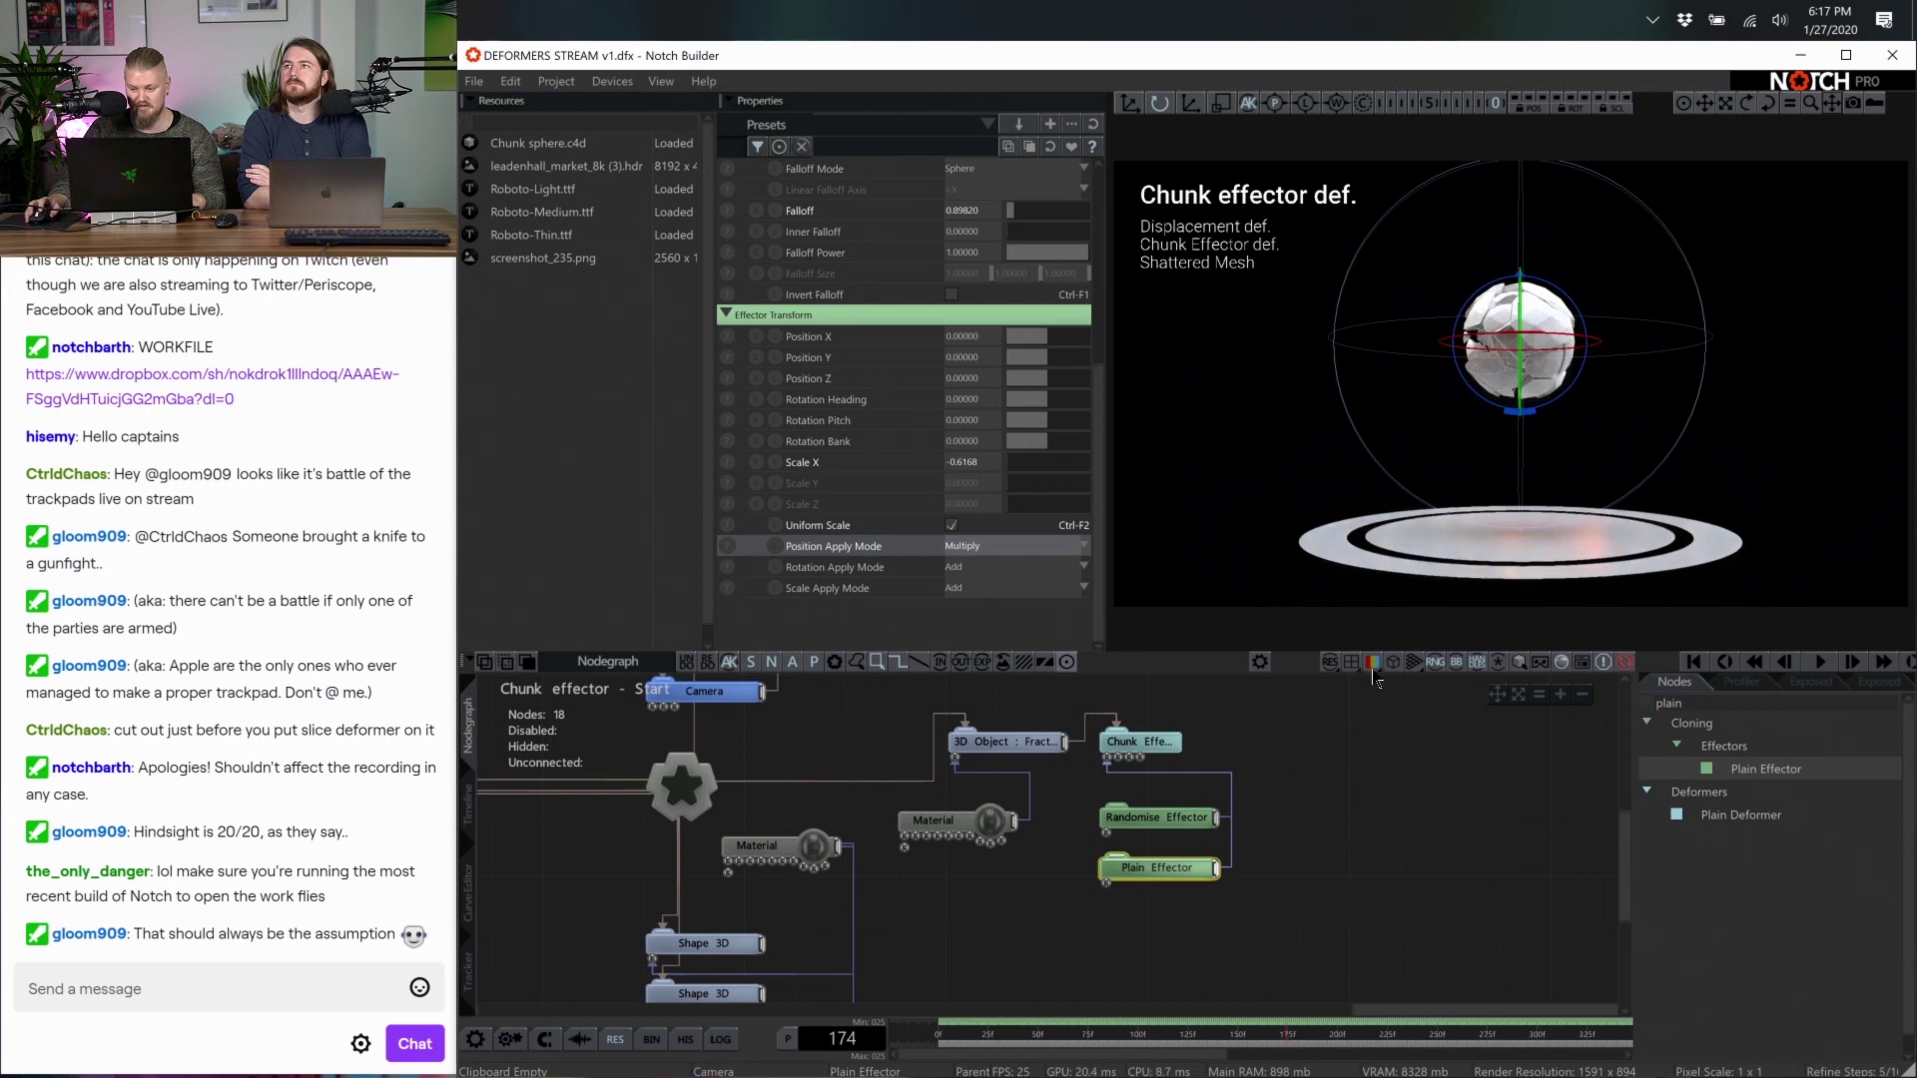
Try moving the Plain Effector's falloff sphere along X across the shattered sphere, and return its Position X to 0
key("w")
left_click_drag(1598, 345, 1587, 451)
scroll(944, 312, "up", 5)
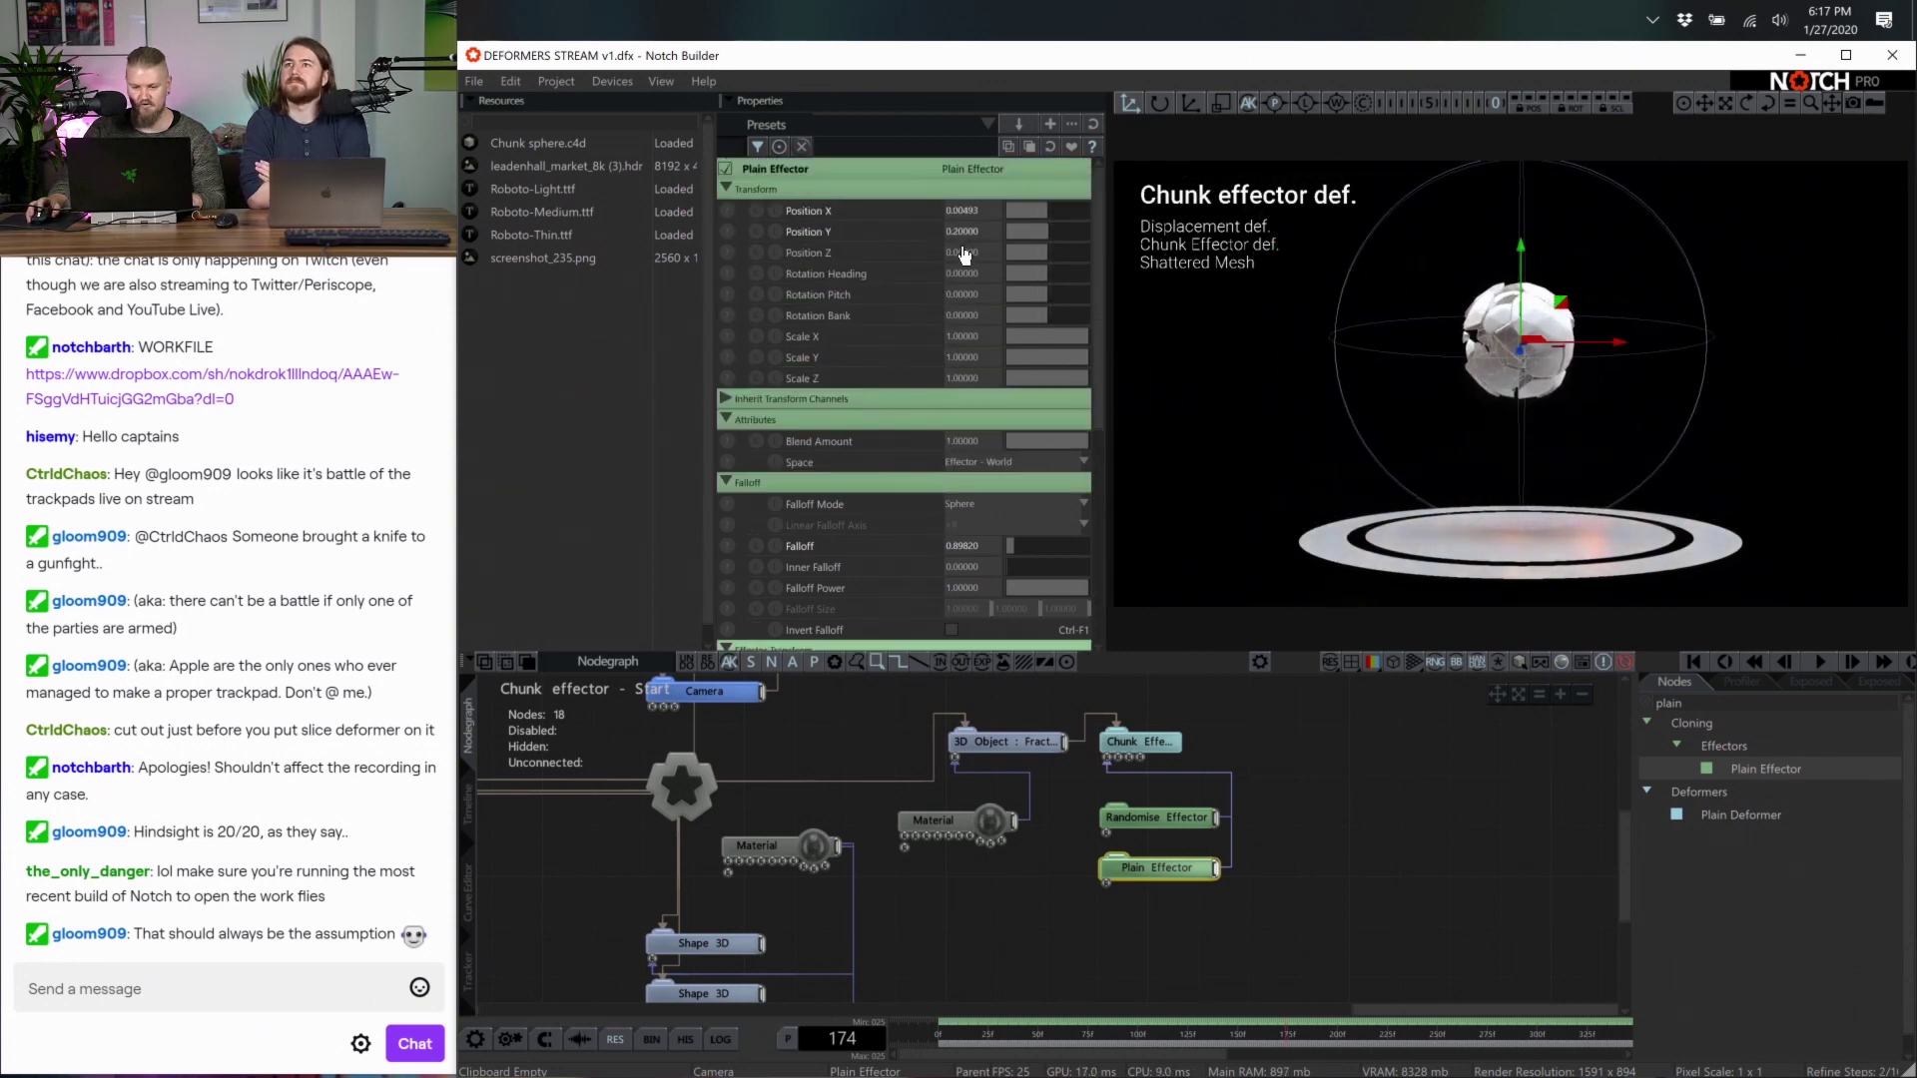
left_click(966, 209)
type("0")
key("Return")
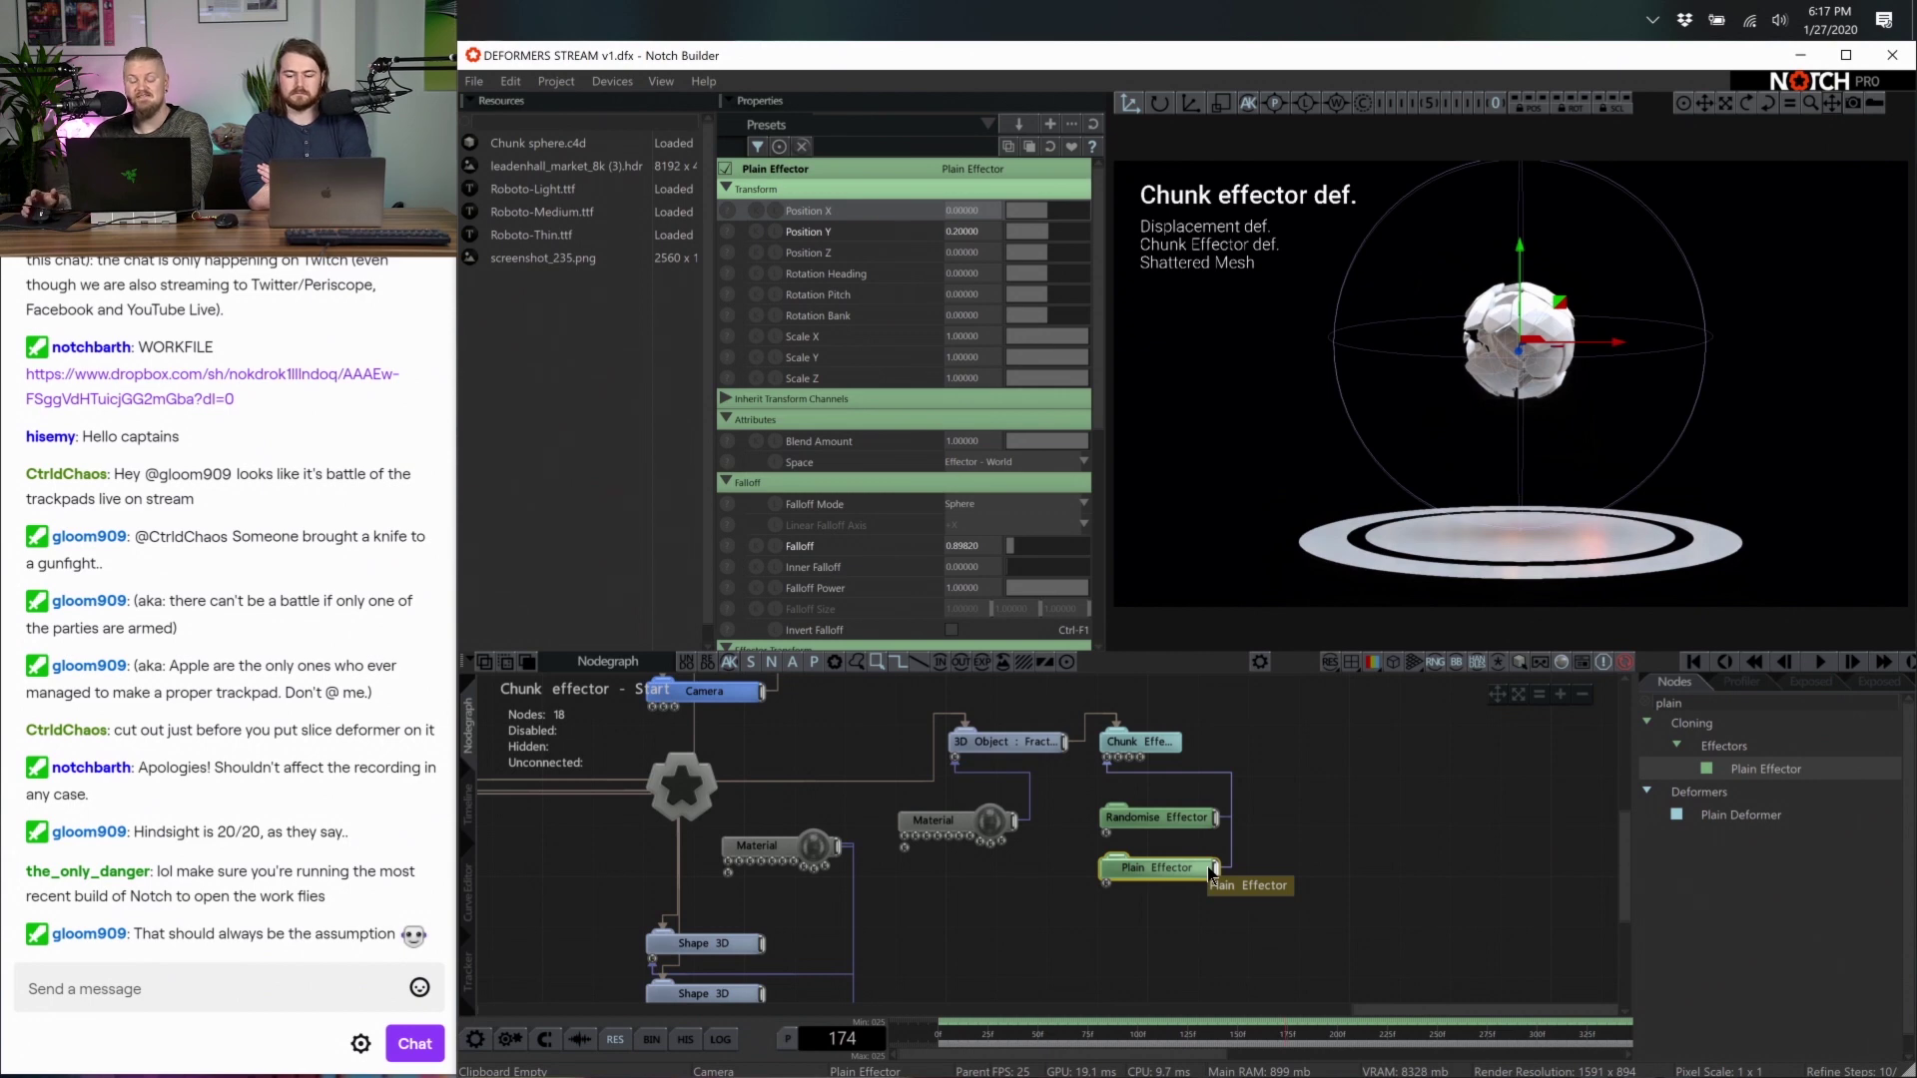
Add a geometry Null node below the fractured object's Material and connect it to the Root
middle_click_drag(1302, 842, 1325, 800)
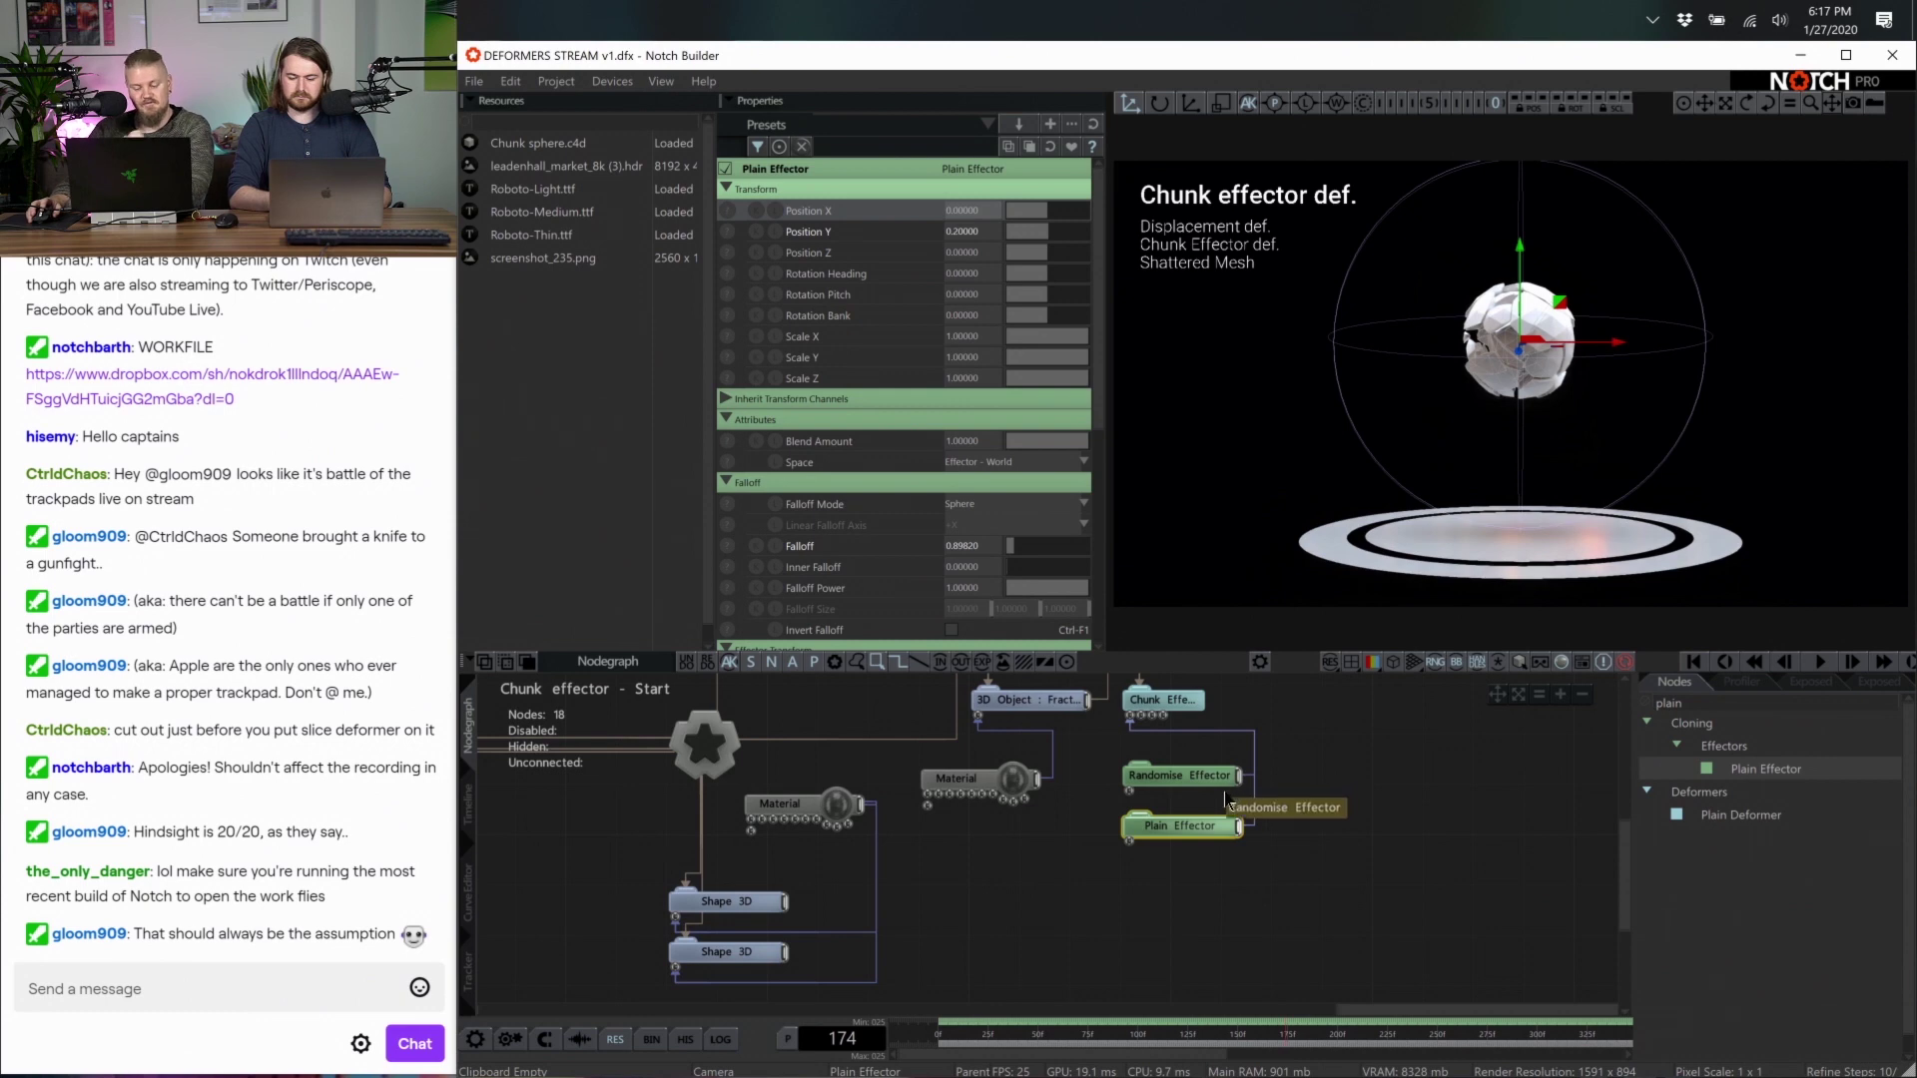
double_click(1728, 694)
type("null")
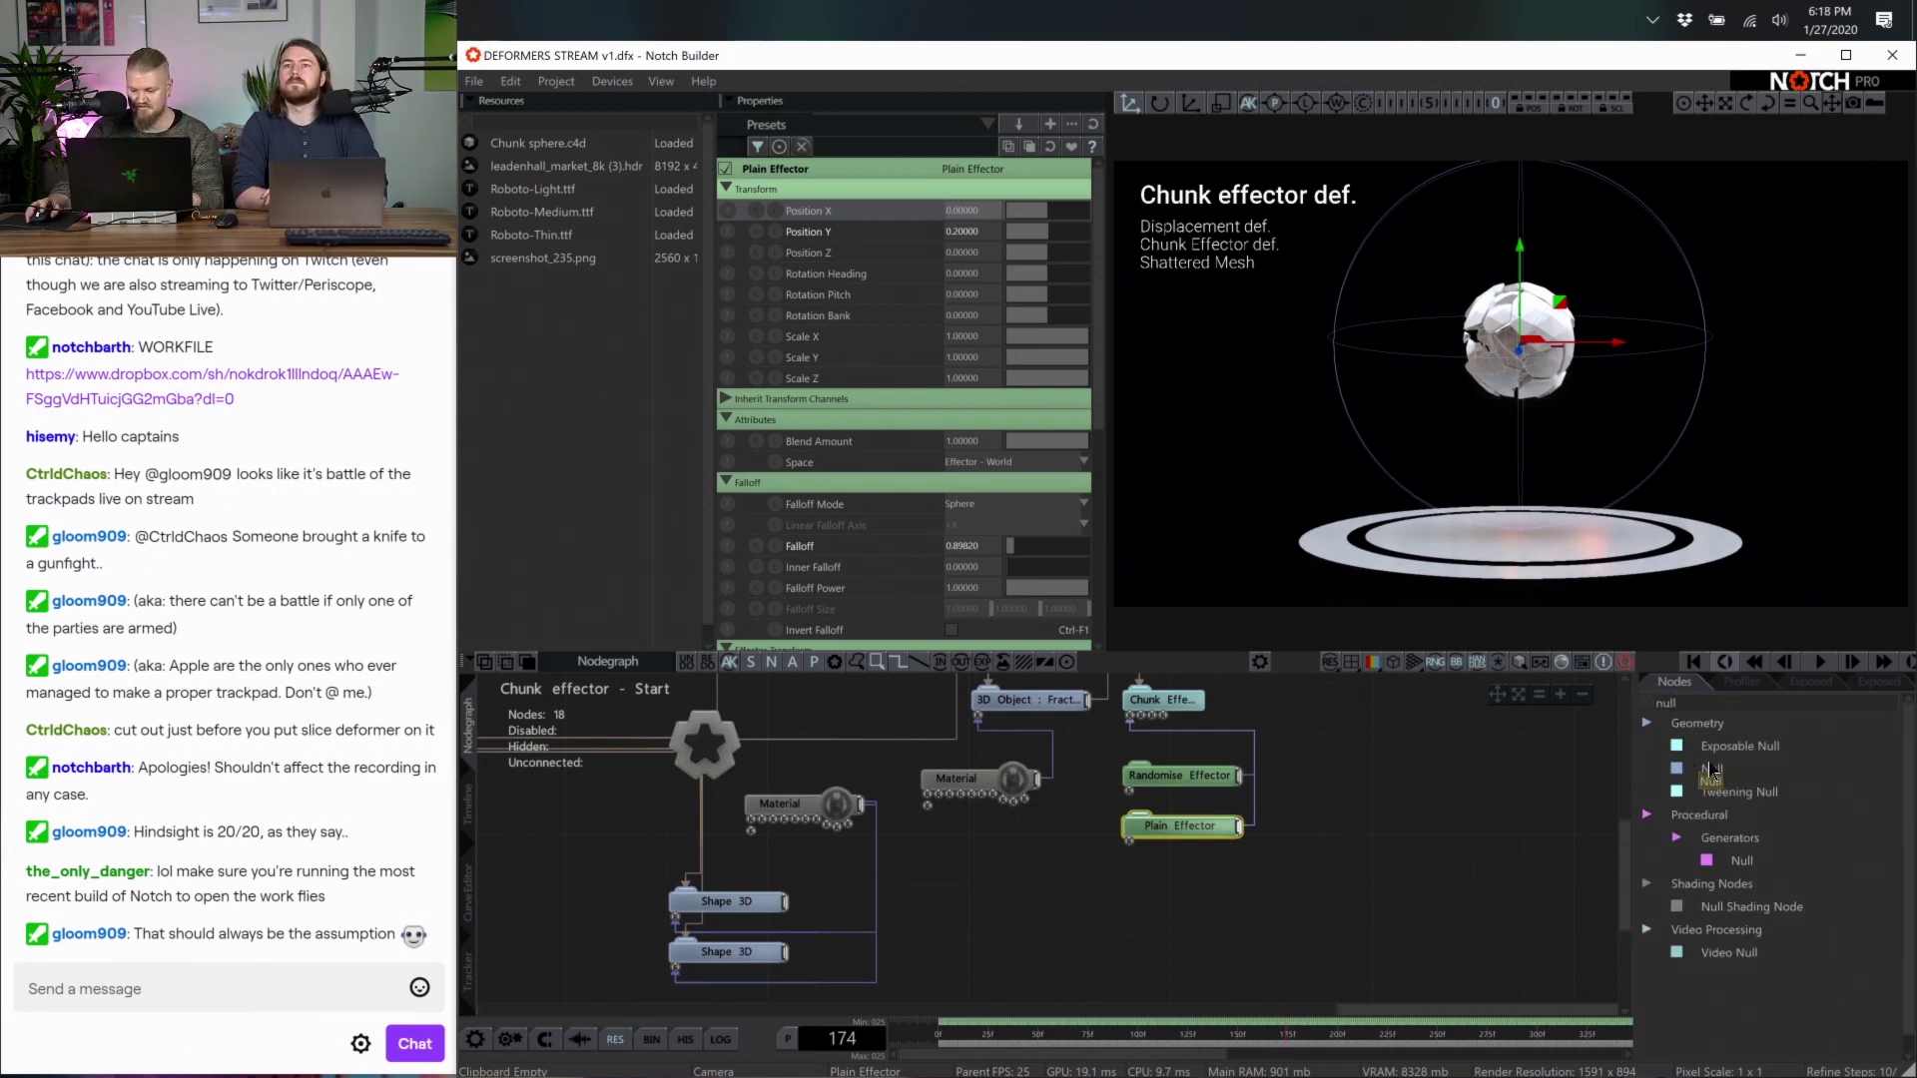
left_click_drag(1710, 768, 1013, 888)
left_click_drag(737, 759, 1027, 909)
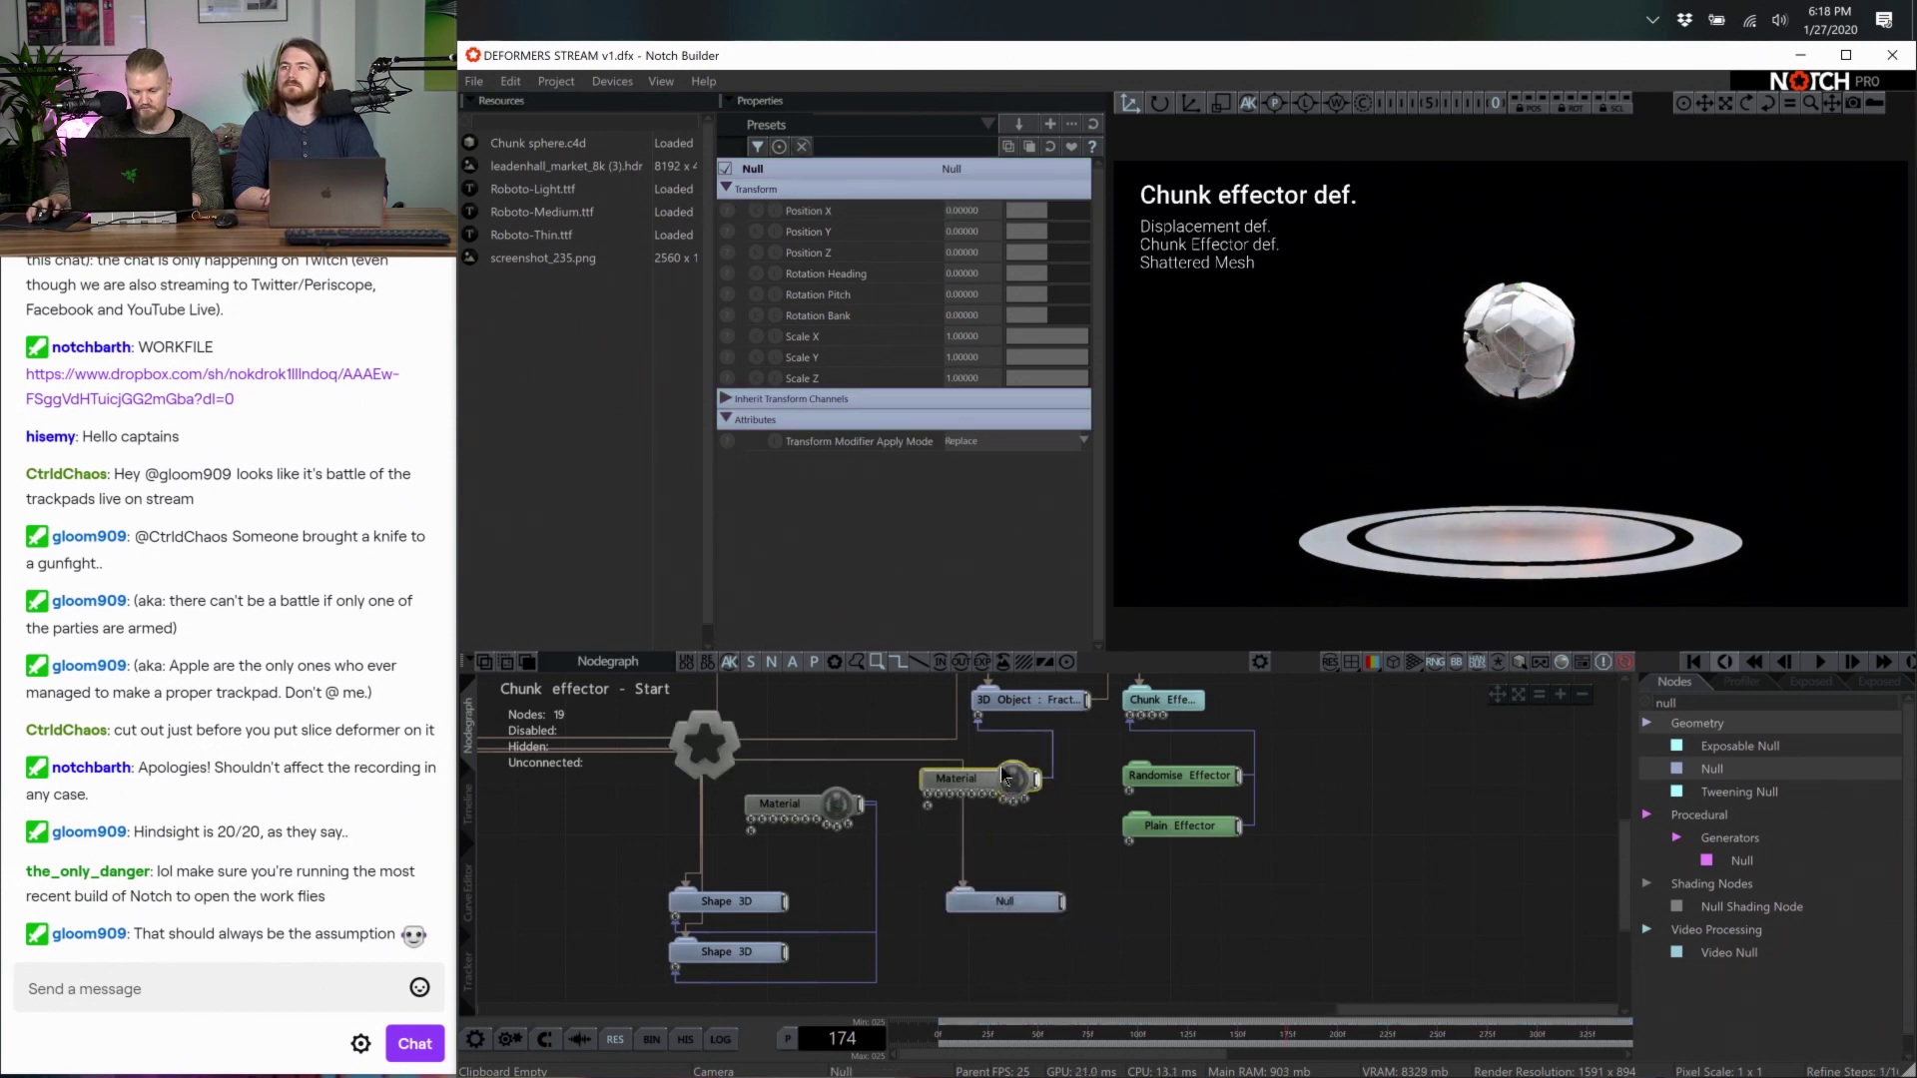
Move the Material node aside, line the Null up beside the Plain Effector, and connect the Plain Effector under the Null
left_click_drag(1008, 788, 882, 713)
left_click_drag(1062, 903, 1031, 857)
left_click_drag(1158, 844, 1160, 847)
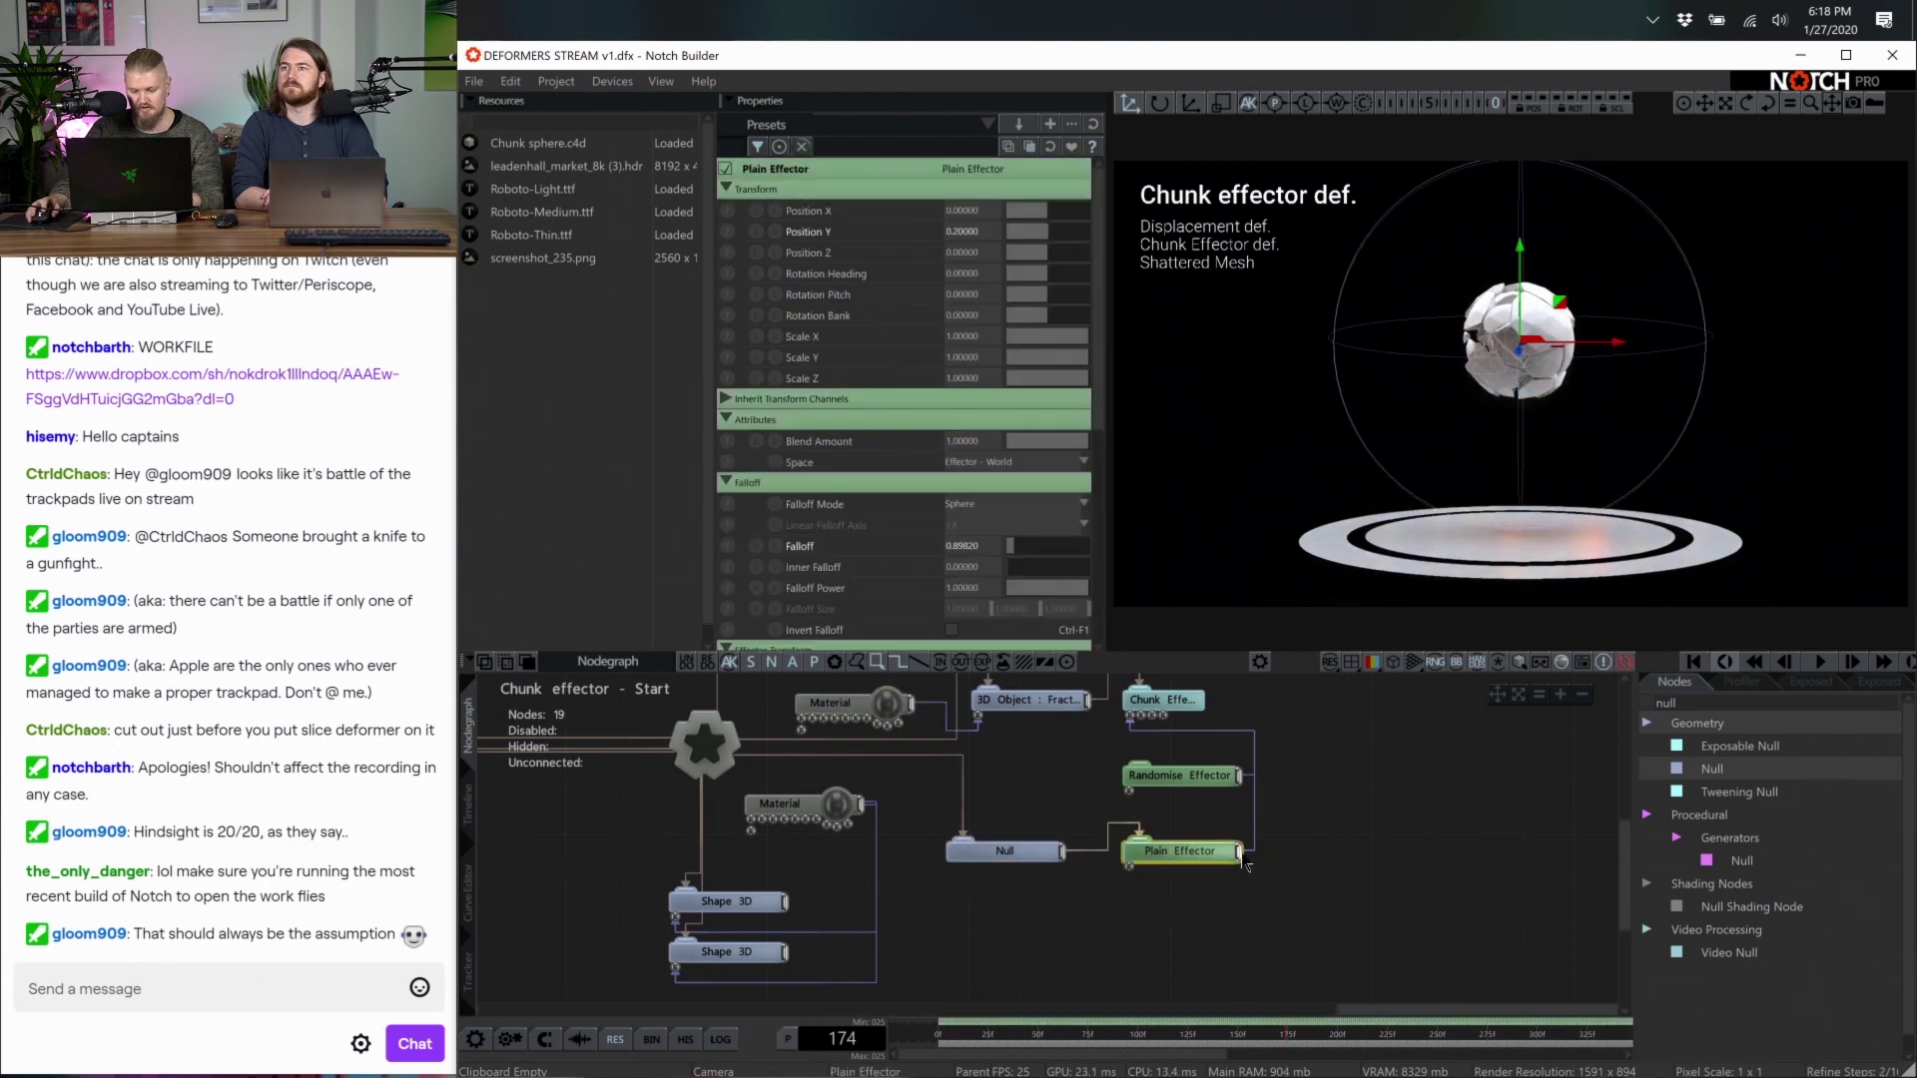
Try moving the Null along X to drive the Plain Effector, and undo the move
left_click(1024, 854)
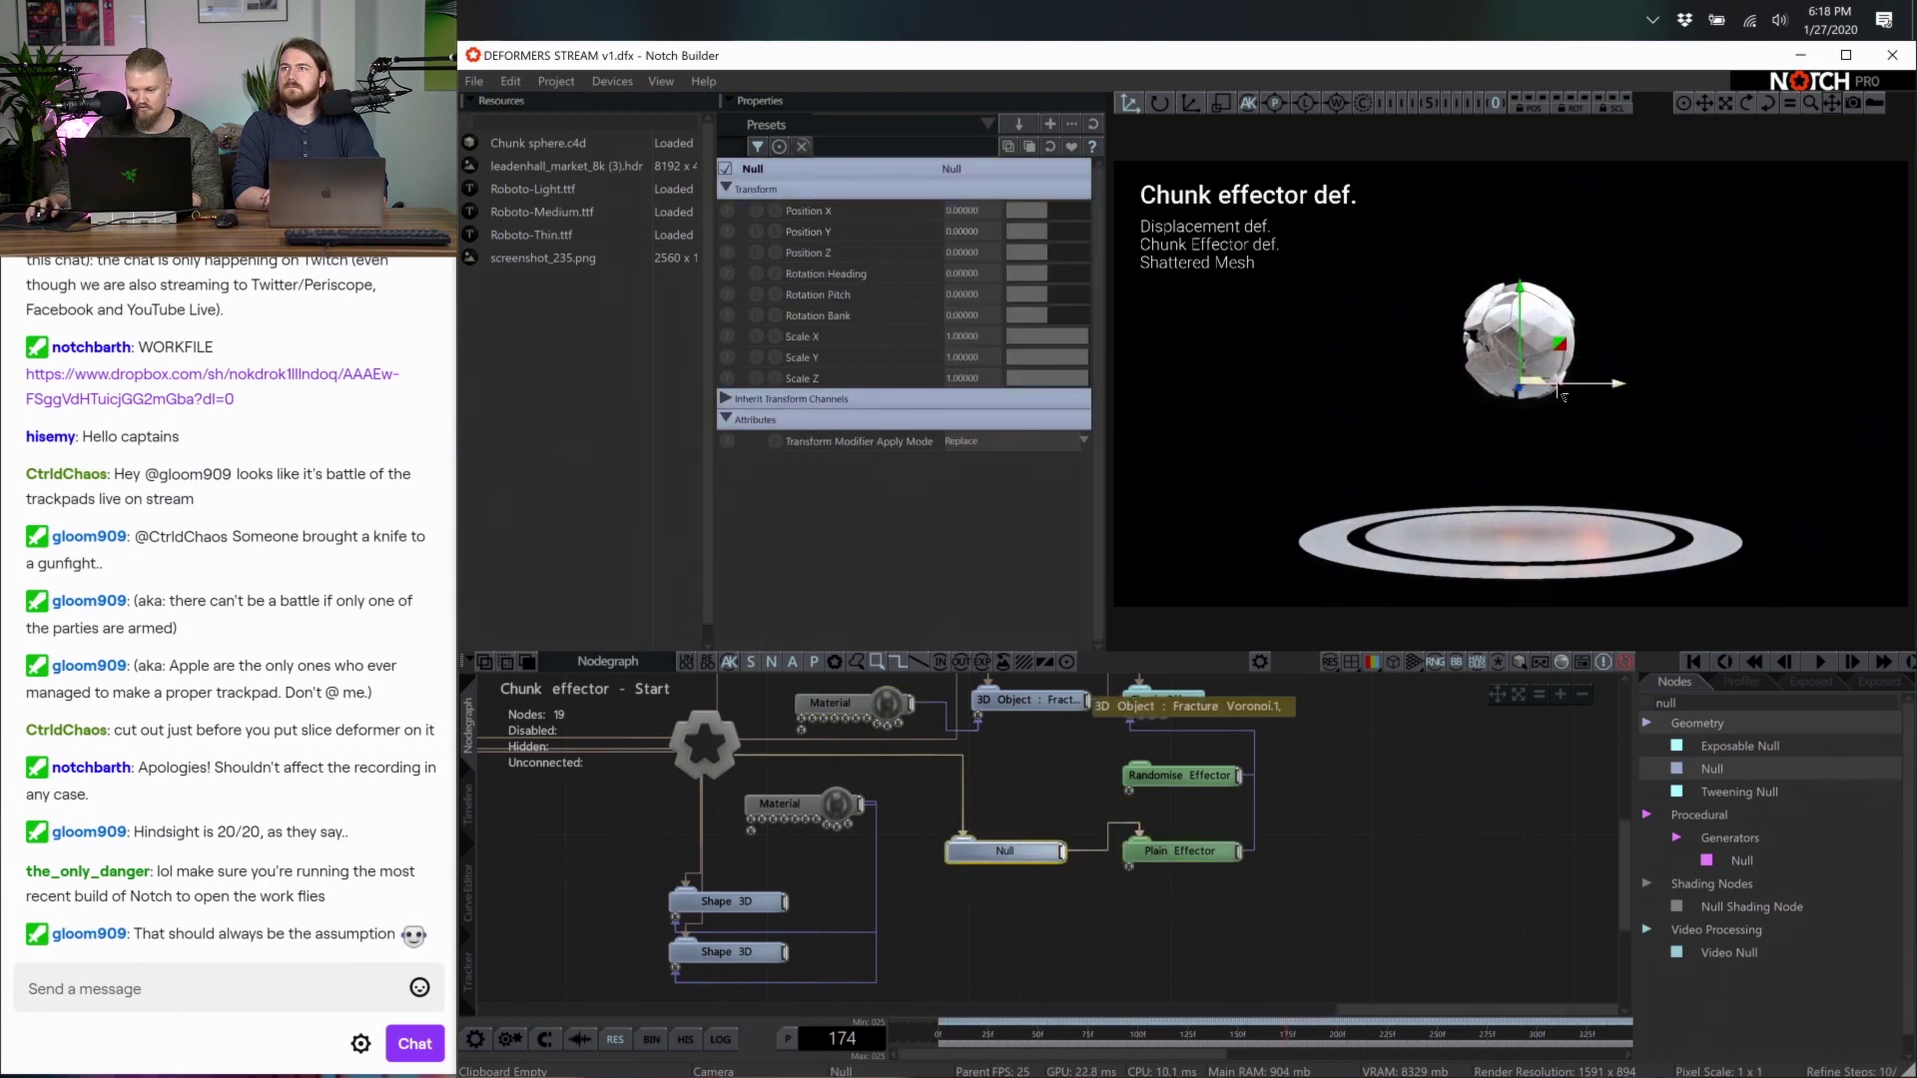
left_click_drag(1559, 391, 1328, 459)
key("ctrl+z")
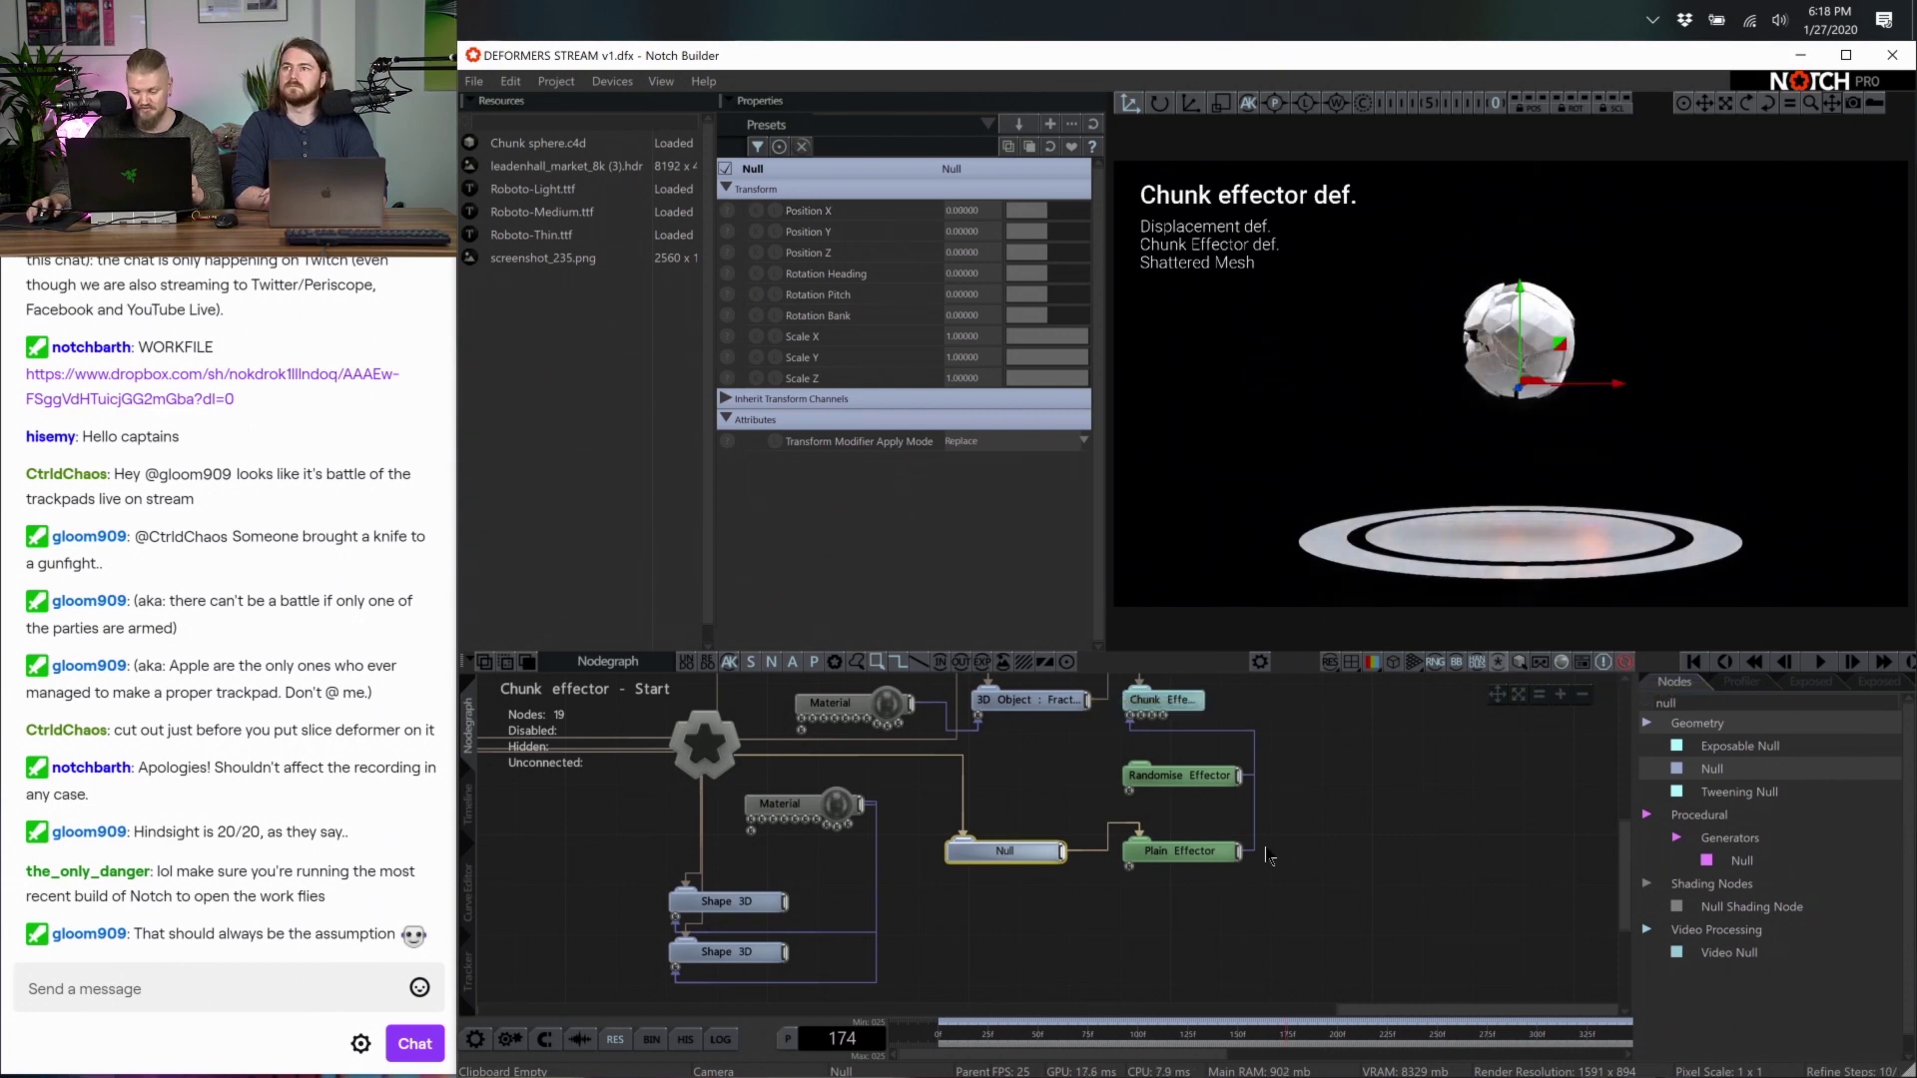
Connect a Turbulence Effector to the Chunk Effector Deformer and place it below the Plain Effector
key("BackSpace")
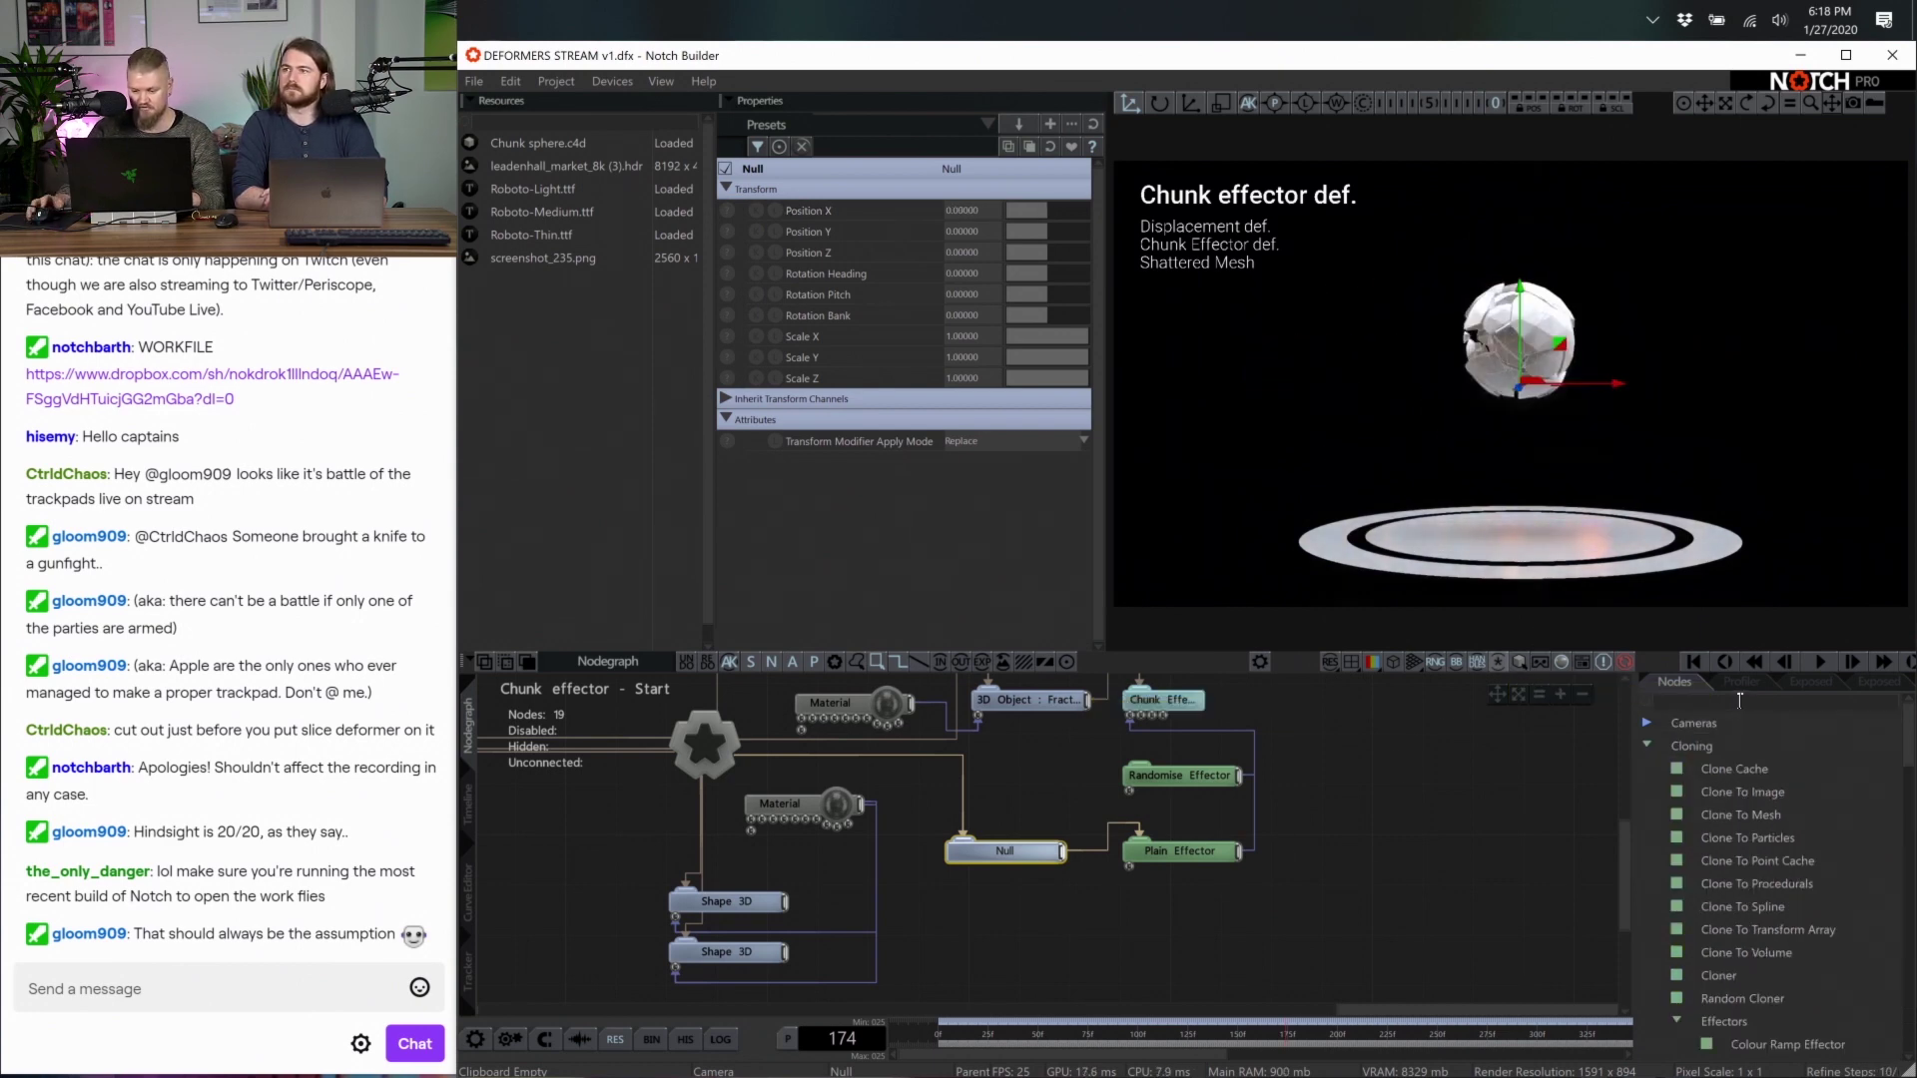
type("tur")
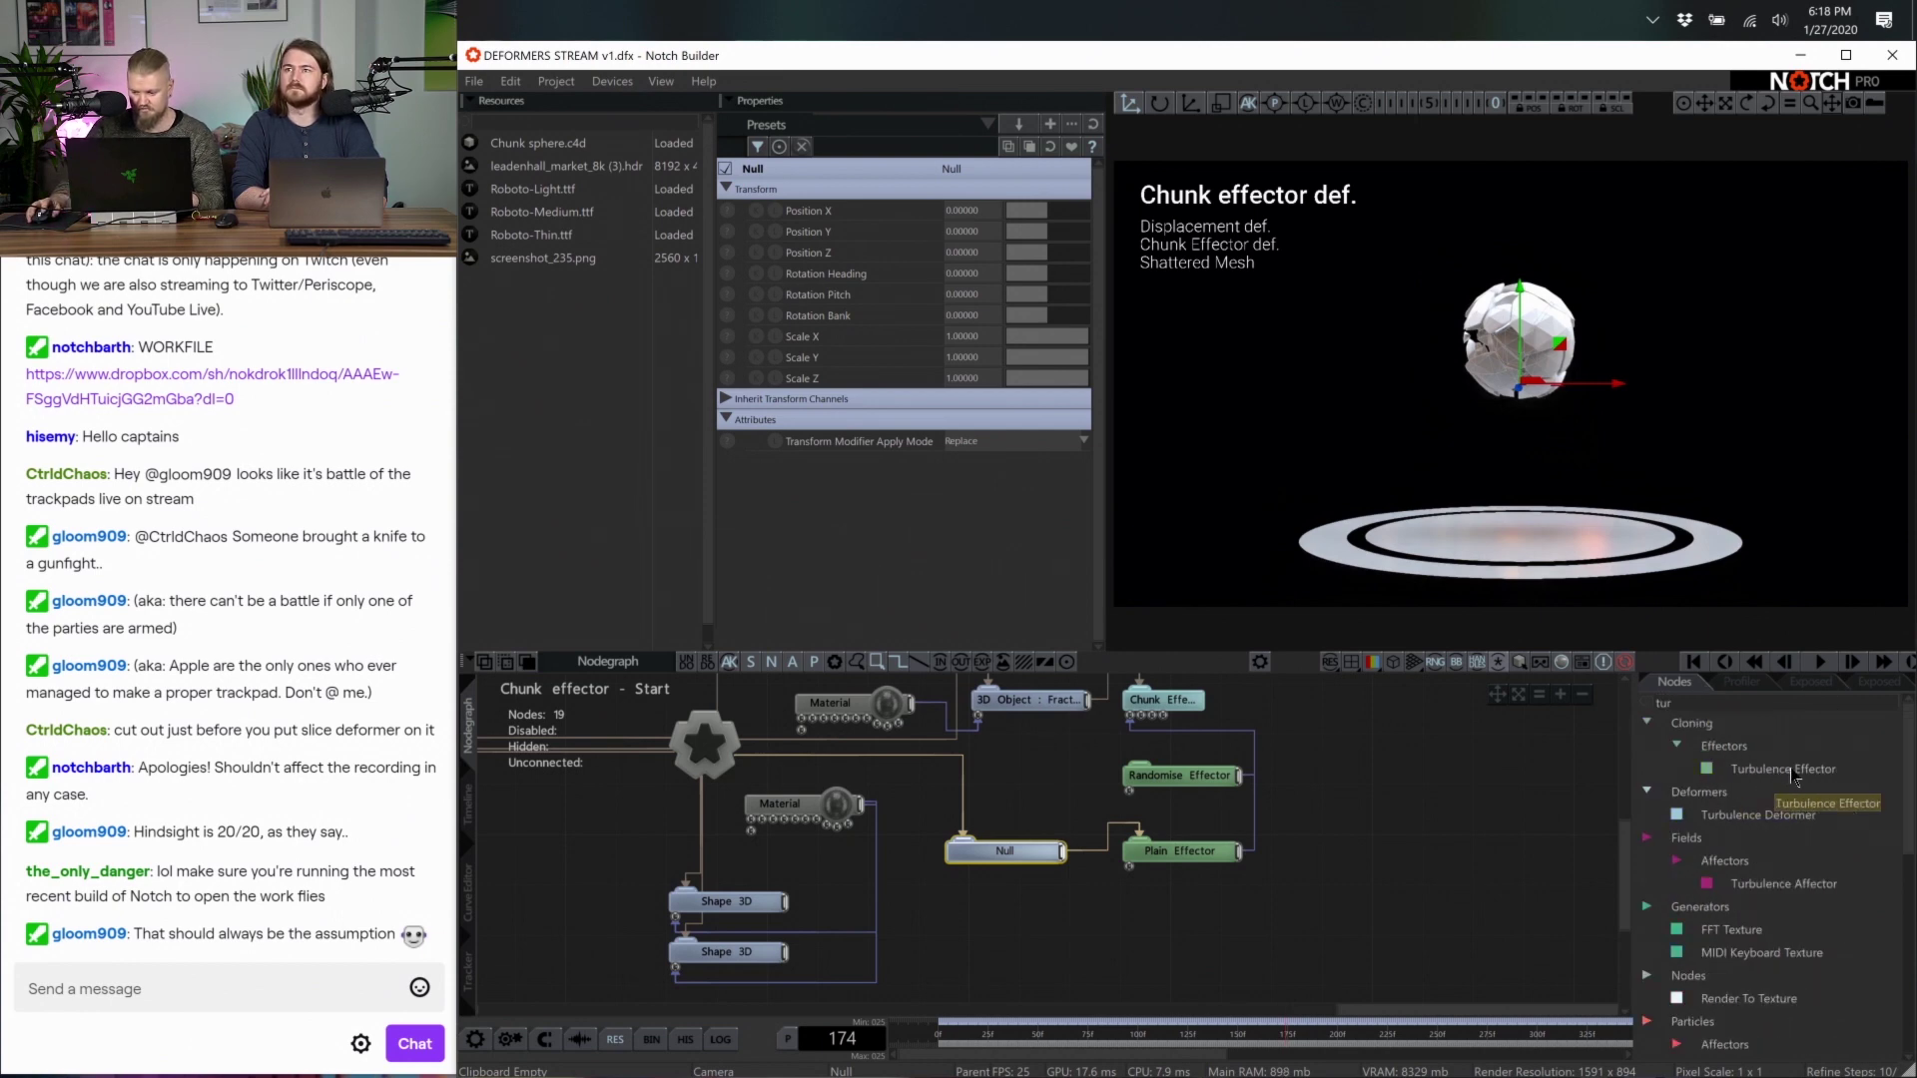
left_click_drag(1783, 769, 1131, 717)
left_click(1460, 942)
left_click(1199, 902)
Set the Turbulence Effector's effector rotation to about 102 heading, 92 pitch and -83 bank, and its Falloff to about 0.9
scroll(966, 493, "down", 10)
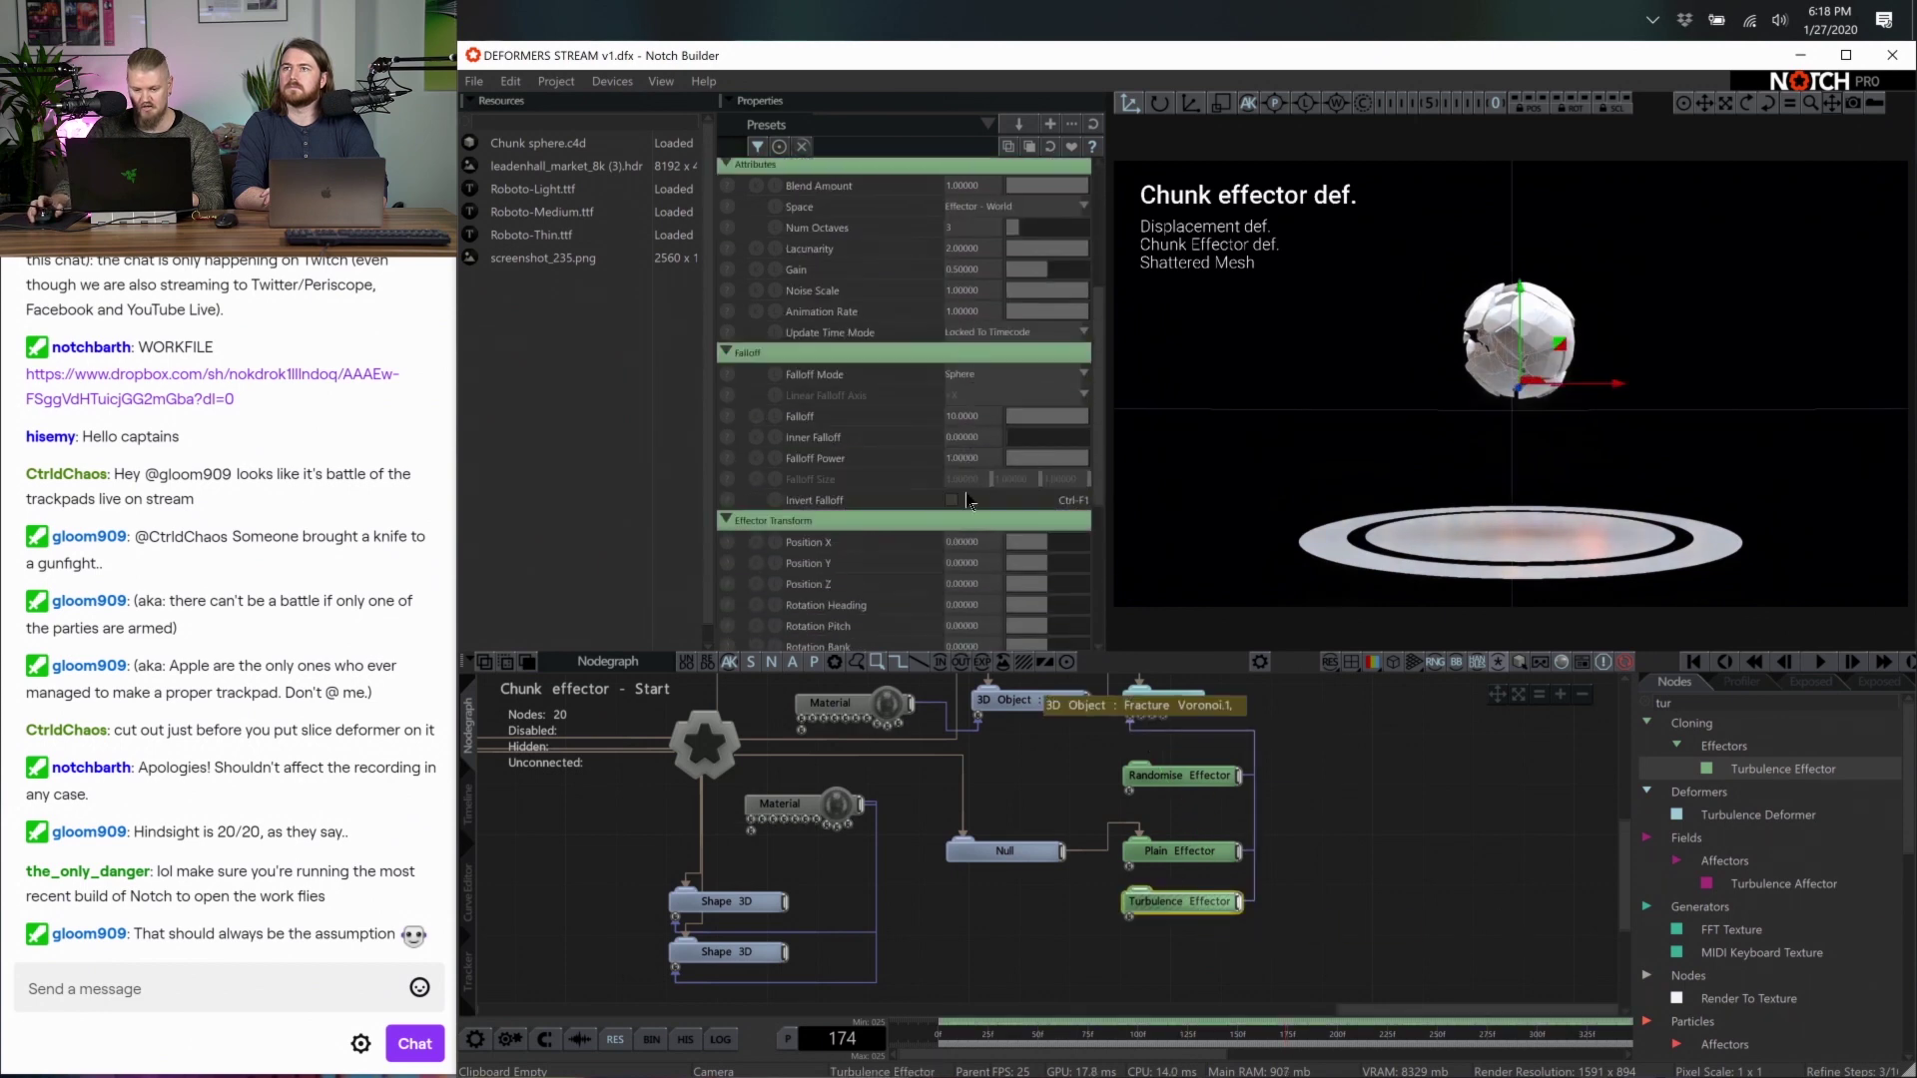
left_click_drag(1051, 358, 1065, 318)
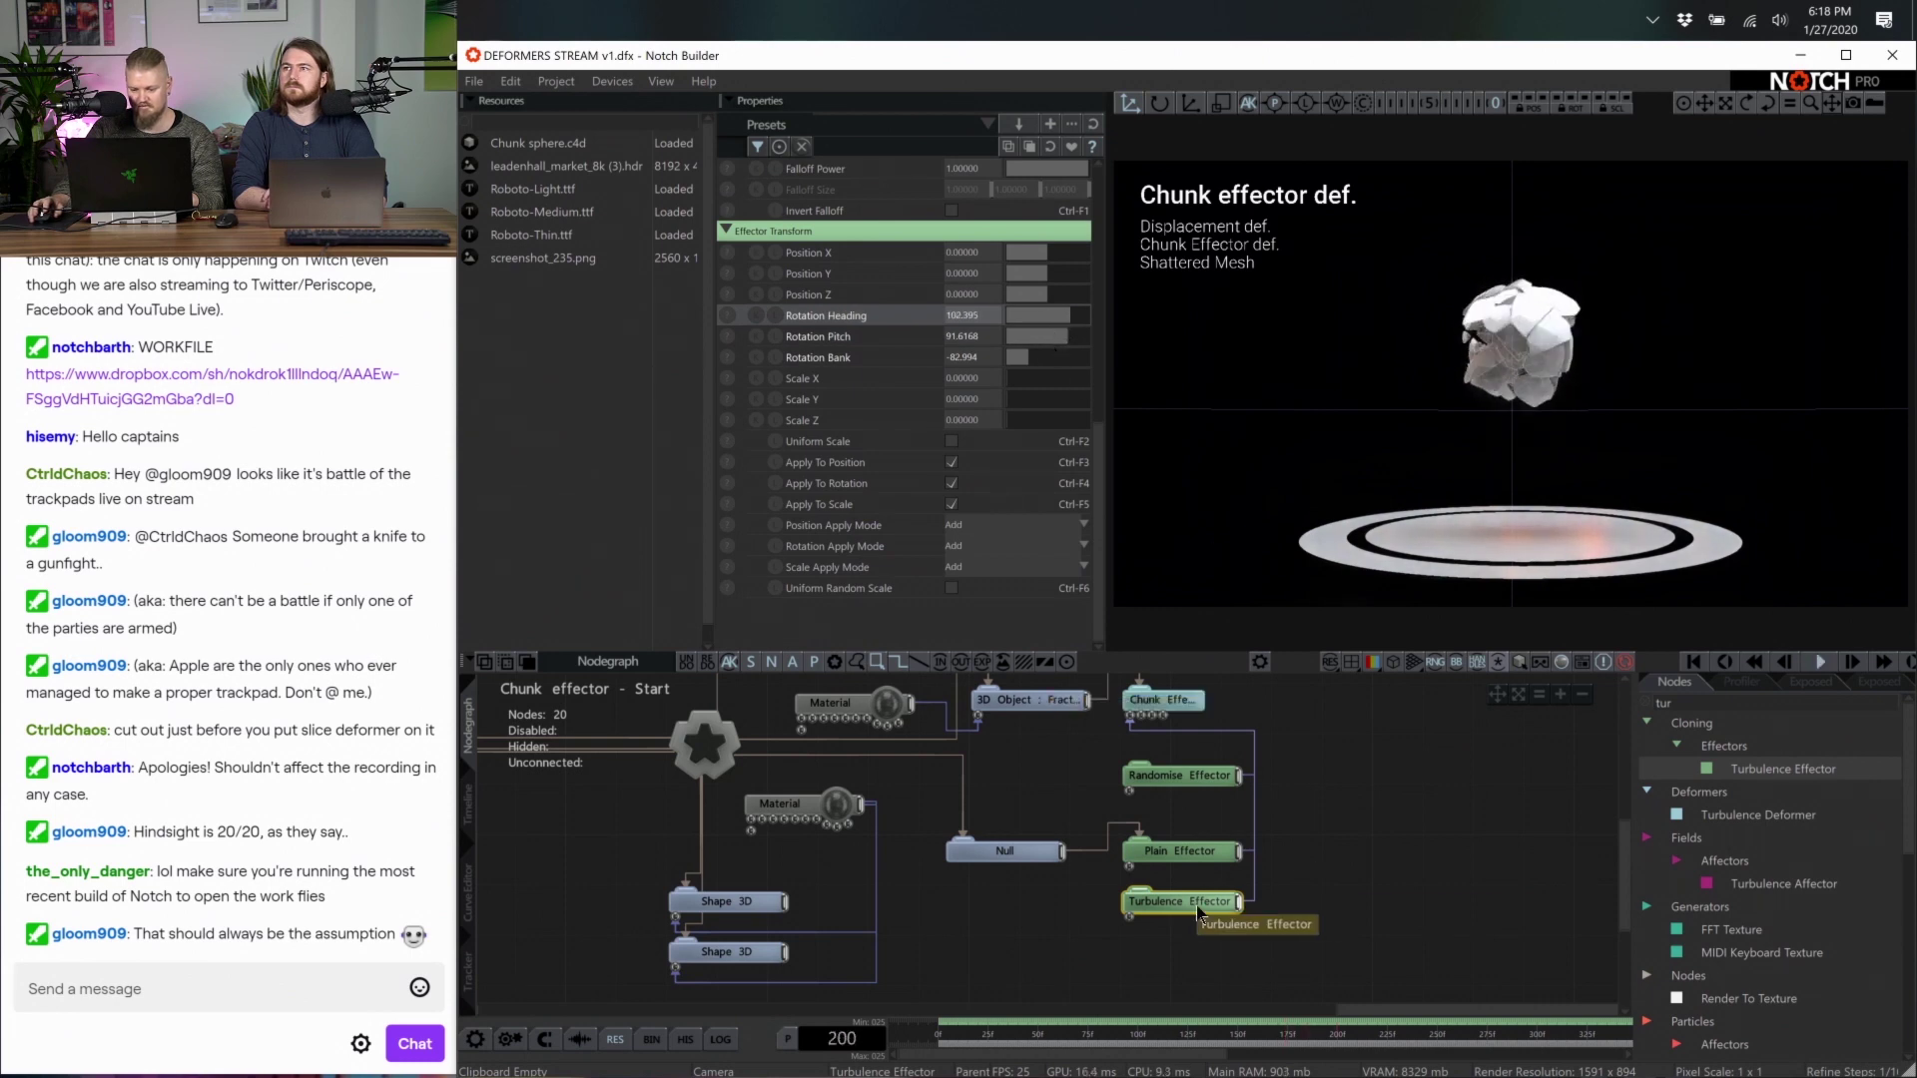
scroll(1010, 348, "up", 5)
scroll(1010, 349, "up", 1)
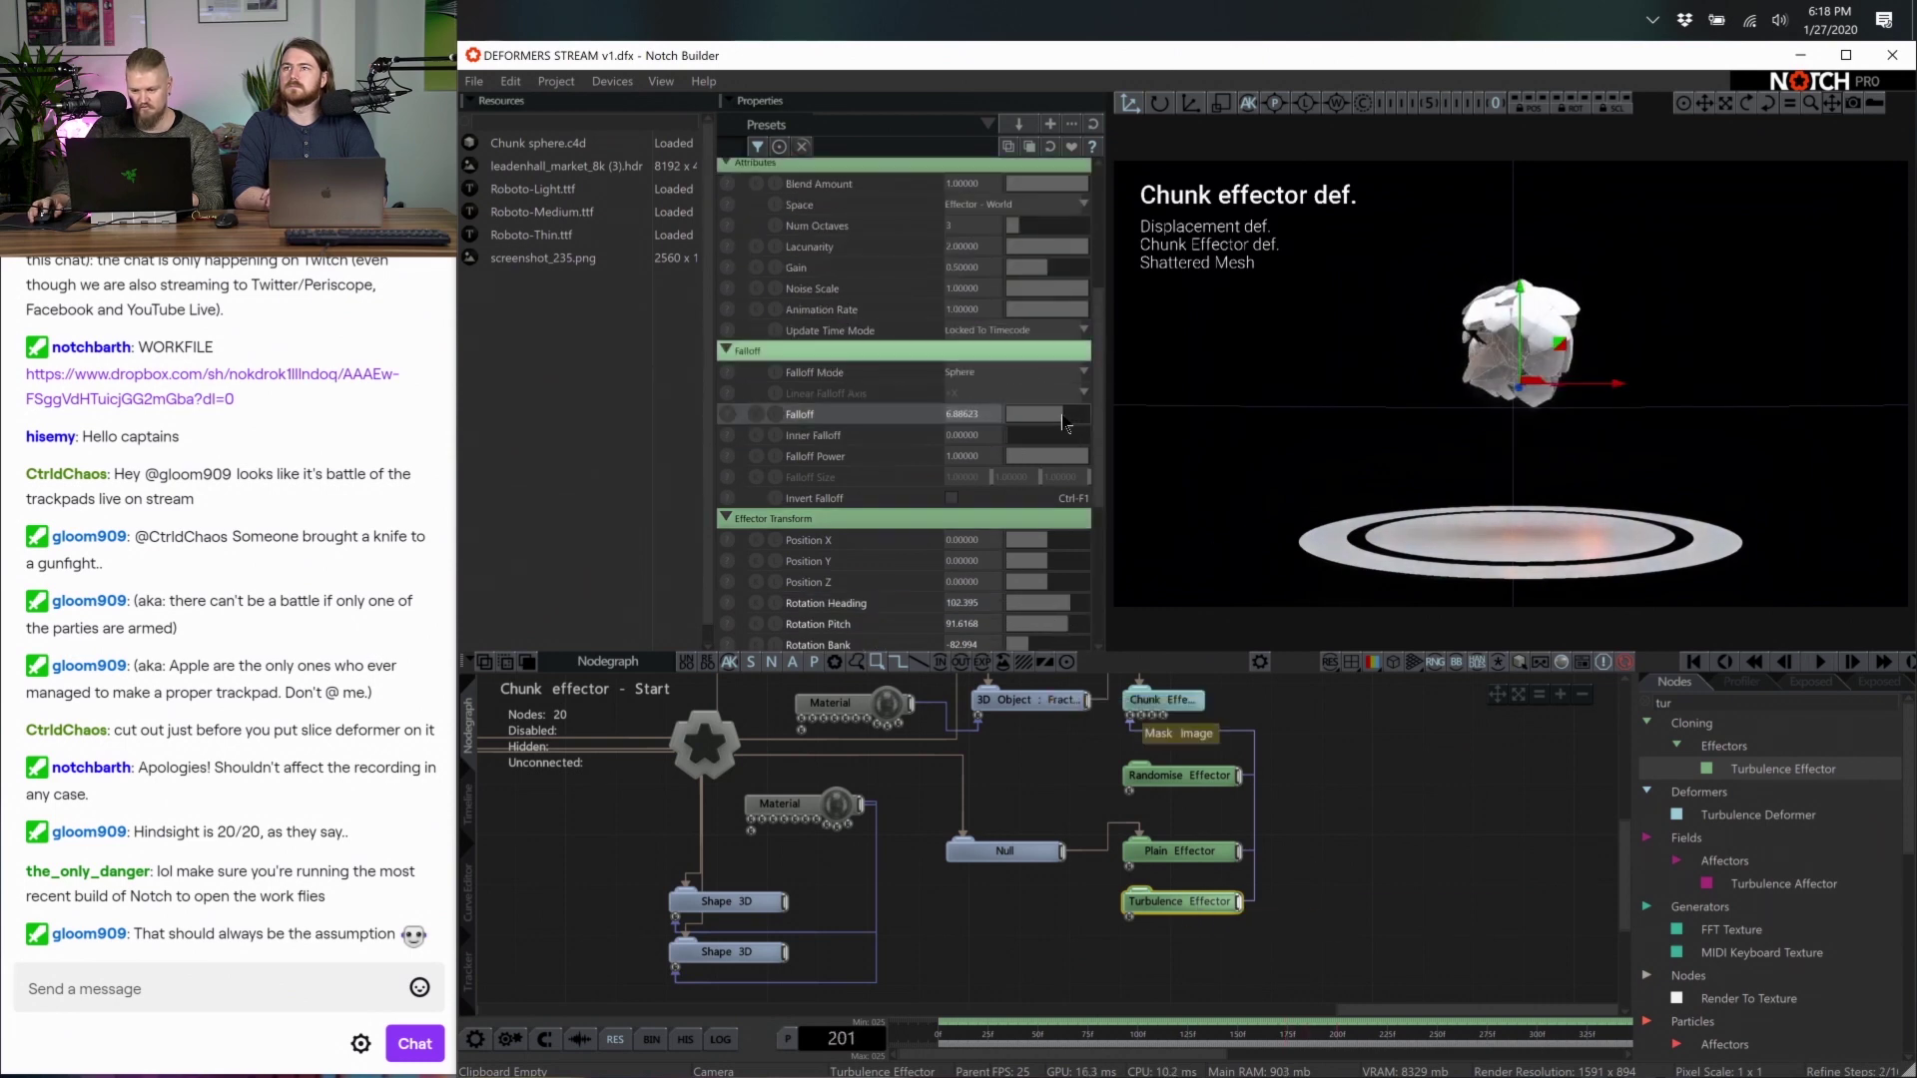
left_click_drag(1062, 415, 1016, 426)
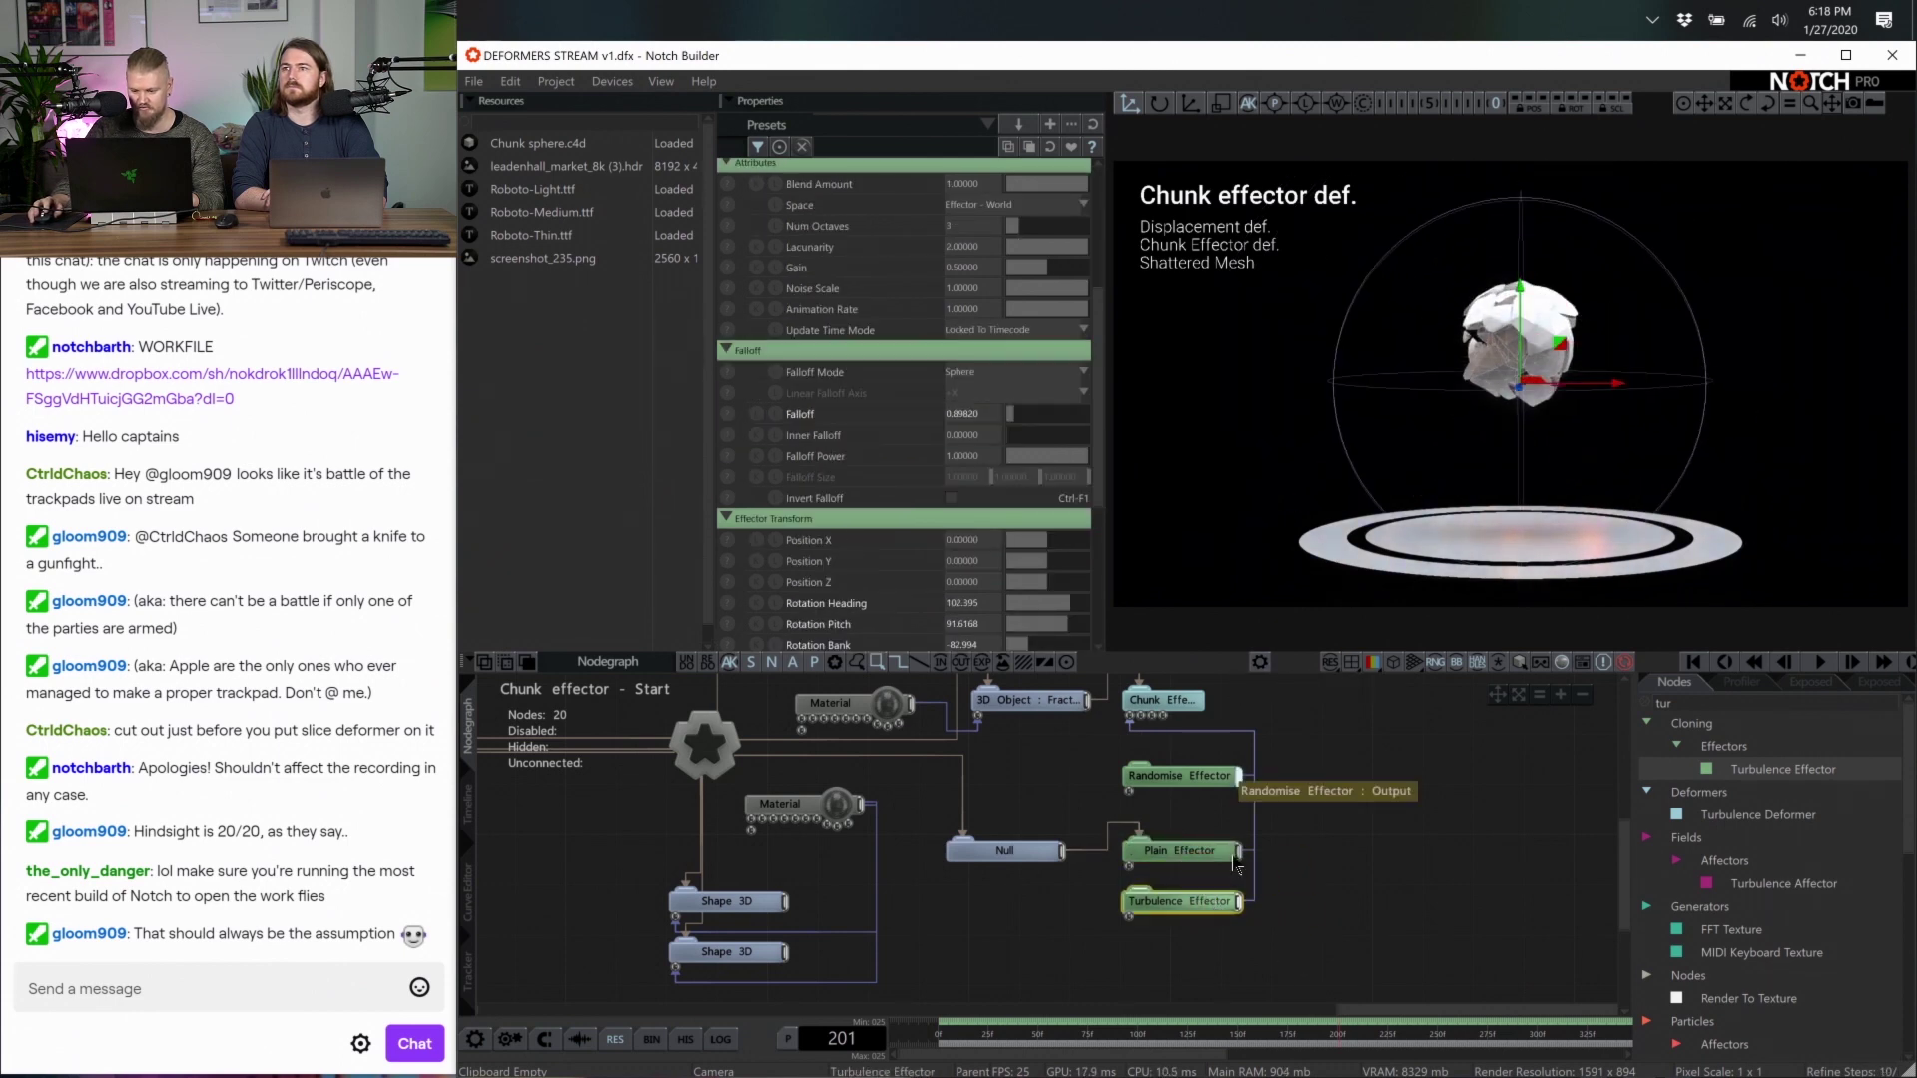
Set the Turbulence Effector's Position Y to 0.2 and connect it under the Null
scroll(974, 366, "up", 6)
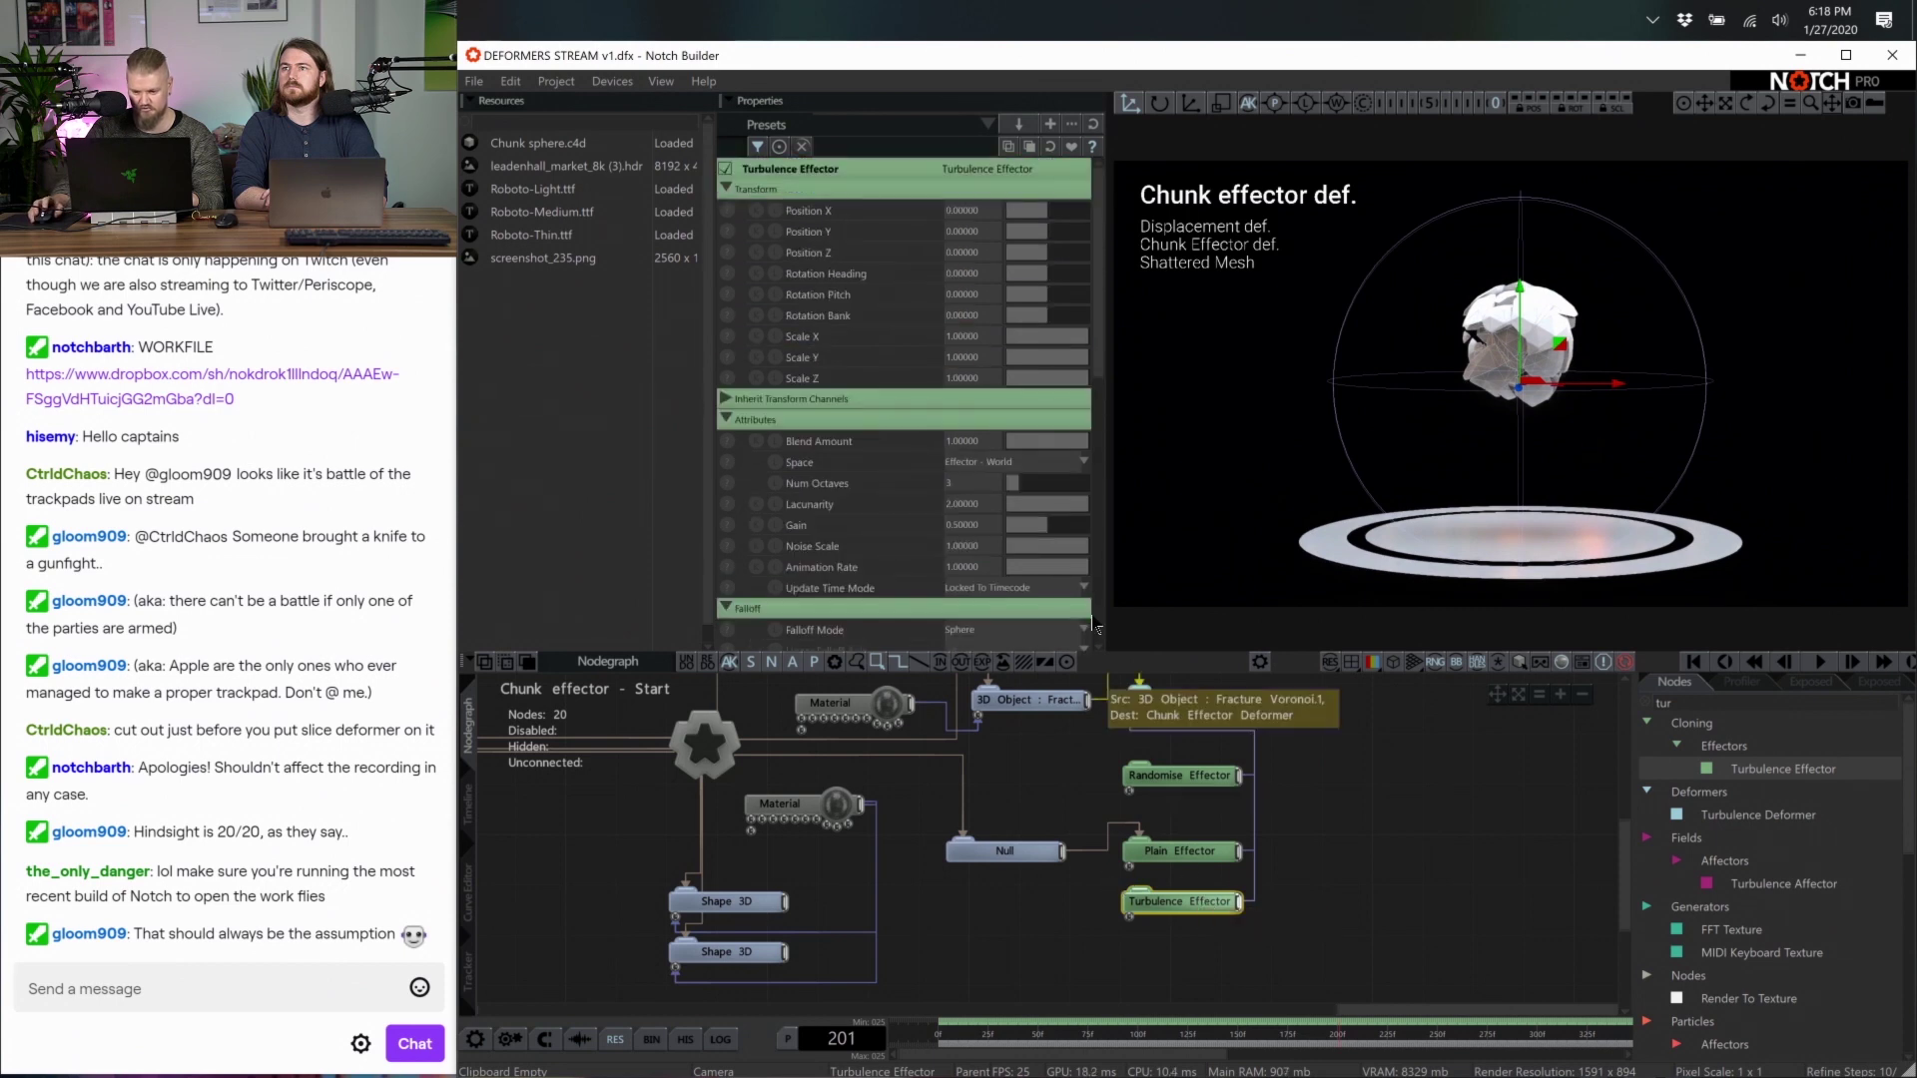
double_click(967, 233)
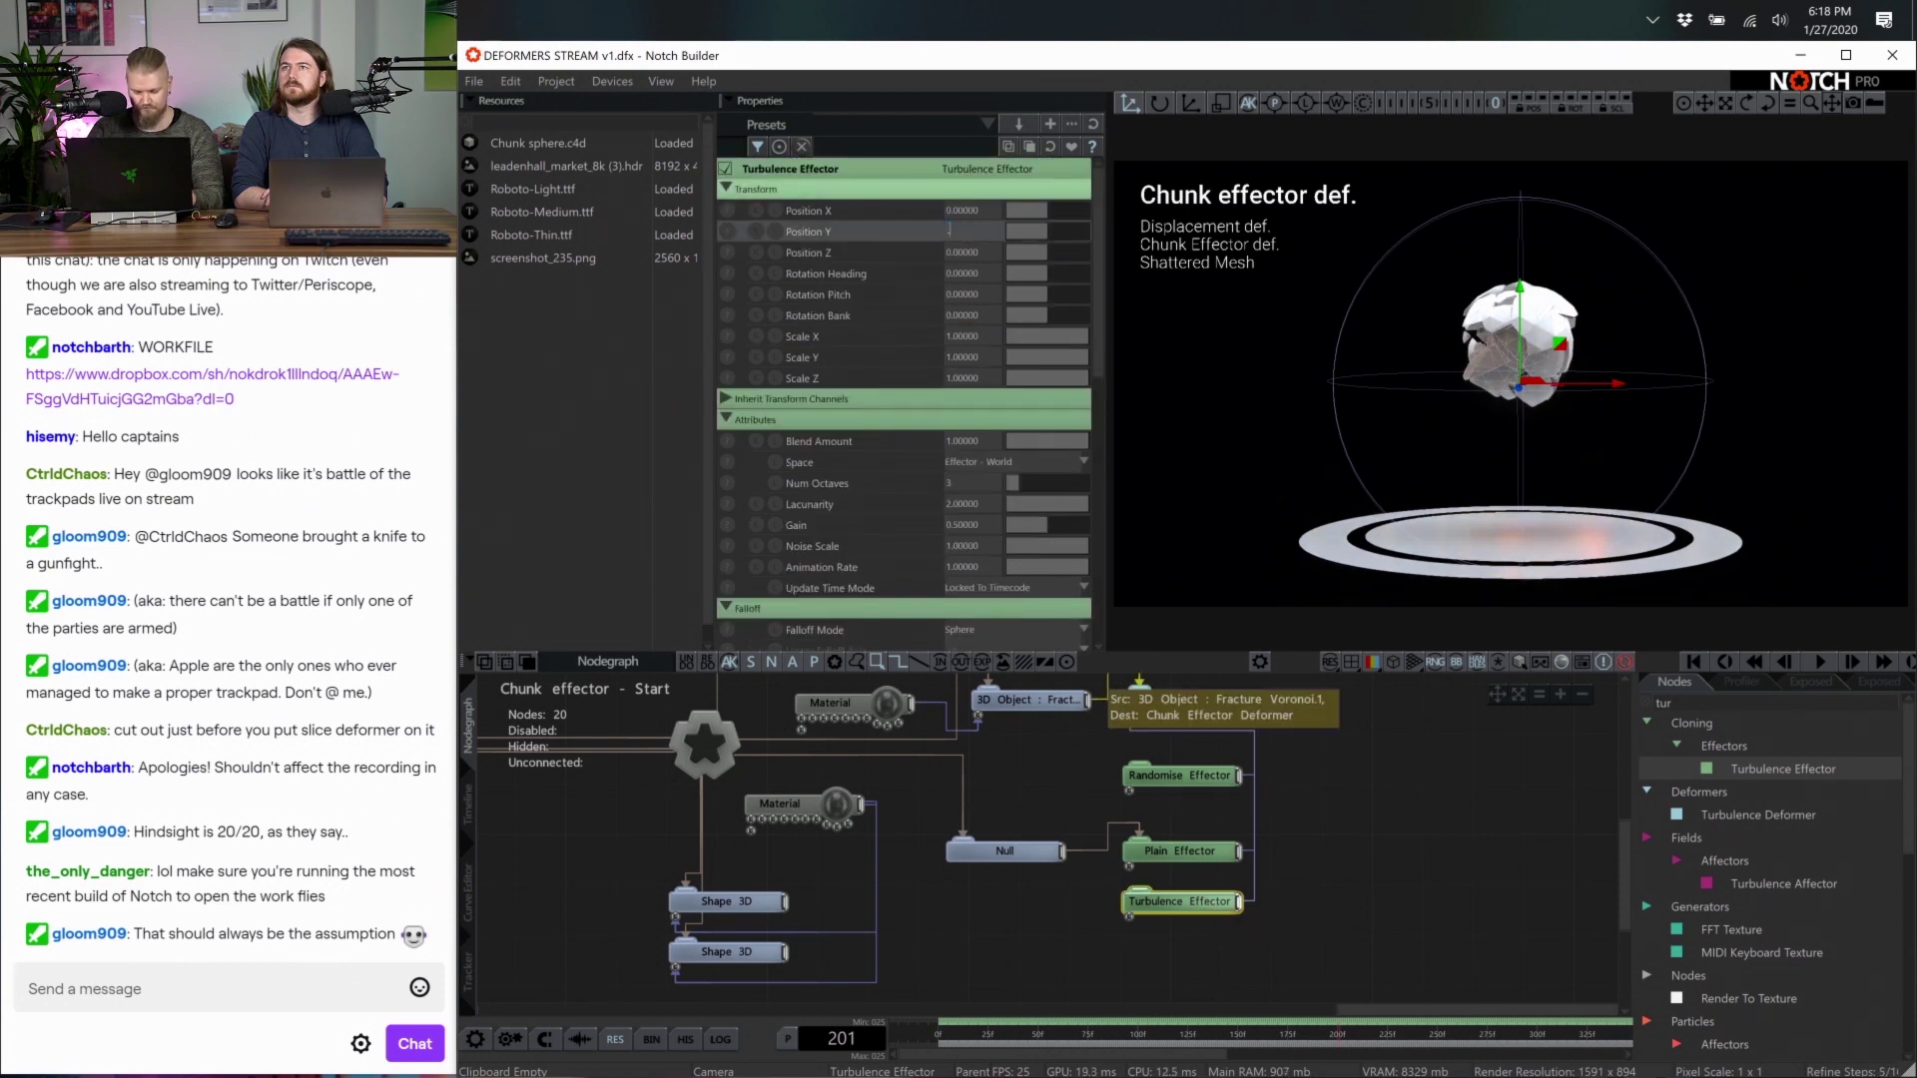
type("0.2")
key("Return")
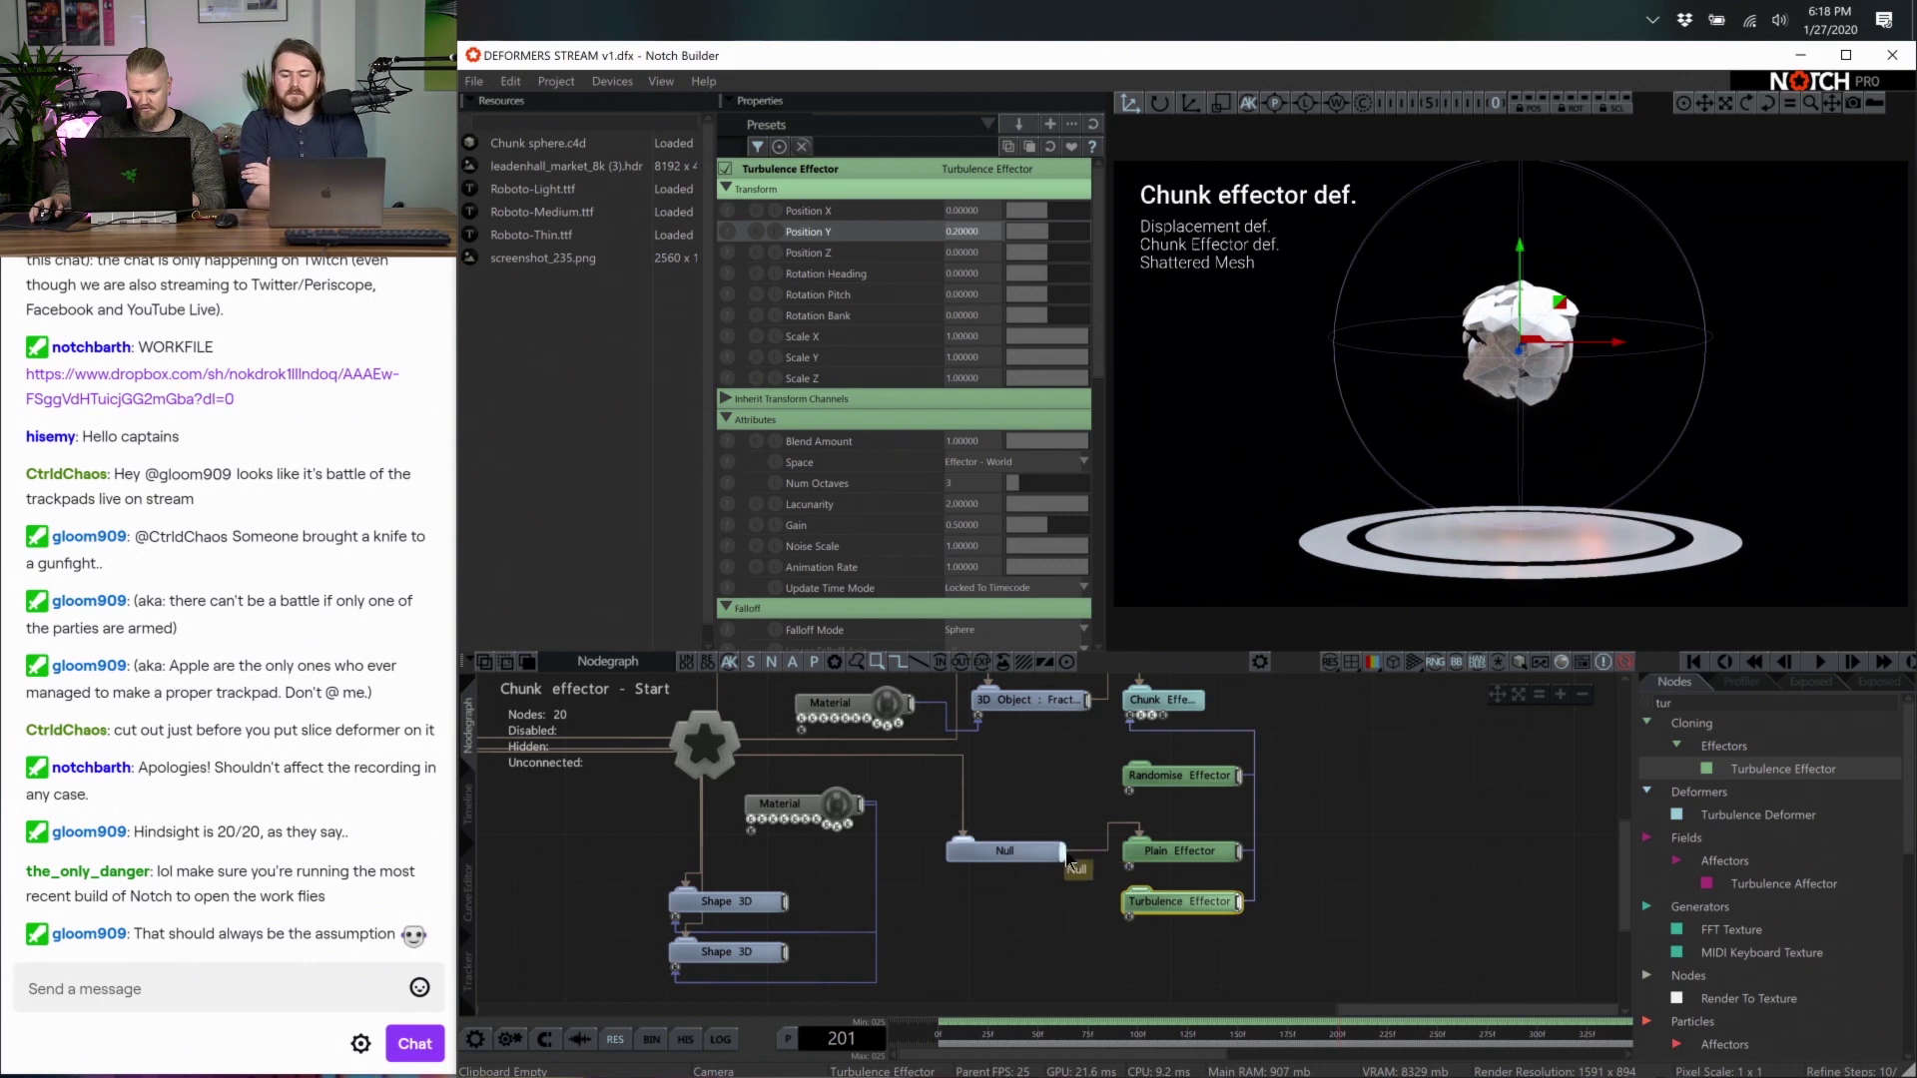
left_click_drag(1062, 852, 1139, 894)
Try moving the Null along X to drive both the Plain and Turbulence Effectors, and undo the move
left_click(1004, 851)
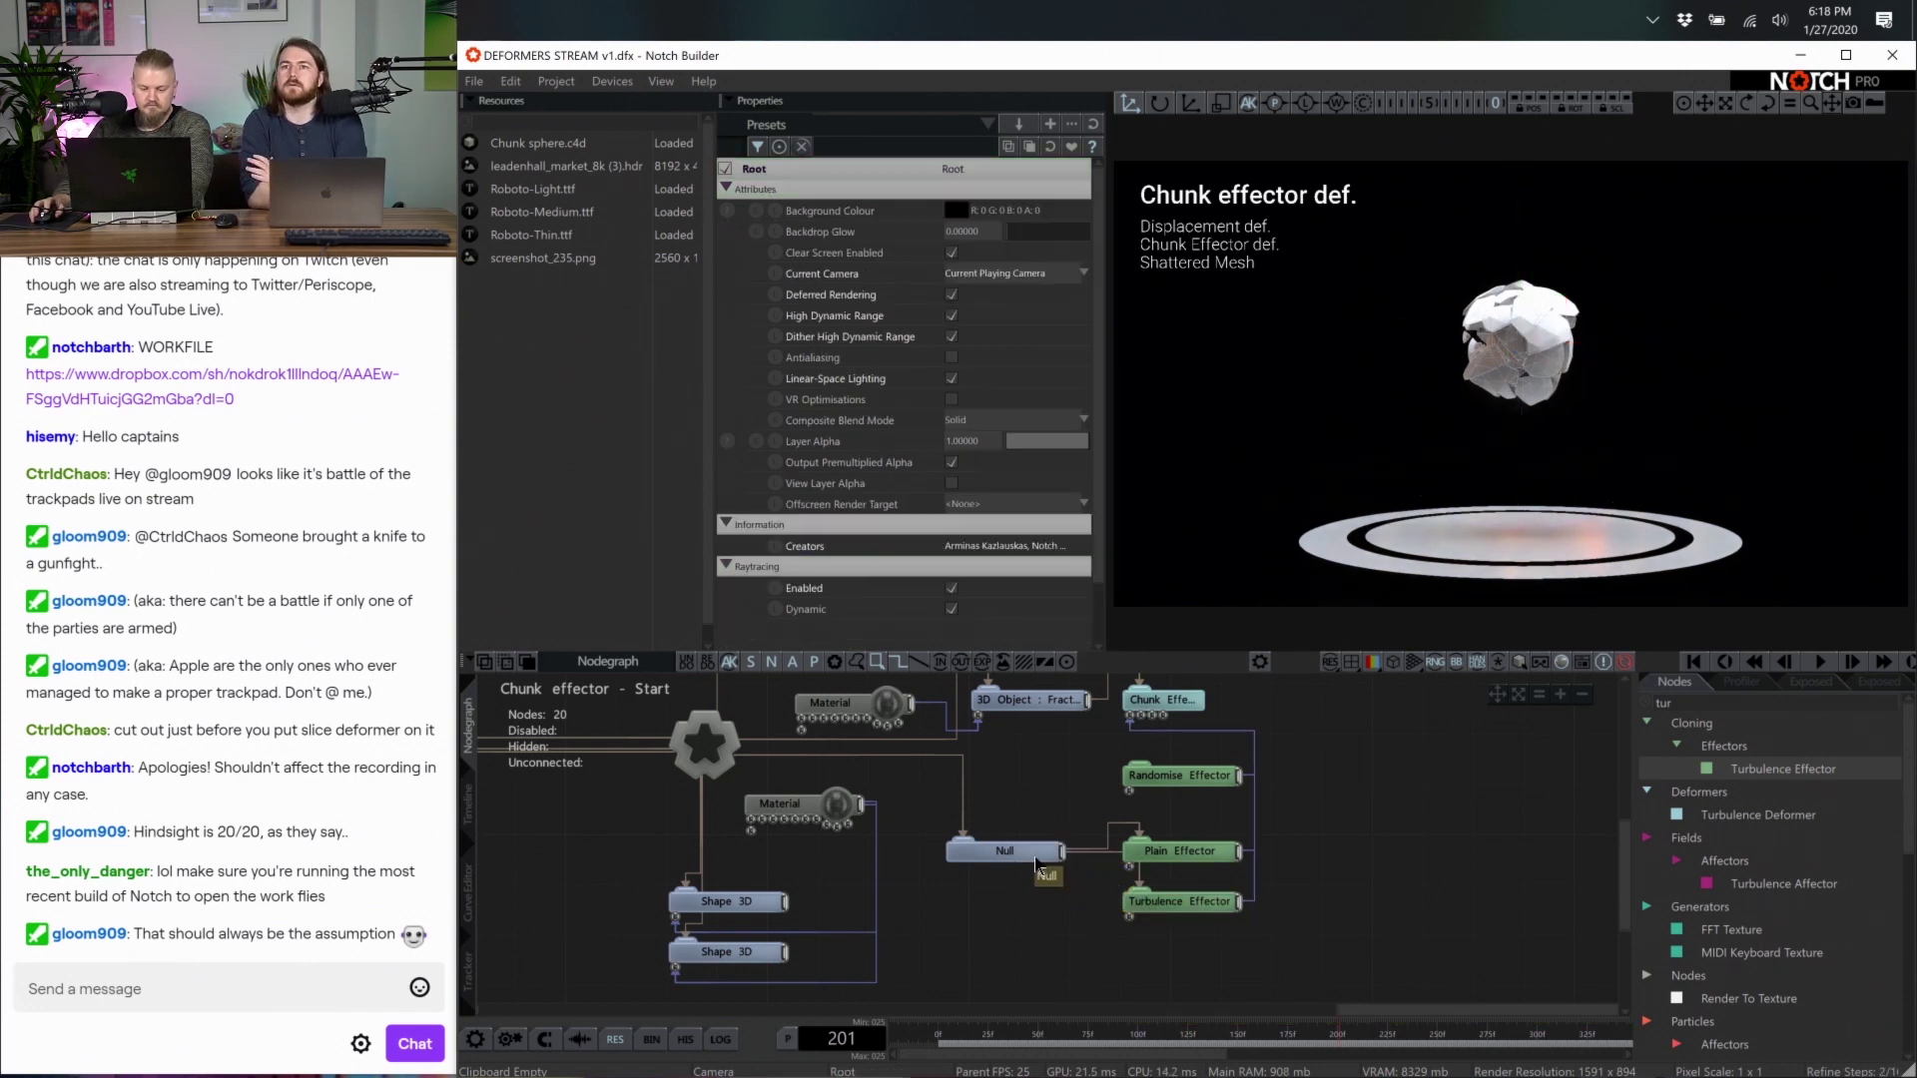
left_click_drag(1576, 397, 1702, 420)
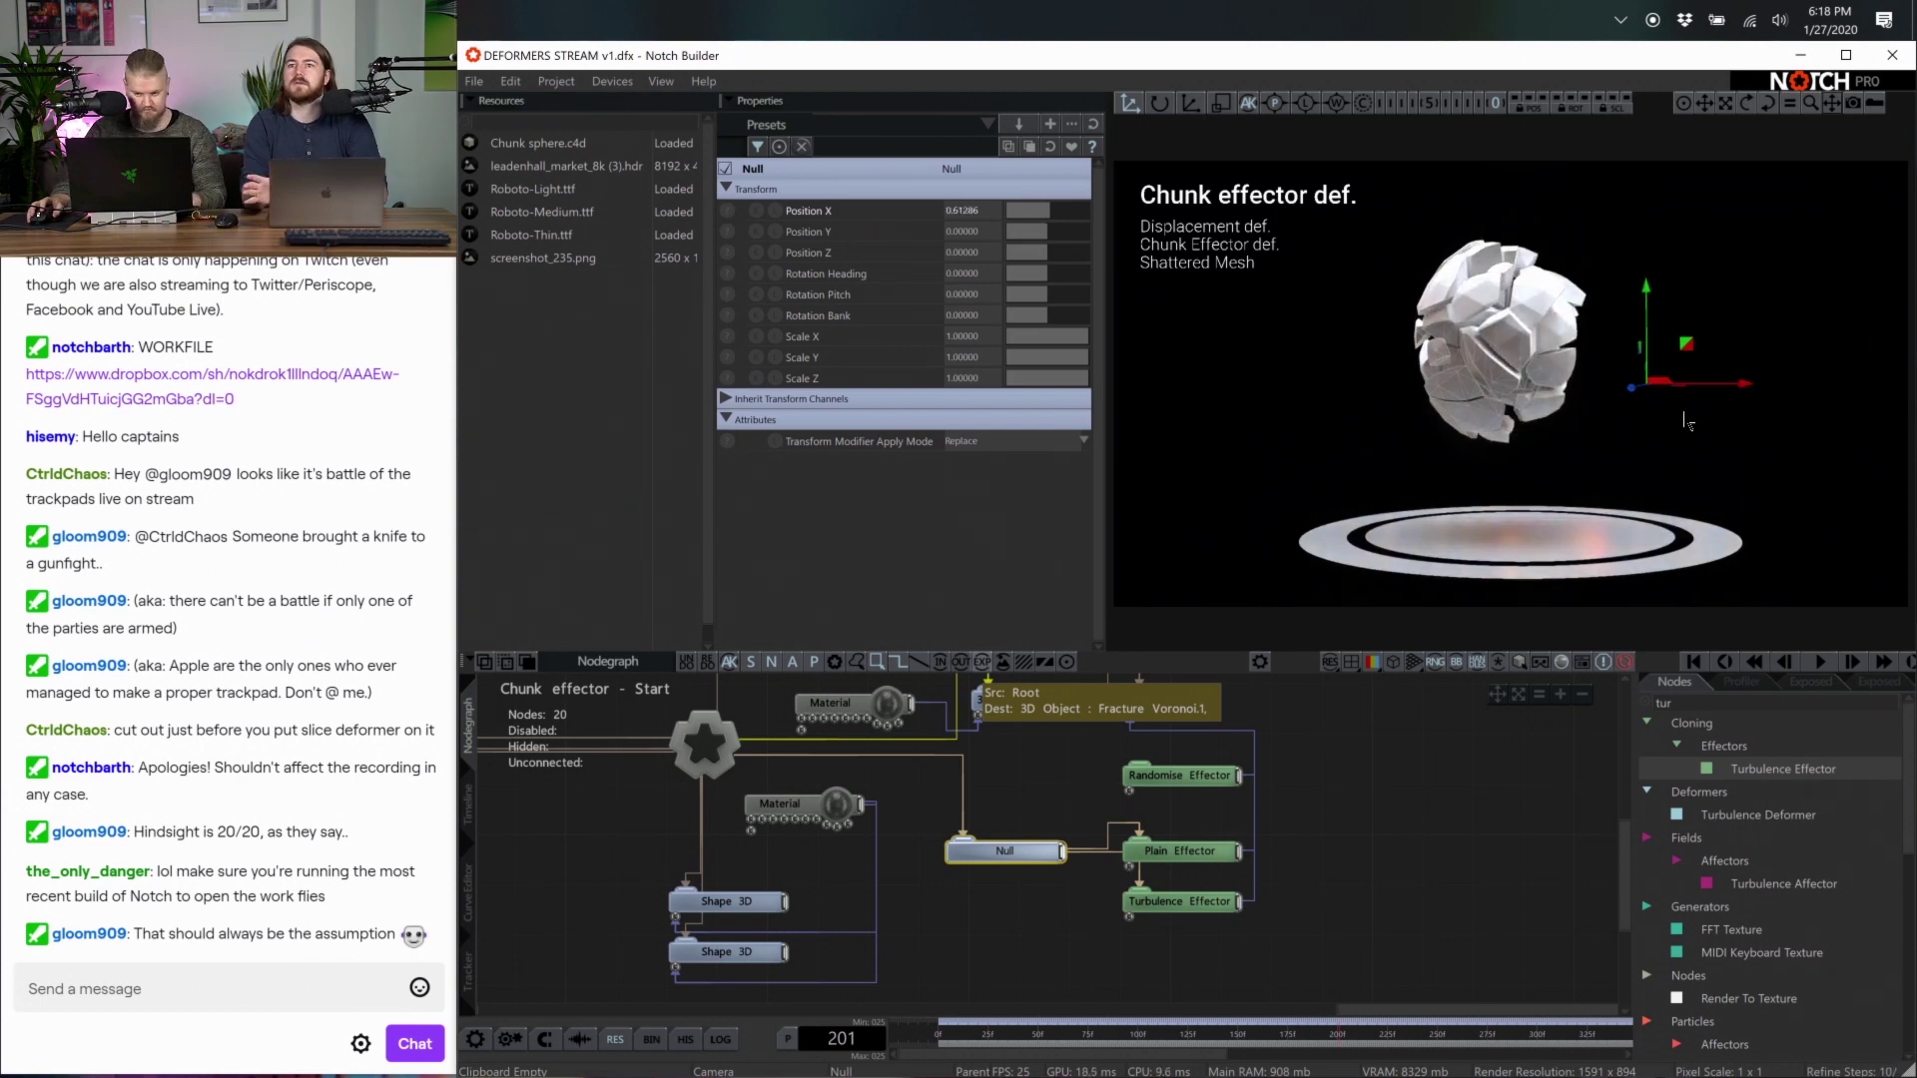
key("ctrl+z")
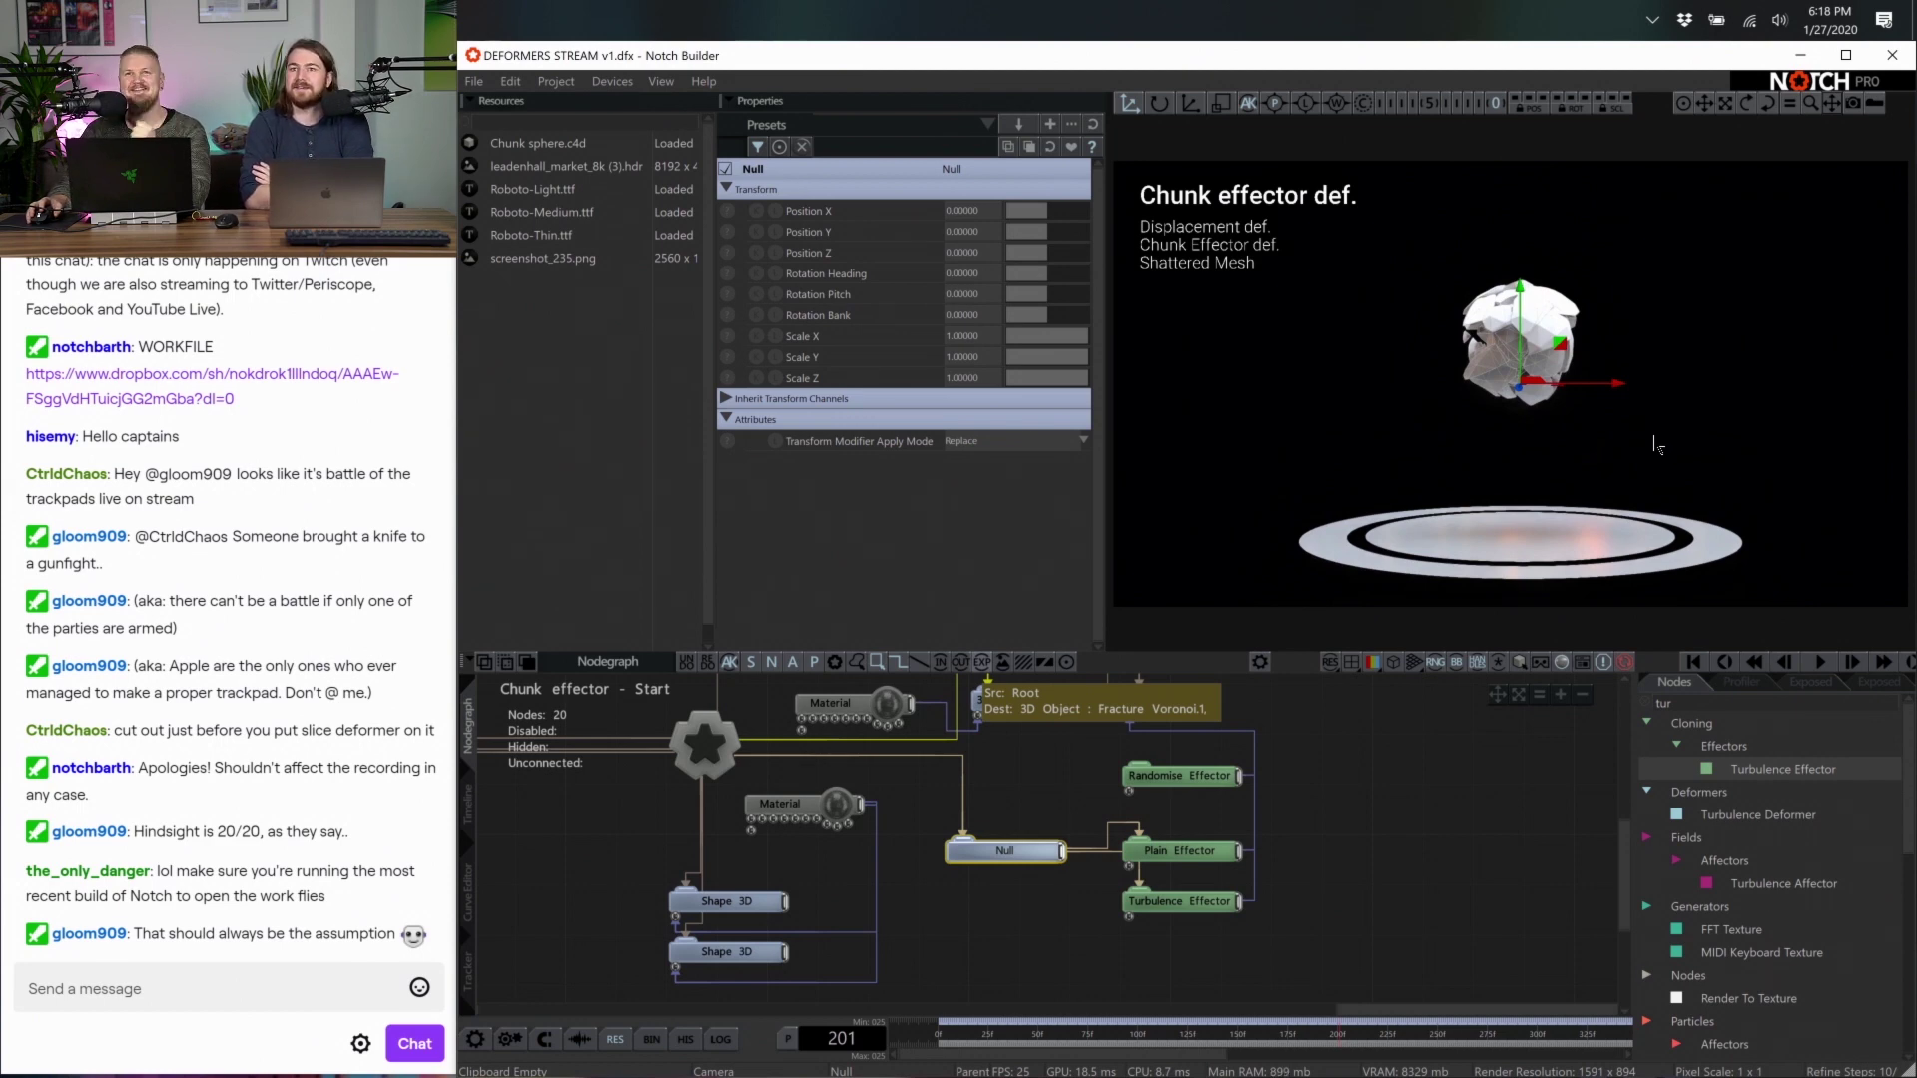
left_click(1057, 921)
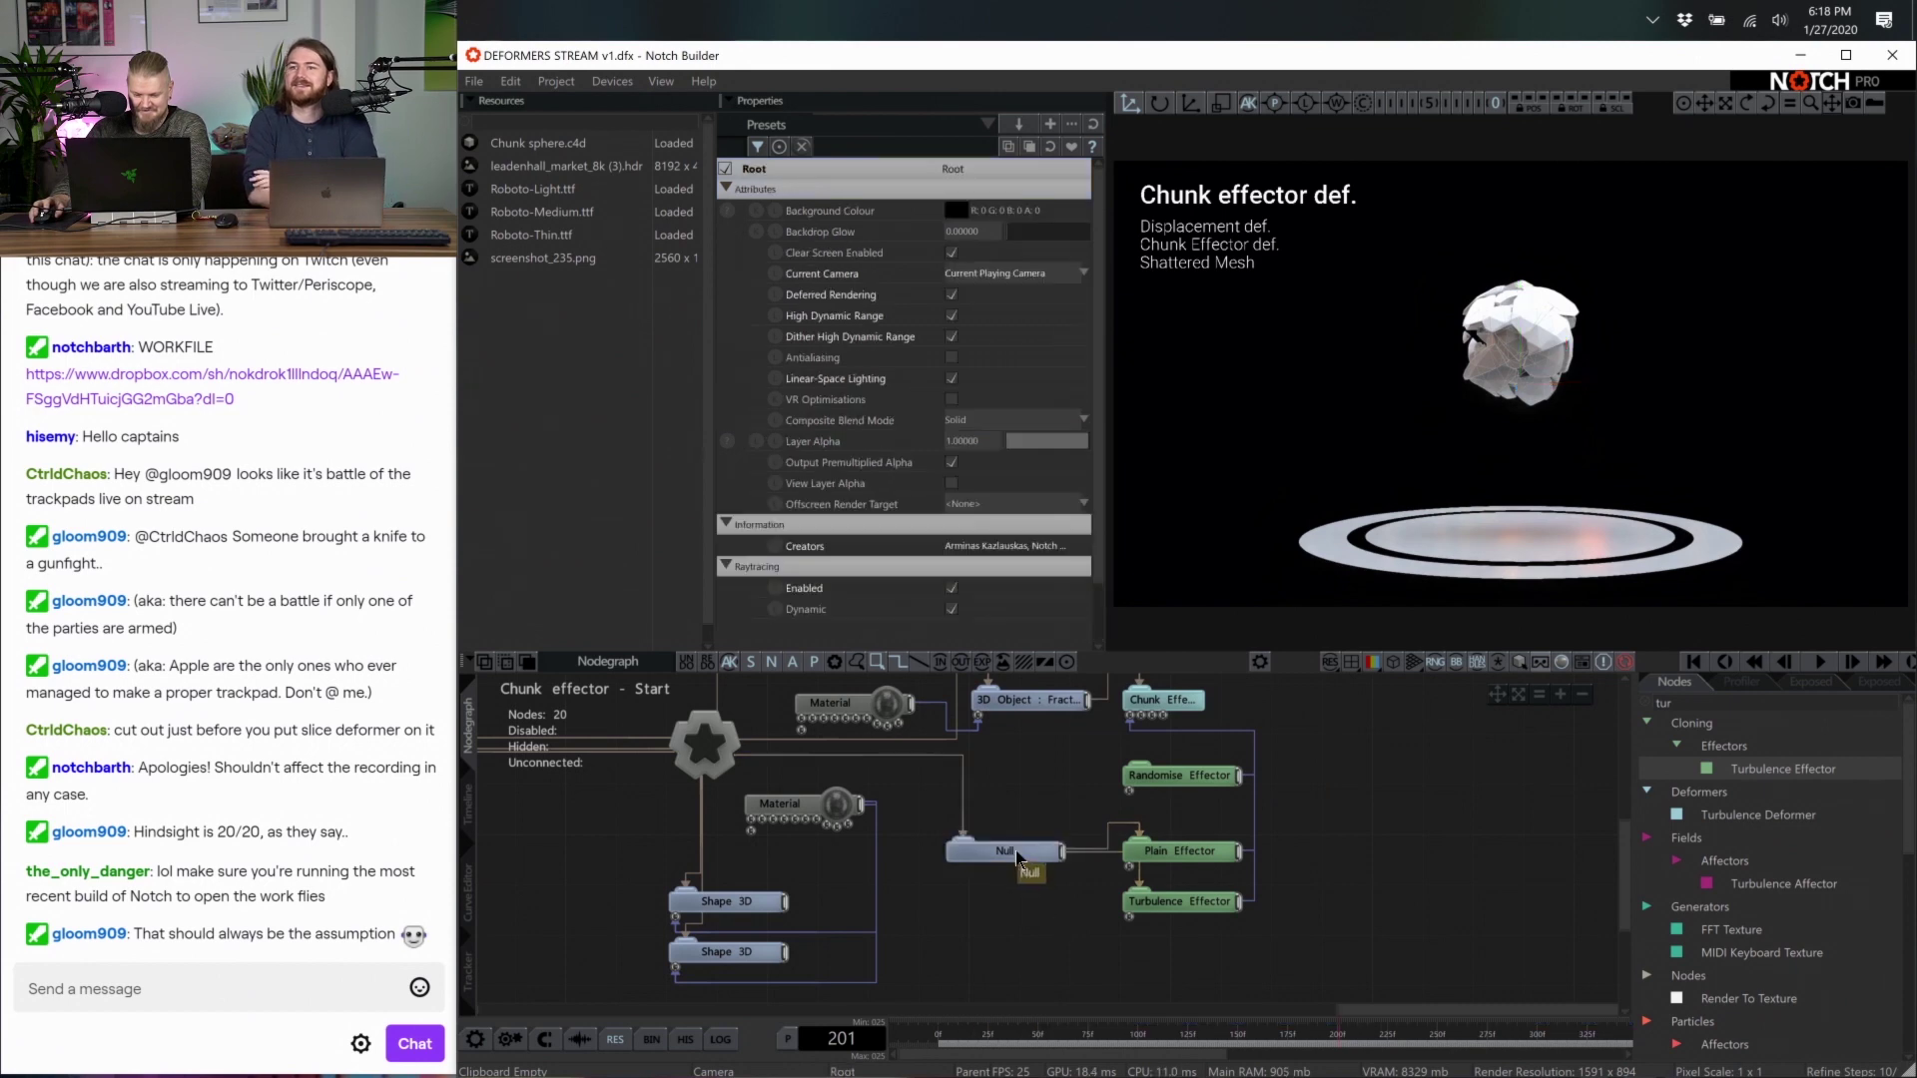
left_click(1015, 853)
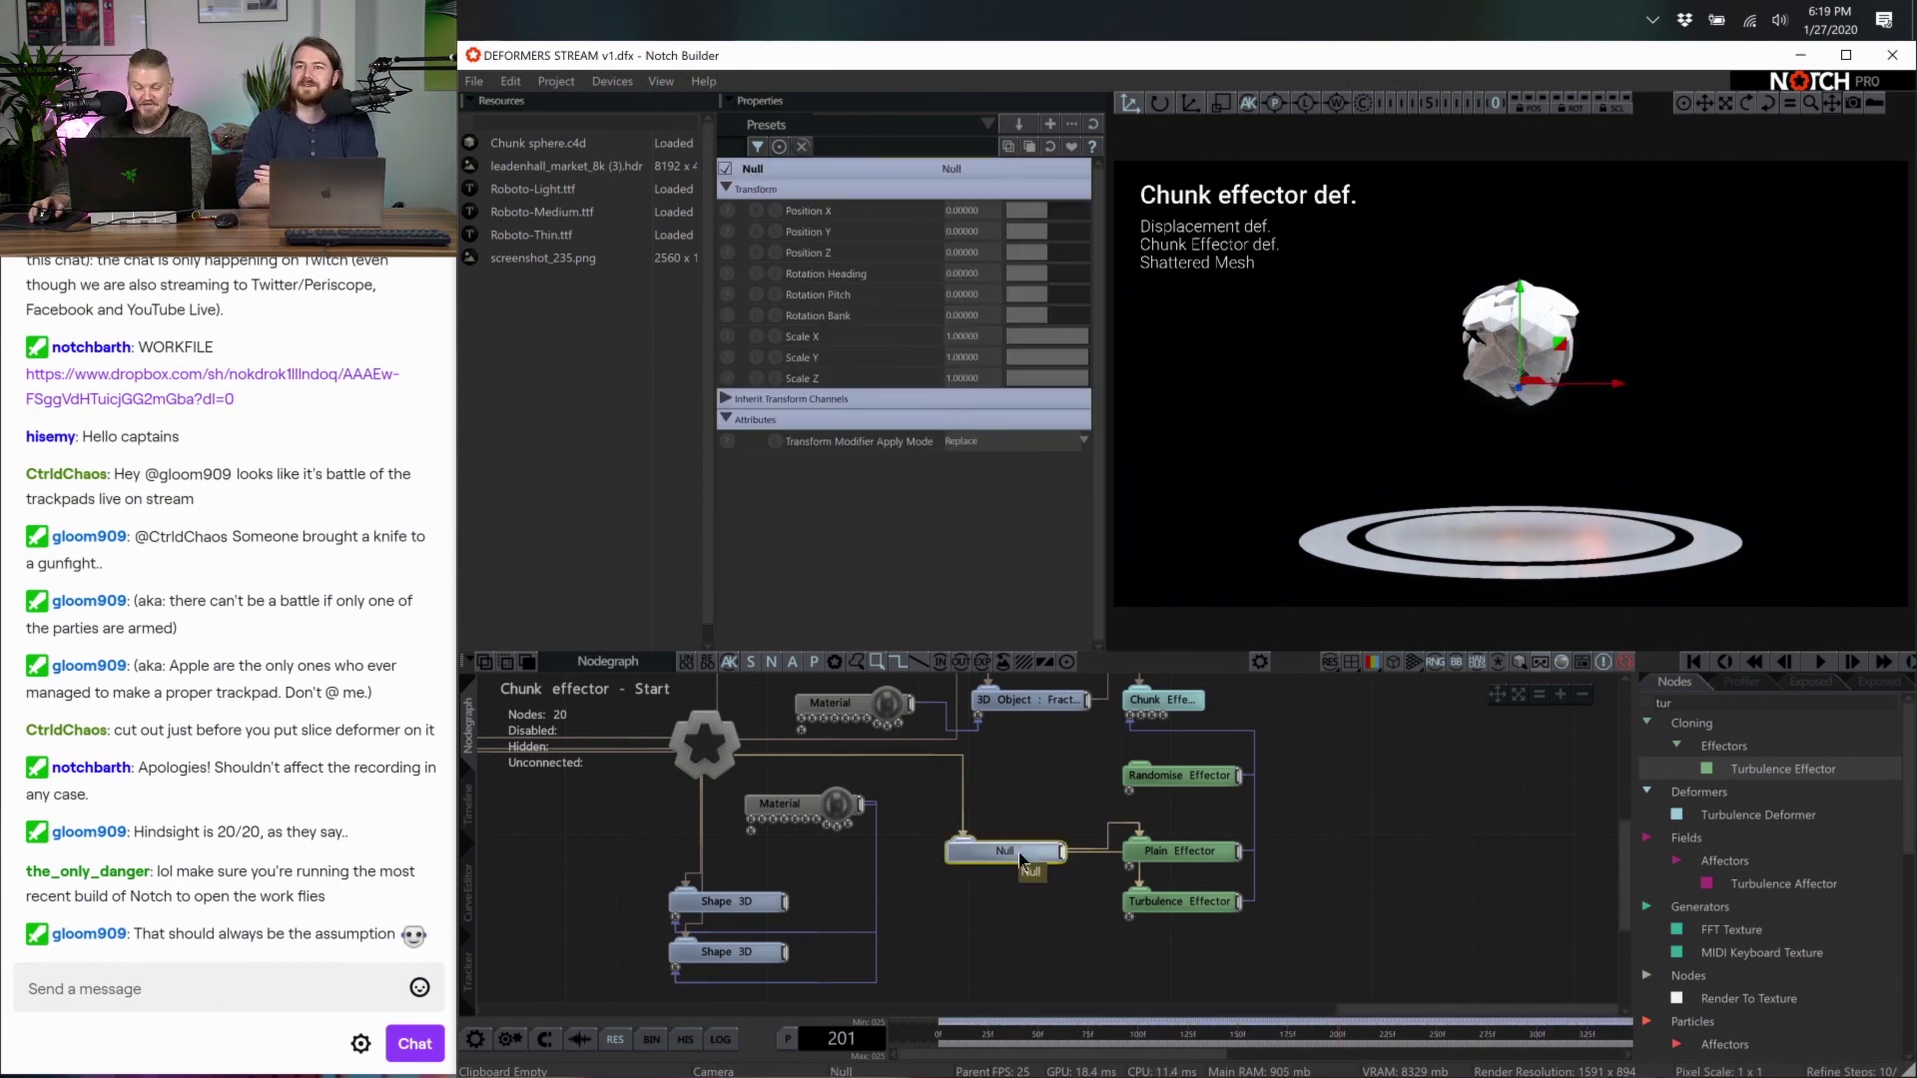
left_click_drag(1049, 823, 1151, 921)
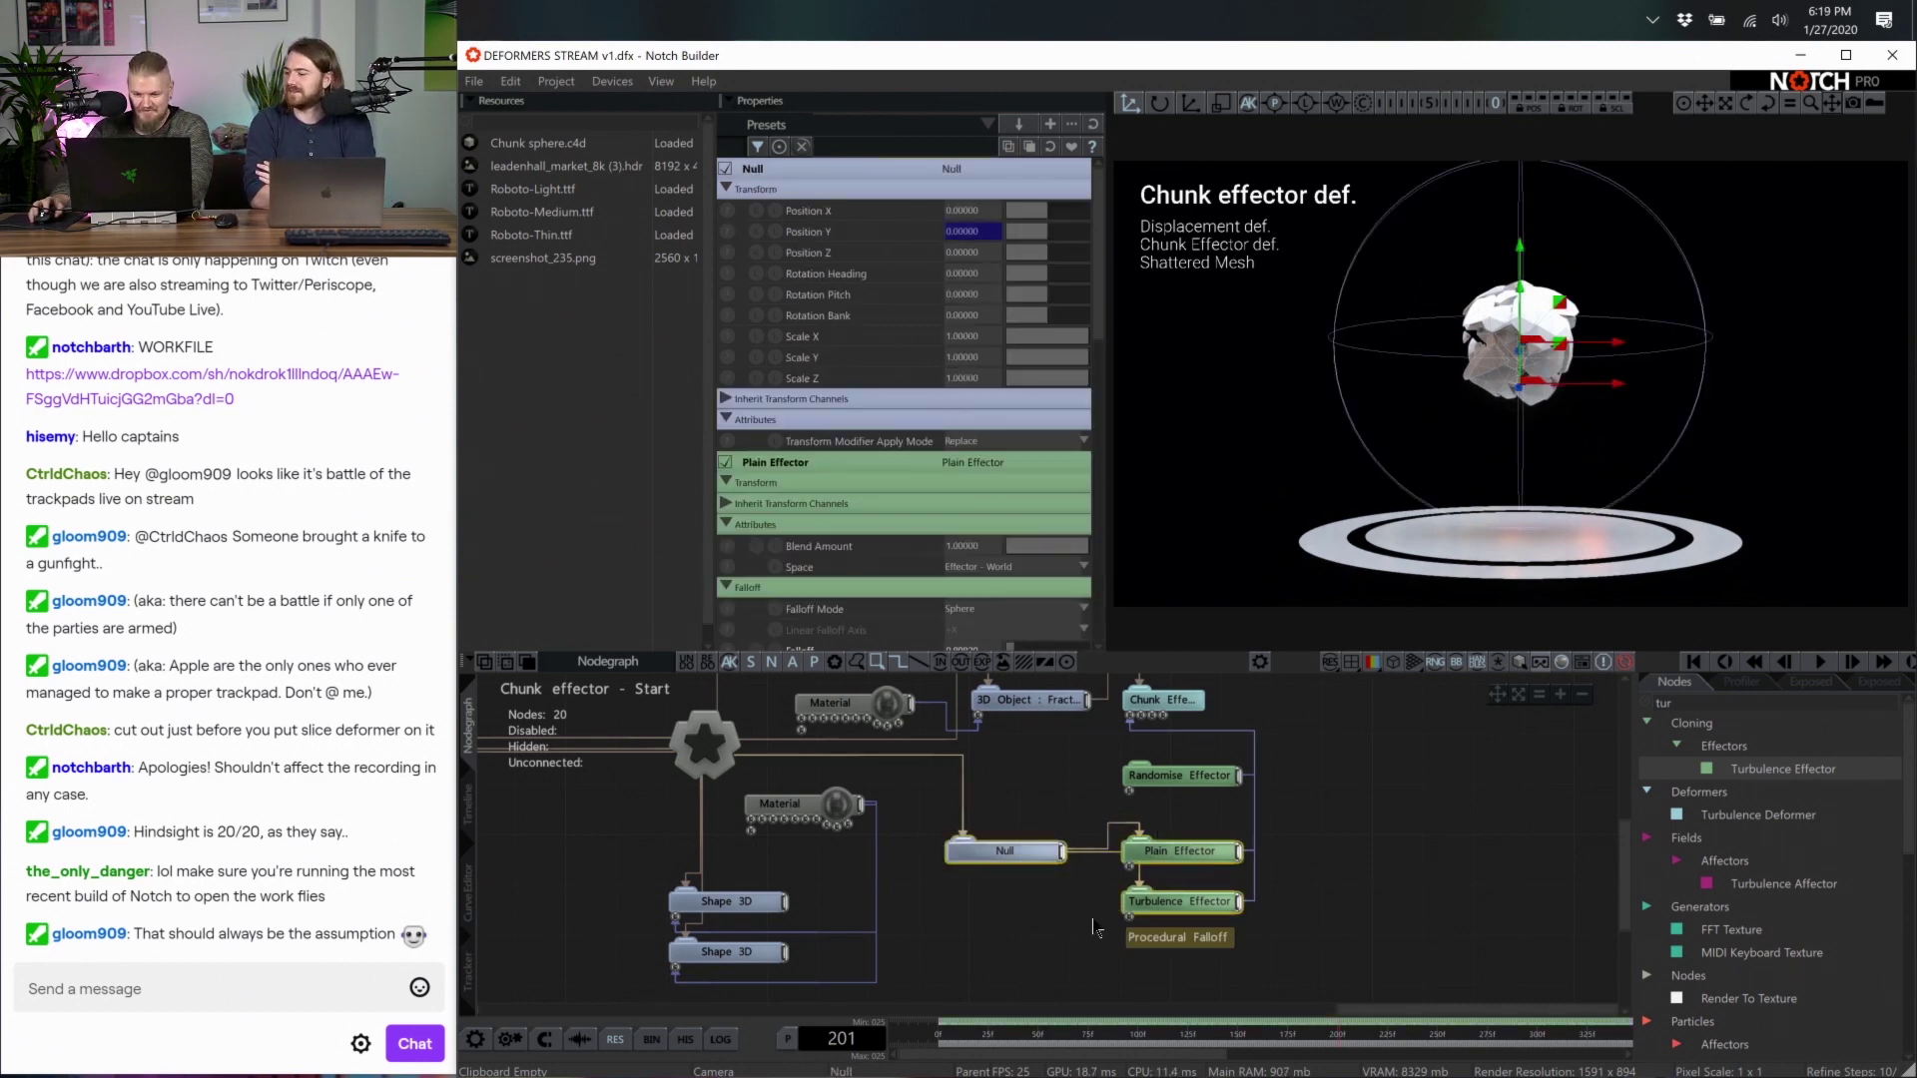
left_click(1093, 936)
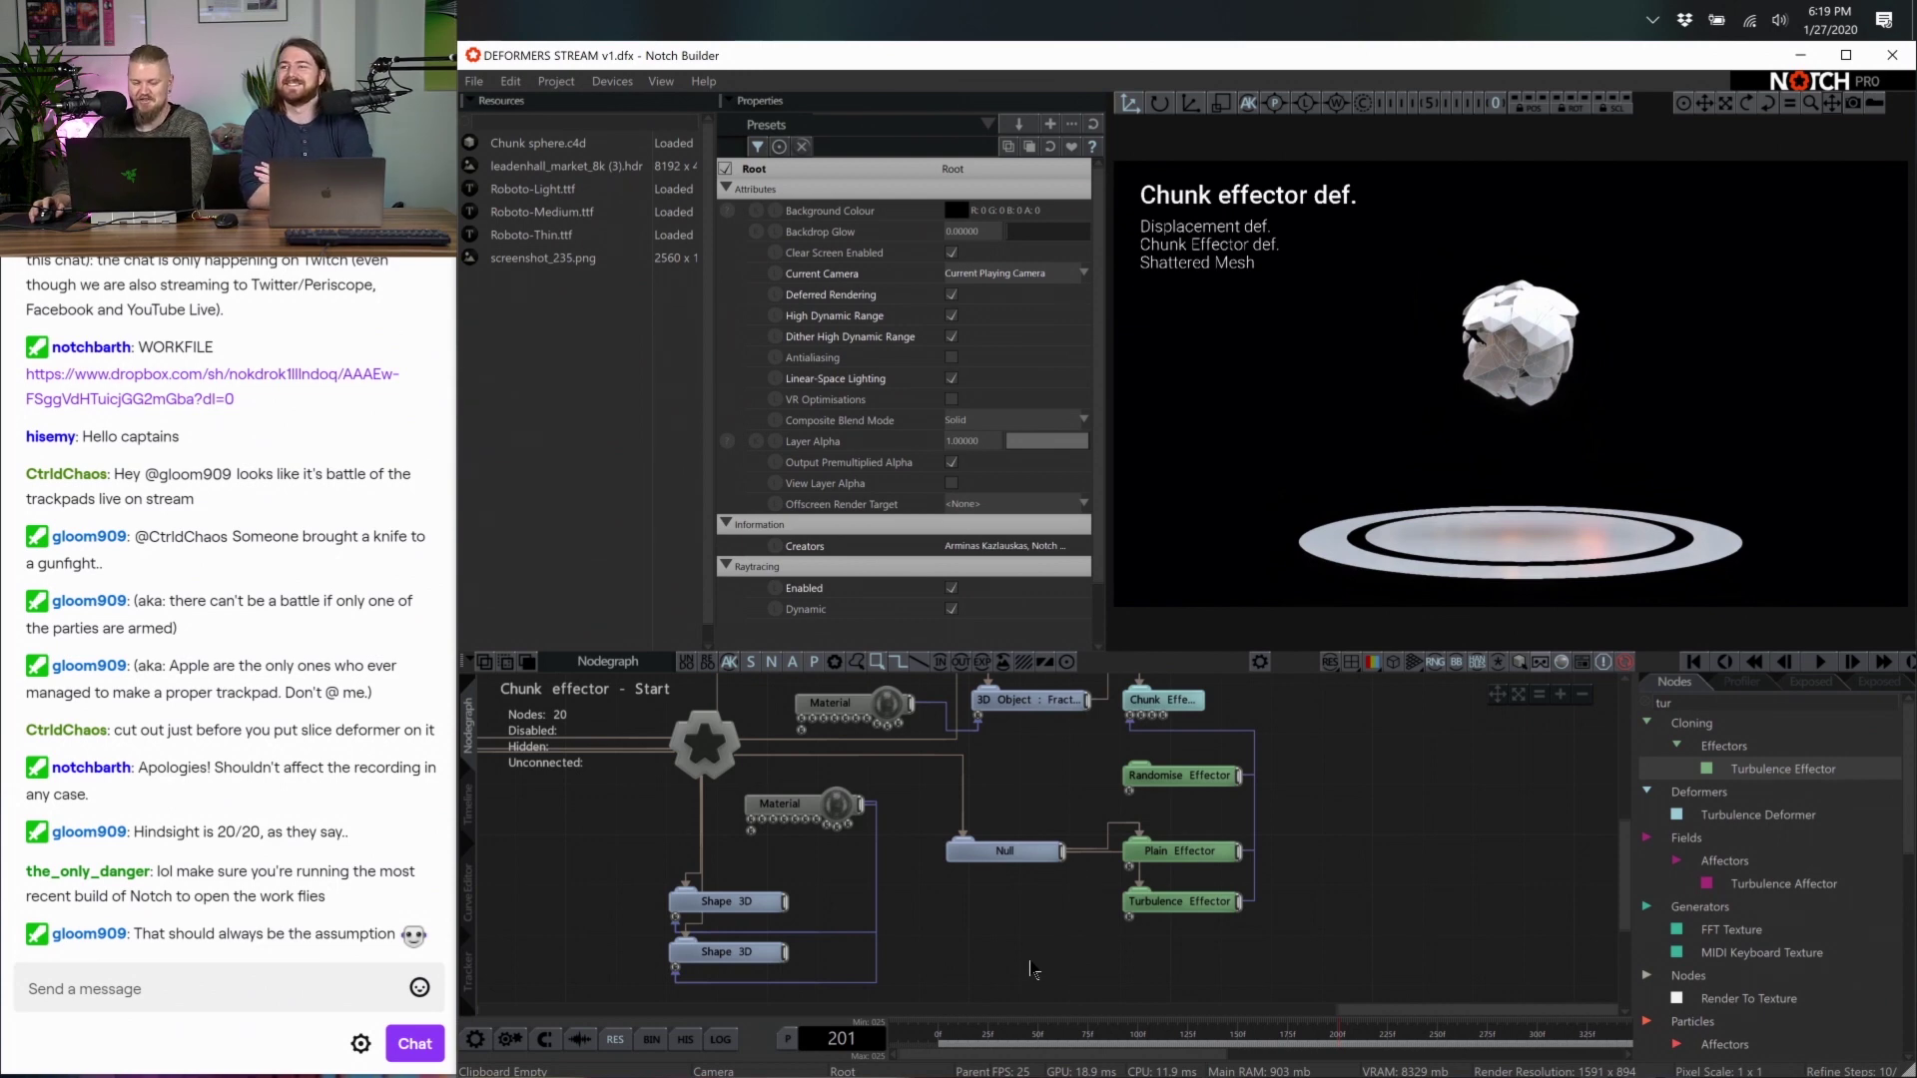
left_click_drag(1170, 974, 1210, 849)
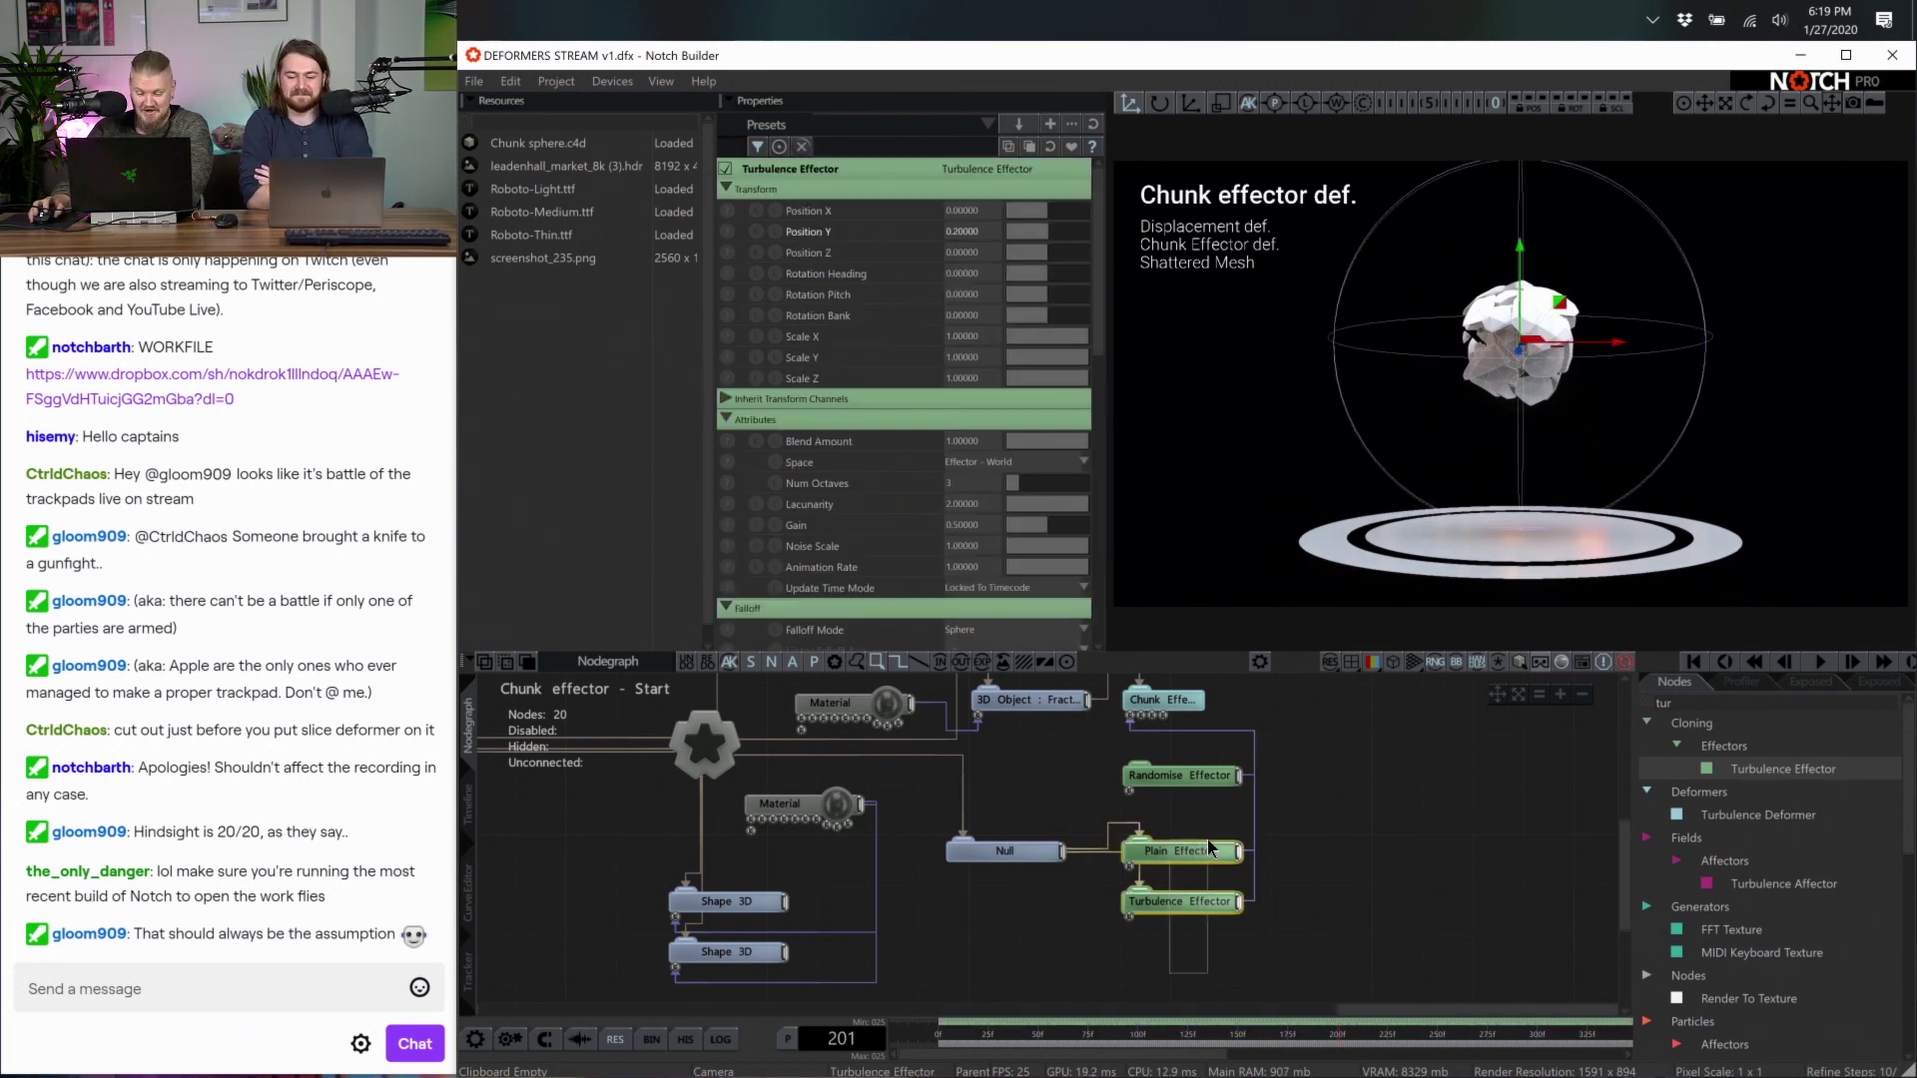
Try shifting the Null slightly along negative X, and undo the shift
left_click(967, 856)
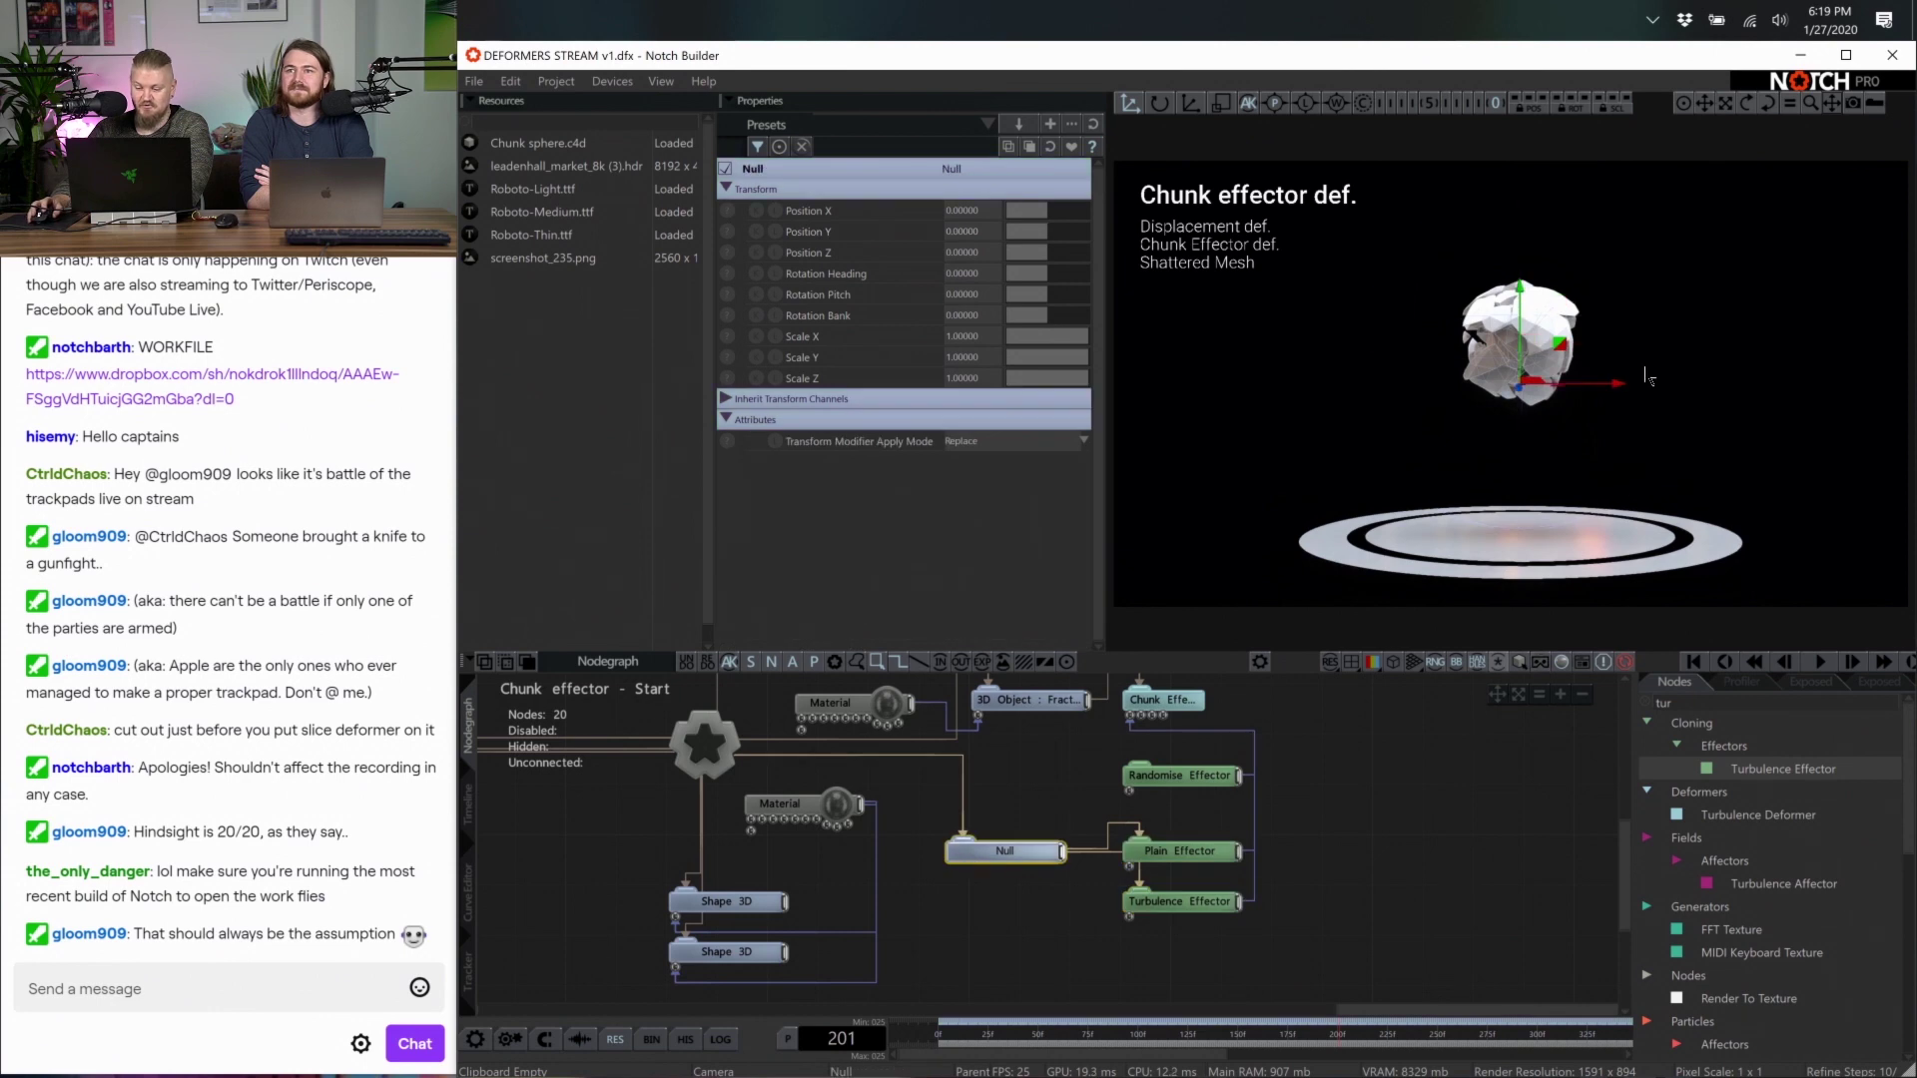
left_click_drag(1617, 393, 1596, 437)
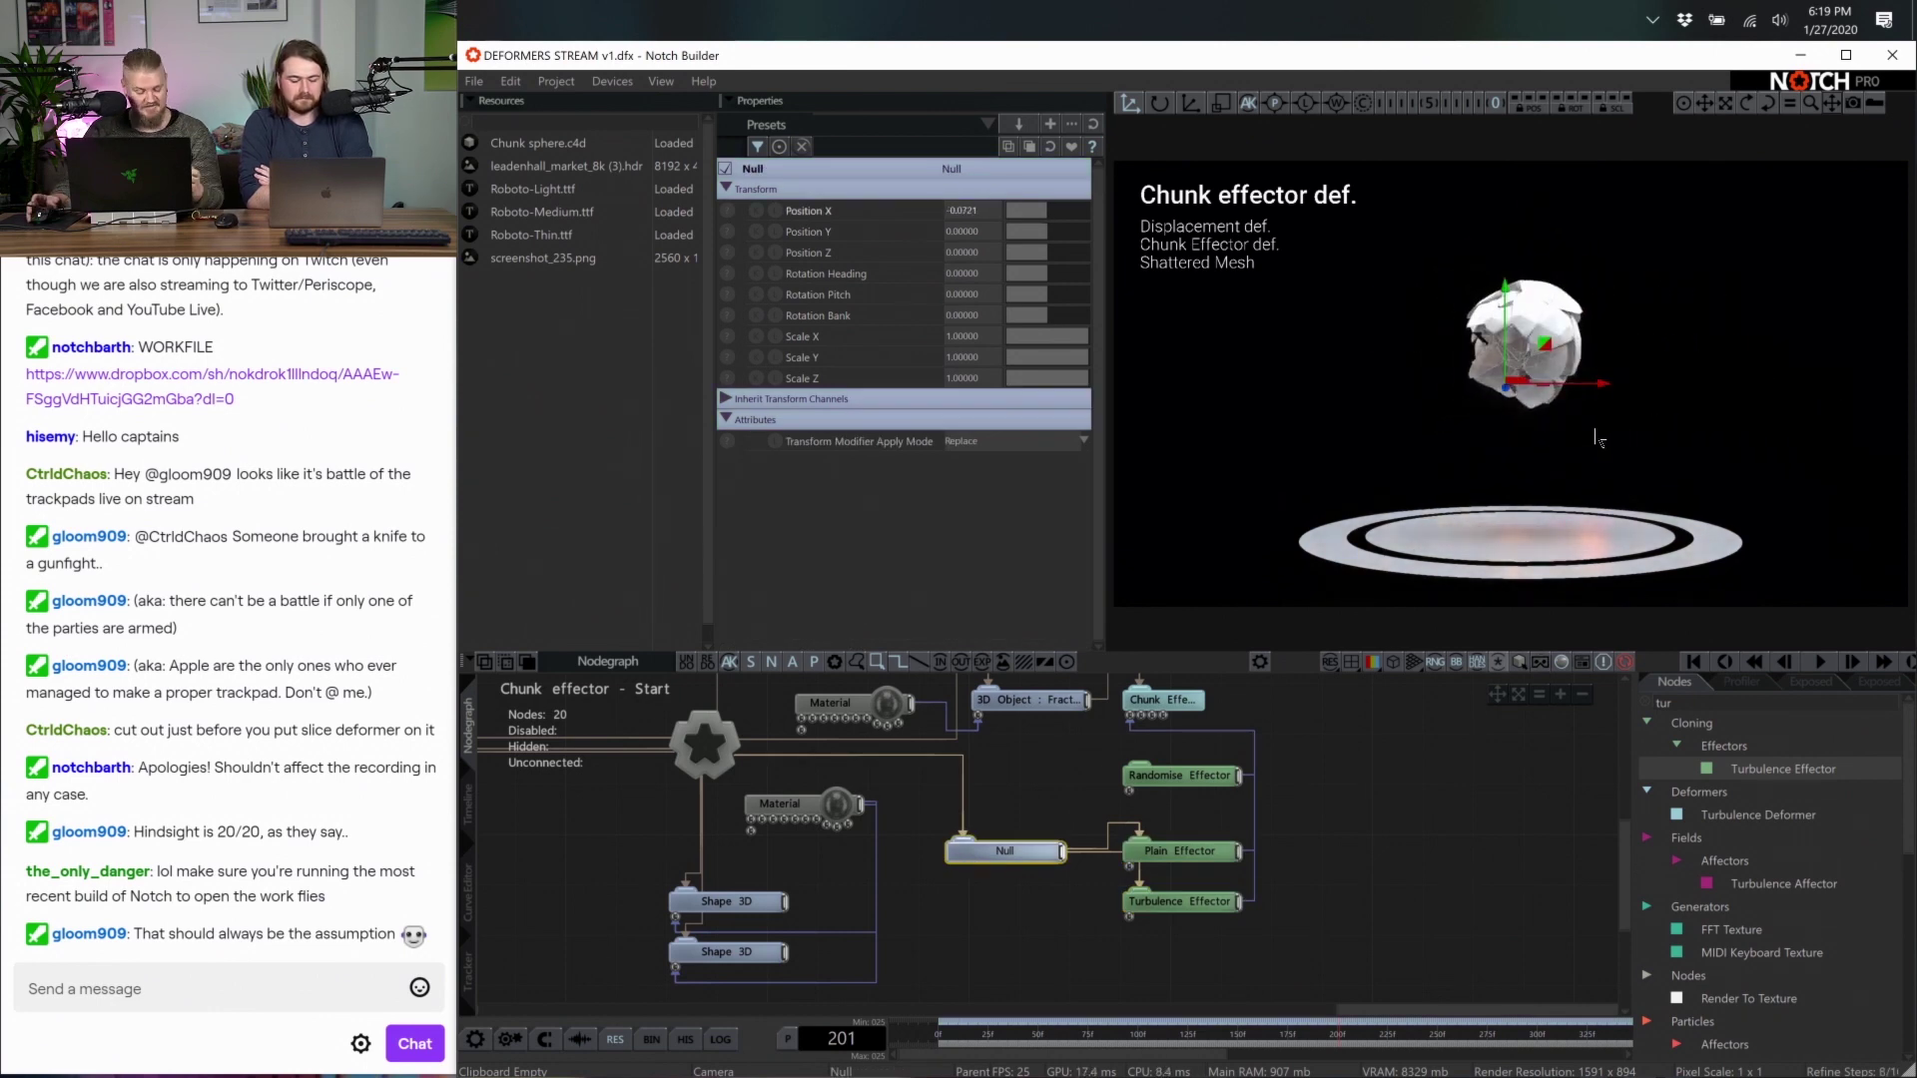
key("ctrl+z")
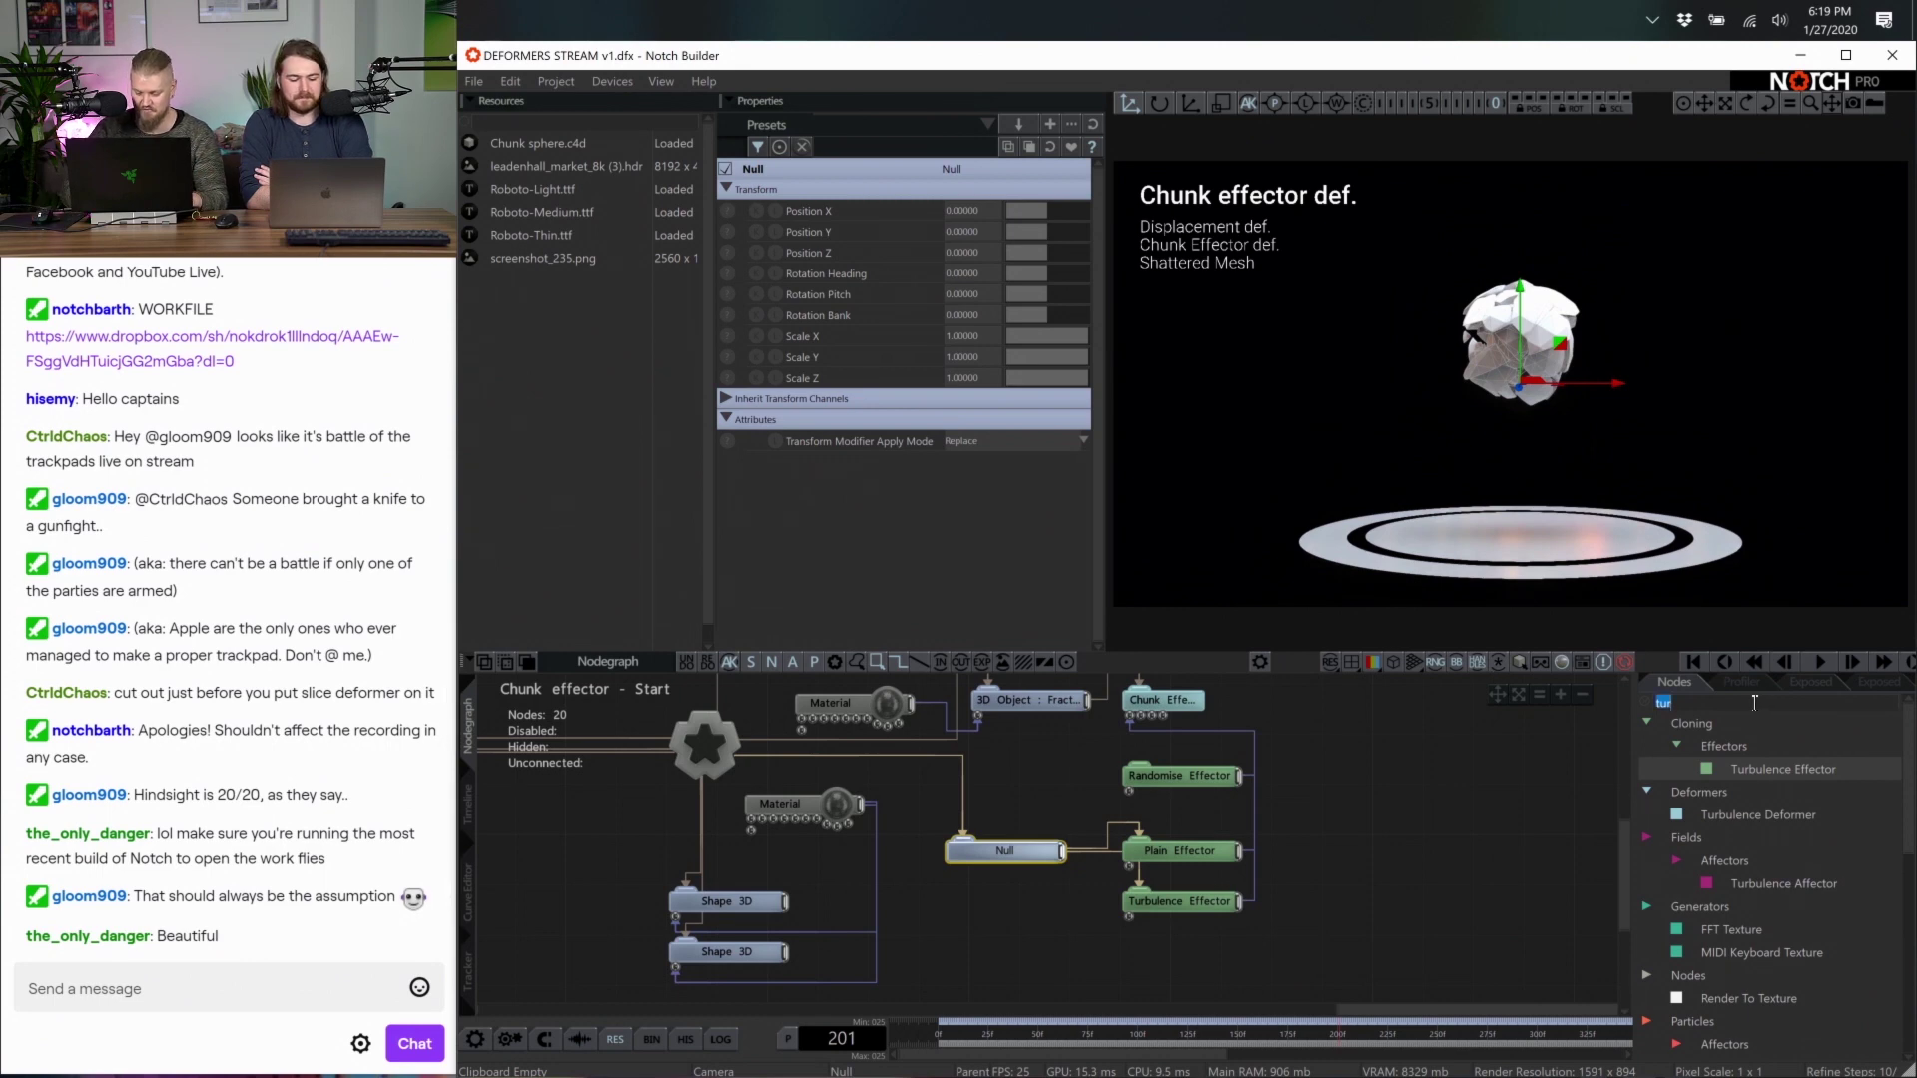
Add a Math Modifier node to the nodegraph beneath the Null
type("math")
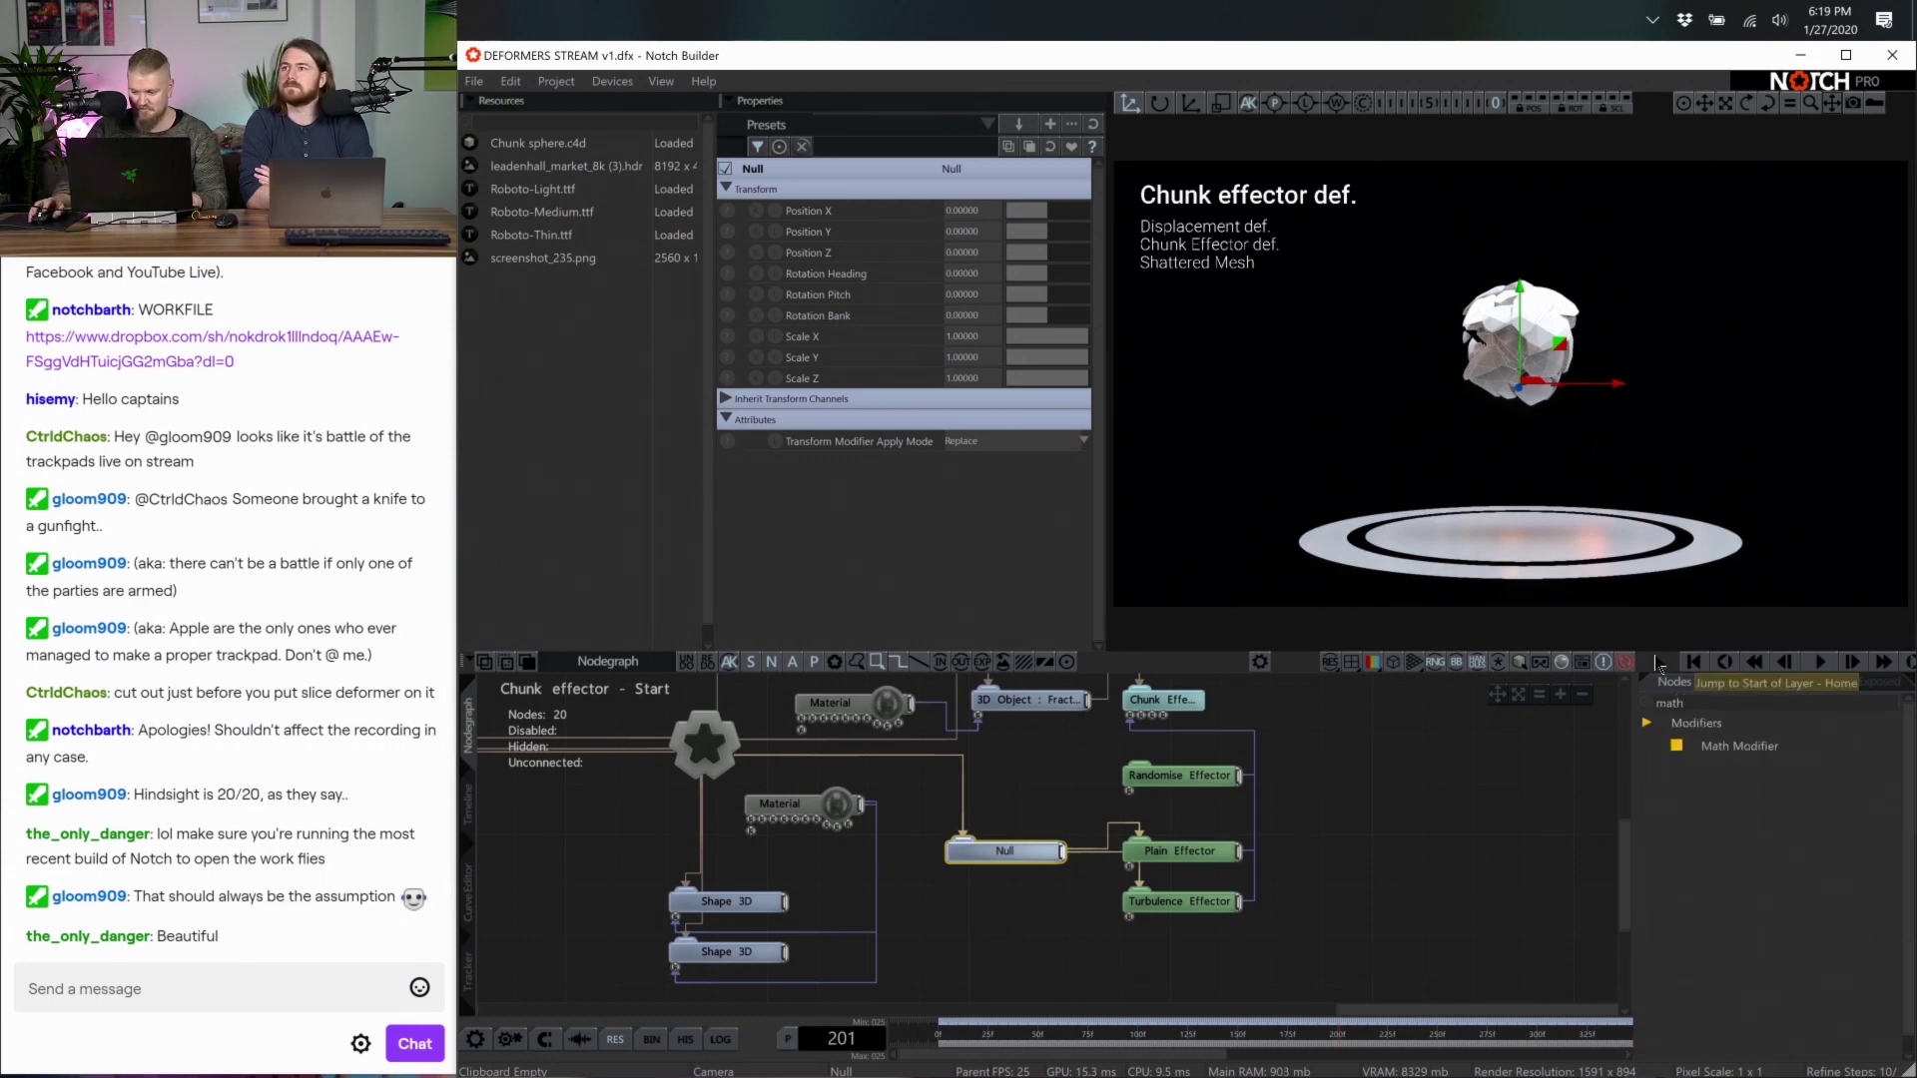
left_click_drag(1740, 747, 1579, 791)
left_click_drag(952, 925, 958, 924)
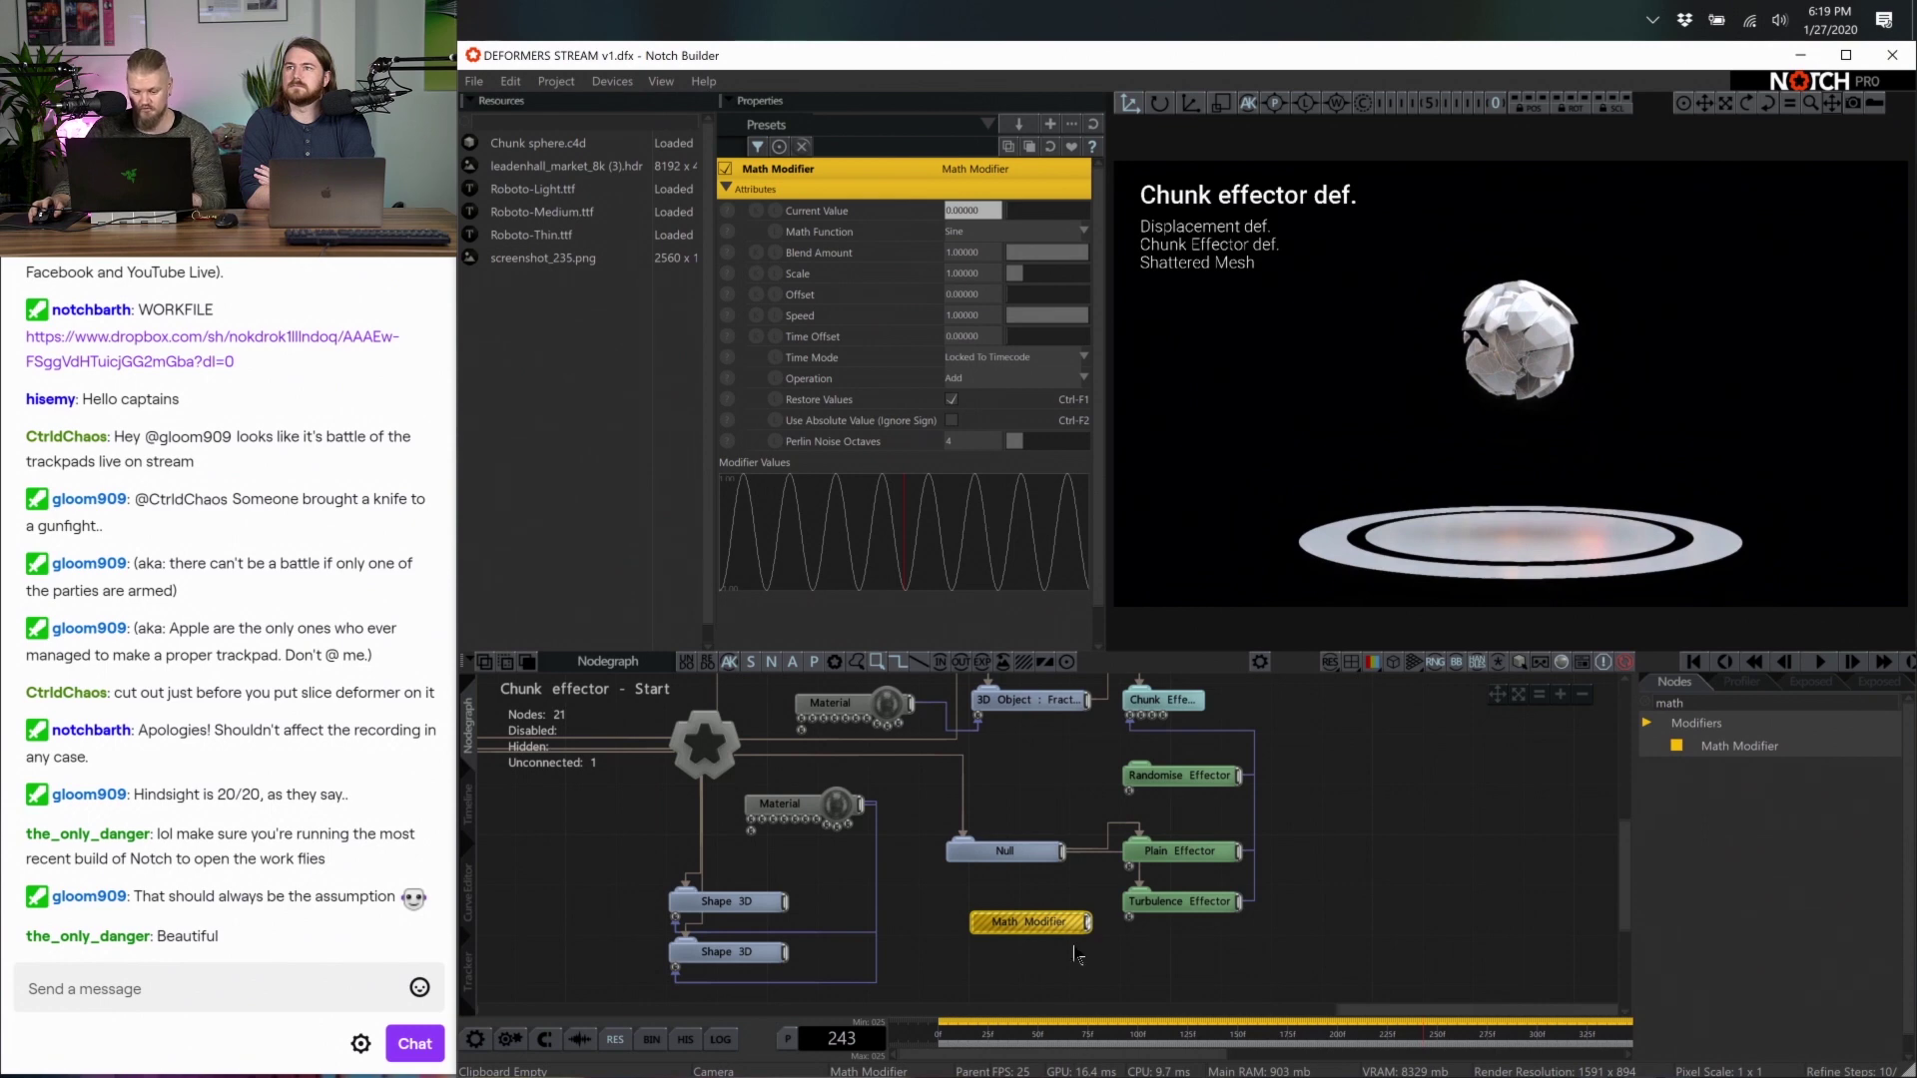
Drive the Null's Position X with the Math Modifier and set the modifier's Speed to about 0.19
left_click(1057, 855)
left_click_drag(1023, 211, 1052, 209)
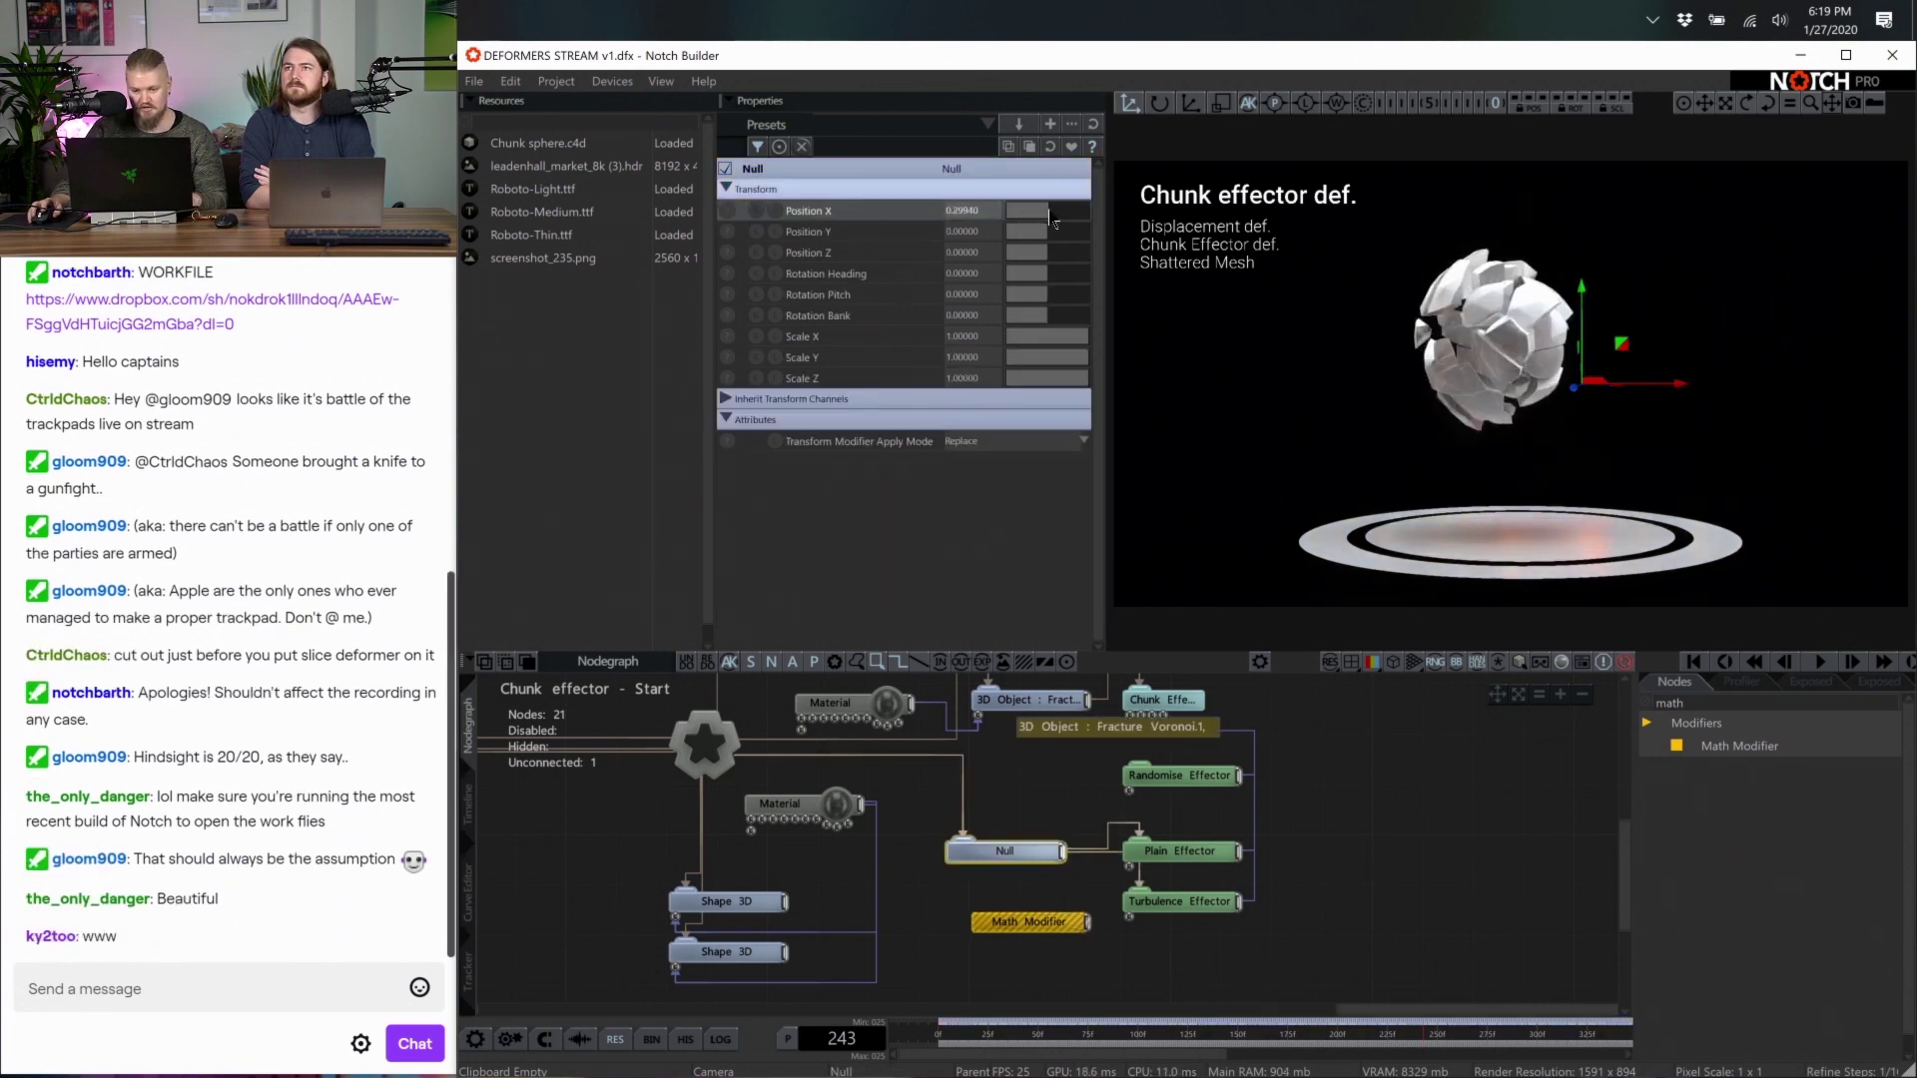
key("ctrl+z")
left_click_drag(1088, 923, 966, 211)
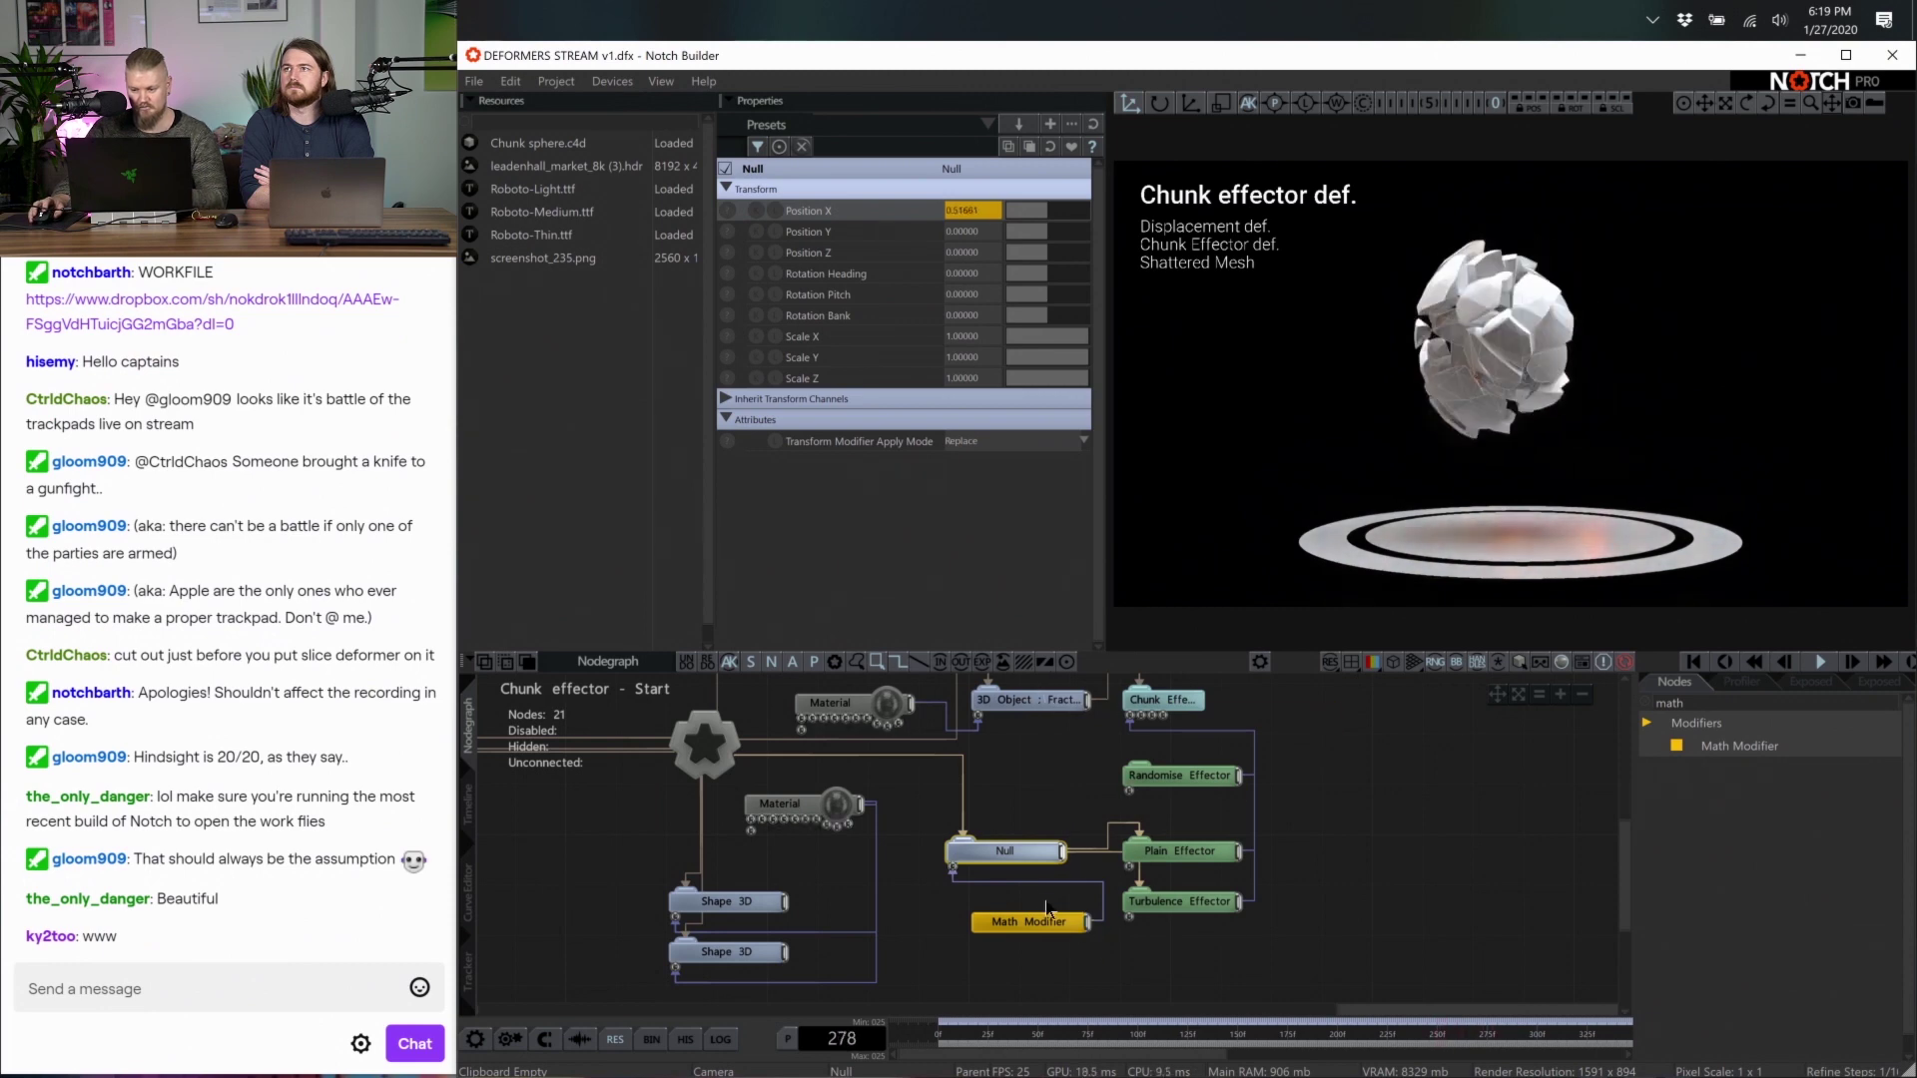
left_click_drag(1046, 911, 1019, 927)
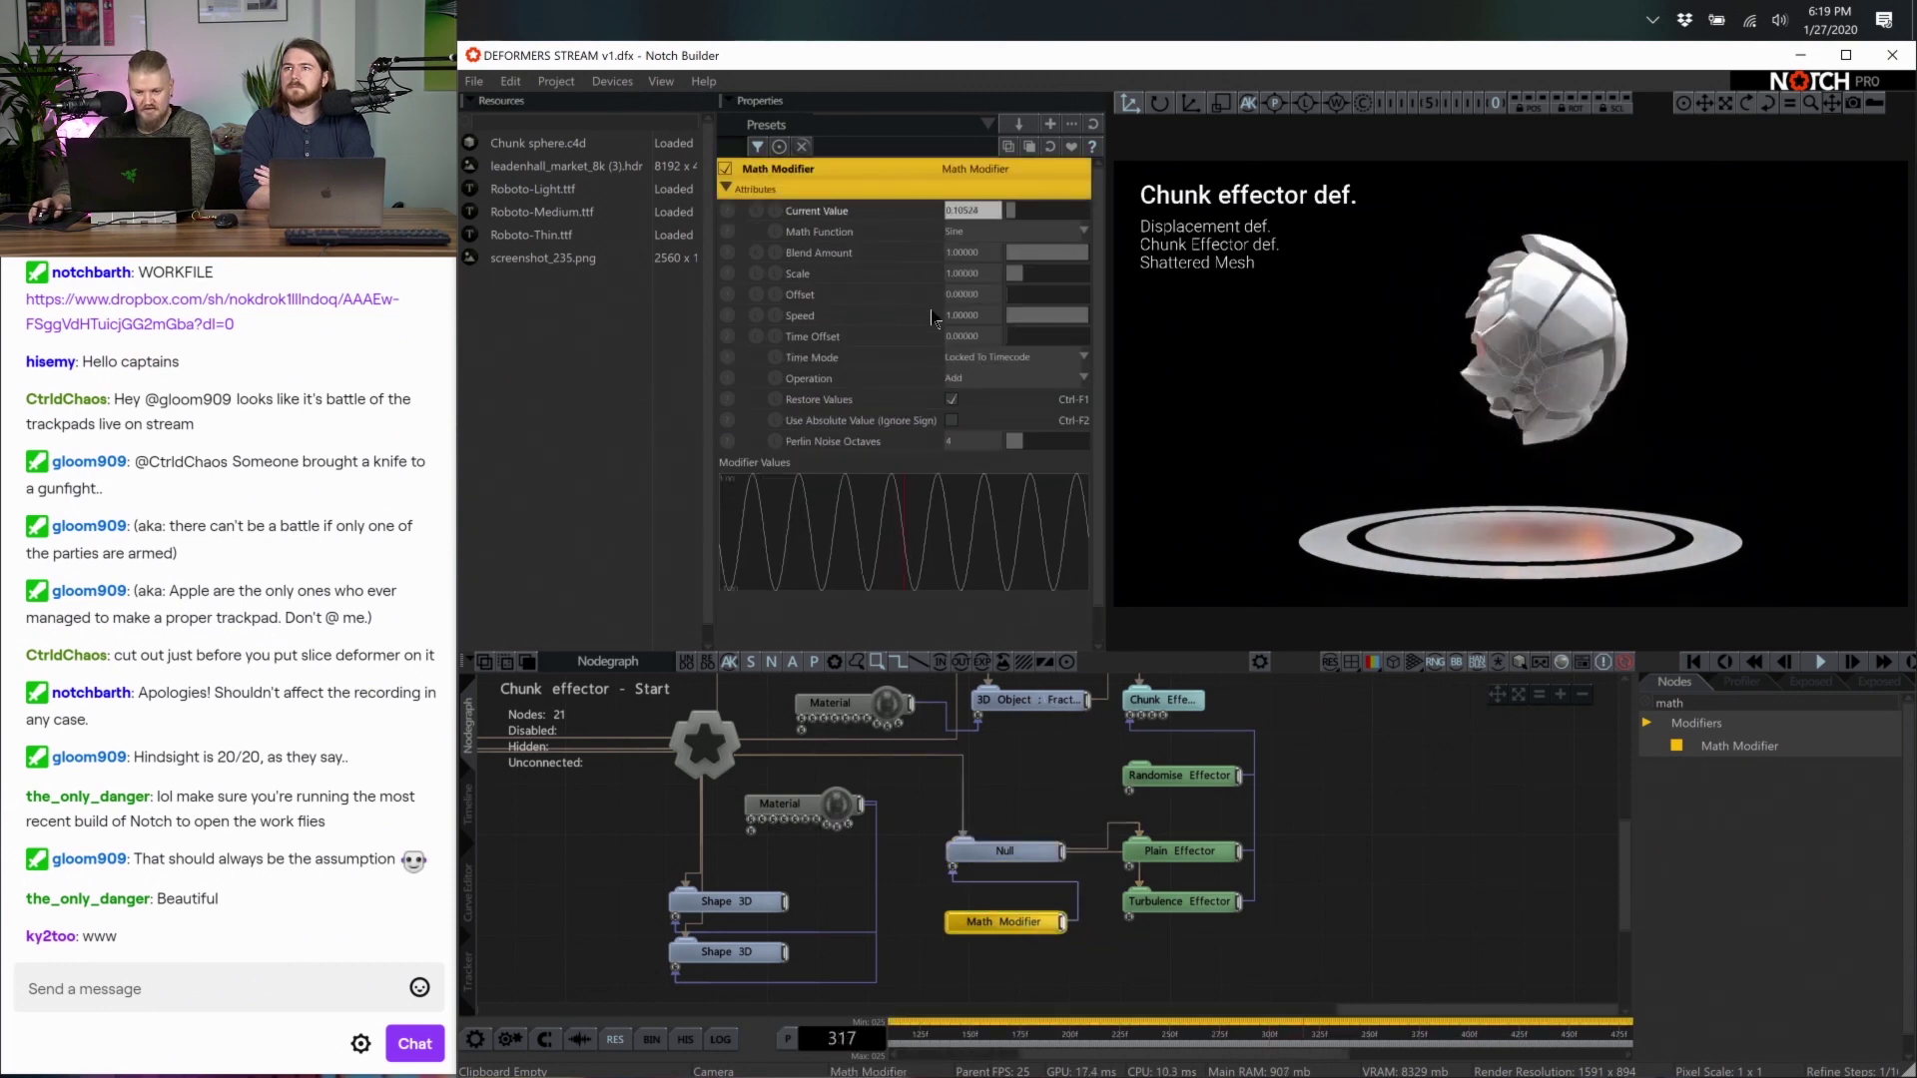
left_click(1022, 316)
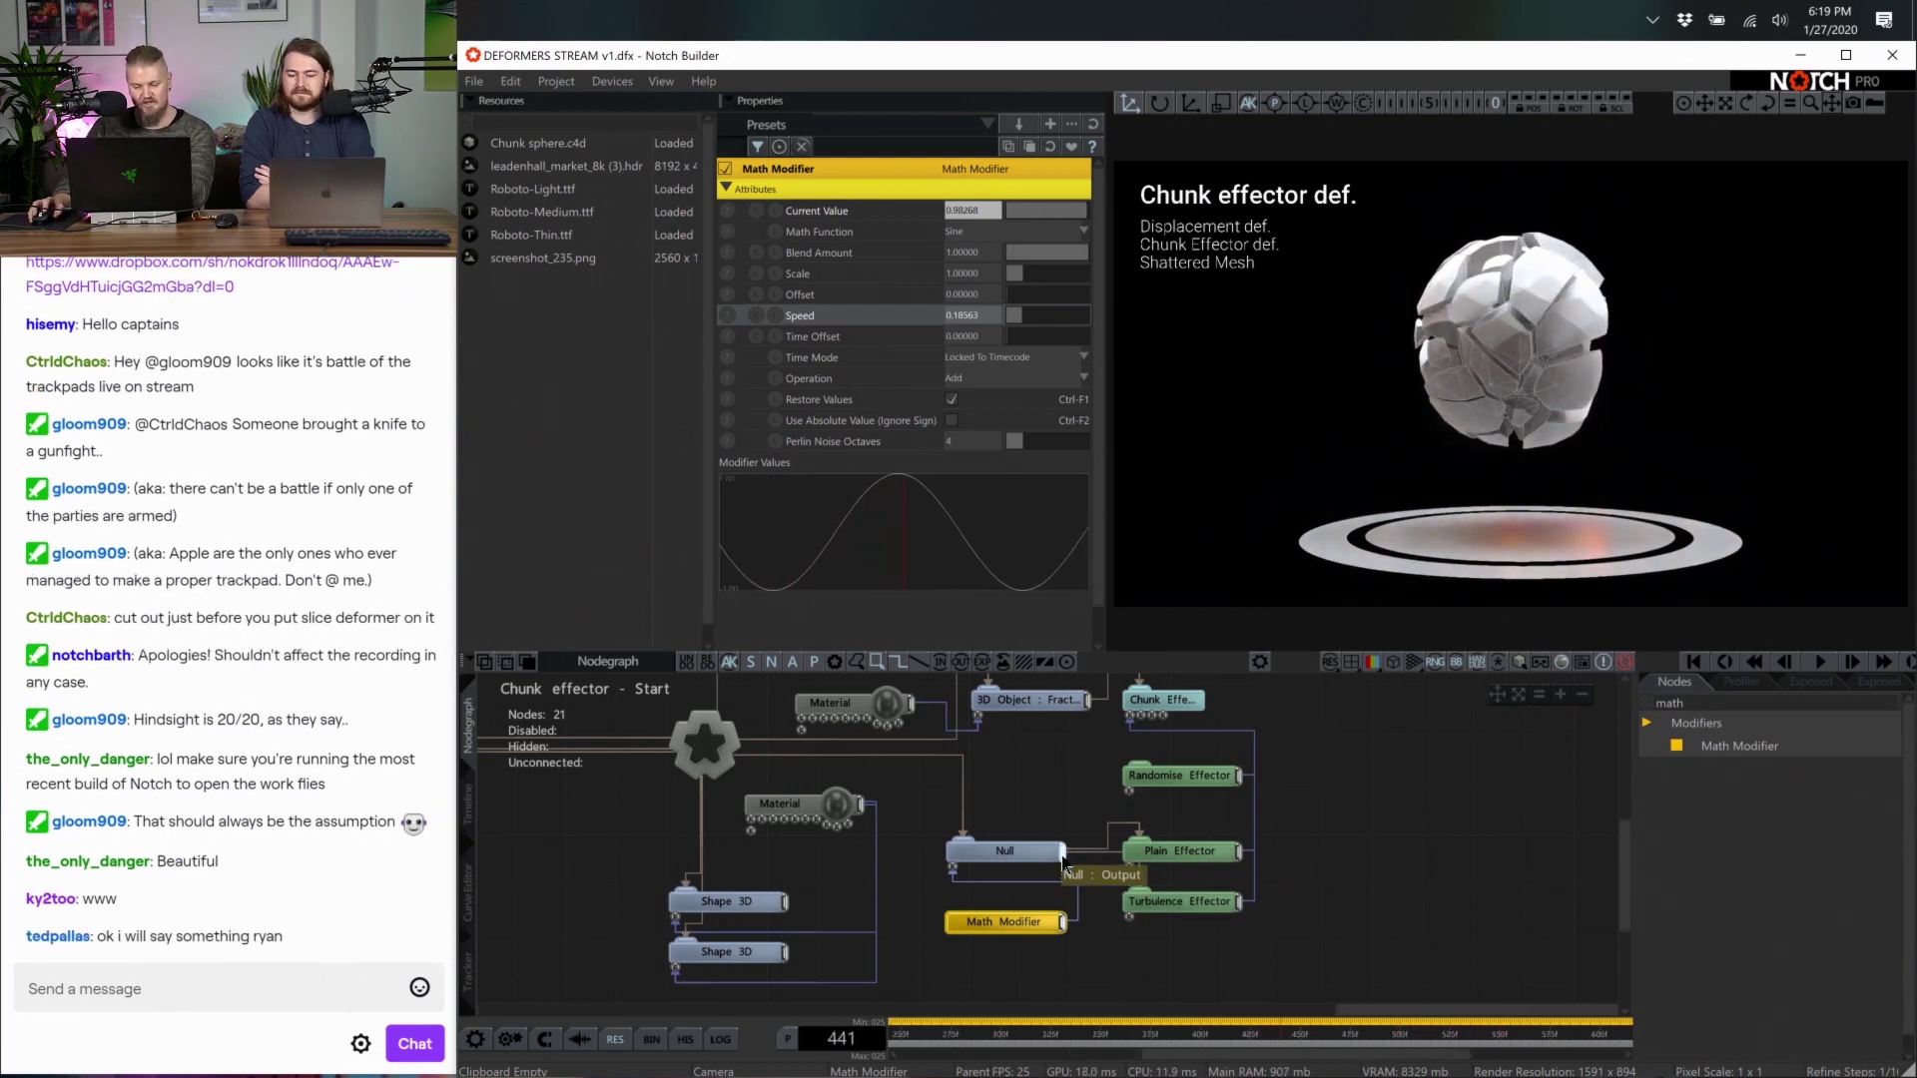
Move the Plain and Turbulence Effectors further away from the Null in the nodegraph and preview the Plain Effector's falloff during playback
left_click(1157, 849)
left_click_drag(1204, 895, 1331, 844, "shift")
left_click(1243, 914)
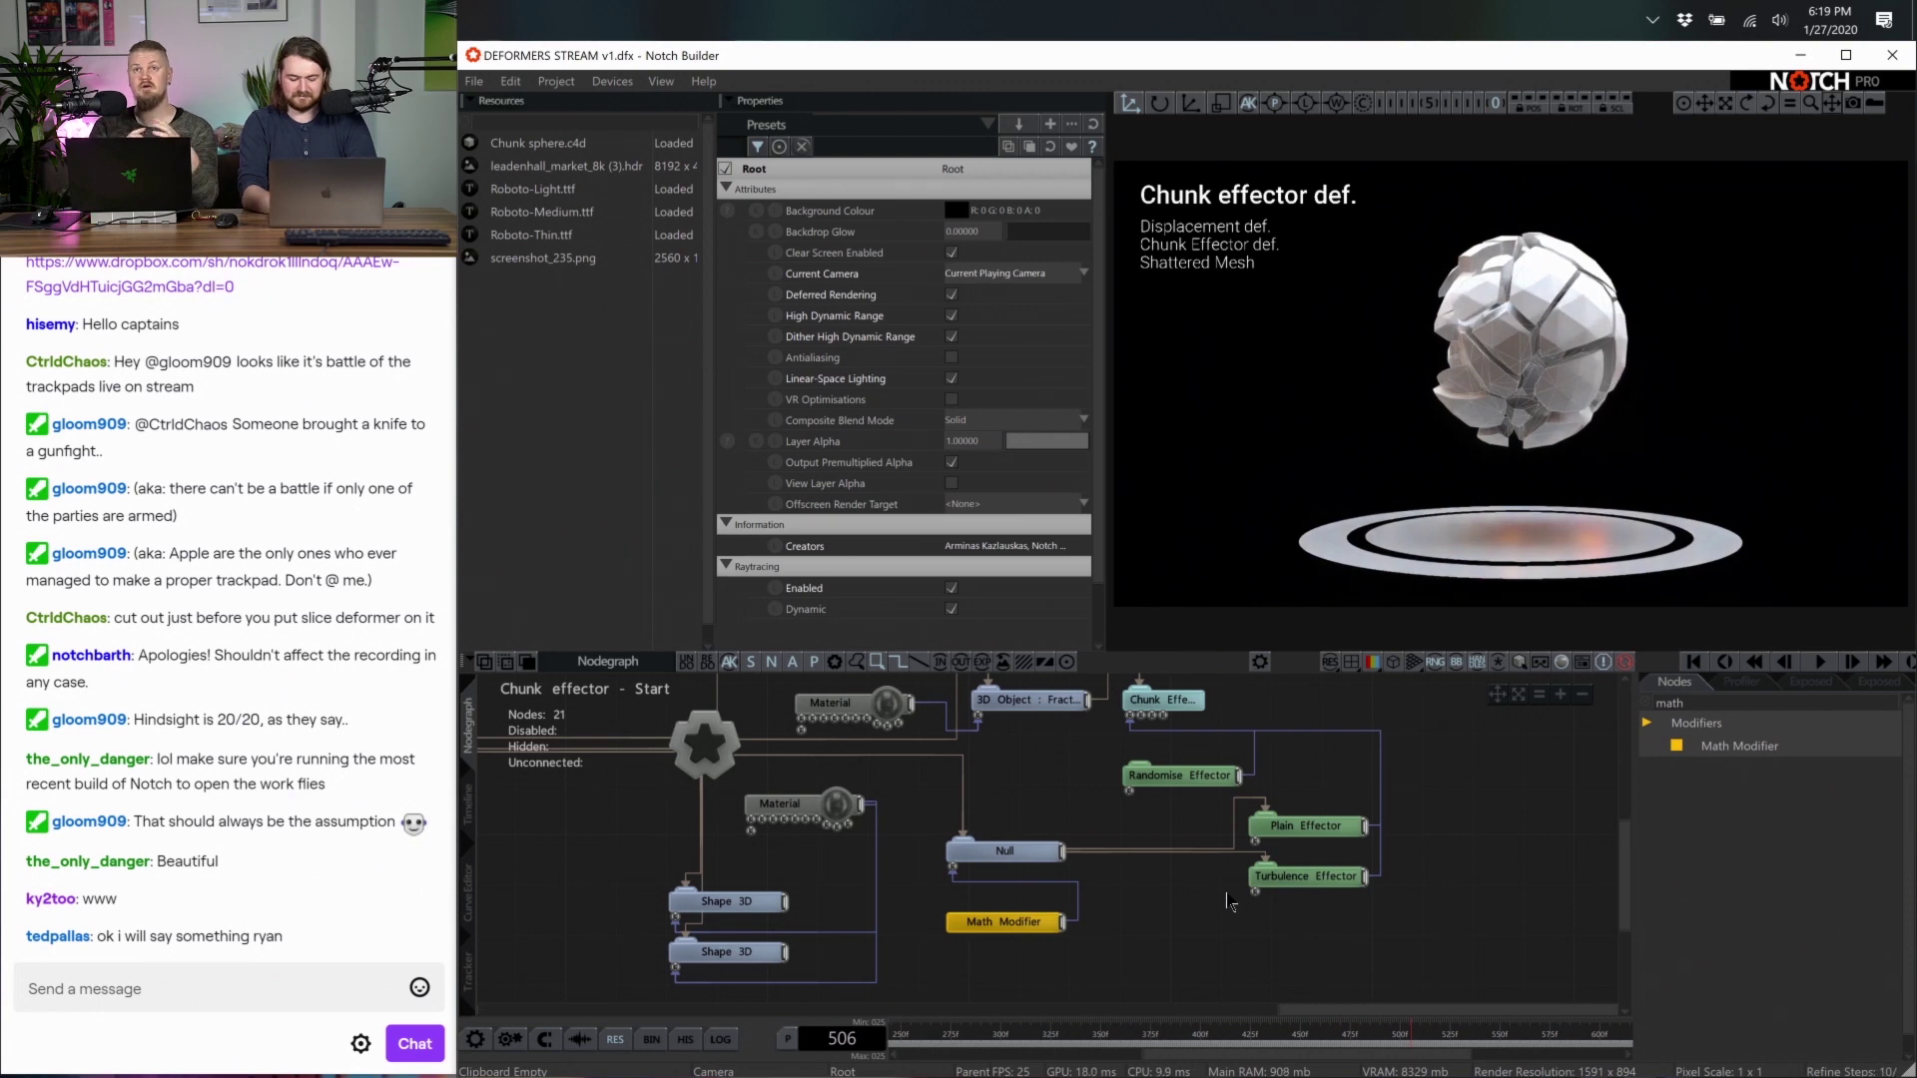
left_click(1343, 826)
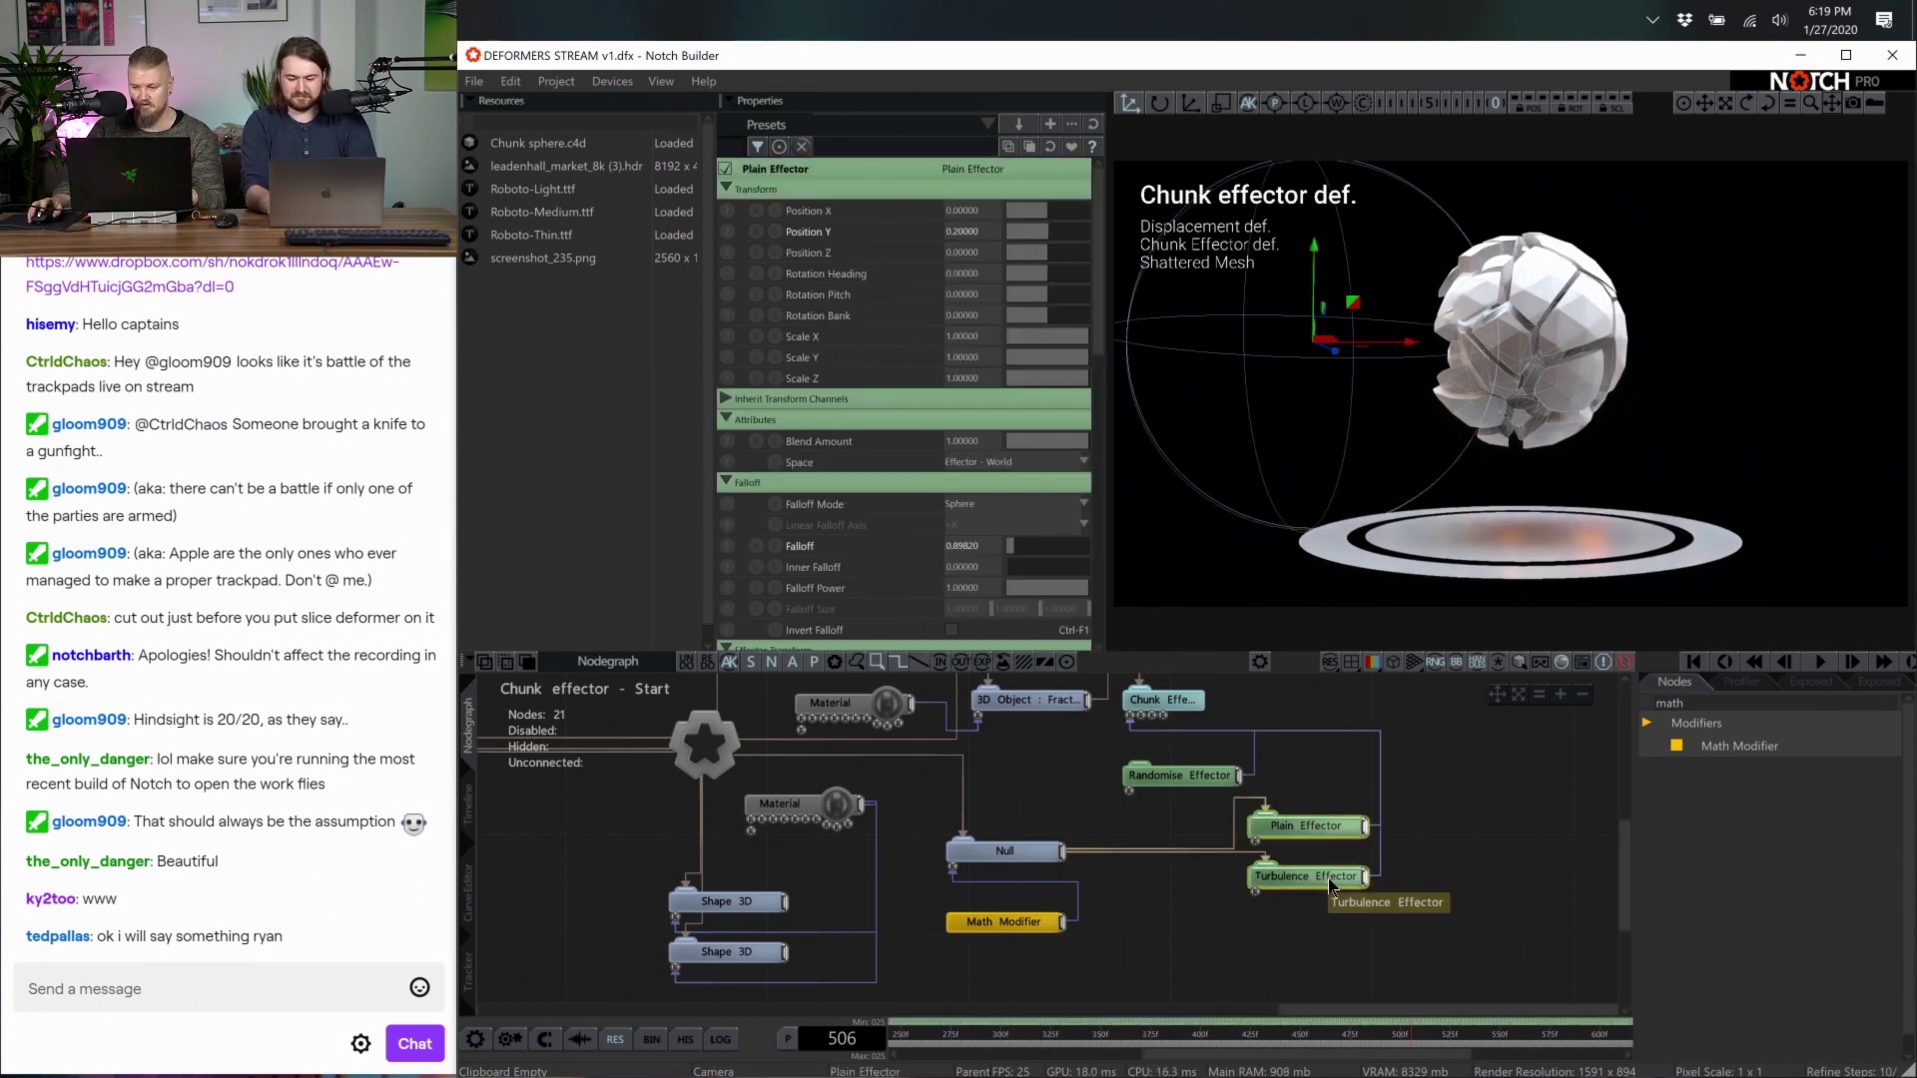
key("space")
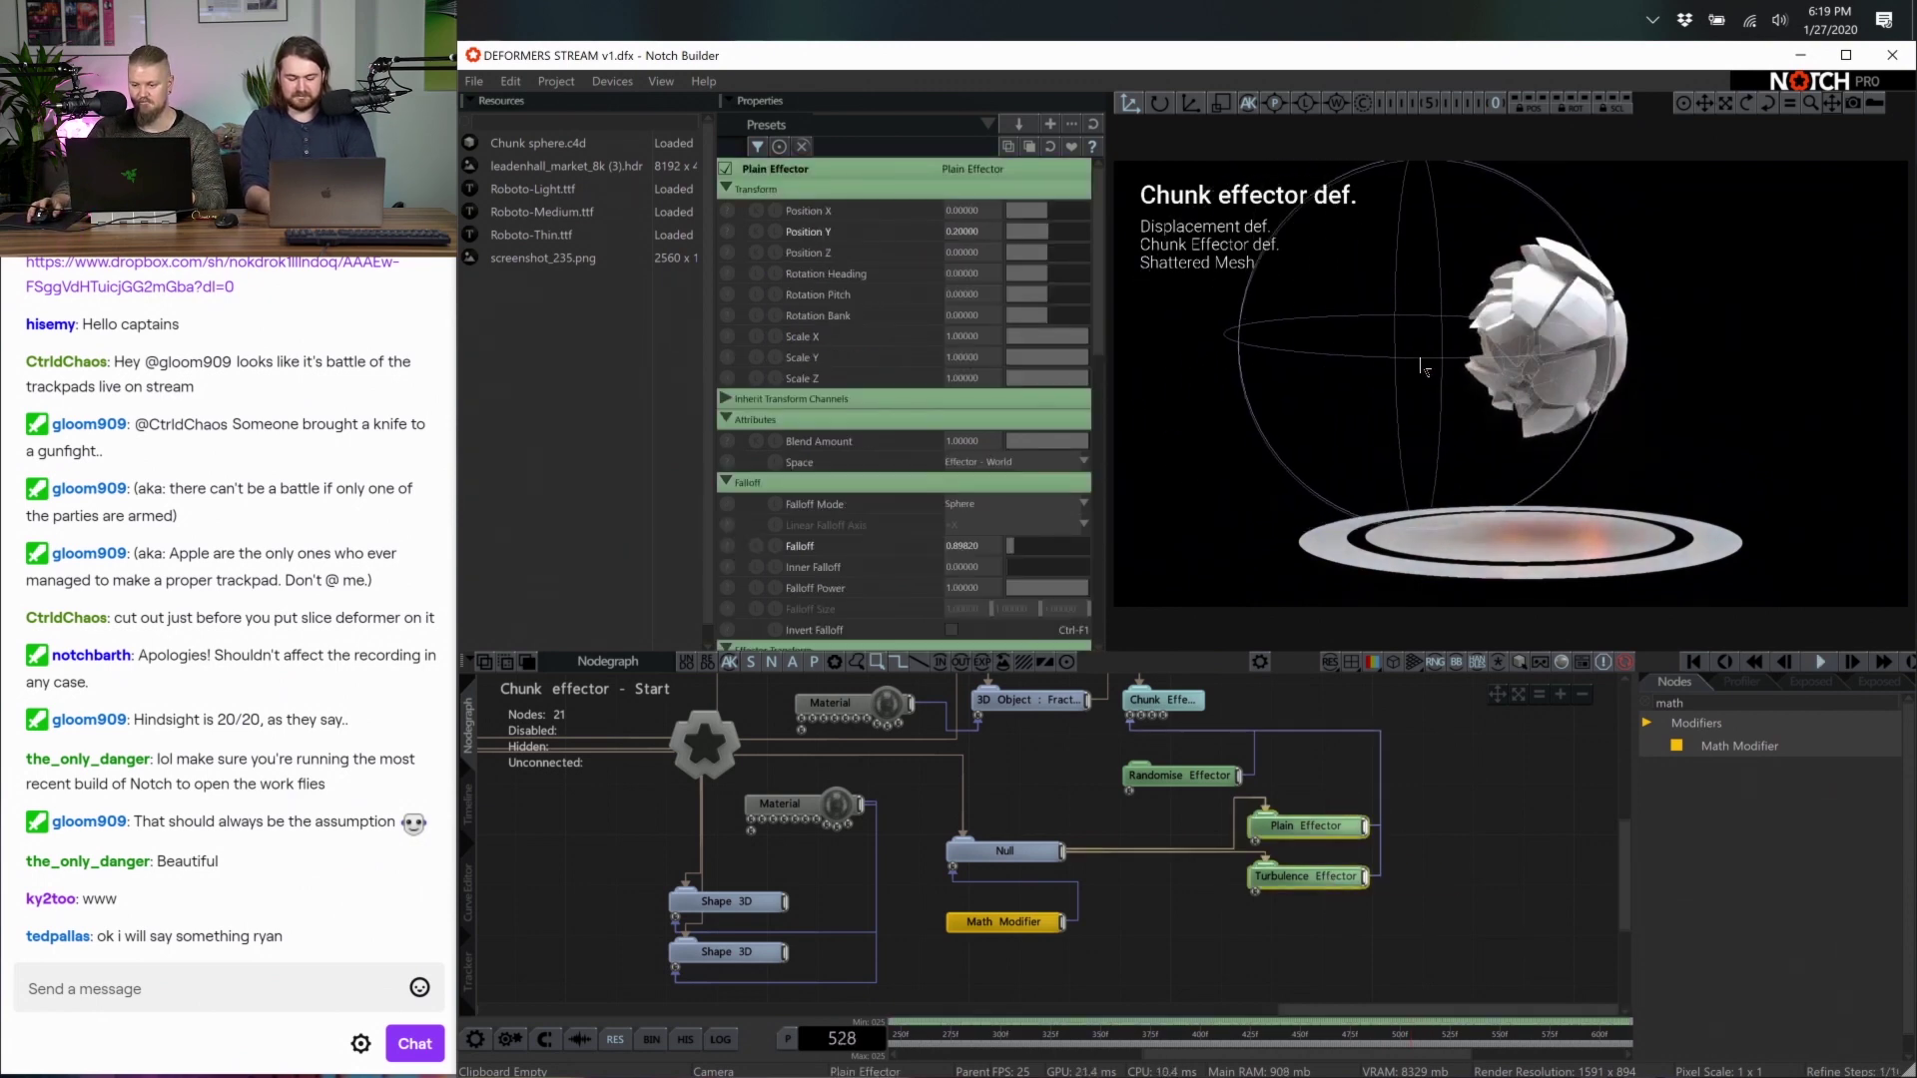
key("space")
Add a Shape 3D node under the Null and set its Position Y to 0.2
type("shae")
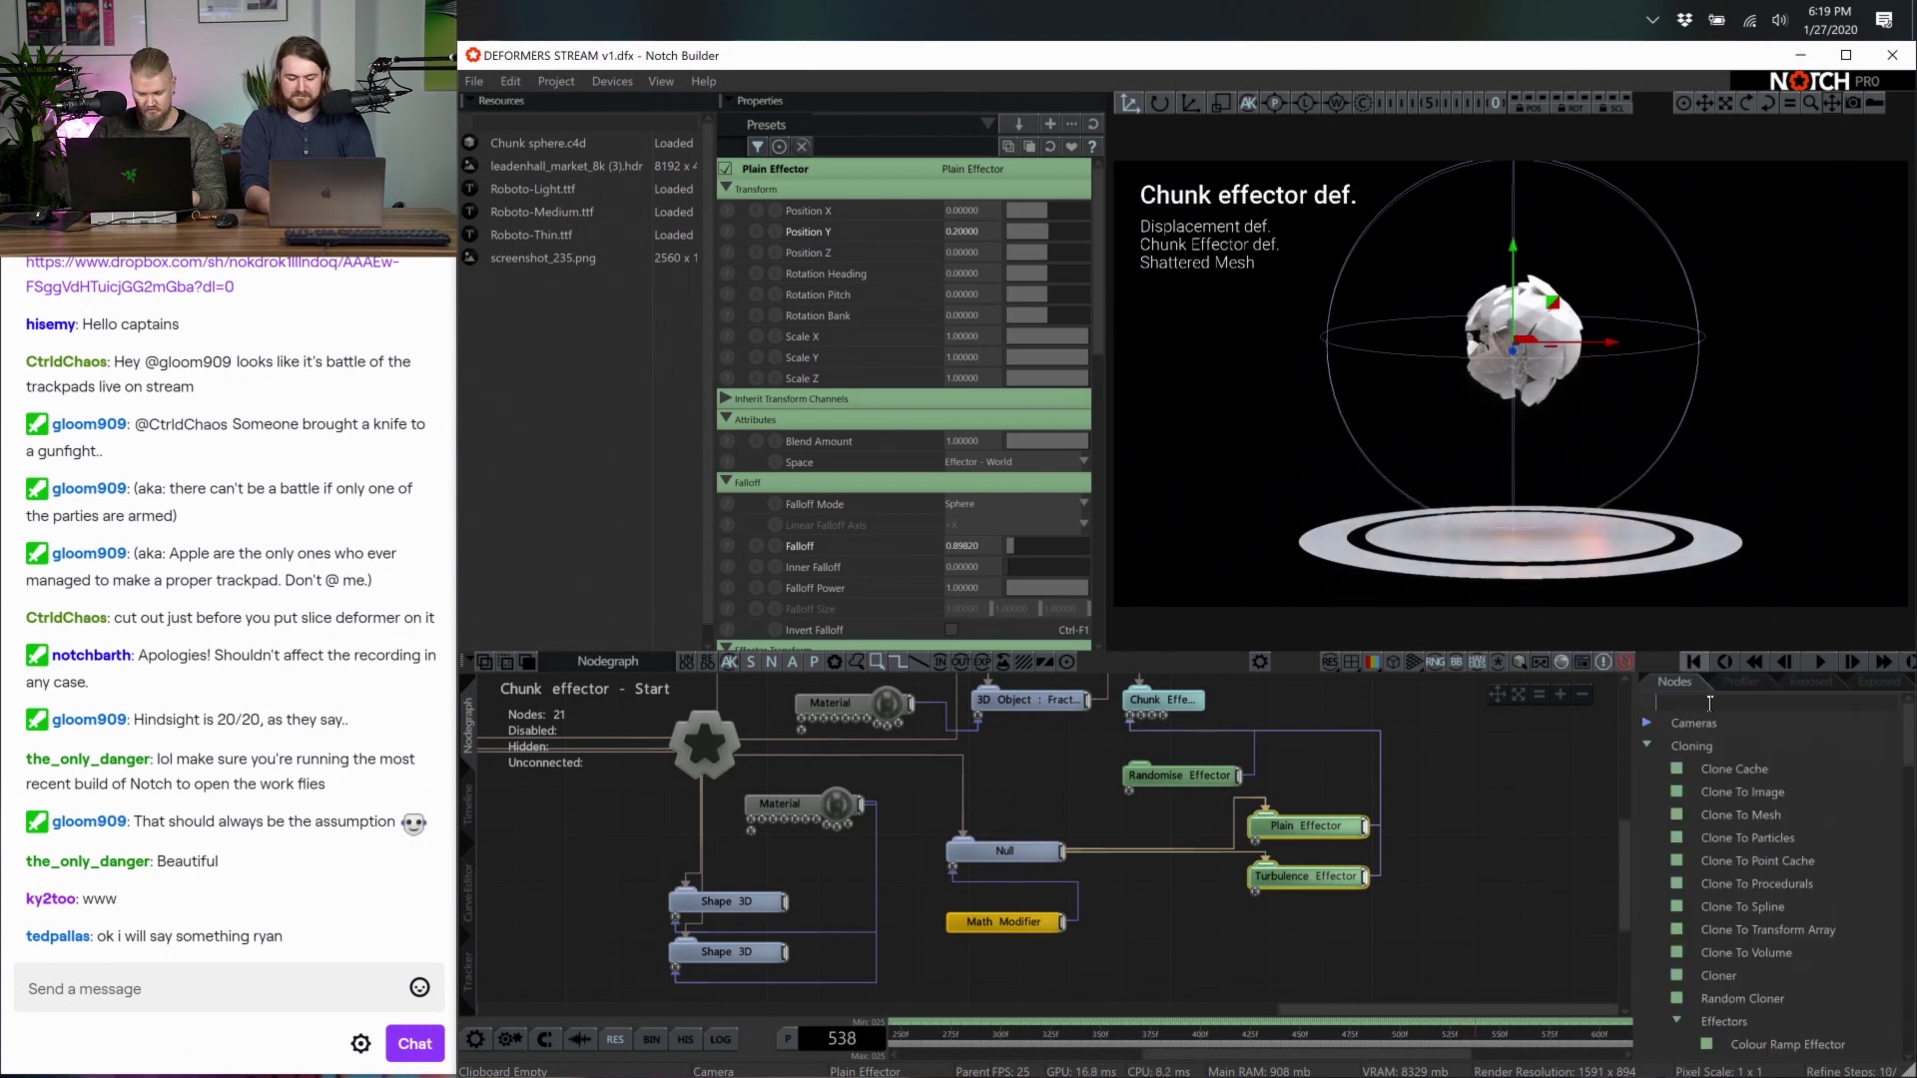
key("BackSpace")
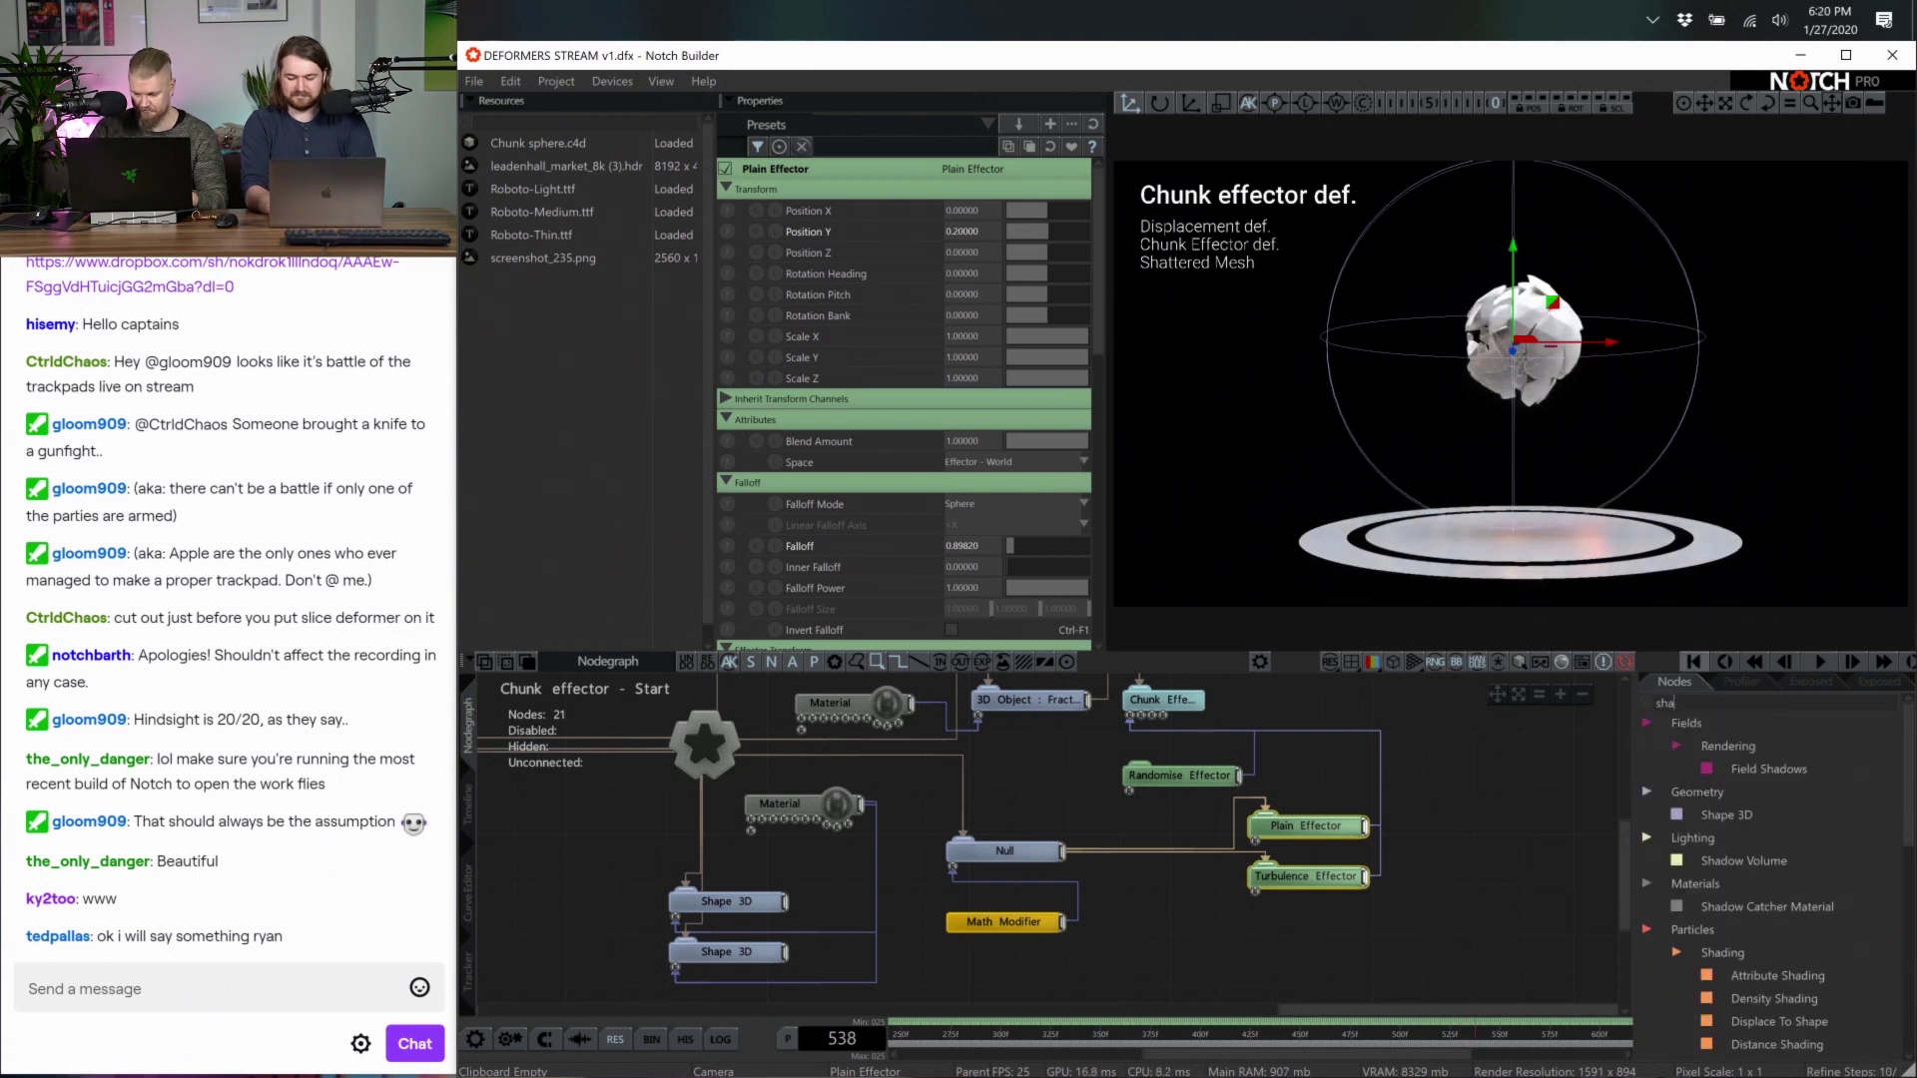
type("pe")
left_click_drag(1746, 763, 1210, 950)
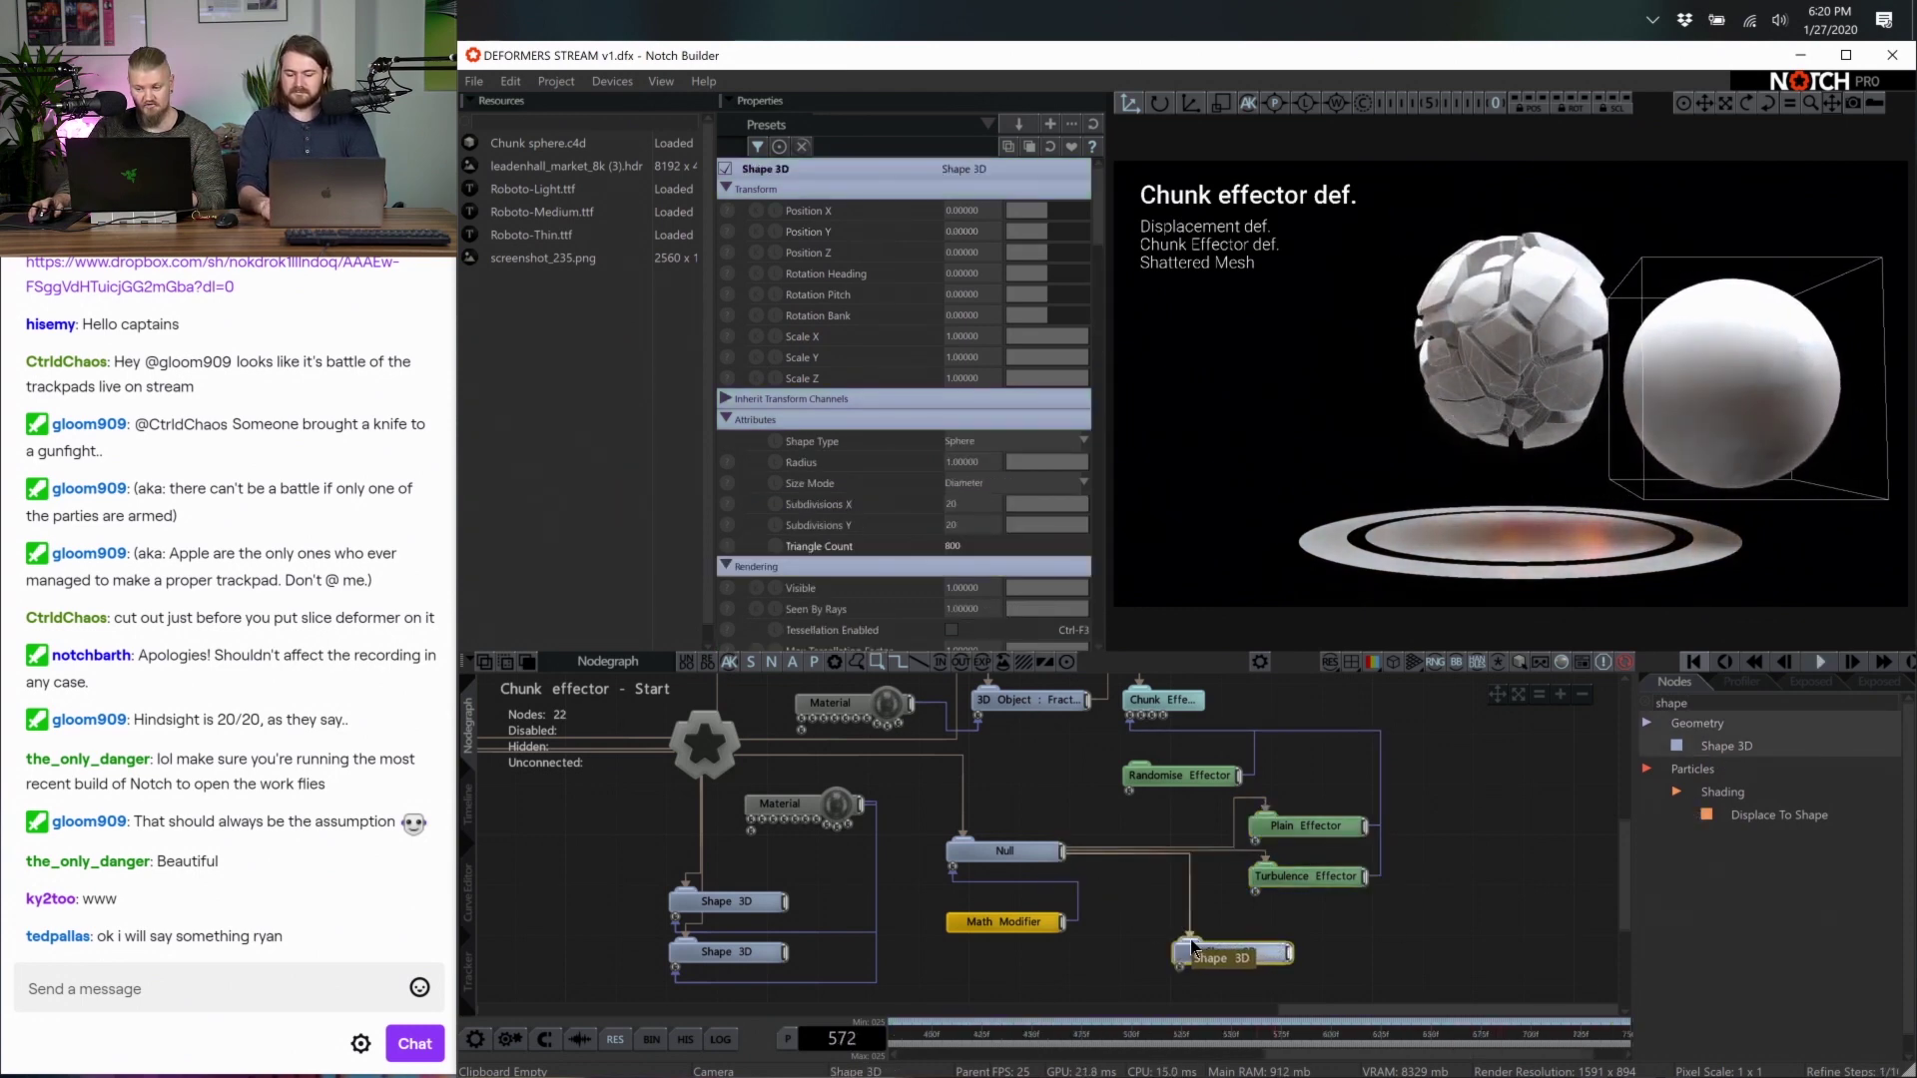
key("space")
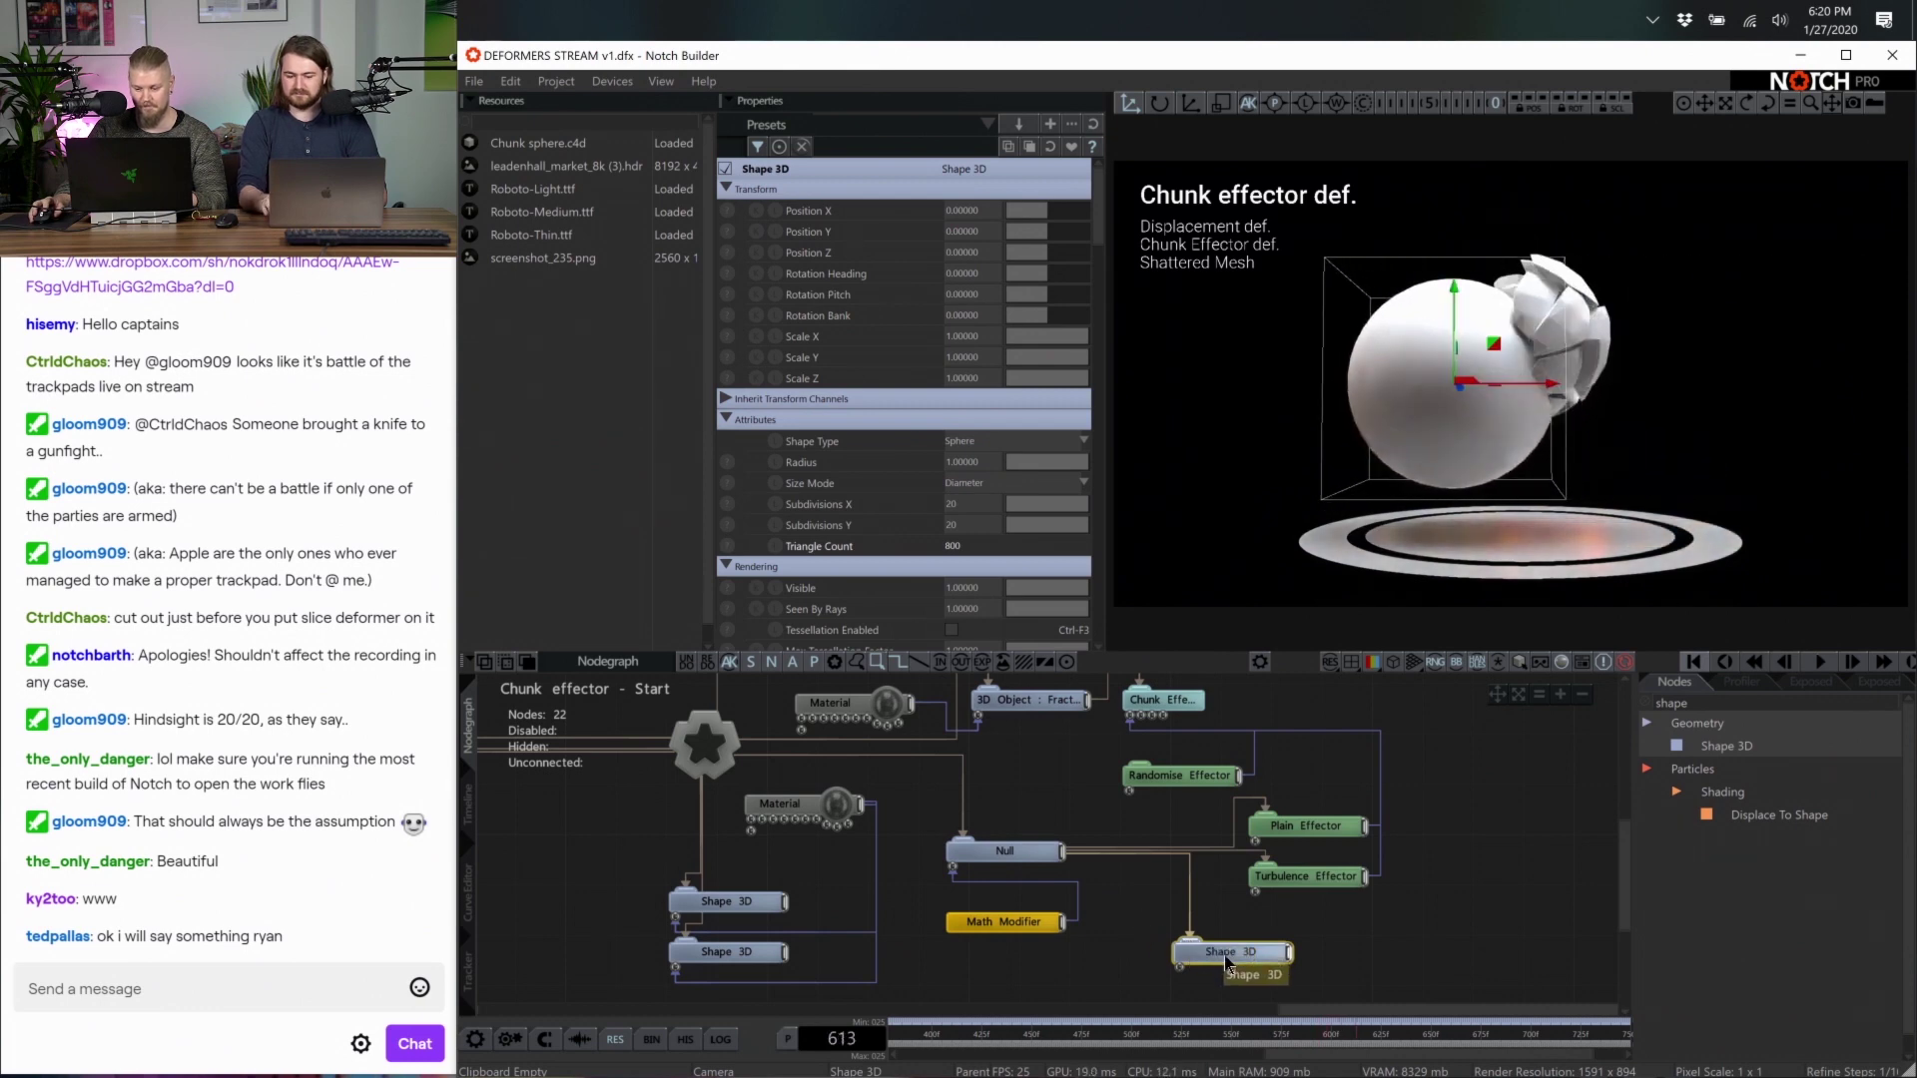
left_click_drag(952, 232, 971, 231)
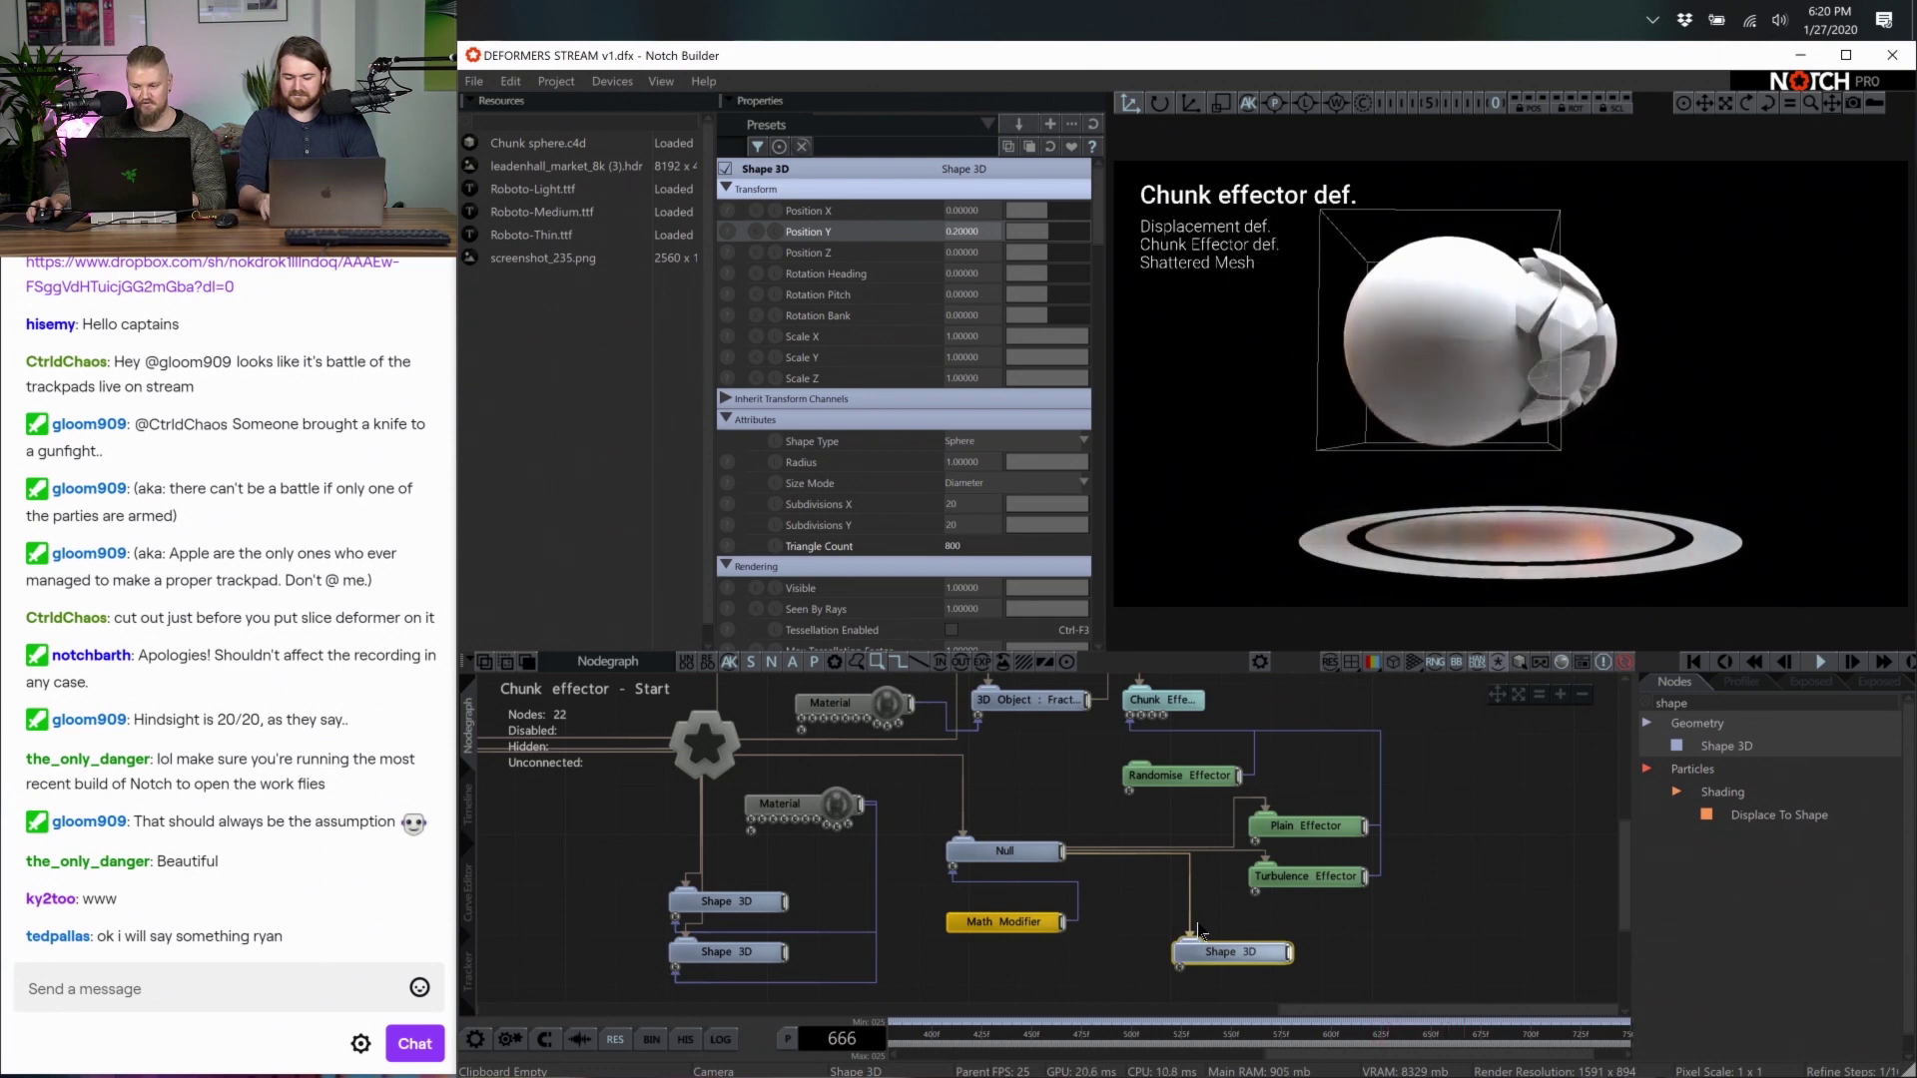
key("space")
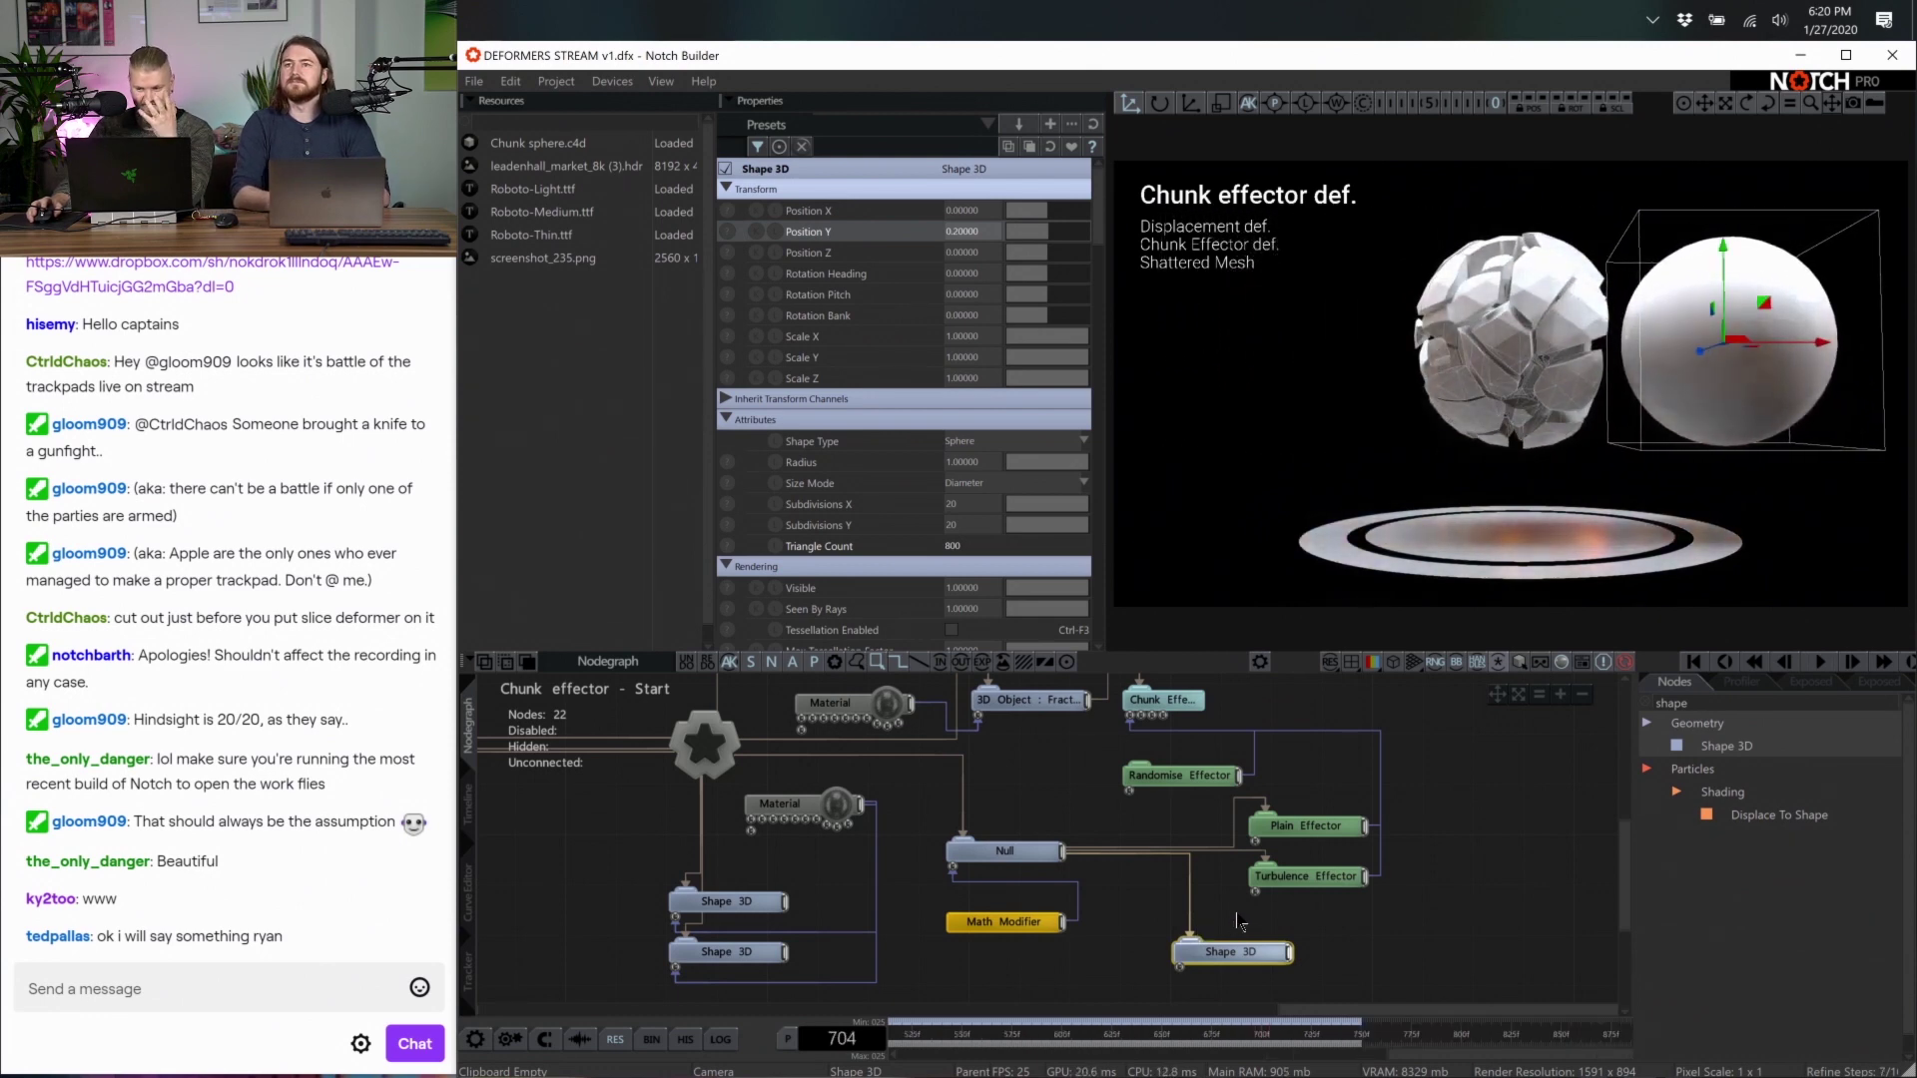
Change the new Shape 3D's Shape Type to Ring
left_click(1023, 441)
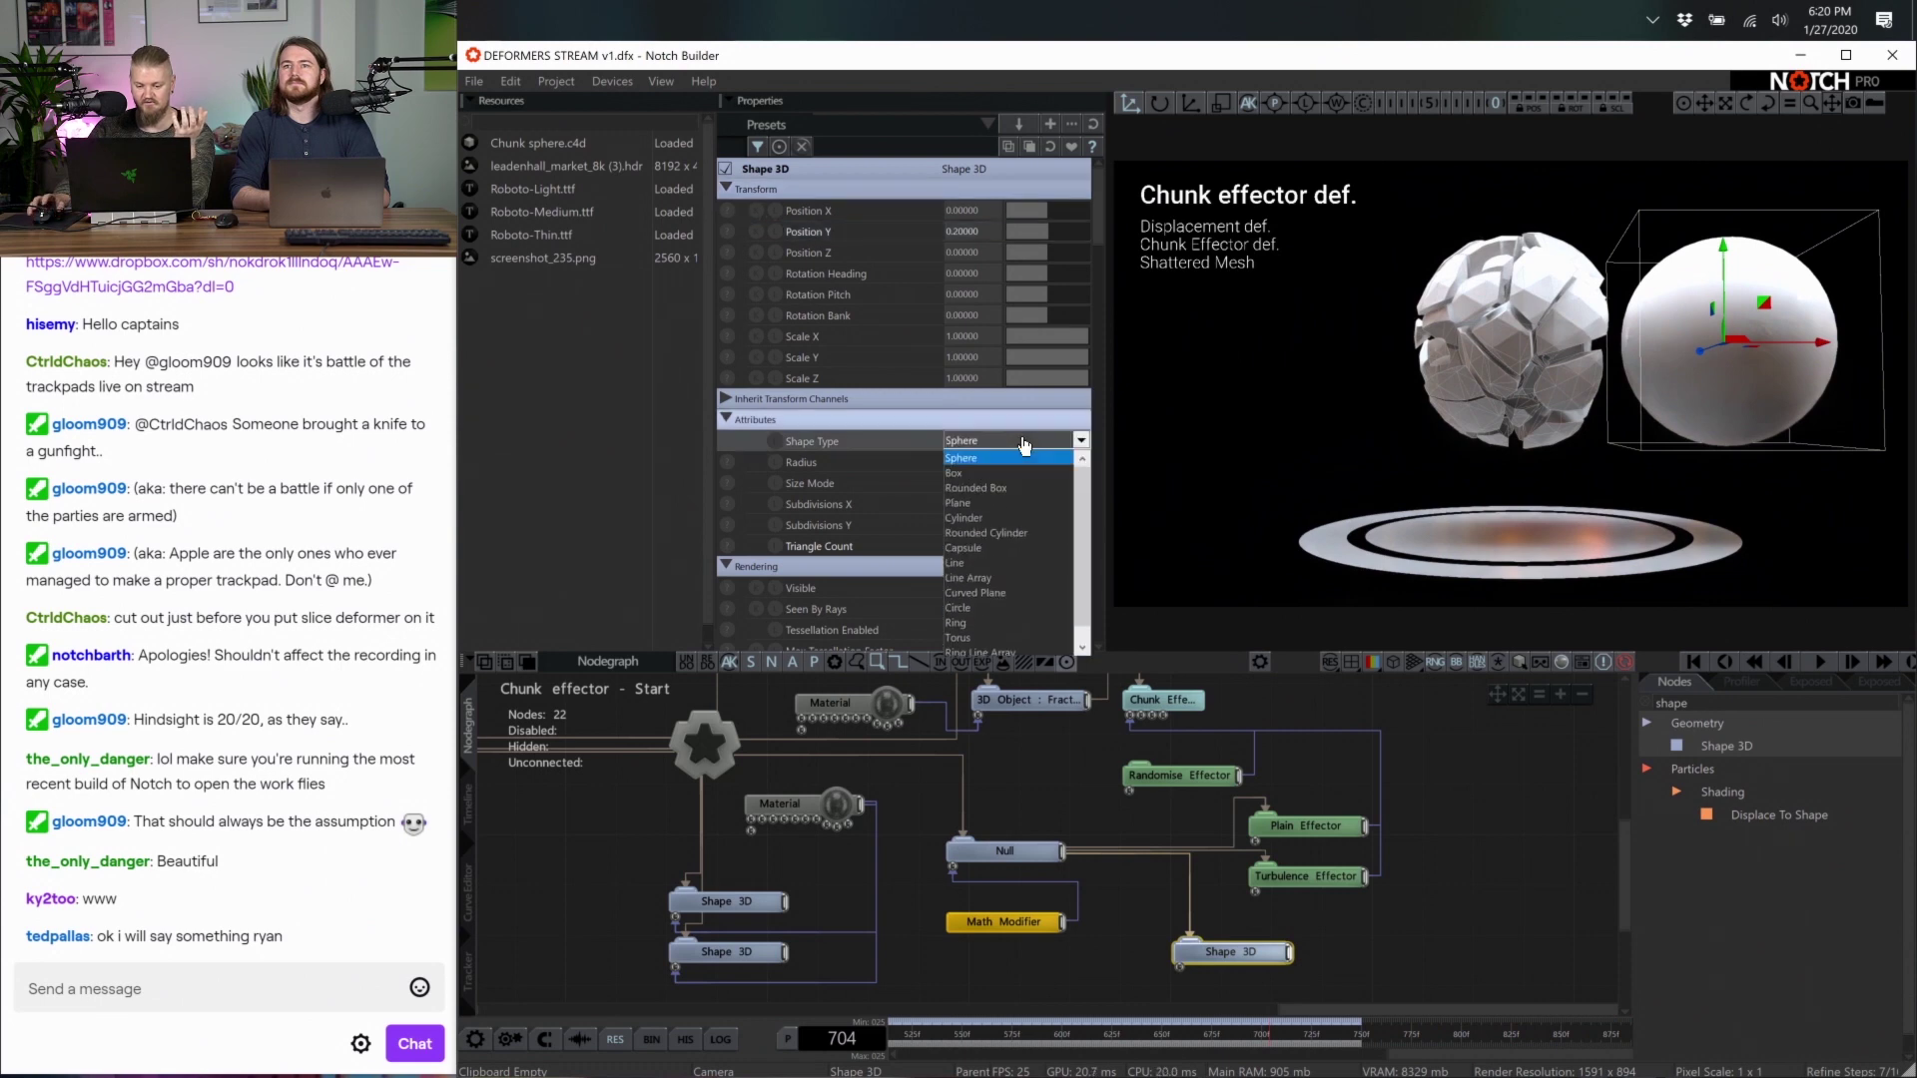
key("Down")
key("Down")
key("Down")
key("Down")
key("Down")
key("Down")
key("Down")
key("Down")
key("Down")
key("Down")
key("Down")
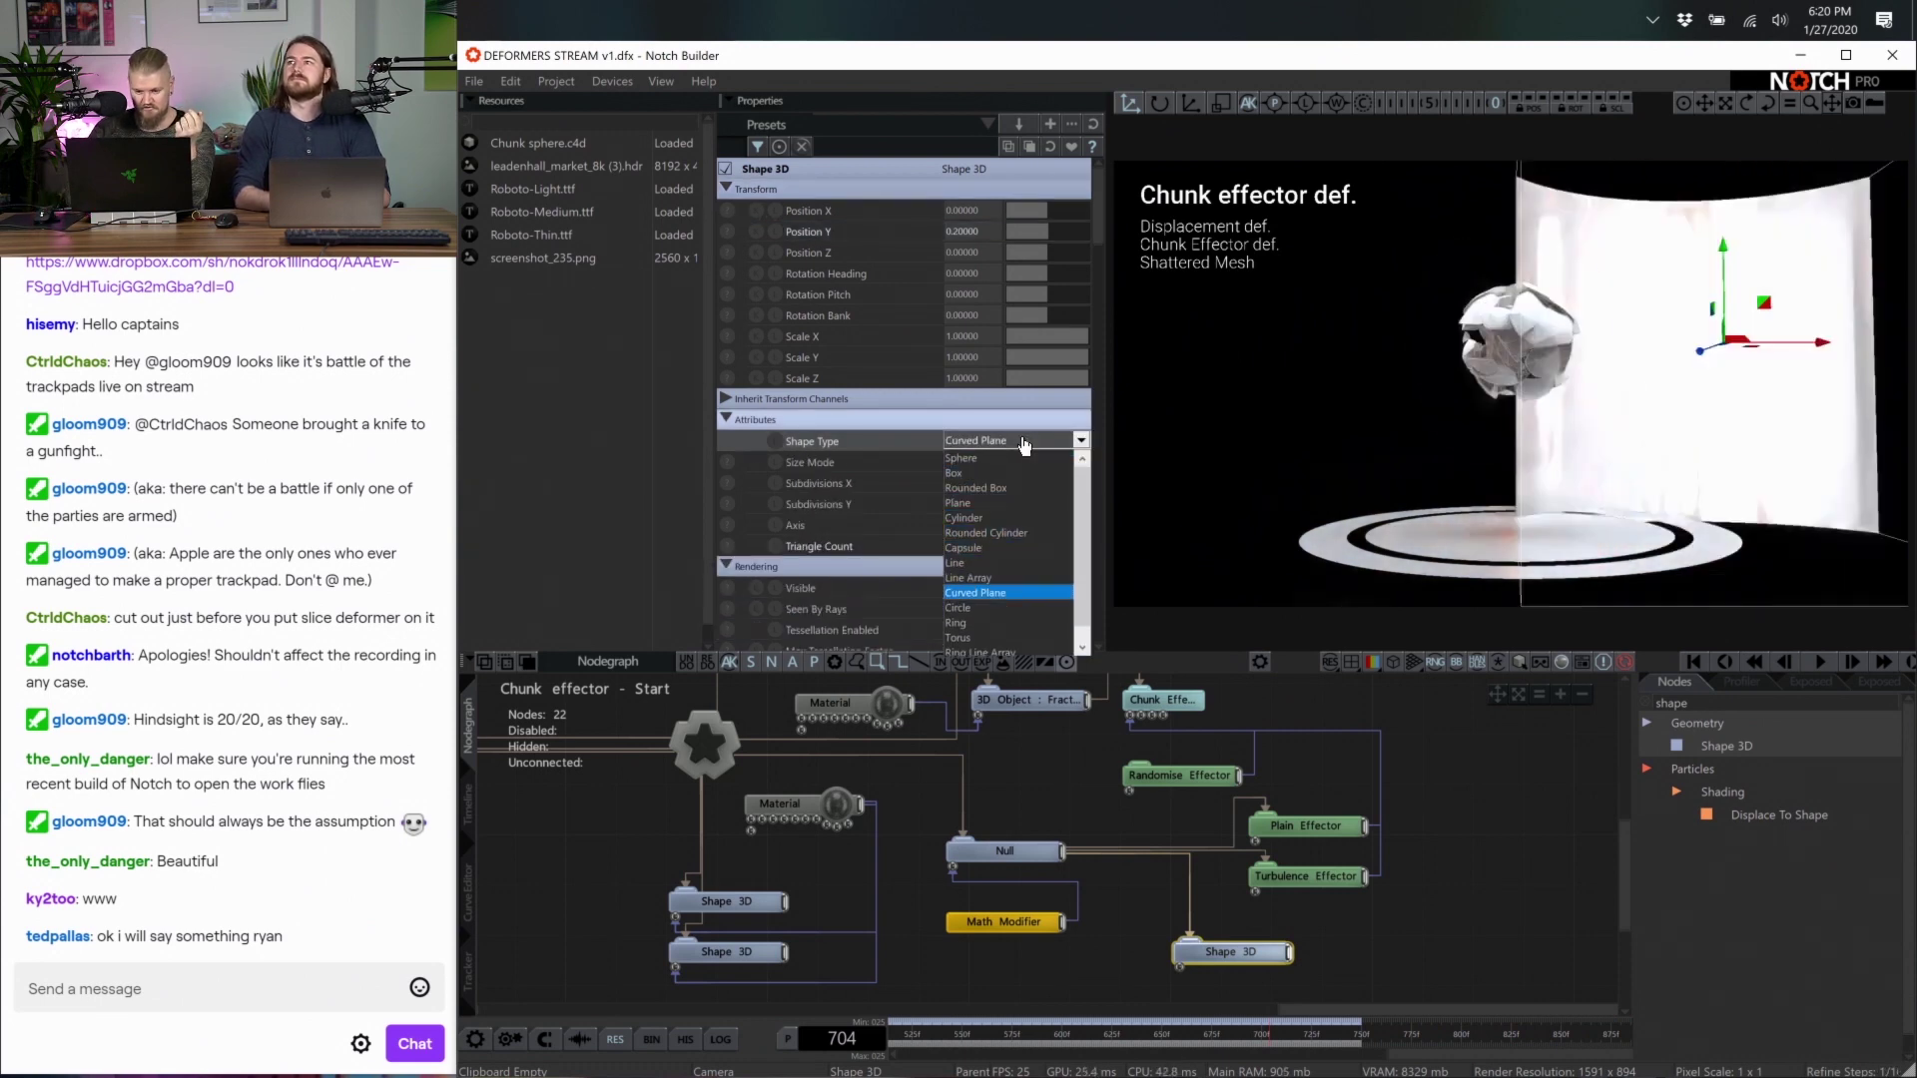
key("Return")
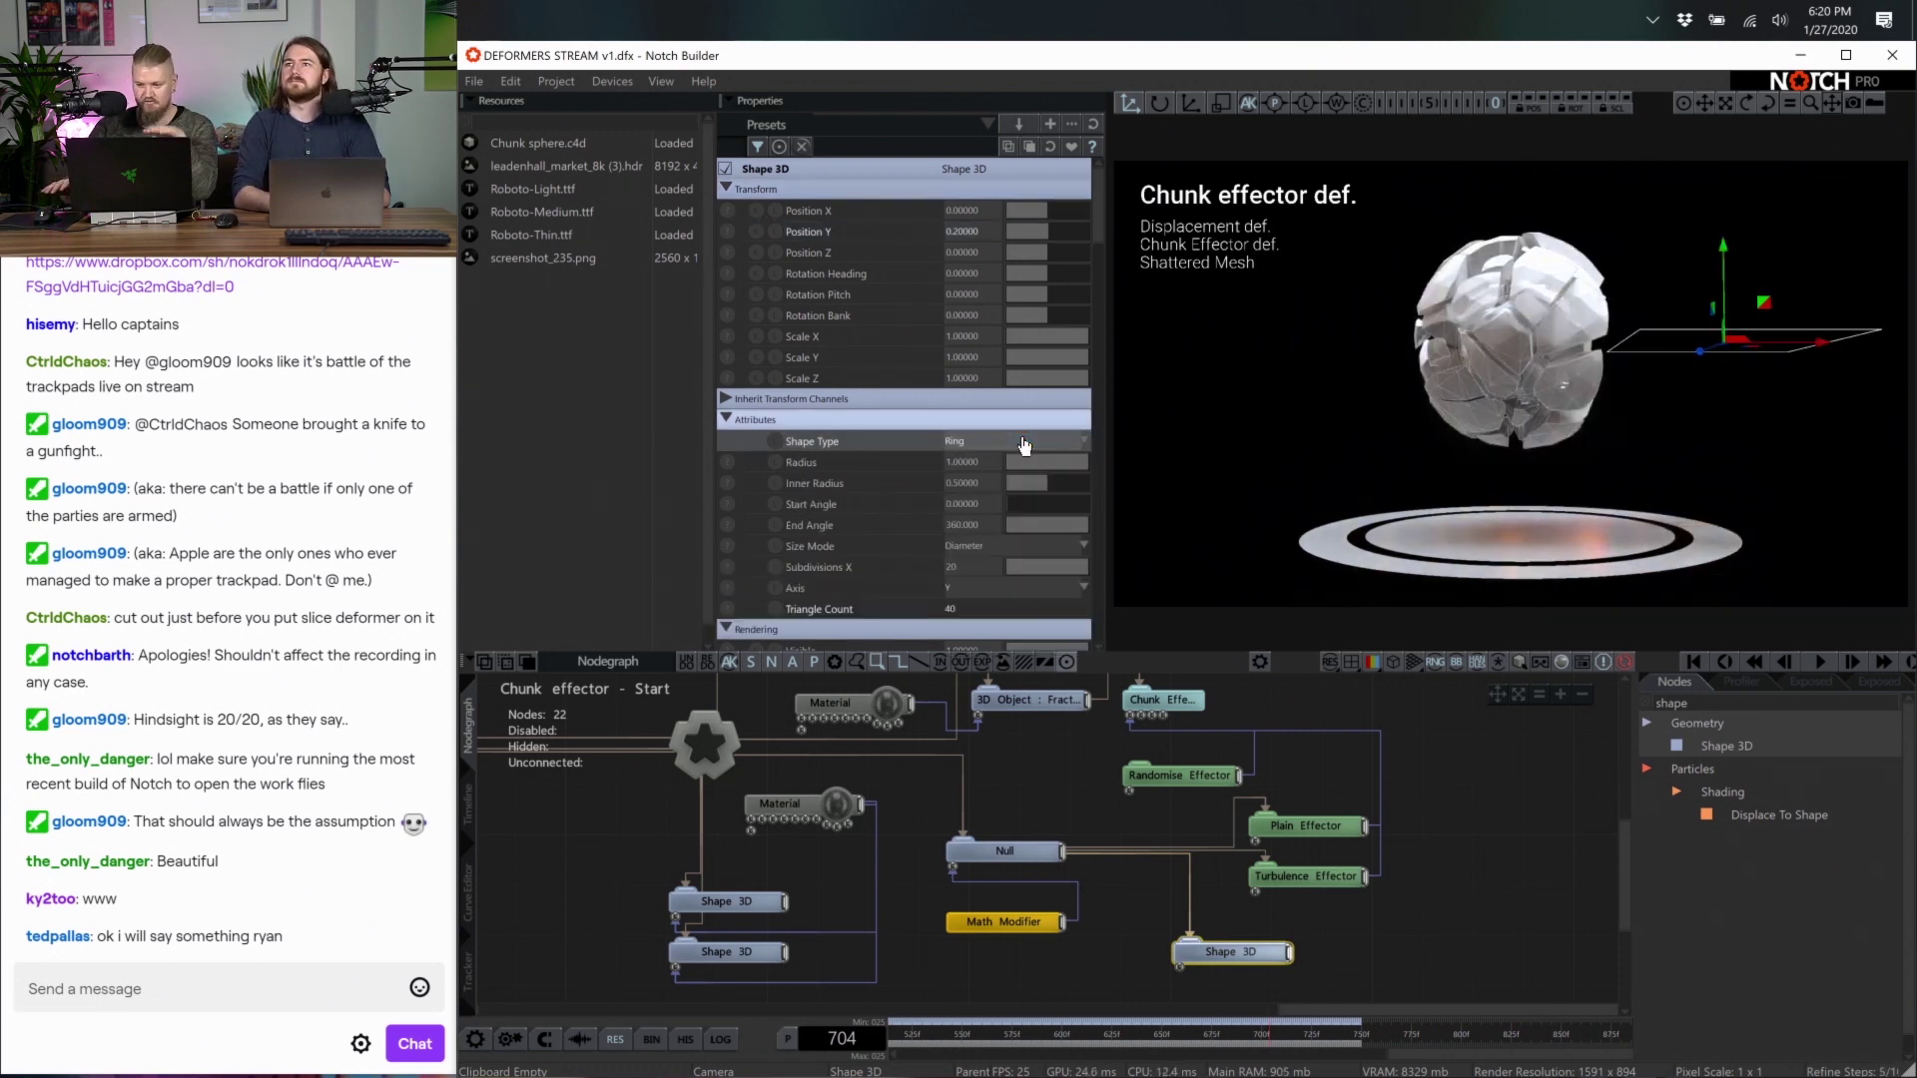
Set the ring's Axis to Z and turn it to a Rotation Heading of -180
scroll(1023, 445, "down", 2)
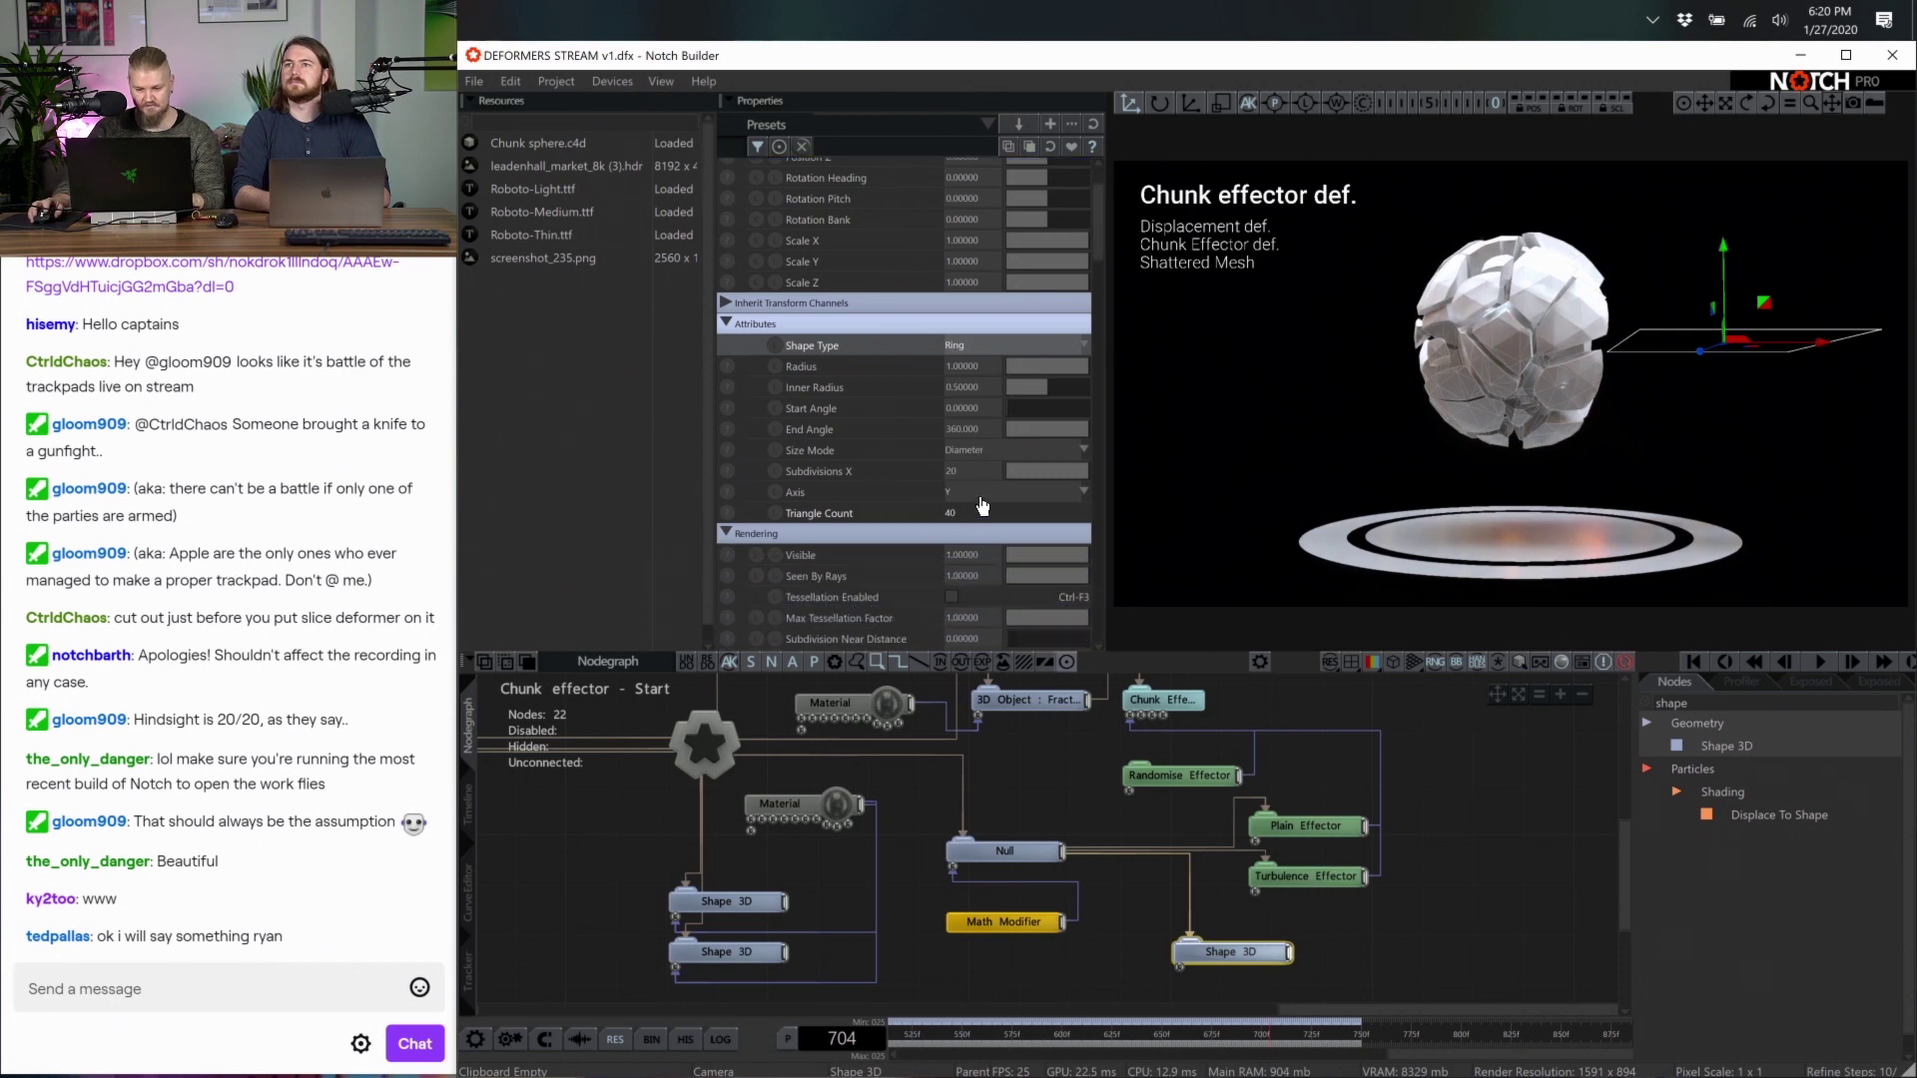
left_click(983, 491)
left_click(980, 508)
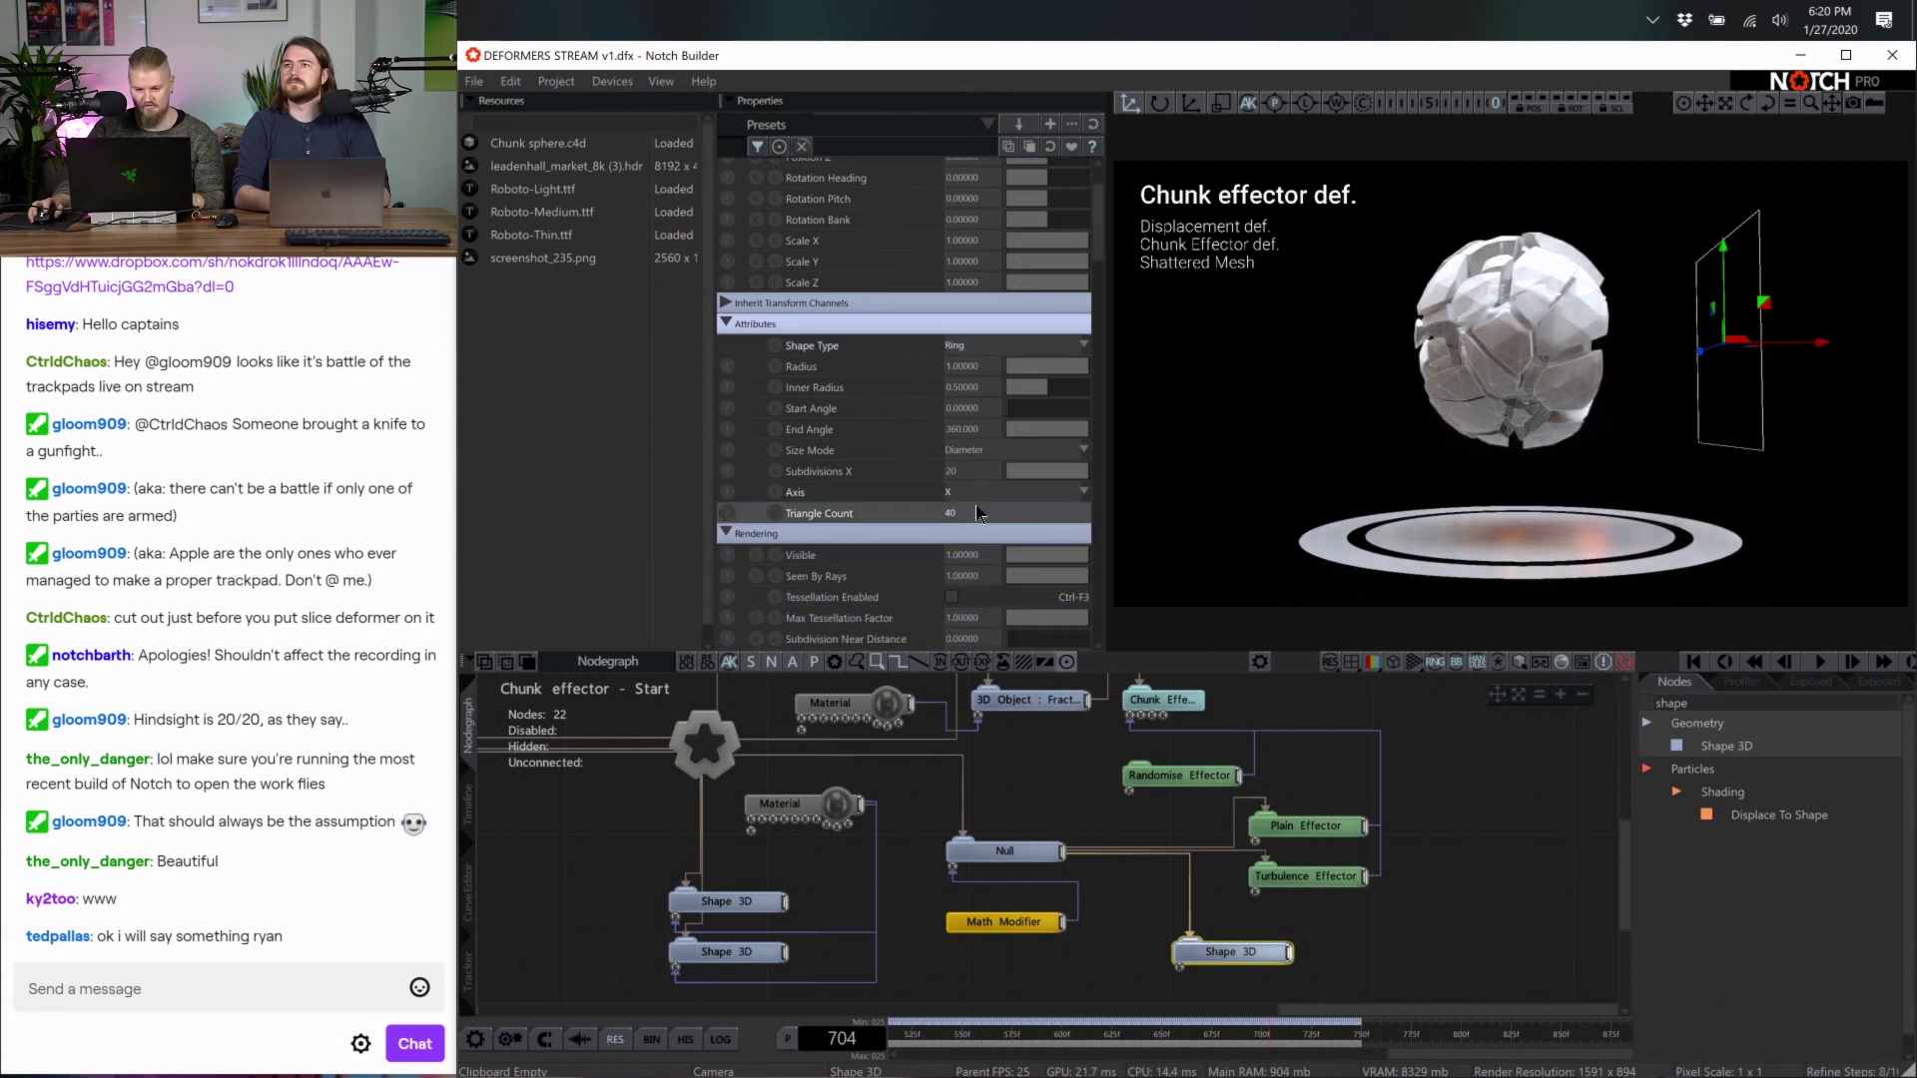
left_click(978, 490)
left_click(974, 539)
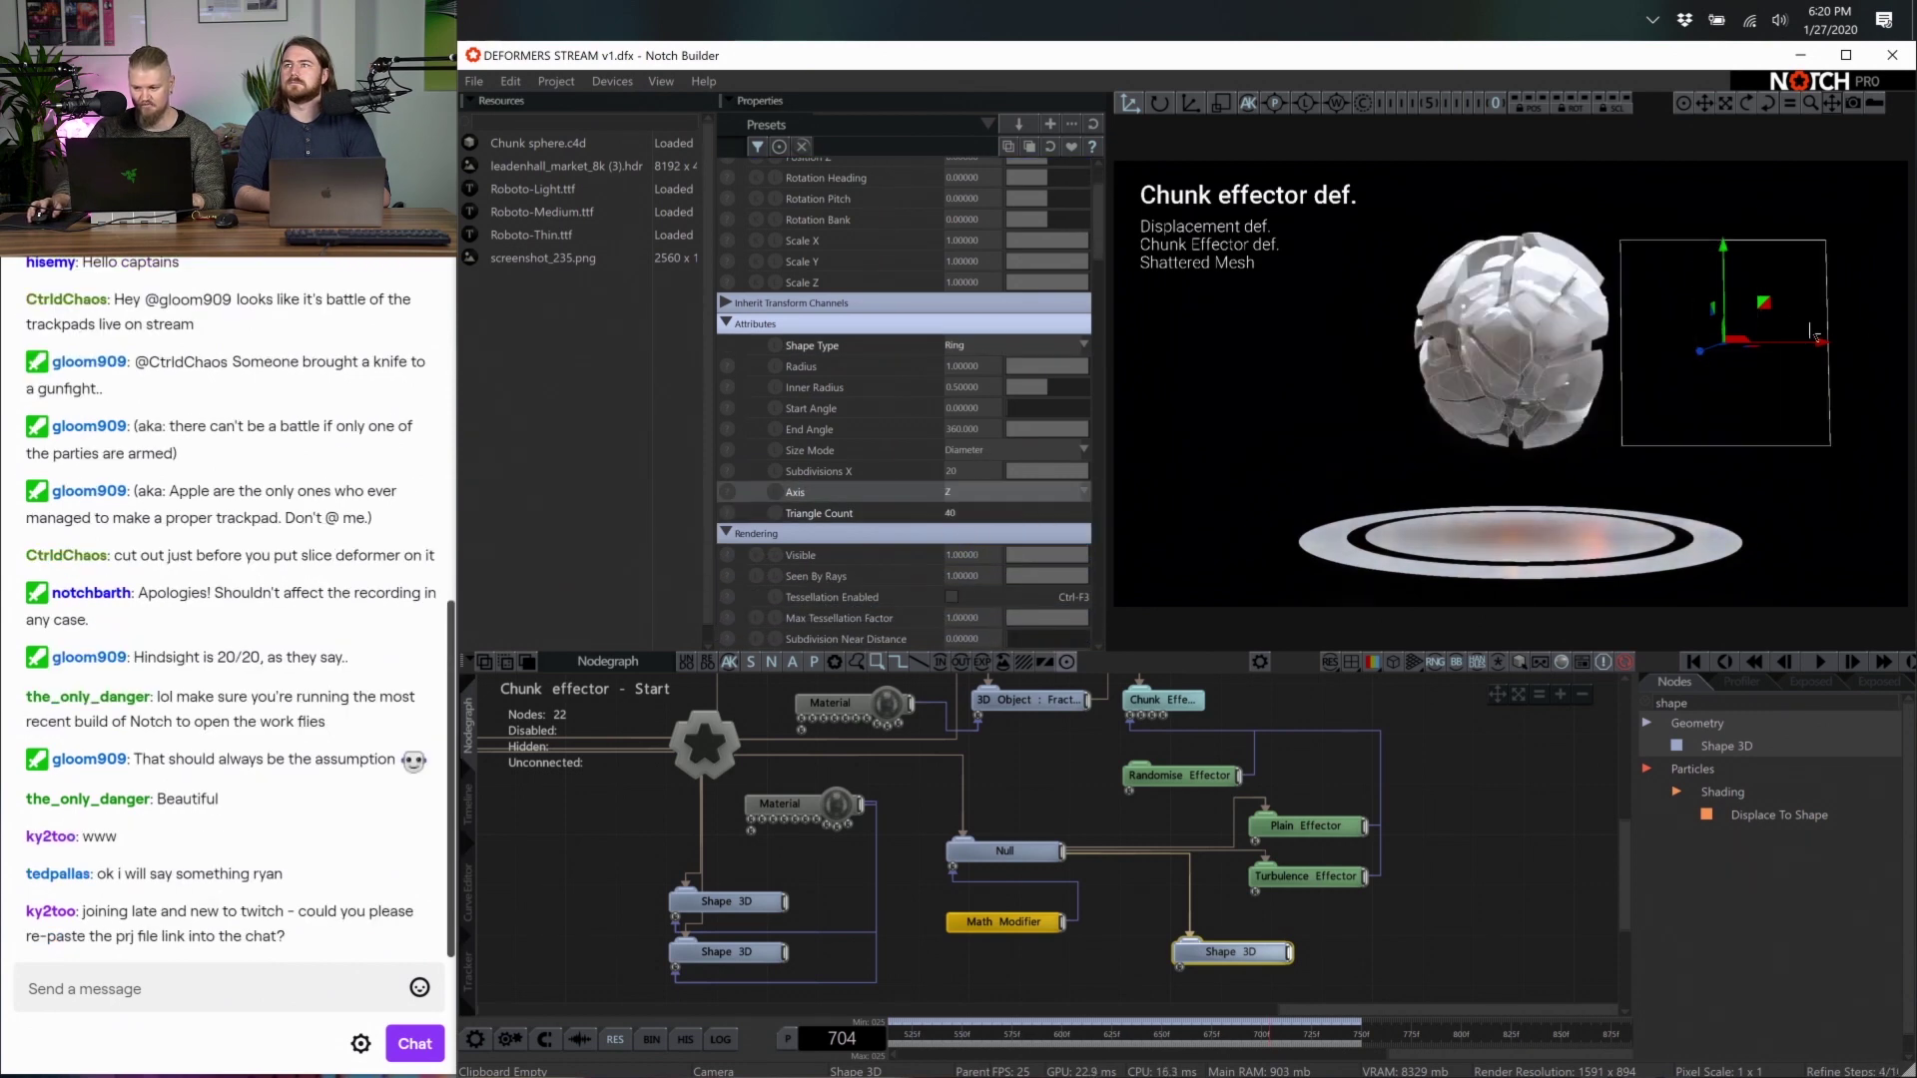
key("e")
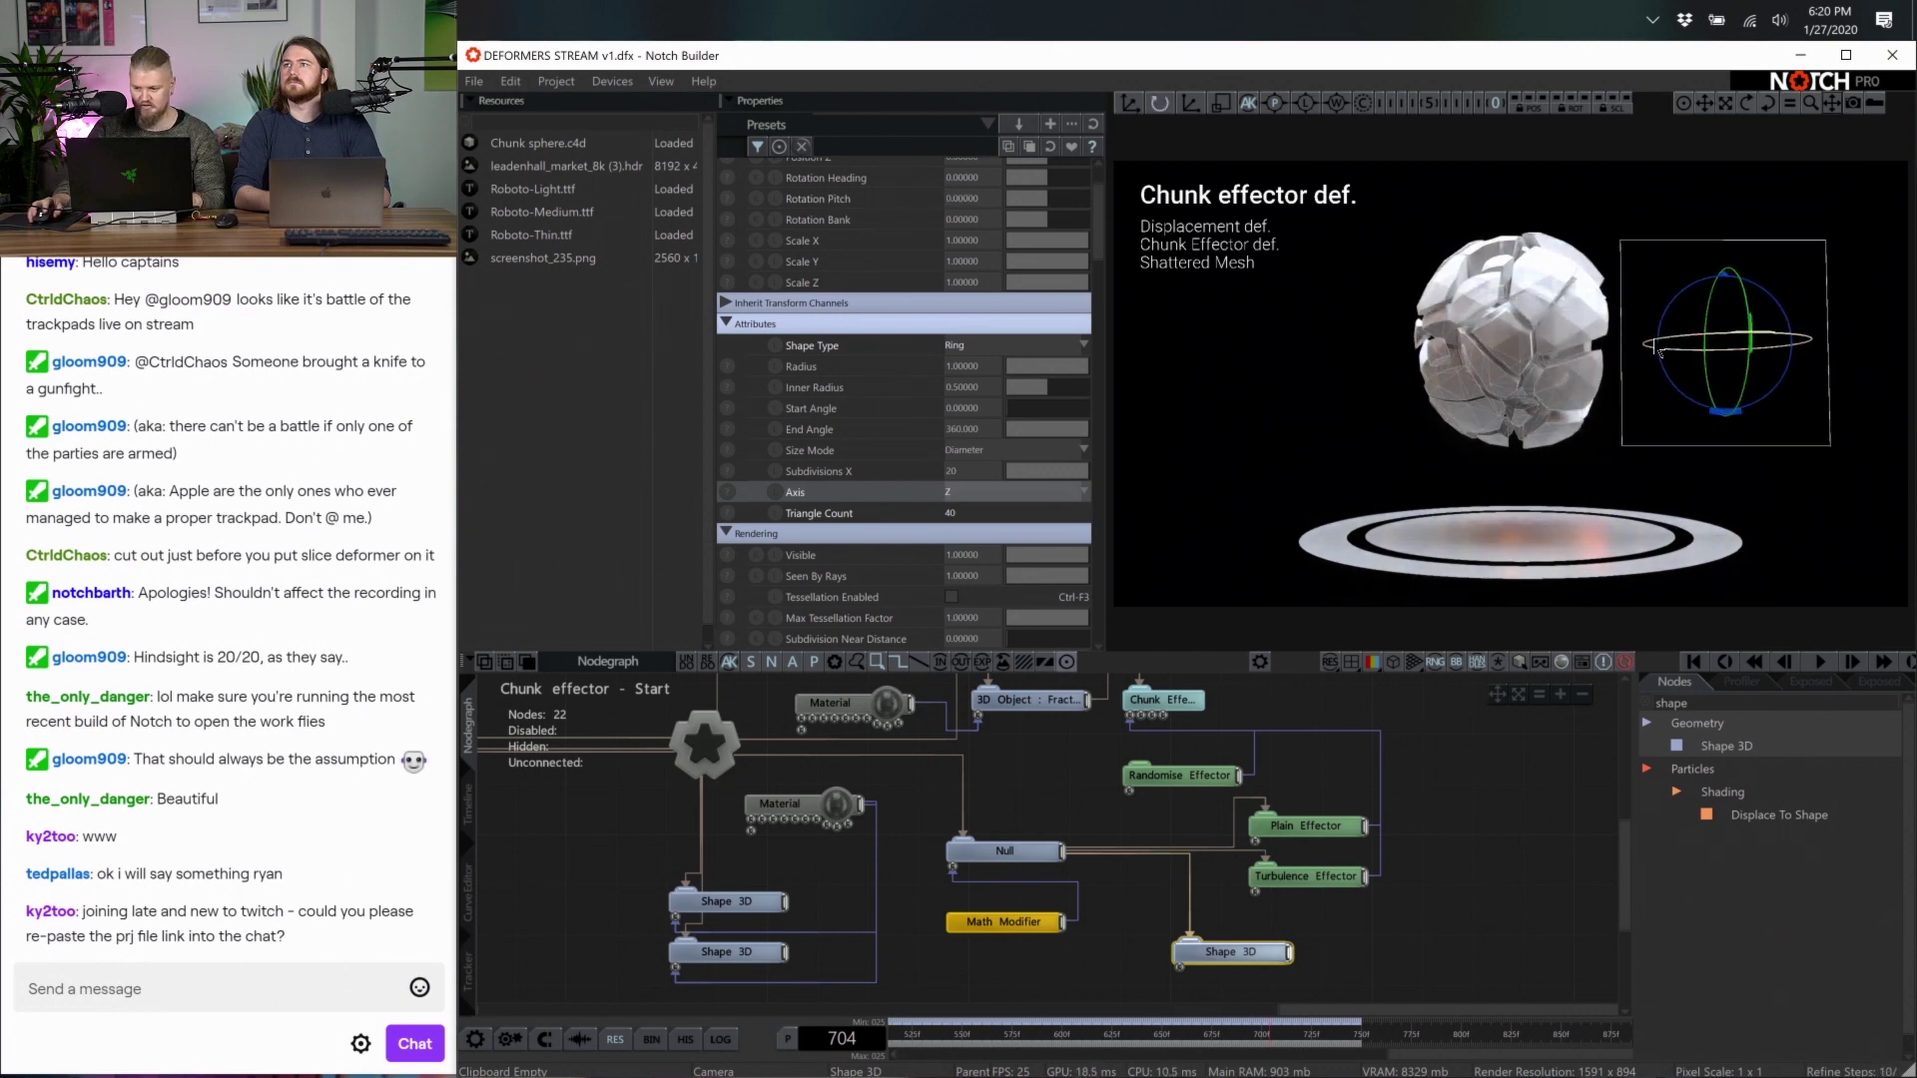
left_click_drag(1659, 349, 1907, 357)
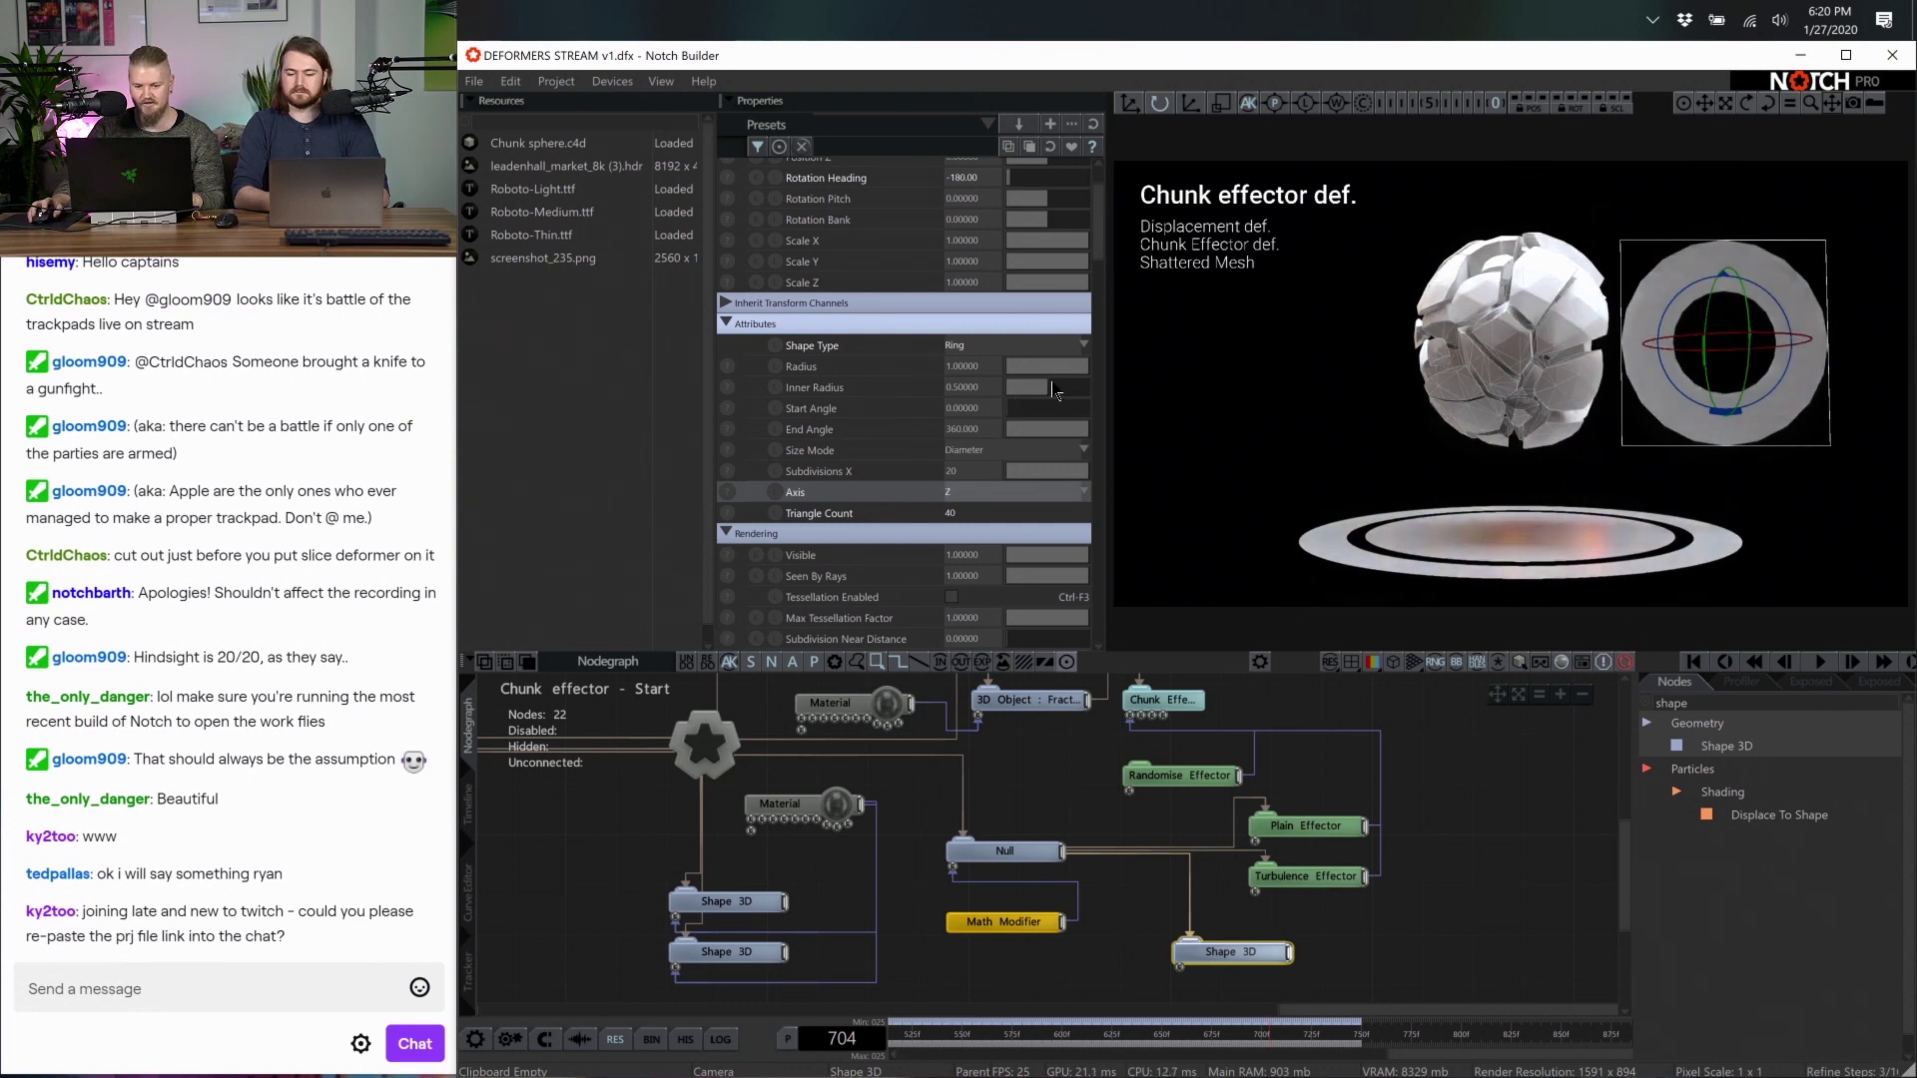
Set the ring's Inner Radius to about 0.93 and its Subdivisions X to 90
left_click_drag(1051, 388, 1086, 389)
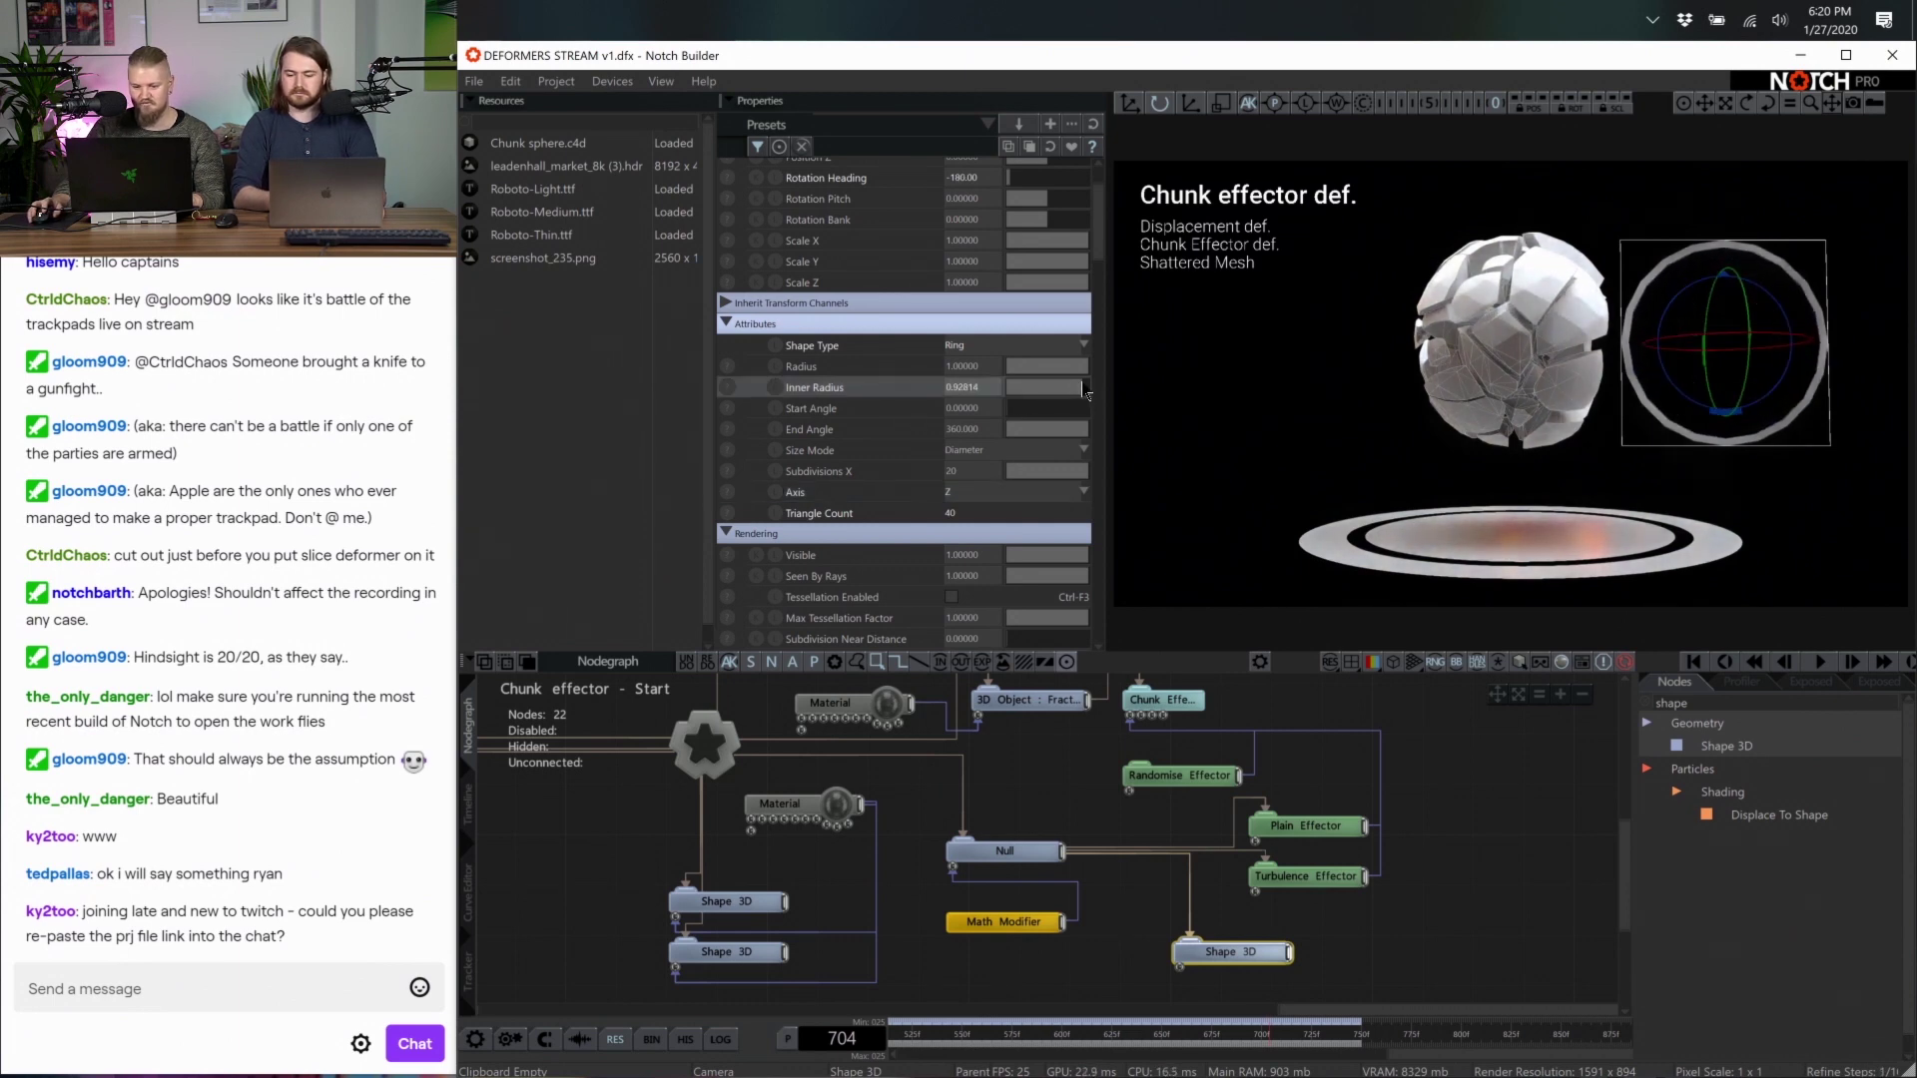
left_click(951, 472)
type("90")
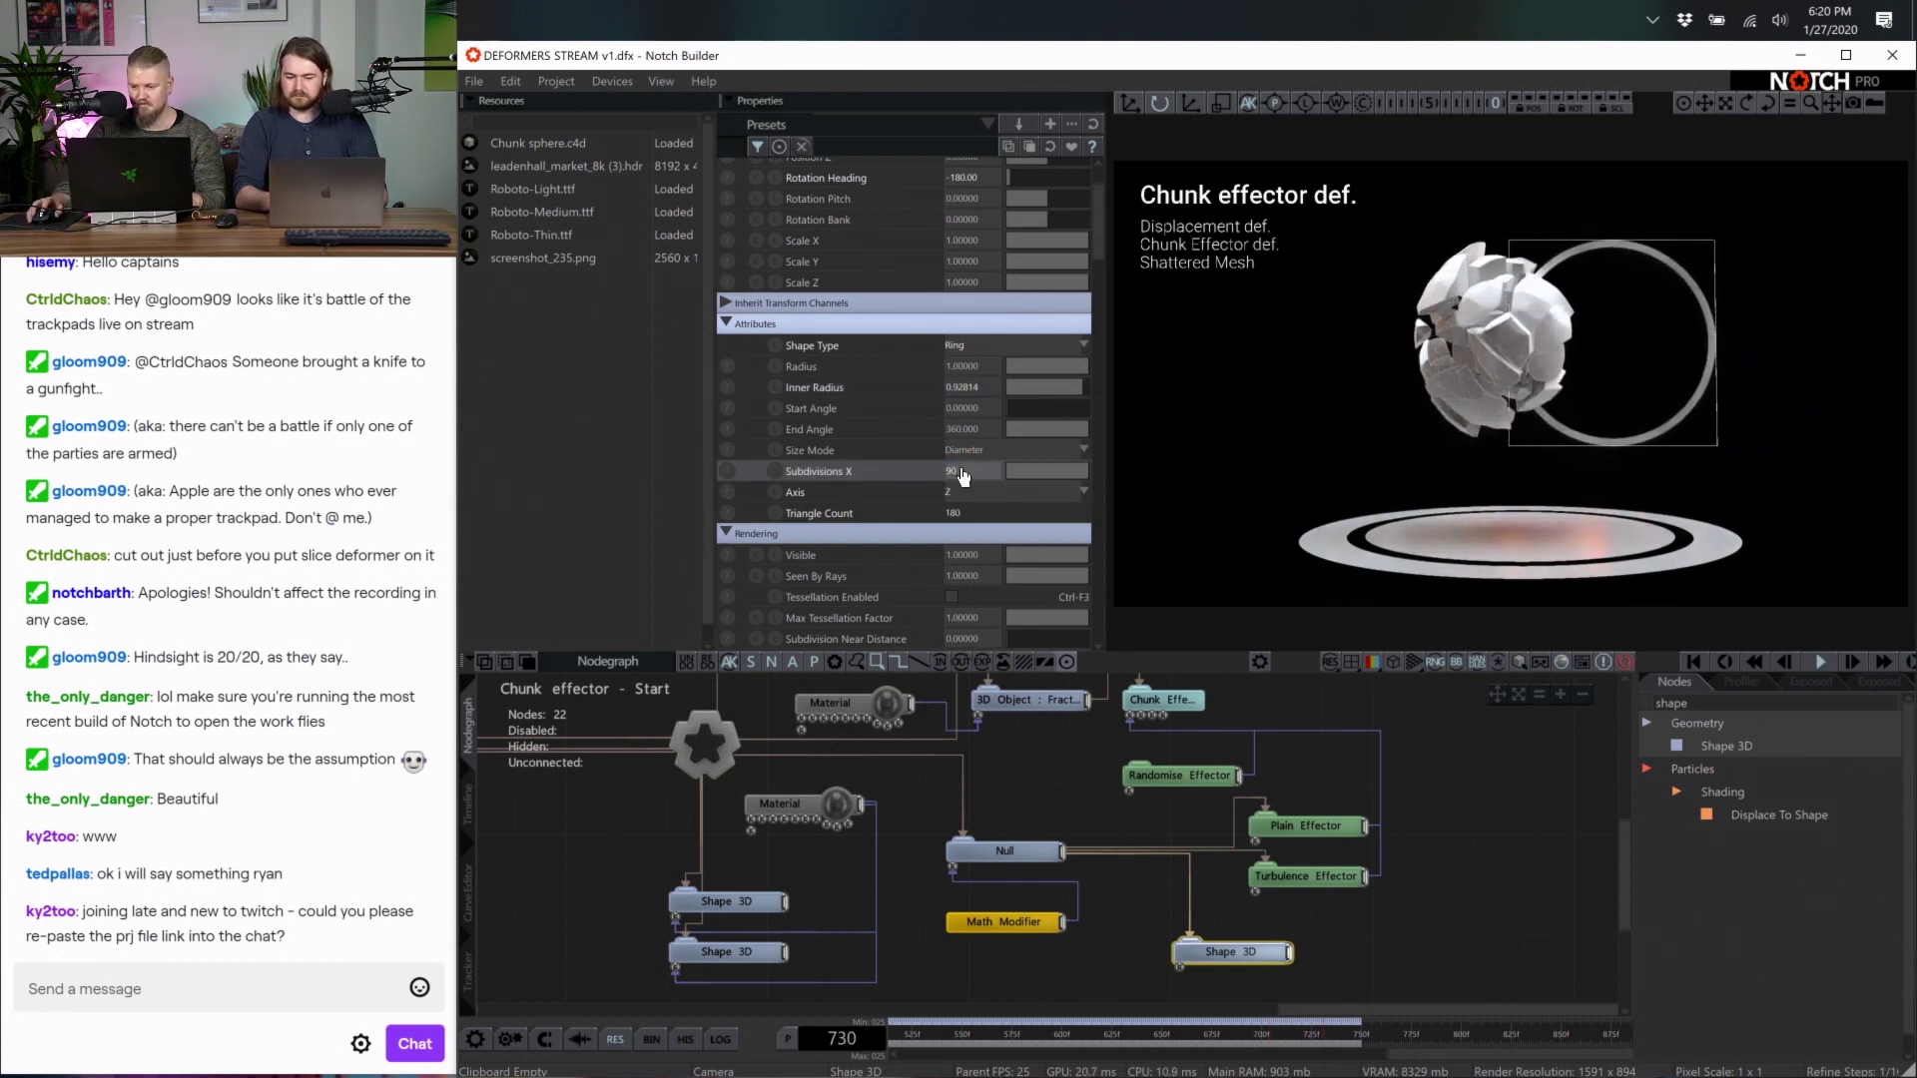
Scale the ring uniformly to about 1.26 and deselect it
left_click_drag(1302, 781, 1256, 961)
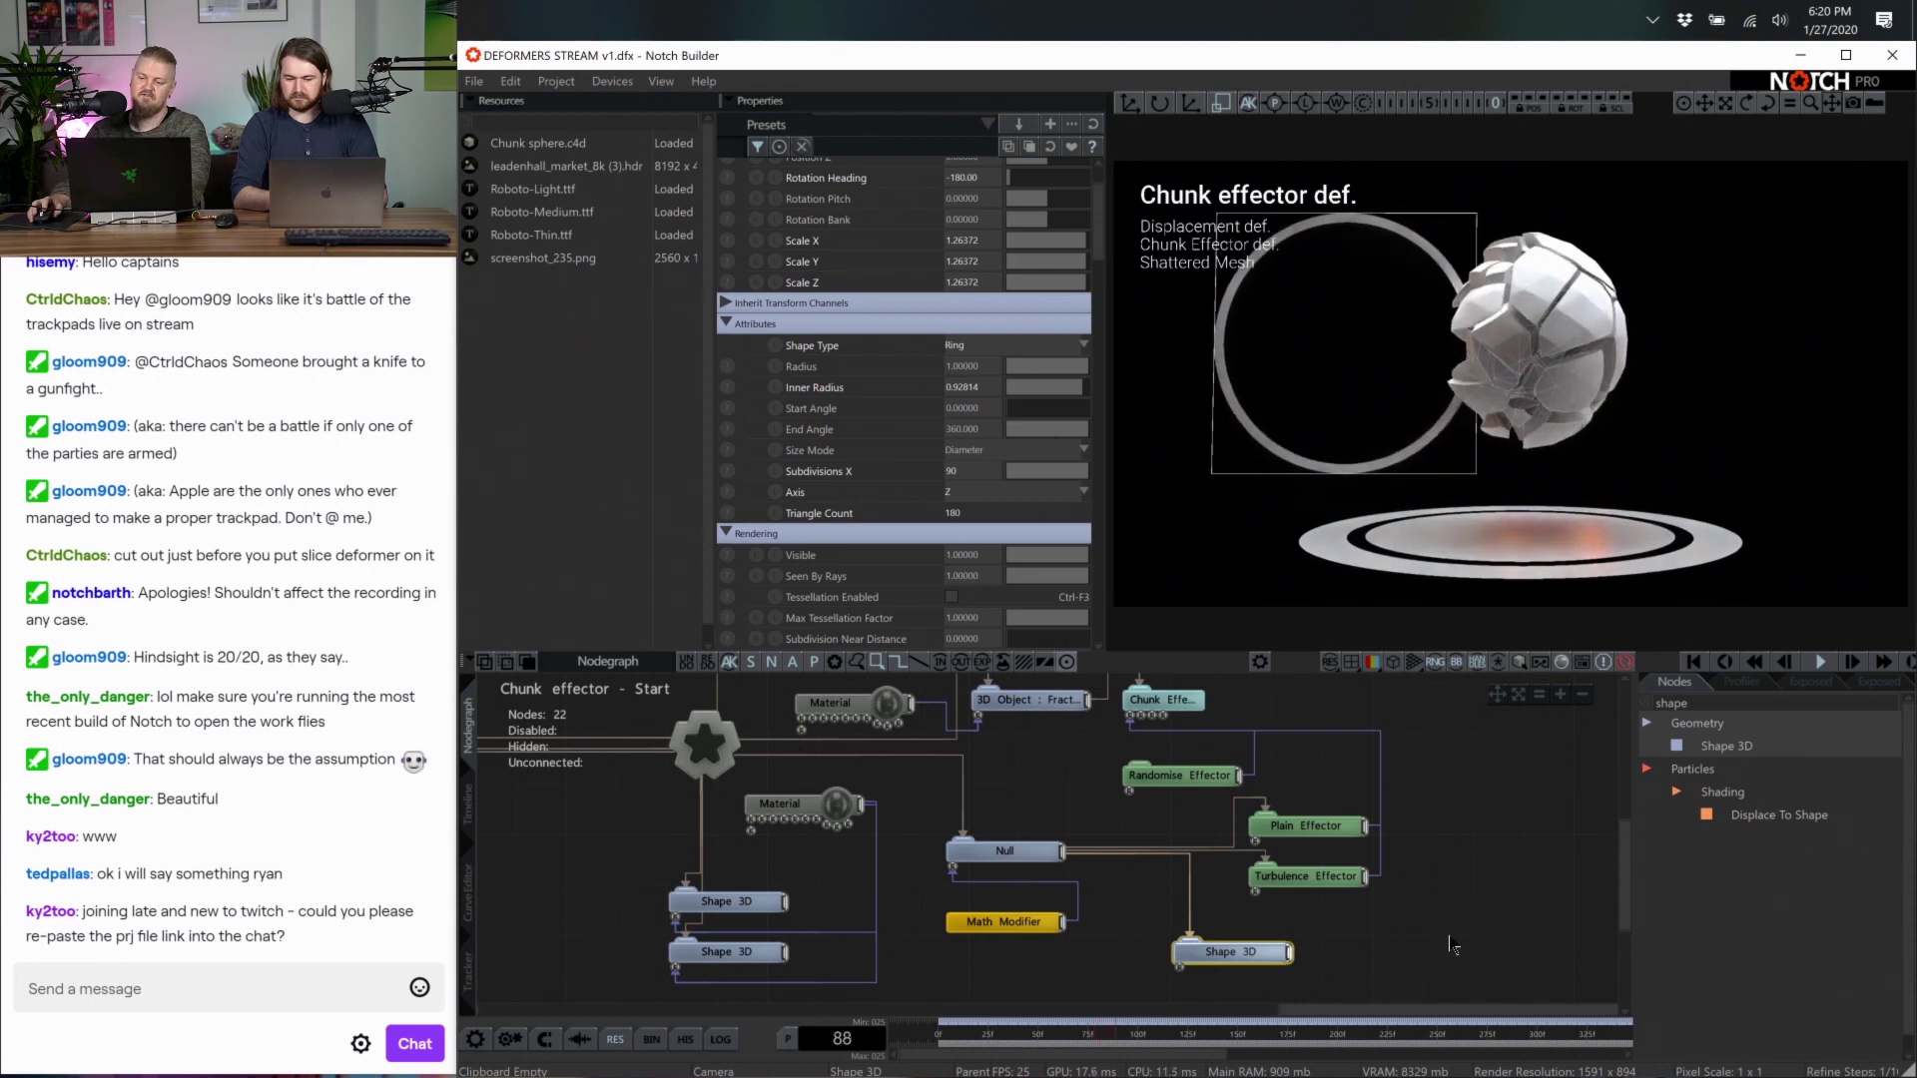
left_click(1483, 891)
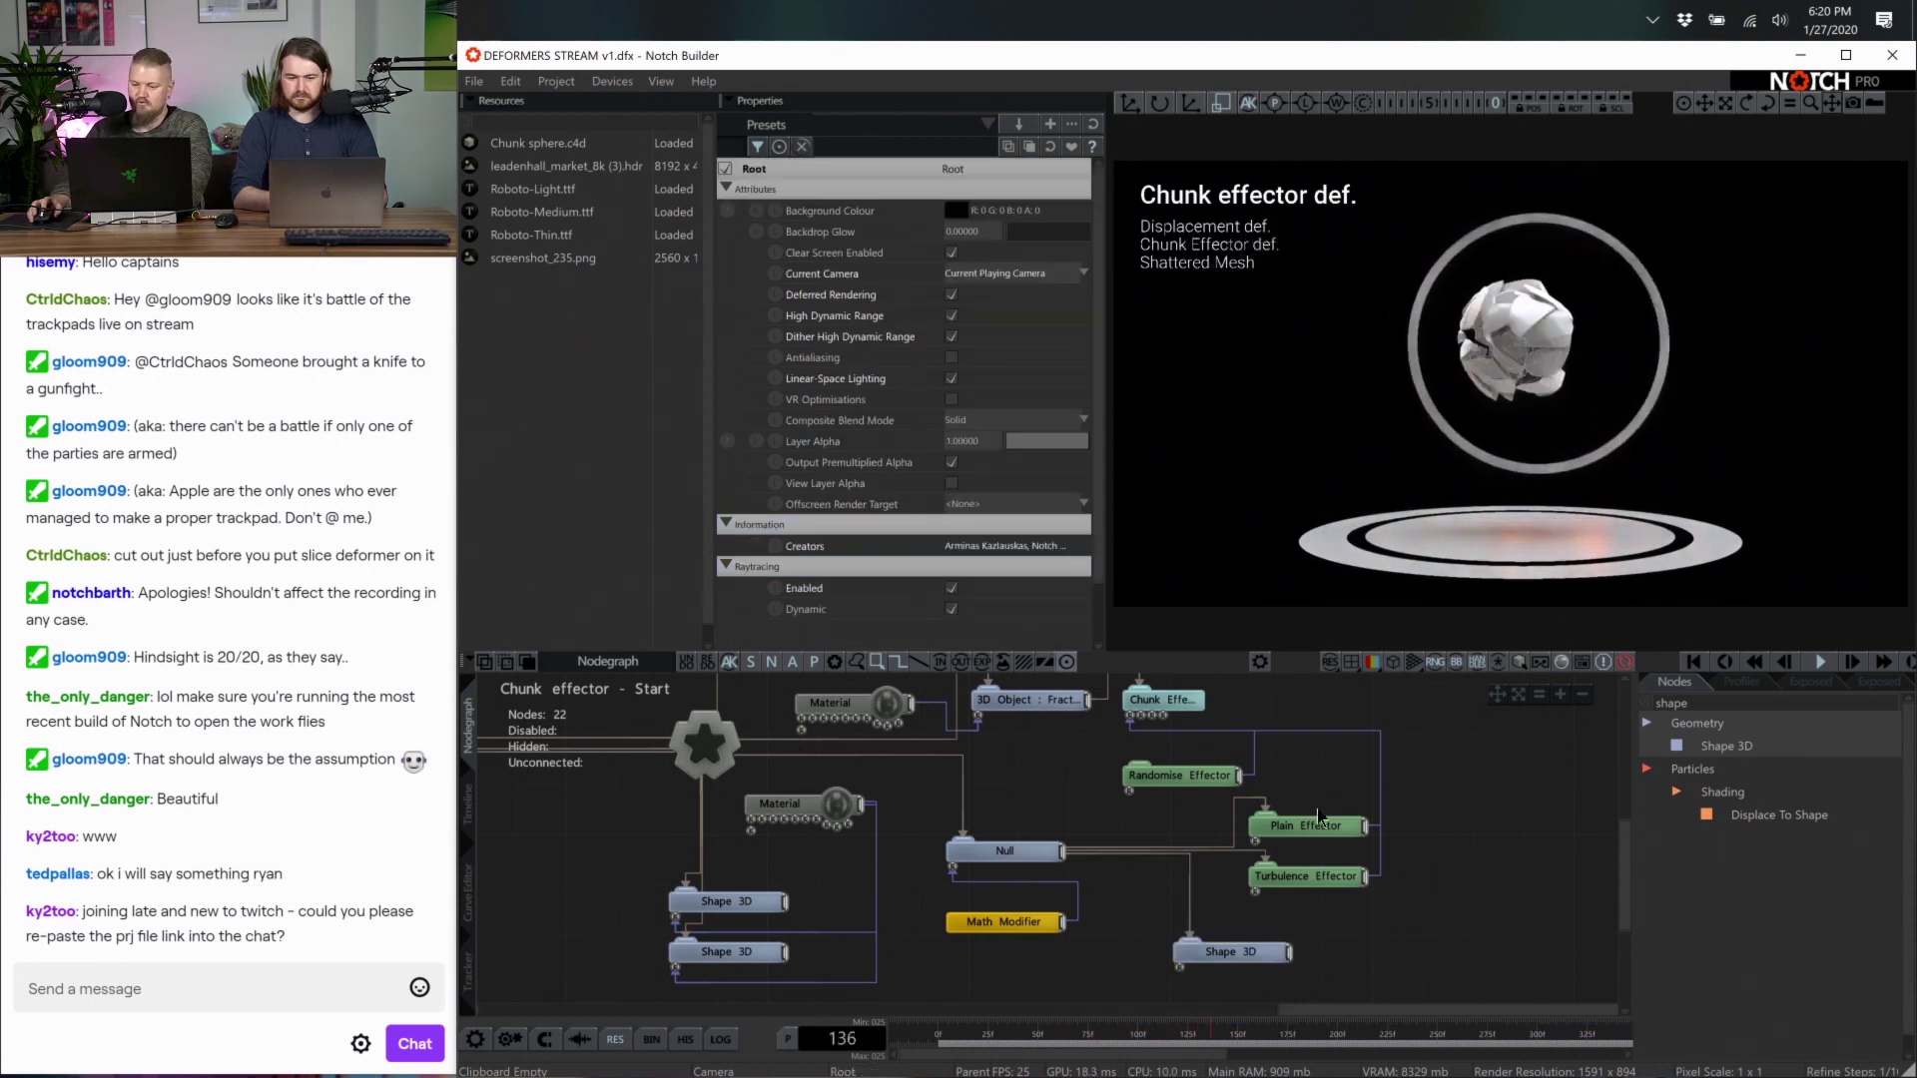
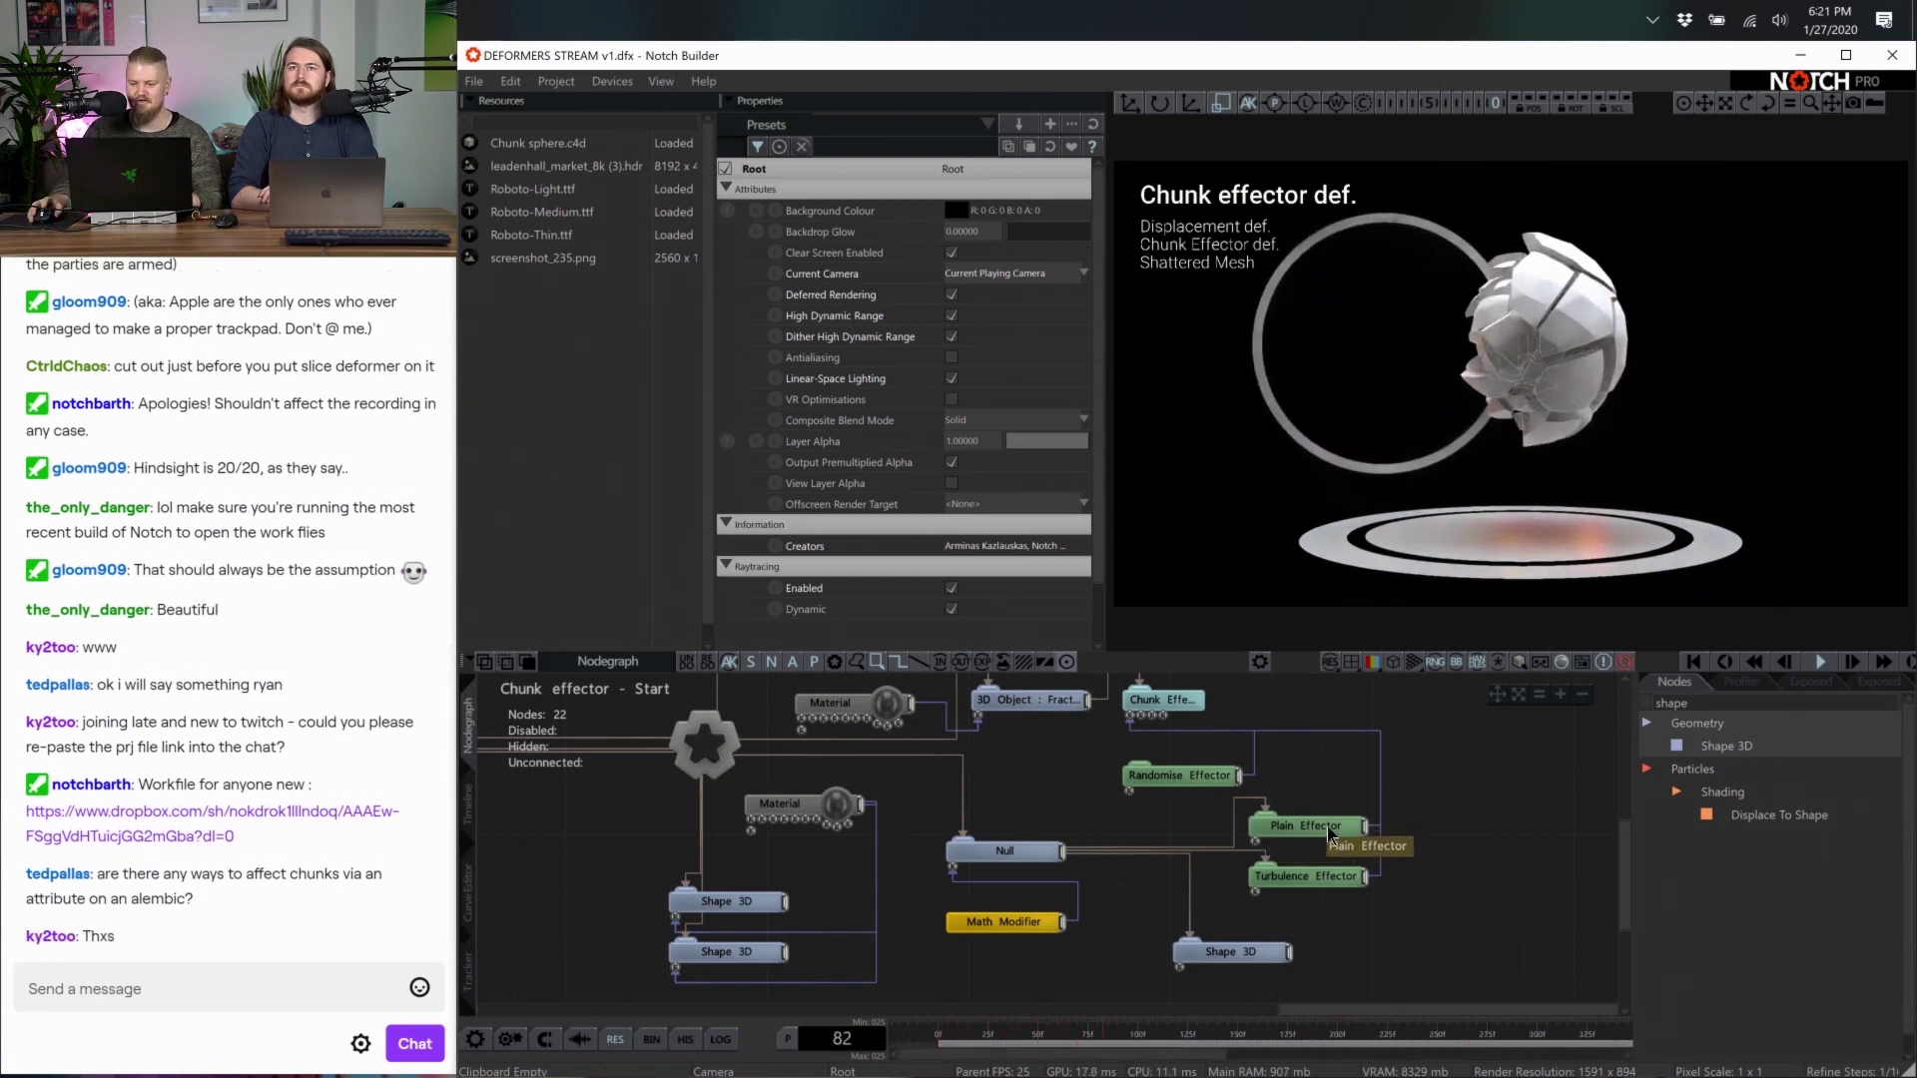
Add a Turbulence Deformer node and connect it to the Fracture Voronoi 3D Object
scroll(1438, 885, "down", 2)
middle_click_drag(1438, 883, 1484, 901)
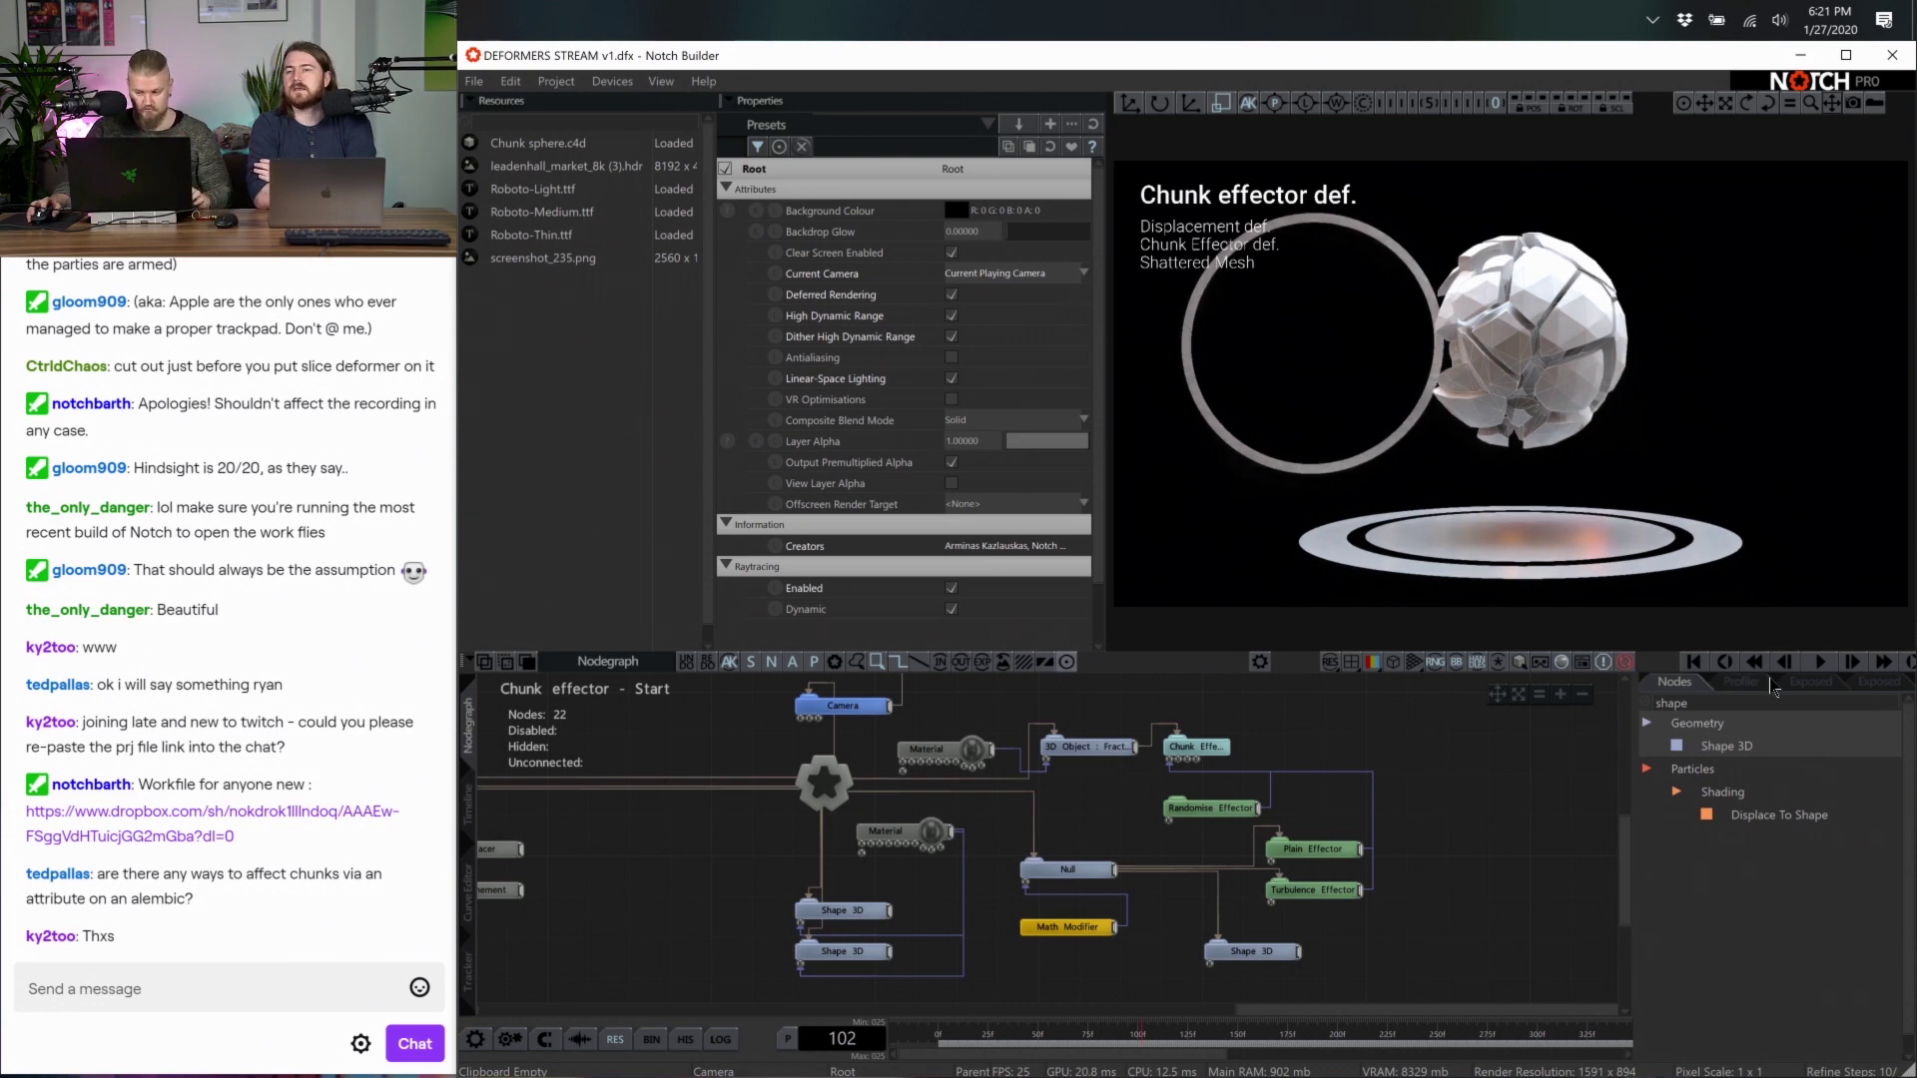
type("turb")
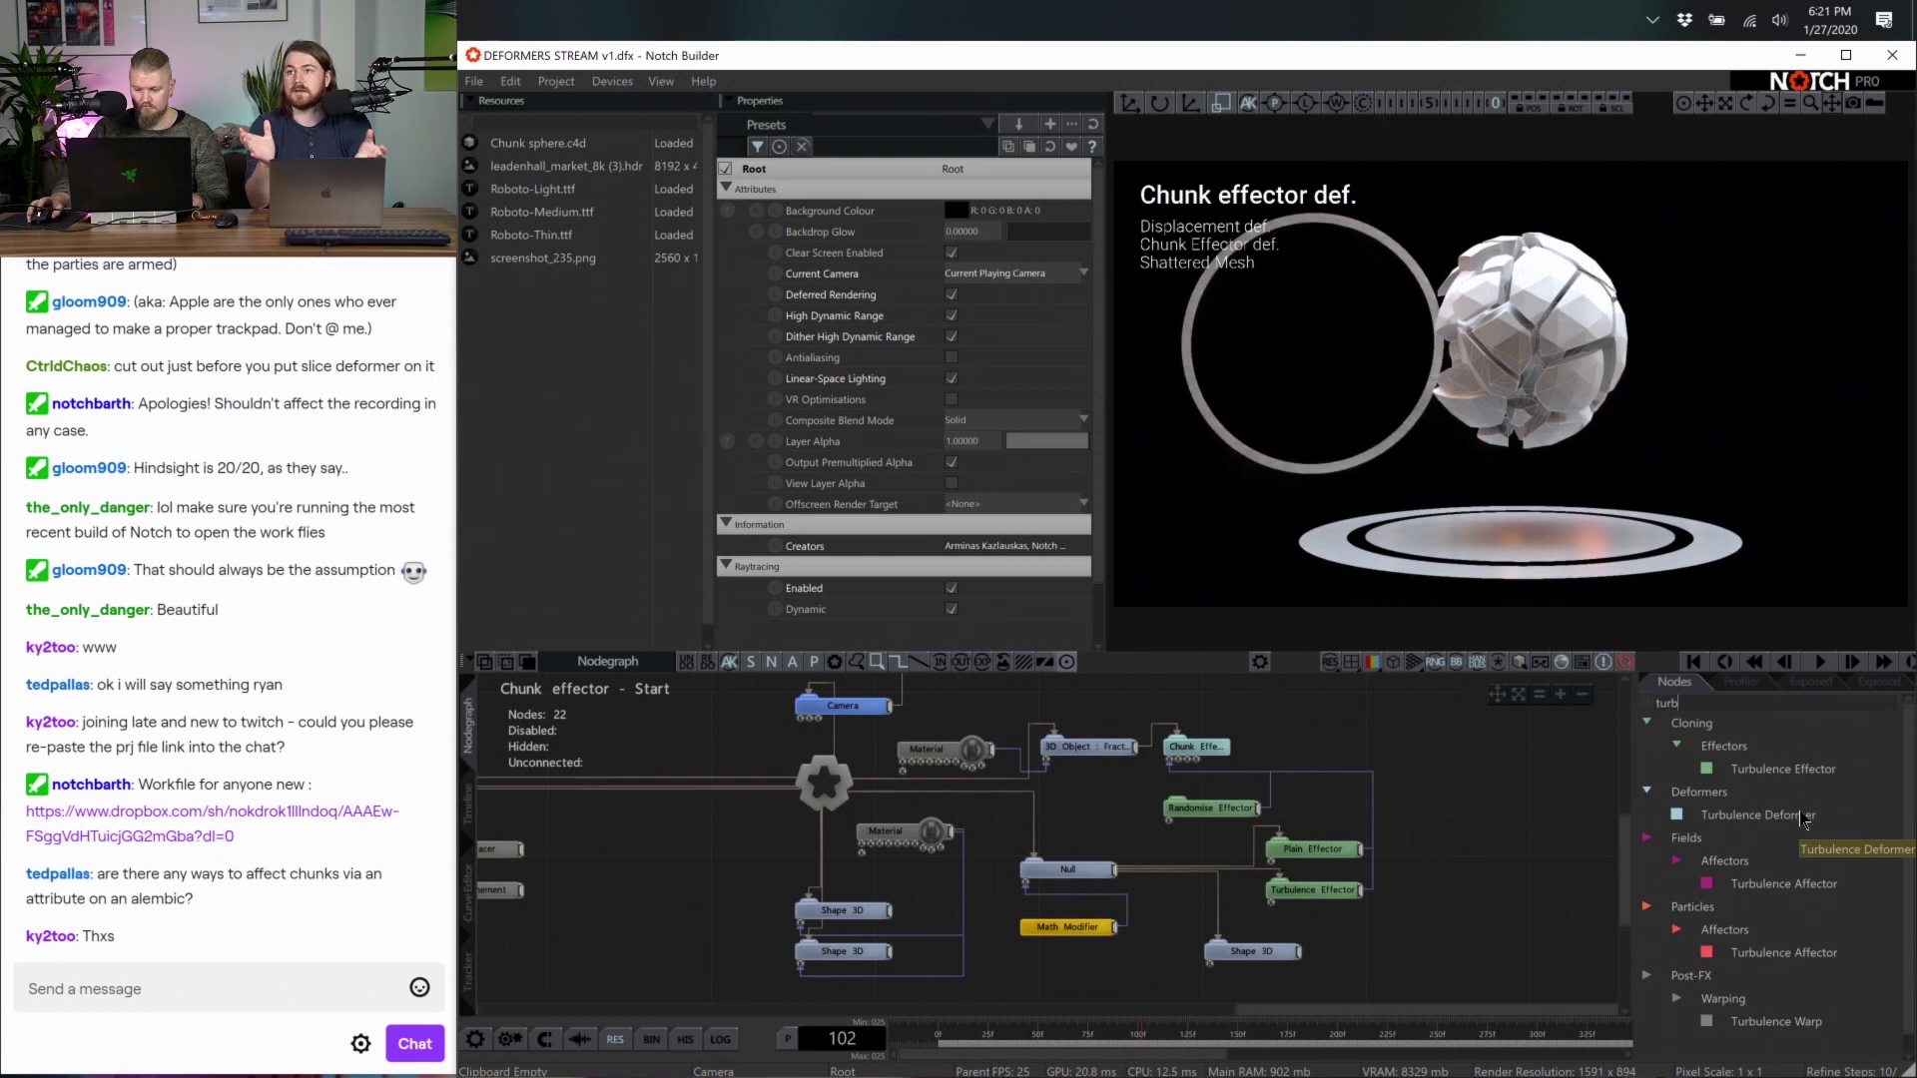
scroll(1418, 933, "down", 4)
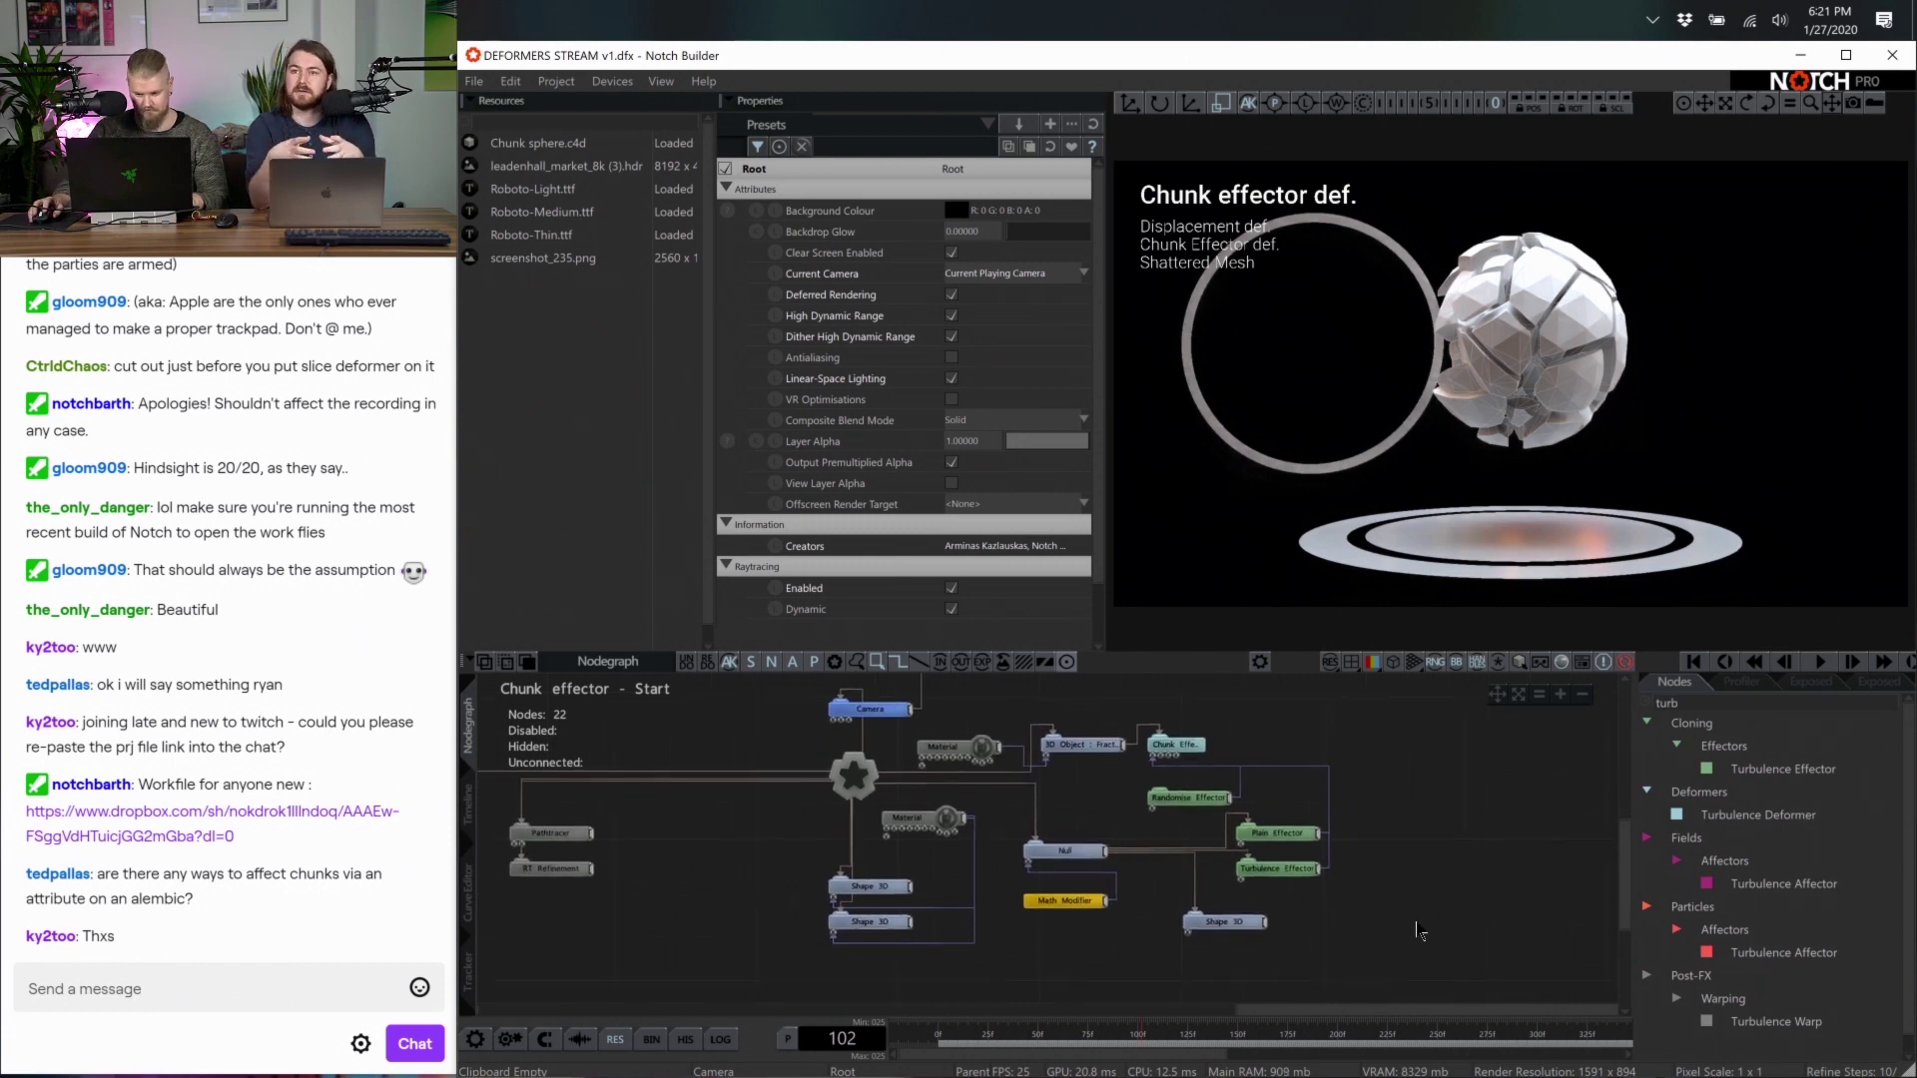
middle_click_drag(1416, 924, 1417, 914)
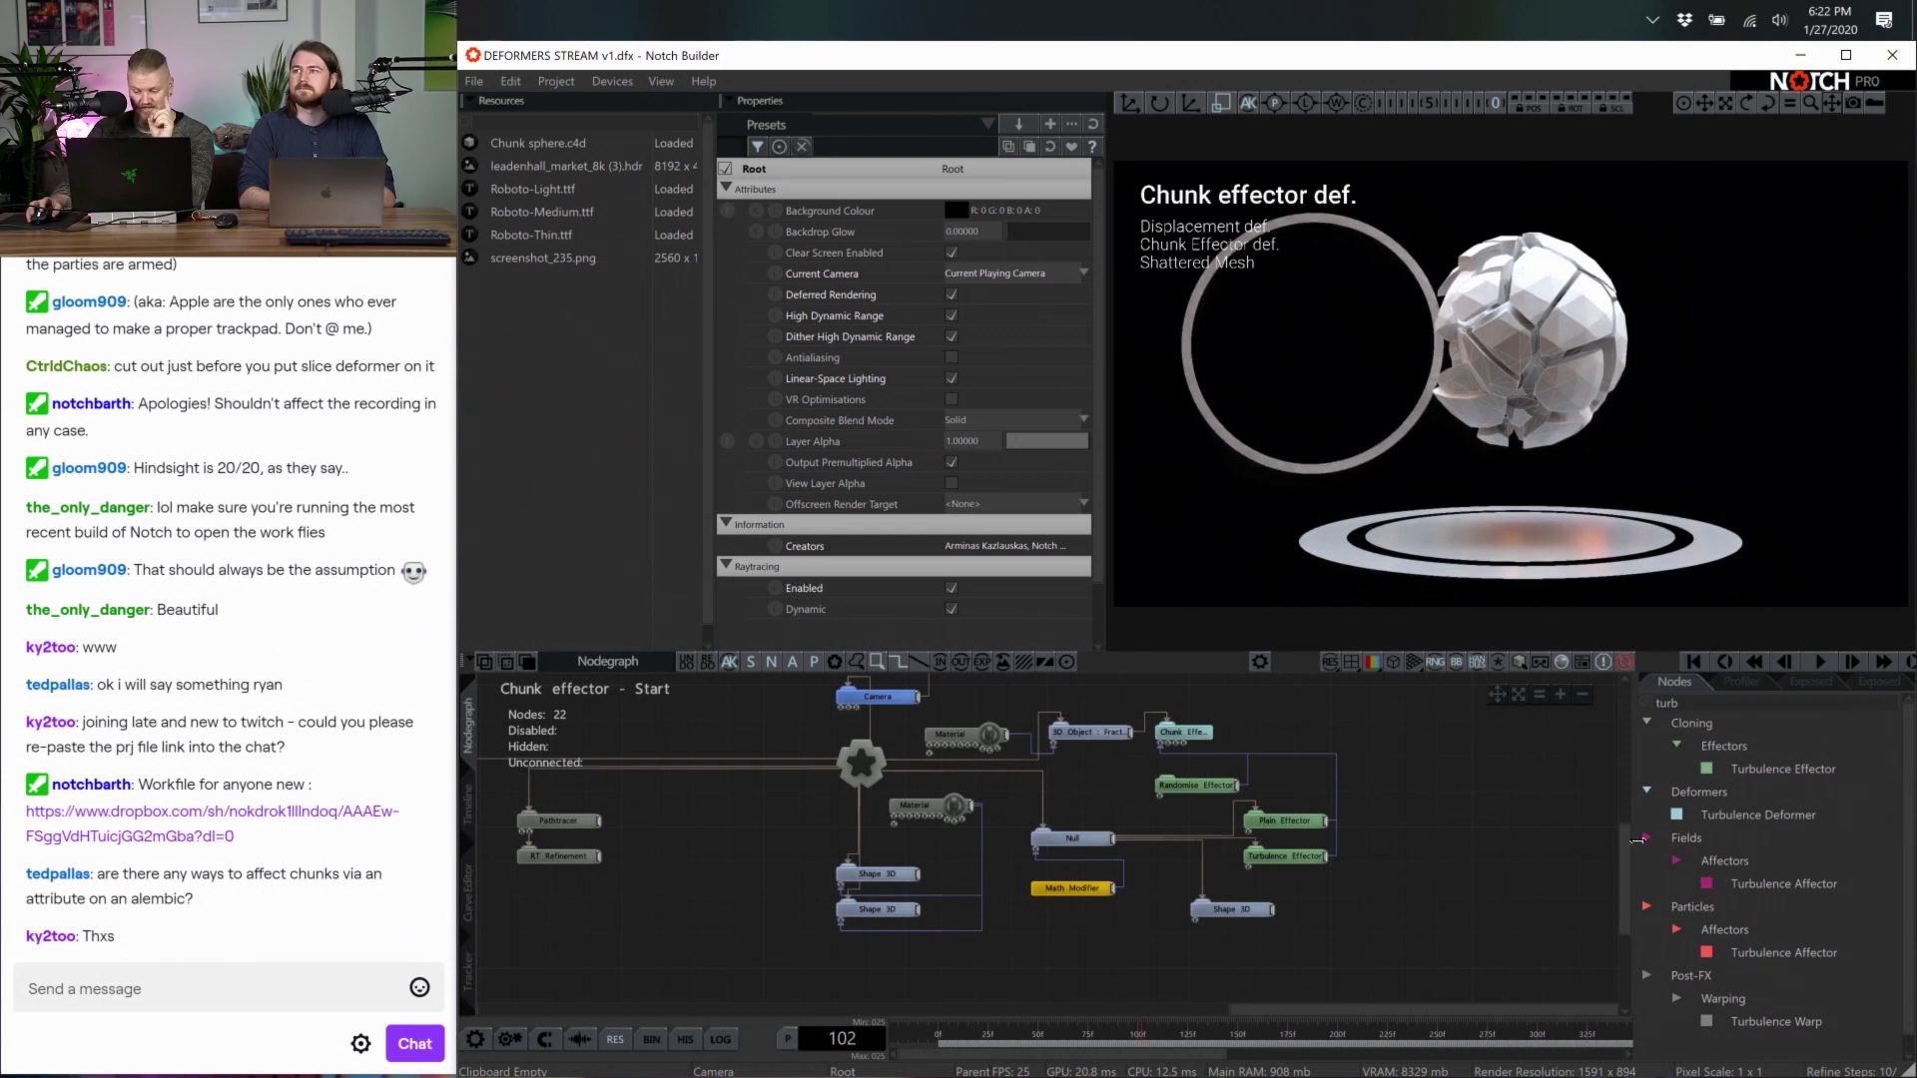
left_click_drag(1730, 817, 1227, 964)
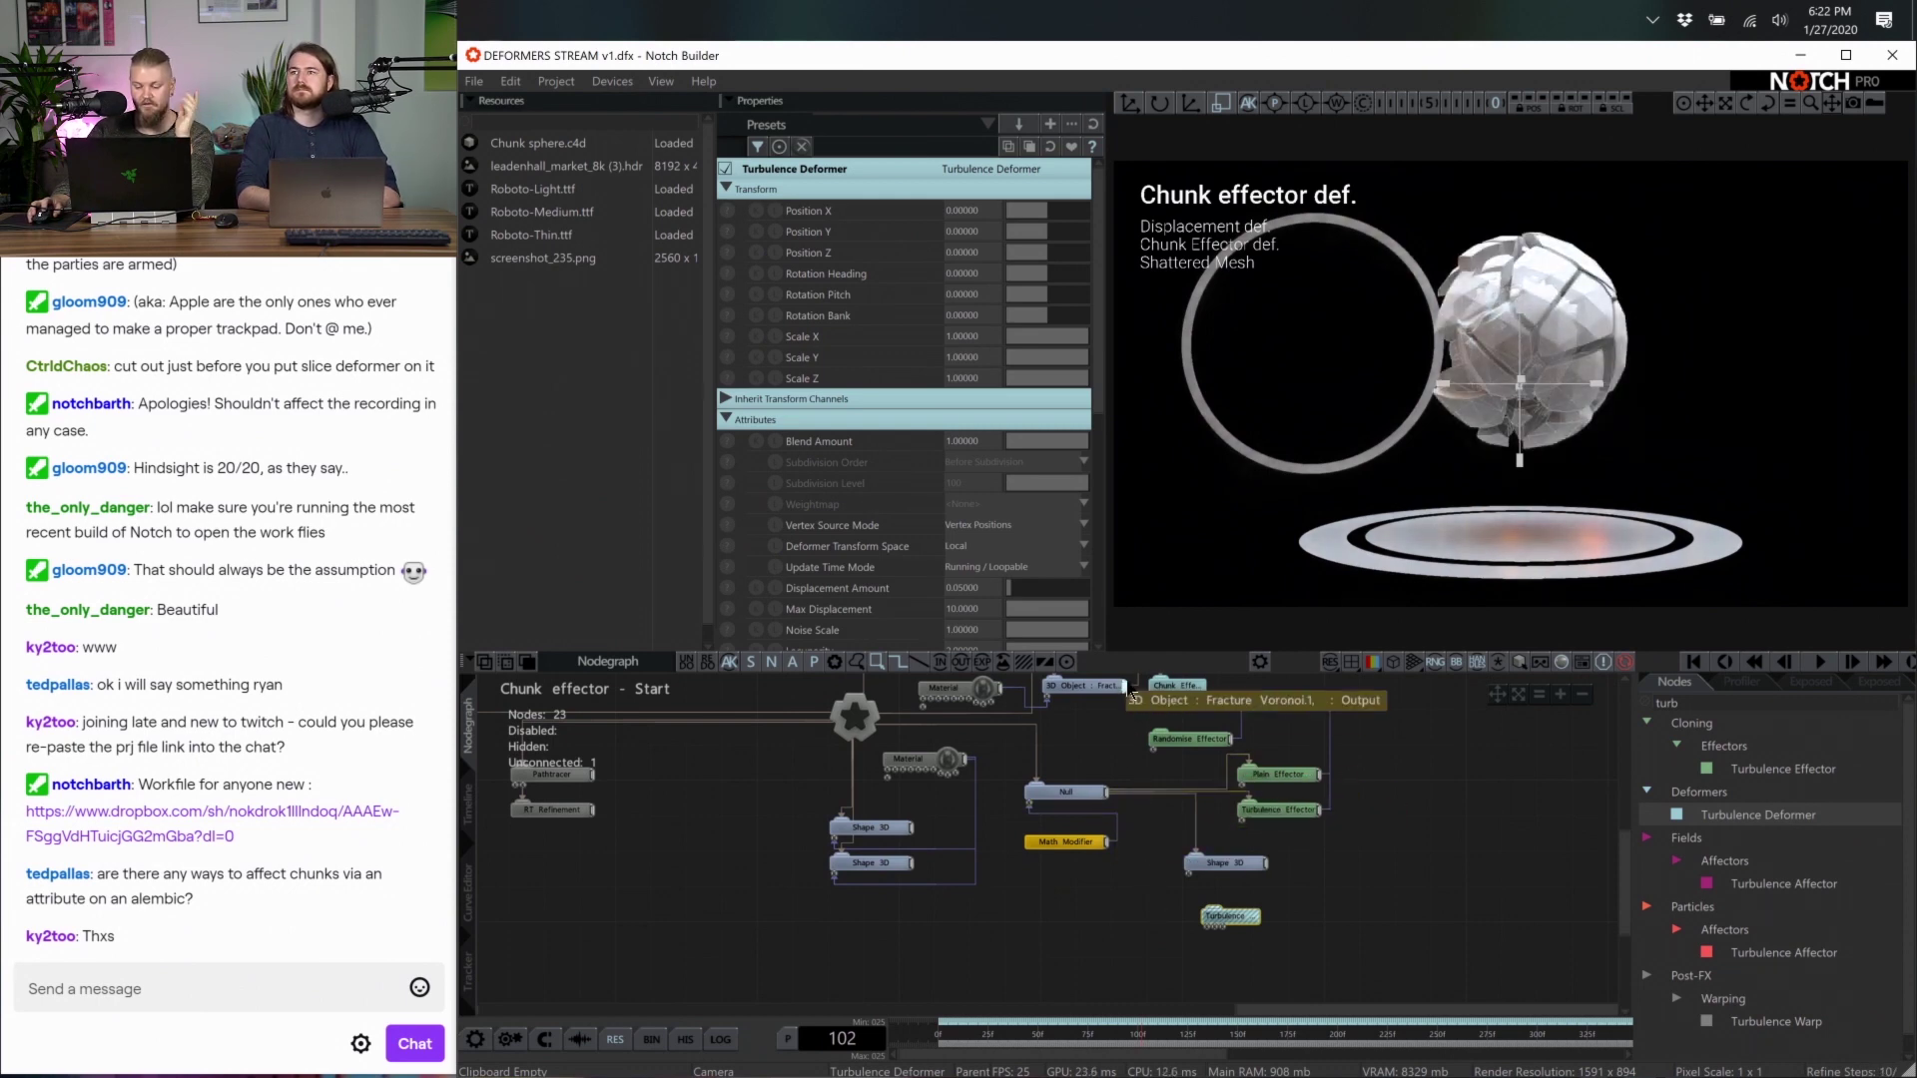
left_click_drag(1129, 724, 1220, 911)
middle_click_drag(1406, 858, 1412, 900)
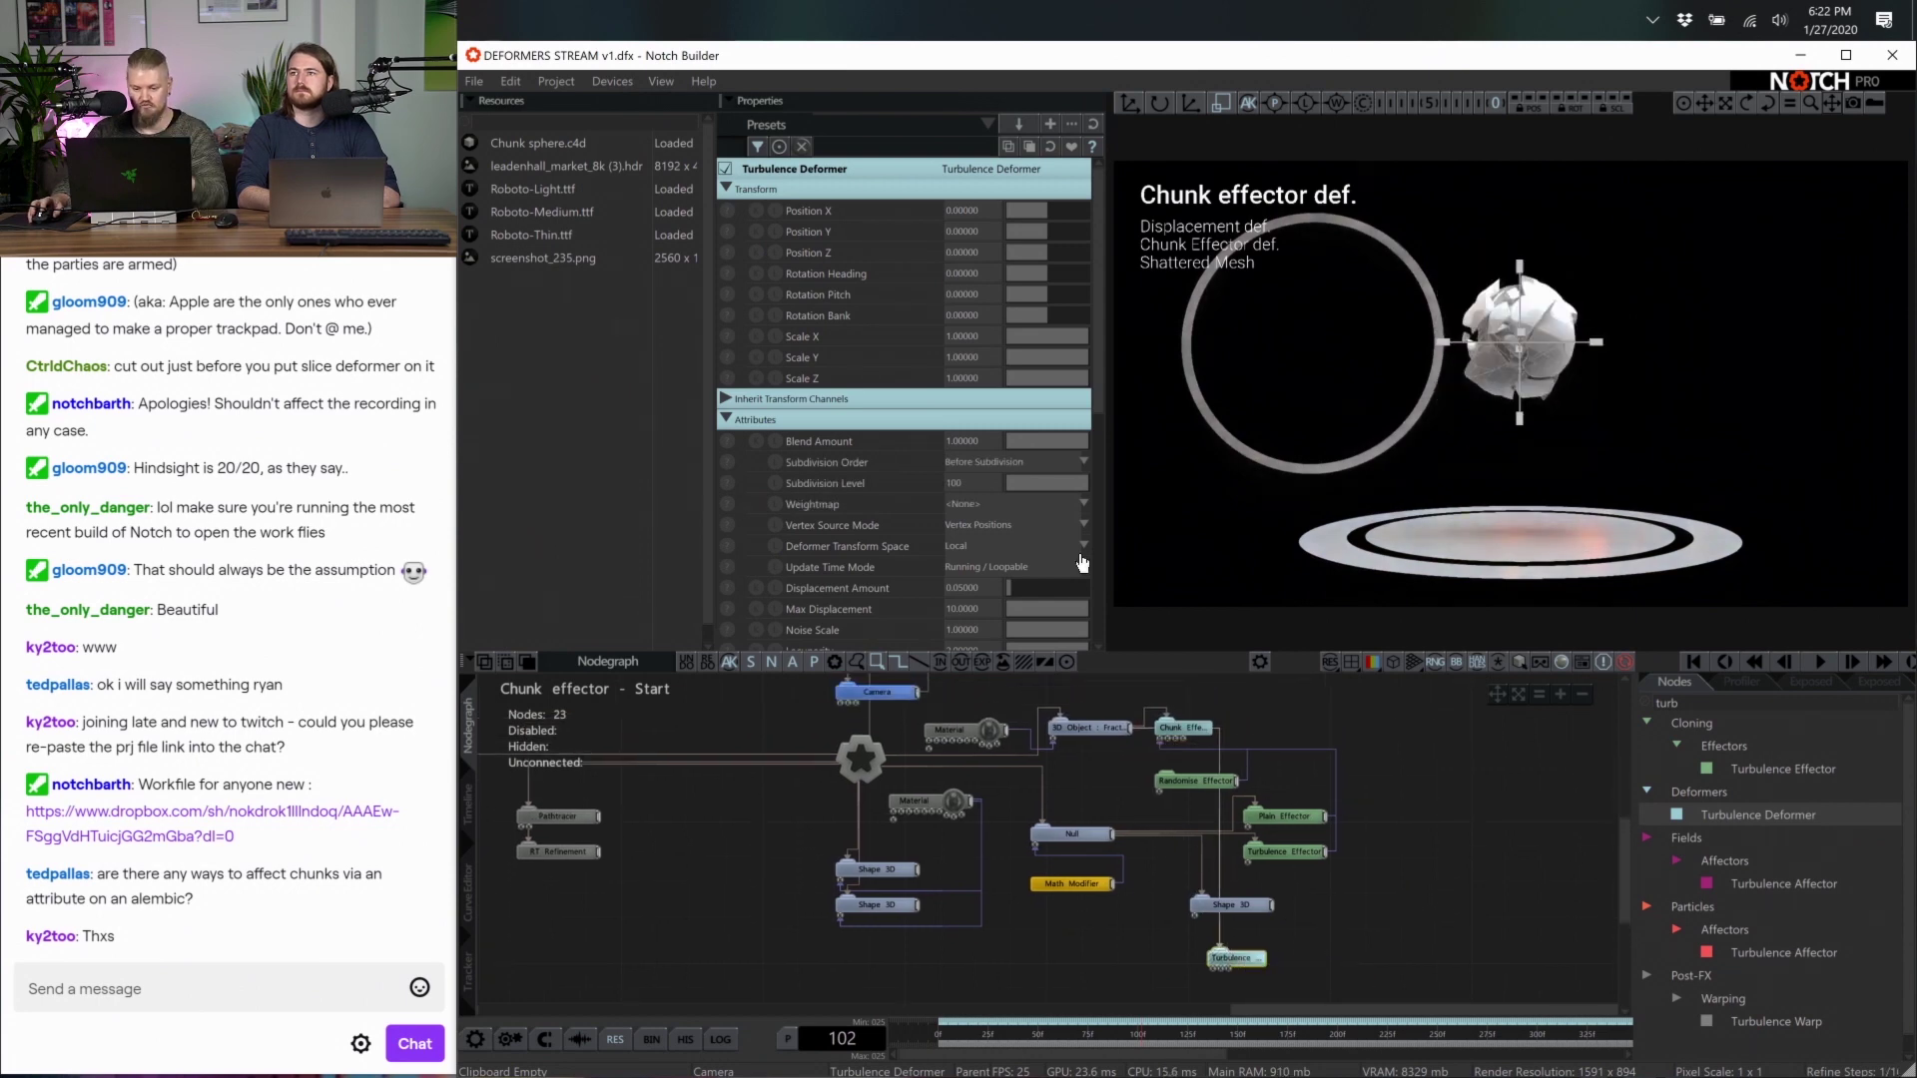
Set the deformer's Displacement Amount to about 0.50 and enable its falloff with a range of about 1.44 and inner range of about 0.93
left_click_drag(1030, 593, 1045, 592)
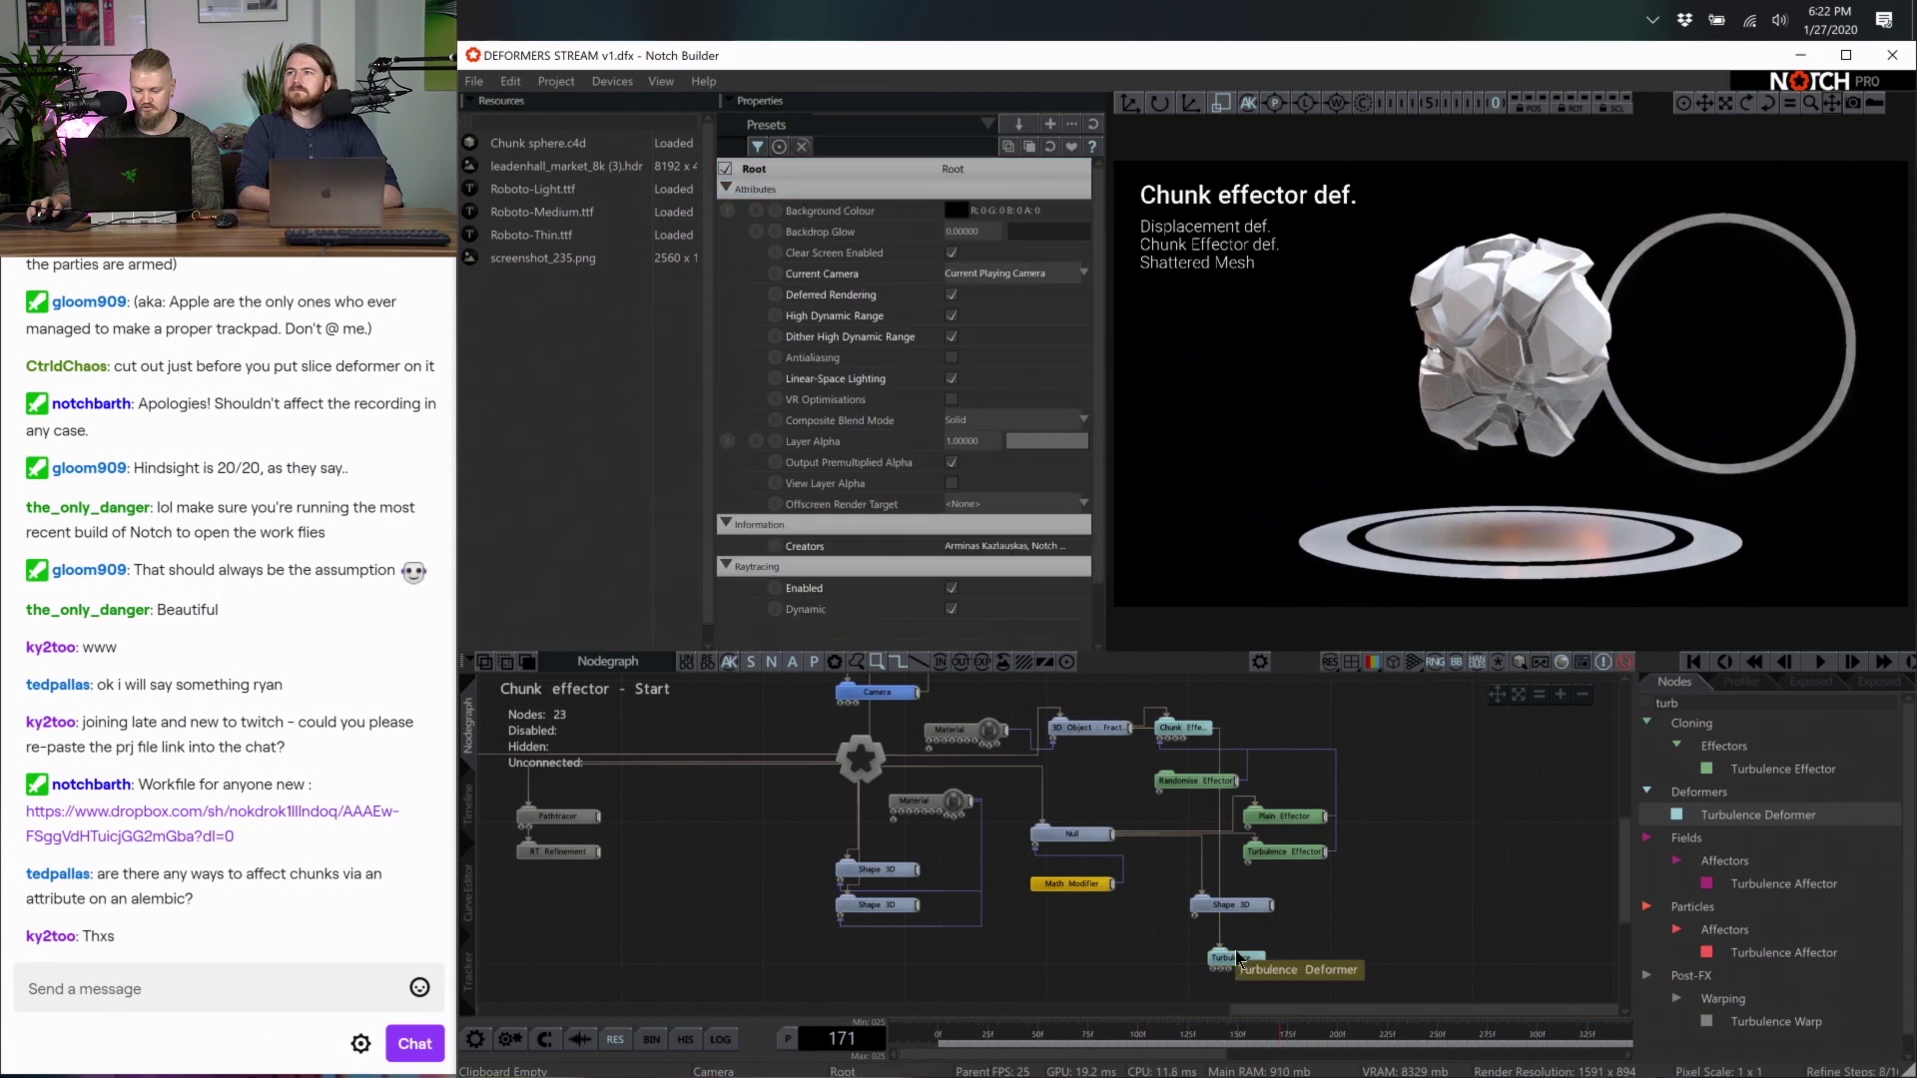
scroll(1012, 587, "down", 7)
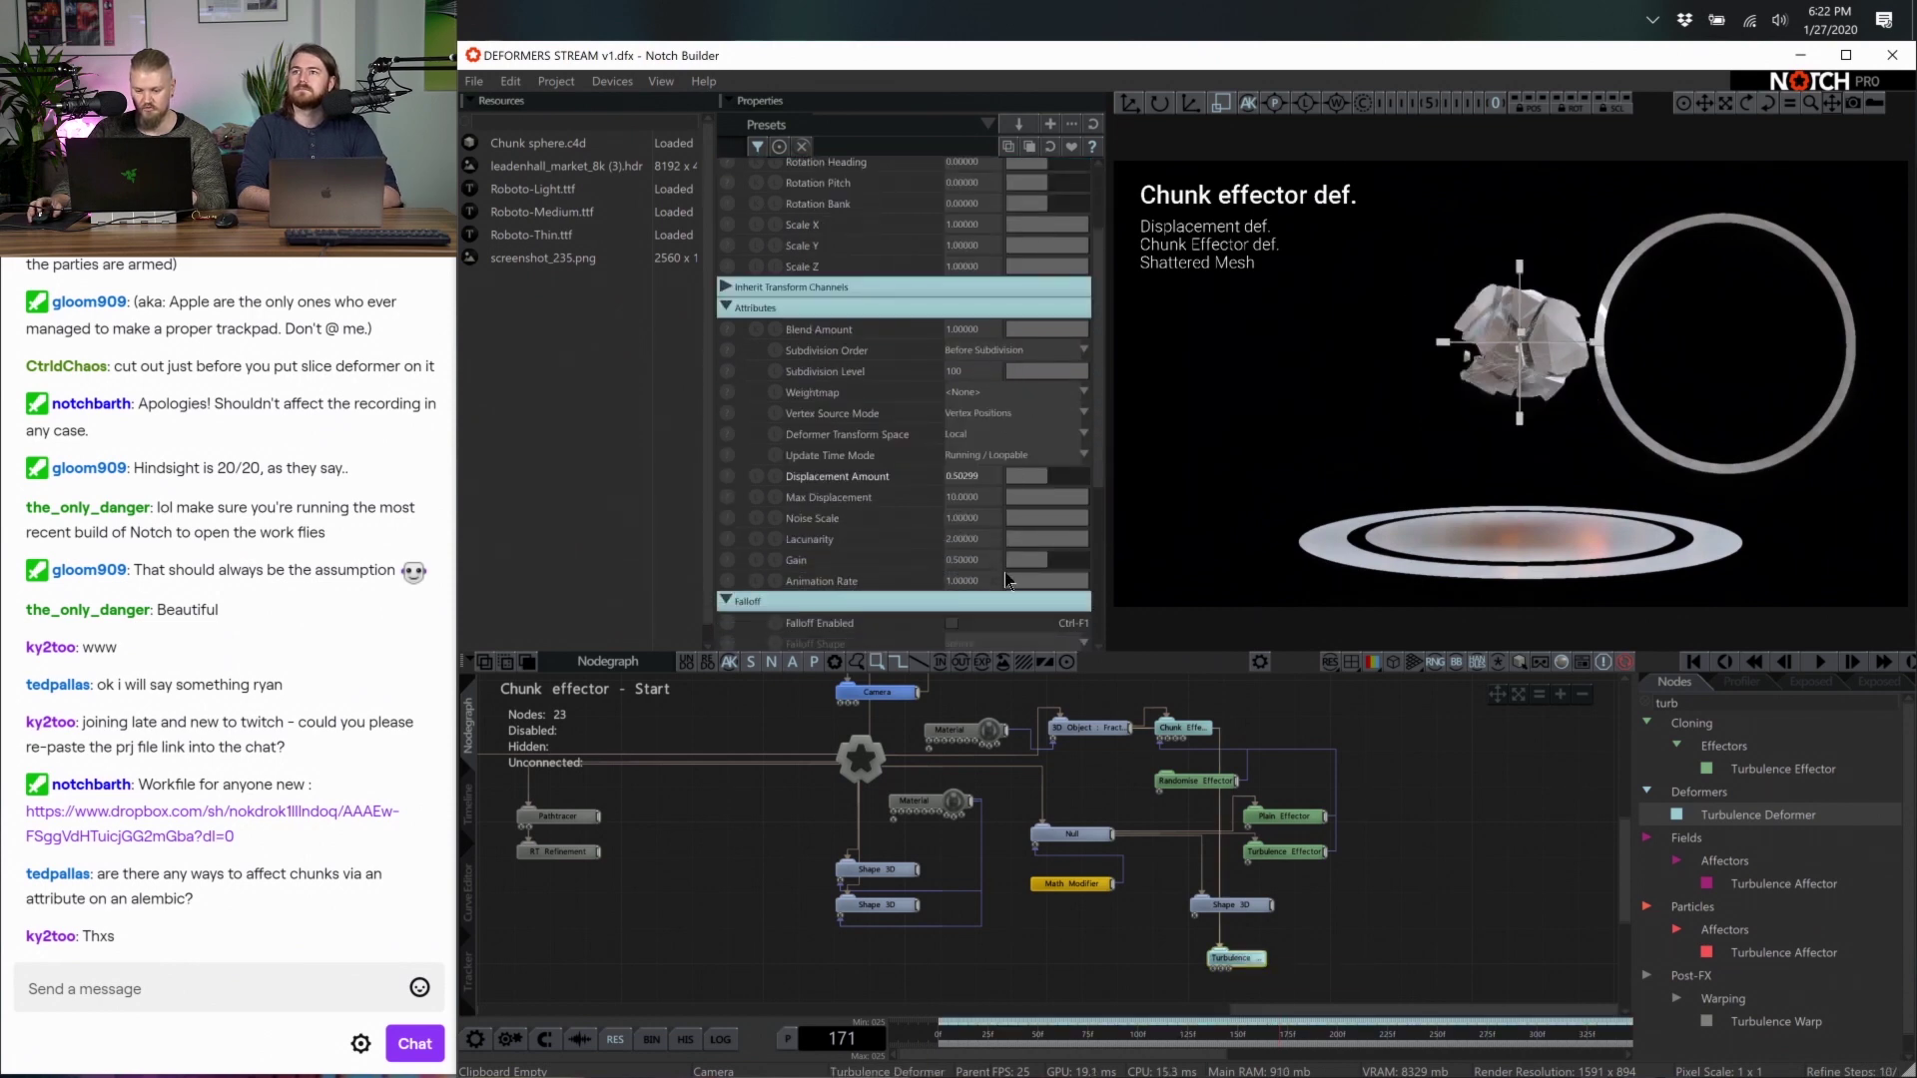
left_click(952, 416)
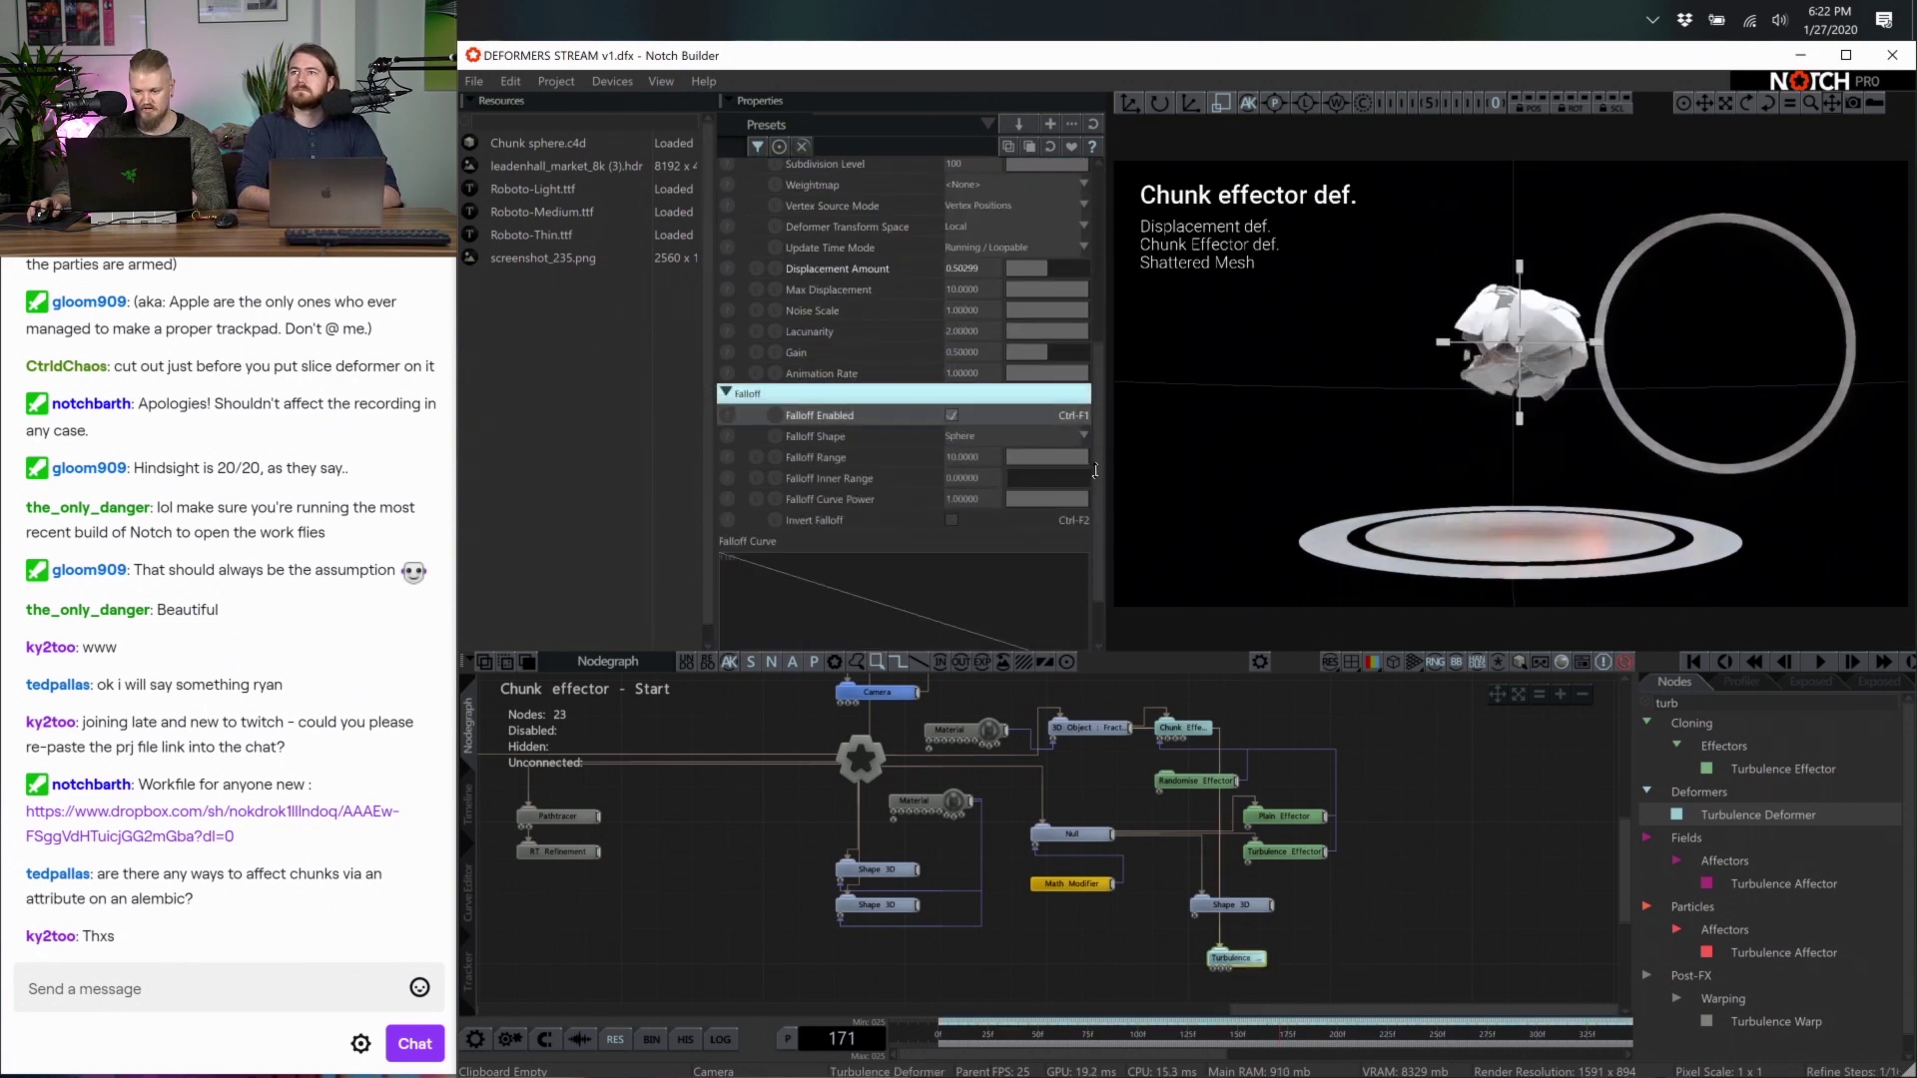
mouse_move(1095, 470)
left_mouse_down()
mouse_move(1017, 460)
mouse_move(1080, 499)
left_mouse_up()
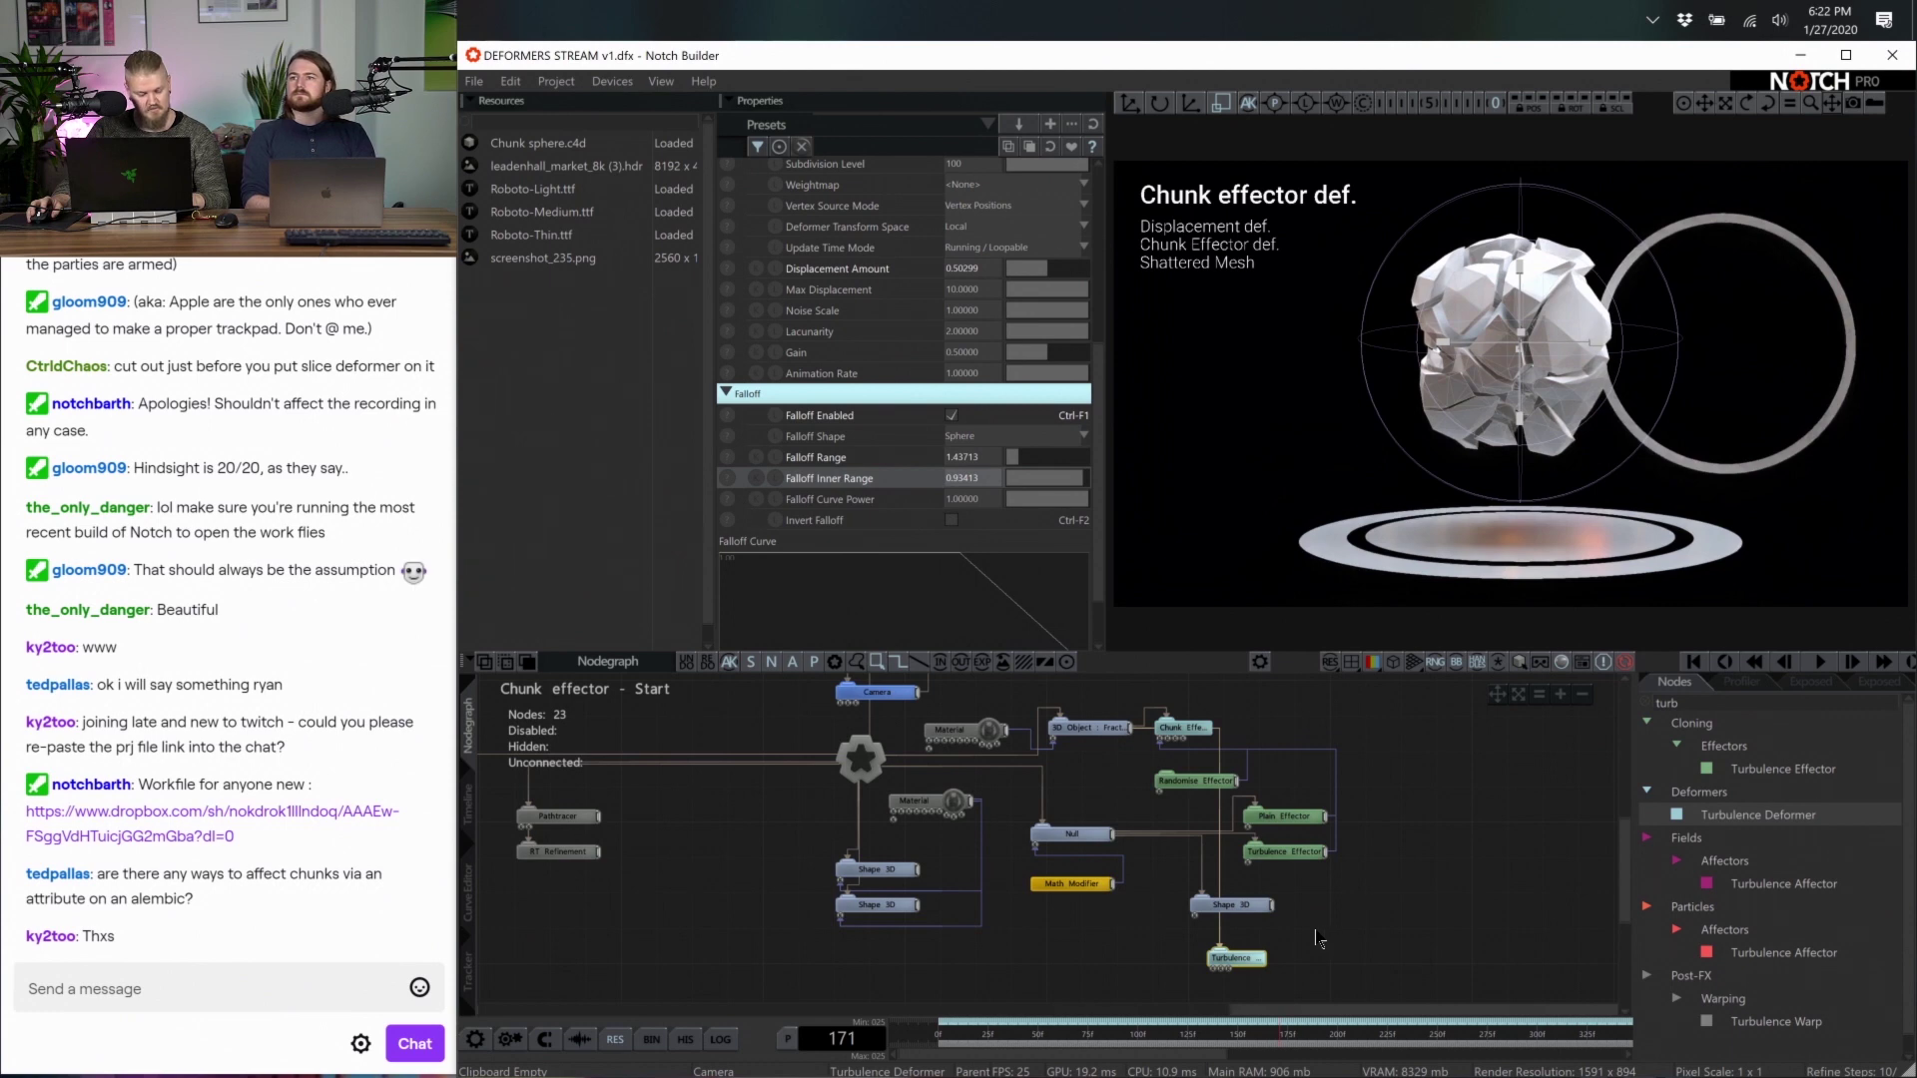
Connect the Null to the Turbulence Deformer's Falloff Node input
scroll(1316, 937, "up", 3)
mouse_move(1265, 879)
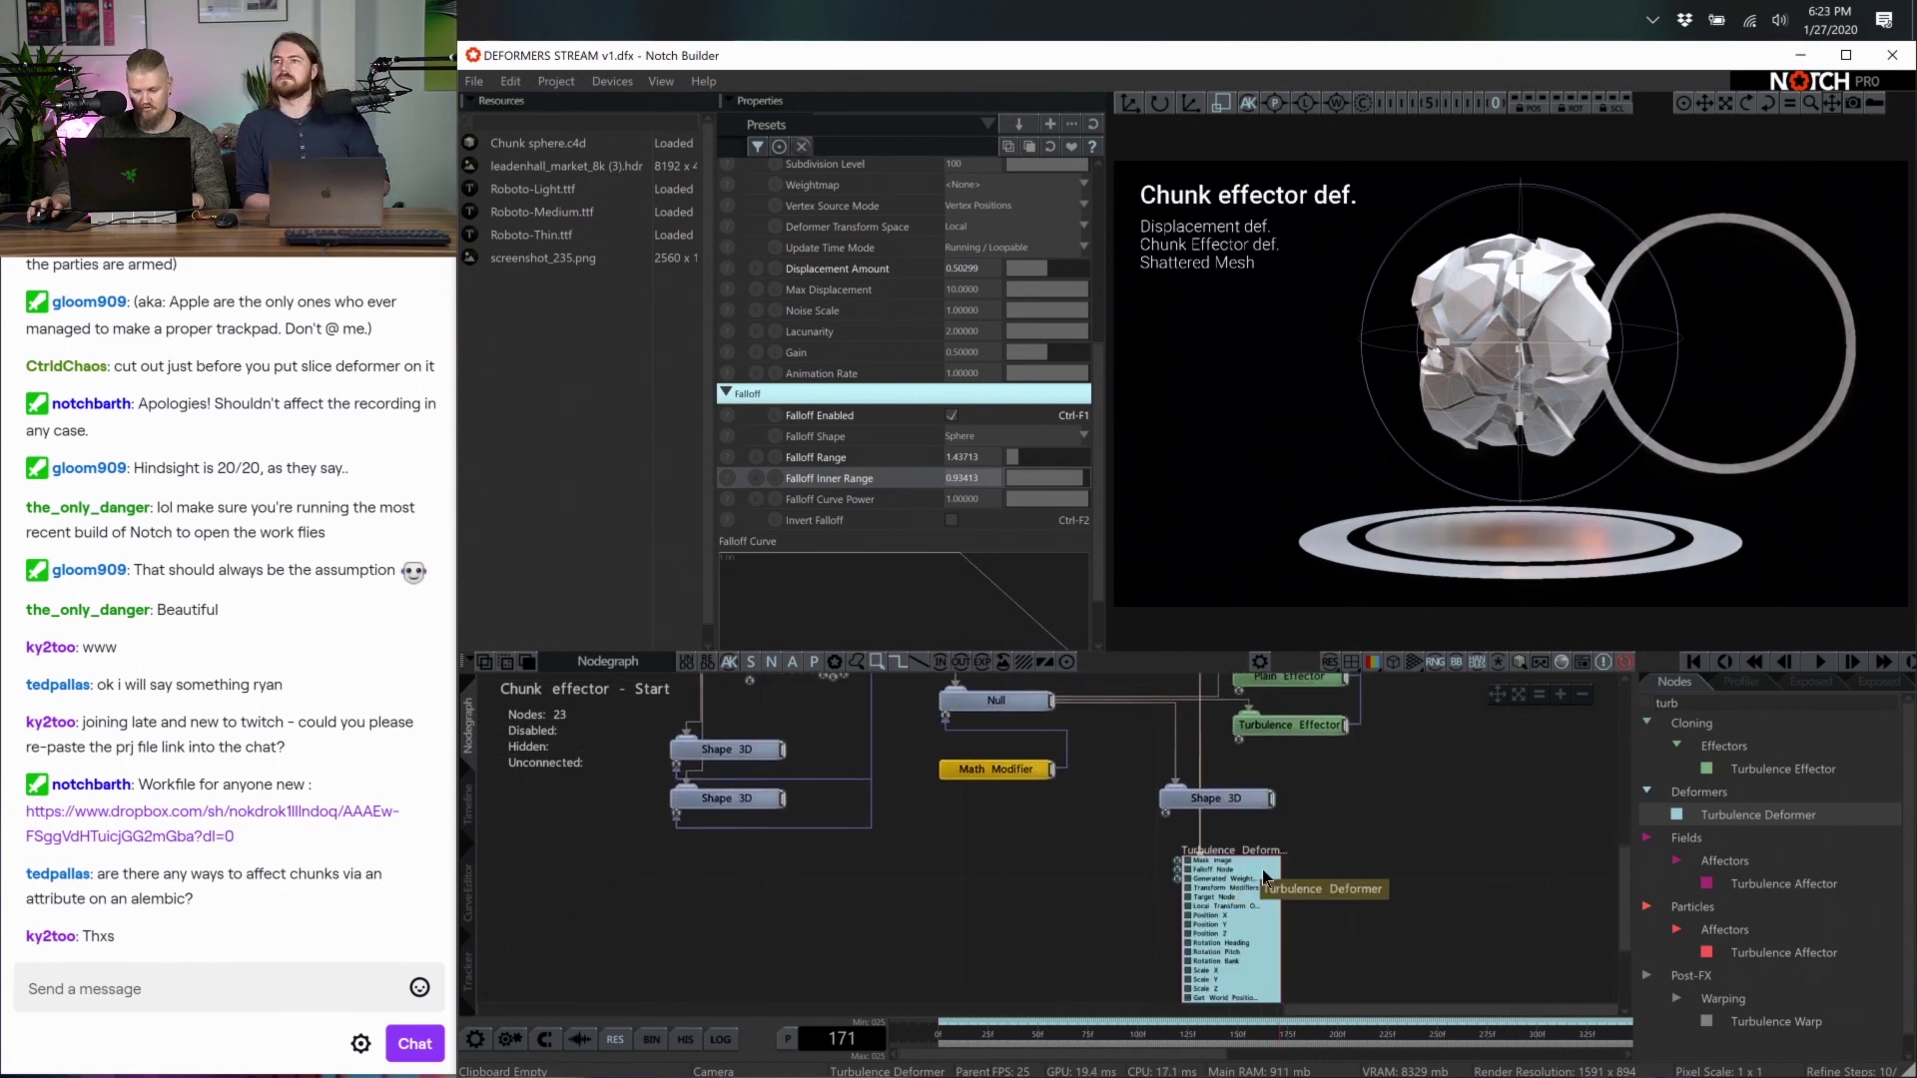
scroll(1268, 883, "up", 3)
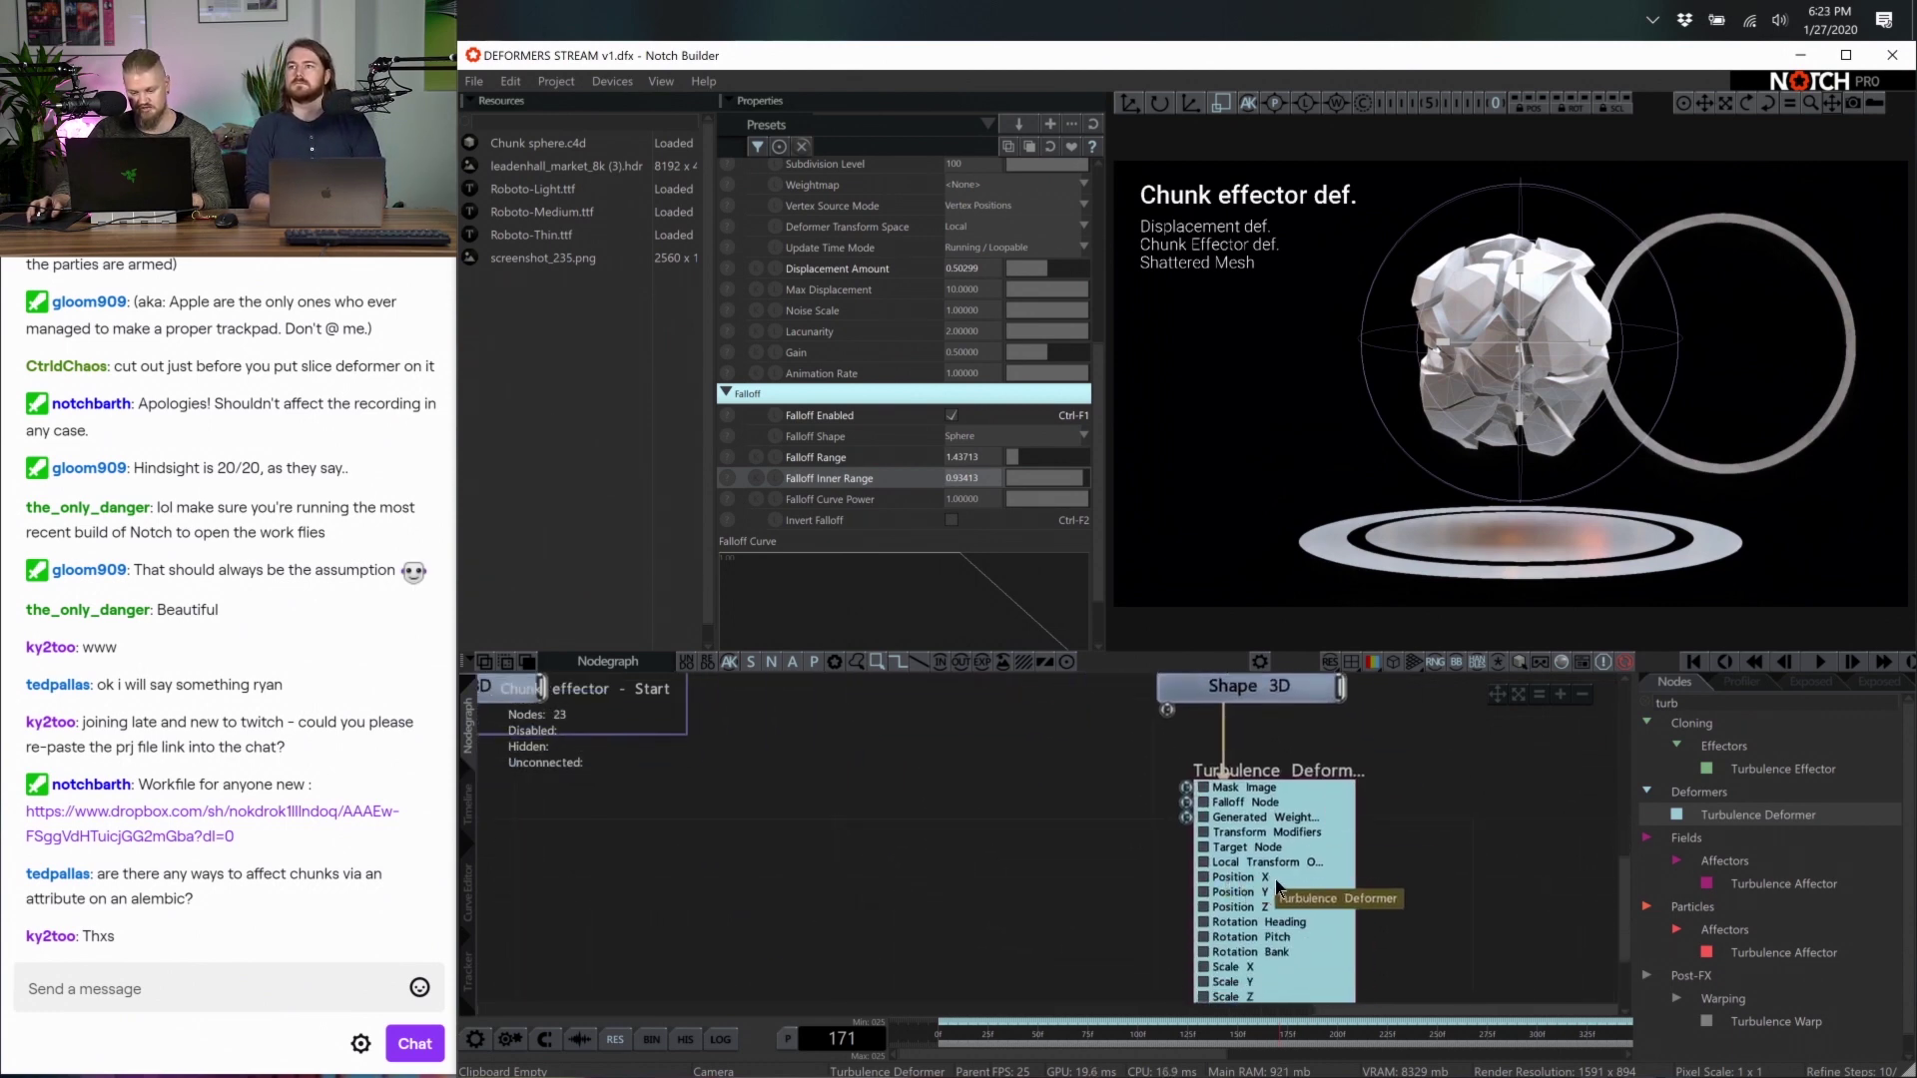
scroll(1466, 817, "down", 3)
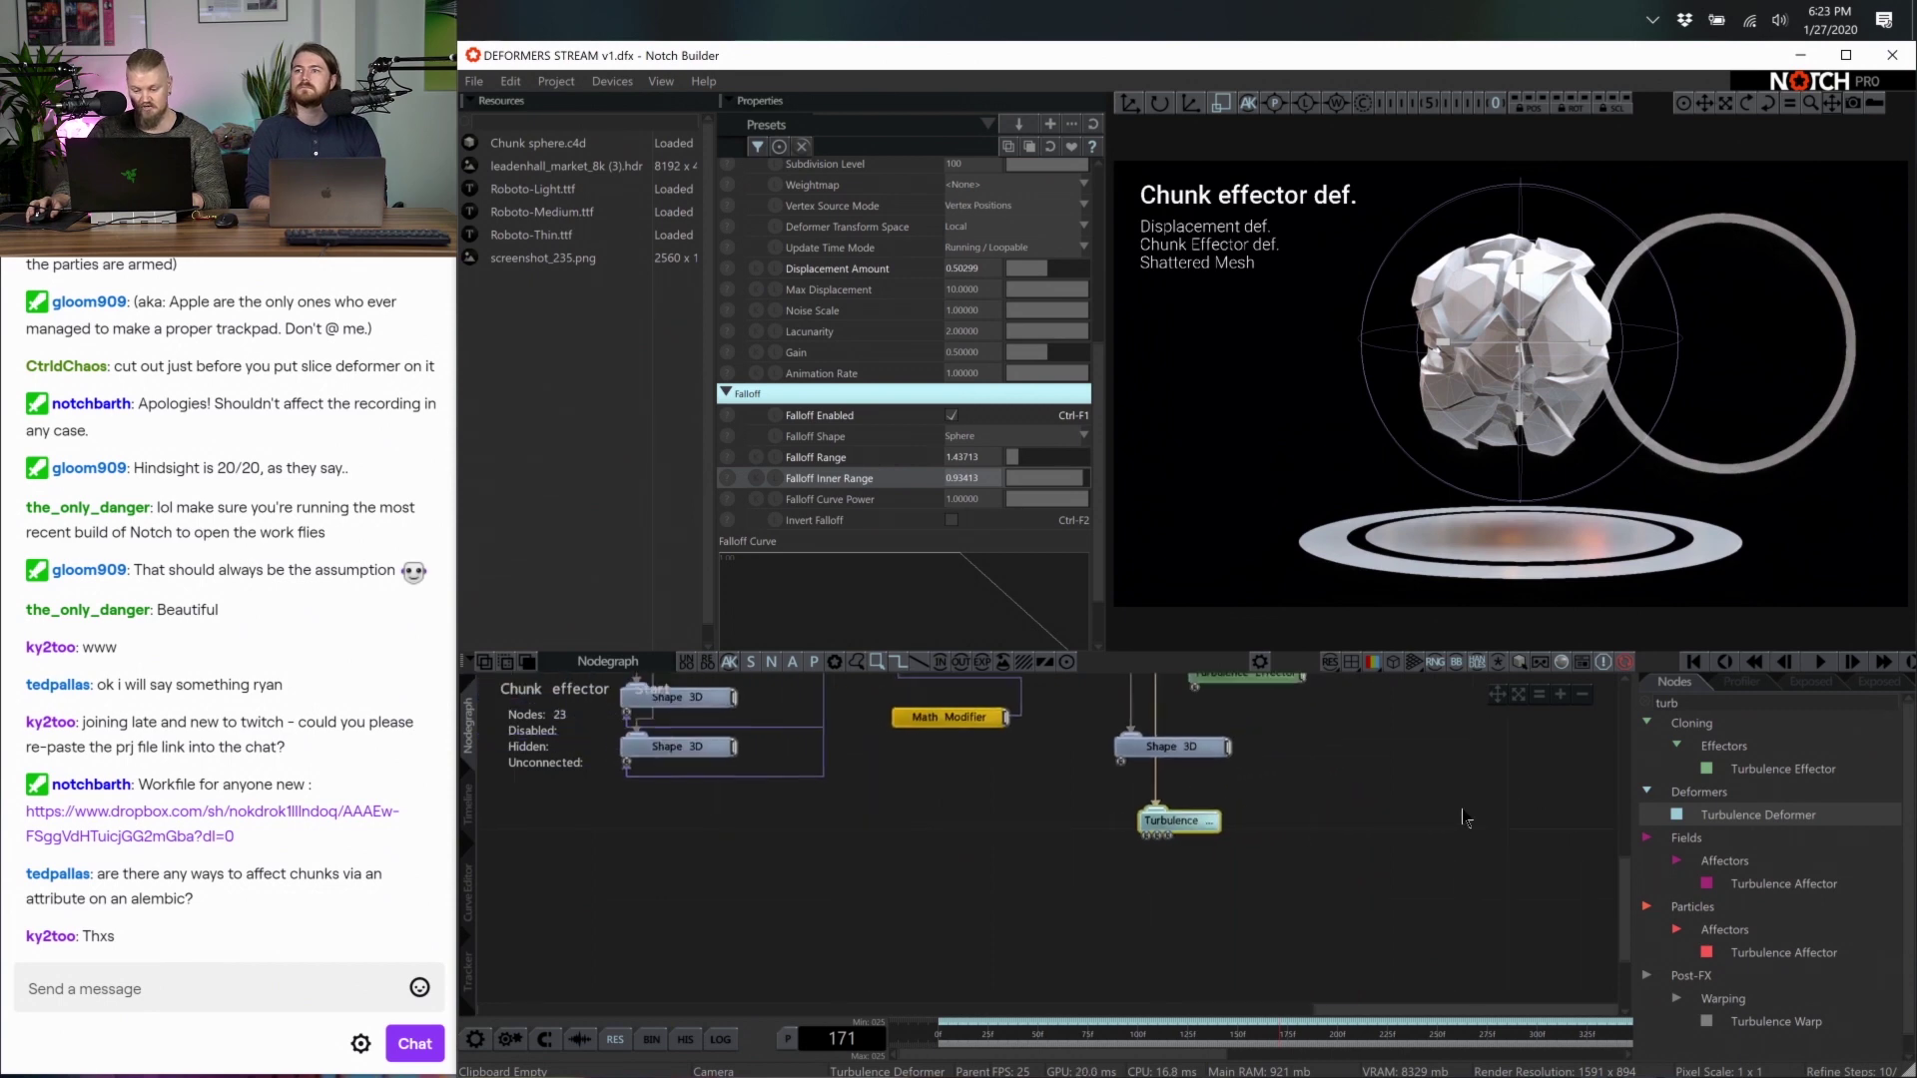
middle_click_drag(1252, 786, 1258, 844)
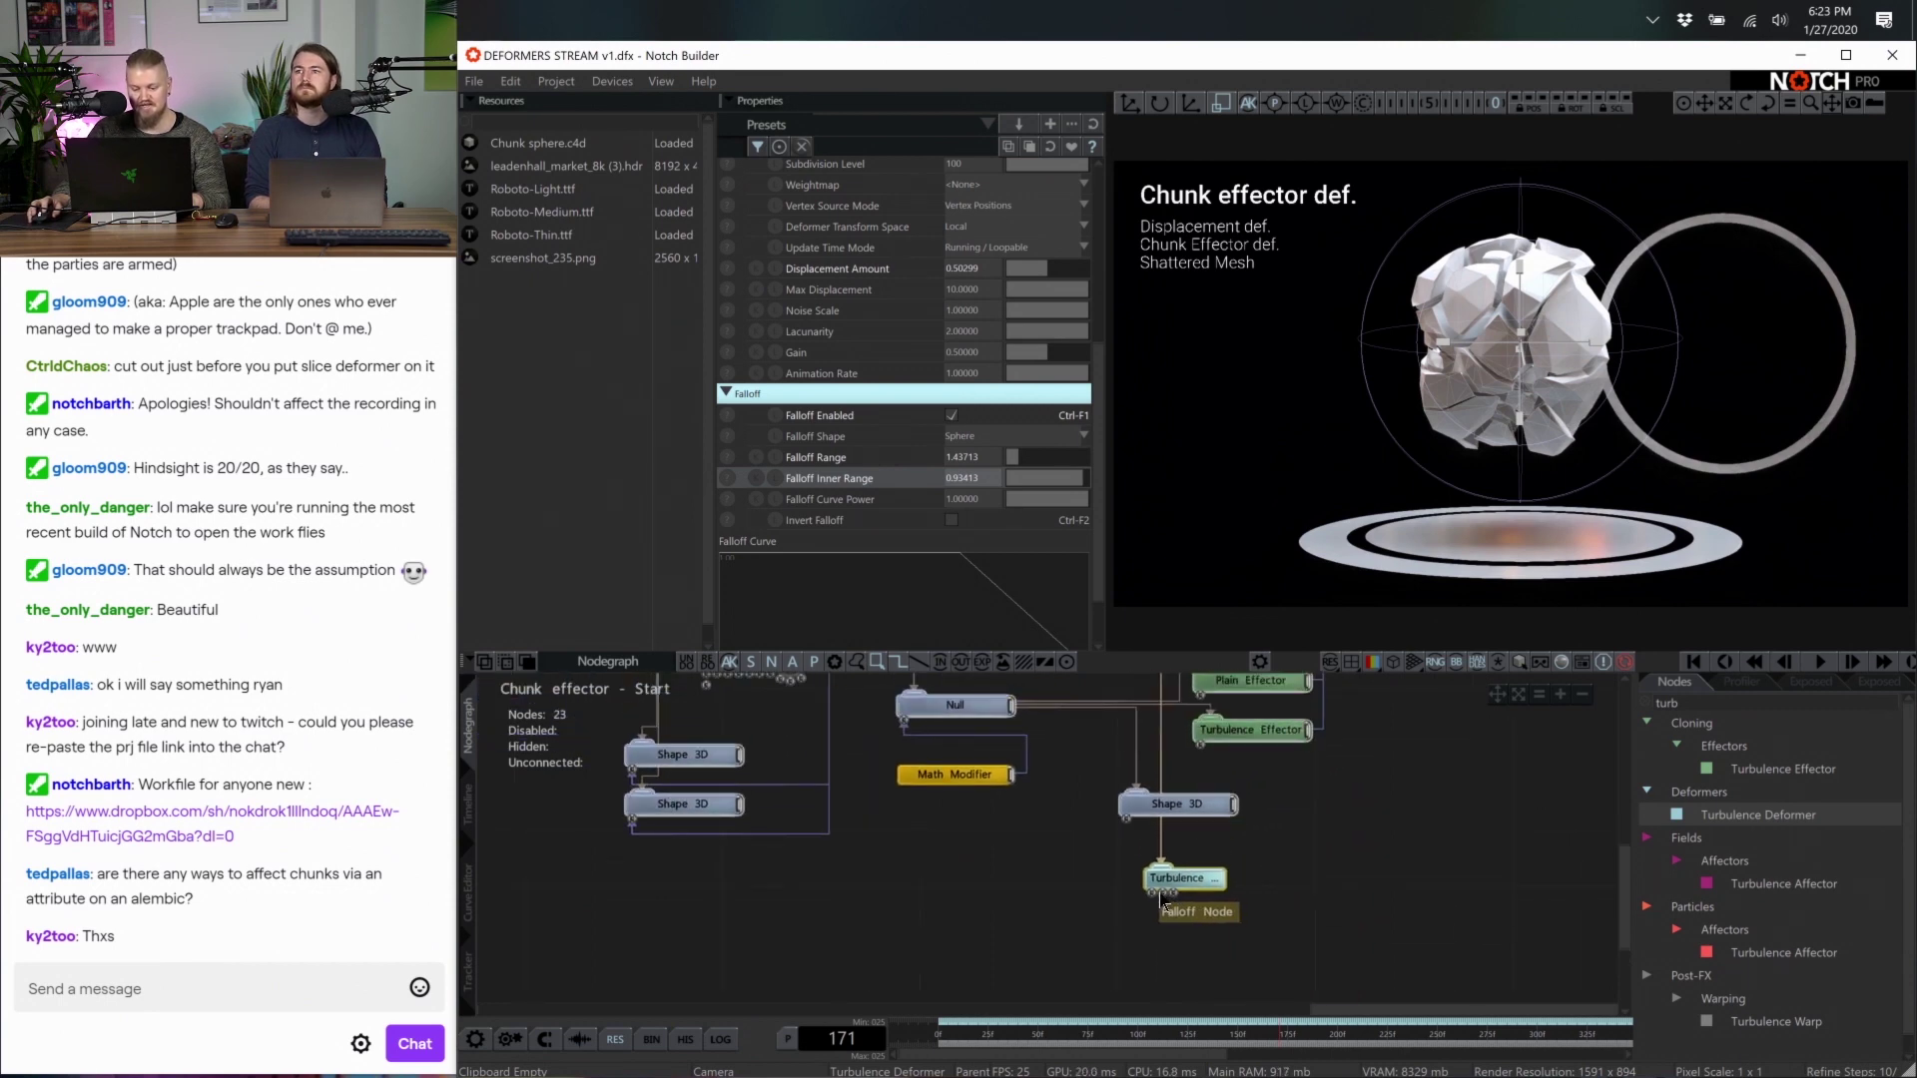
left_click_drag(1165, 905, 1013, 711)
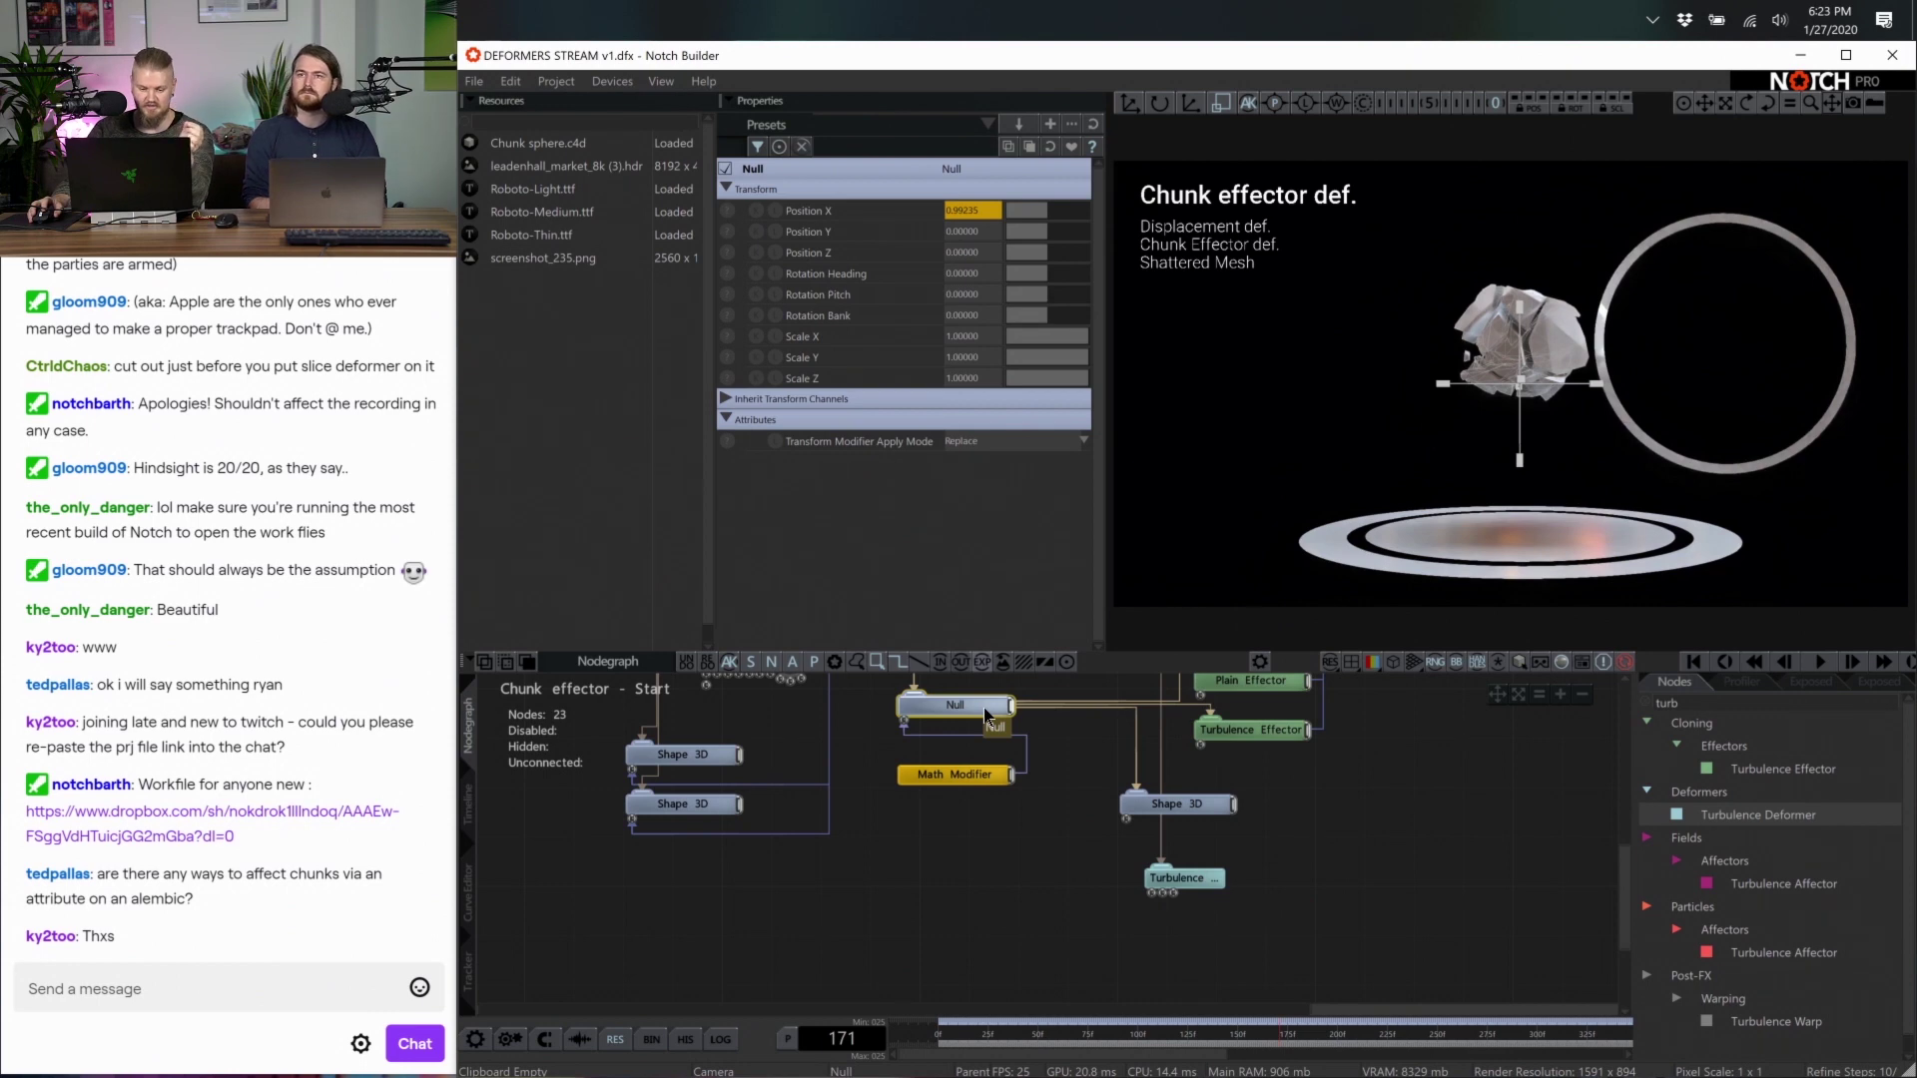
mouse_move(986, 715)
left_mouse_down()
mouse_move(1093, 724)
mouse_move(1168, 895)
left_mouse_up()
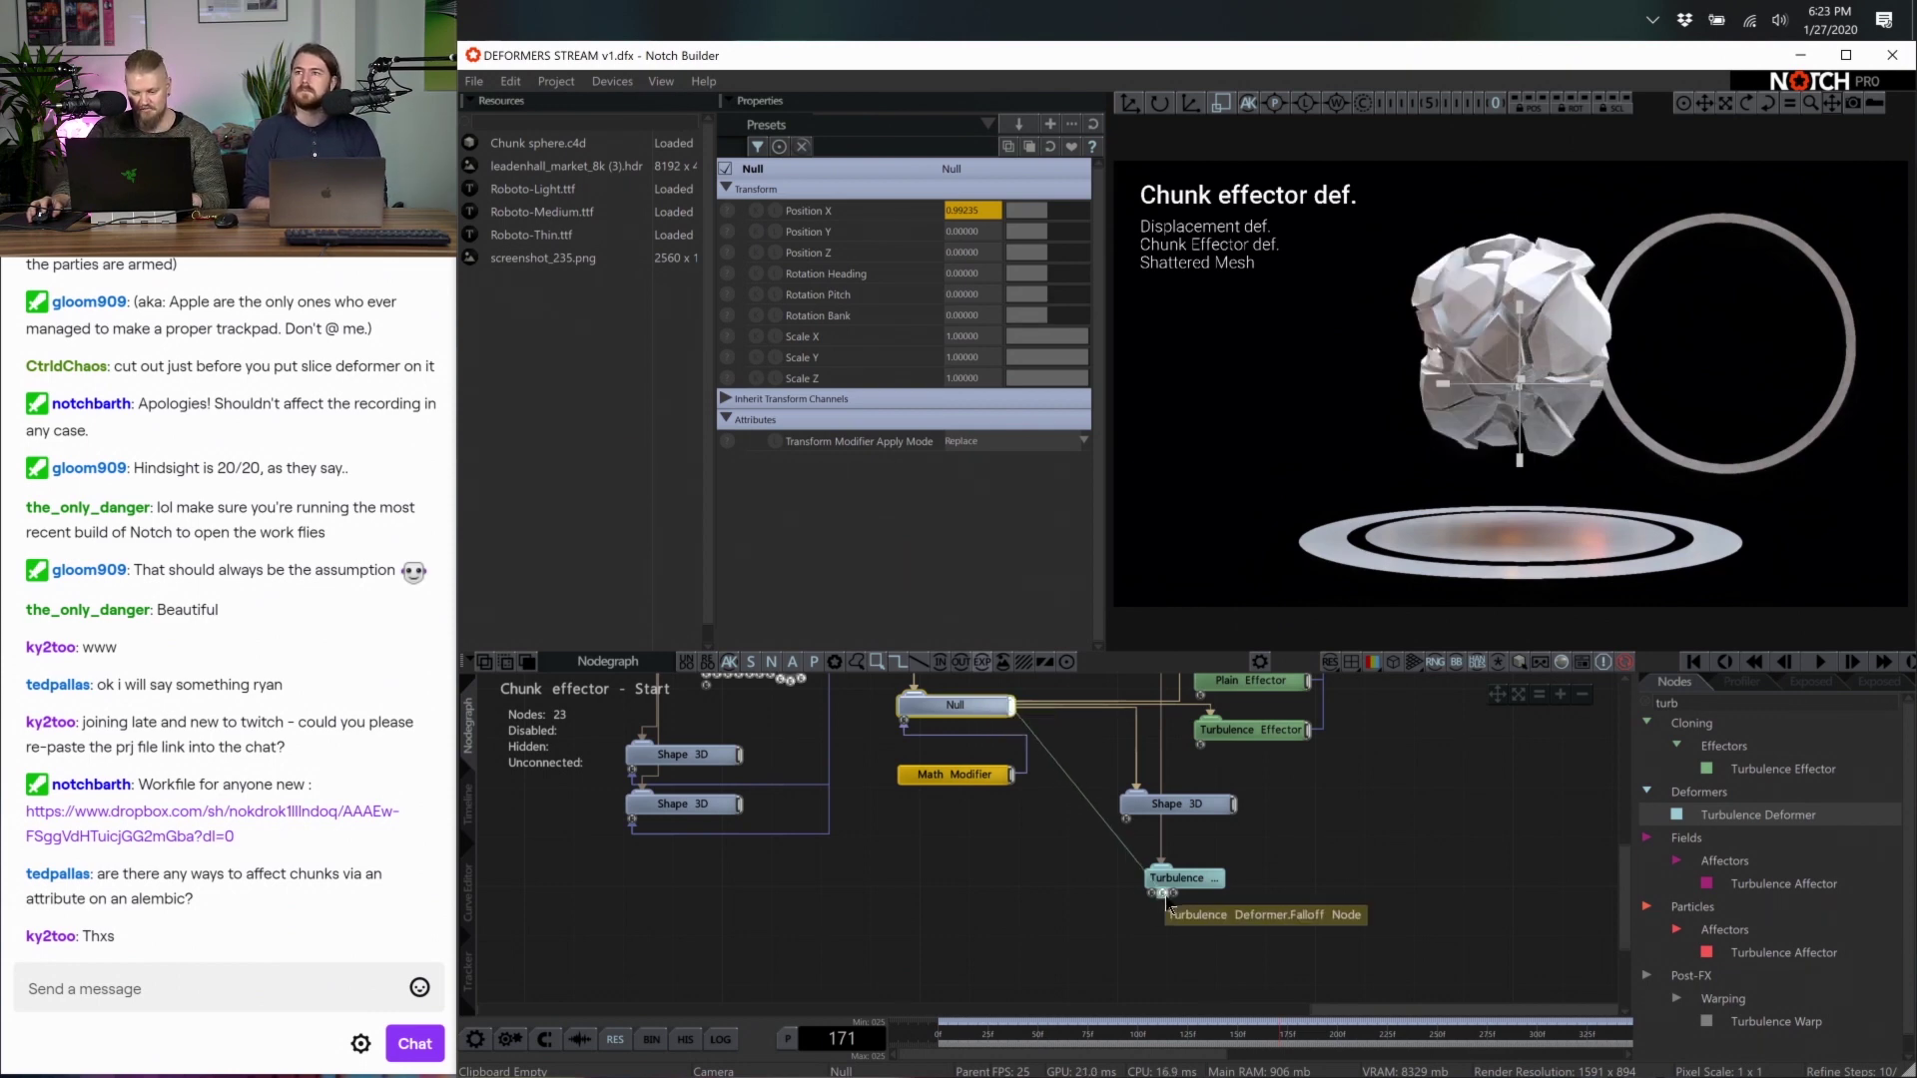
Set the Turbulence Deformer's Position Y to 0.2
left_click(1178, 879)
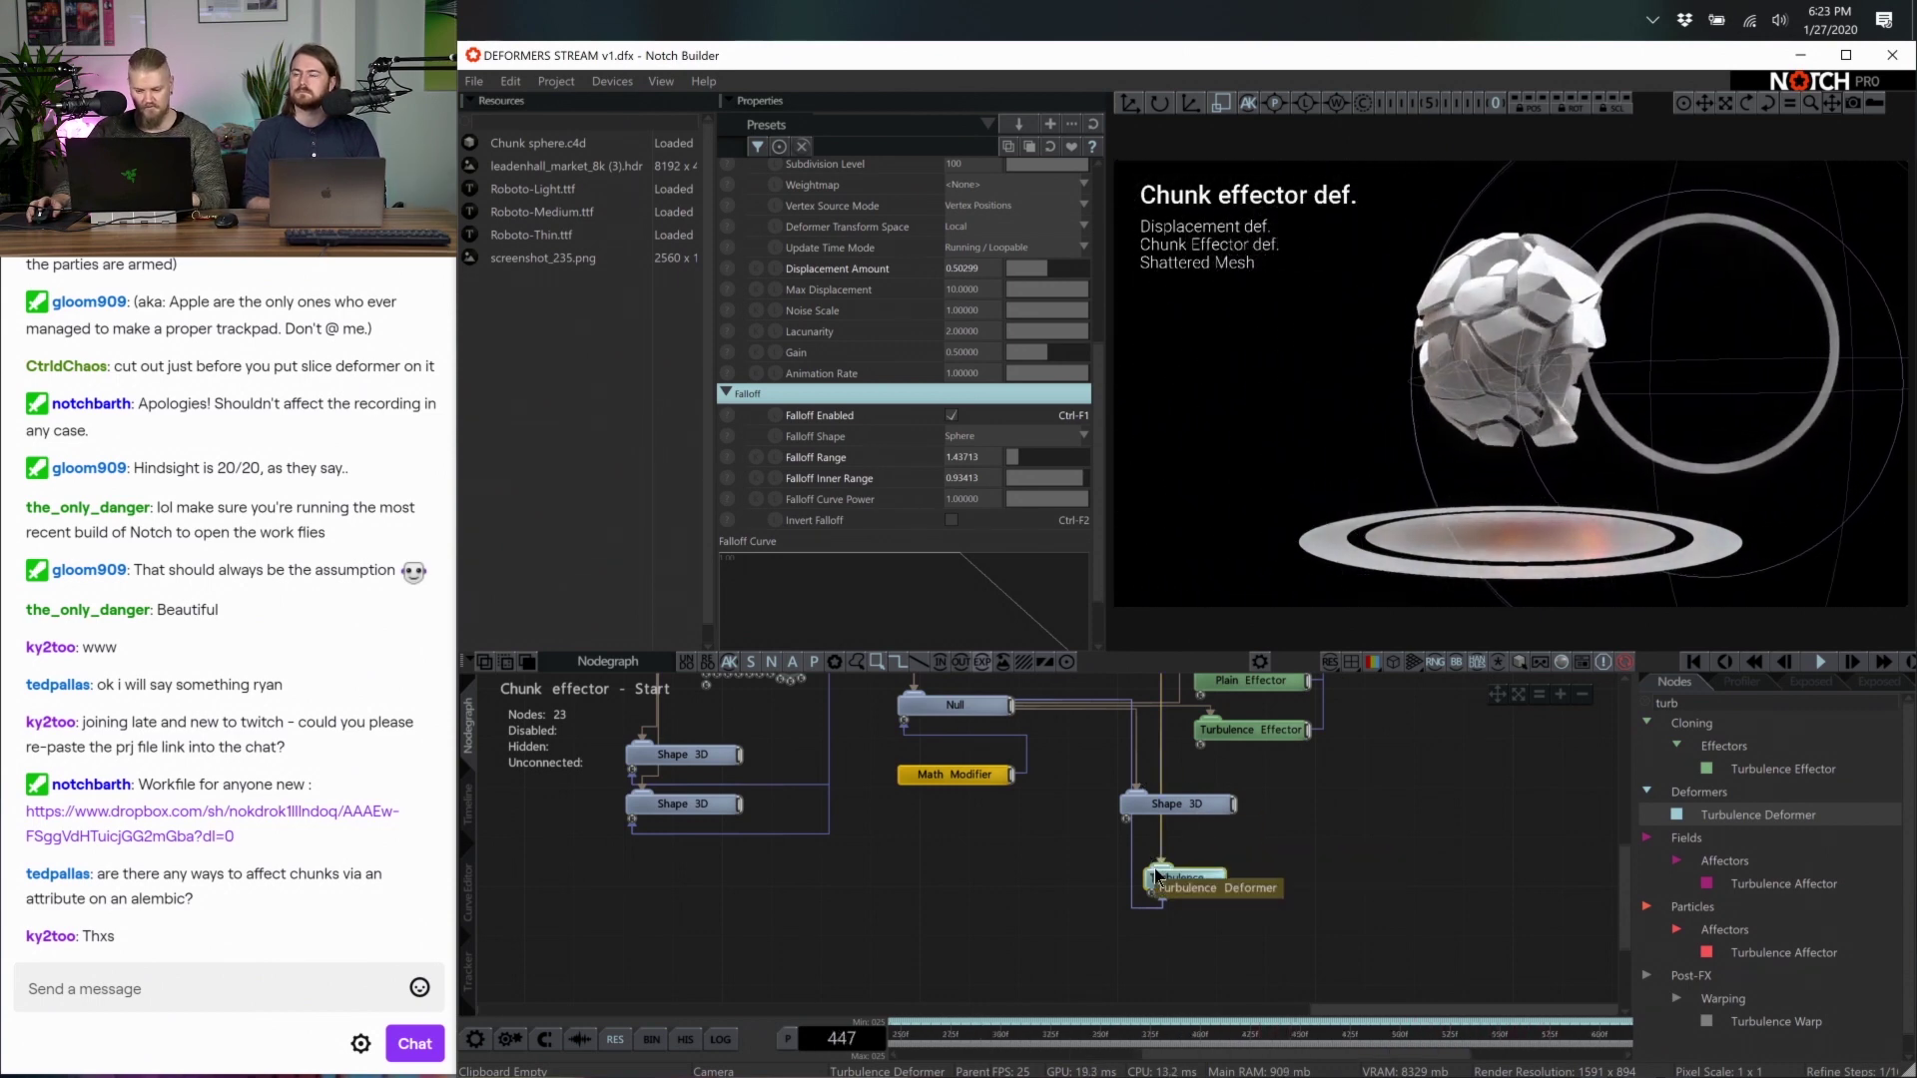
scroll(980, 245, "up", 5)
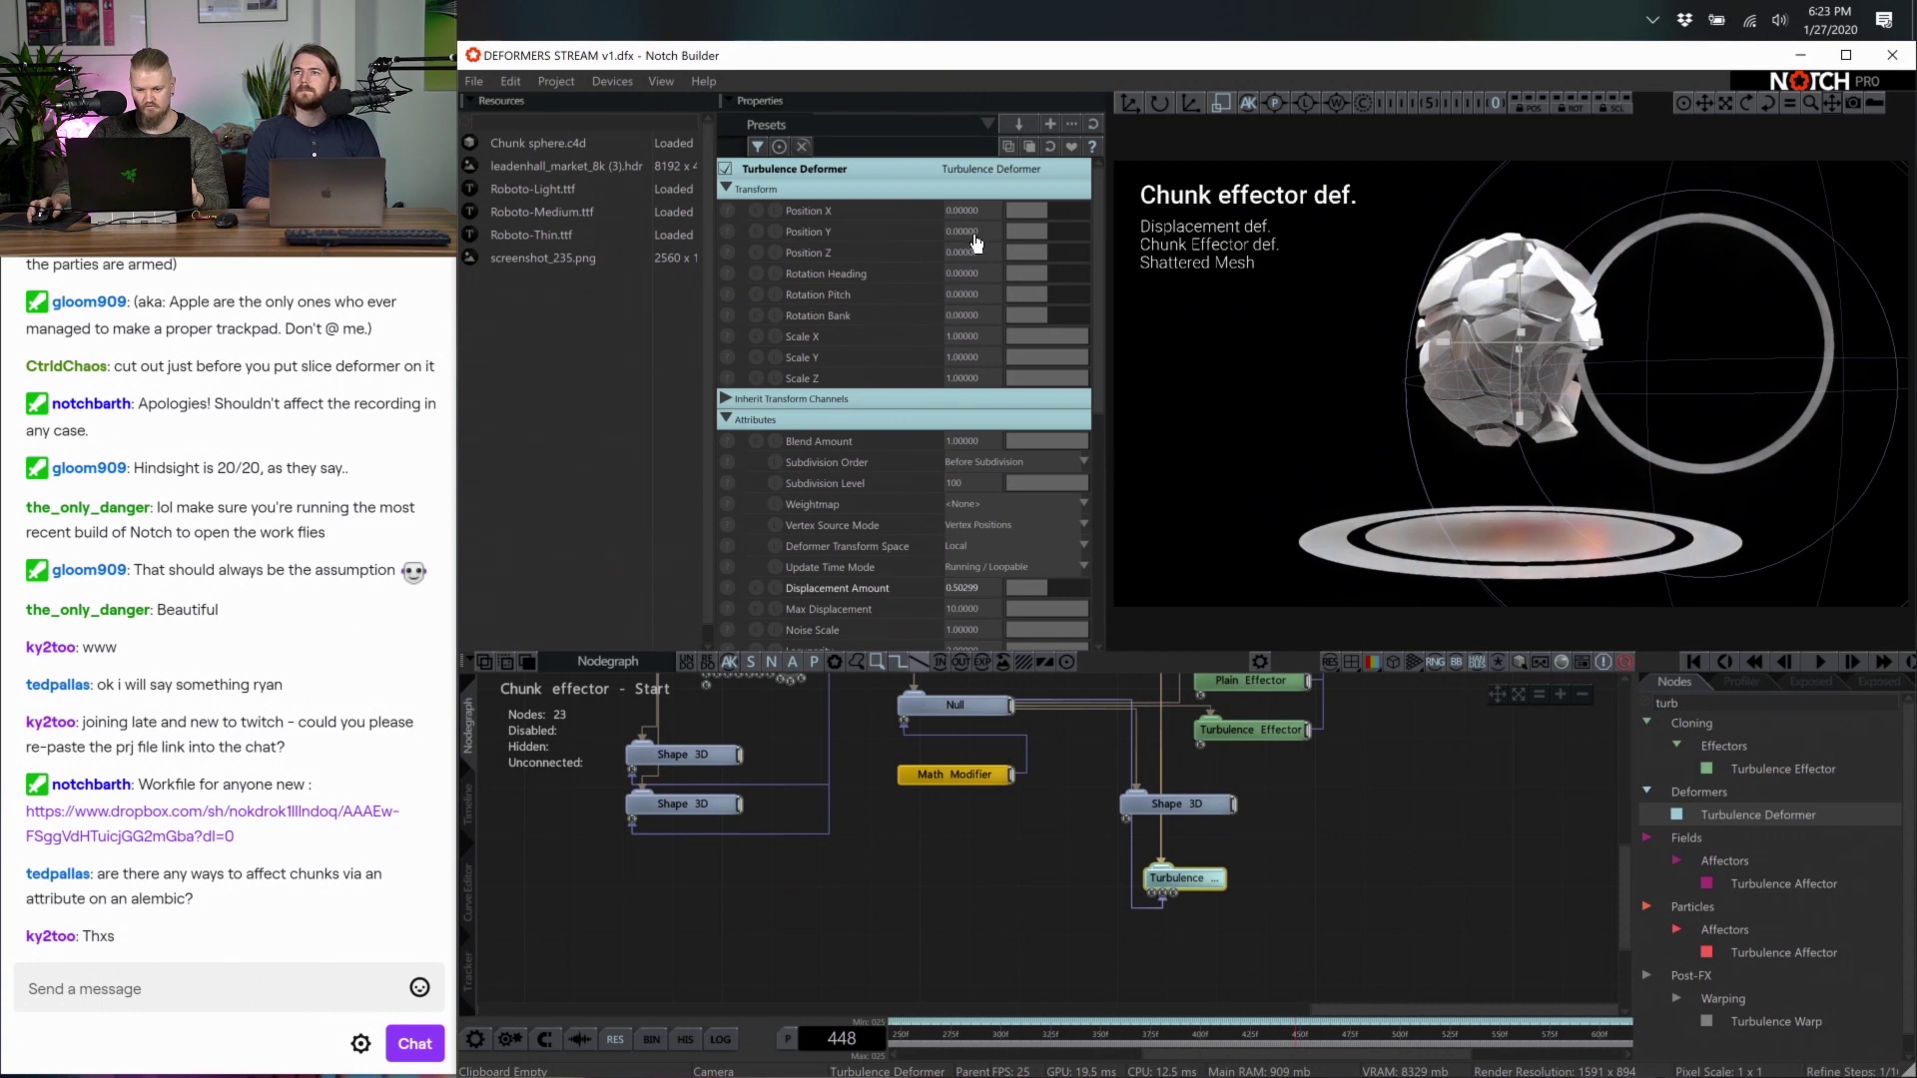
double_click(975, 232)
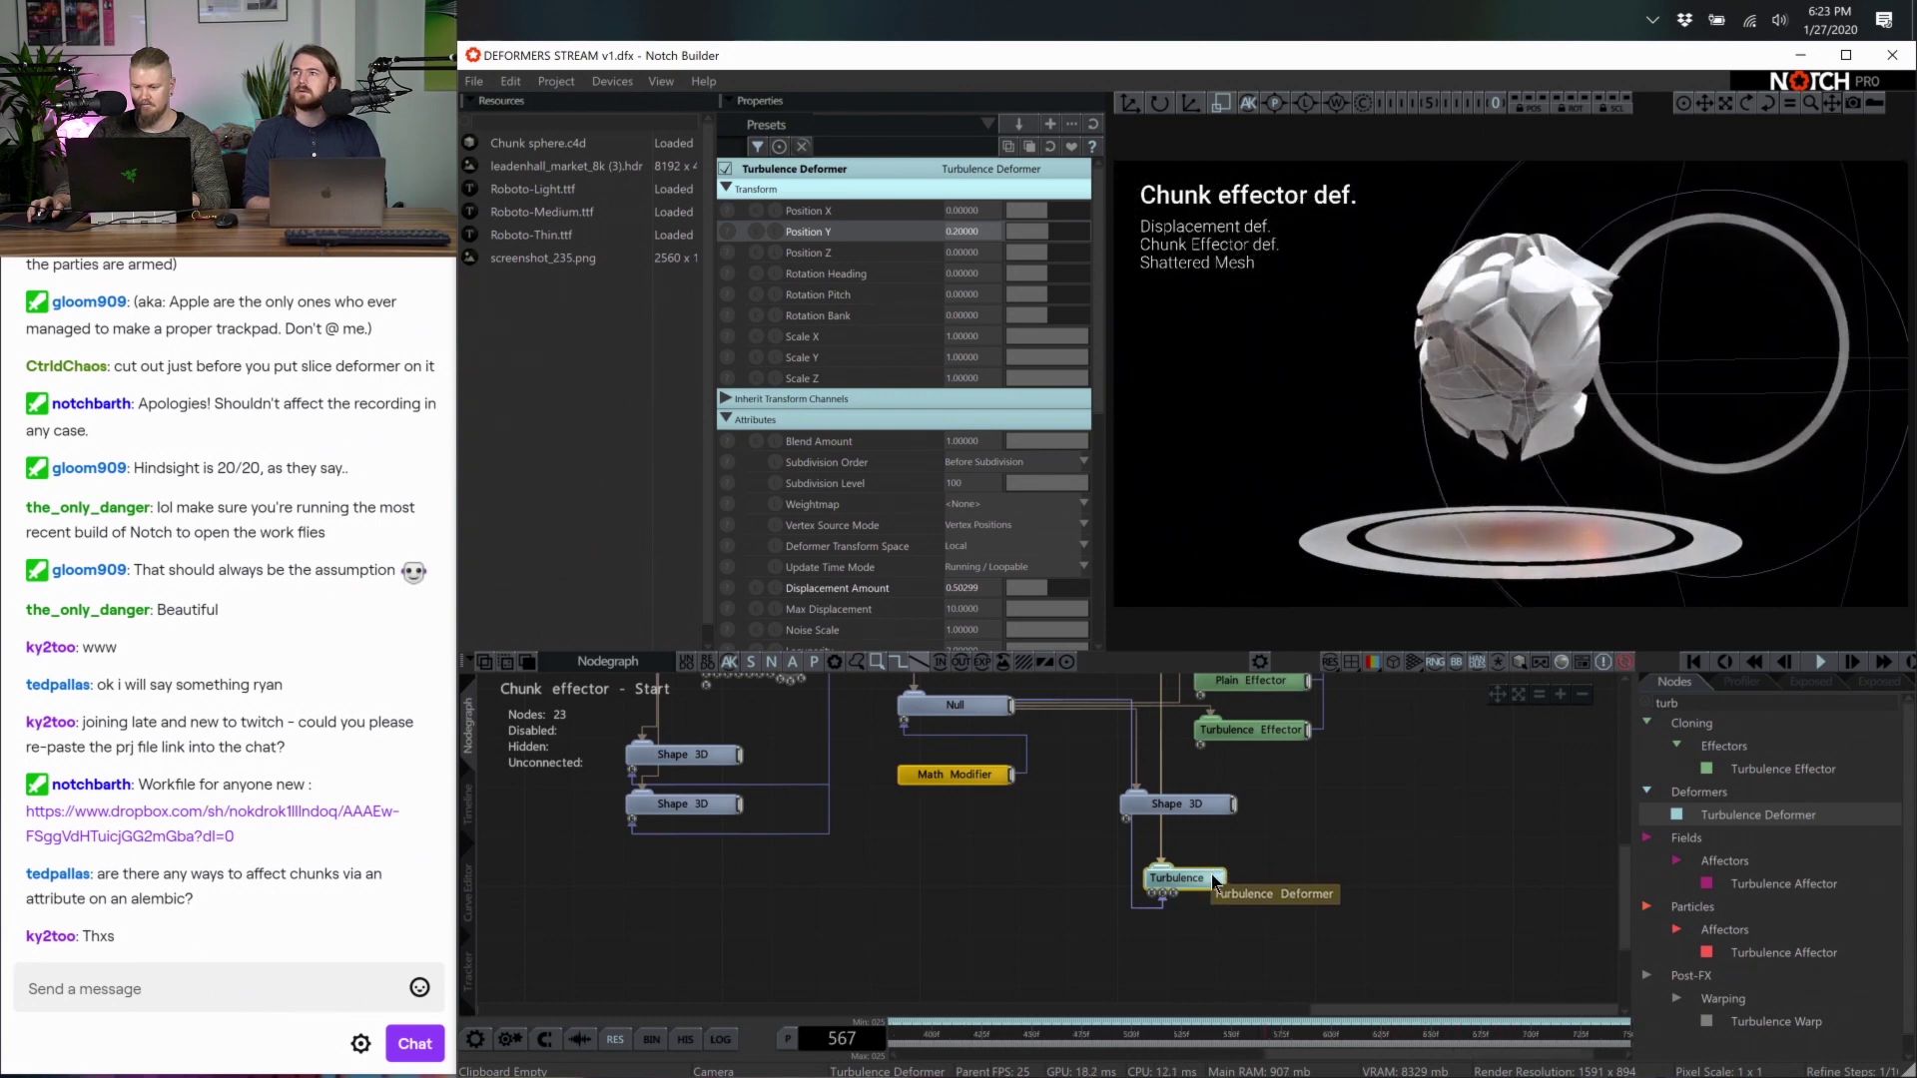
Reduce the Turbulence Deformer's Falloff Range to about 0.78 and pause the playback
scroll(1000, 612, "down", 5)
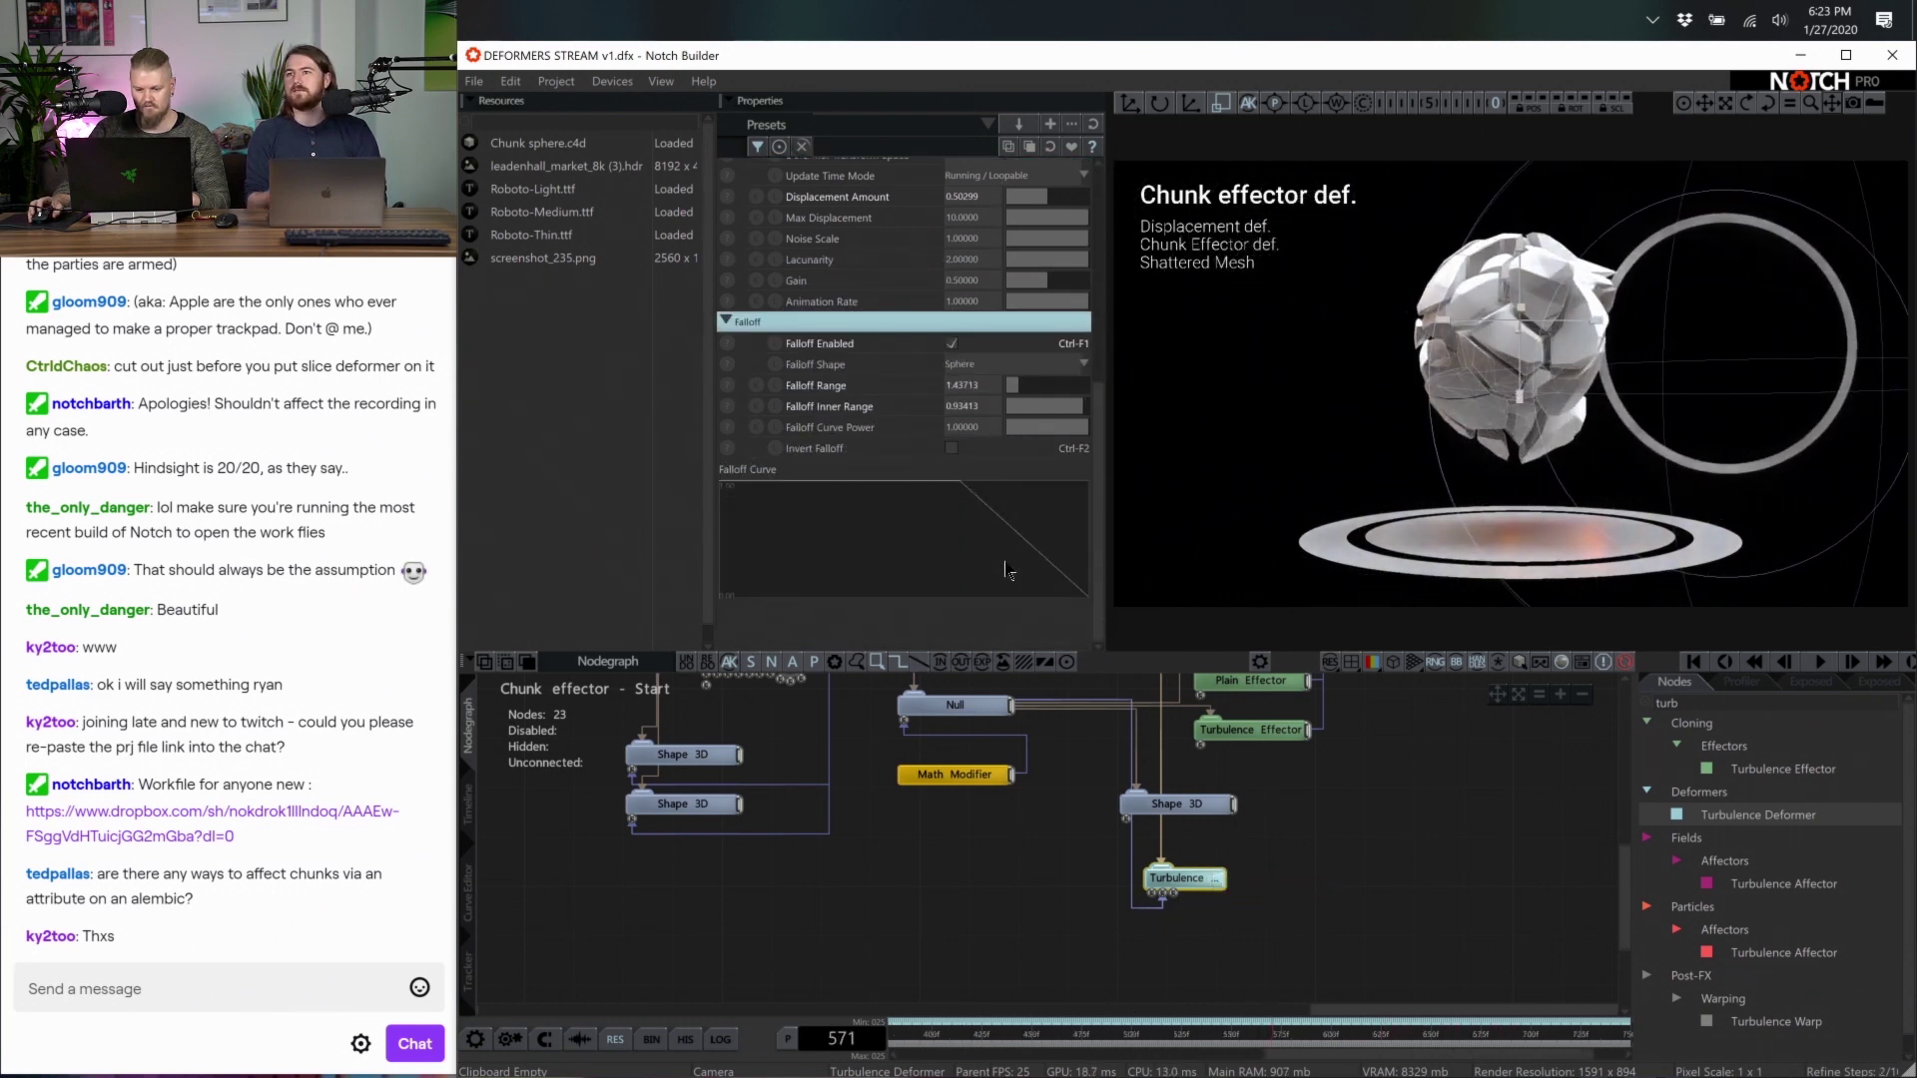
left_click_drag(1016, 396, 1014, 399)
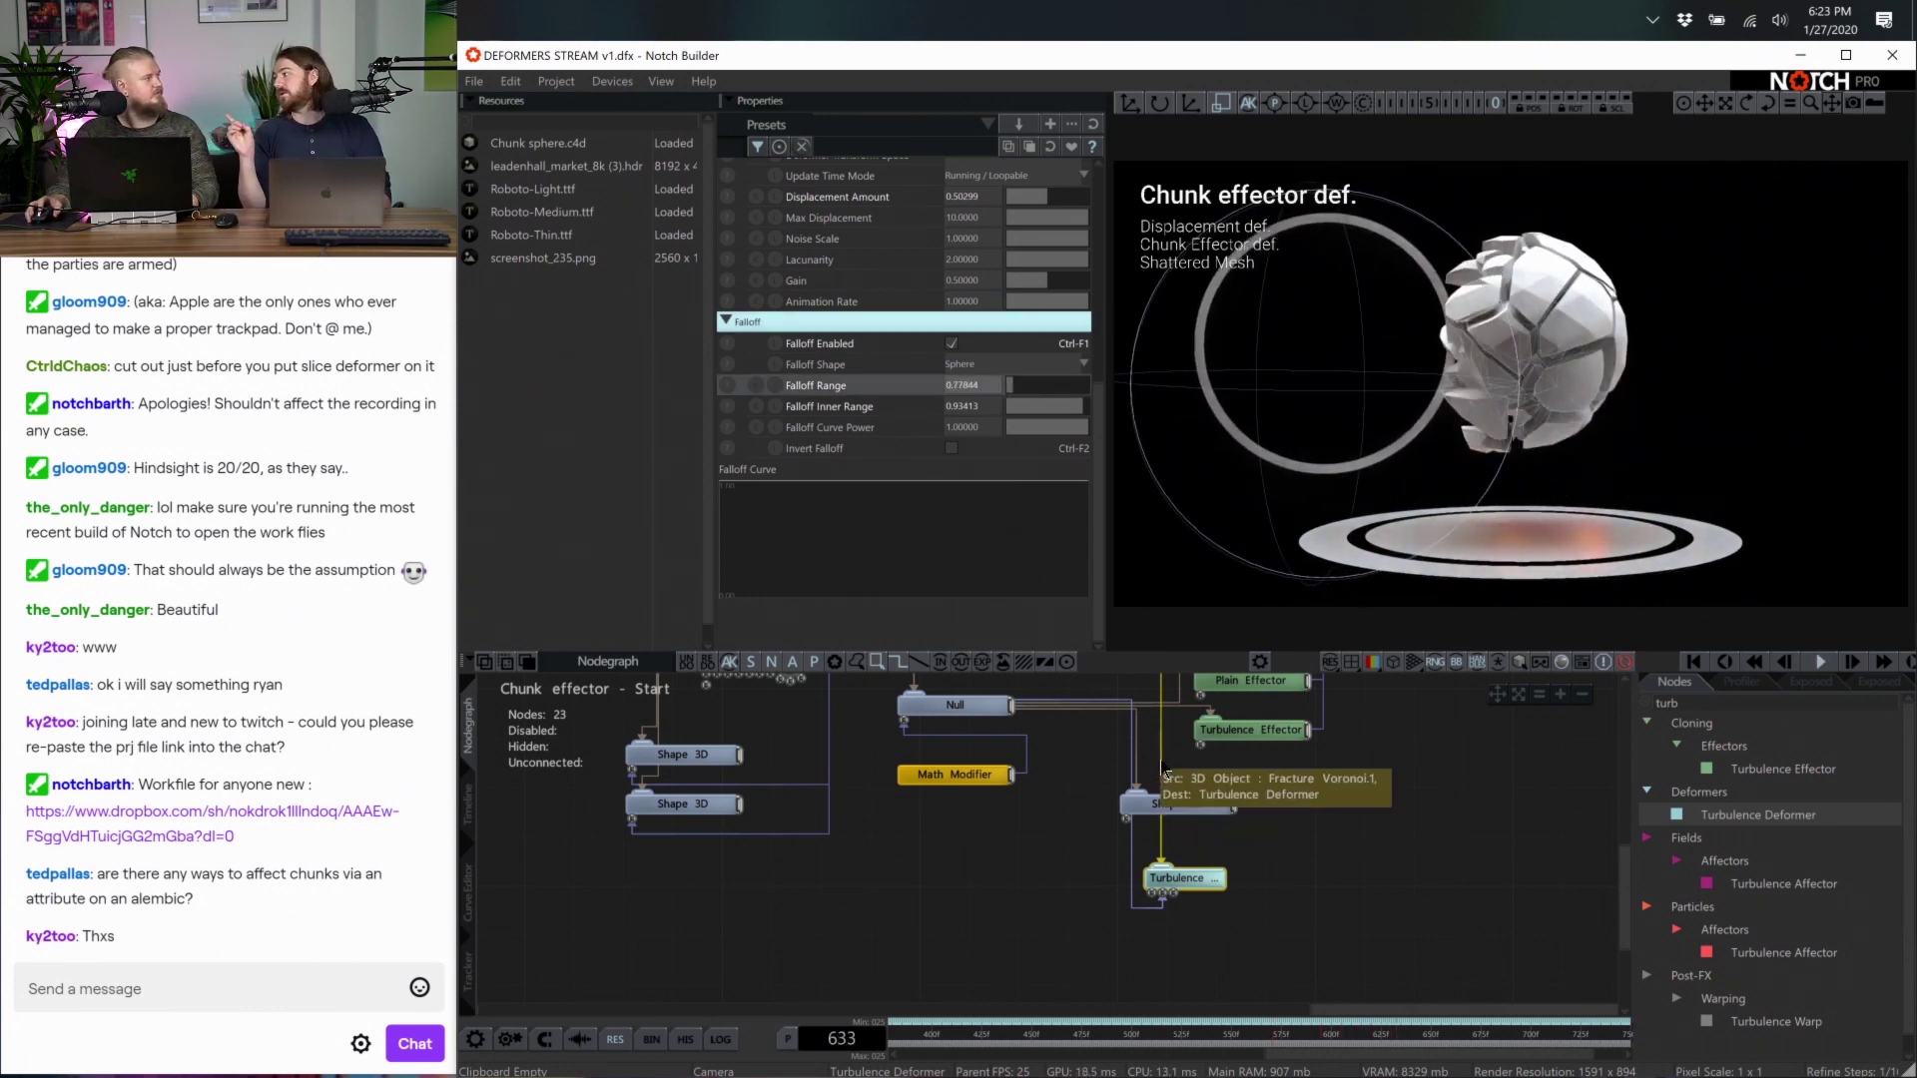
key("space")
Set the Position Y of both the Plain Effector and the Turbulence Effector to 0
middle_click_drag(1321, 809, 1294, 944)
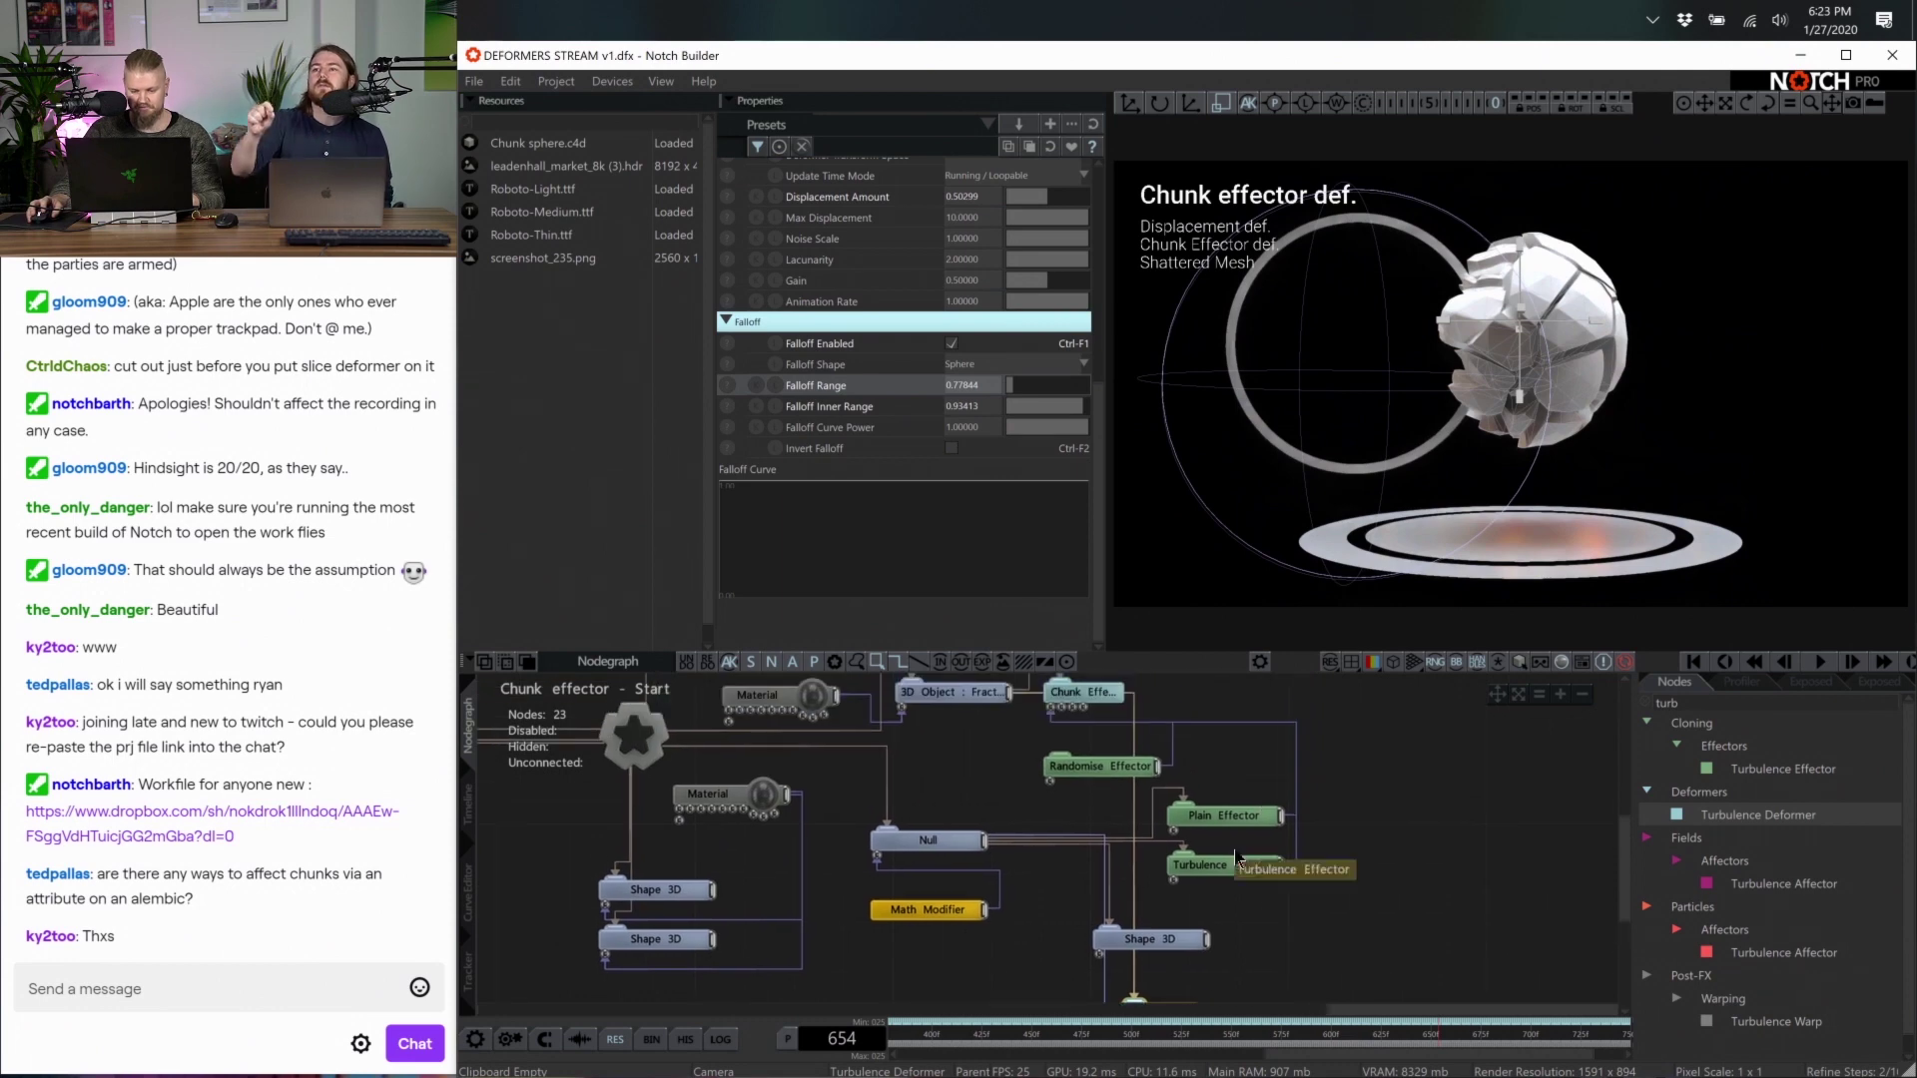
left_click_drag(1188, 784, 1248, 881)
left_click(971, 237)
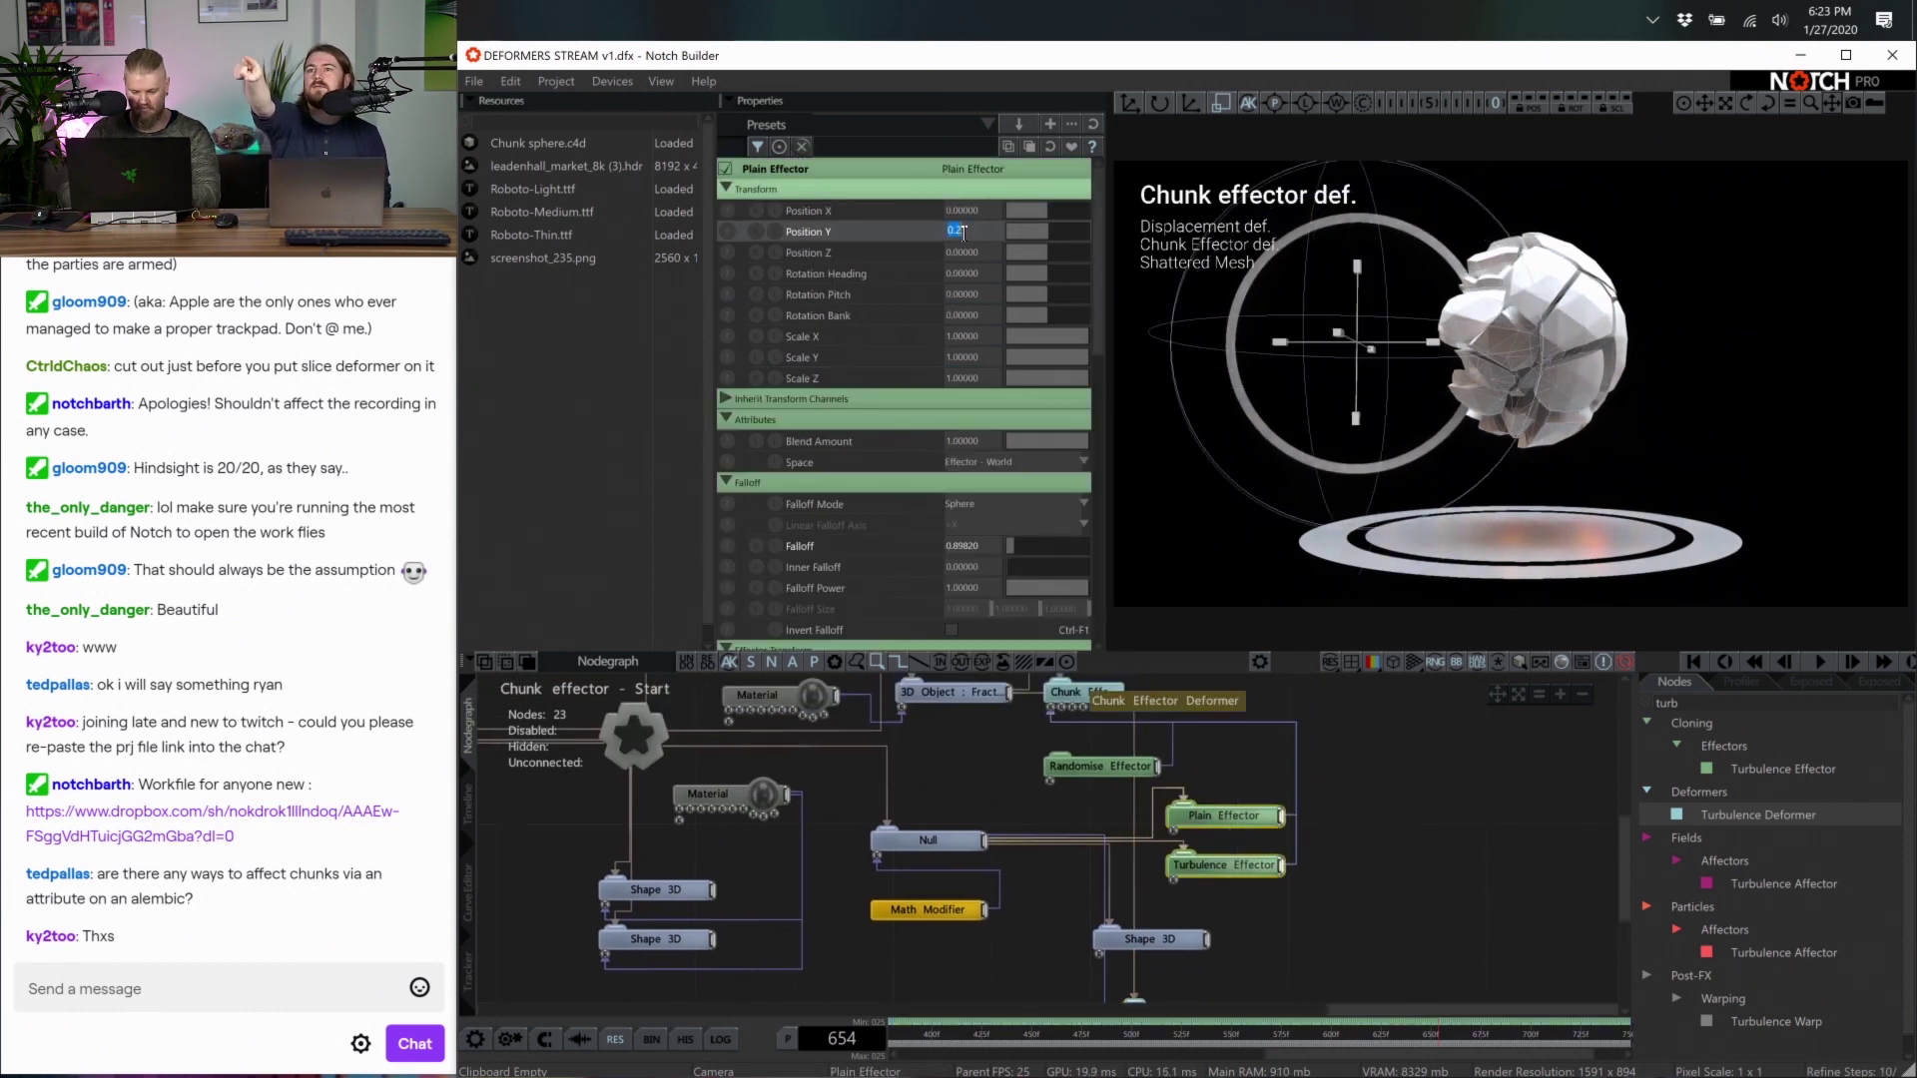
type("0")
key("Return")
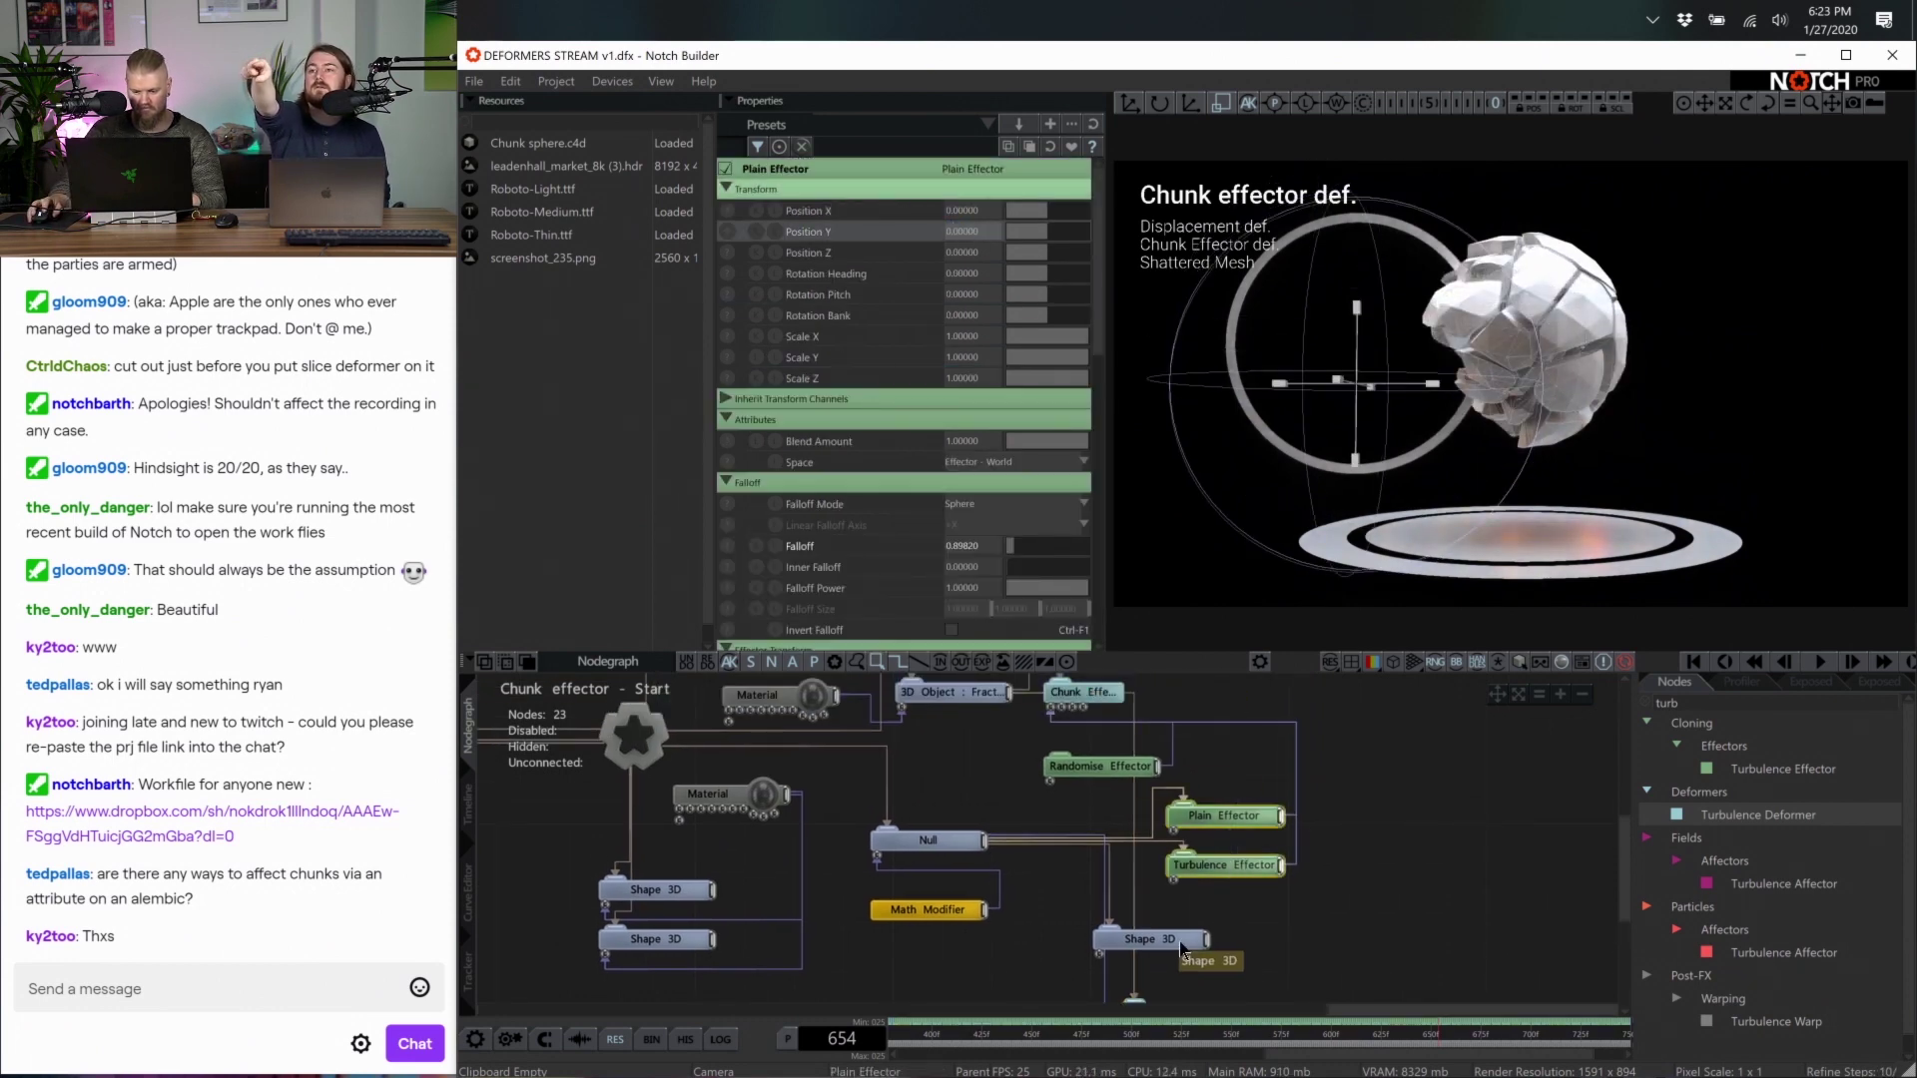
Reset the Turbulence Deformer's Position Y to 0
middle_click_drag(1183, 949, 1168, 825)
left_click(1140, 890)
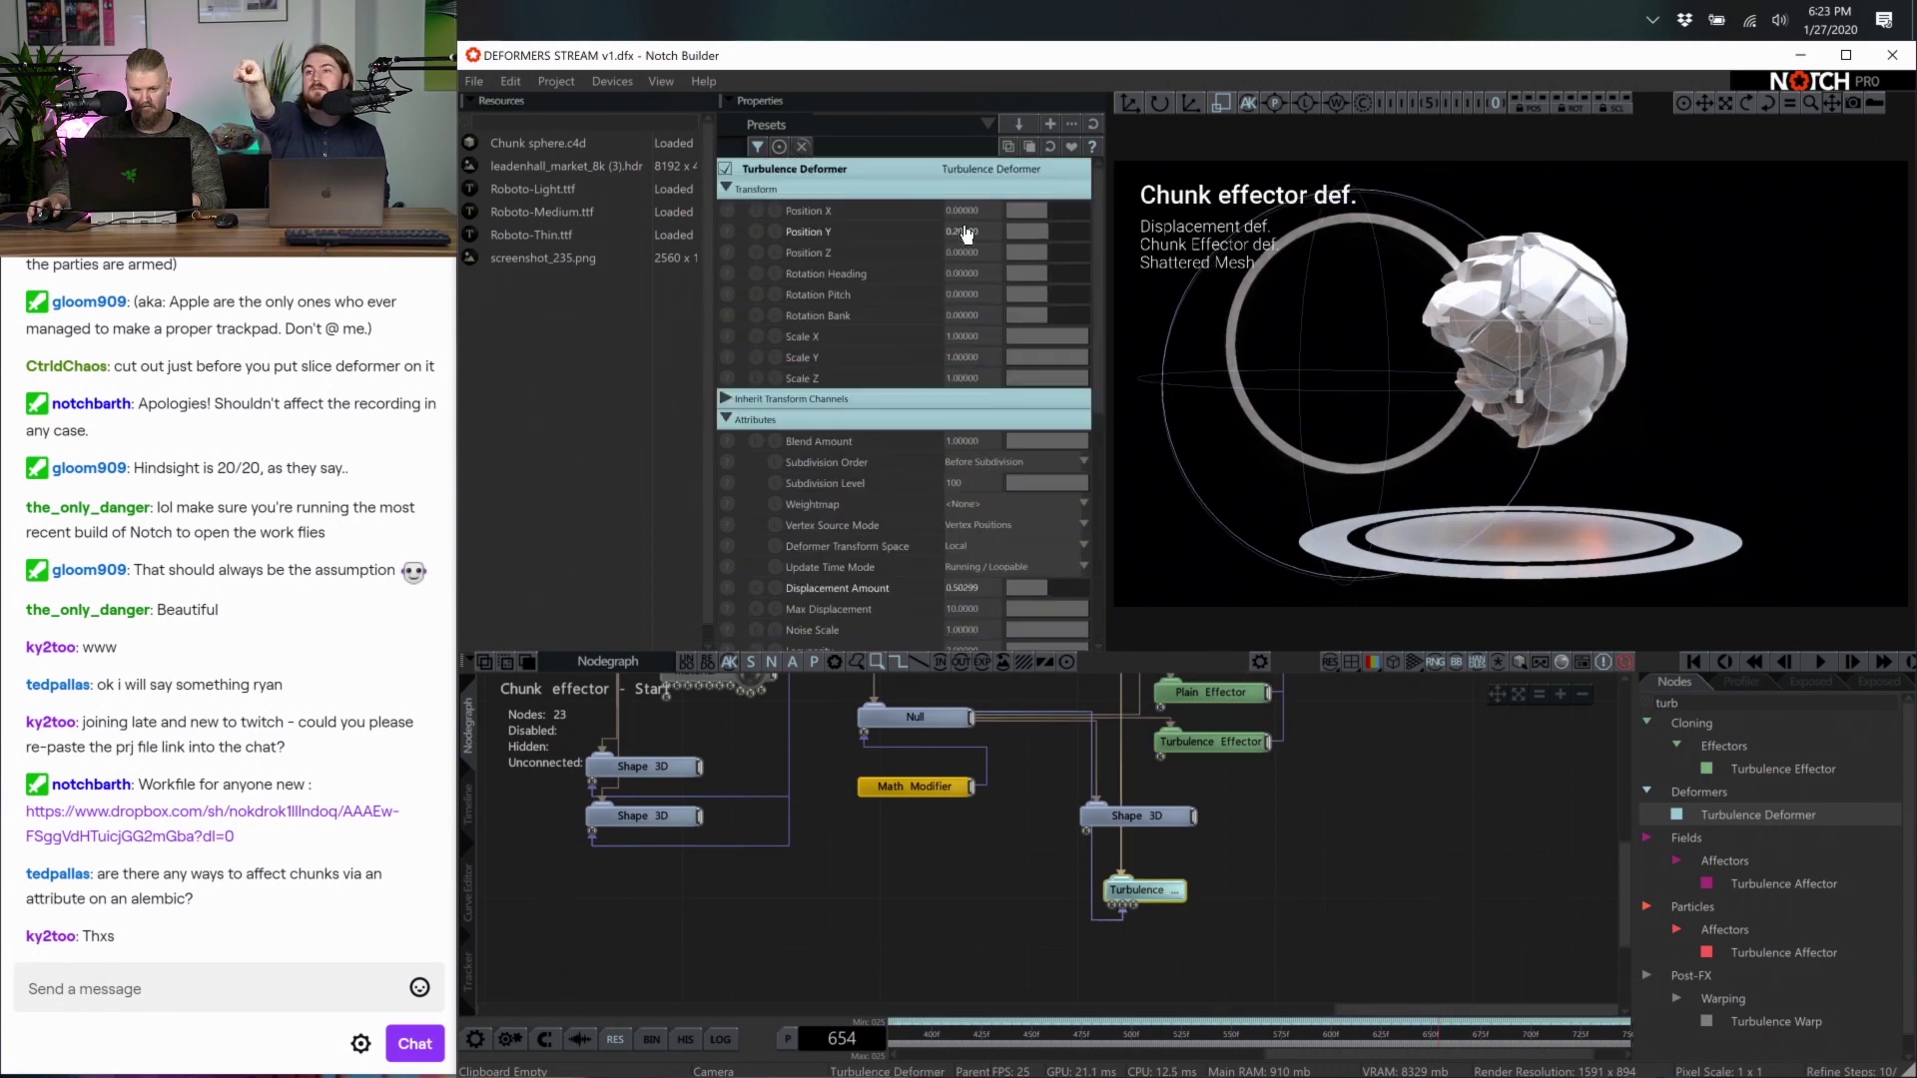
double_click(965, 232)
type("0")
key("Return")
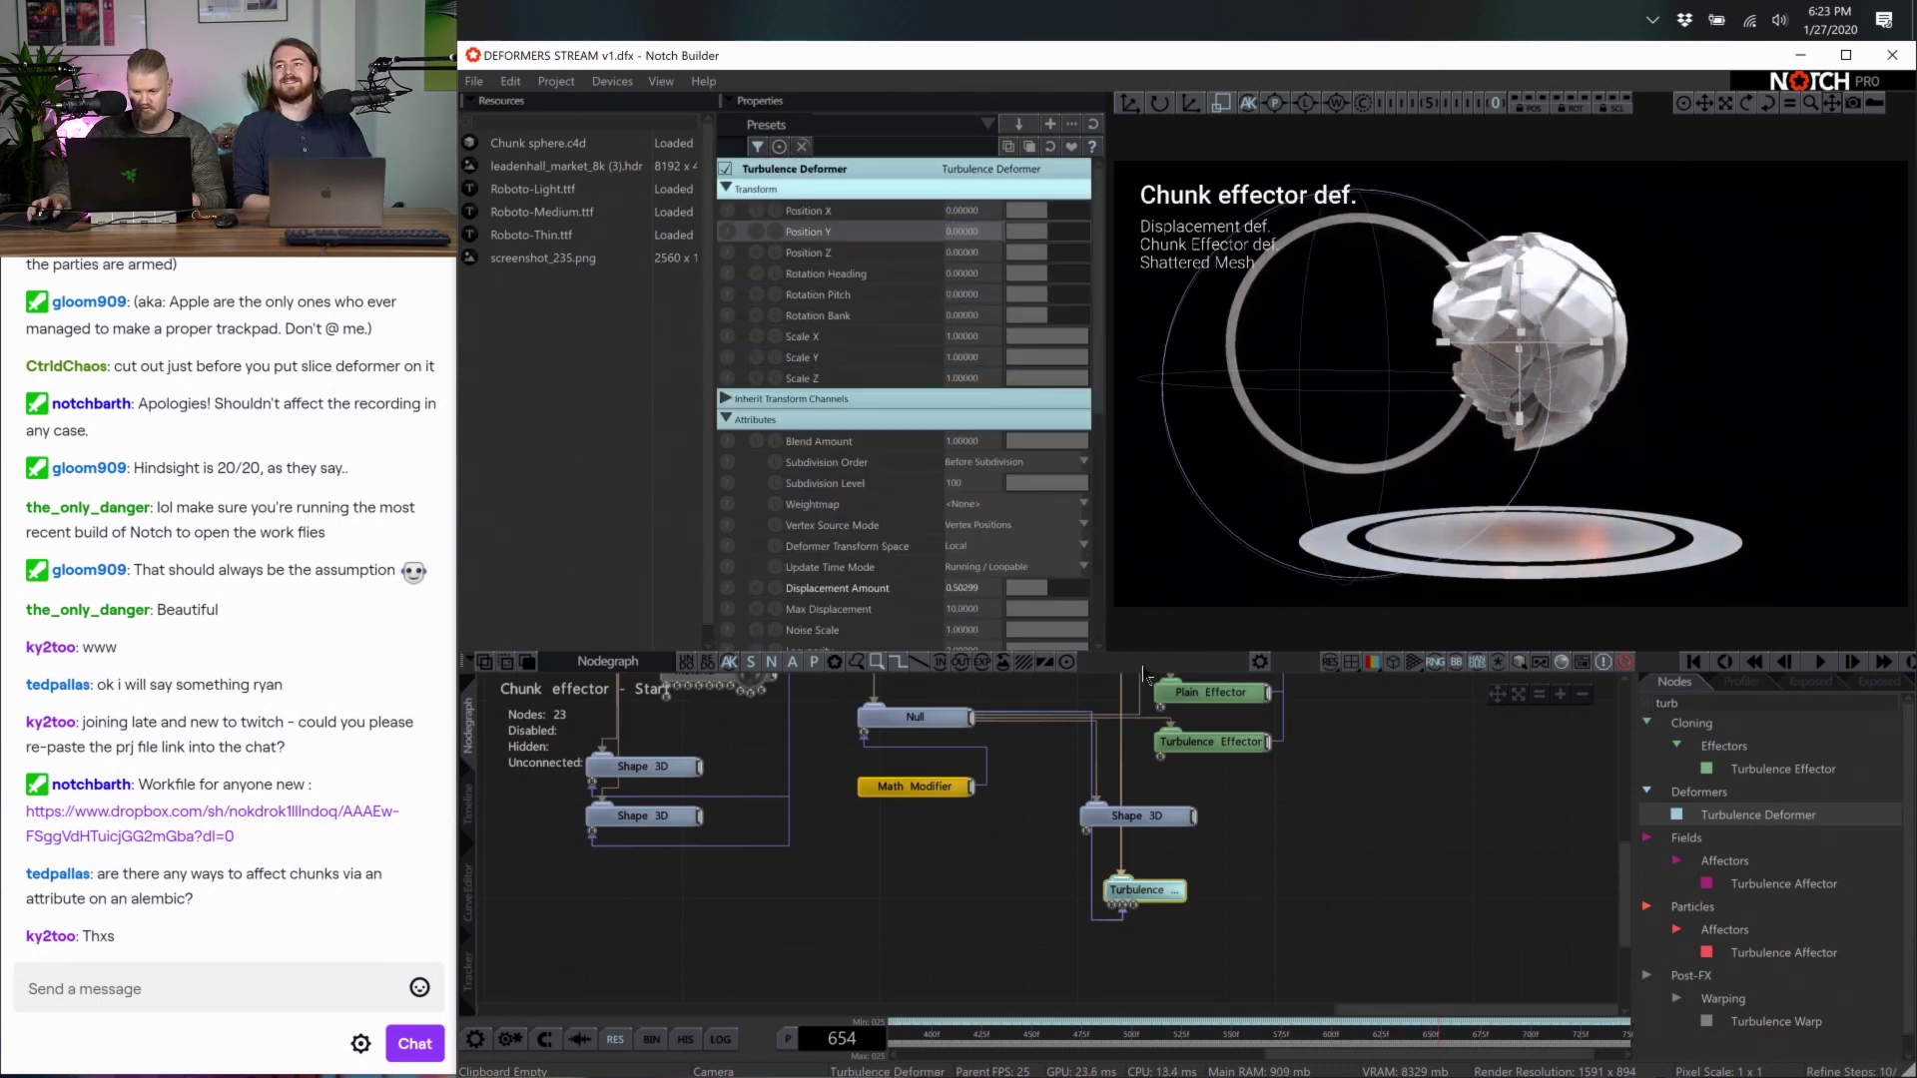
Raise the Null in the viewport to a Position Y of about 0.24
left_click(954, 719)
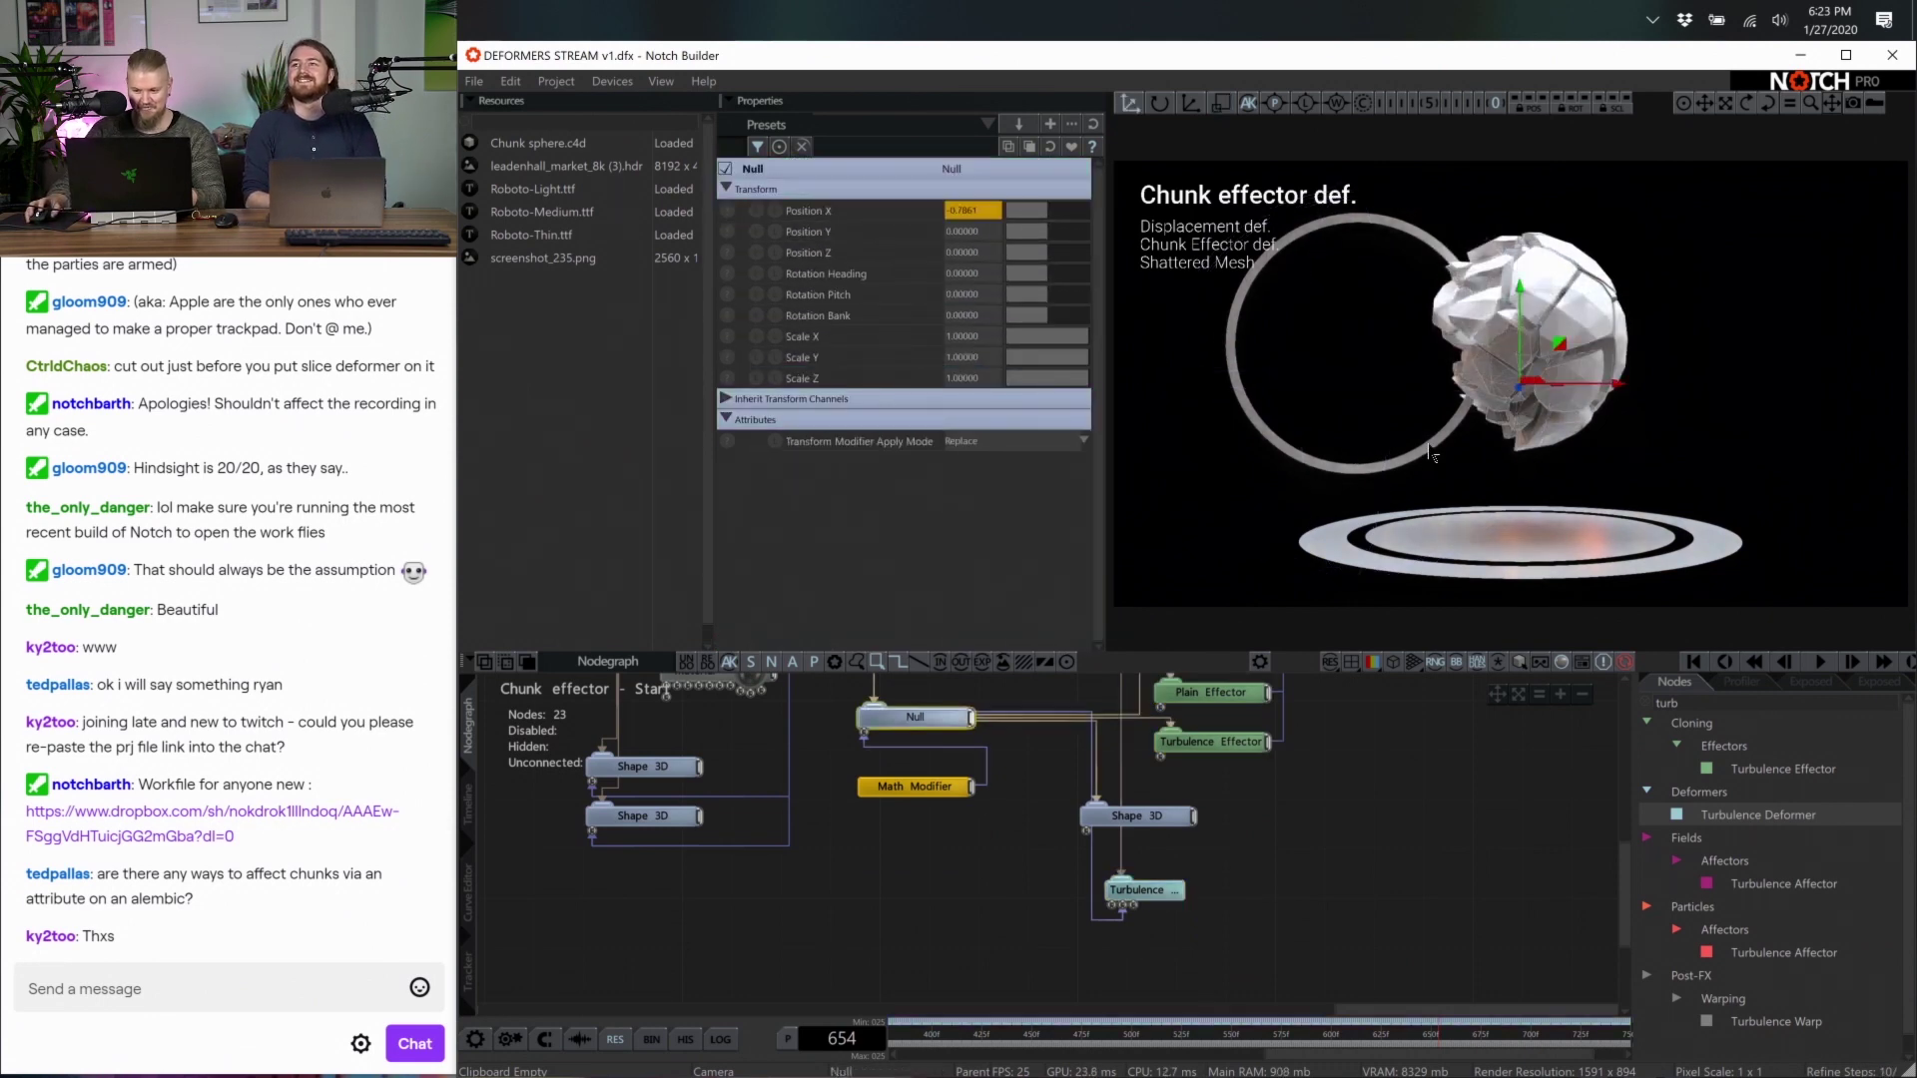
left_click_drag(1526, 347, 1525, 298)
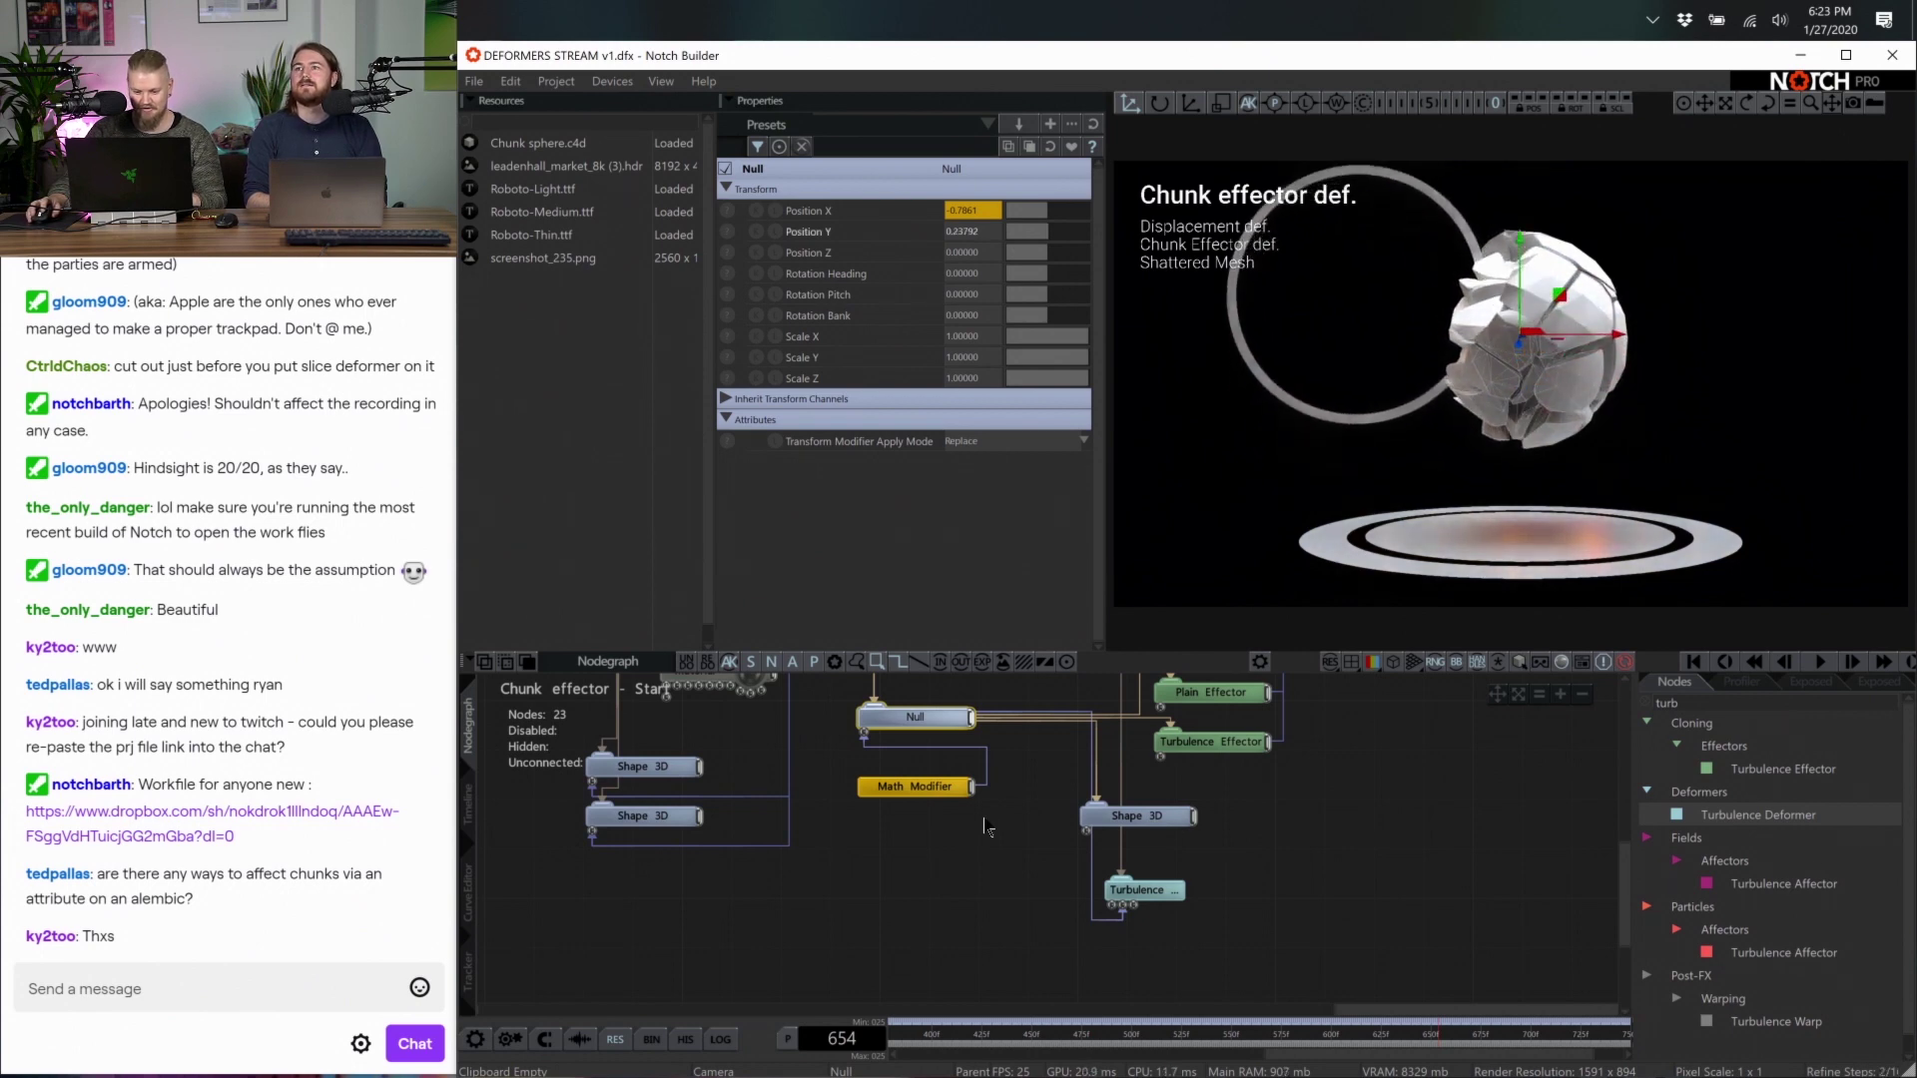
Set the ring shape's Position Y to 0, resume playback and select the Plain and Turbulence Effectors
middle_click_drag(1055, 749, 1025, 819)
left_click(1115, 888)
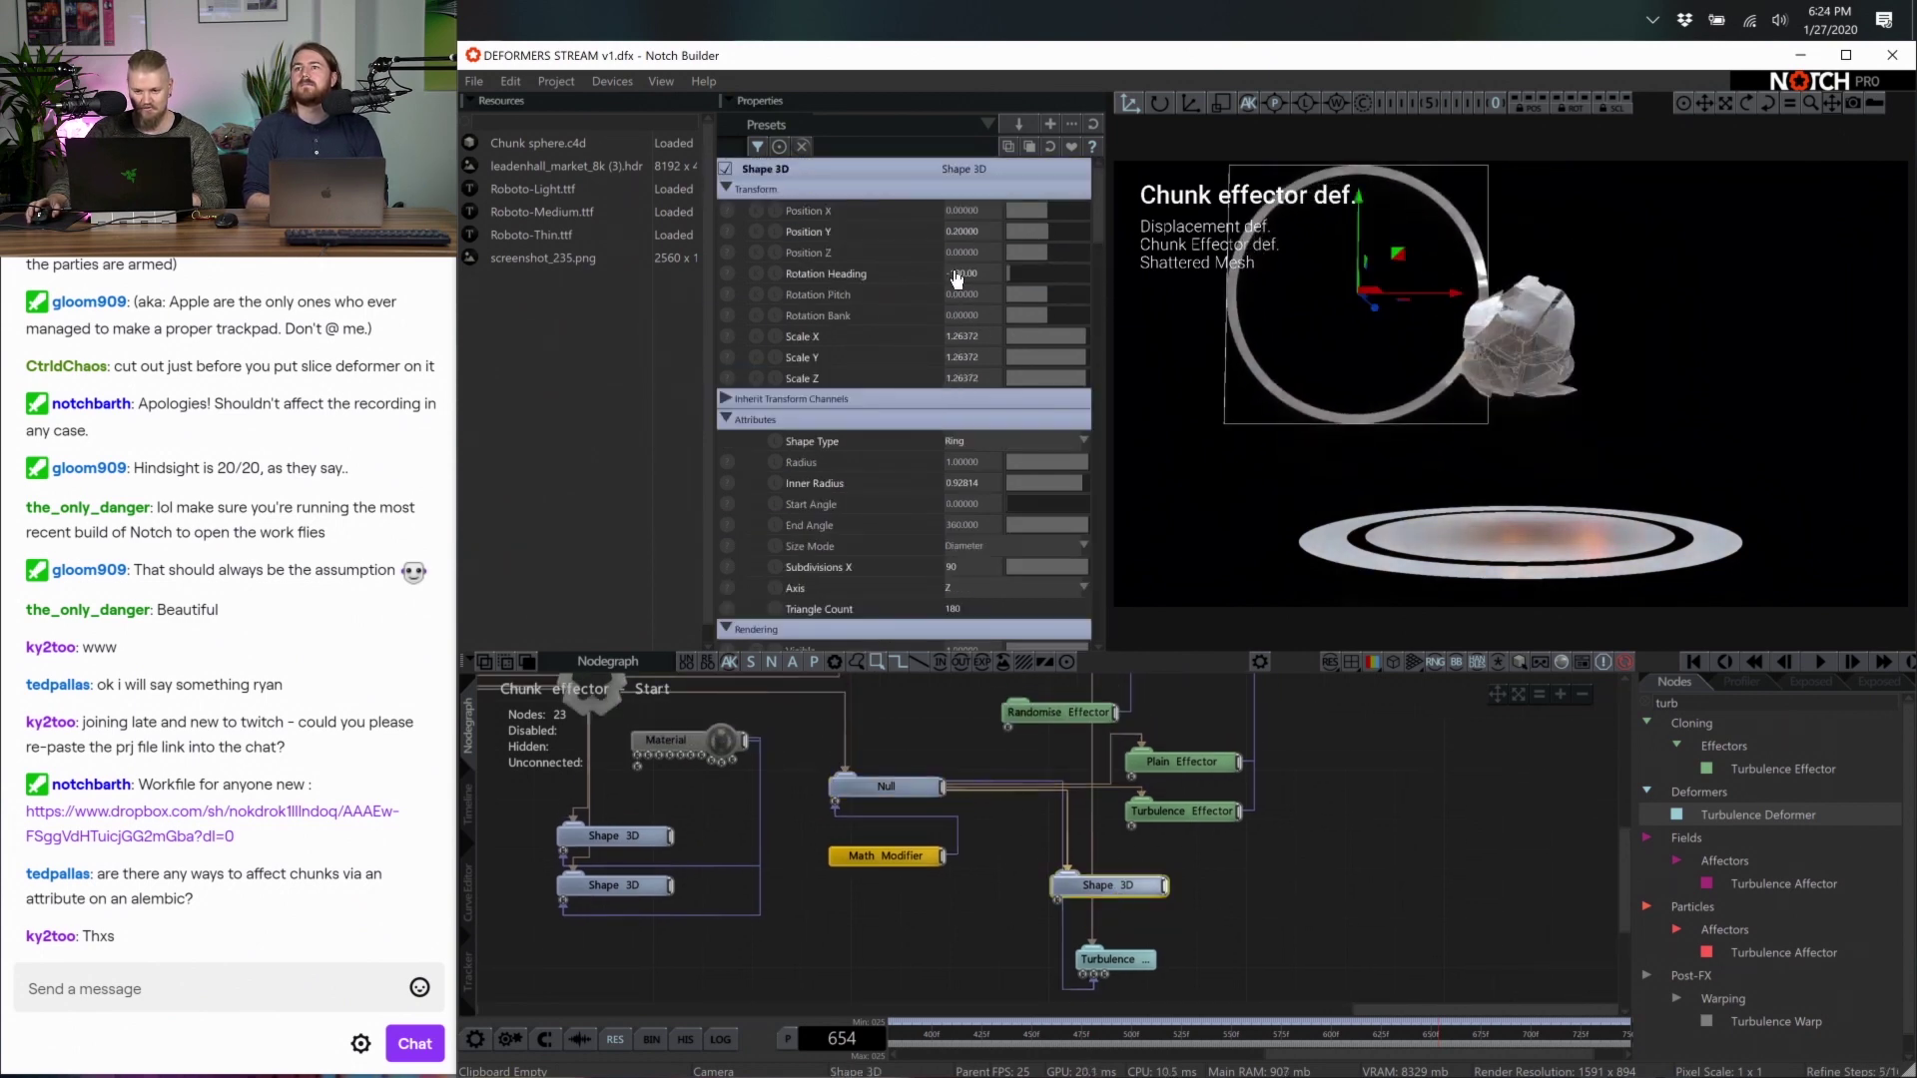
left_click(971, 238)
type("0")
key("Return")
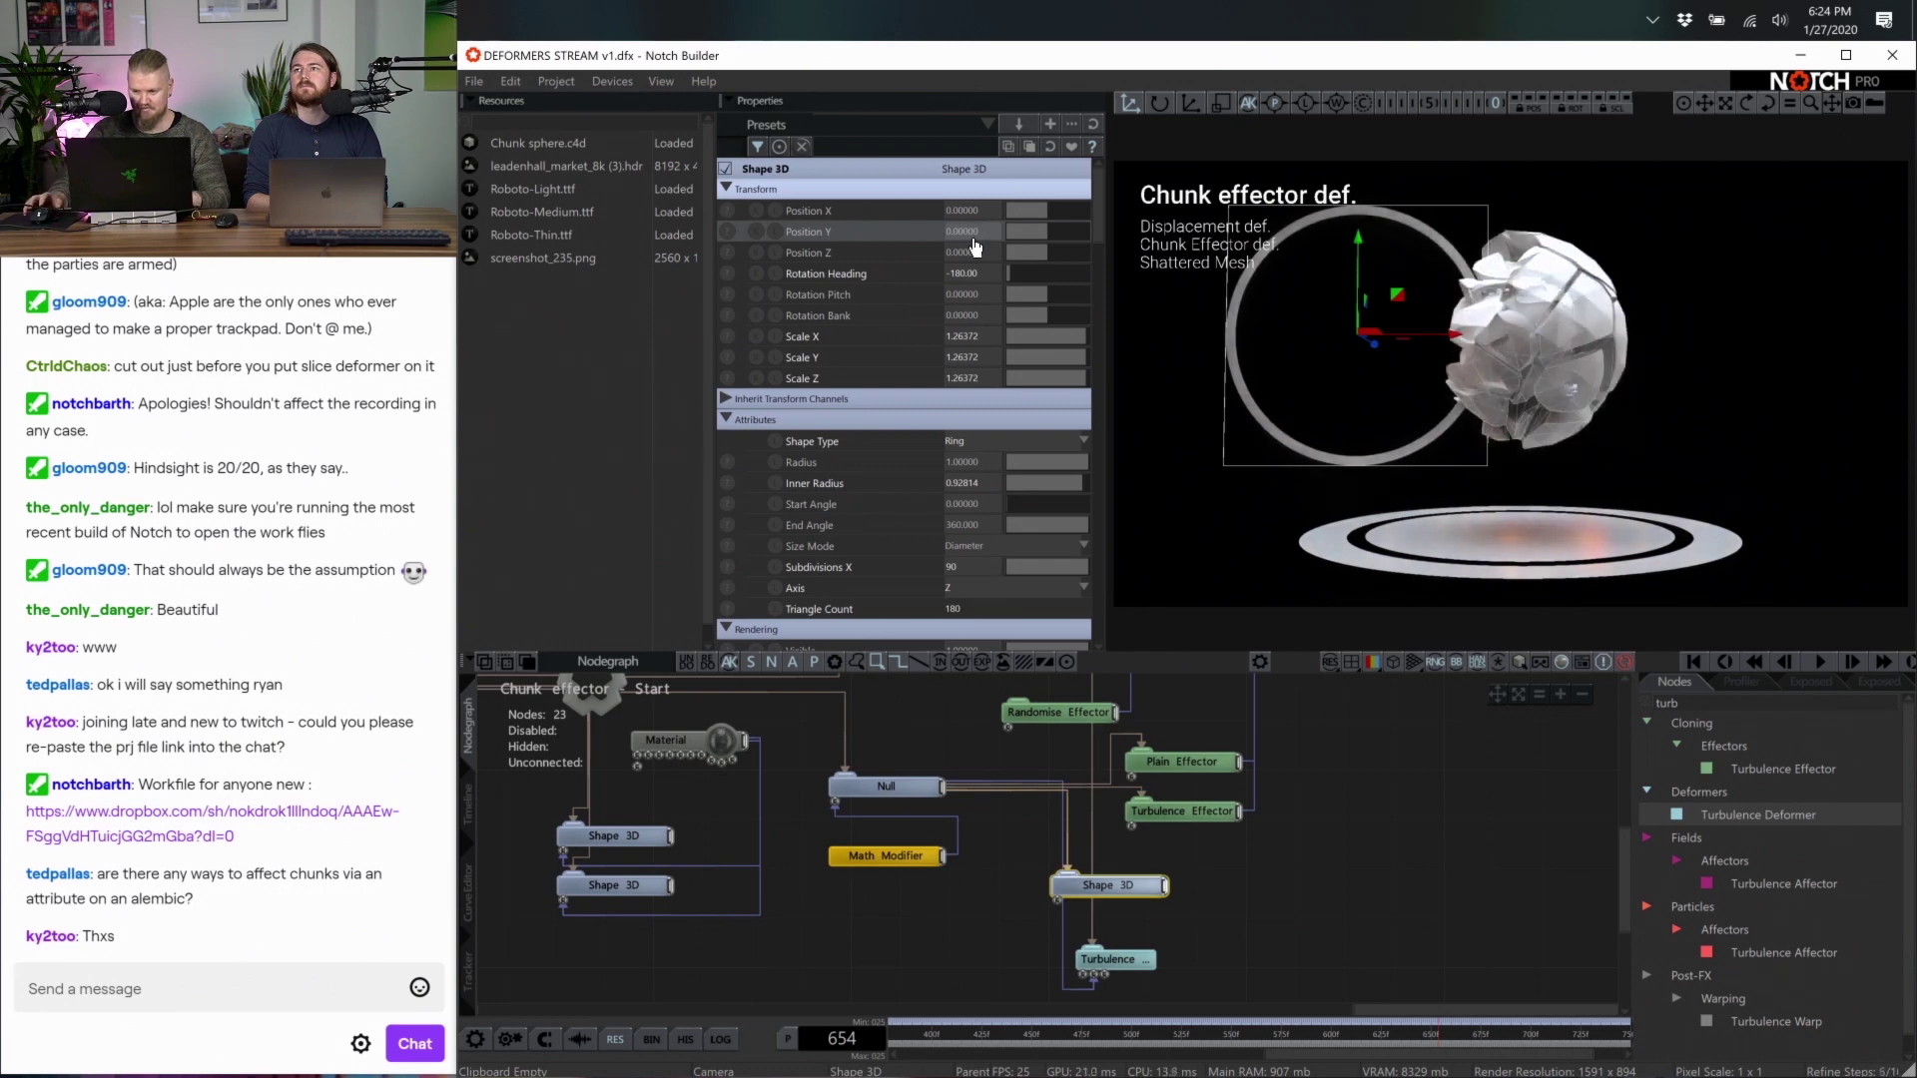
key("space")
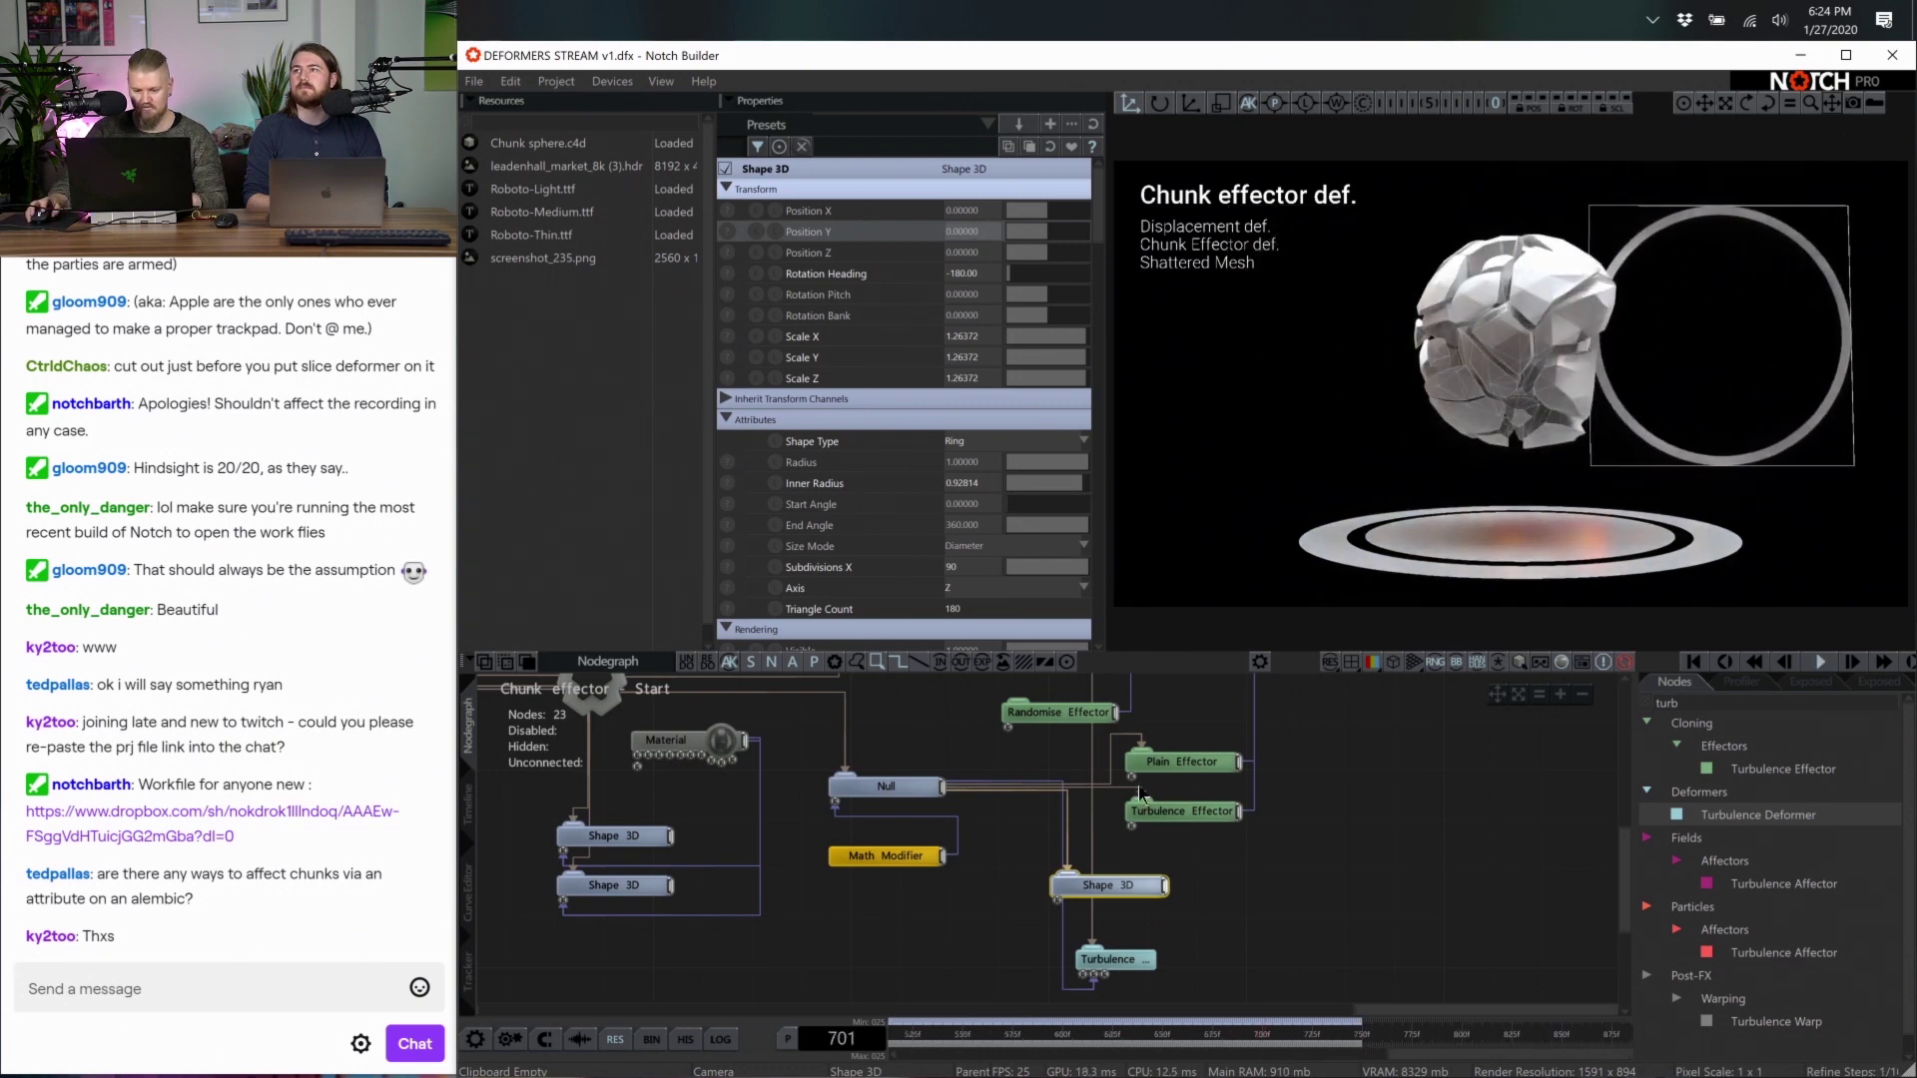
left_click(1193, 761)
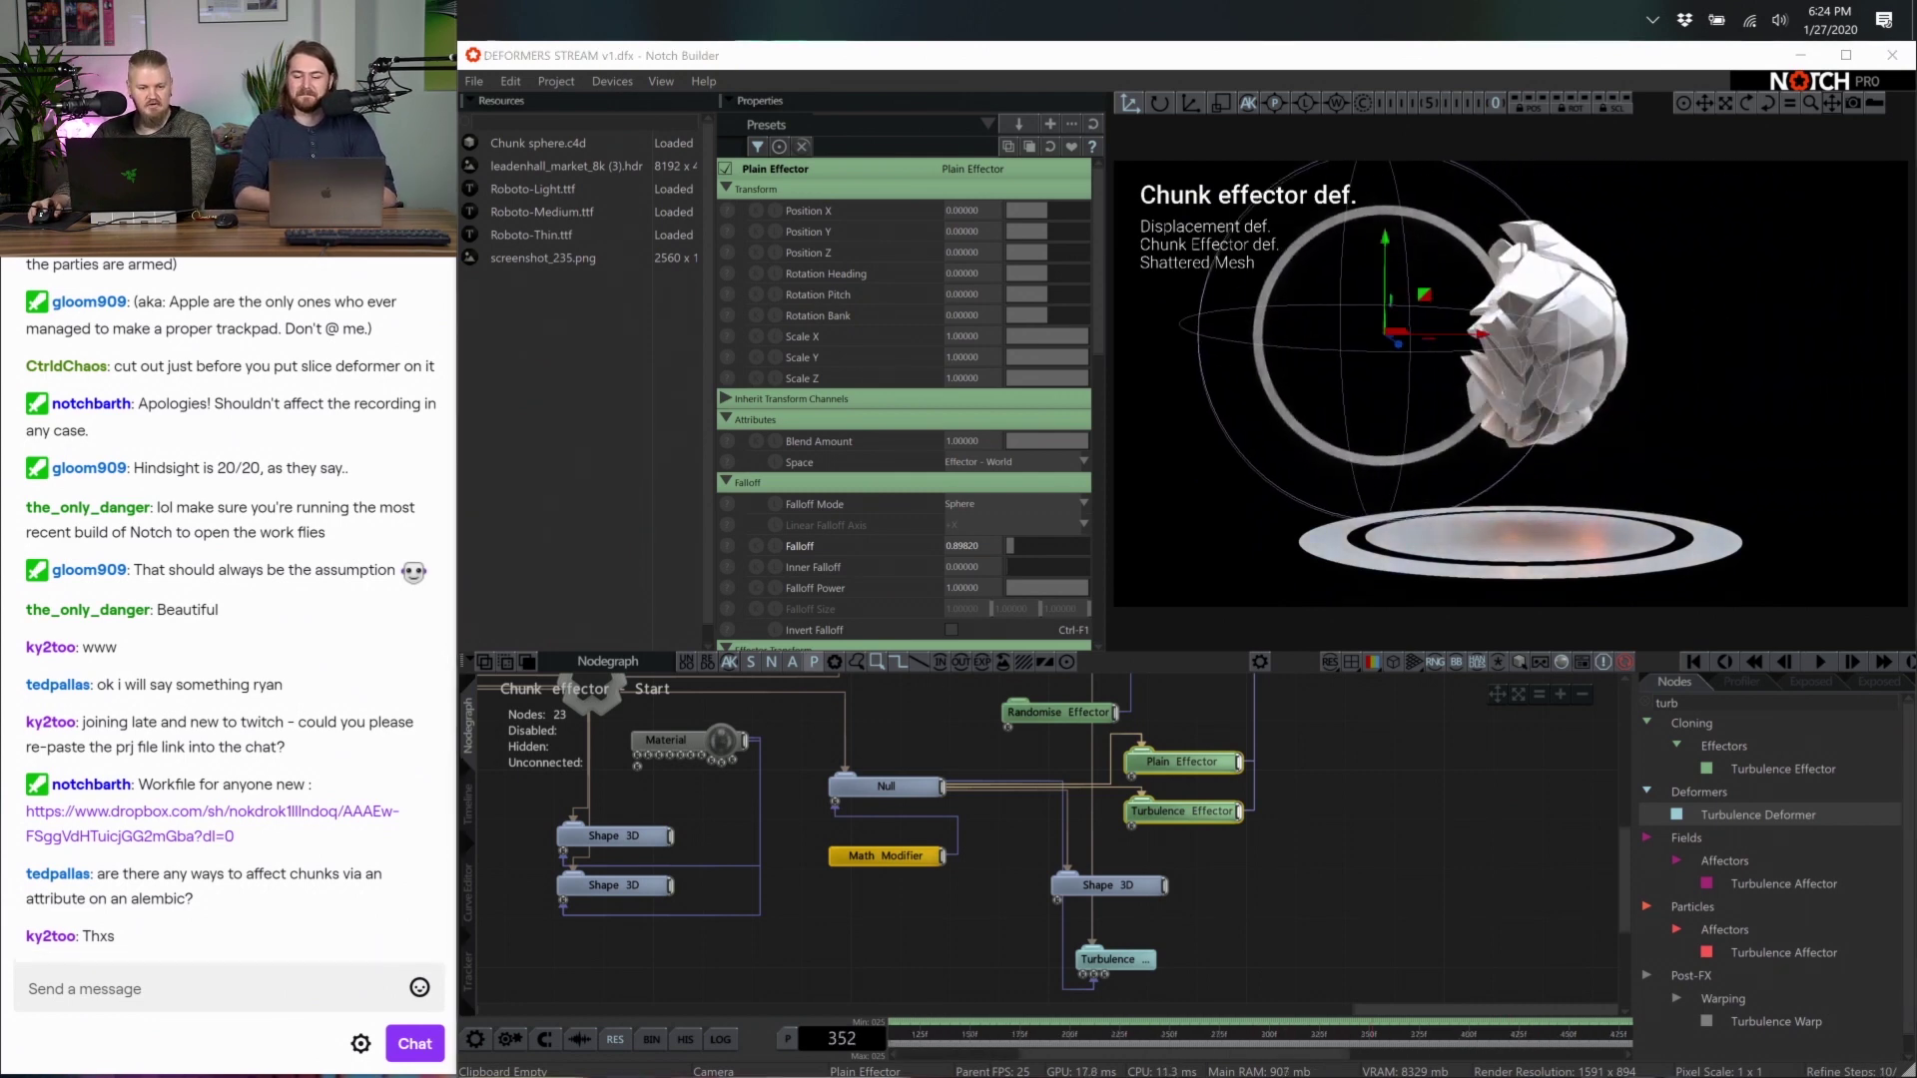
Launch Cinema 4D and dismiss the MAXON User Participation Program dialog
key("super")
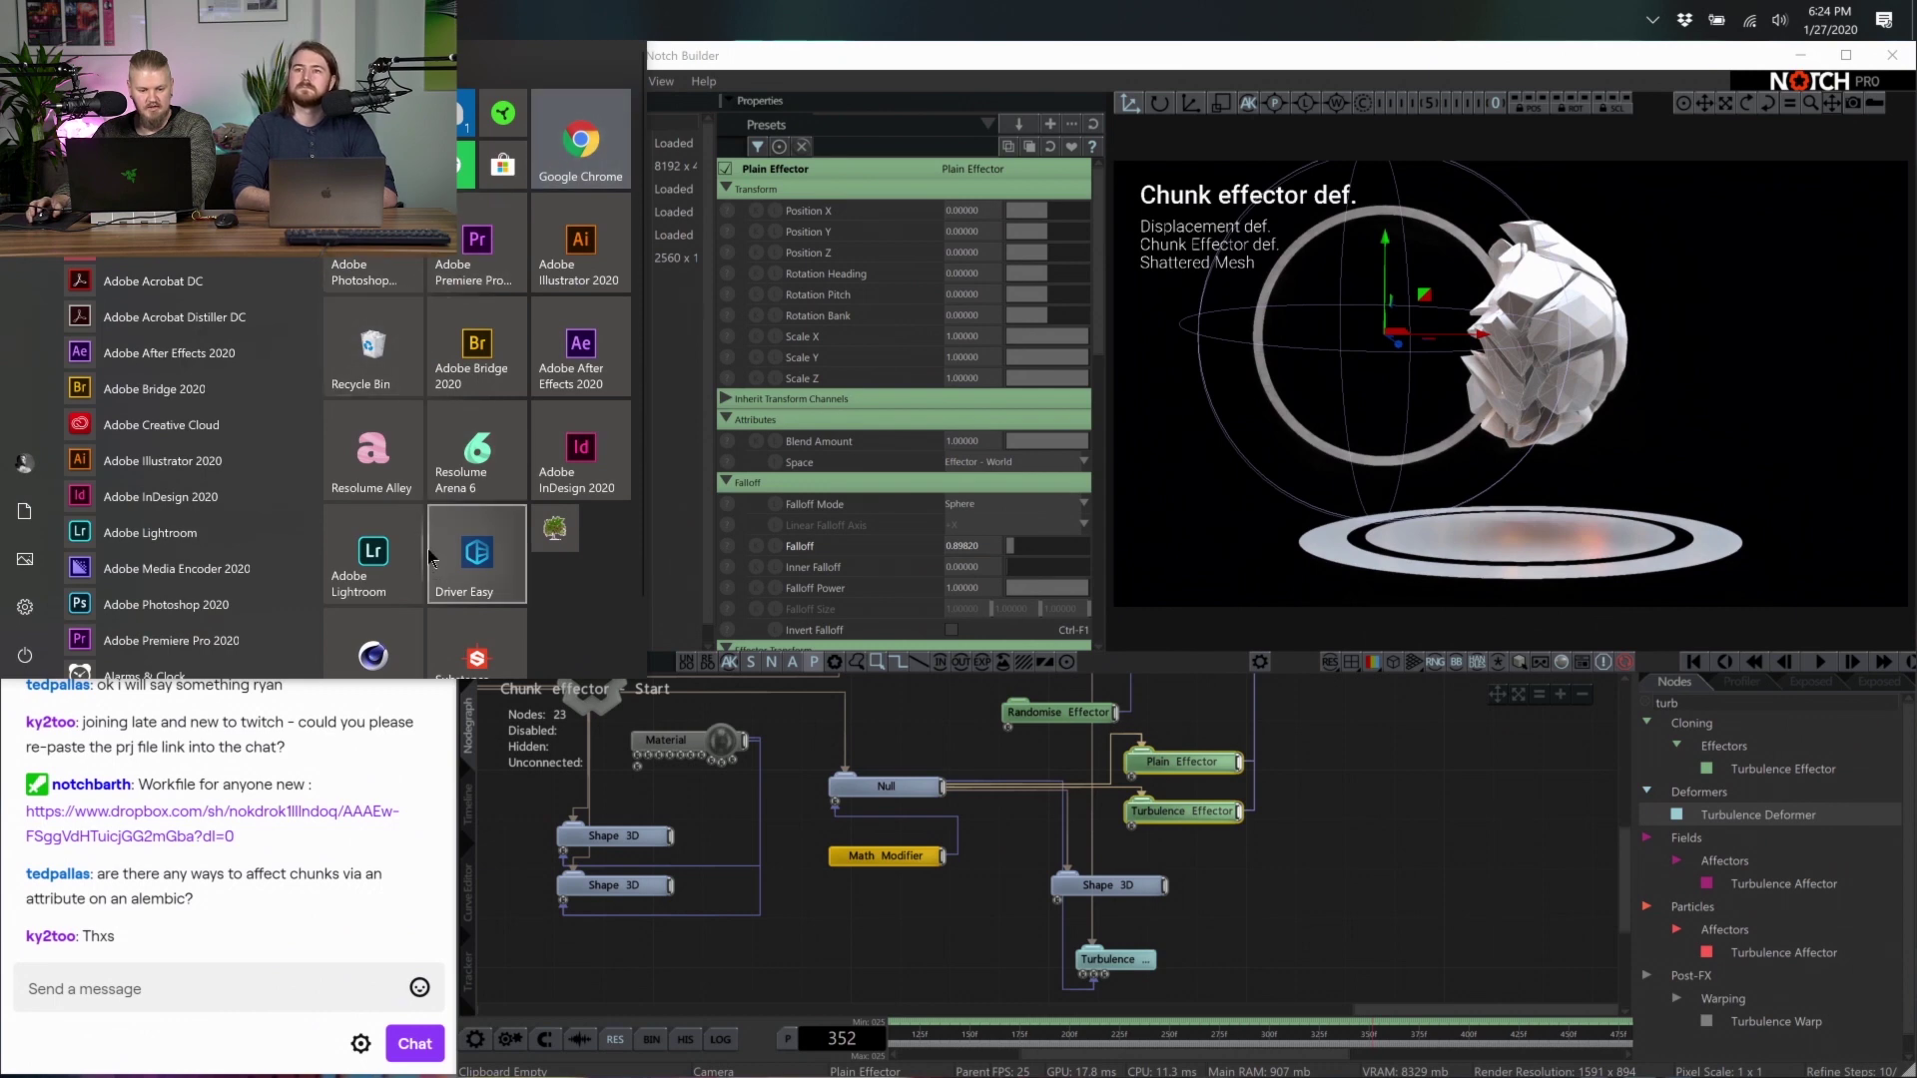
left_click(385, 649)
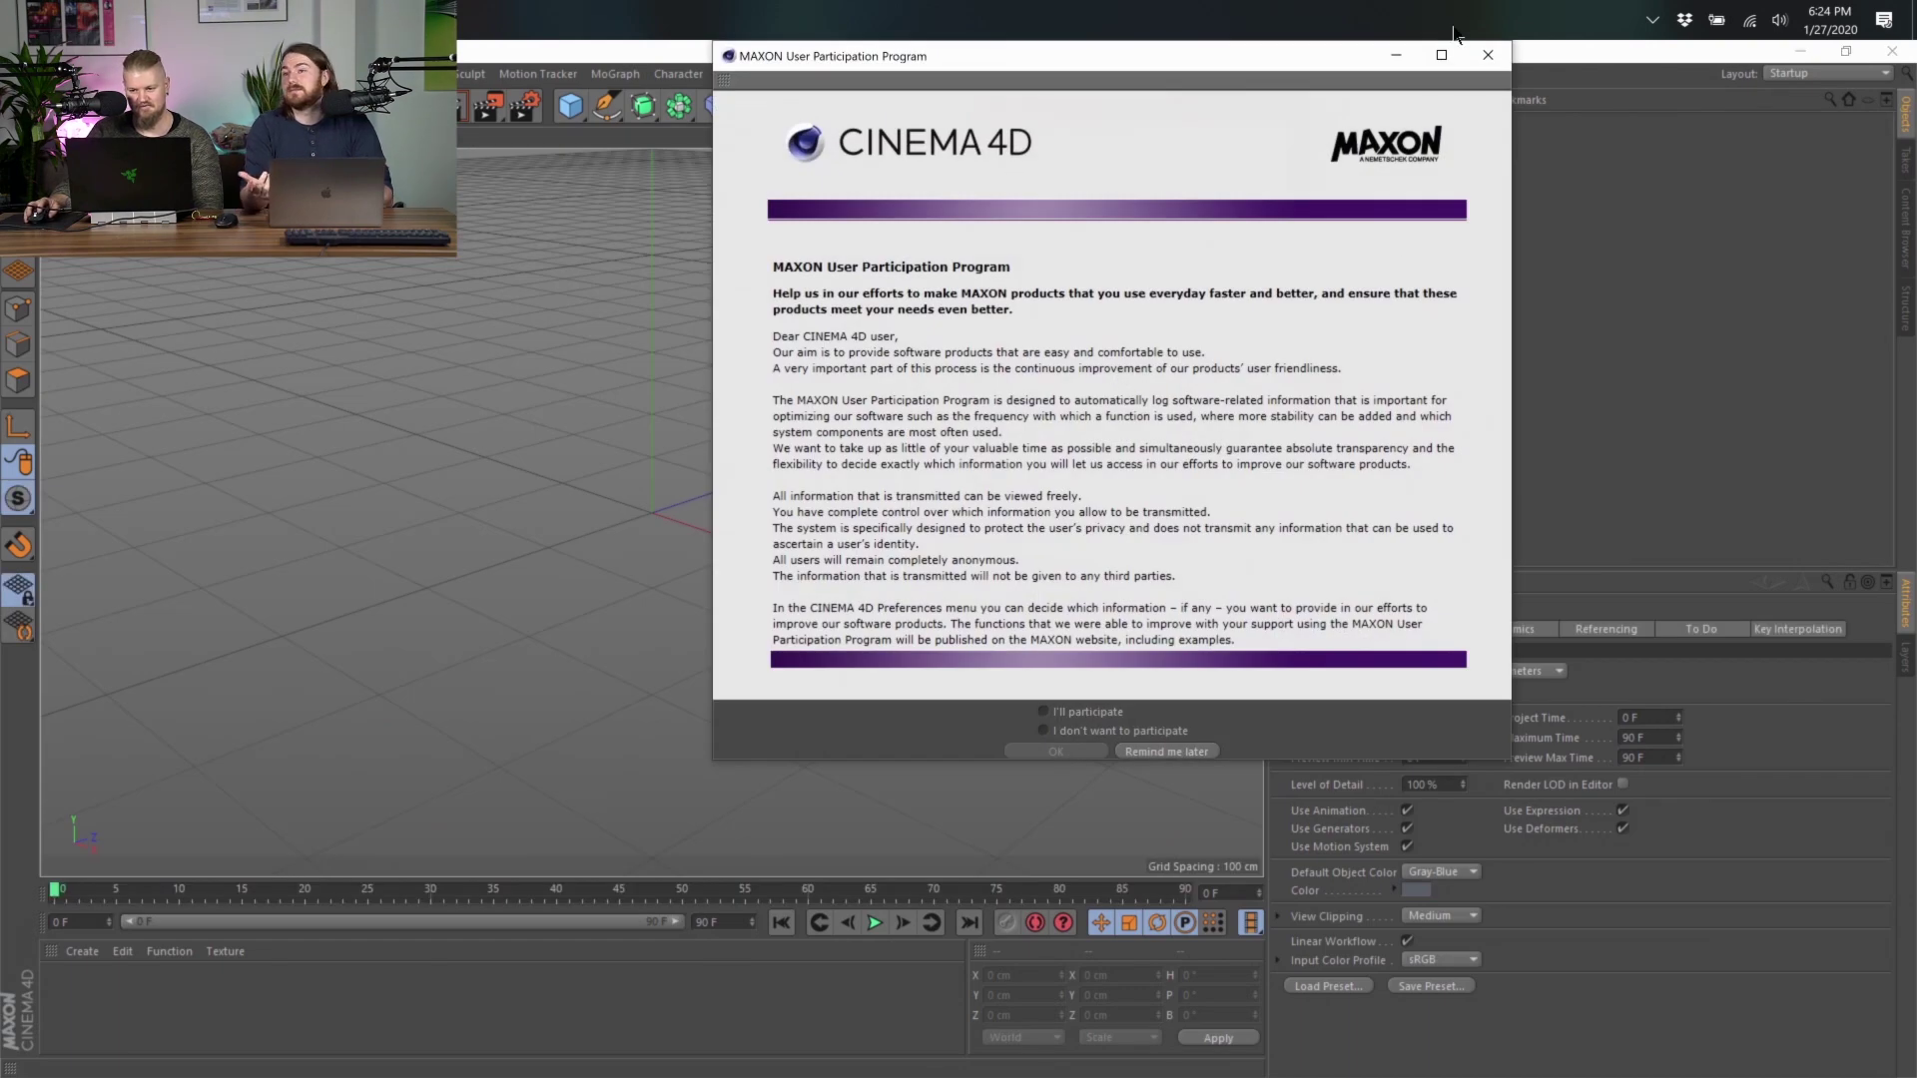
left_click(1487, 55)
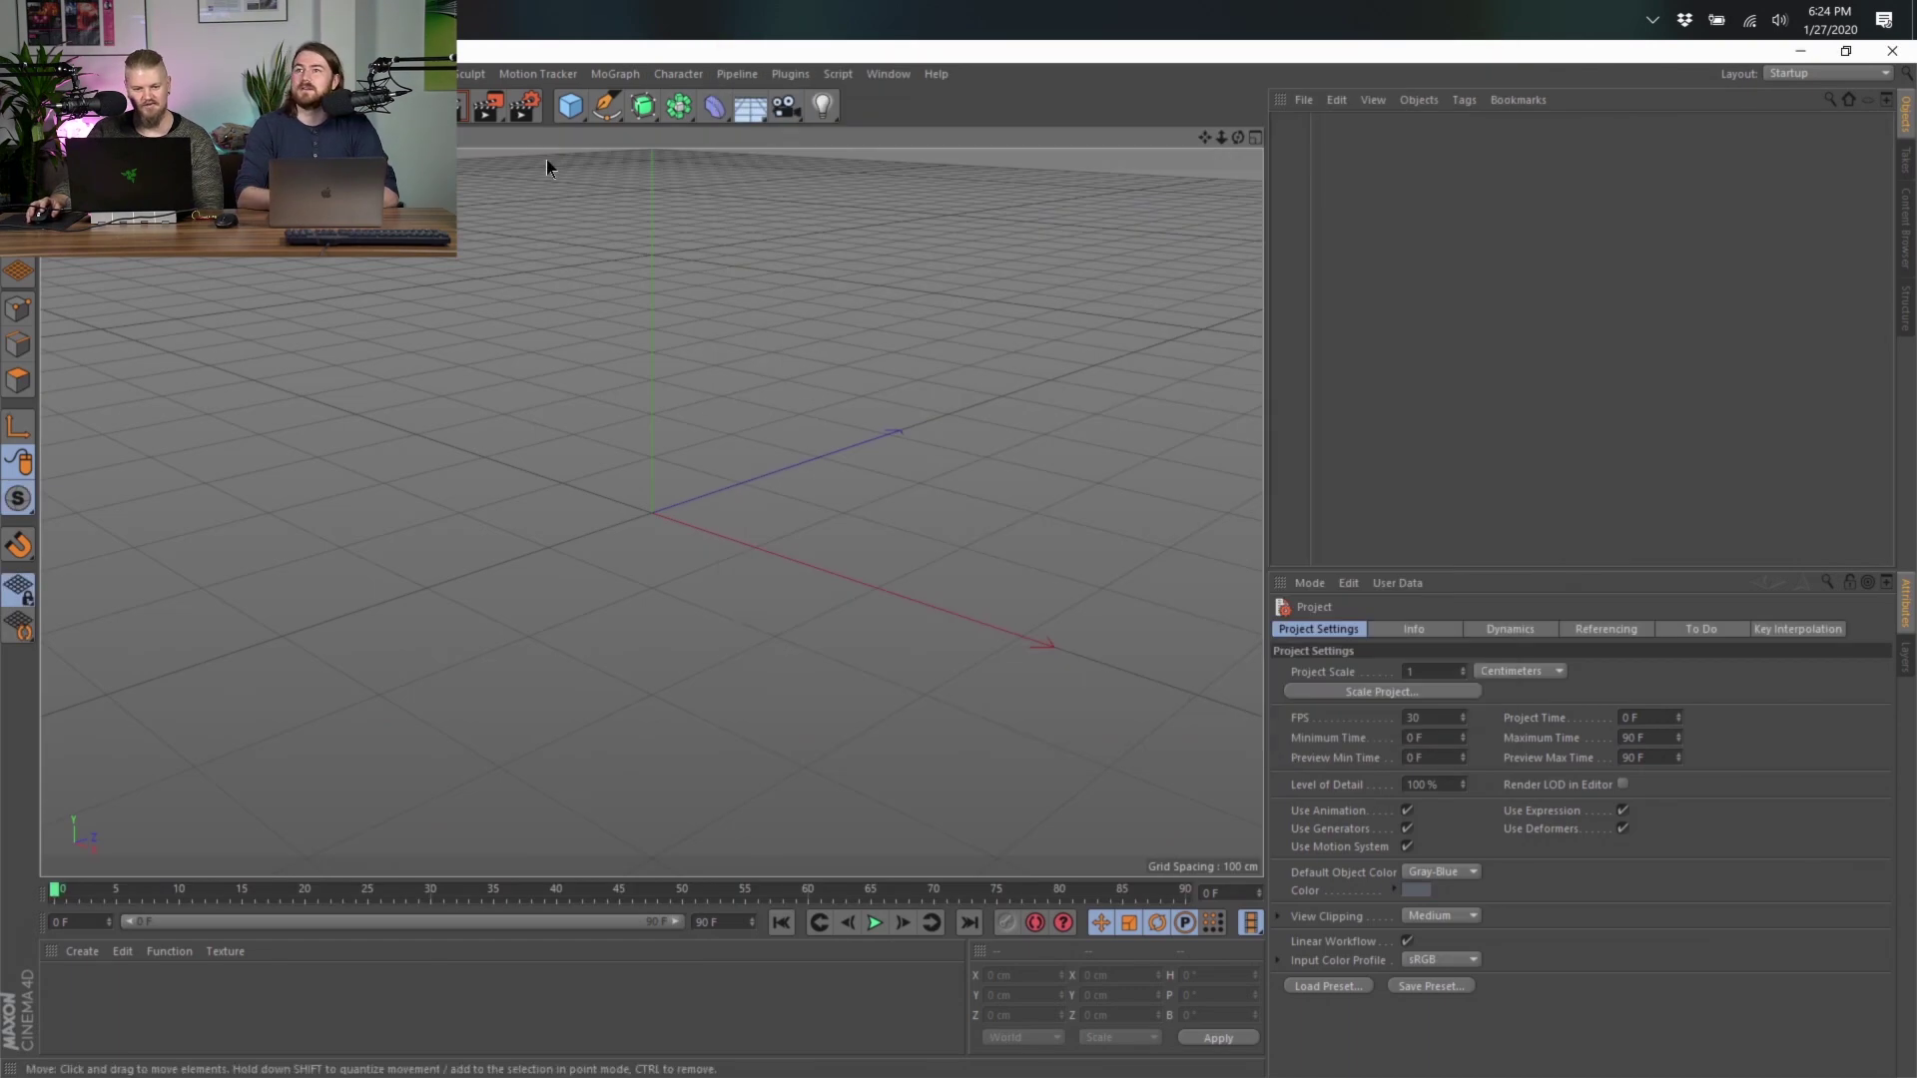
Add a Platonic primitive, restore the maximized Cinema 4D window to a smaller size and place it beside the stream chat
left_click_drag(579, 110, 759, 255)
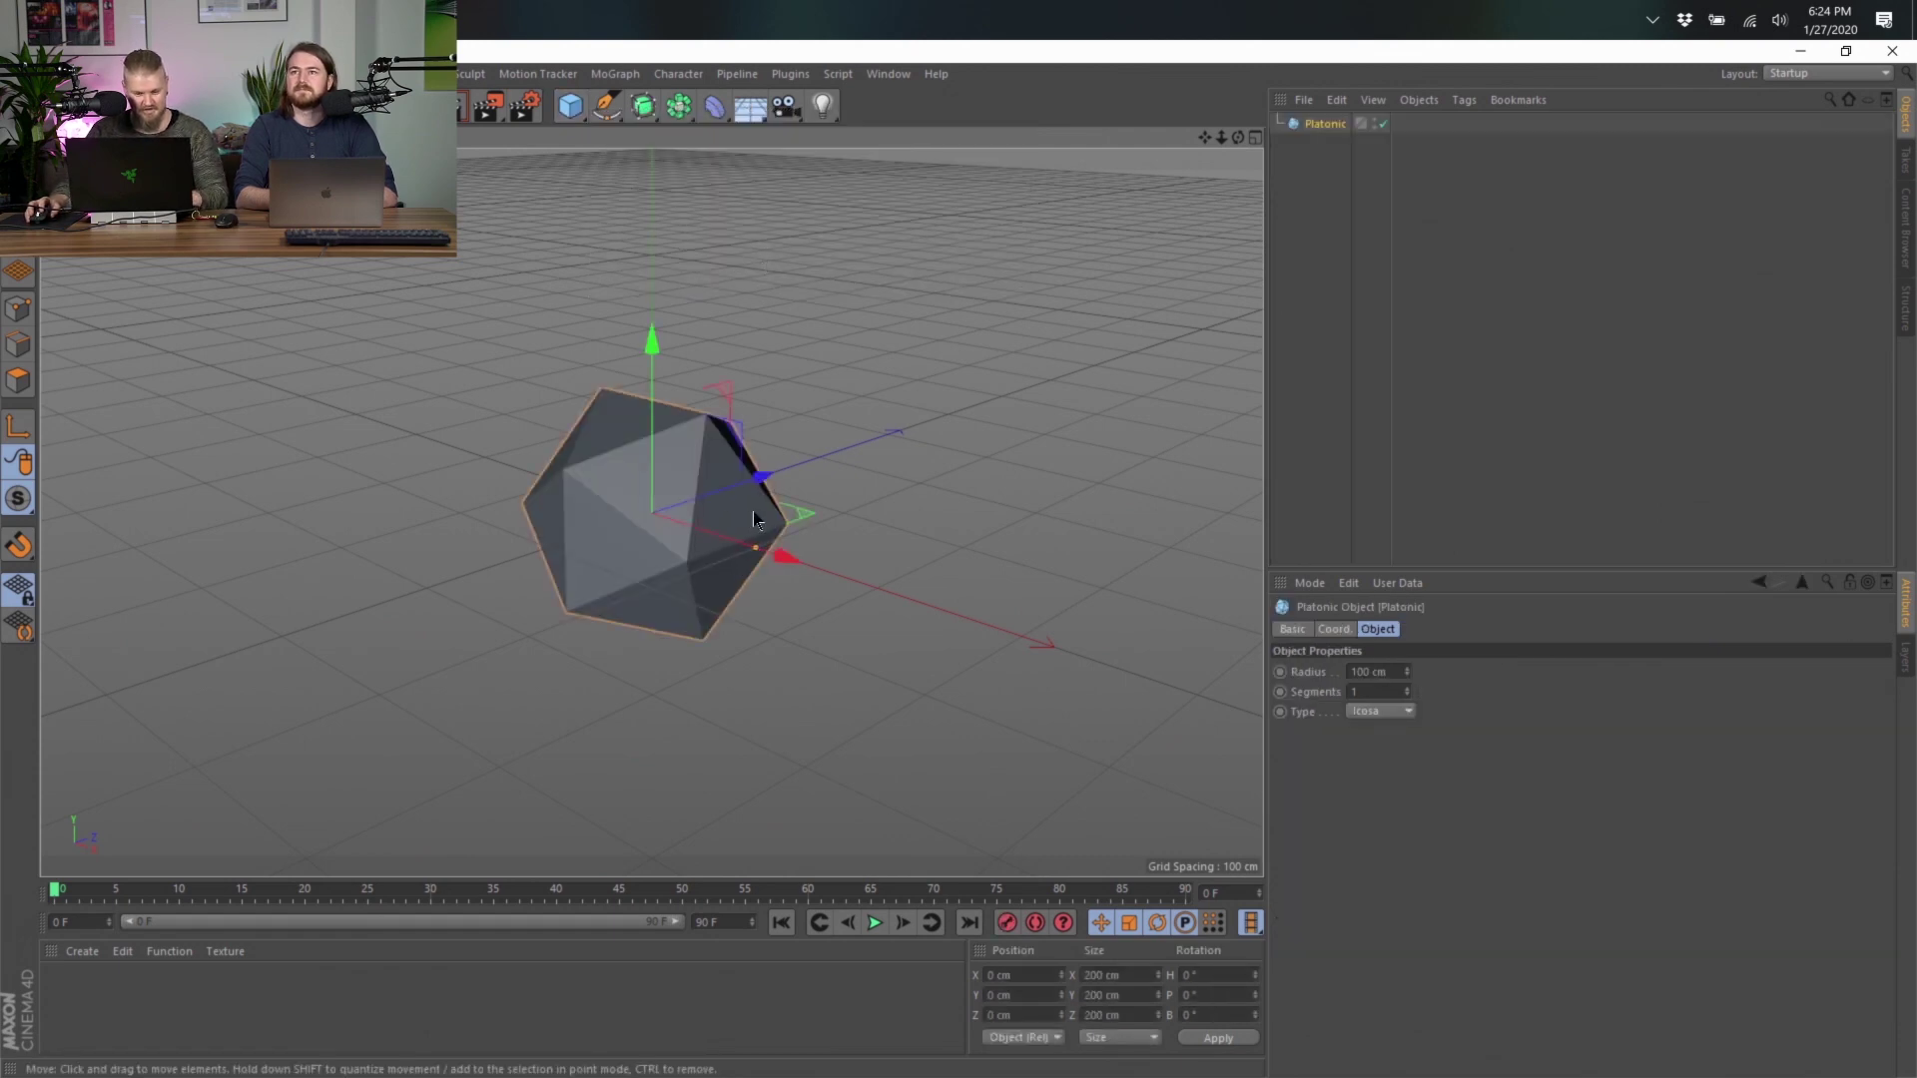
left_click_drag(752, 511, 991, 513, "alt")
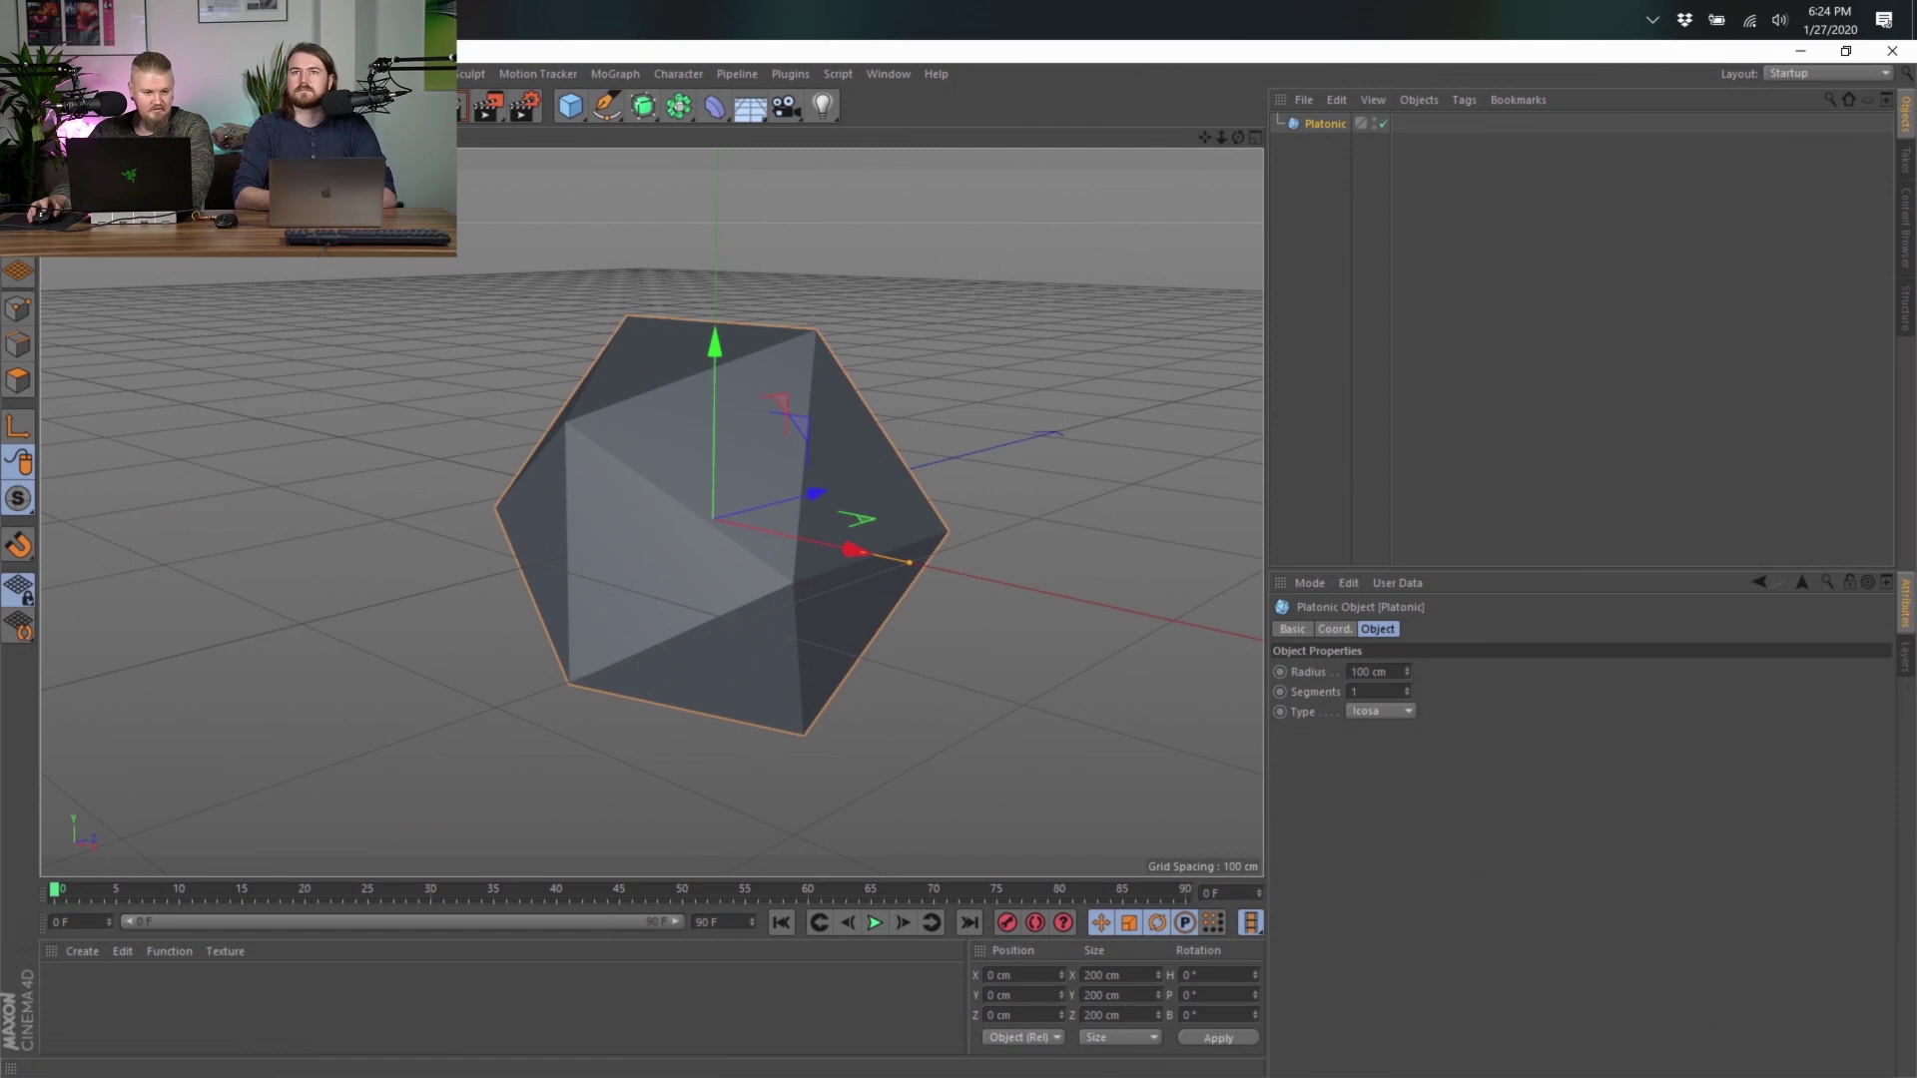
left_click(1845, 50)
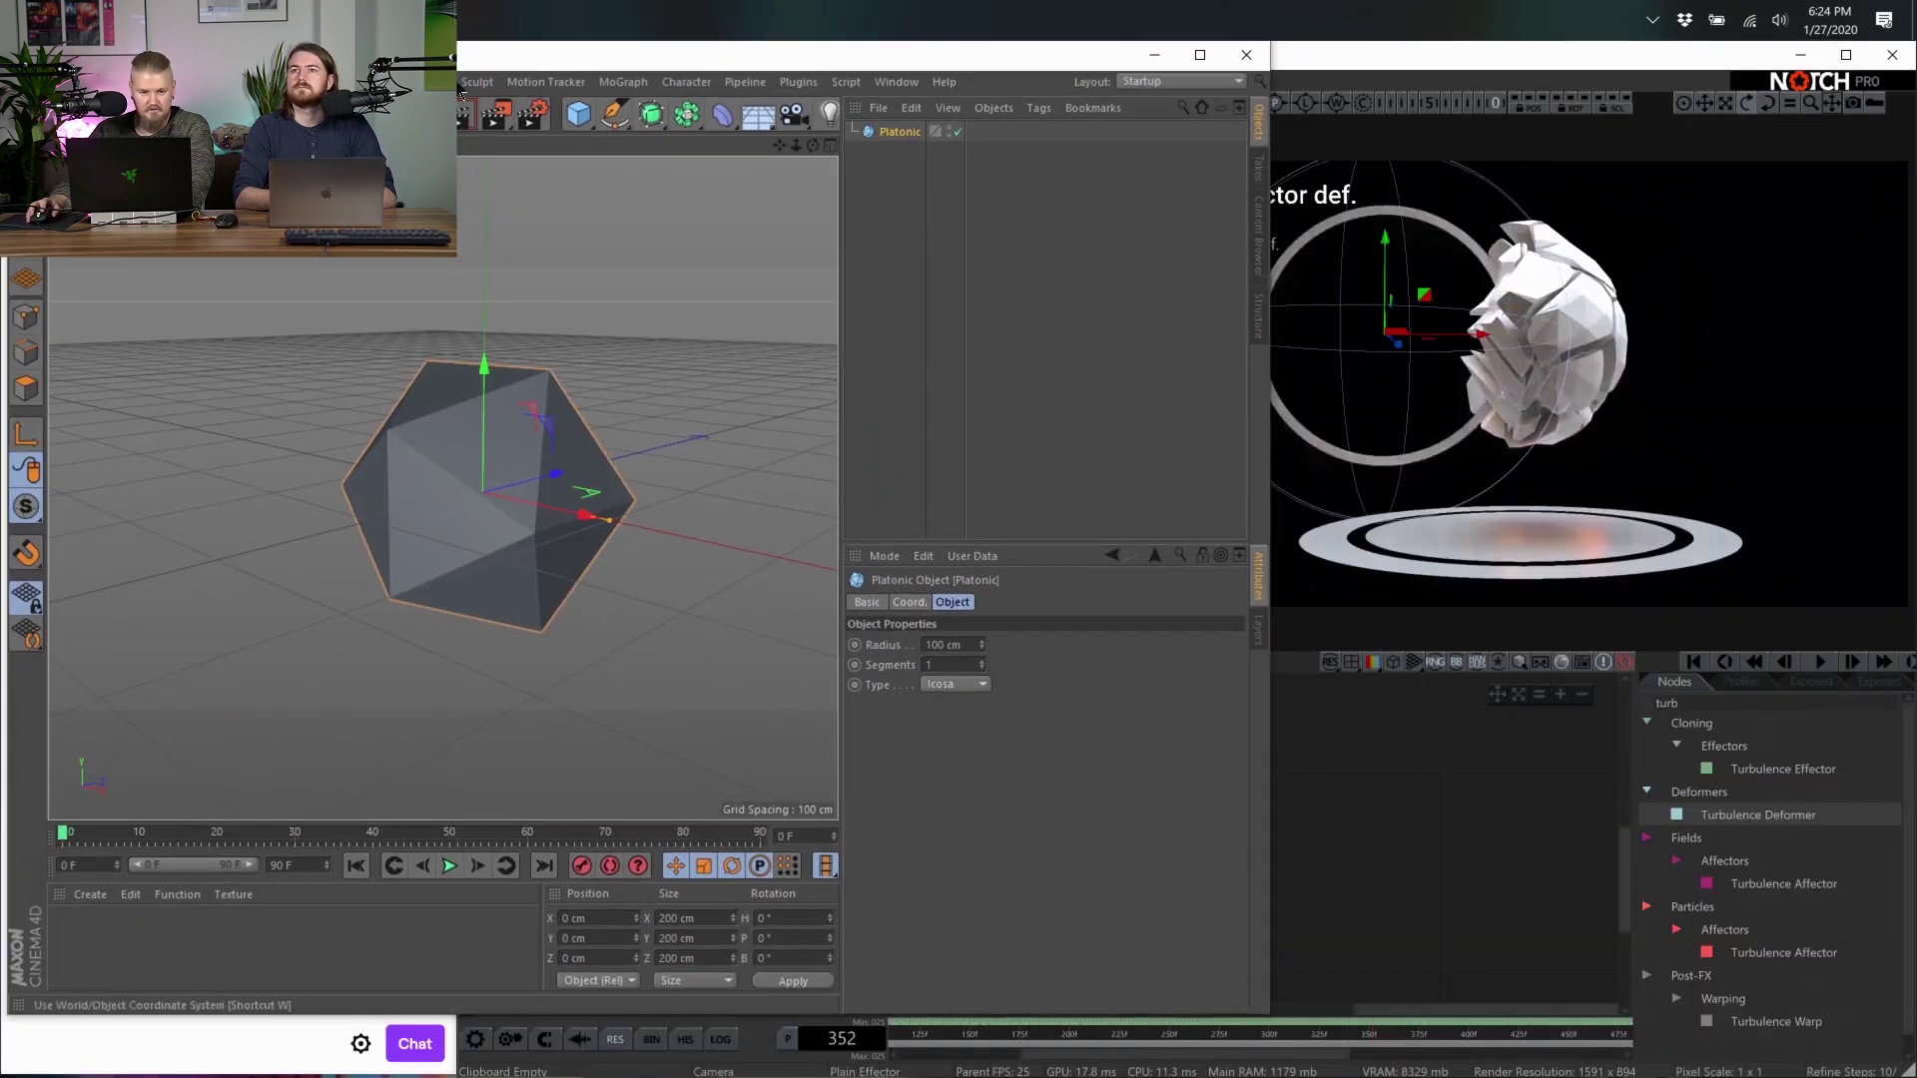
left_click_drag(461, 55, 955, 71)
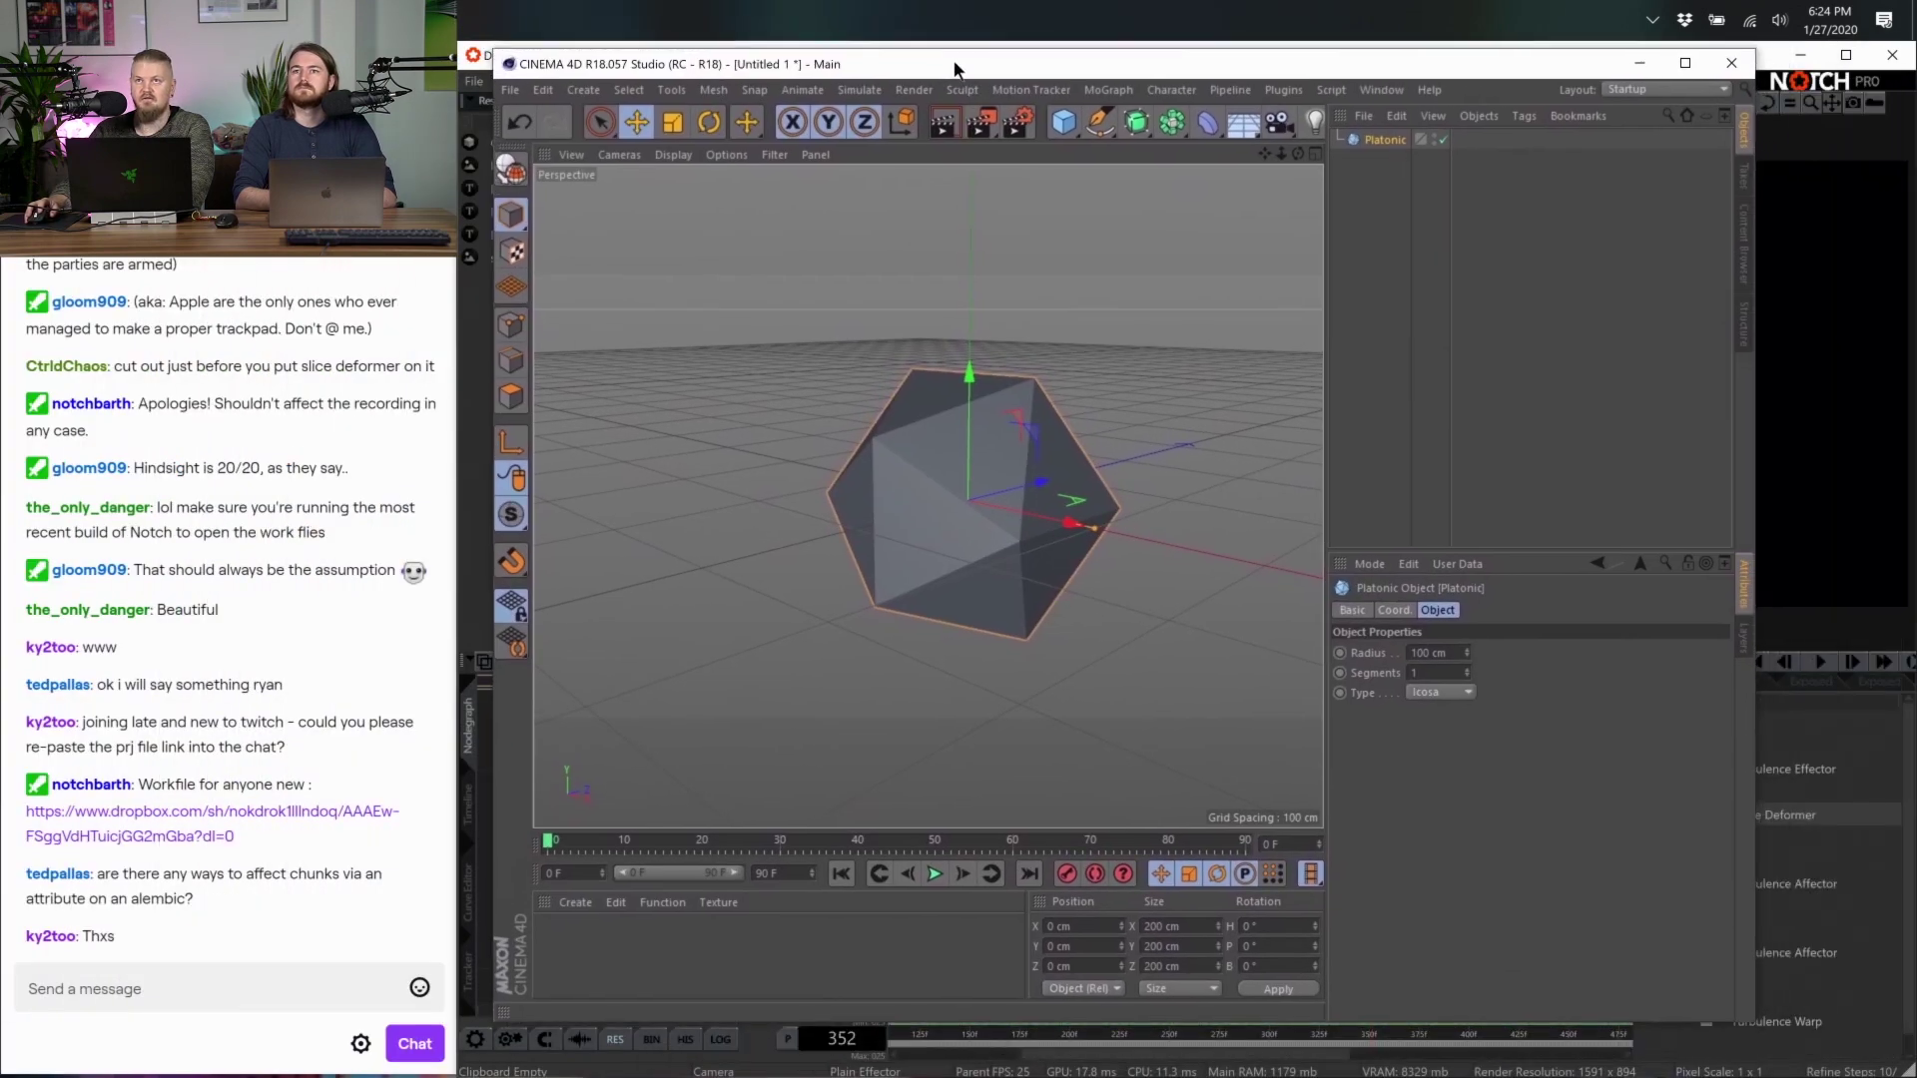
Nest the Platonic inside a new Voronoi Fracture object and make the fracture editable
left_click(1151, 121)
left_click(1117, 92)
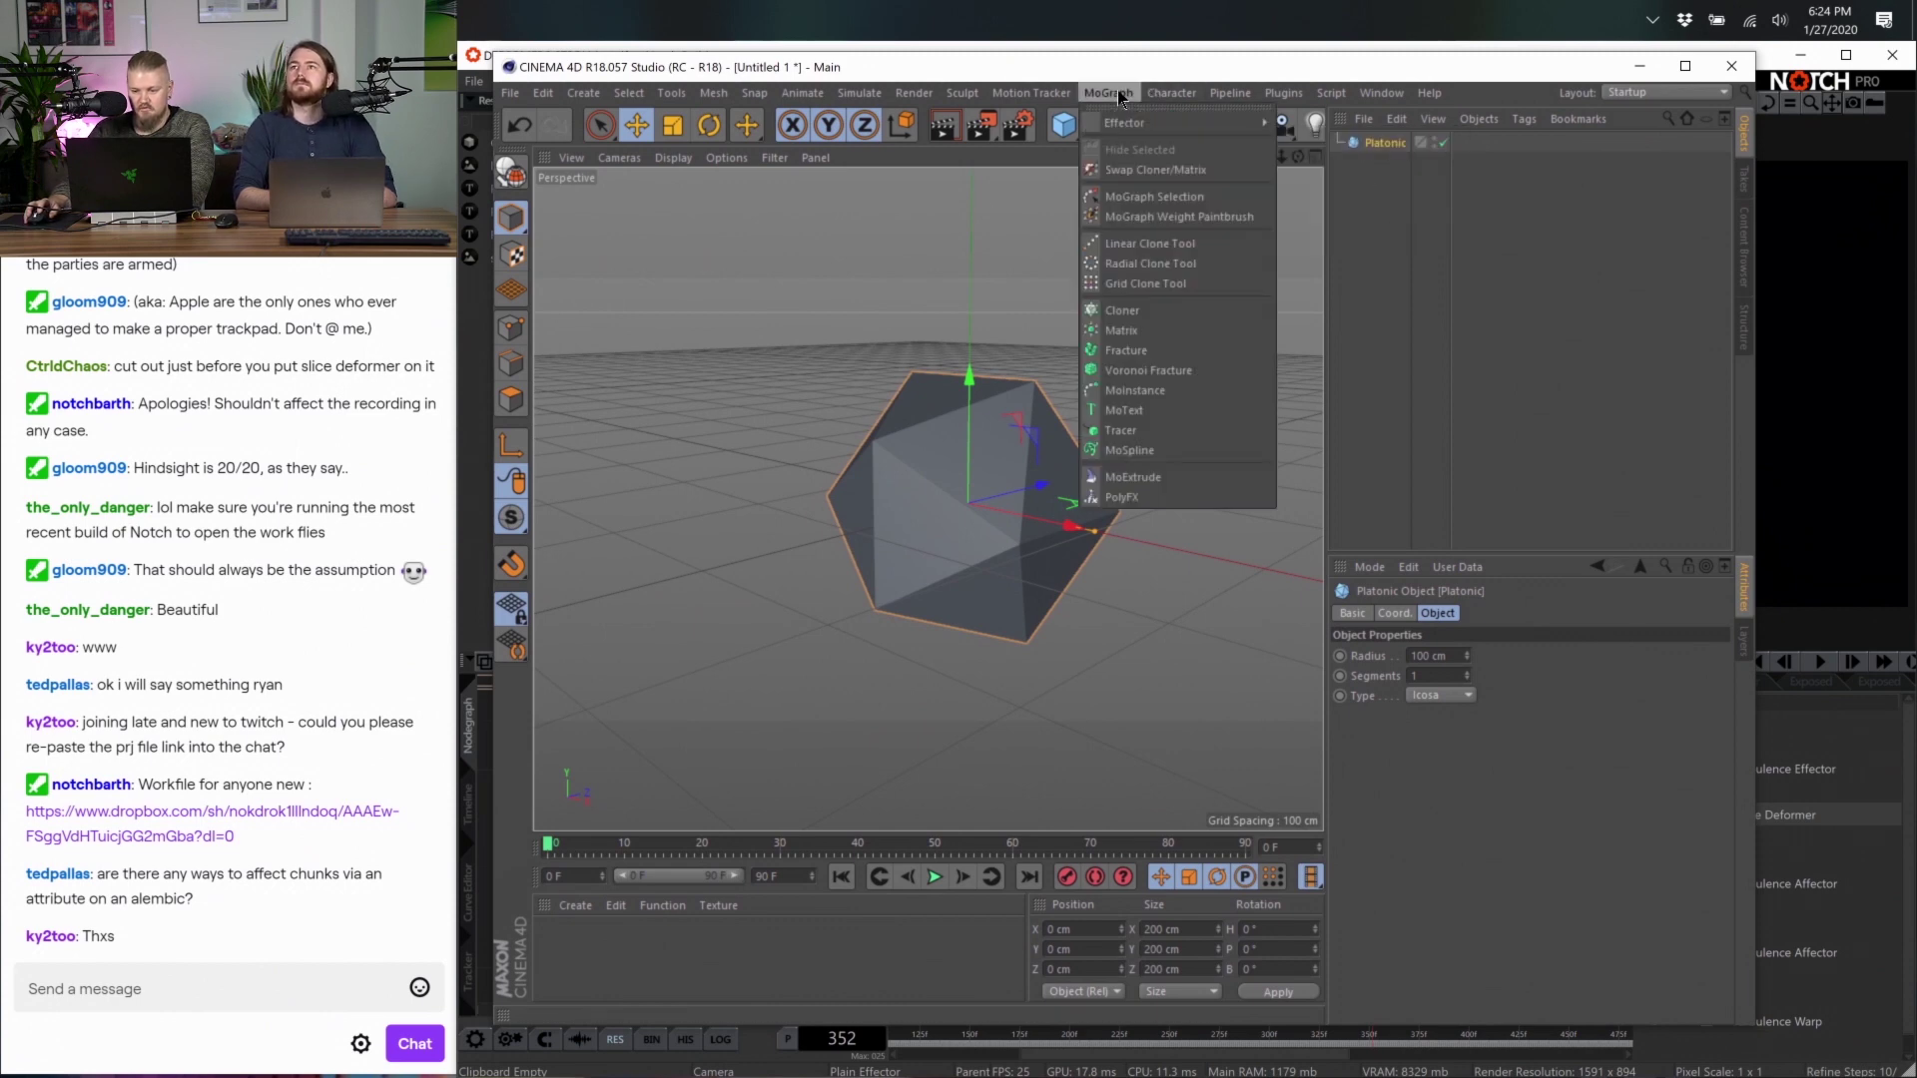
left_click(1148, 371)
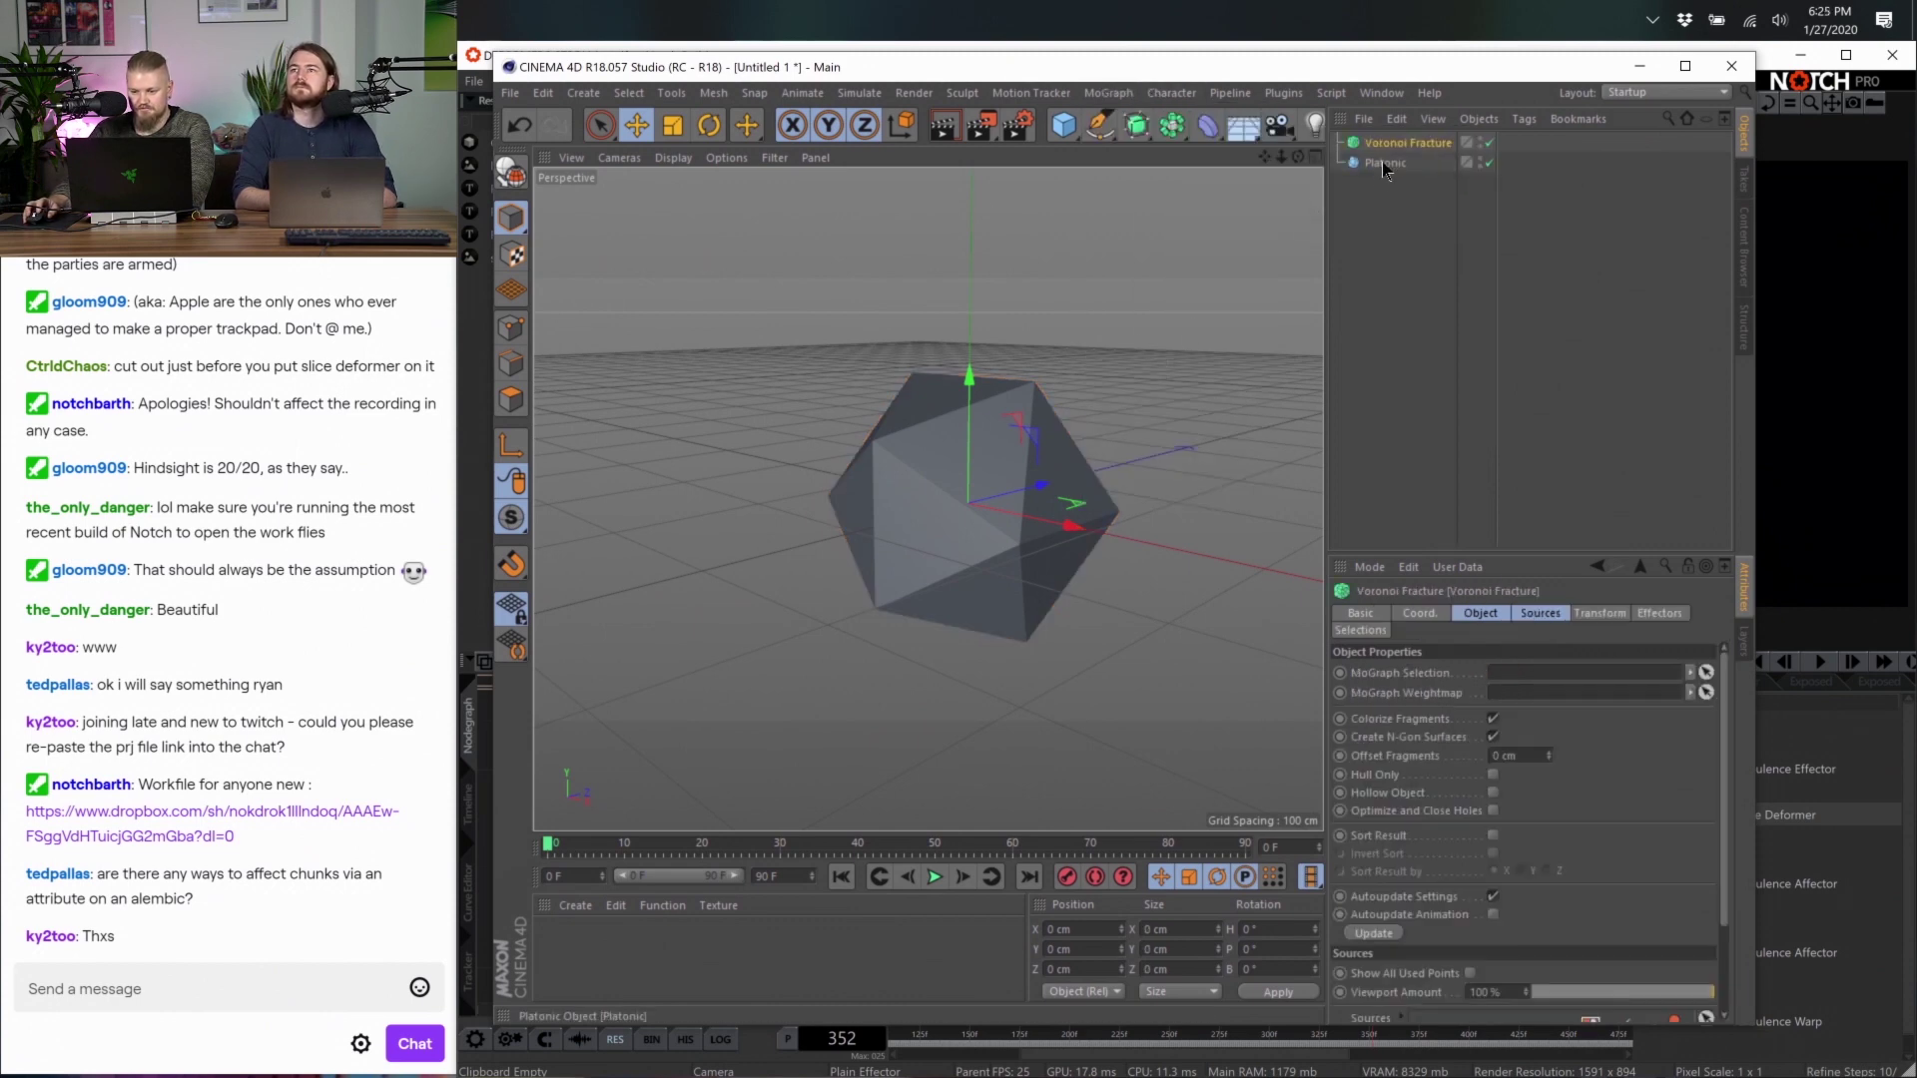
left_click_drag(1394, 162, 1386, 140)
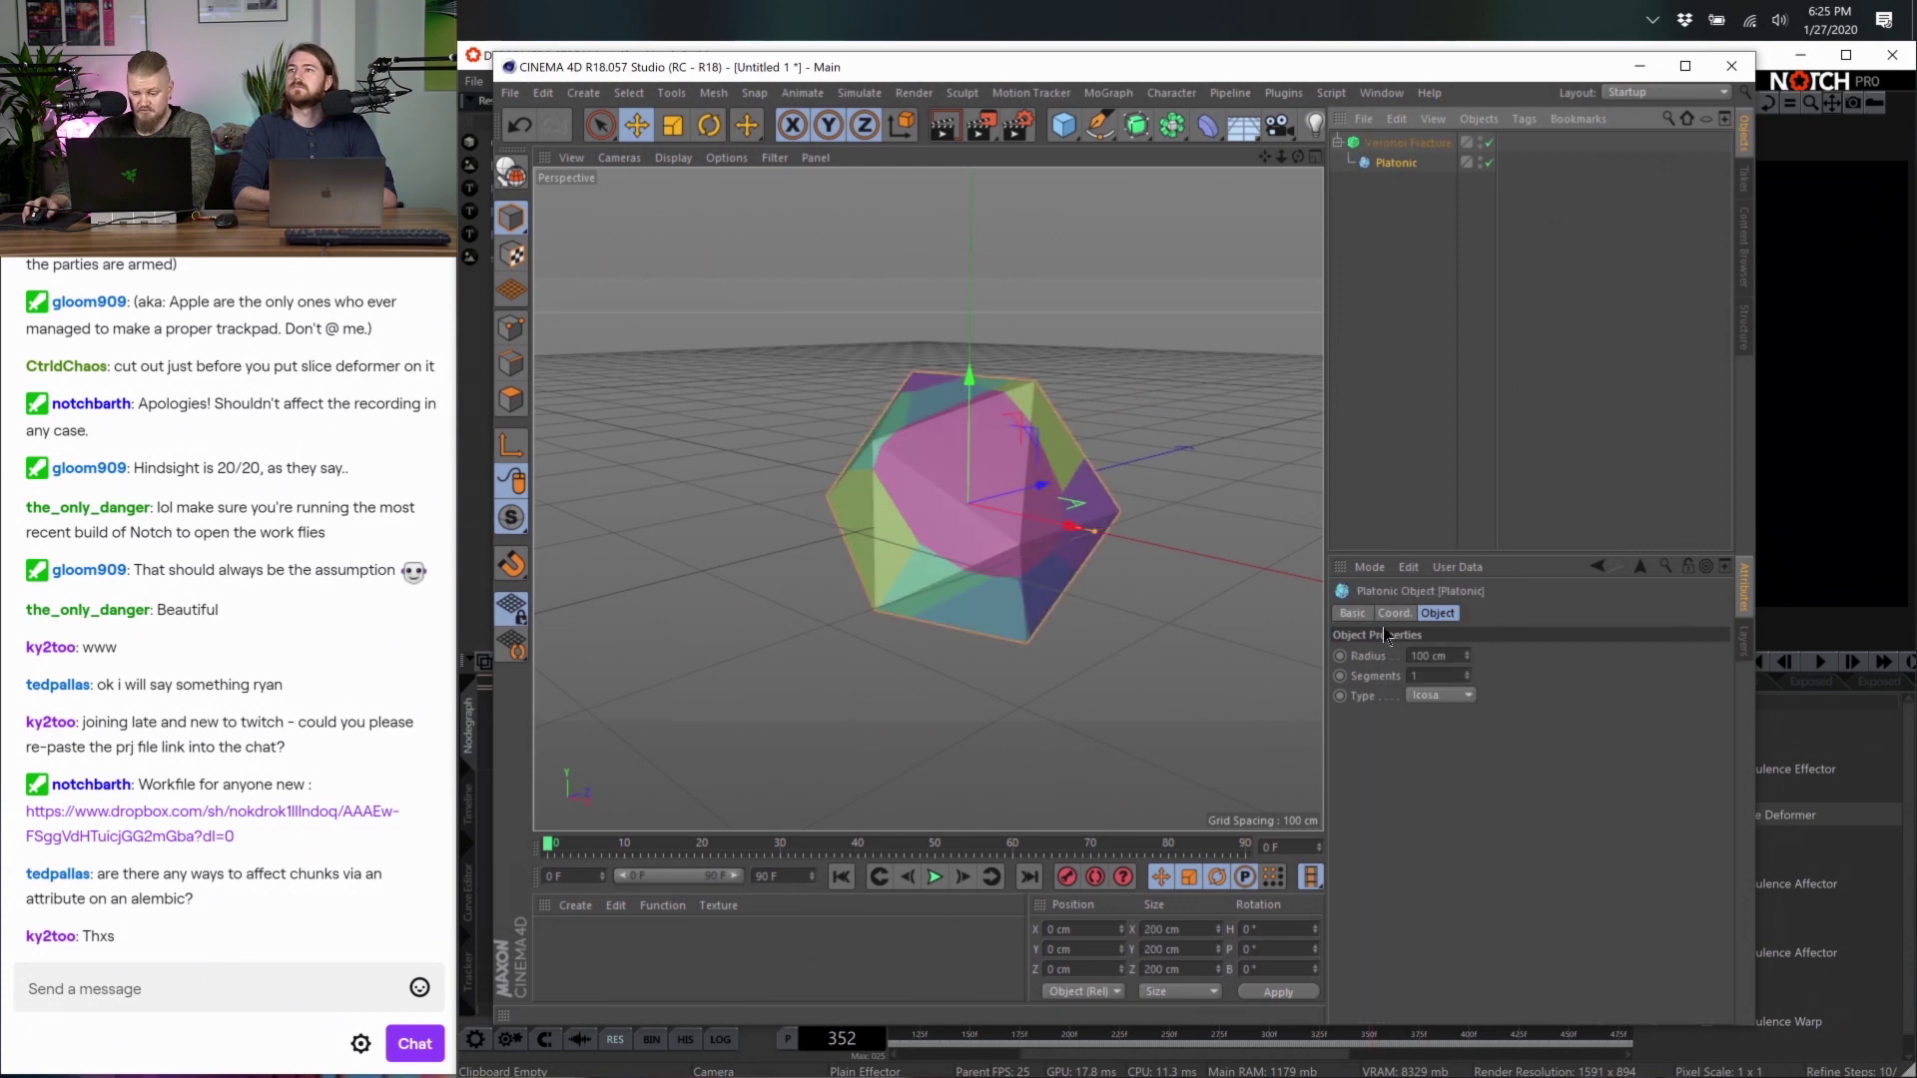
left_click(1396, 145)
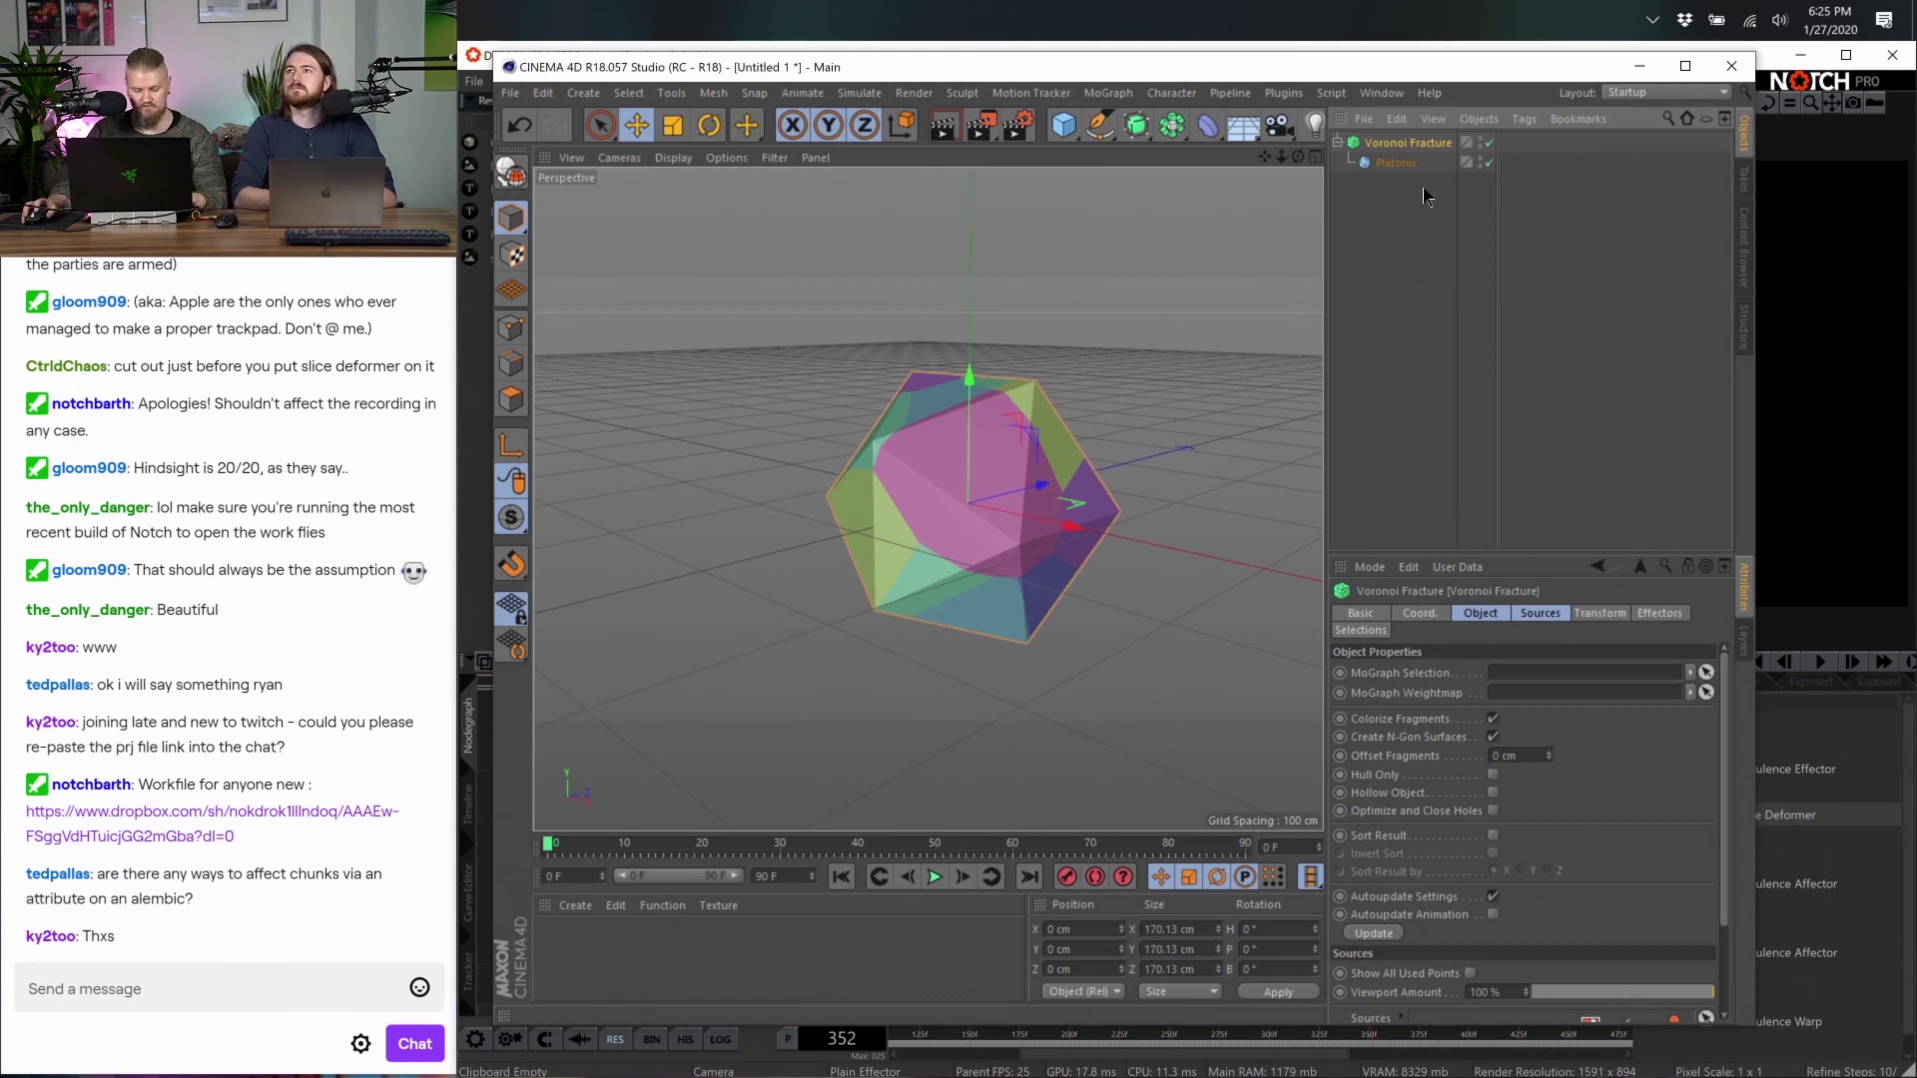
key("c")
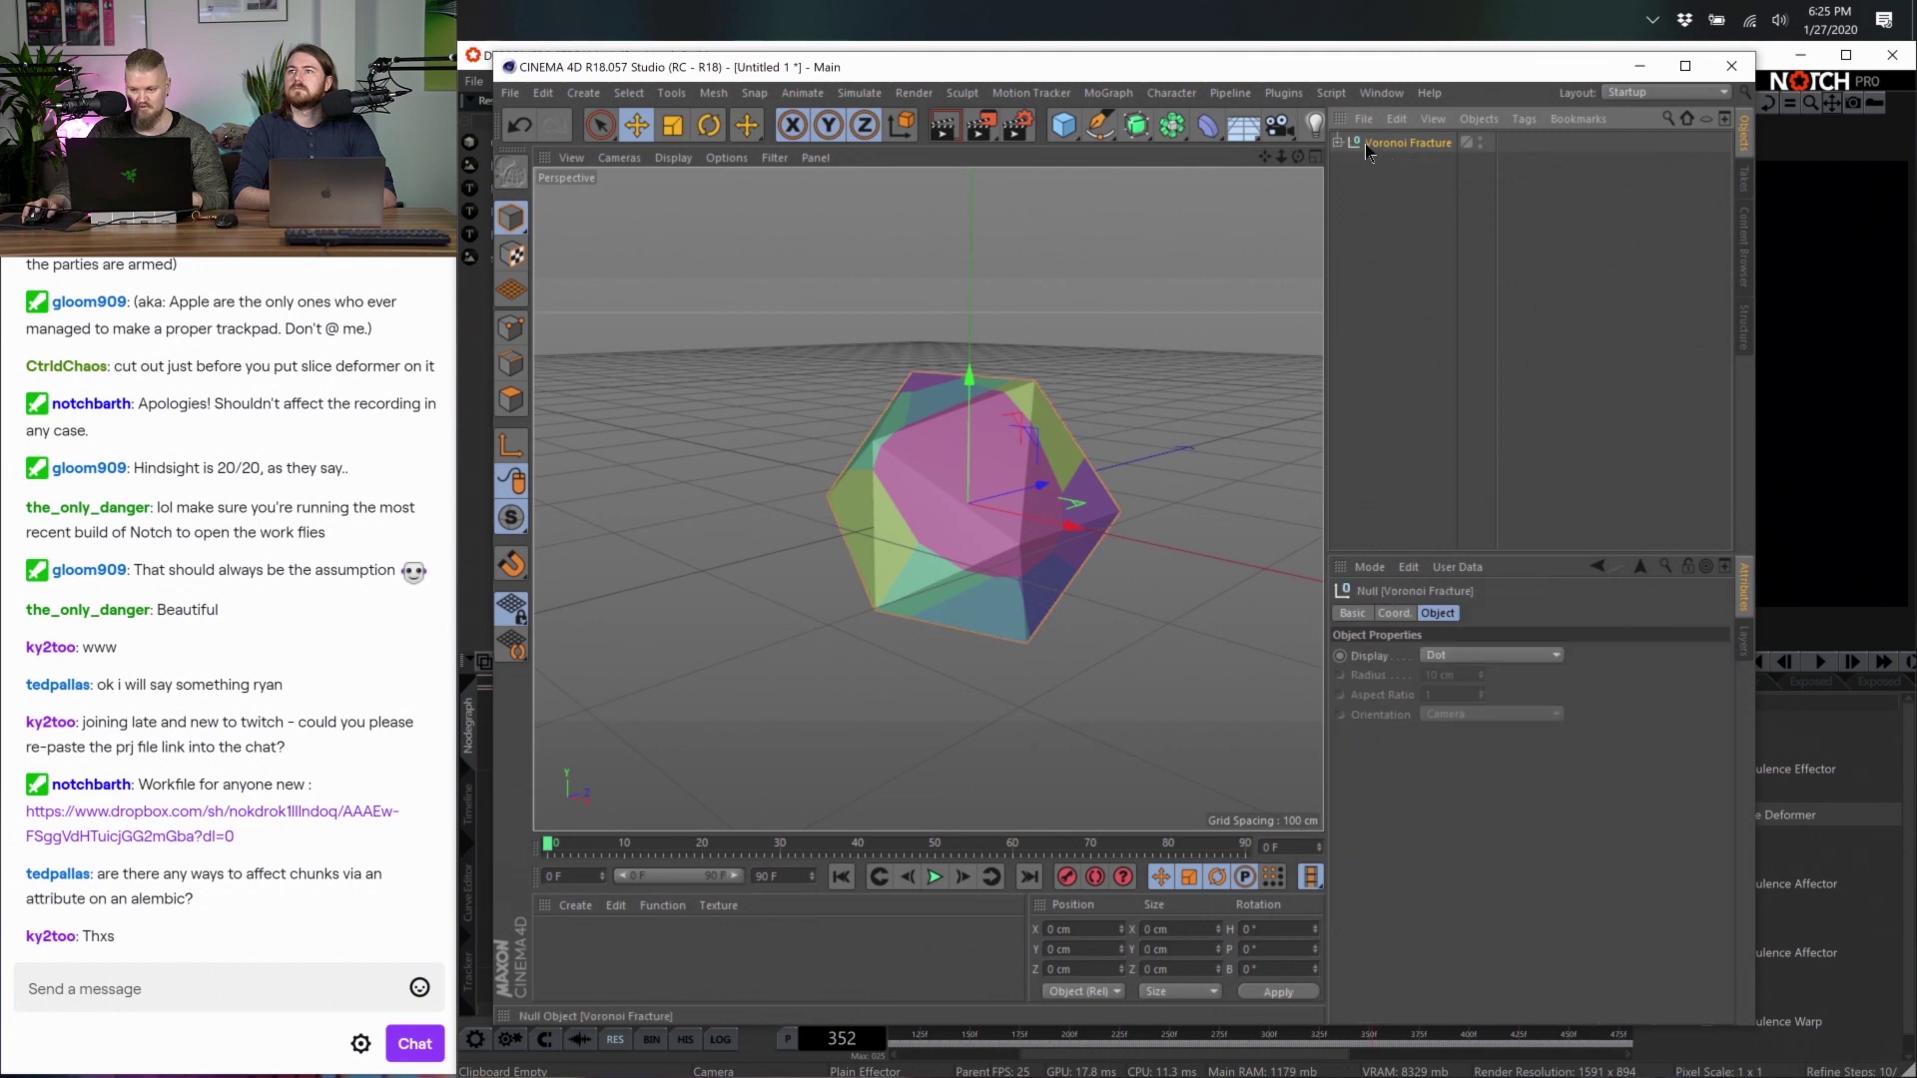
Select Platonic_fracturepart10 in the expanded fracture hierarchy, undo its trial move and set the viewport display to Gouraud Shading (Lines)
left_click(1338, 142)
left_click(1405, 344)
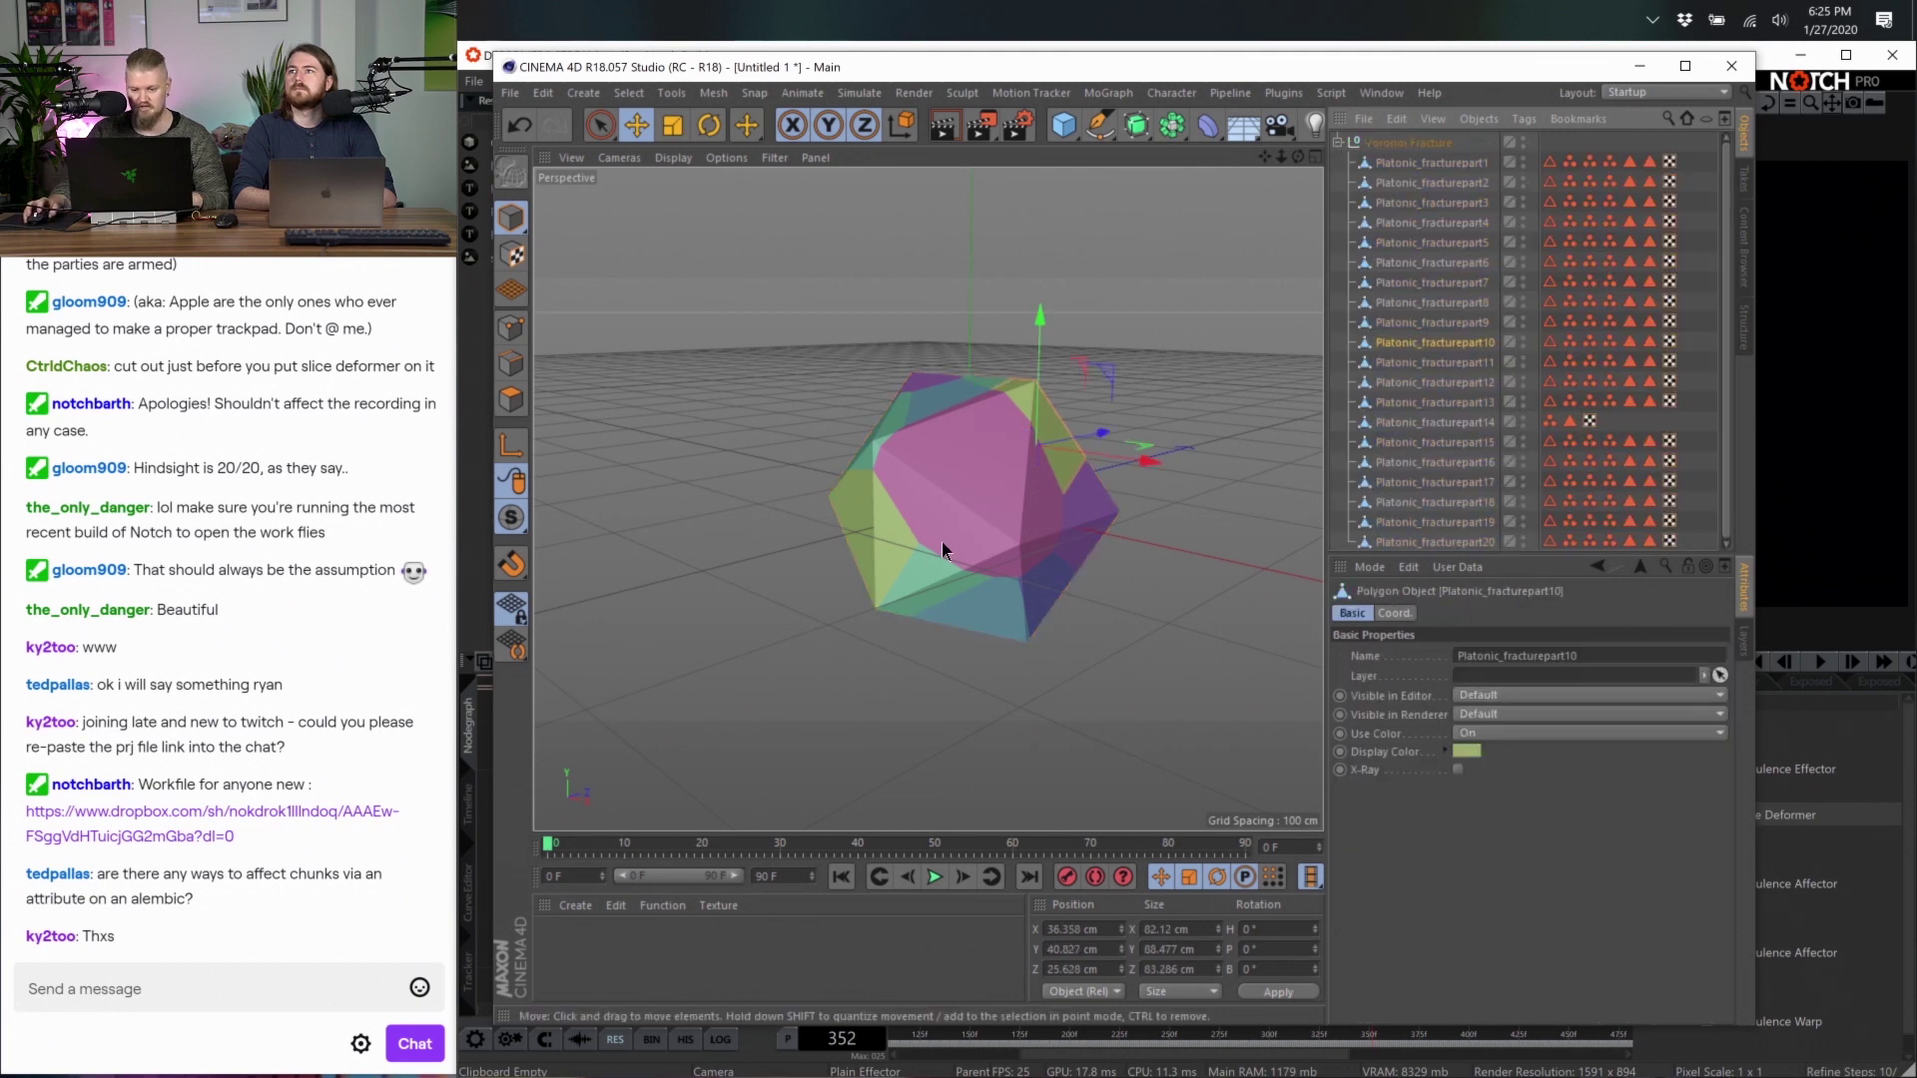
left_click_drag(943, 542, 1249, 391)
key("ctrl+z")
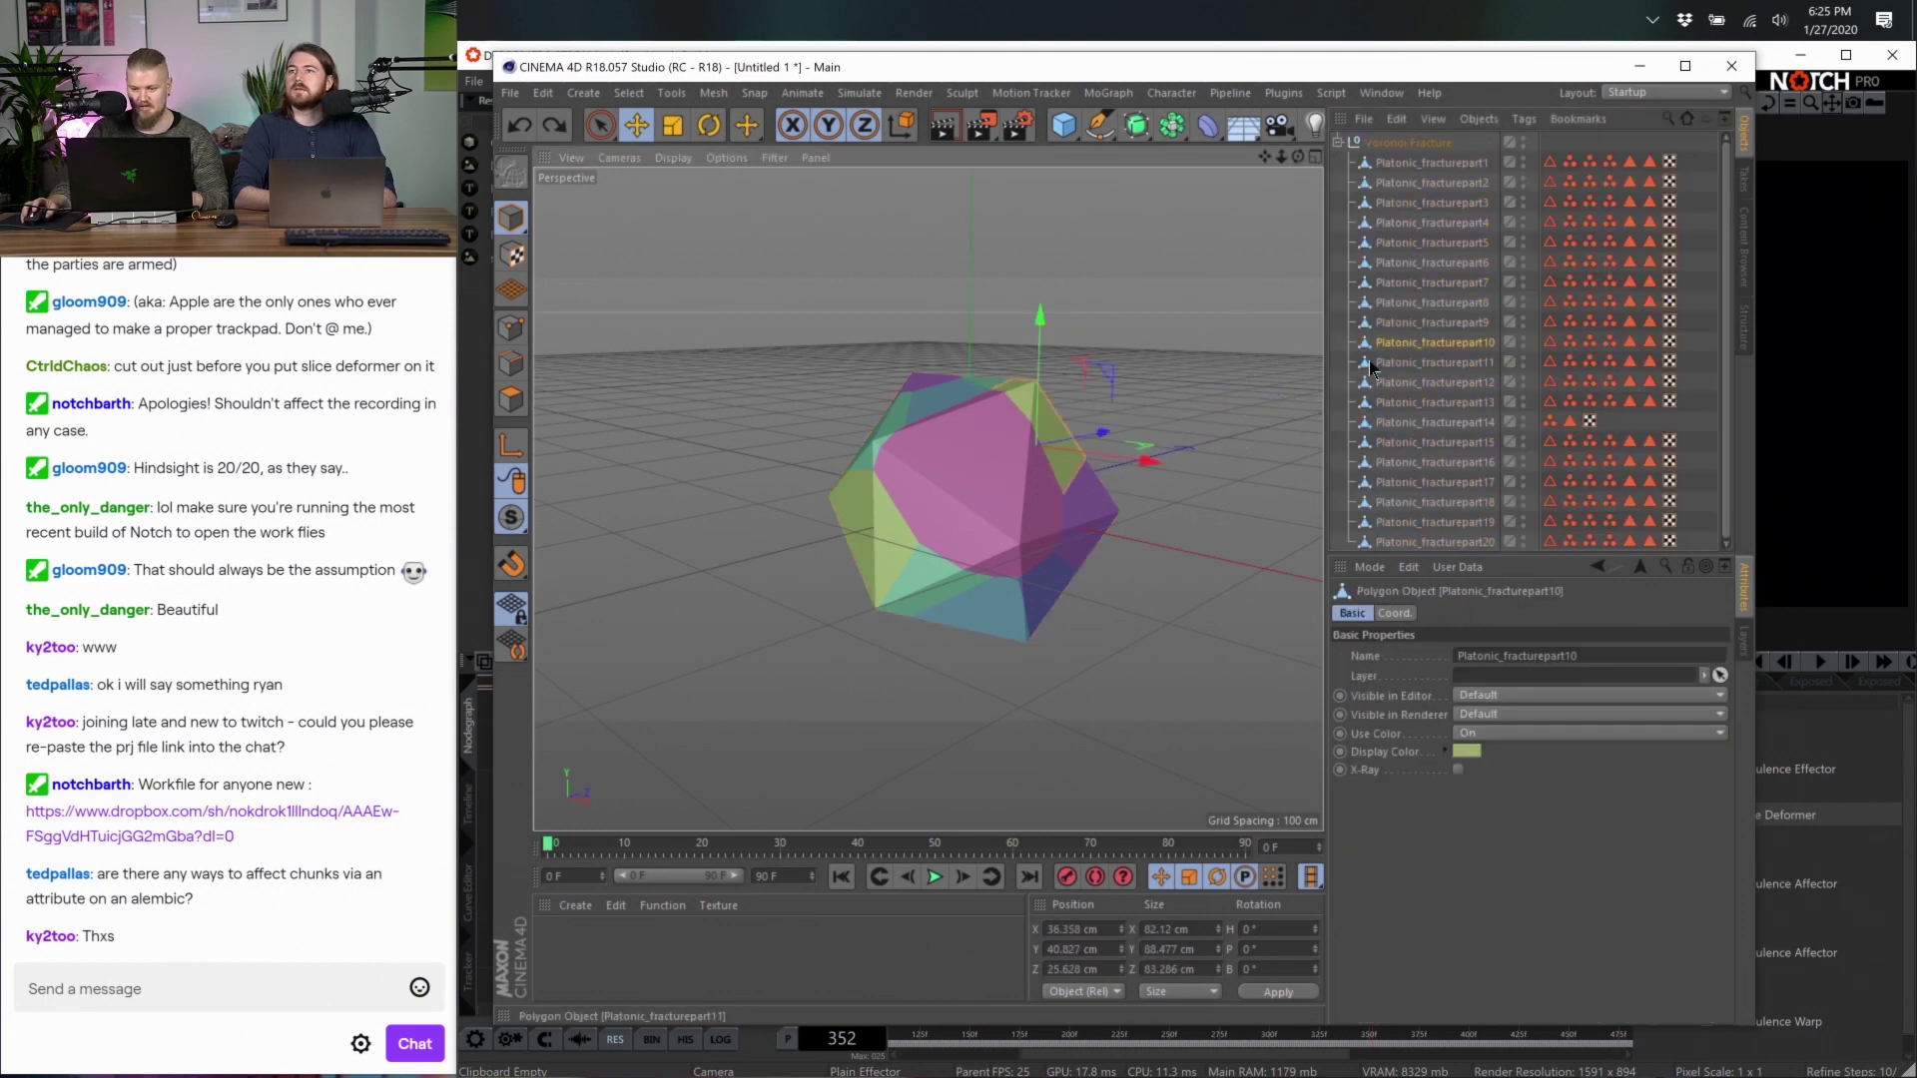
left_click(667, 158)
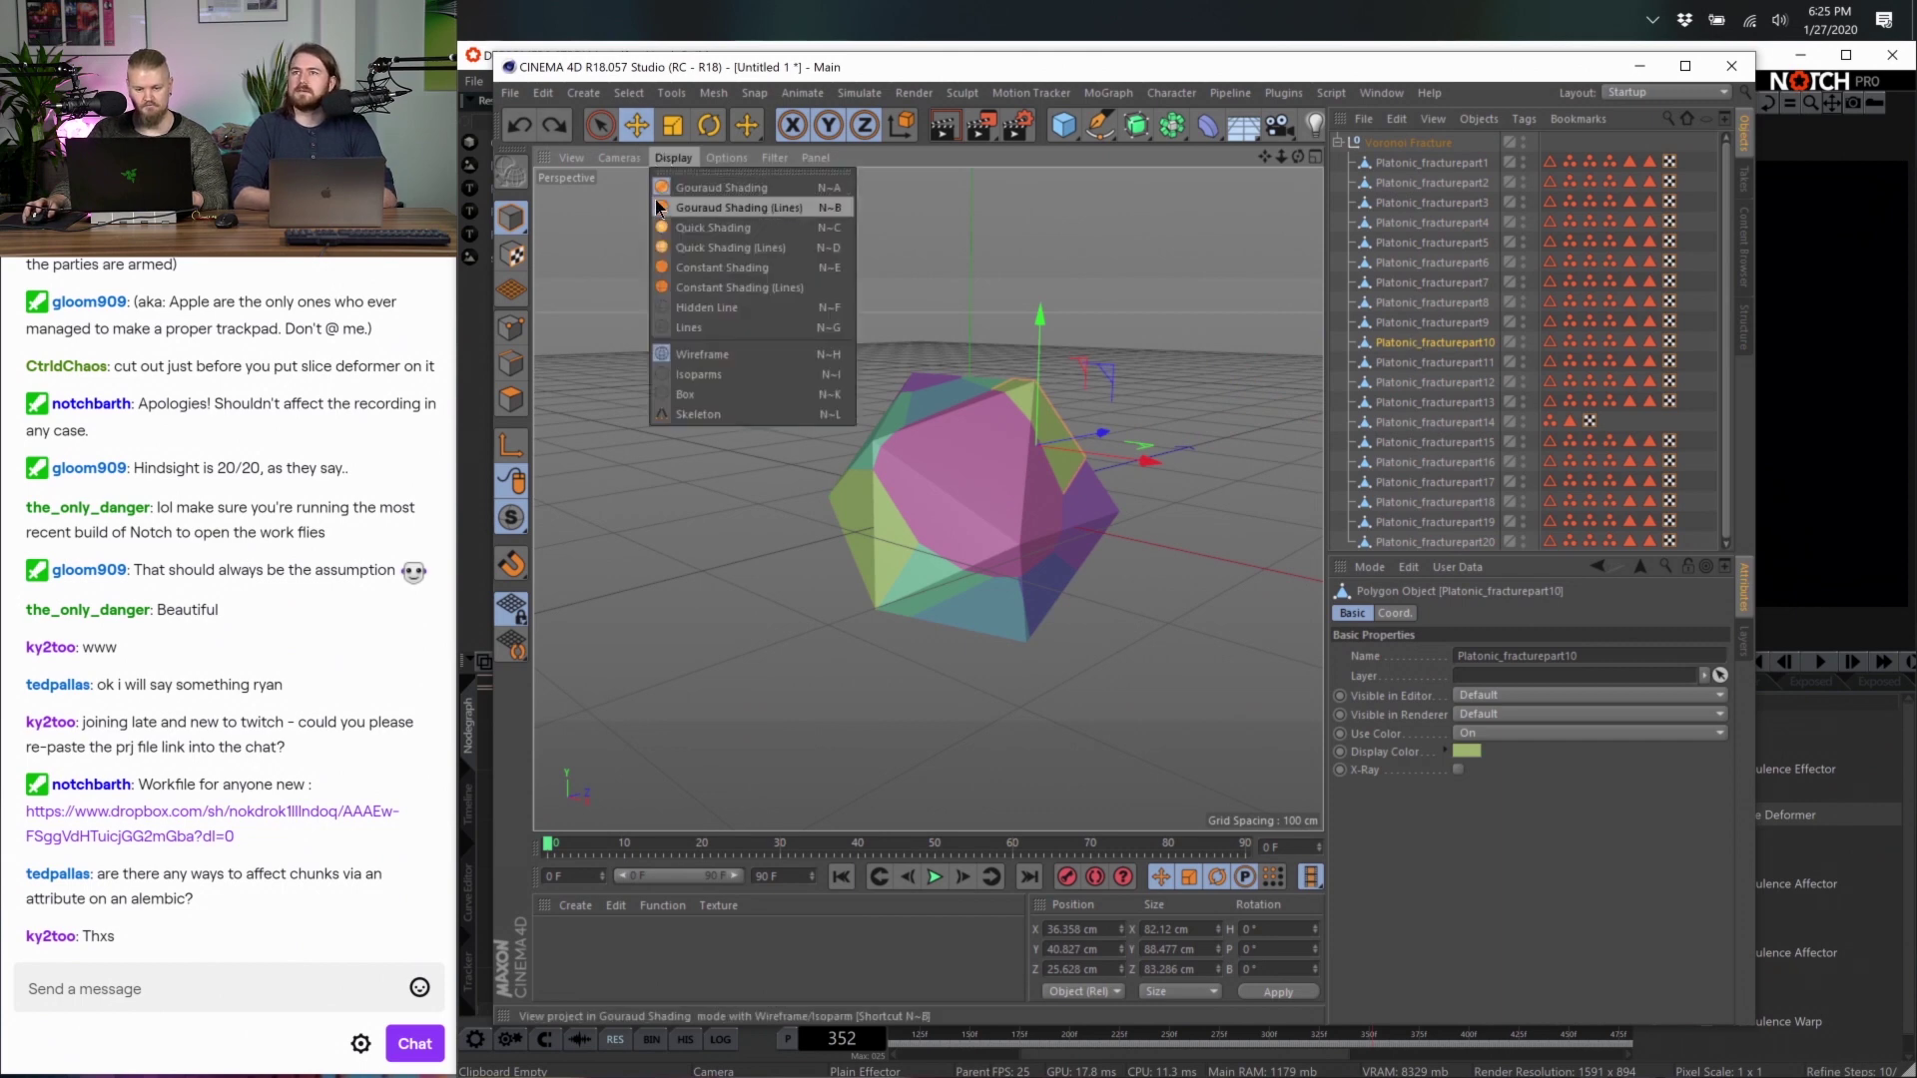
left_click(661, 201)
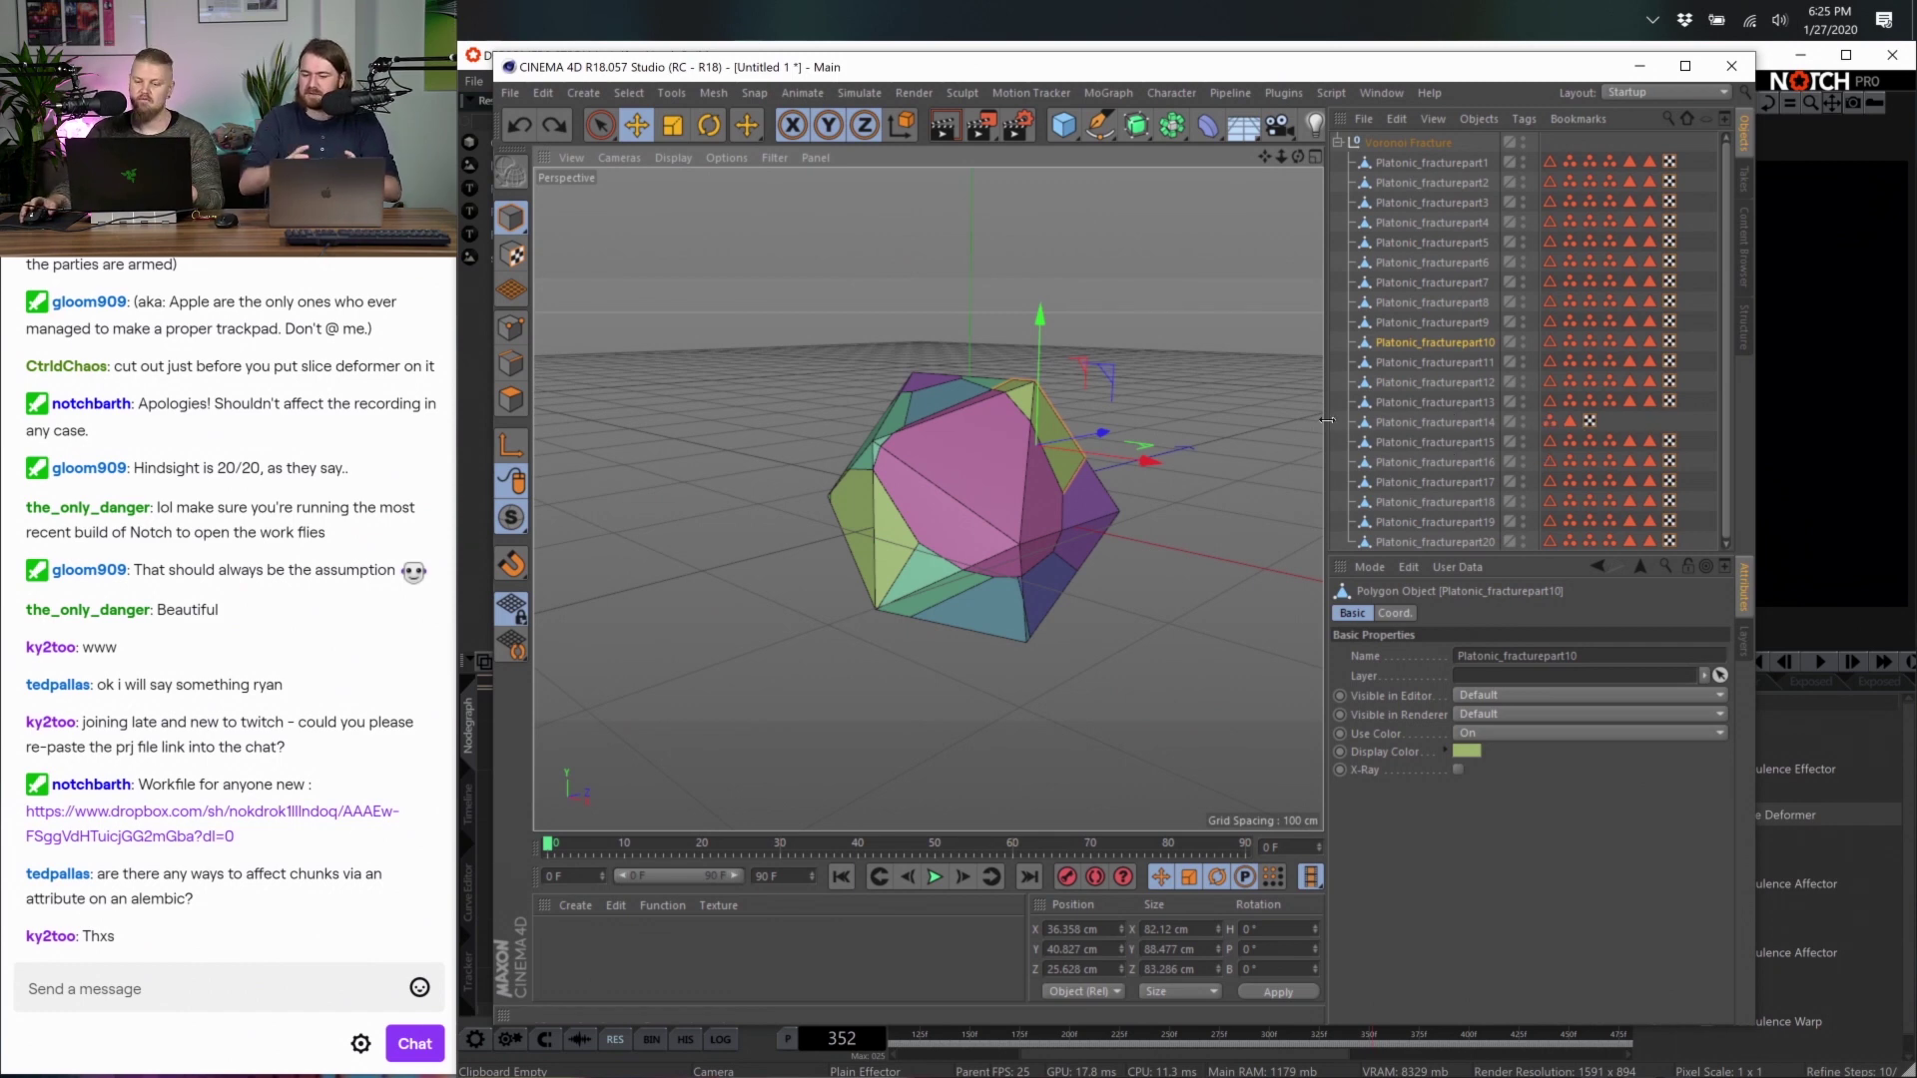
Add a cube, raise it to a Position Y of about 88 cm and delete it
left_click(1066, 125)
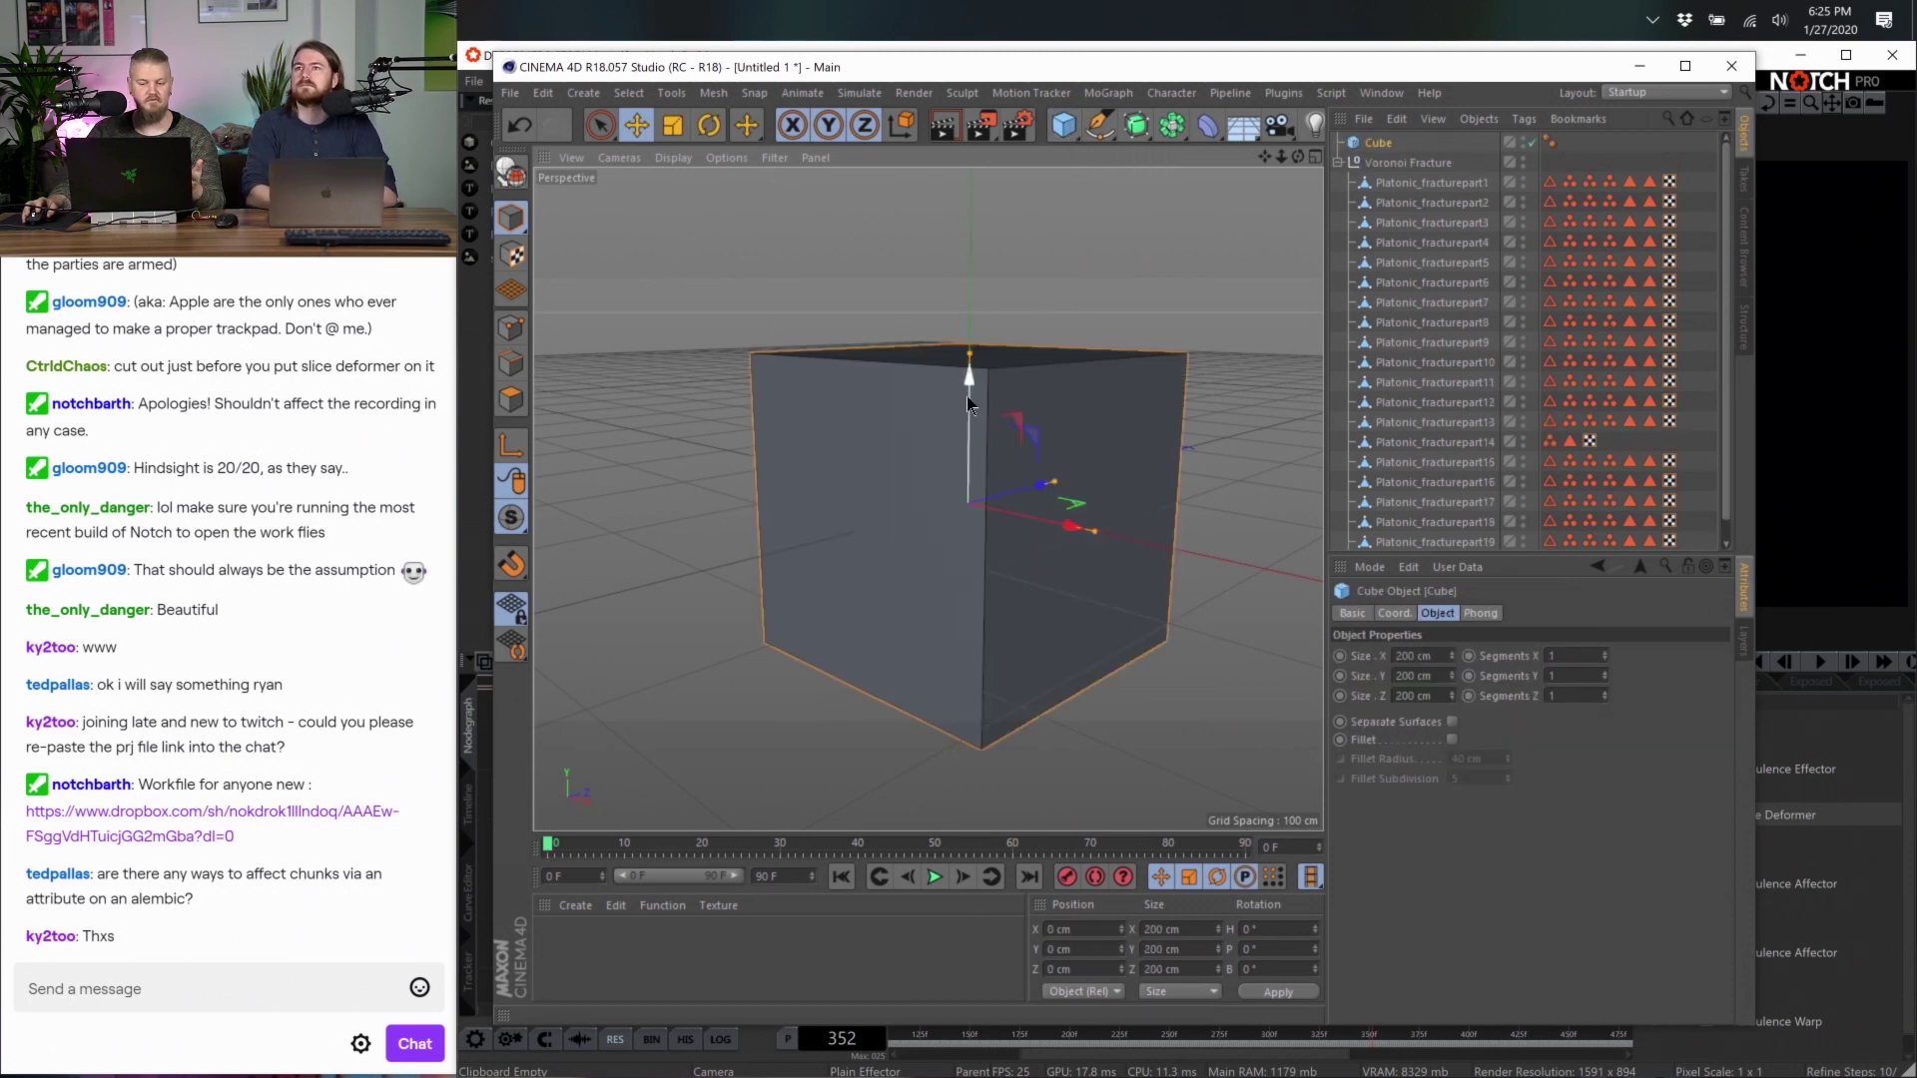
left_click_drag(967, 399, 999, 220)
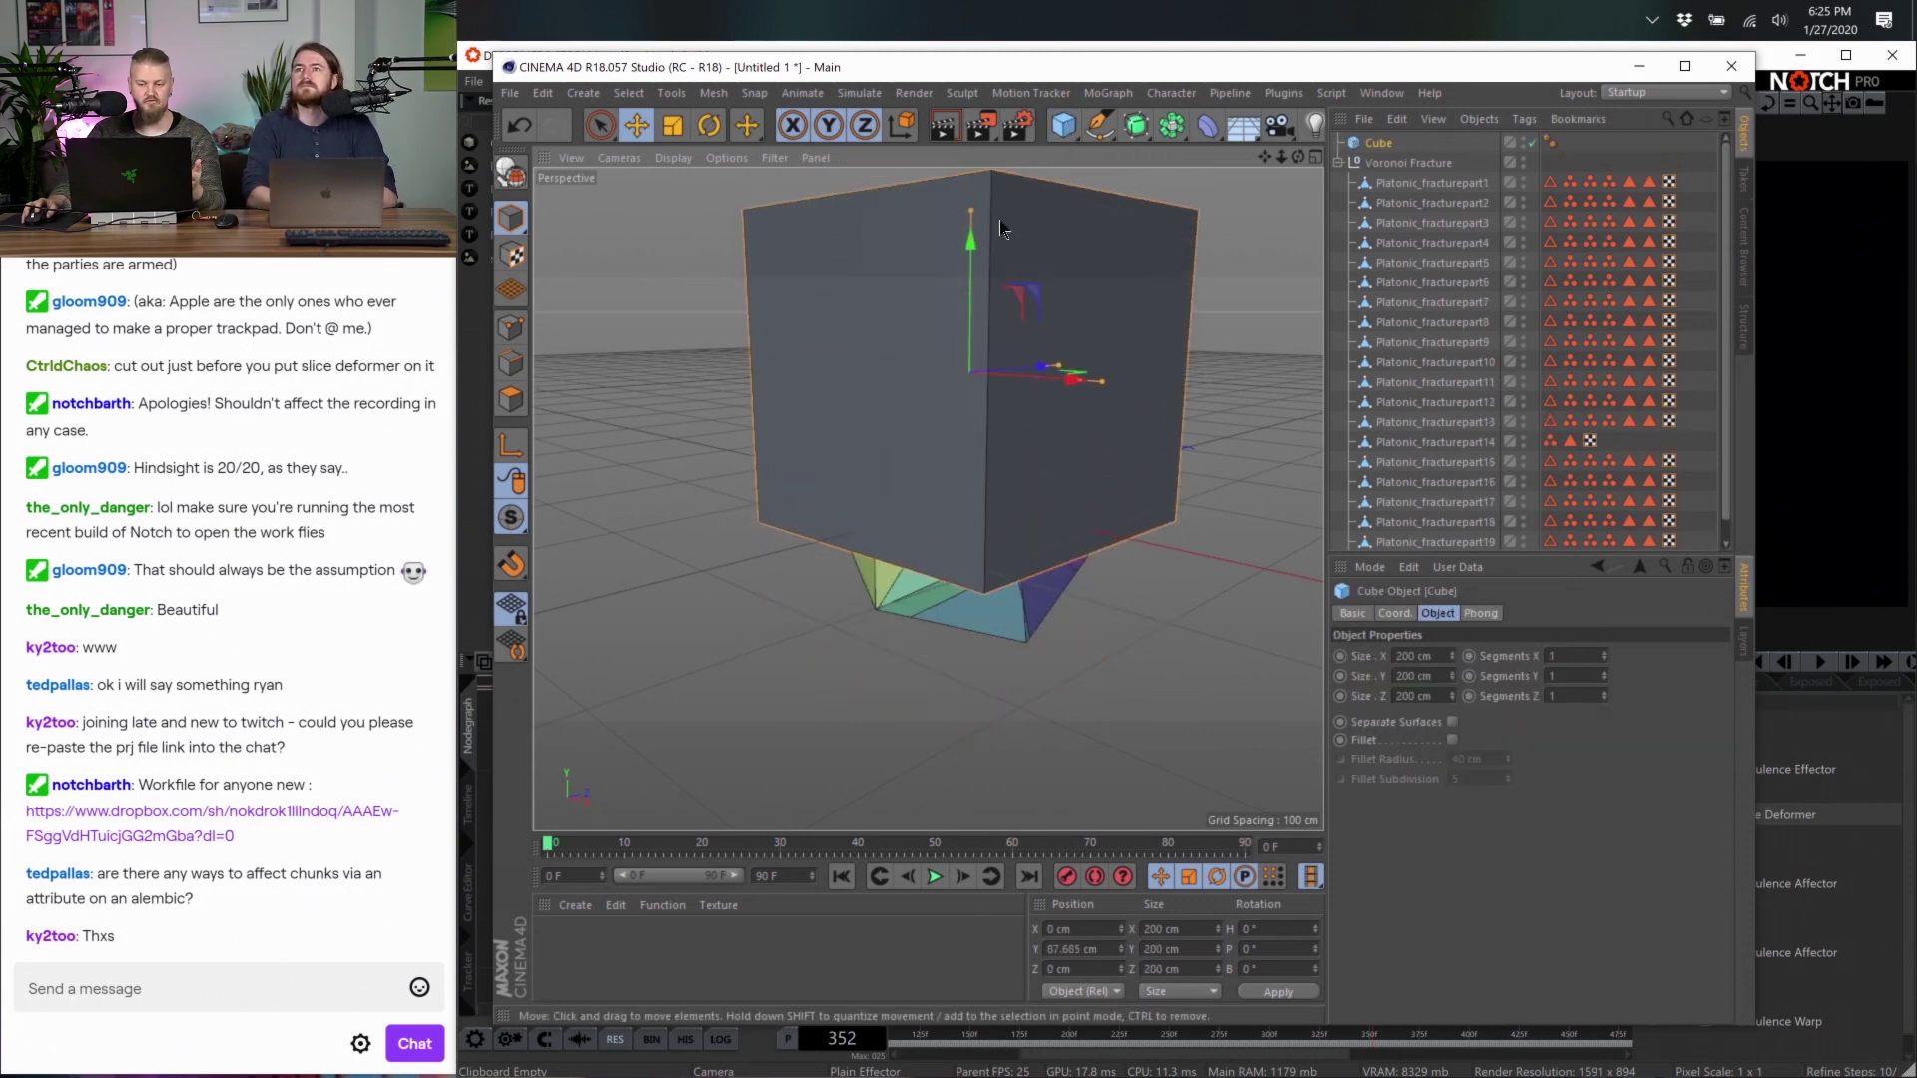
left_click(1066, 127)
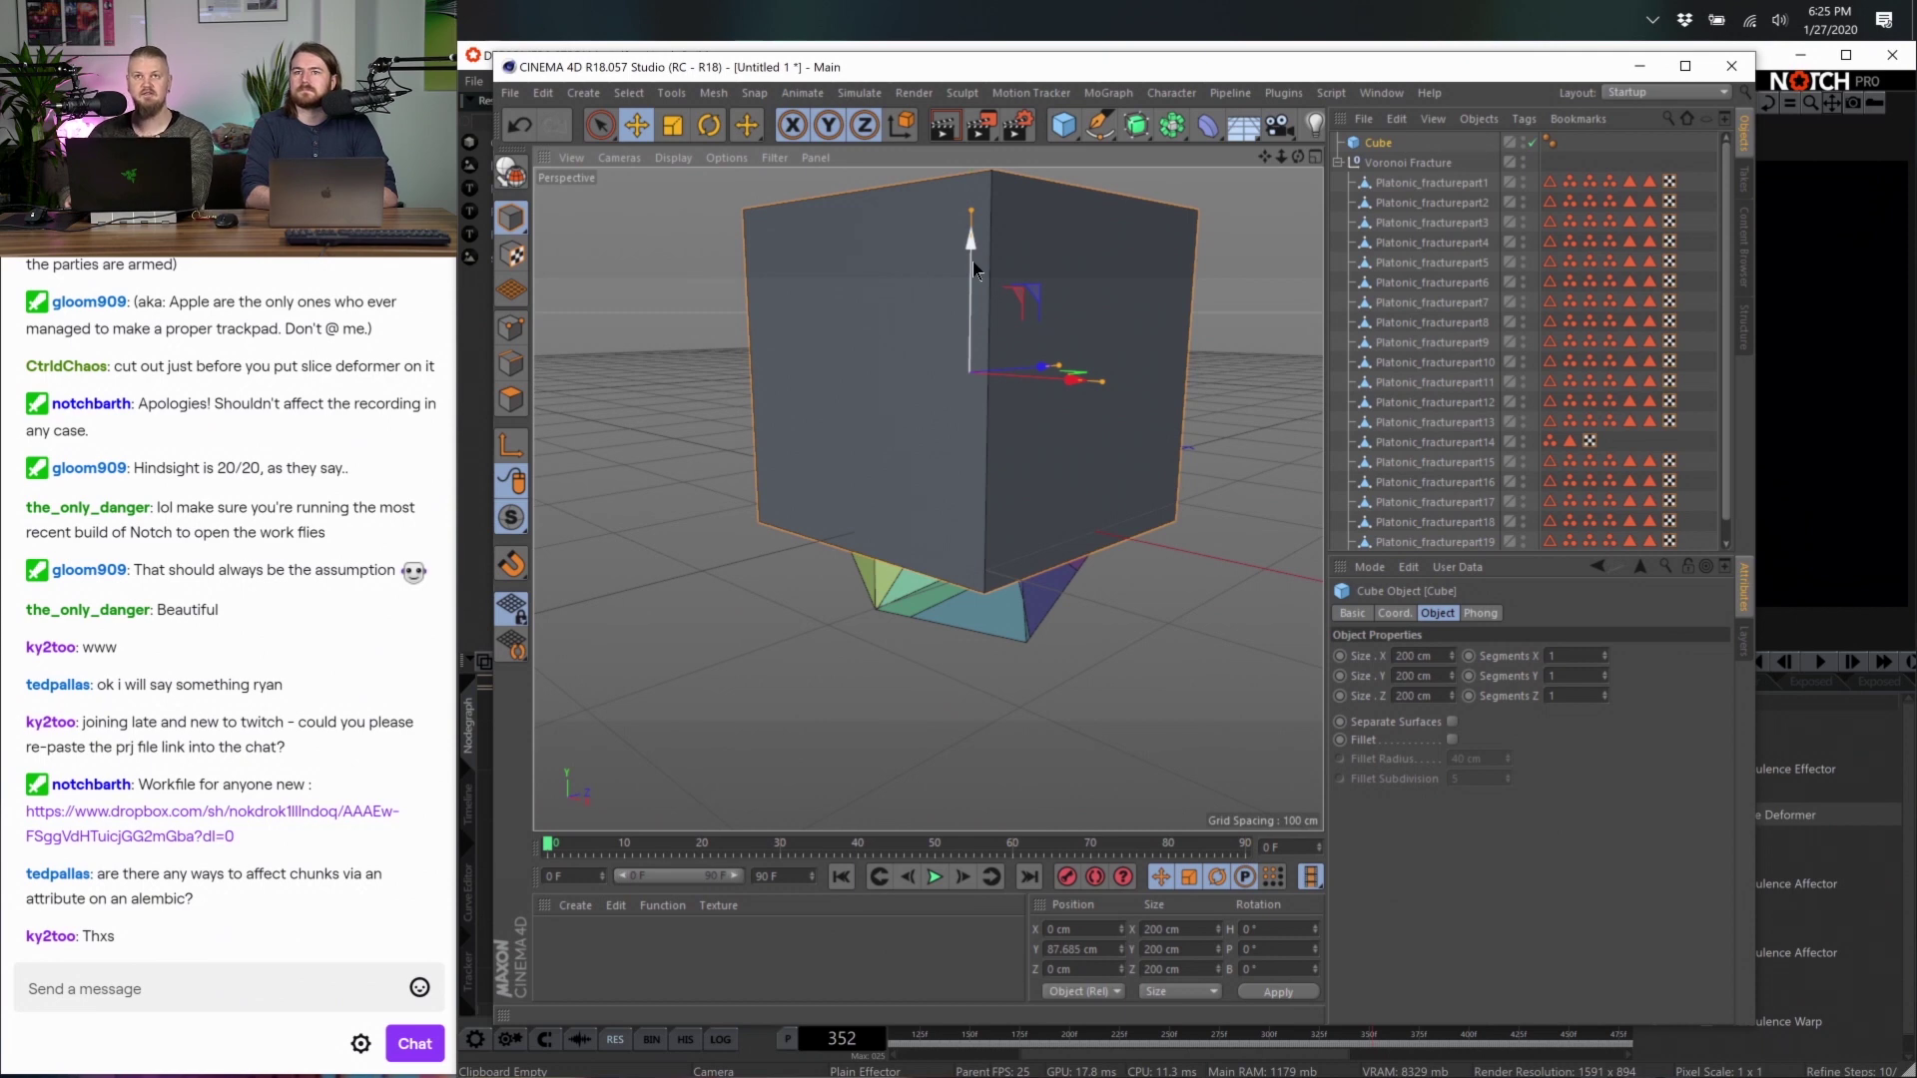
key("Delete")
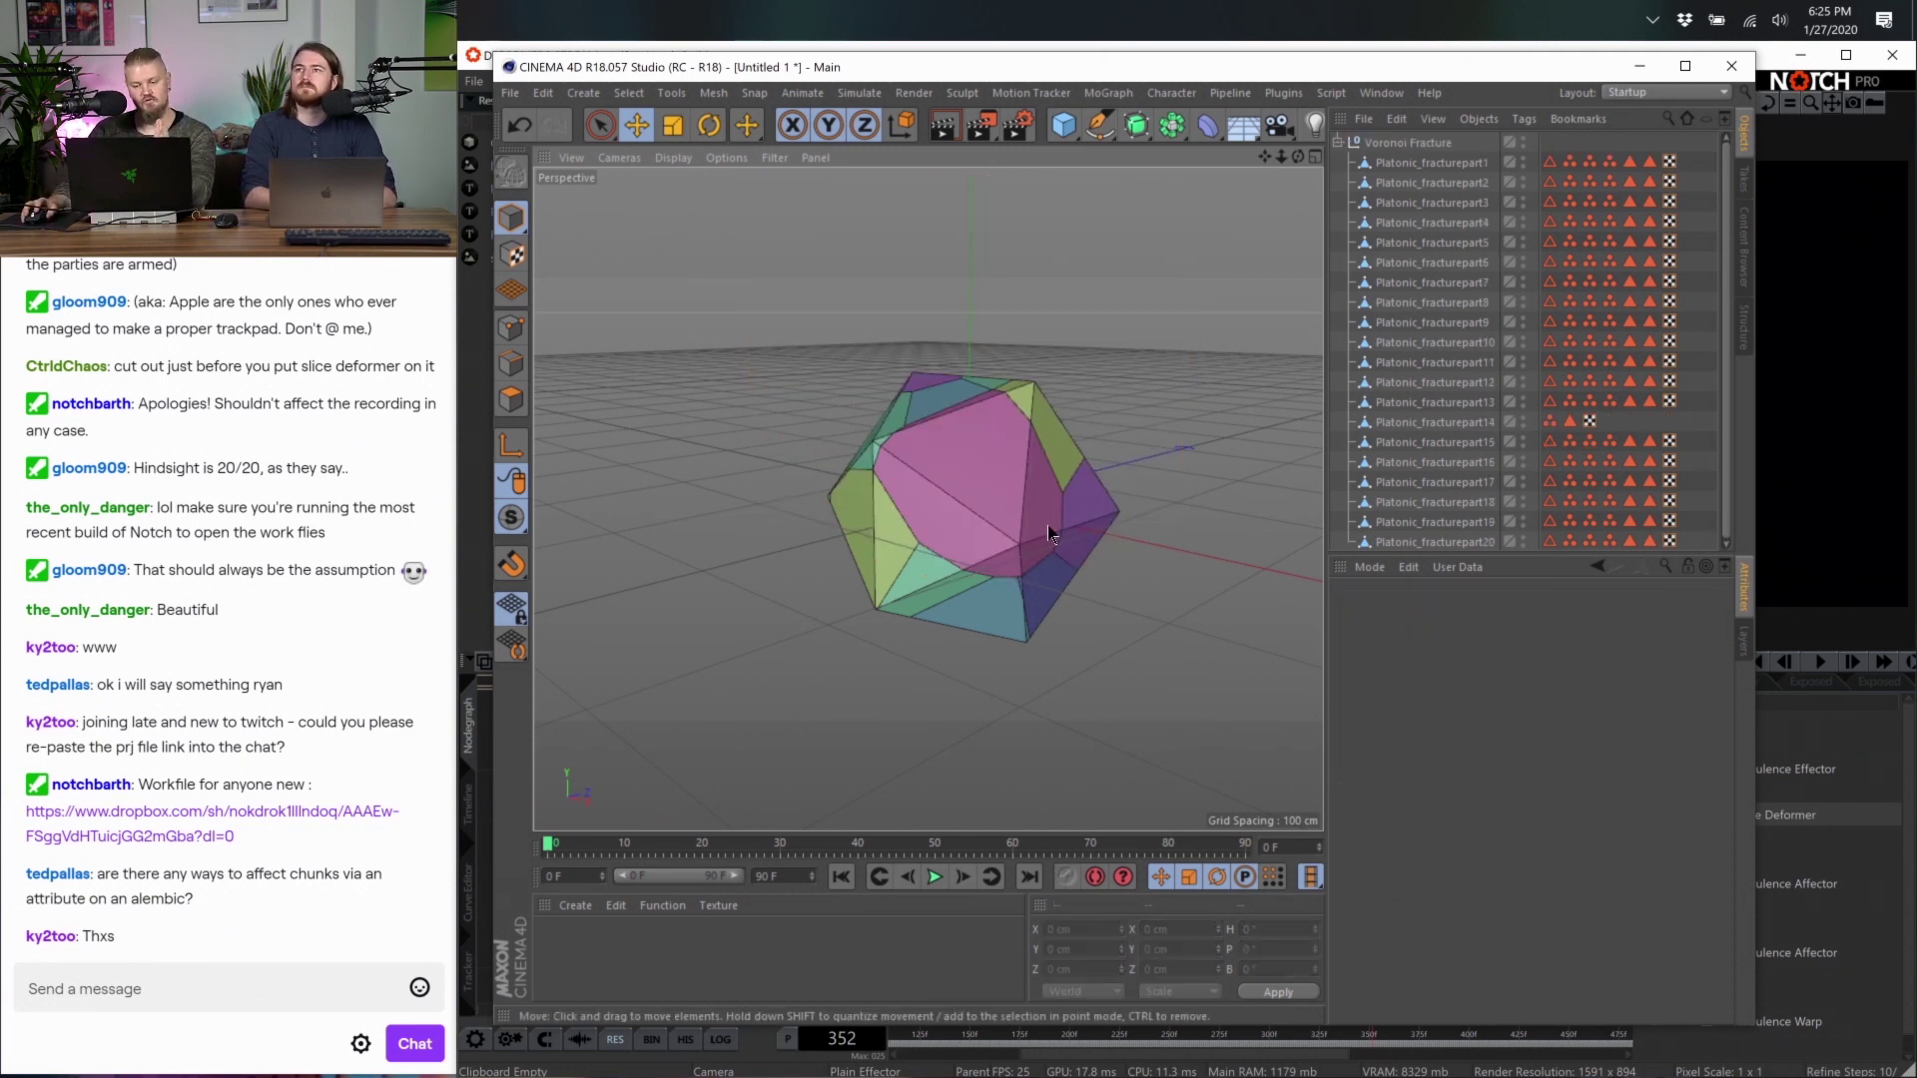
Add another cube, convert it to an editable polygon object and delete it
left_click(1064, 124)
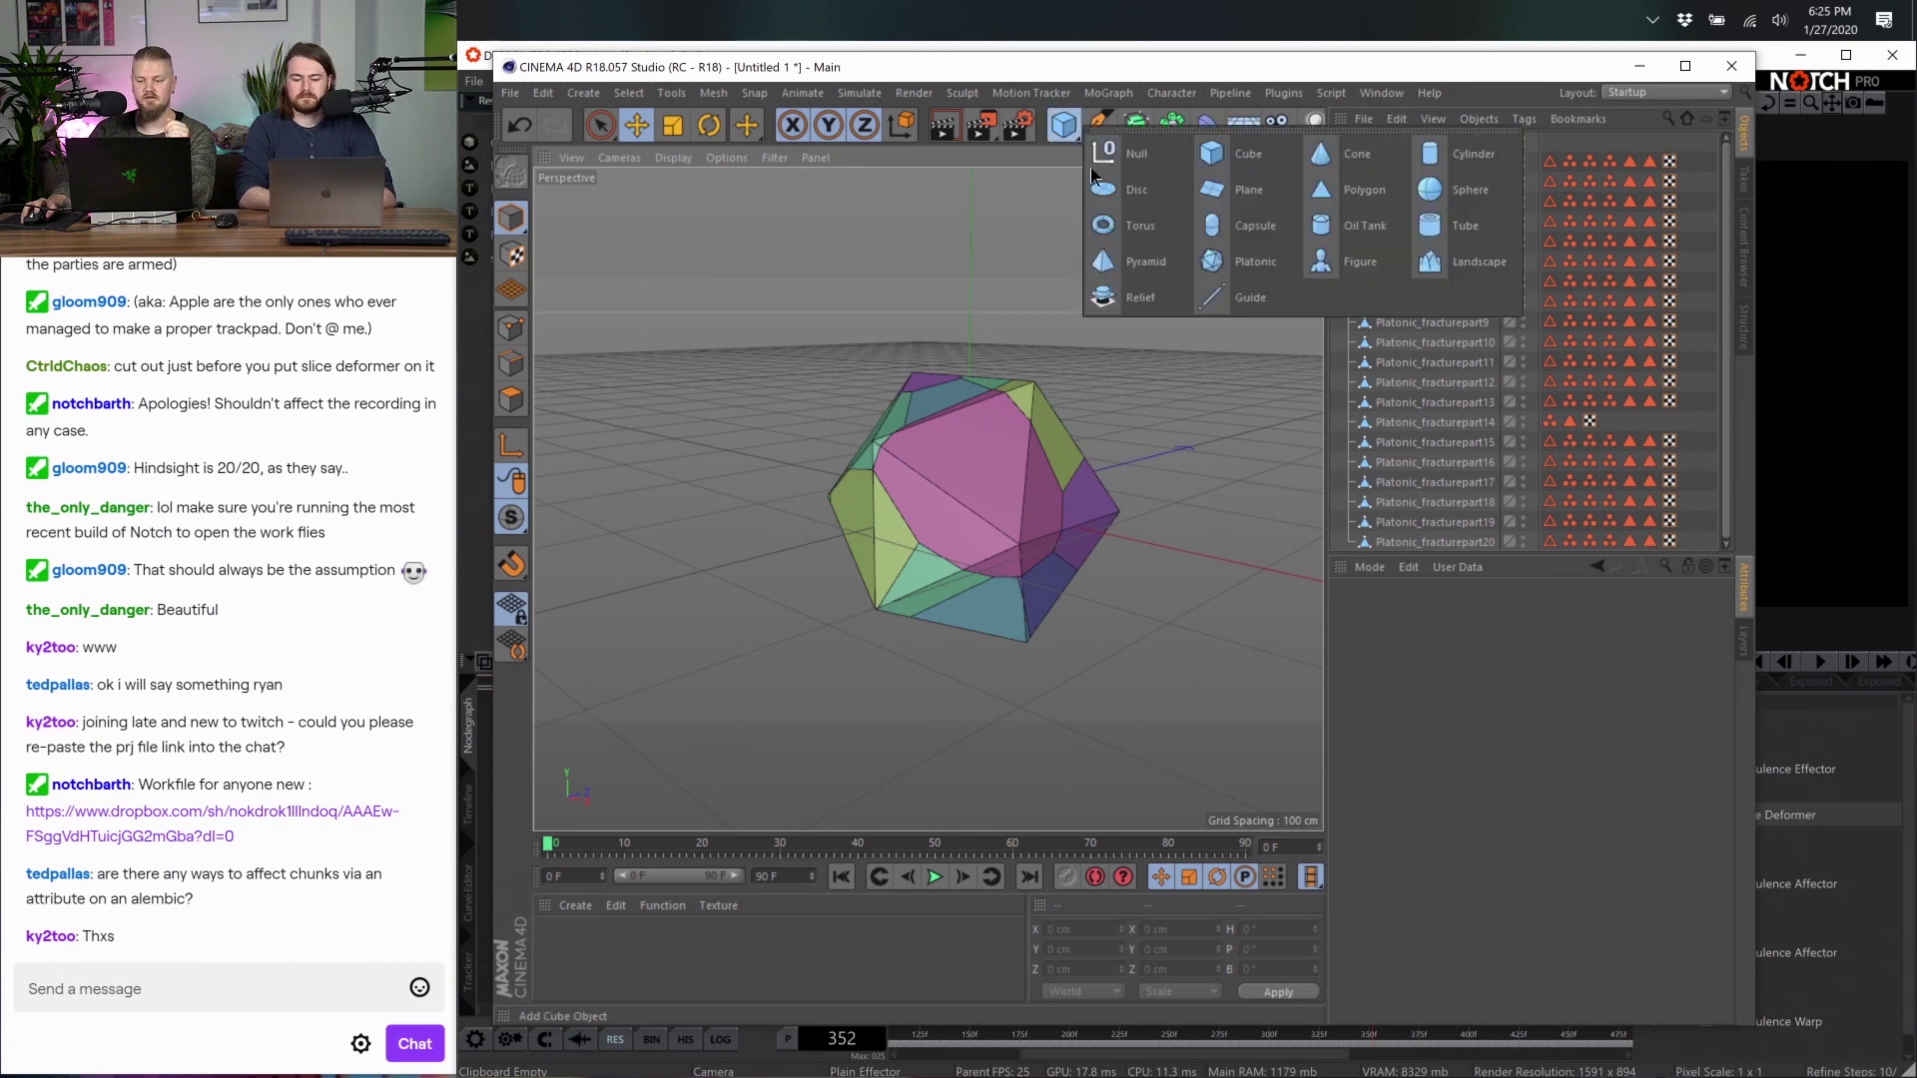
left_click(1212, 158)
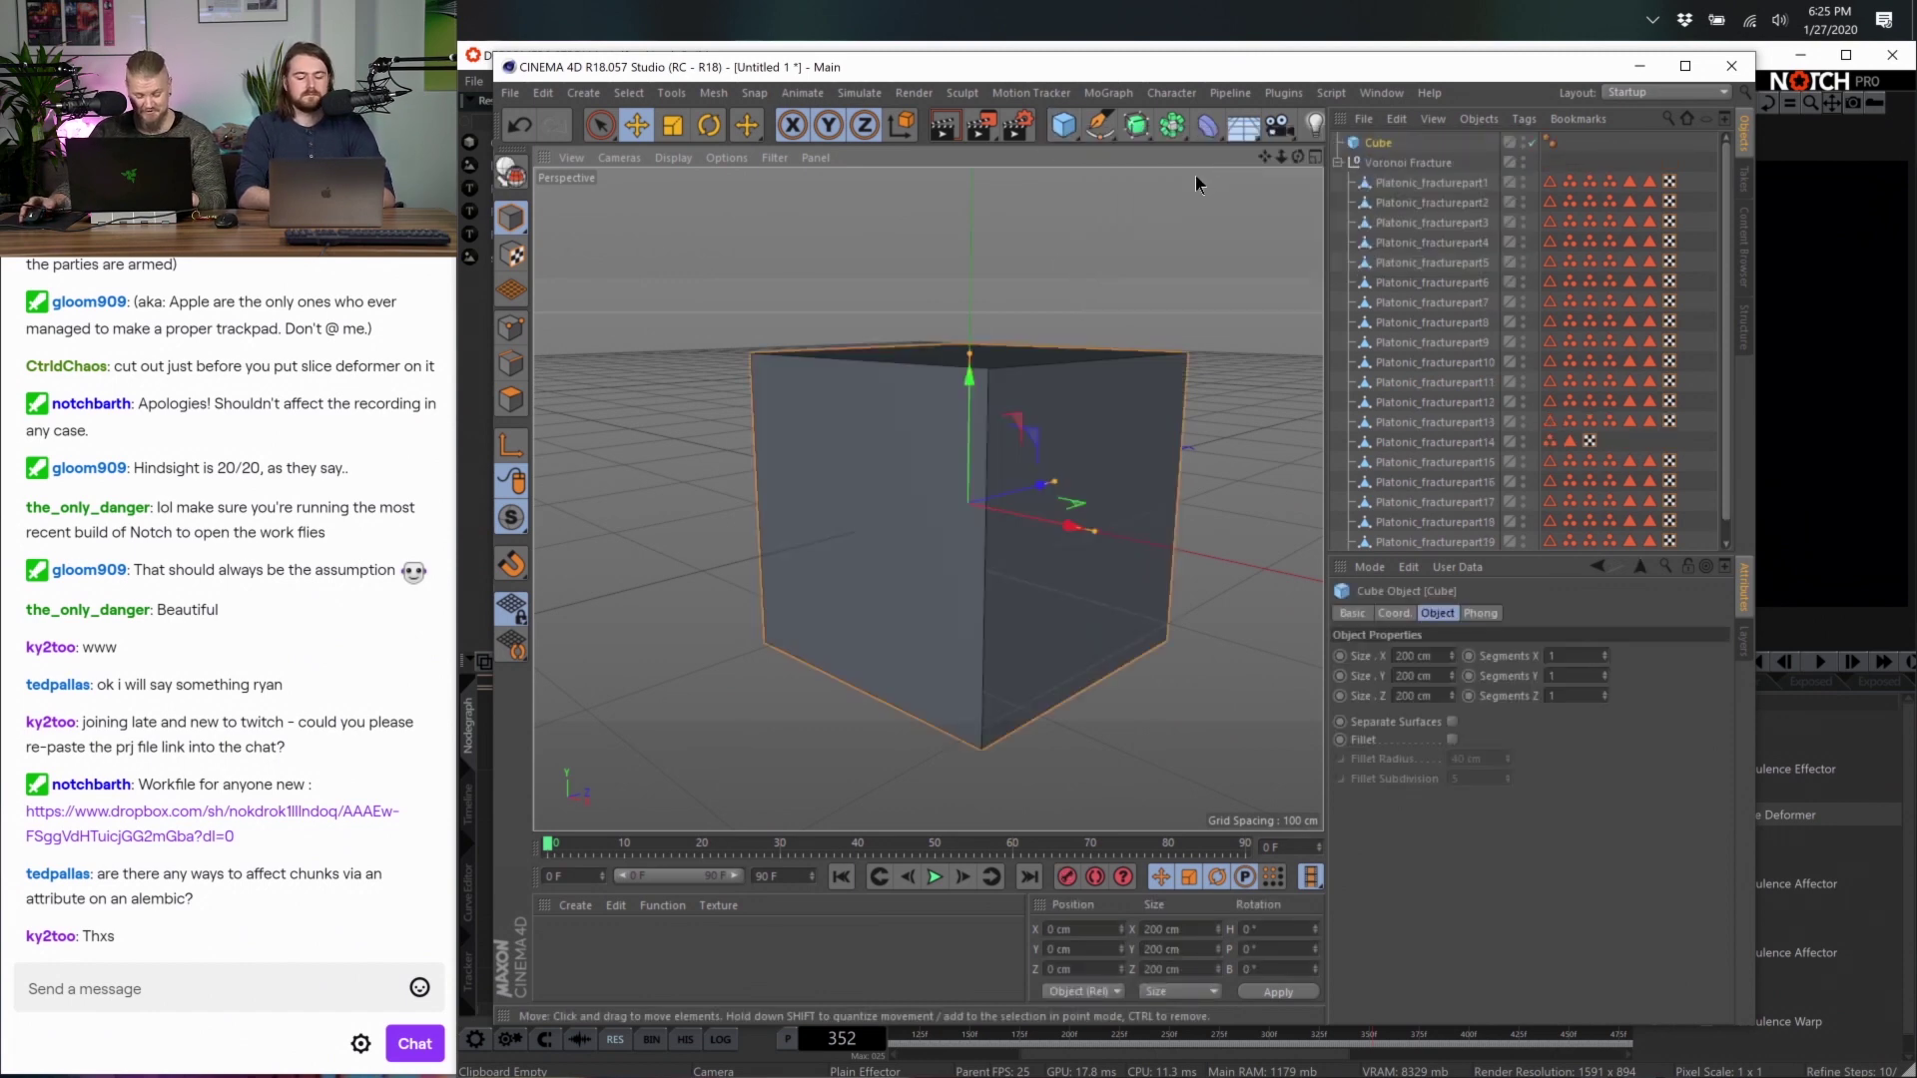
key("c")
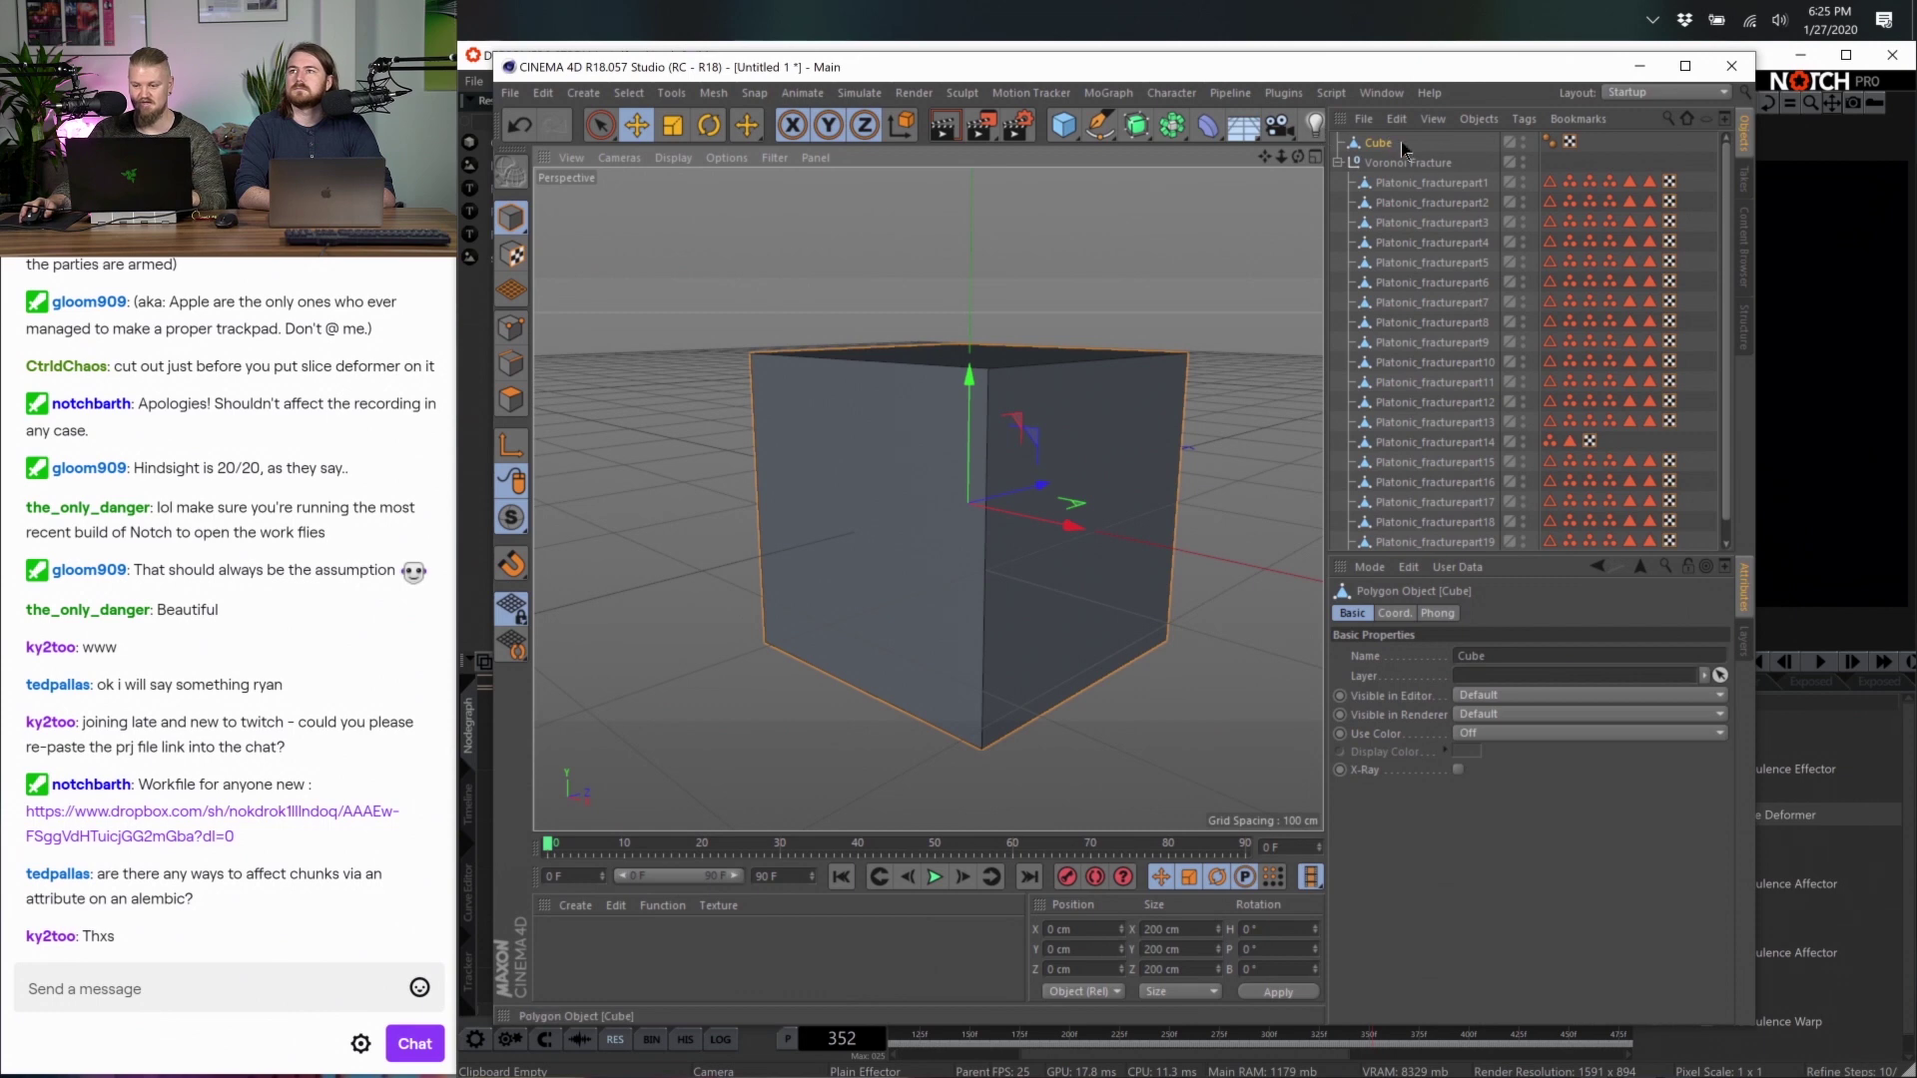
left_click_drag(1456, 142, 1400, 151)
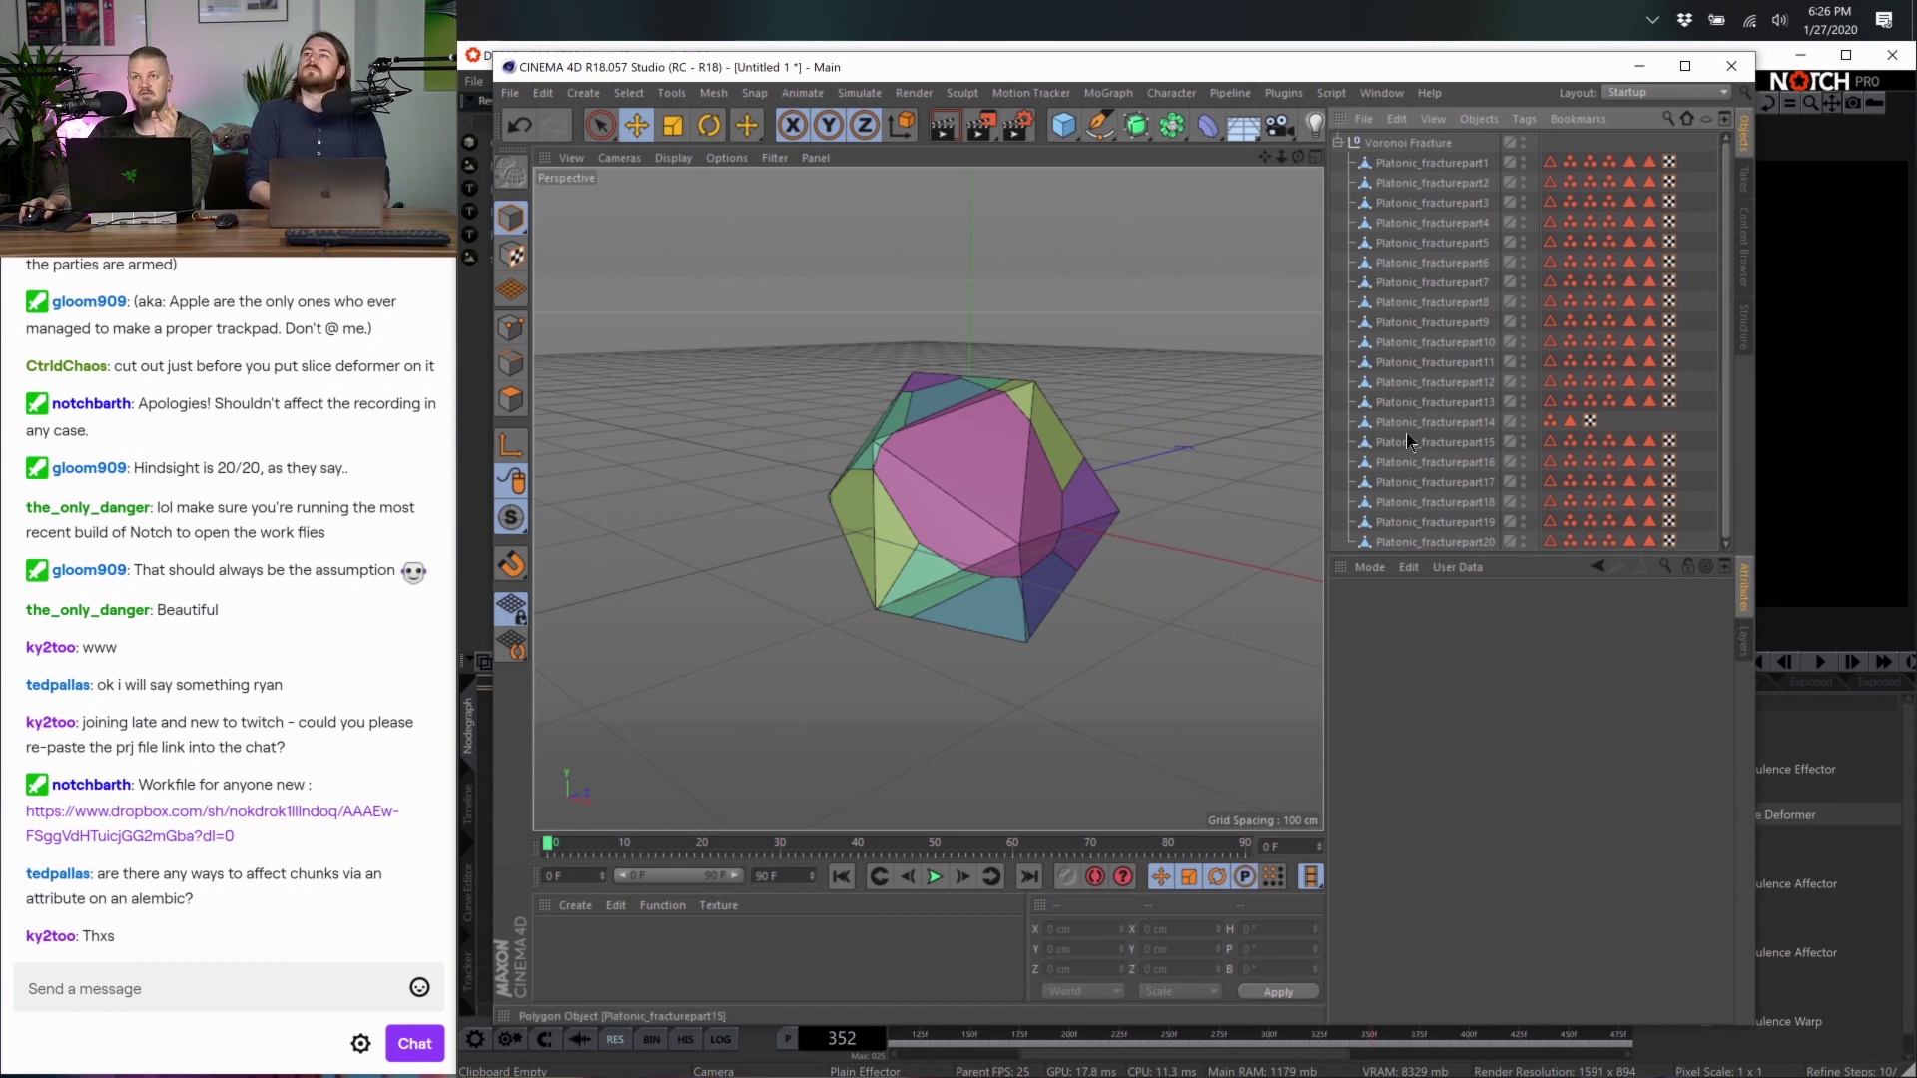
Select the Voronoi Fracture null with all its fragments and merge them into one mesh with Connect Objects + Delete
left_click(1412, 144)
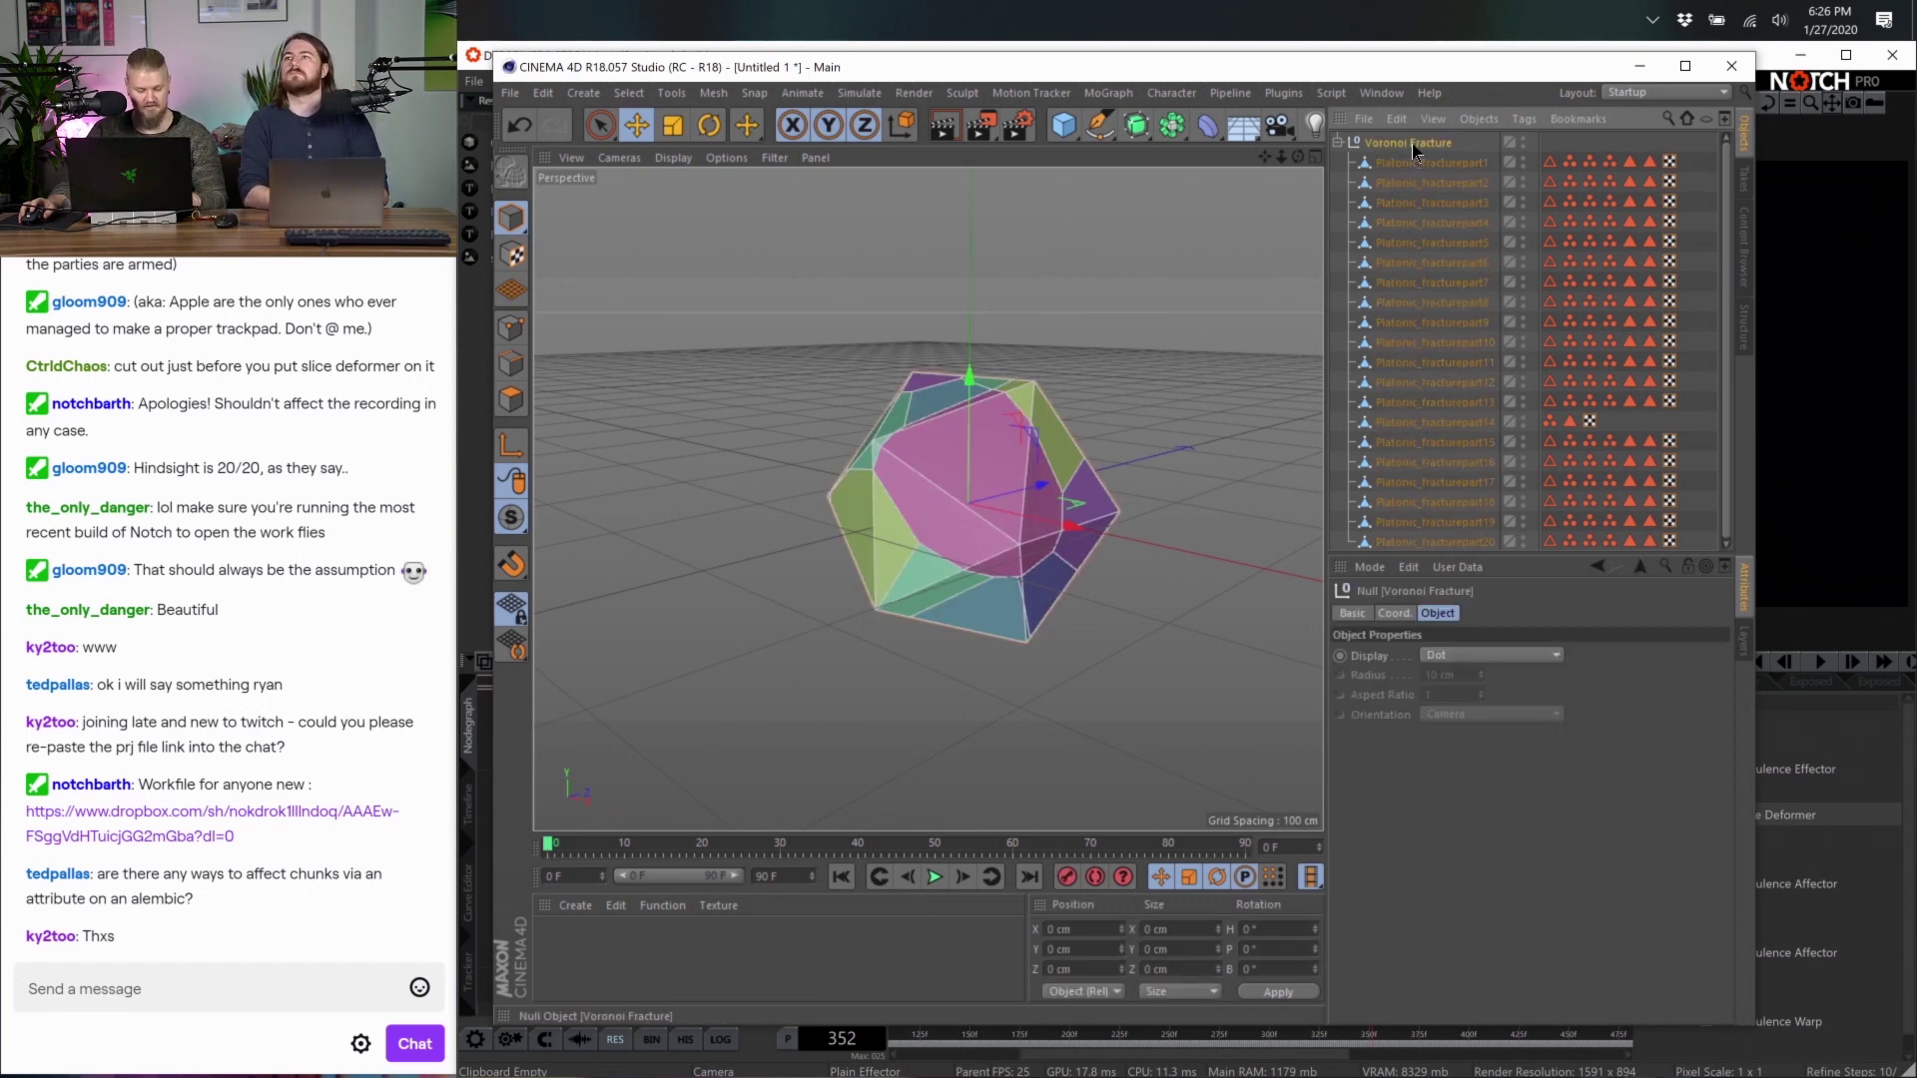
middle_click(1412, 144)
right_click(1430, 213)
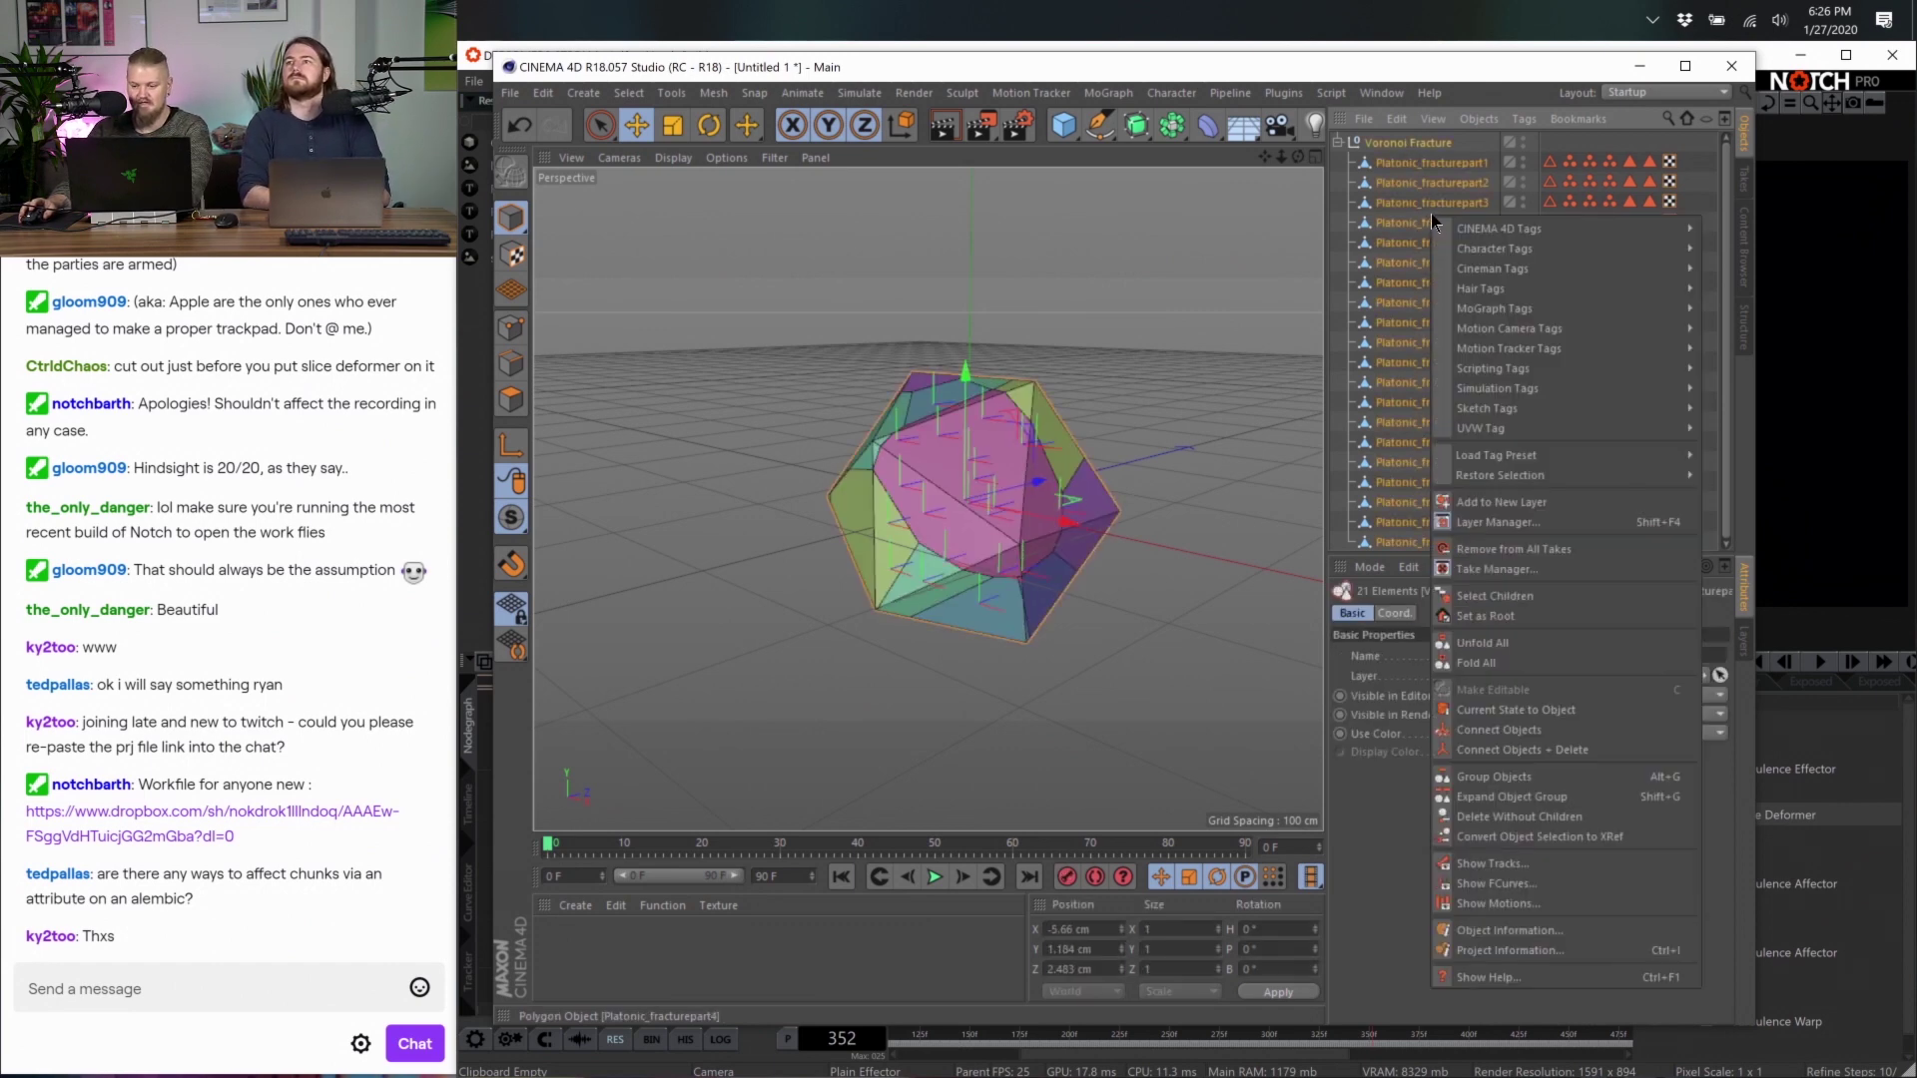
left_click(1559, 753)
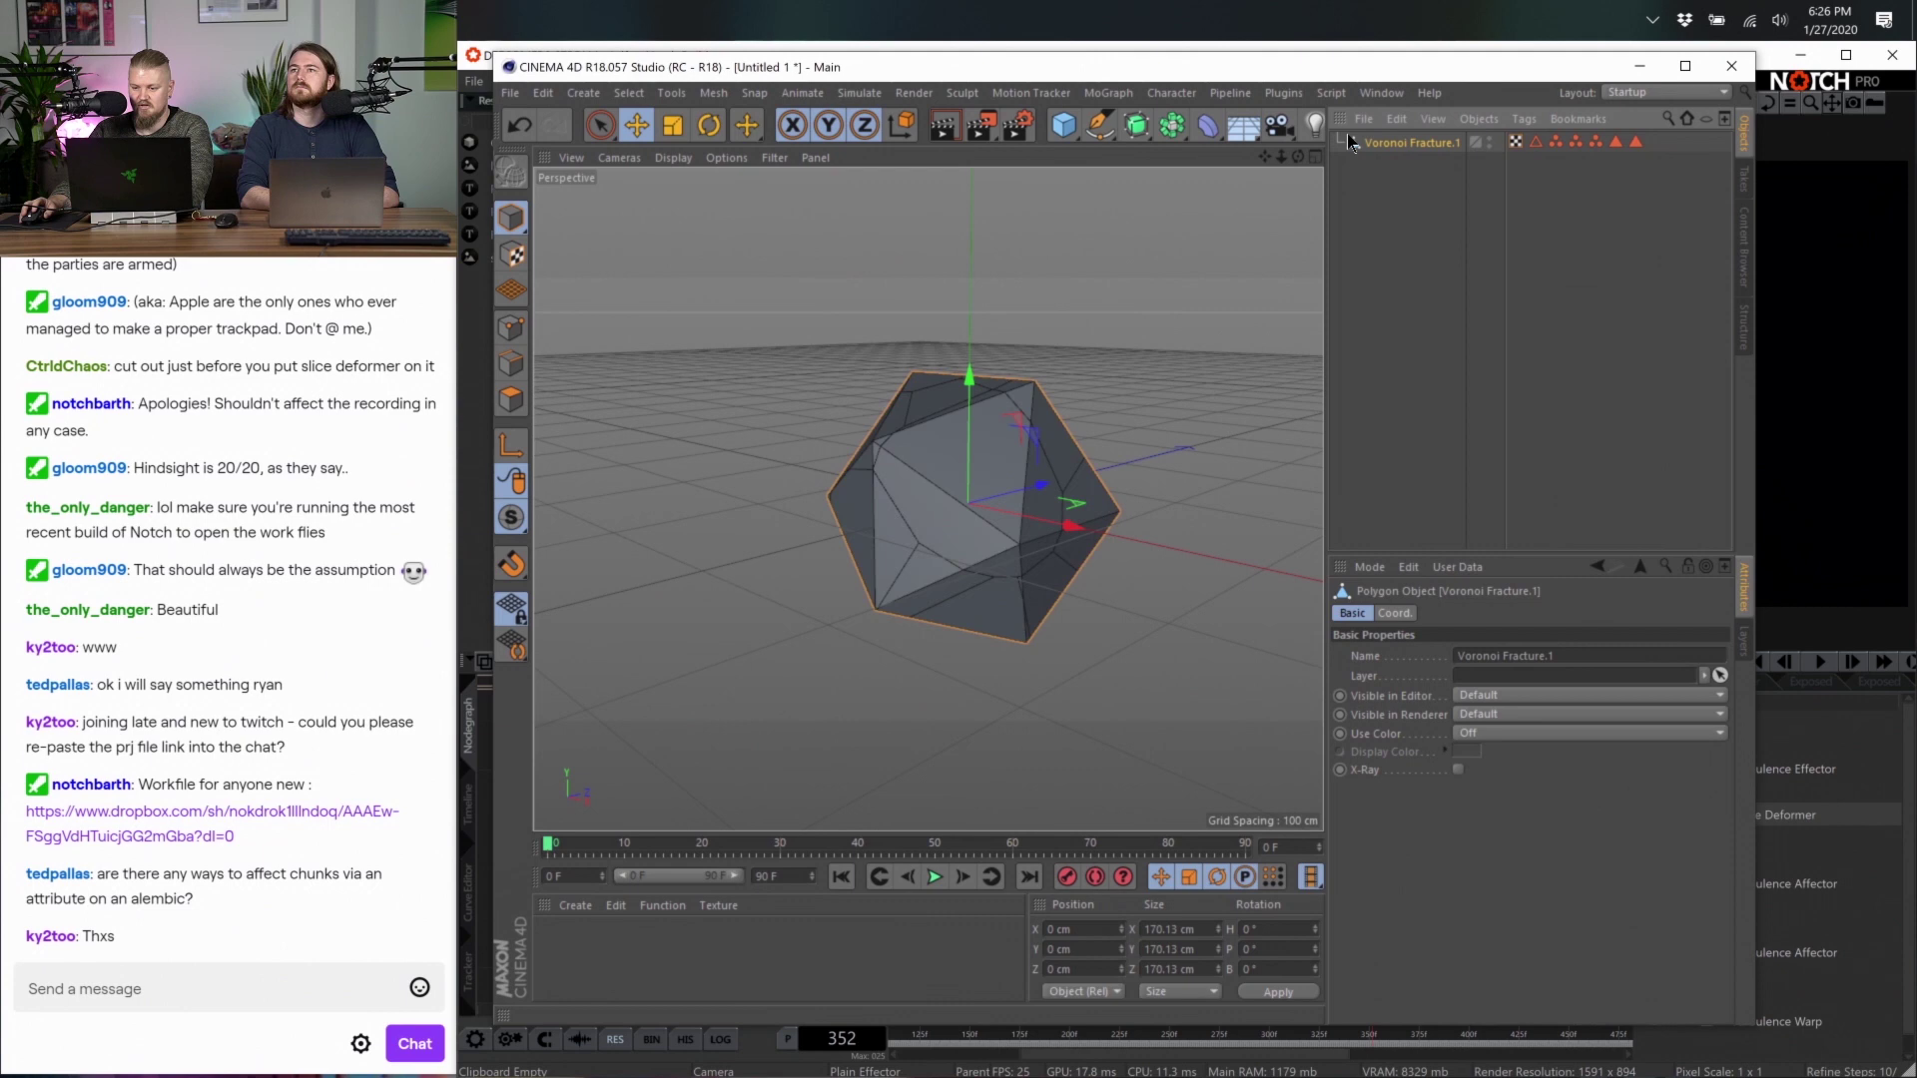
right_click(1434, 148)
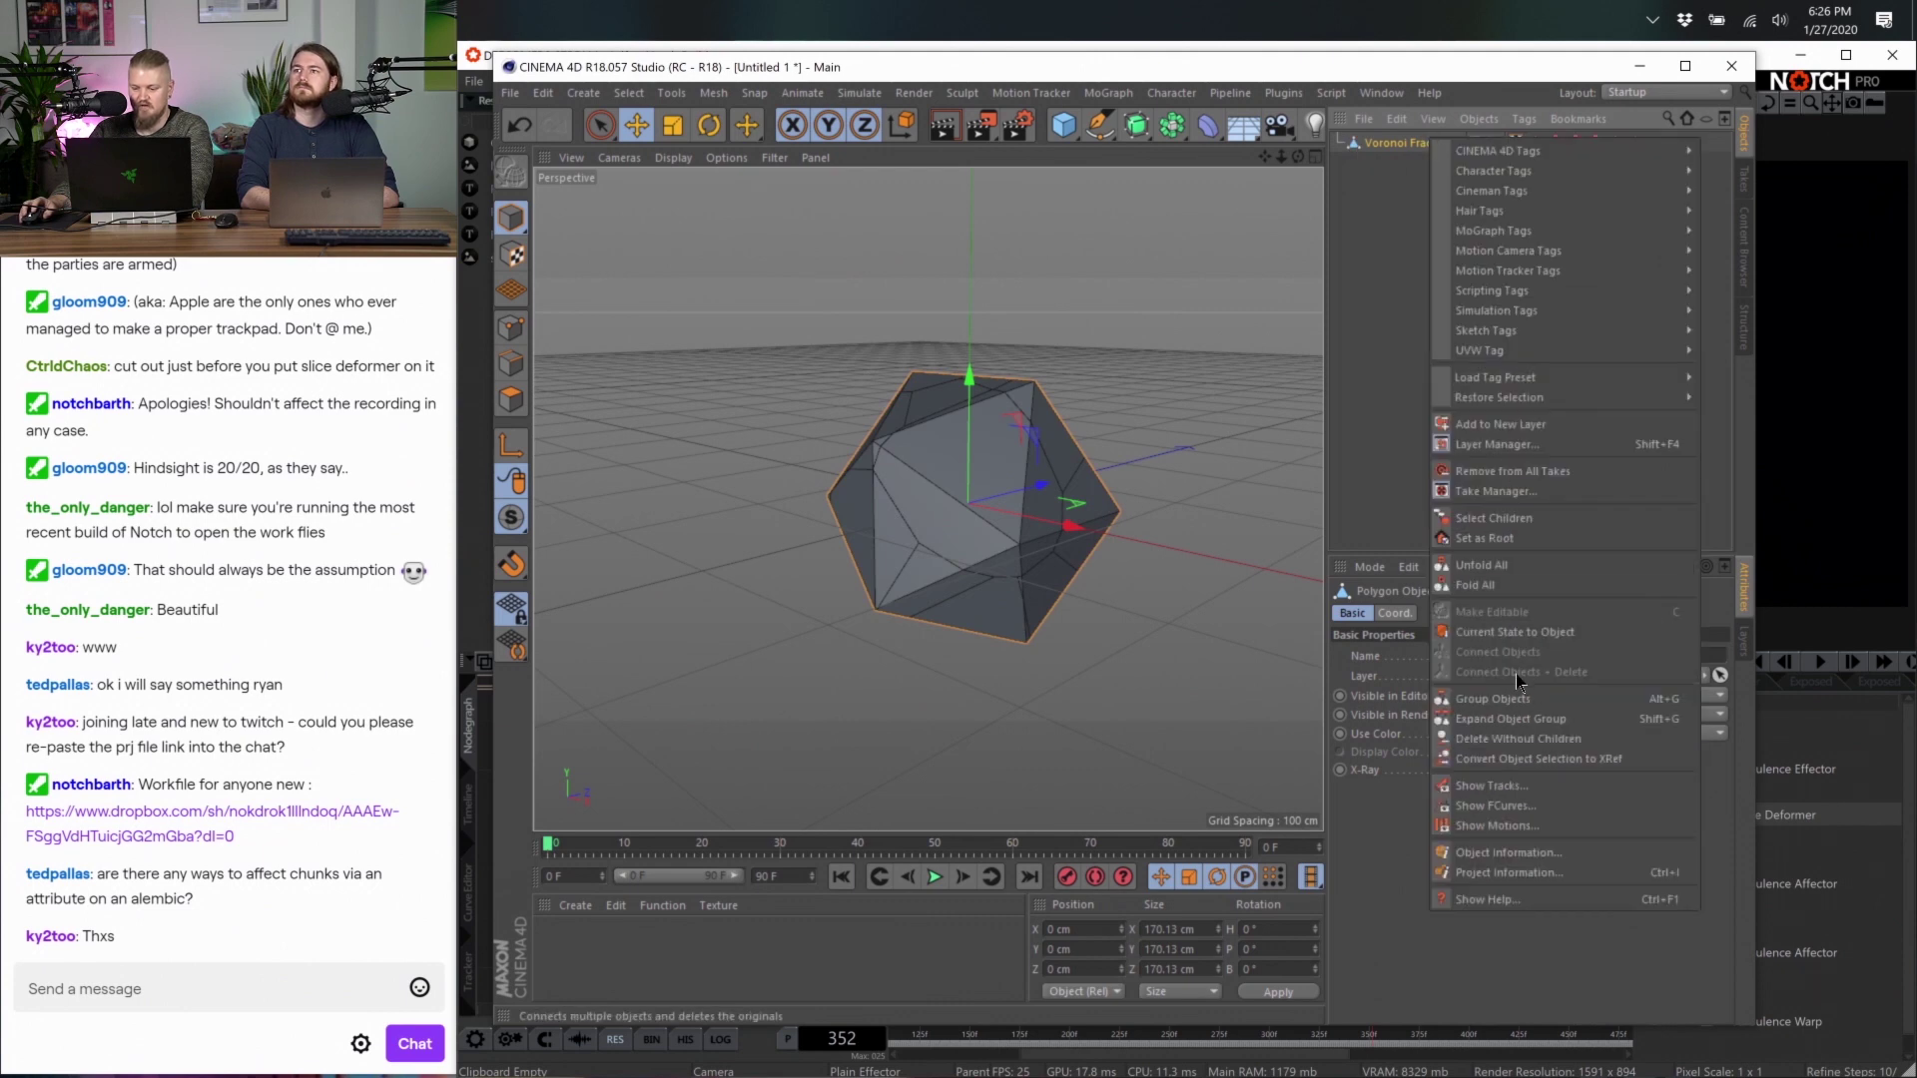
left_click(1408, 489)
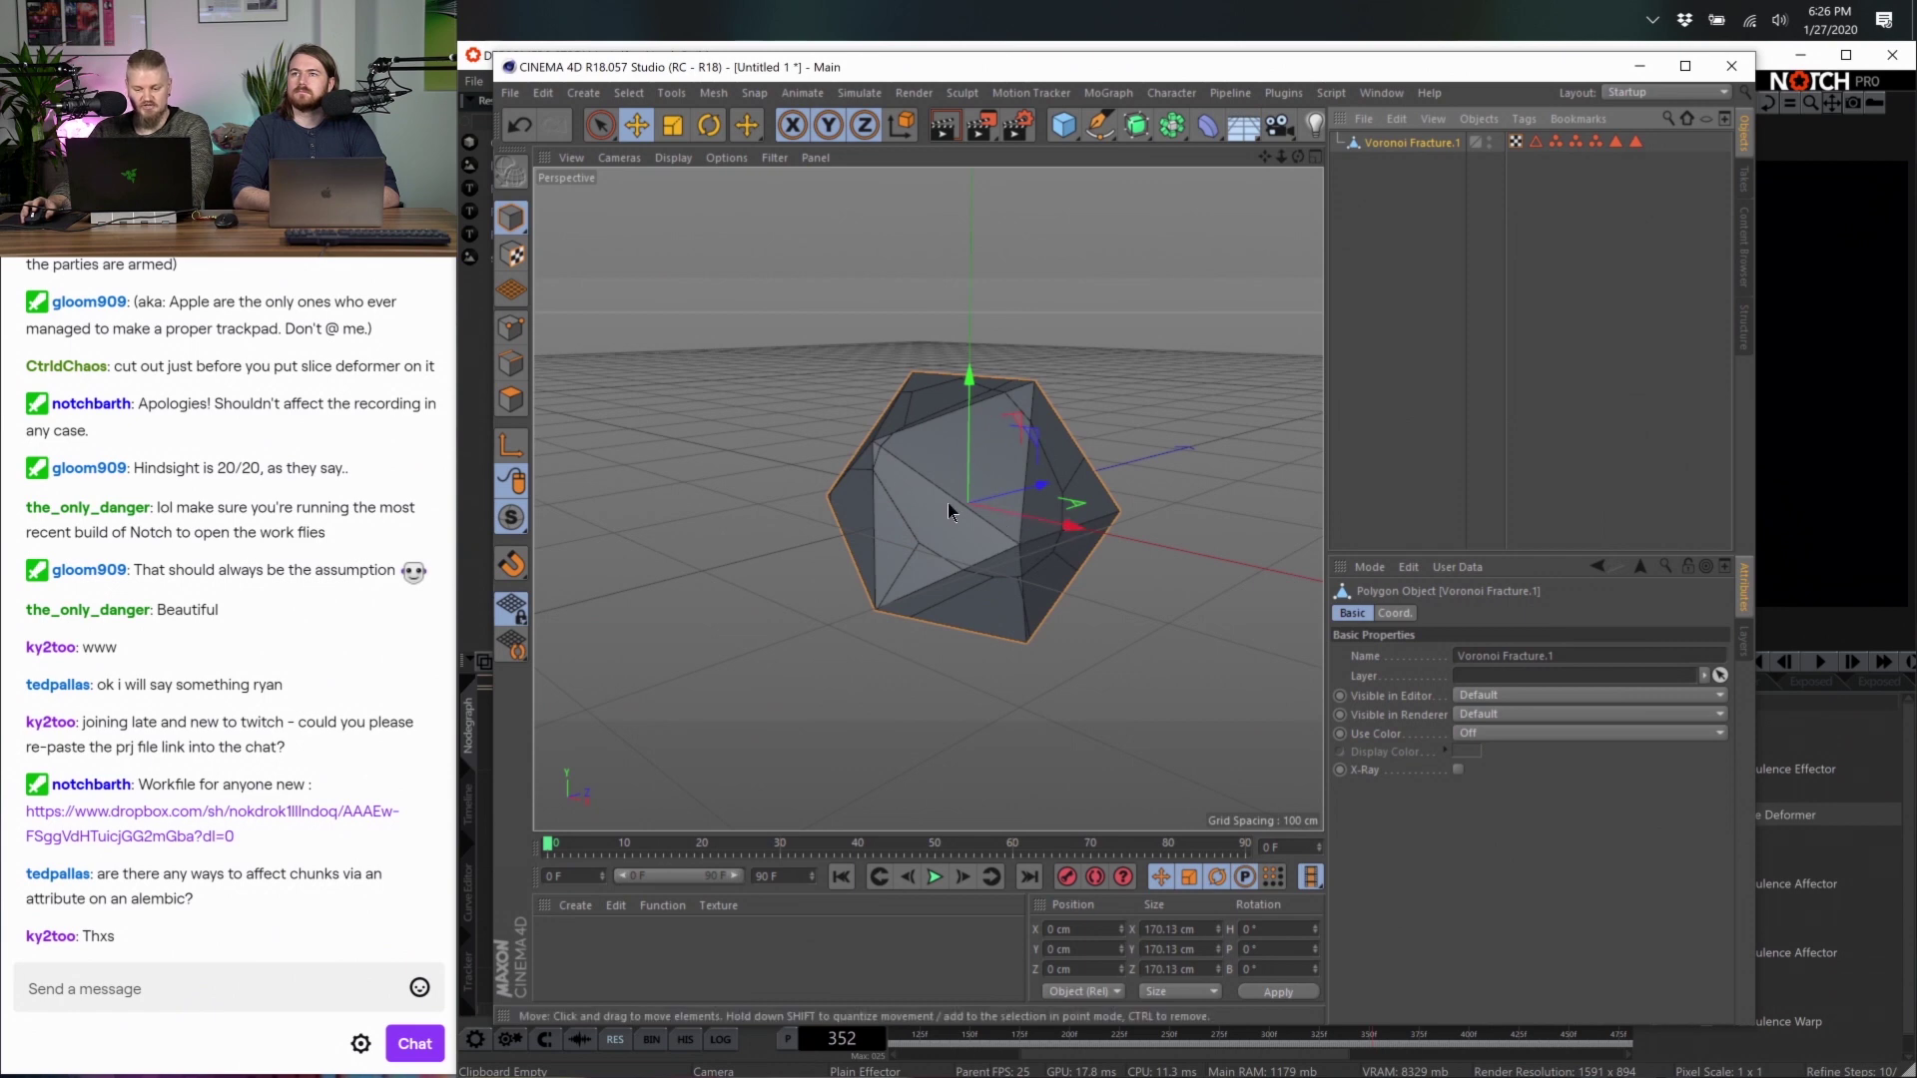
left_click(1639, 69)
key("alt+Tab")
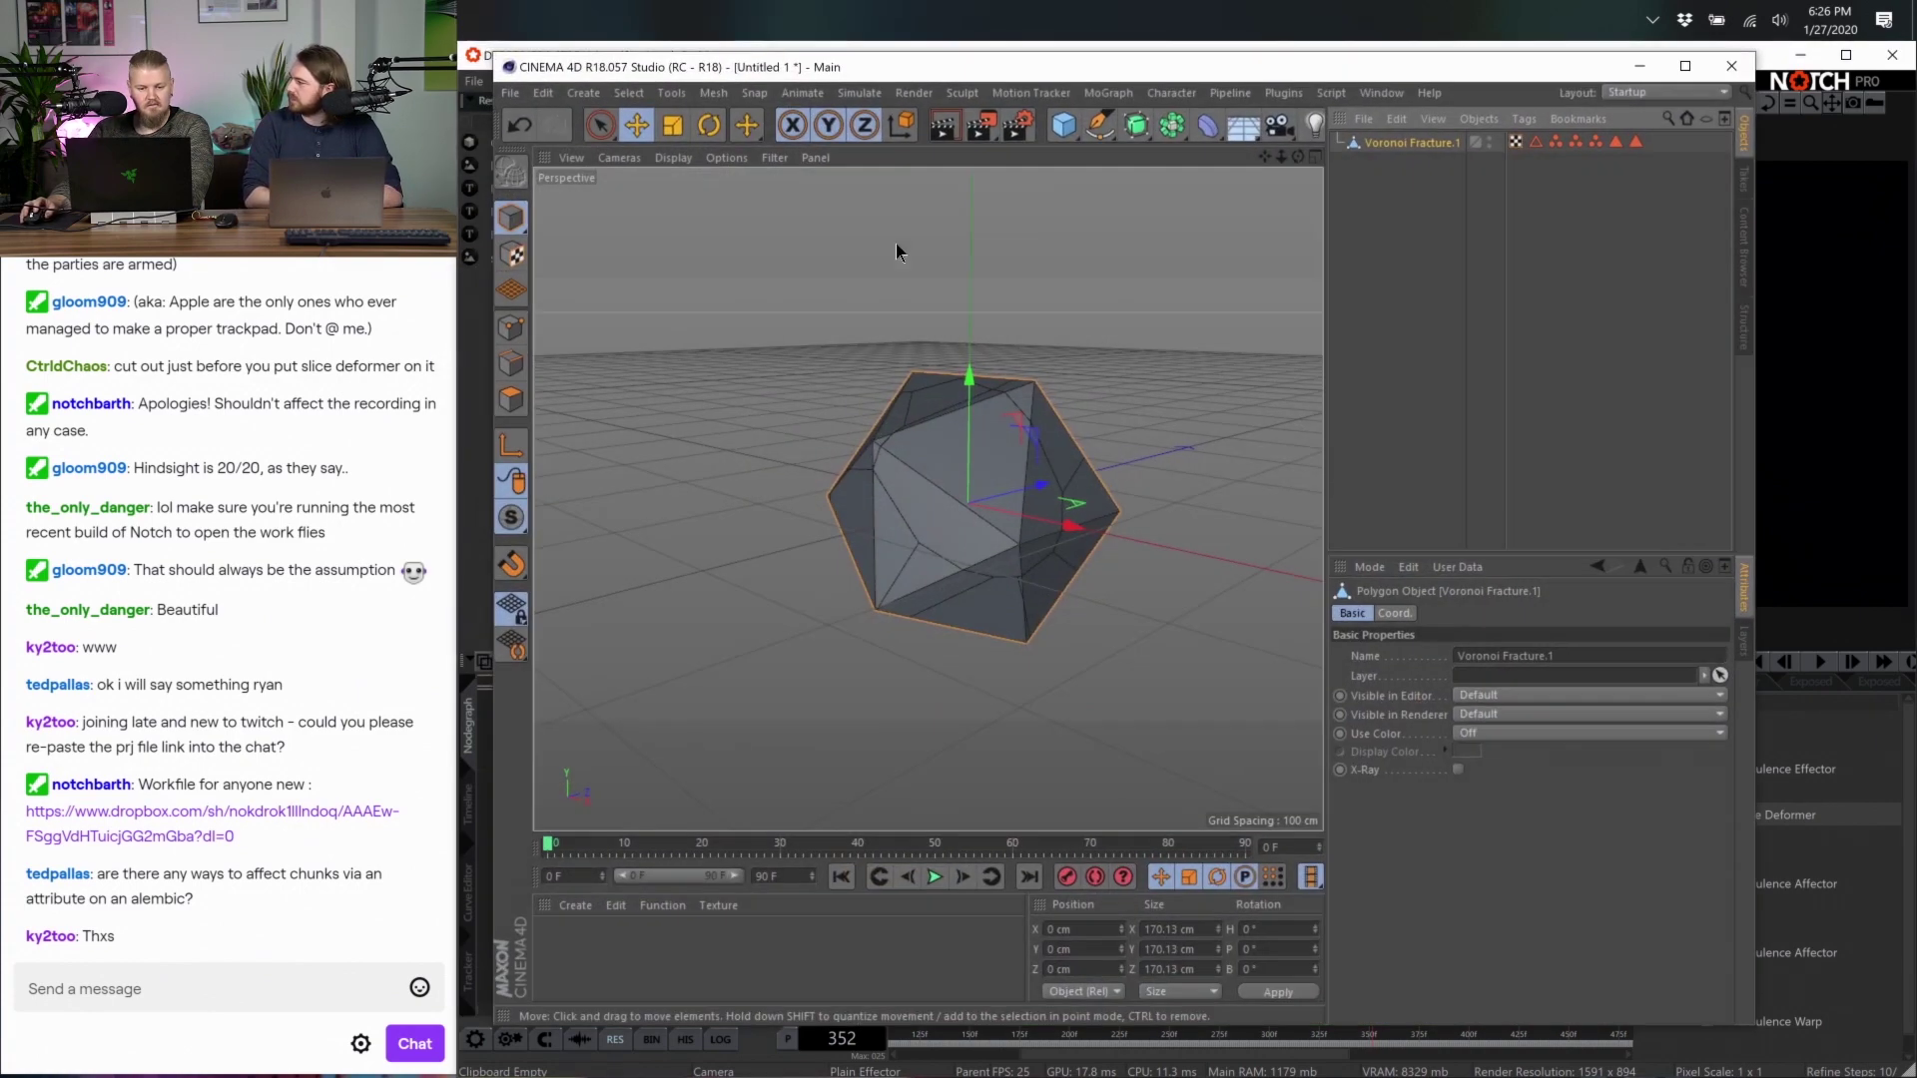
Start a Wavefront OBJ export of the merged fracture mesh to the Desktop under the file name test
left_click(511, 94)
mouse_move(590, 458)
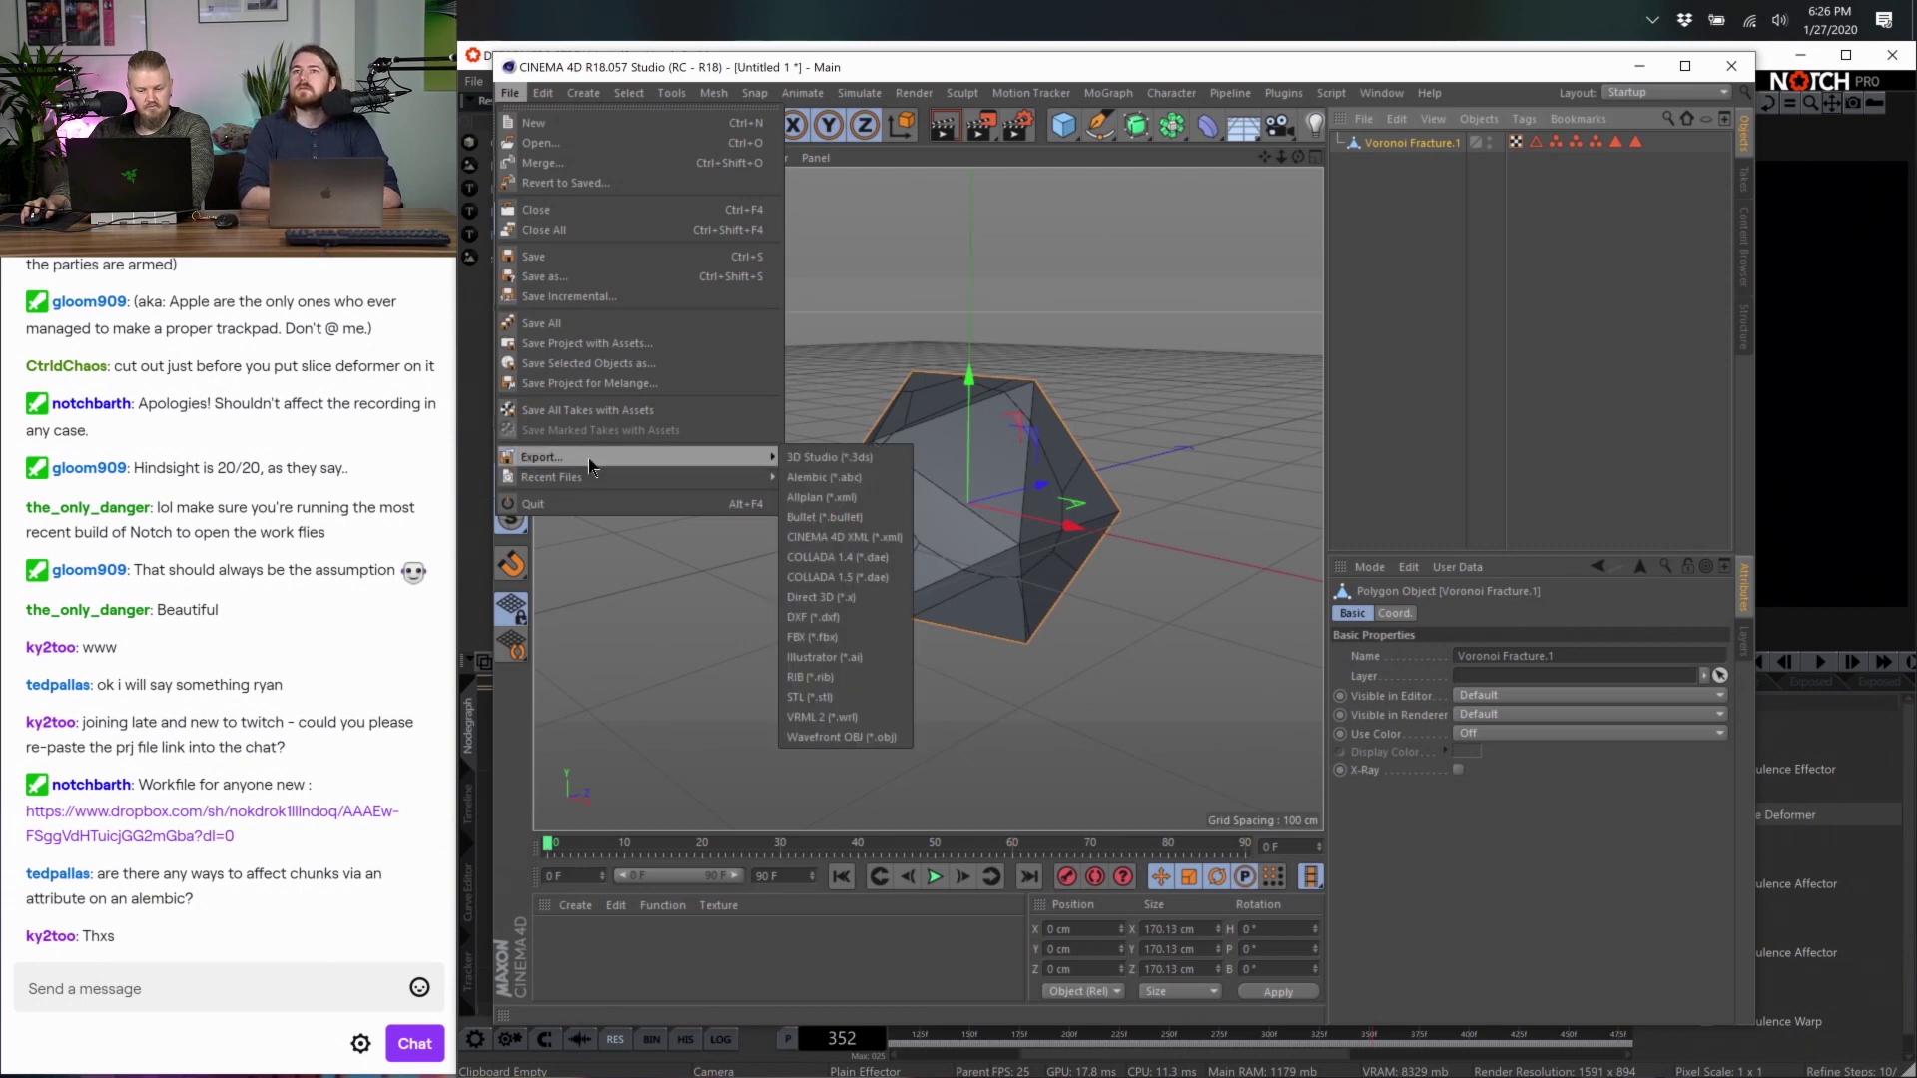
left_click(832, 739)
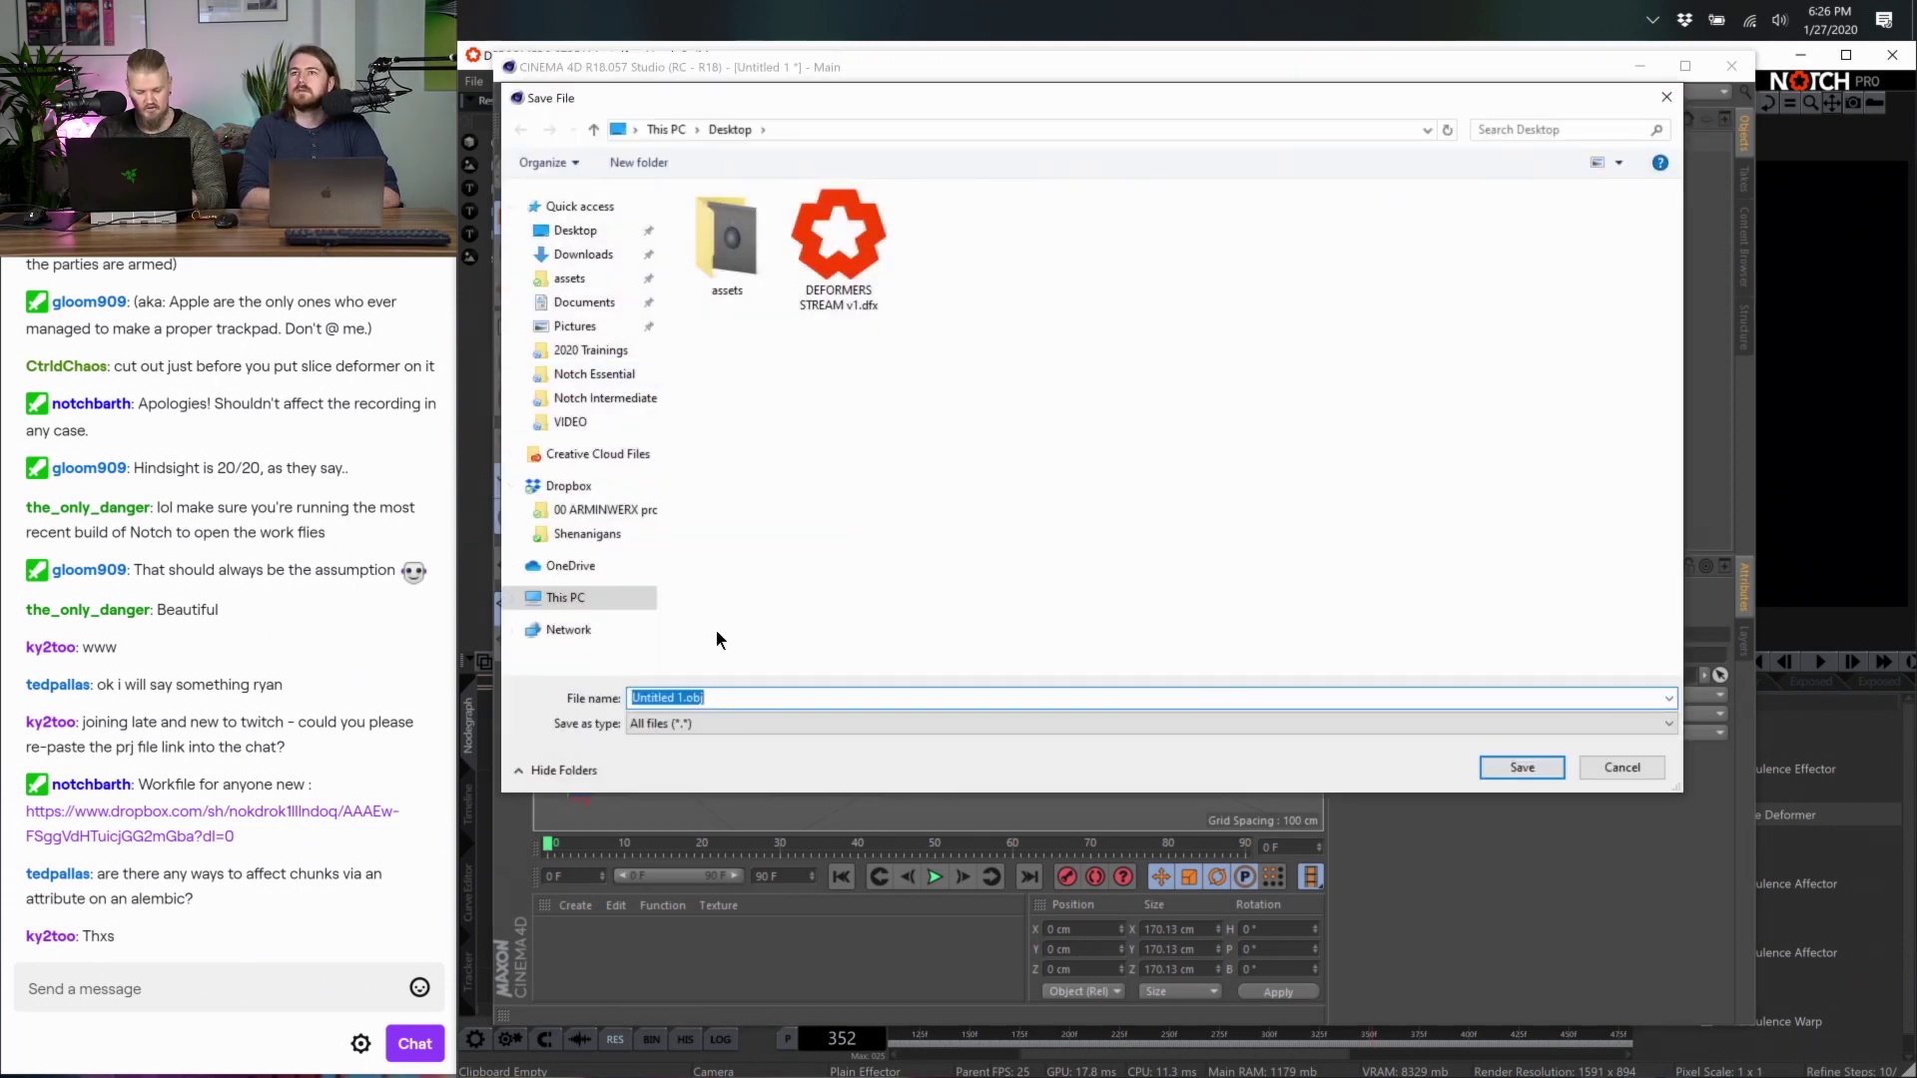
type("test")
key("Return")
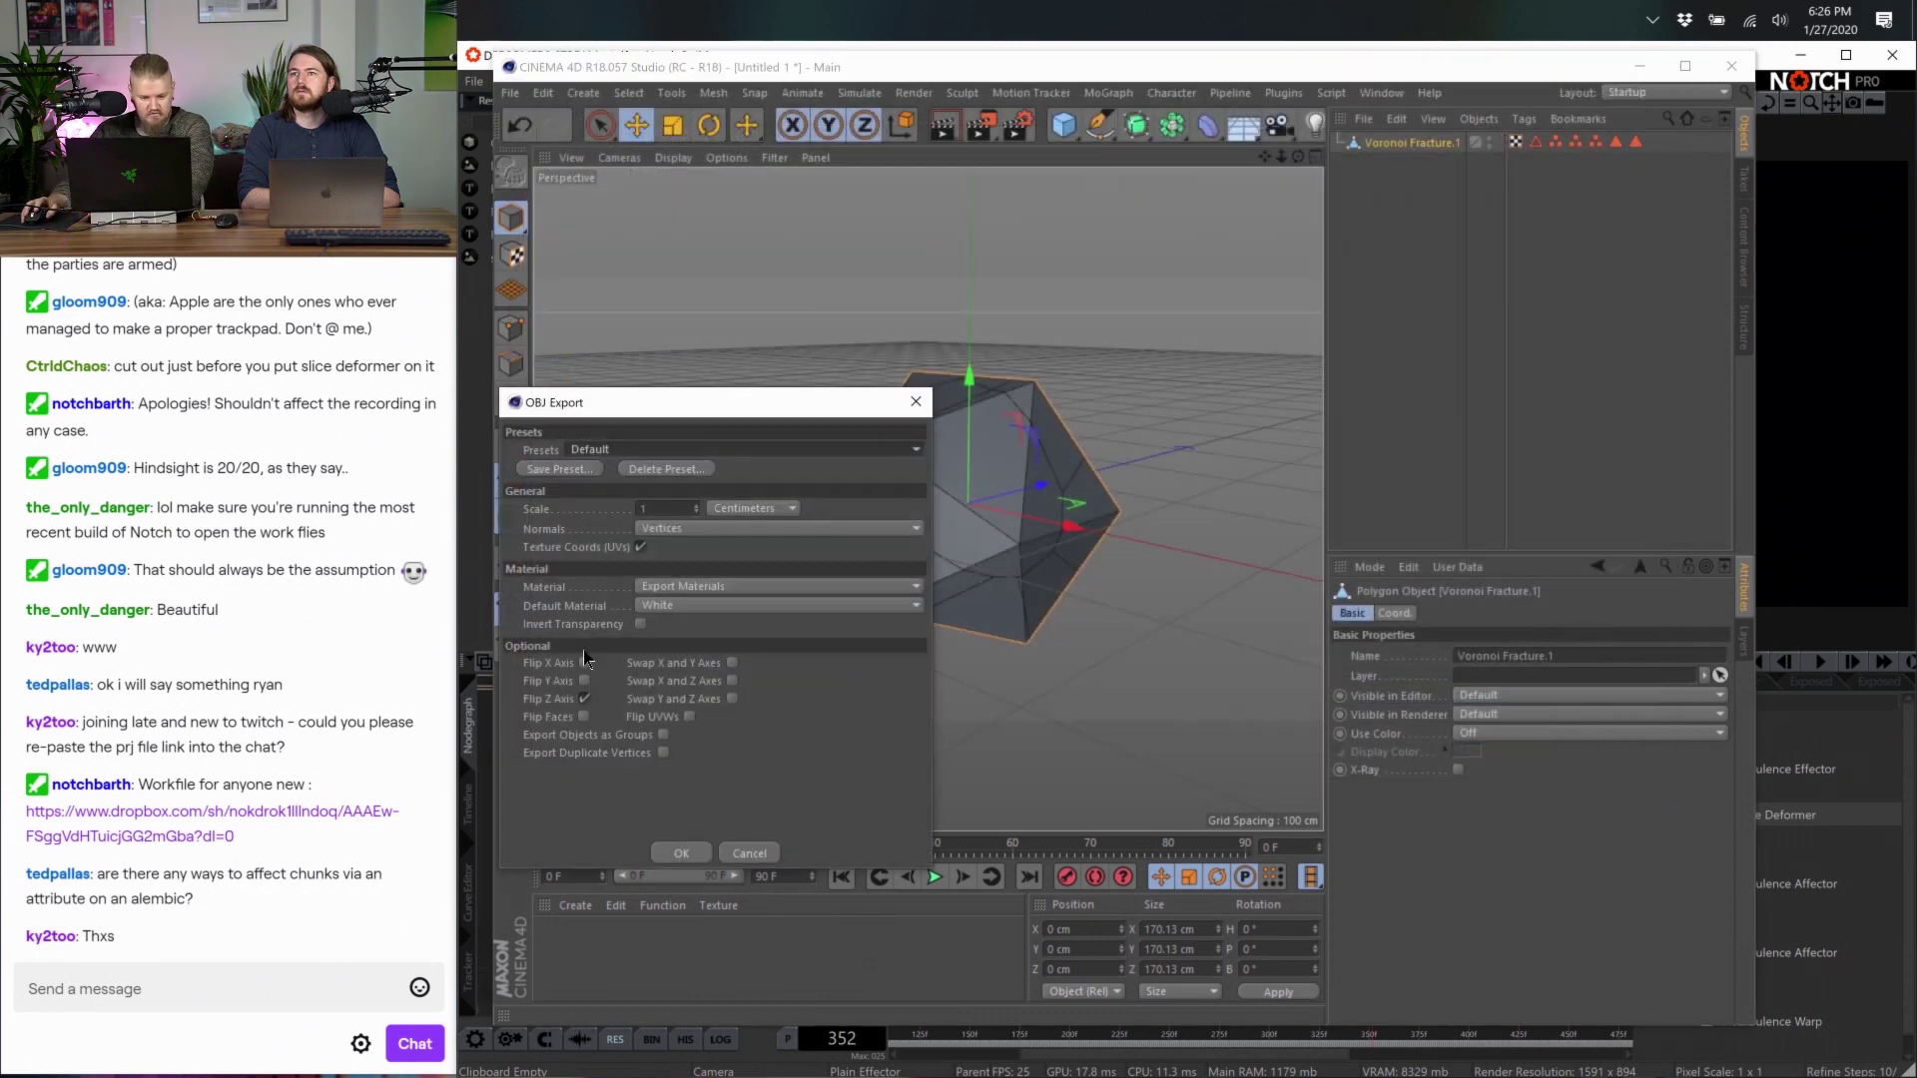
Enable Export Duplicate Vertices in the OBJ export options and cancel the export
left_click_drag(621, 403, 705, 361)
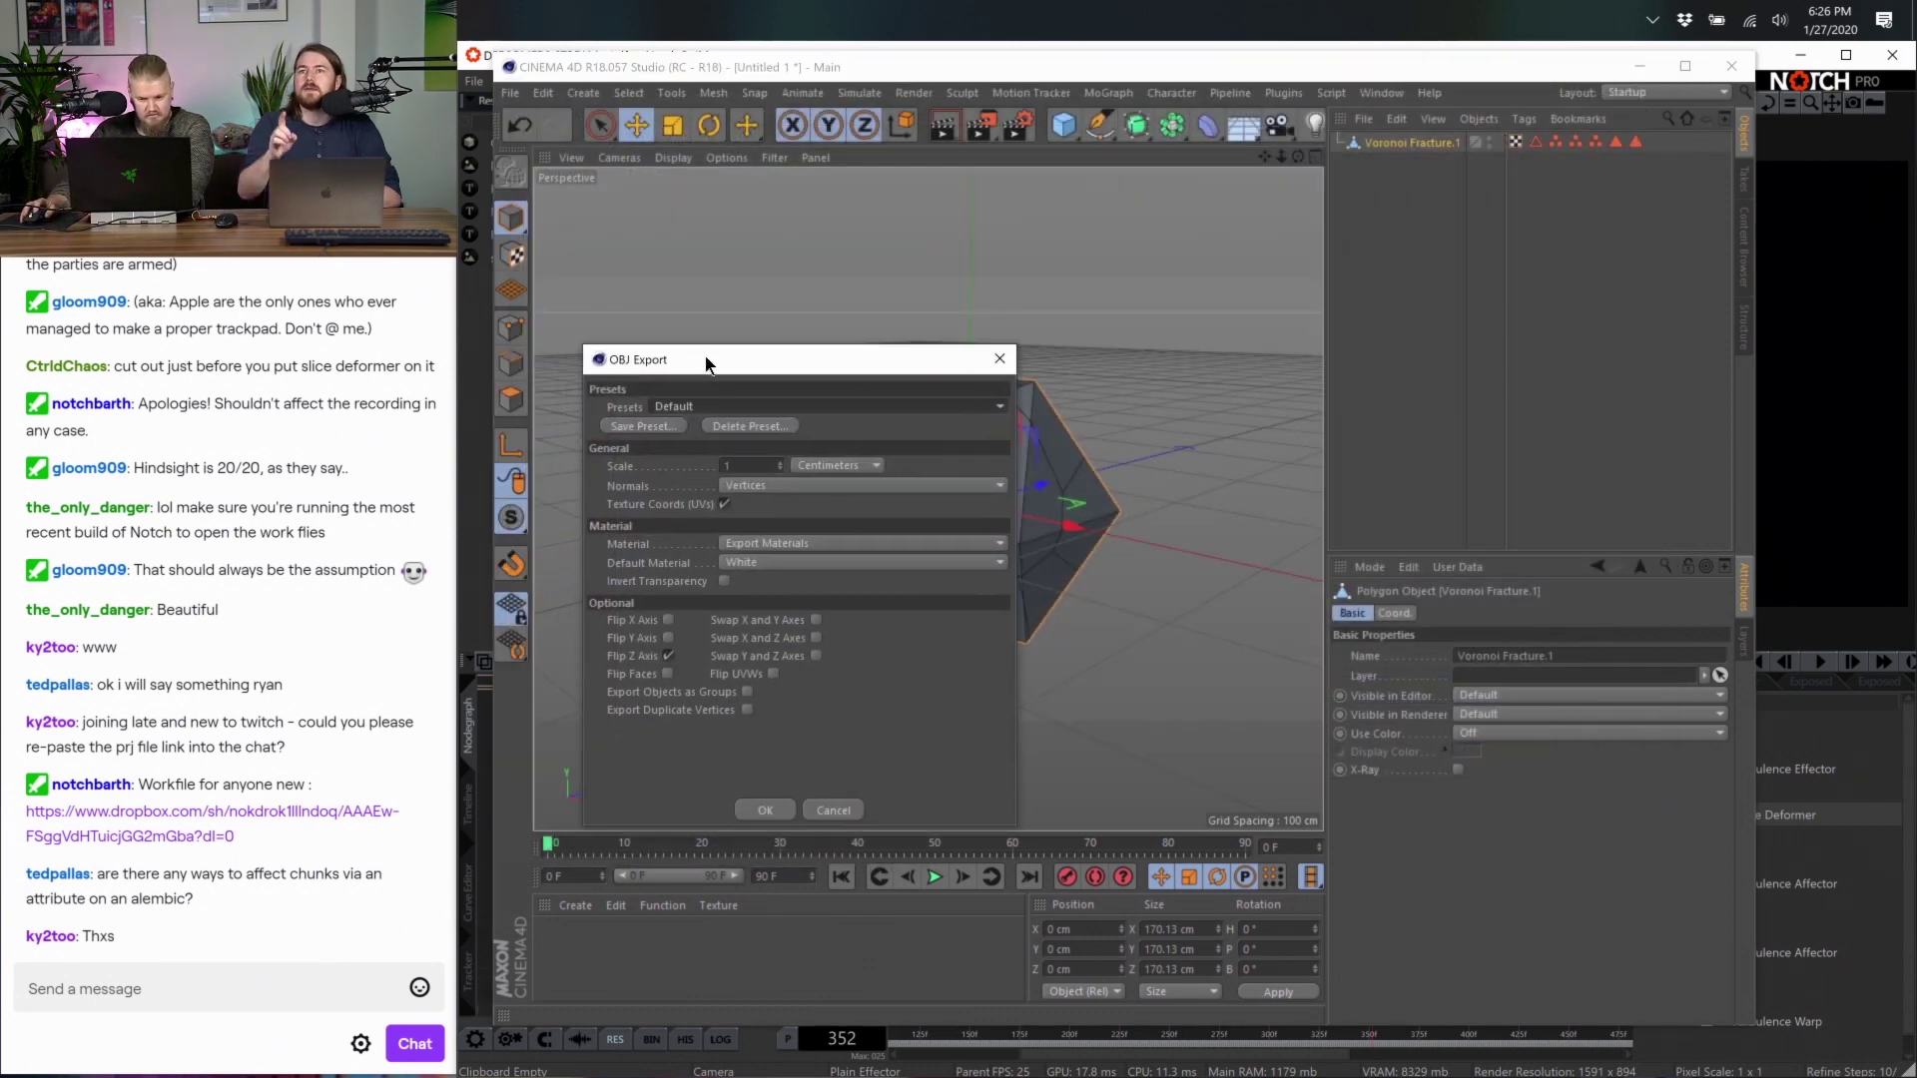
left_click(748, 710)
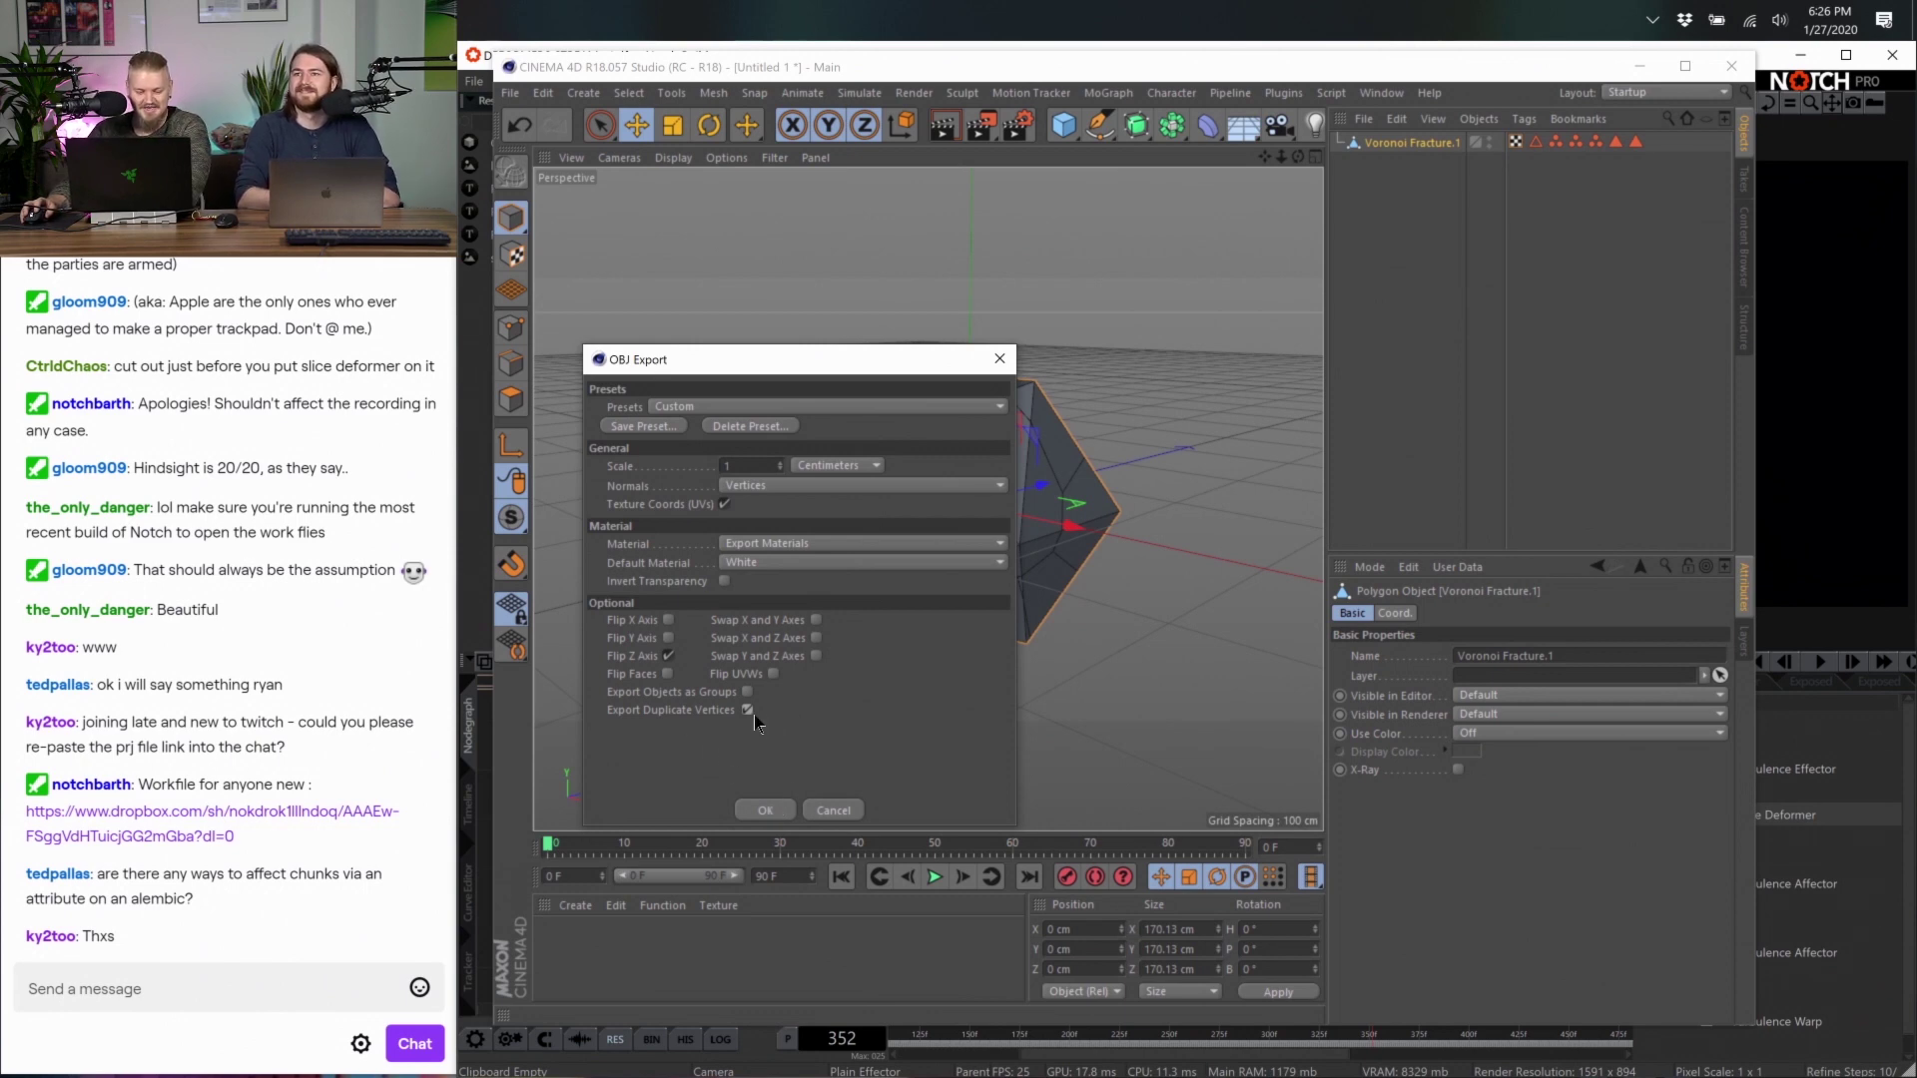
left_click(844, 807)
Quit Cinema 4D without saving the project and select Chunk sphere.c4d in the assets folder in File Explorer
left_click(1732, 66)
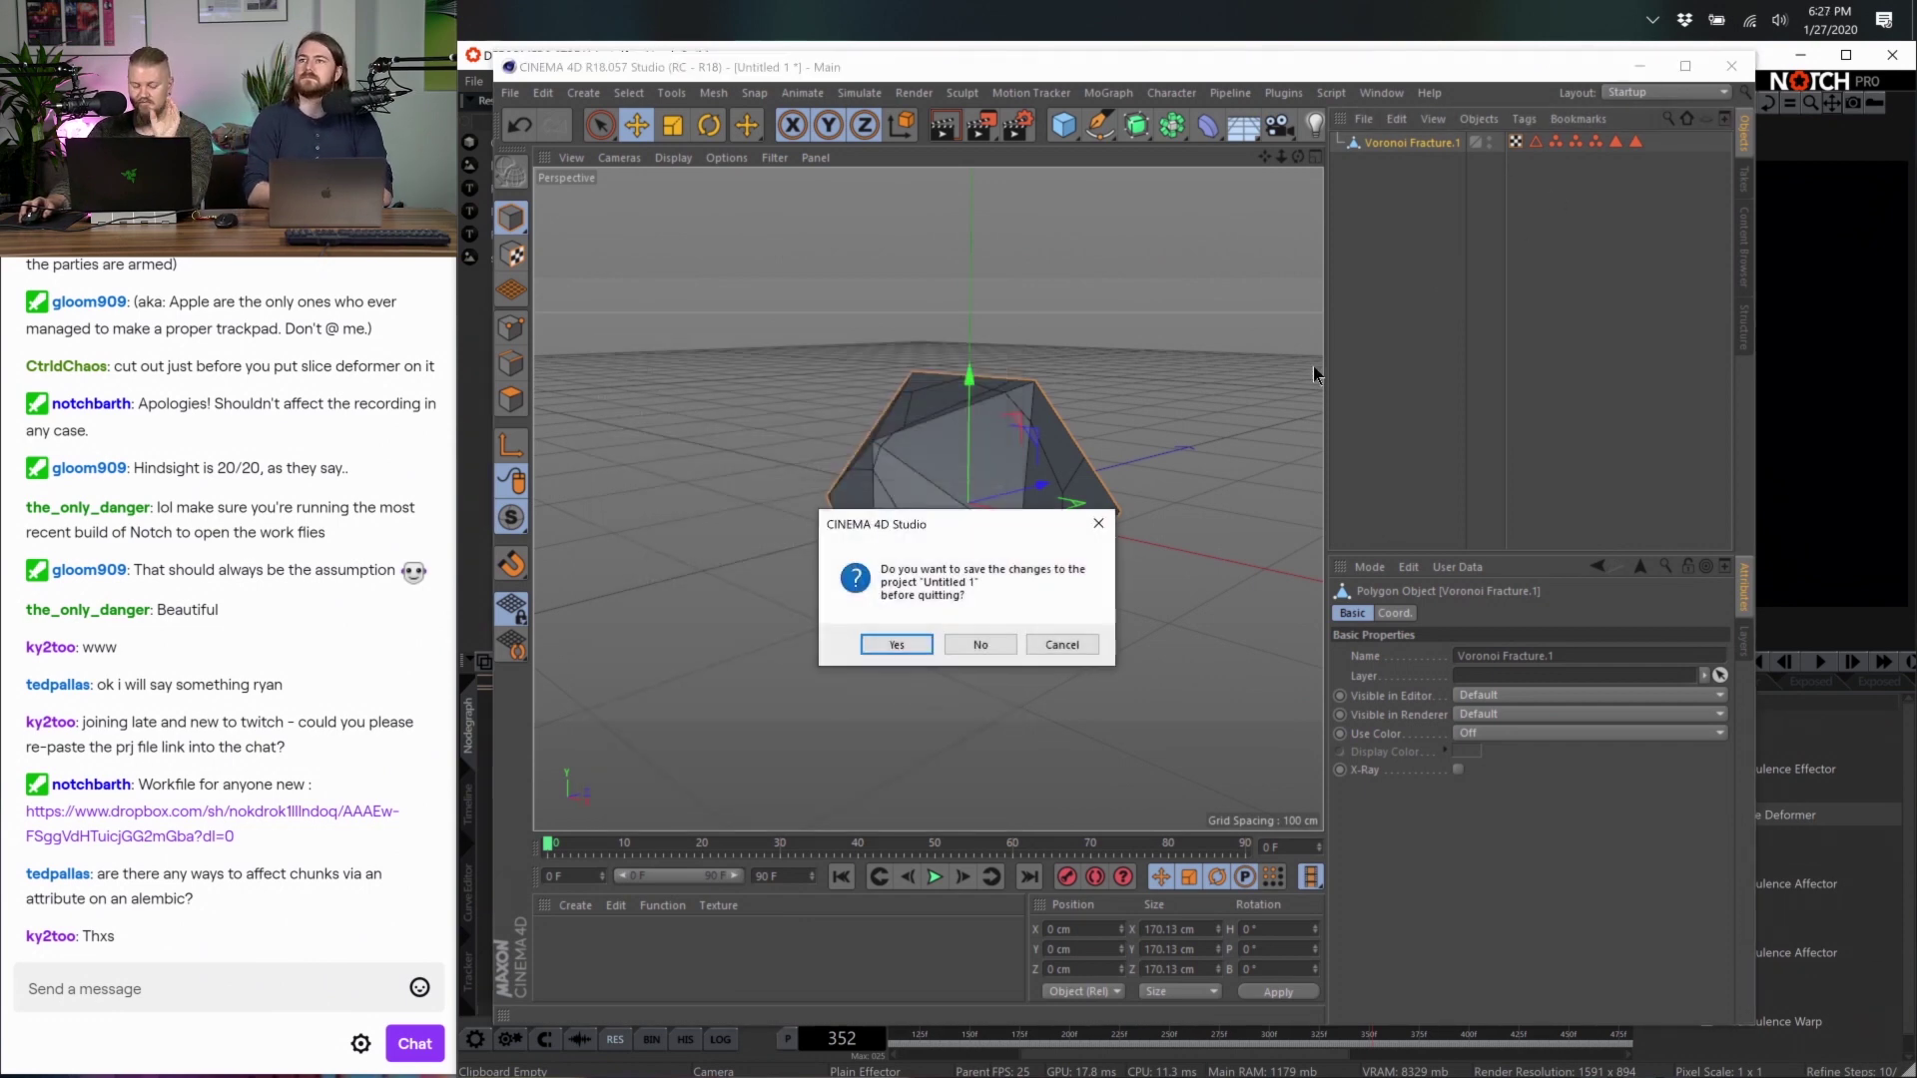
left_click(982, 646)
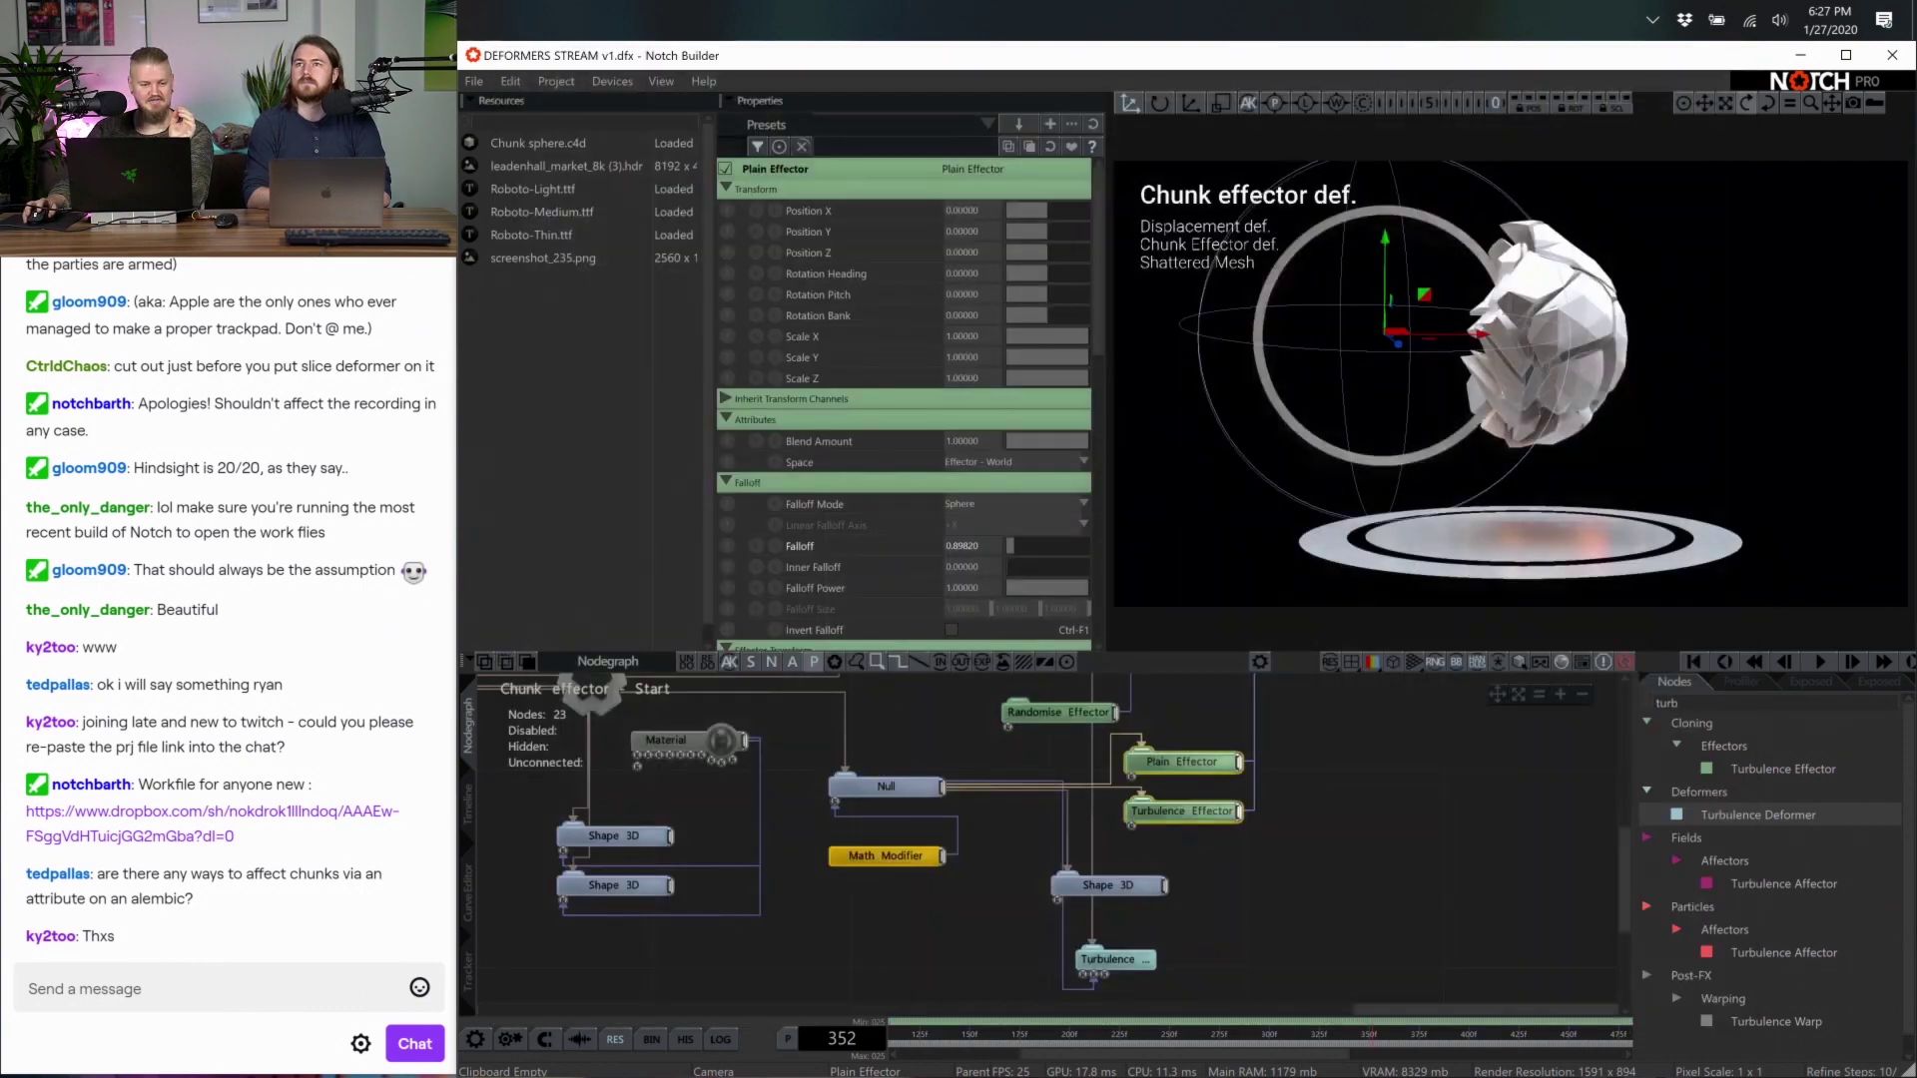
key("alt+Tab")
left_click(448, 346)
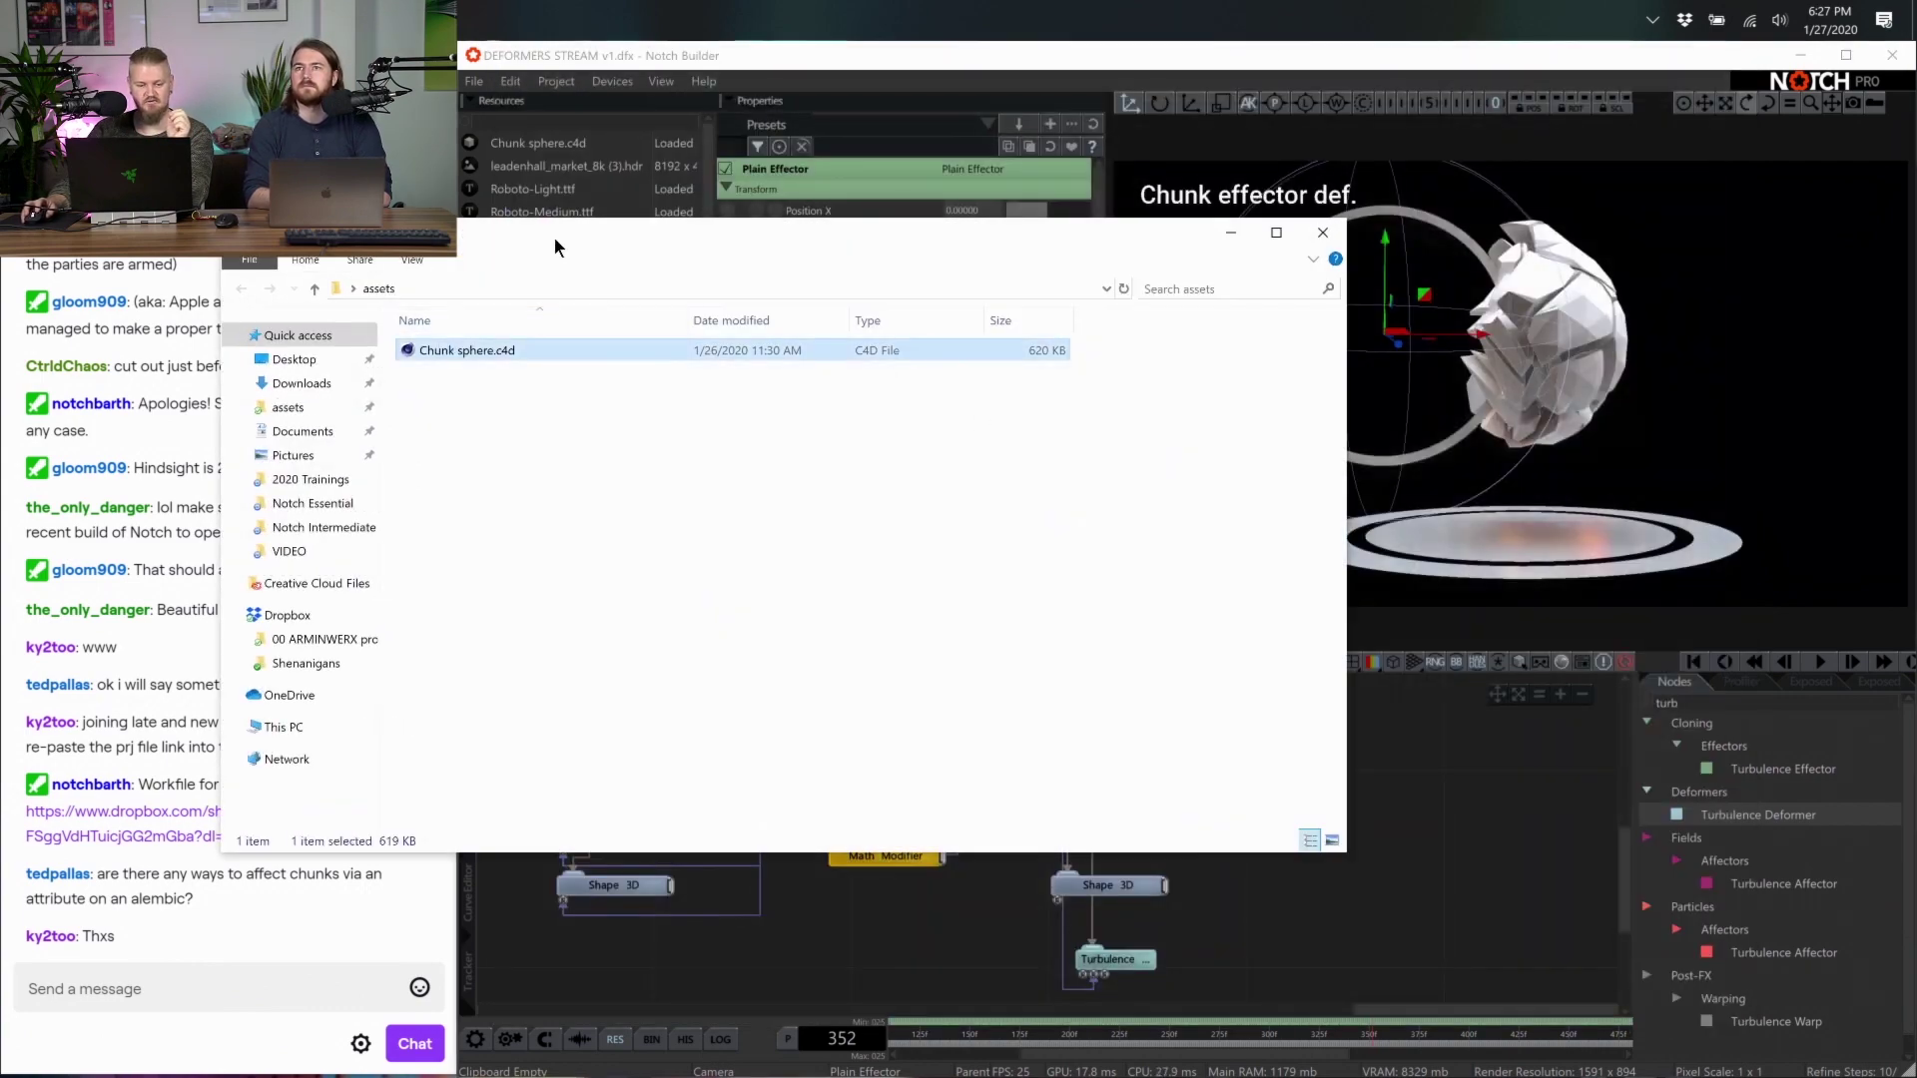
Minimise the assets folder window to return to Notch Builder and clear the node selection
left_click_drag(553, 236, 894, 249)
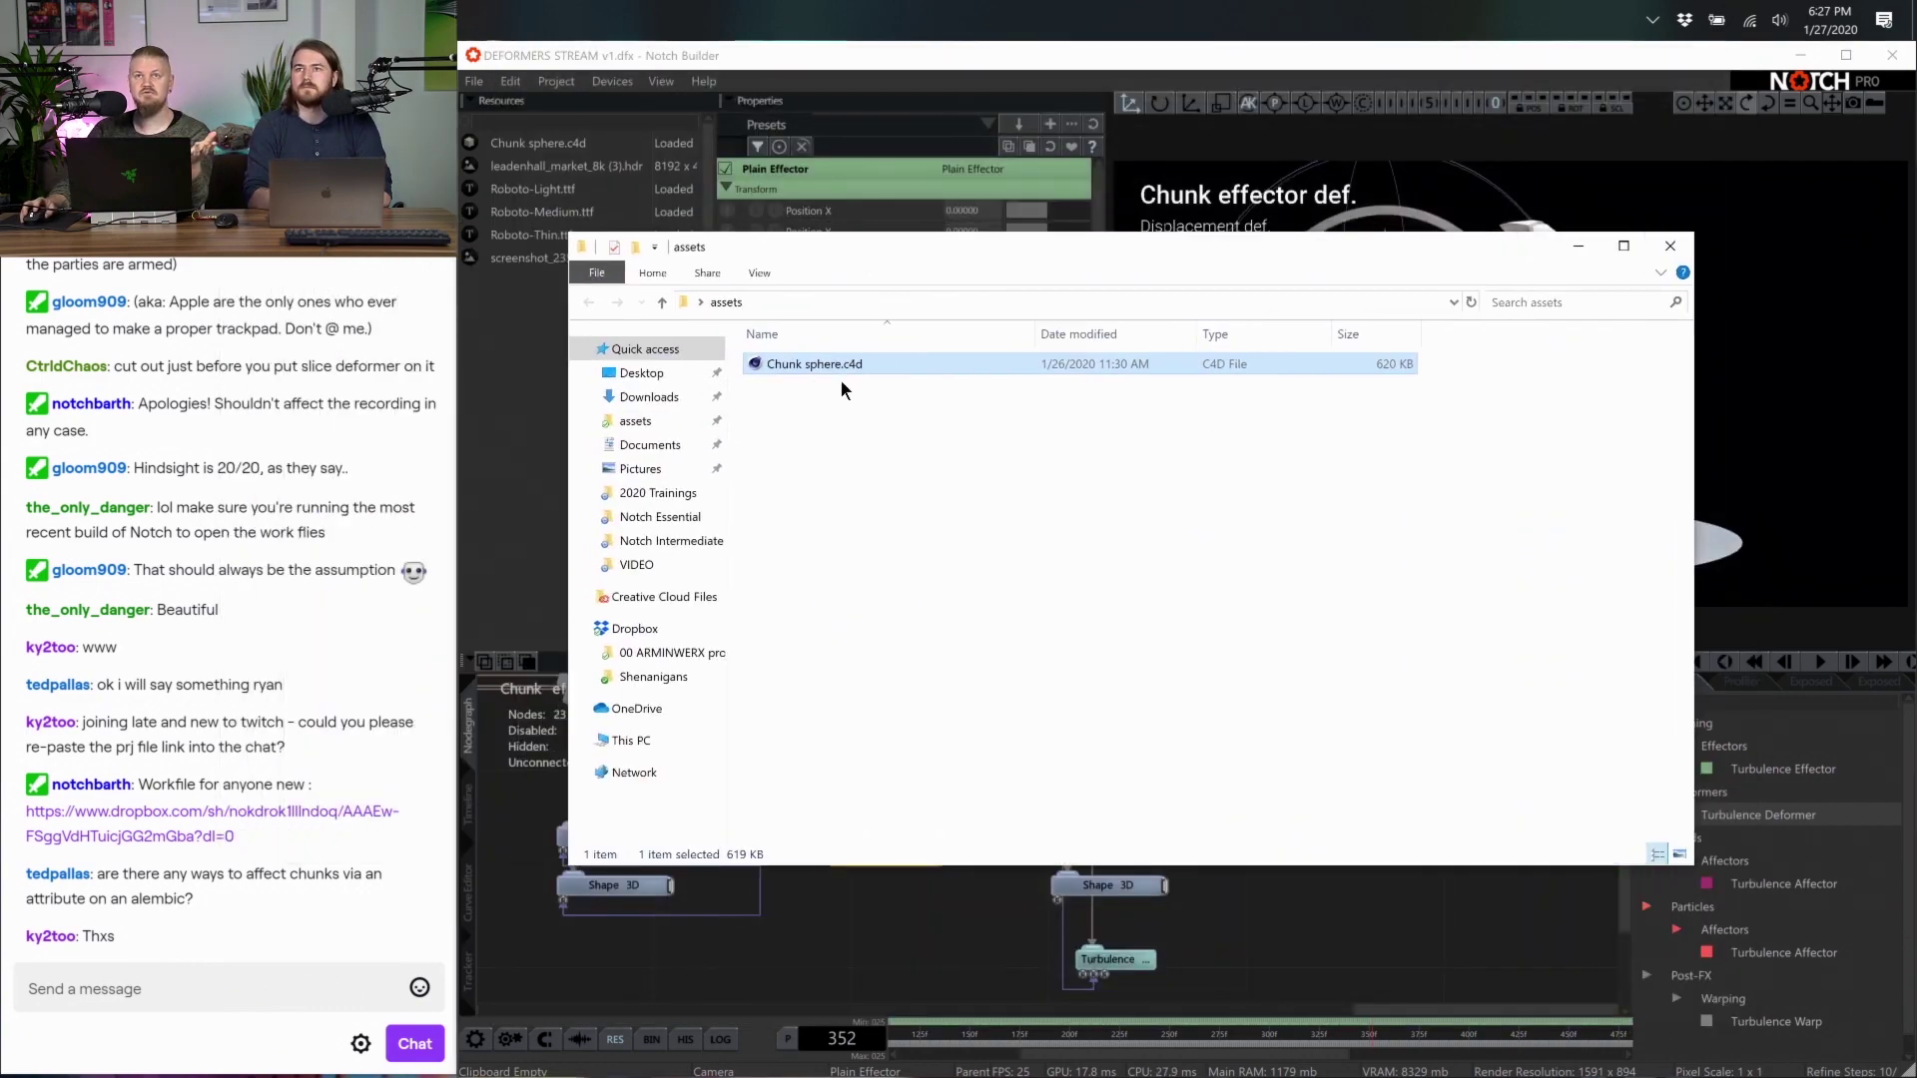
left_click(1576, 247)
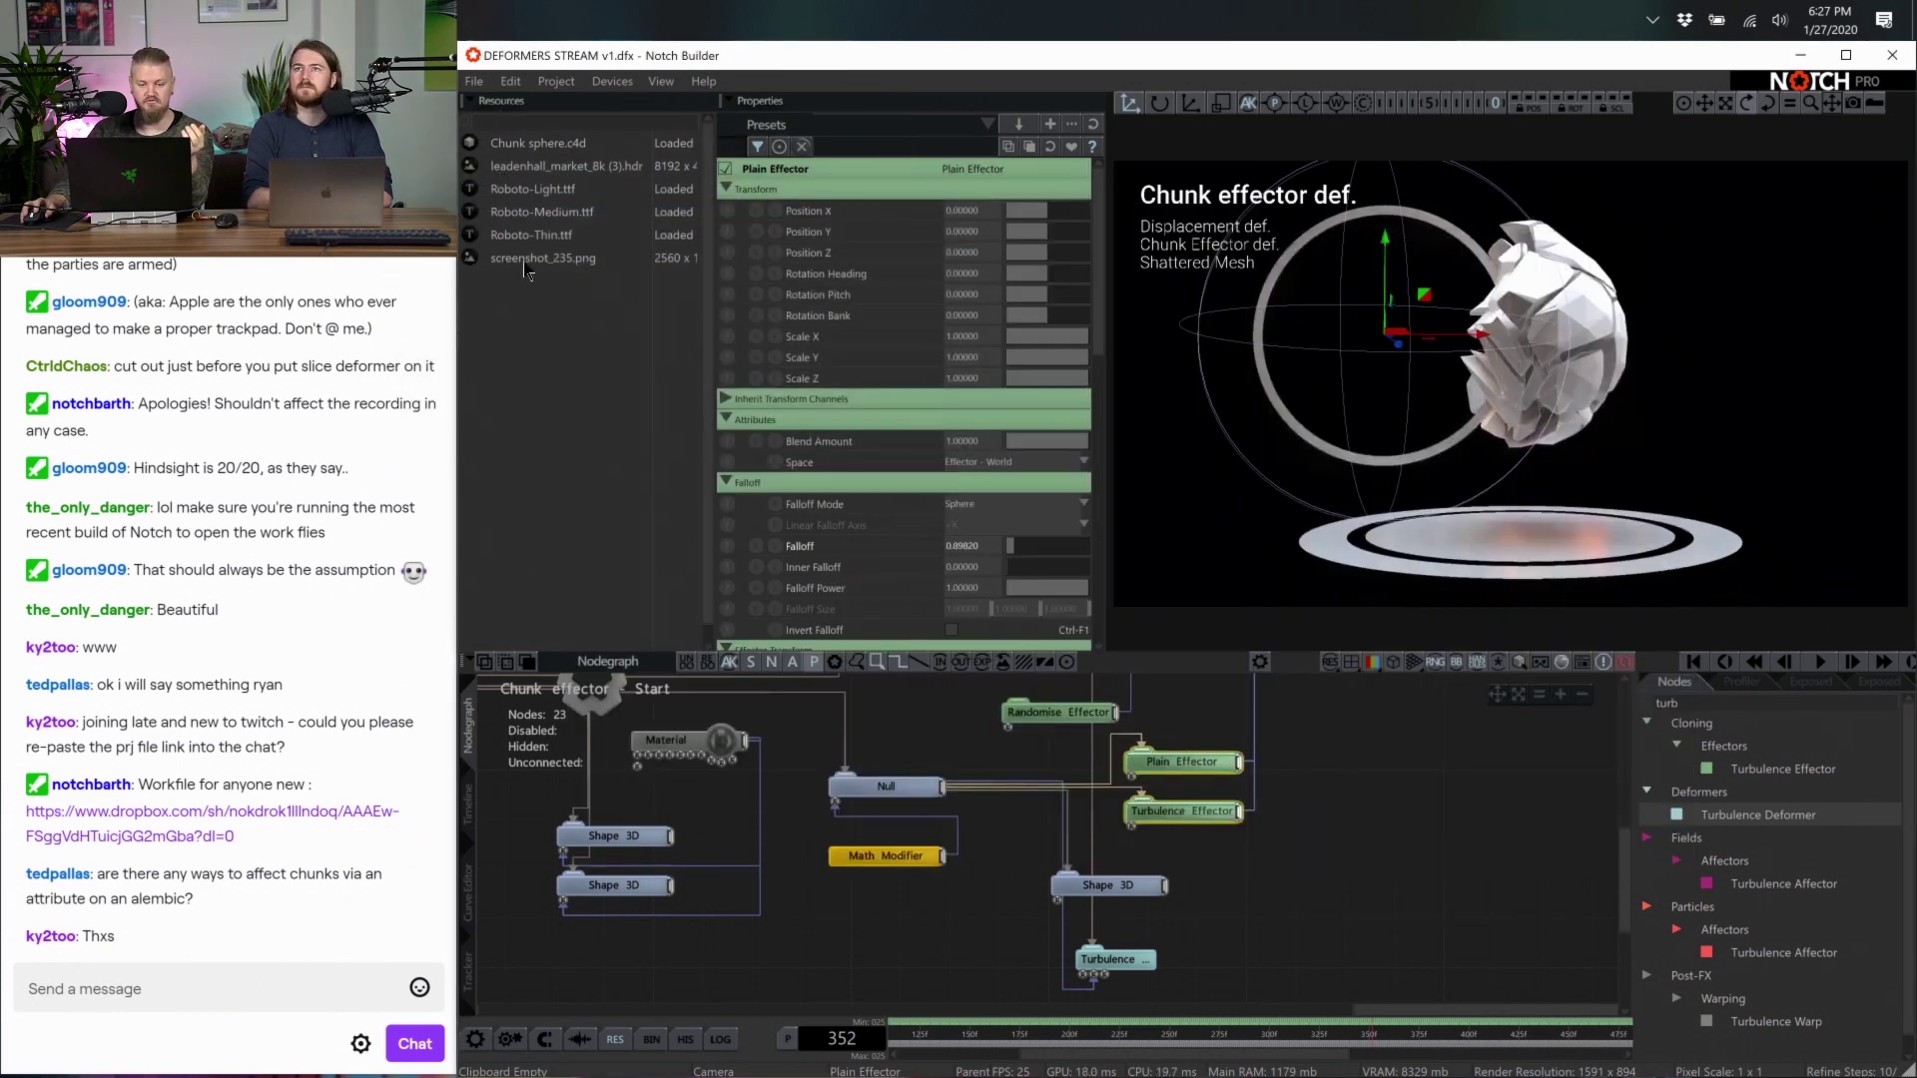
left_click(1368, 898)
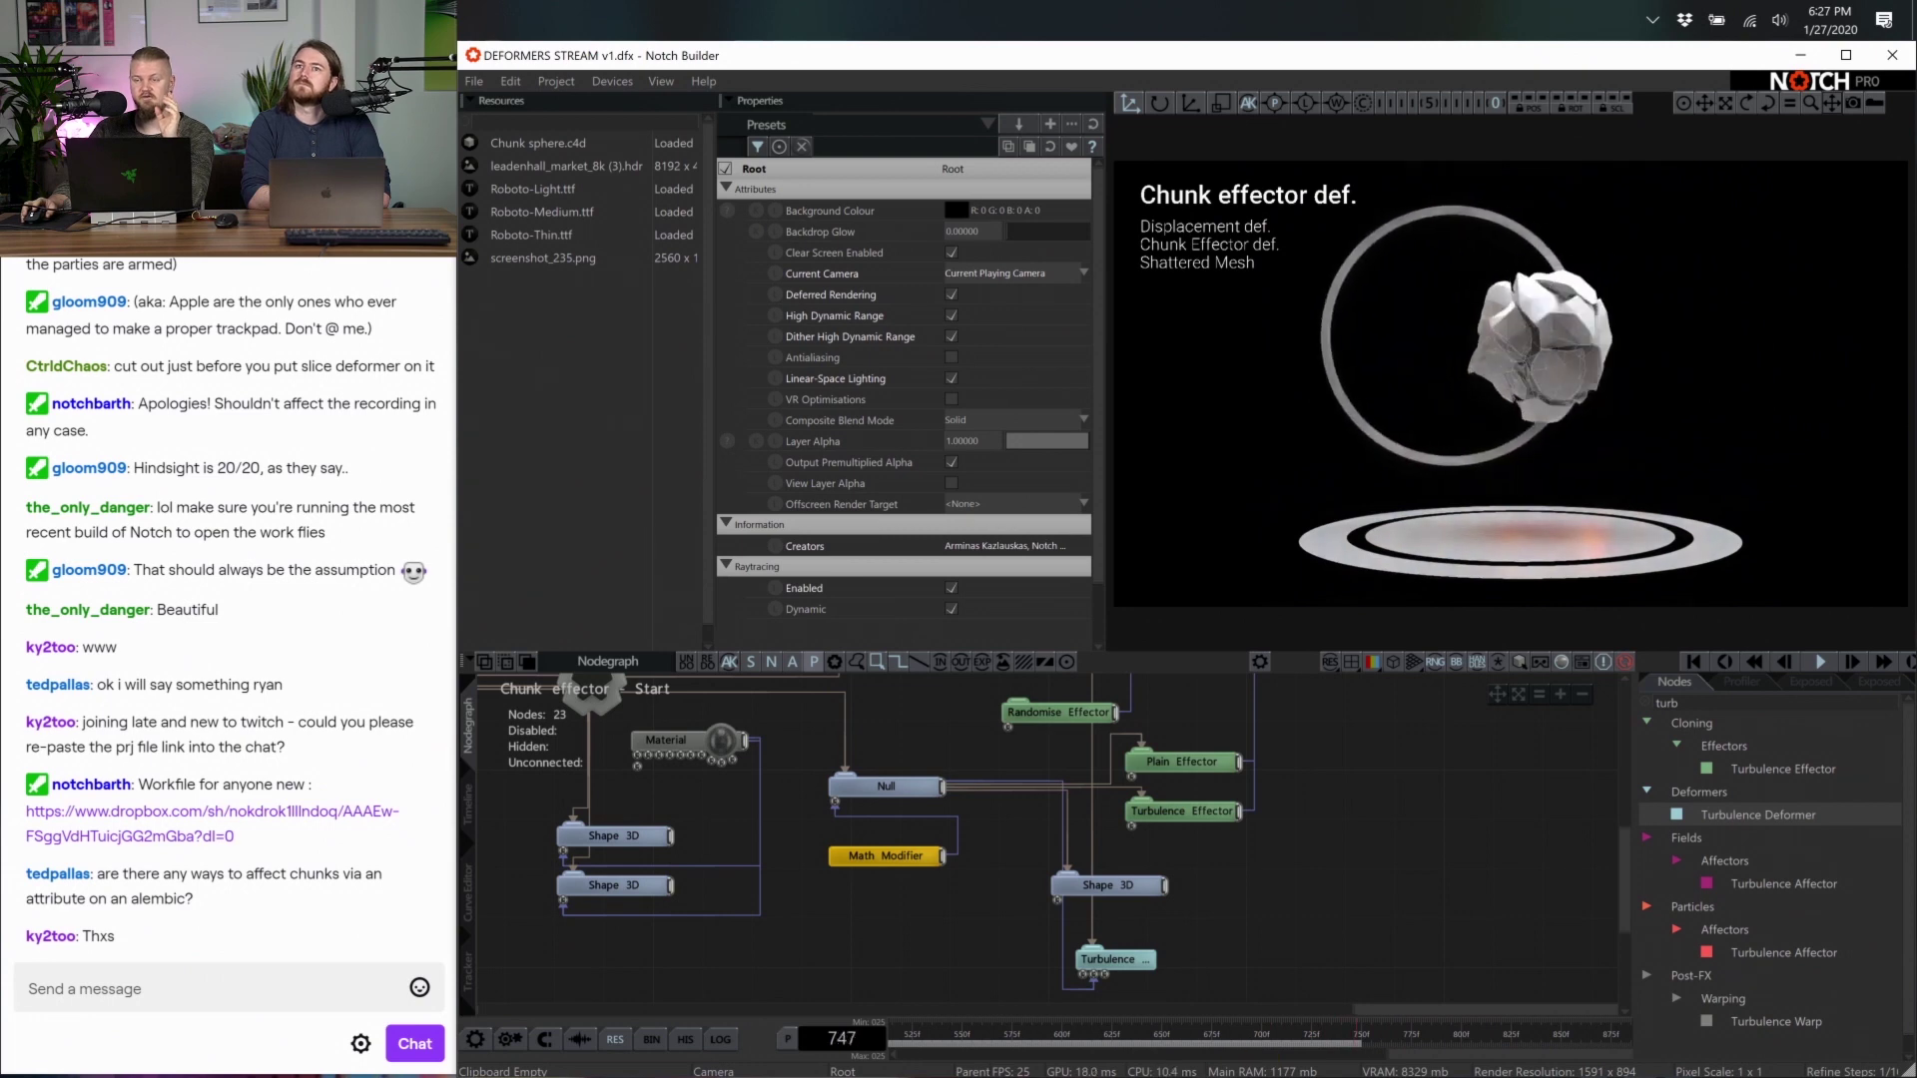
Examine the Turbulence Deformer's falloff settings and the Randomise Effector's transform settings in the chunk effector node graph
left_click(1108, 959)
scroll(817, 416, "down", 5)
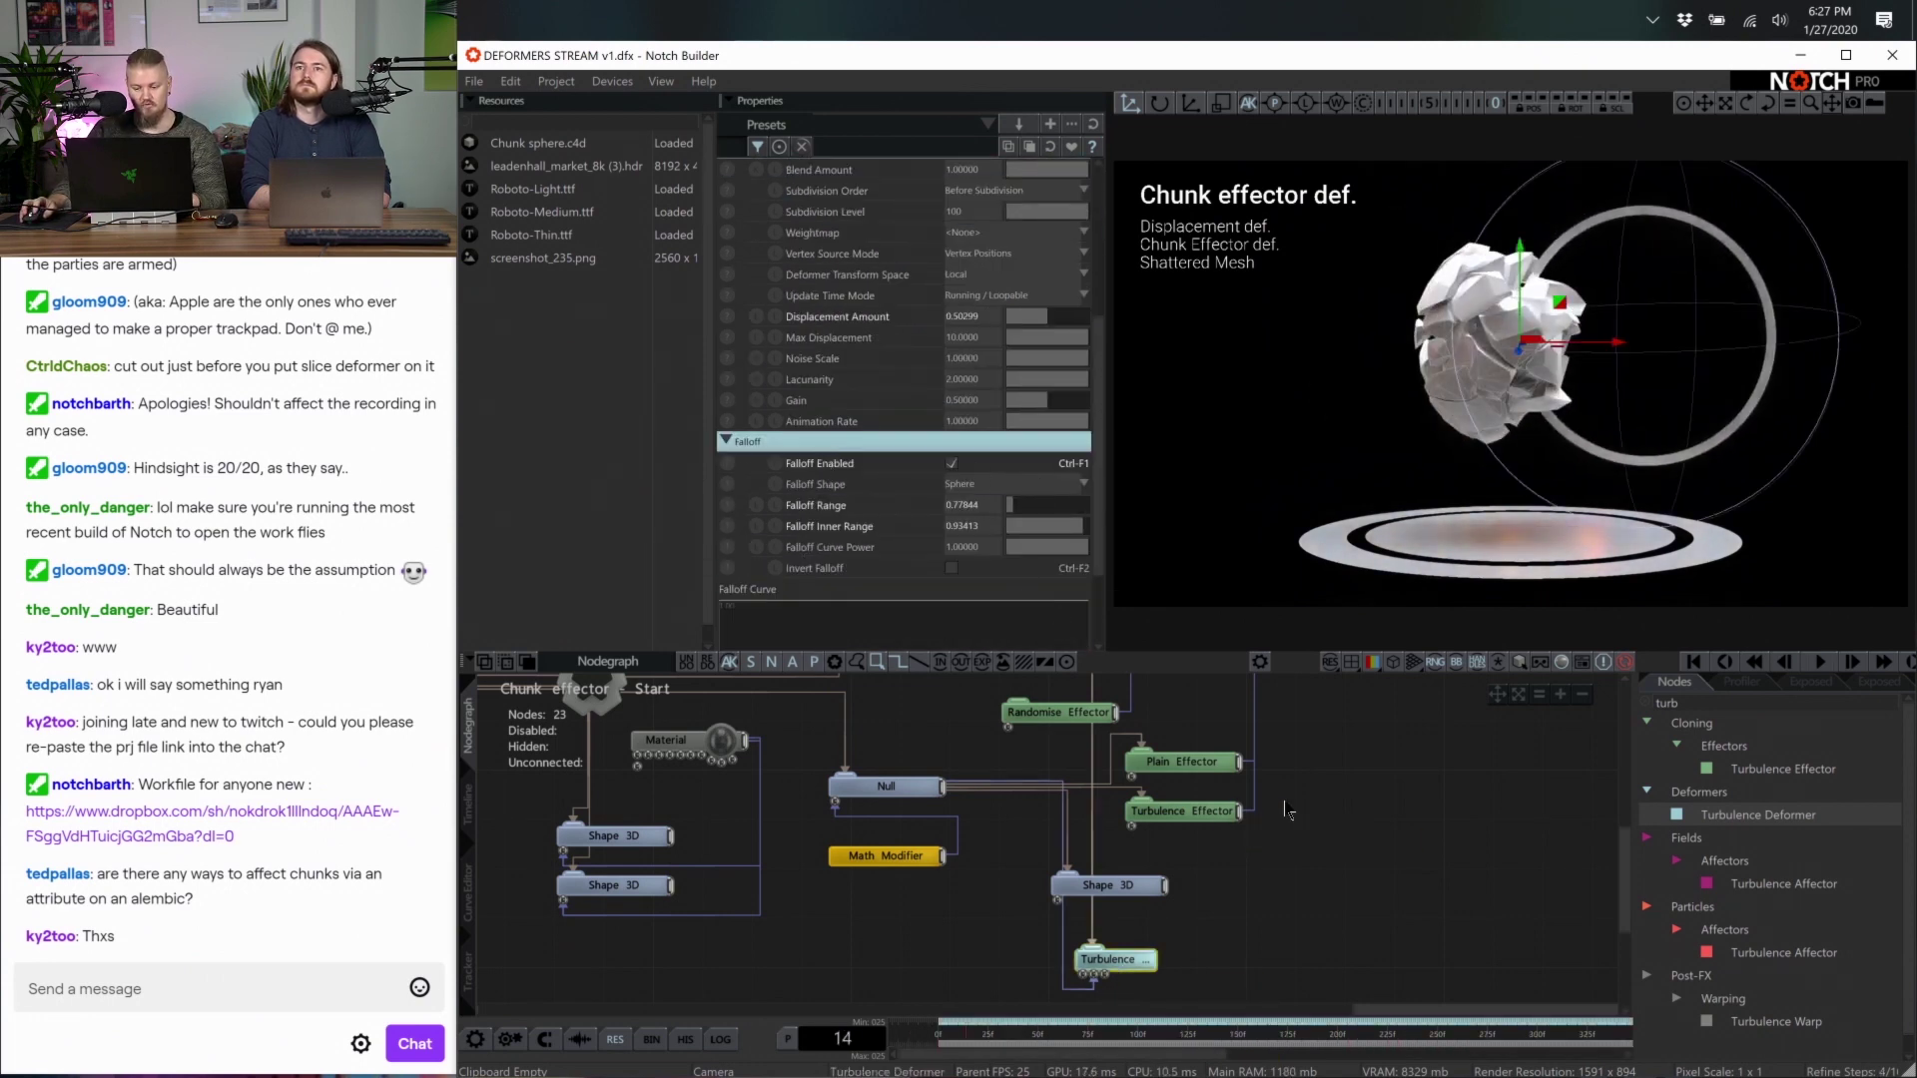
middle_click_drag(1288, 803, 1279, 945)
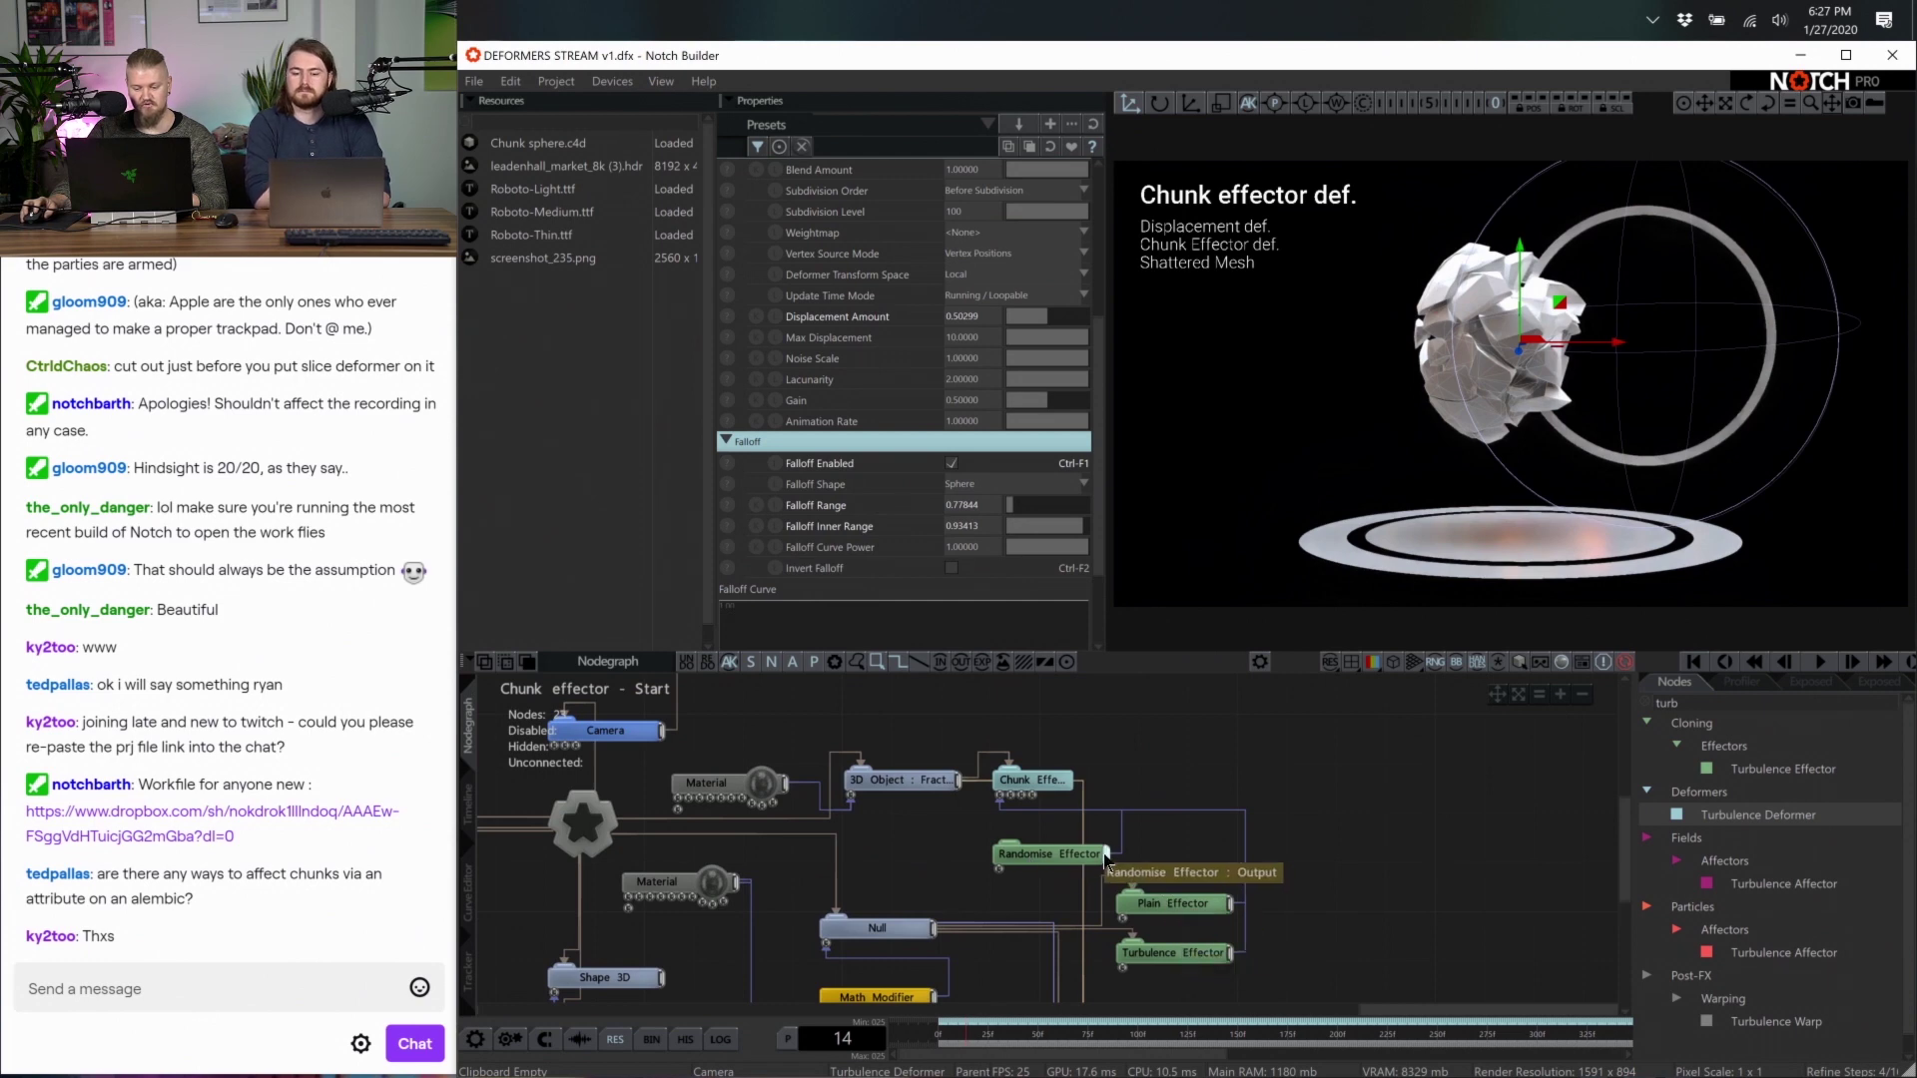
left_click(1048, 853)
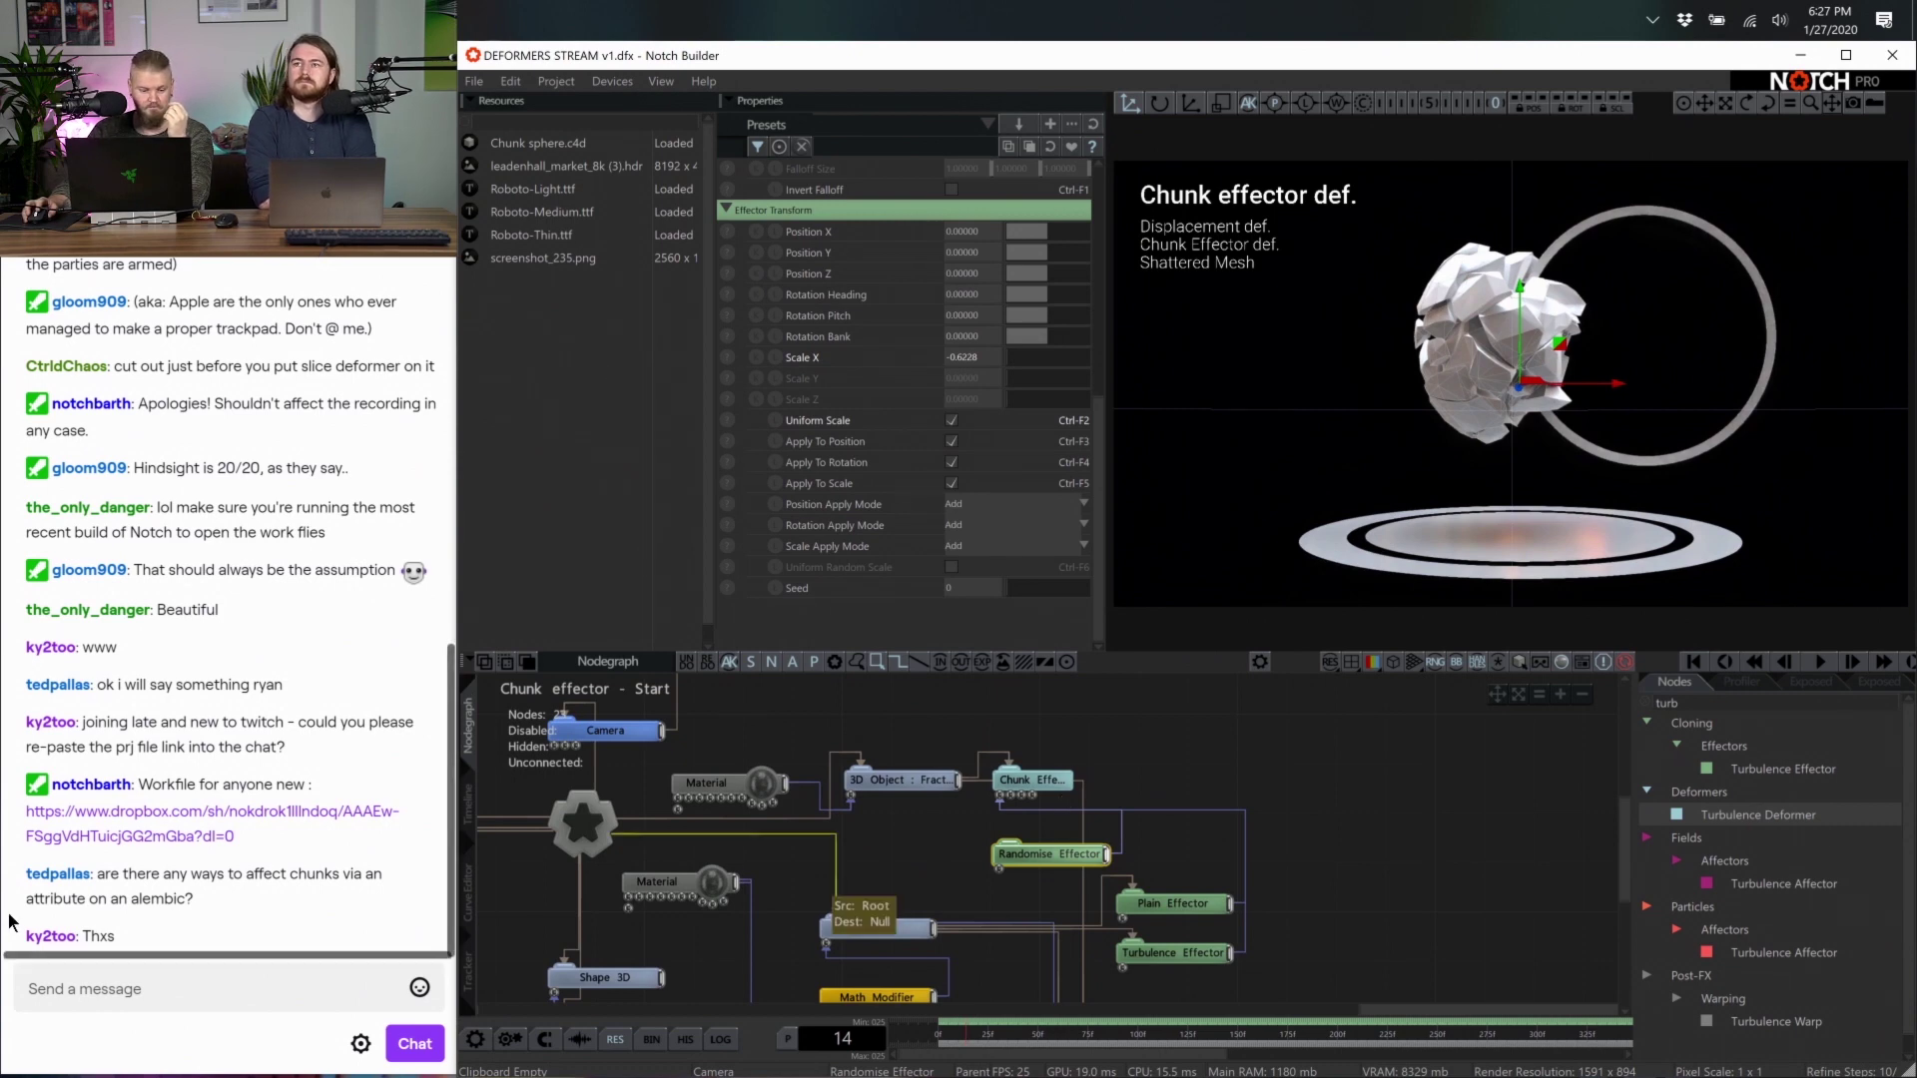
Collapse the Chunk effector - Start layer, solo the Altered geometry layer and examine its node graph
left_click(472, 805)
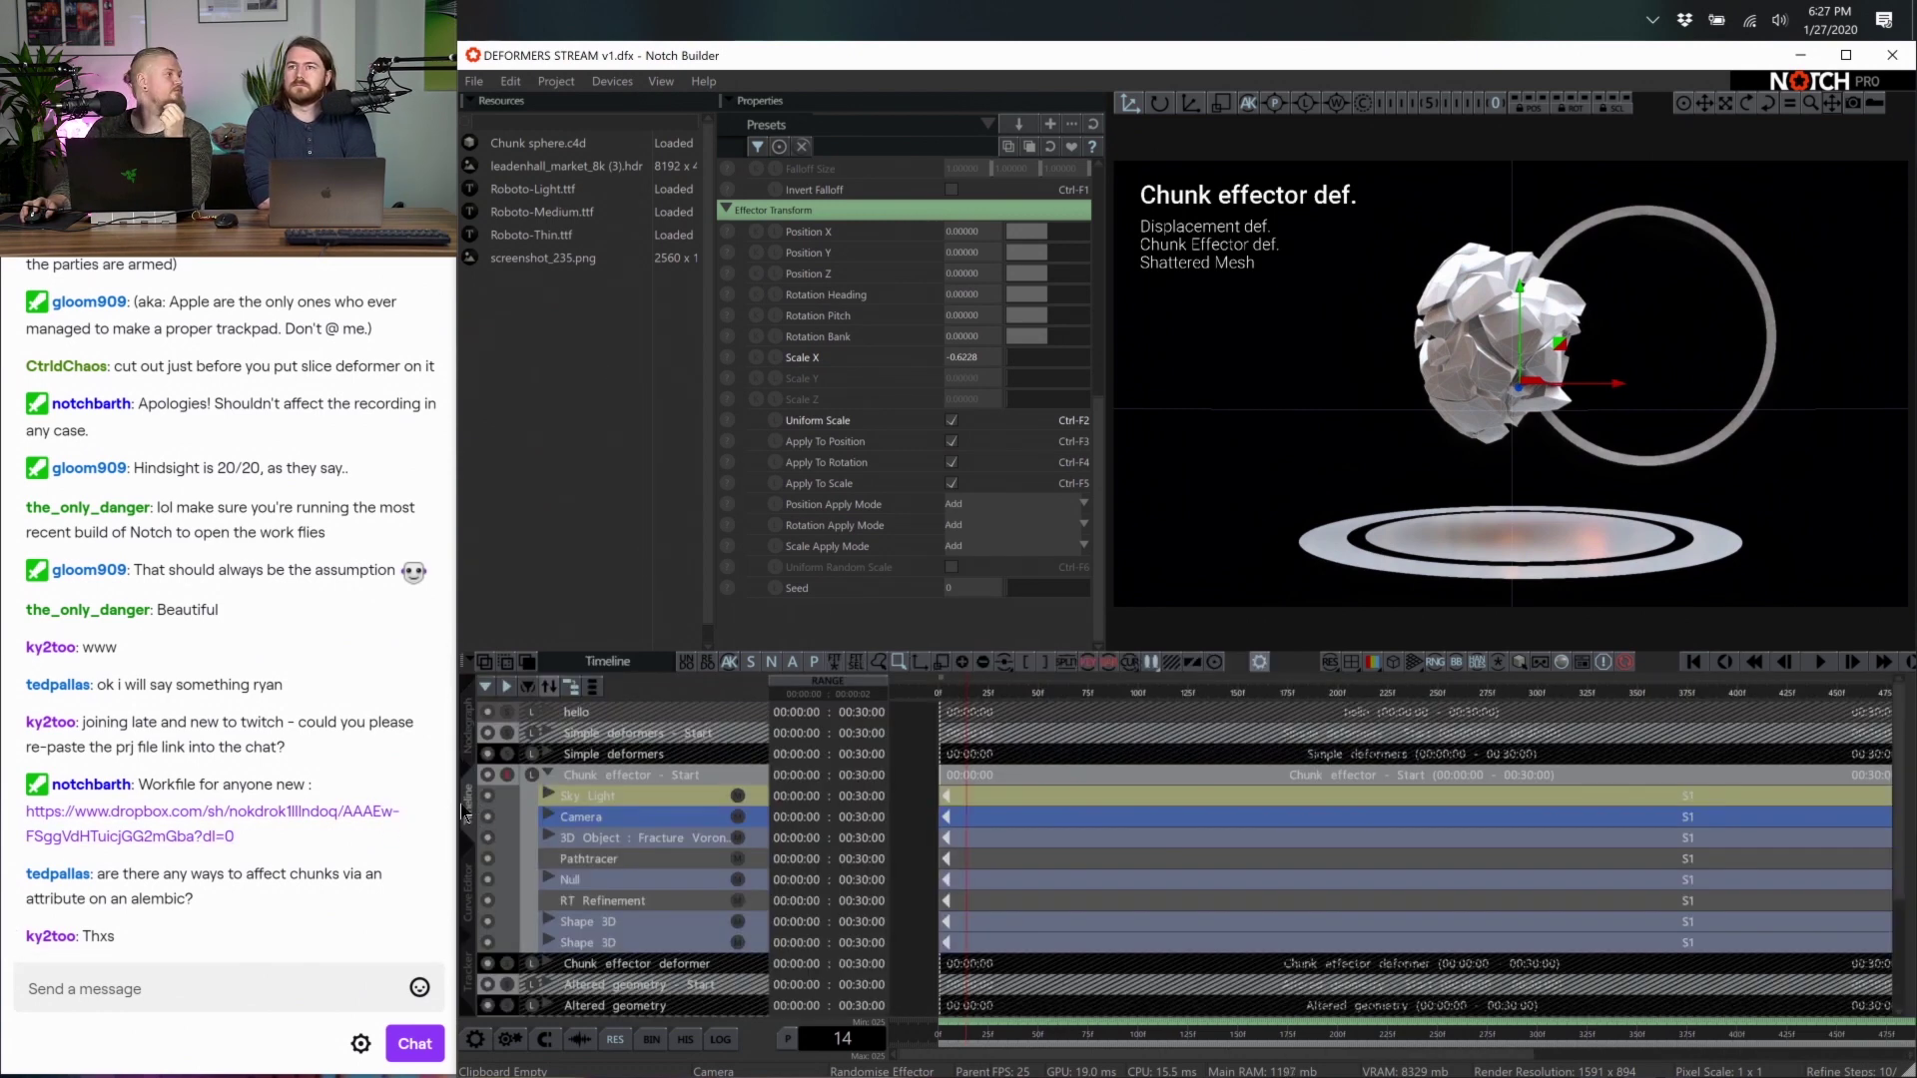
left_click(547, 775)
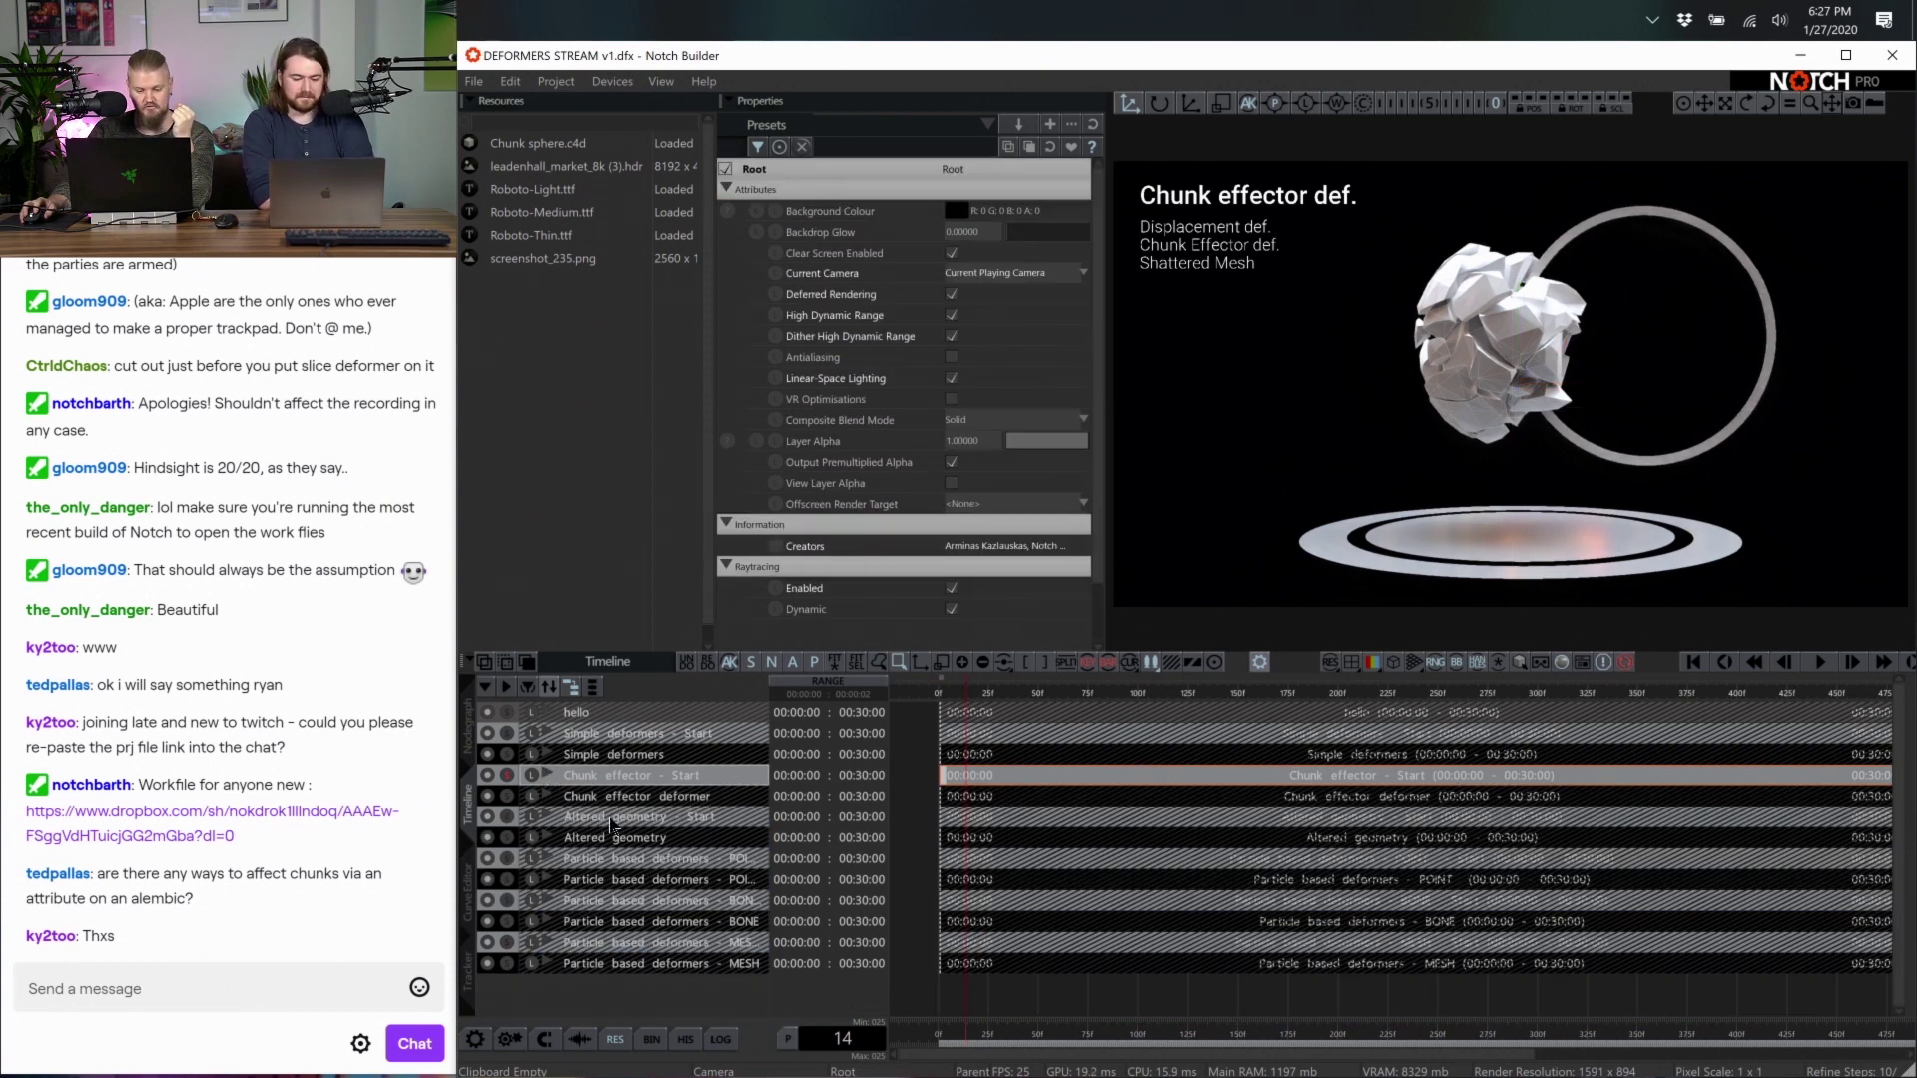
left_click(511, 818)
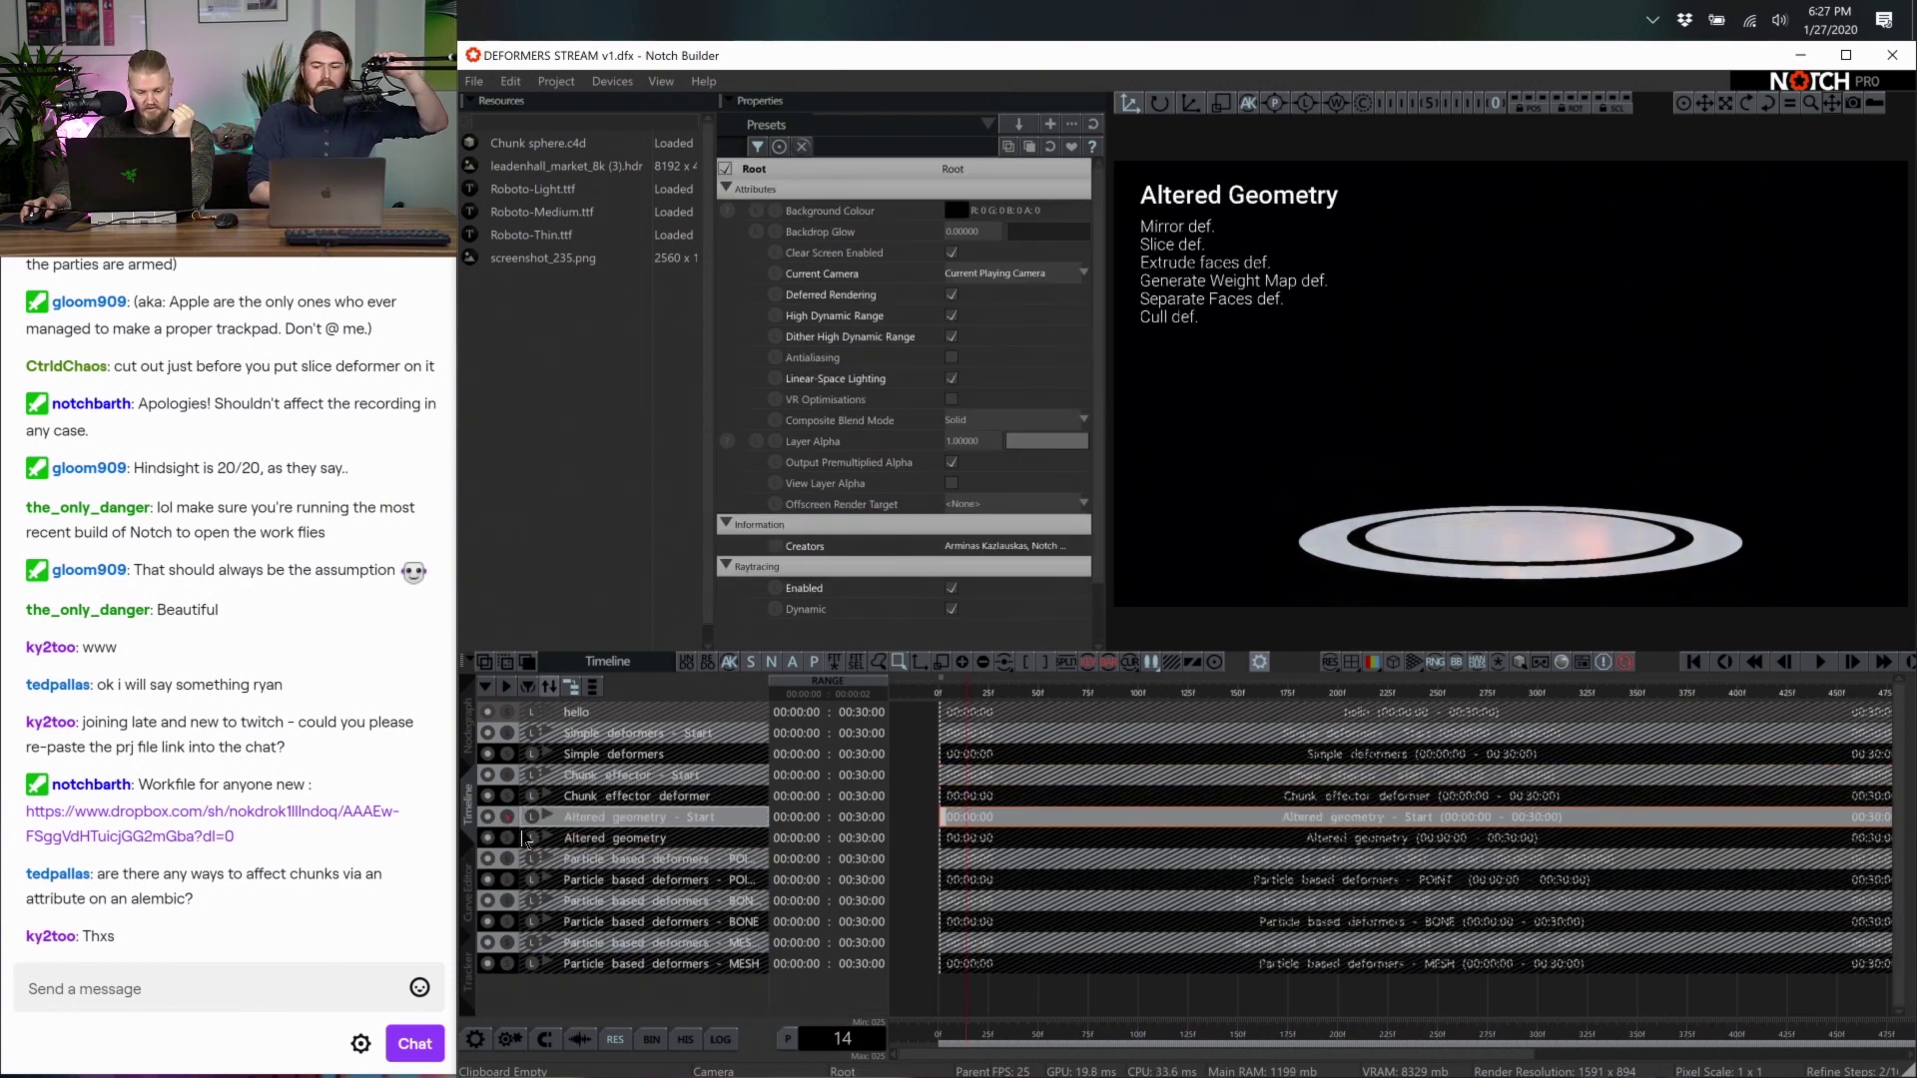
left_click(511, 837)
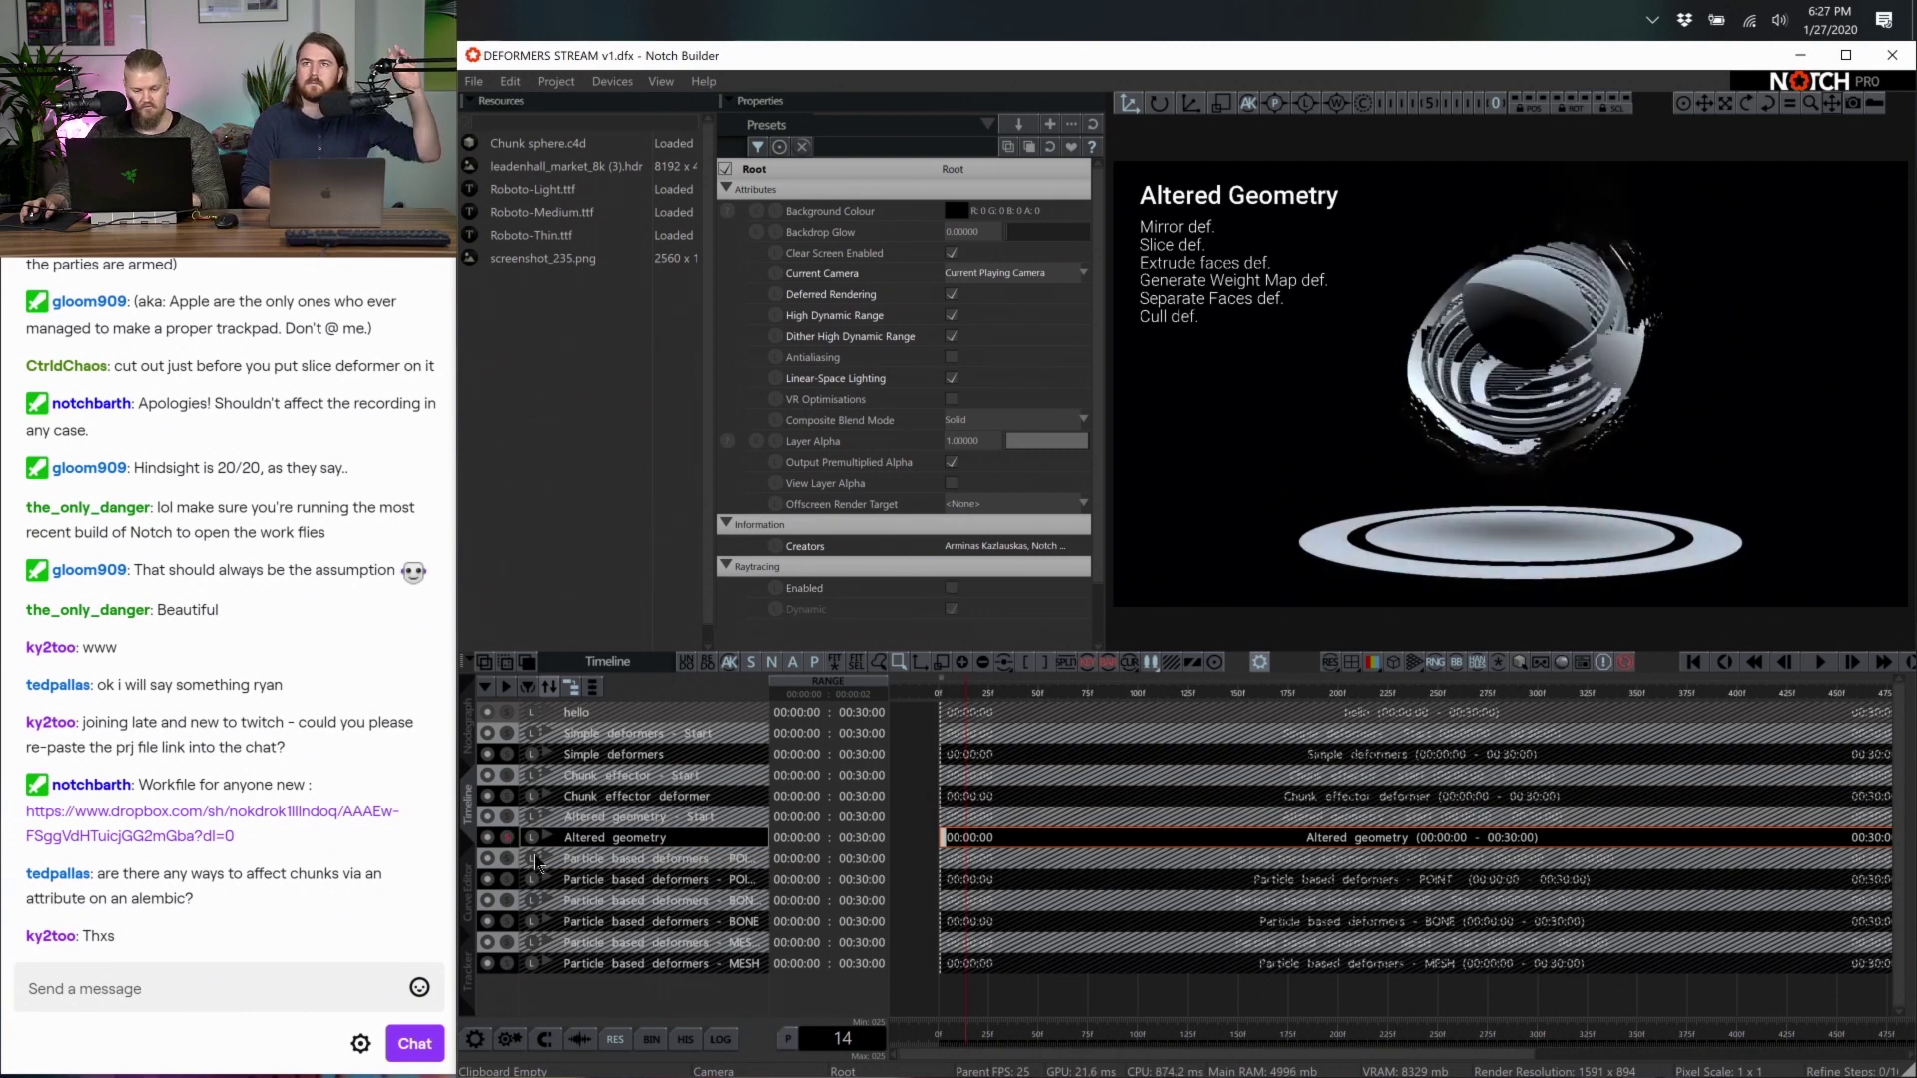
left_click(468, 726)
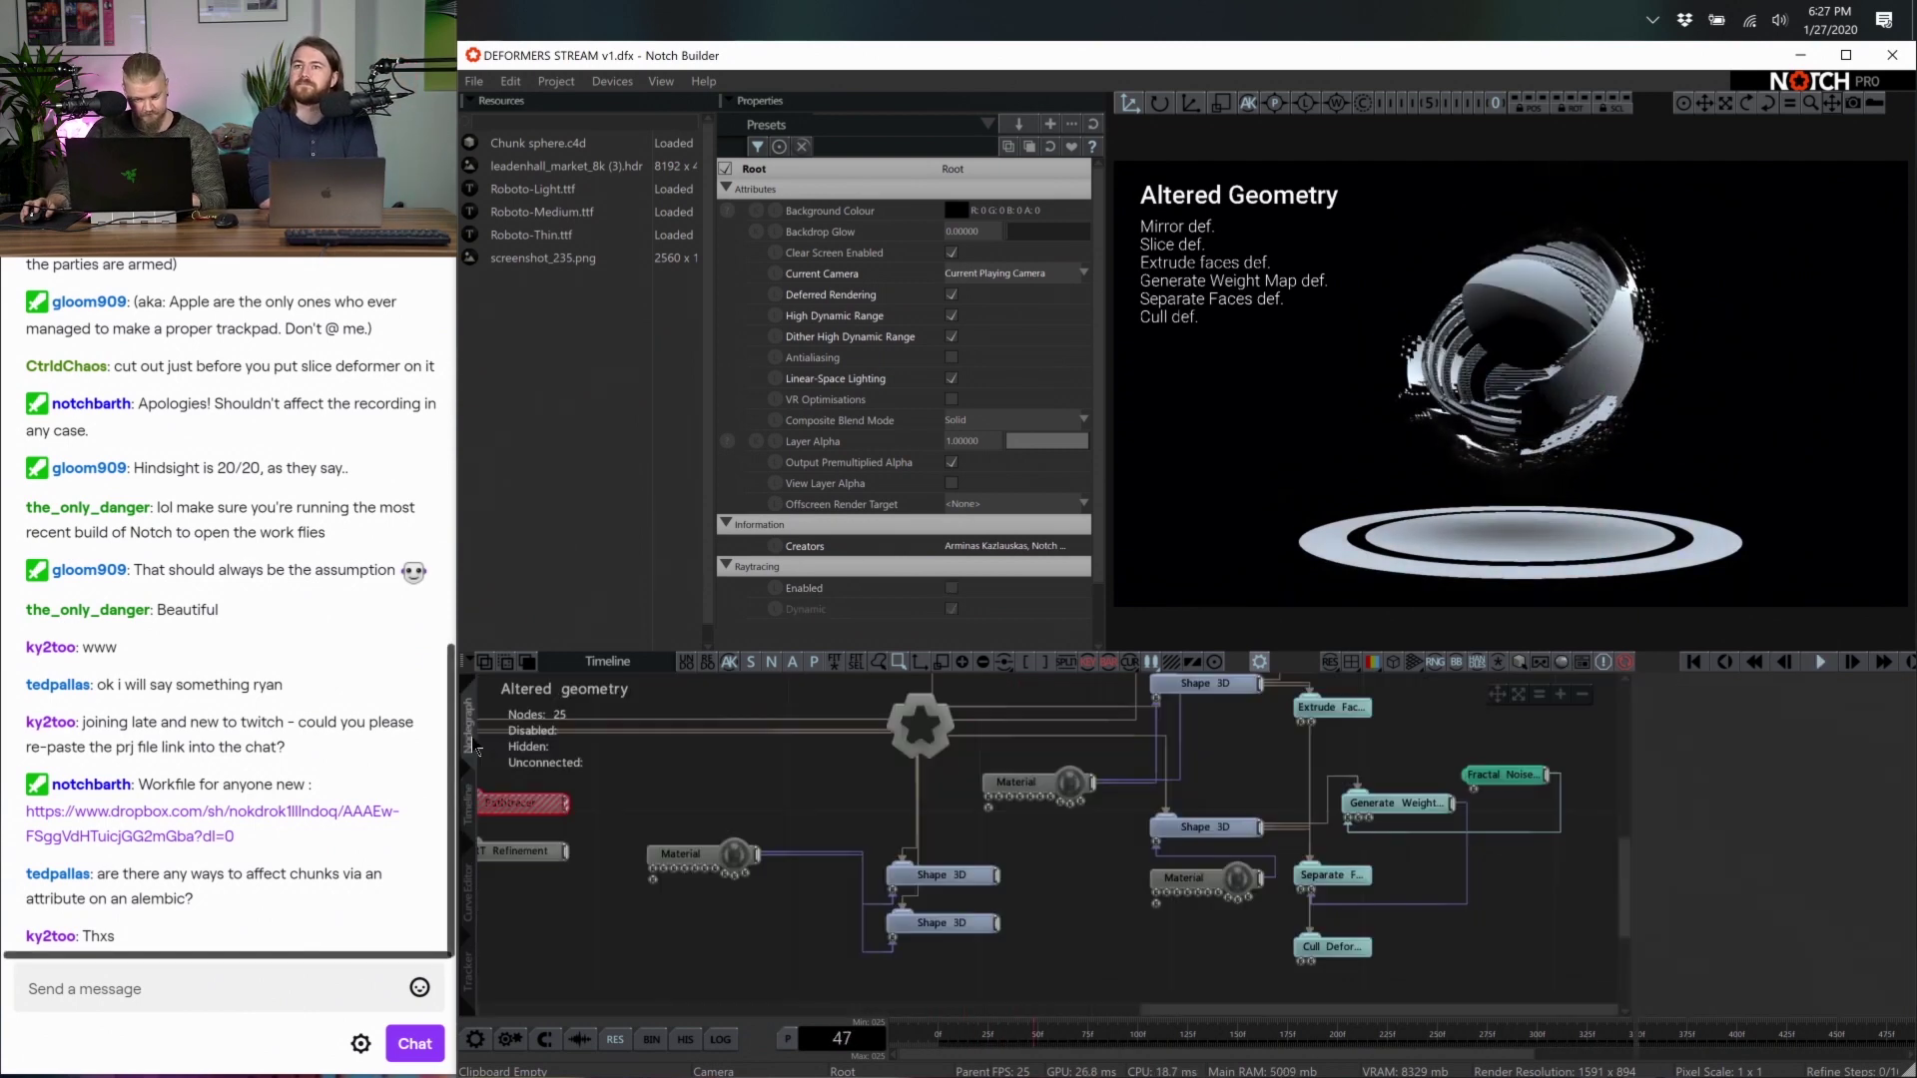
scroll(1304, 781, "down", 2)
middle_click_drag(1304, 781, 1107, 892)
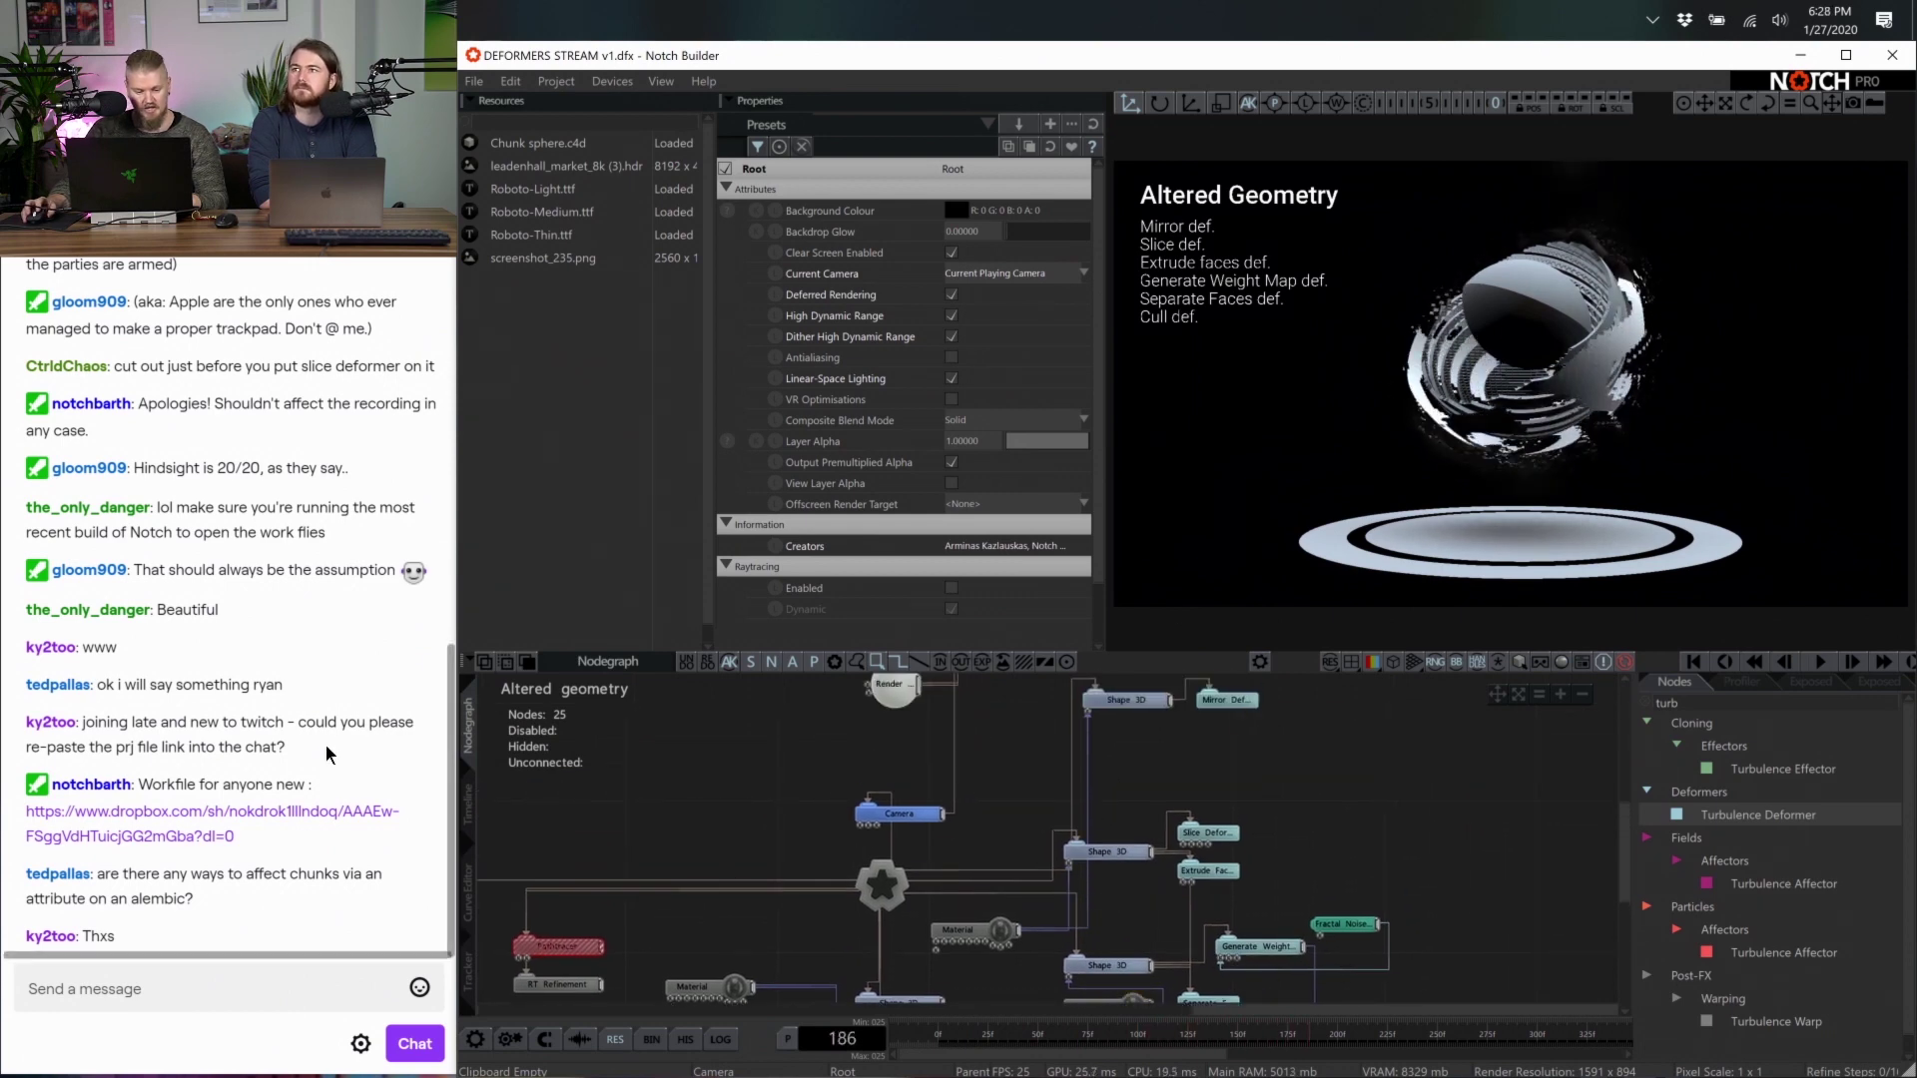
Solo the Altered geometry - Start layer and open its node graph
left_click(468, 801)
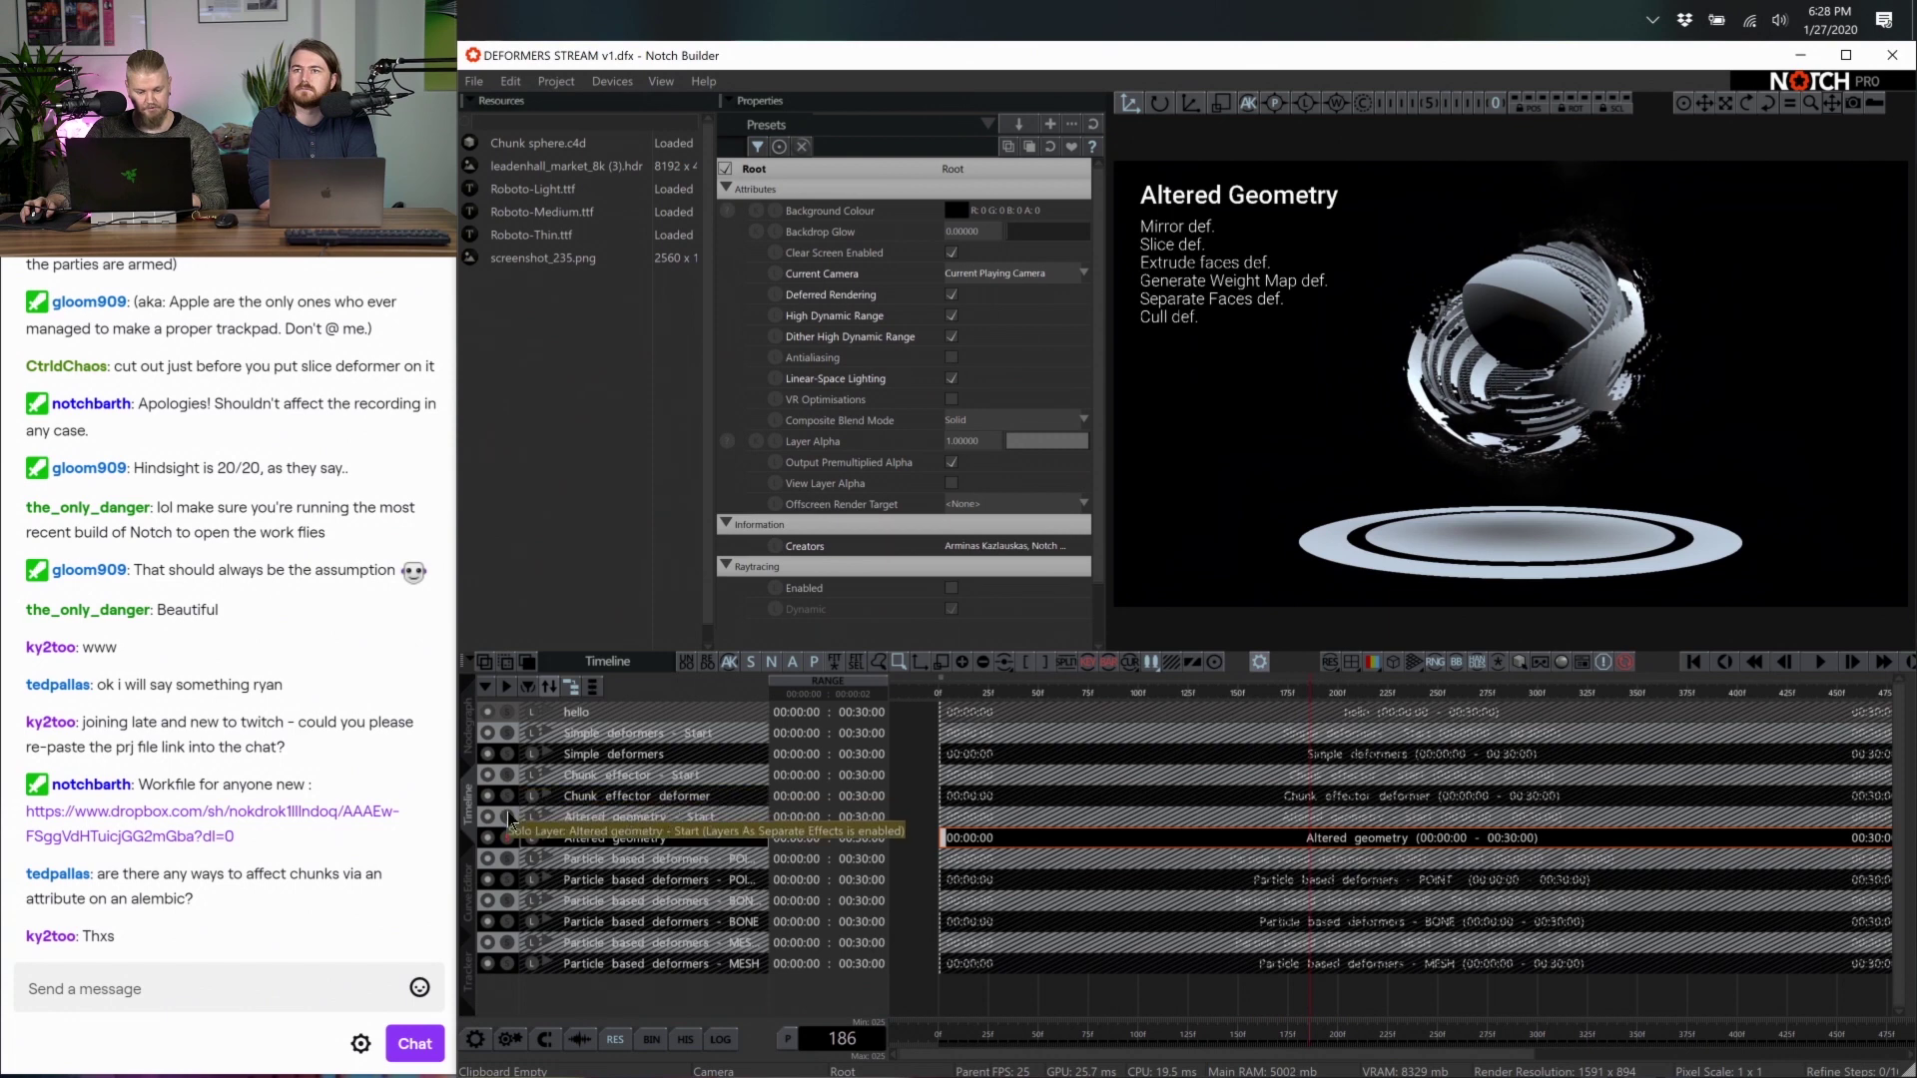
left_click(509, 815)
left_click(468, 739)
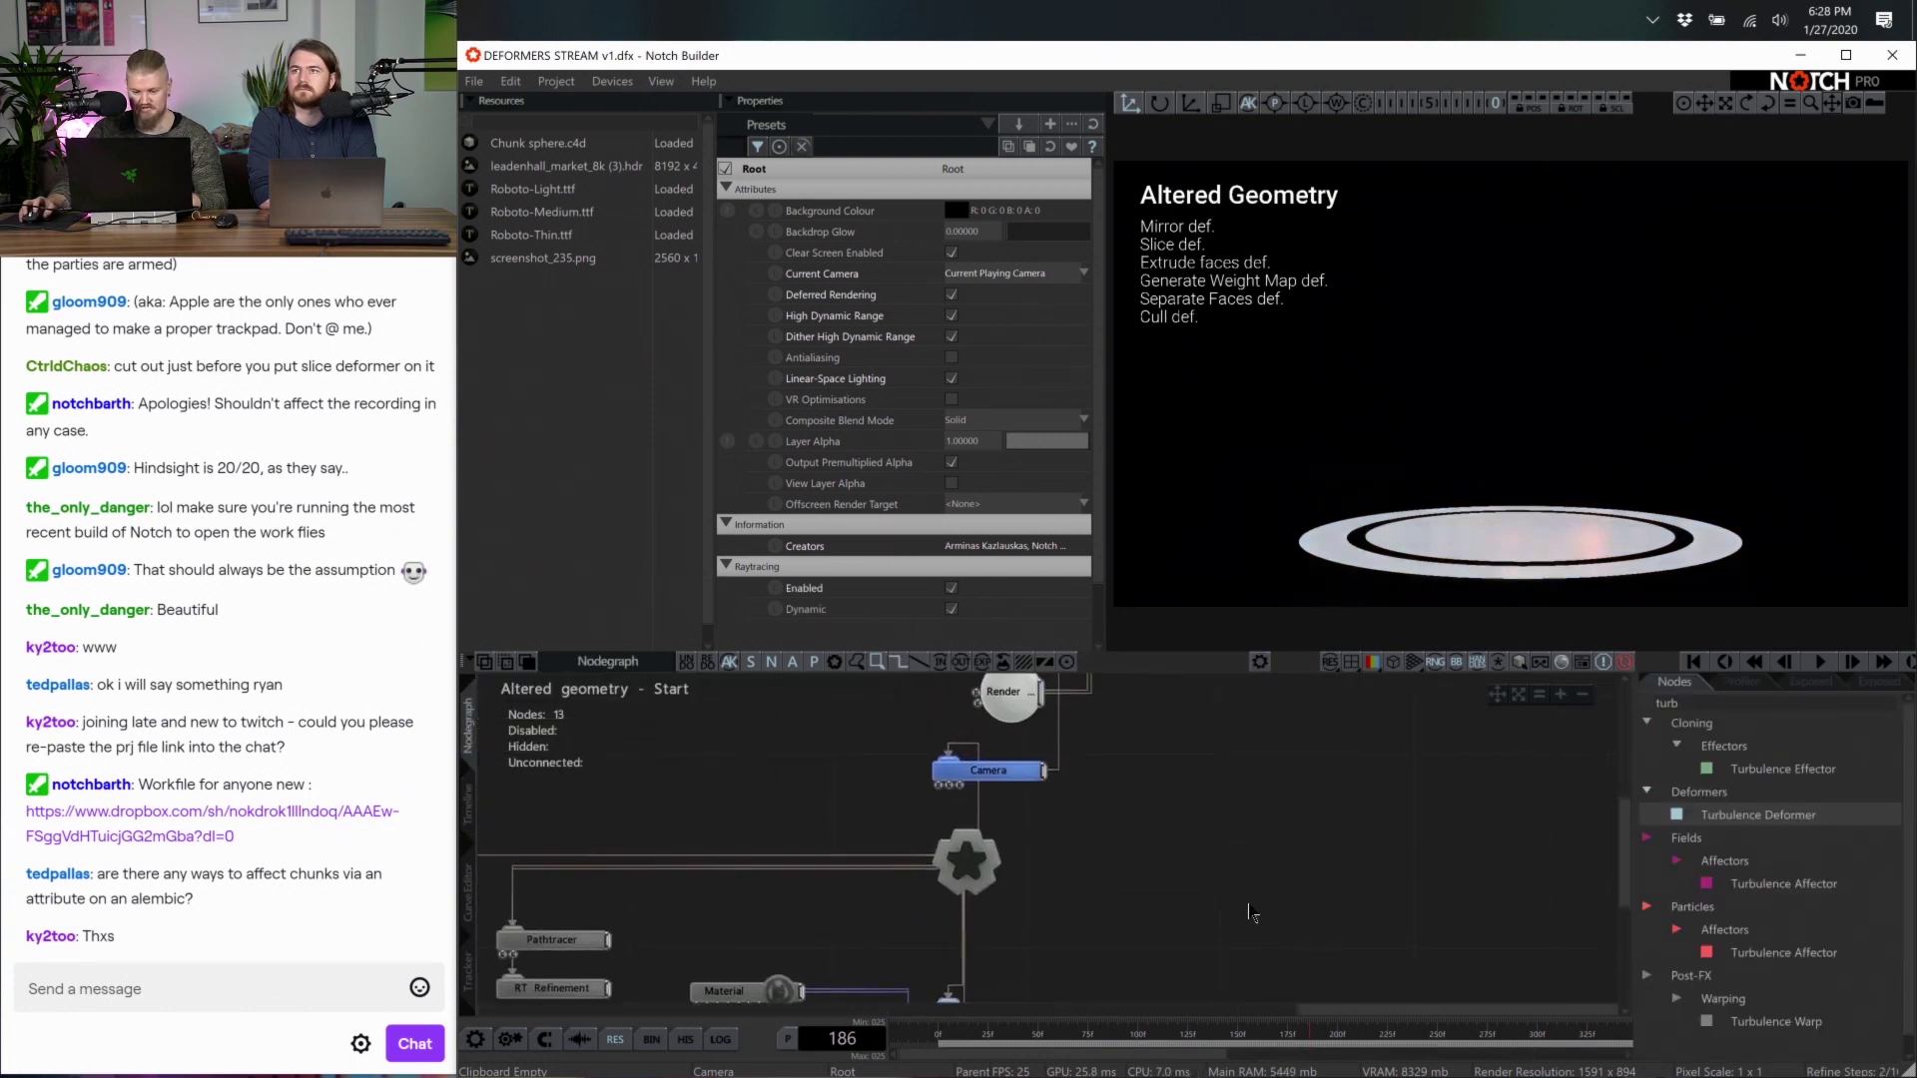
Add a Shape 3D node connected to the root and raise the sphere to a Position Y of about 0.32
double_click(1696, 705)
key("BackSpace")
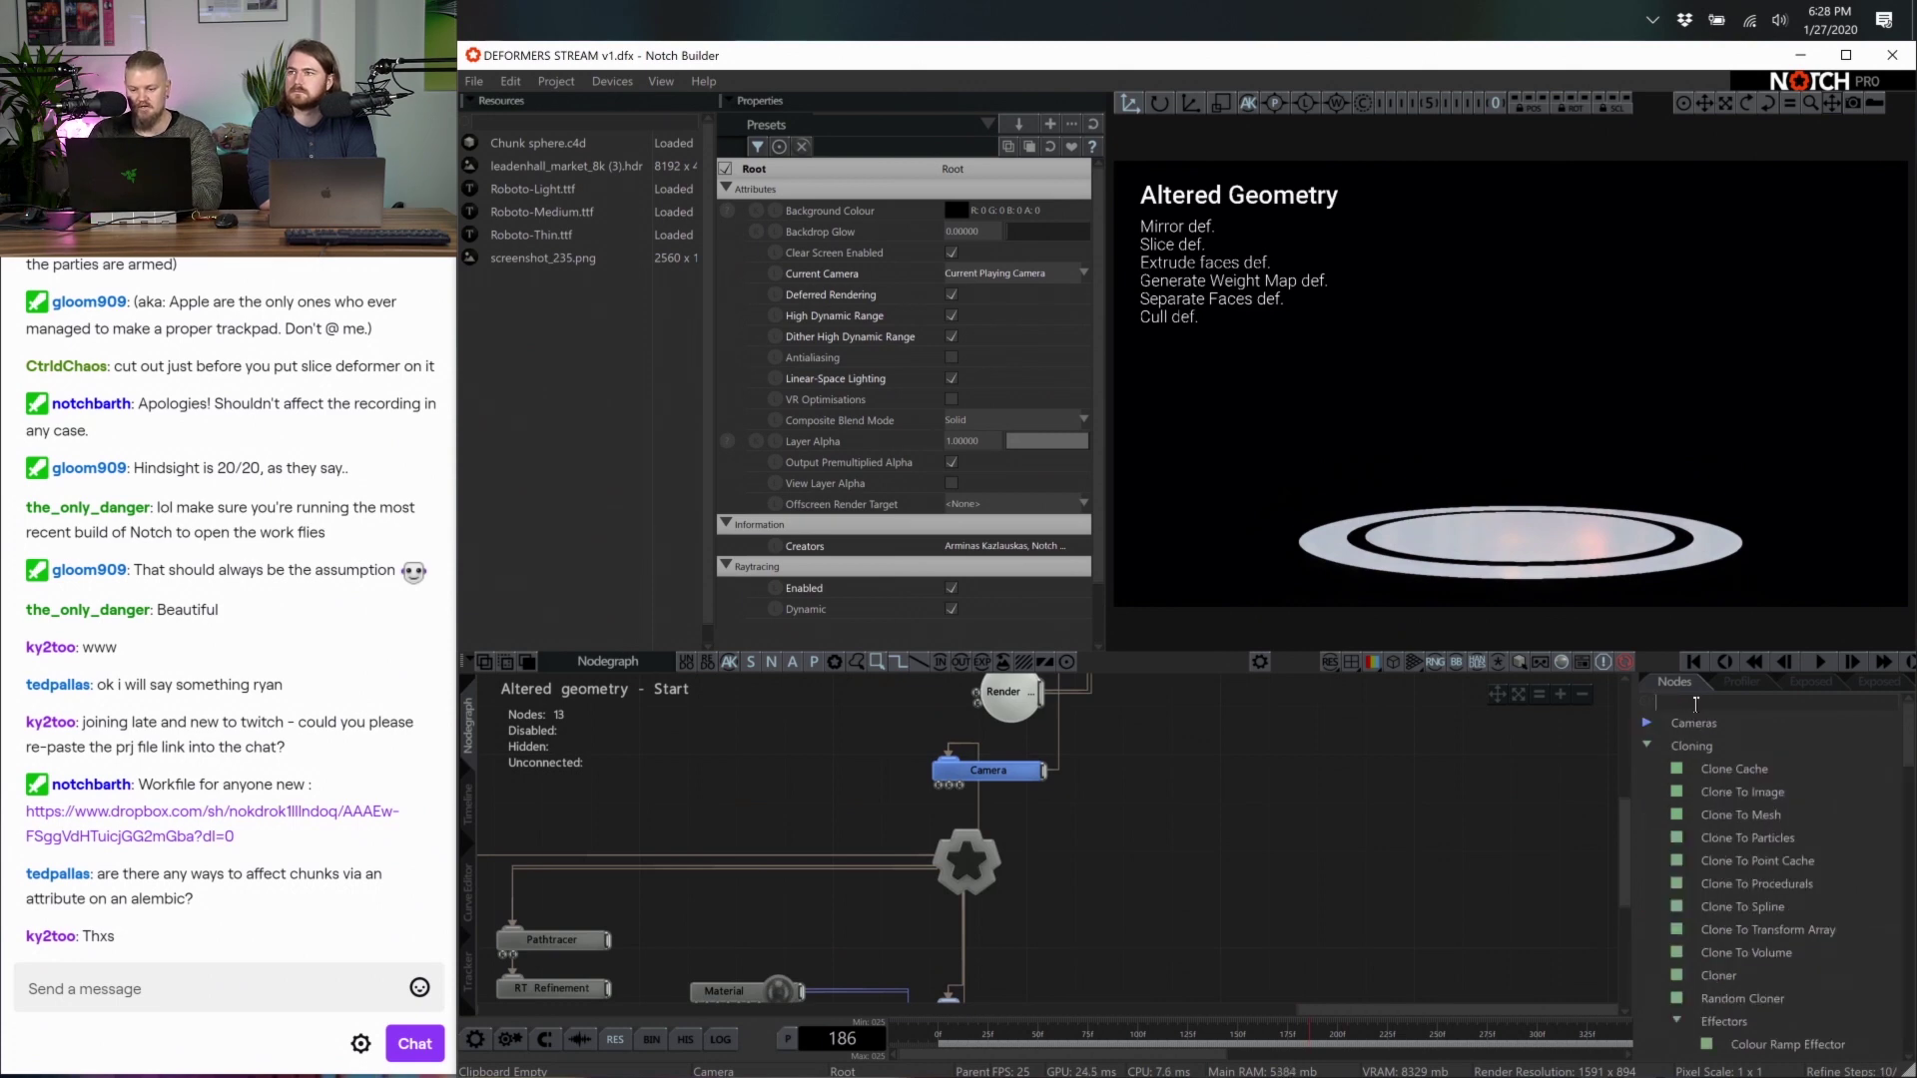
type("shape")
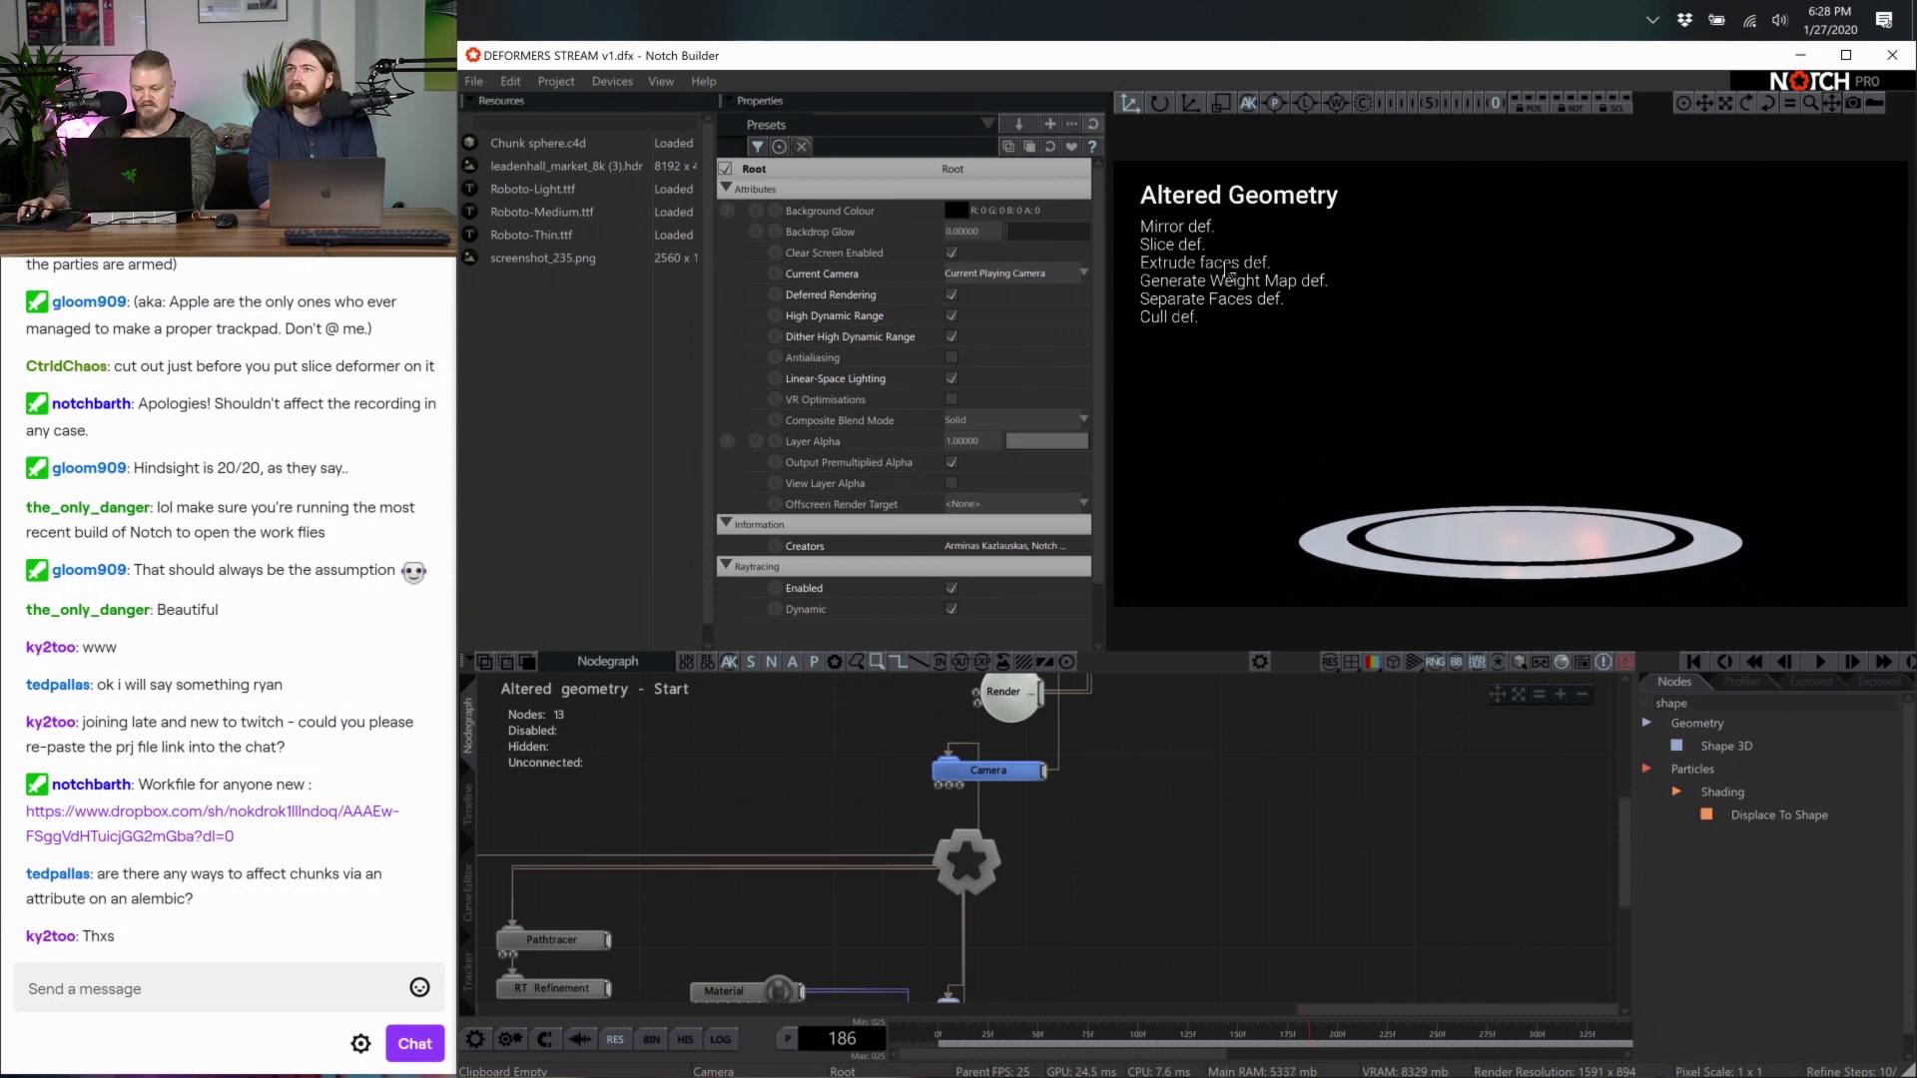
left_click_drag(1724, 747, 1118, 844)
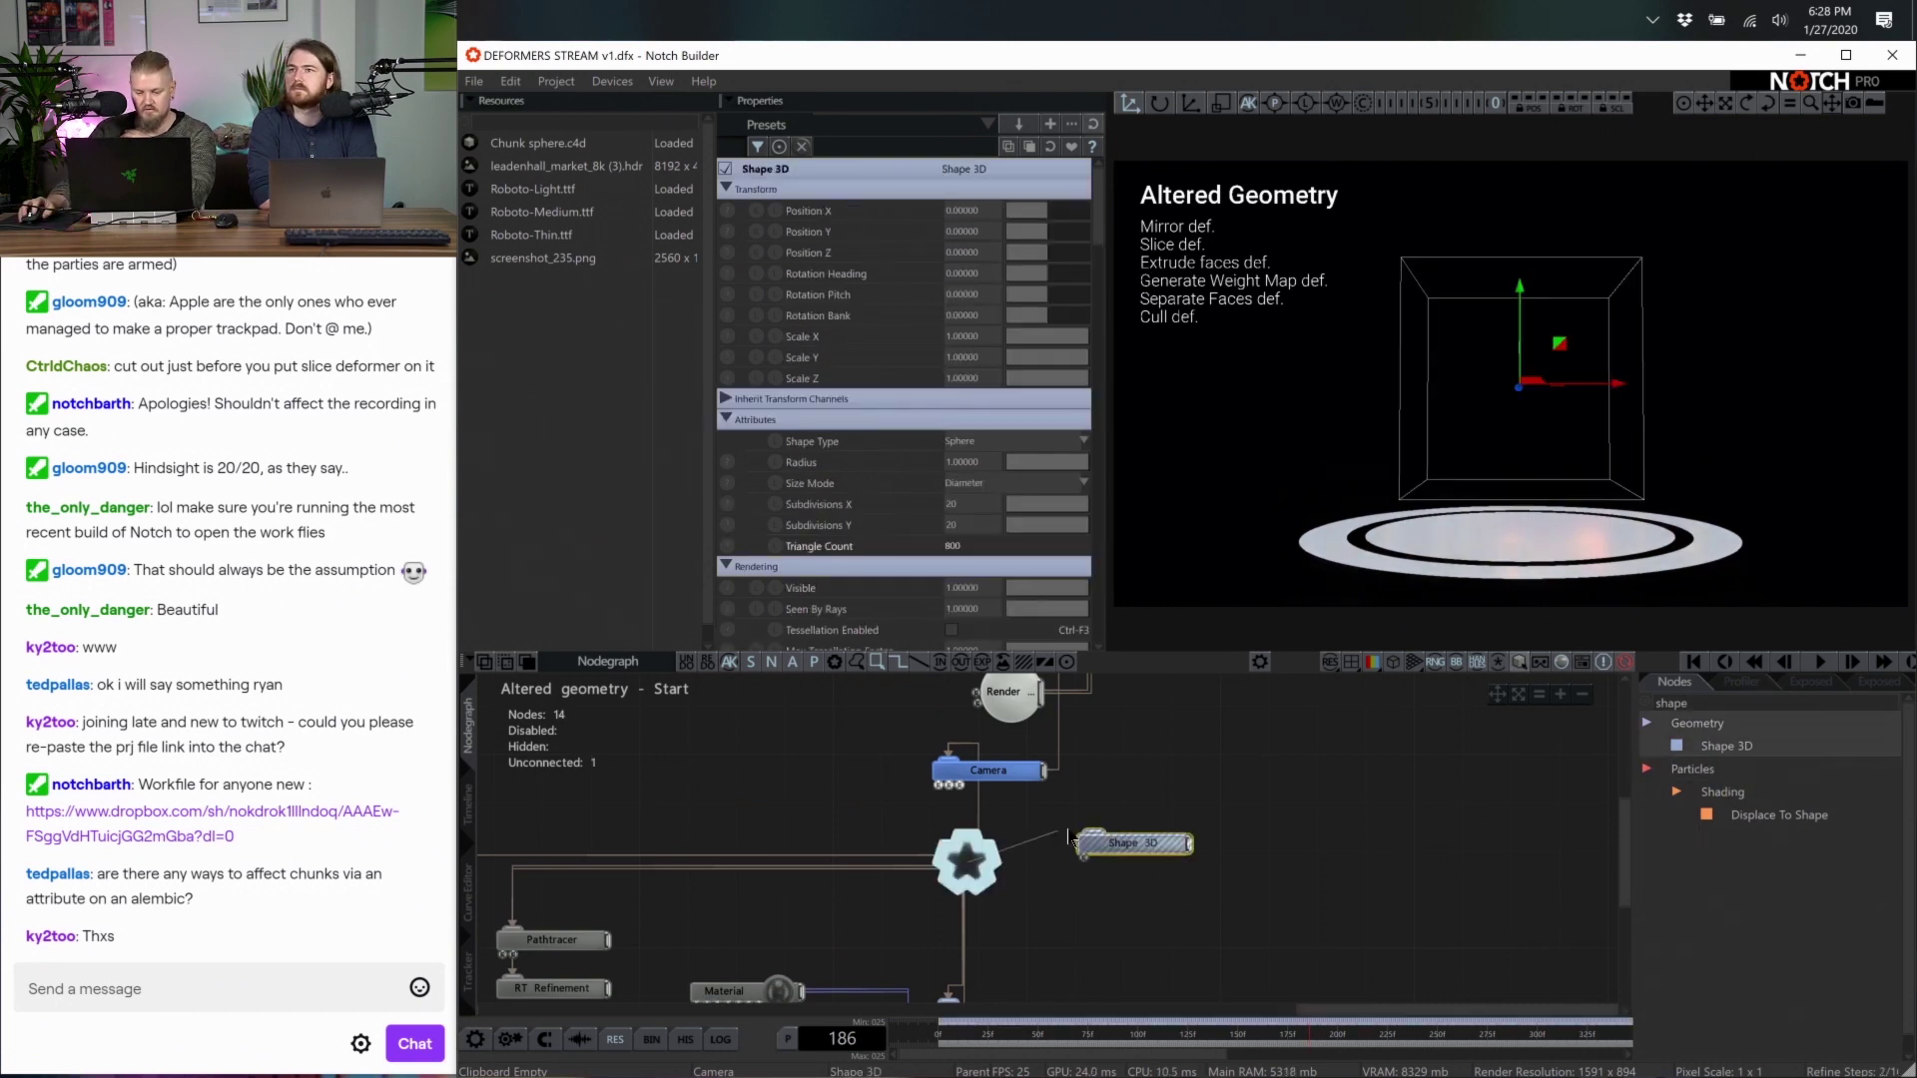
left_click_drag(1515, 349, 1518, 285)
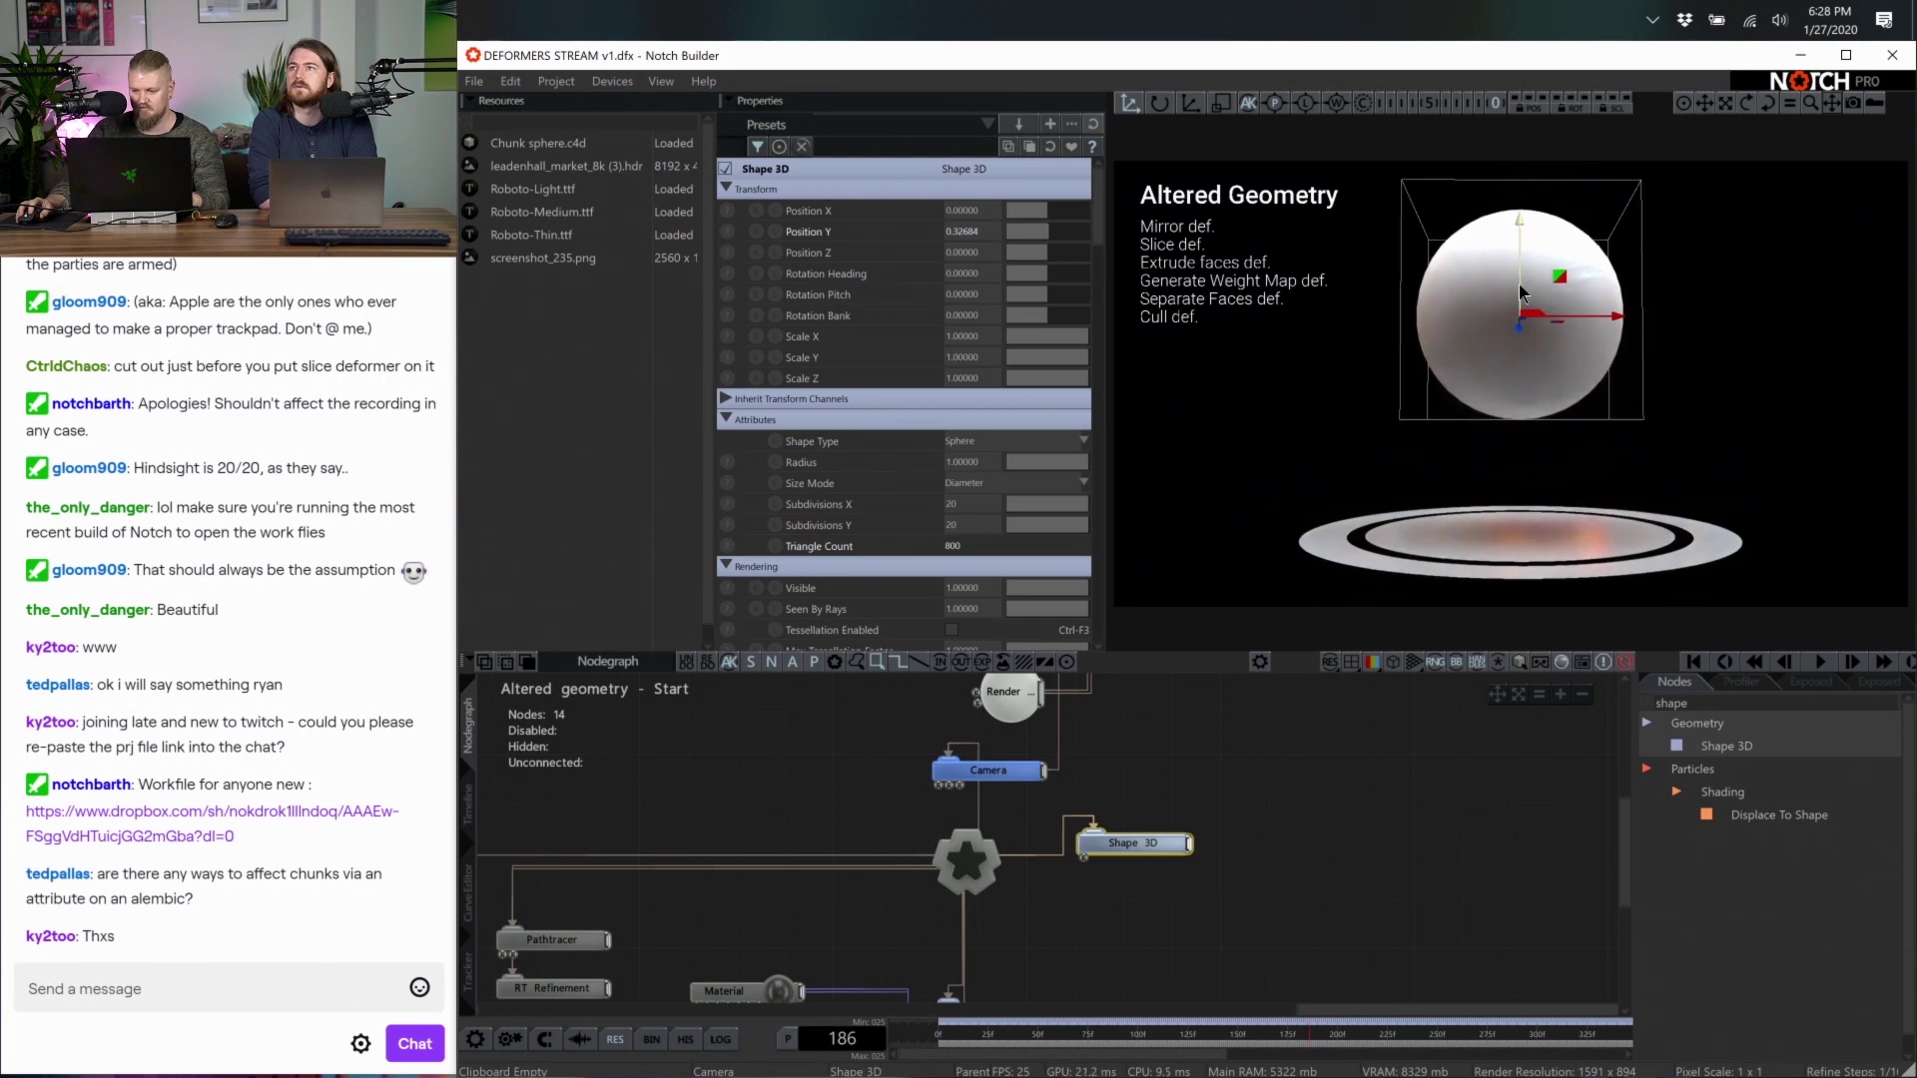
Add a Slice Deformer and connect it to the Shape 3D sphere
double_click(1674, 703)
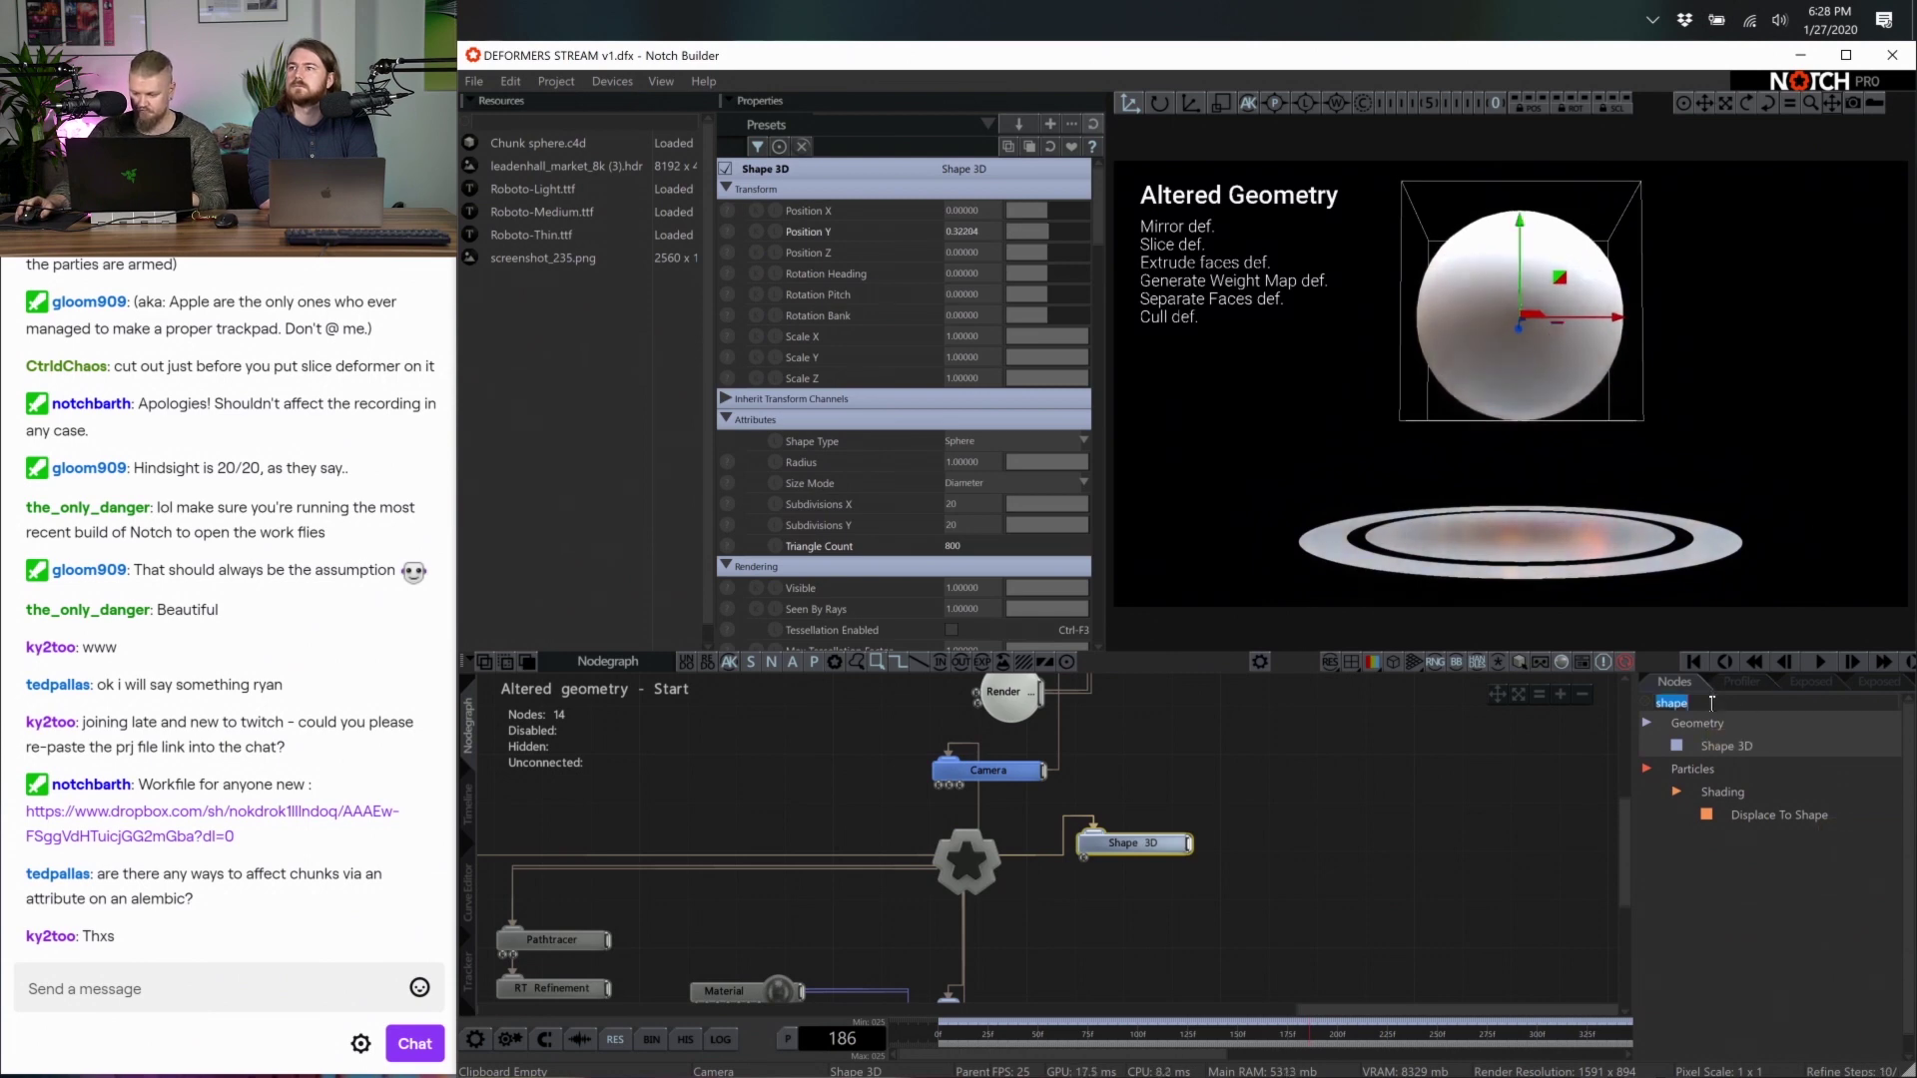
type("slice")
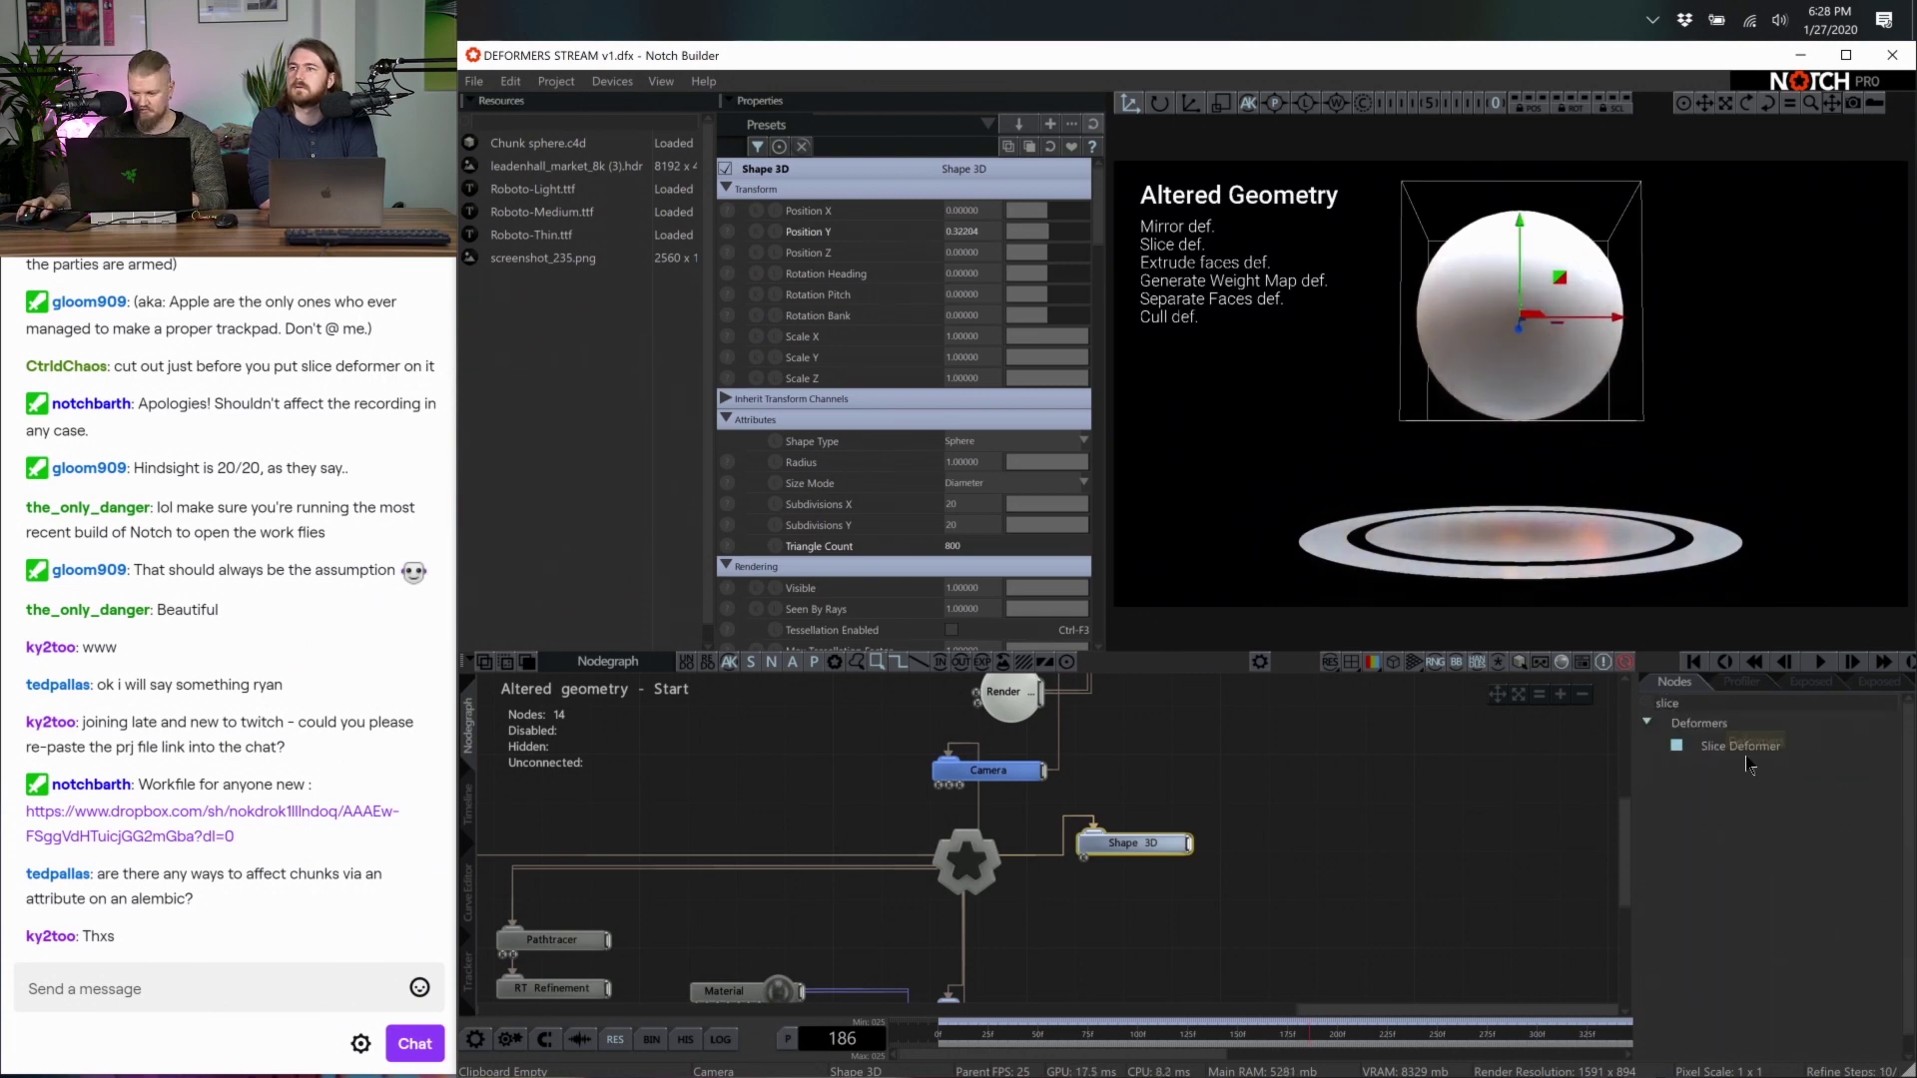
left_click_drag(1740, 746, 1238, 846)
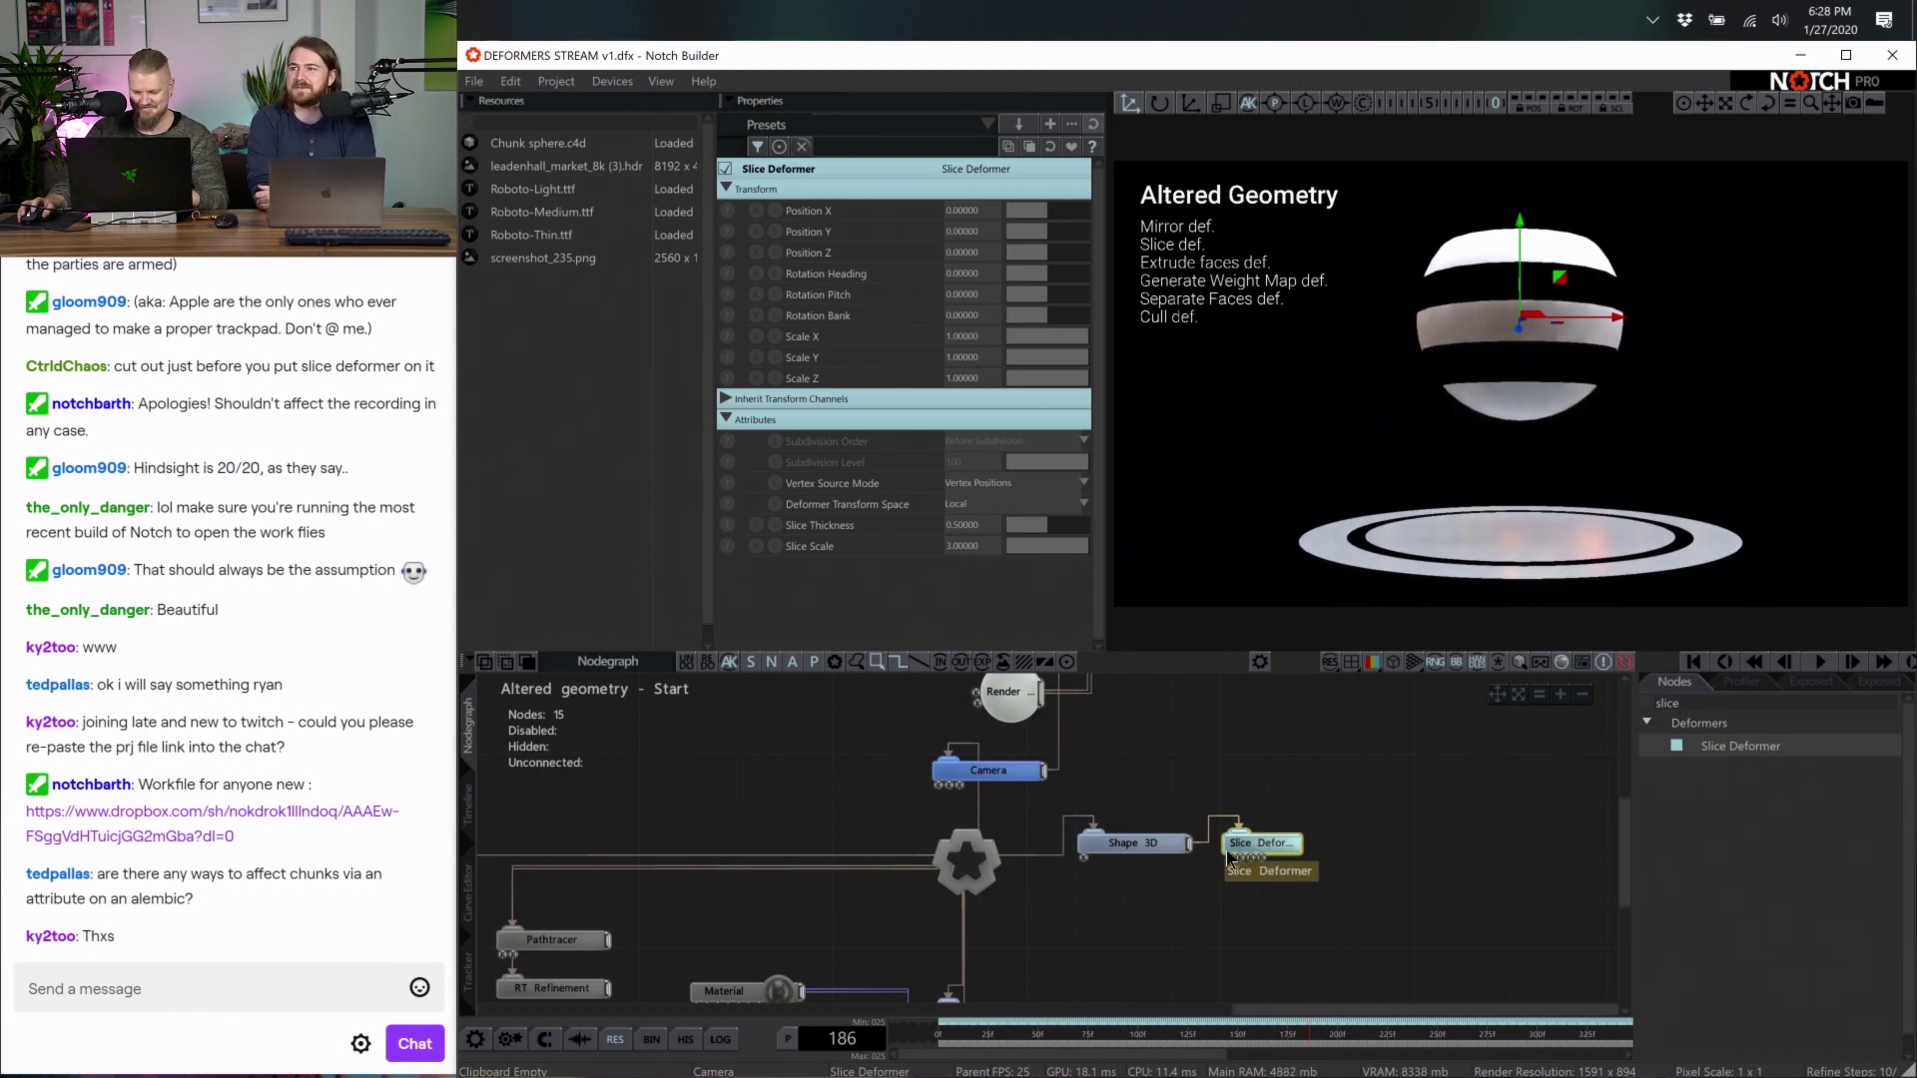
Rotate the Slice Deformer to a pitch of about -41 and set its slice thickness to about 0.37 and slice scale to about 6.36
key("e")
left_click_drag(1528, 295, 1533, 360)
left_click_drag(1032, 533, 1021, 525)
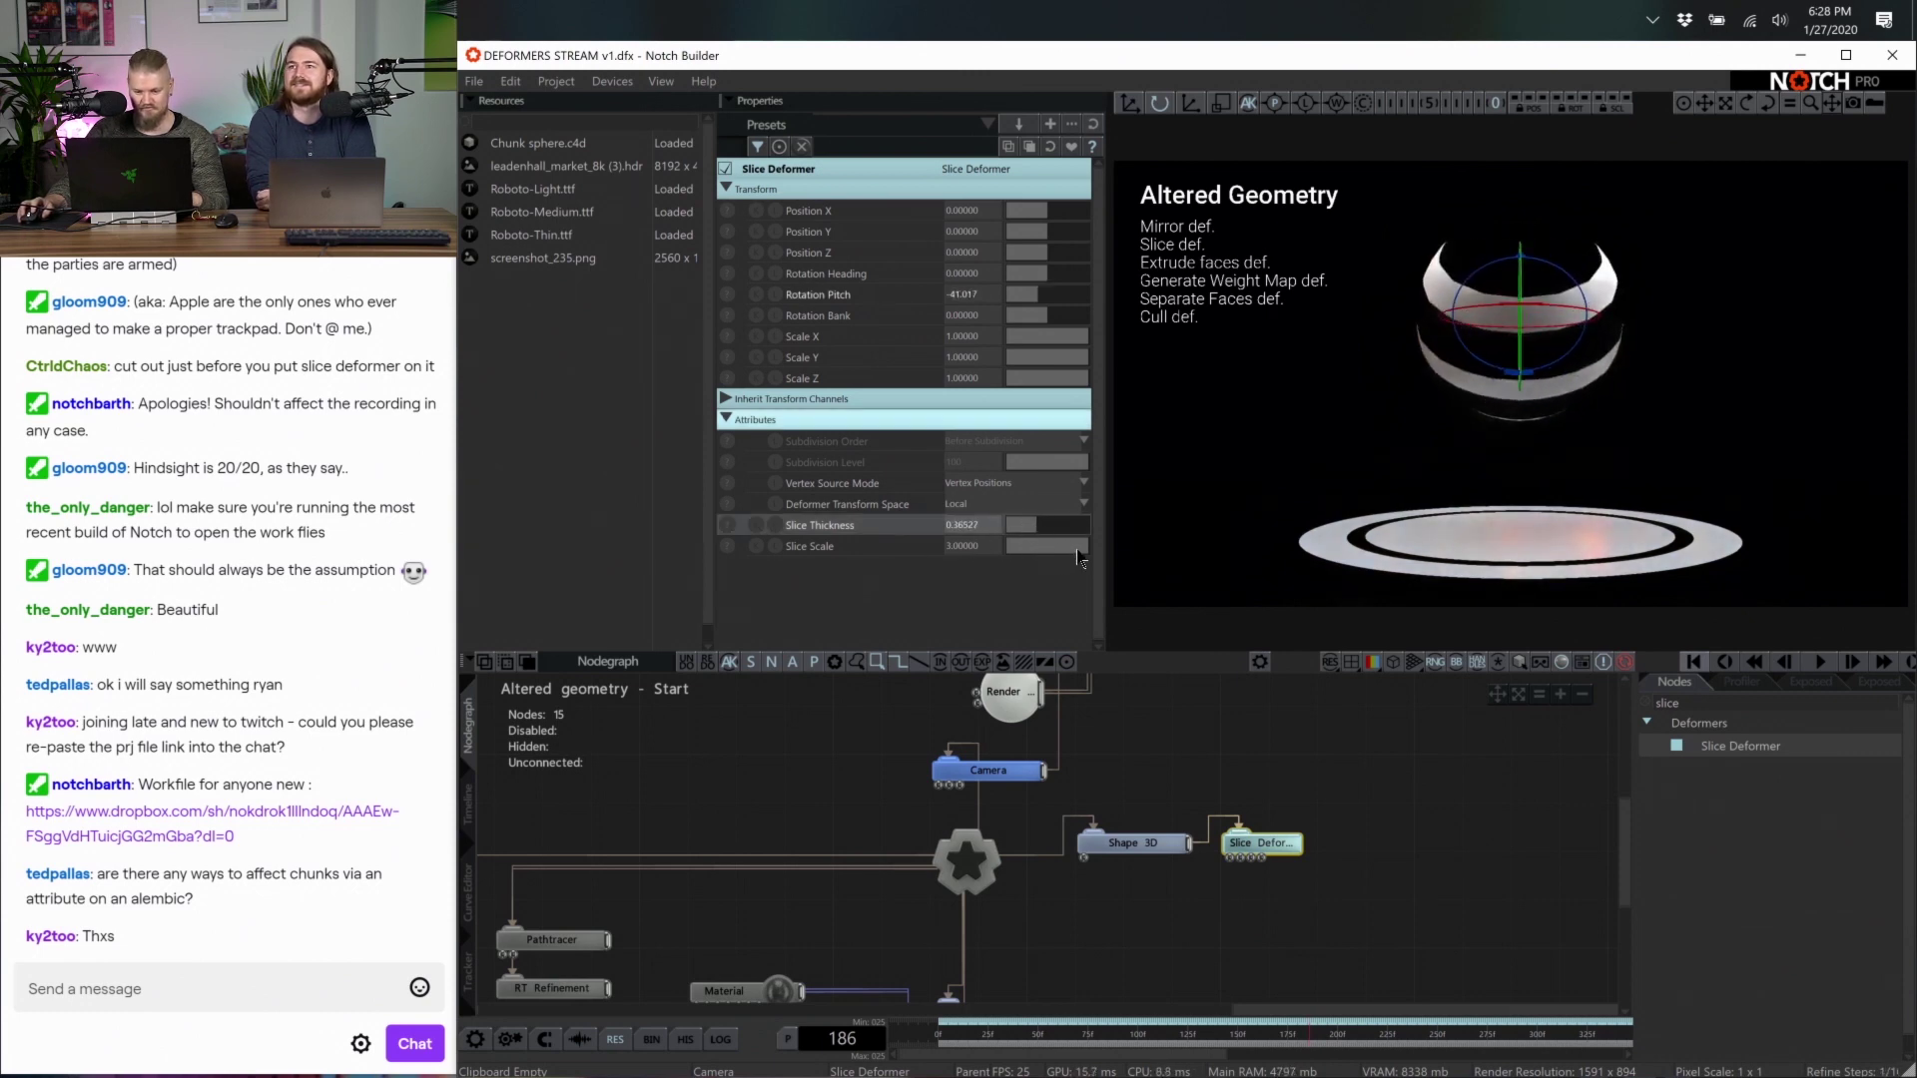
left_click_drag(1077, 548, 1185, 558)
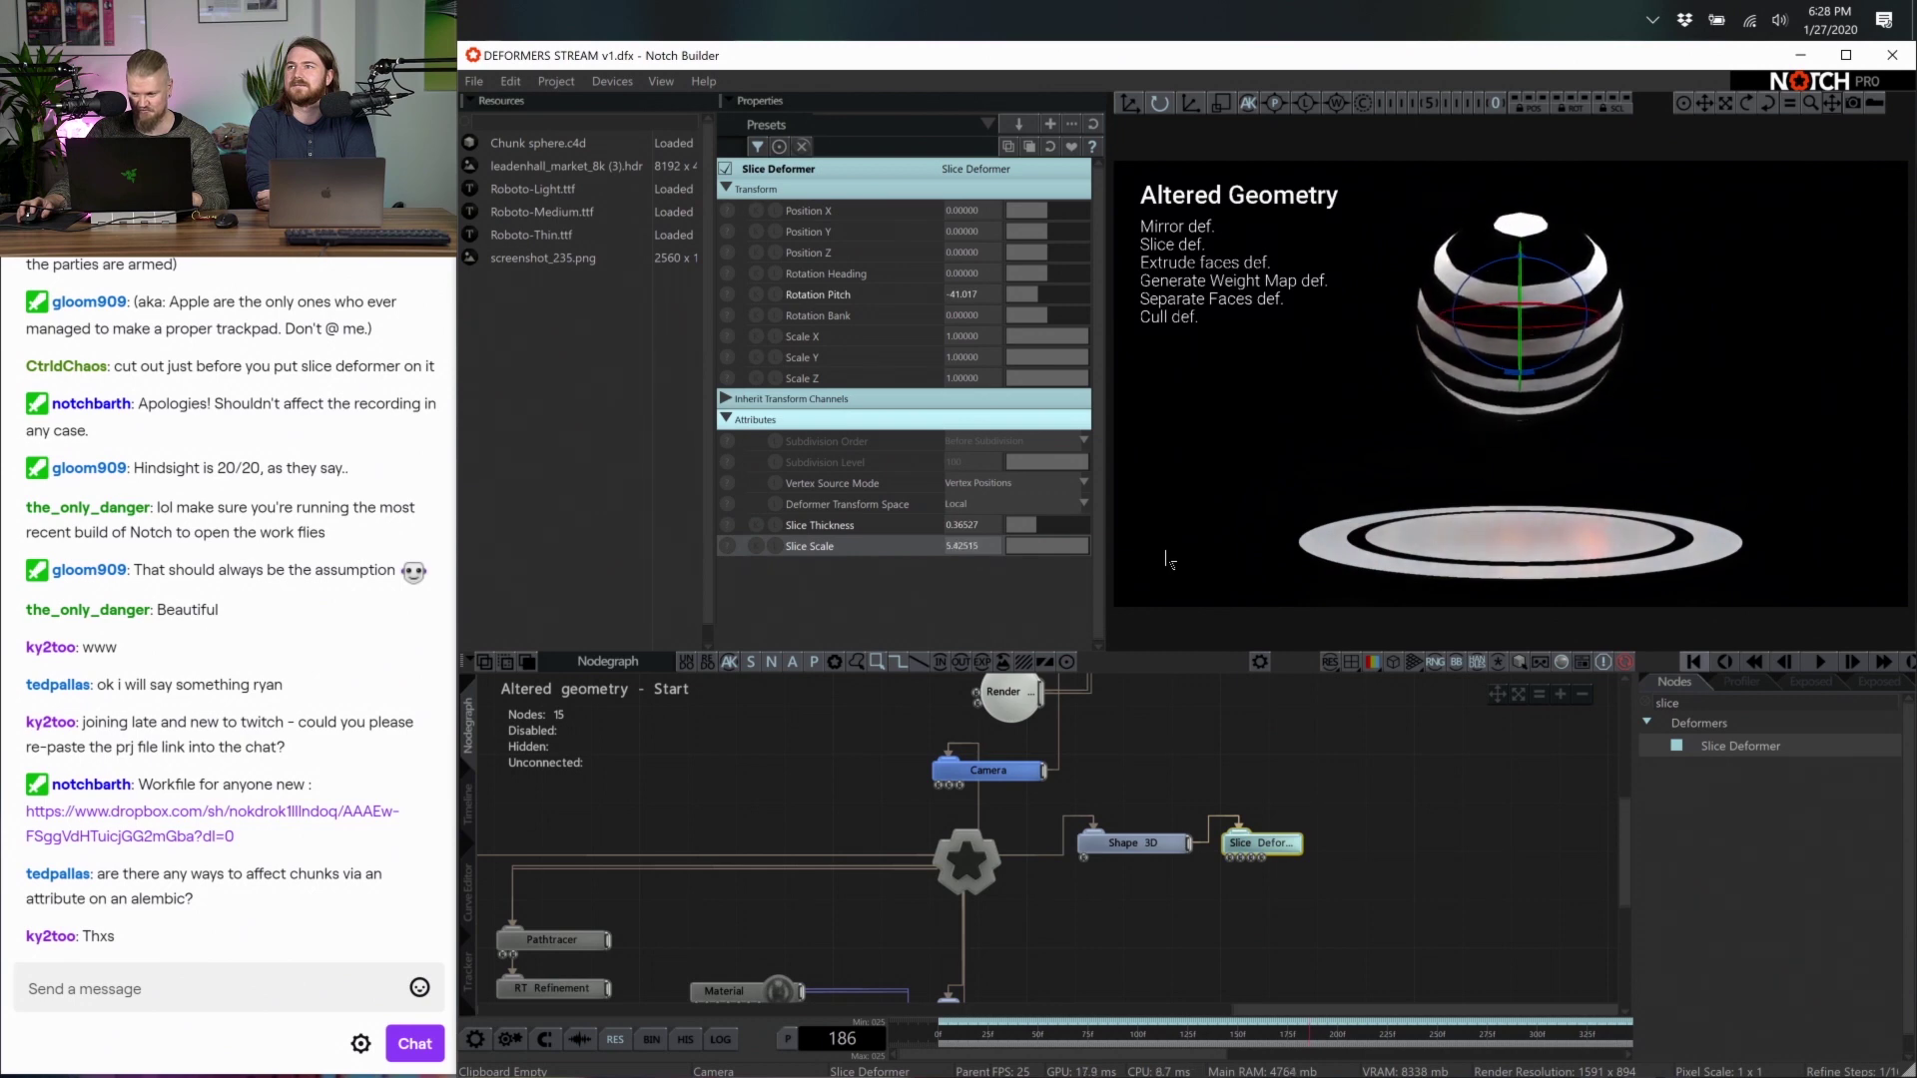
left_click(1271, 912)
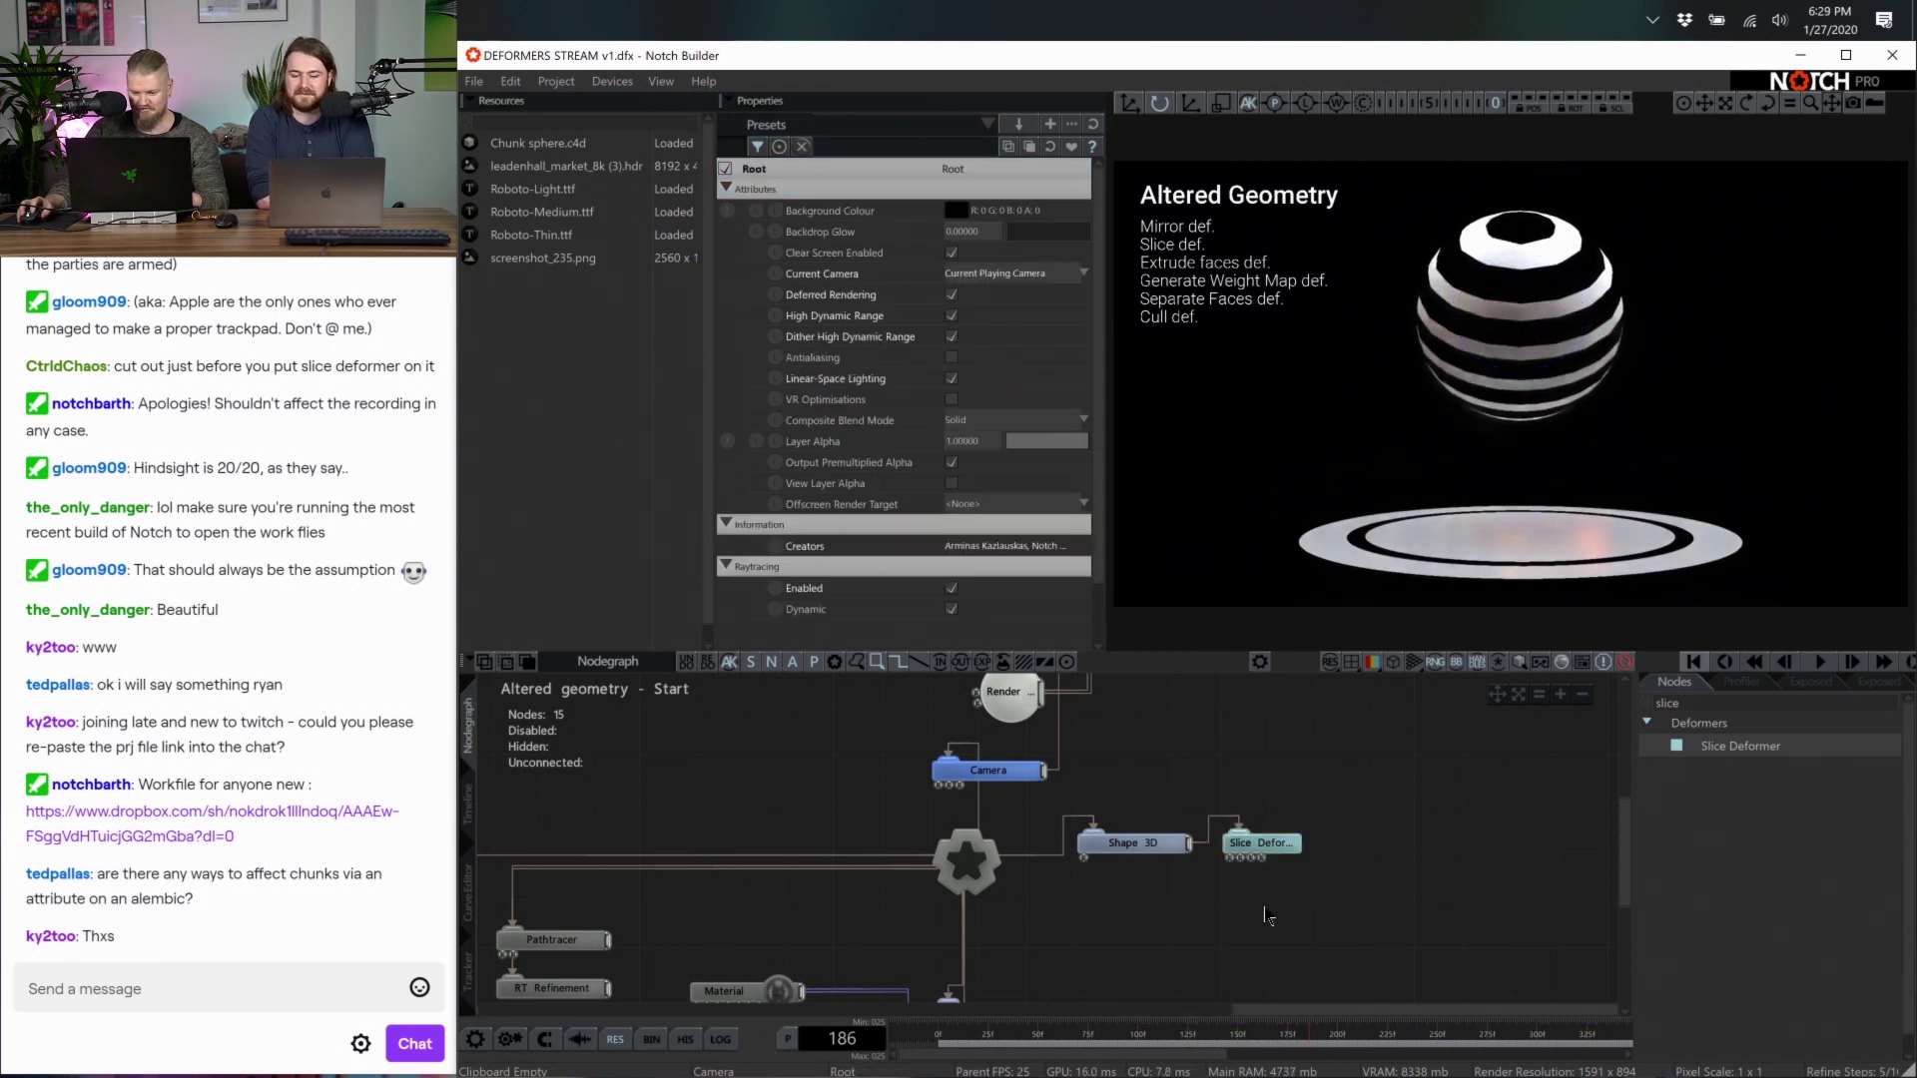
Add an Extrude Faces Deformer to the Shape 3D, with polygon contraction about -0.17 and offset by normal about 0.14
scroll(1238, 895, "up", 3)
middle_click_drag(1230, 893, 1074, 865)
left_click(1717, 702)
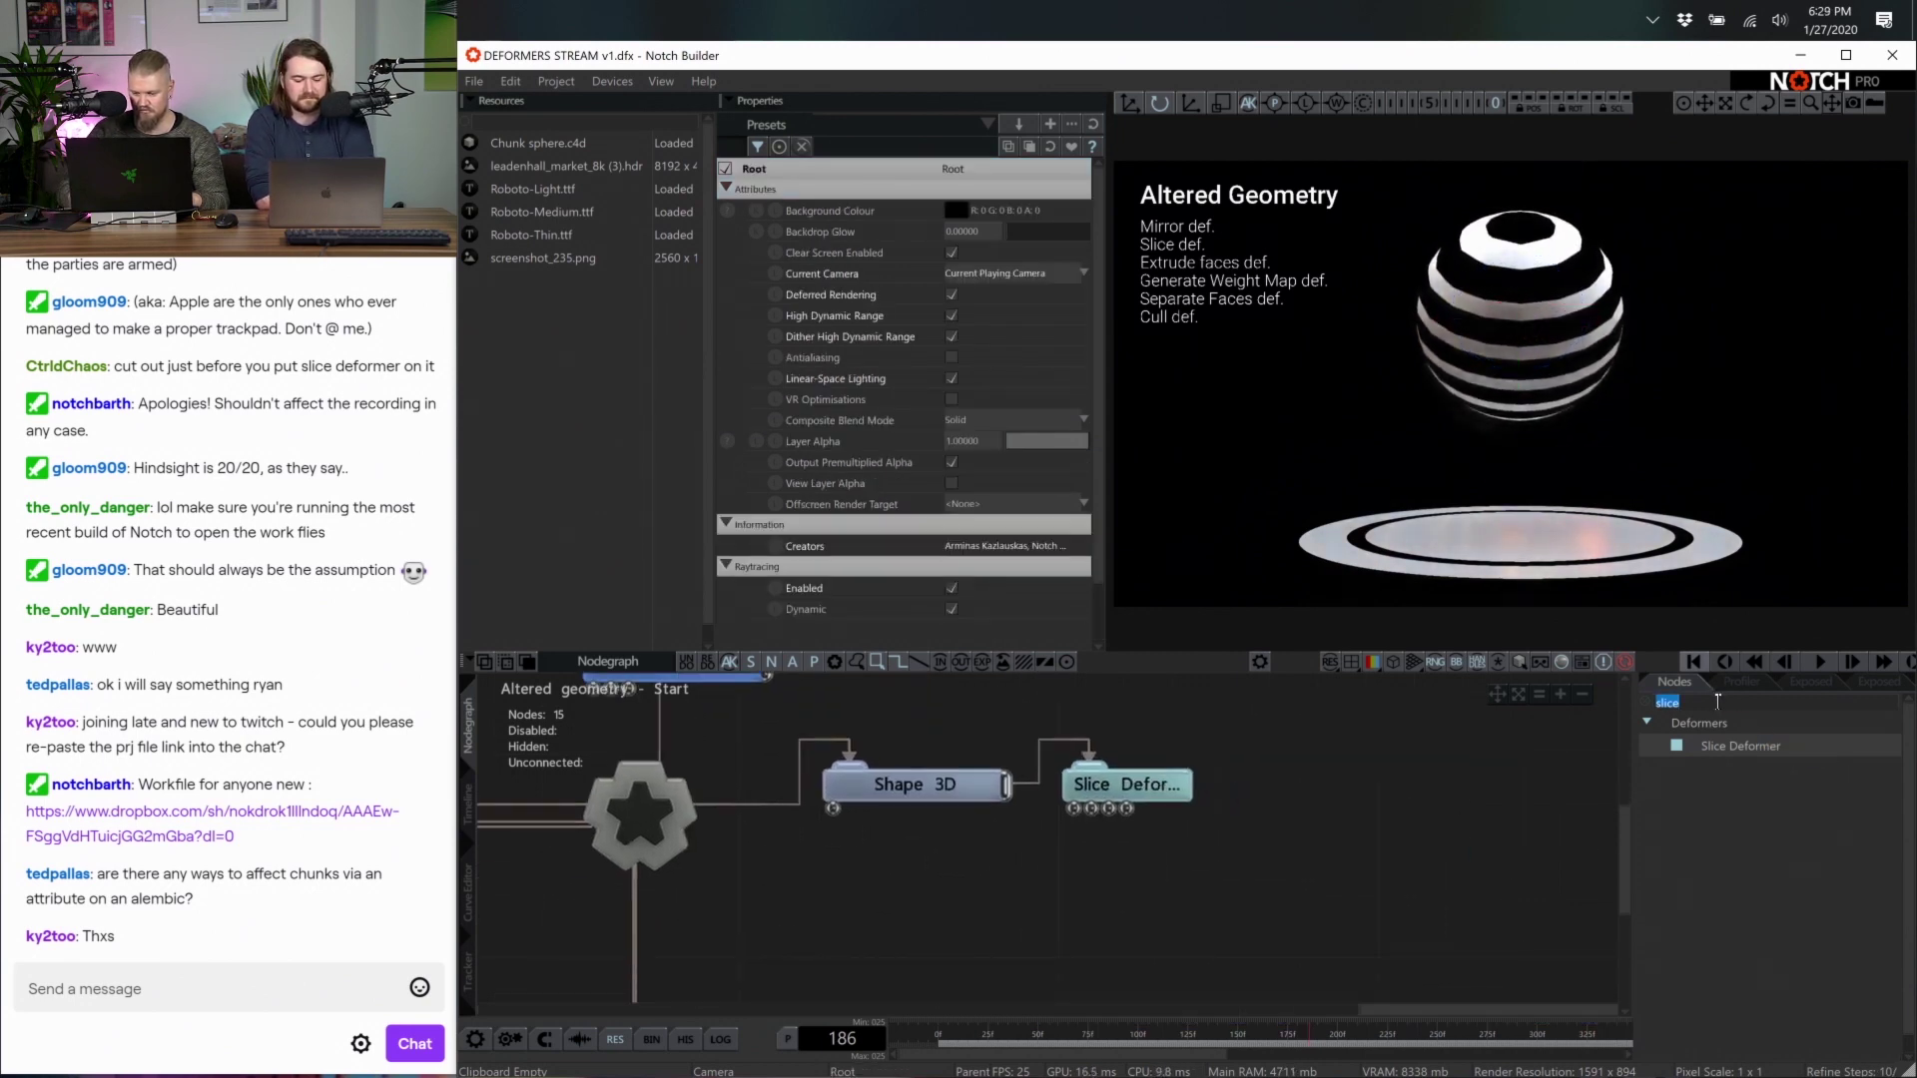
key("BackSpace")
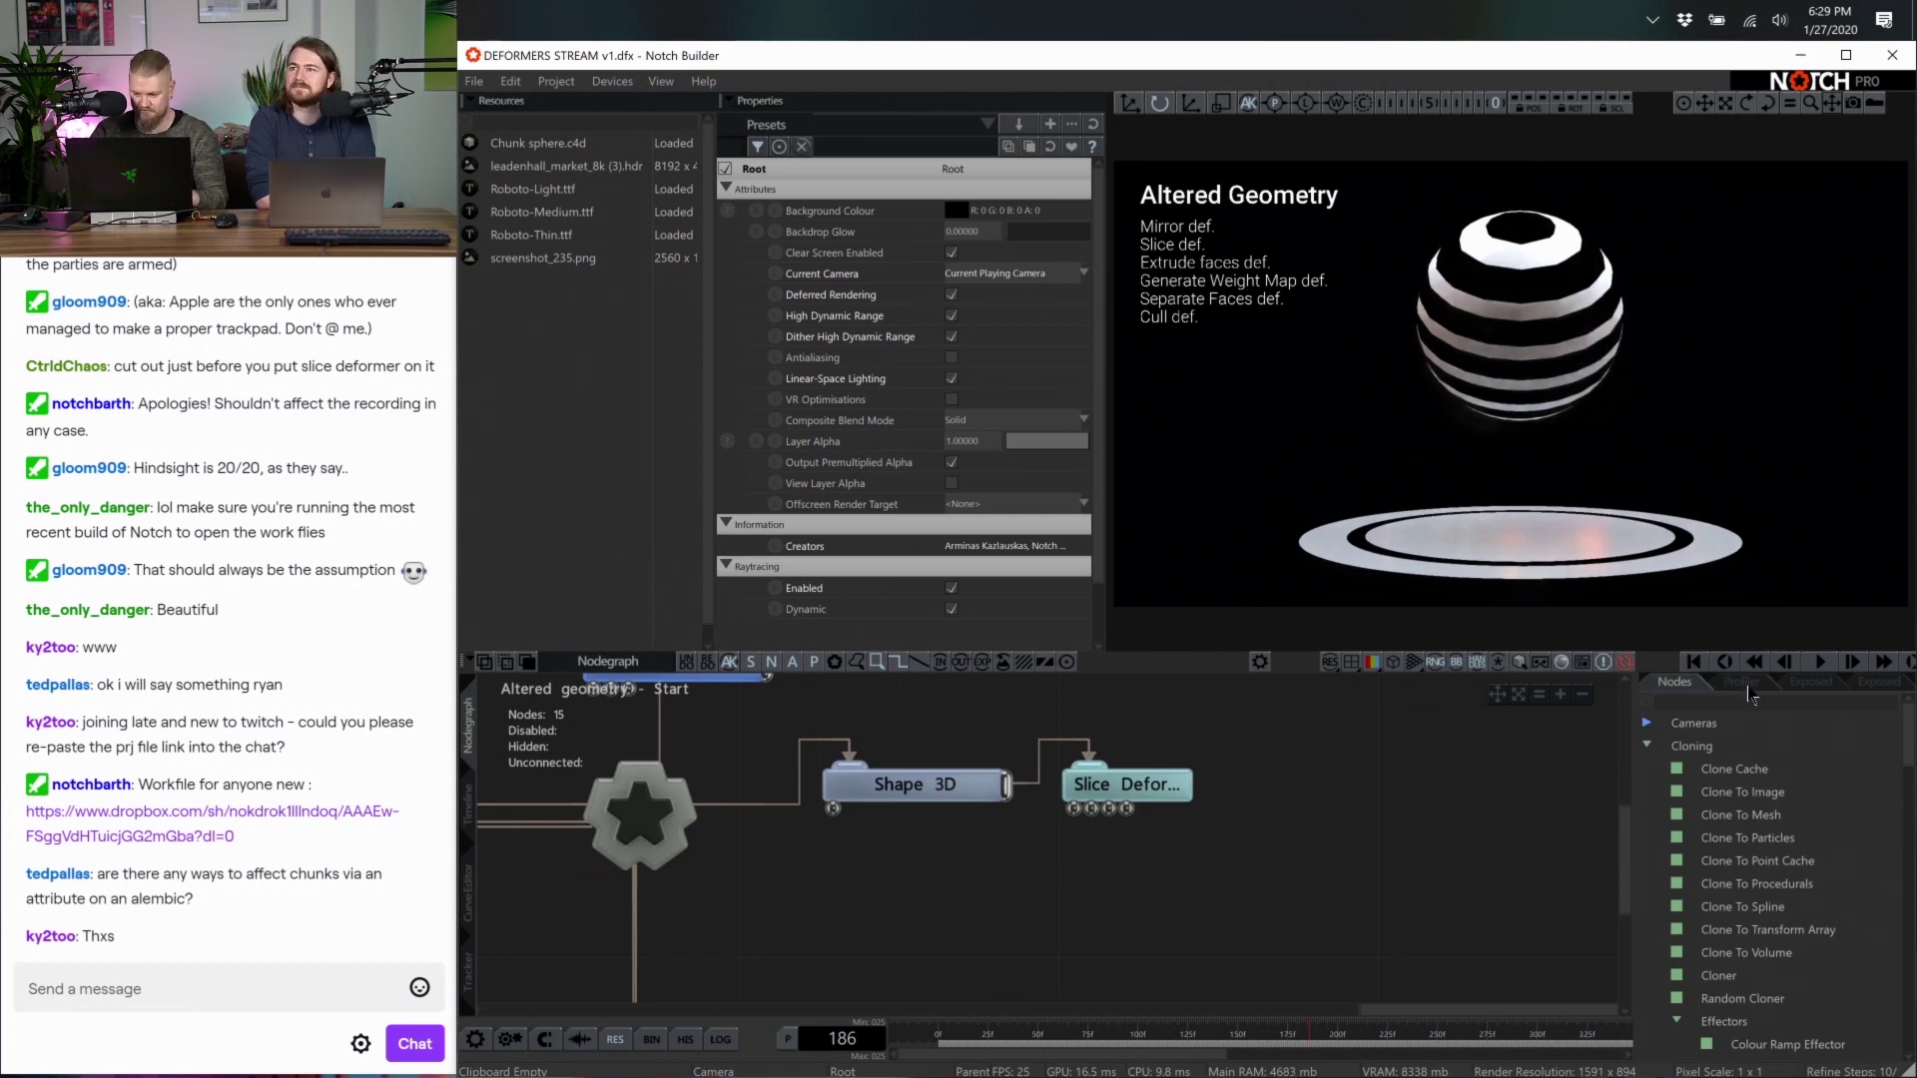
type("extru")
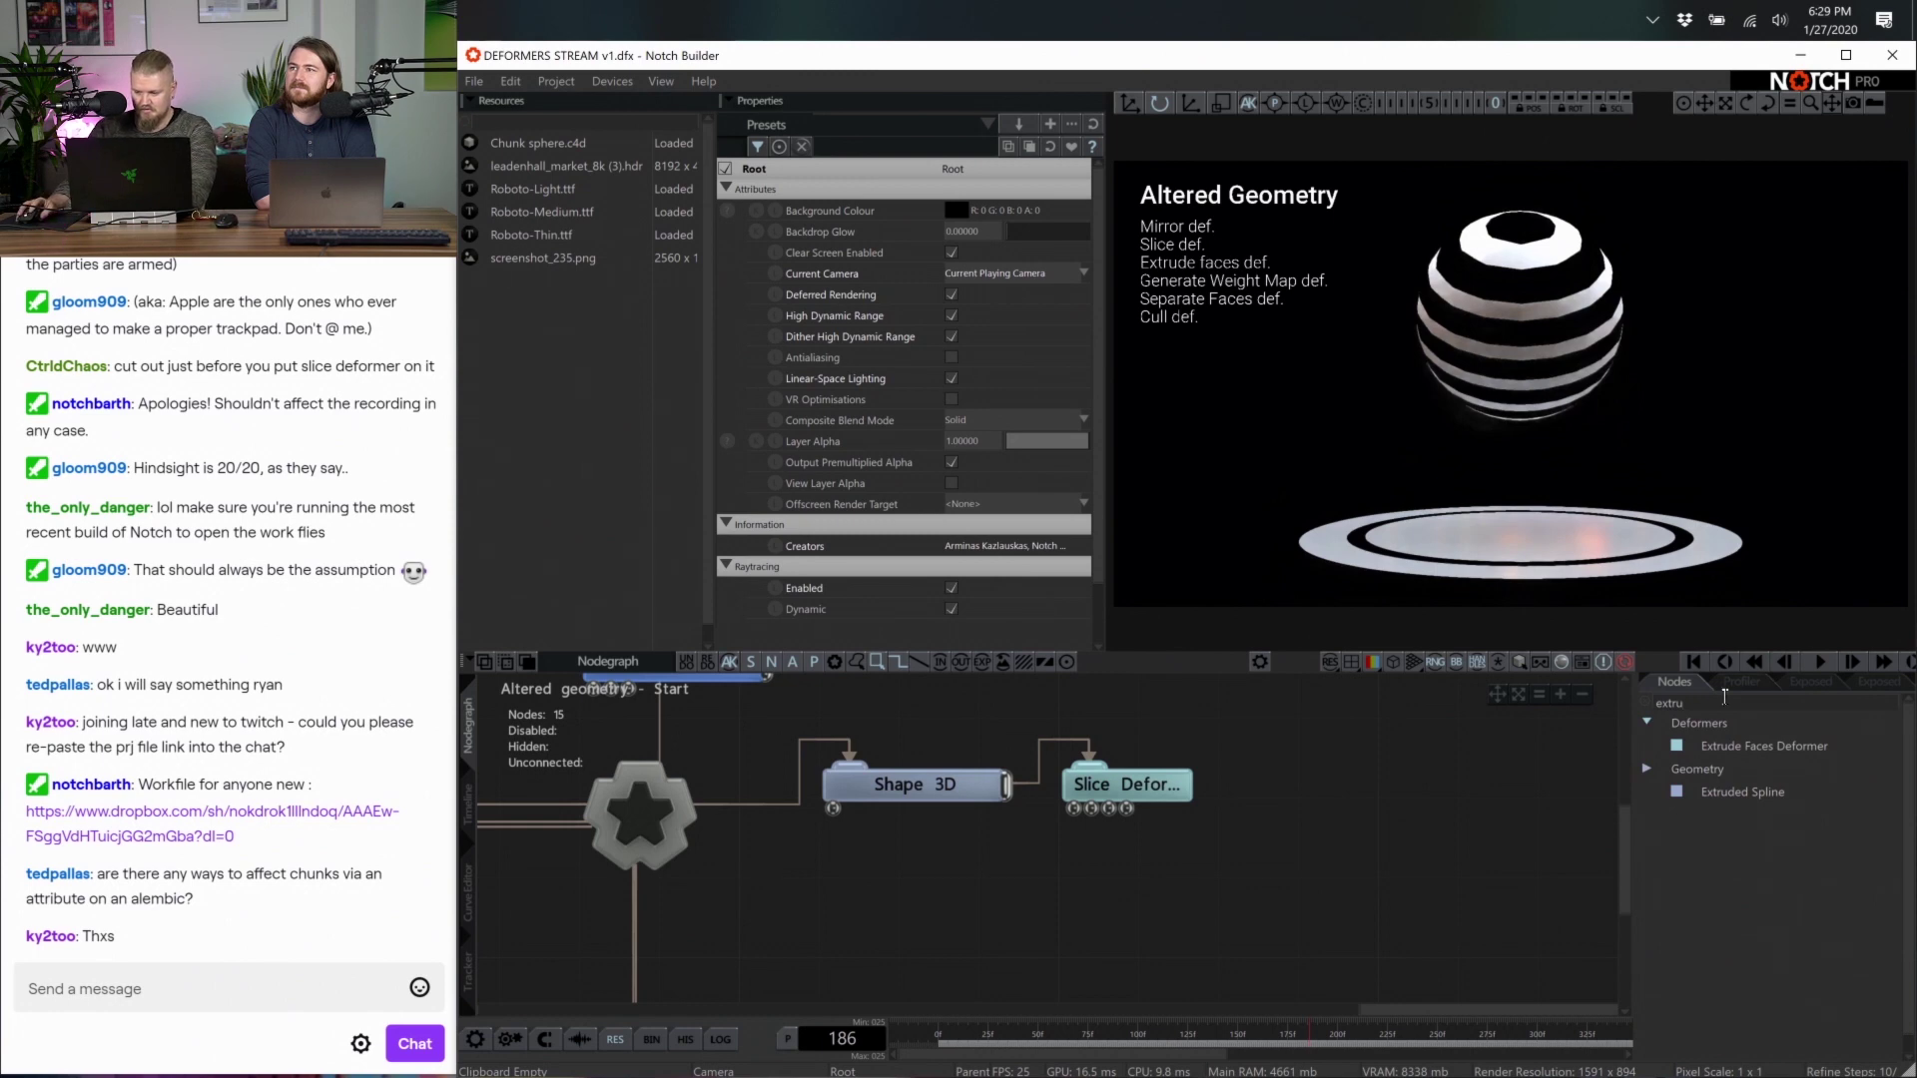
left_click_drag(1762, 746, 1127, 865)
left_click_drag(1007, 786, 1090, 851)
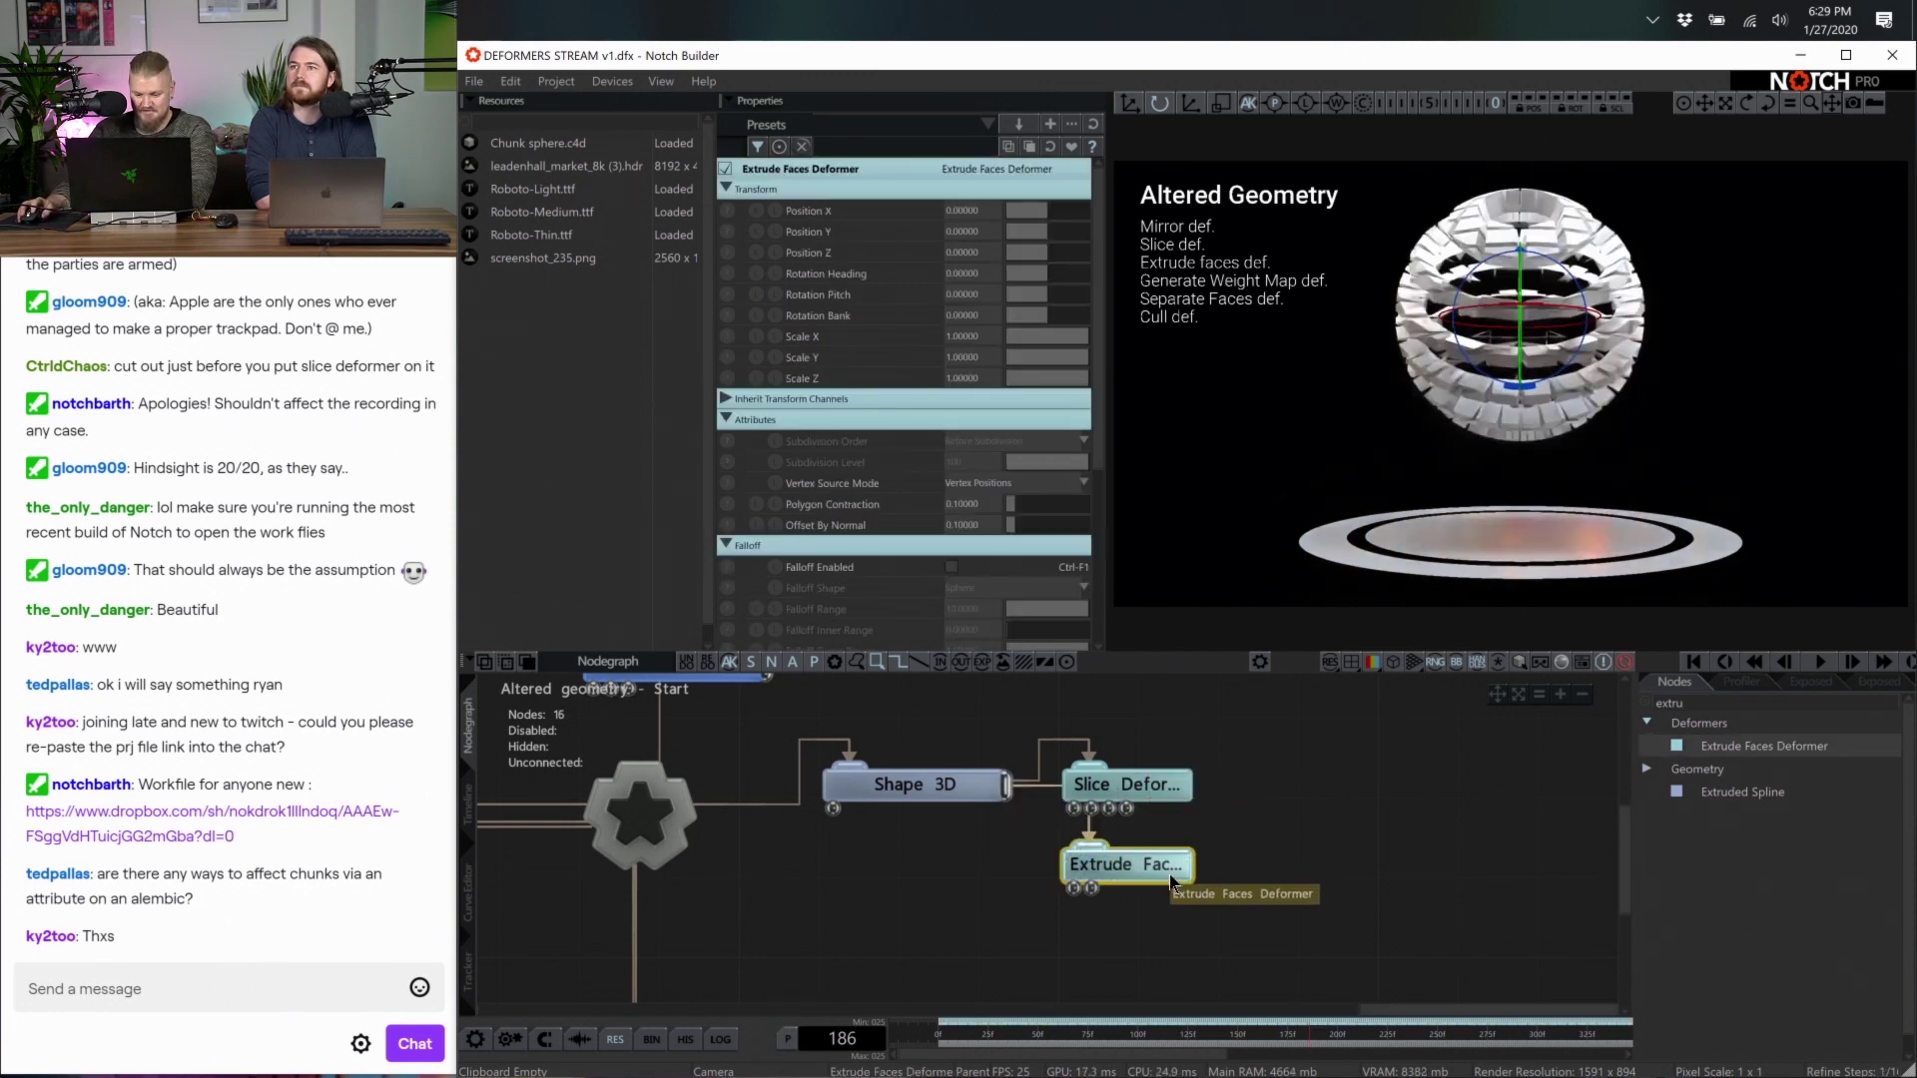
left_click_drag(1010, 505, 965, 506)
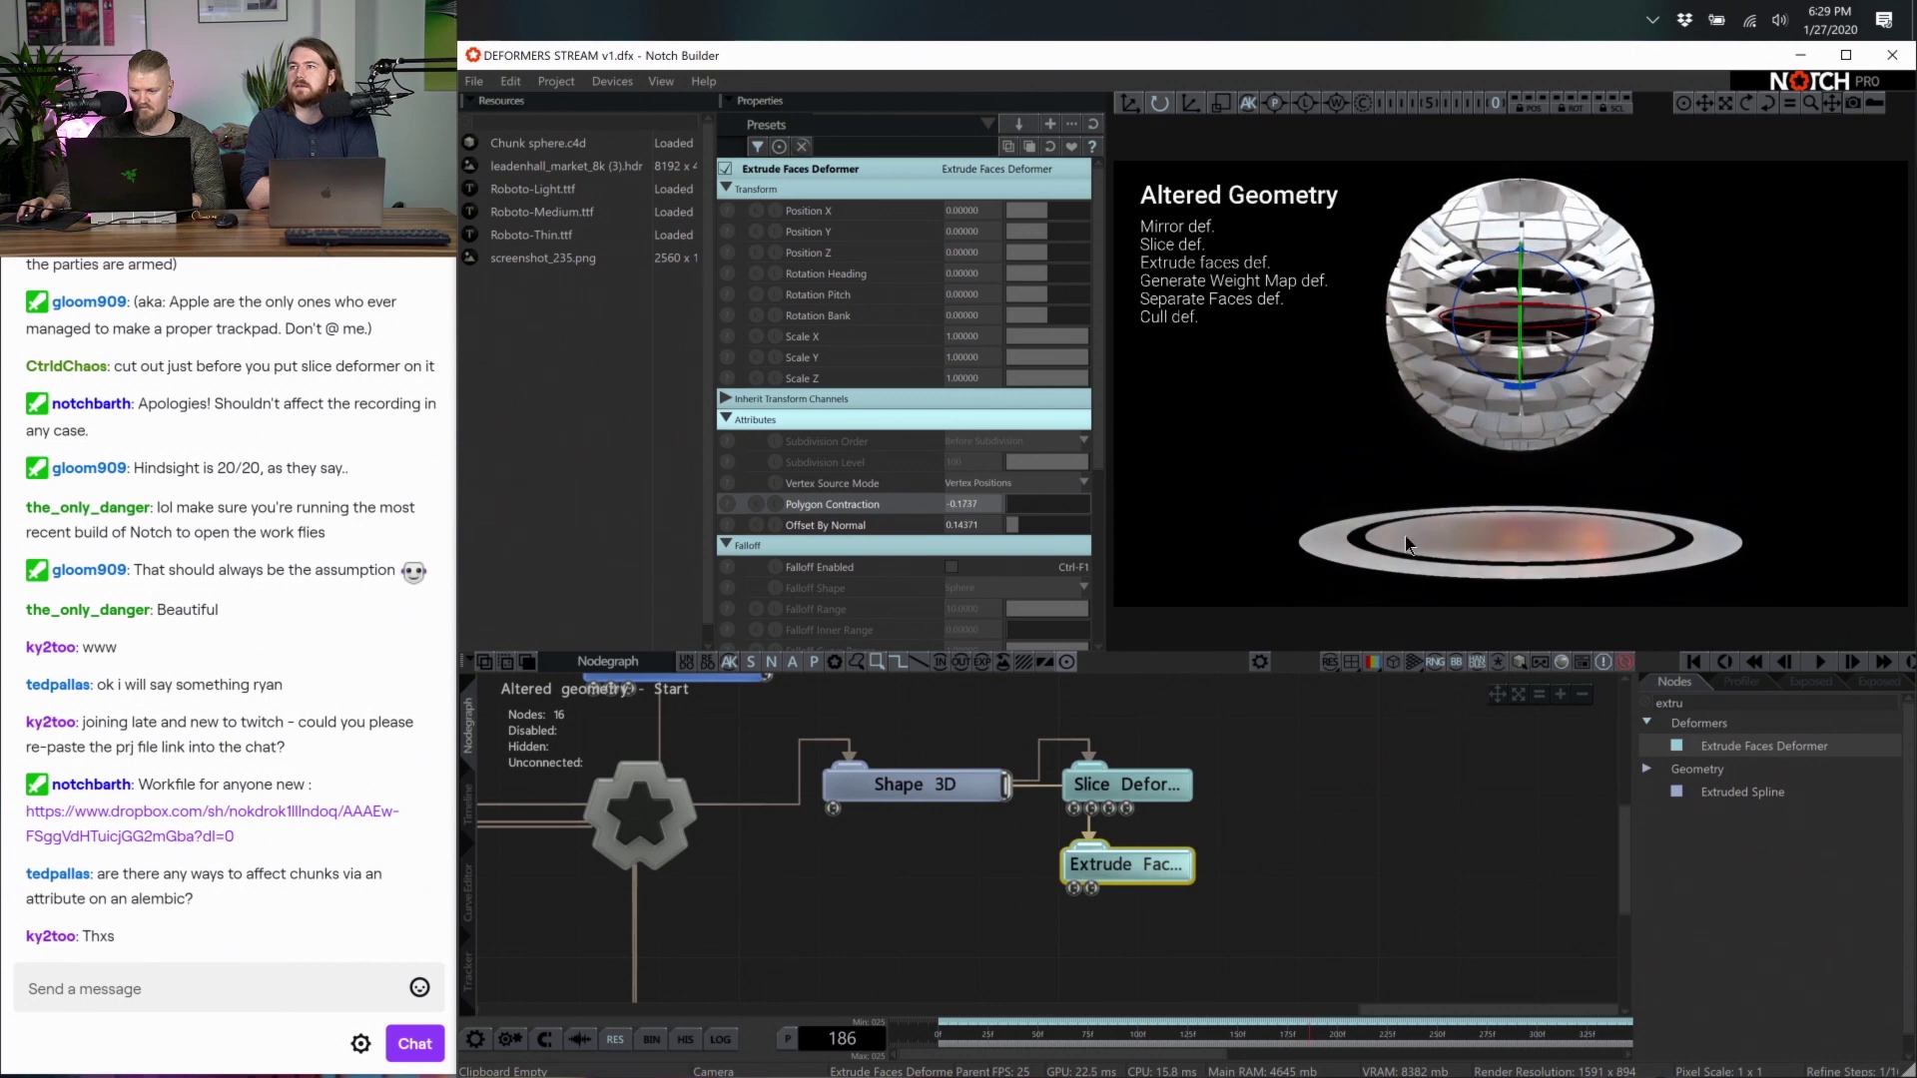
Set the Slice Deformer's slice thickness to about 0.39 and slice scale to about 9.79, and inspect the sphere in Orbit View
left_click(1118, 785)
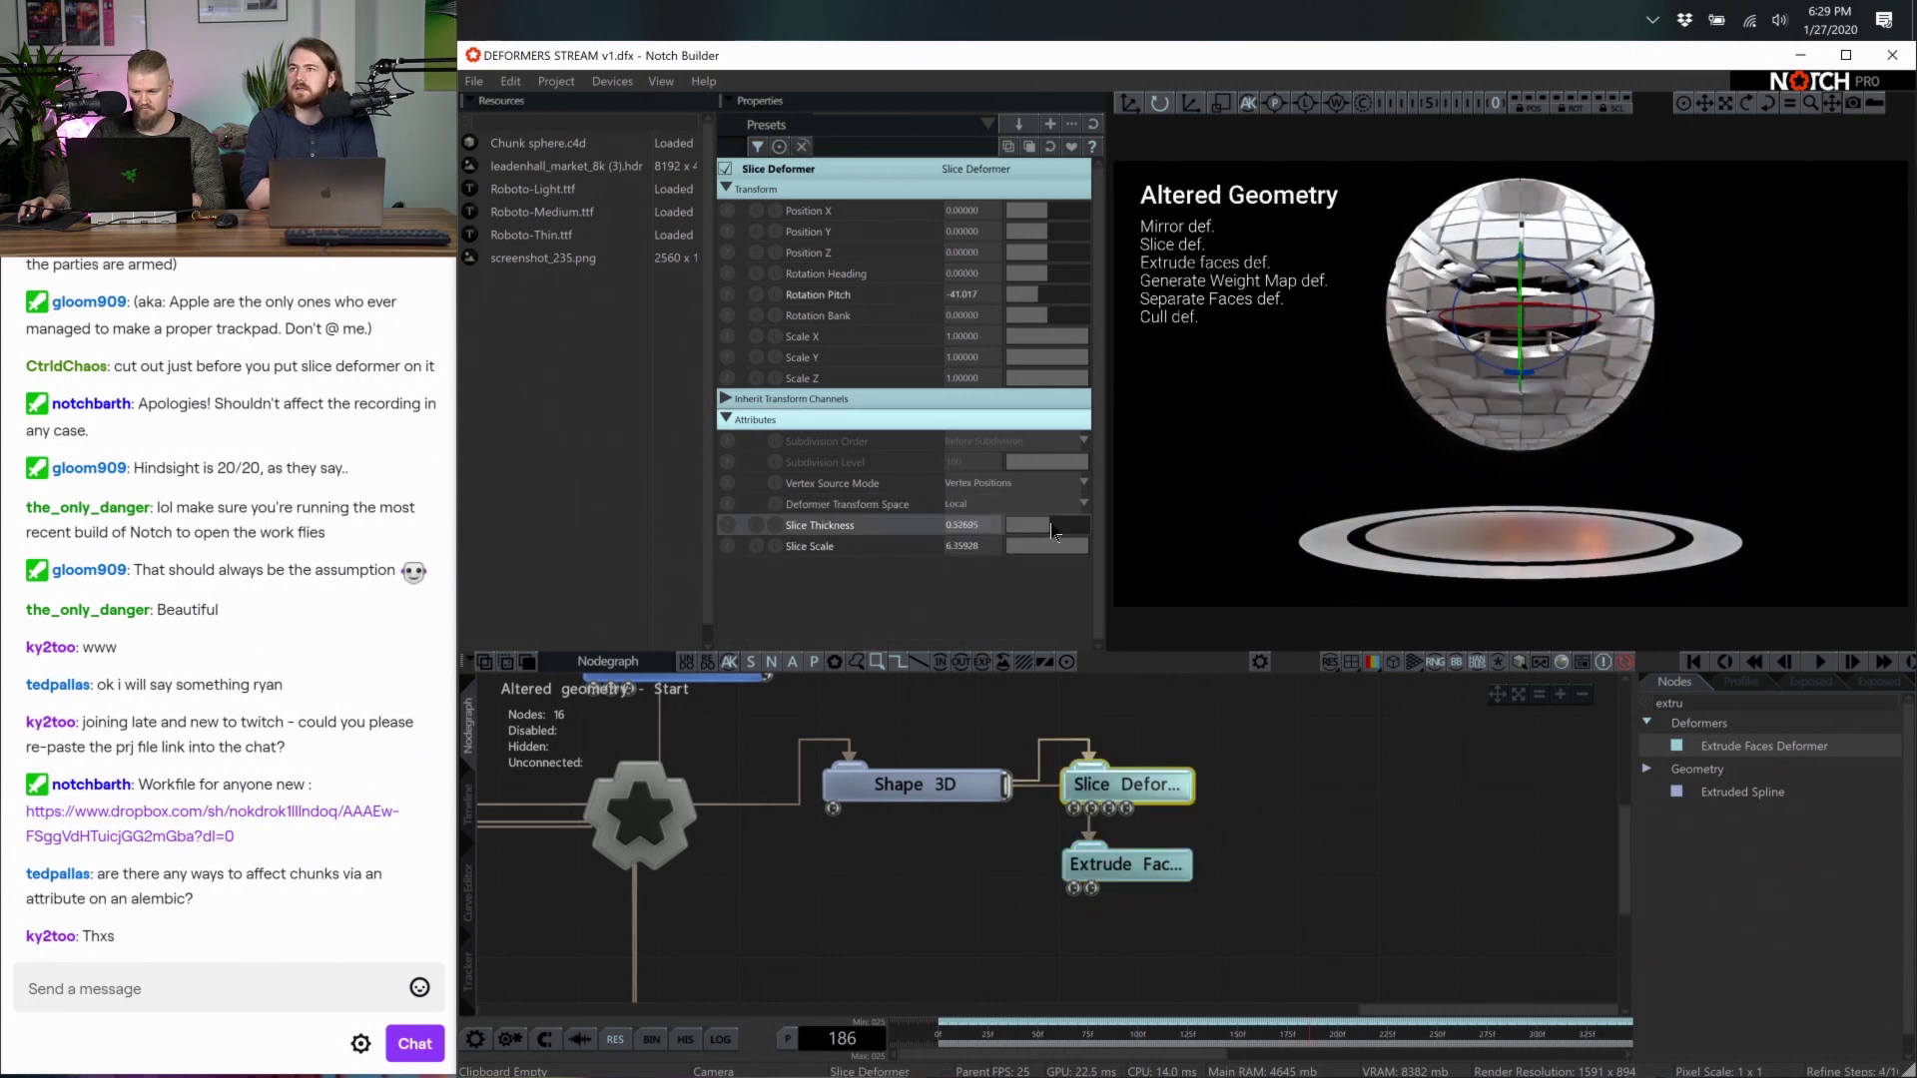
left_click_drag(1051, 529, 1145, 570)
key("o")
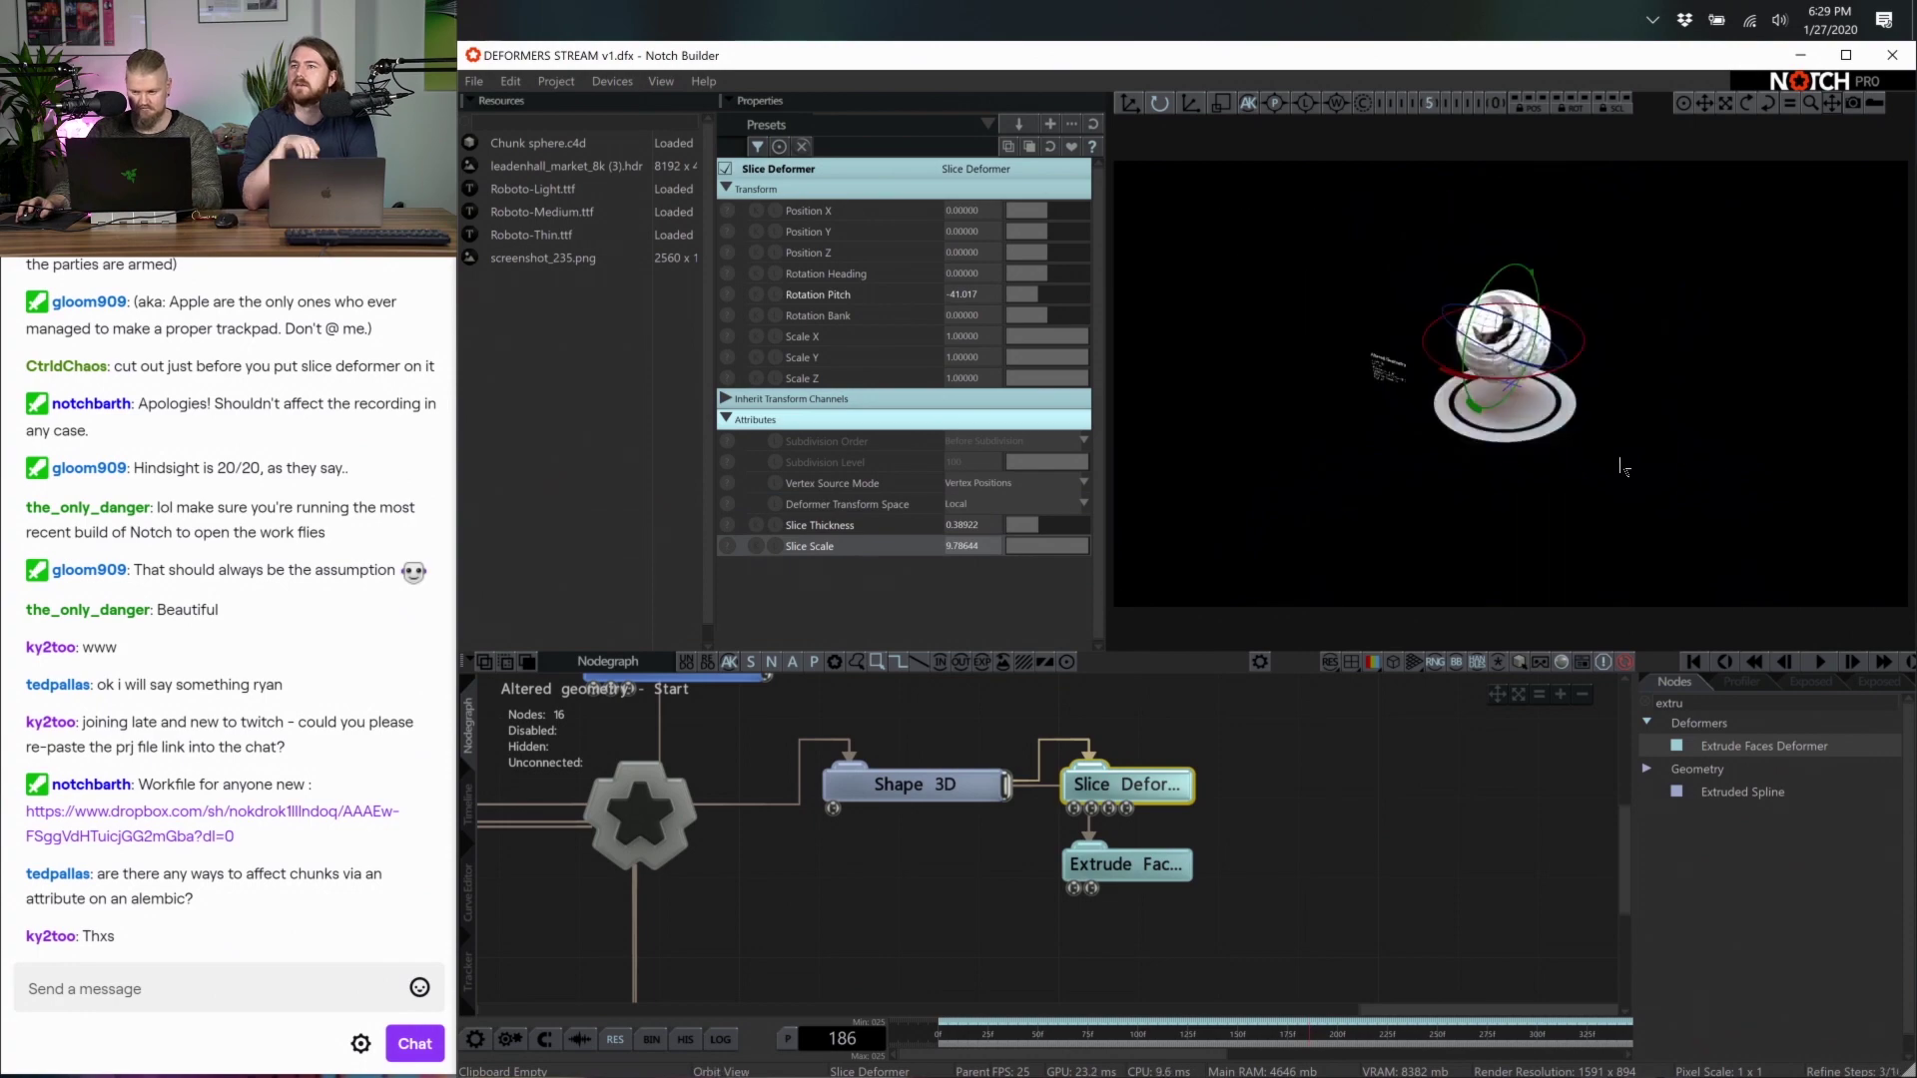
left_click_drag(1619, 466, 1608, 409, "alt")
right_click_drag(1608, 409, 1839, 370, "alt")
left_click_drag(1607, 350, 1692, 480, "alt")
left_click_drag(1474, 530, 1657, 500, "alt")
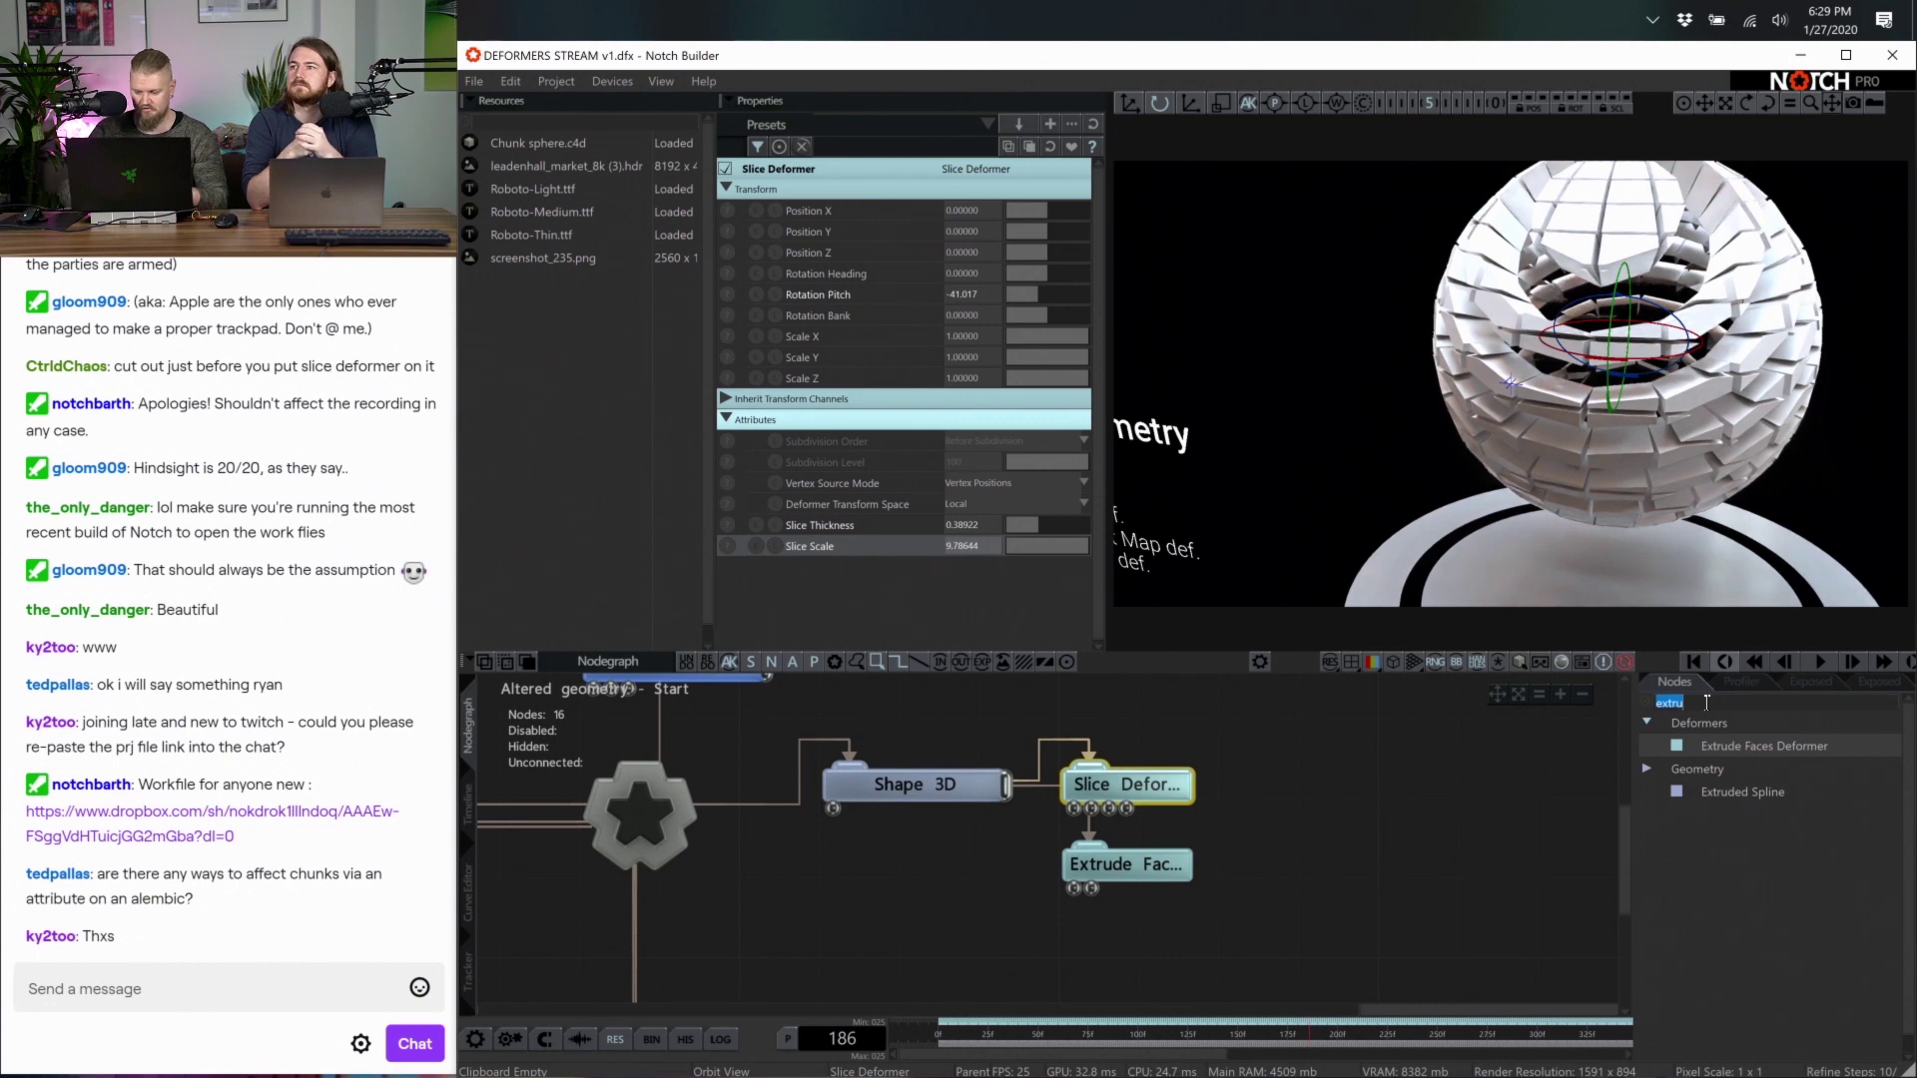
Add a Material node, connect it to the Shape 3D sphere and bring up its texture map settings
type("mater")
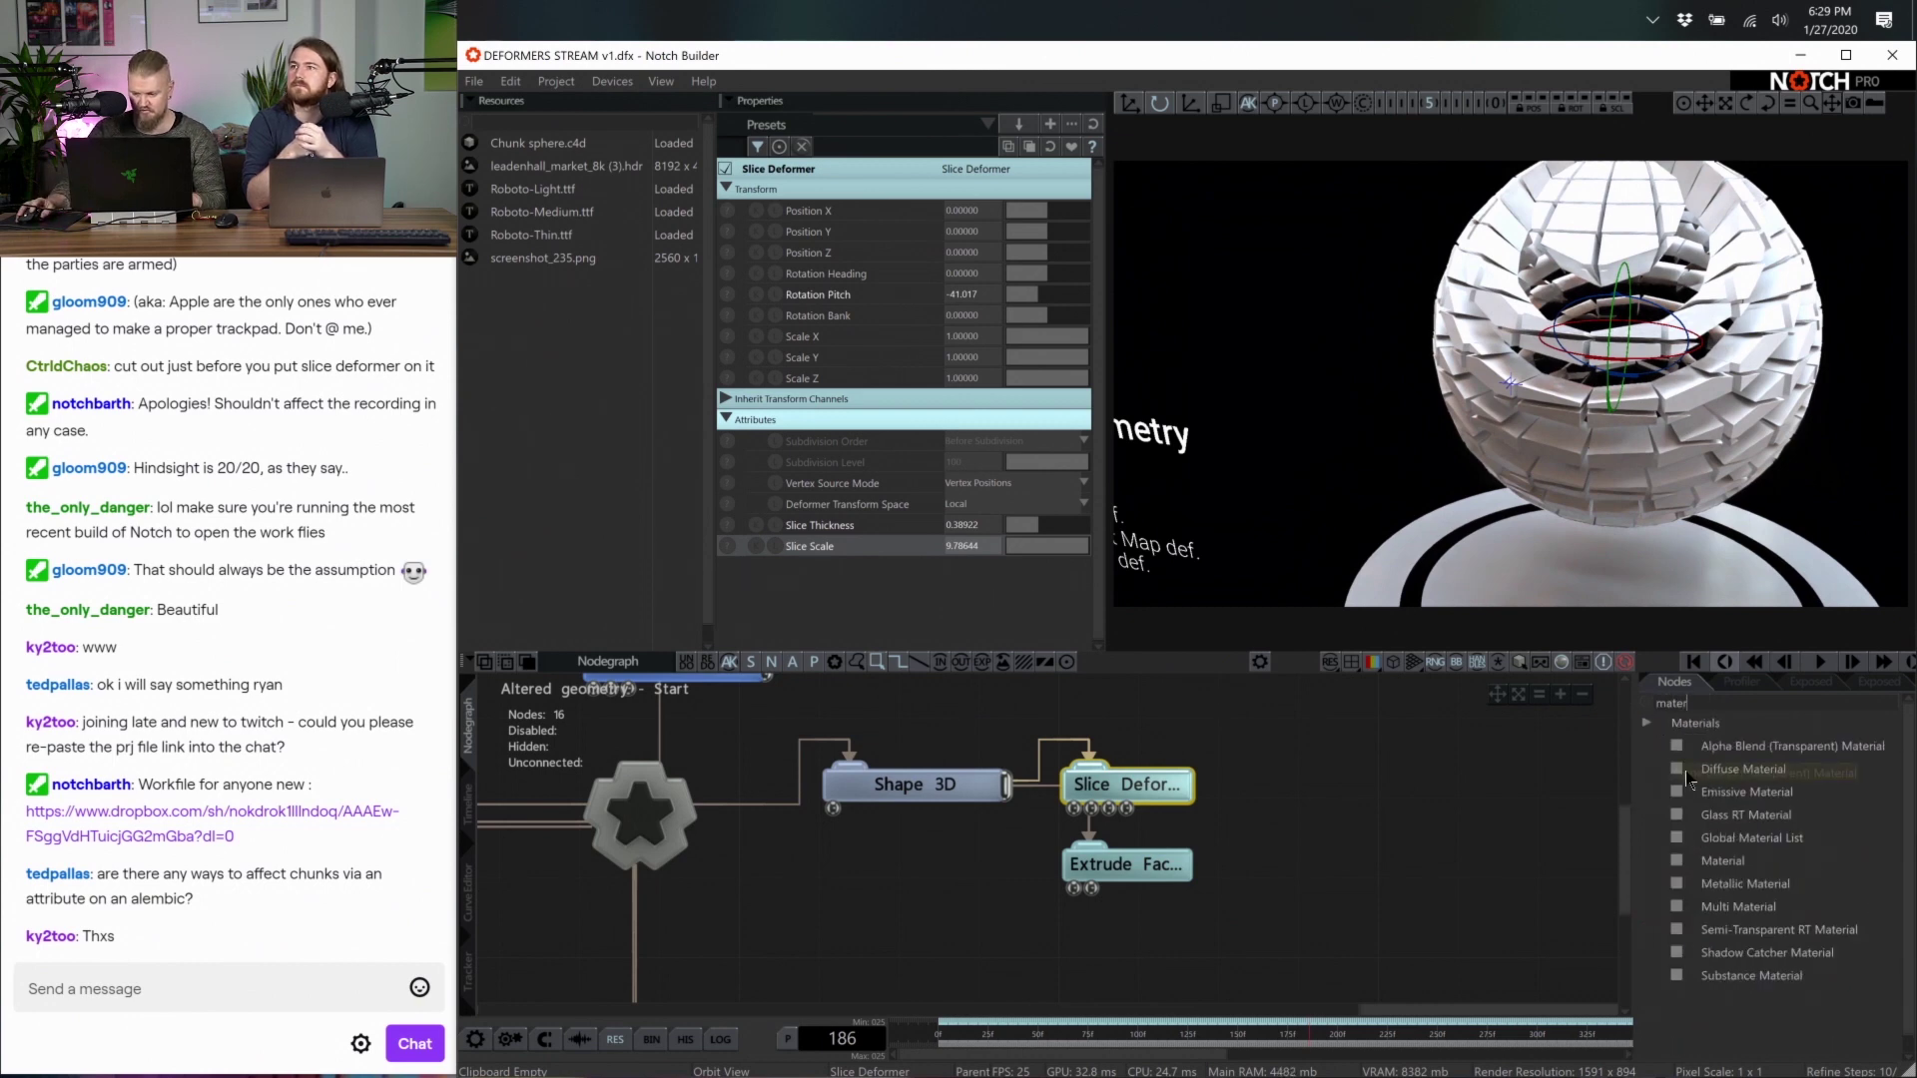
left_click_drag(771, 896, 789, 904)
left_click_drag(944, 902, 835, 814)
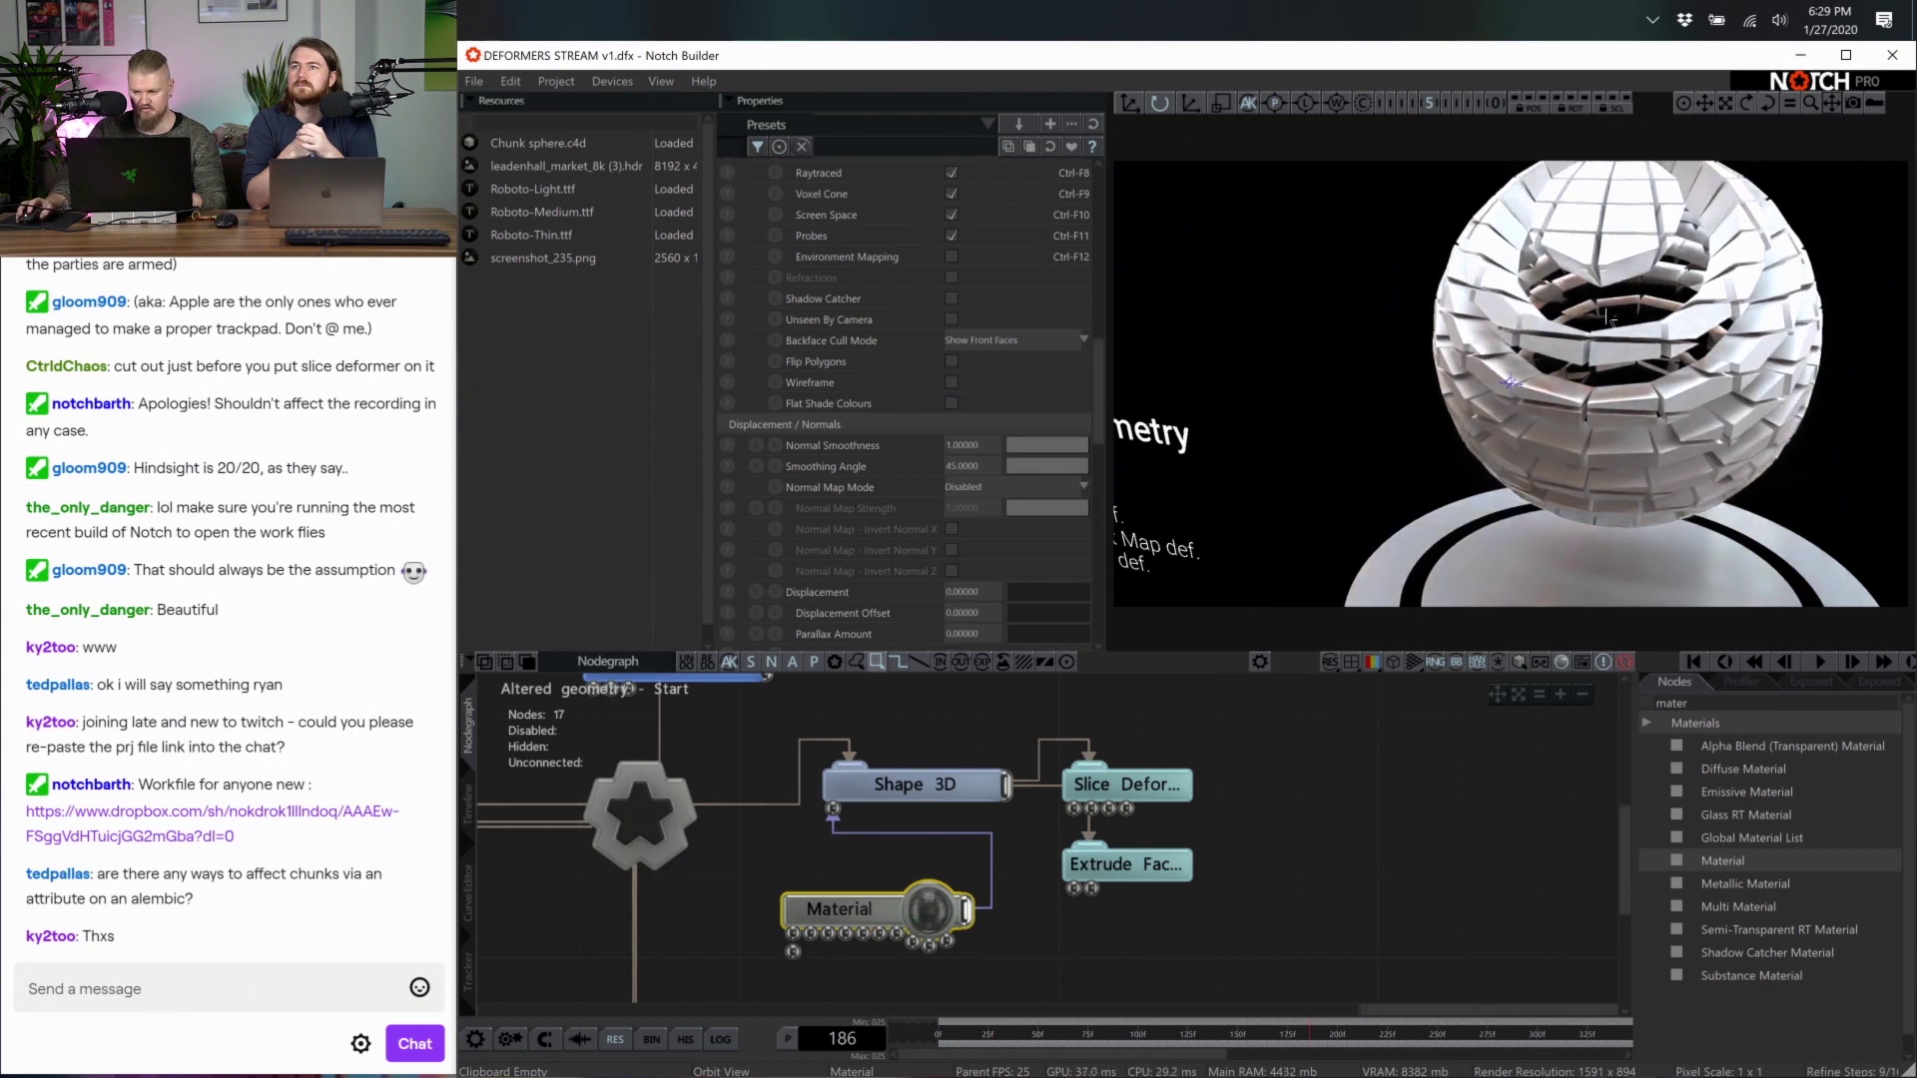
scroll(1008, 489, "down", 10)
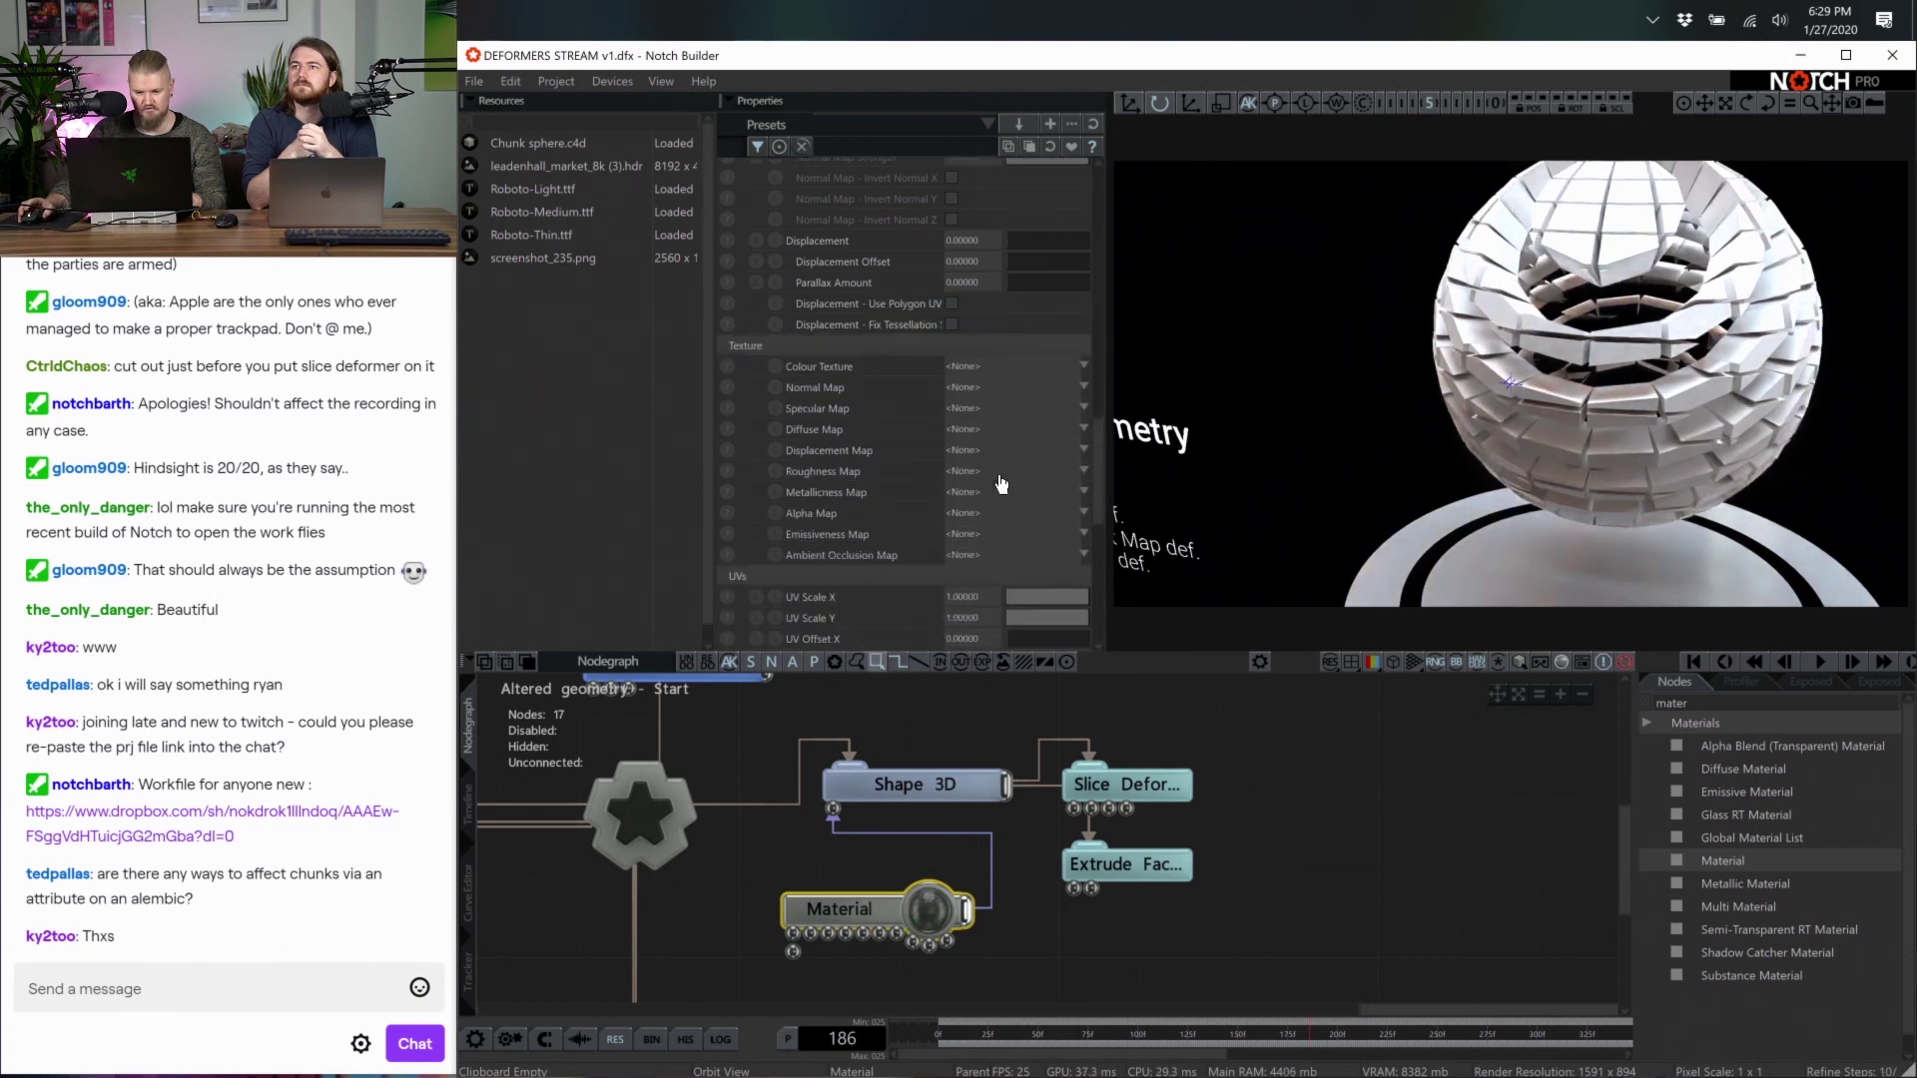
Find the Material's Backface Cull Mode by filtering its properties for "back" and set it to Double Sided
scroll(1003, 479, "up", 10)
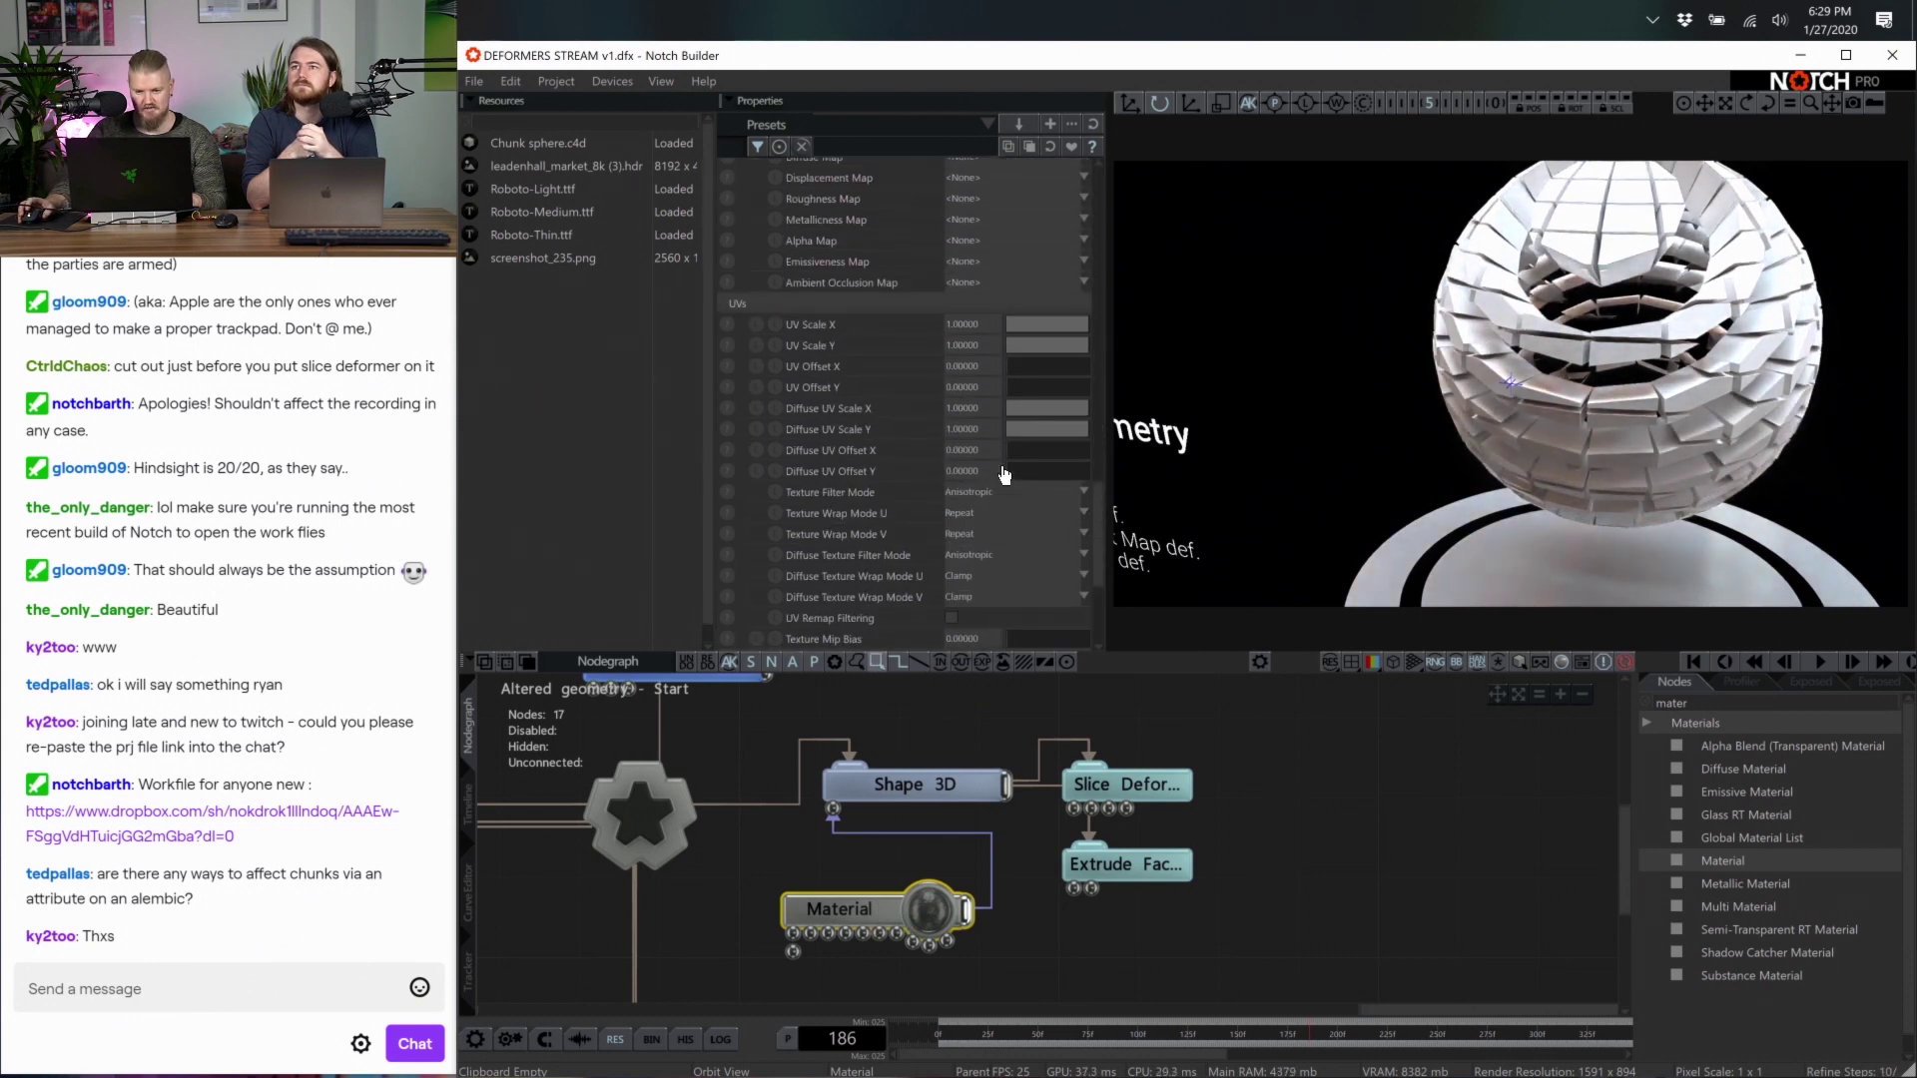
scroll(860, 444, "up", 4)
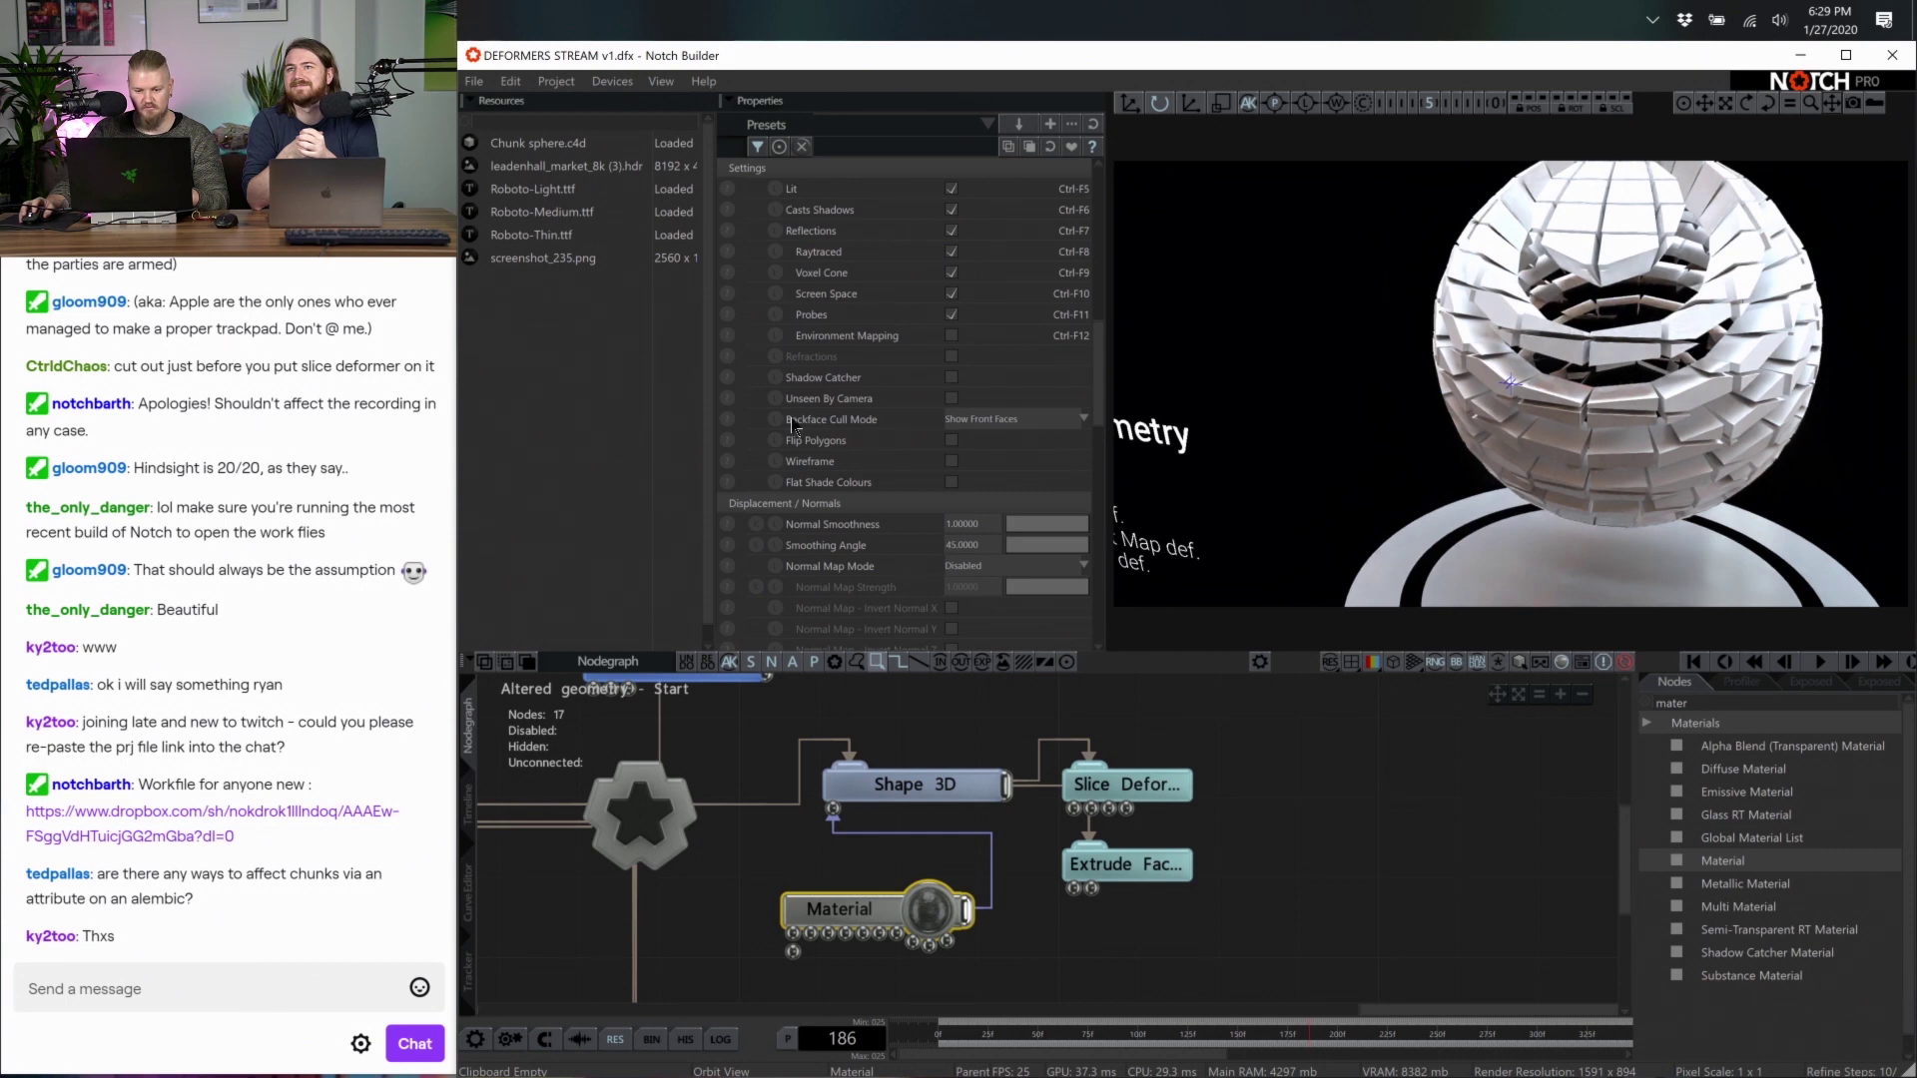
left_click(840, 148)
type("b")
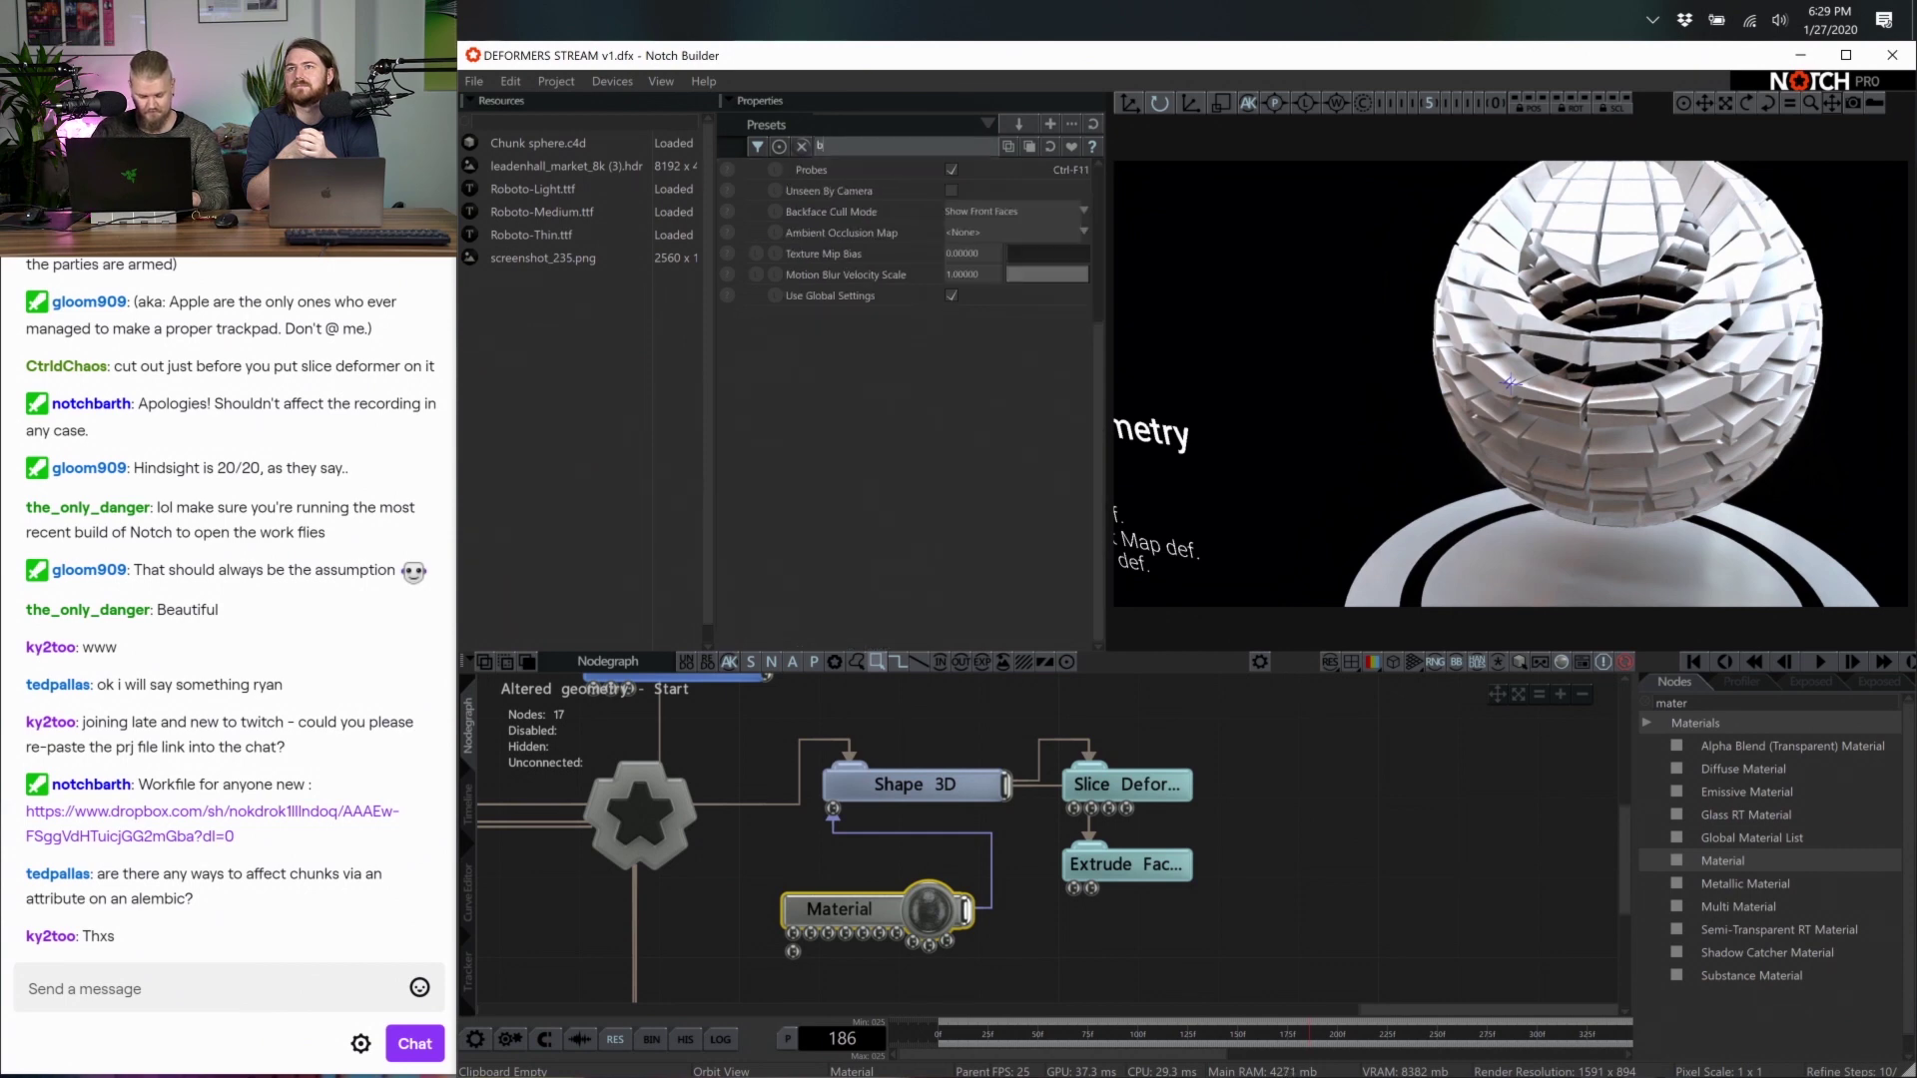
key("BackSpace")
type("BAE")
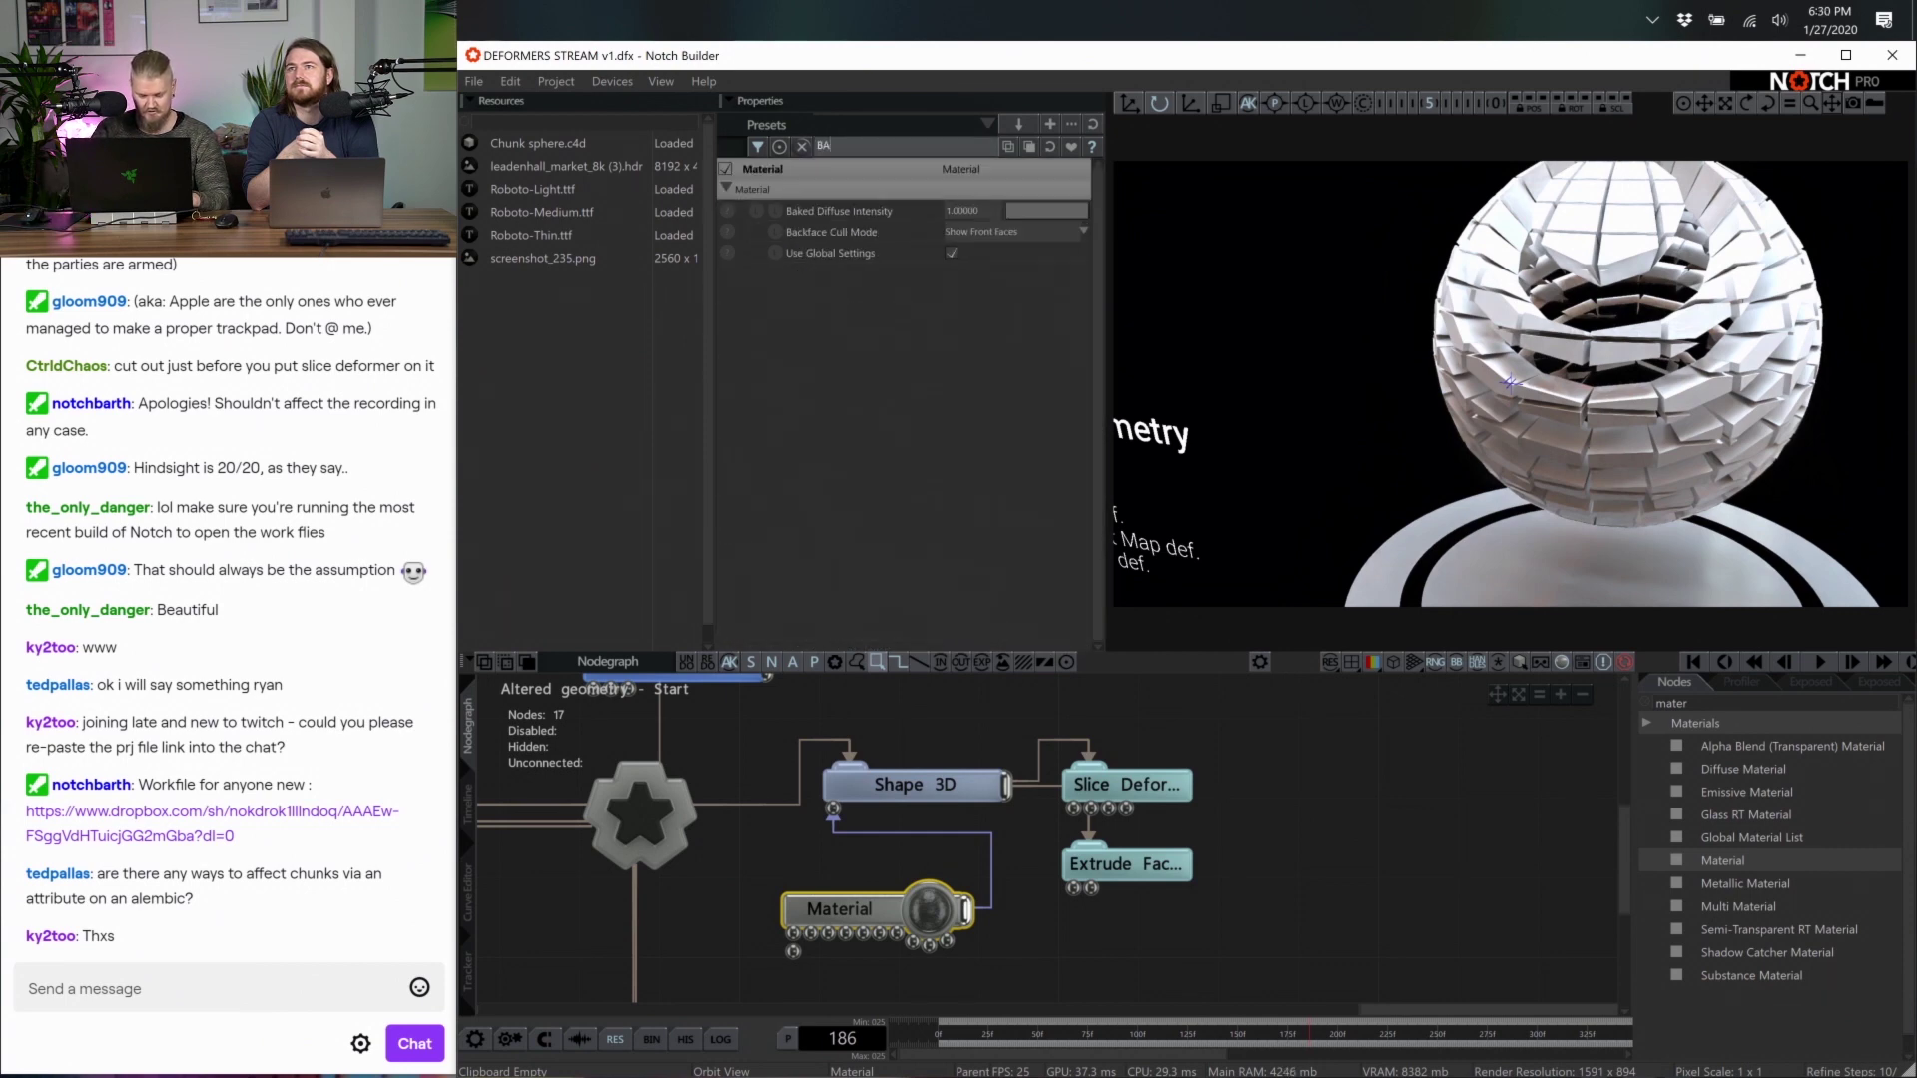
key("BackSpace")
key("BackSpace")
key("BackSpace")
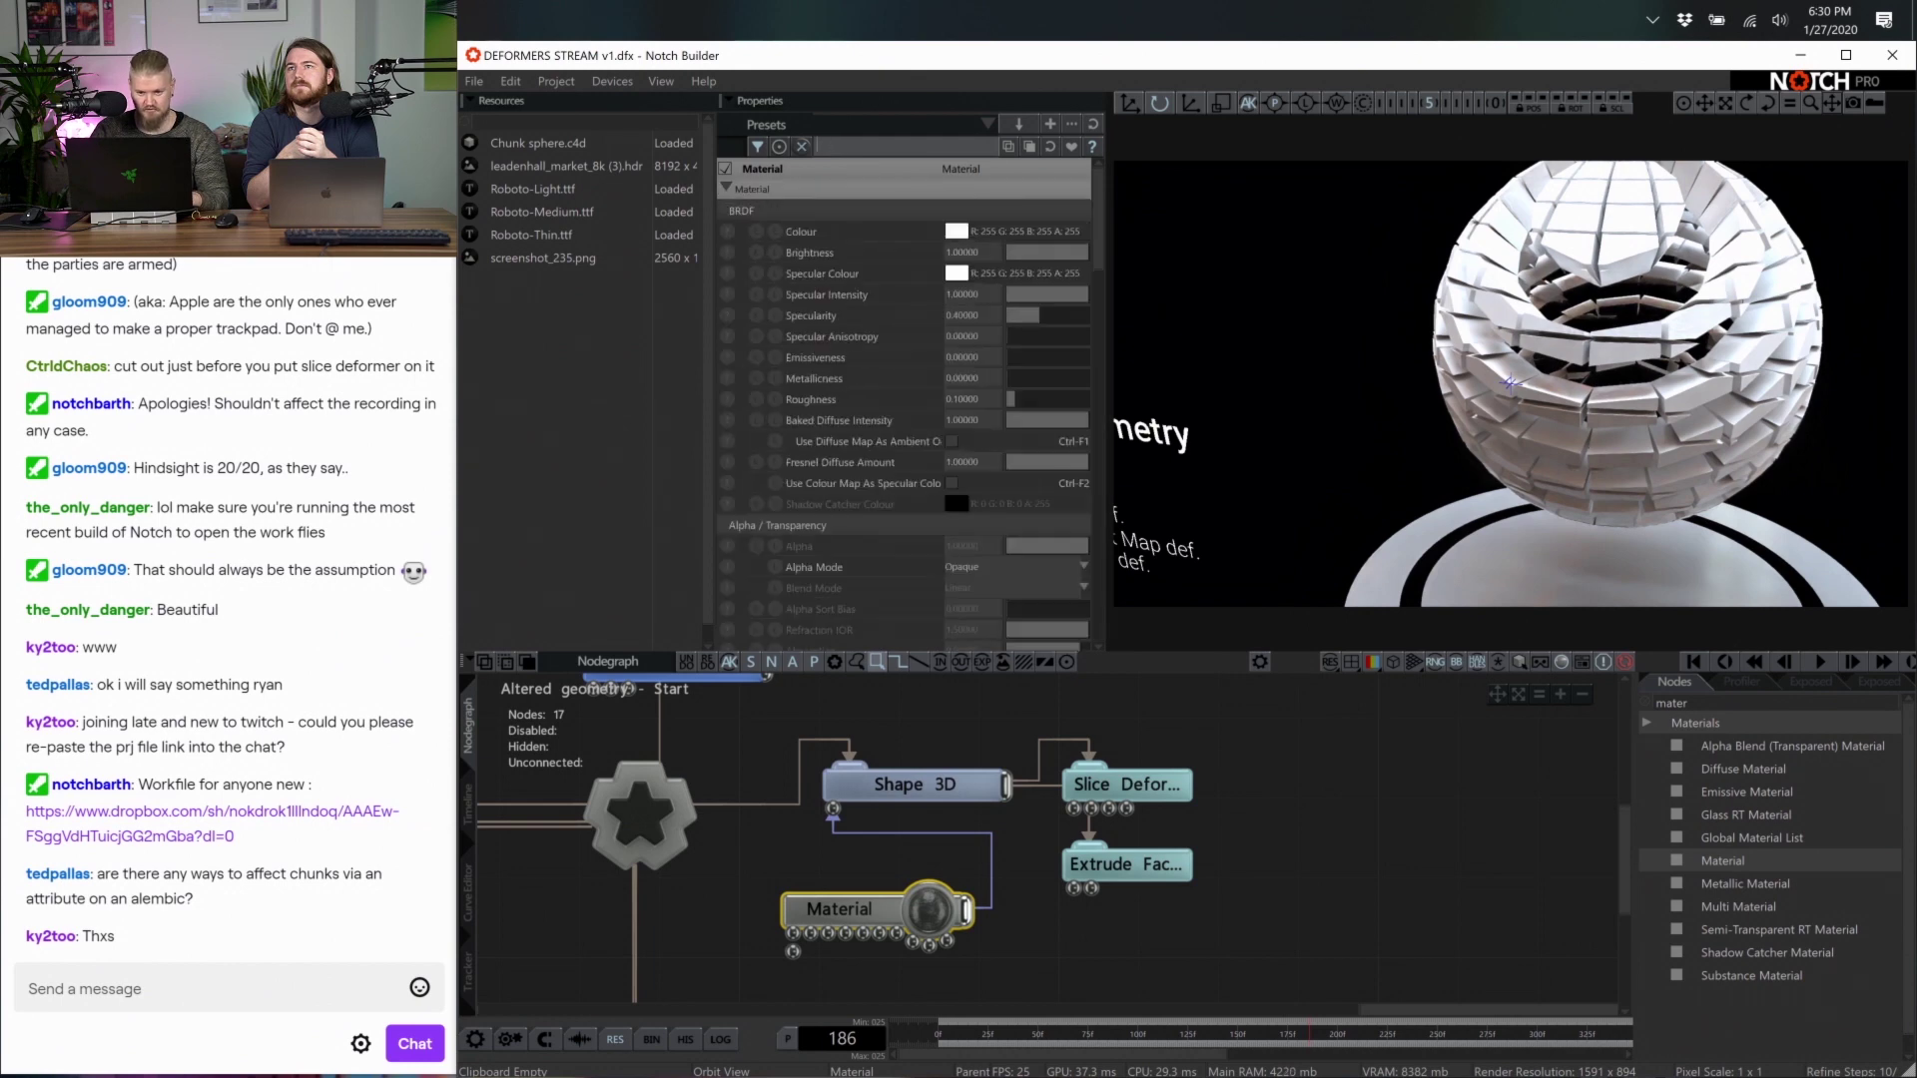
type("bace")
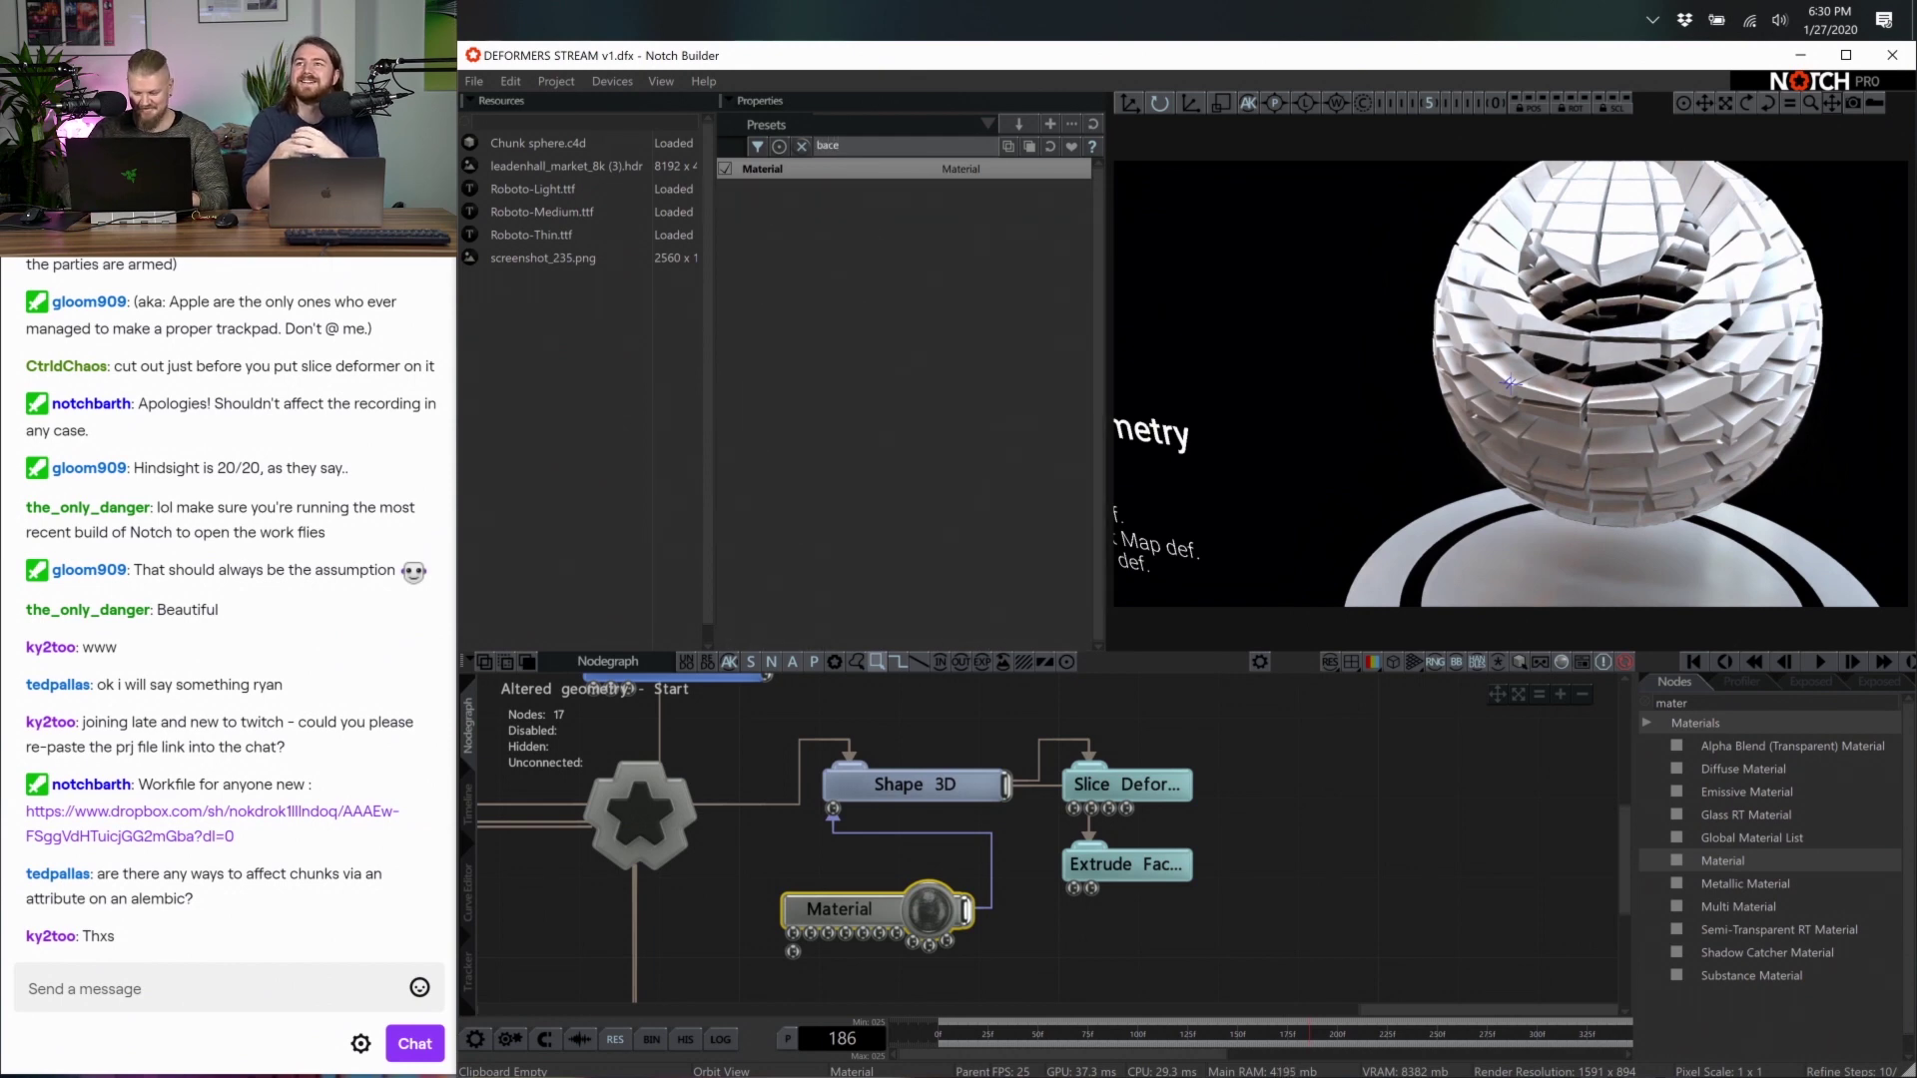
key("BackSpace")
key("BackSpace")
type("ck")
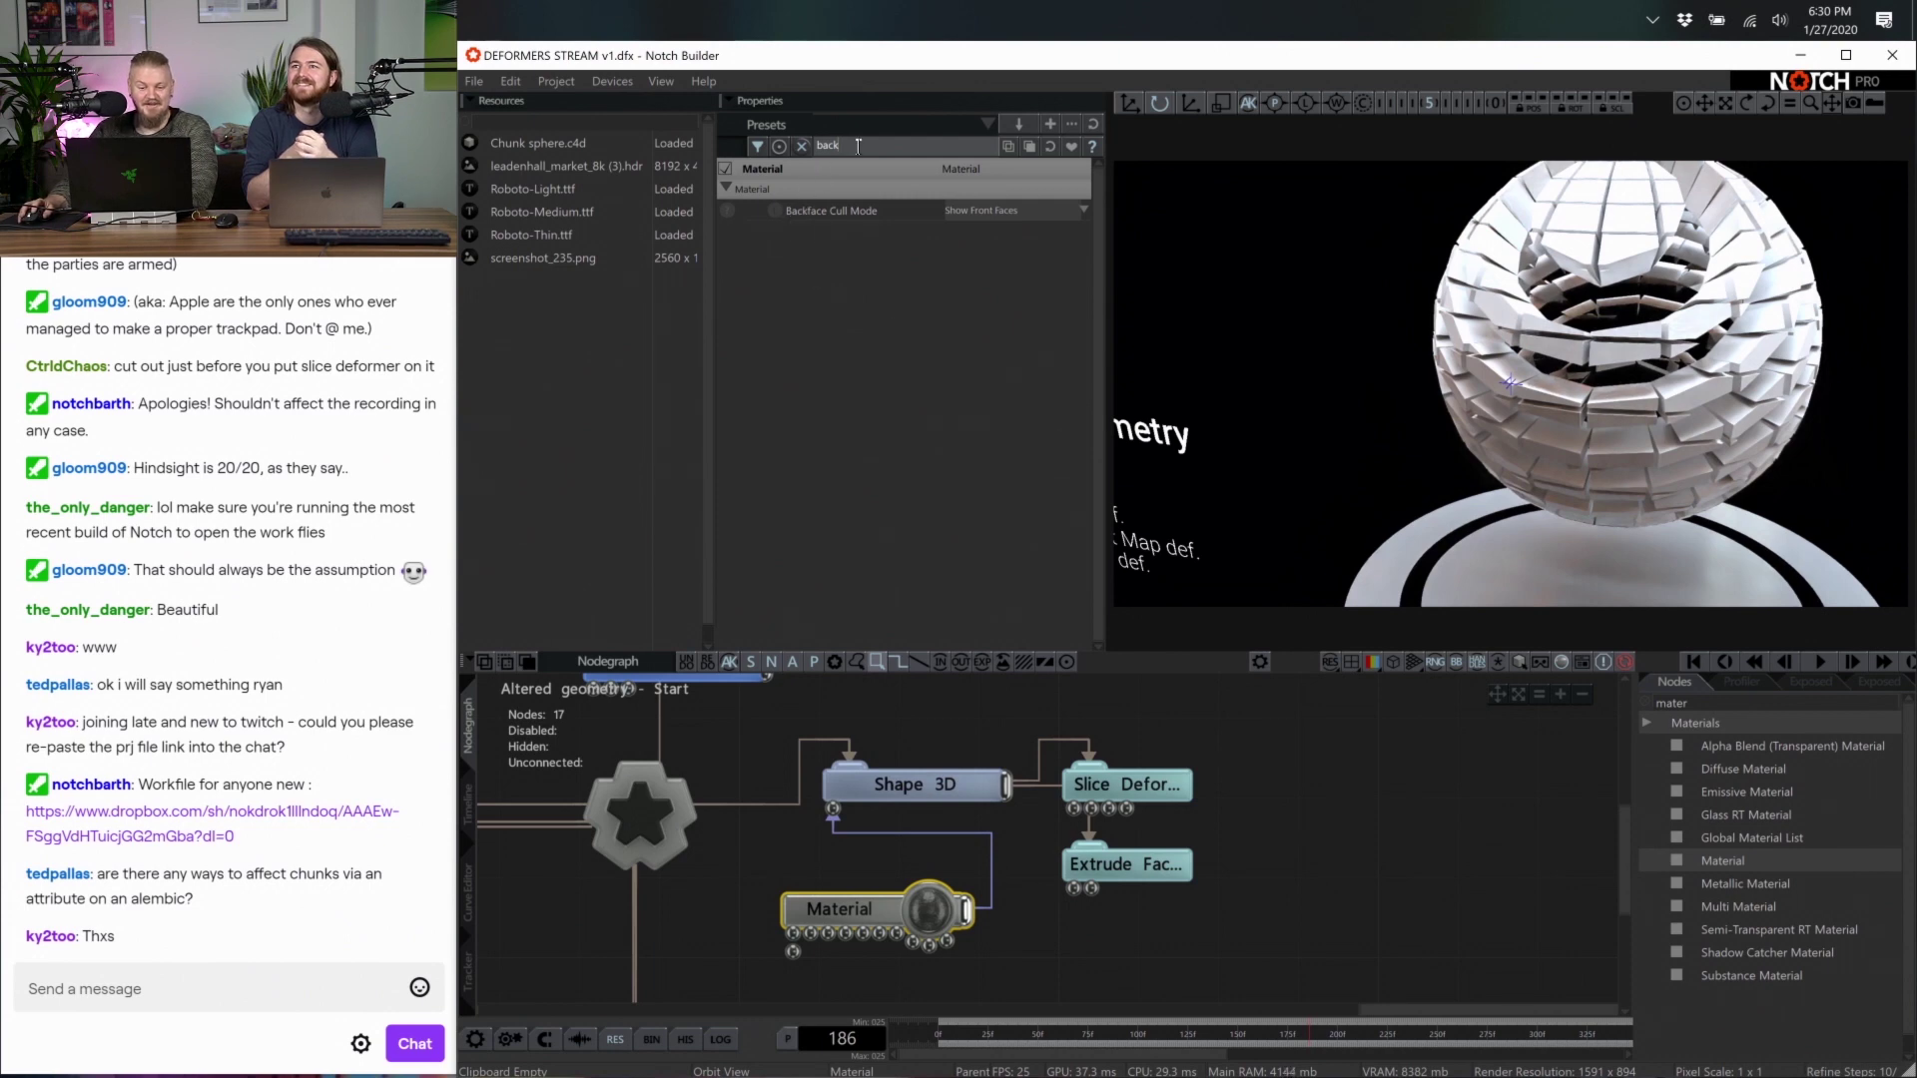
left_click(991, 221)
left_click(993, 244)
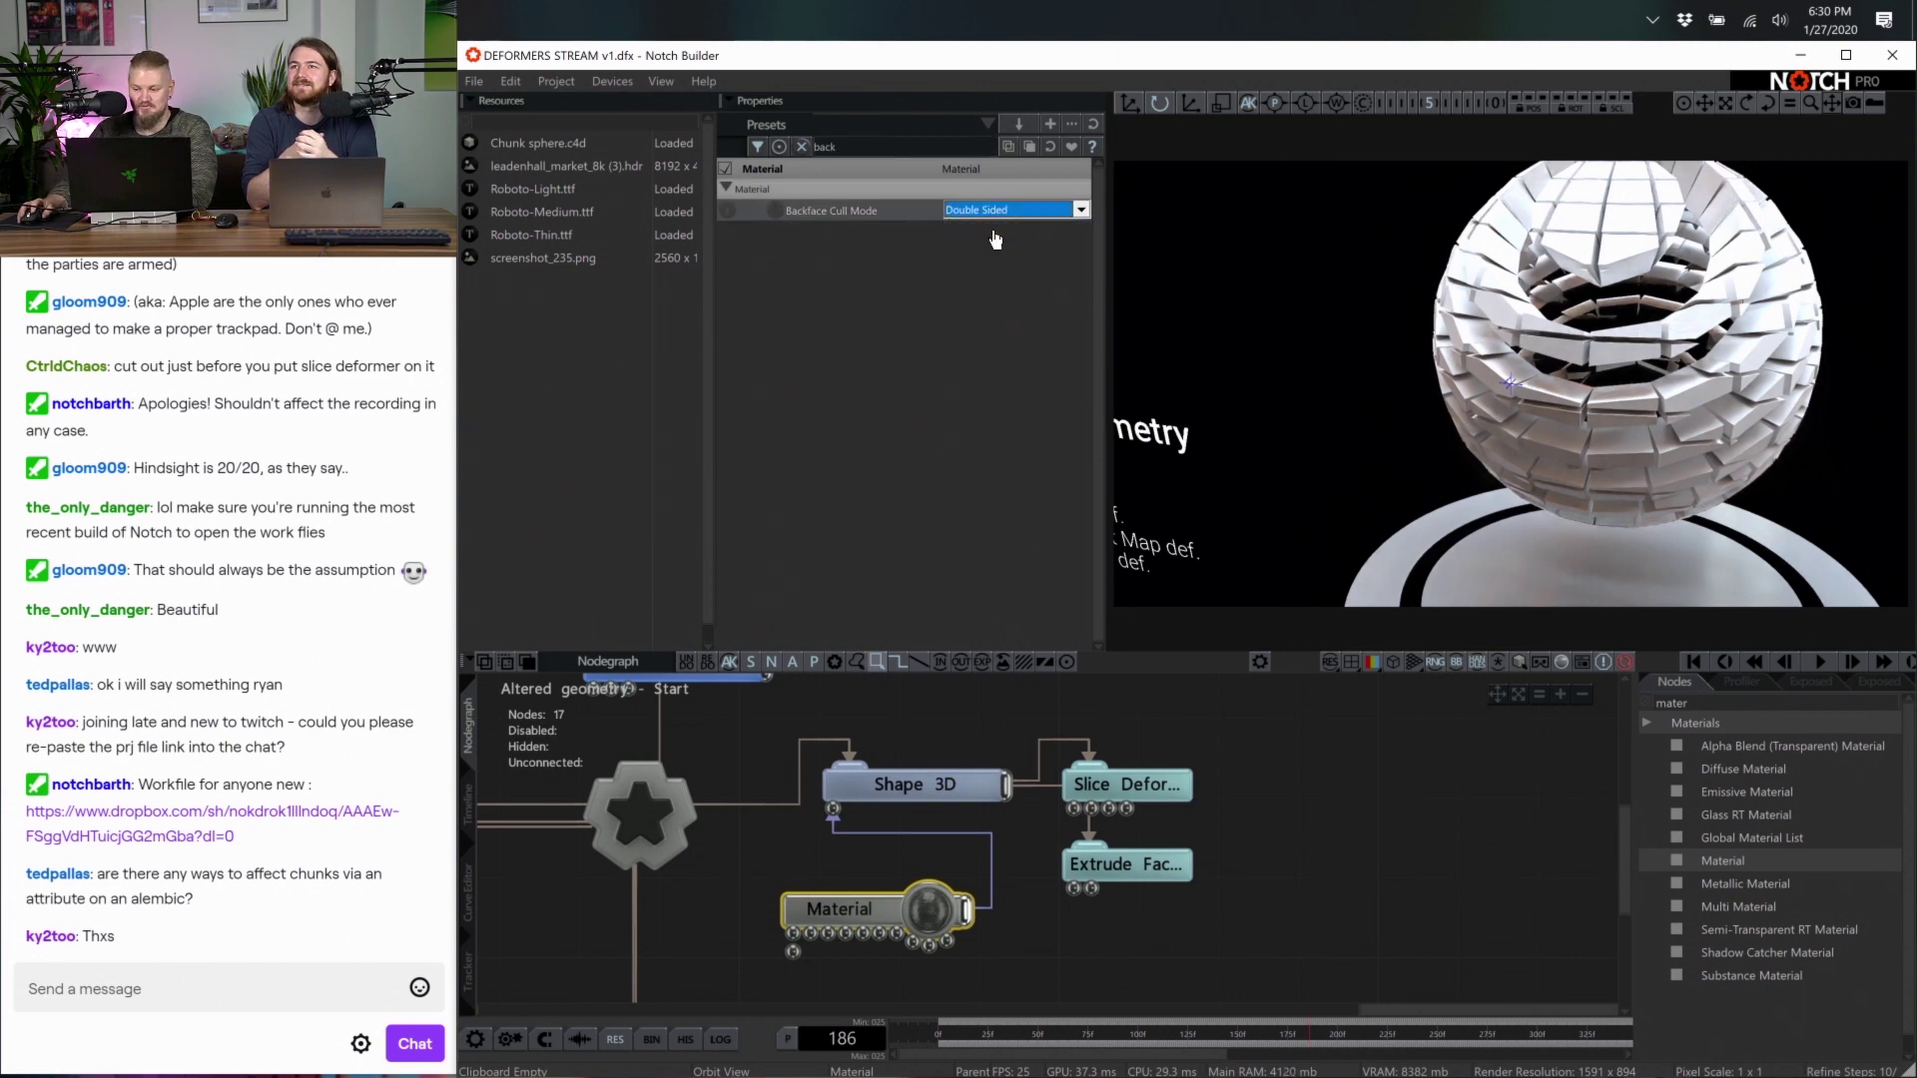
Play the scene through the camera and compare the sphere with raytracing disabled and restored on the Root
left_click(1458, 795)
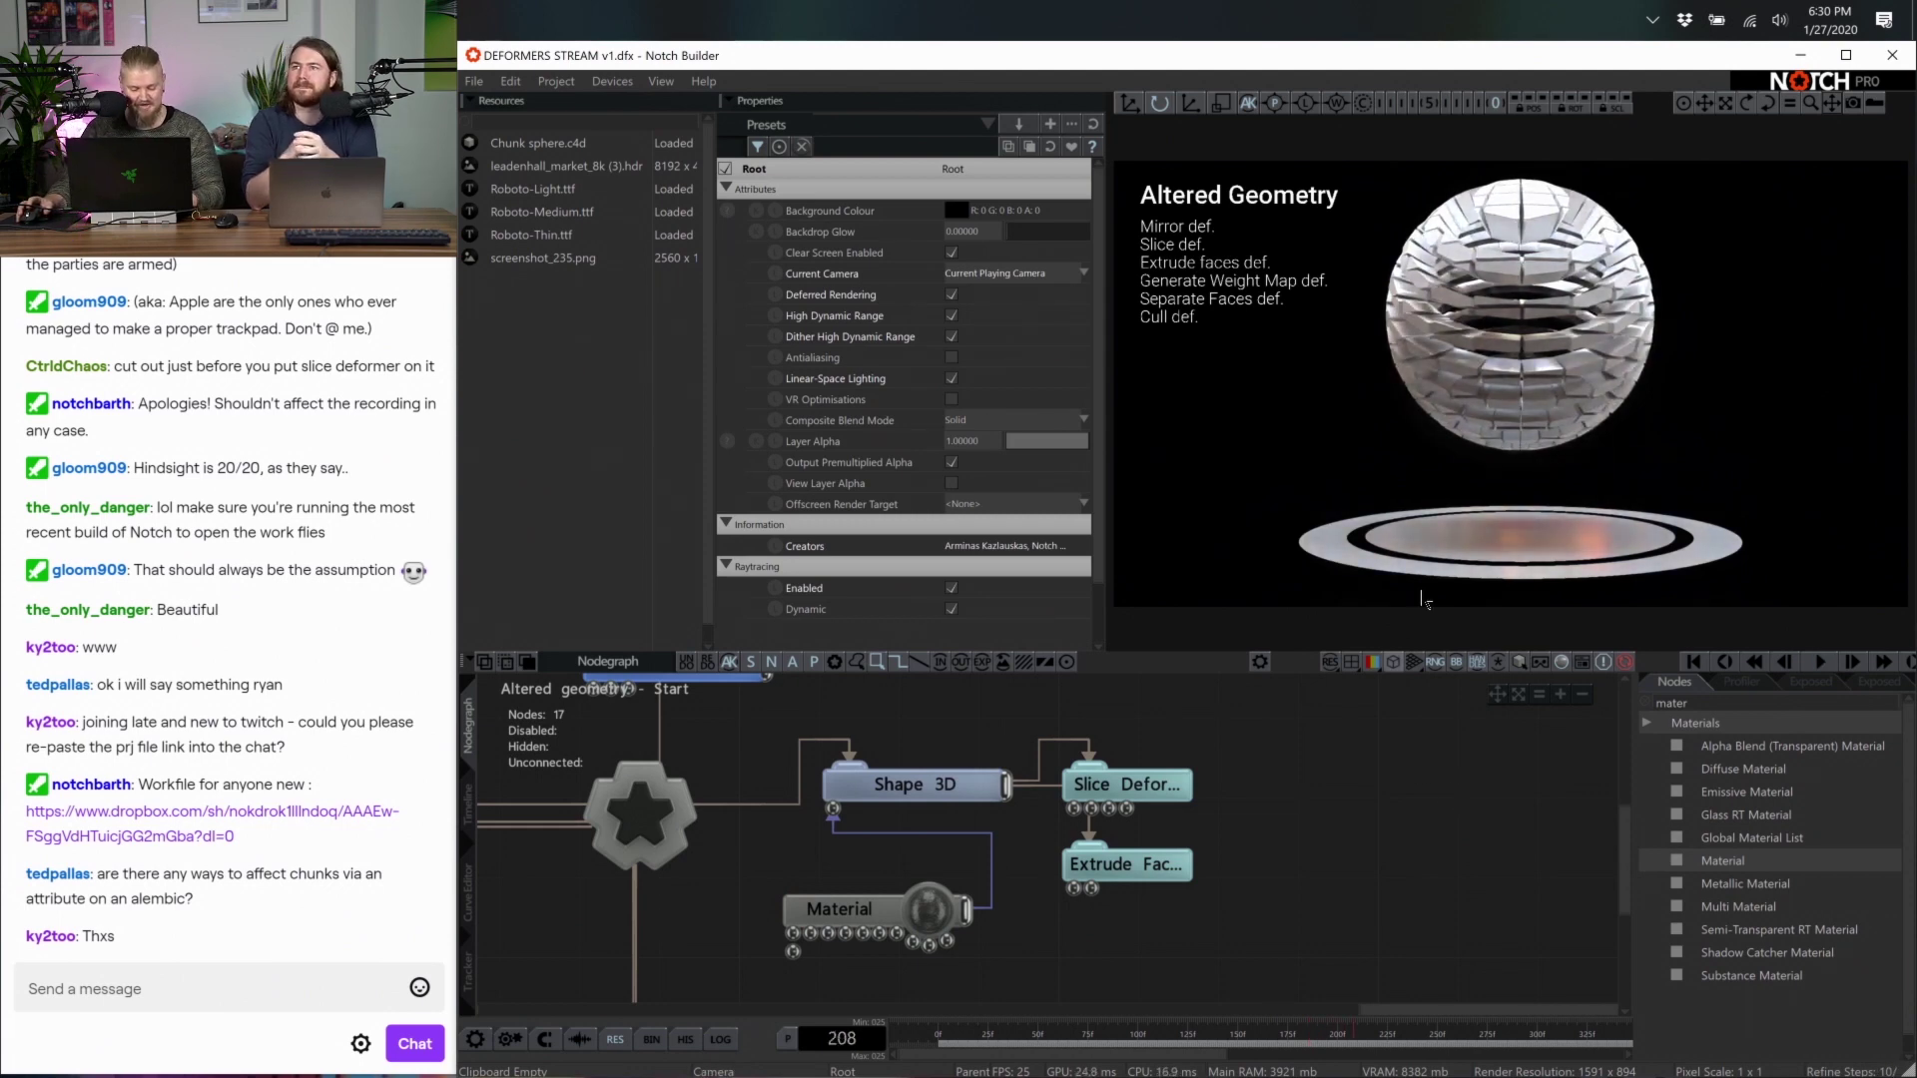
key("space")
key("space")
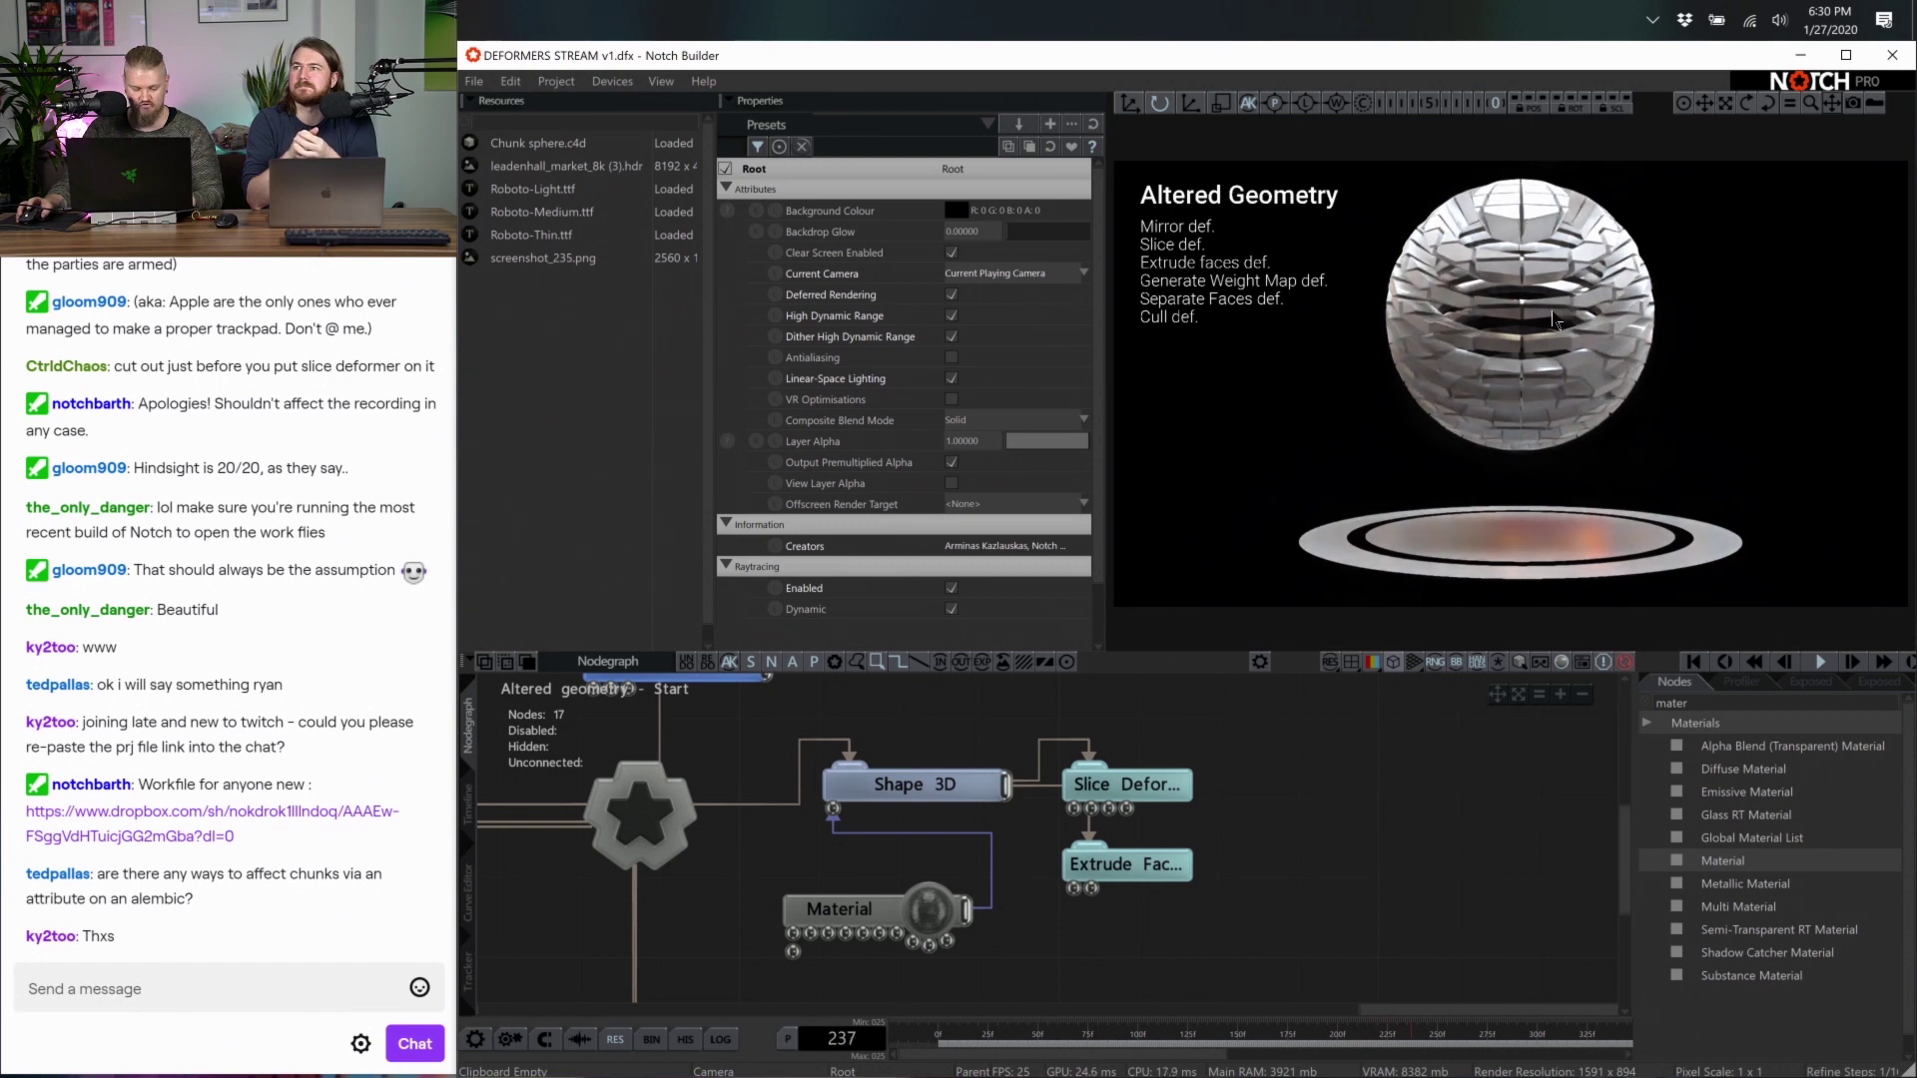
left_click(951, 588)
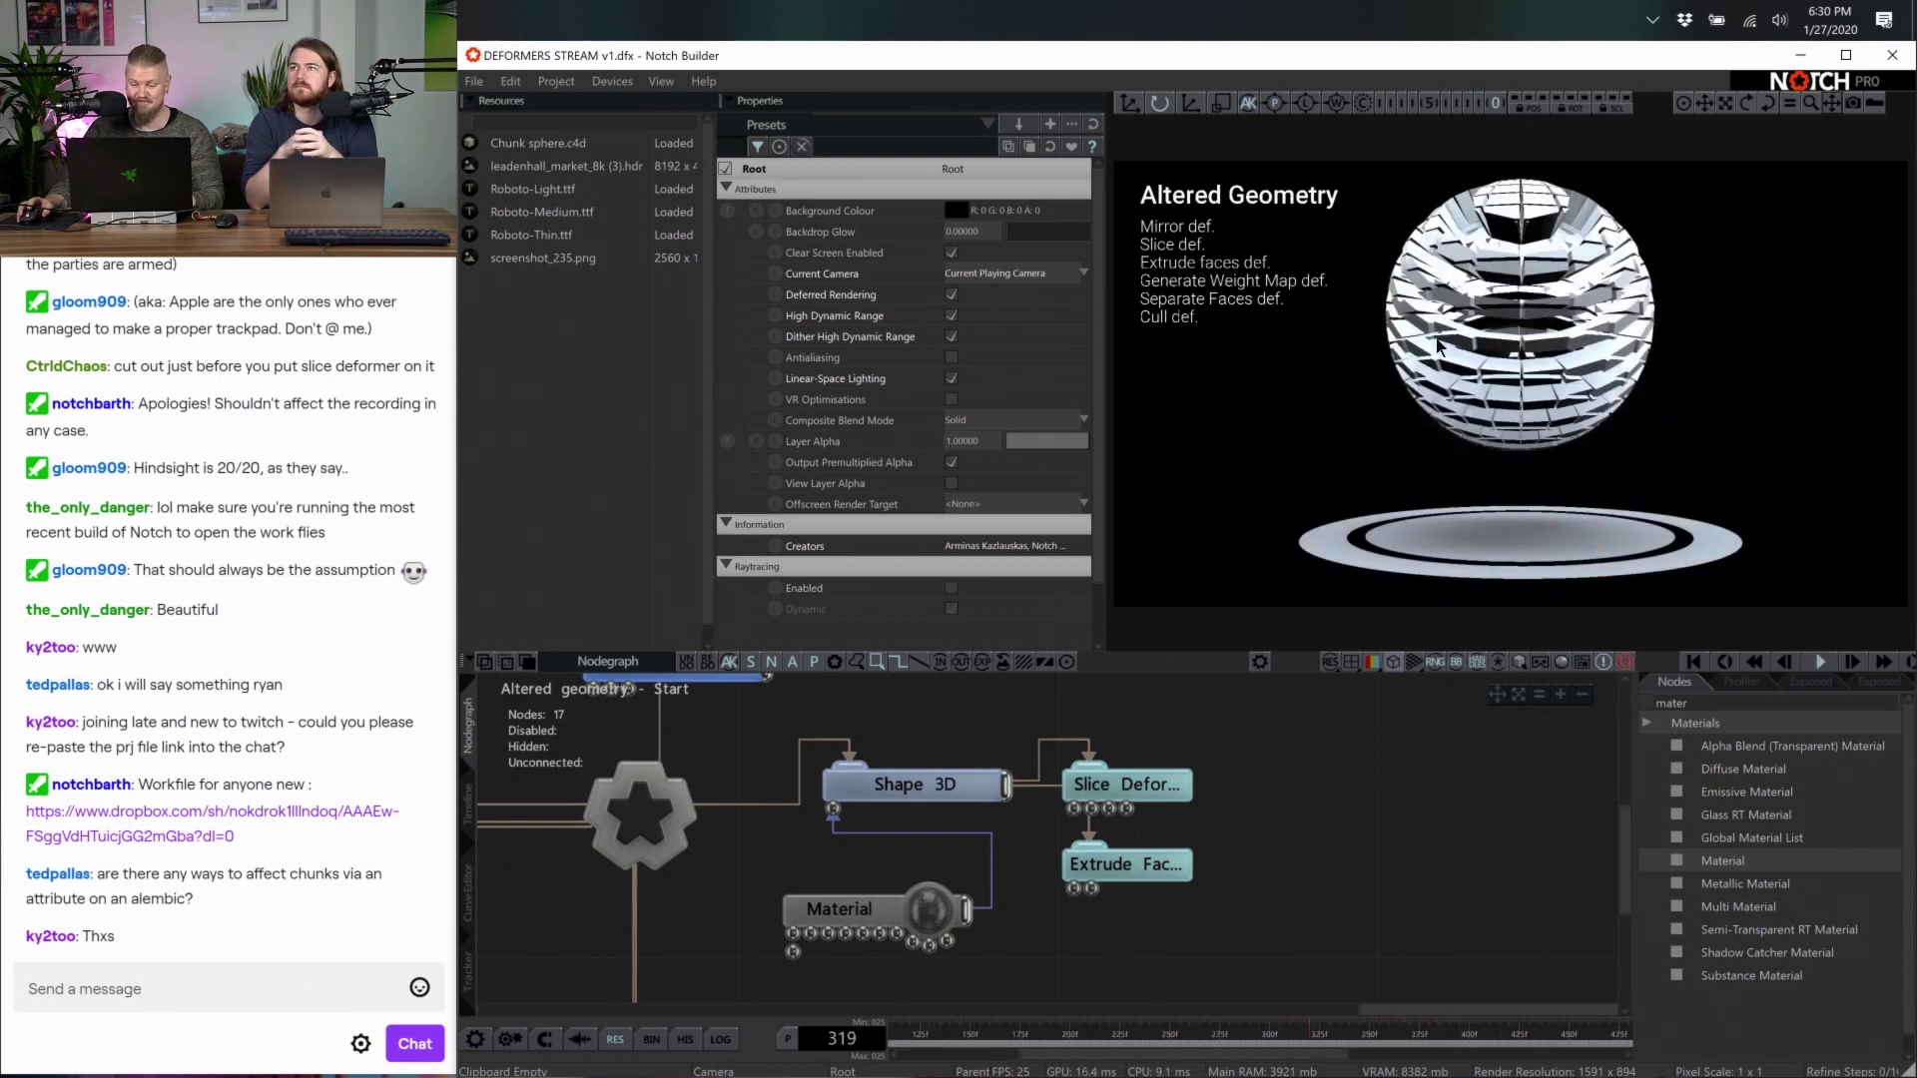
key("ctrl+z")
key("space")
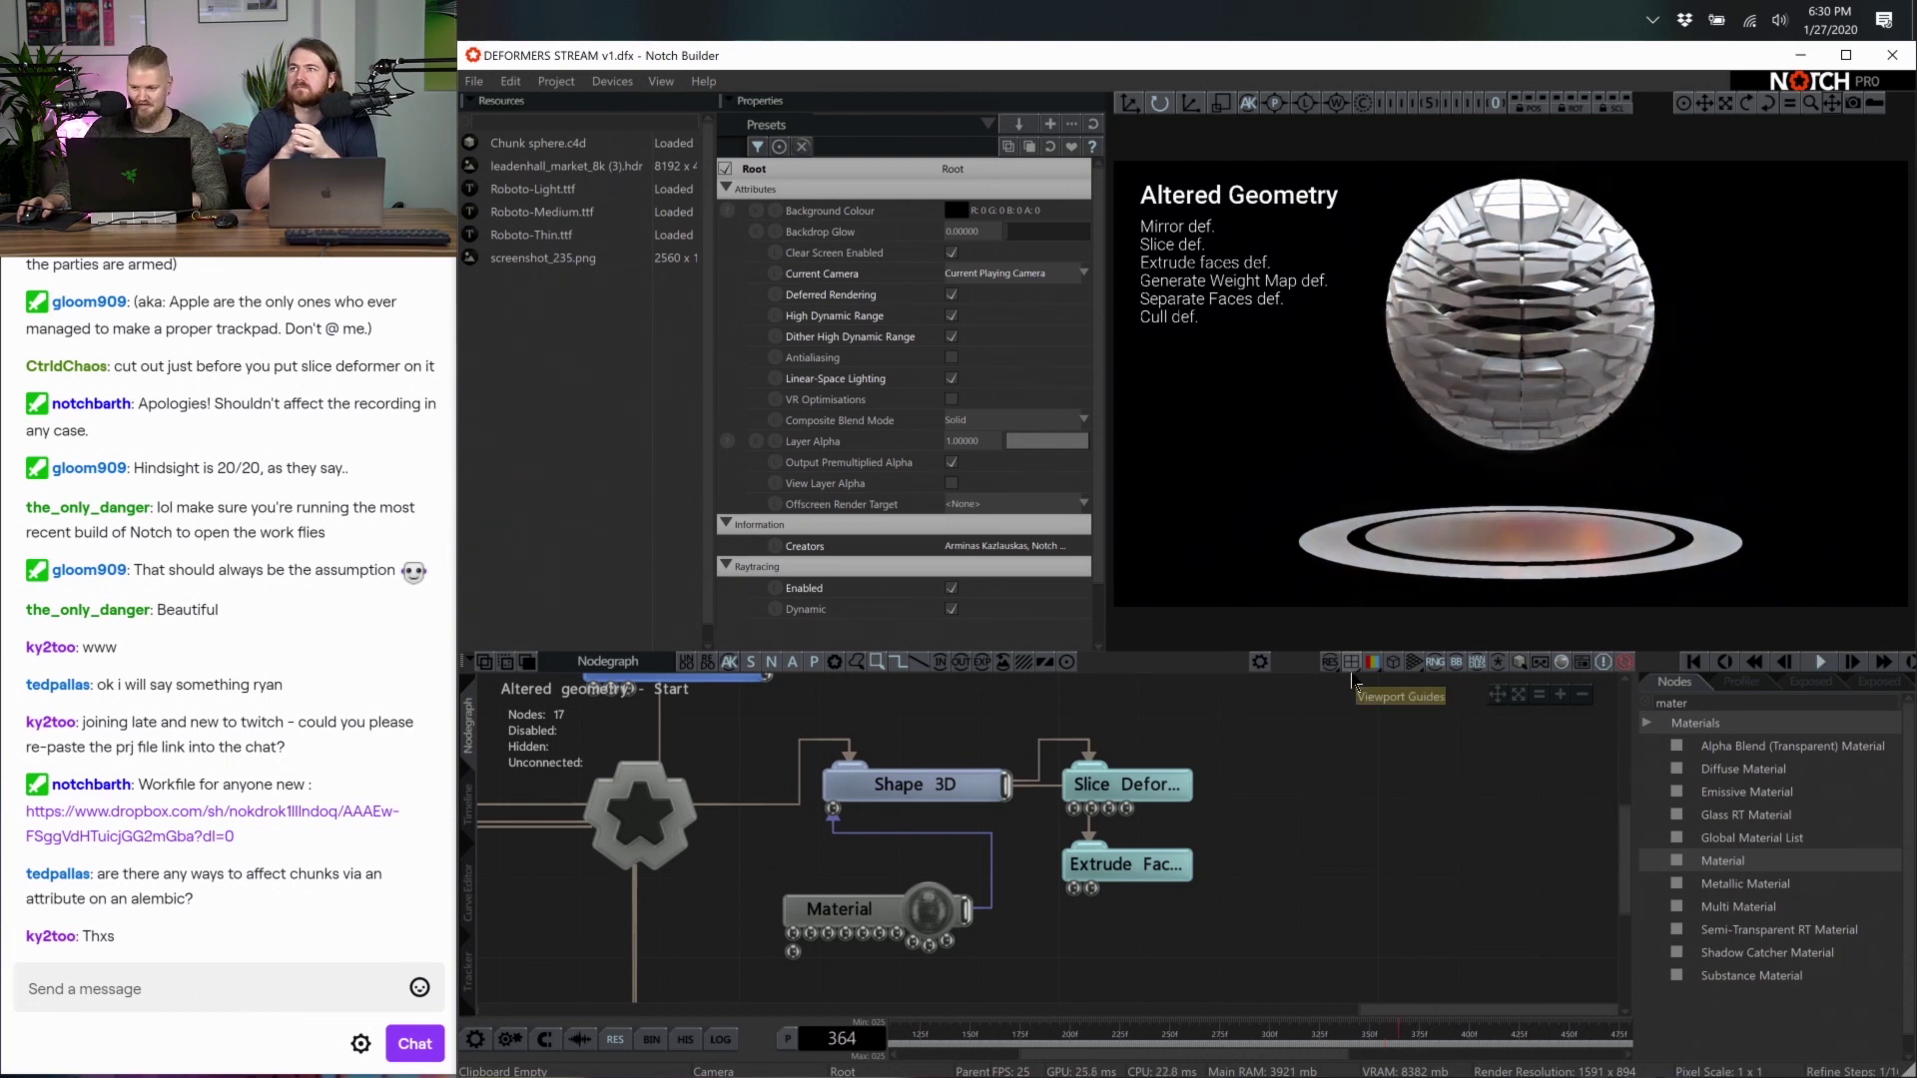
Move the Slice and Extrude Faces Deformer nodes up beside the sphere's Shape 3D node
scroll(1356, 846, "down", 3)
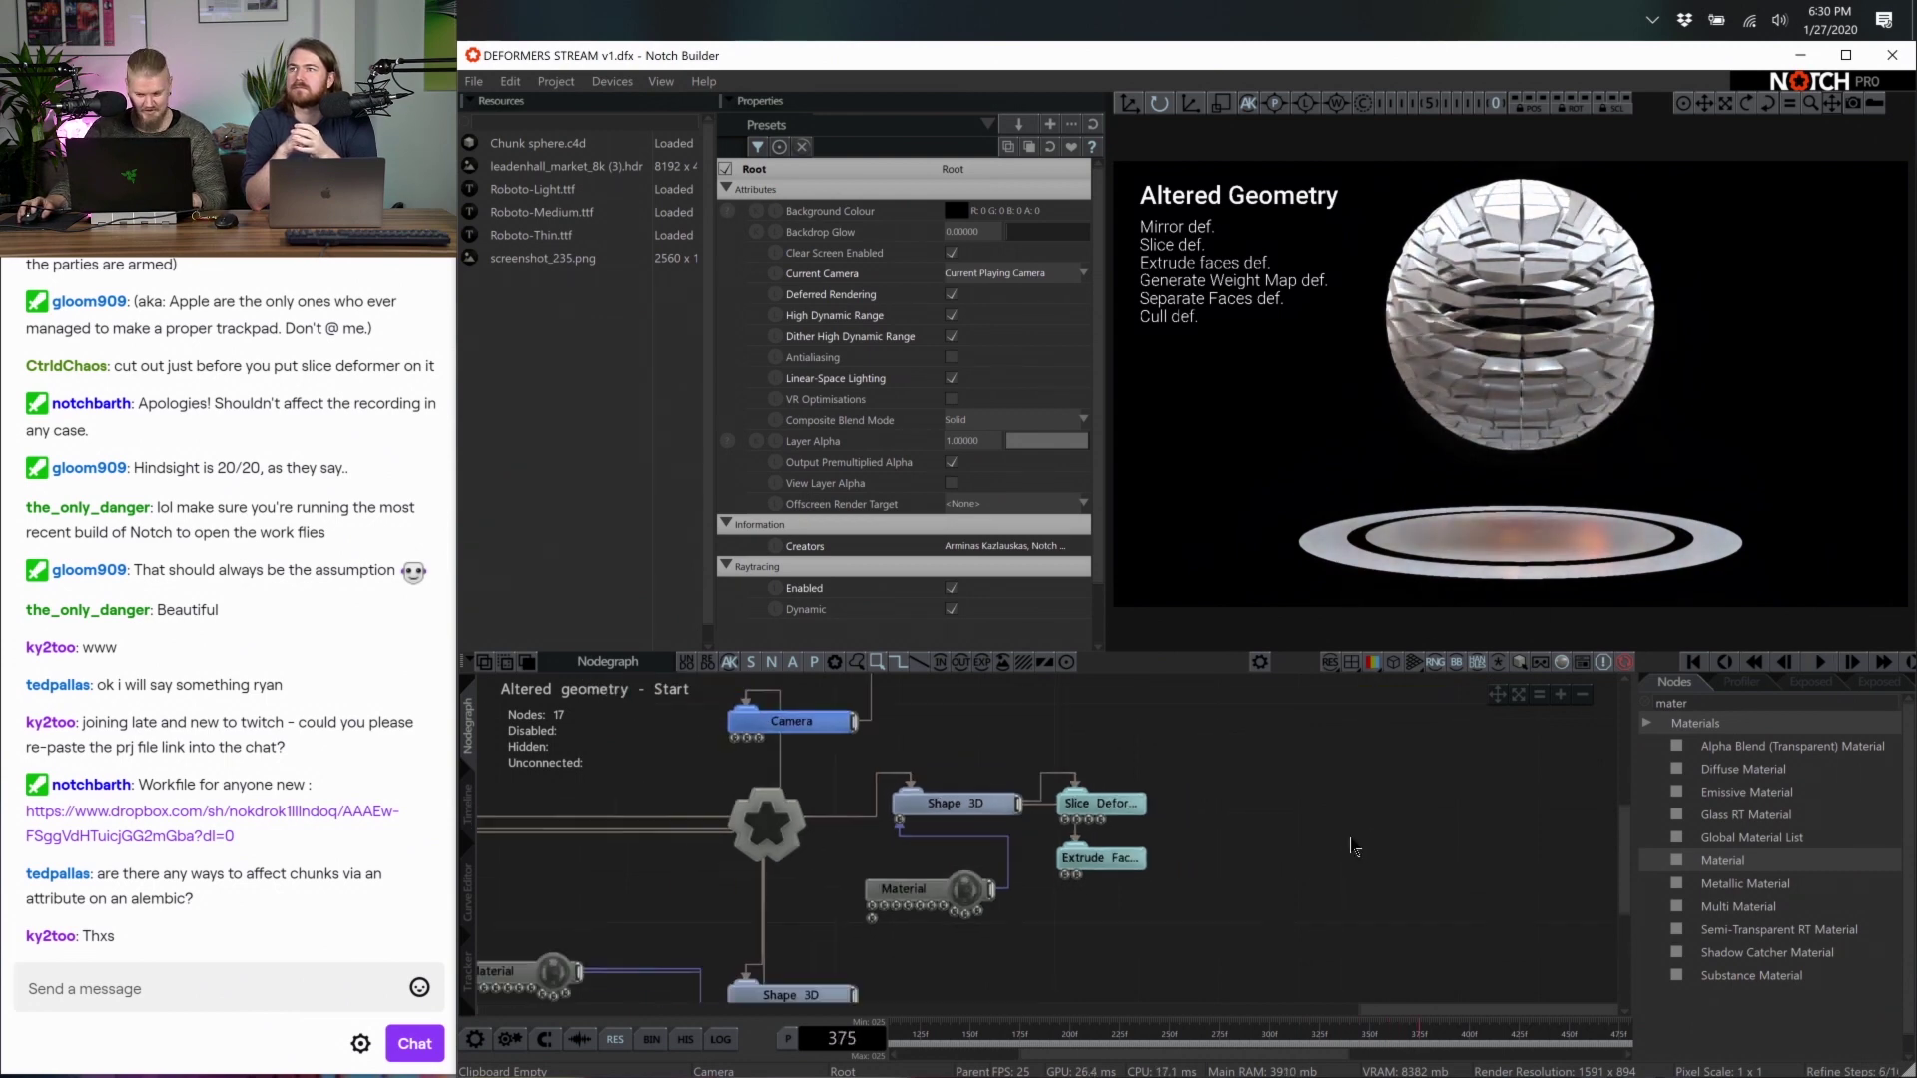
left_click_drag(1211, 767, 1111, 880)
left_click_drag(1118, 859, 1146, 808)
left_click(1331, 812)
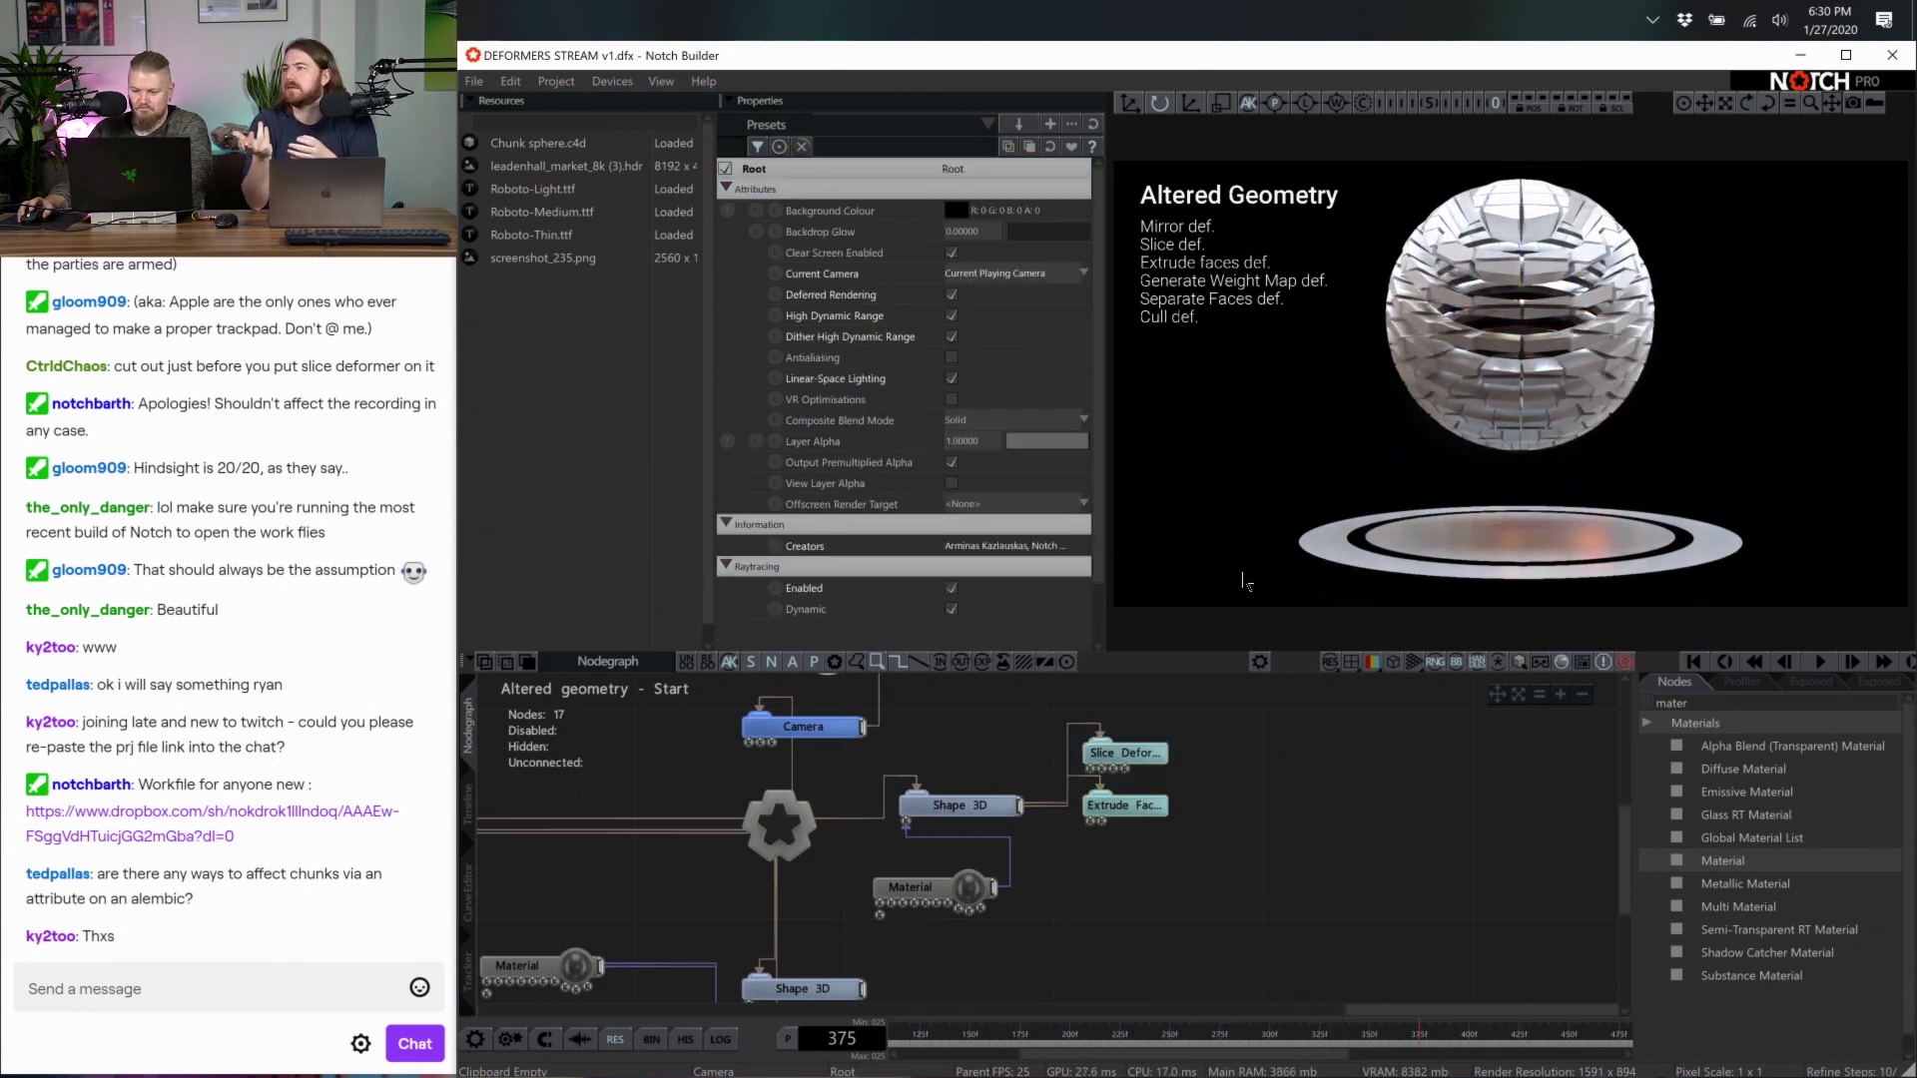
Scale the sliced sphere uniformly to about 0.71 and place its Material node directly beneath its Shape 3D node
left_click(955, 812)
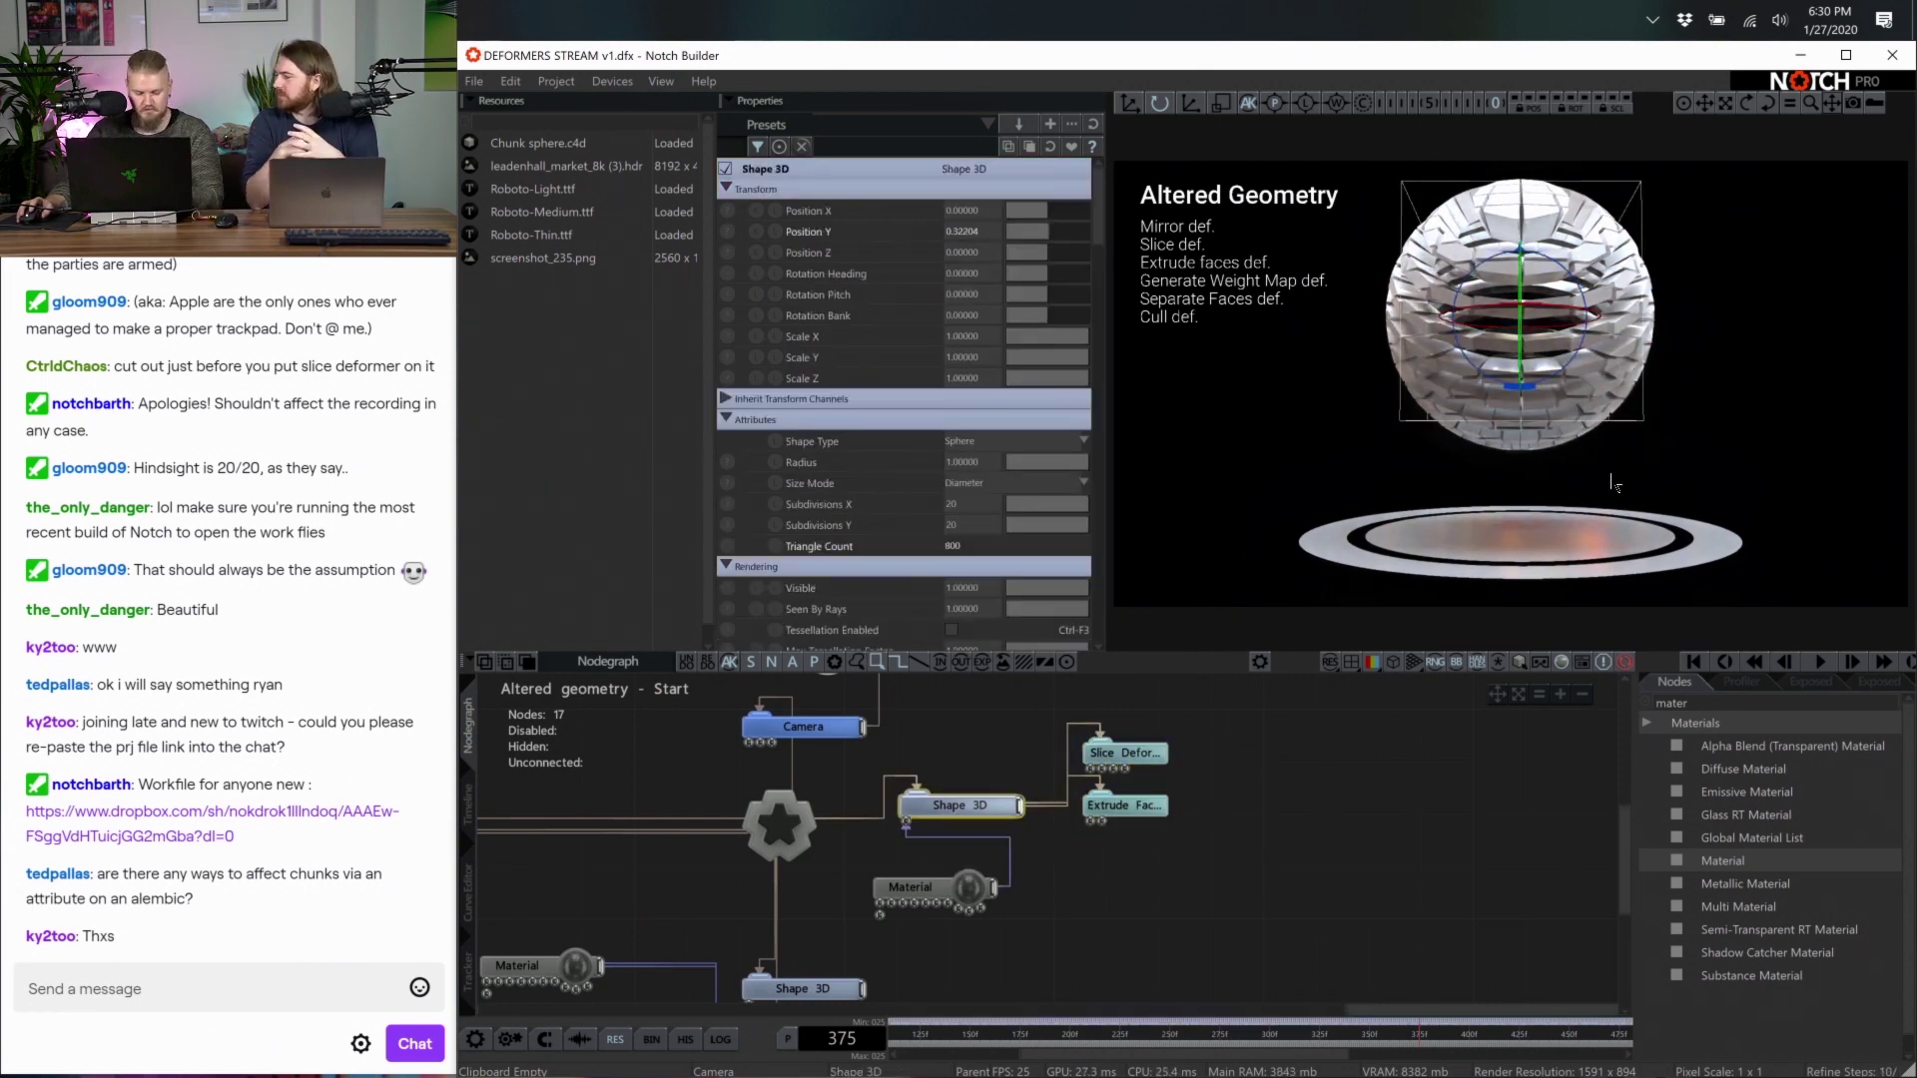
key("r")
left_click_drag(1709, 409, 1700, 419)
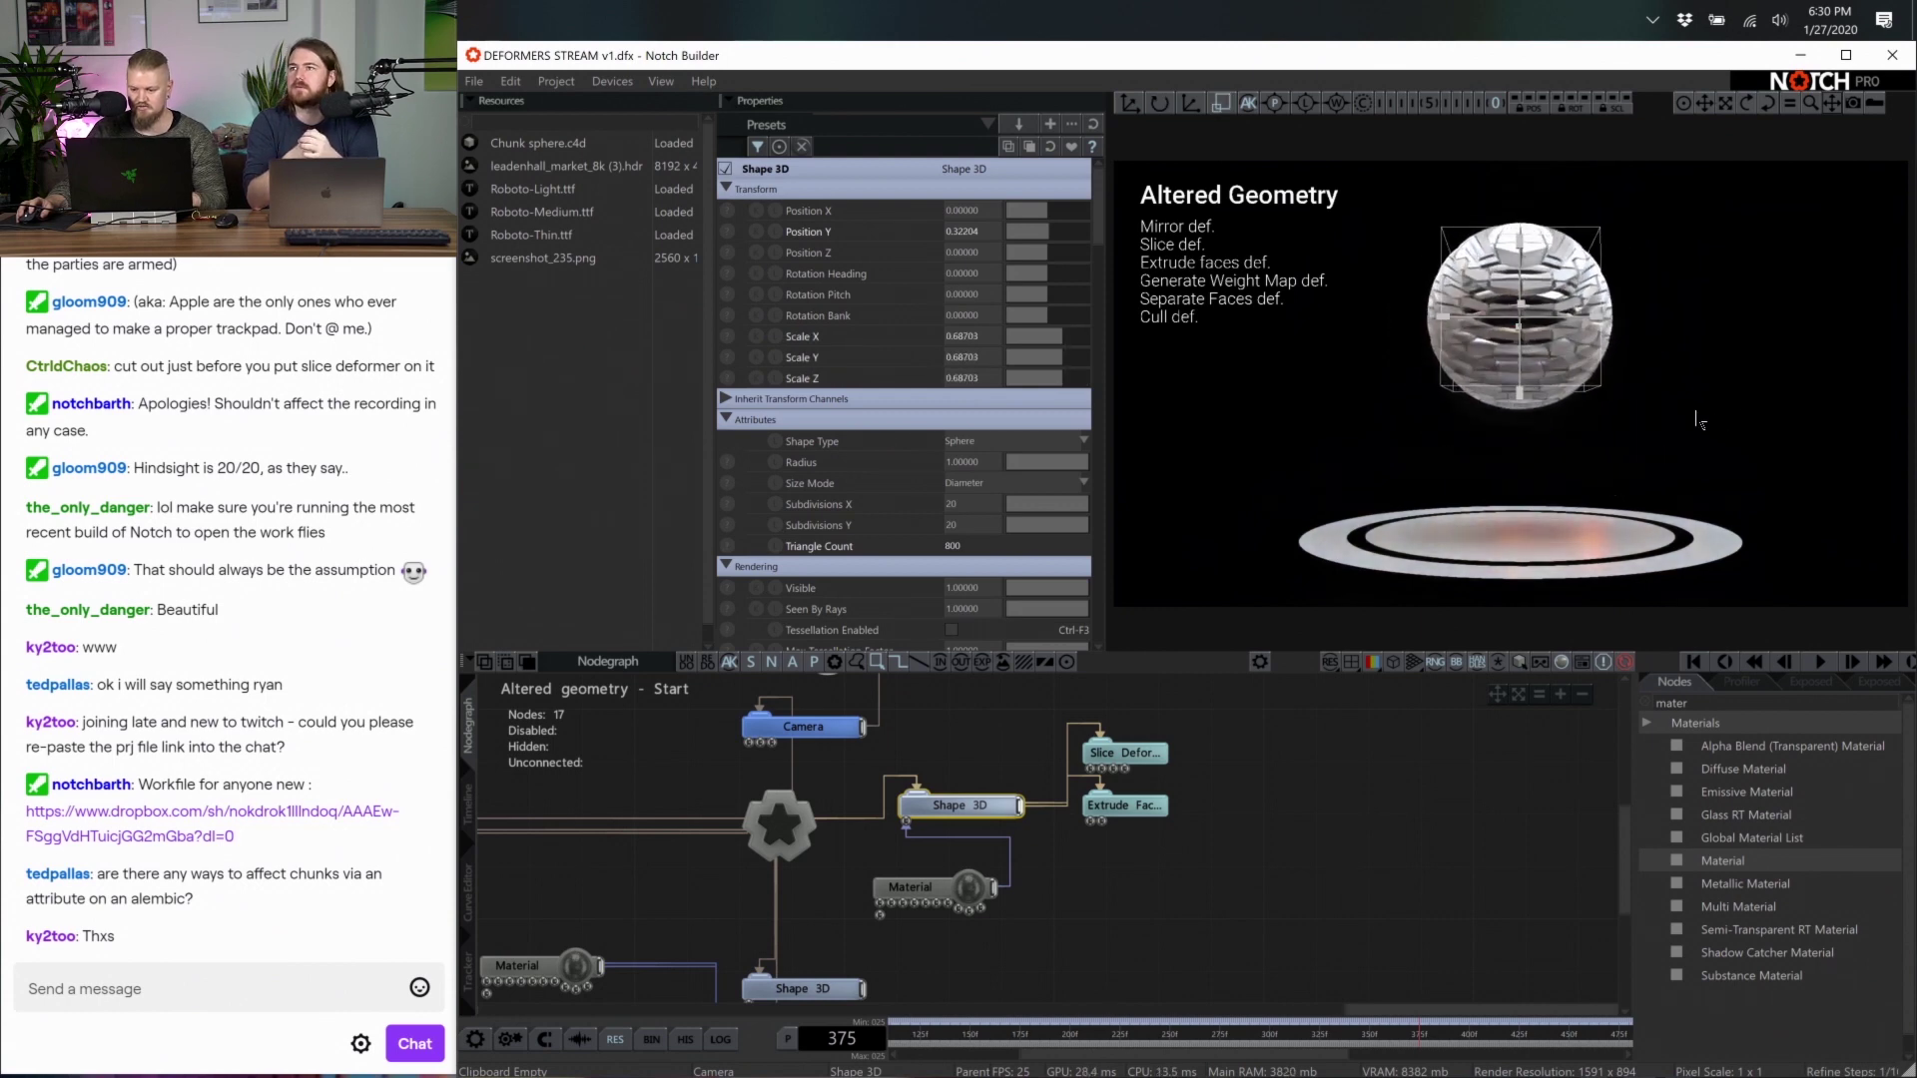
left_click(1219, 847)
left_click_drag(984, 898, 1009, 873)
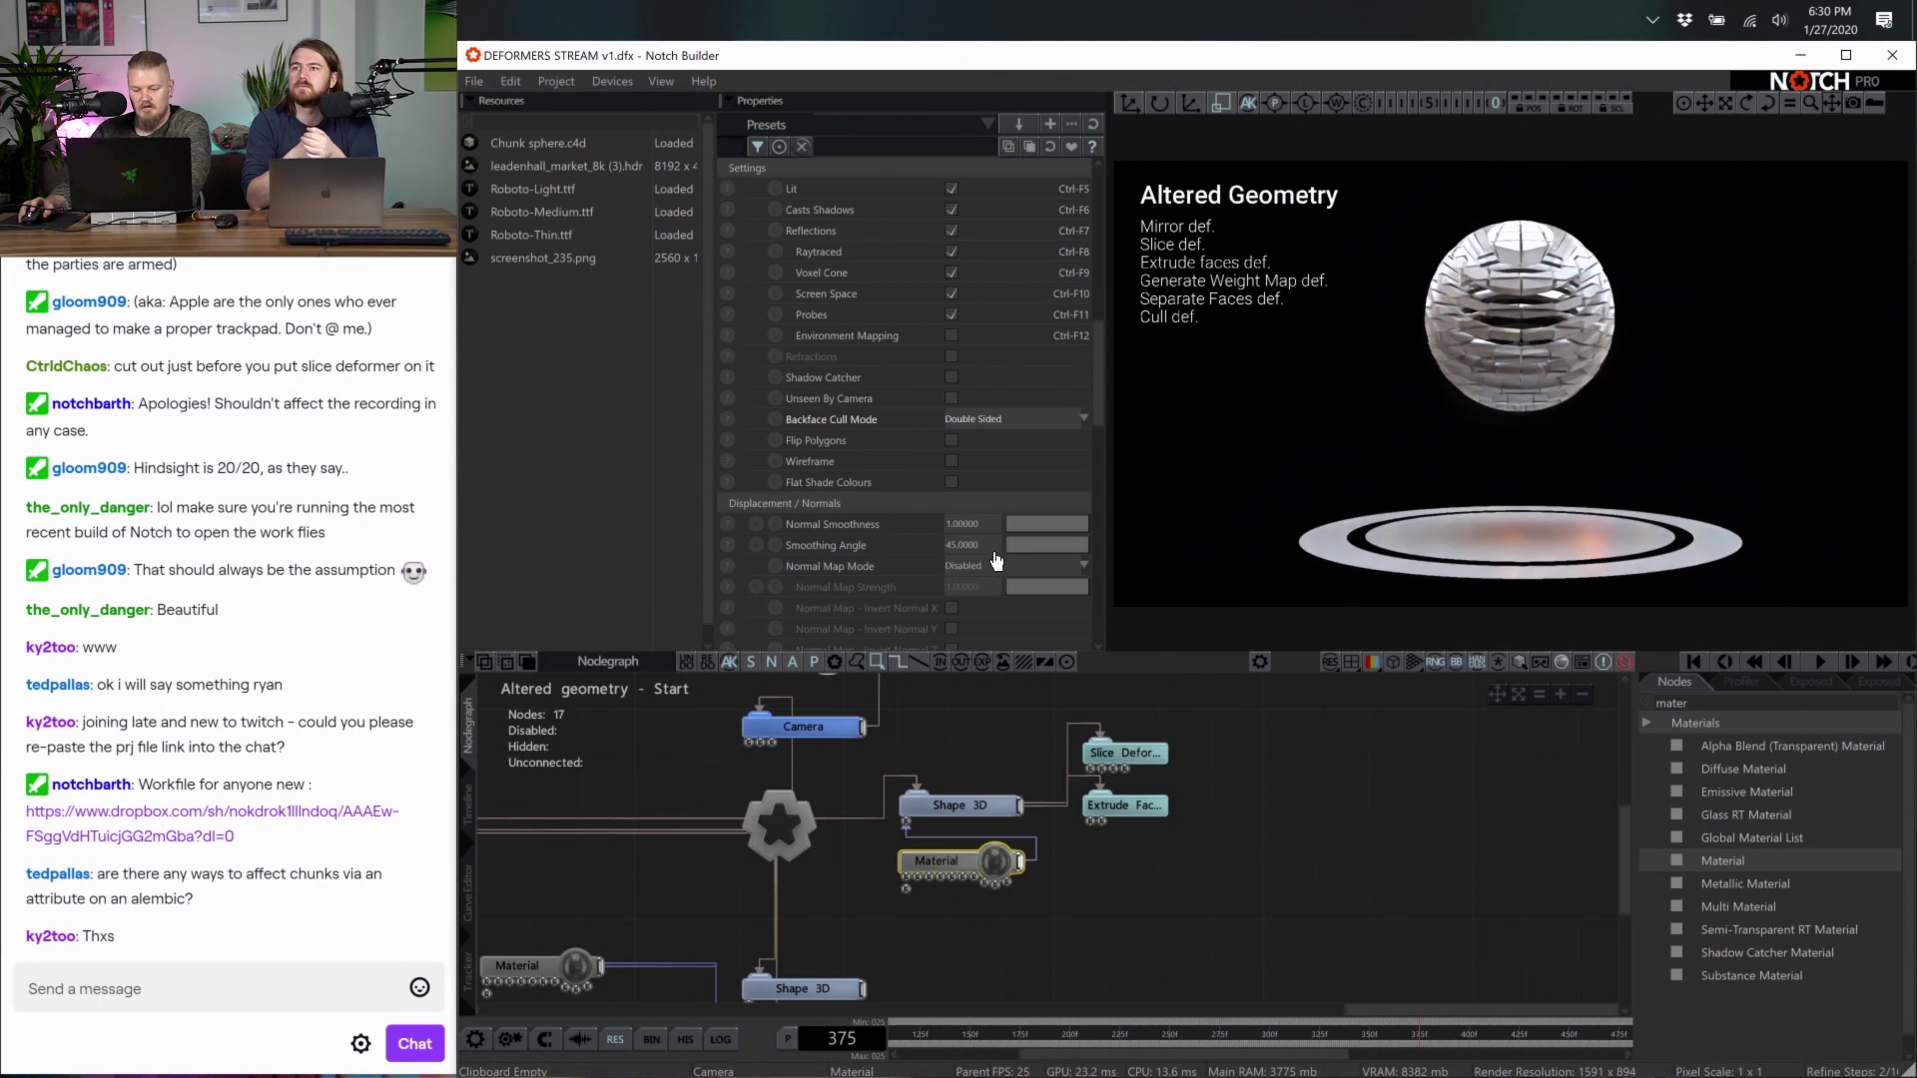
left_click(979, 807)
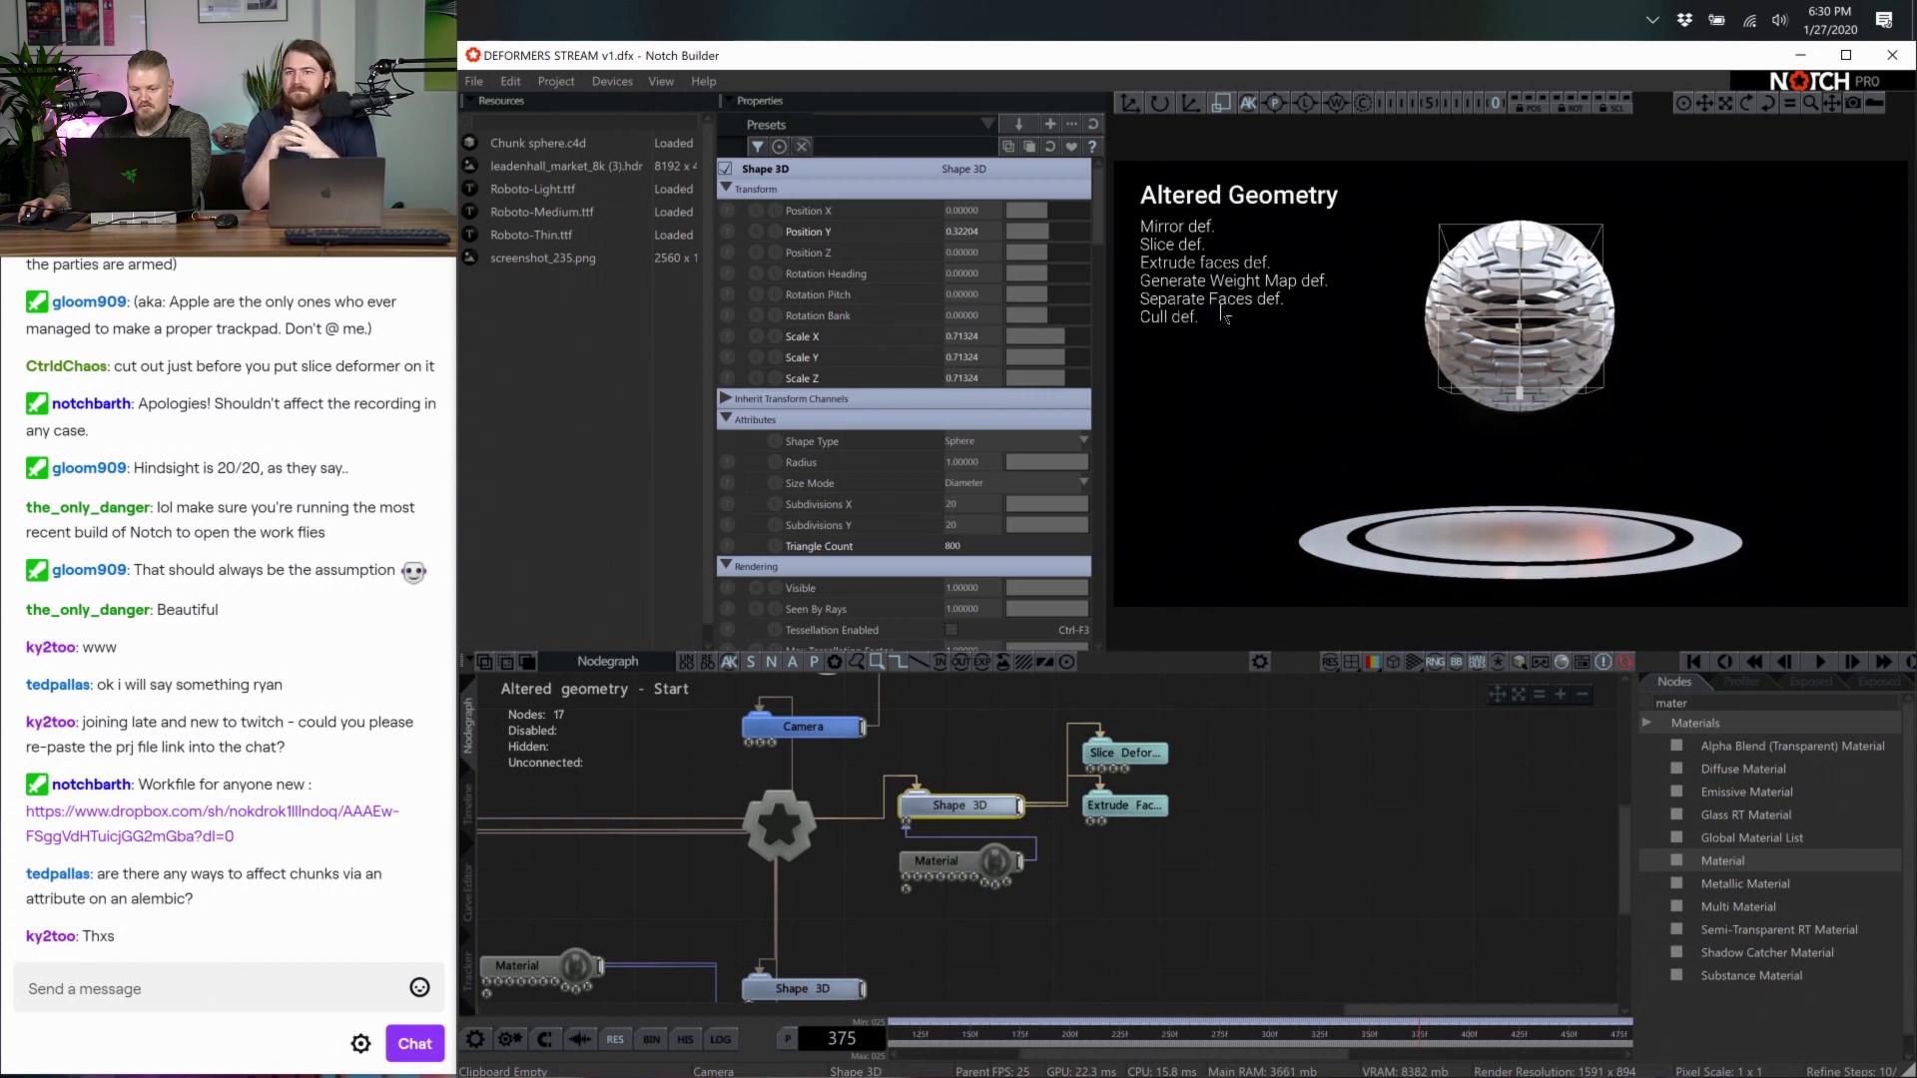
Add a second Shape 3D sphere below the first one's nodes and connect it to the Root
double_click(1743, 704)
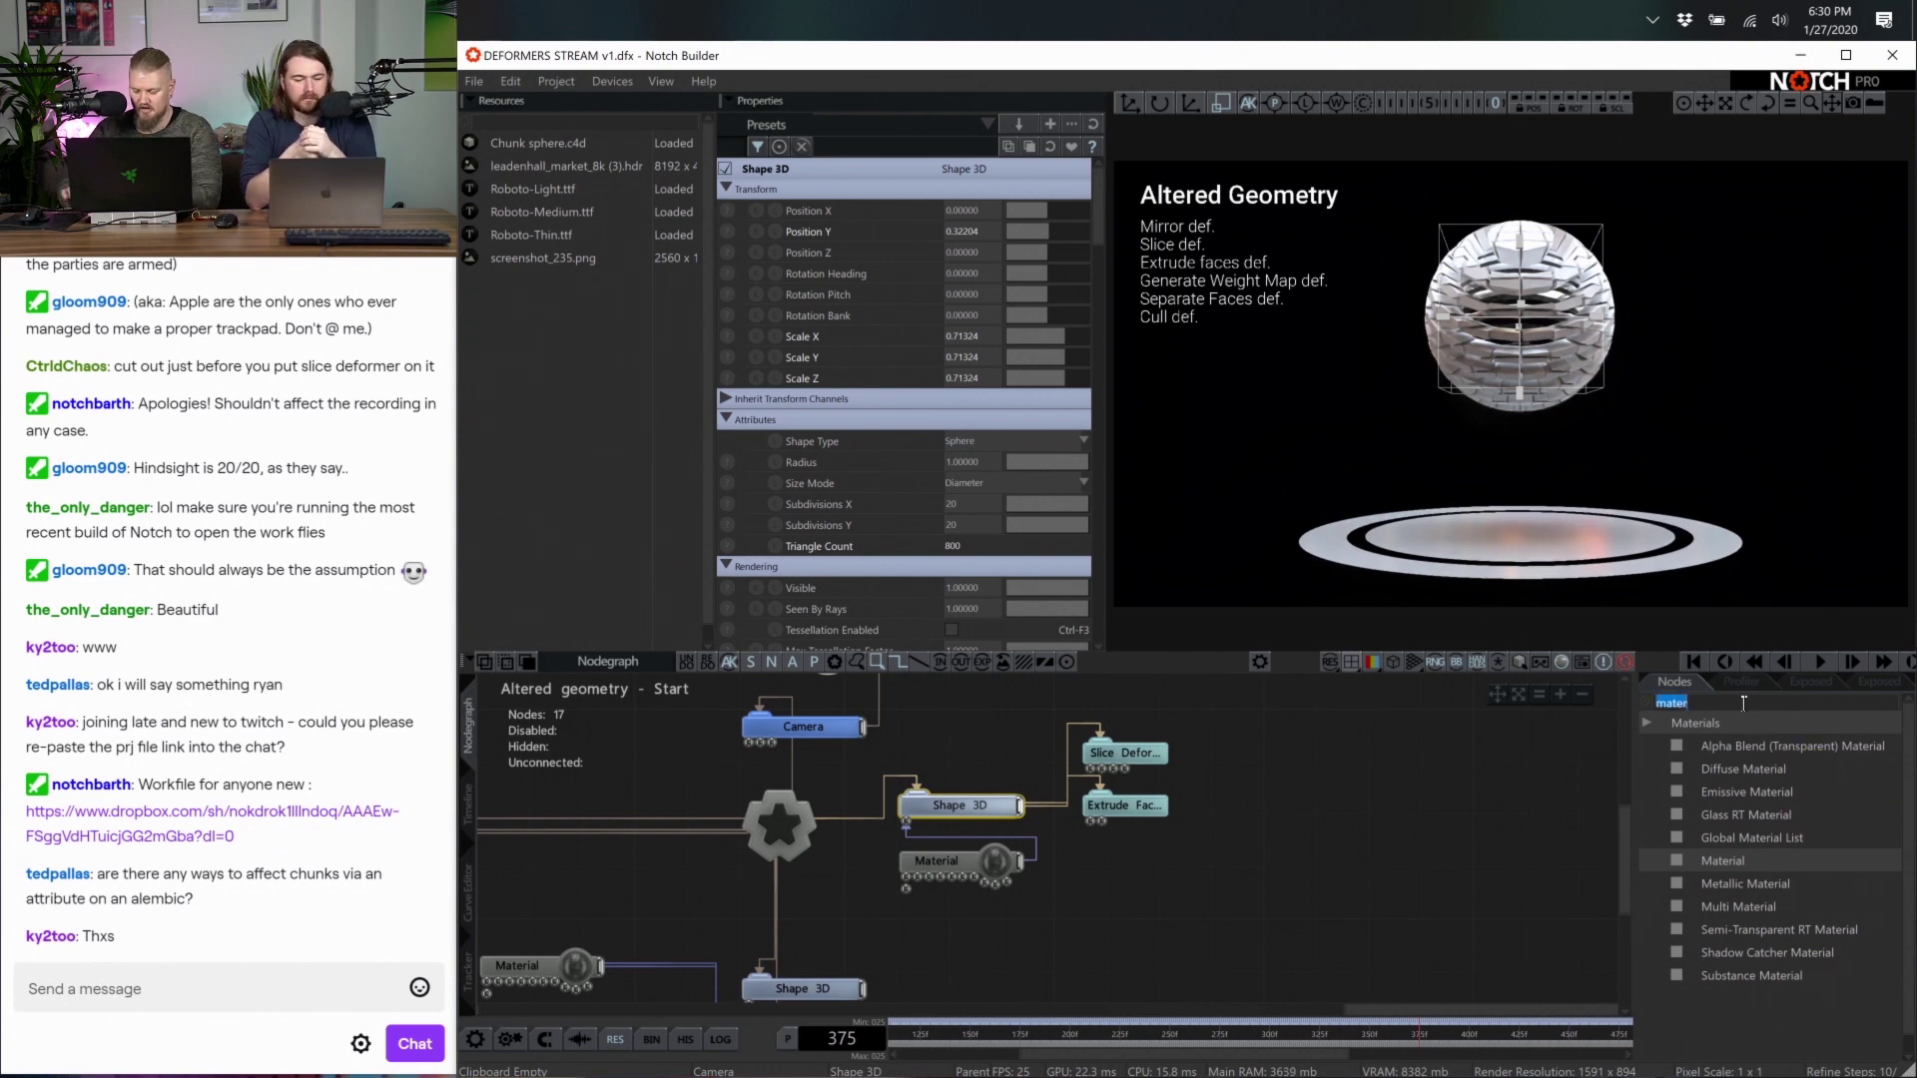
type("sha")
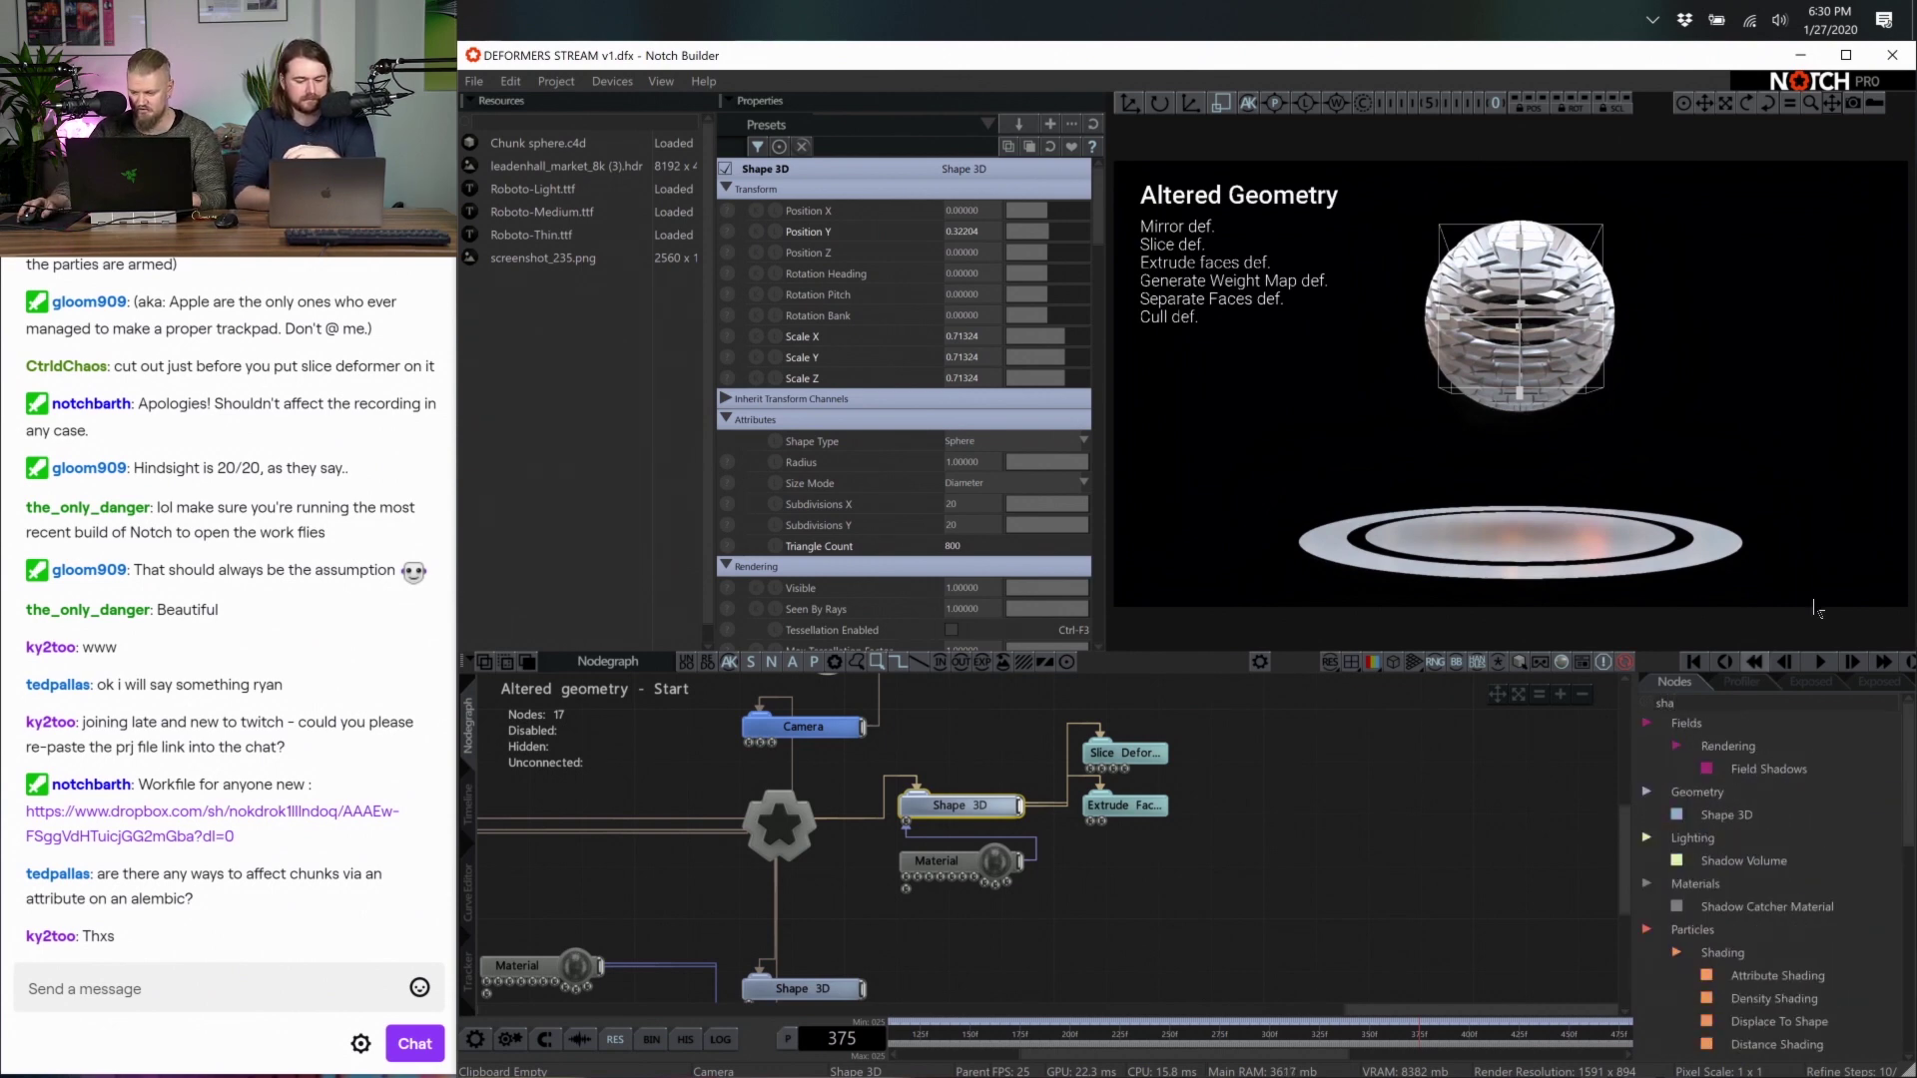
left_click_drag(1727, 815, 1092, 937)
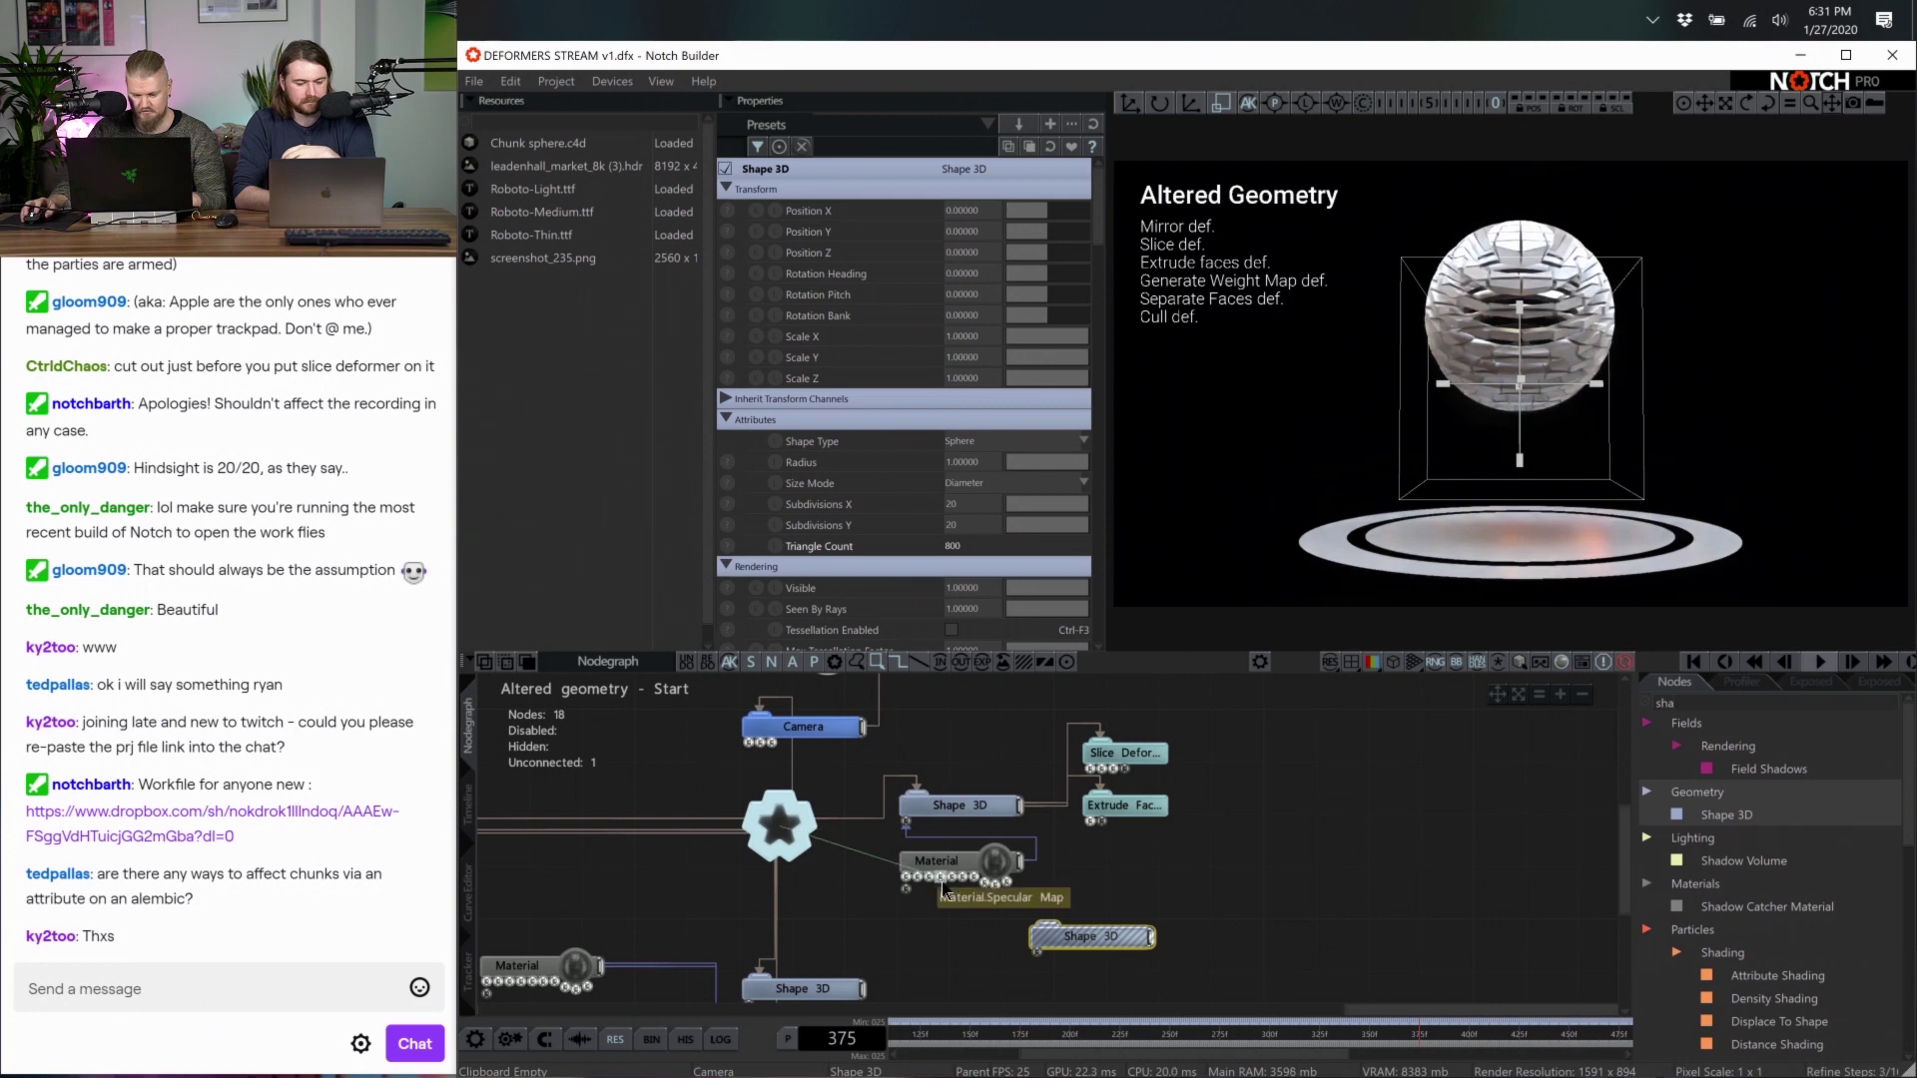
left_click_drag(943, 884, 1047, 930)
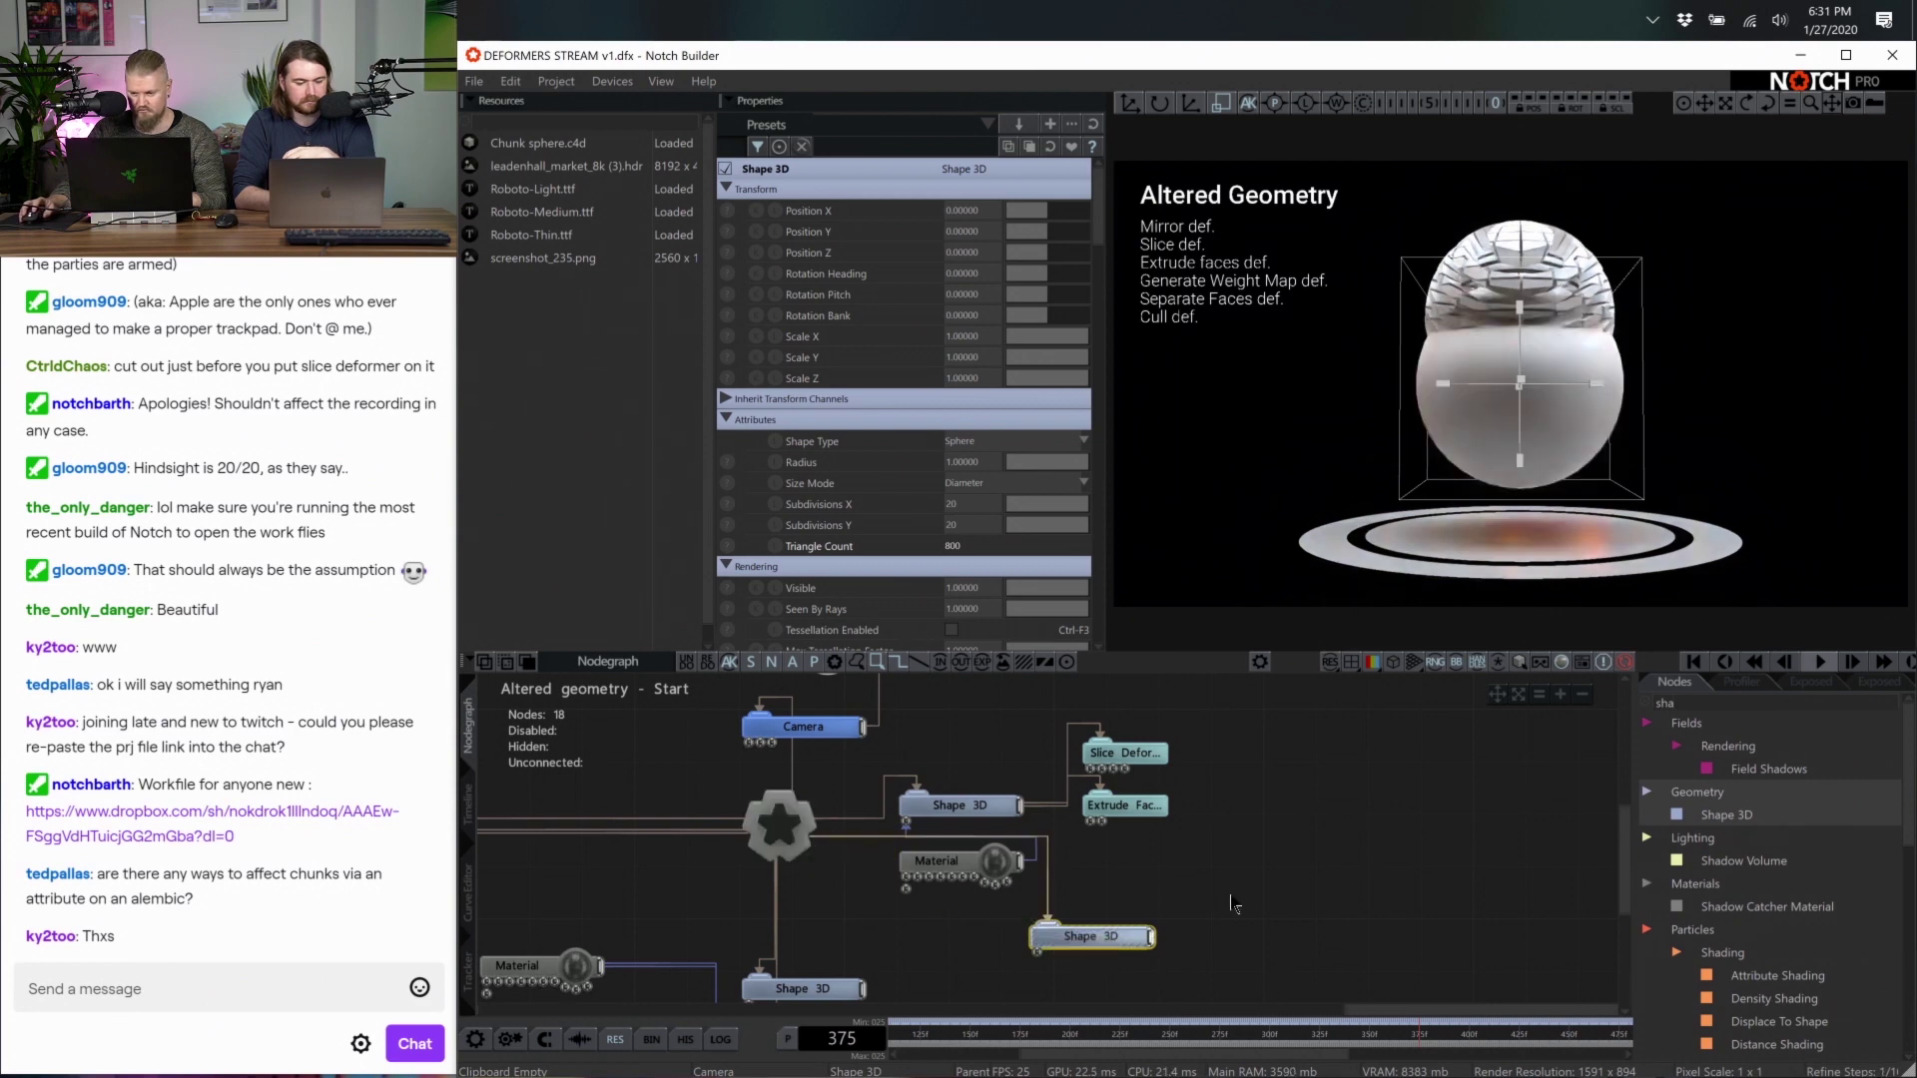
Set the sliced sphere's Position Y to 0 and scale the new sphere uniformly to about 1.1
left_click(997, 811)
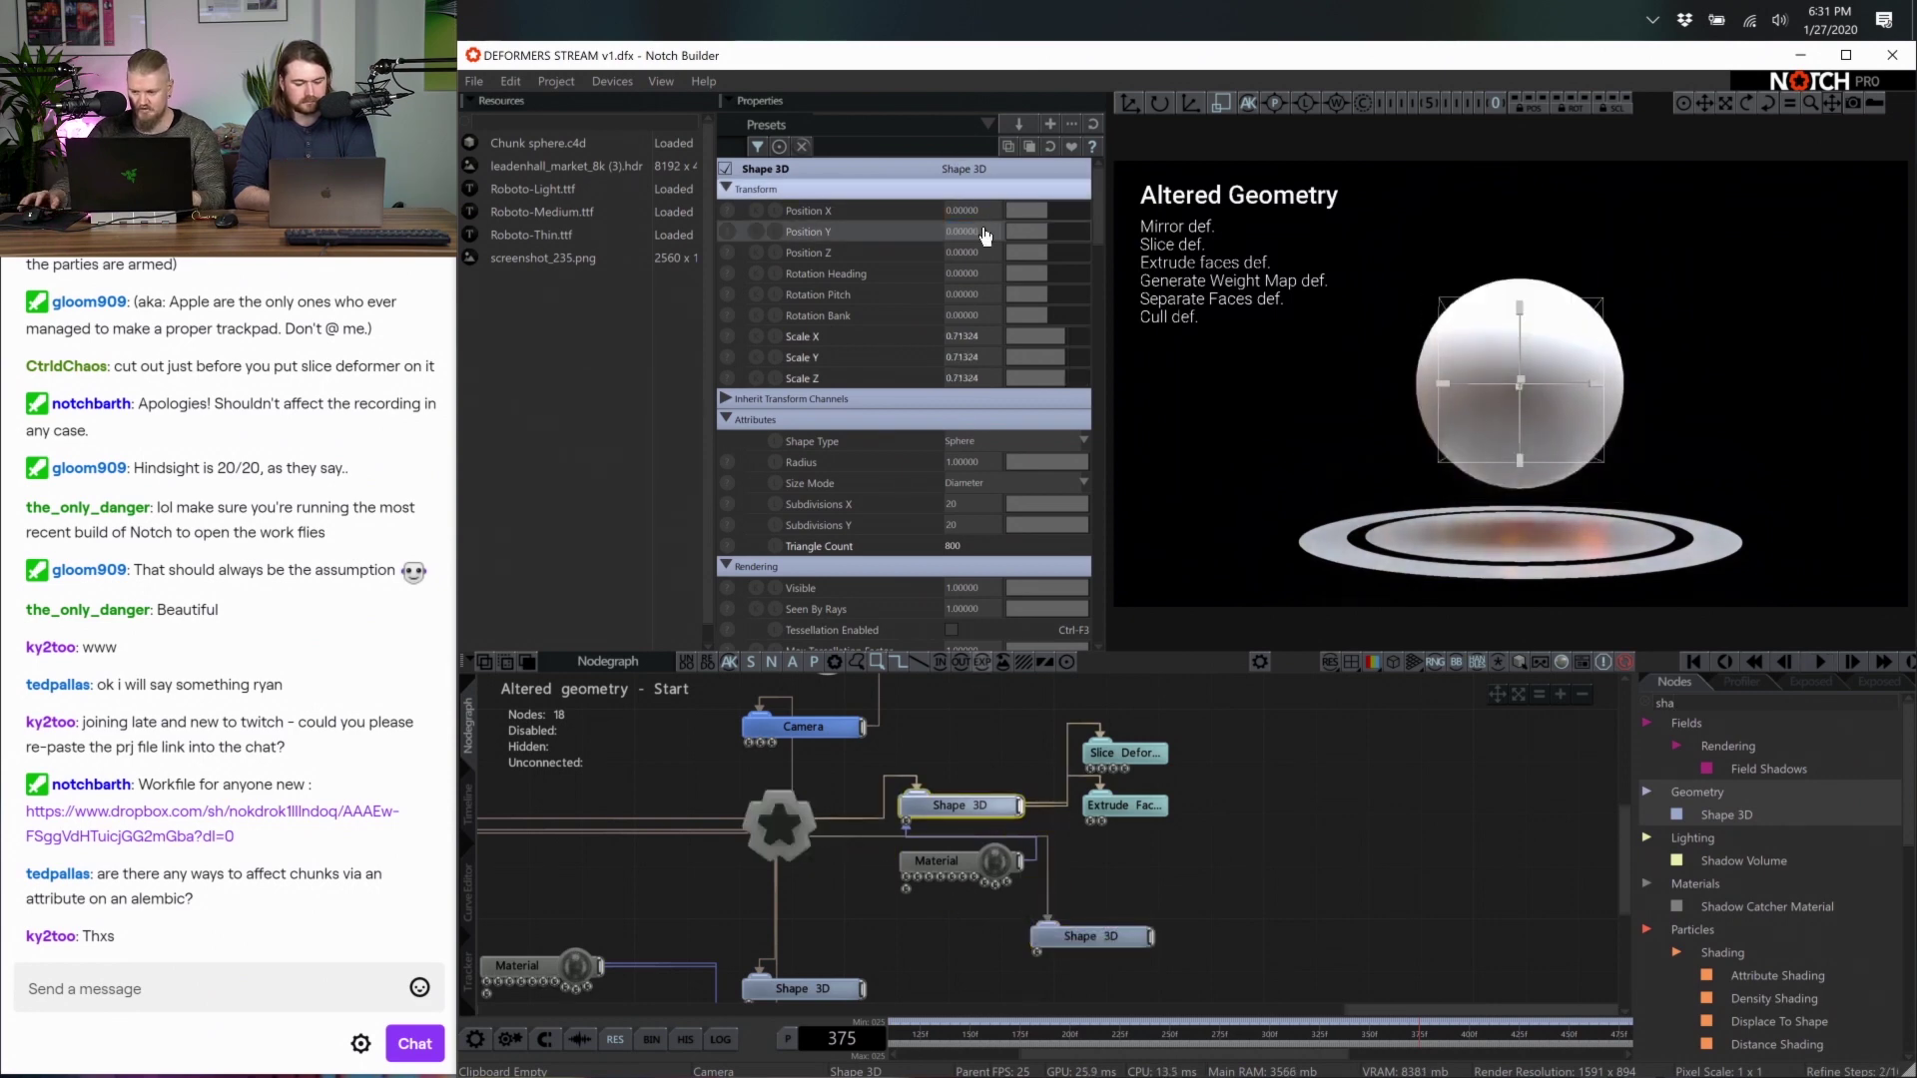
left_click(1388, 835)
left_click(1107, 939)
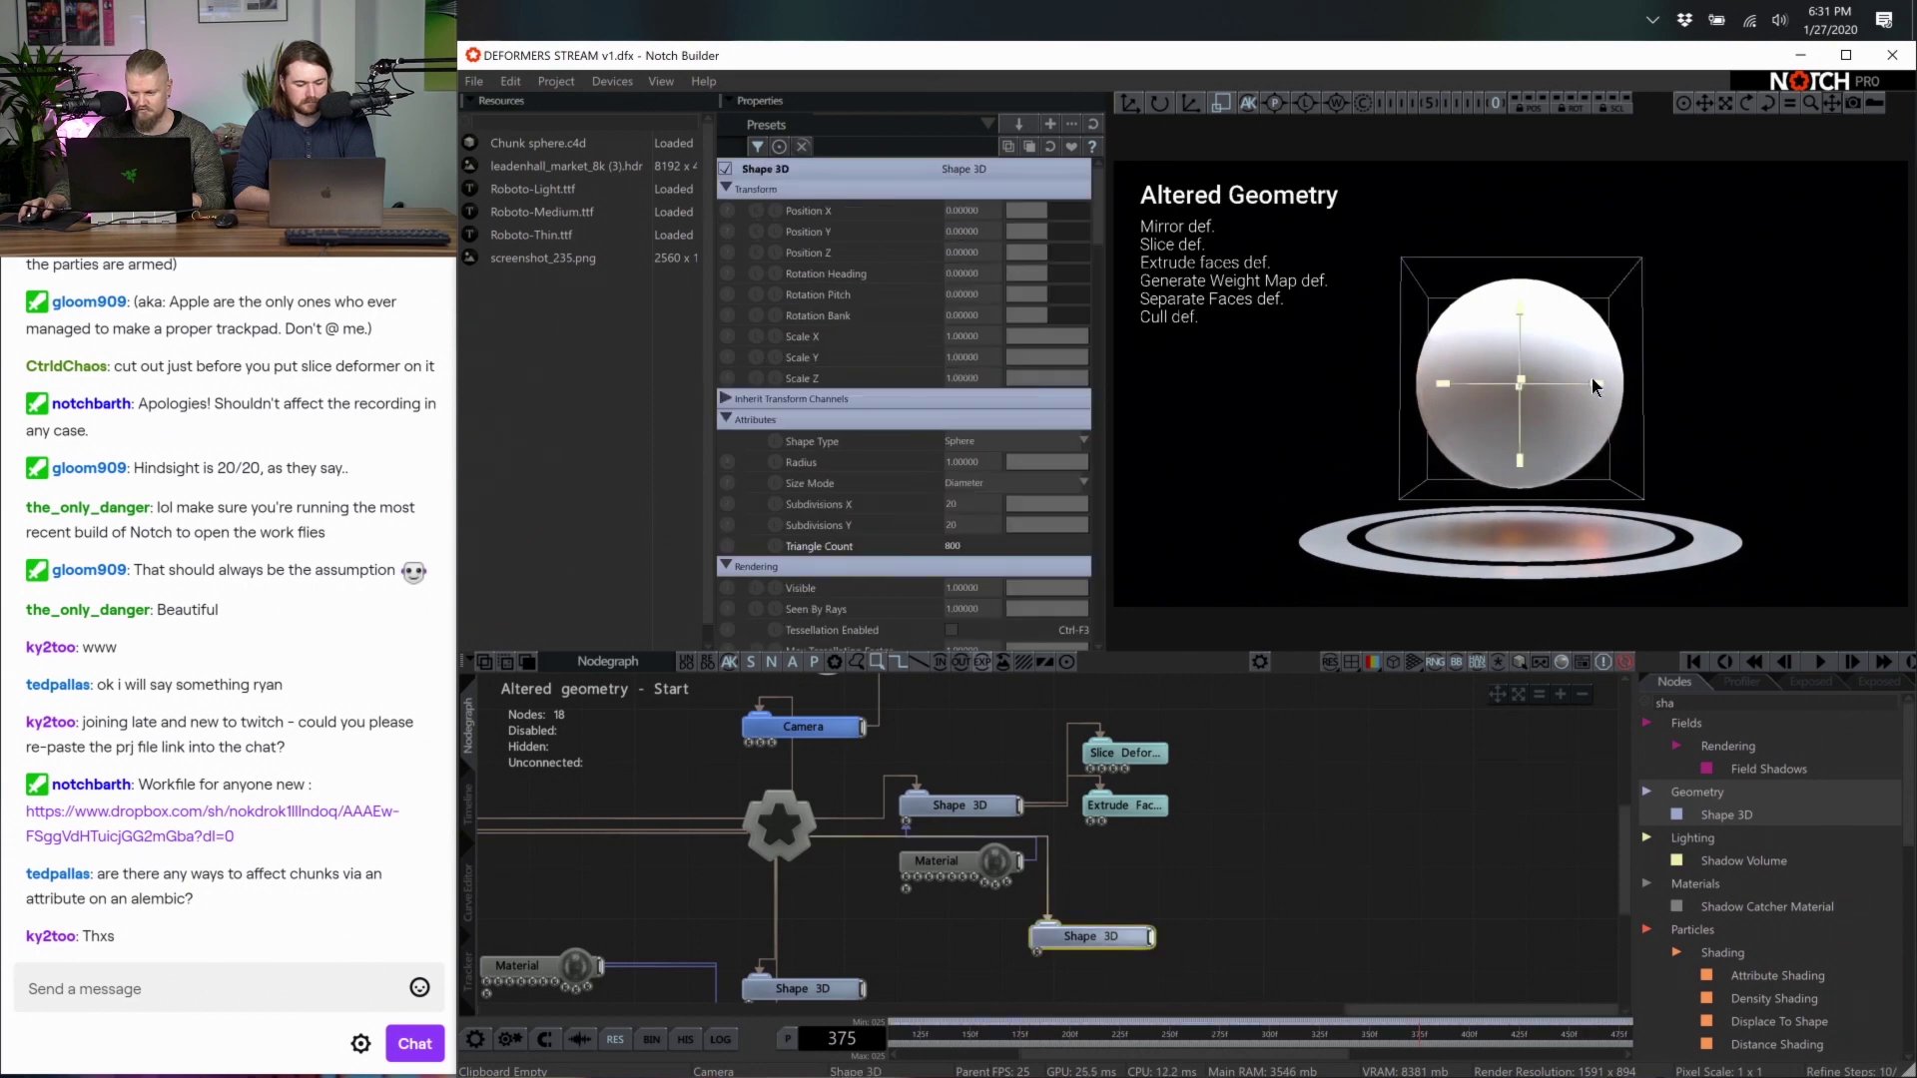
left_click_drag(1595, 386, 1608, 385)
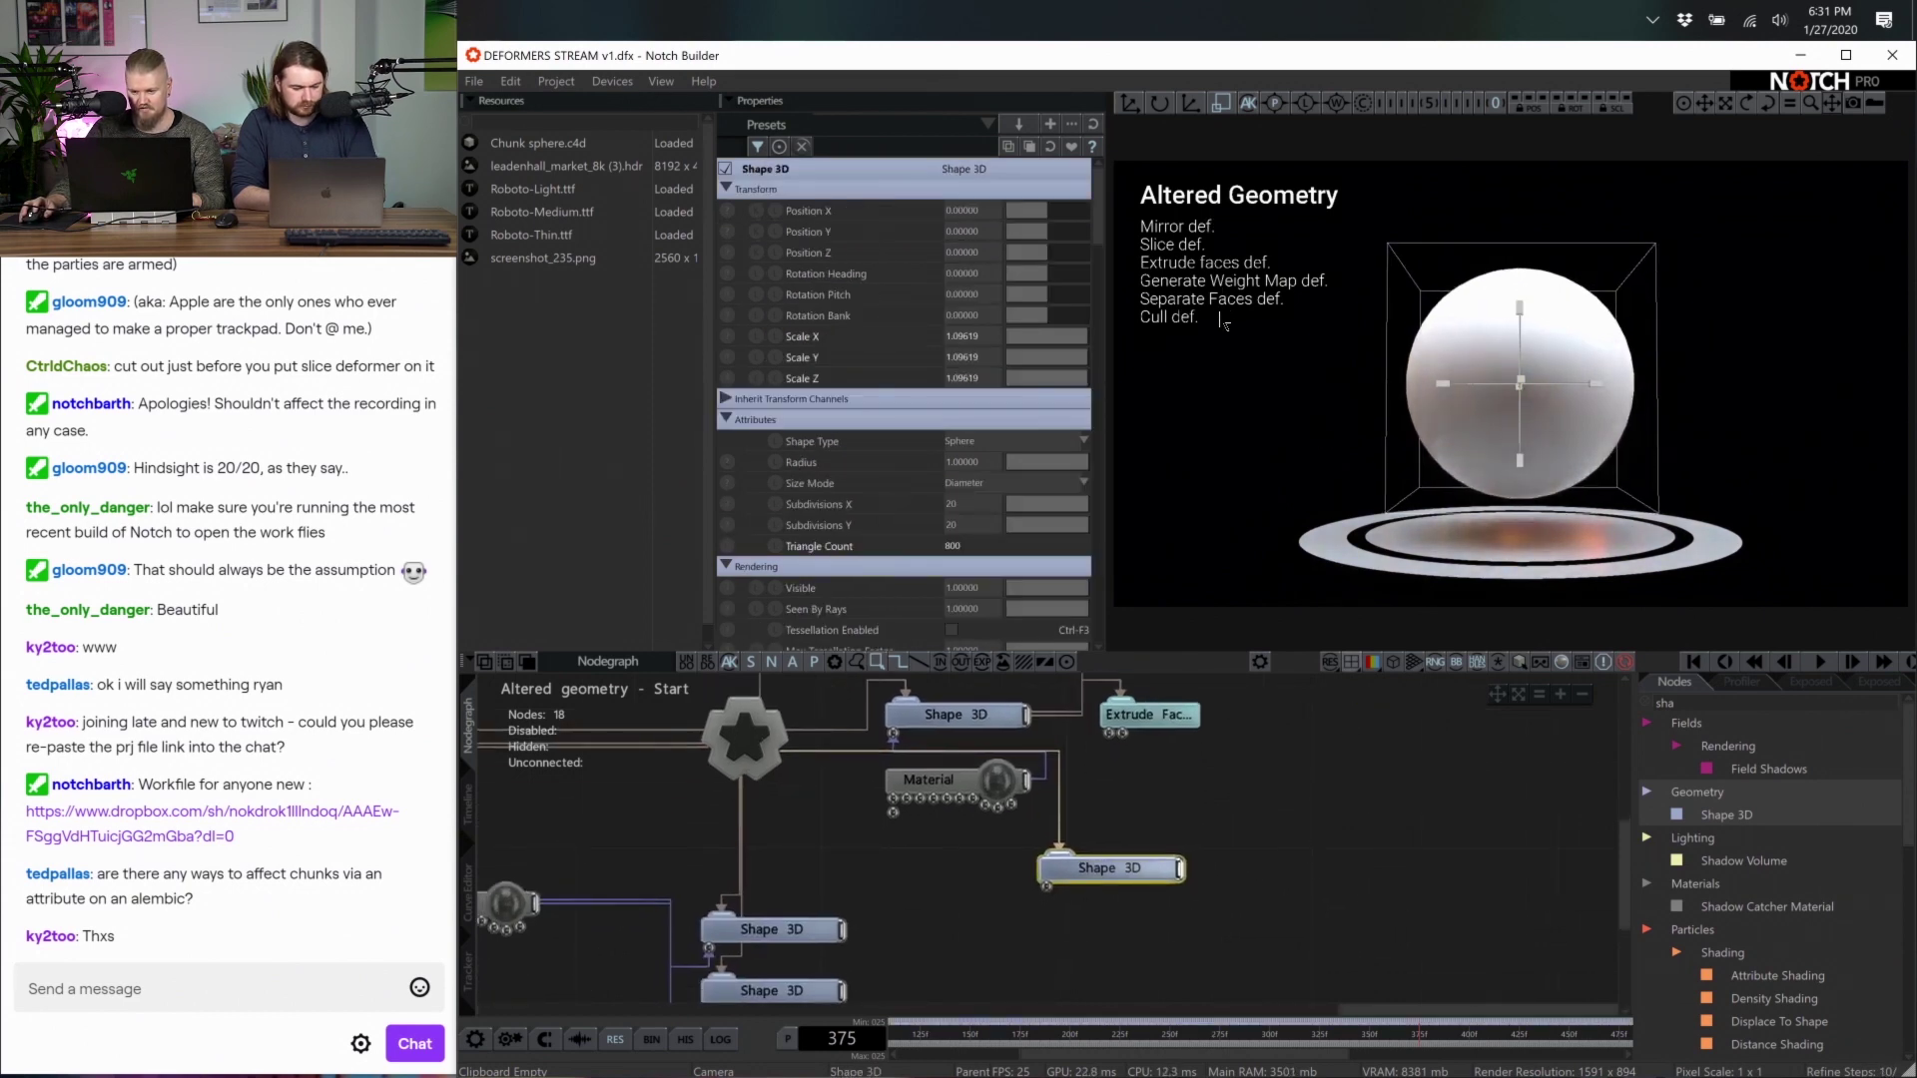
Find the Separate Faces Deformer and add it to the new Shape 3D sphere
left_click_drag(1742, 769, 1708, 791)
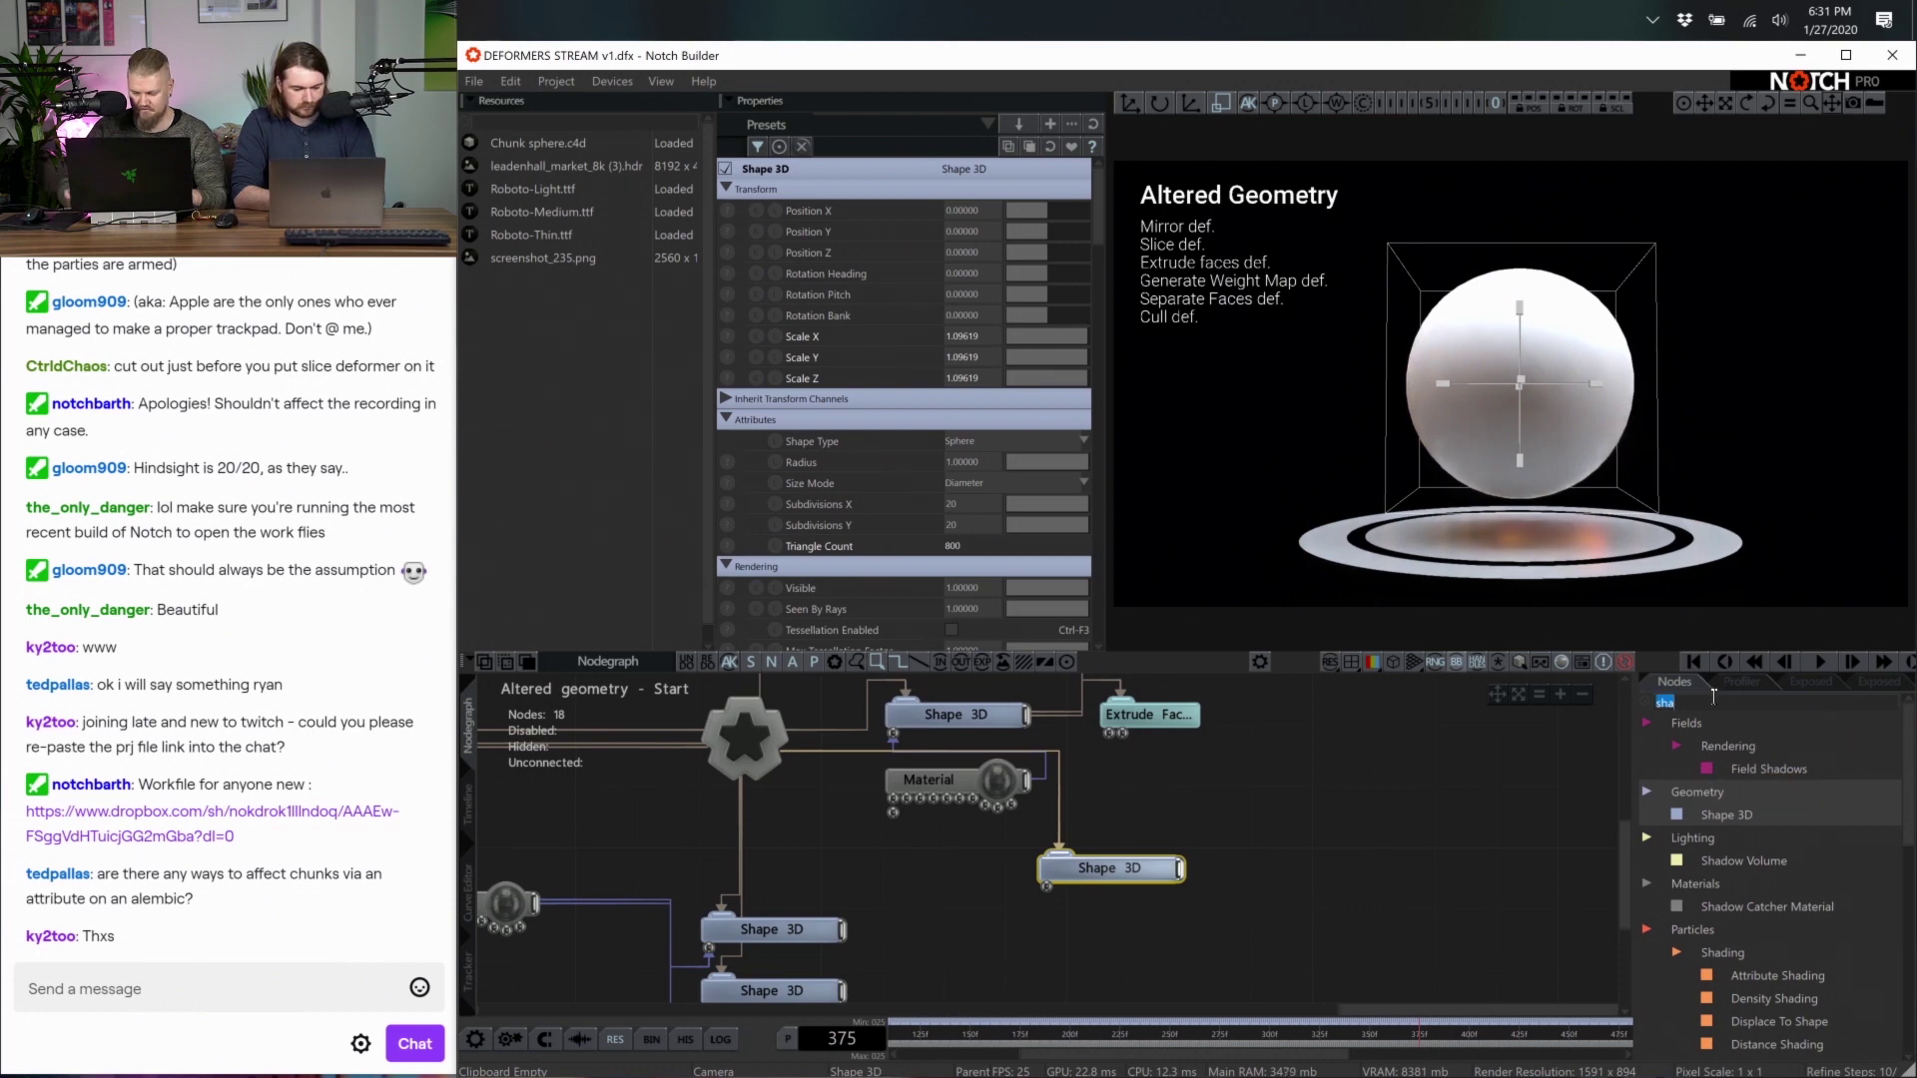
type("se")
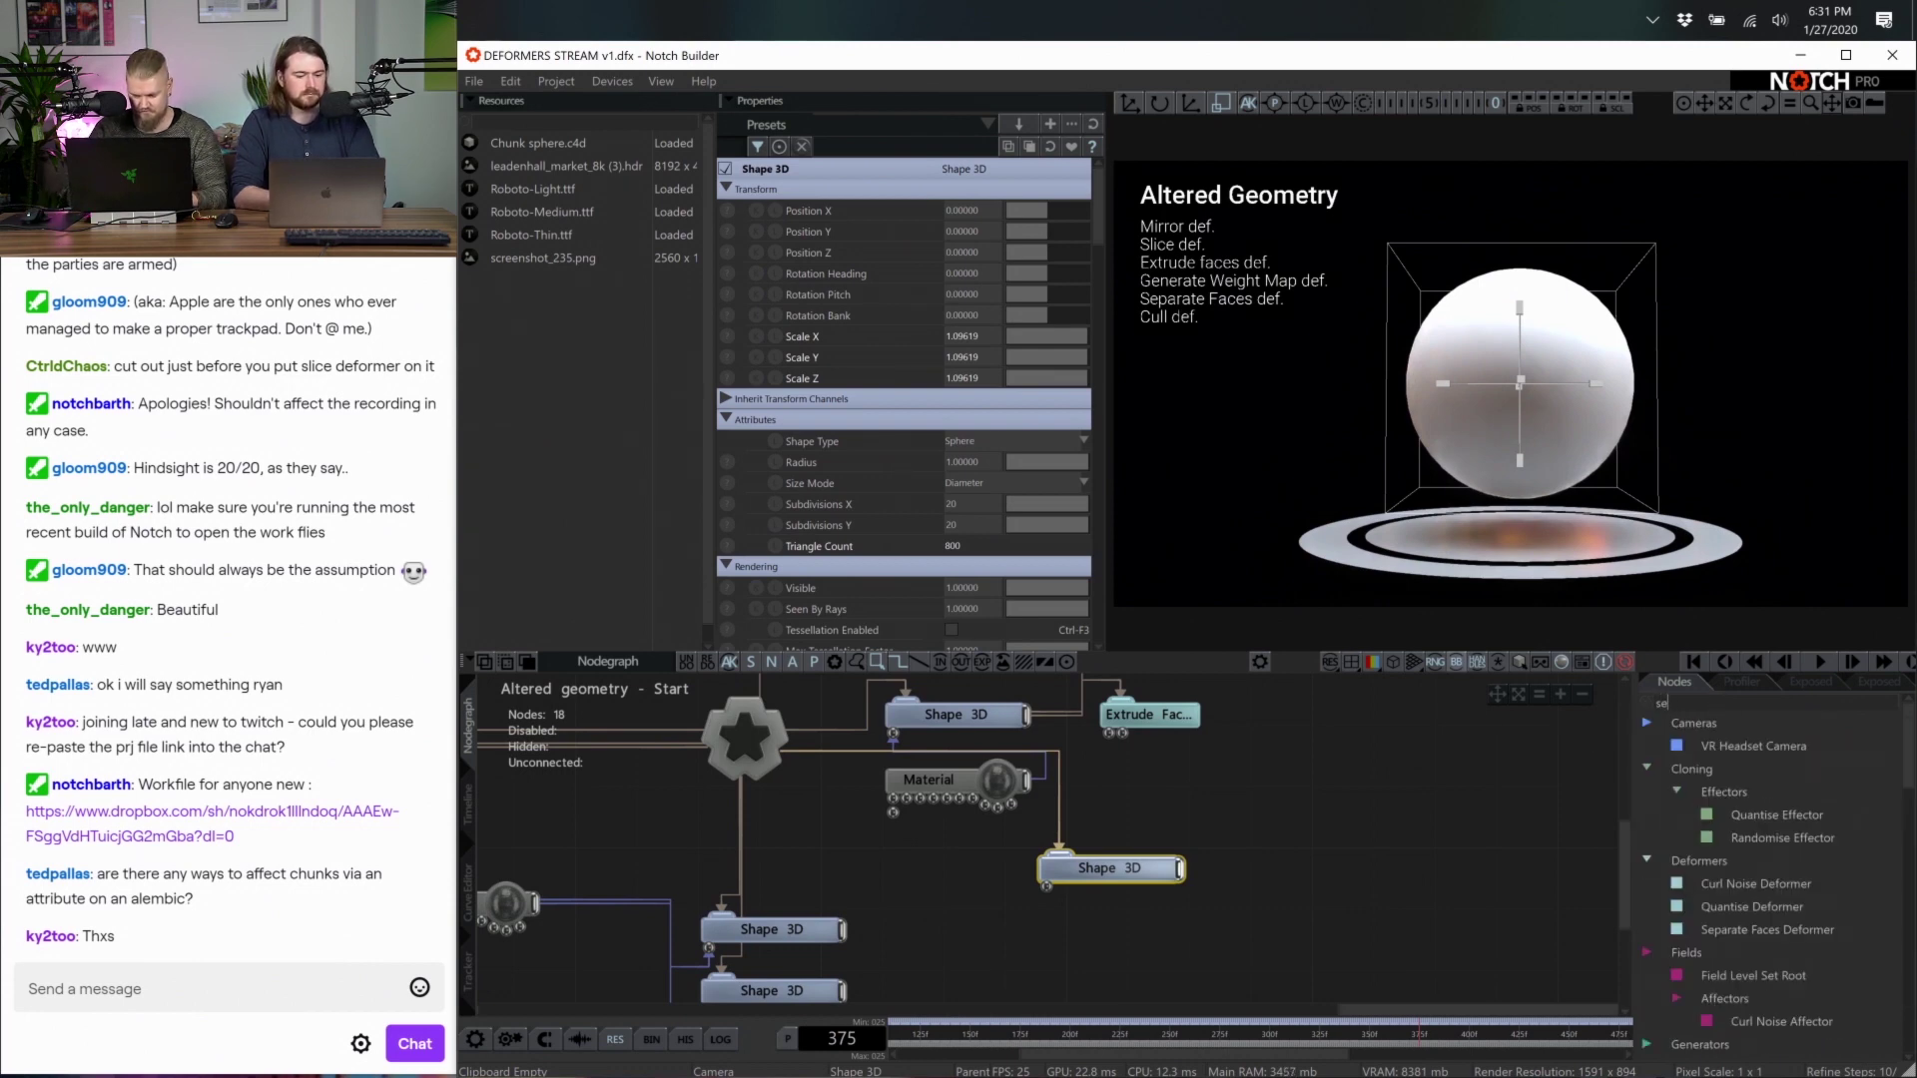
type("para")
left_click_drag(1768, 746, 1288, 864)
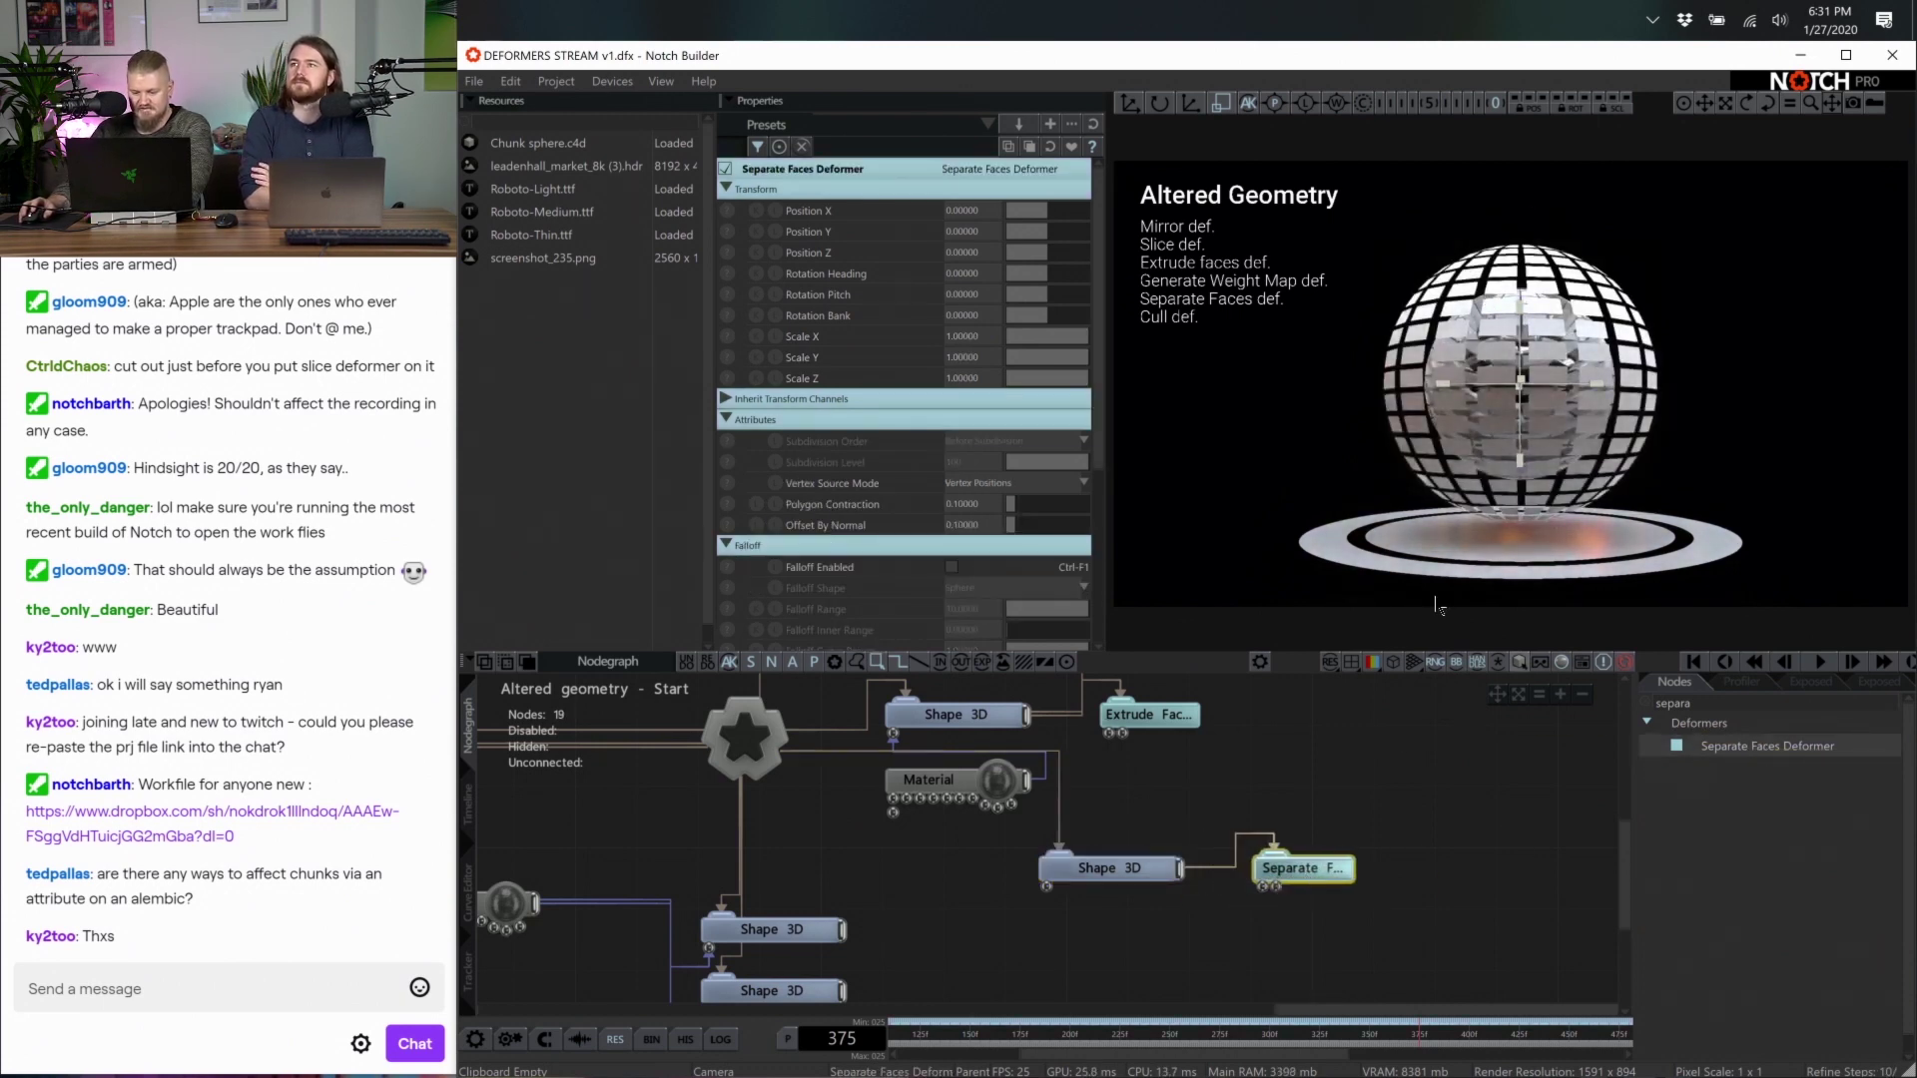
Use Vertex Positions as the Separate Faces Deformer's vertex source, with polygon contraction 0 and offset by normal about 0.20
scroll(996, 445, "down", 2)
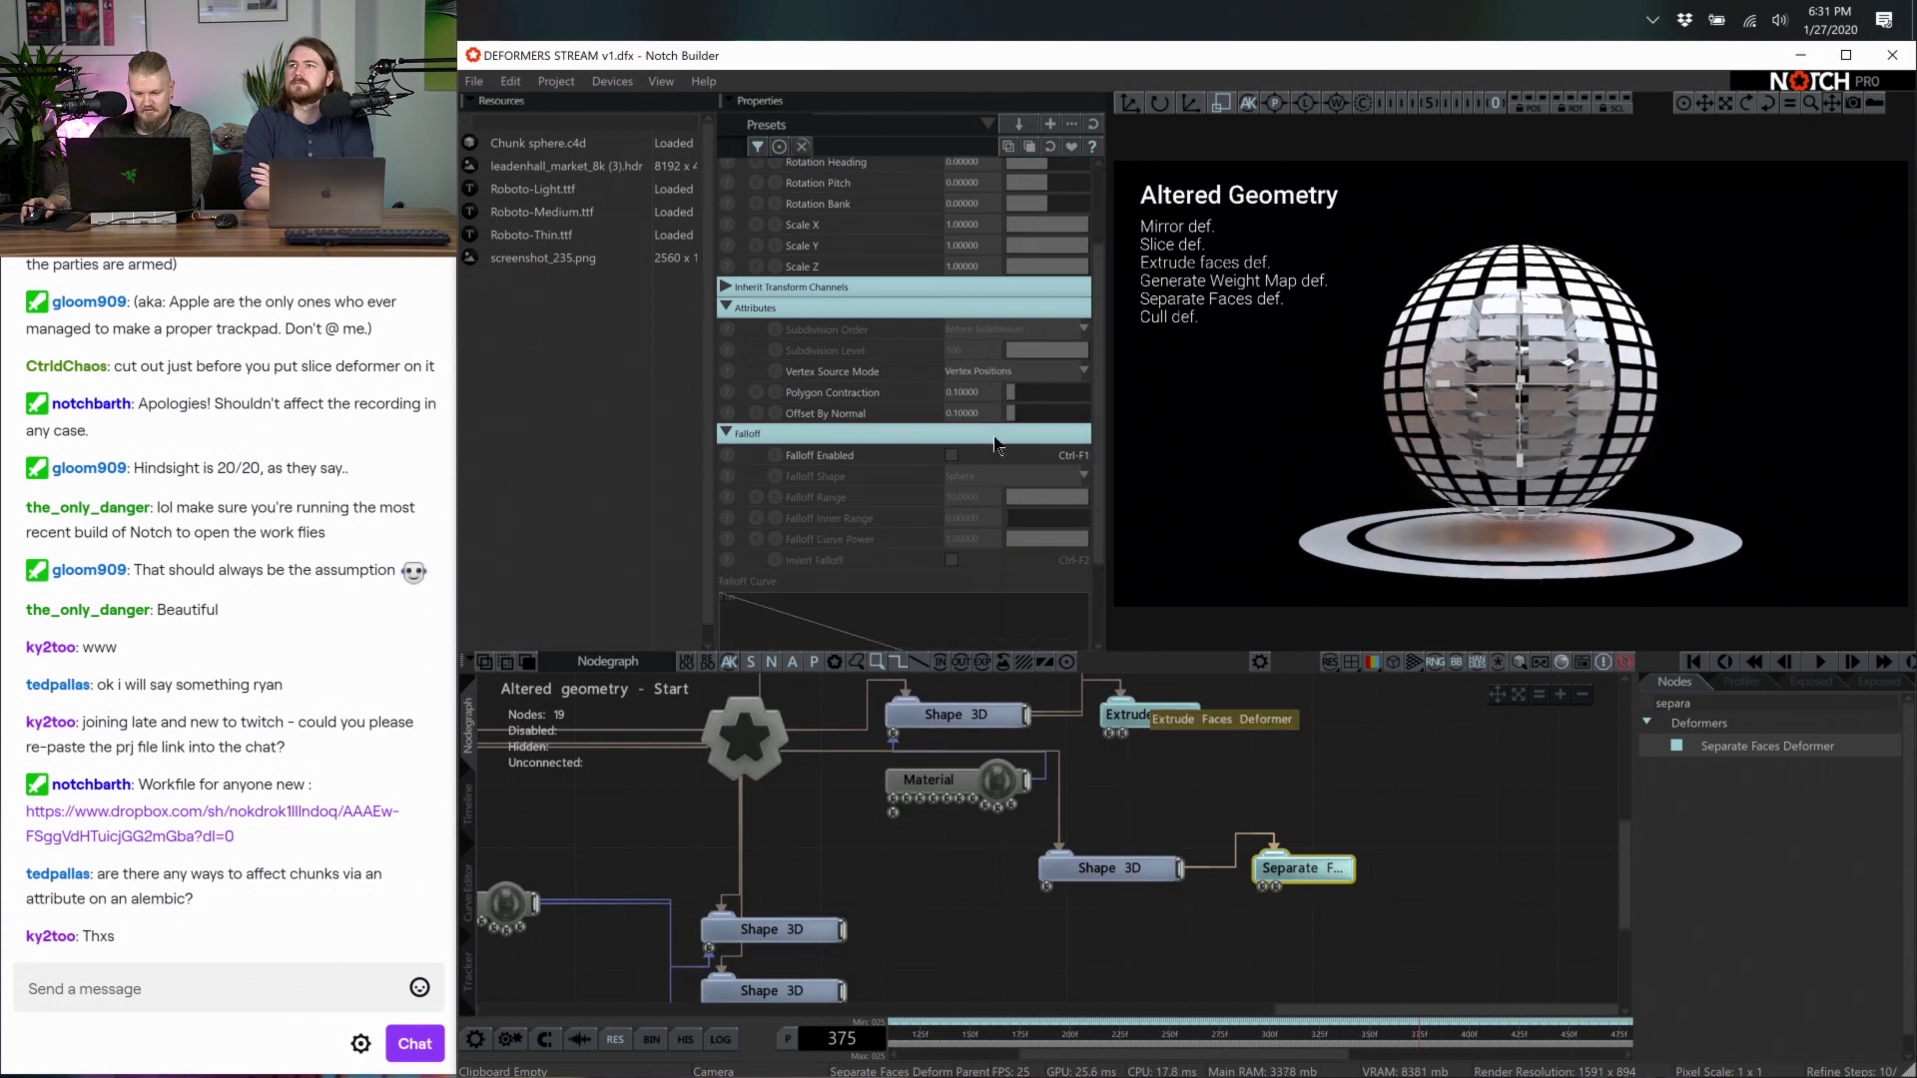
scroll(996, 445, "down", 2)
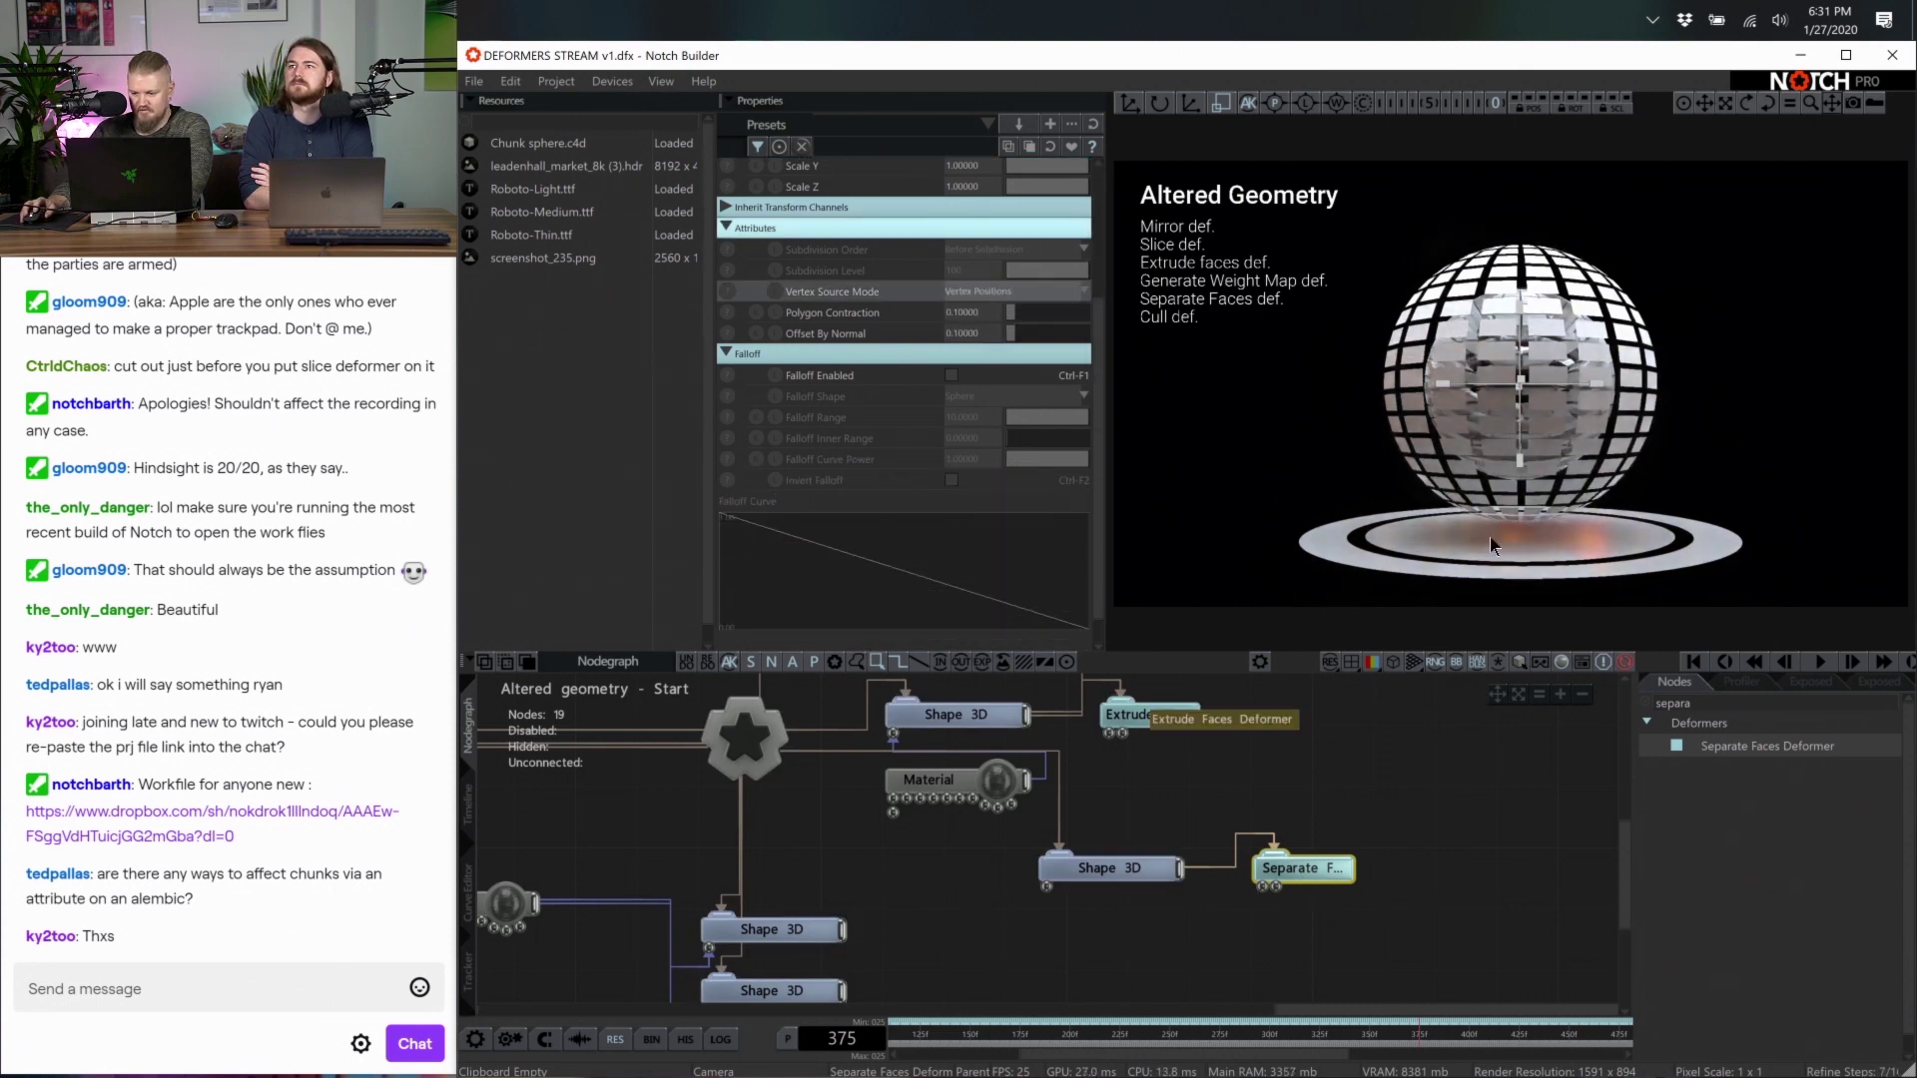
left_click(1402, 767)
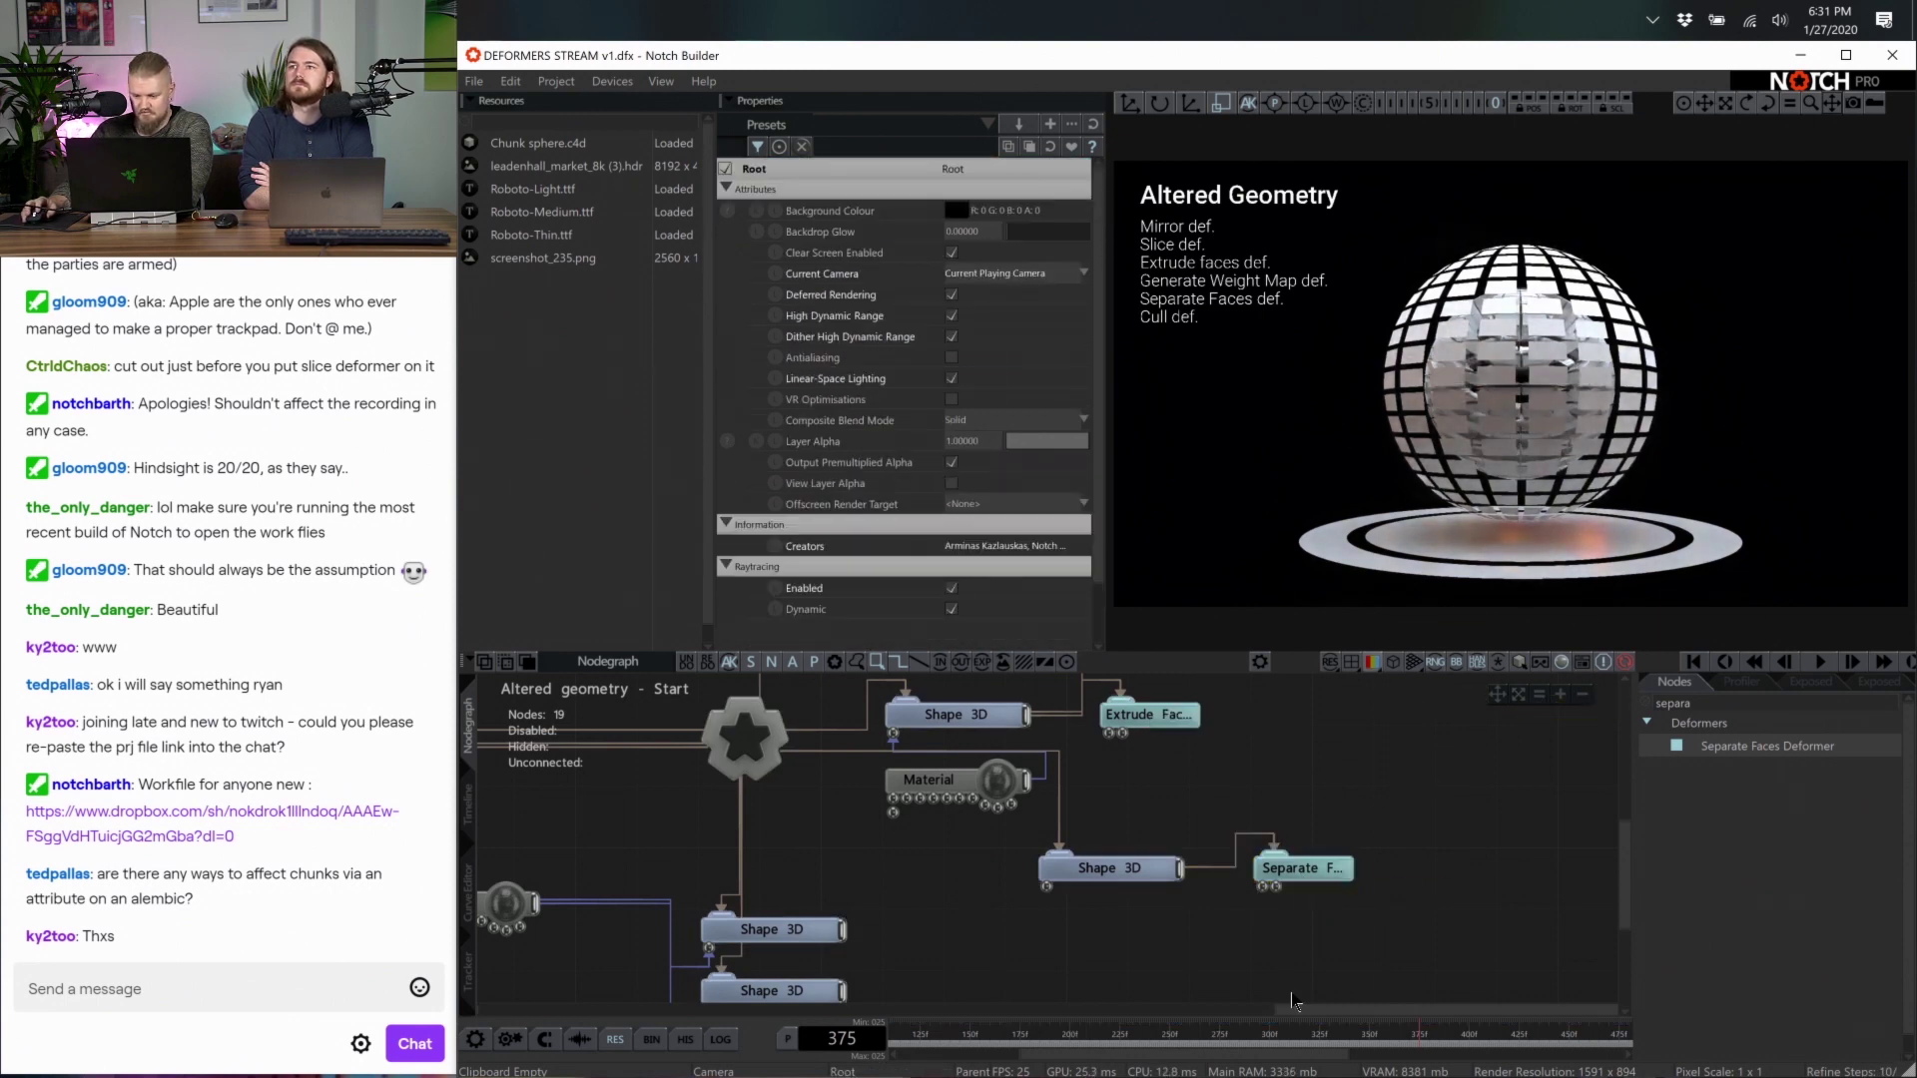
left_click(1298, 867)
left_click(998, 290)
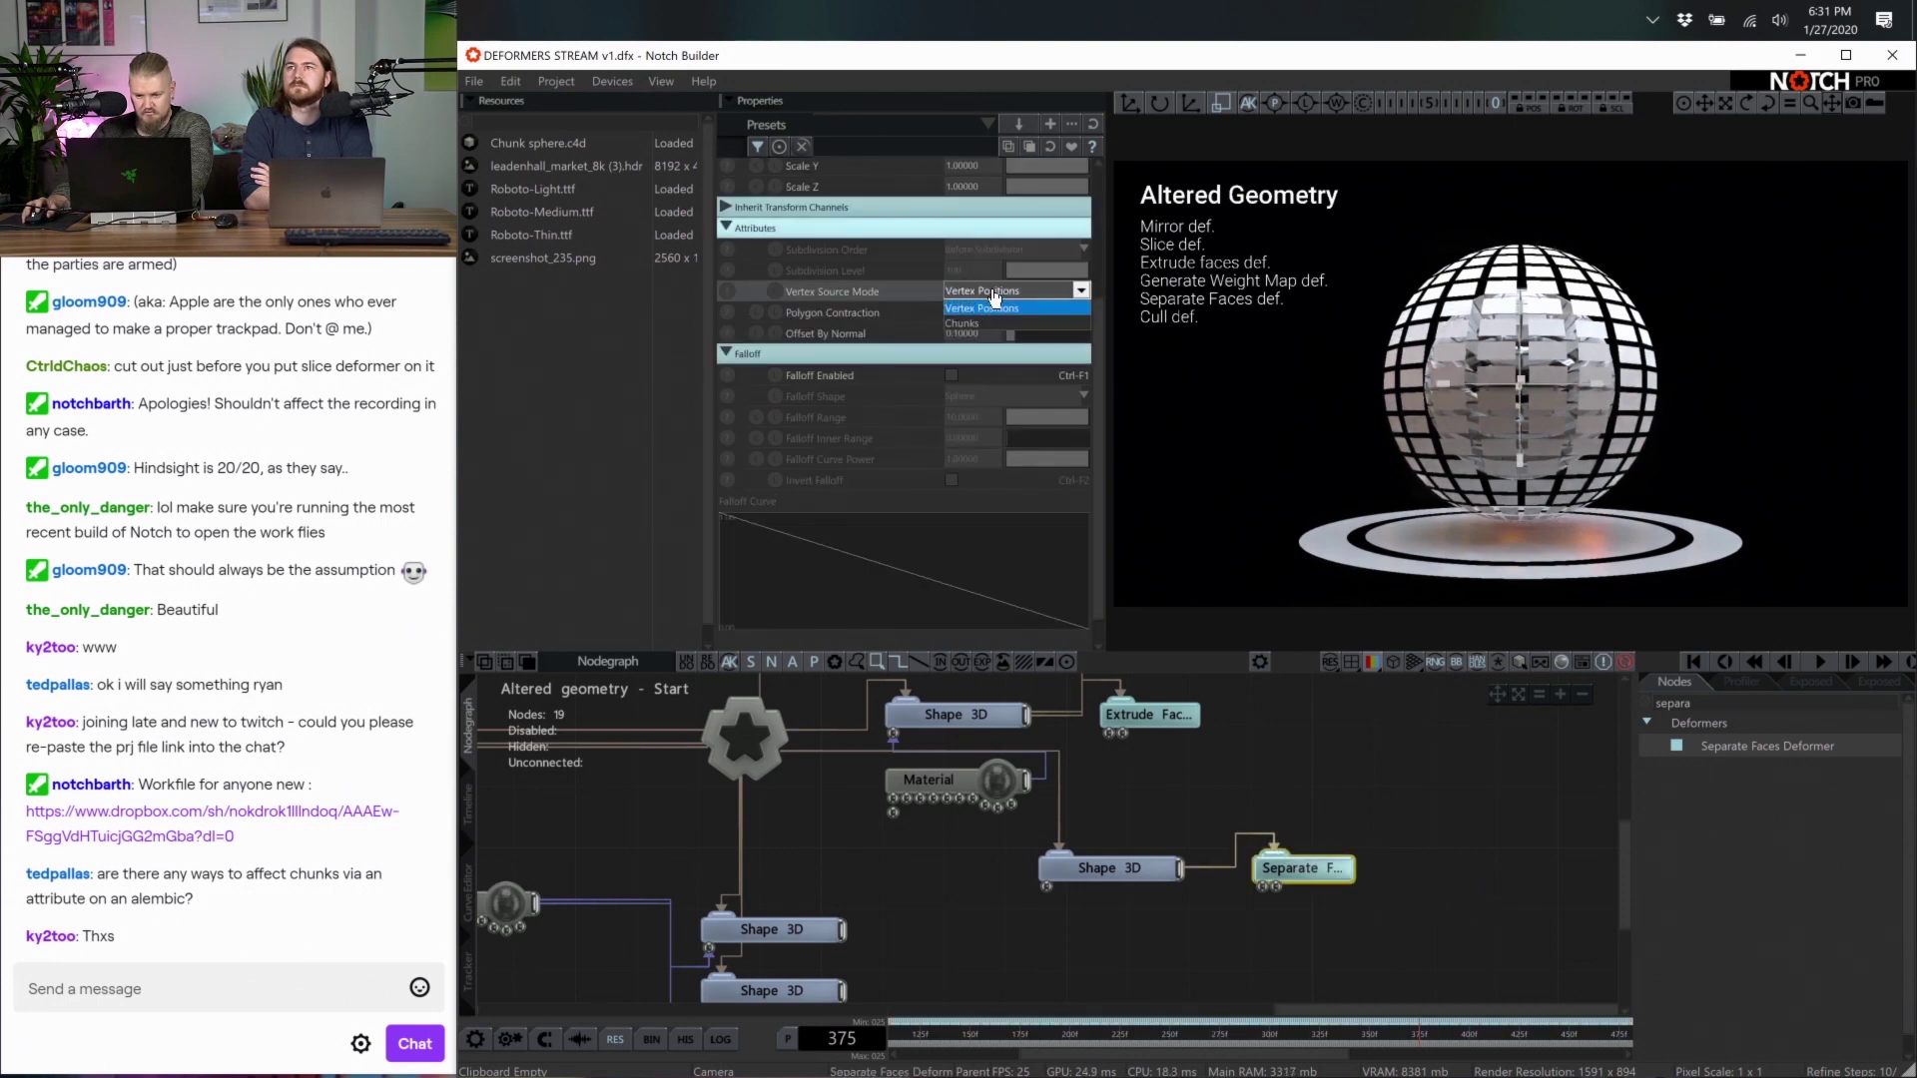
left_click(965, 307)
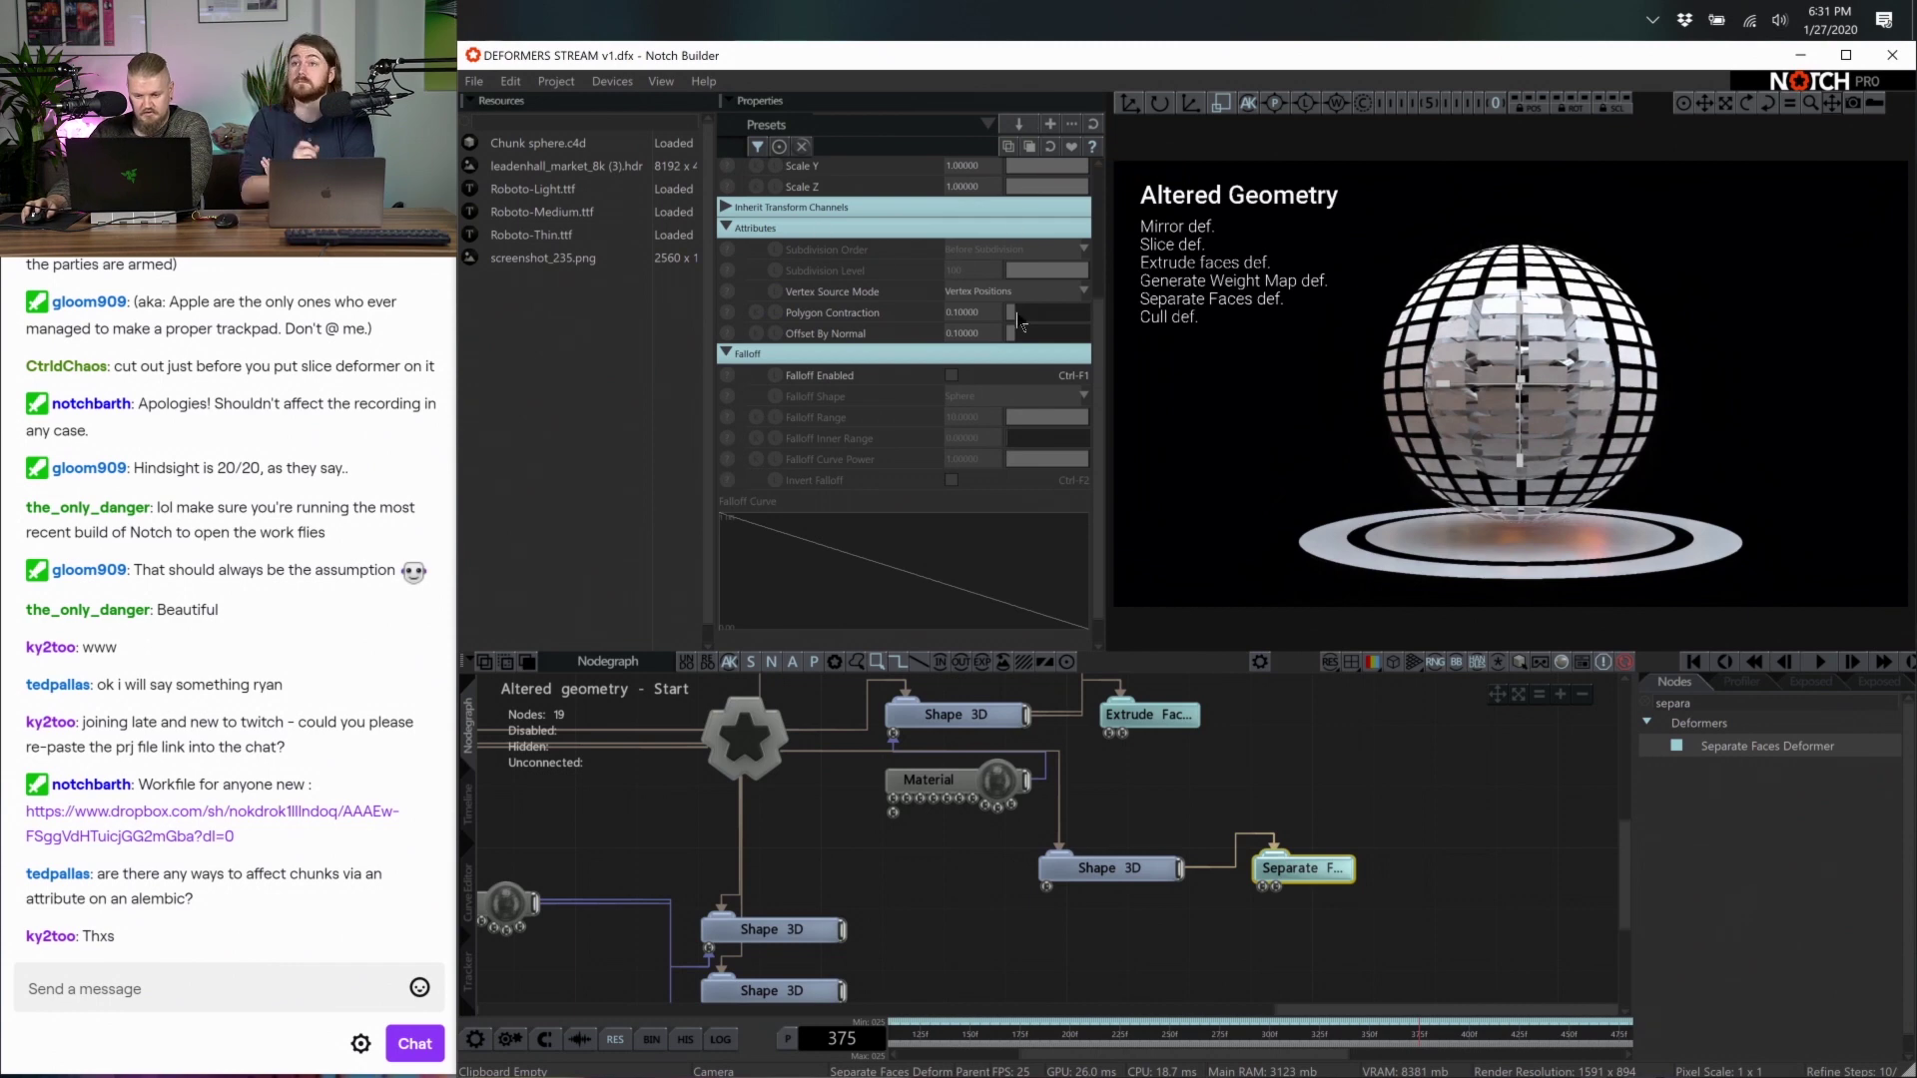
mouse_move(1017, 314)
left_mouse_down()
mouse_move(1026, 327)
mouse_move(1028, 309)
mouse_move(1002, 317)
left_mouse_up()
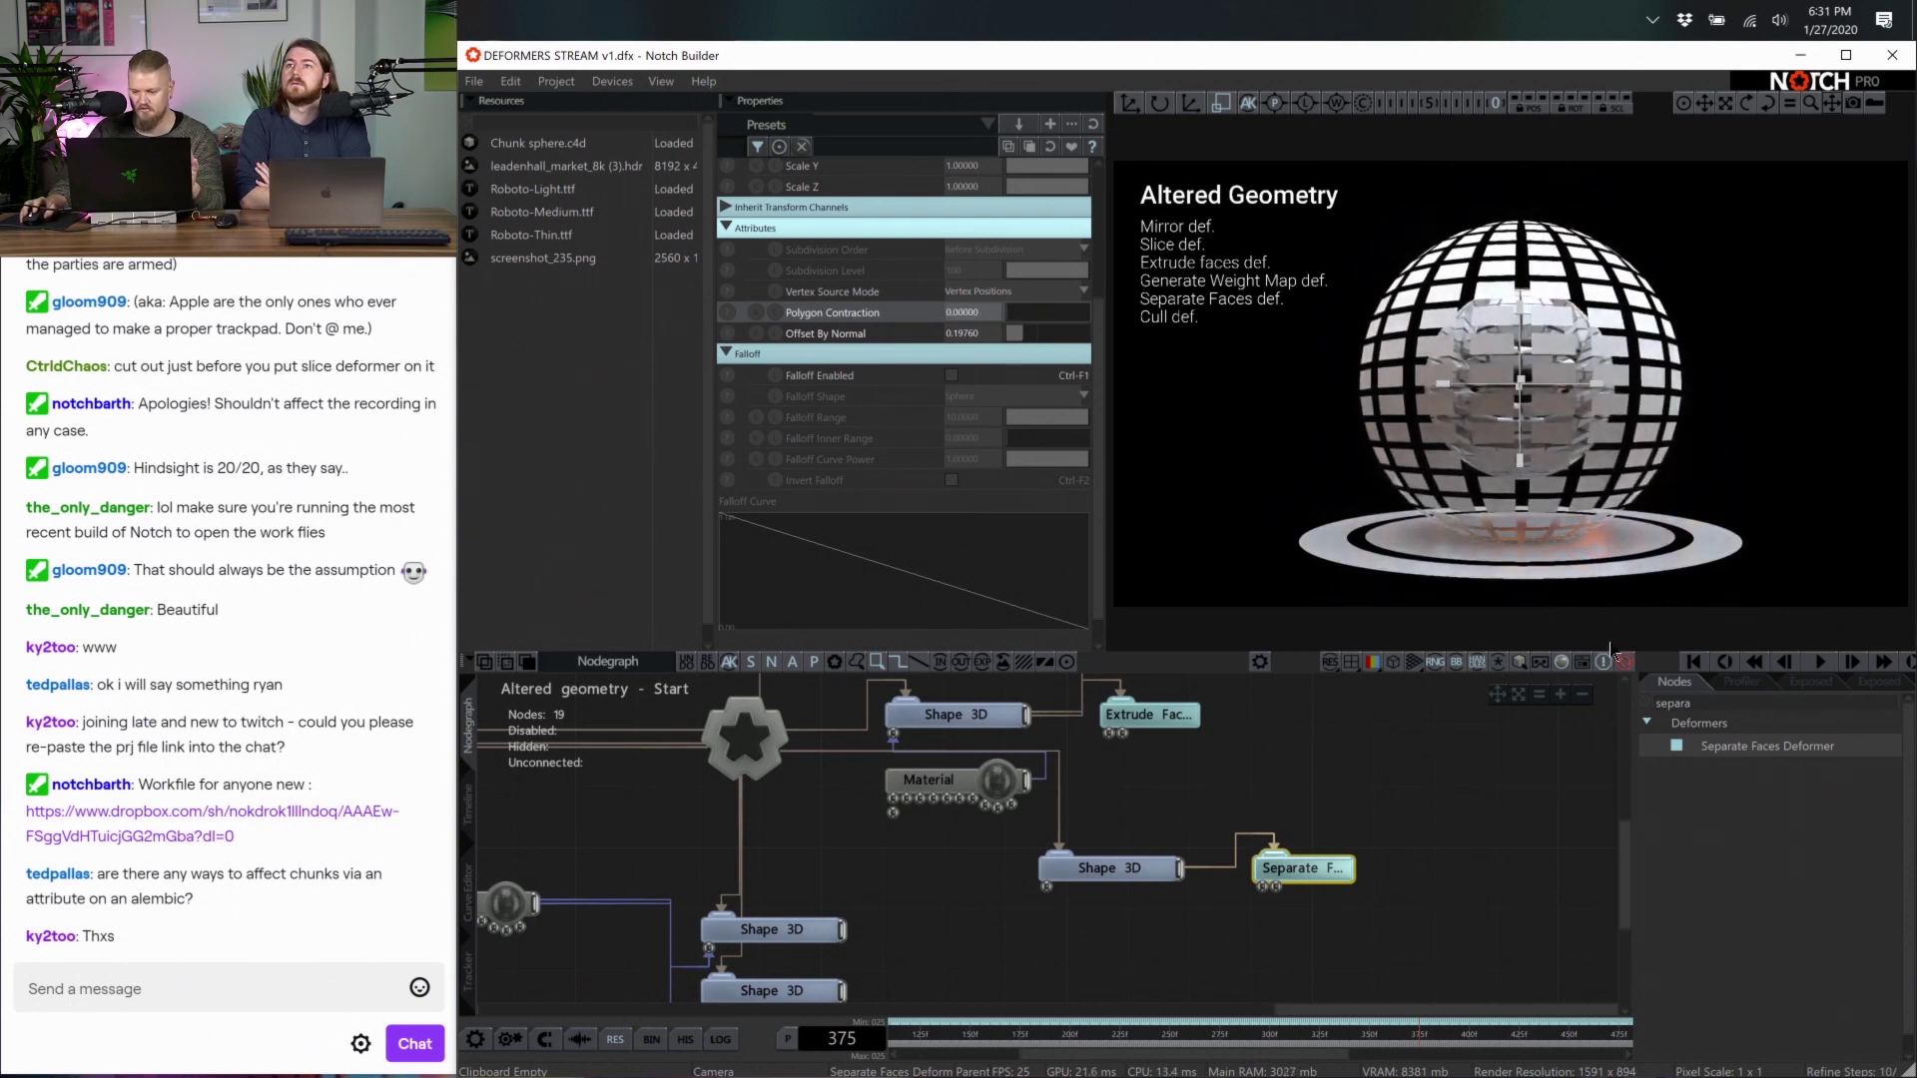
Find the Generate Weightmap Deformer and add it to the new sphere's Shape 3D node, above the Separate Faces Deformer
double_click(1672, 703)
type("wei")
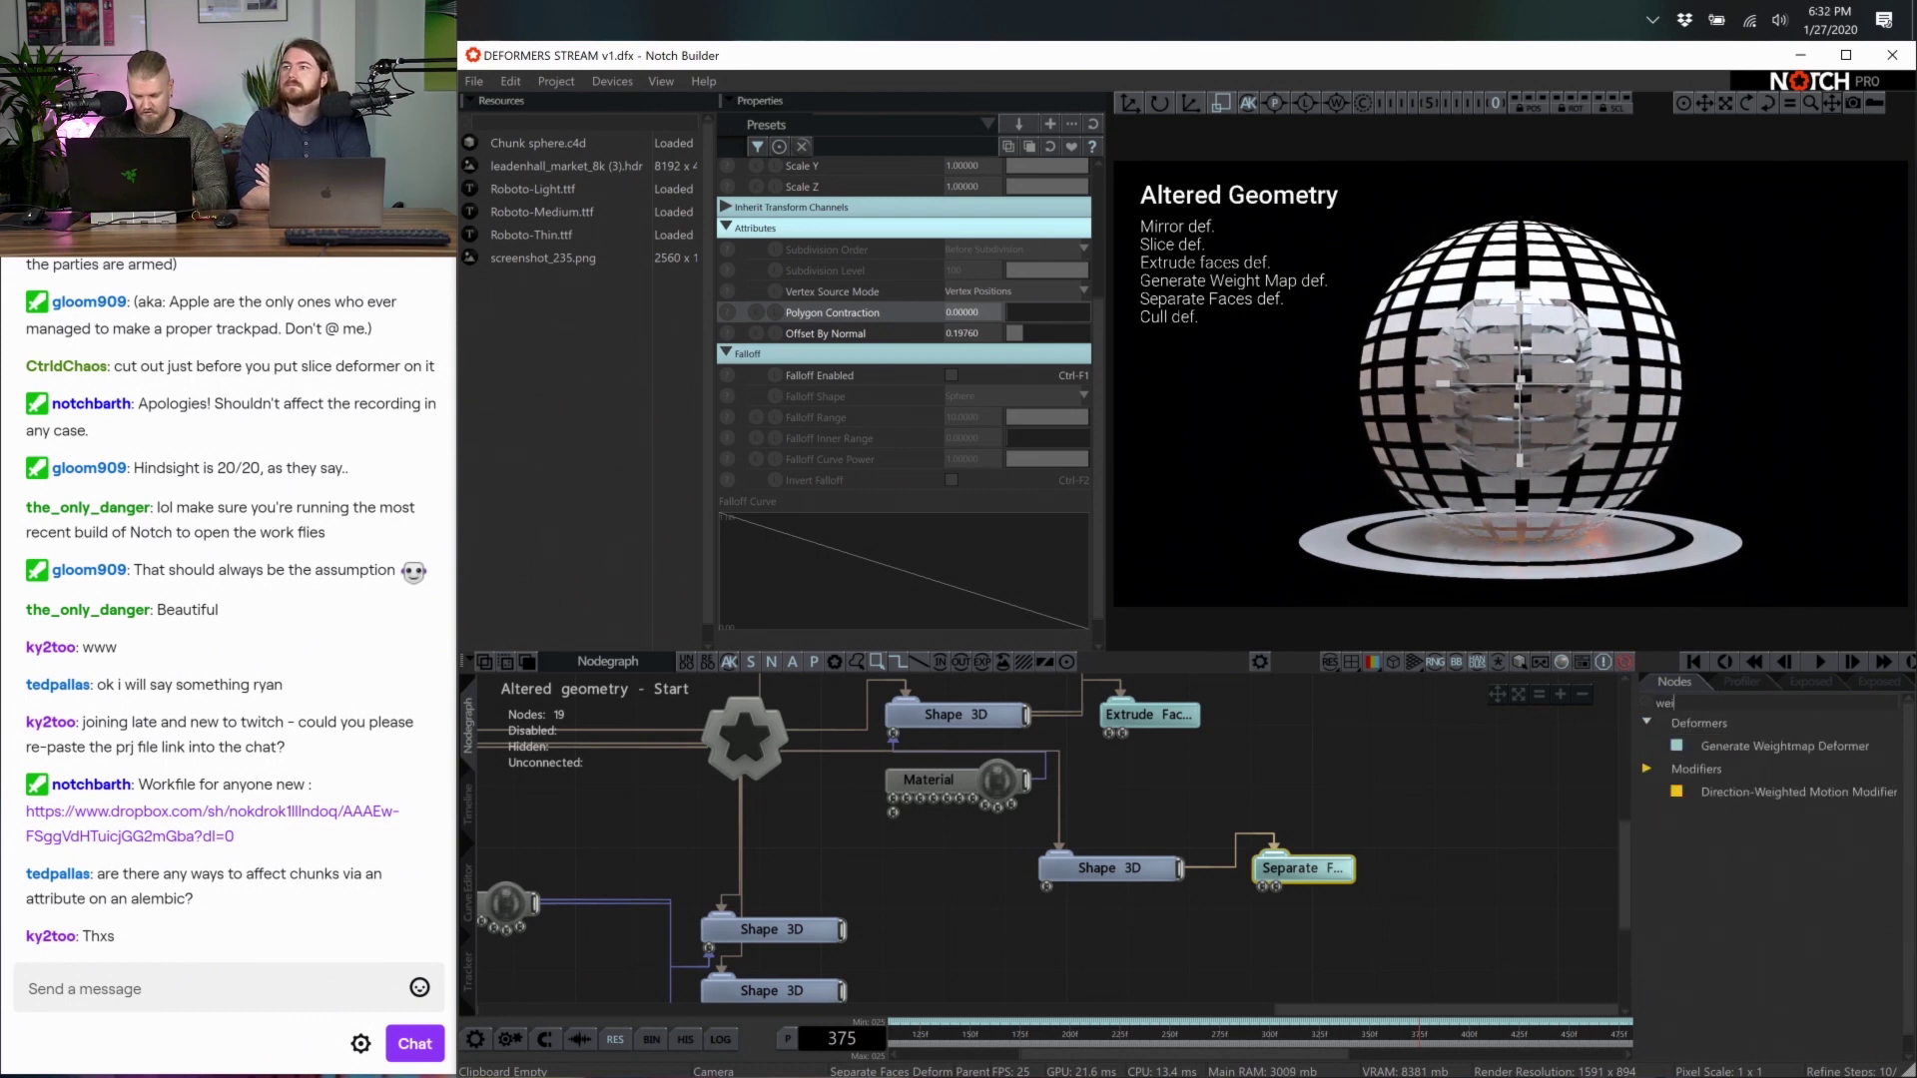
type("ght")
left_click_drag(1788, 746, 1250, 794)
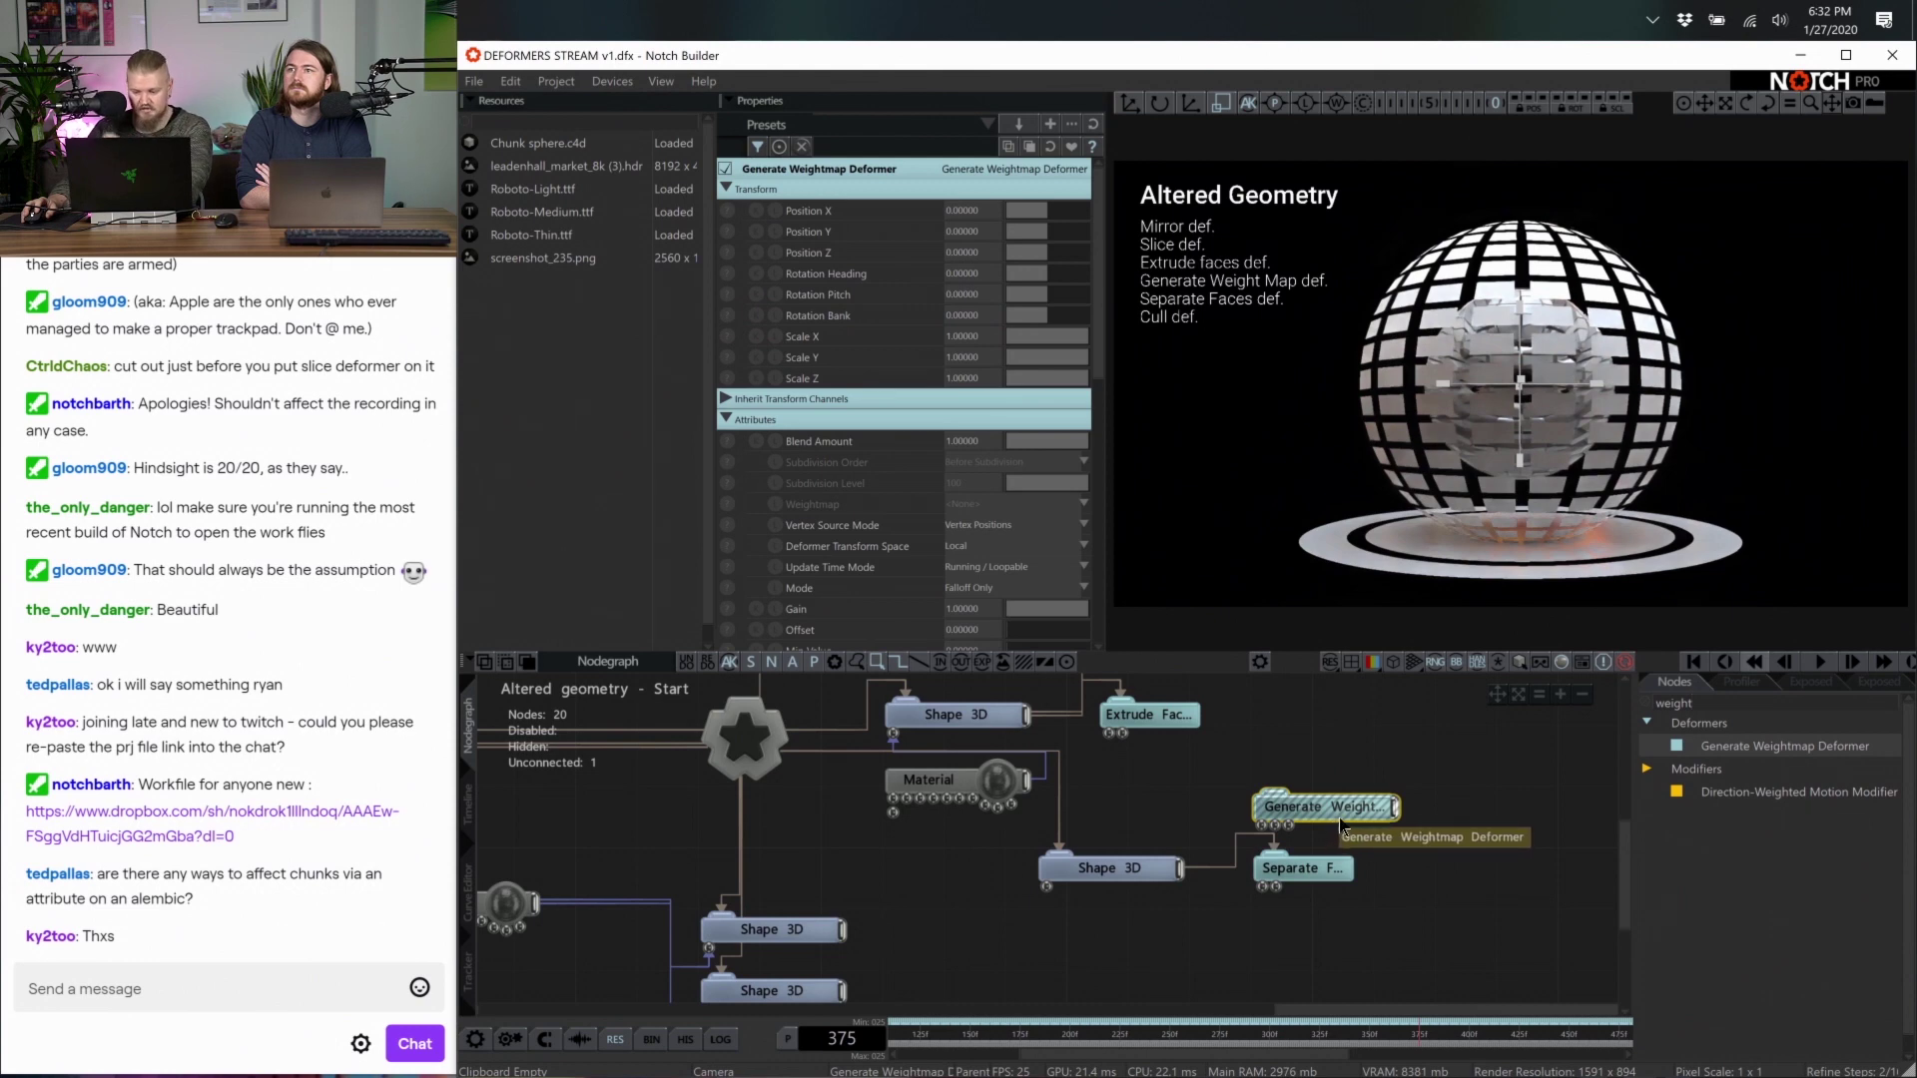
left_click_drag(1339, 818, 1339, 787)
left_click_drag(1184, 869, 1283, 777)
middle_click_drag(1473, 823, 1354, 824)
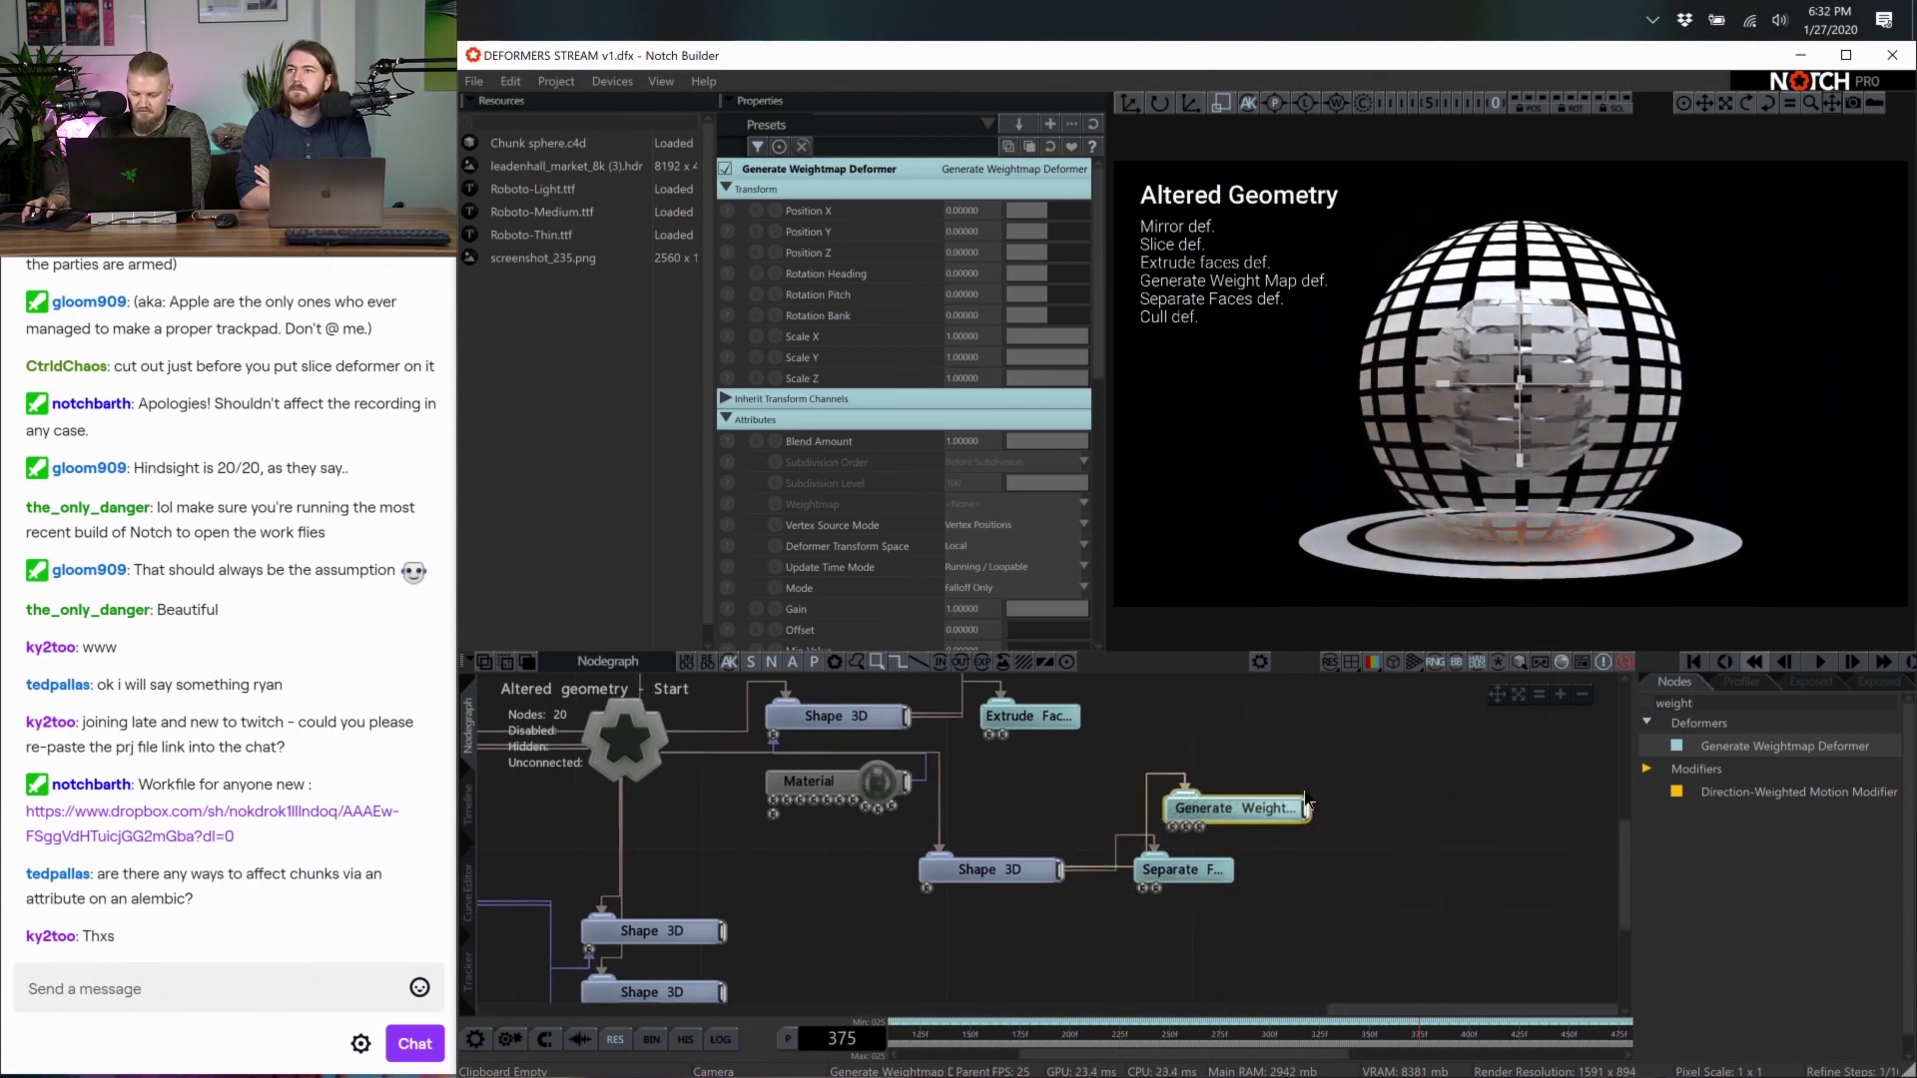
Spread the Generate Weightmap and Separate Faces deformer nodes apart to free space between them
left_click_drag(1194, 795, 1284, 767)
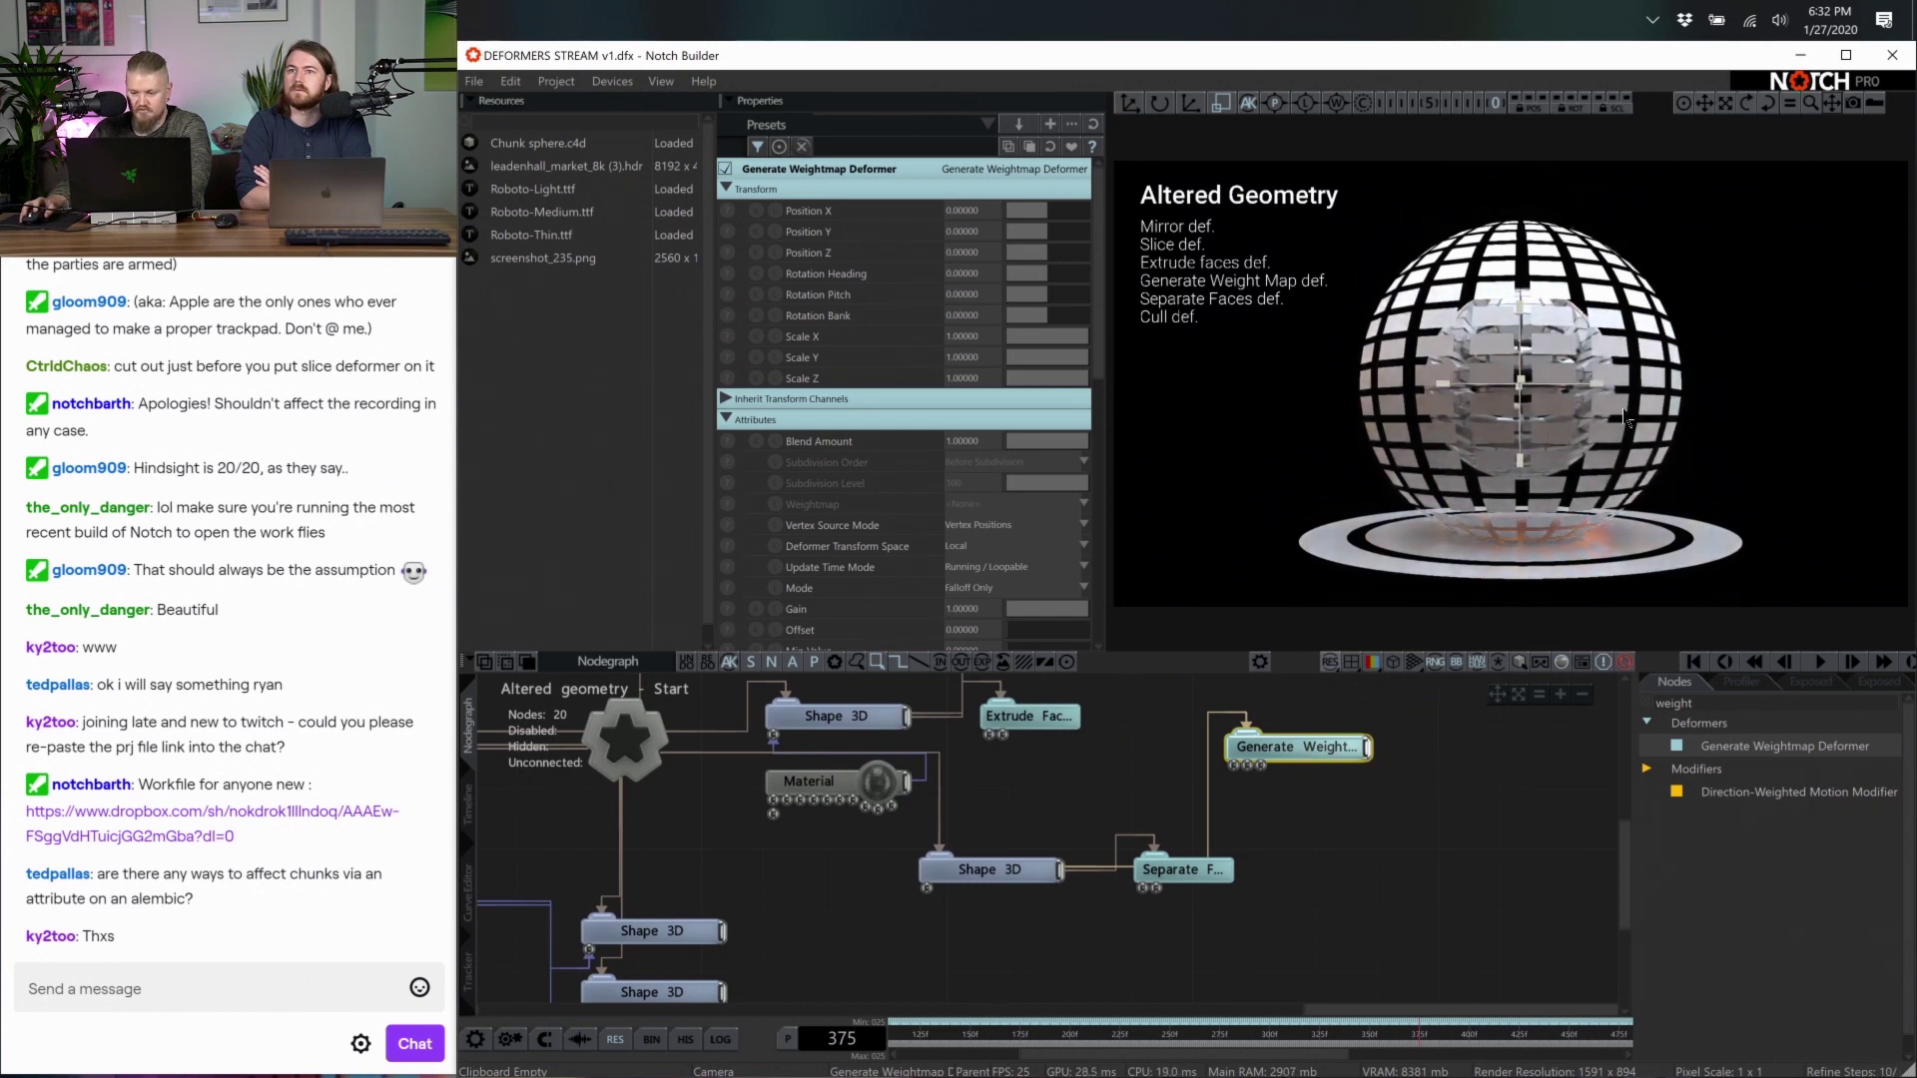
left_click_drag(1197, 859, 1202, 885)
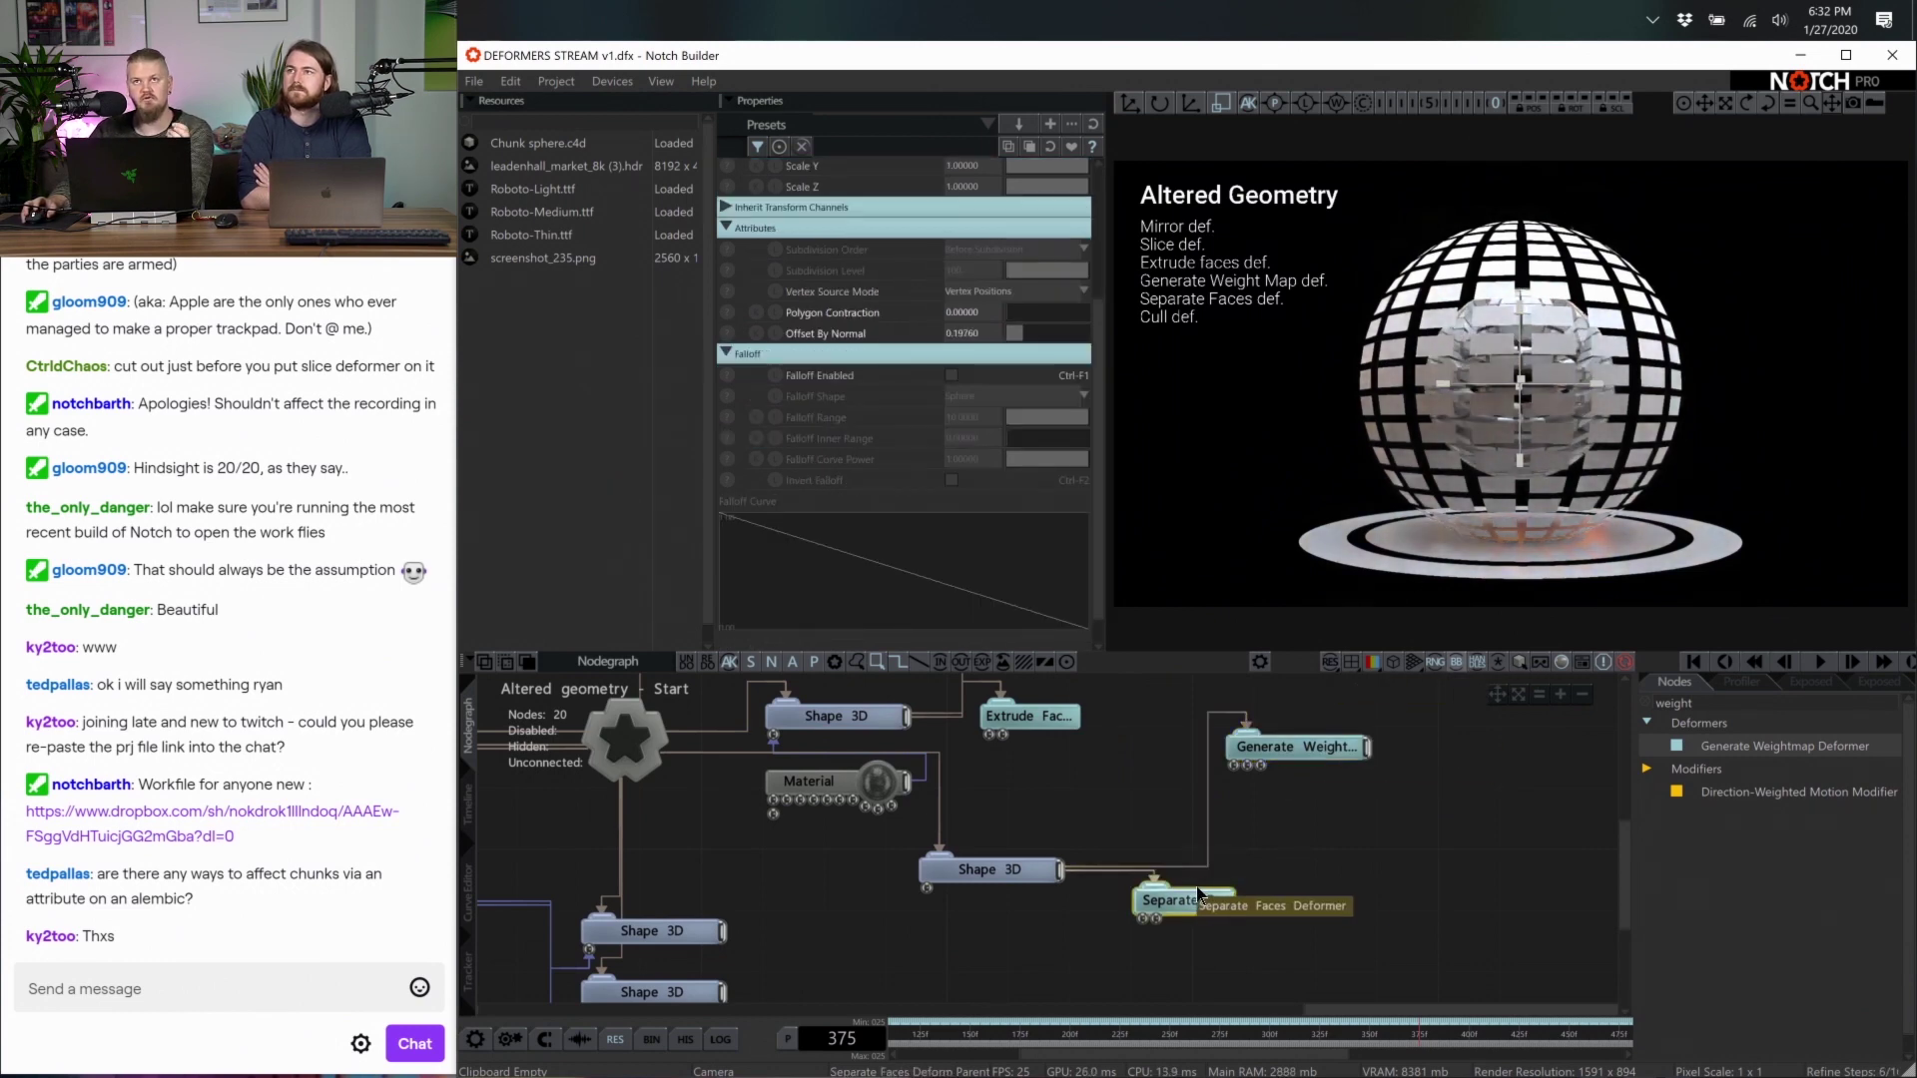
left_click_drag(1296, 752, 1266, 783)
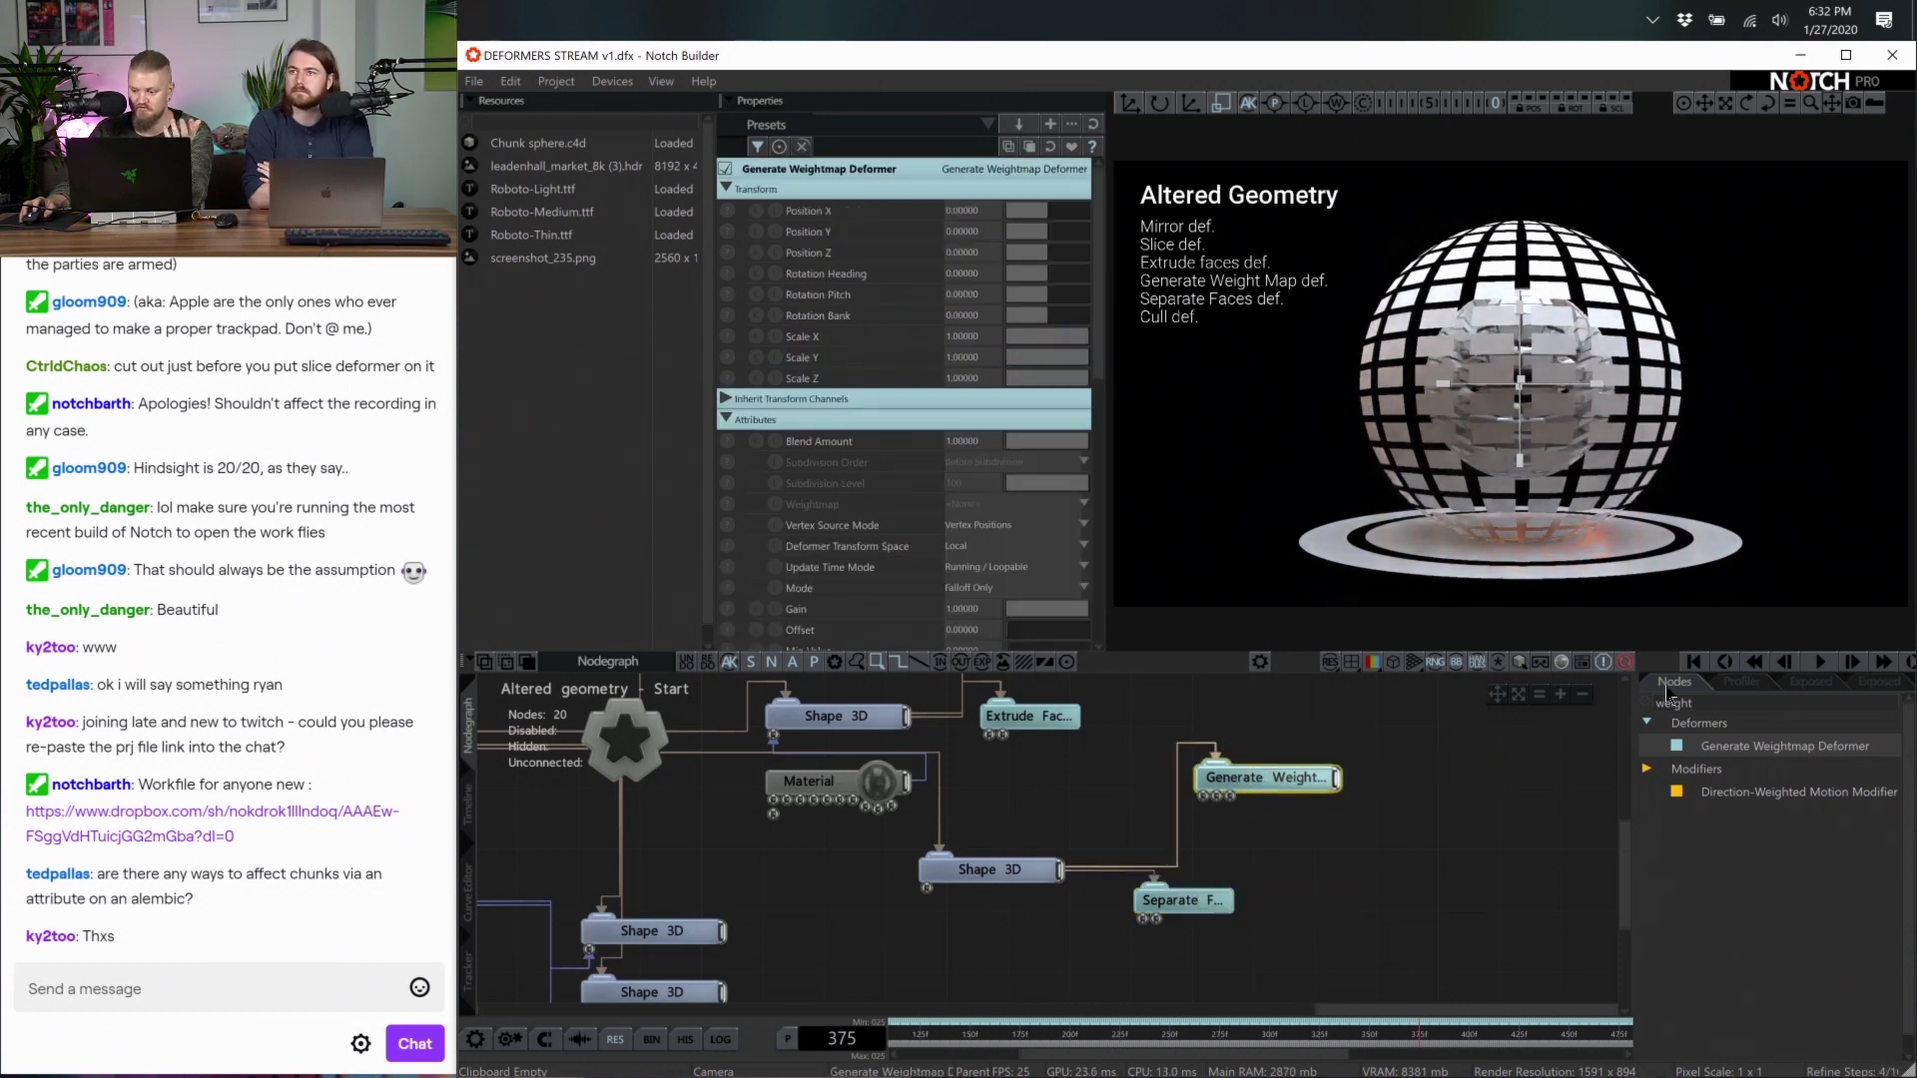
Find the Fractal Noise generator and place it just below the Generate Weightmap Deformer
type("fracta")
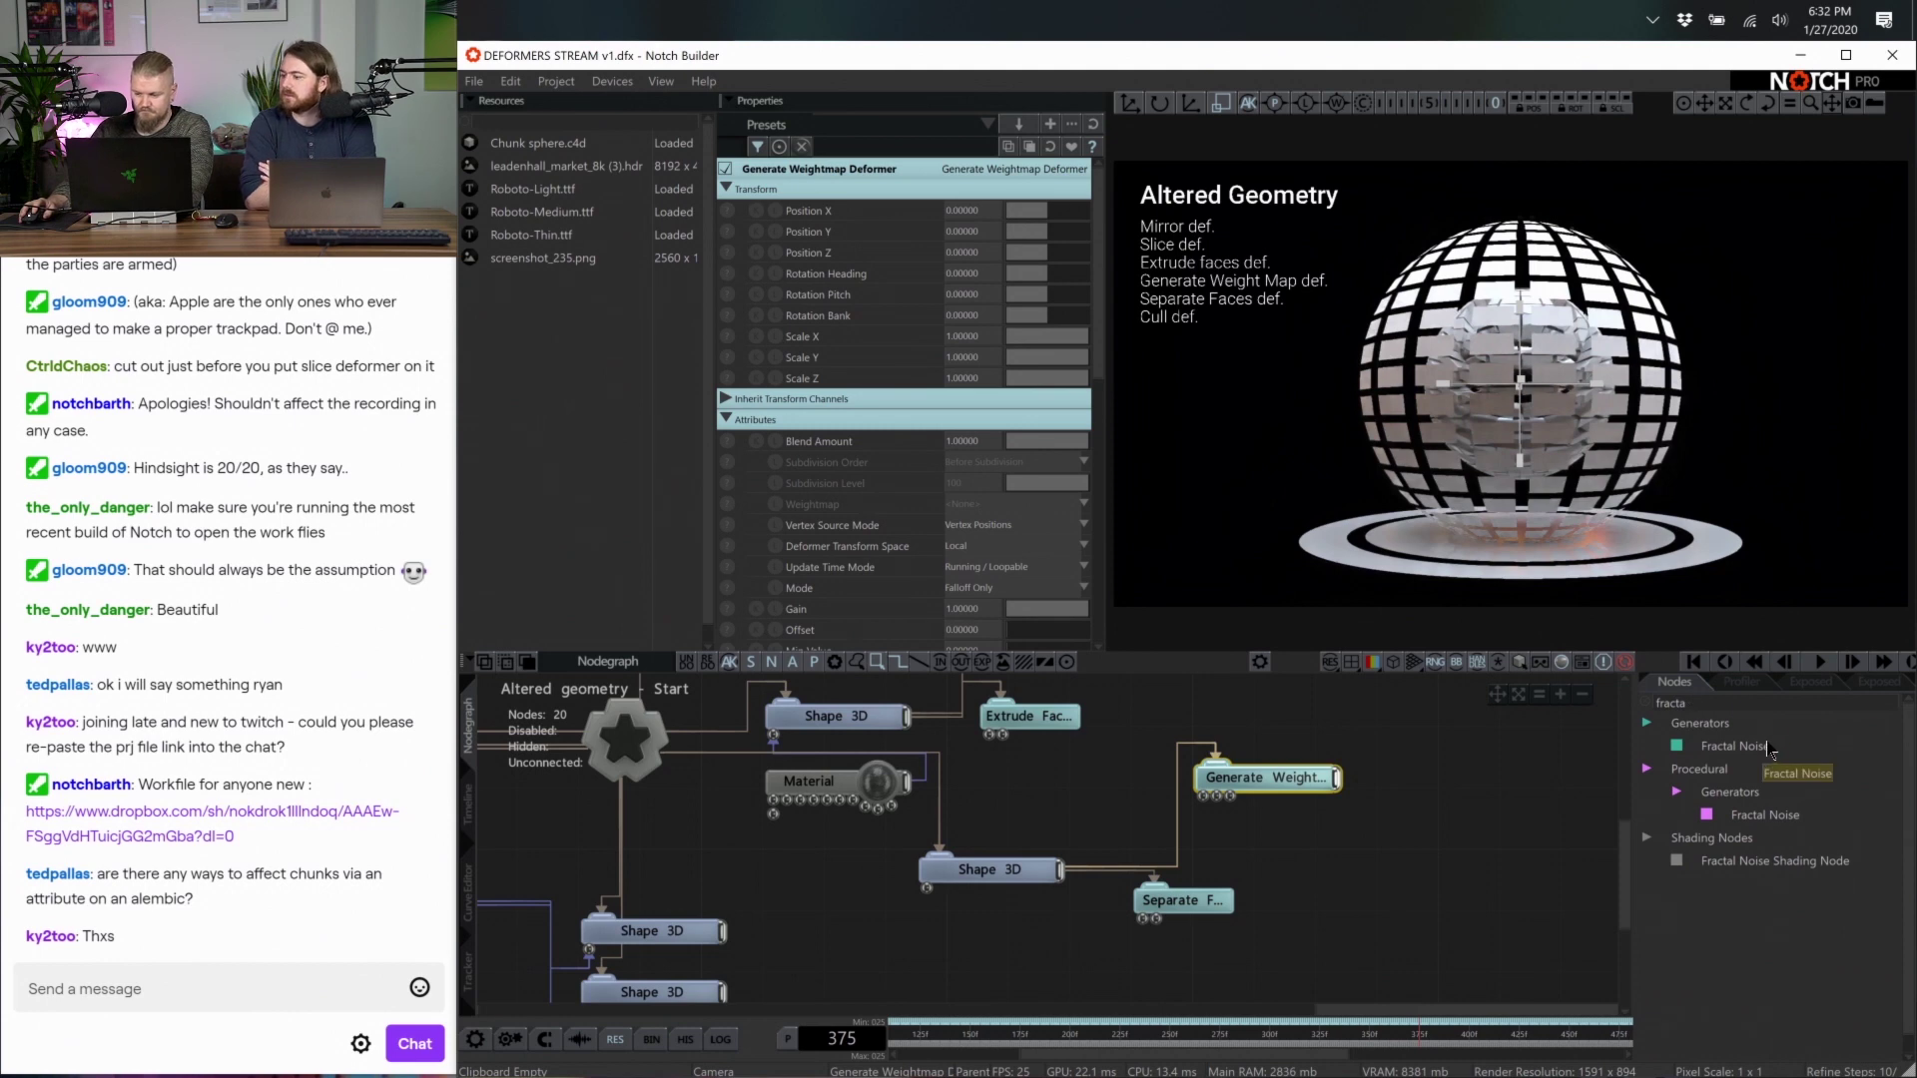
left_click_drag(1773, 751, 1248, 839)
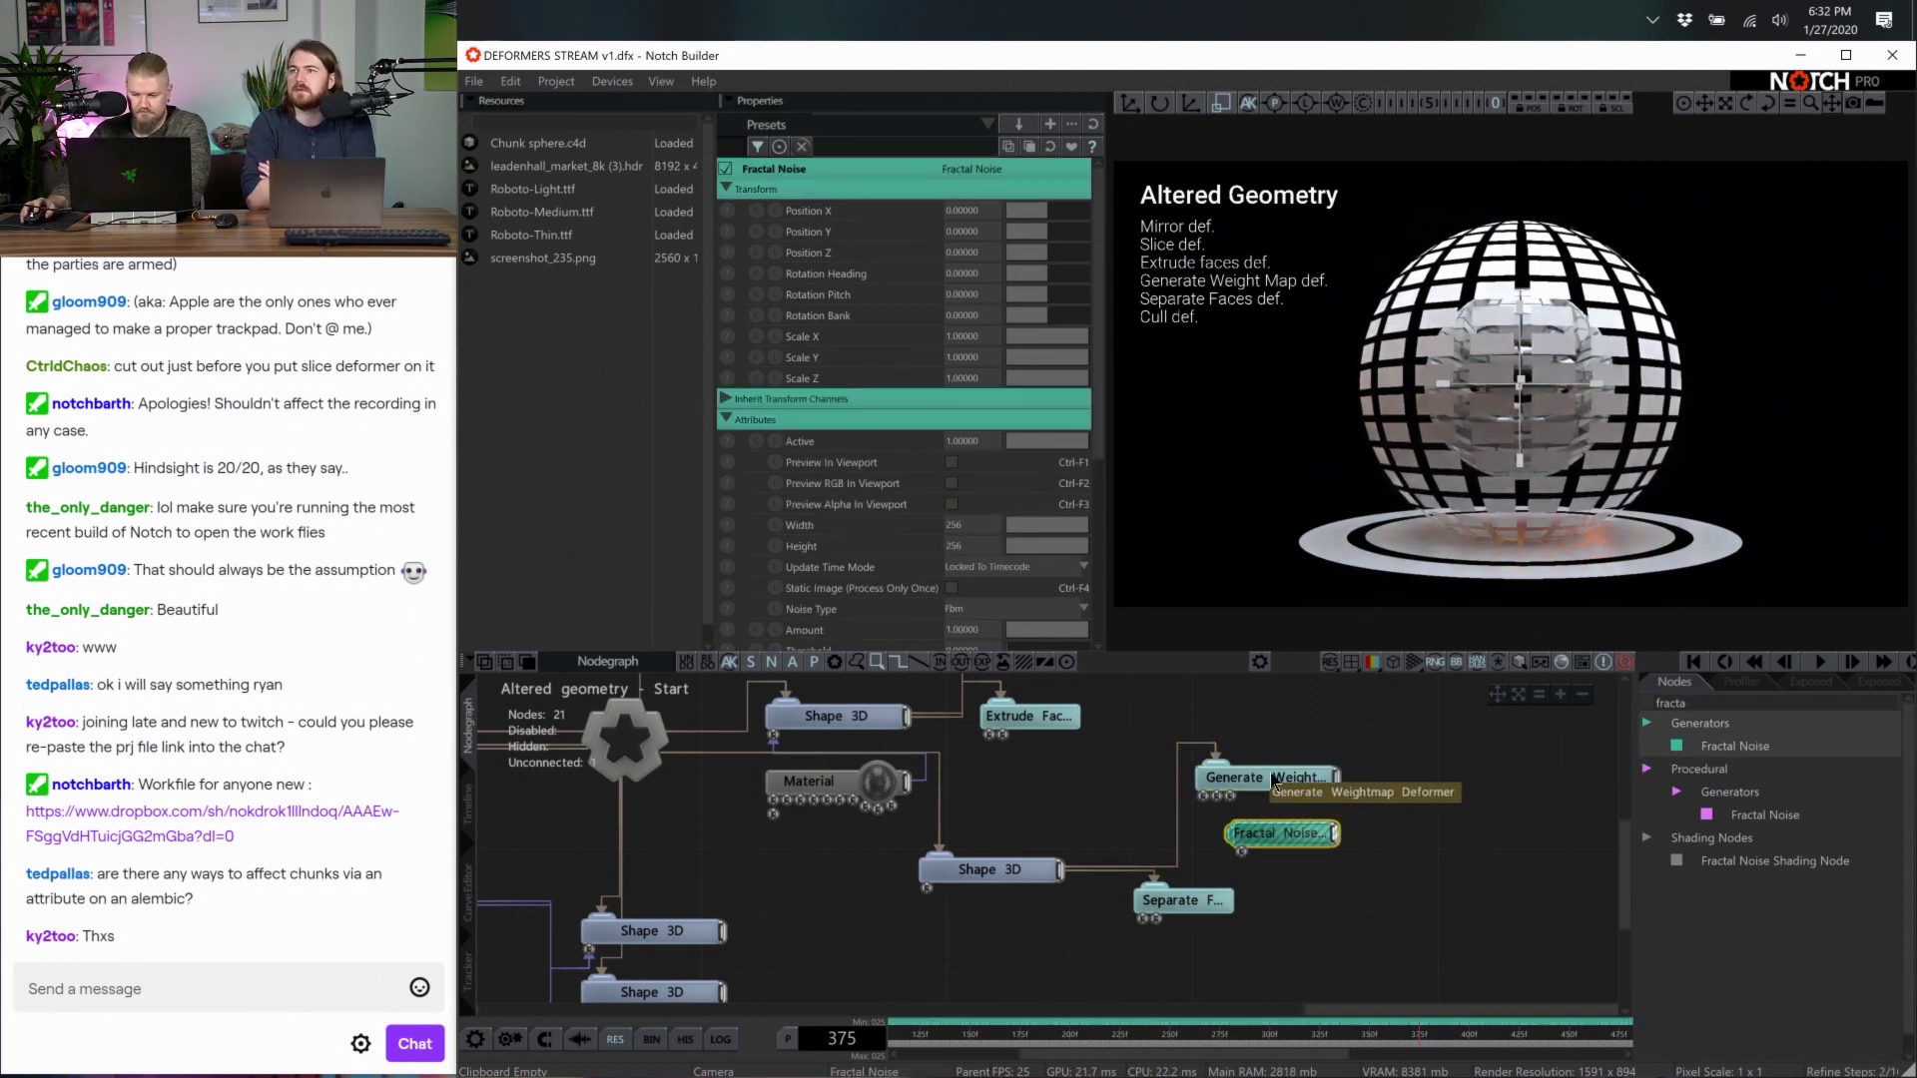
left_click(1275, 785)
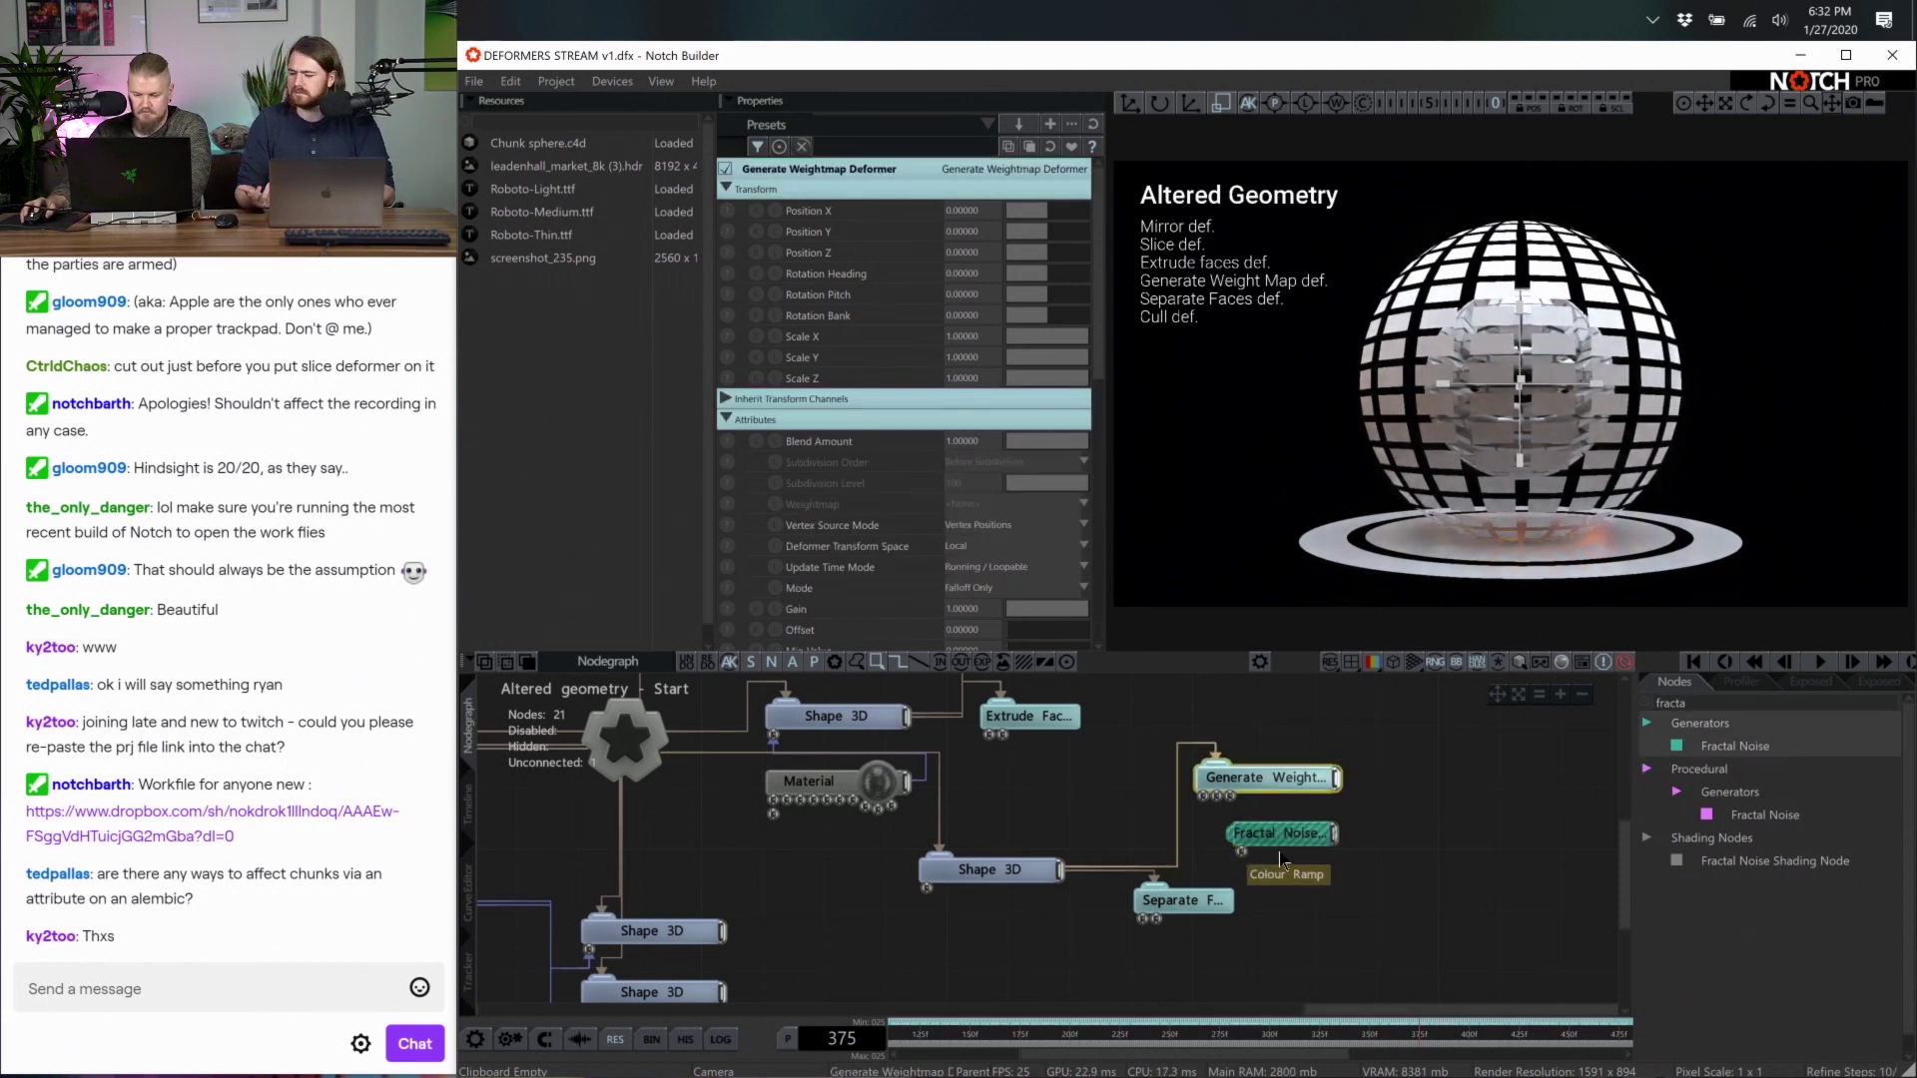
left_click_drag(1305, 839, 1242, 841)
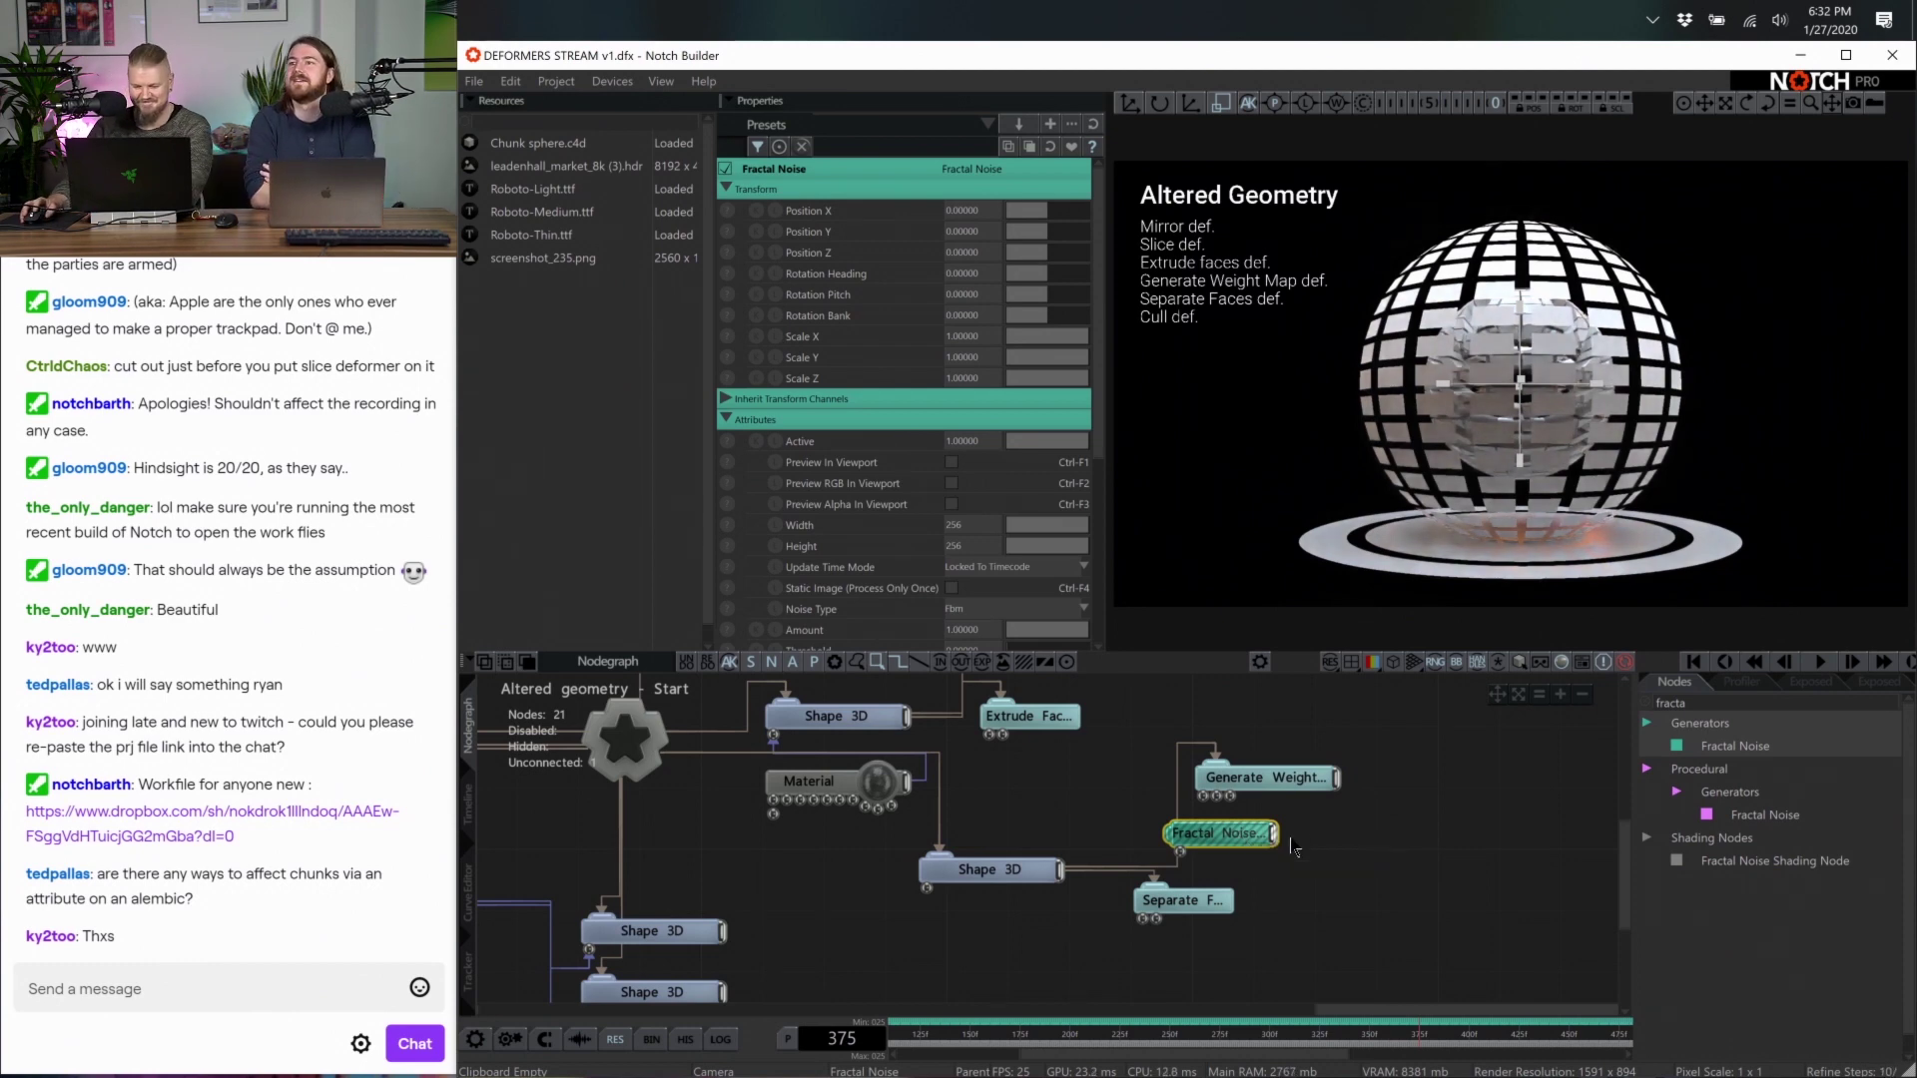
left_click_drag(1310, 782, 1371, 751)
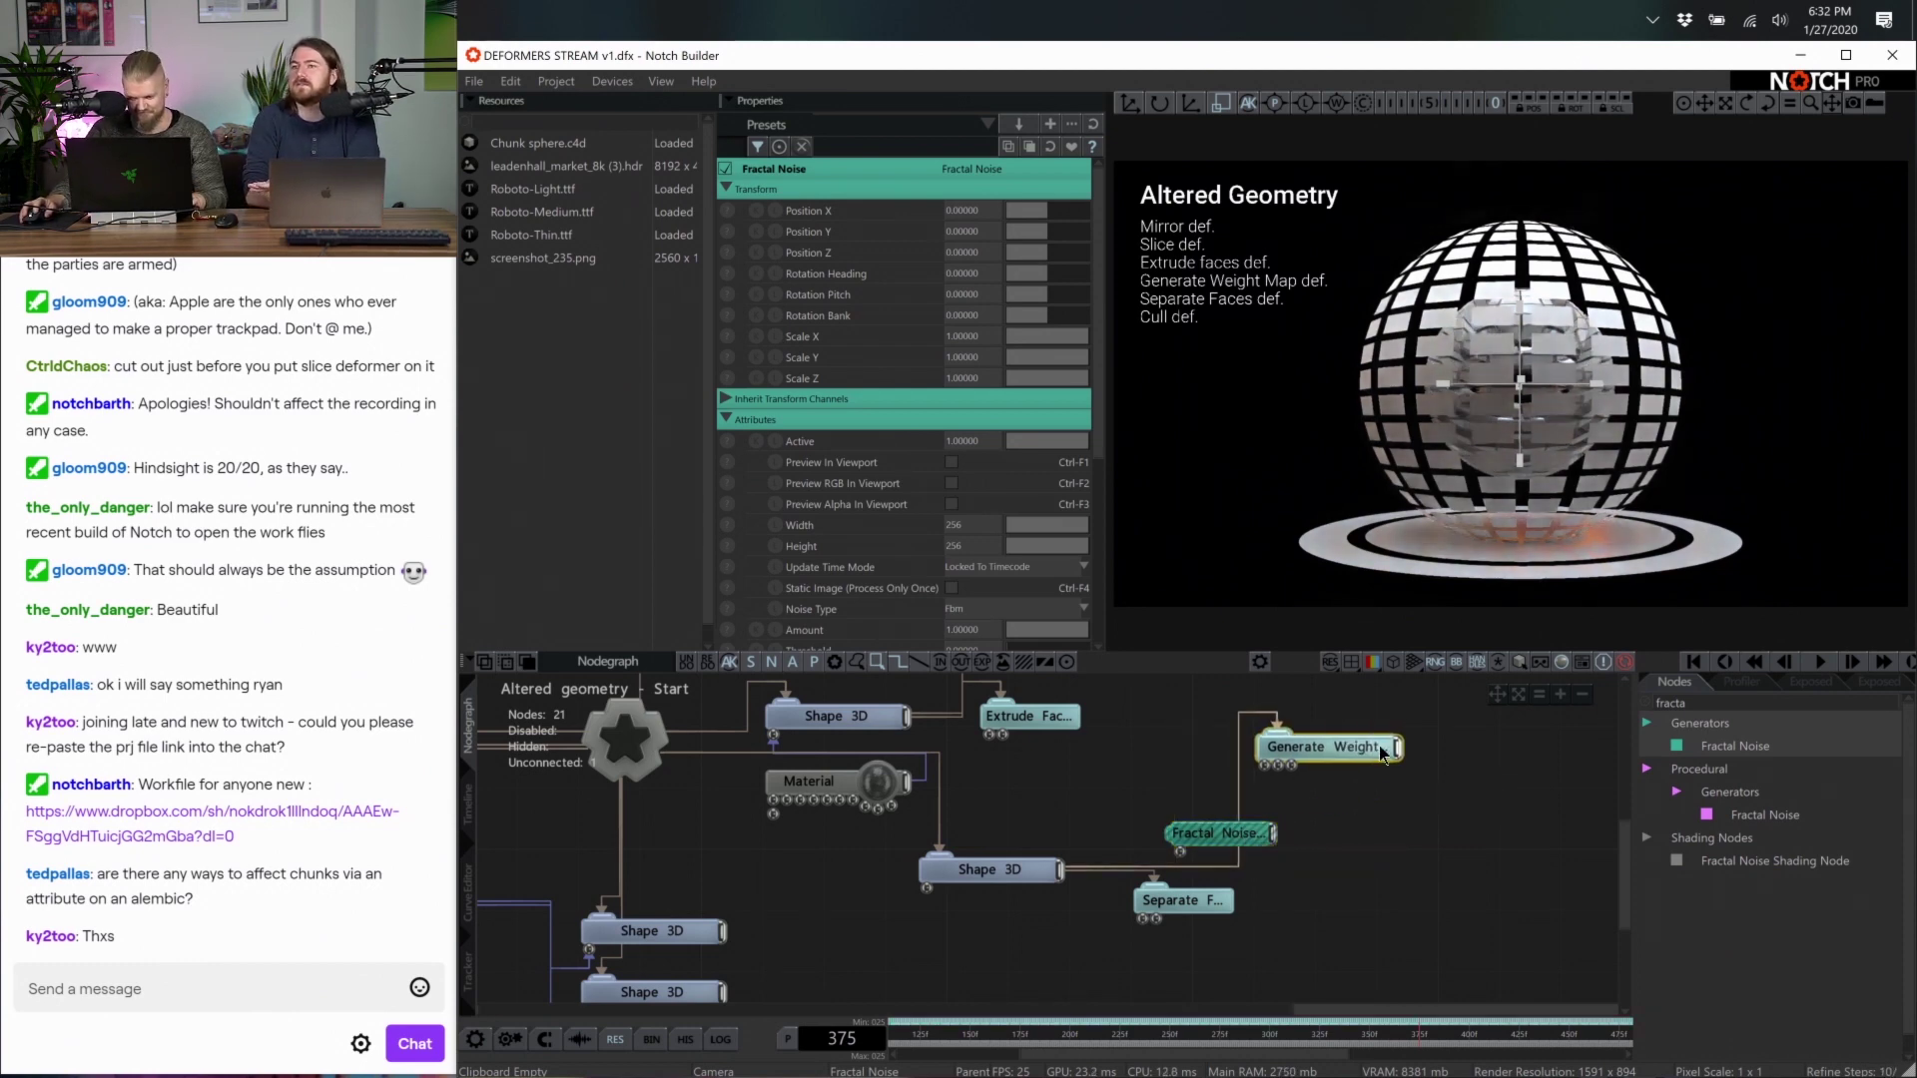
left_click_drag(1240, 837, 1302, 837)
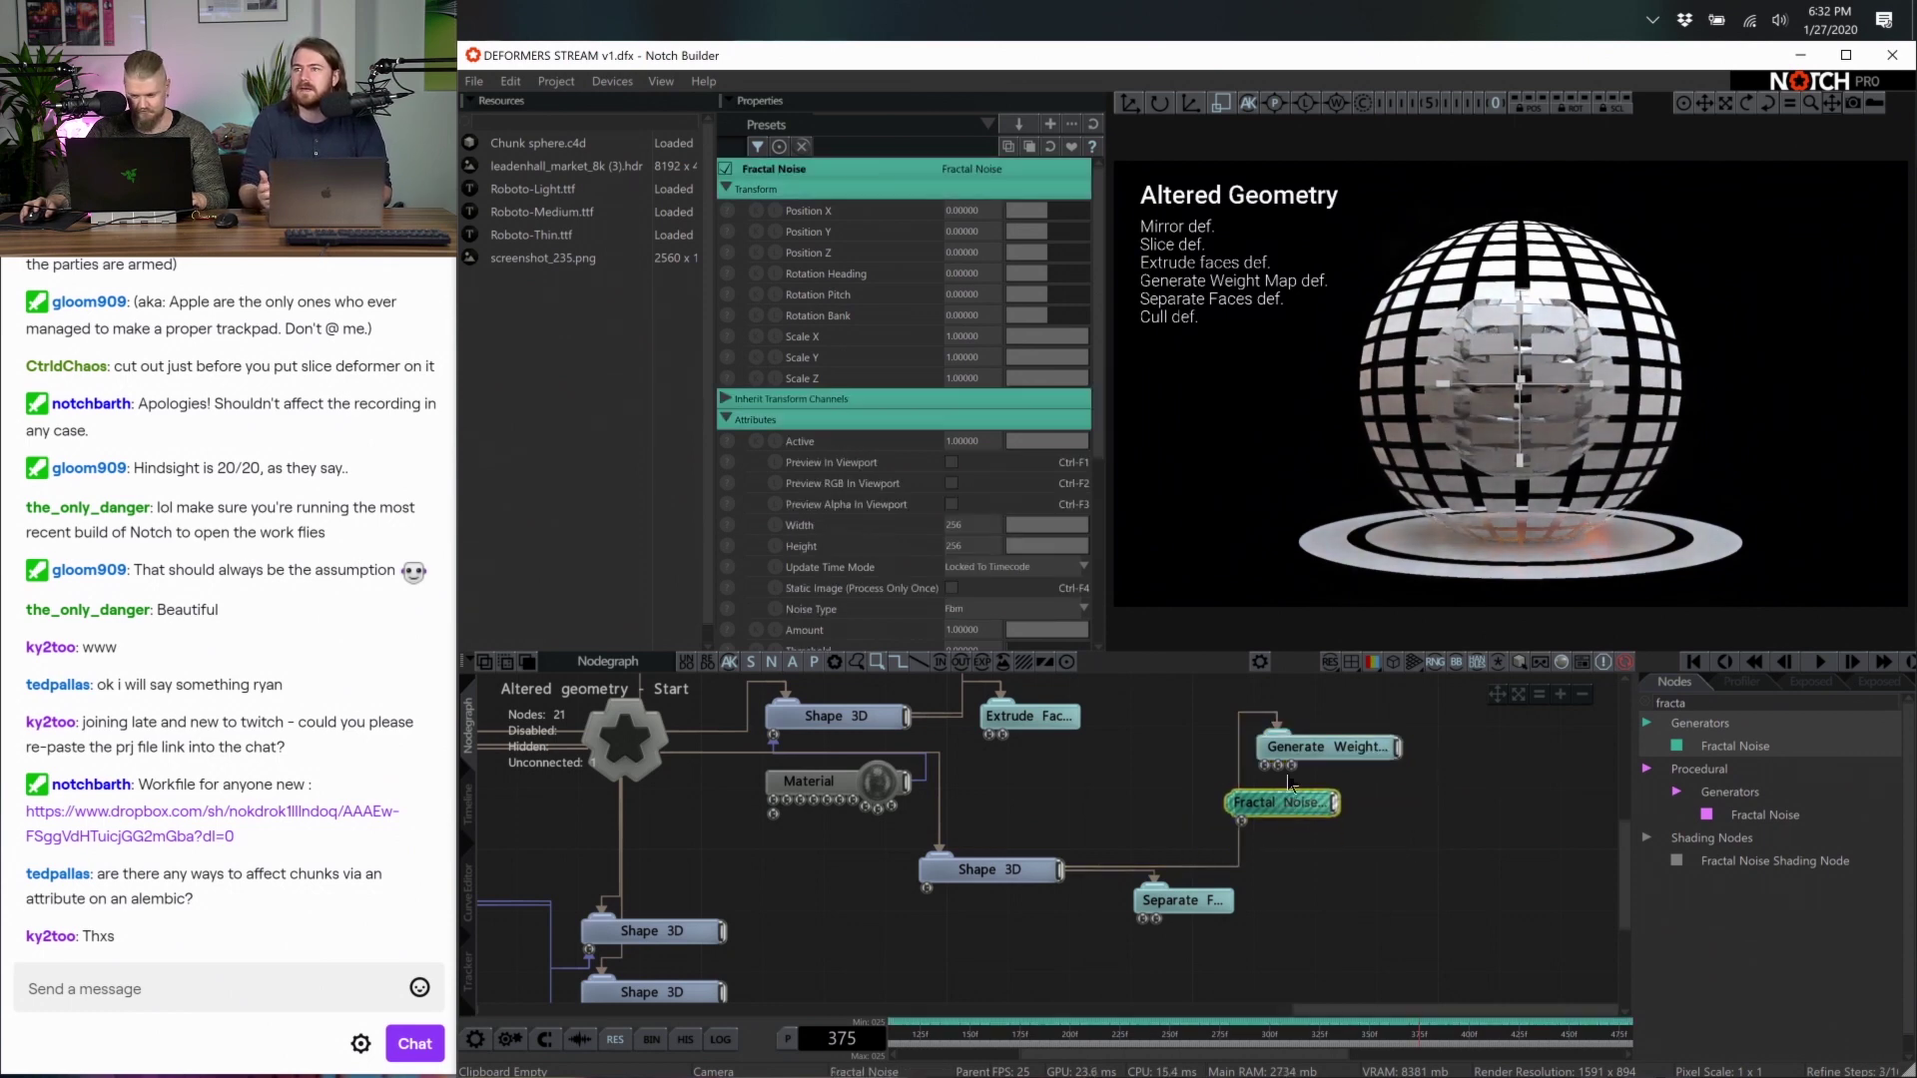
Expand the Fractal Noise node's image thumbnail and move the two deformer nodes clear of it
left_click_drag(1290, 749, 1383, 748)
left_click_drag(1318, 841, 1318, 811)
double_click(1315, 804)
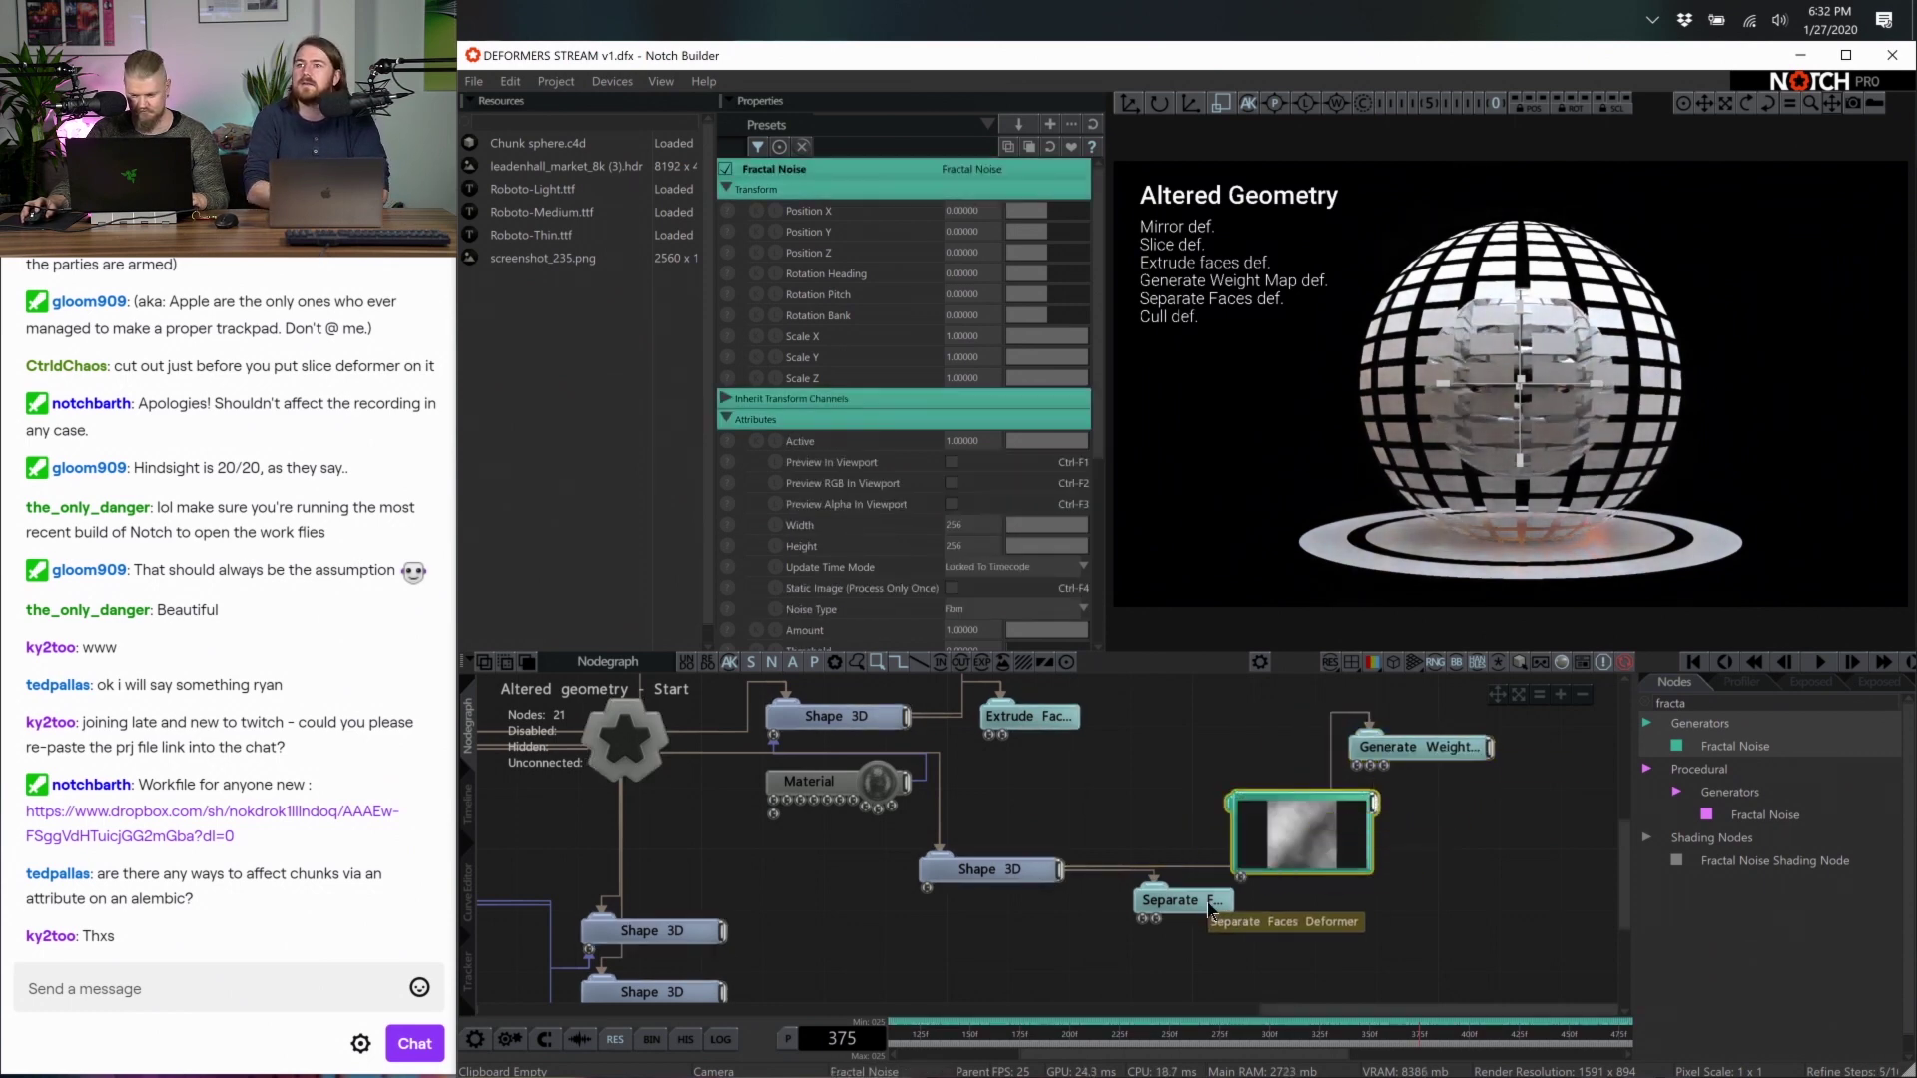
left_click_drag(1208, 906, 1164, 956)
left_click_drag(1322, 829, 1292, 817)
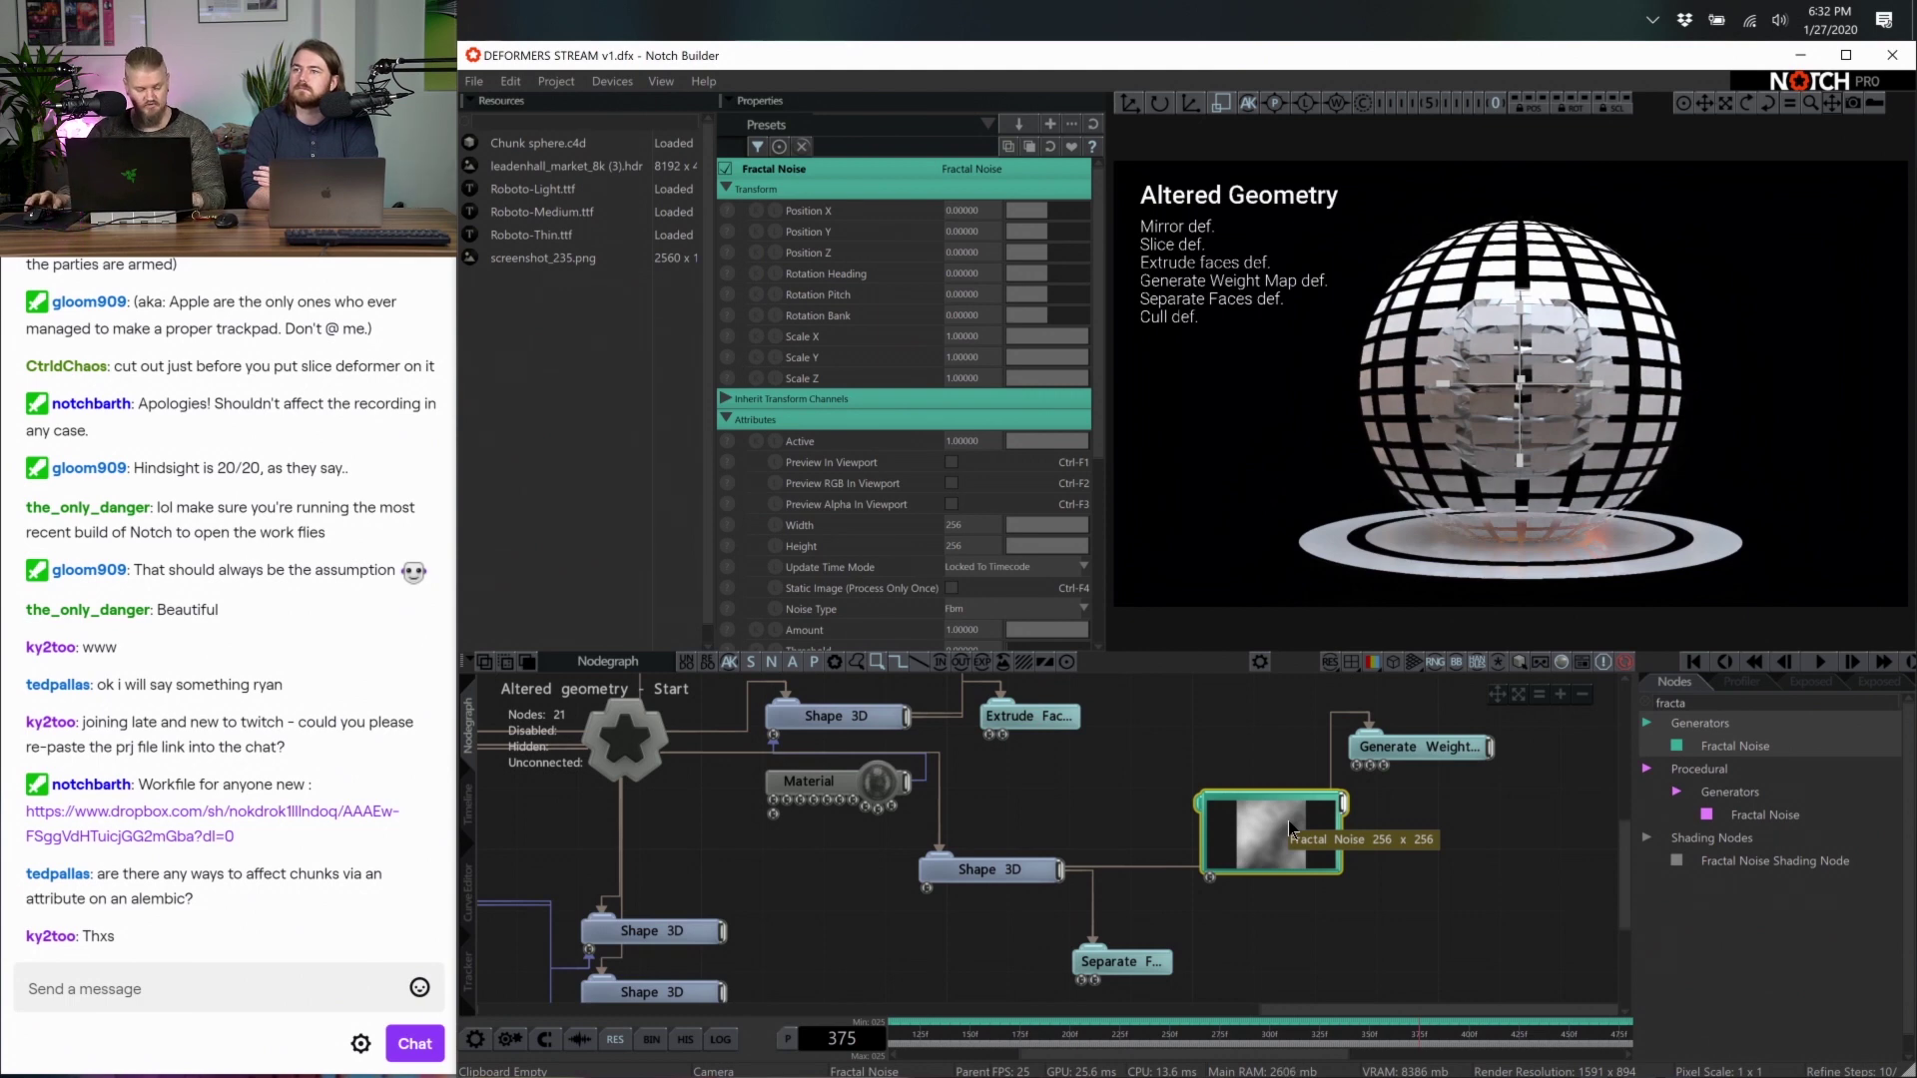
Collapse the Fractal Noise node's image thumbnail and expand it again
left_click(1441, 883)
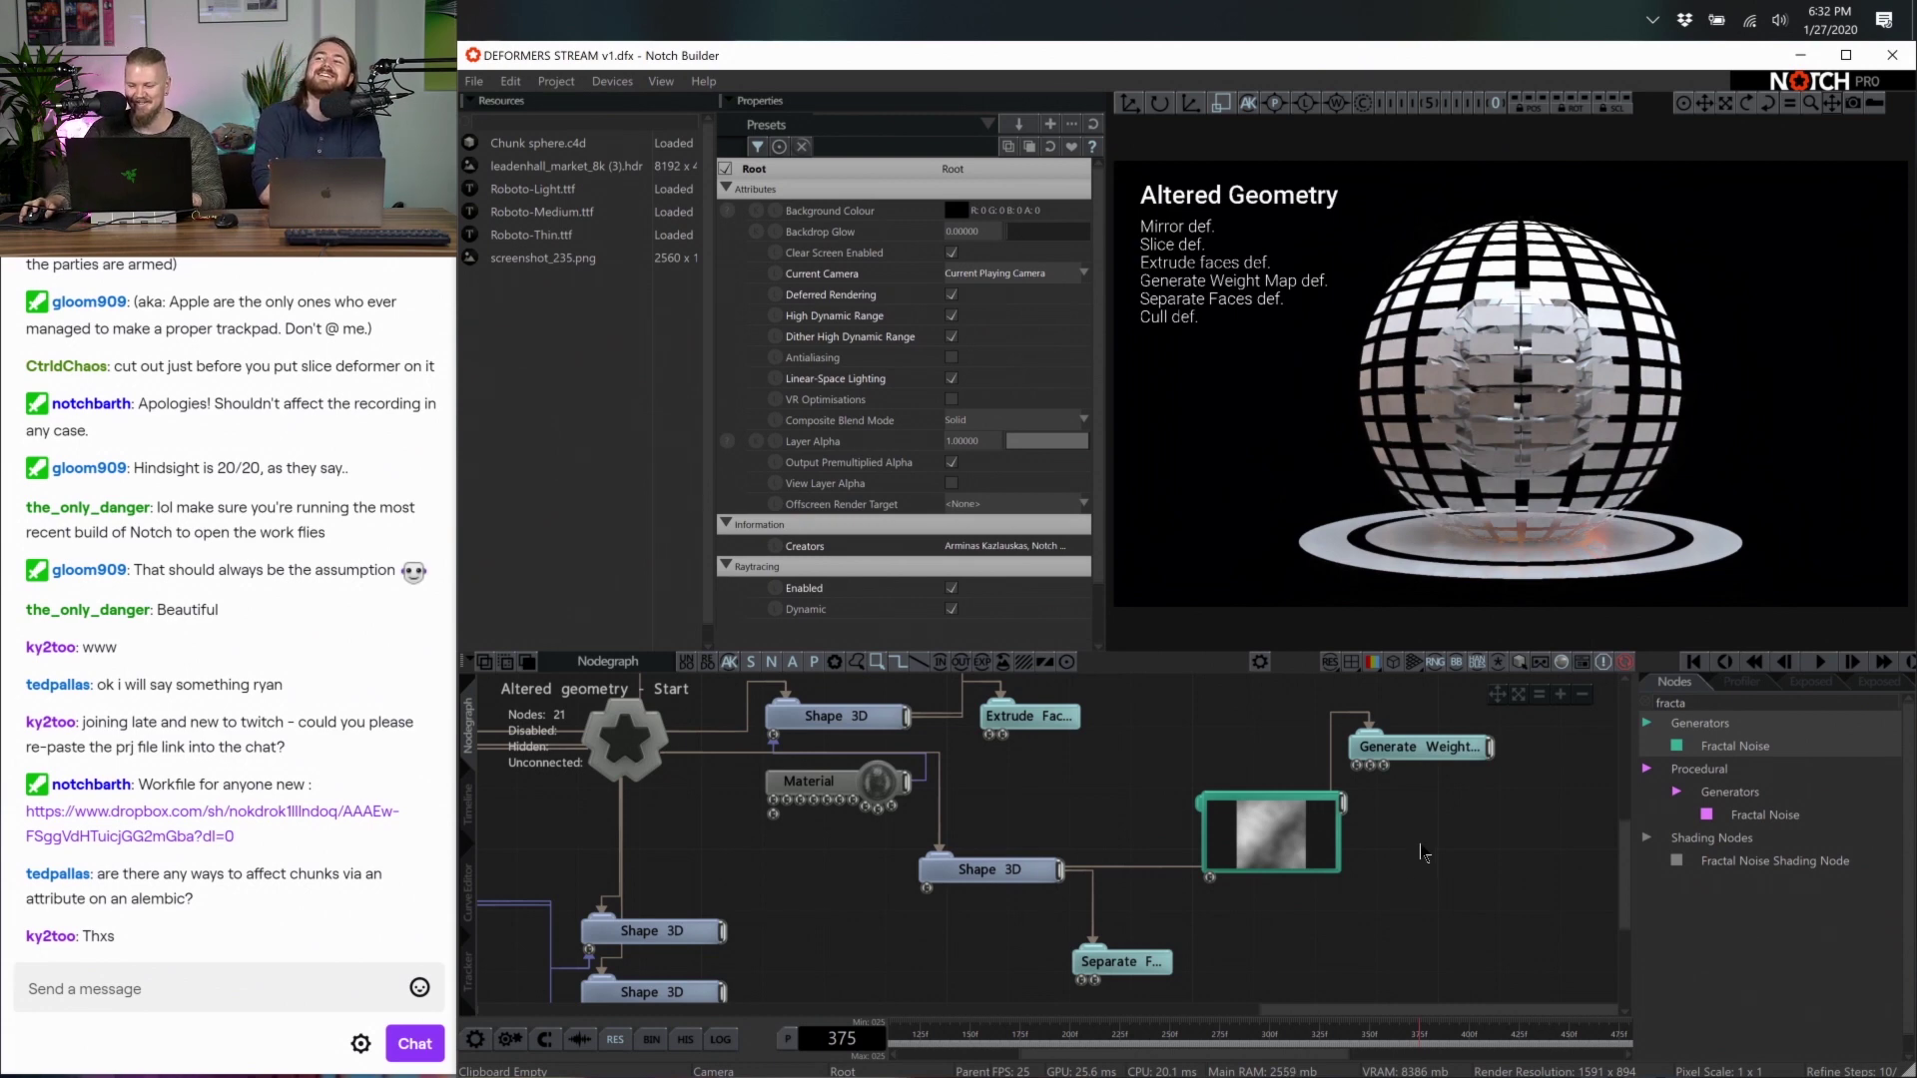
left_click(1322, 839)
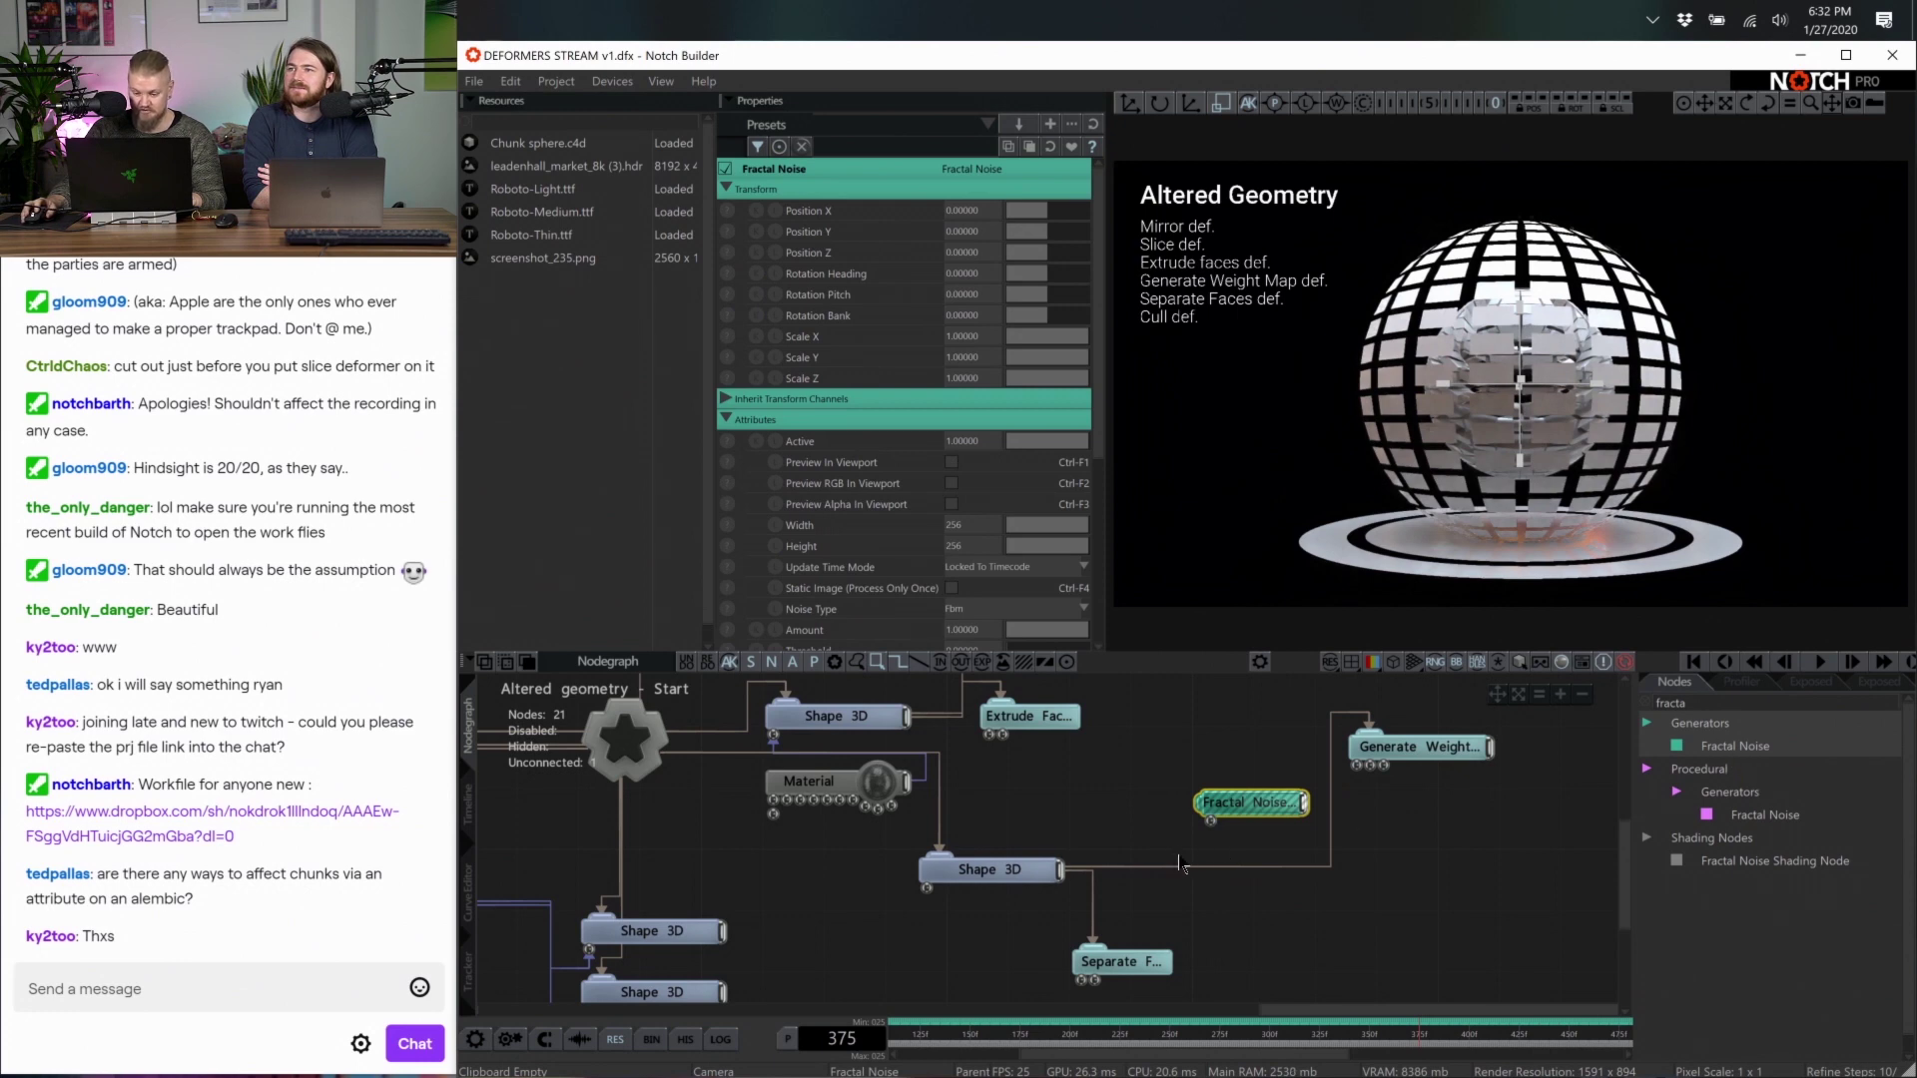
mouse_move(1298, 844)
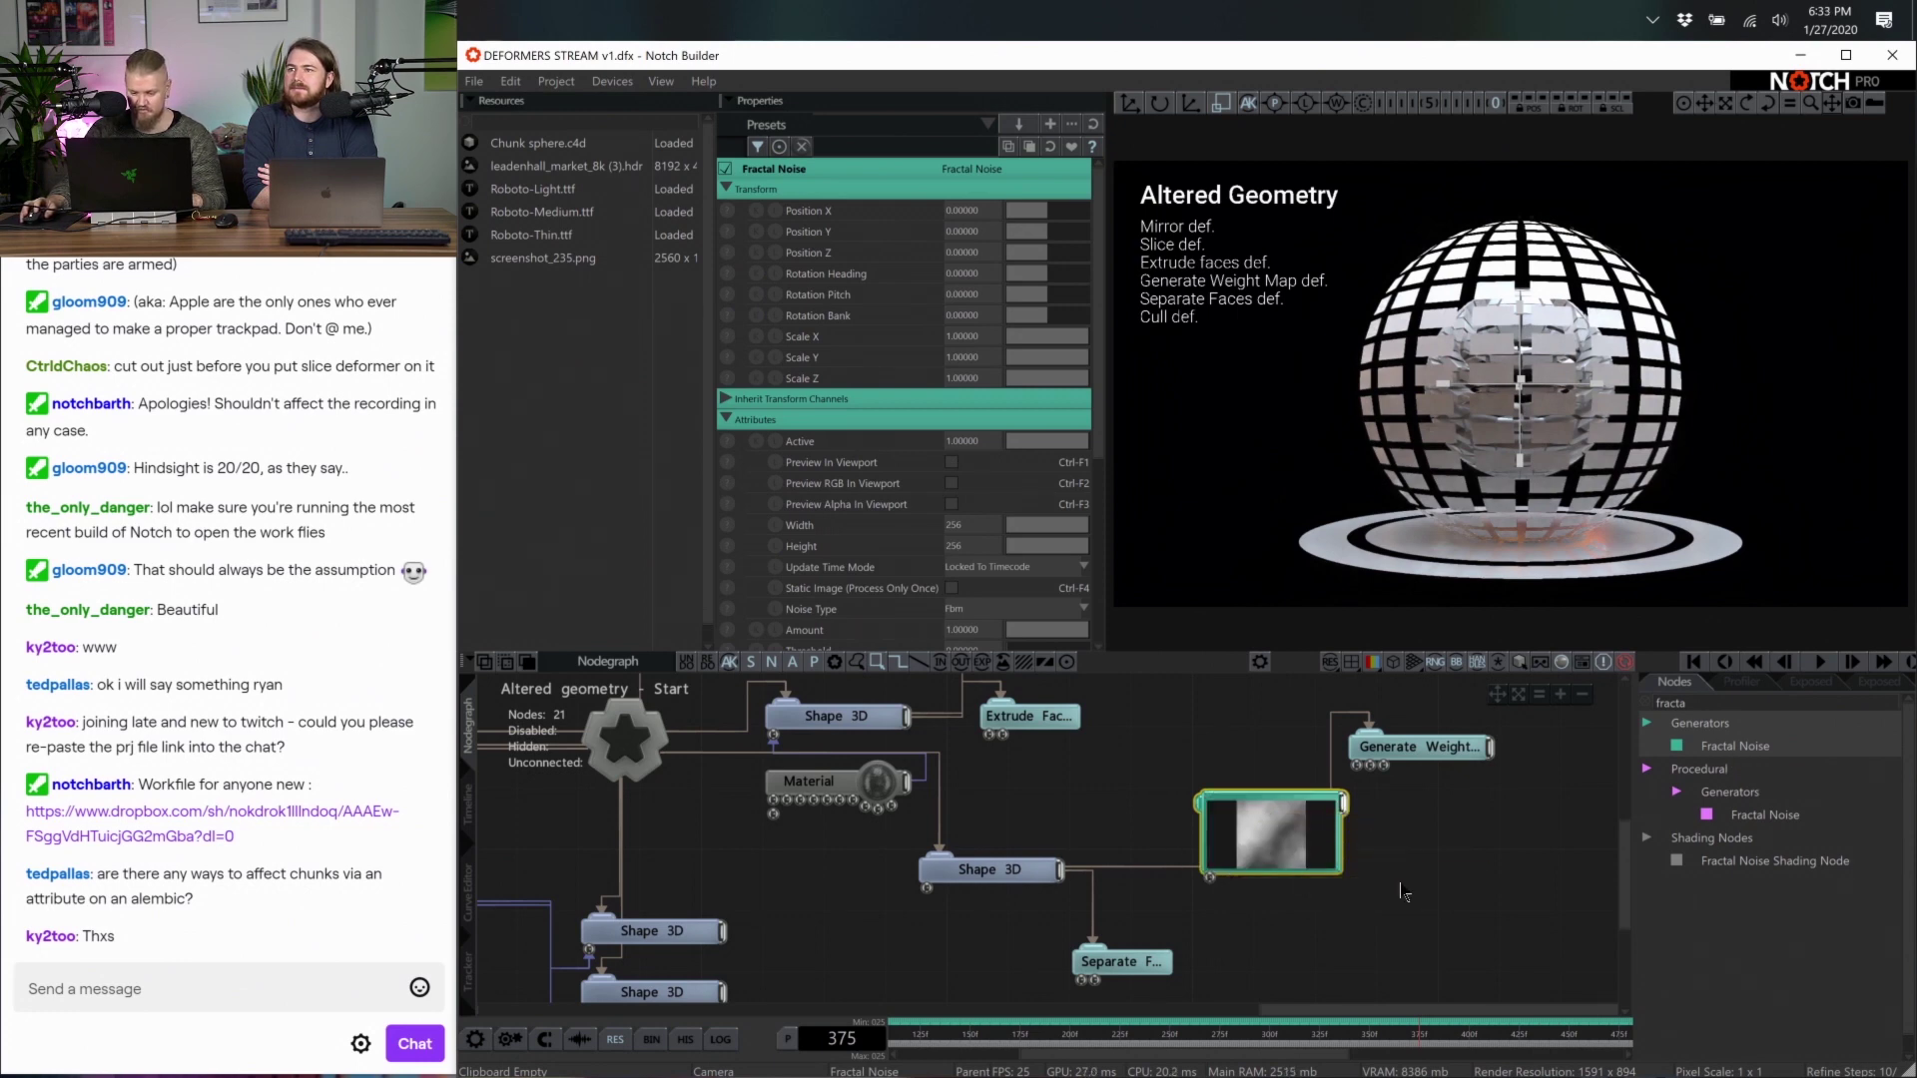
scroll(1298, 845, "up", 2)
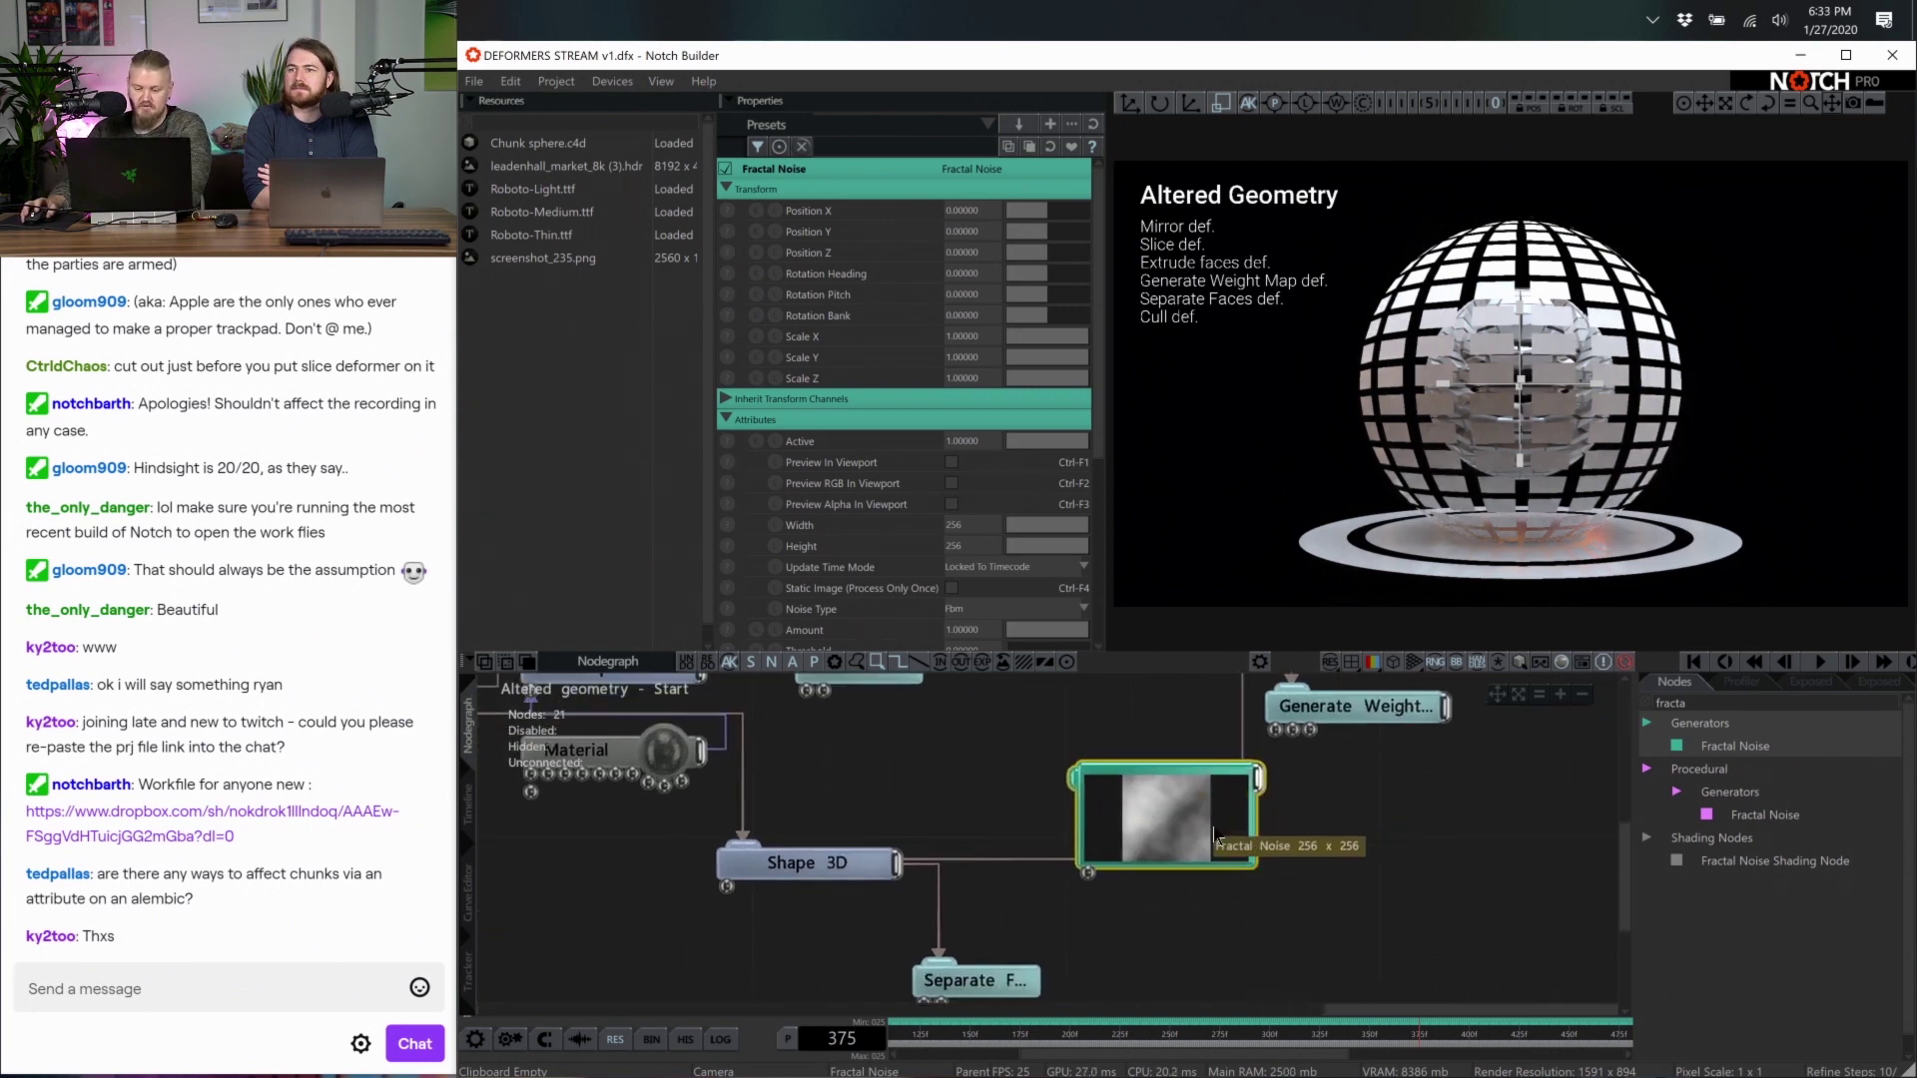
Preview the Fractal Noise in the viewport and set both its width and height to 2000
scroll(949, 368, "down", 5)
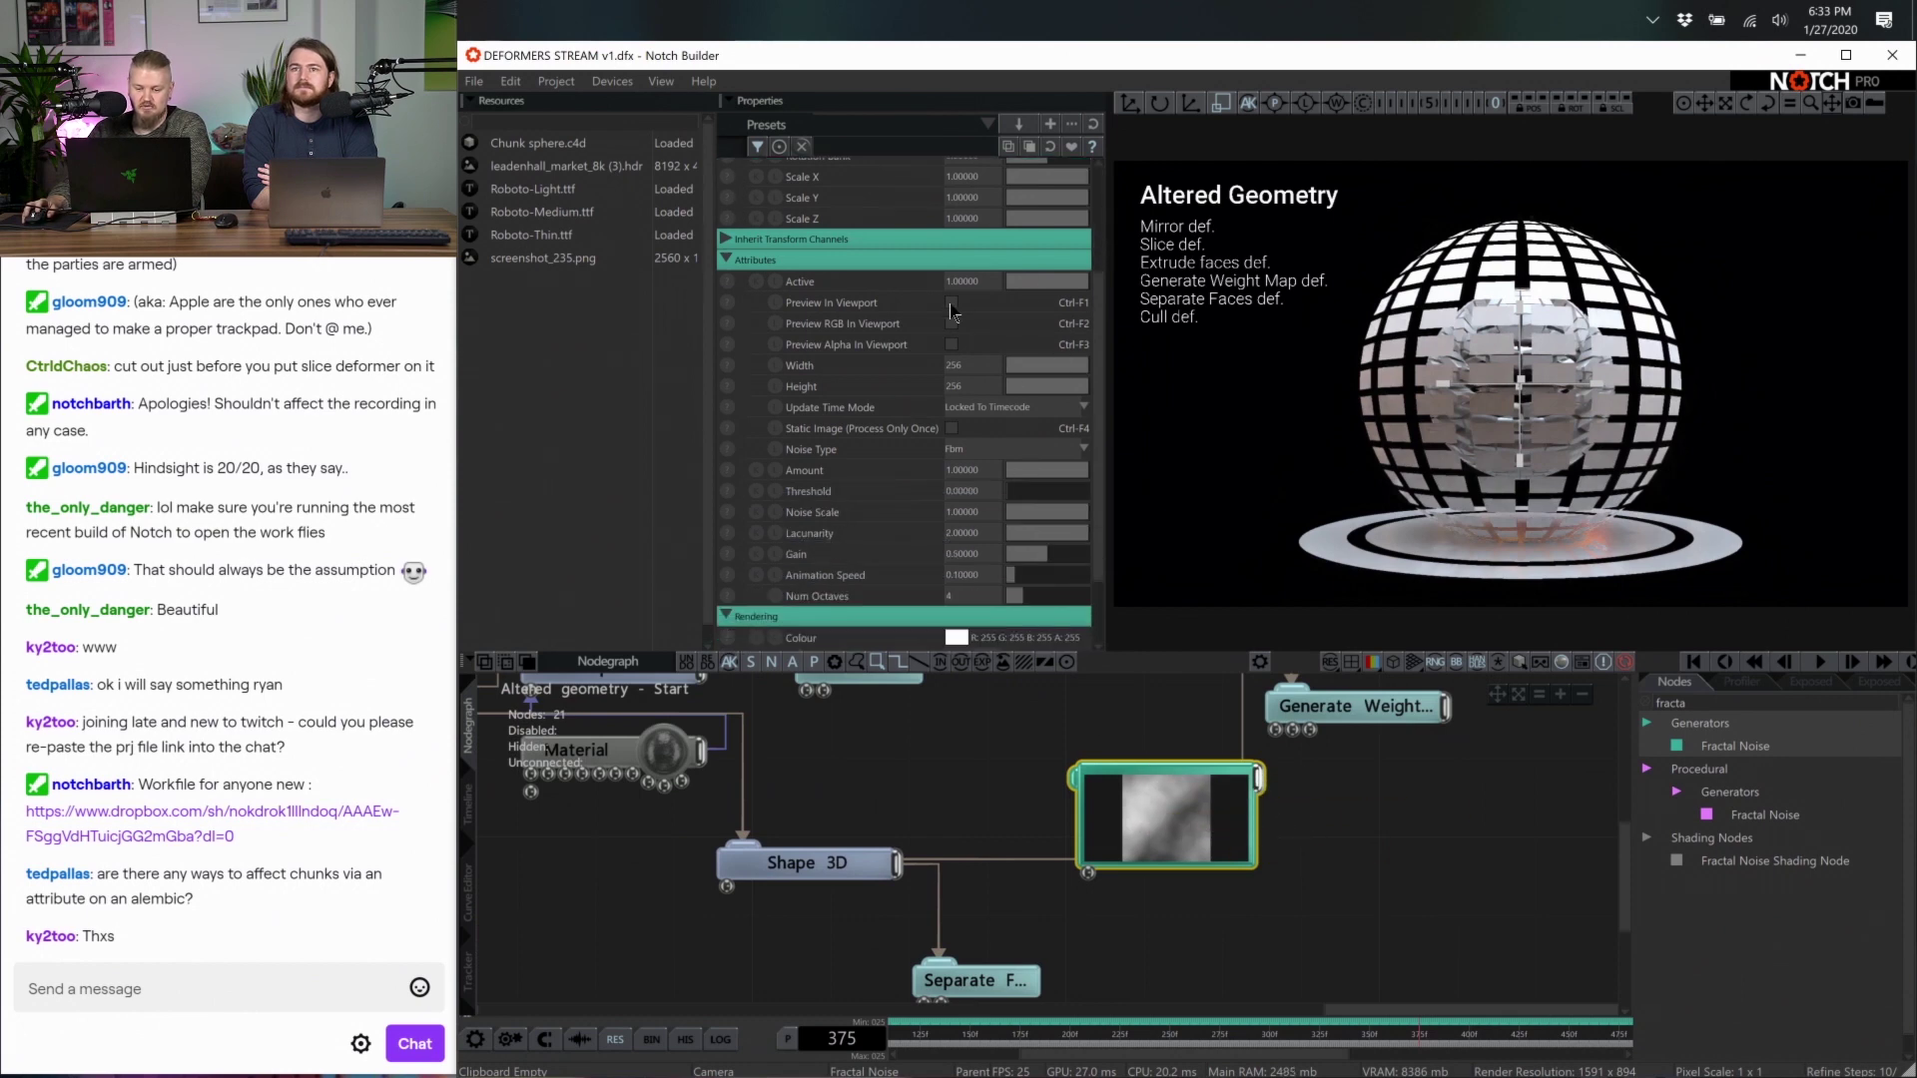
left_click(953, 305)
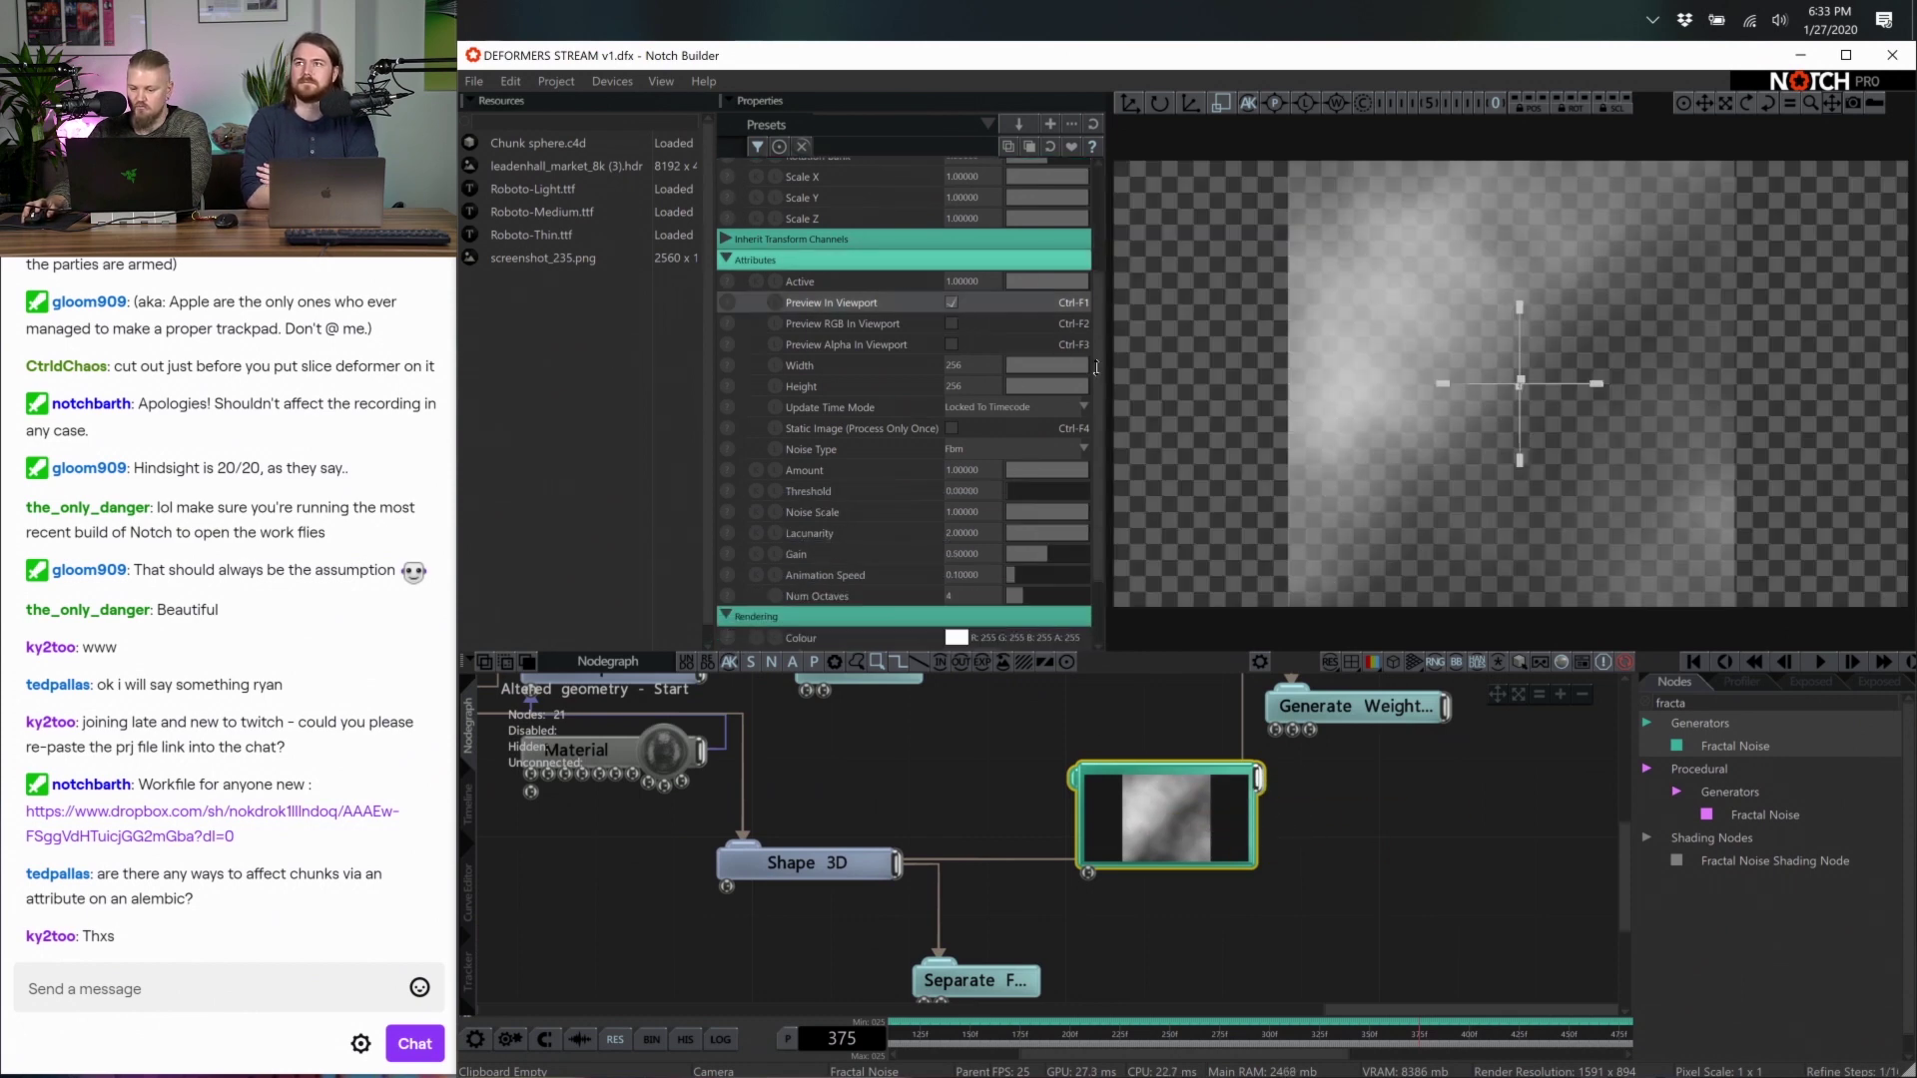
left_click(981, 368)
type("2")
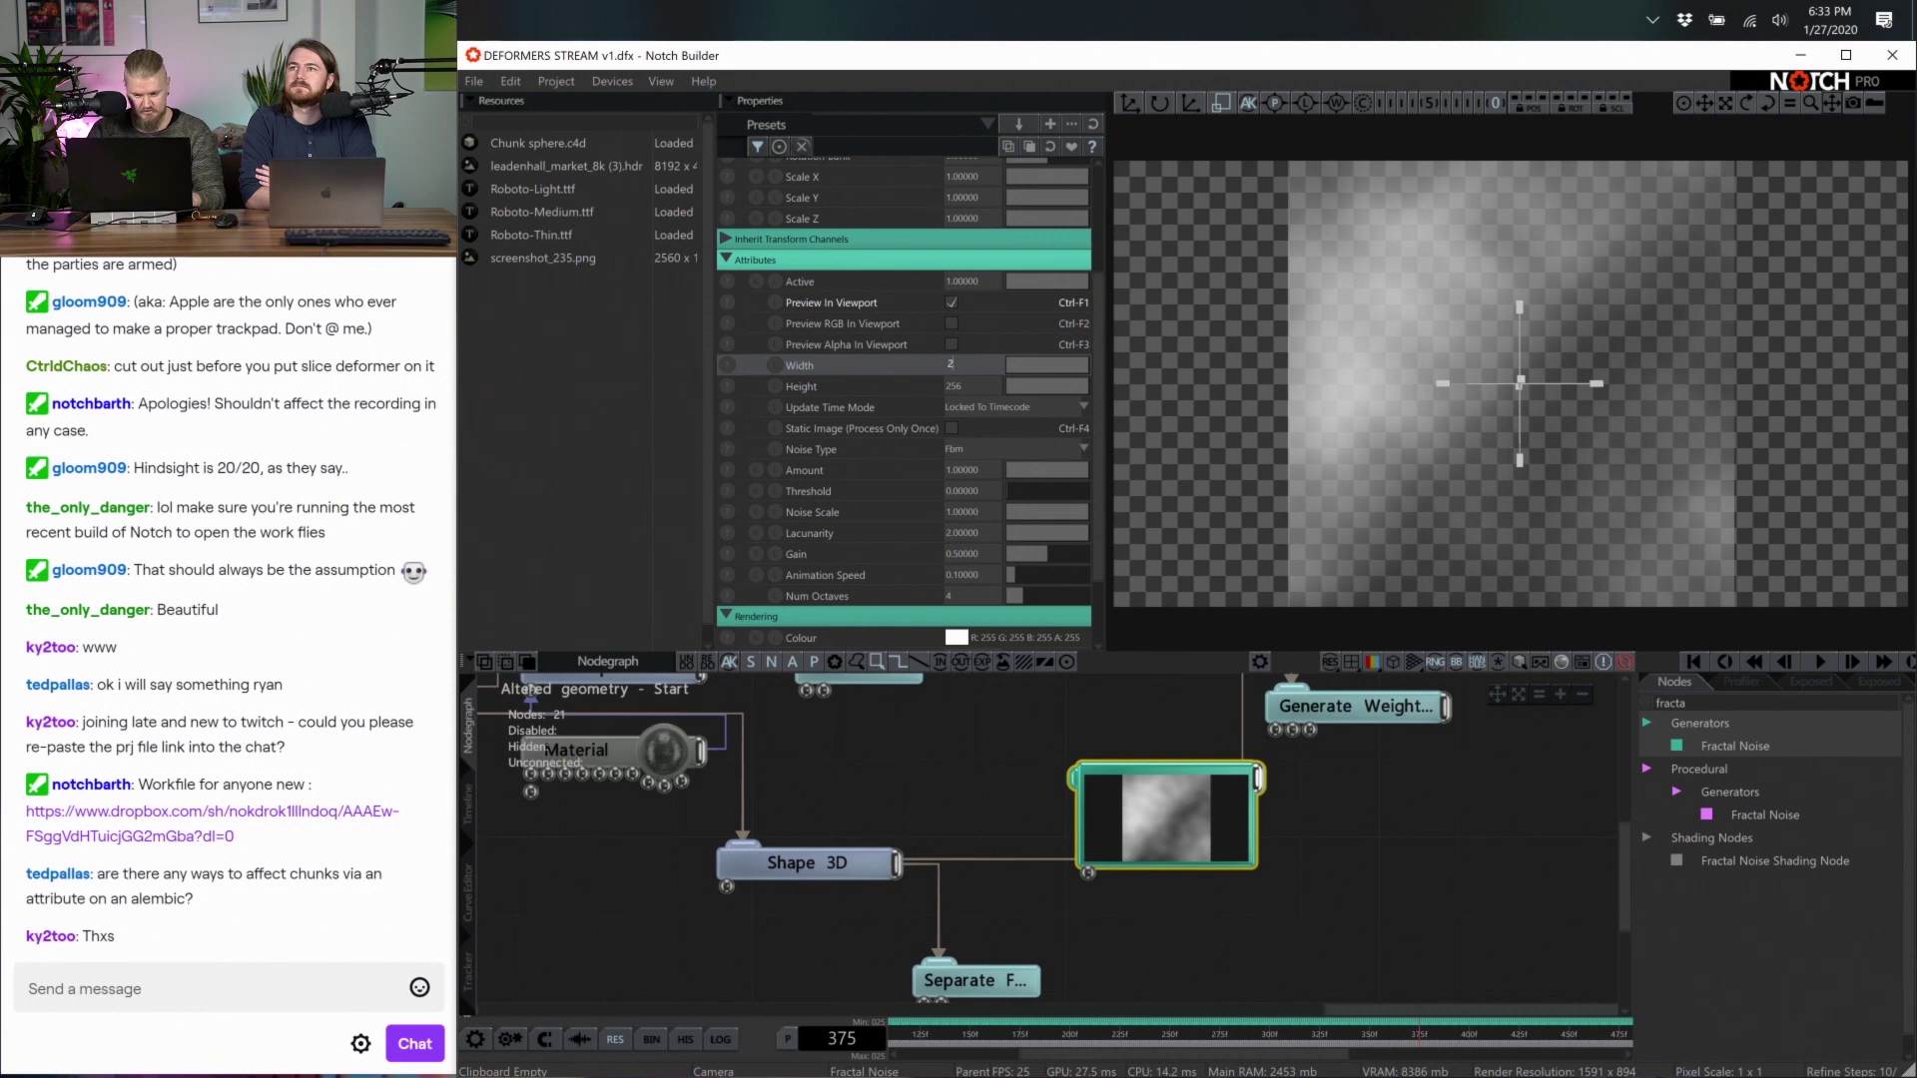
type("000")
key("Tab")
type("2000")
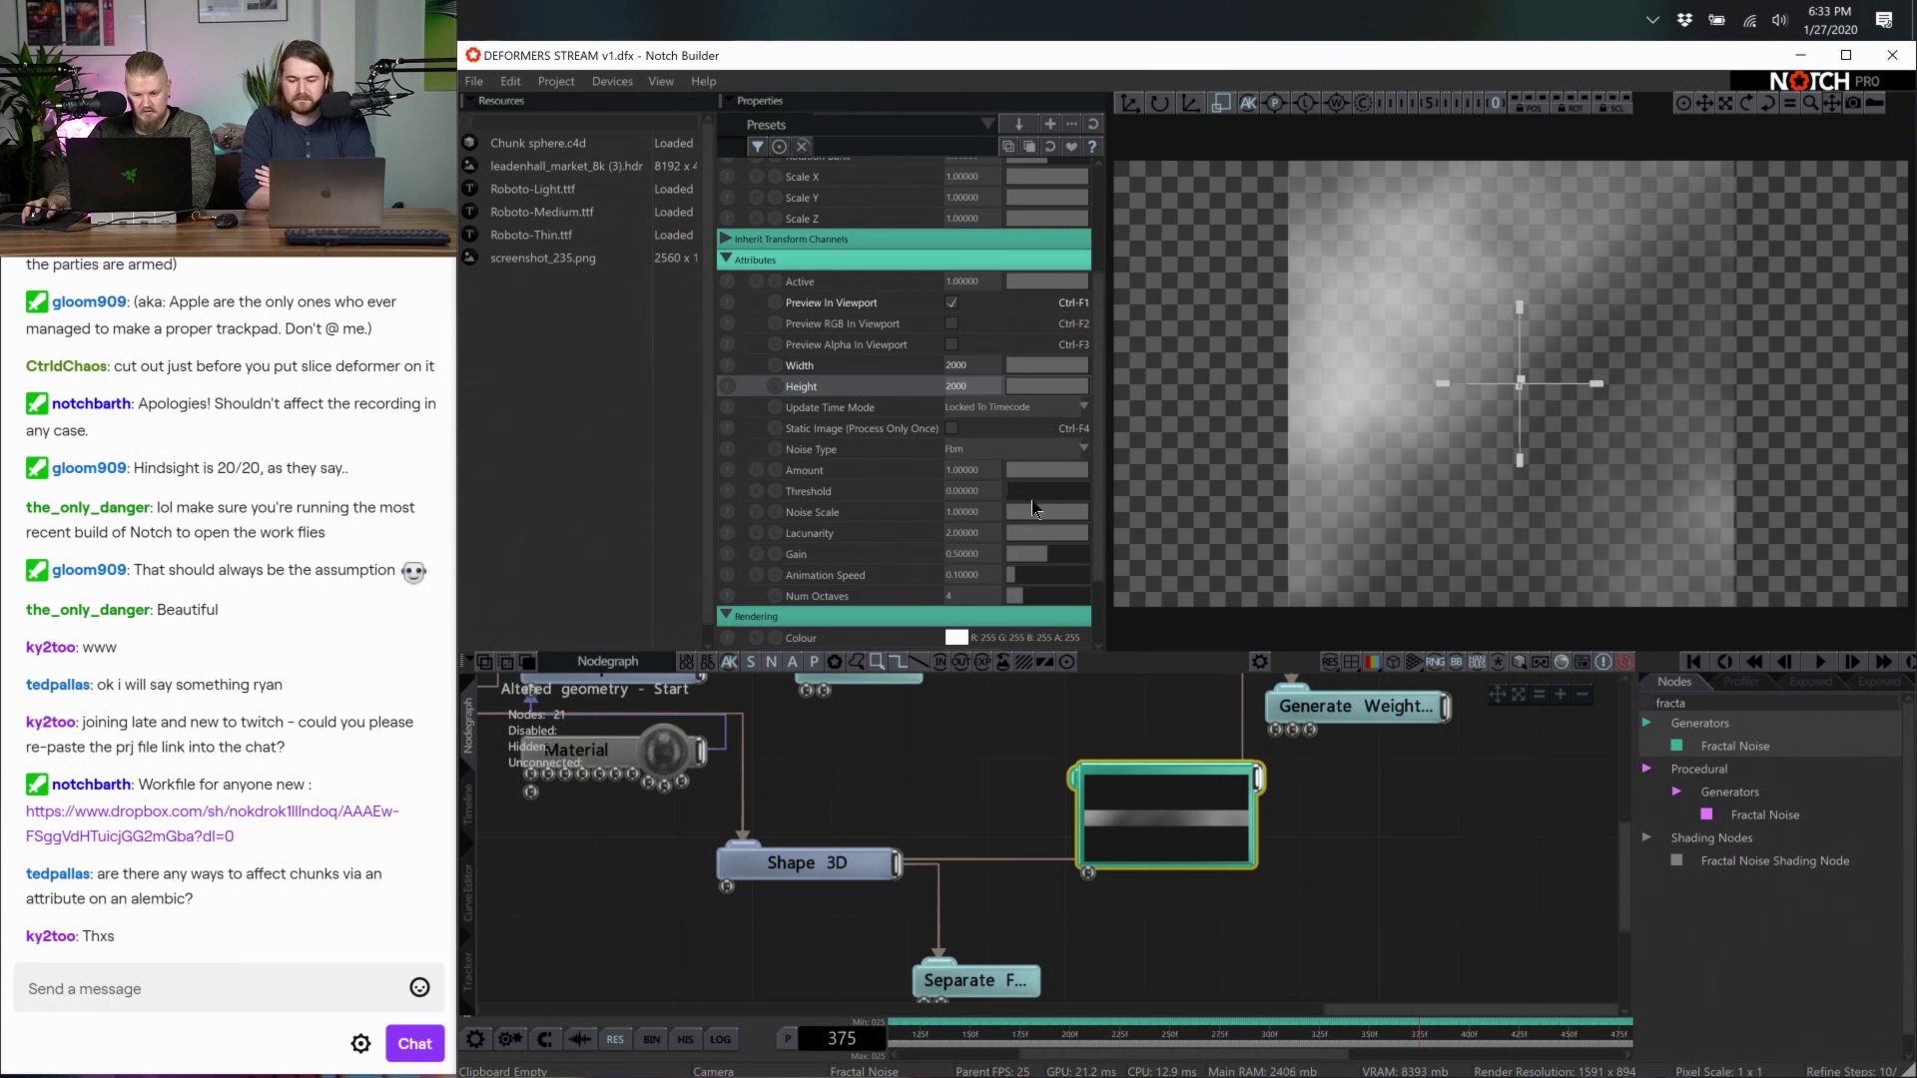
Raise the Fractal Noise gain to about 3.25 and turn off its viewport preview
left_click_drag(1035, 553, 1293, 571)
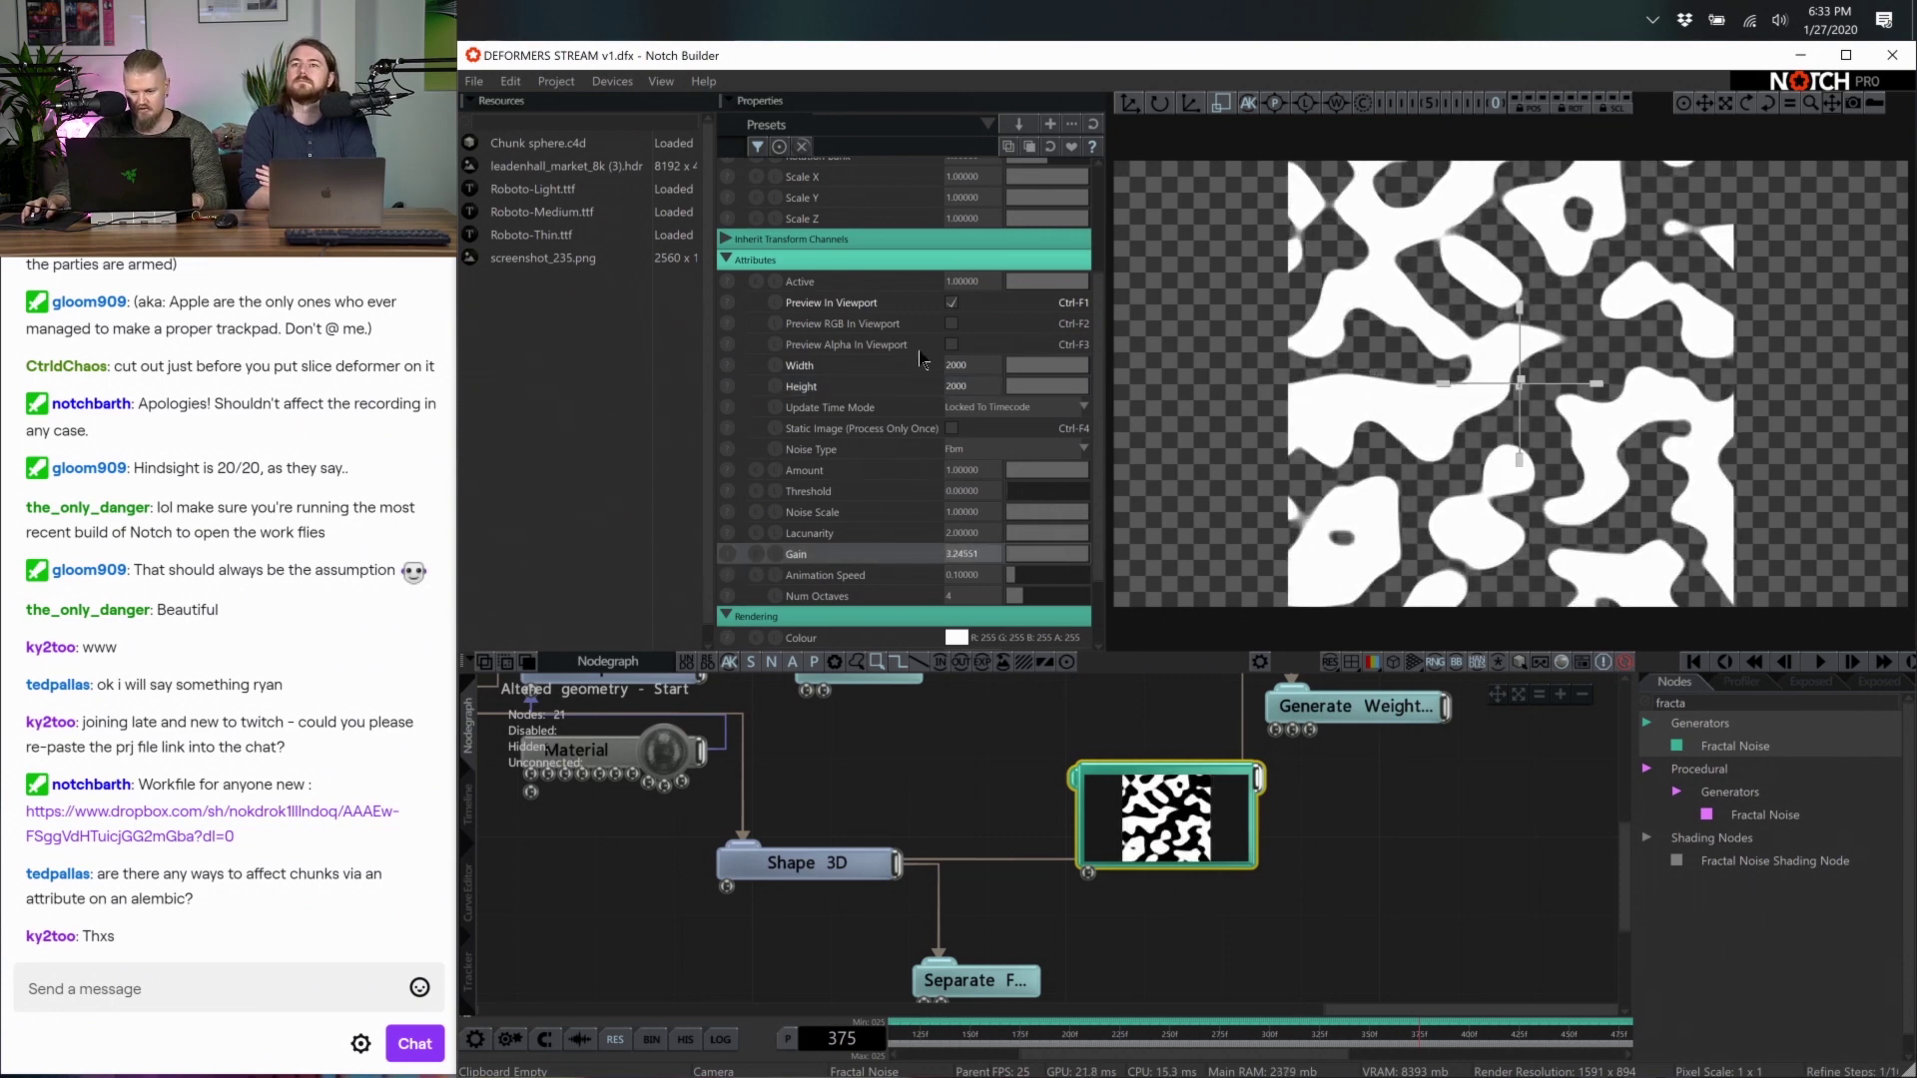
left_click(952, 305)
left_click(951, 305)
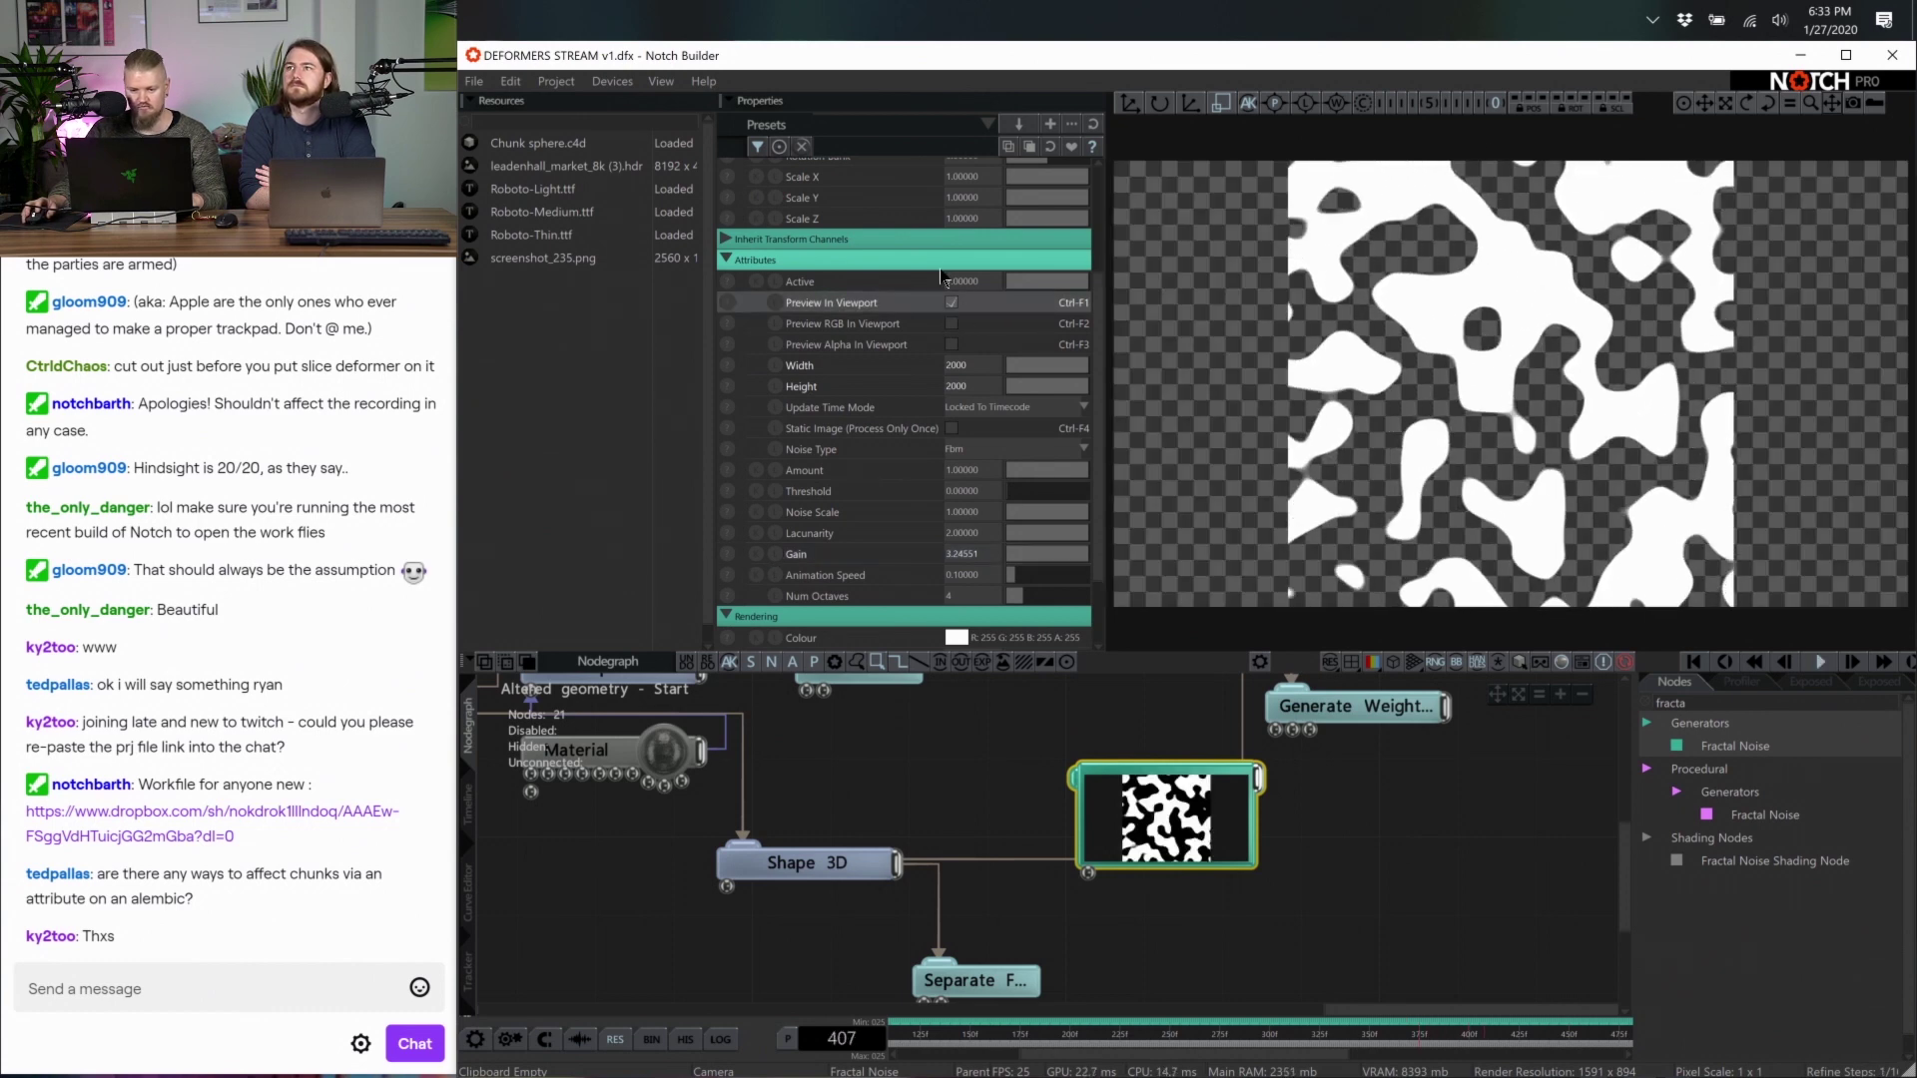
left_click(952, 304)
Connect the Fractal Noise output to the Image input of the Generate Weightmap Deformer
left_click_drag(1161, 795, 1238, 834)
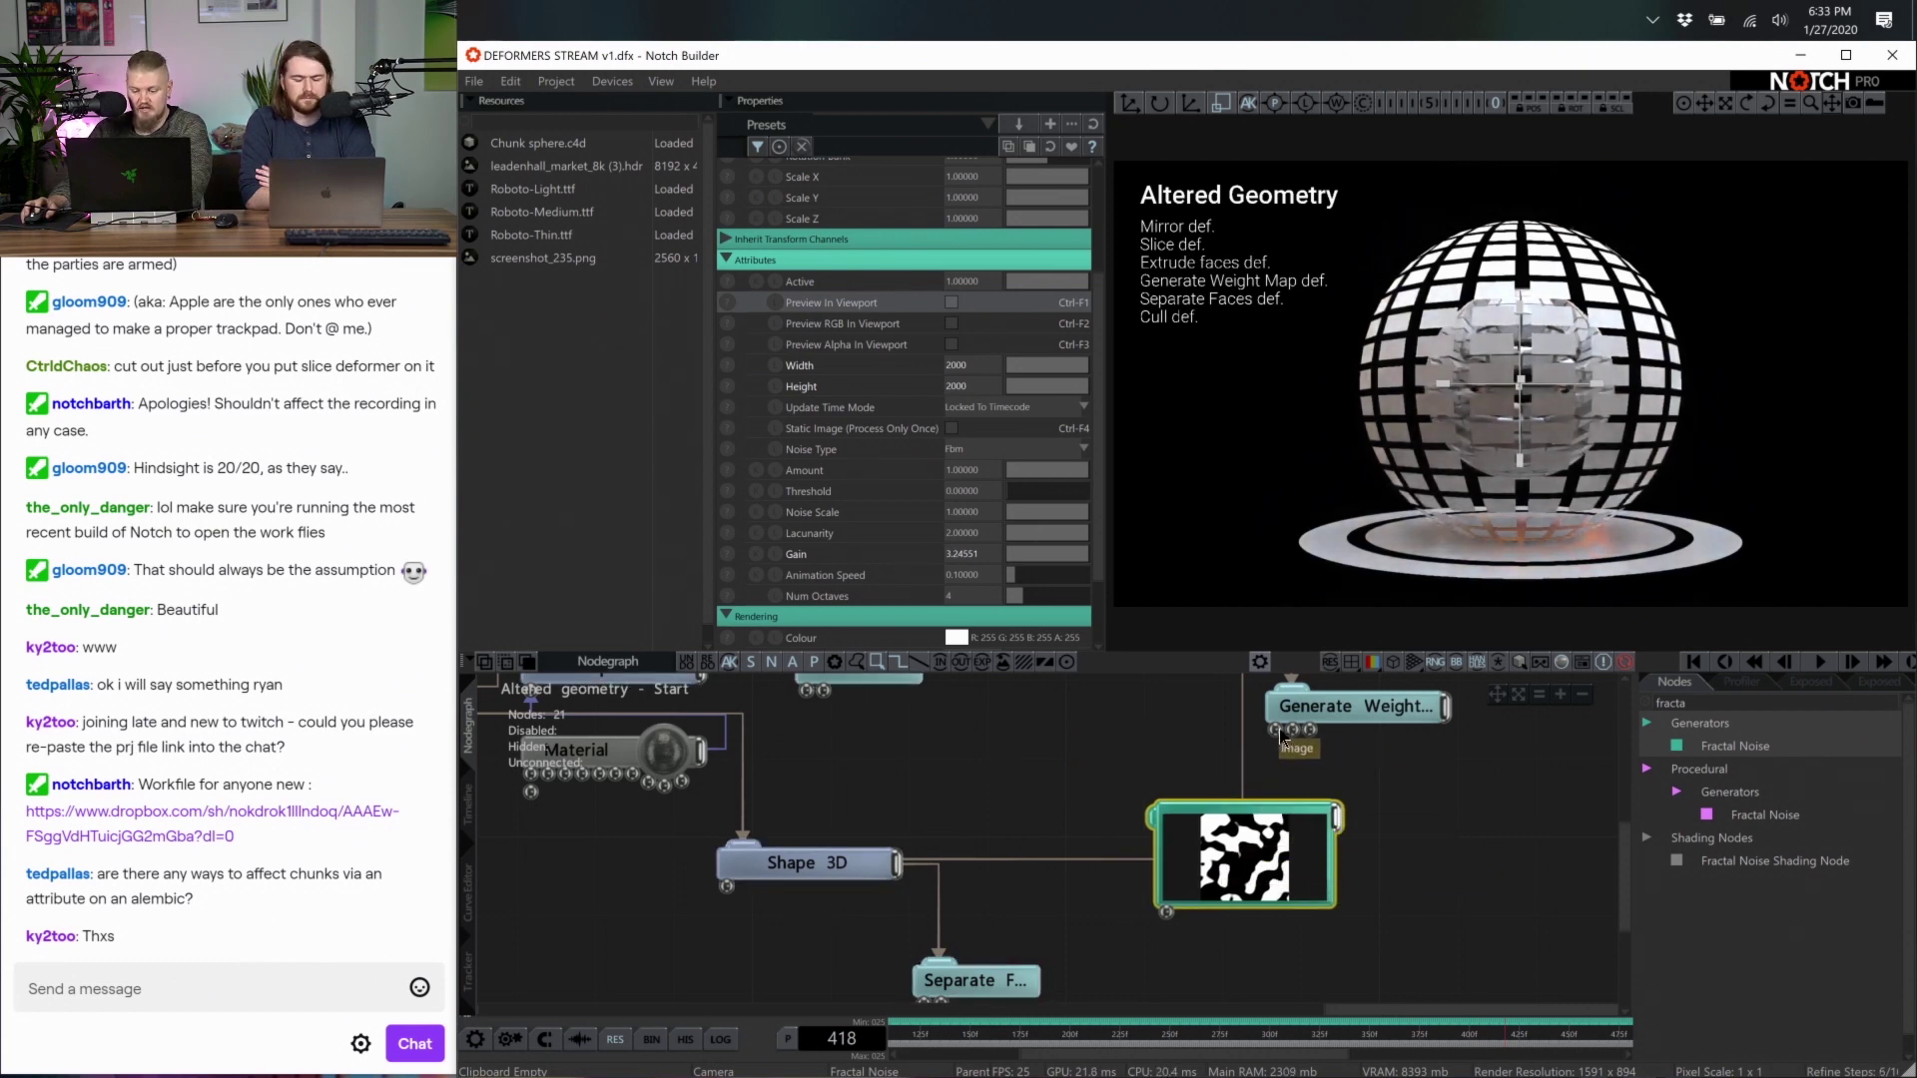
left_click_drag(1337, 813, 1417, 704)
middle_click_drag(1458, 748, 1321, 786)
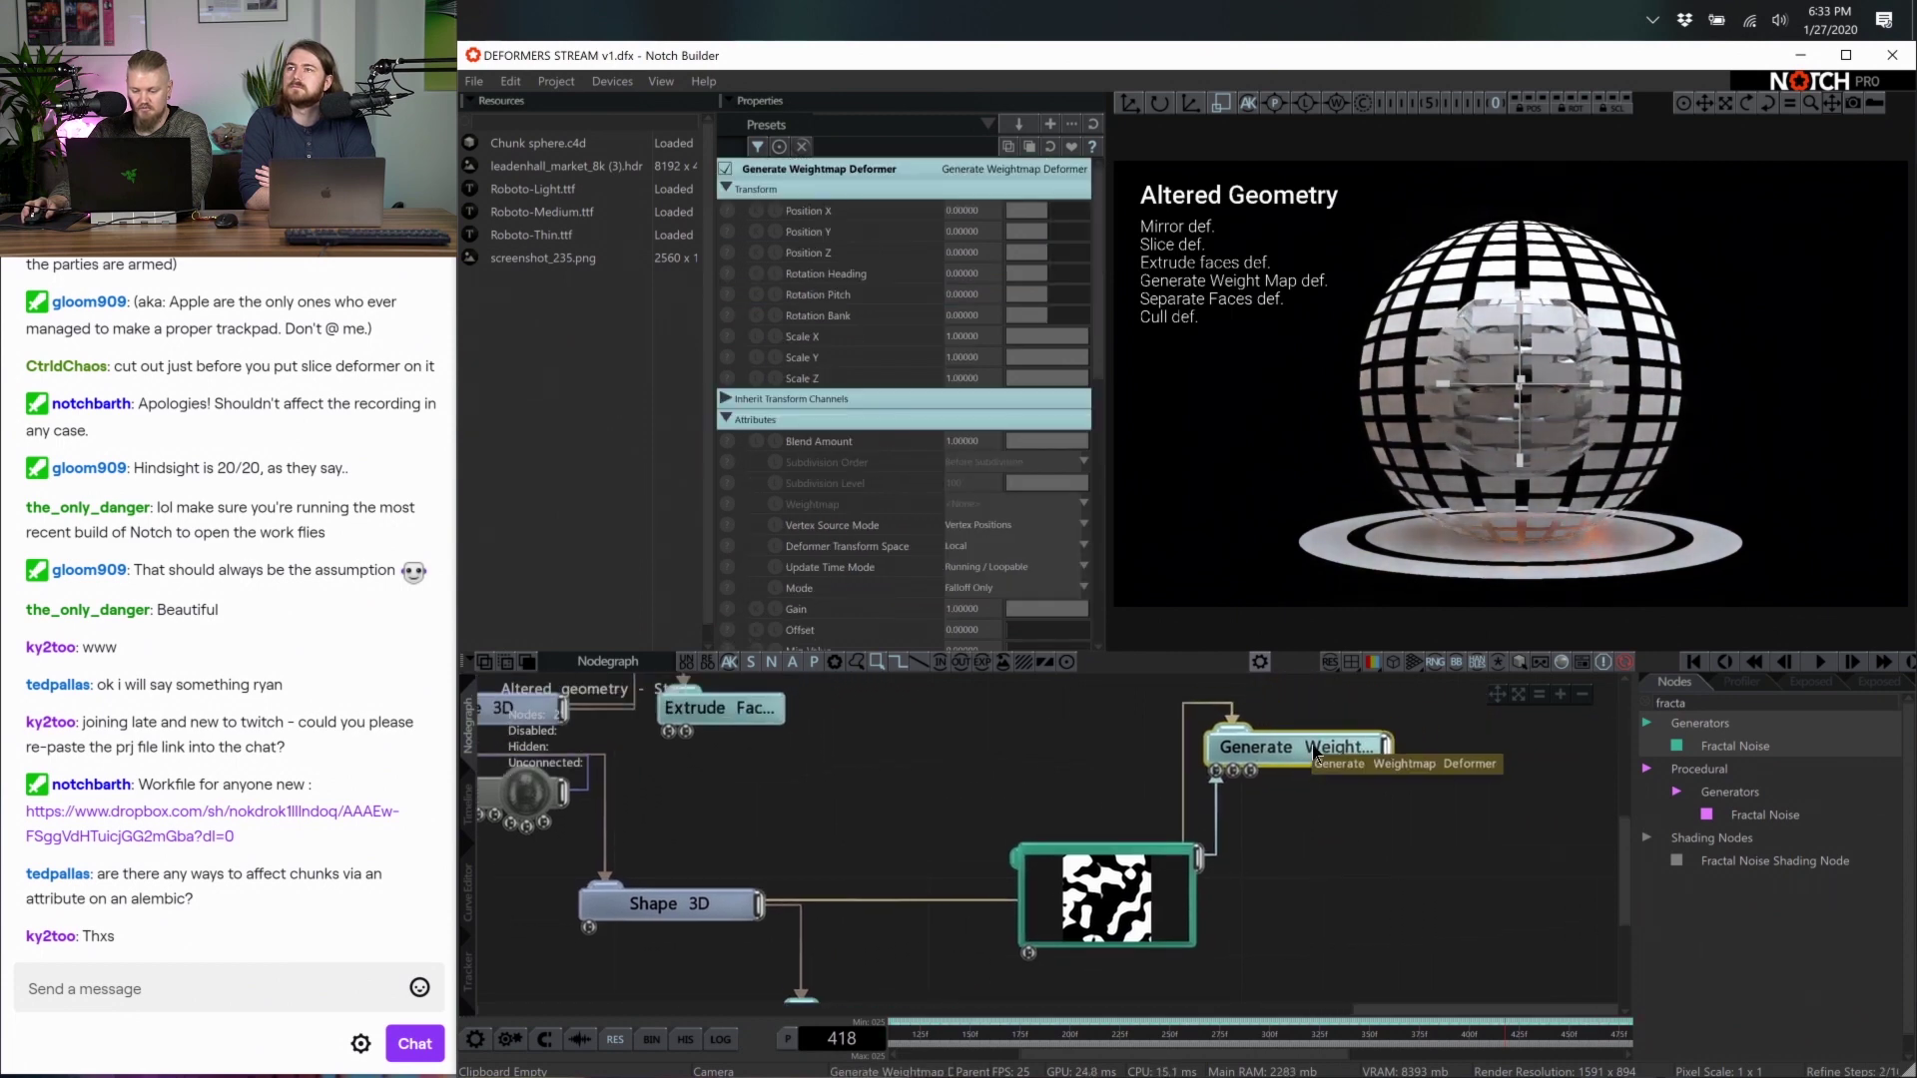
Set the Generate Weightmap Deformer's Mode to Texture and enable Show Weightmap
scroll(873, 439, "down", 5)
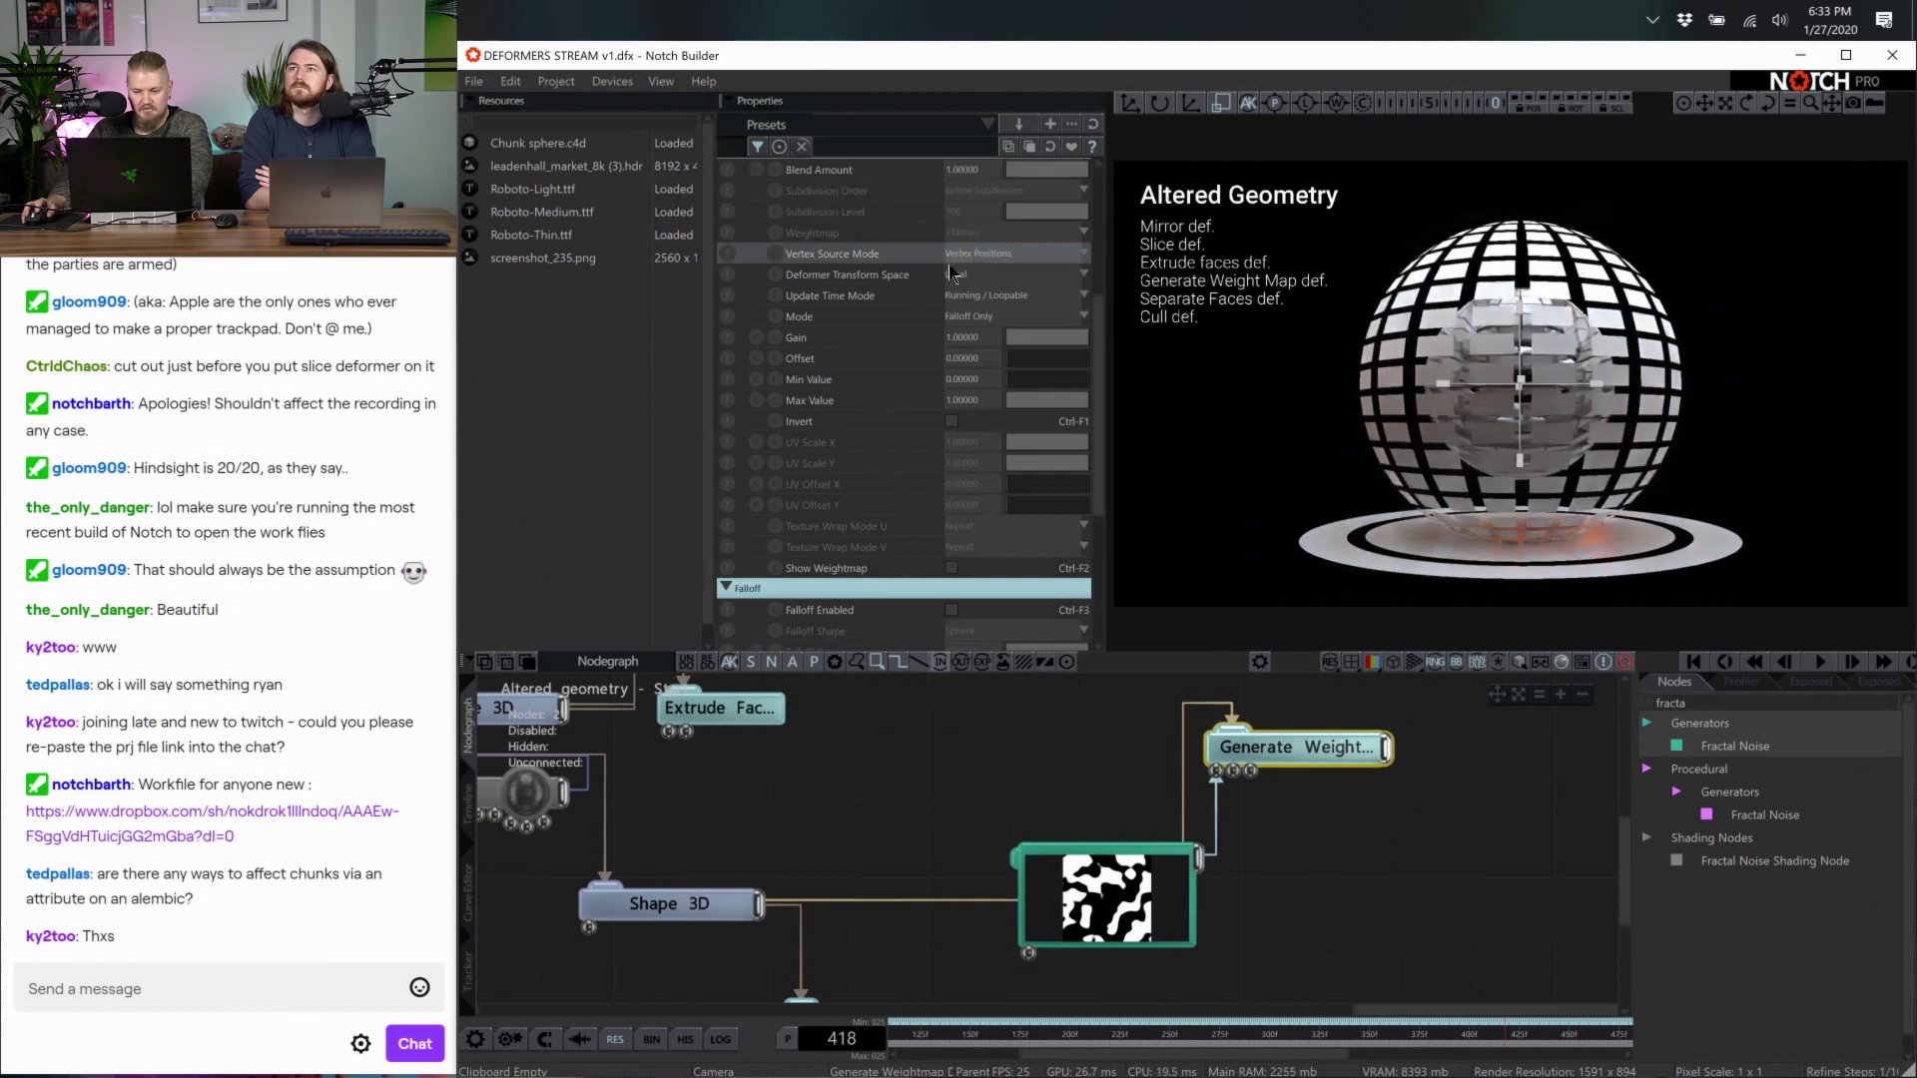
left_click(988, 318)
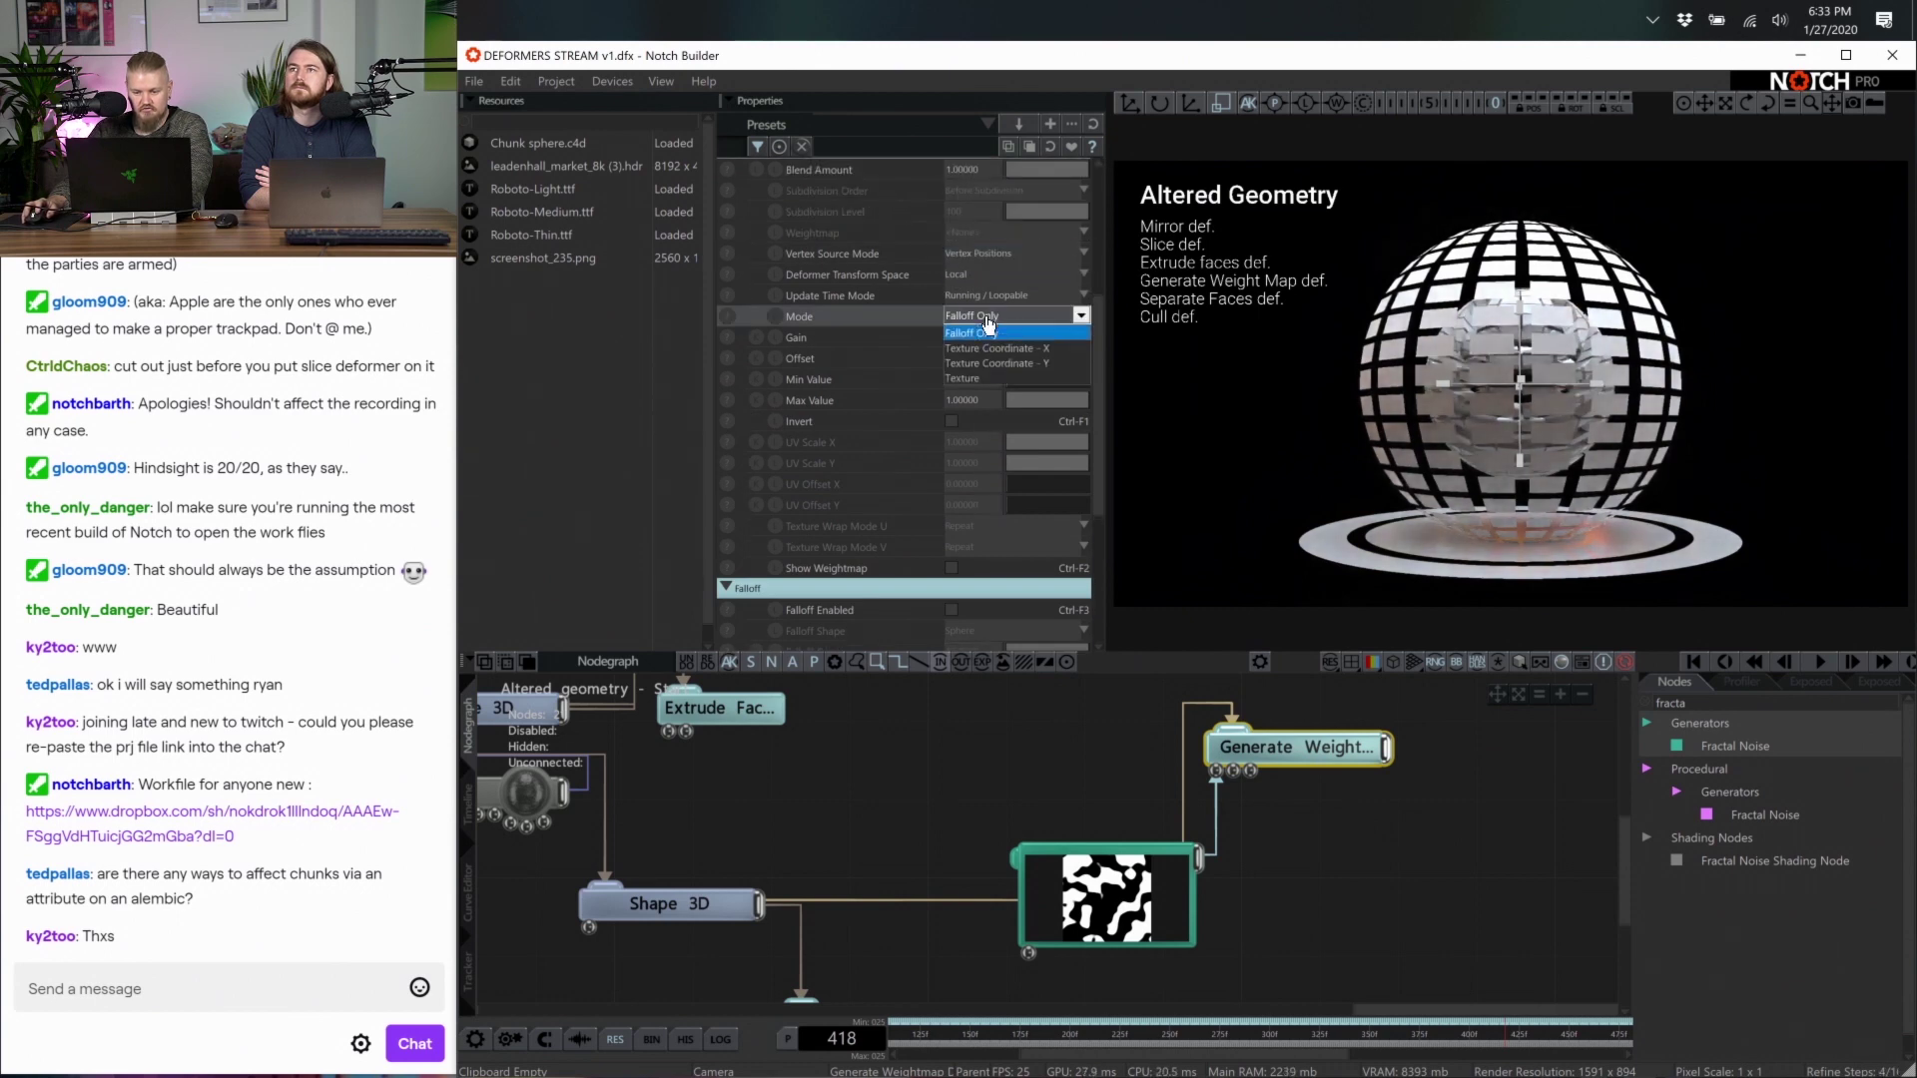
left_click(982, 378)
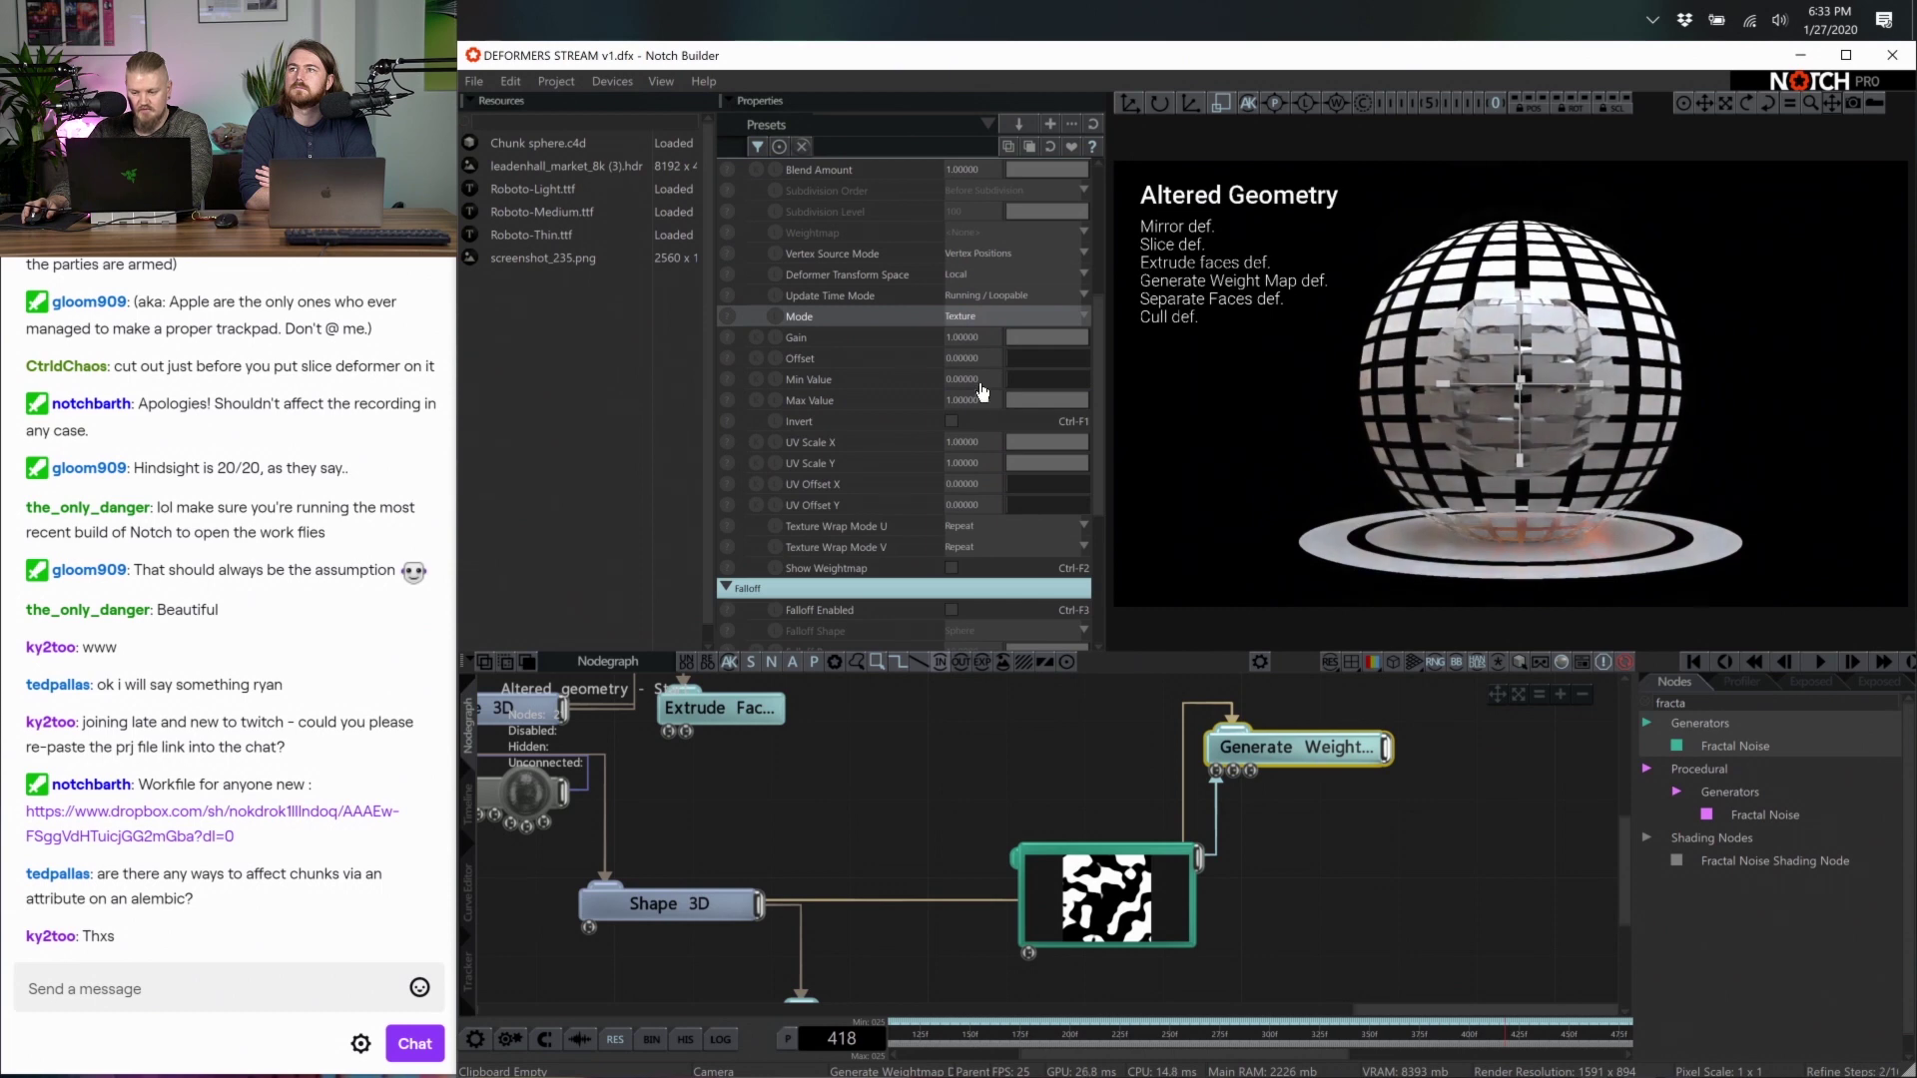
scroll(976, 427, "down", 3)
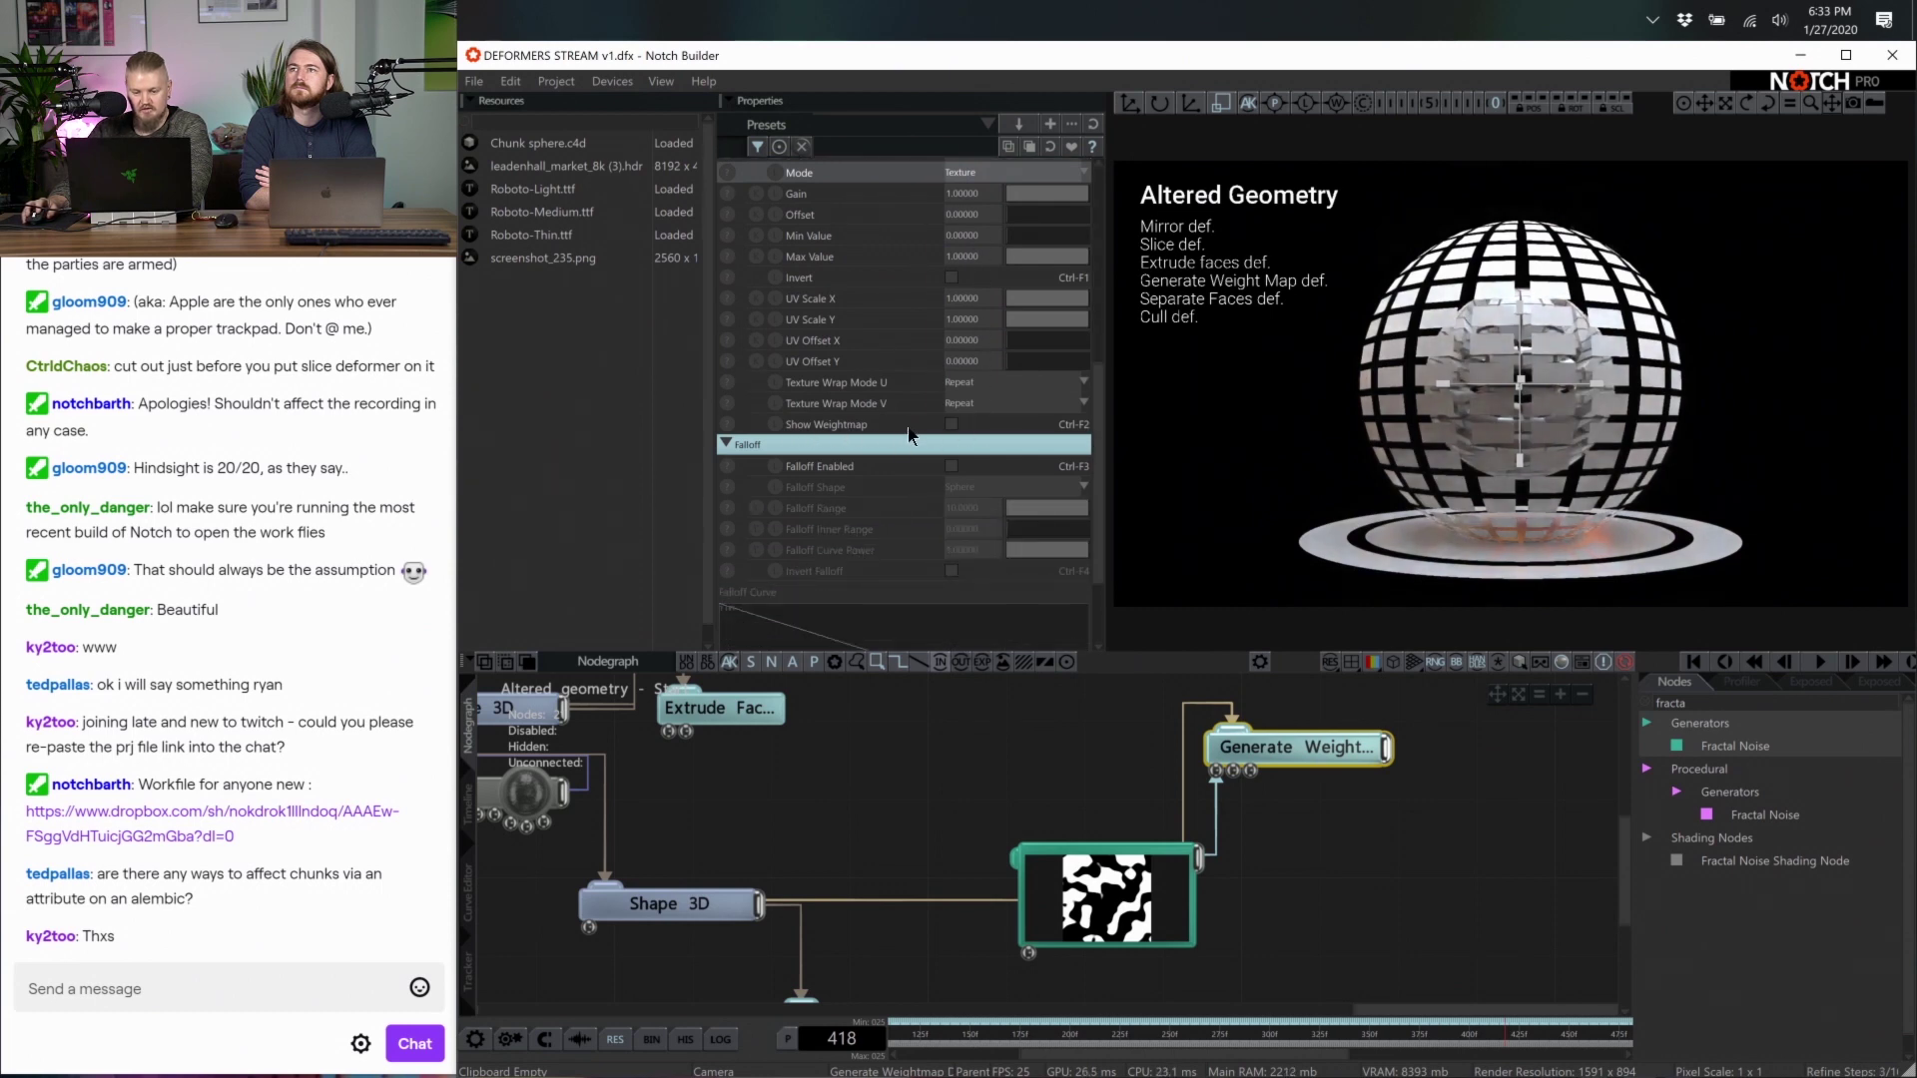
left_click(952, 425)
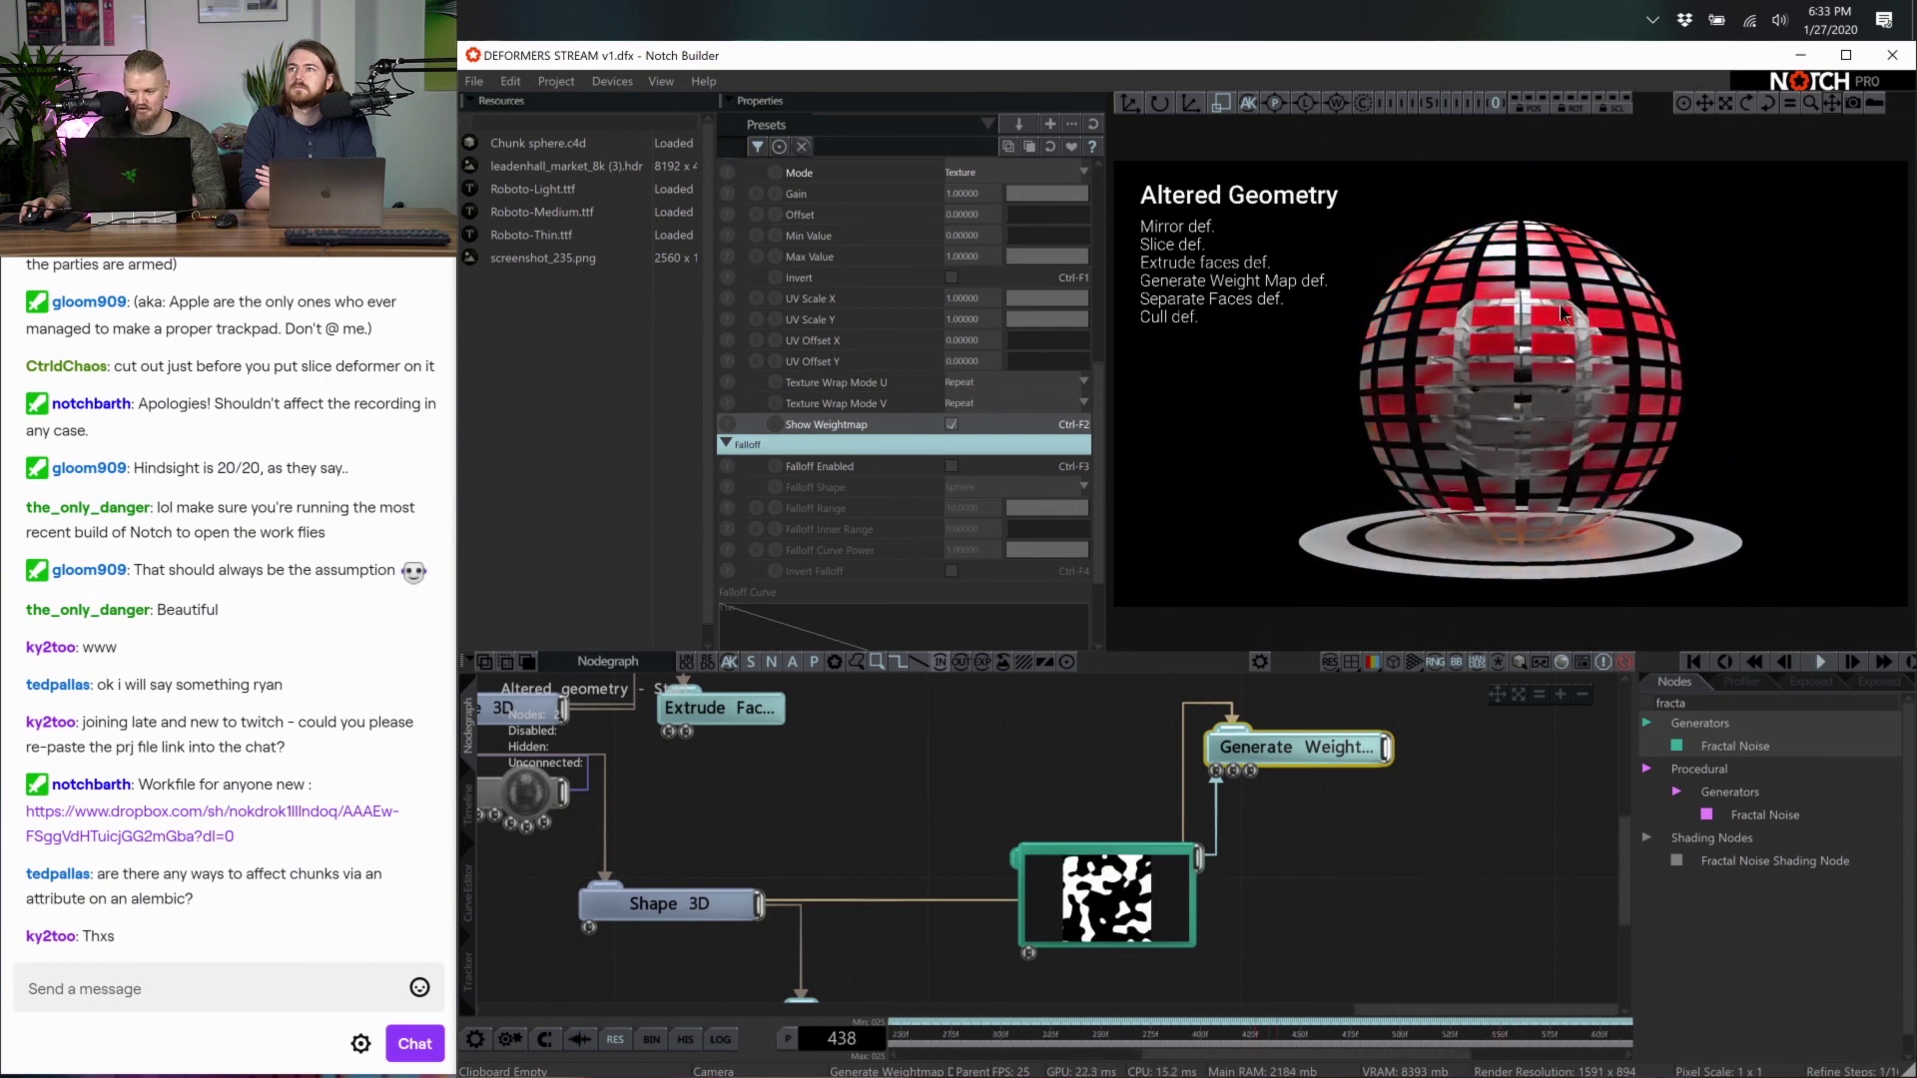
Briefly preview the Fractal Noise in the viewport to compare its pattern with the weightmap on the sphere
left_click(1118, 942)
left_click(950, 303)
left_click(950, 304)
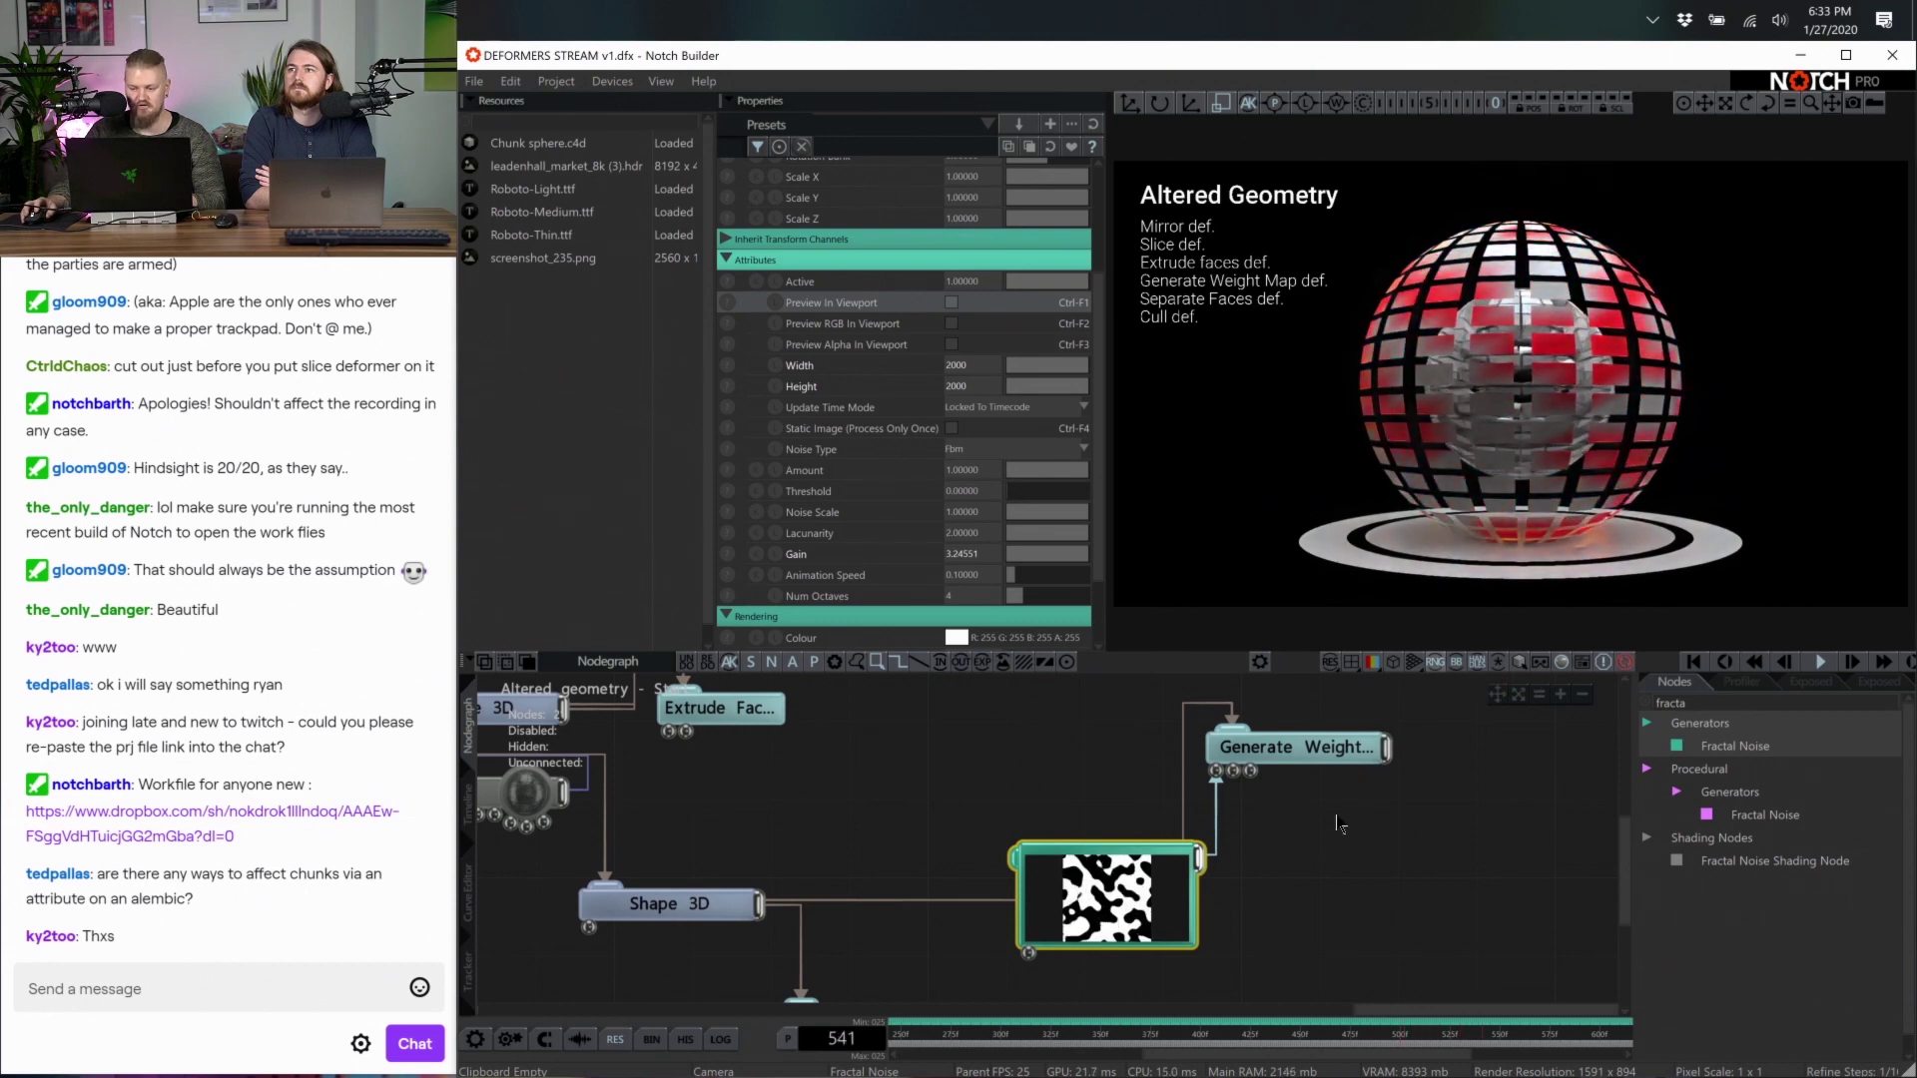
Tuck the Fractal Noise under the Generate Weightmap Deformer and move the Separate Faces Deformer directly below them
left_click_drag(1032, 908, 956, 831)
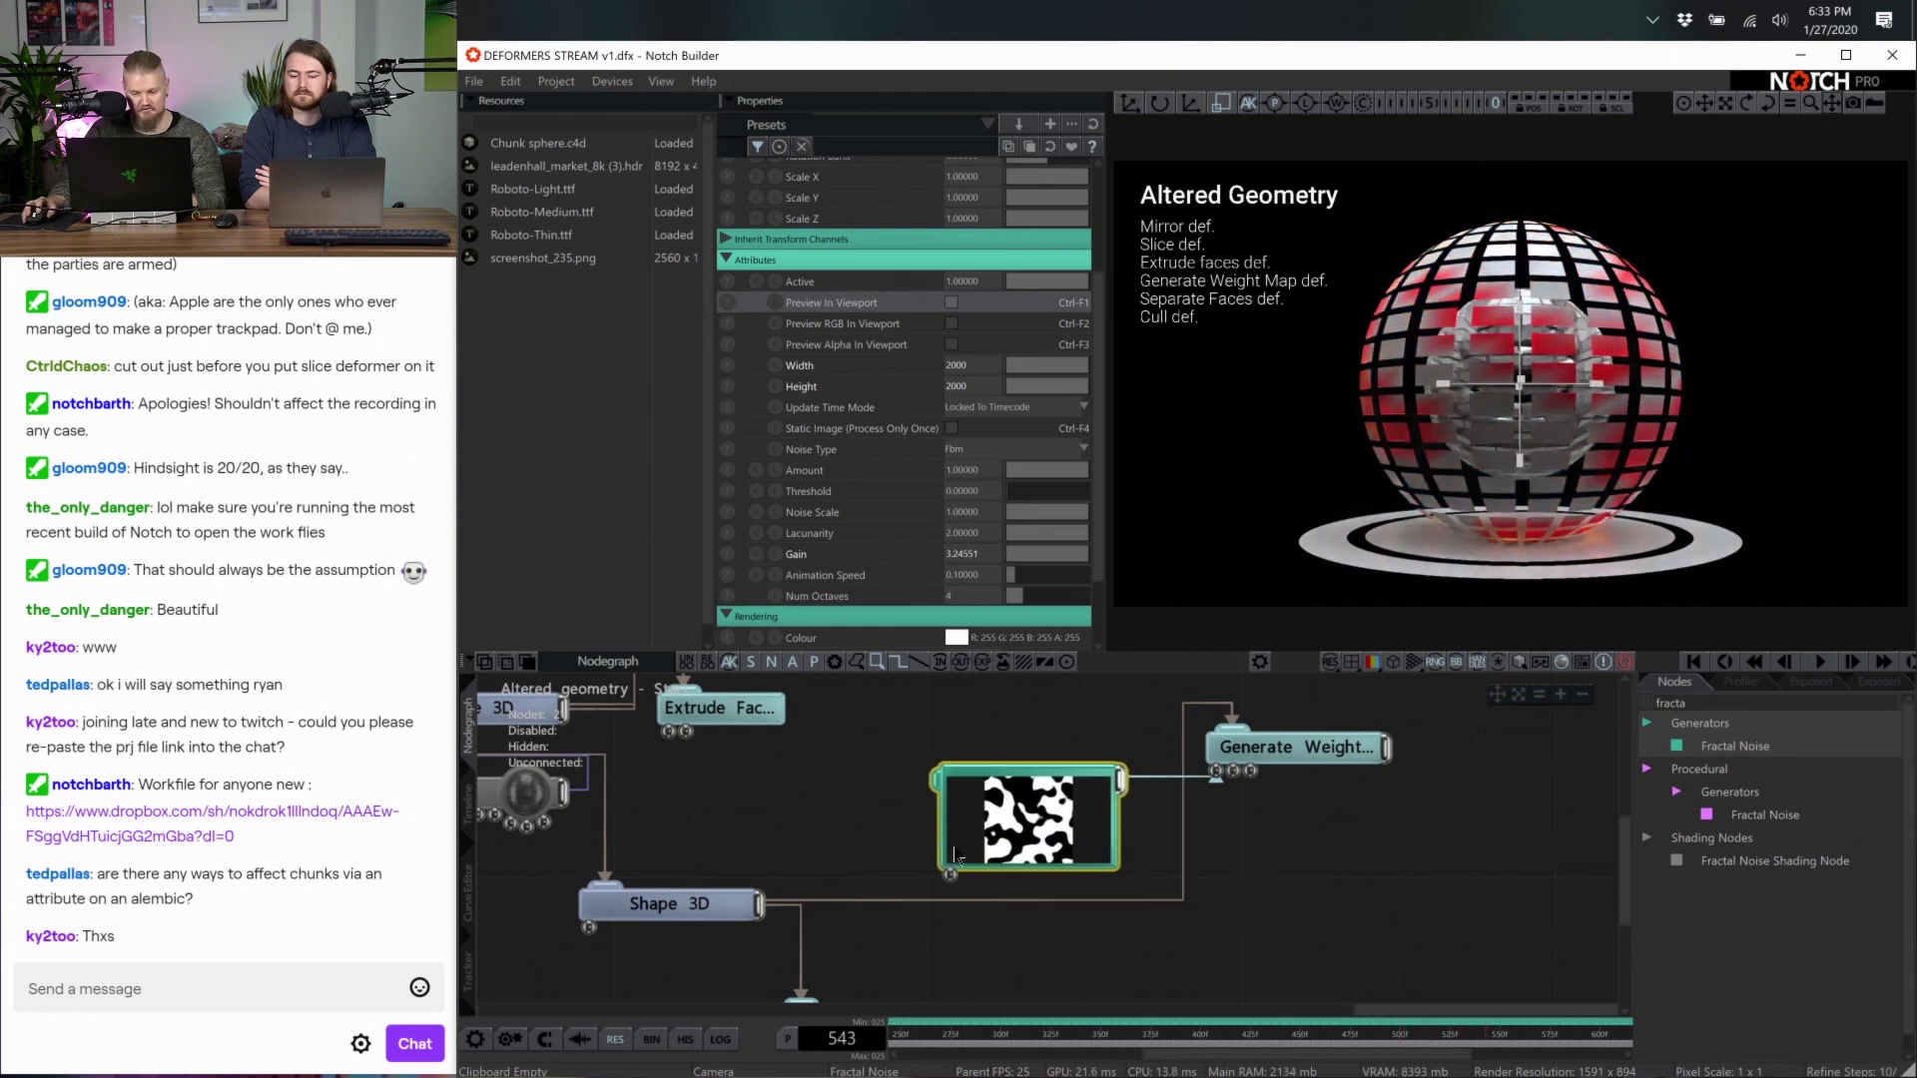
left_click_drag(1288, 745, 1187, 707)
left_click_drag(1002, 821, 1041, 821)
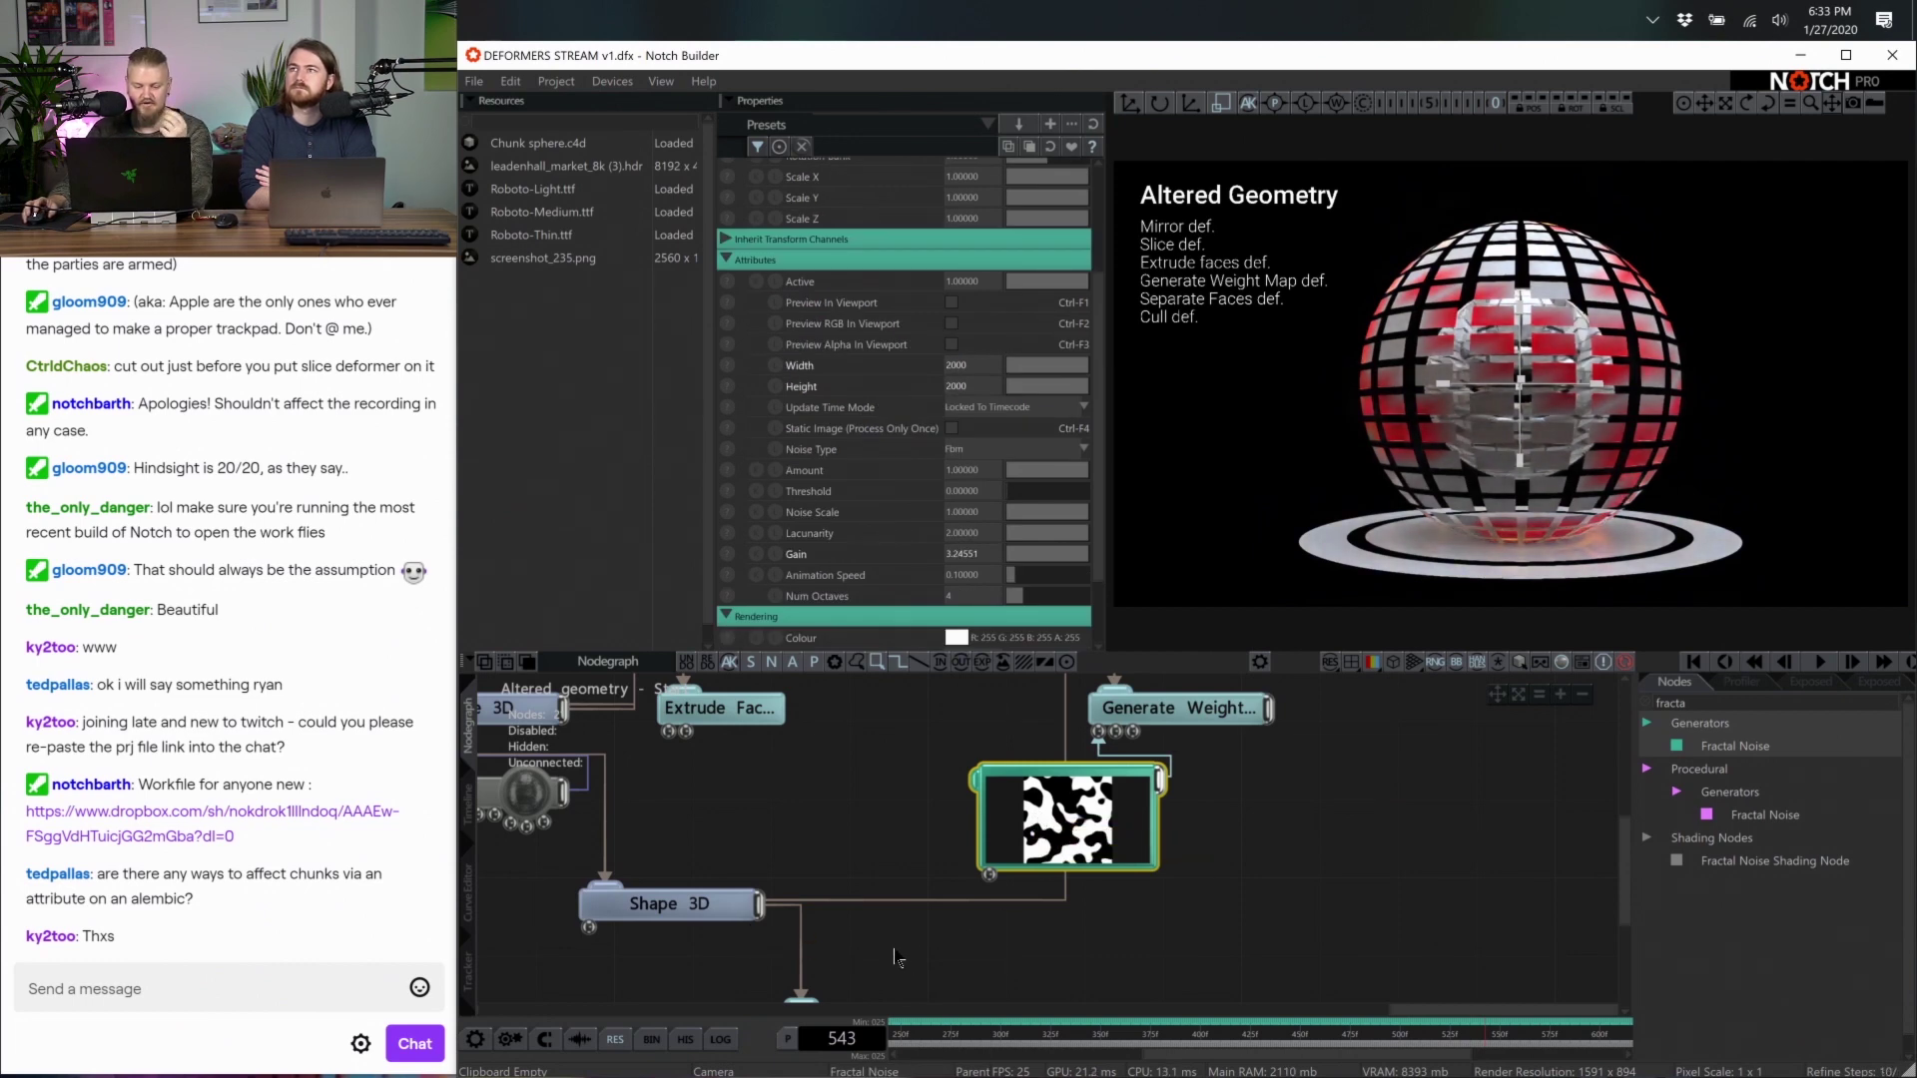
middle_click_drag(934, 946, 994, 916)
scroll(972, 926, "down", 2)
left_click_drag(901, 949, 1090, 920)
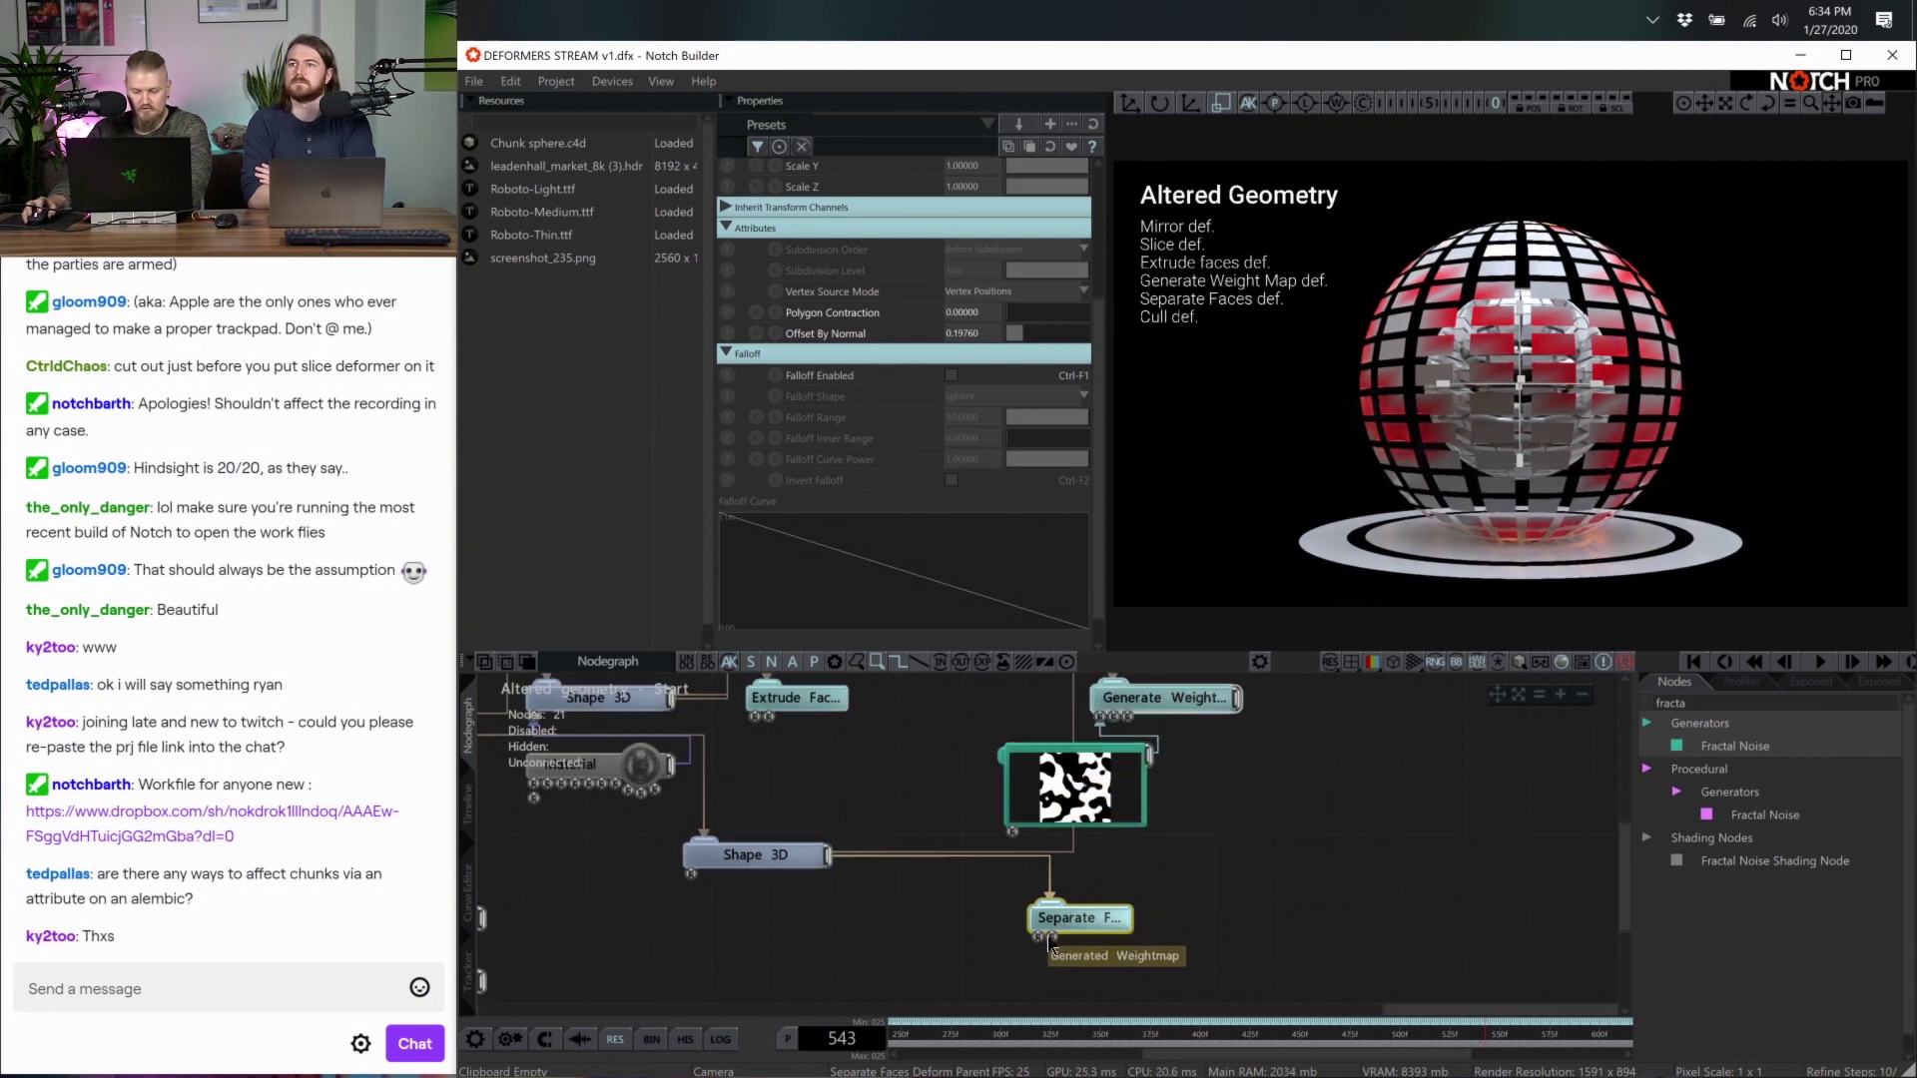
Feed the Generate Weightmap Deformer into the Separate Faces Deformer's Generated Weightmap input and set Polygon Contraction to about 0.29, Offset By Normal about 0.52
middle_click_drag(904, 781, 931, 858)
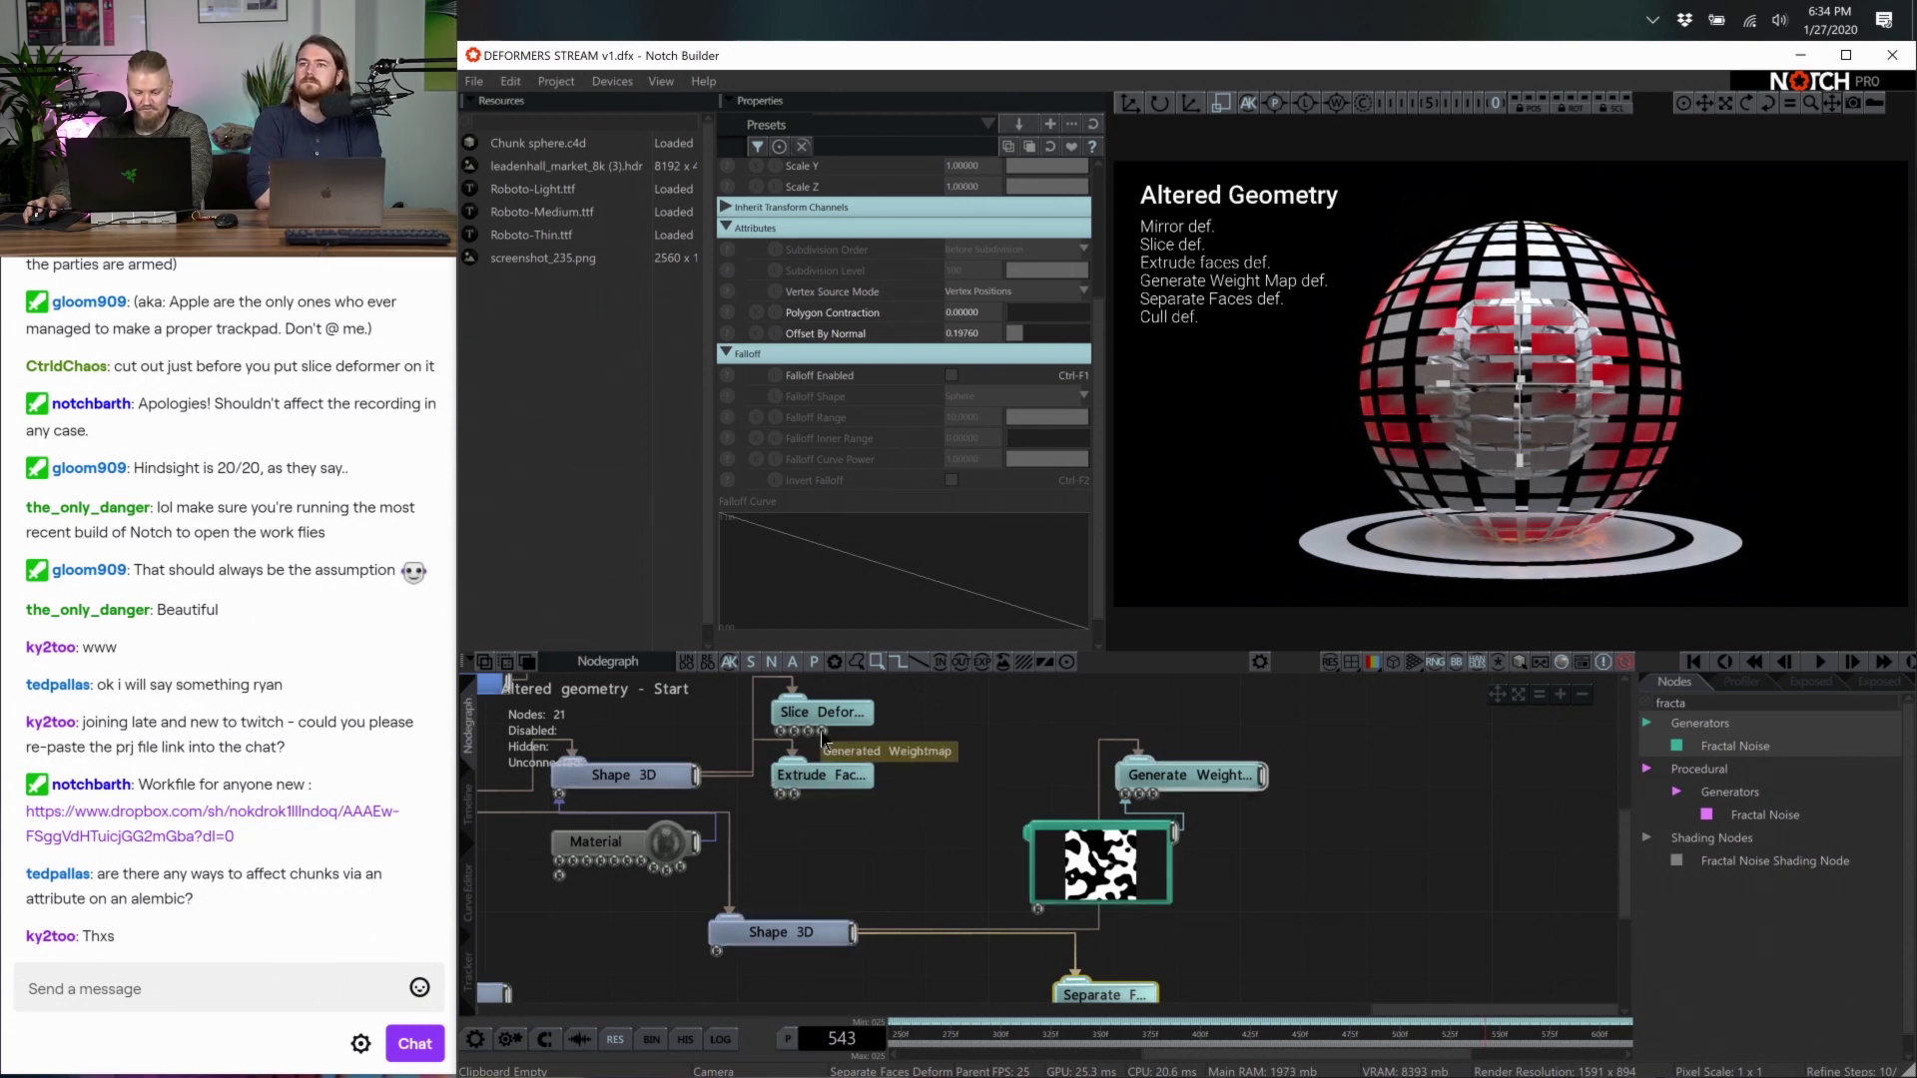
middle_click_drag(1416, 956, 1266, 869)
left_click_drag(1188, 711, 1003, 948)
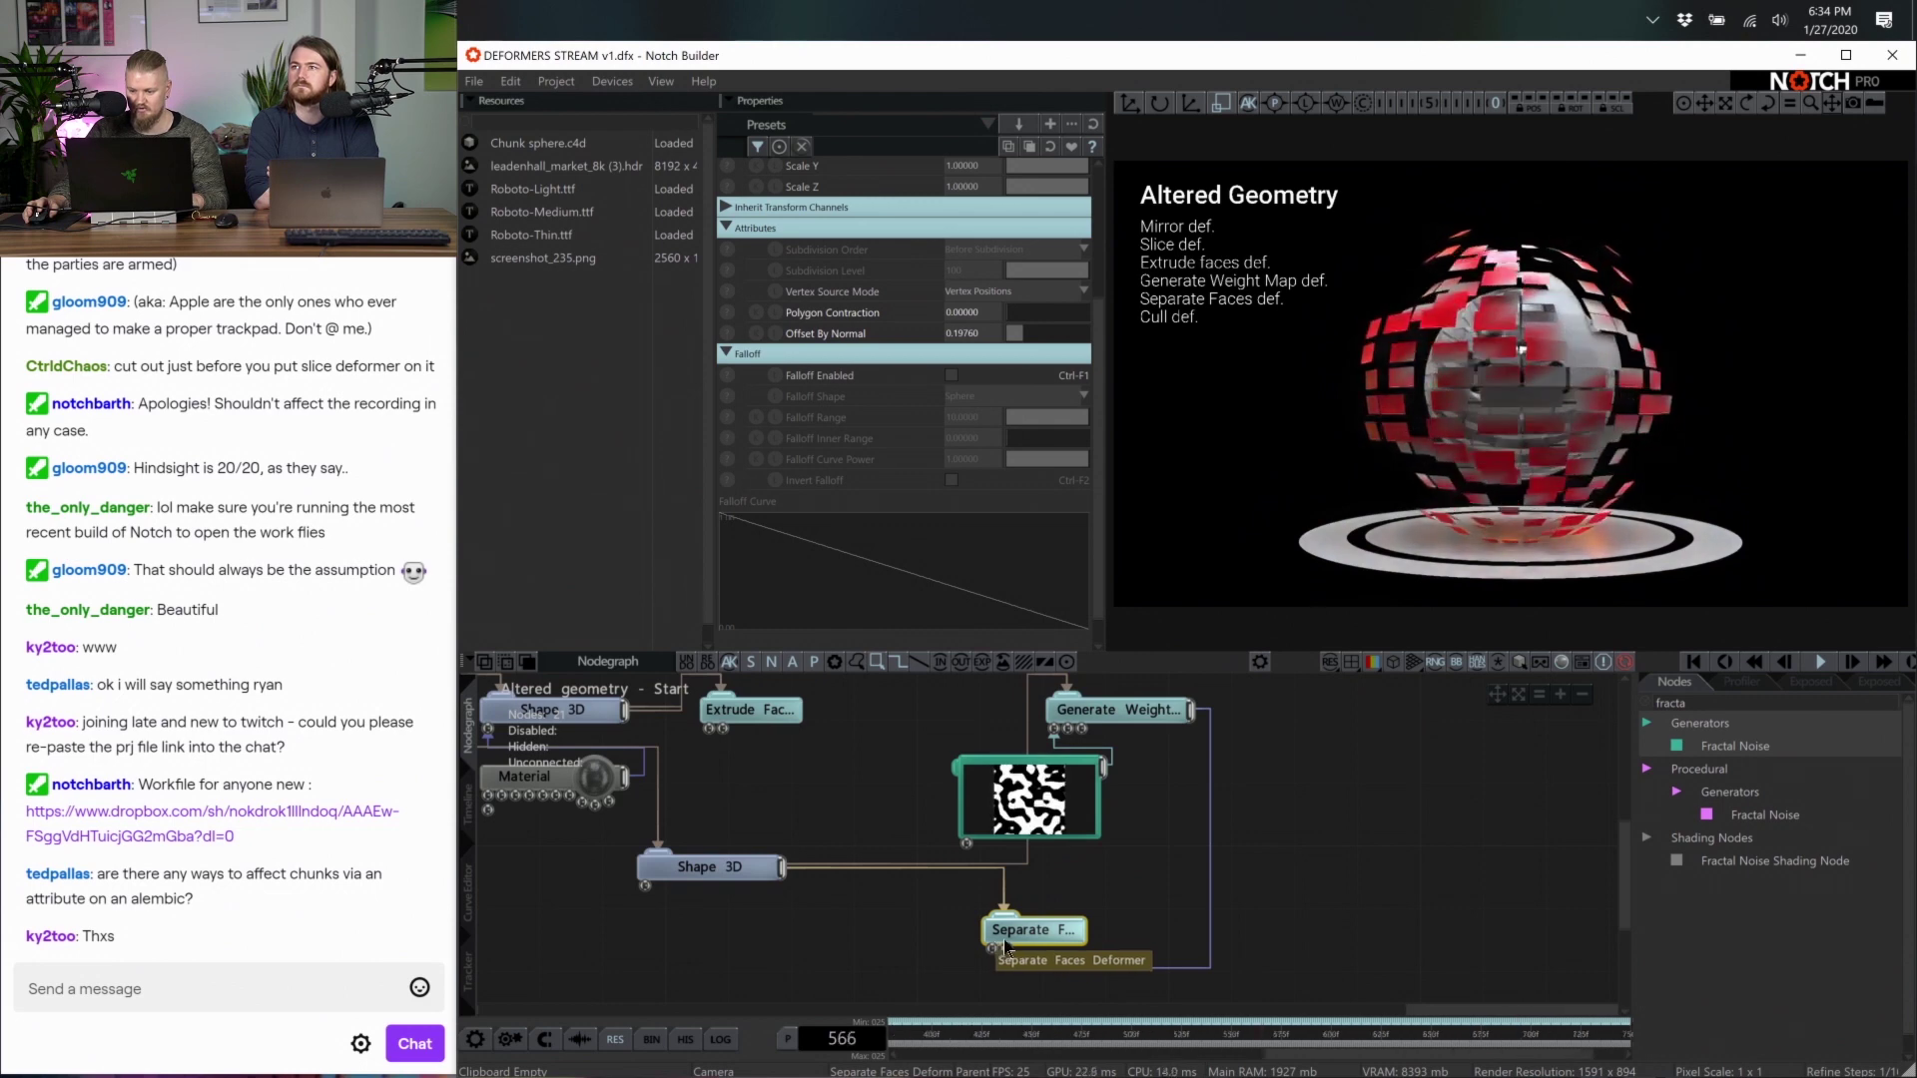
left_click(1034, 314)
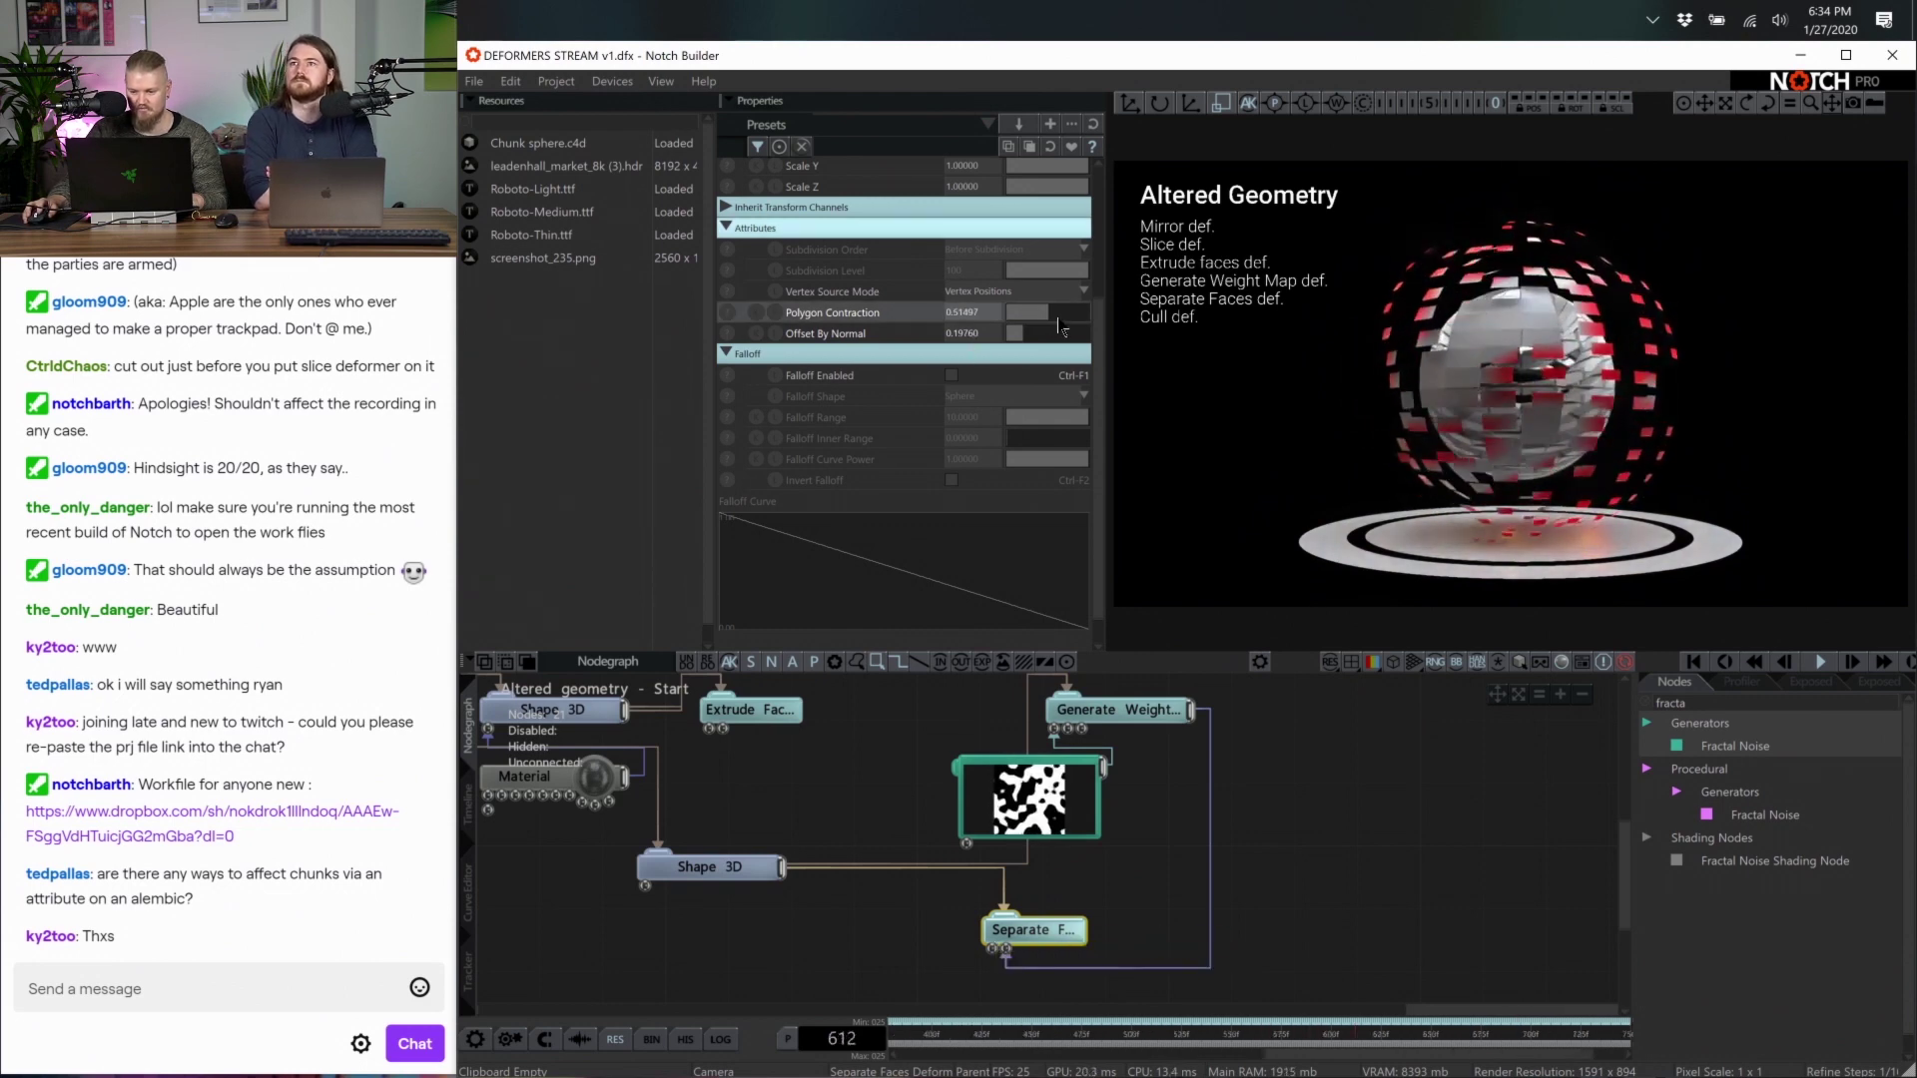
mouse_move(1032, 333)
left_mouse_down()
mouse_move(1057, 339)
mouse_move(1033, 340)
left_mouse_up()
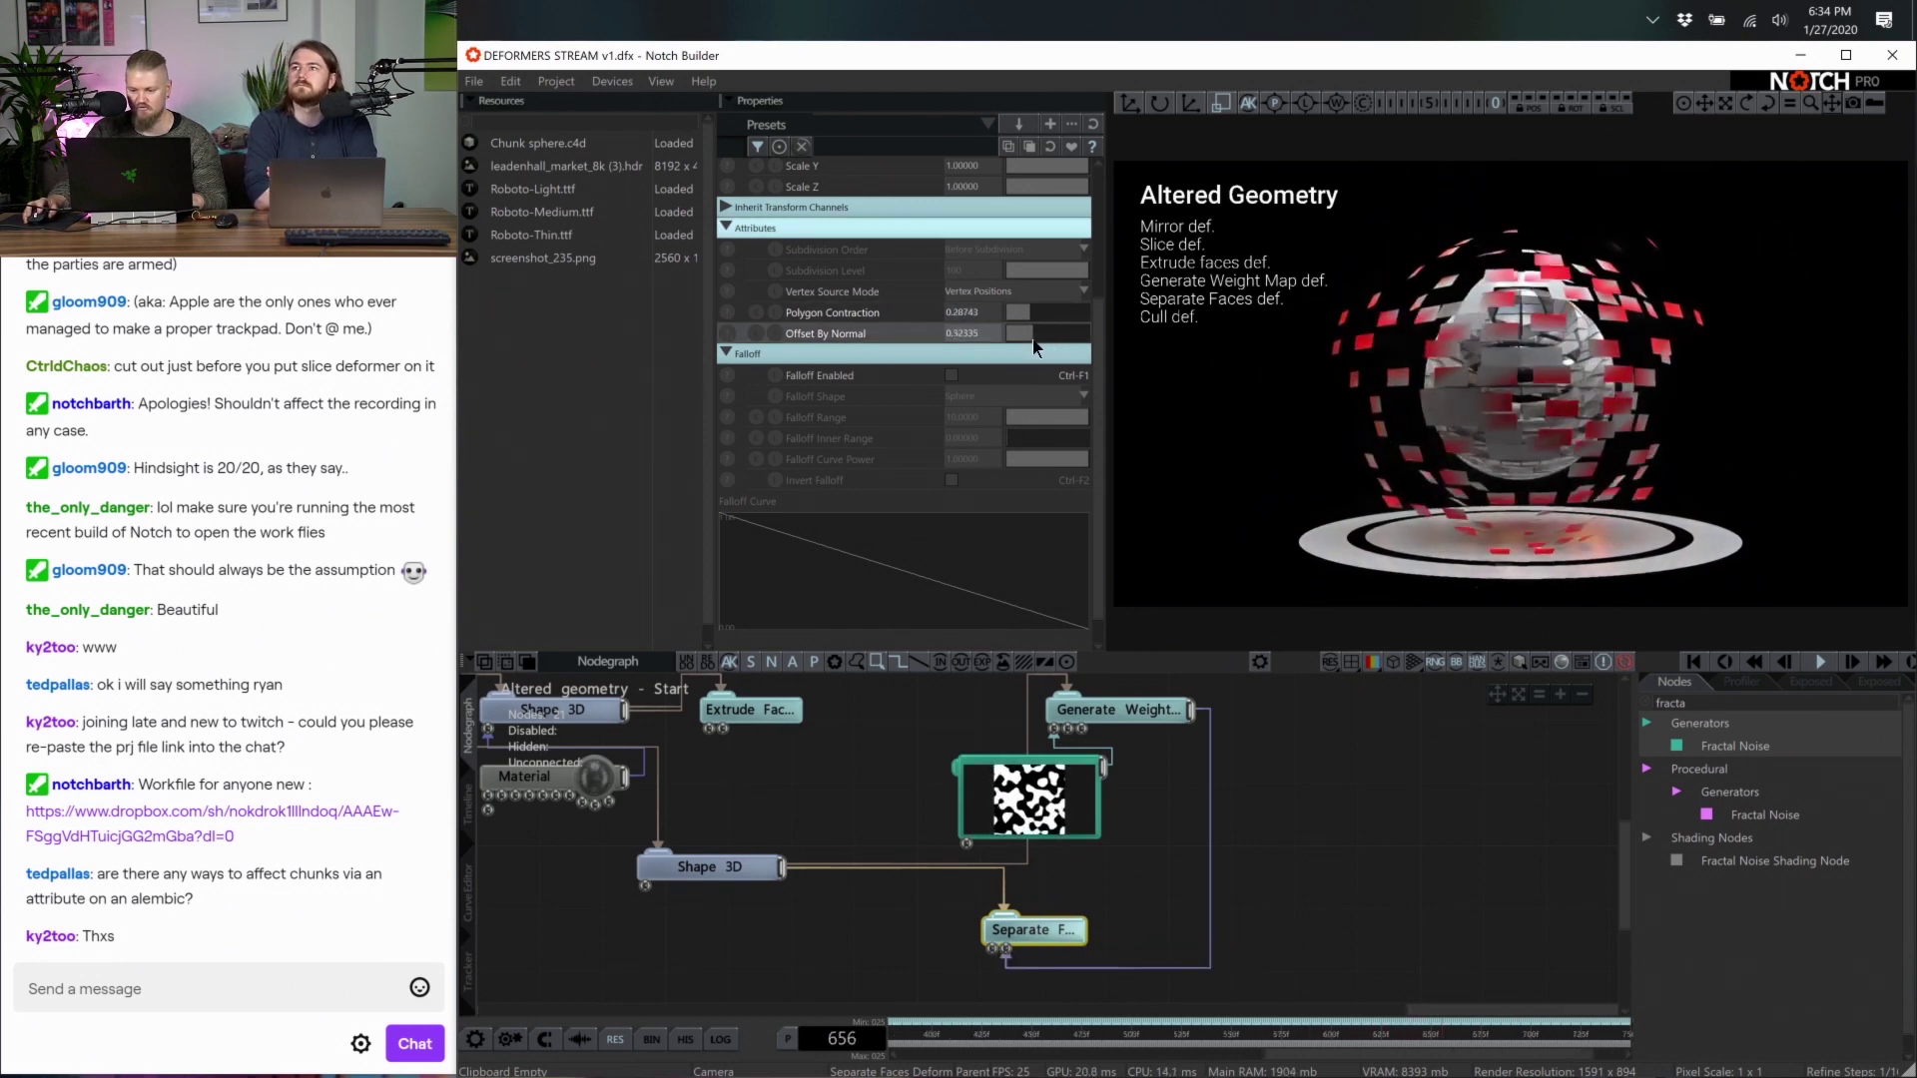
Turn off Show Weightmap on the Generate Weightmap Deformer
middle_click_drag(1113, 721, 1105, 776)
left_click(1058, 766)
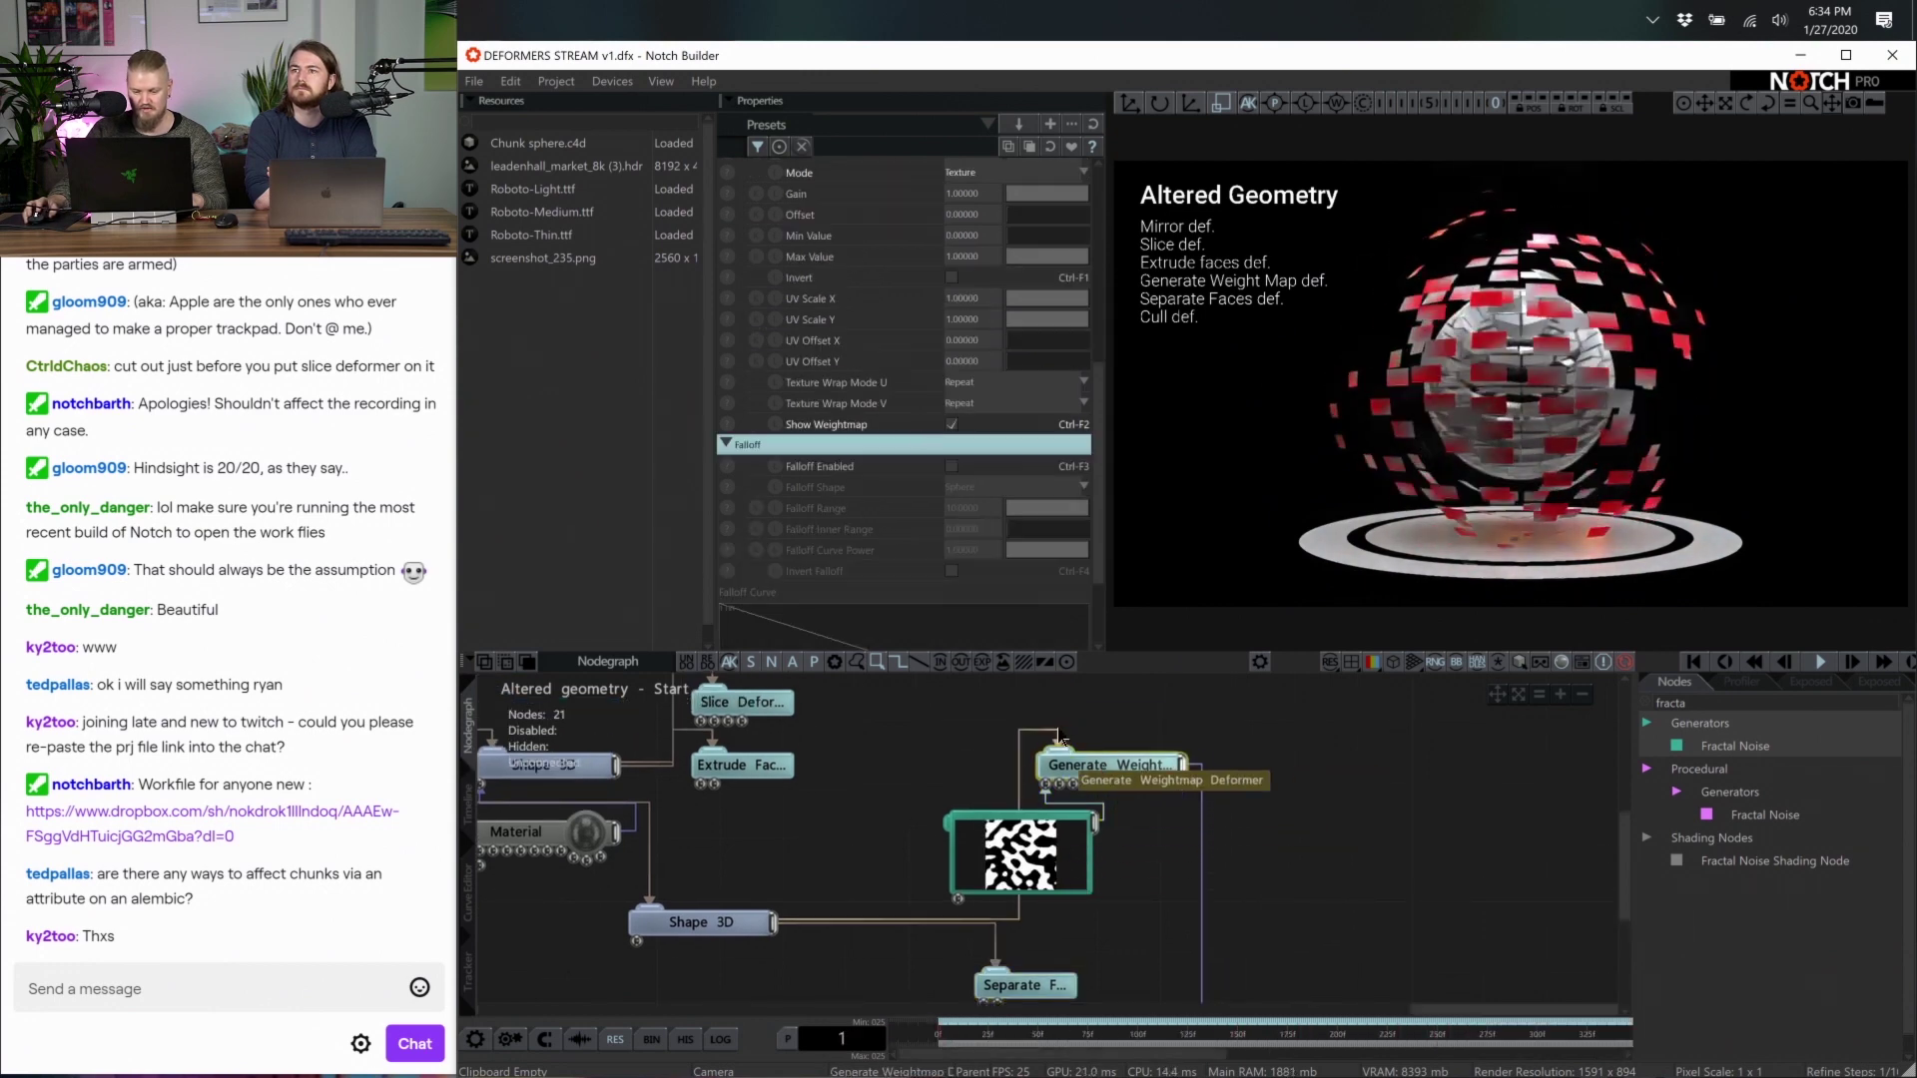
left_click(954, 423)
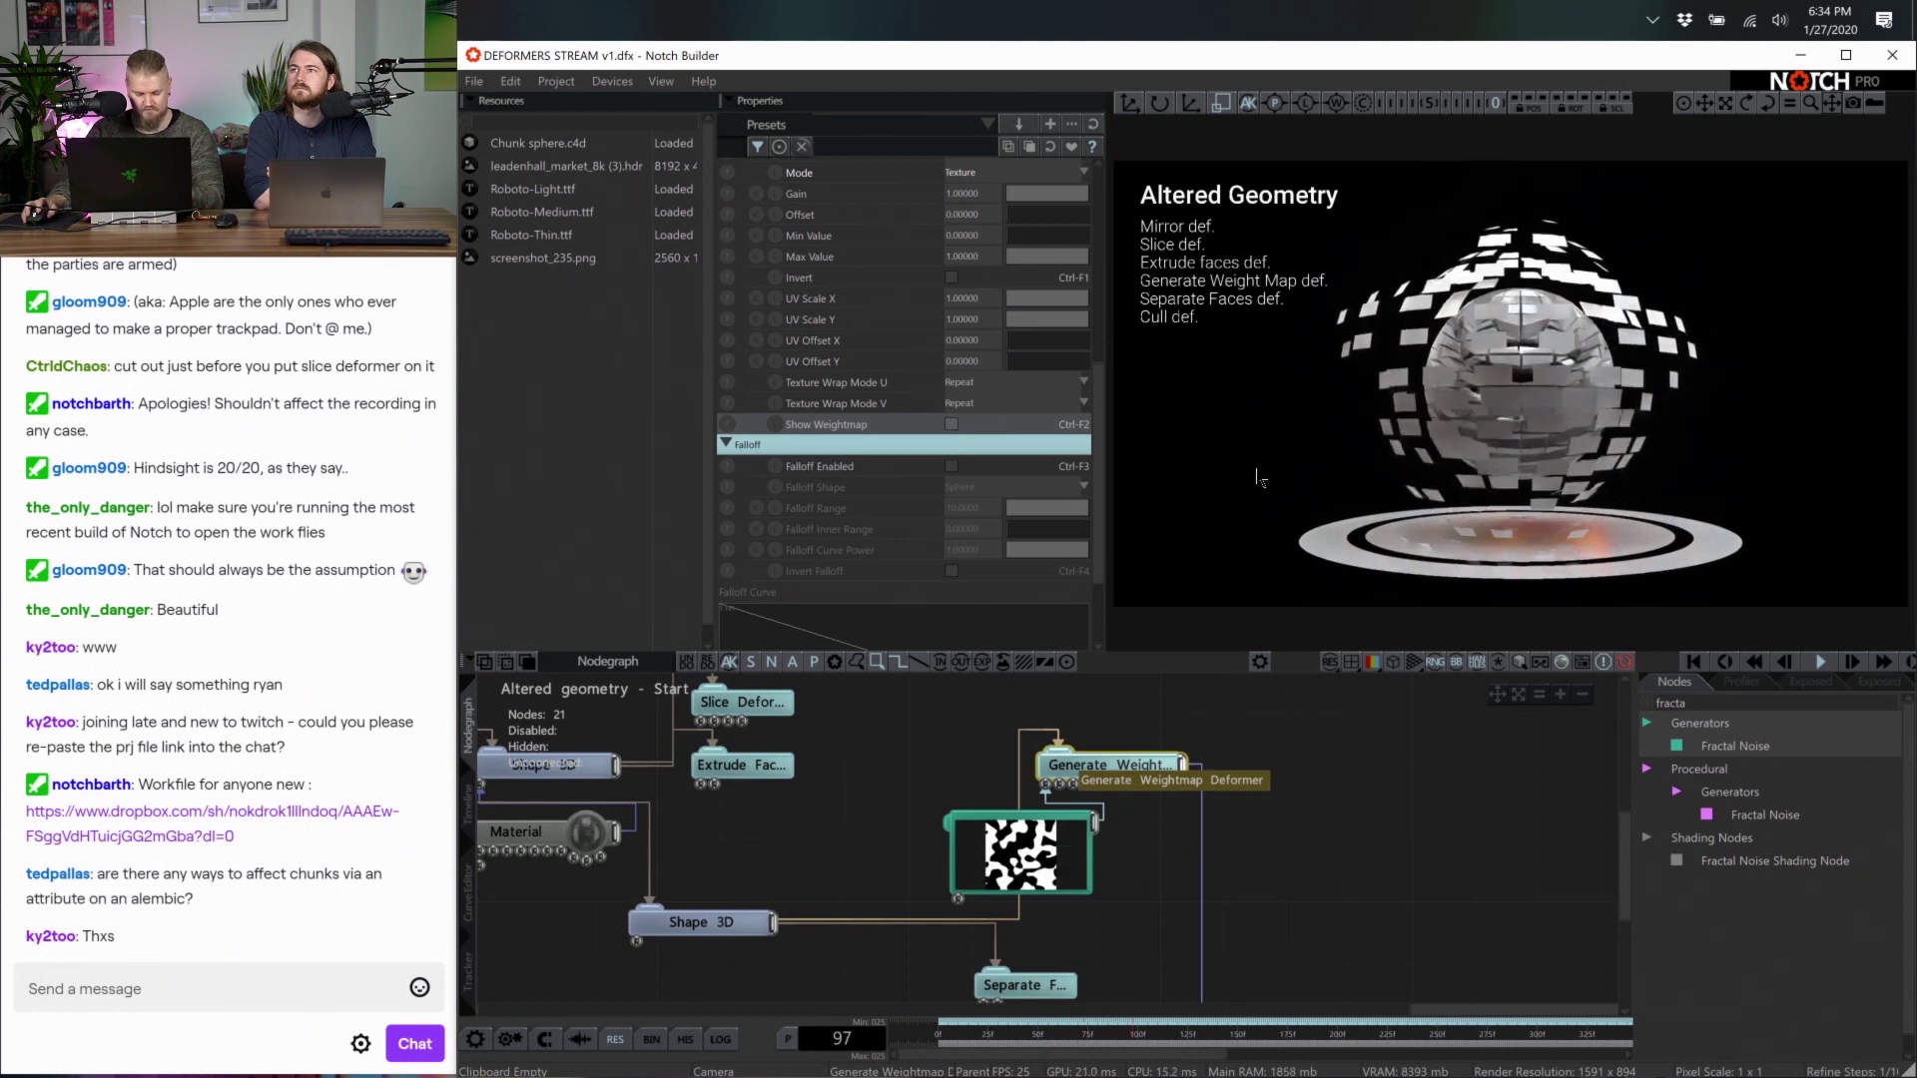
Examine the weightmap-driven separated faces from several angles around the sphere, then return to the scene camera view
mouse_move(1262, 479)
left_mouse_down("alt")
mouse_move(1303, 484)
mouse_move(1238, 456)
left_mouse_up("alt")
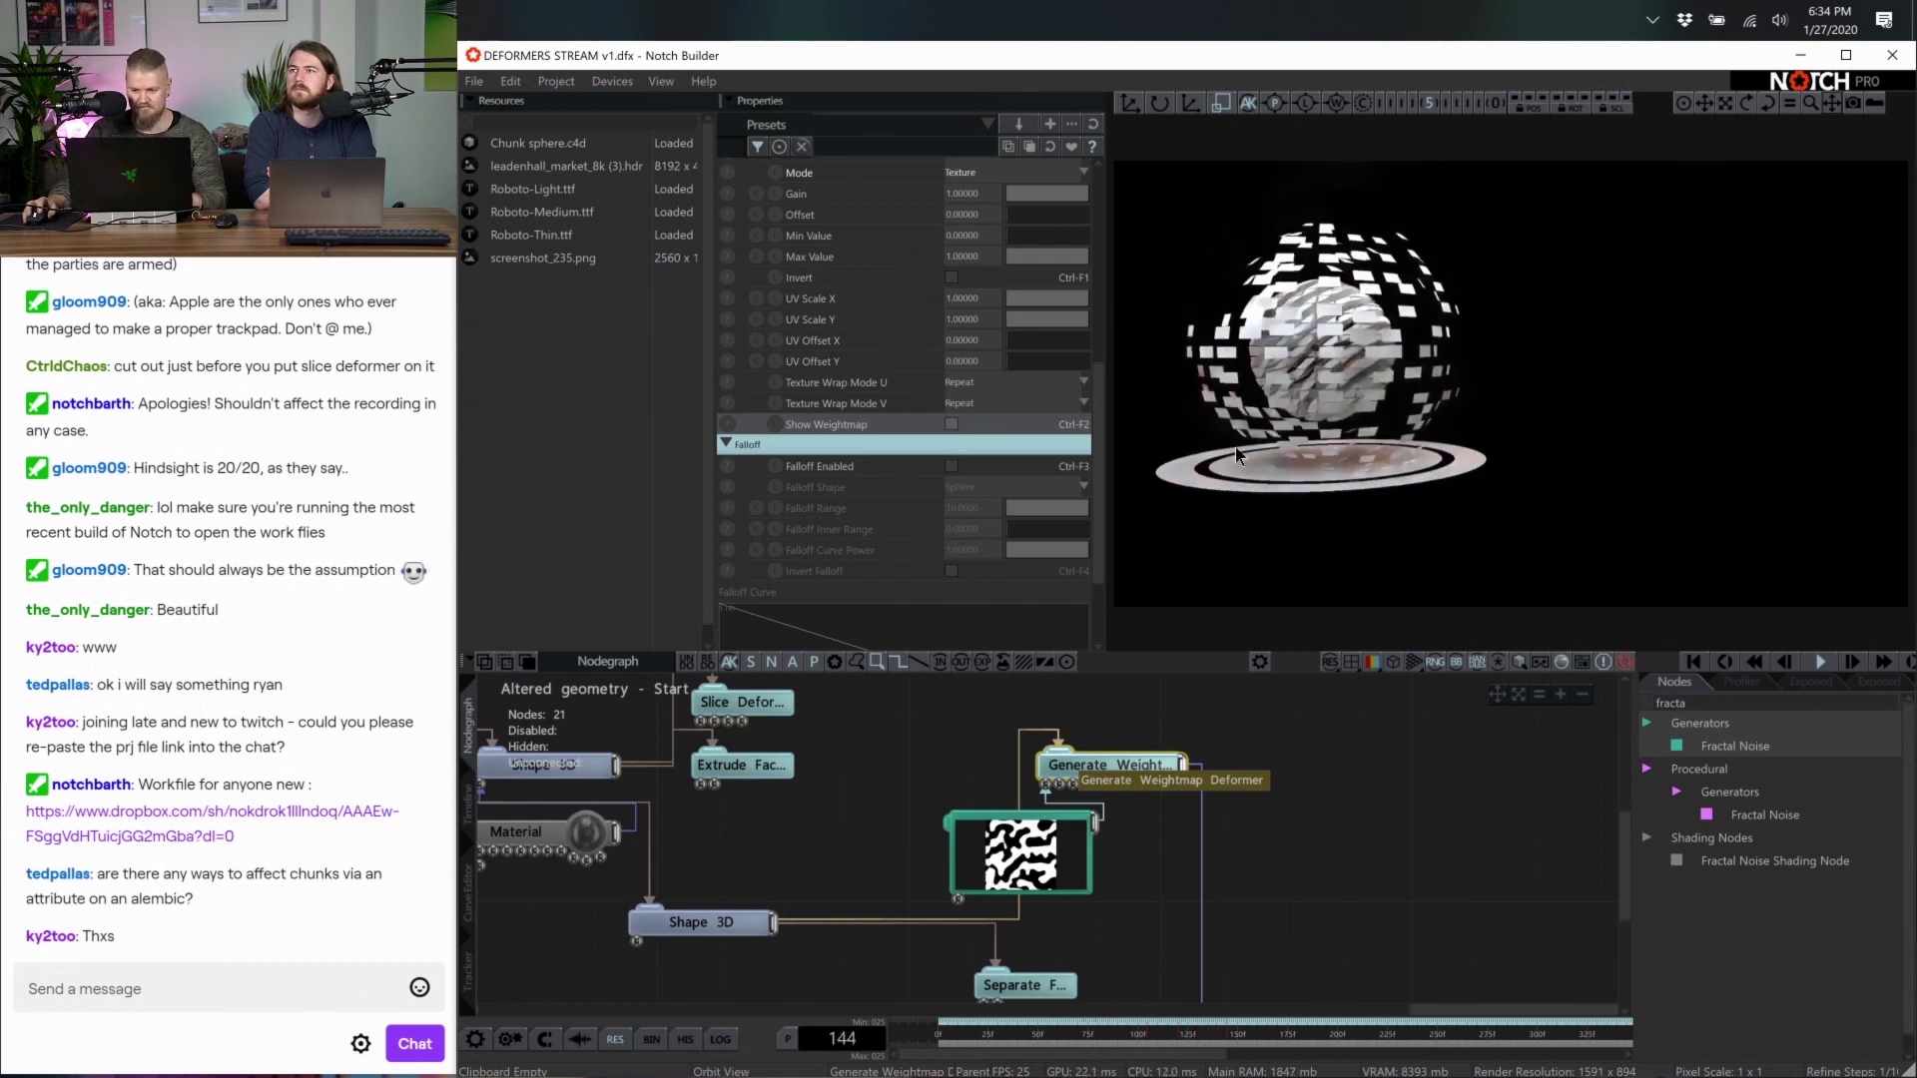
middle_click_drag(1236, 456, 1551, 467)
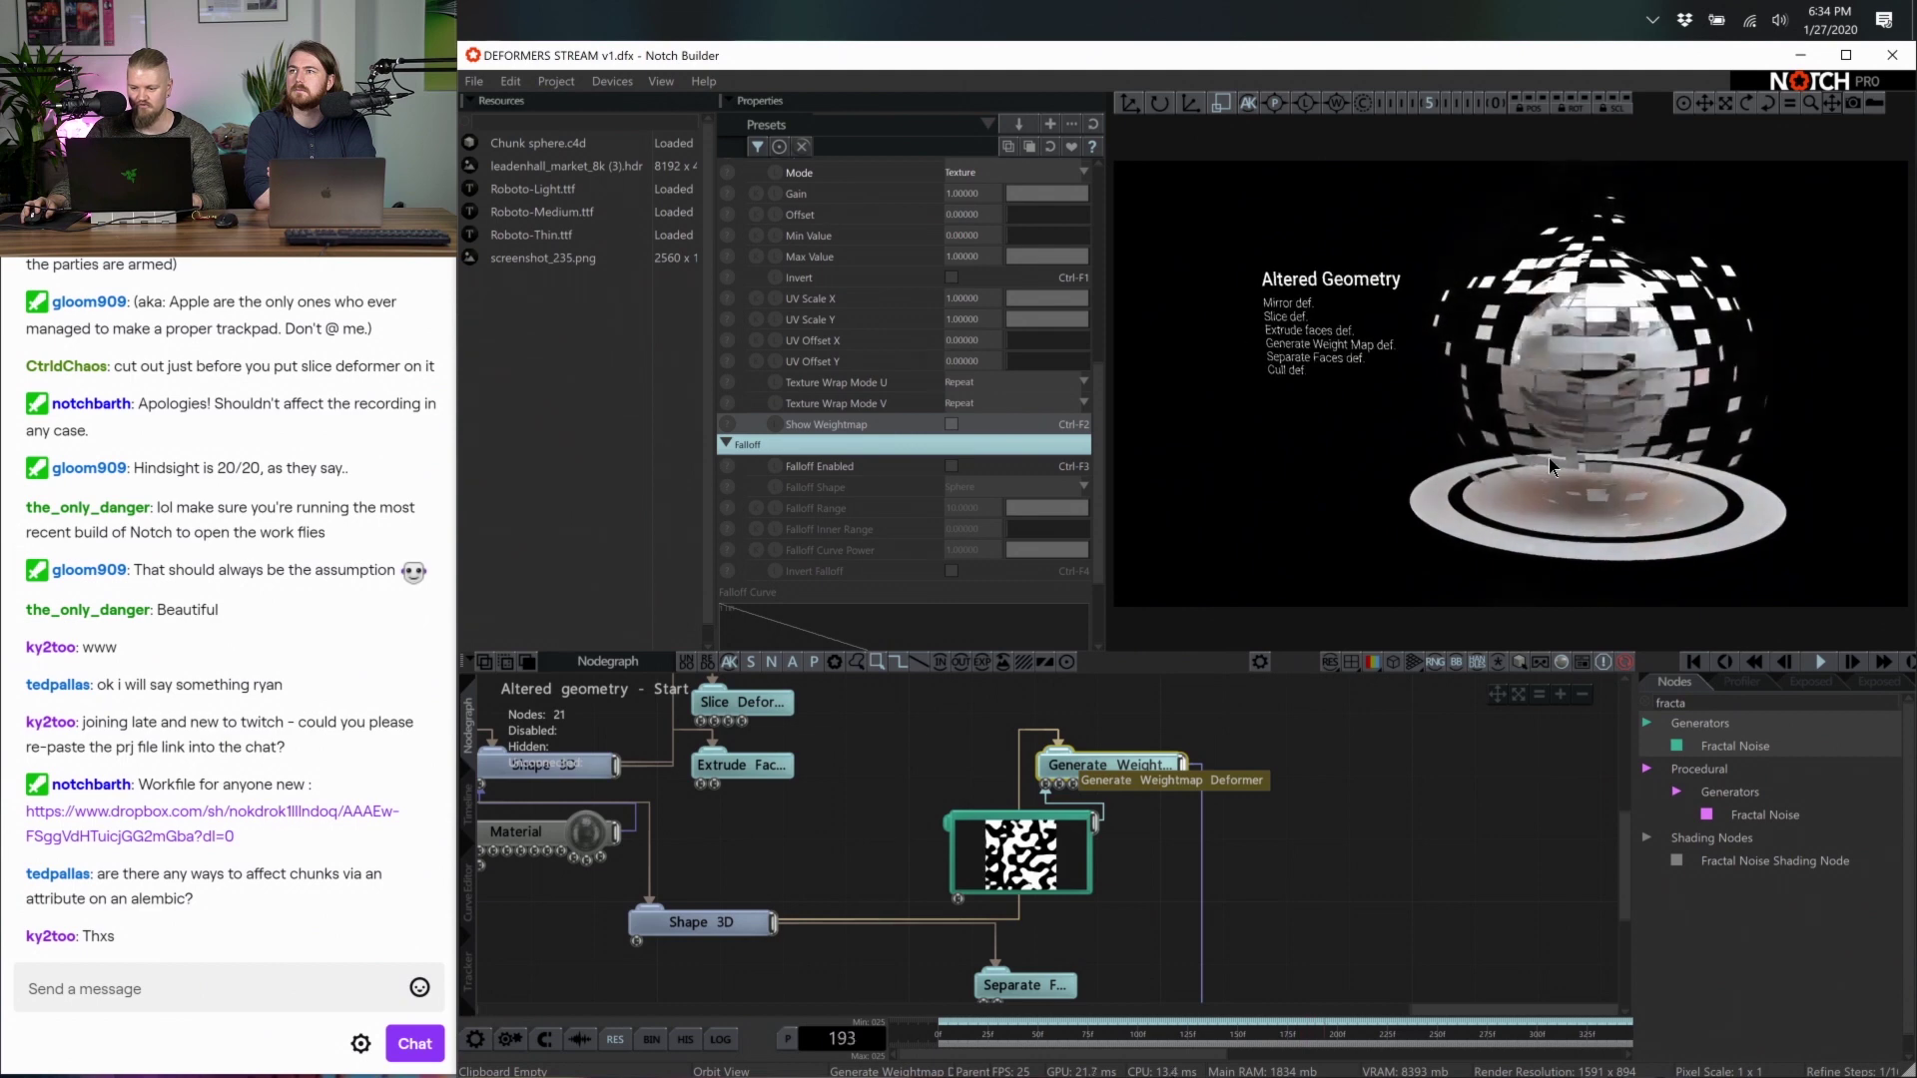
left_click_drag(1550, 466, 1540, 469, "alt")
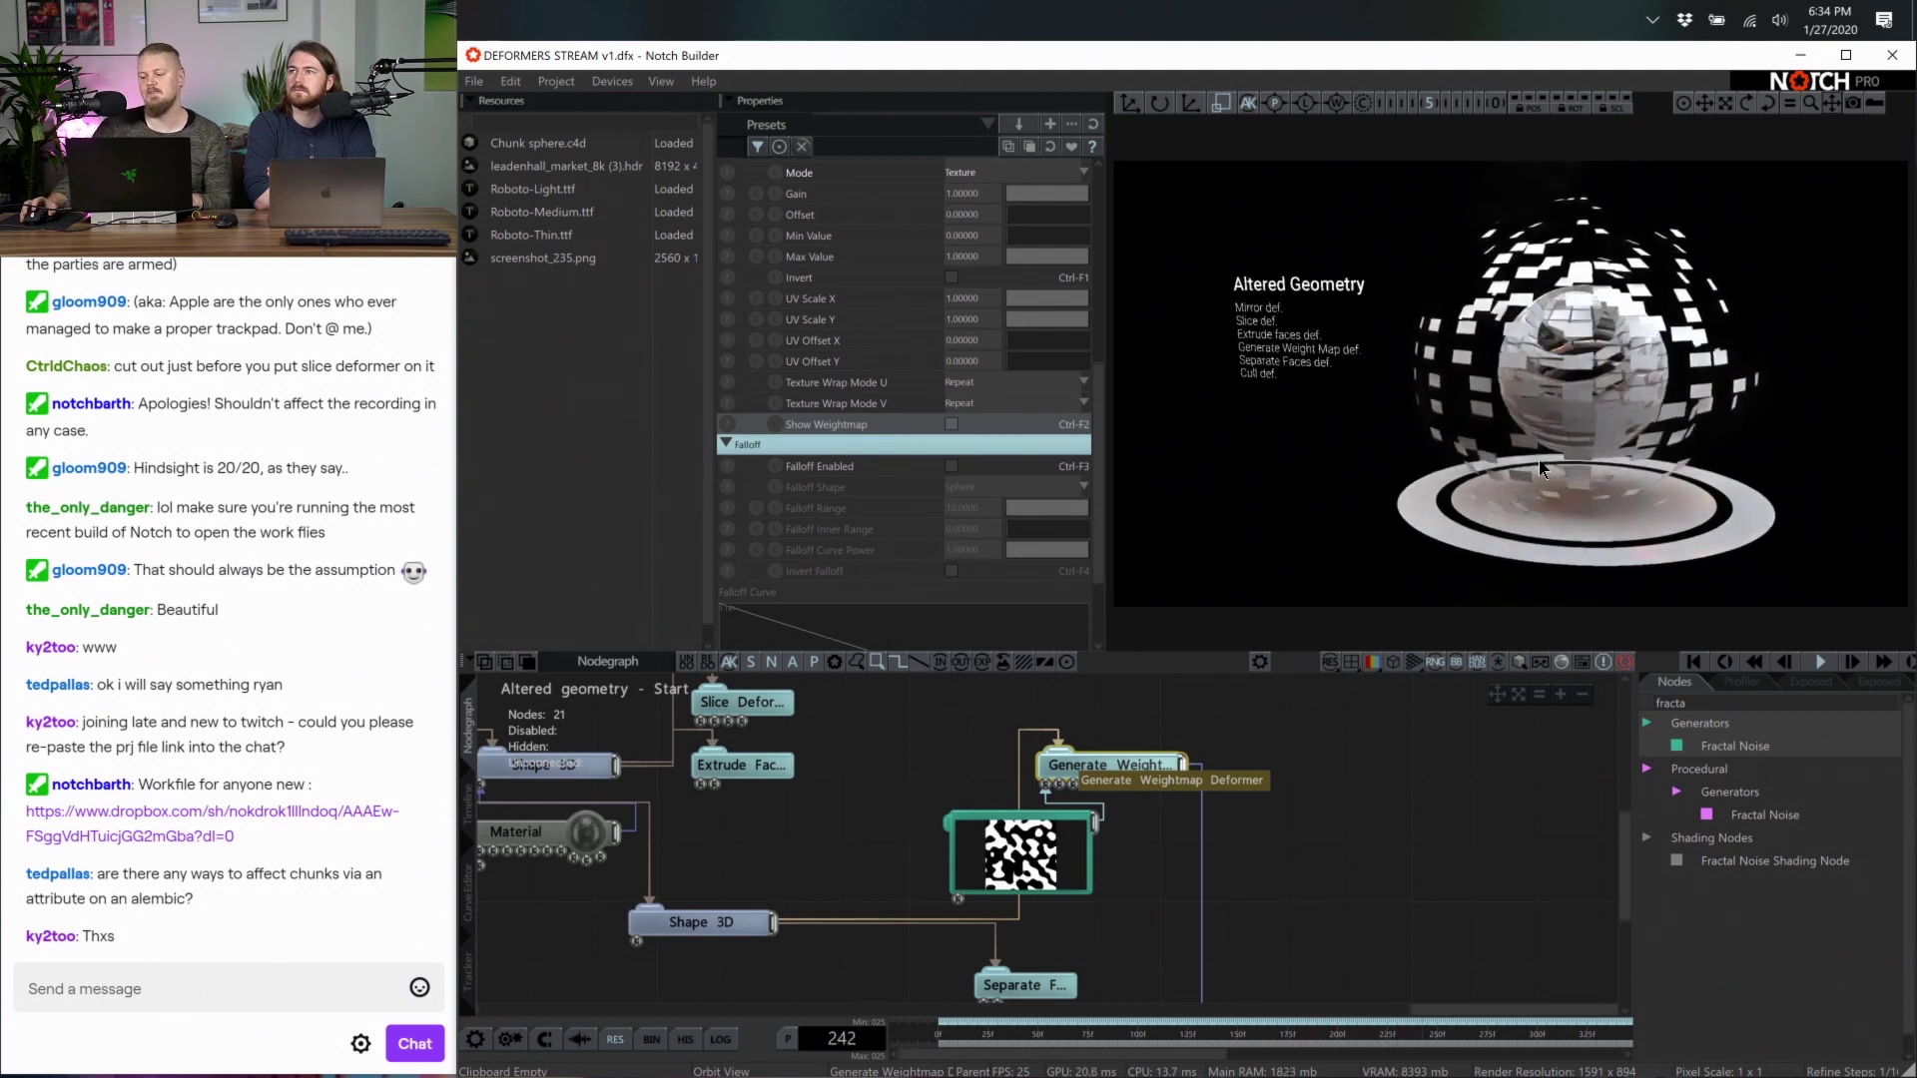
key("c")
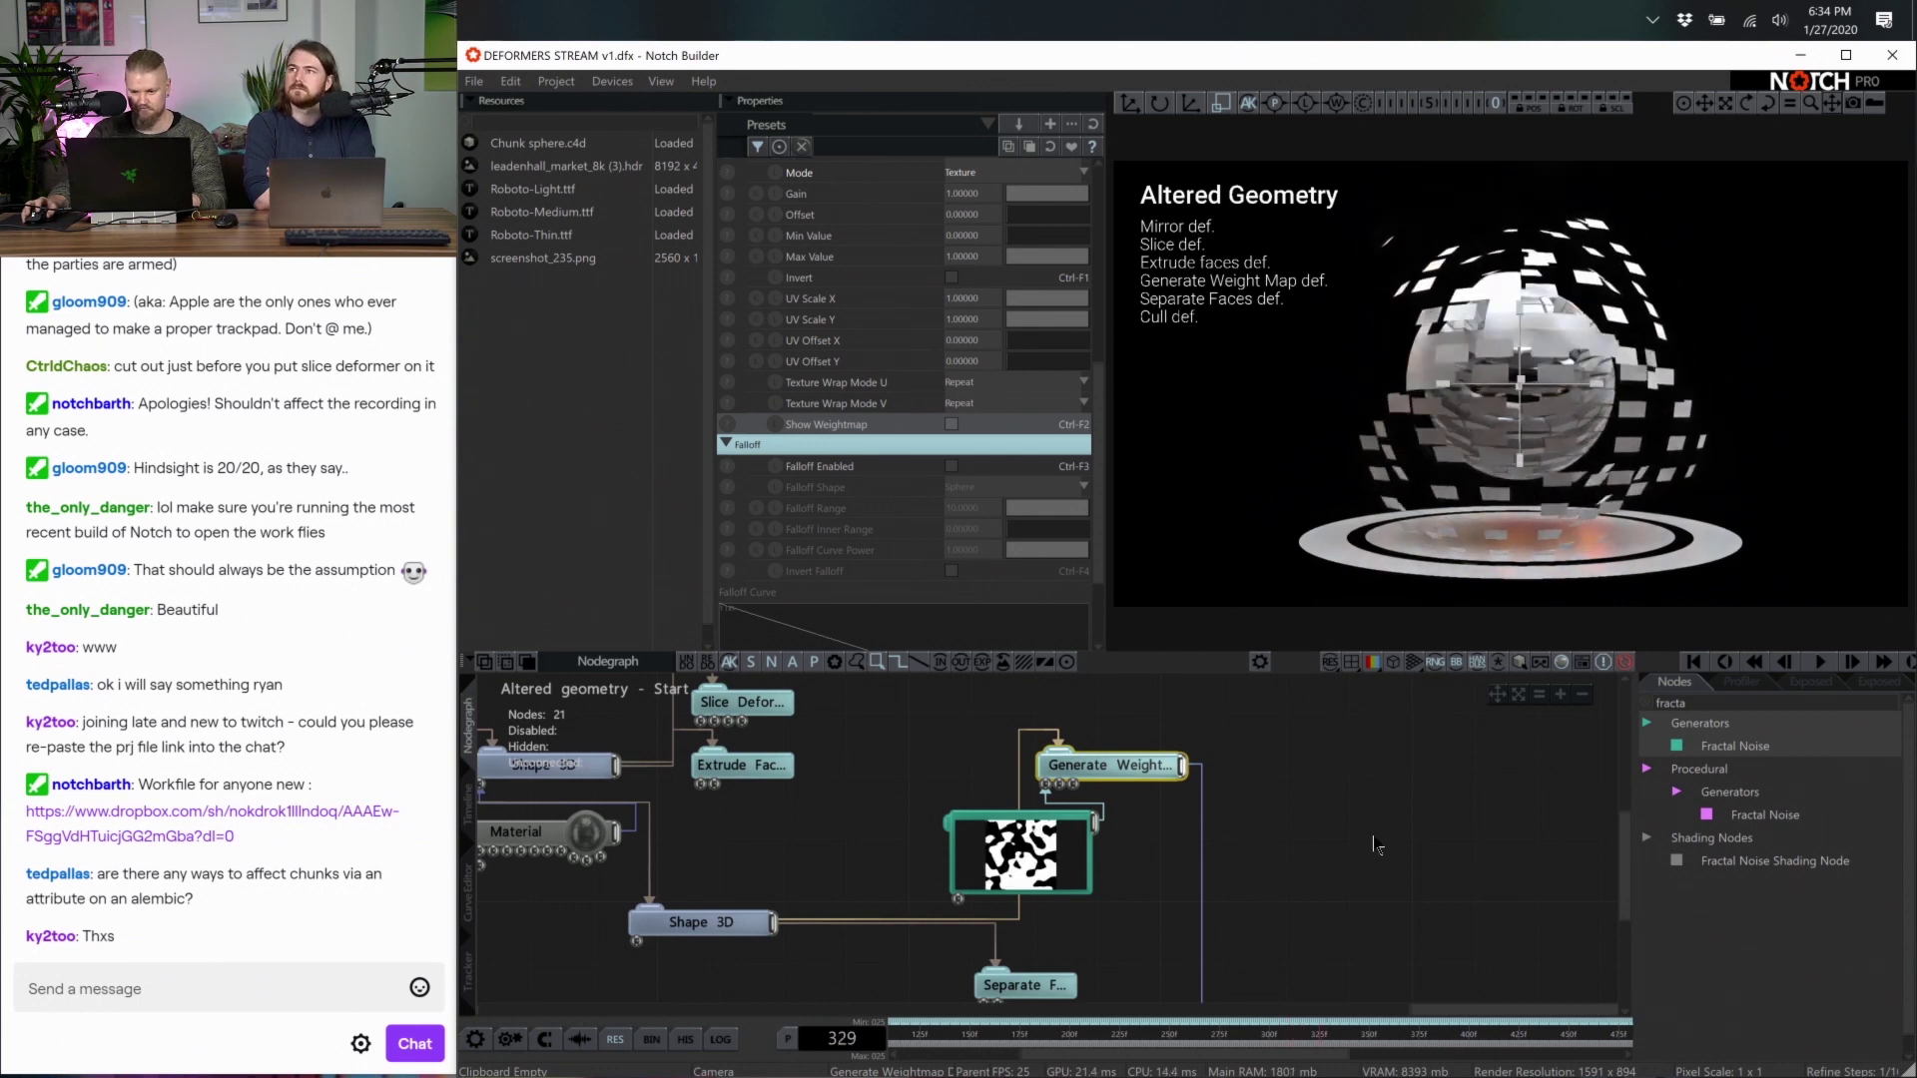
Tidy the node graph by moving the Generate Weightmap Deformer and the Fractal Noise further away from the Shape 3D nodes
scroll(1374, 838, "down", 2)
middle_click_drag(1372, 843, 1421, 797)
left_click_drag(1180, 747, 1230, 746)
left_click_drag(1071, 801, 1122, 825)
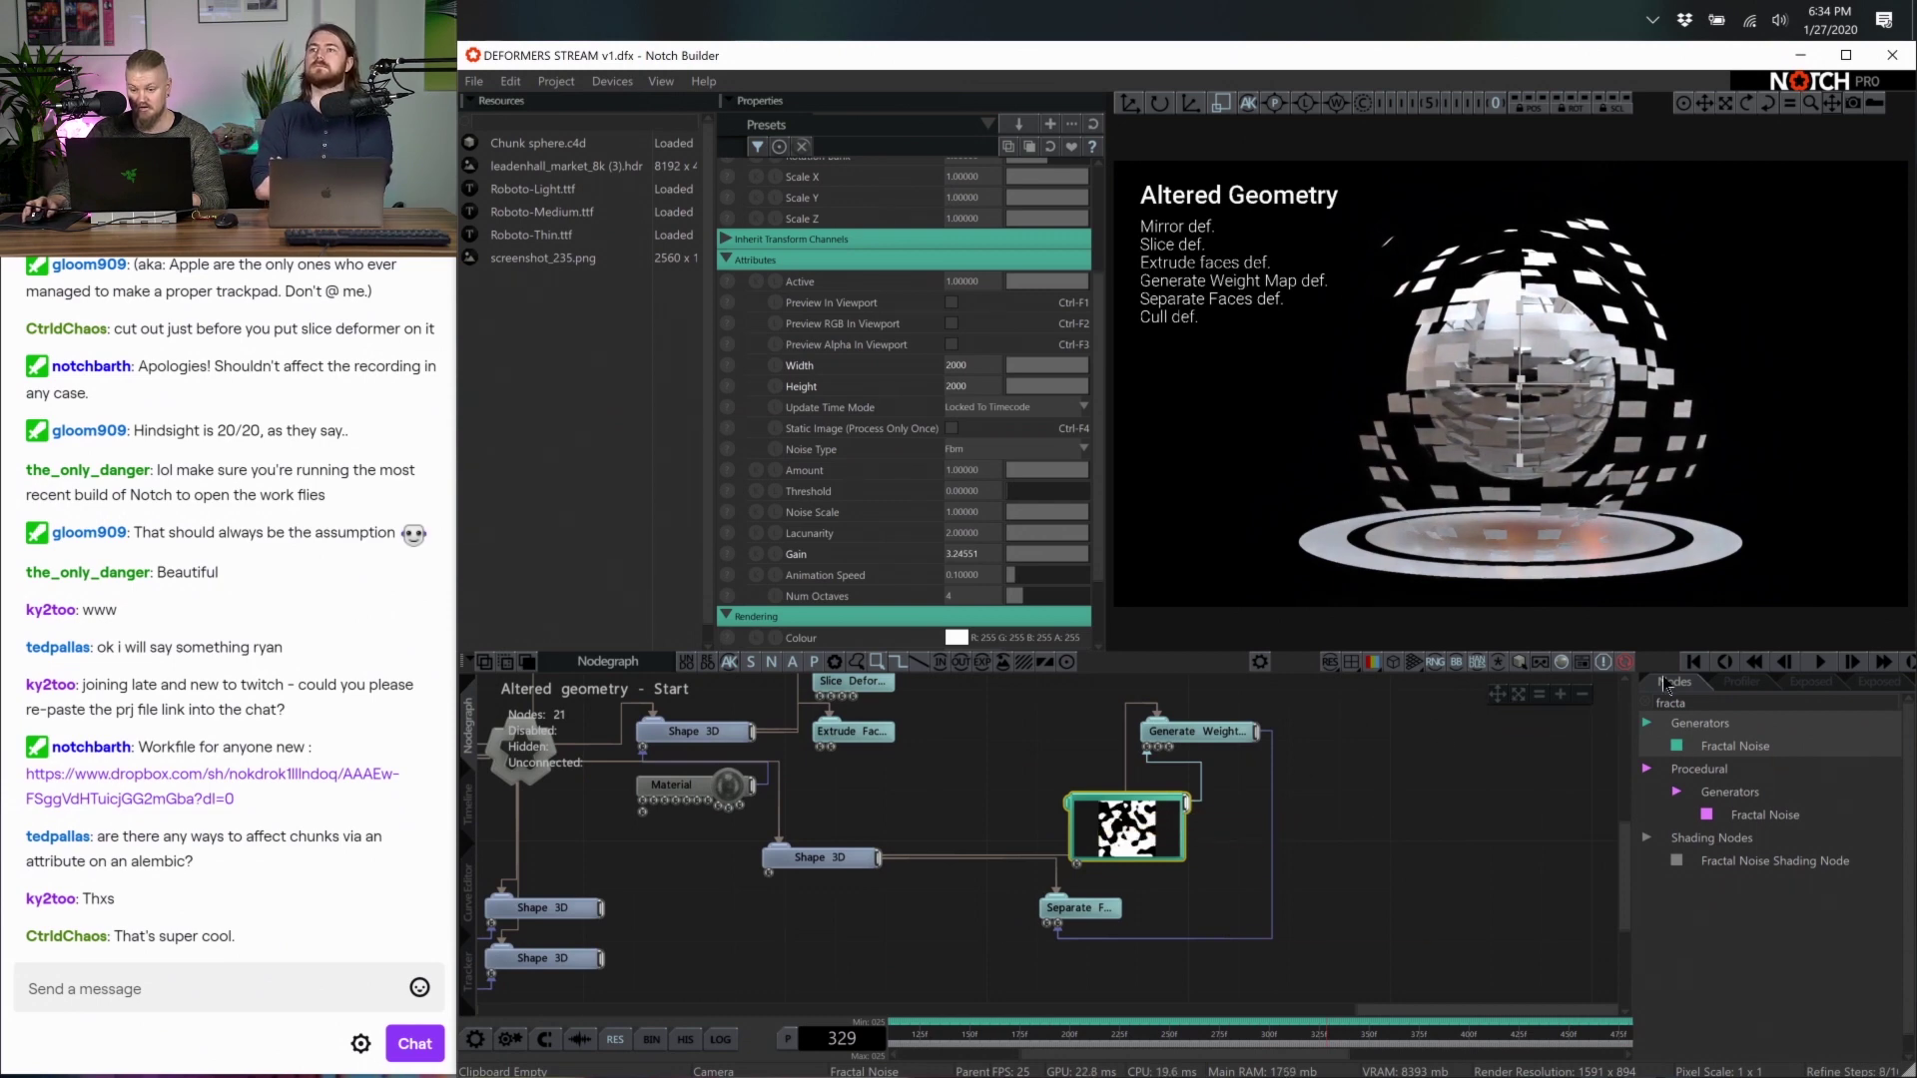
Search the nodes for "cull", add a Cull Deformer below the existing deformers and connect it to the separated-faces sphere's Shape 3D
double_click(1701, 706)
key("BackSpace")
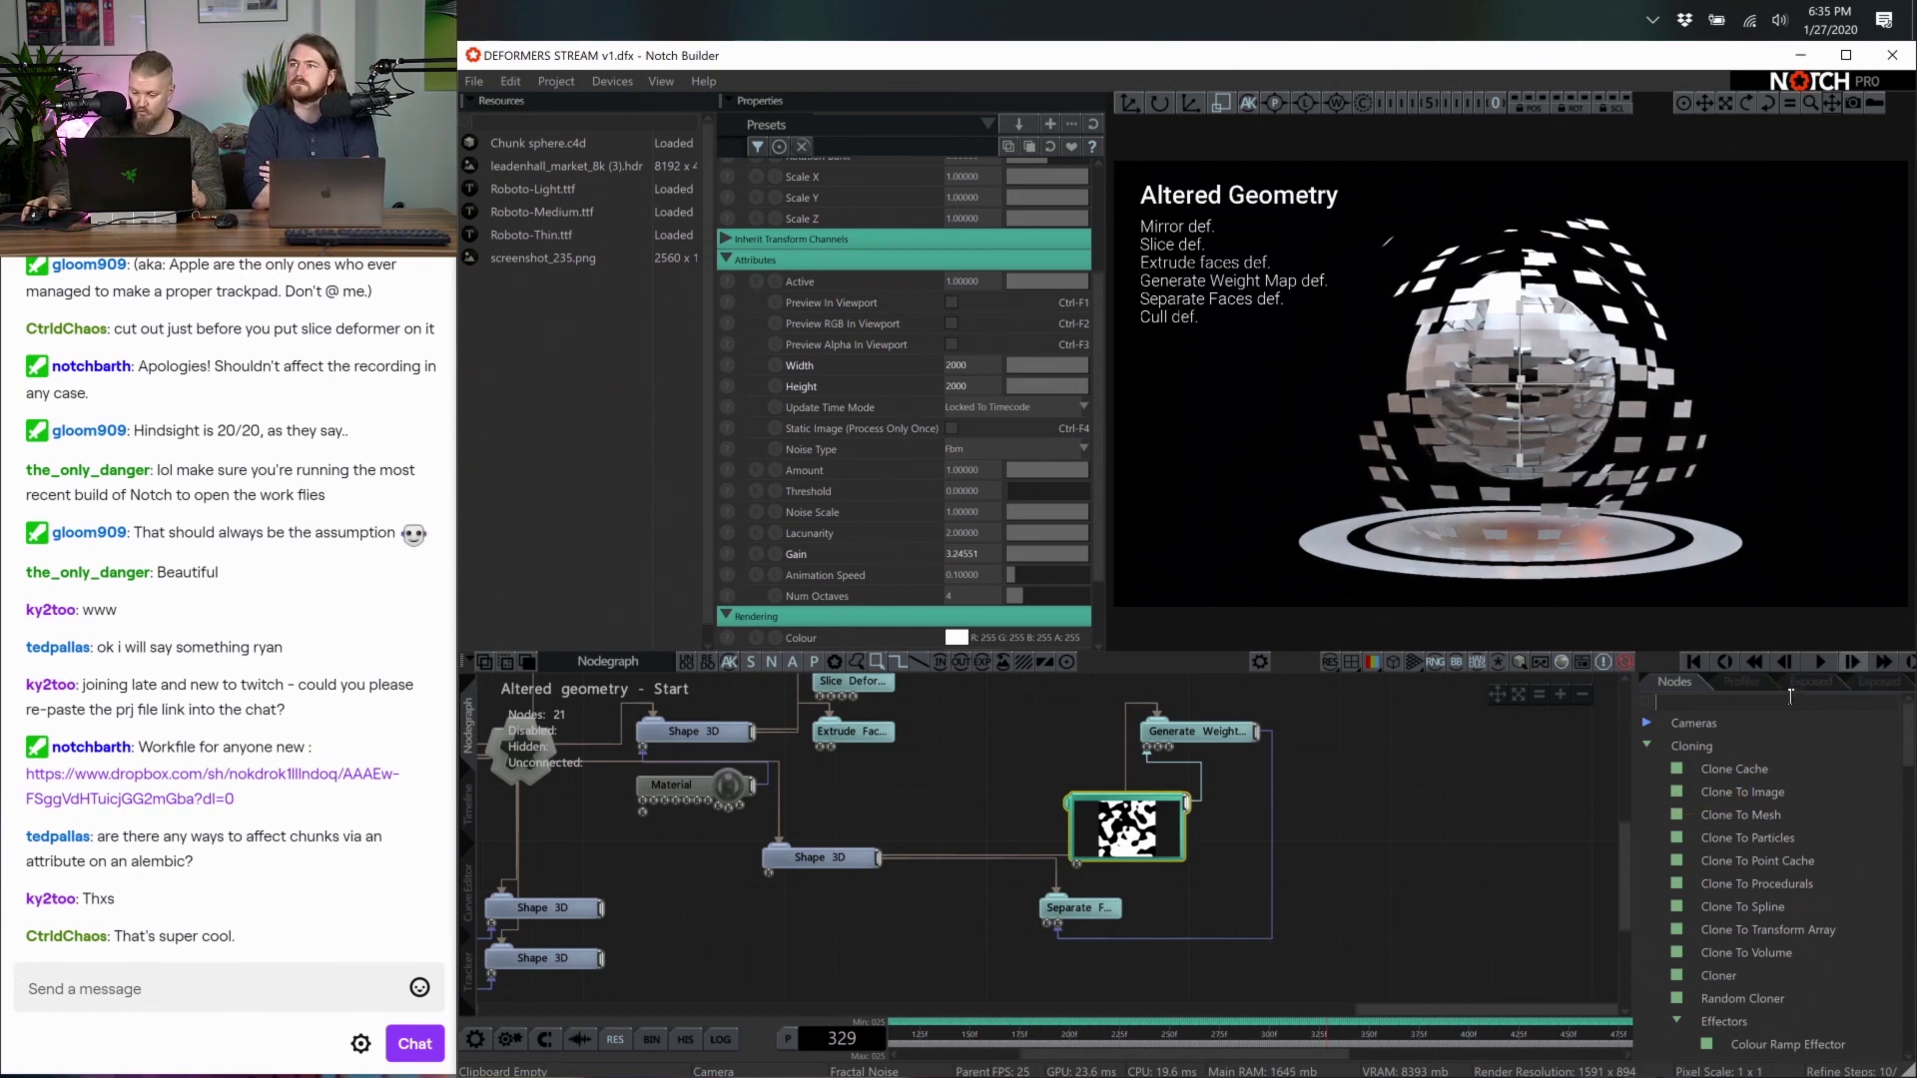
type("cull")
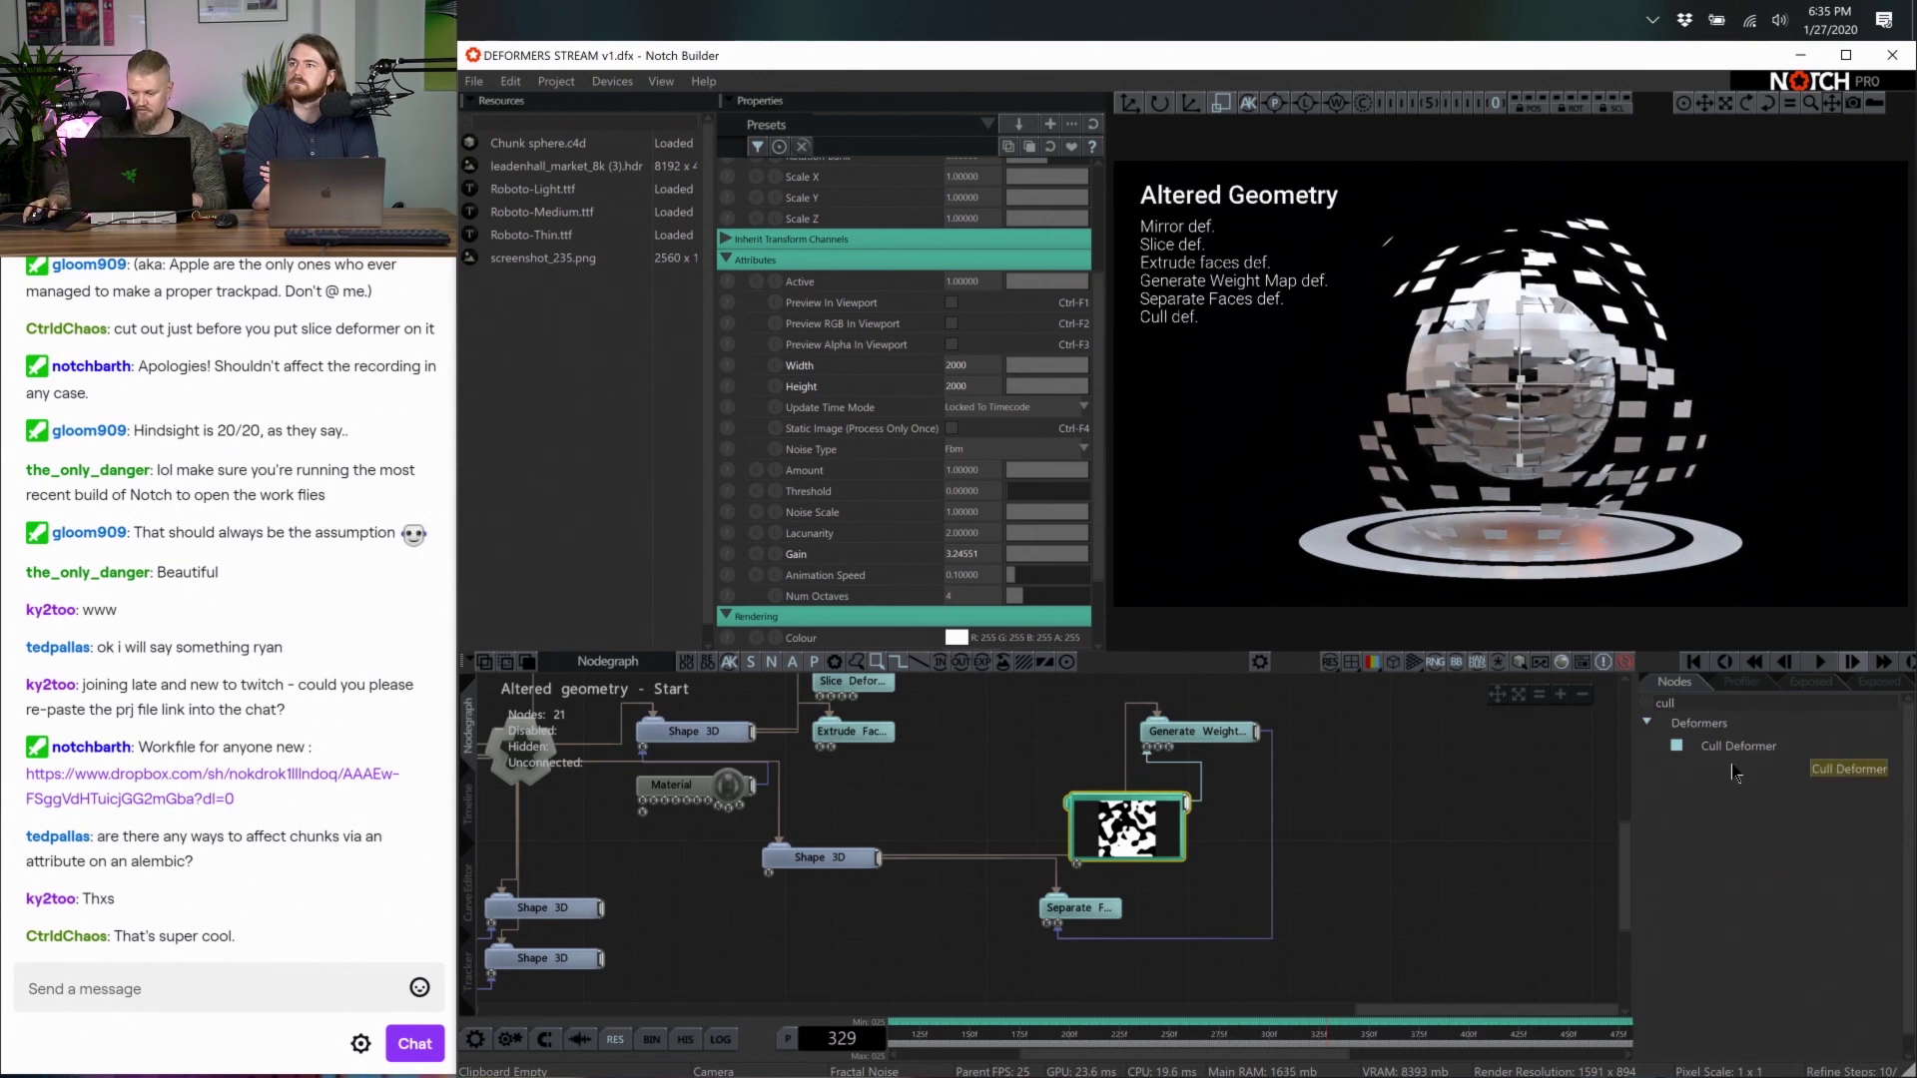
left_click_drag(1739, 746, 899, 957)
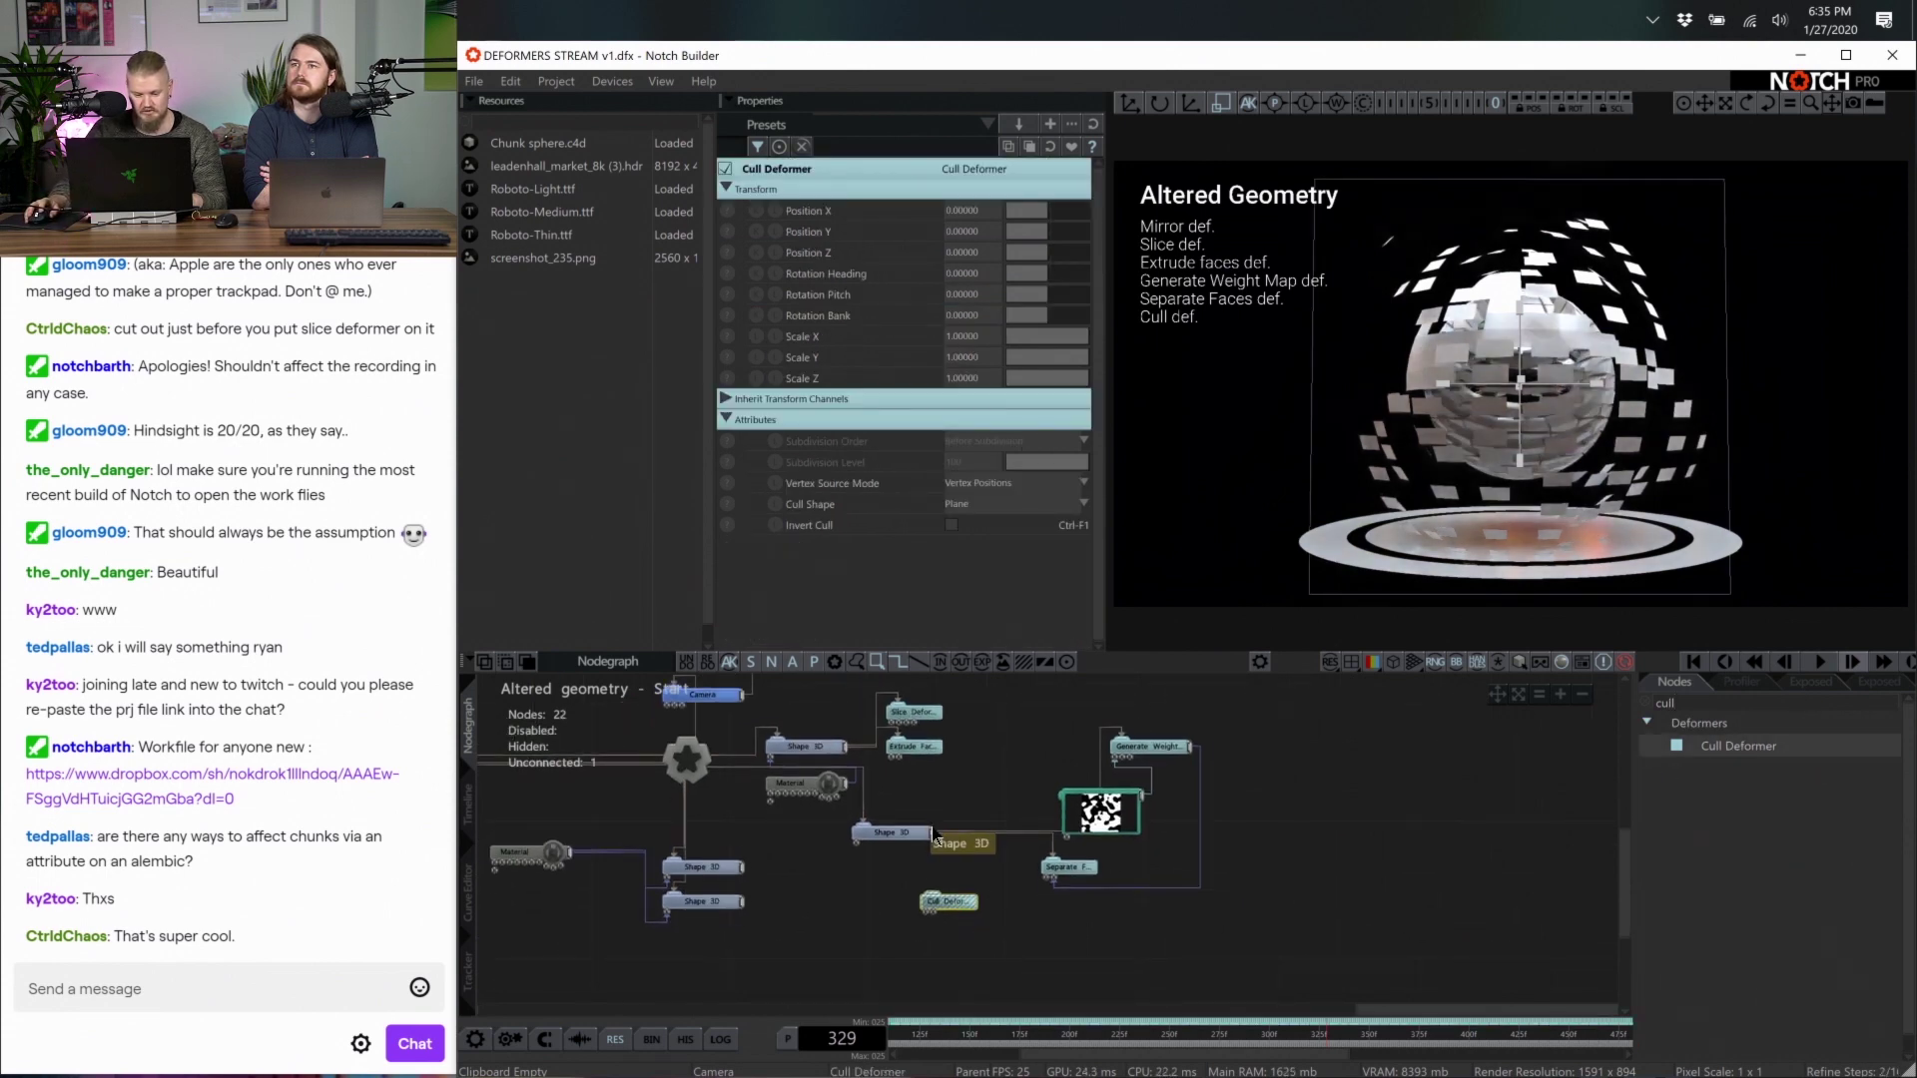
left_click_drag(934, 836, 930, 896)
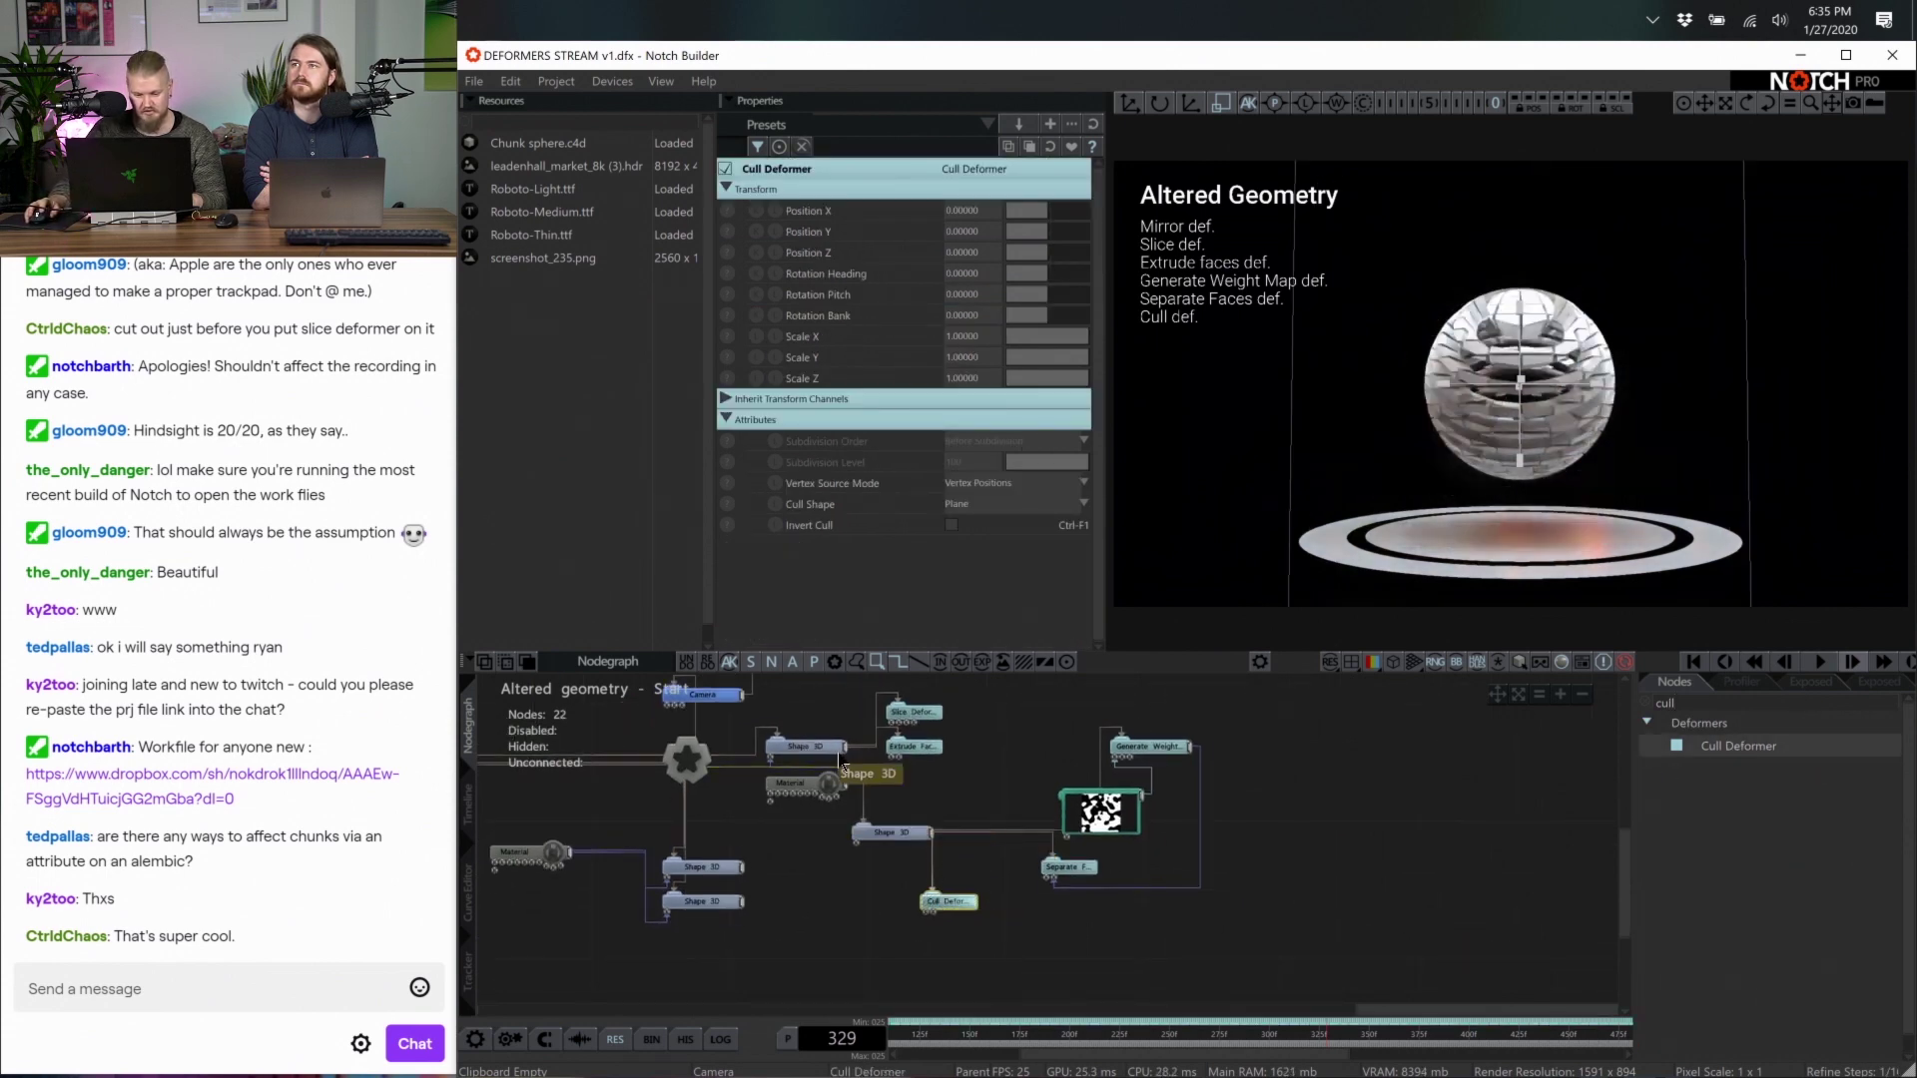
left_click_drag(843, 764, 932, 897)
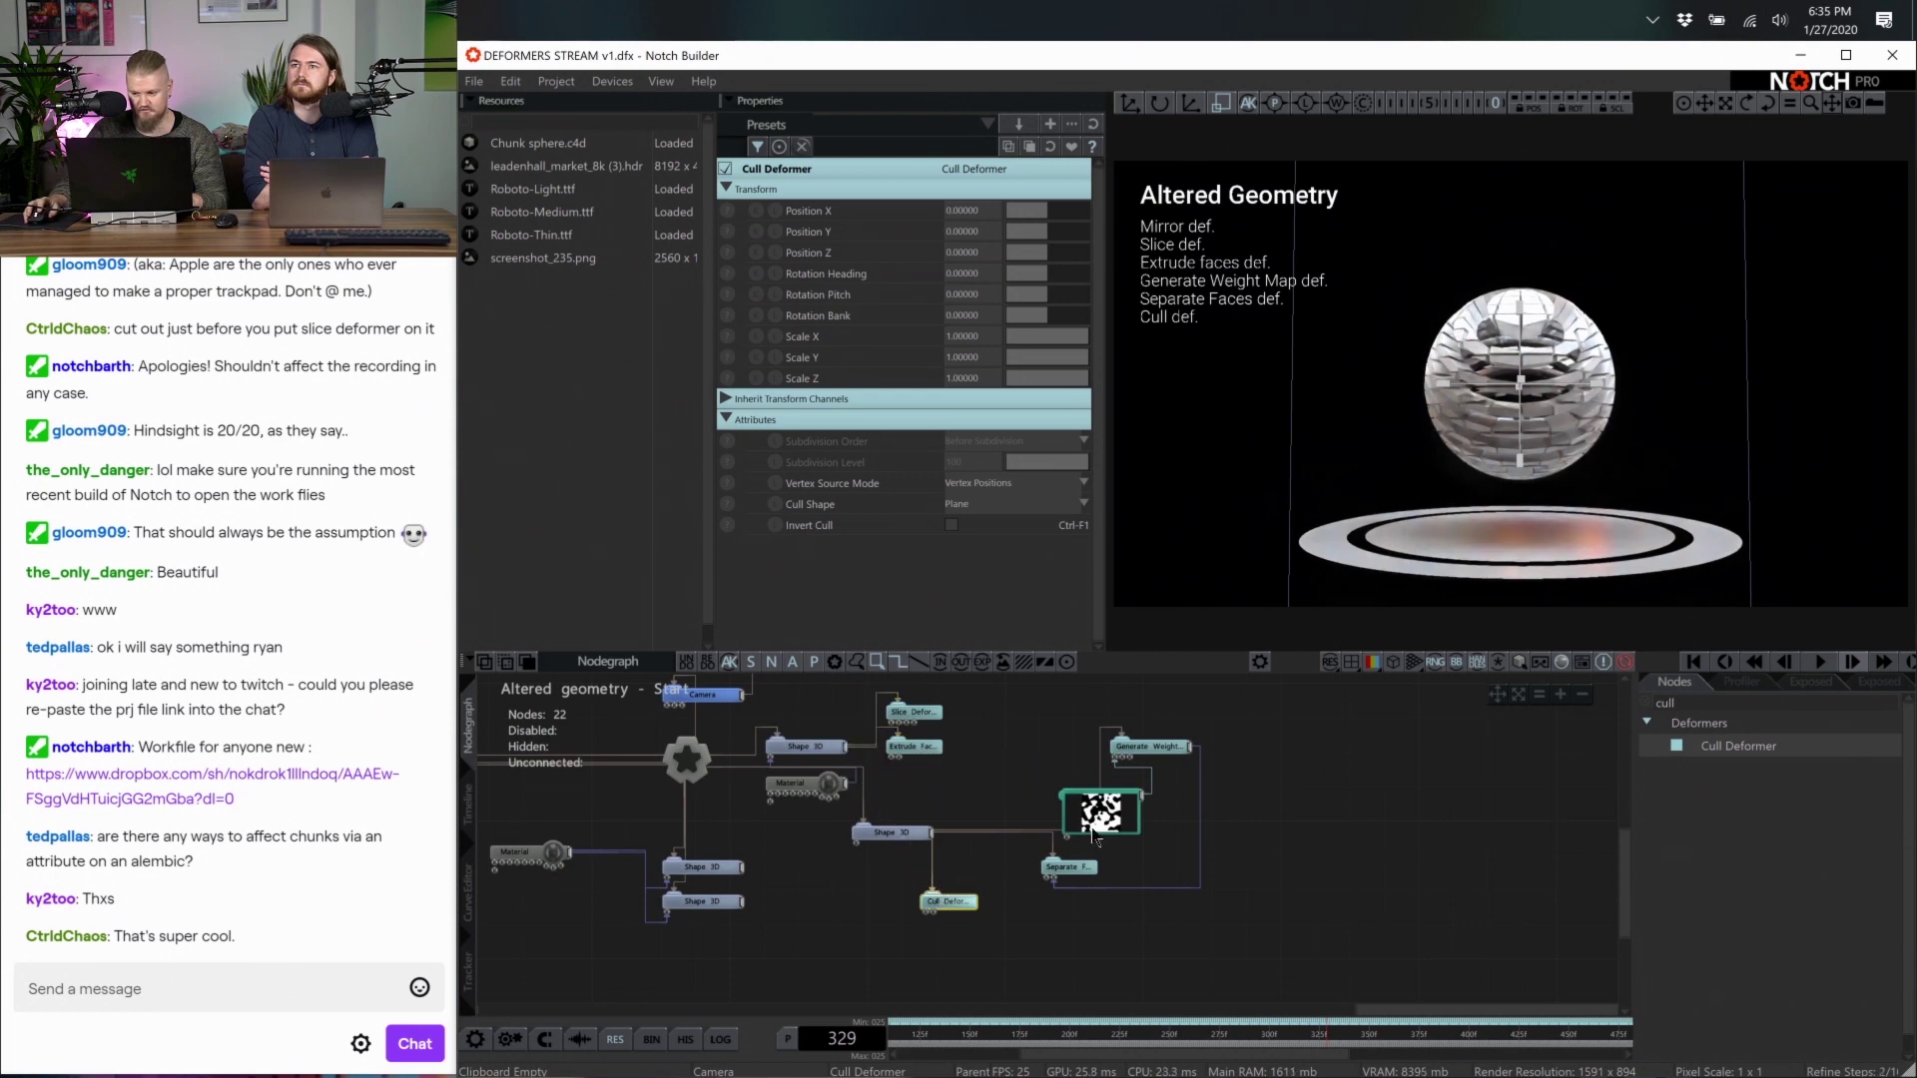
Rotate the Cull Deformer's plane to a heading of about 85 degrees and connect it to the inner sliced sphere's Shape 3D as well
key("w")
key("e")
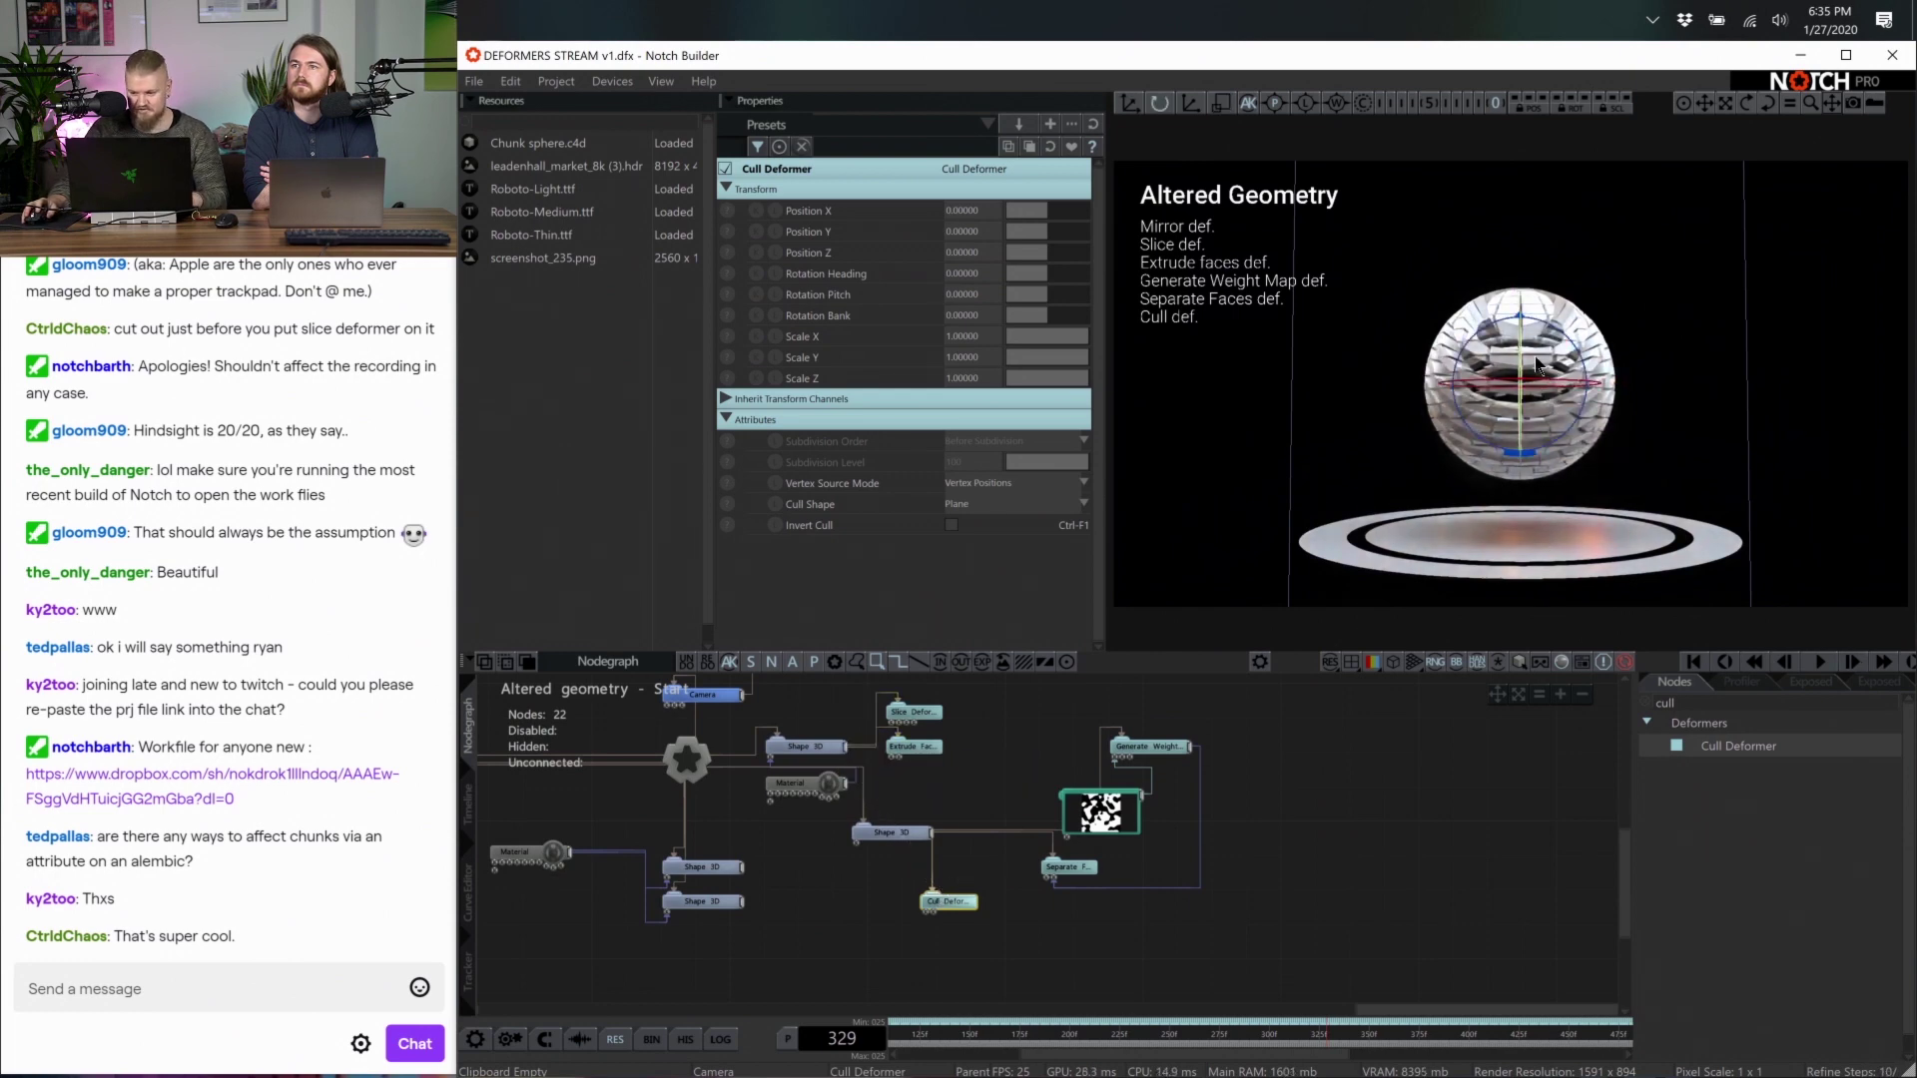
left_click_drag(1546, 390, 1423, 402)
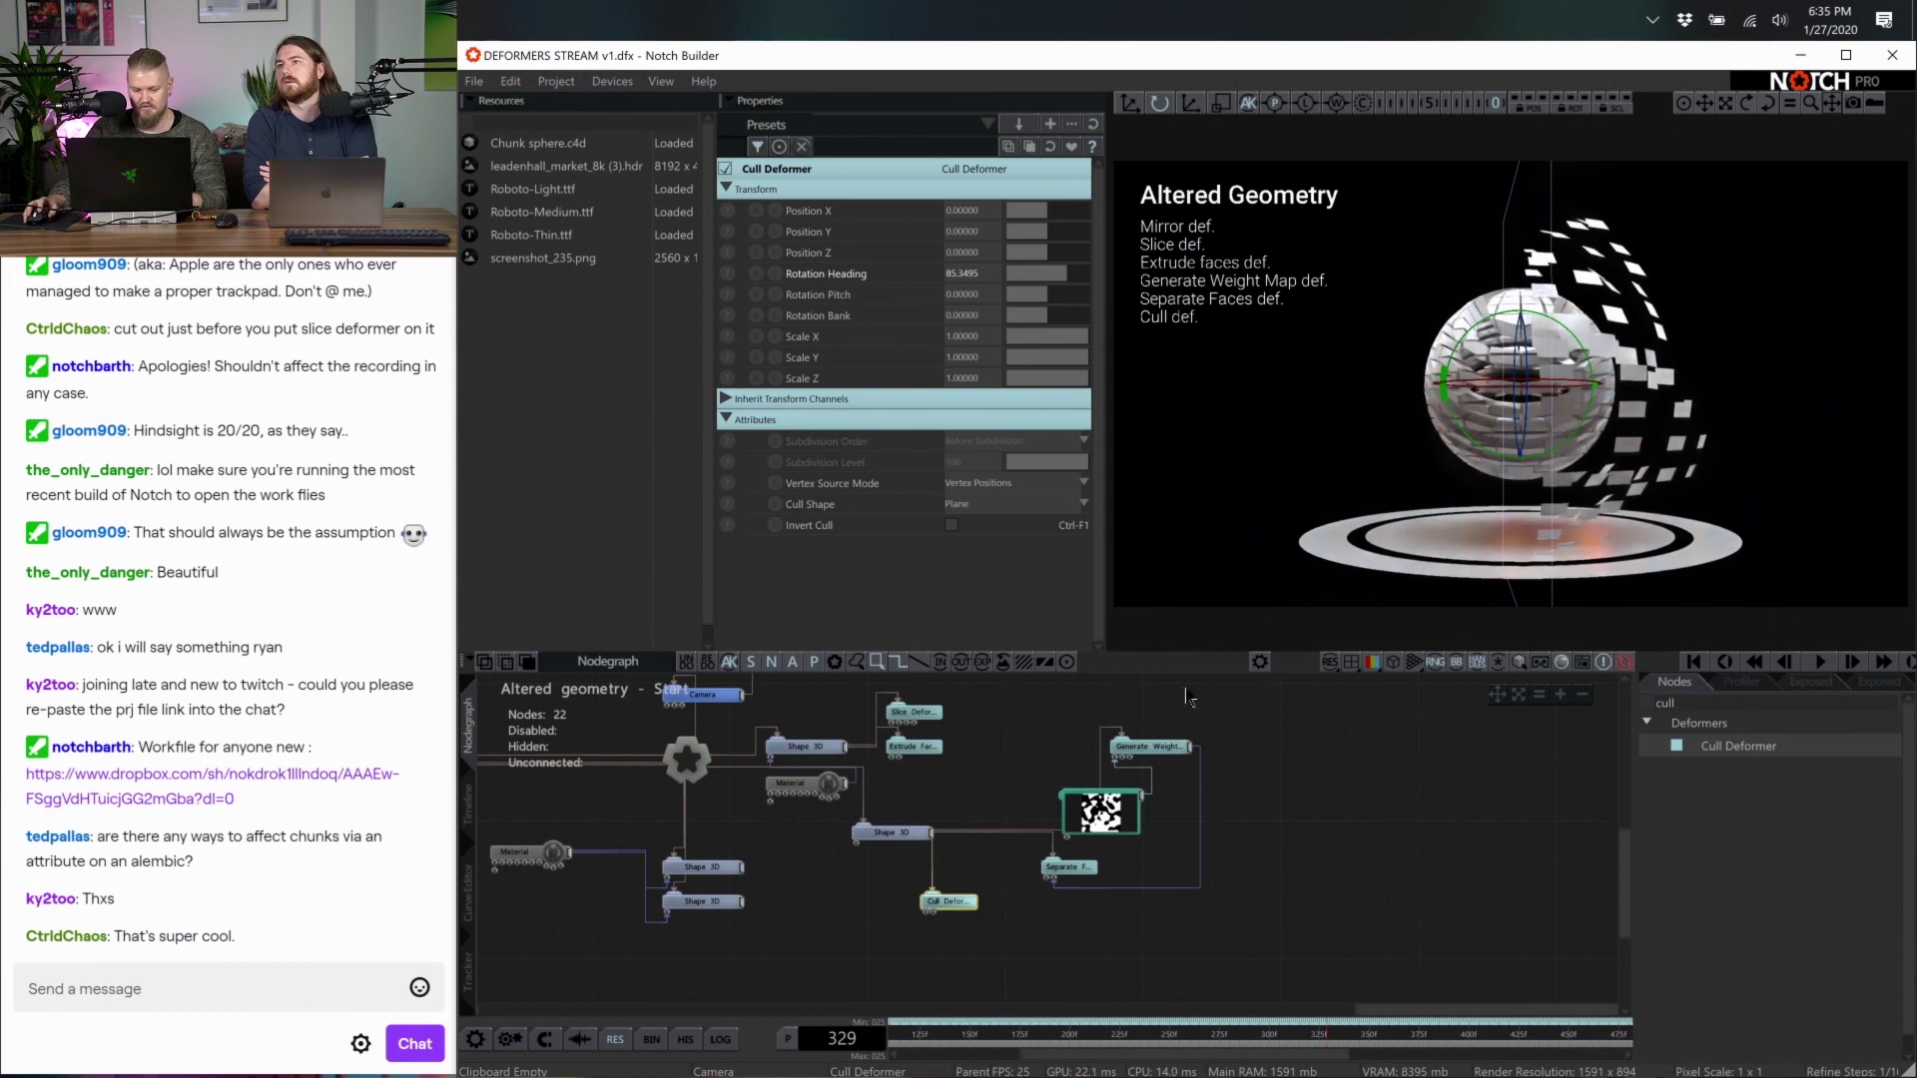
left_click_drag(843, 749, 933, 897)
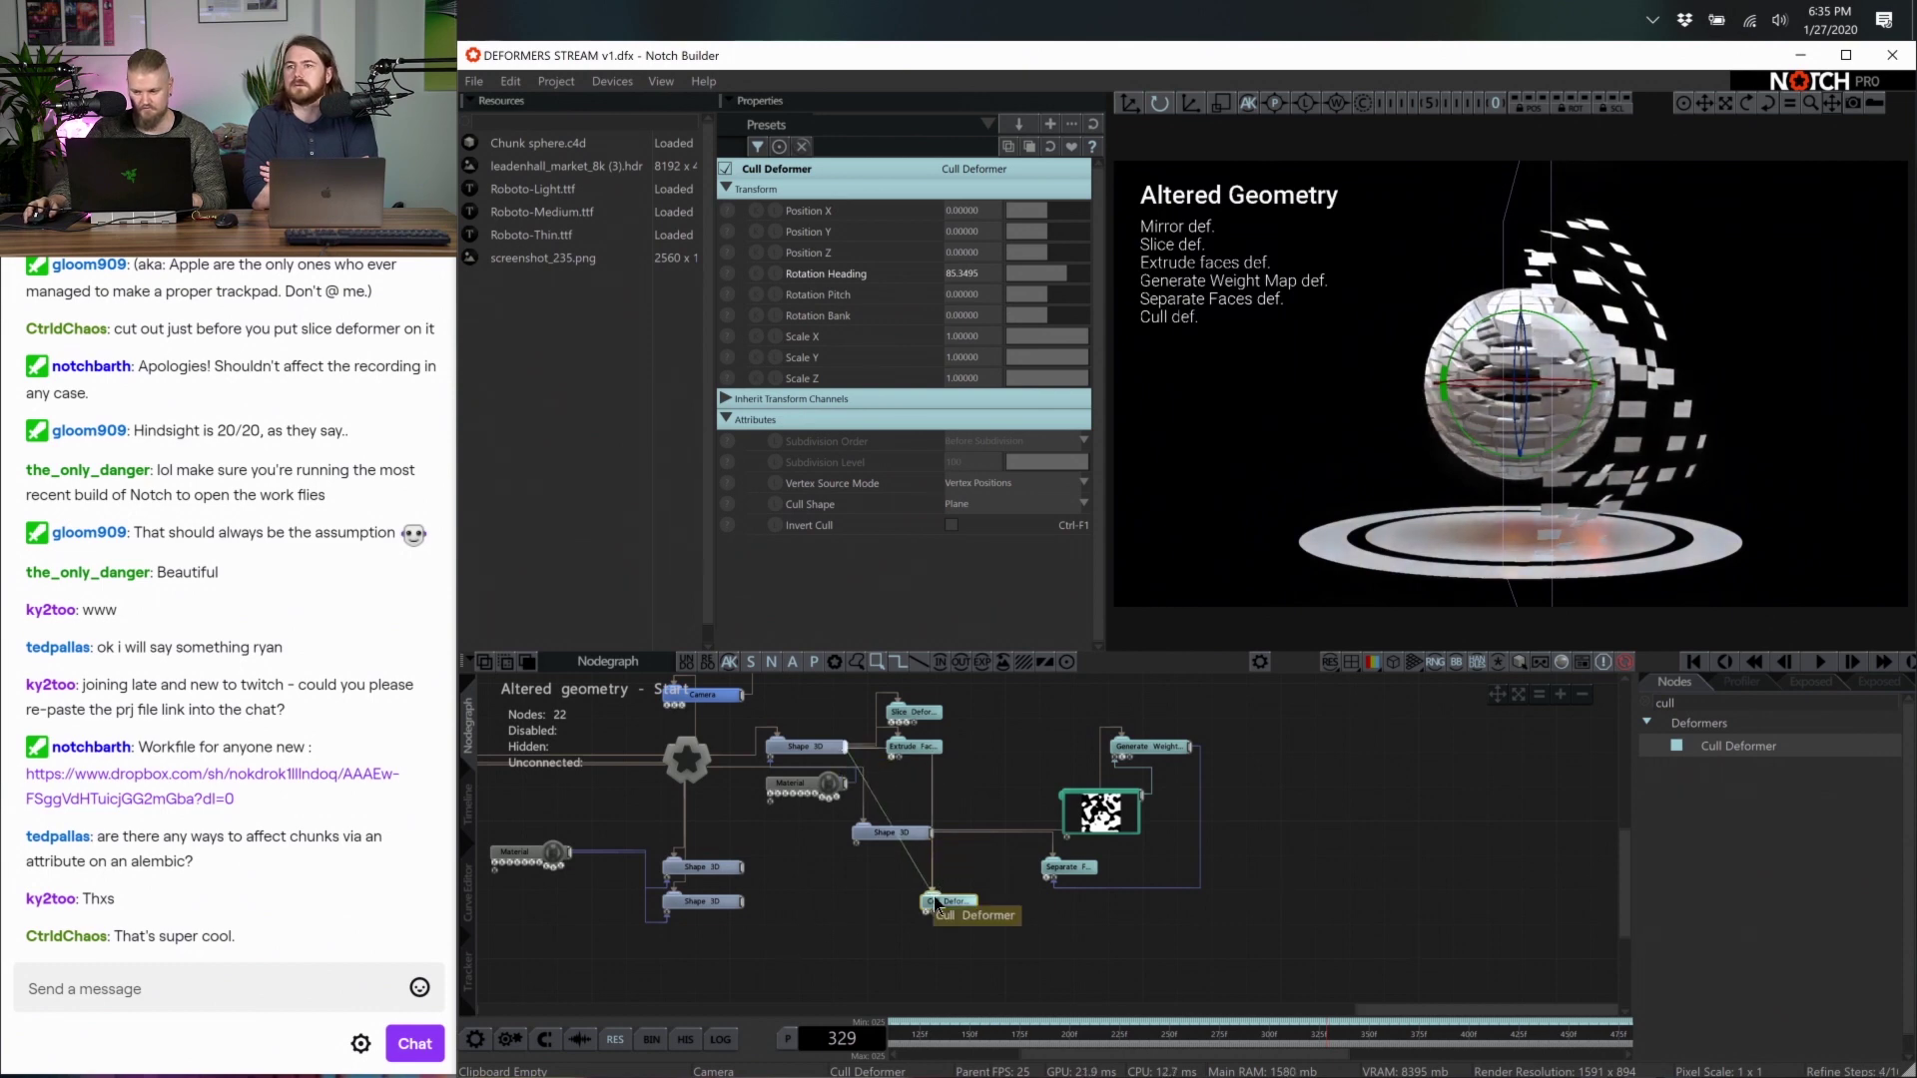
Reposition the cull plane to about X -0.17, Y 0.12, tilt it to heading 52, pitch 39, bank -21, and play the animation
left_click(1129, 103)
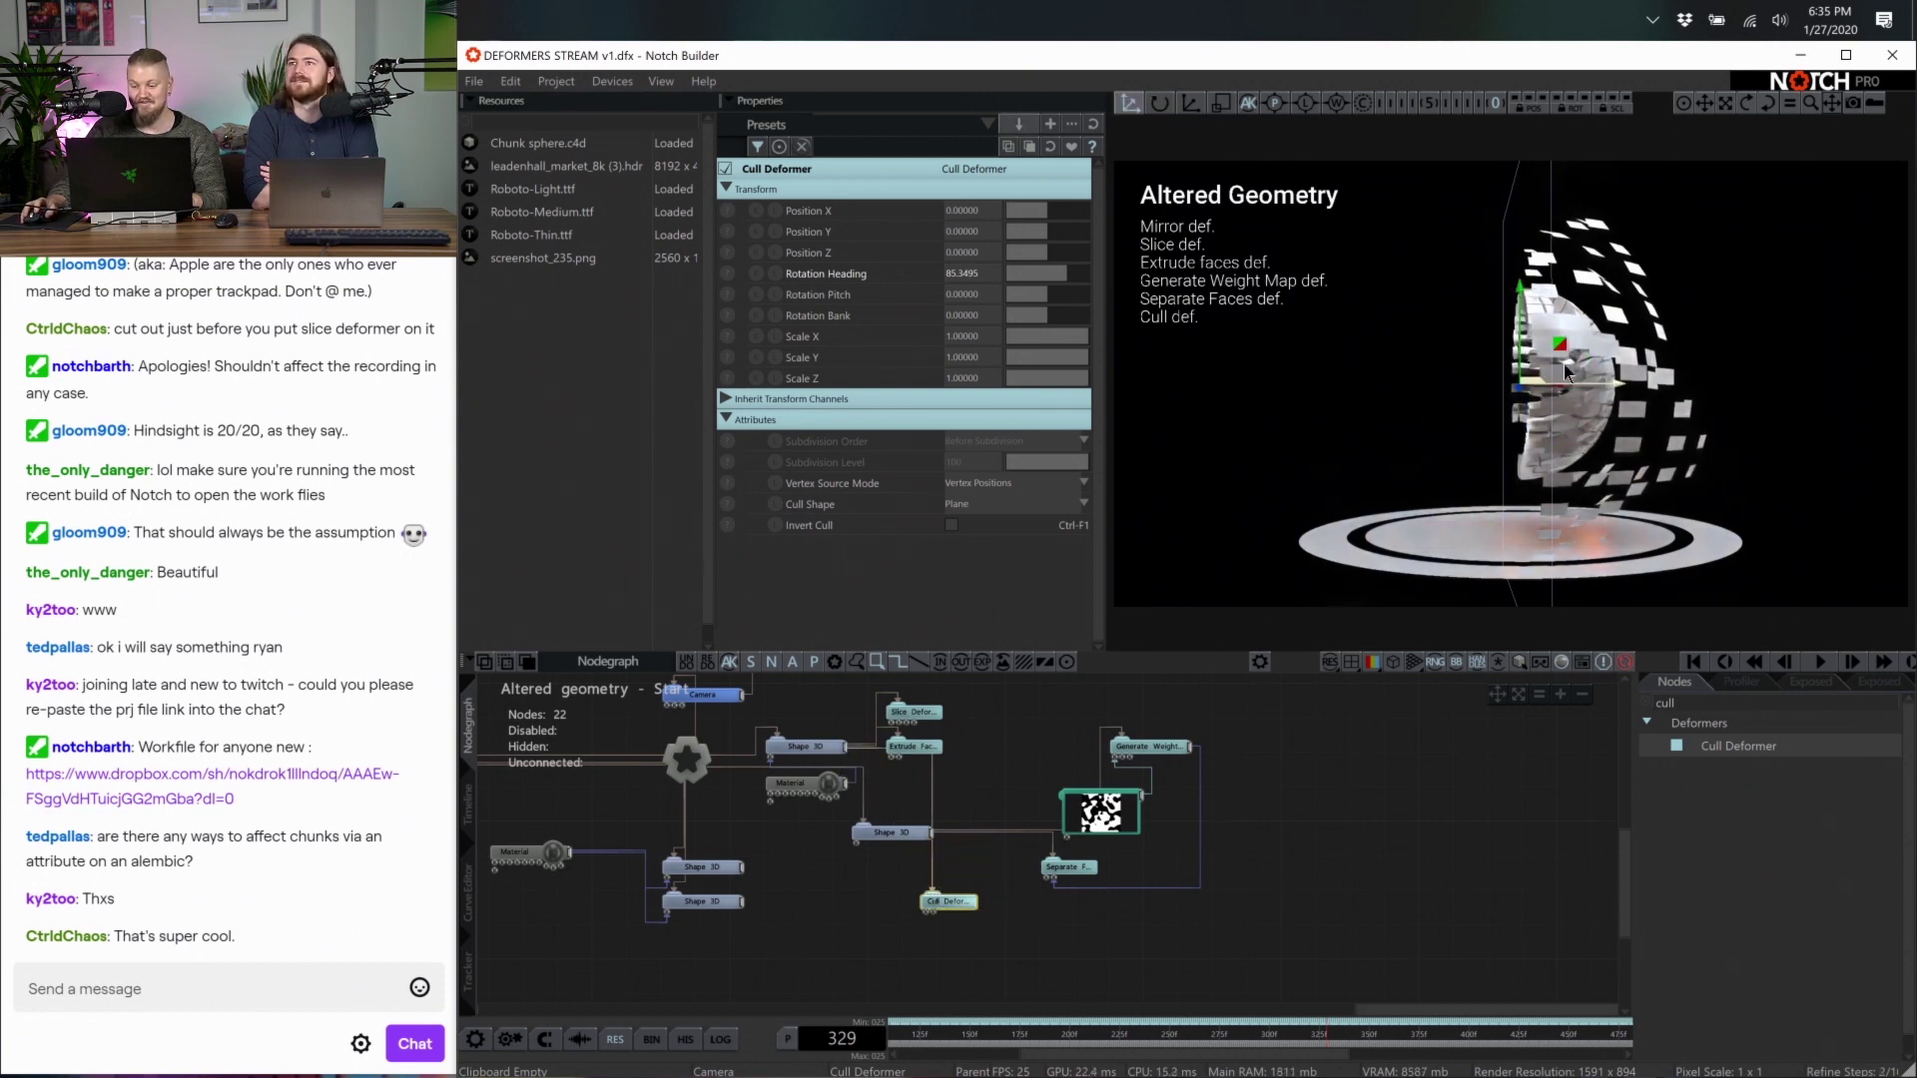
left_click_drag(1592, 408, 1531, 369)
key("e")
left_click(1314, 100)
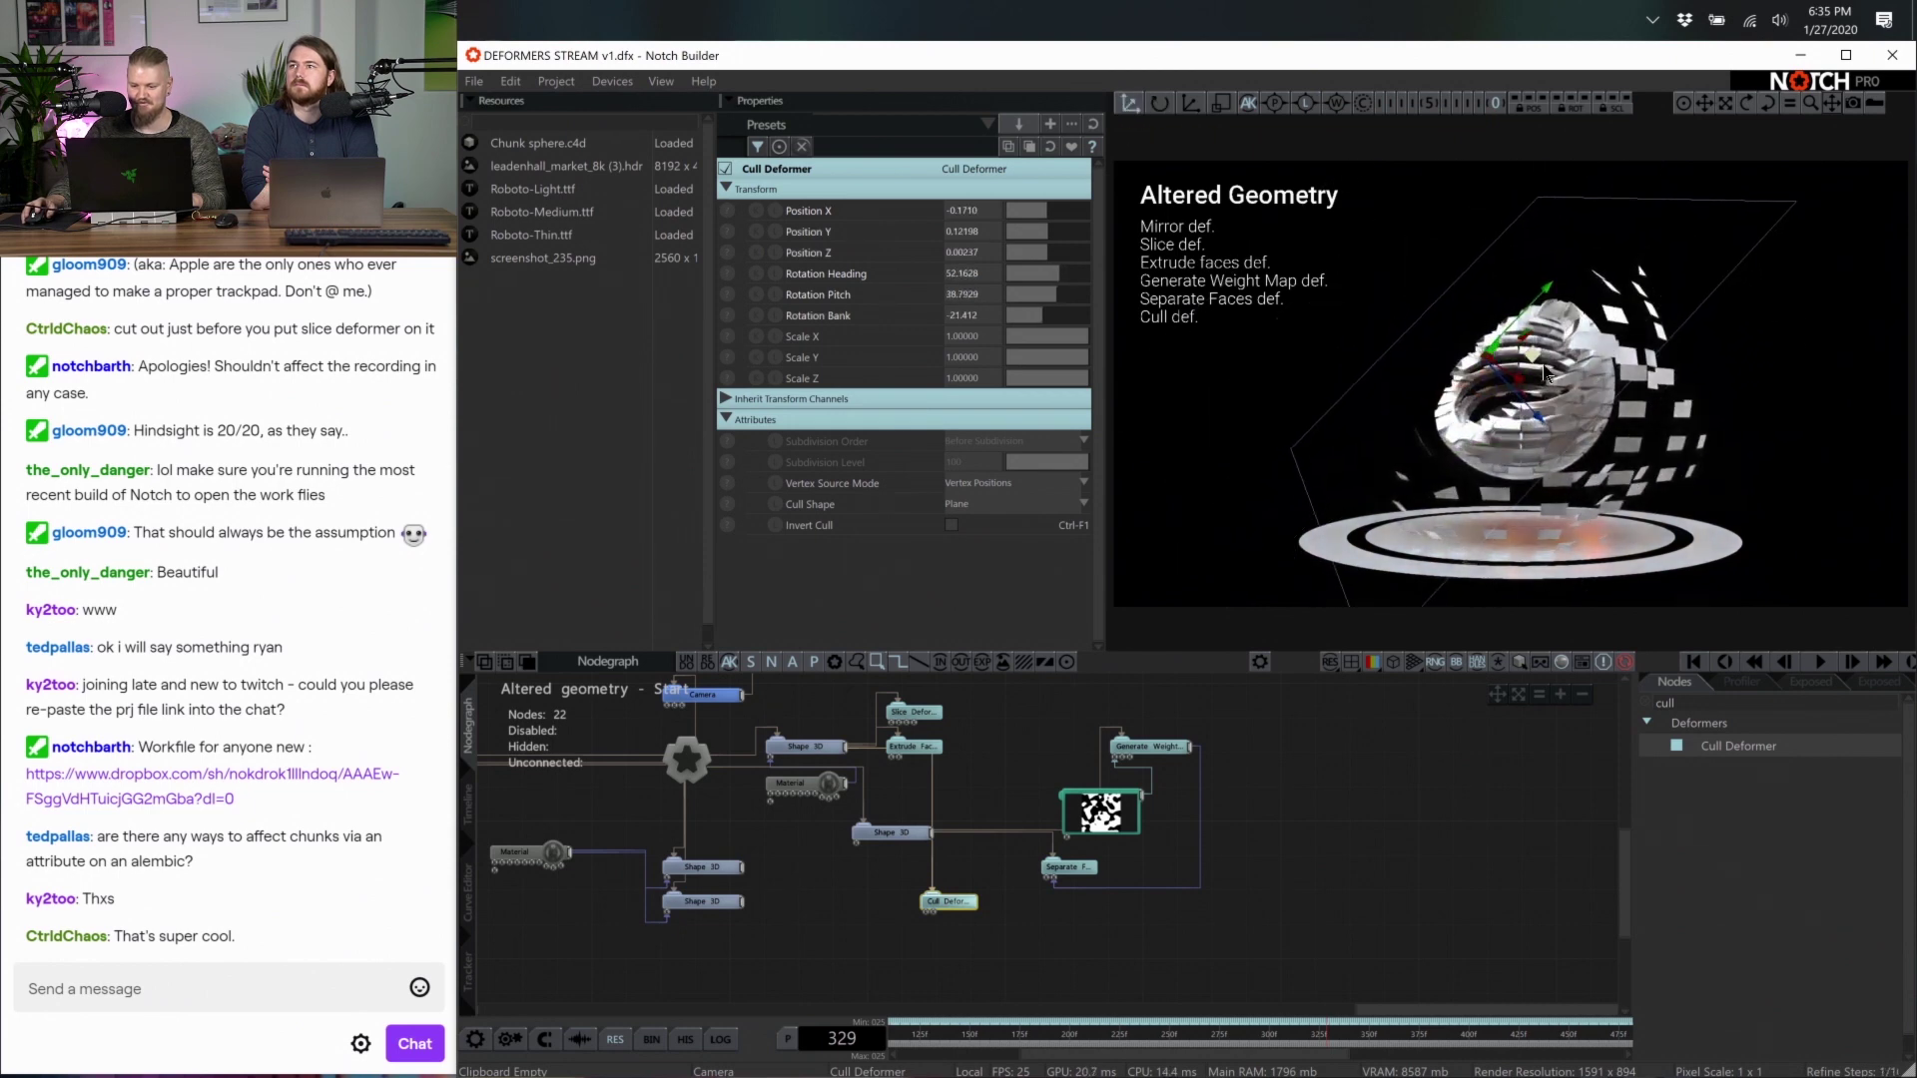
key("space")
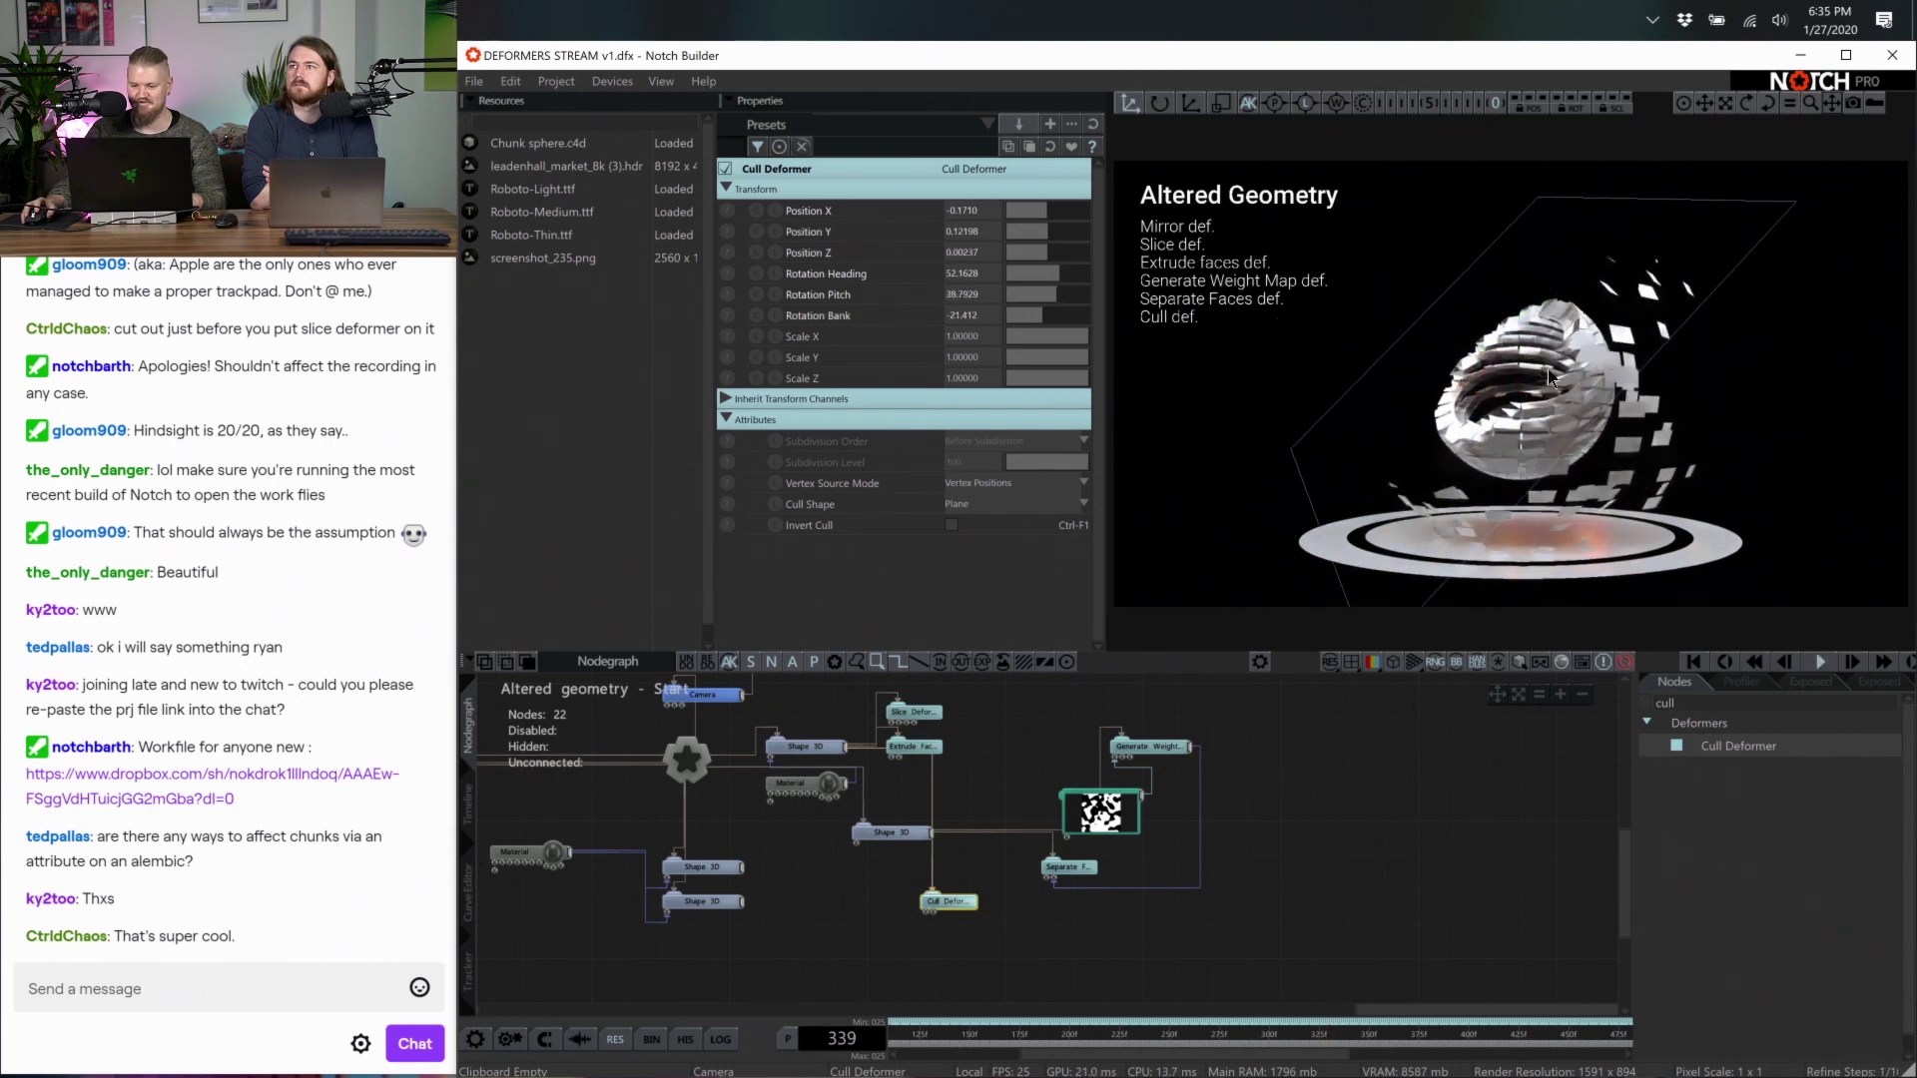
left_click(1422, 819)
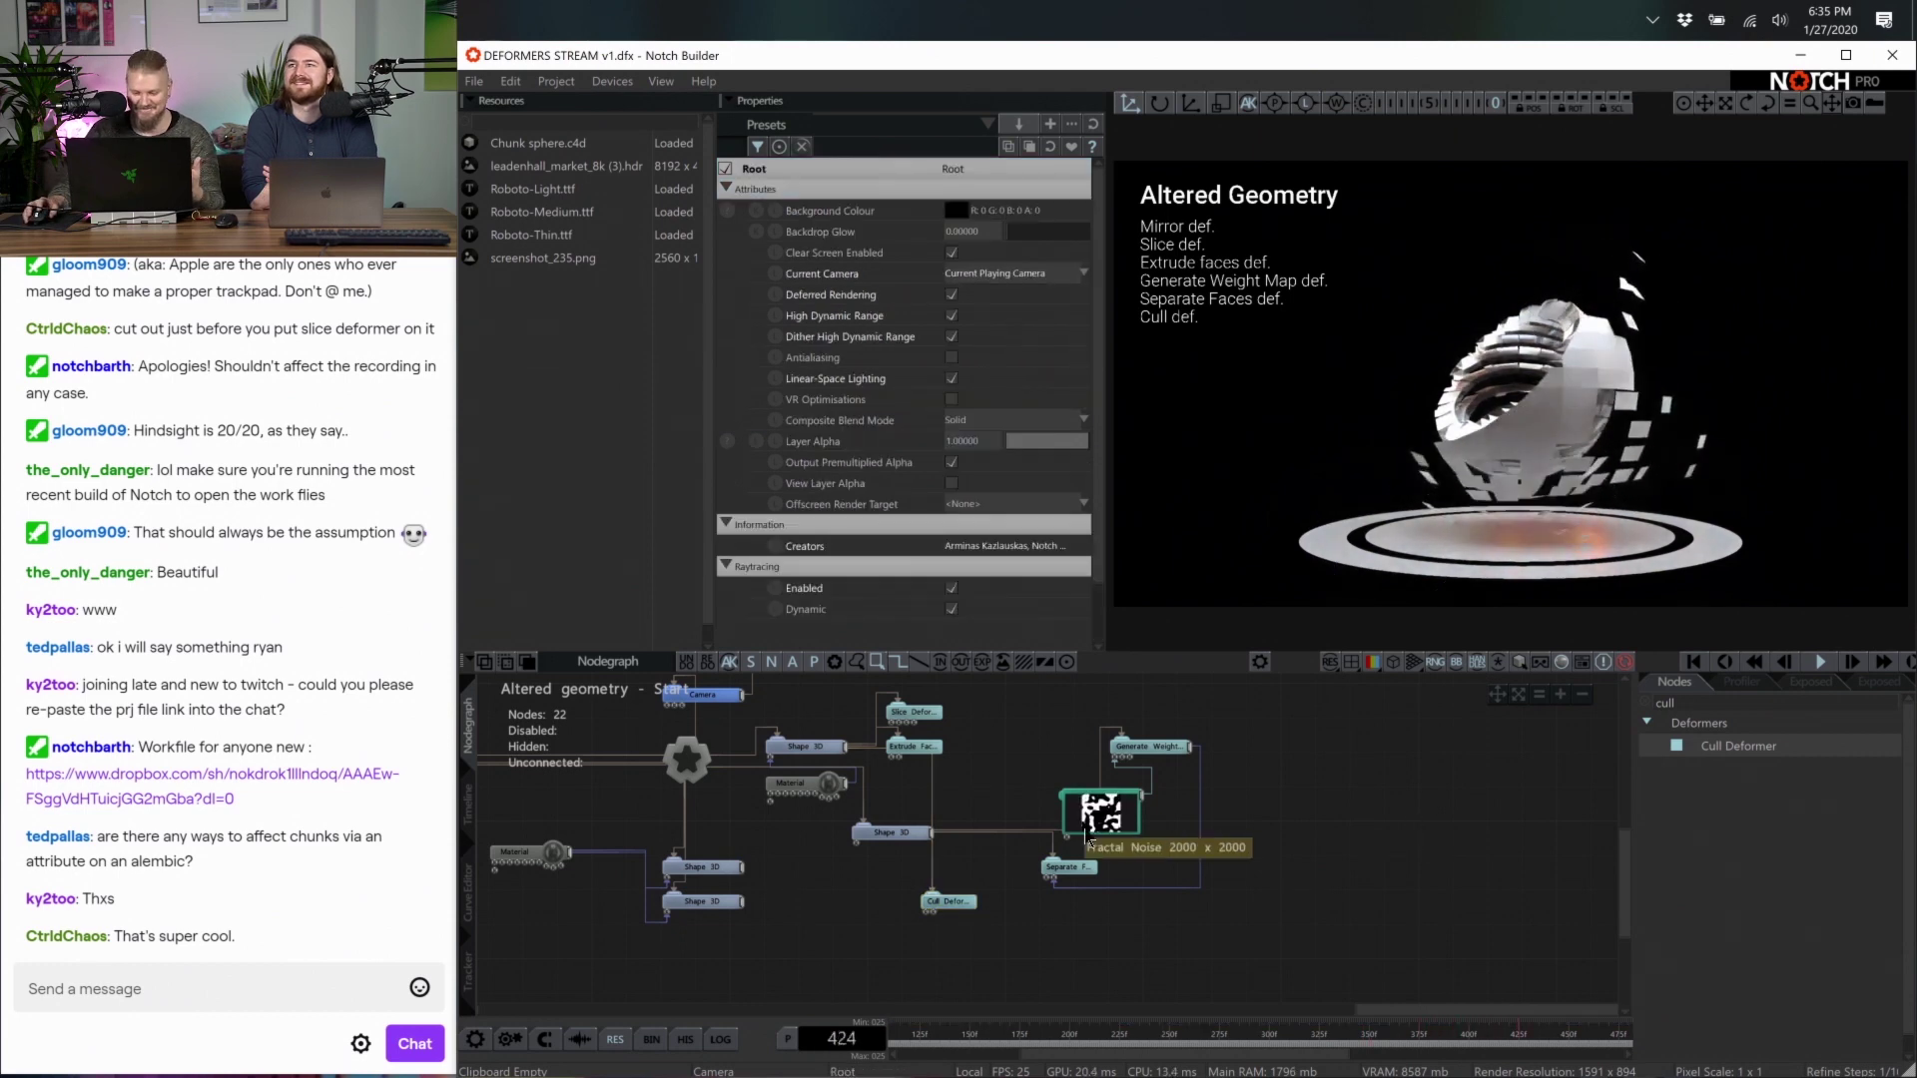
Search the nodes for "shape", add a new Shape 3D below the Cull Deformer and connect it to the Root
scroll(1079, 914, "up", 1)
middle_click_drag(1089, 939, 1229, 906)
double_click(1688, 703)
type("shao")
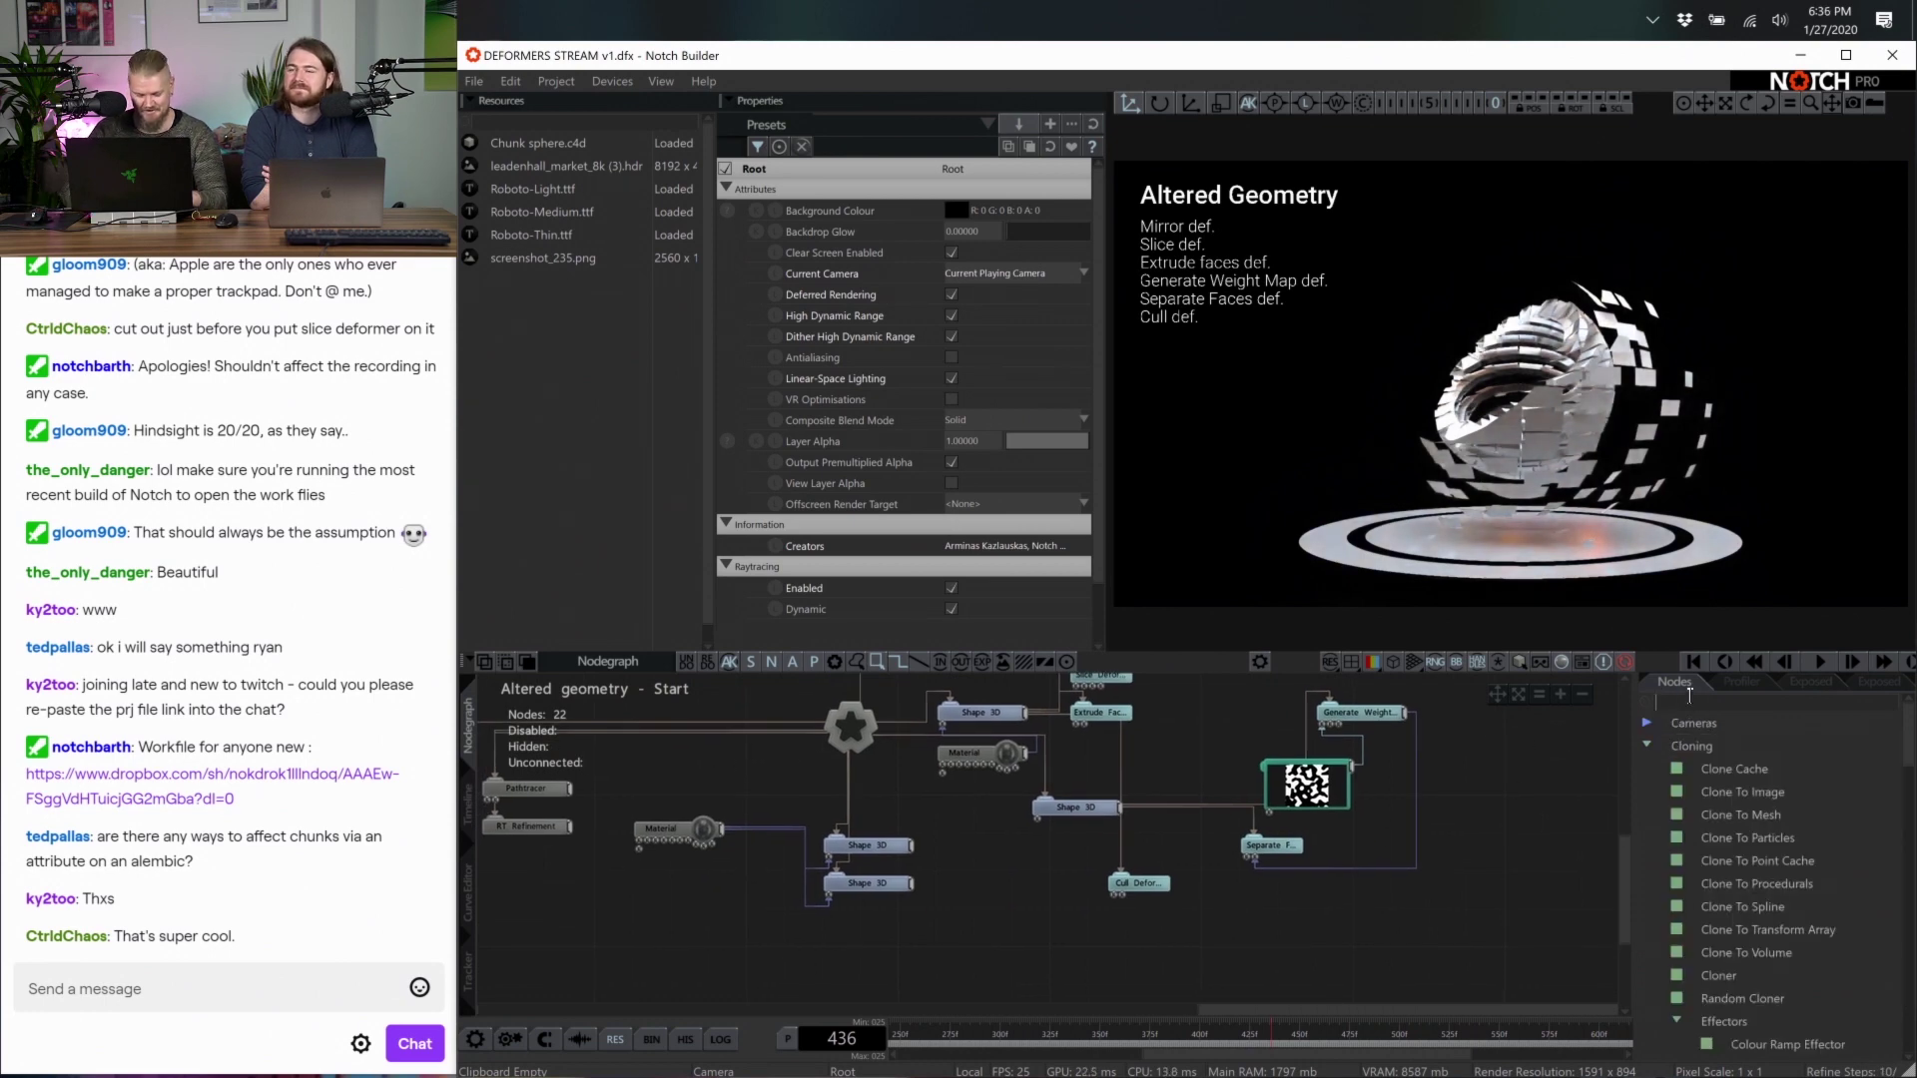
key("BackSpace")
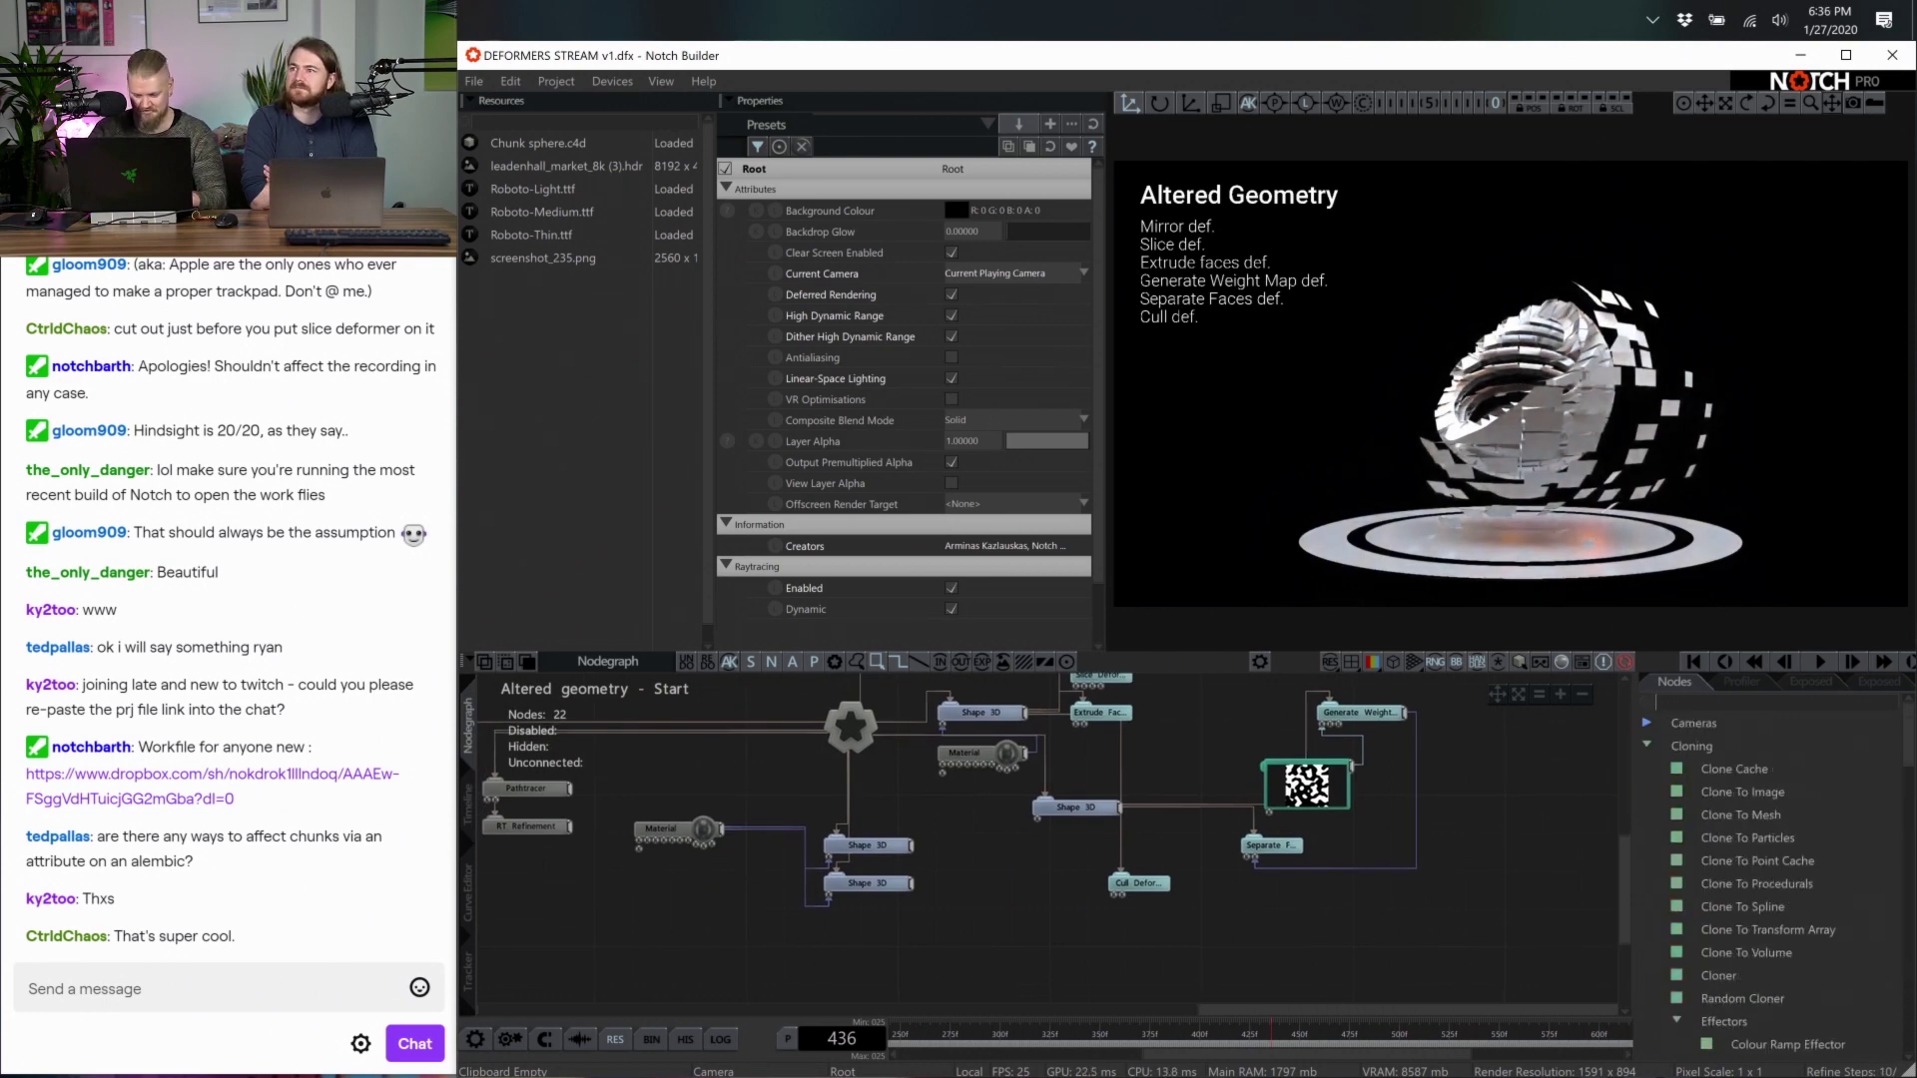
type("pe")
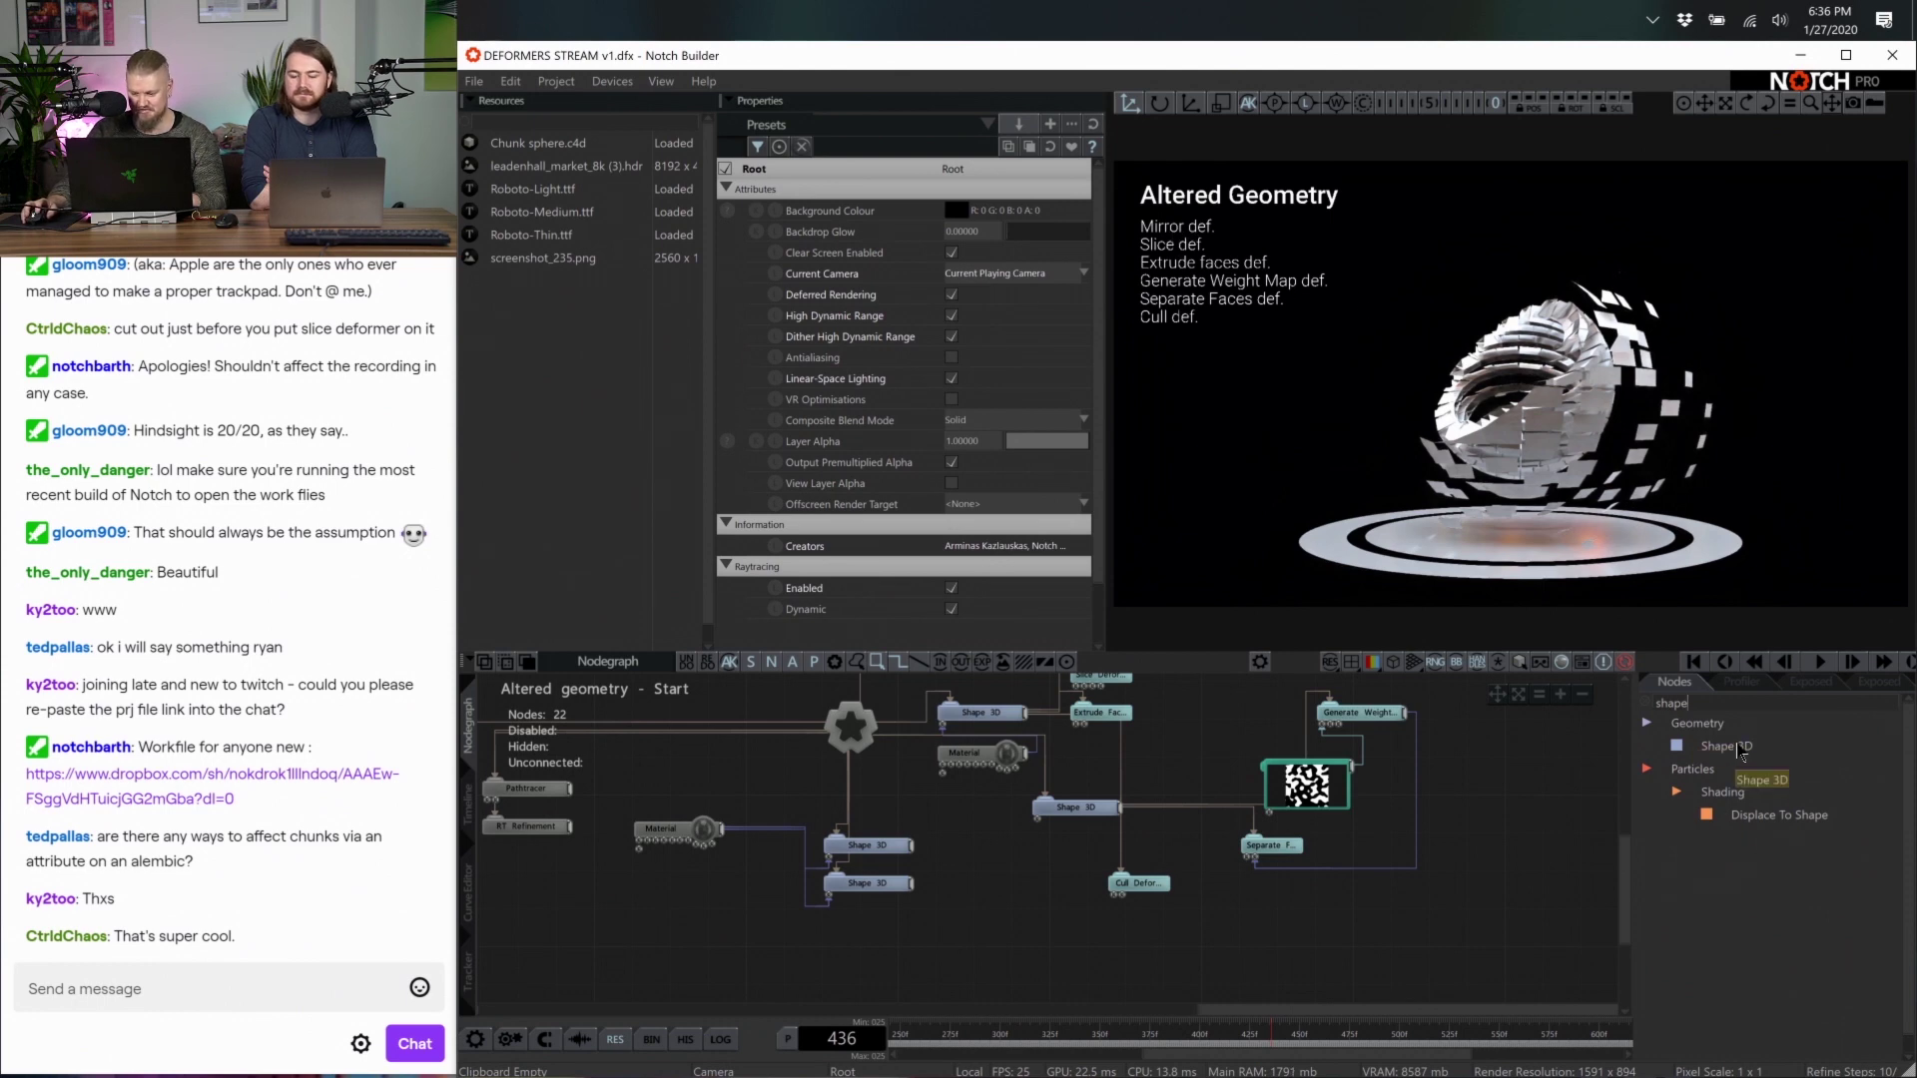
left_click_drag(1726, 746, 1090, 940)
left_click_drag(966, 889, 1103, 939)
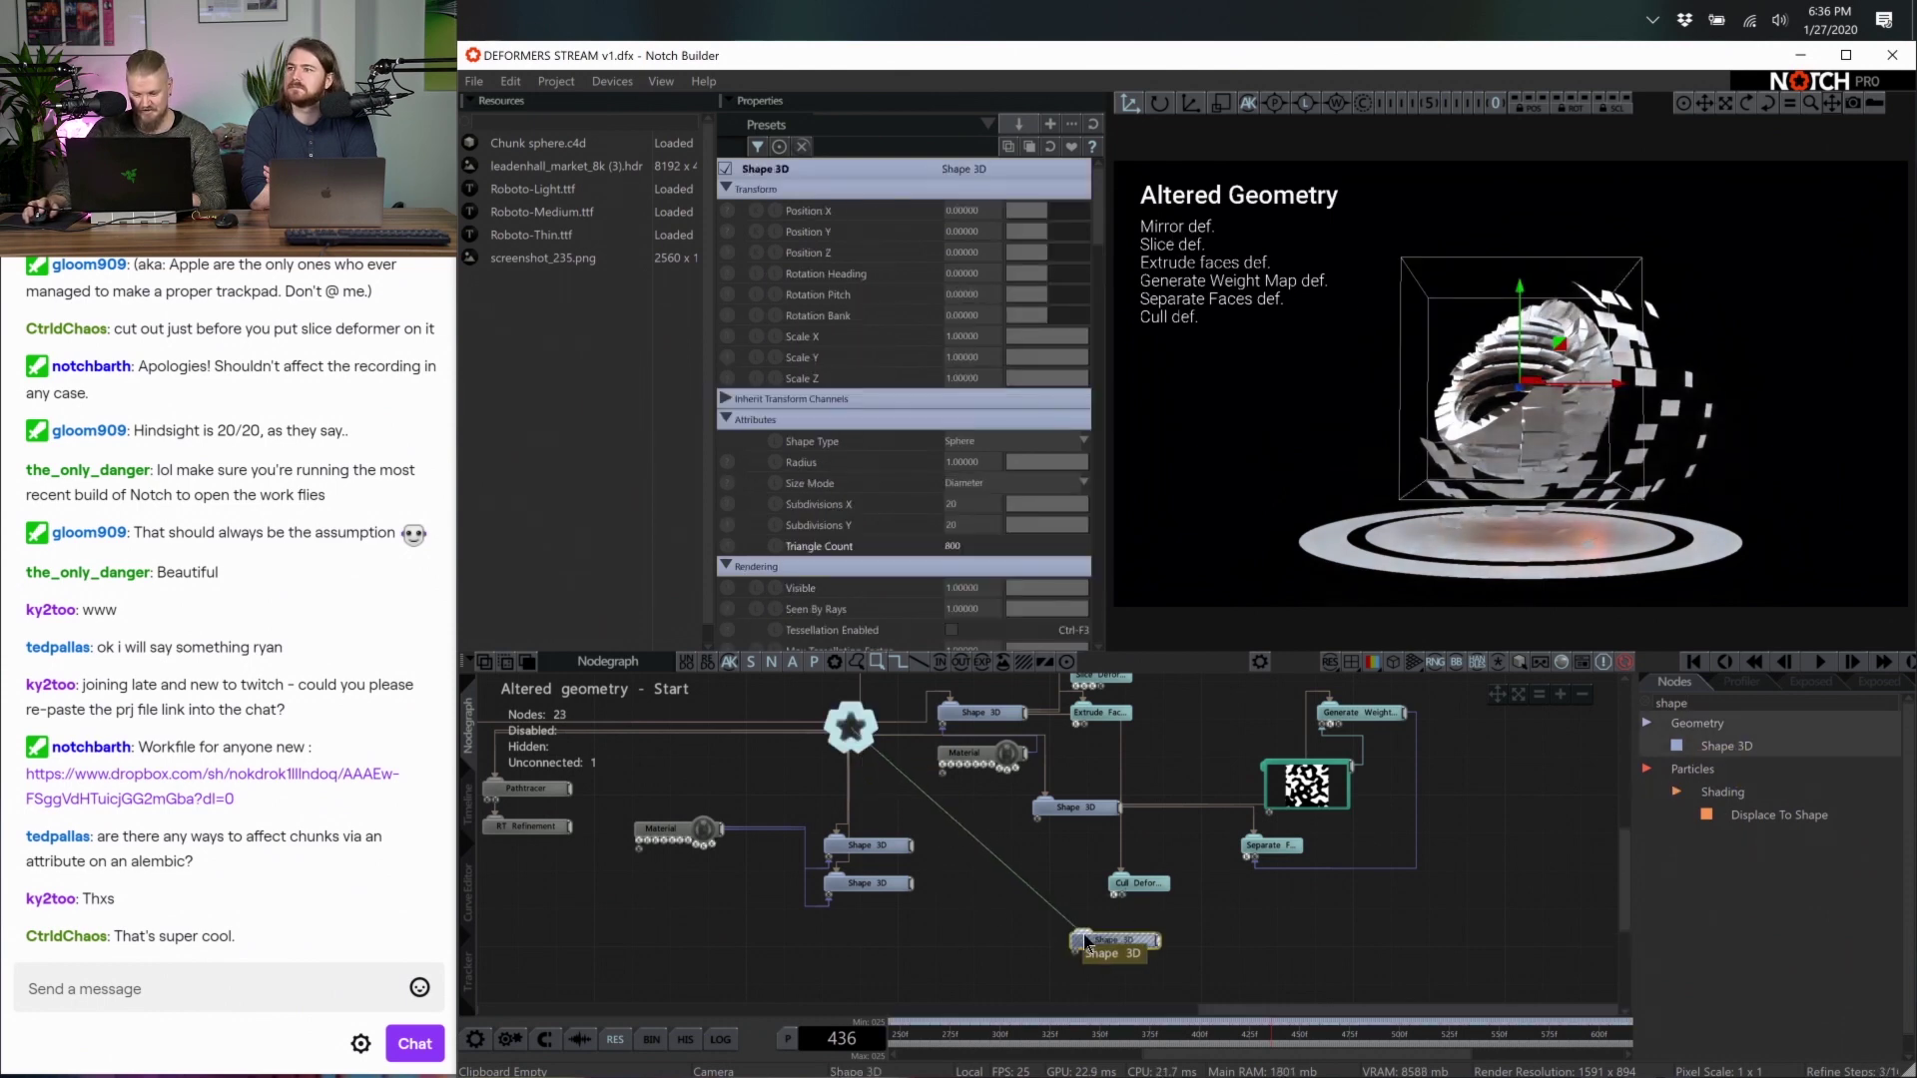
Scale the new sphere uniformly to about 0.56 and raise it to a Y position of about 0.25
key("r")
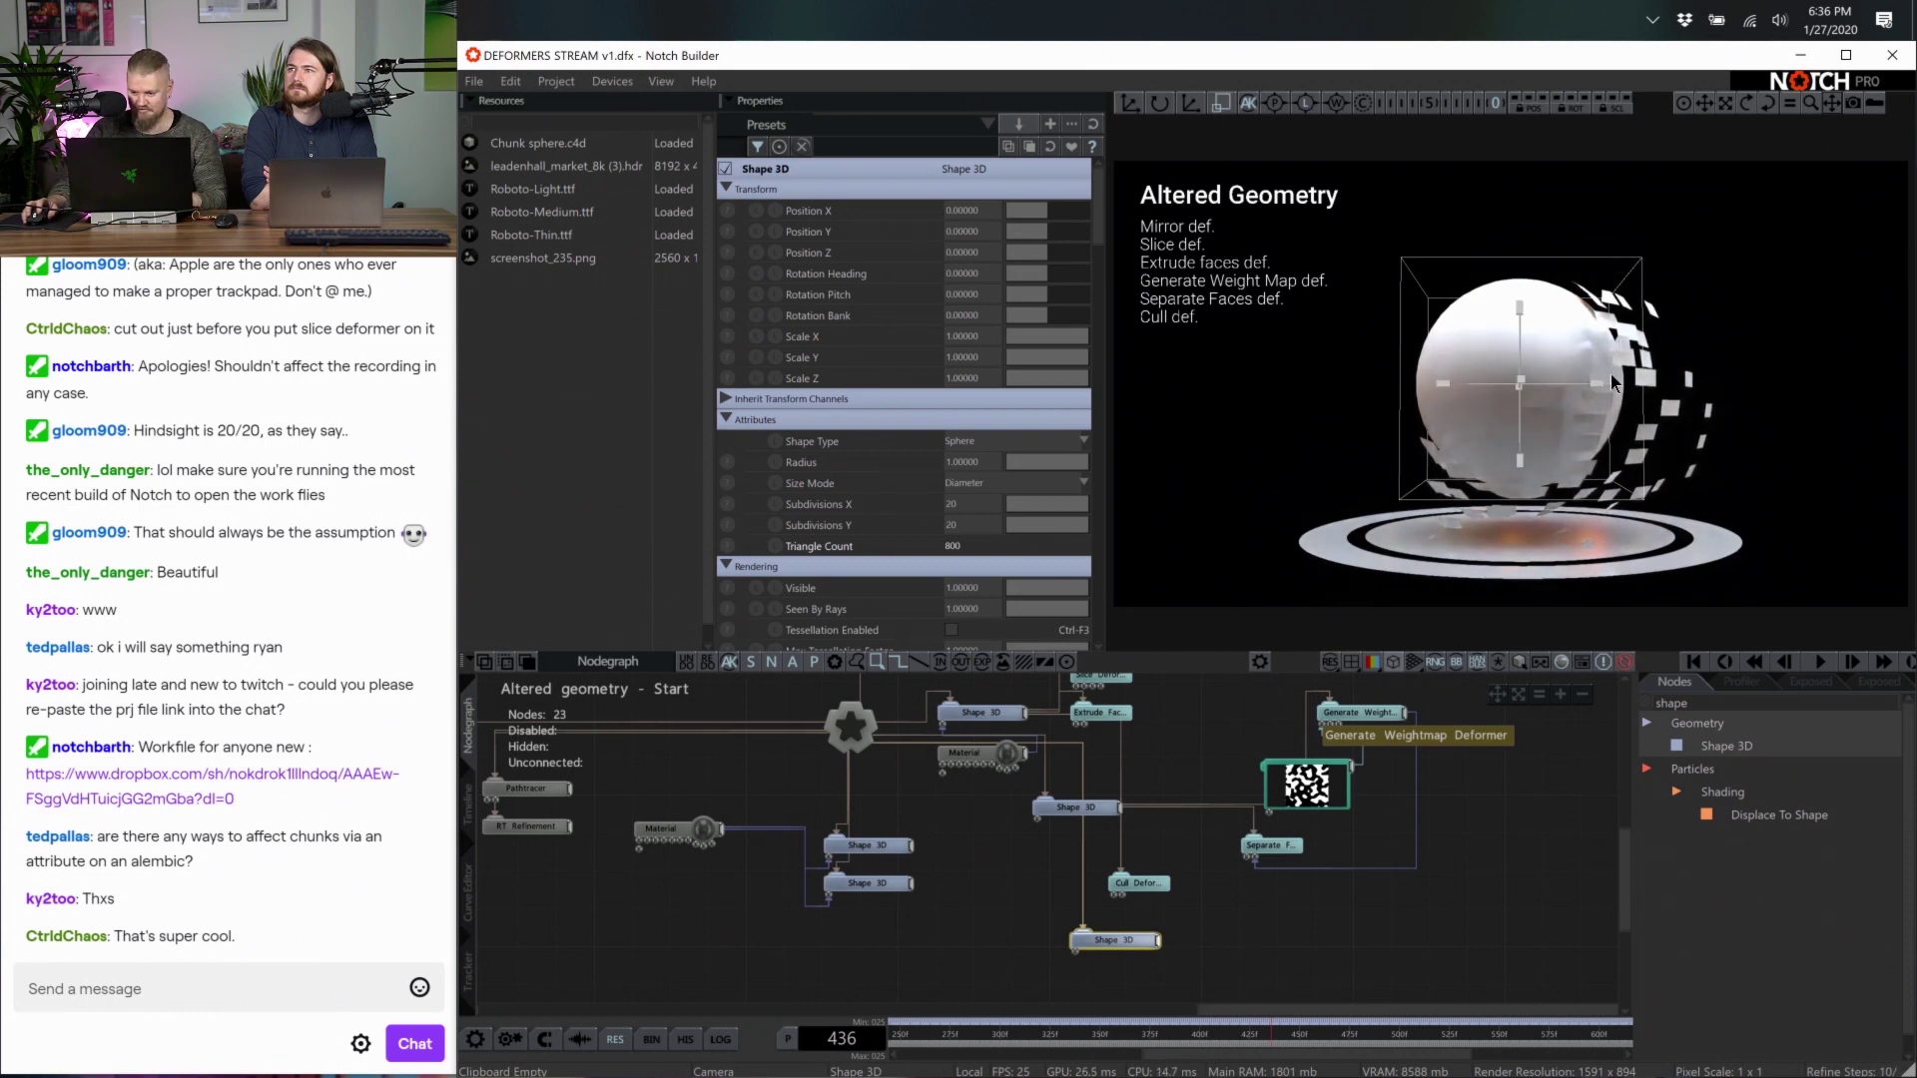
left_click_drag(1610, 377, 1548, 320)
key("w")
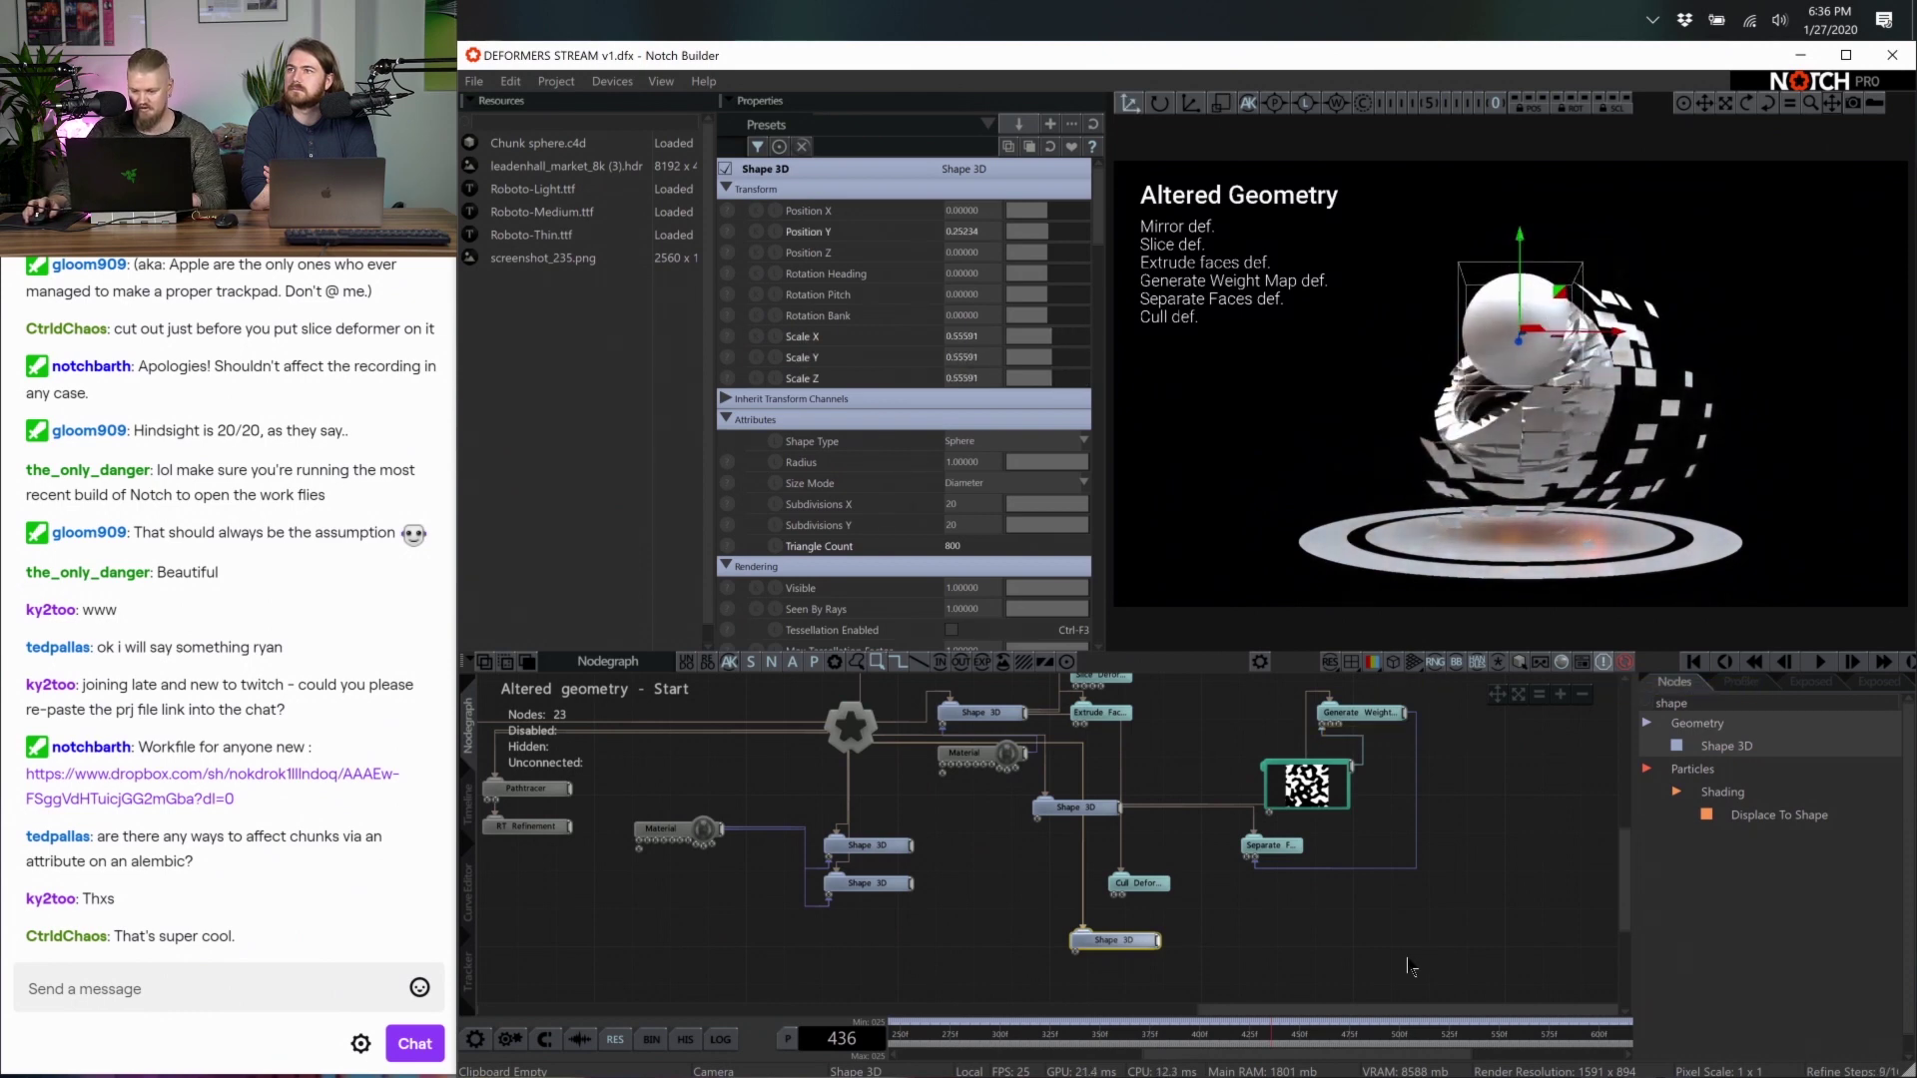
Add a Mirror Deformer to the new Shape 3D and offset its mirror plane to about X -0.54 with Y at 0
middle_click_drag(1404, 963, 1289, 889)
scroll(1289, 869, "up", 5)
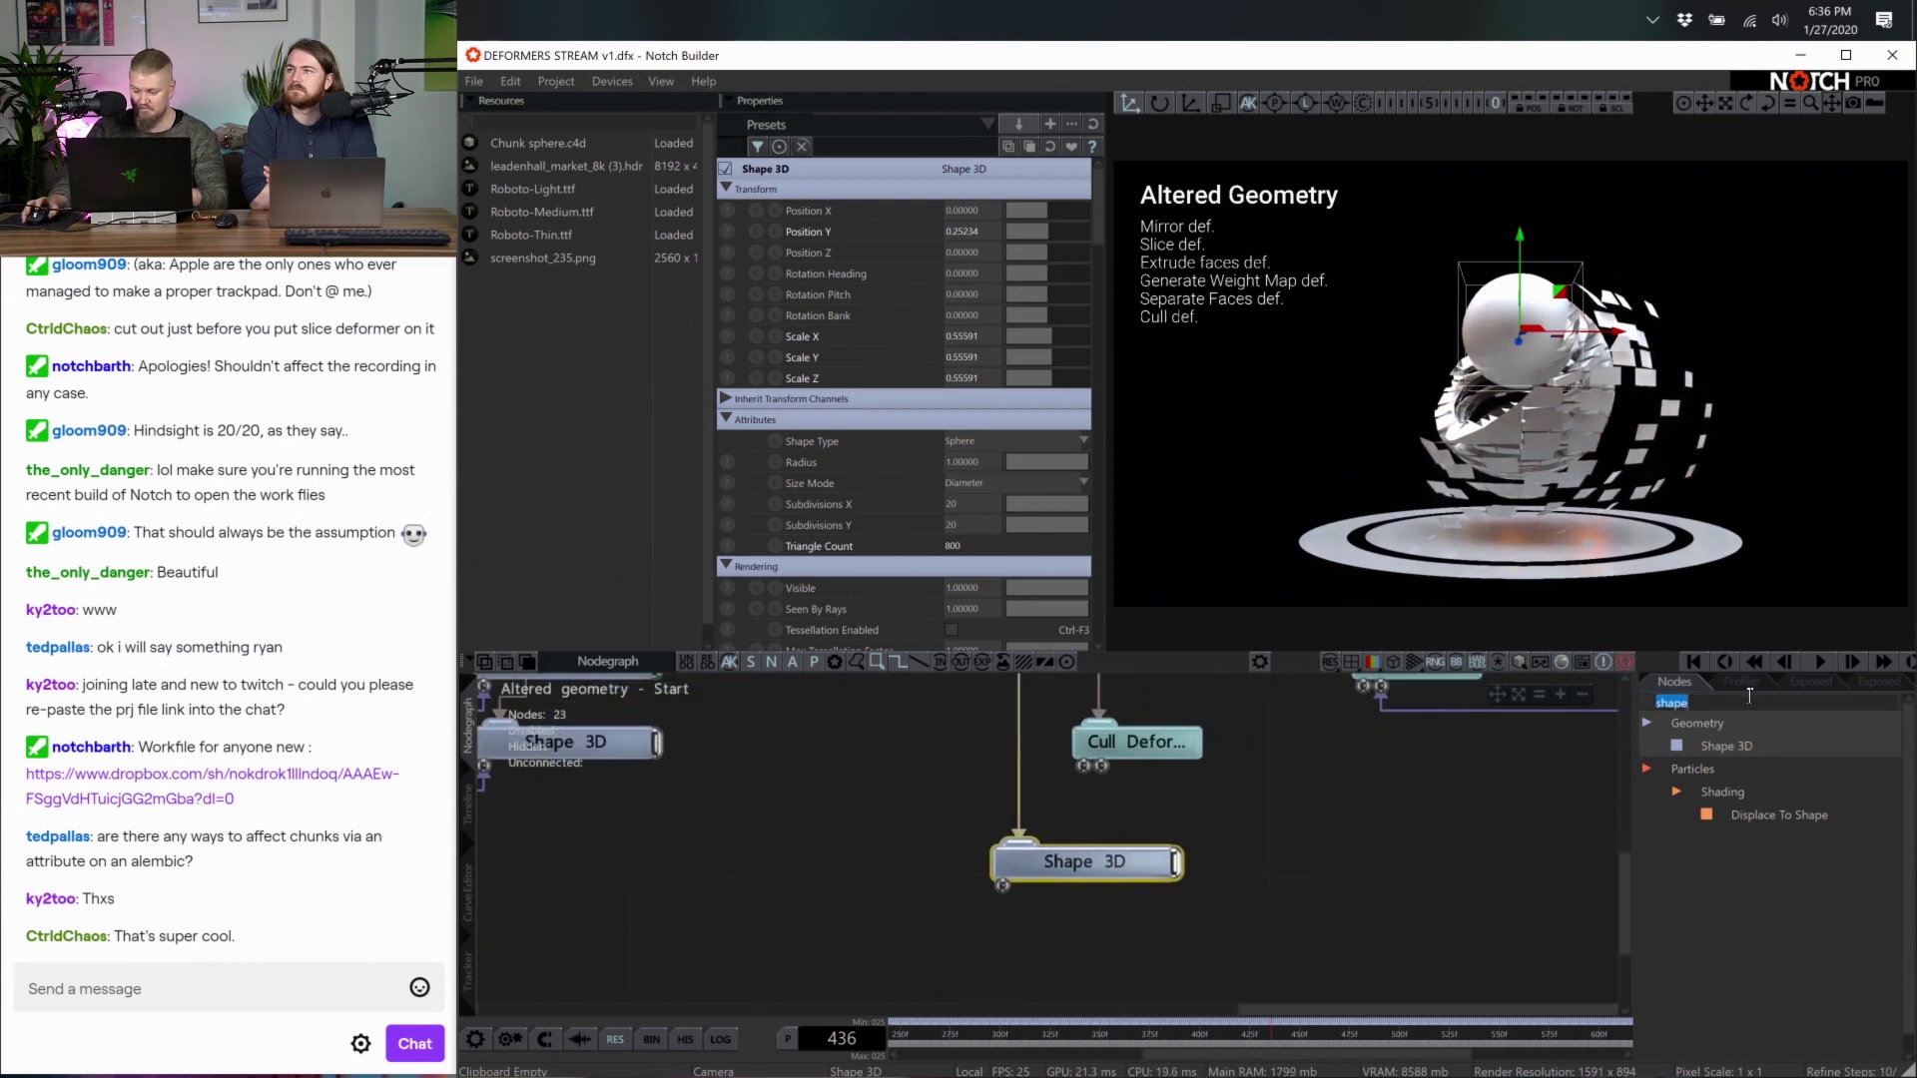
type("mirr")
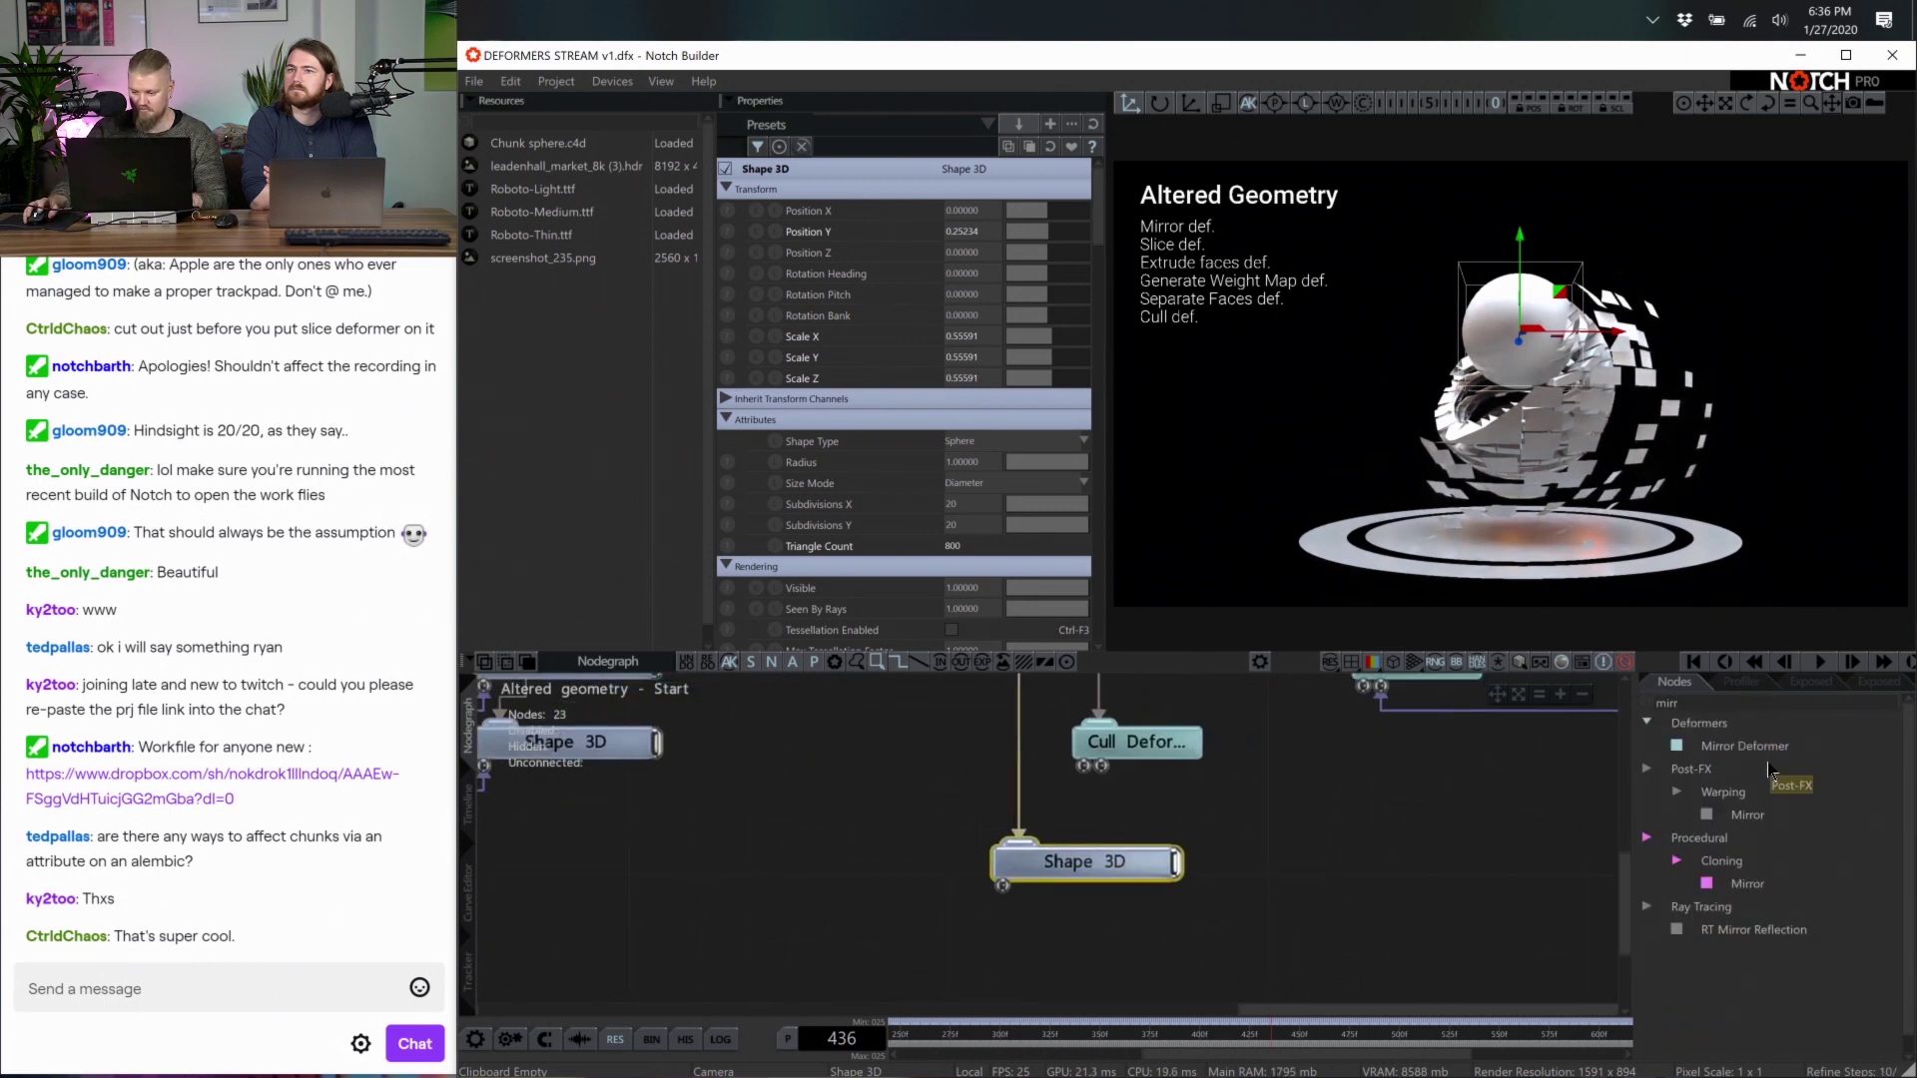
left_click_drag(1749, 747, 1280, 902)
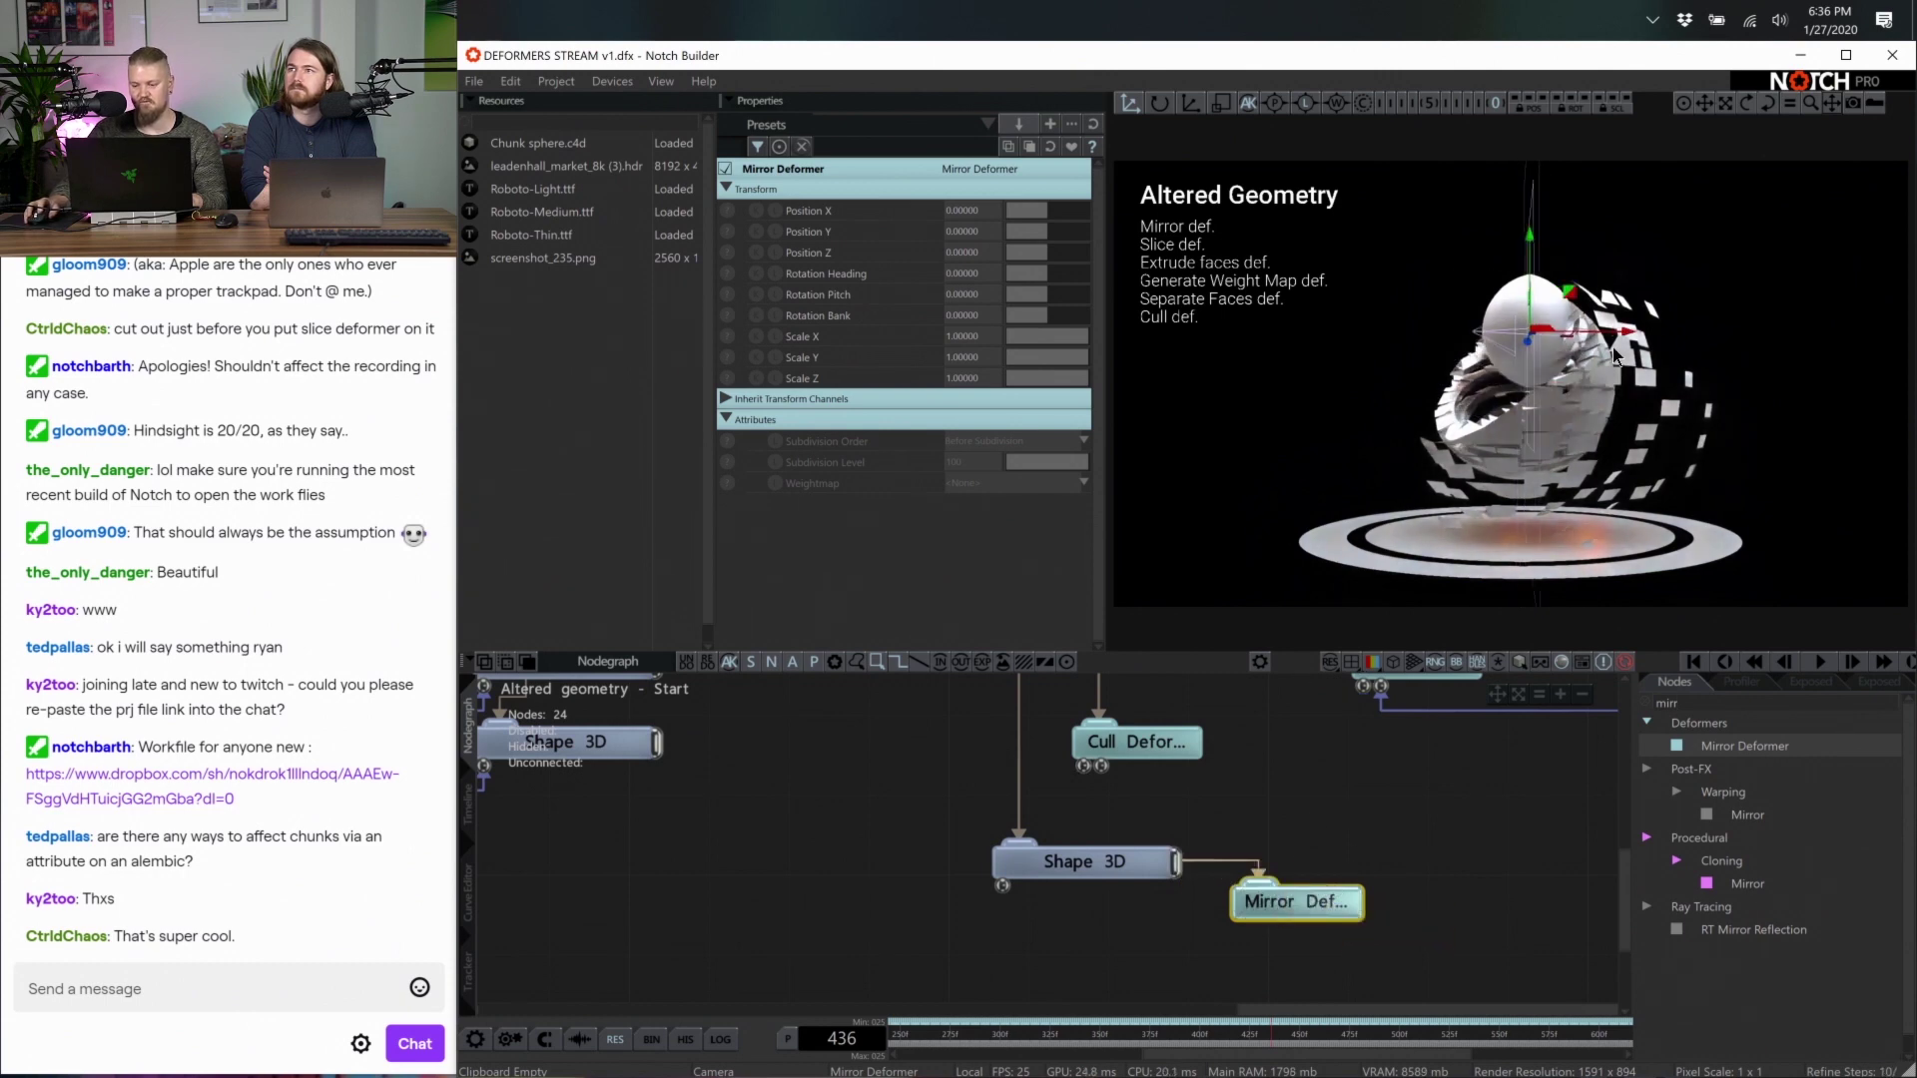
left_click_drag(1614, 355, 1508, 369)
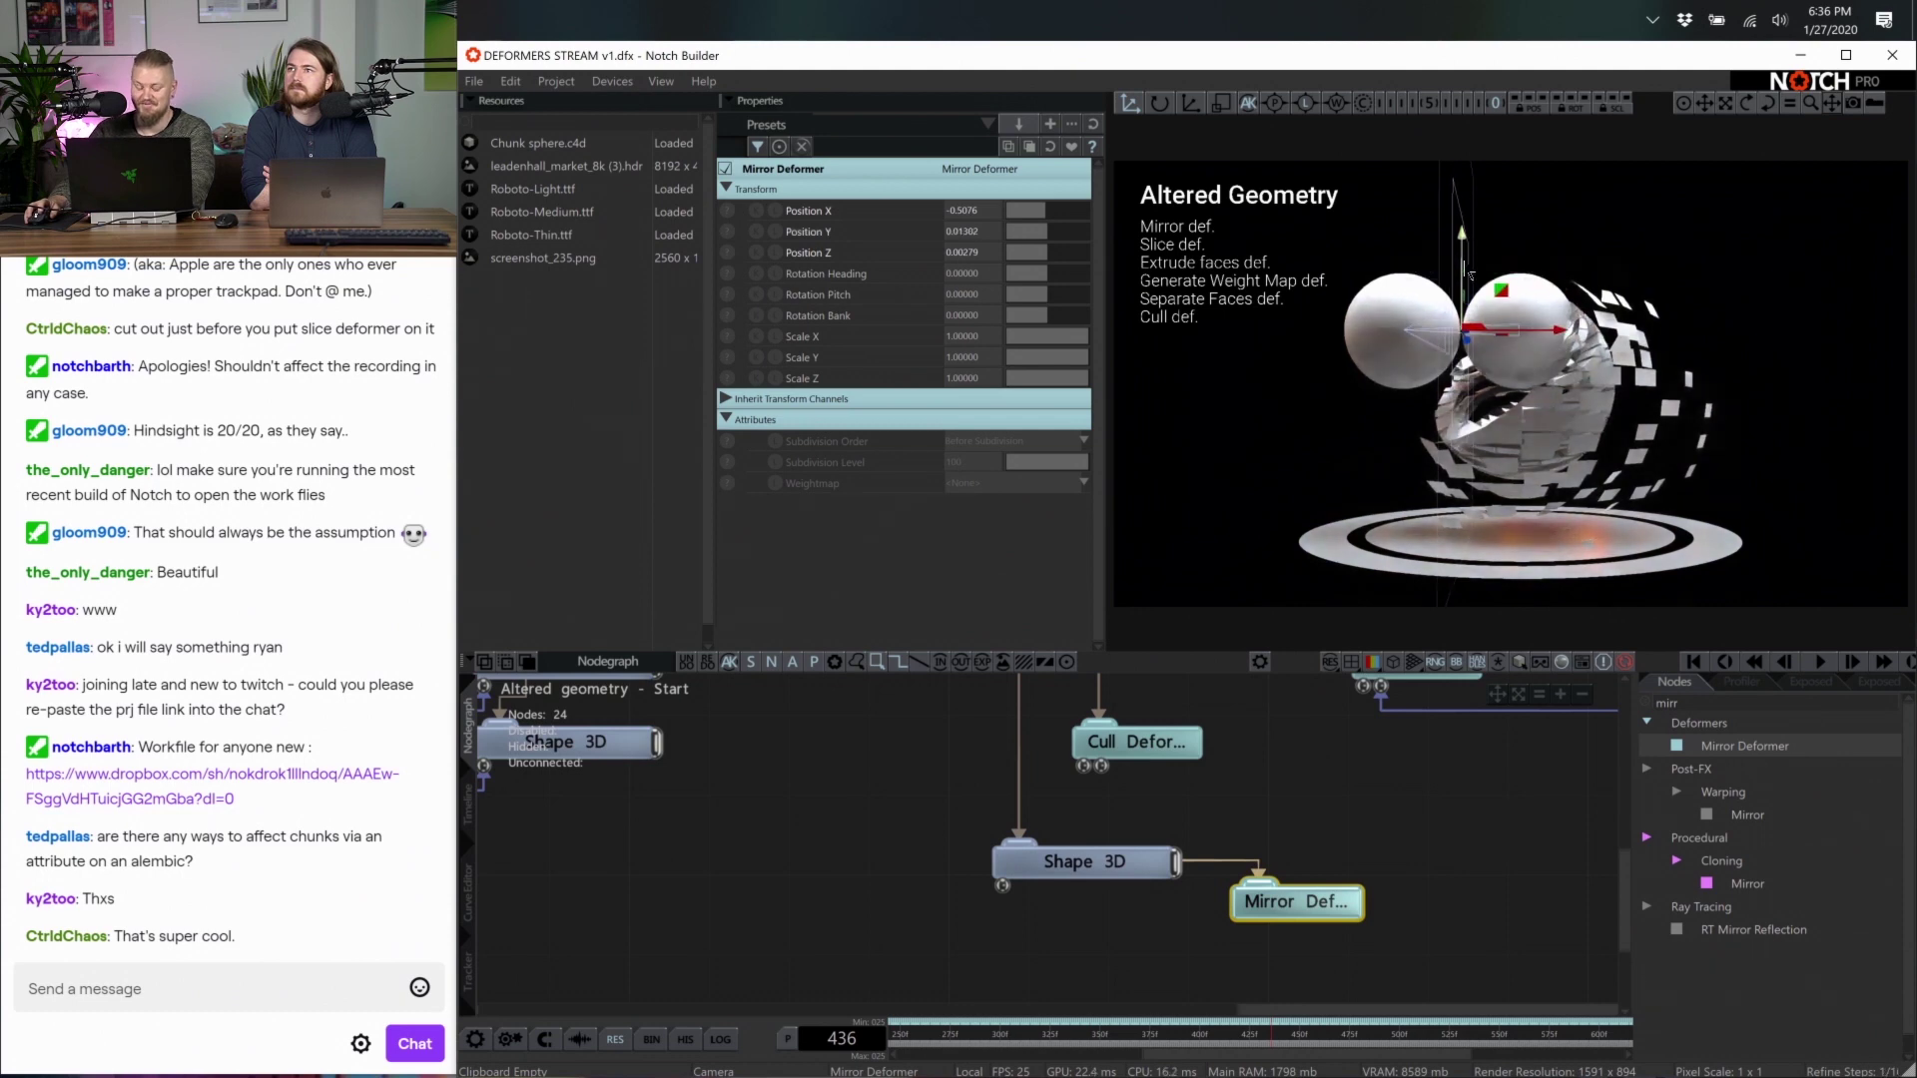
mouse_move(1523, 333)
left_mouse_down()
mouse_move(1620, 341)
mouse_move(1506, 350)
left_mouse_up()
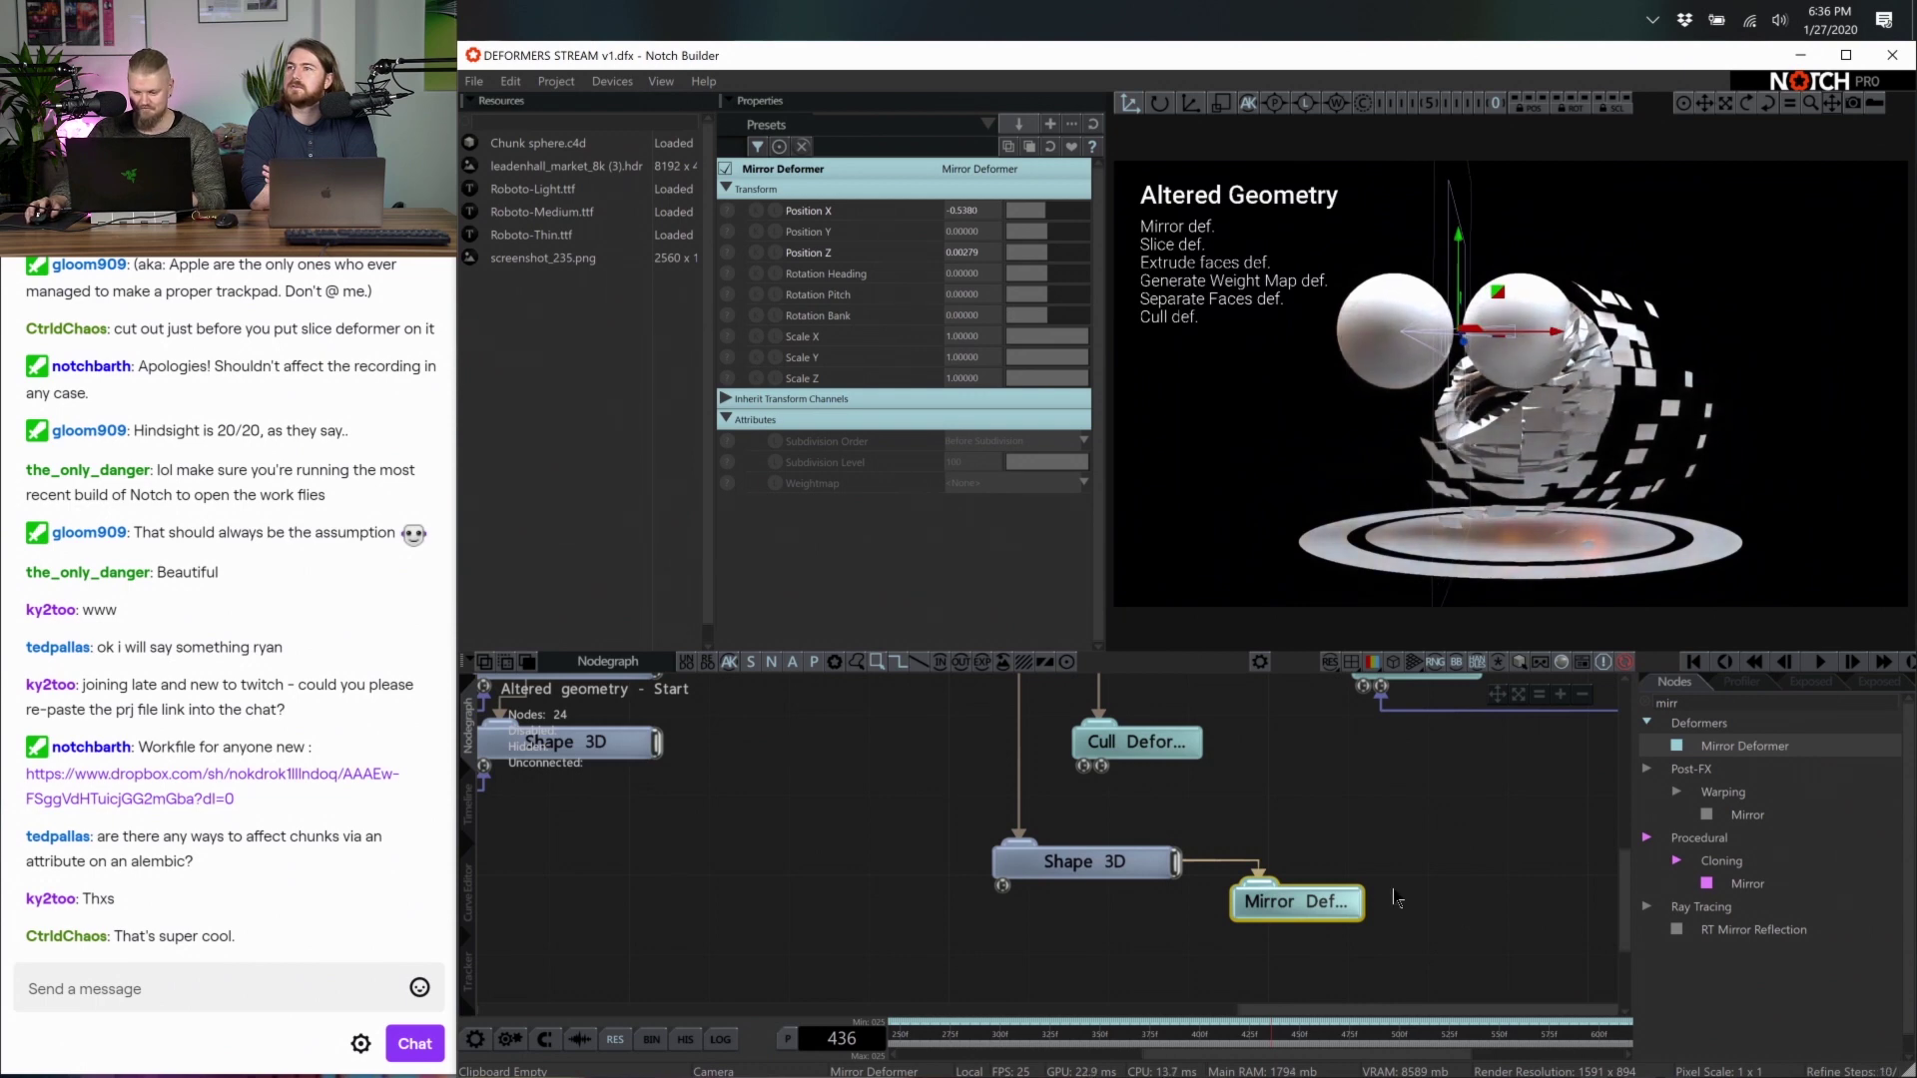
Change the mirrored Shape 3D's shape type to Torus and rotate it to a pitch of about -113
left_click(1069, 865)
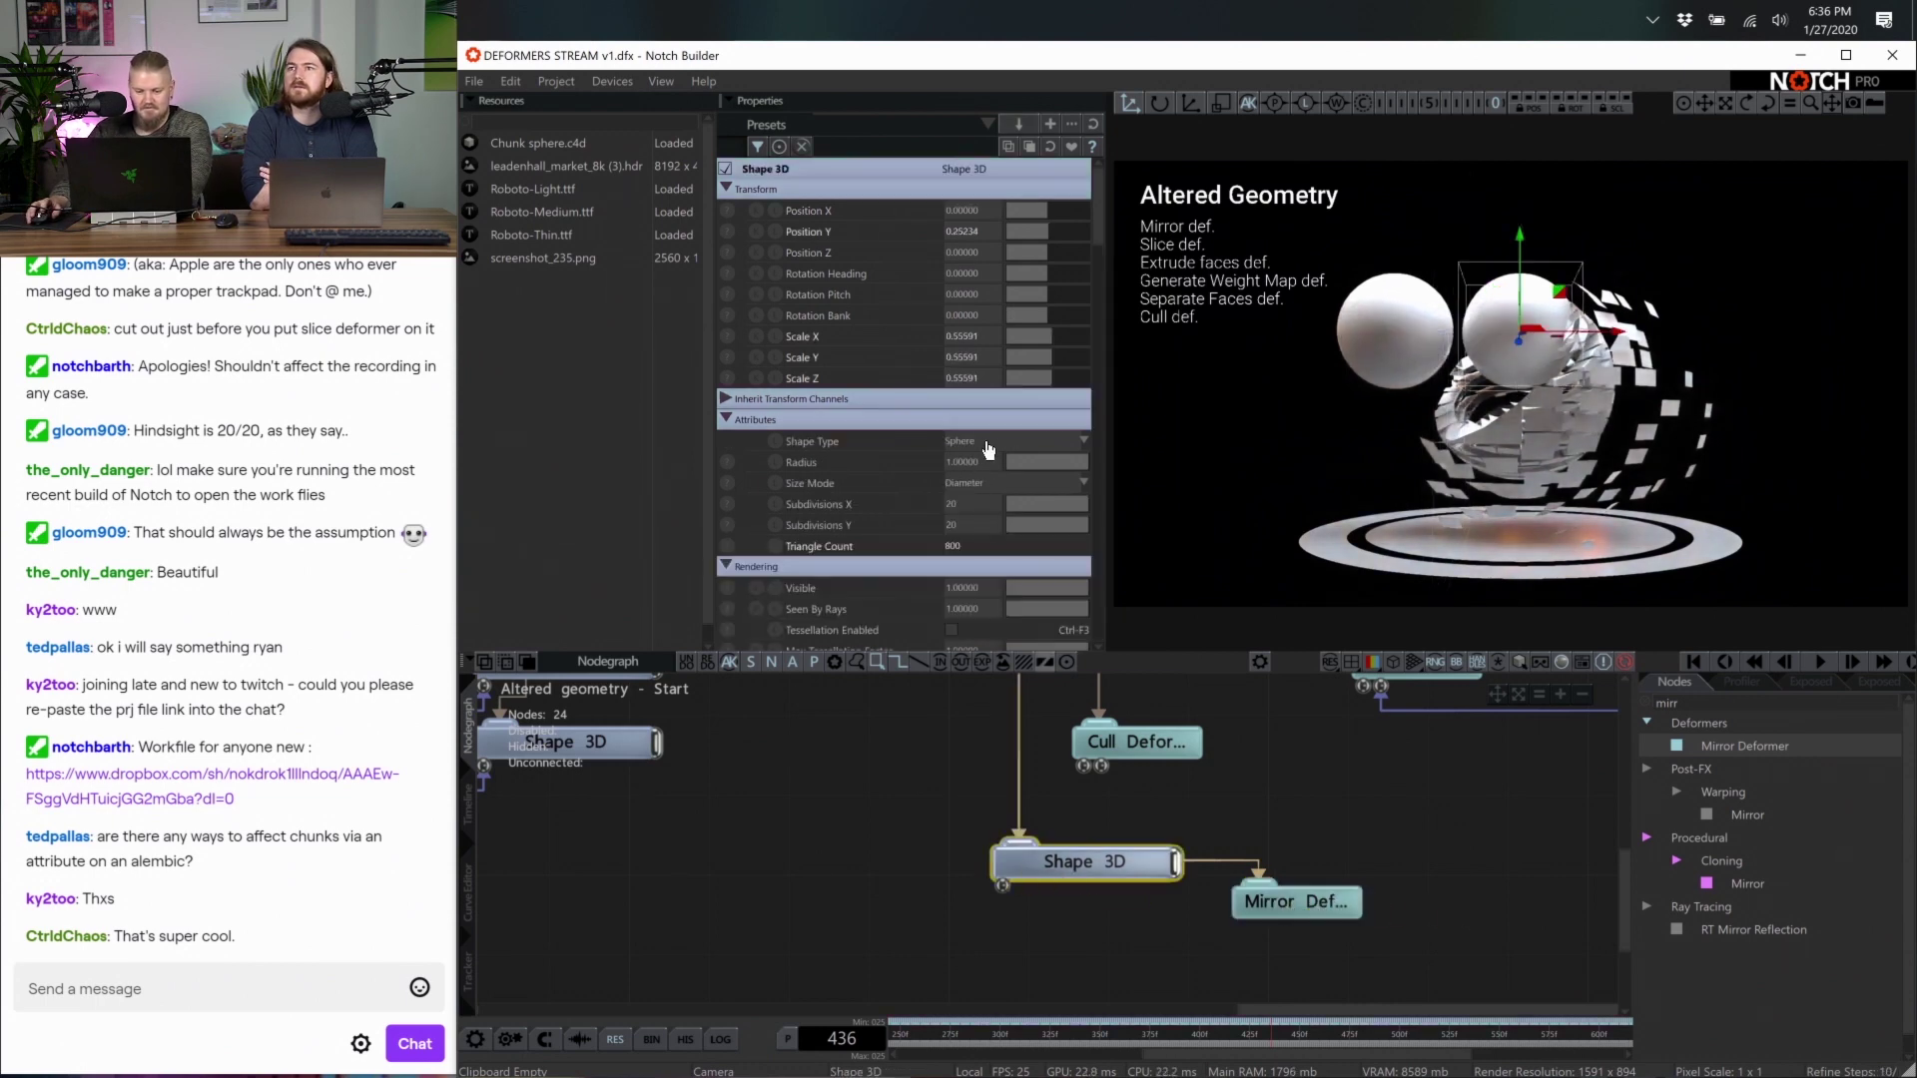
left_click(994, 443)
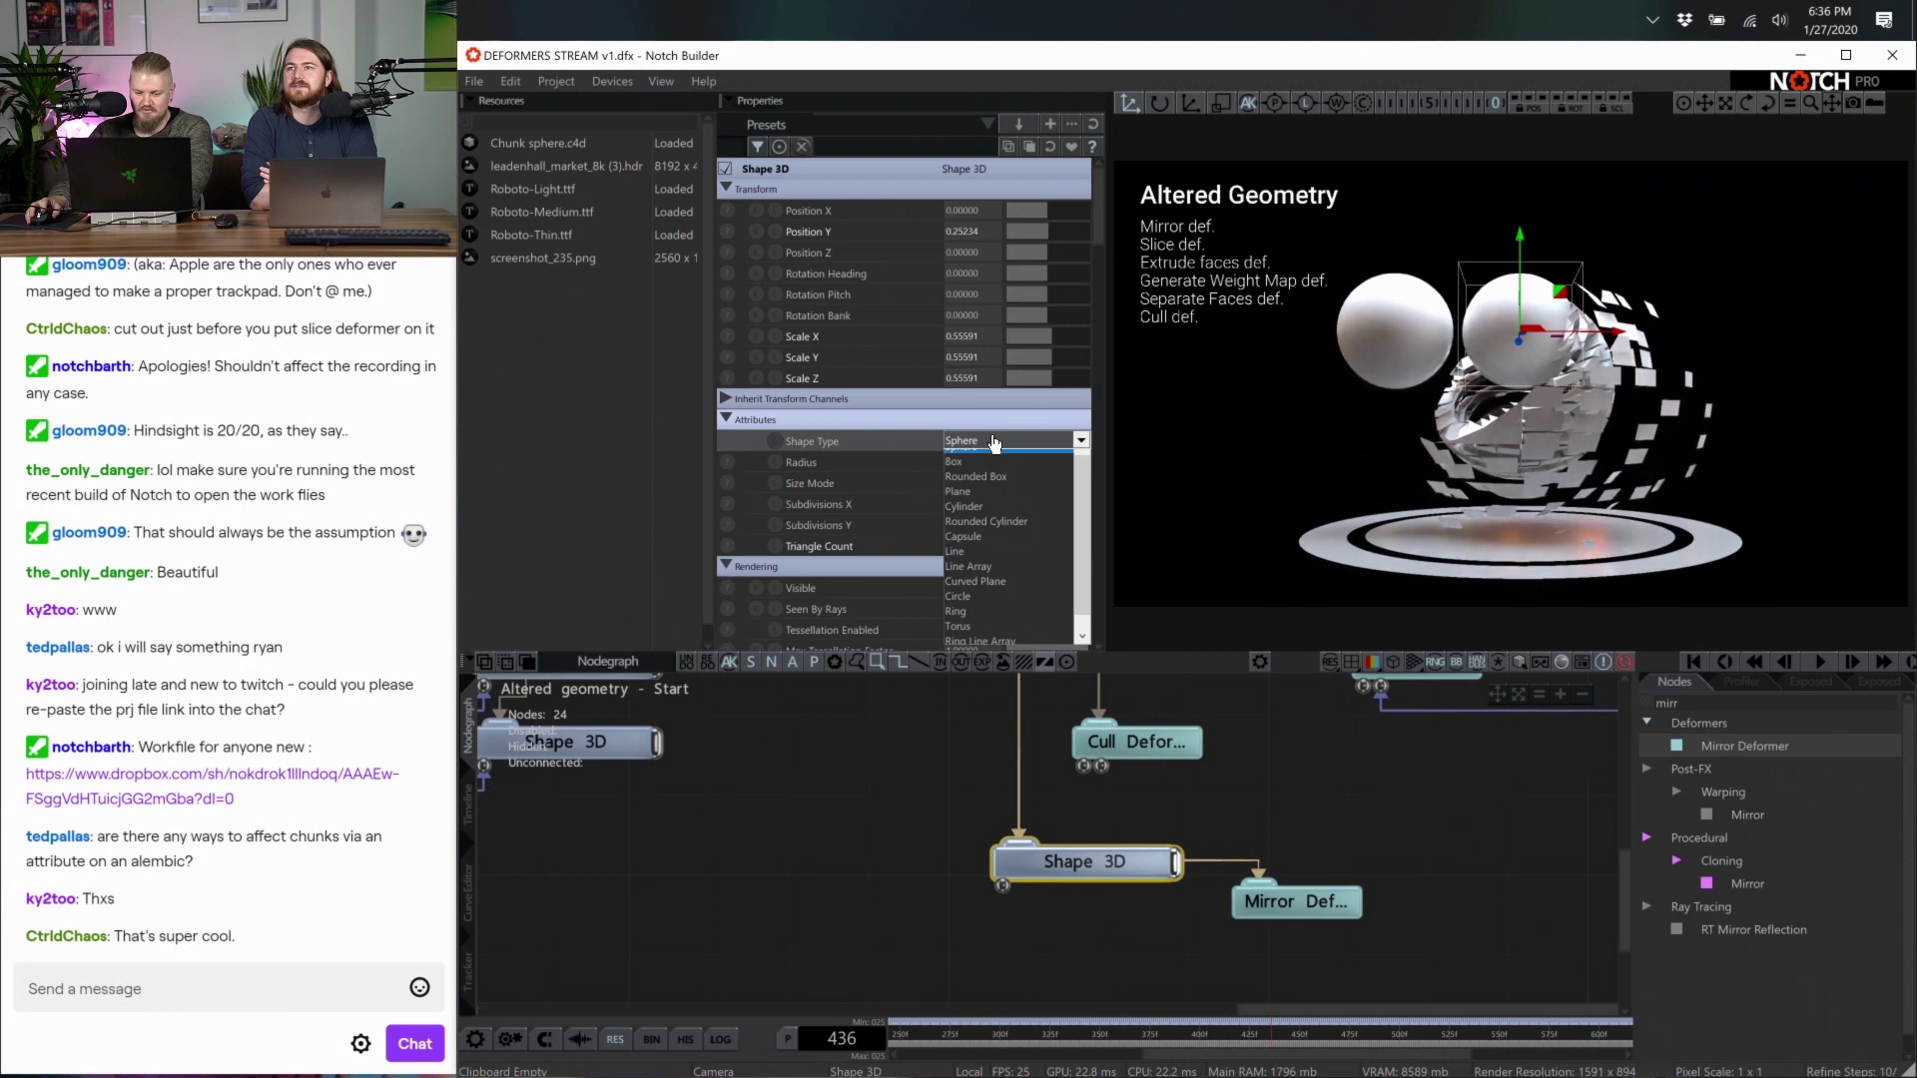
left_click(987, 624)
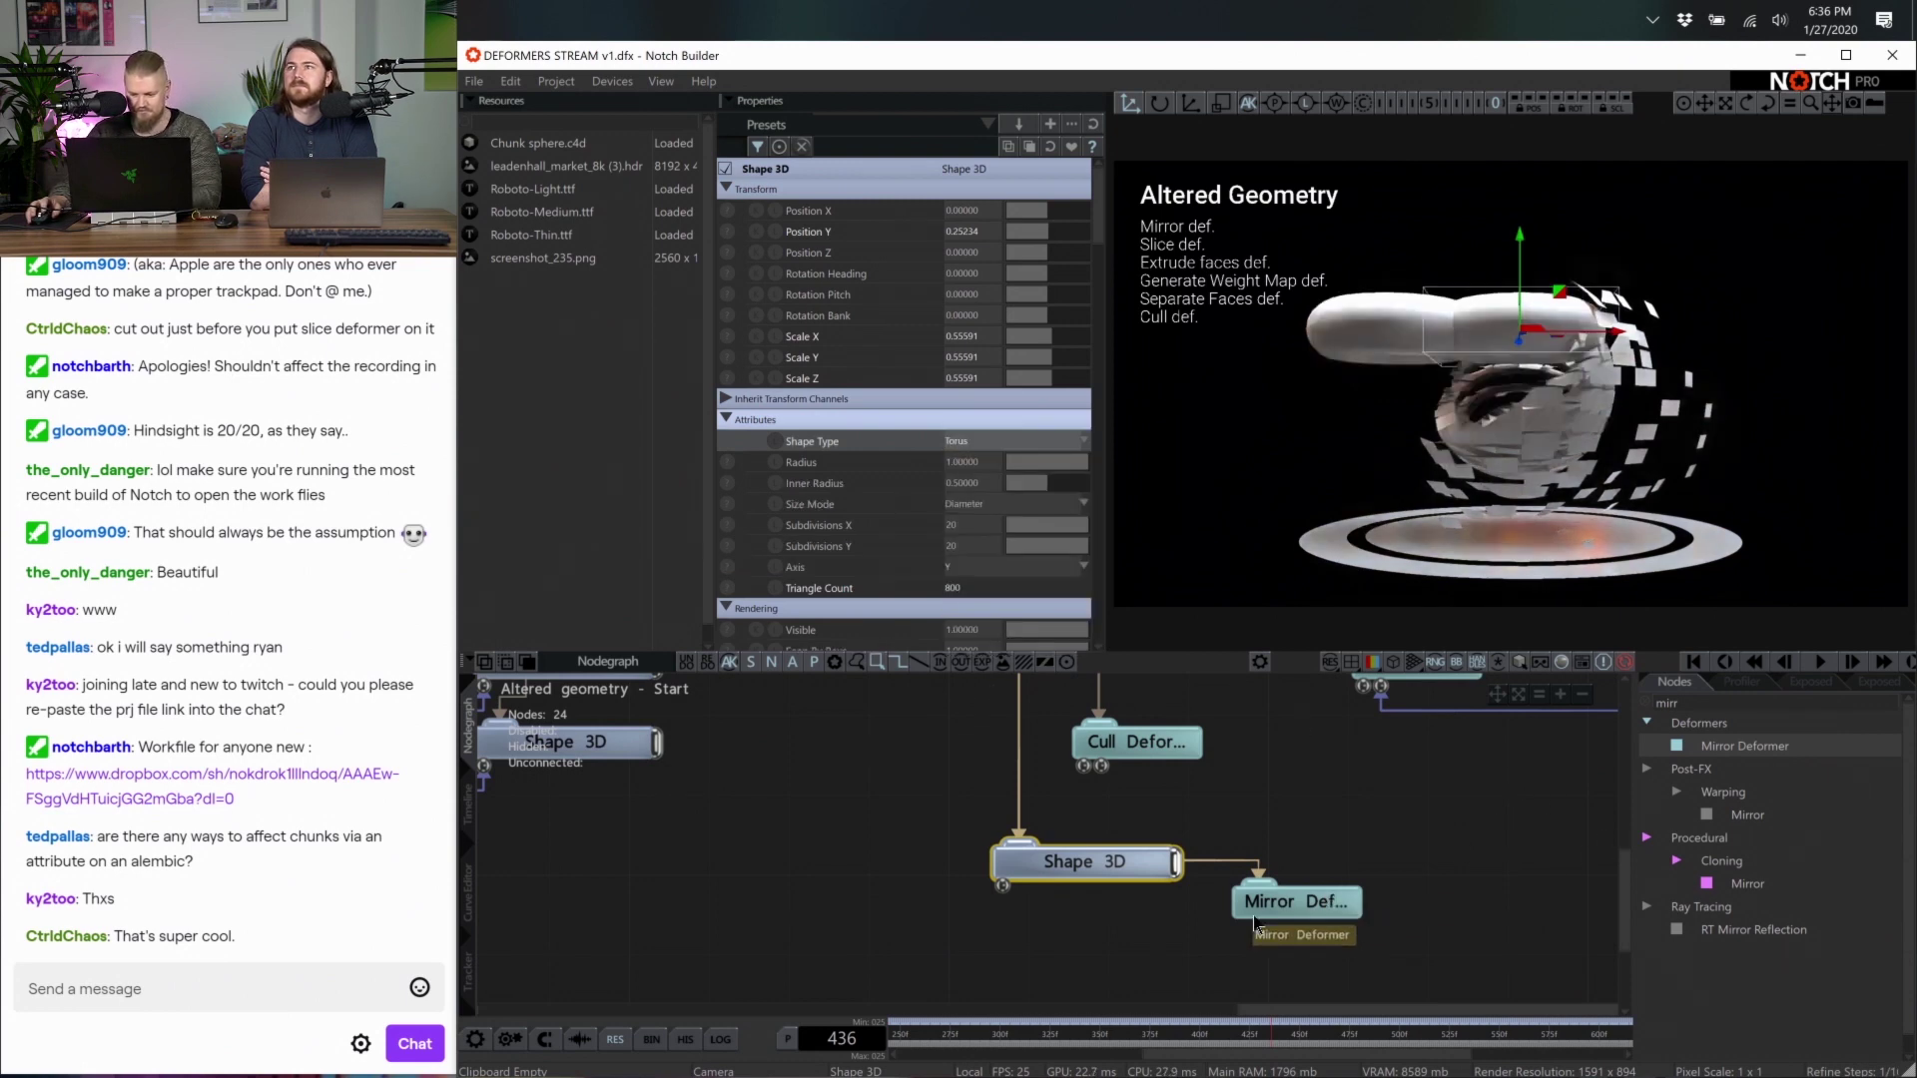
left_click_drag(1513, 298, 1518, 399)
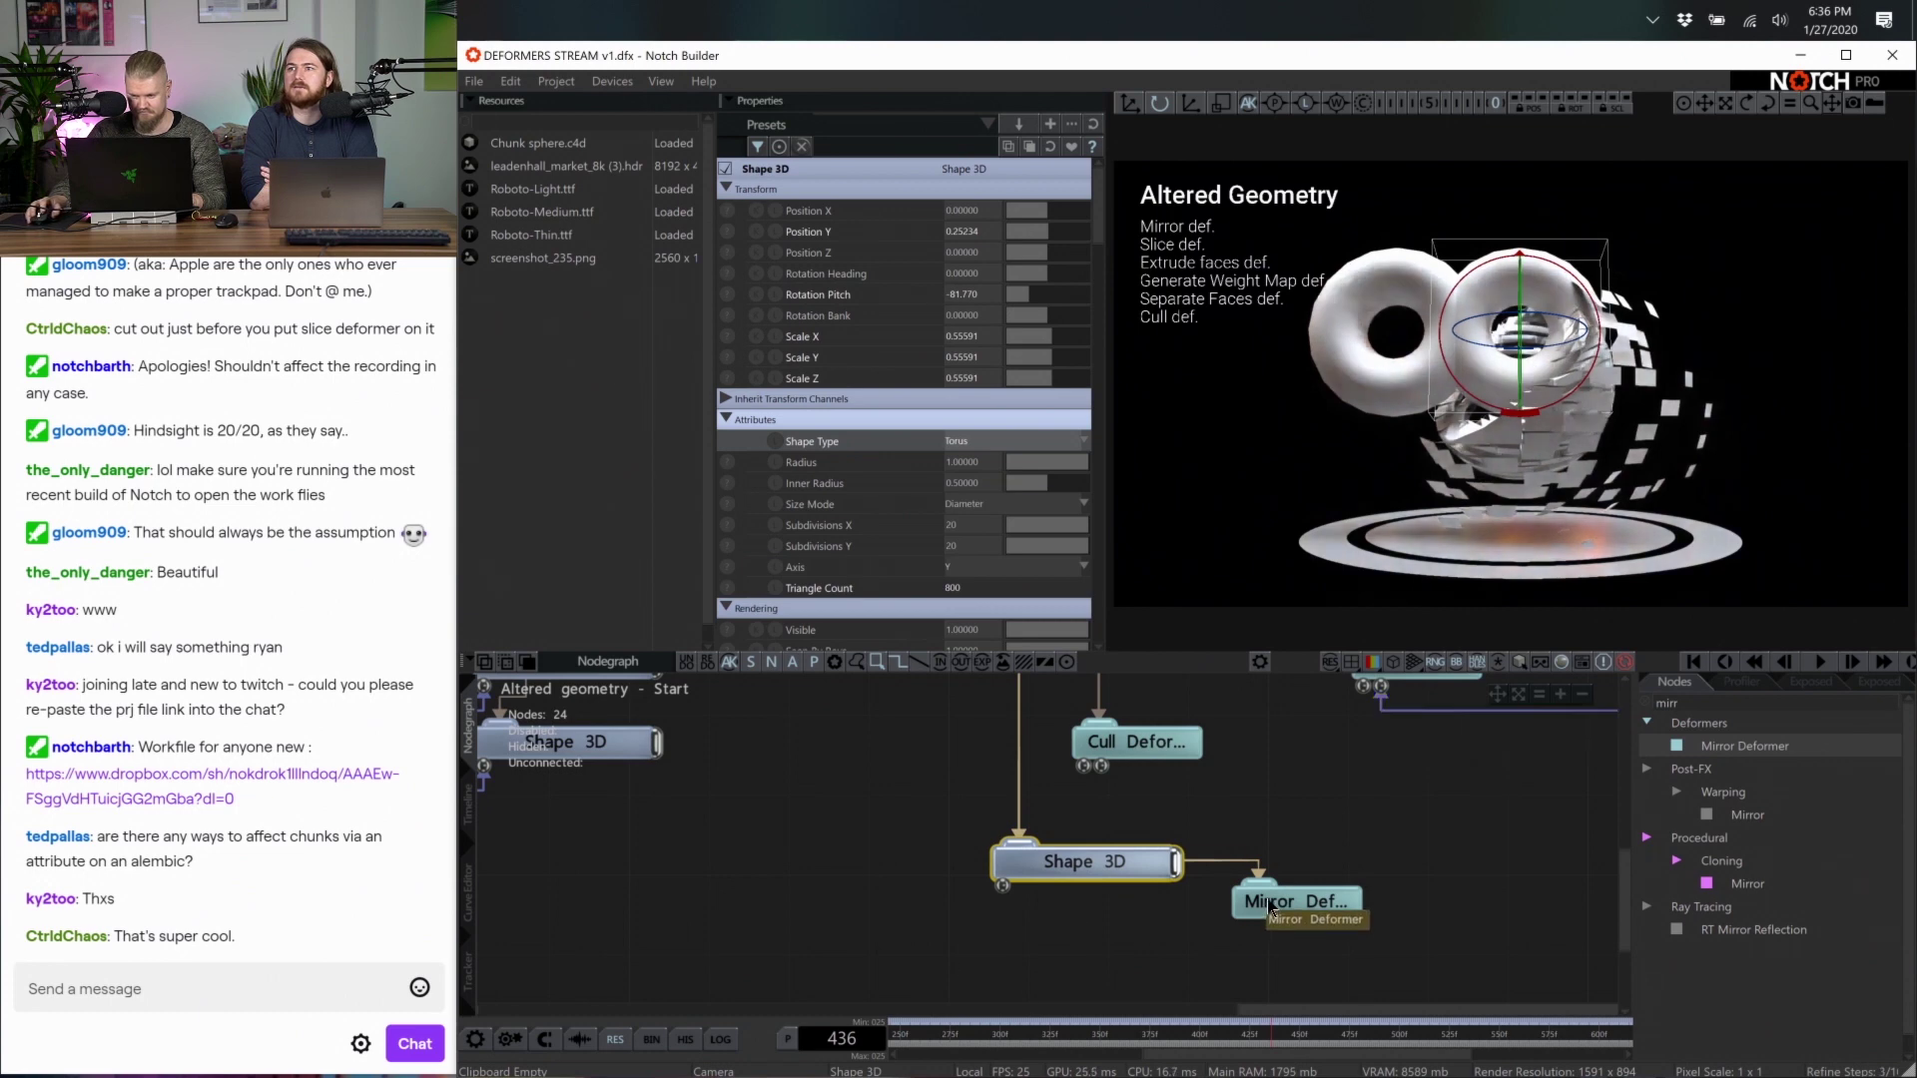
Examine the mirrored torus and the culled sphere from several angles in the orbit view
key("c")
left_click_drag(1713, 424, 1518, 571, "alt")
key("super")
key("super")
scroll(1497, 567, "up", 4)
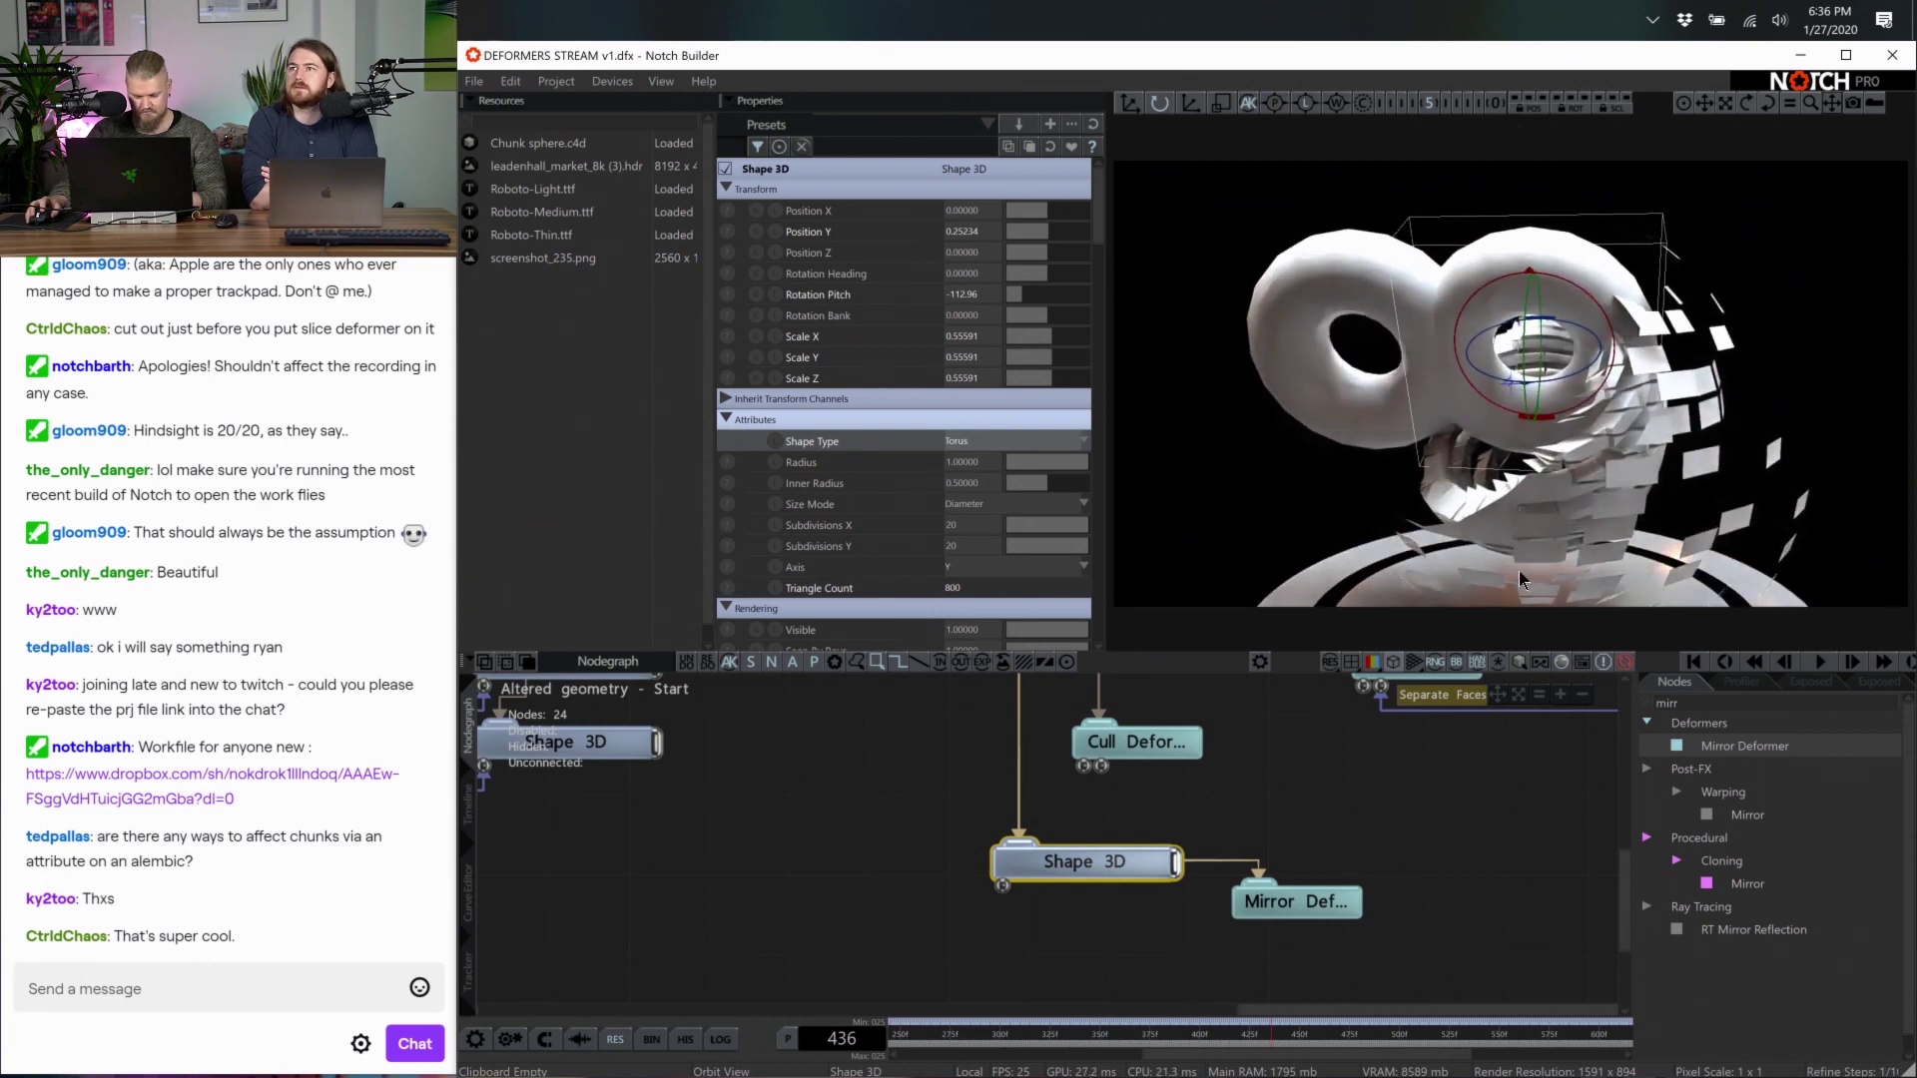
middle_click_drag(1518, 571, 1612, 475)
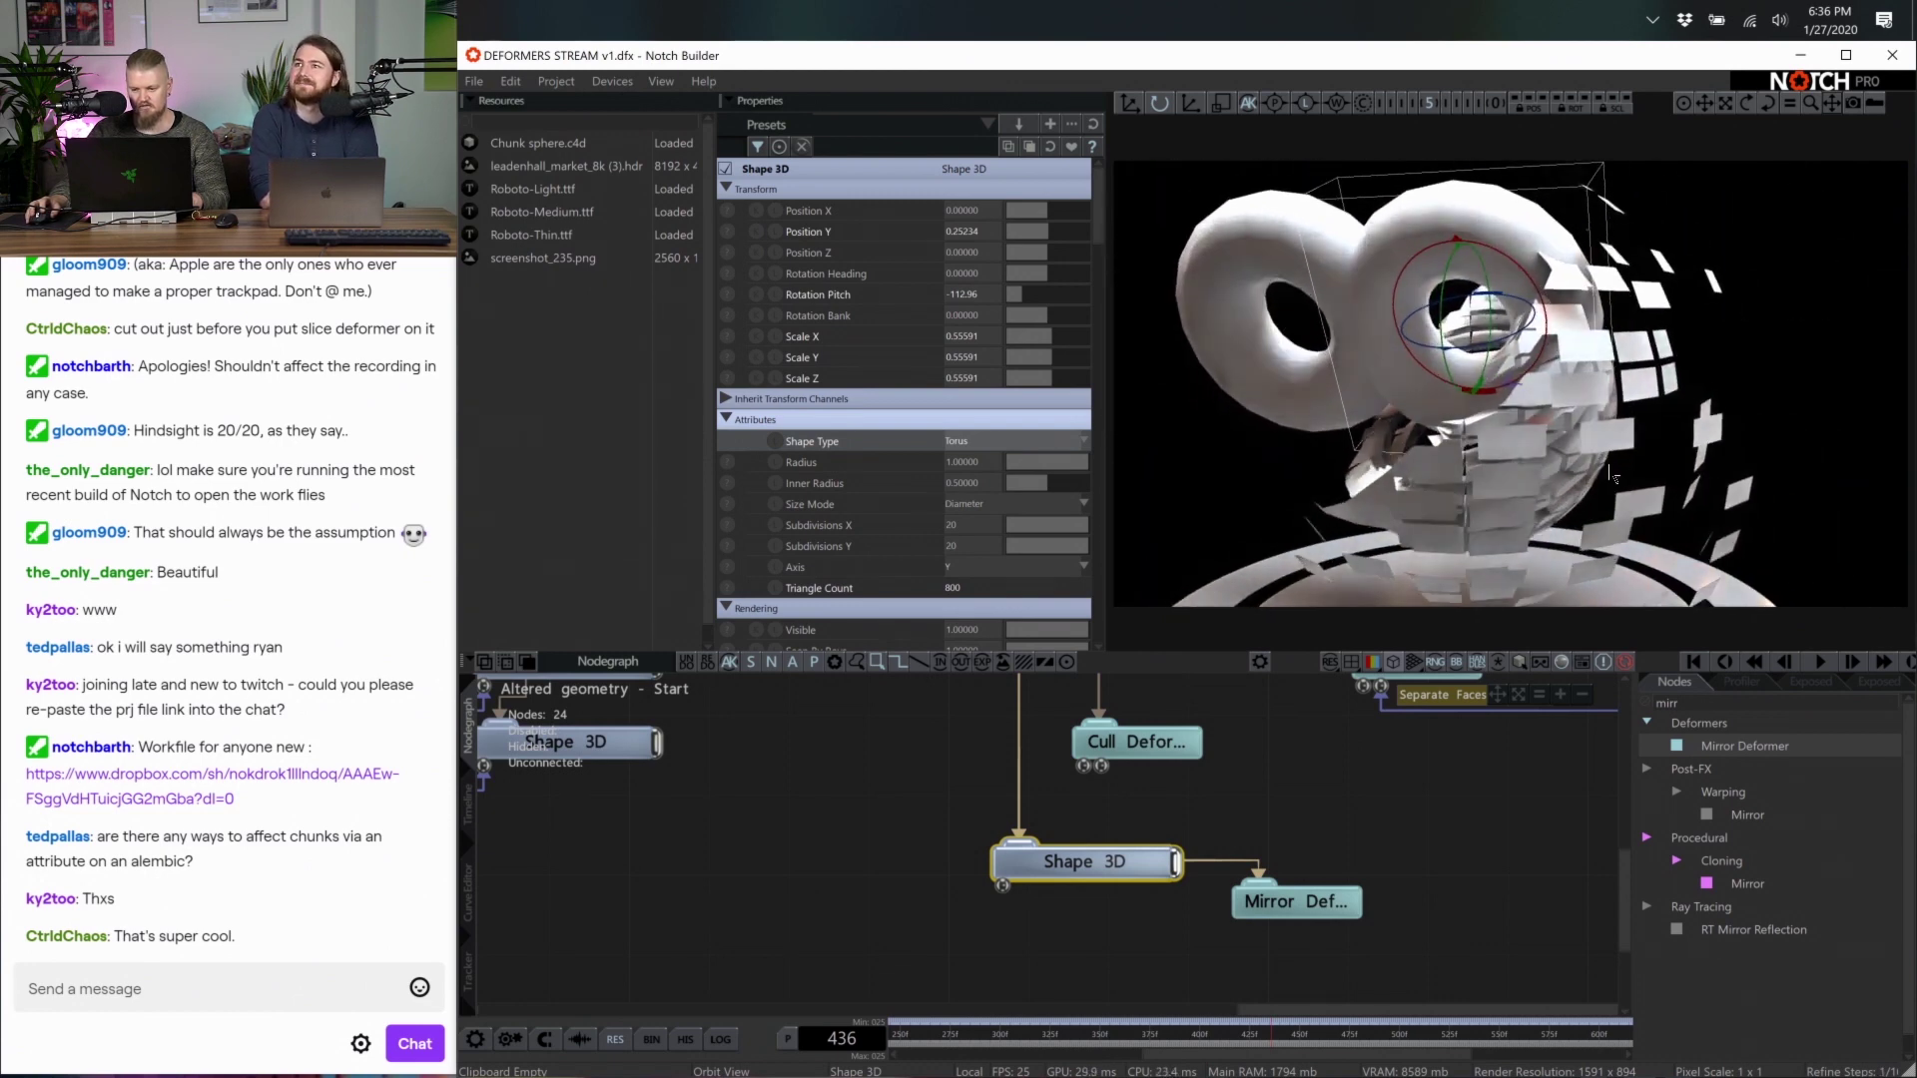
scroll(1612, 475, "down", 3)
scroll(1369, 813, "down", 3)
Select the Fractal Noise node feeding the Generate Weightmap Deformer and collapse its preview image, leaving no node selected
middle_click_drag(1348, 825, 1284, 967)
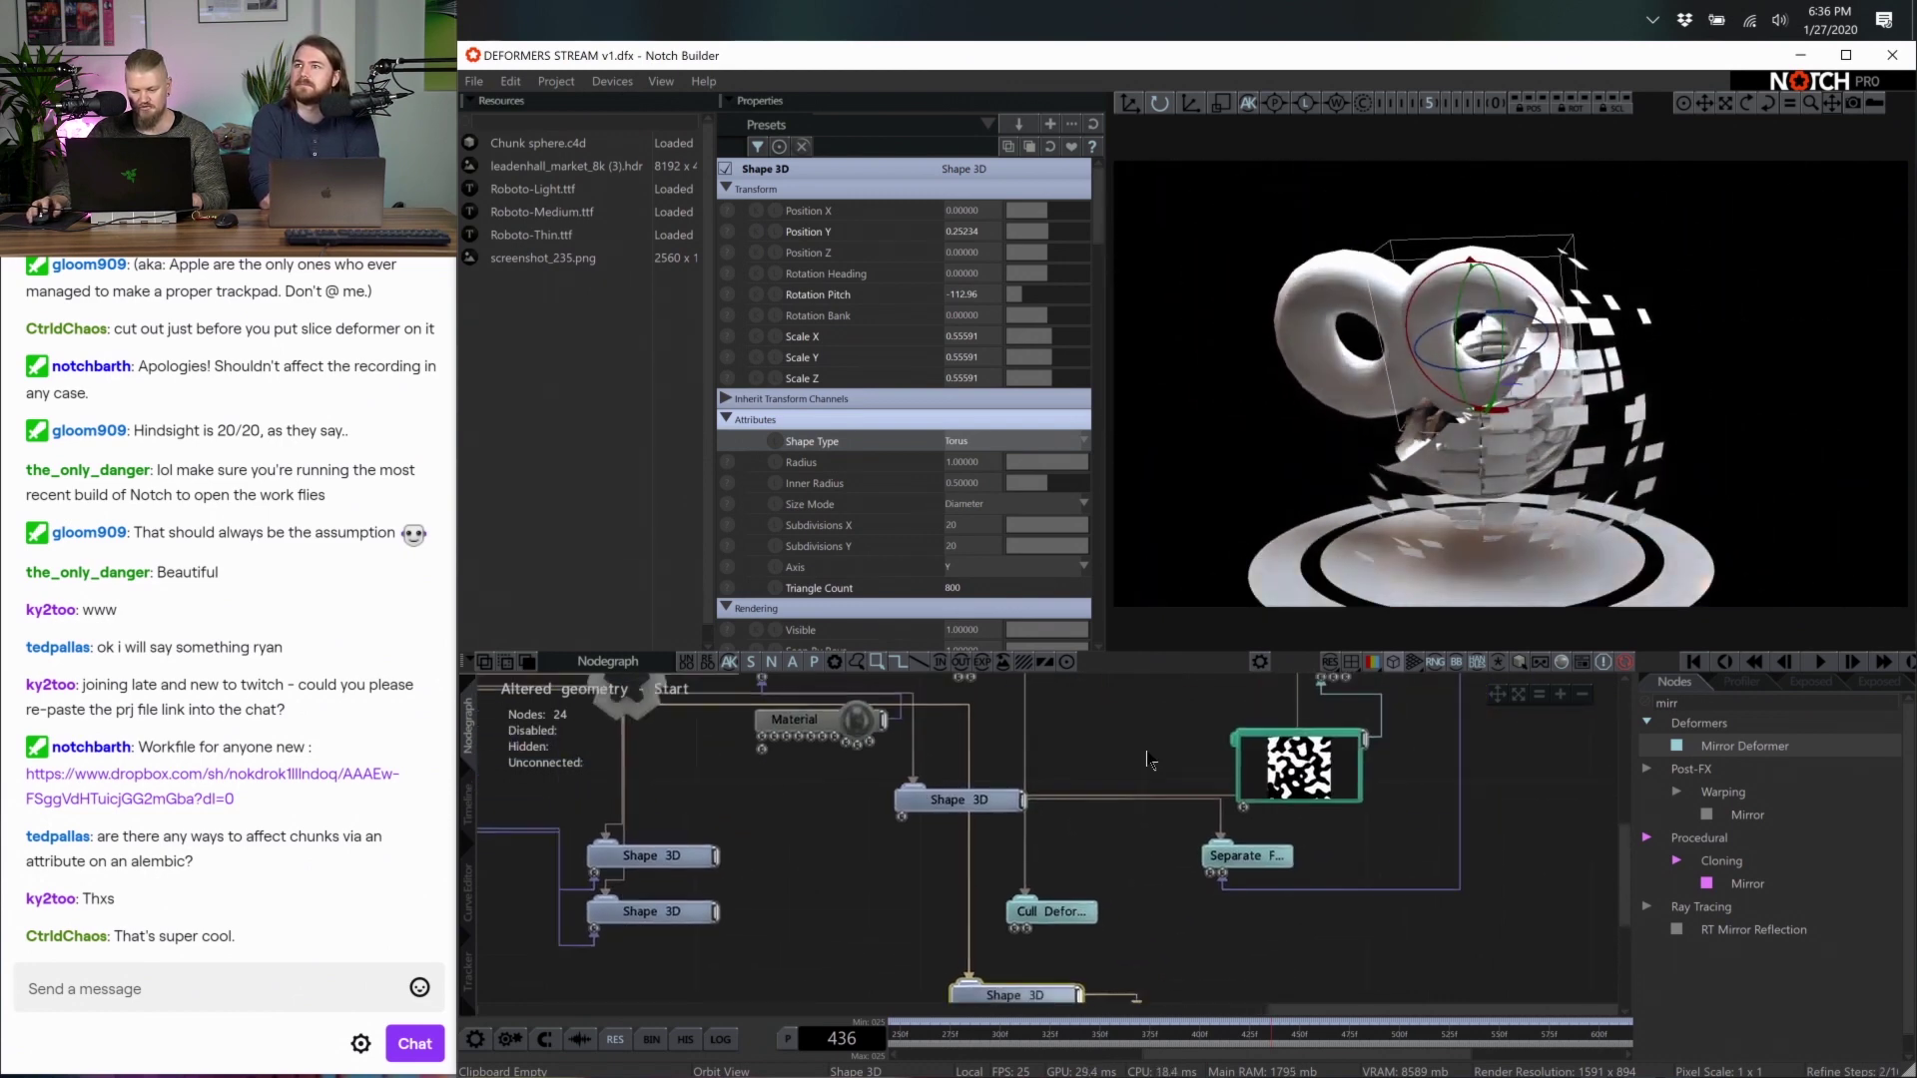
scroll(1148, 761, "down", 2)
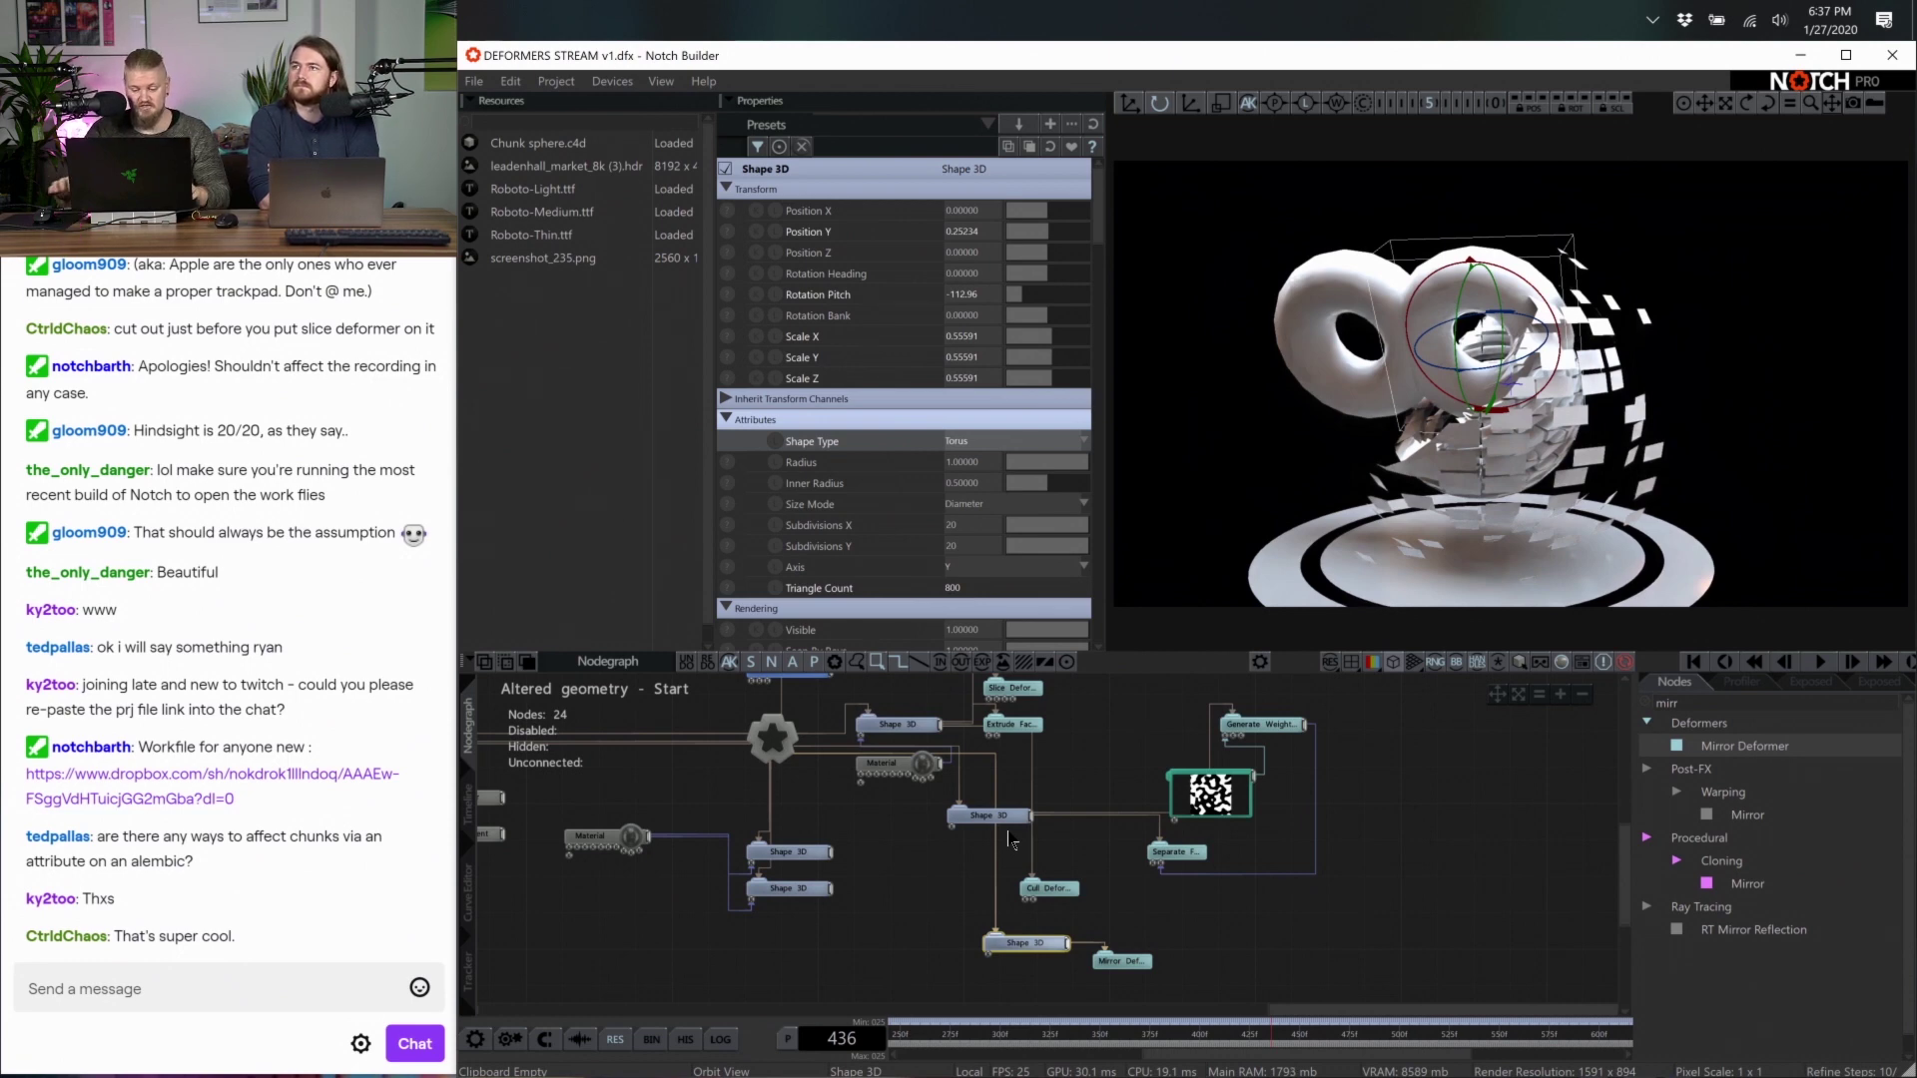
scroll(1407, 864, "up", 5)
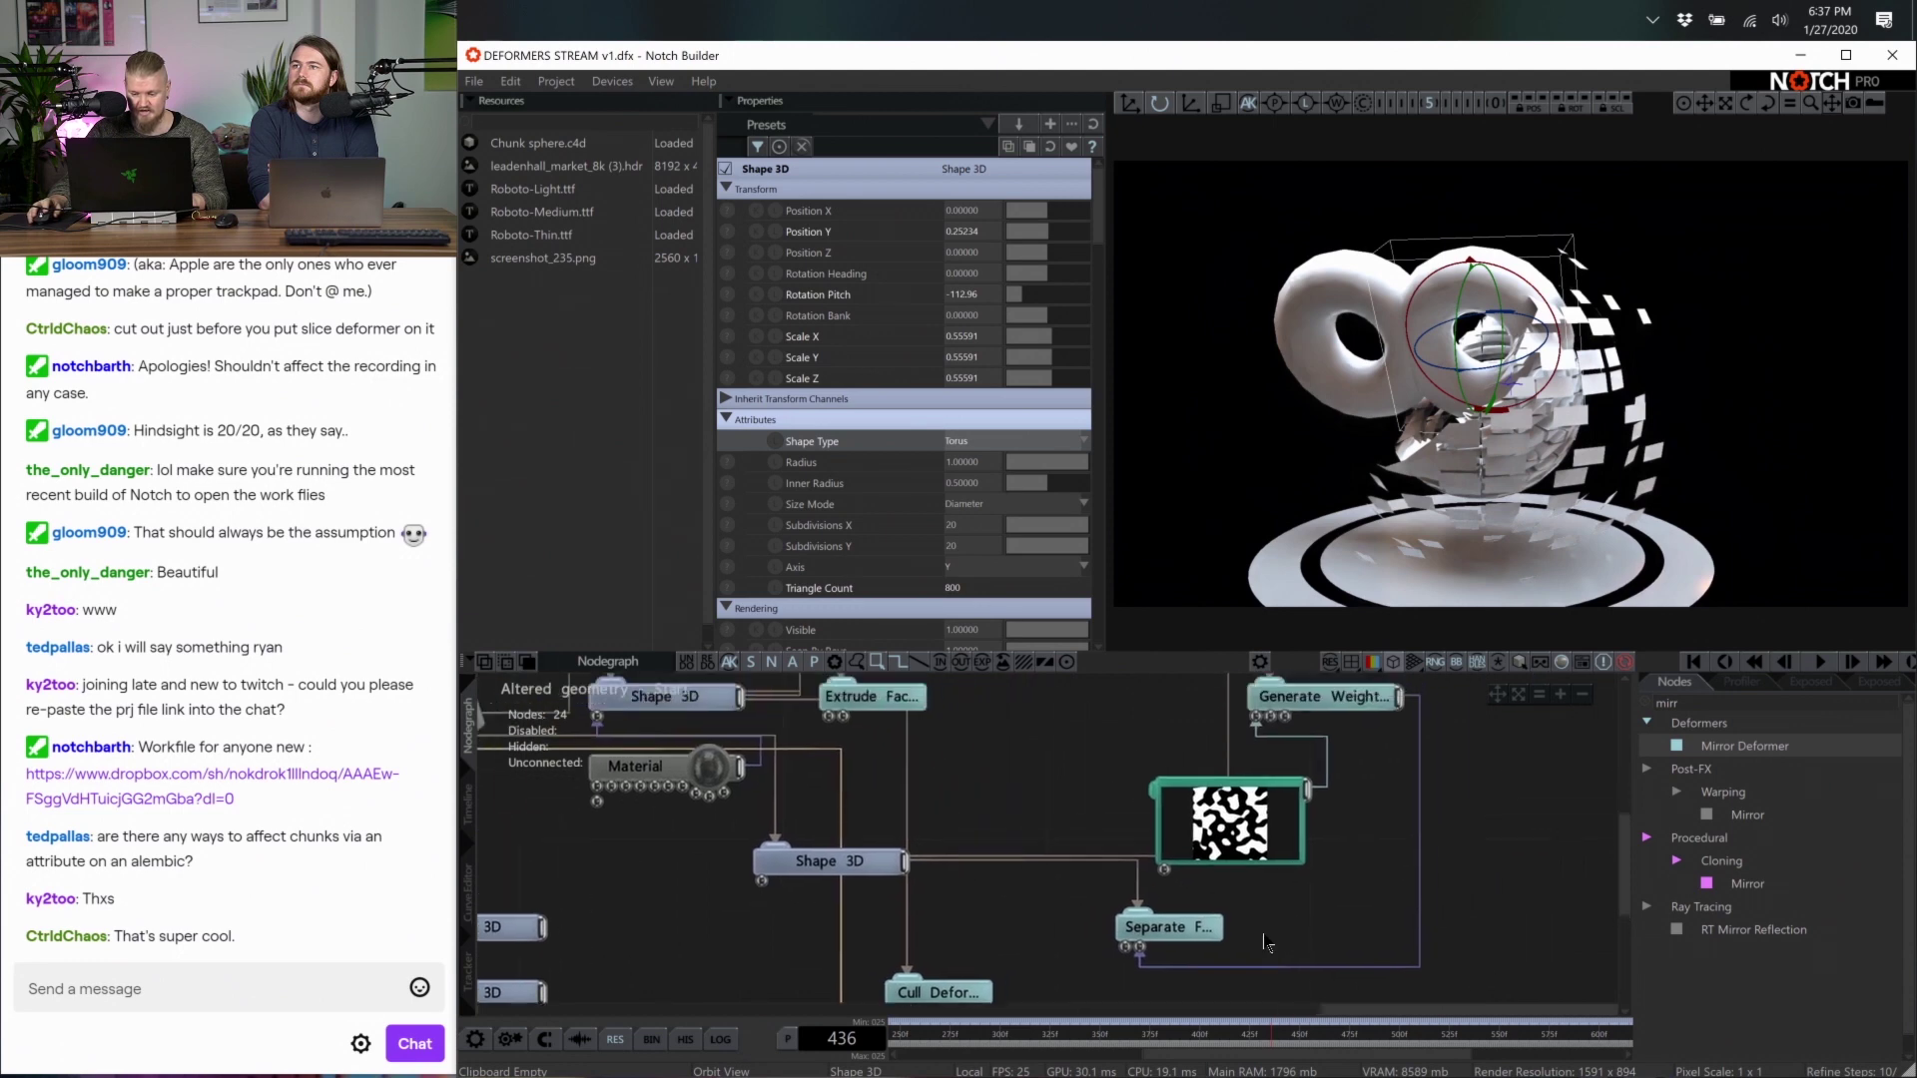
left_click(1144, 820)
middle_click_drag(1184, 878, 1152, 846)
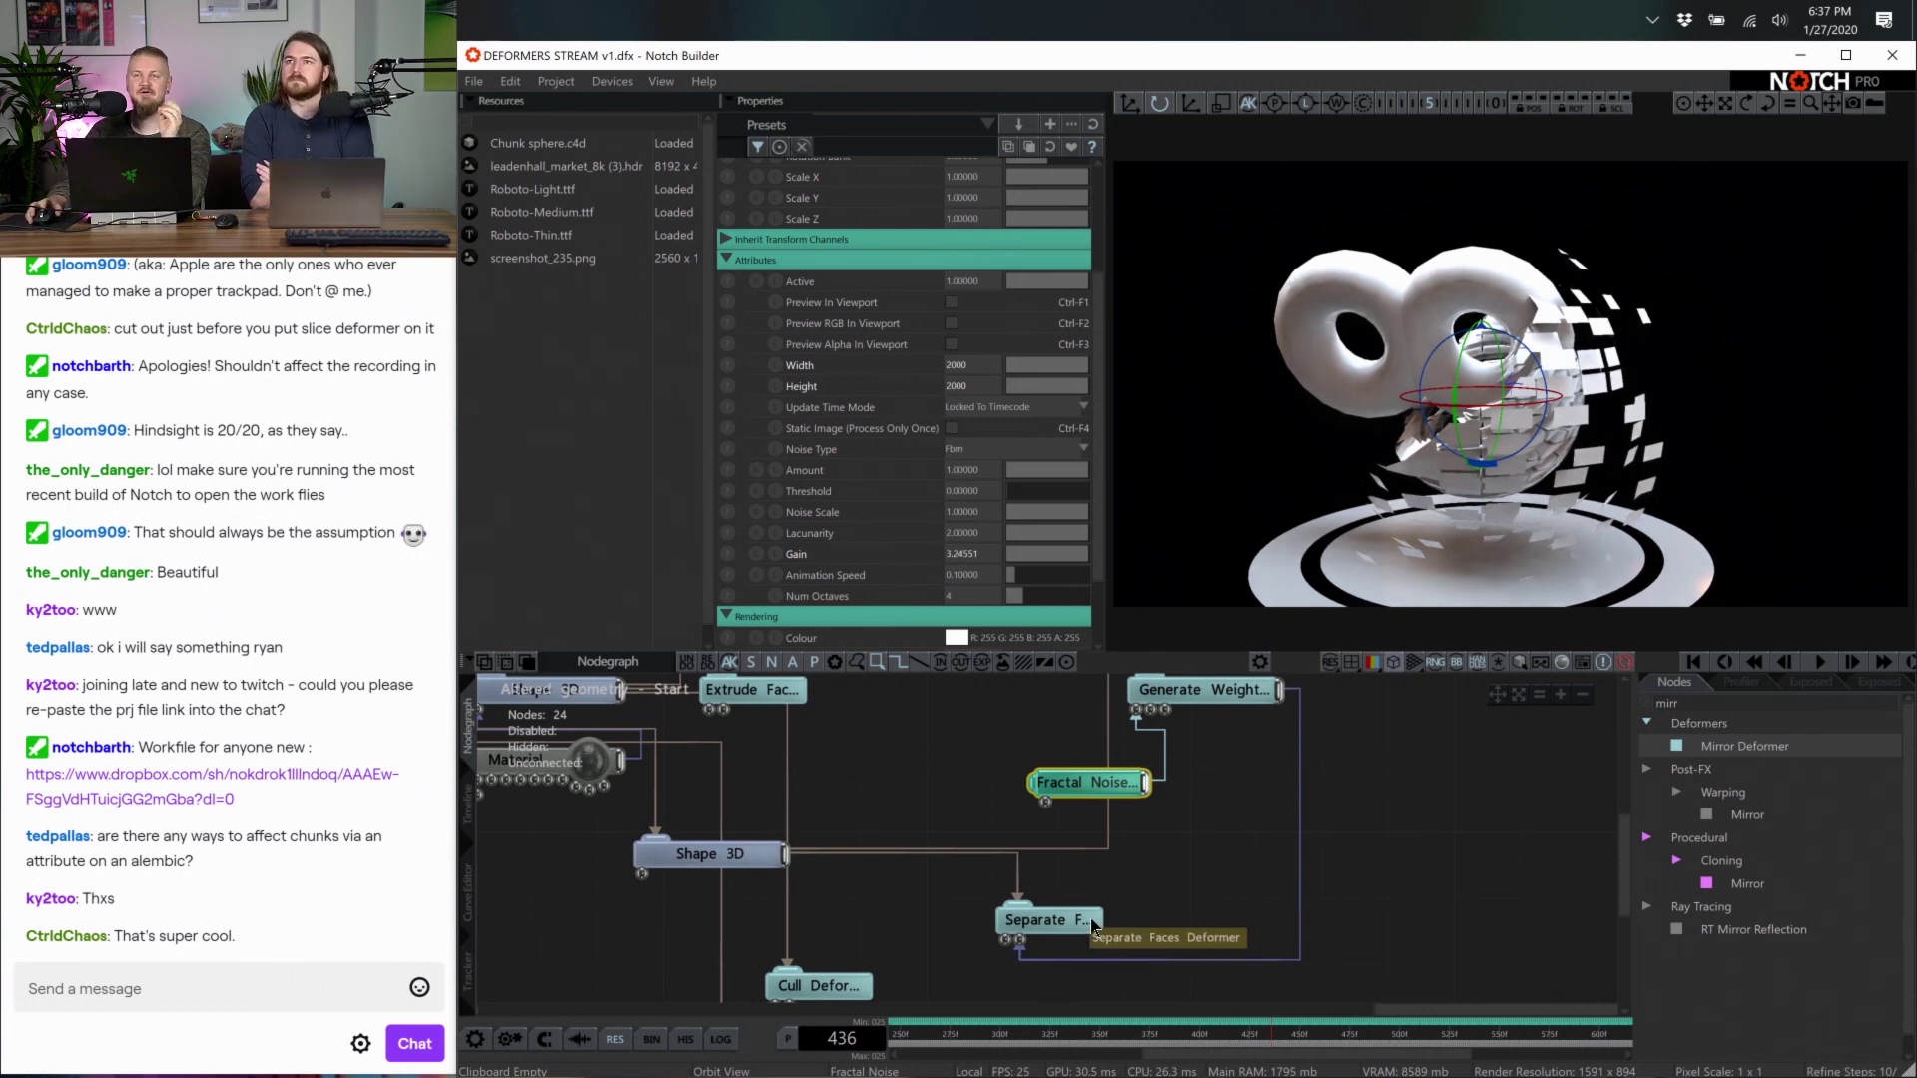
left_click(890, 801)
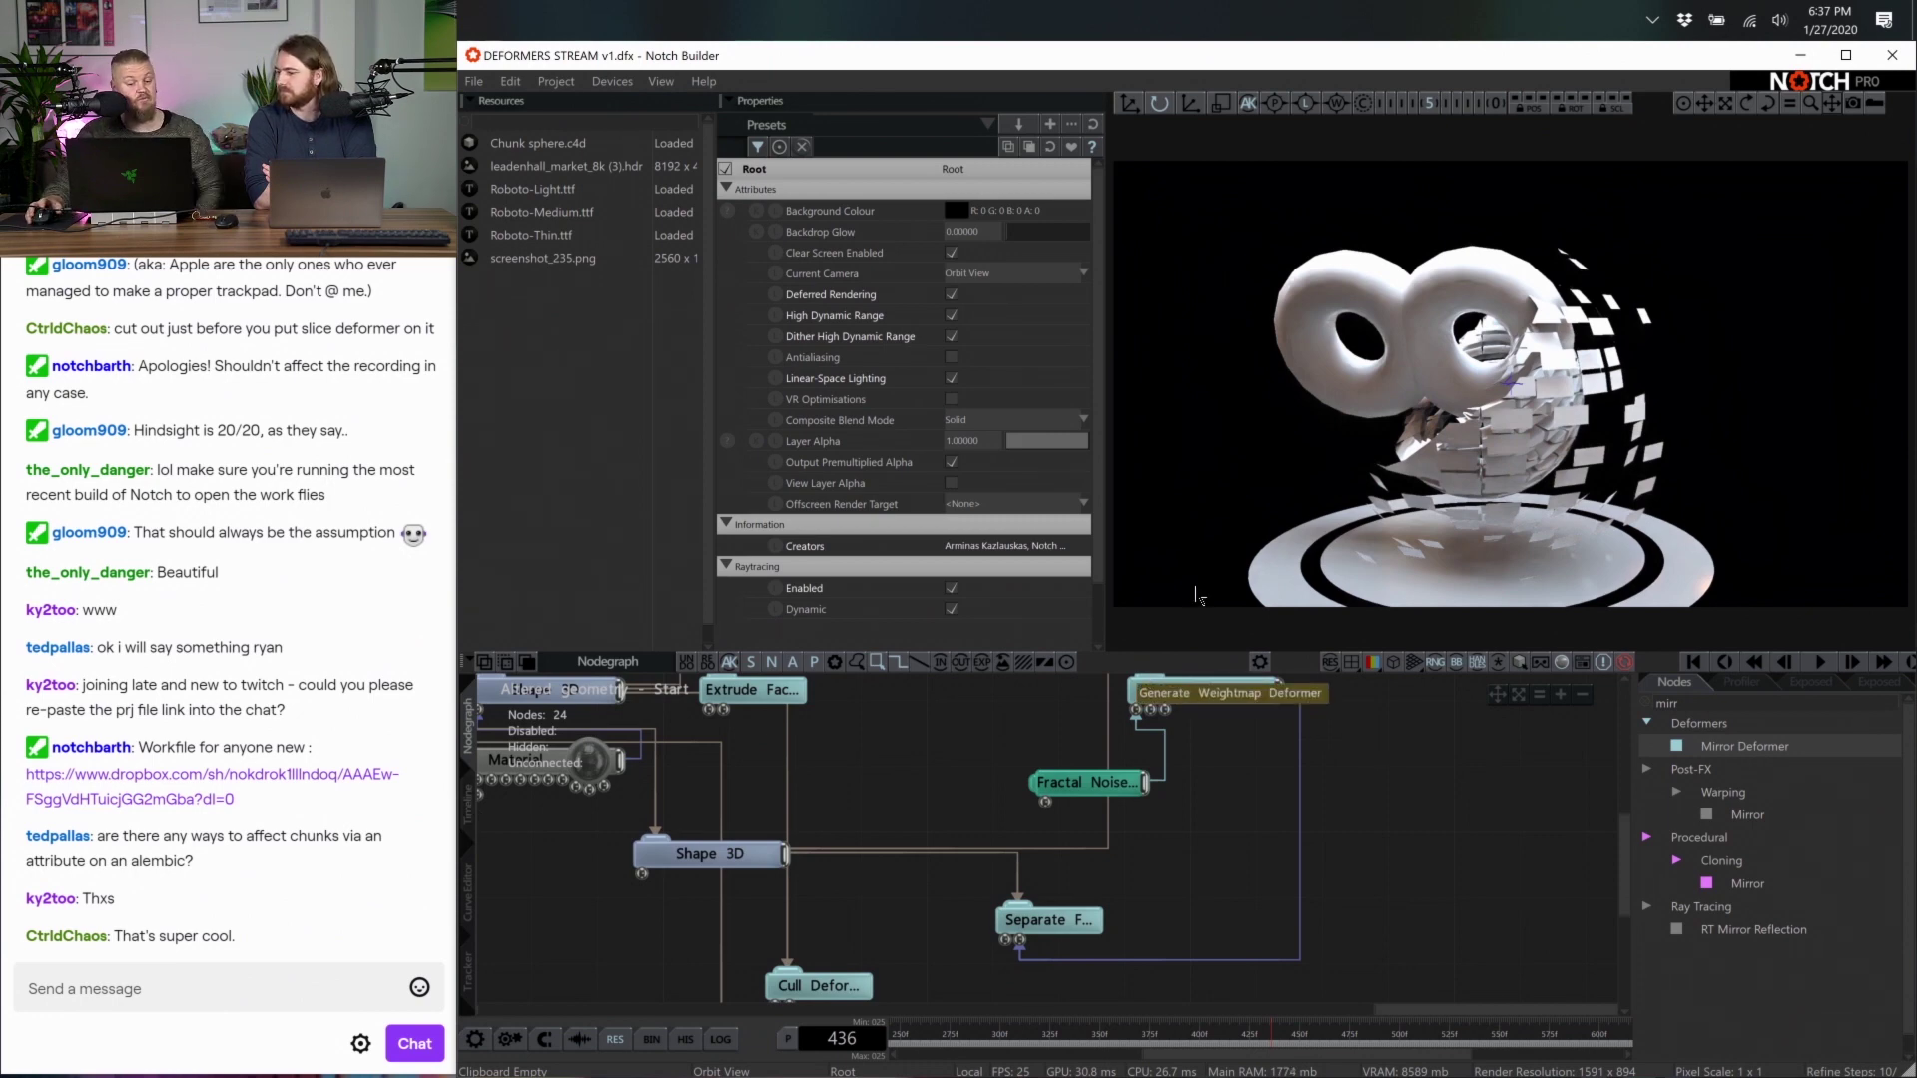
Preview the finished Particle based deformers - POINT layer from the timeline, and open the POINT - Start layer's nodegraph
left_click(467, 803)
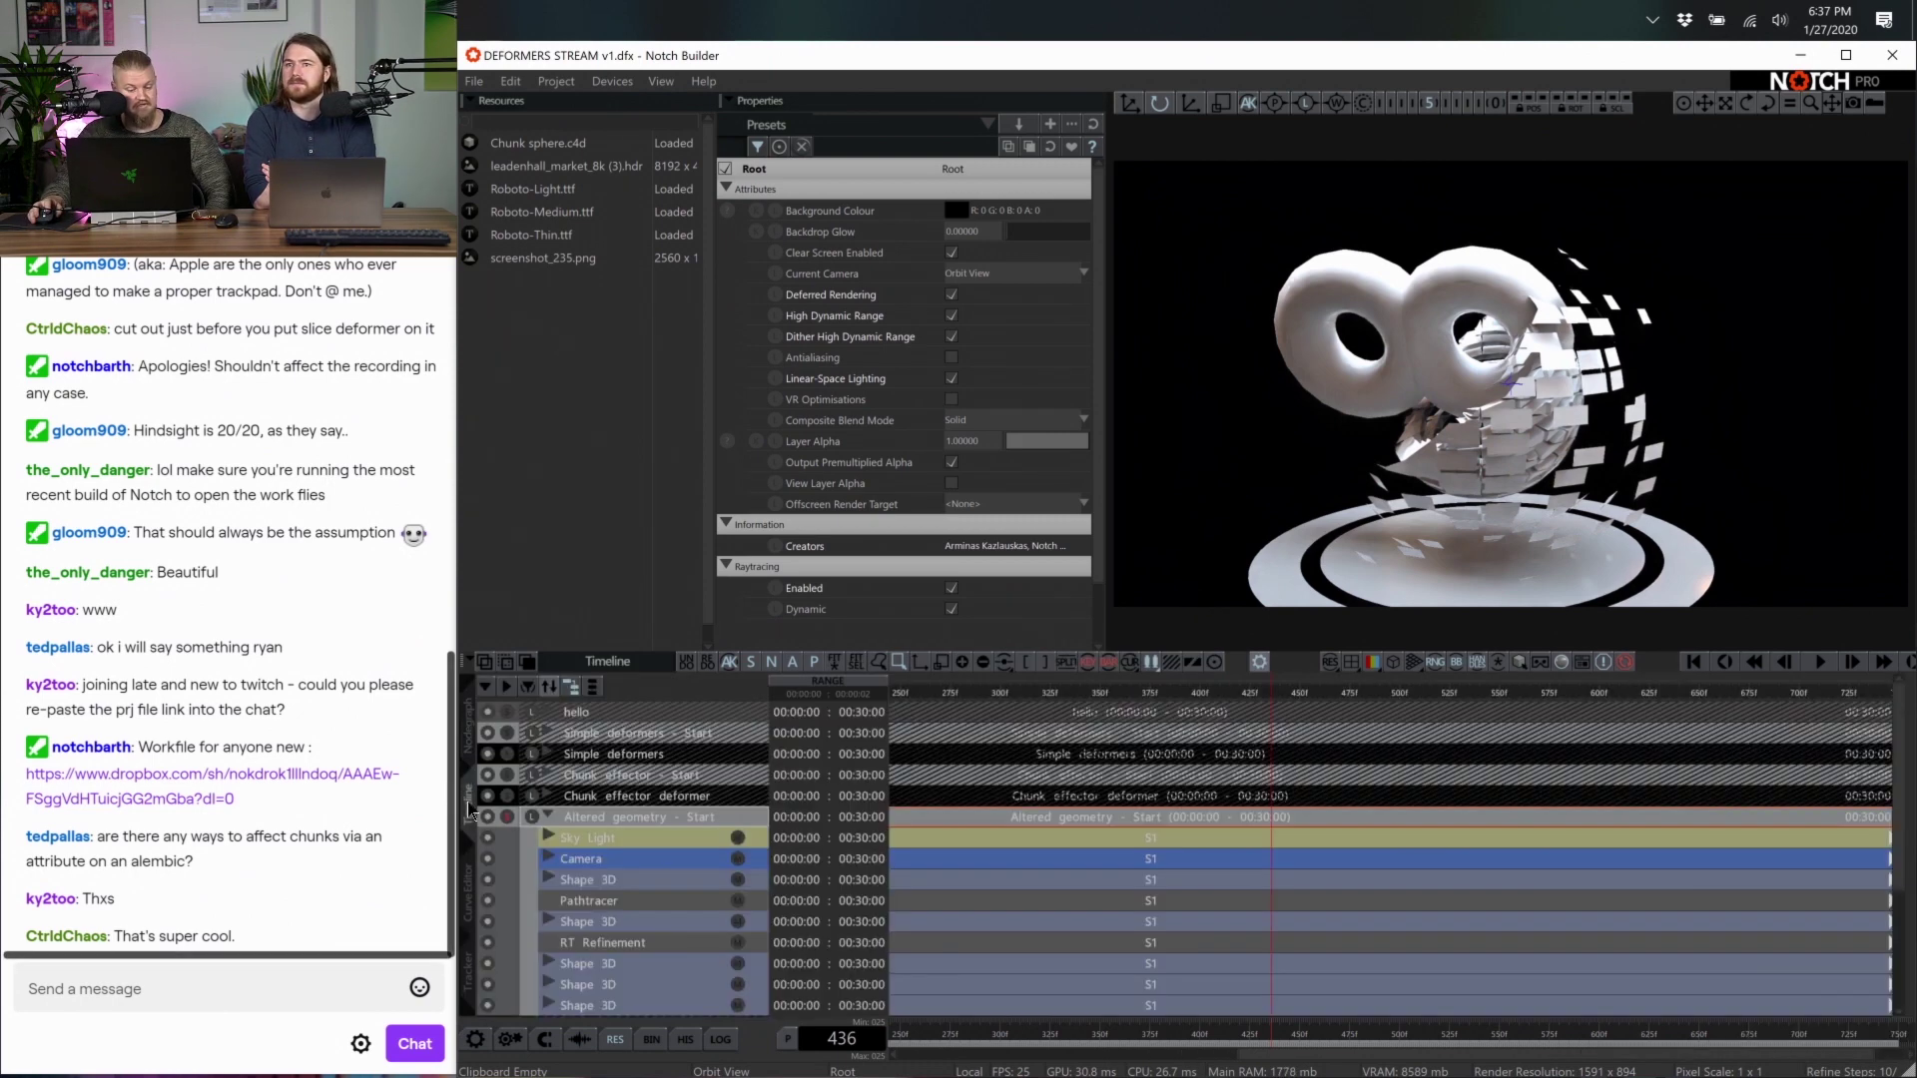
left_click(549, 814)
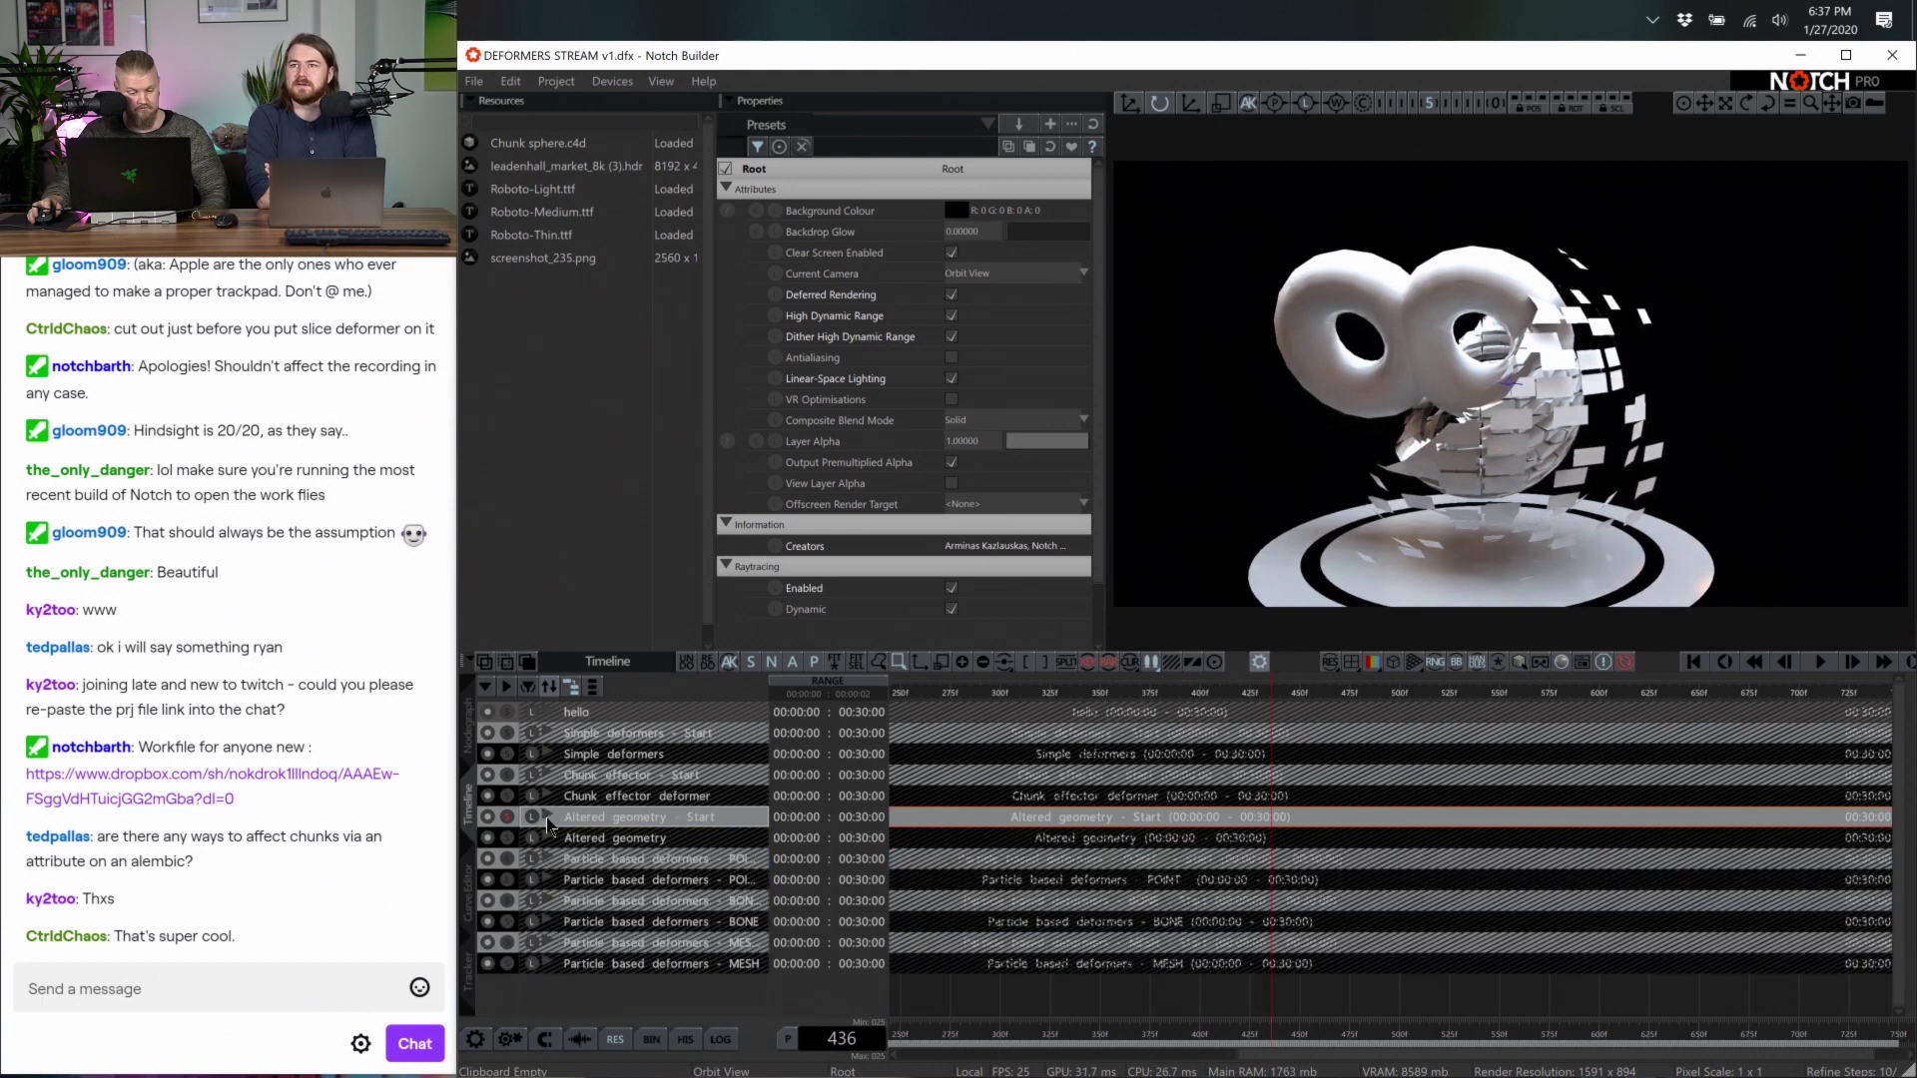
left_click(510, 857)
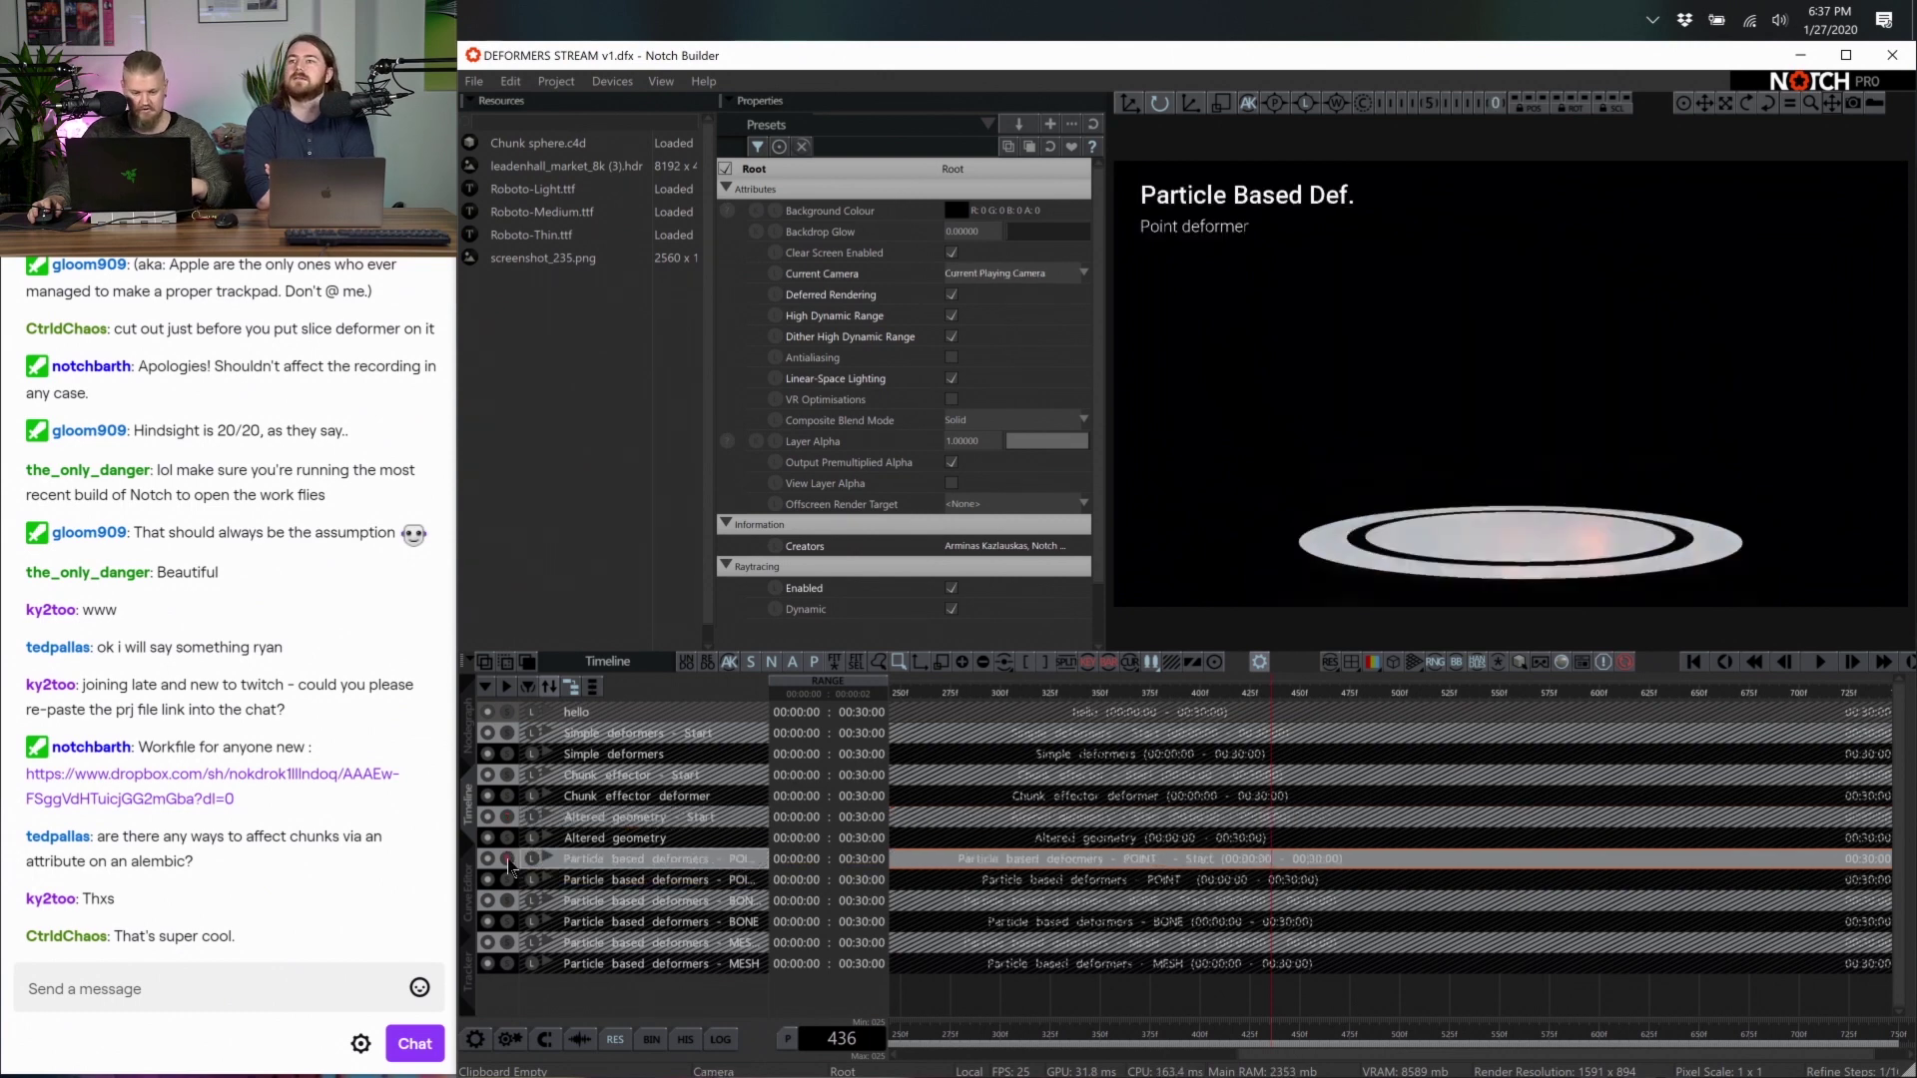
left_click(508, 881)
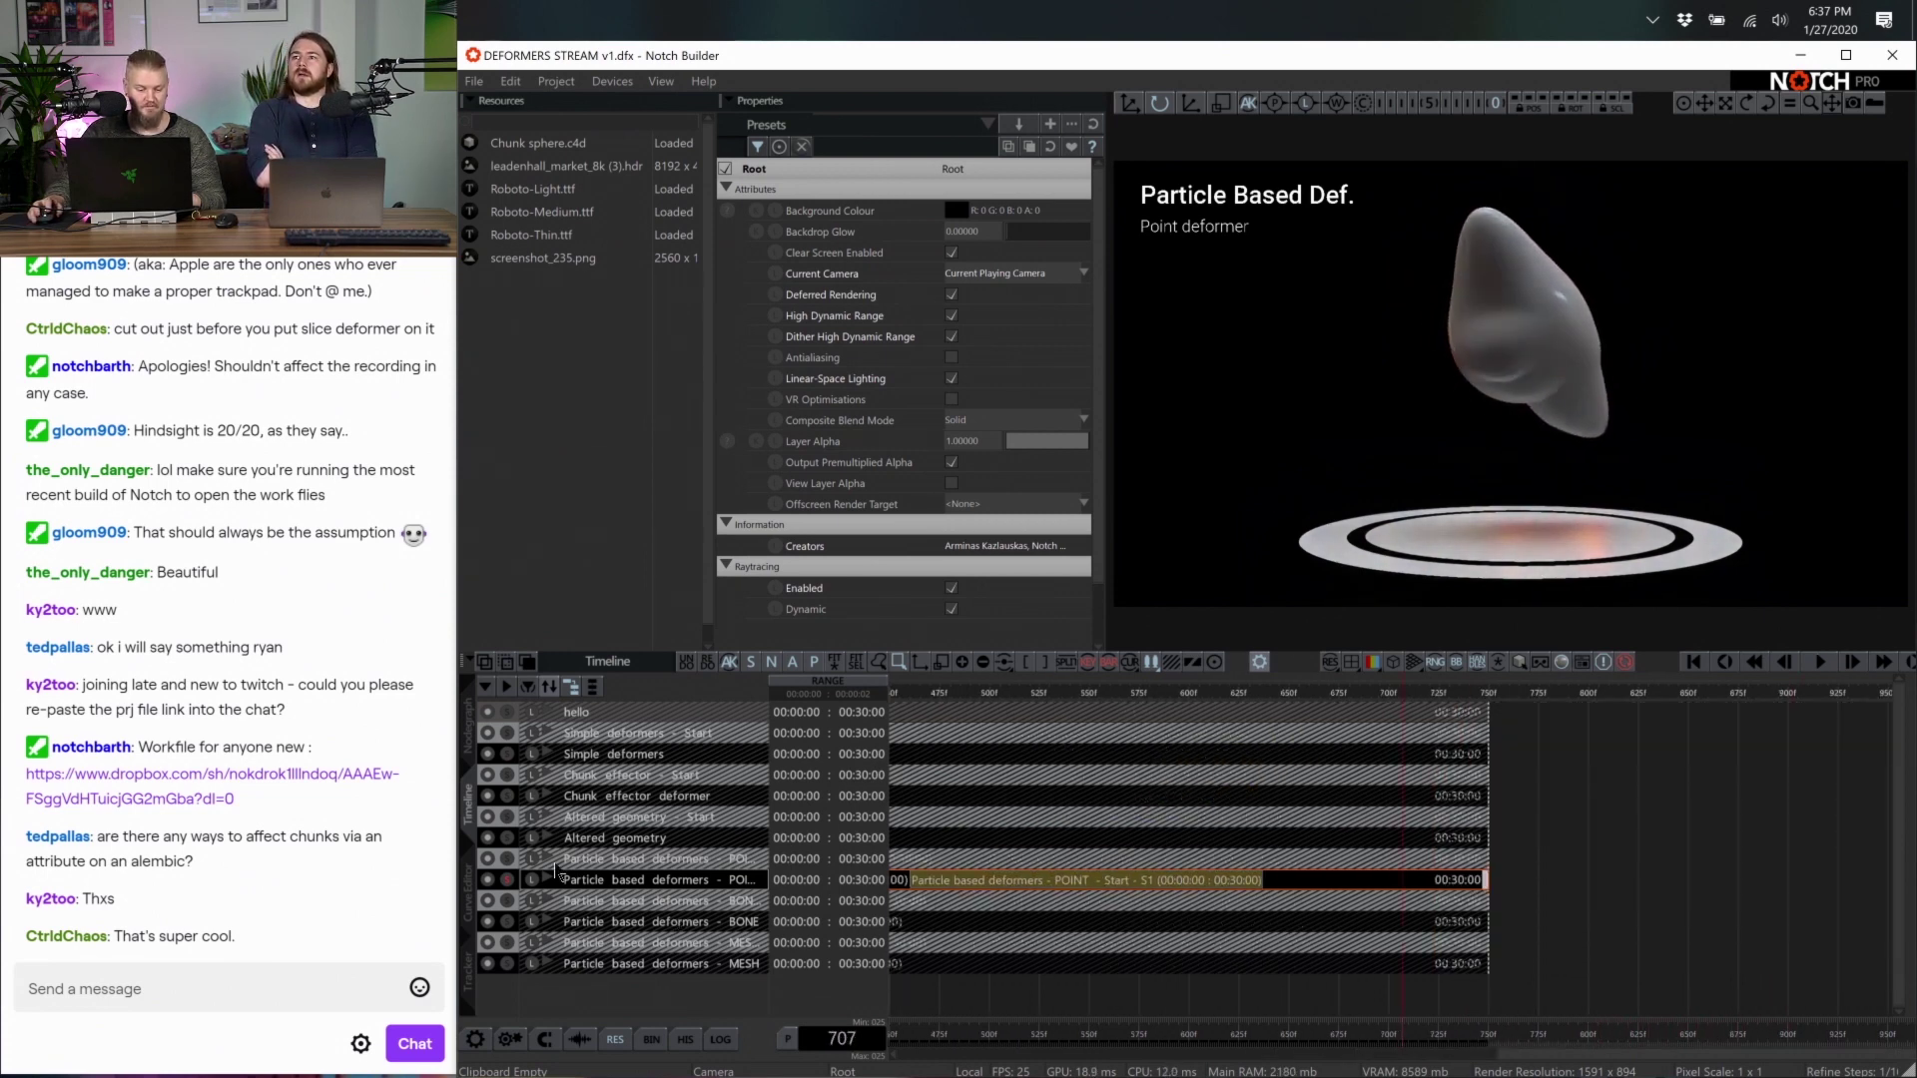
left_click(471, 701)
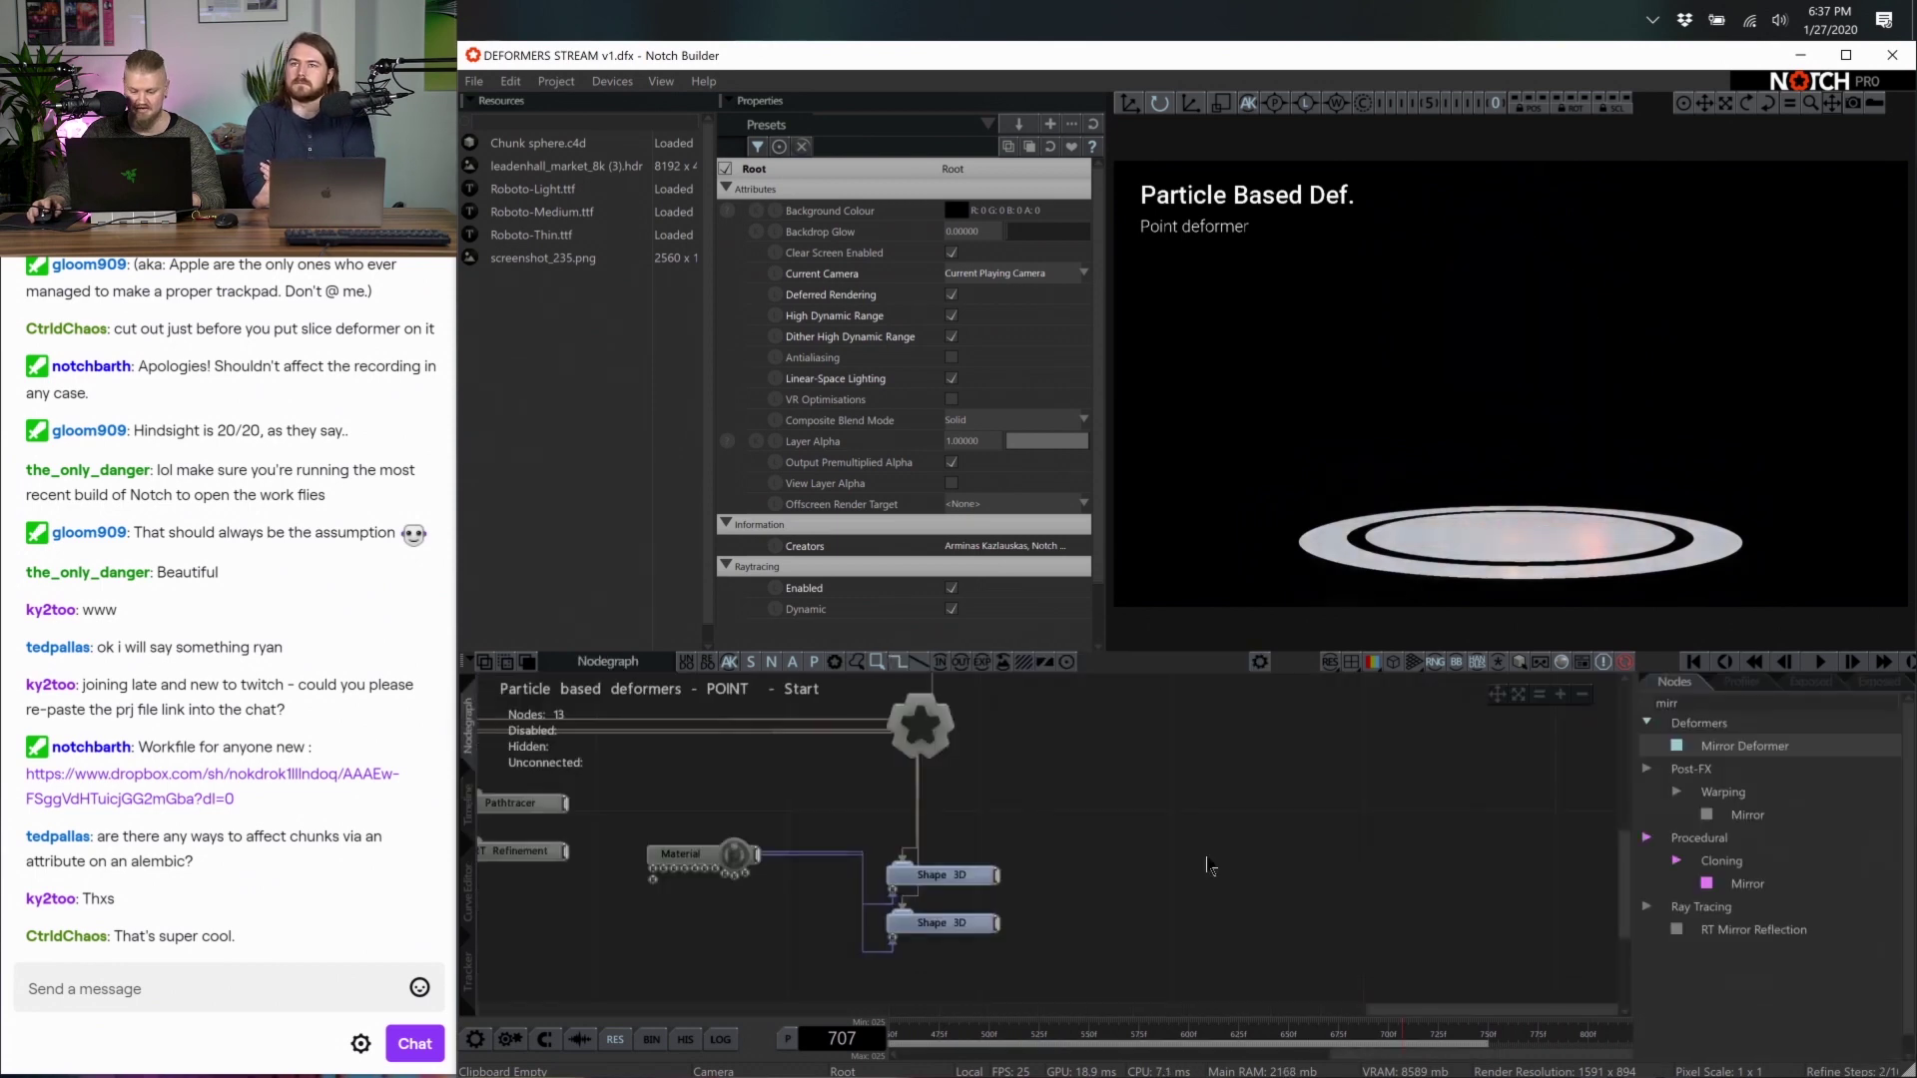
Search the nodes for "sha", add a new Shape 3D beside the Root and connect it to the Root
scroll(1210, 867, "down", 3)
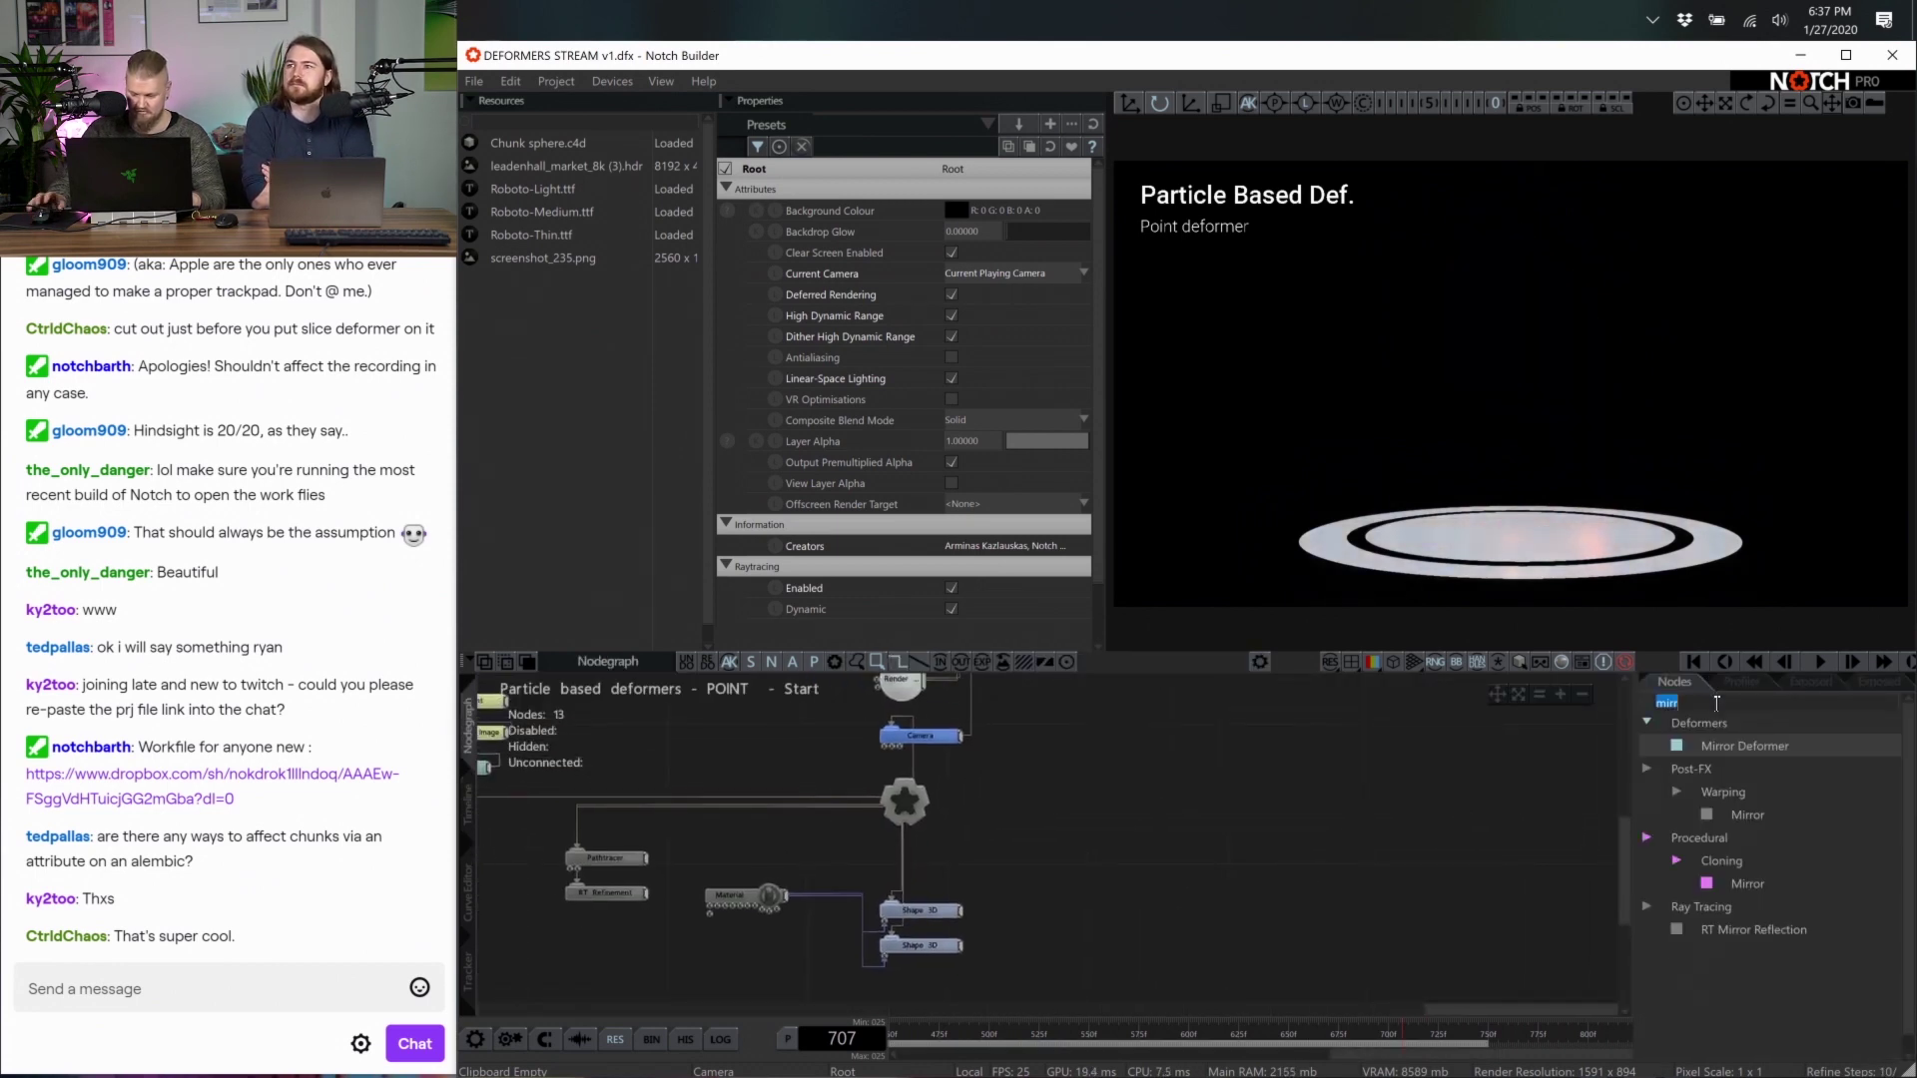
type("sha")
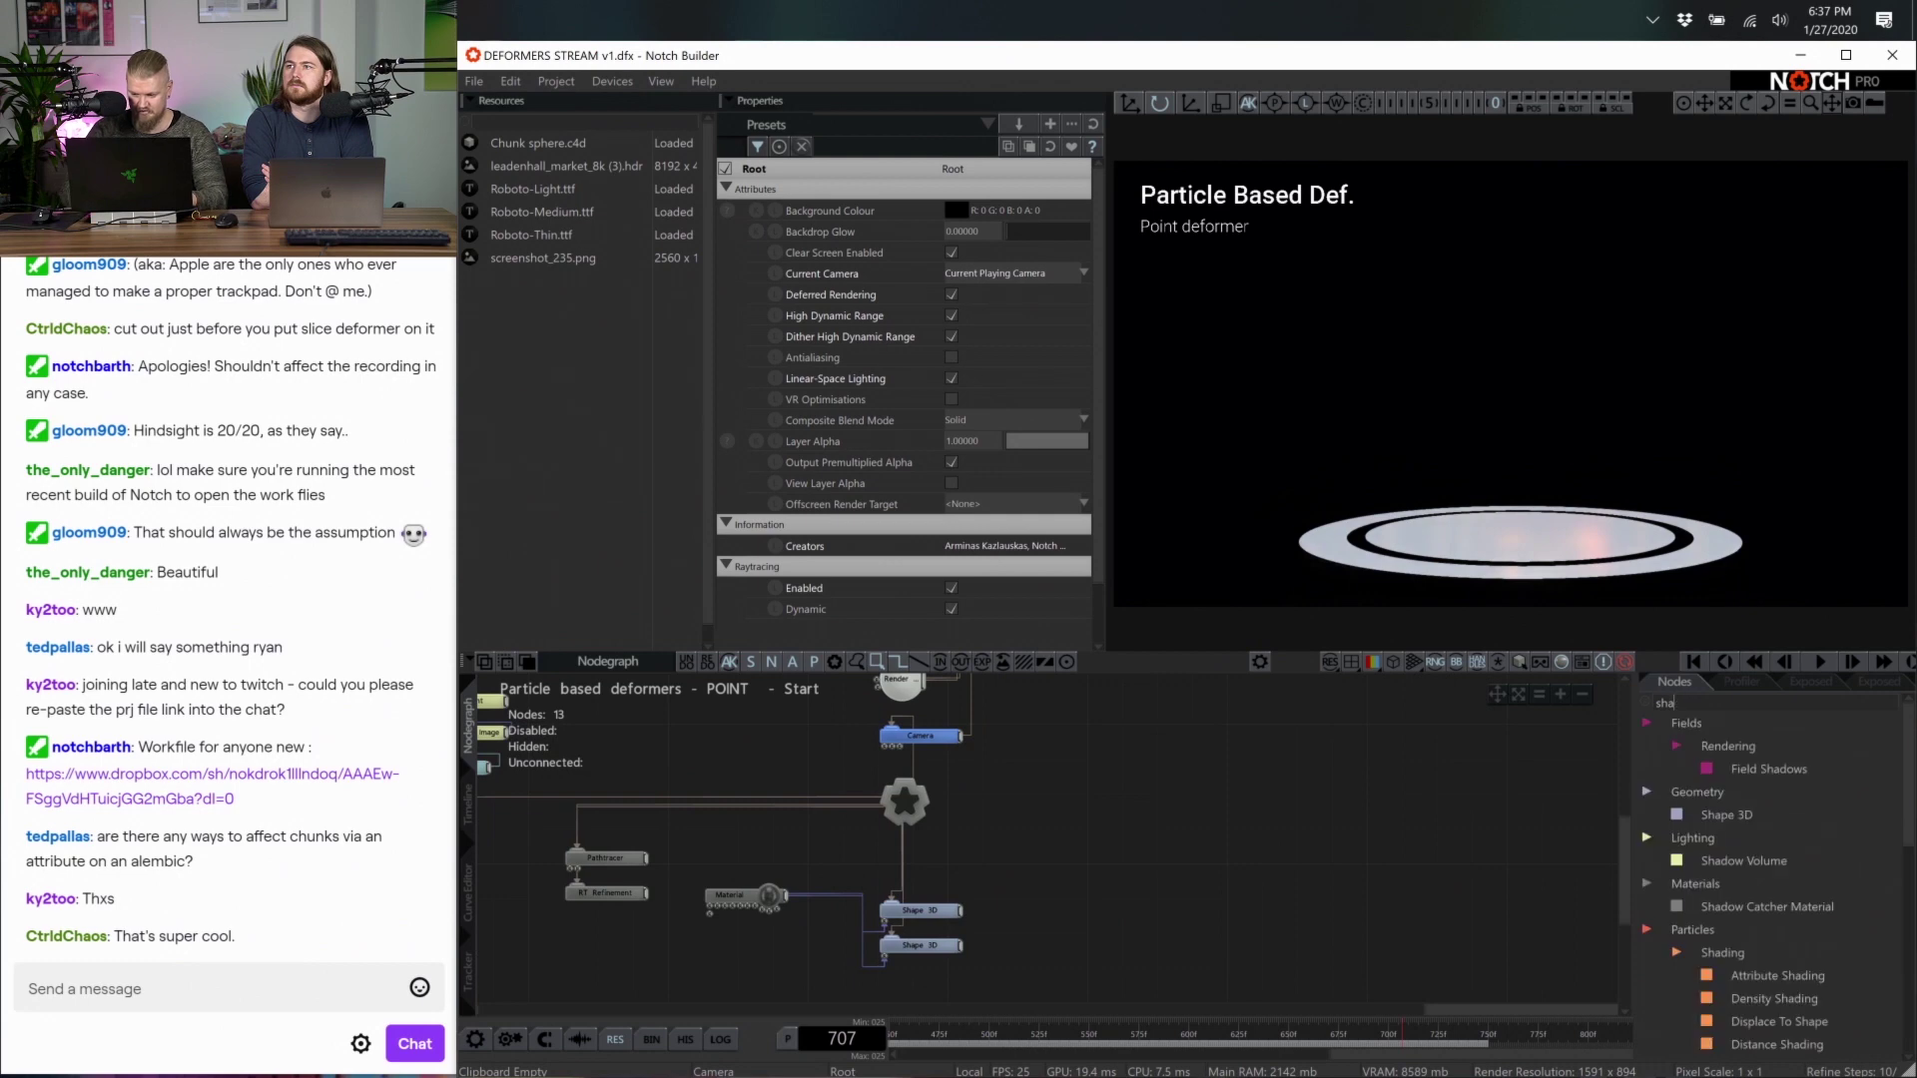
left_click_drag(1726, 815, 1043, 789)
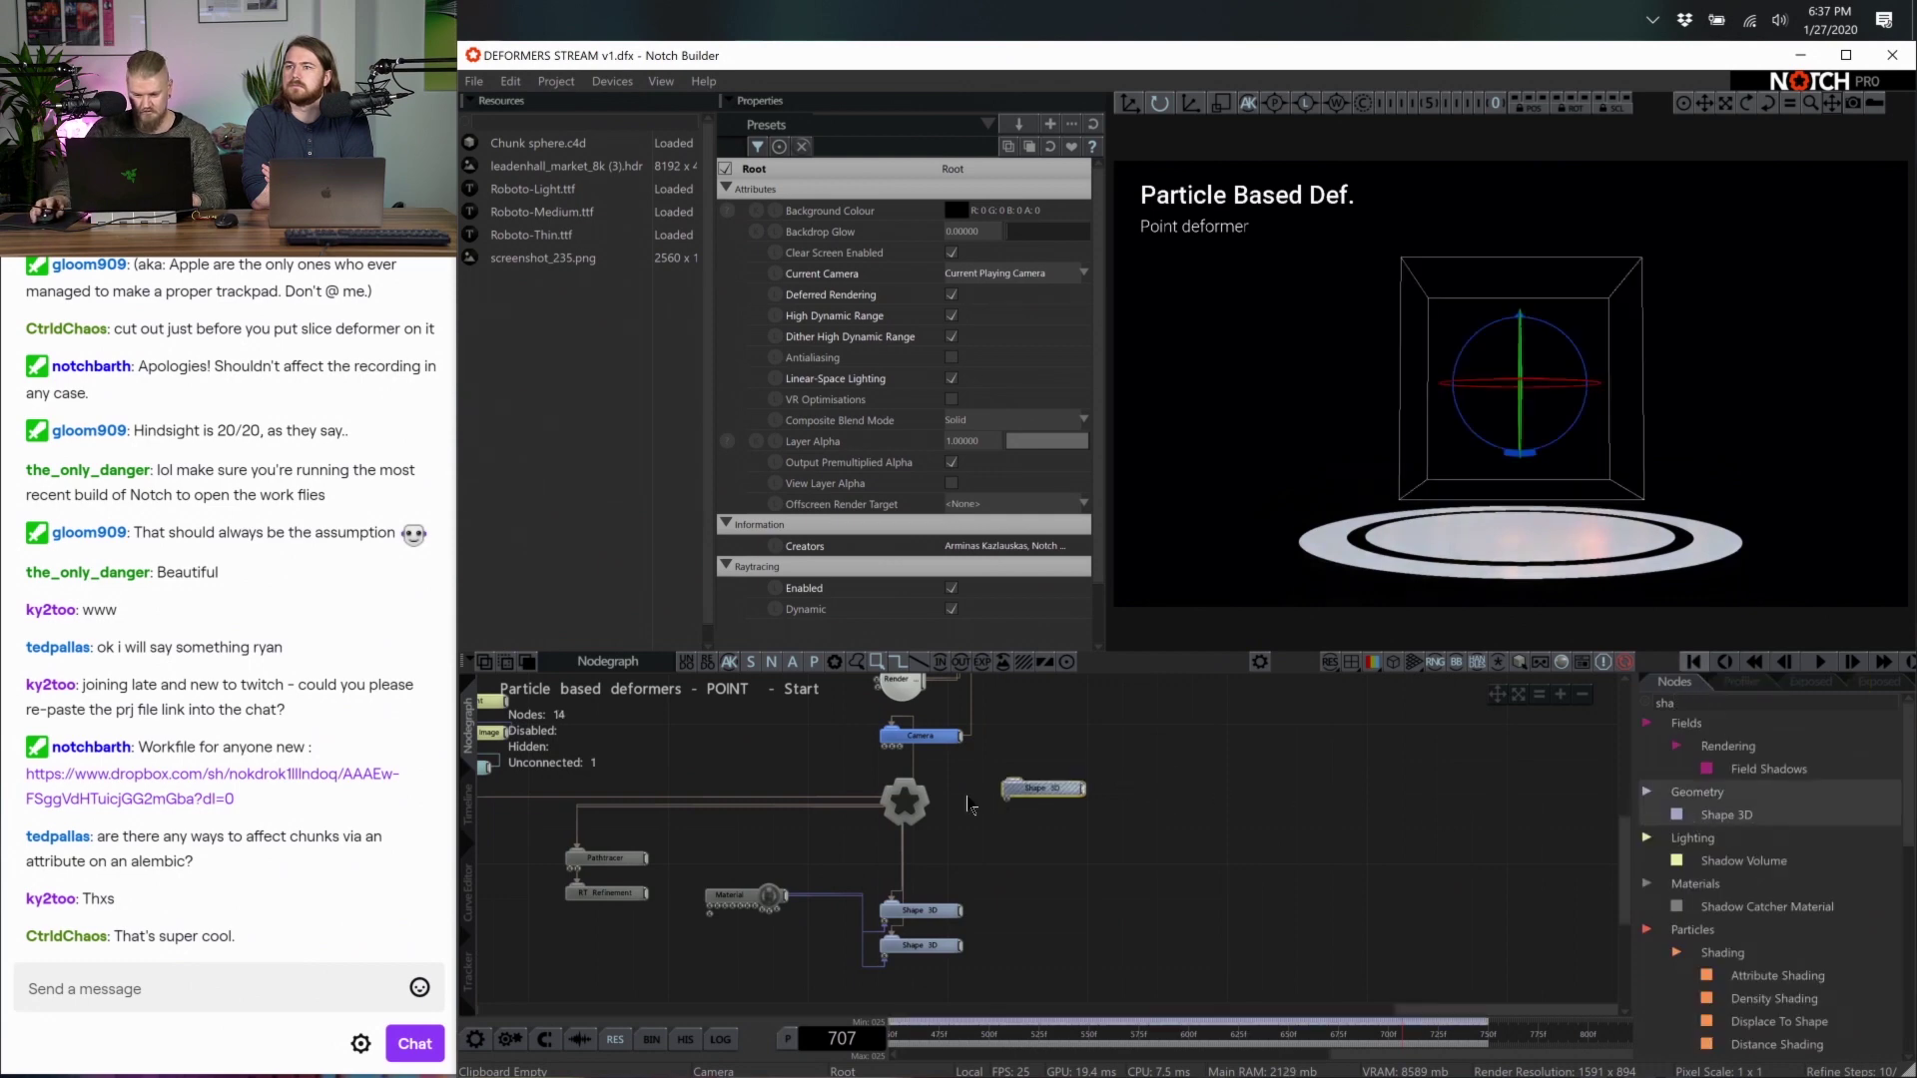
left_click_drag(928, 813, 1009, 789)
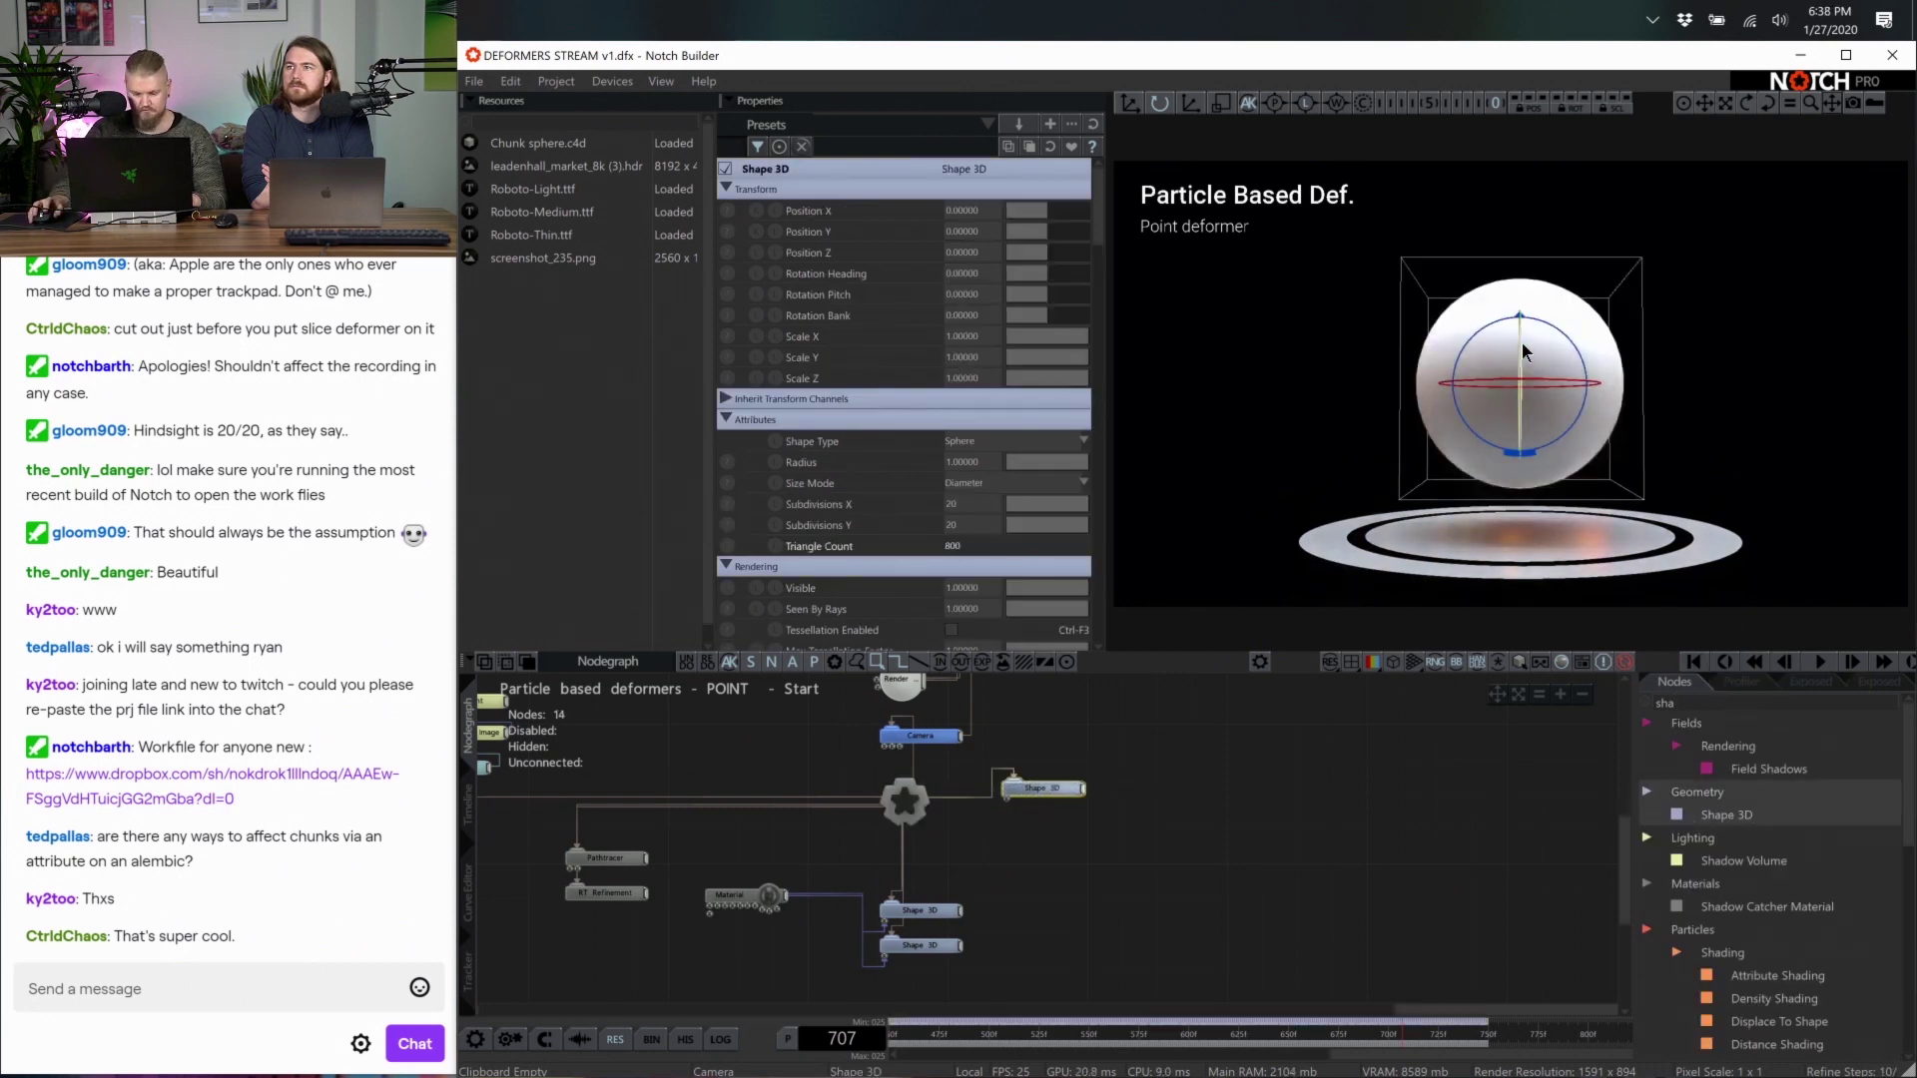
Raise the new sphere to a Y position of about 0.23 and scale it uniformly to about 0.85
key("w")
left_click_drag(1519, 352, 1616, 341)
key("r")
Search the nodes for "point" and attach a Point Deformer to the new Shape 3D, leaving no node selected
scroll(1291, 936, "up", 3)
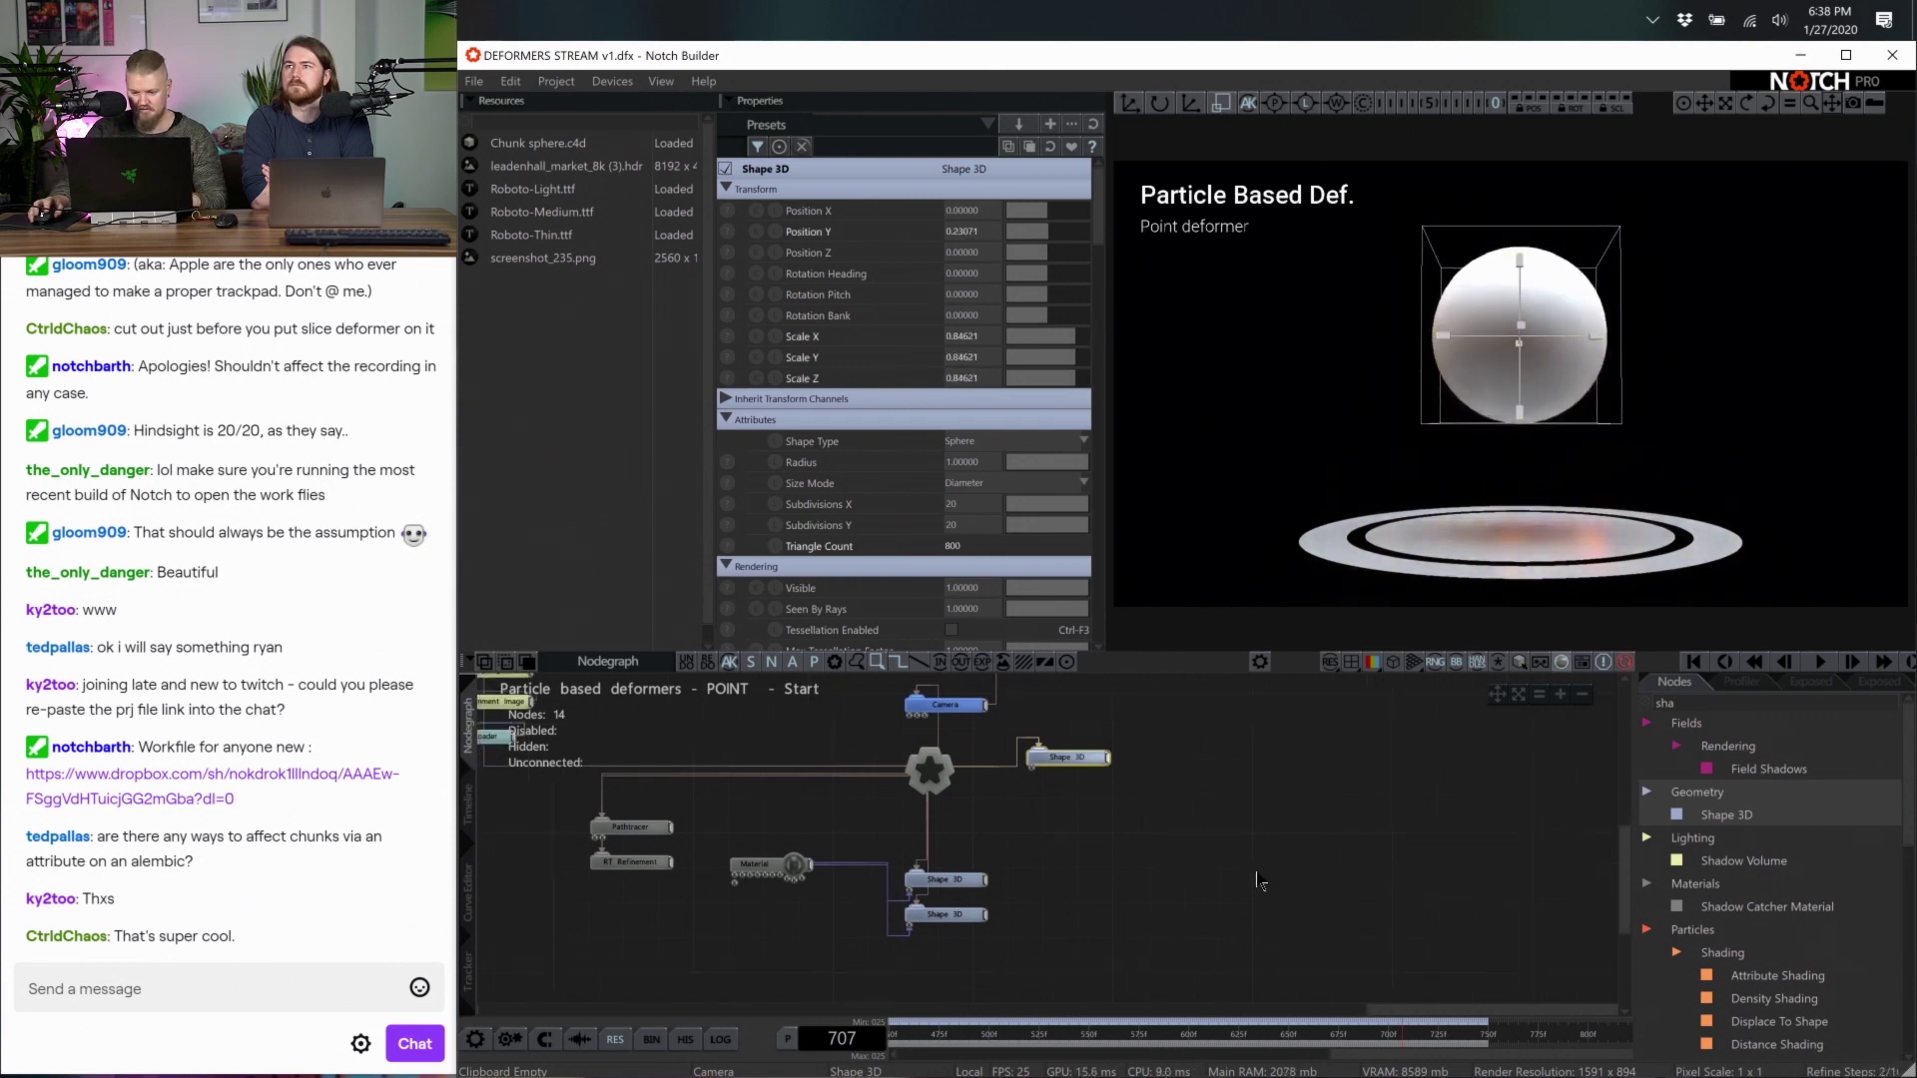
middle_click_drag(1354, 862, 1339, 976)
middle_click_drag(1618, 757, 1524, 777)
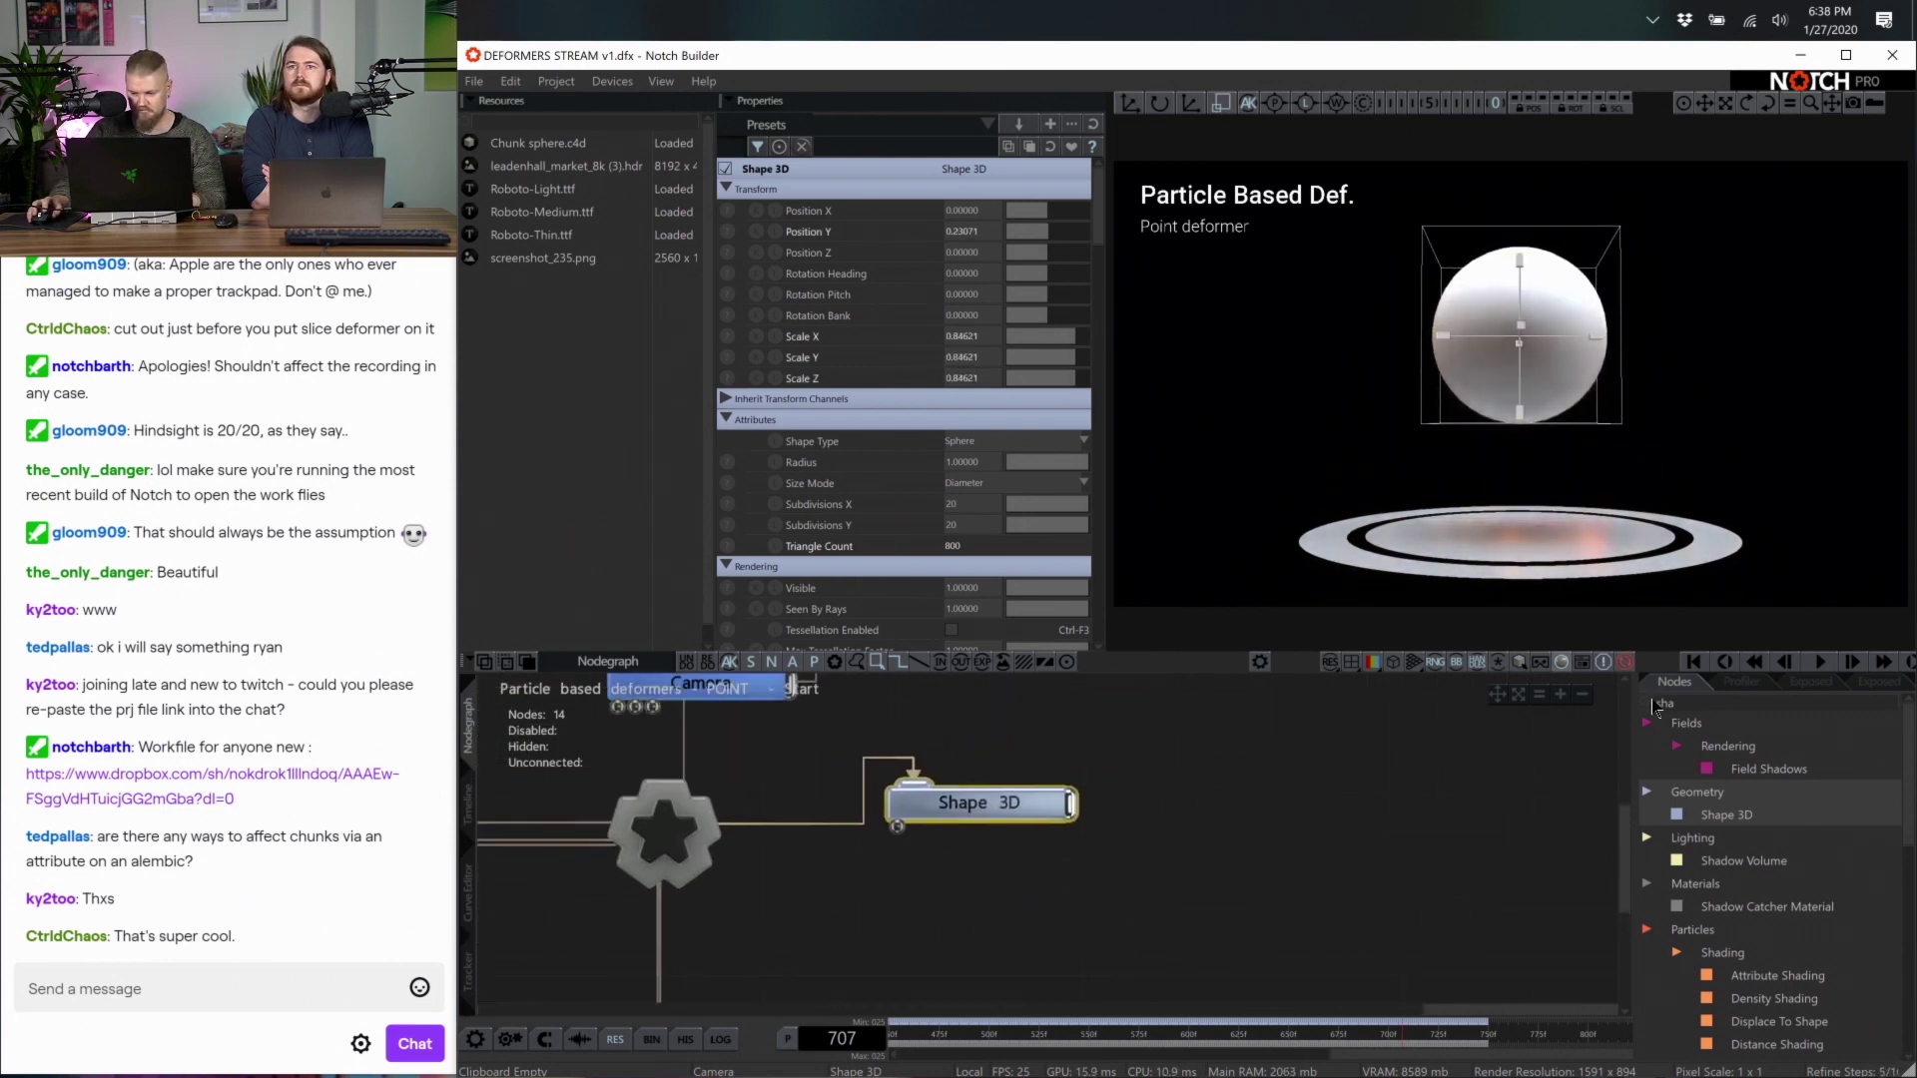
key("BackSpace")
key("BackSpace")
key("BackSpace")
type("point")
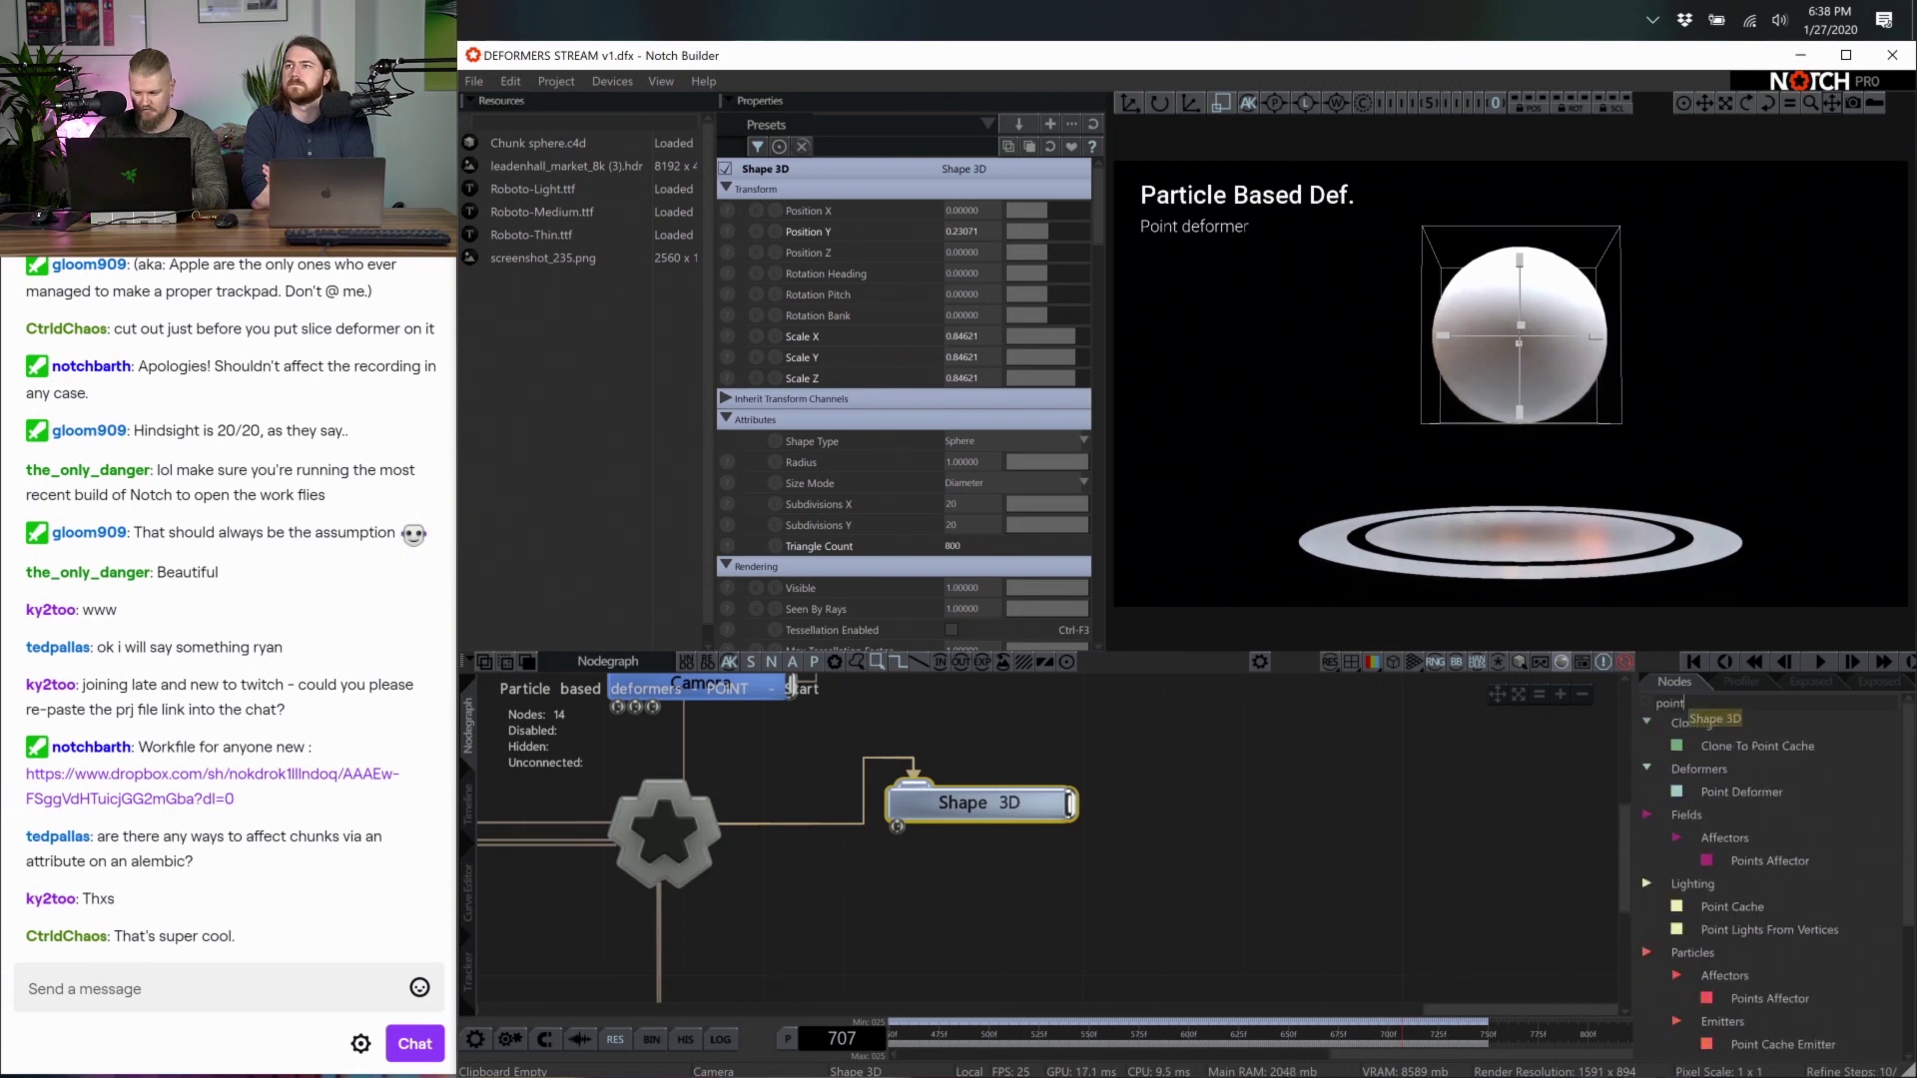
left_click_drag(1701, 796, 1158, 814)
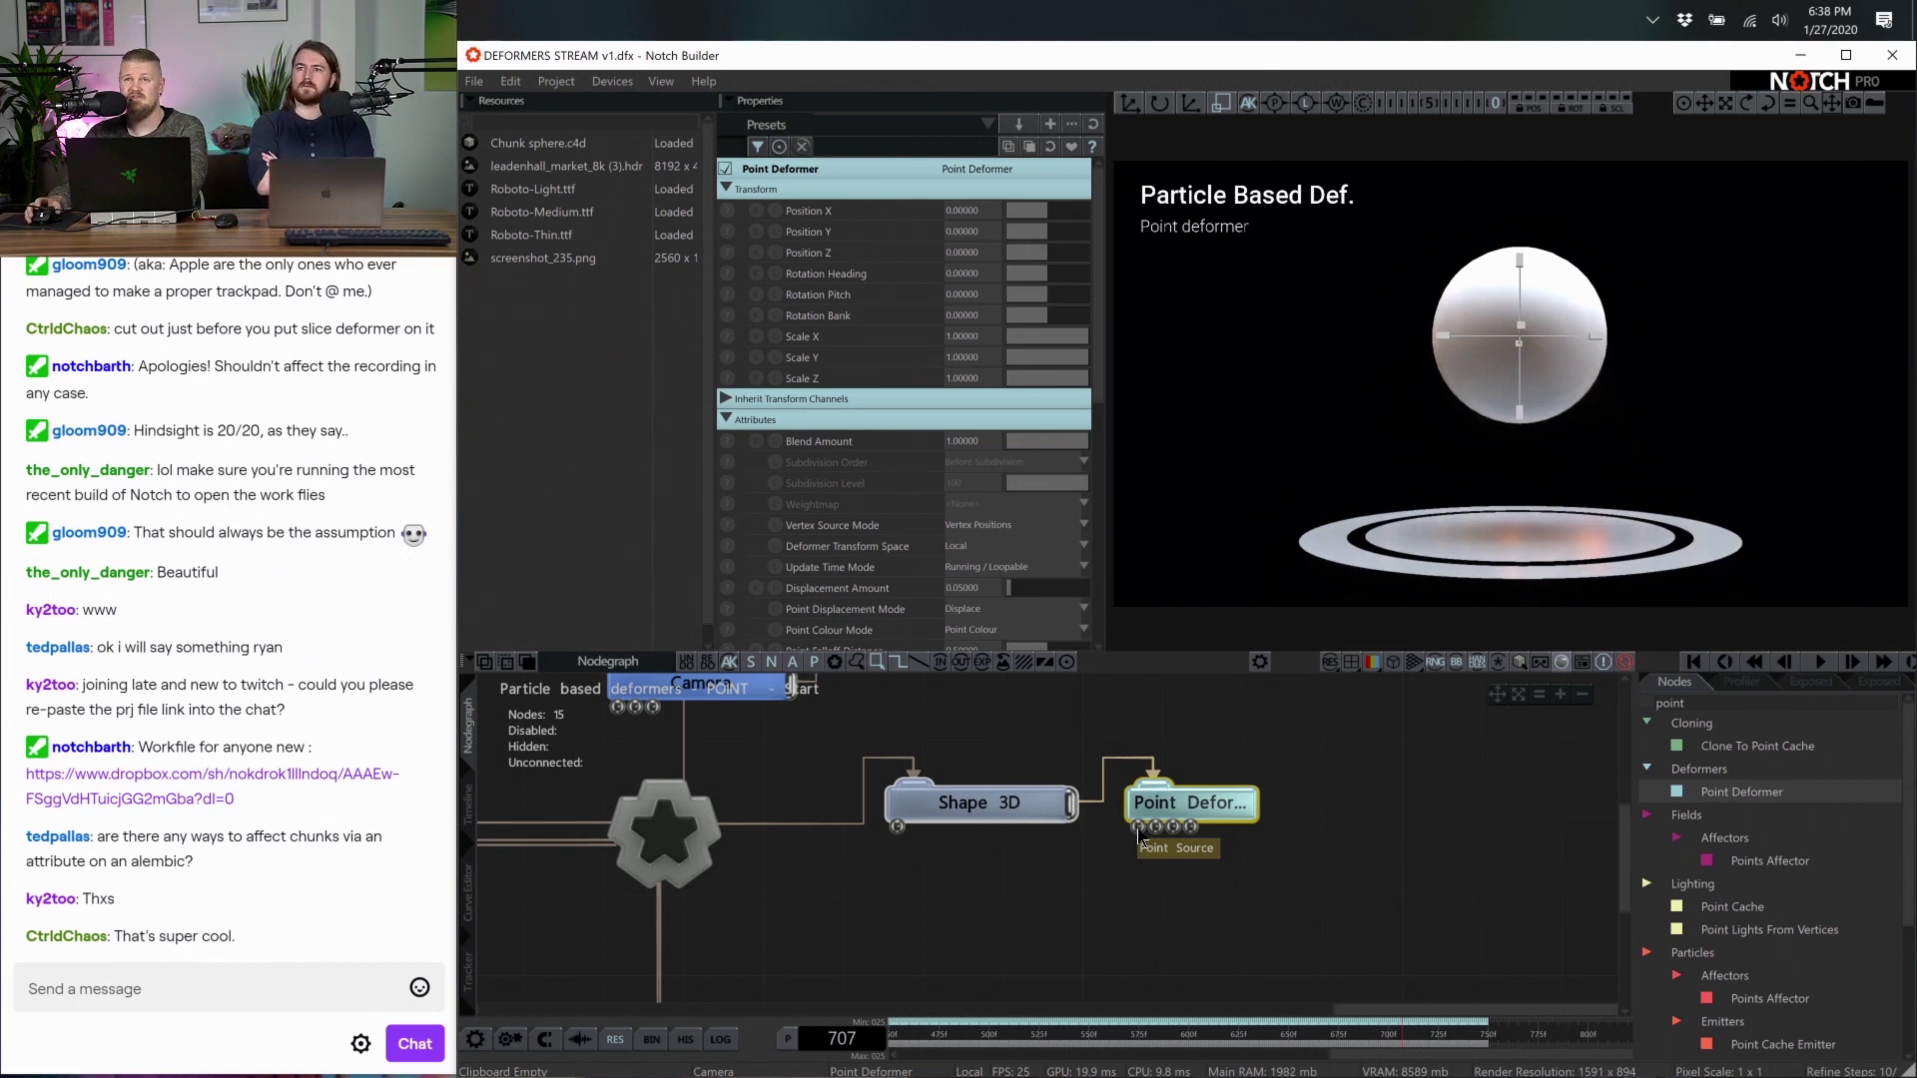
left_click(1084, 864)
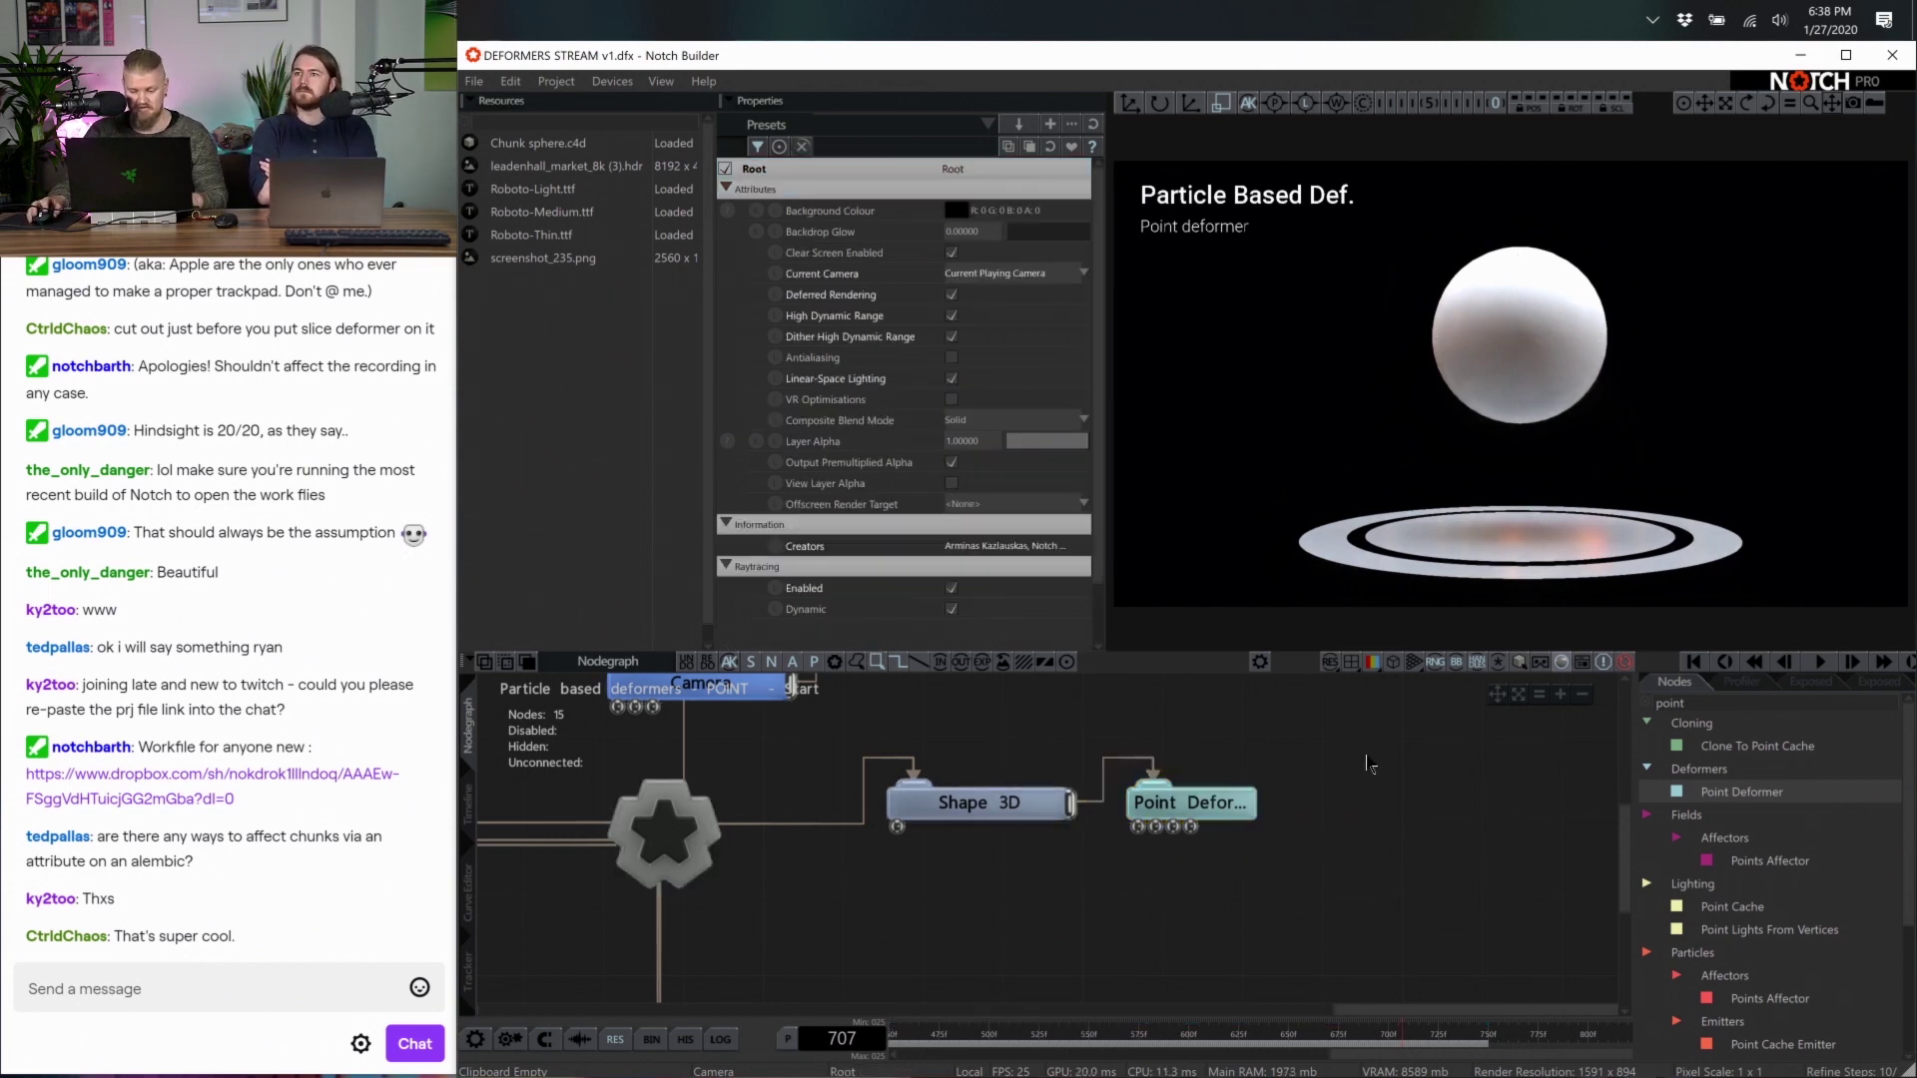
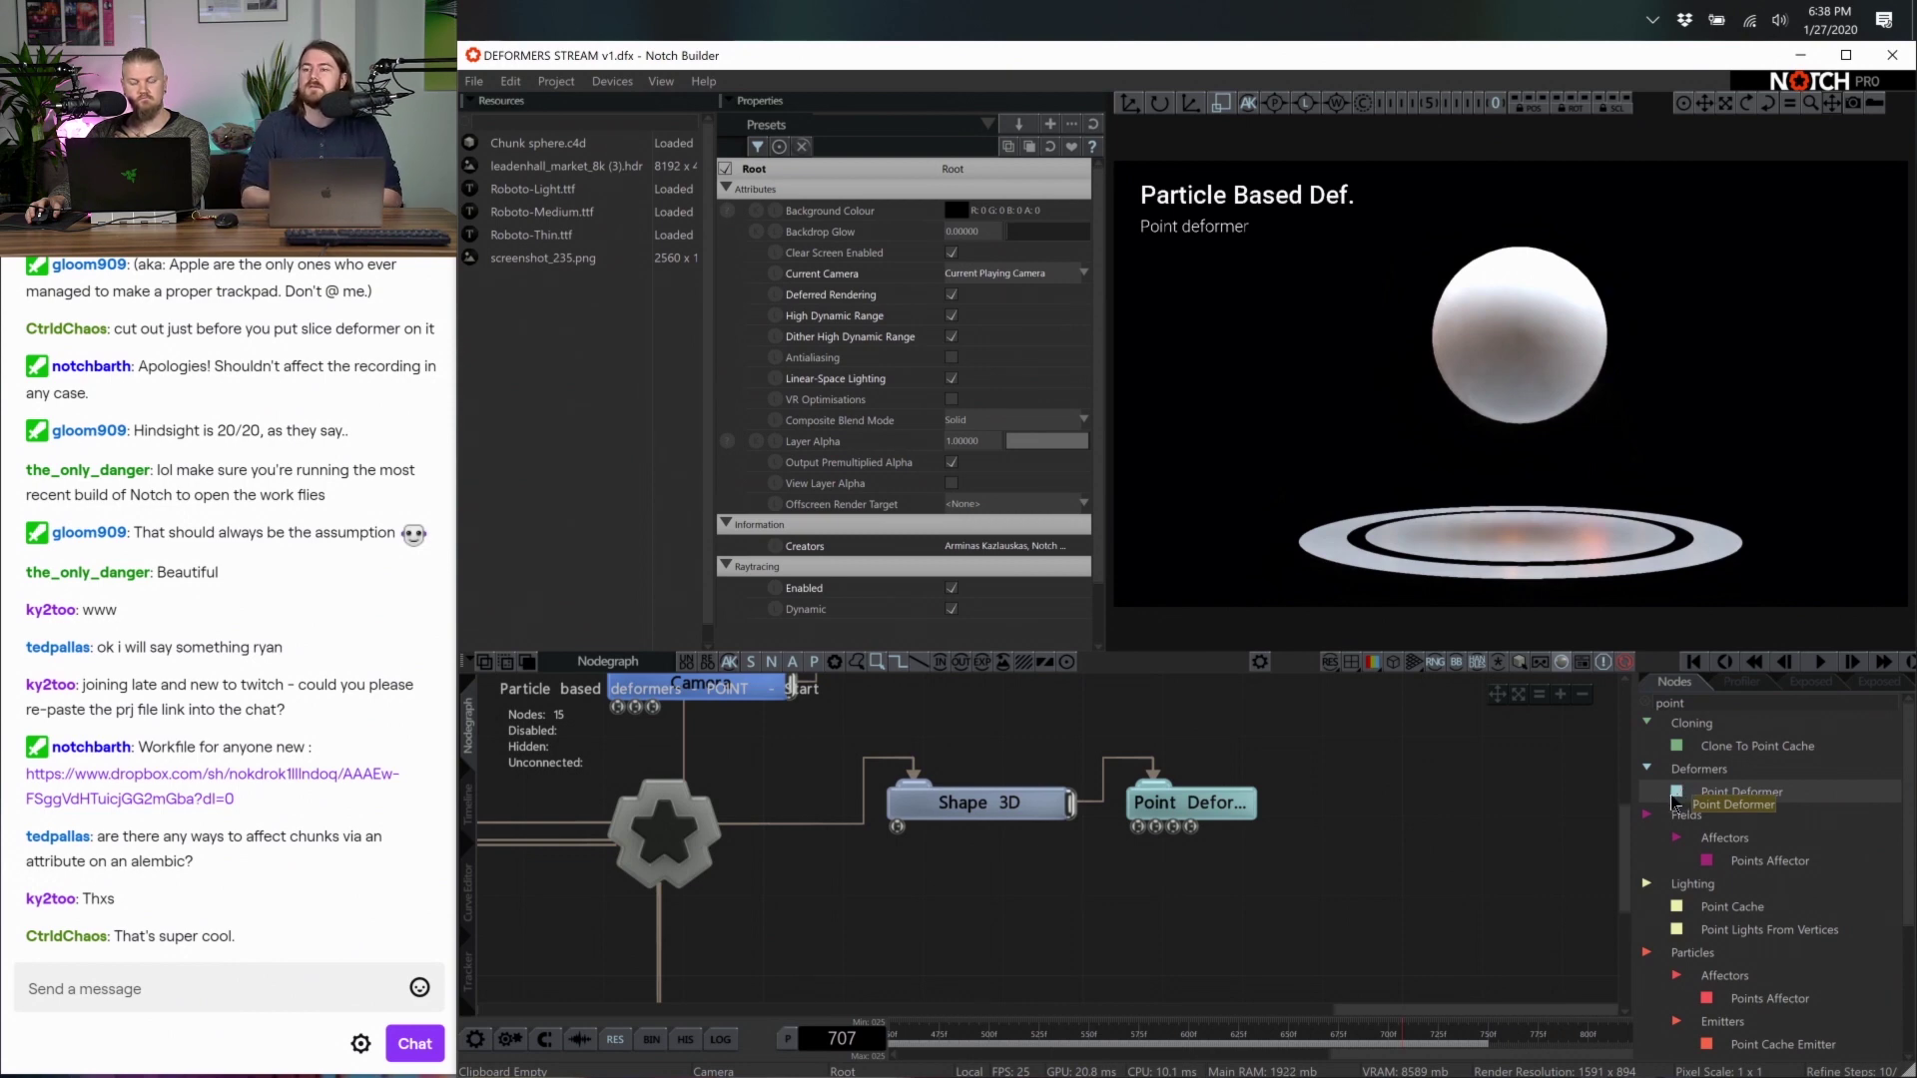
Search the nodes for "root", add a Particle Root below the Point Deformer and connect it to the Root
key("BackSpace")
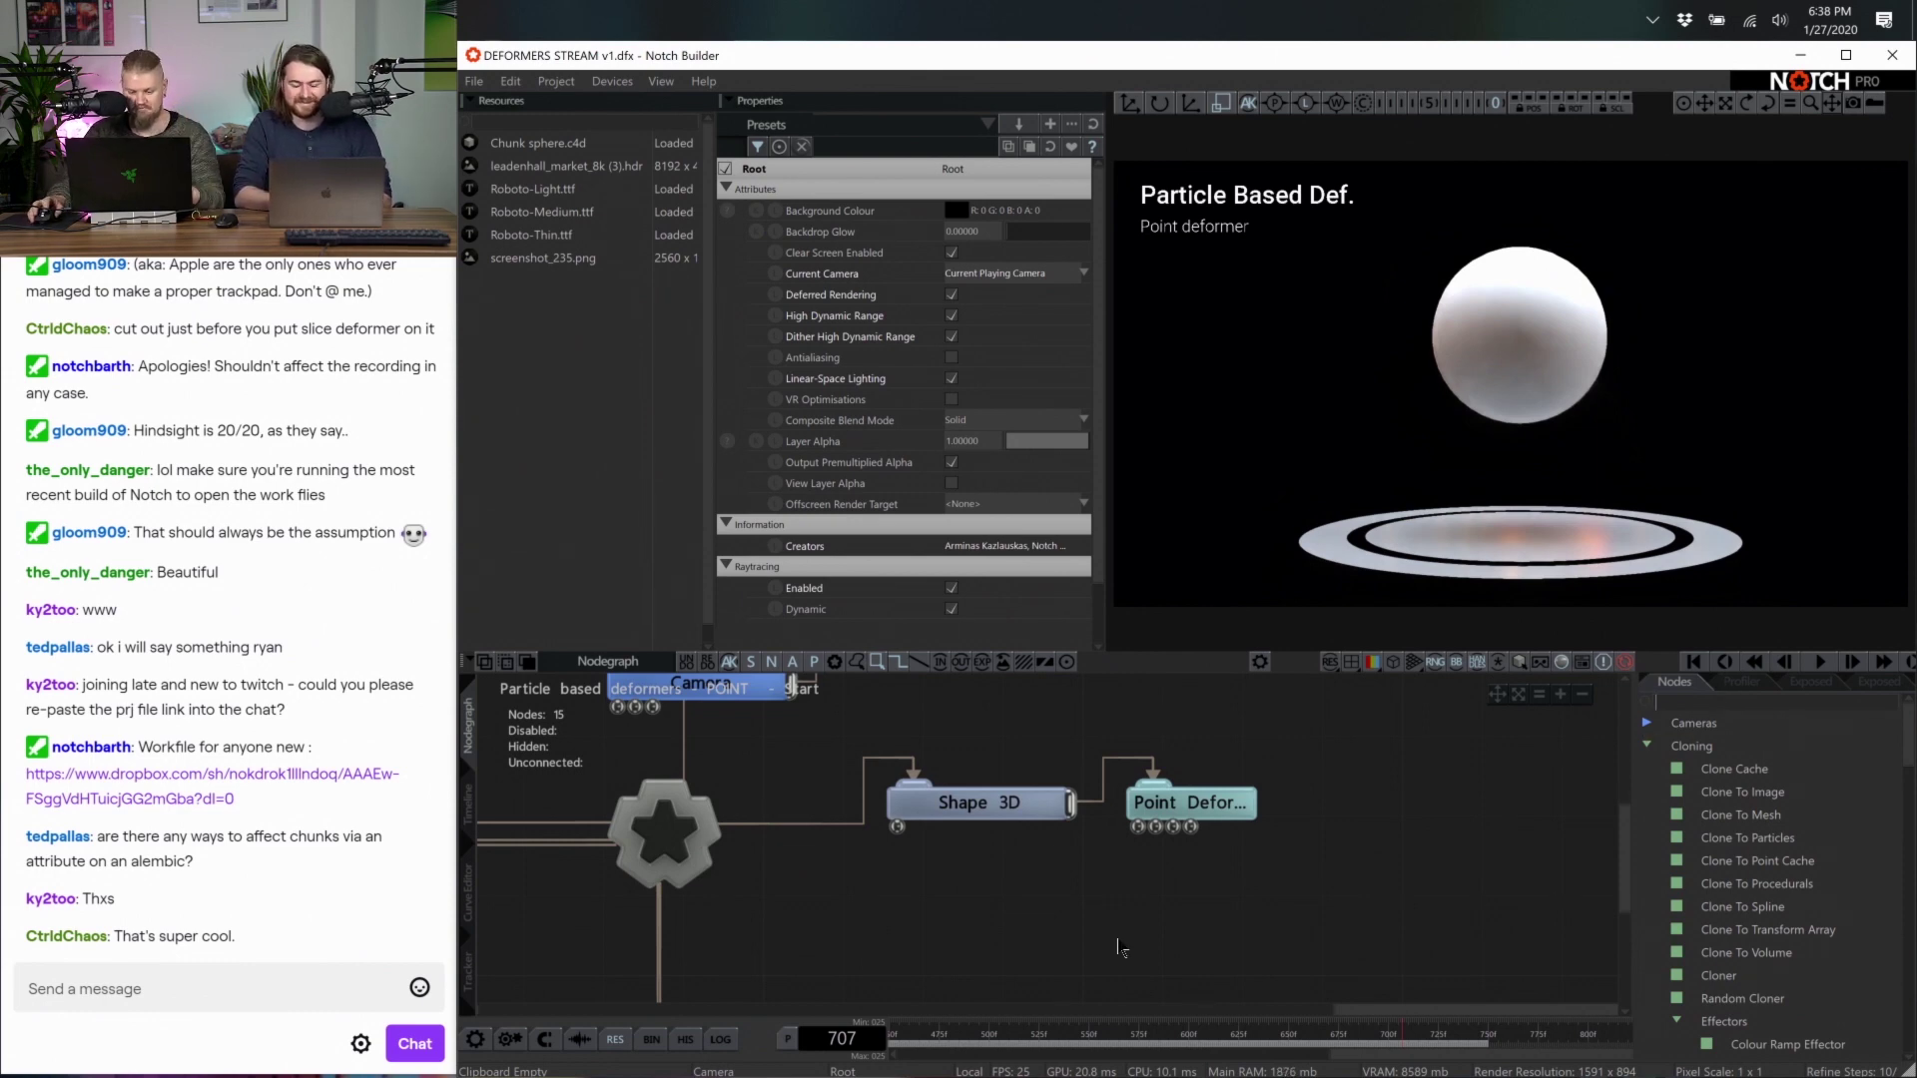
type("root")
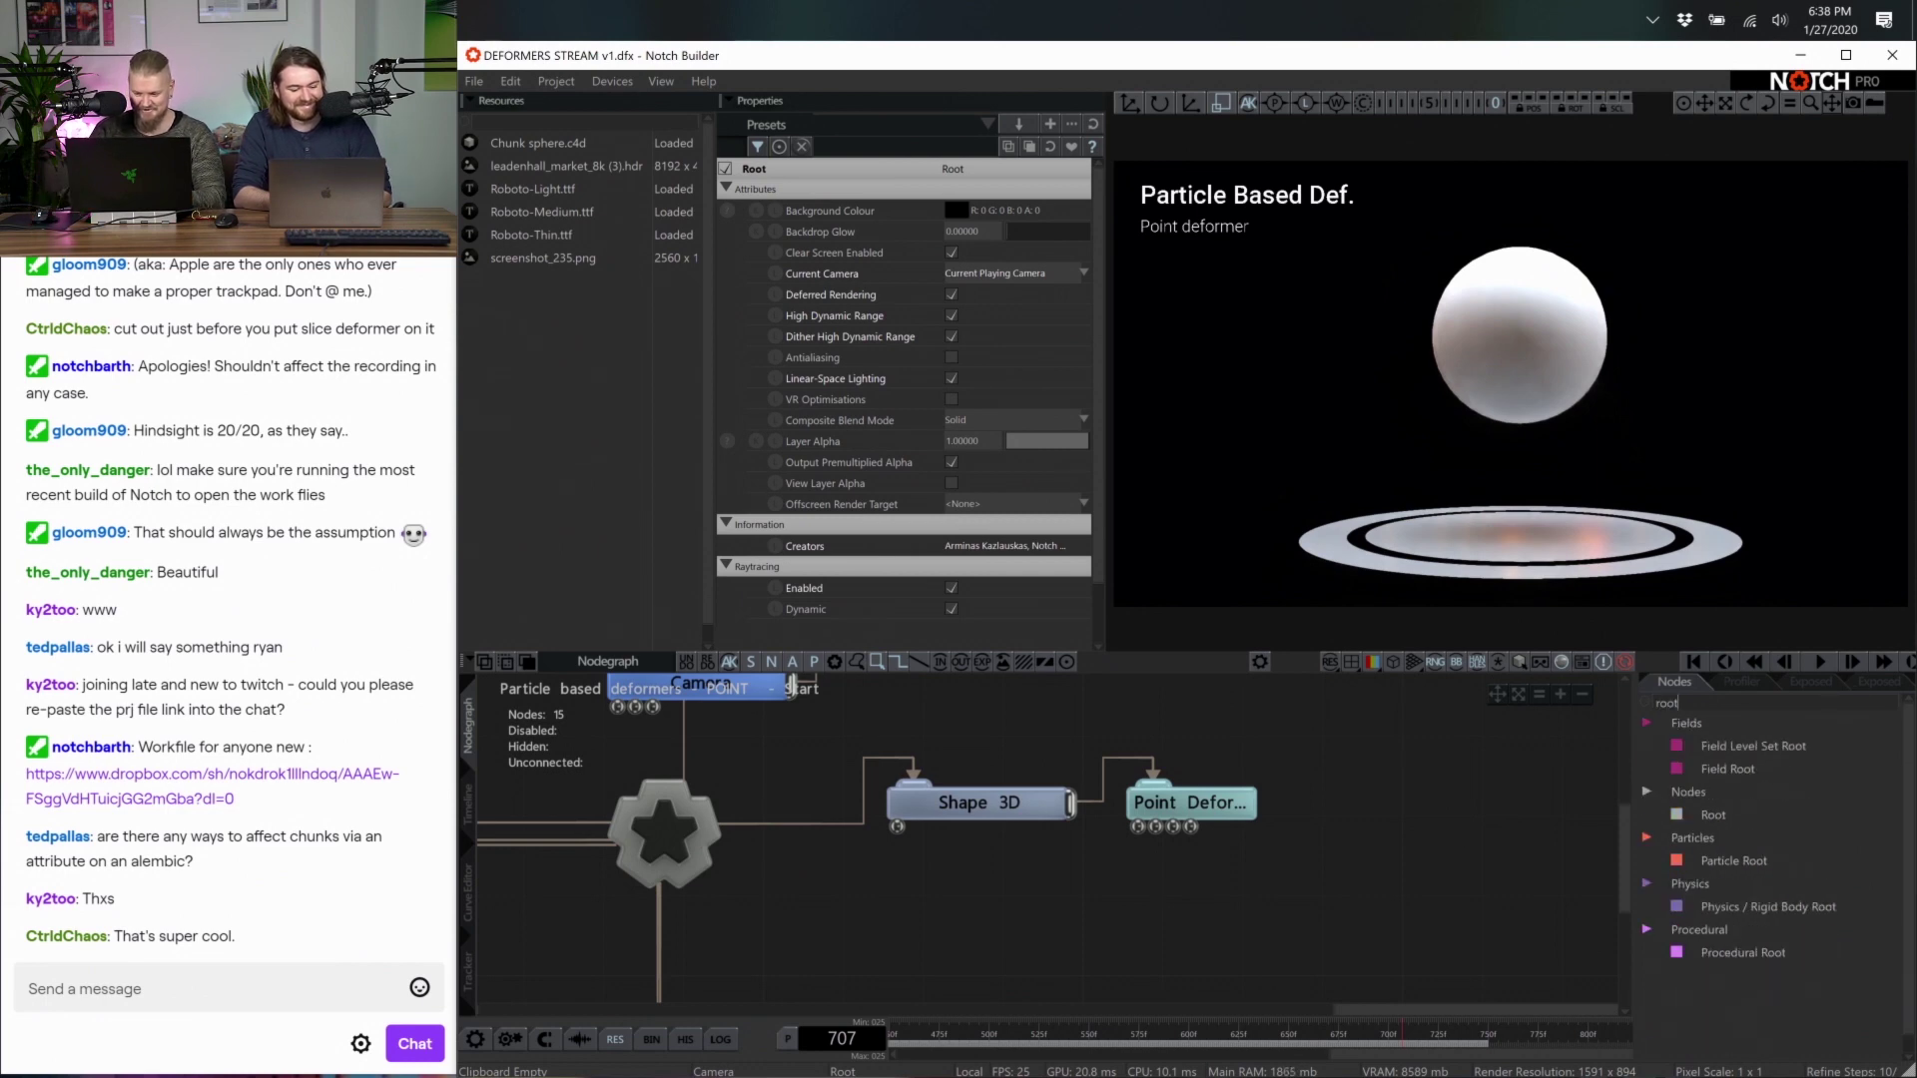
left_click_drag(1734, 860, 1098, 892)
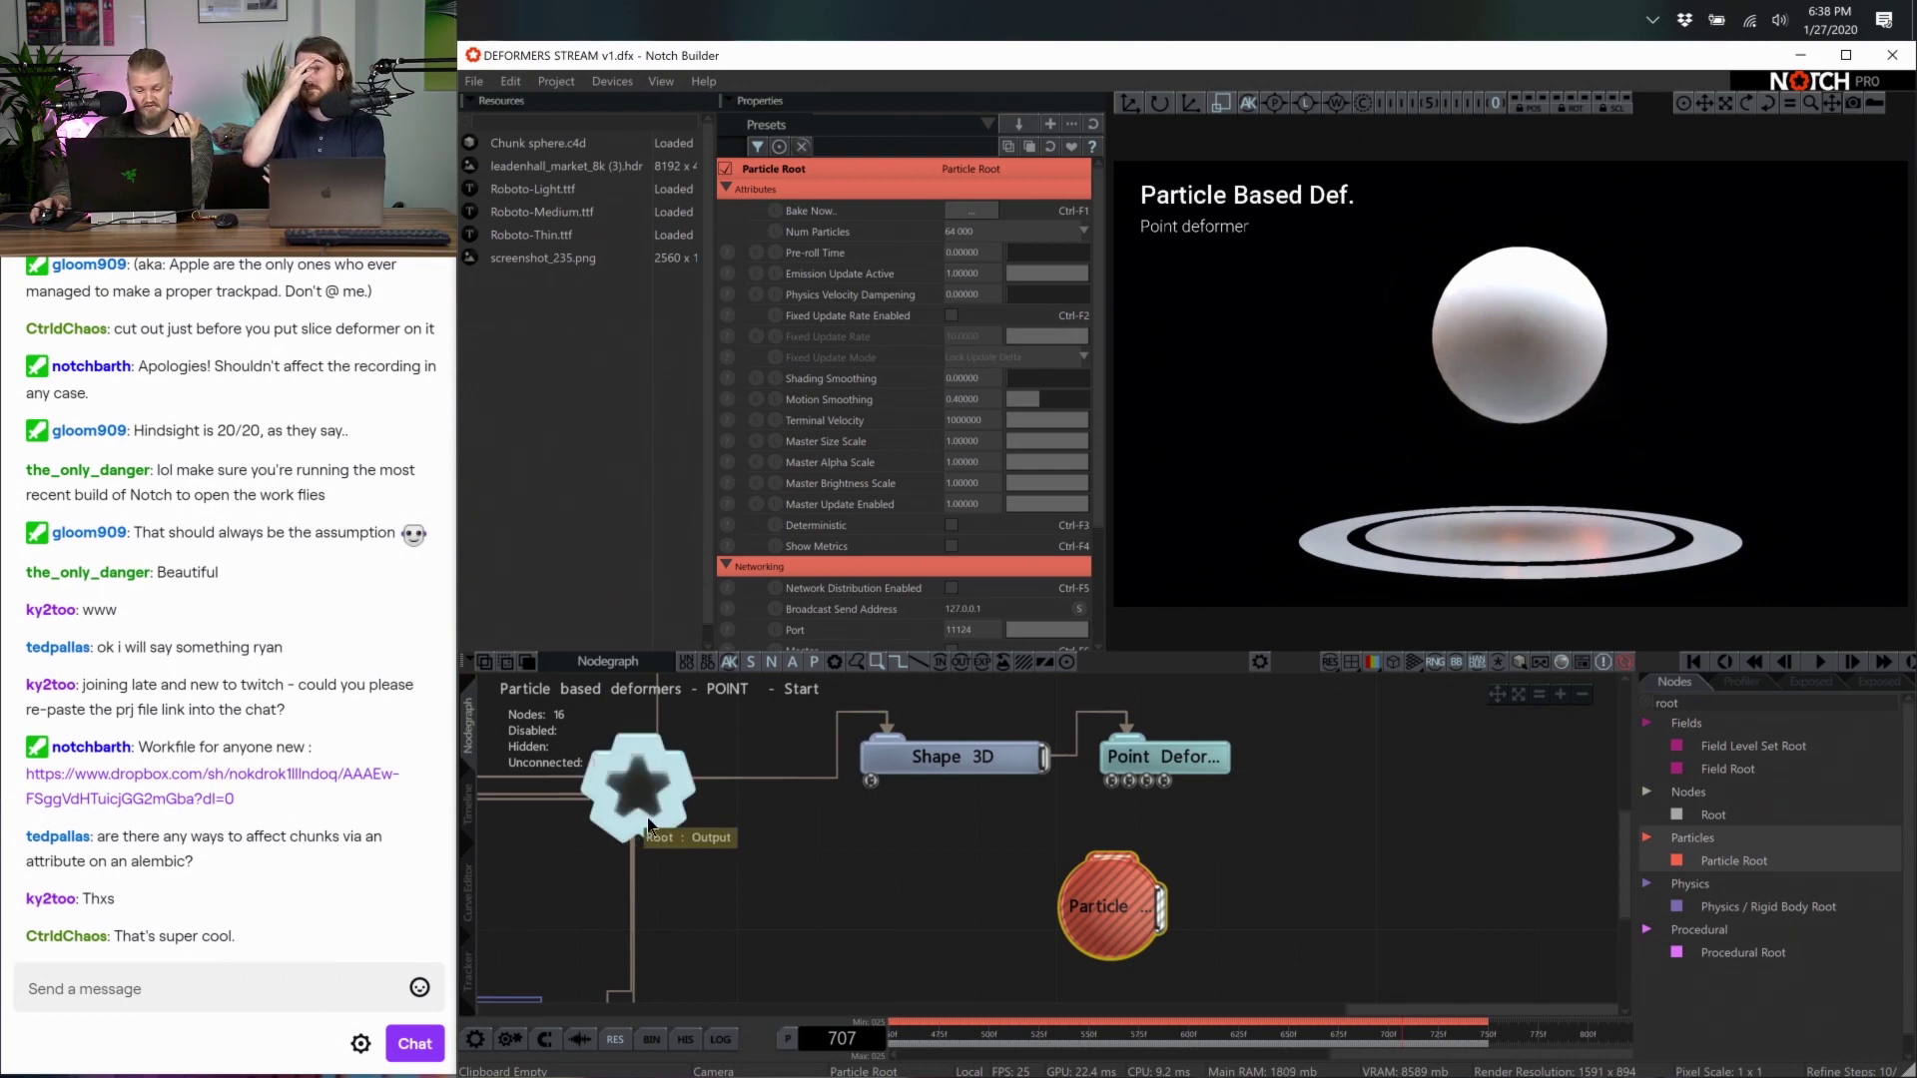
left_click_drag(639, 788, 1112, 871)
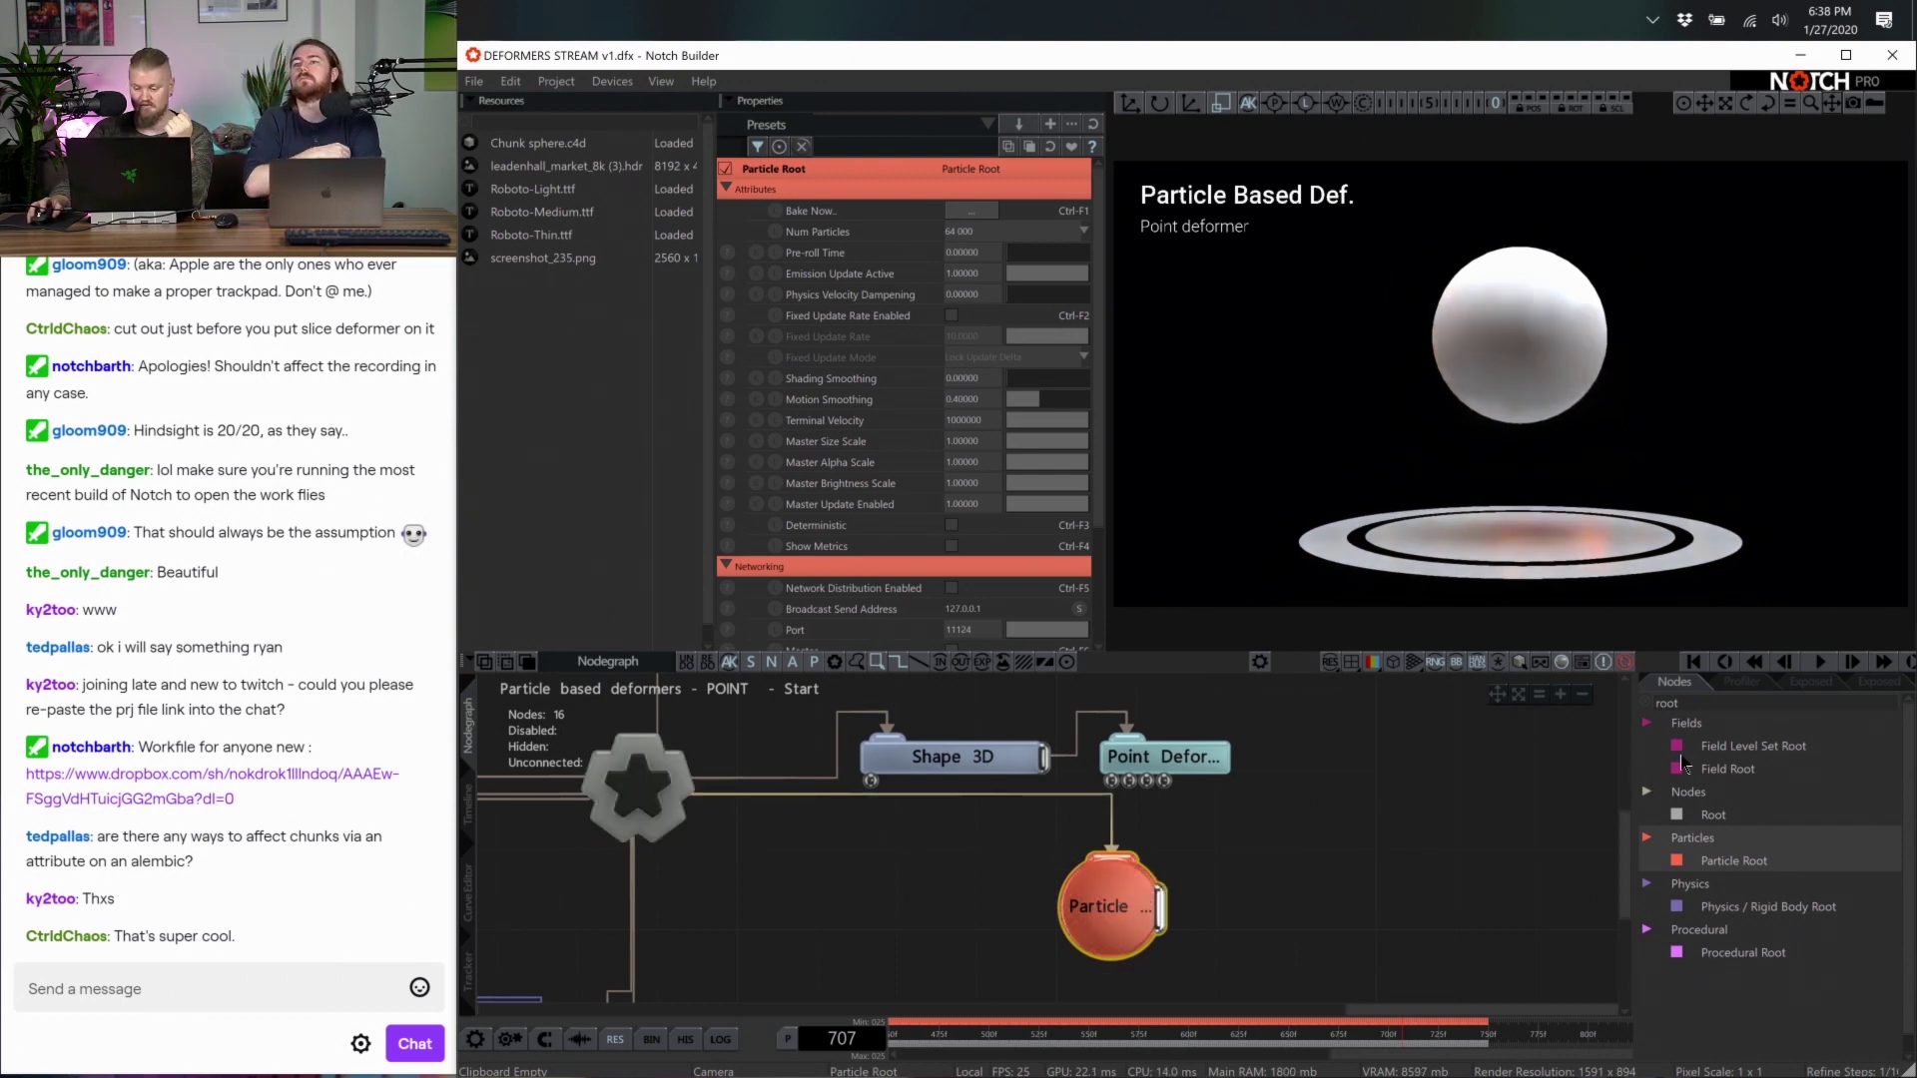
Search the nodes for "emitter" and attach a particle Primitive Emitter to the Particle Root
left_click(1706, 701)
key("BackSpace")
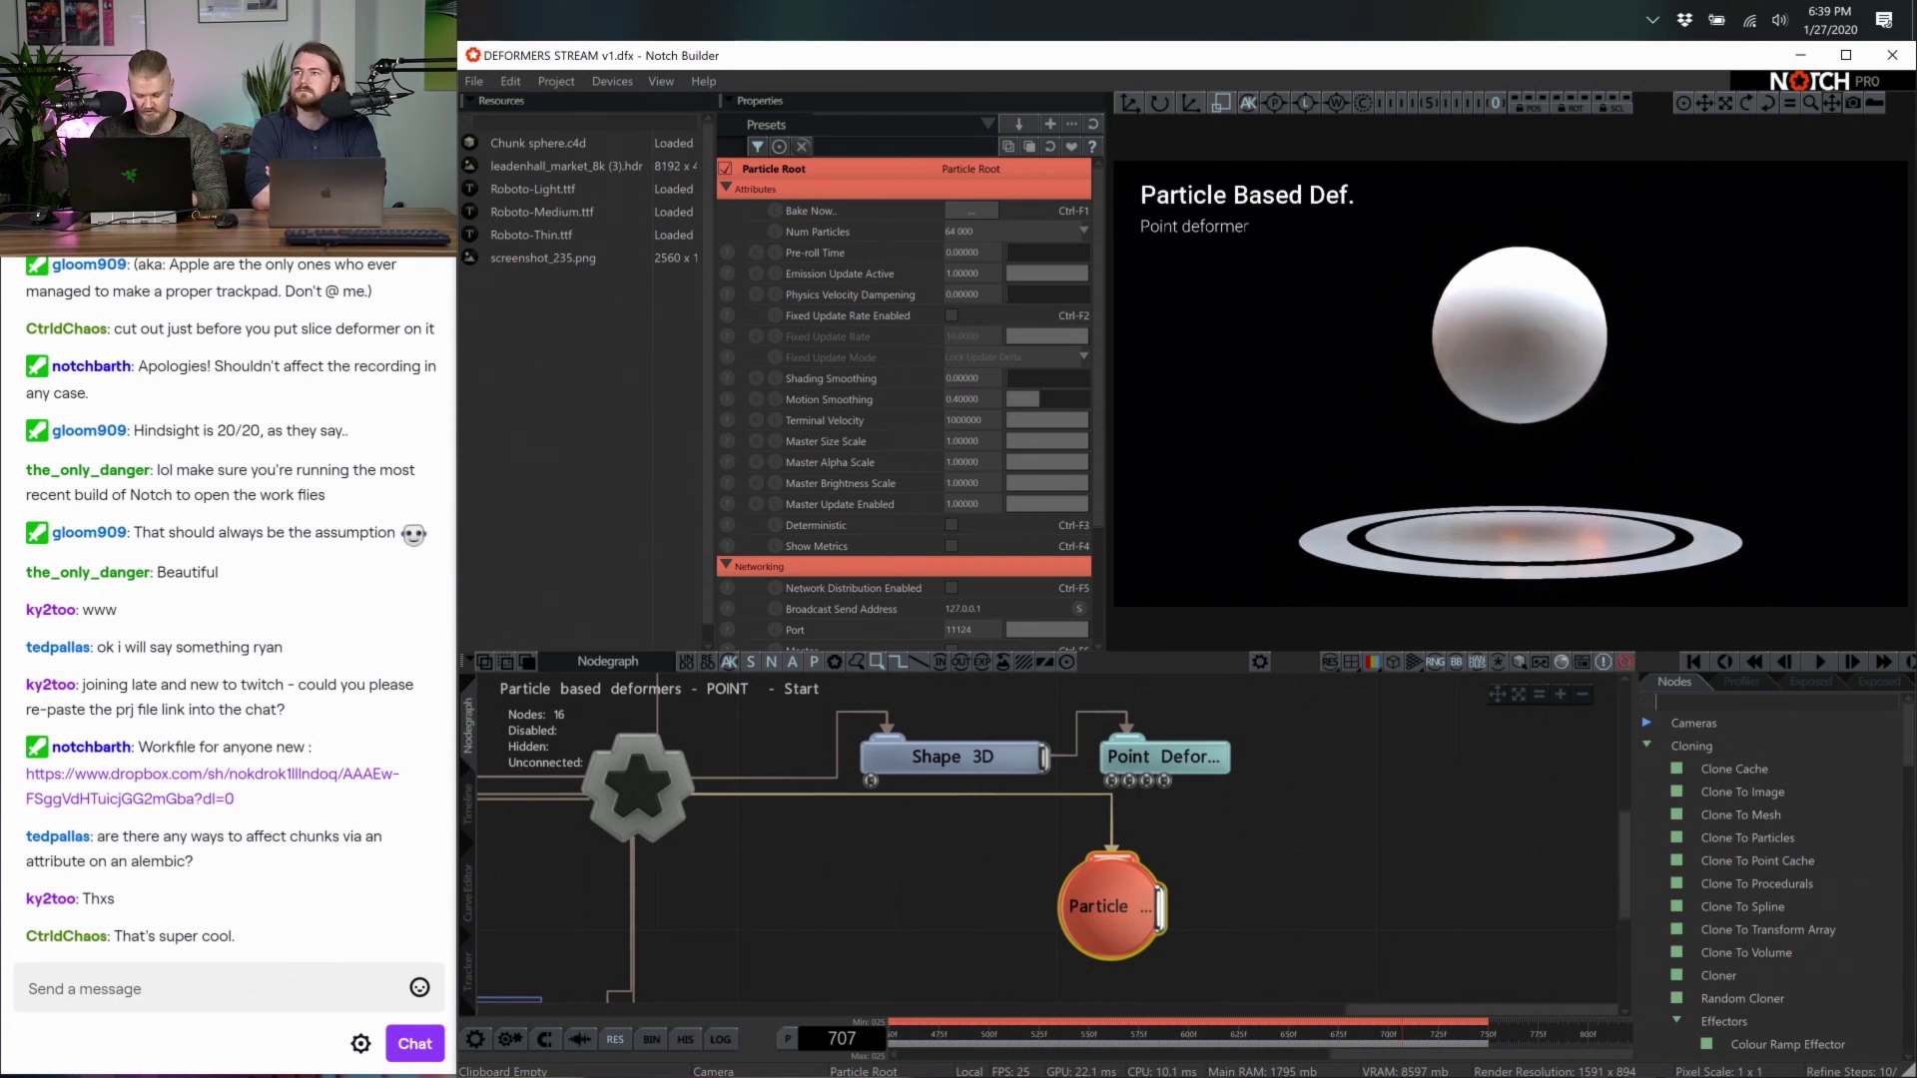
type("emitter")
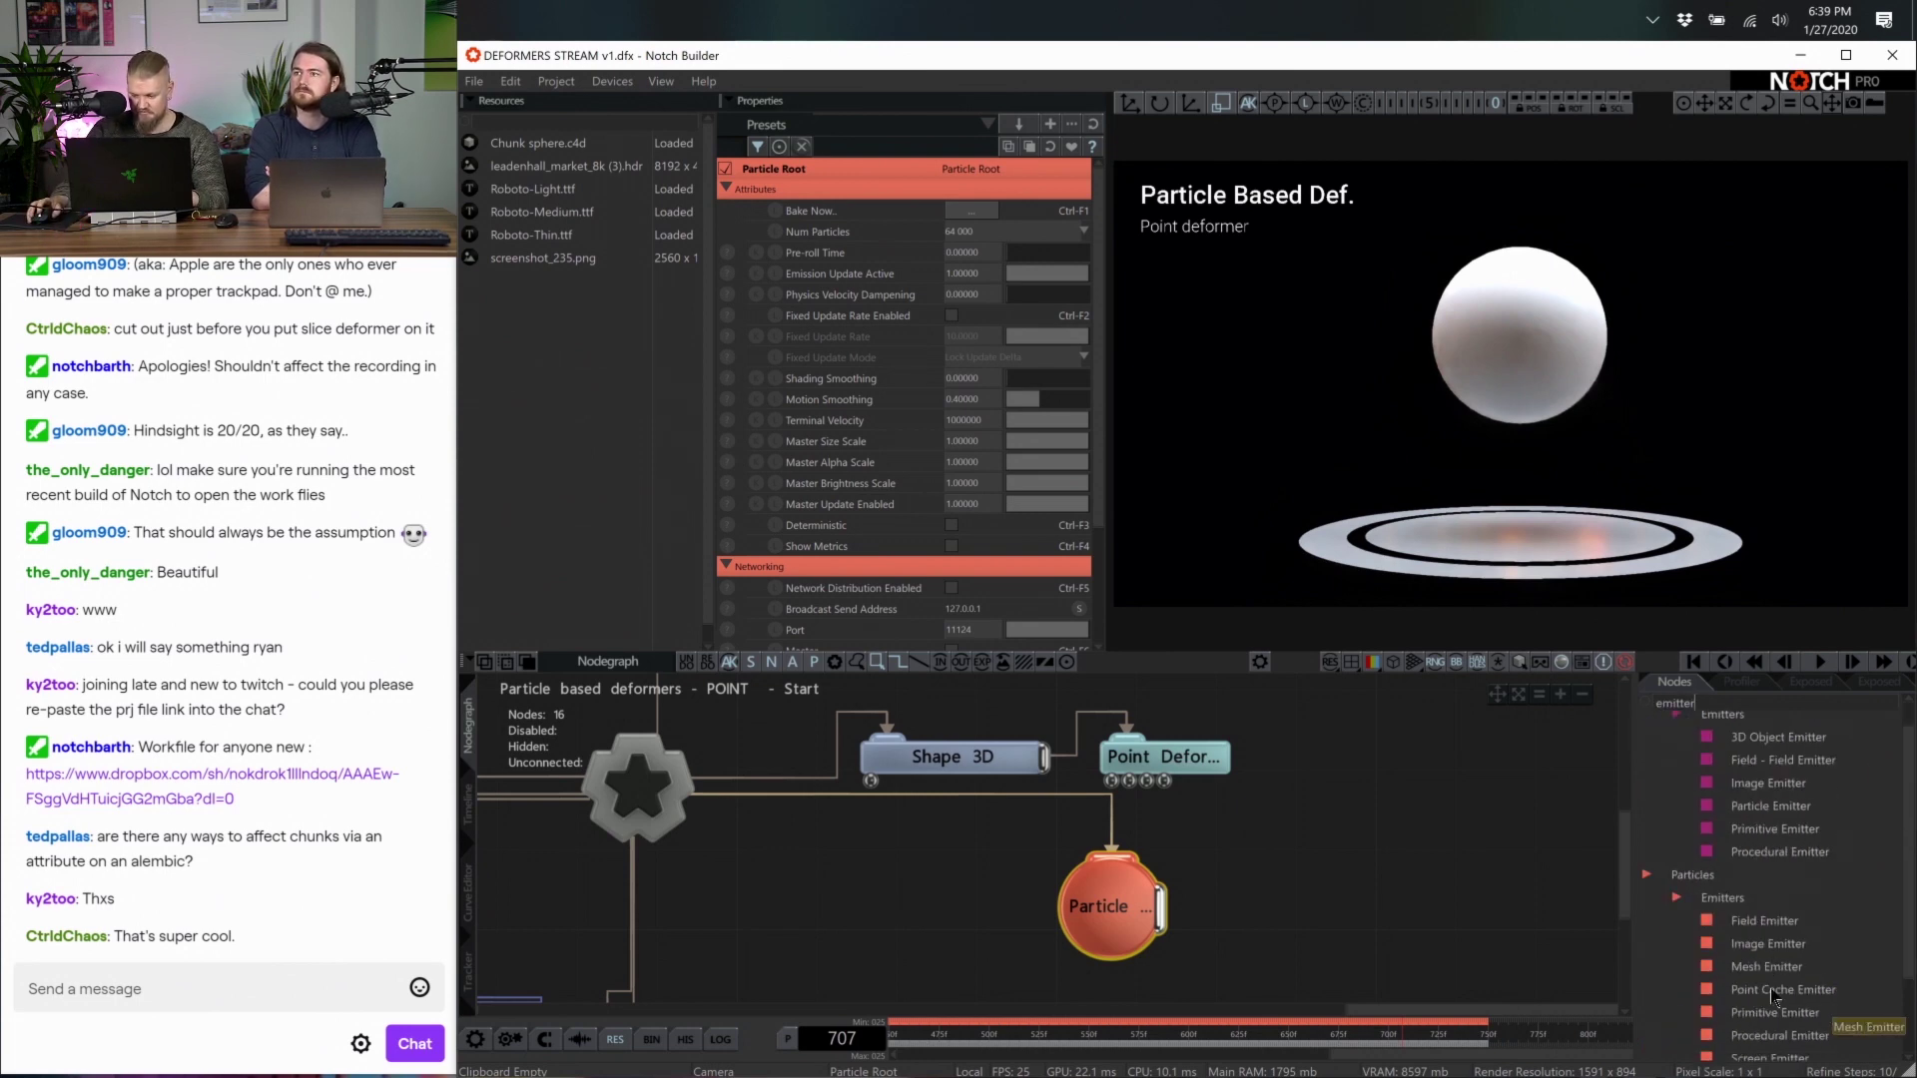
scroll(1778, 998, "down", 2)
left_click_drag(1775, 933, 1243, 889)
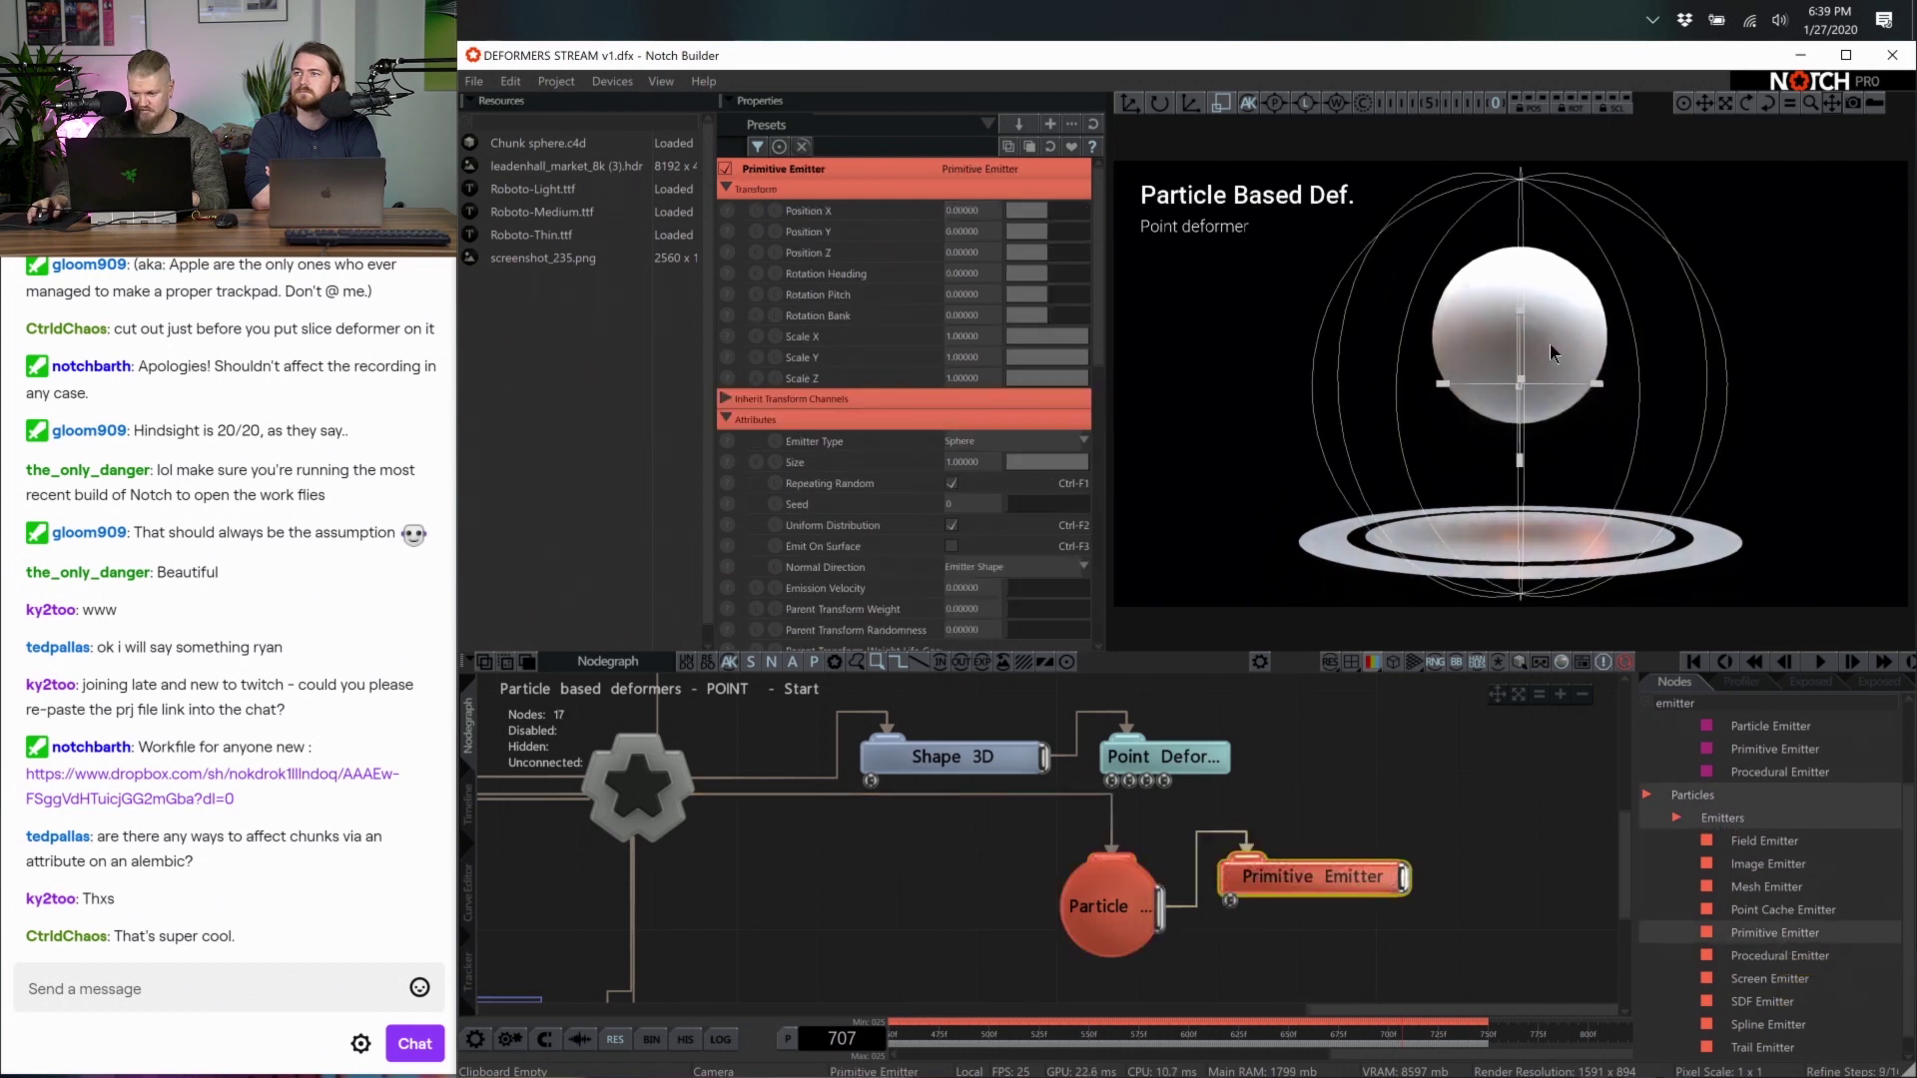
Scale the Primitive Emitter uniformly to about 0.61 and raise it around the sphere to a Y position of about 0.25
left_click_drag(1552, 391, 1274, 345)
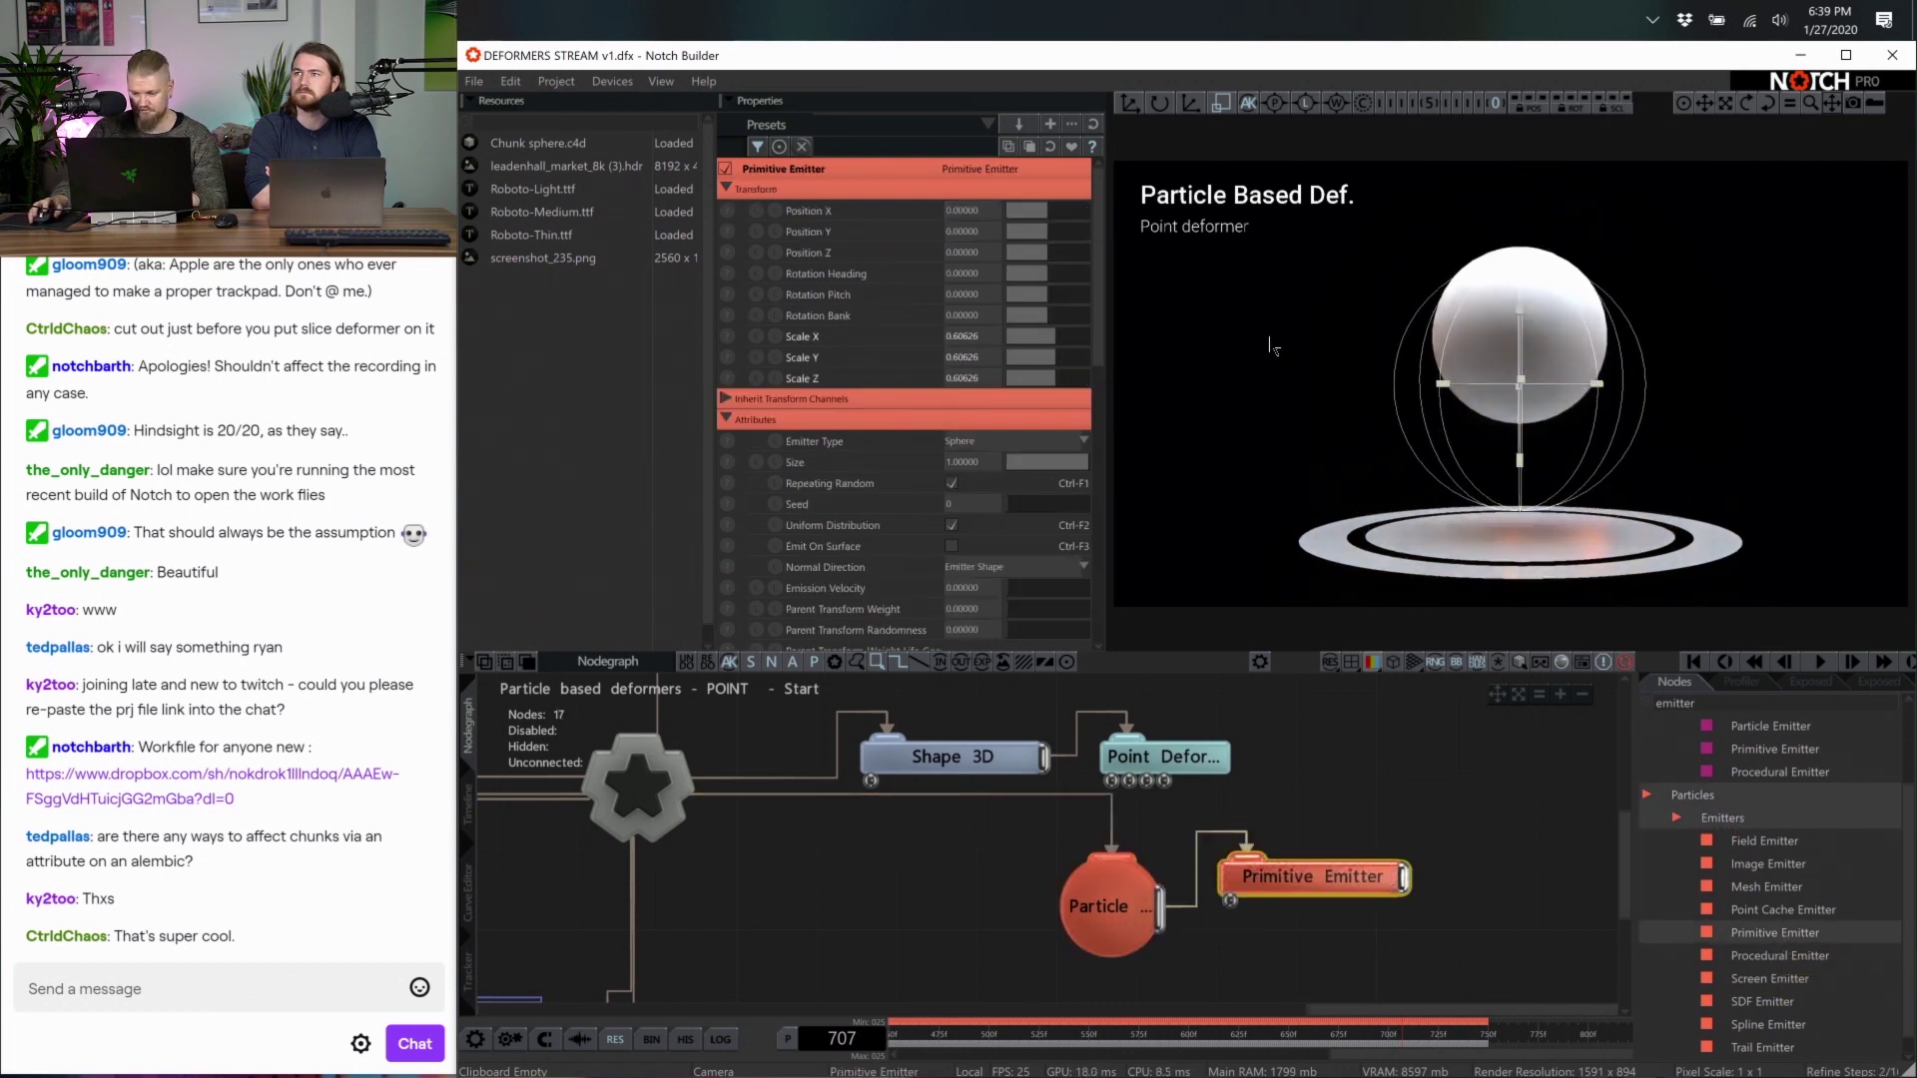
left_click(1130, 104)
left_click_drag(1536, 383, 1533, 269)
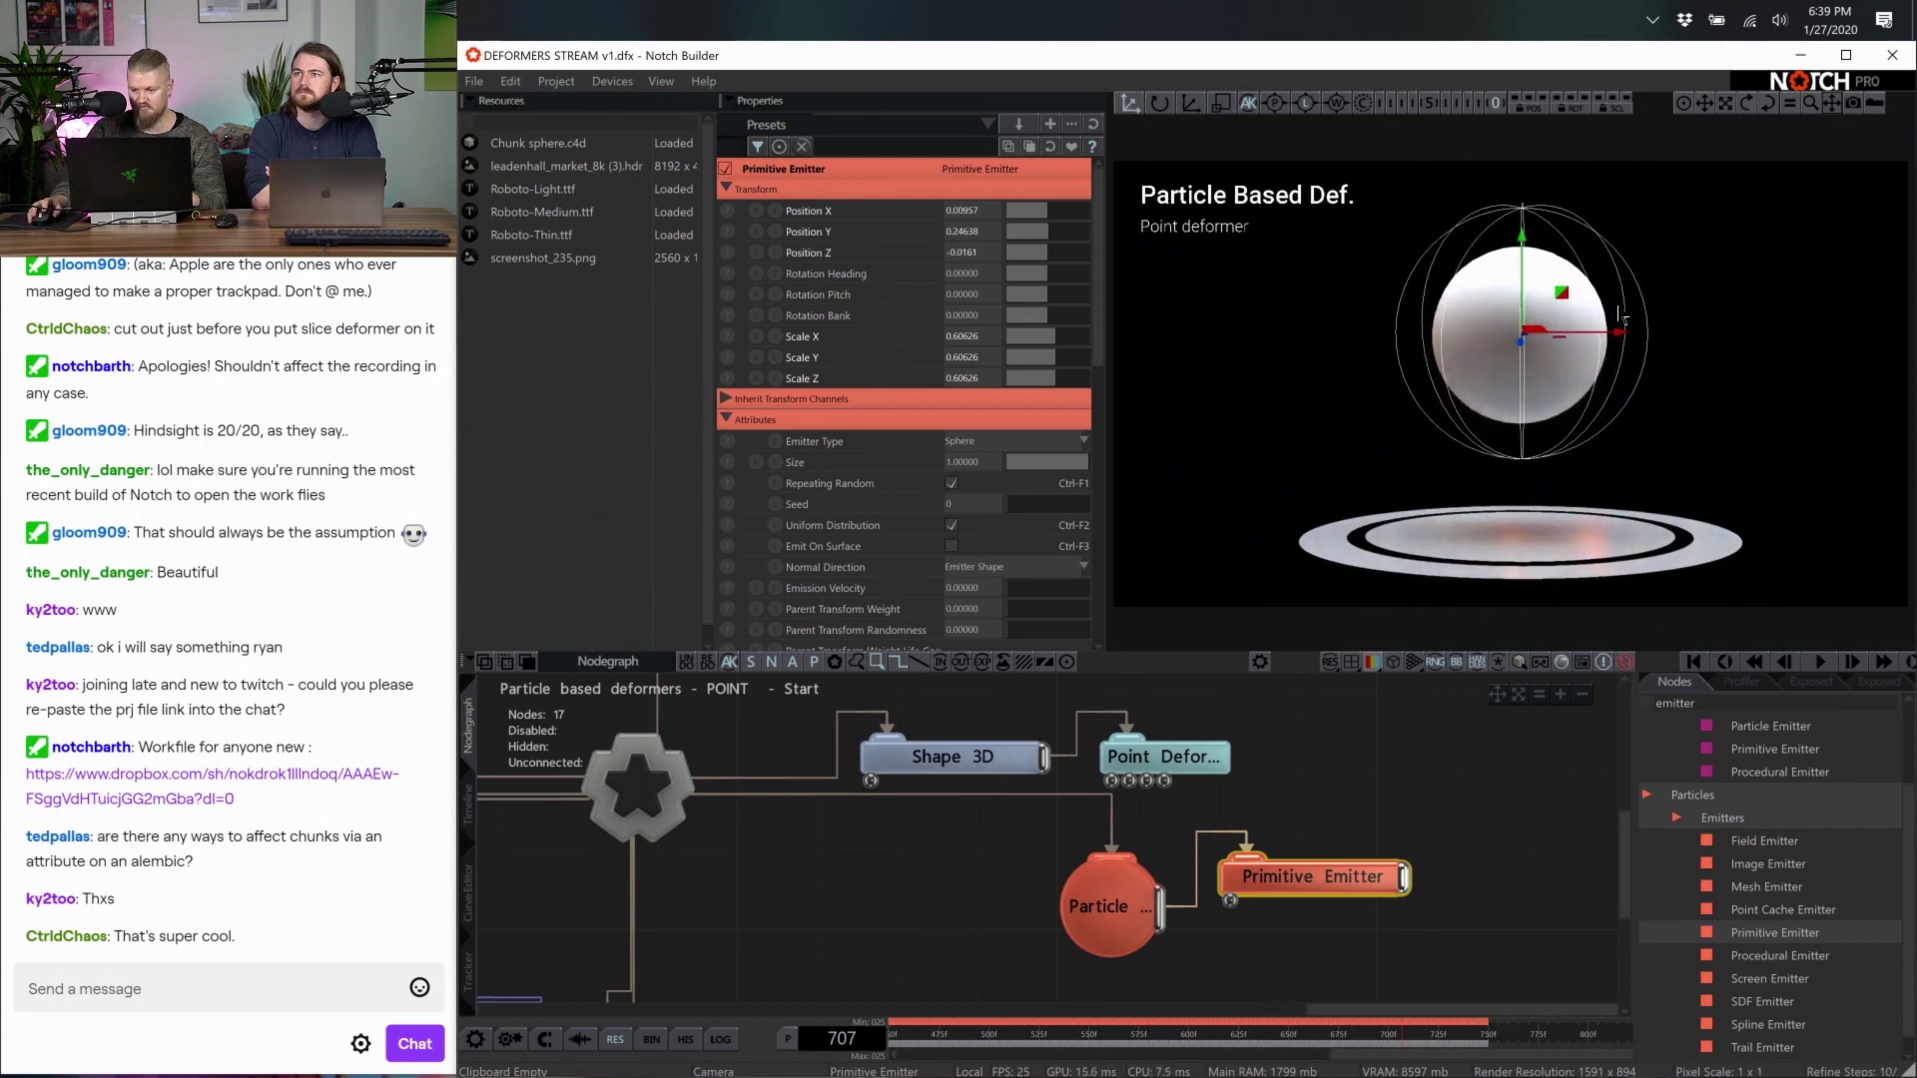
Search the nodes for "point" and attach a Point Renderer to the Particle Root below the Primitive Emitter
double_click(1722, 696)
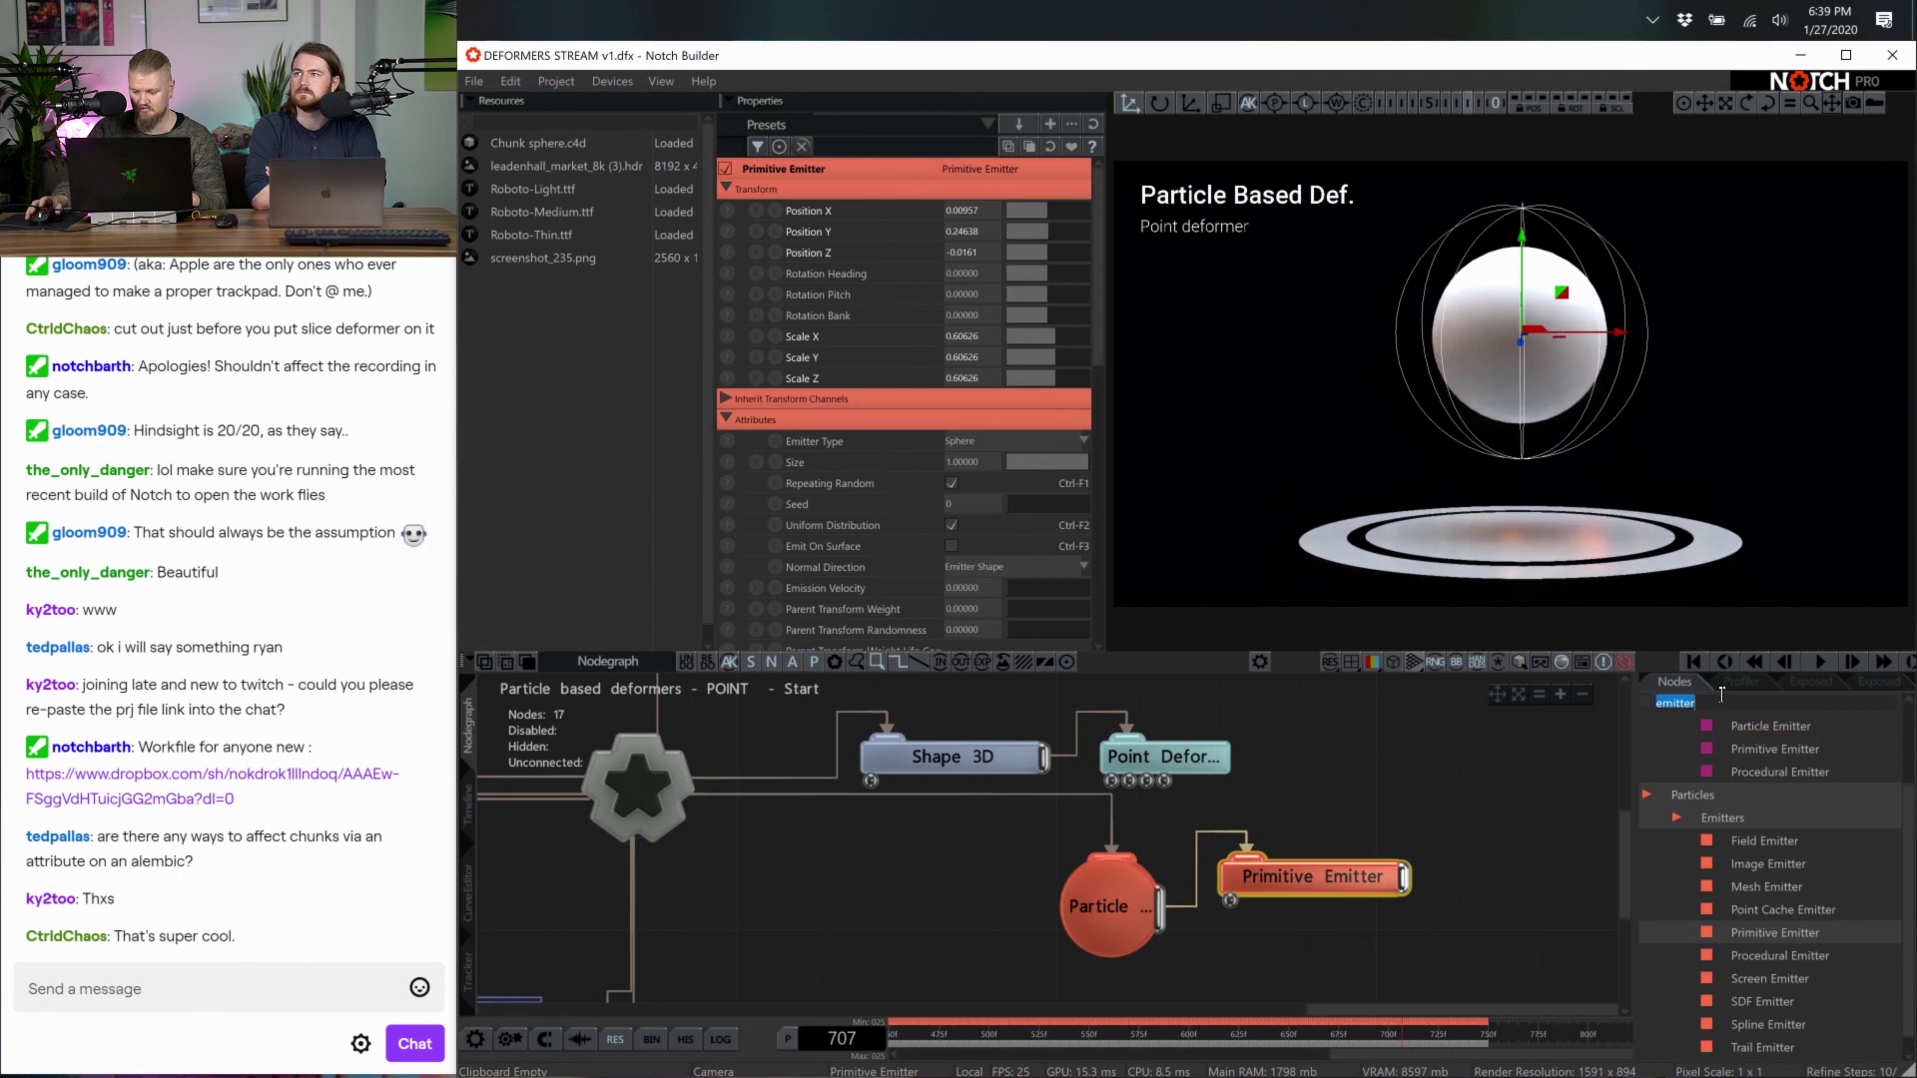
key("BackSpace")
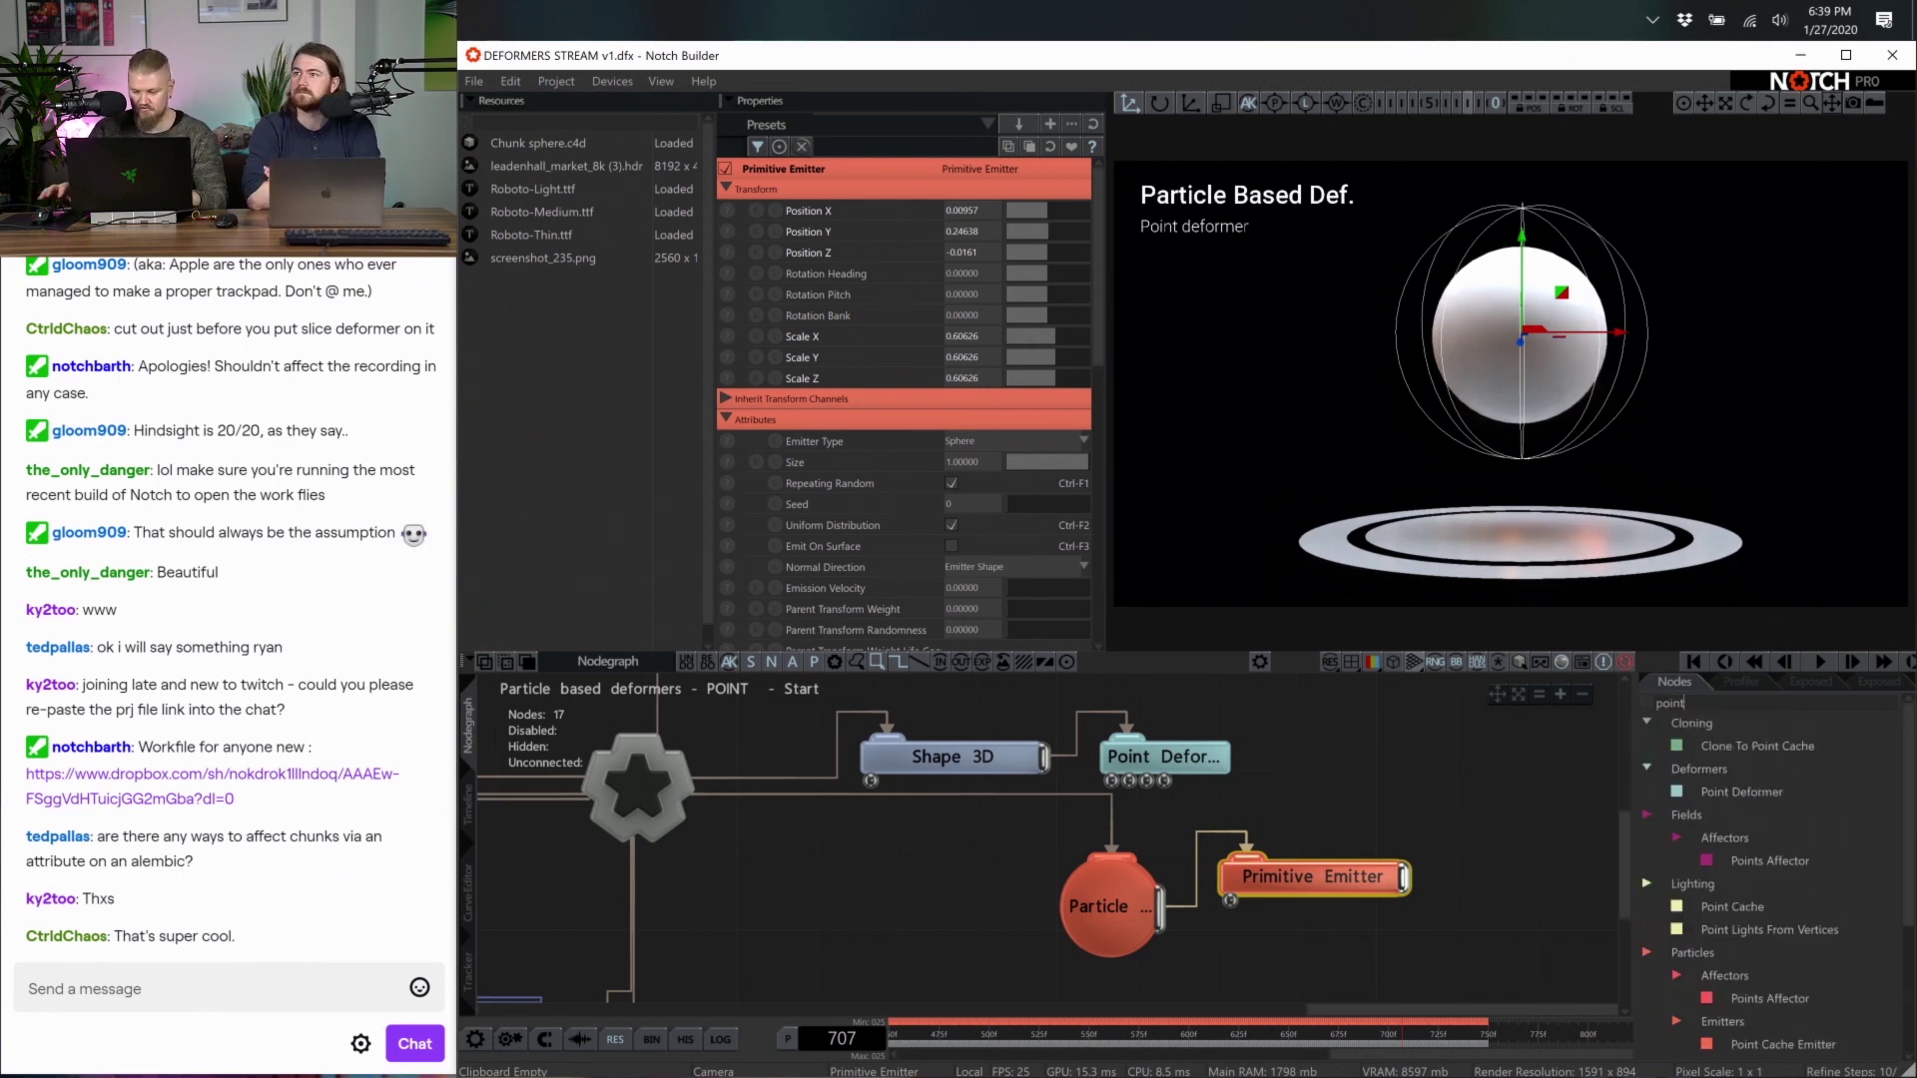
type("point")
scroll(1748, 906, "down", 1)
left_click_drag(1768, 981, 1262, 947)
middle_click_drag(1499, 894, 1337, 793)
Search the nodes for "cur" and attach a Curl Noise Fluid Affector to the Particle Root below the Point Renderer
key("BackSpace")
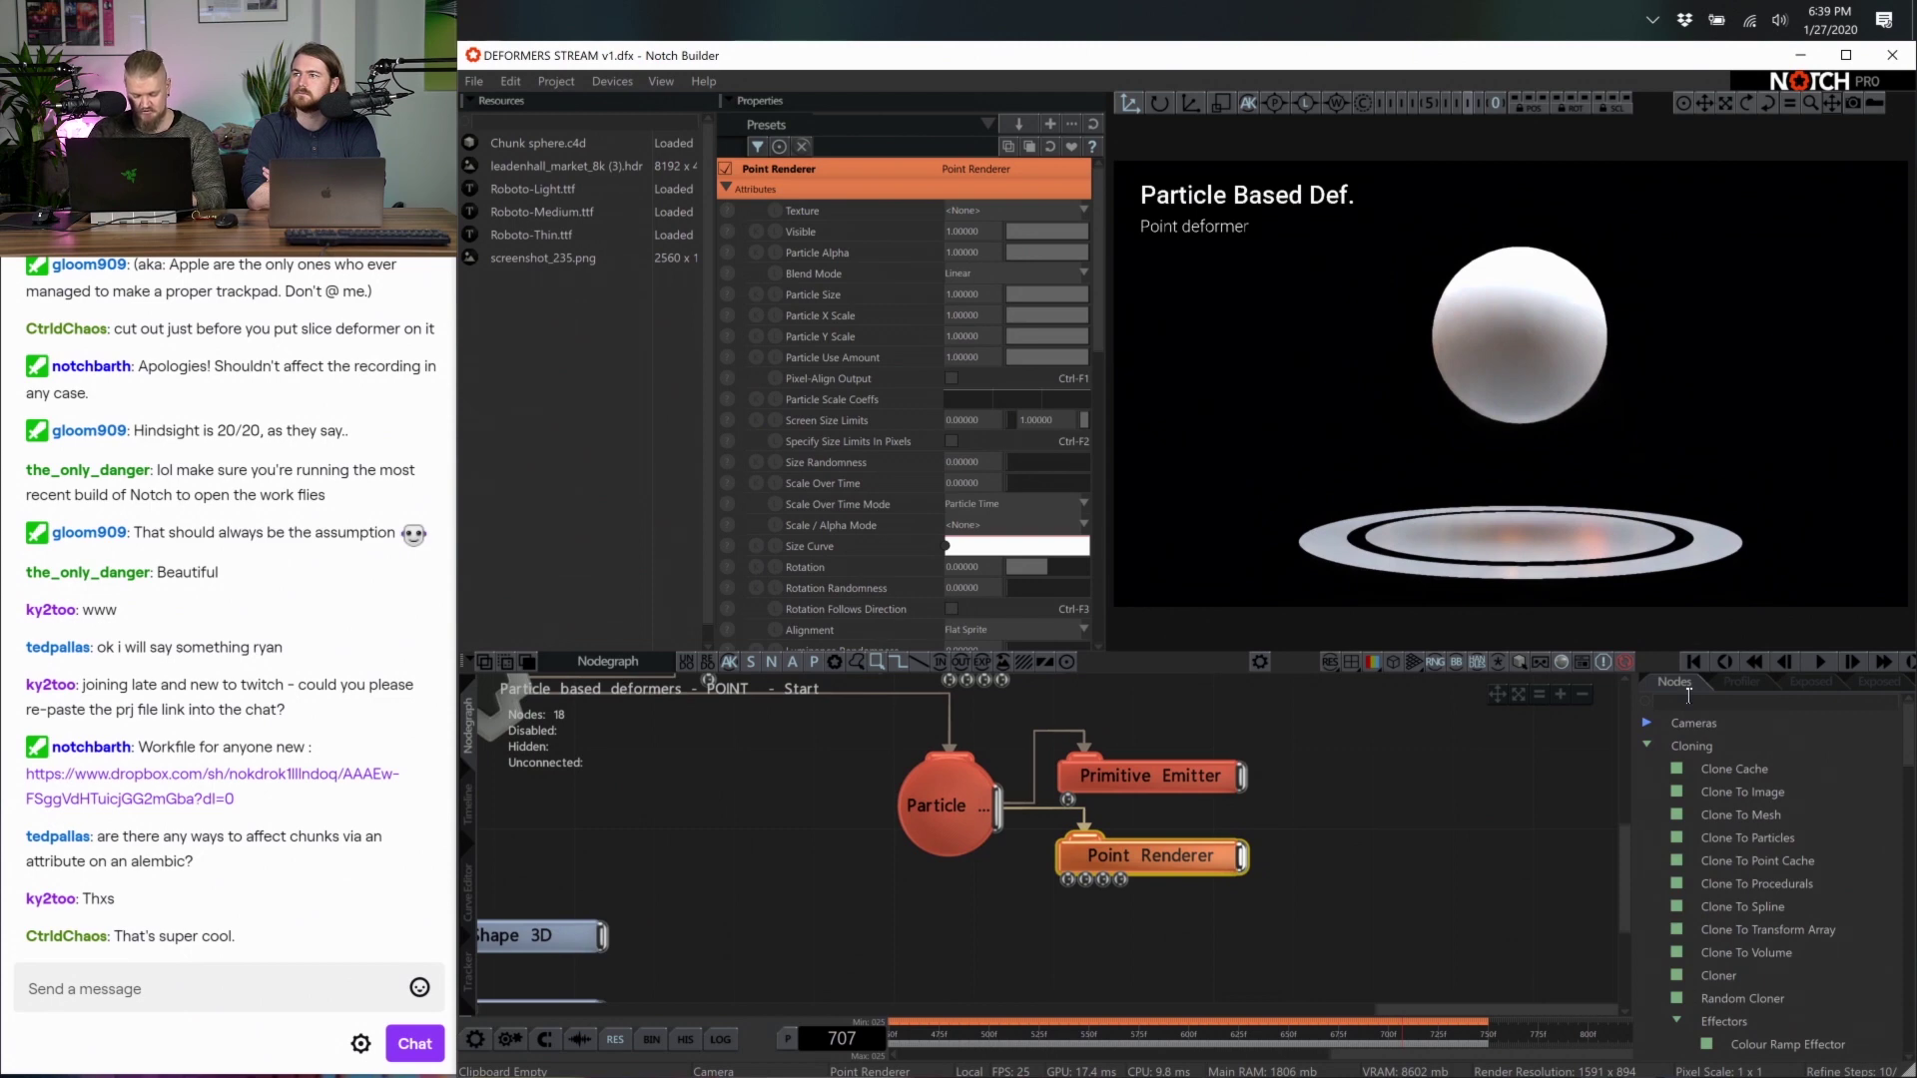
type("cur")
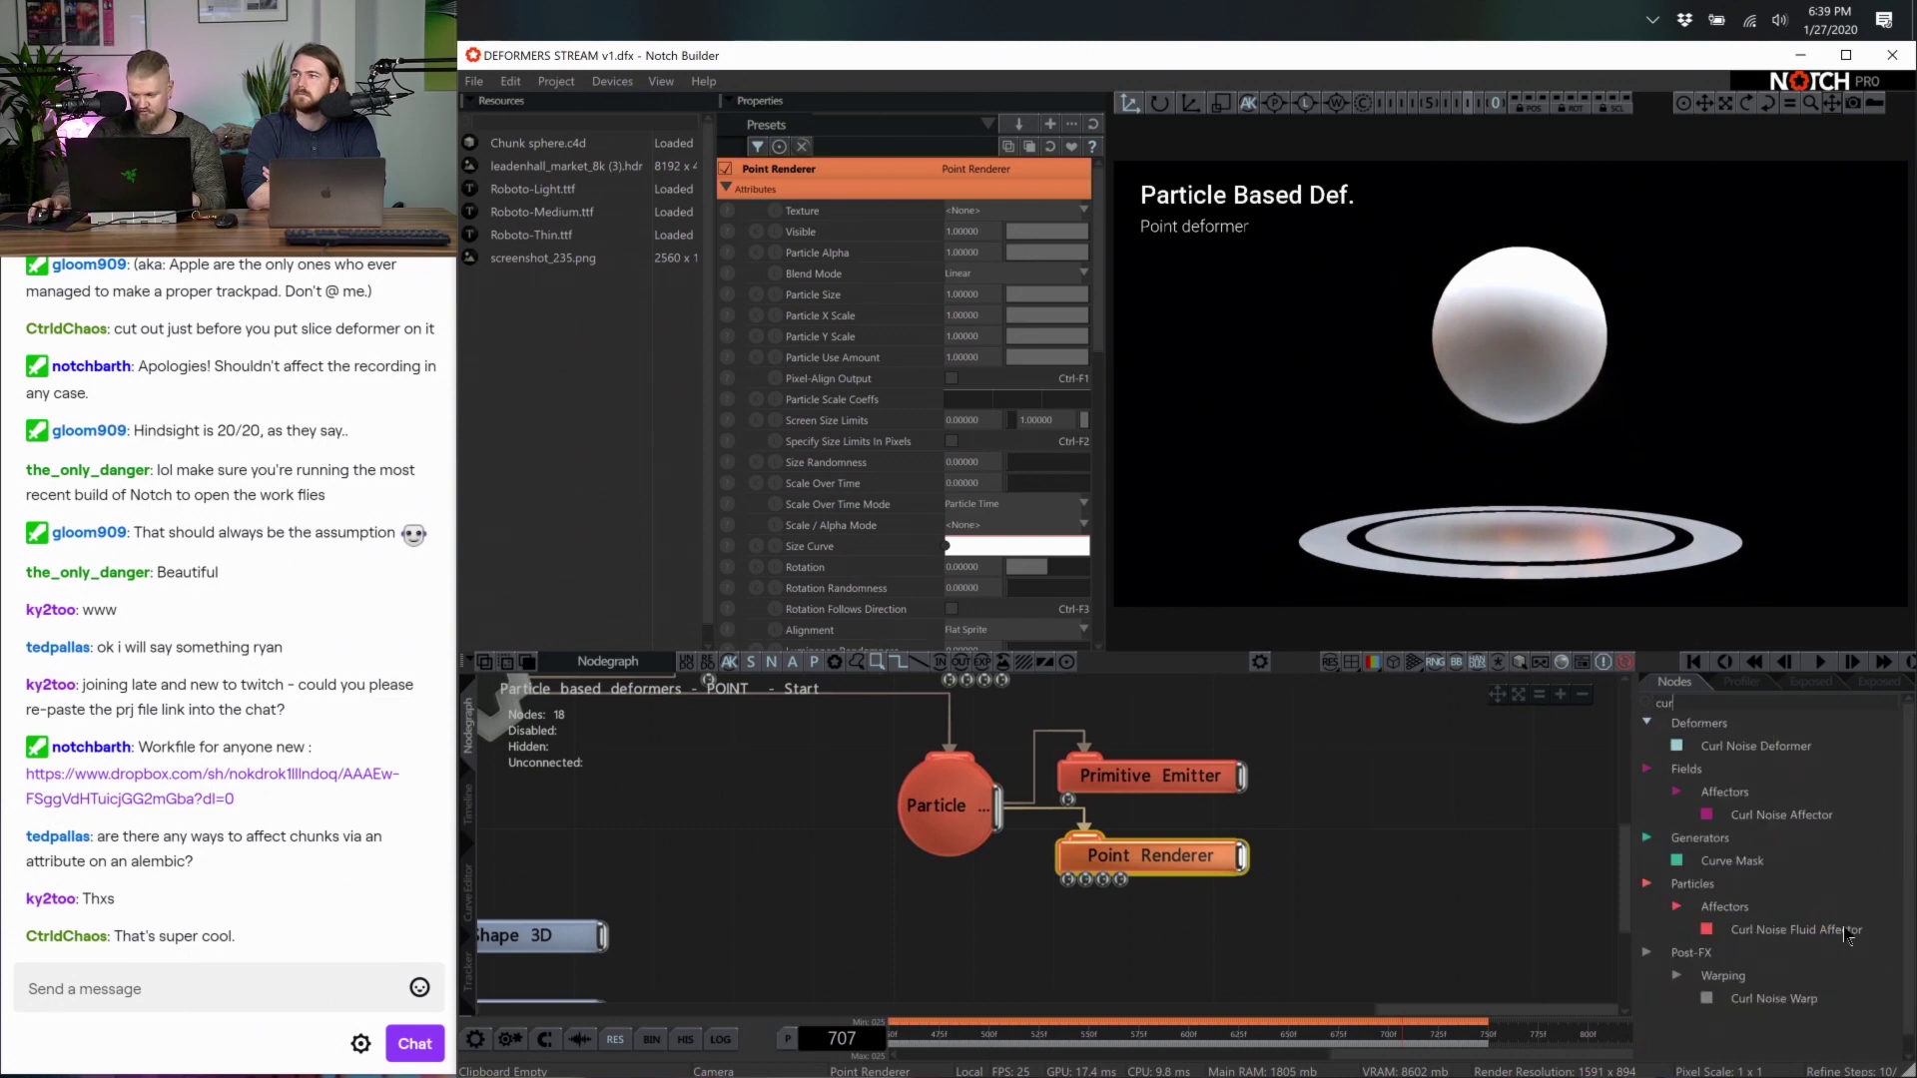
left_click_drag(1062, 913, 1064, 916)
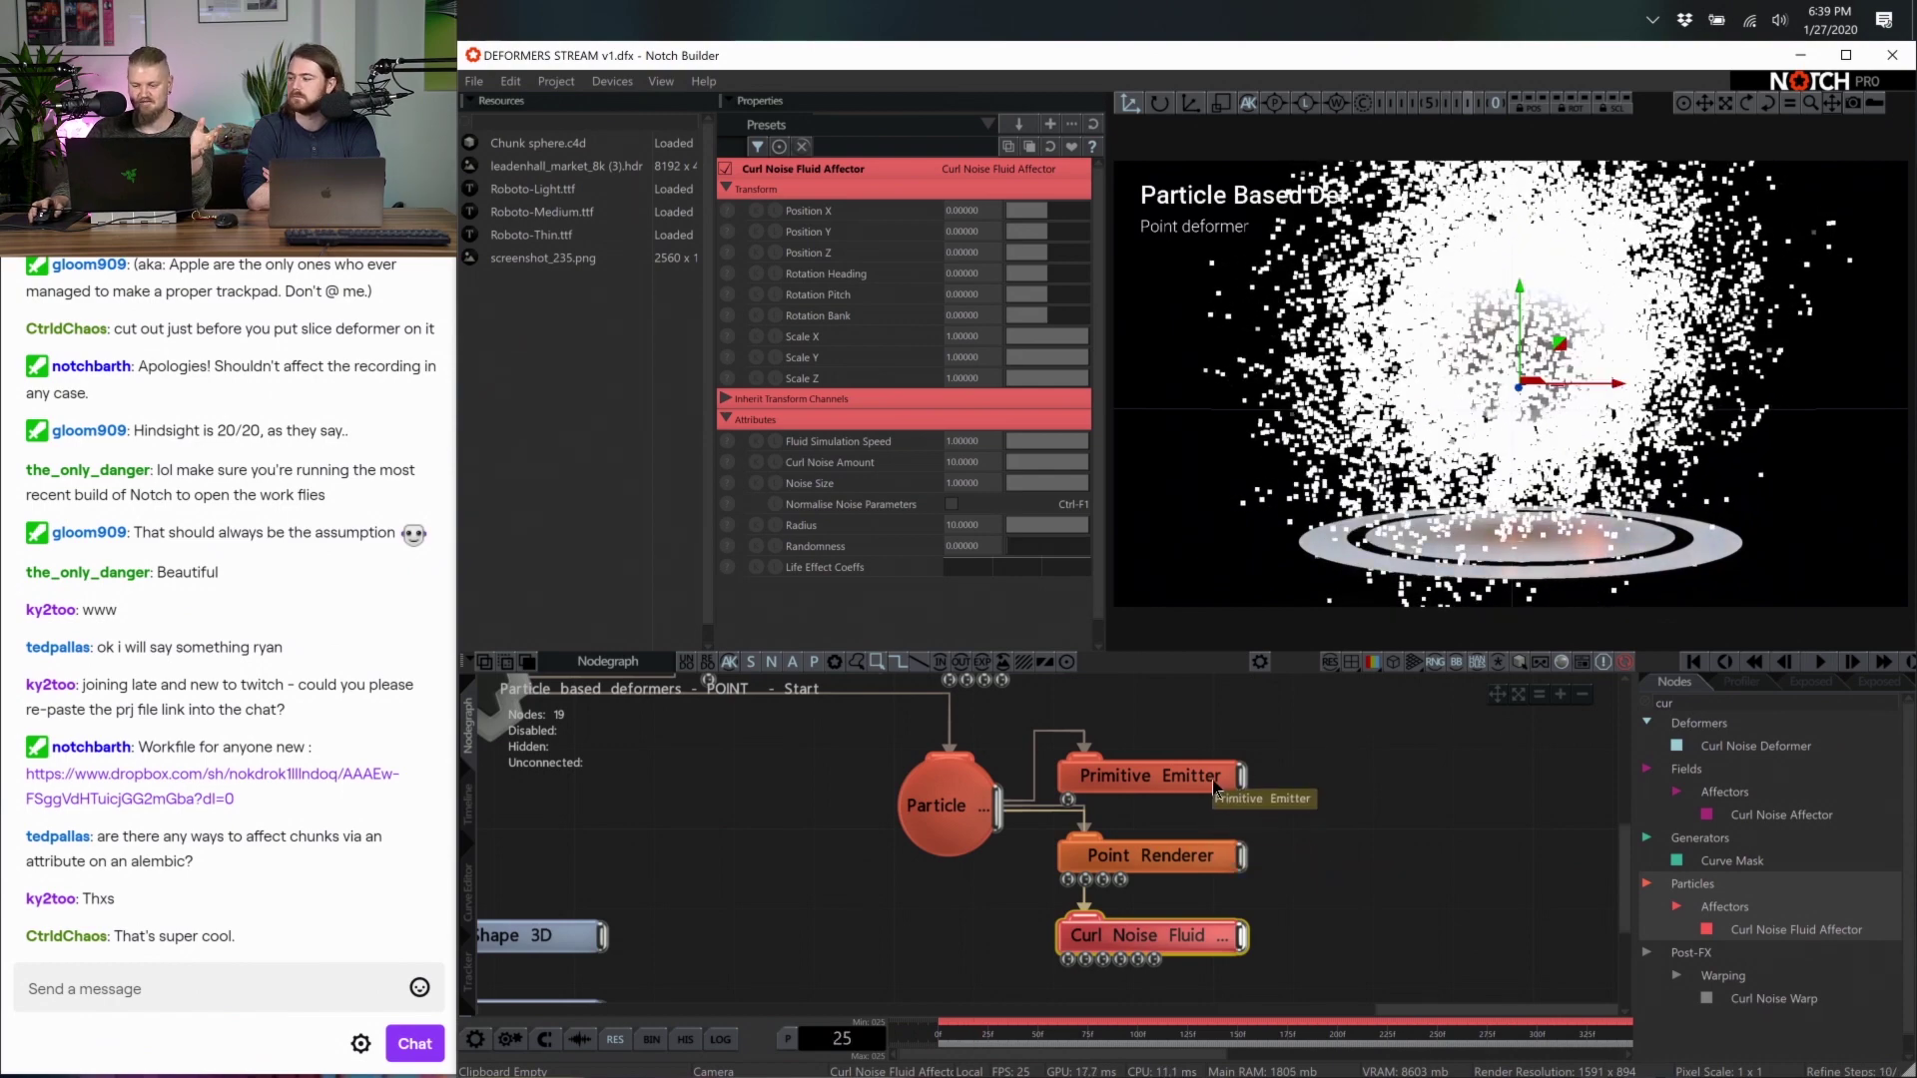
Set the Primitive Emitter's Max Particle Count to 20
left_click(1179, 779)
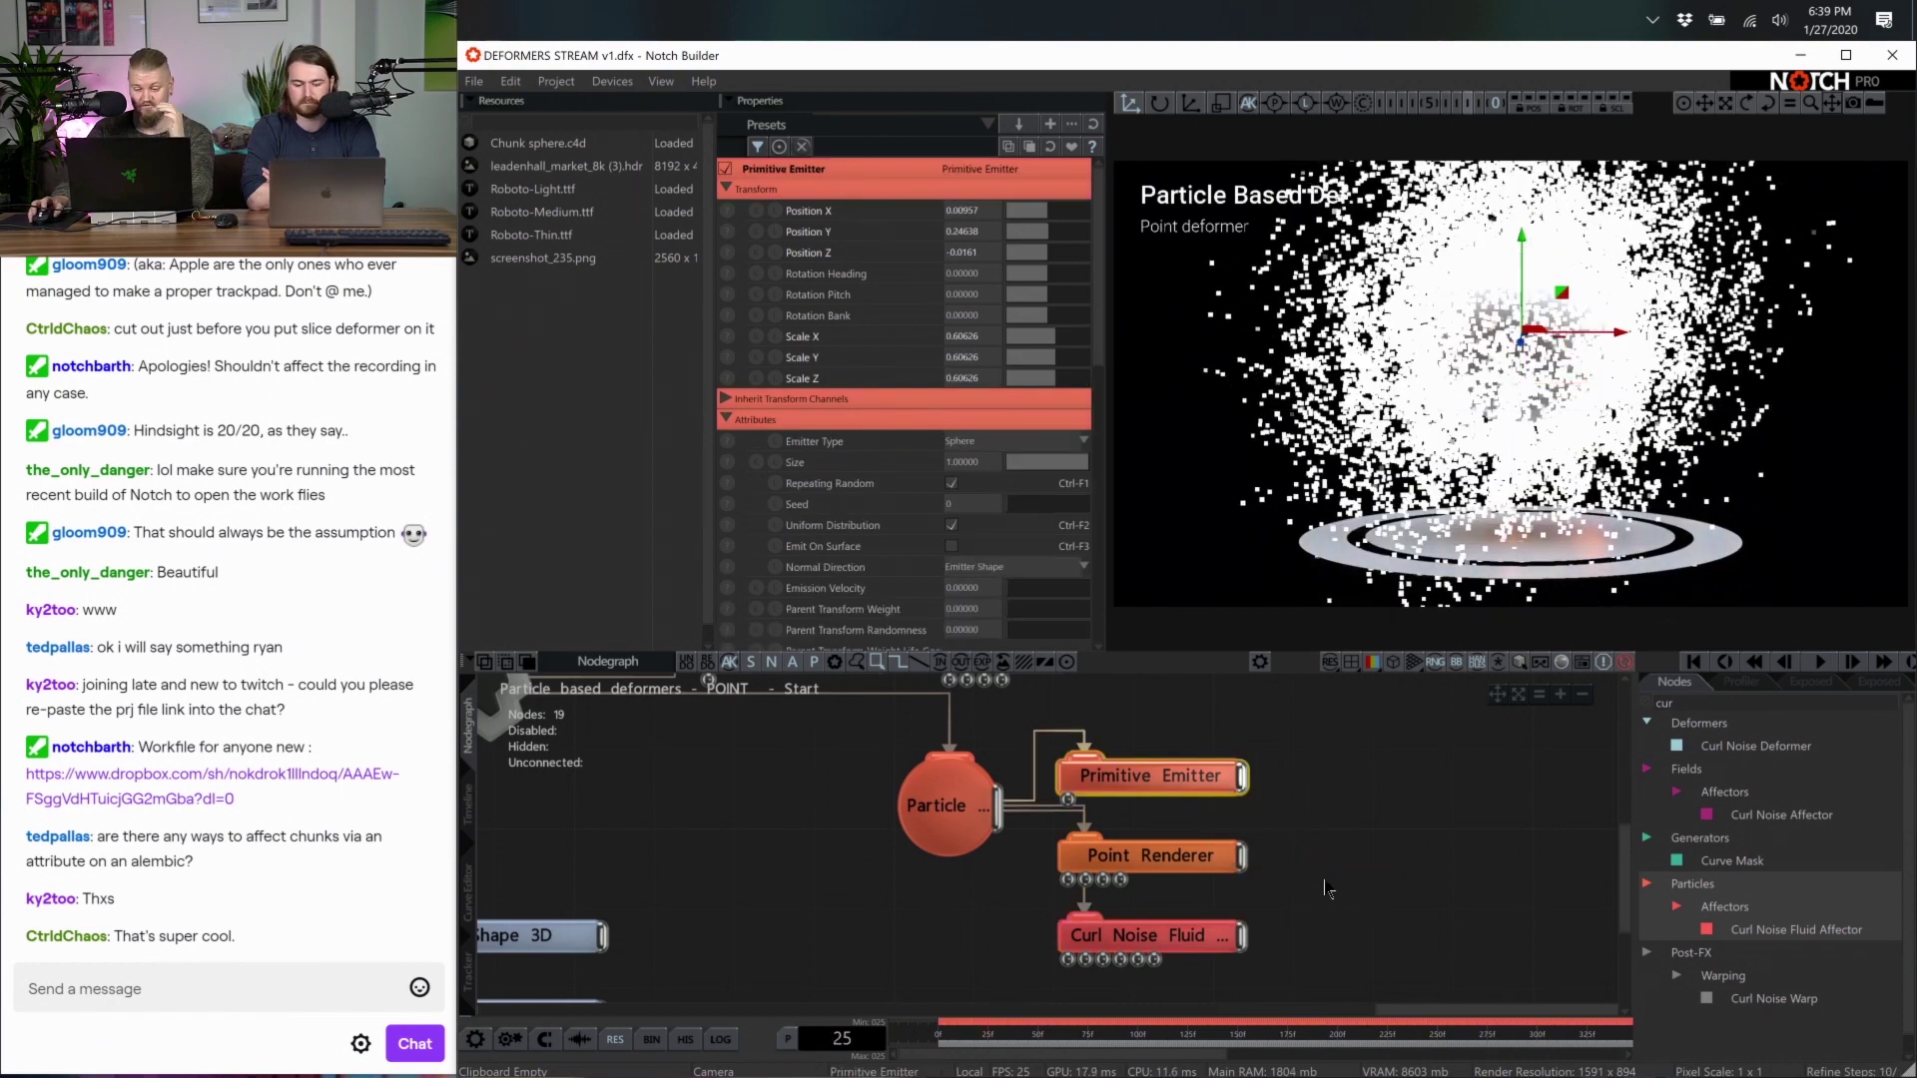
scroll(942, 520, "down", 5)
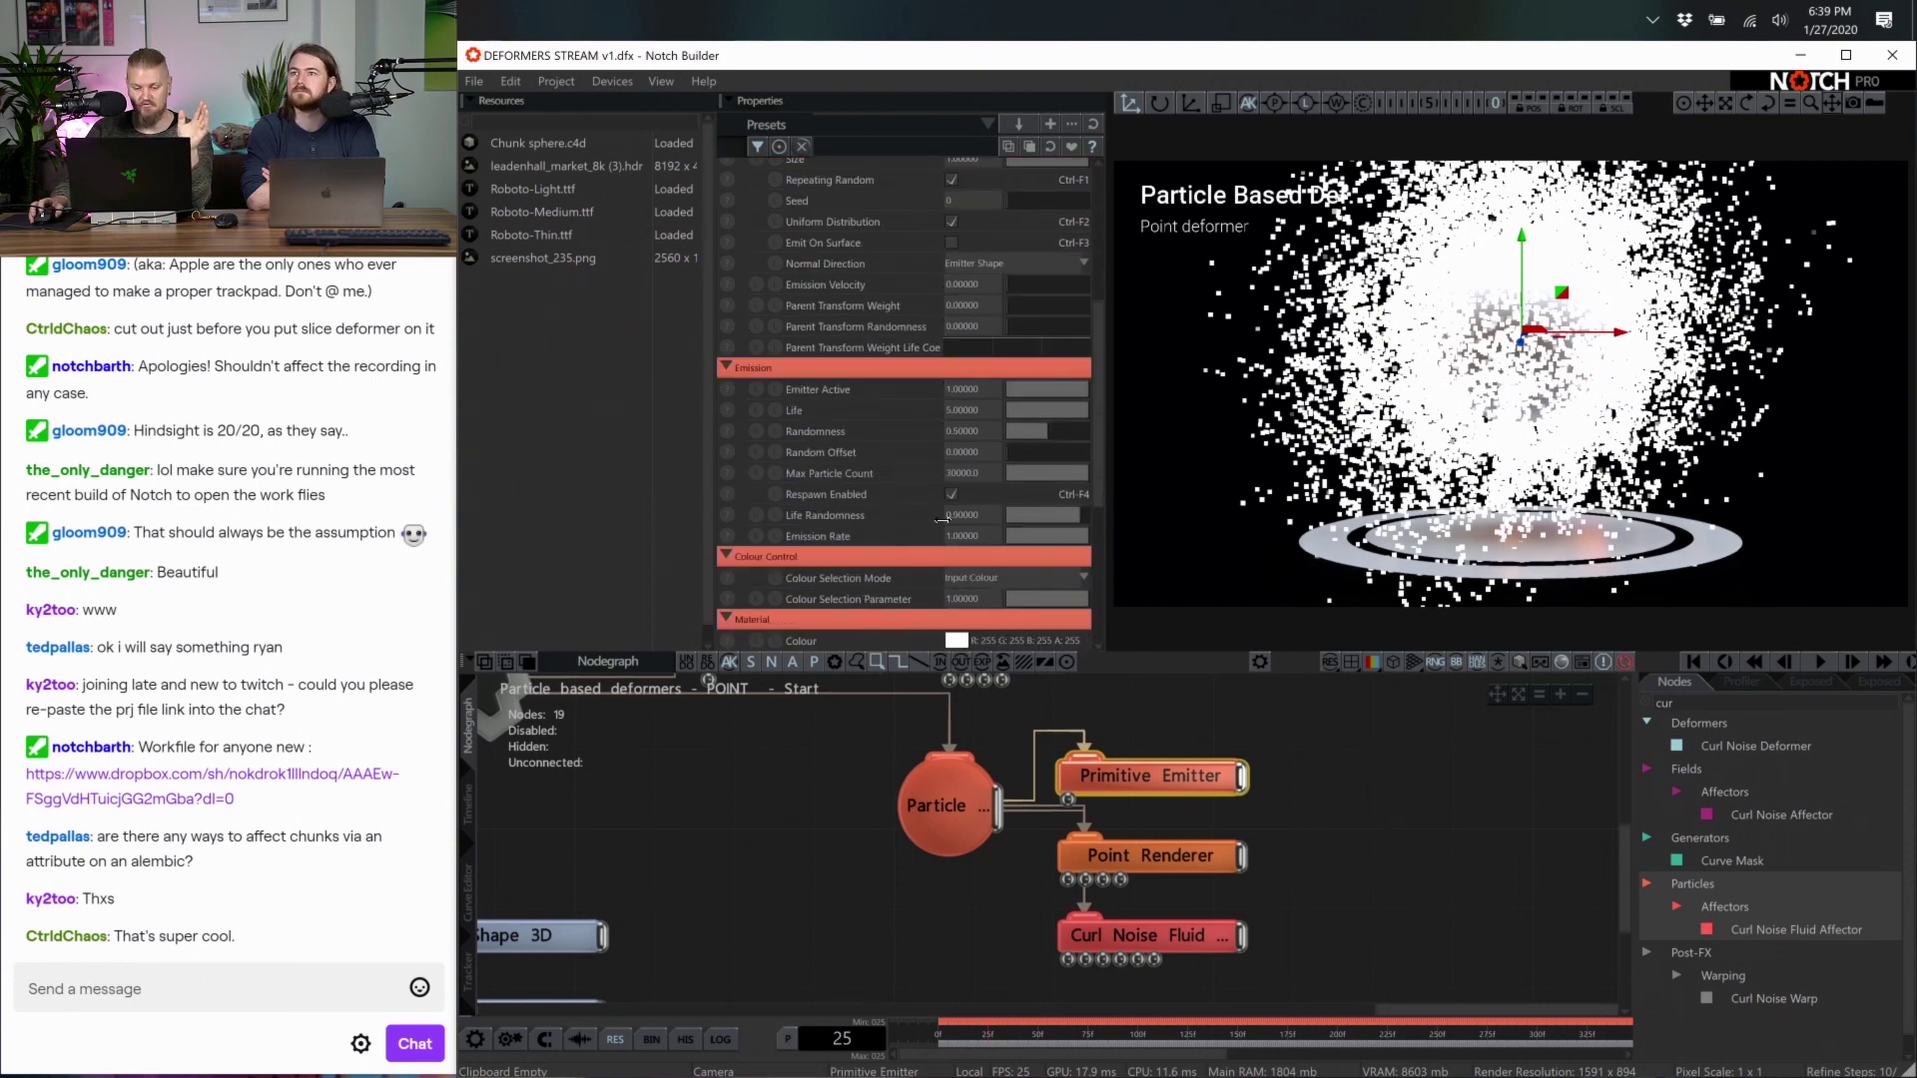
double_click(980, 475)
type("2")
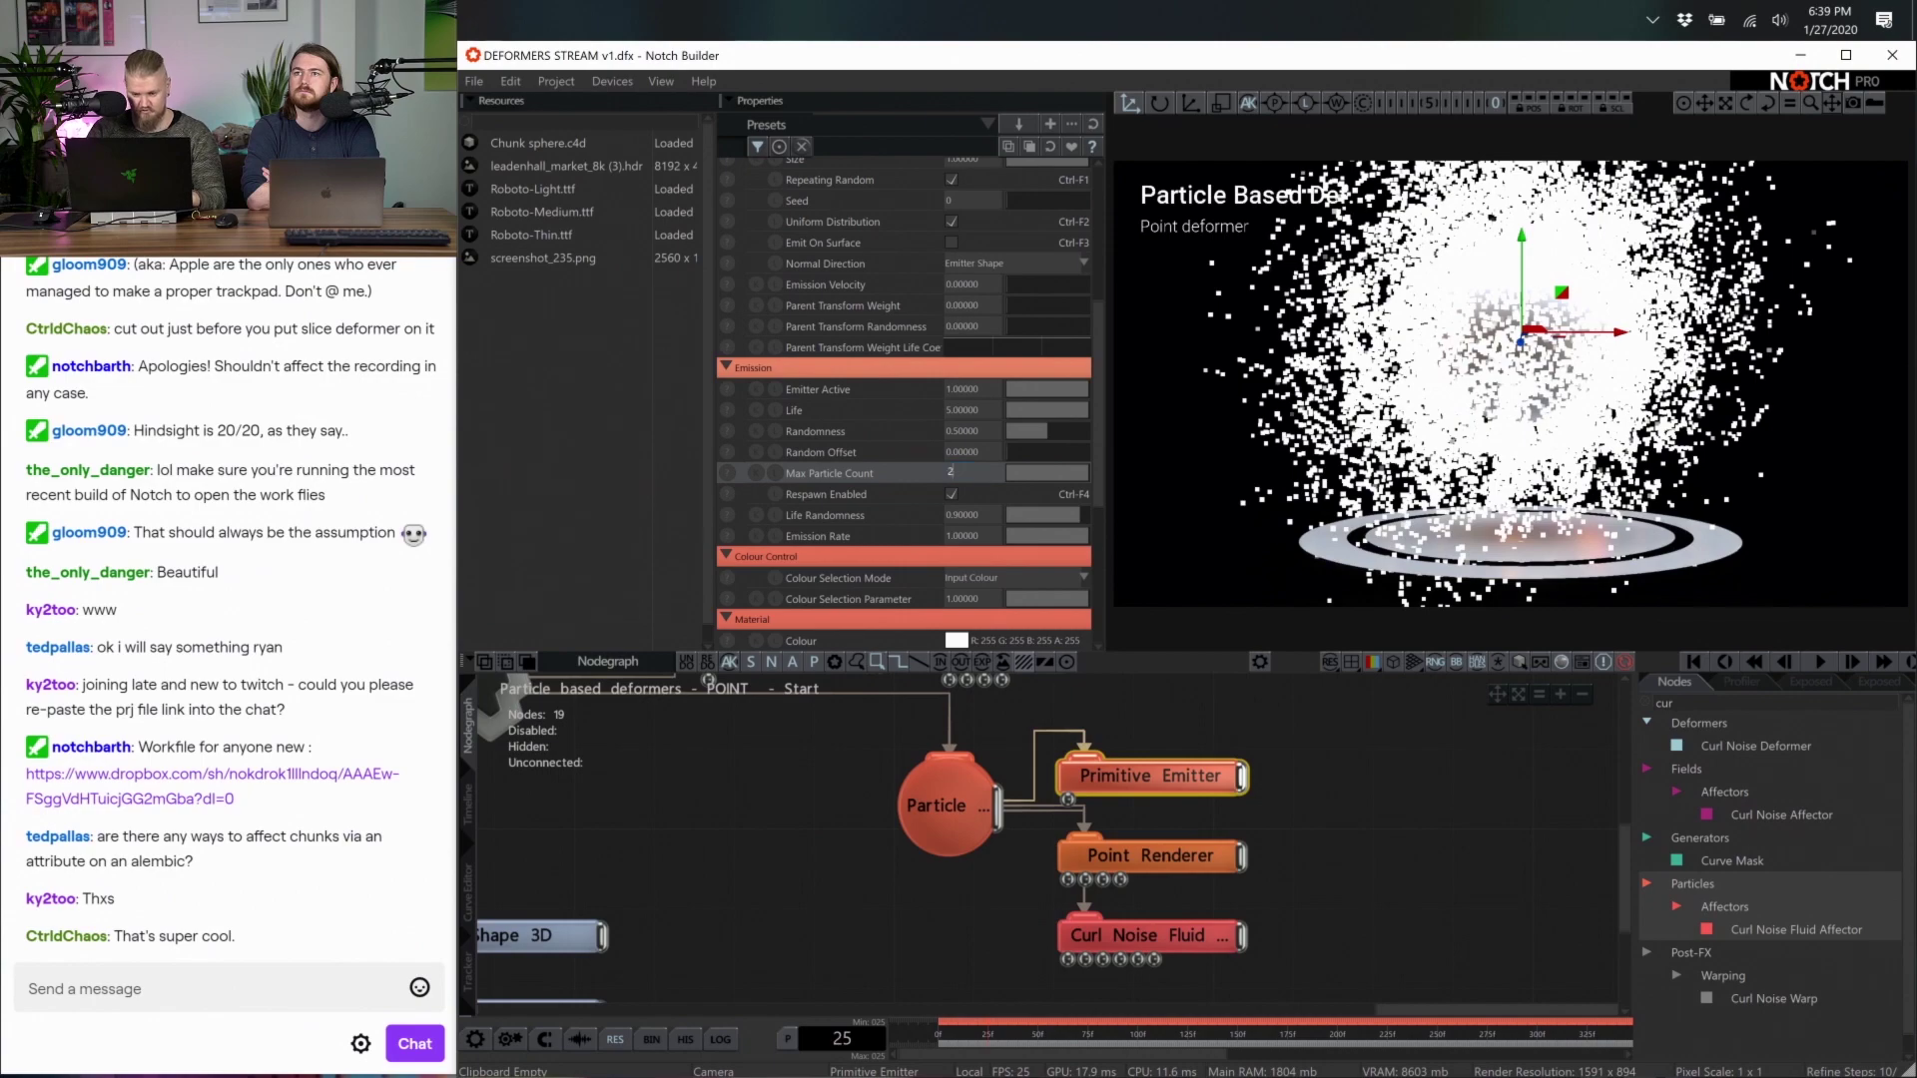
type("0")
key("Return")
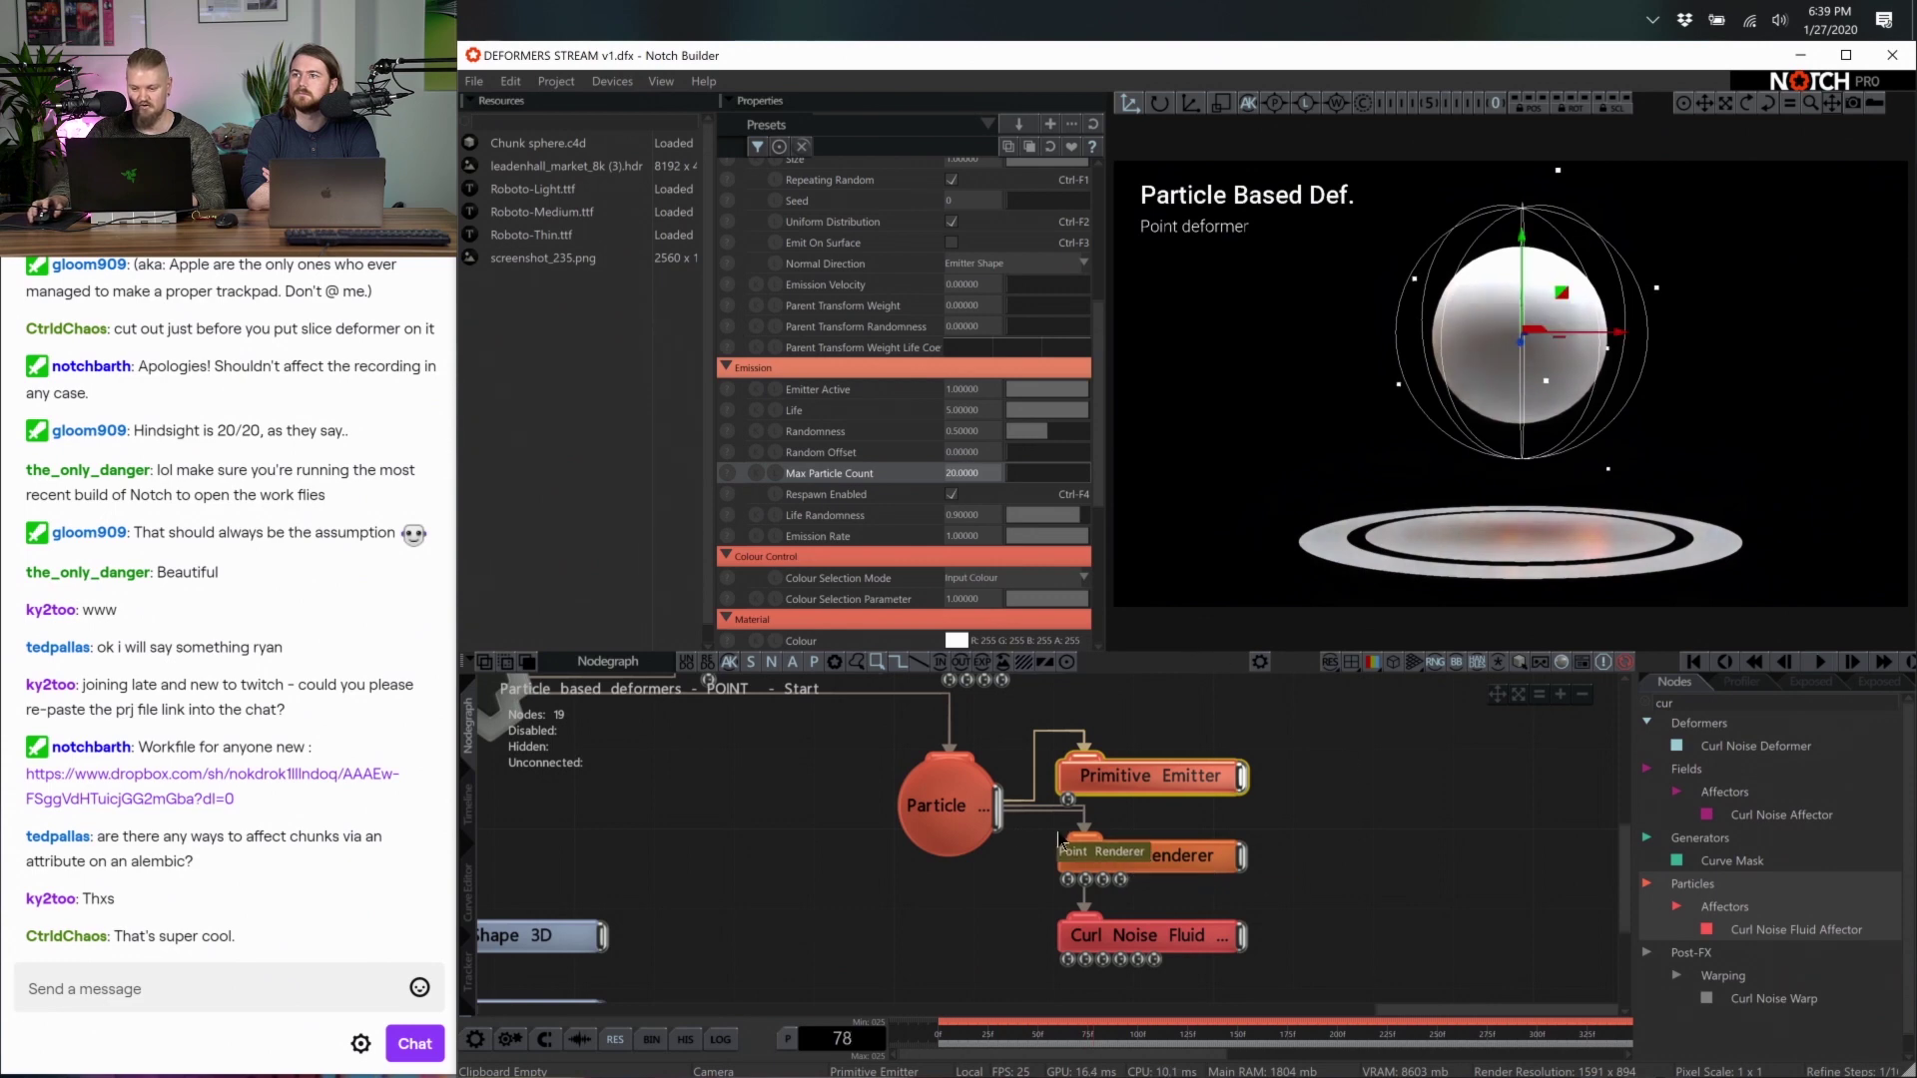
Set the Particle Root's Num Particles to 64 and leave no node selected
left_click(964, 834)
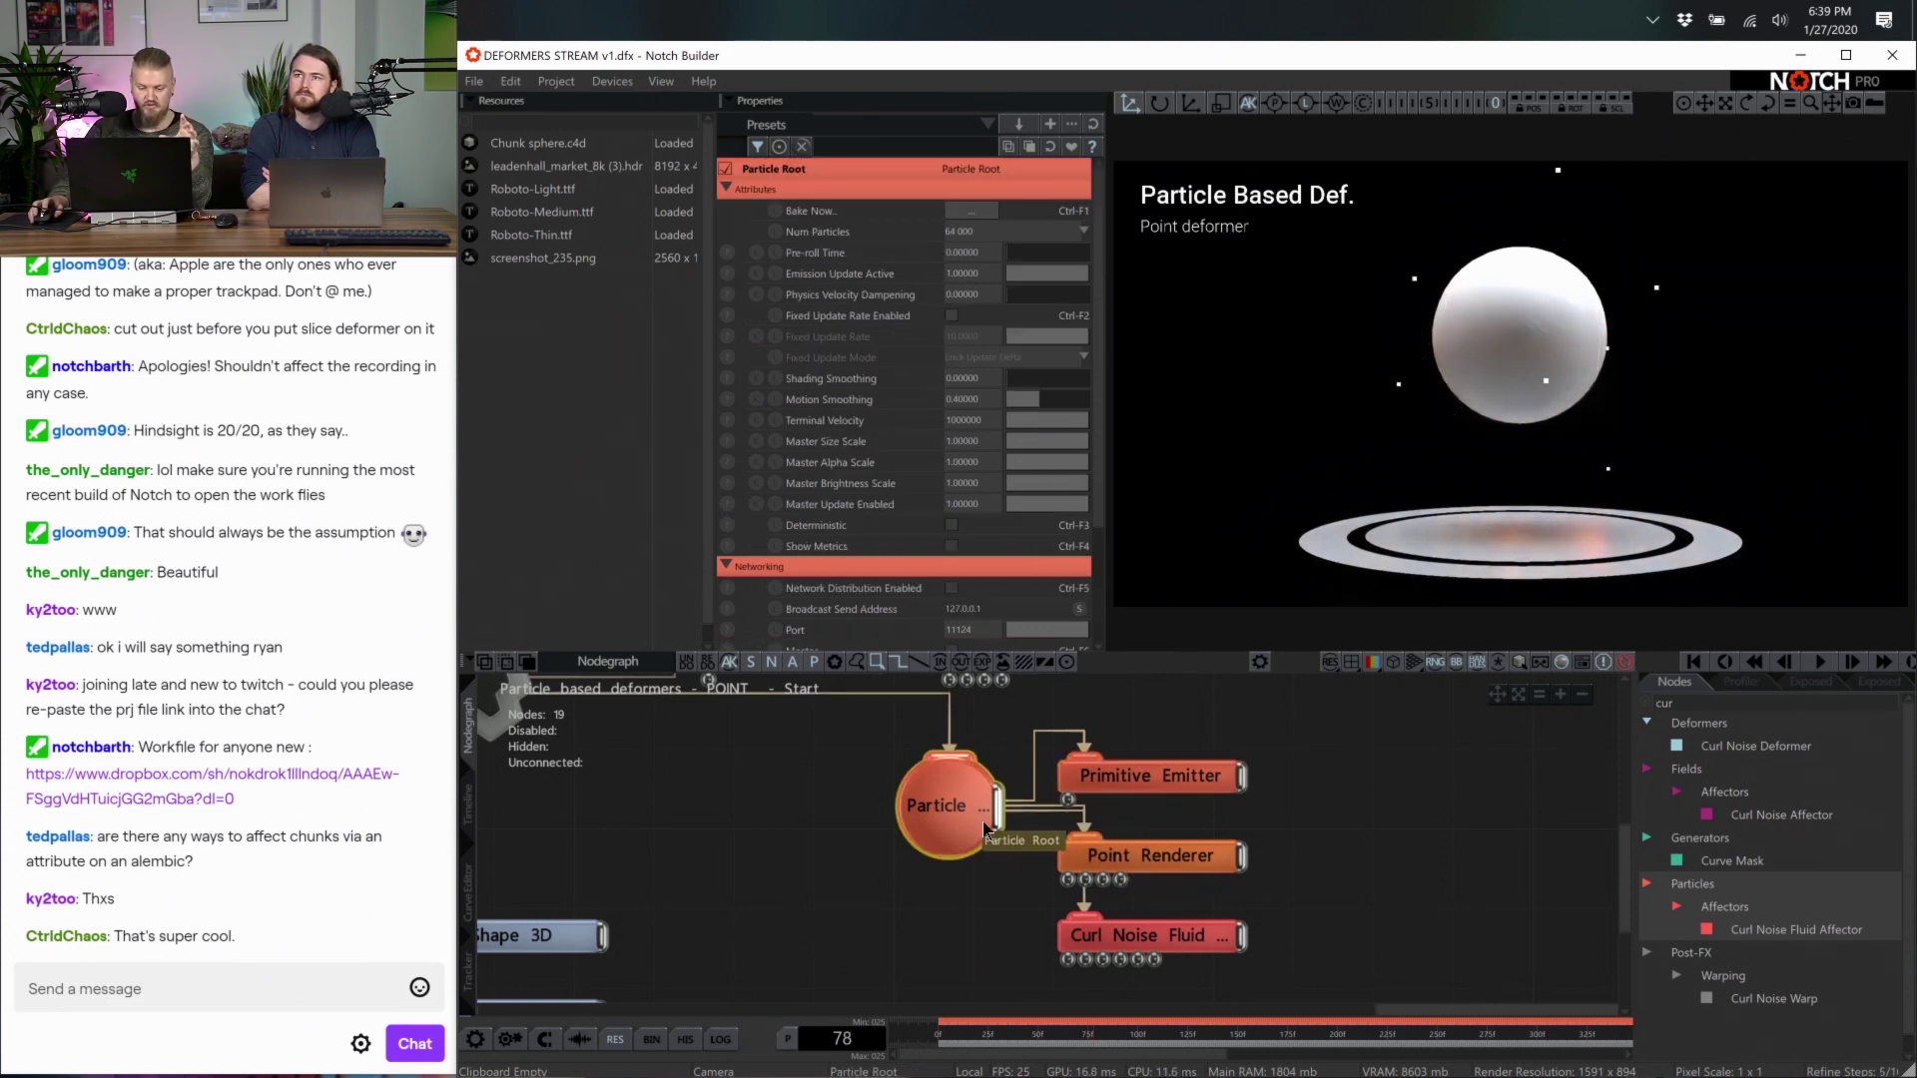
left_click(966, 238)
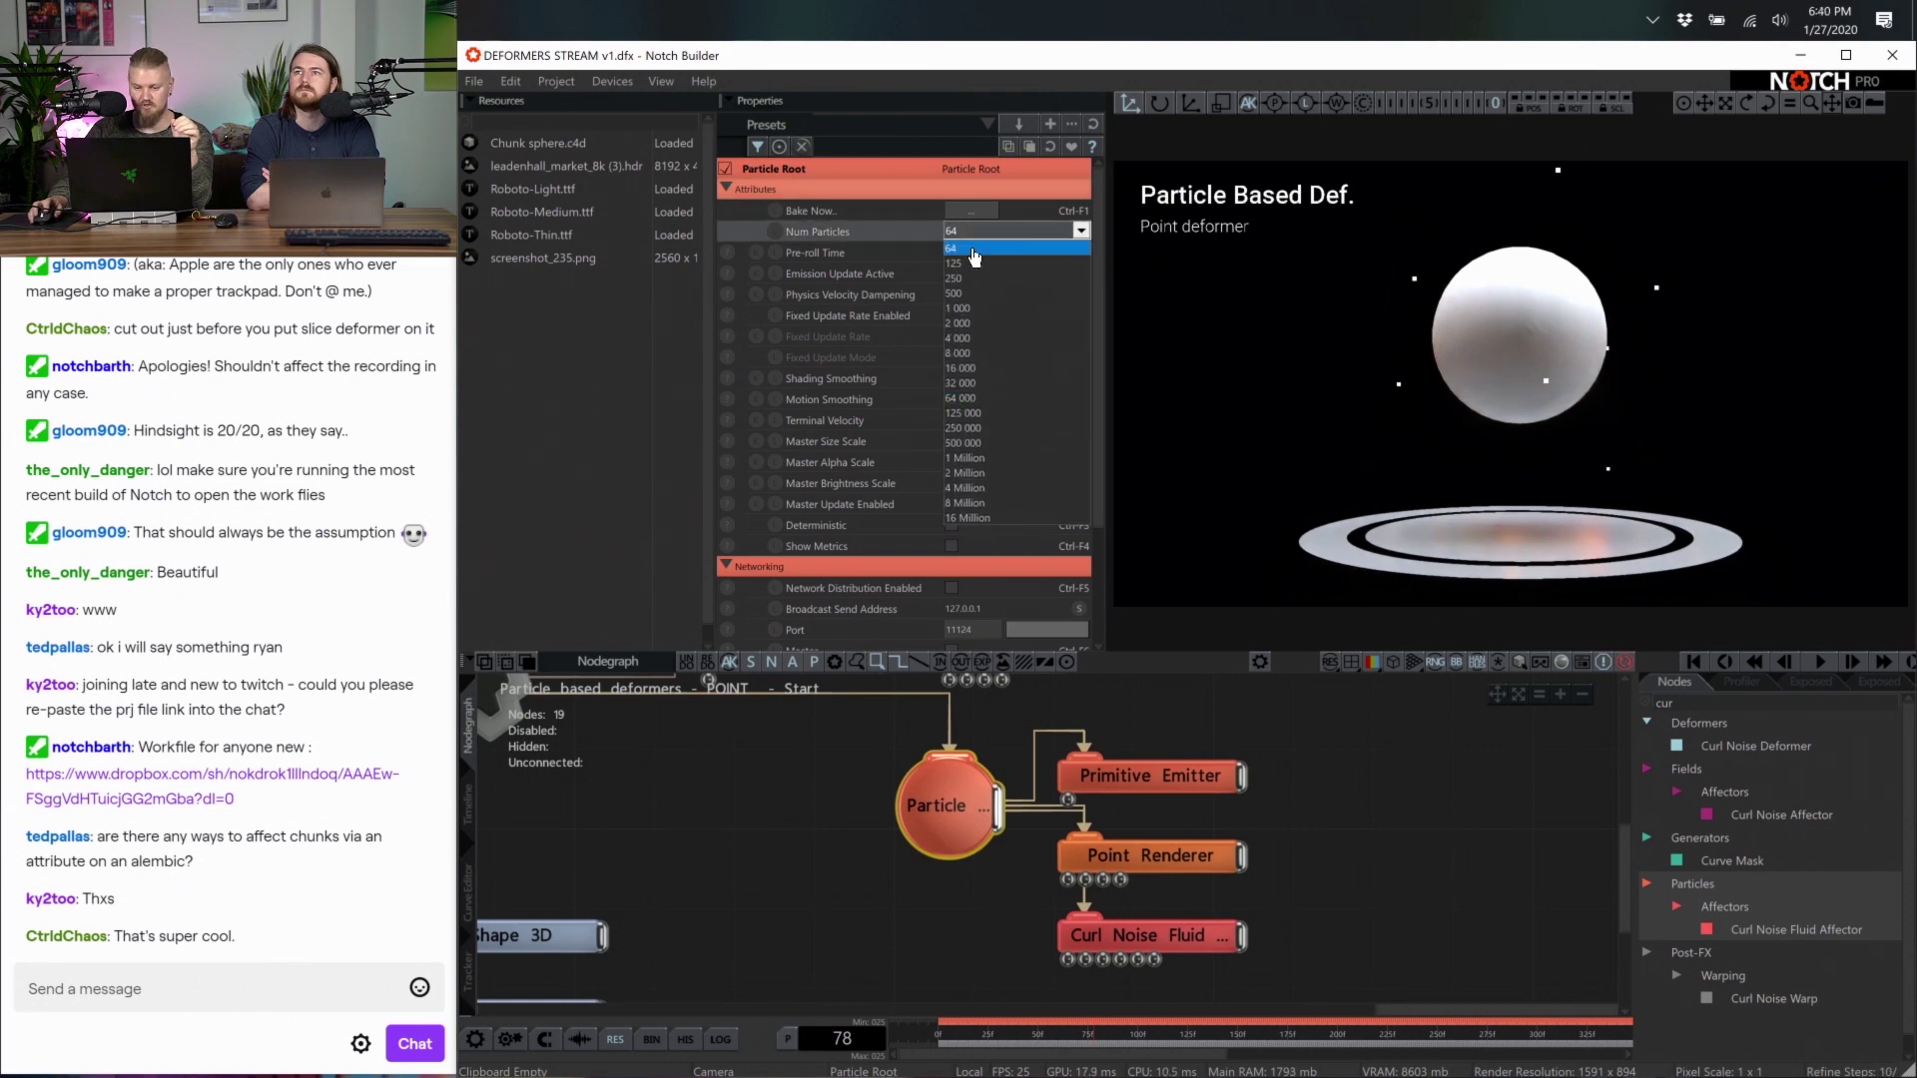
left_click(969, 252)
left_click(1105, 789)
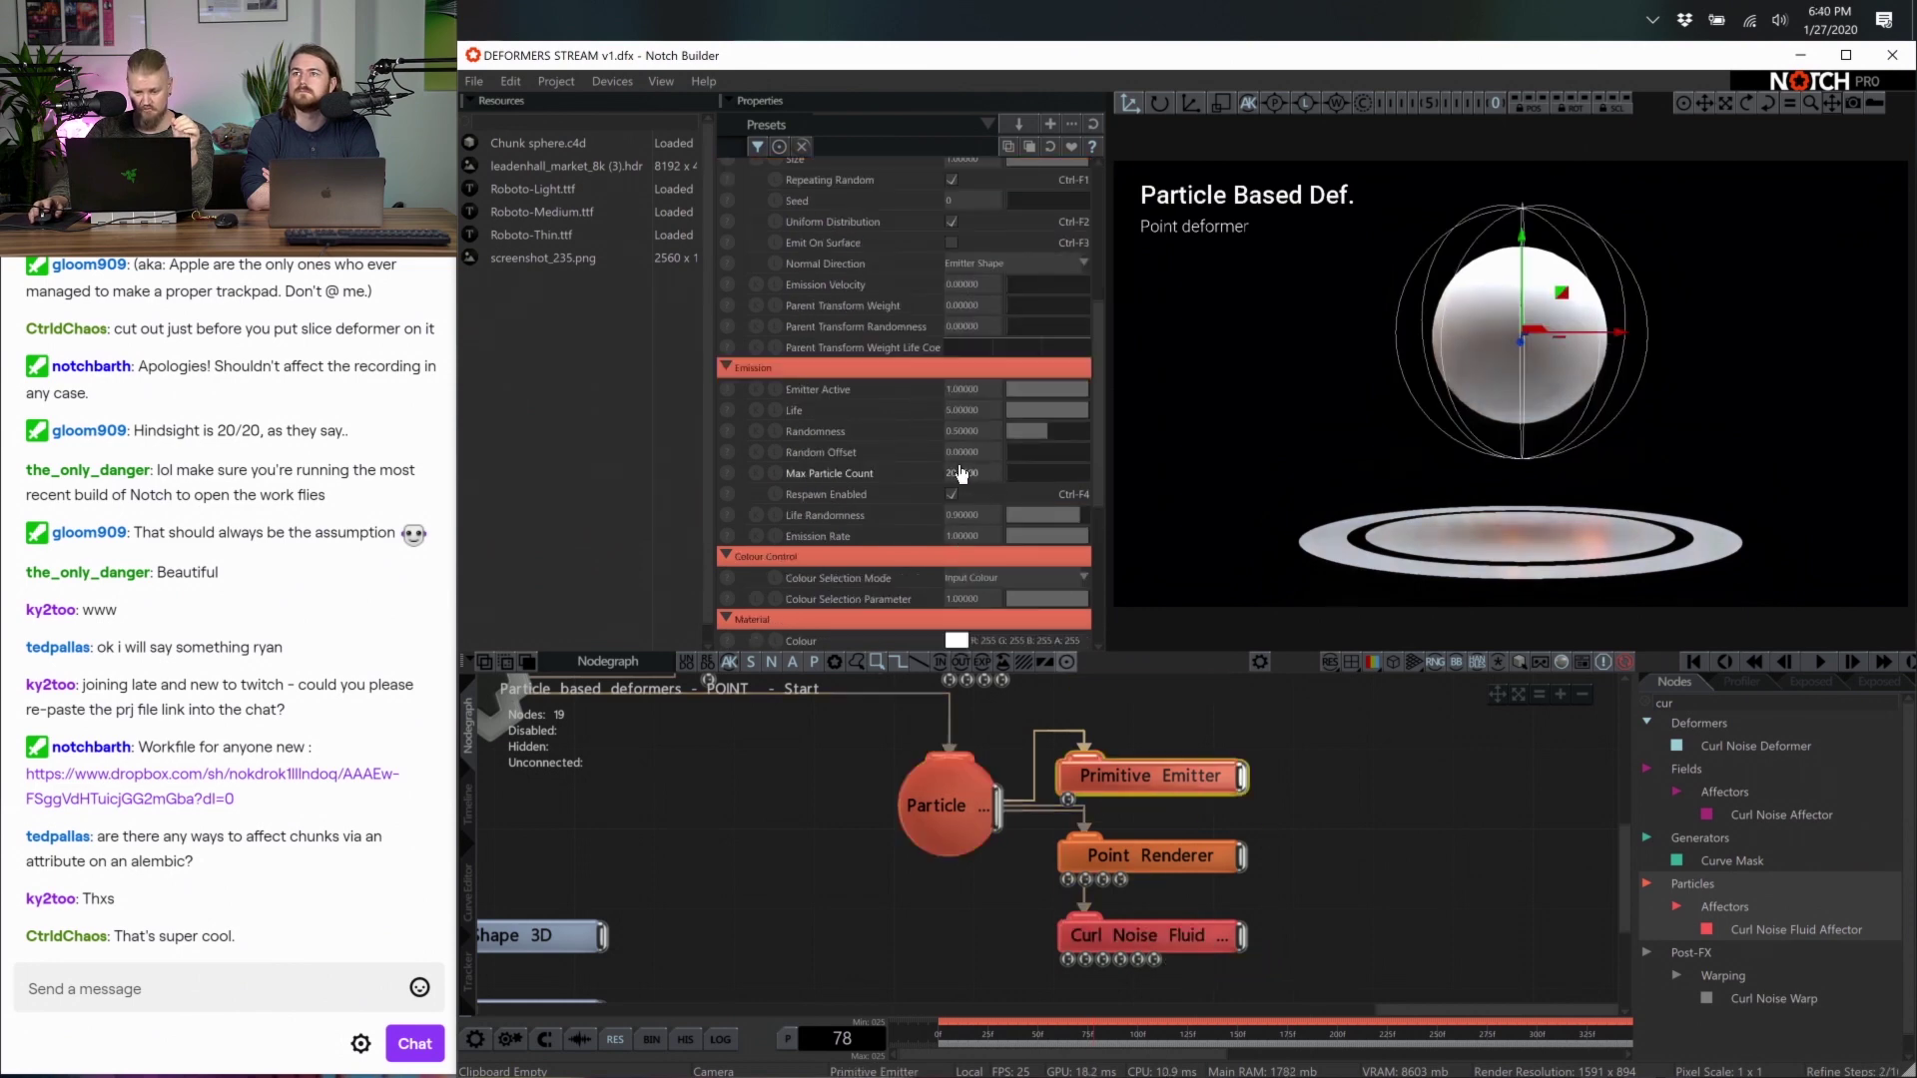
left_click(980, 785)
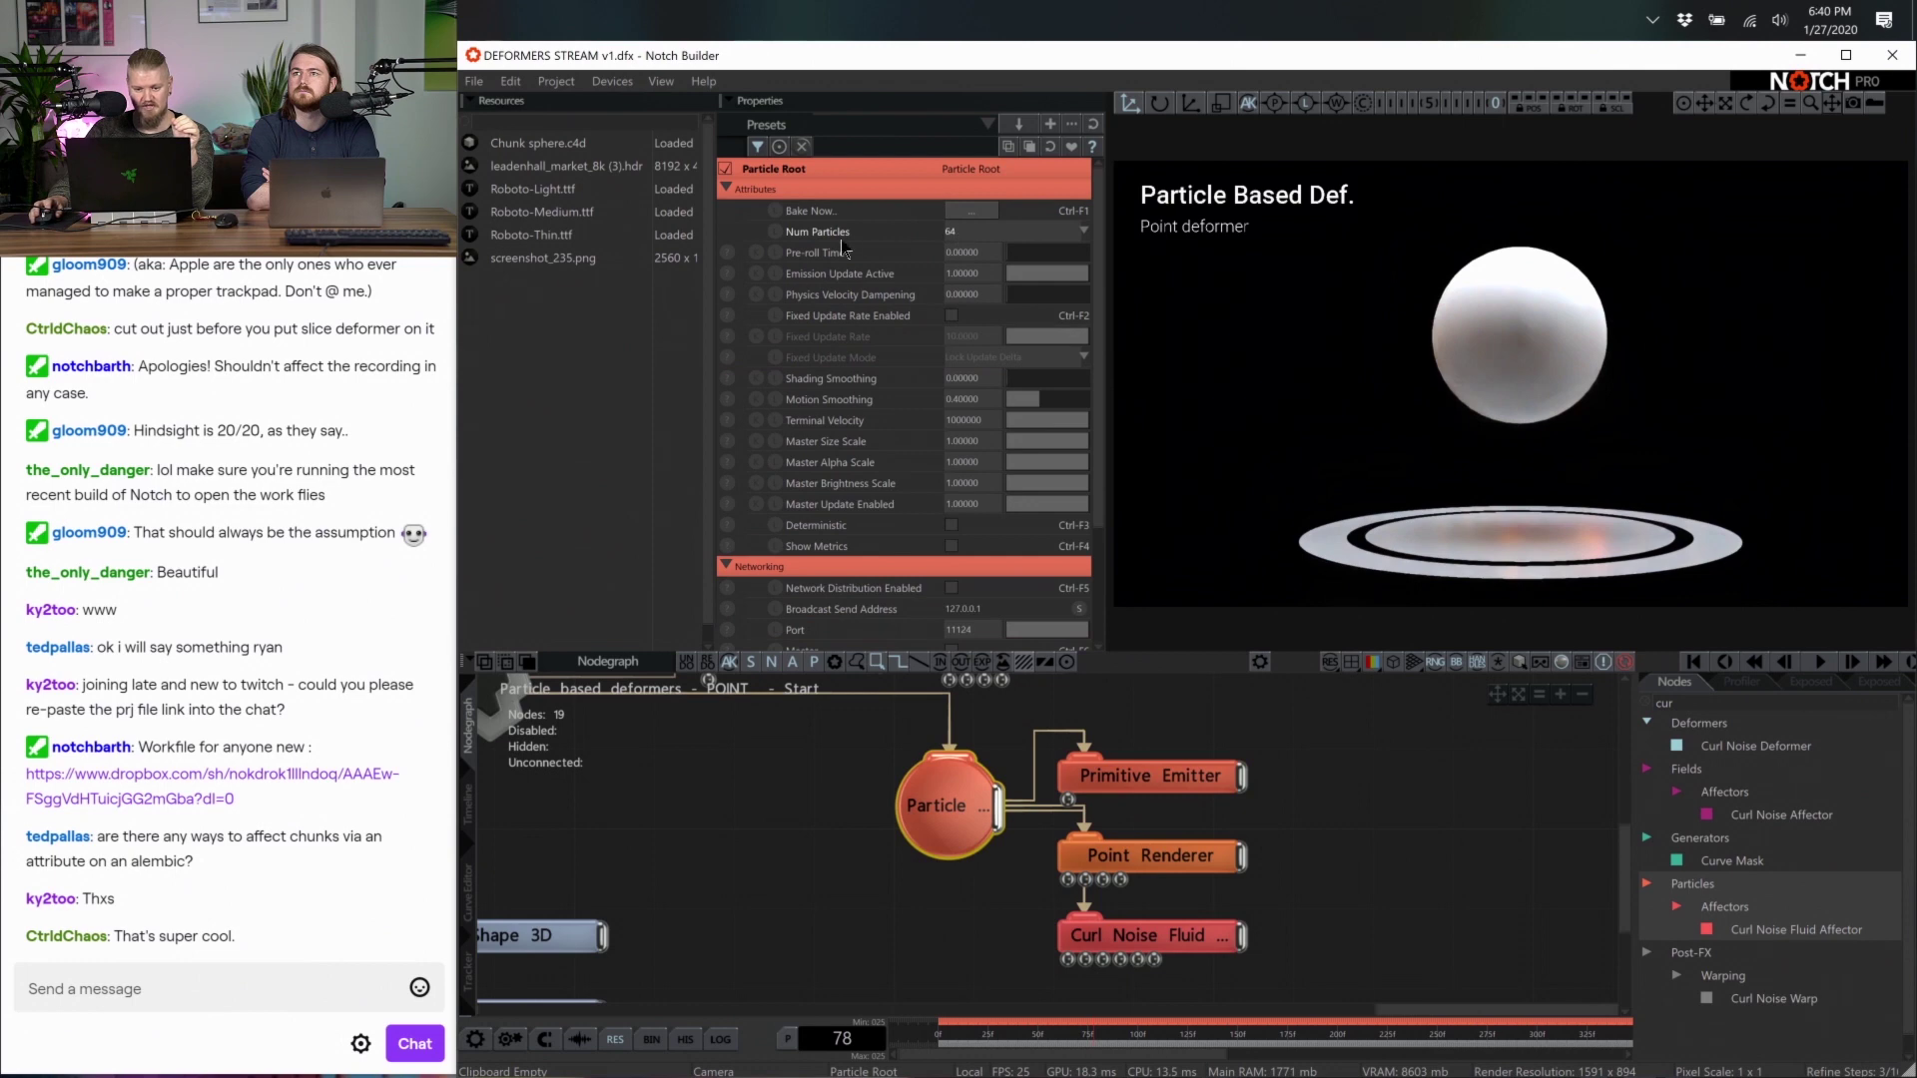
left_click(1412, 895)
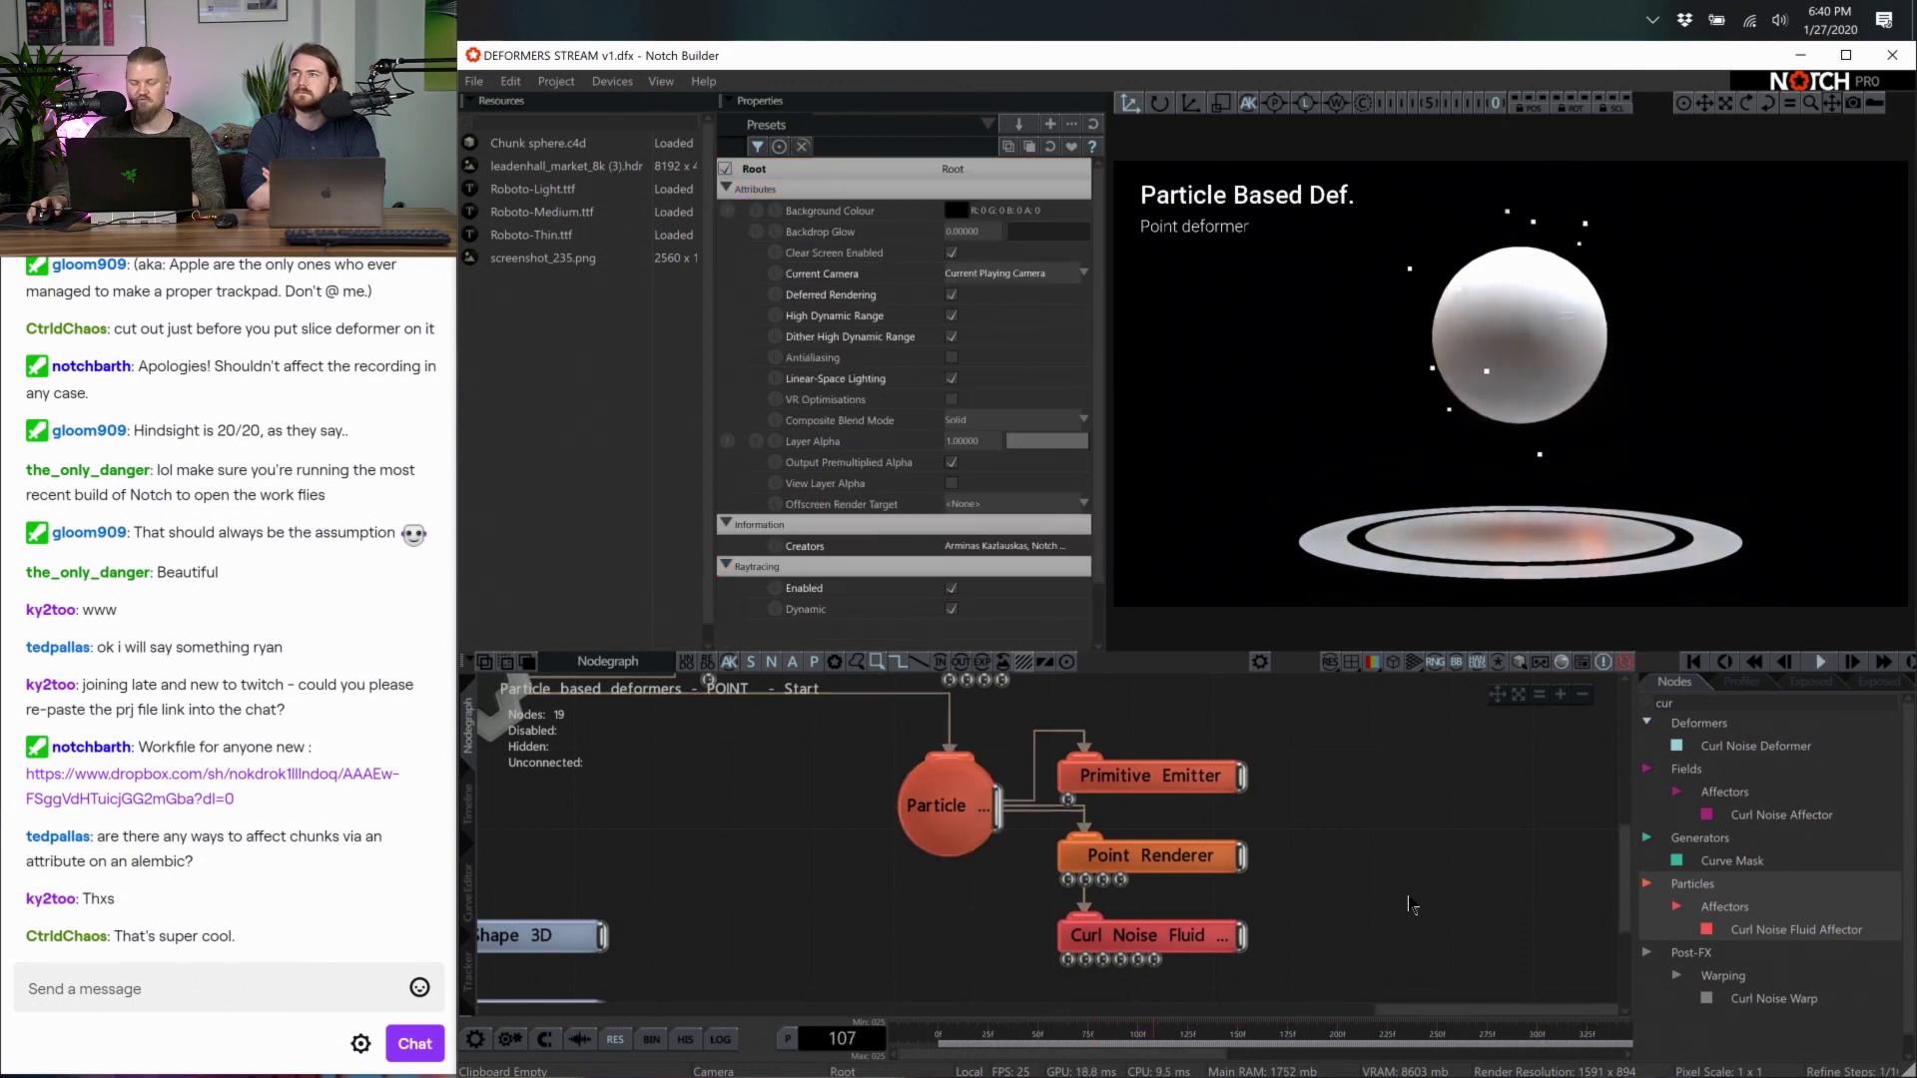
Scale the Curl Noise Fluid Affector uniformly to about 0.09, centre it on the sphere at Y about 0.22, and play the particle motion
left_click(1173, 935)
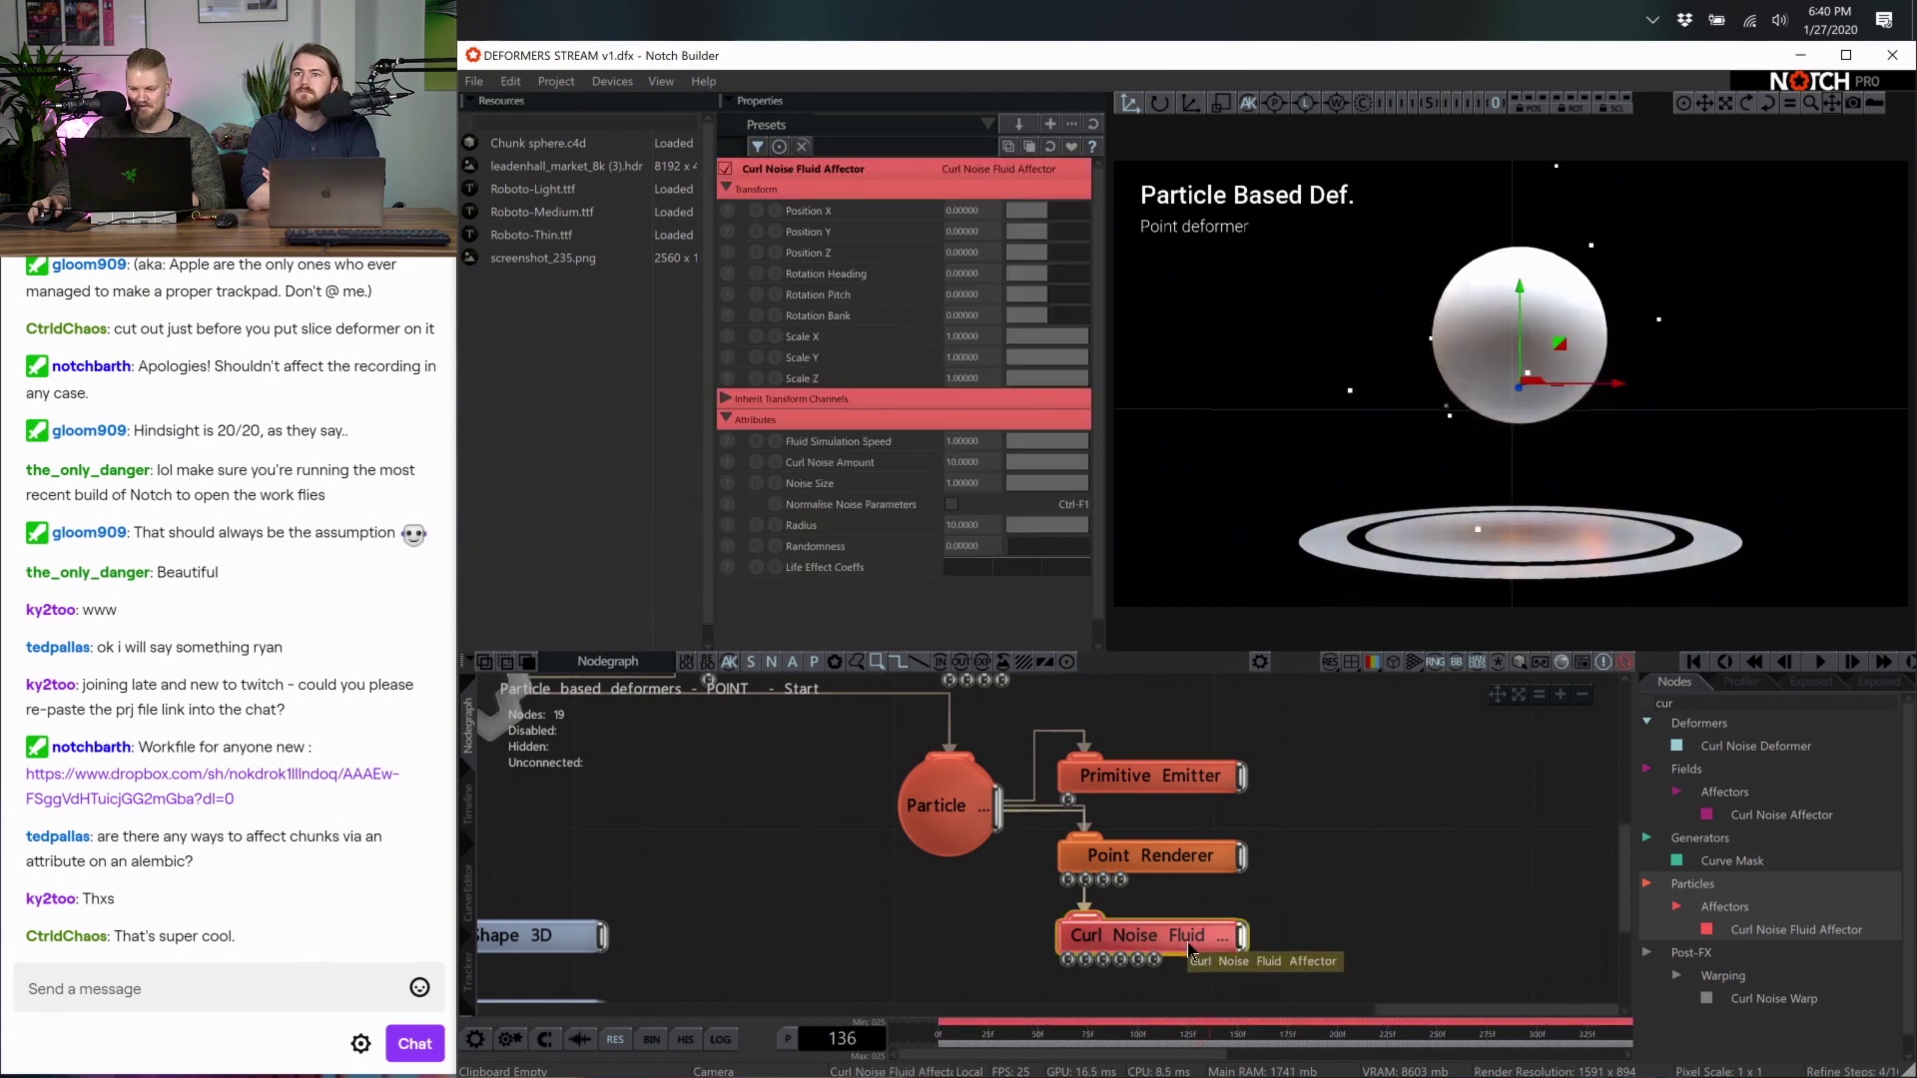
left_click_drag(1572, 508, 1489, 448, "alt")
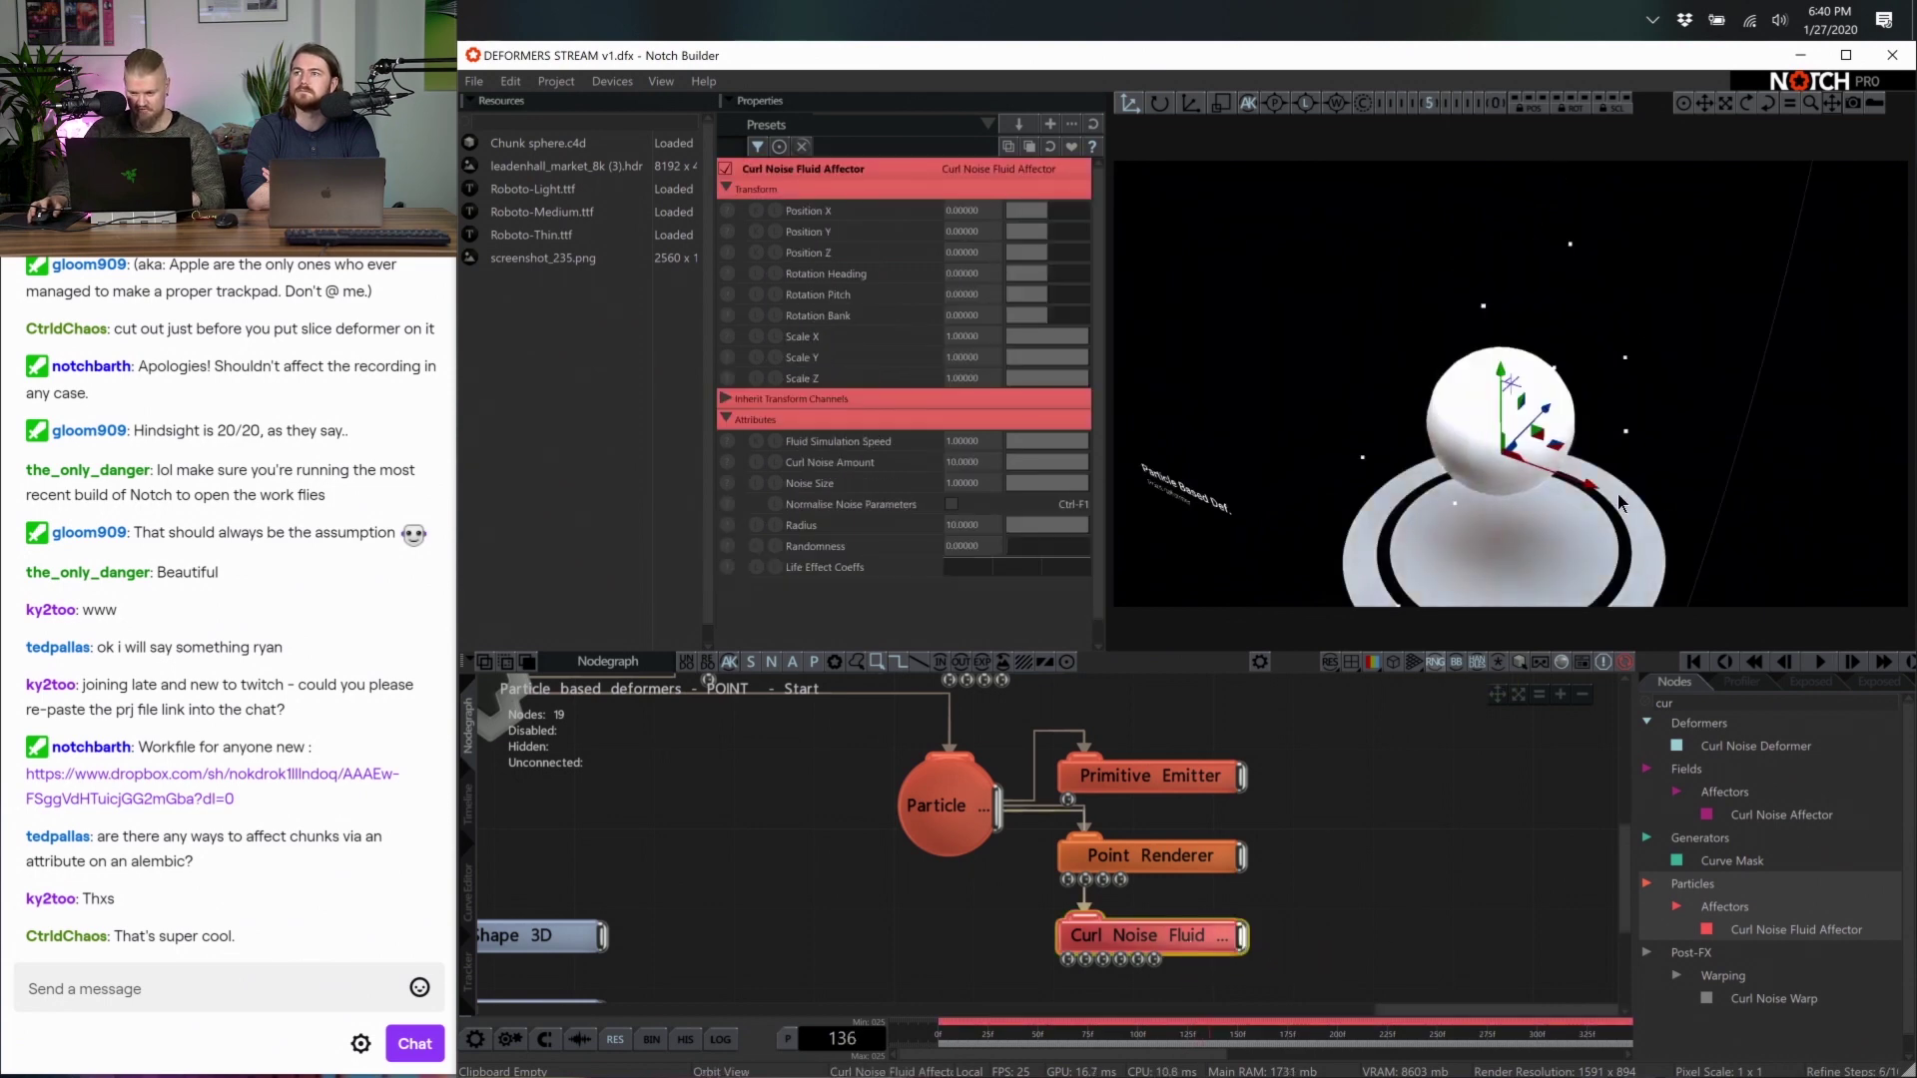
scroll(1489, 449, "down", 7)
scroll(1489, 448, "down", 5)
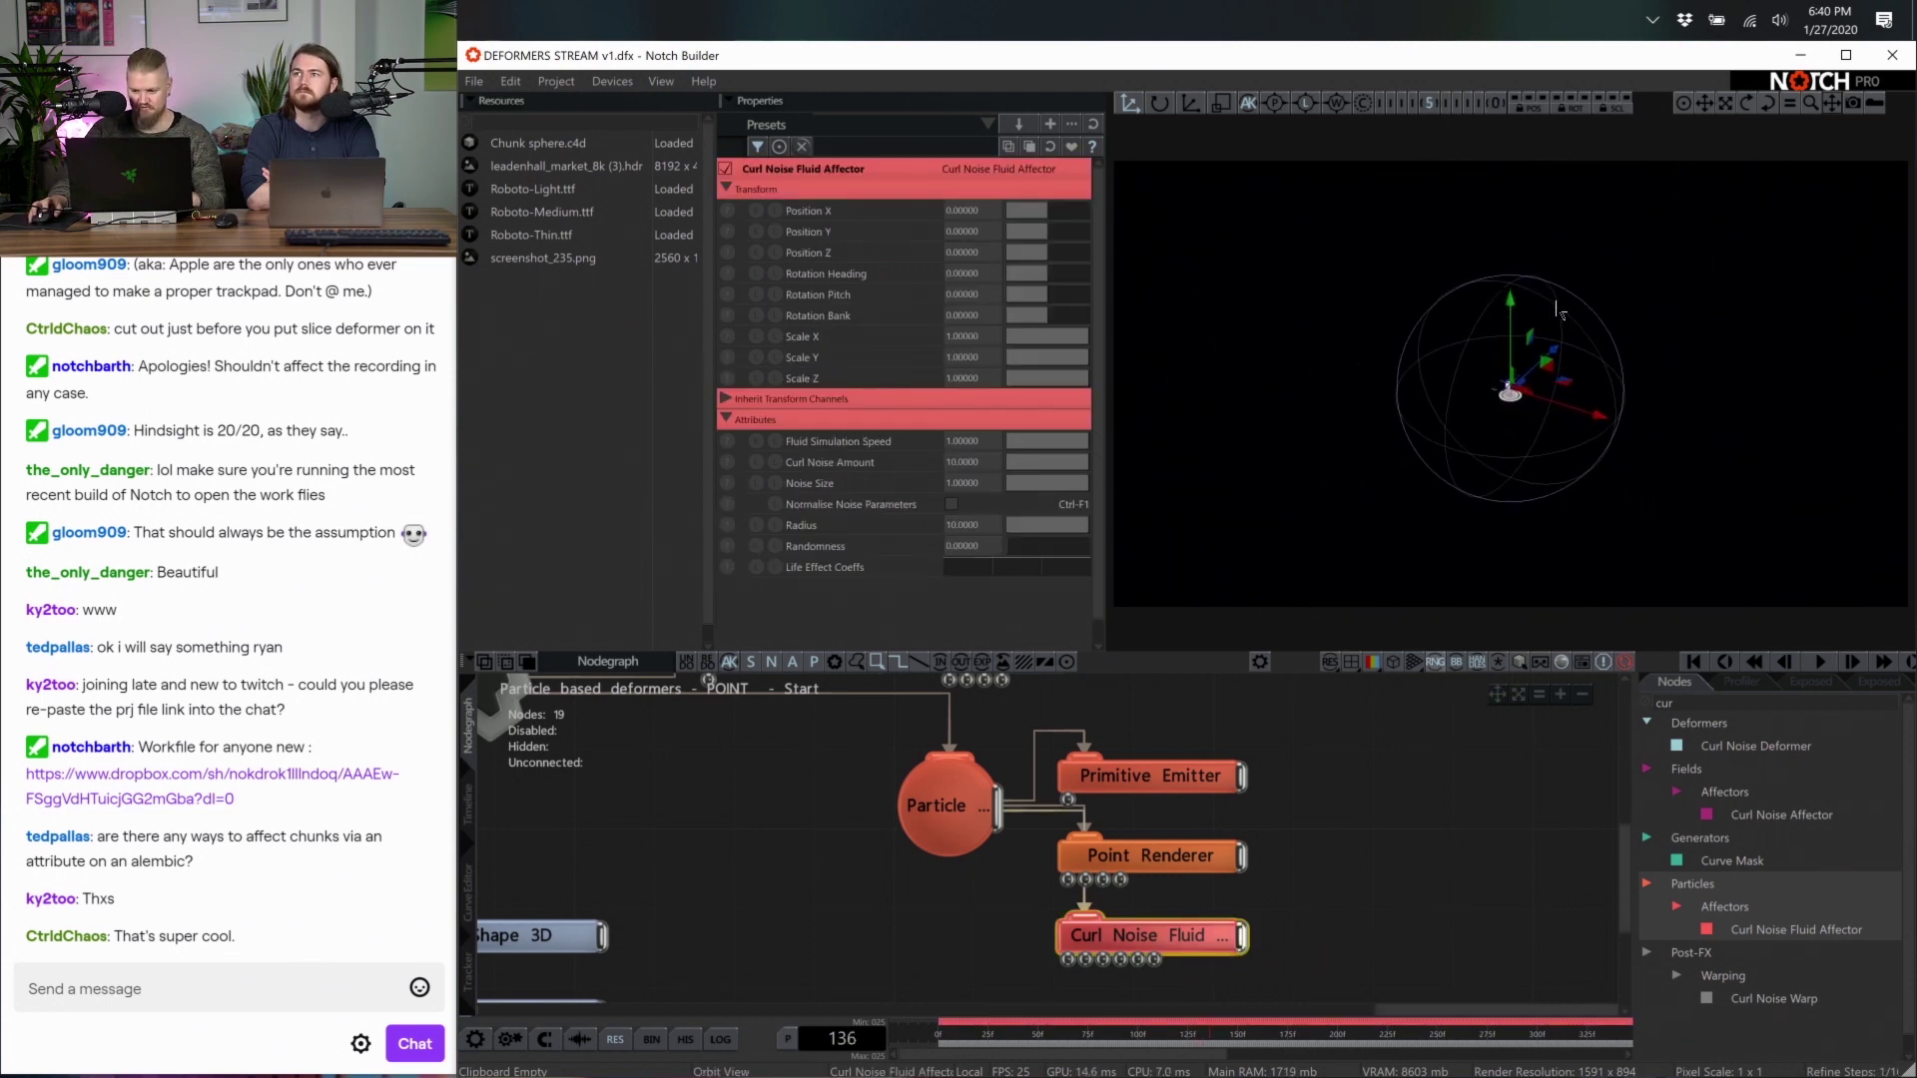
scroll(1561, 315, "up", 2)
key("c")
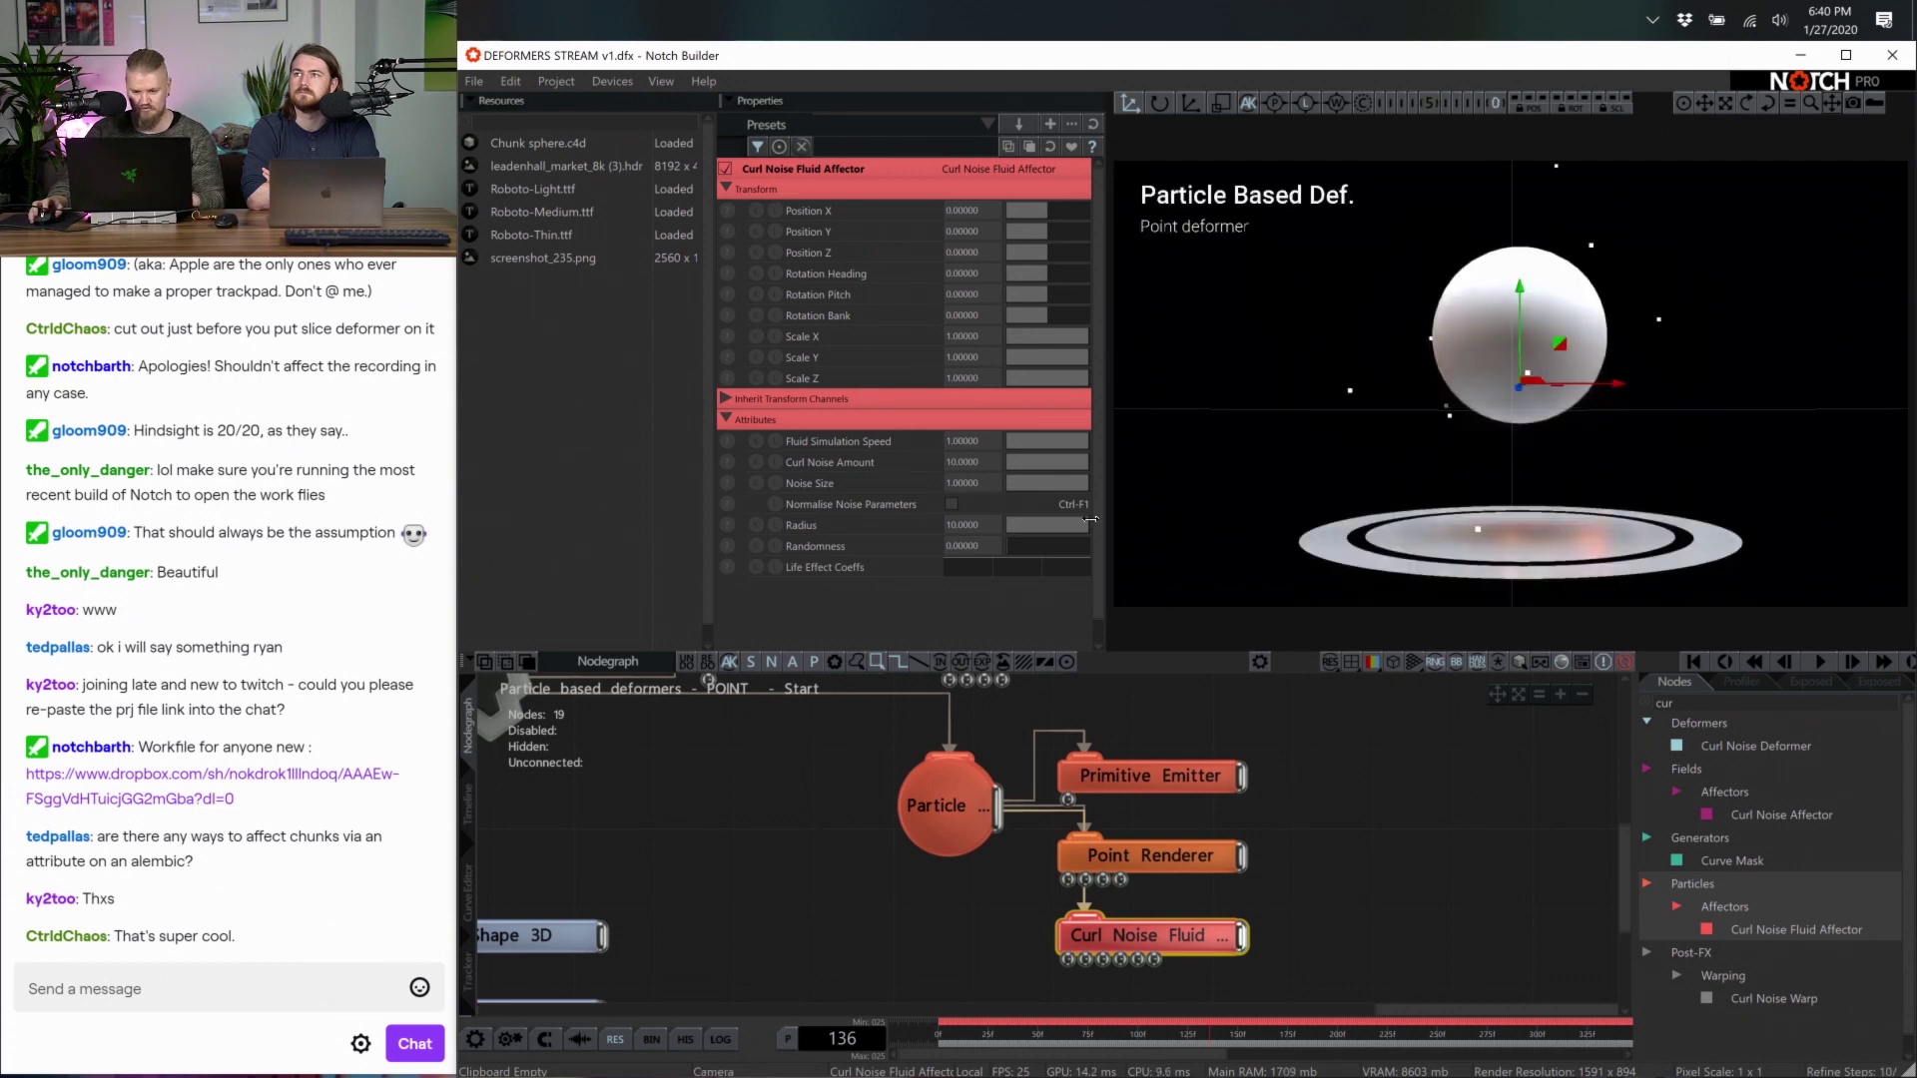
key("r")
left_click_drag(1520, 383, 1379, 399)
key("w")
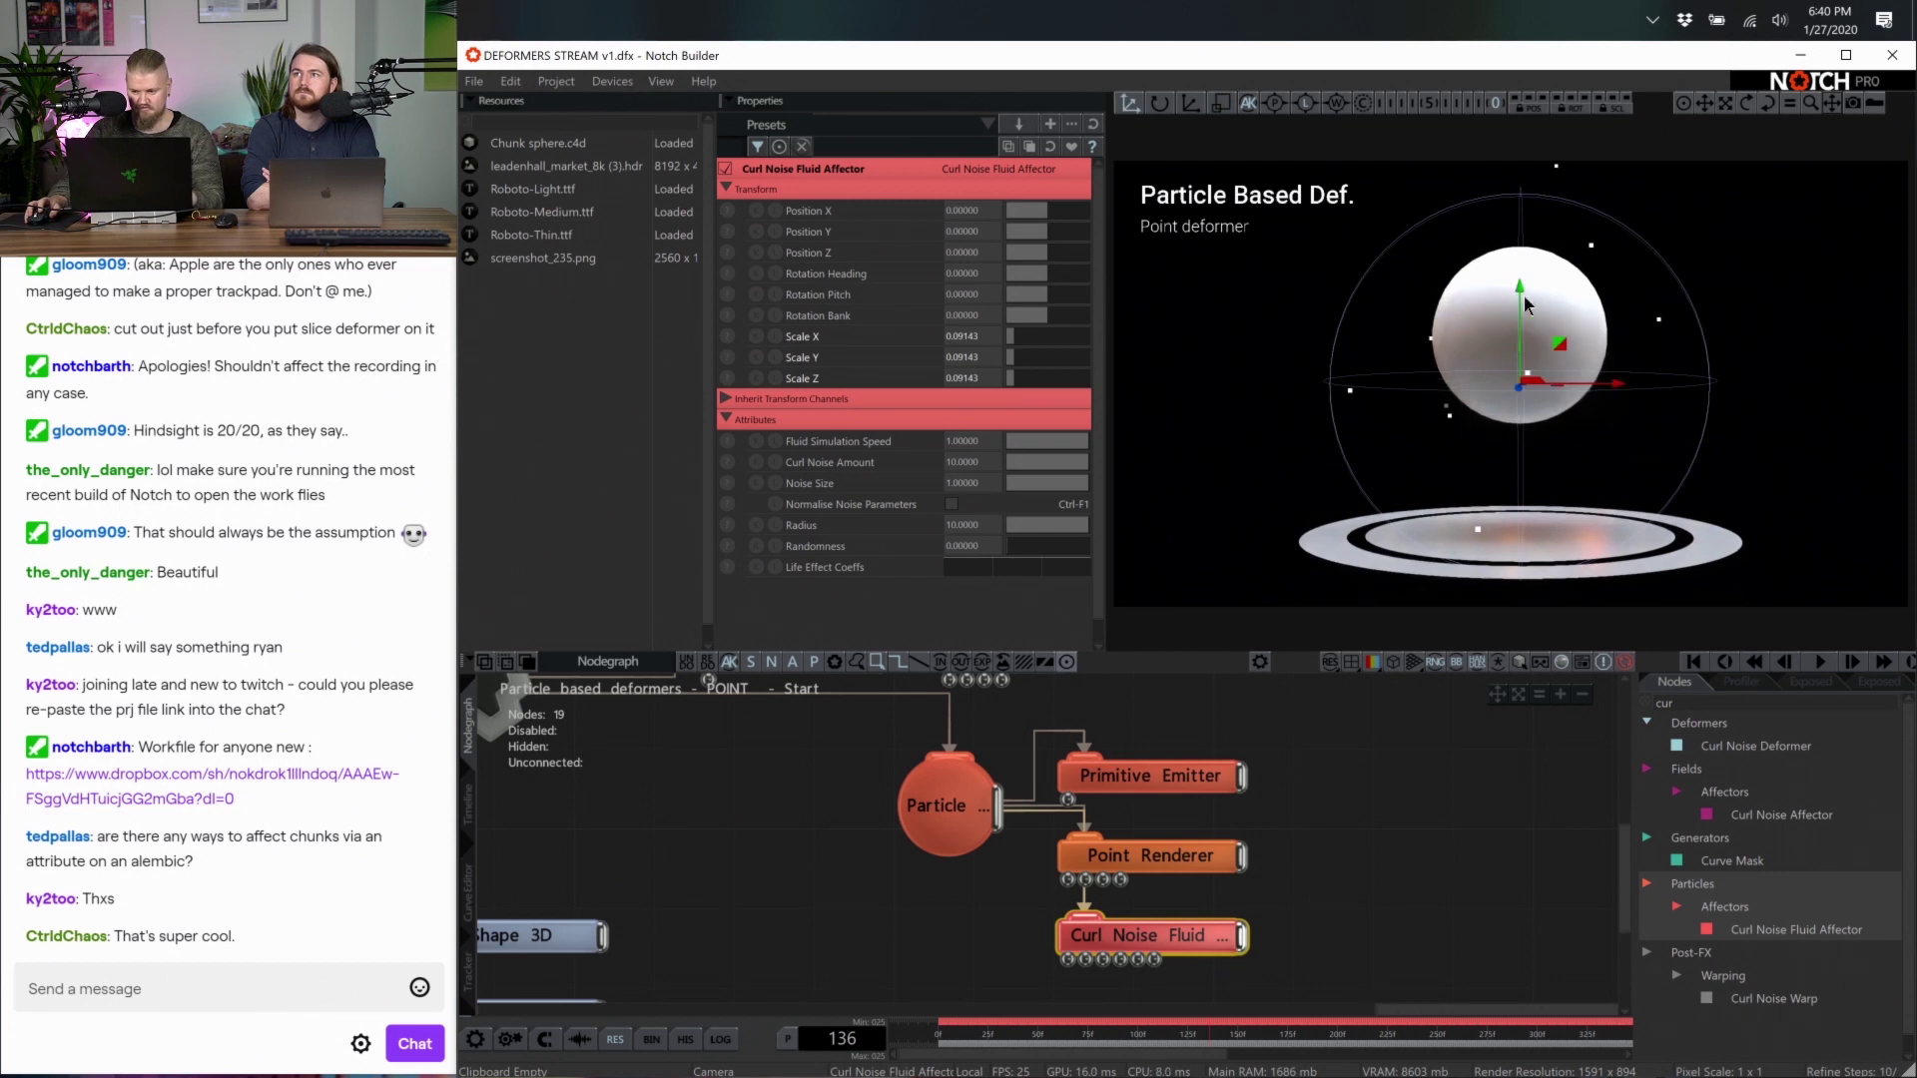
left_click_drag(1556, 348, 1560, 311)
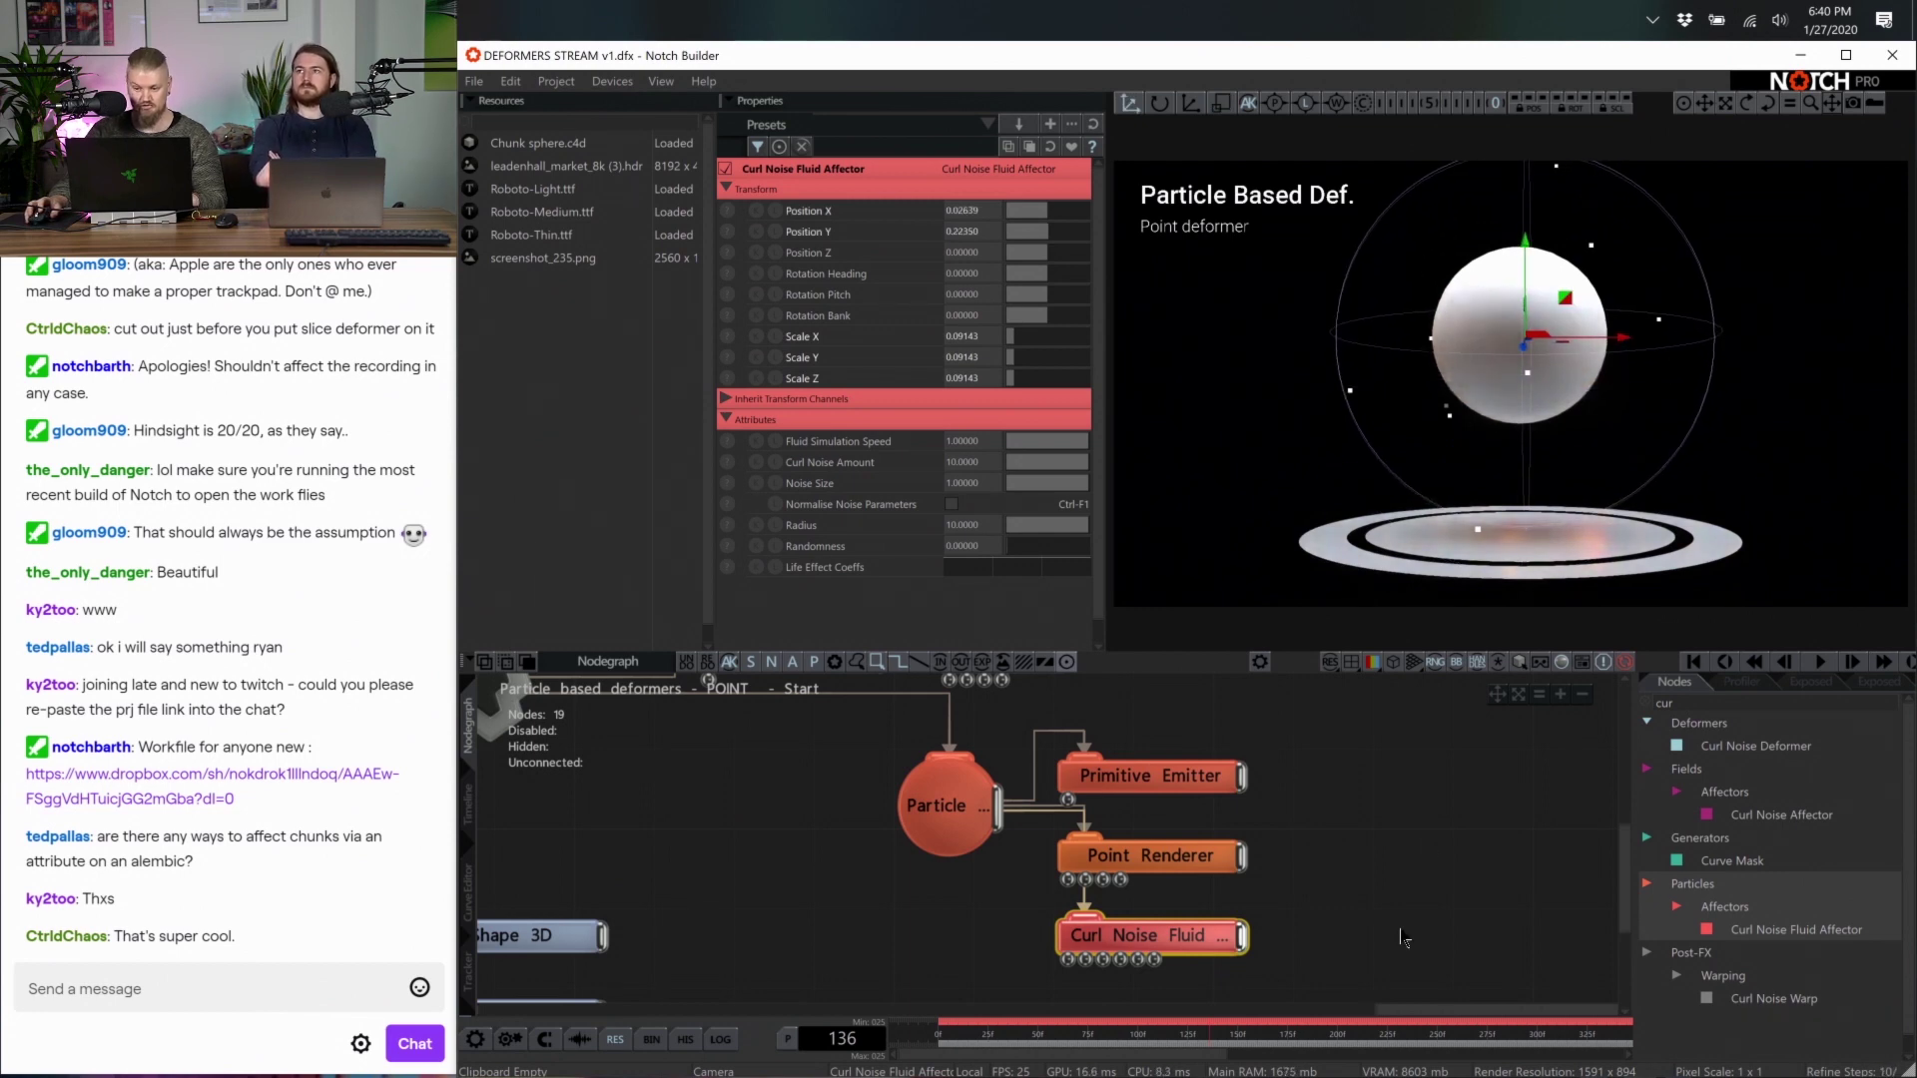
key("space")
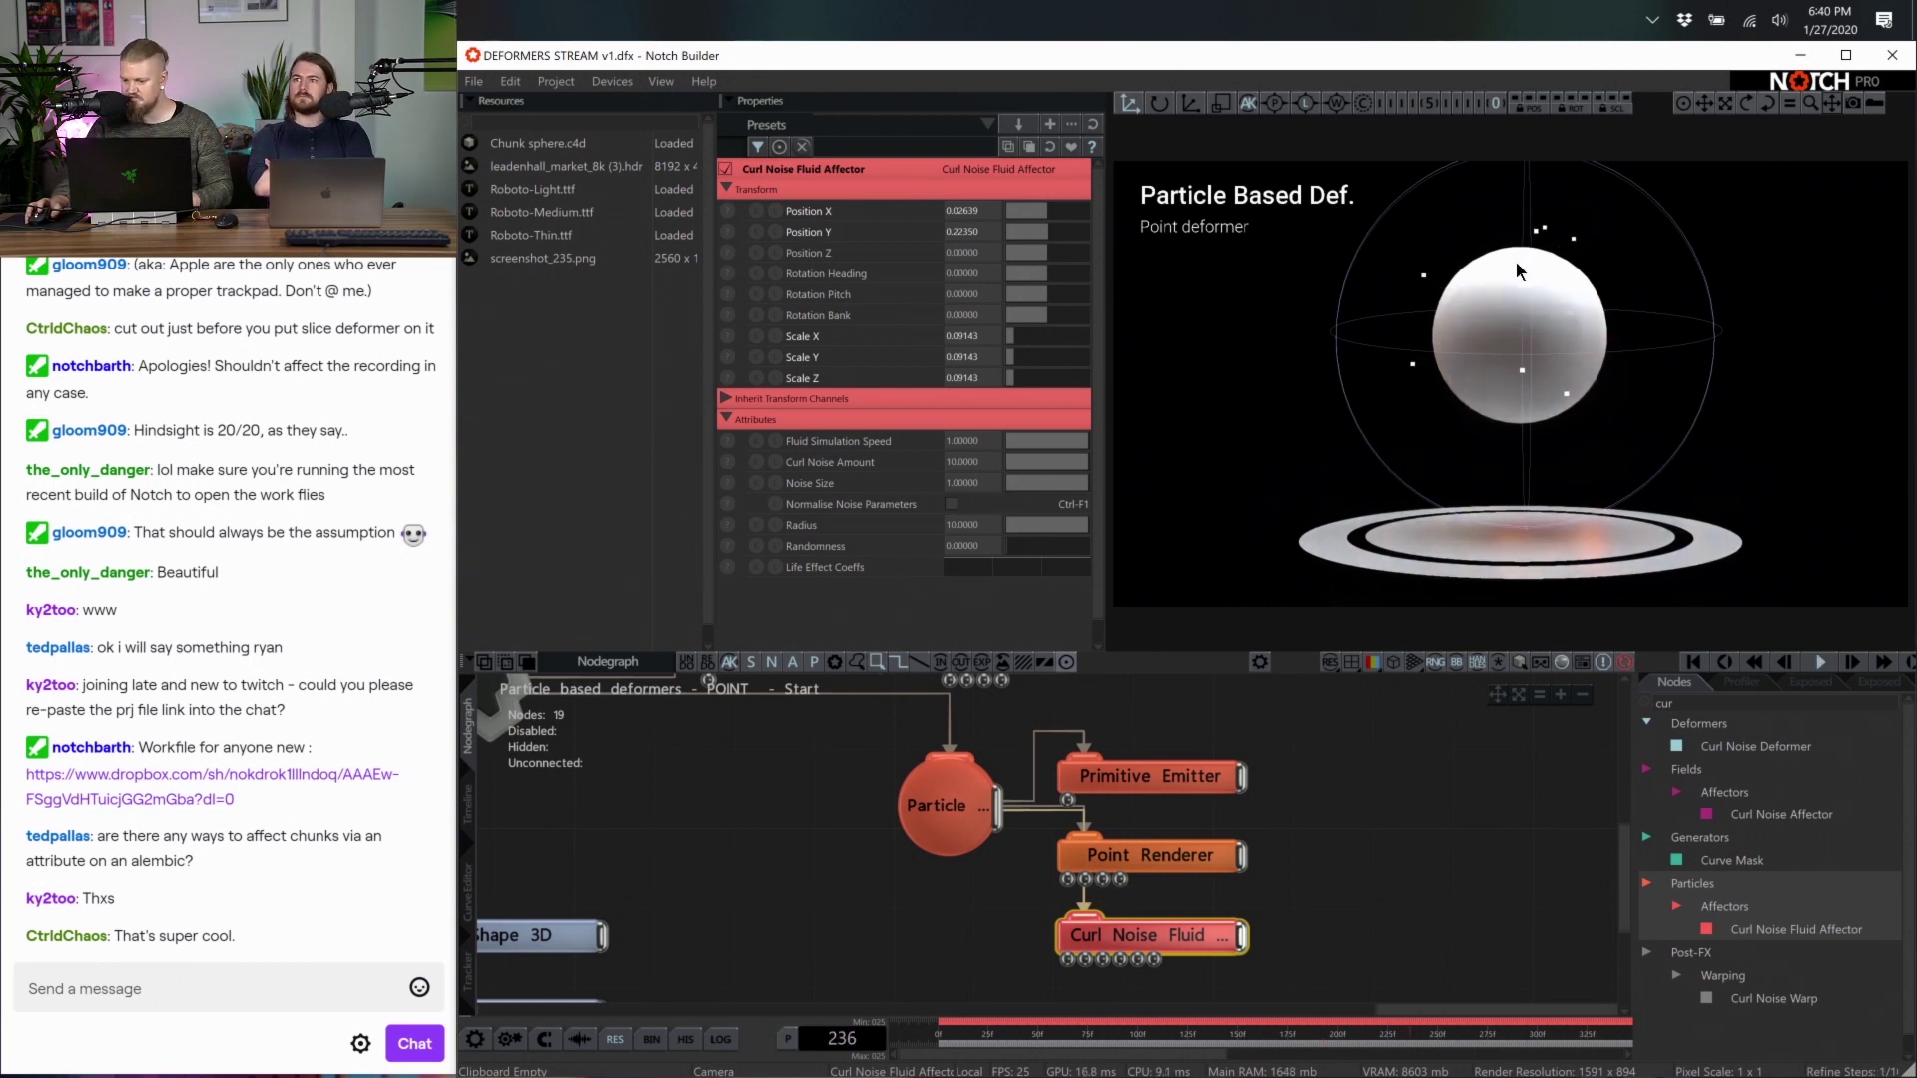
Set the affector's Fluid Simulation Speed to about 0.14, Noise Size to about 0.2 and Curl Noise Amount to 100
key("w")
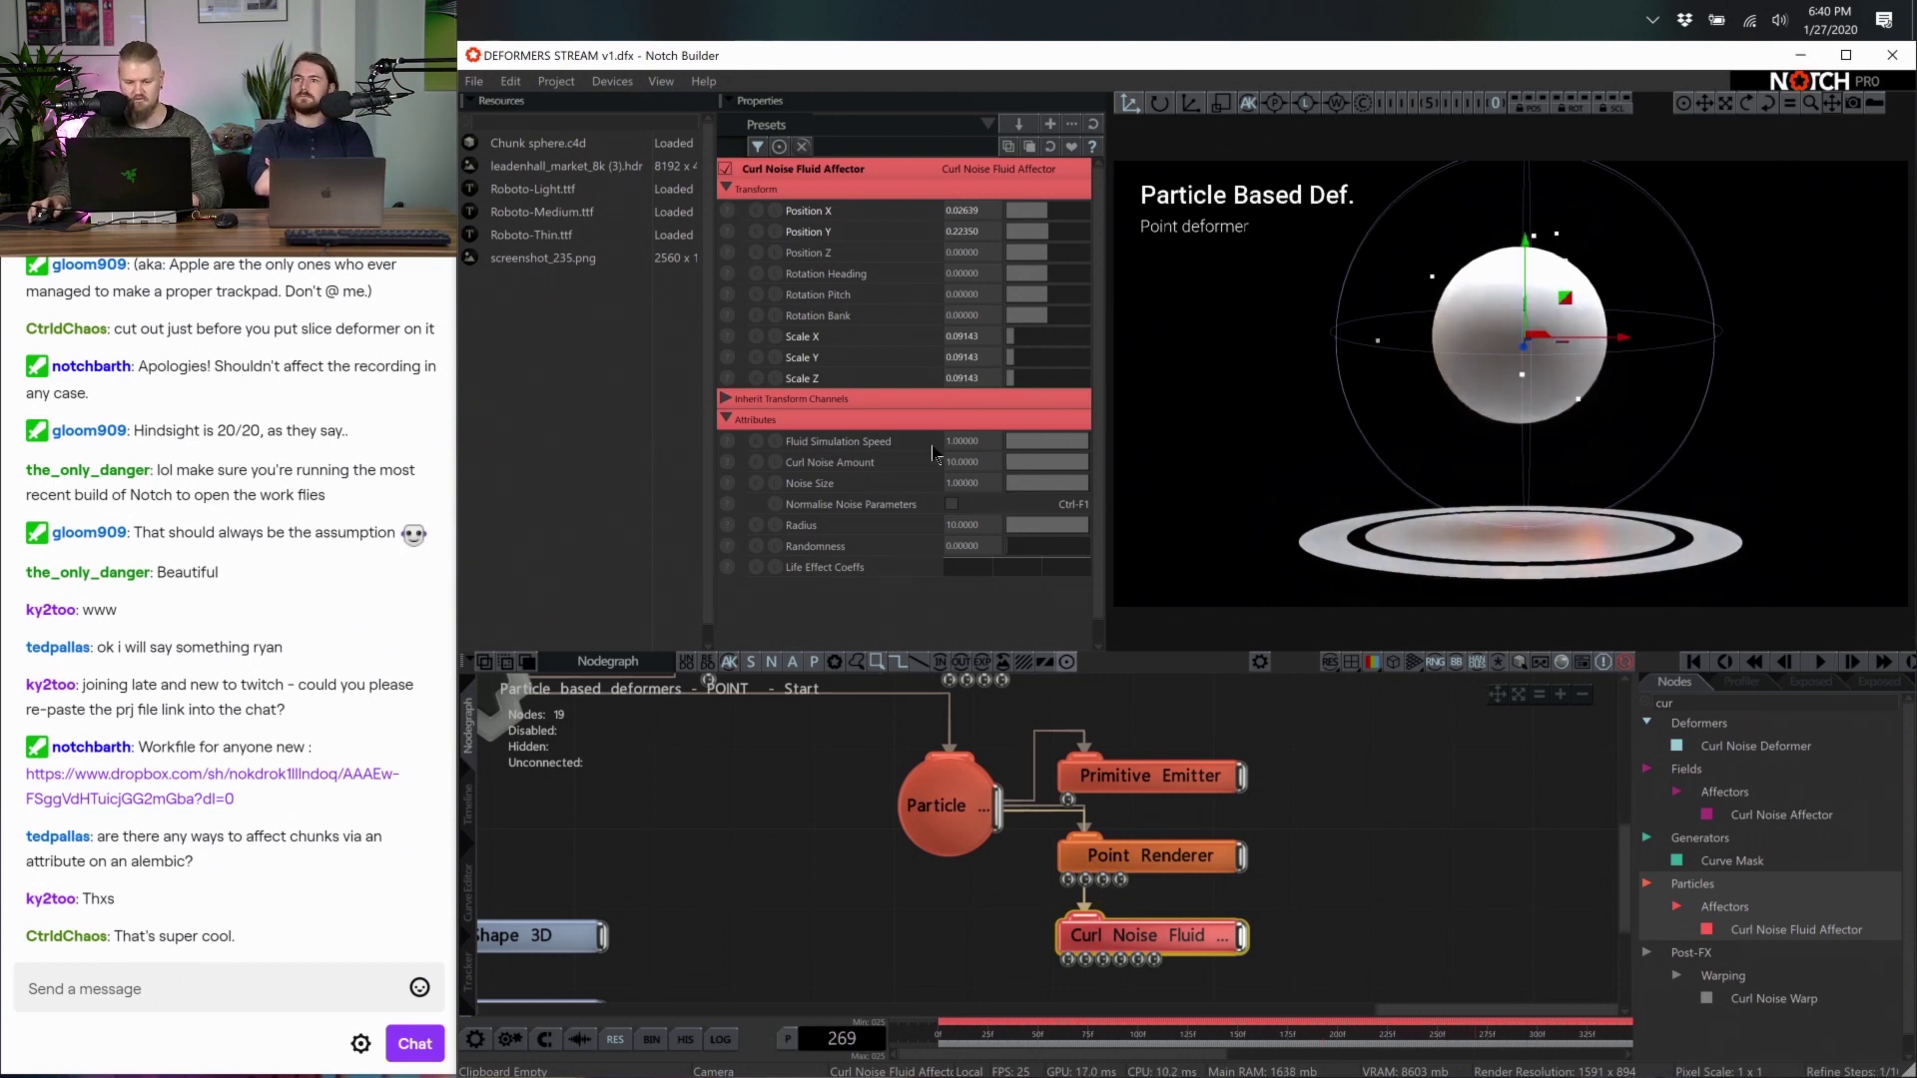
left_click_drag(1004, 444, 1013, 458)
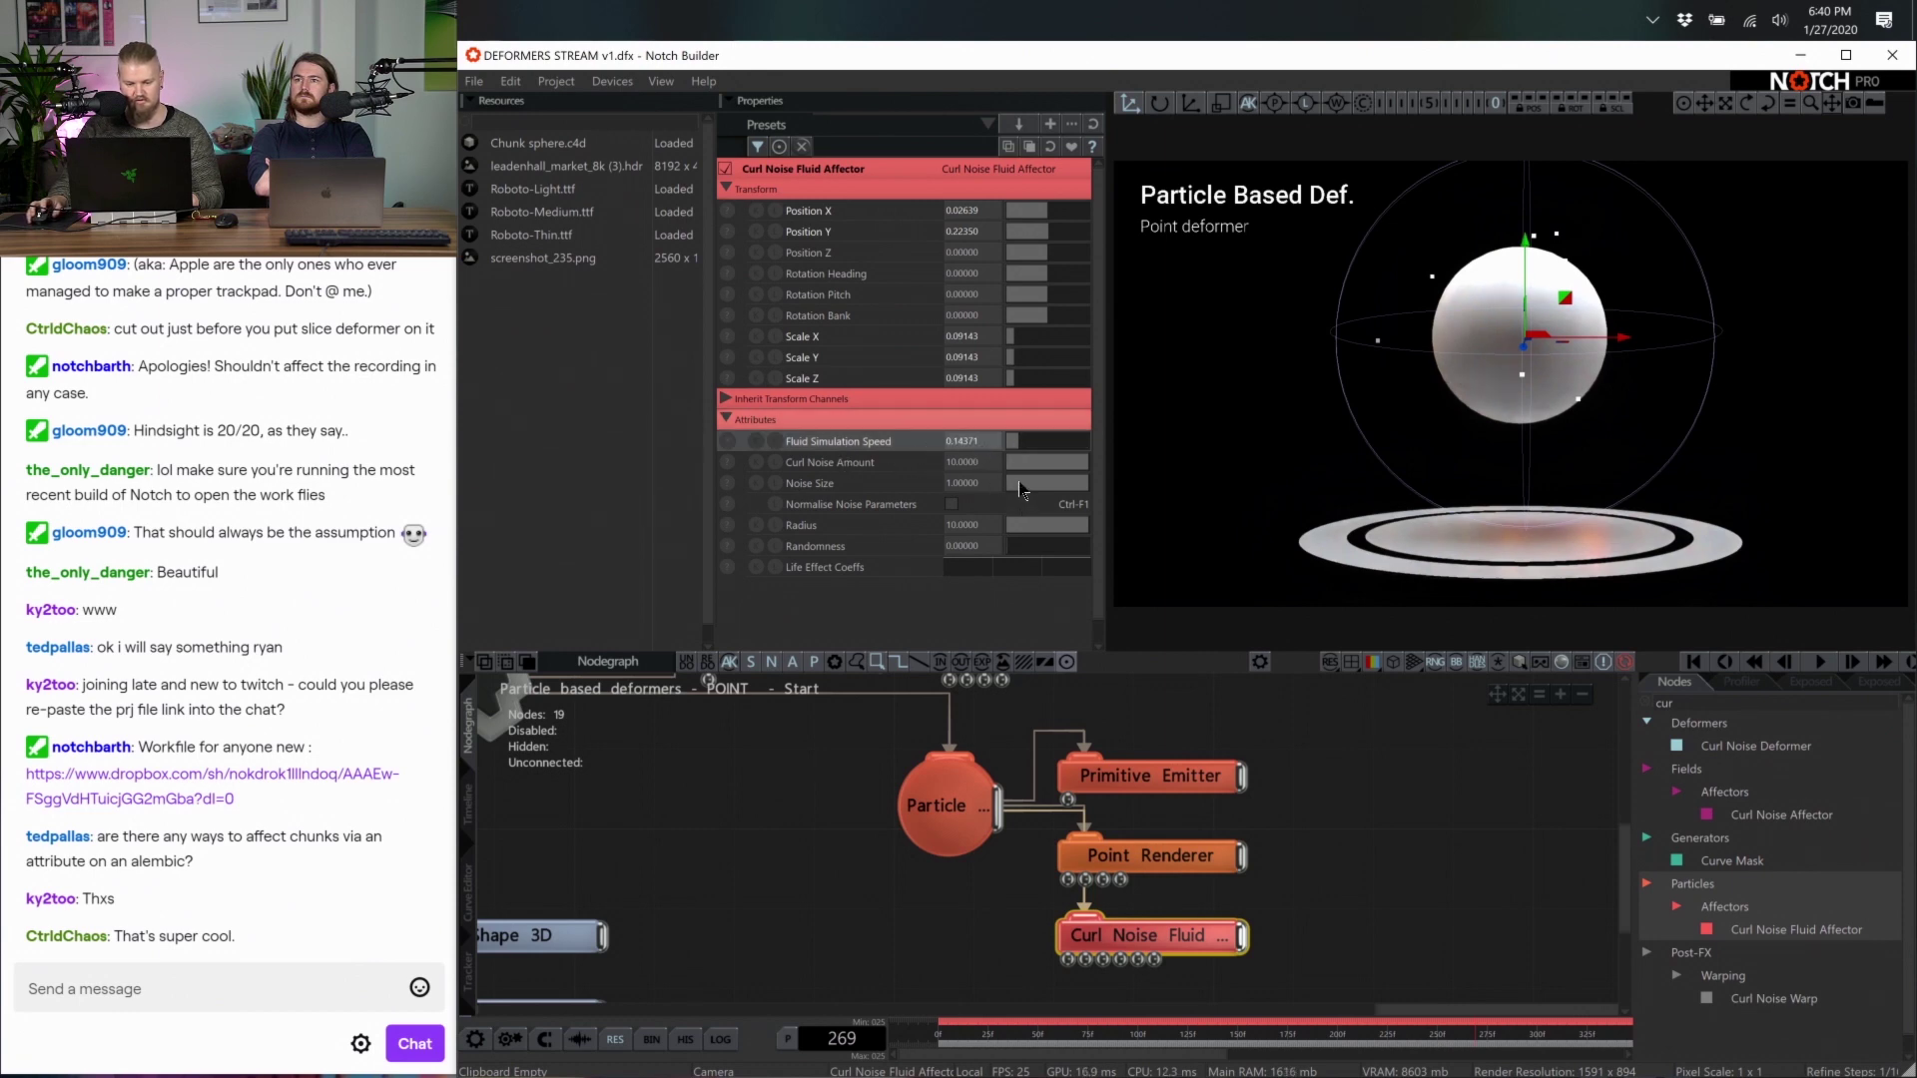
left_click(1019, 482)
double_click(976, 462)
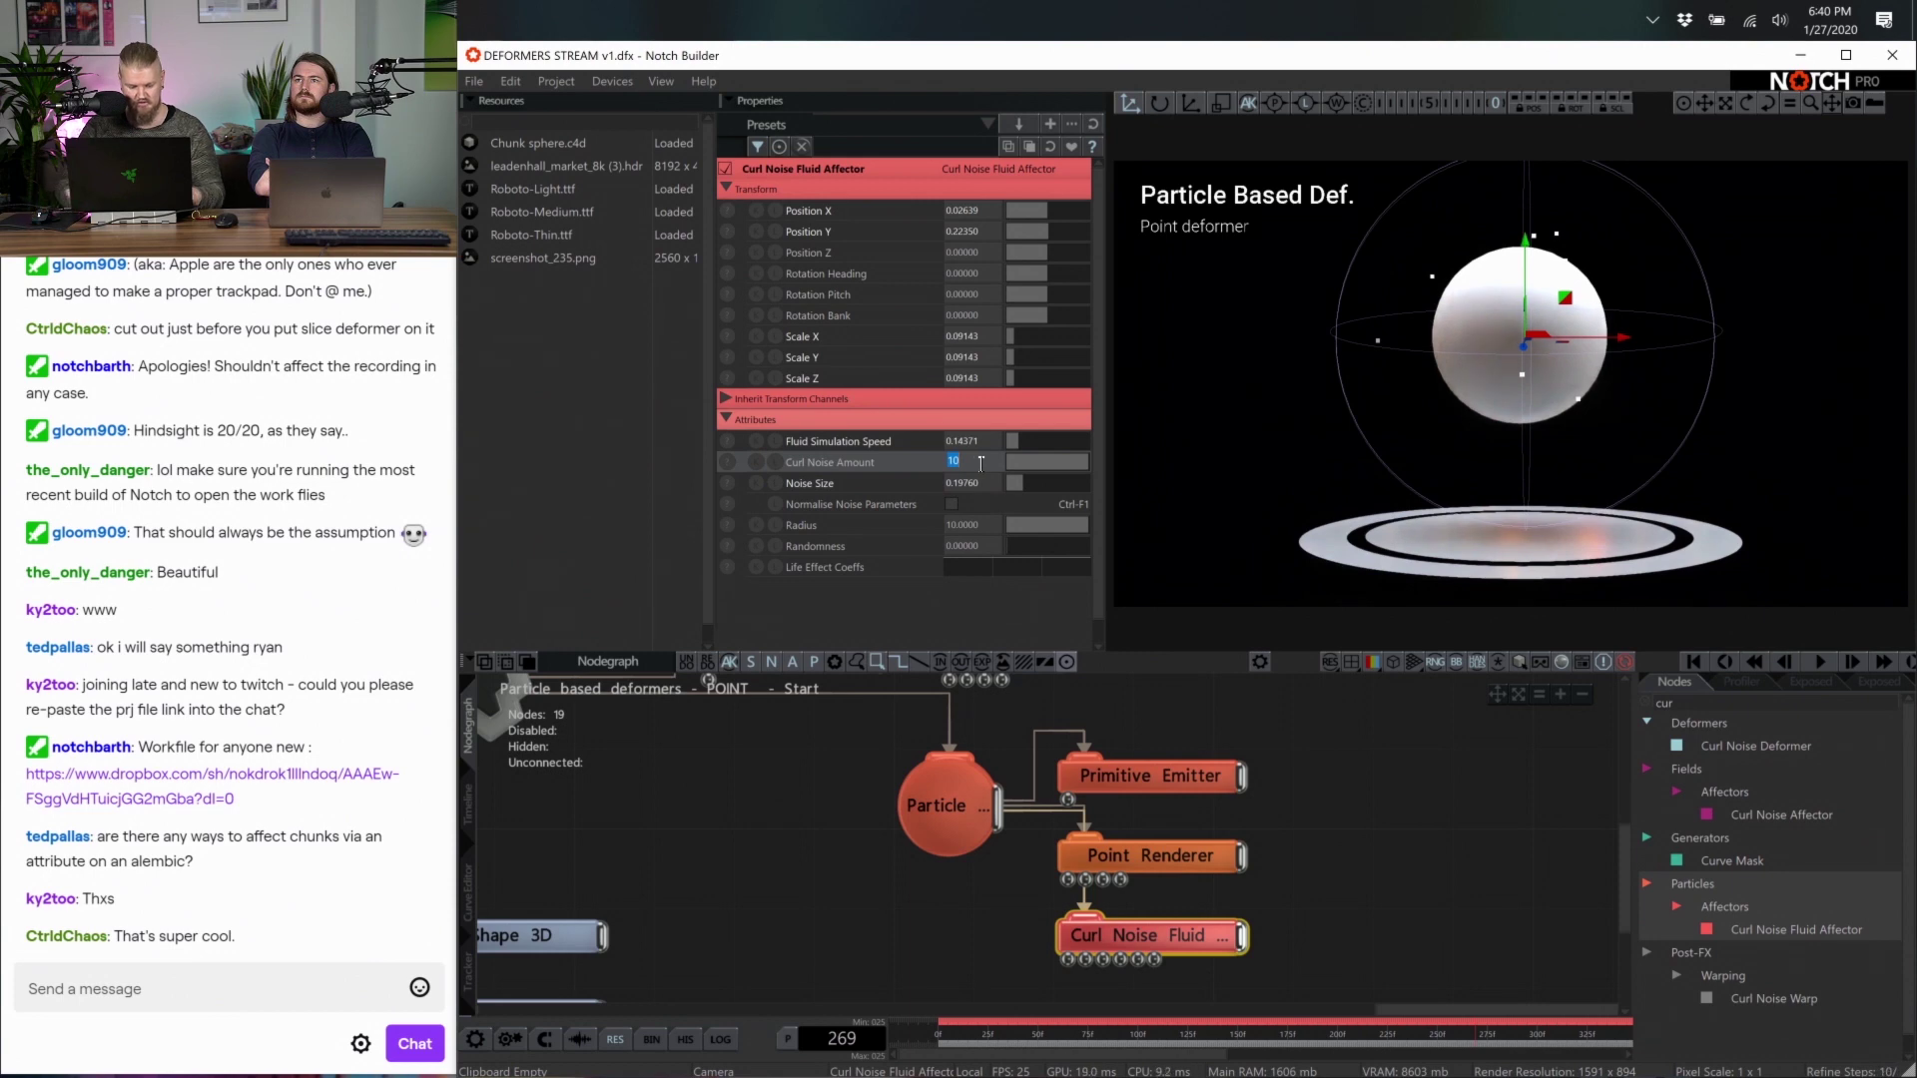
type("100")
key("Return")
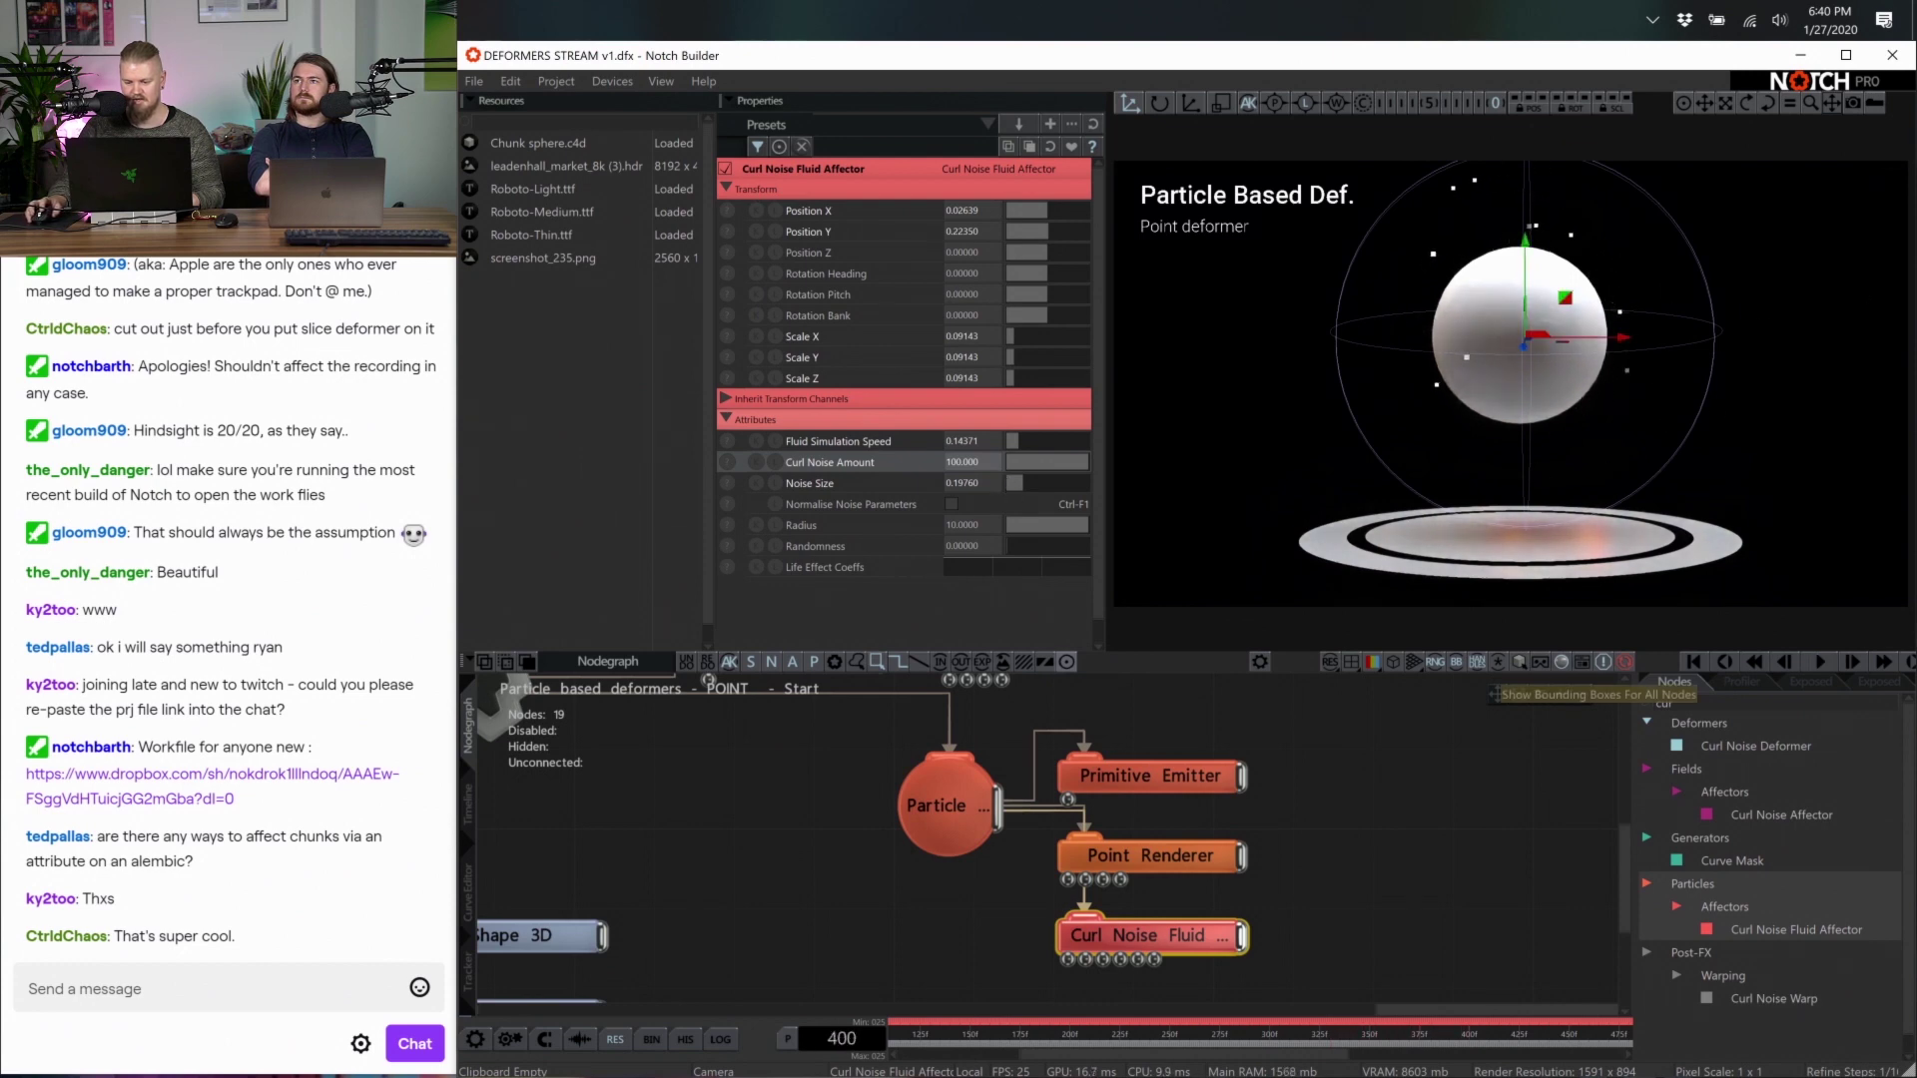
Move the Point Deformer node up in the nodegraph, clear of the particle nodes
scroll(1322, 903, "down", 3)
middle_click_drag(1322, 903, 1322, 930)
left_click_drag(1078, 782, 1079, 737)
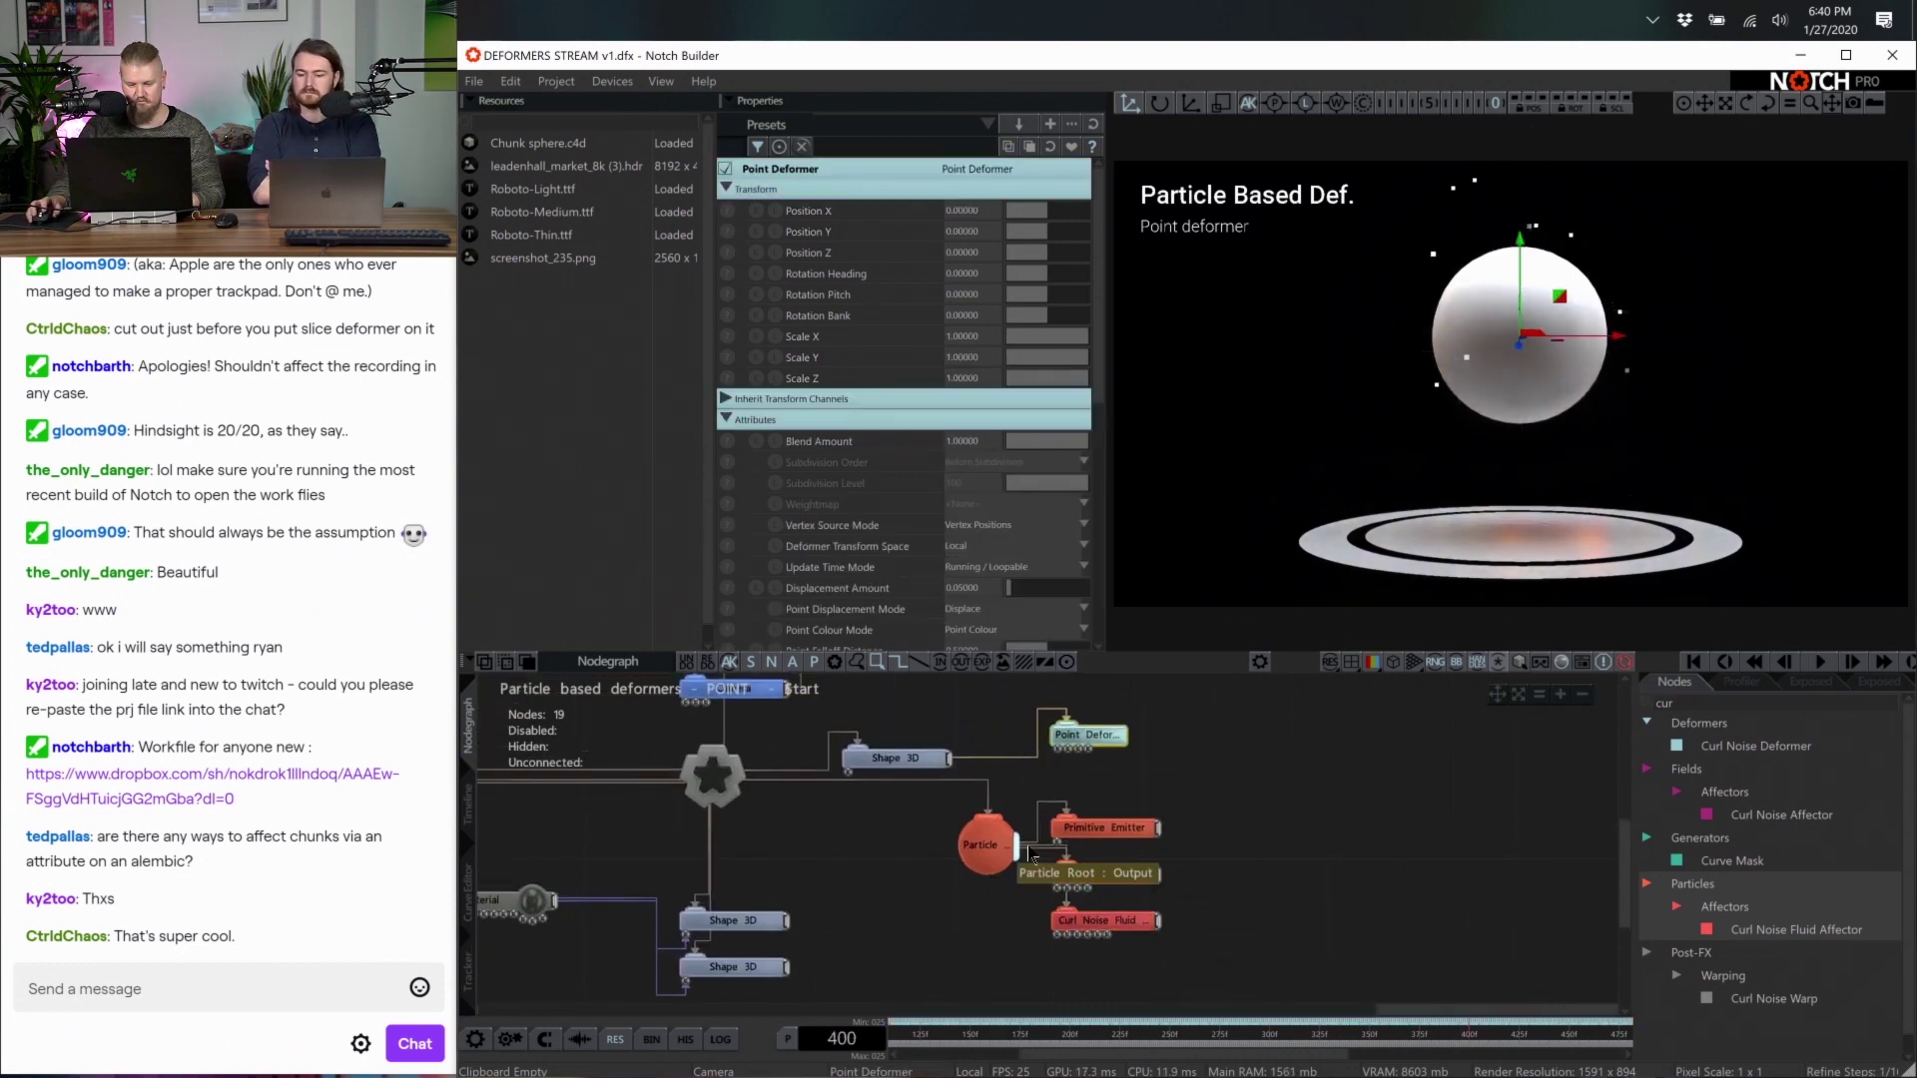
Connect the Particle Root's output to the Point Deformer's points input, play, and set the deformer's Displacement Amount to about 0.32
scroll(1061, 789, "up", 3)
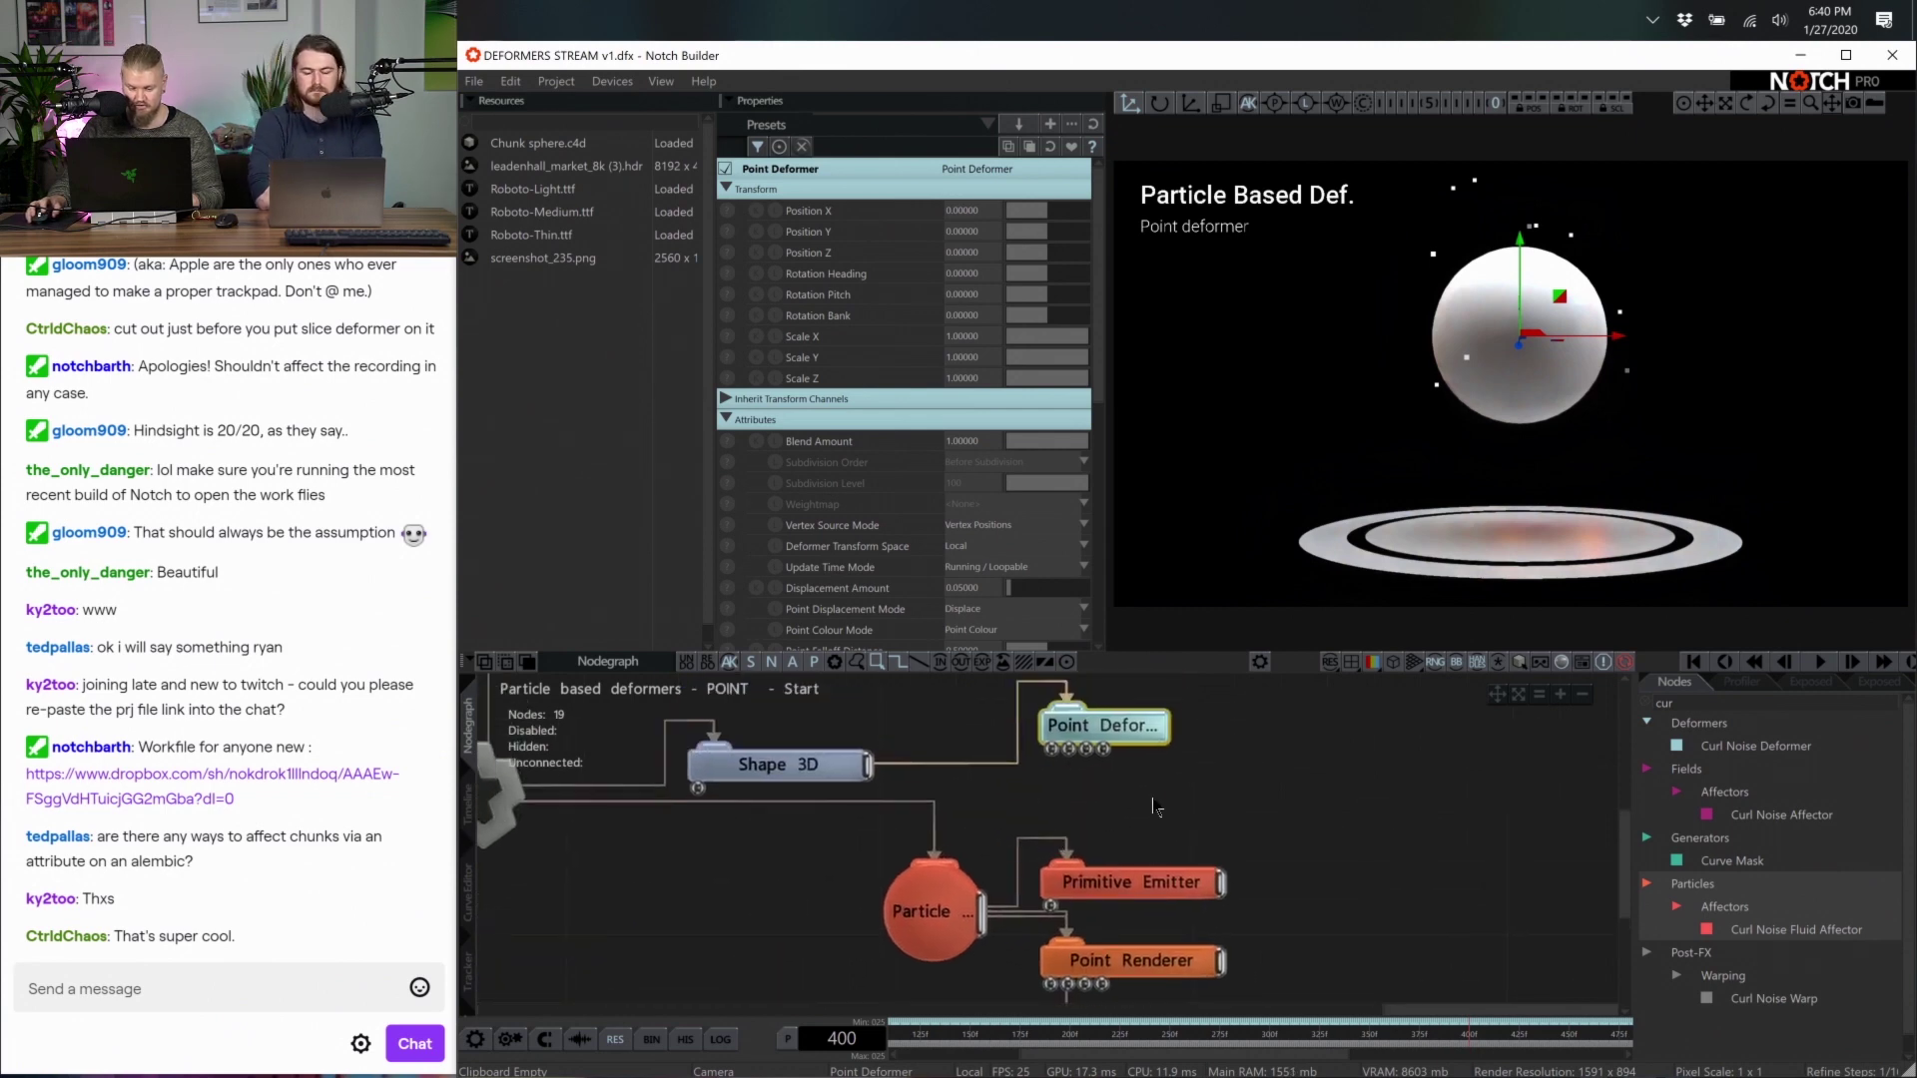
left_click(1043, 833)
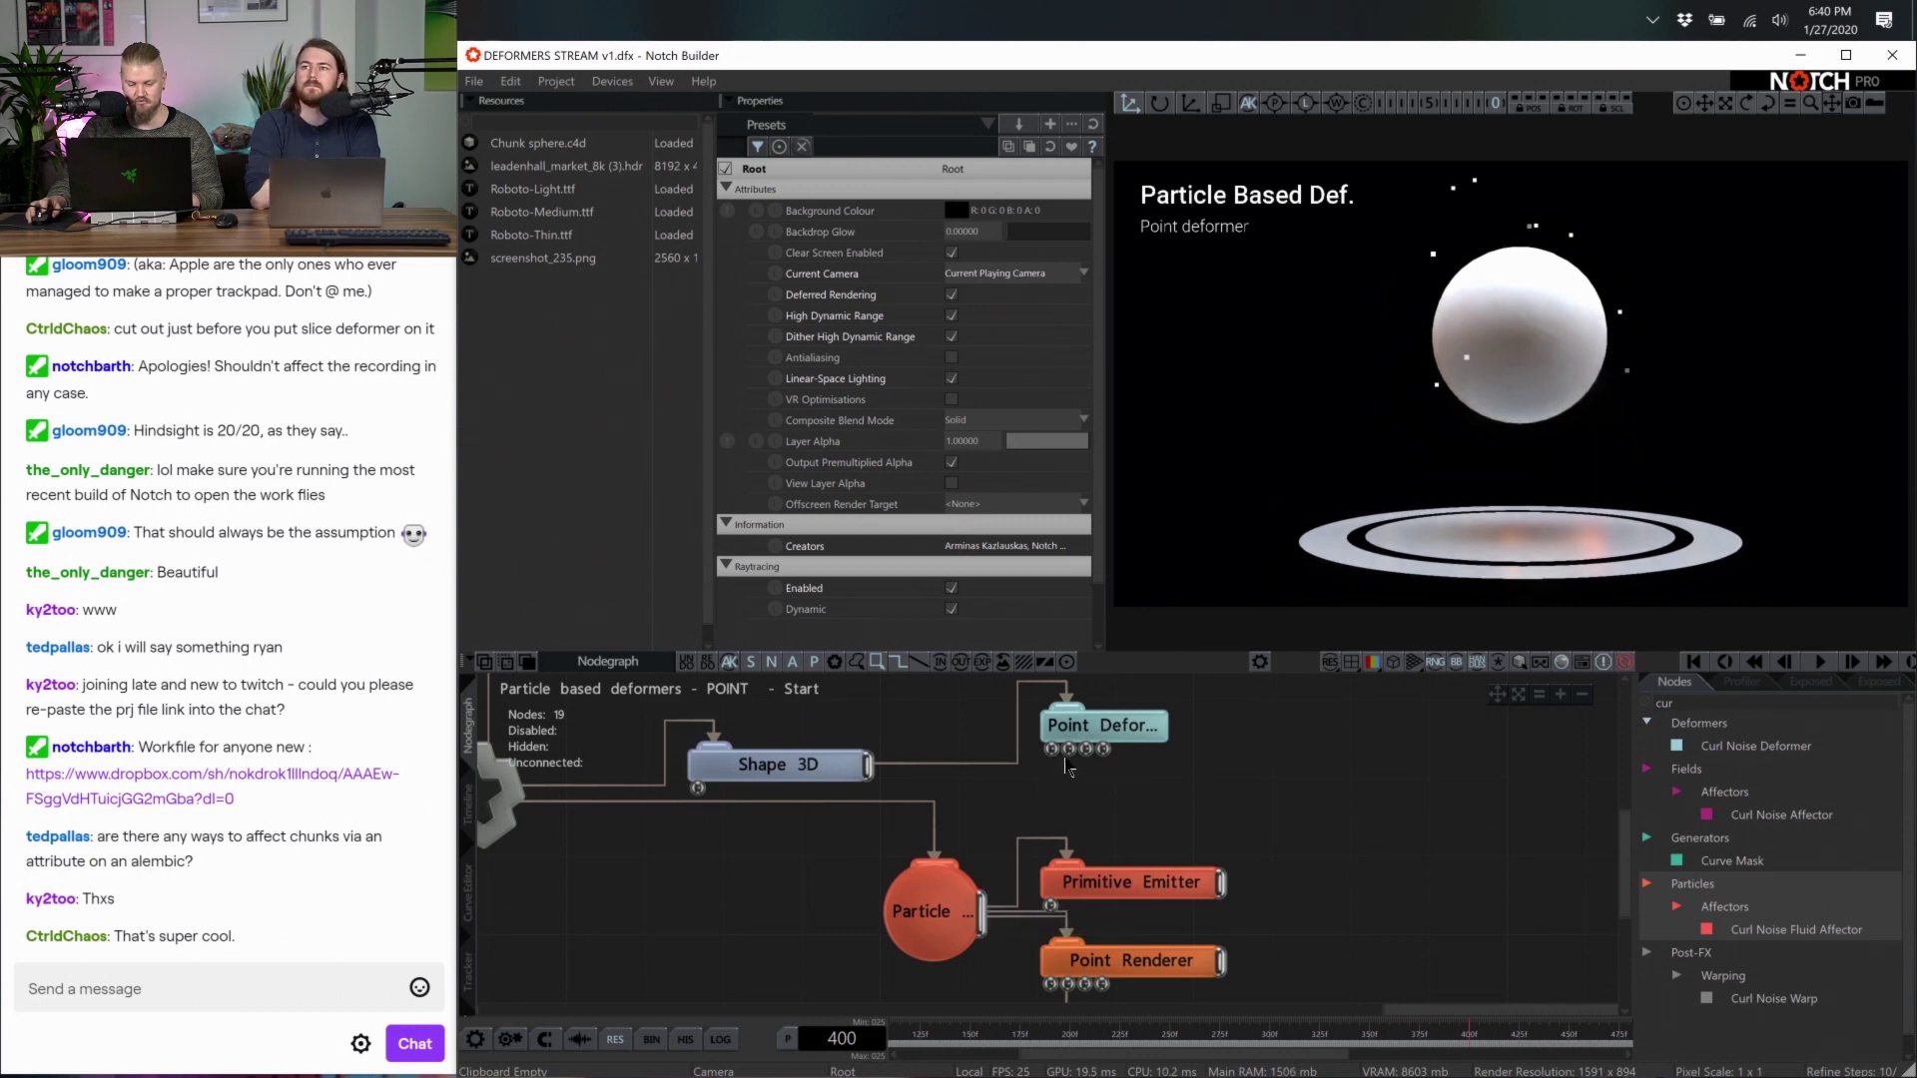
left_click_drag(987, 914, 1054, 751)
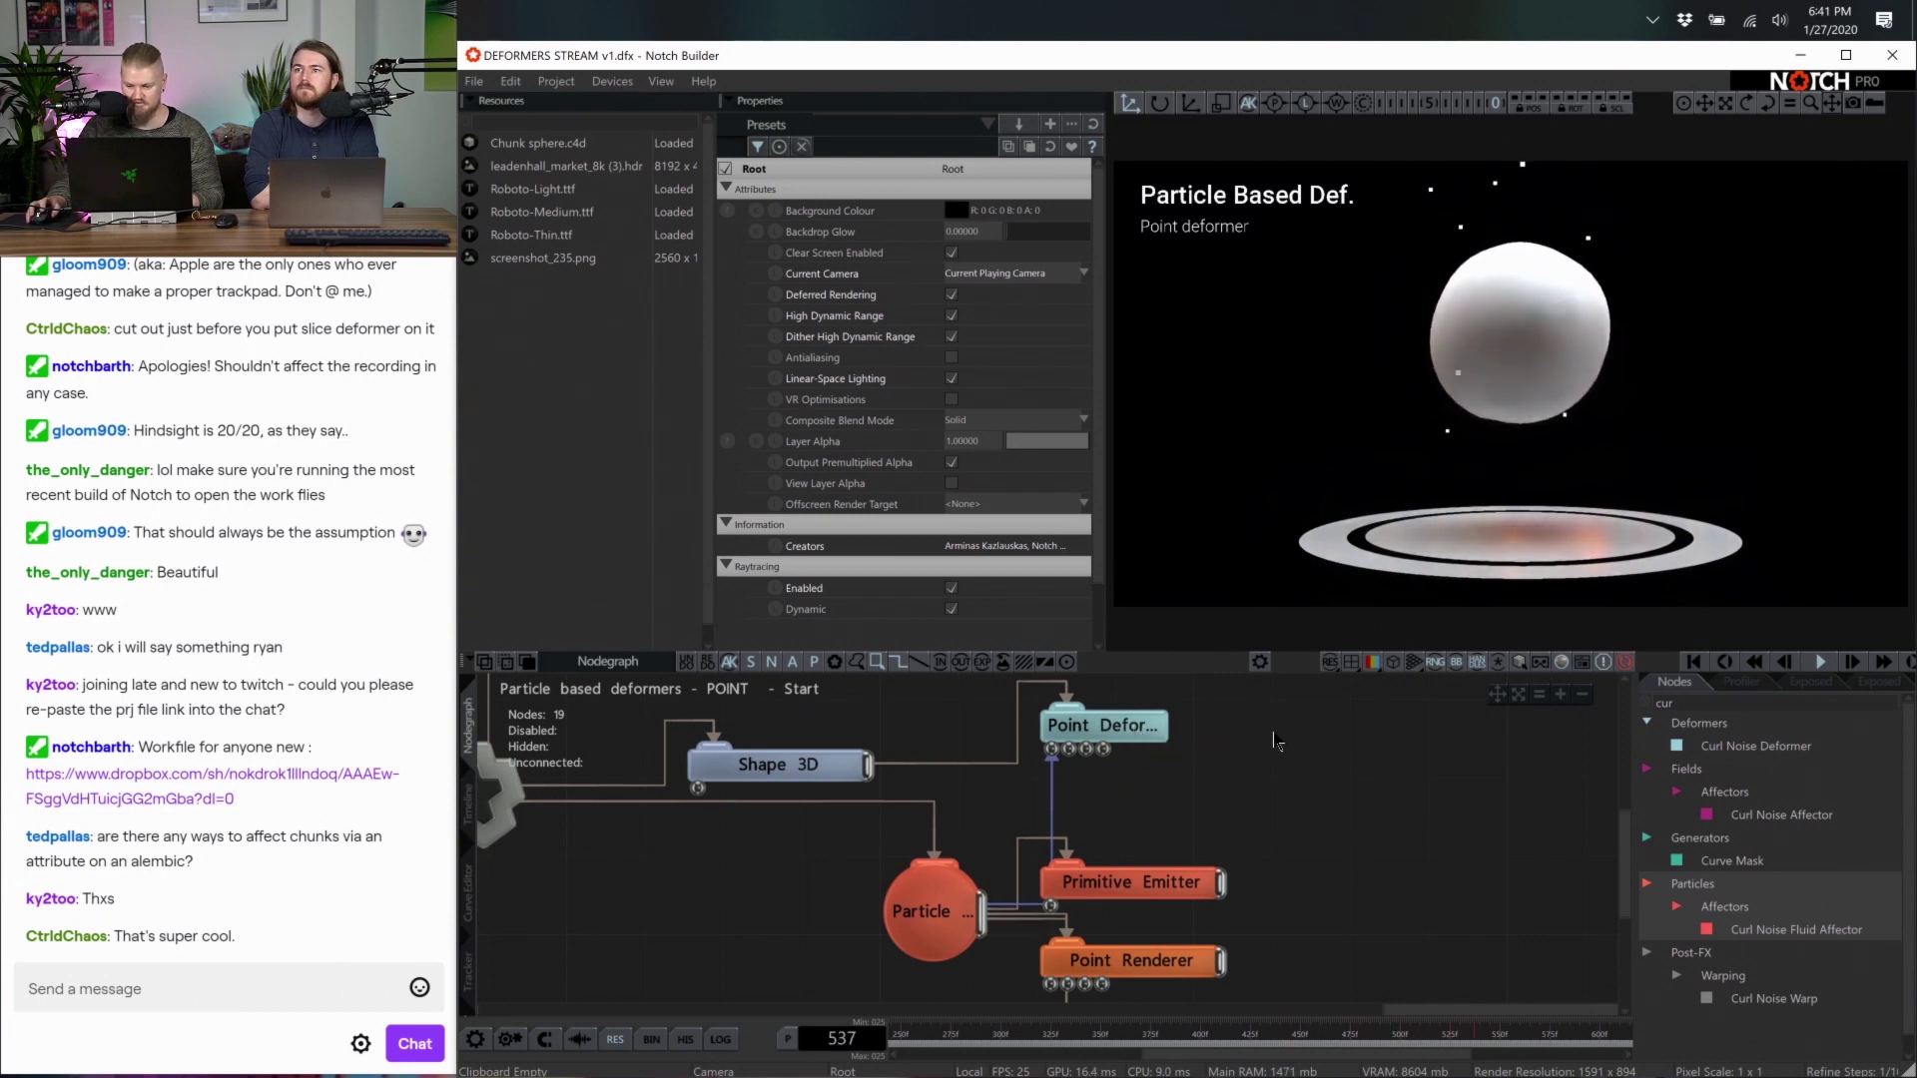
left_click(1153, 736)
scroll(1011, 529, "down", 1)
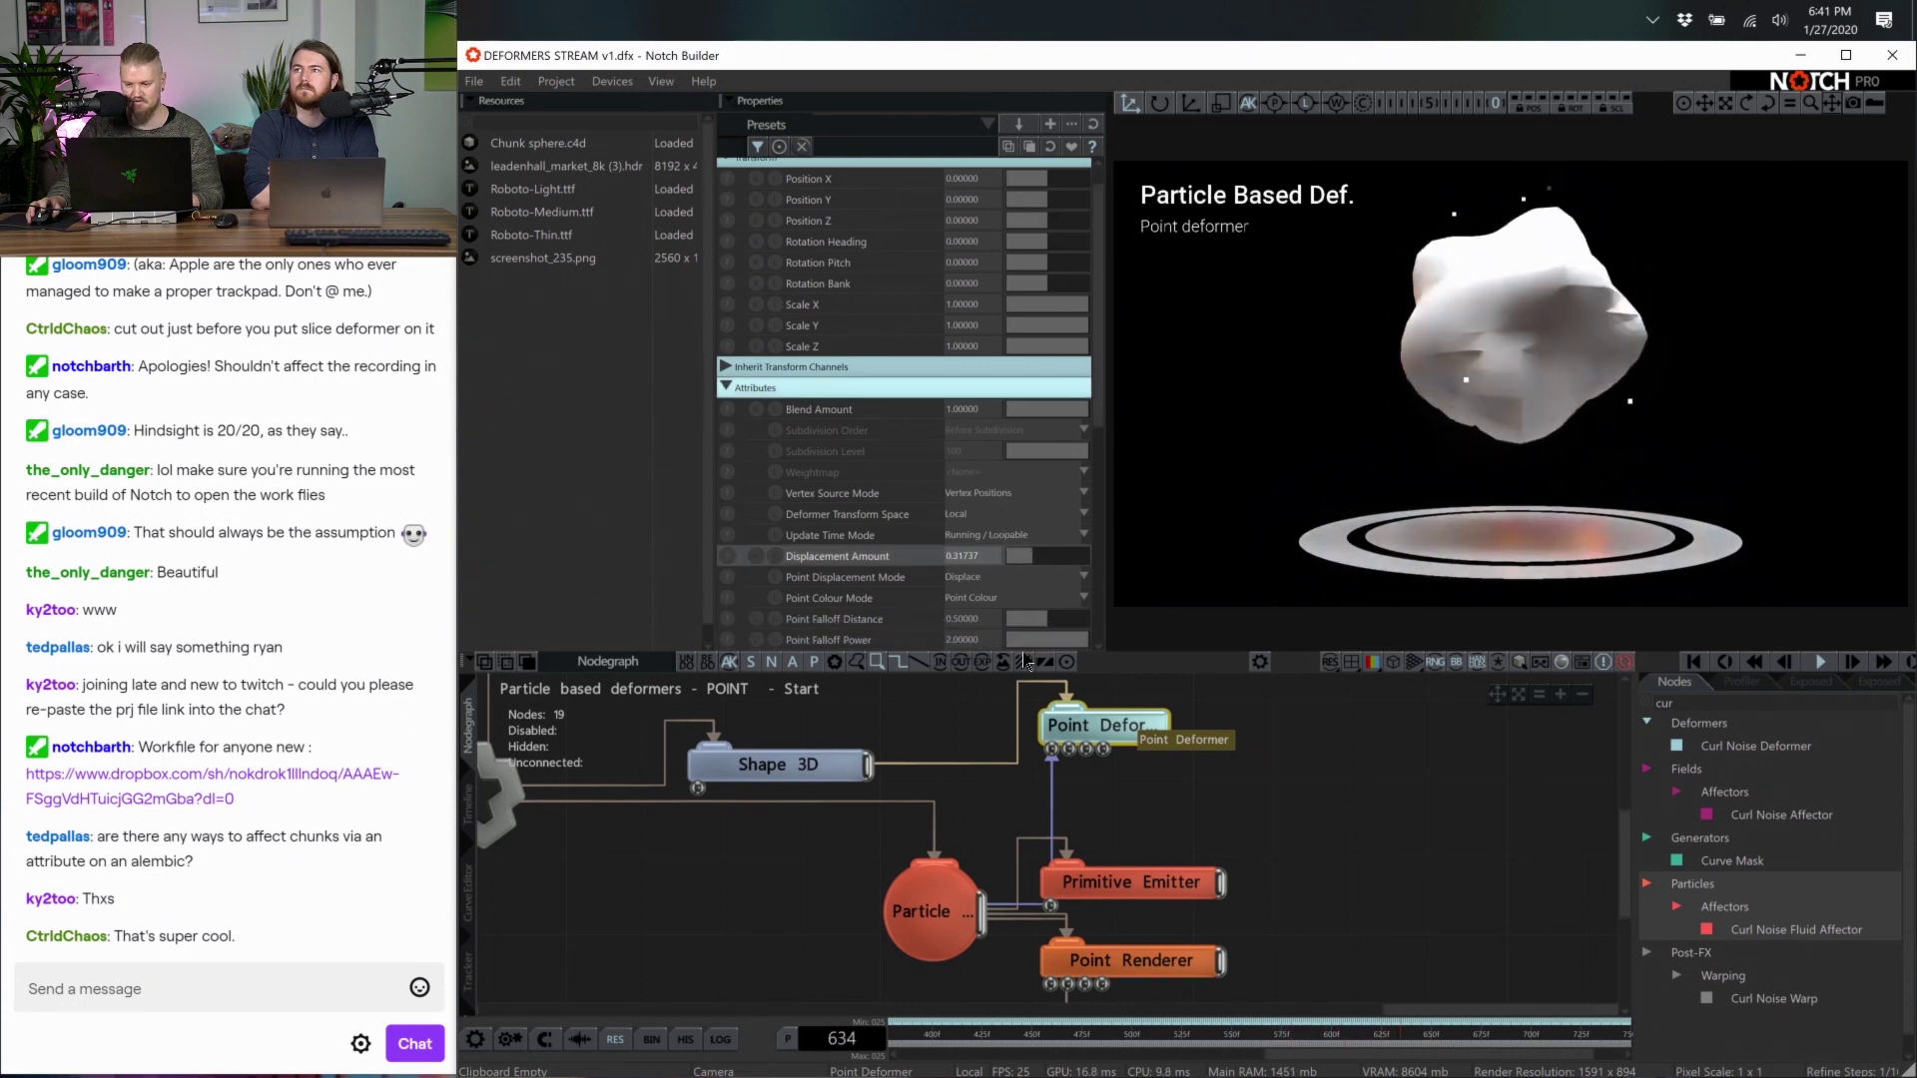
Set the deformed sphere Shape 3D's Subdivisions X and Subdivisions Y to 90 and resume playback
scroll(1392, 877, "down", 2)
left_click_drag(1391, 876, 1487, 871)
left_click(861, 774)
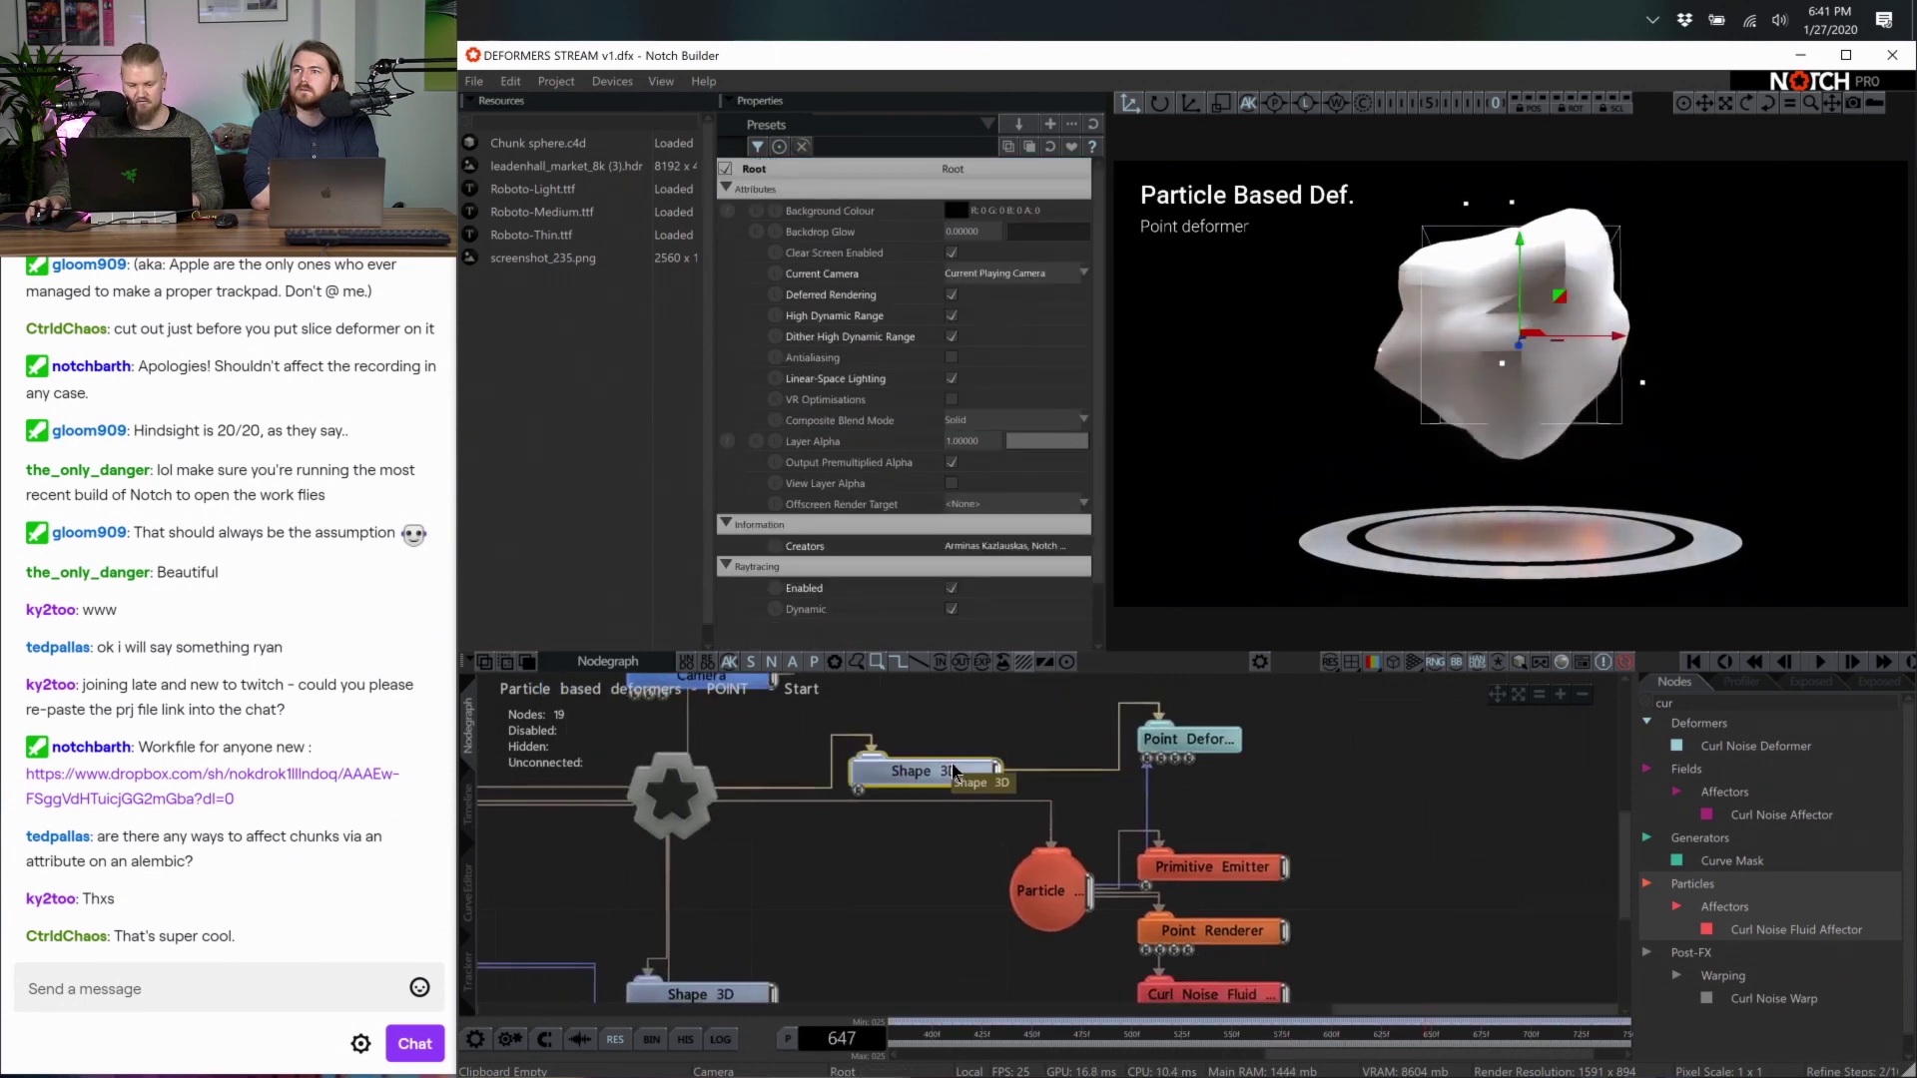
scroll(1048, 370, "down", 3)
left_click(979, 373)
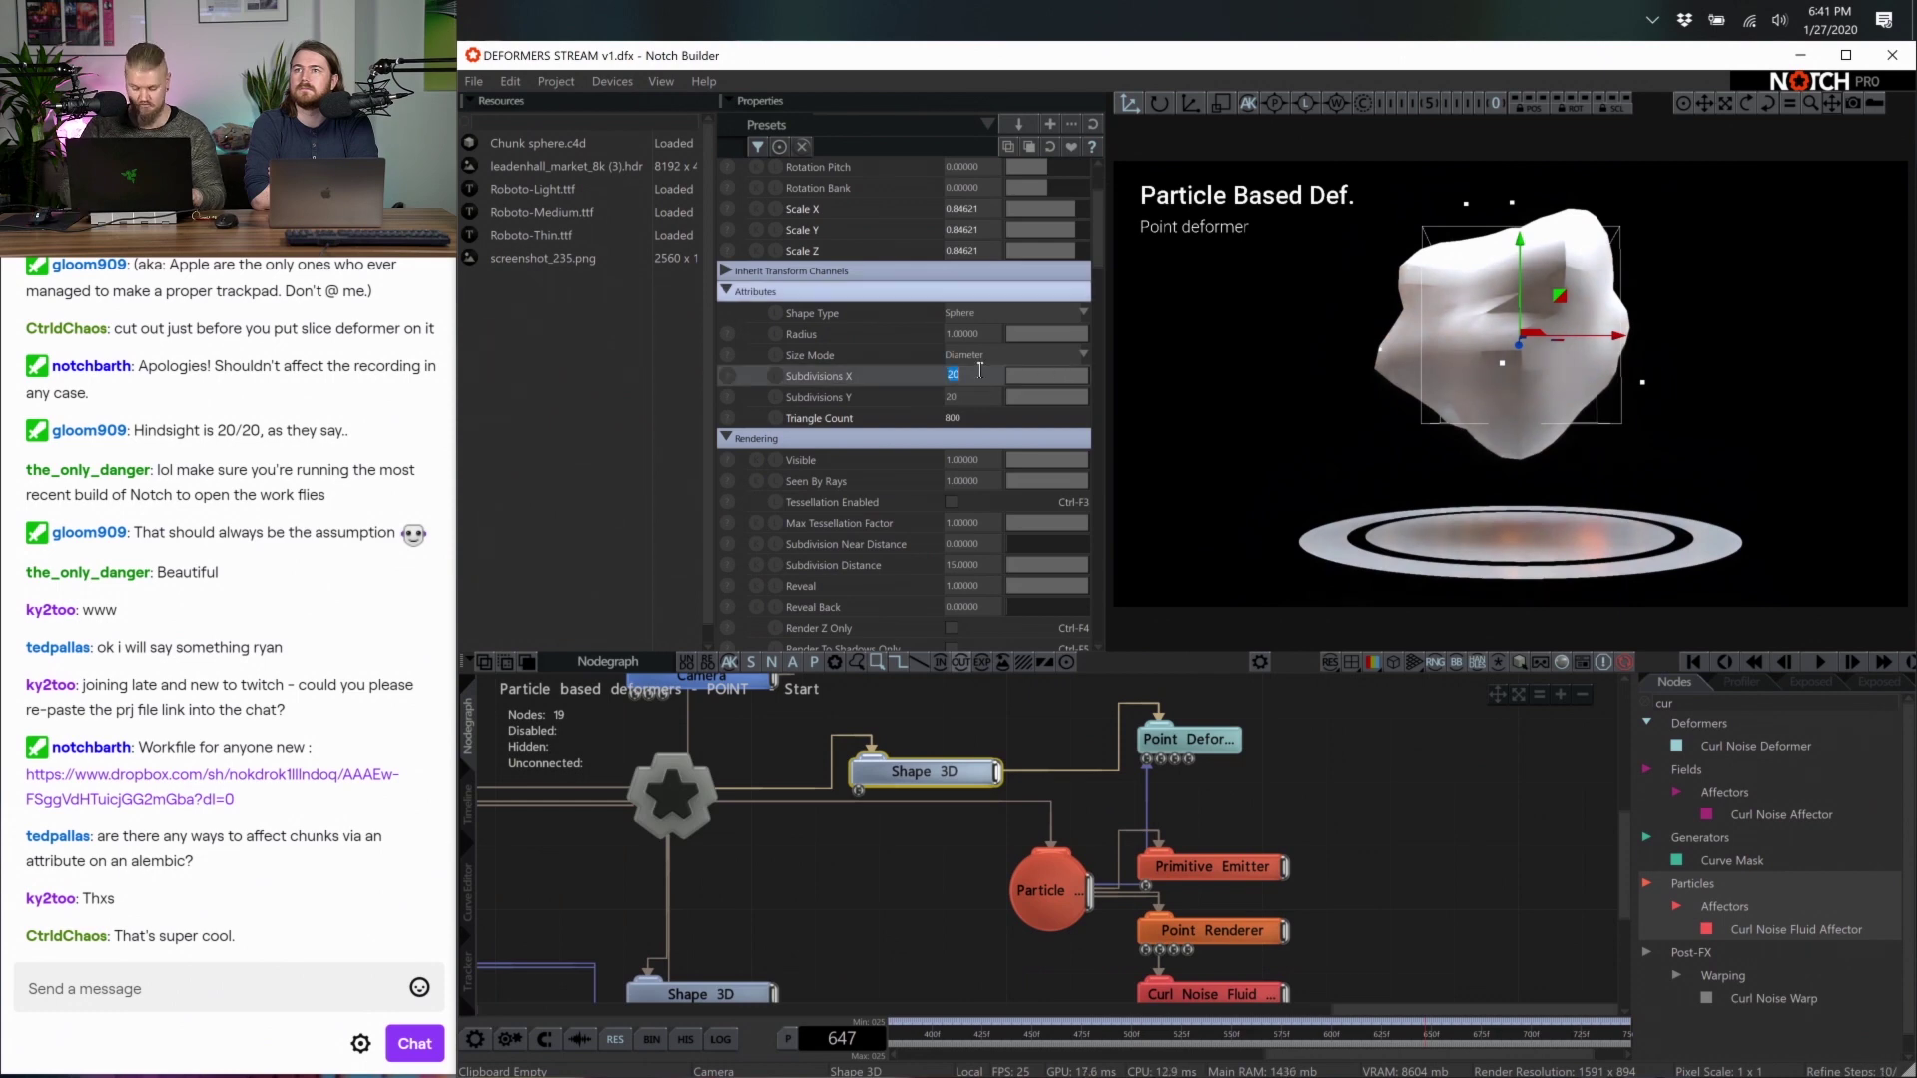
type("90")
key("Tab")
type("9")
key("Return")
key("space")
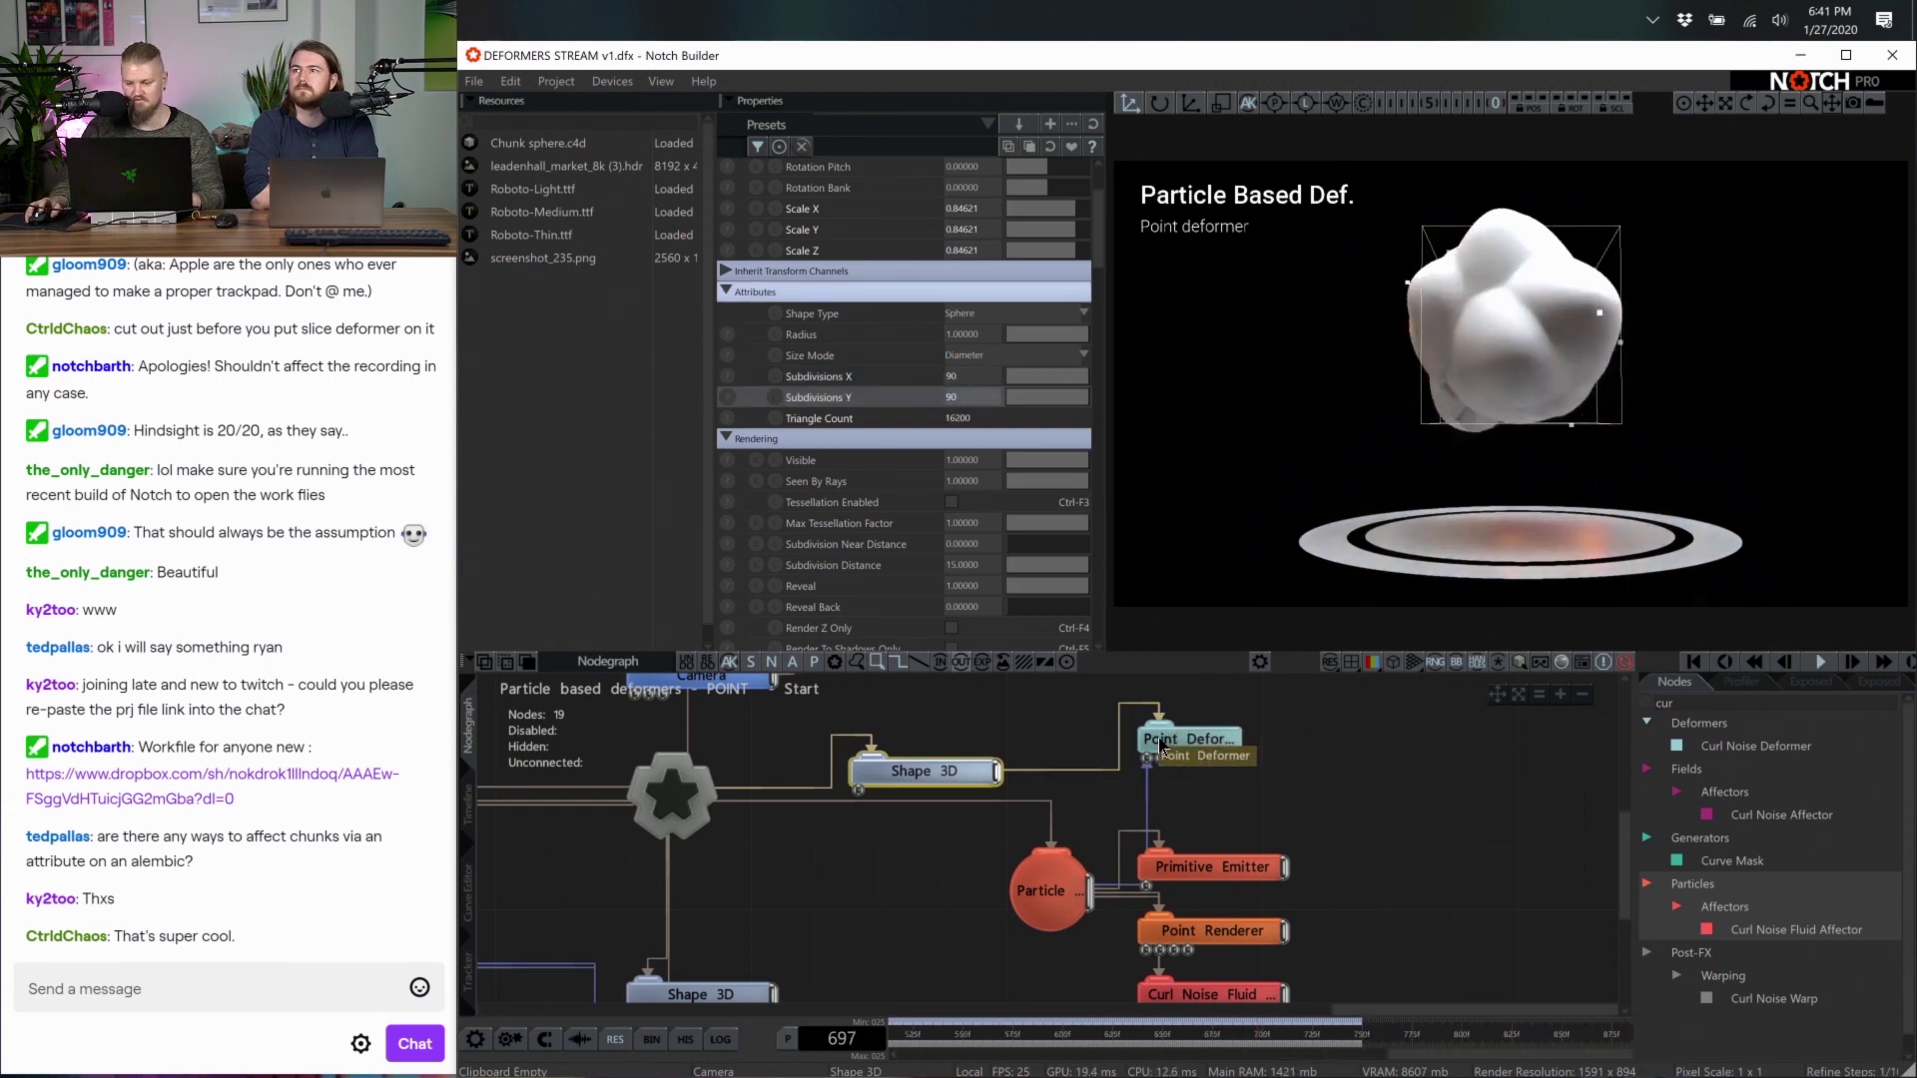
Add a Smoothing Deformer to the nodegraph below the particle nodes and connect it to the sphere's Shape 3D output
type("smoo")
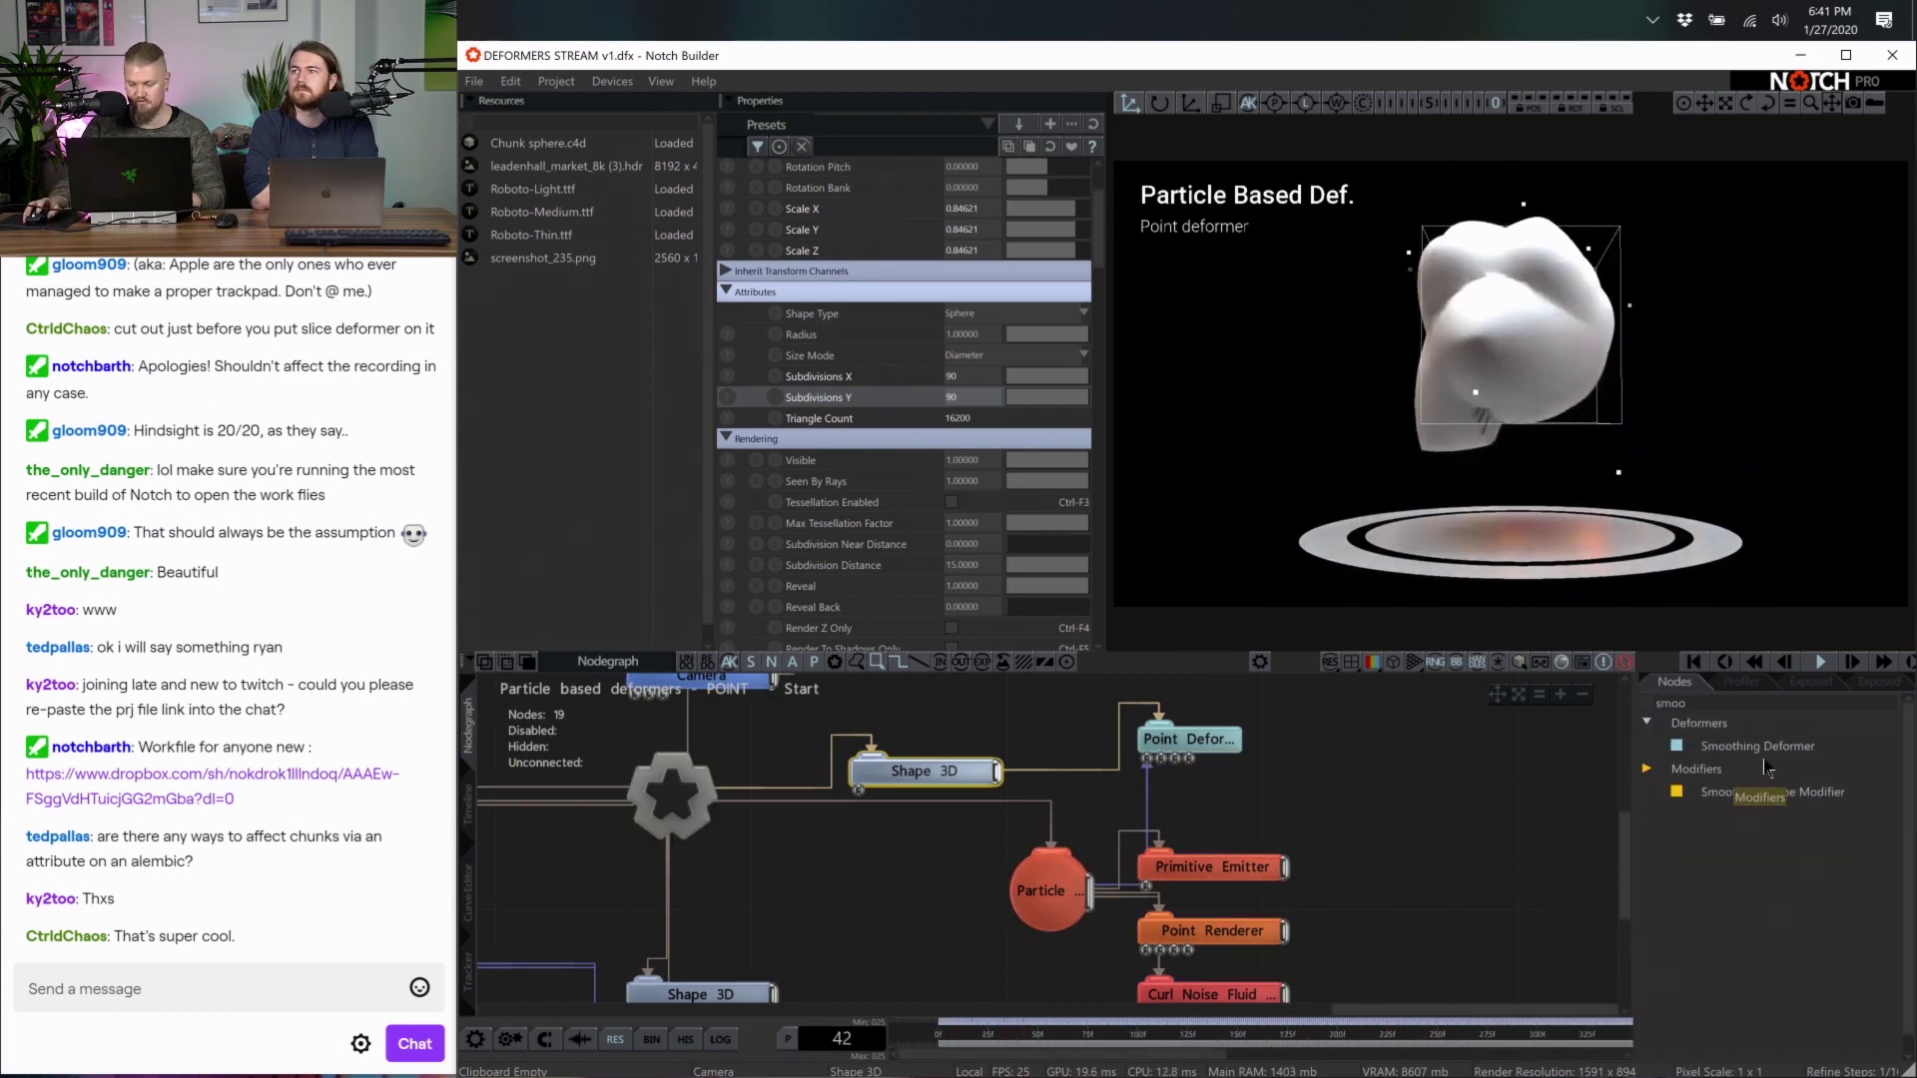
left_click_drag(1759, 748, 985, 920)
middle_click_drag(1014, 962, 998, 880)
left_click_drag(1014, 861, 1116, 955)
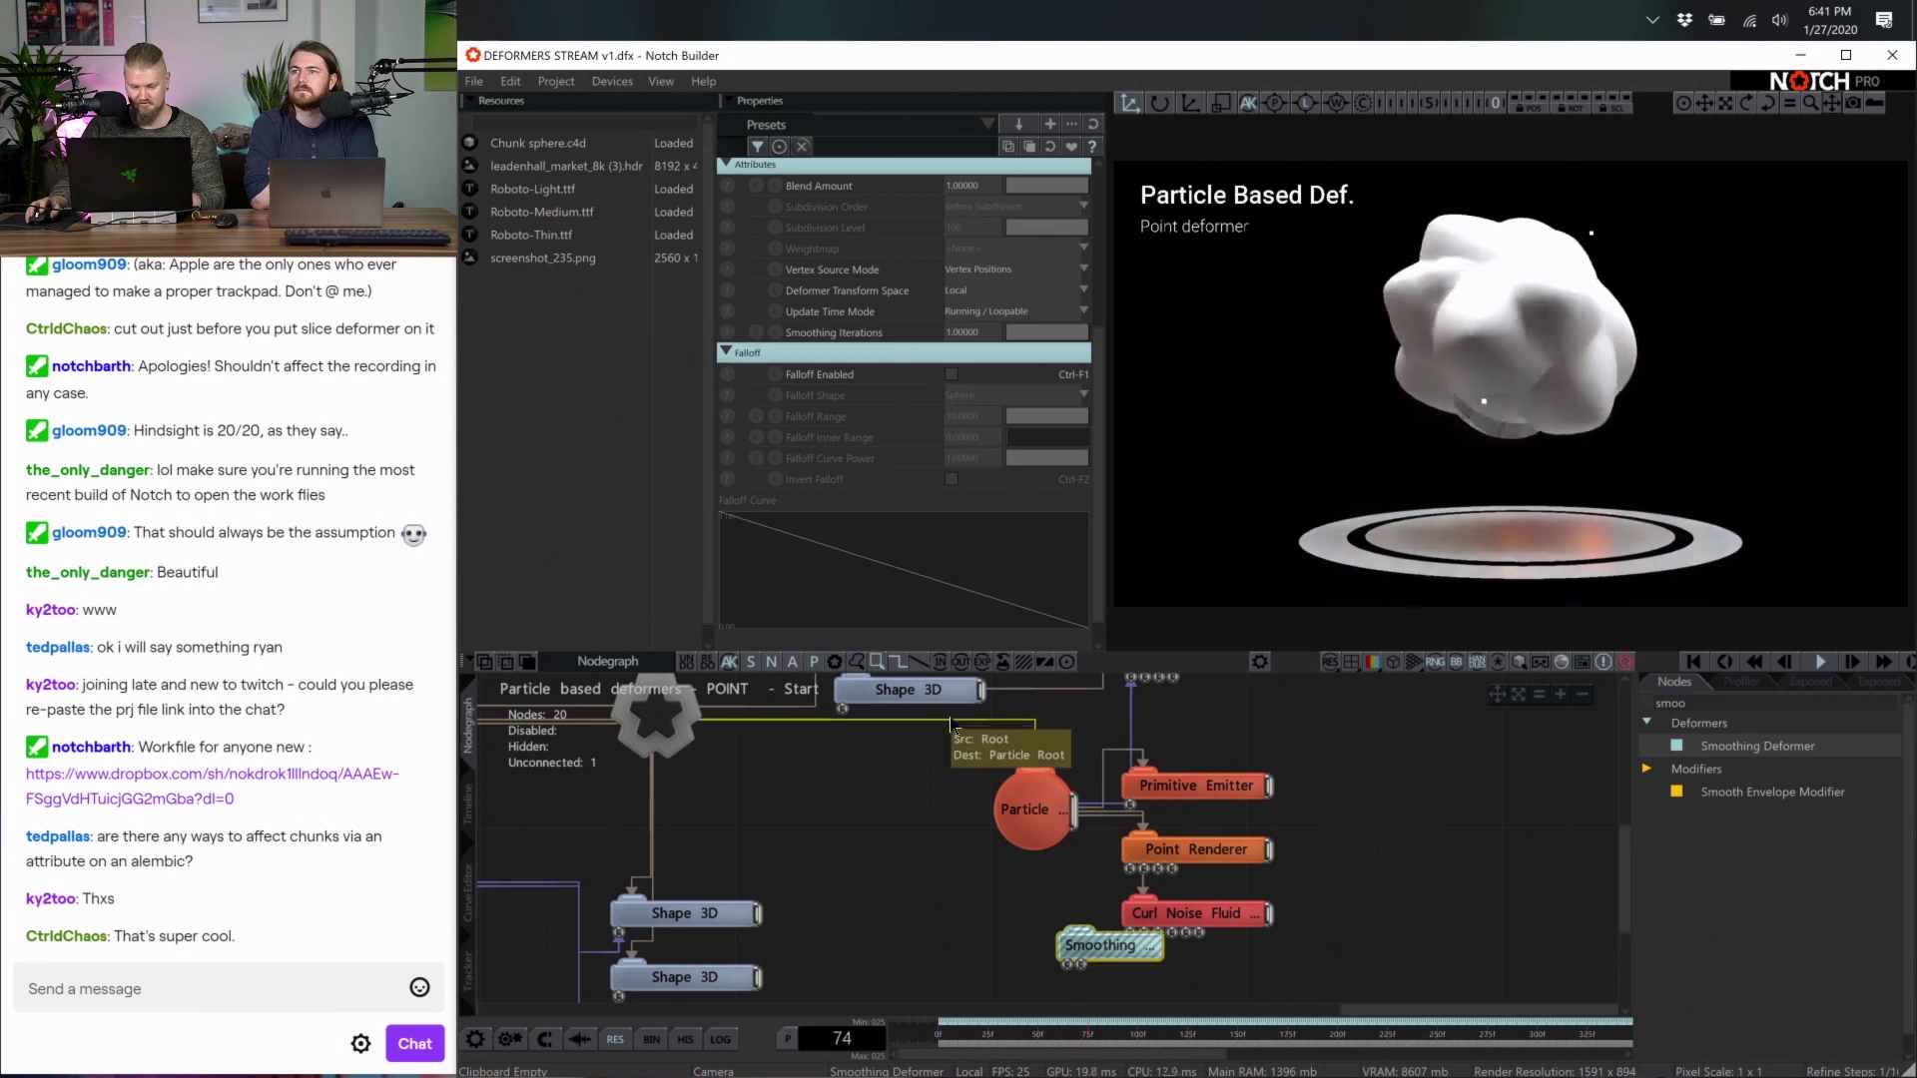
left_click_drag(982, 691, 1079, 943)
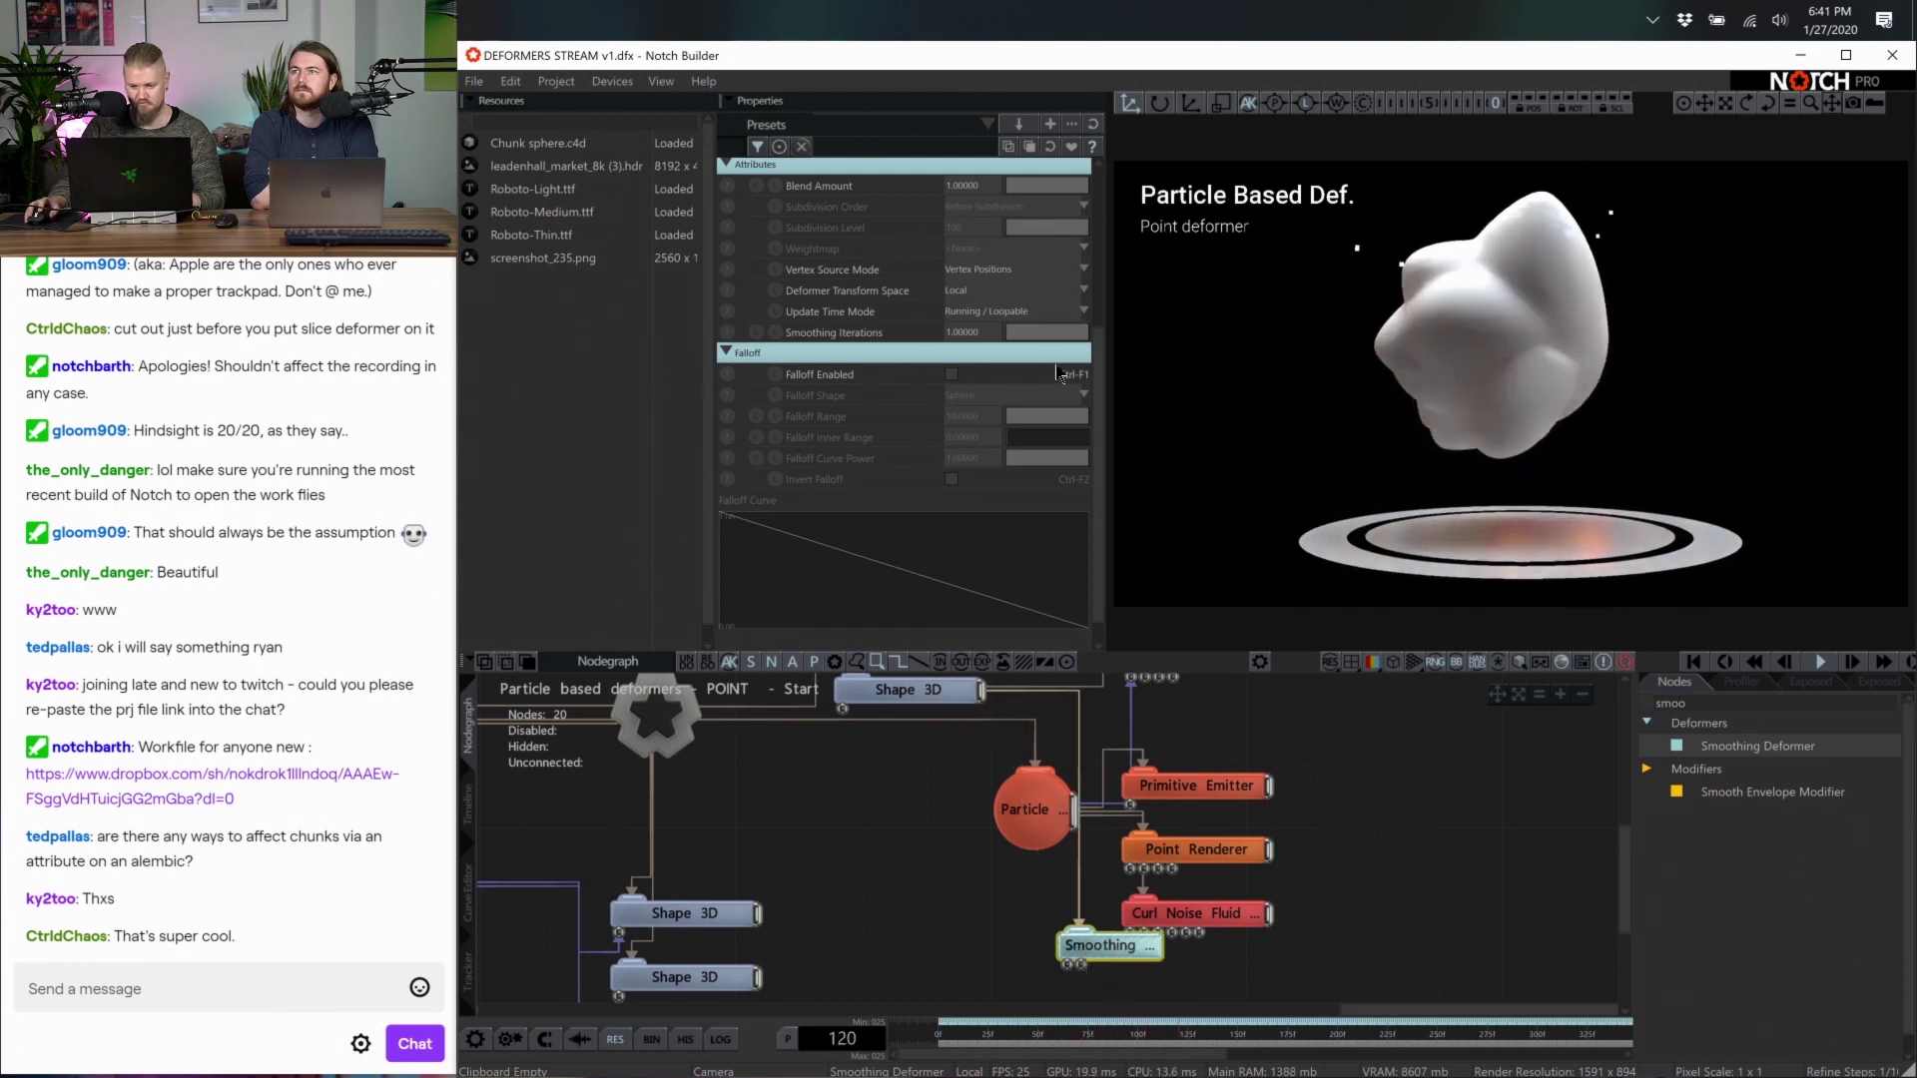
Set the Smoothing Deformer's Smoothing Iterations to 6 and raise it to 10
double_click(994, 333)
type("6")
key("Return")
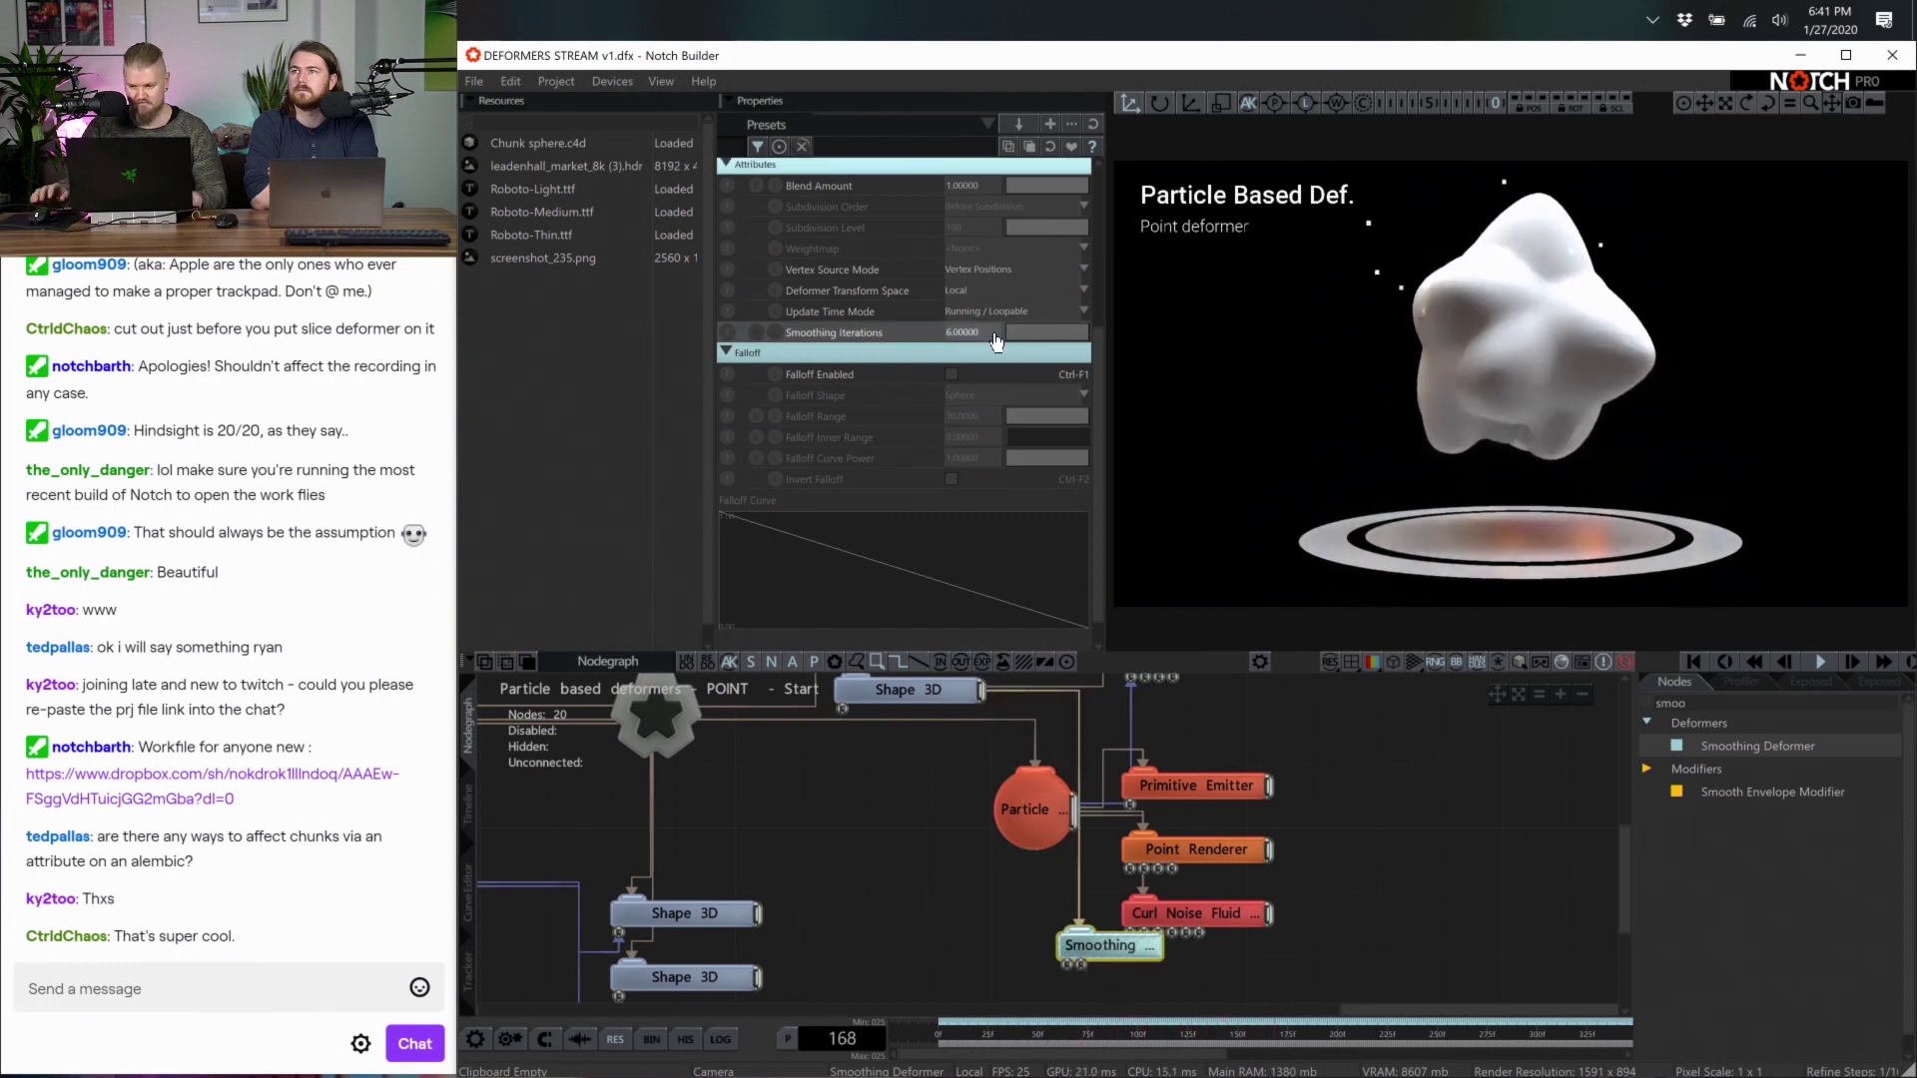
scroll(1033, 843, "down", 2)
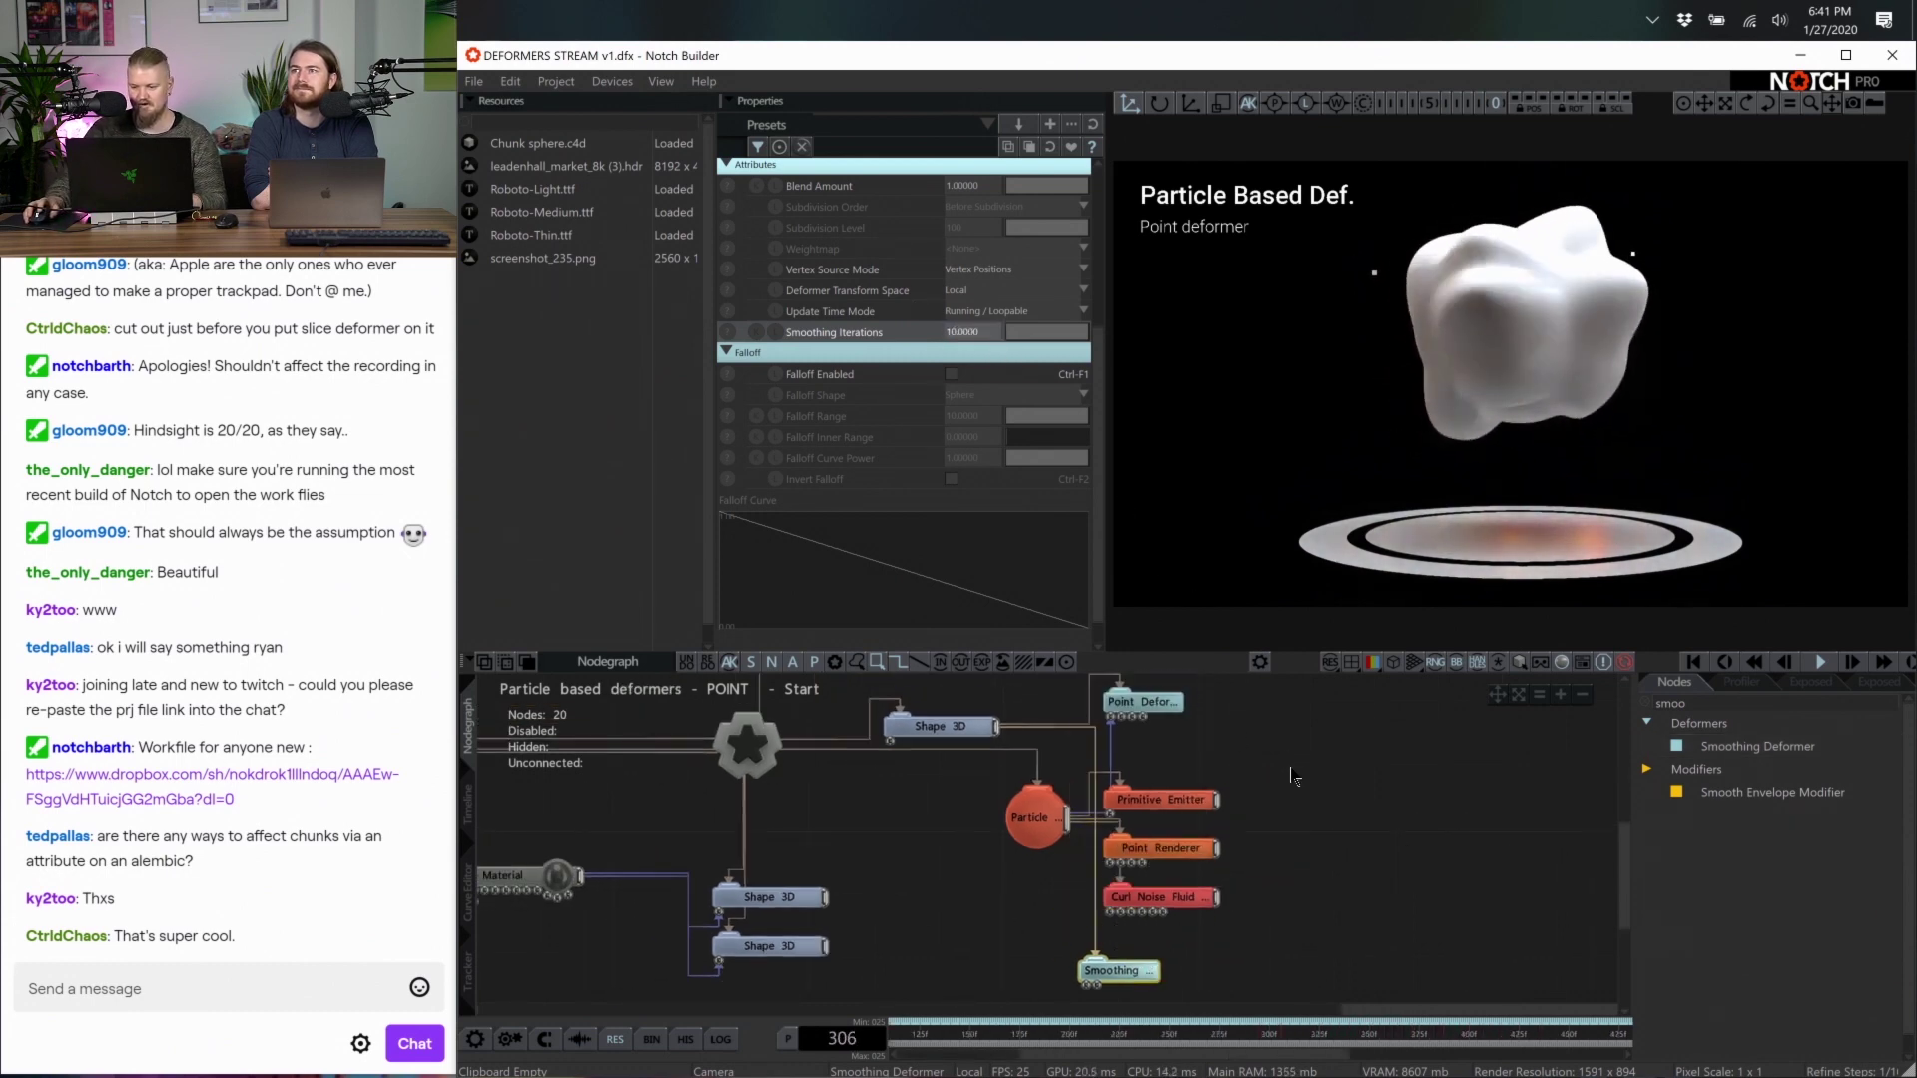
Move the particle nodes and the Smoothing Deformer together, well clear of the Shape 3D and Point Deformer nodes
left_click(1179, 894)
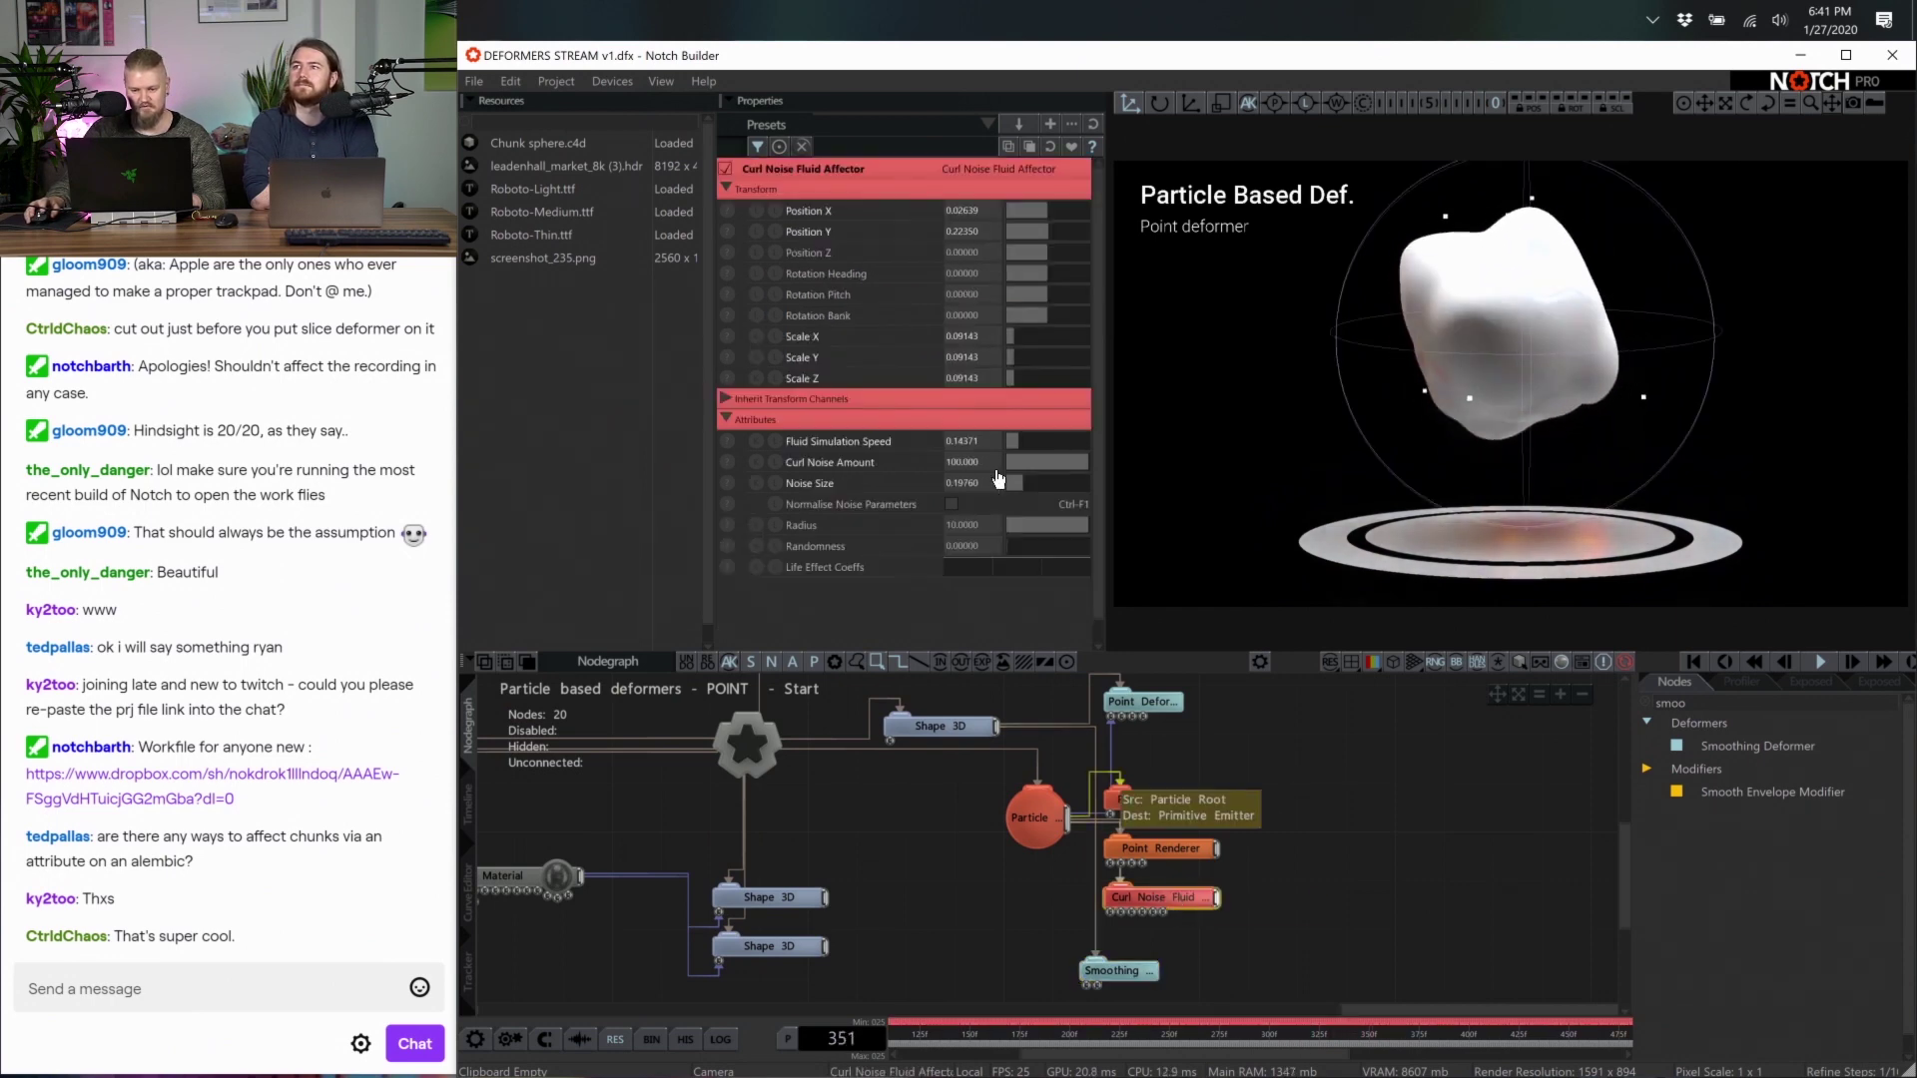
left_click(1383, 840)
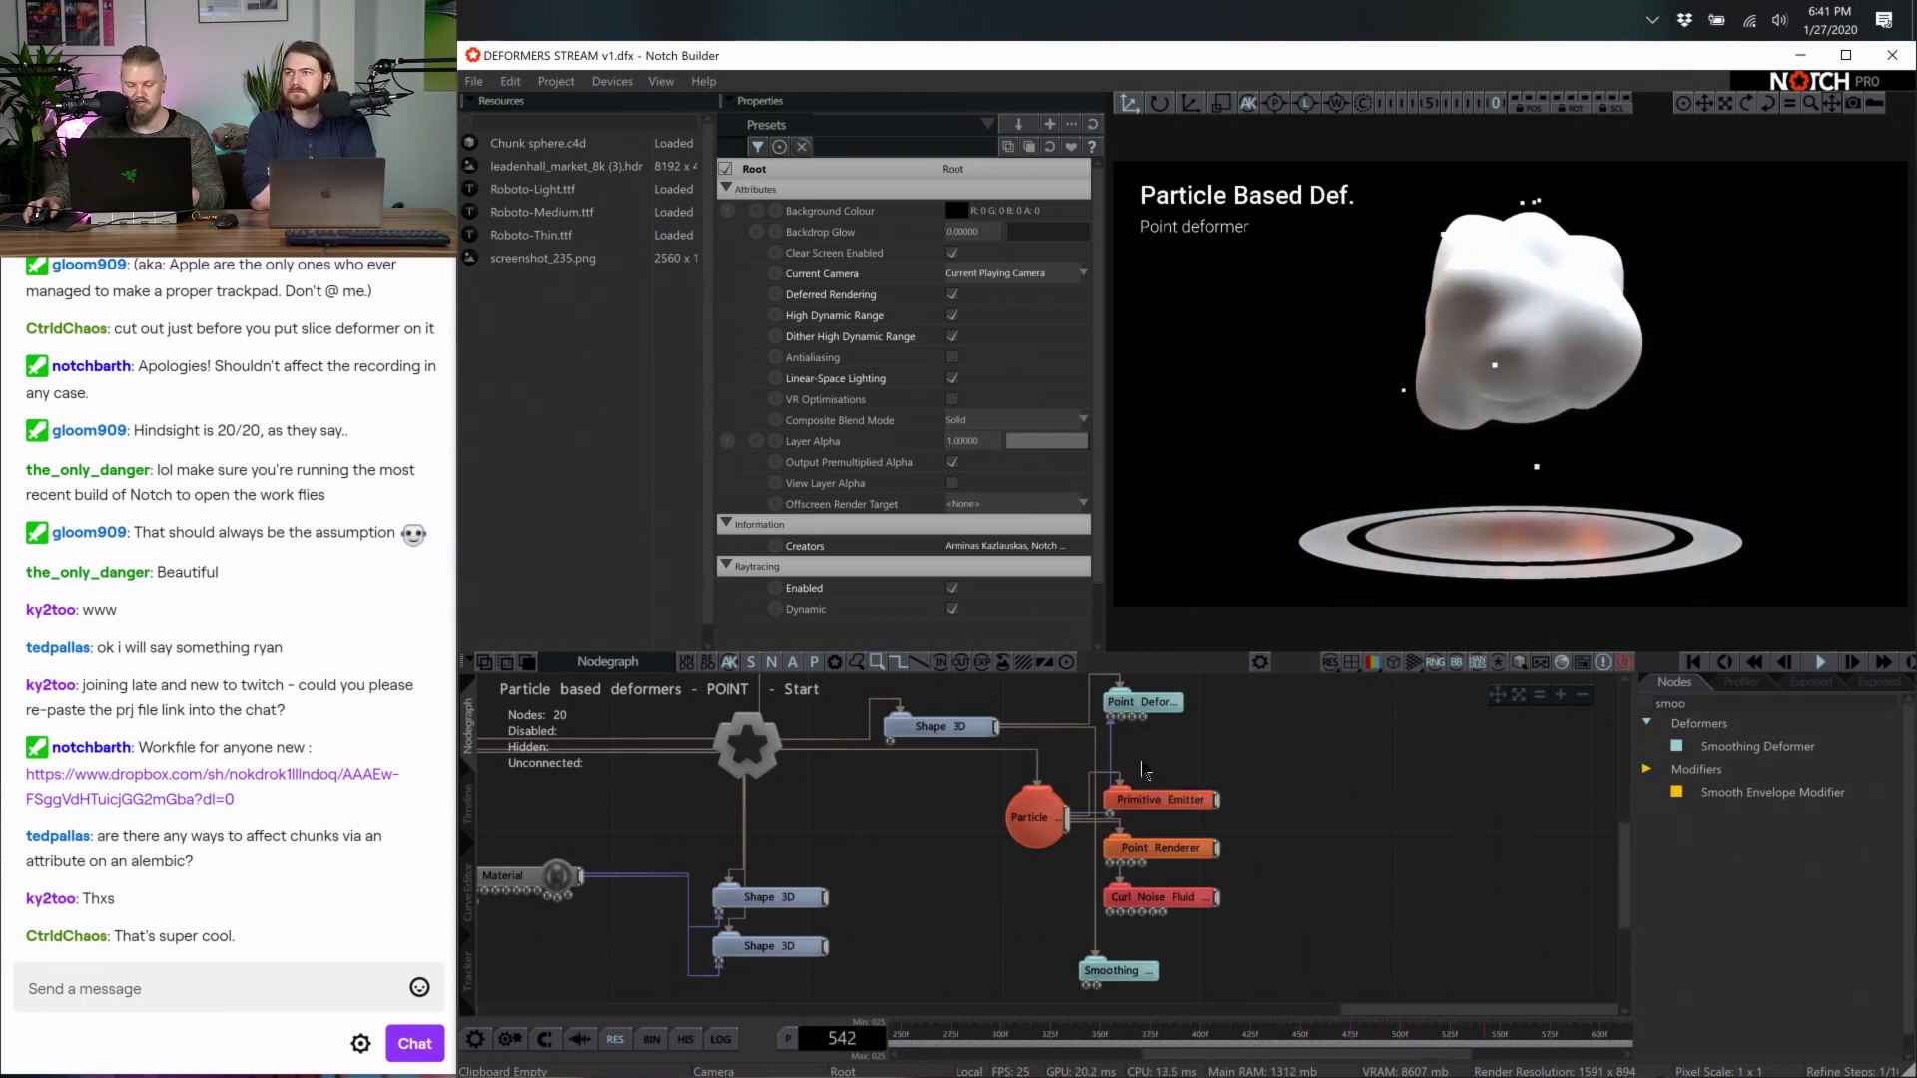
left_click_drag(1375, 760, 1025, 991)
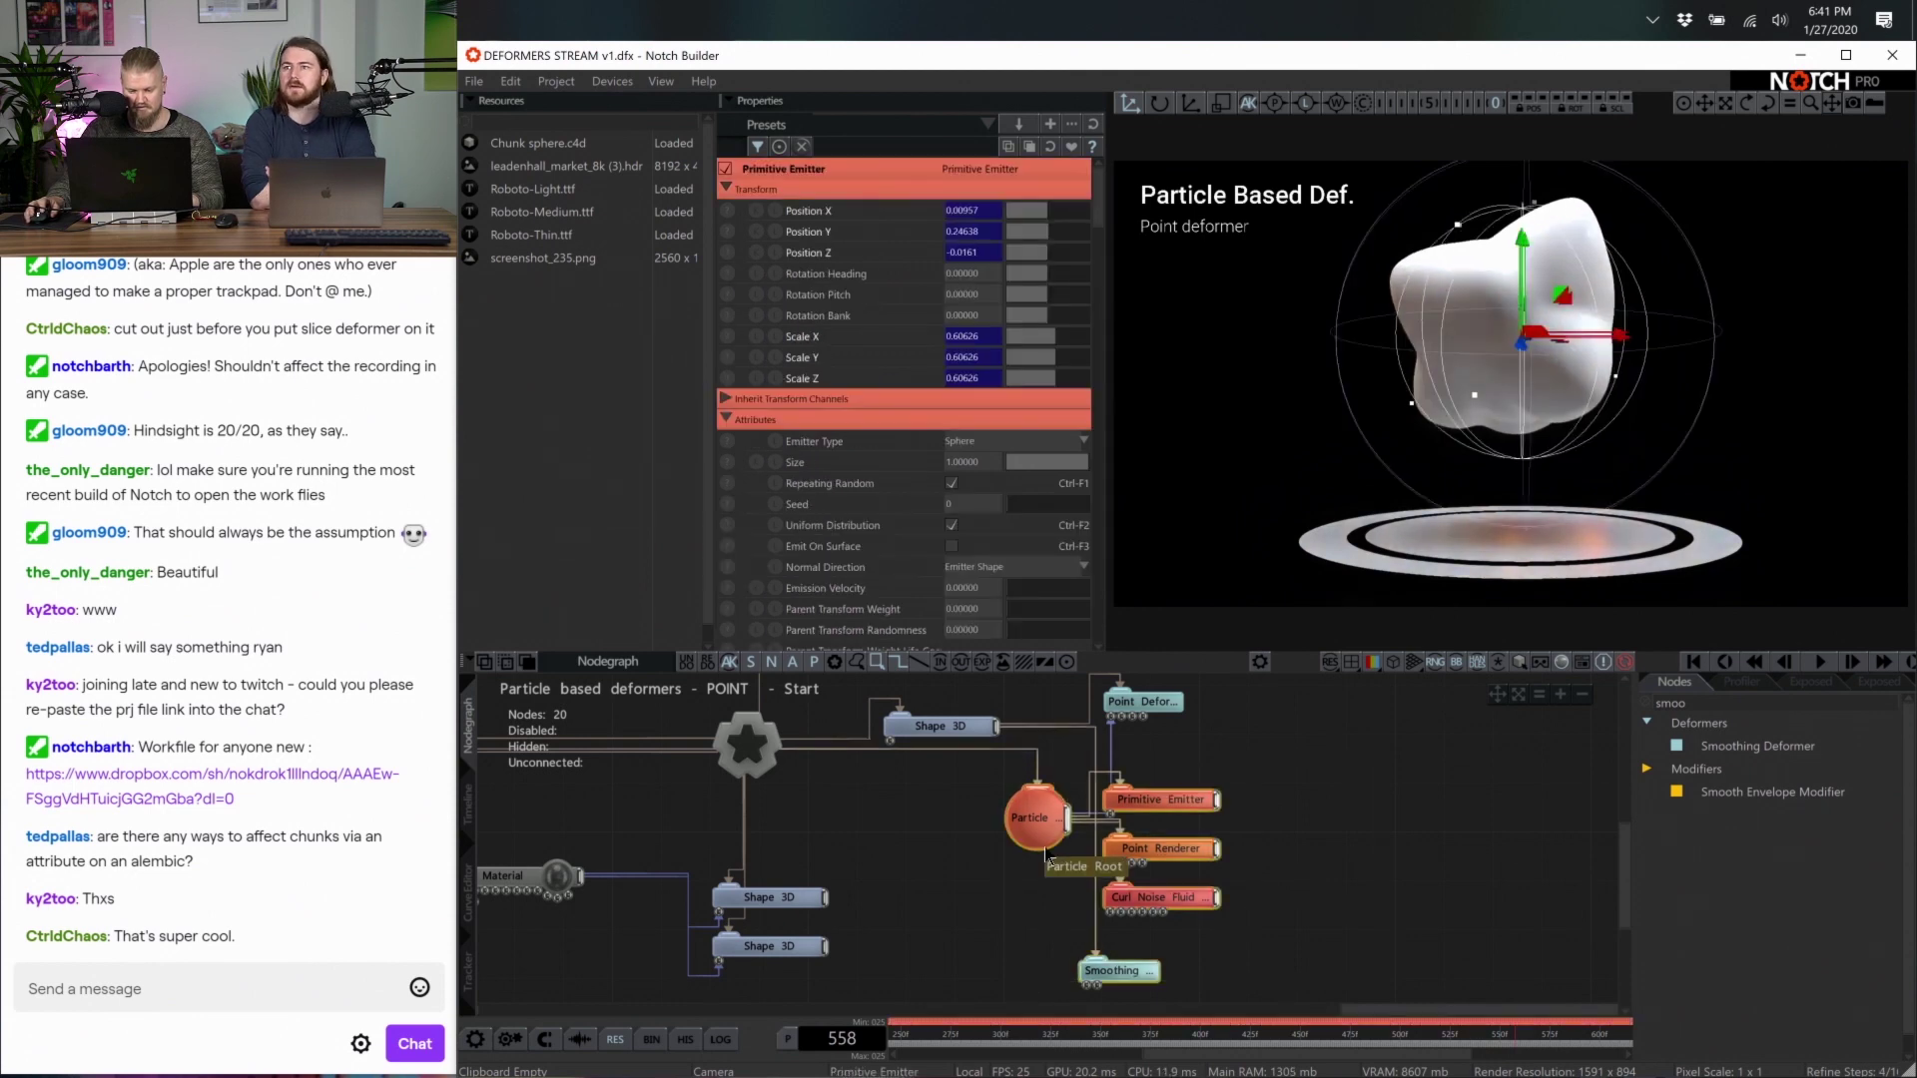
left_click_drag(1040, 852, 1383, 853)
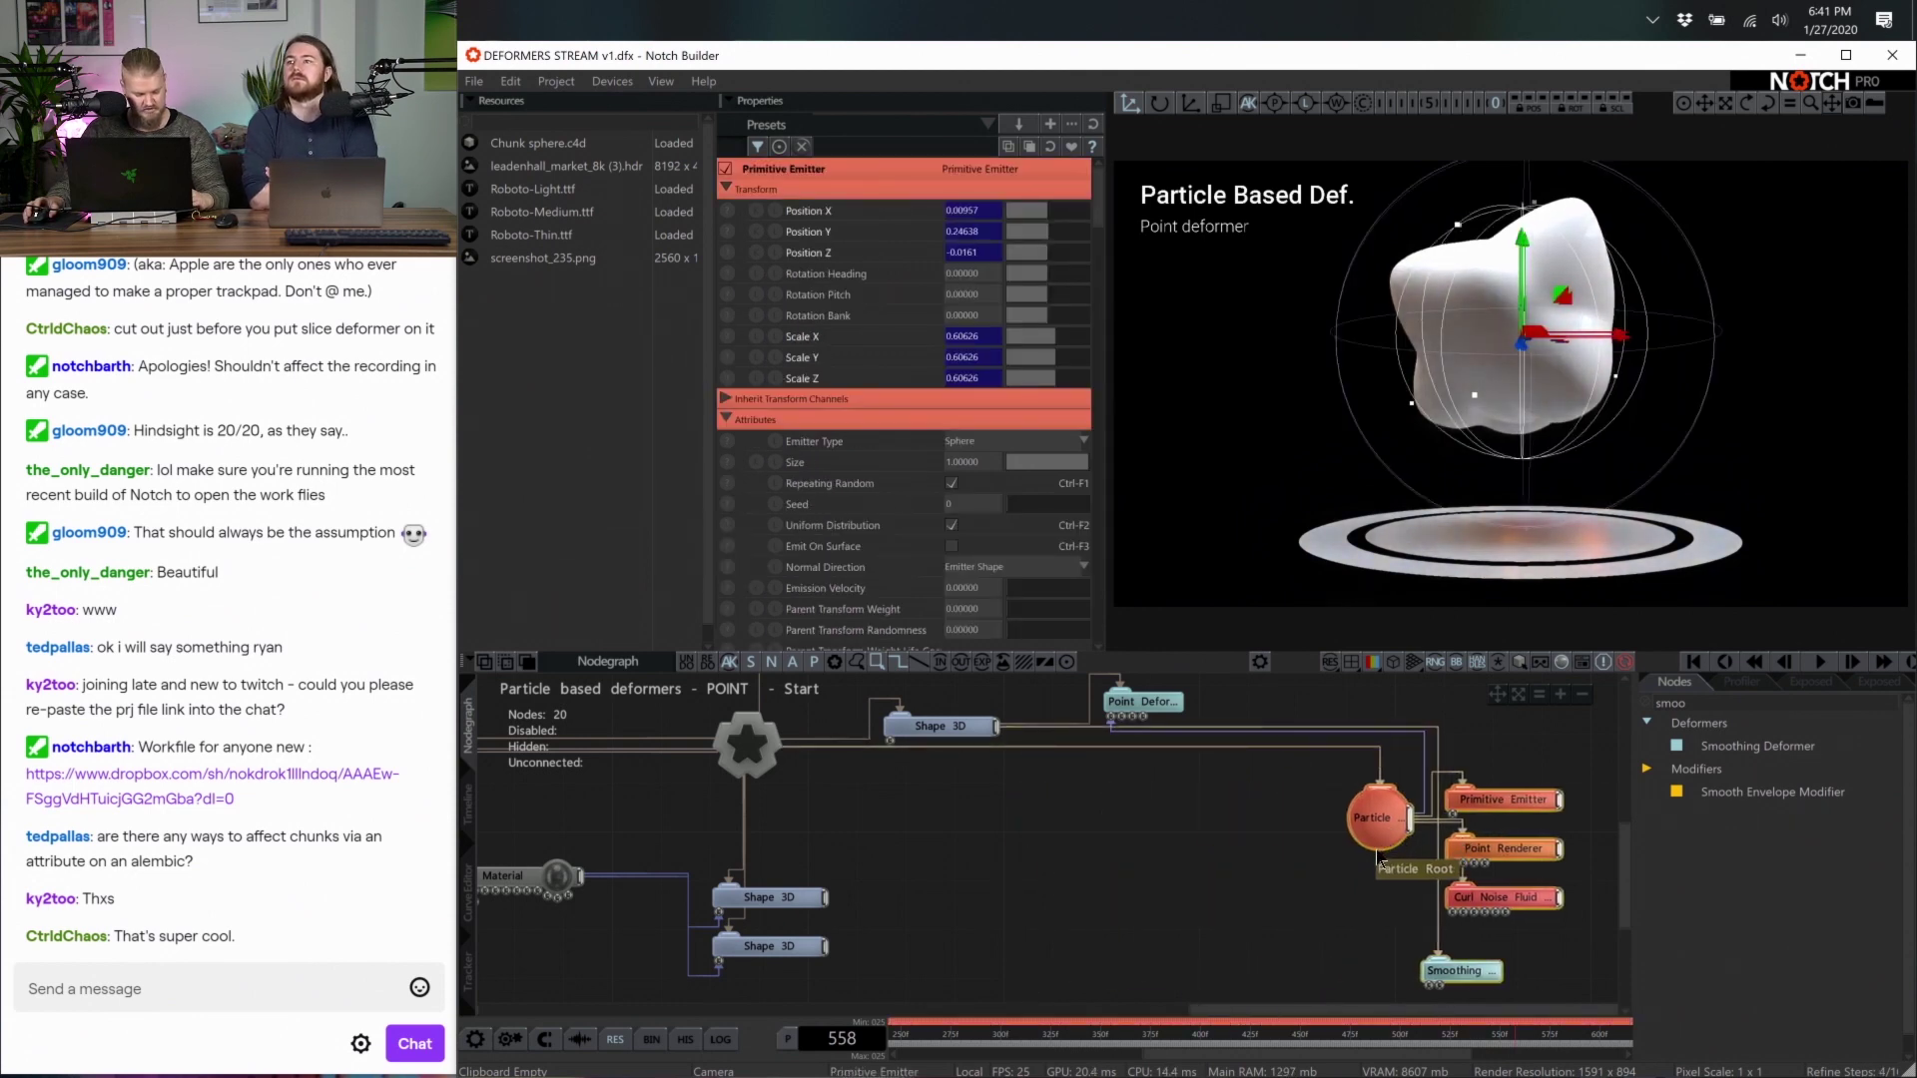
Disable the particle nodes and Smoothing Deformer, and try to connect a new Null node to the Point Deformer before deleting it
key("d")
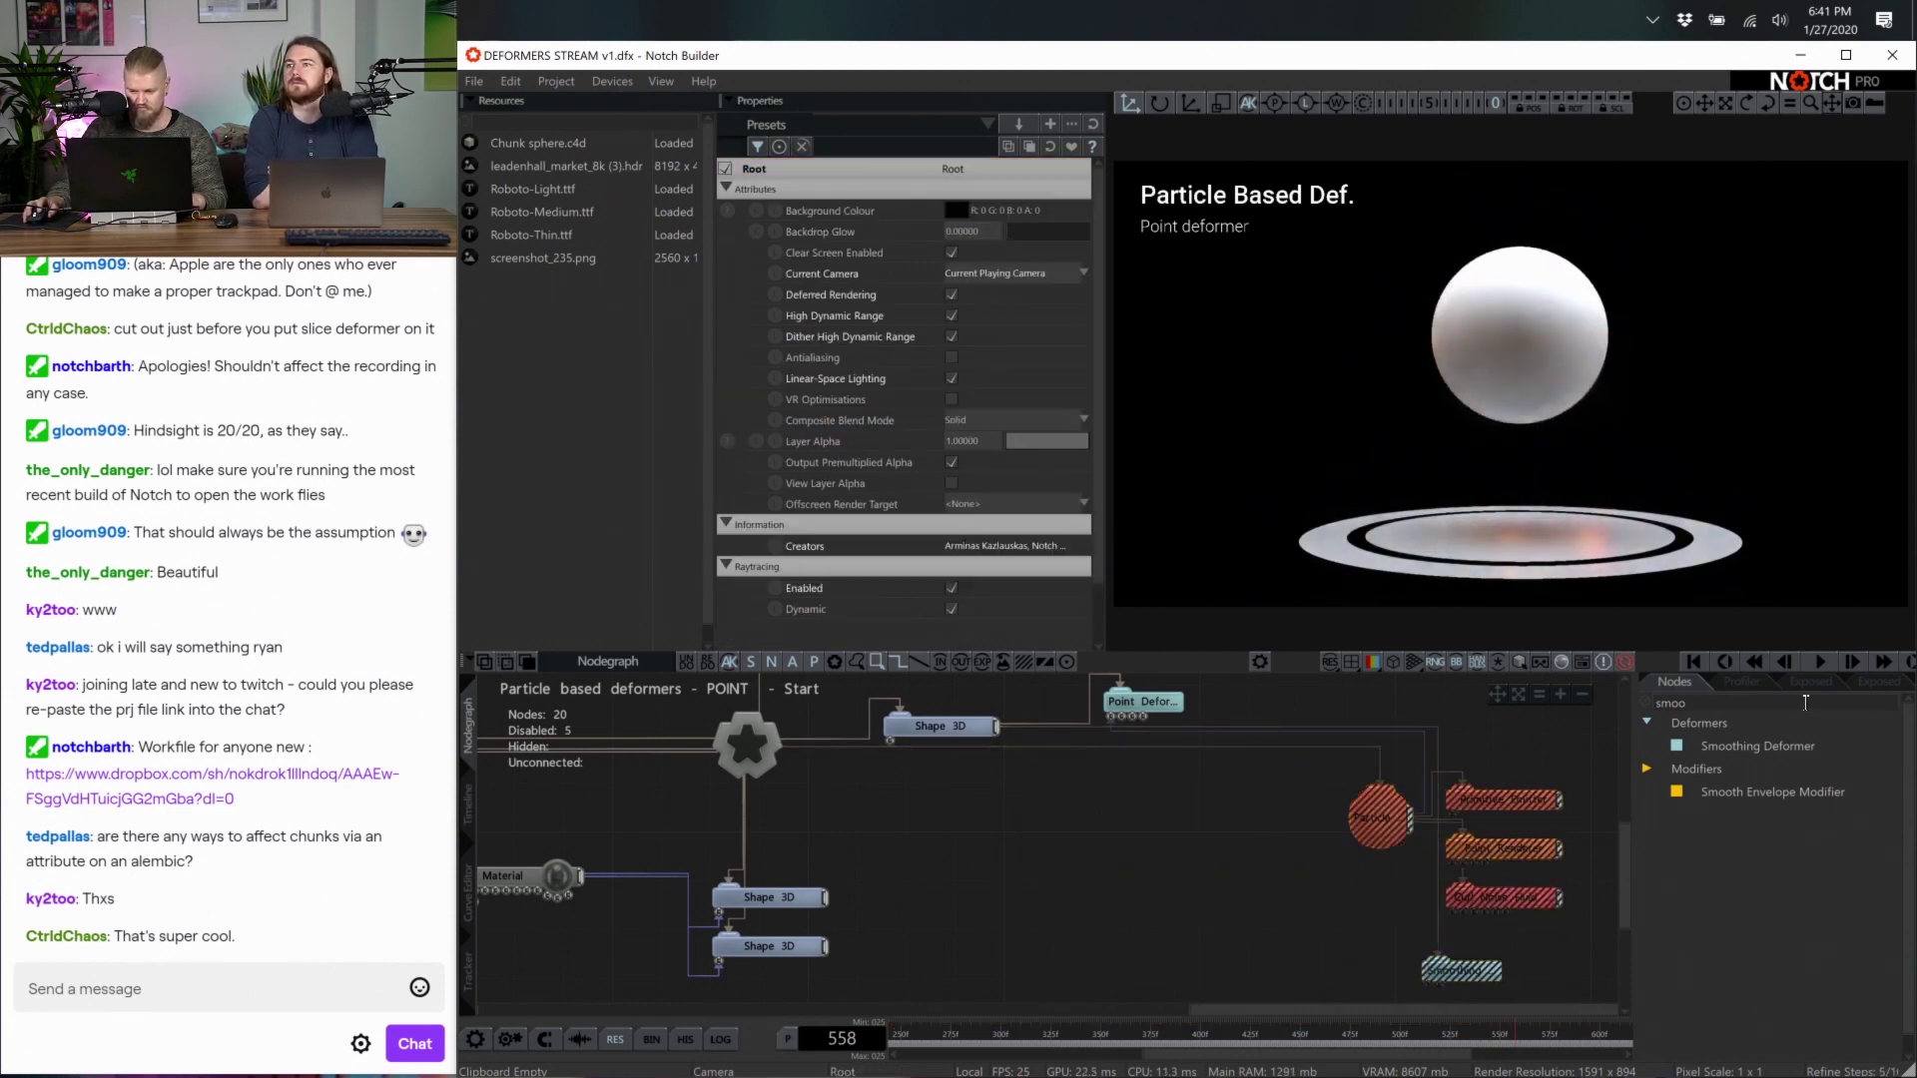
type("null")
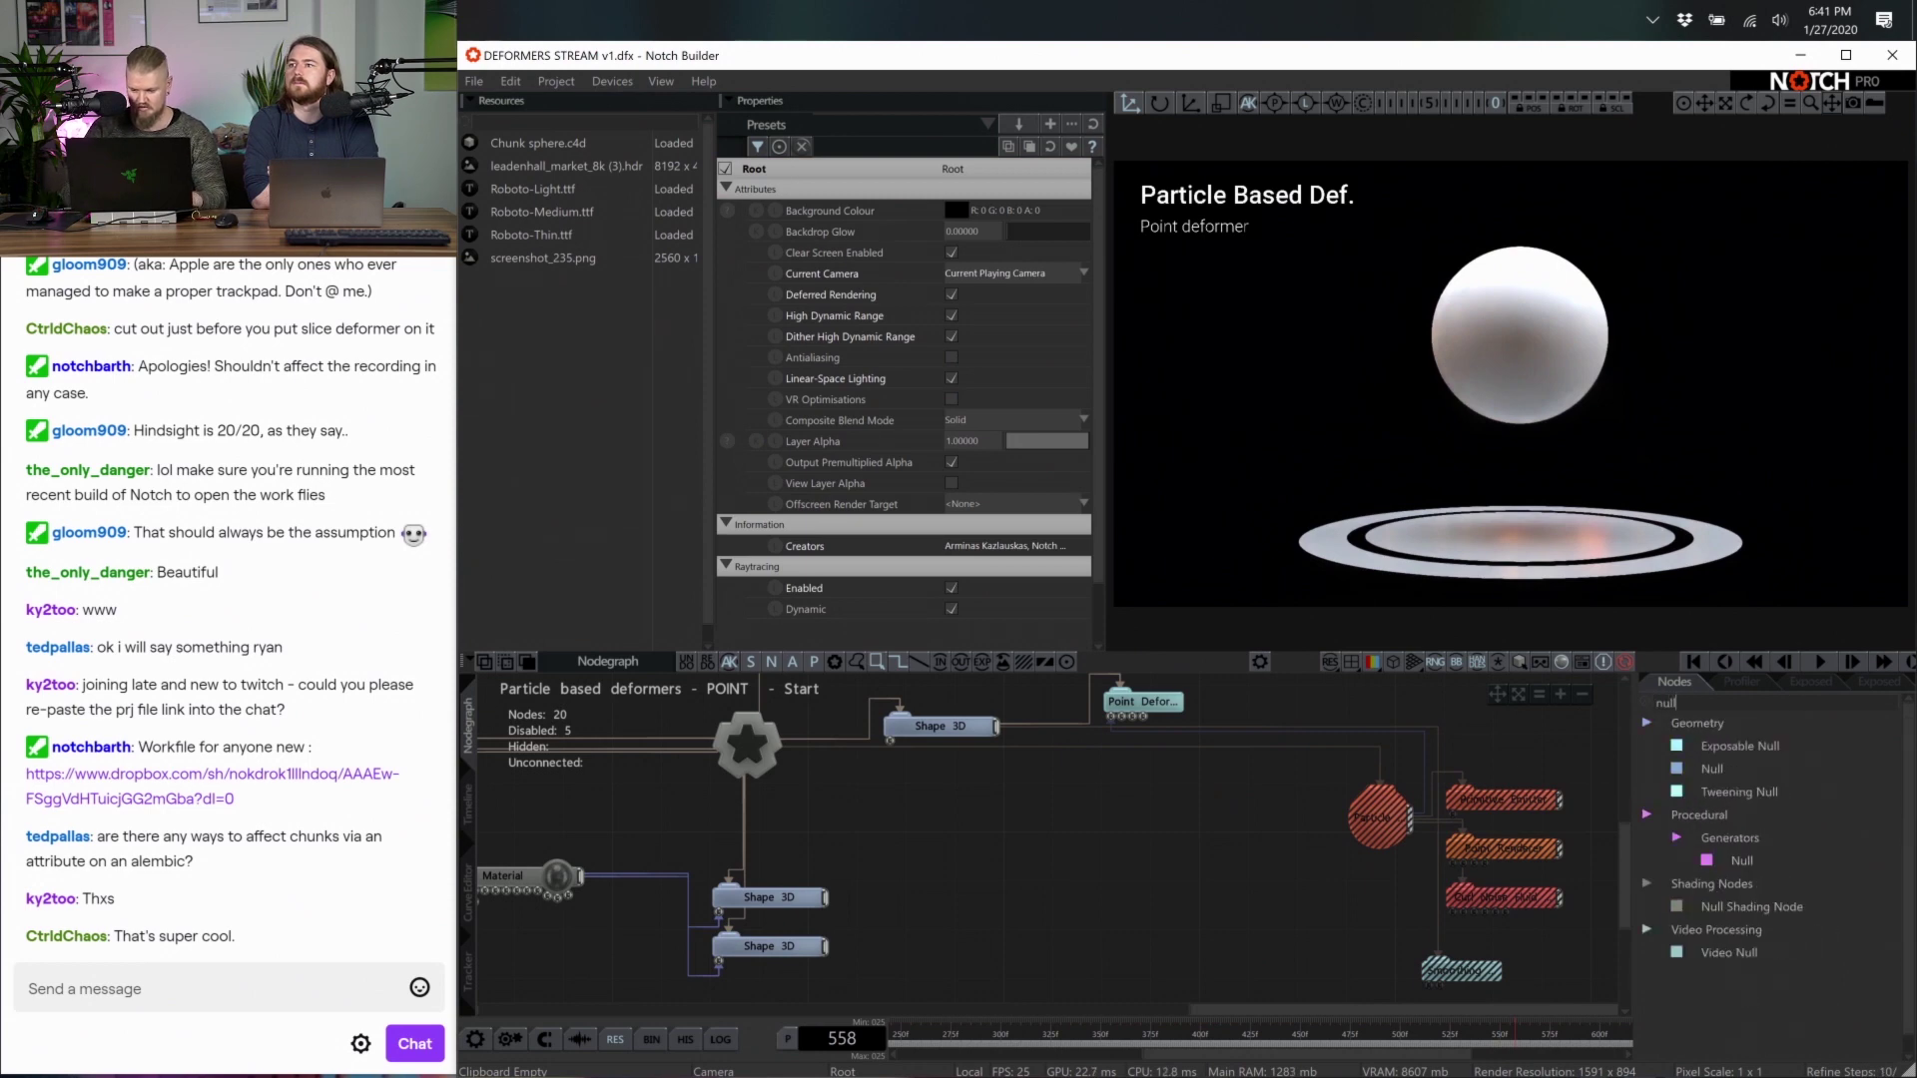
left_click_drag(1743, 765, 1128, 828)
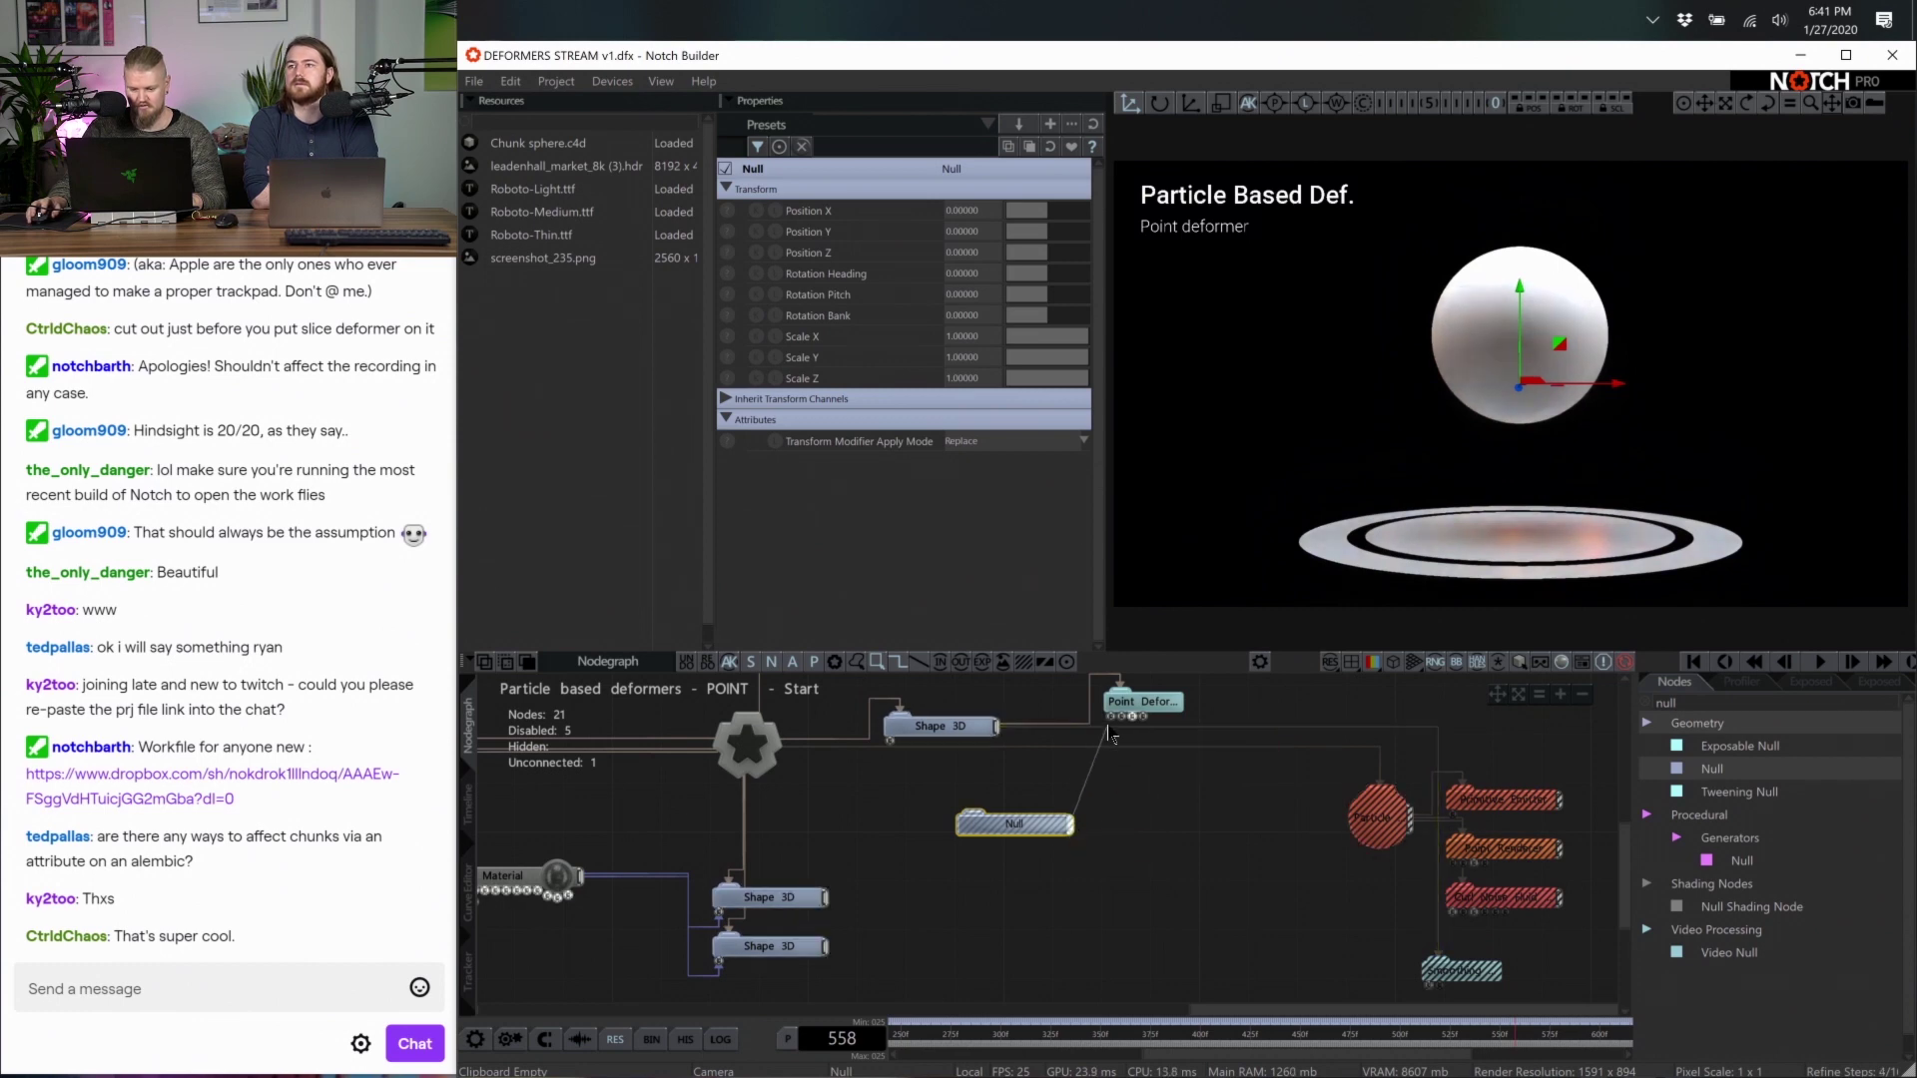
left_click_drag(1108, 726, 1108, 721)
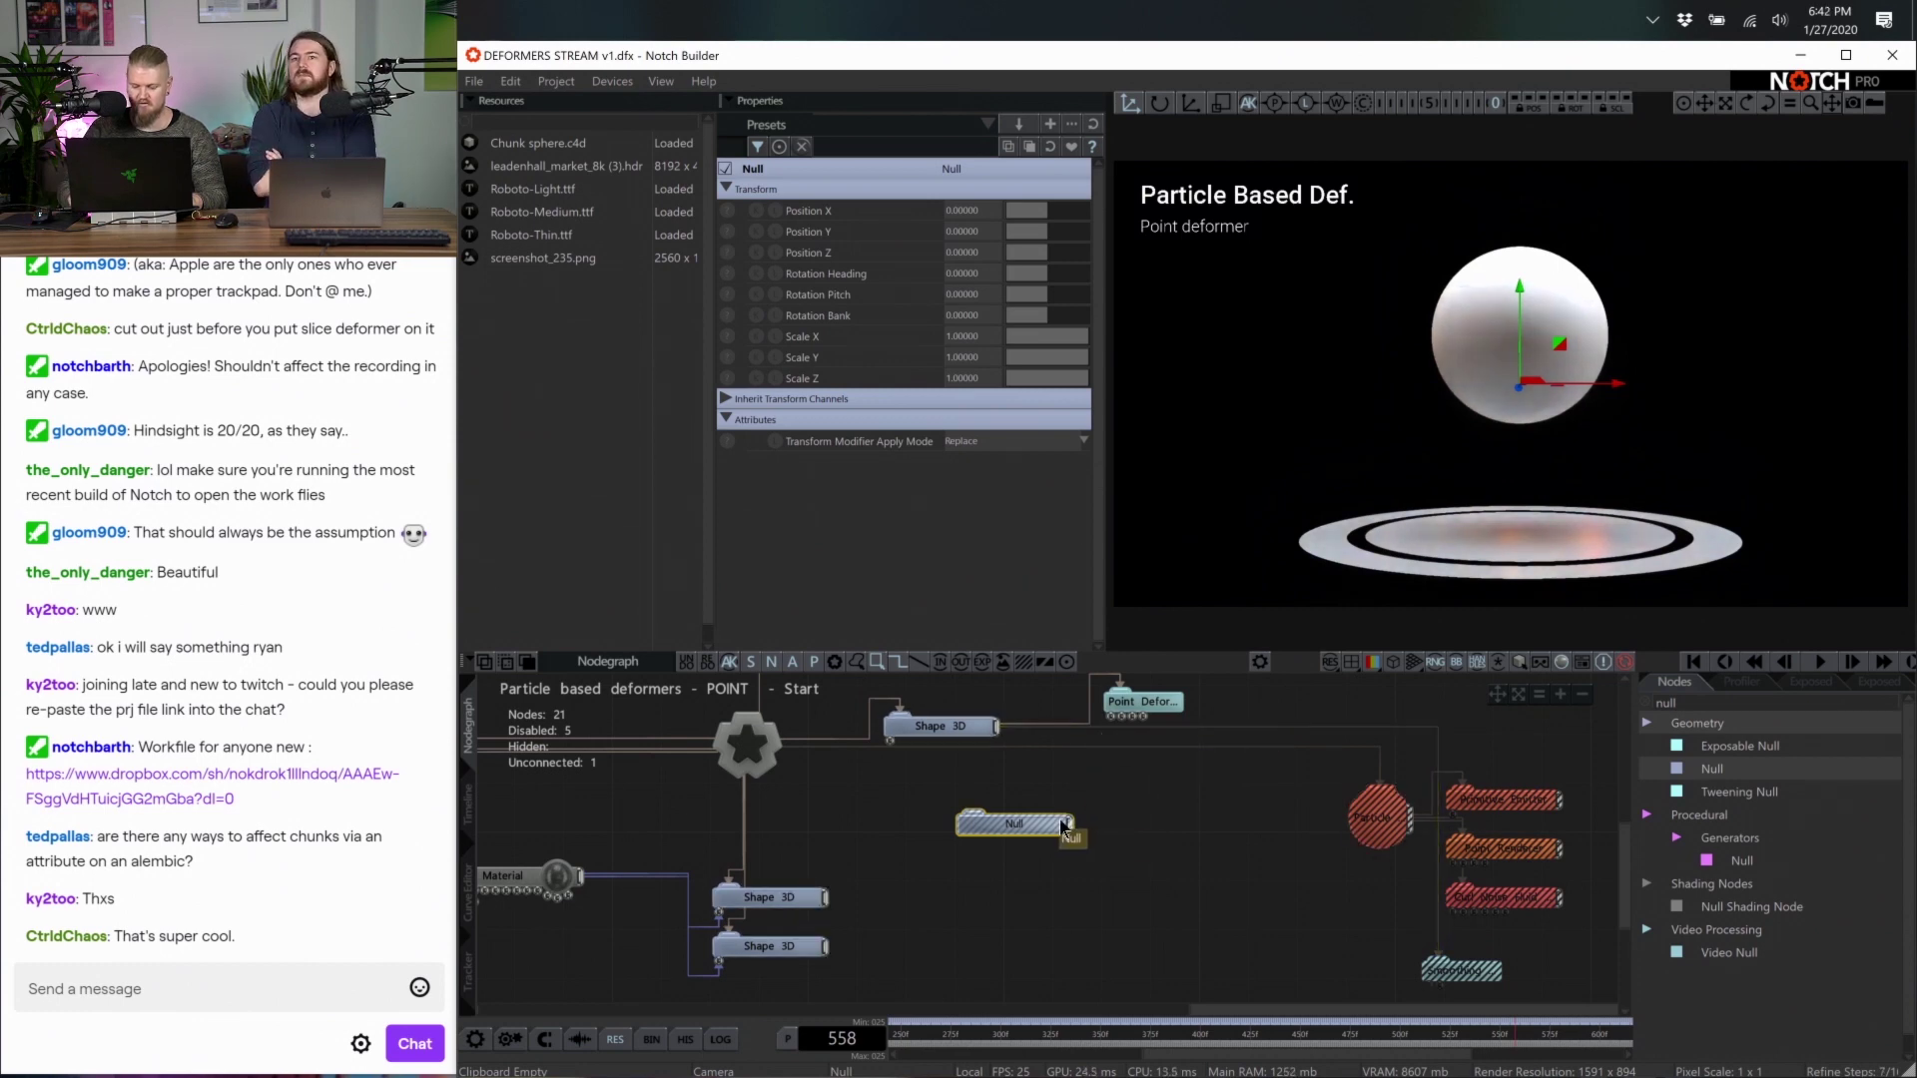
key("Delete")
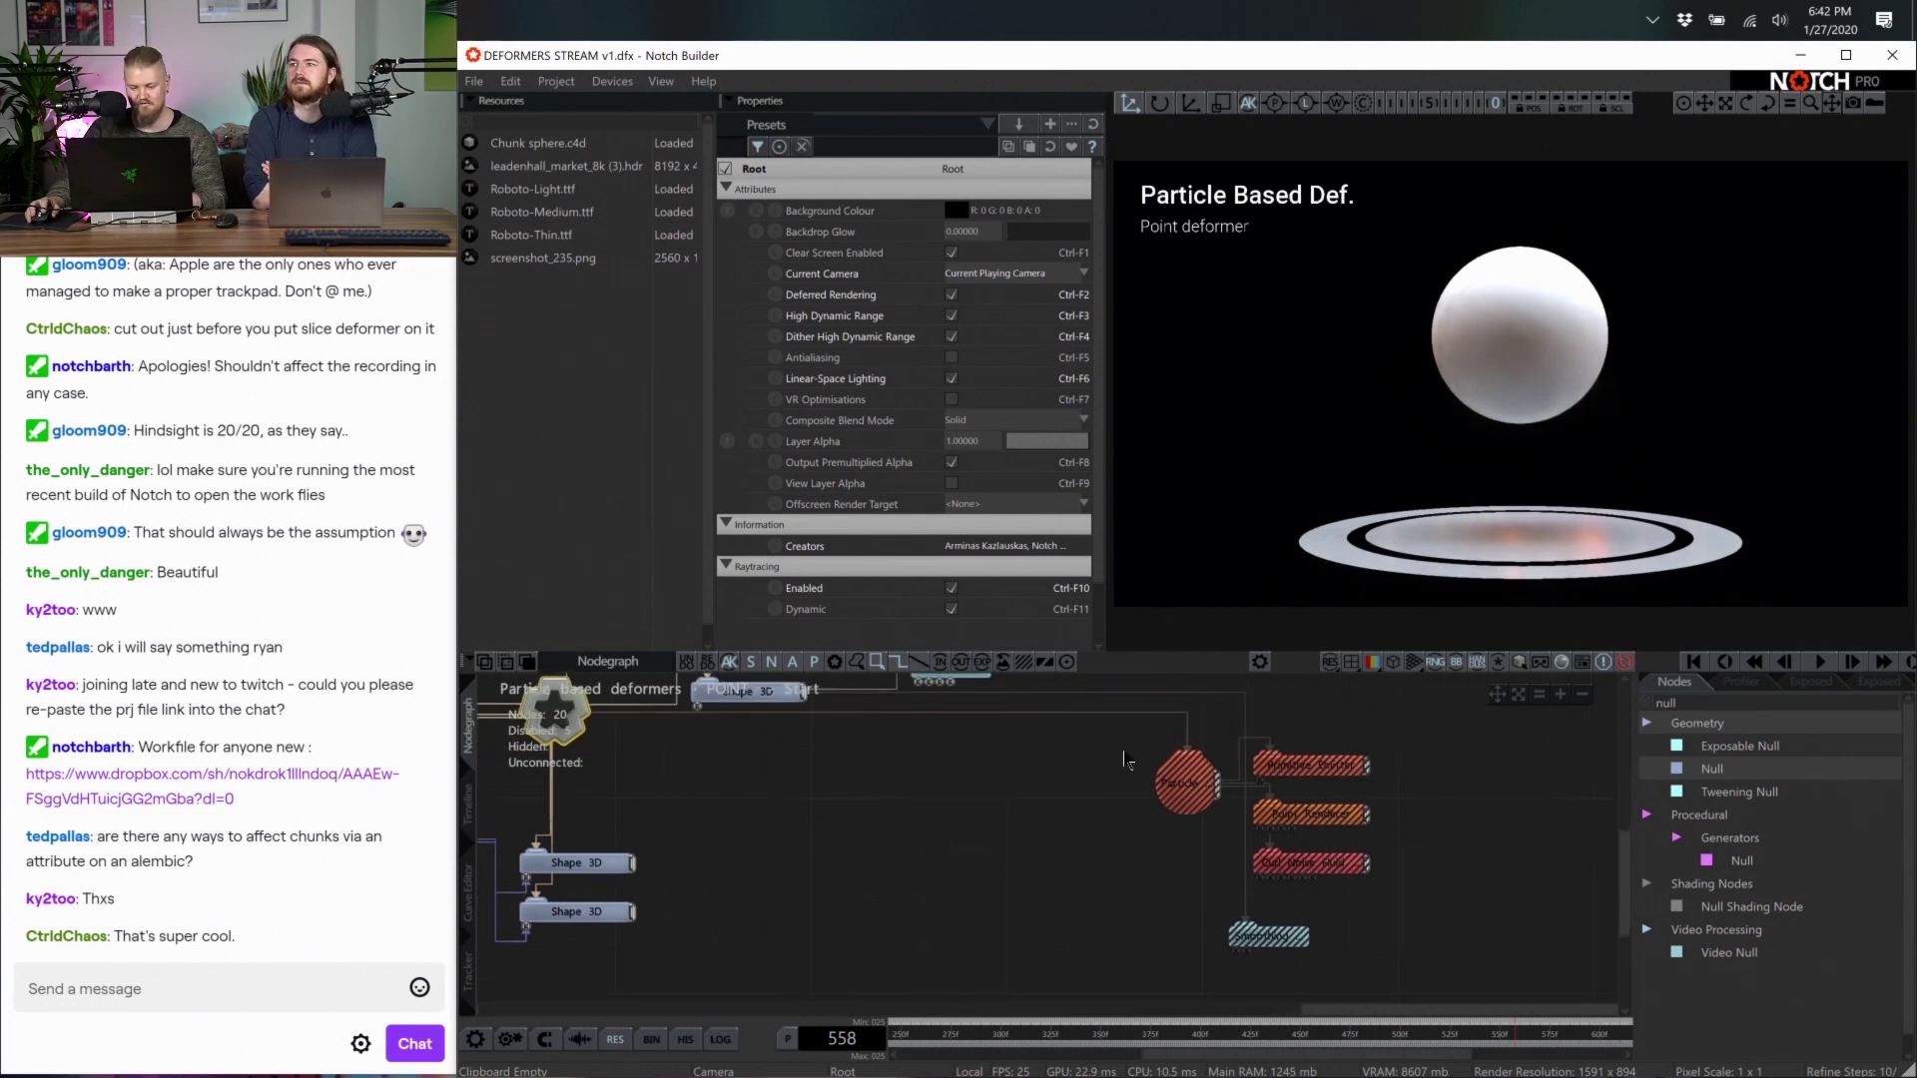
Re-enable the particle nodes and Smoothing Deformer, and connect the Particle Root to the Point Deformer's points input during playback
left_click_drag(1126, 761, 1321, 901)
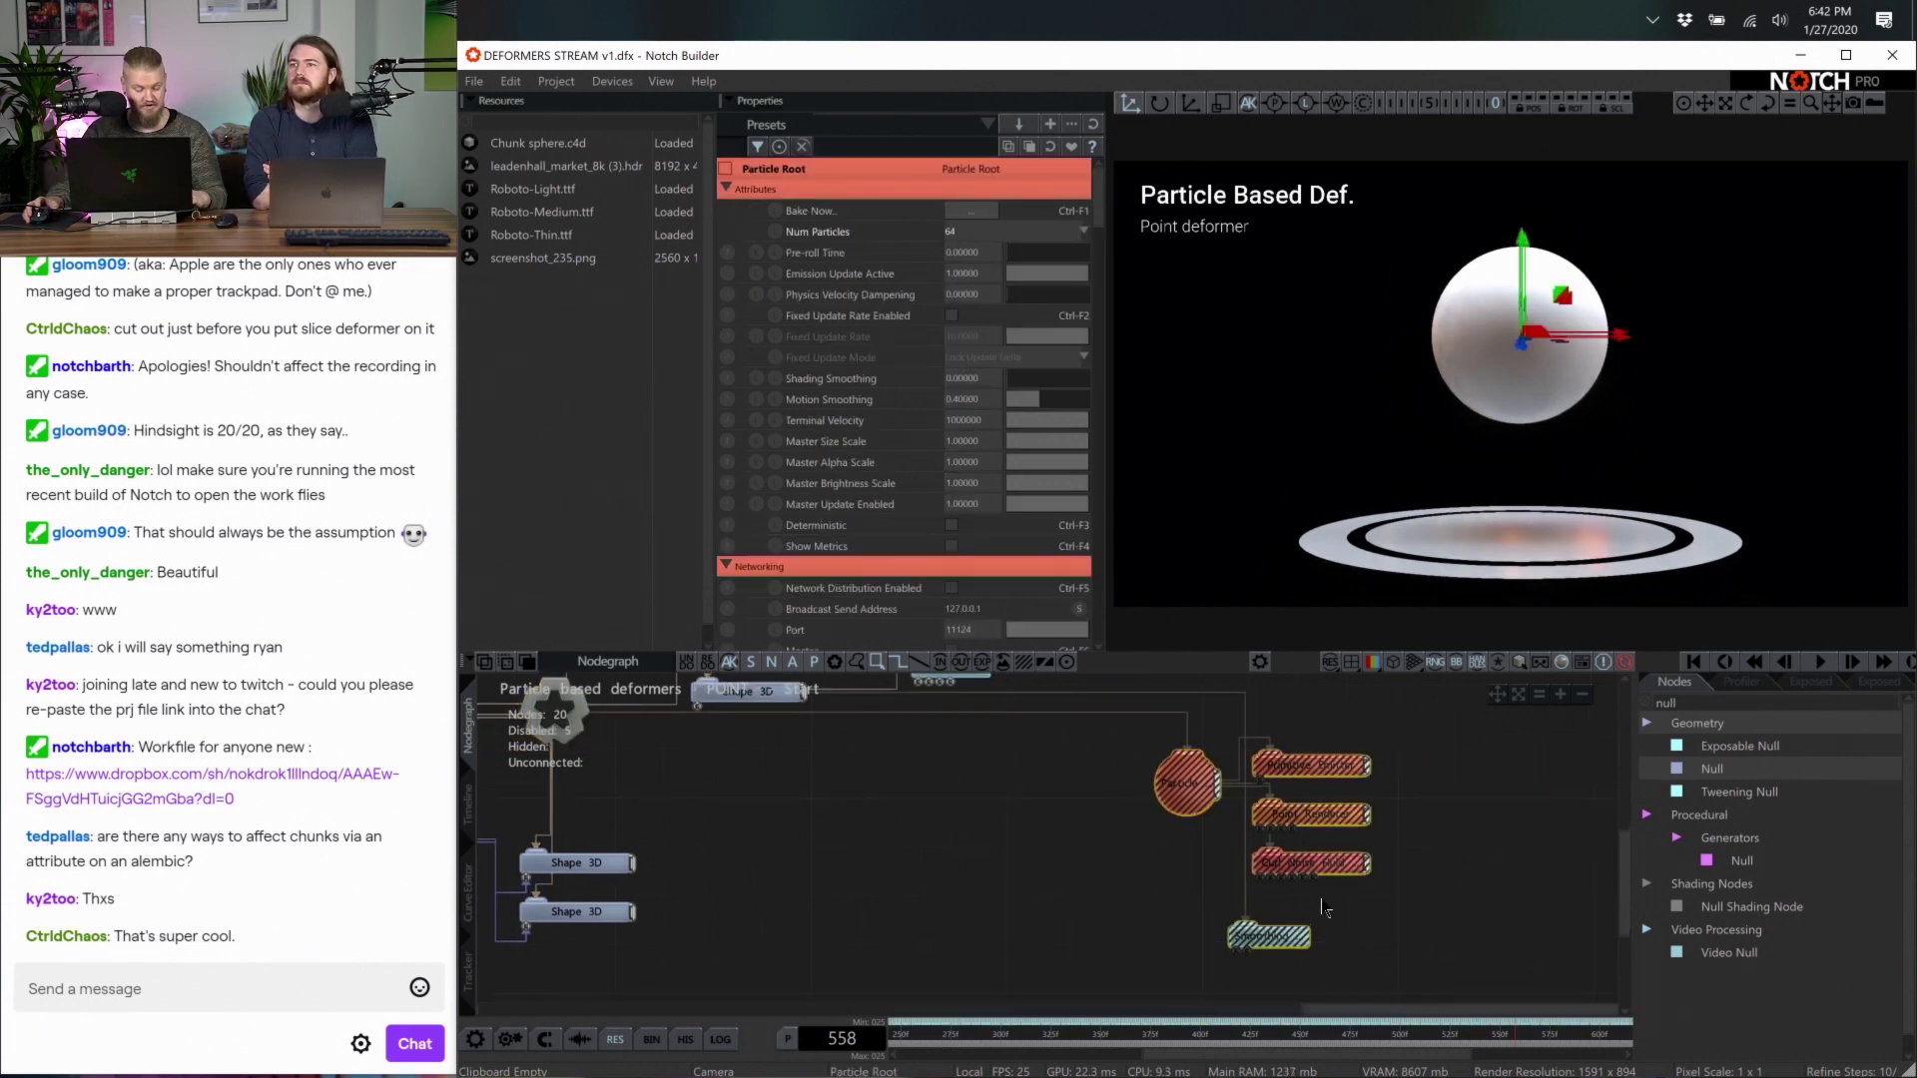
key("d")
key("space")
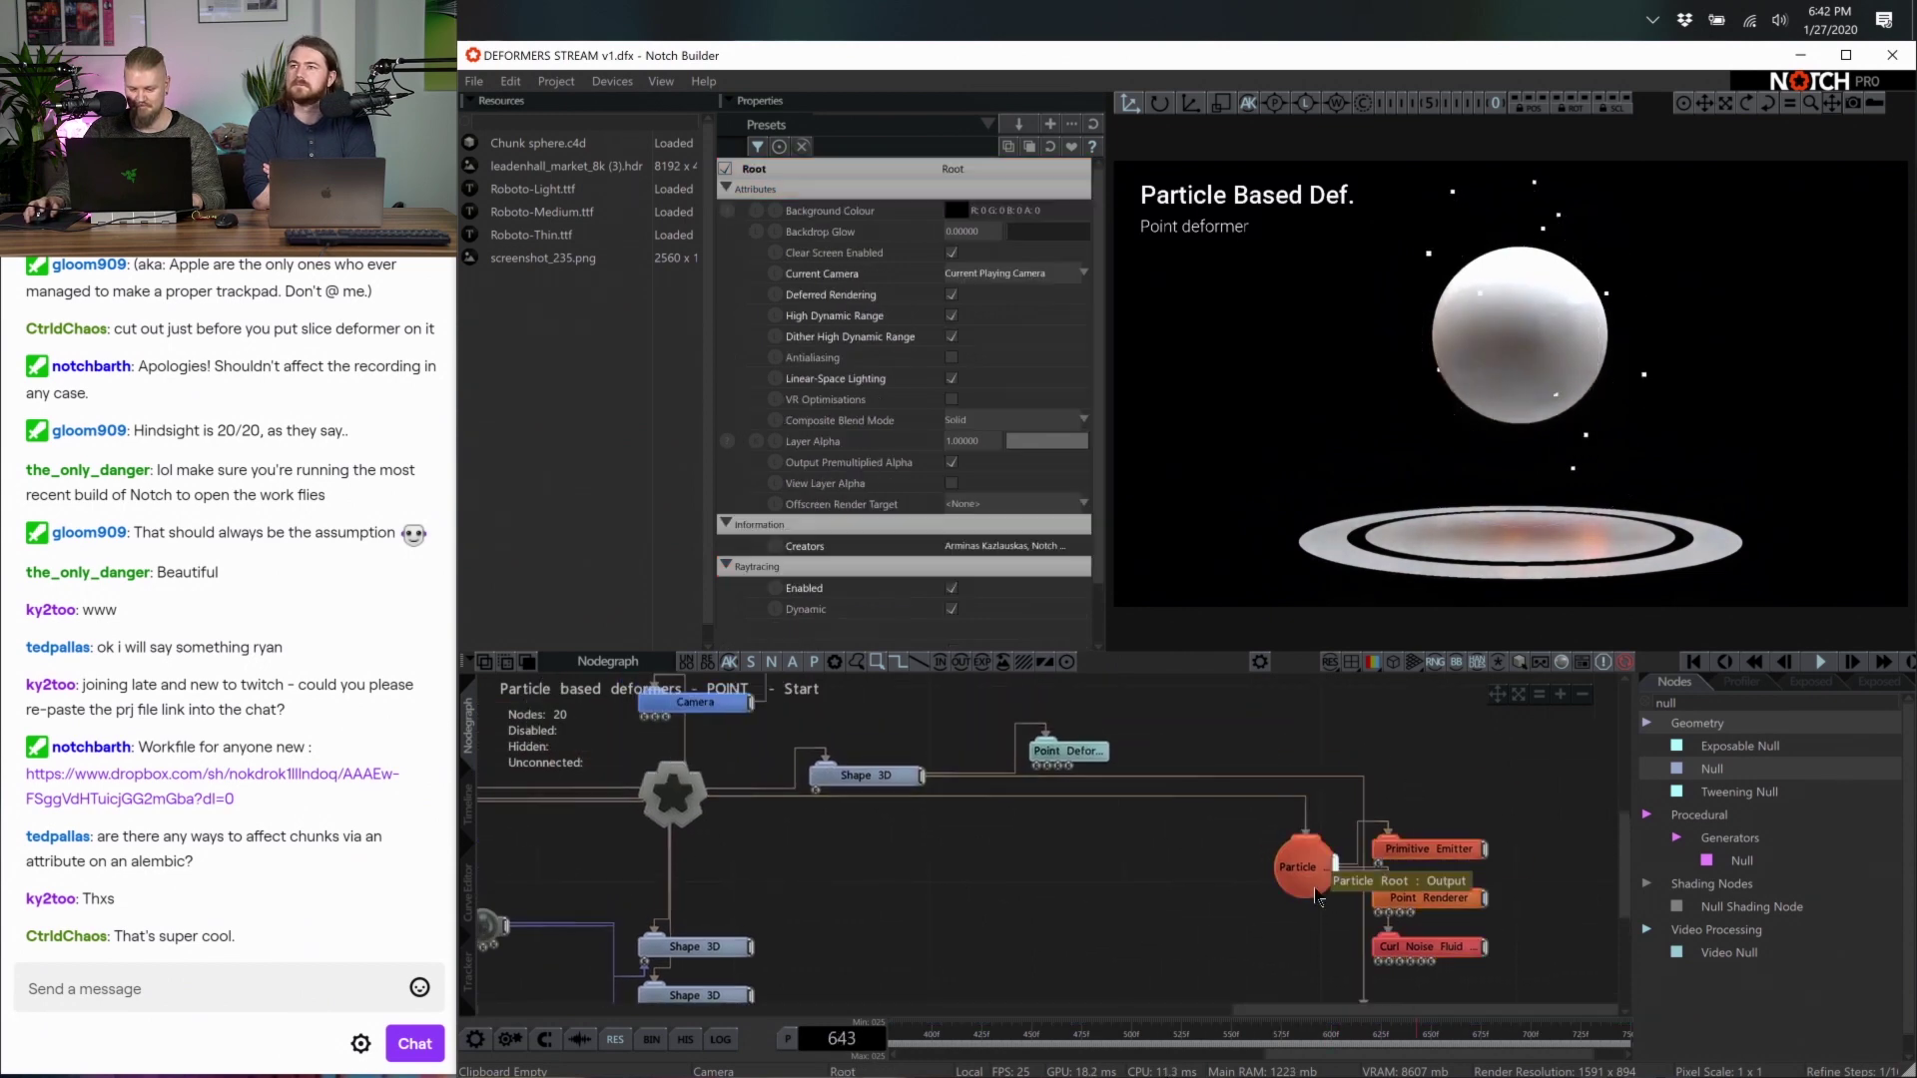
left_click_drag(1318, 896, 1060, 786)
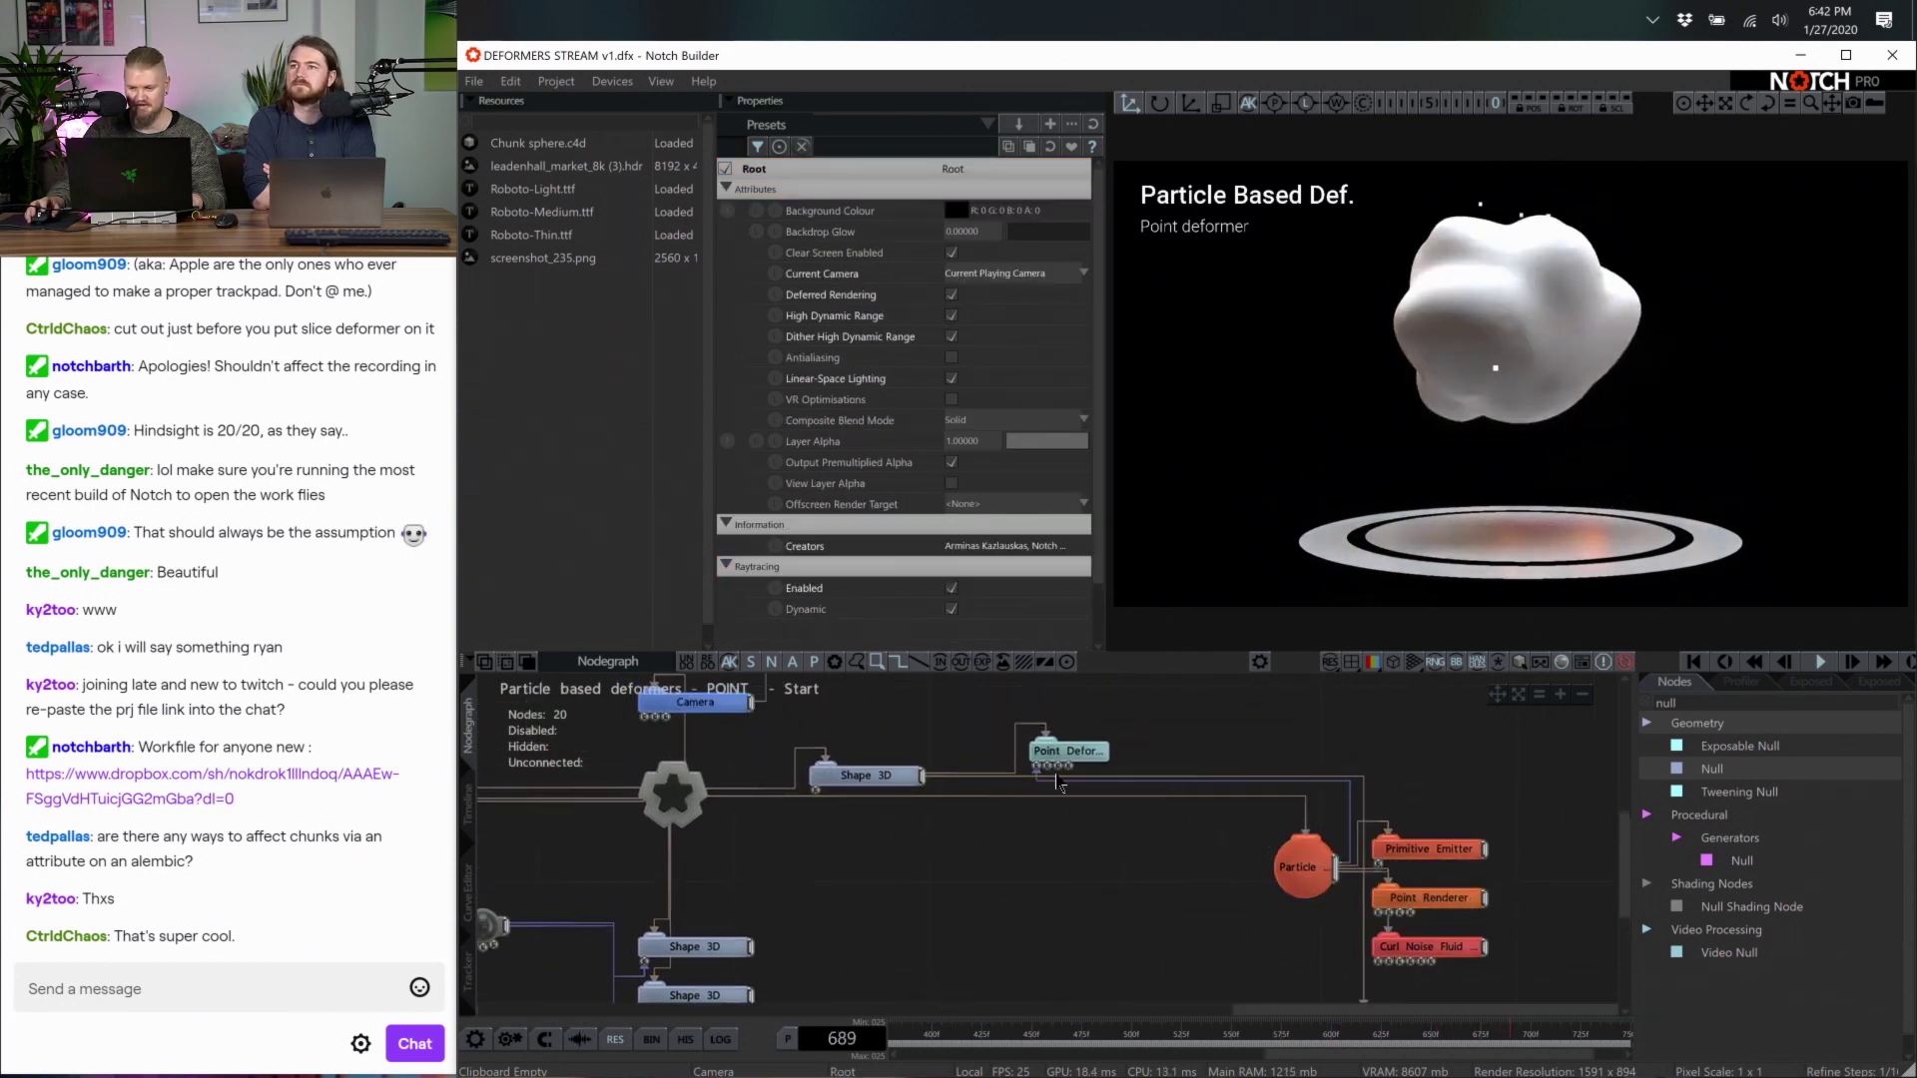
Set the sphere Shape 3D's material Colour to mid grey, RGB 141, 141, 141, and leave no node selected
left_click(885, 782)
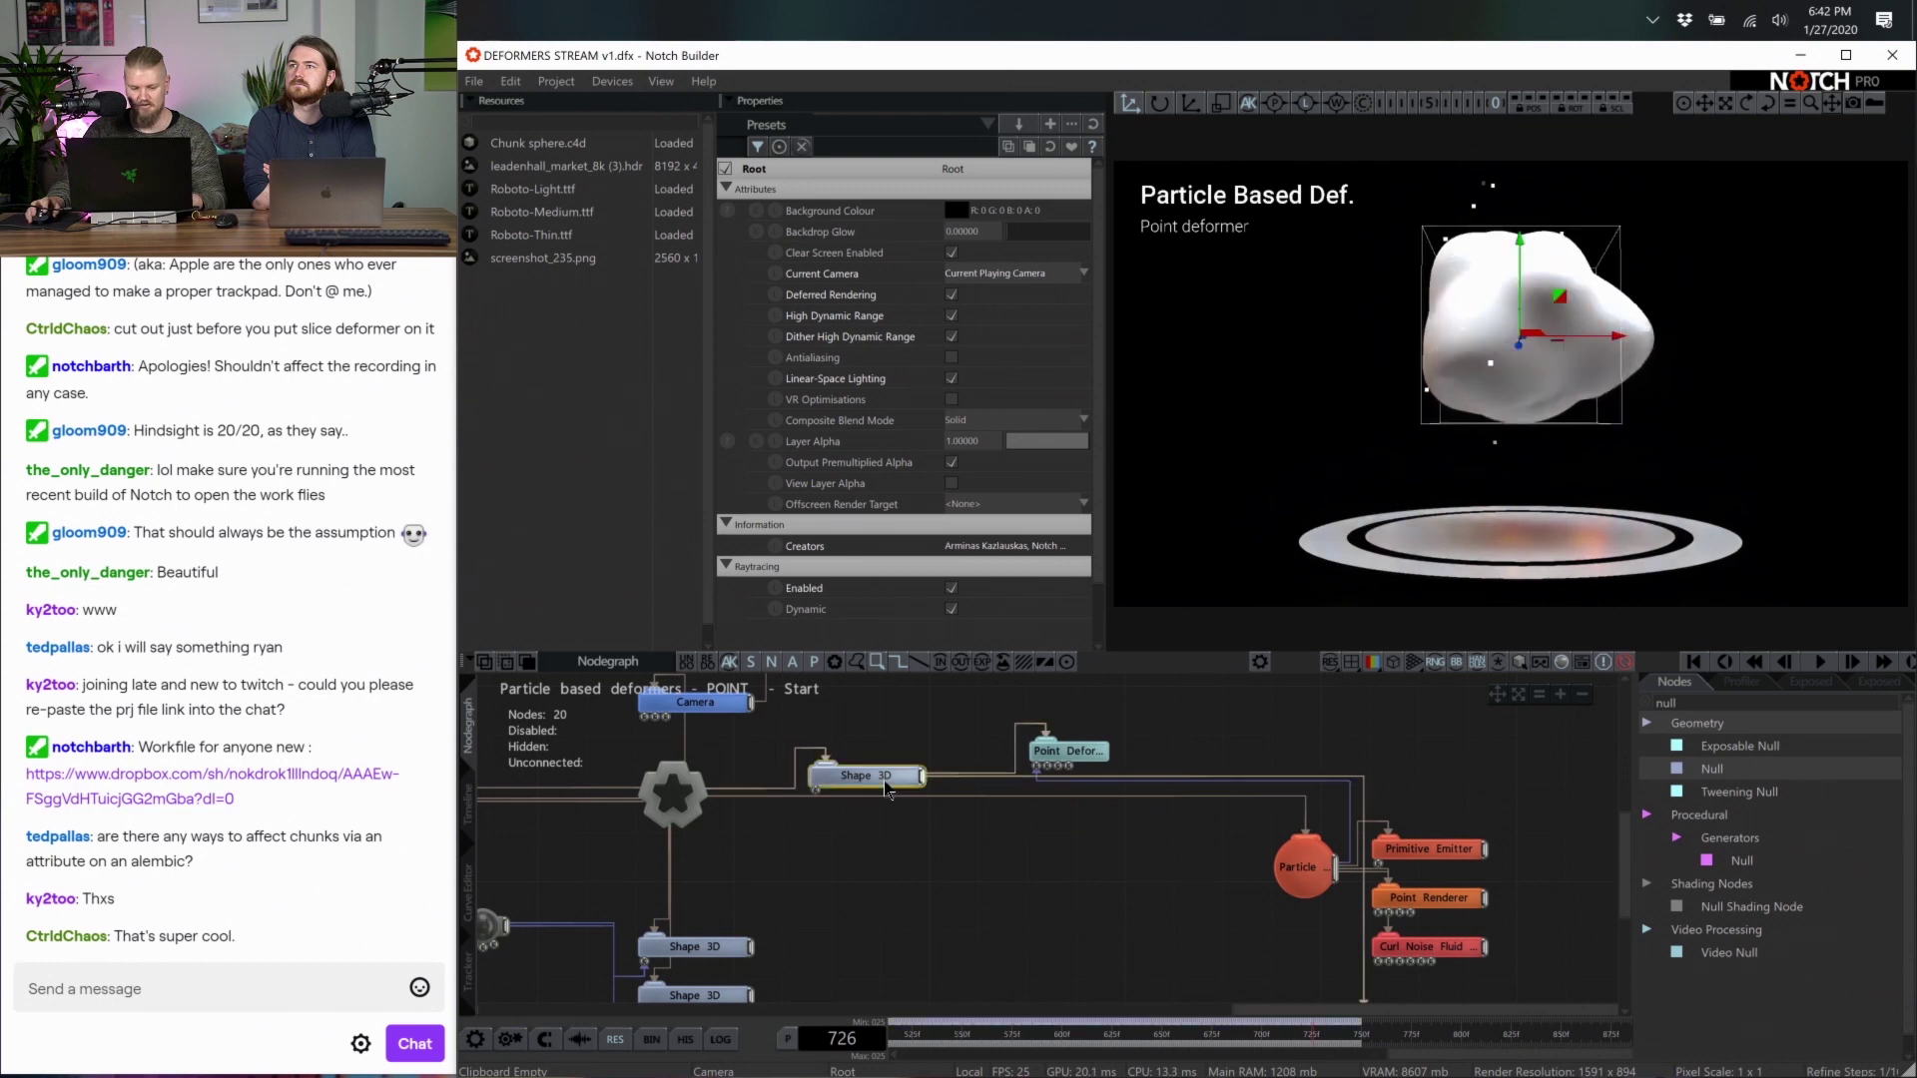
scroll(956, 392, "down", 10)
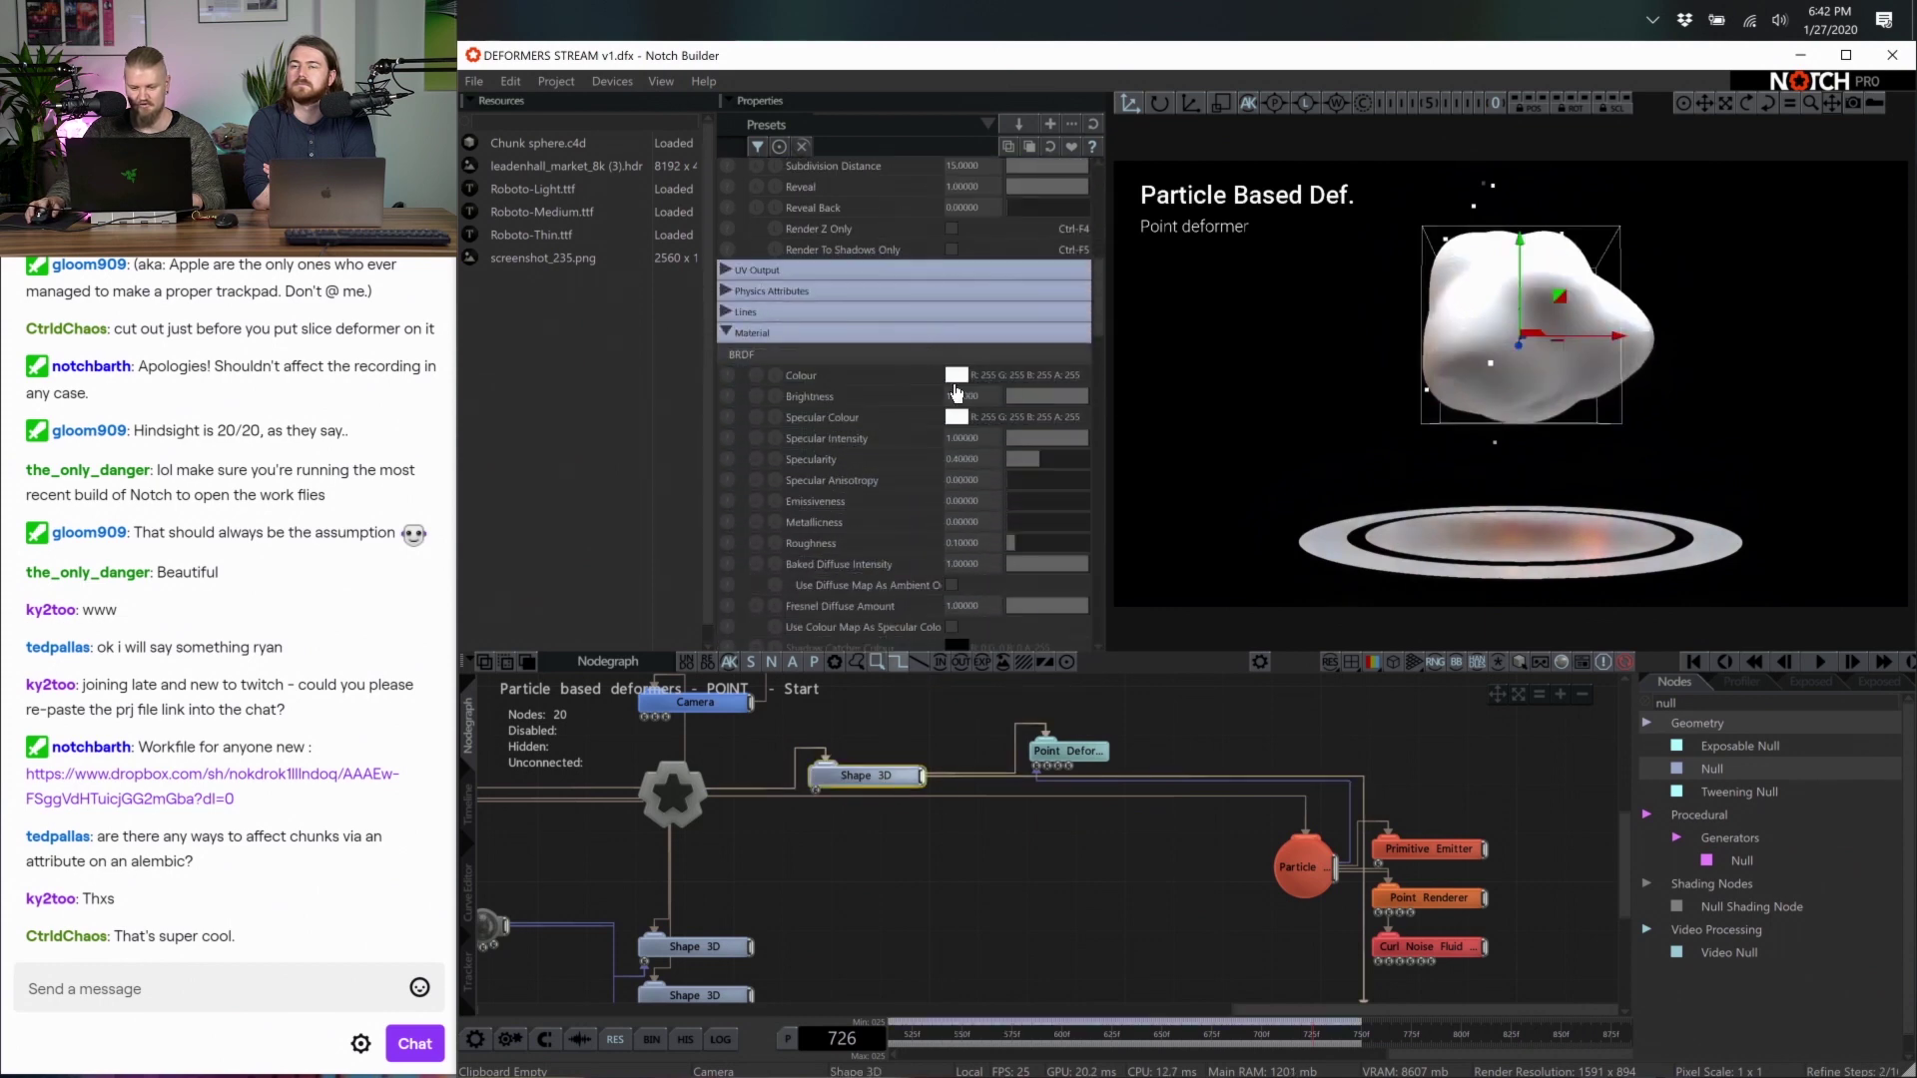
left_click(956, 375)
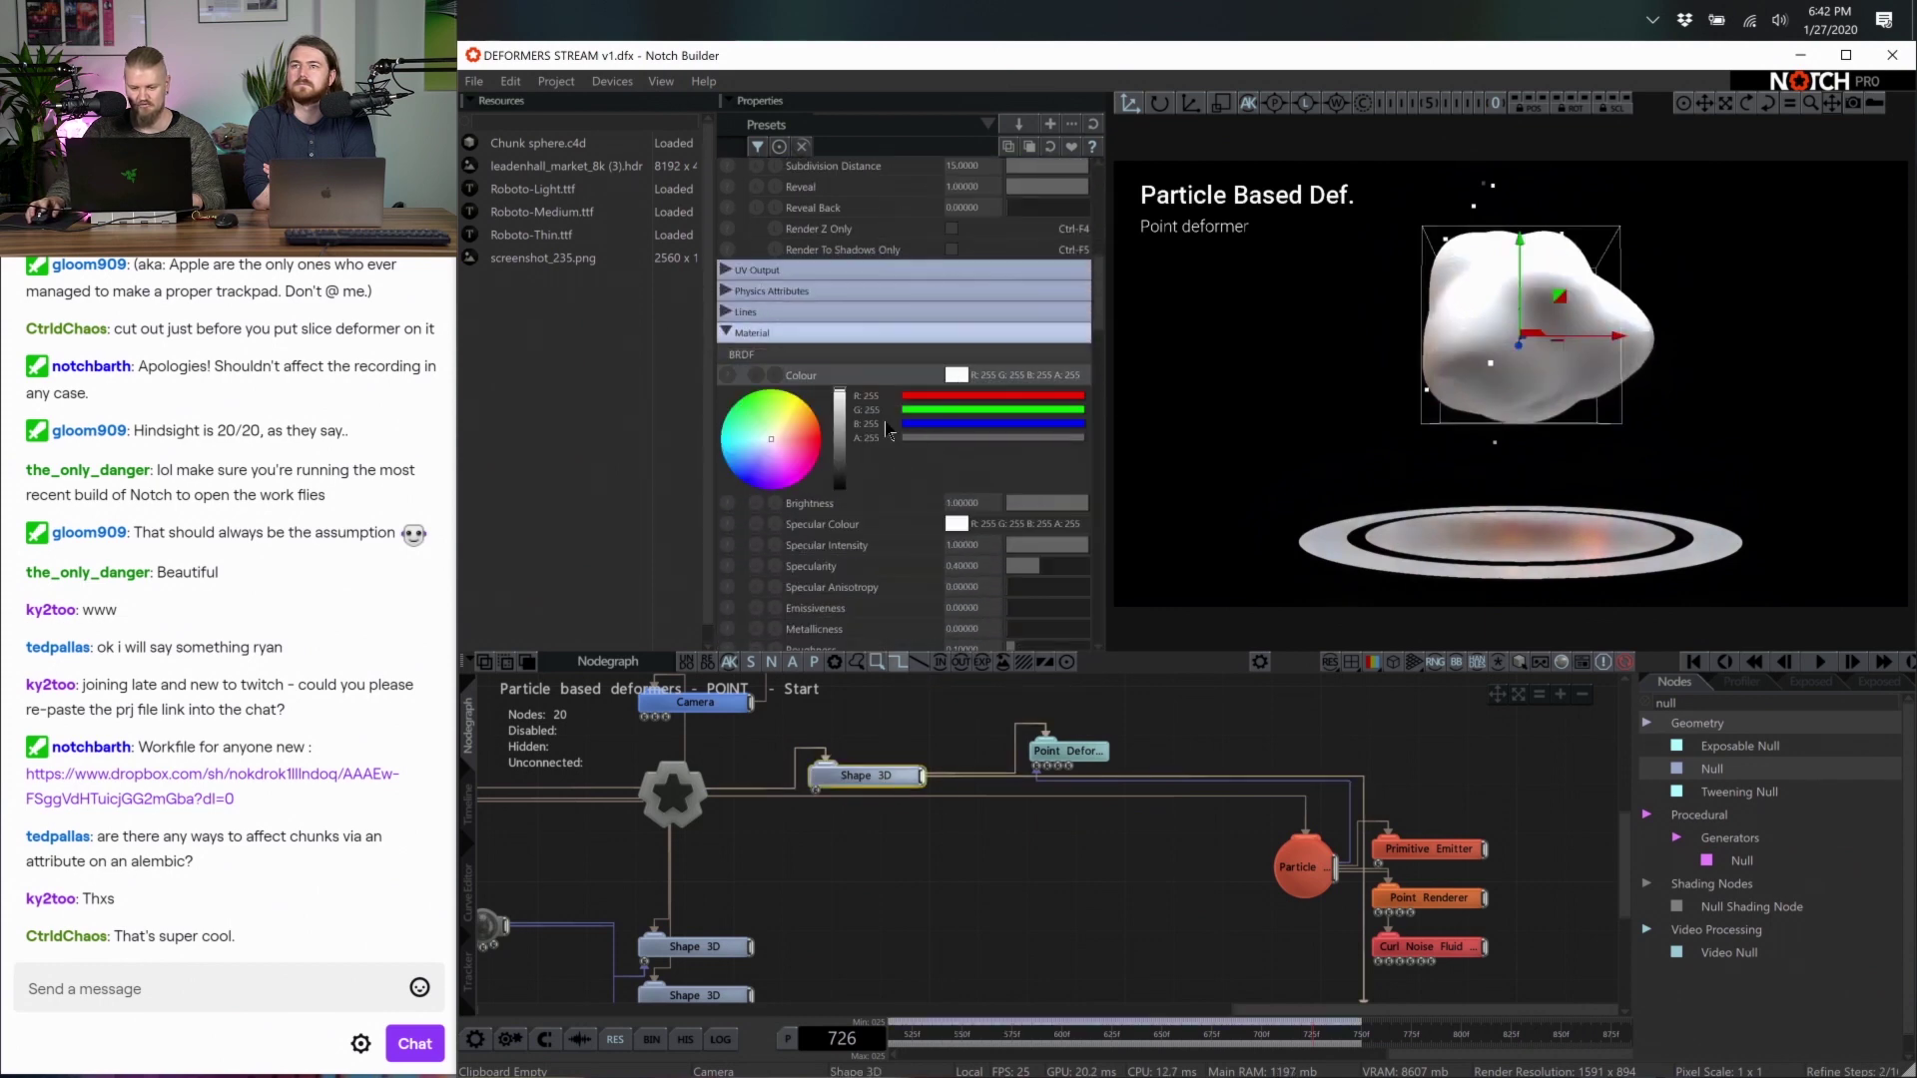
left_click(1093, 910)
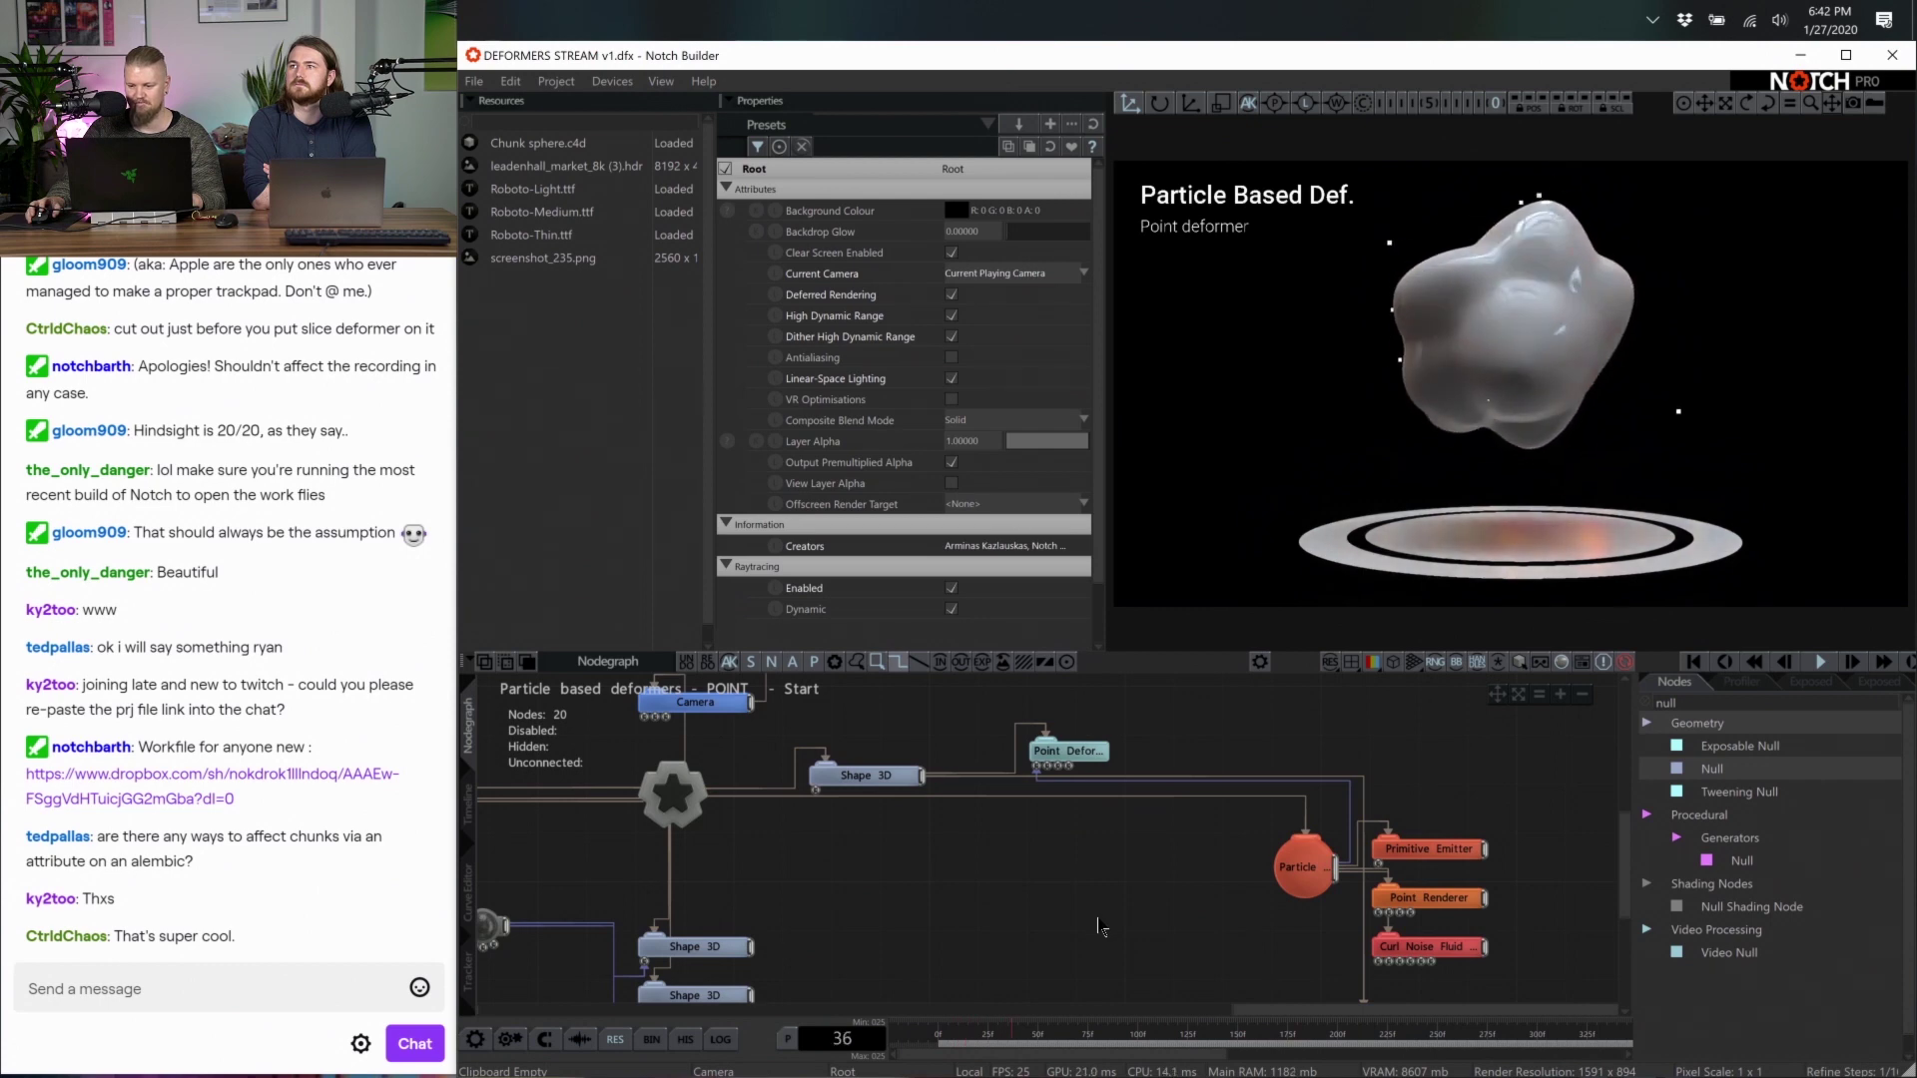
Show the project's layers in the Timeline, collapse the POINT - Start layer, and solo the Particle based deformers - BONE layer
left_click(471, 804)
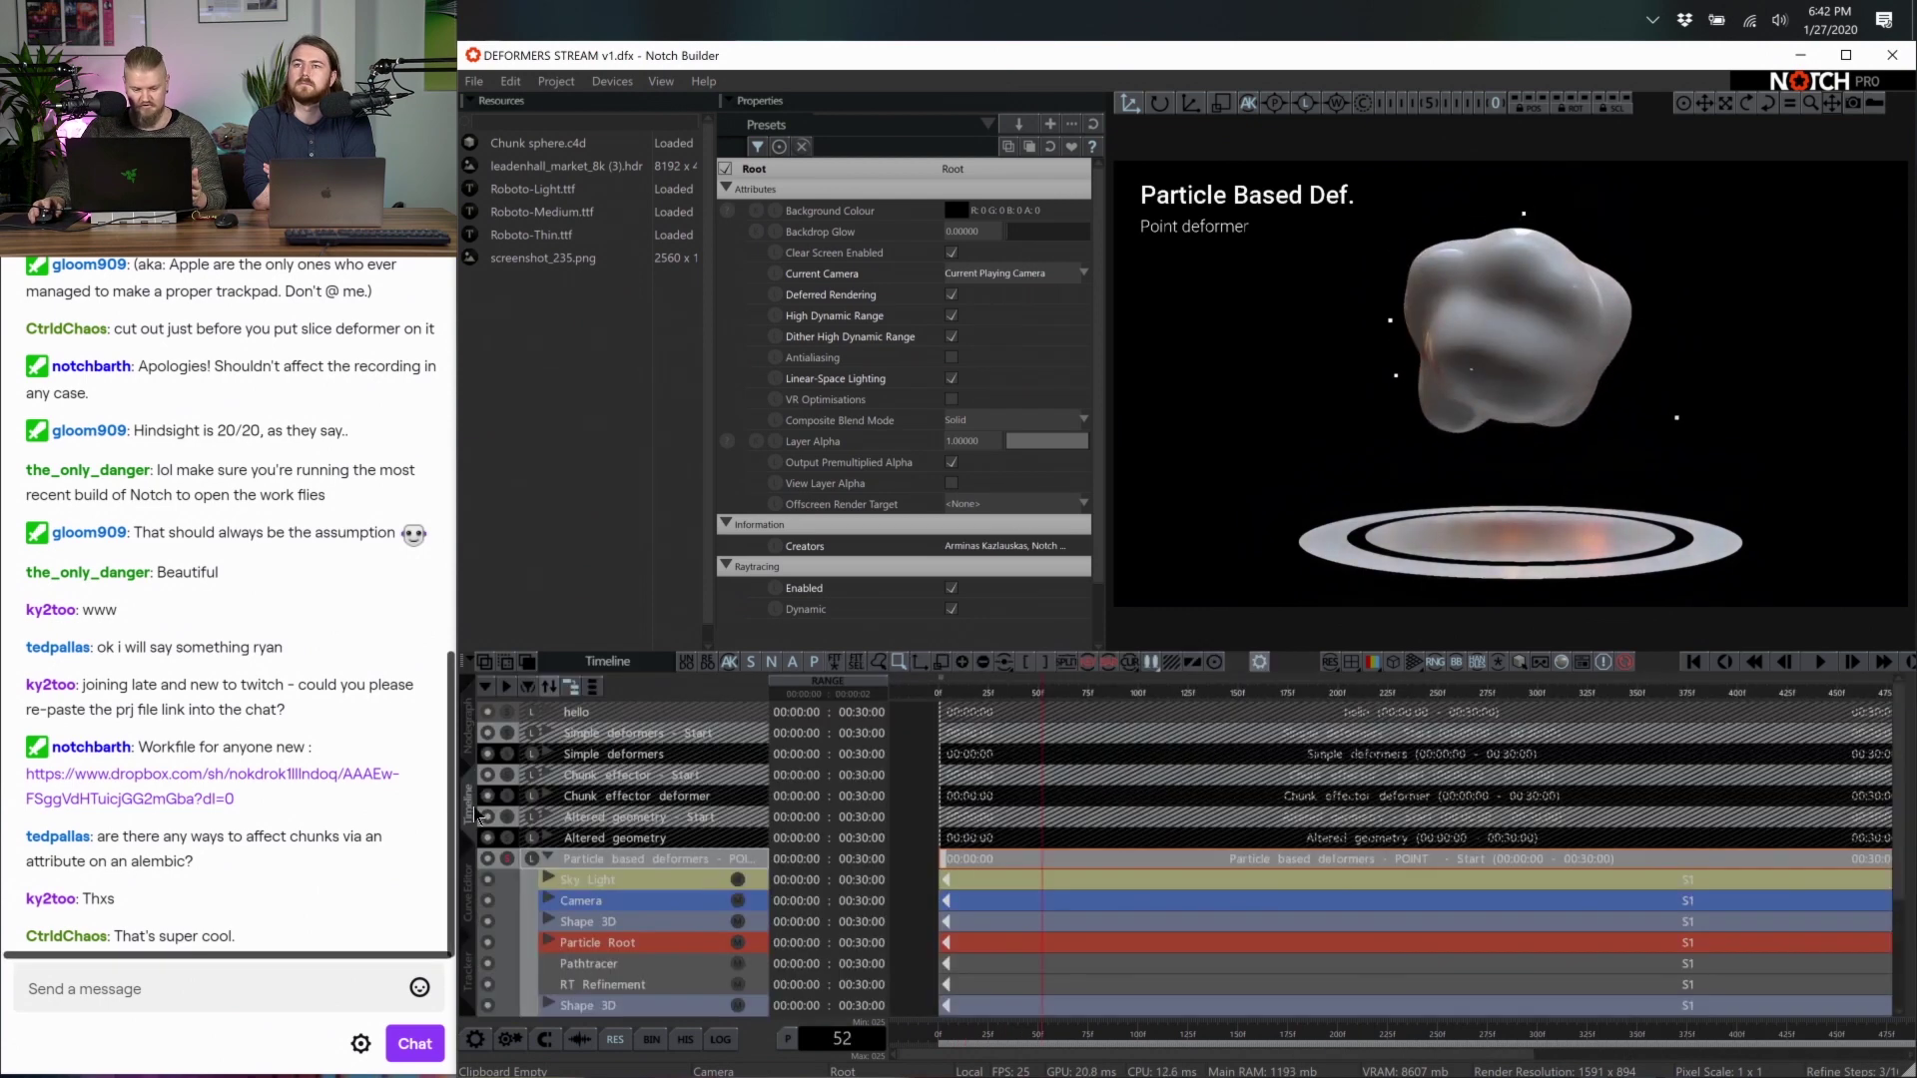
left_click(548, 859)
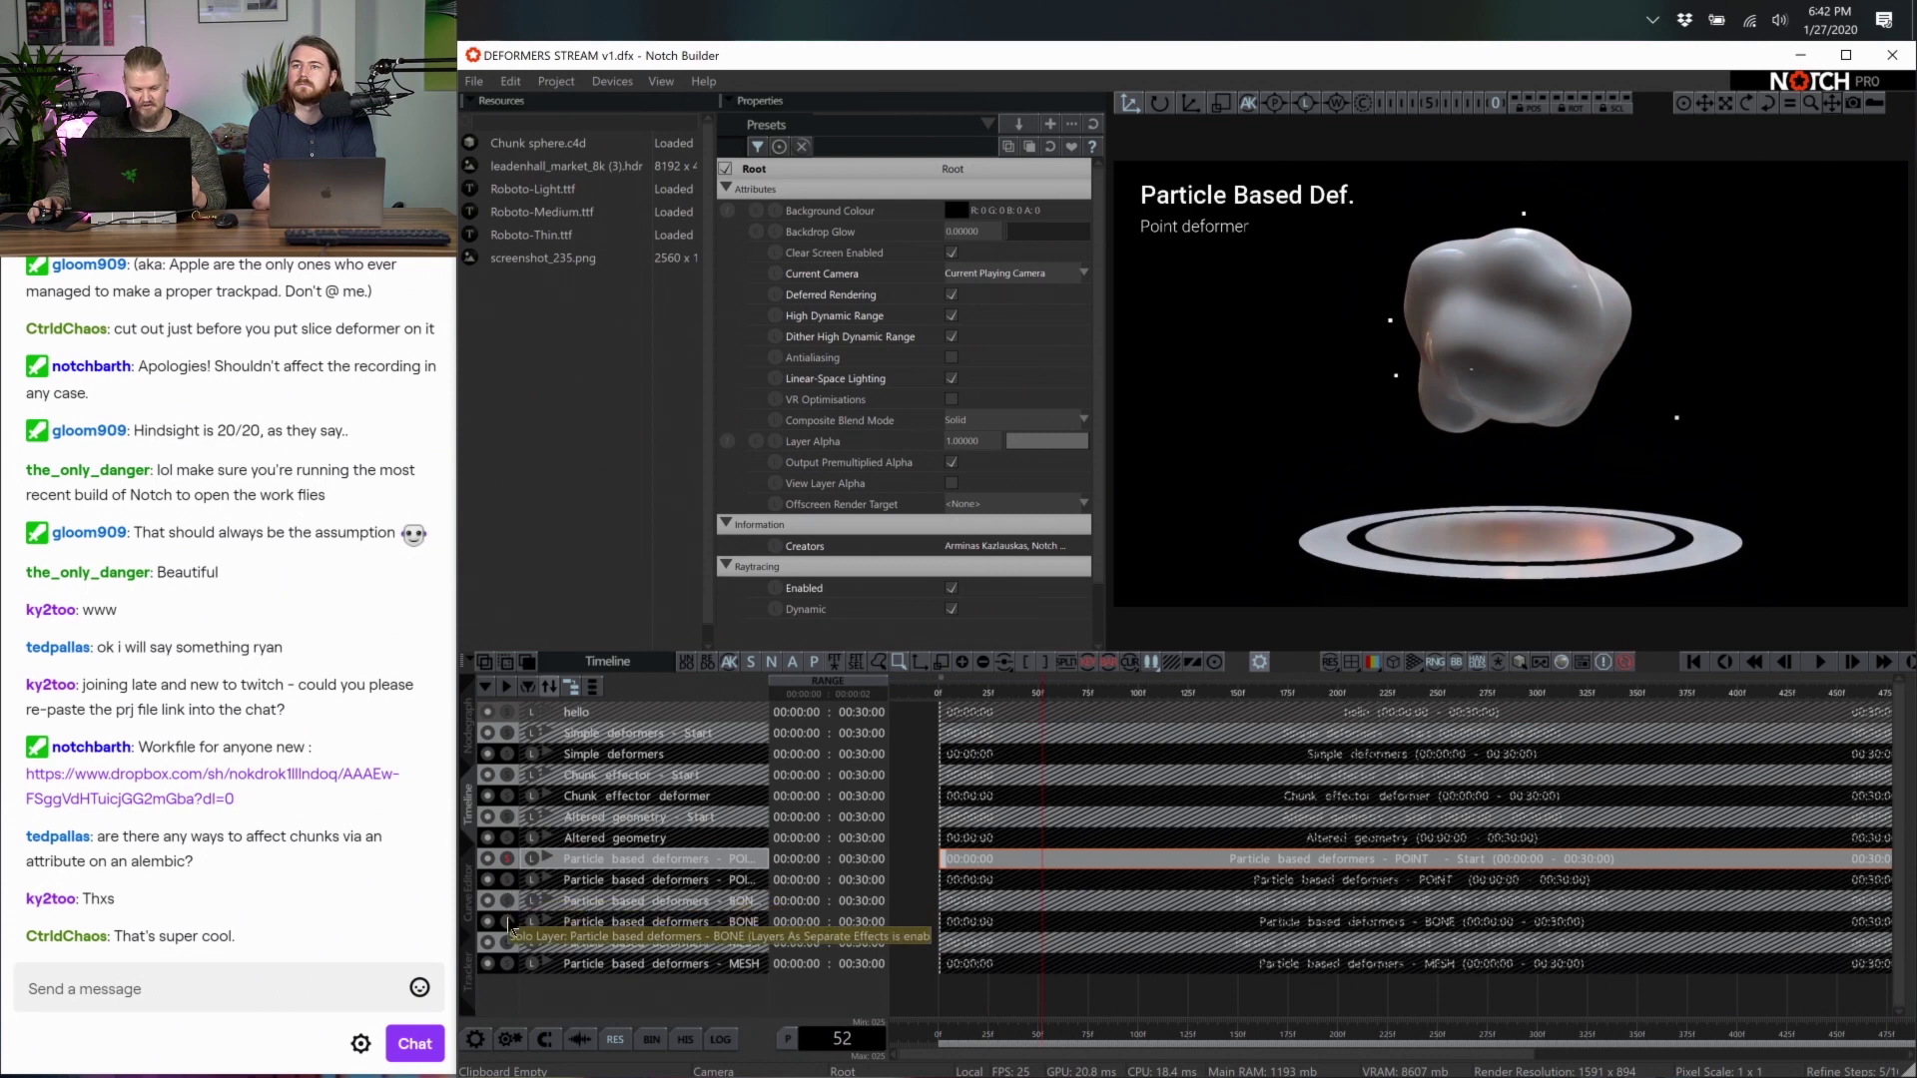
left_click(589, 921)
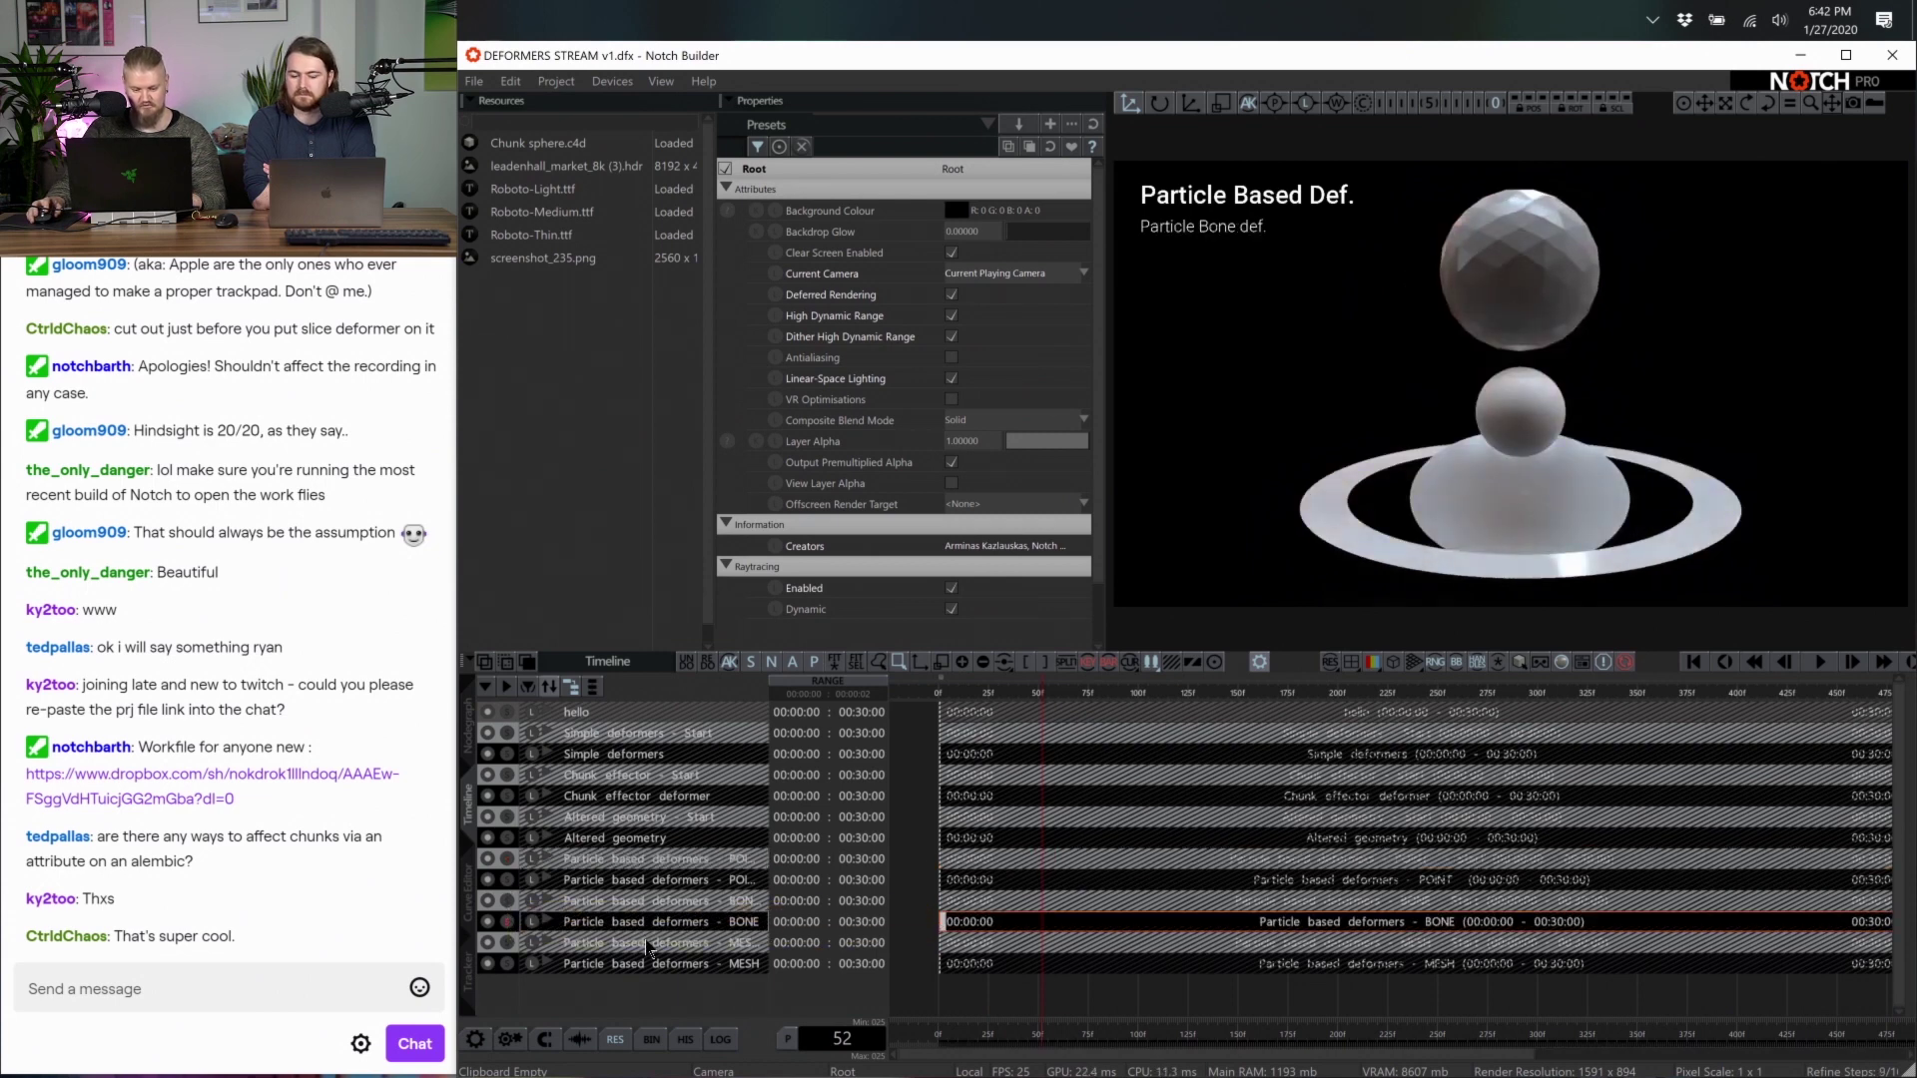
Play the BONE layer's particle bone animation and replay it from frame 0
key("space")
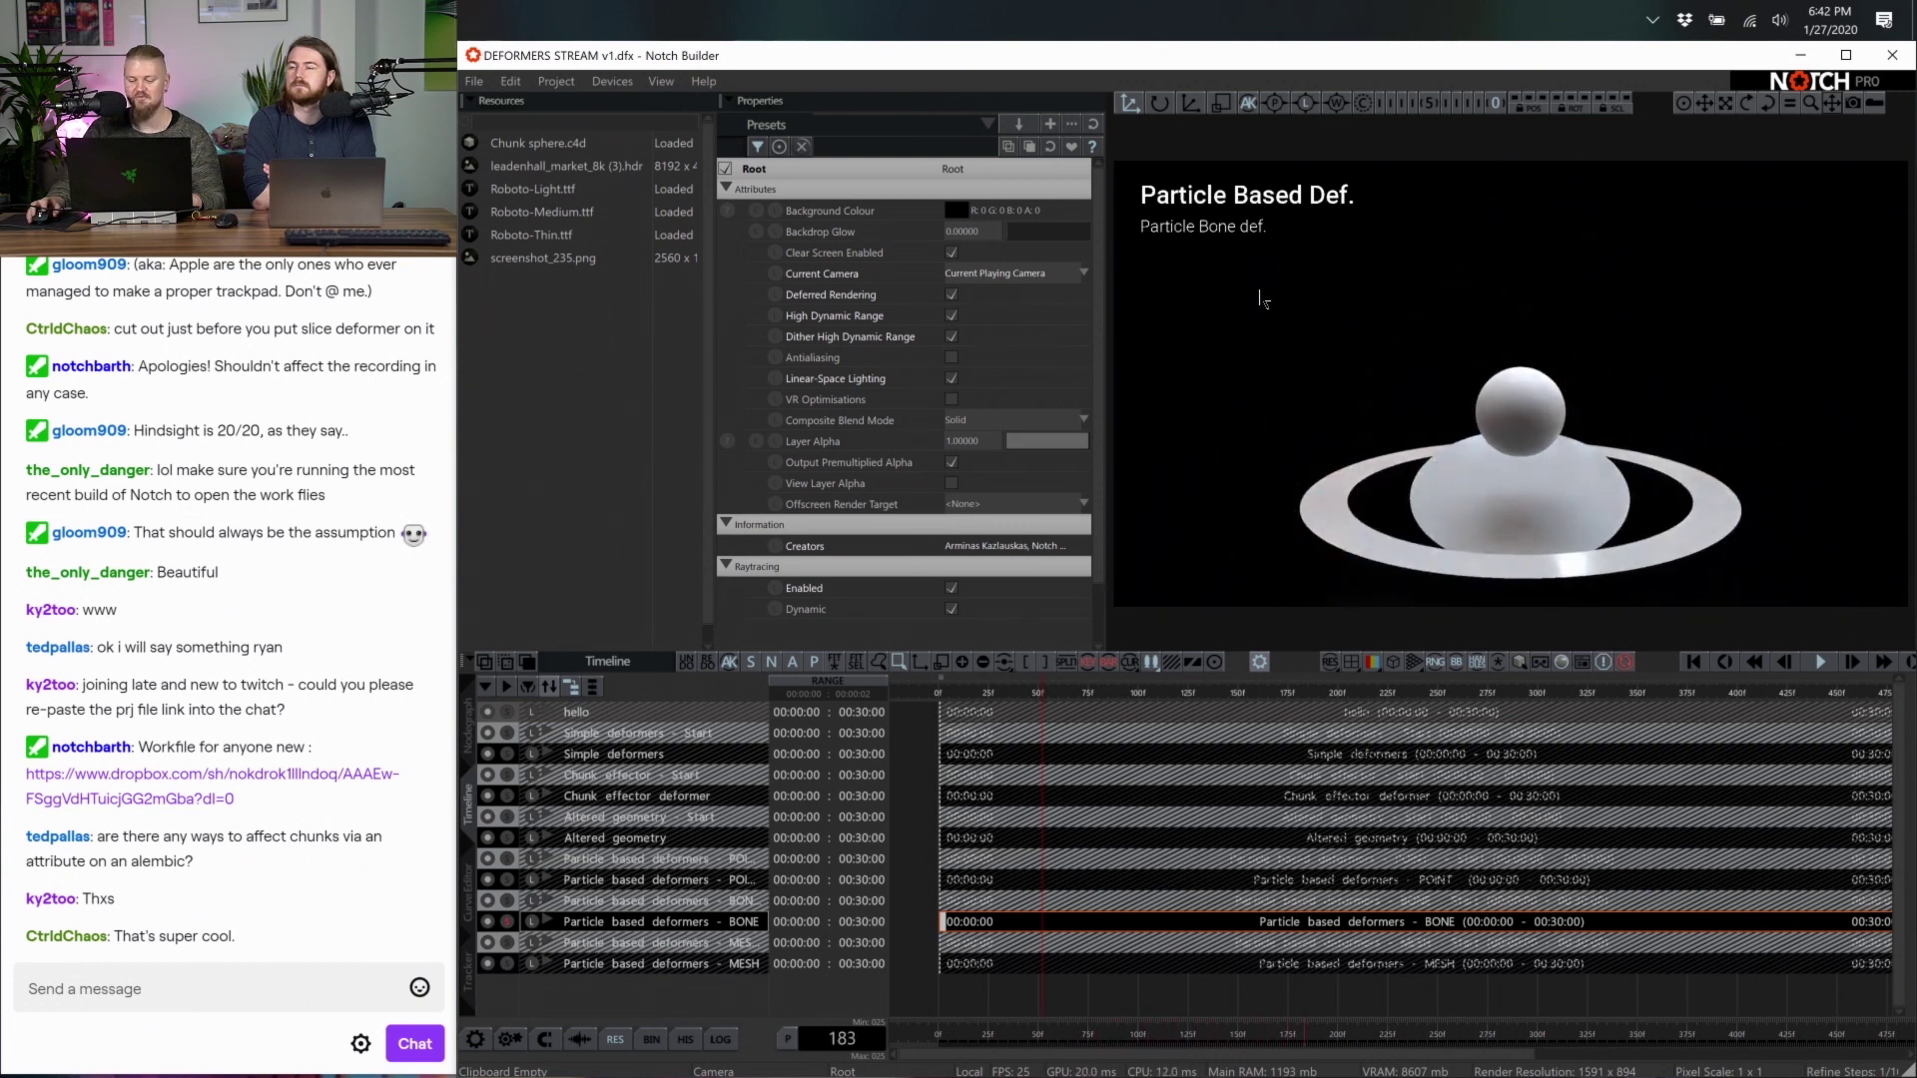
key("space")
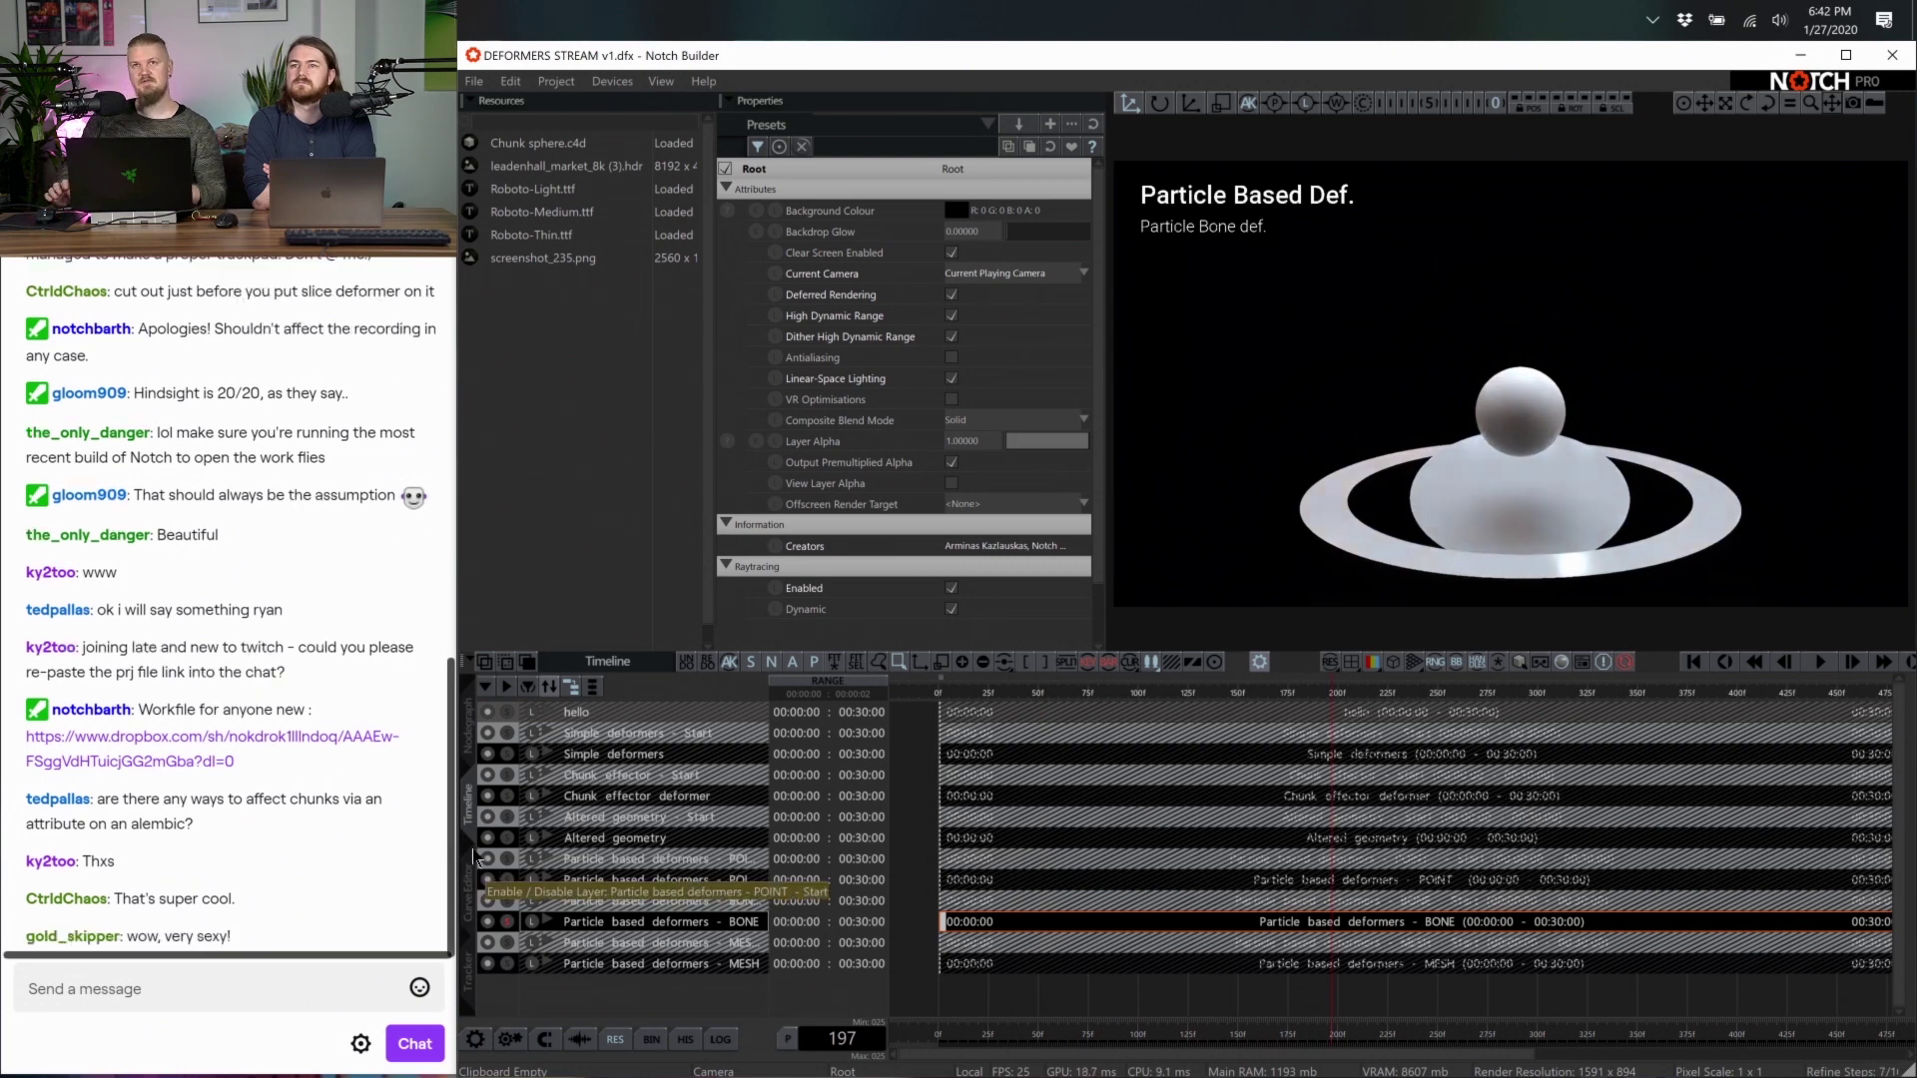
left_click(478, 858)
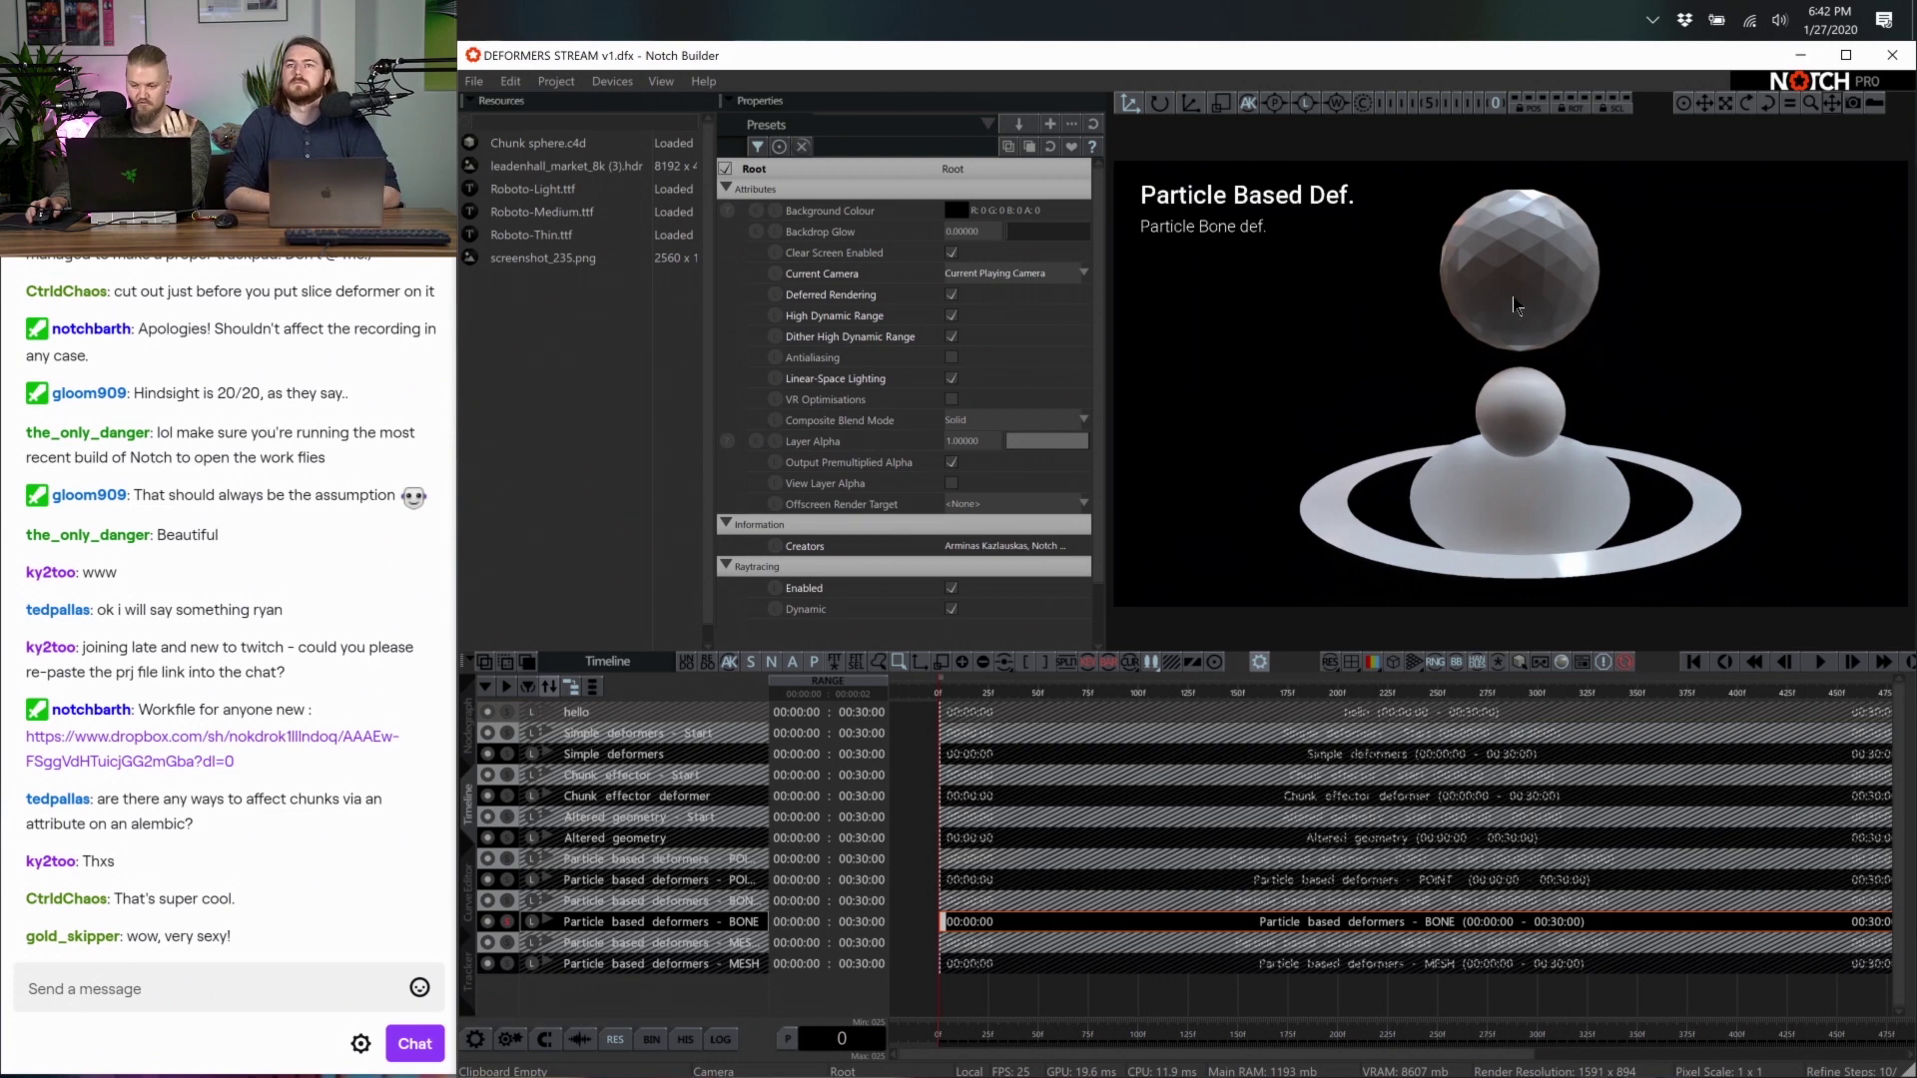
key("space")
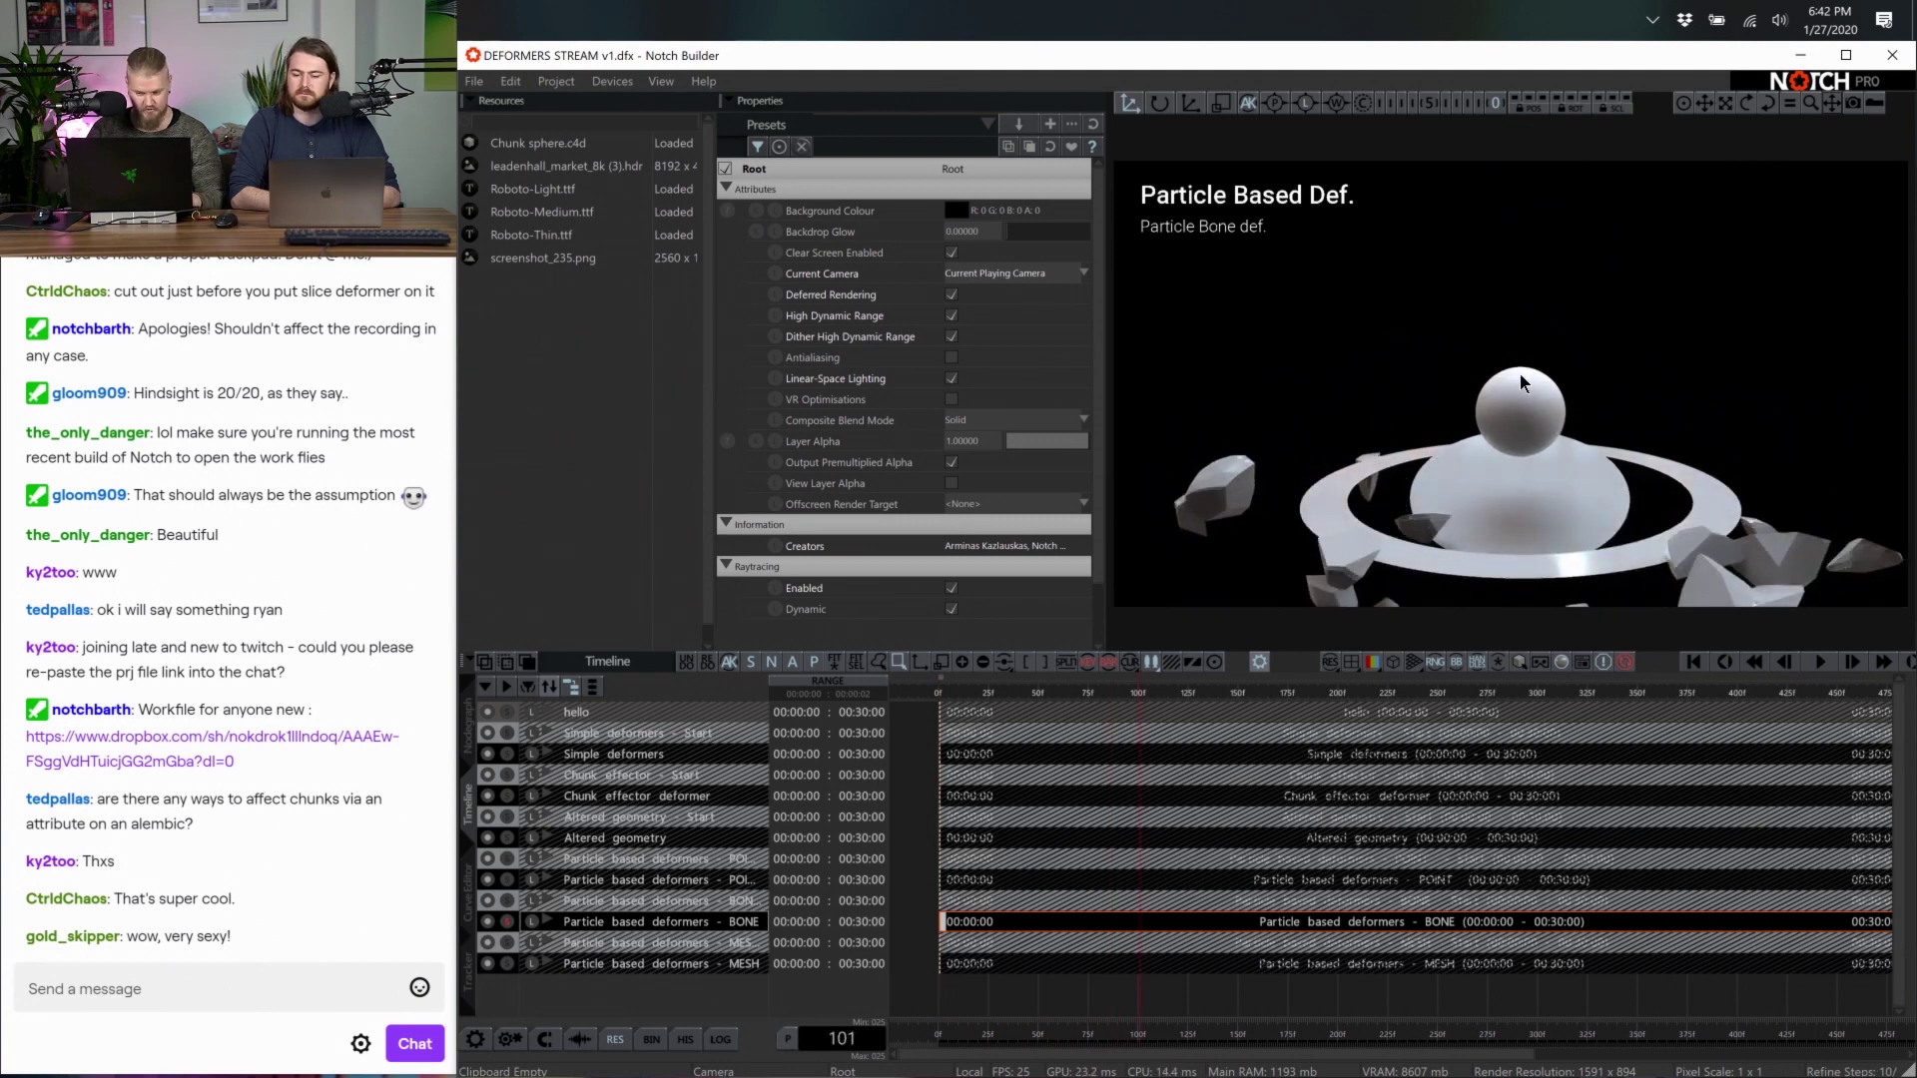
Replay the finished bone animation from frame 0, solo the Particle based deformers - BONE - Start layer and show its node graph
key("Home")
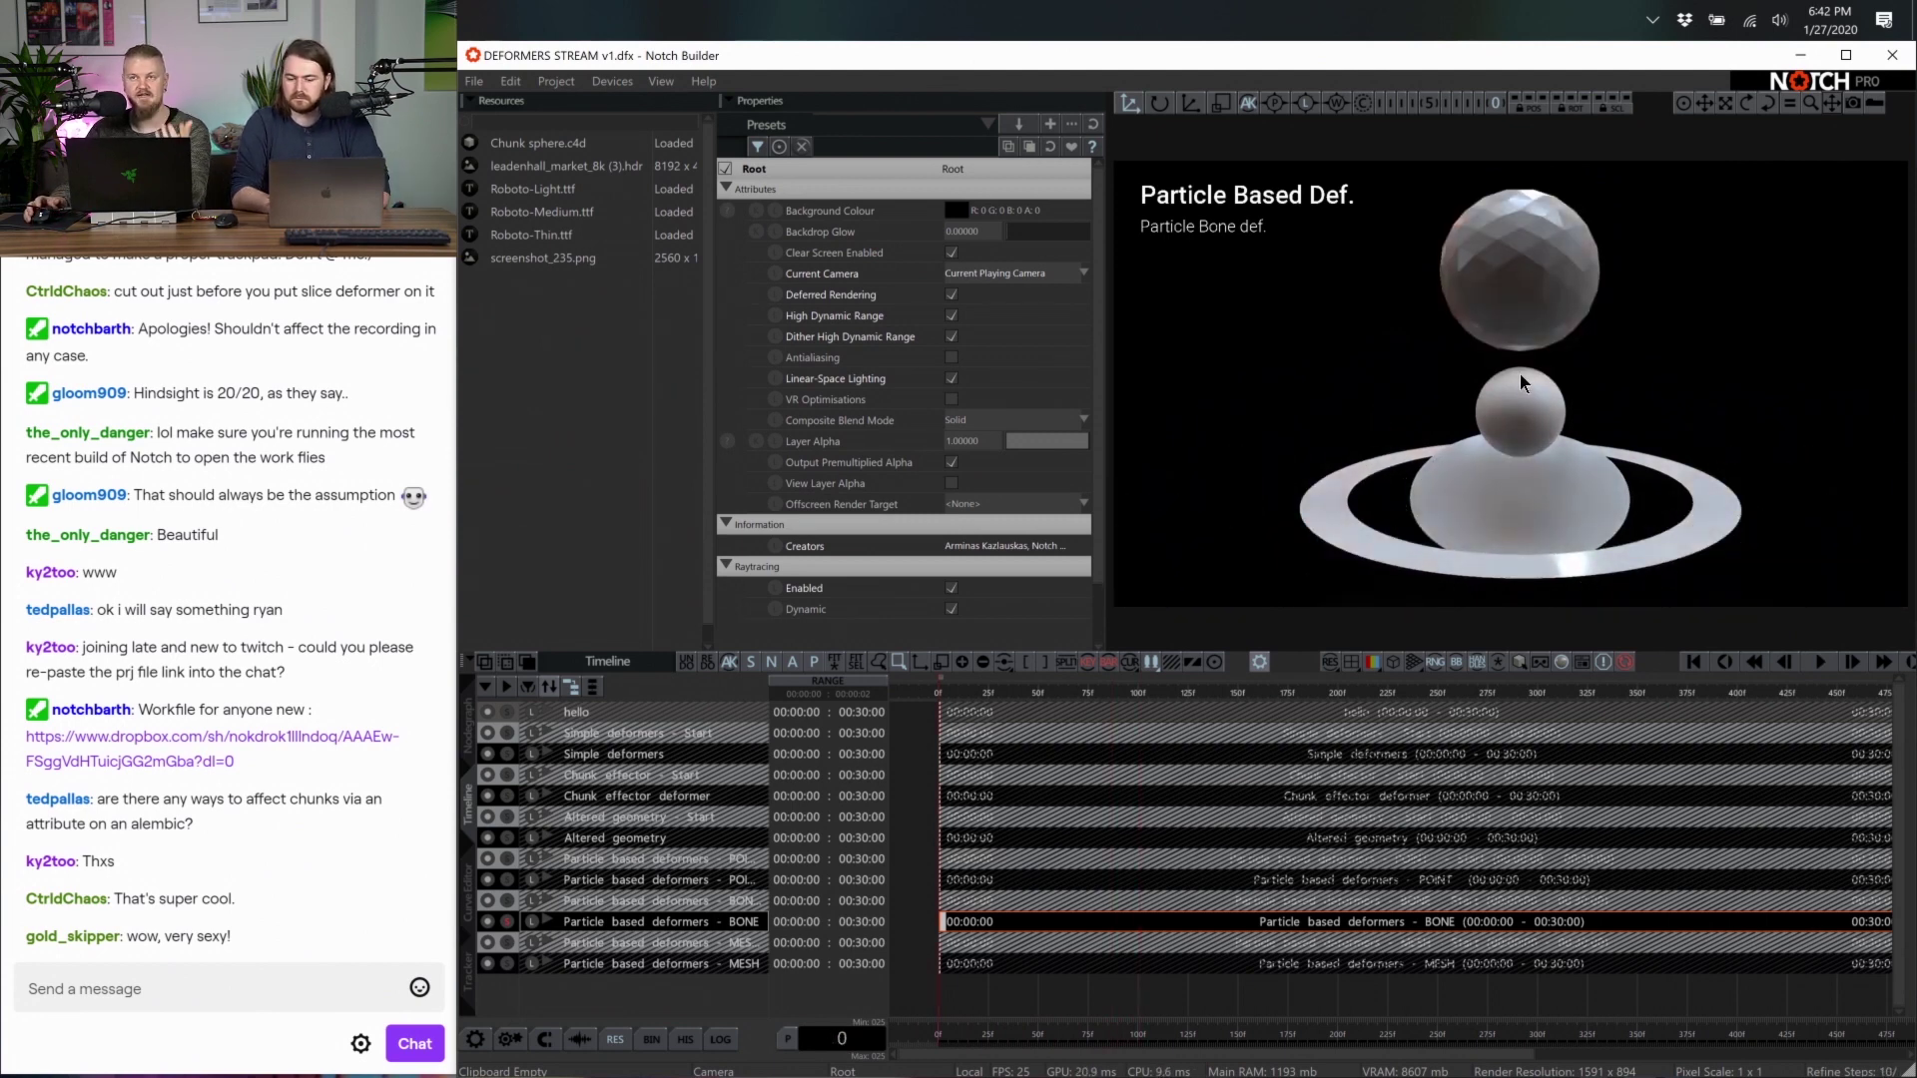
key("space")
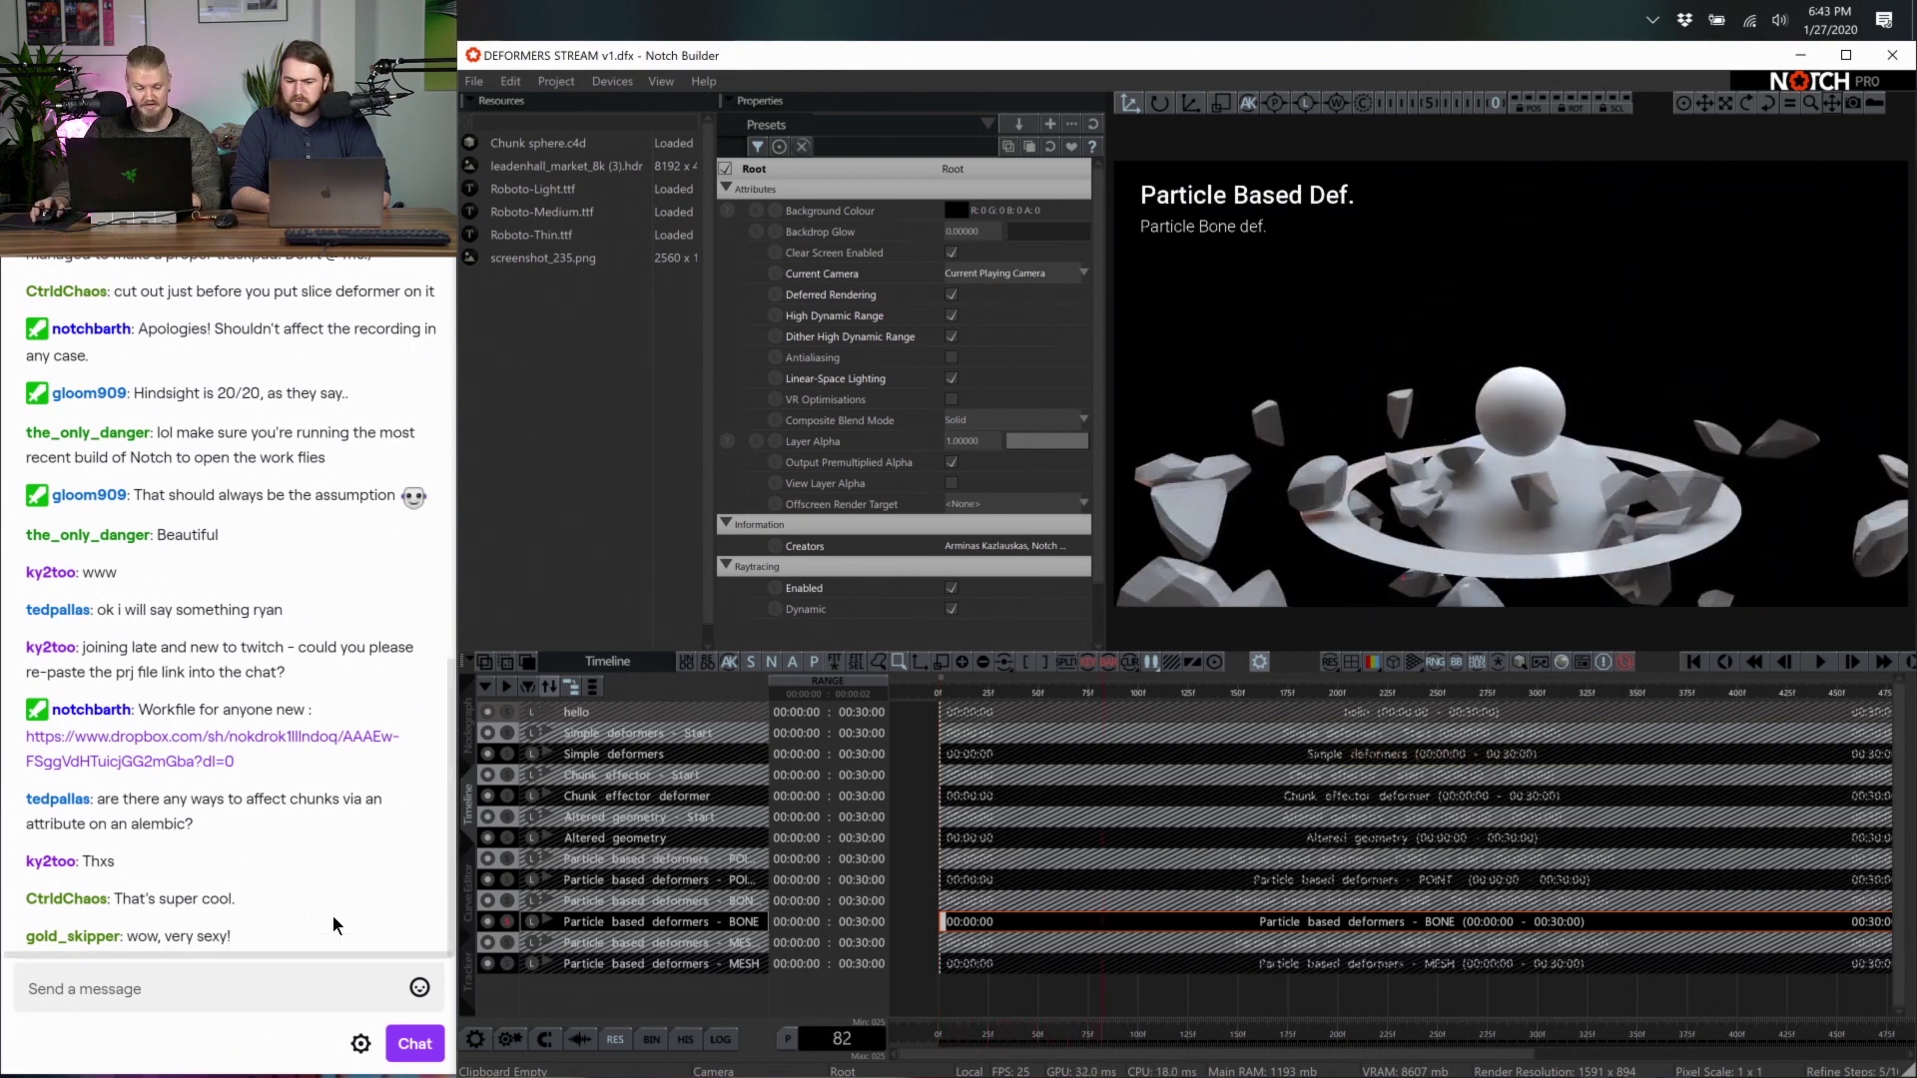
left_click(506, 909)
left_click(465, 734)
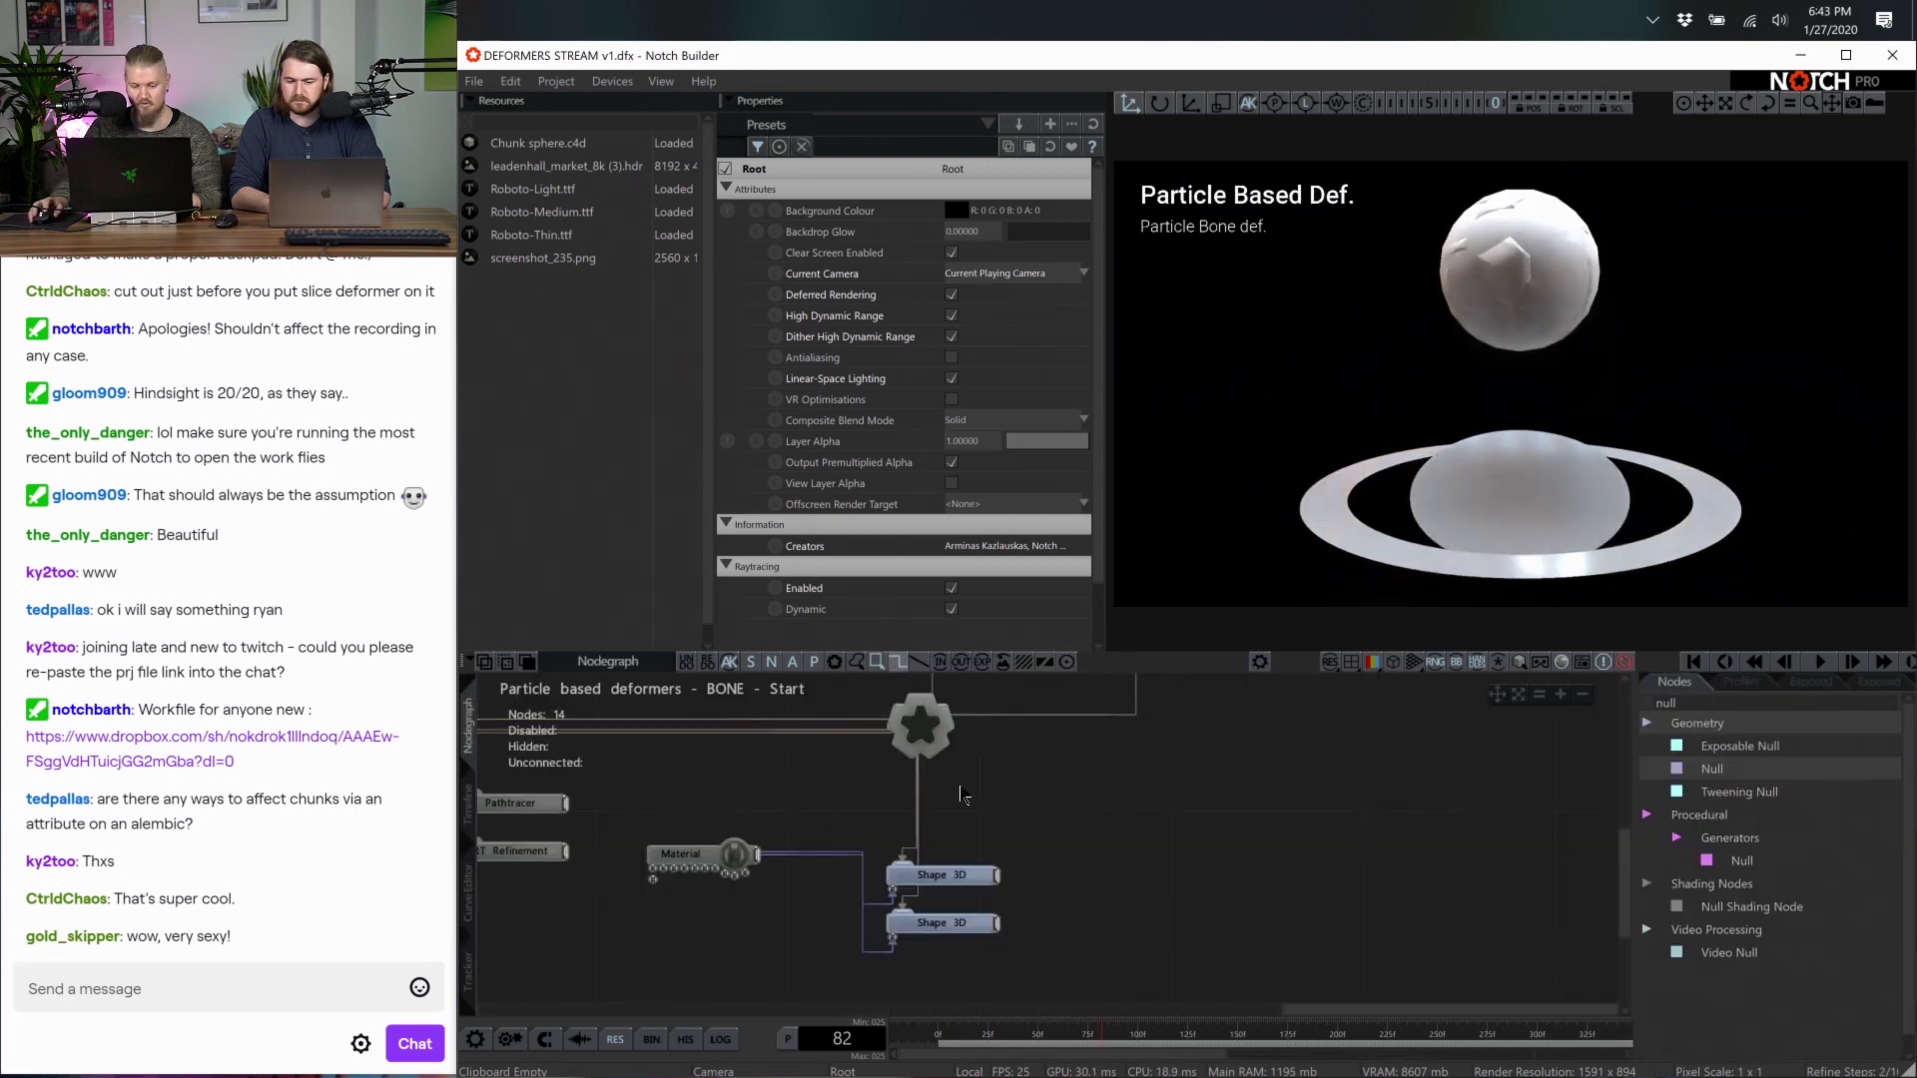
On the fractured sphere's 3D Object, set Lines Visible to 1 and the line Colour to mid grey, RGB 131, 131, 131
scroll(969, 794, "down", 1)
middle_click_drag(1138, 819, 1133, 960)
scroll(1213, 805, "up", 3)
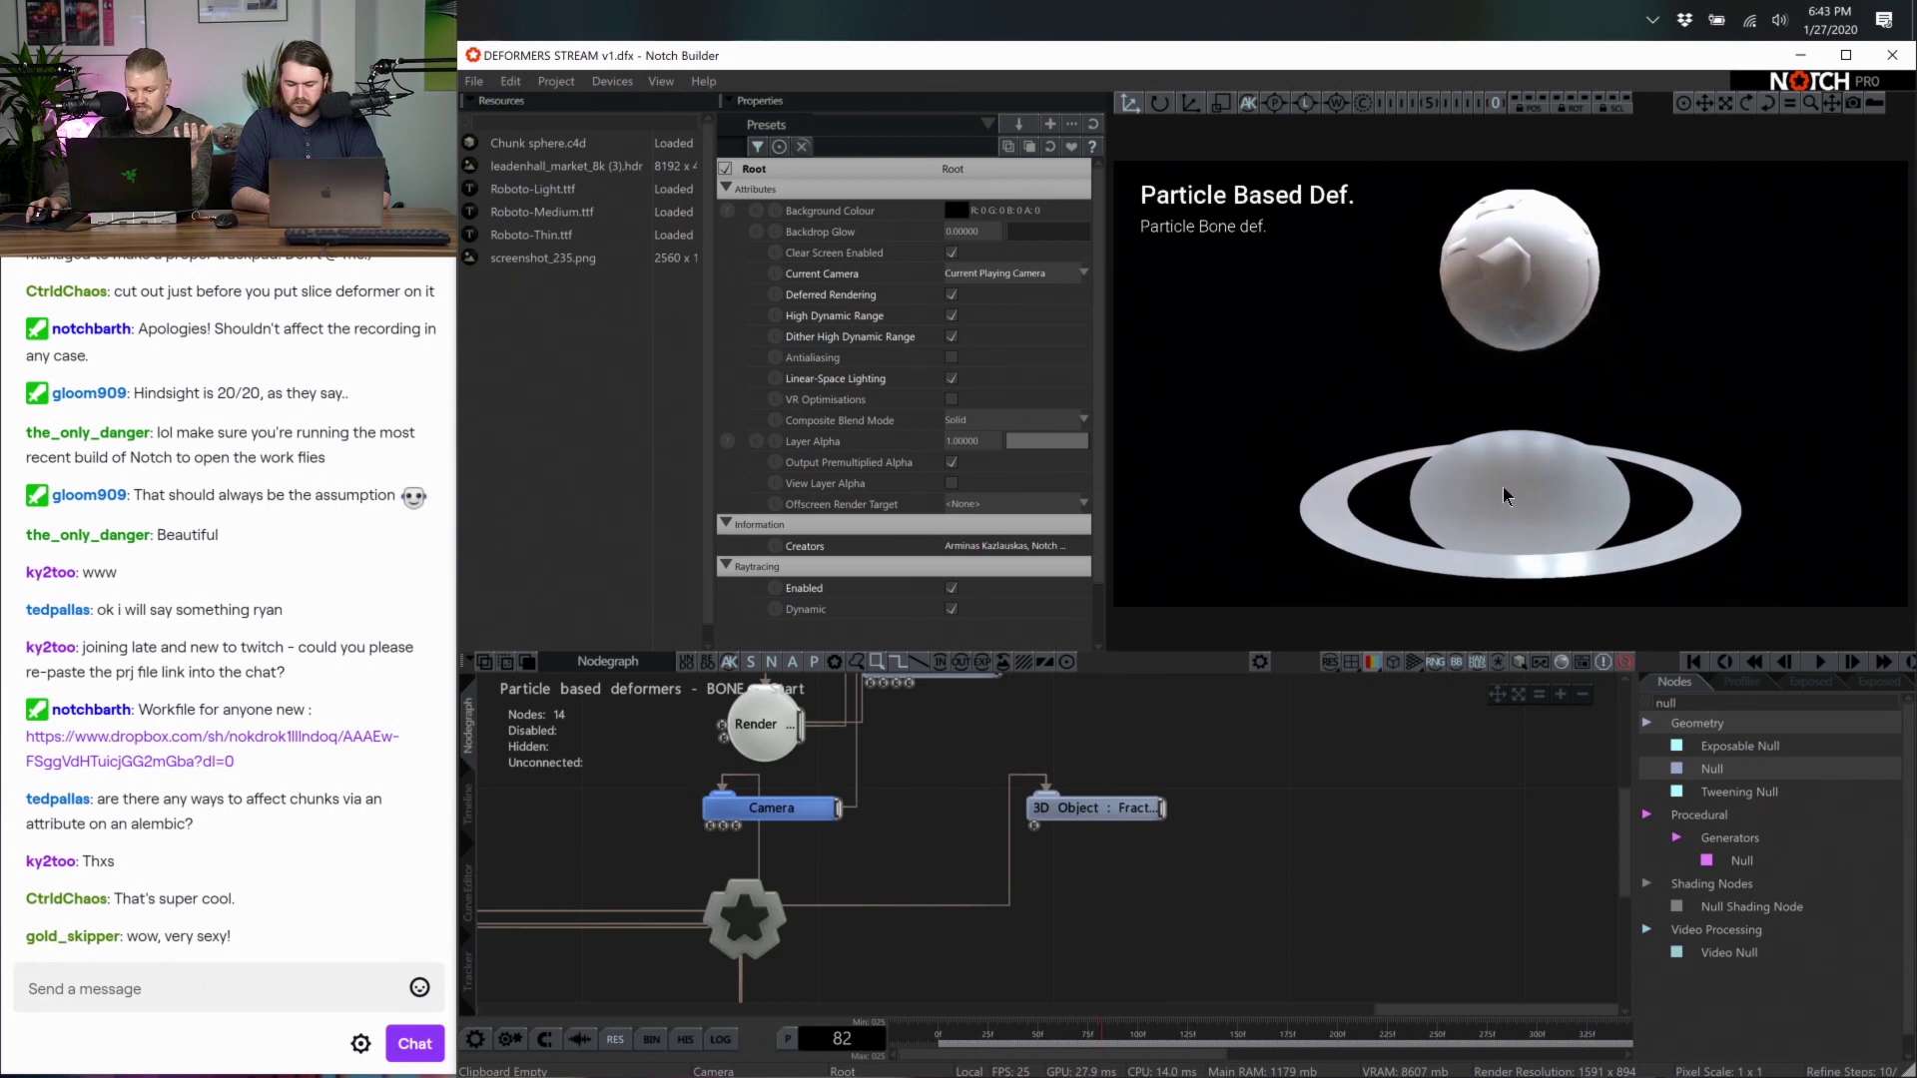
left_click(1140, 807)
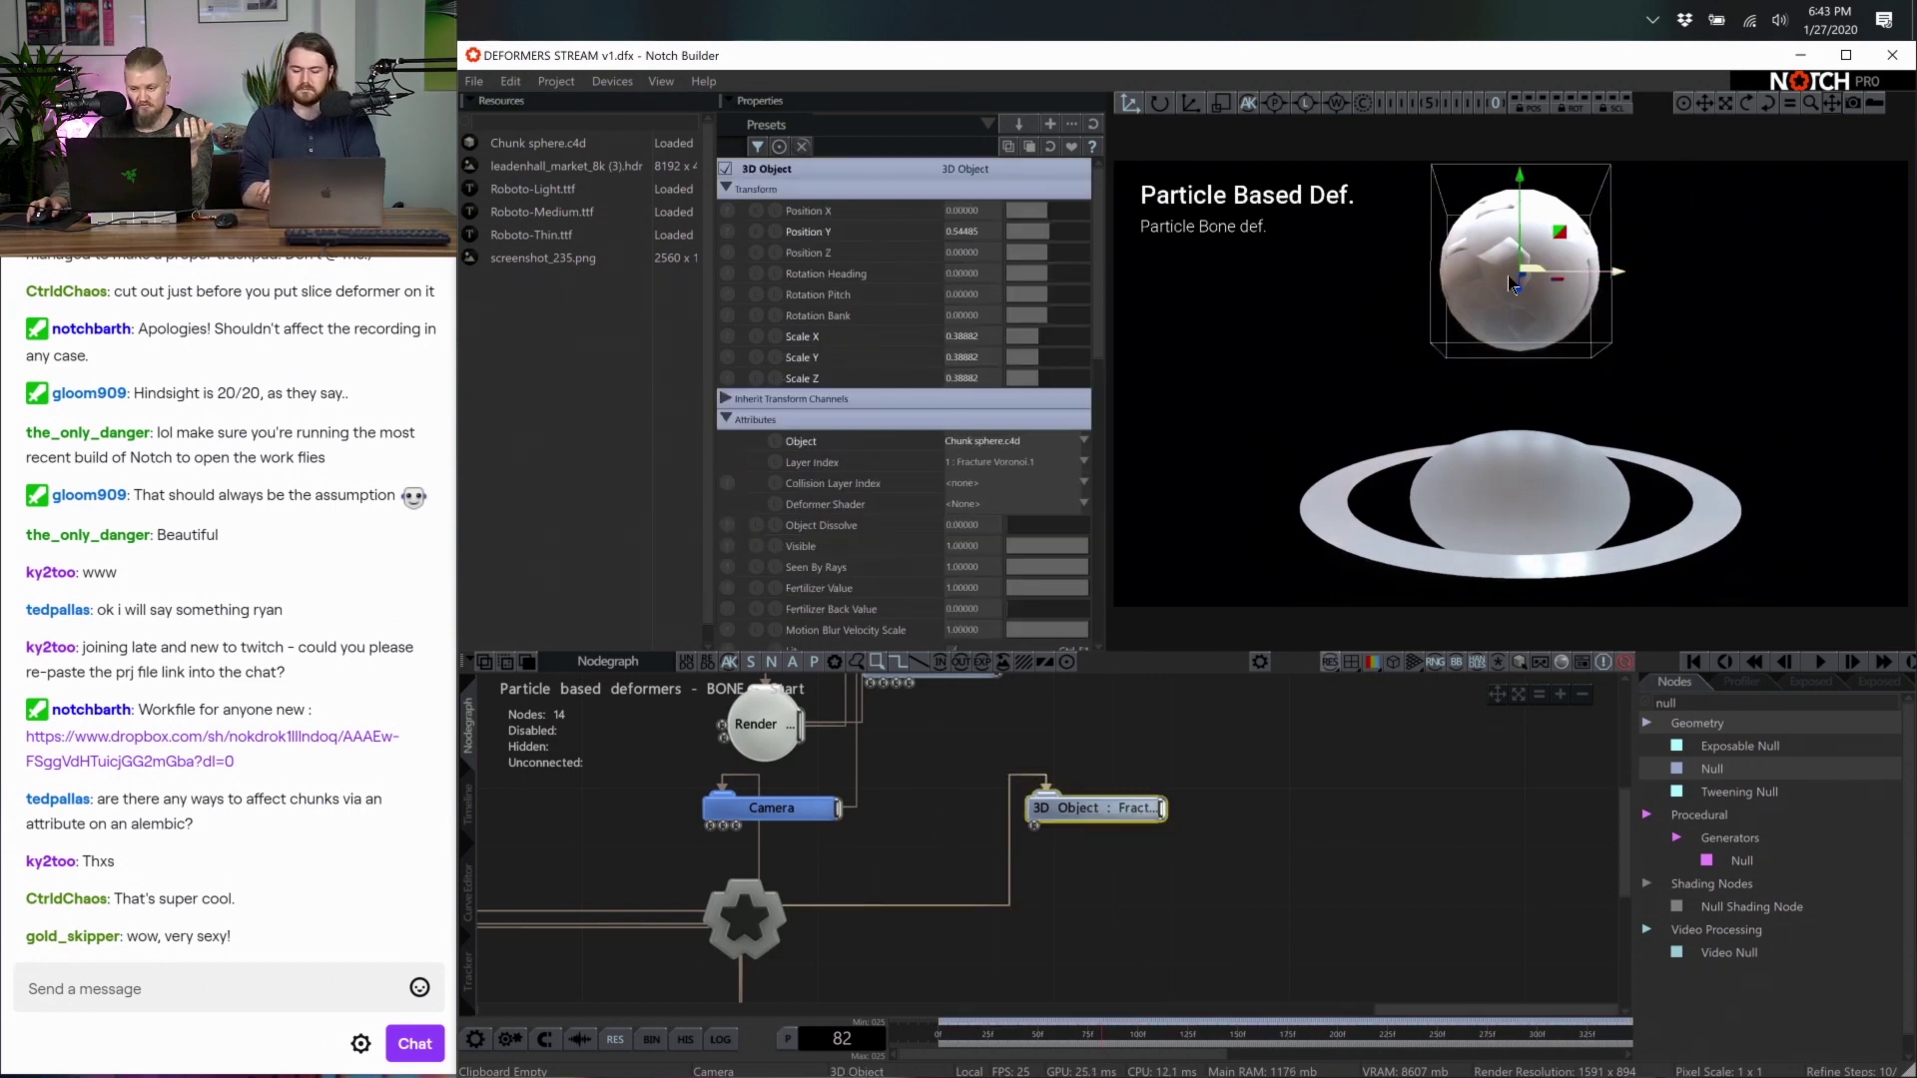
left_click_drag(1101, 272, 647, 502)
left_click(720, 502)
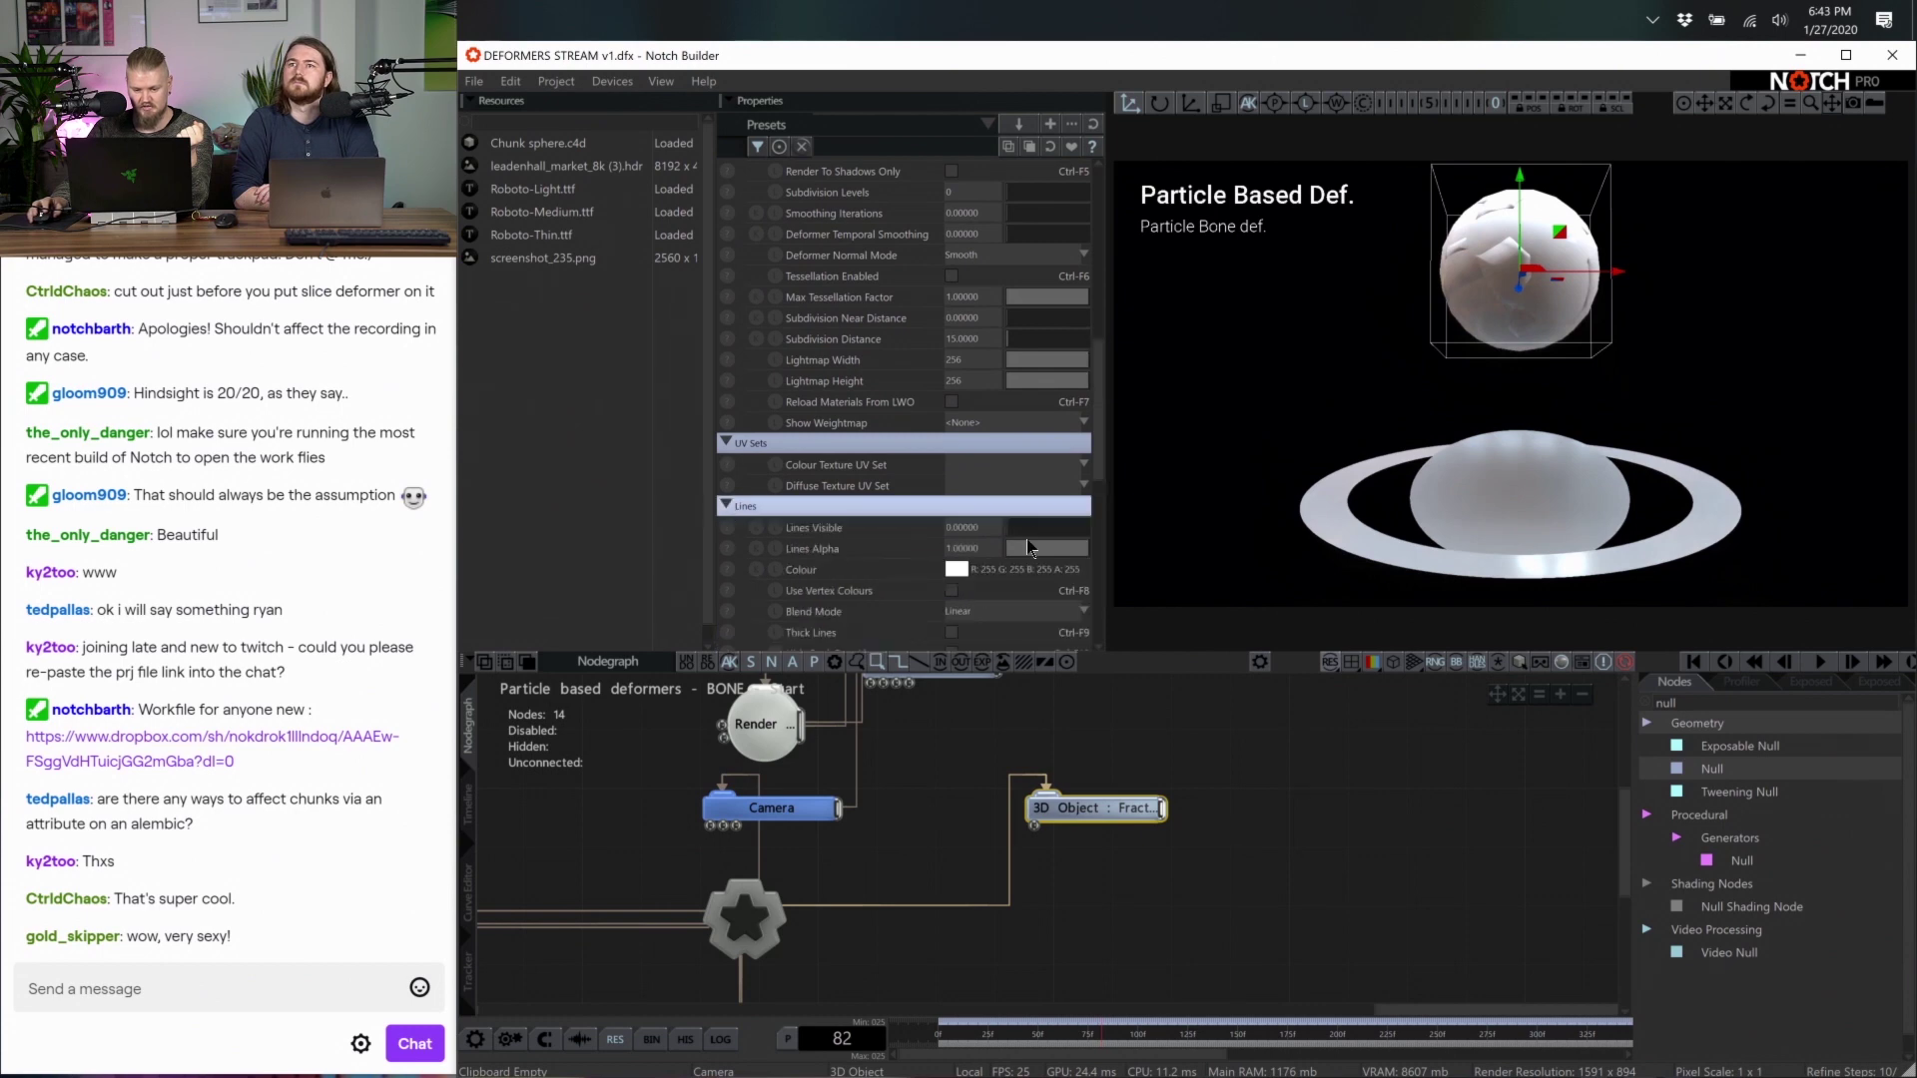
left_click_drag(1028, 530, 1184, 547)
left_click(956, 570)
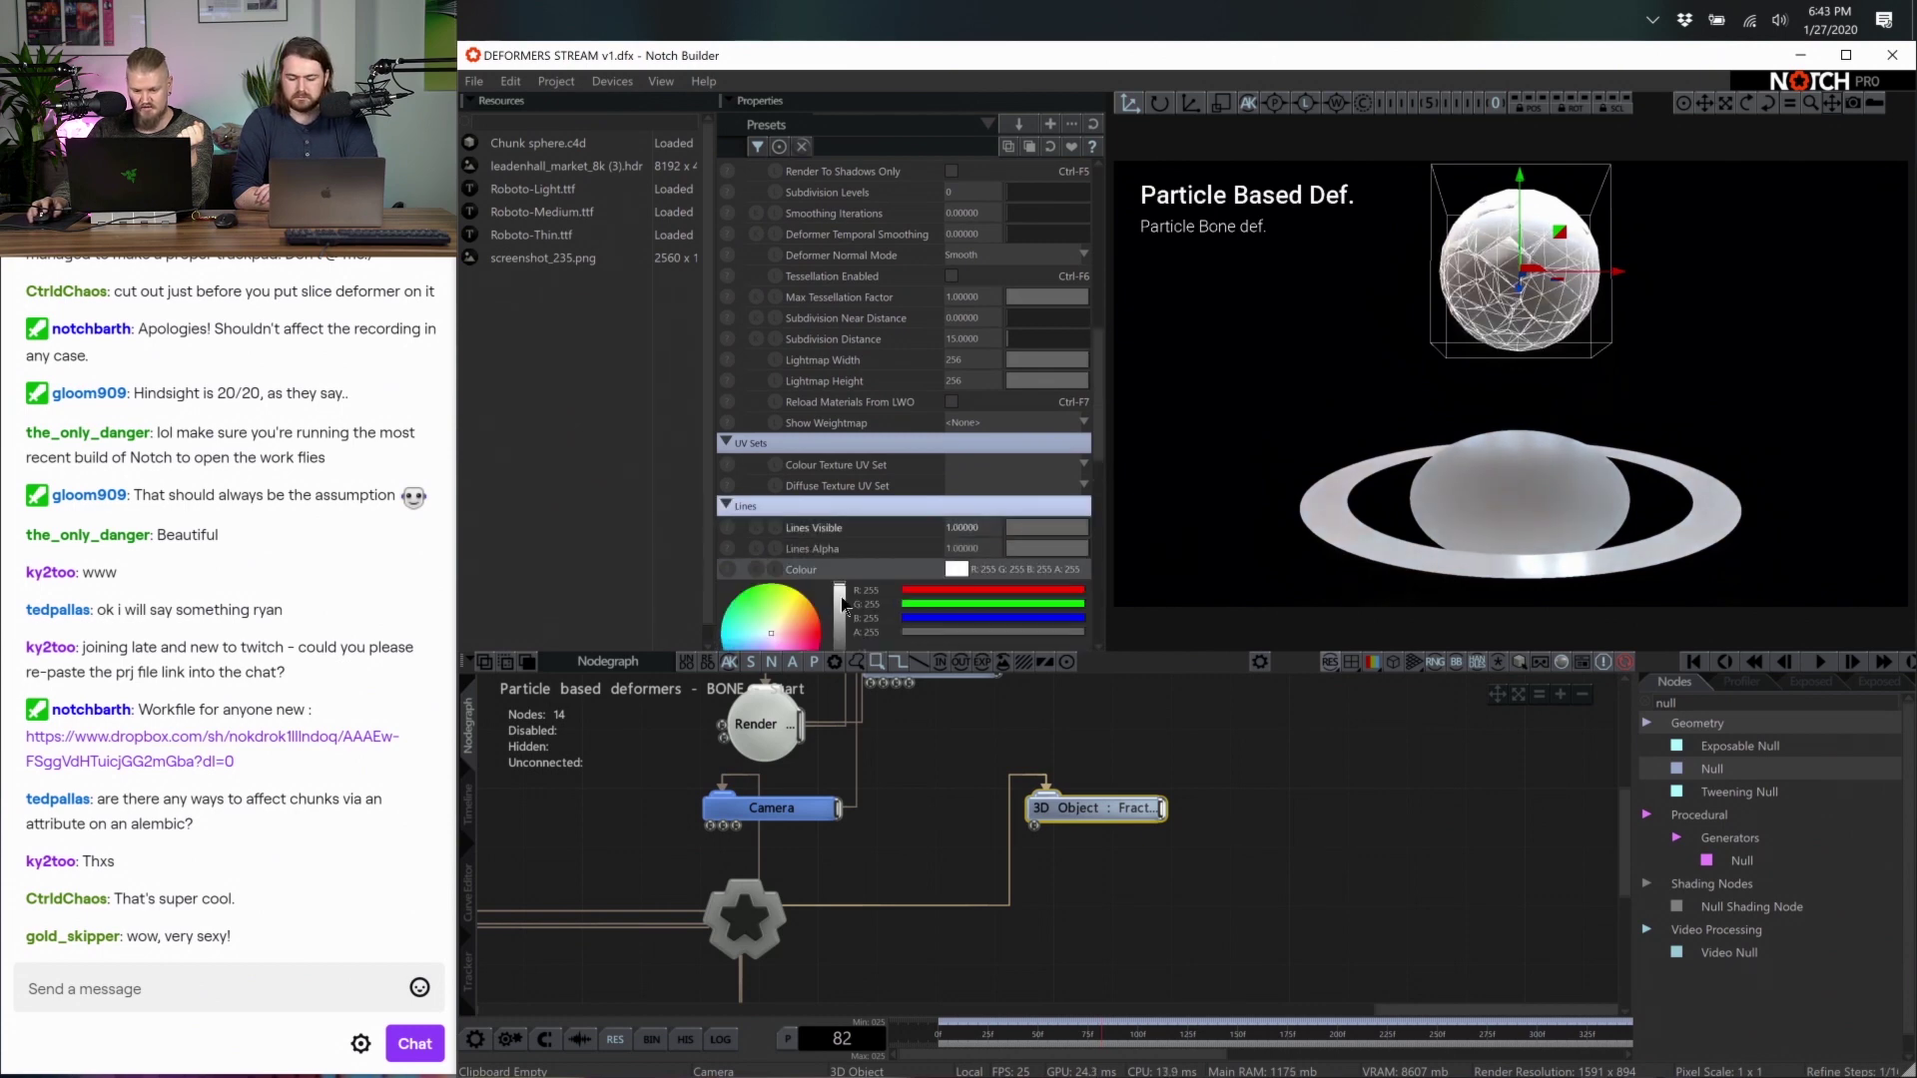
left_click_drag(847, 599, 846, 639)
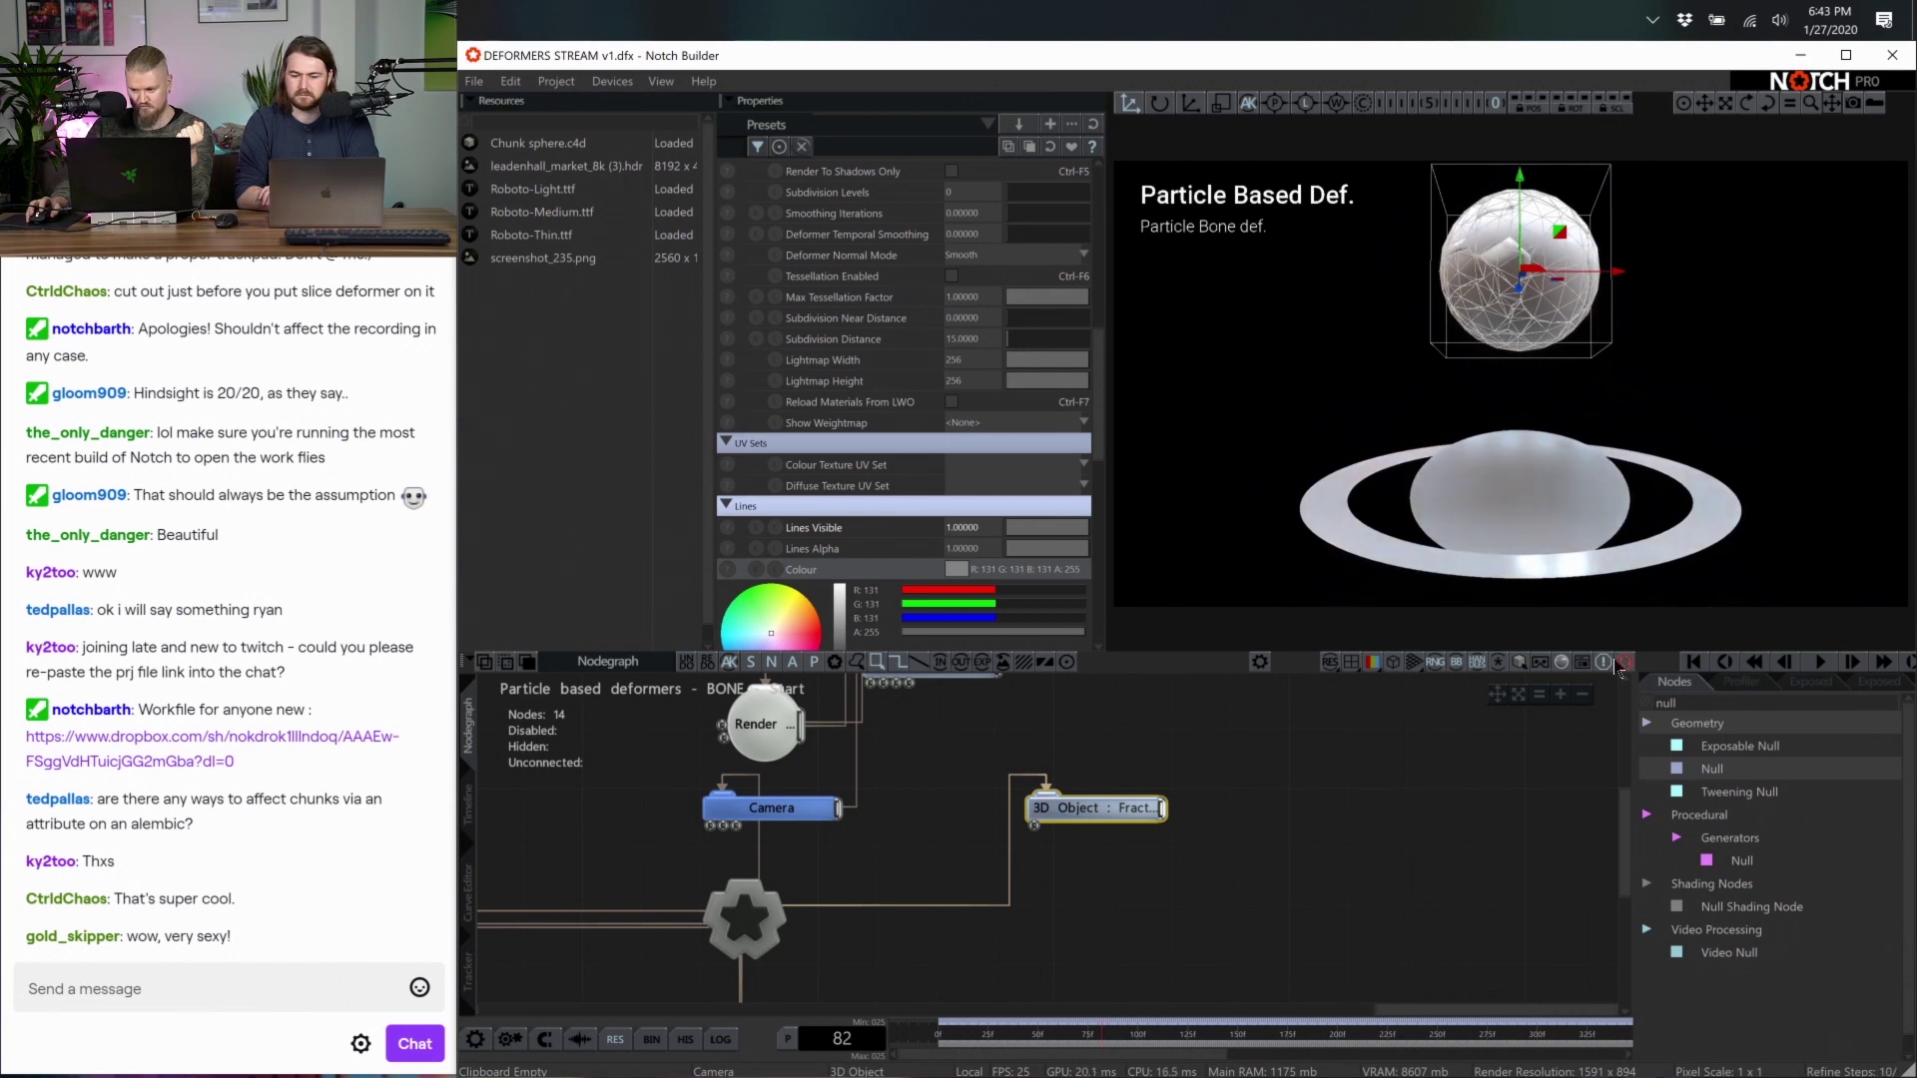
Add a Material node below the fractured 3D Object and connect it to the object's material input
double_click(1714, 696)
type("m")
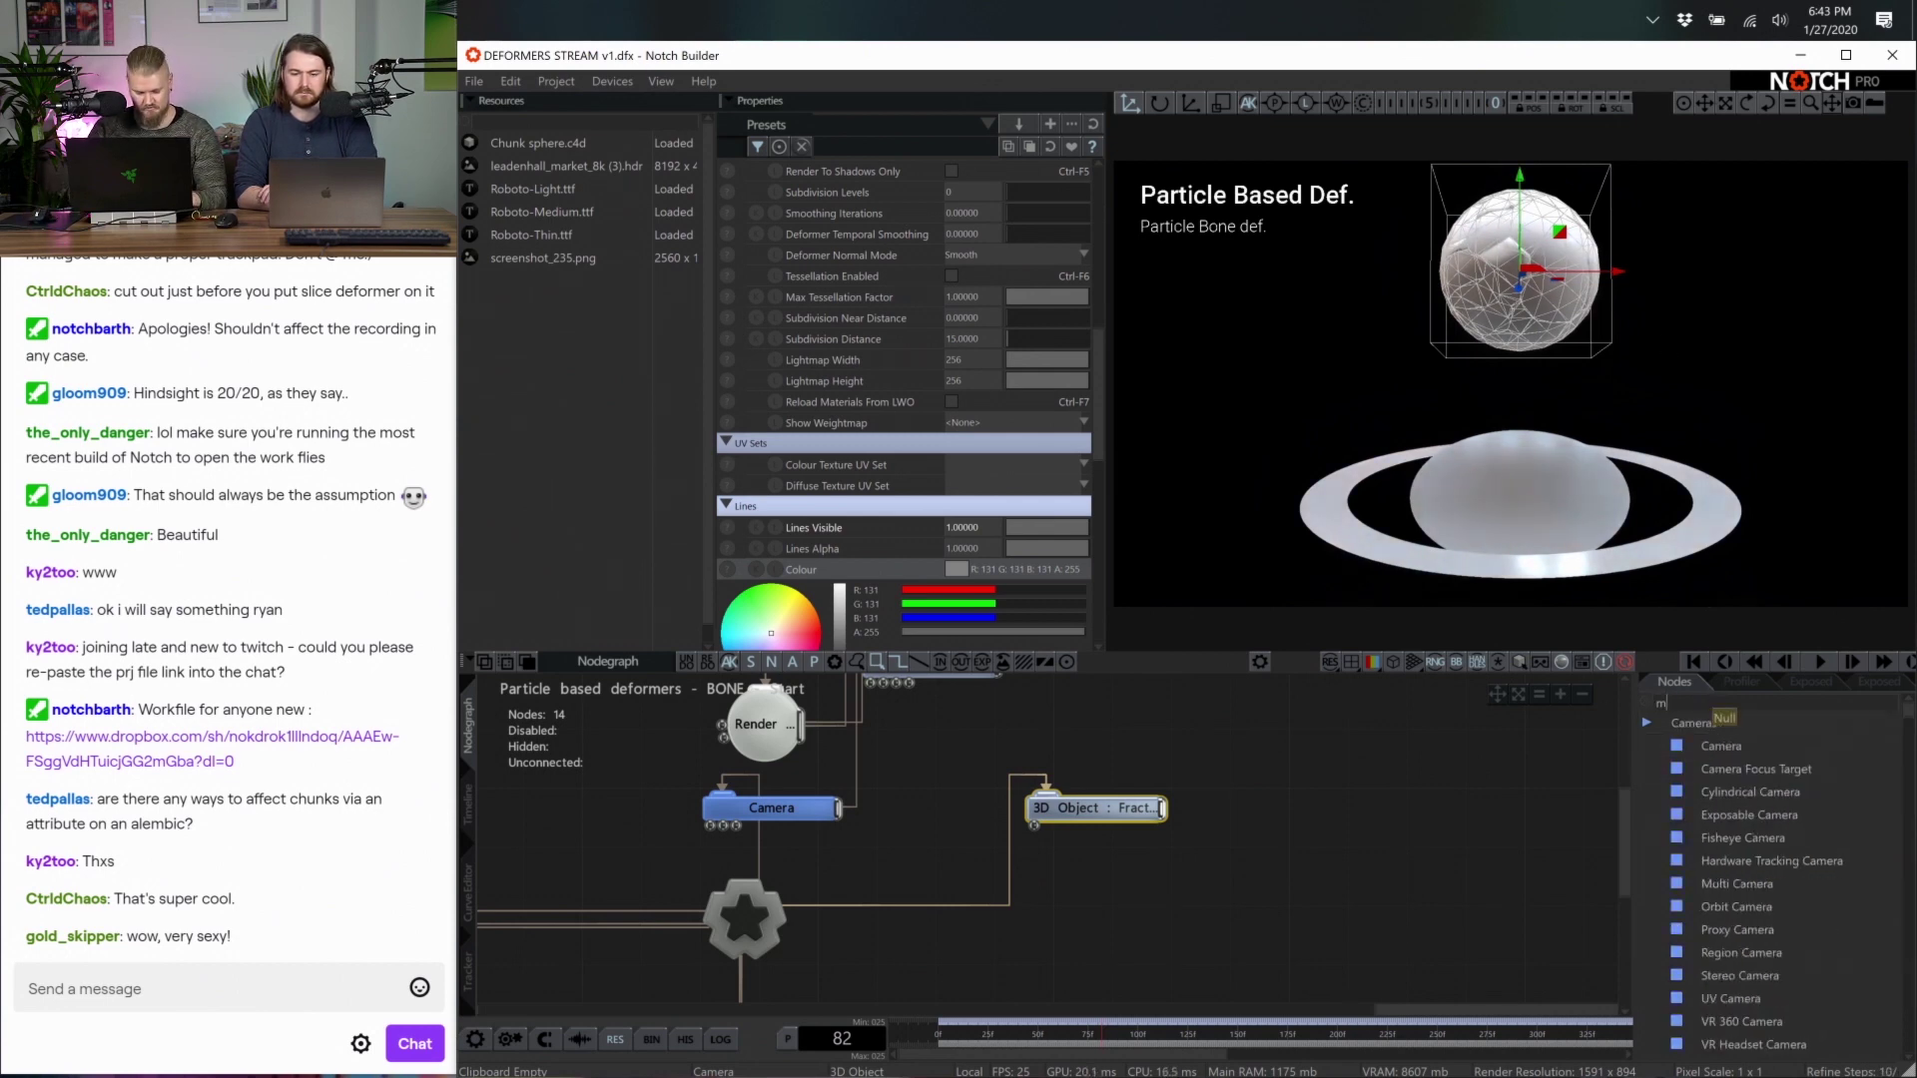
type("ater")
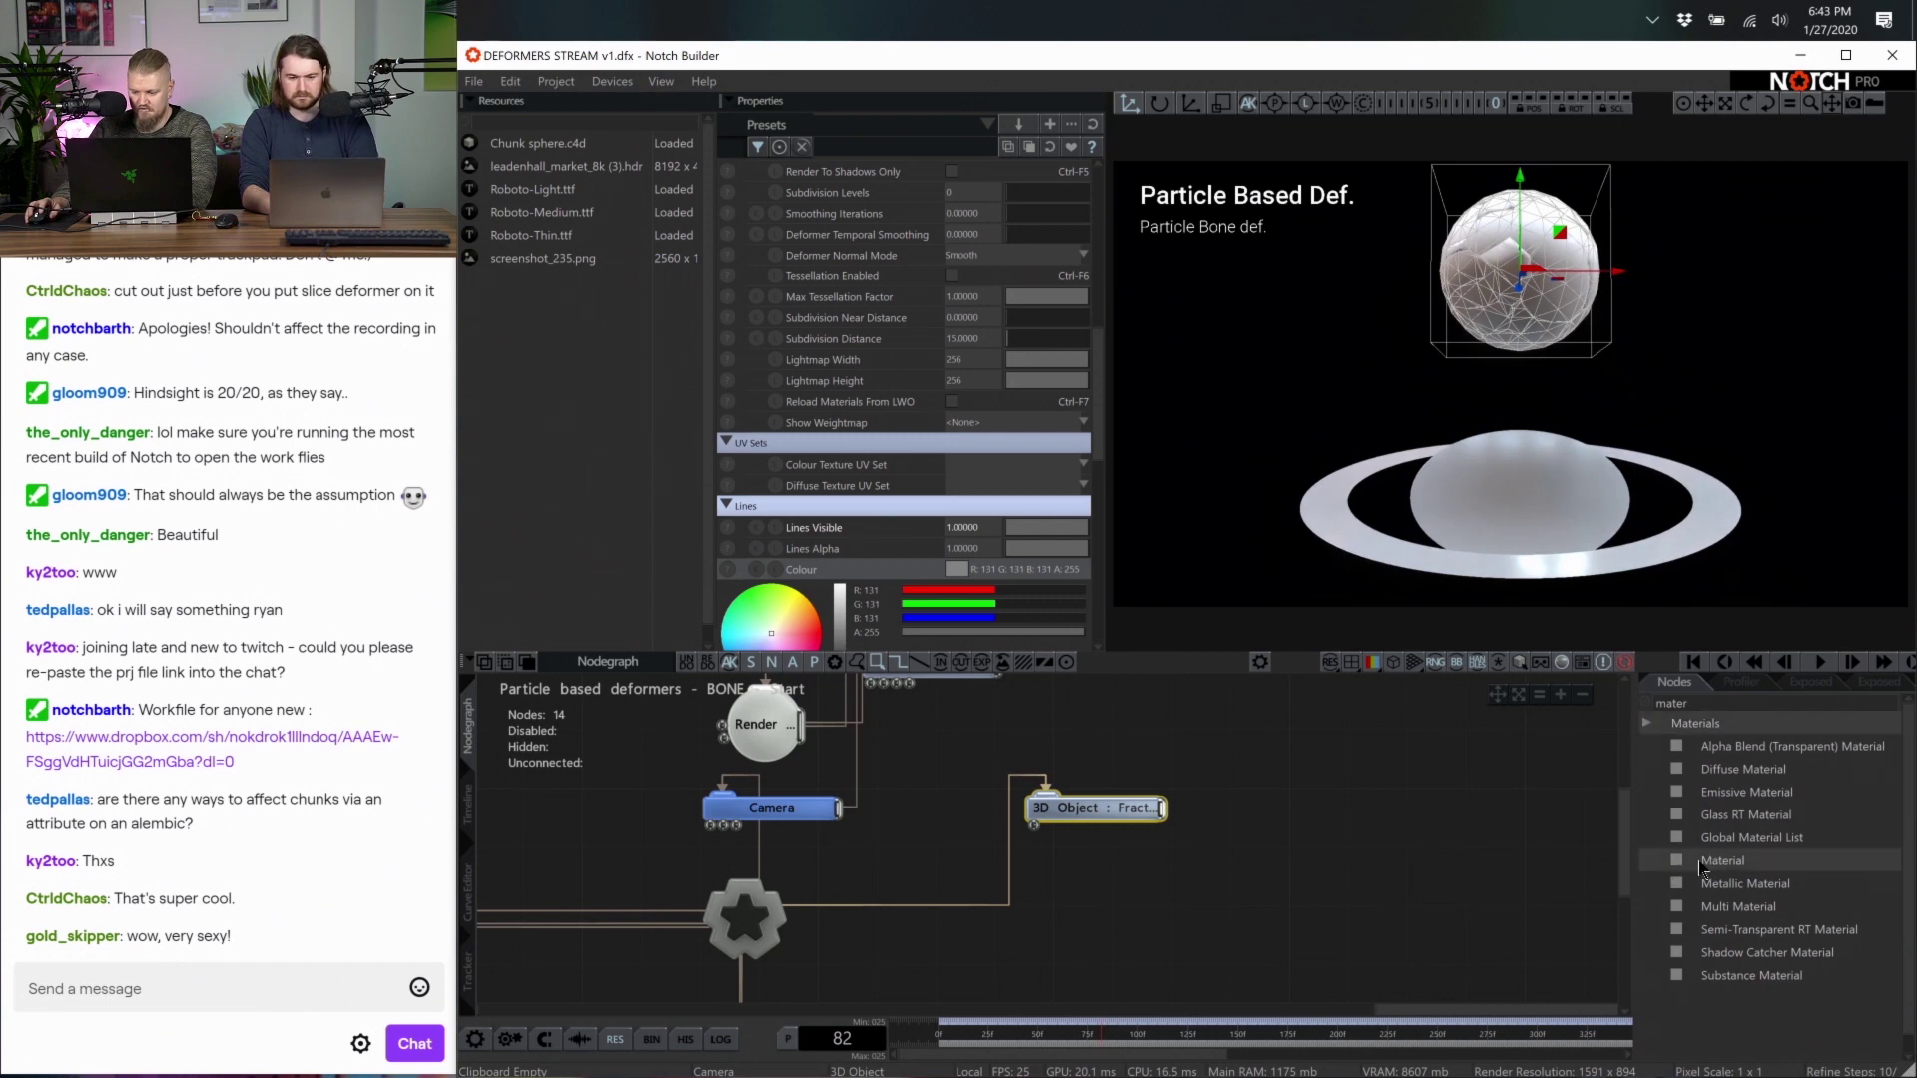
left_click_drag(1038, 882, 1039, 891)
left_click_drag(1173, 907, 1034, 826)
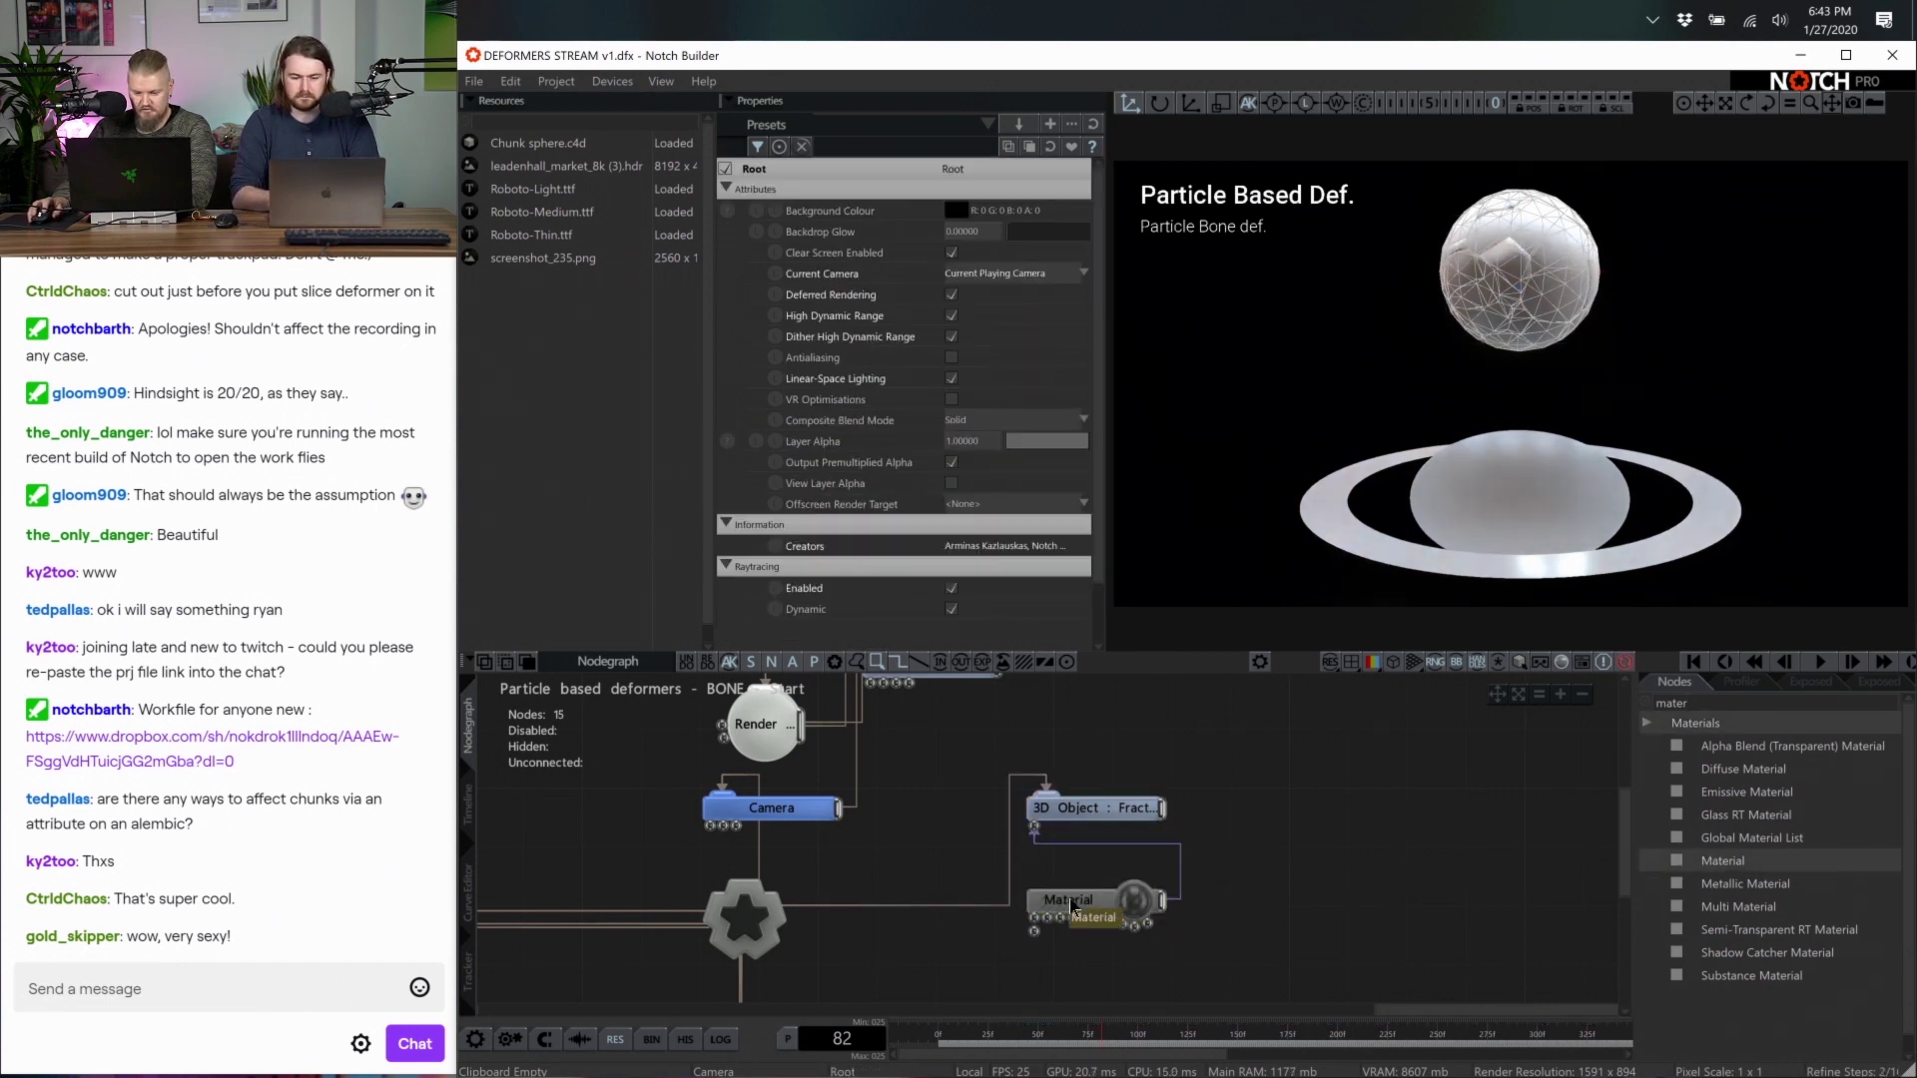
left_click(904, 146)
type("c")
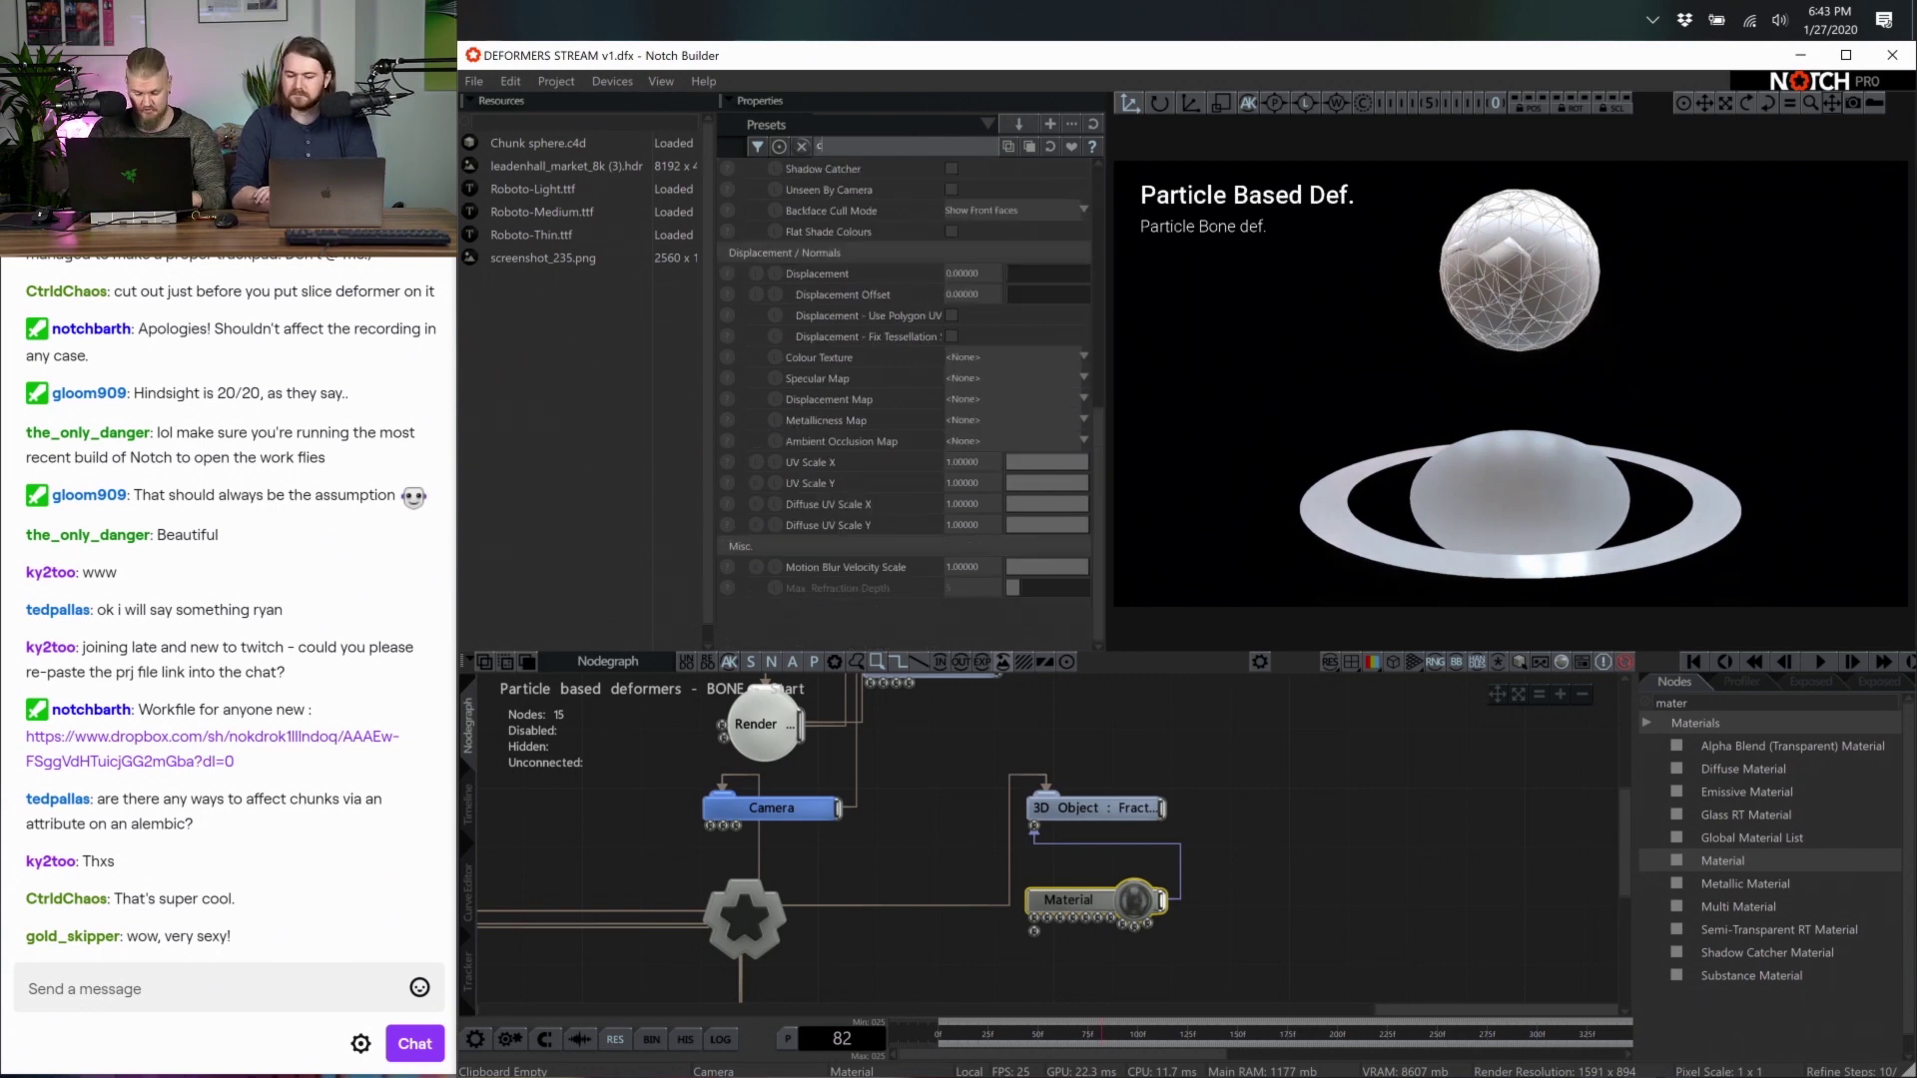
type("ull")
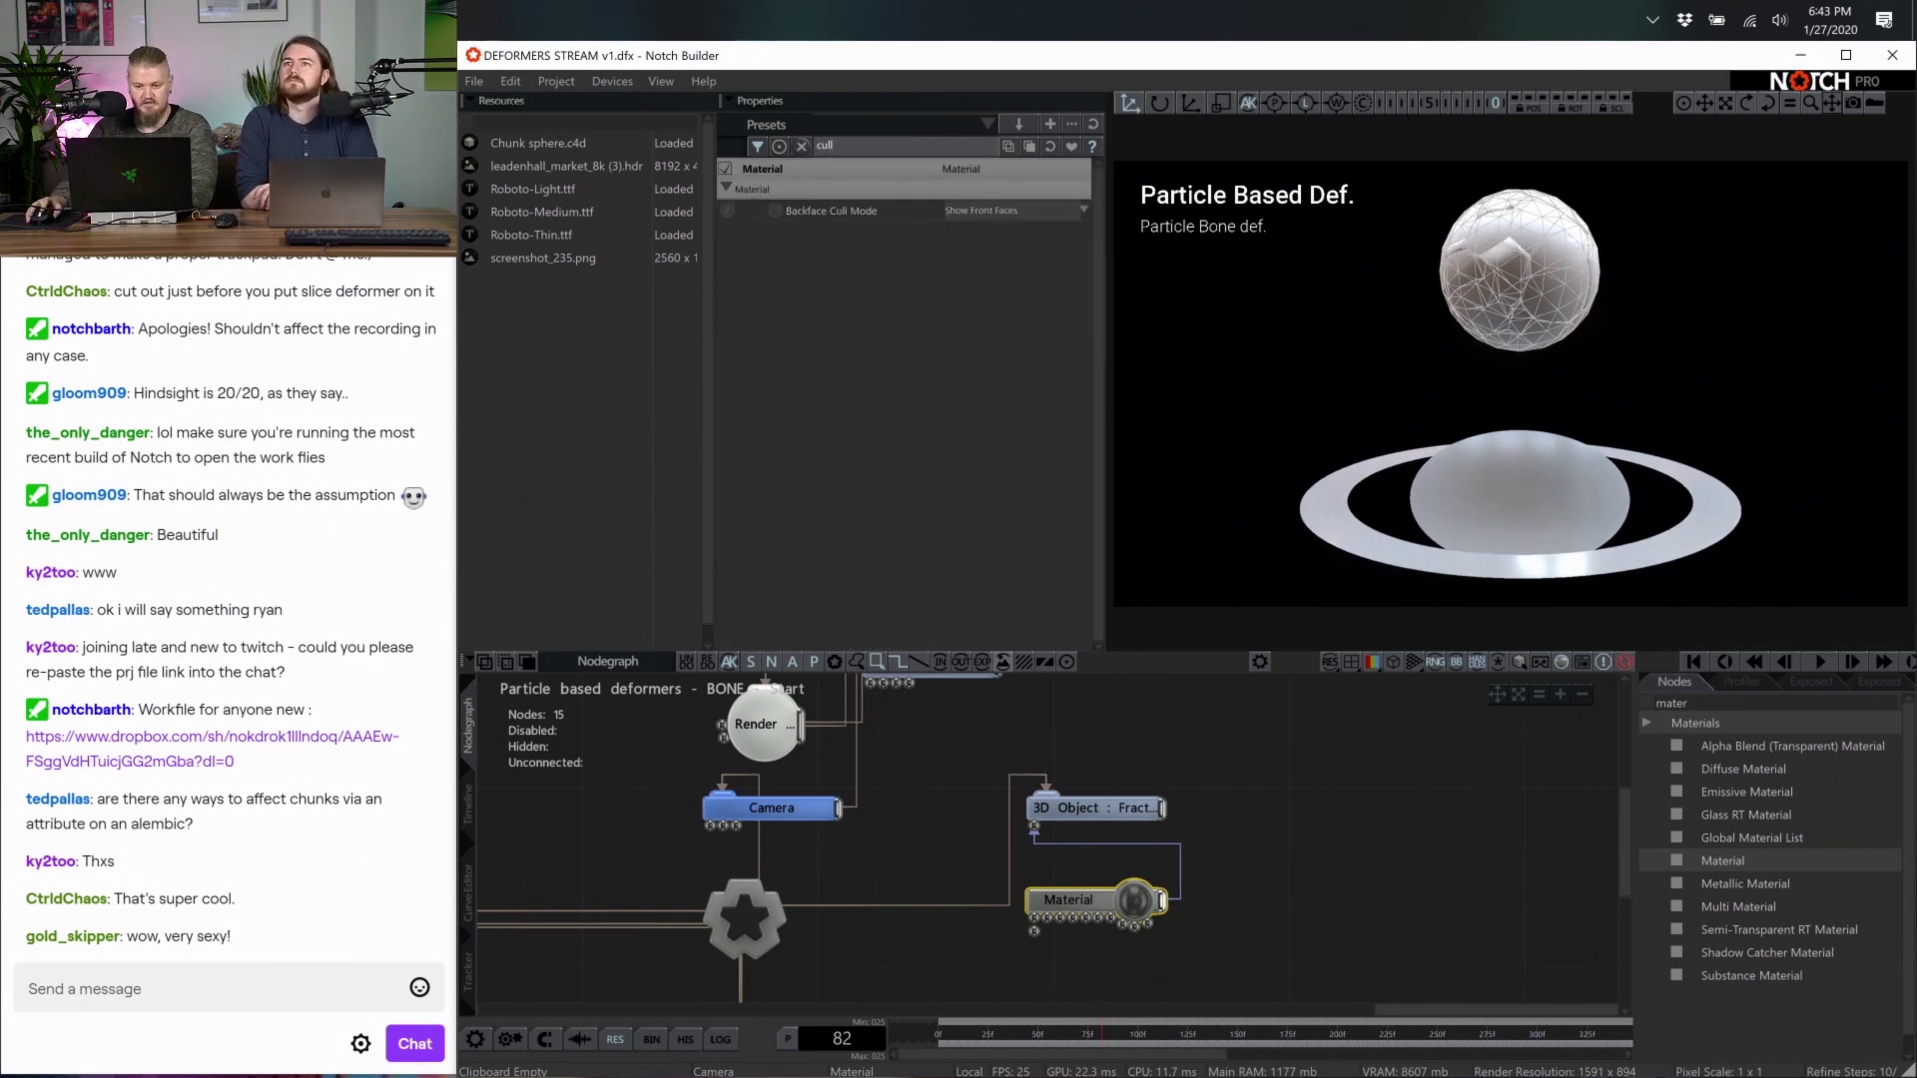
left_click(1016, 211)
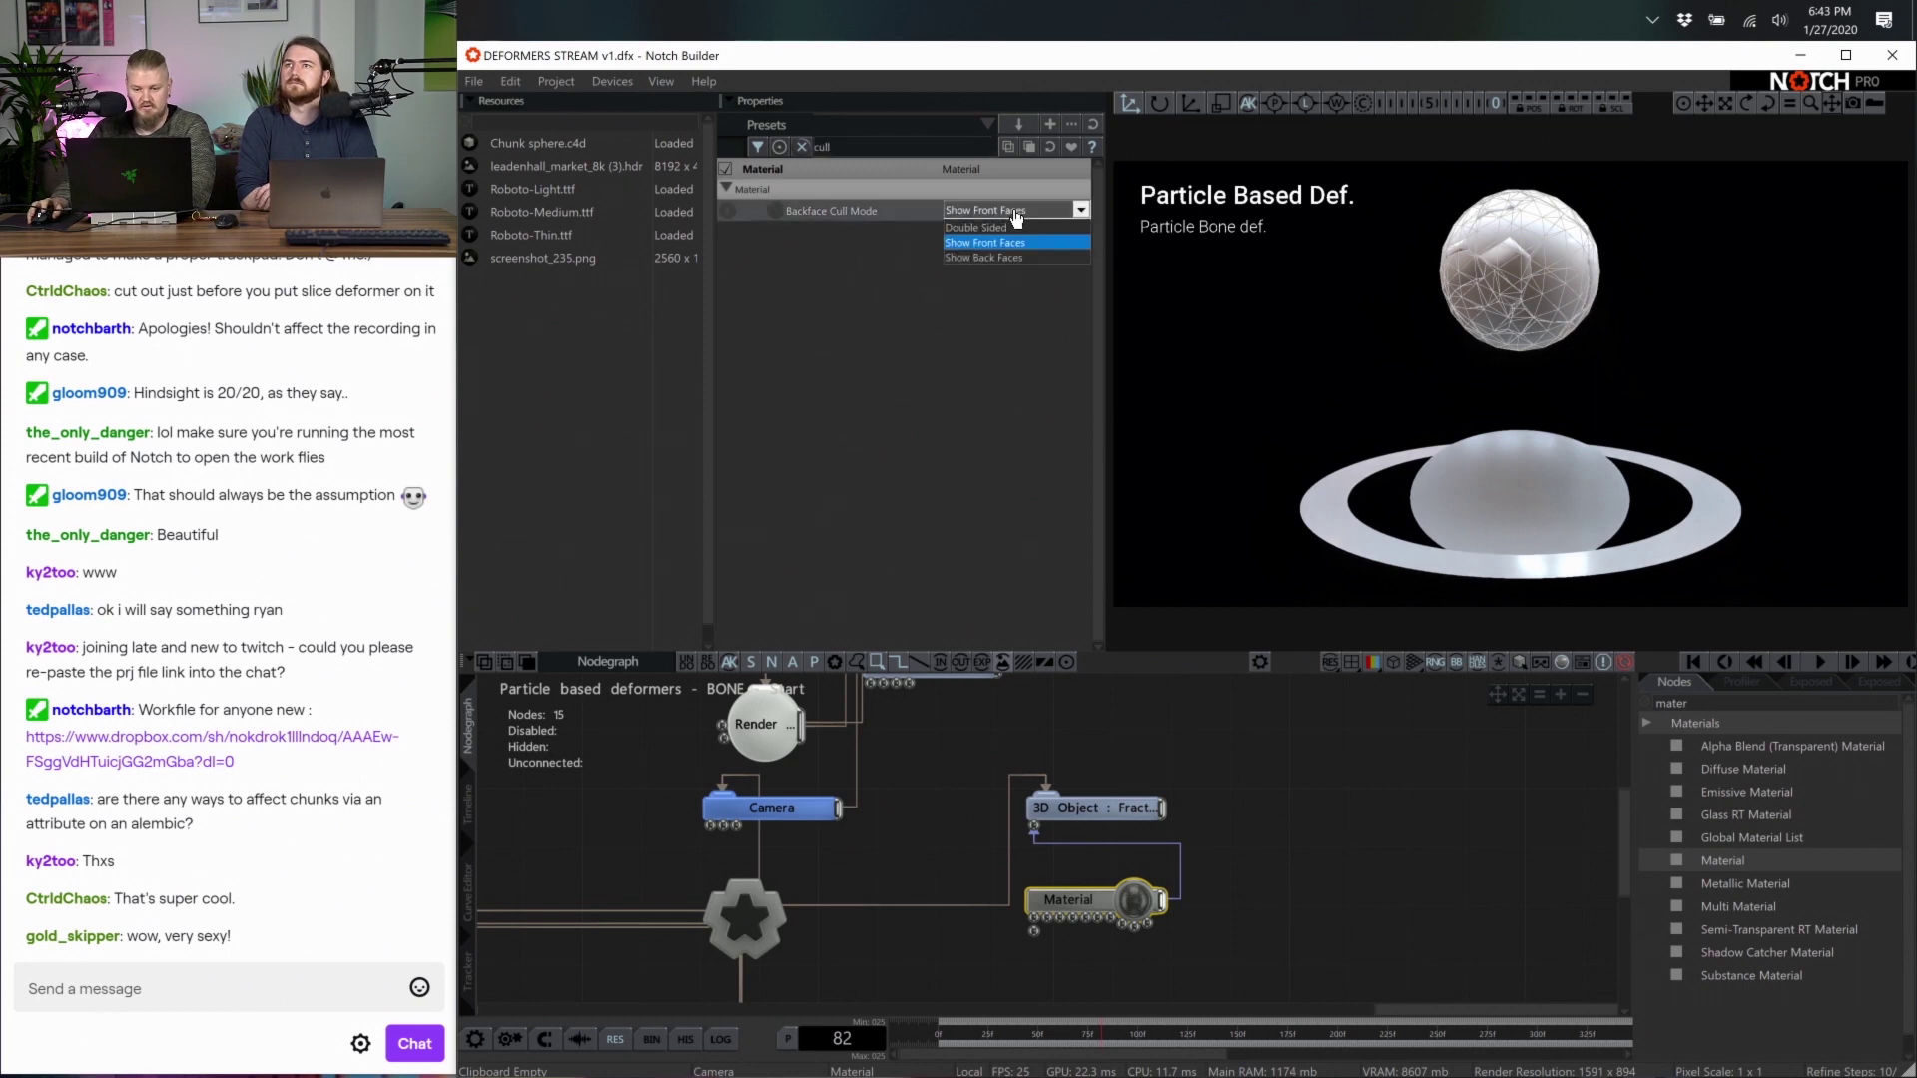
left_click(758, 230)
Set the new Material's Normal Smoothness to 0 and leave no node selected
left_click(855, 148)
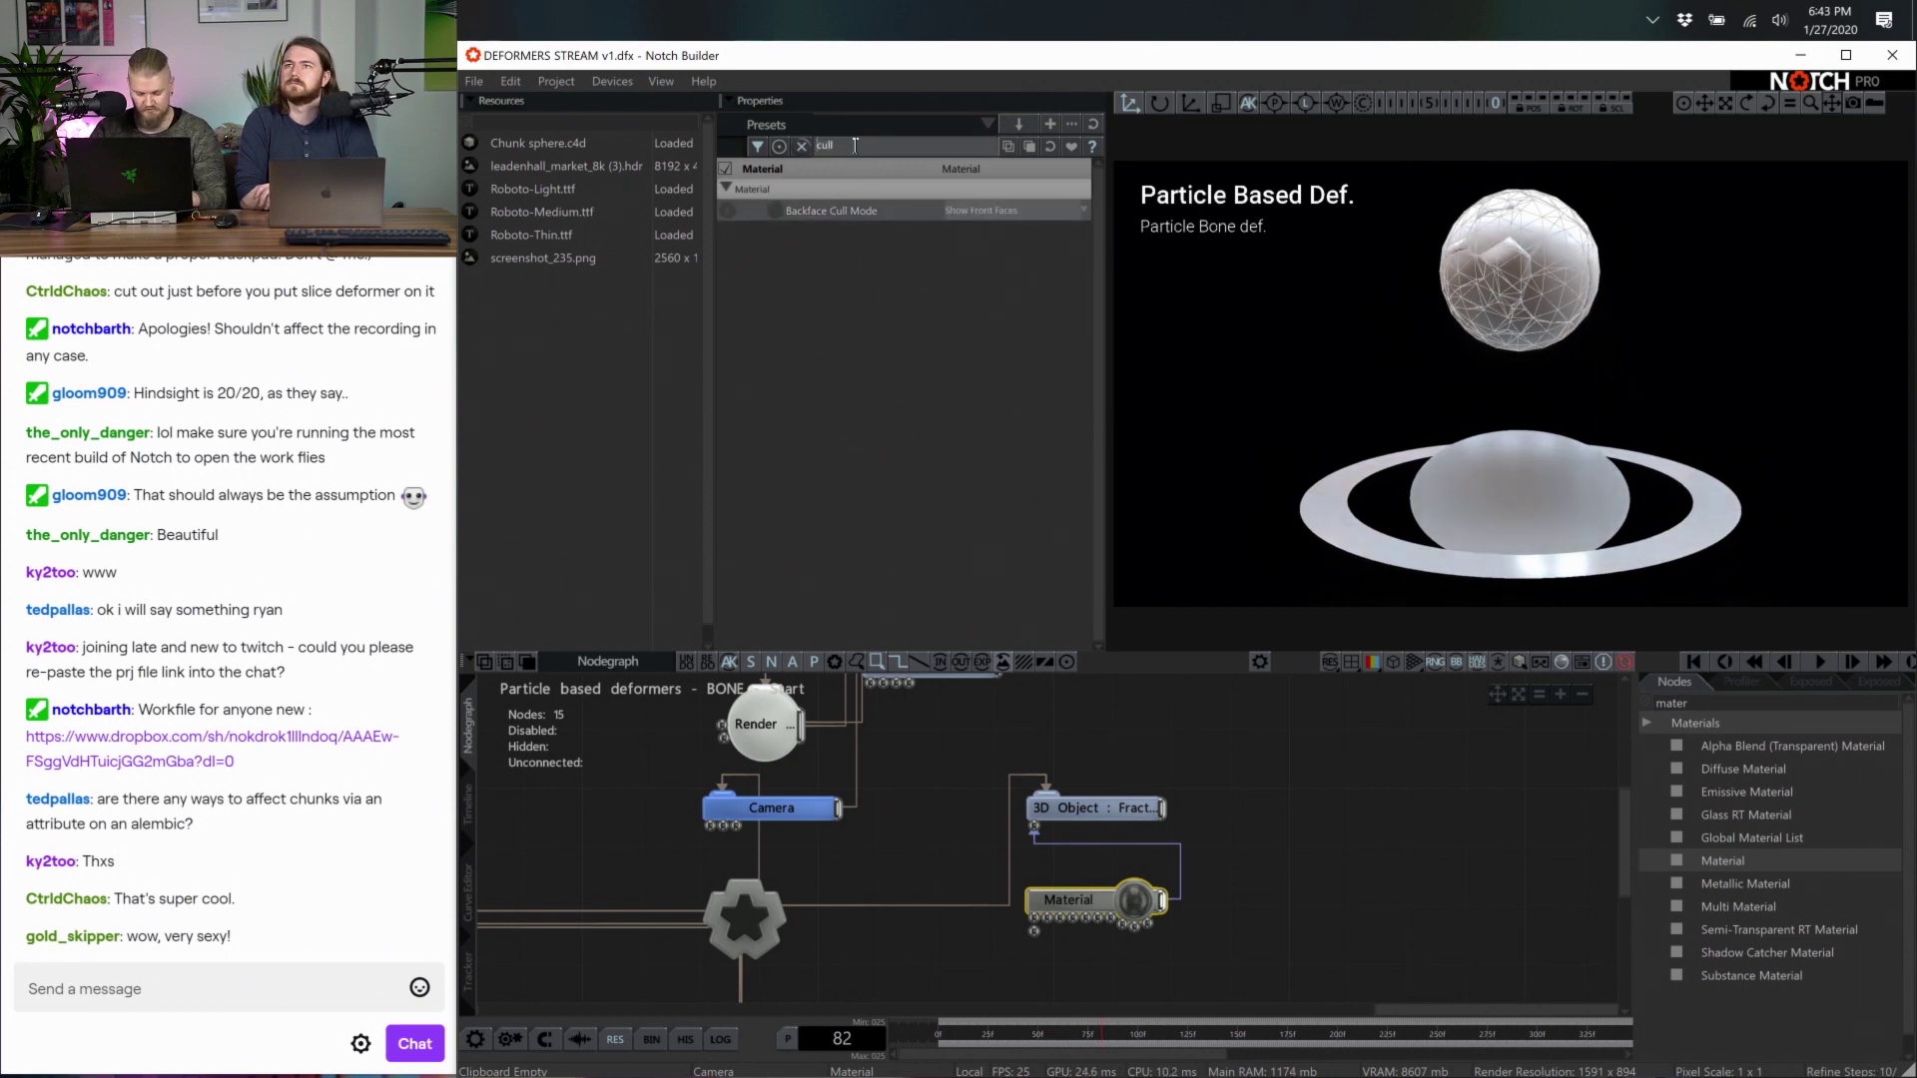
type("a")
key("BackSpace")
key("BackSpace")
key("BackSpace")
key("BackSpace")
key("BackSpace")
type("smoo")
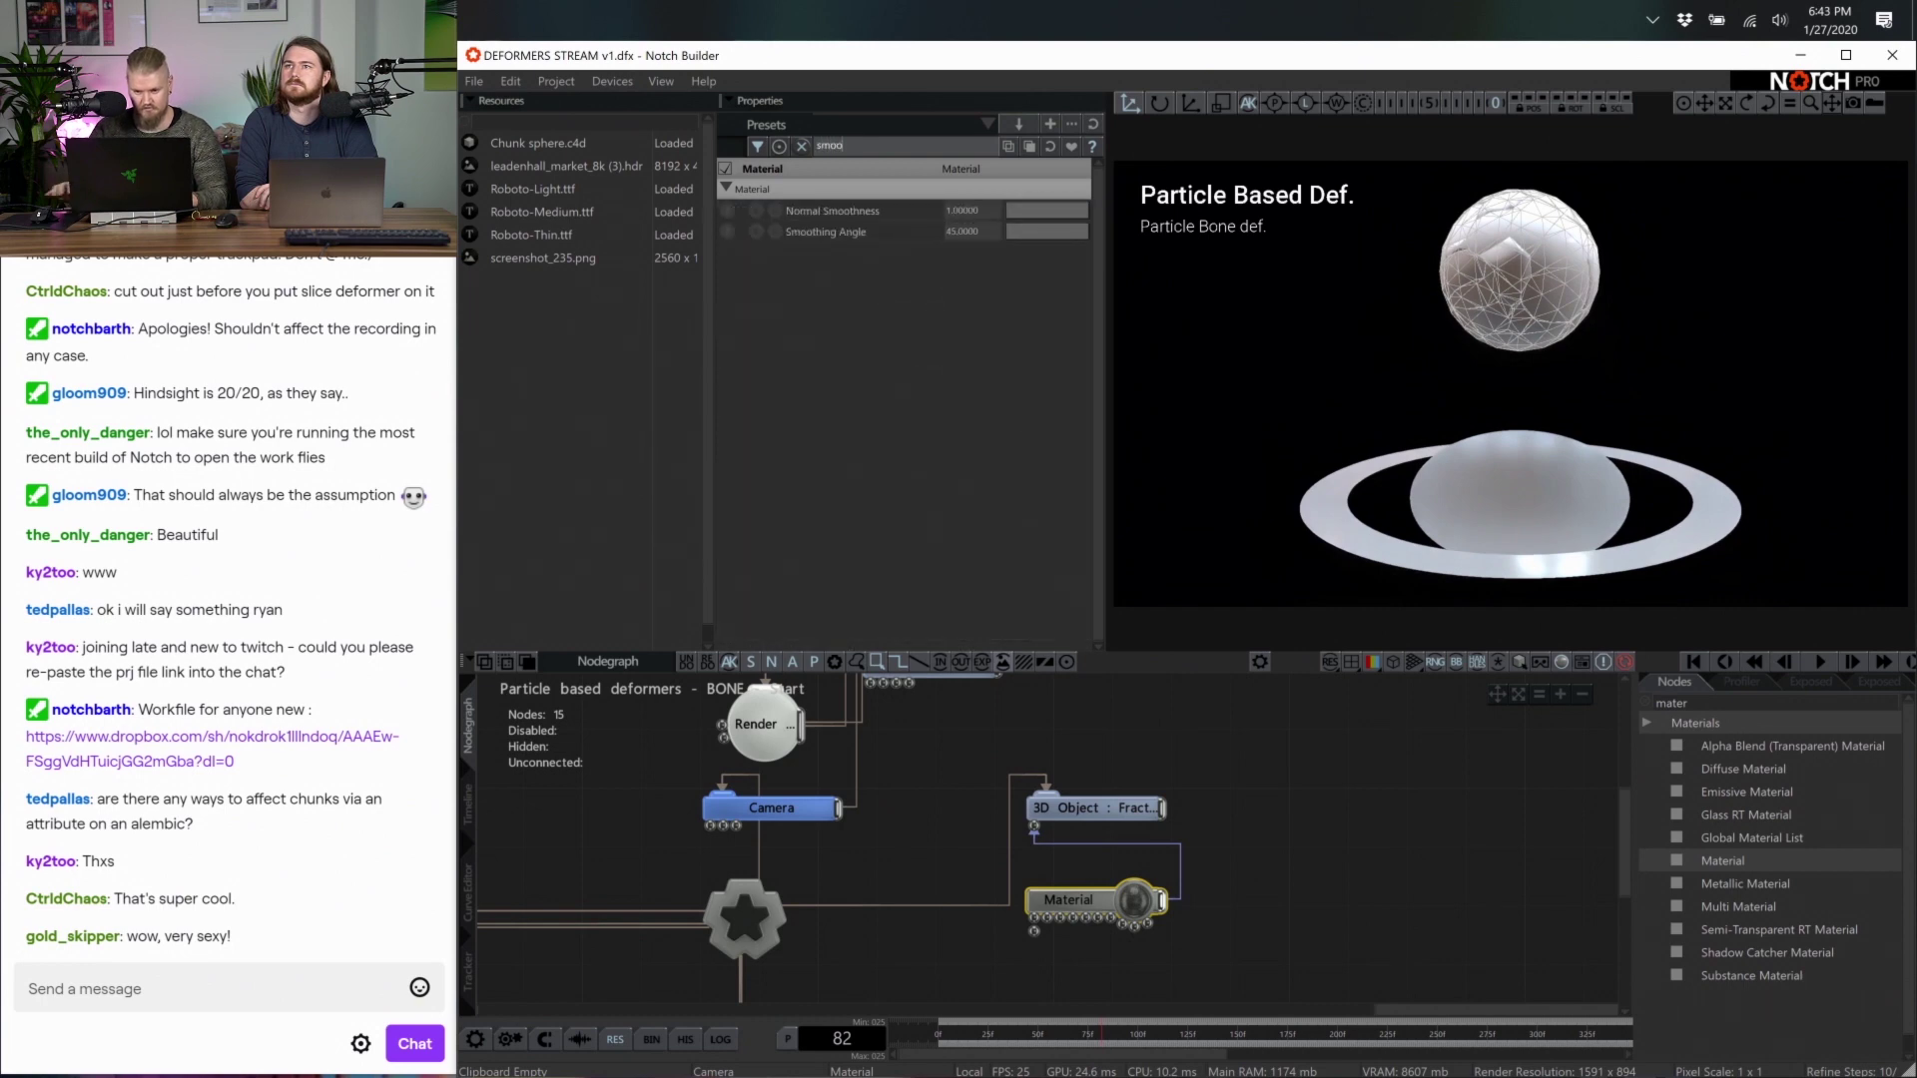
left_click_drag(1084, 217, 983, 225)
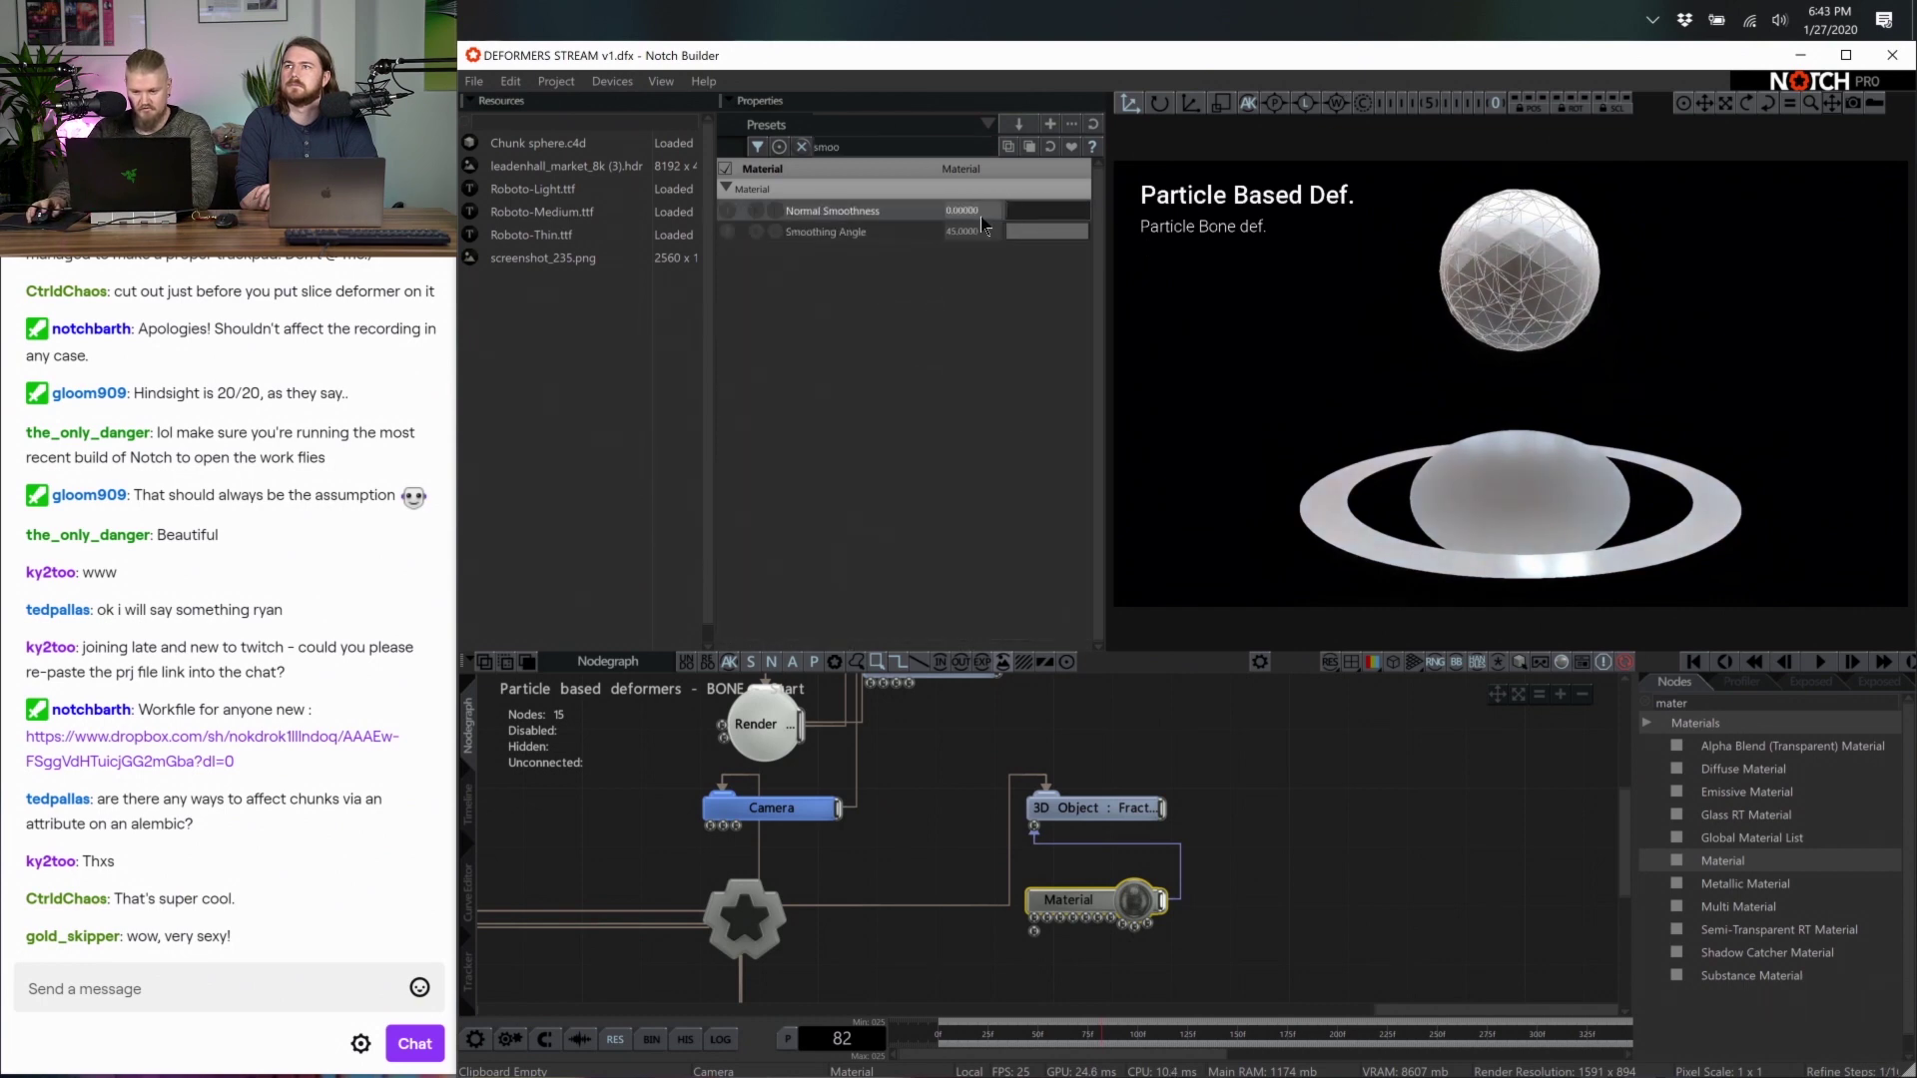
left_click(1418, 849)
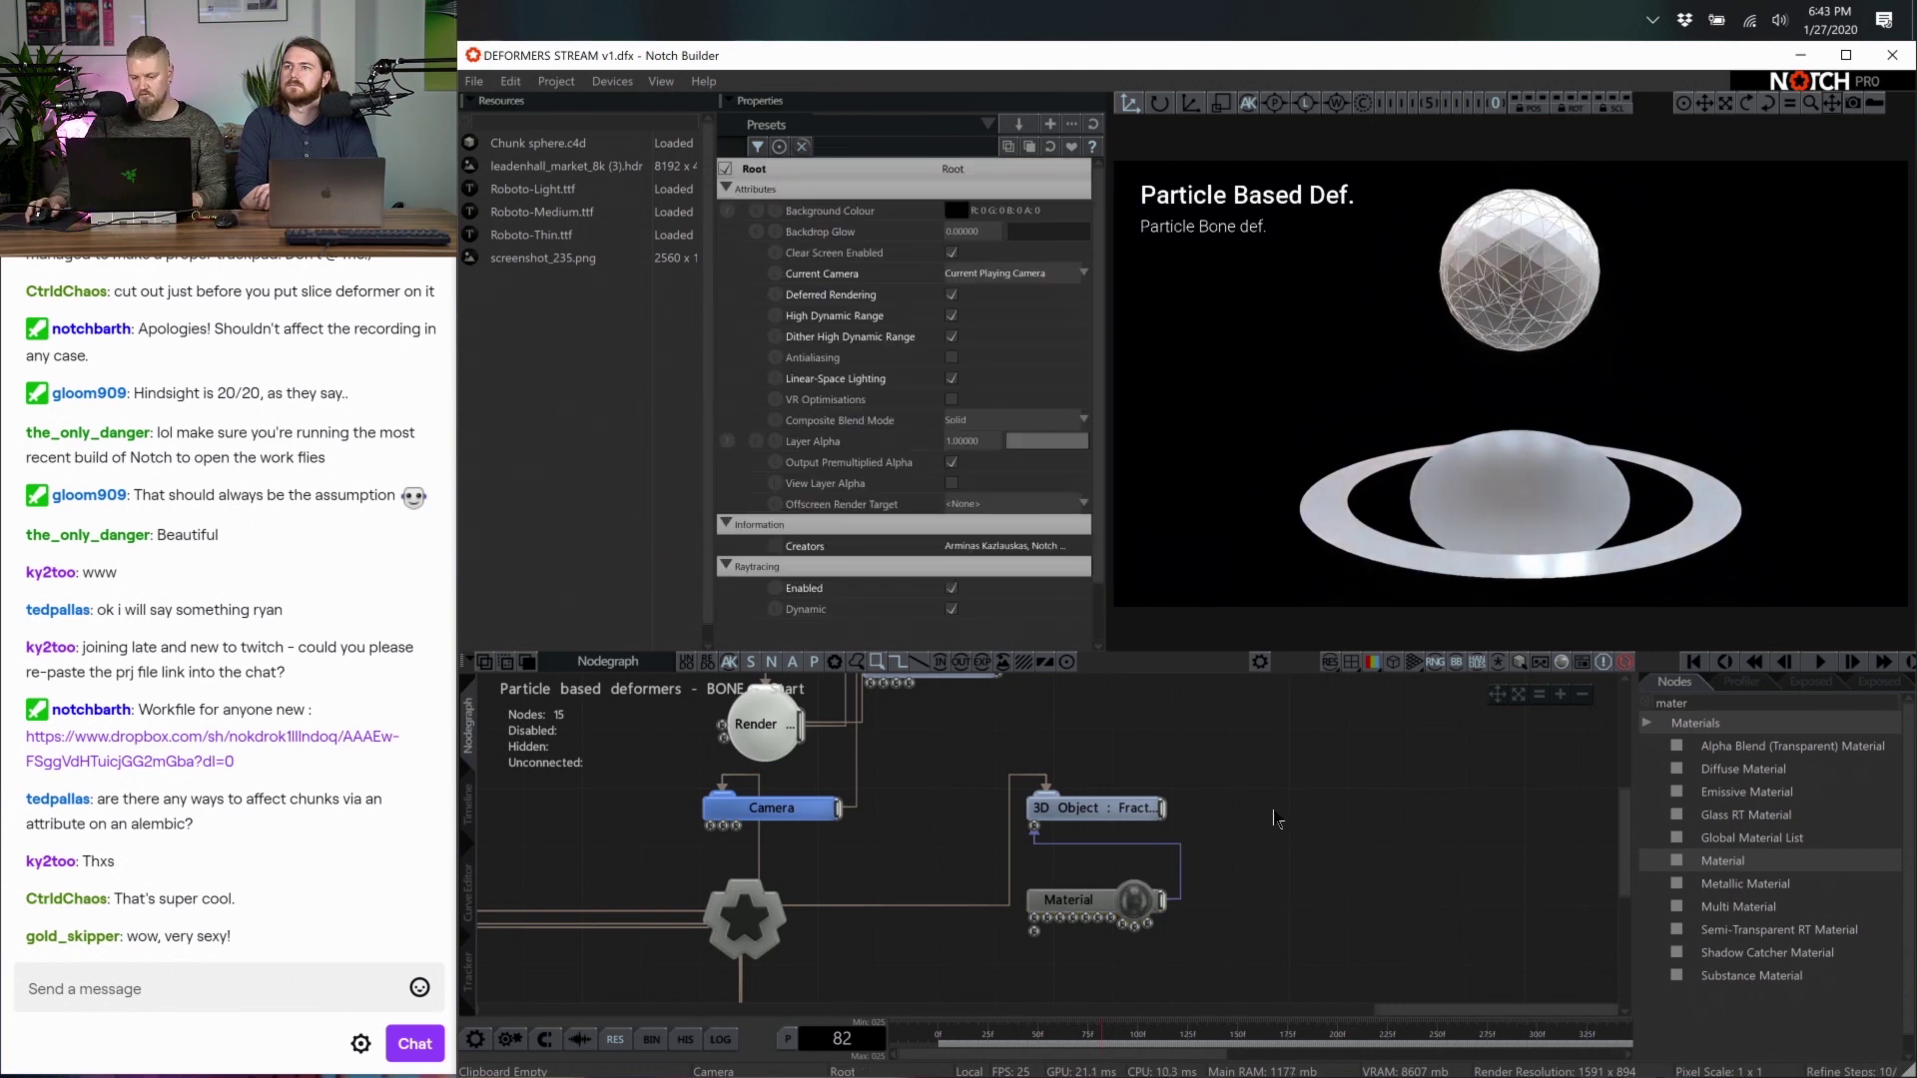
Add a Particle Bone Deformer node and connect it to the fractured 3D Object's output
double_click(1715, 703)
key("BackSpace")
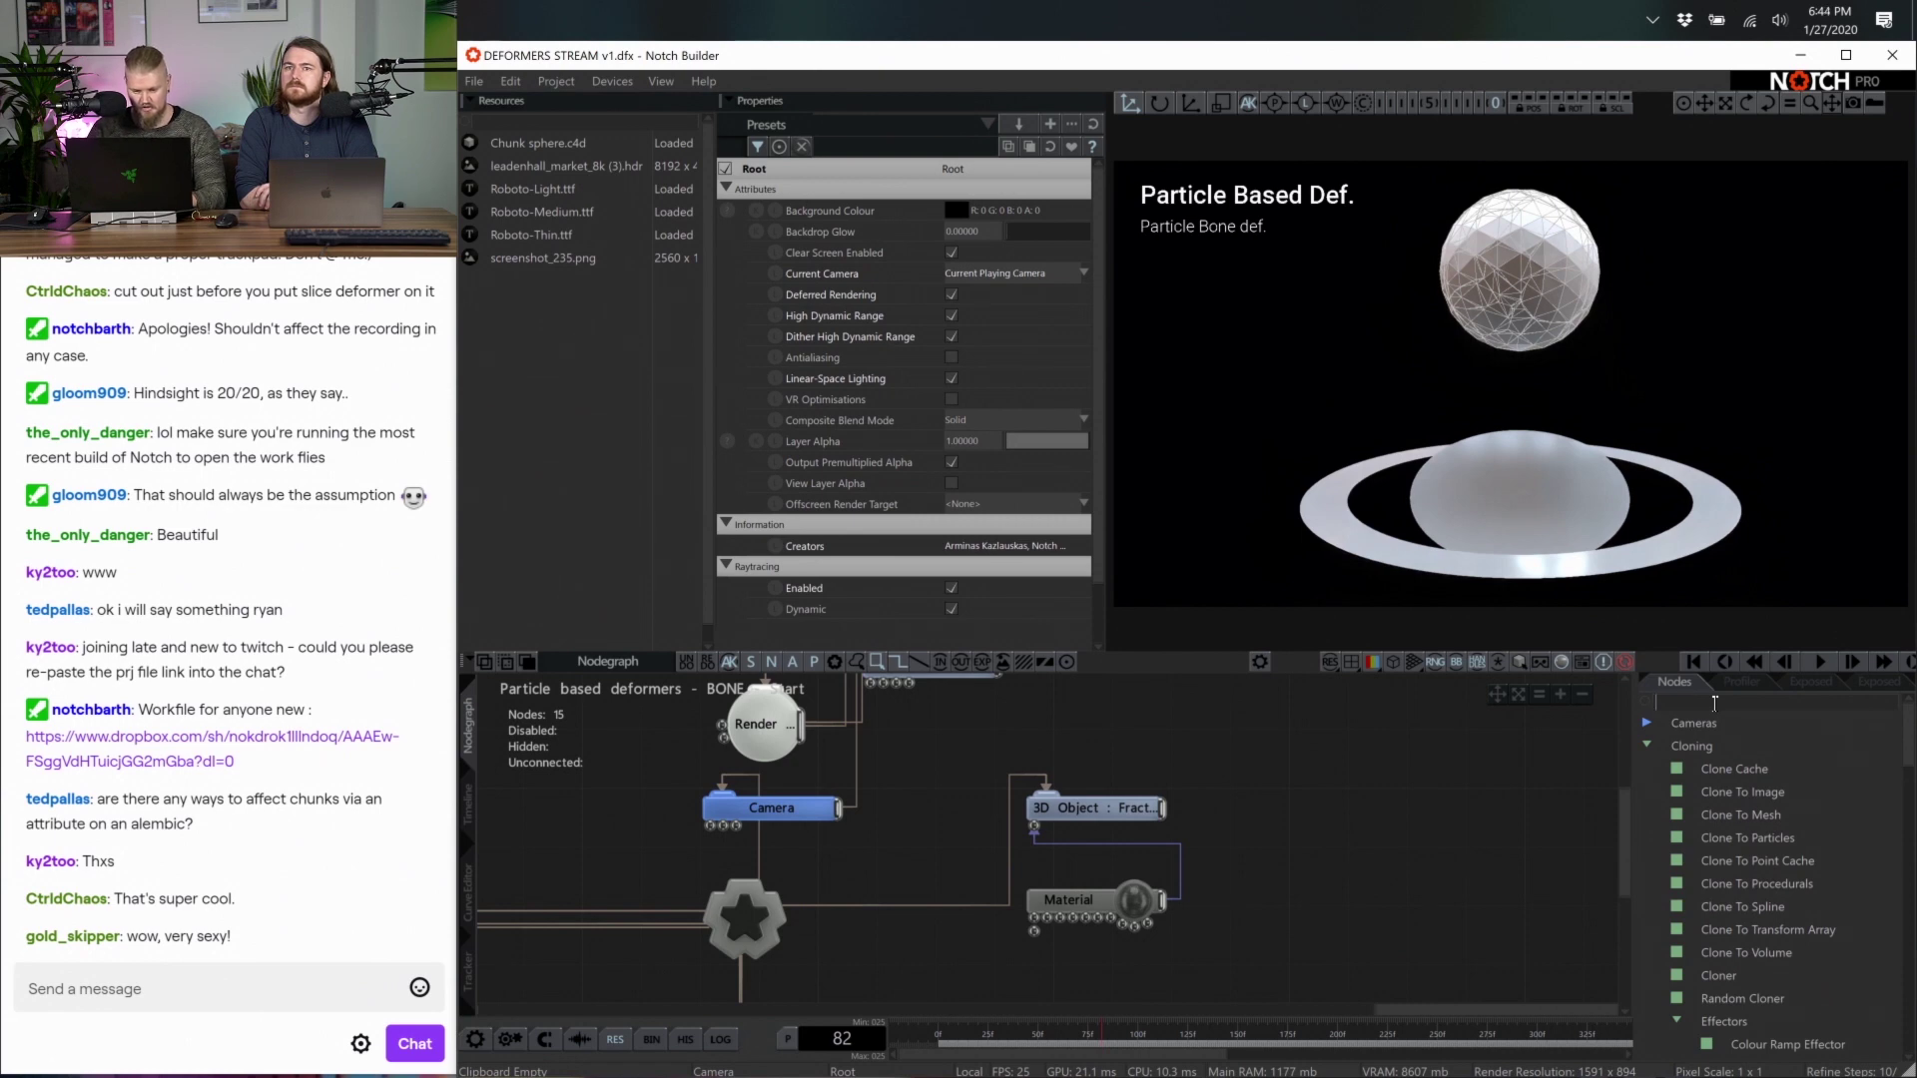
type("particle")
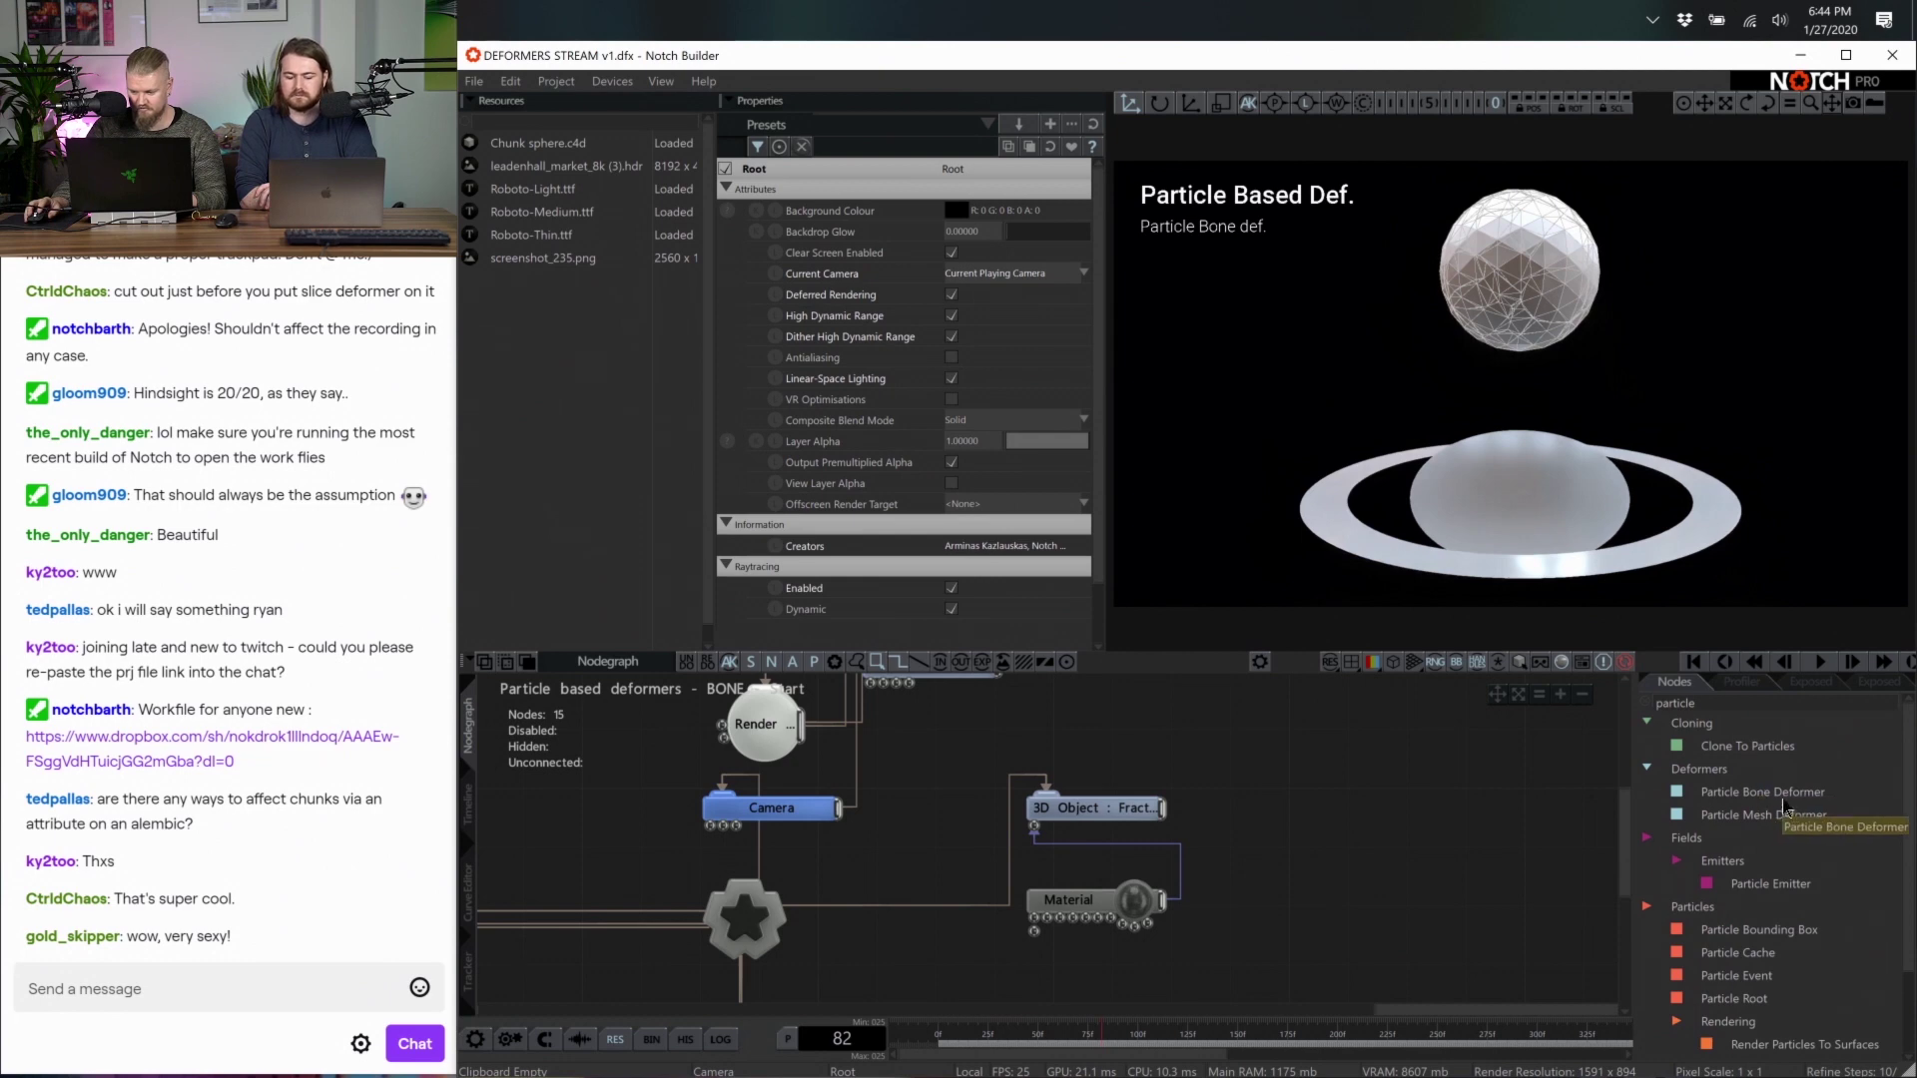
left_click_drag(1760, 799, 1282, 781)
scroll(1309, 866, "up", 3)
middle_click_drag(1309, 867, 1109, 838)
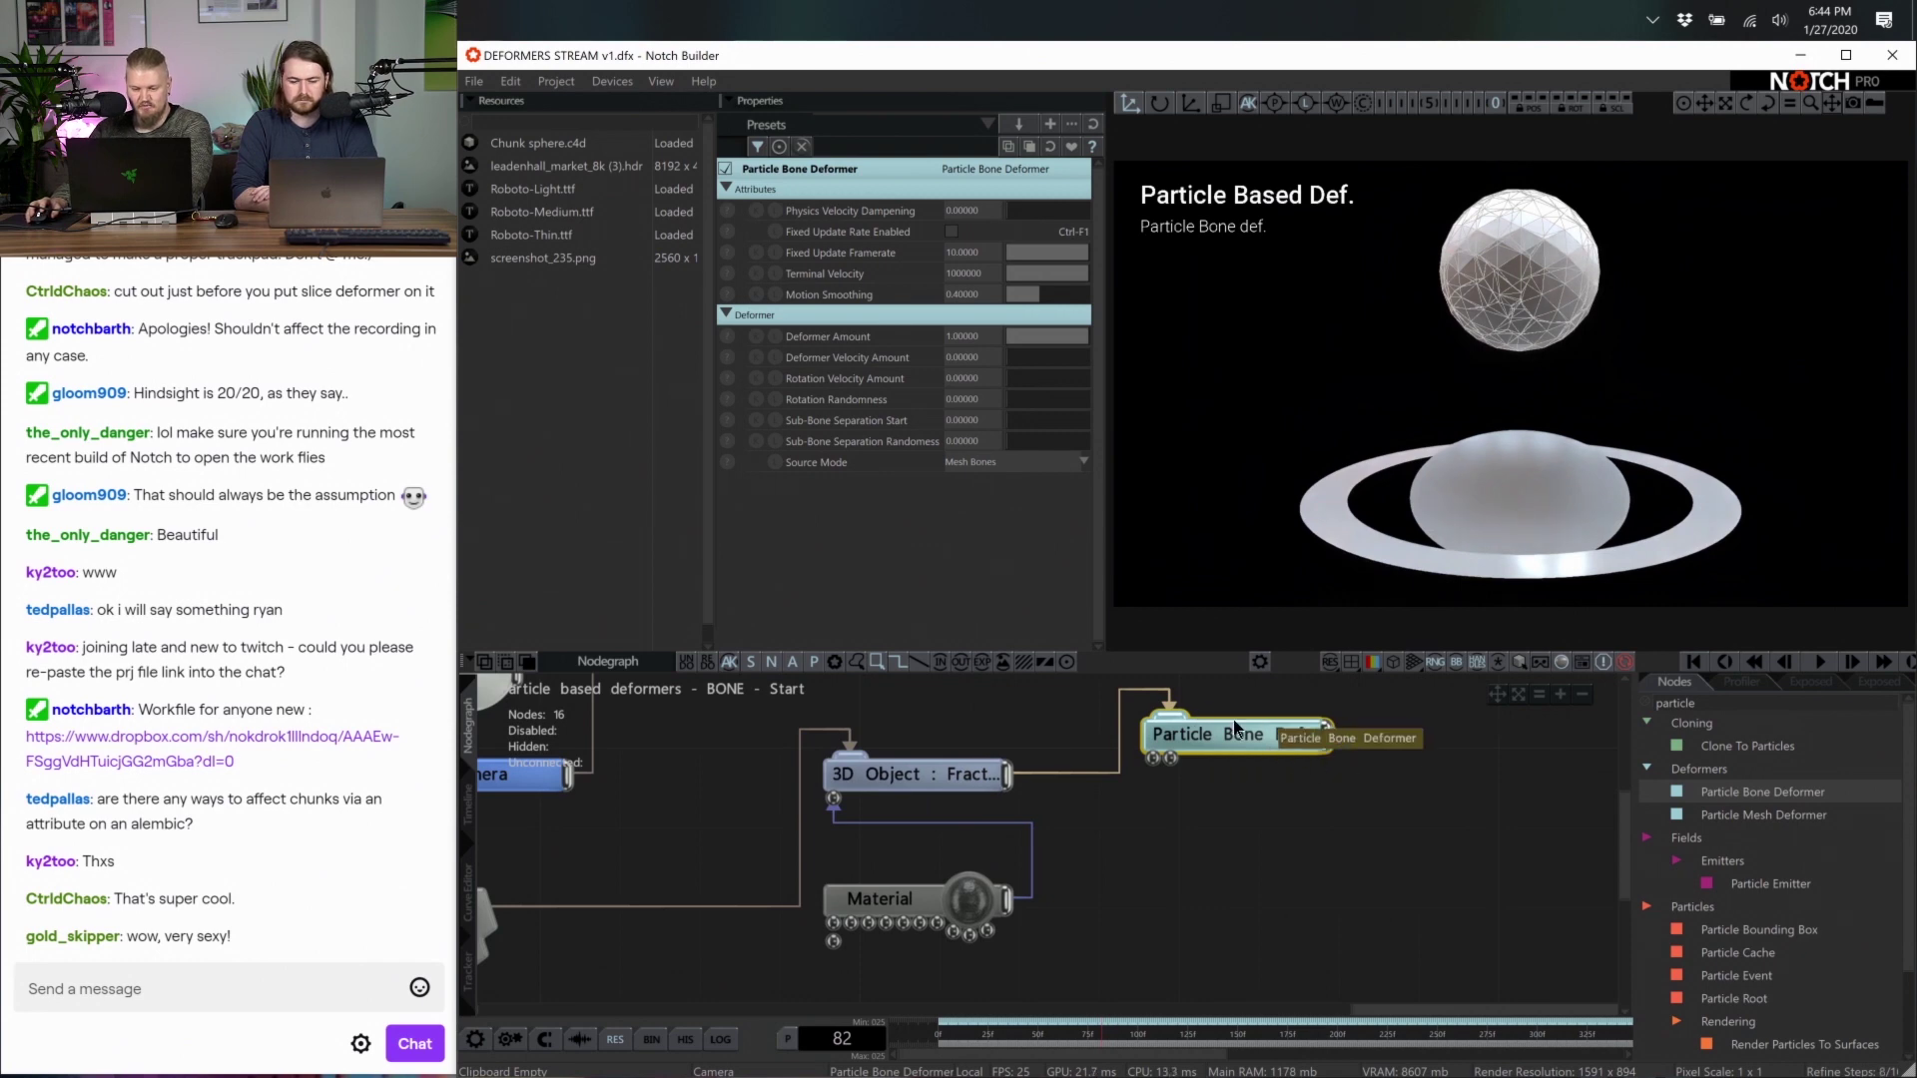
Set the Particle Bone Deformer's Source Mode to Mesh Chunks
left_click(1005, 467)
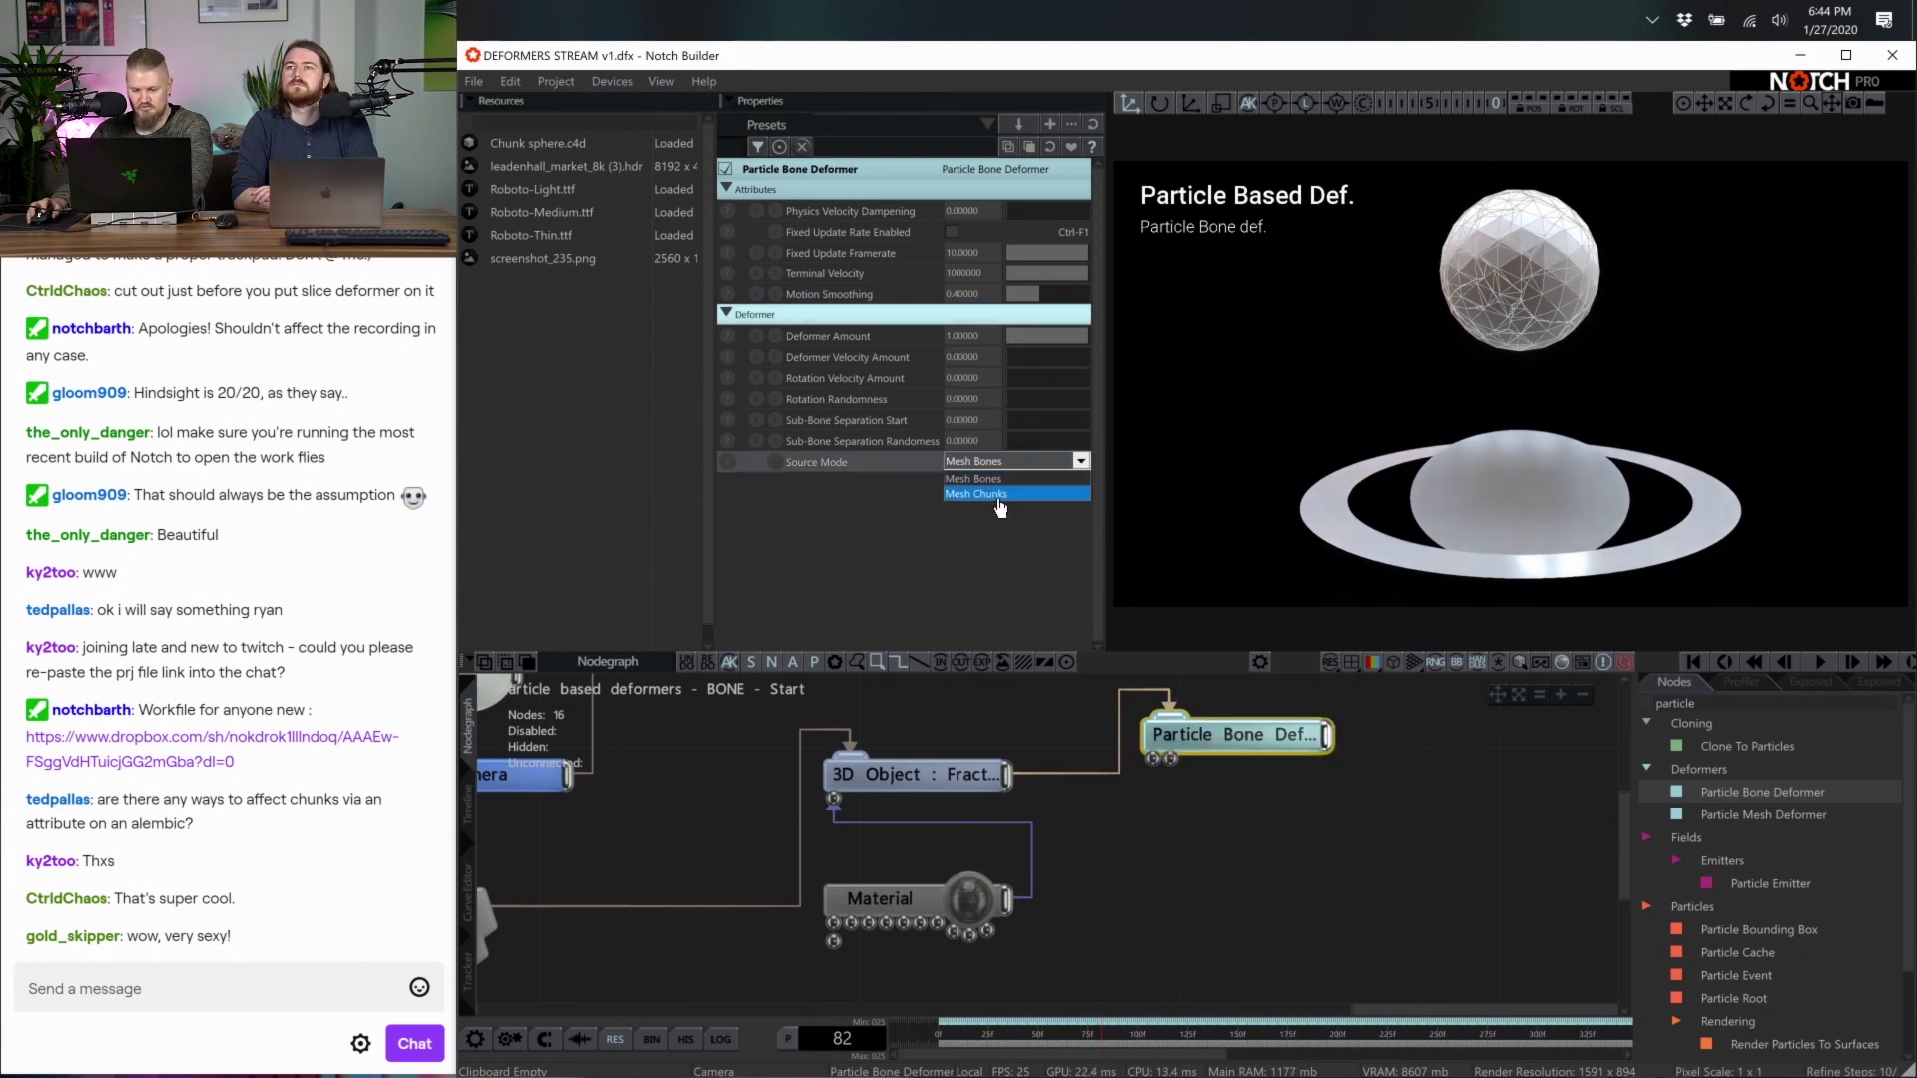
left_click(1003, 497)
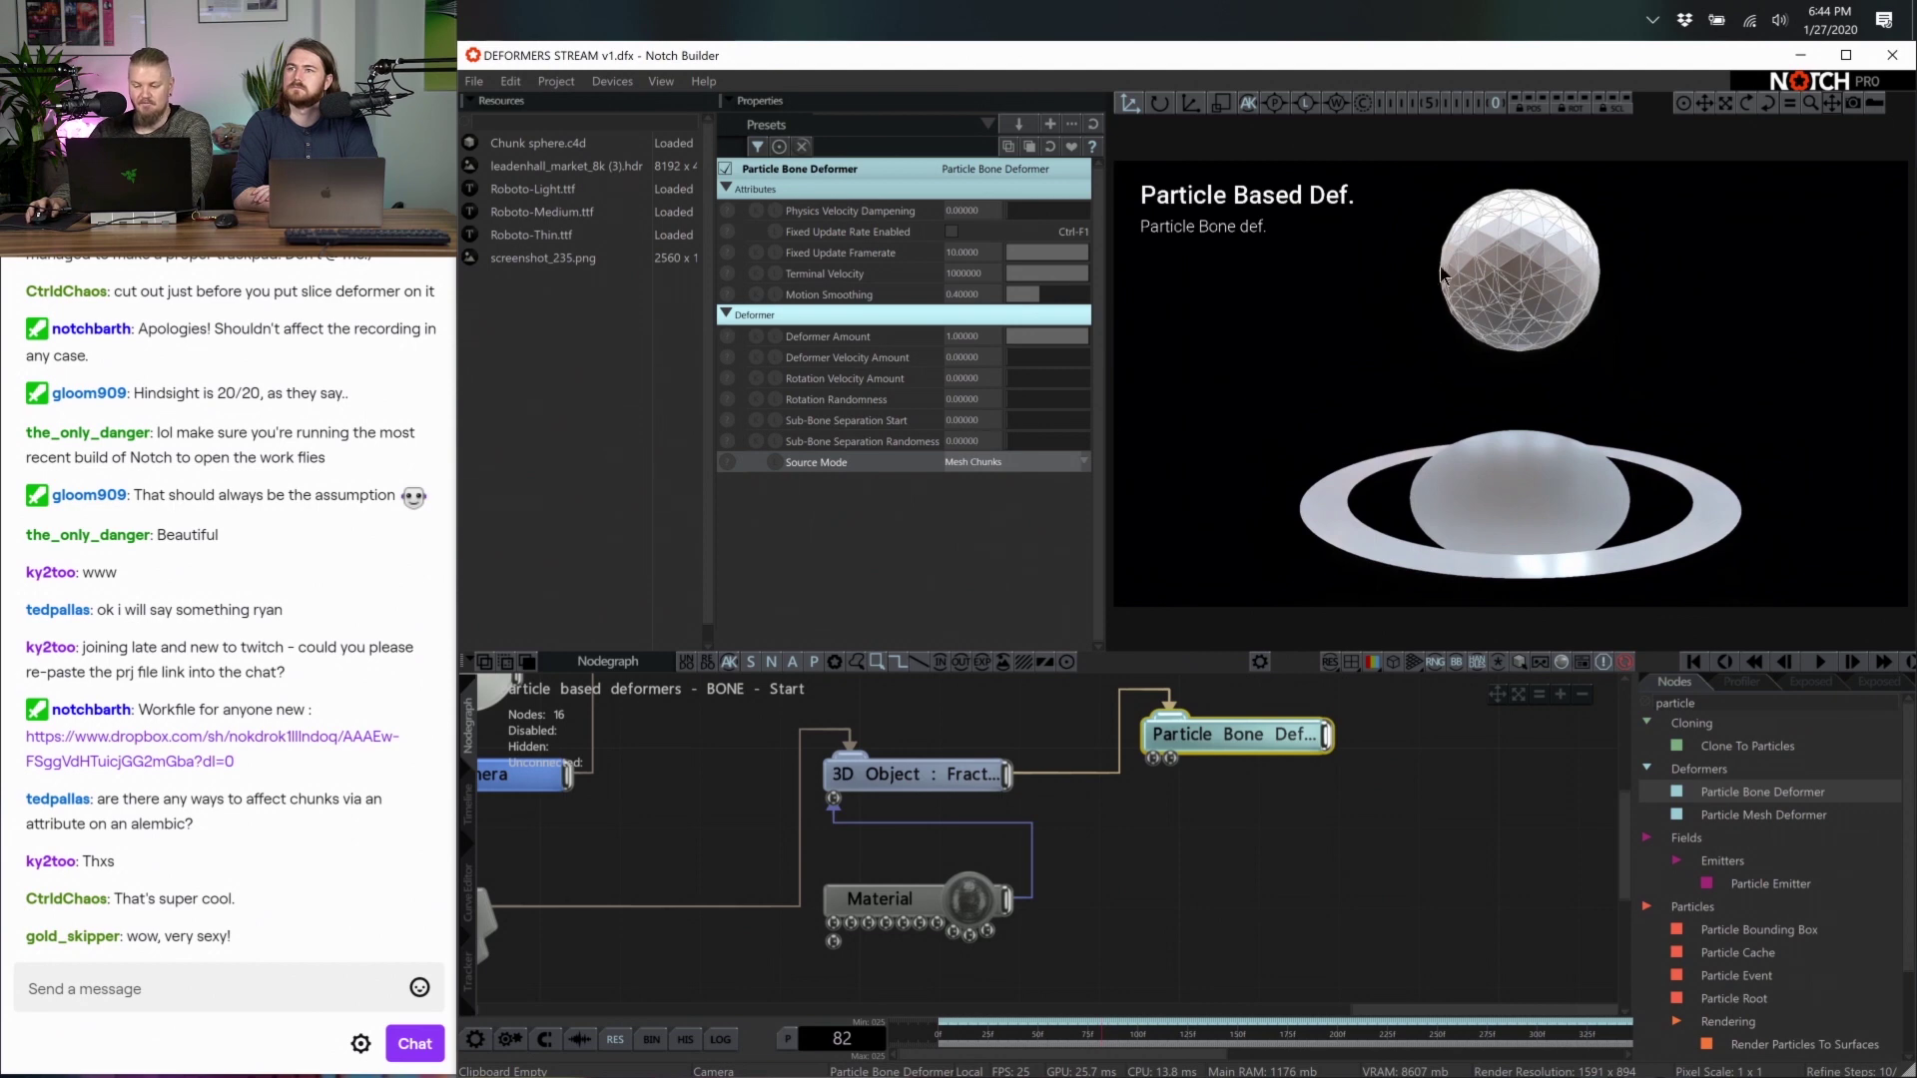
left_click_drag(1320, 819, 1160, 861)
left_click_drag(1095, 776, 1092, 815)
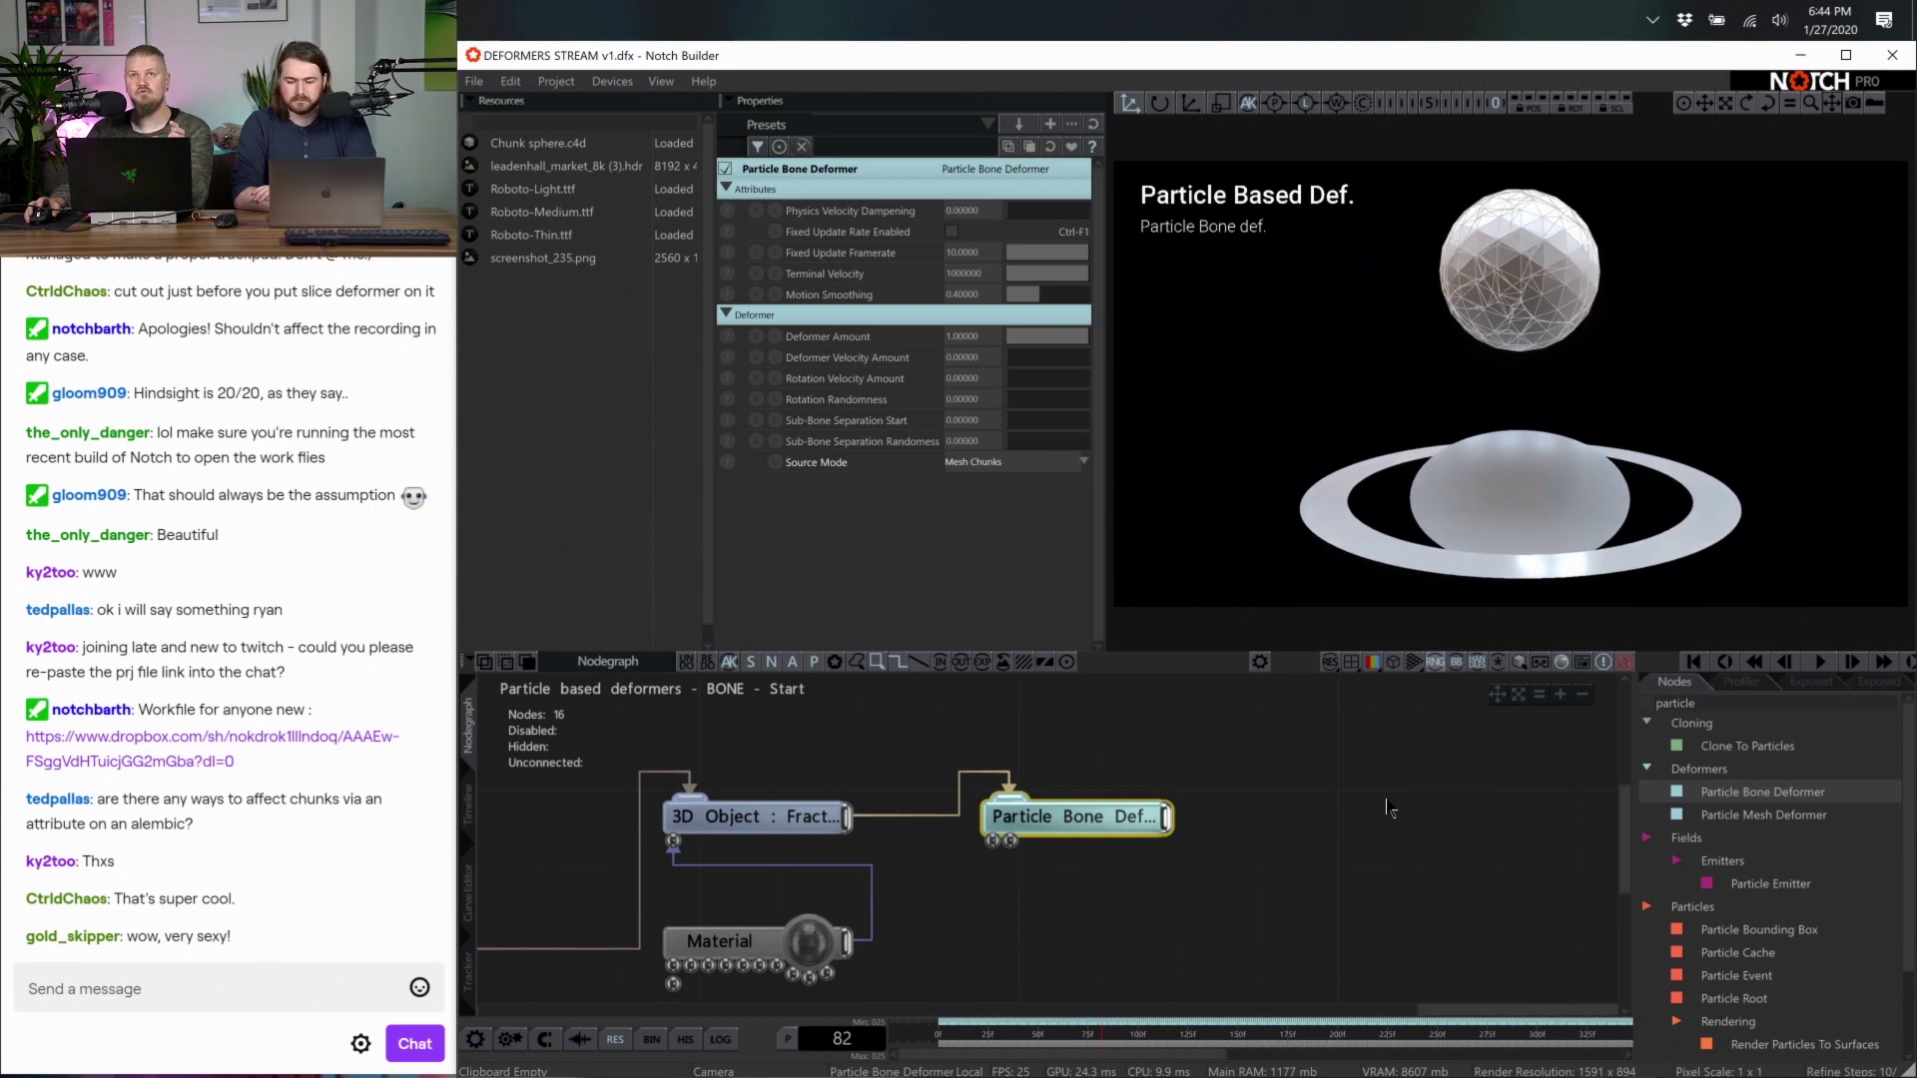
Try a Turbulence Affector connected to the Particle Bone Deformer during playback, and delete it
left_click(1667, 703)
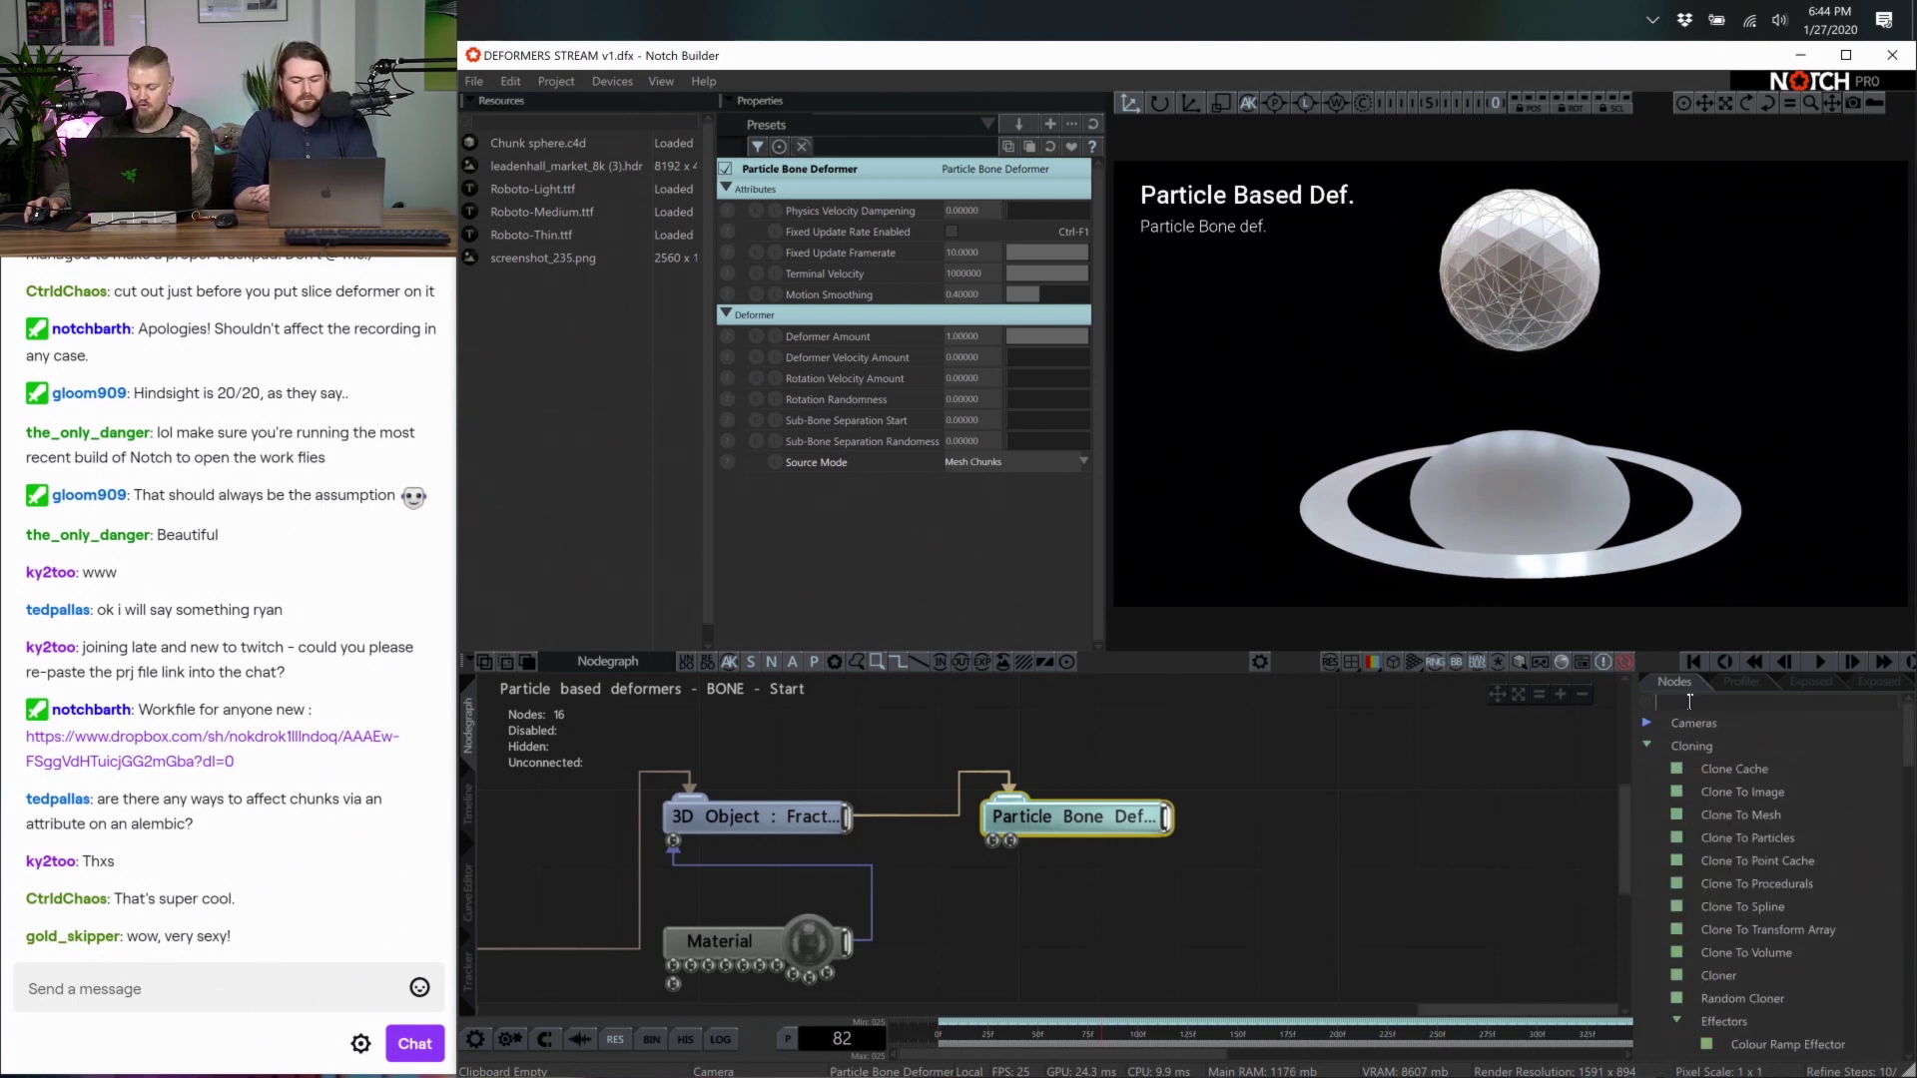
type("turb")
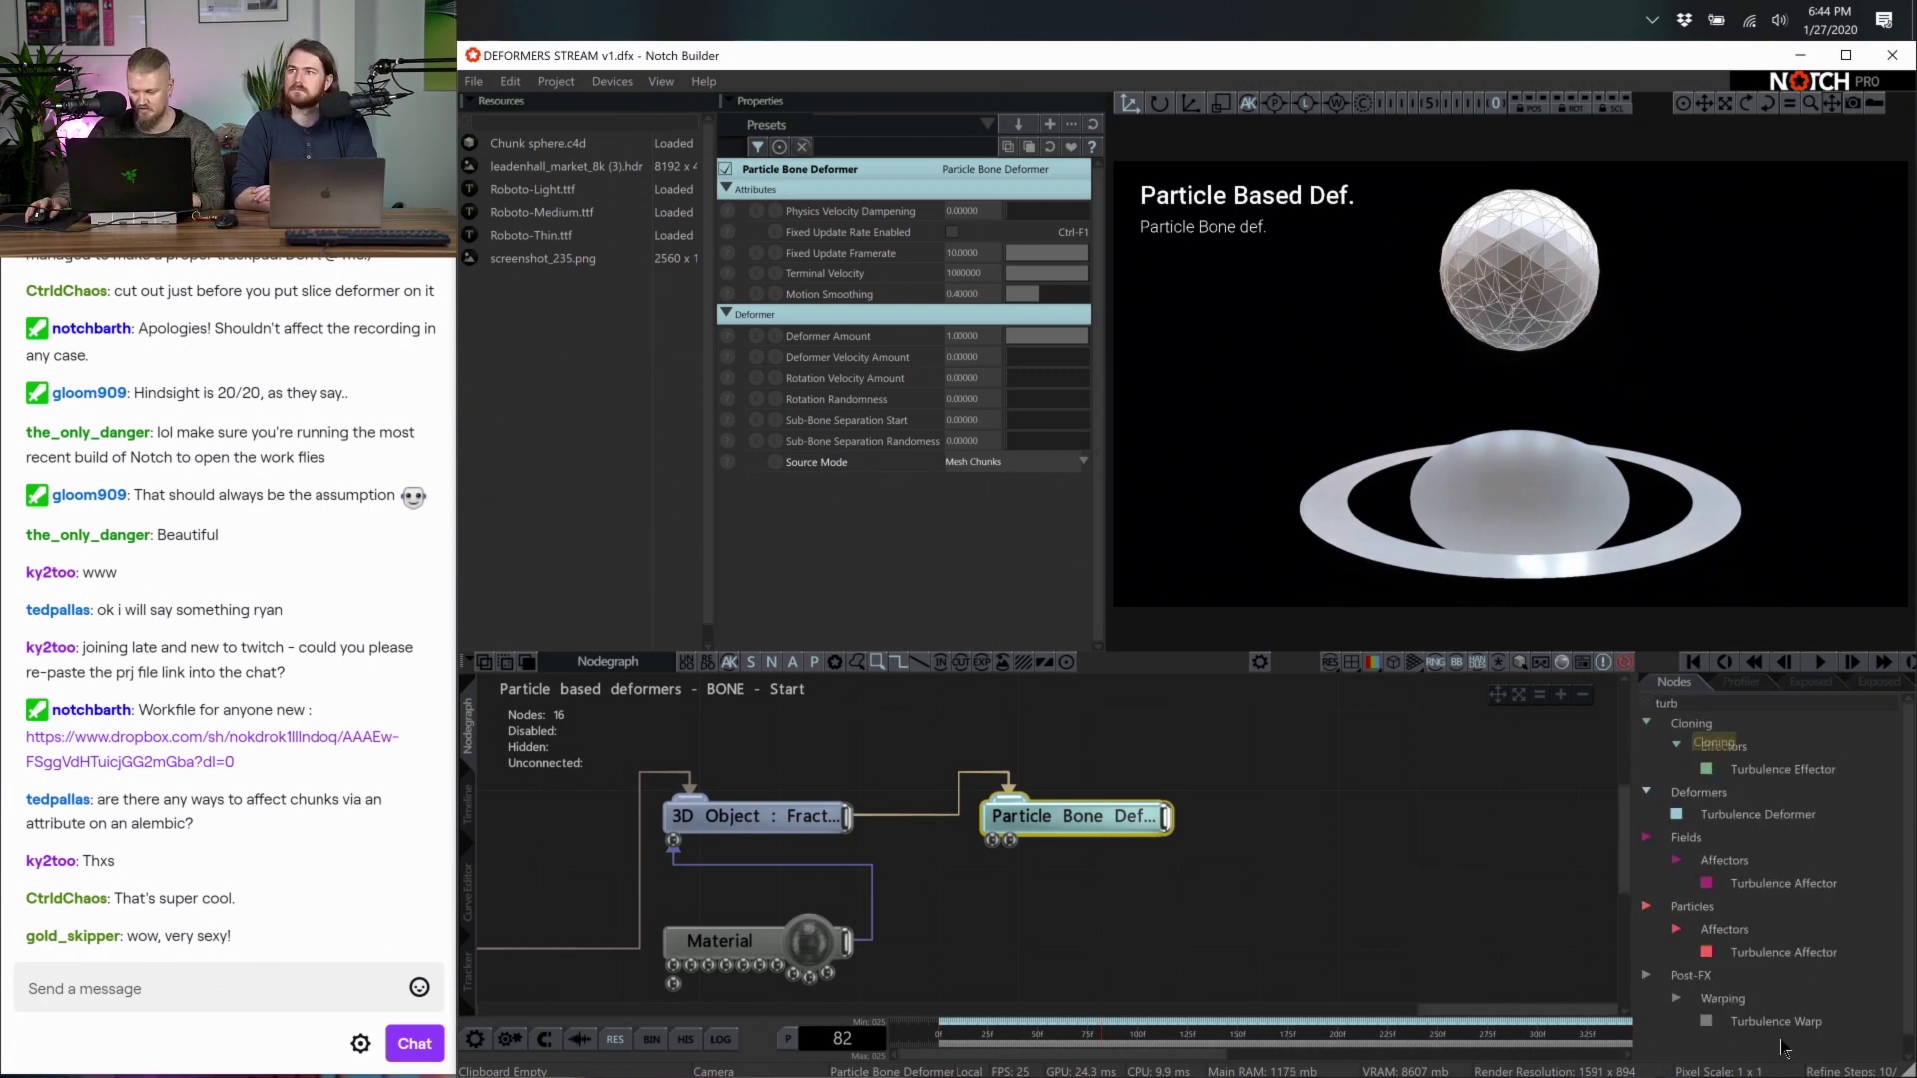
left_click_drag(1784, 953, 1256, 827)
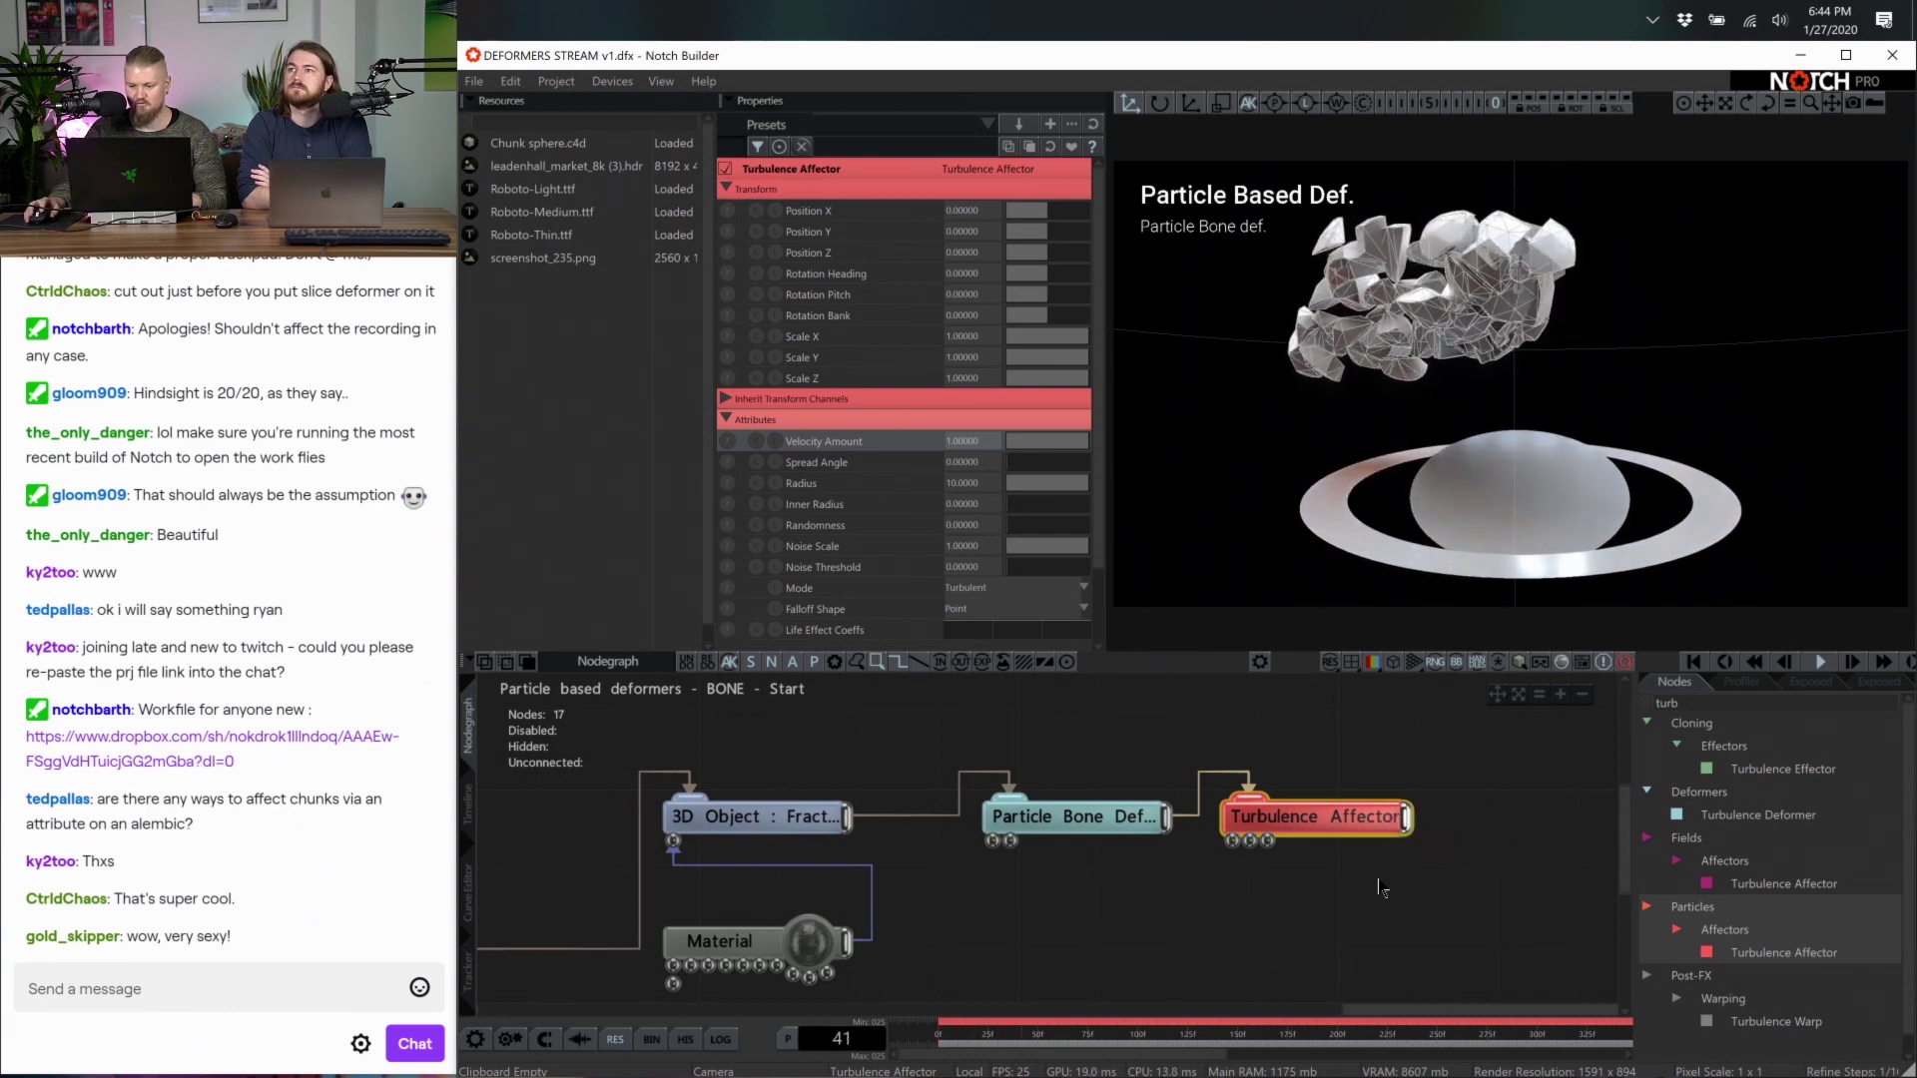
scroll(1378, 878, "down", 2)
key("Delete")
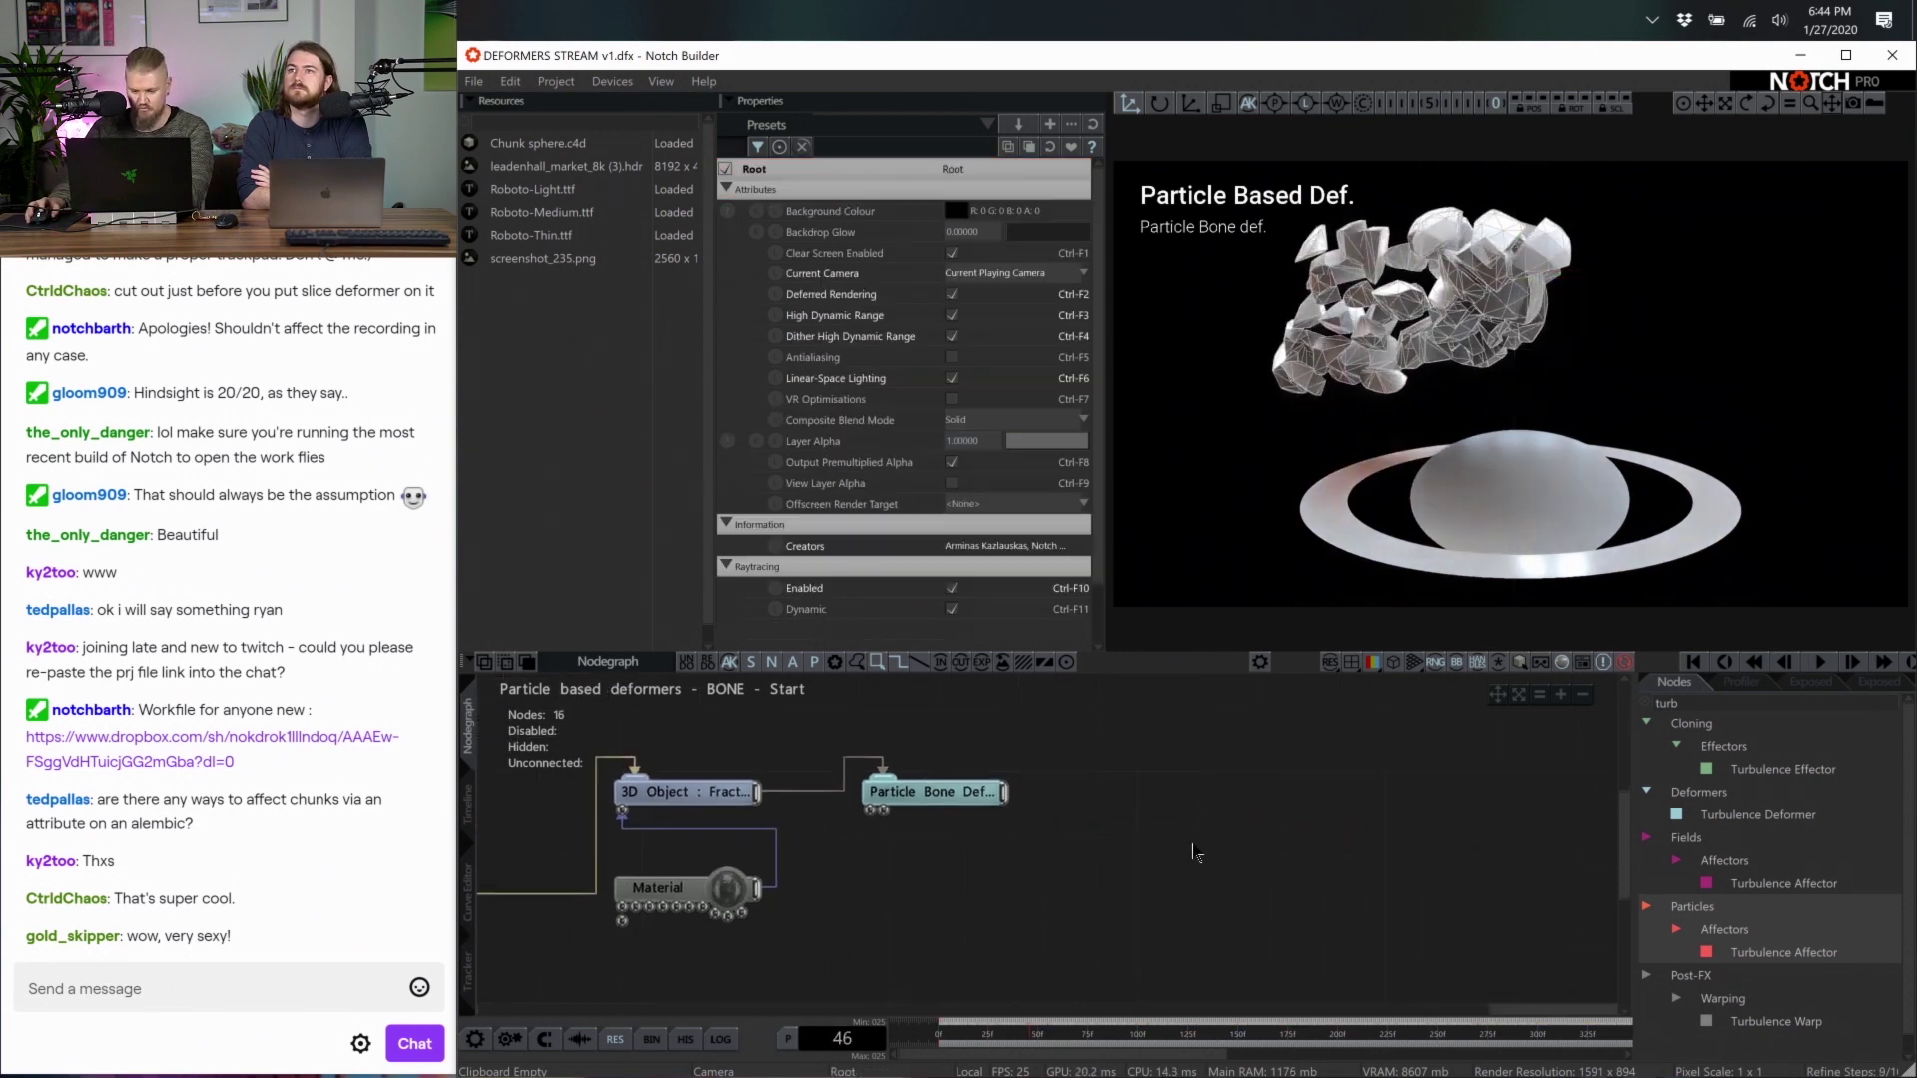
Add an SPH Affector node and connect it to the Particle Bone Deformer
type("sph")
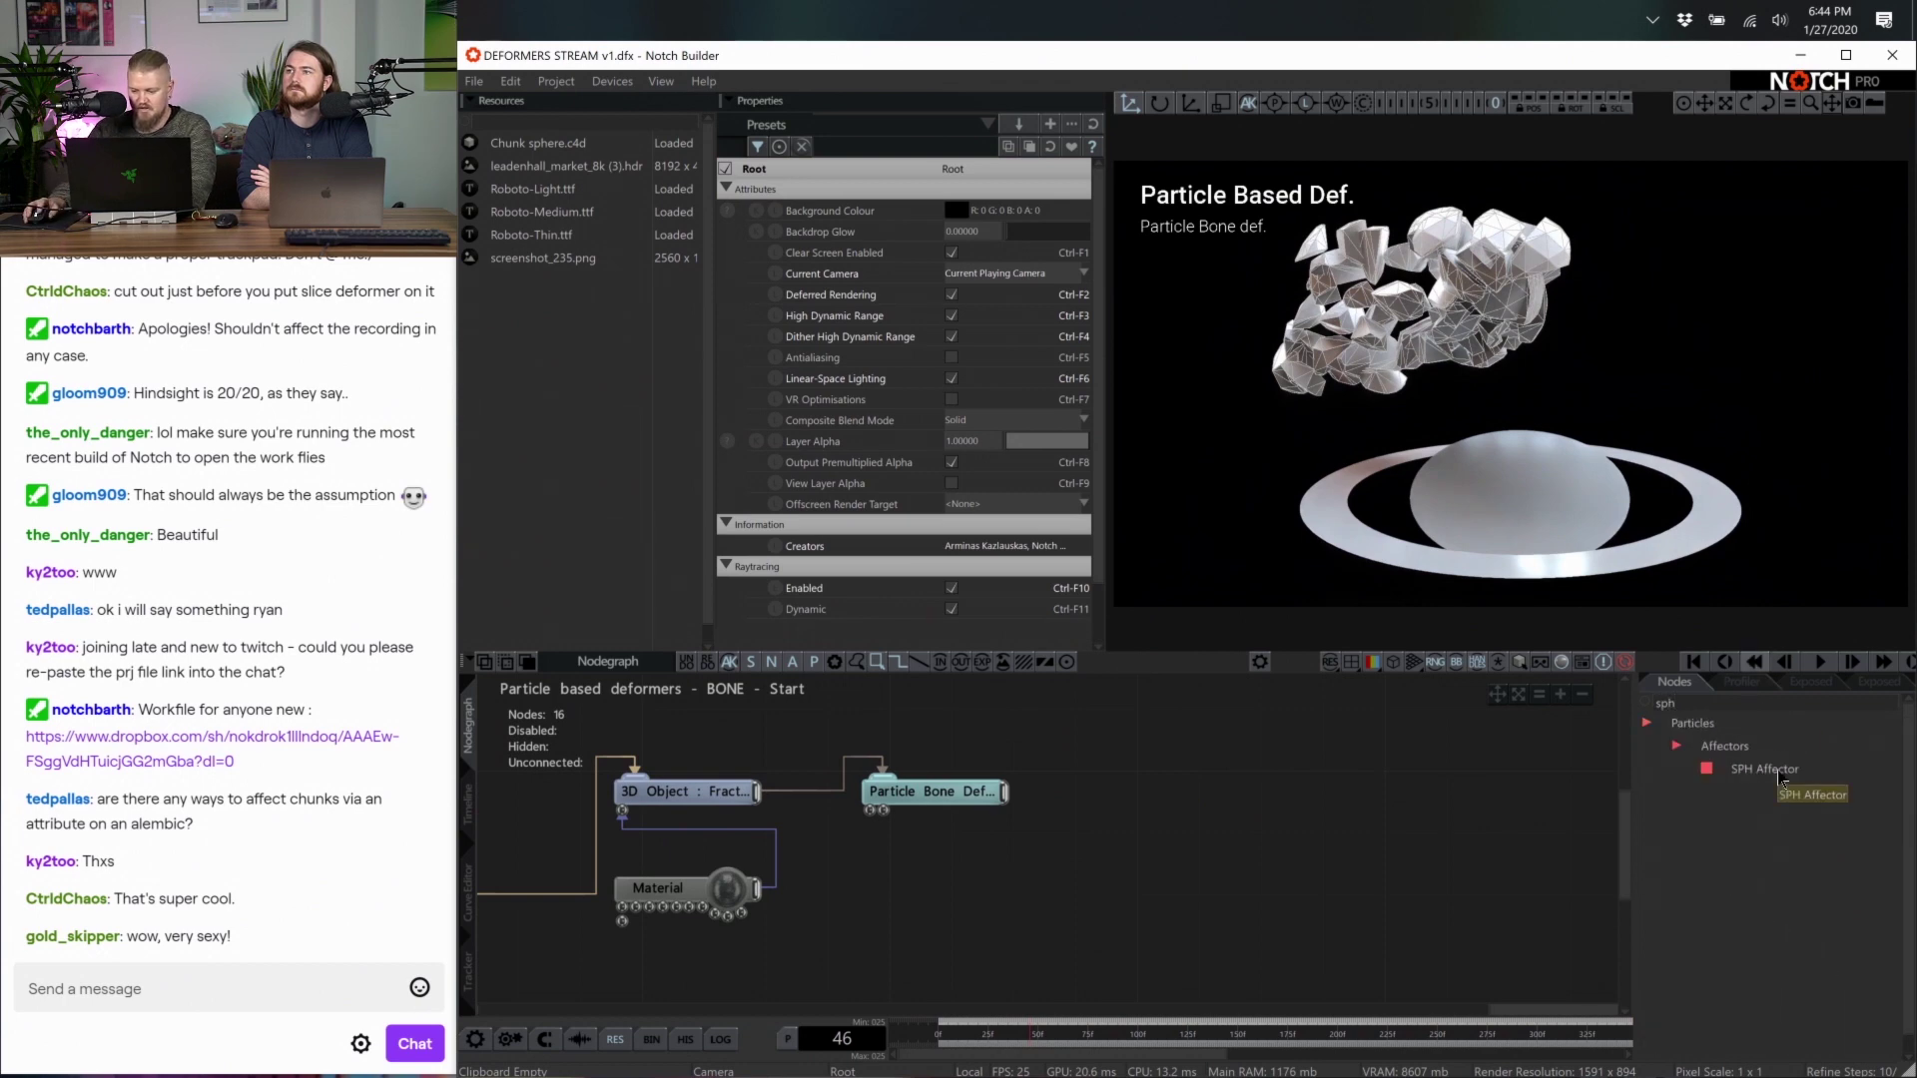
left_click_drag(1782, 777, 1250, 789)
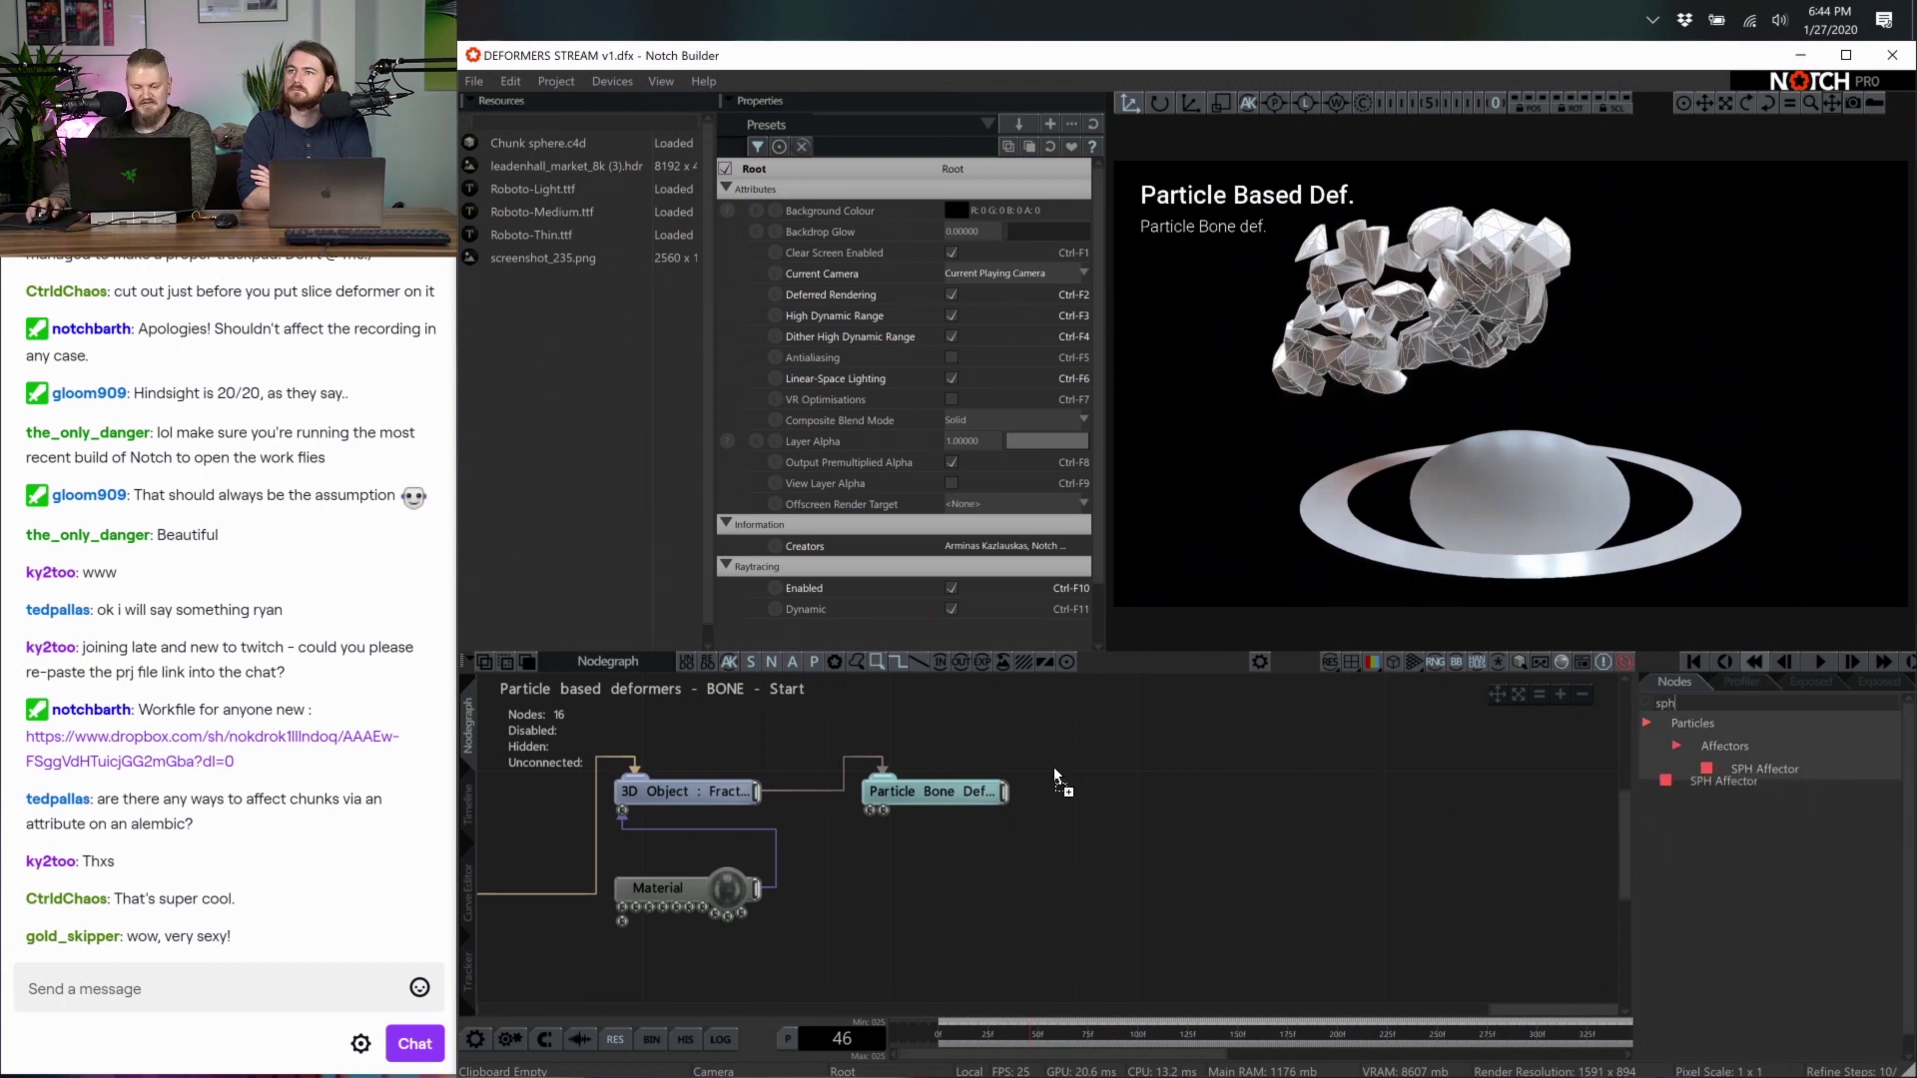
left_click_drag(1056, 777, 1060, 784)
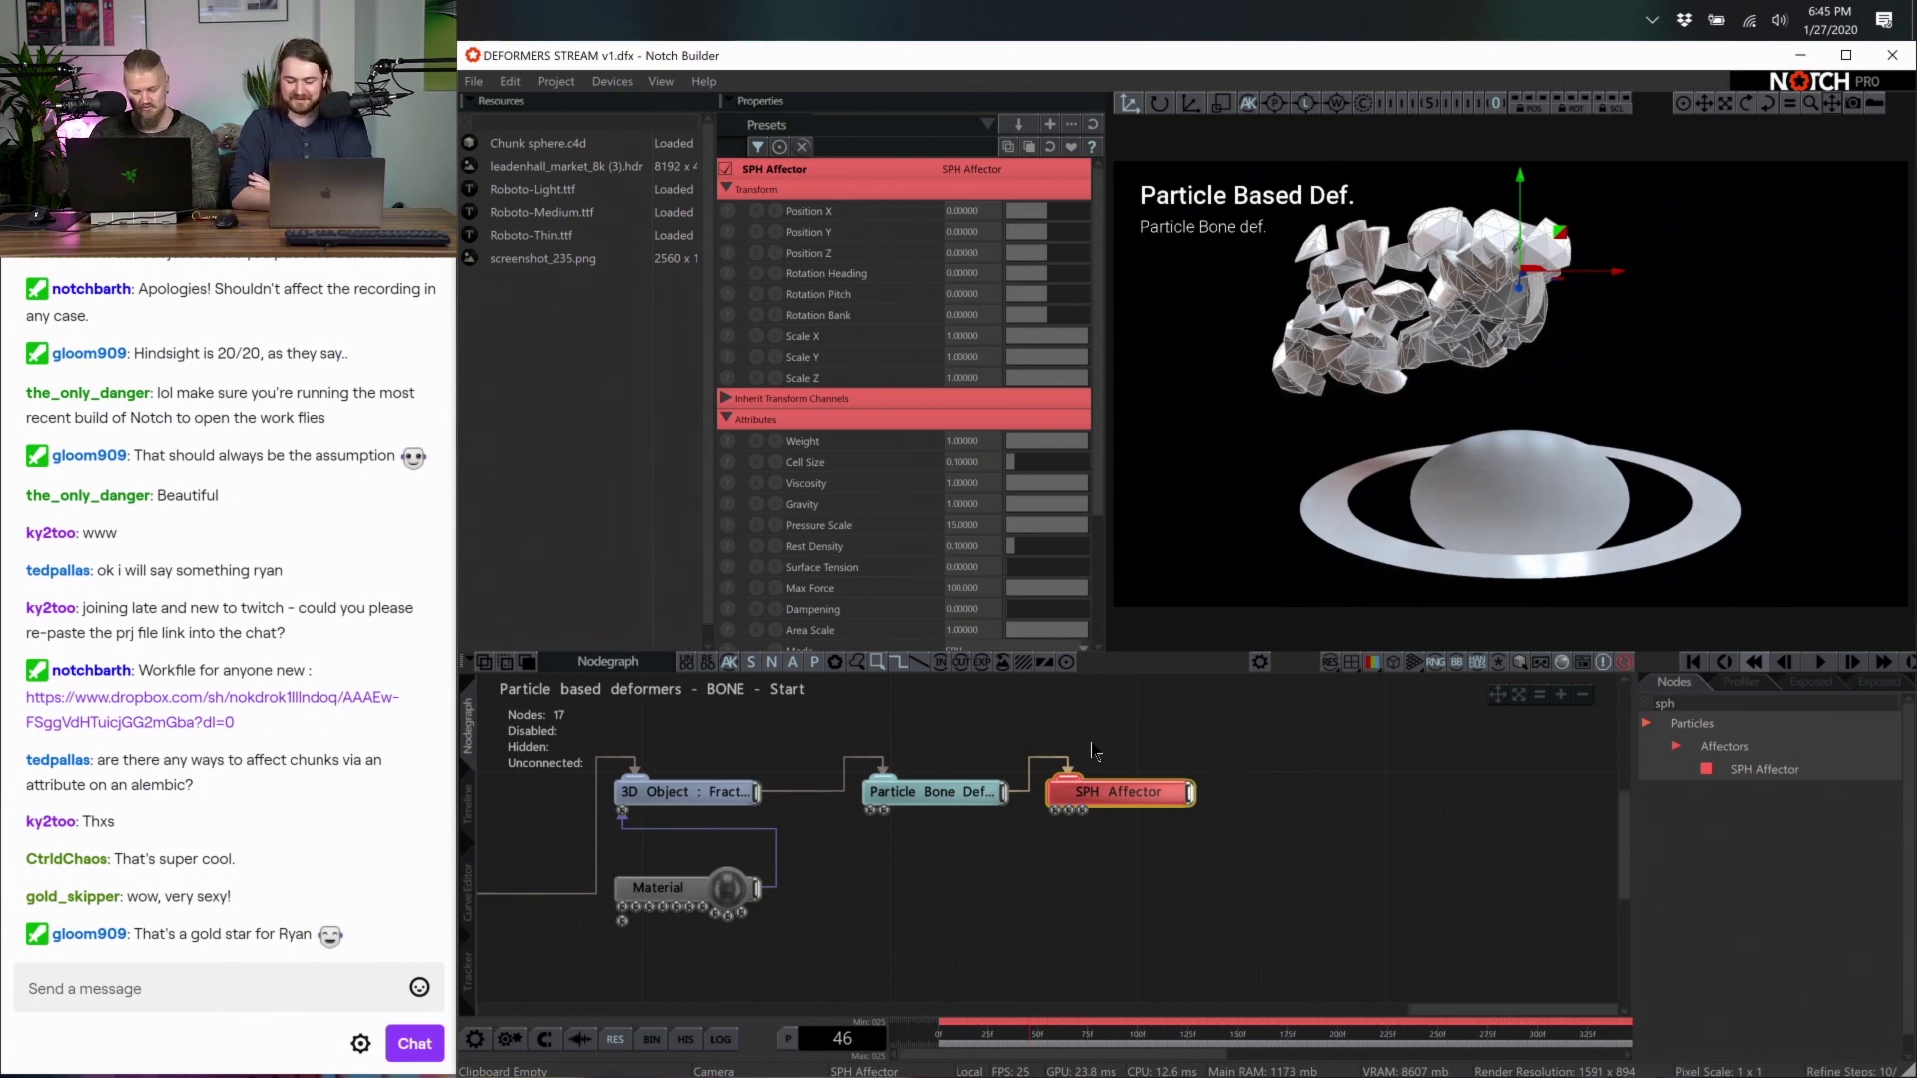
Play the SPH Affector's effect on the chunks from frame 0, deselect the node, and return to frame 0
key("Return")
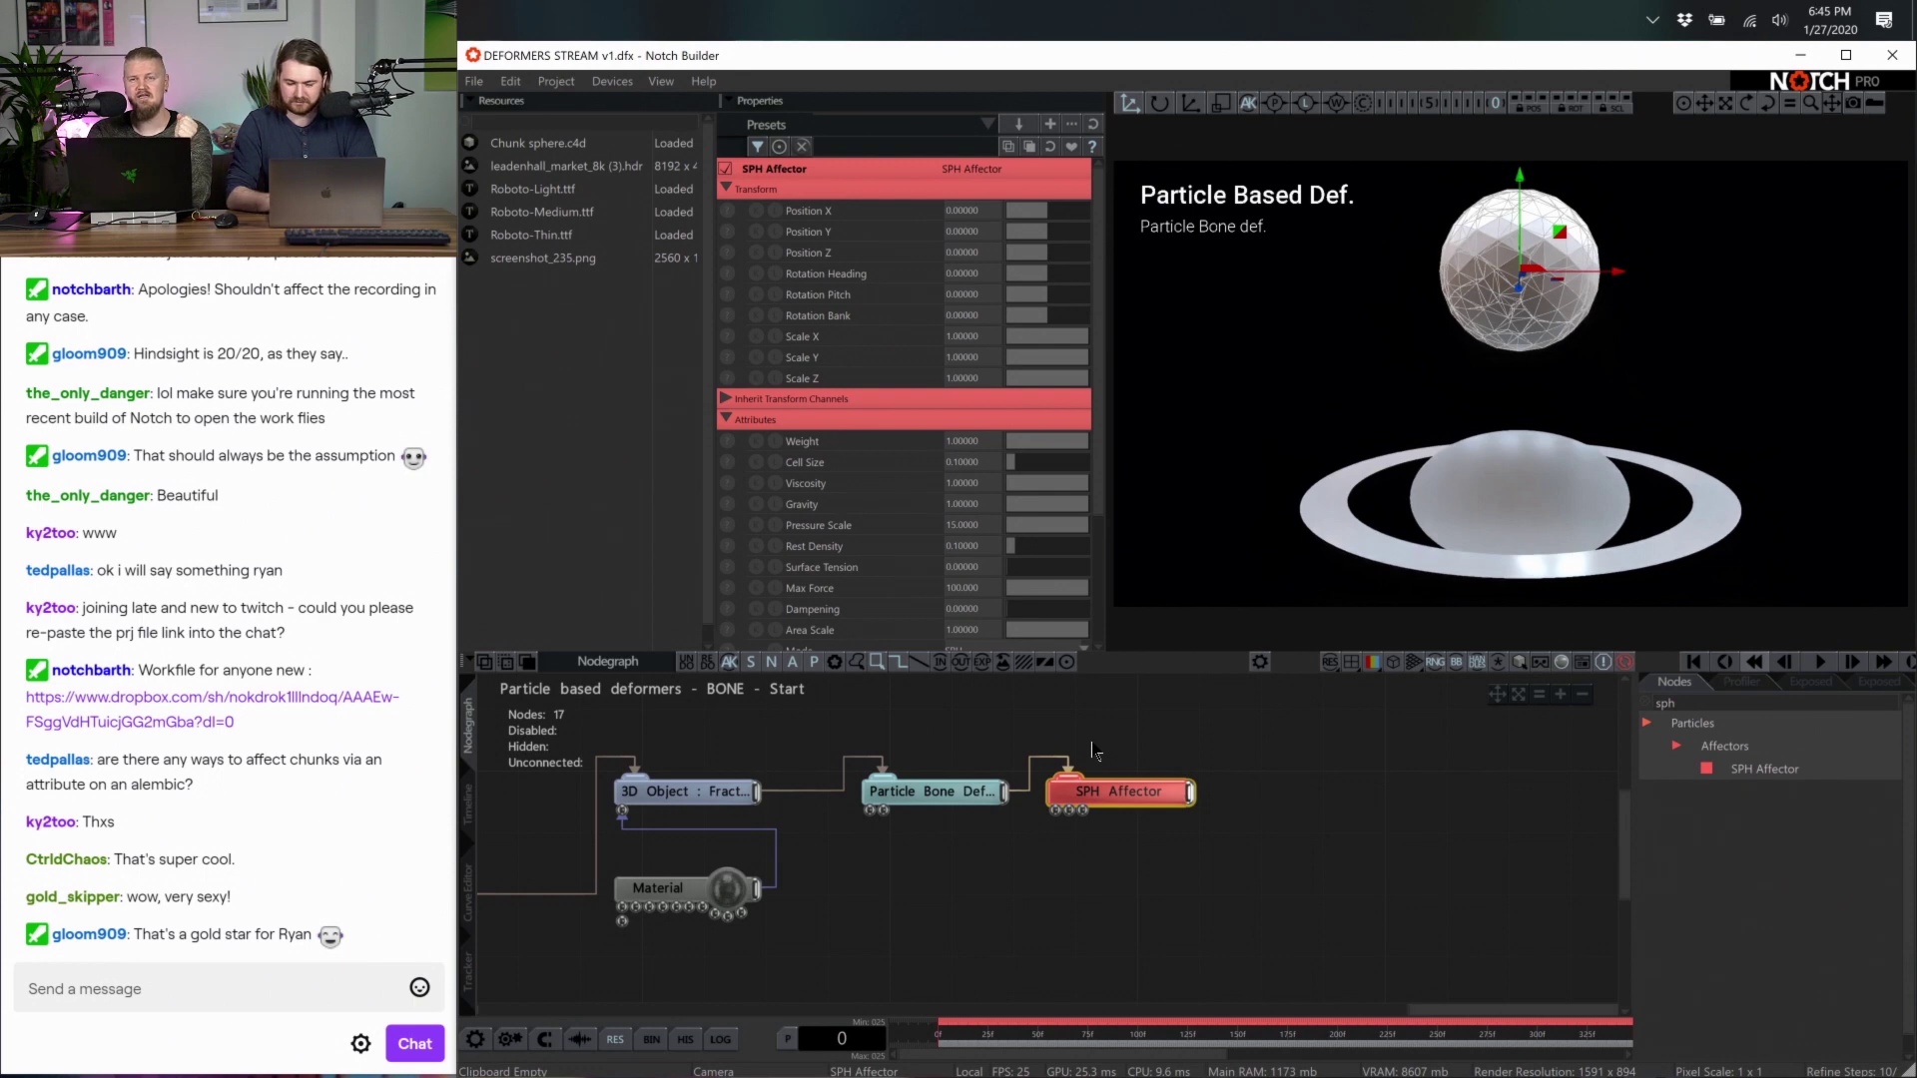
key("space")
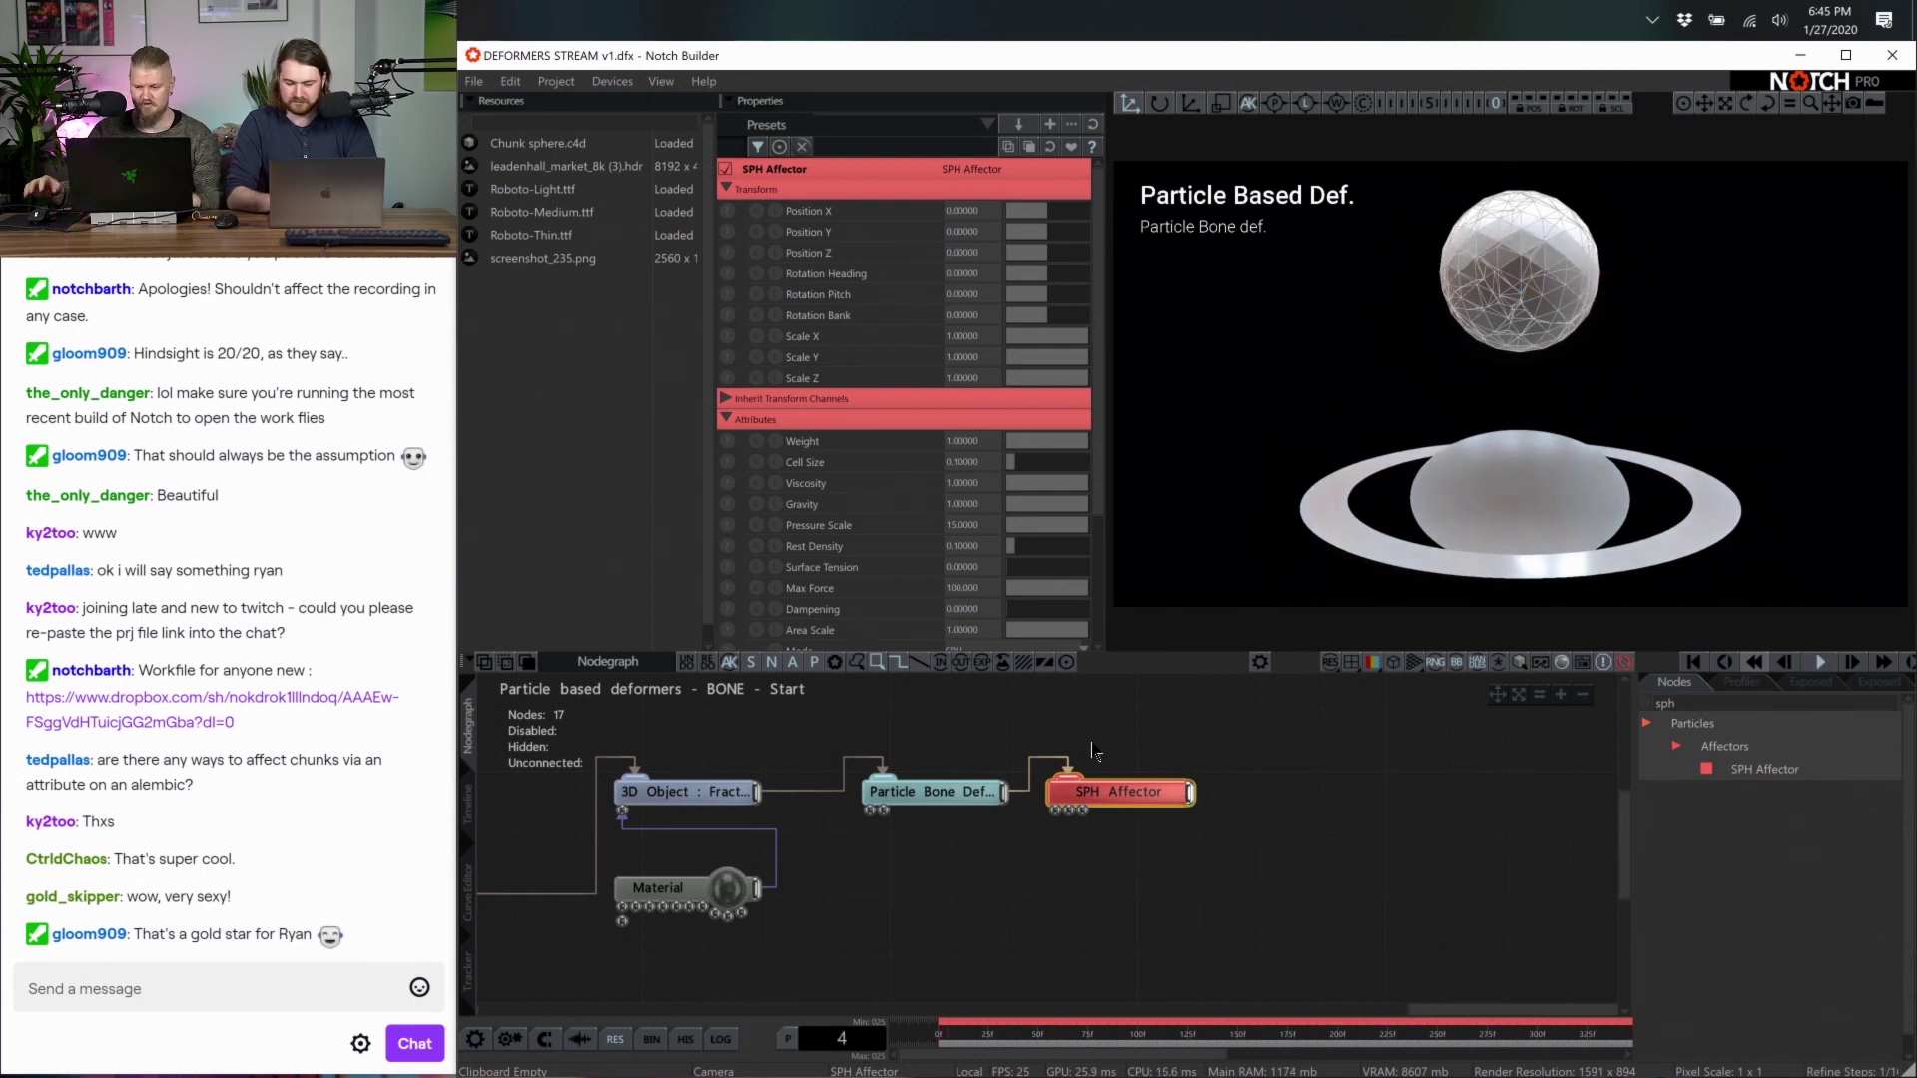
left_click(1093, 741)
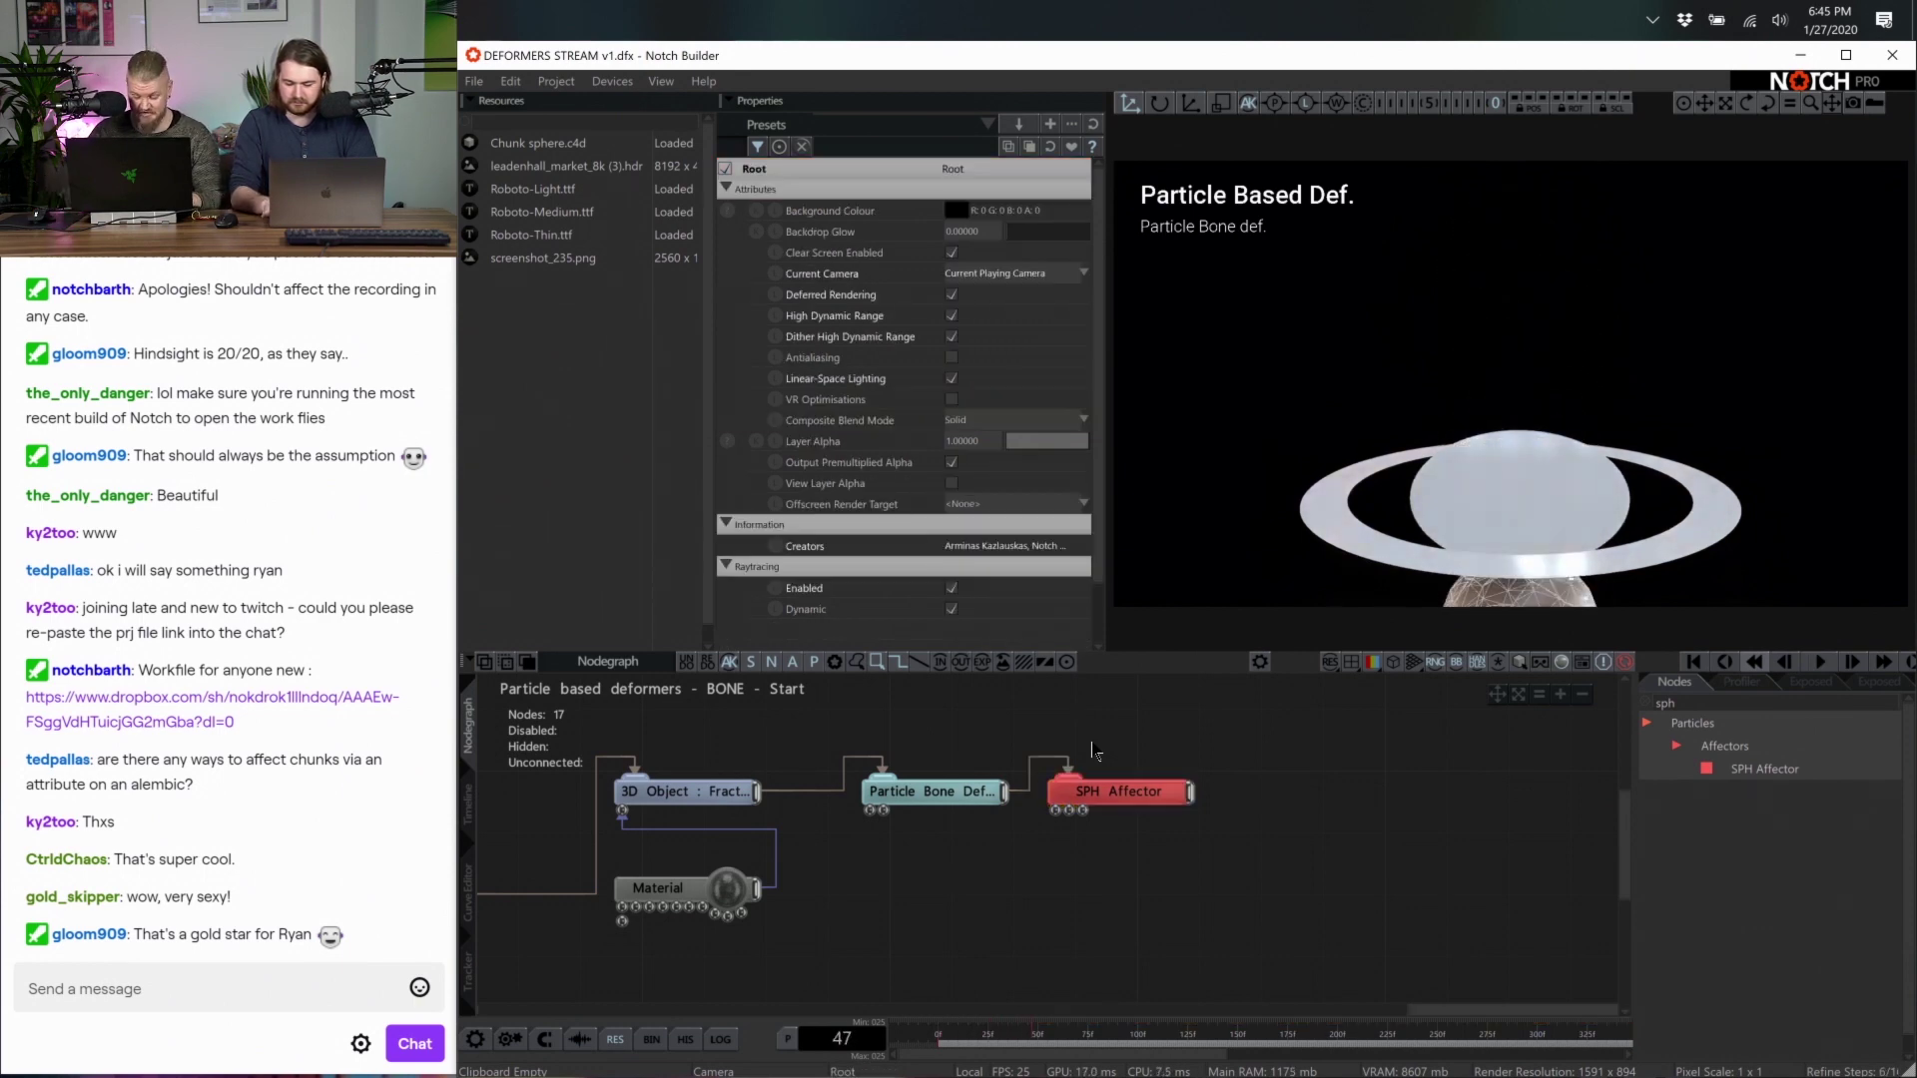
key("Return")
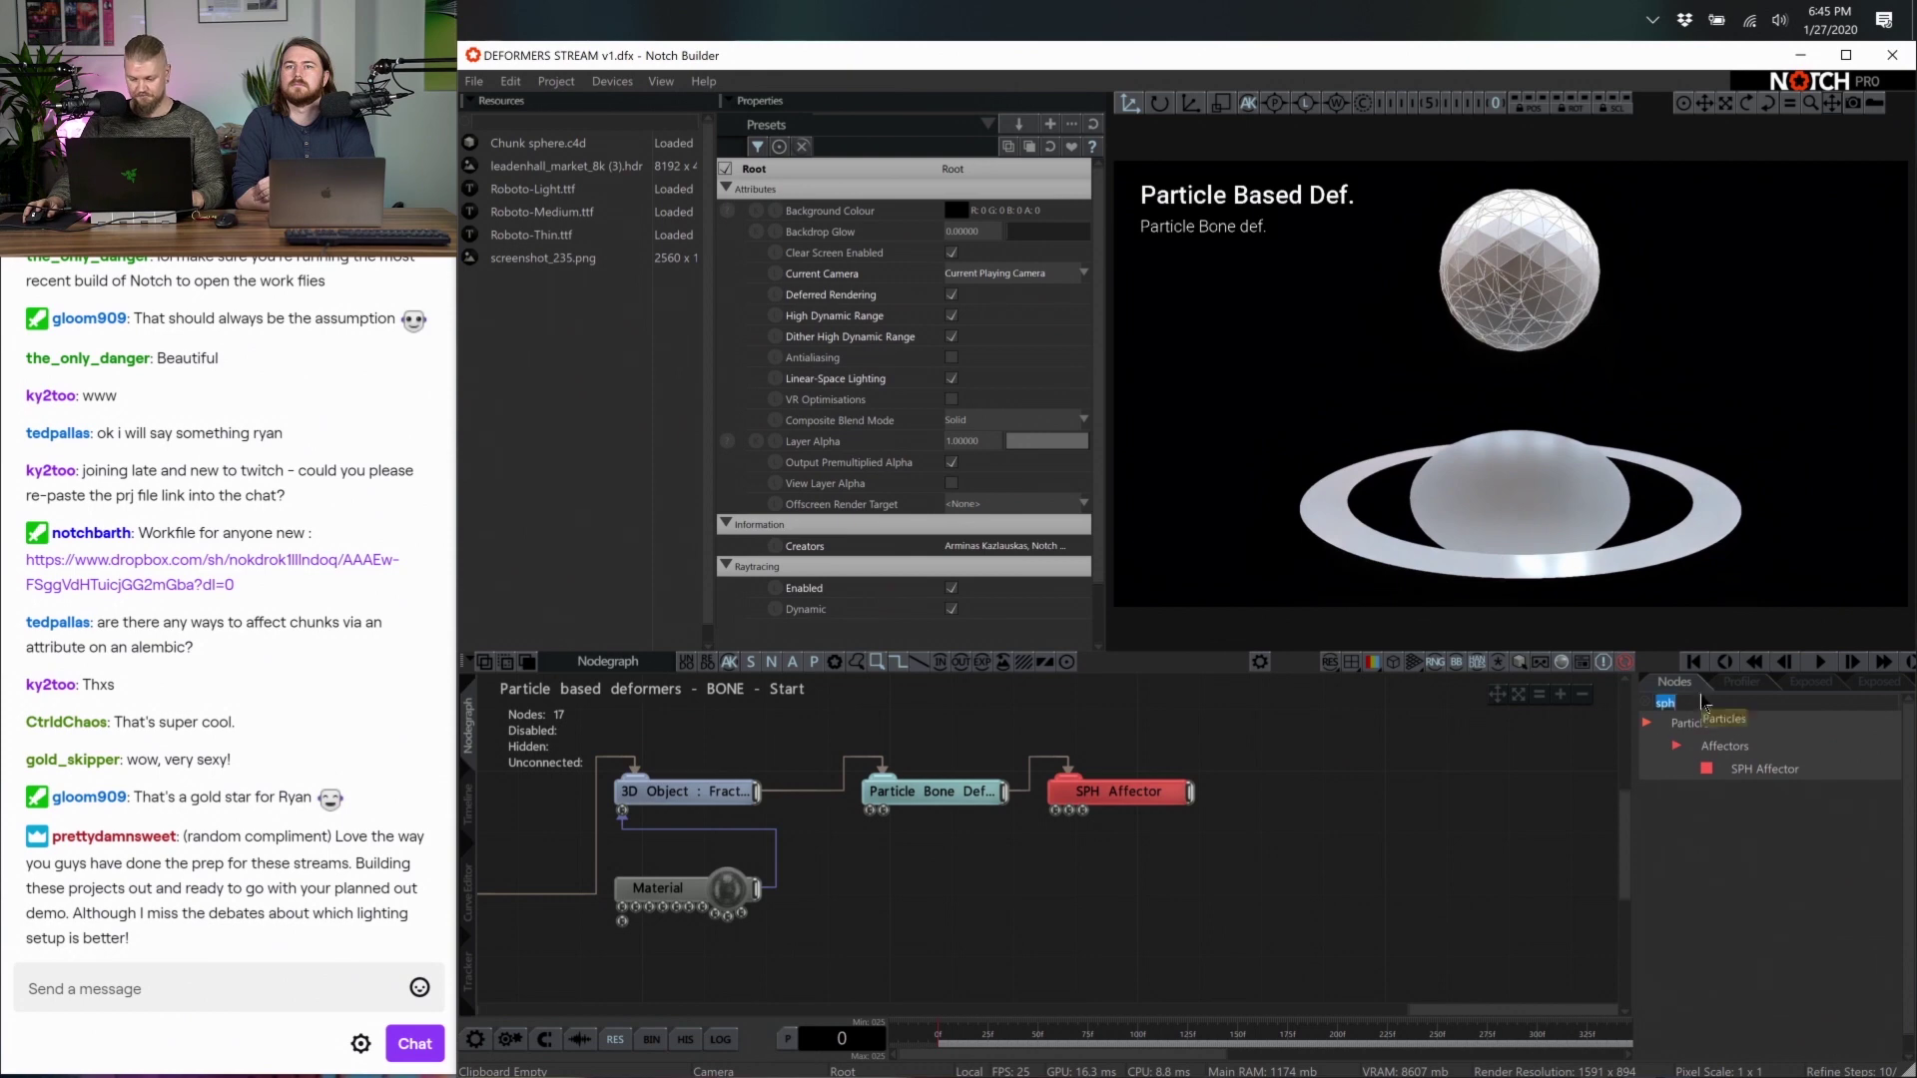
Add a Collision Affector node below the SPH Affector and connect it to the Particle Bone Deformer
scroll(980, 940, "down", 3)
middle_click_drag(993, 938, 1148, 840)
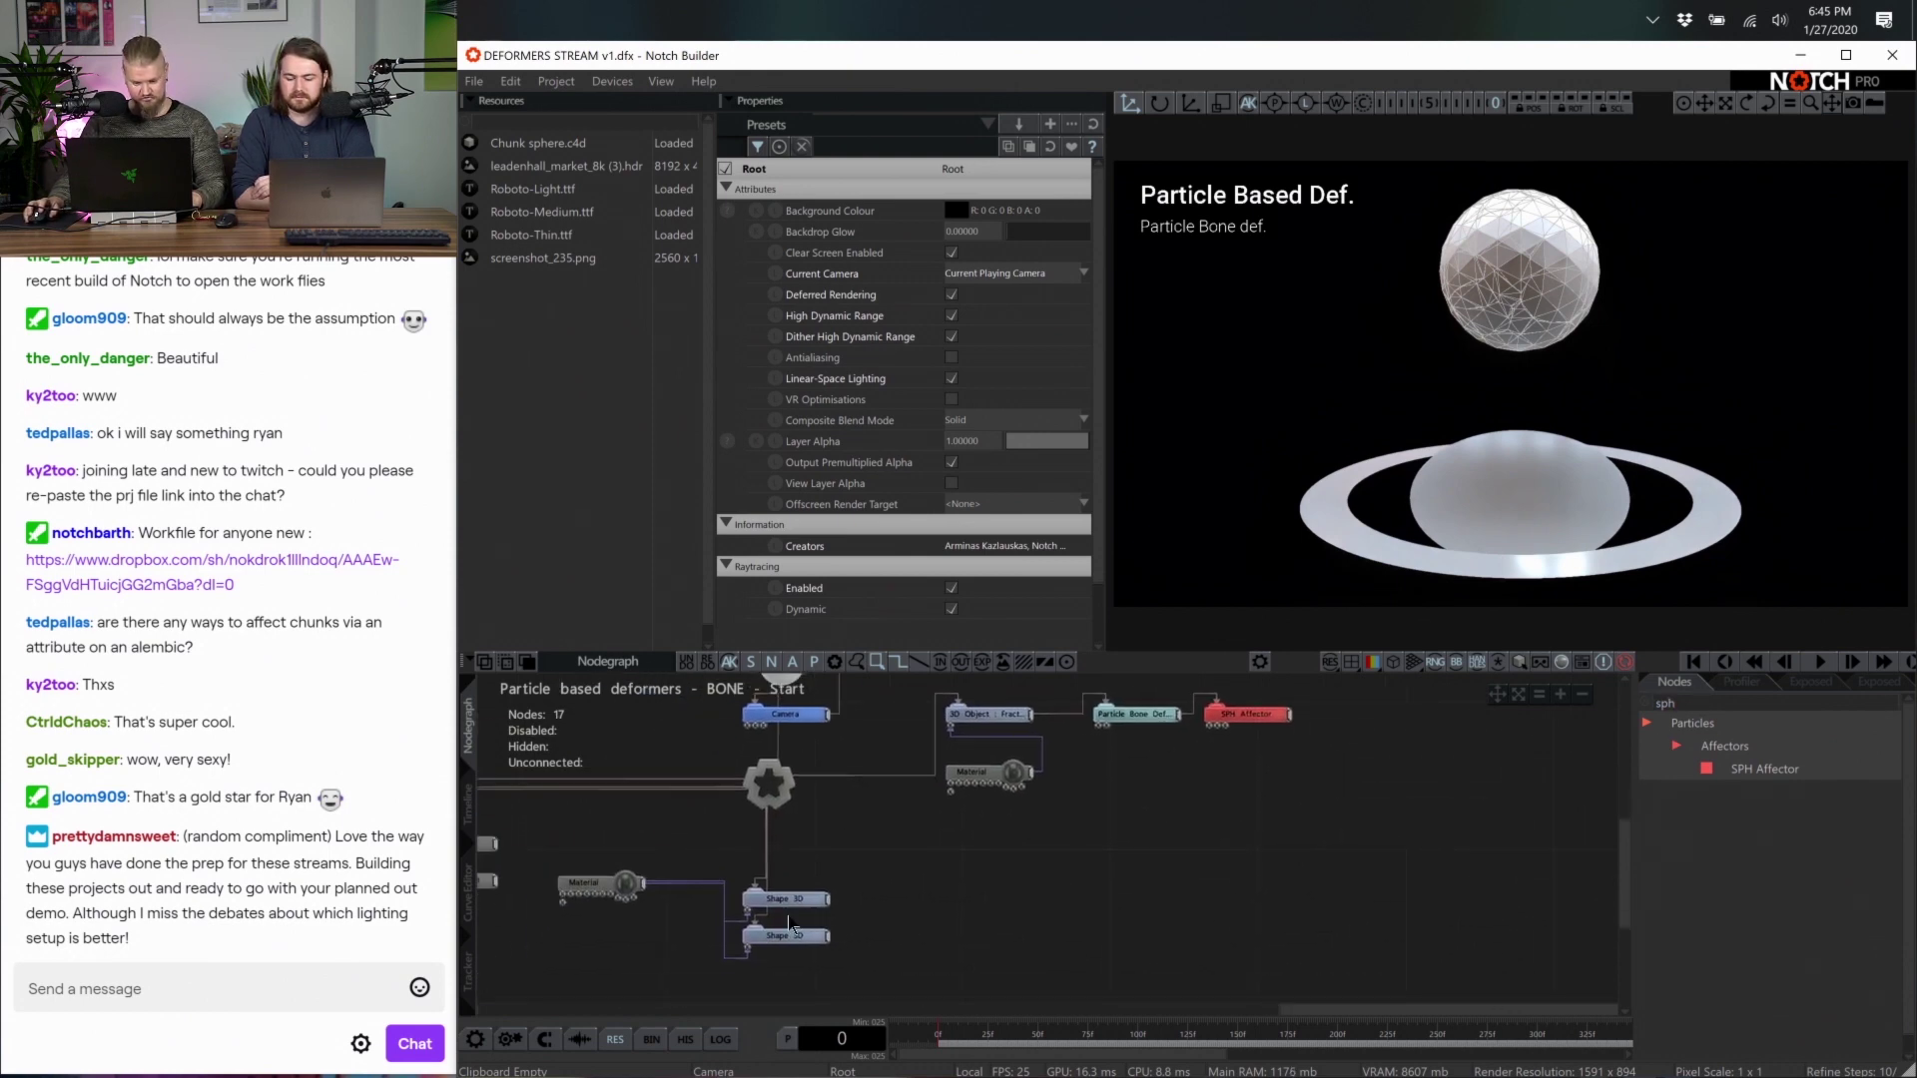
left_click_drag(853, 892, 782, 986)
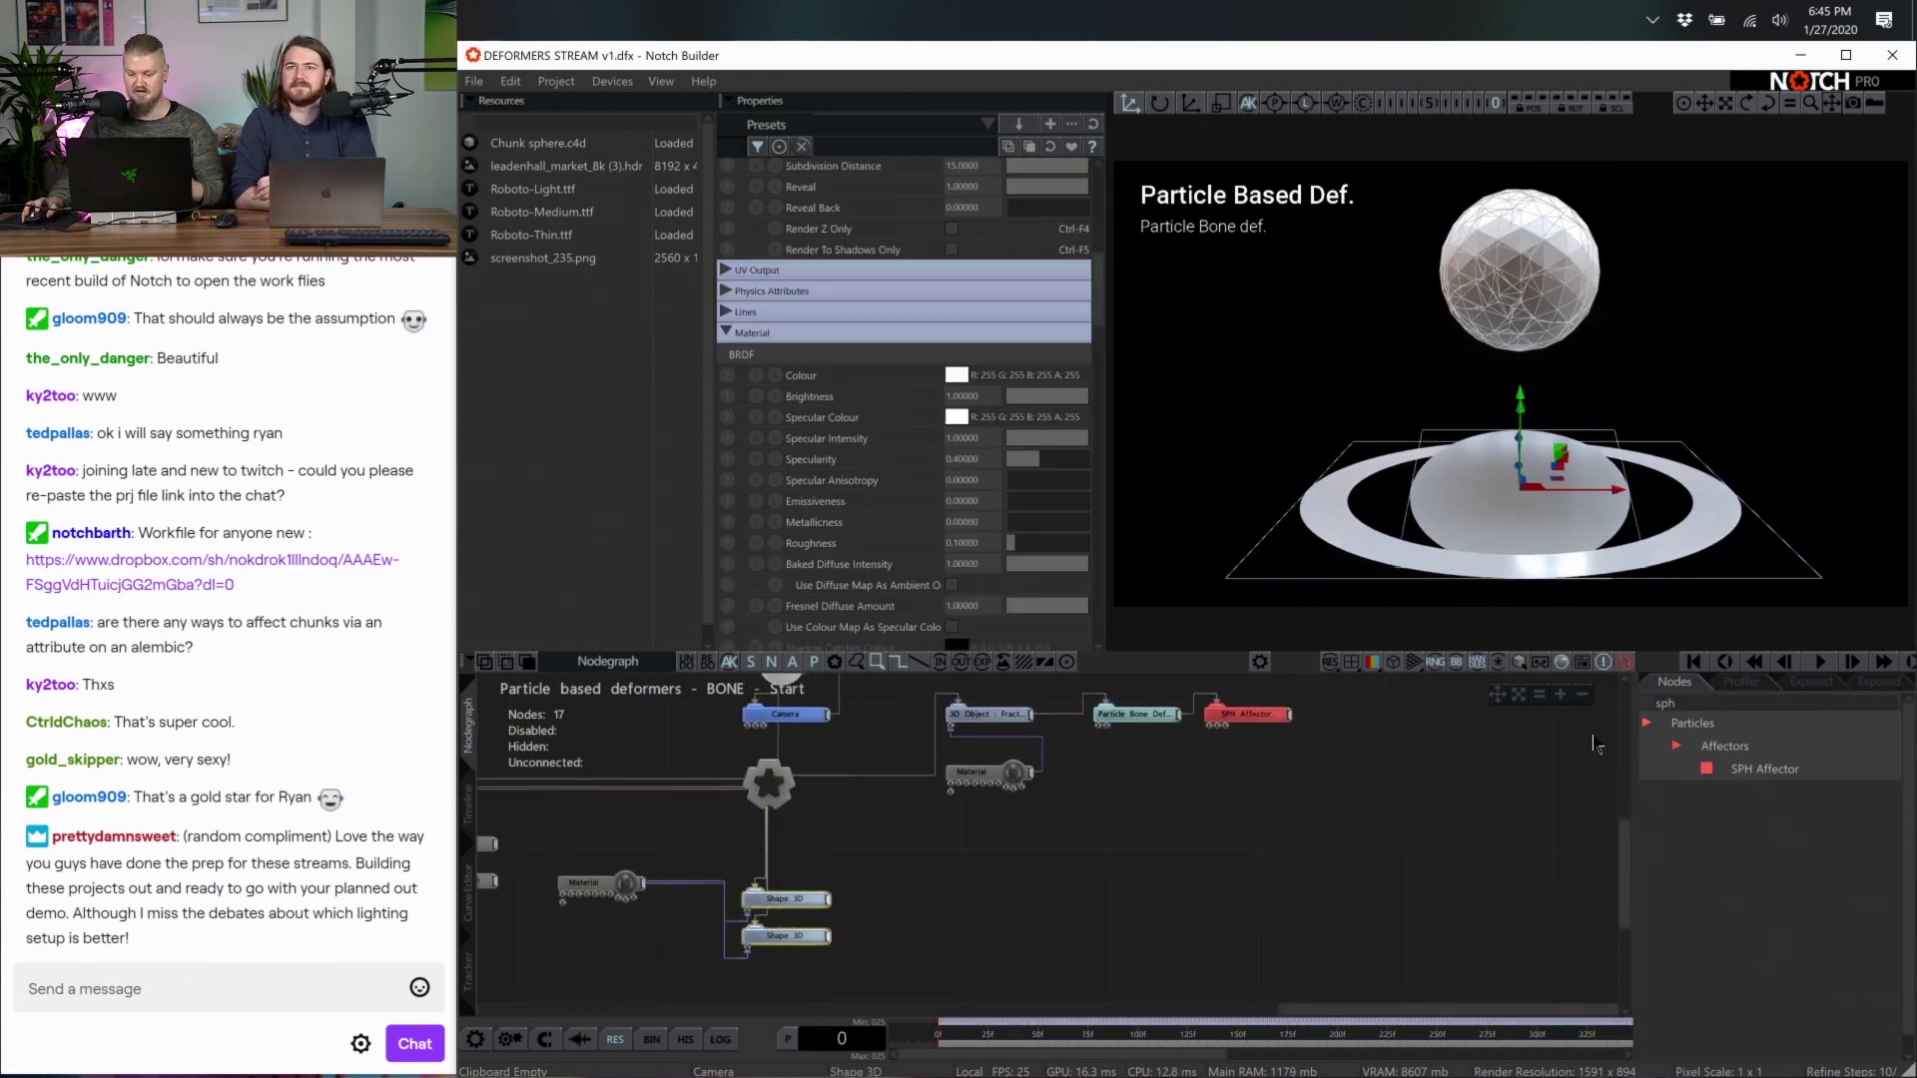
type("coll")
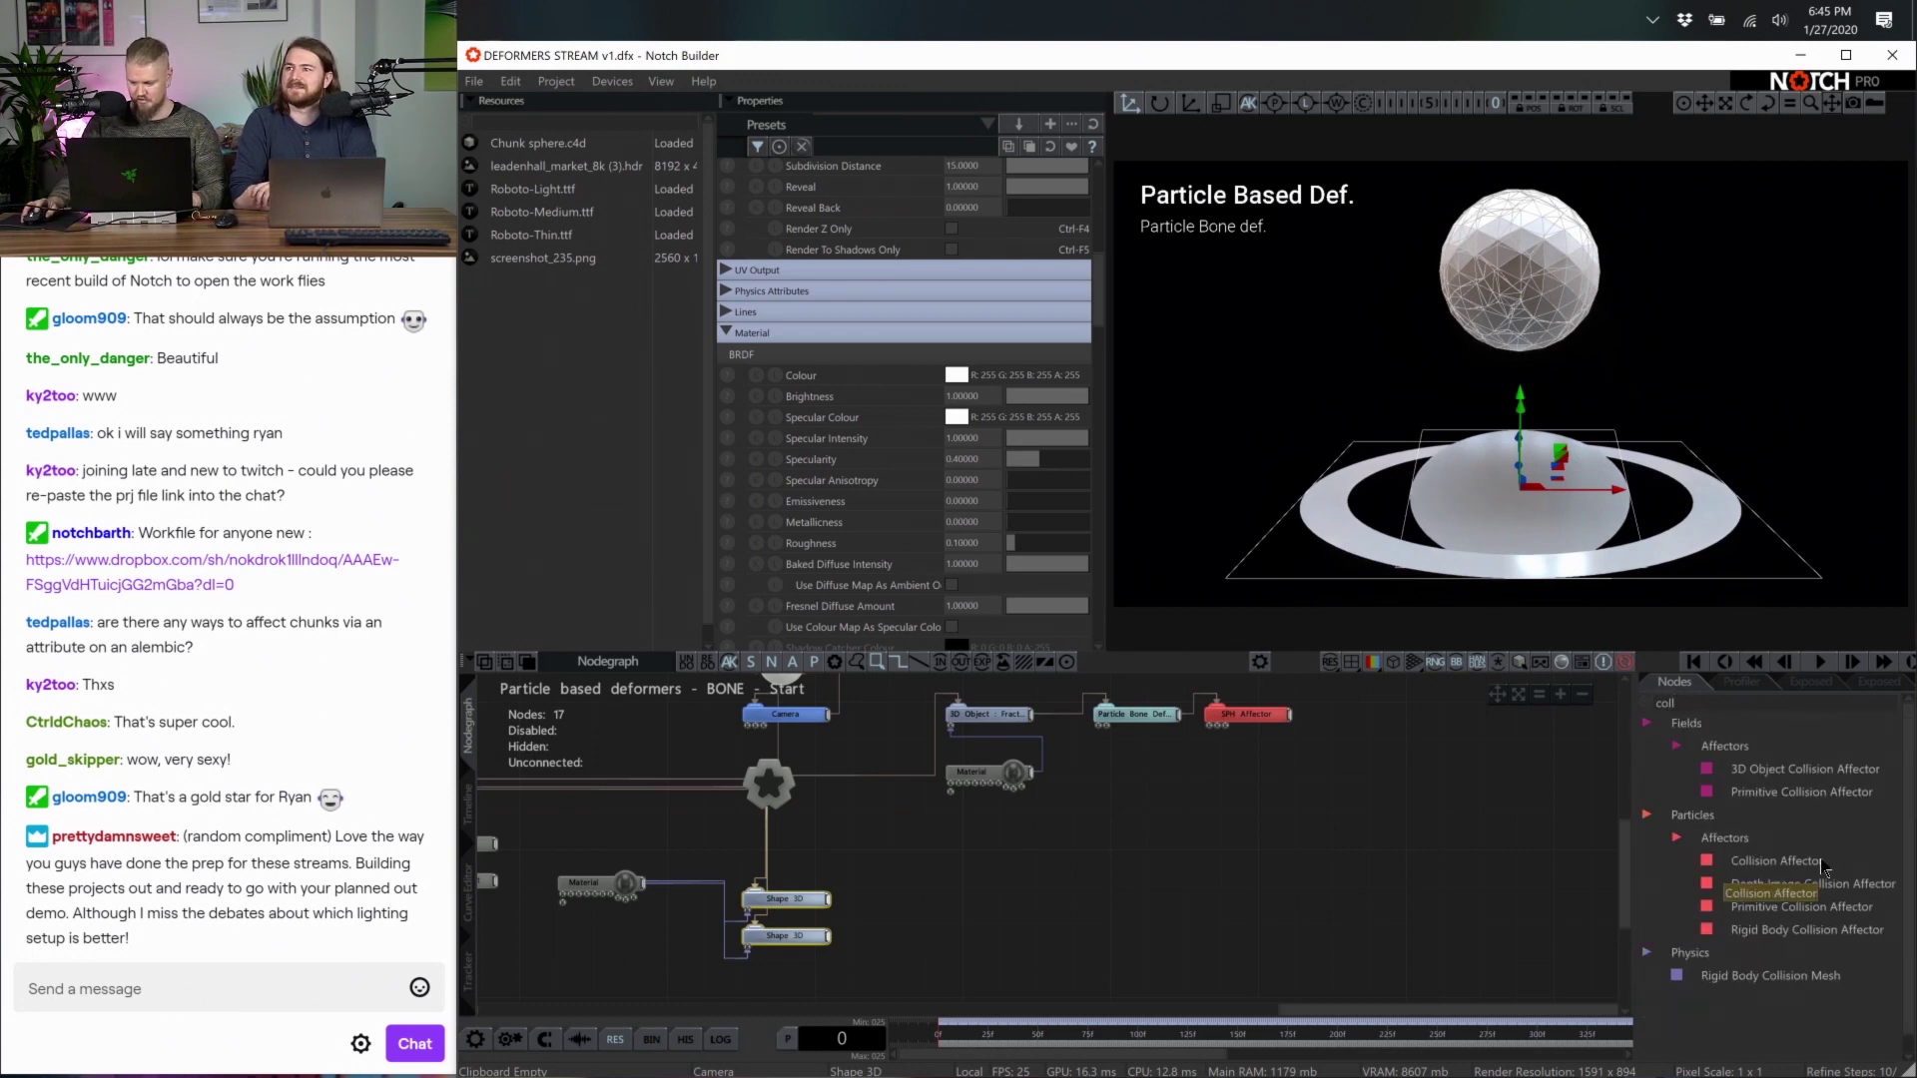
left_click_drag(1823, 866, 1243, 807)
scroll(1098, 901, "up", 2)
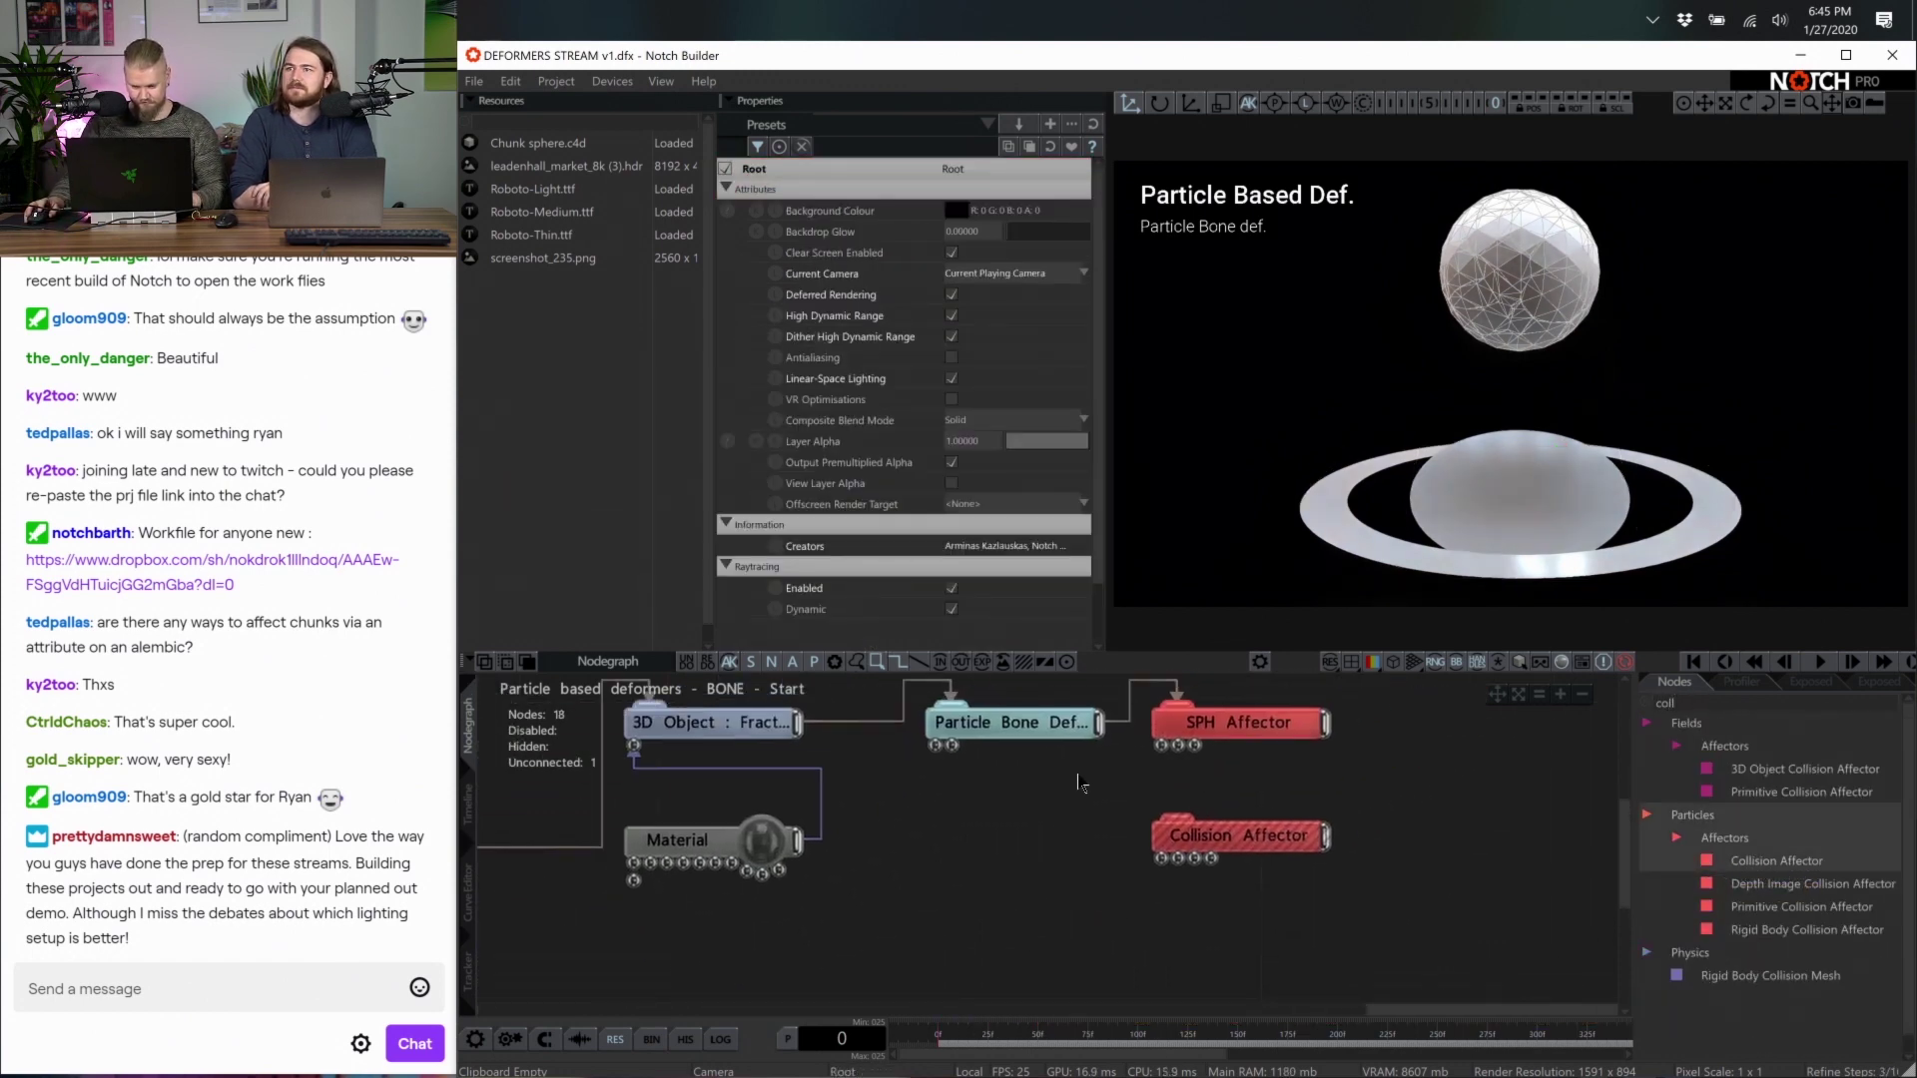
left_click_drag(1098, 729, 1177, 817)
Connect both existing Shape 3D nodes to the Collision Affector's Object Node input and play the simulation
scroll(1053, 909, "down", 2)
middle_click_drag(1107, 916, 1186, 856)
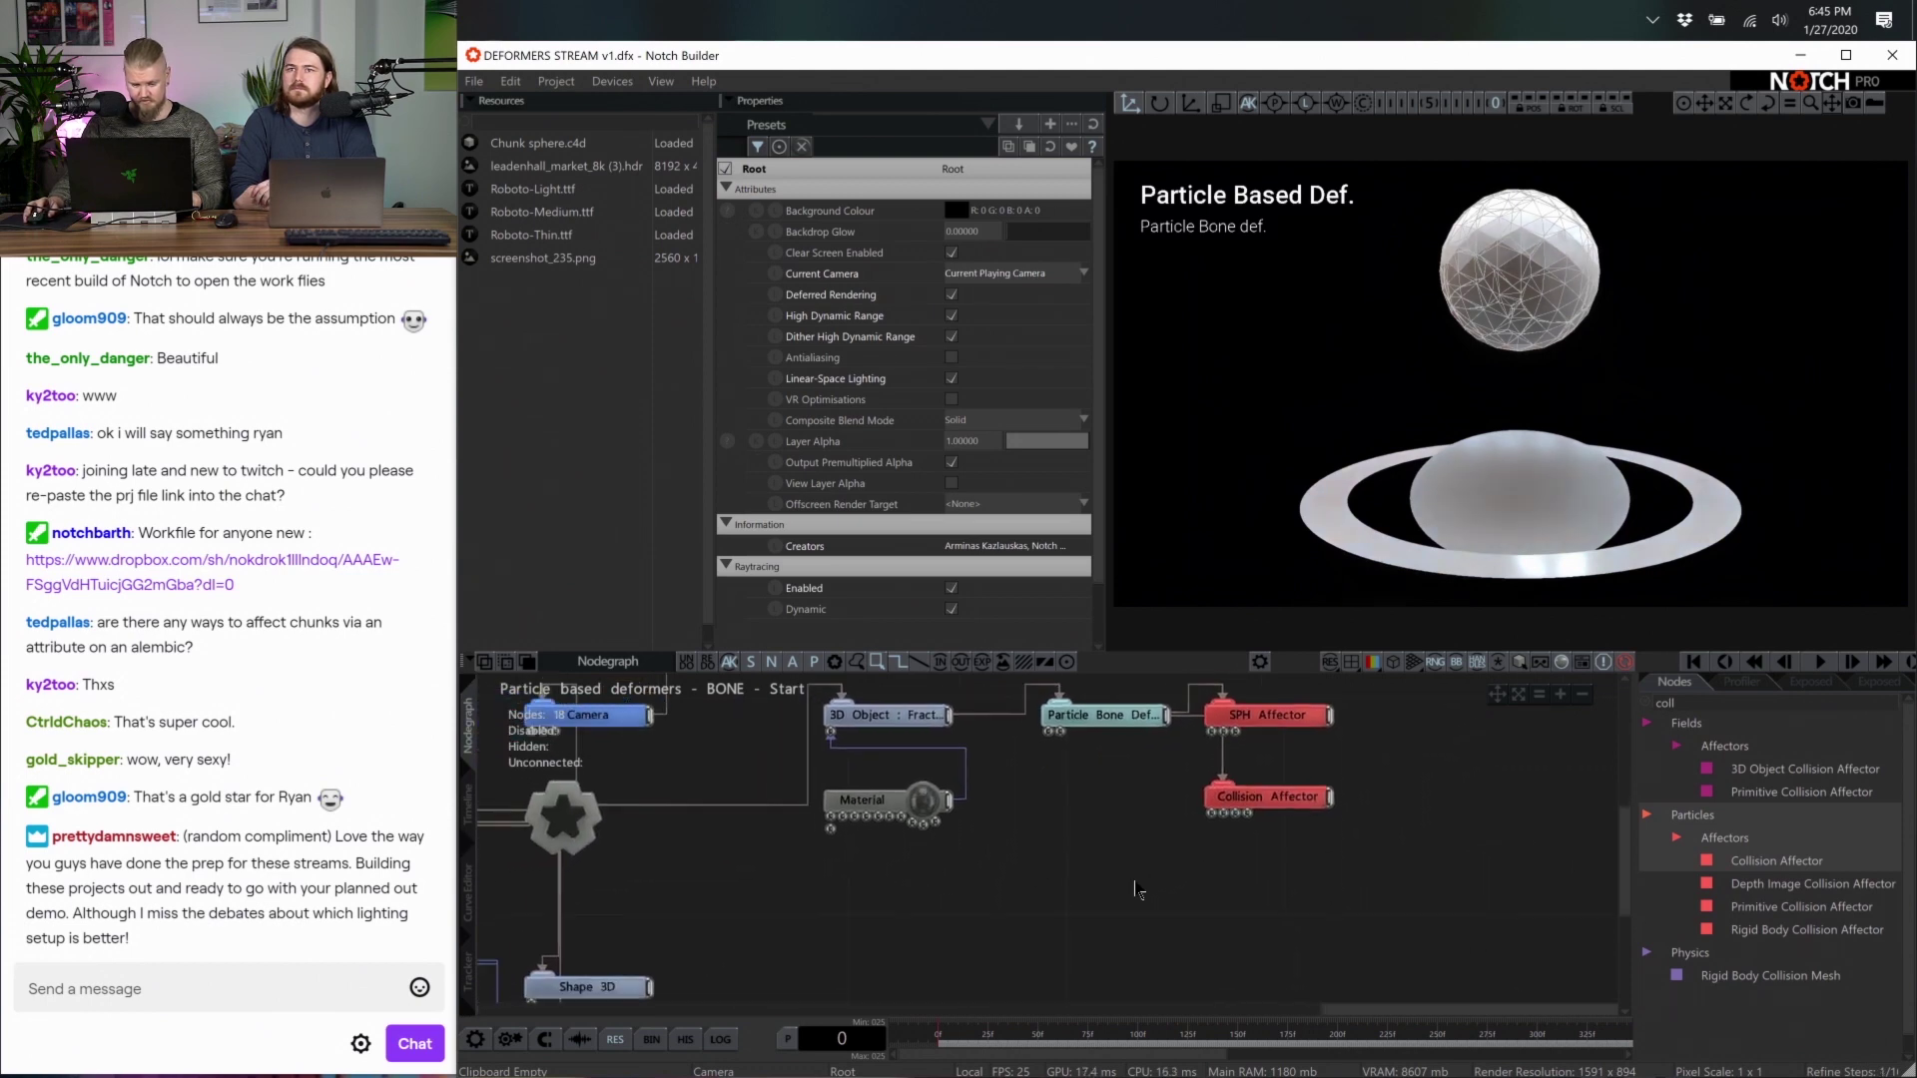
middle_click_drag(770, 928, 862, 836)
left_click(719, 894)
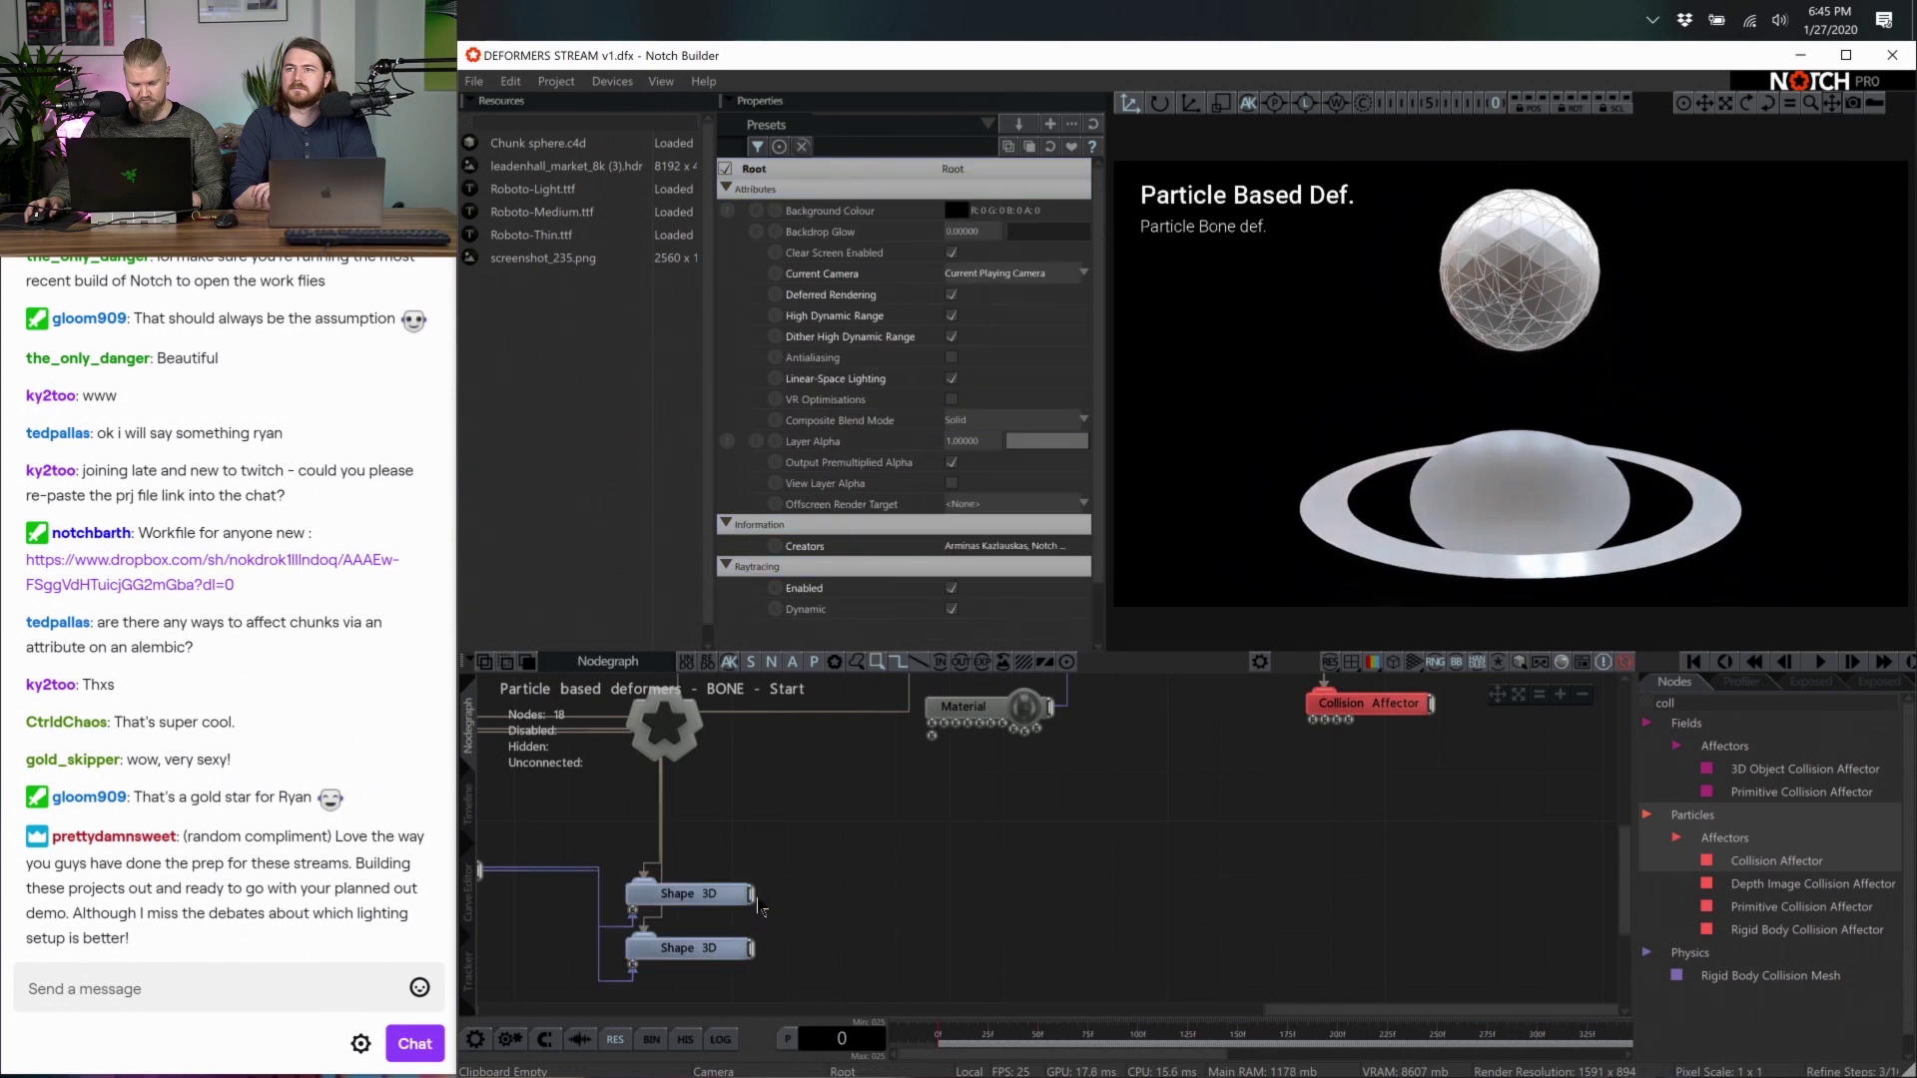
left_click_drag(753, 903, 1314, 725)
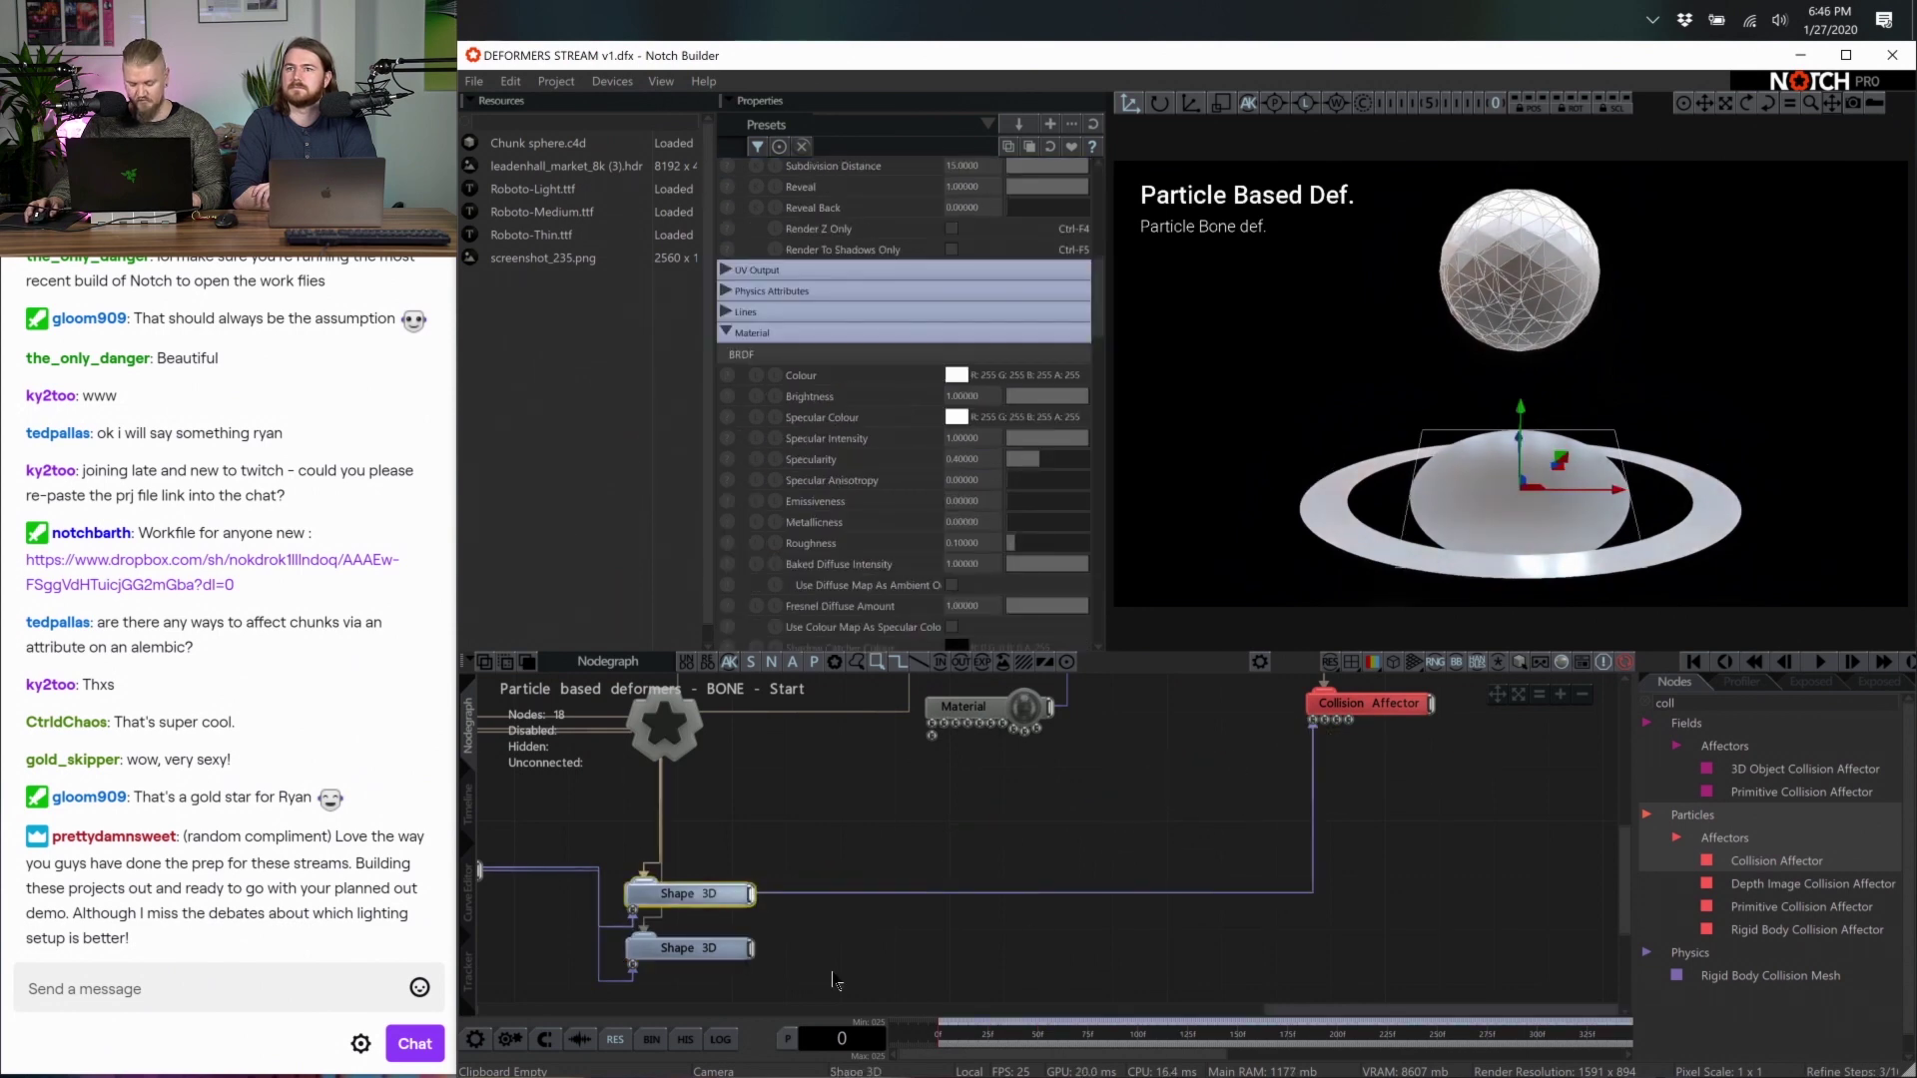
left_click_drag(754, 949, 1314, 726)
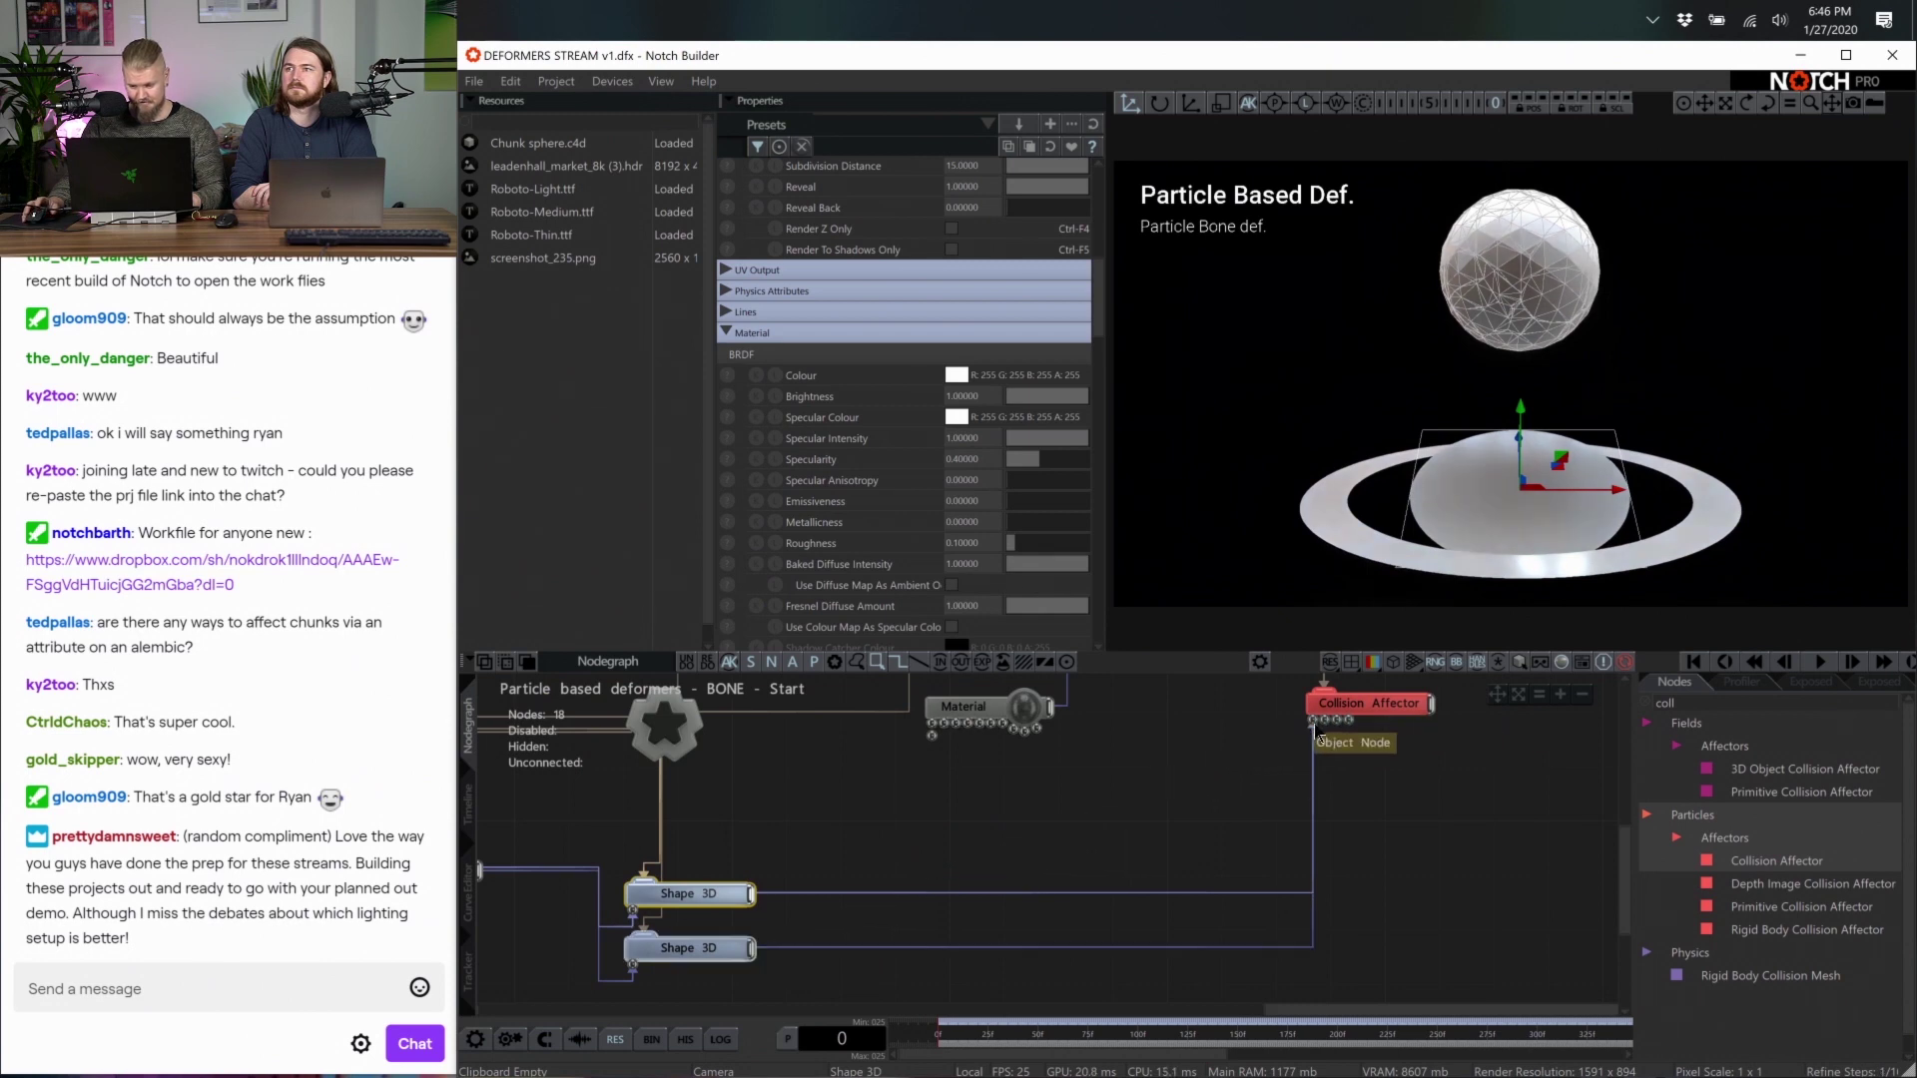
key("space")
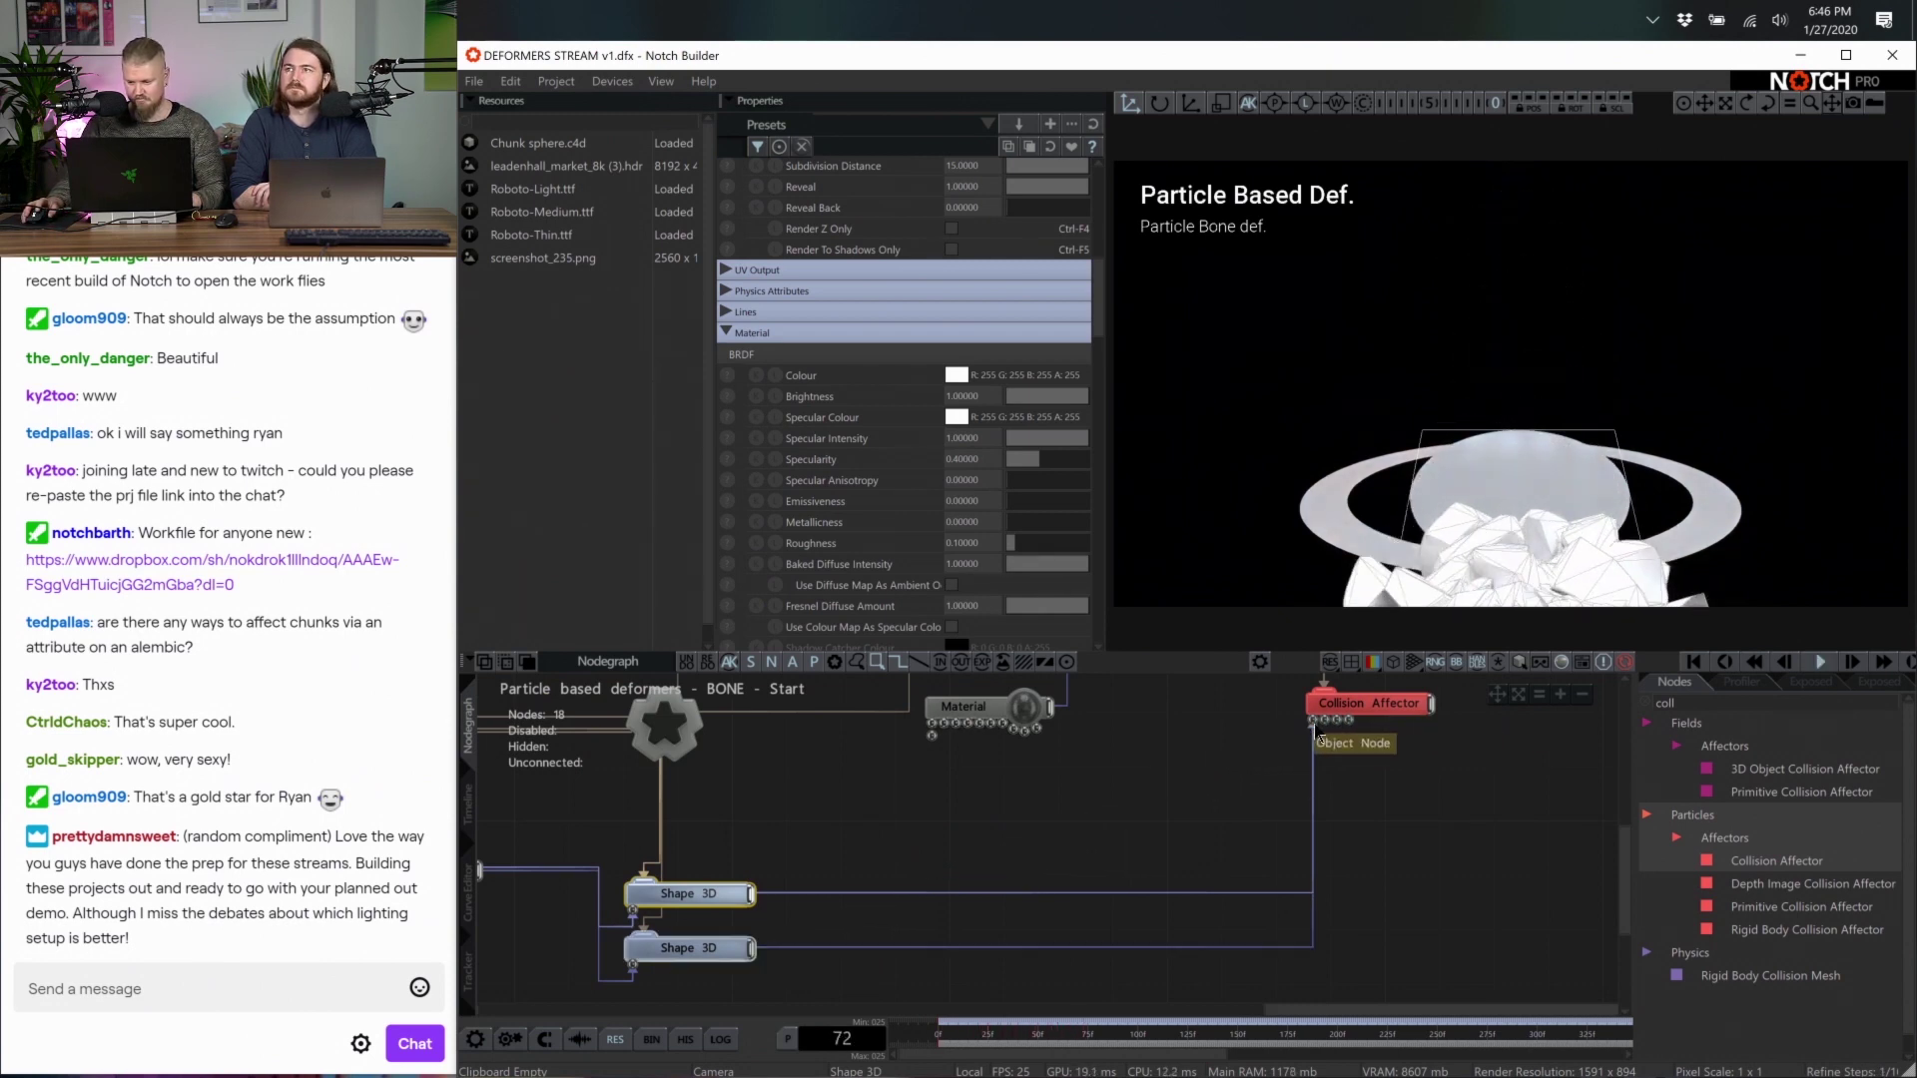
key("space")
Darken the Colour of the fractured sphere's Material to grey, RGB 148, with the timeline back at frame 0
scroll(1435, 876, "down", 3)
scroll(1438, 883, "up", 4)
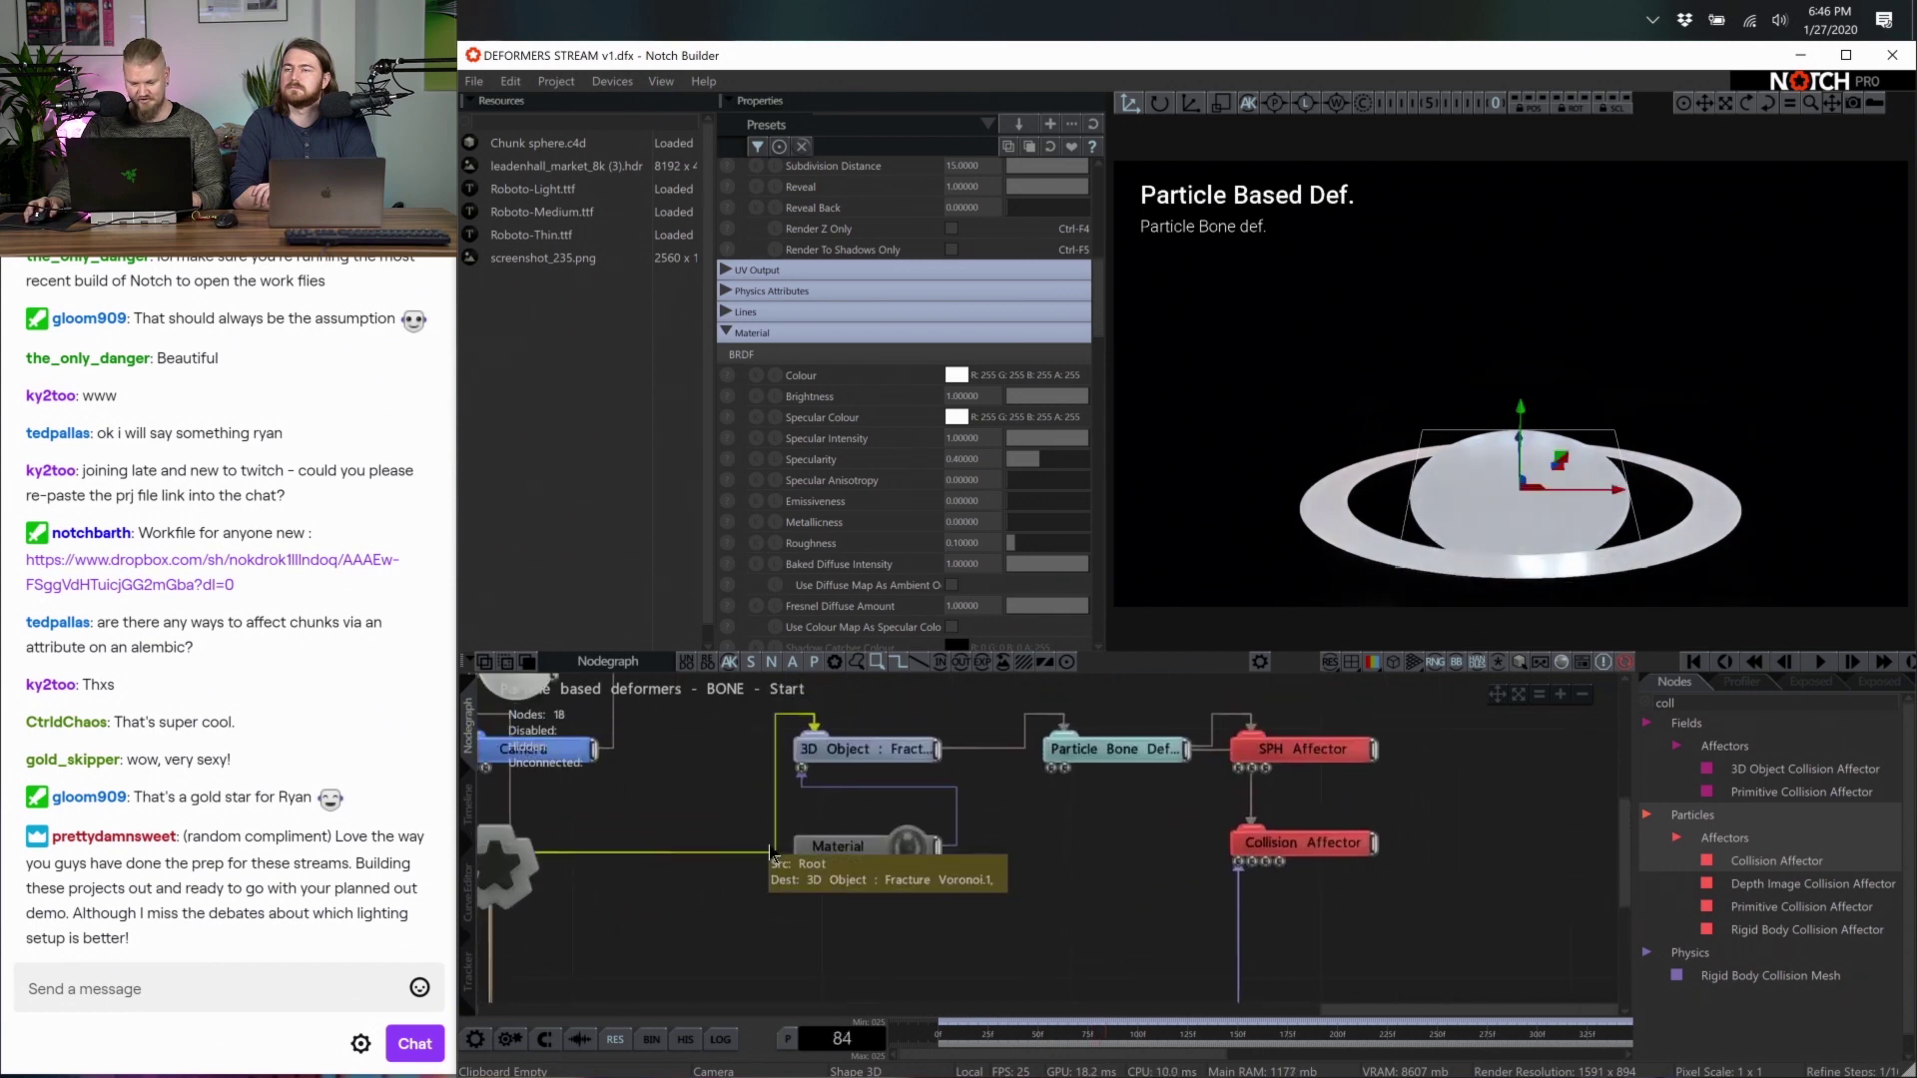
left_click(873, 844)
key("Return")
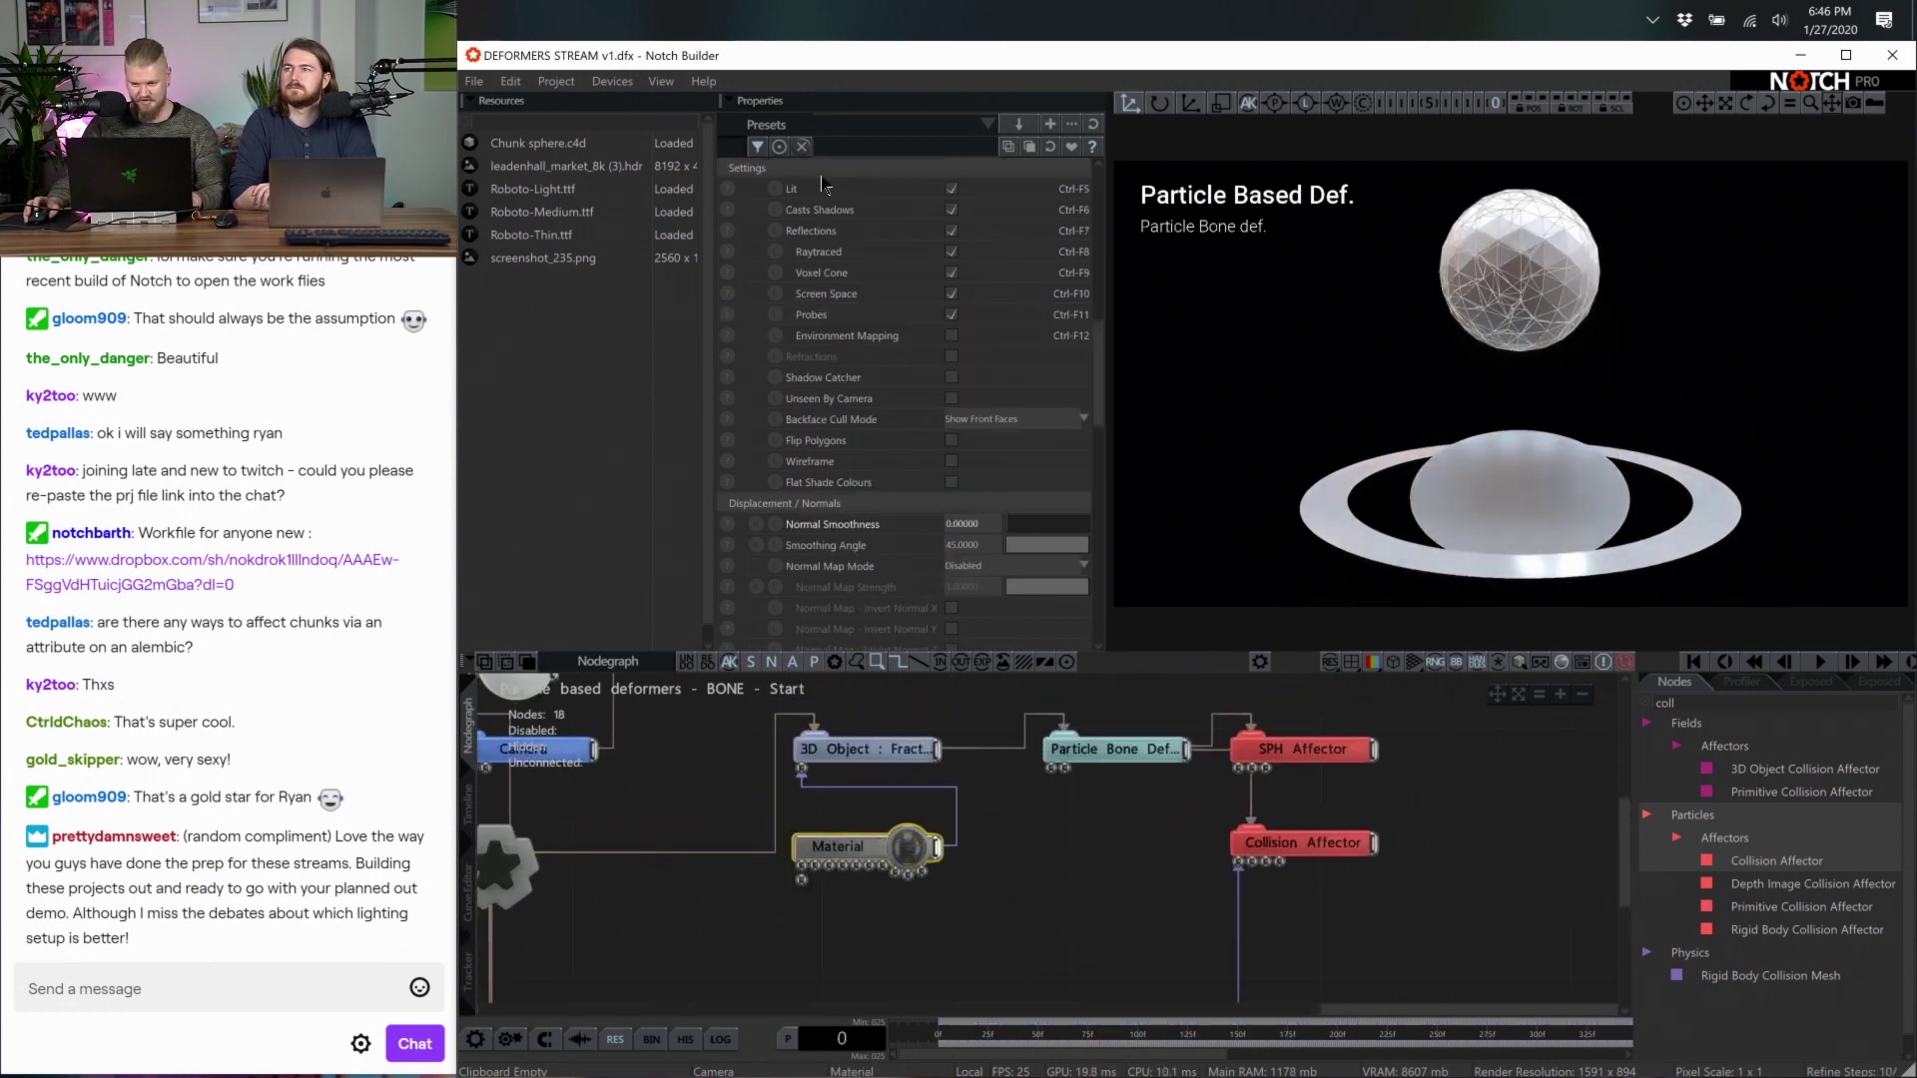
scroll(998, 378, "up", 6)
scroll(996, 377, "up", 3)
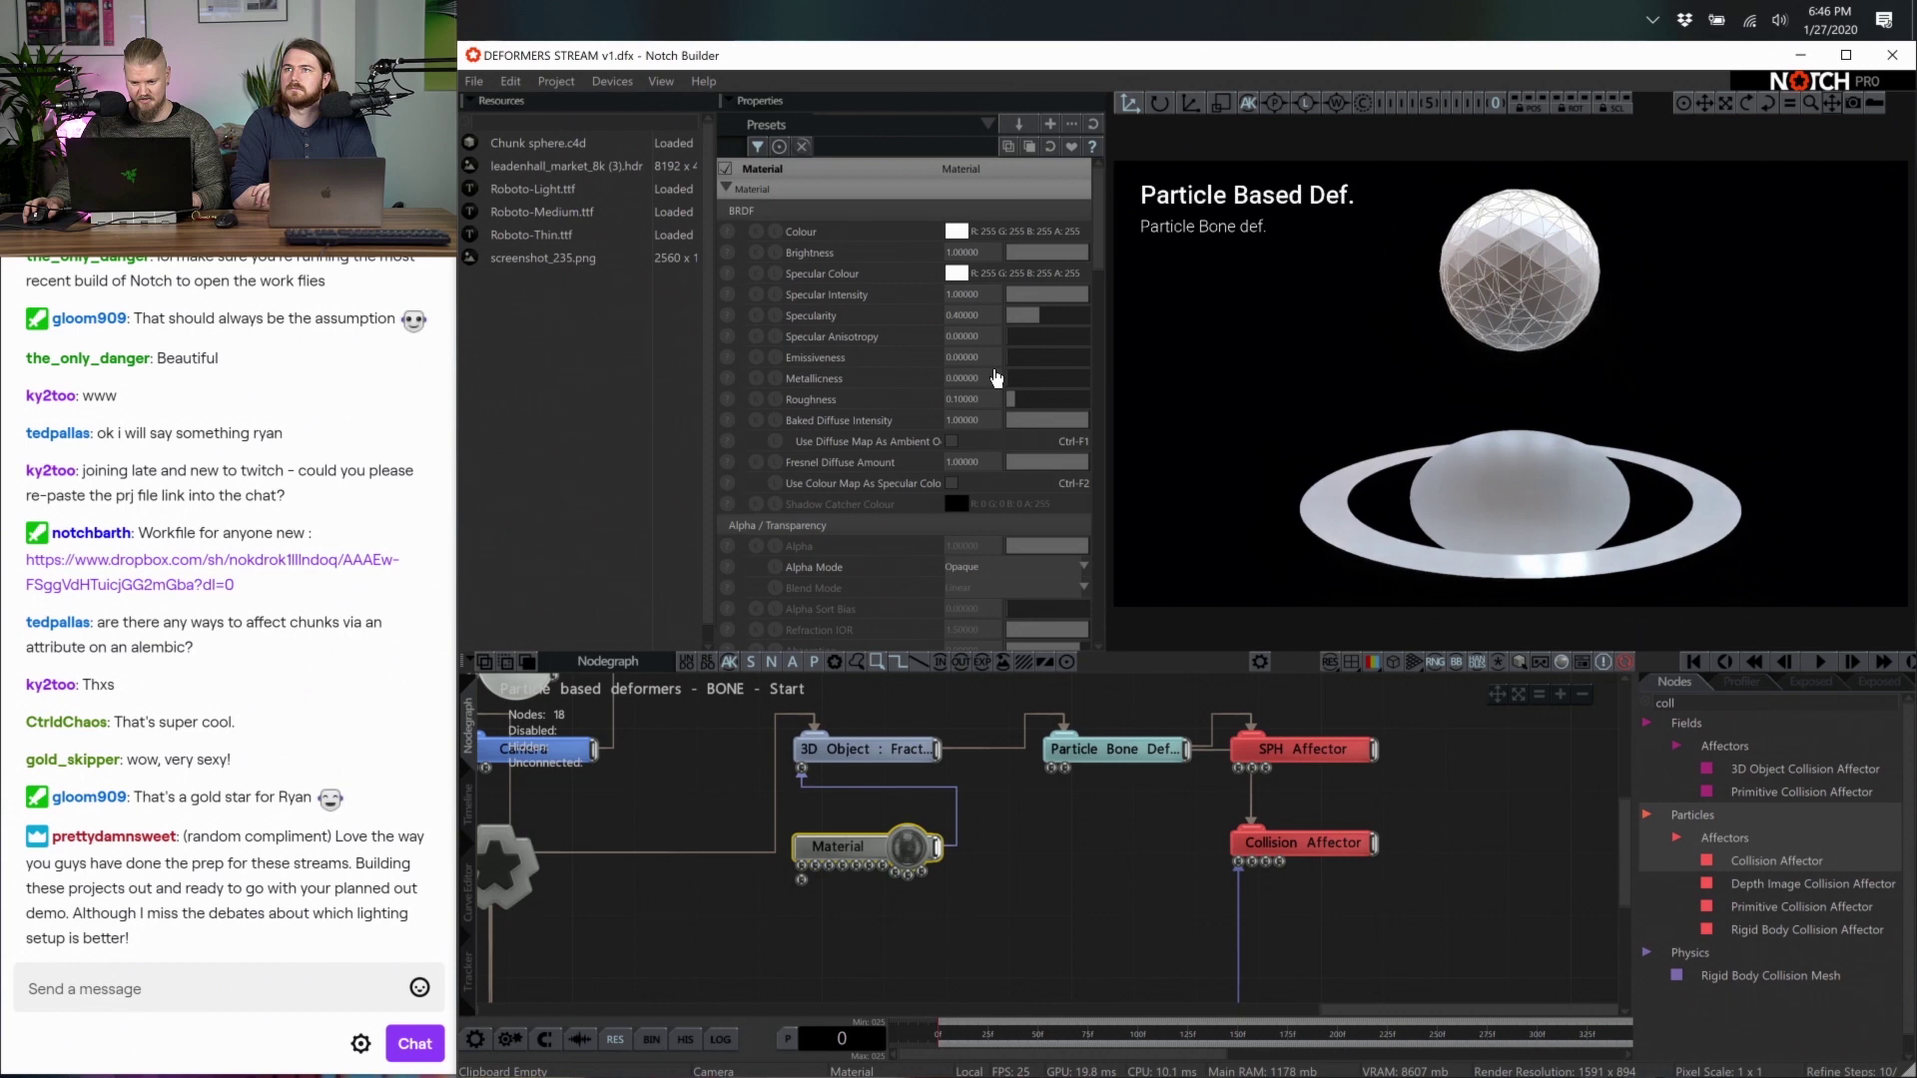
left_click(956, 232)
left_click_drag(843, 267, 841, 295)
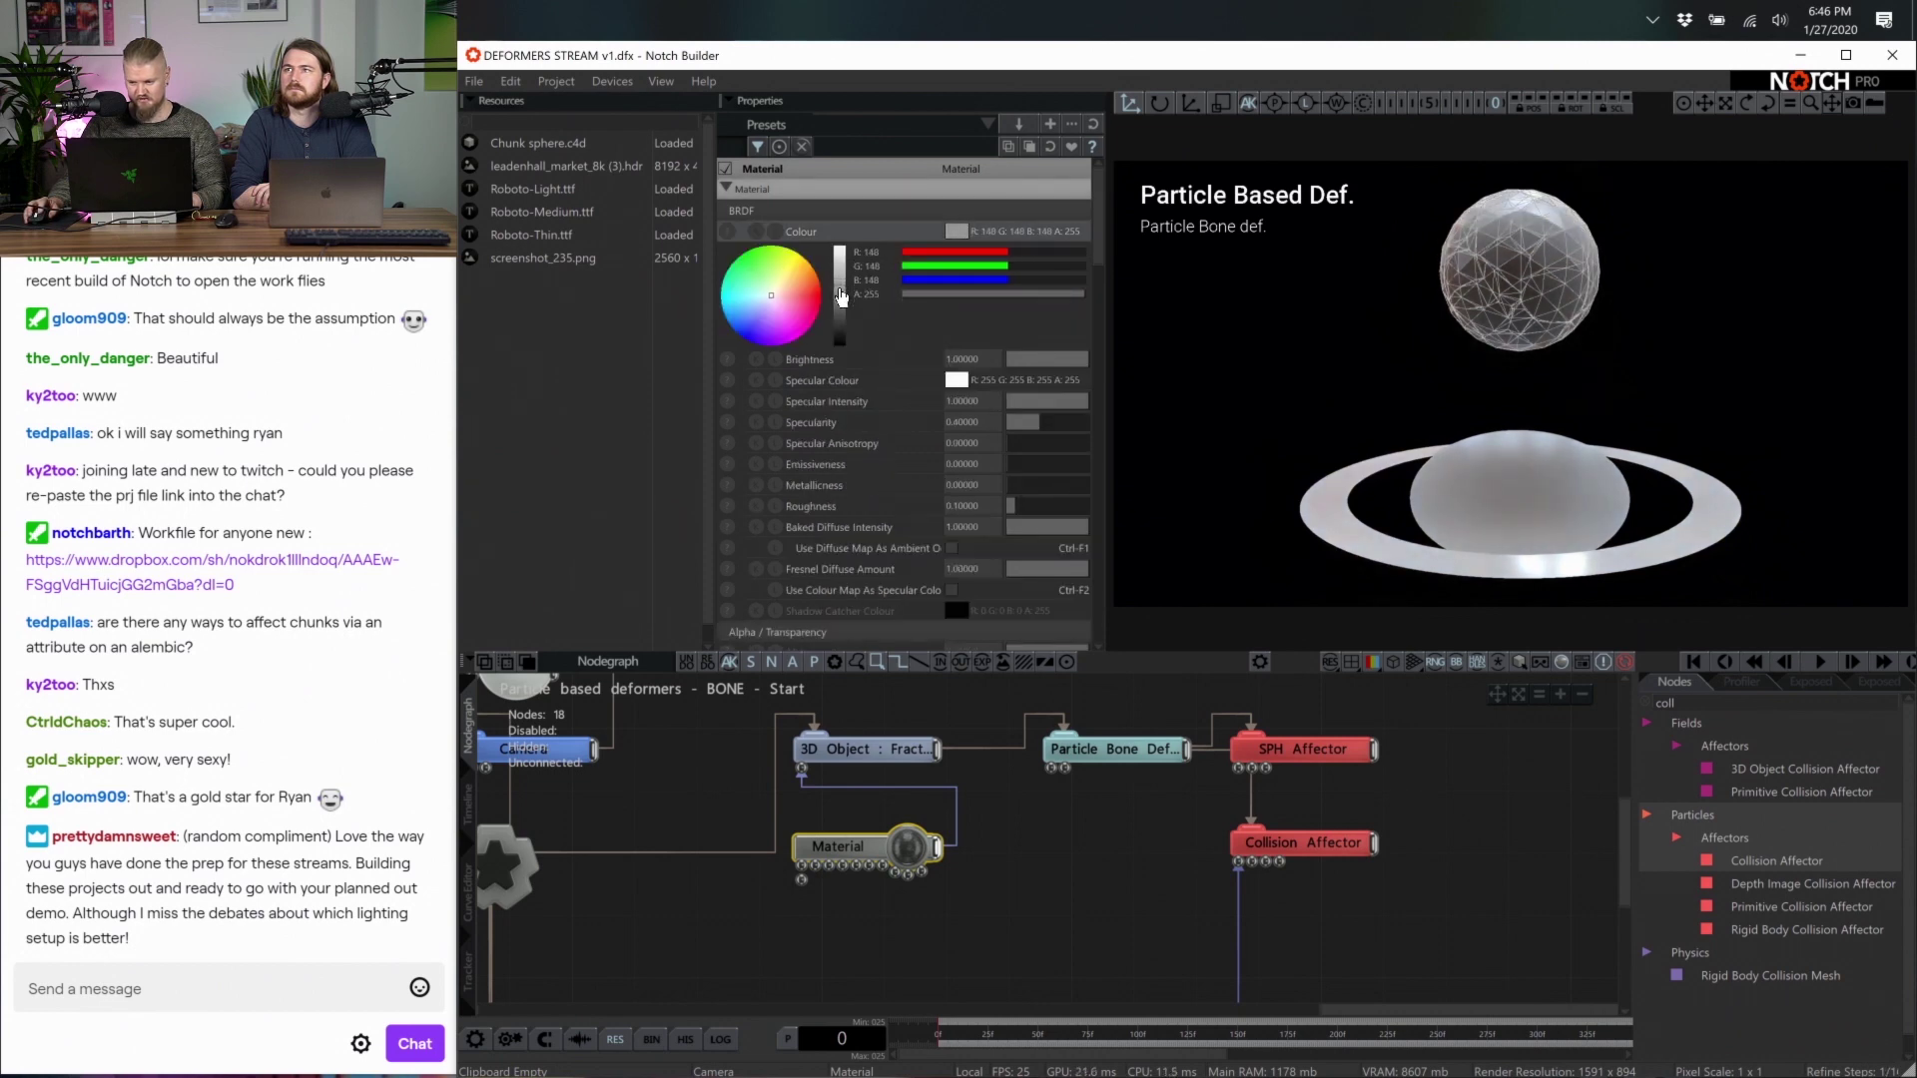
Add a new Shape 3D node below the fractured sphere's nodes and connect it to Root
middle_click_drag(1429, 913, 1392, 849)
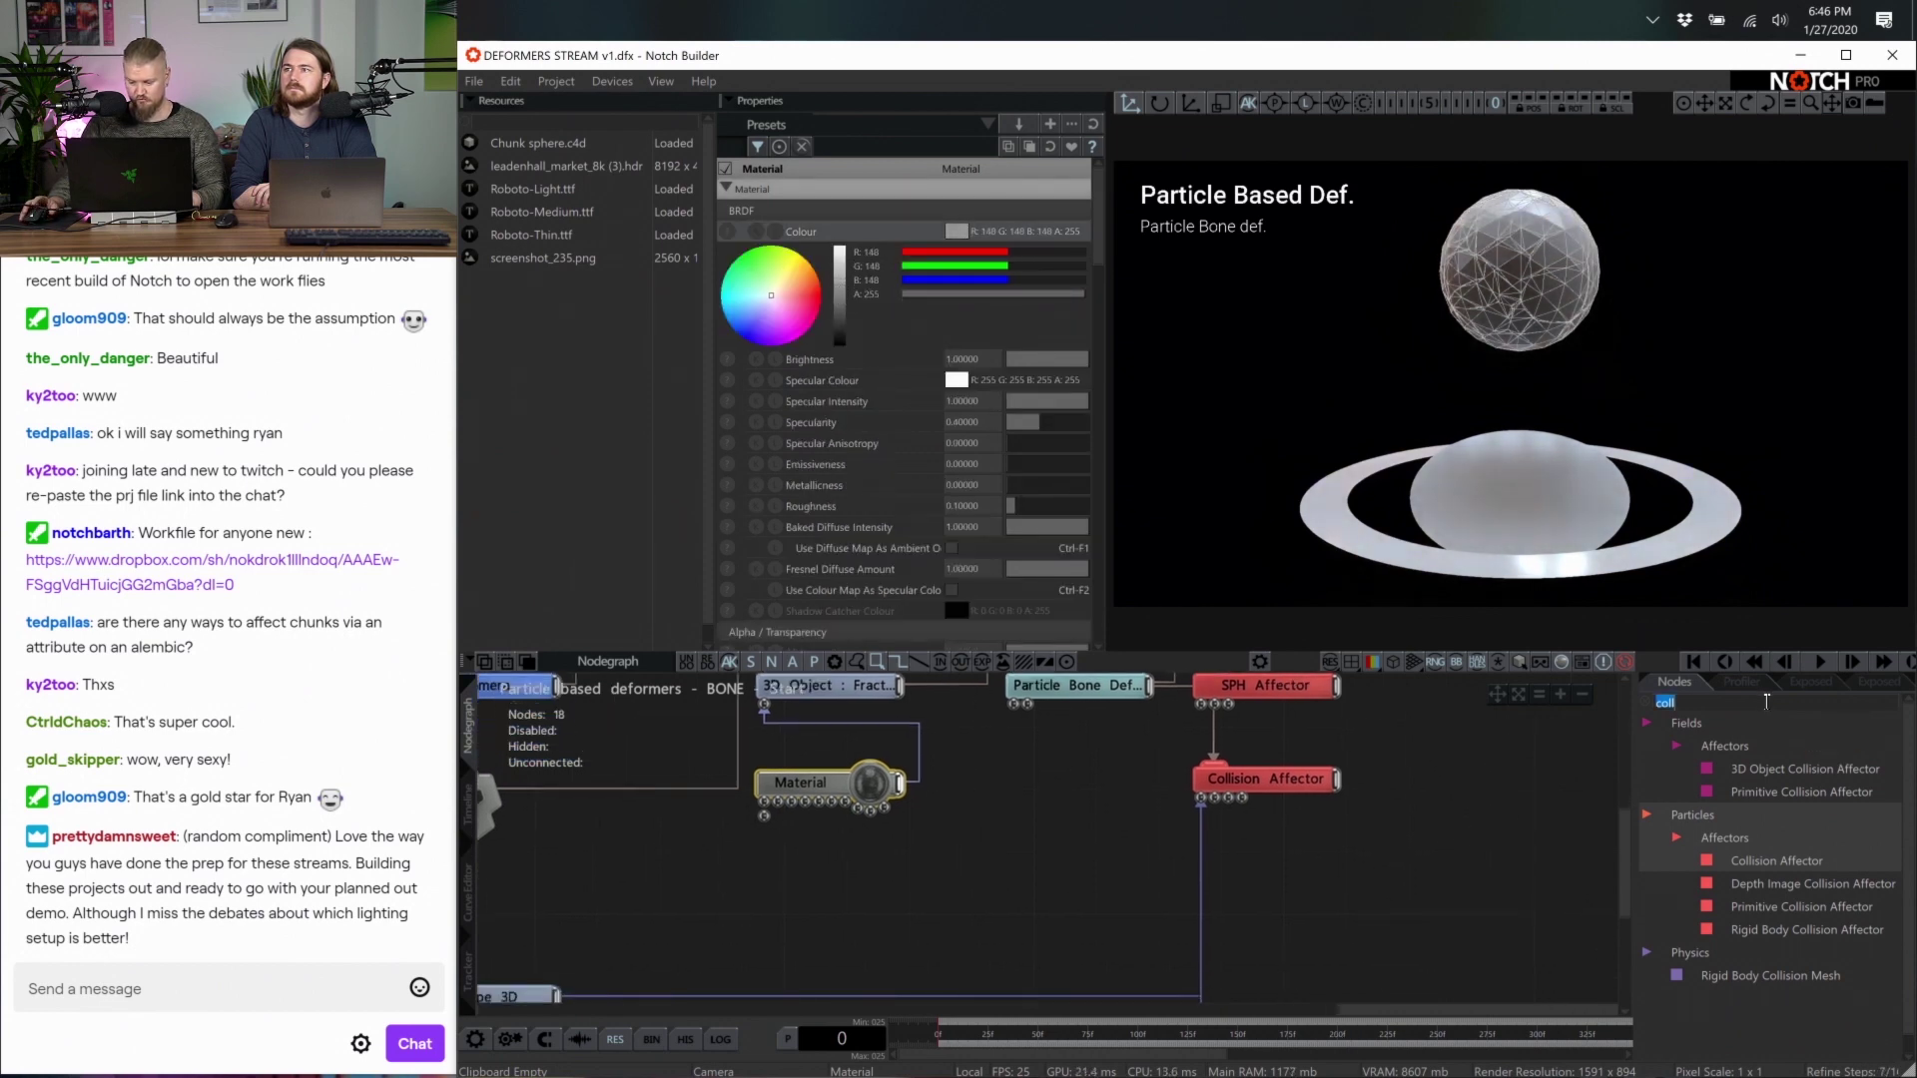
type("shape")
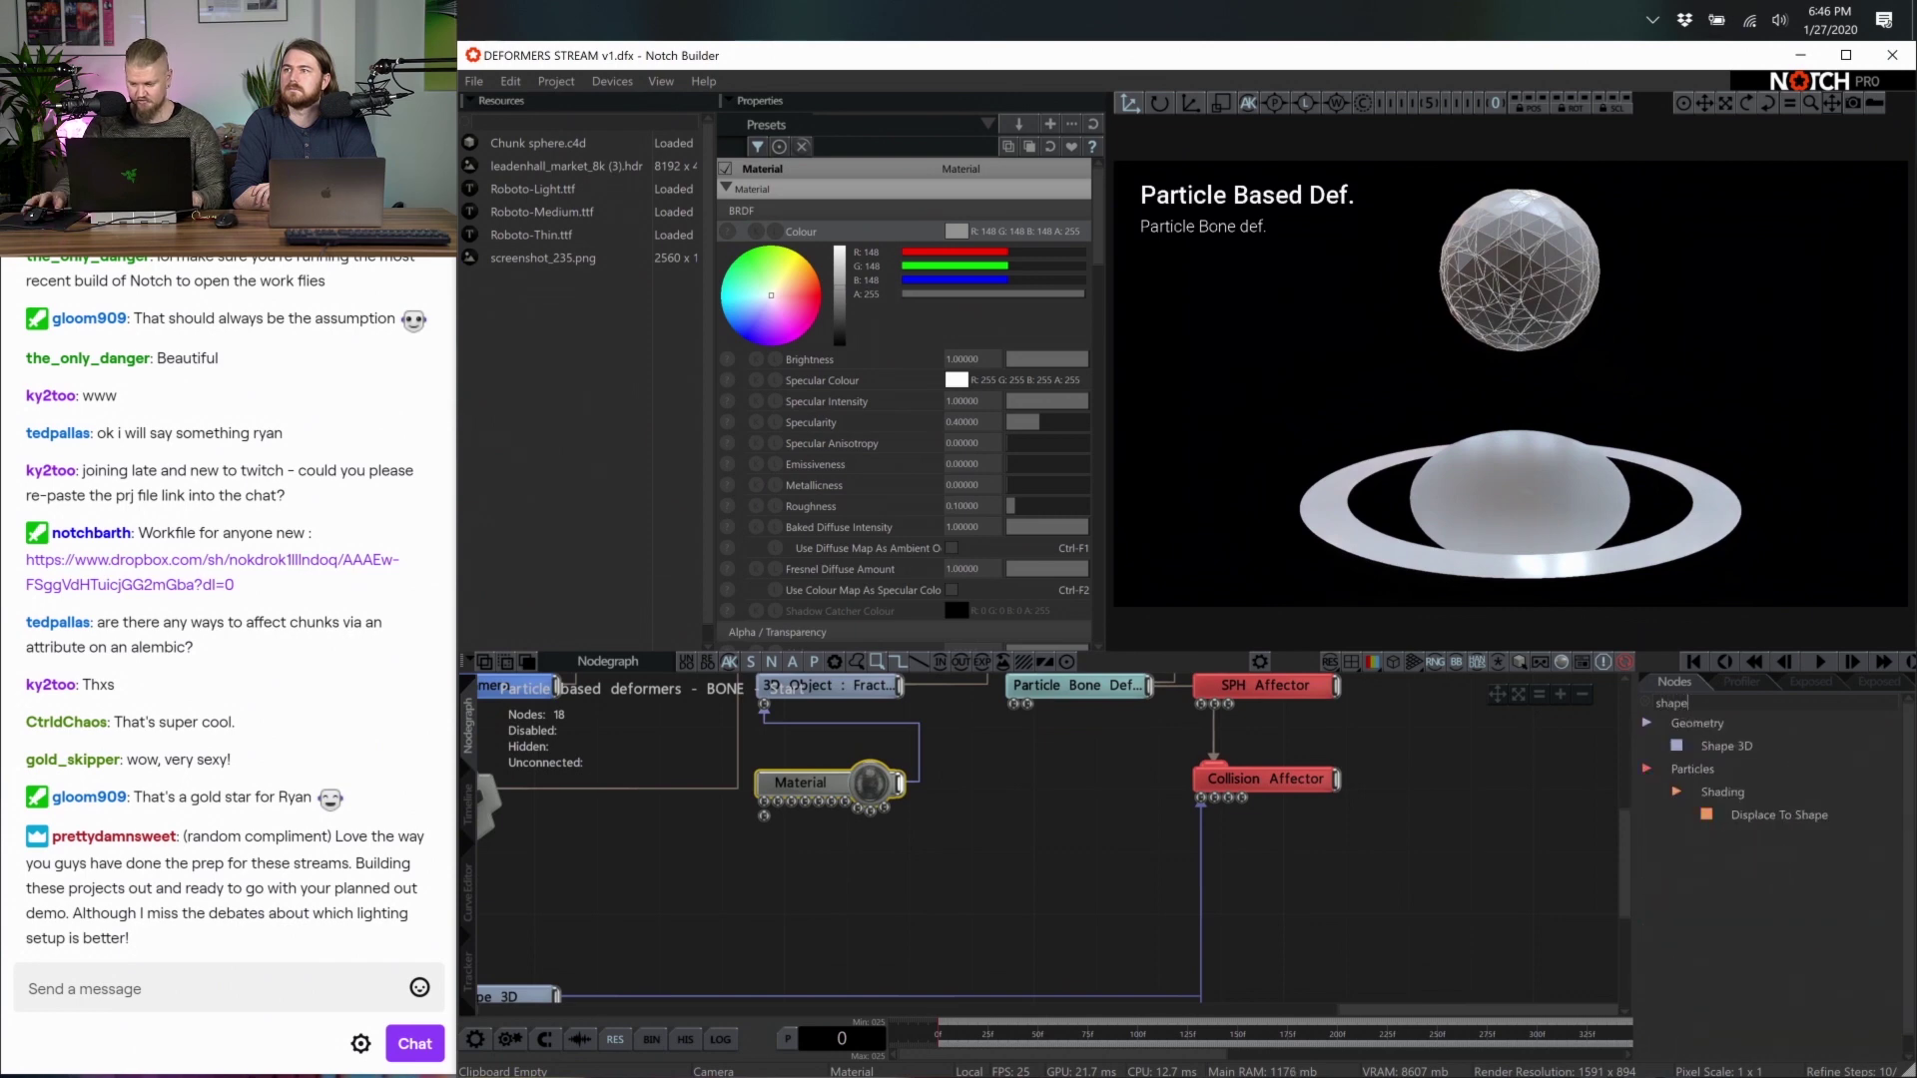
left_click_drag(1726, 746, 1118, 888)
scroll(1119, 844, "down", 2)
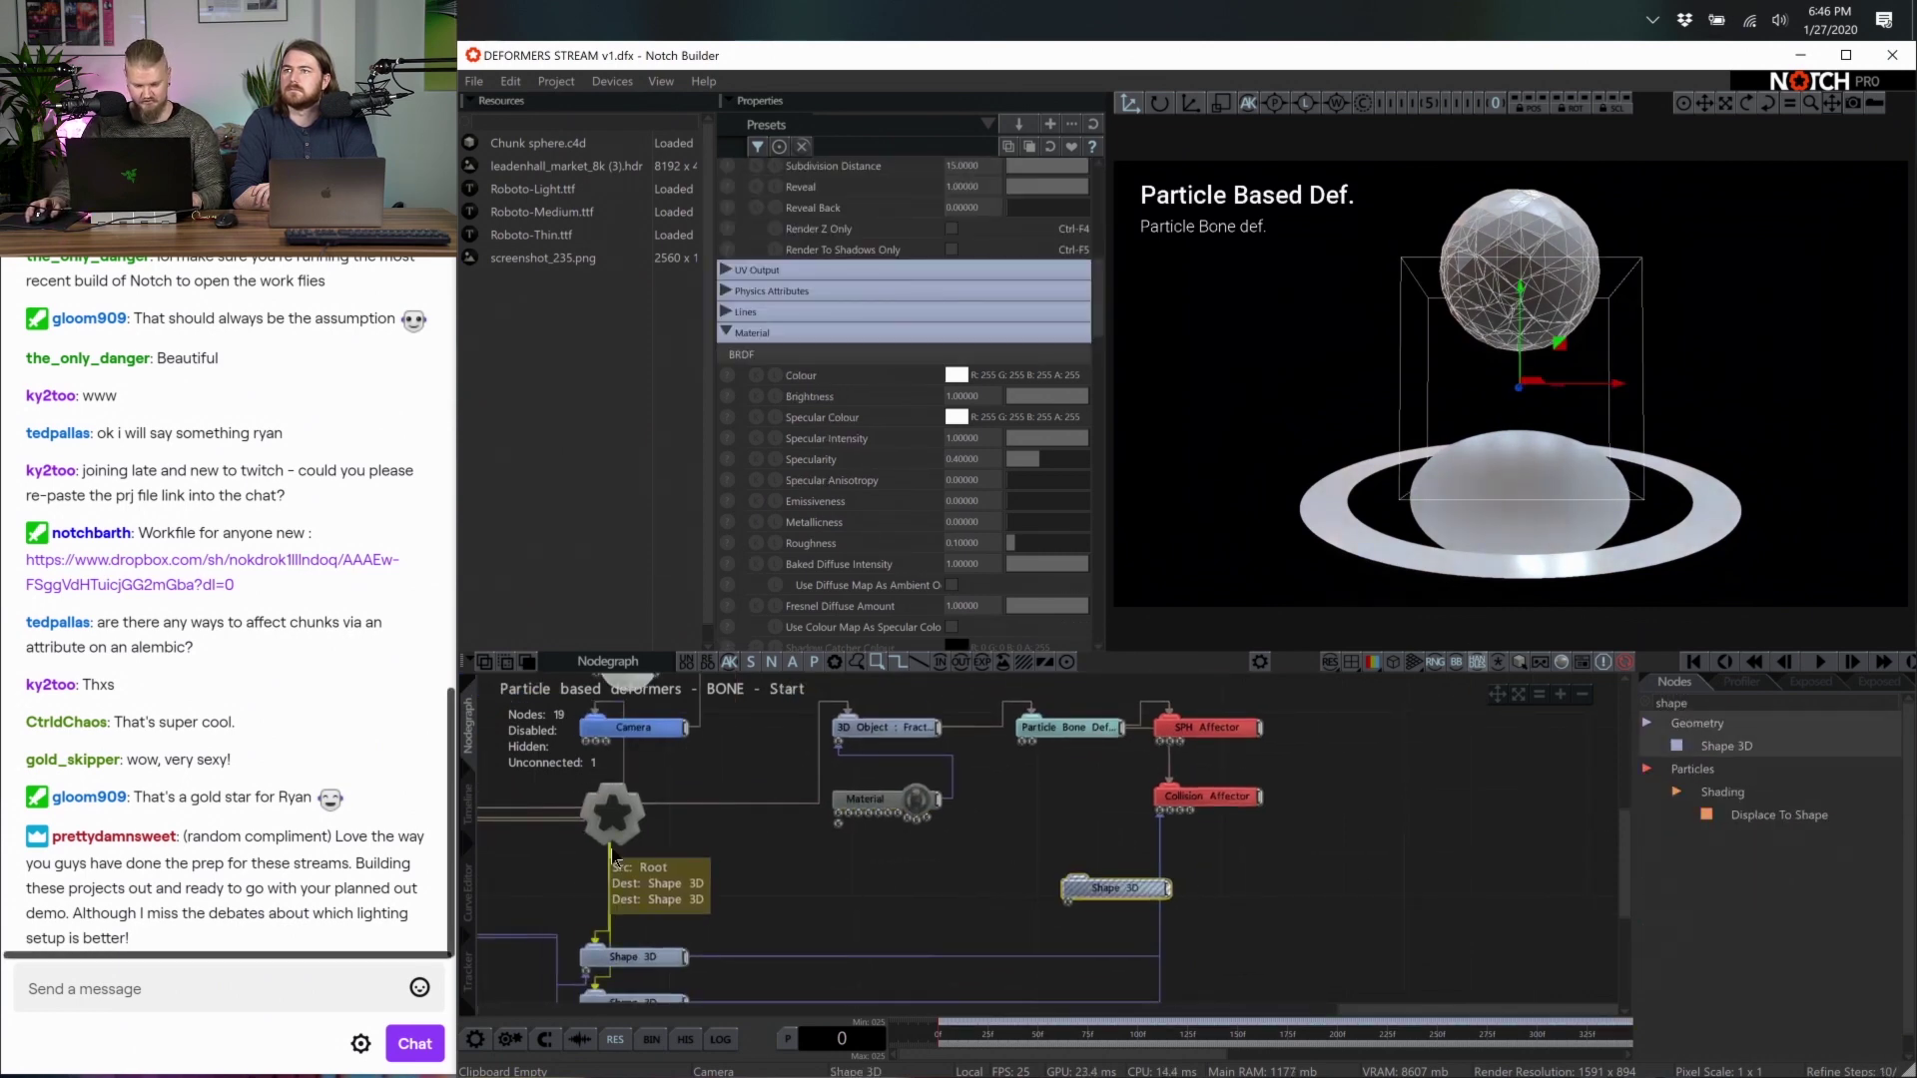
left_click_drag(612, 814, 1100, 891)
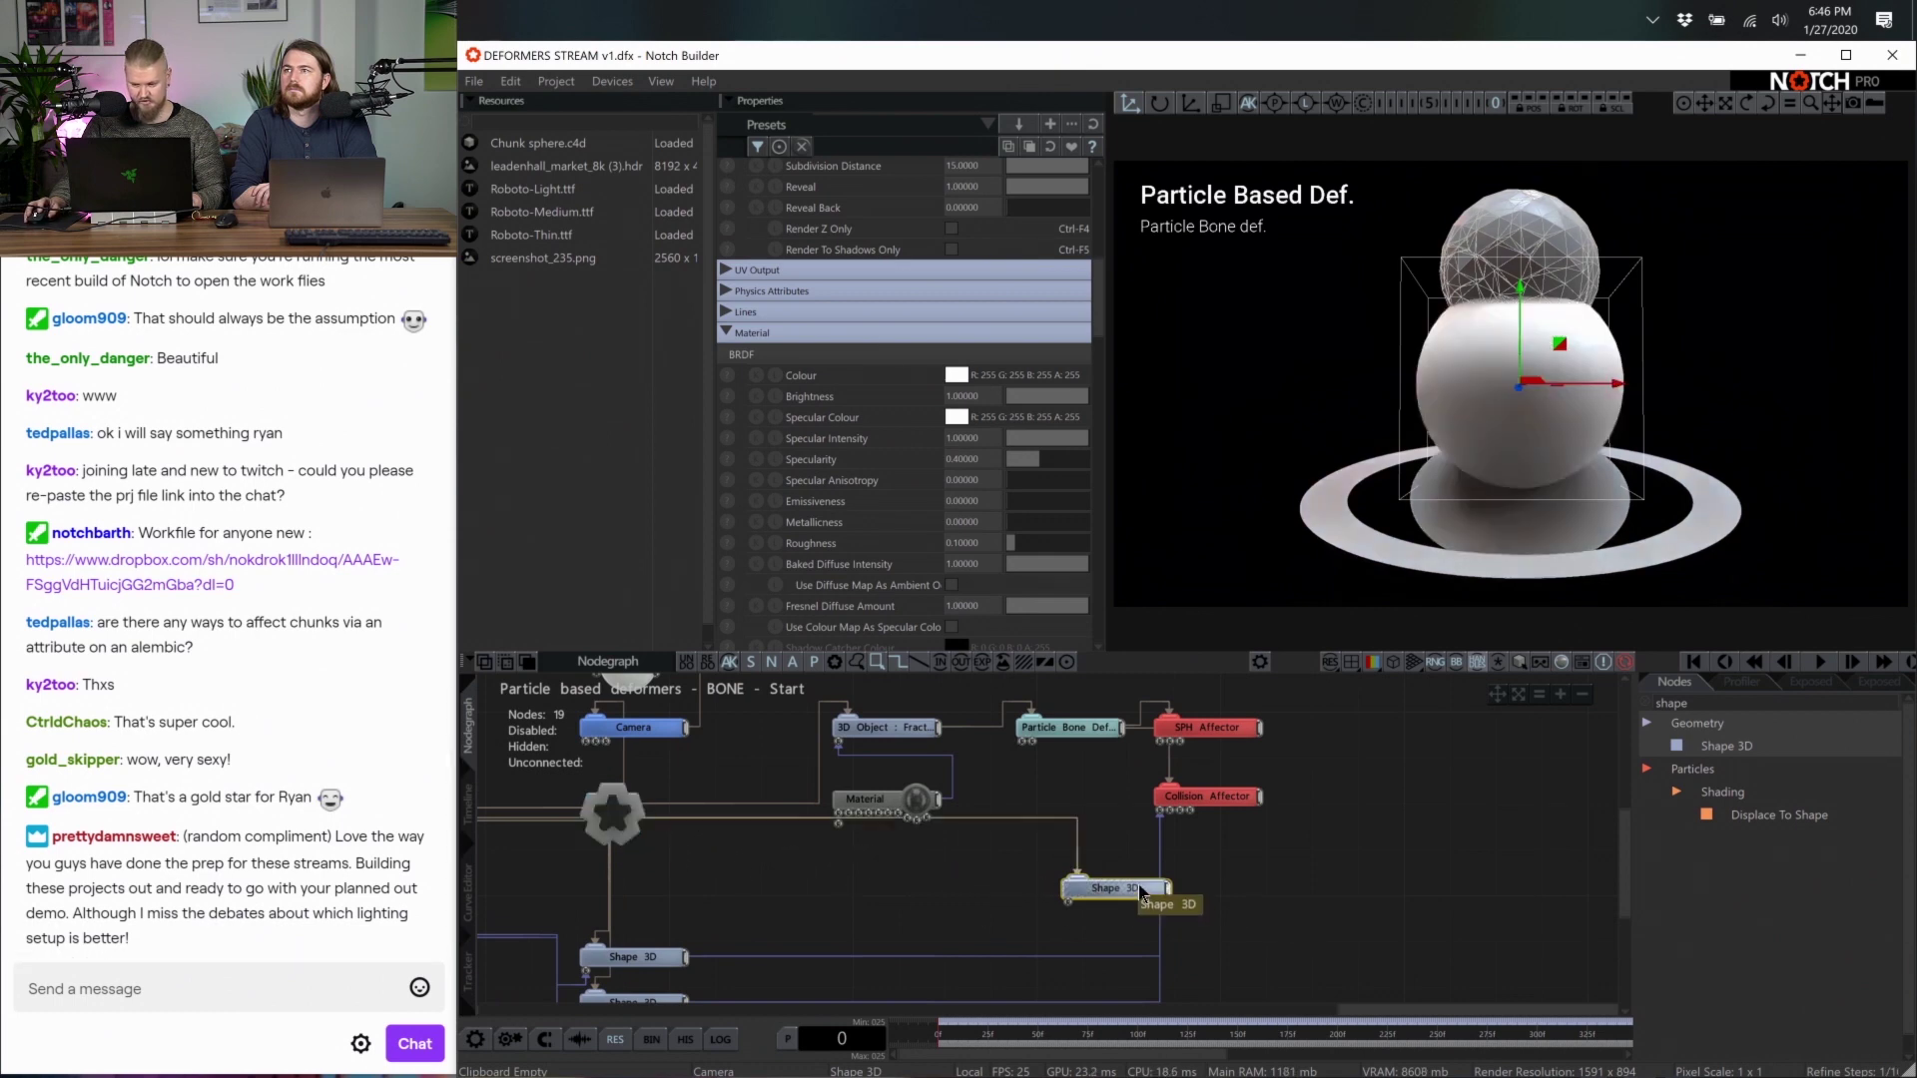
Scale the new sphere down and place it between the fractured sphere and the dome below, checking it in orbit view
key("t")
left_click_drag(1578, 401, 1483, 369)
key("5")
key("w")
left_click_drag(1429, 305, 1428, 325)
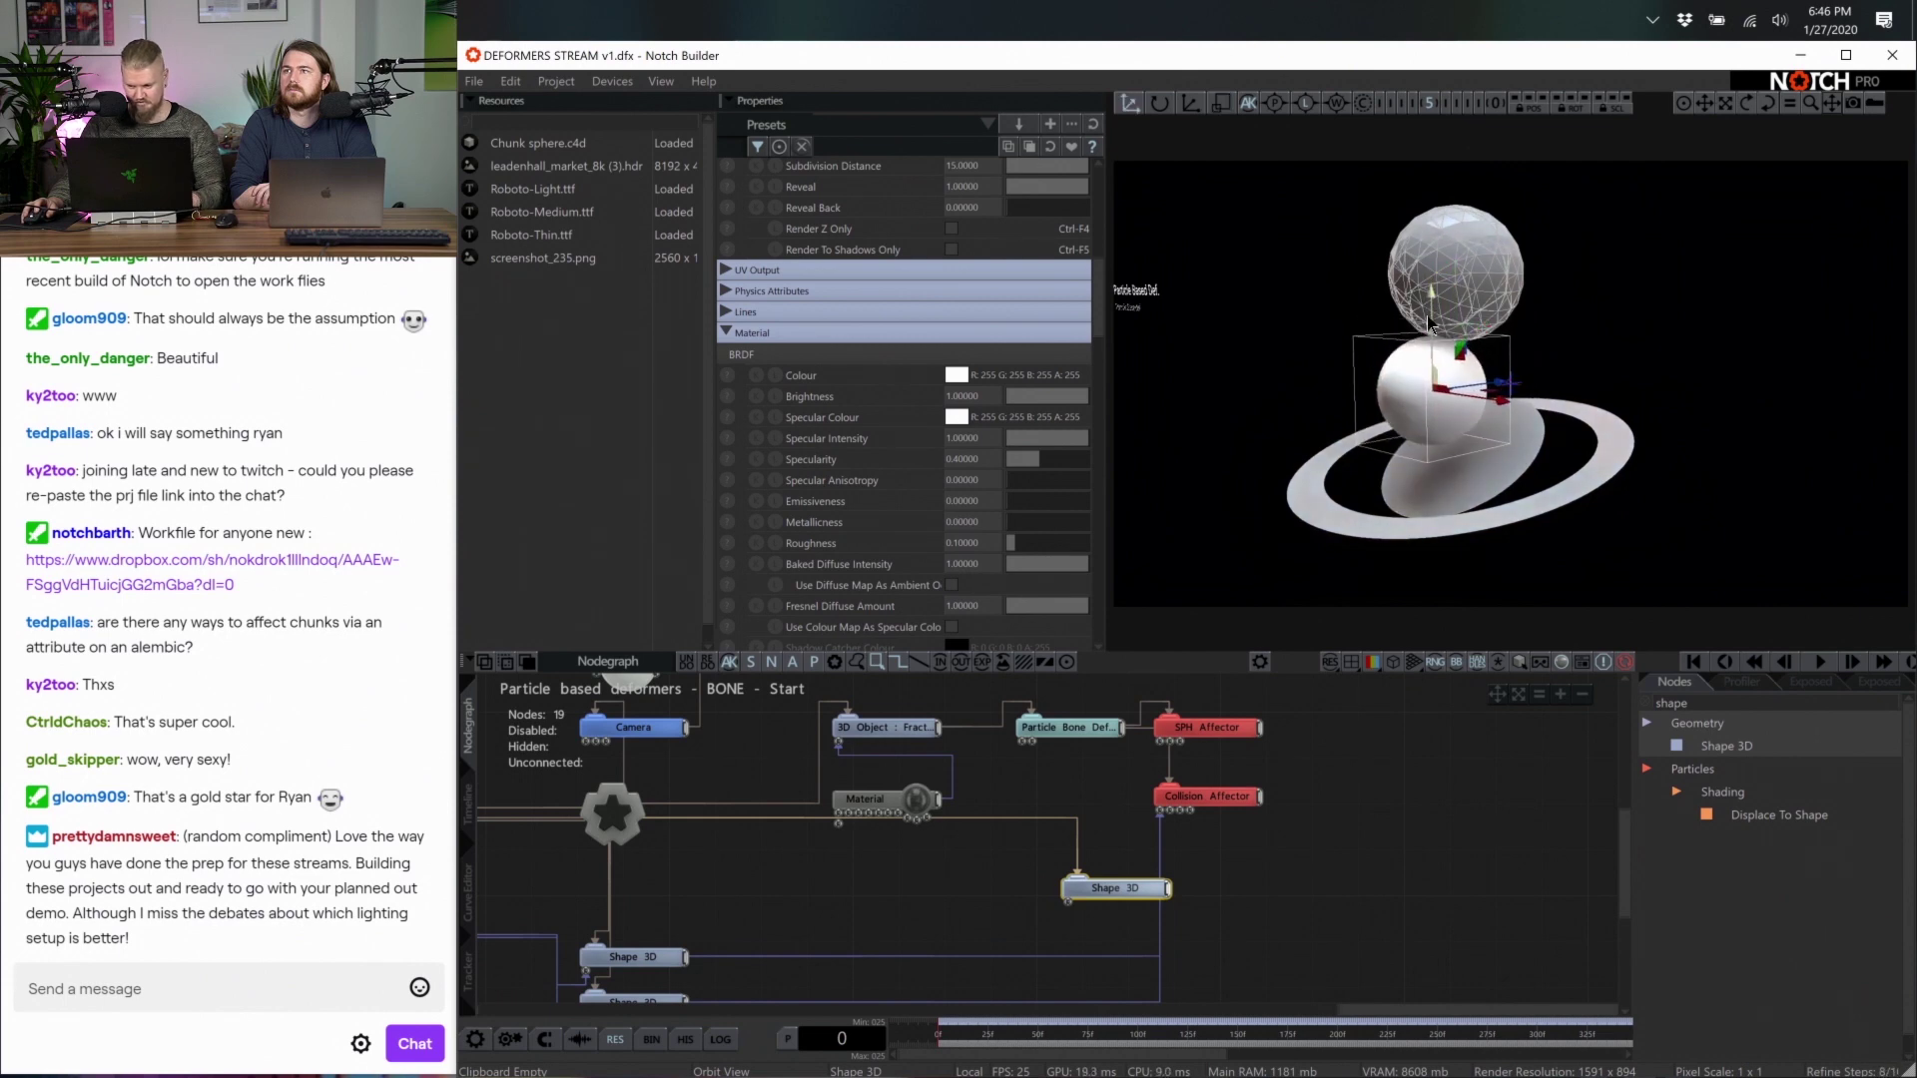
key("r")
left_click_drag(1539, 407, 1543, 411)
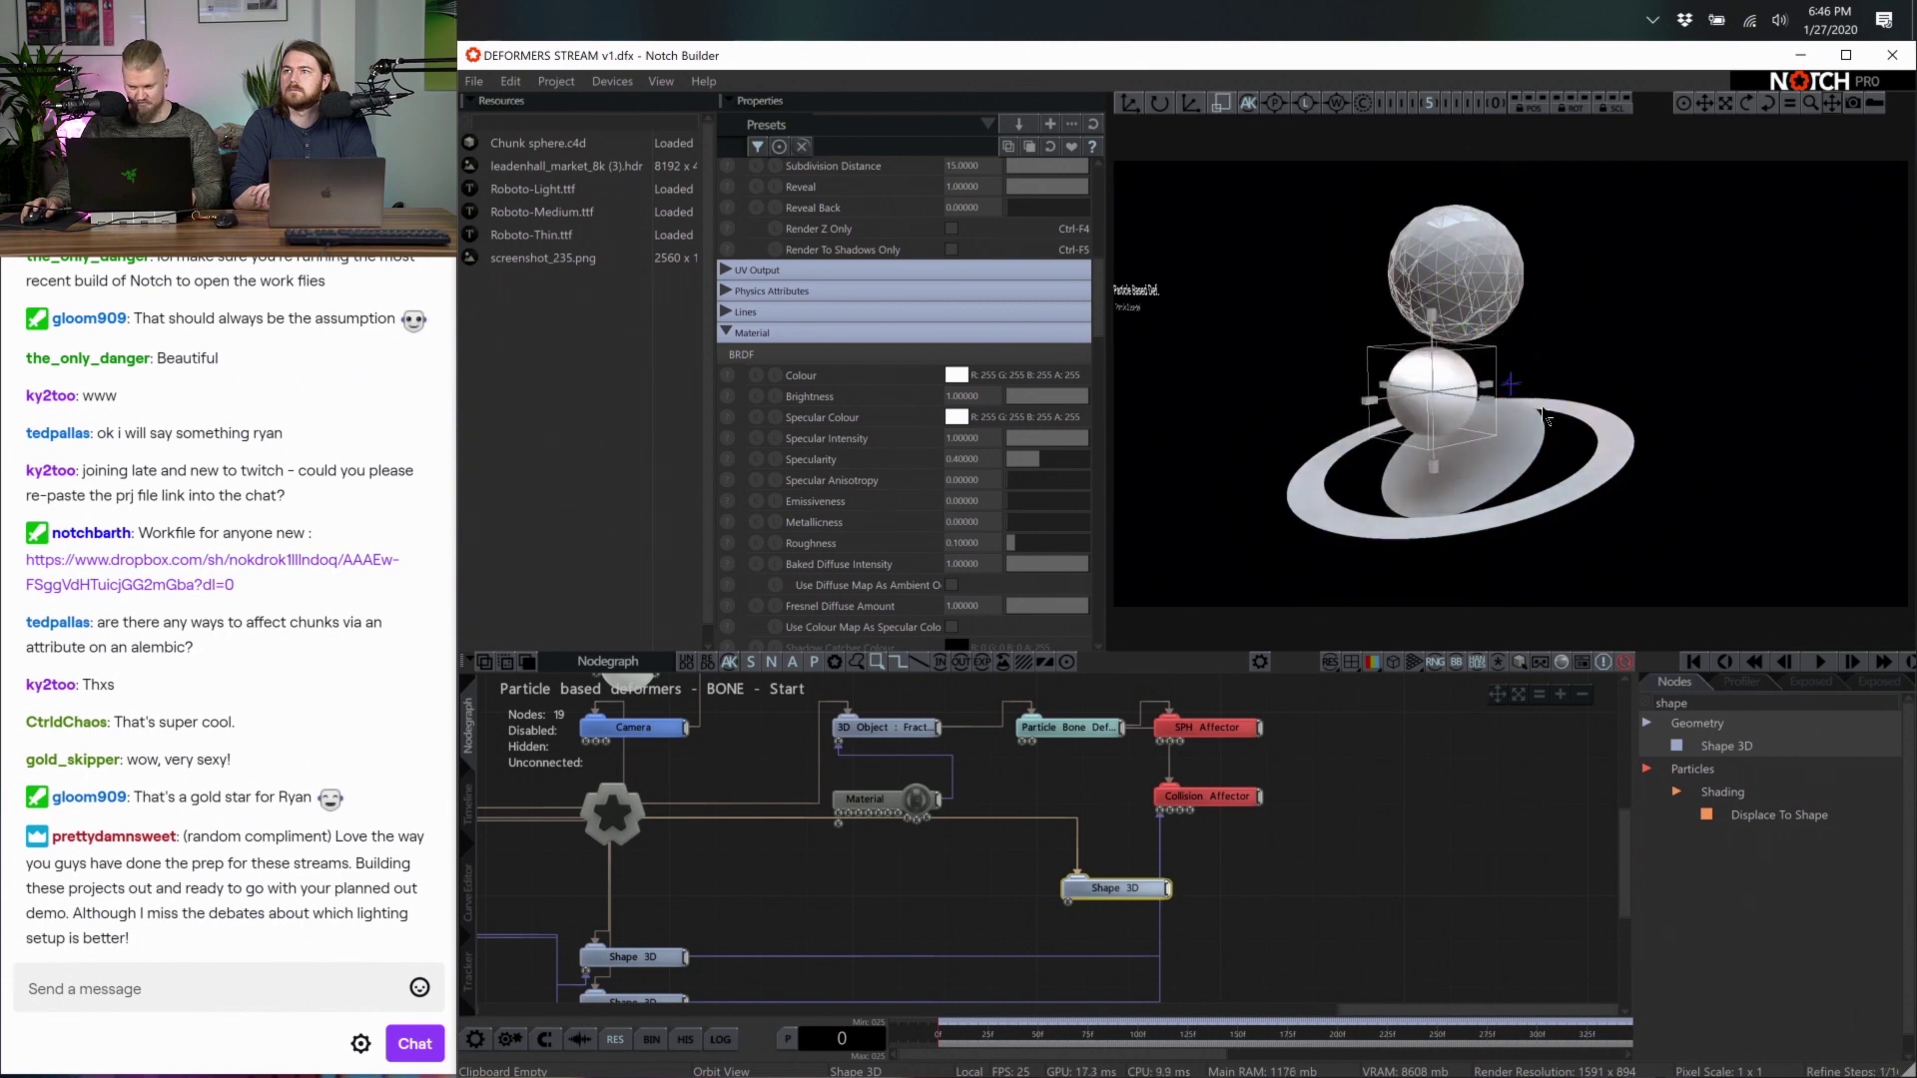
key("0")
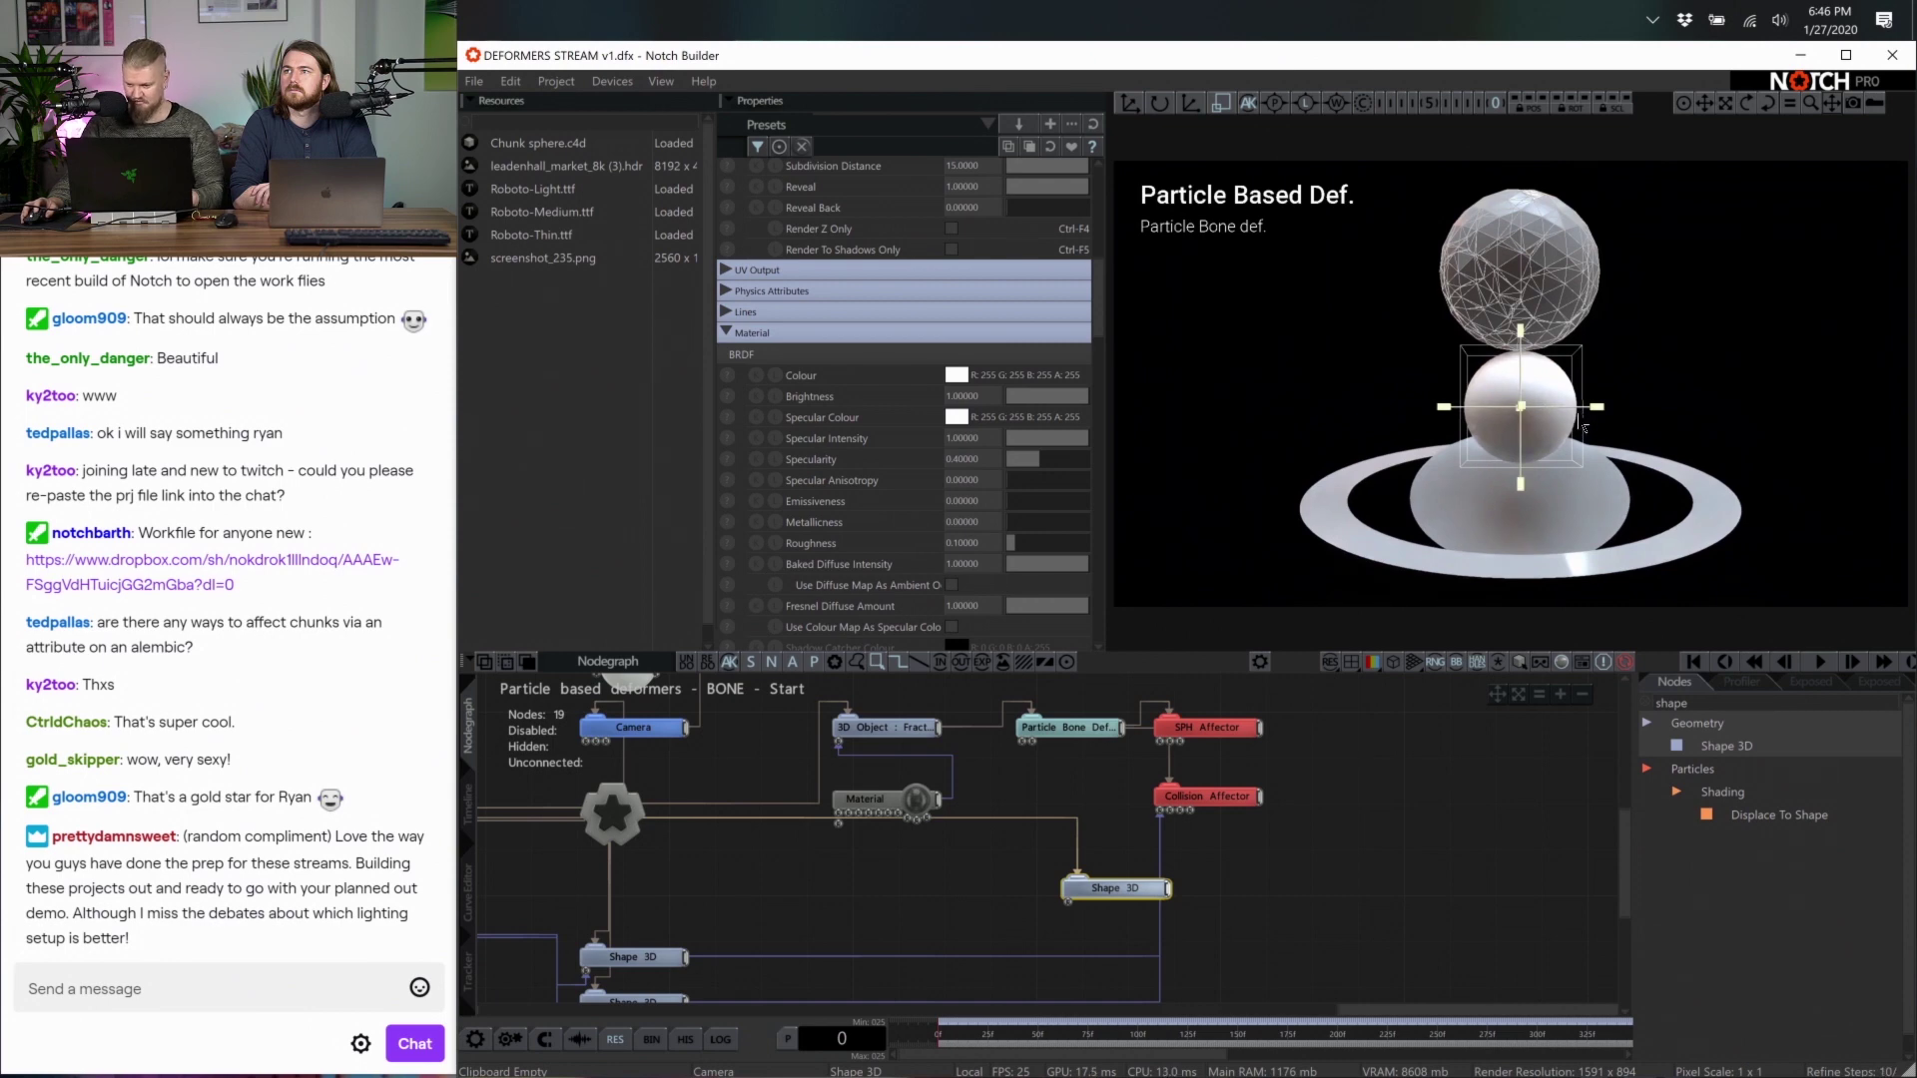
Connect the new small sphere to the Collision Affector's Object Node input and examine the chunk collisions up close
key("space")
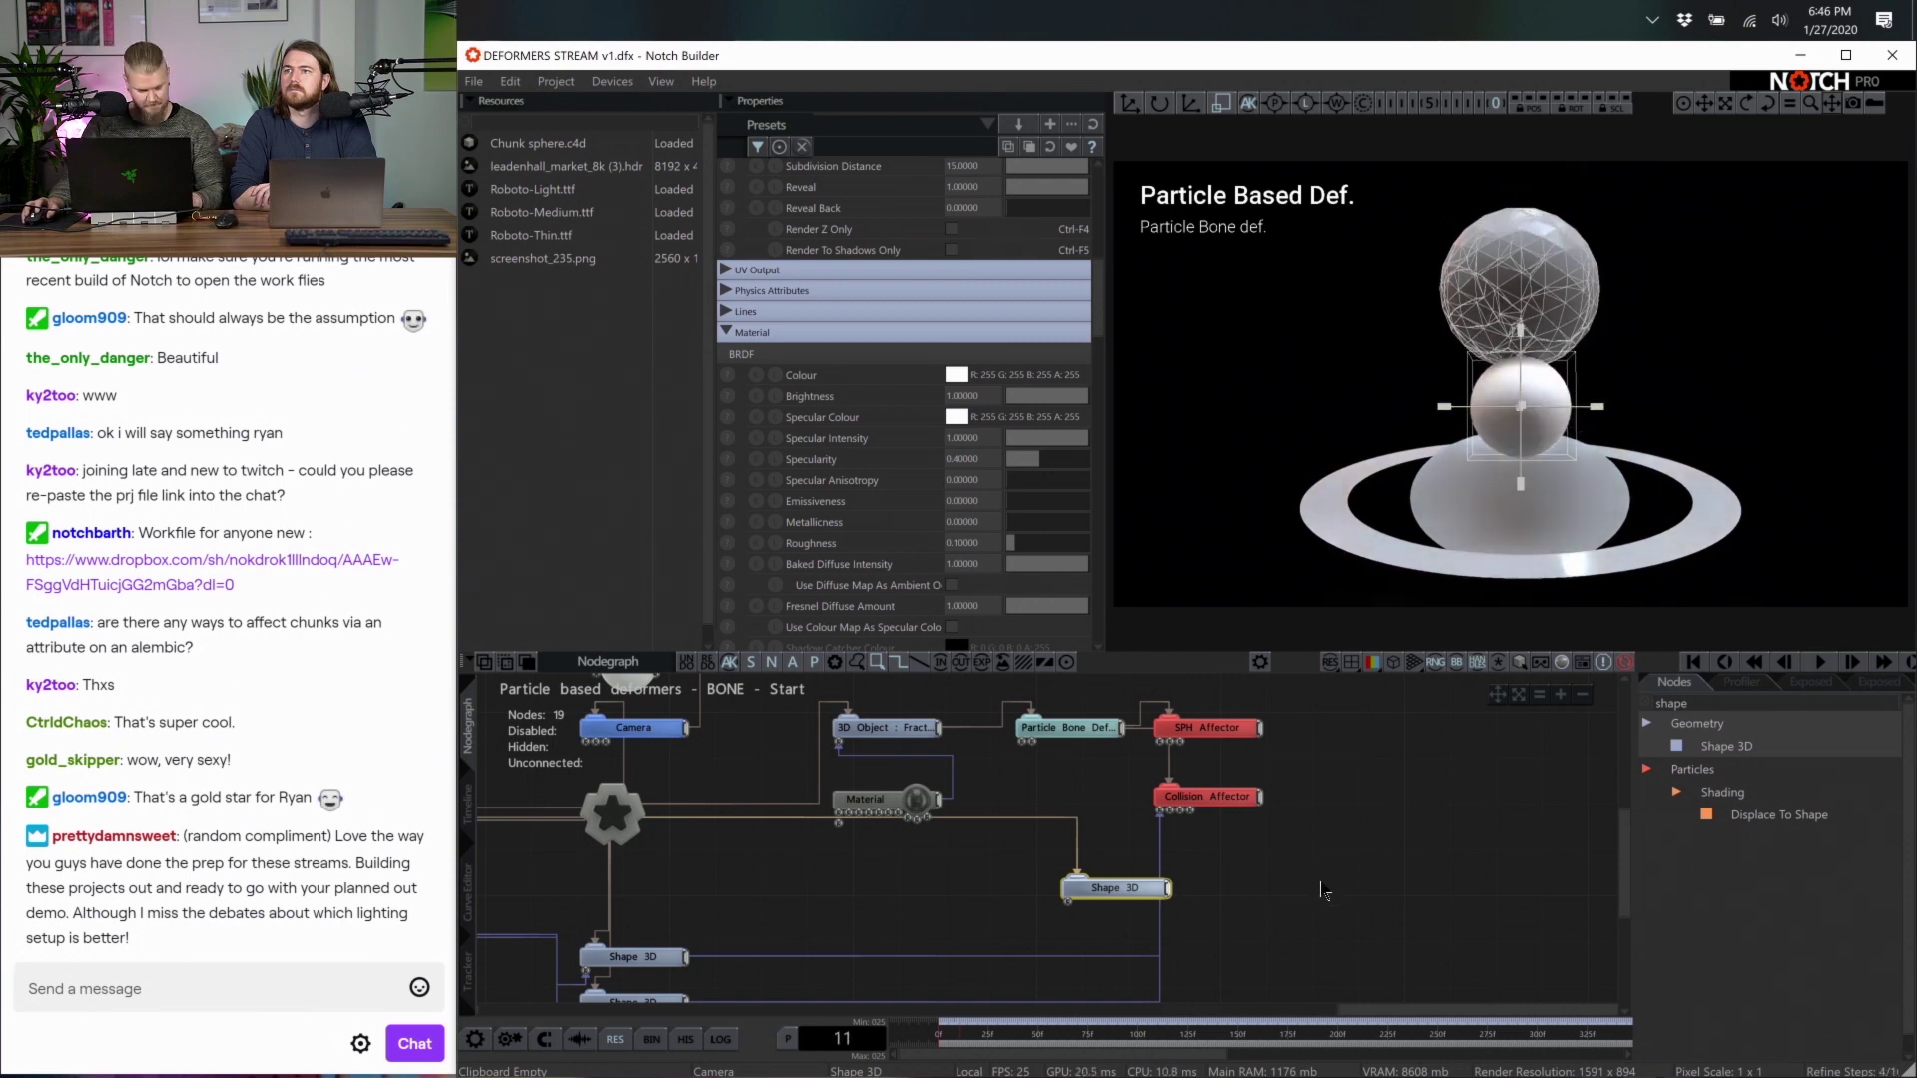
left_click_drag(1056, 883, 1161, 811)
left_click(1293, 824)
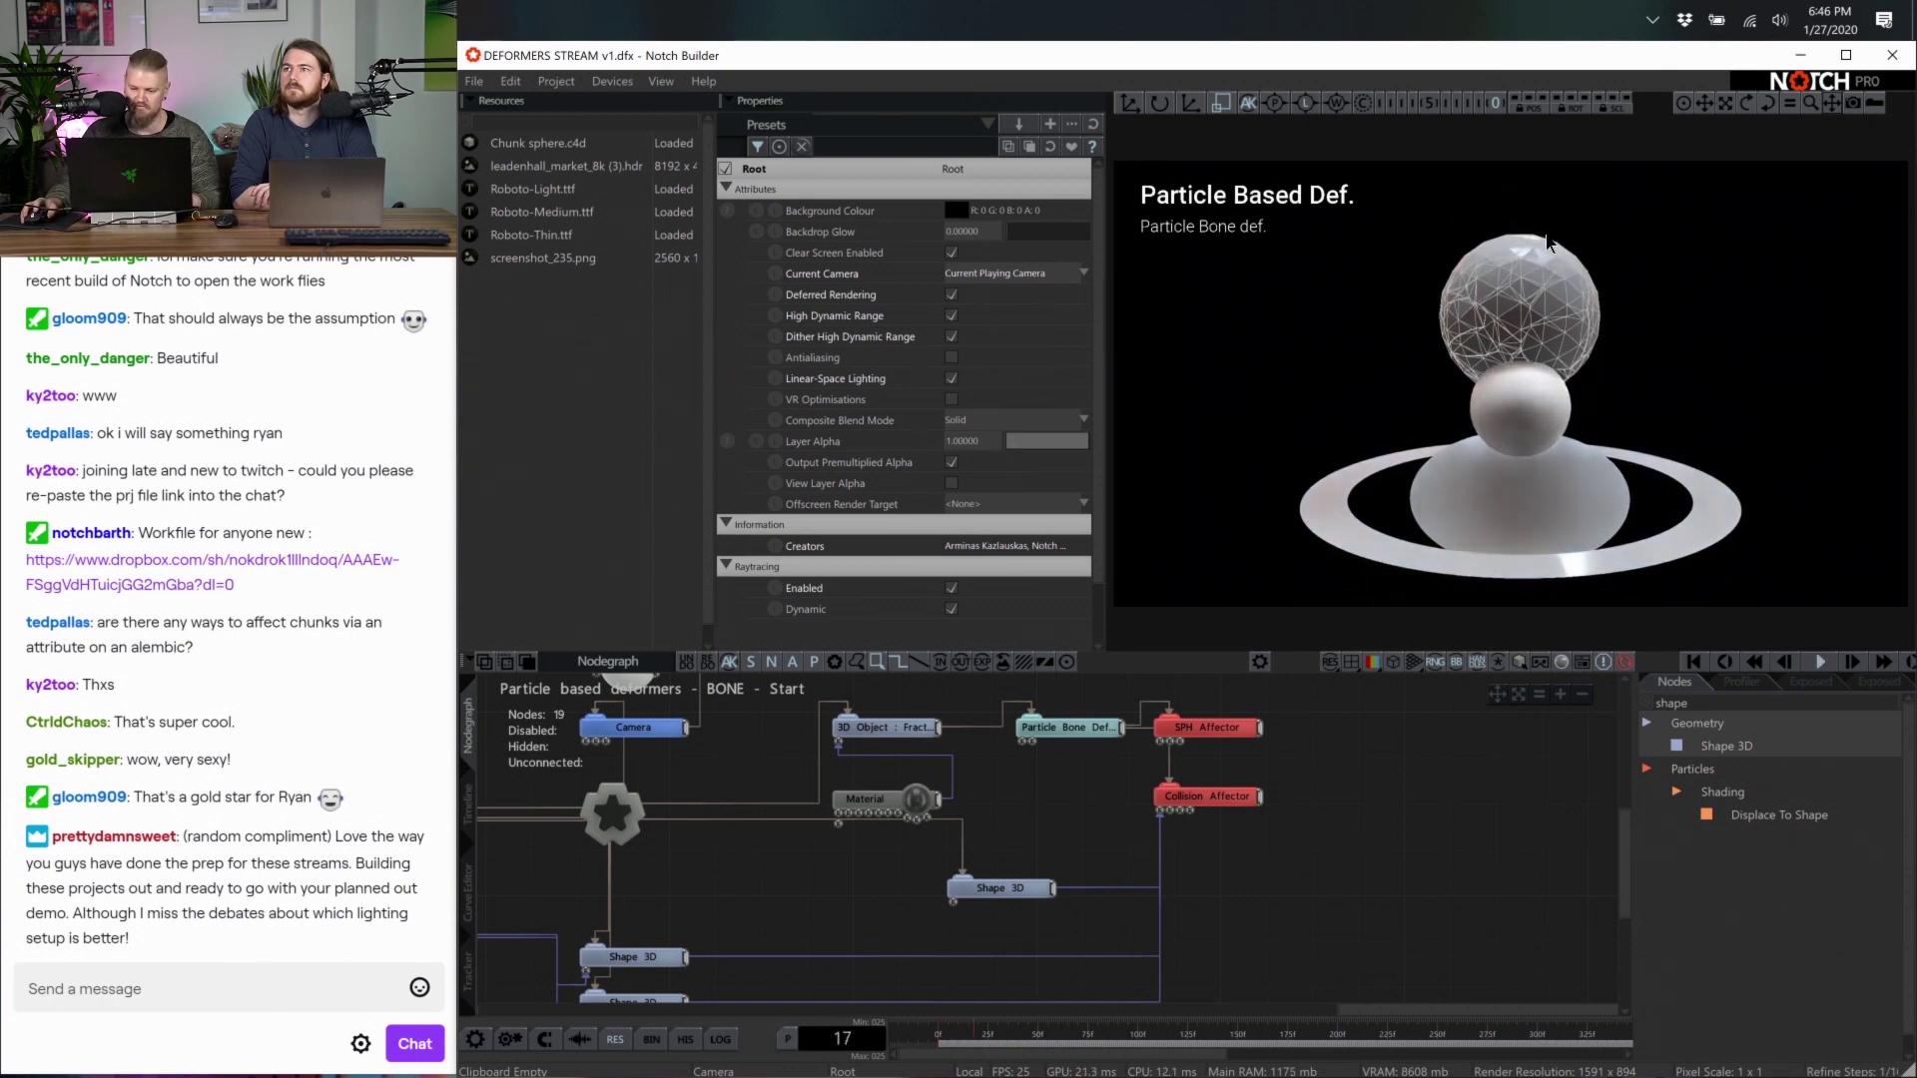
left_click_drag(1549, 243, 1459, 293)
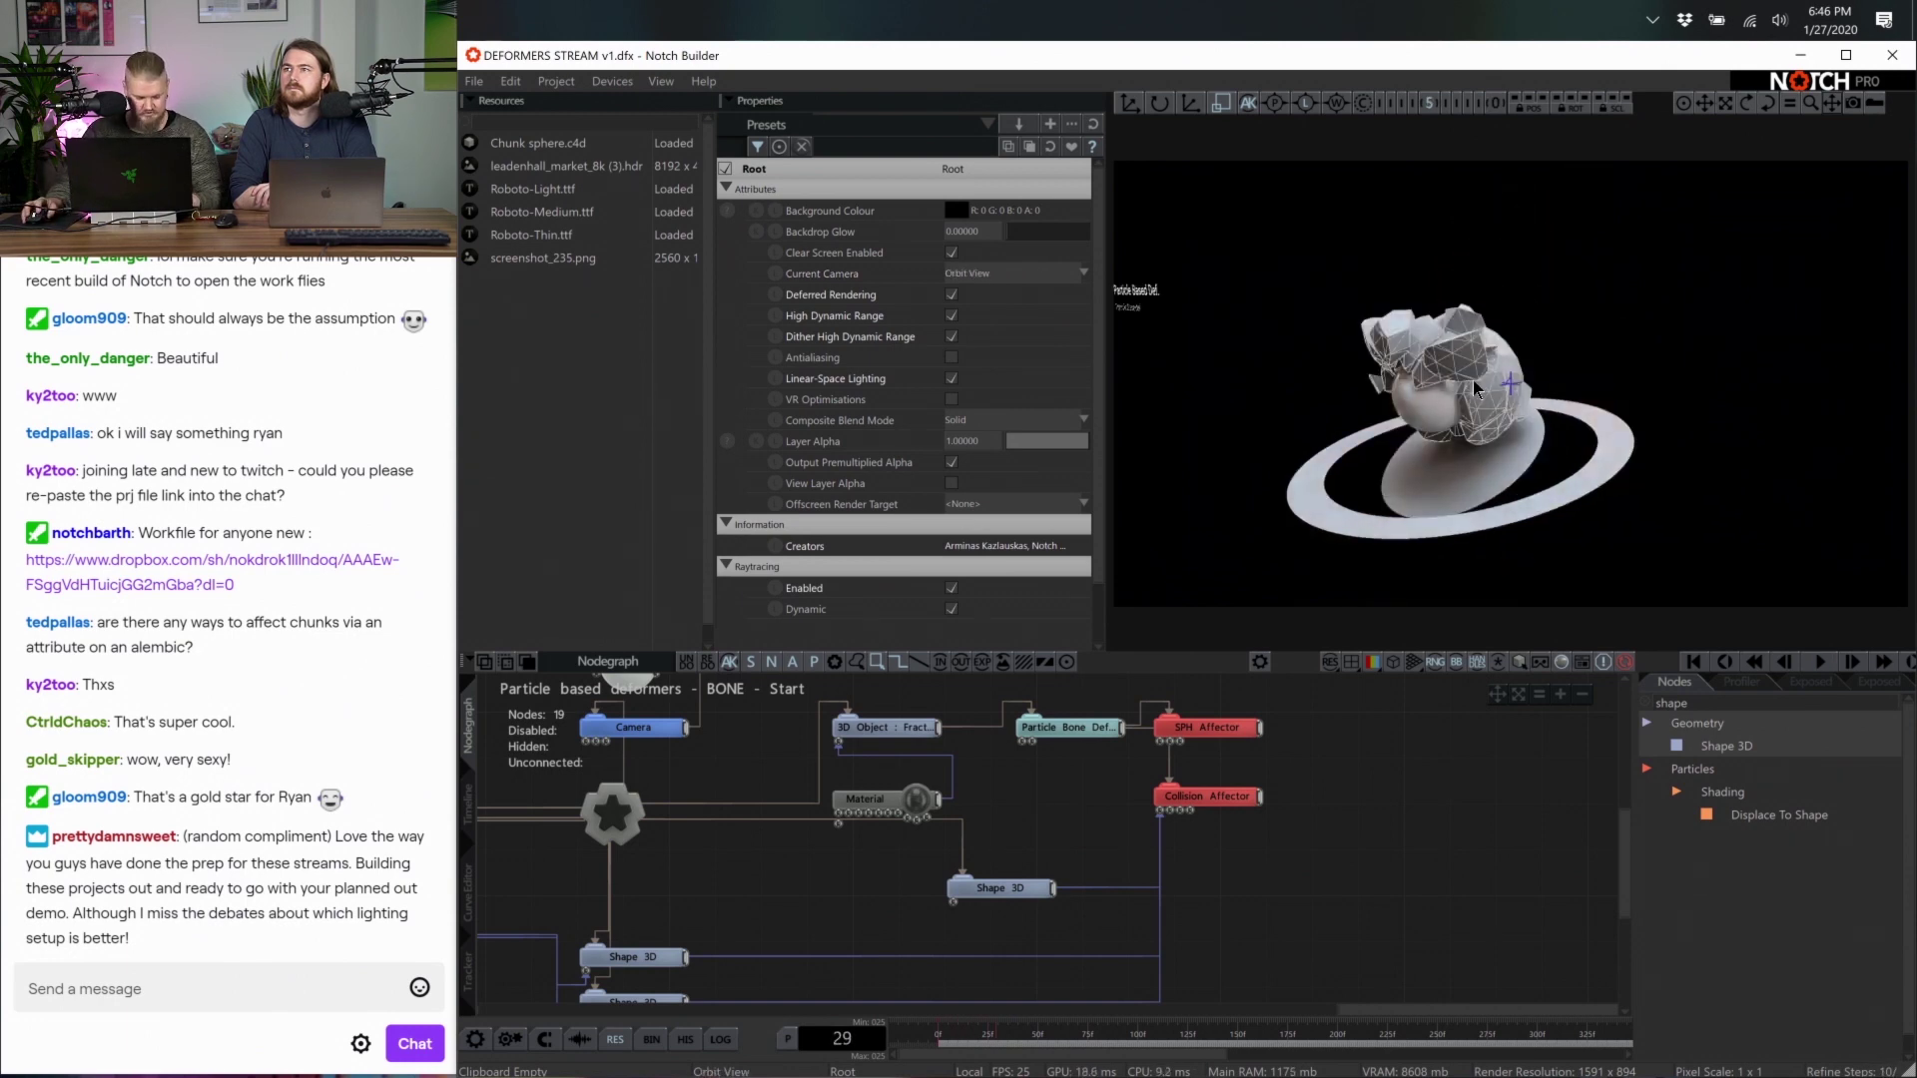
scroll(1622, 370, "up", 5)
left_click_drag(1472, 380, 1513, 438)
scroll(1507, 451, "up", 4)
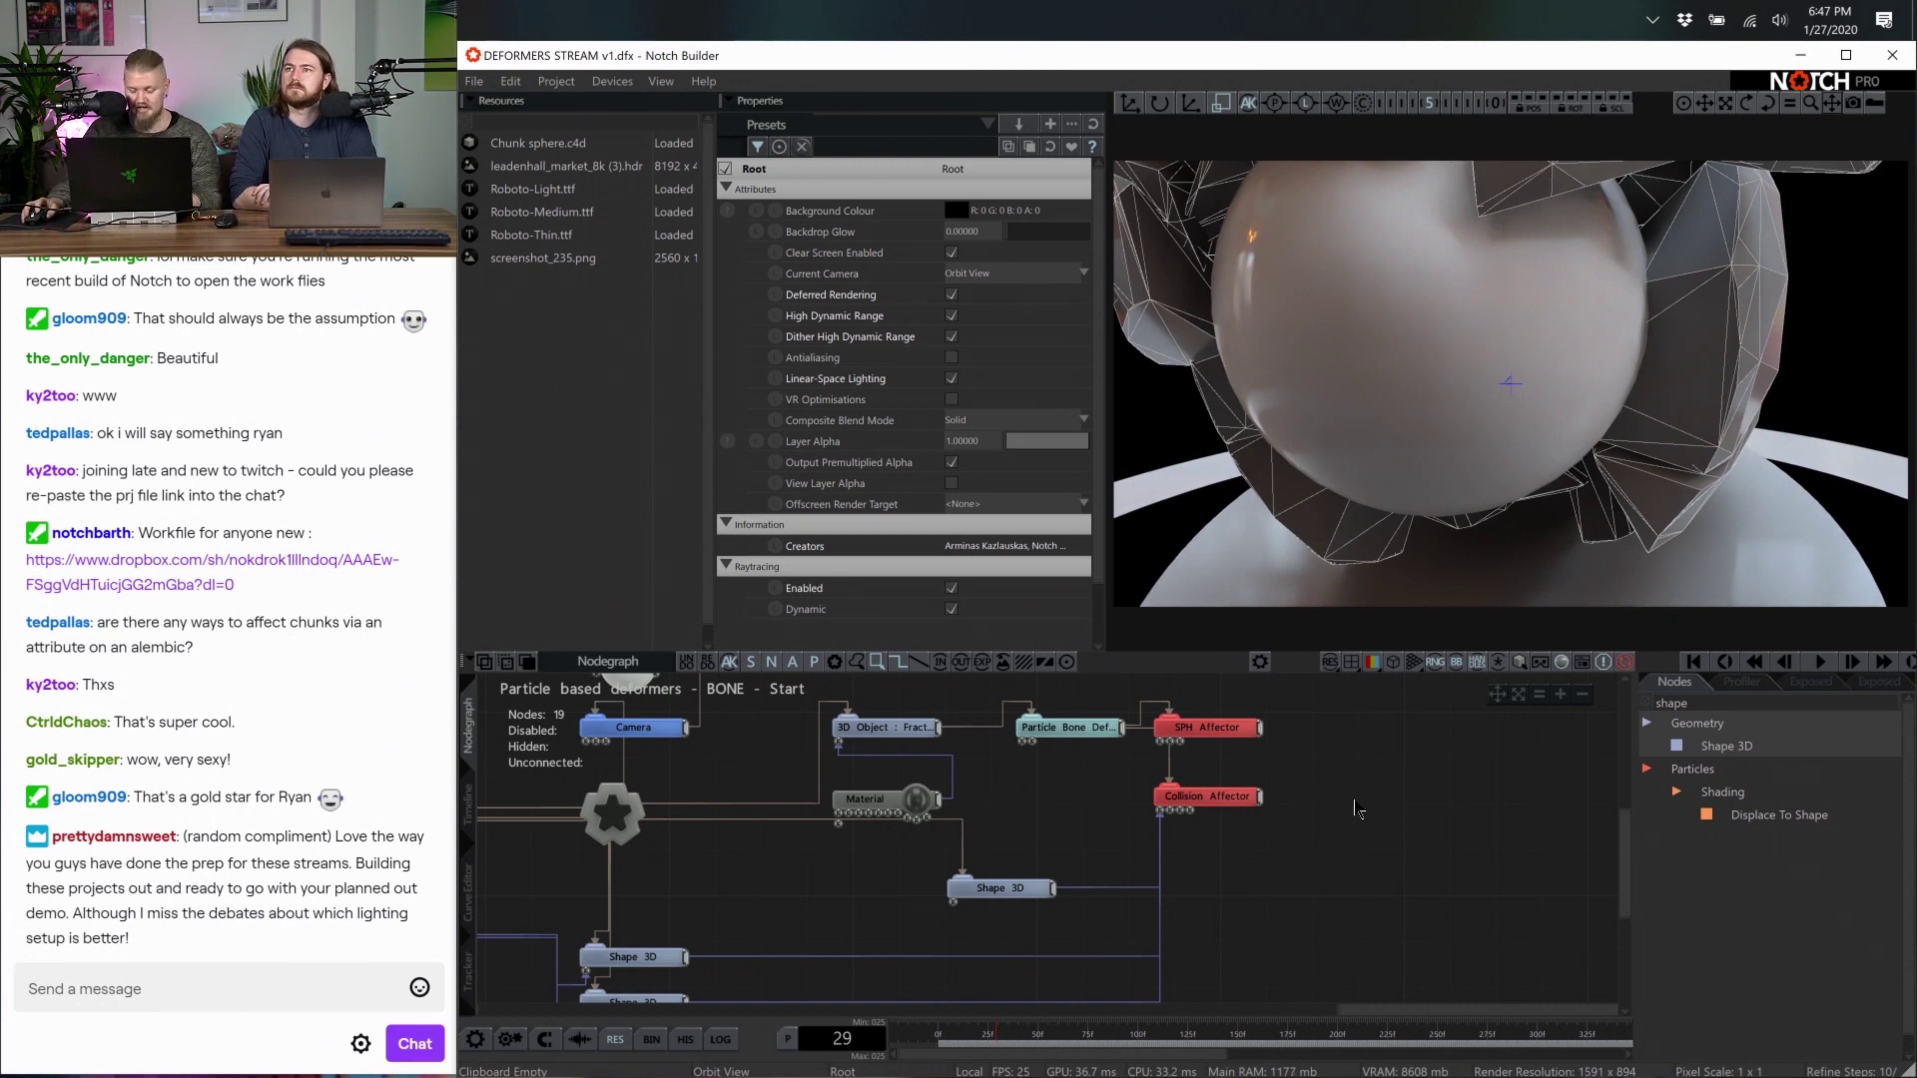
Try a Point Collision Radius of about 0.347 on the Collision Affector and play from frame 0
left_click(1233, 800)
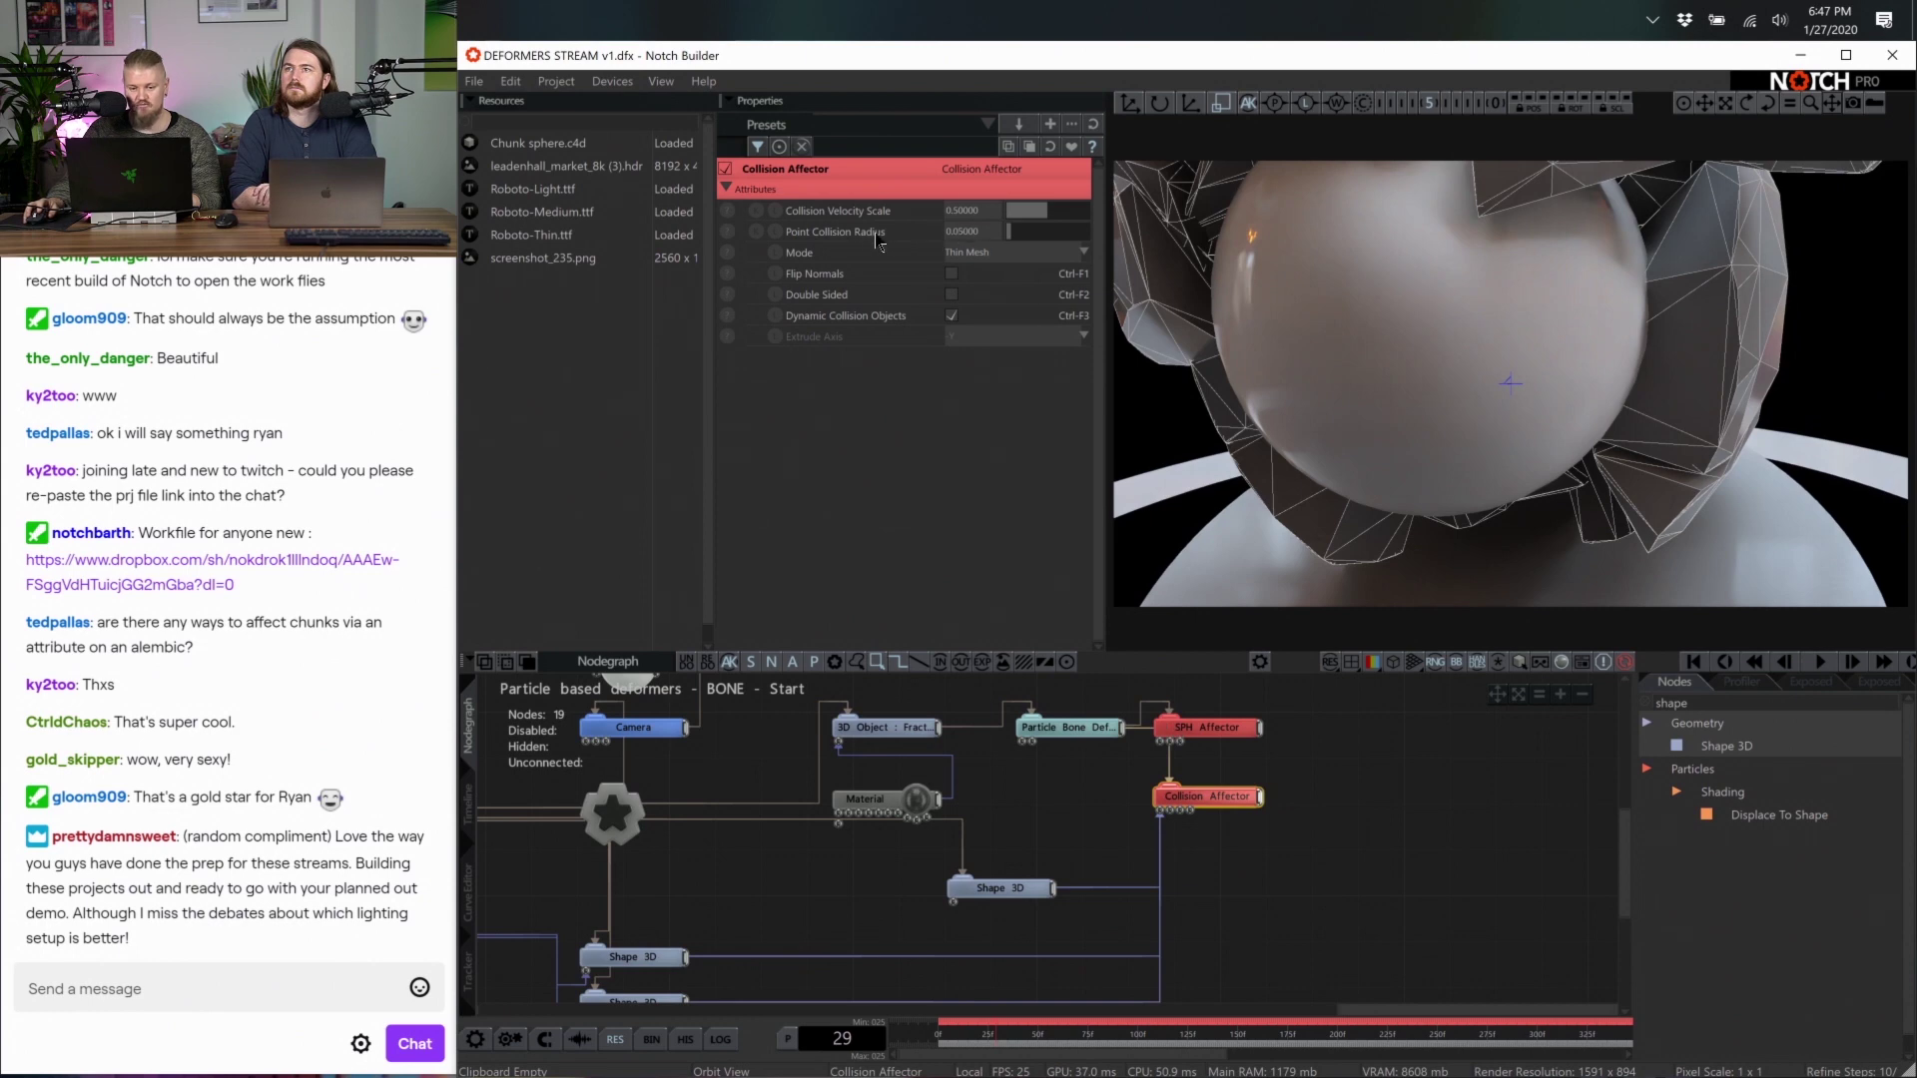
key("Home")
left_click(1035, 232)
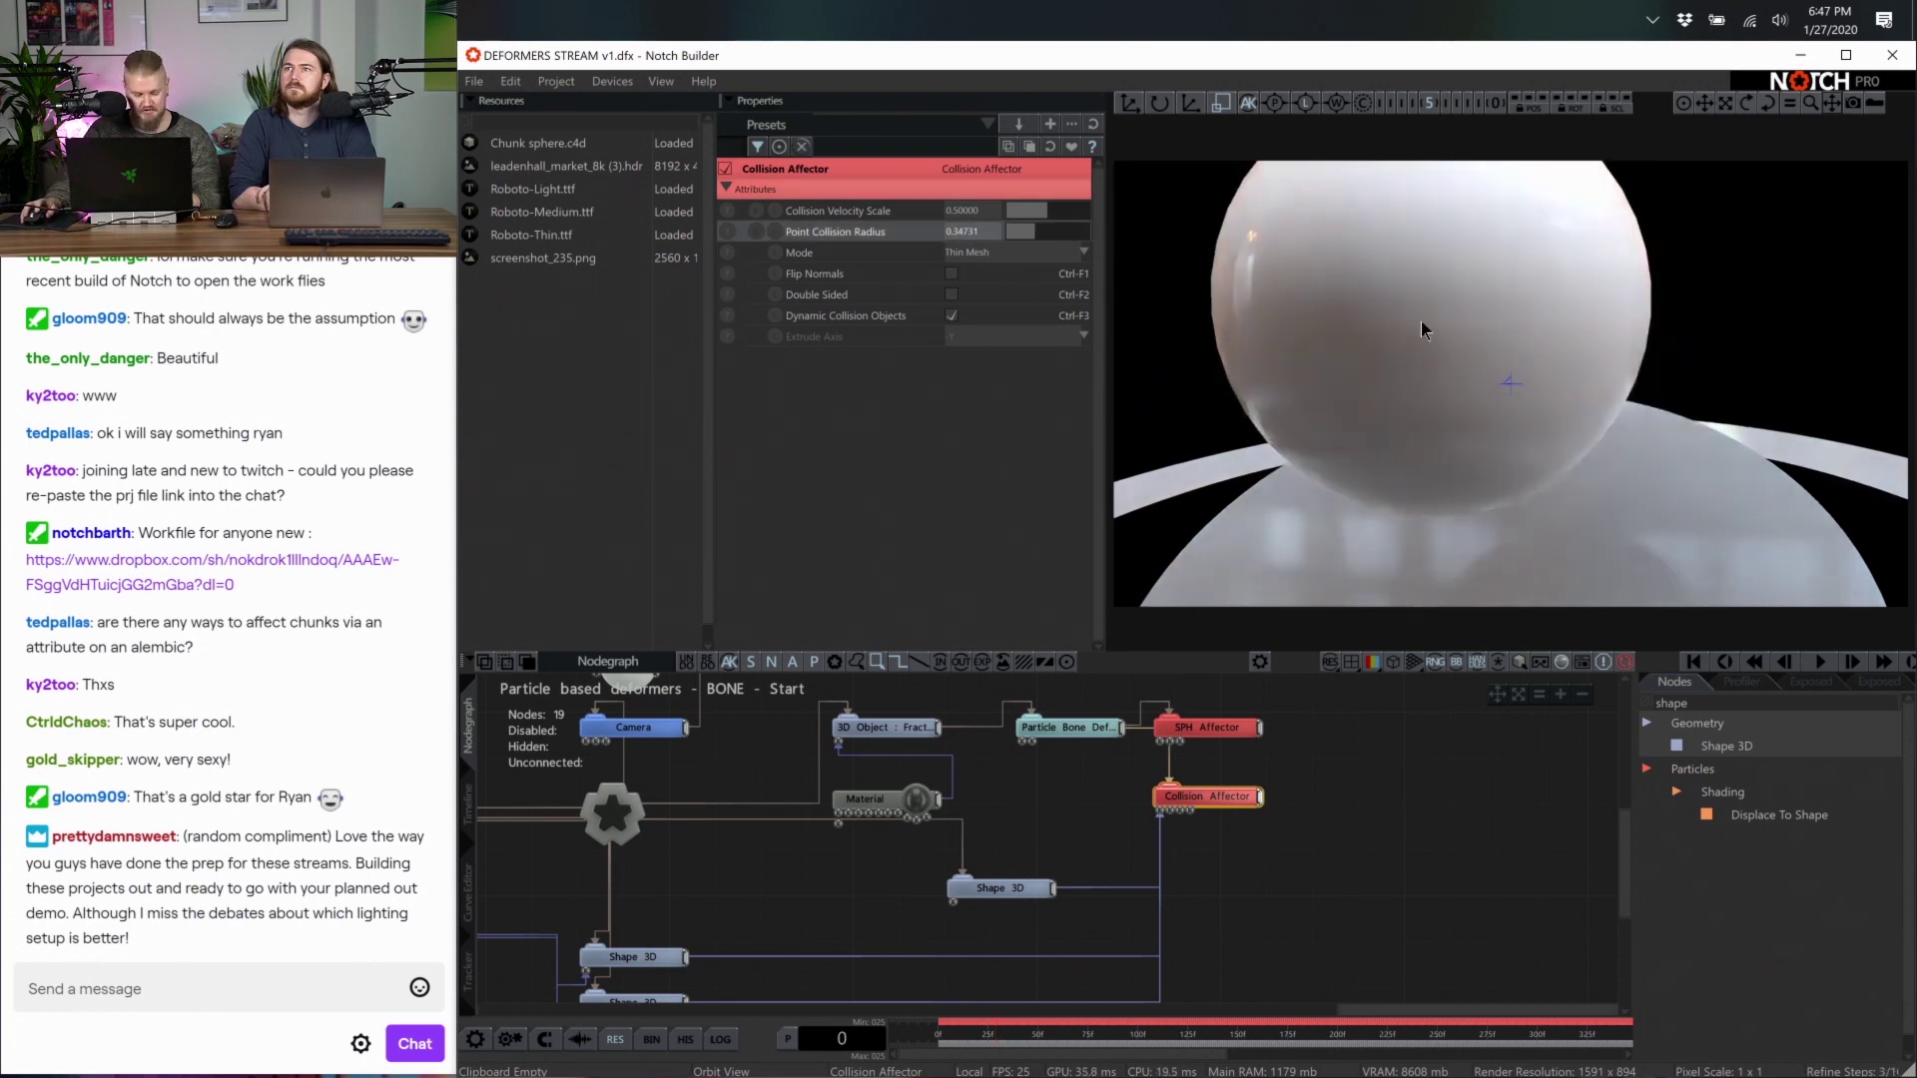
scroll(1417, 324, "down", 6)
key("space")
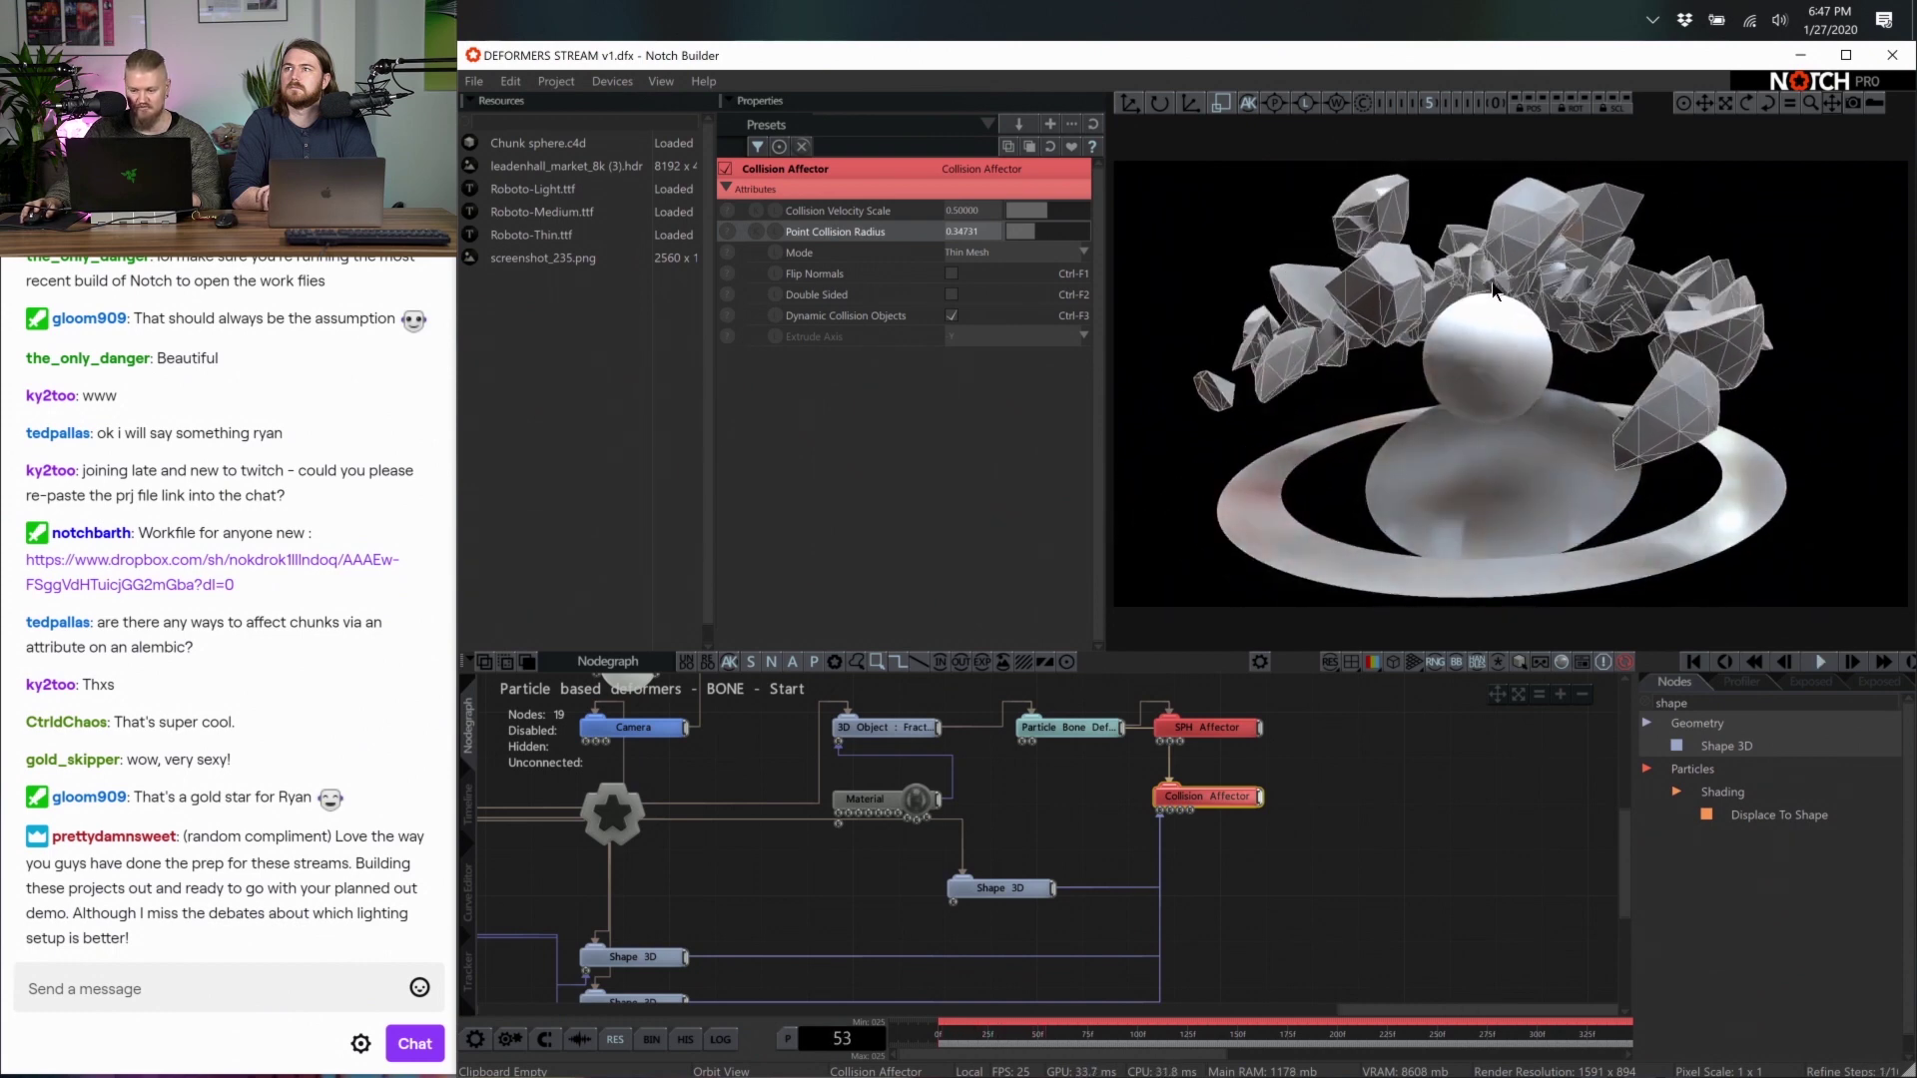
Set the Collision Affector's Point Collision Radius to about 0.114 with playback, and look over the SPH Affector's attributes
left_click_drag(1025, 237, 1018, 238)
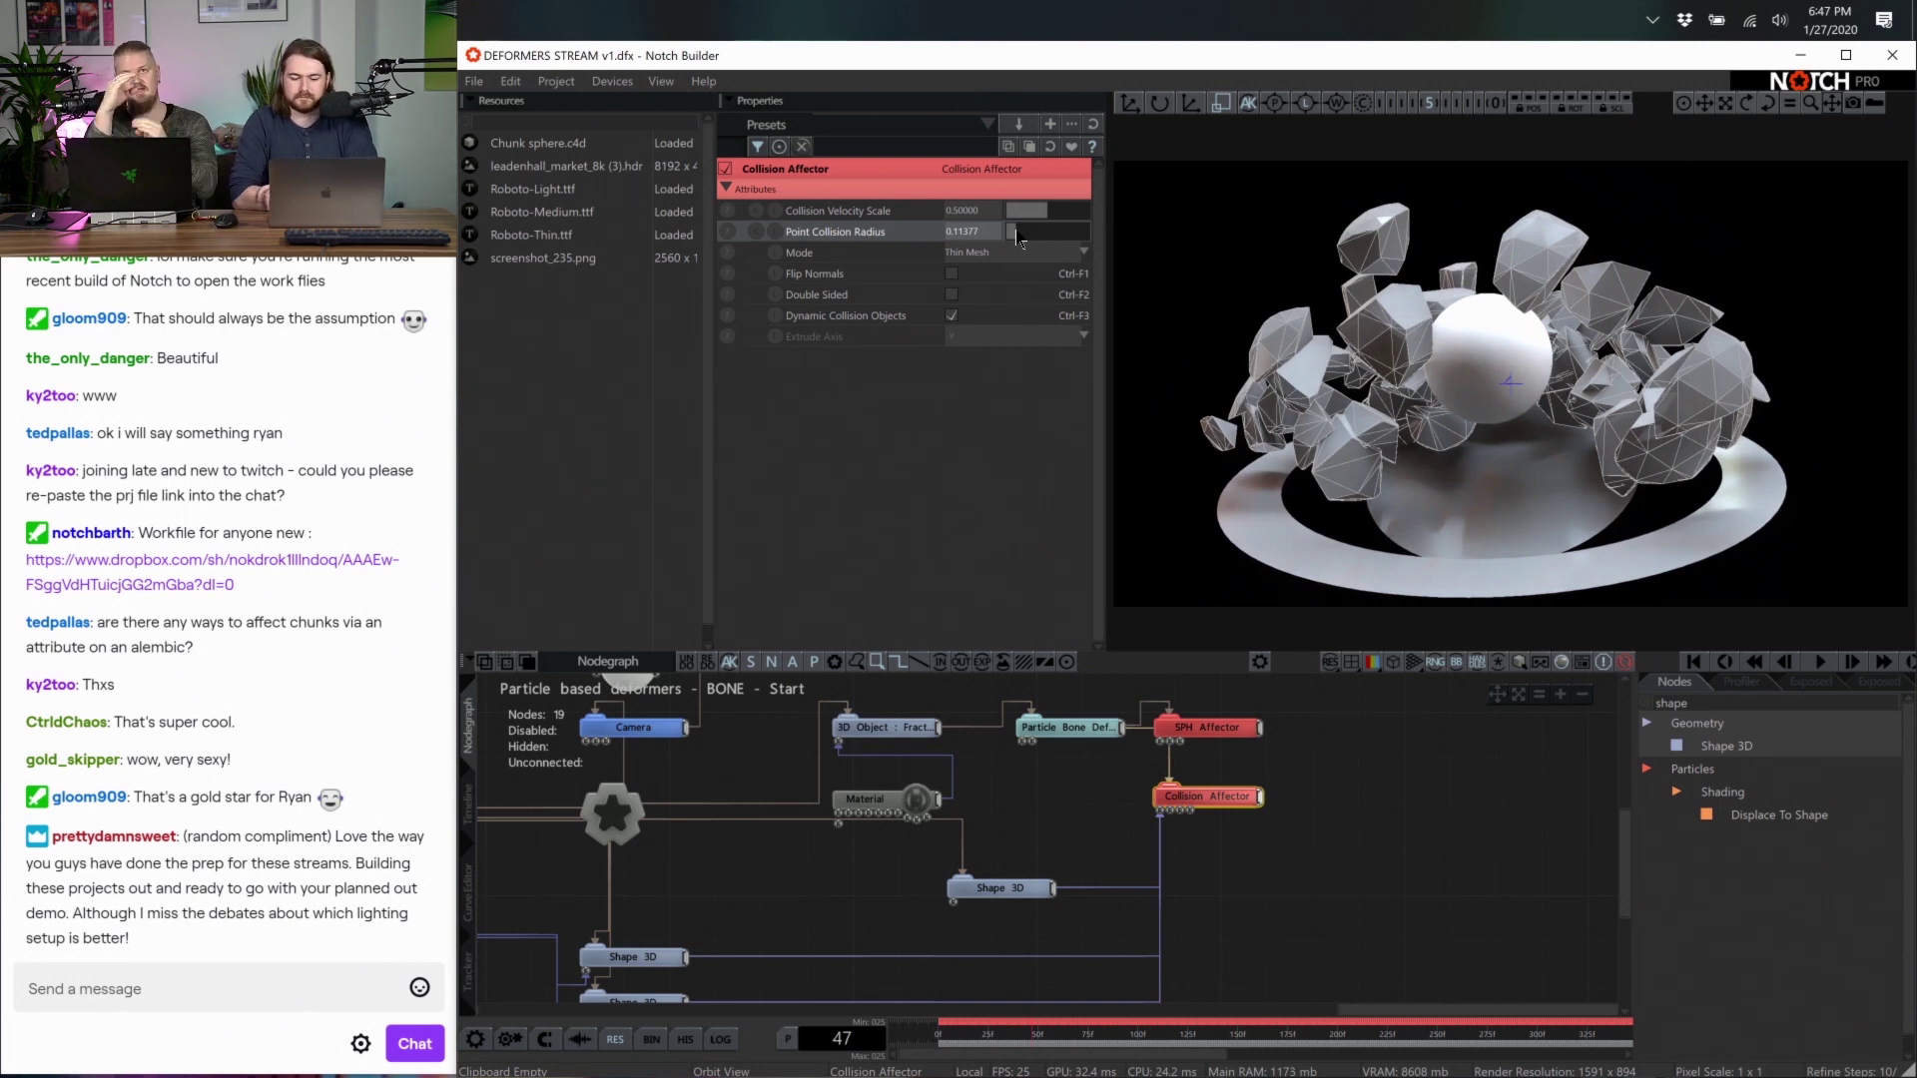
key("space")
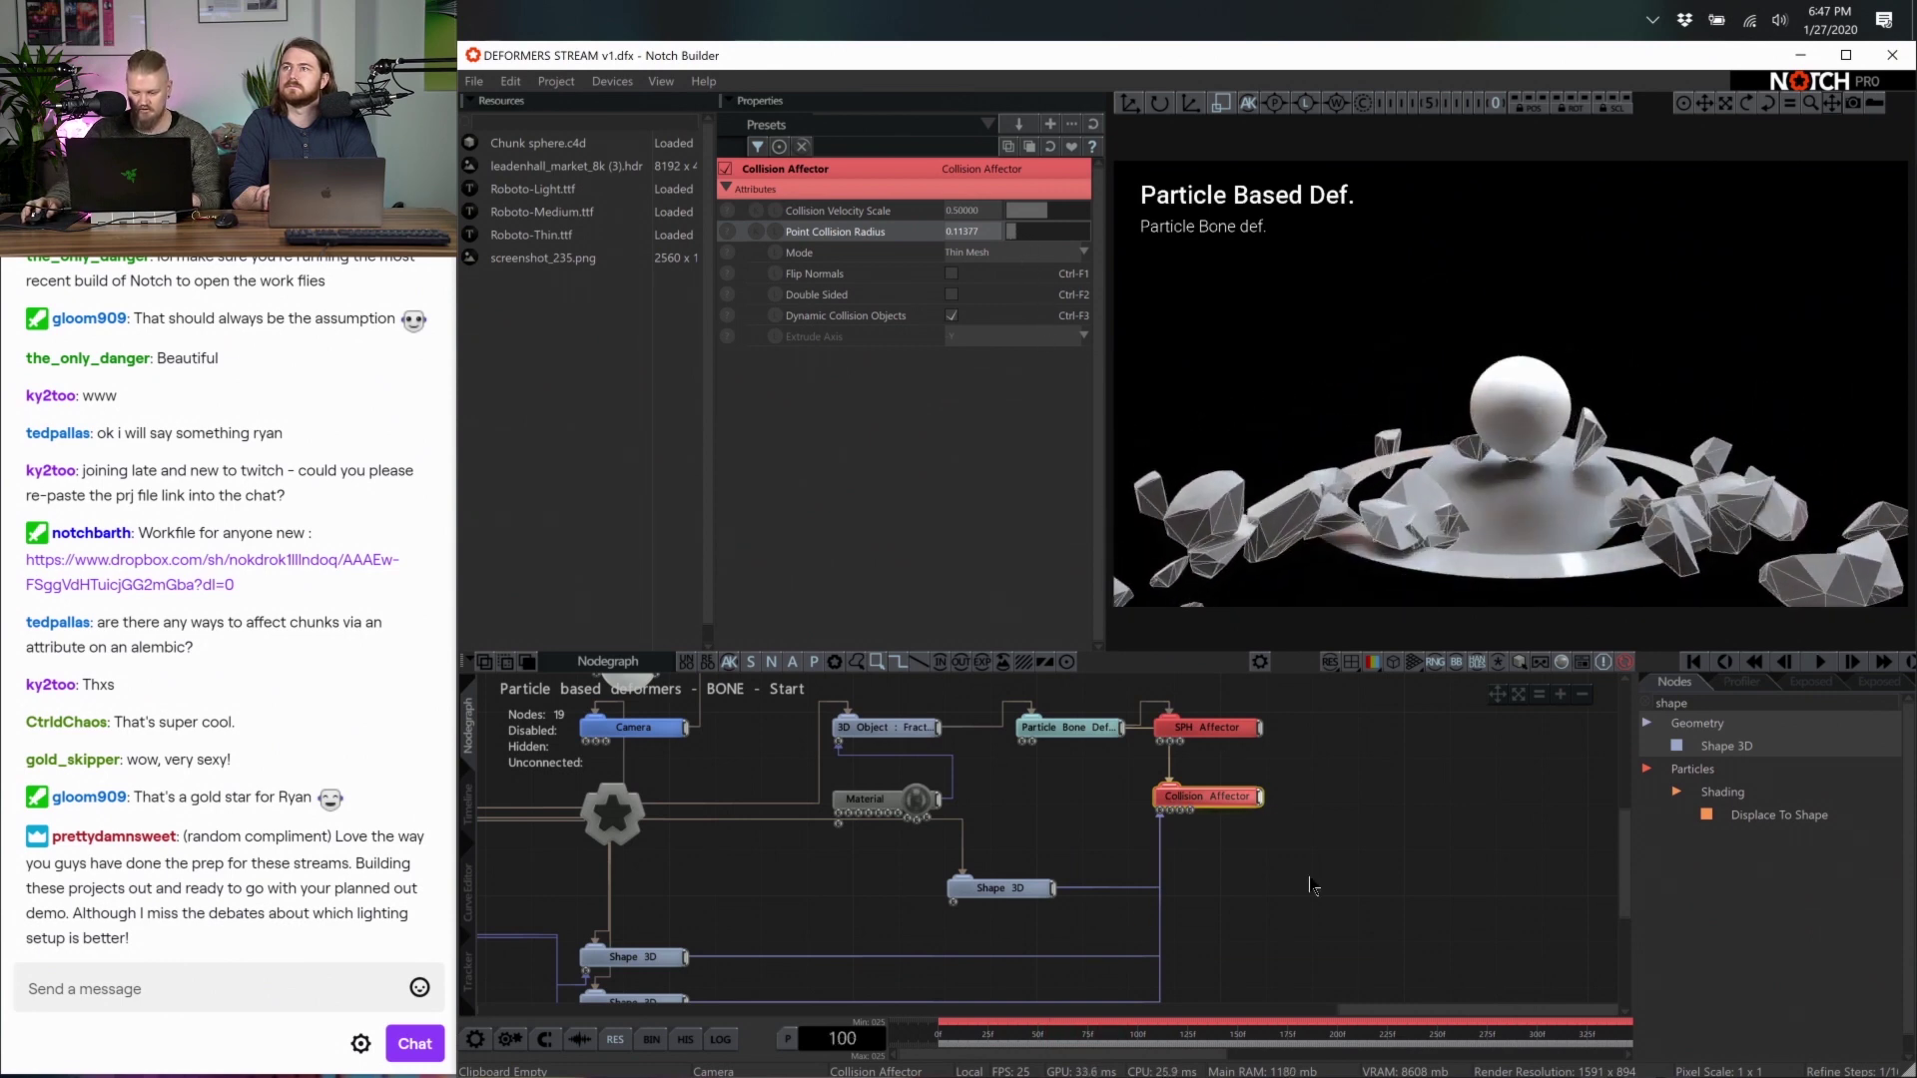
scroll(1168, 786, "up", 3)
left_click(1168, 786)
scroll(907, 499, "down", 3)
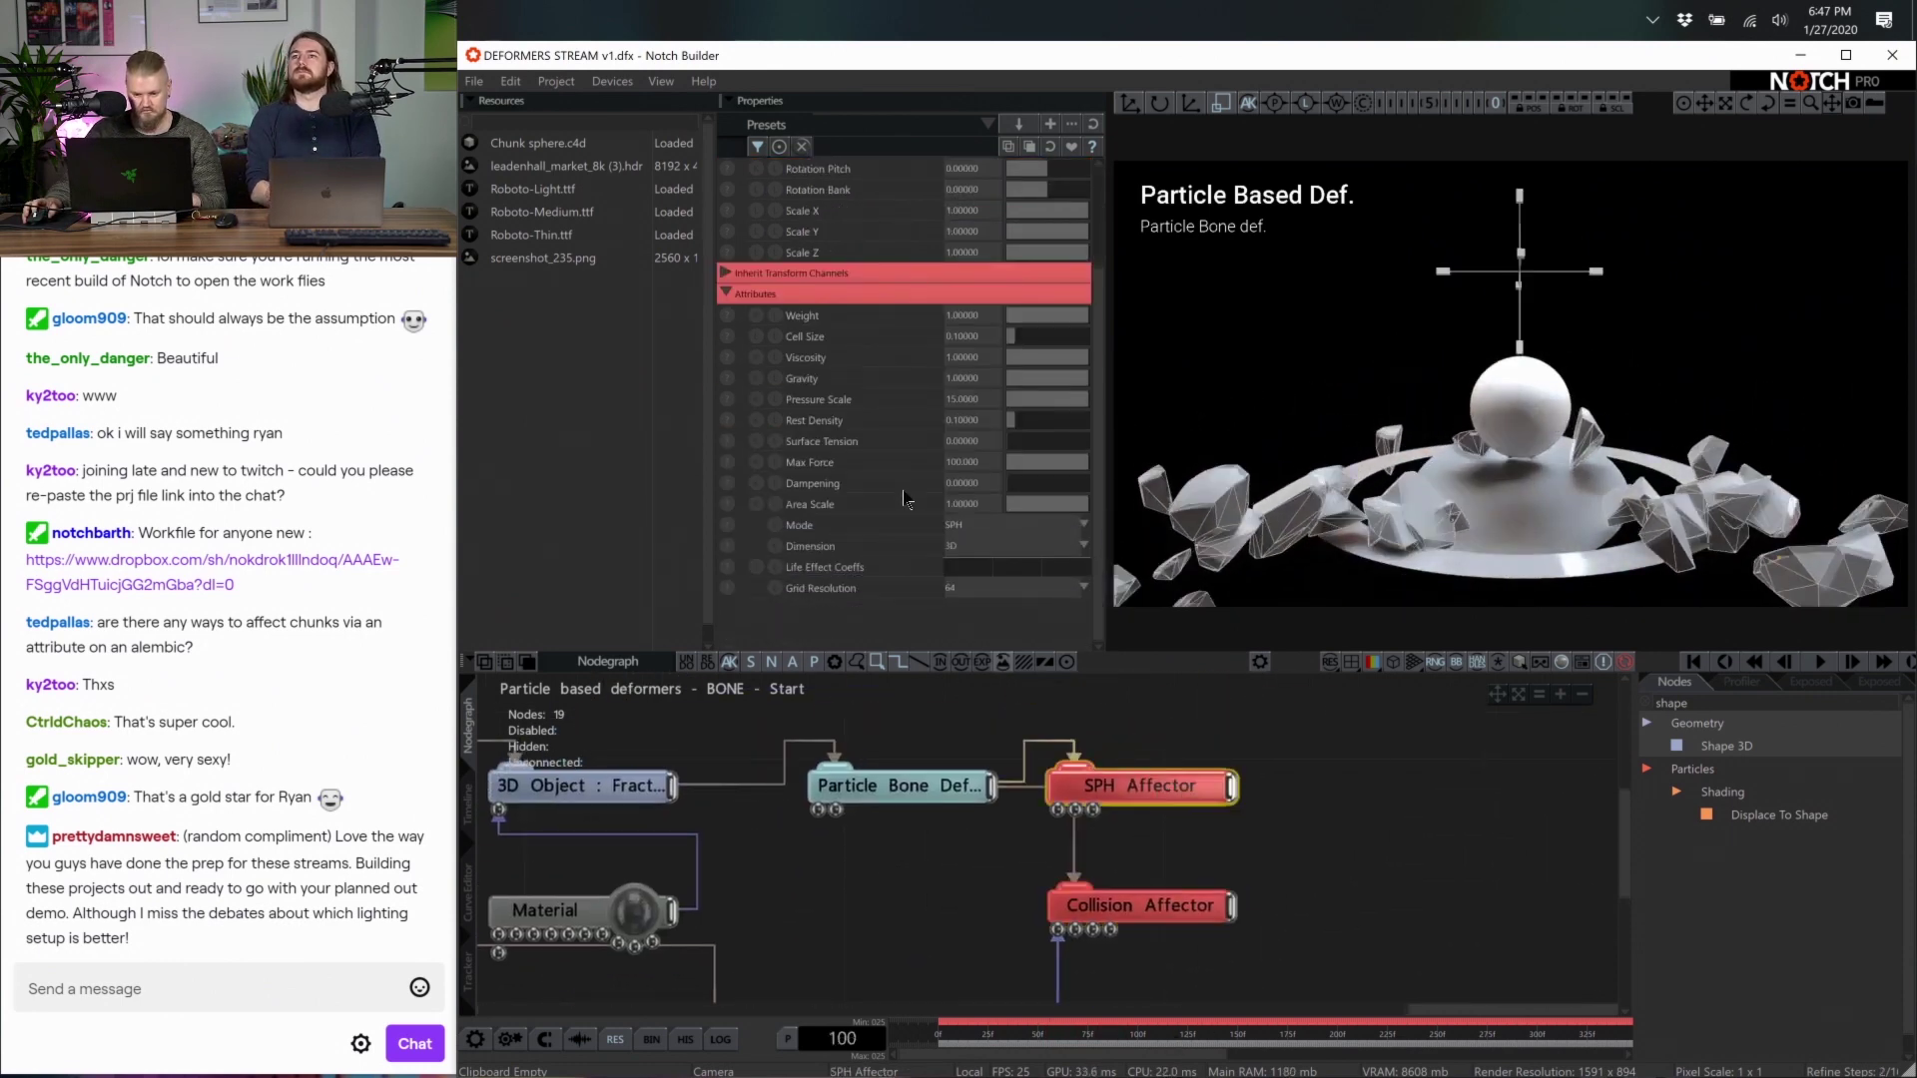
Try the Collision Affector's Extruded Mesh mode with playback from frame 0, and restore Thin Mesh
left_click(1185, 911)
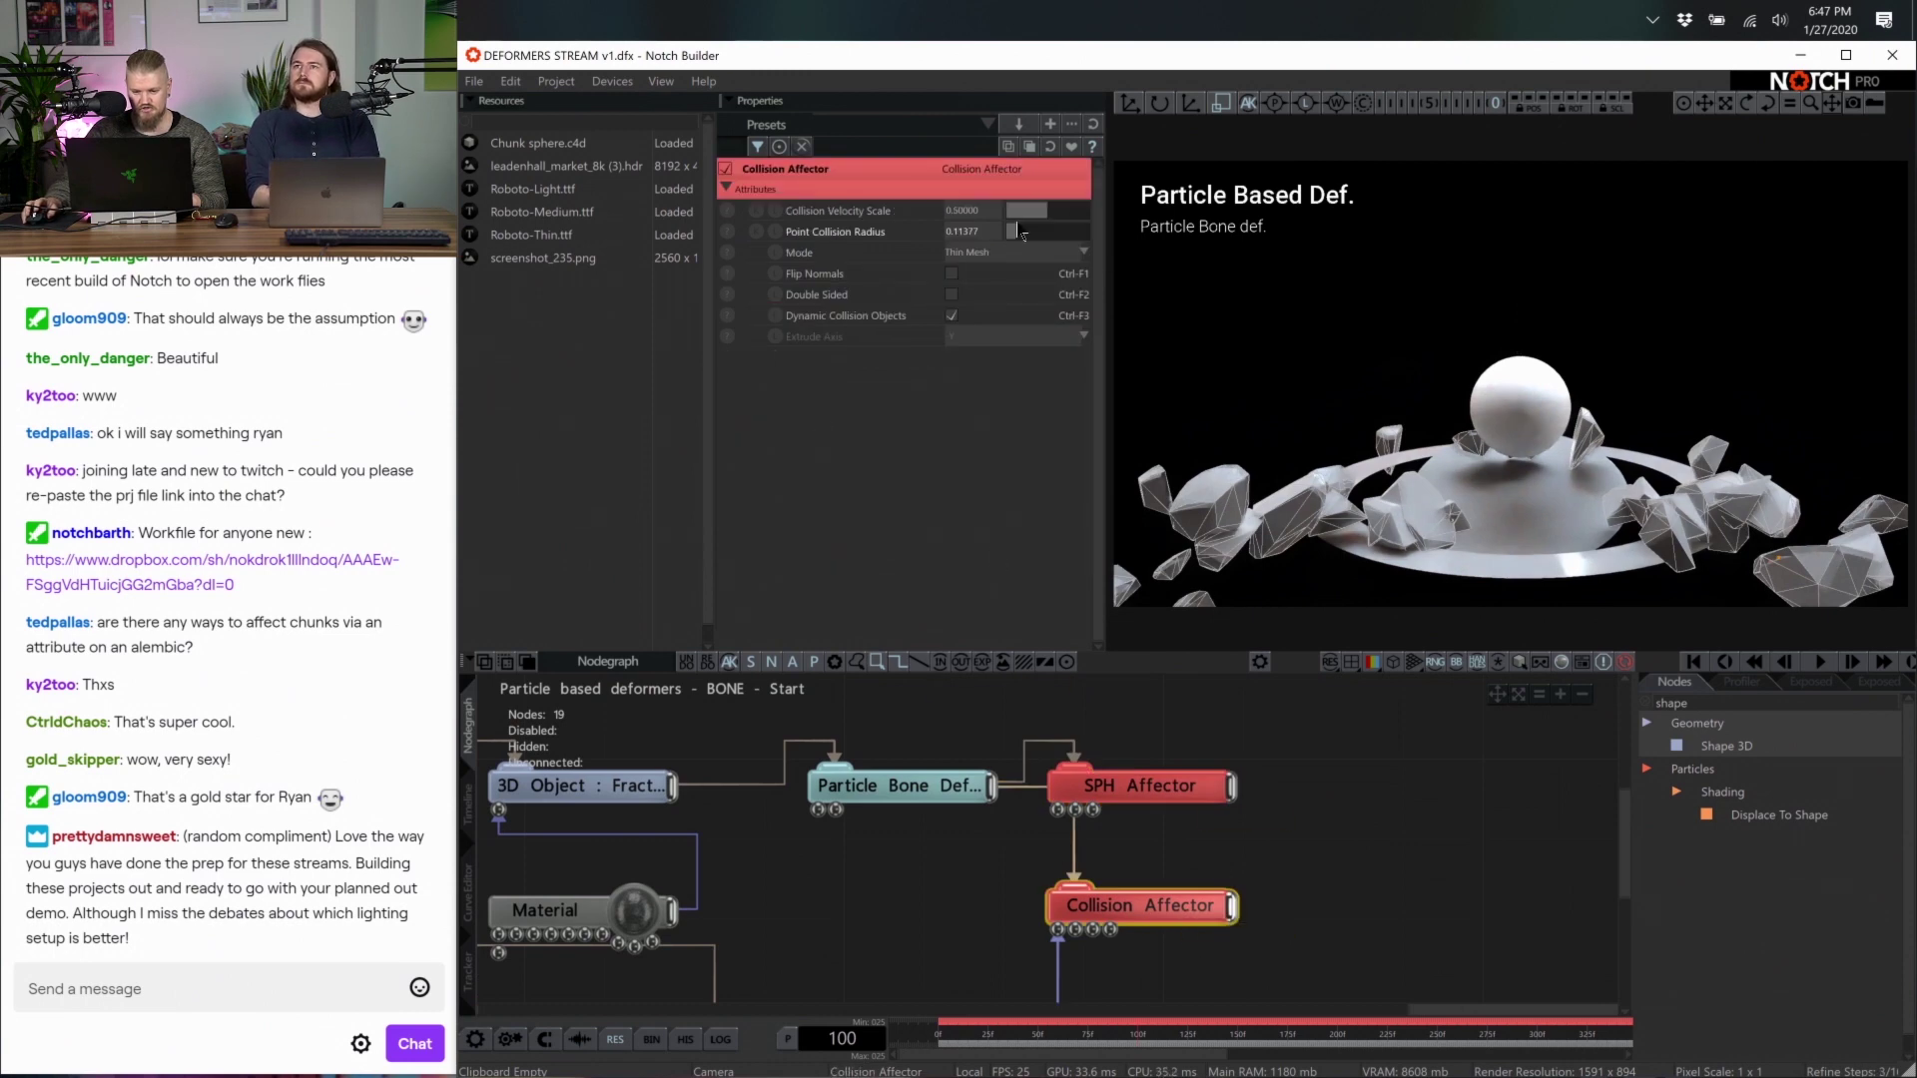
left_click(968, 254)
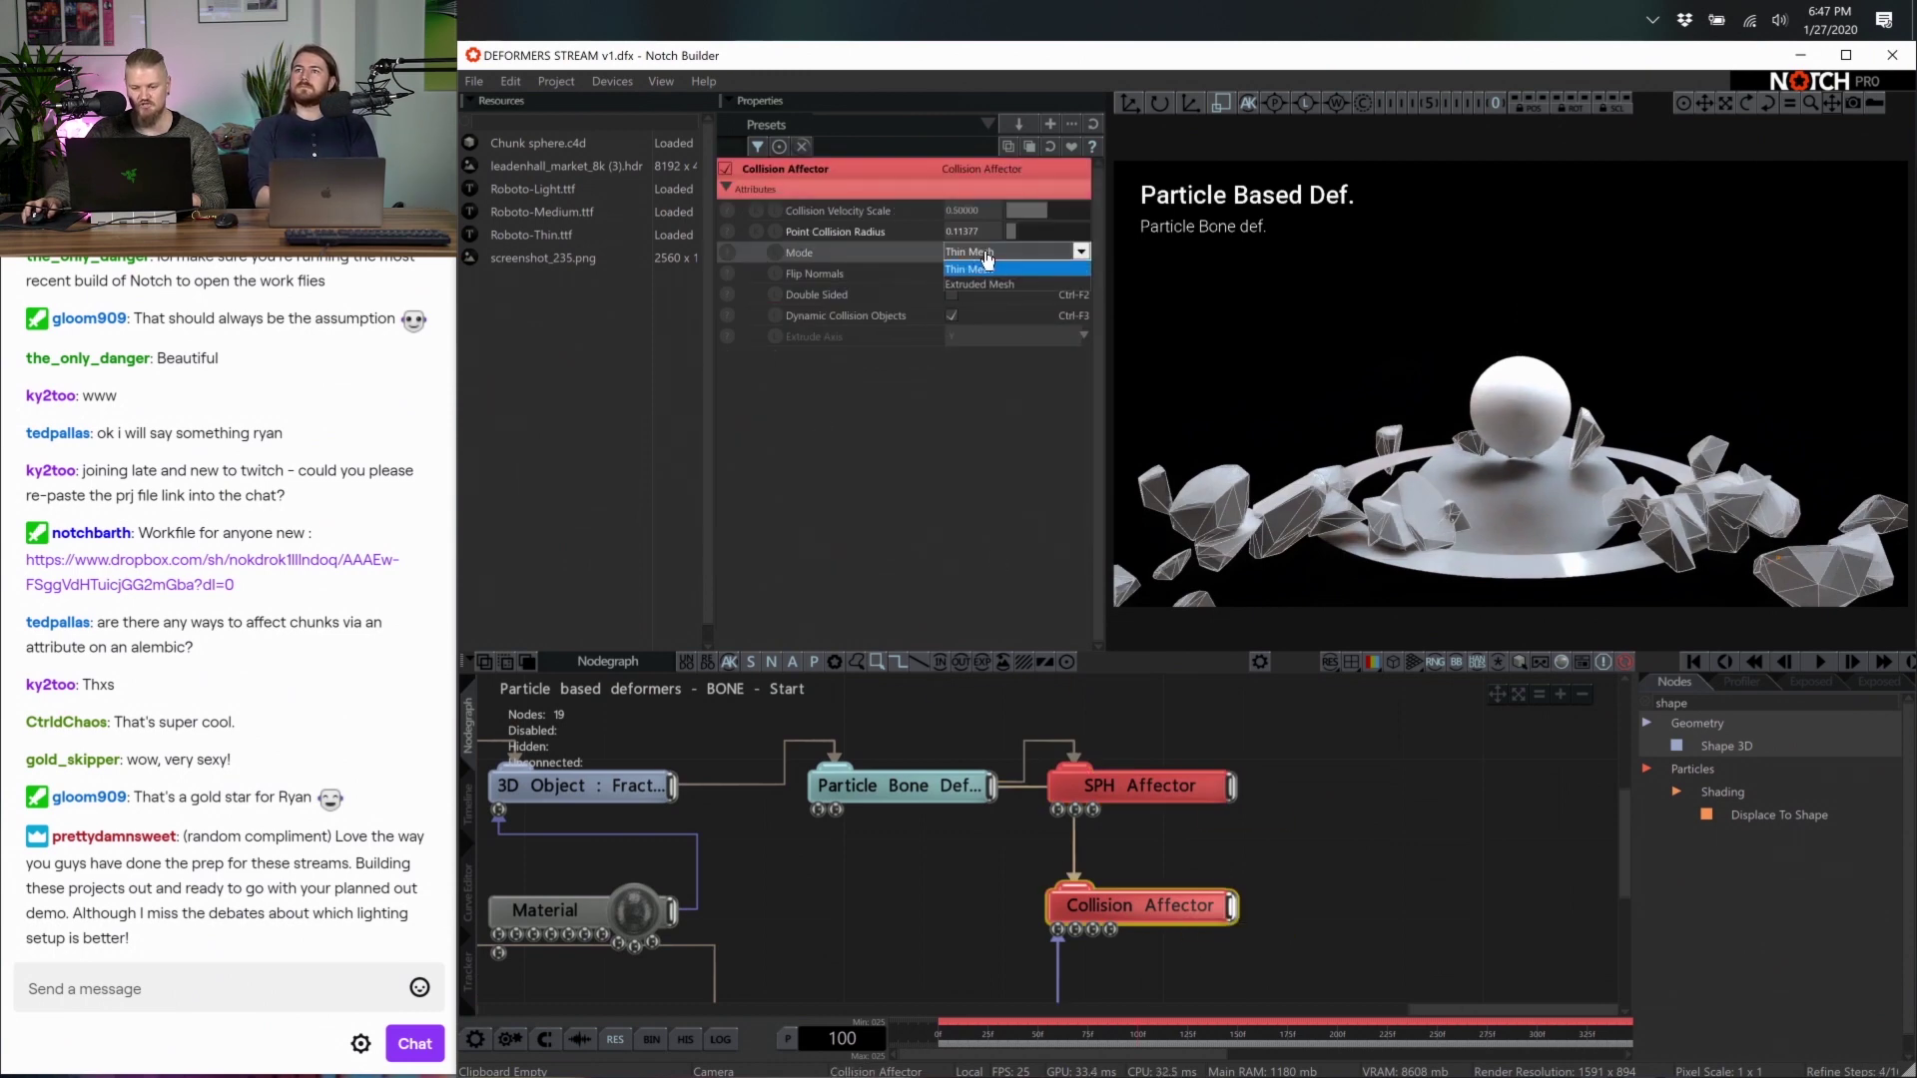
left_click(986, 272)
key("Home")
key("space")
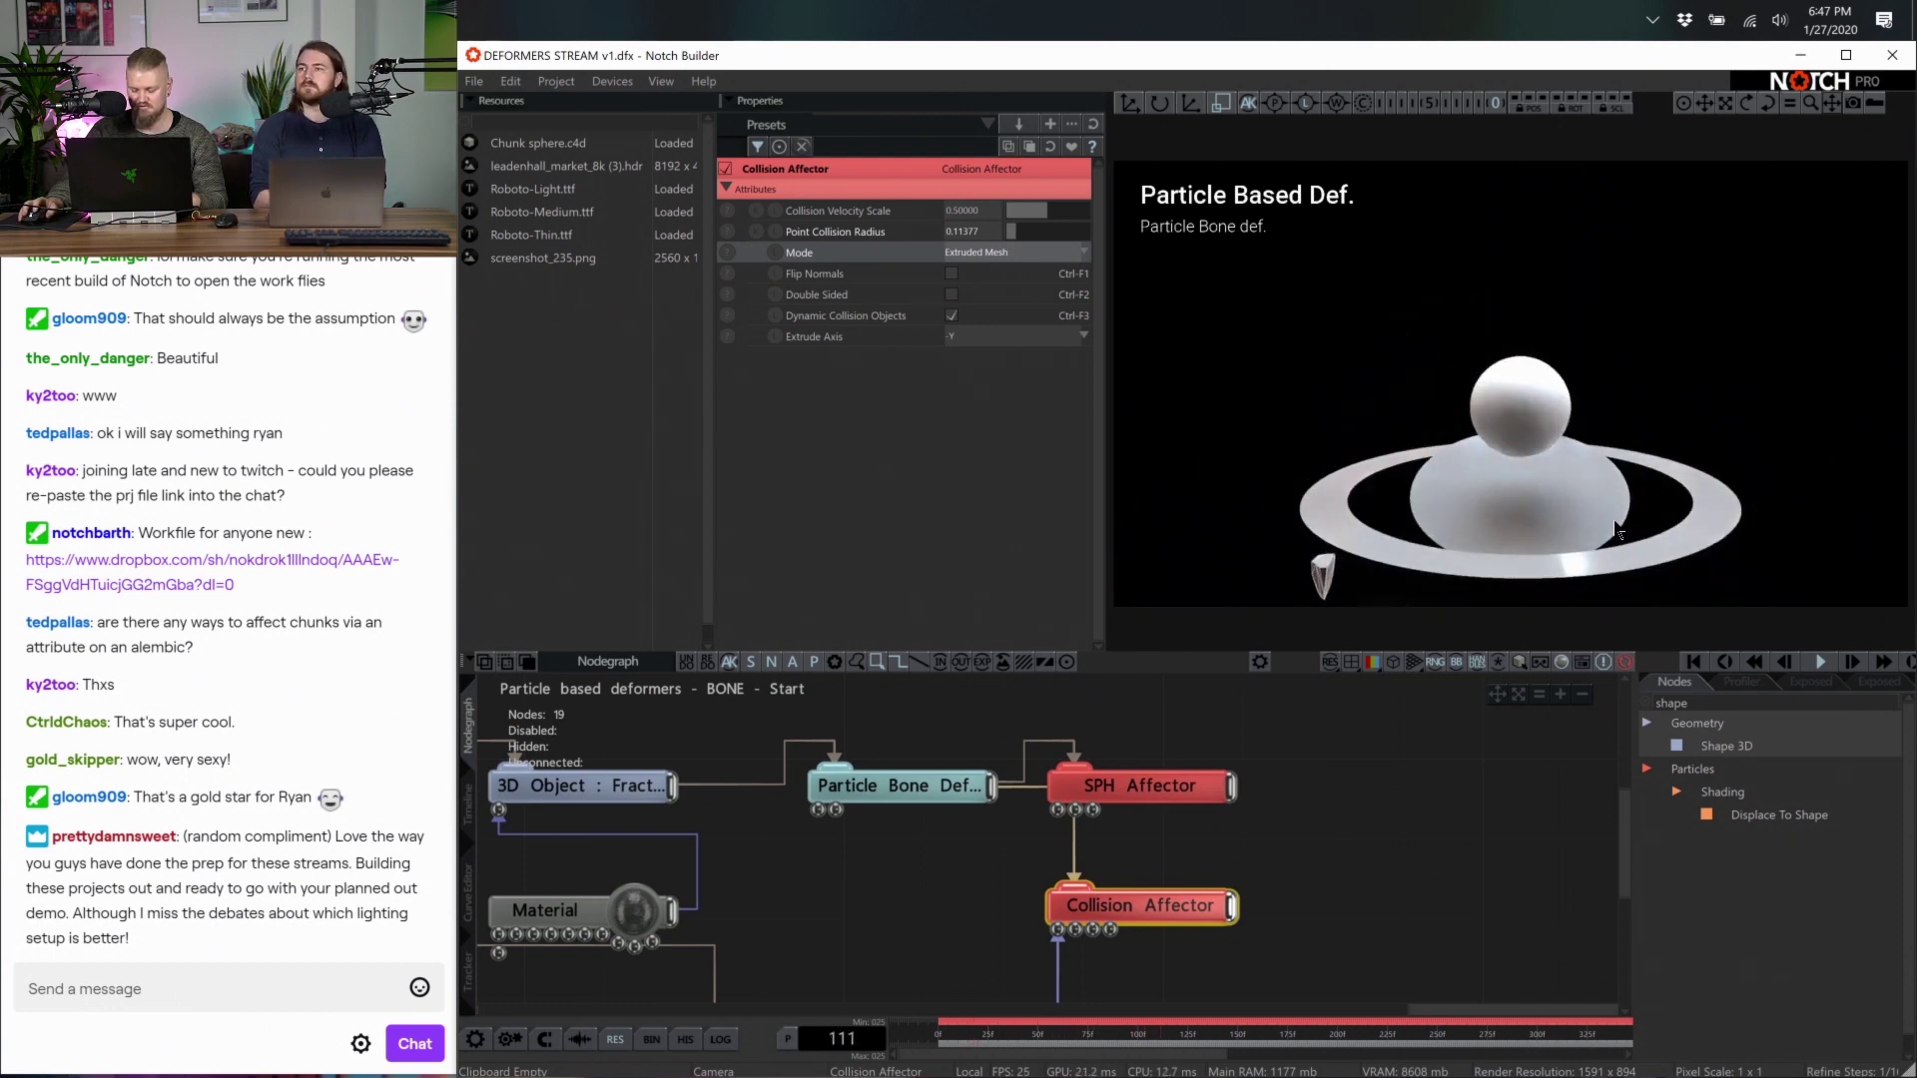
key("space")
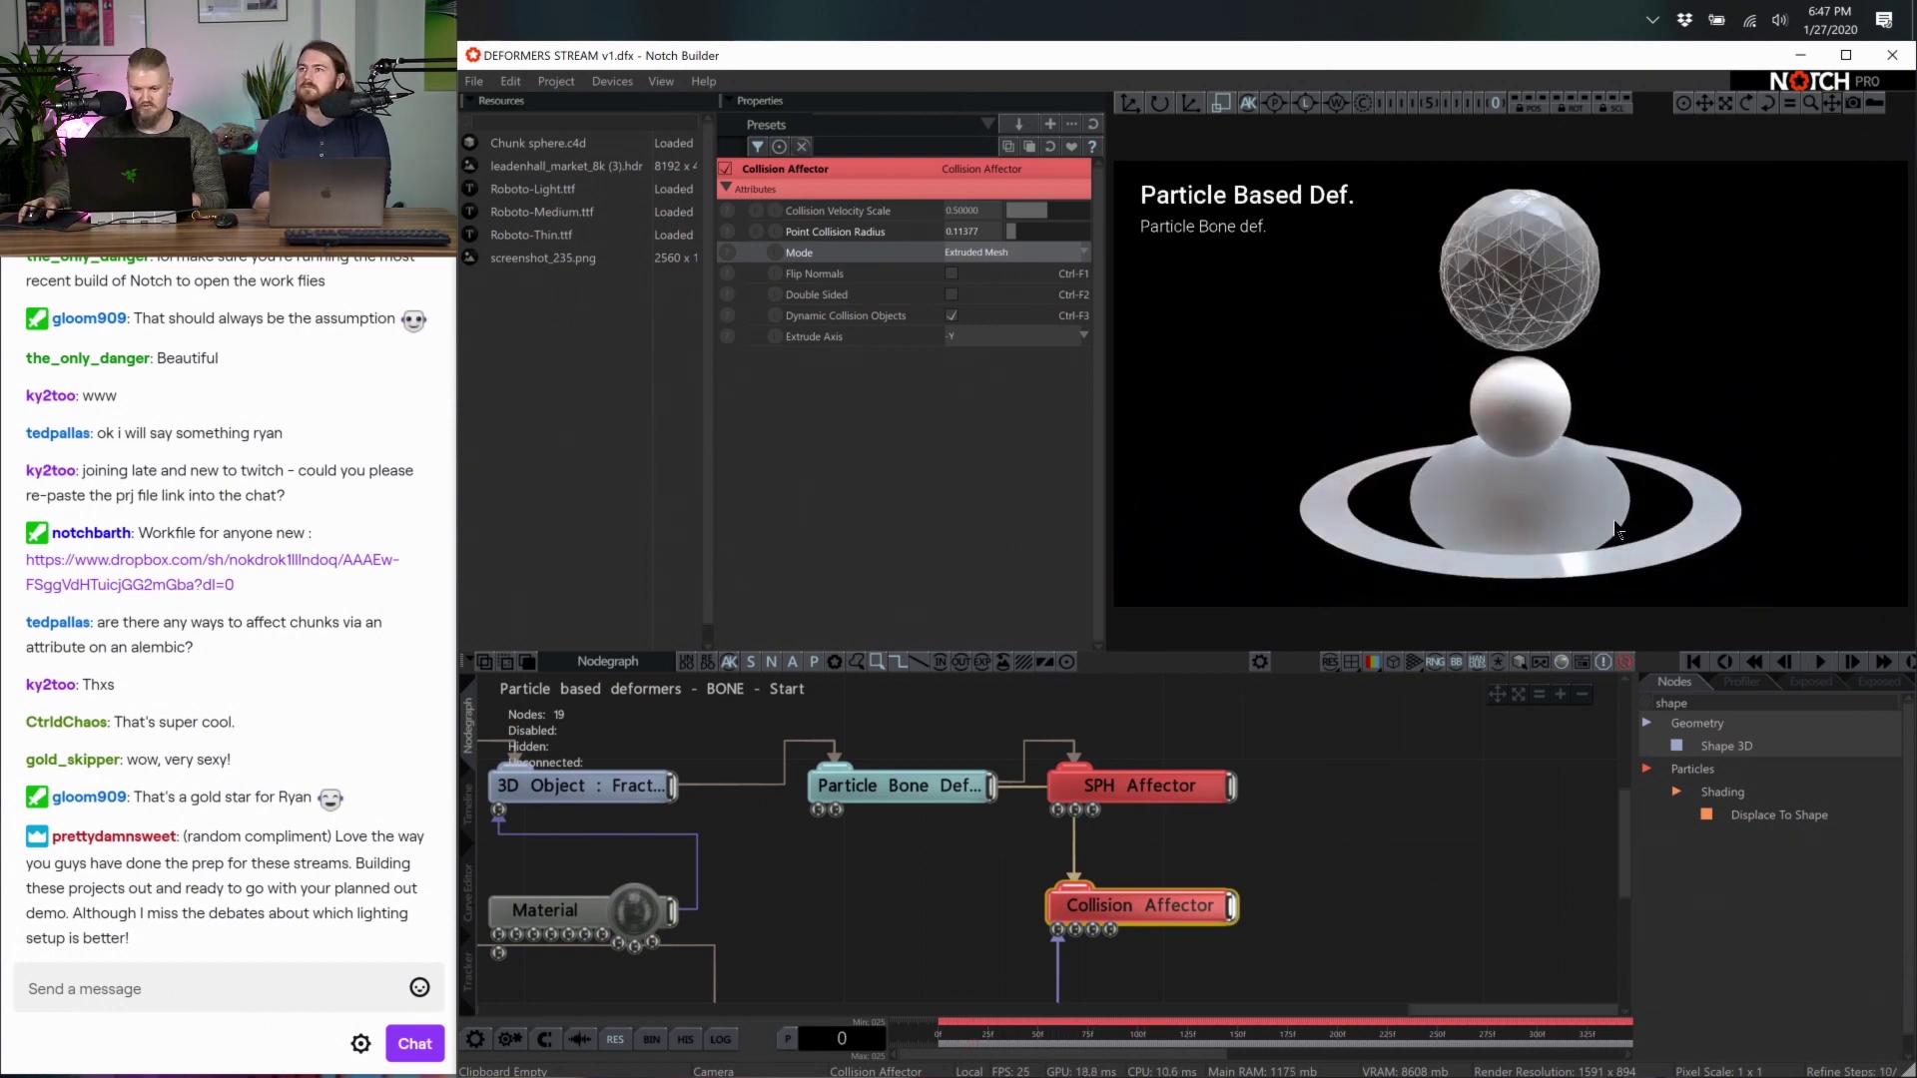
left_click(988, 258)
left_click(990, 272)
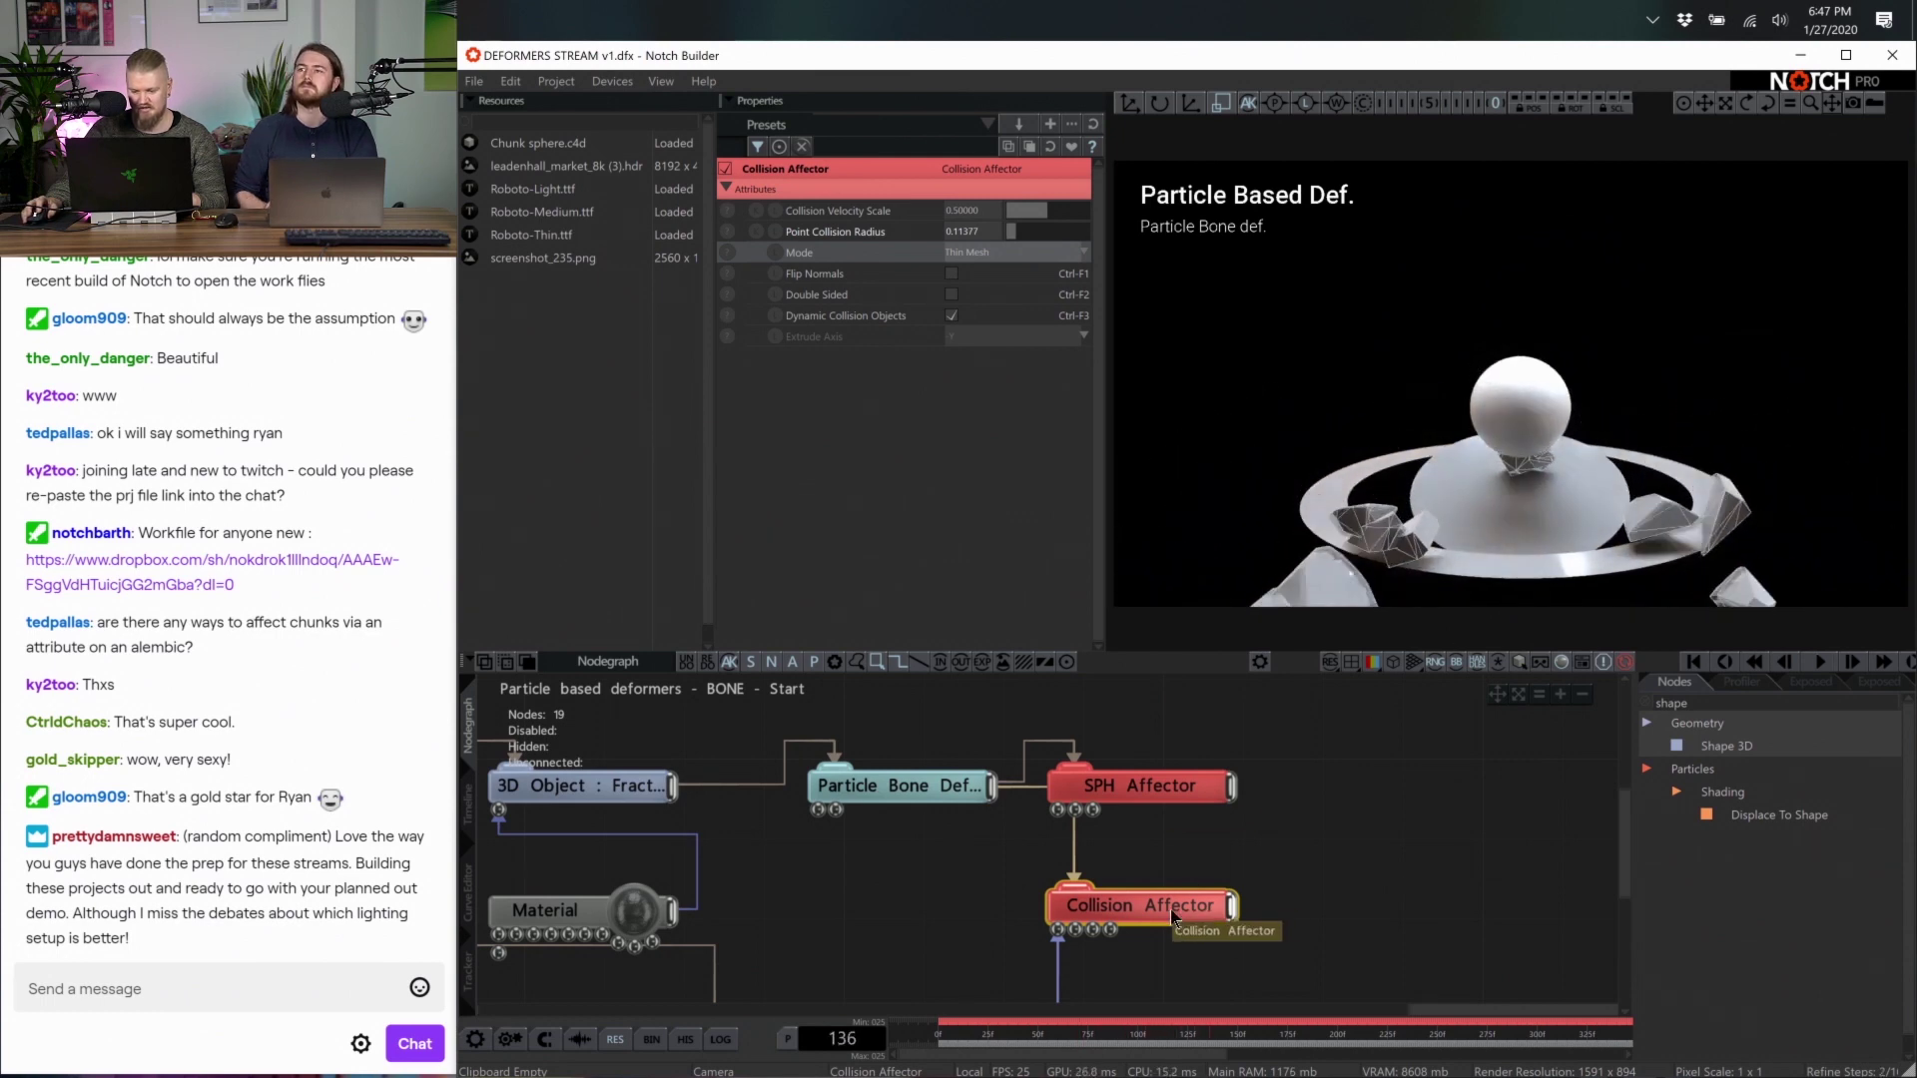
Set the Collision Affector's Mode to Extruded Mesh, play the simulation and return to frame 0
left_click(998, 256)
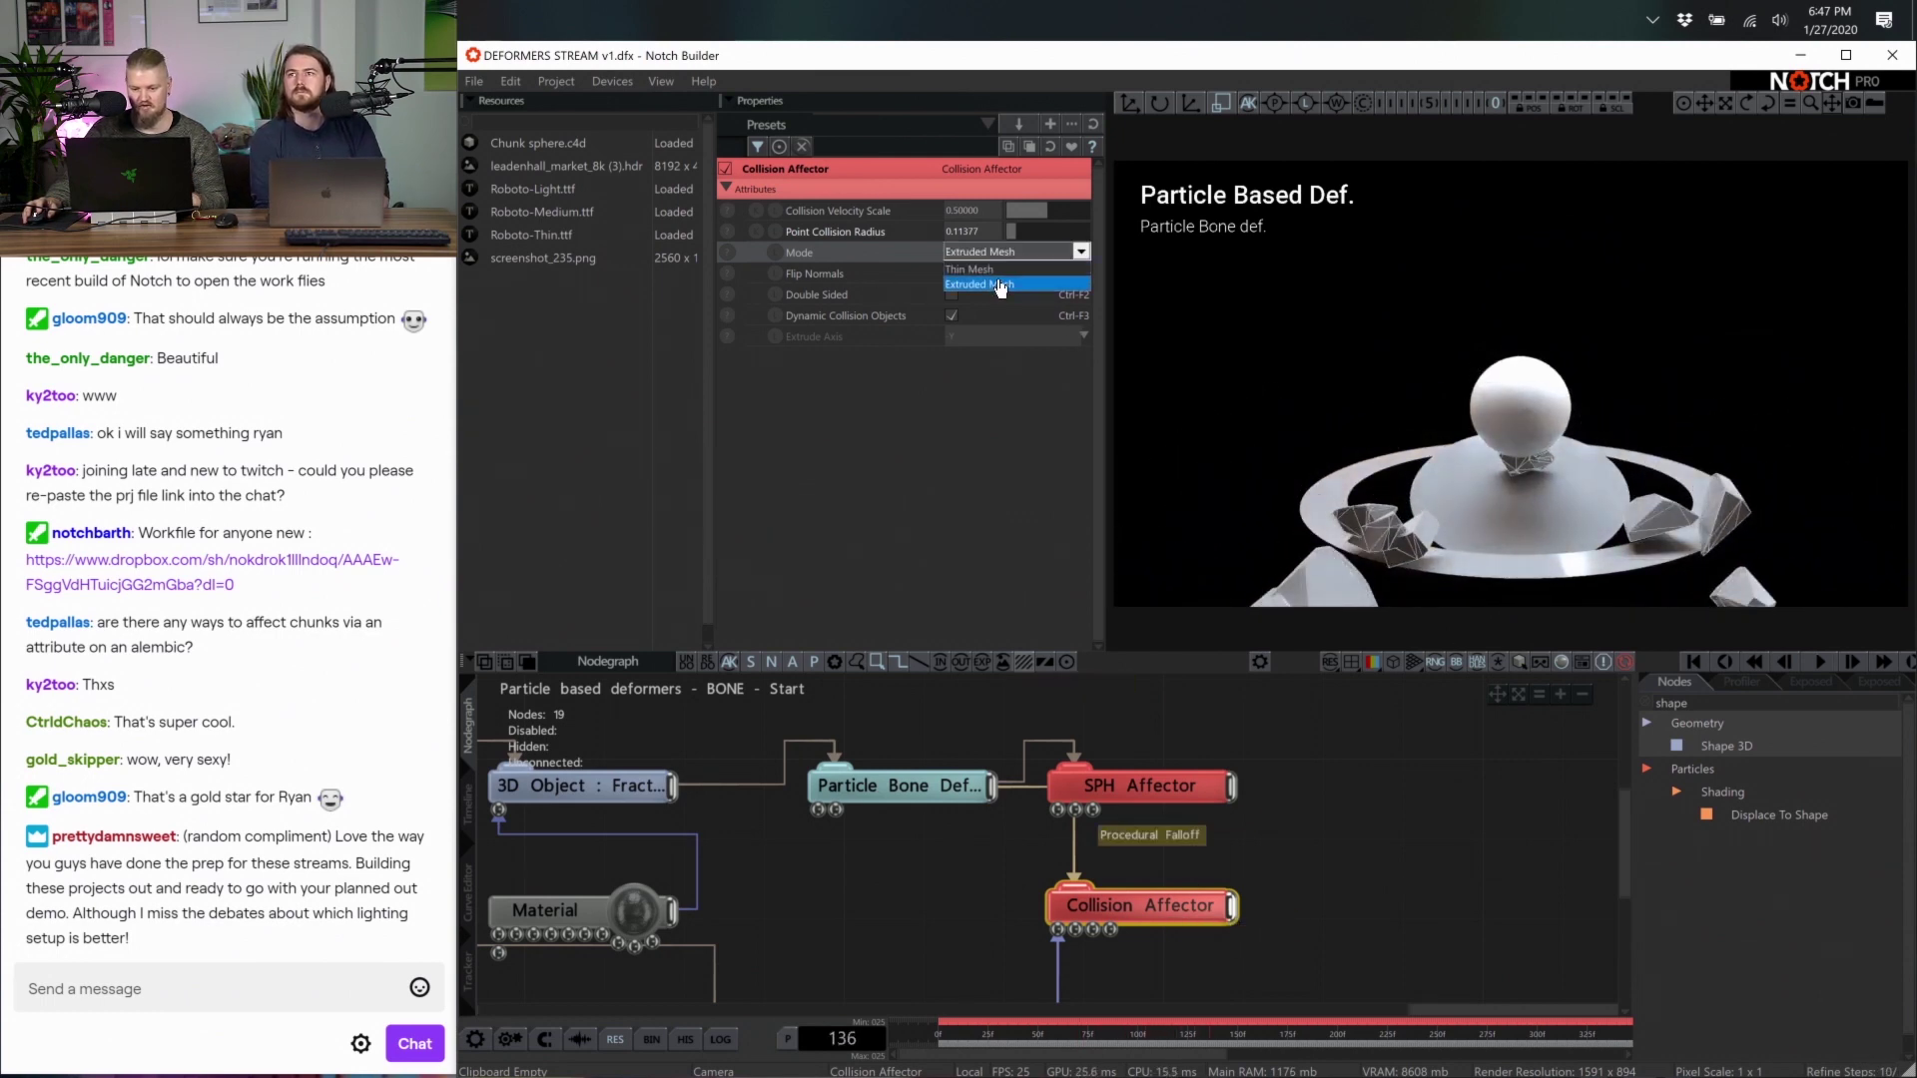
left_click(1000, 285)
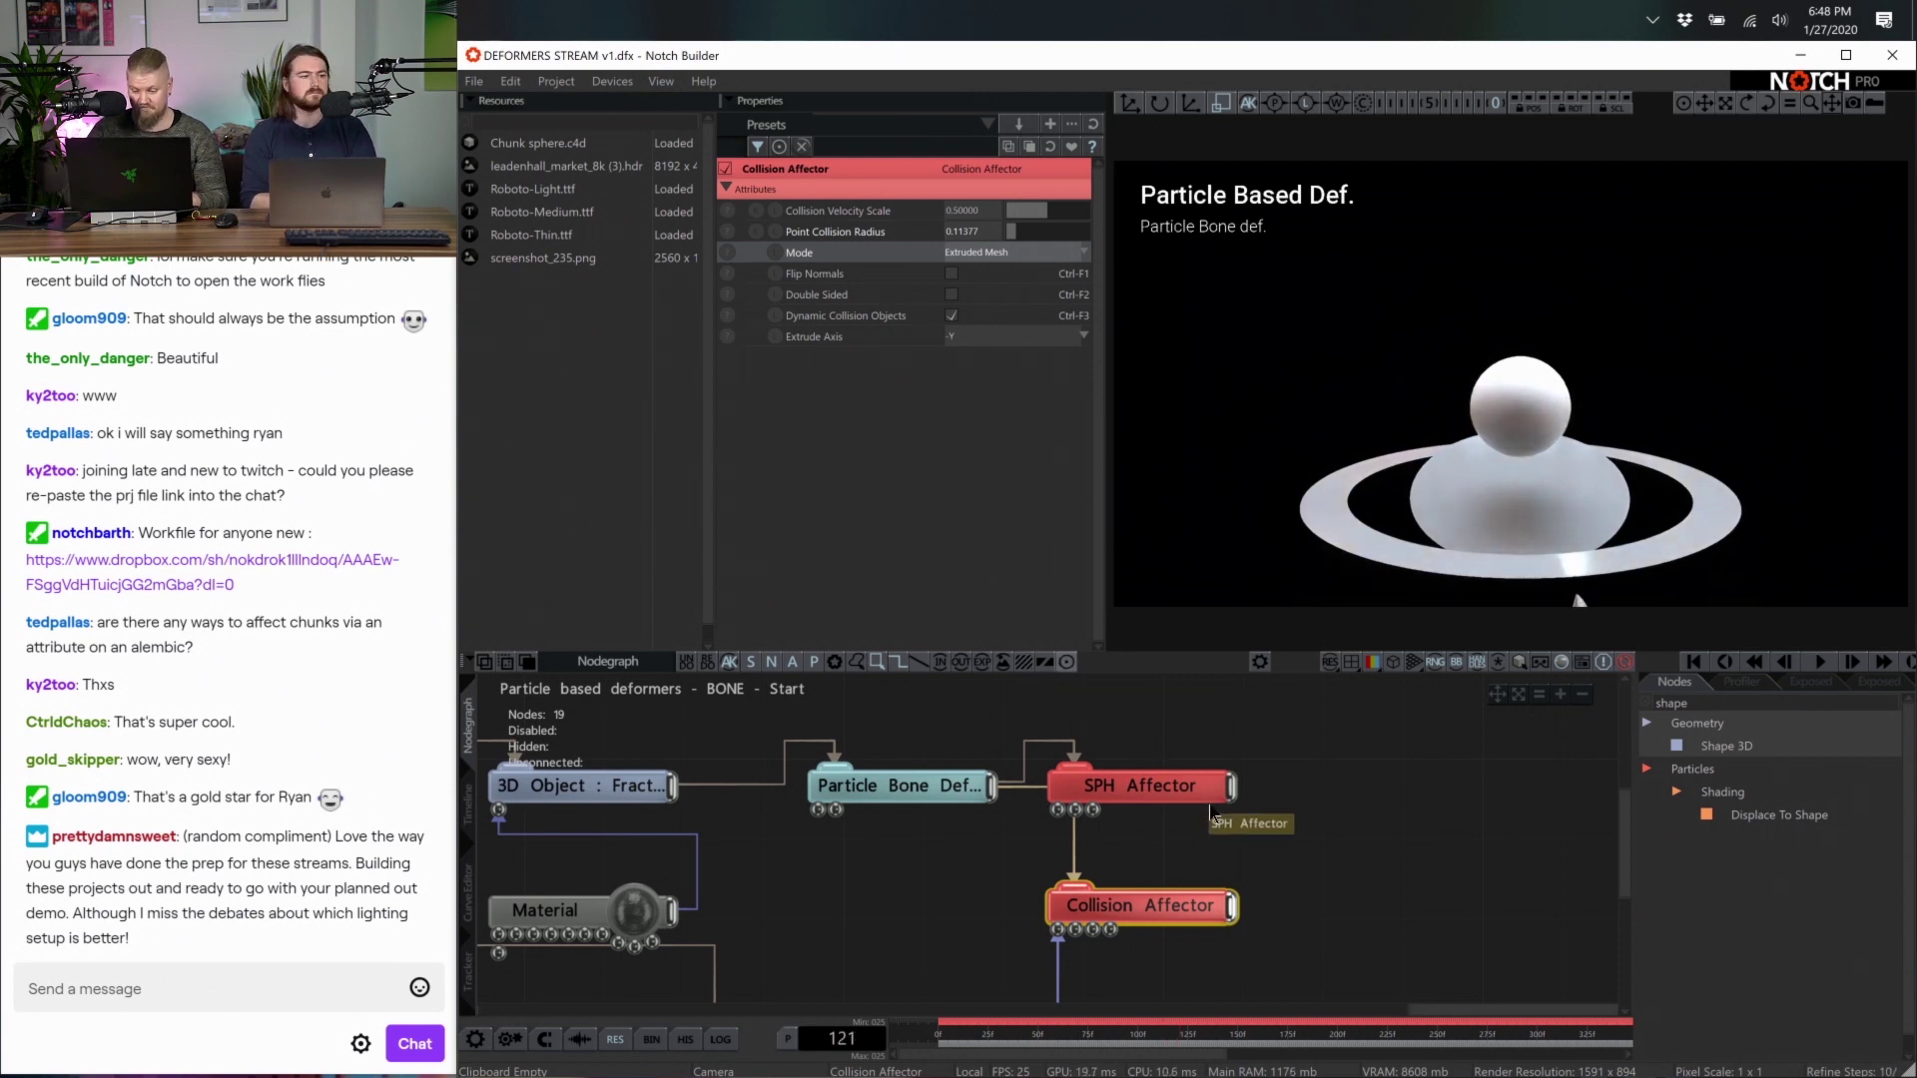
key("Home")
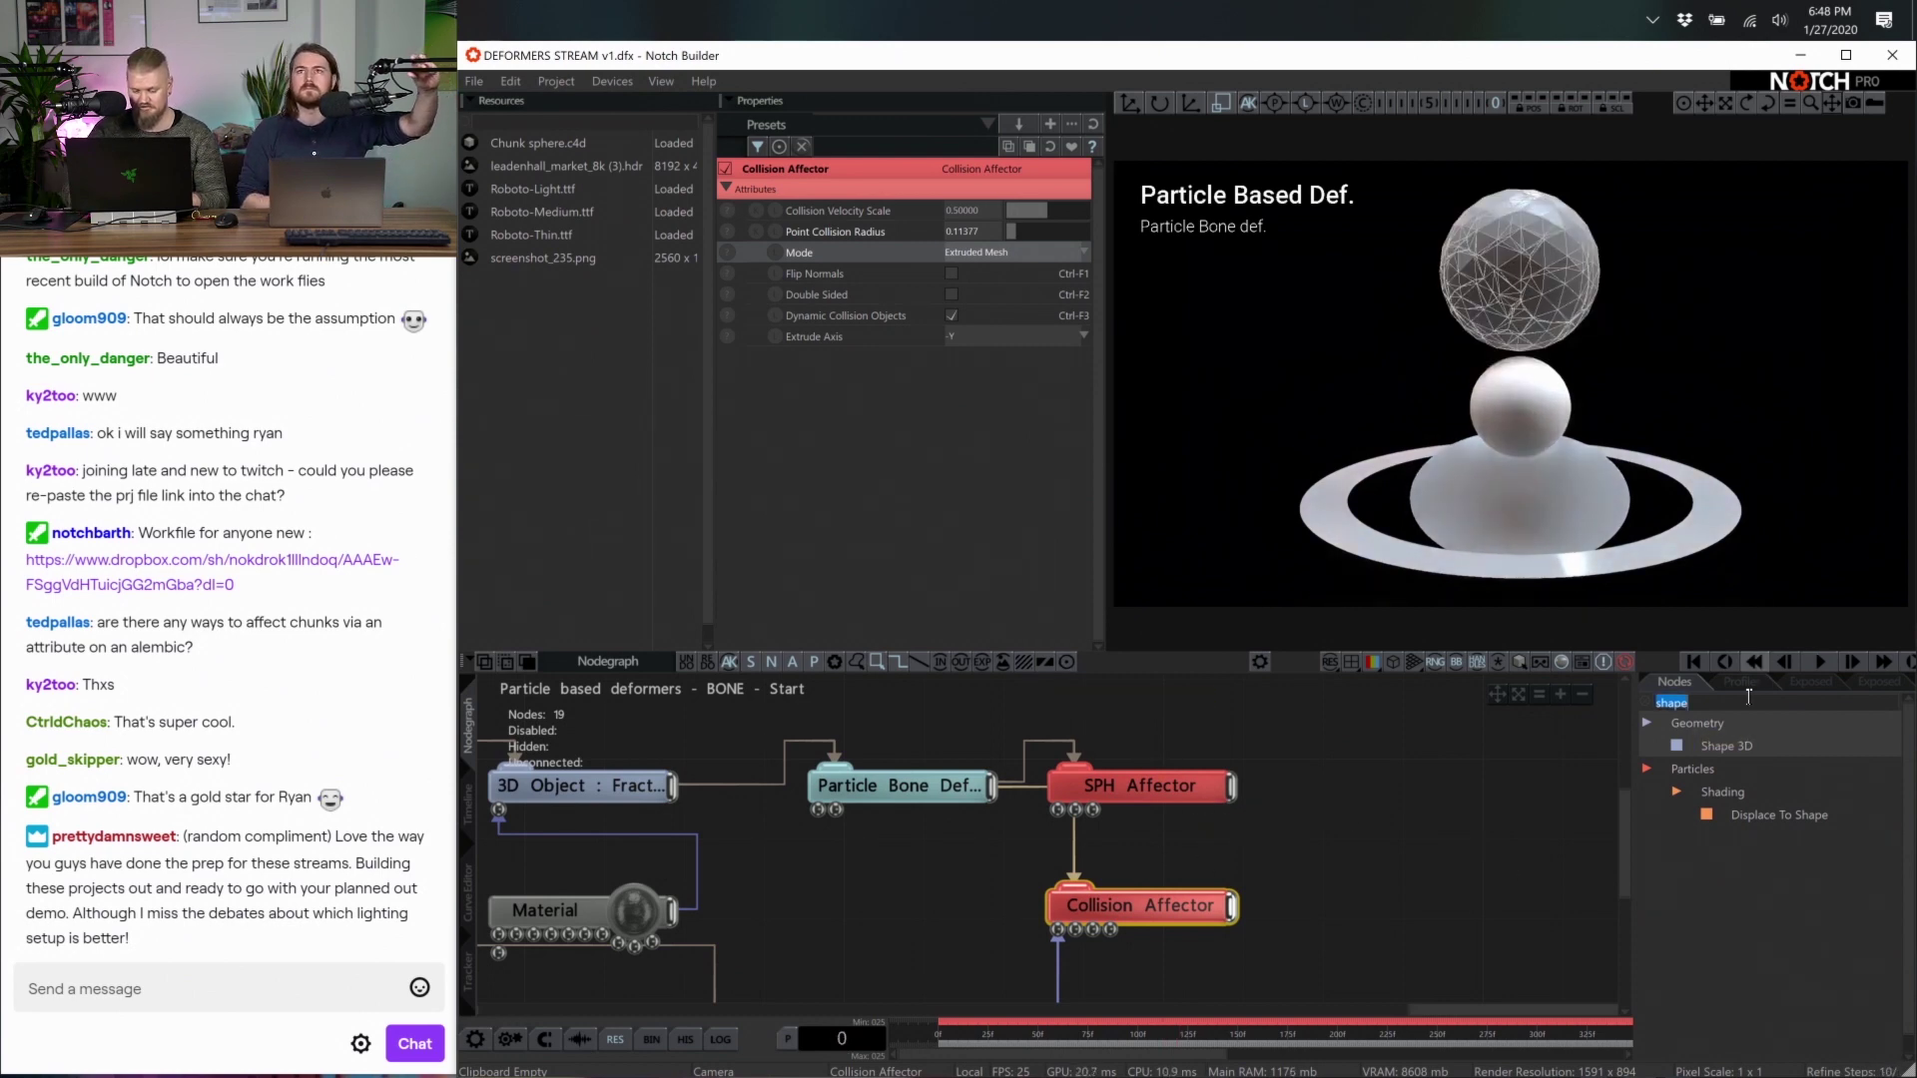
Add a Particle Root node beside the affectors and connect it to the scene's Root
key("BackSpace")
type("root")
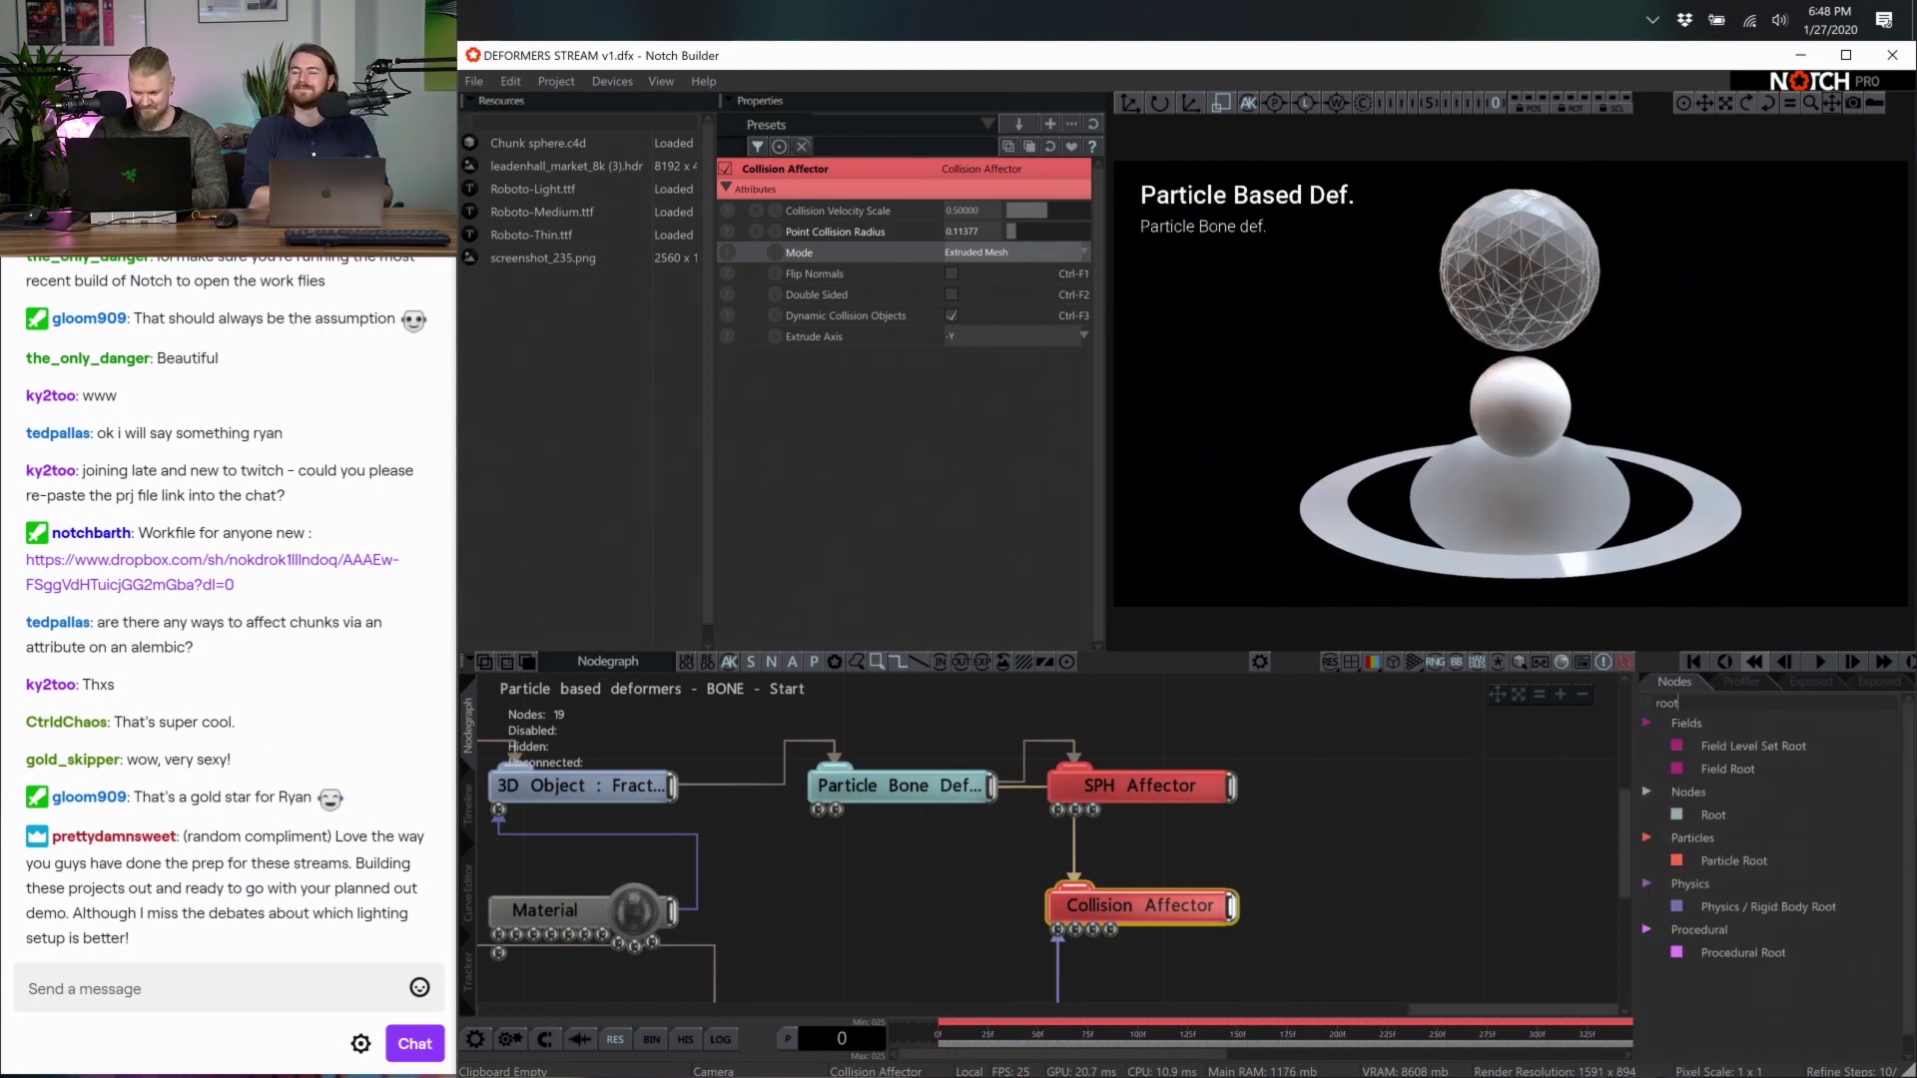
left_click_drag(1746, 865, 1431, 789)
scroll(1397, 789, "down", 2)
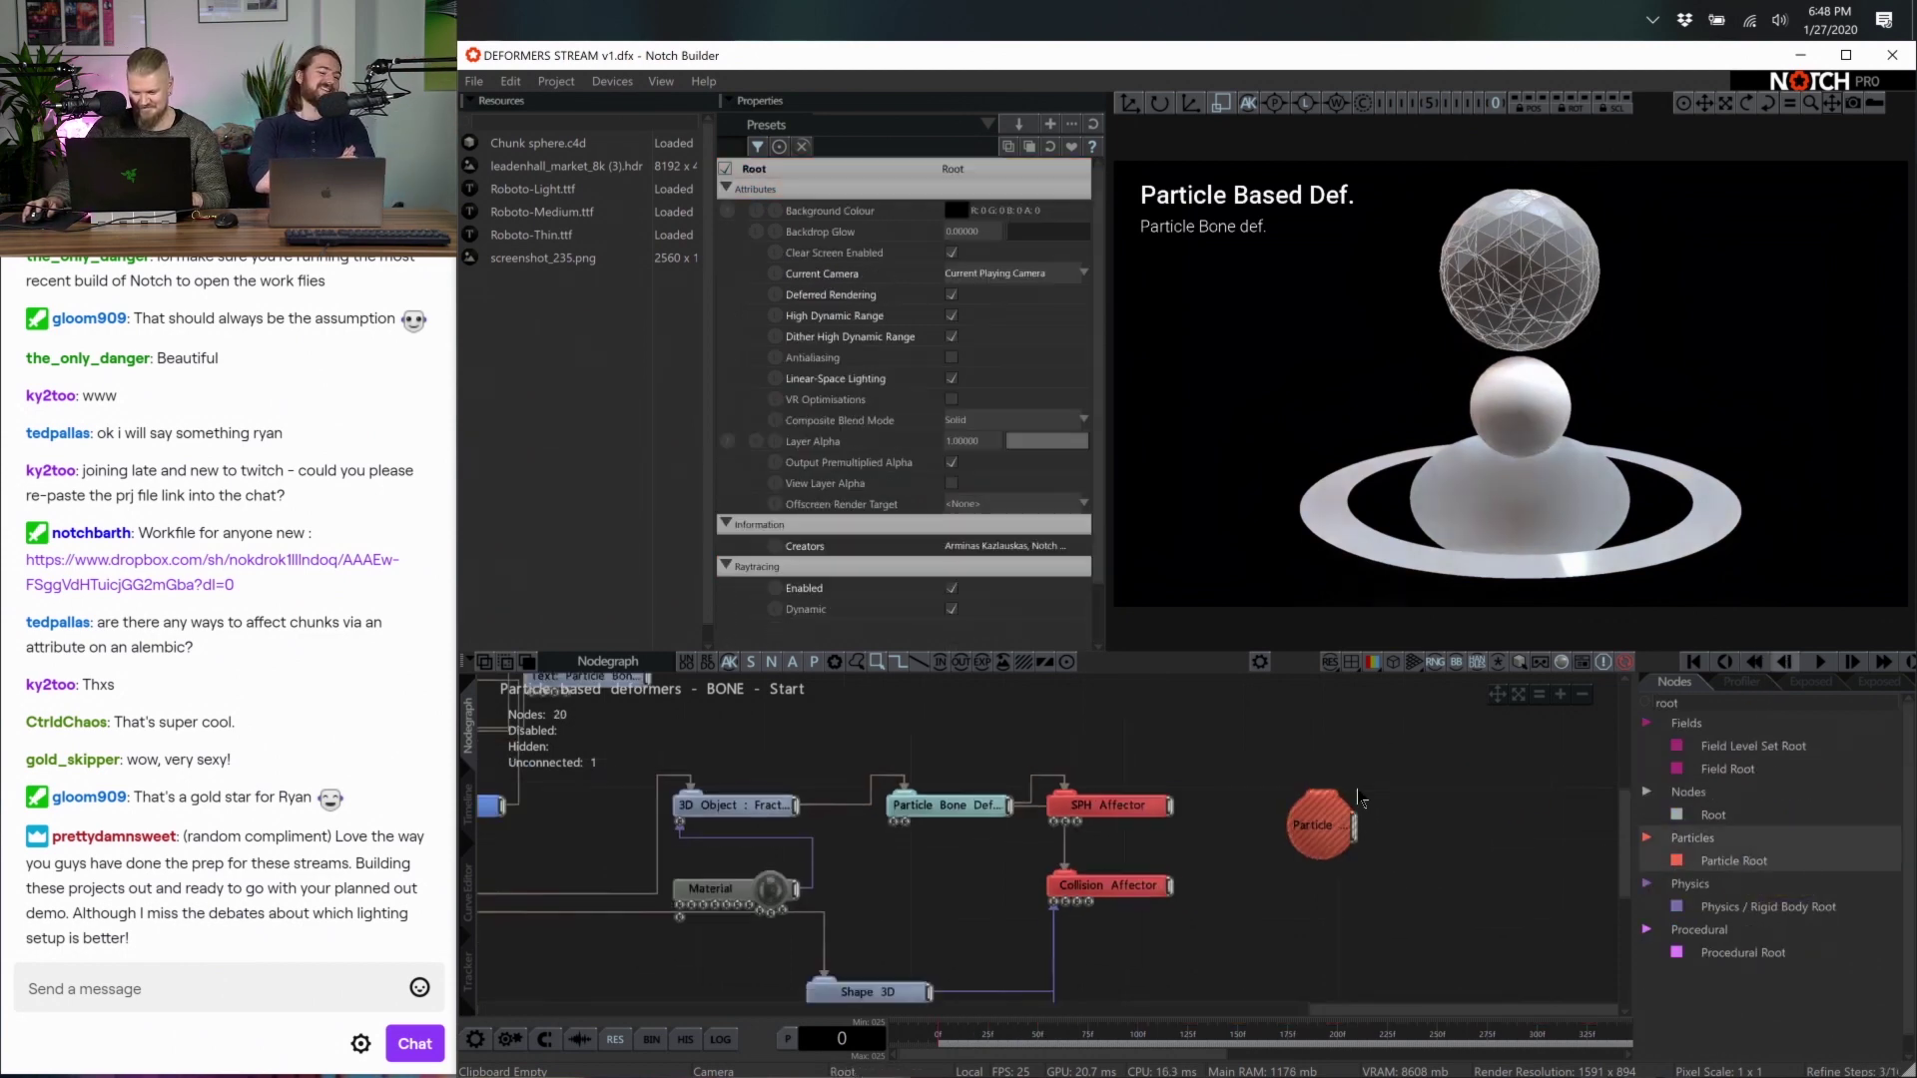
middle_click_drag(1357, 789, 1238, 898)
left_click_drag(1189, 932, 1244, 841)
key("r")
scroll(1201, 874, "up", 2)
middle_click_drag(1234, 865, 1260, 807)
scroll(1249, 814, "down", 1)
left_click(1202, 863)
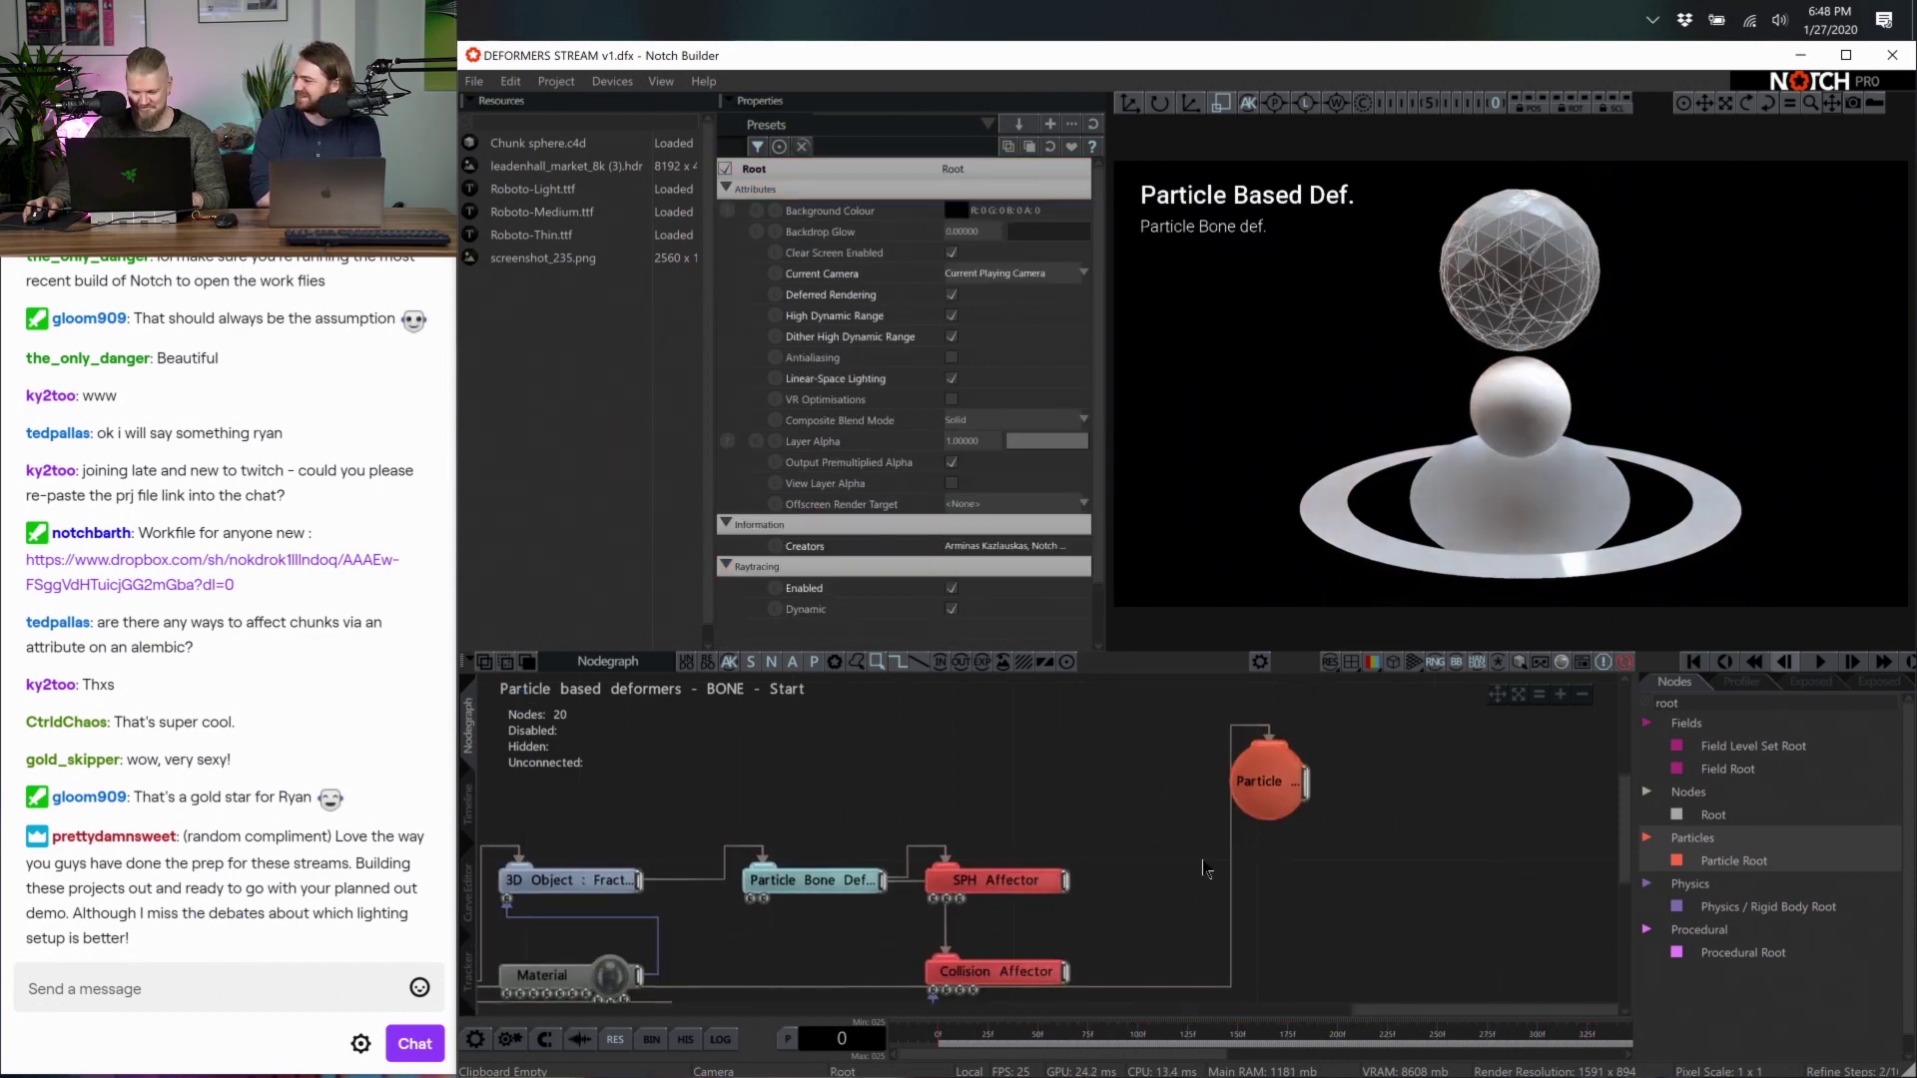
middle_click_drag(1116, 857, 1128, 816)
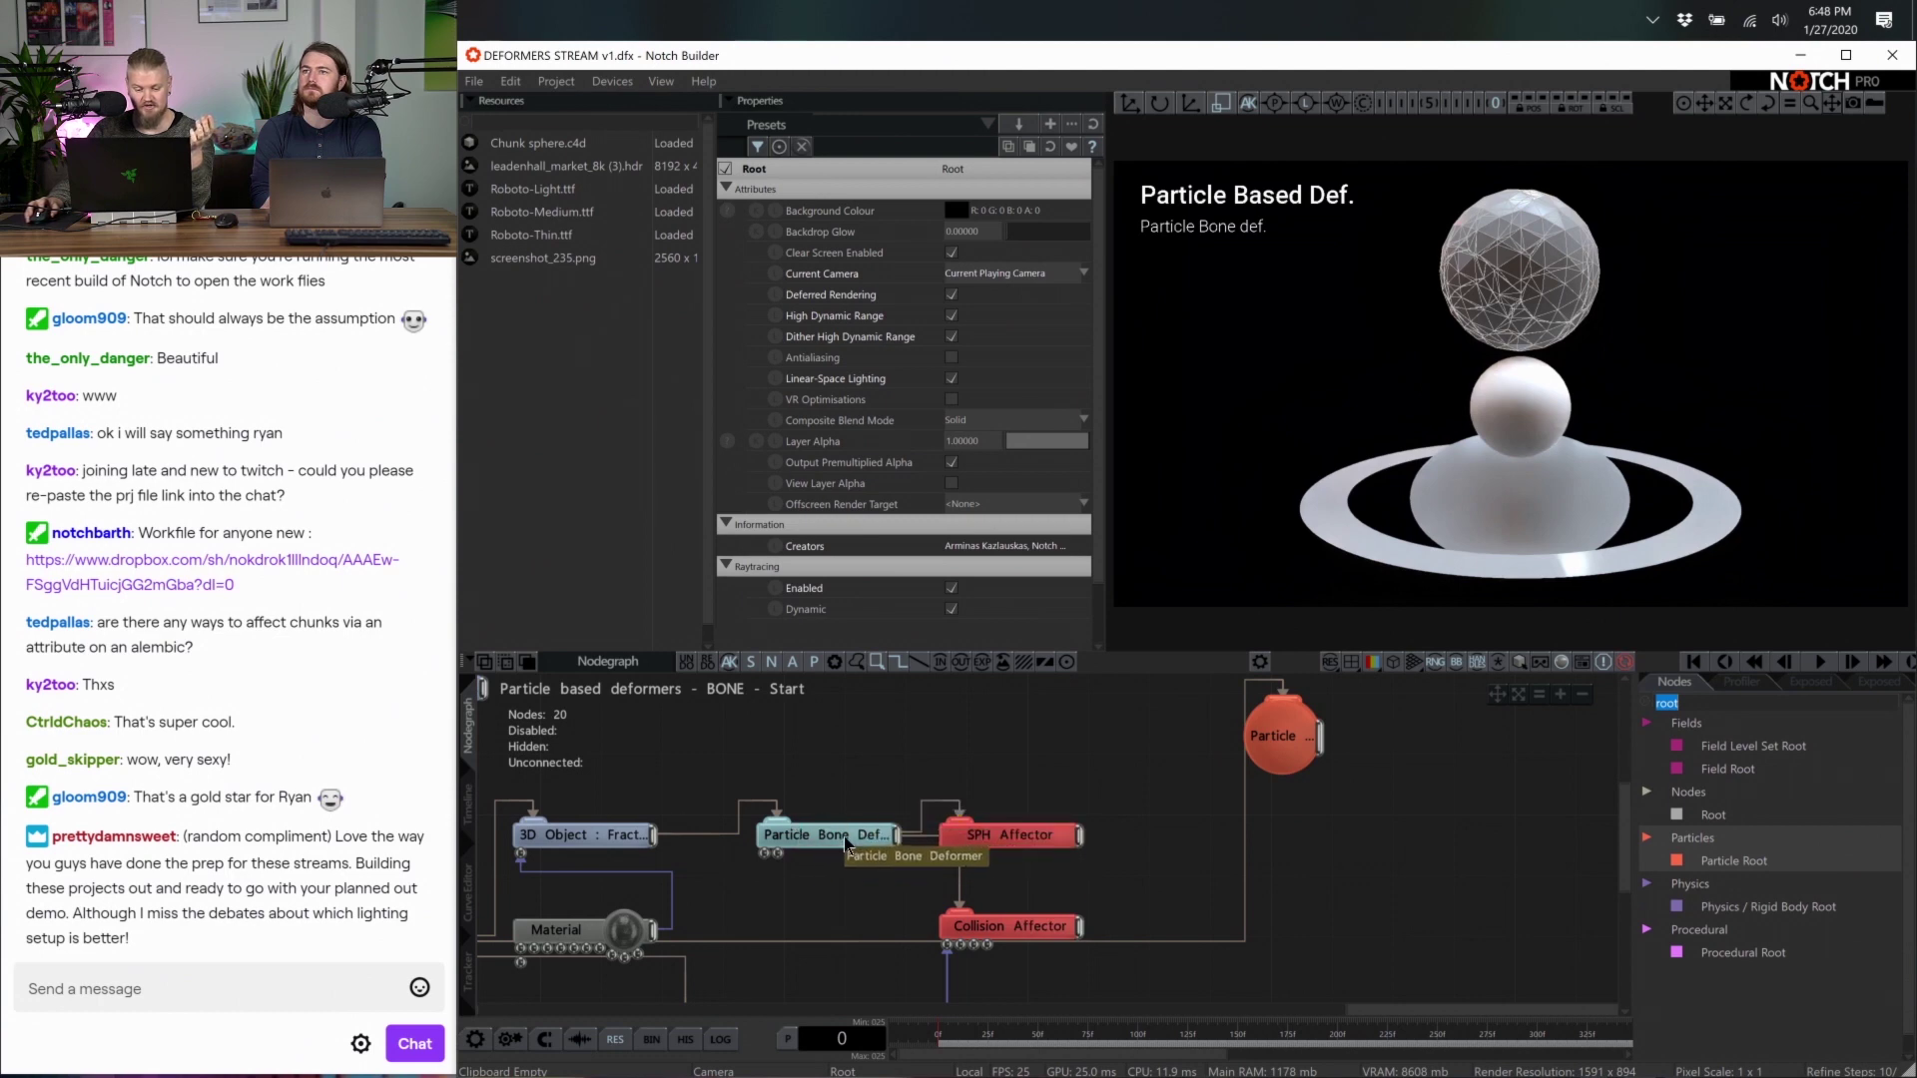
Add a Mesh Emitter under the Particle Root and feed the fractured 3D Object into its mesh input
key("BackSpace")
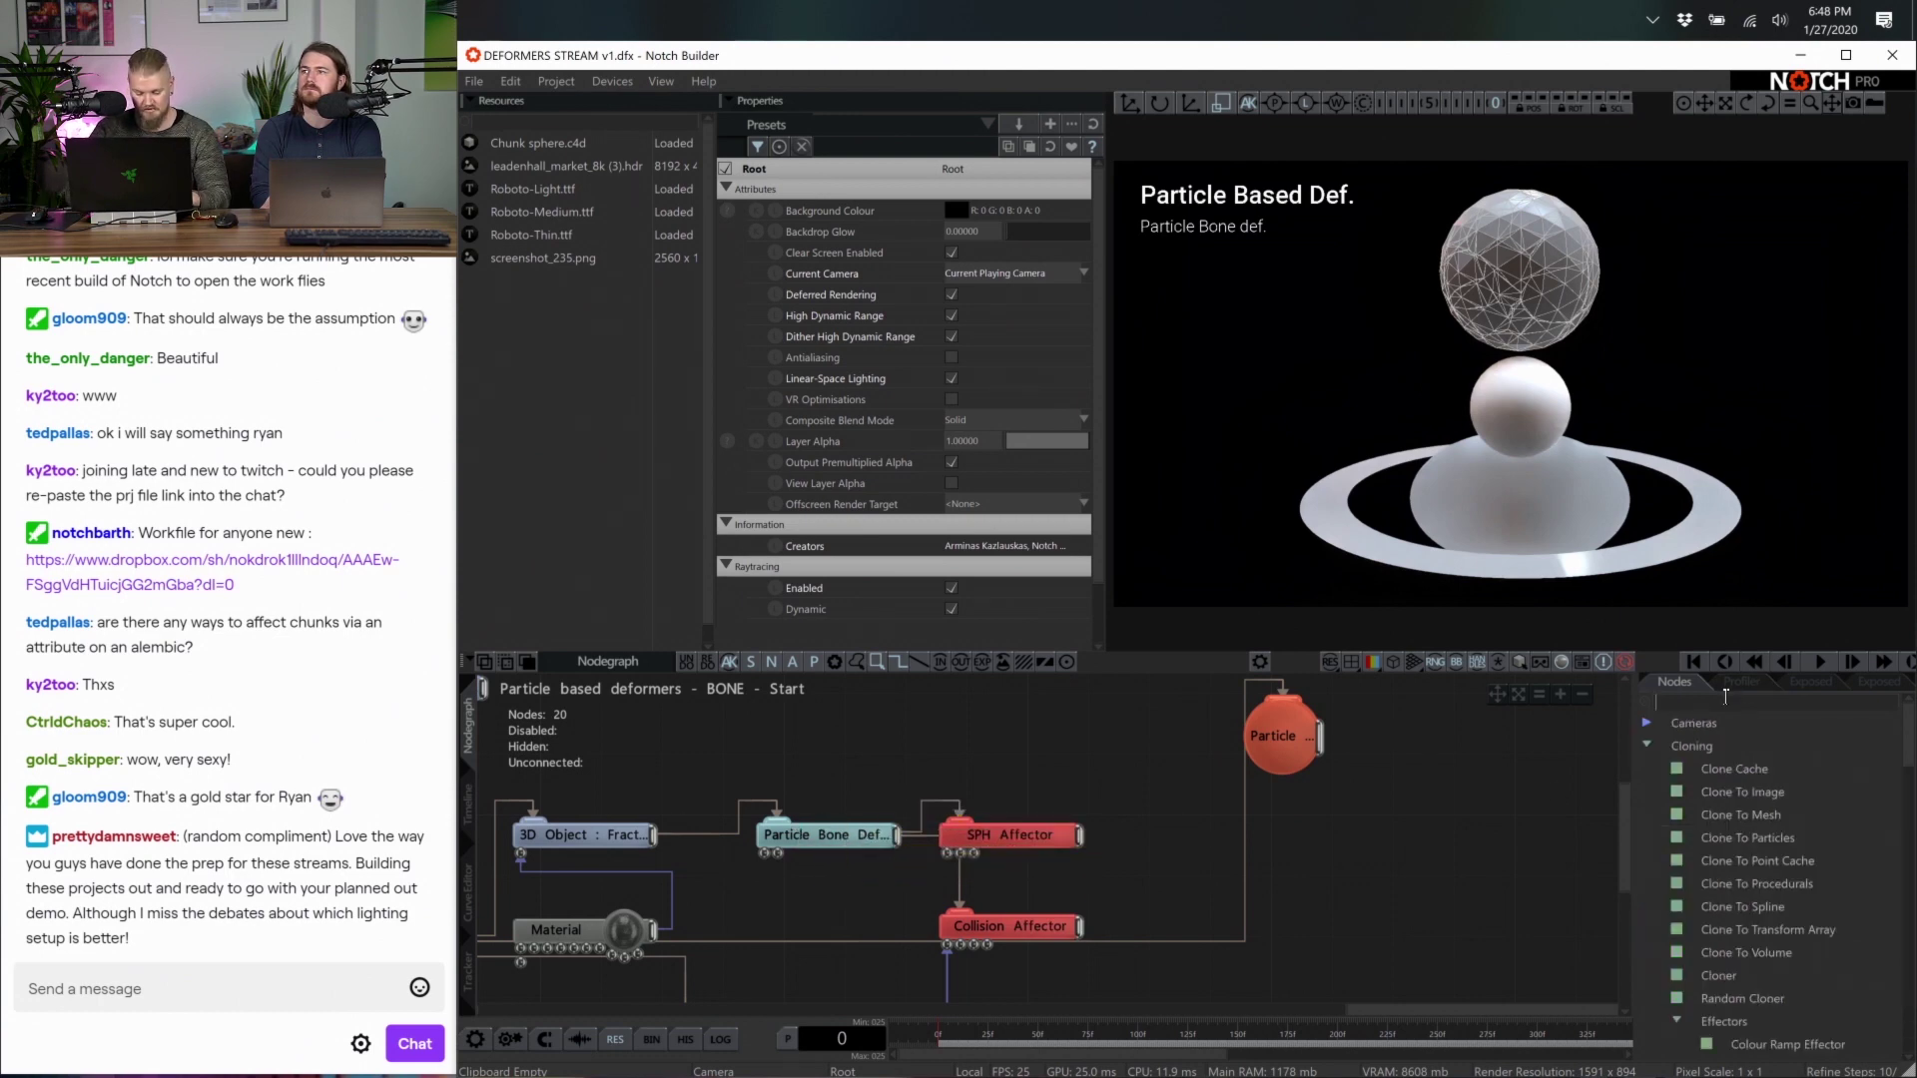
type("mesh")
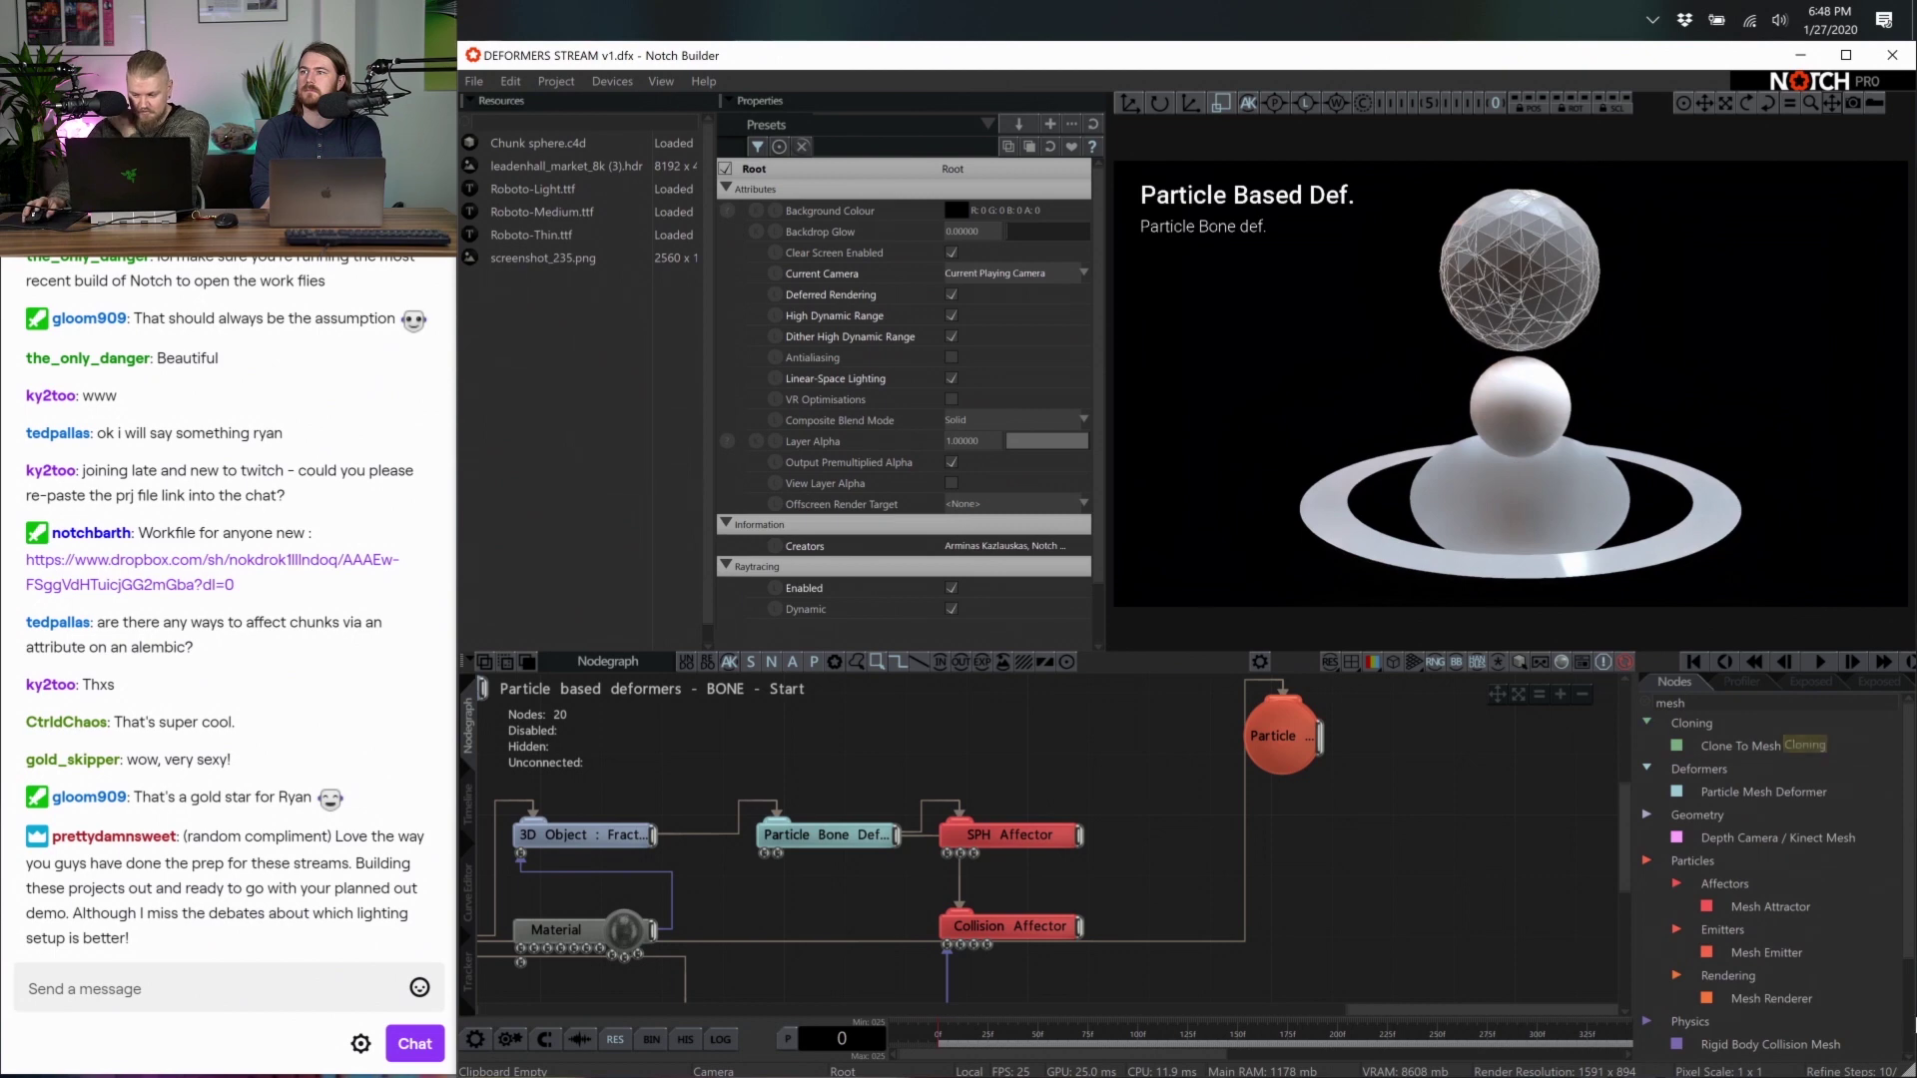
left_click_drag(1758, 953, 1438, 713)
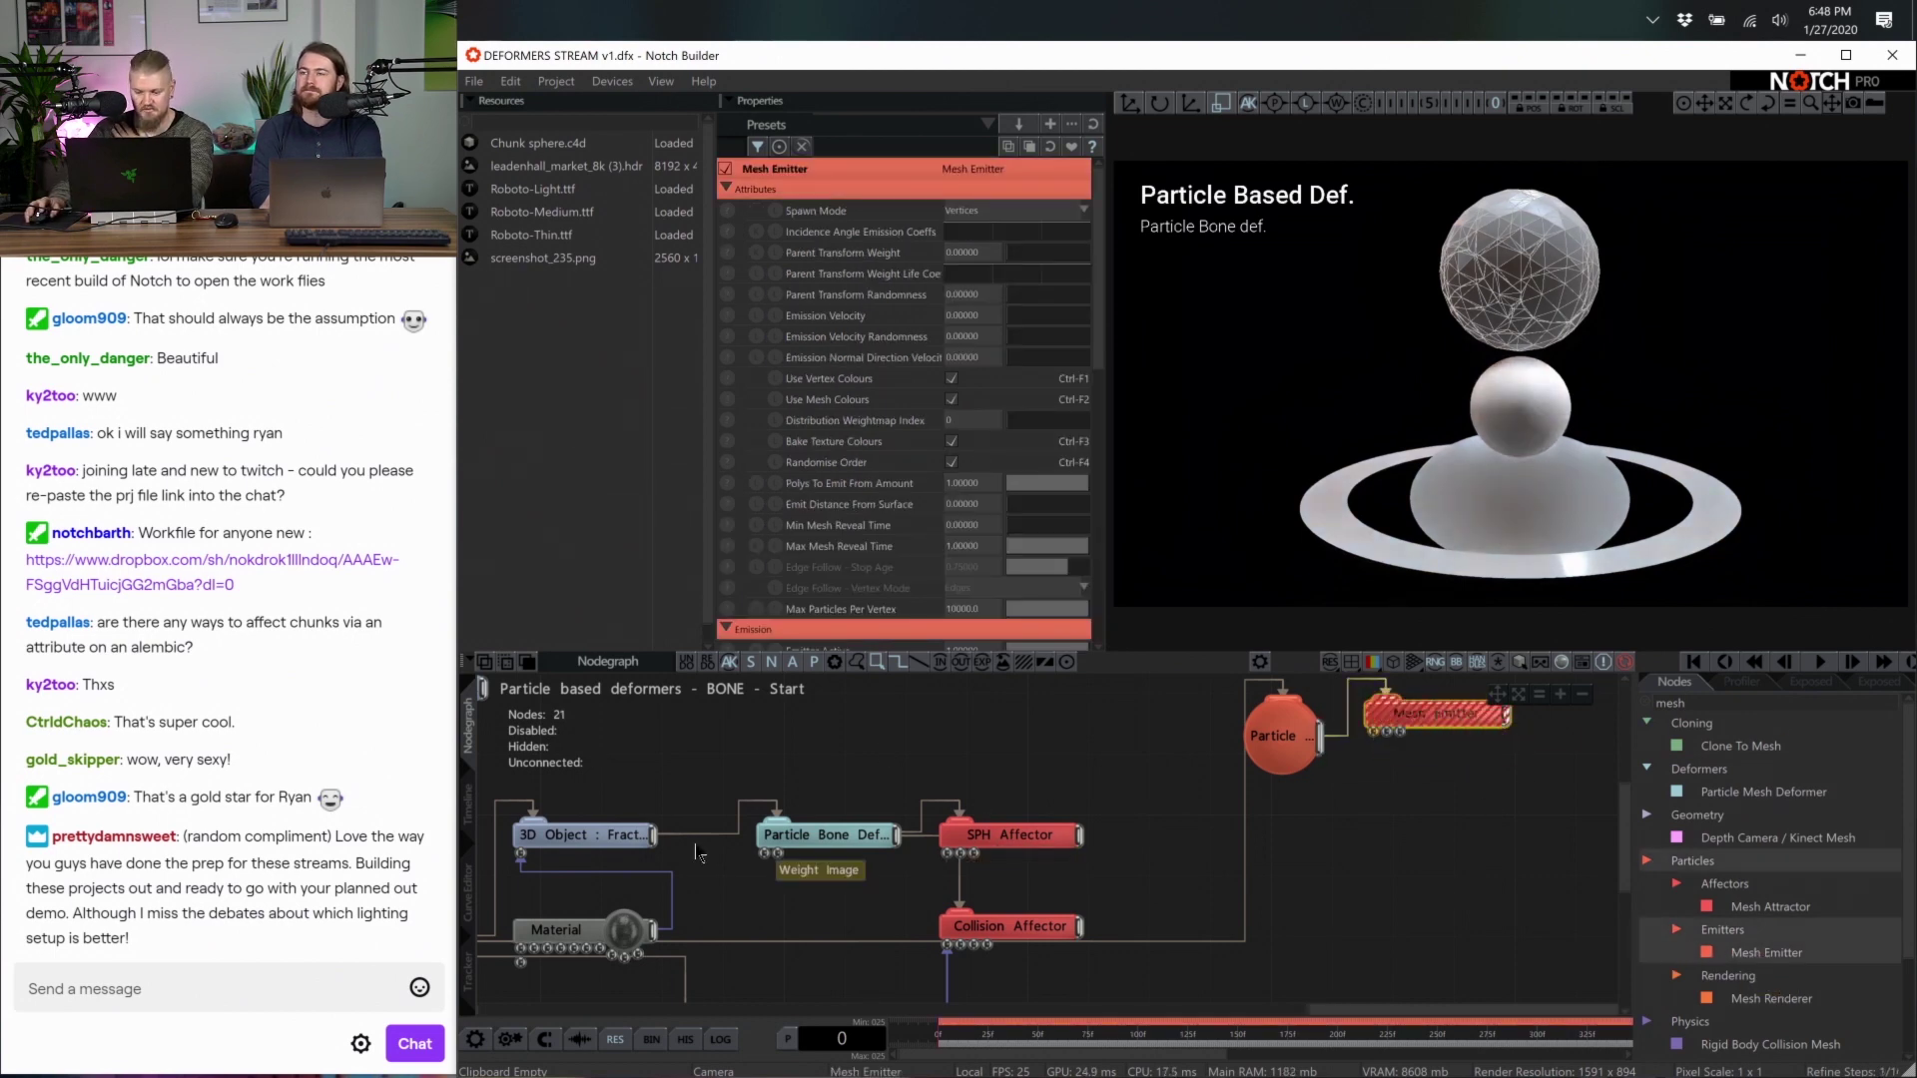
left_click_drag(654, 834, 1291, 621)
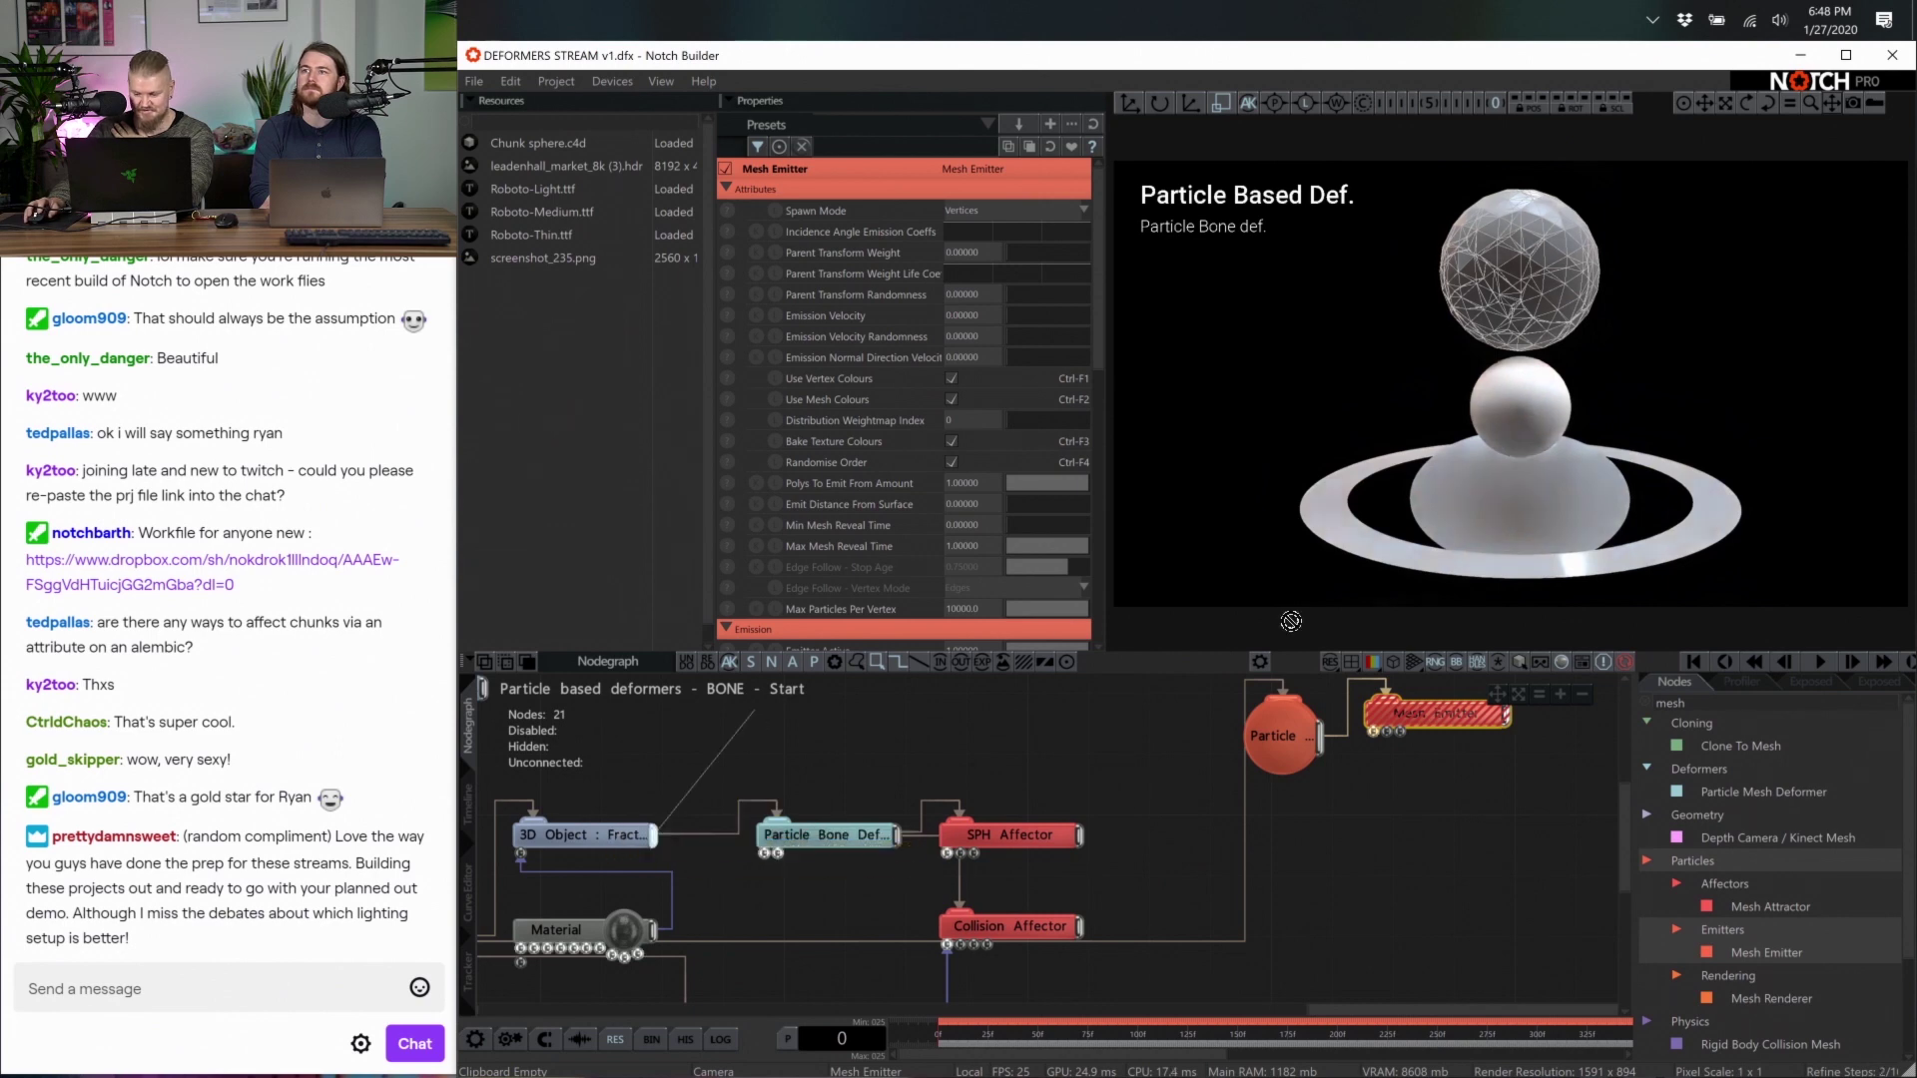
left_click_drag(1394, 723, 1394, 723)
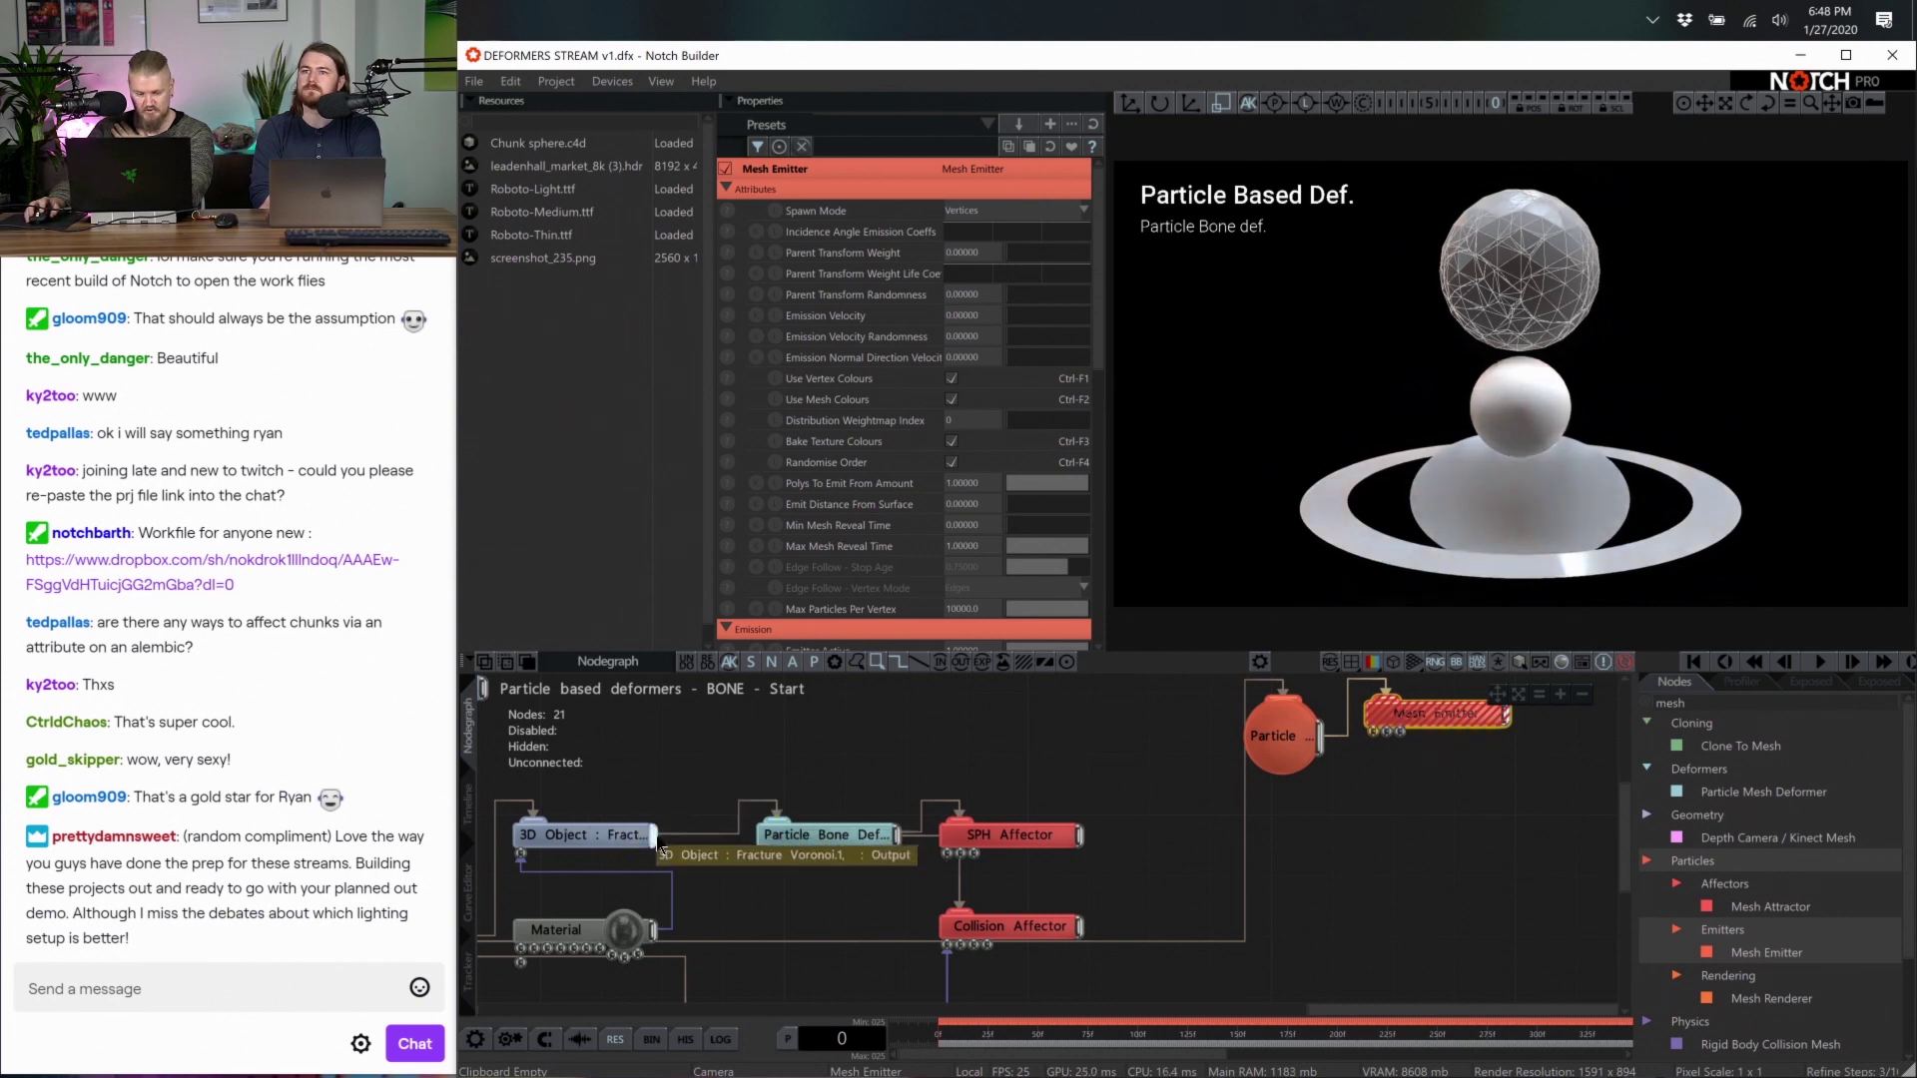
left_click_drag(655, 835, 1402, 778)
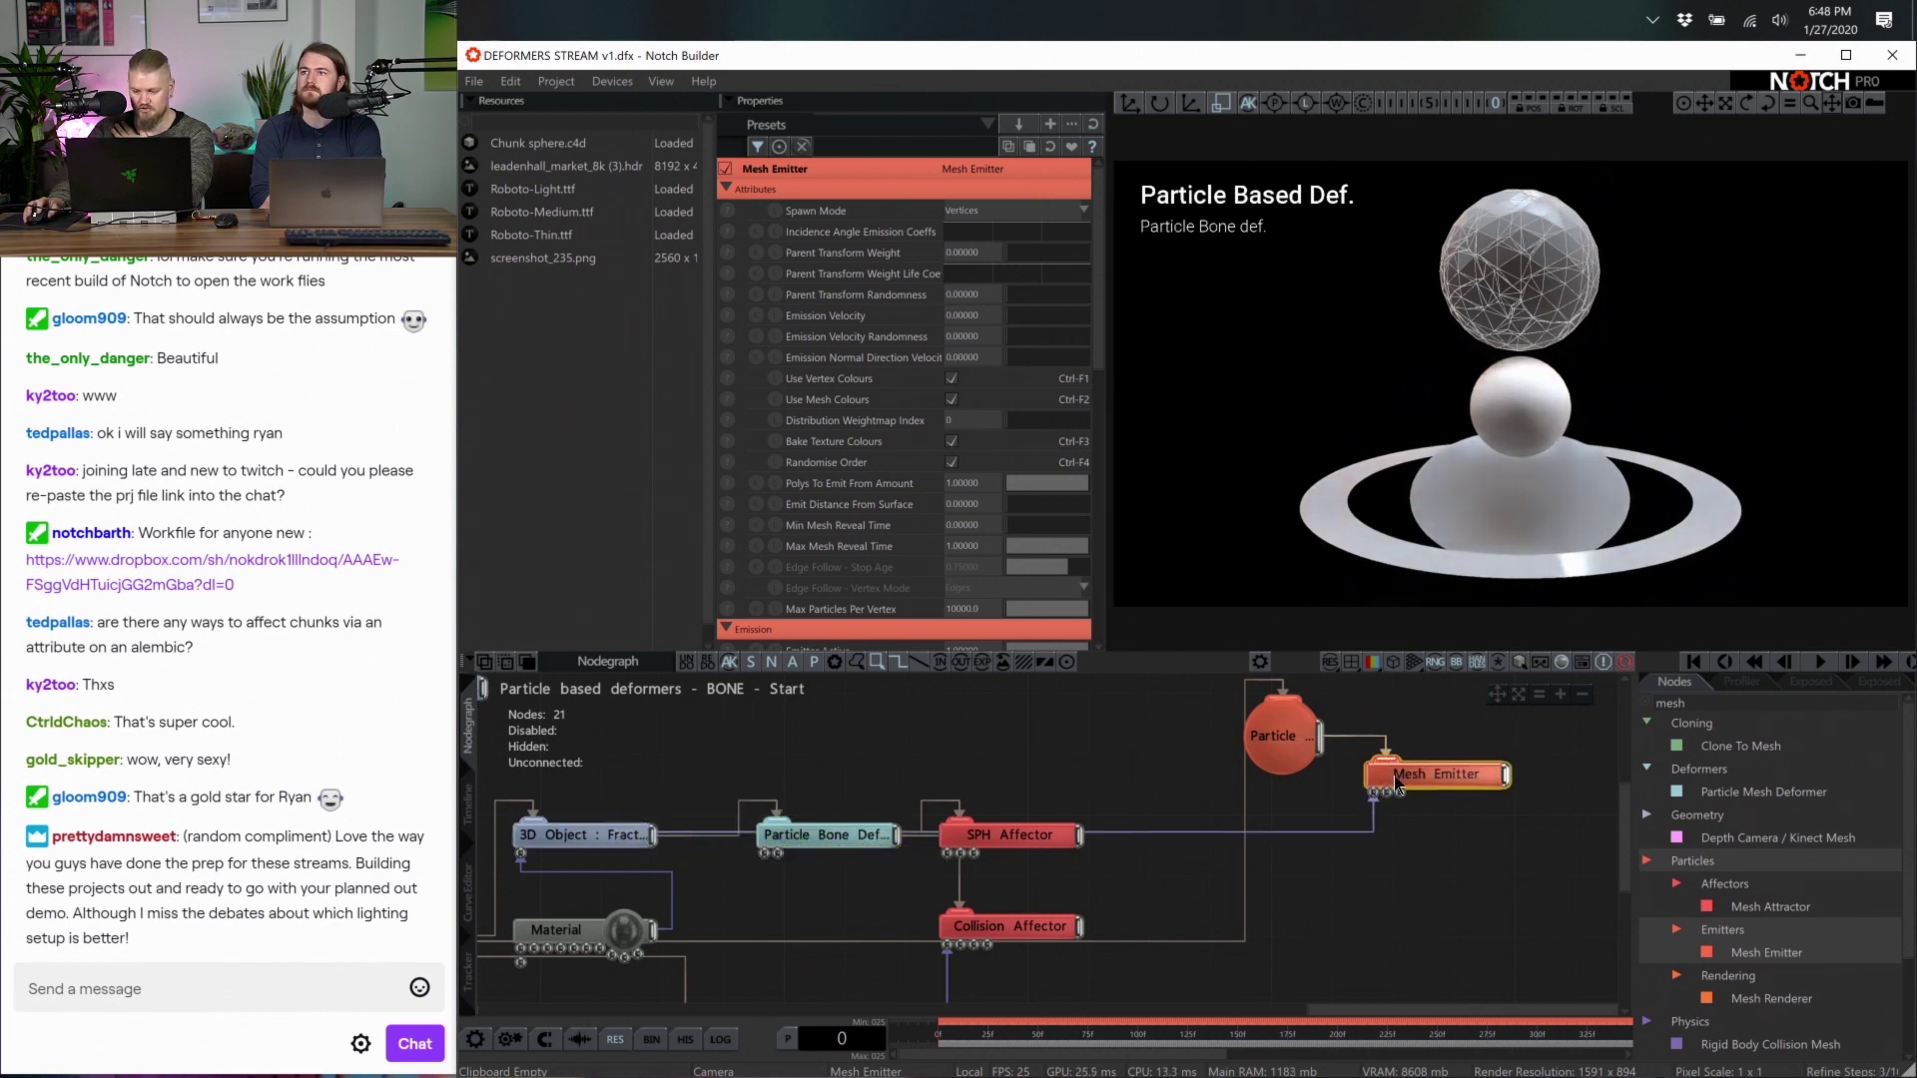
Add a Point Renderer under the Particle Root, and move the SPH and Collision Affectors lower in the graph
type("point")
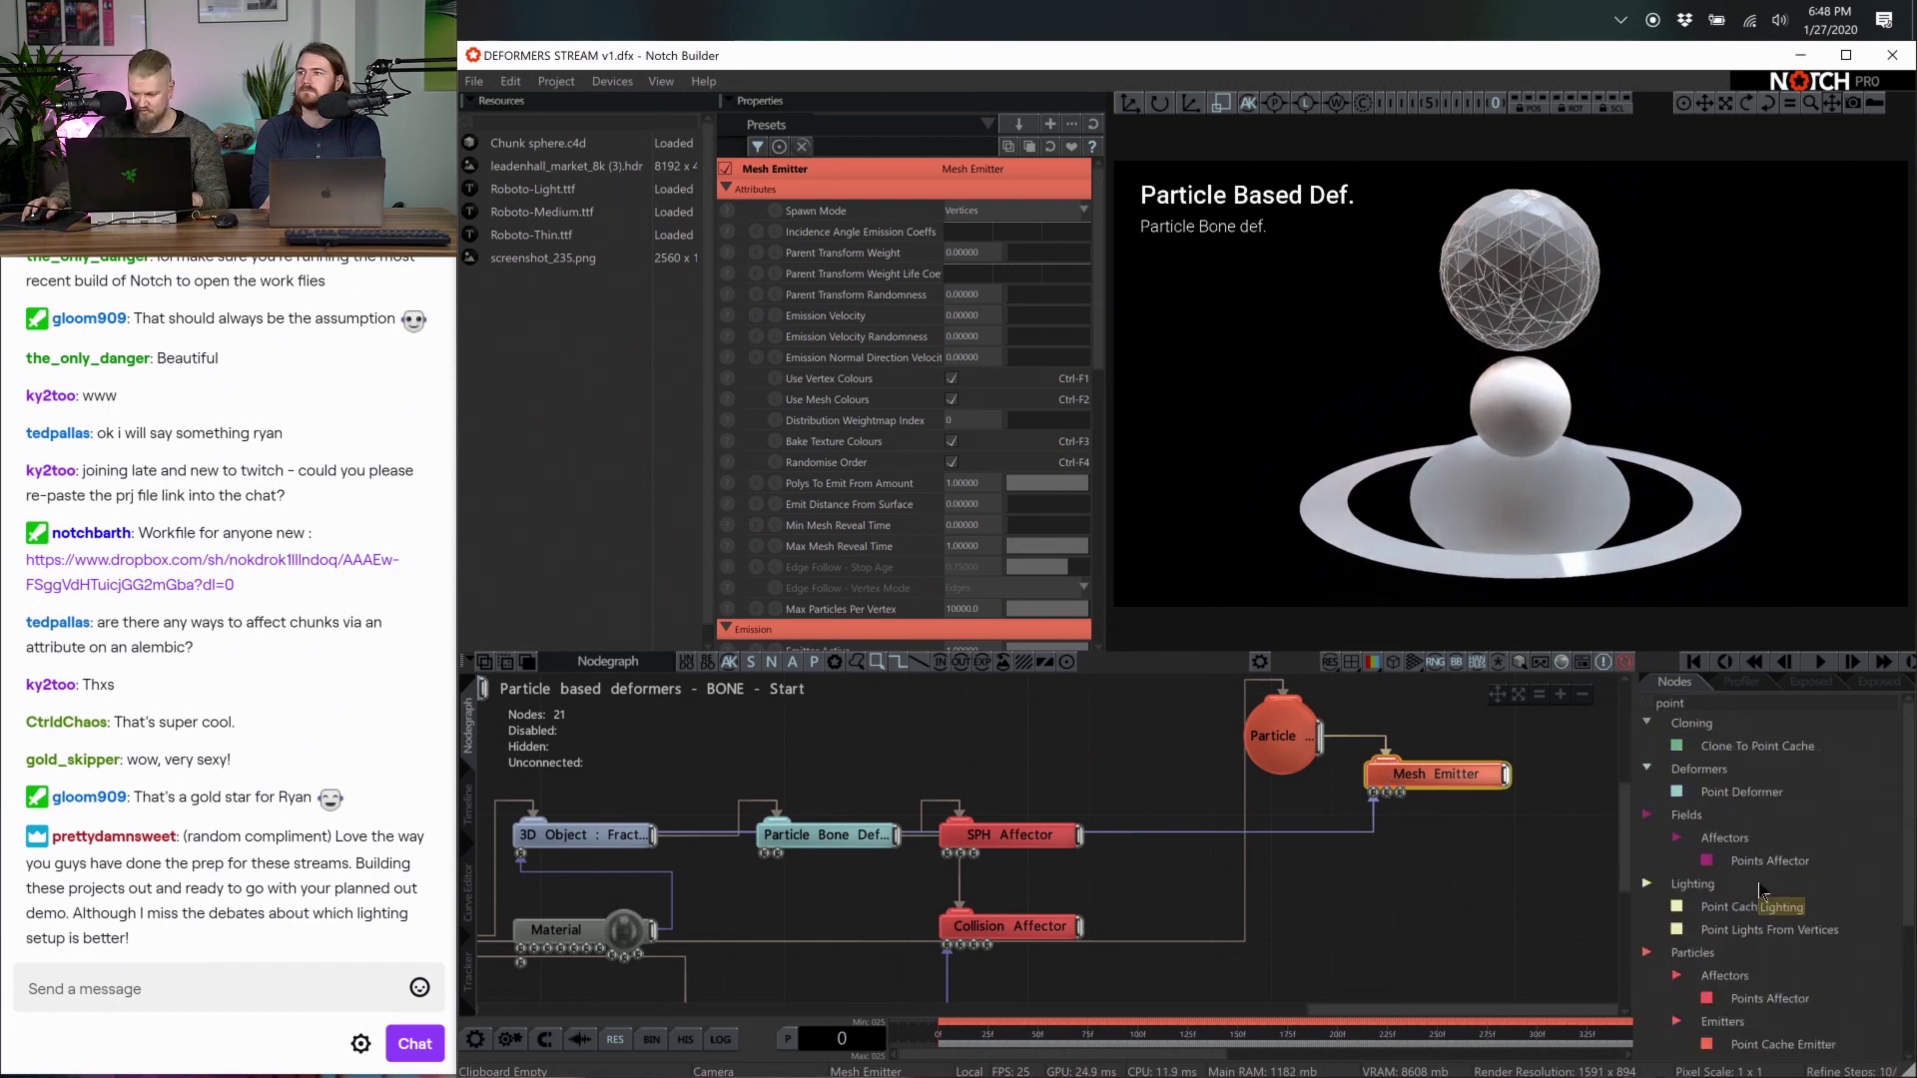
scroll(1695, 904, "down", 4)
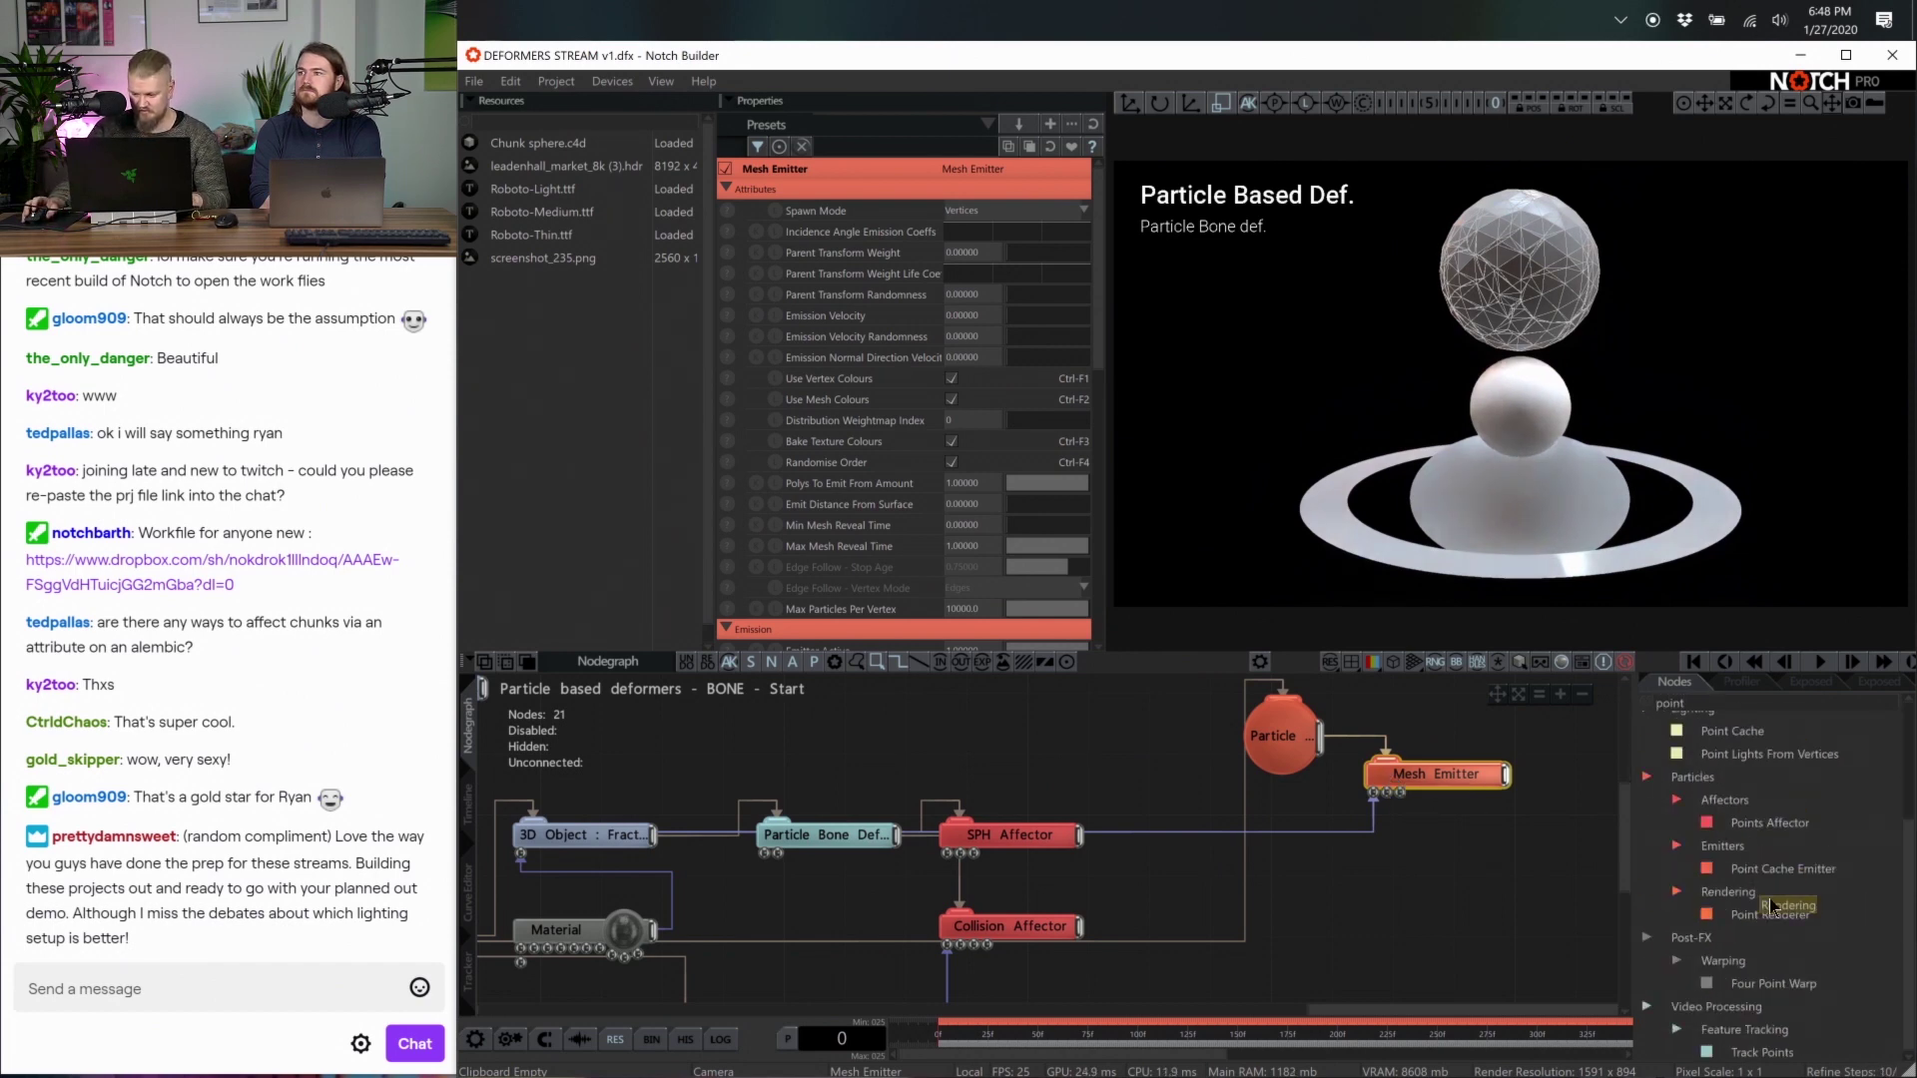
left_click_drag(1696, 903, 1394, 701)
middle_click_drag(1394, 701, 1312, 790)
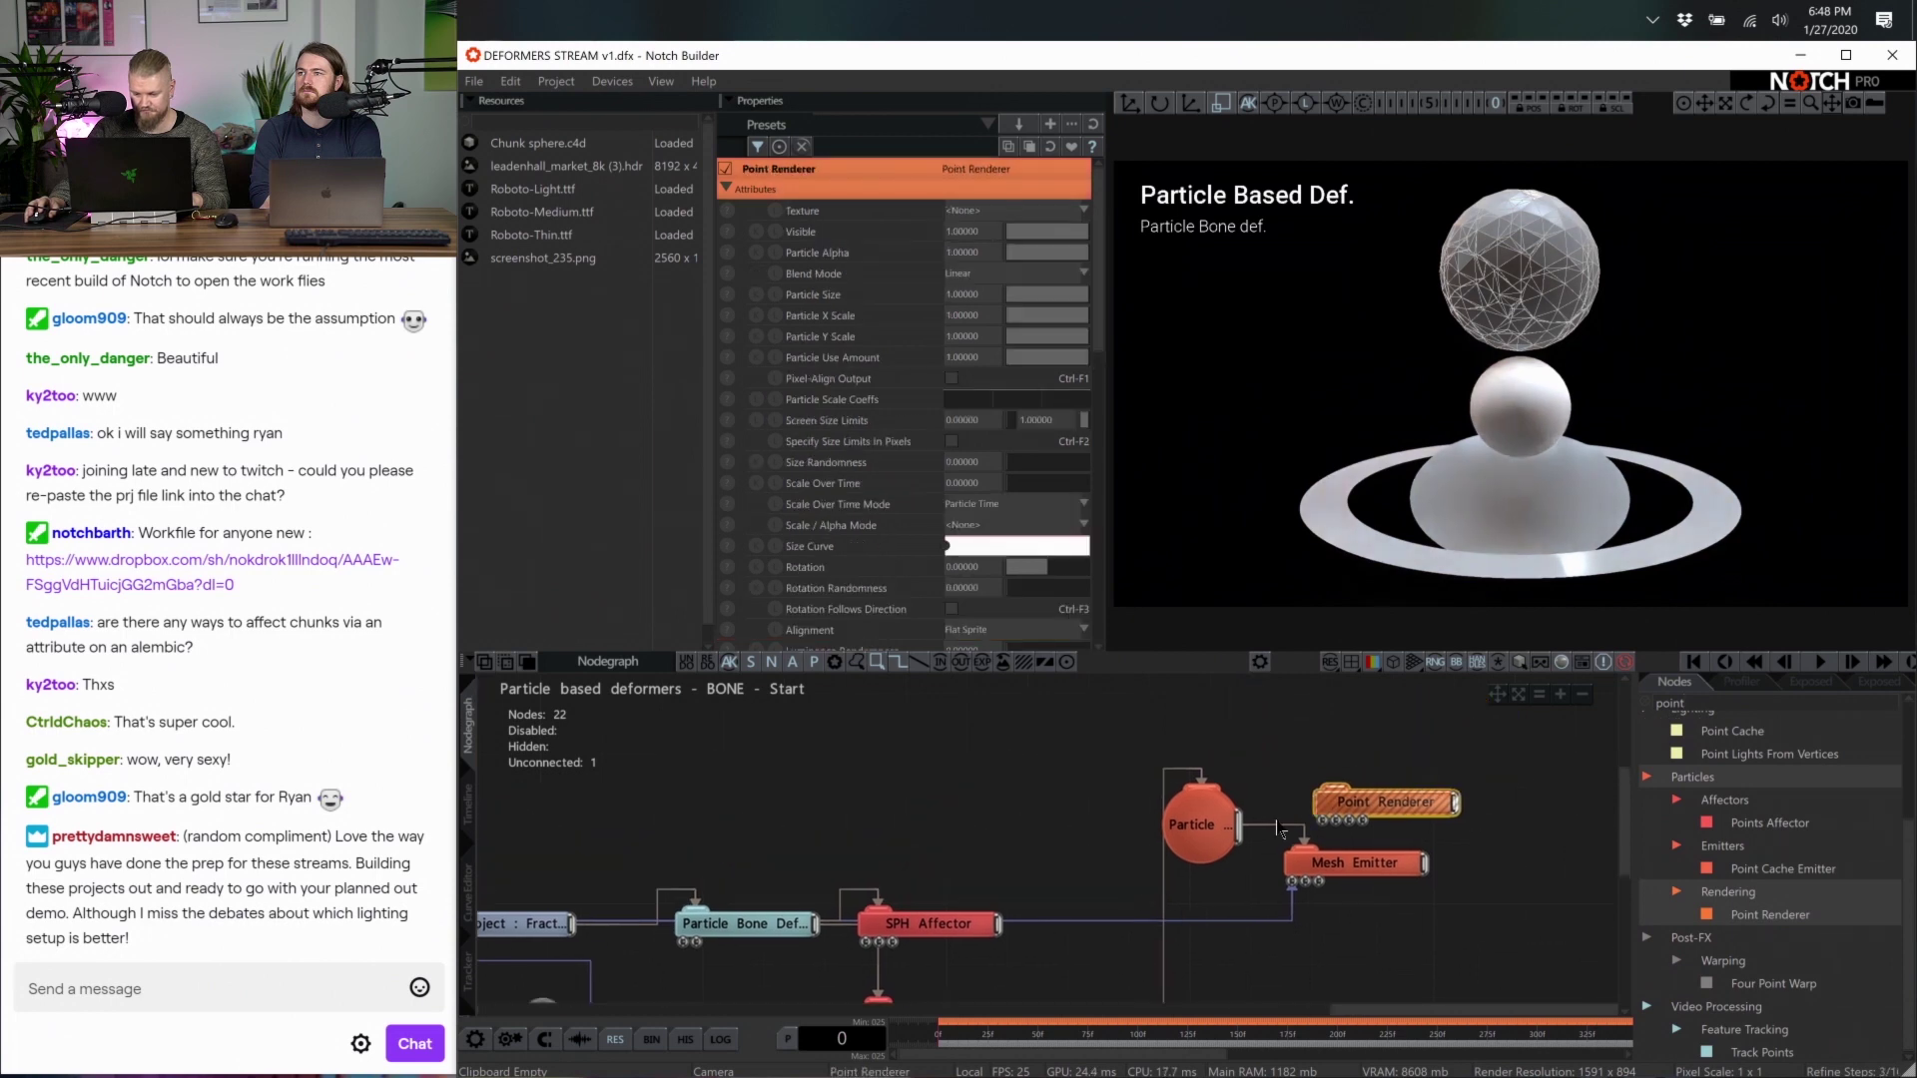
left_click_drag(1239, 827, 1356, 762)
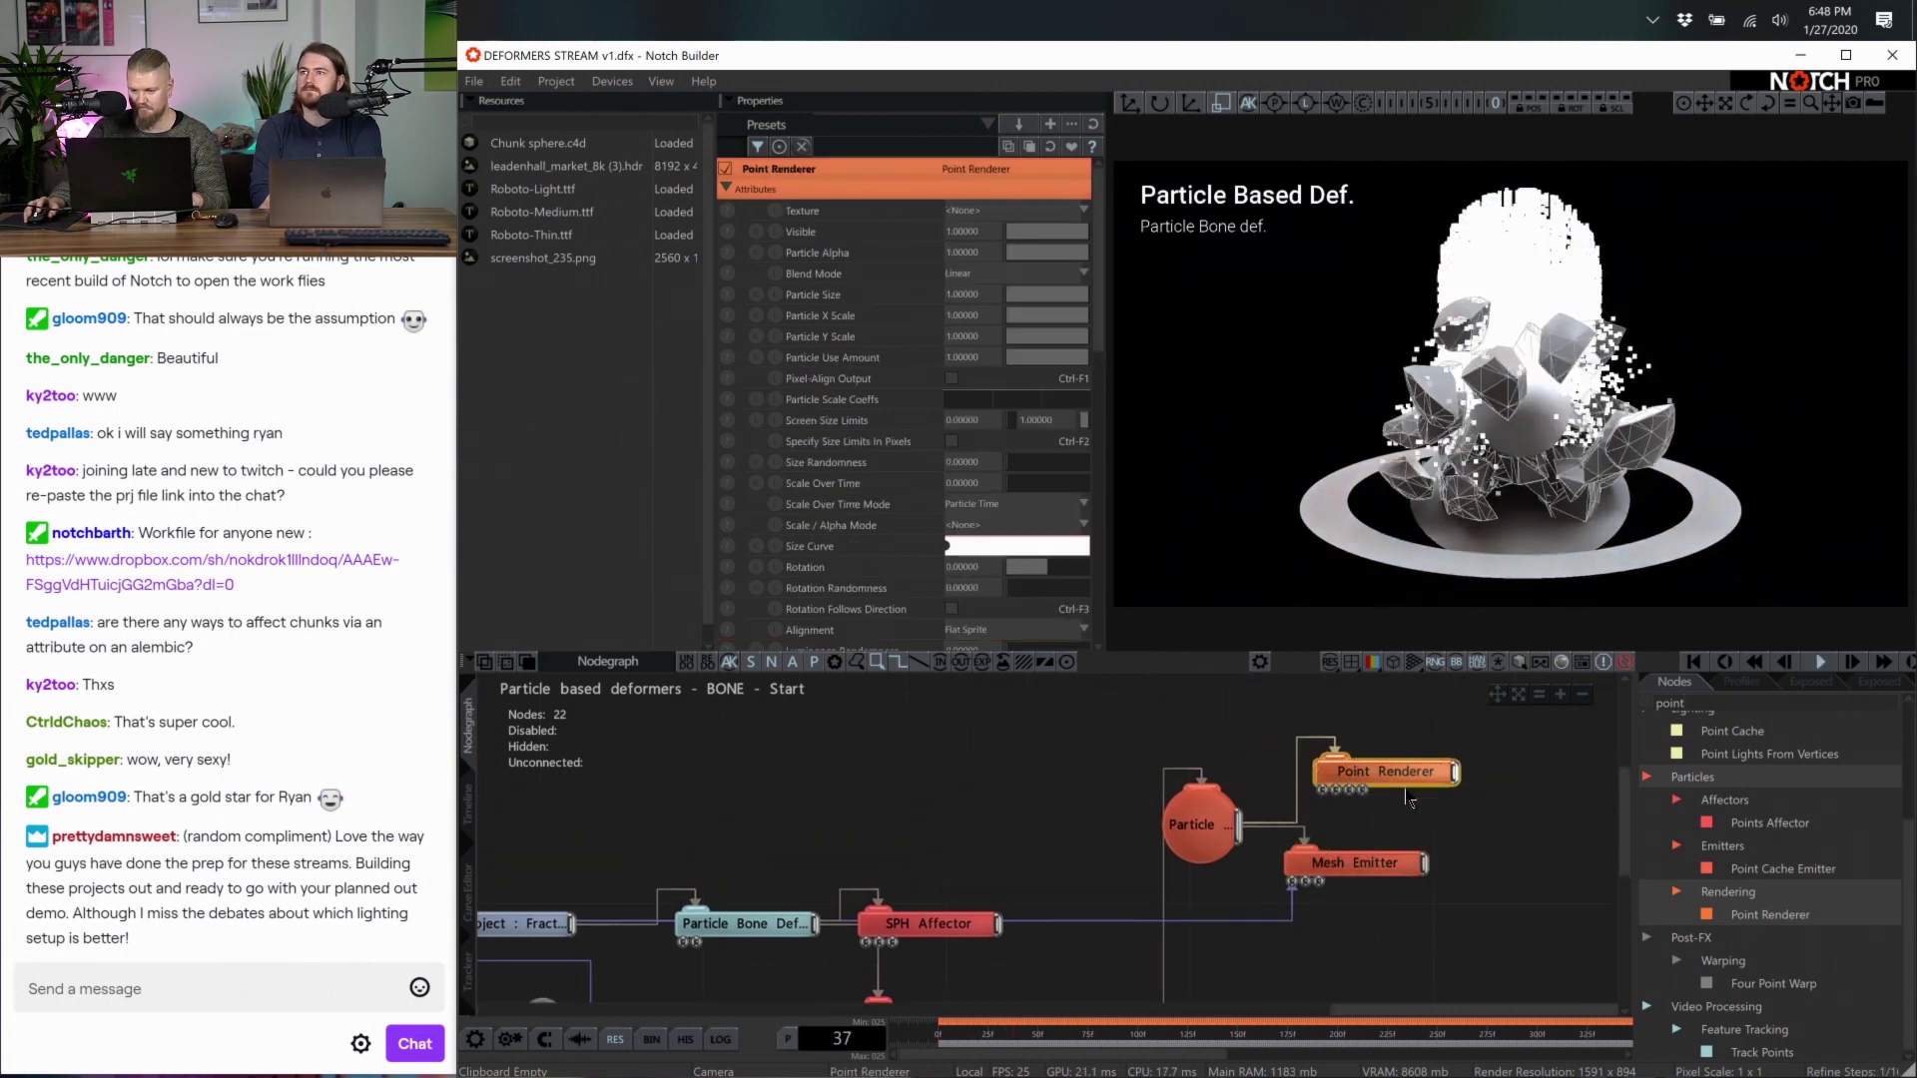
scroll(1148, 798, "down", 2)
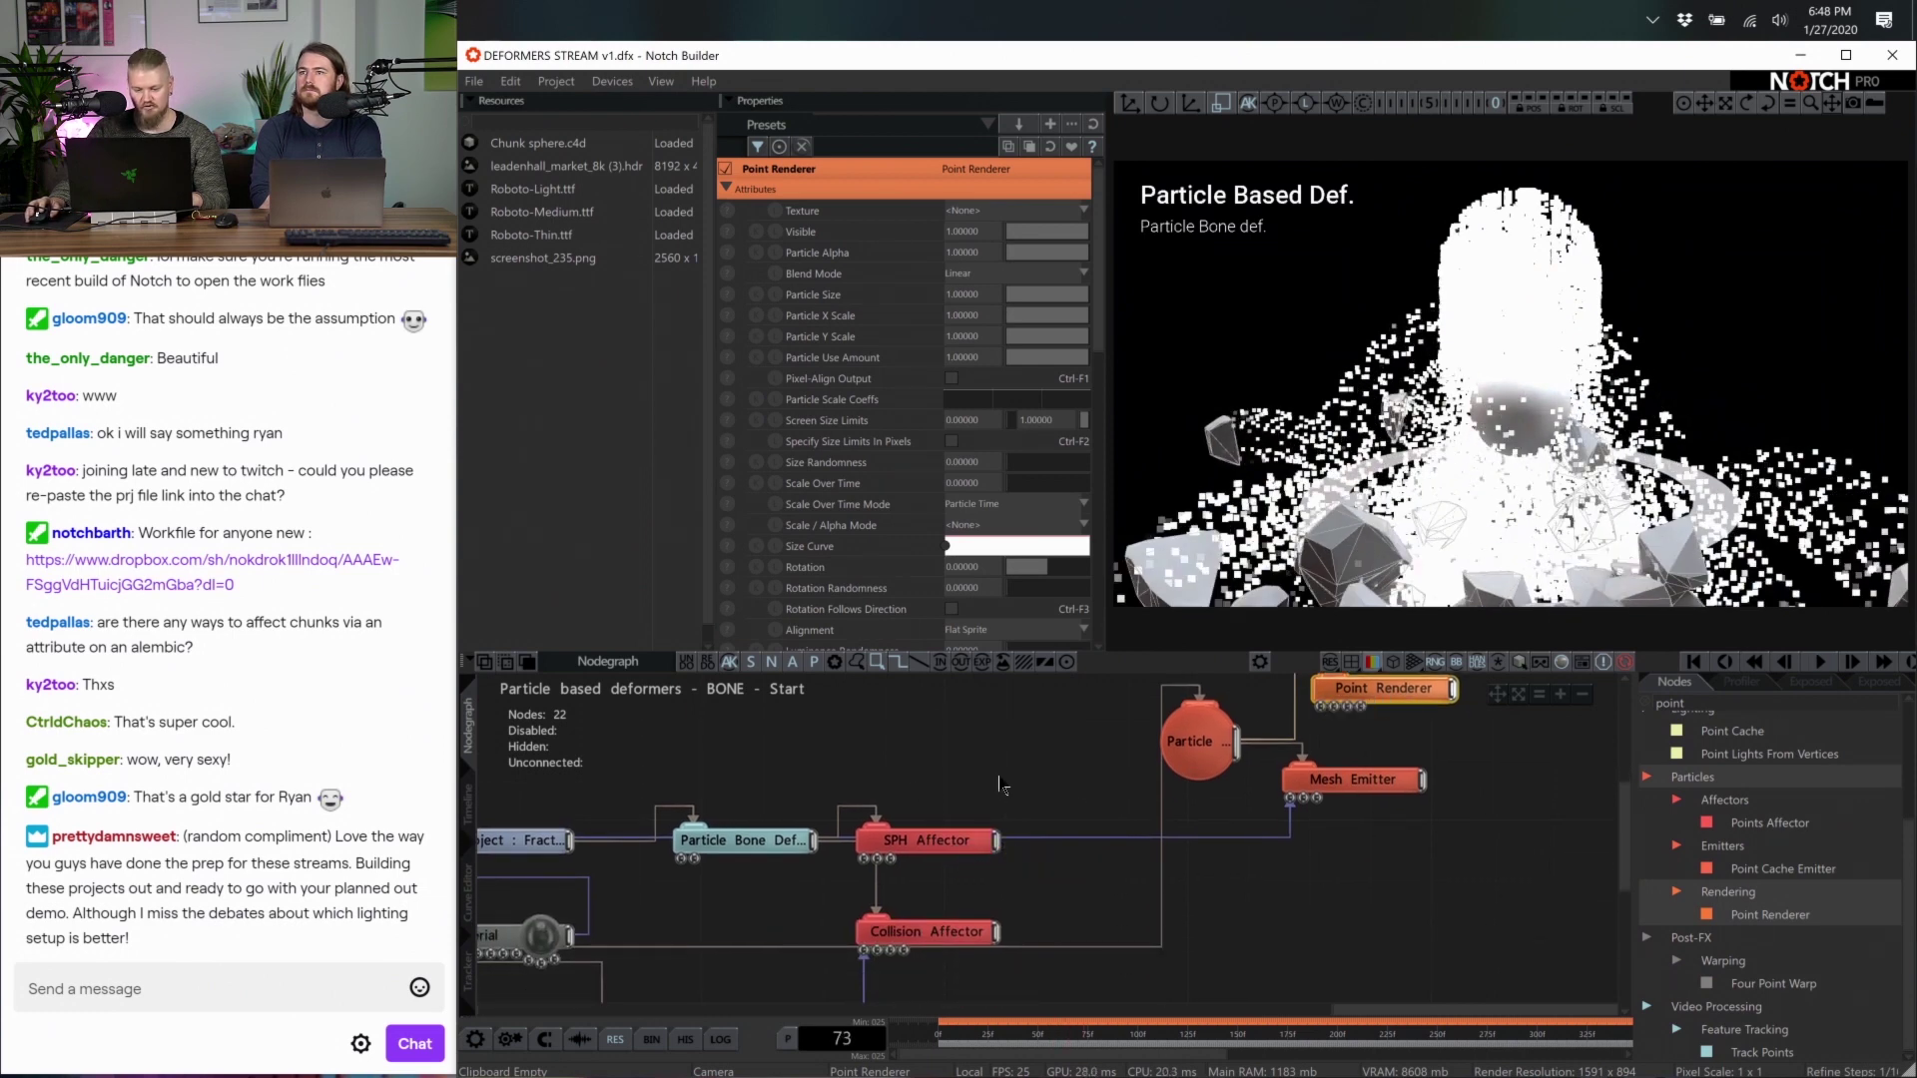
left_click_drag(985, 794, 1033, 1003)
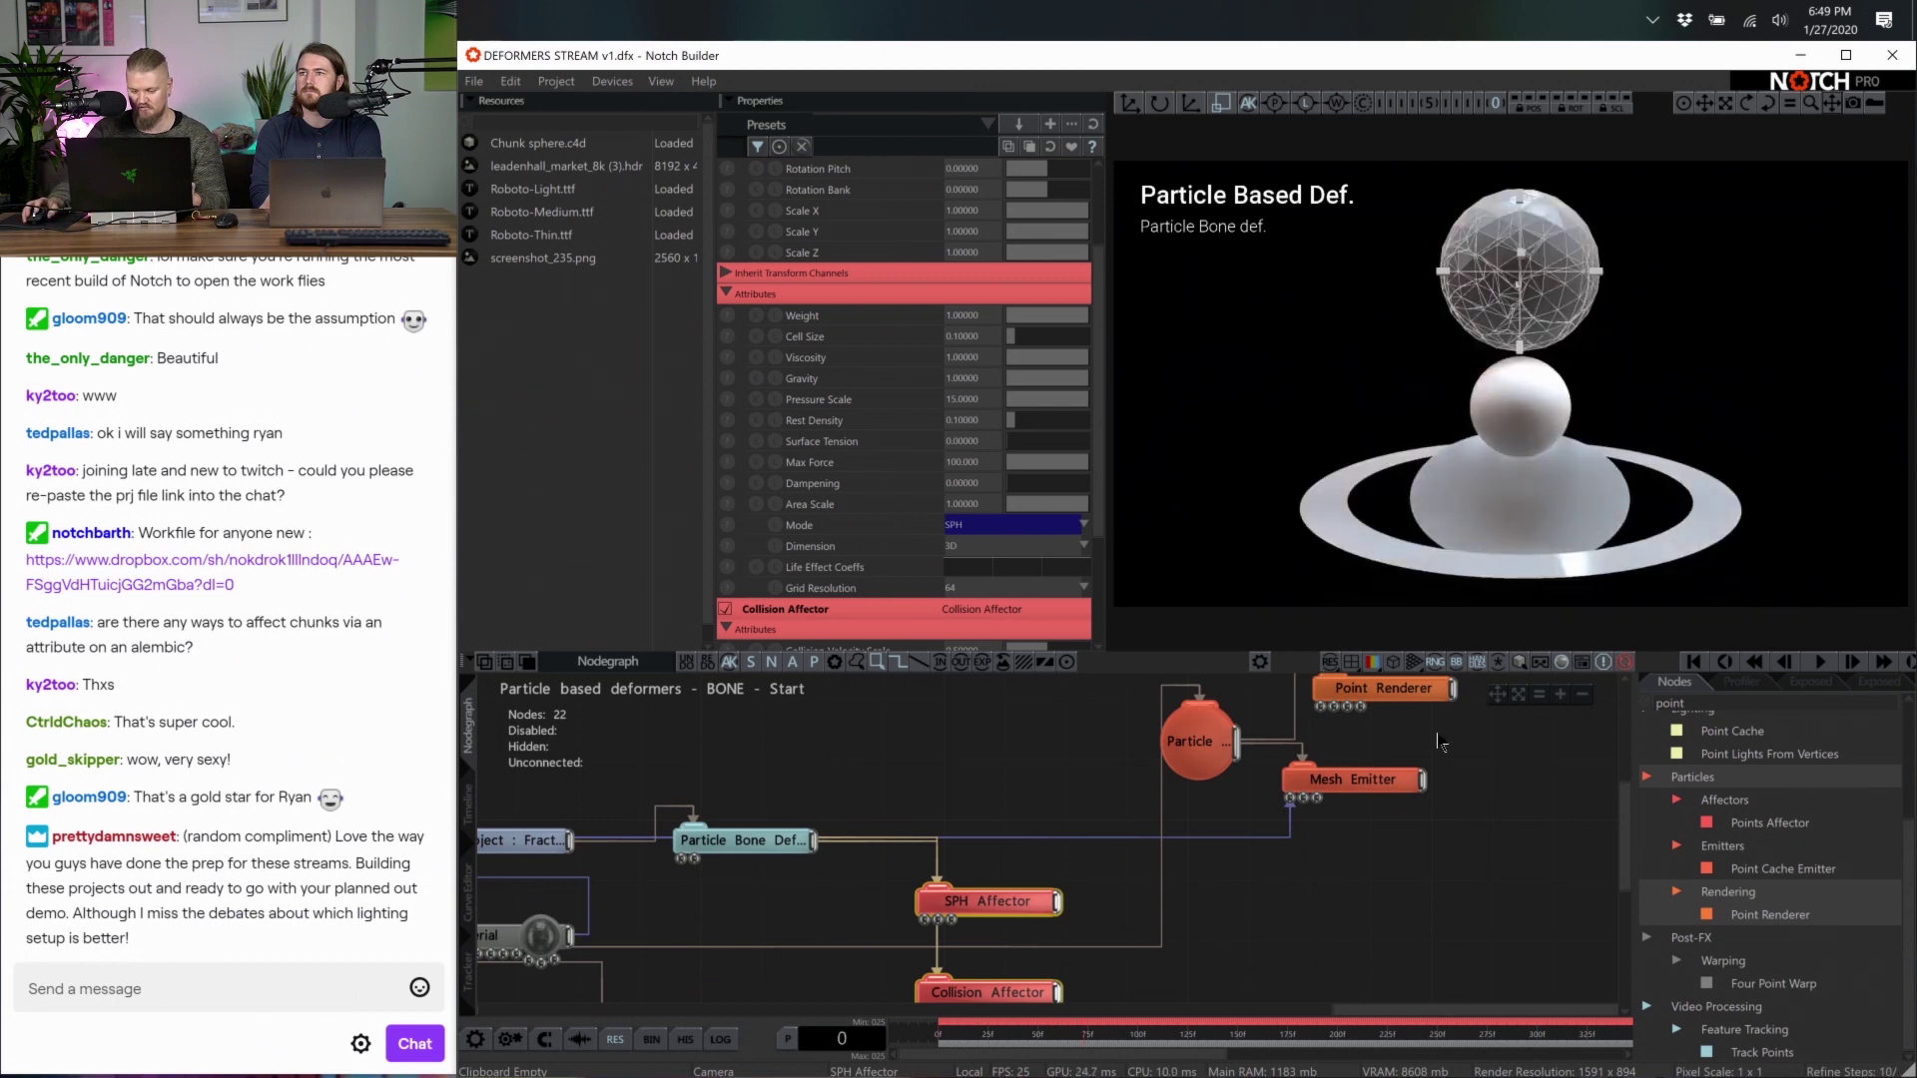
Set the Mesh Emitter's Emission Rate to 0.1 and play the simulation
left_click(1354, 813)
scroll(964, 359, "down", 5)
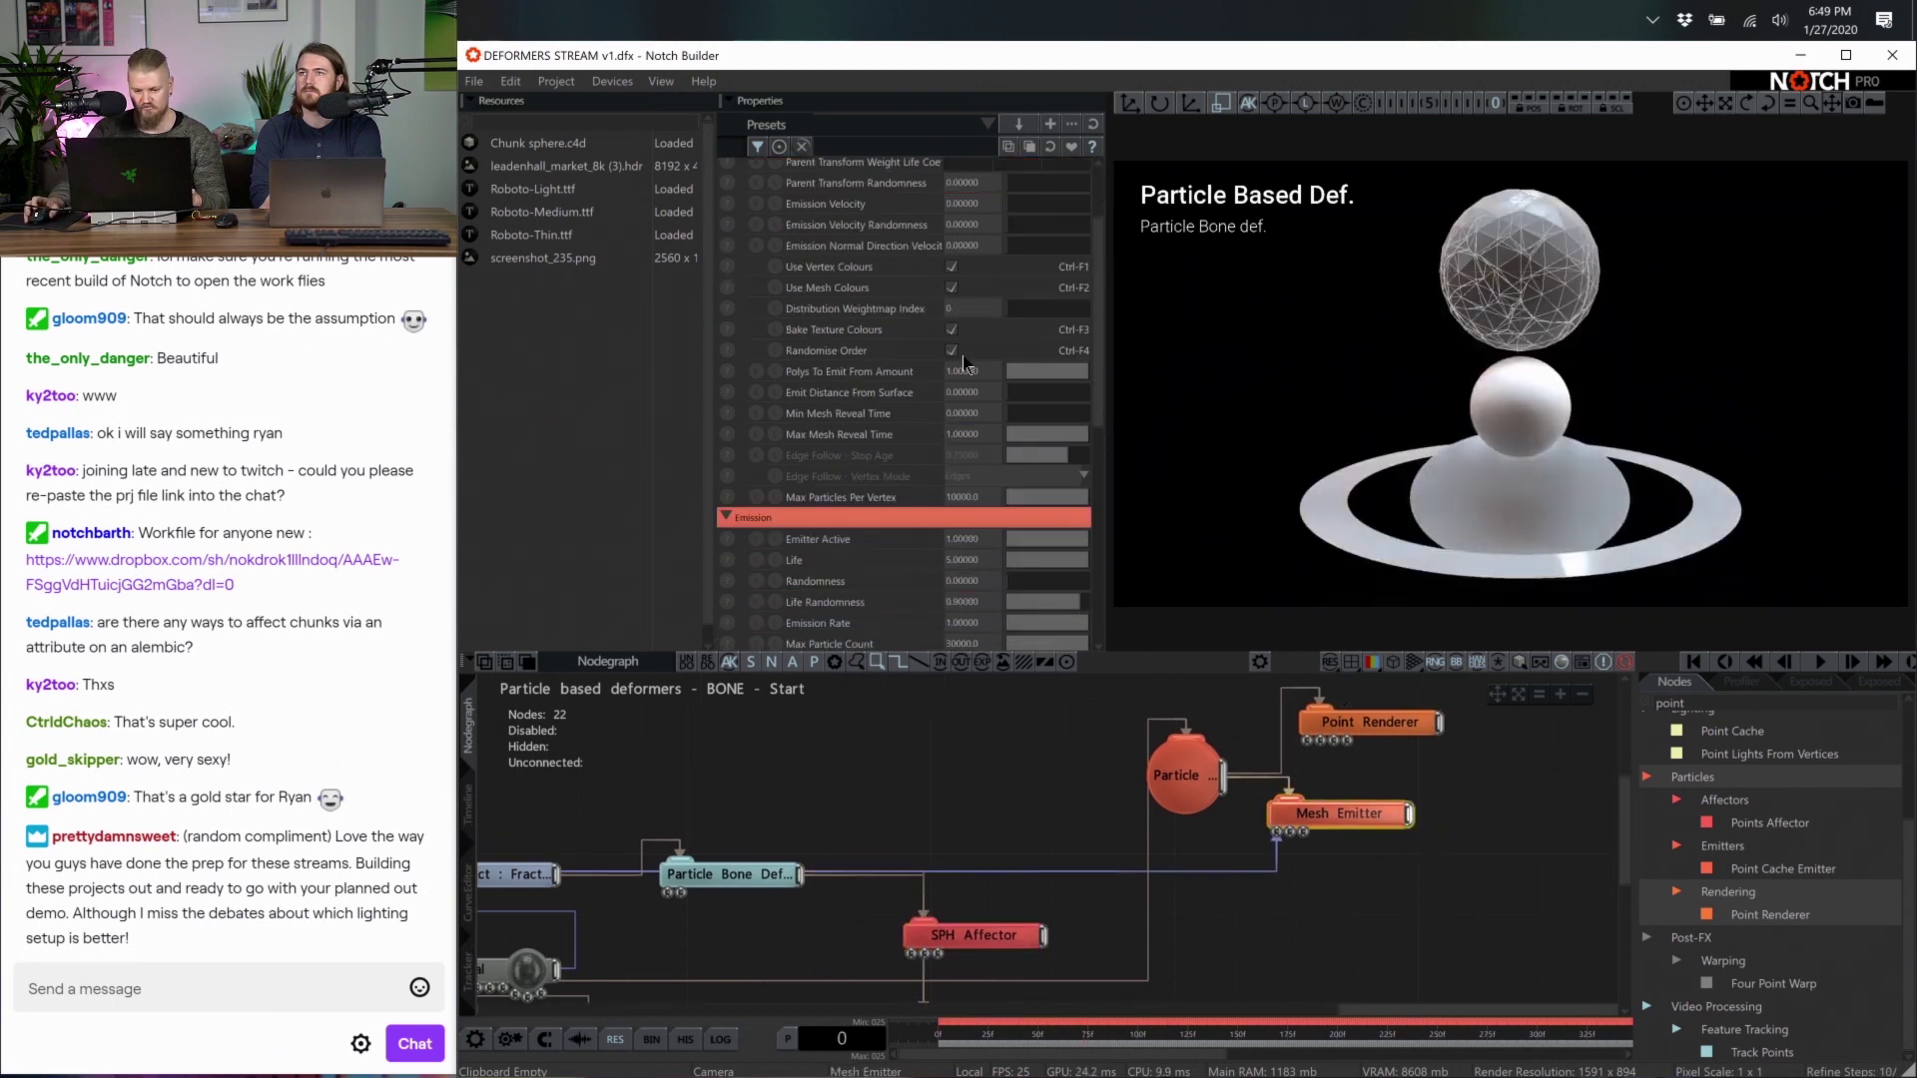
scroll(989, 429, "up", 5)
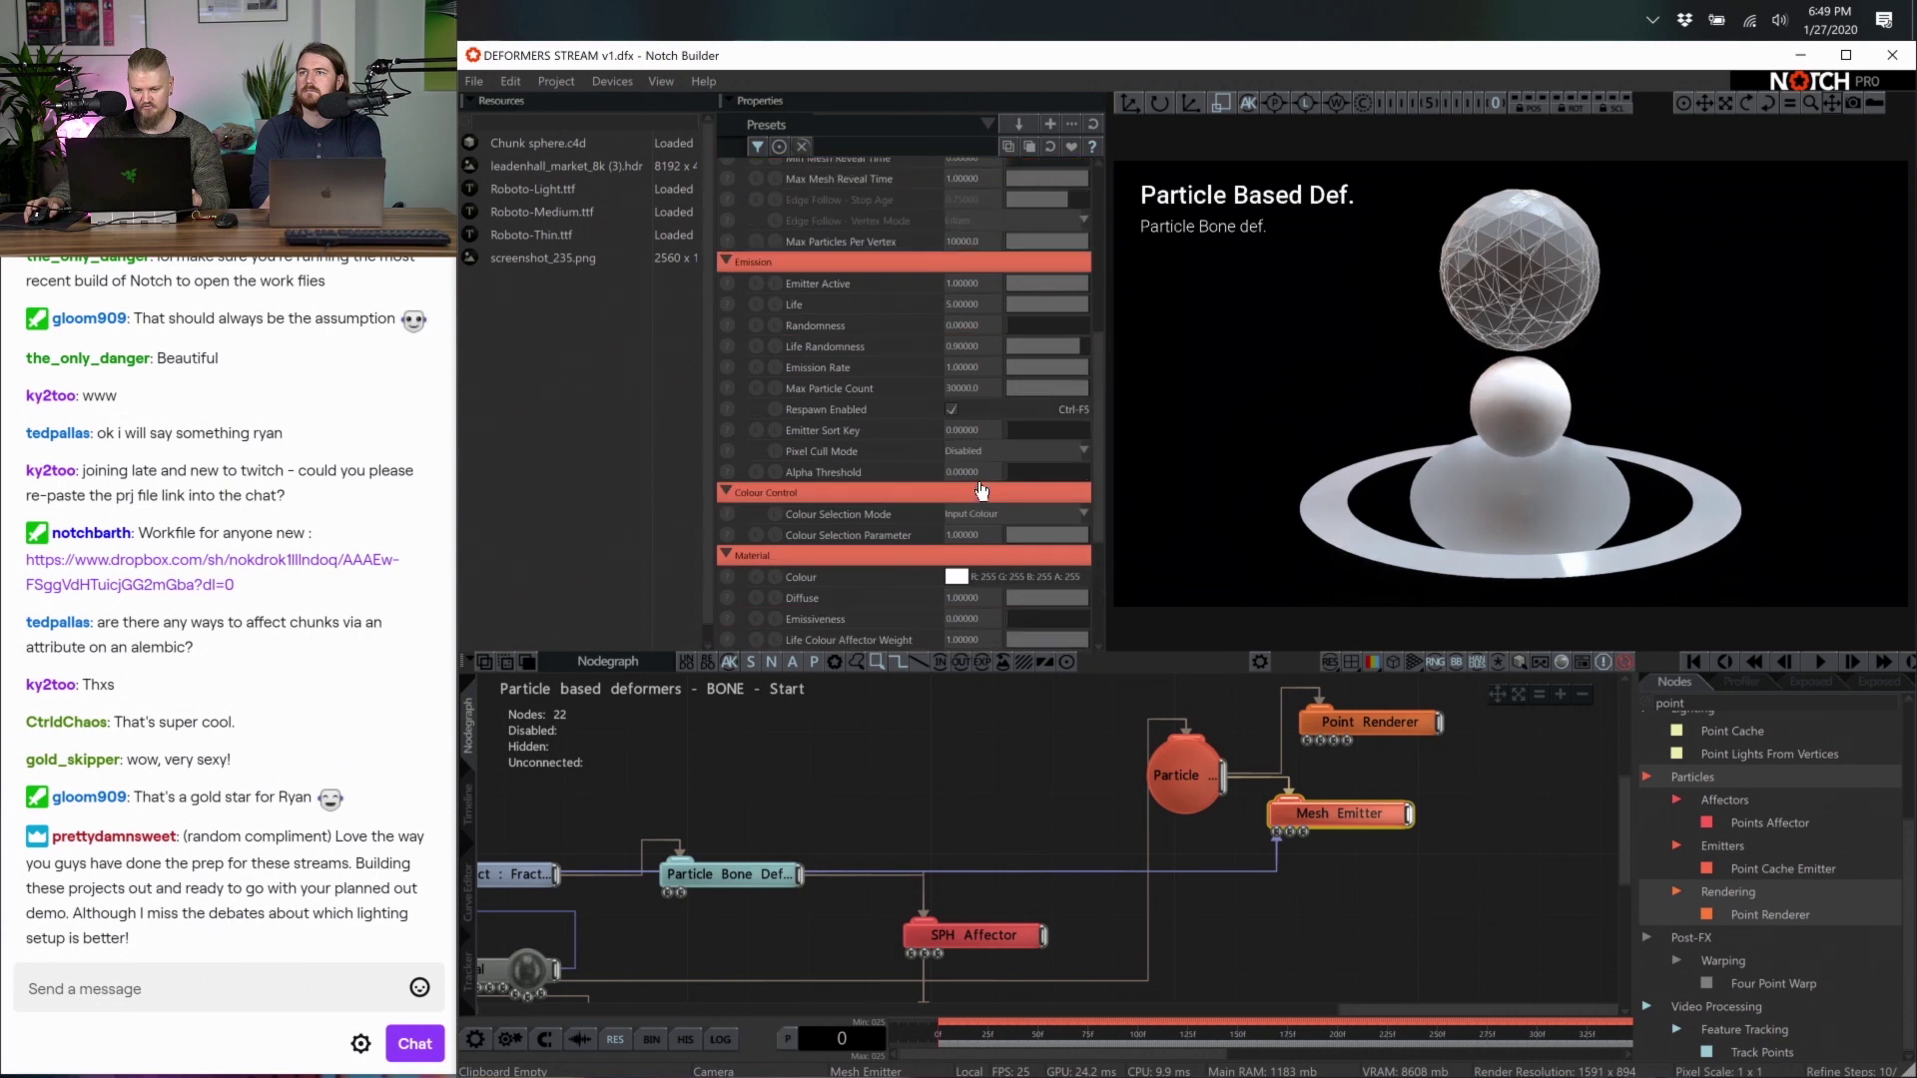
scroll(981, 489, "down", 10)
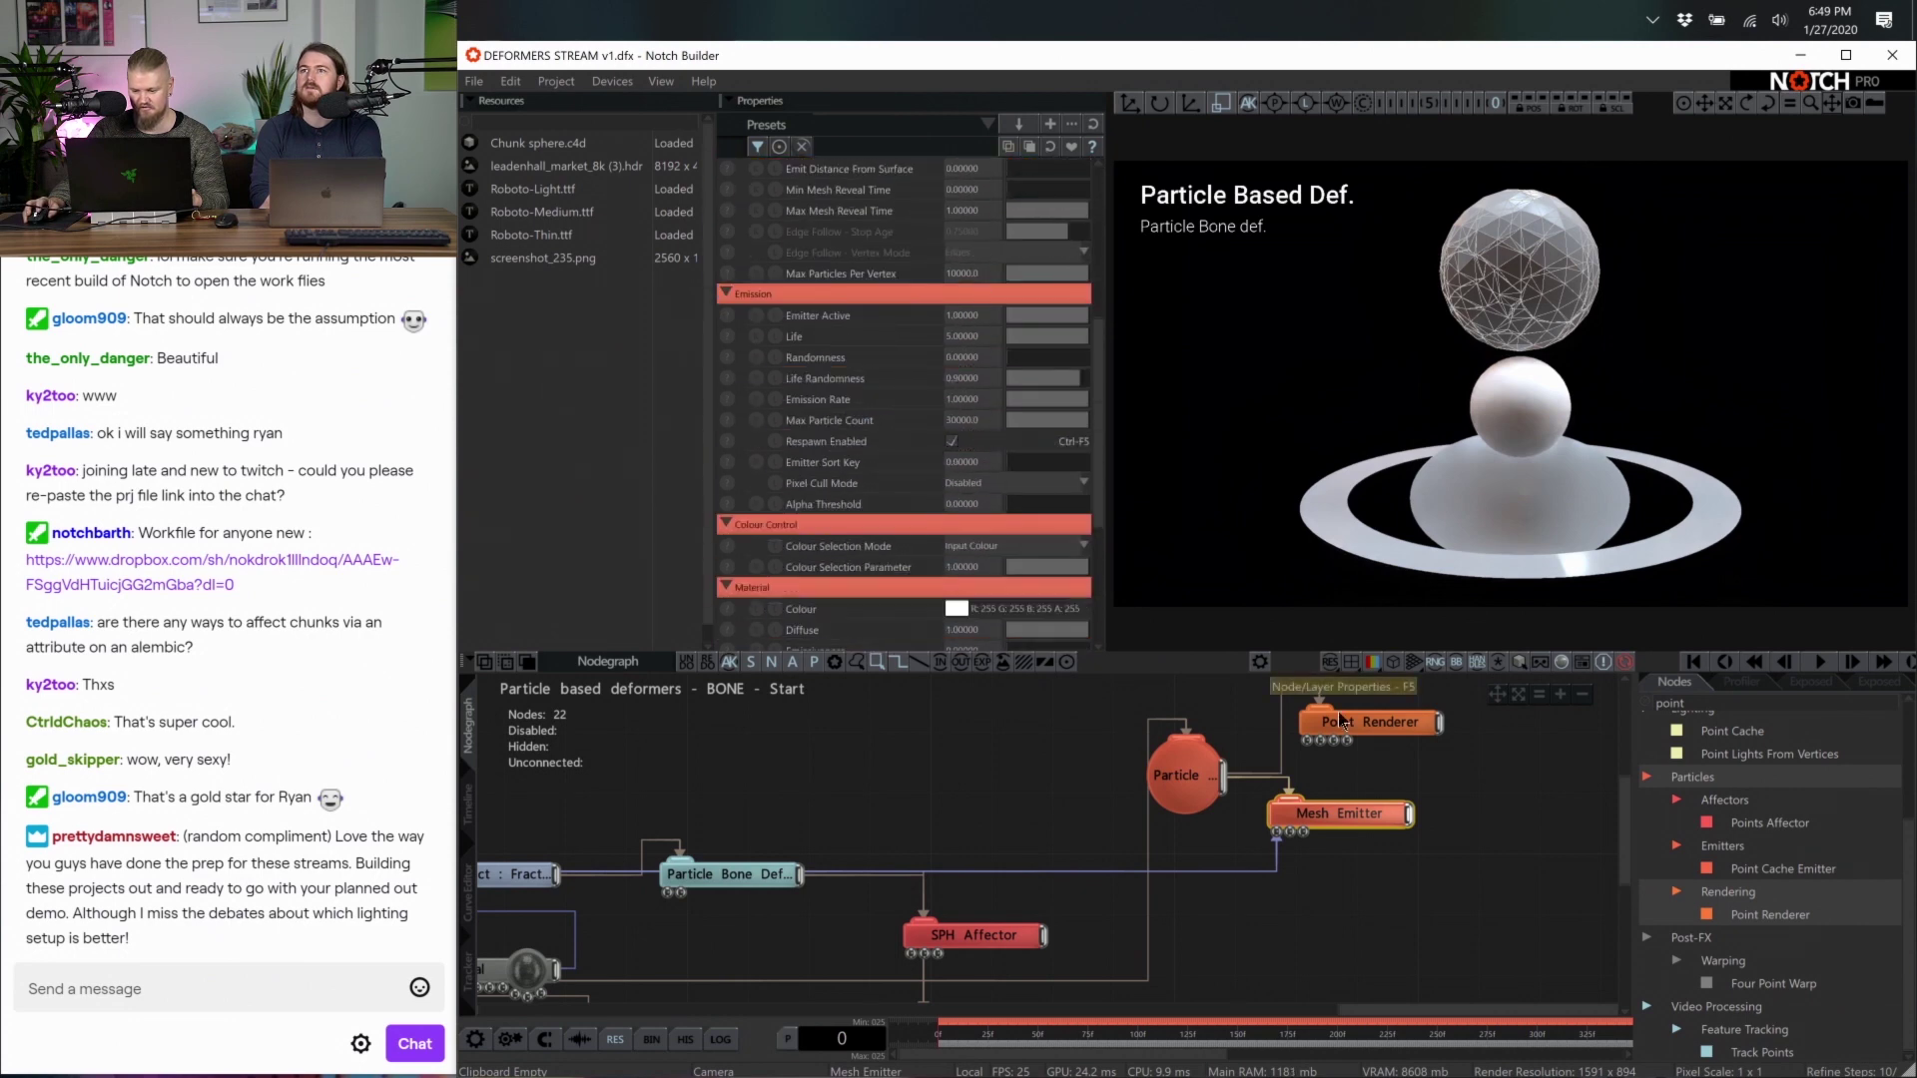
scroll(1061, 489, "up", 1)
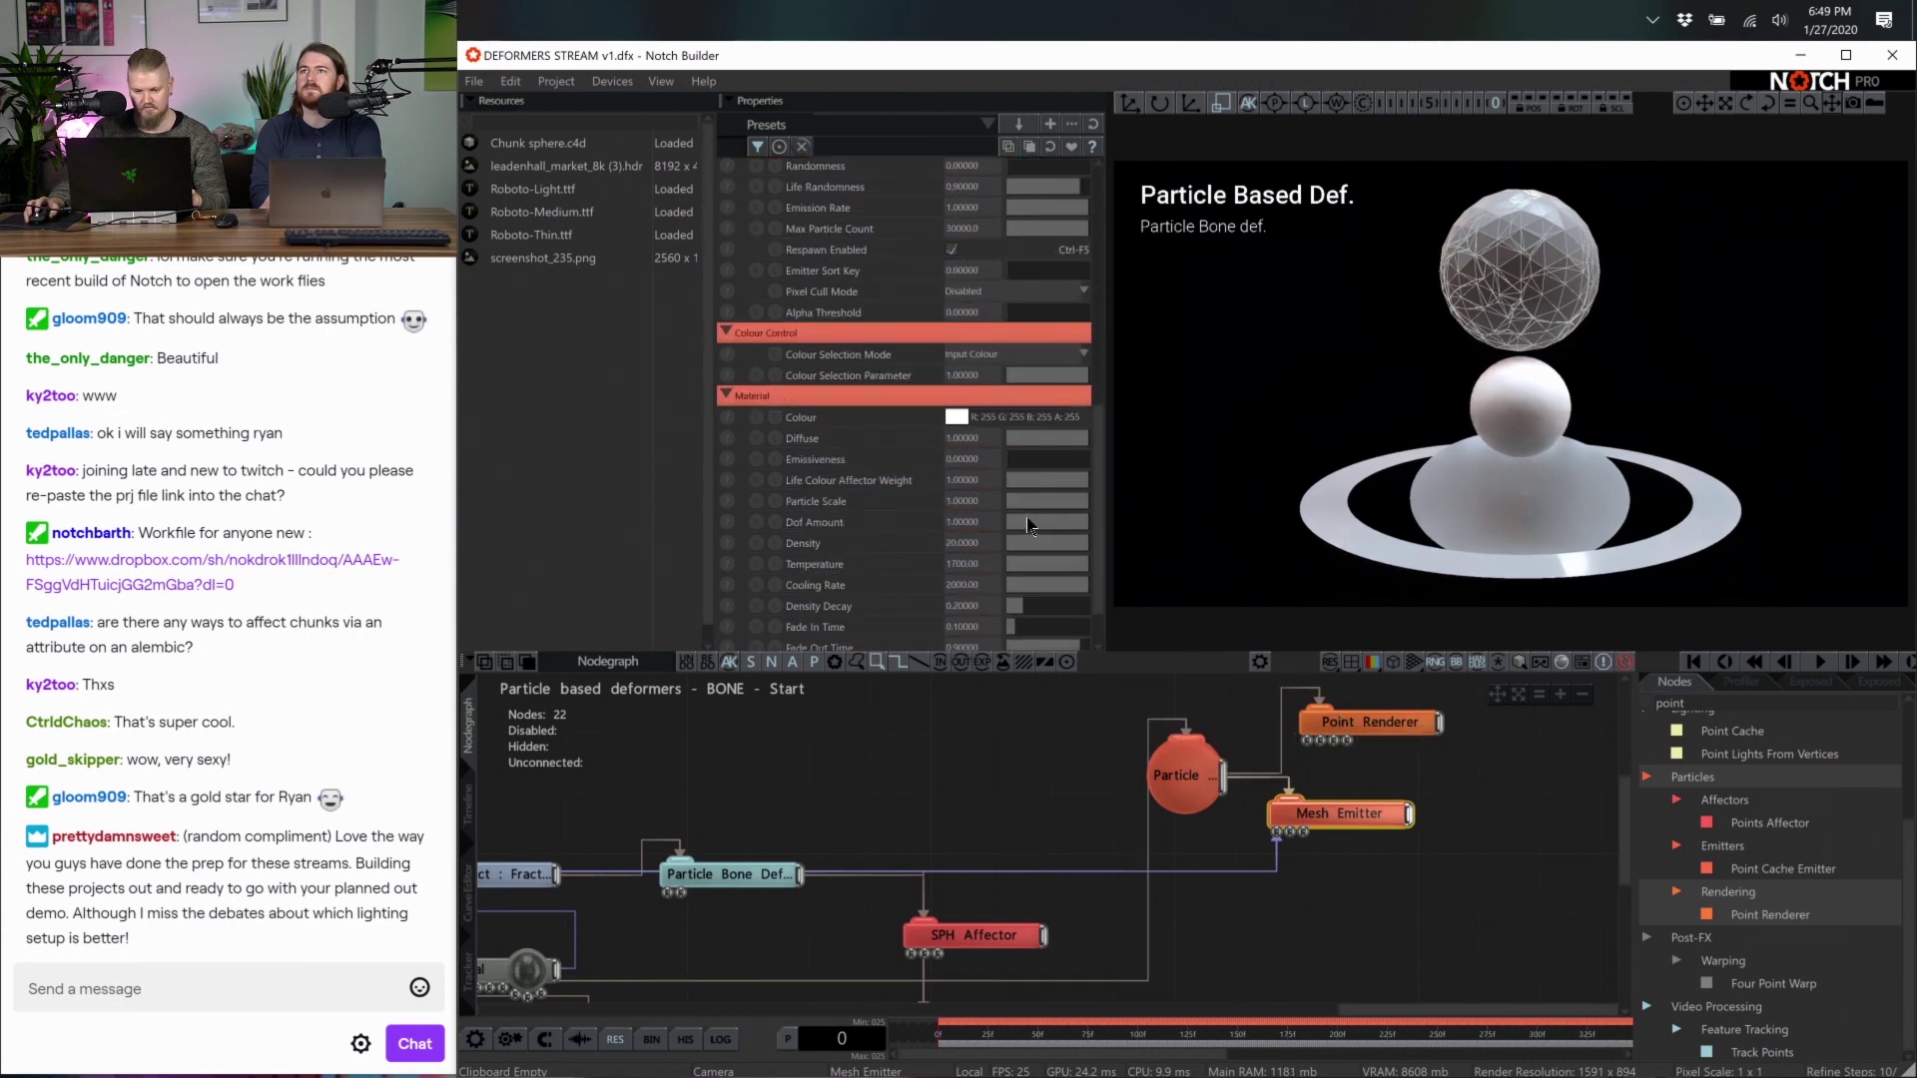
left_click(880, 145)
type("emiss")
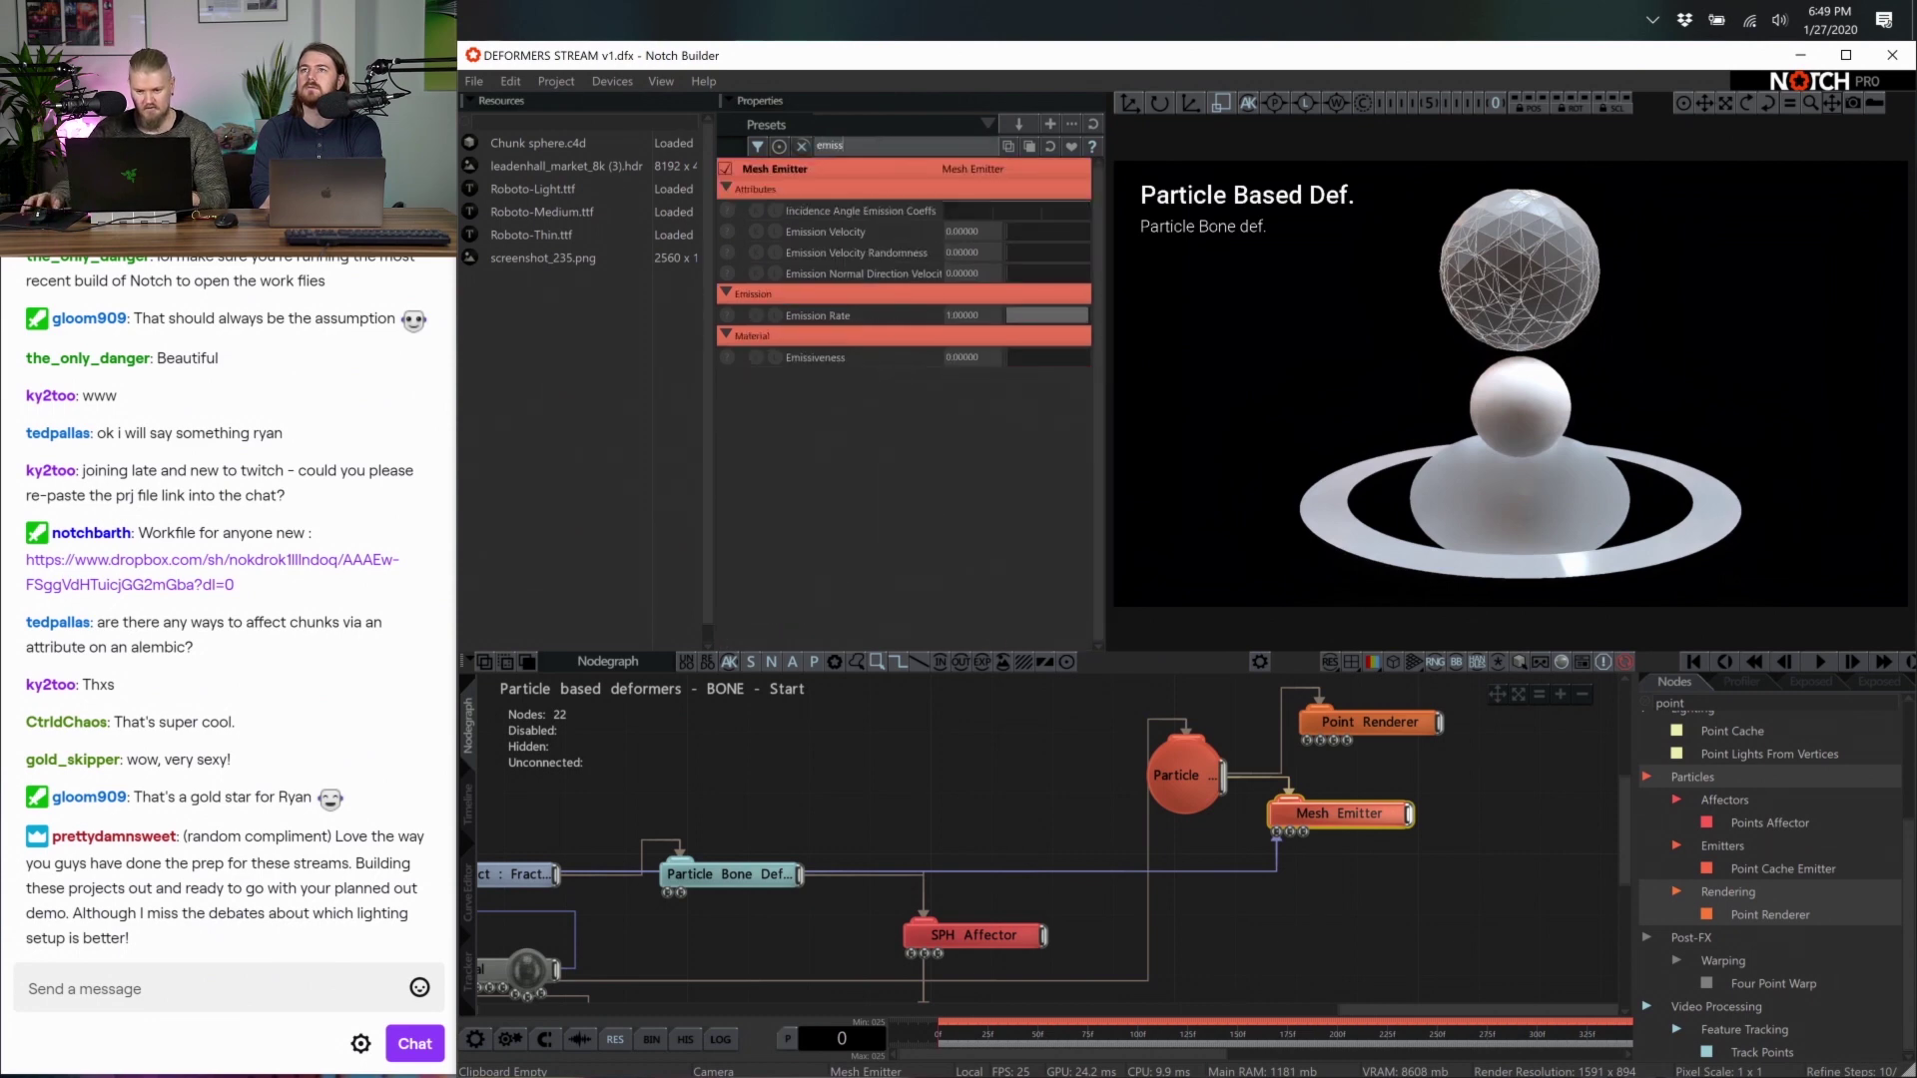
double_click(985, 315)
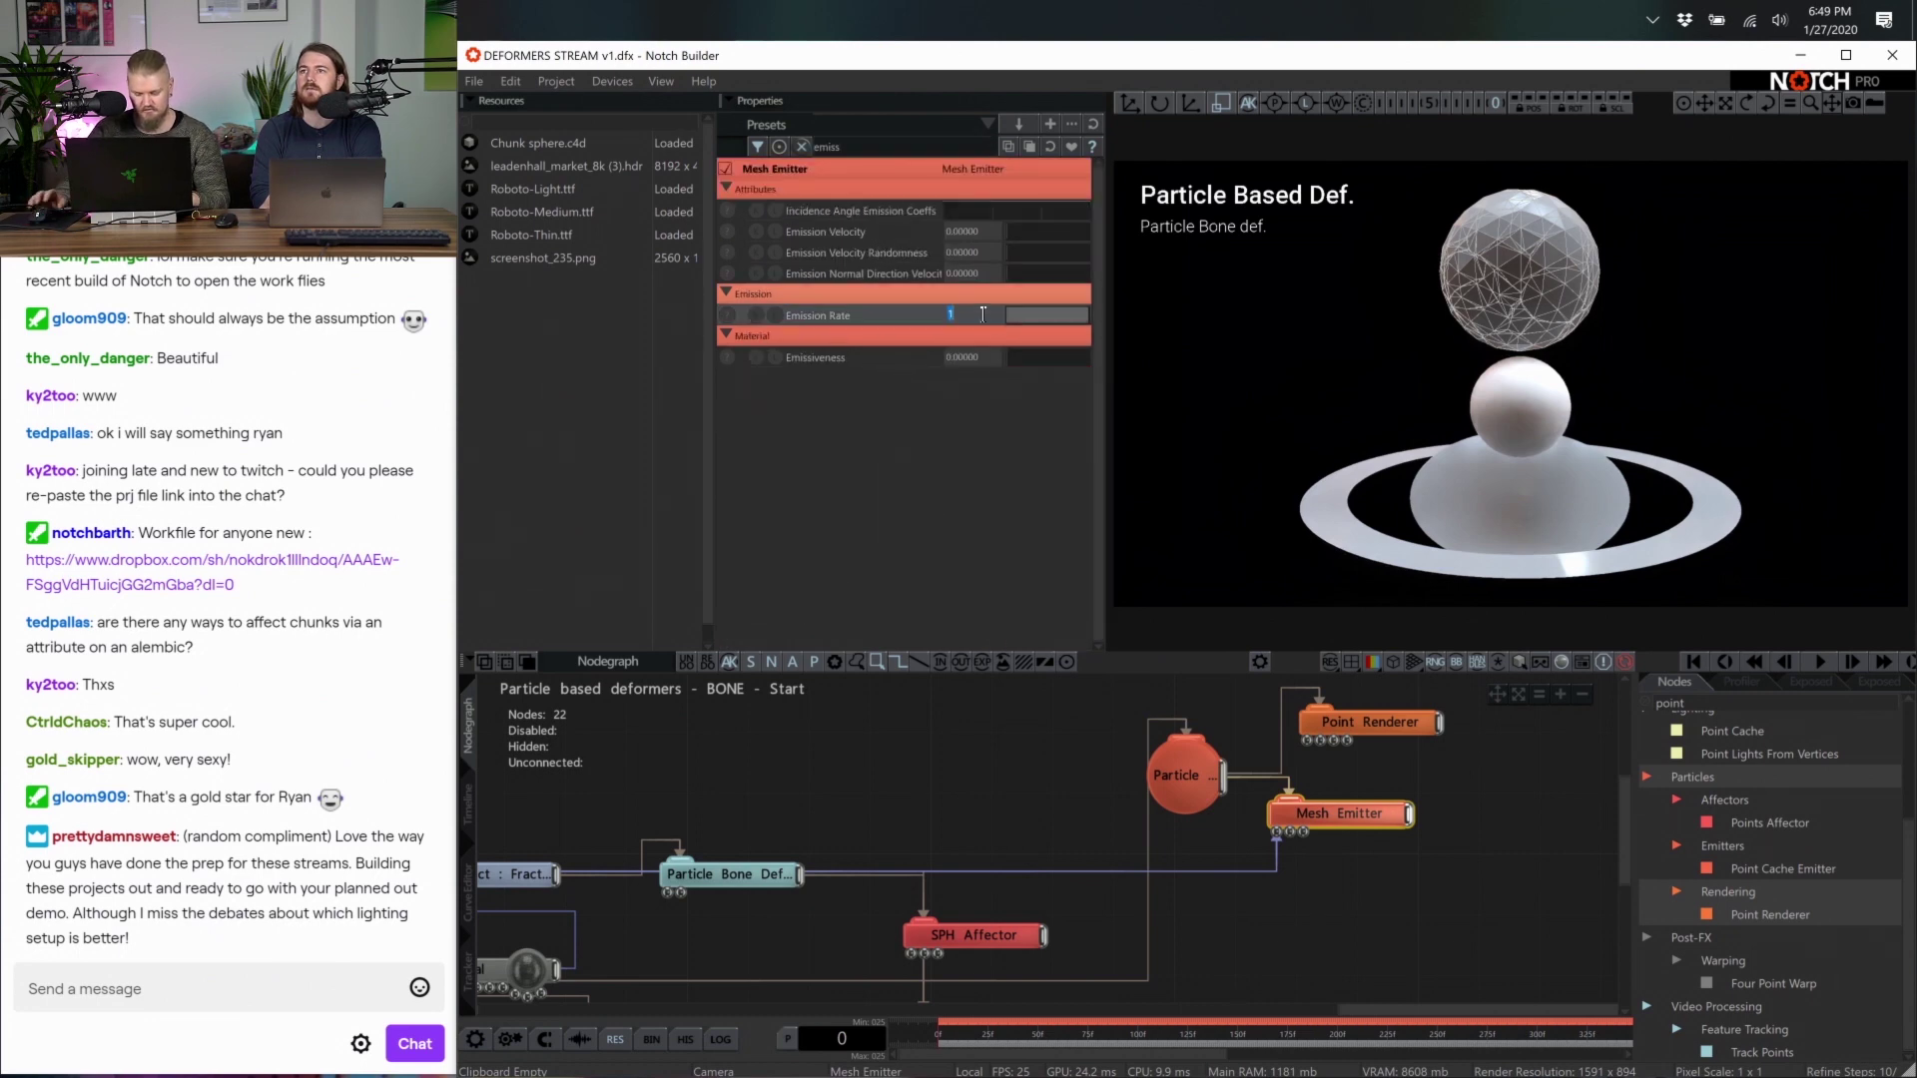
key("BackSpace")
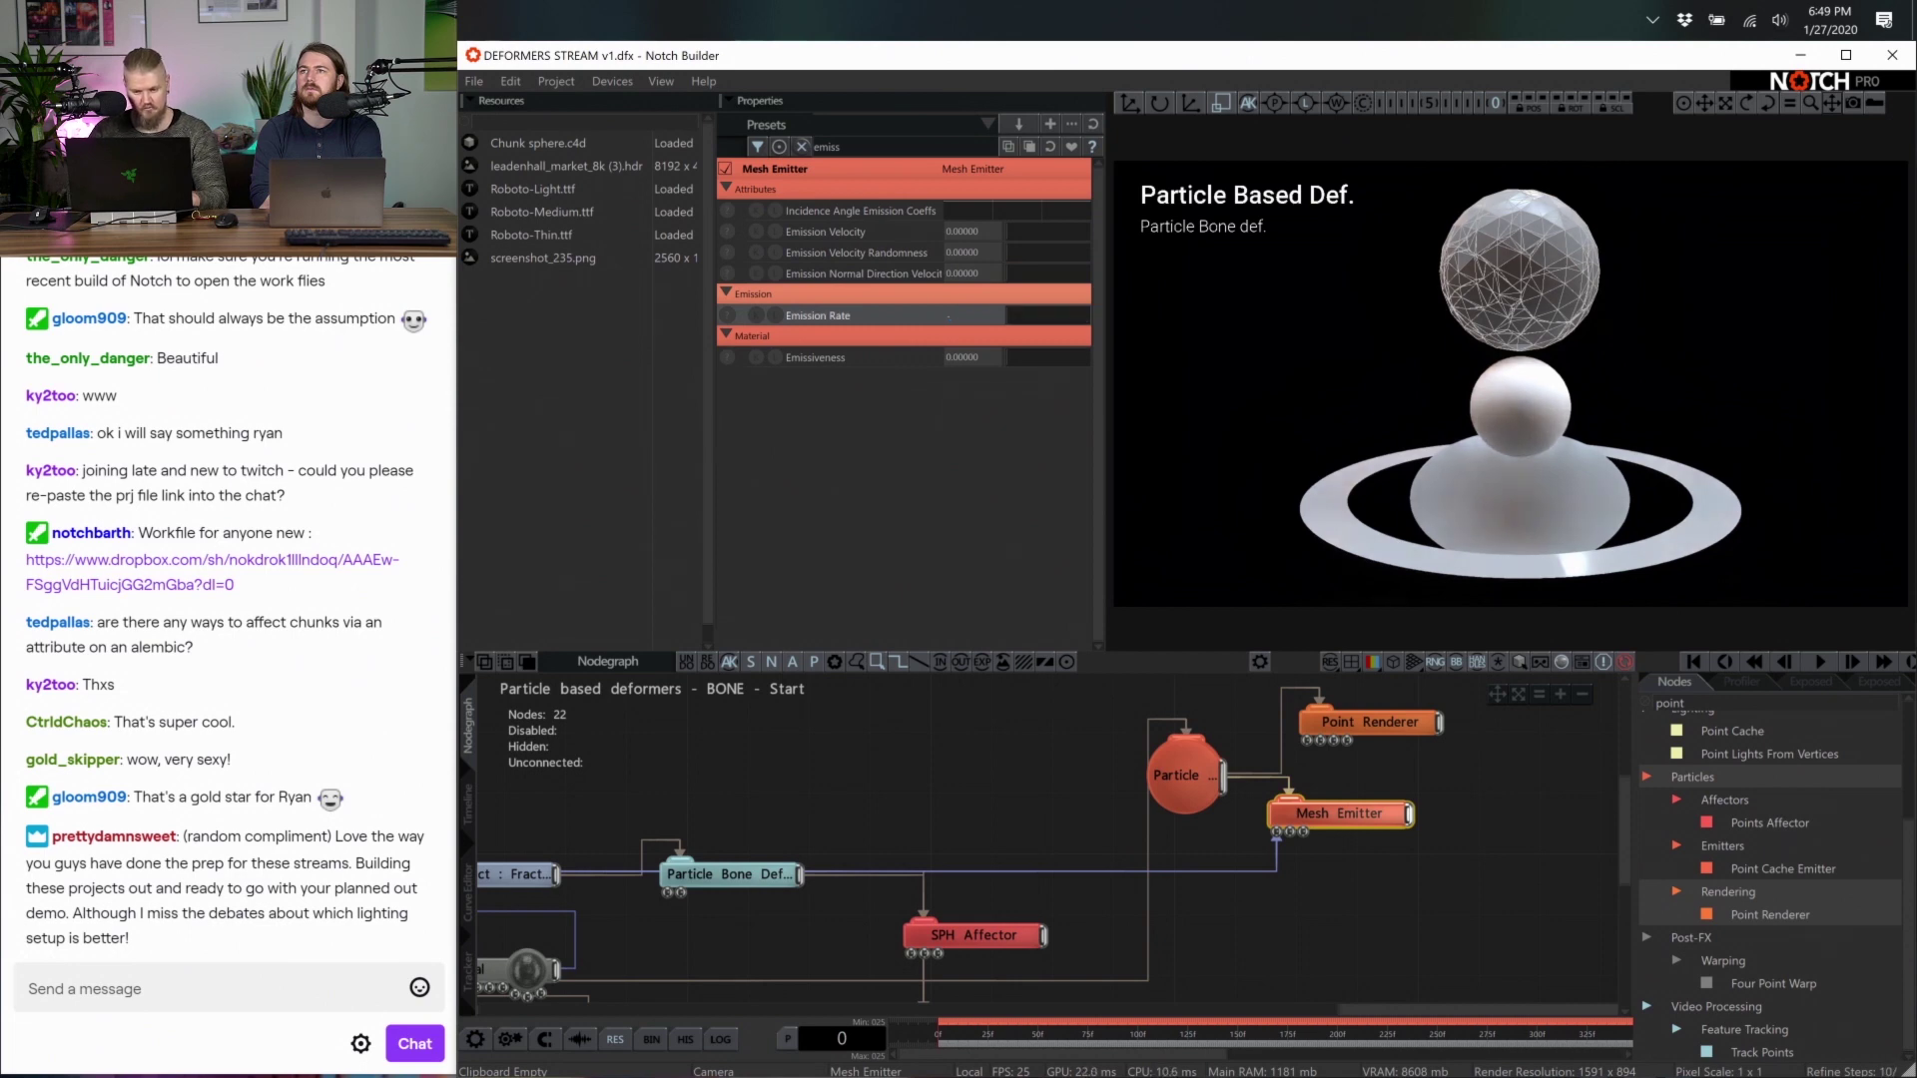
type("0.1")
key("Return")
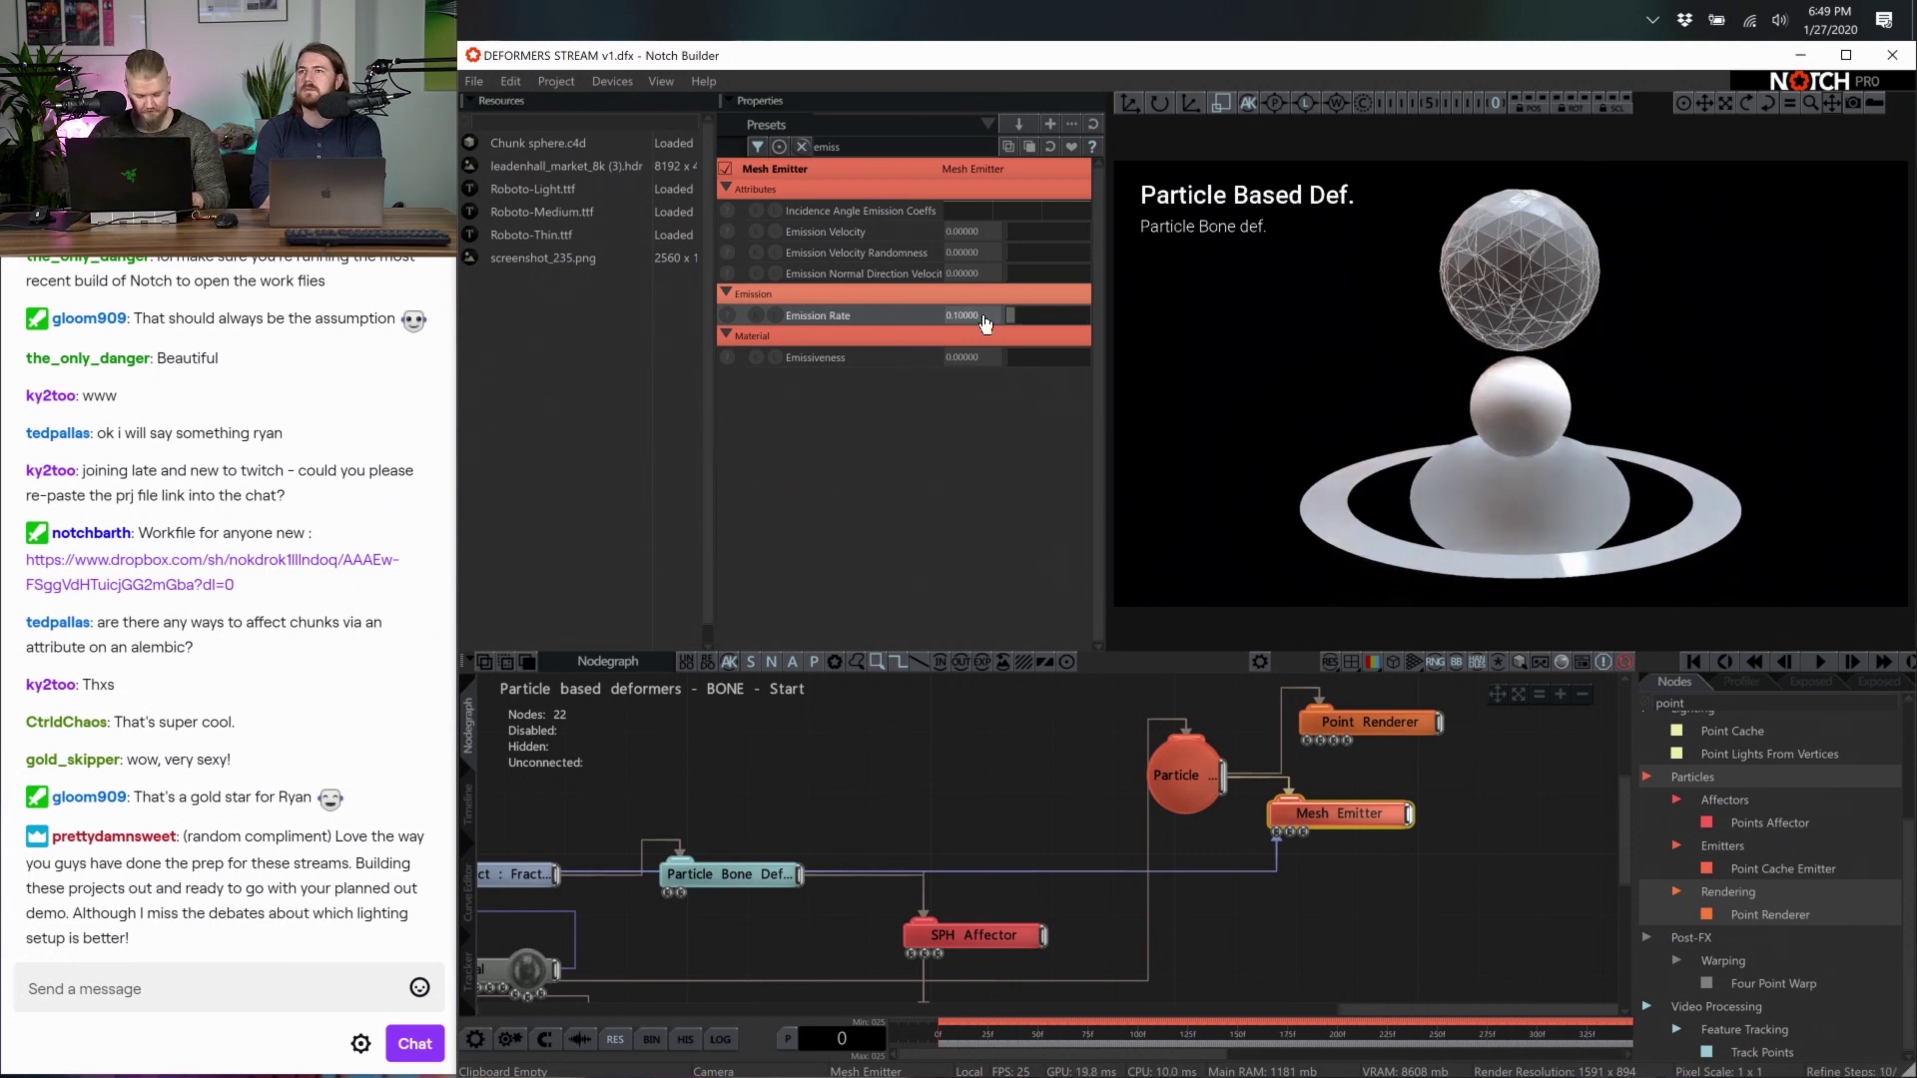
key("space")
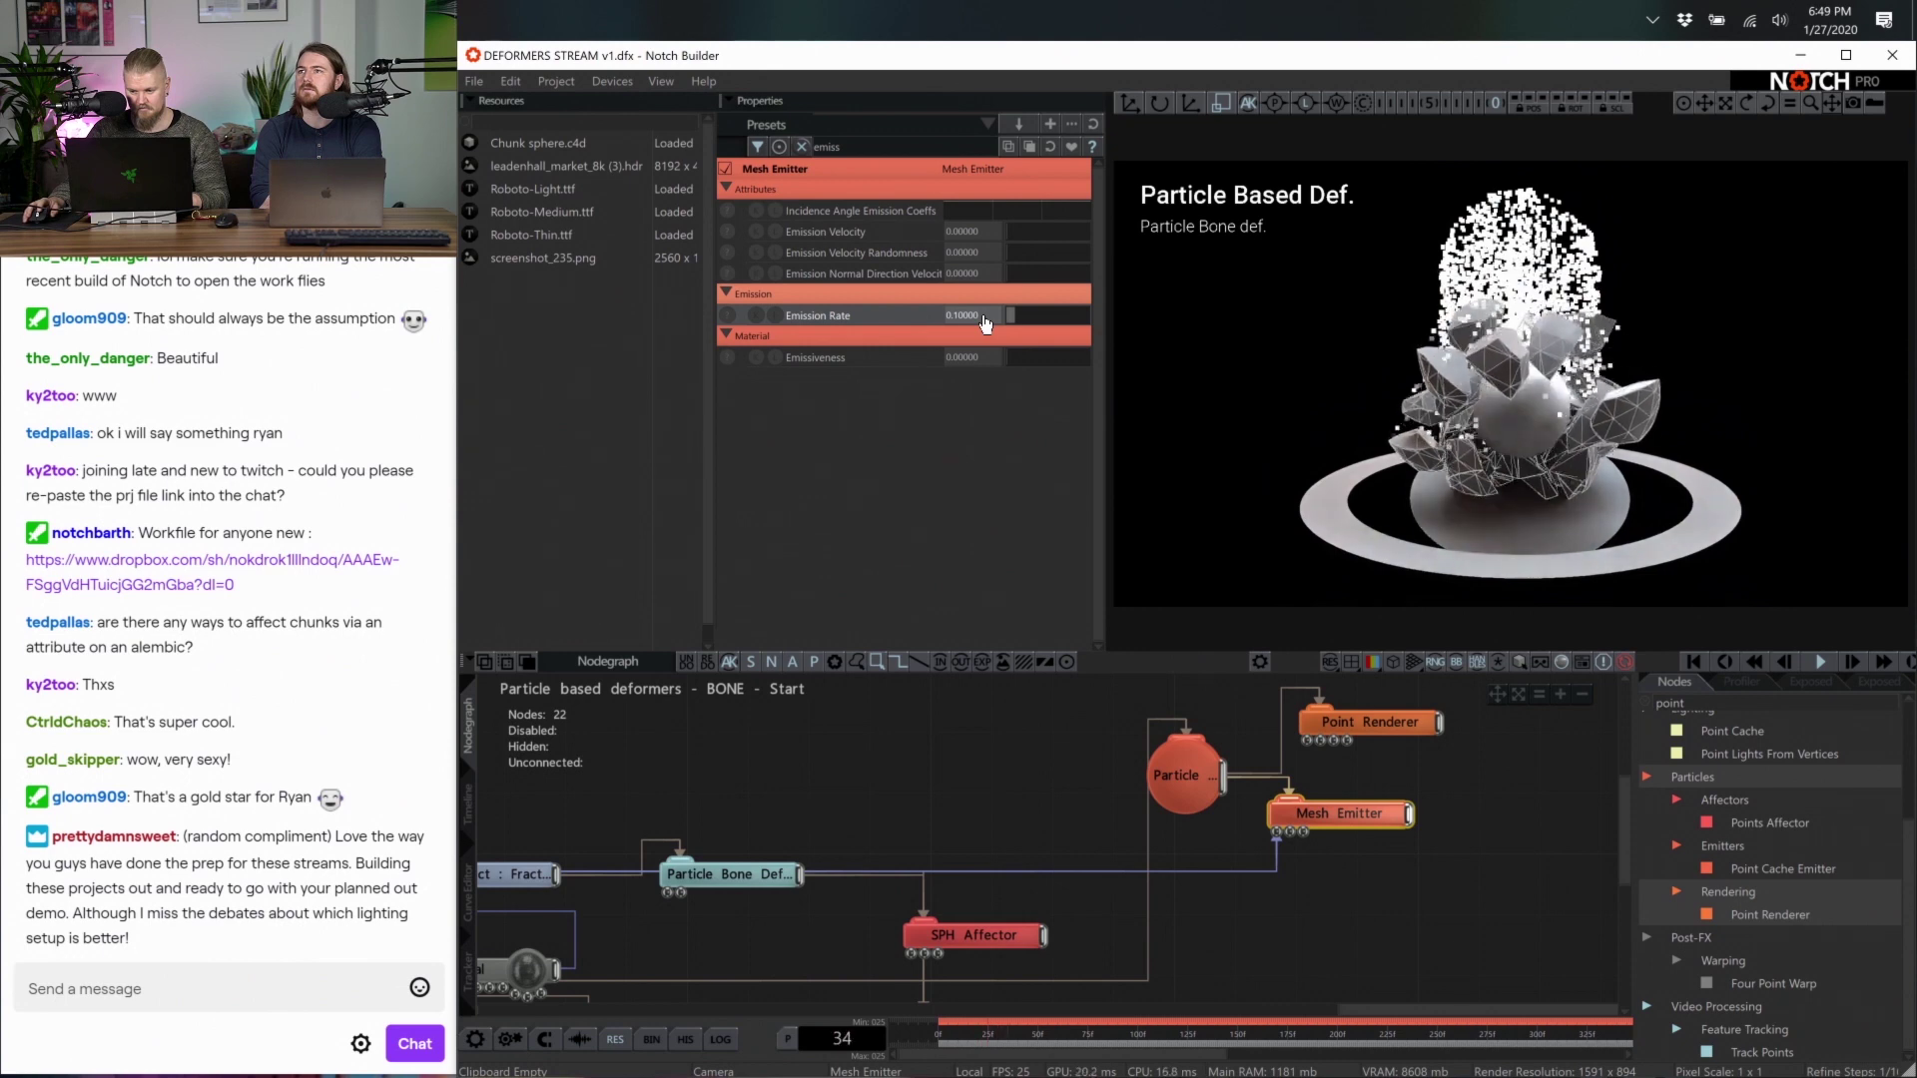
Connect the Particle Root's output to both the SPH Affector and the Collision Affector
scroll(920, 891, "down", 2)
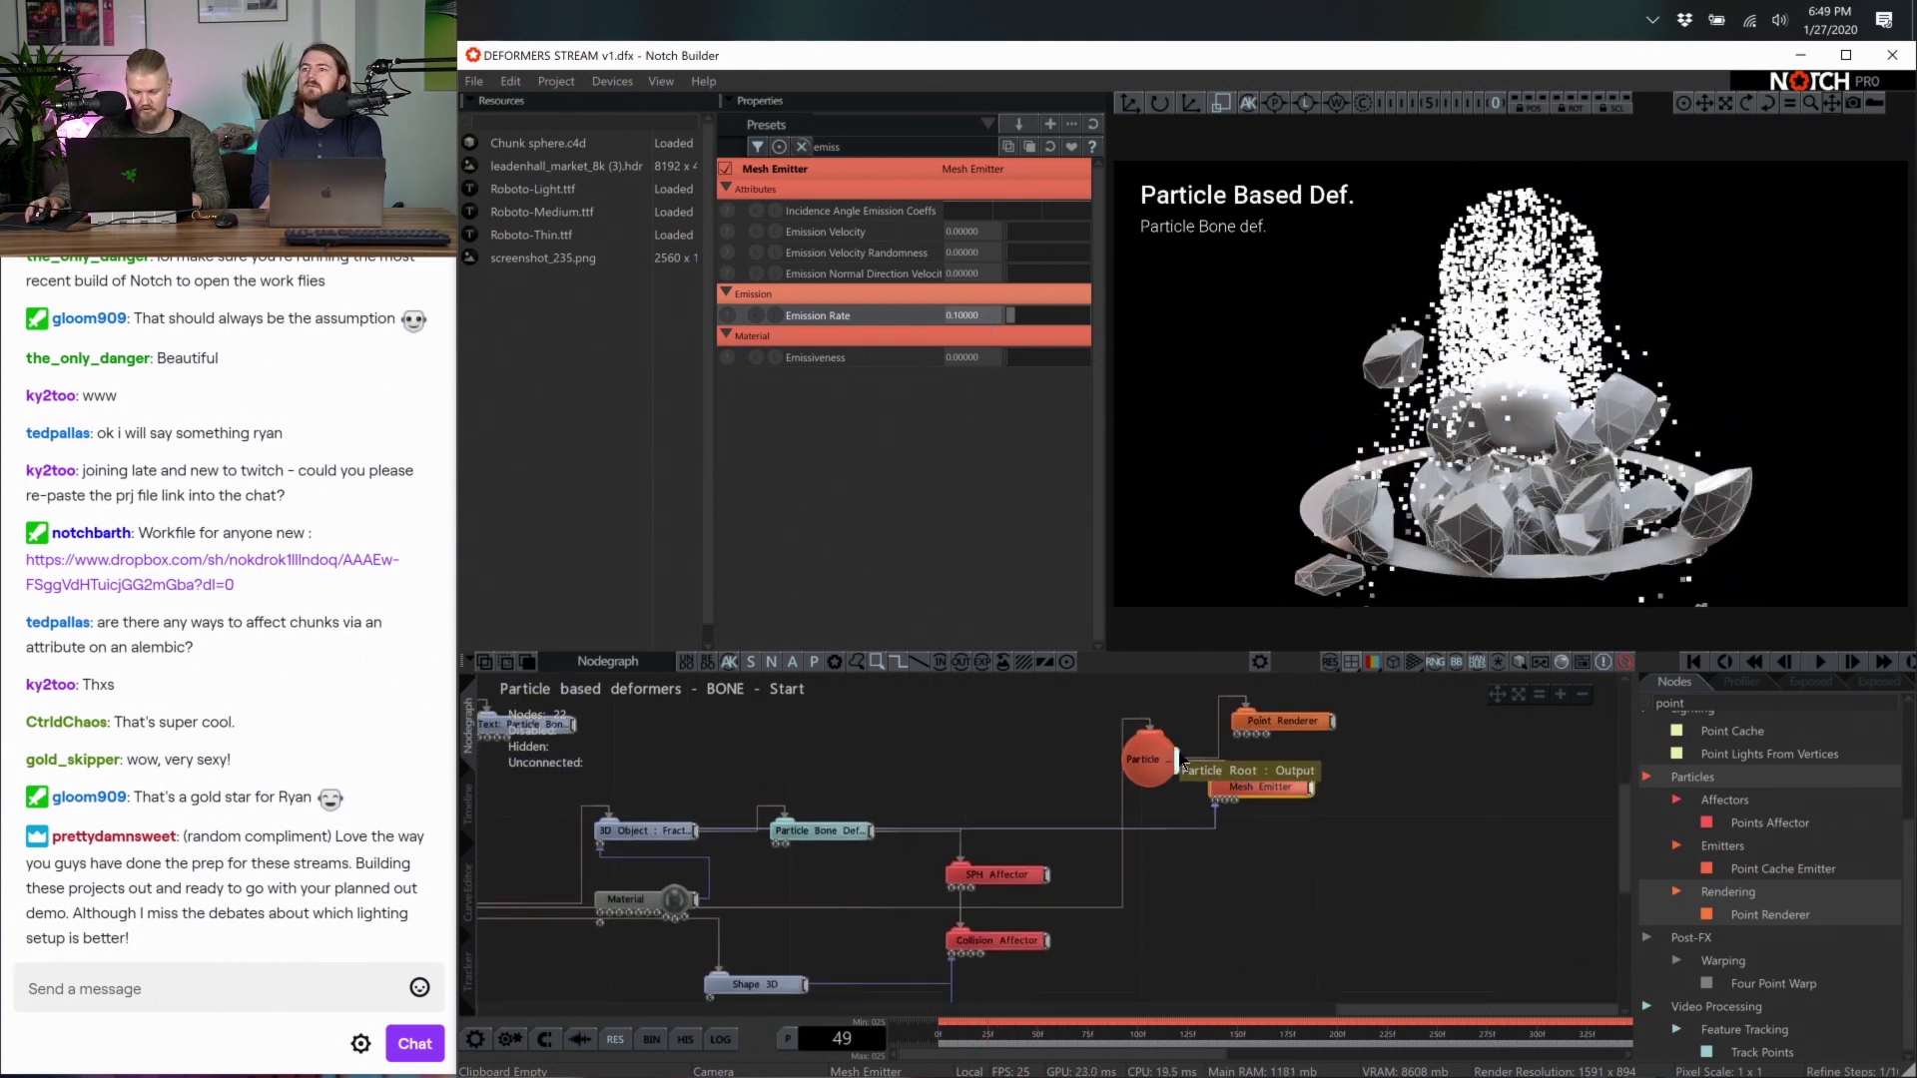
left_click_drag(918, 886, 991, 872)
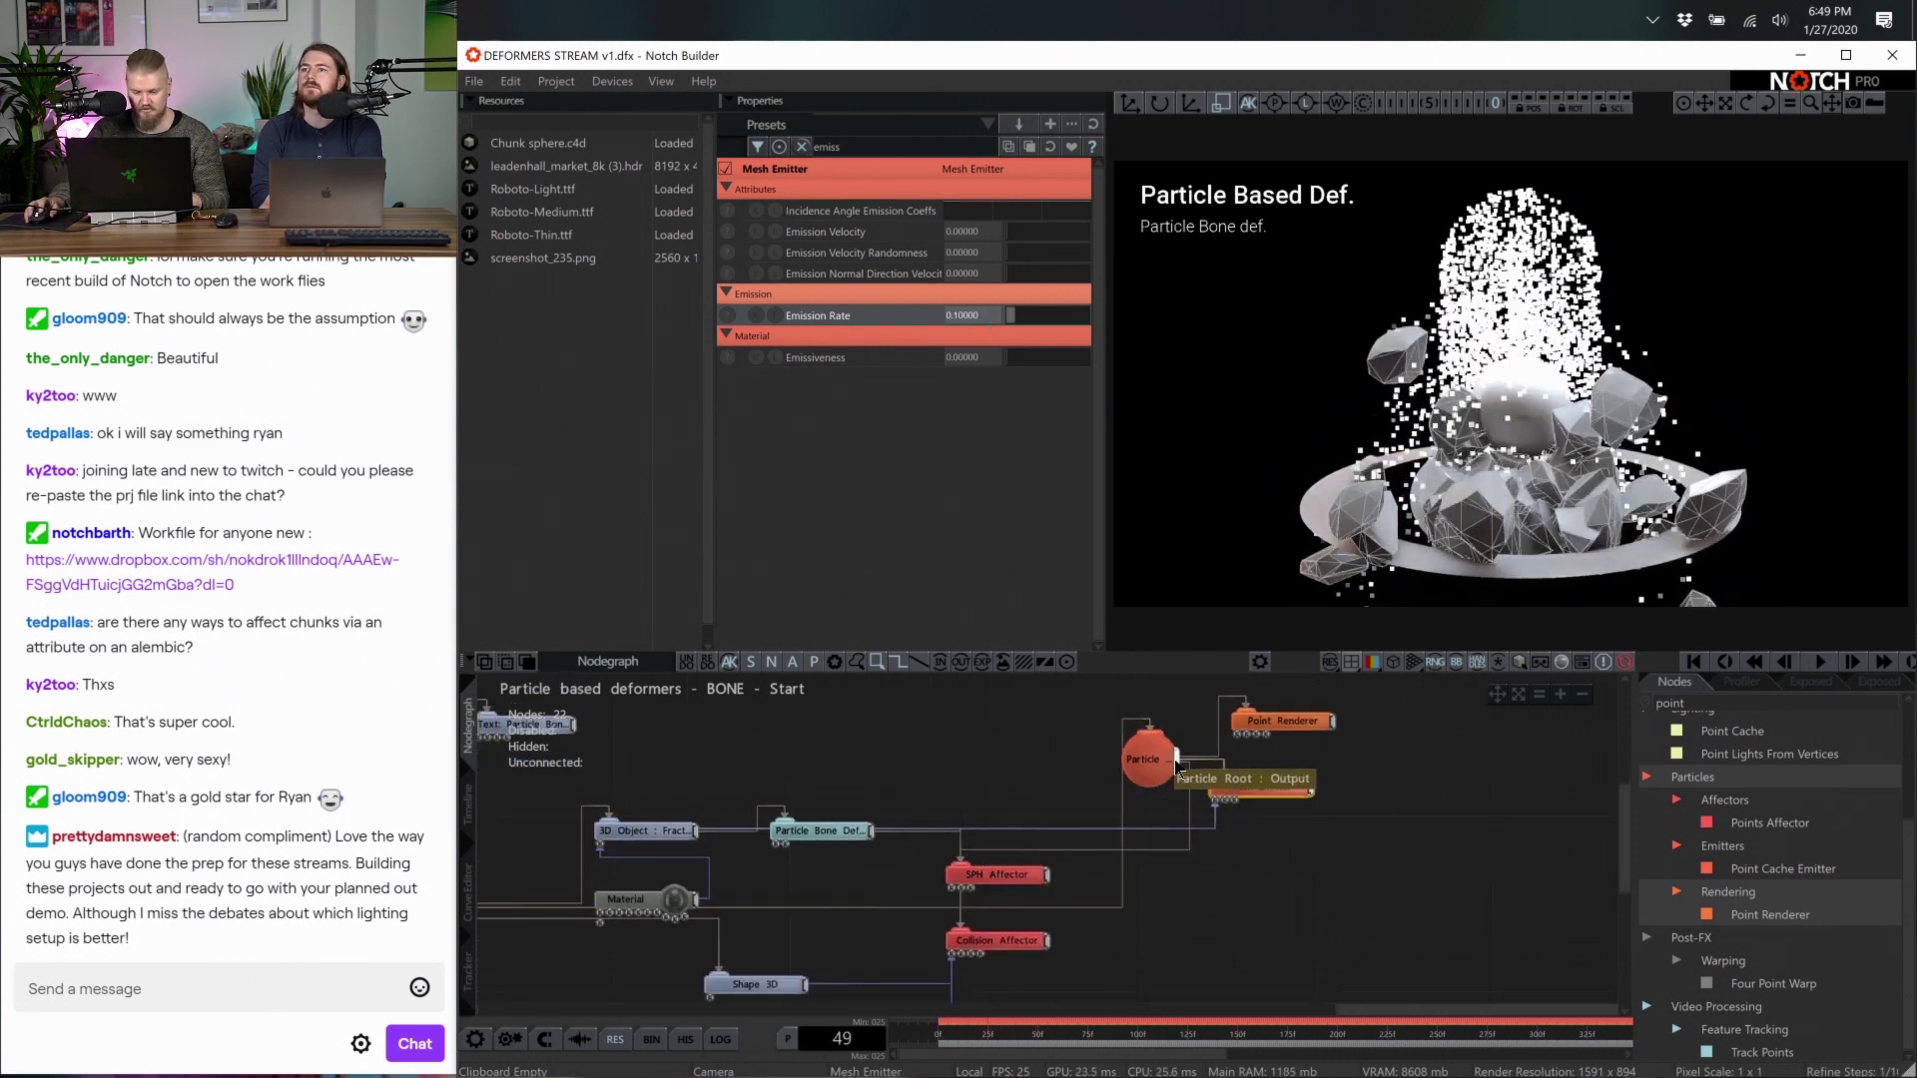
left_click_drag(1176, 761, 981, 932)
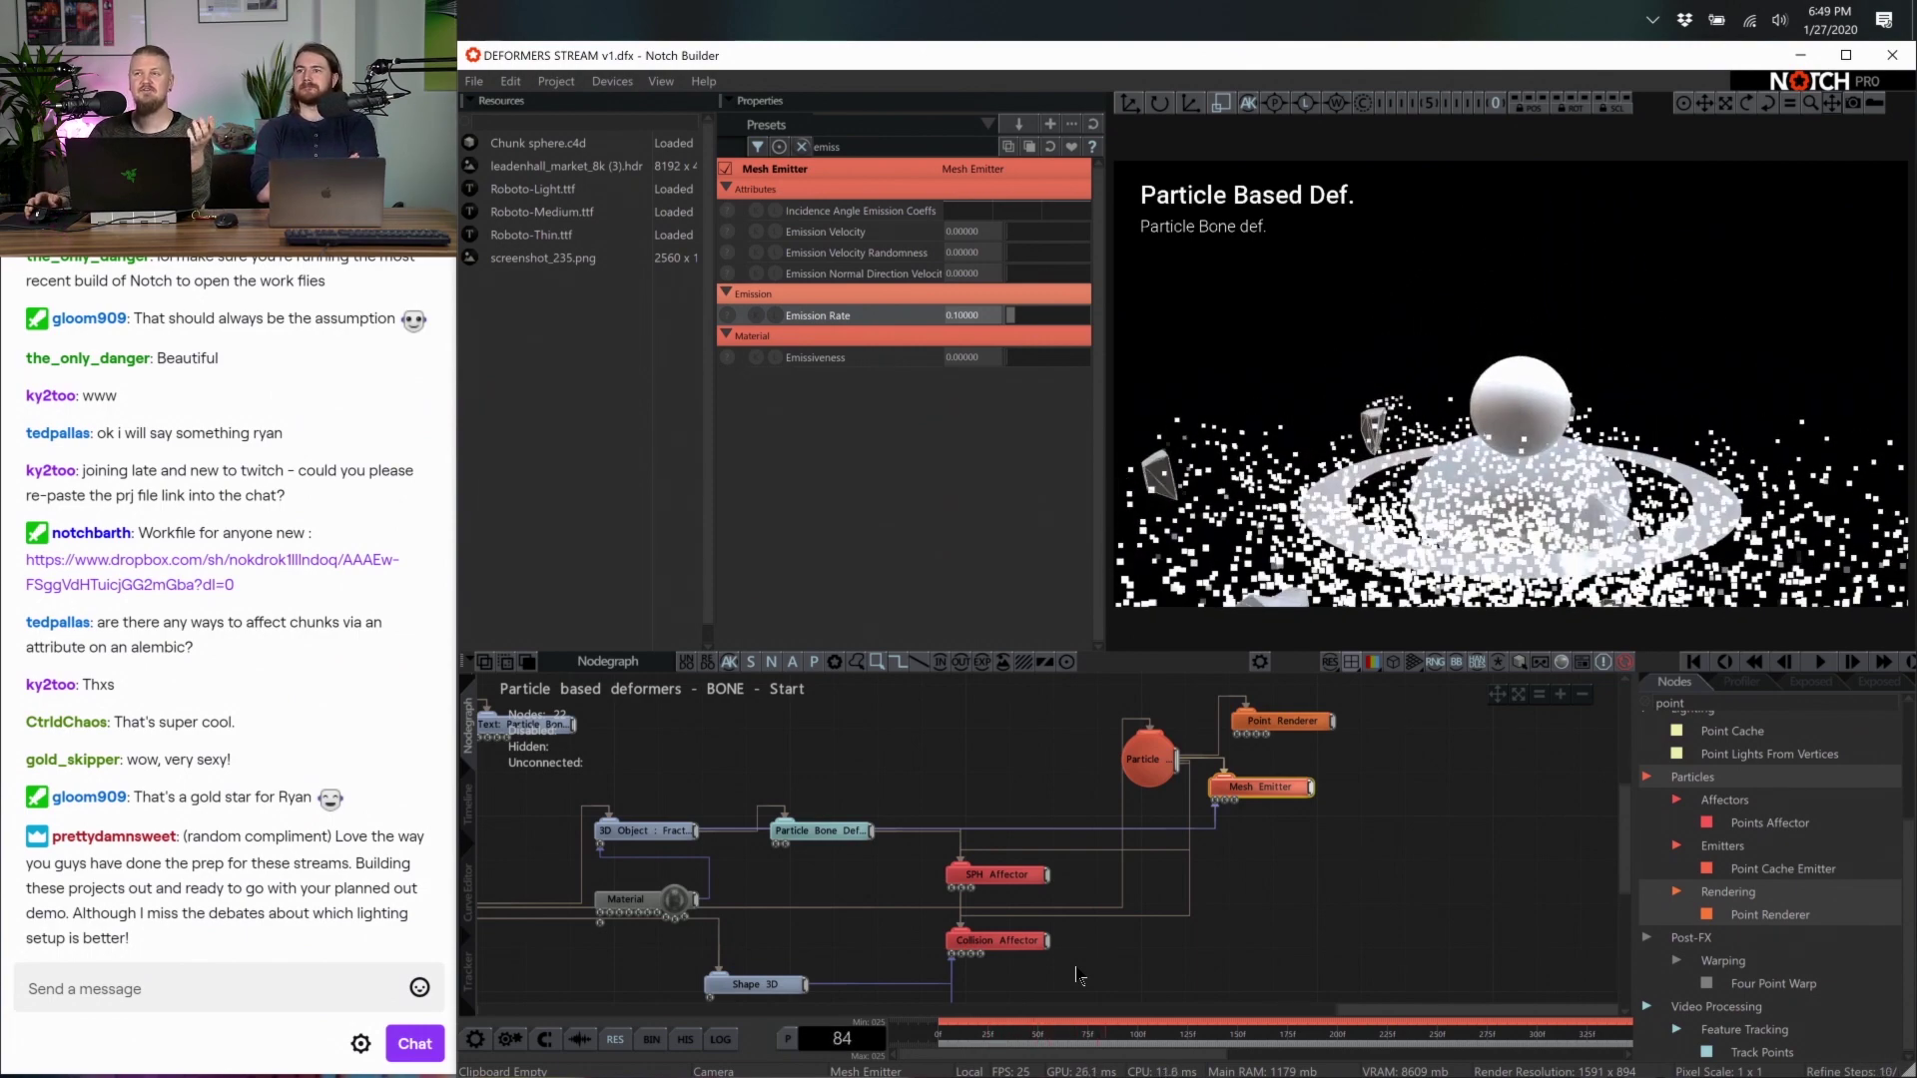
Replay the simulation from frame 0 to examine how the emitted points and chunks react to the shared affectors
key("Home")
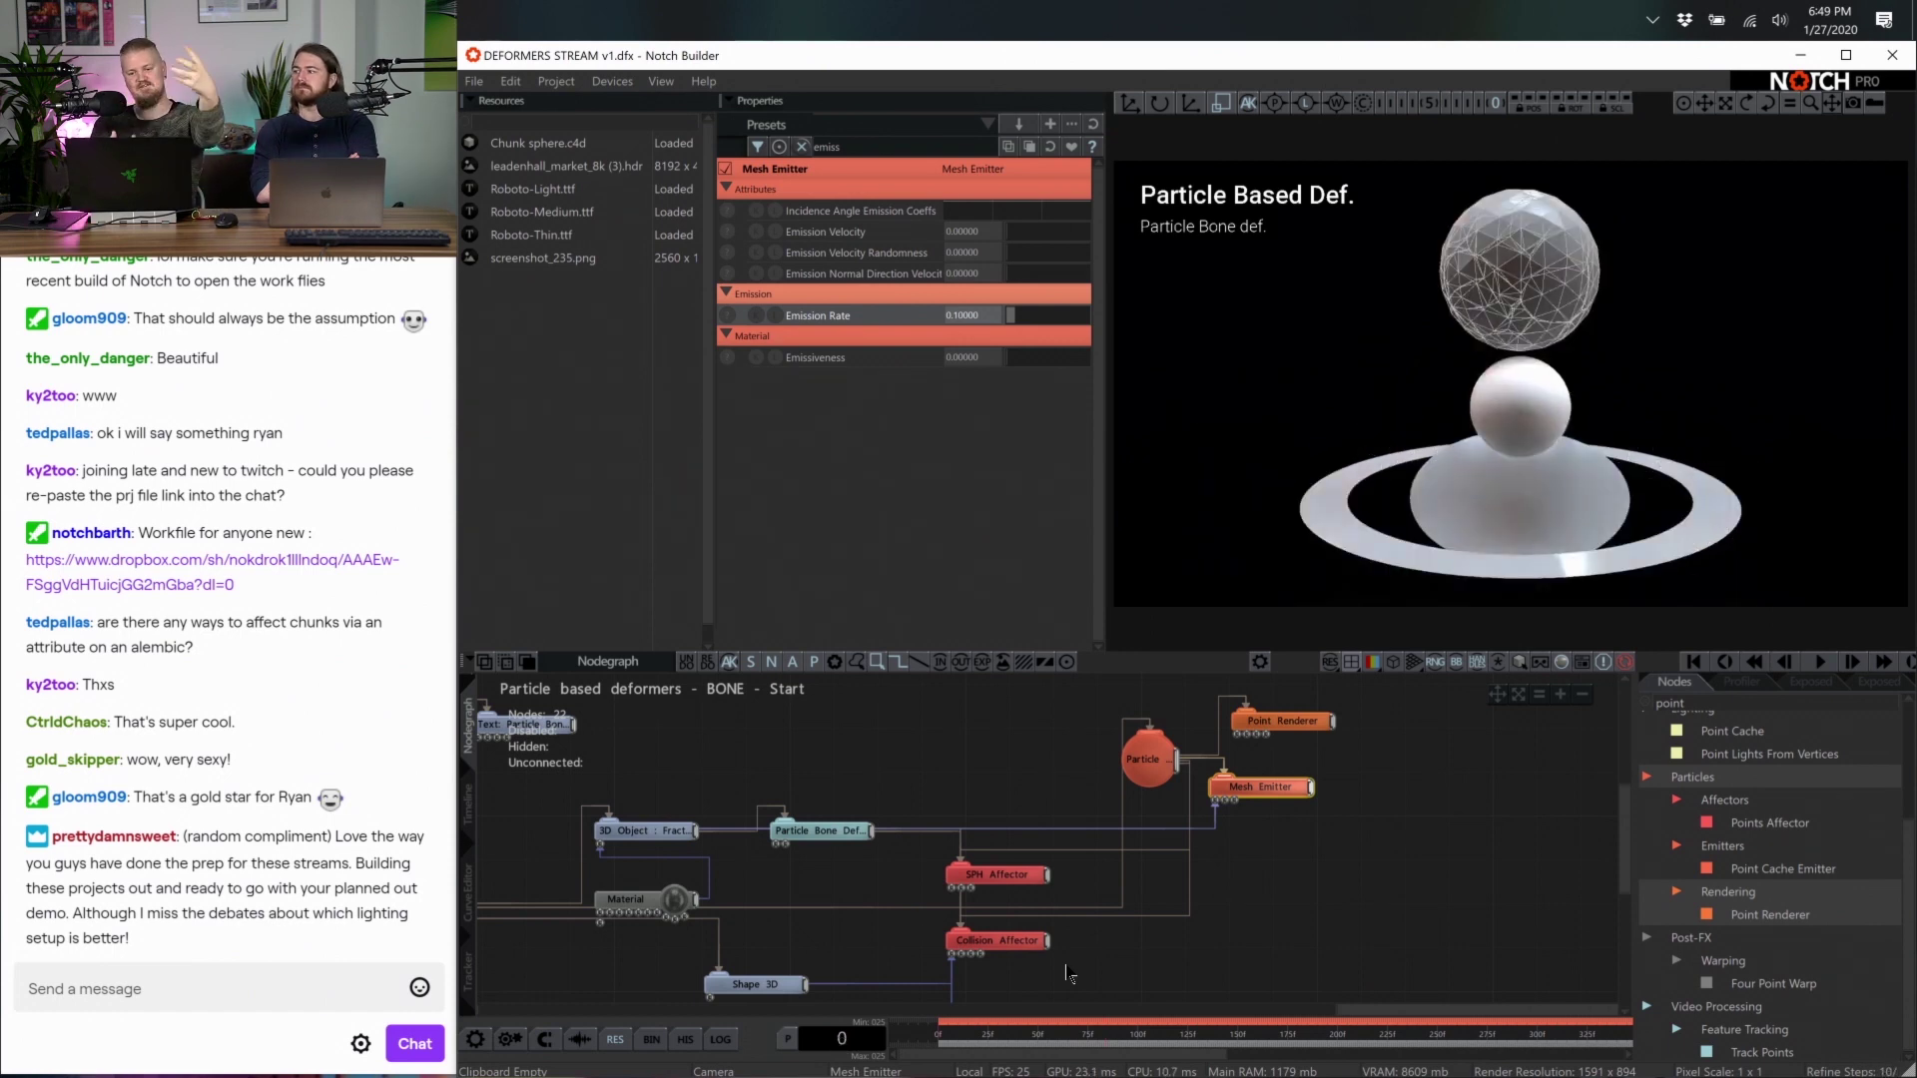
key("space")
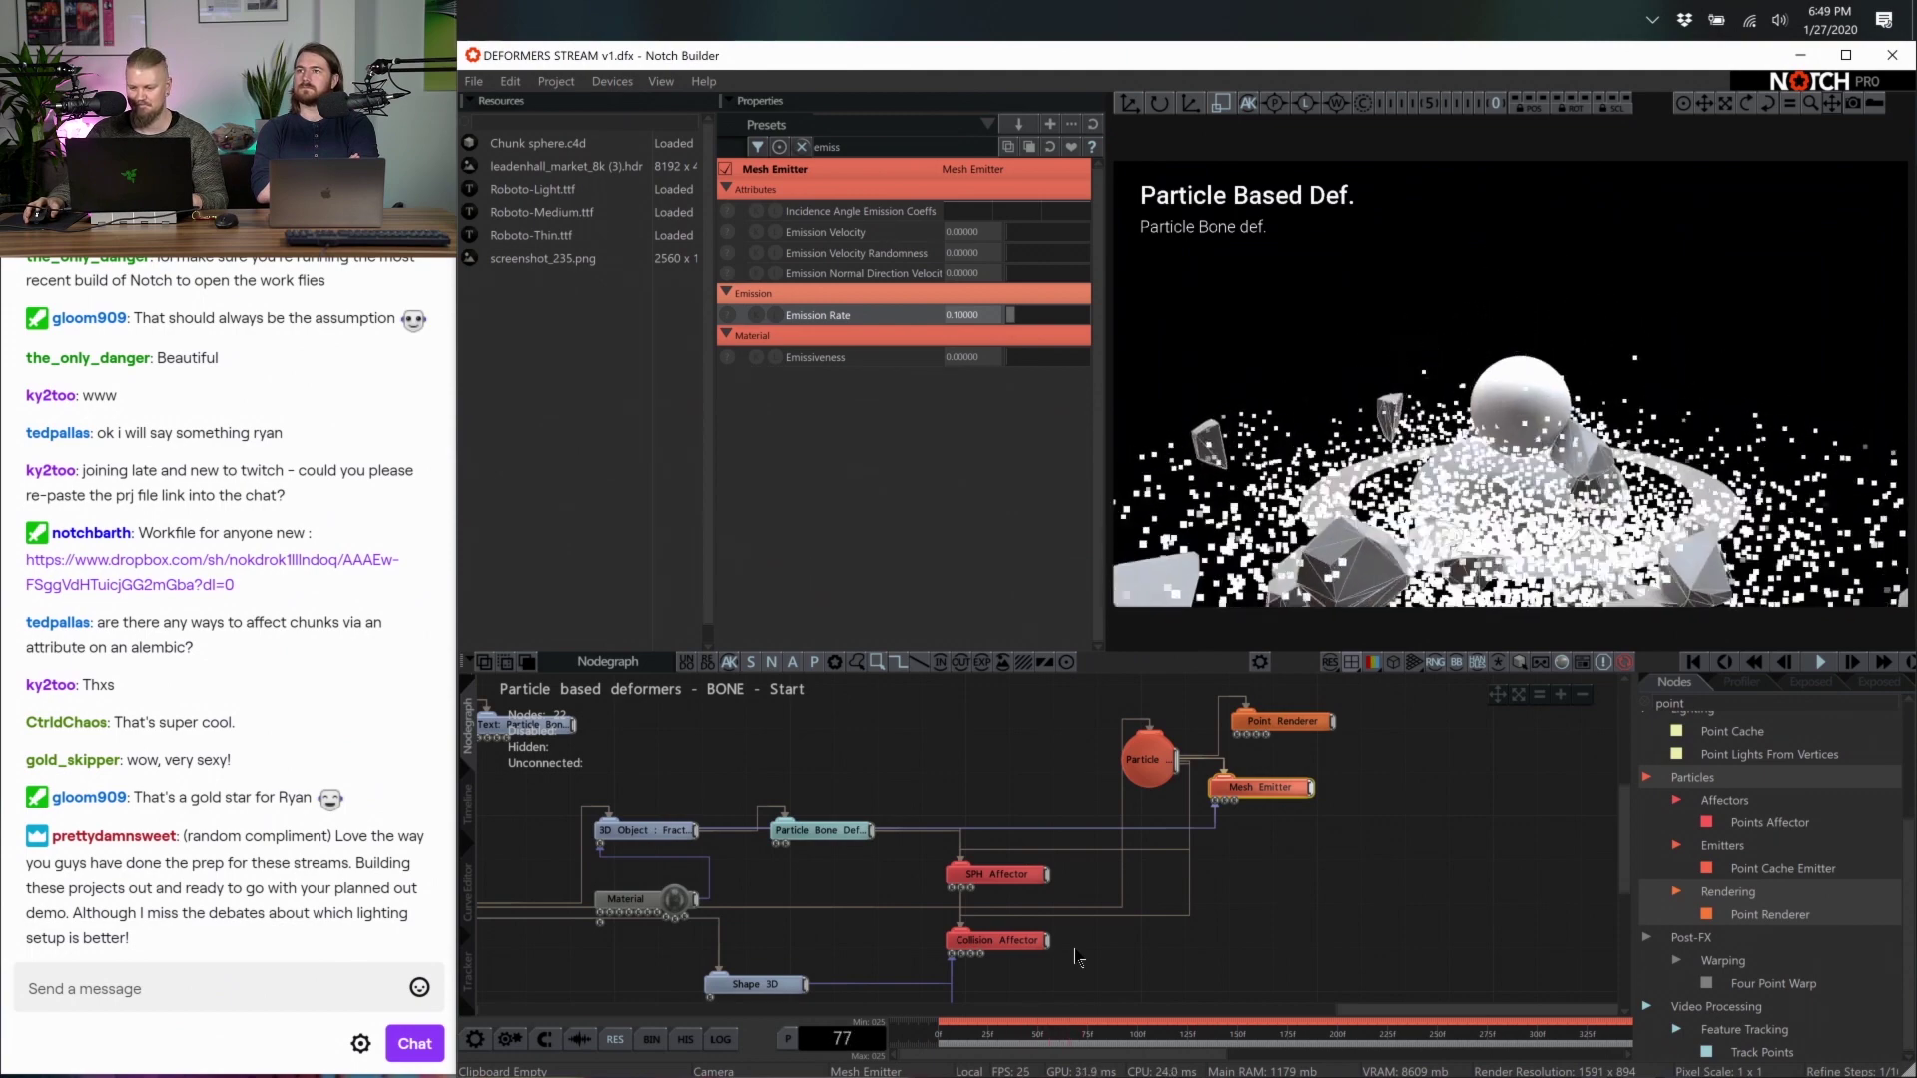
key("space")
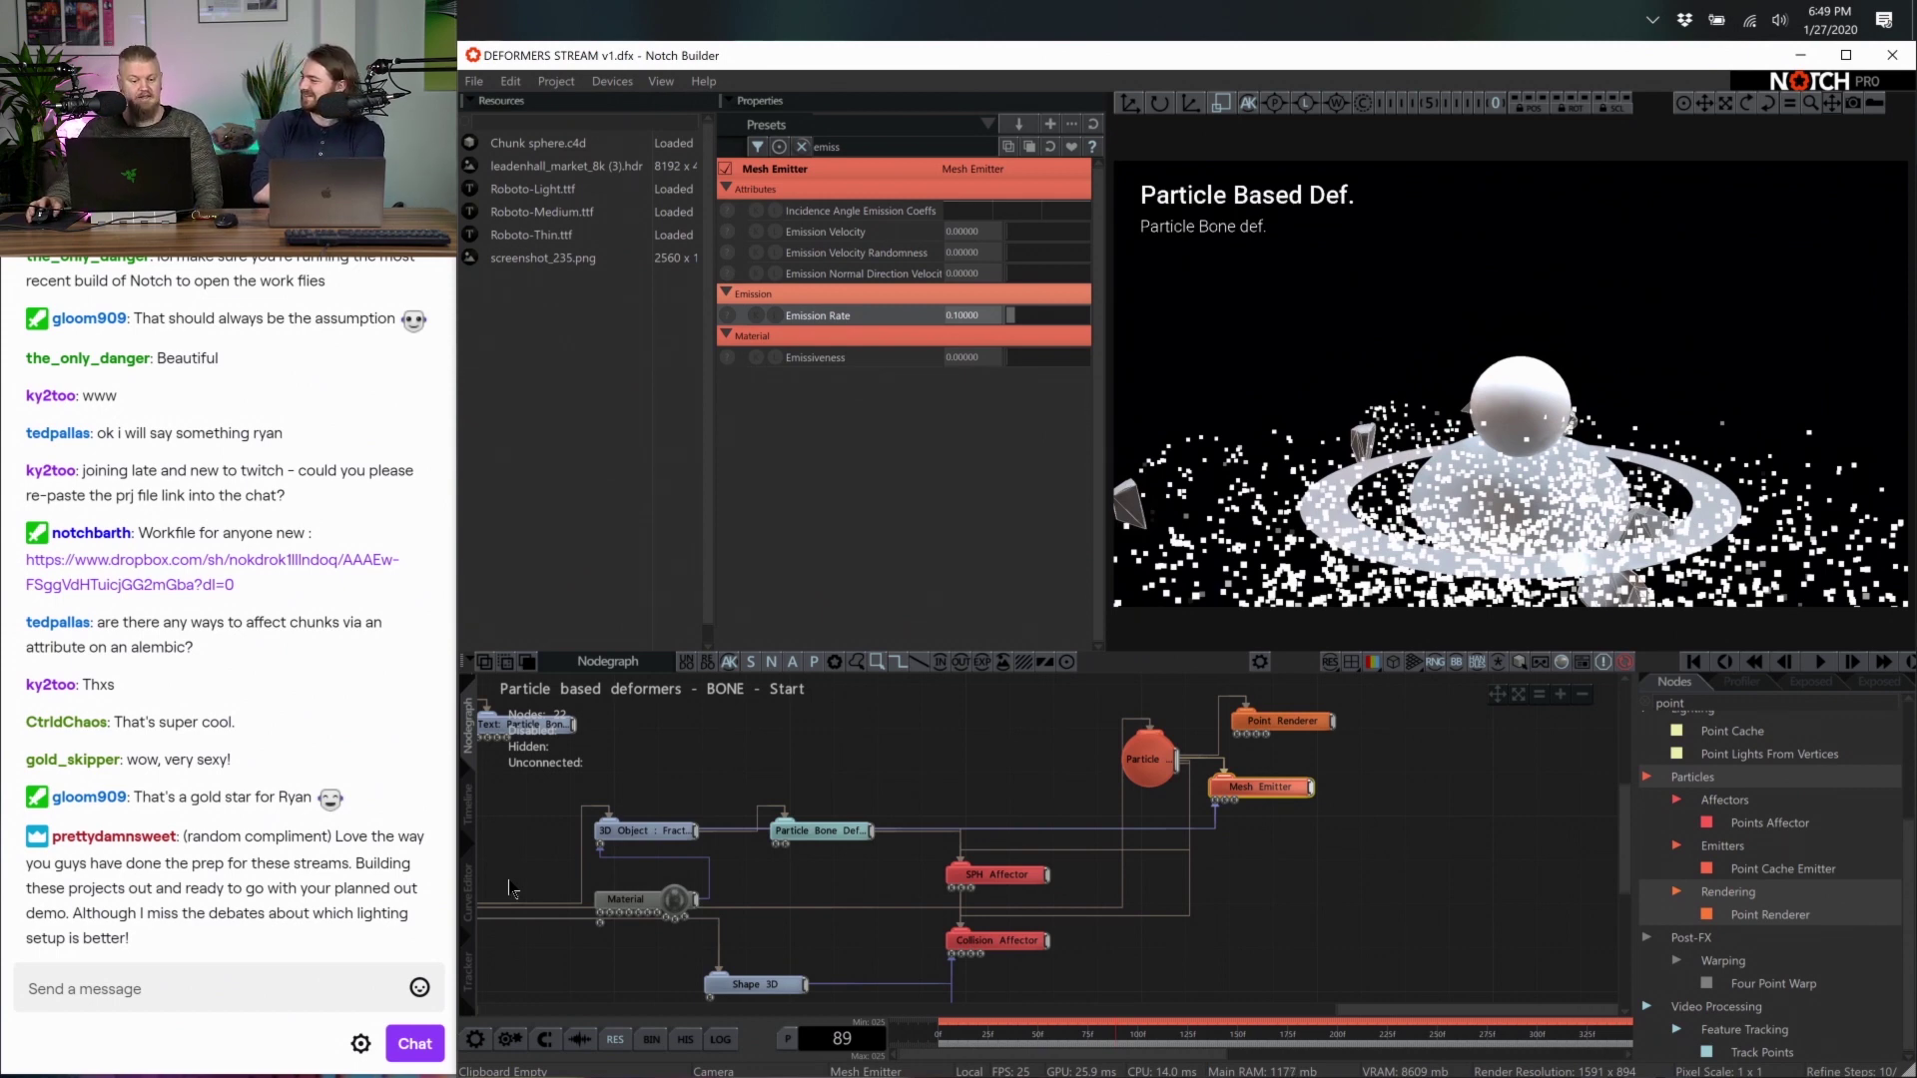
middle_click_drag(844, 754, 1163, 744)
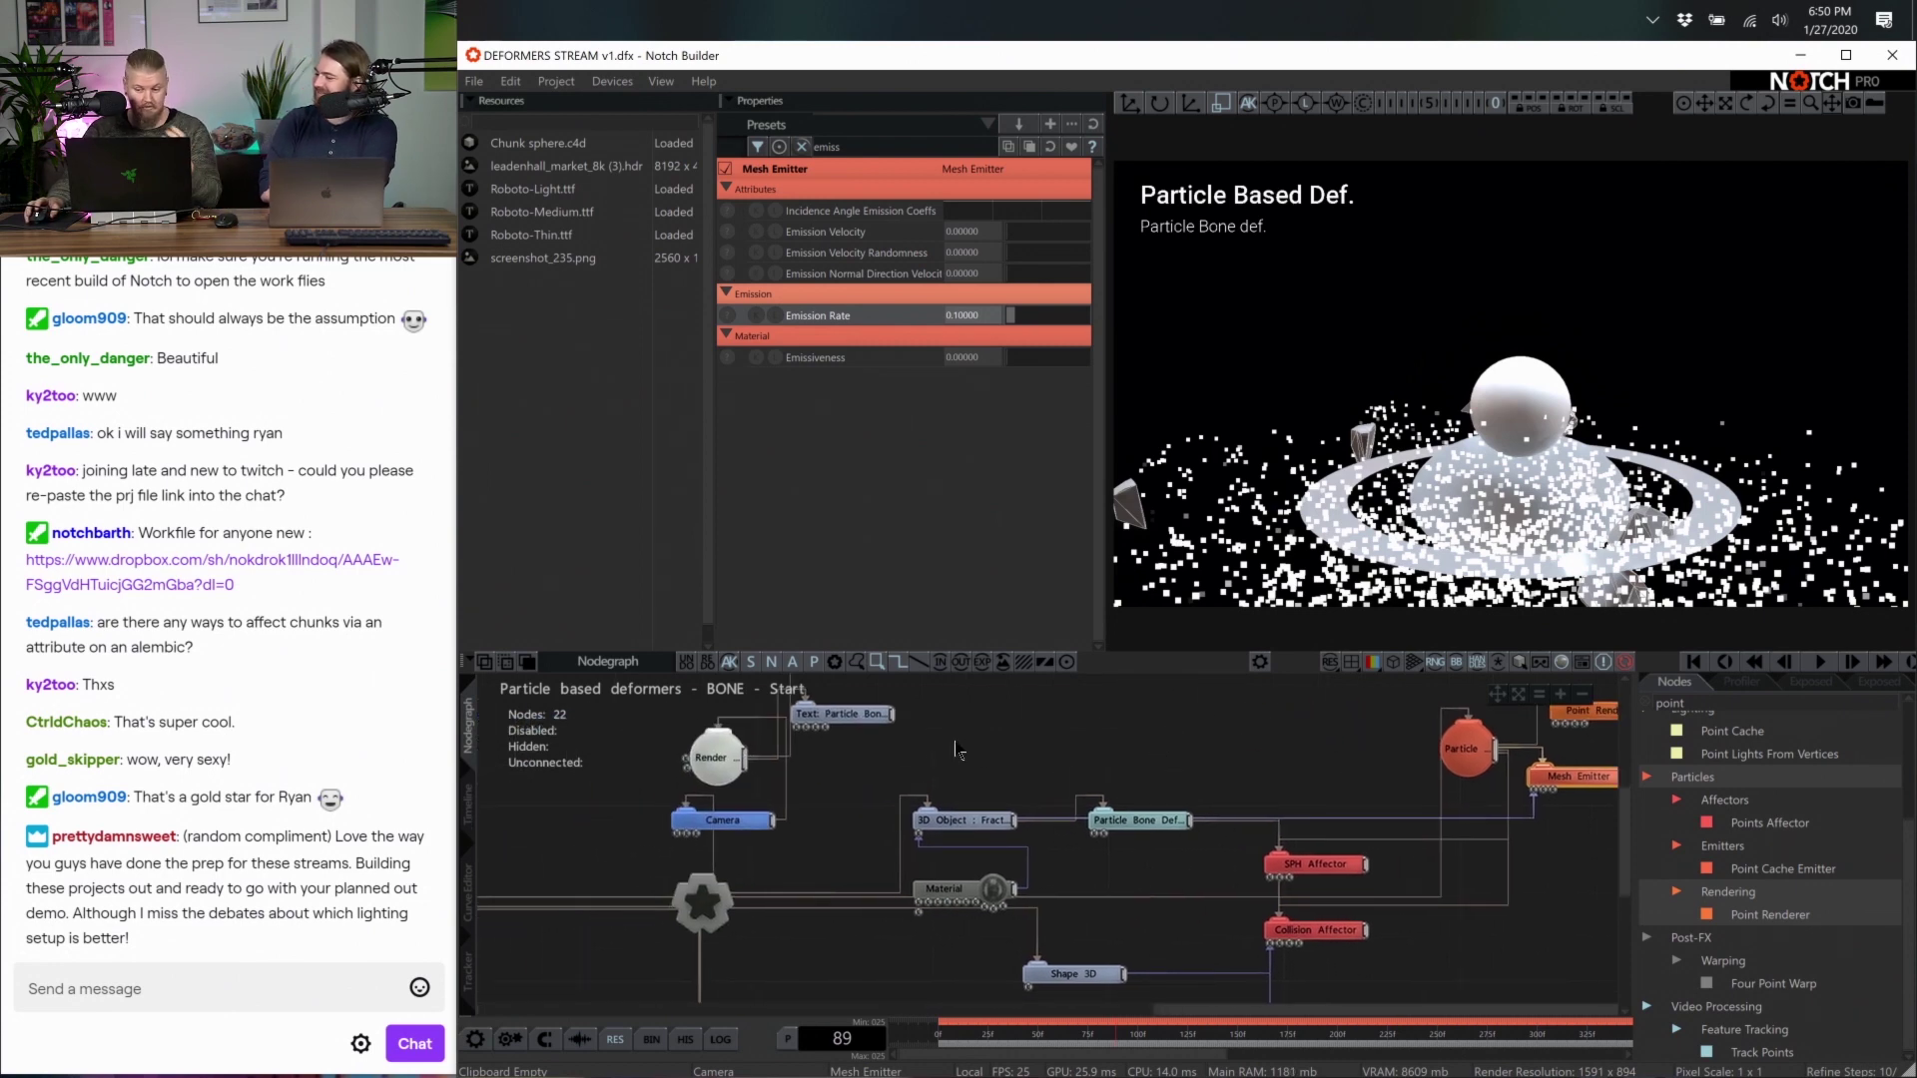
Disable the Sky Light, Environment Image and Video Loader nodes together
middle_click_drag(598, 808, 1176, 744)
scroll(1218, 763, "down", 2)
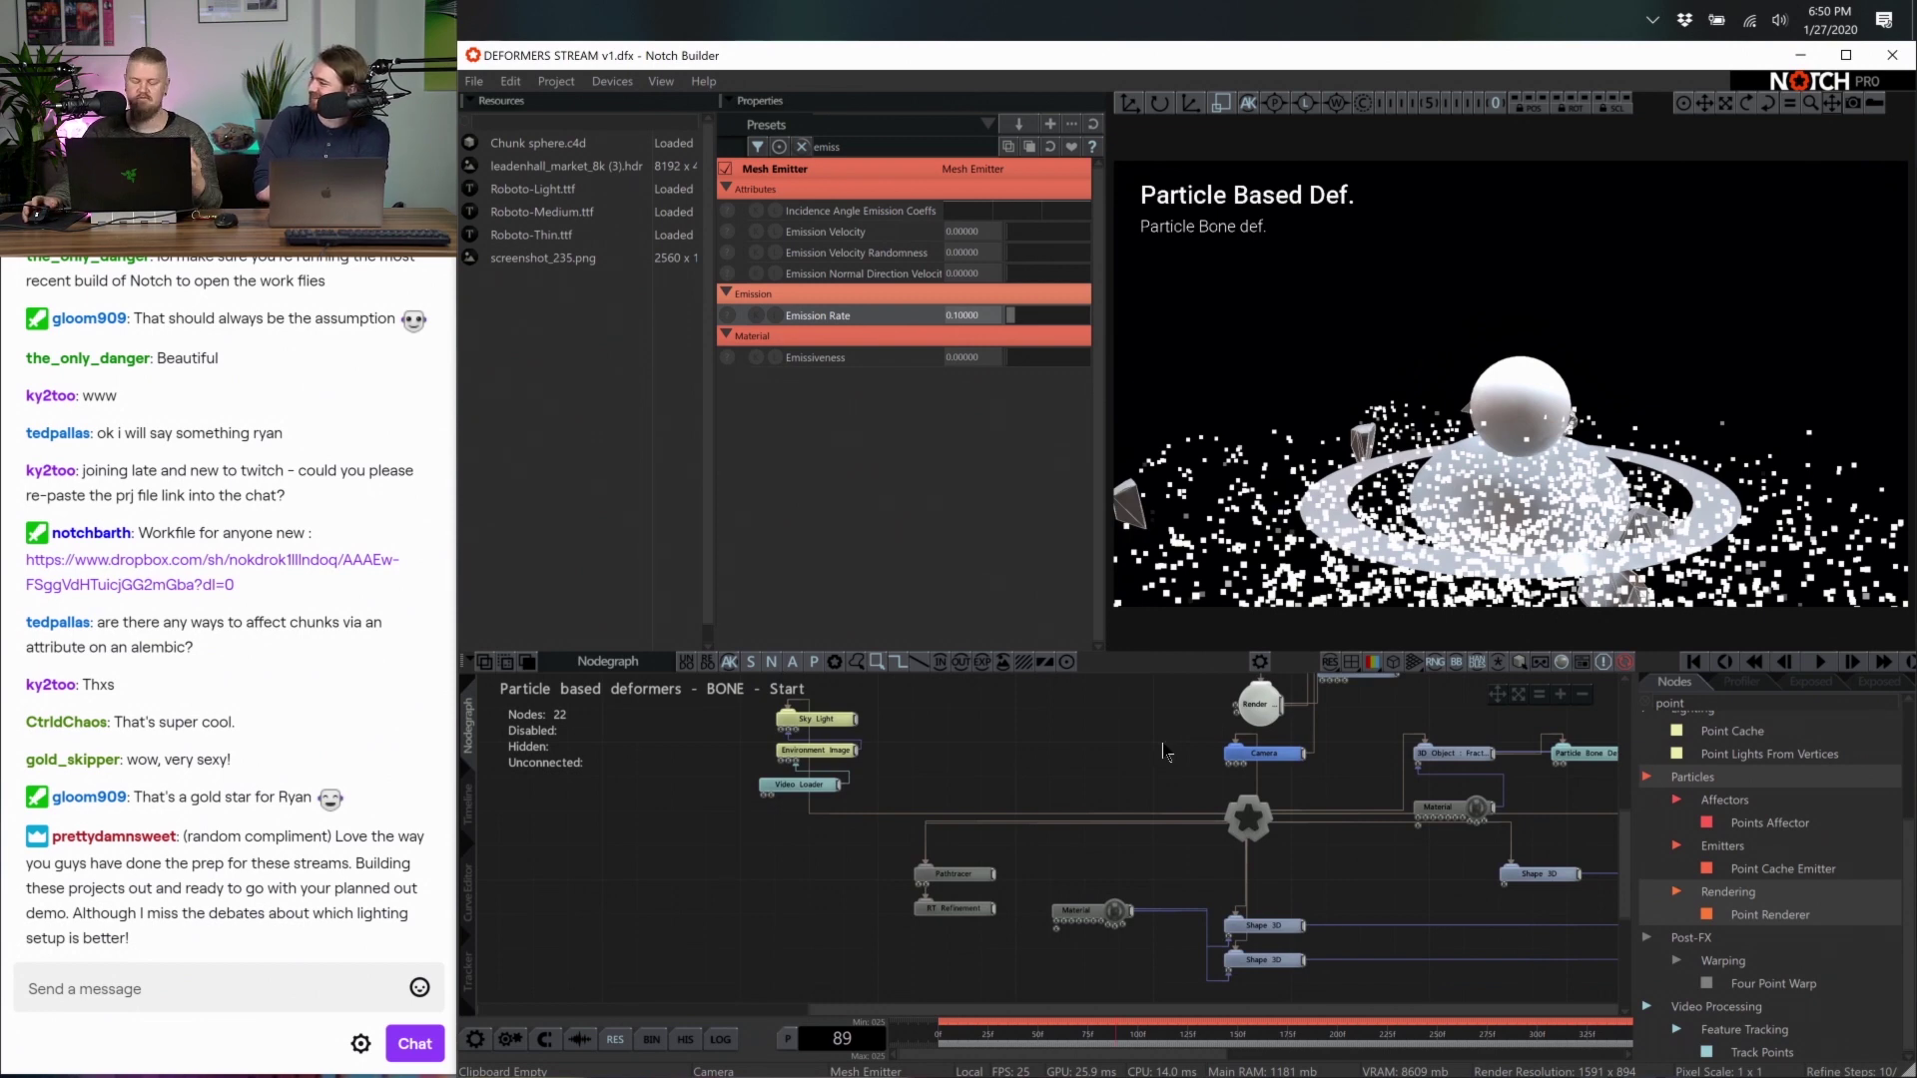
left_click(1019, 766)
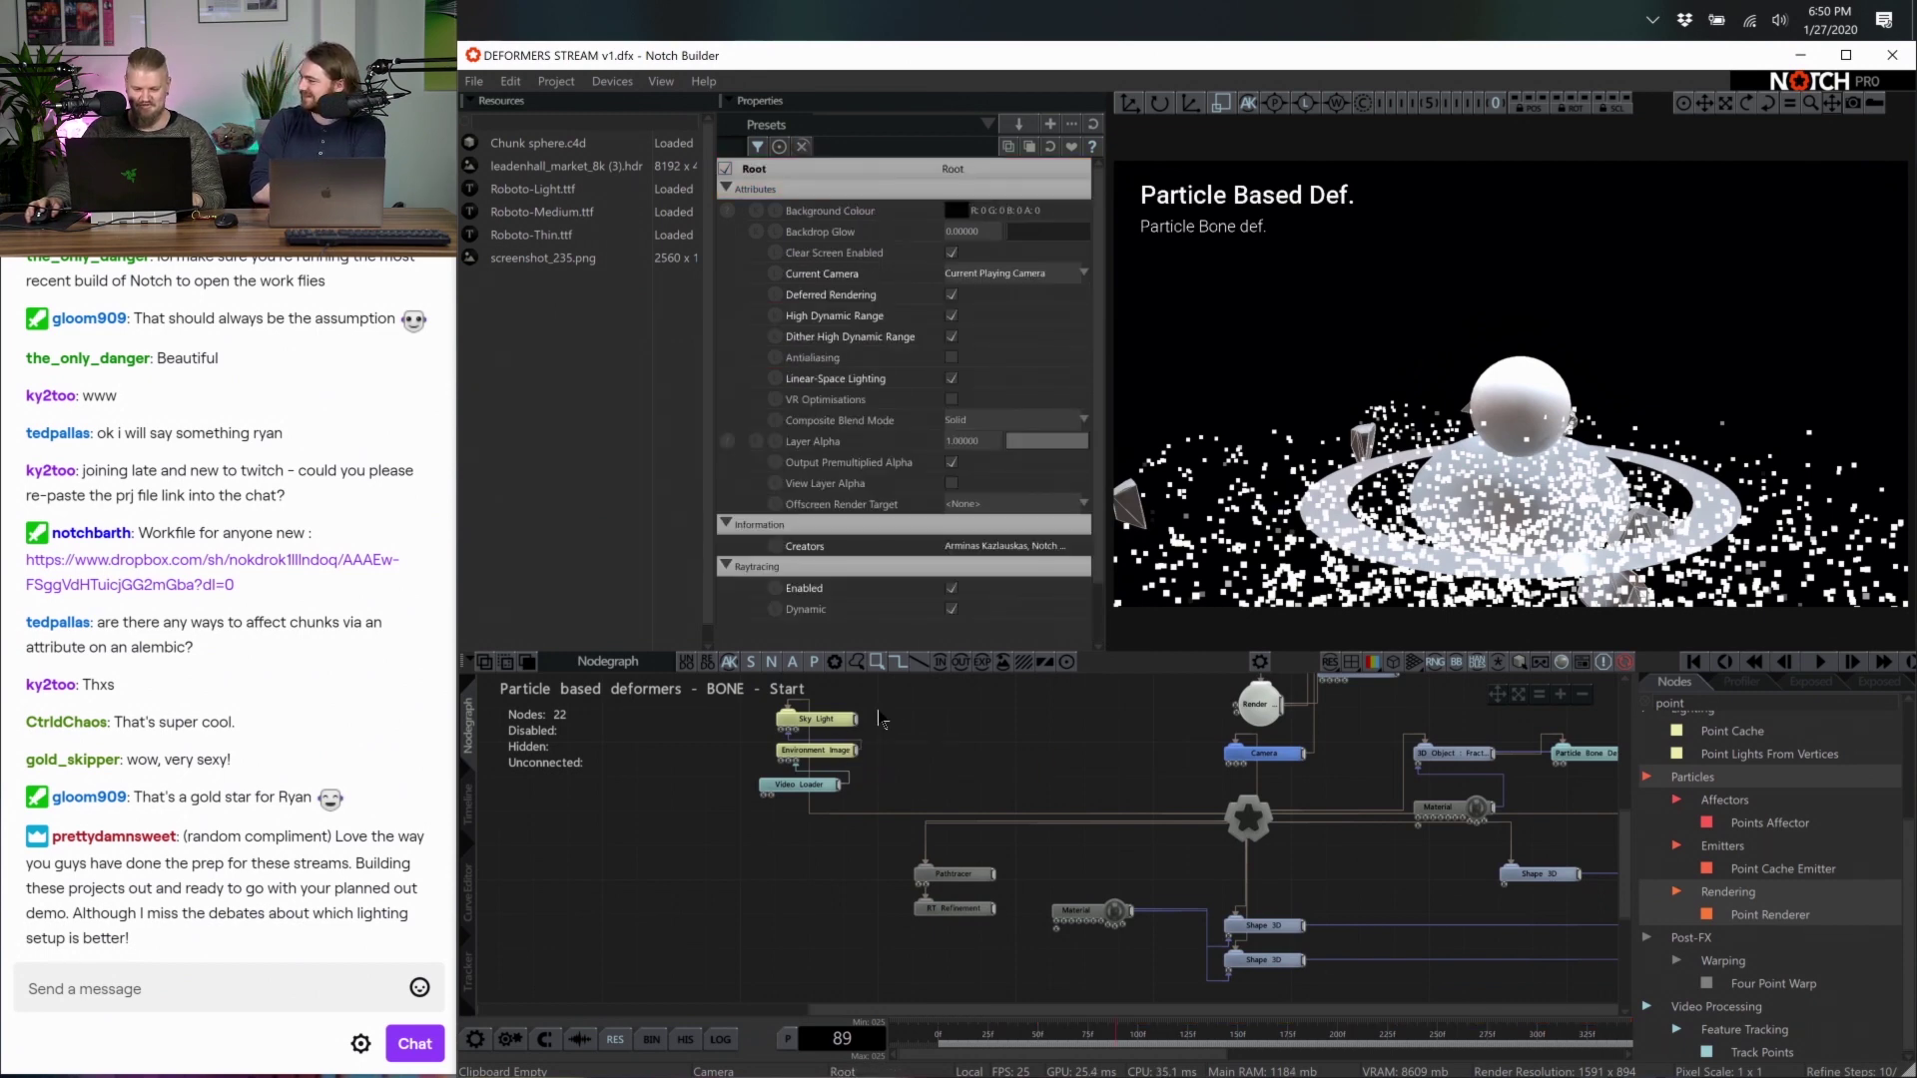
left_click_drag(903, 694, 837, 799)
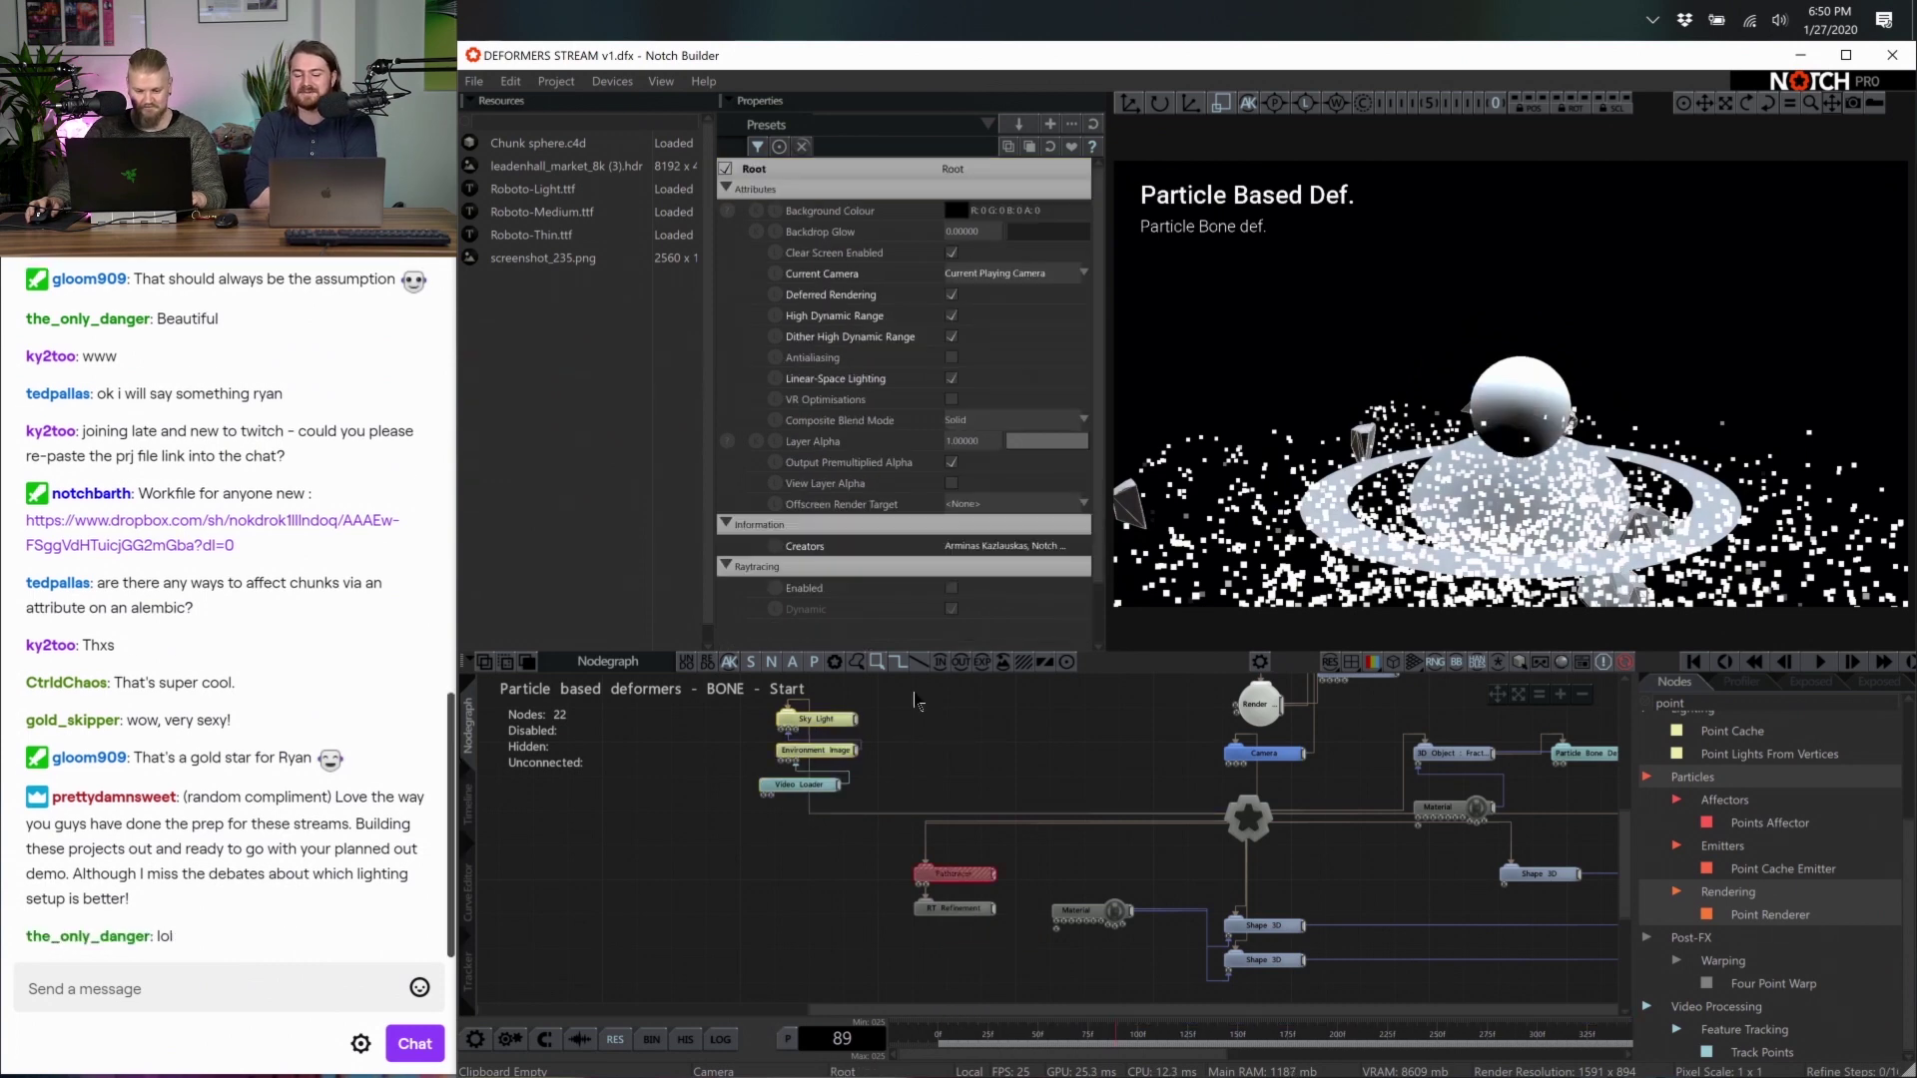
left_click_drag(915, 691, 782, 788)
key("ctrl+e")
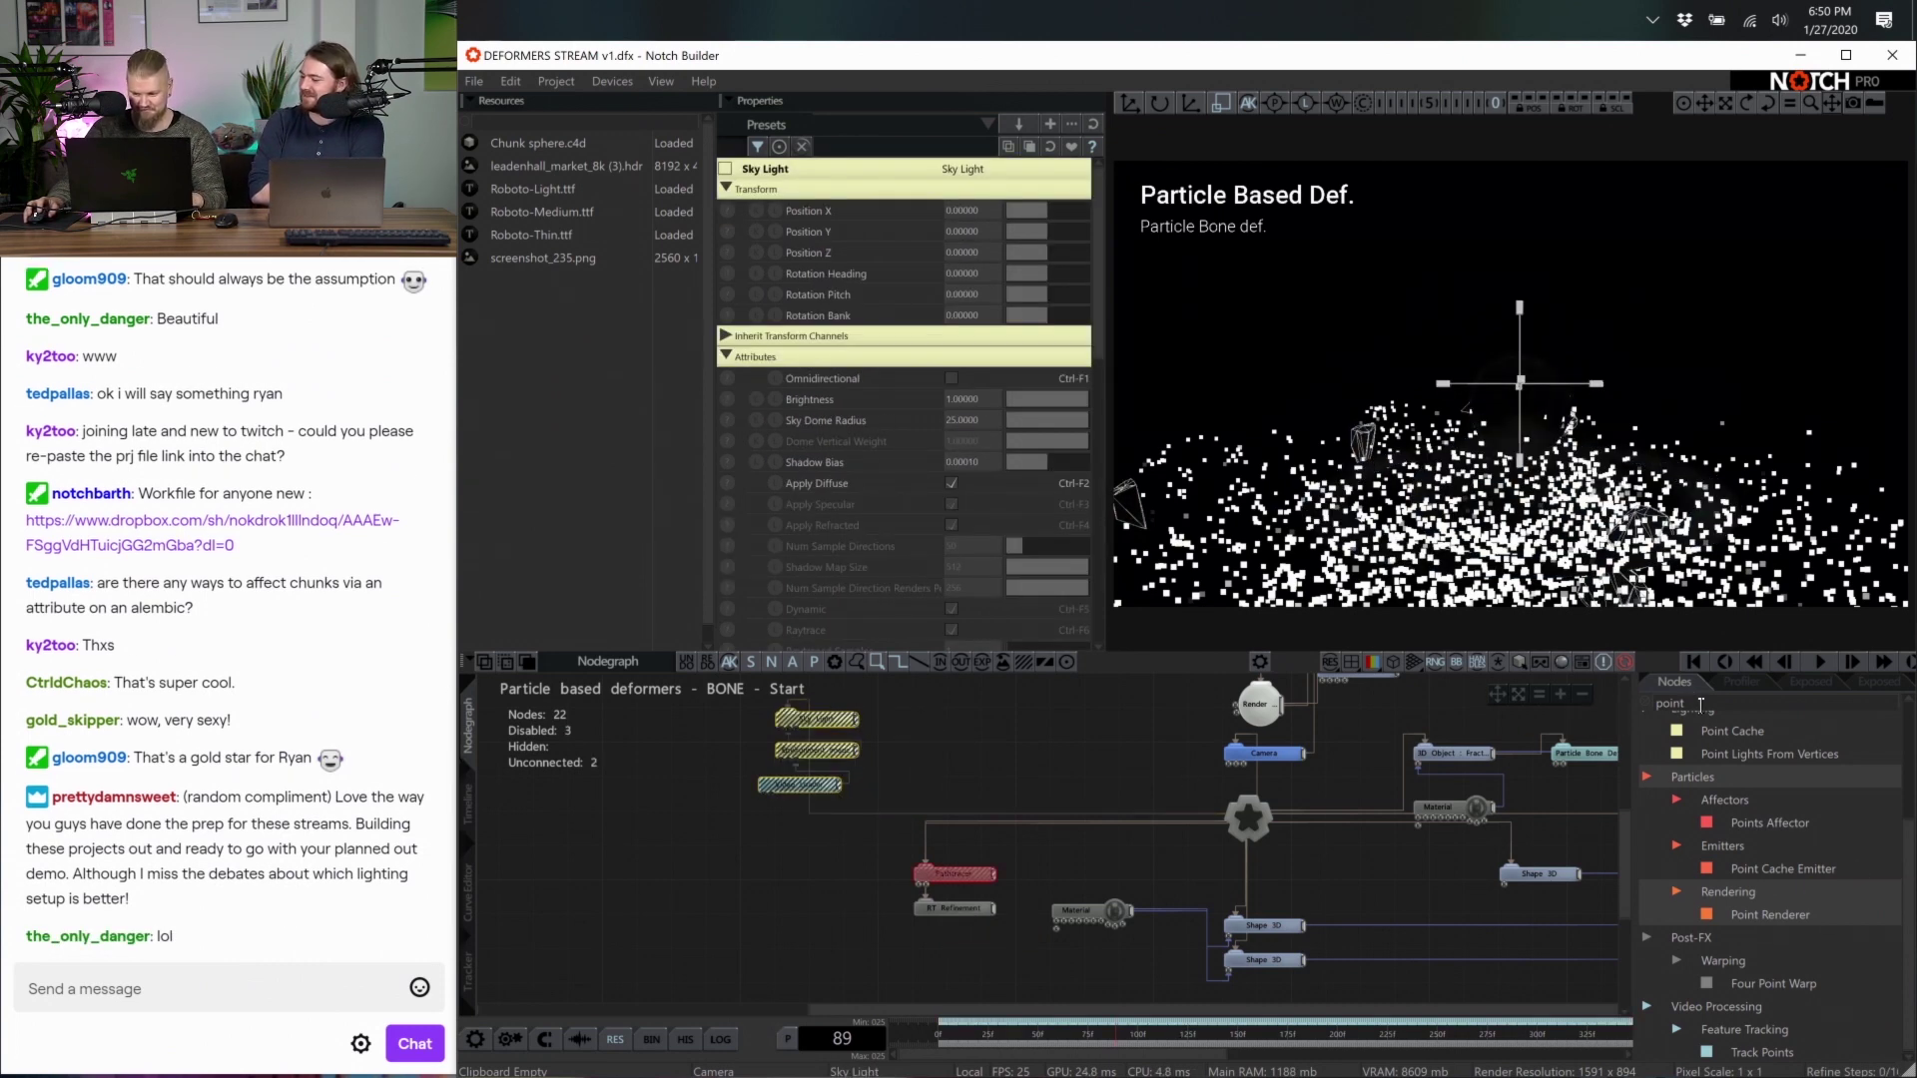
Find the Light node in the node library and add it to the graph, connected to the Root
key("BackSpace")
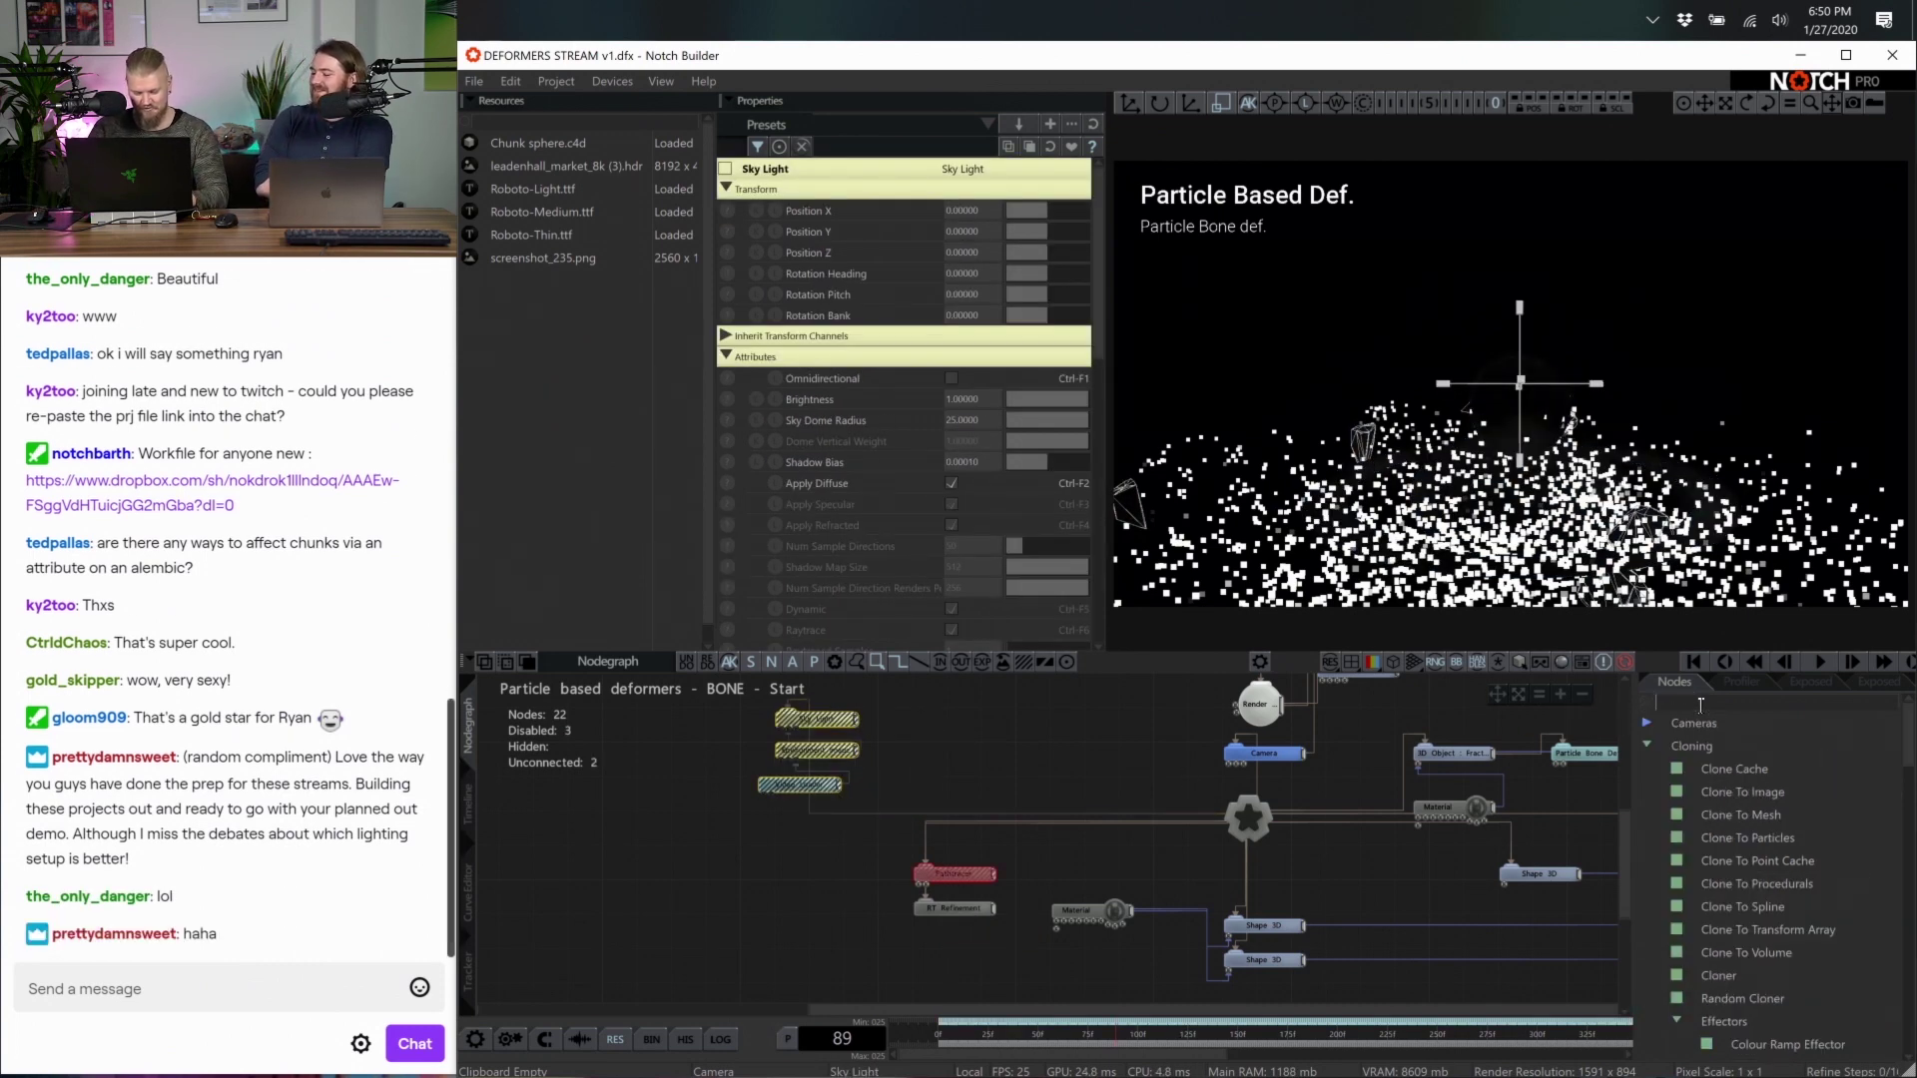
type("light")
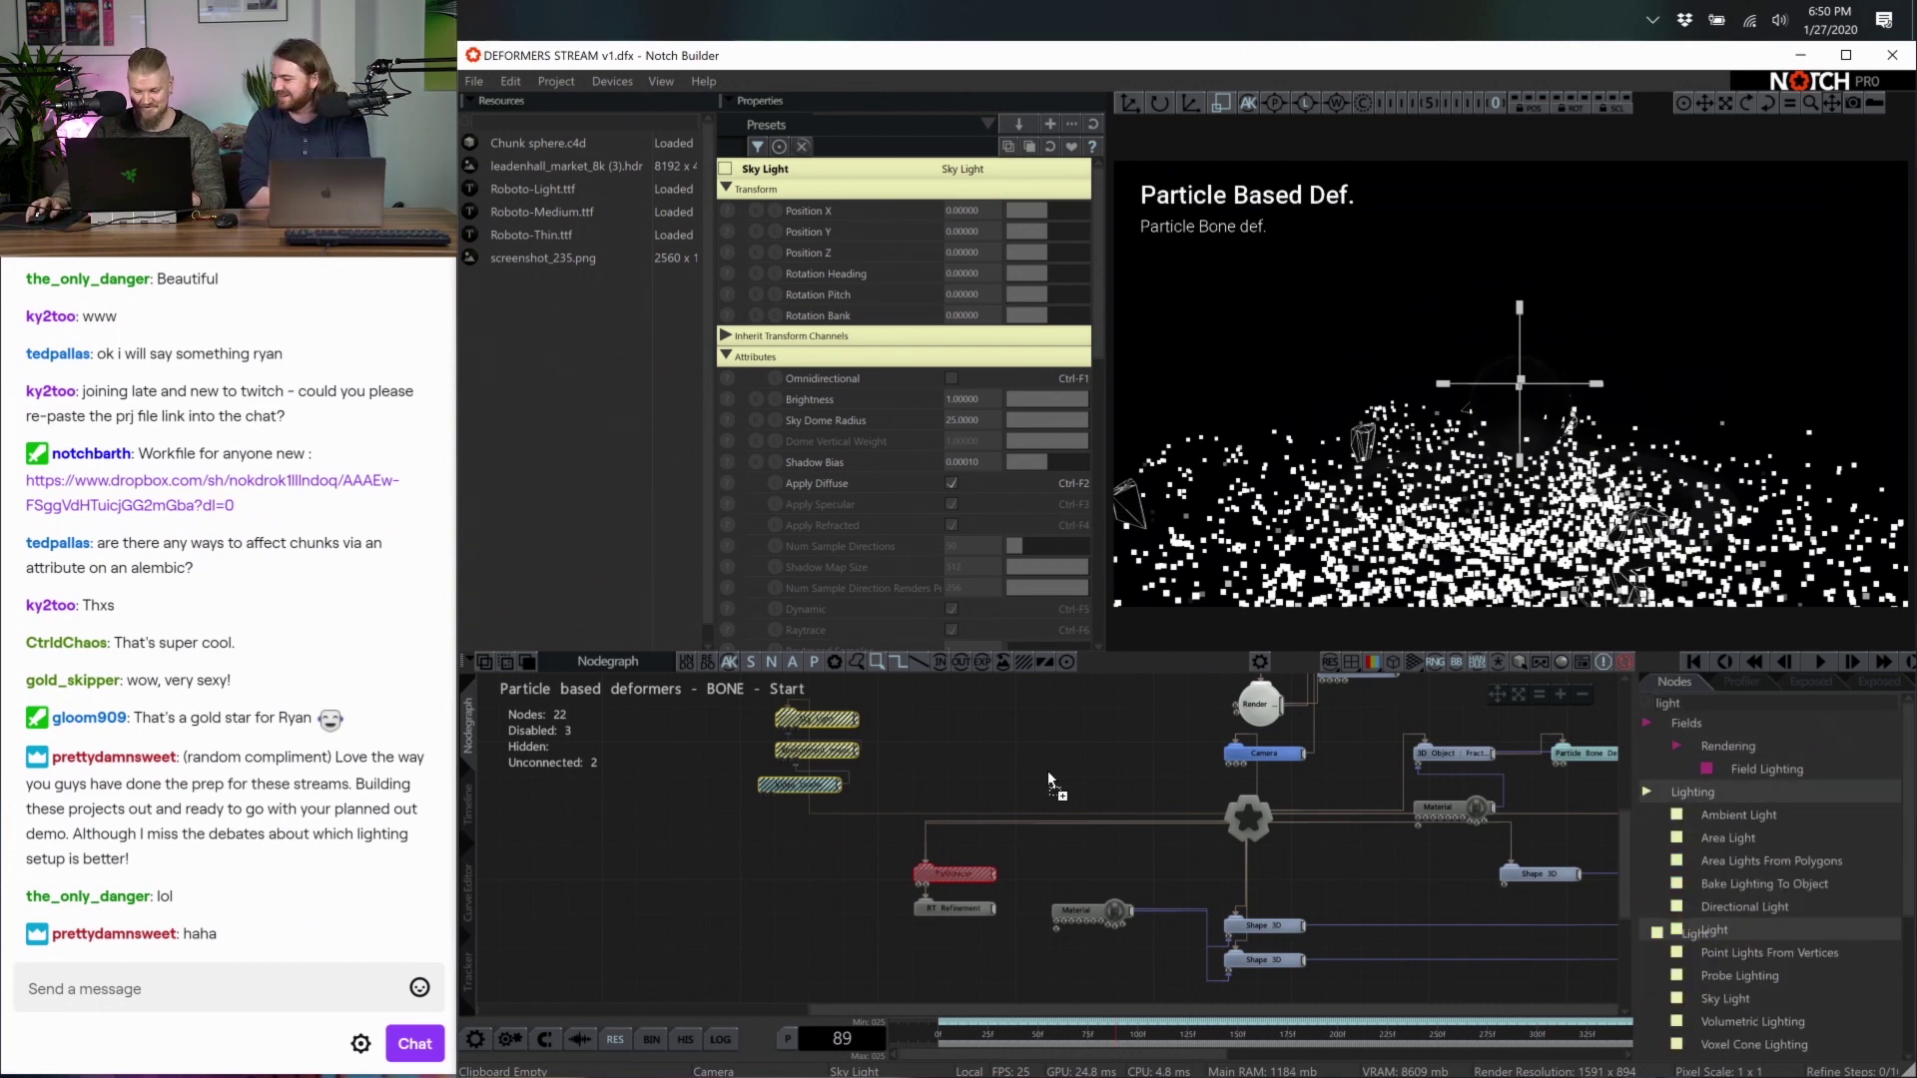
left_click_drag(1714, 930, 1060, 757)
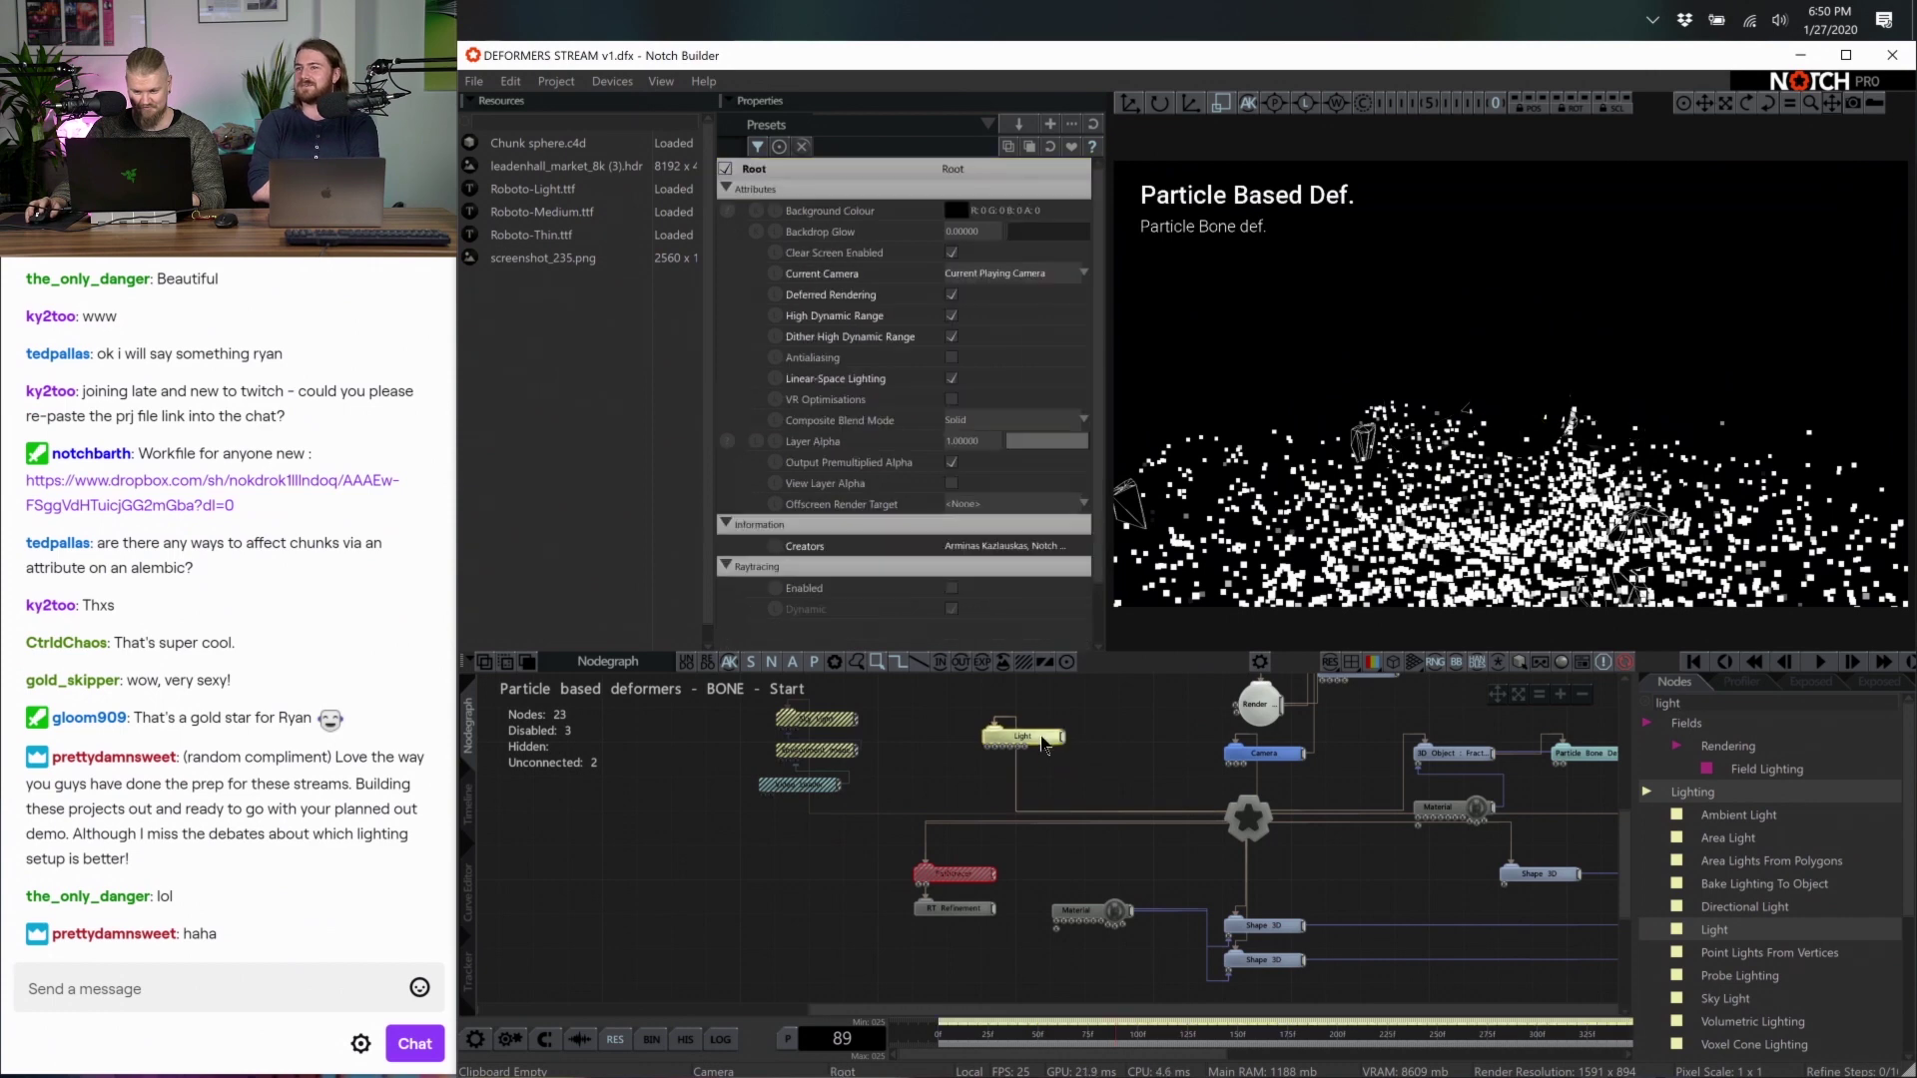
Place the Light at about X 0.04, Y 1.39, Z -2.97, pitch it about 31 degrees, and return to the camera view
left_click_drag(1445, 399, 1546, 349)
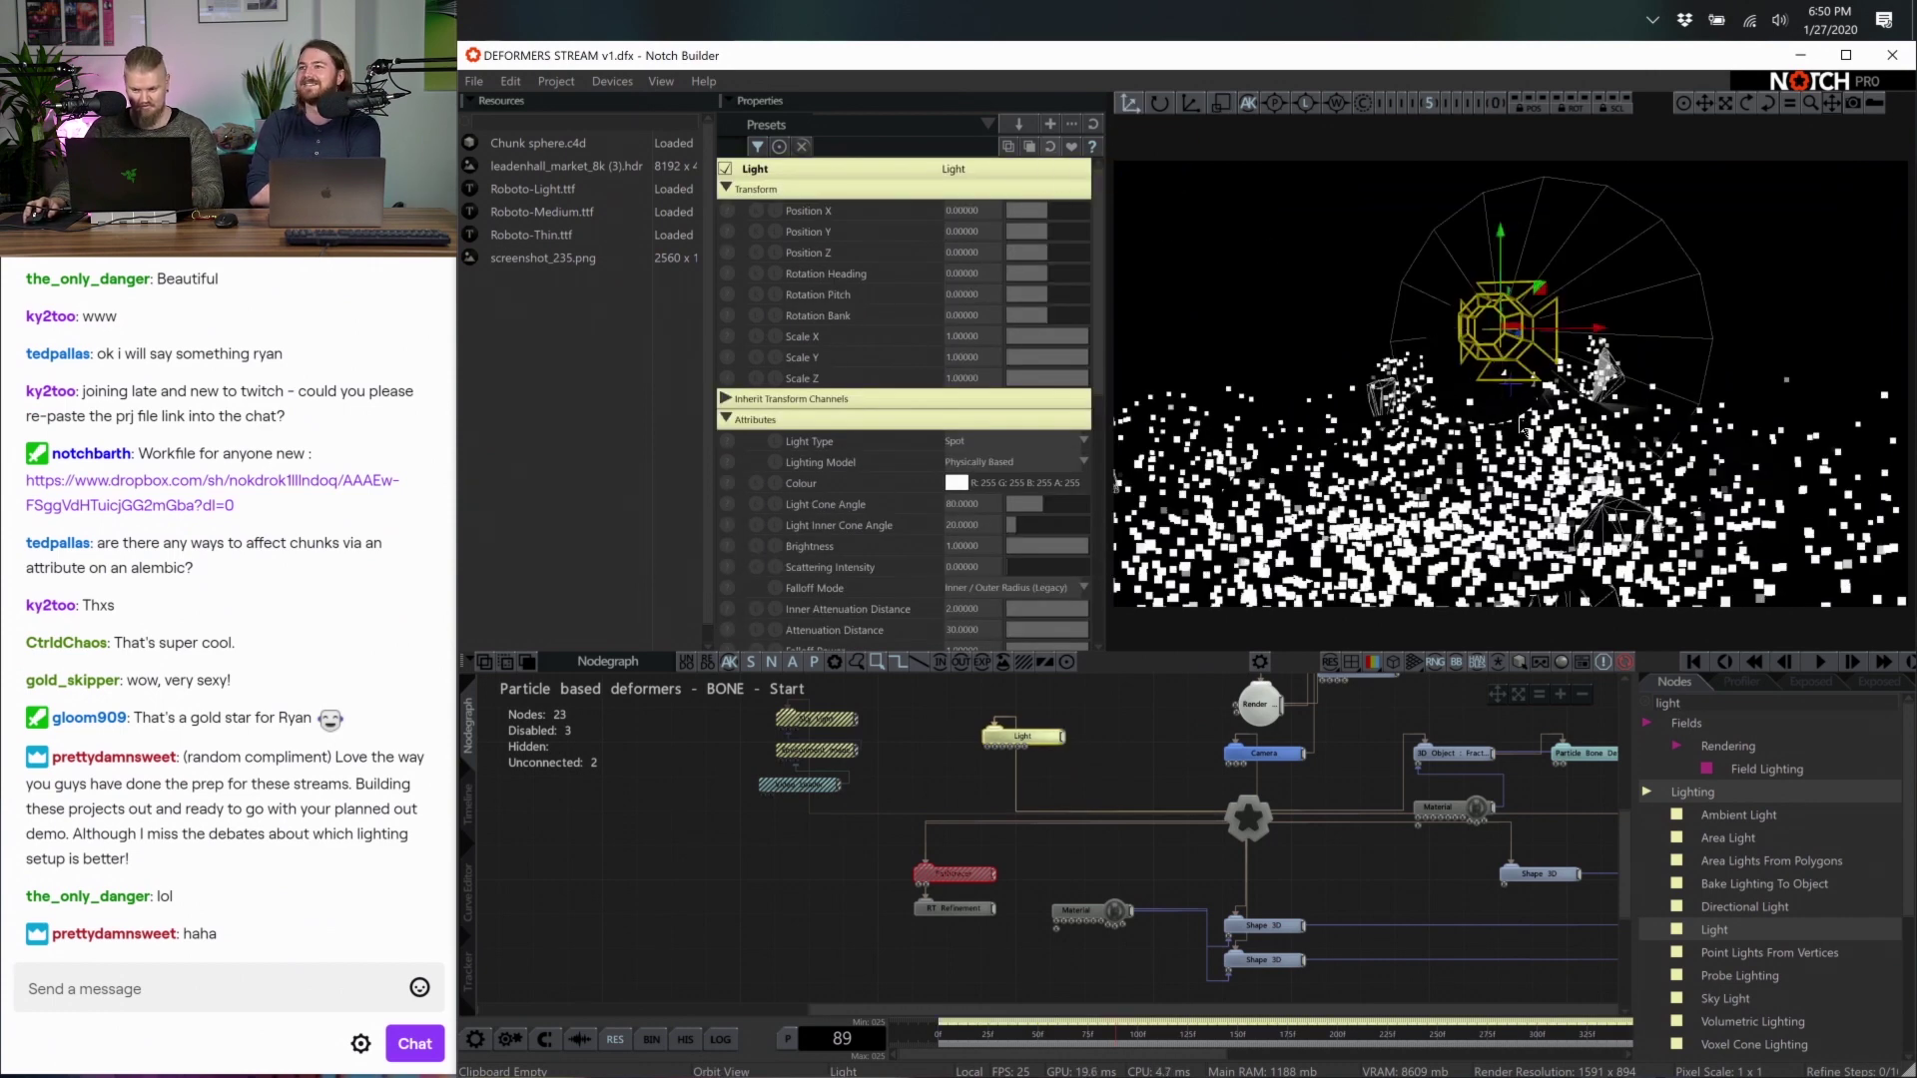
left_click_drag(1551, 419, 1137, 525)
key("ctrl+z")
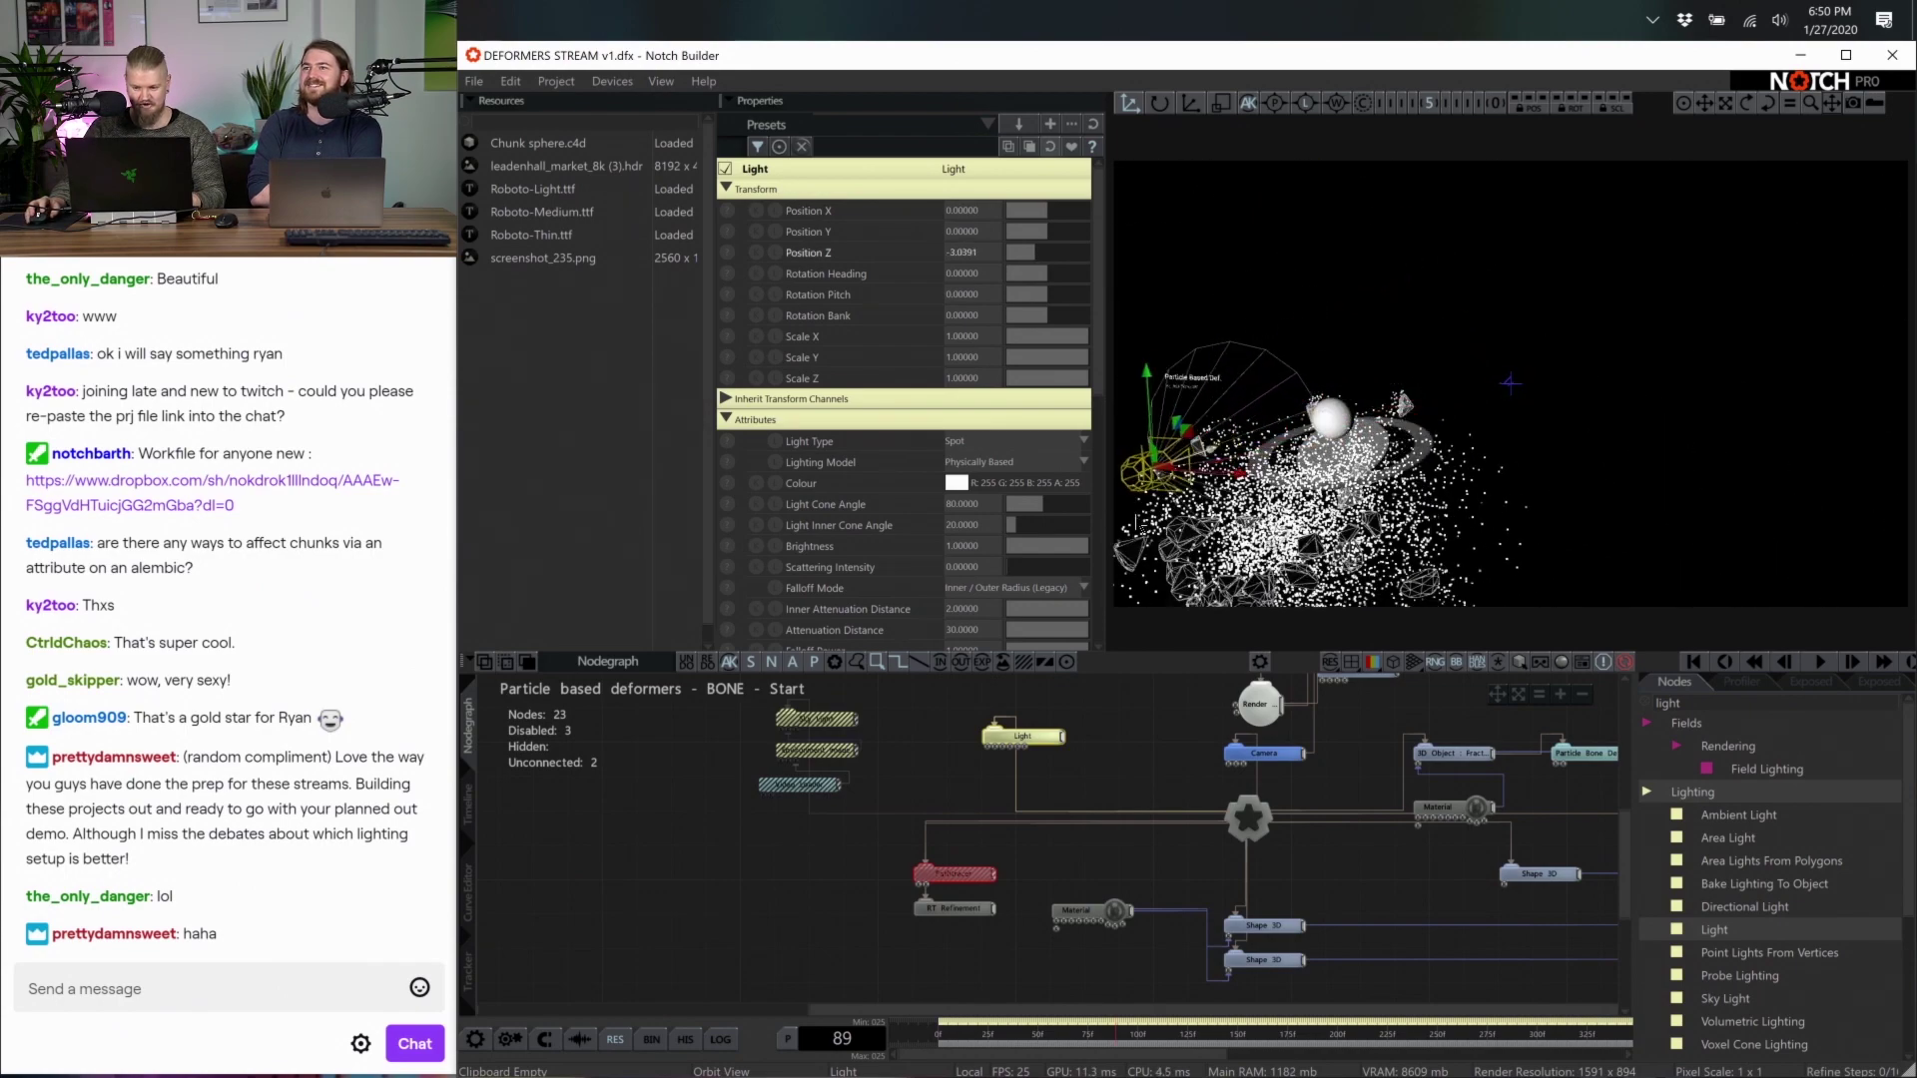
left_click_drag(1152, 439, 1169, 344)
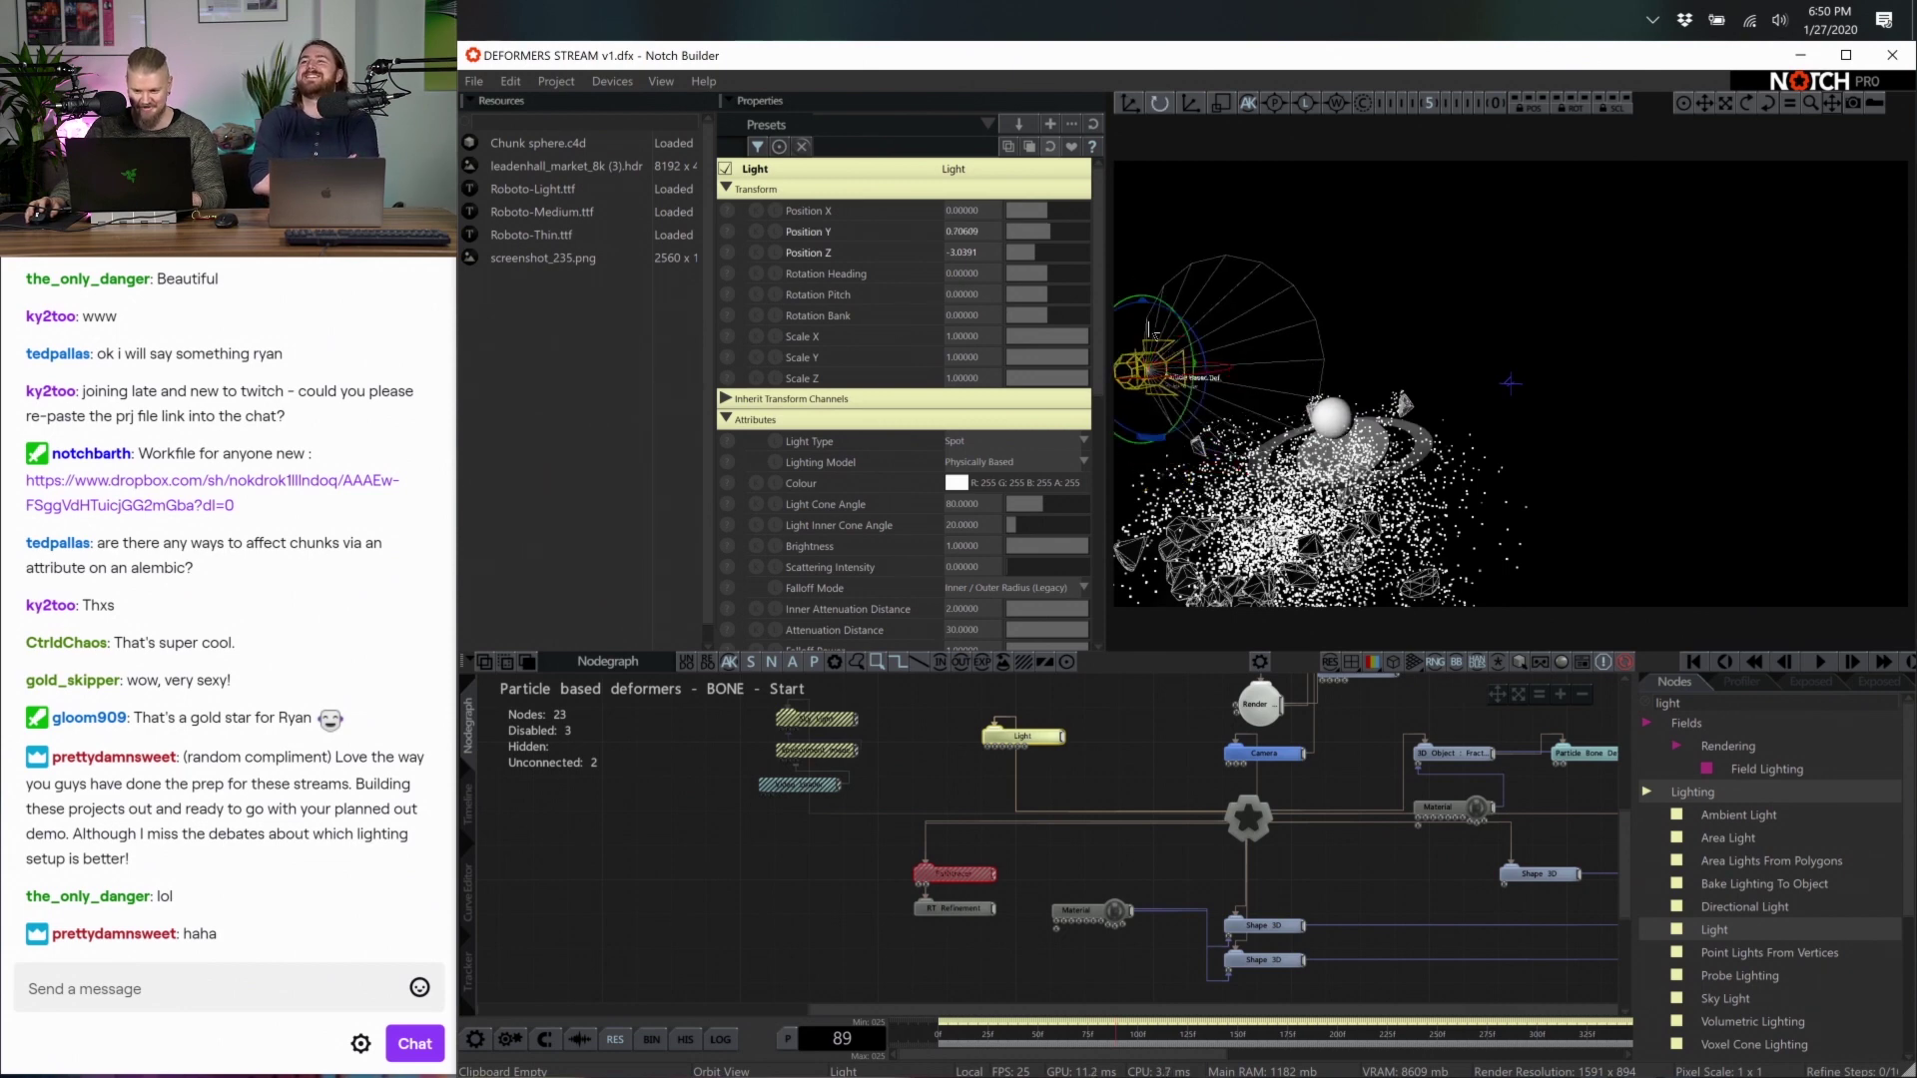
mouse_move(1262, 427)
left_mouse_down()
mouse_move(1294, 431)
mouse_move(1278, 455)
left_mouse_up()
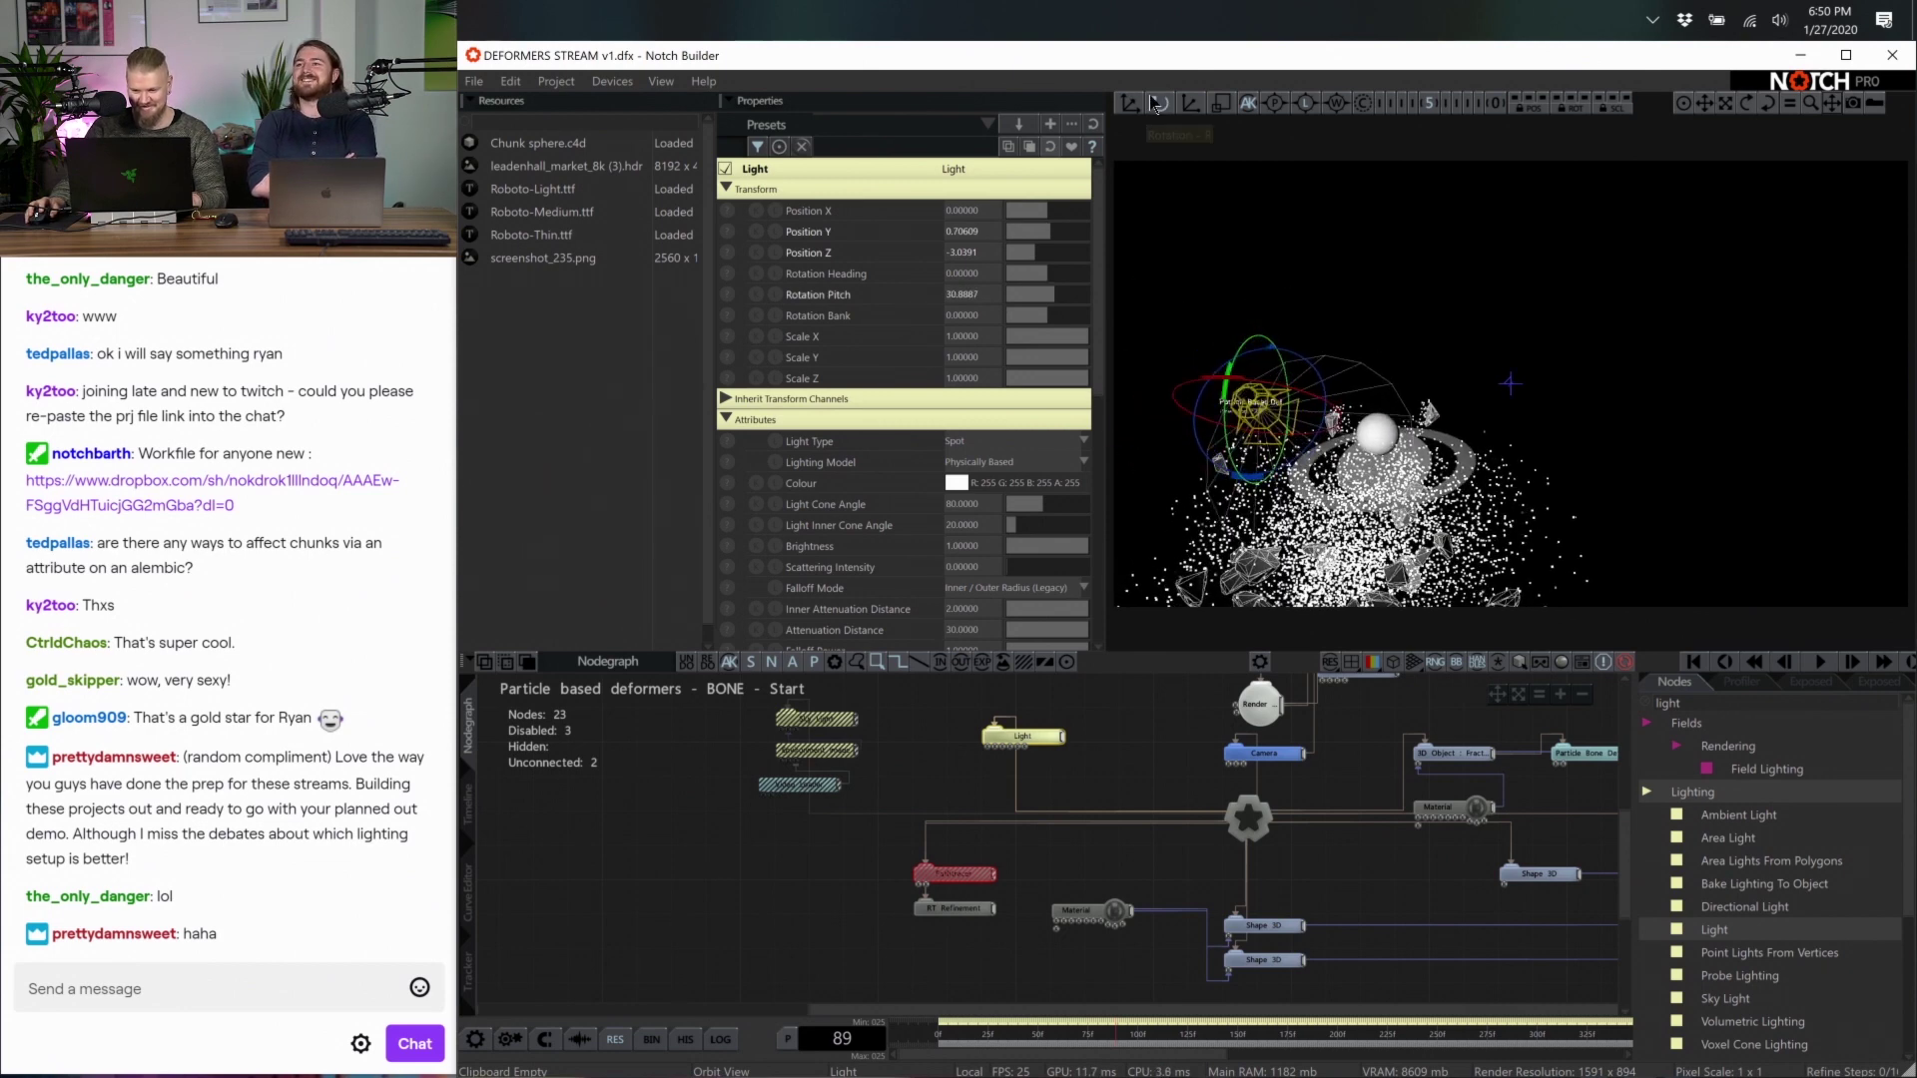
left_click(1130, 103)
left_click_drag(1256, 369, 1284, 277)
key("c")
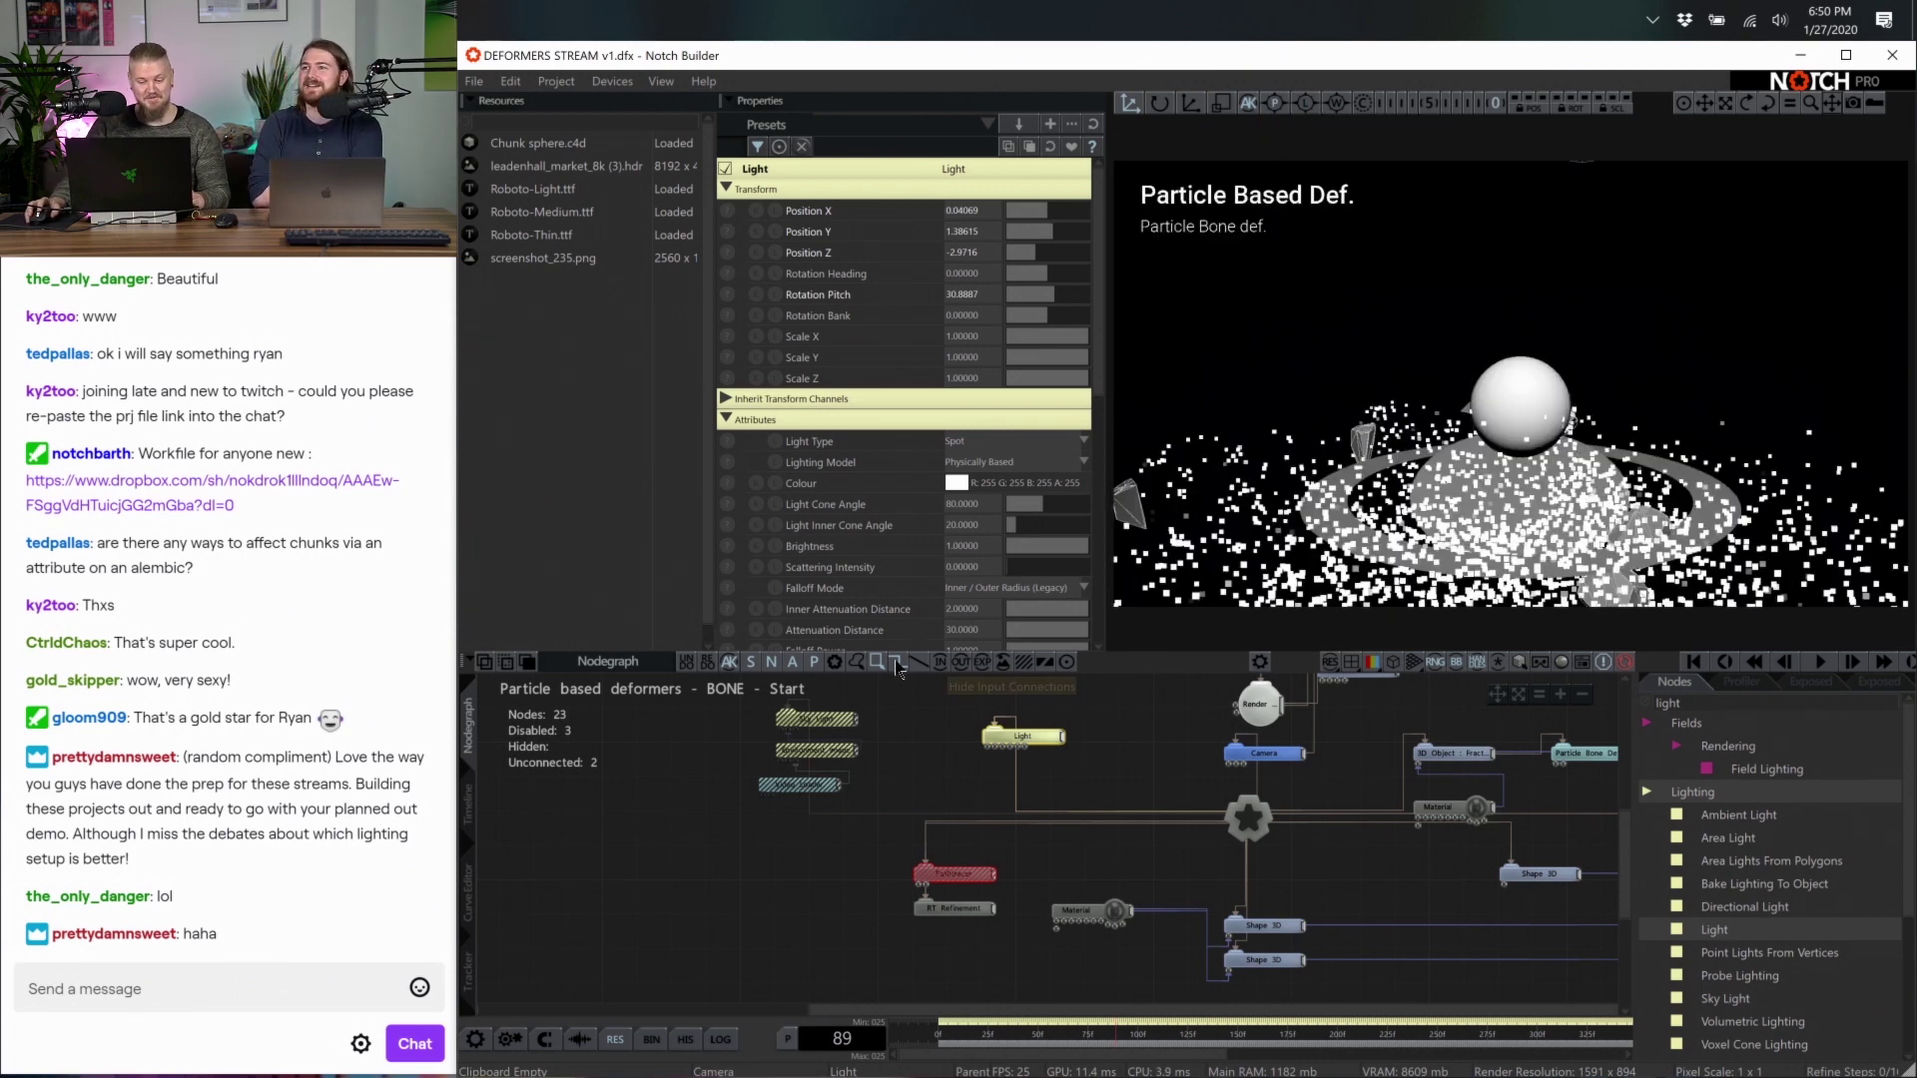
Enable Casts Shadows on the Light with Shadow Map Type Ray Traced, and replay the simulation from frame 0
scroll(917, 609, "down", 5)
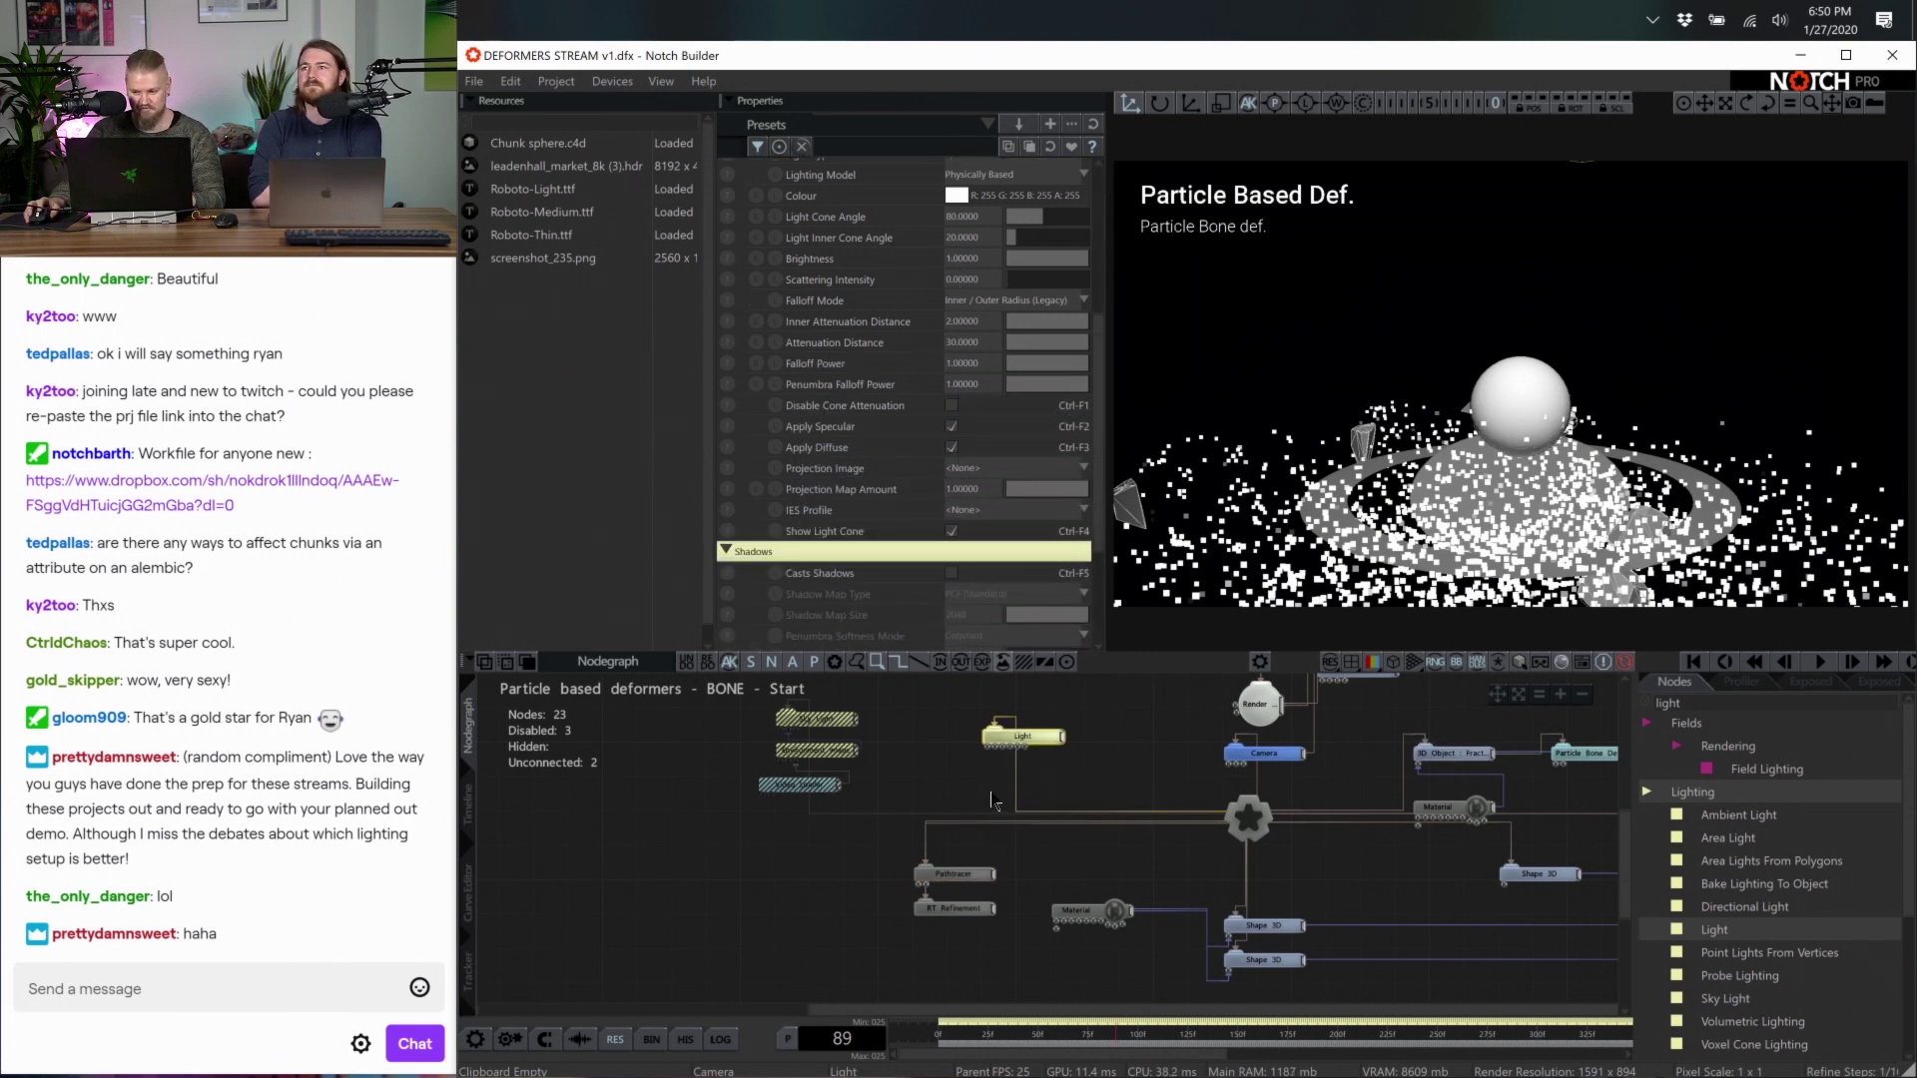
scroll(953, 479, "down", 2)
left_click(951, 463)
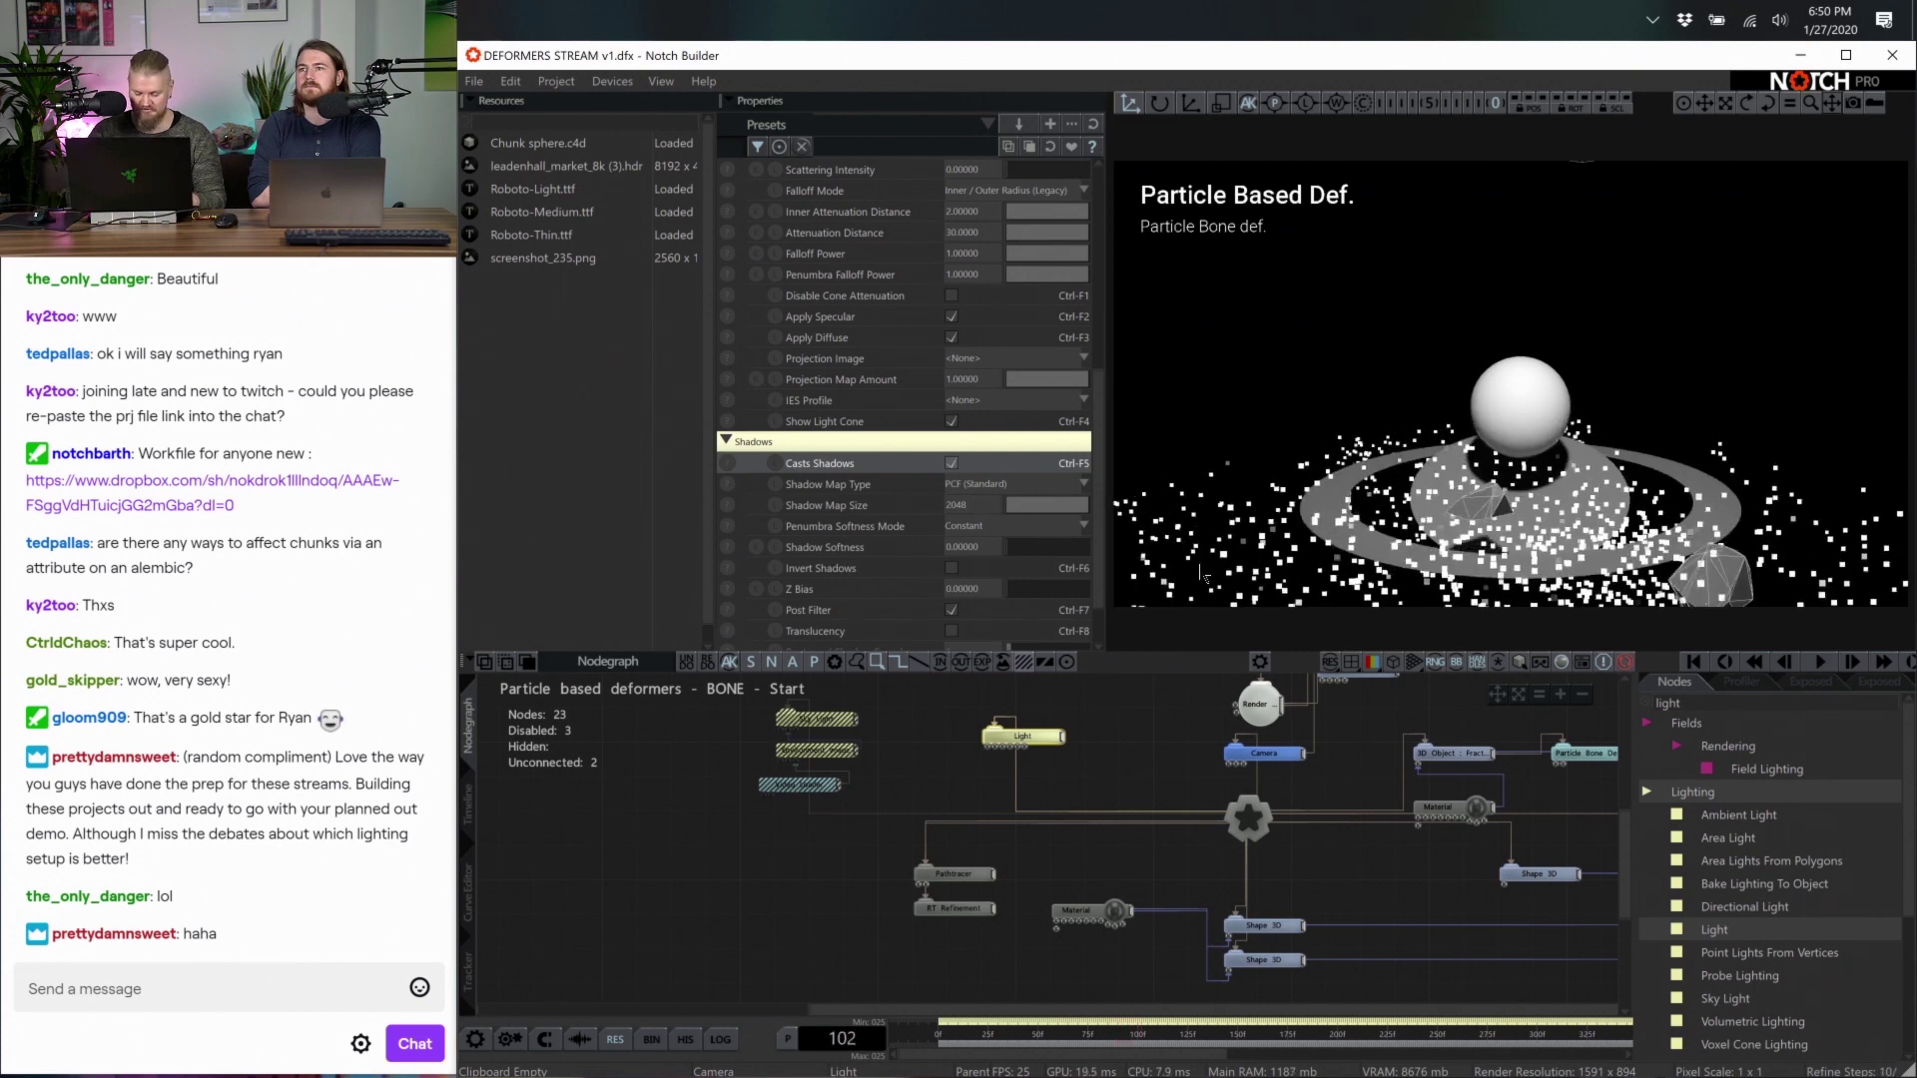
key("Home")
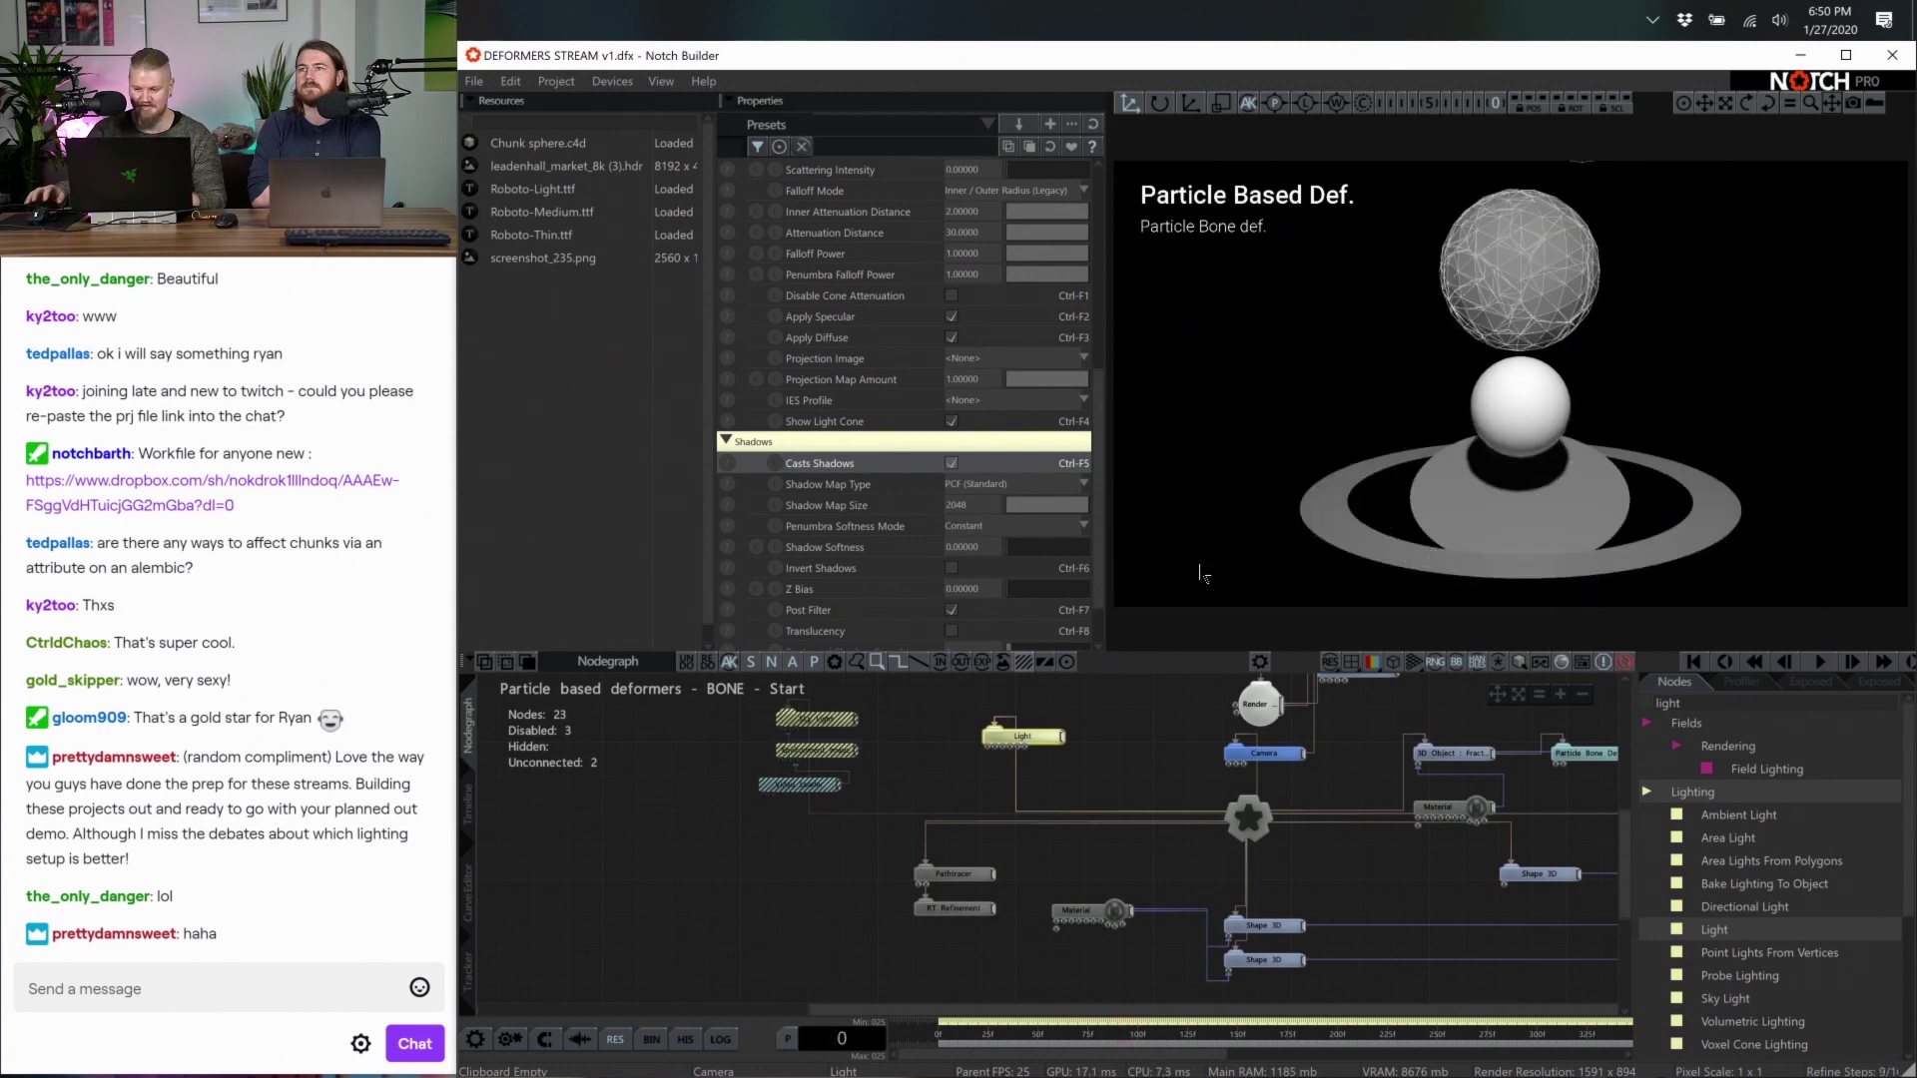
left_click(940, 496)
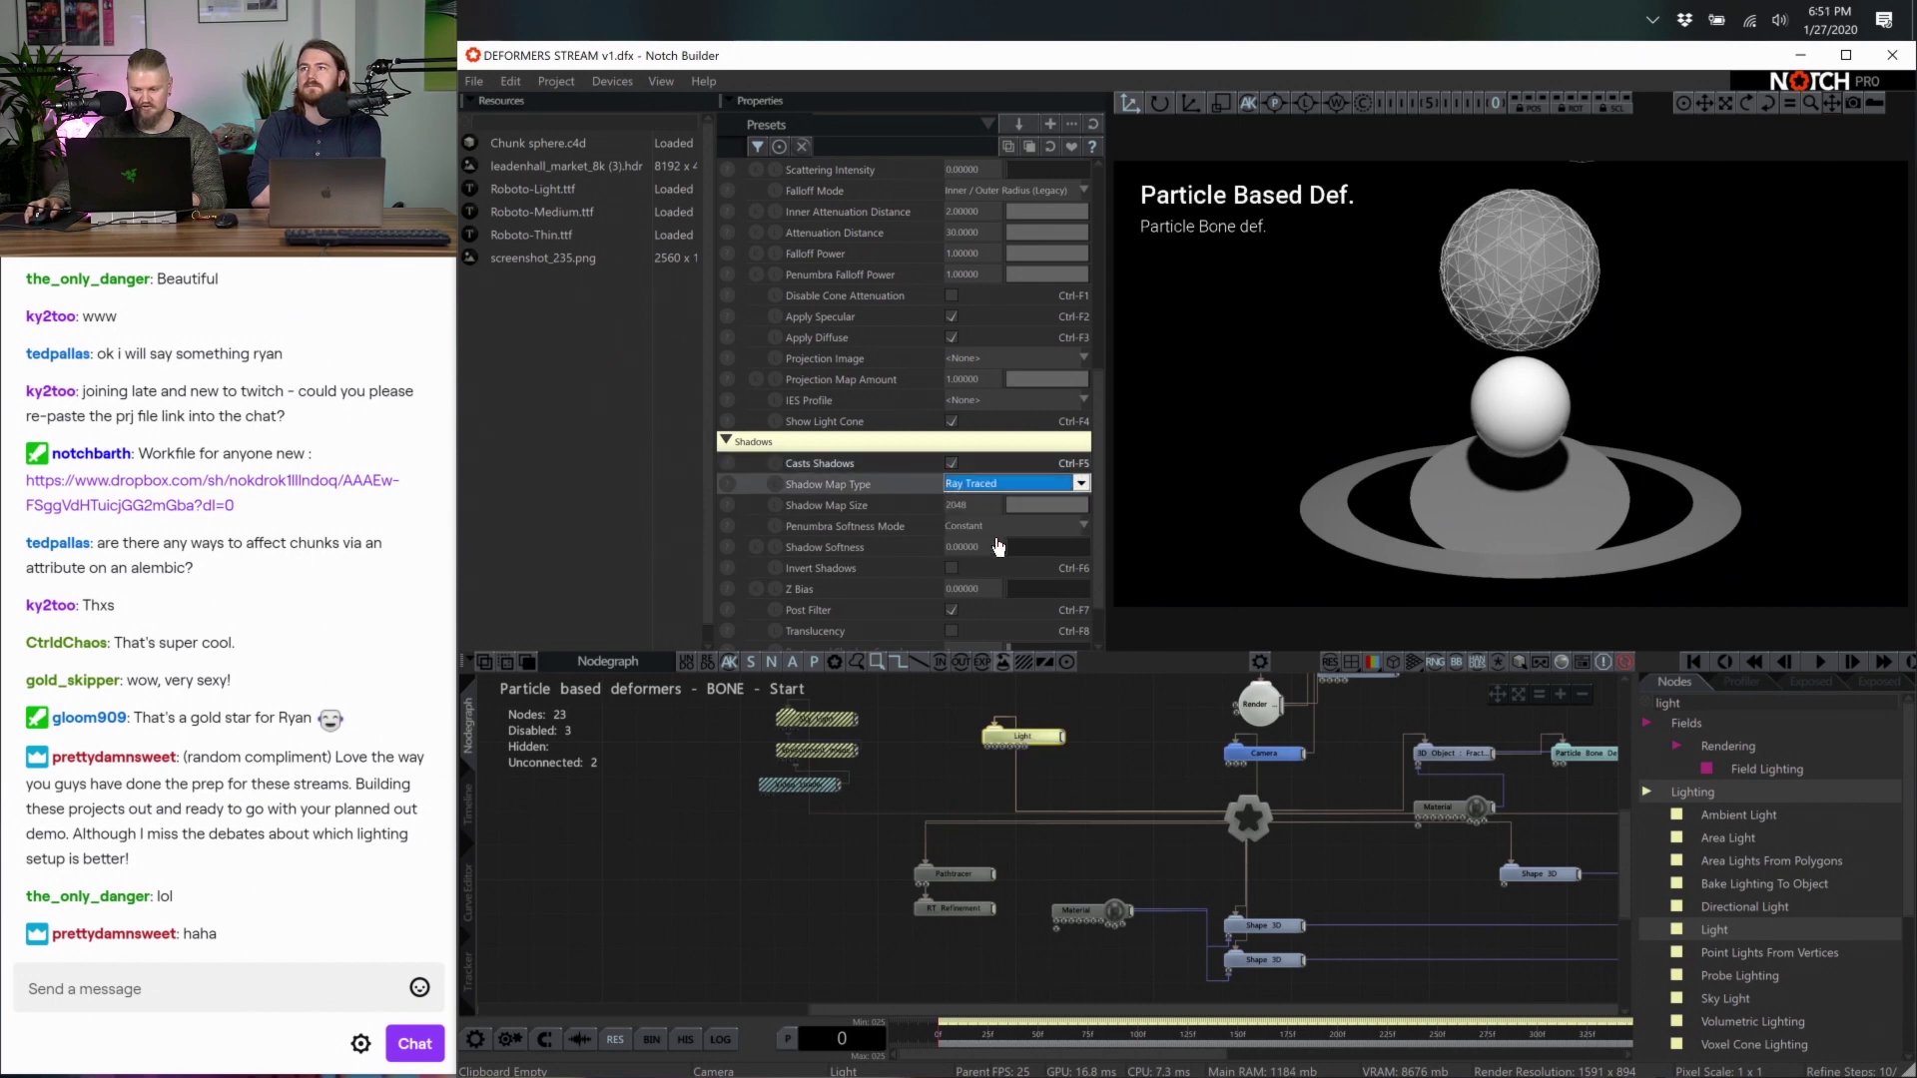
left_click(1071, 555)
key("space")
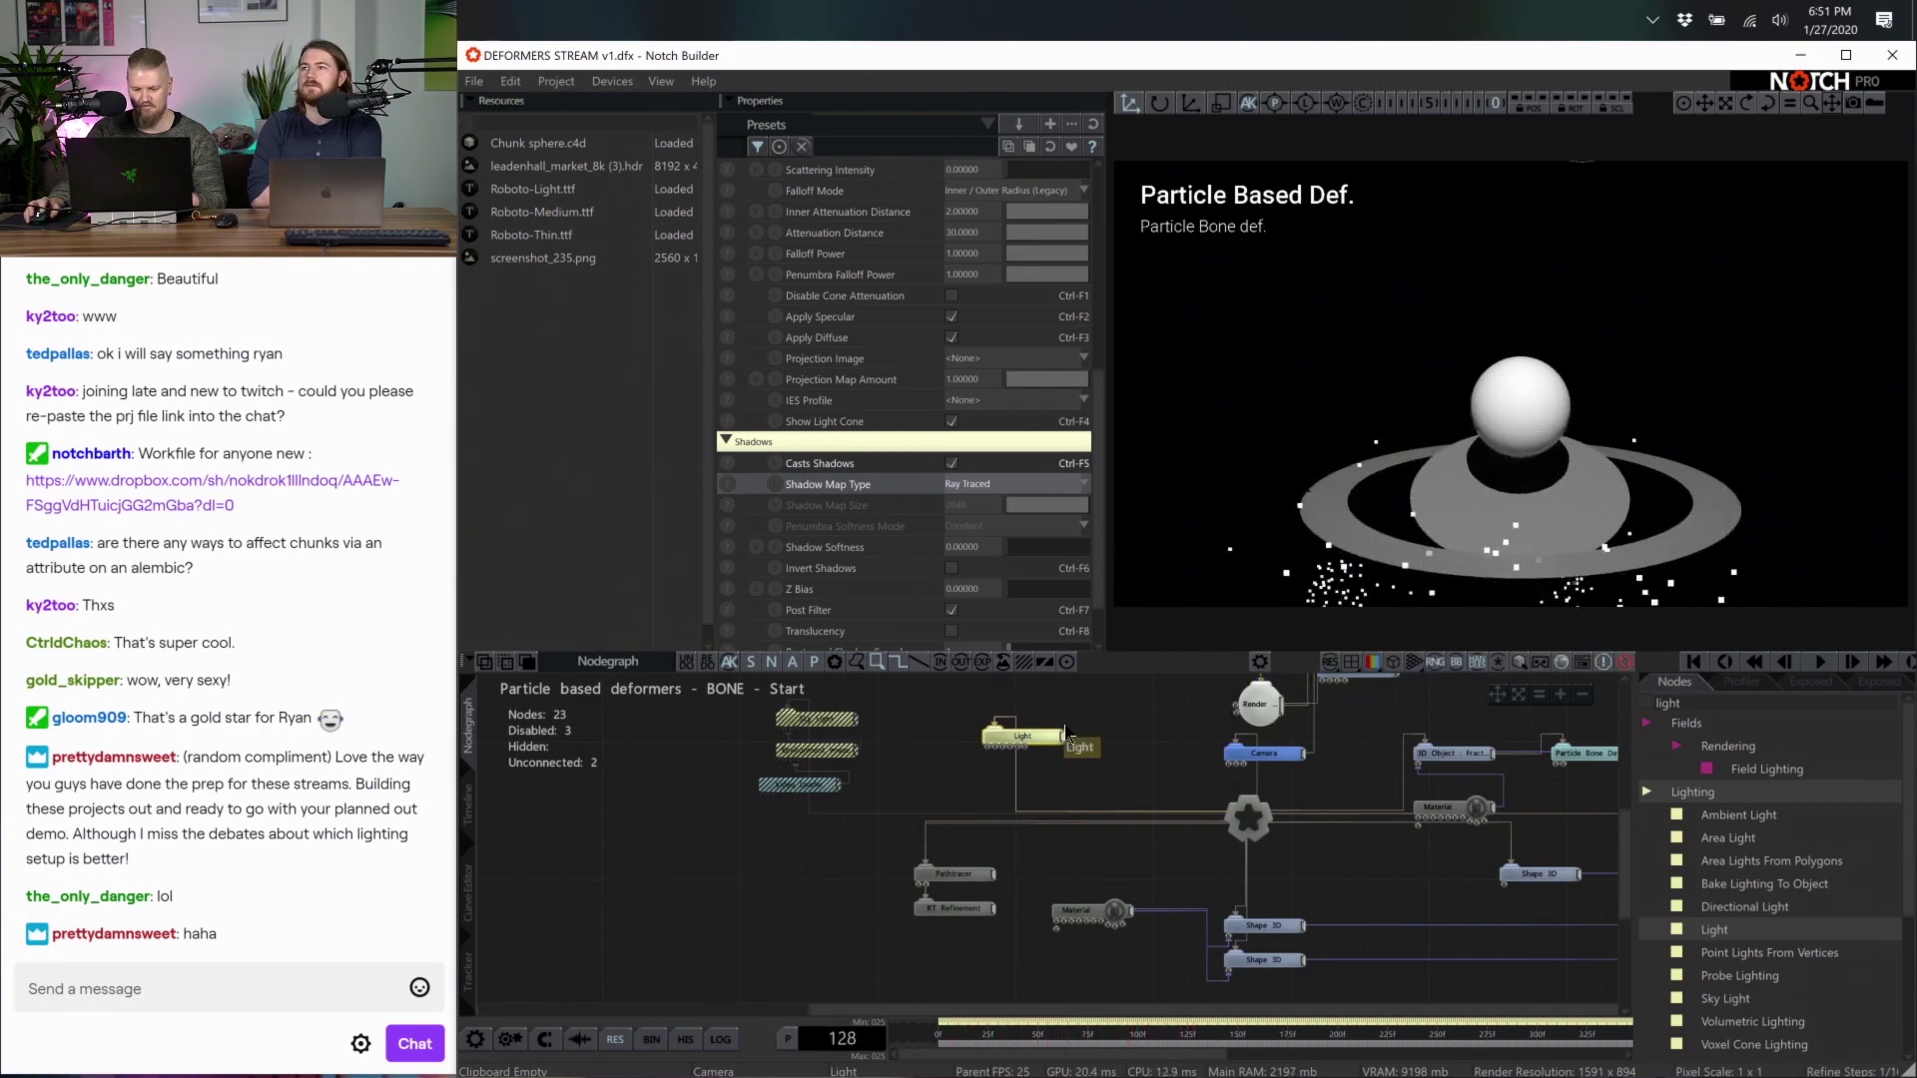
Set the Light's Colour to cyan, R 0, G 229, B 255
scroll(850, 376, "up", 5)
left_click(935, 471)
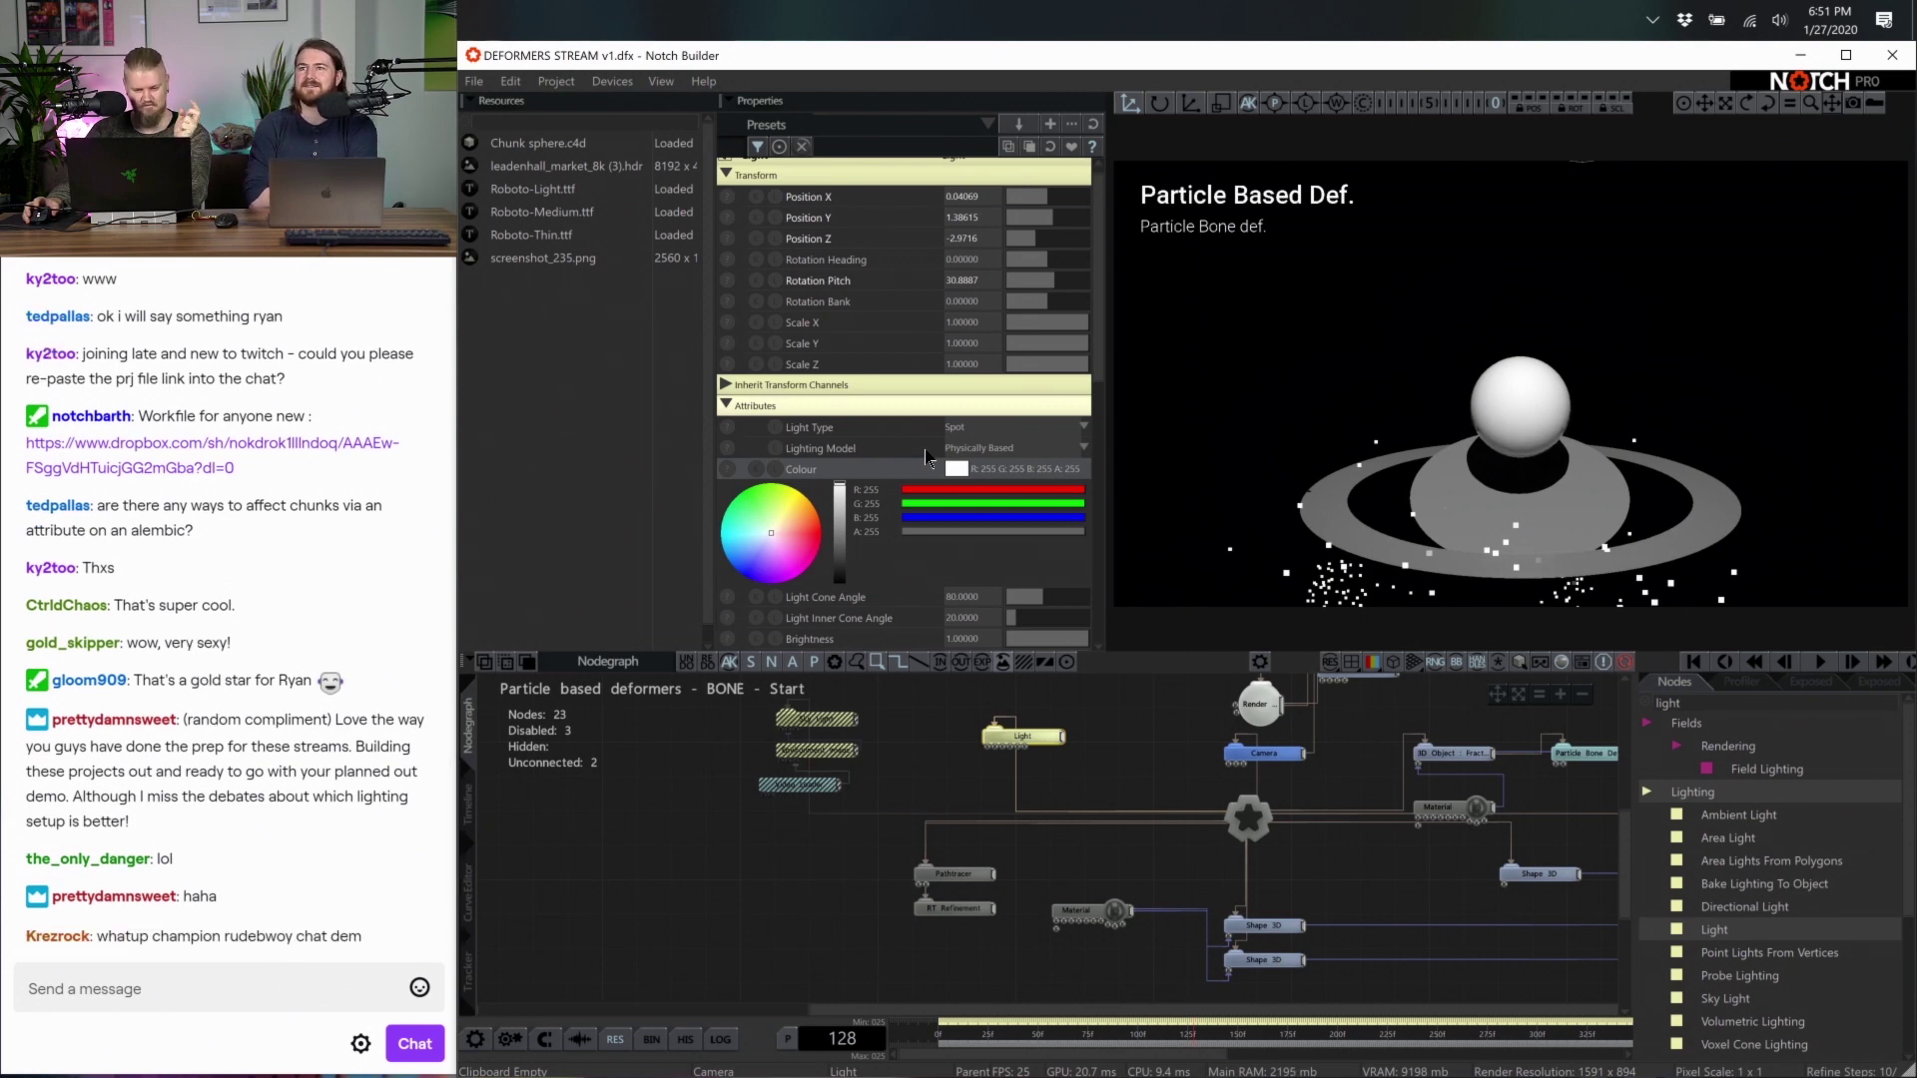
left_click_drag(749, 524, 618, 552)
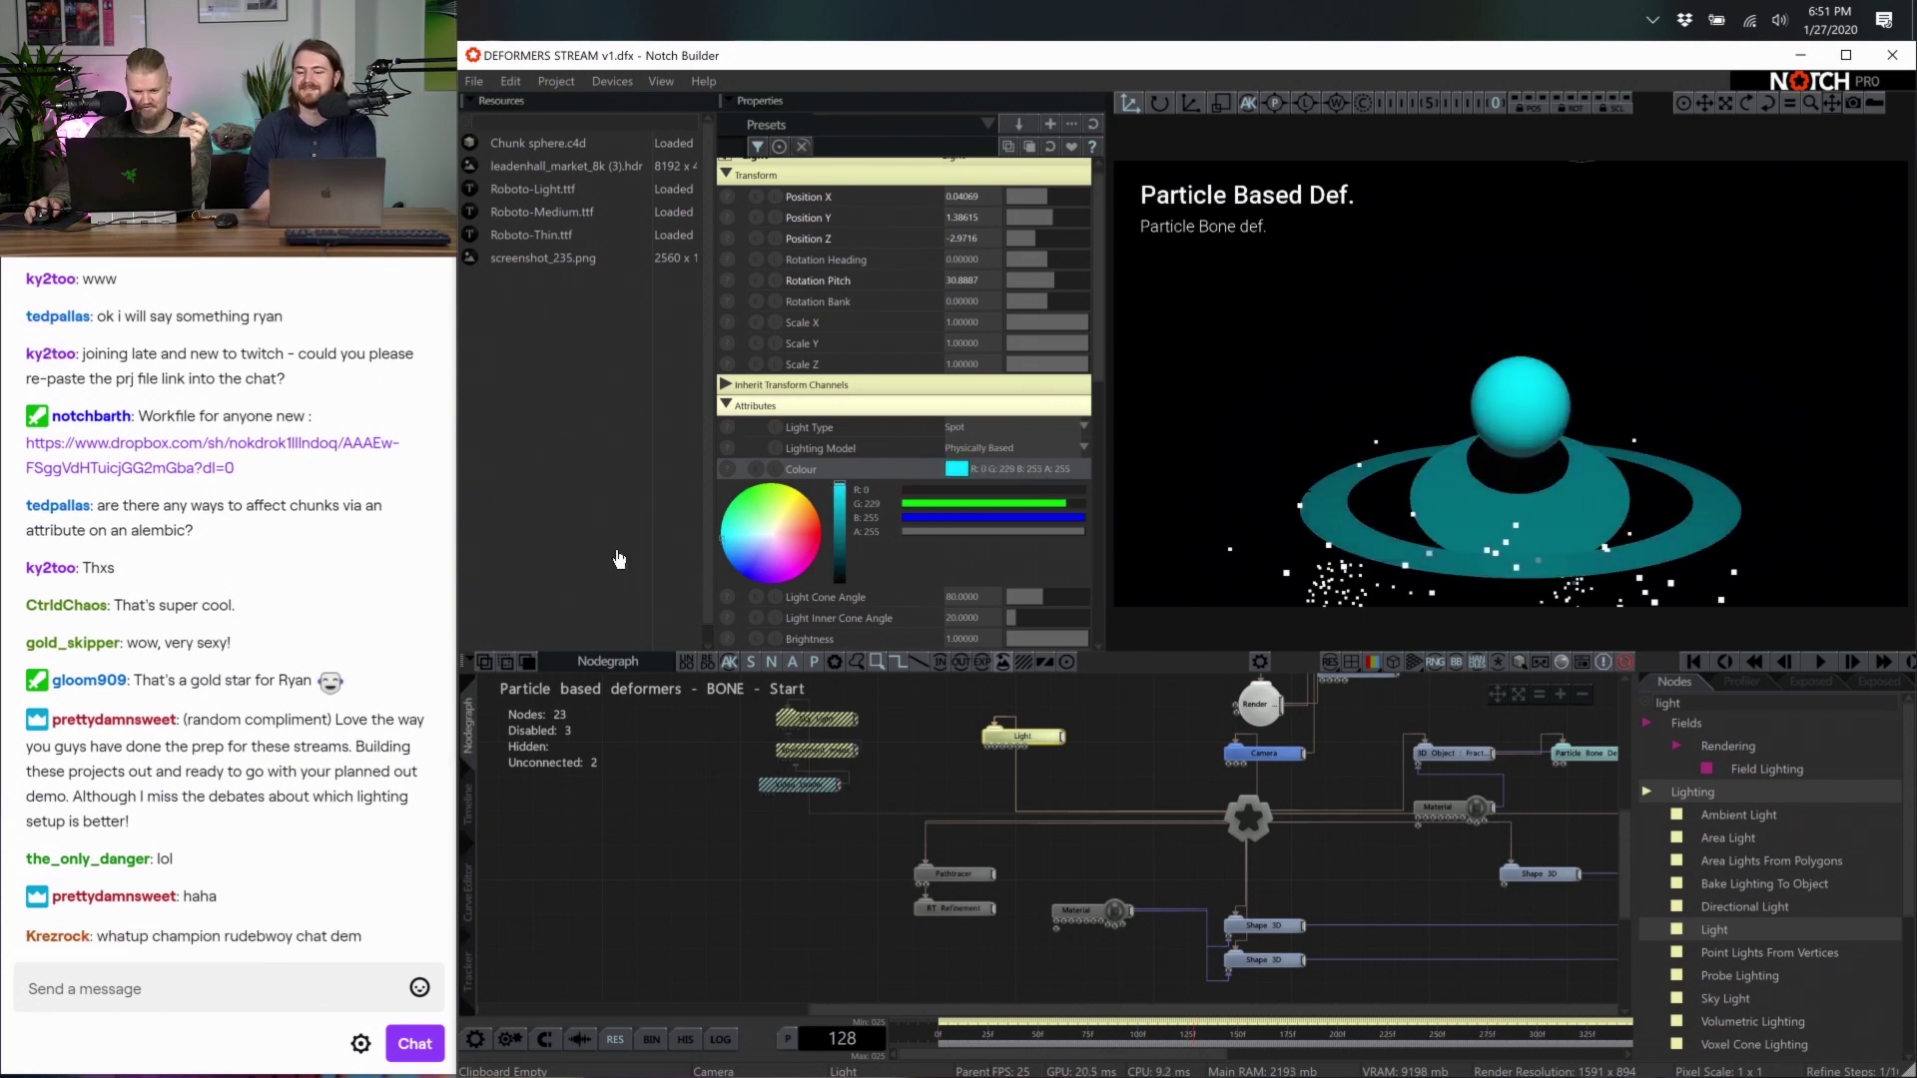
Search the node library for "dire" and add a Directional Light connected to the Root
left_click(1288, 884)
left_click(1766, 704)
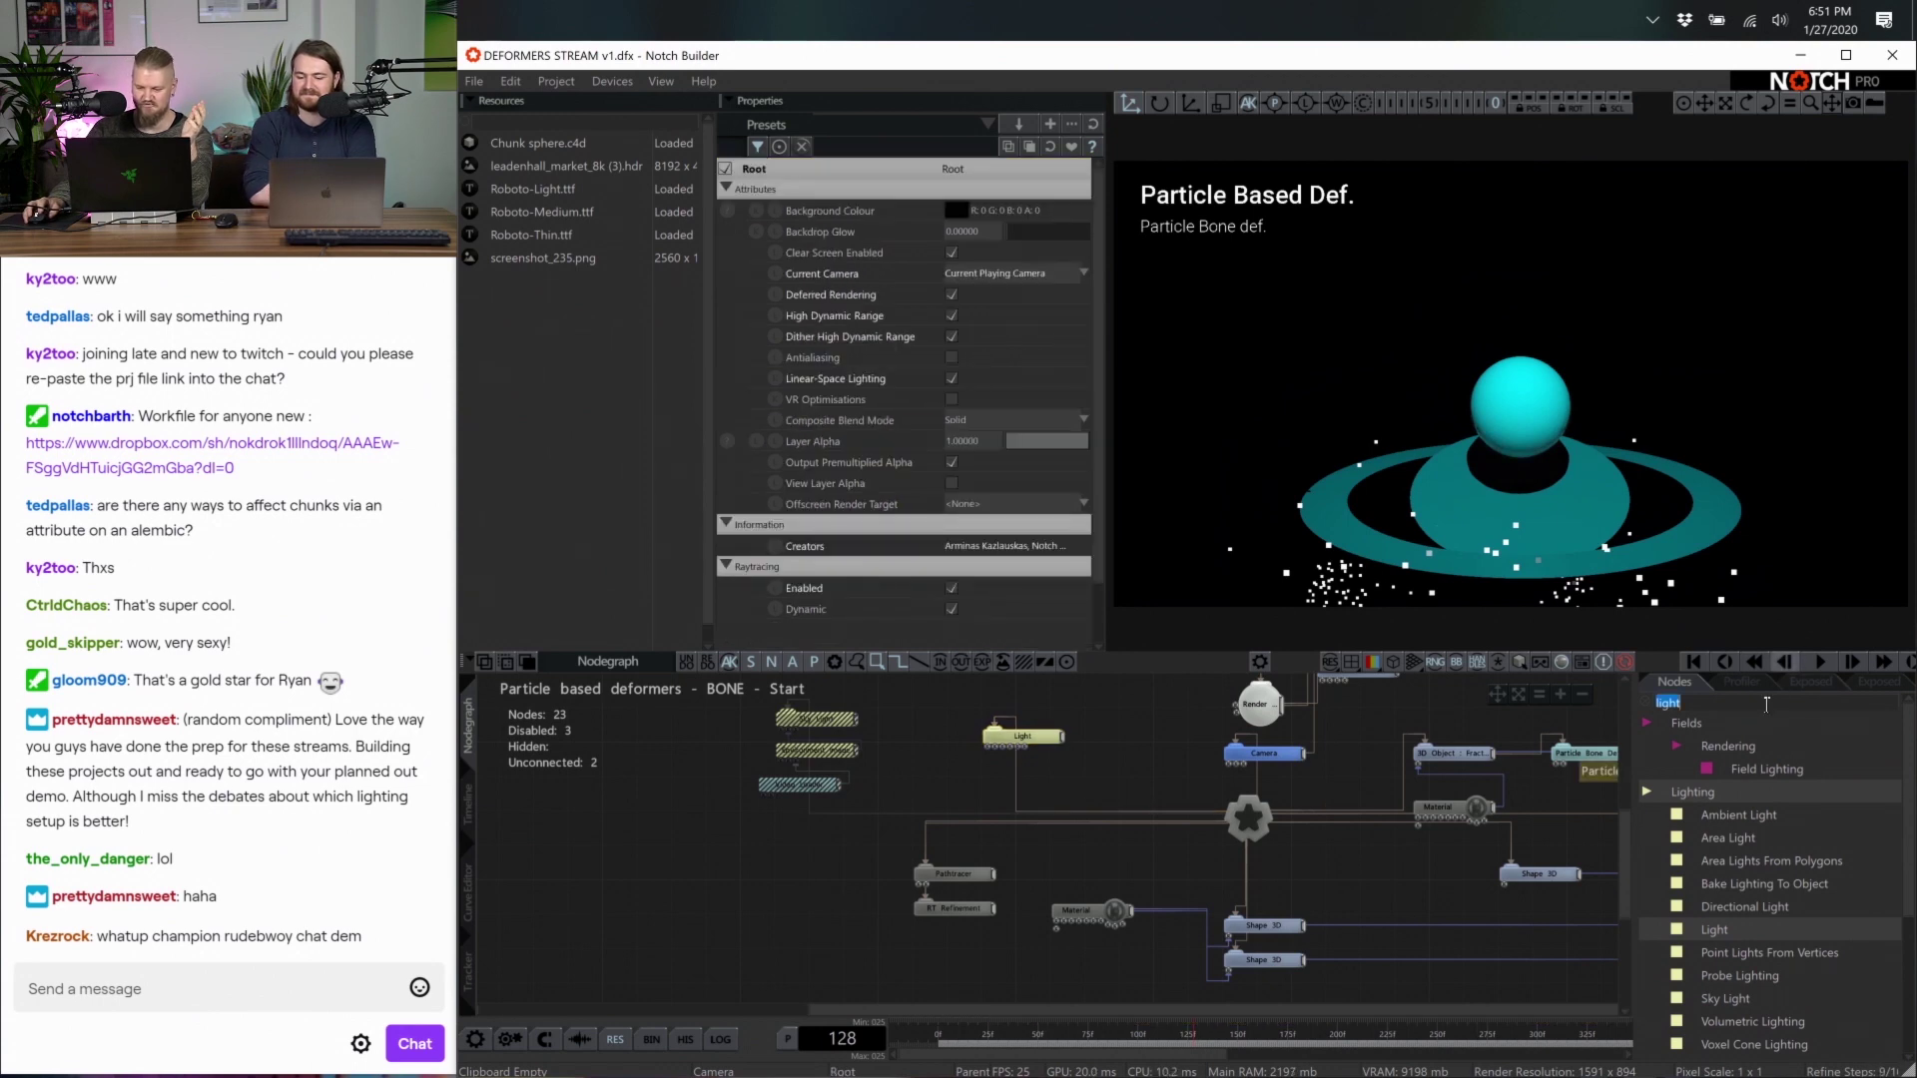
type("dire")
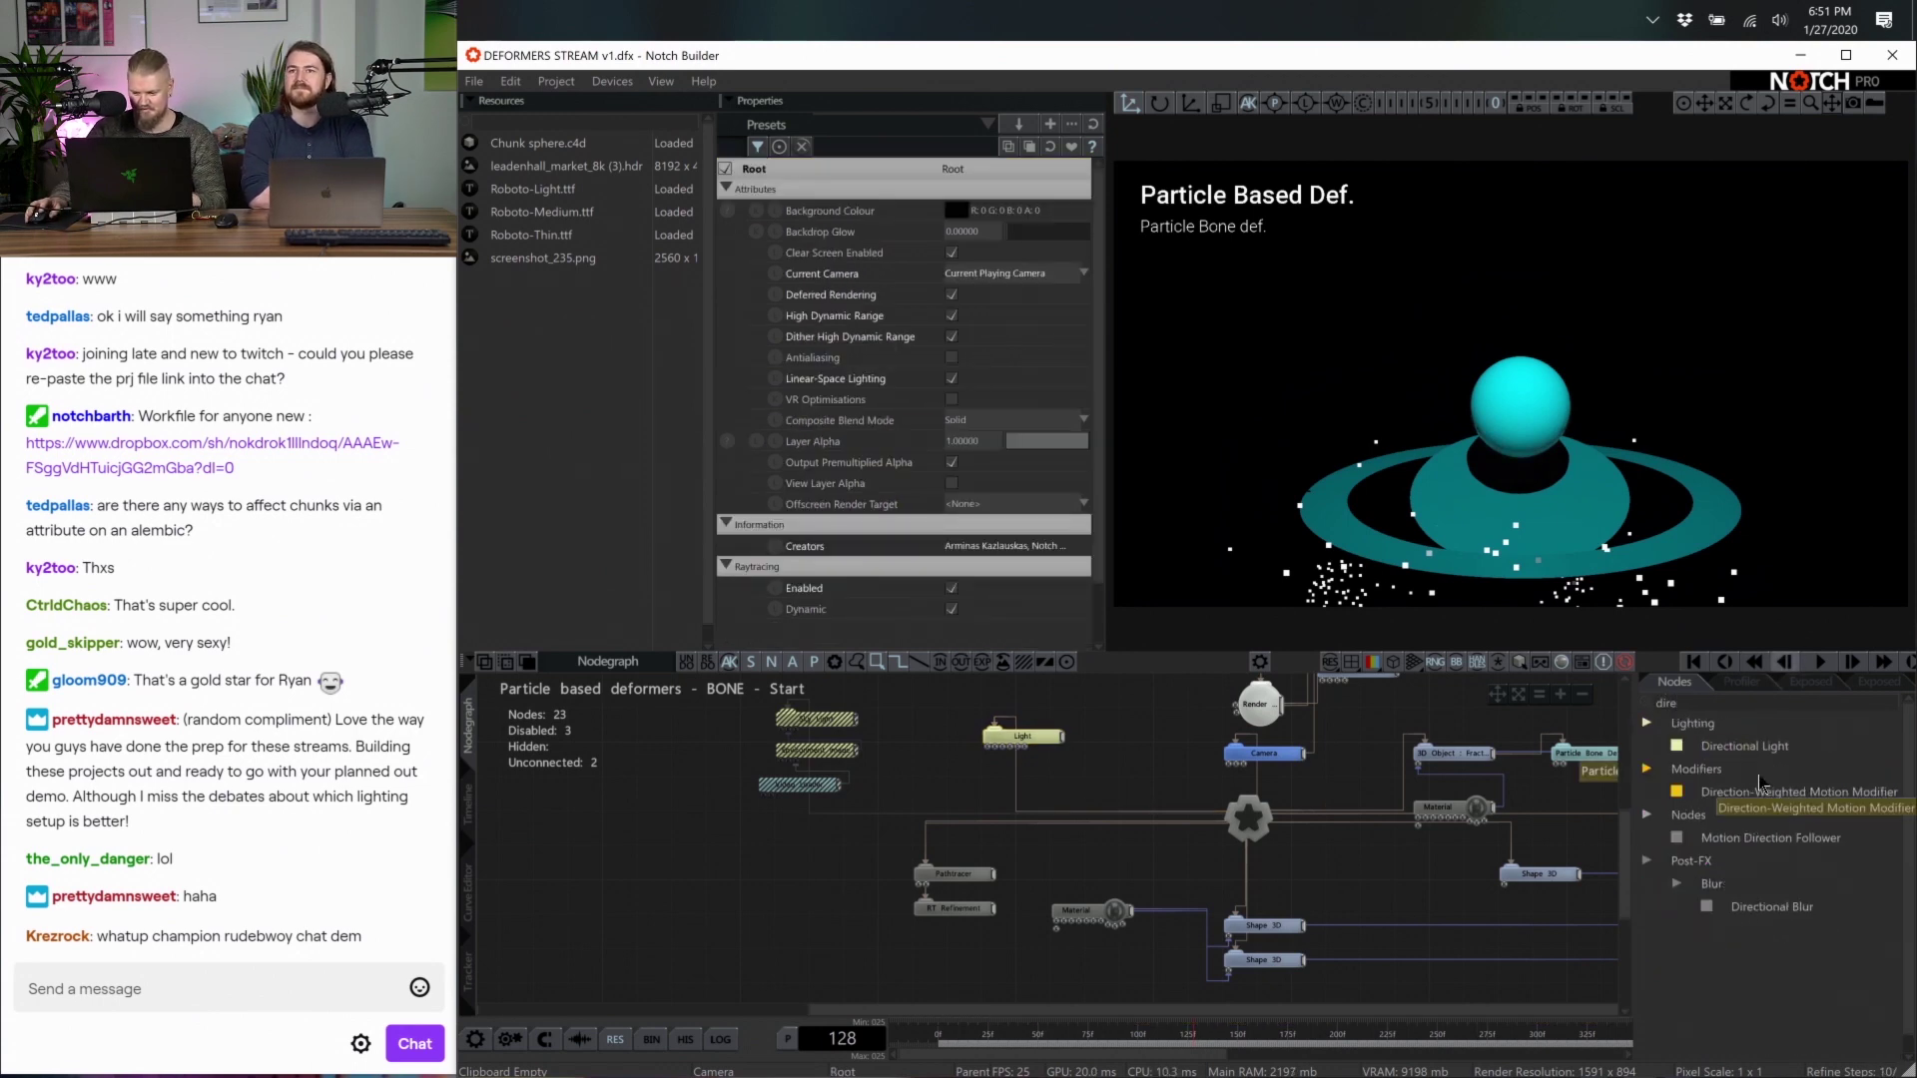
left_click_drag(1745, 746, 1191, 794)
left_click_drag(1078, 781, 1081, 785)
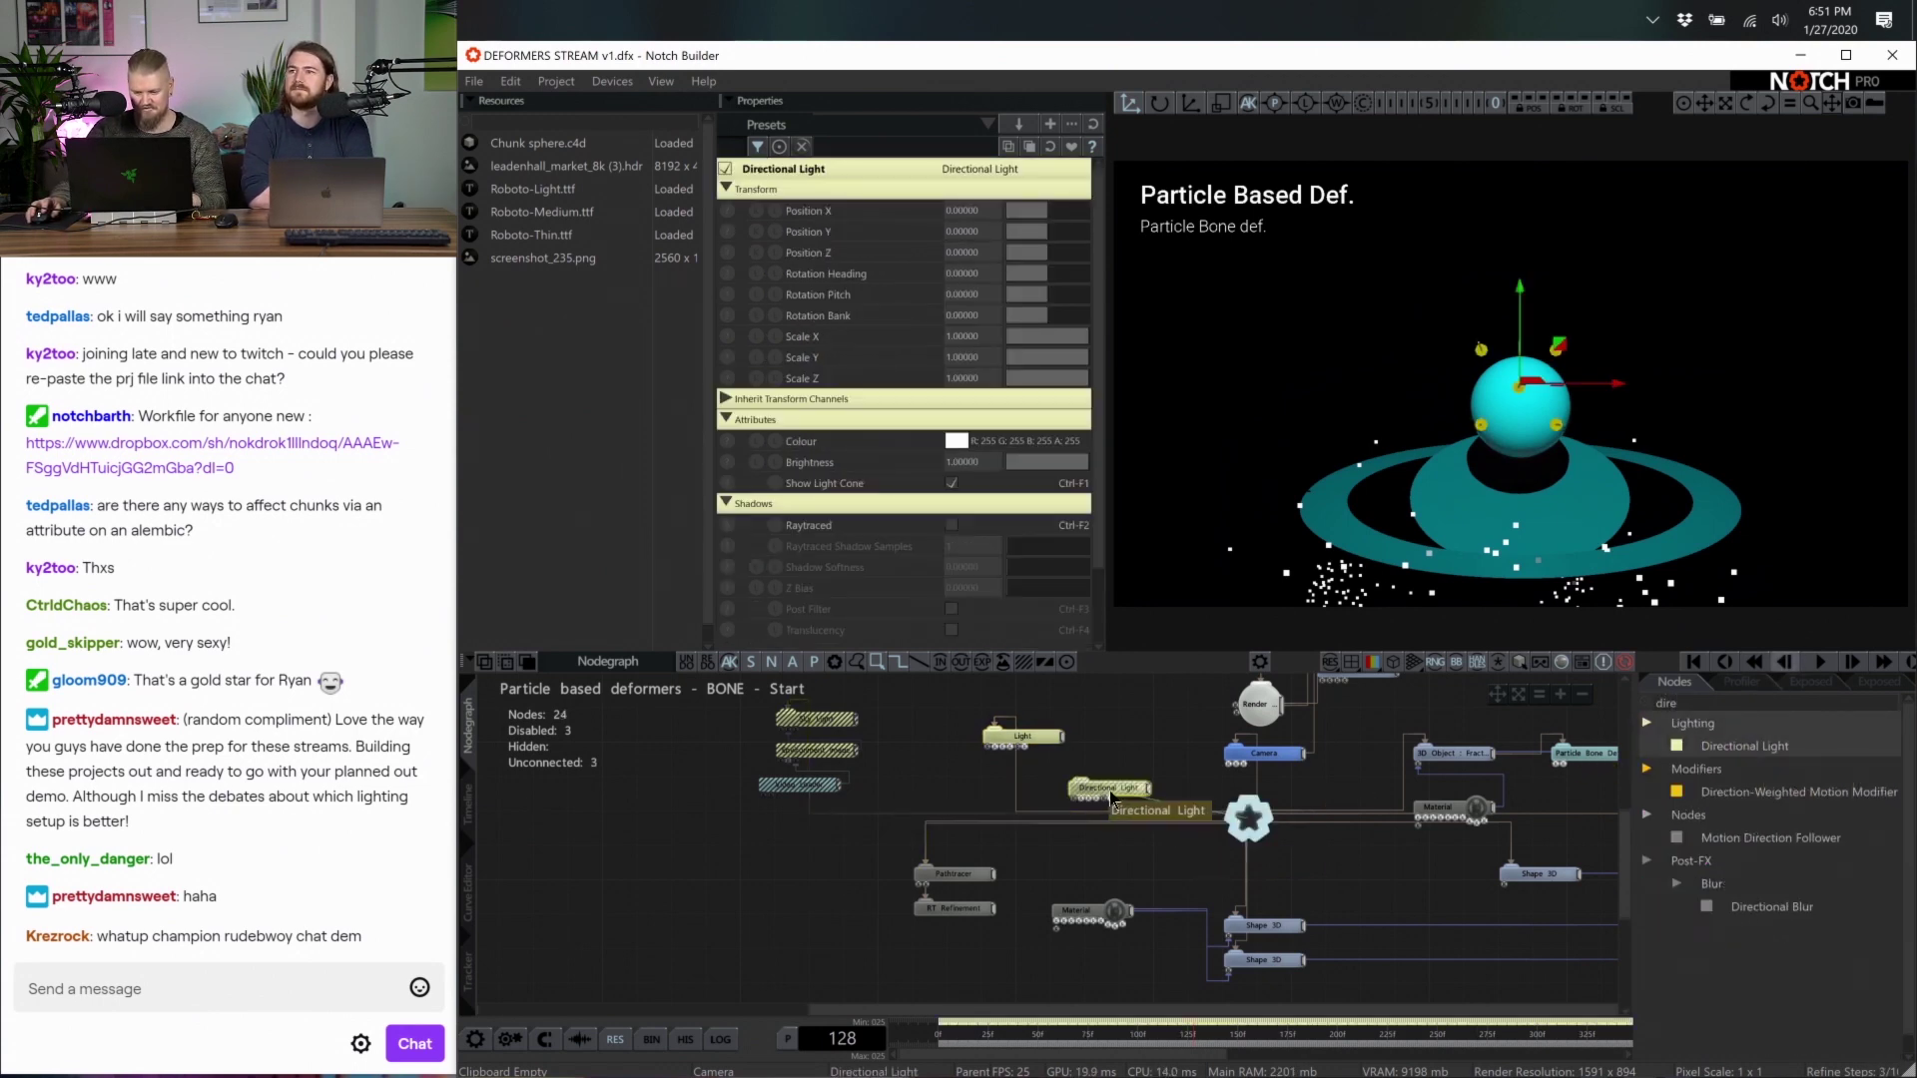
Set the Directional Light's Colour to pink, R 255, G 0, B 103
left_click(957, 441)
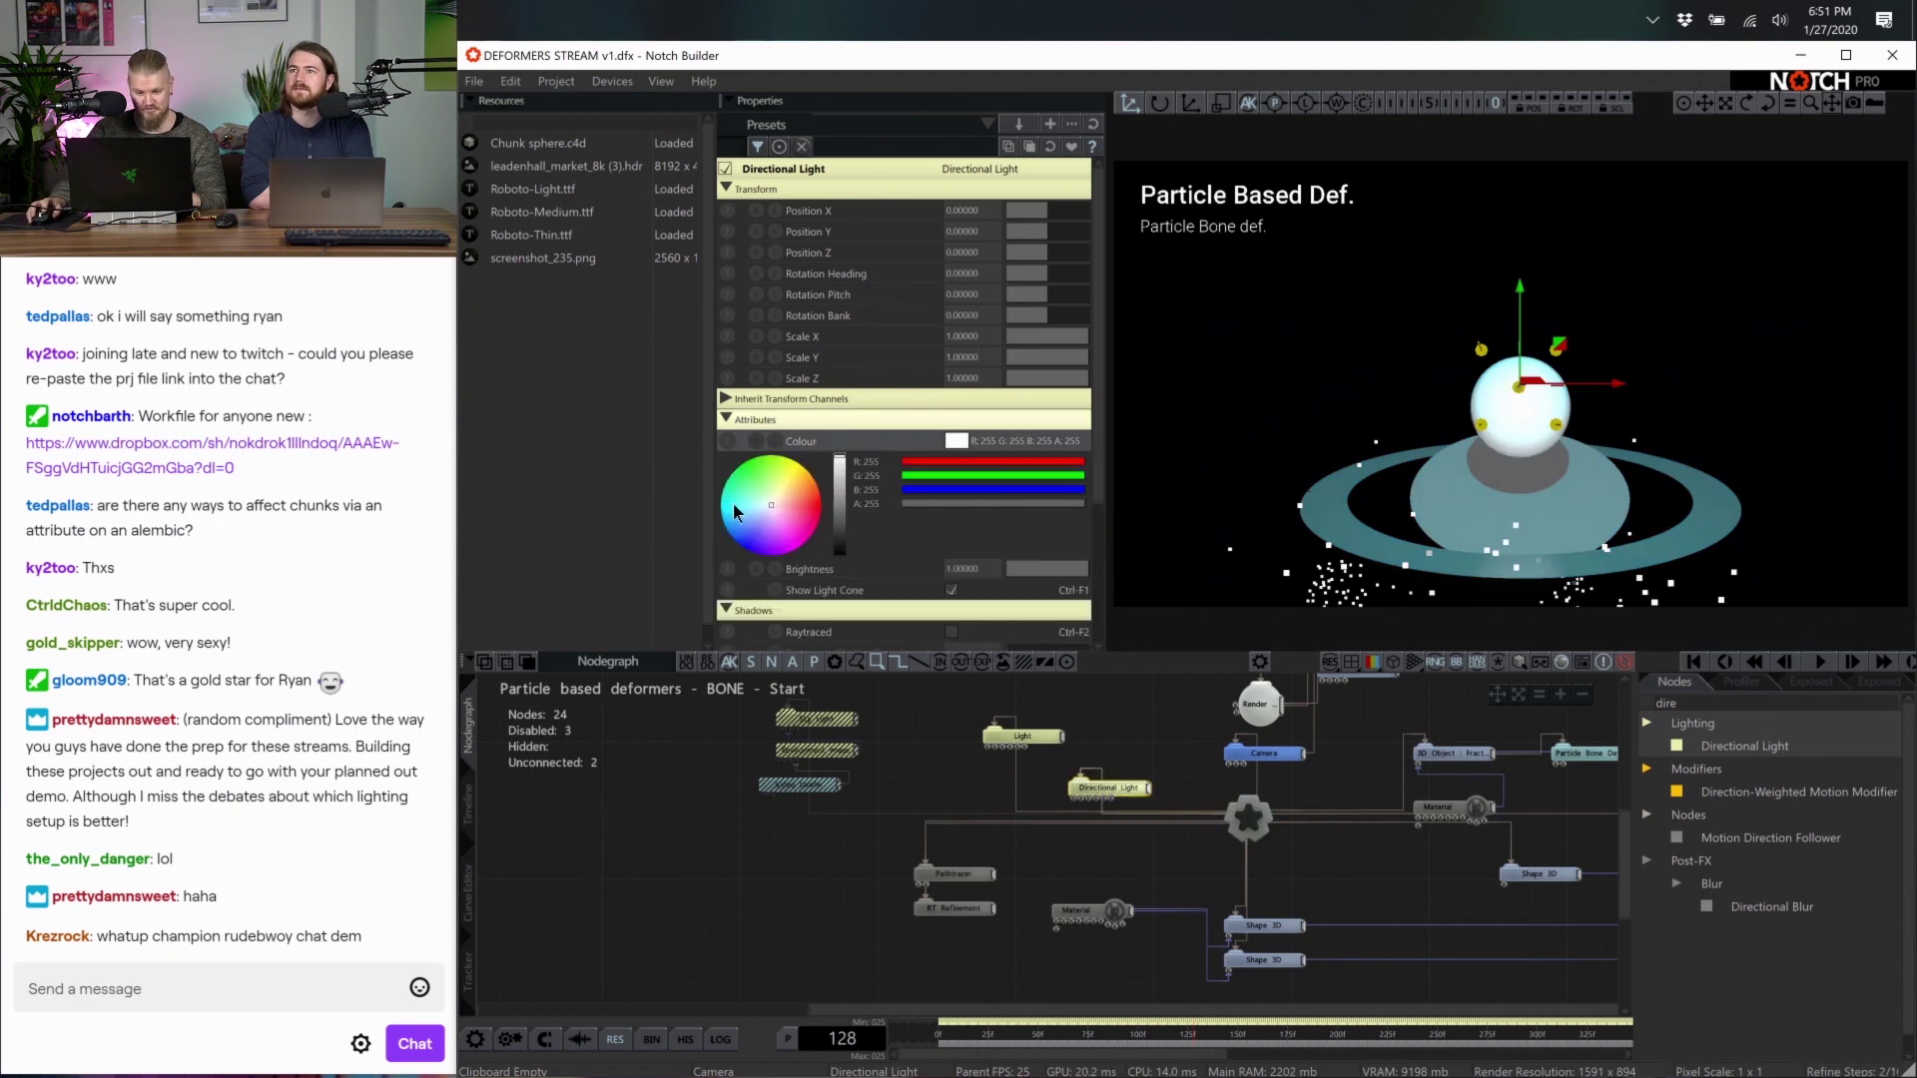
left_click(816, 525)
scroll(965, 526, "down", 3)
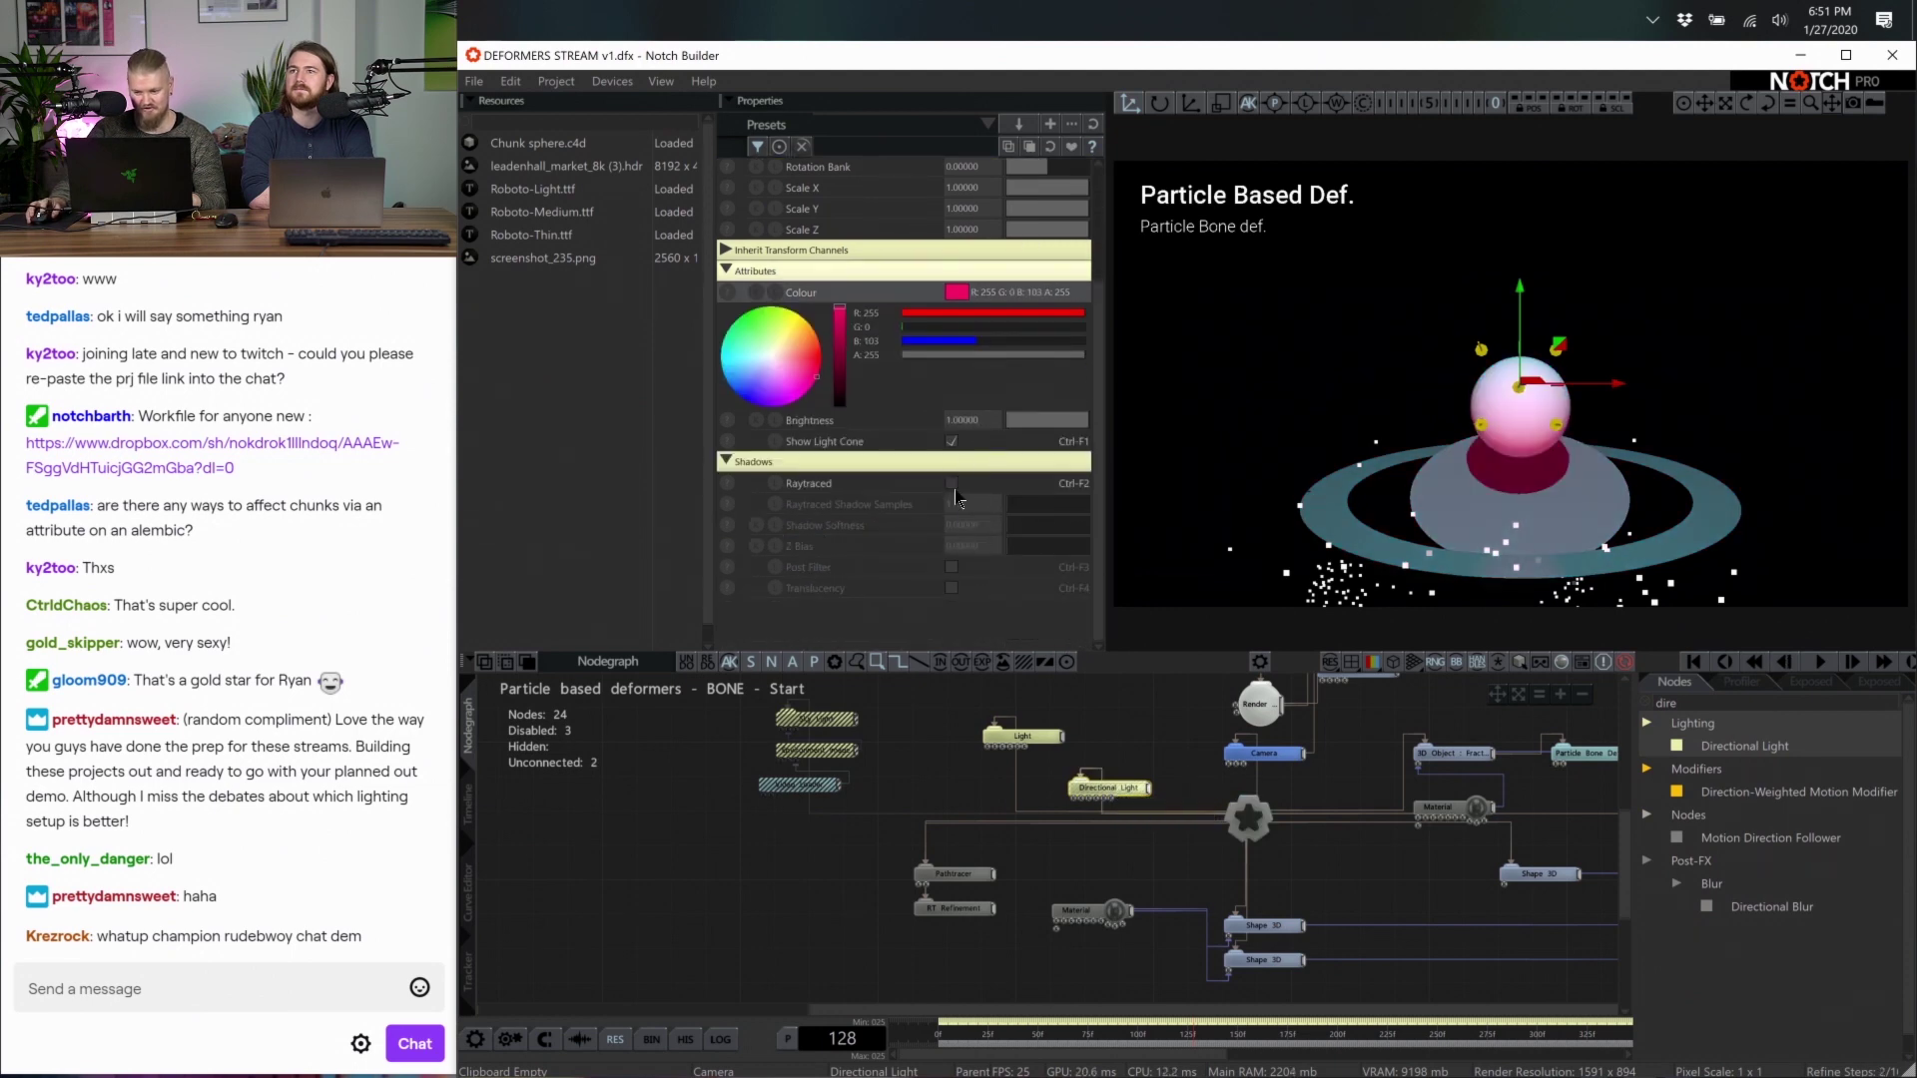
Enable Raytraced shadows on the Directional Light and rotate it to shine diagonally down onto the shapes
left_click(952, 486)
key("e")
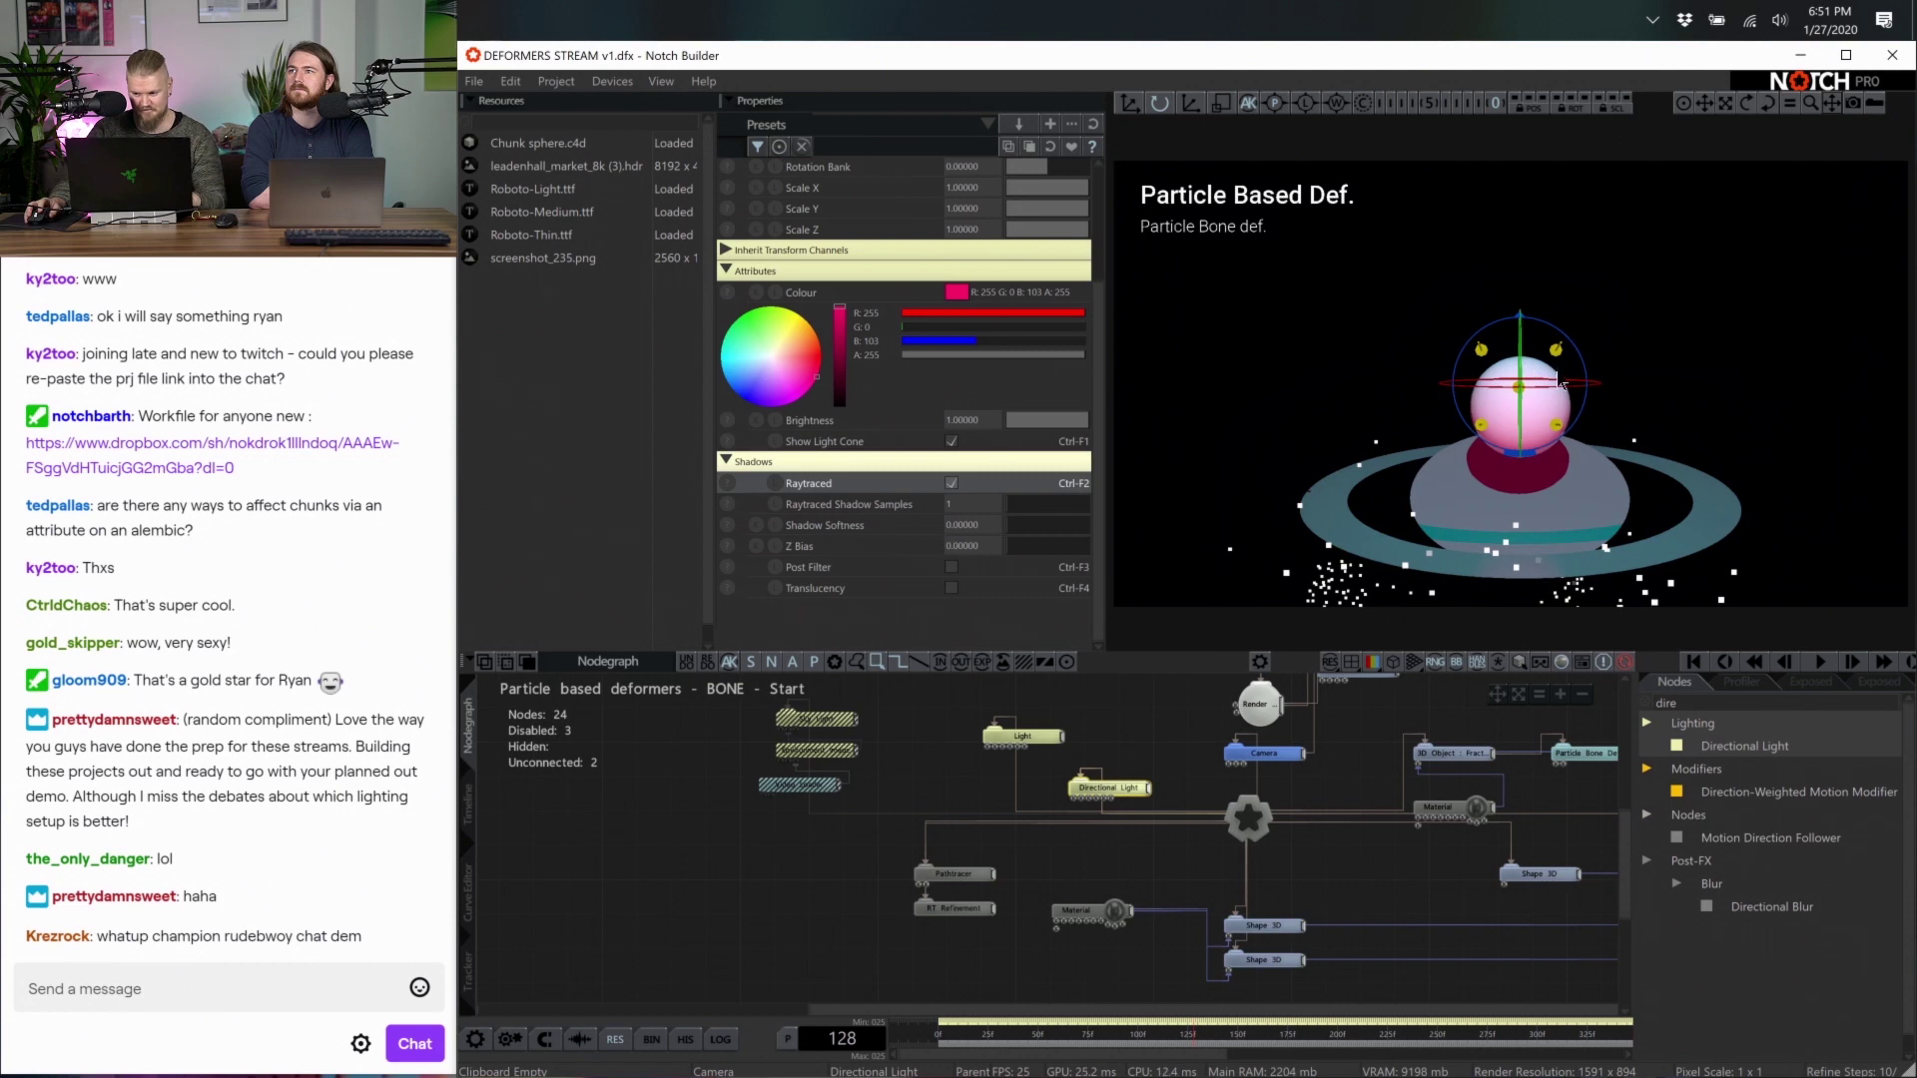
mouse_move(1559, 379)
left_mouse_down()
mouse_move(1595, 373)
mouse_move(1484, 389)
mouse_move(1527, 385)
left_mouse_up()
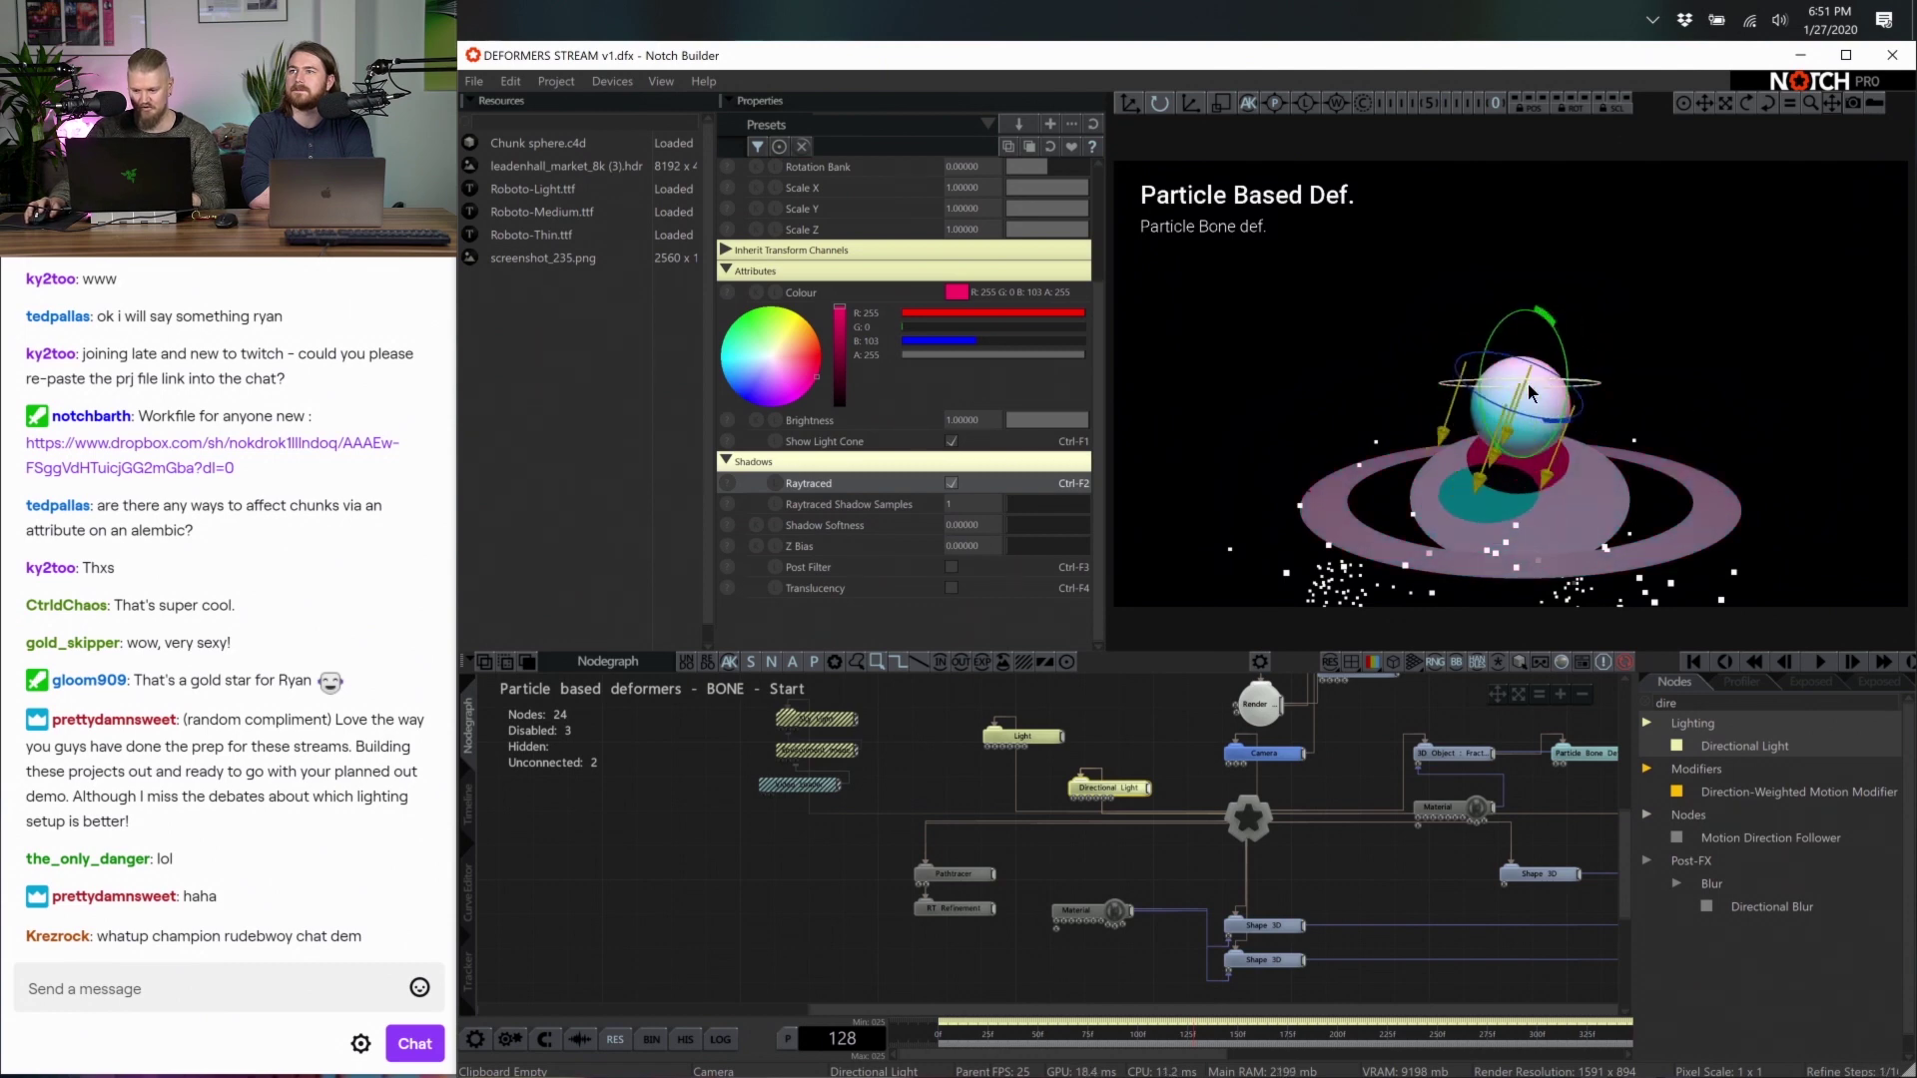
Disable the cyan Light and replay the simulation from frame 0 under the Directional Light alone
left_click(1026, 736)
key("d")
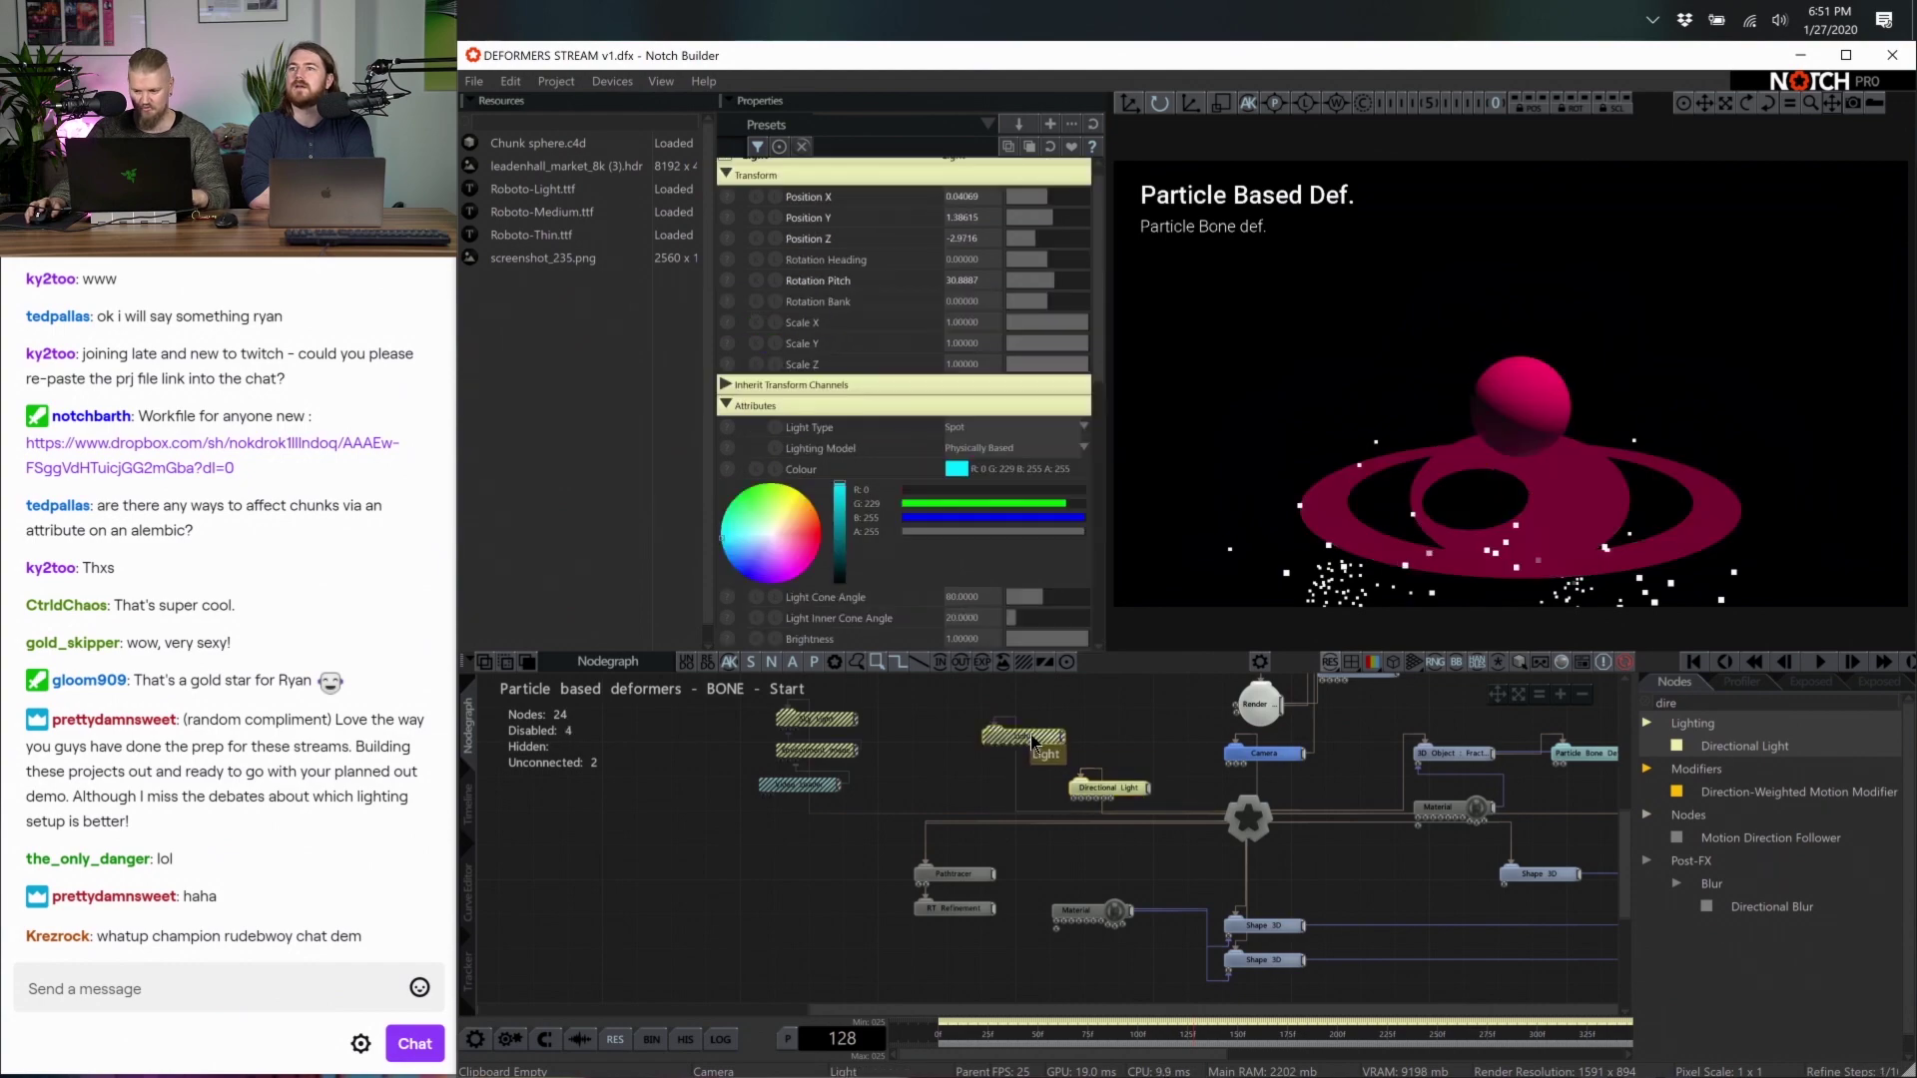
key("Home")
key("space")
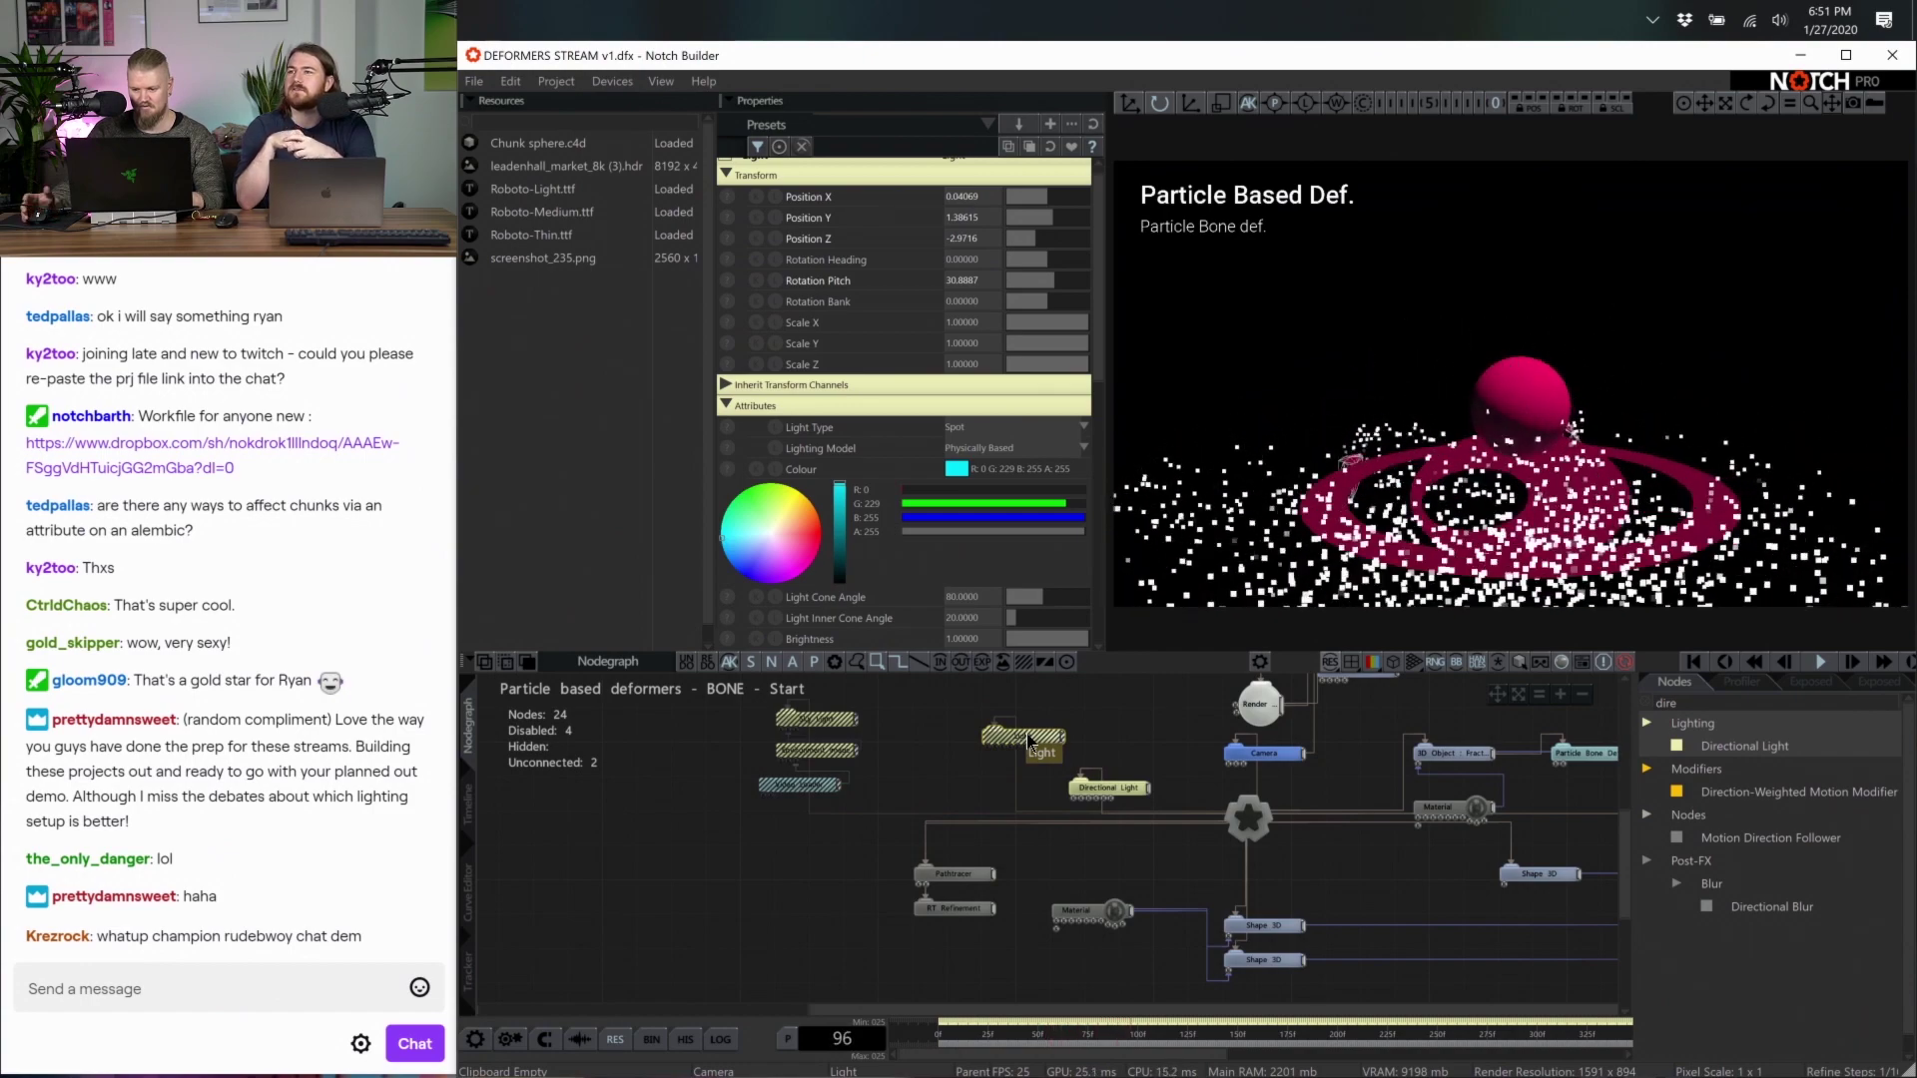
key("Home")
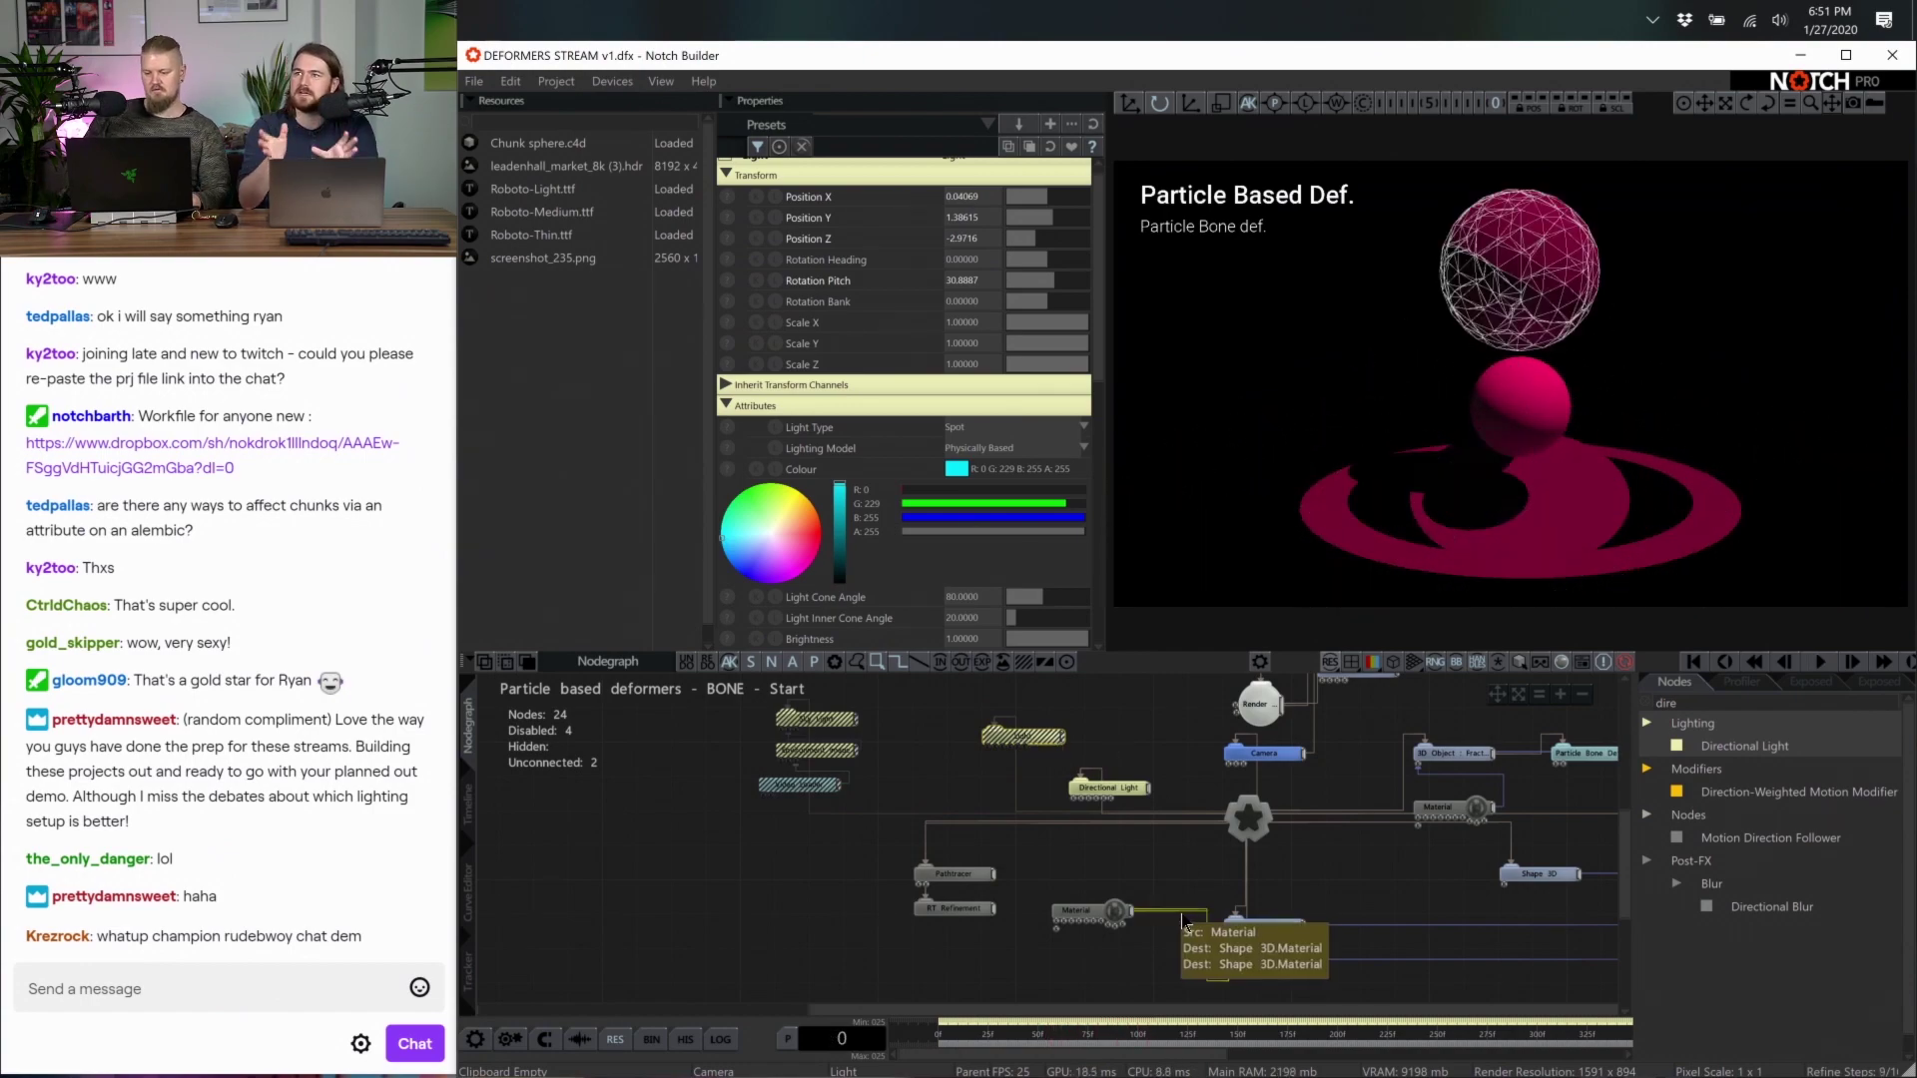
Raise the Directional Light's Shadow Softness to about 0.7
scroll(1032, 506, "down", 6)
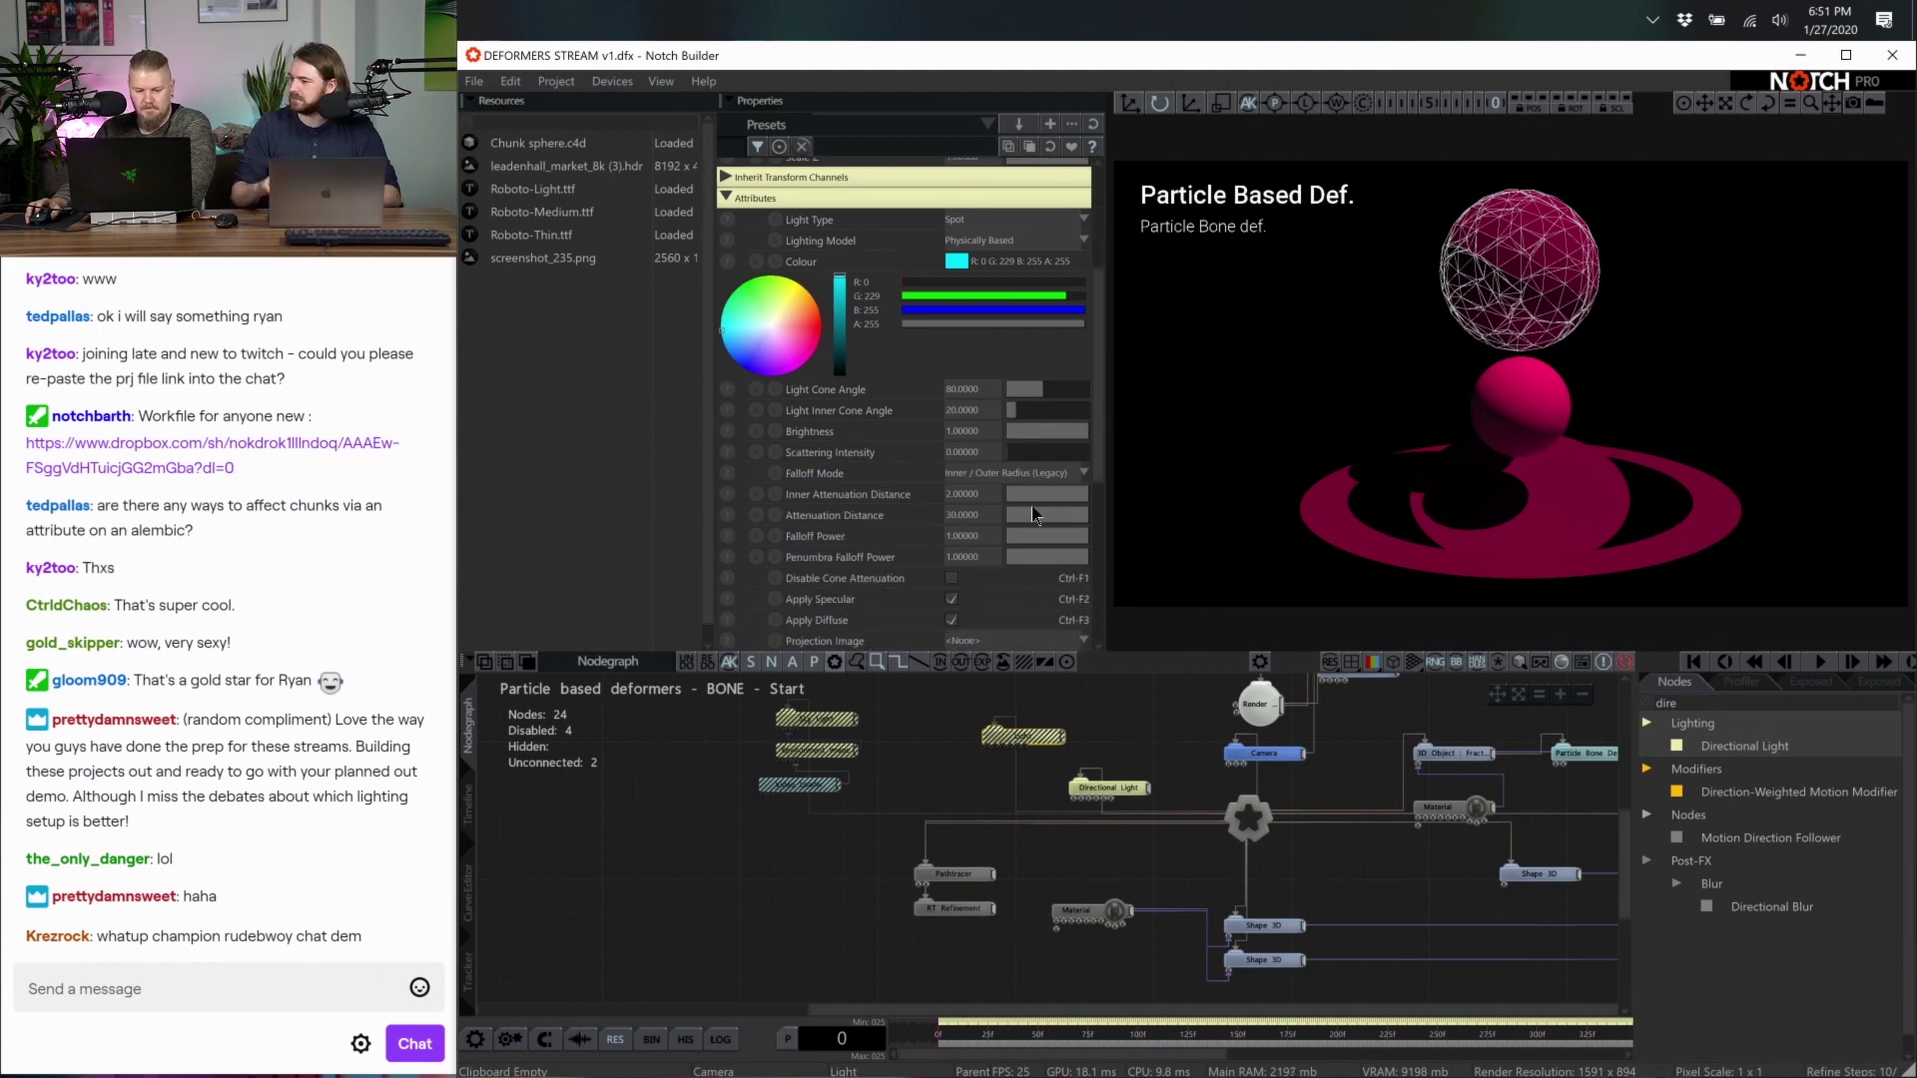
left_click(1137, 785)
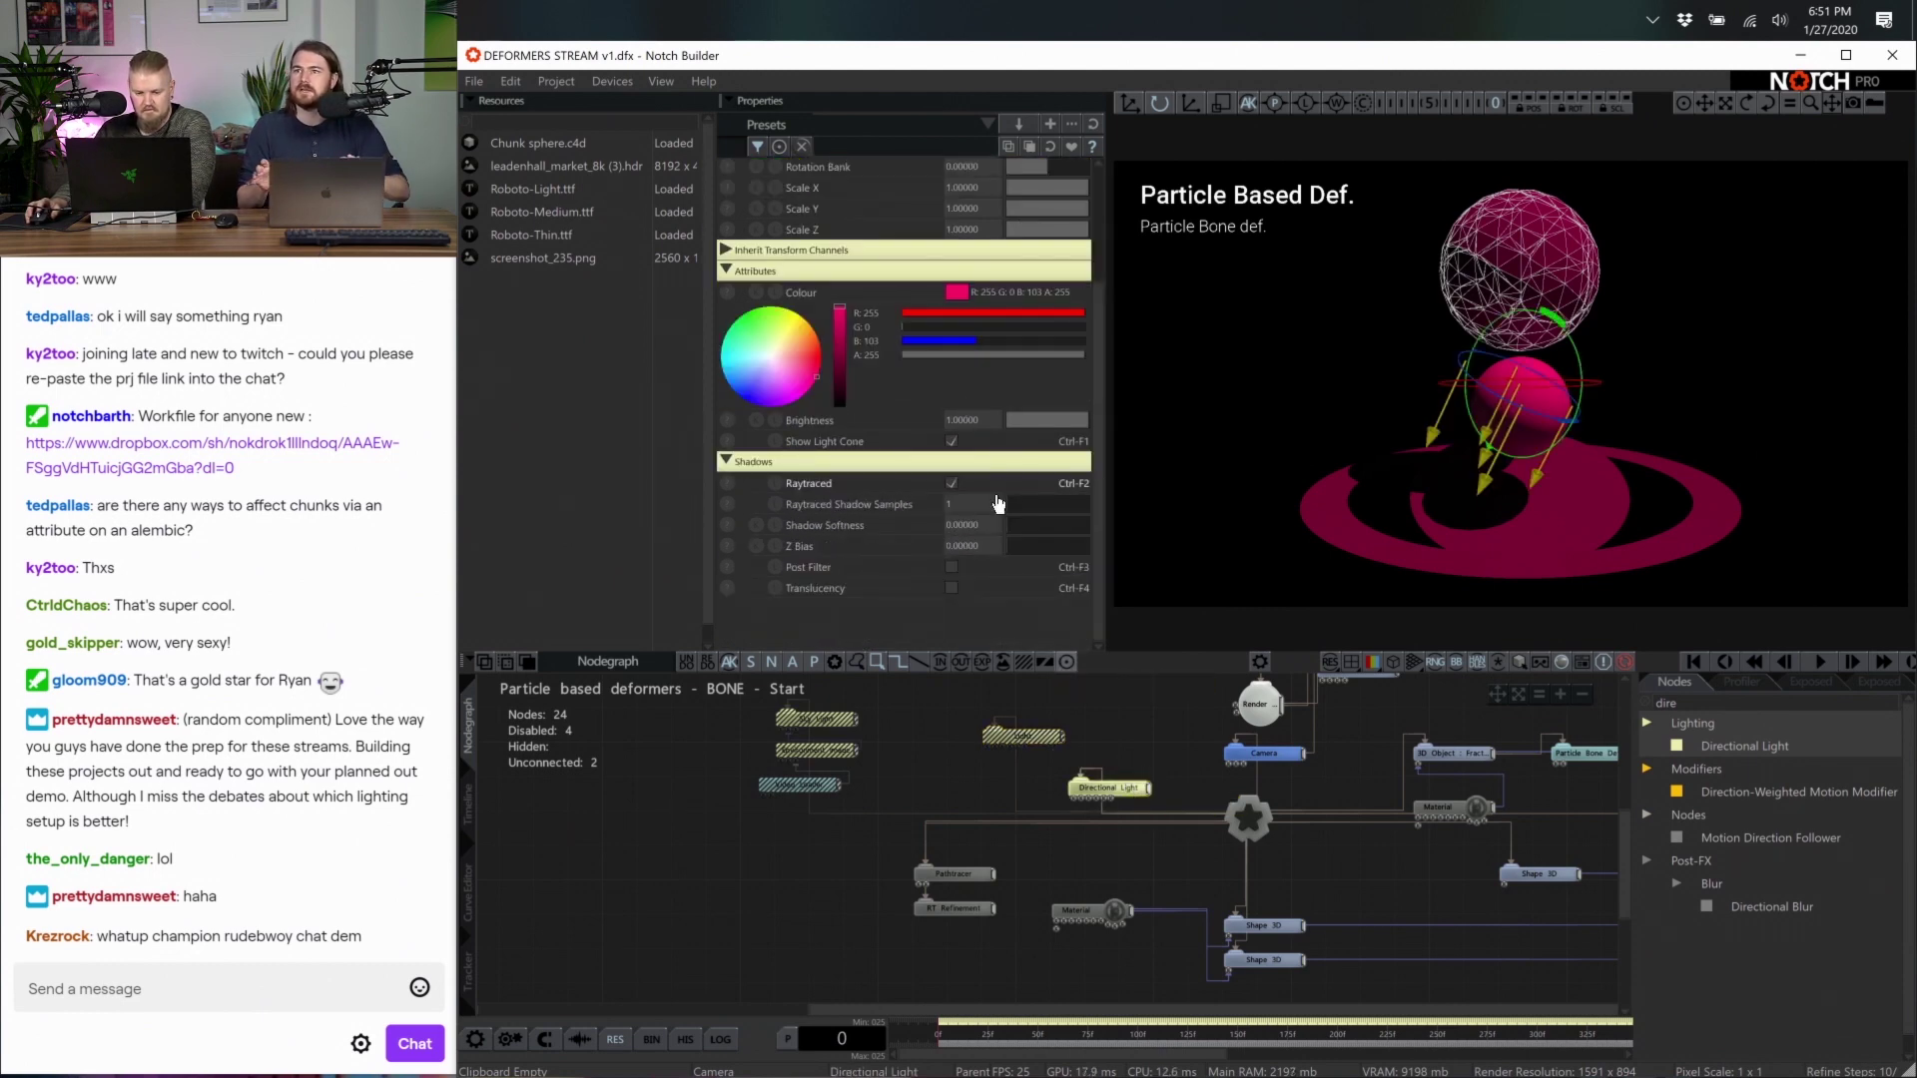
left_click_drag(1015, 529, 1040, 530)
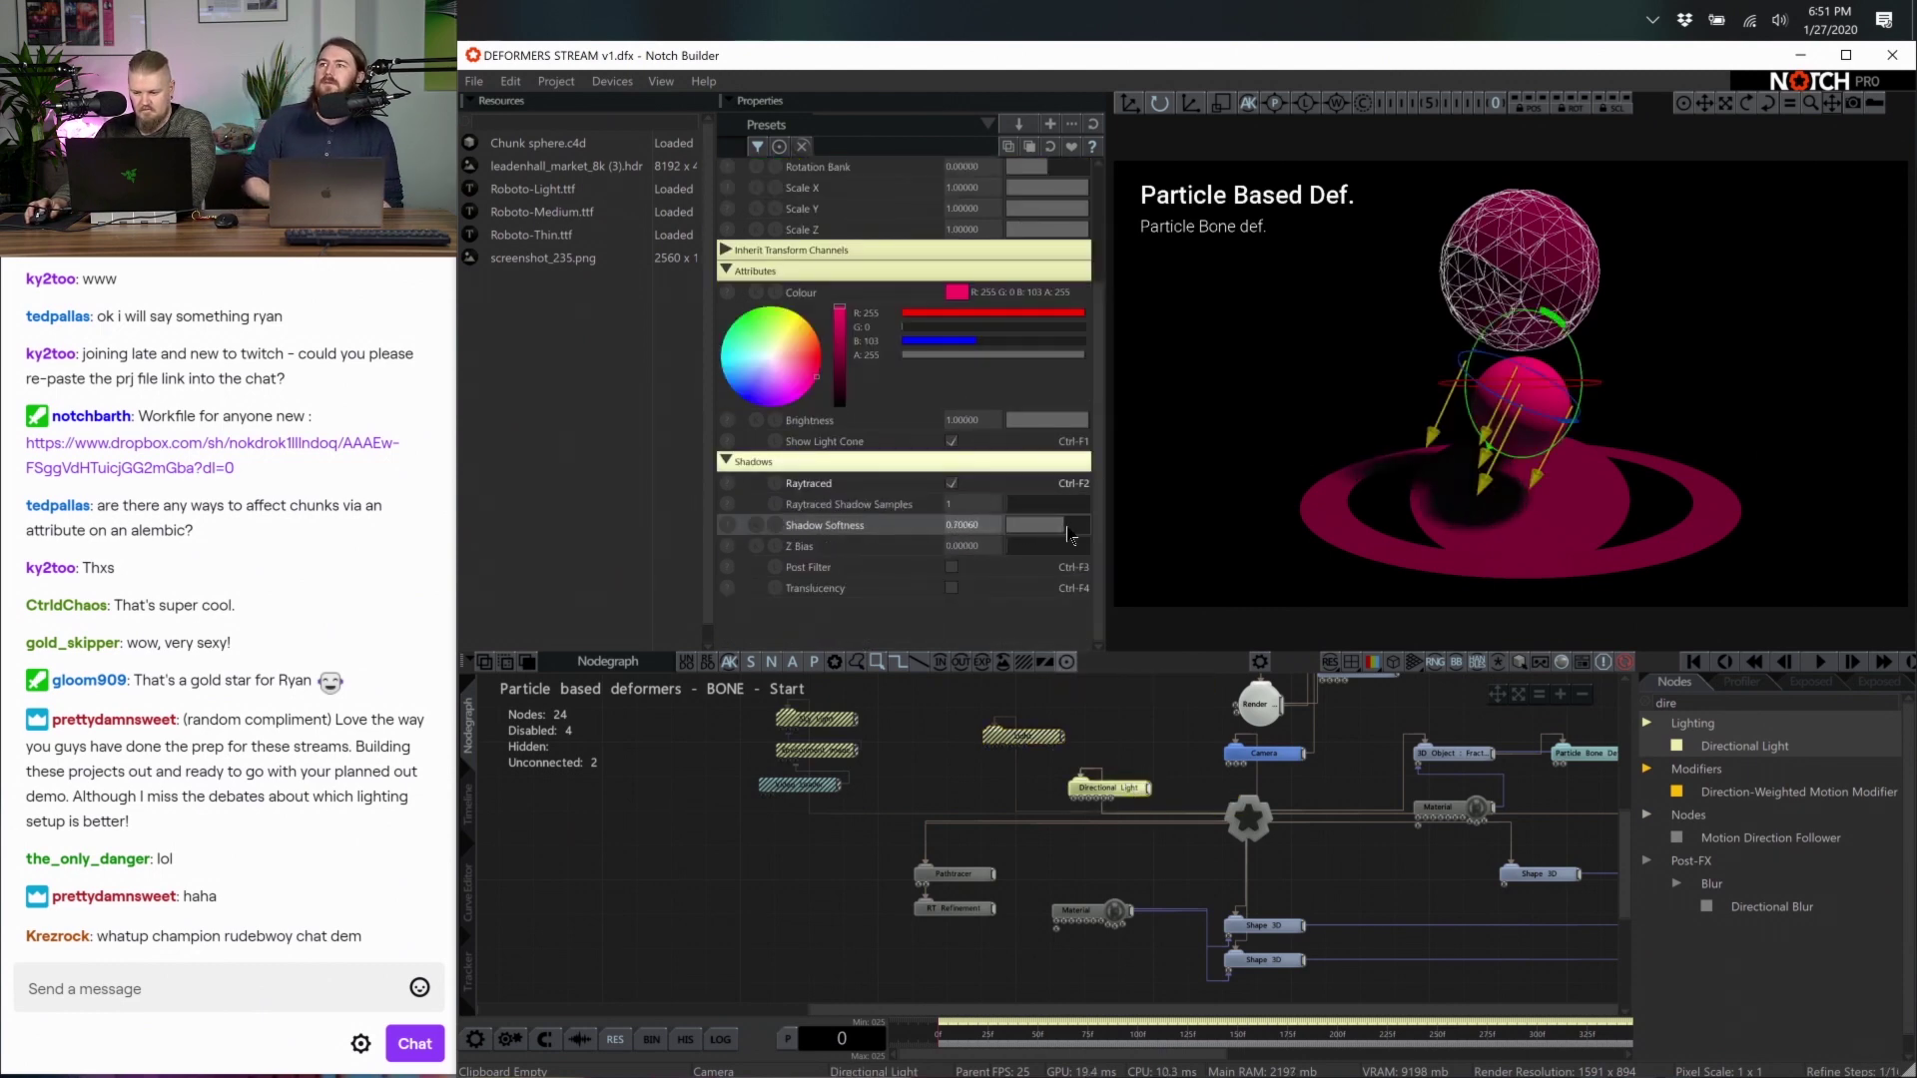
Re-enable the cyan Light and play the simulation with both coloured lights active
left_click(1045, 744)
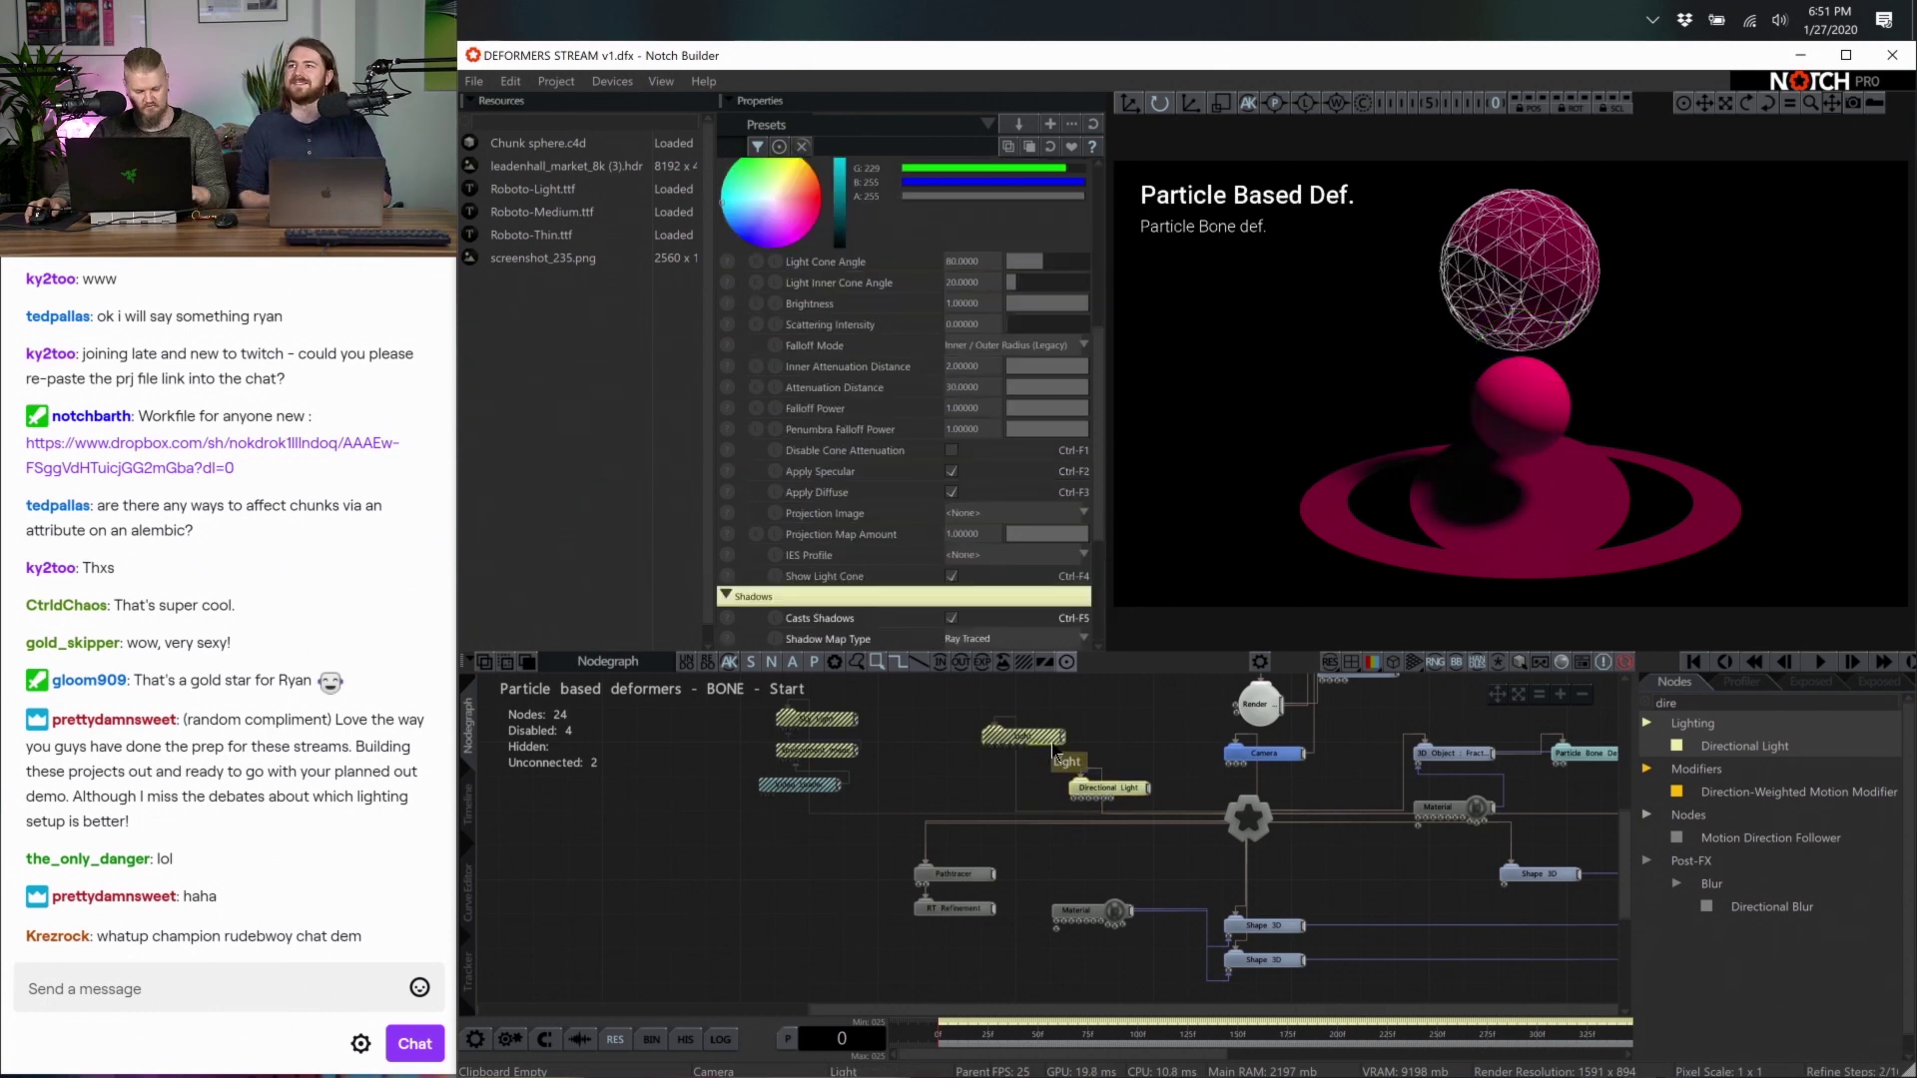
key("d")
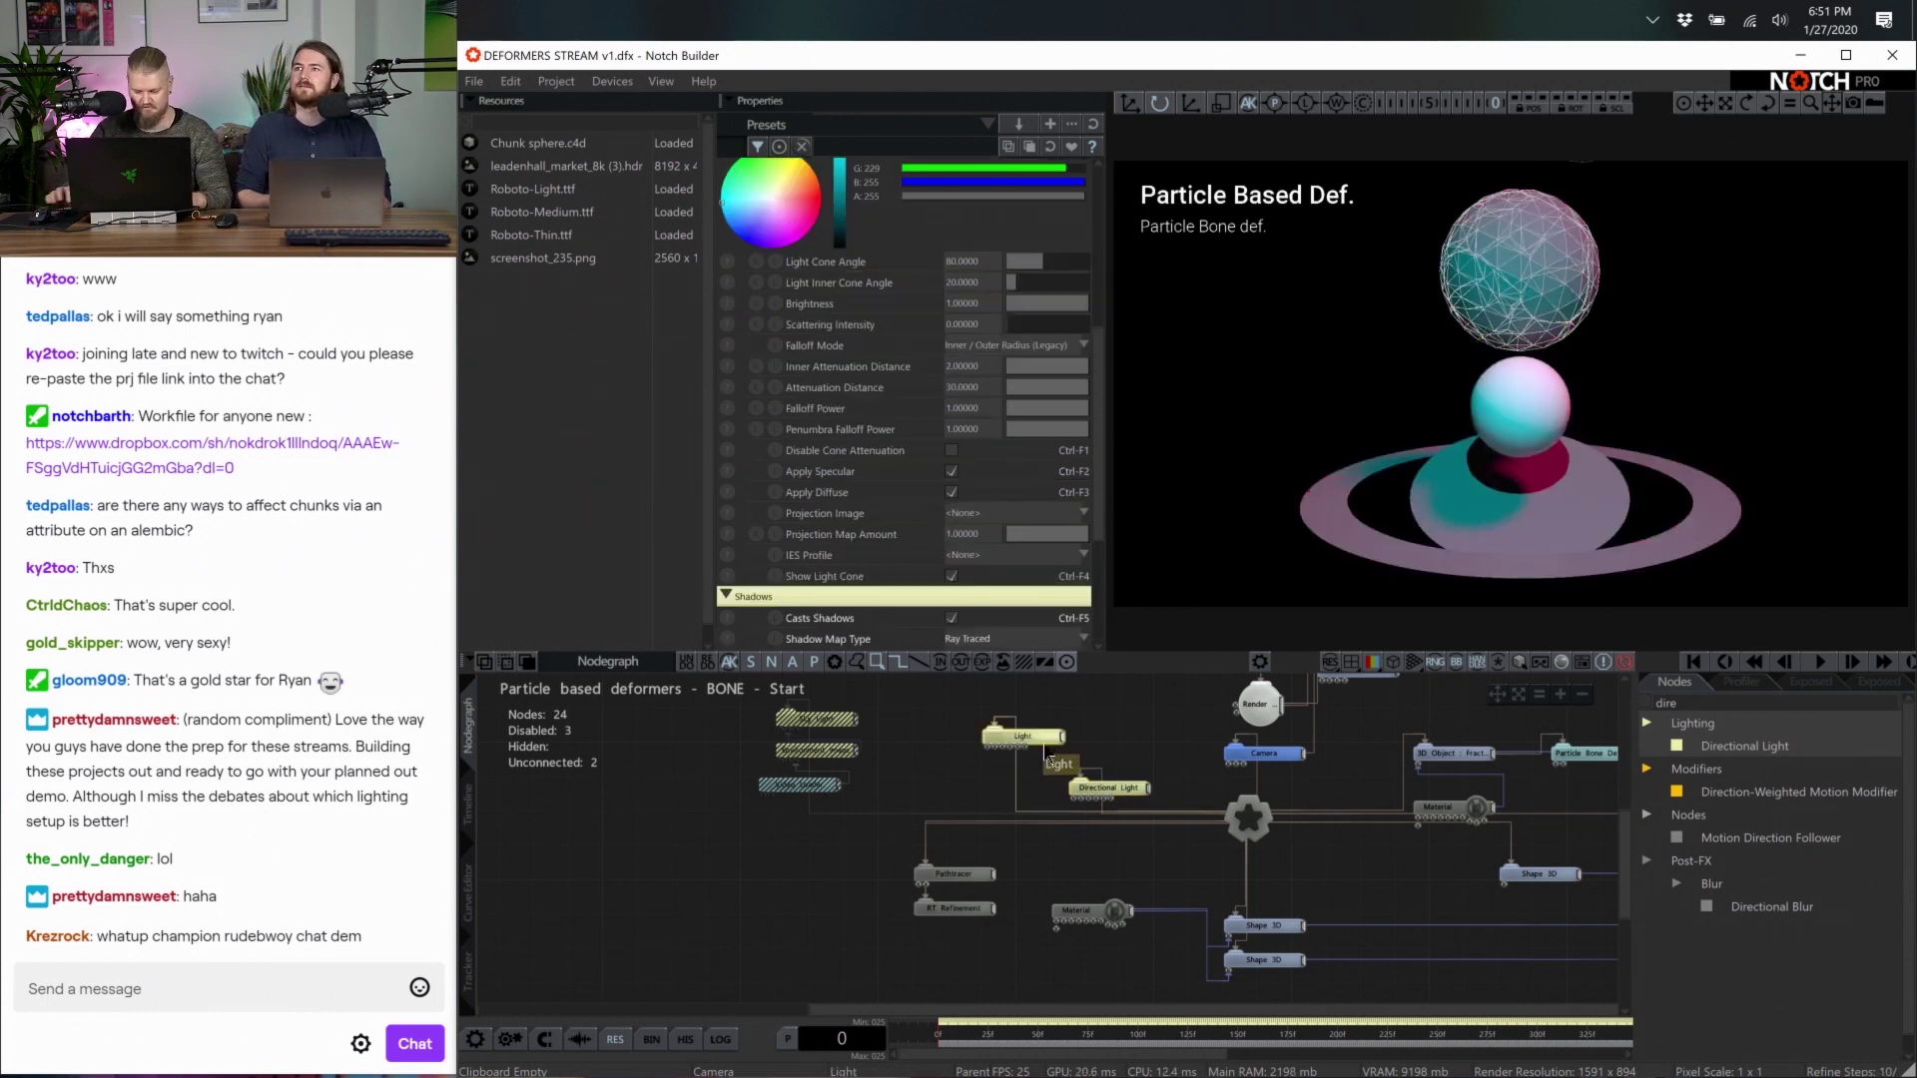
key("space")
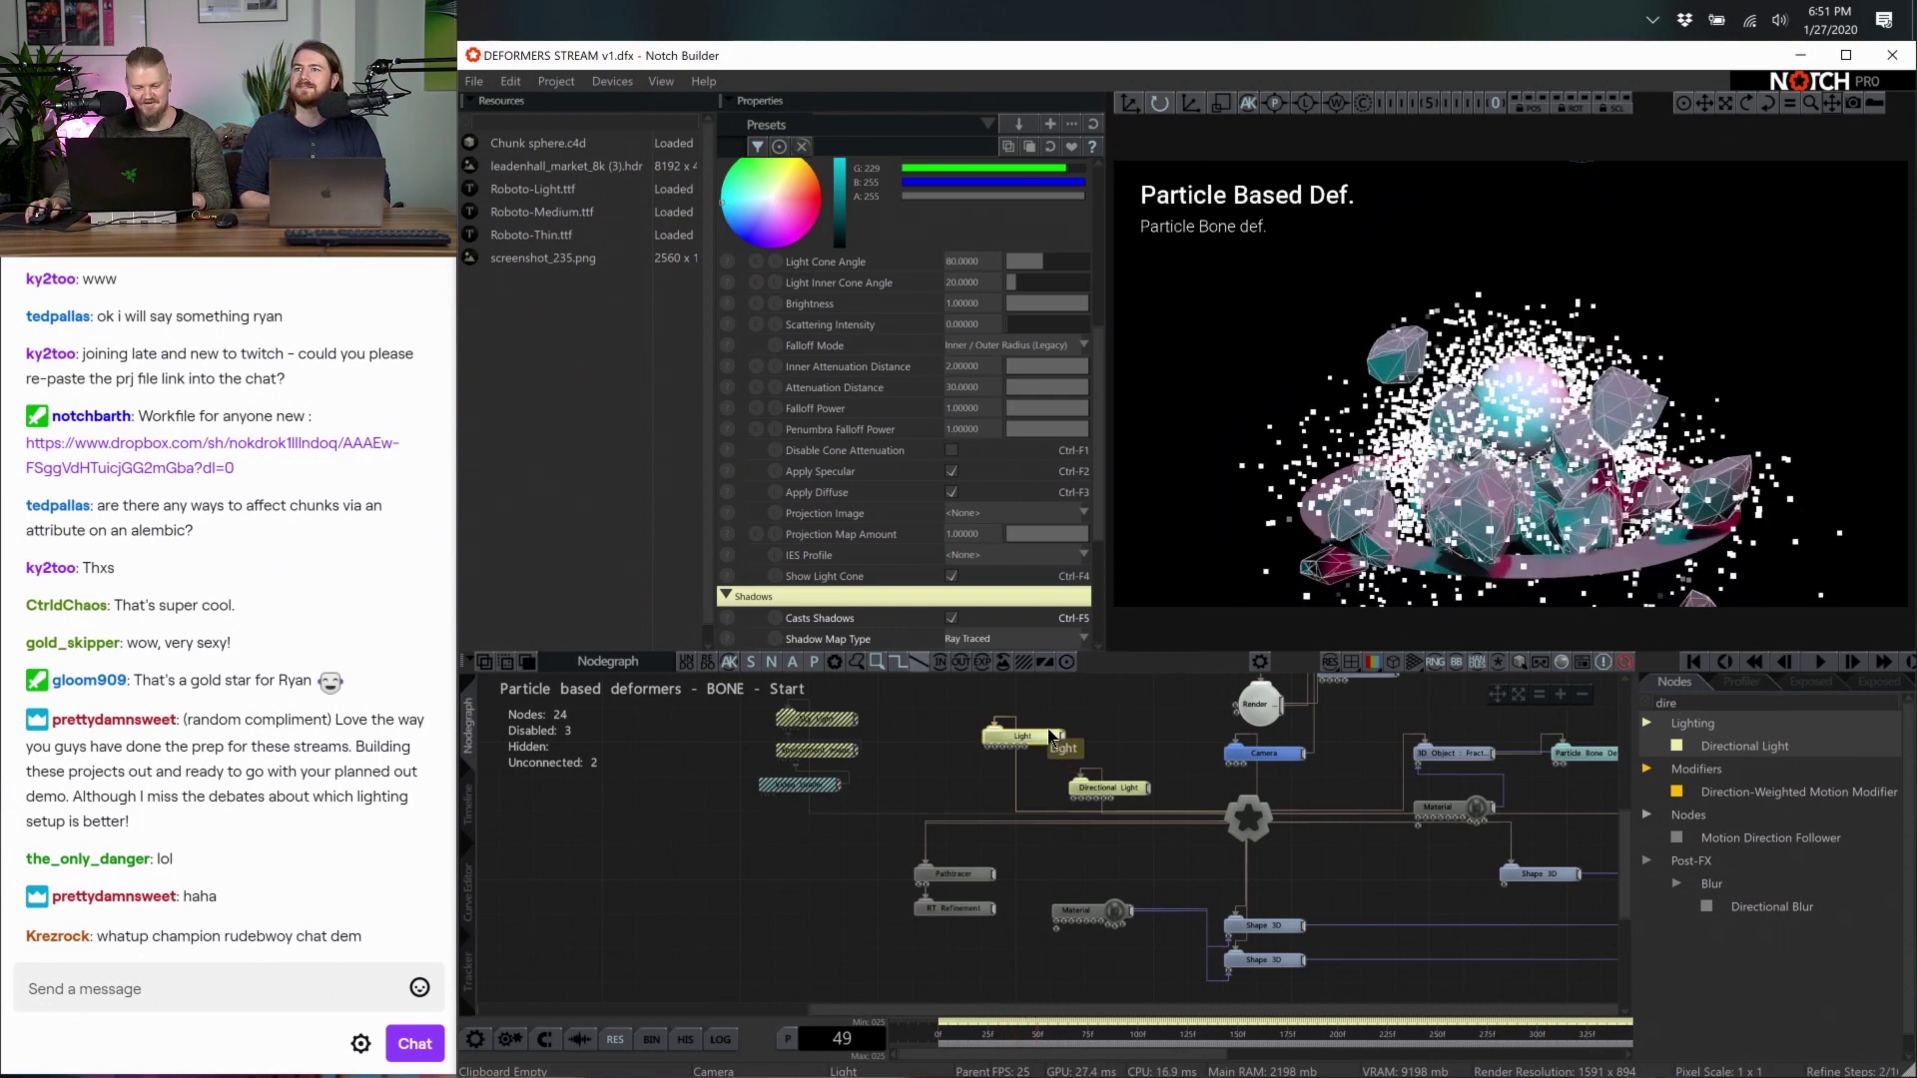
Raise the cyan Light's Shadow Softness to about 0.86 and play the simulation to check the softened shadows
scroll(1033, 569, "down", 3)
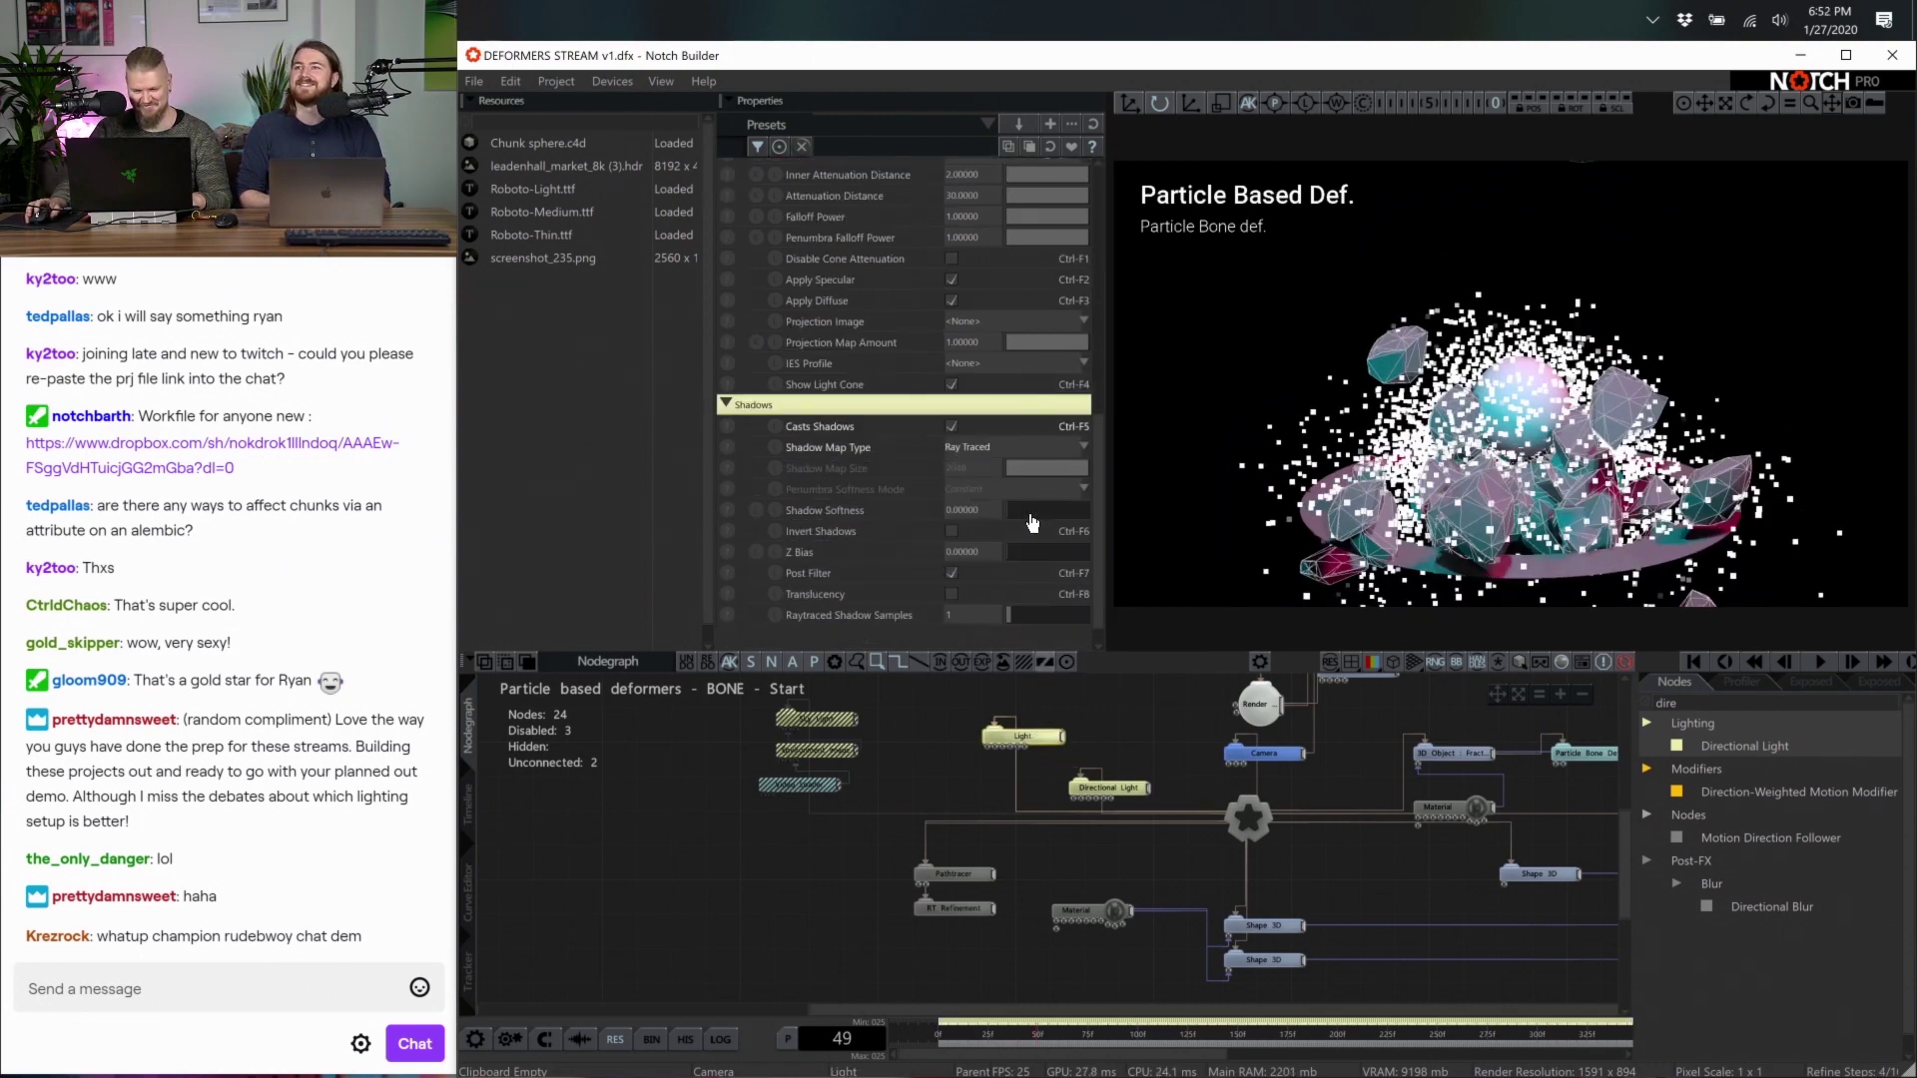
left_click_drag(1040, 512, 1046, 513)
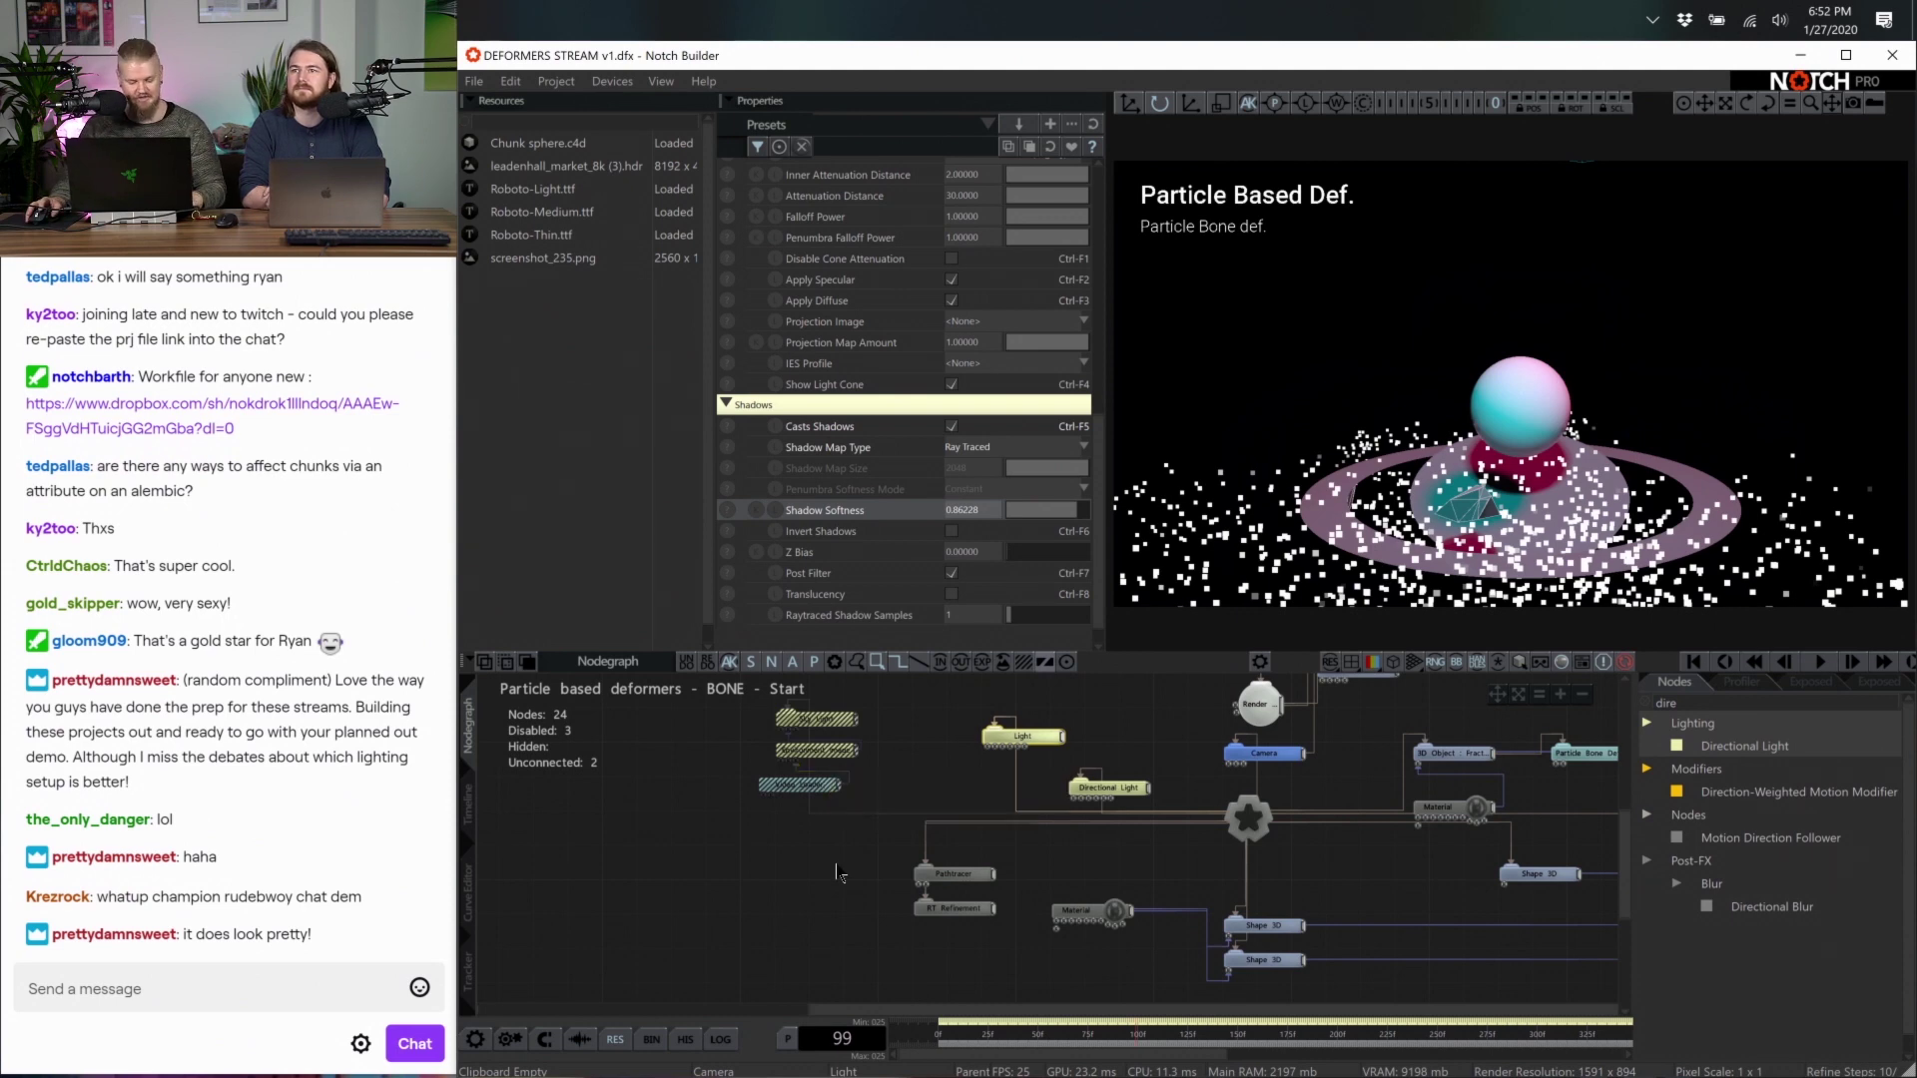
key("space")
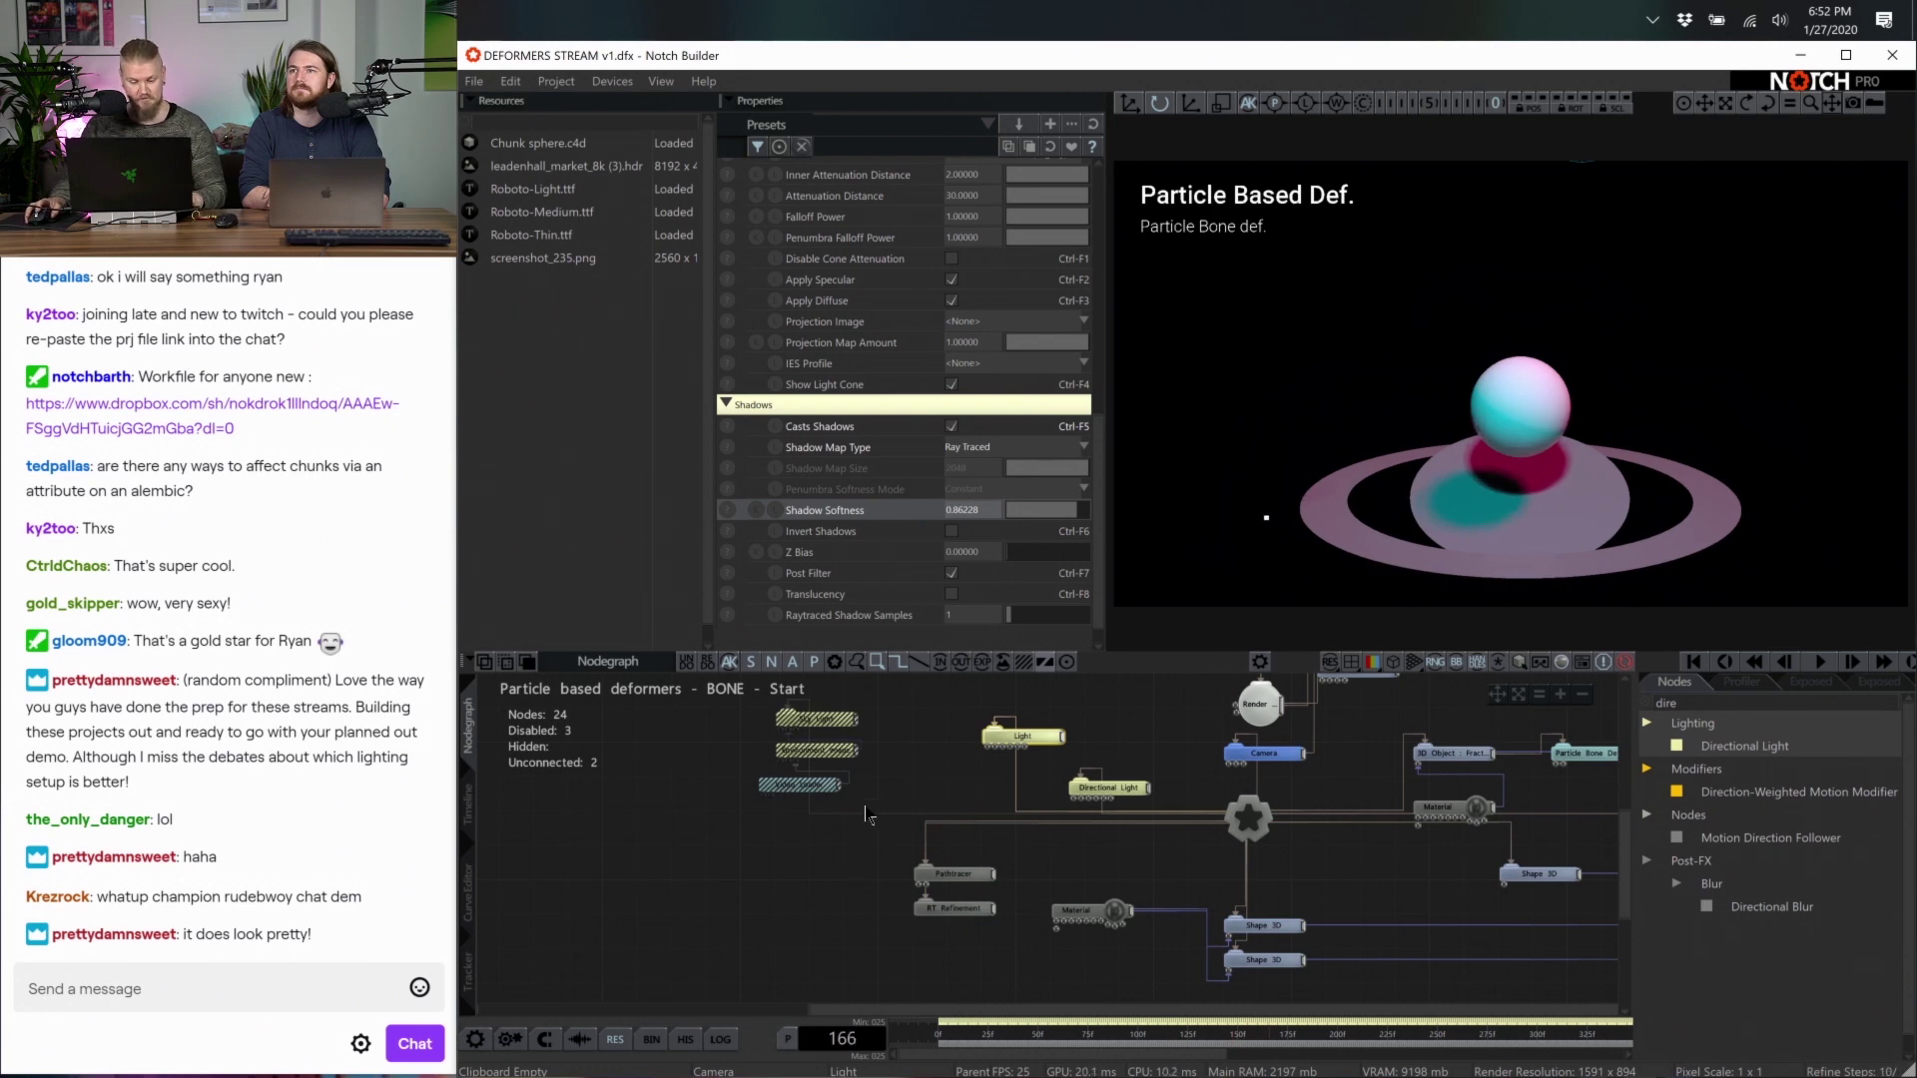
Replay the chunk and particle simulation from the start and pause it around frame 79
middle_click_drag(892, 770, 905, 824)
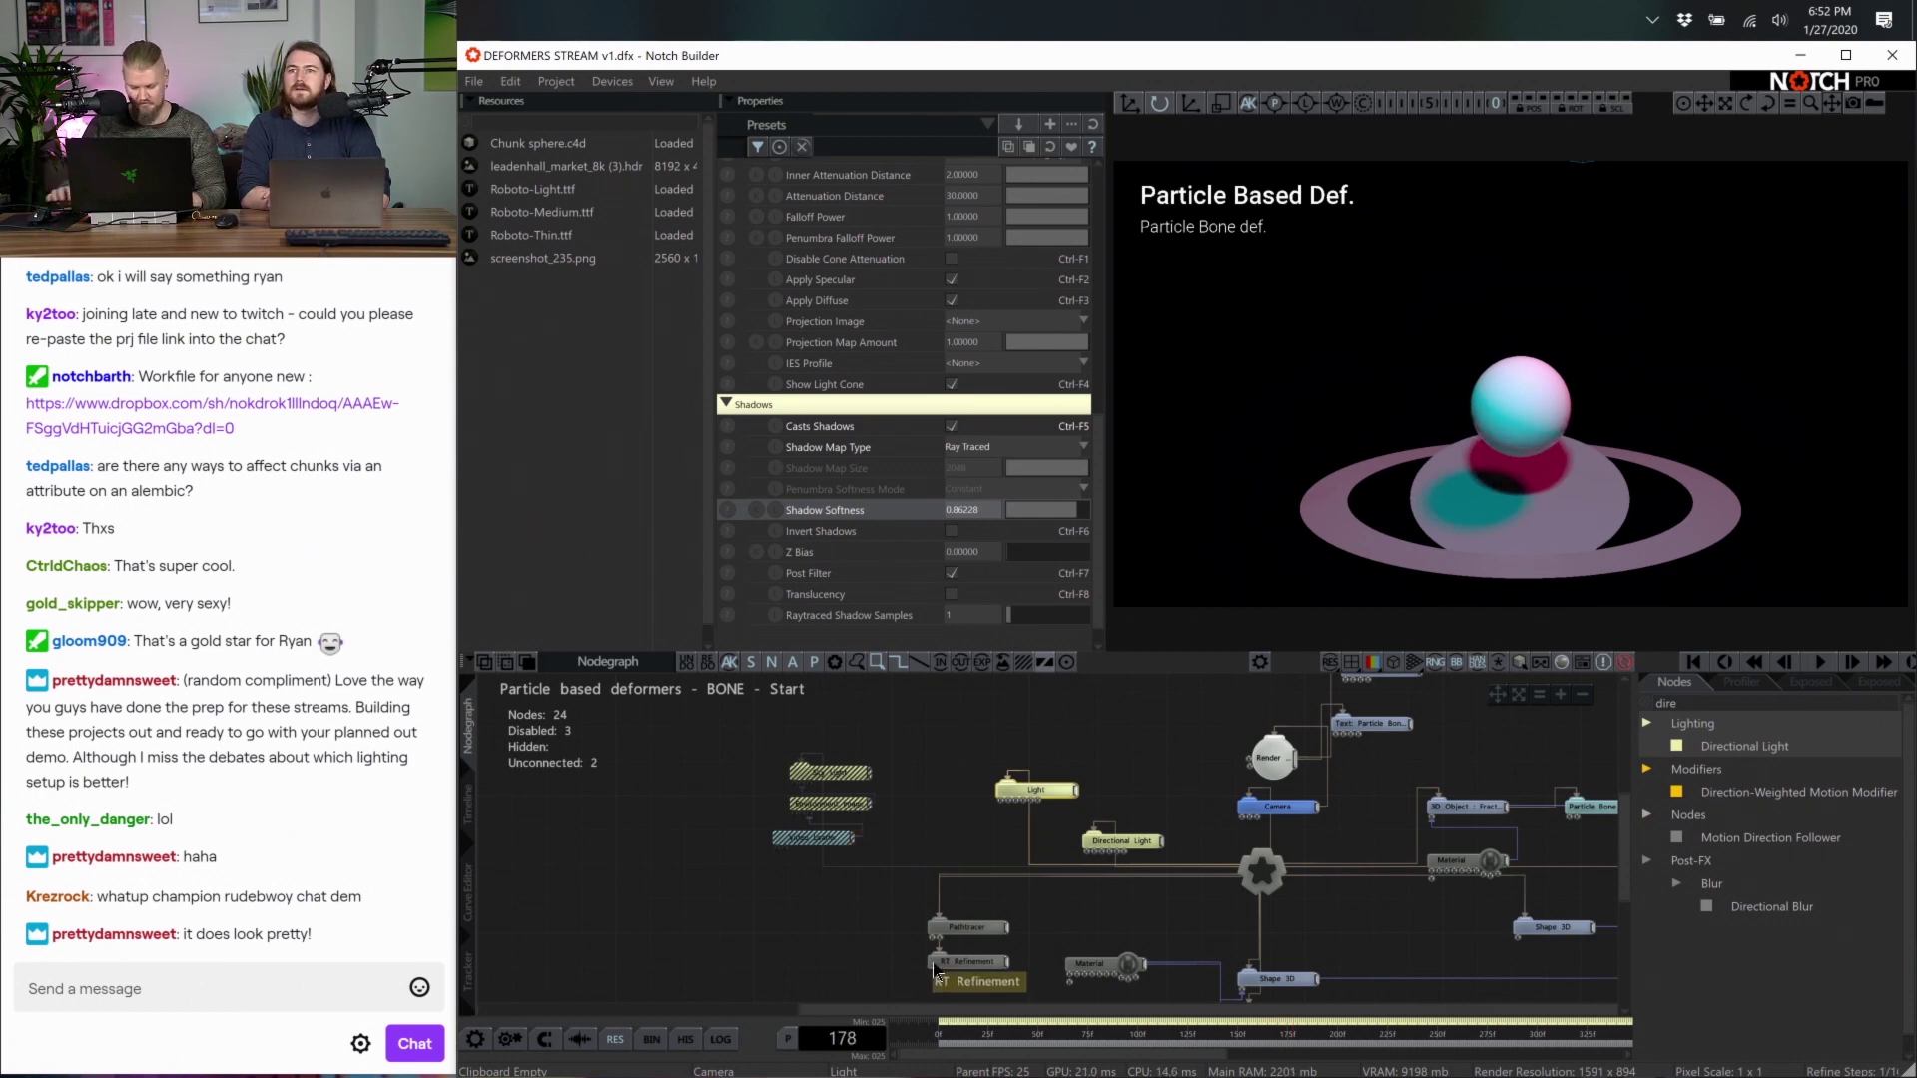
key("Home")
key("space")
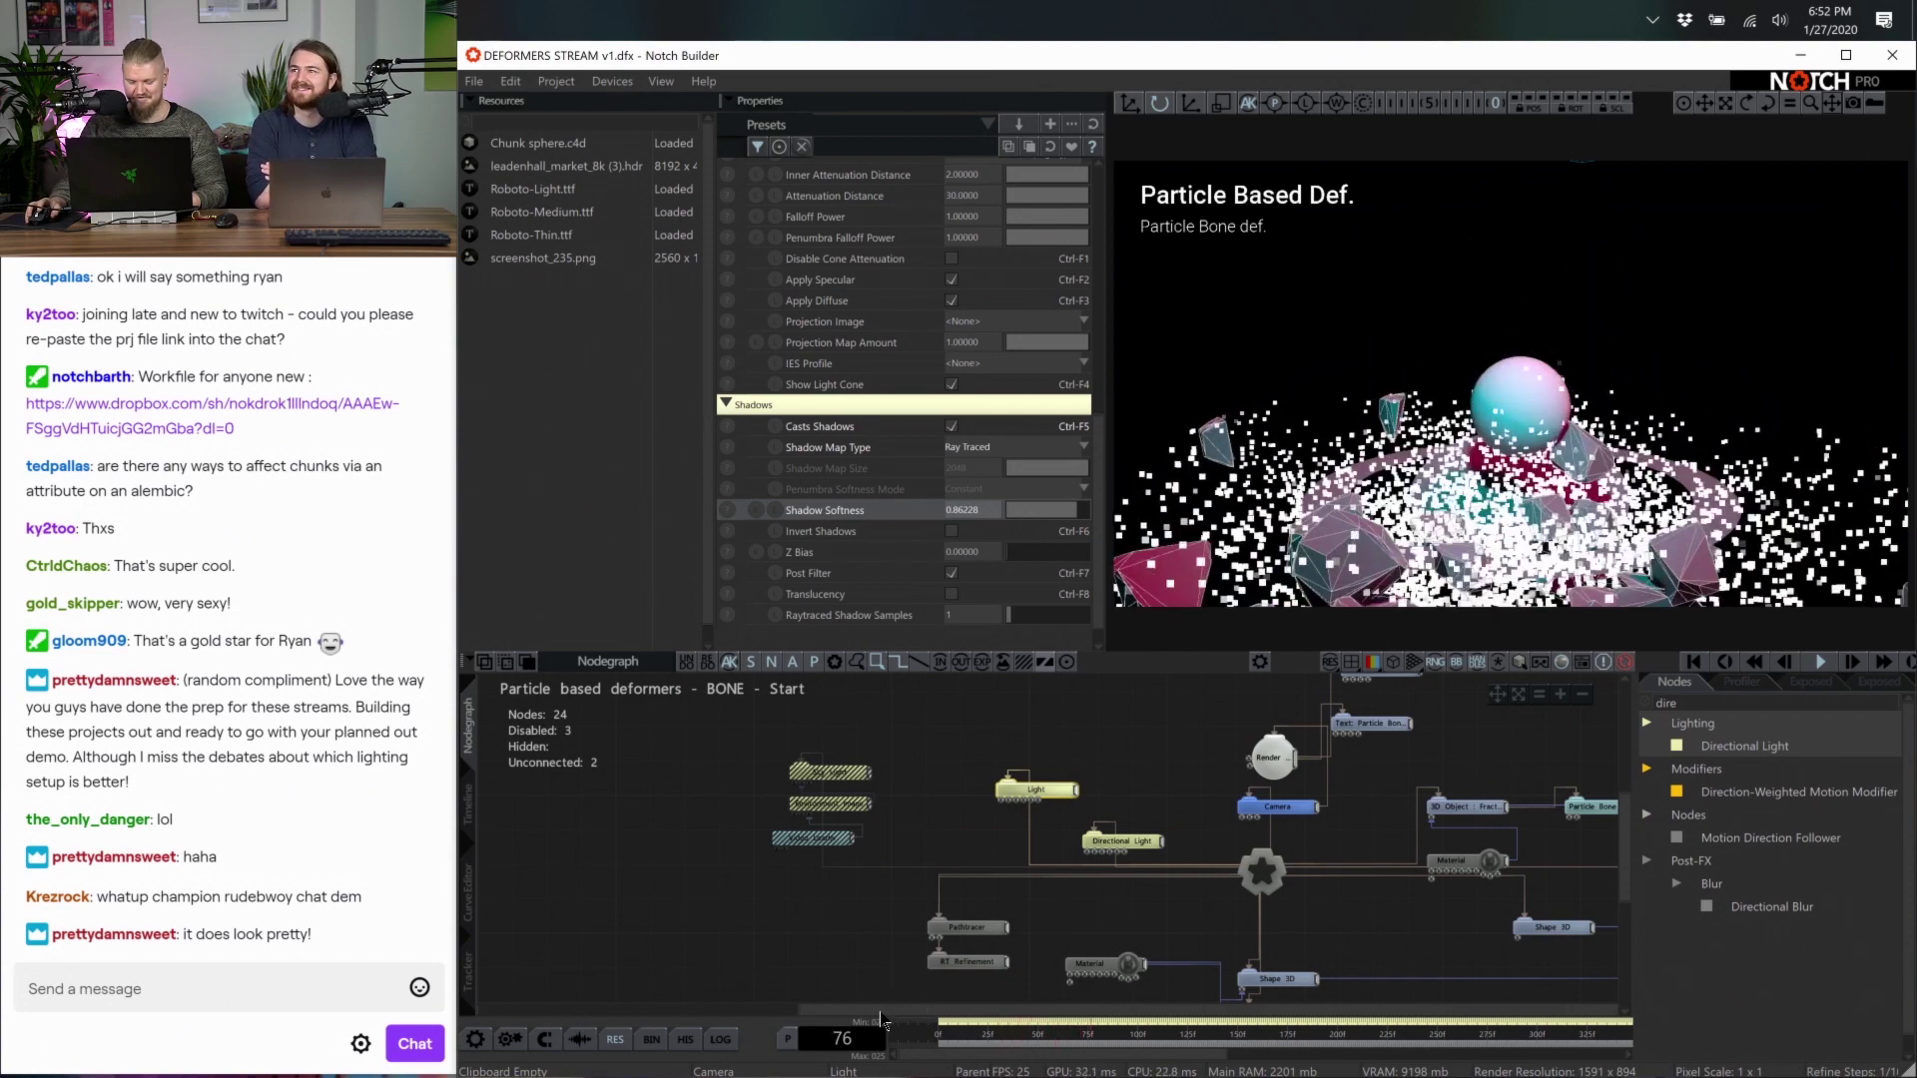
key("space")
Collapse the BONE - Start layer in the timeline and solo the Particle based deformers - MESH layer to preview it
left_click(468, 807)
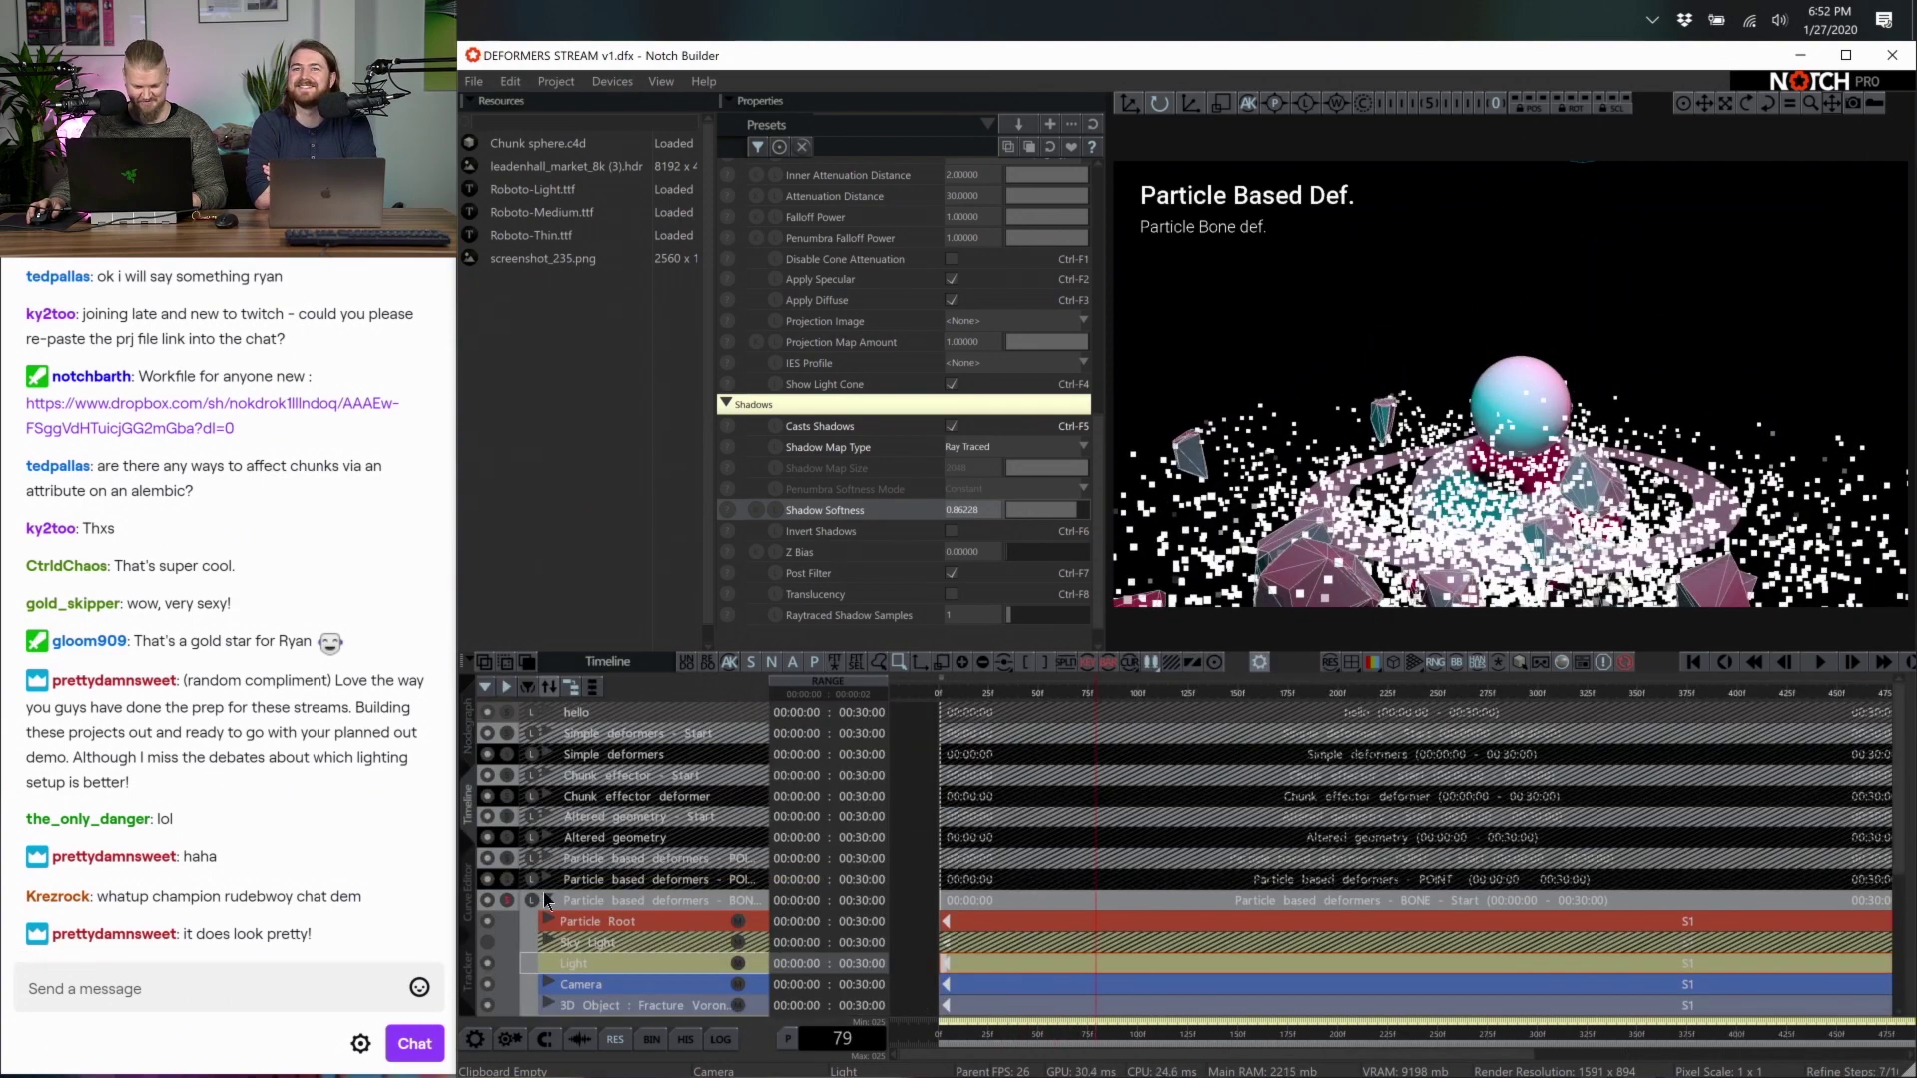
left_click(545, 896)
left_click(547, 898)
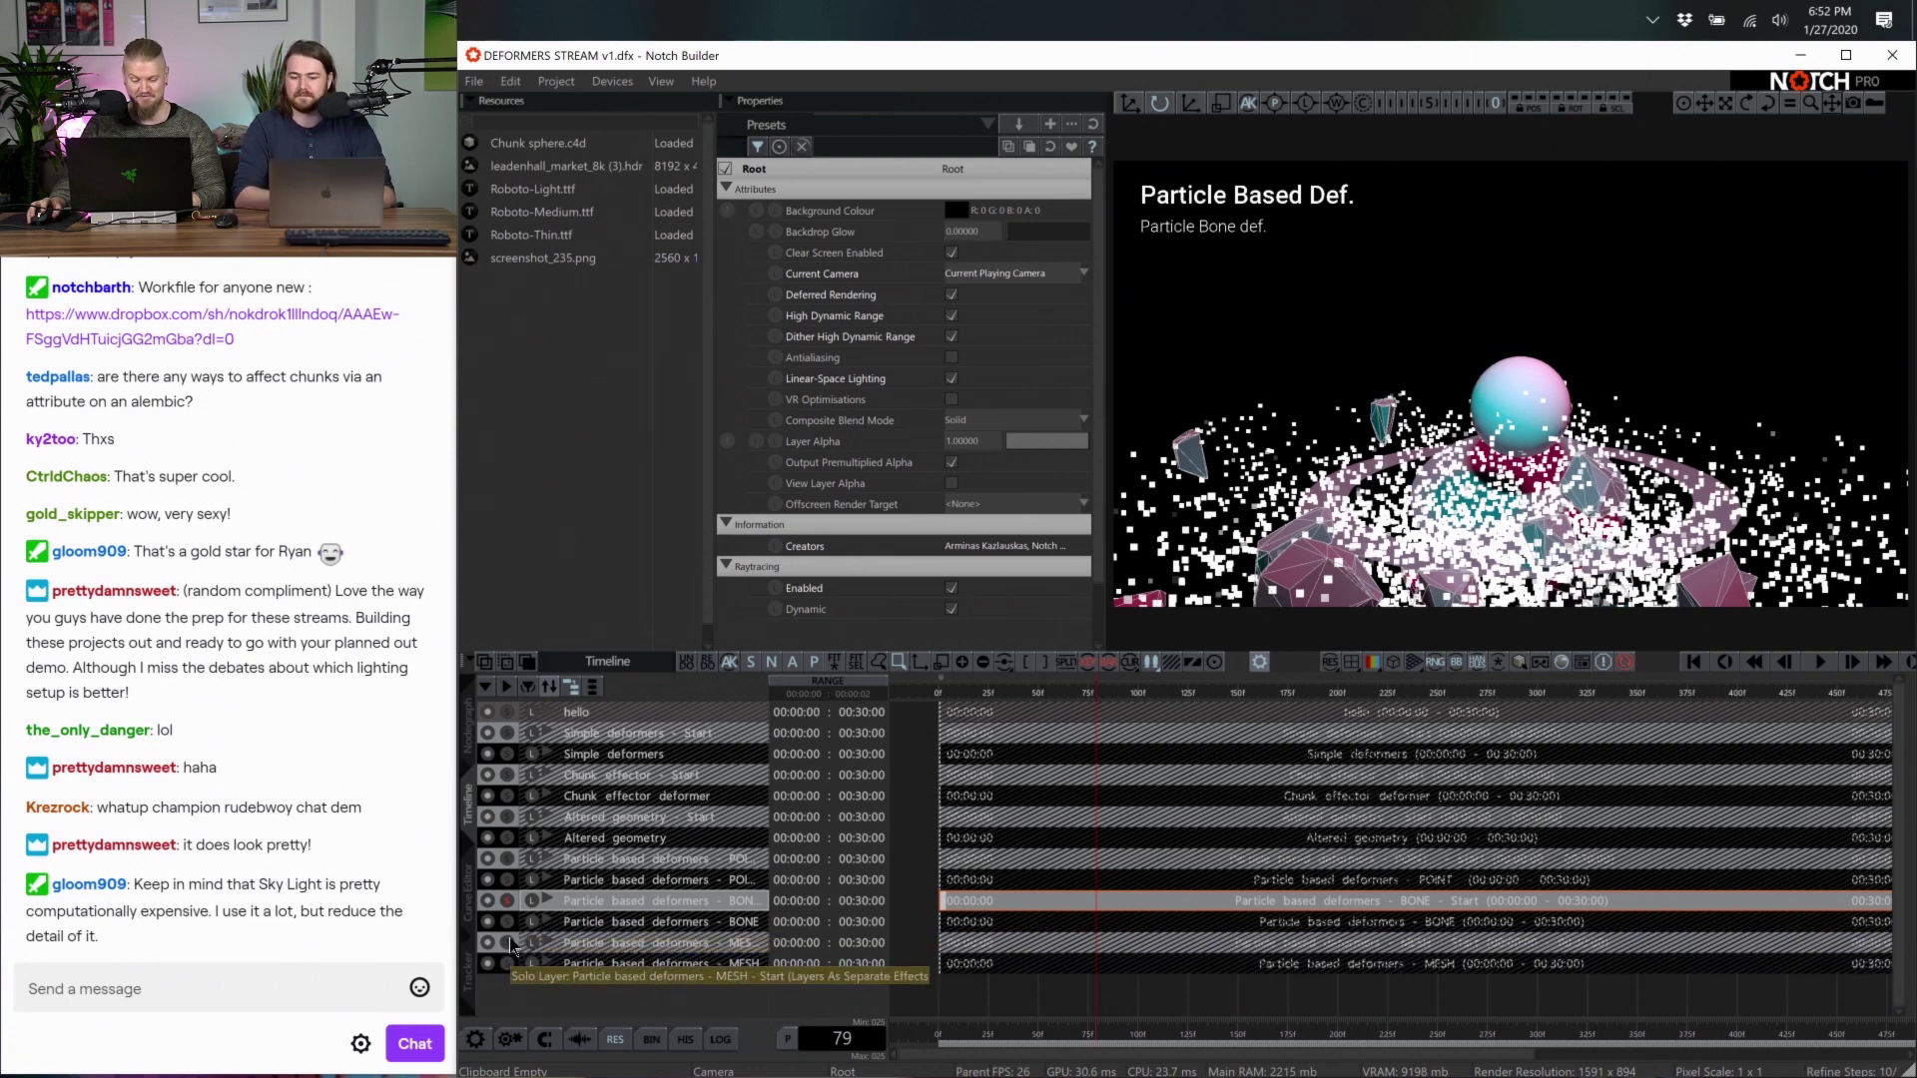
left_click(509, 964)
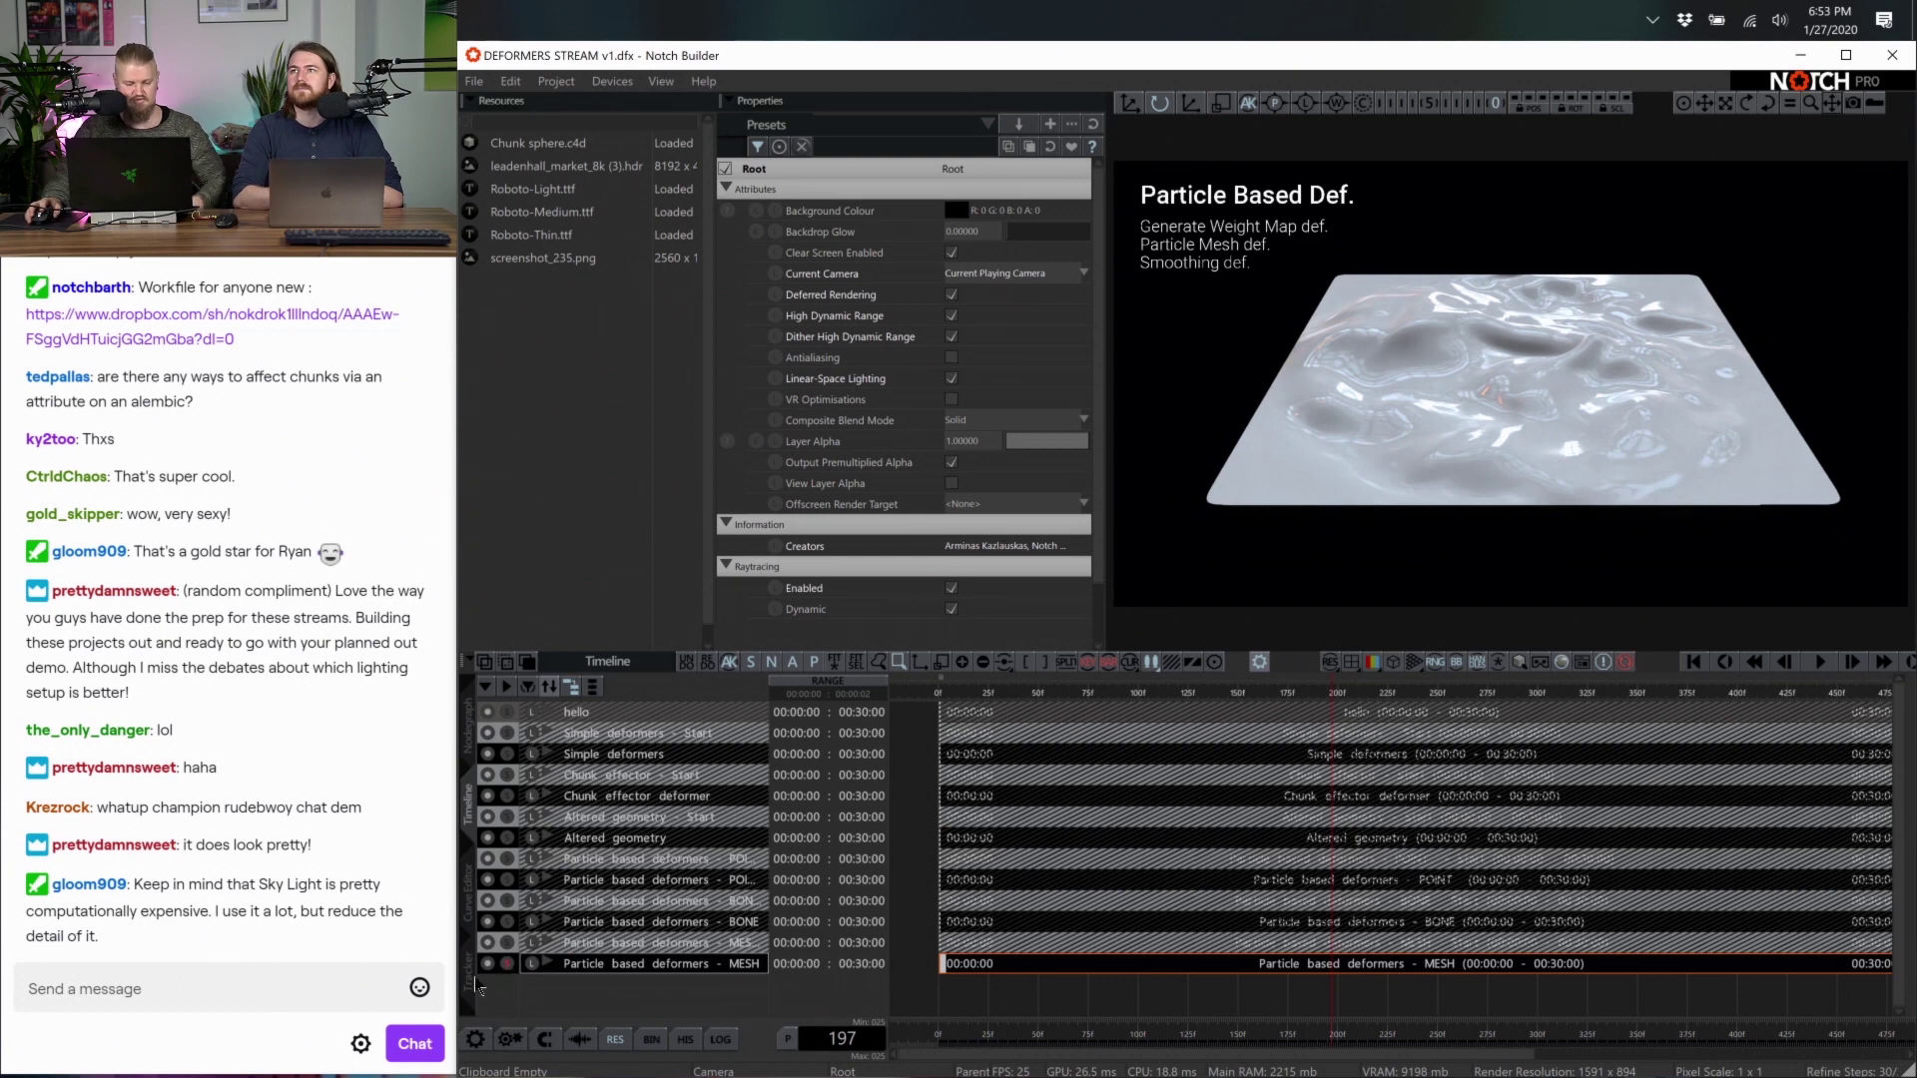
Solo the Particle based deformers - MESH - Start layer and open its node graph around the Shape 3D node
left_click(502, 948)
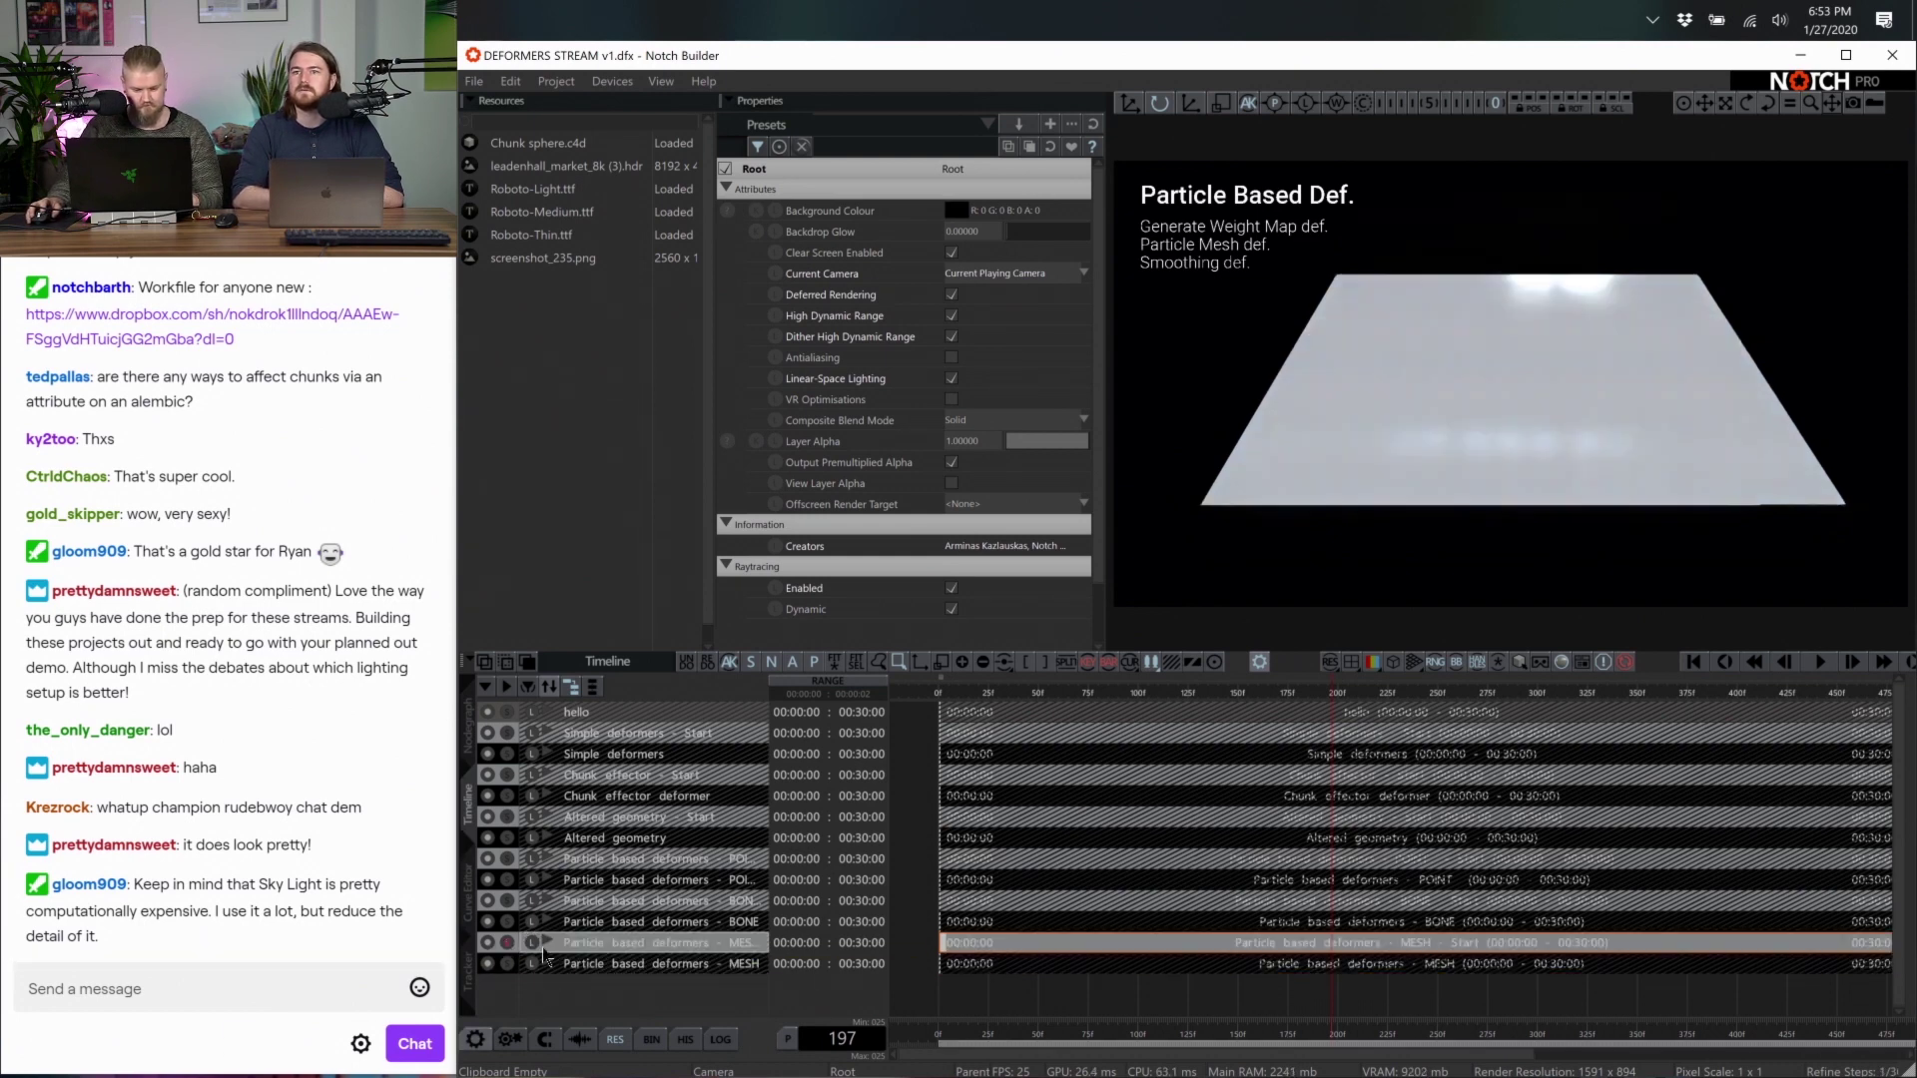
left_click(467, 732)
scroll(1243, 861, "down", 1)
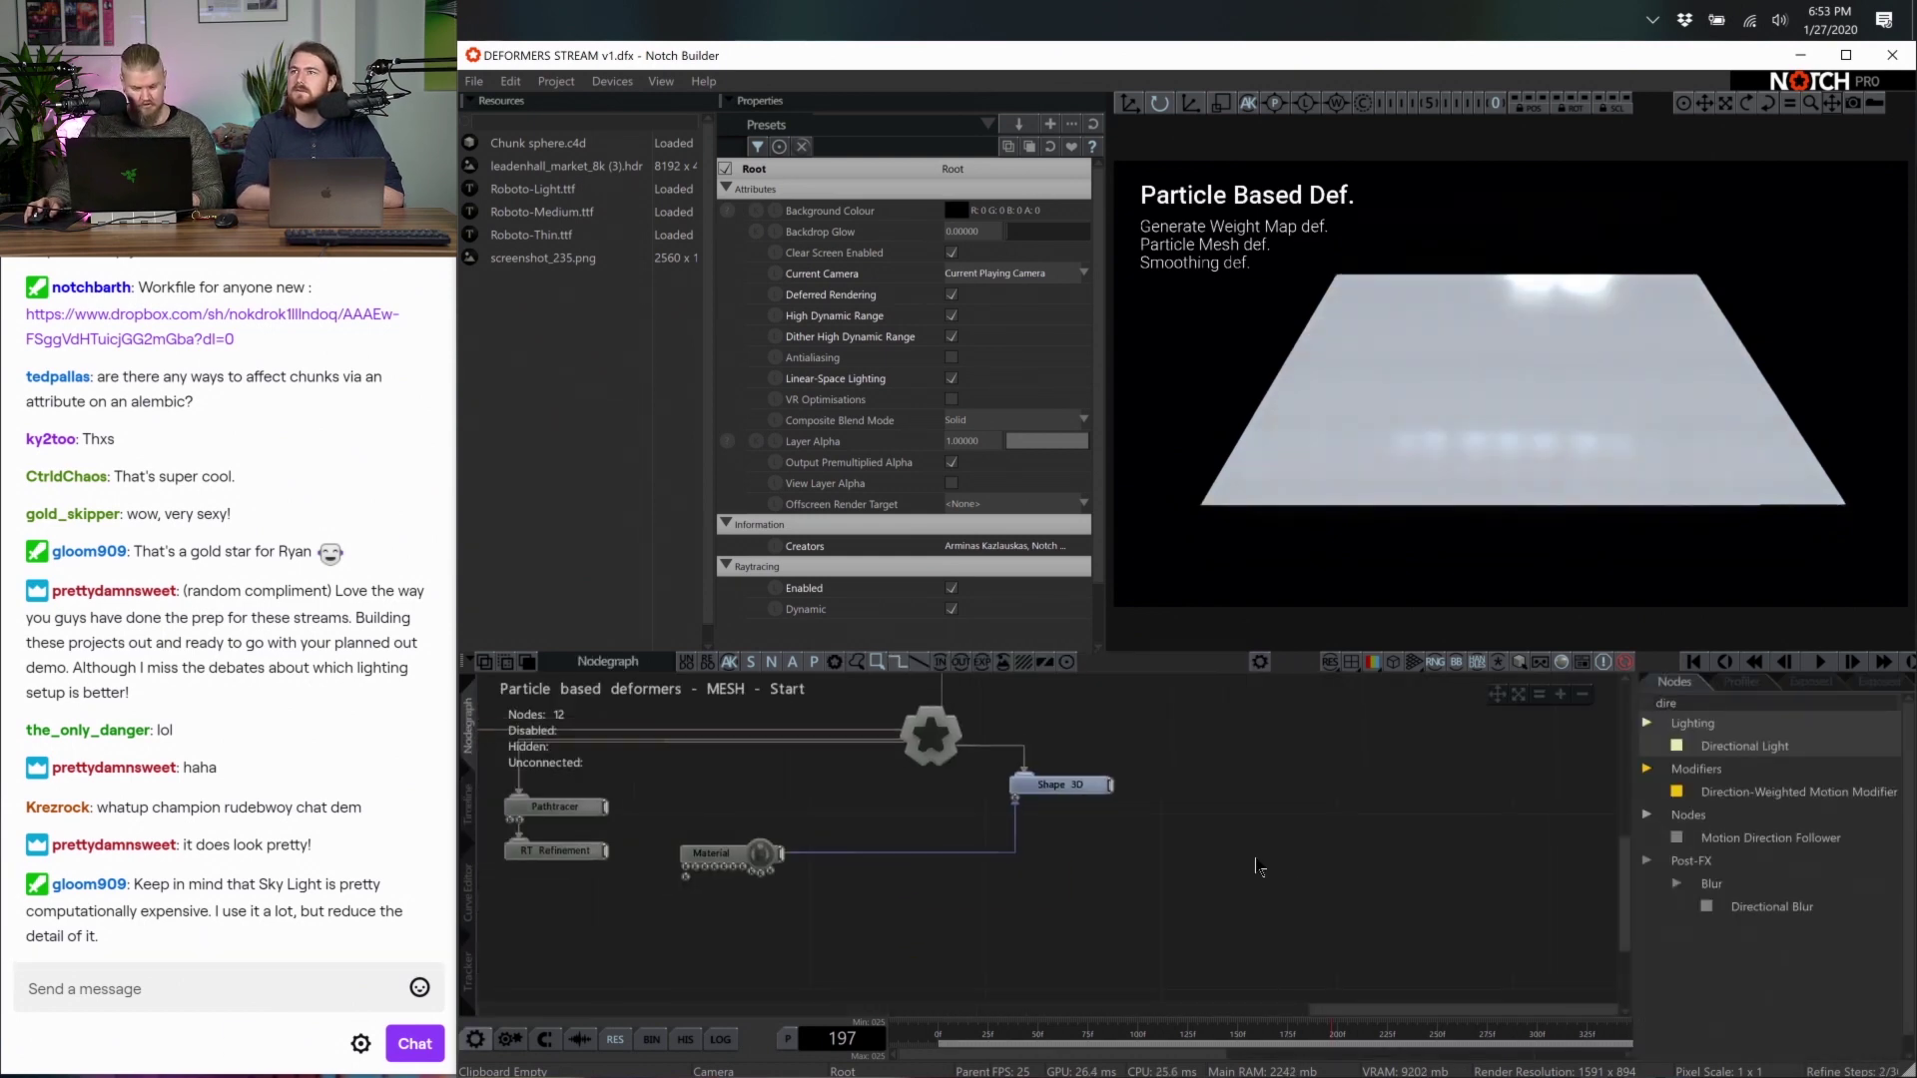
middle_click_drag(1229, 876, 1200, 915)
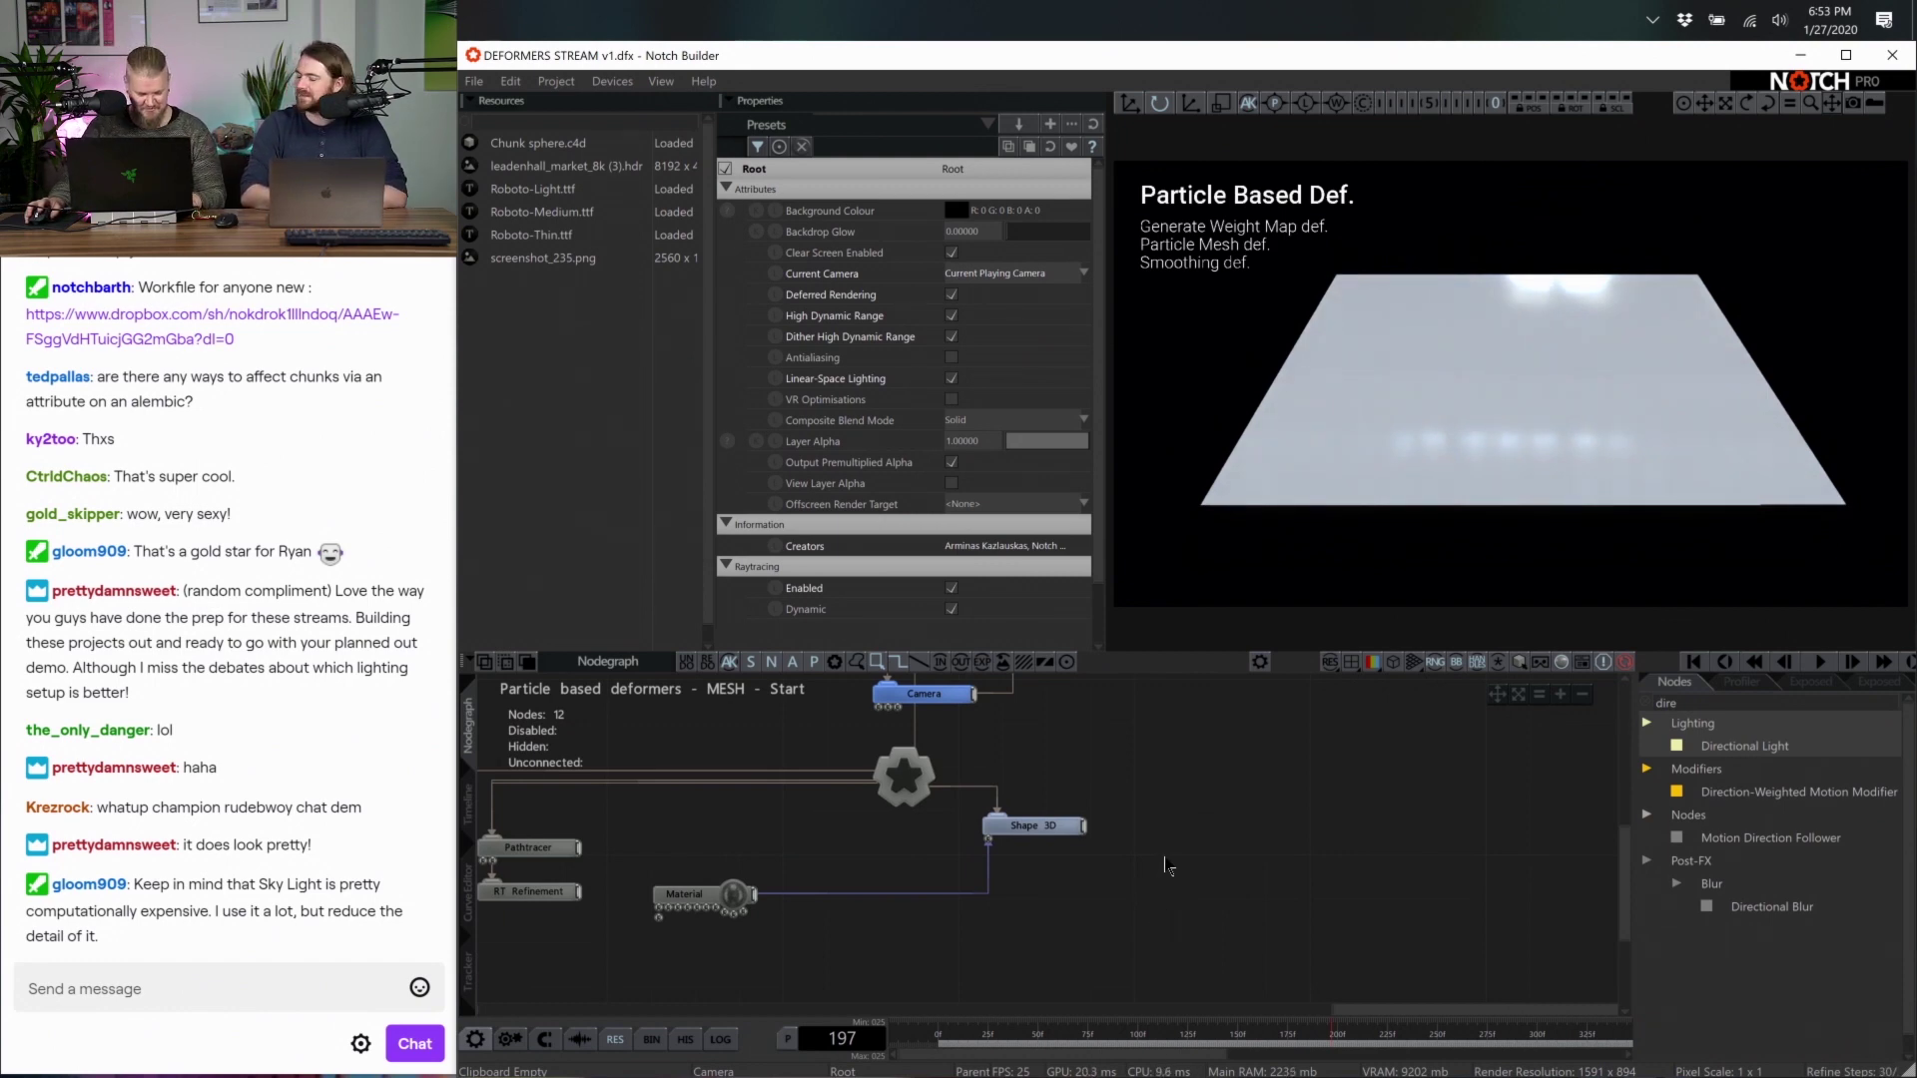
scroll(1158, 868, "up", 1)
middle_click_drag(1150, 879, 1164, 902)
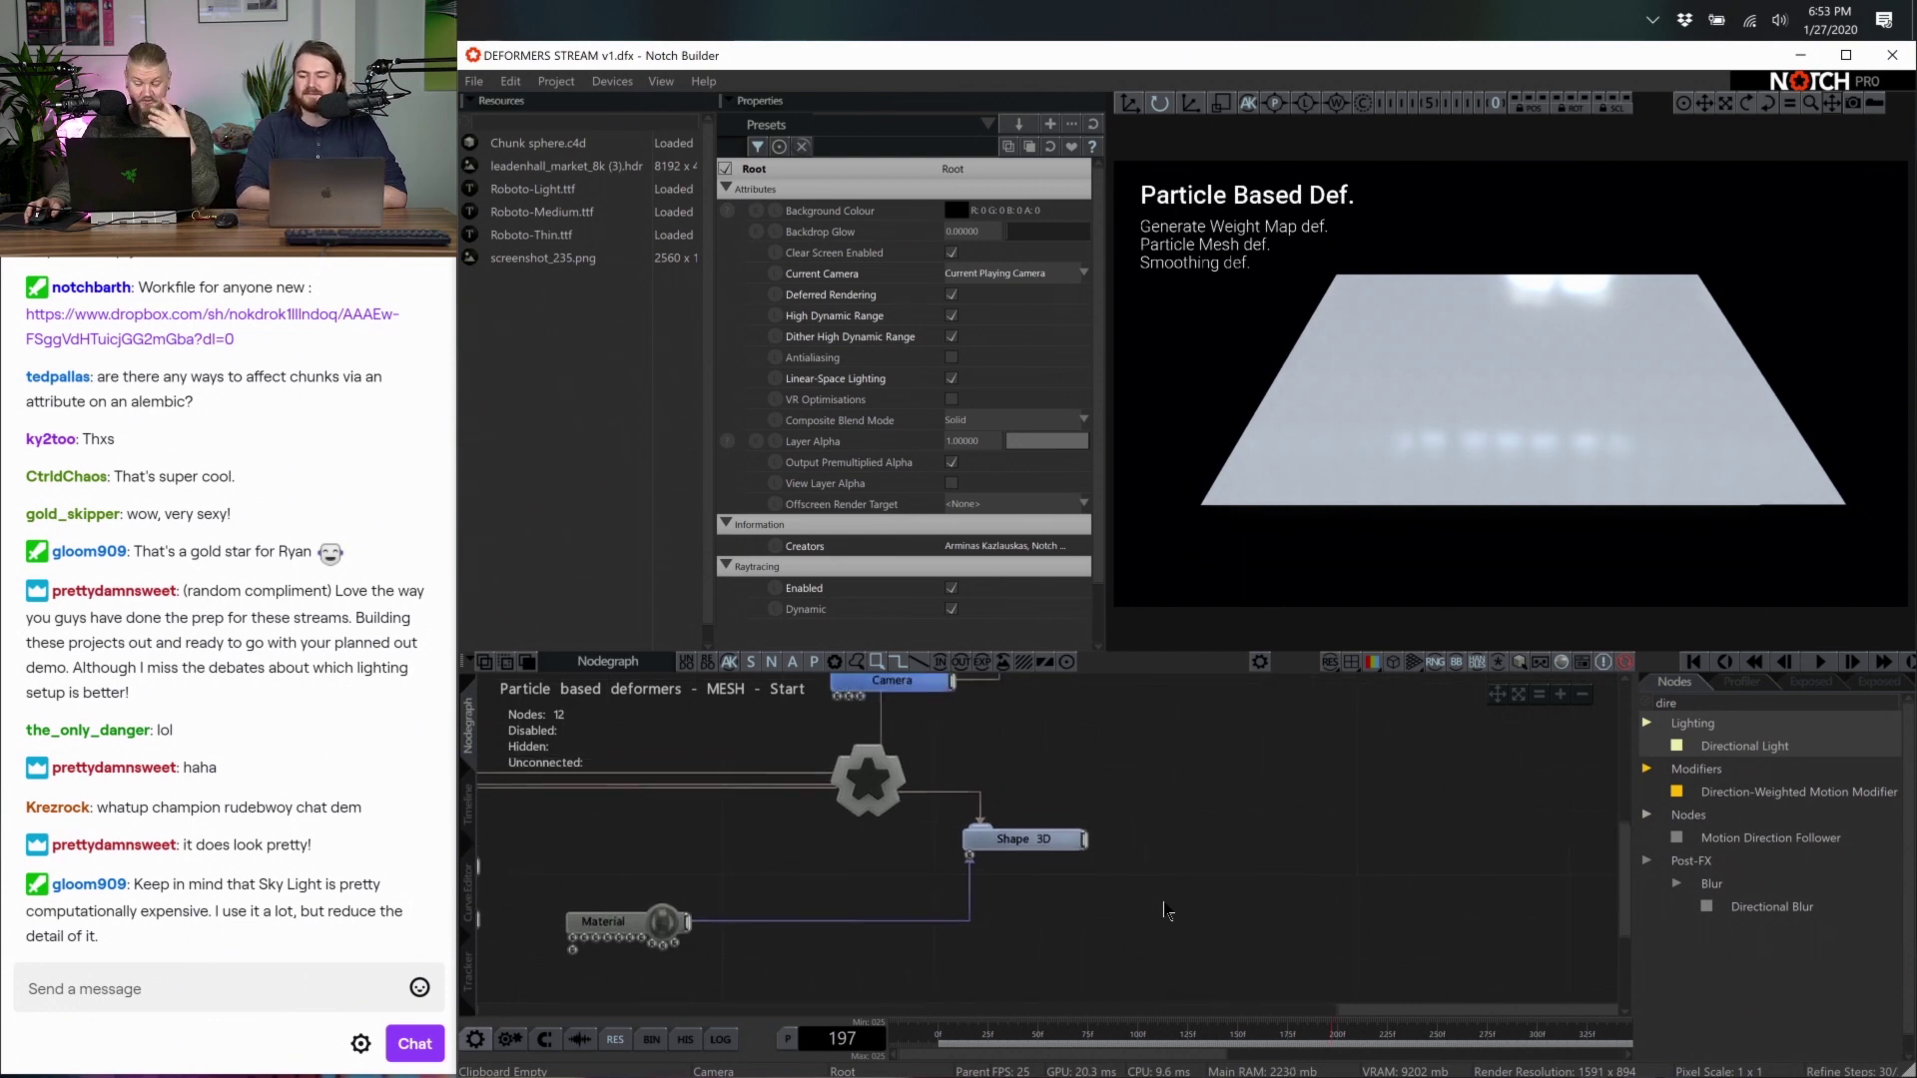
Add a Particle Mesh Deformer connected to the Shape 3D output and restart playback from the beginning
double_click(1678, 703)
key("BackSpace")
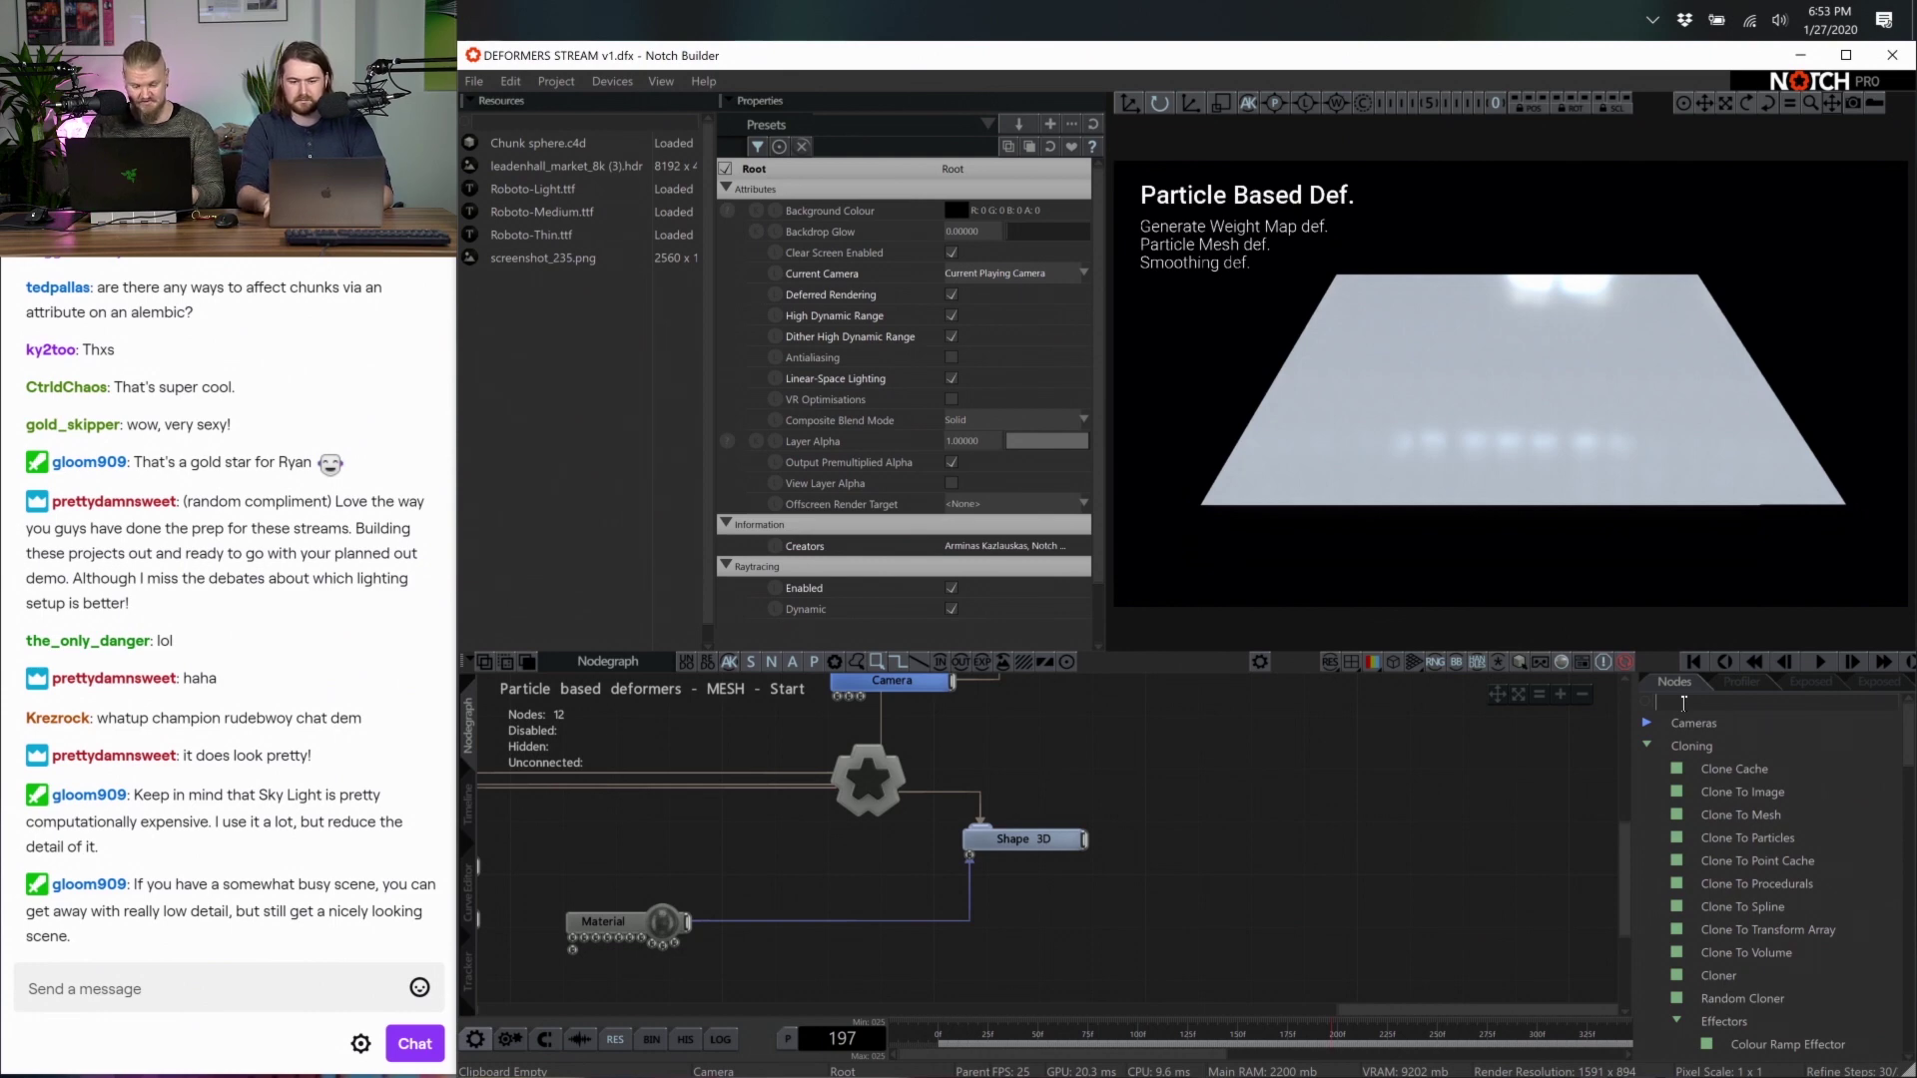
type("mesh")
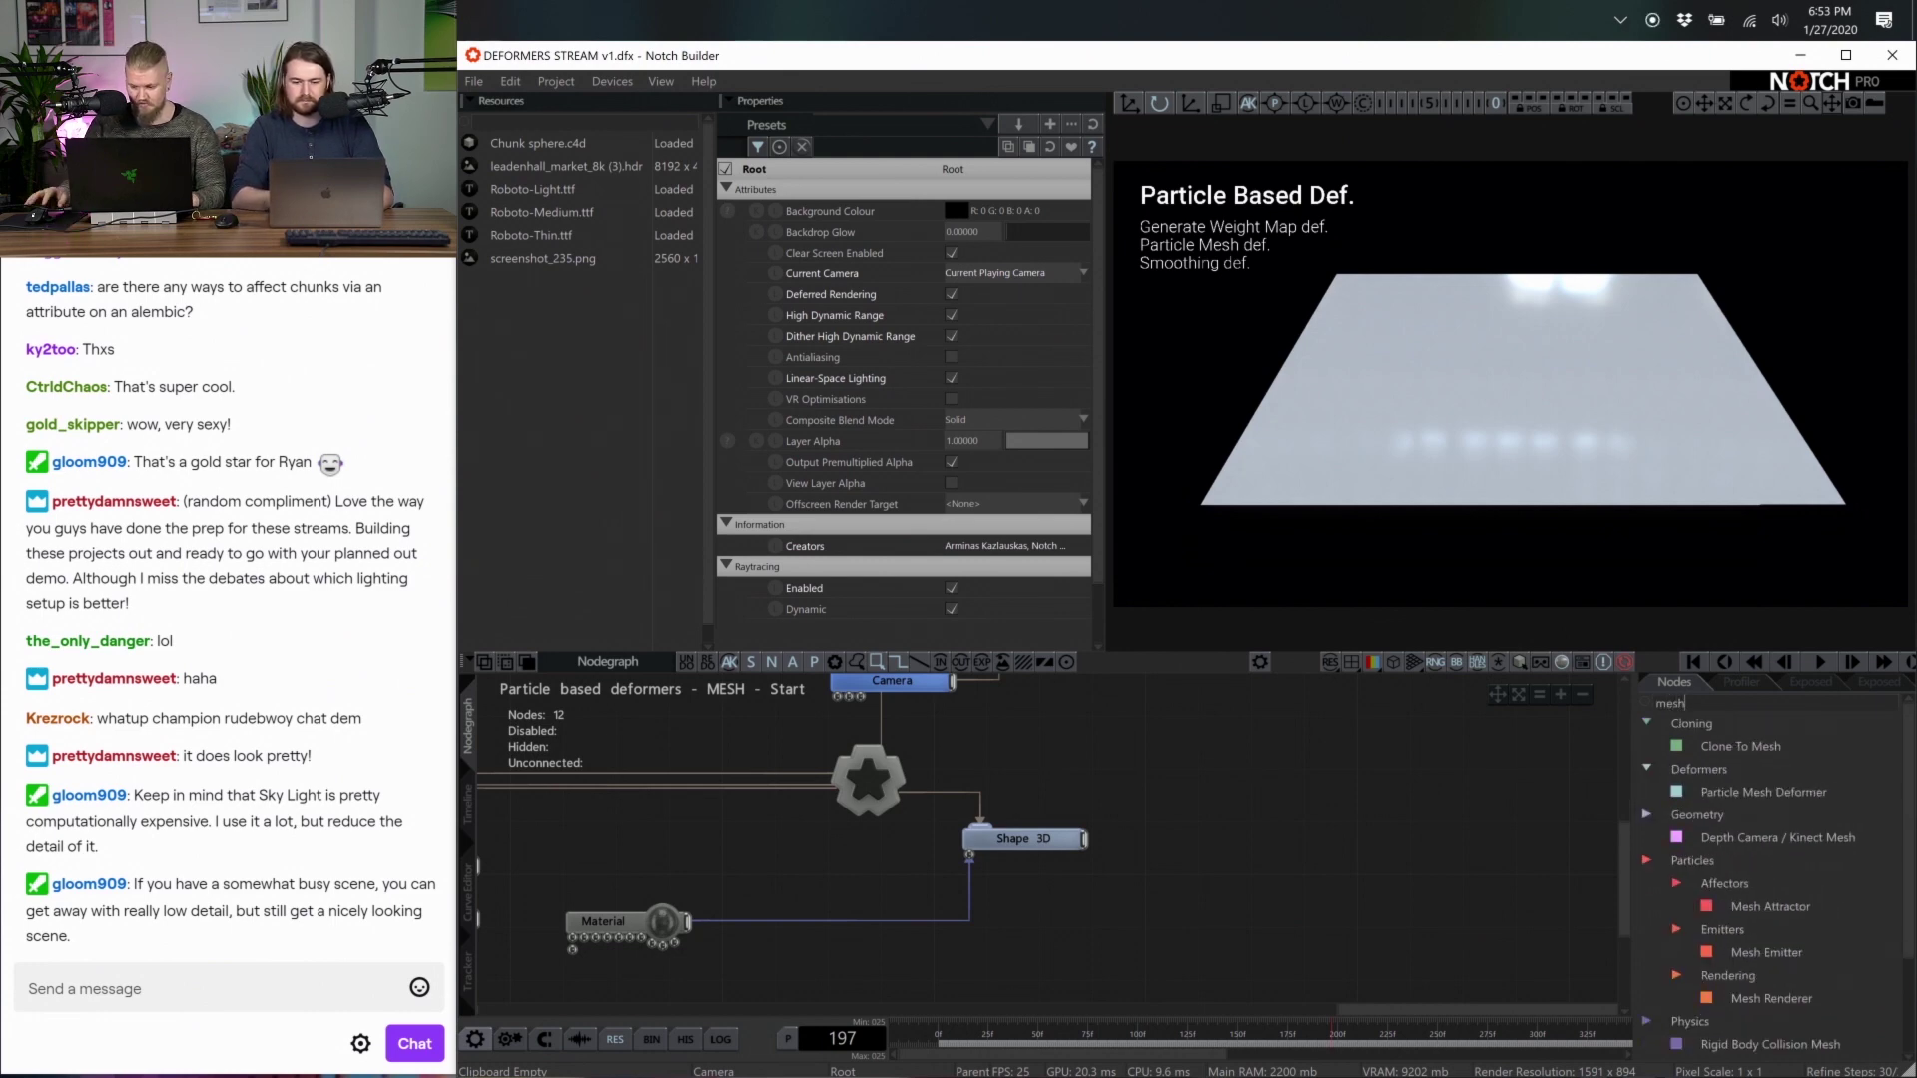
left_click_drag(1754, 795, 1134, 837)
scroll(1134, 838, "up", 3)
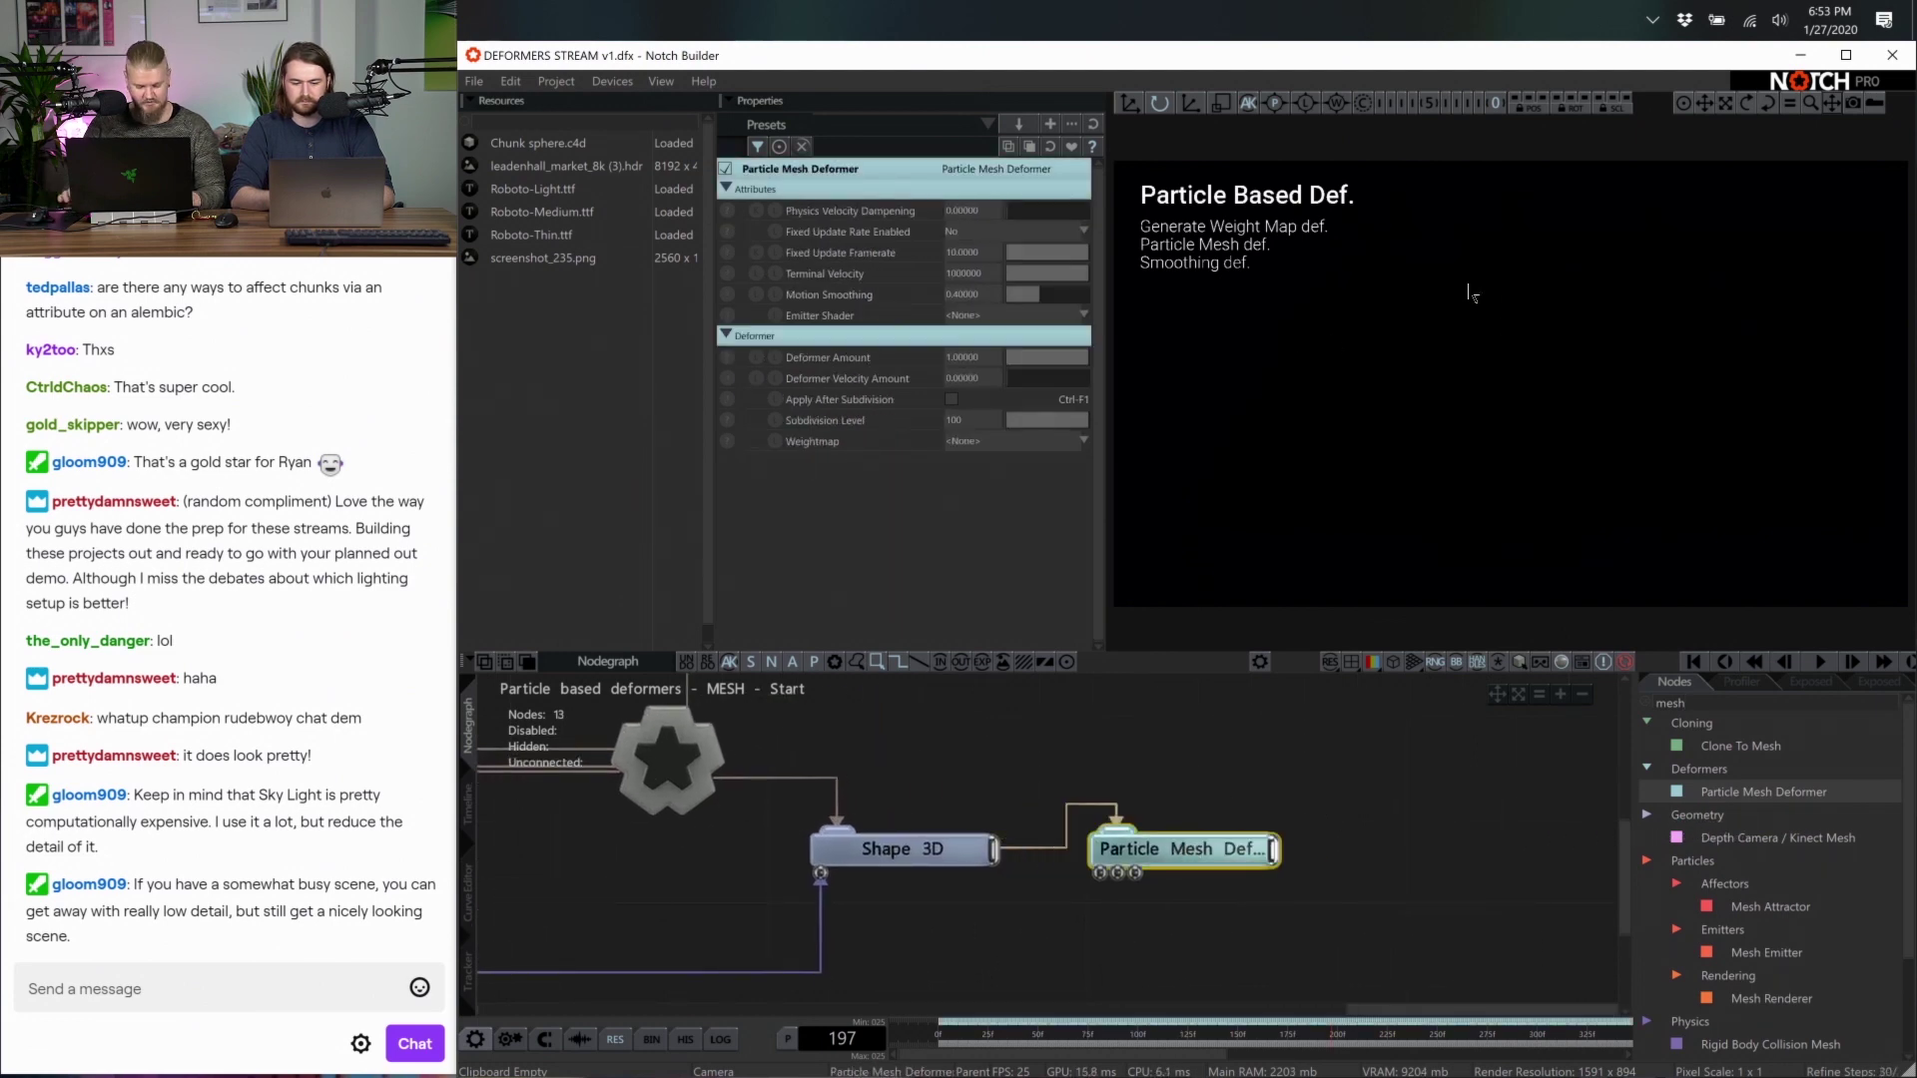
key("Home")
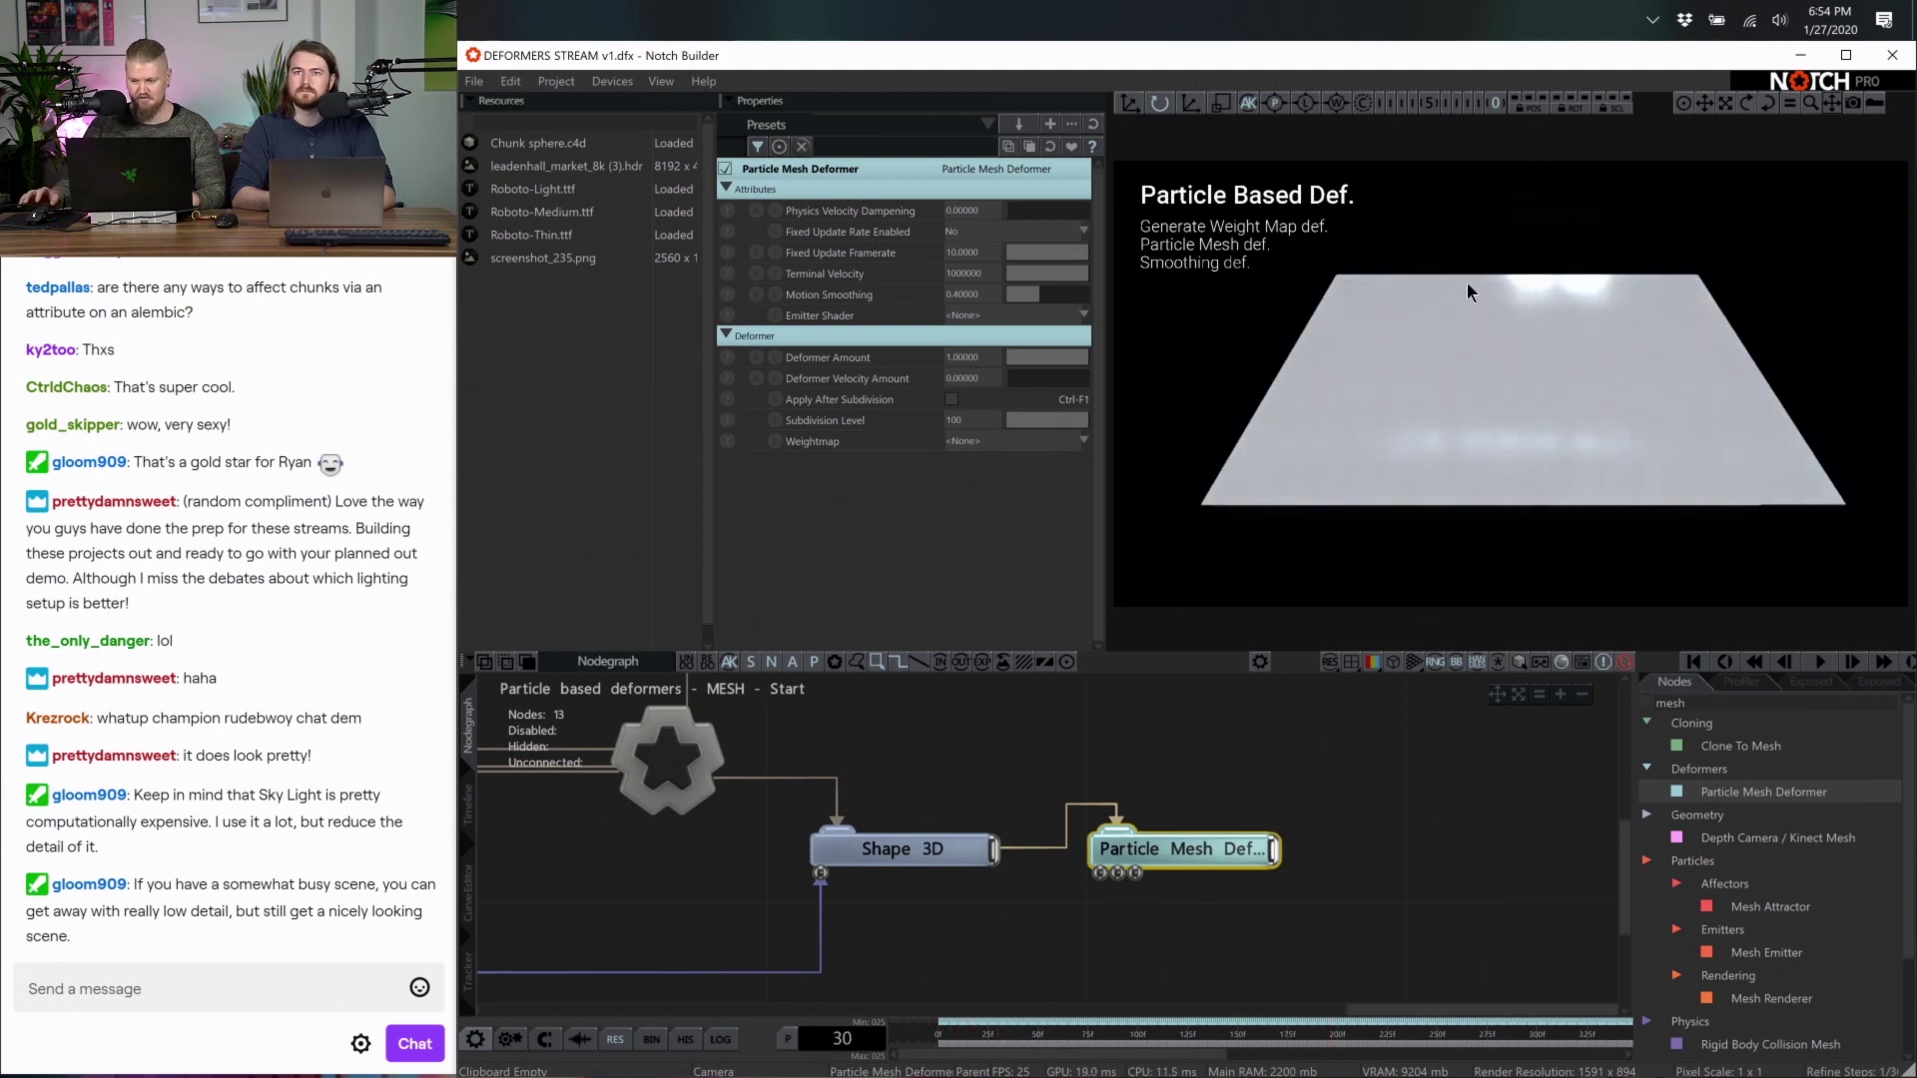
scroll(1275, 814, "down", 2)
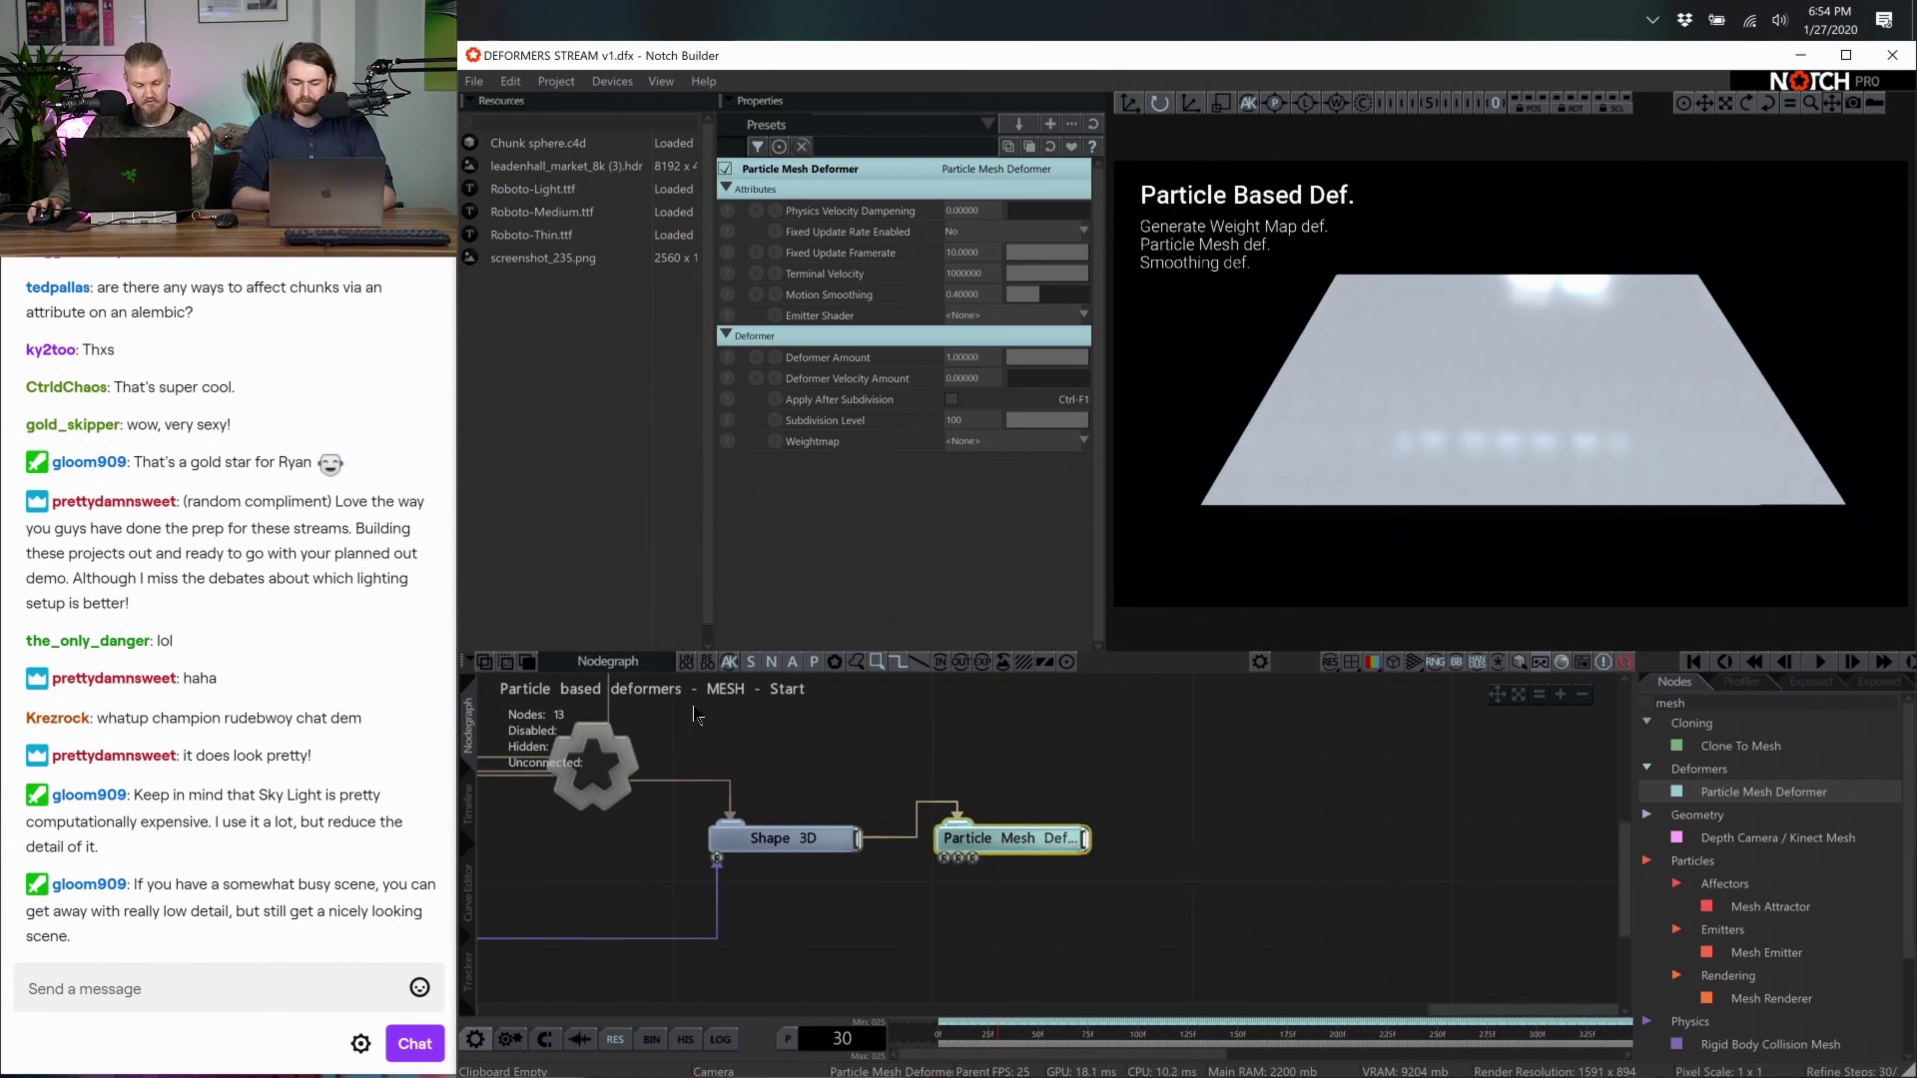
Find the Cloth Affector and add it as a child of the Particle Mesh Deformer
left_click(1648, 703)
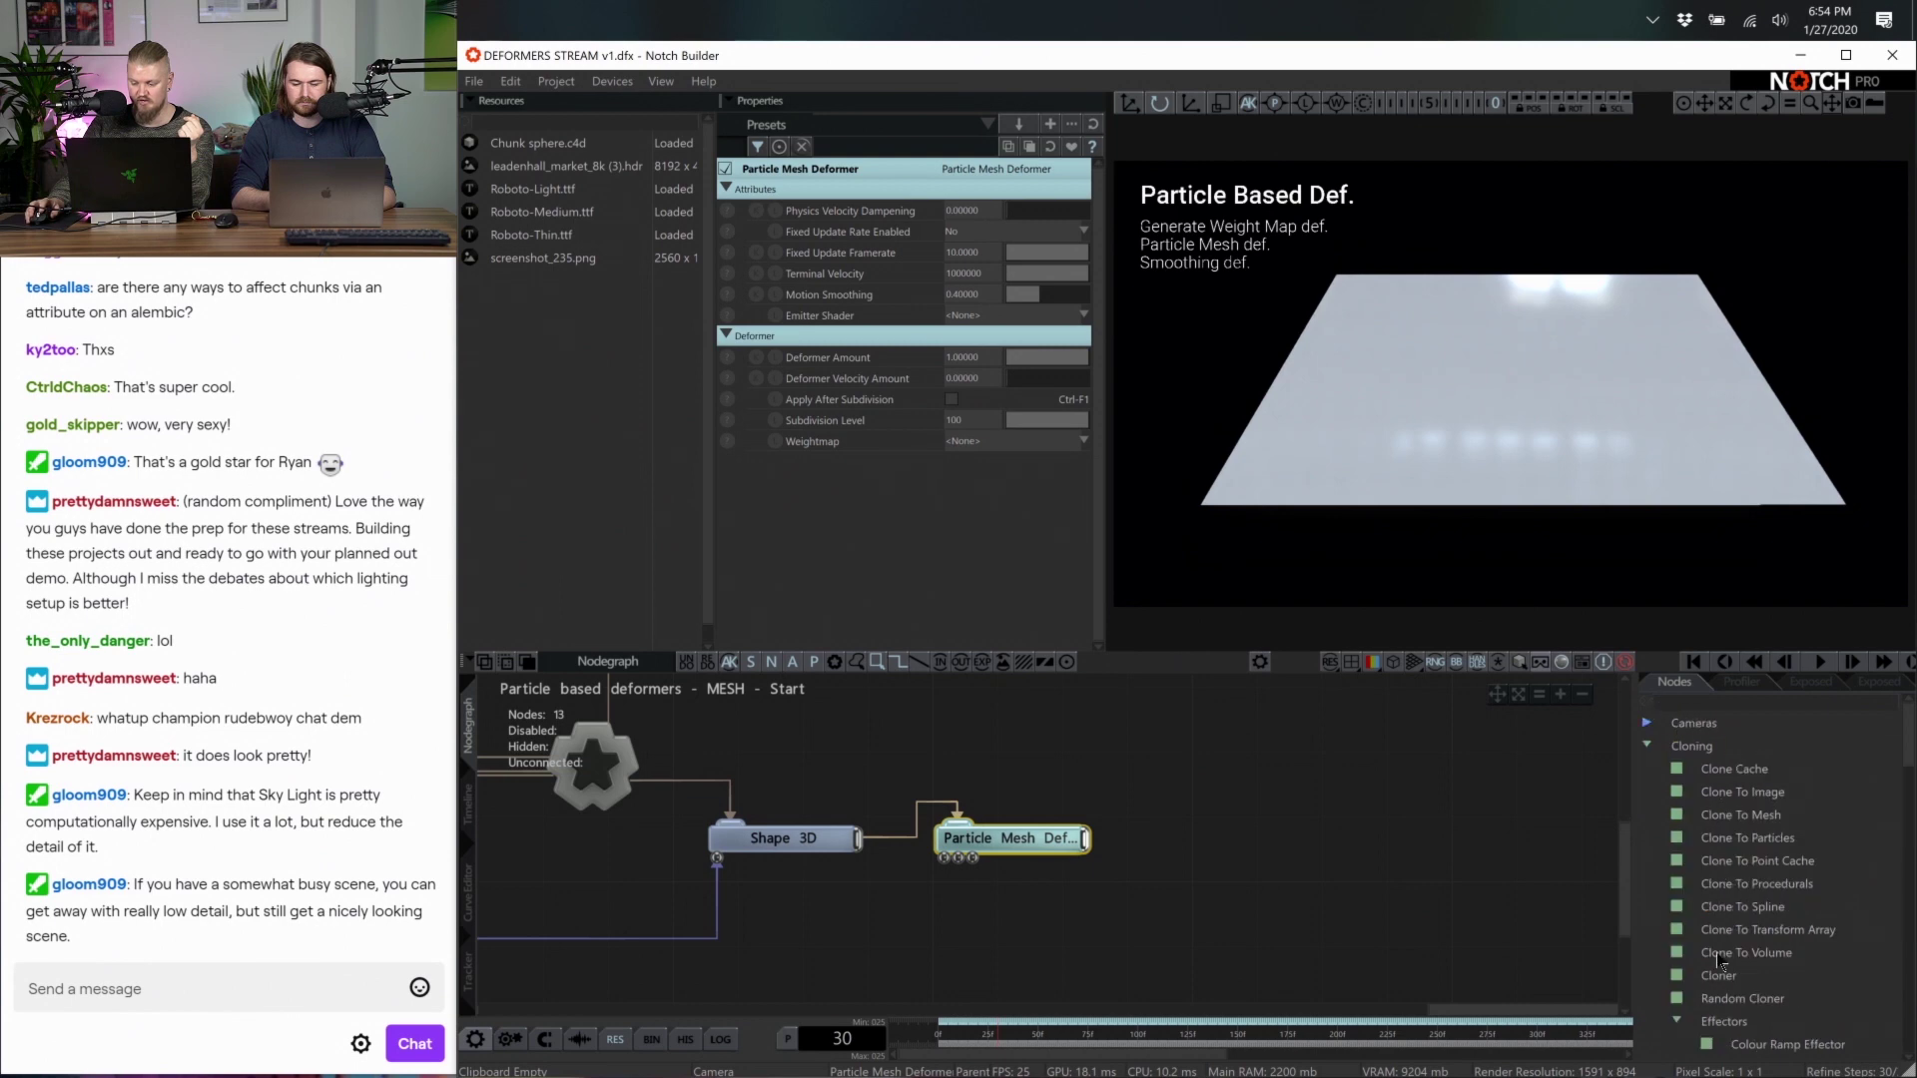
scroll(1738, 896, "down", 5)
scroll(1737, 898, "up", 2)
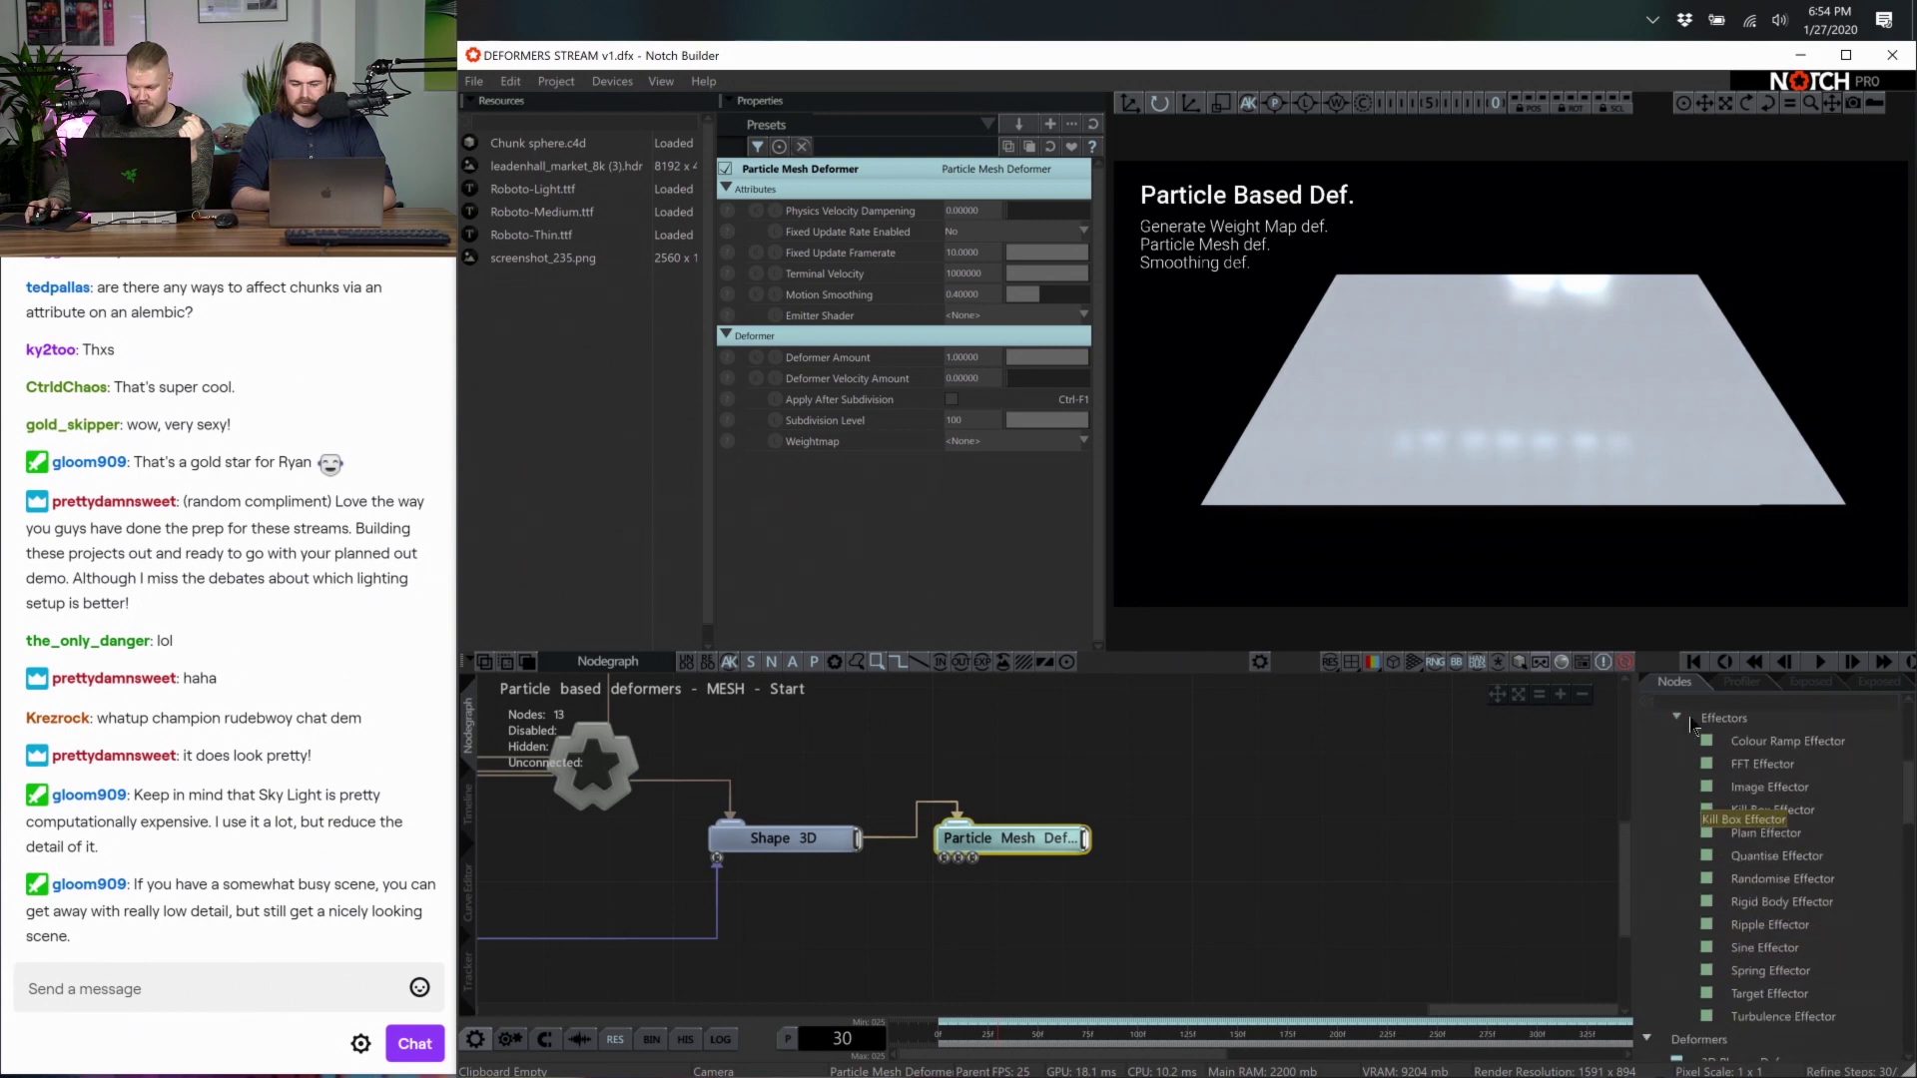
type("clo")
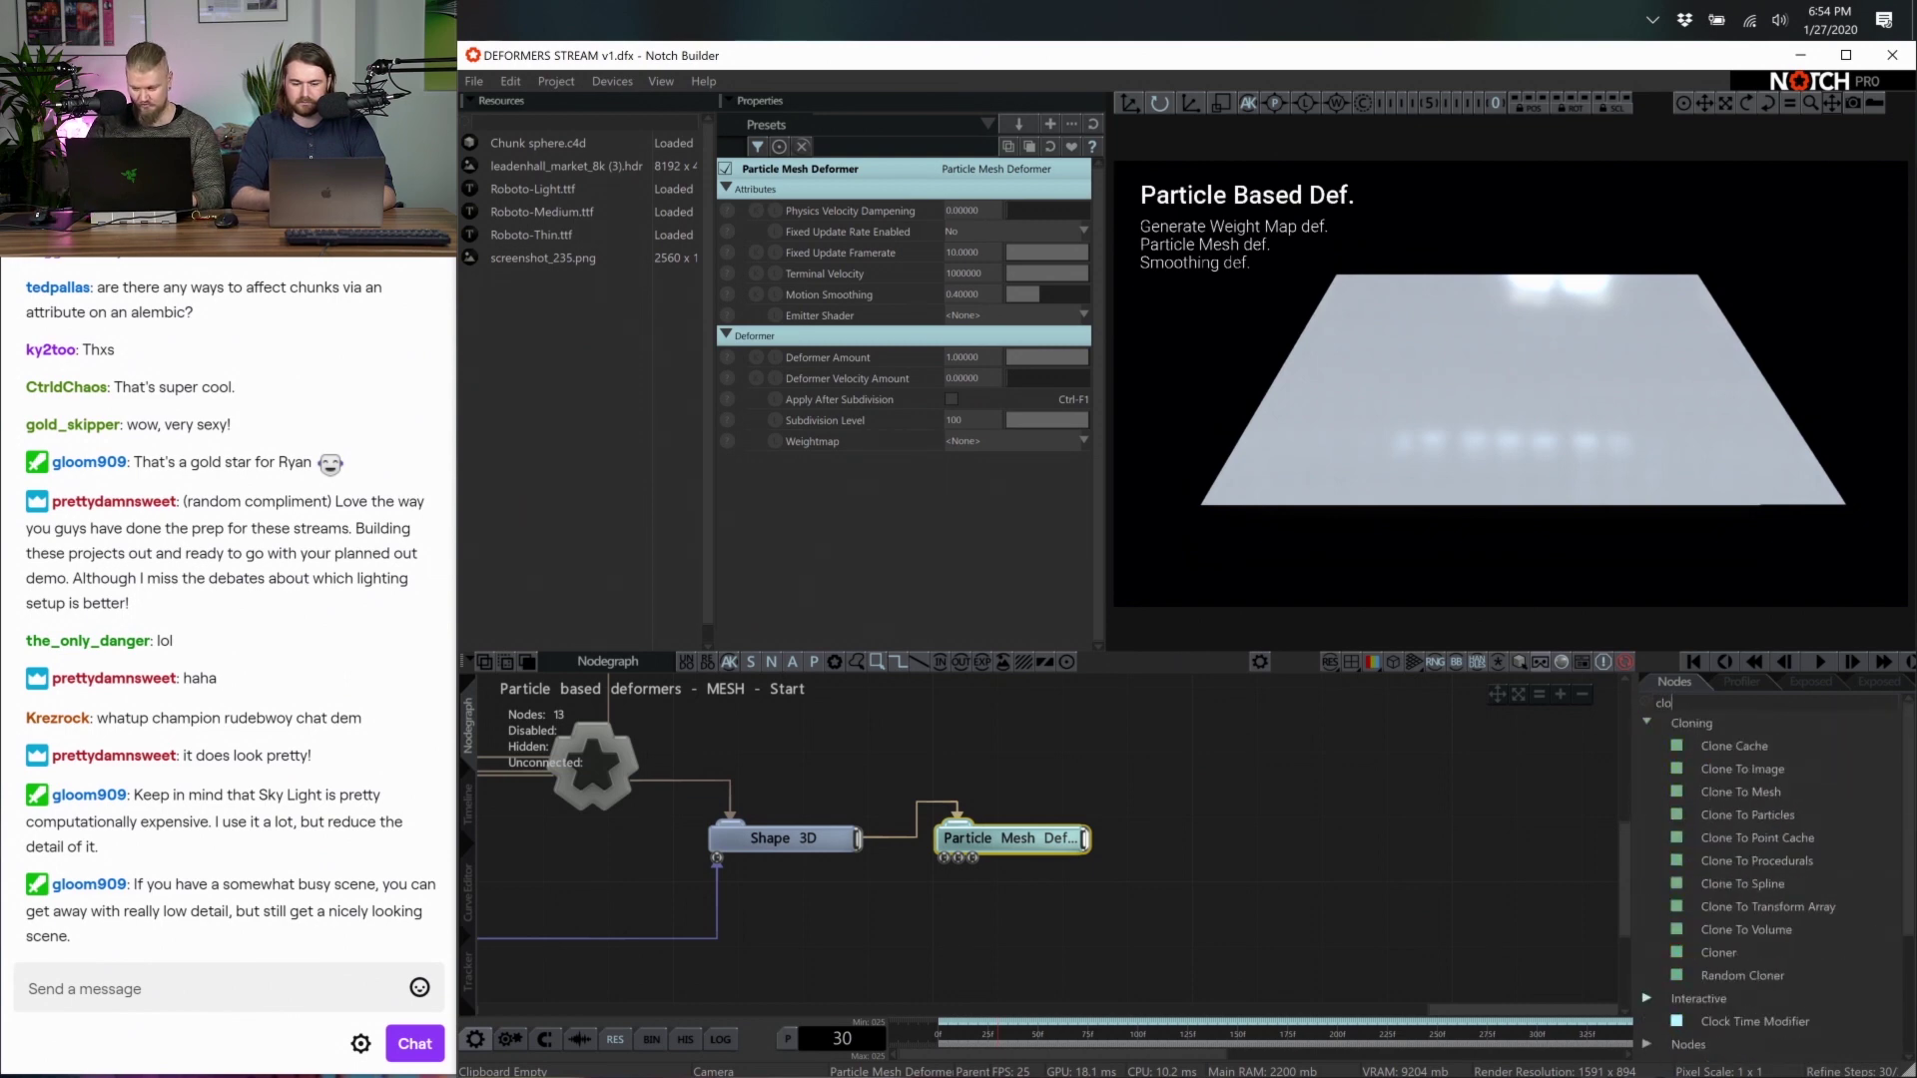
type("t")
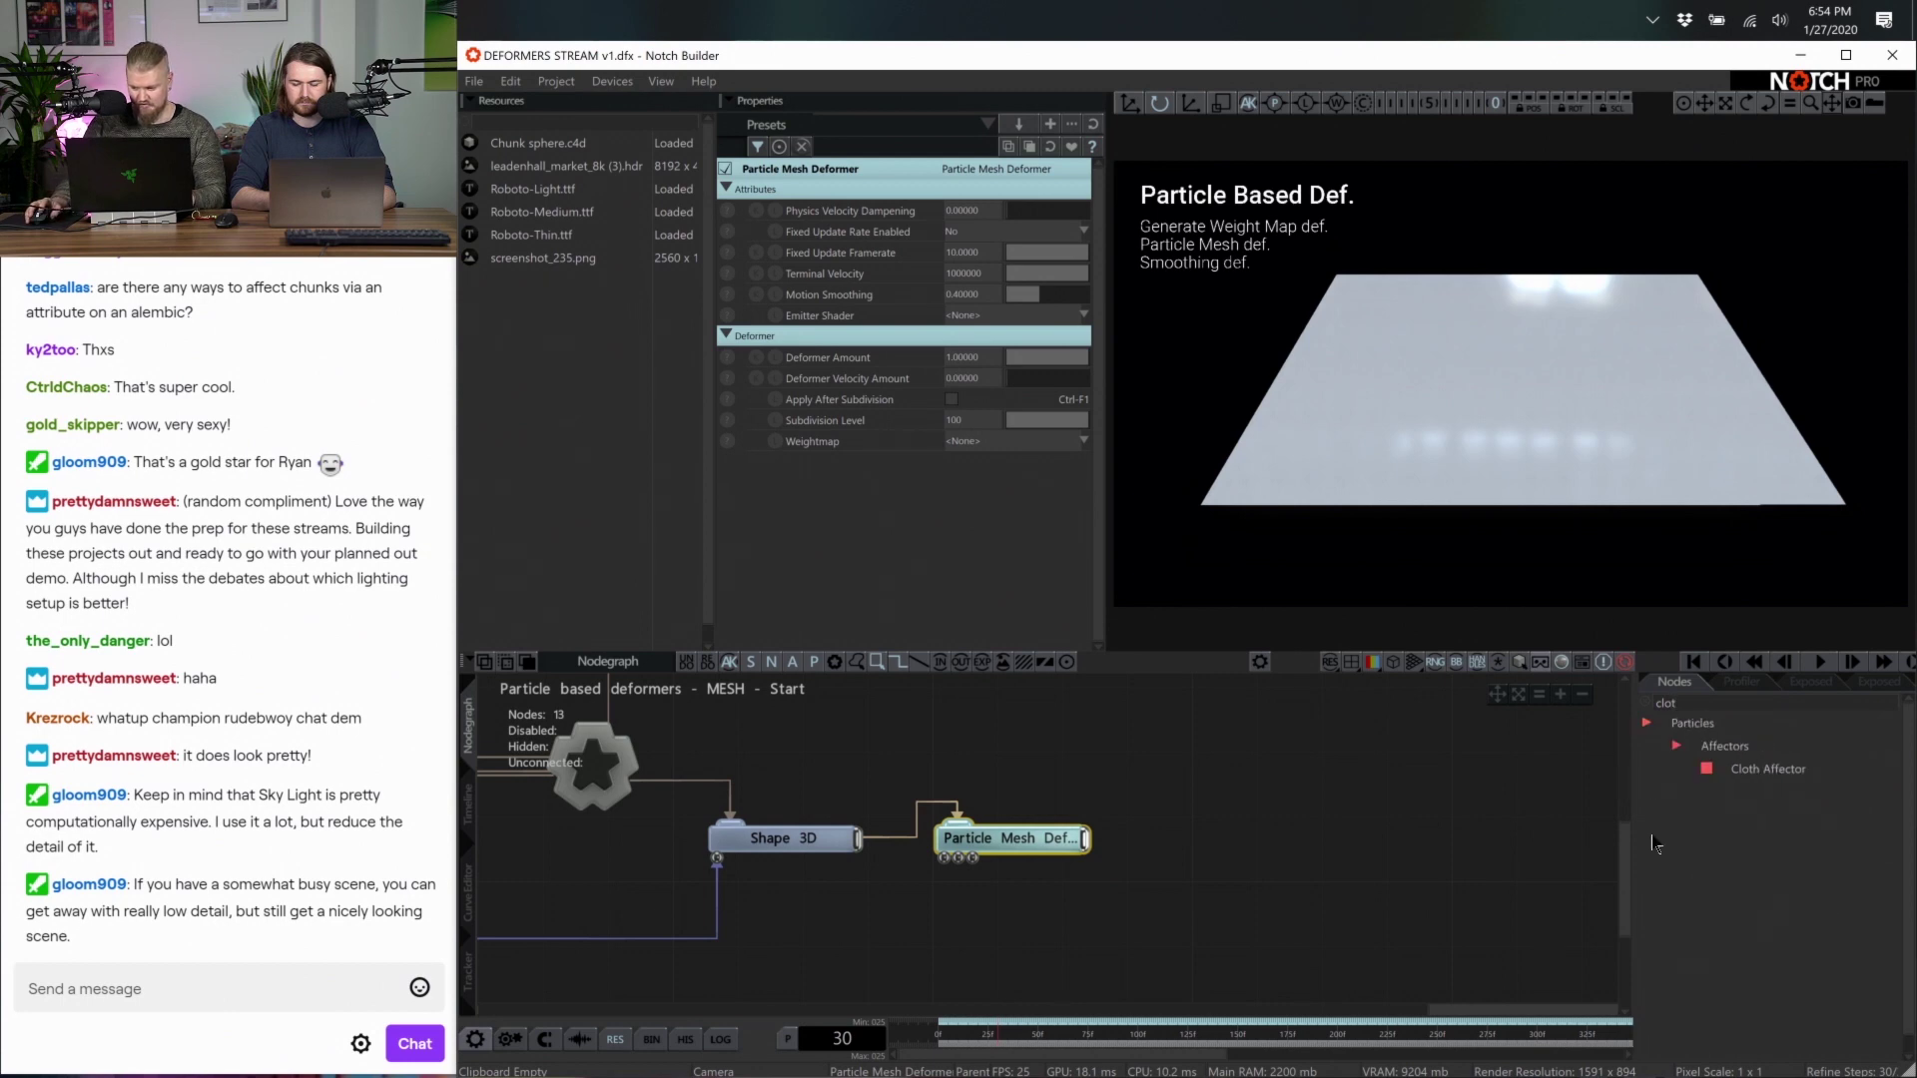
left_click_drag(1787, 767, 1164, 797)
scroll(1212, 868, "up", 2)
middle_click_drag(1288, 867, 1199, 860)
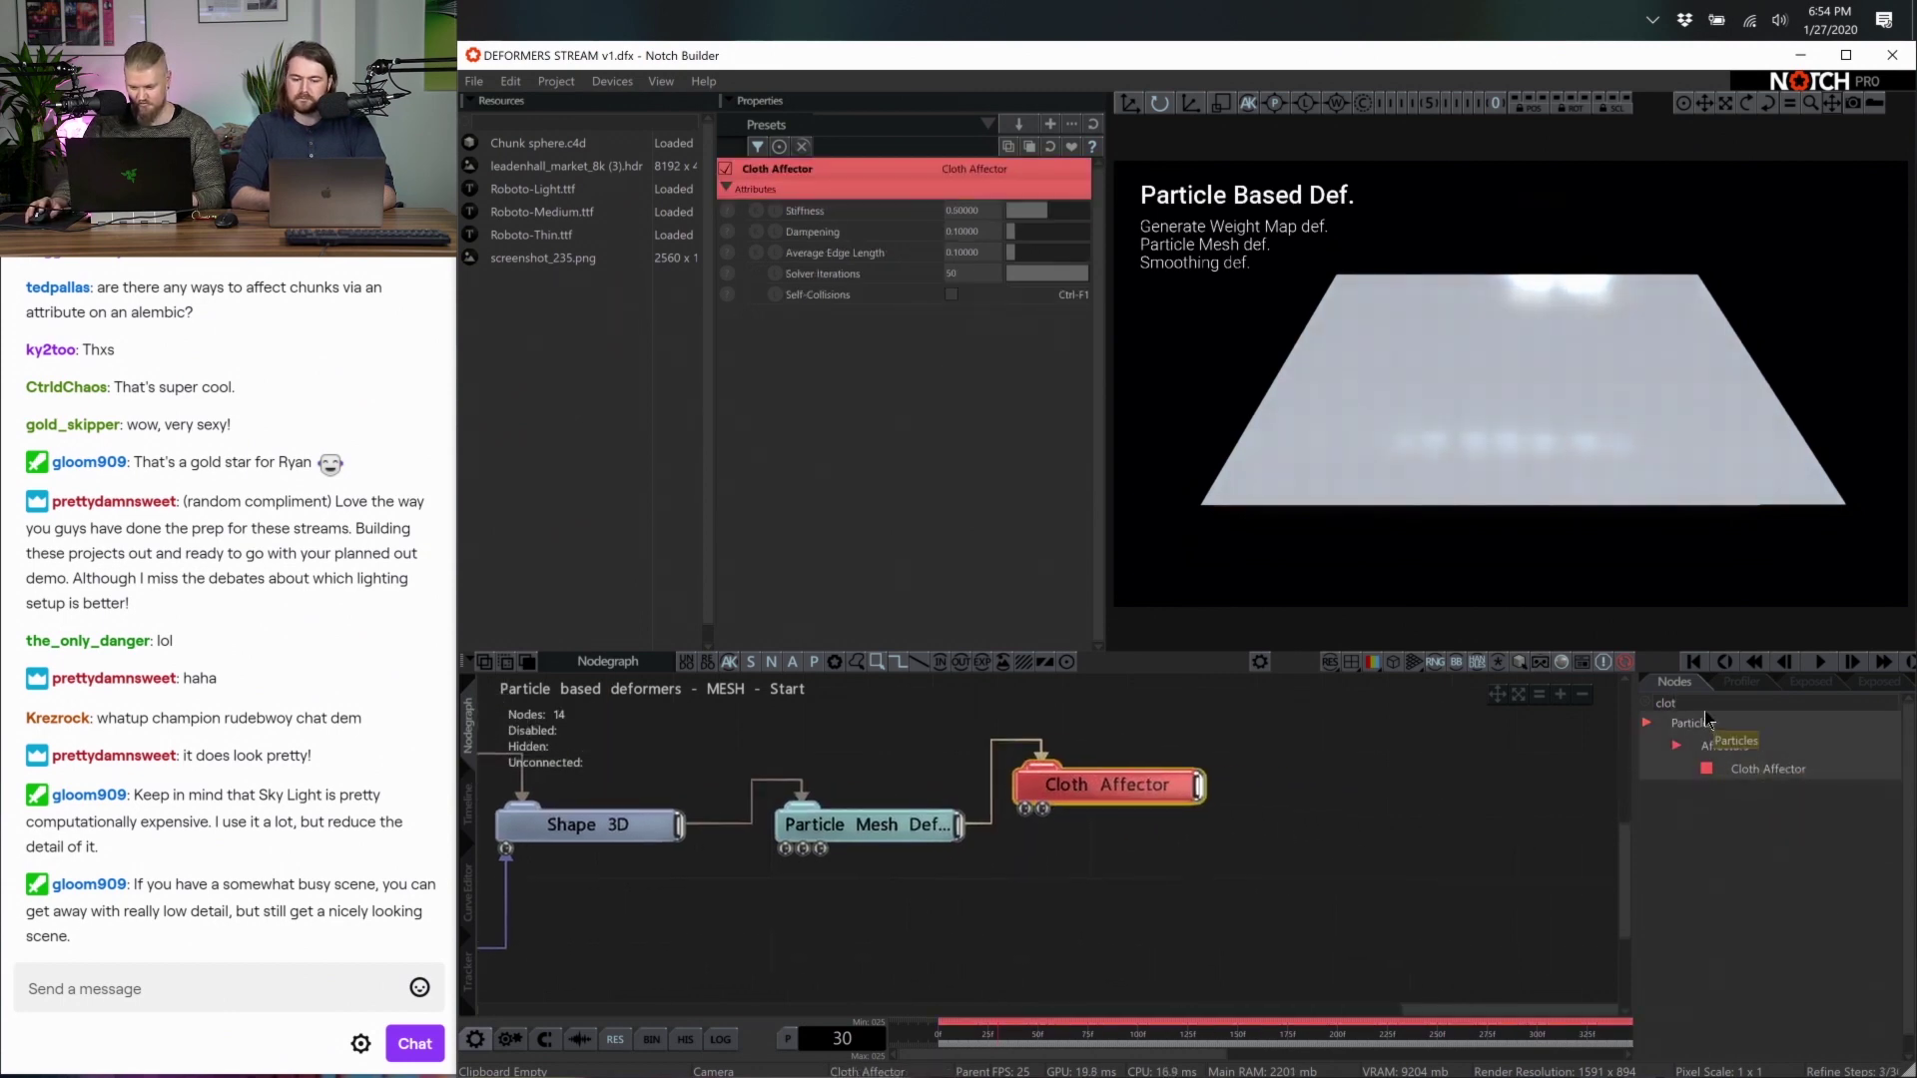
Add a particle Turbulence Affector below the Cloth Affector and connect it to the Particle Mesh Deformer
key("BackSpace")
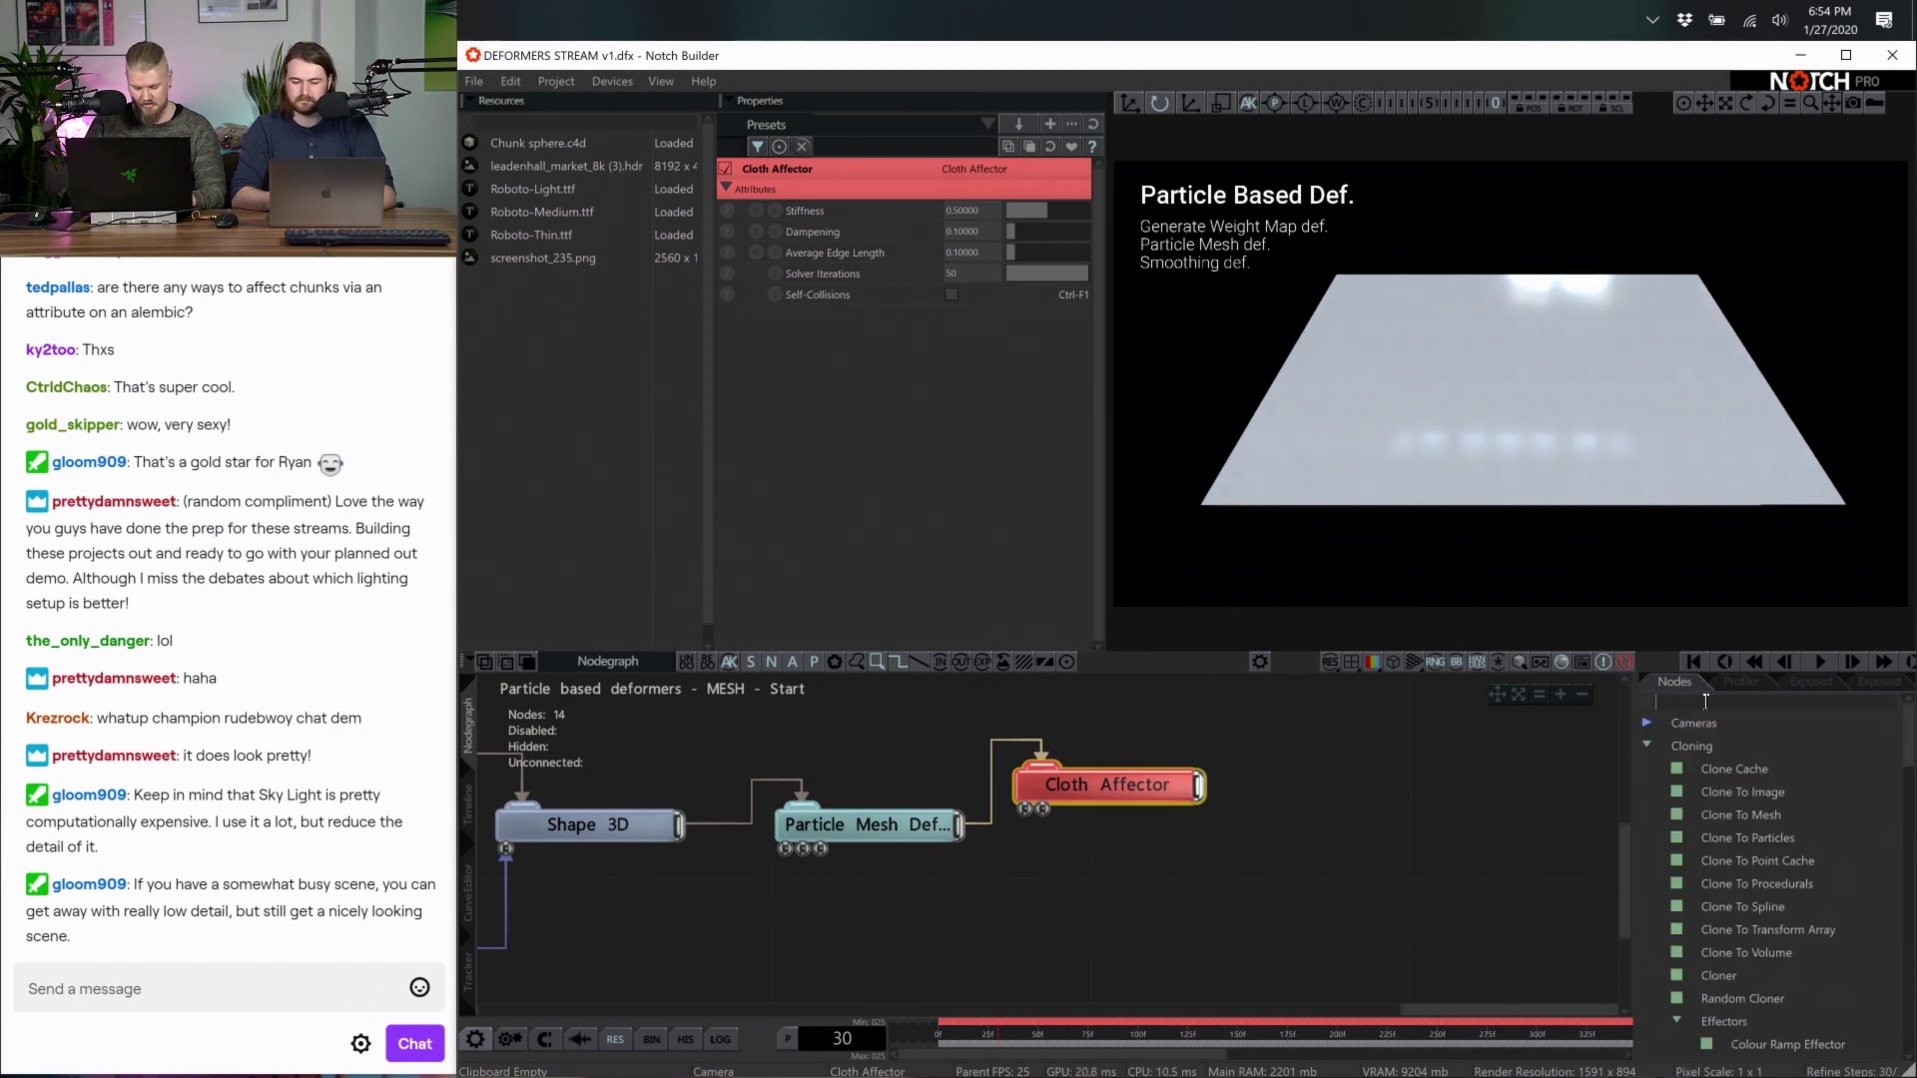
type("turb")
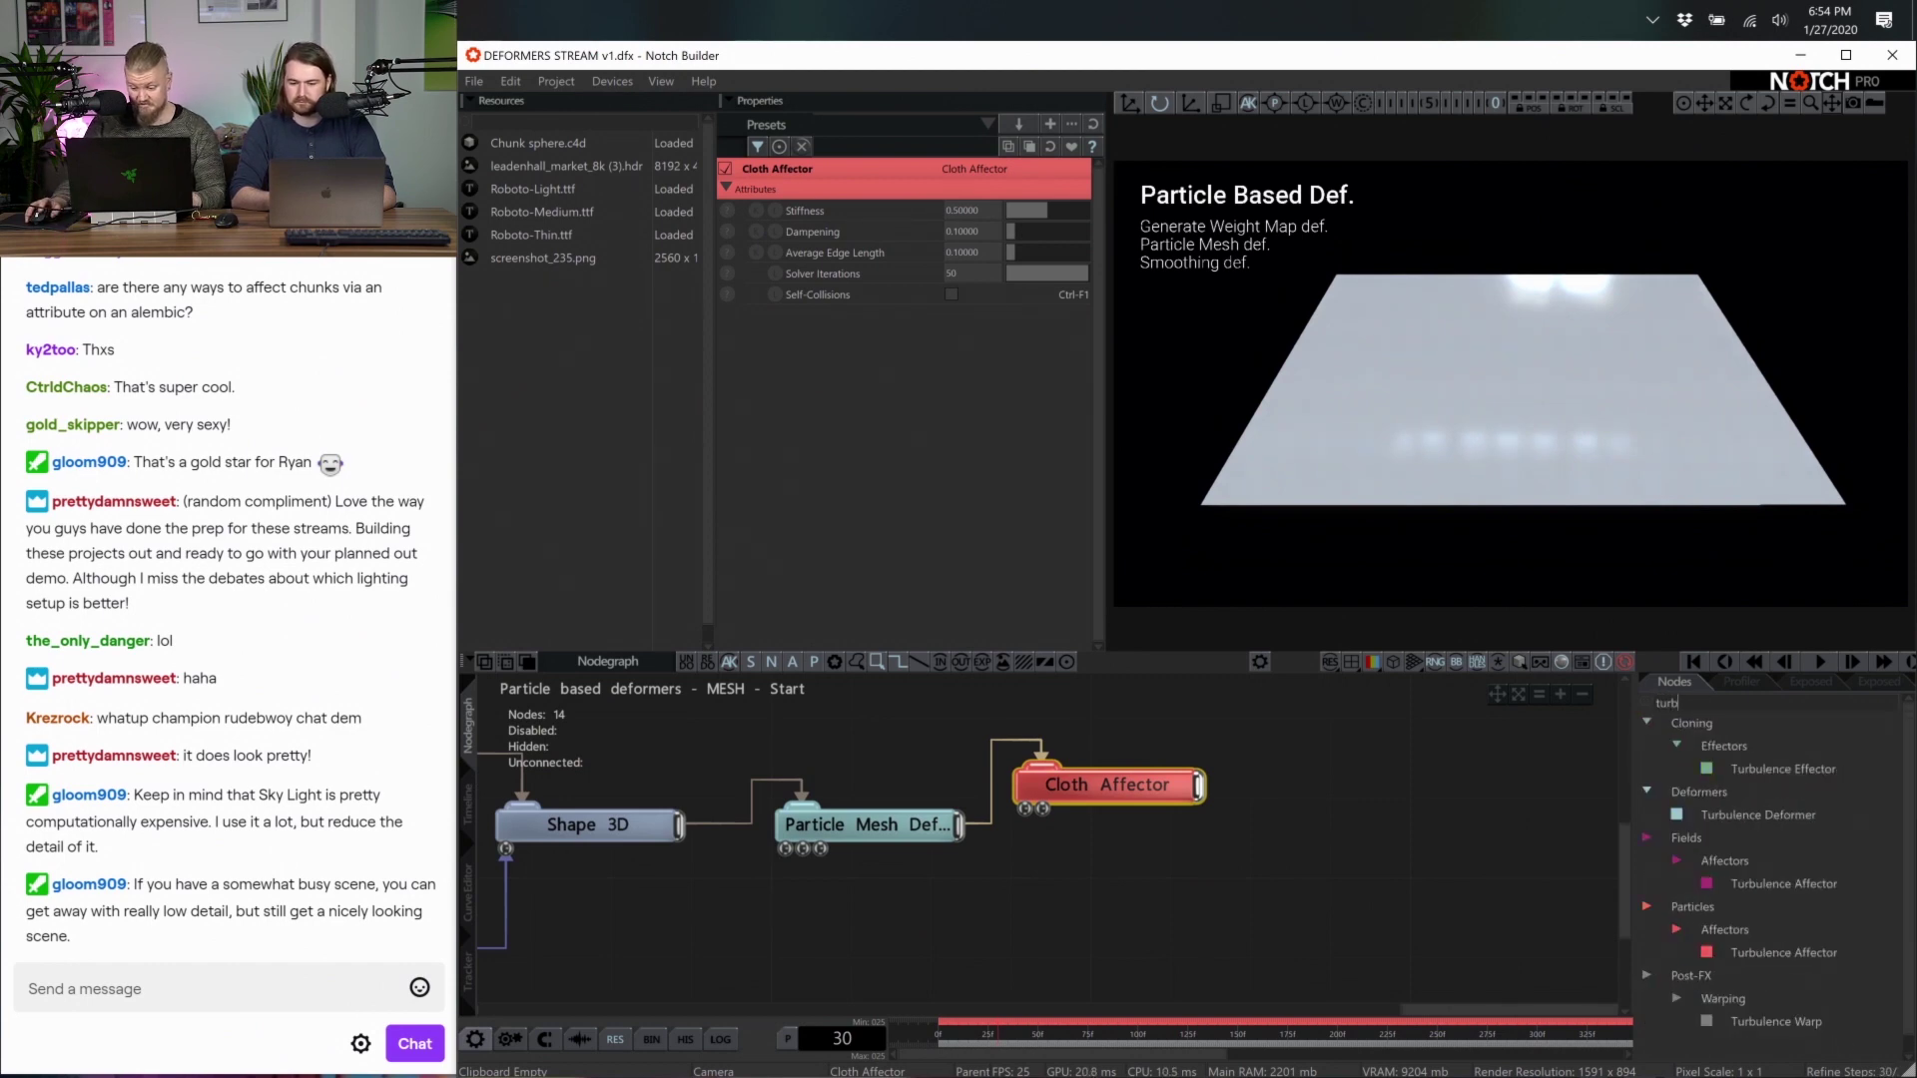
left_click_drag(1790, 967, 1108, 865)
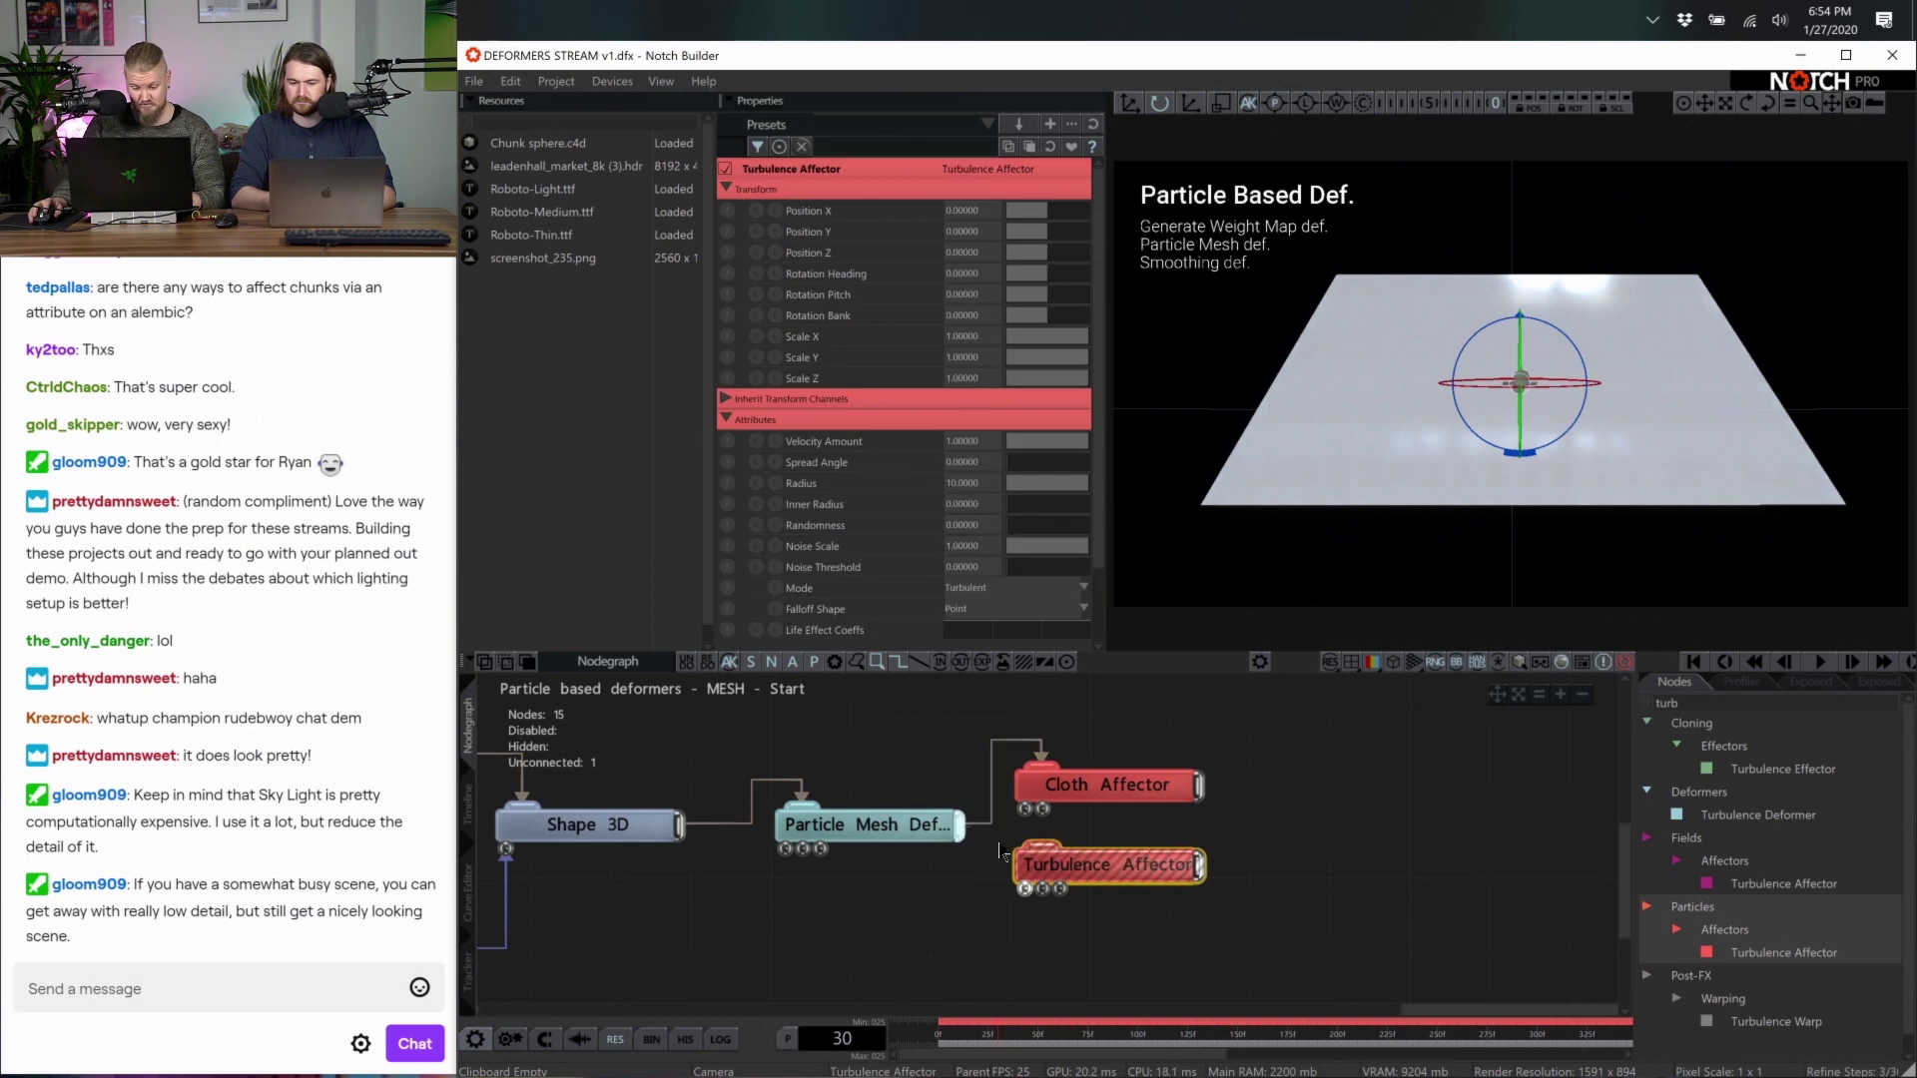
Add a particle Spring Affector below the Turbulence Affector and connect it to the Particle Mesh Deformer
double_click(1693, 695)
type("spr")
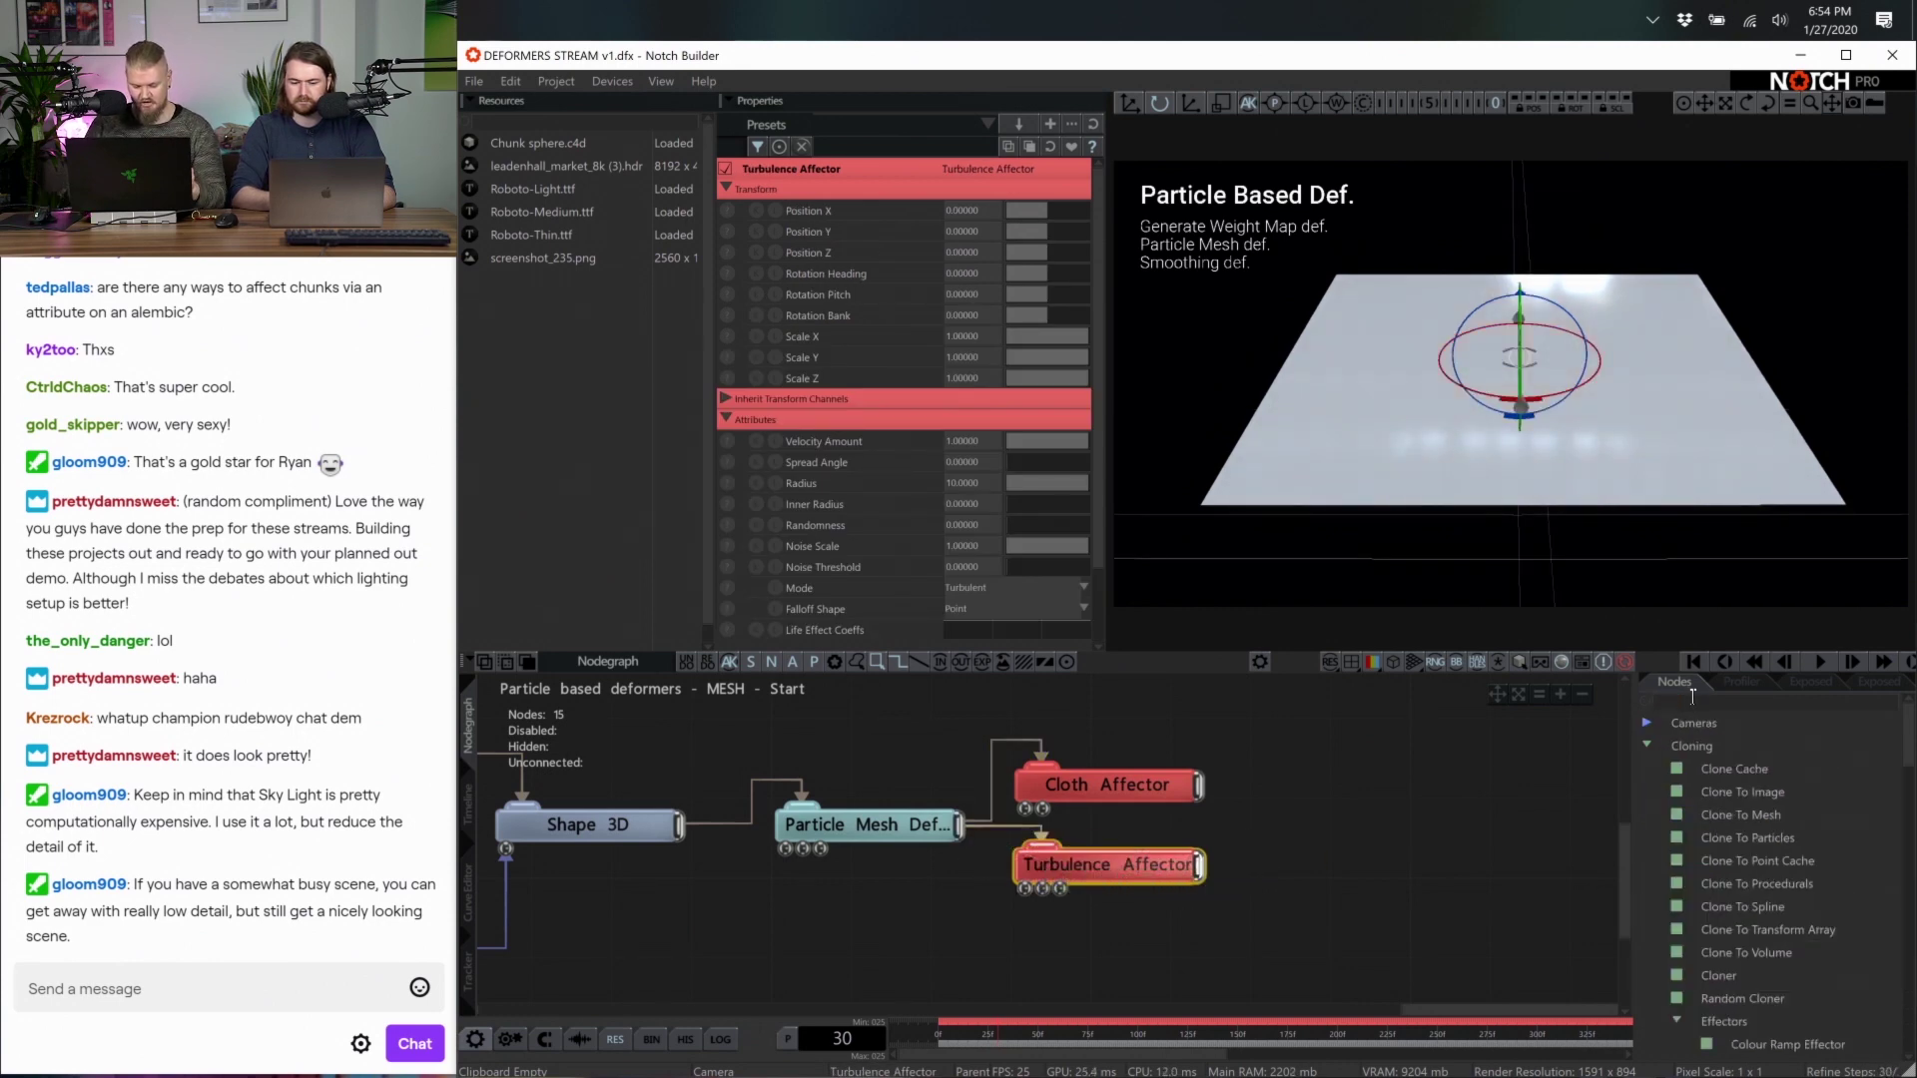
type("i")
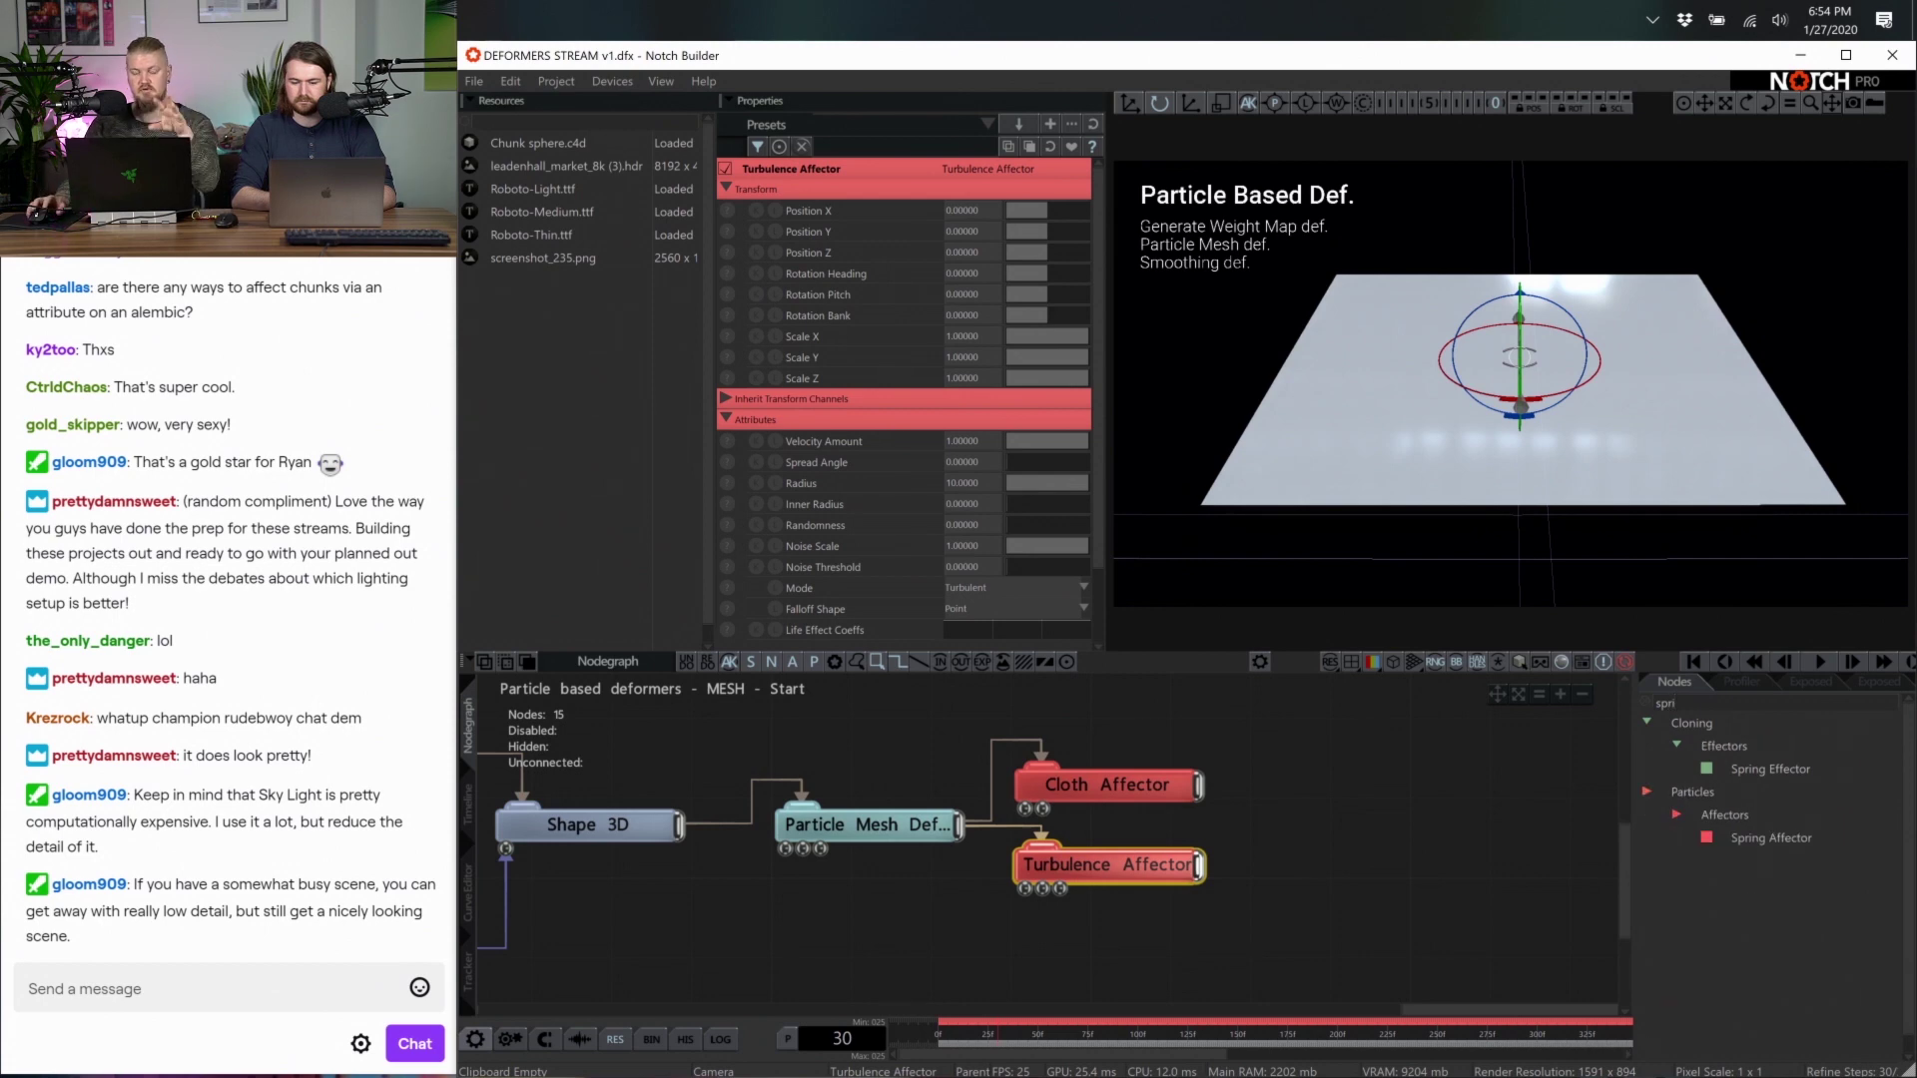
left_click_drag(1753, 842, 1110, 943)
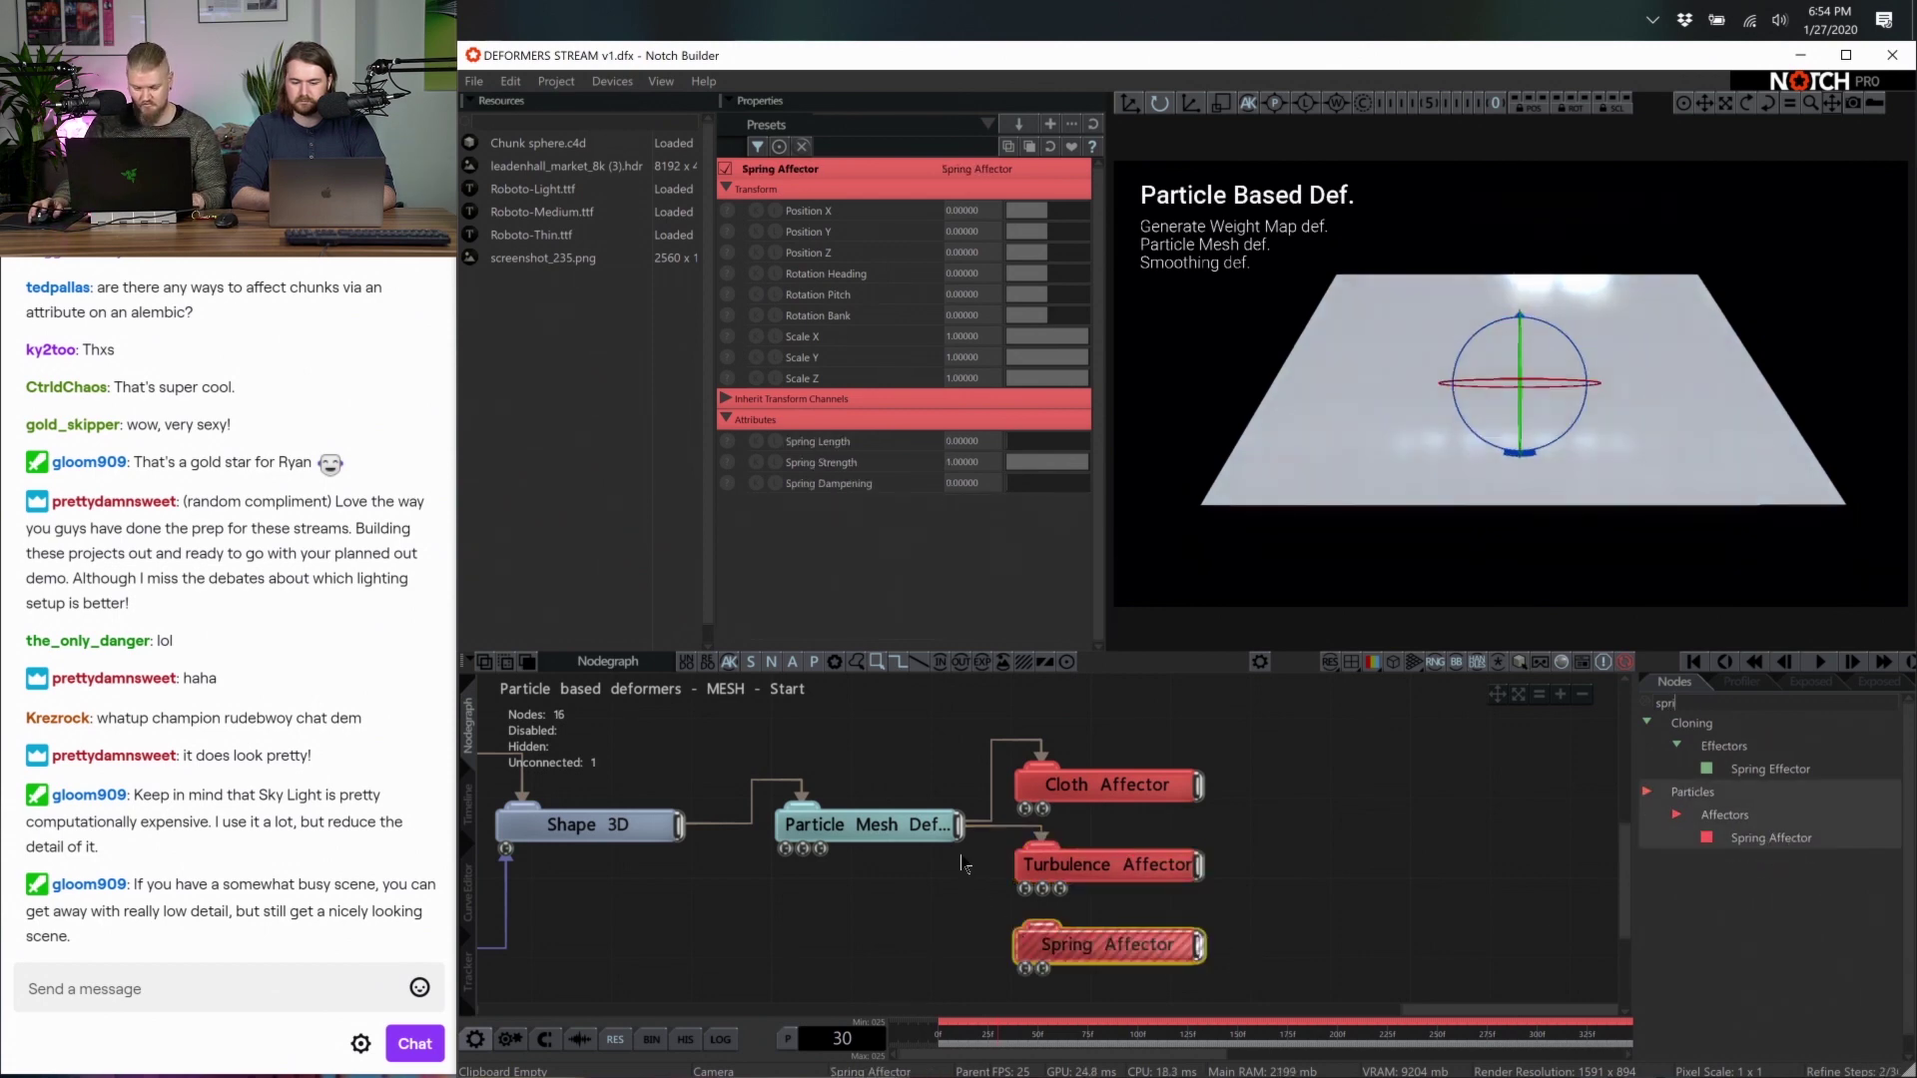
left_click_drag(959, 827, 1046, 943)
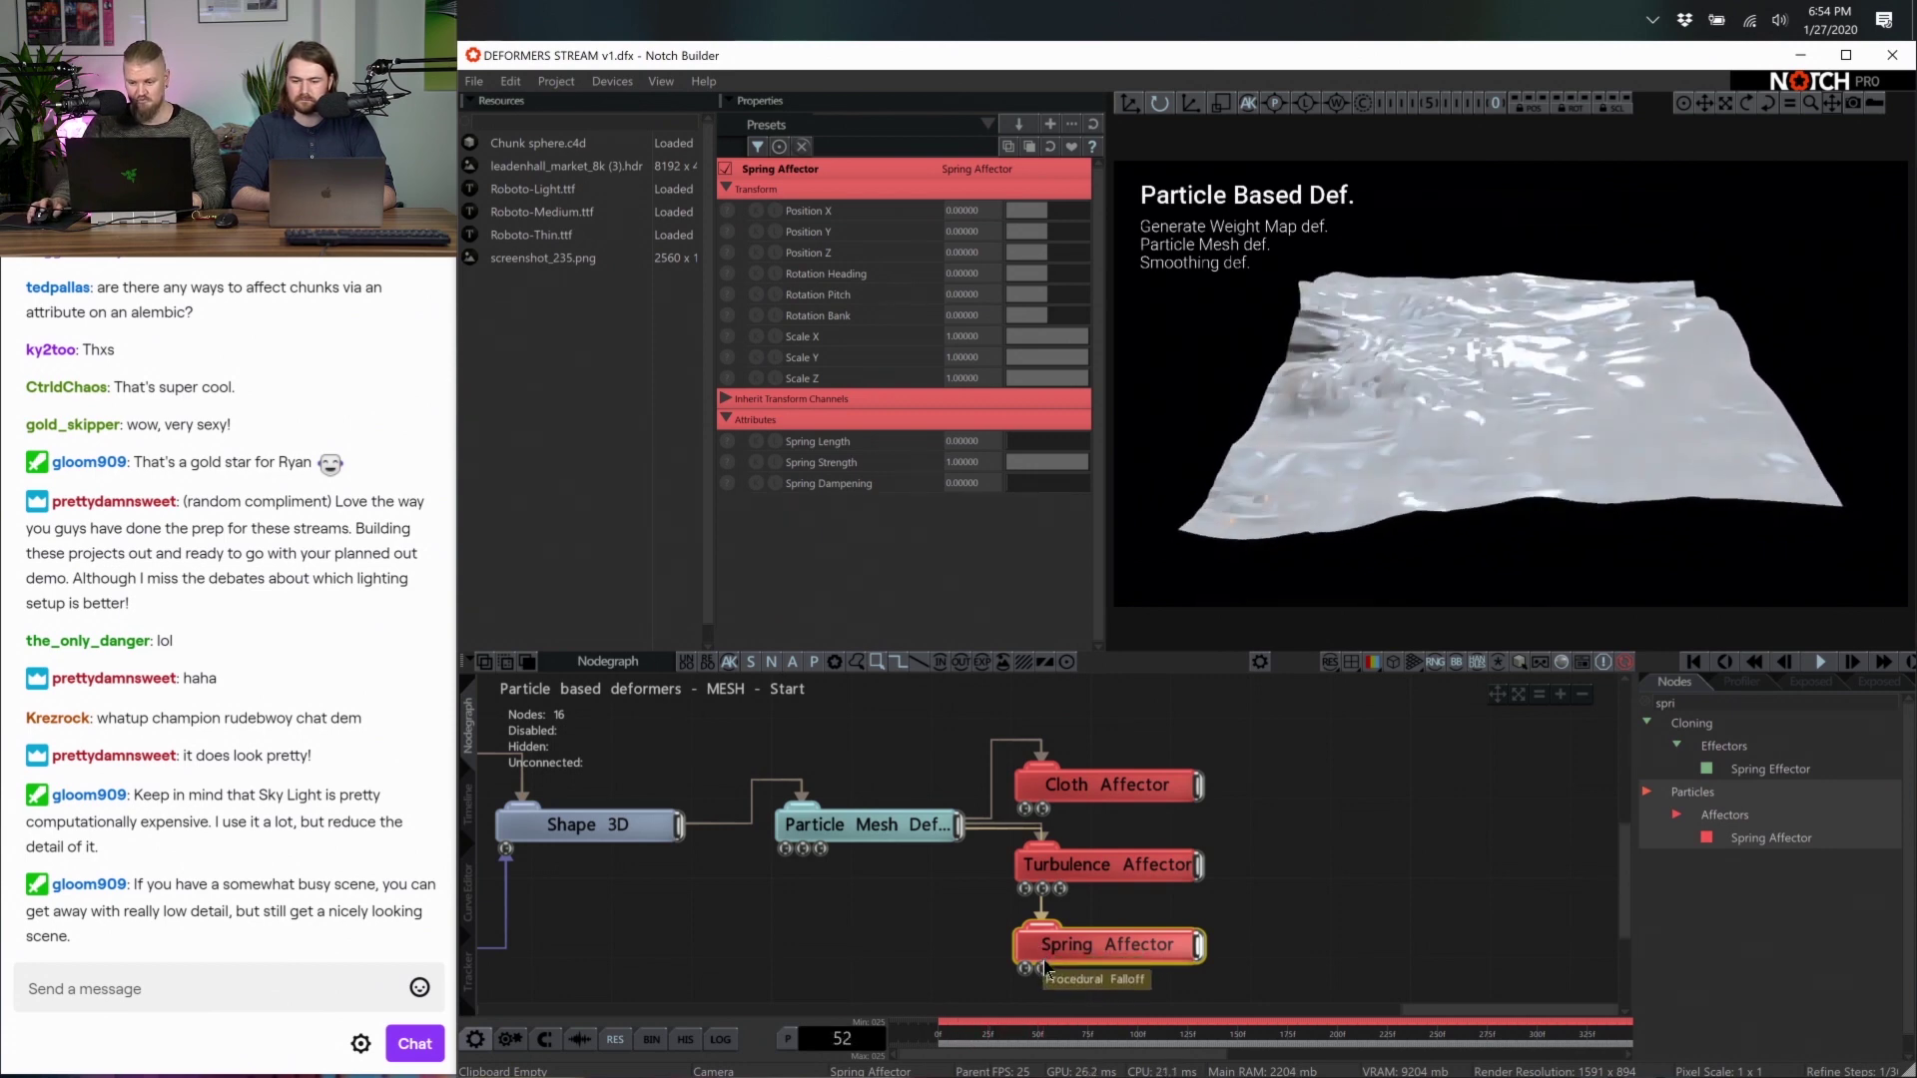
Pause the cloth simulation around frame 87 and clear the node selection
key("space")
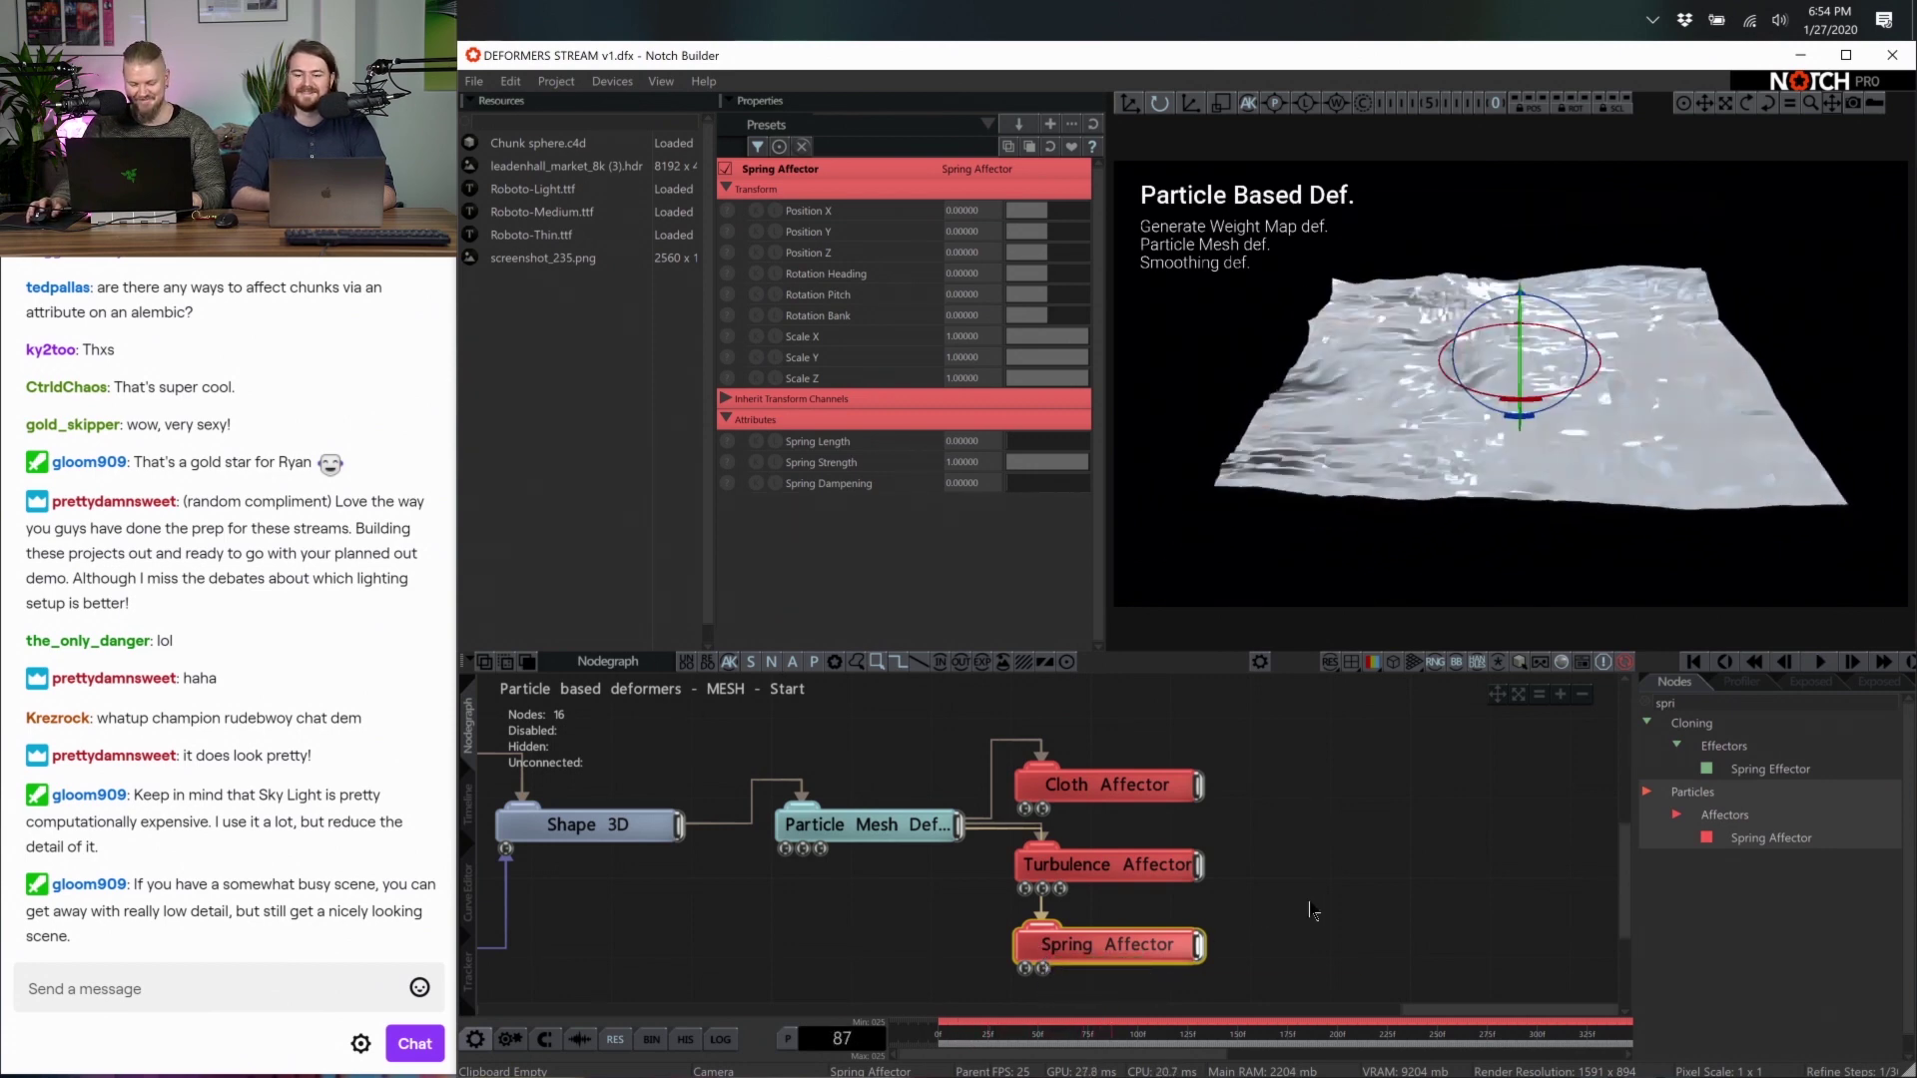
middle_click_drag(1309, 895, 1294, 847)
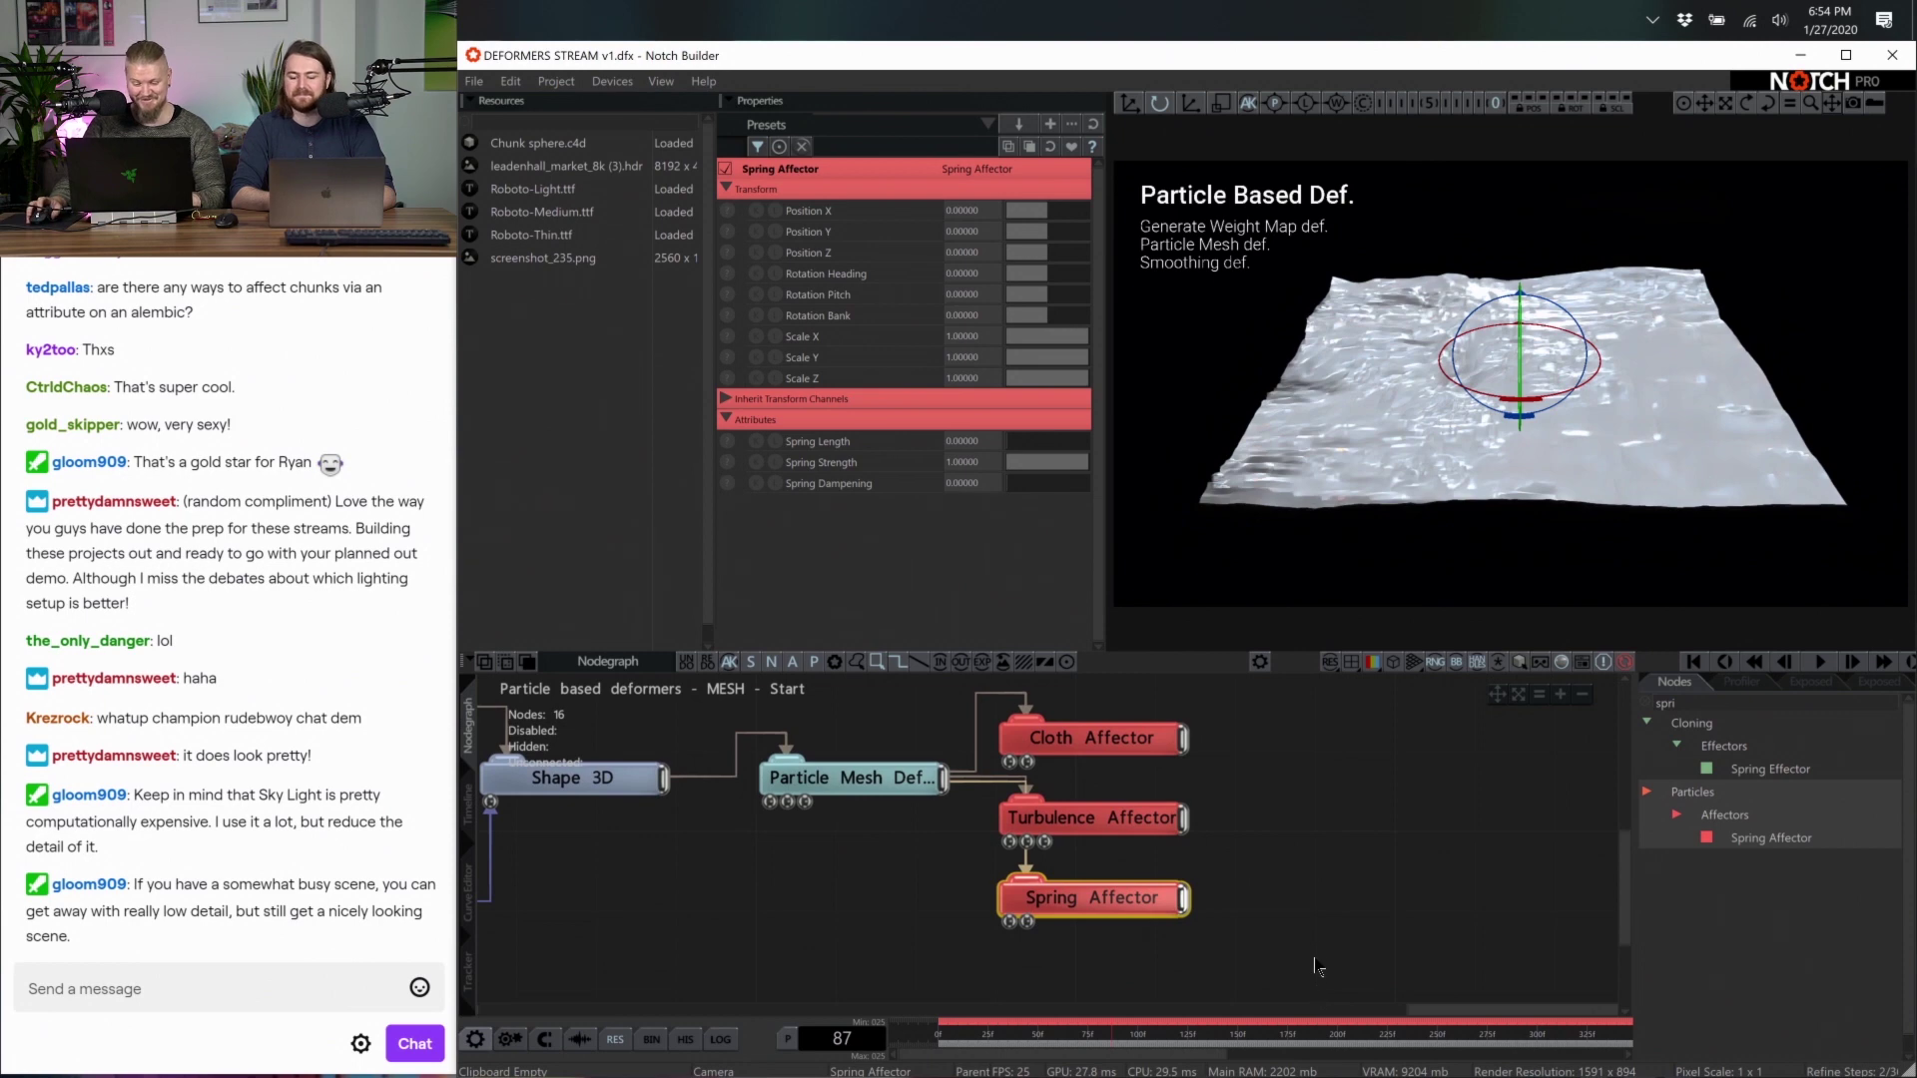
left_click(1388, 816)
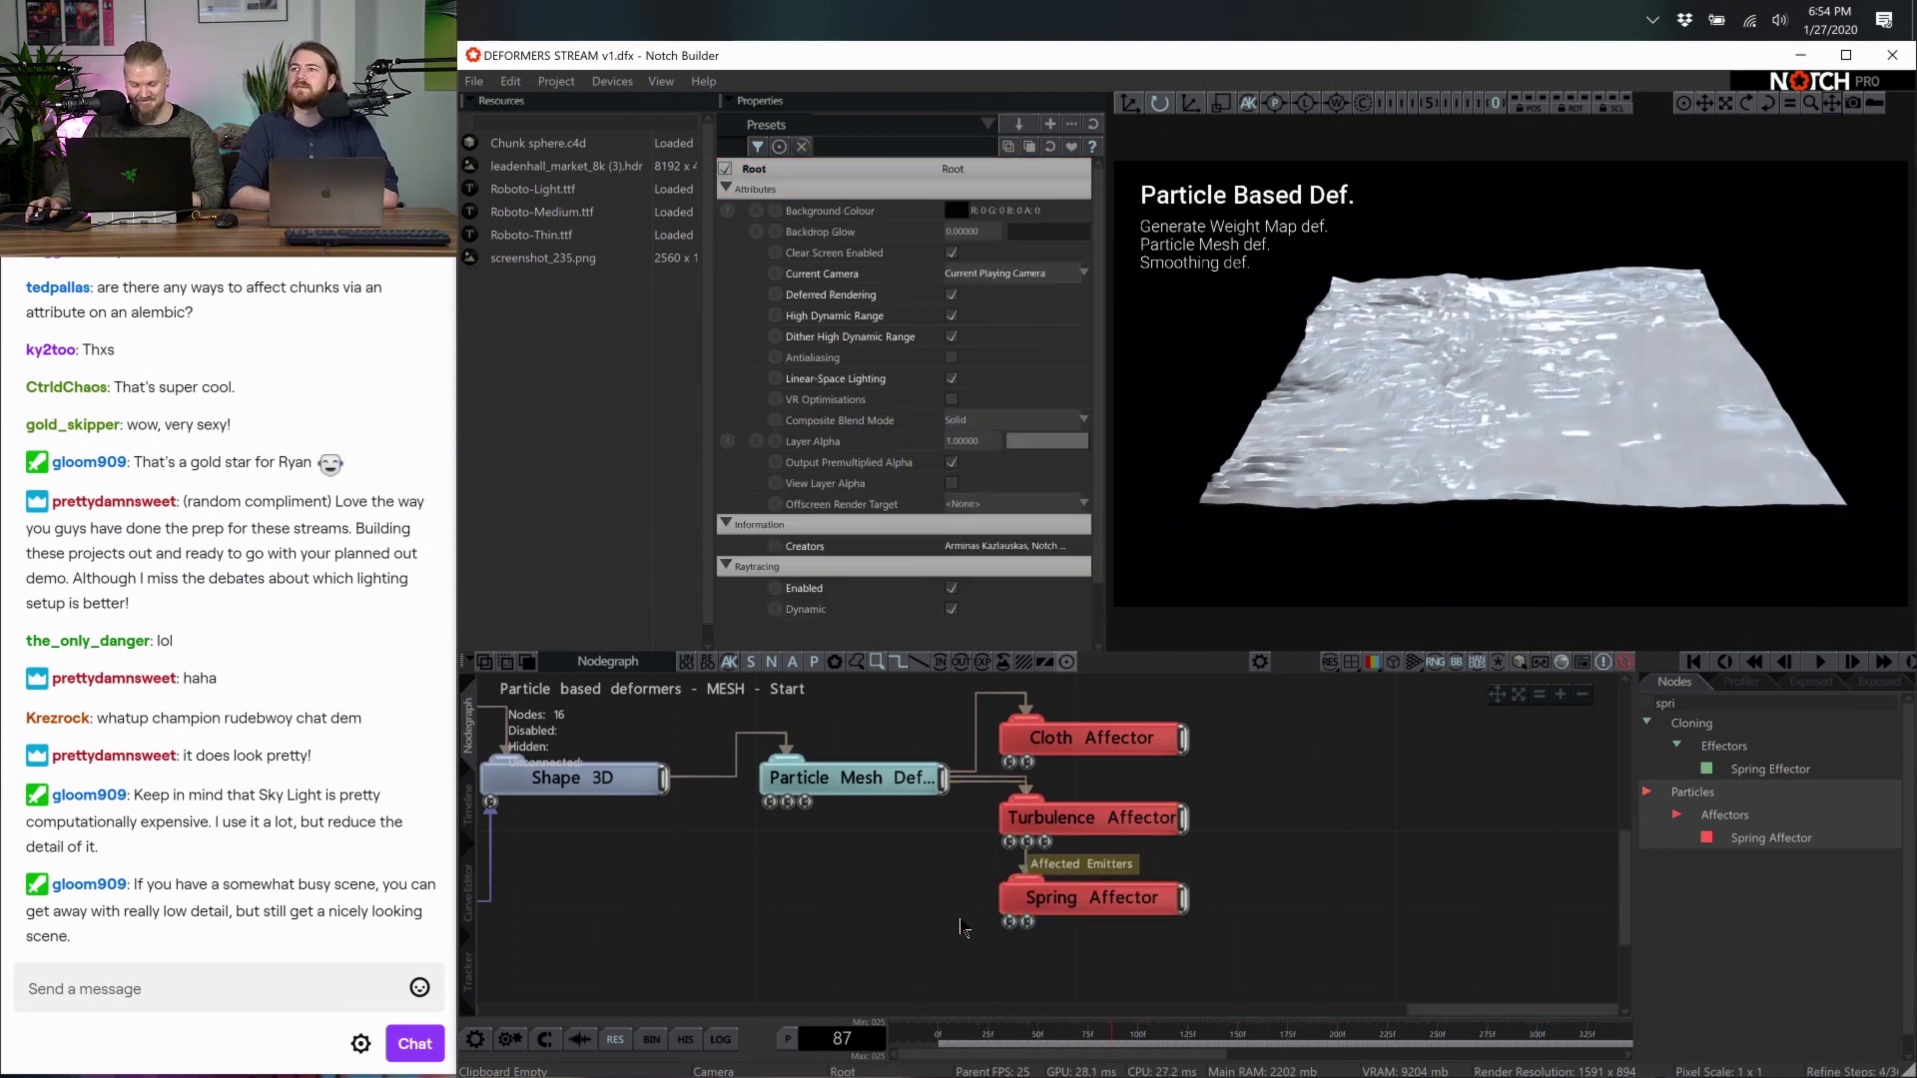
Set the frame rate limits to a minimum of 0 and a maximum of 999
left_click(788, 1039)
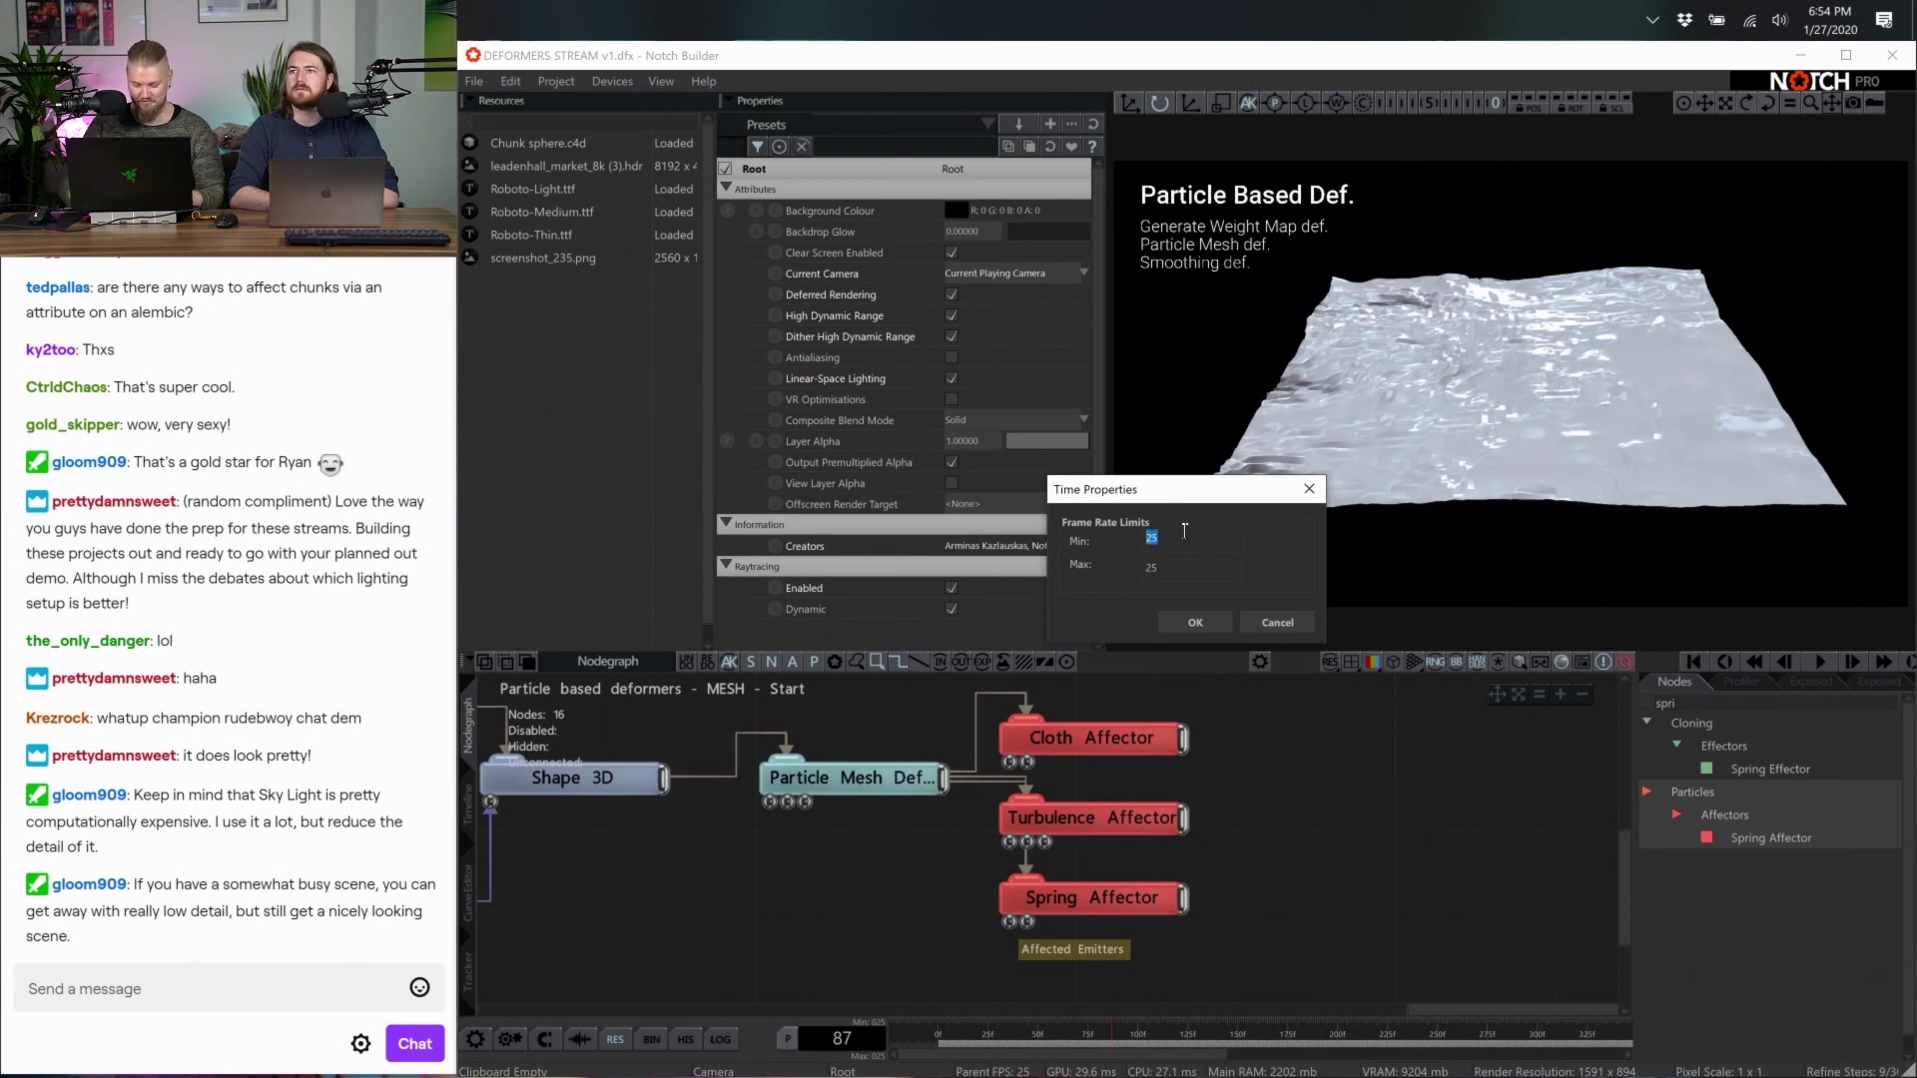
type("0")
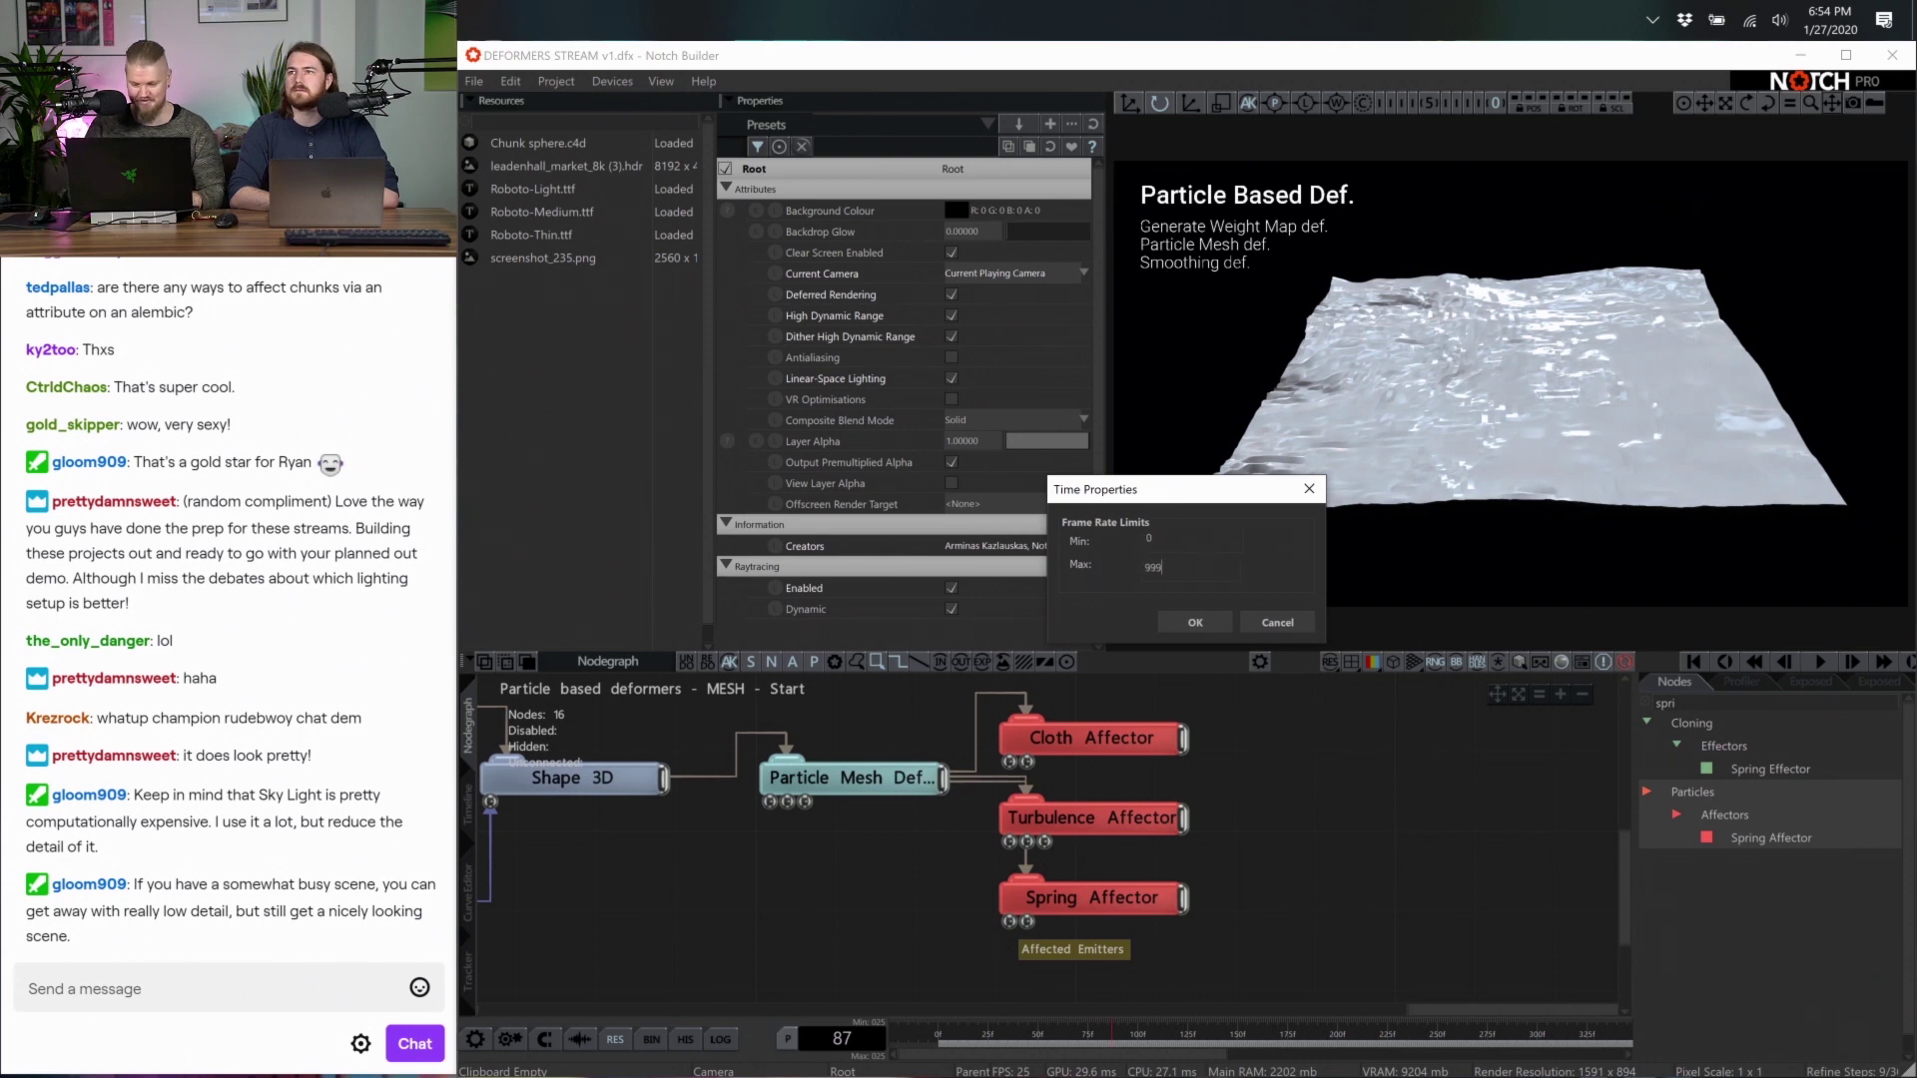
key("Return")
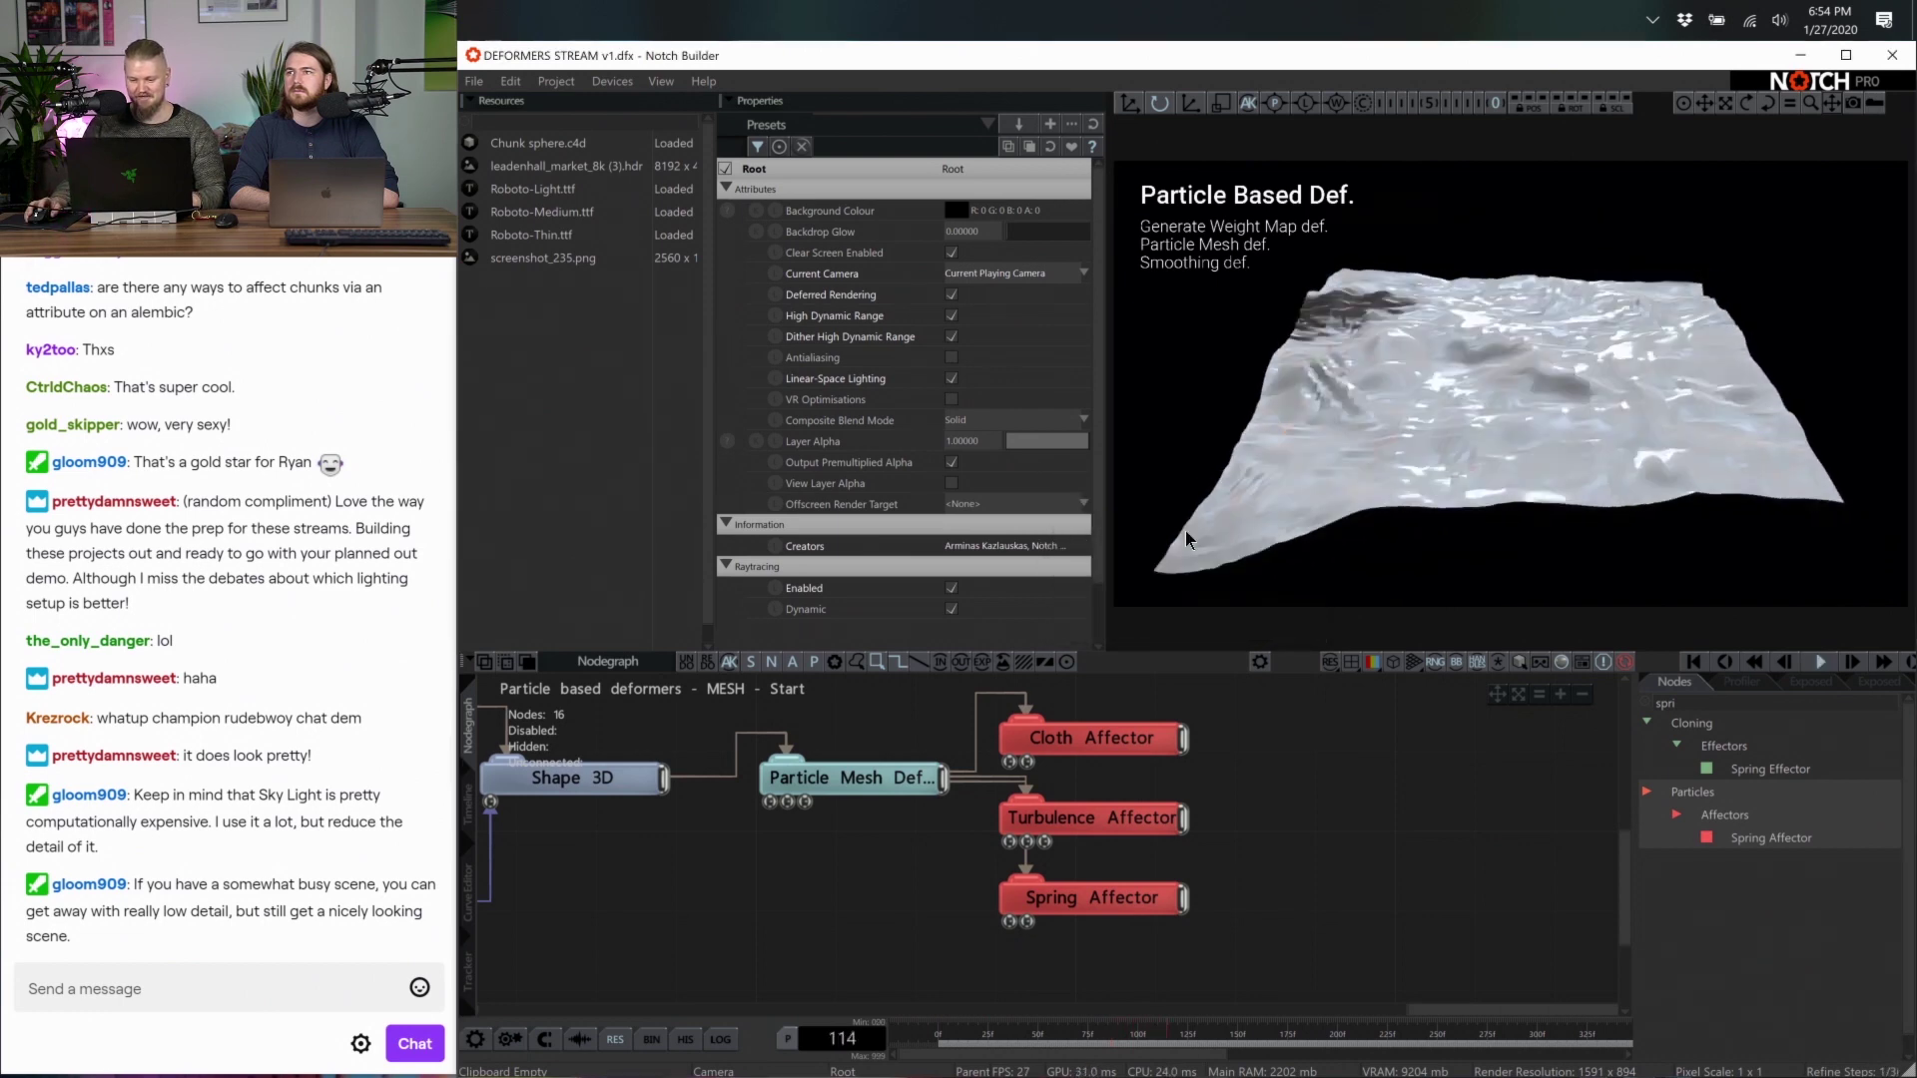
Set both the minimum and maximum frame rate limits back to 25
left_click(789, 1041)
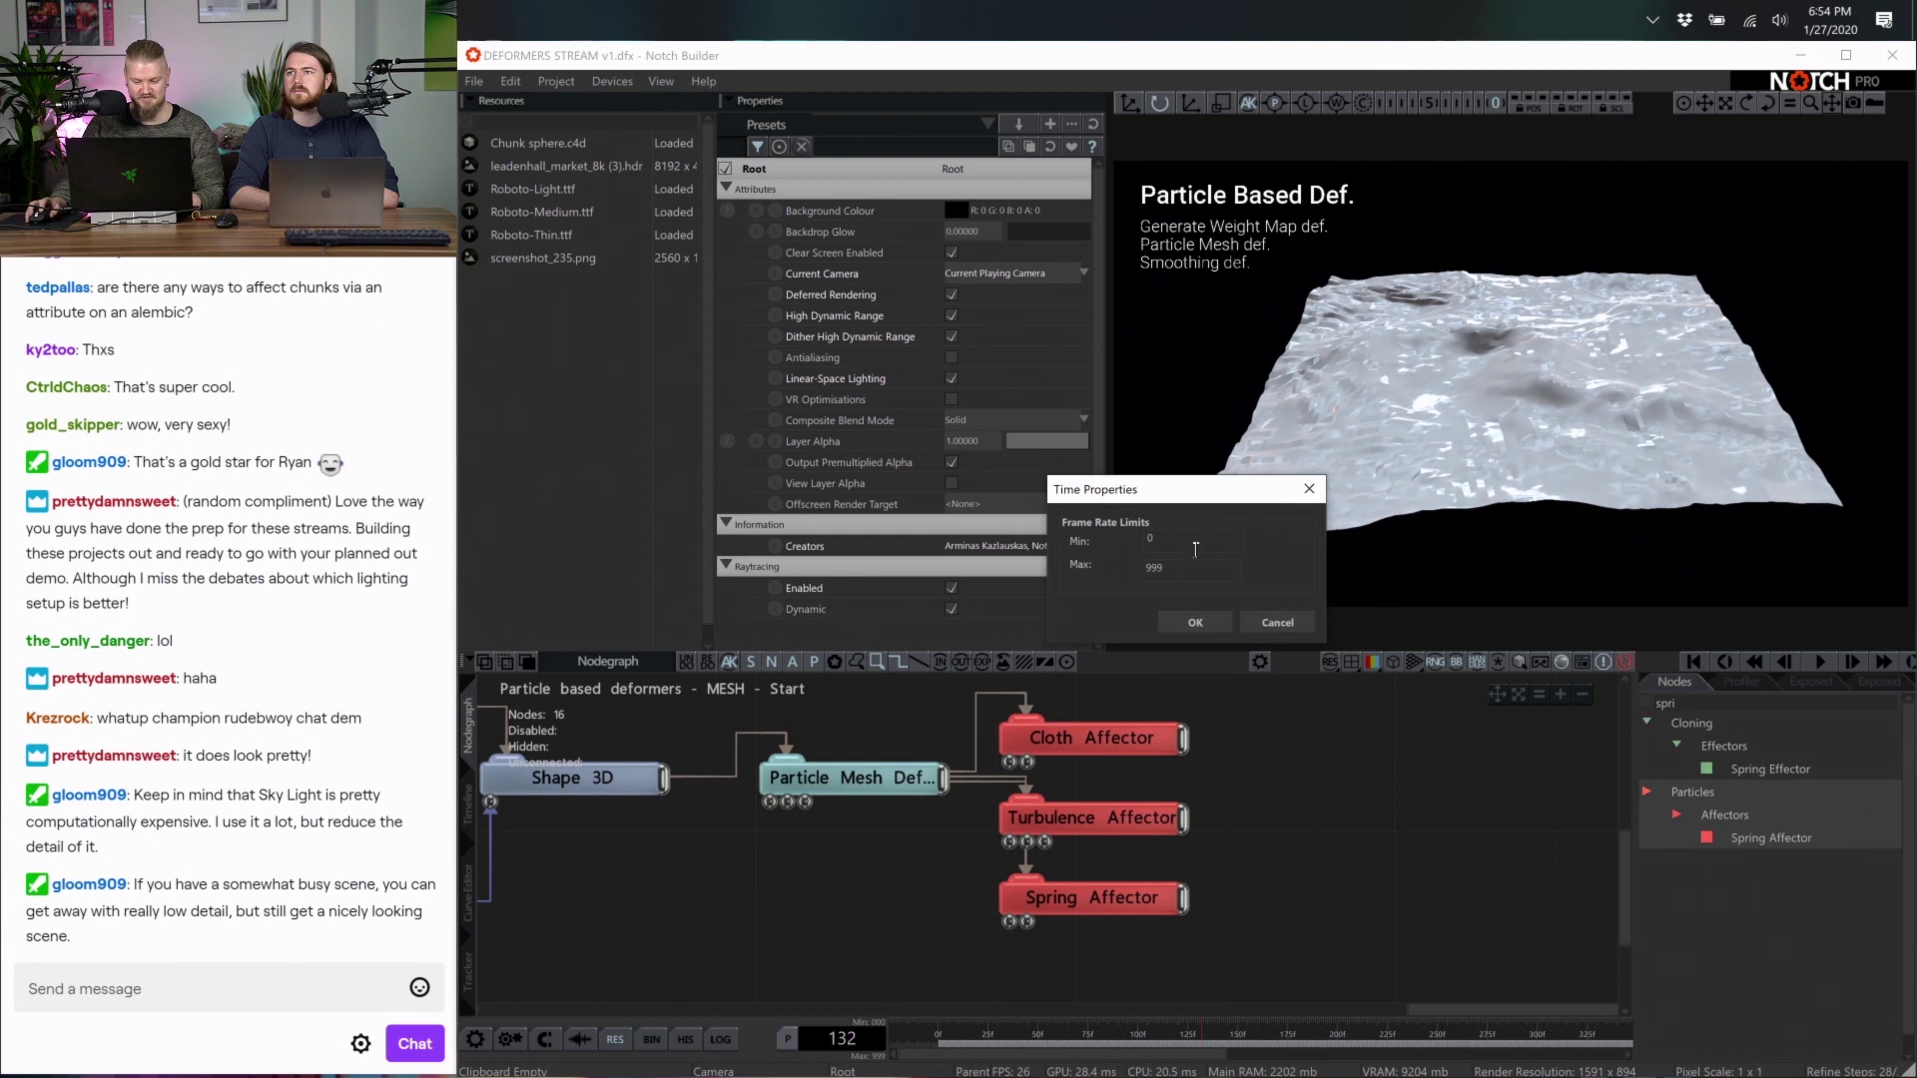
type("225")
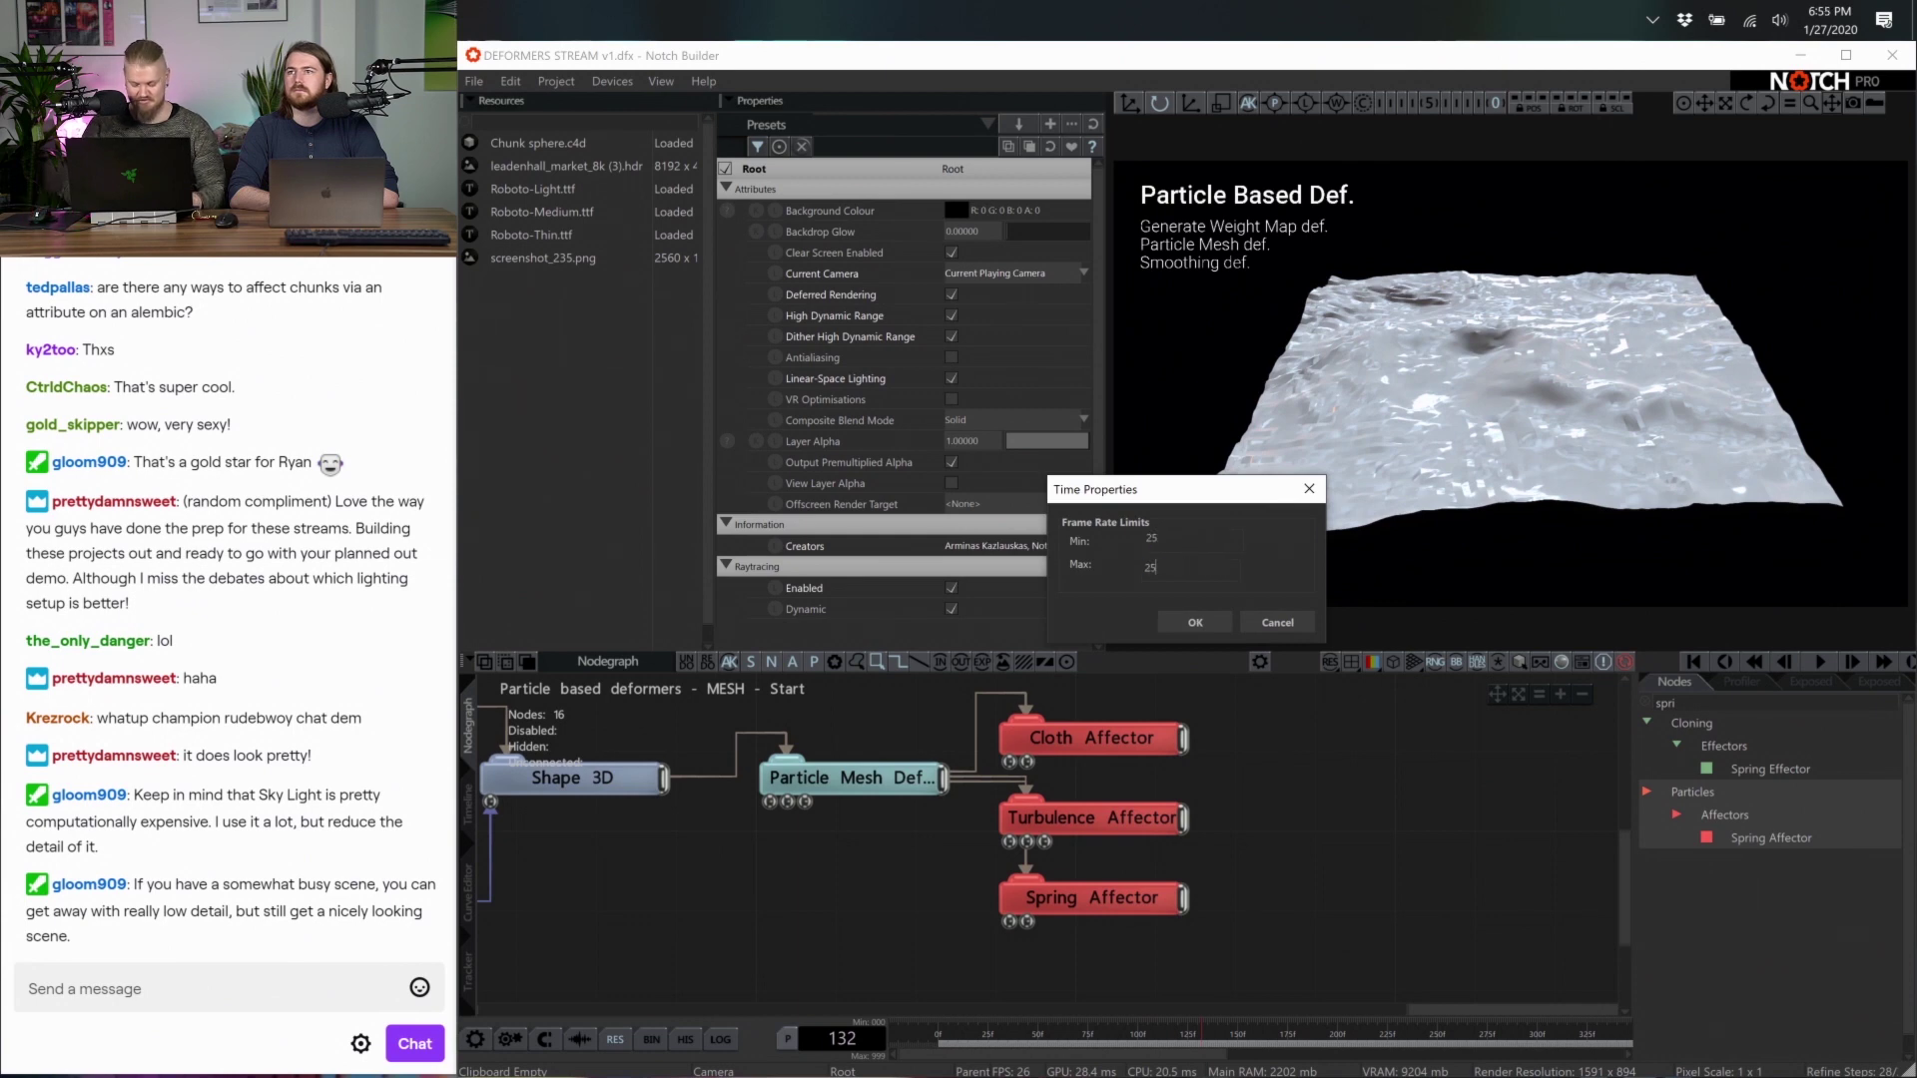
key("Return")
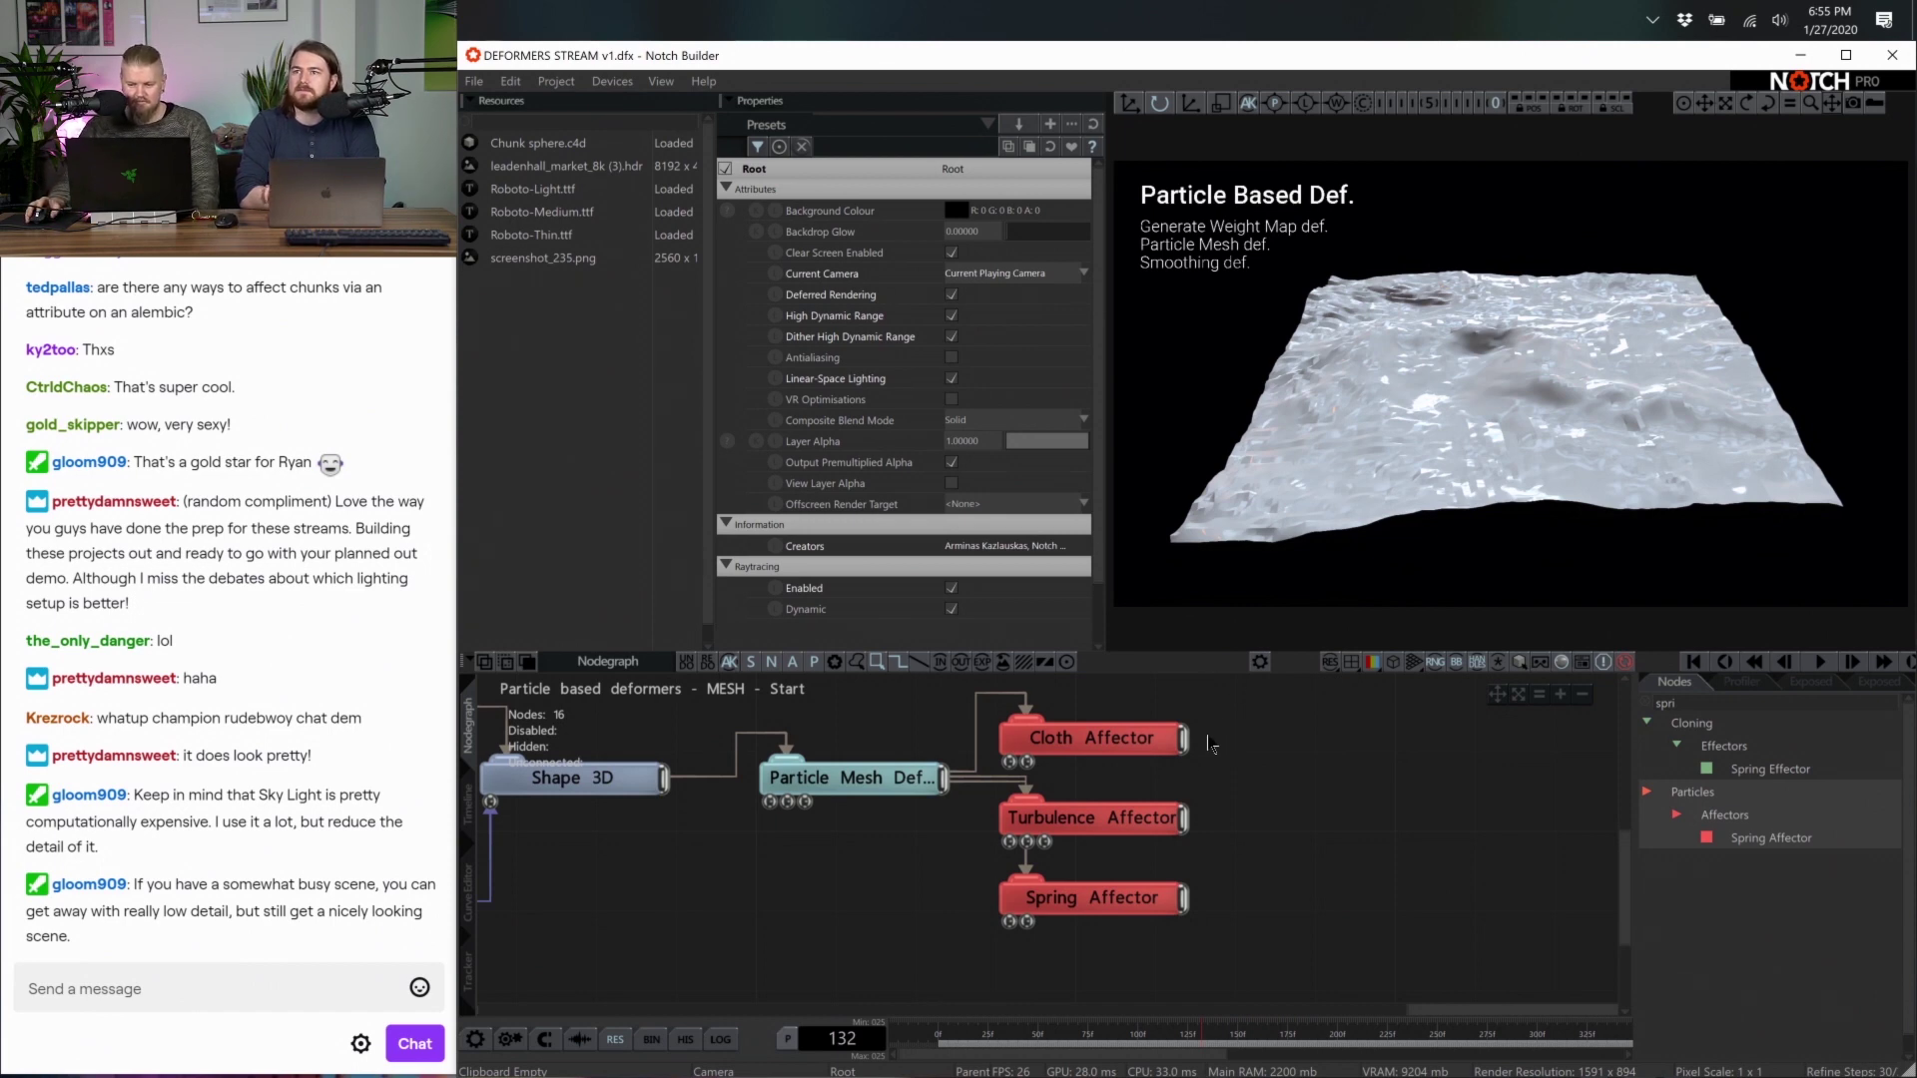
scroll(1307, 837, "down", 5)
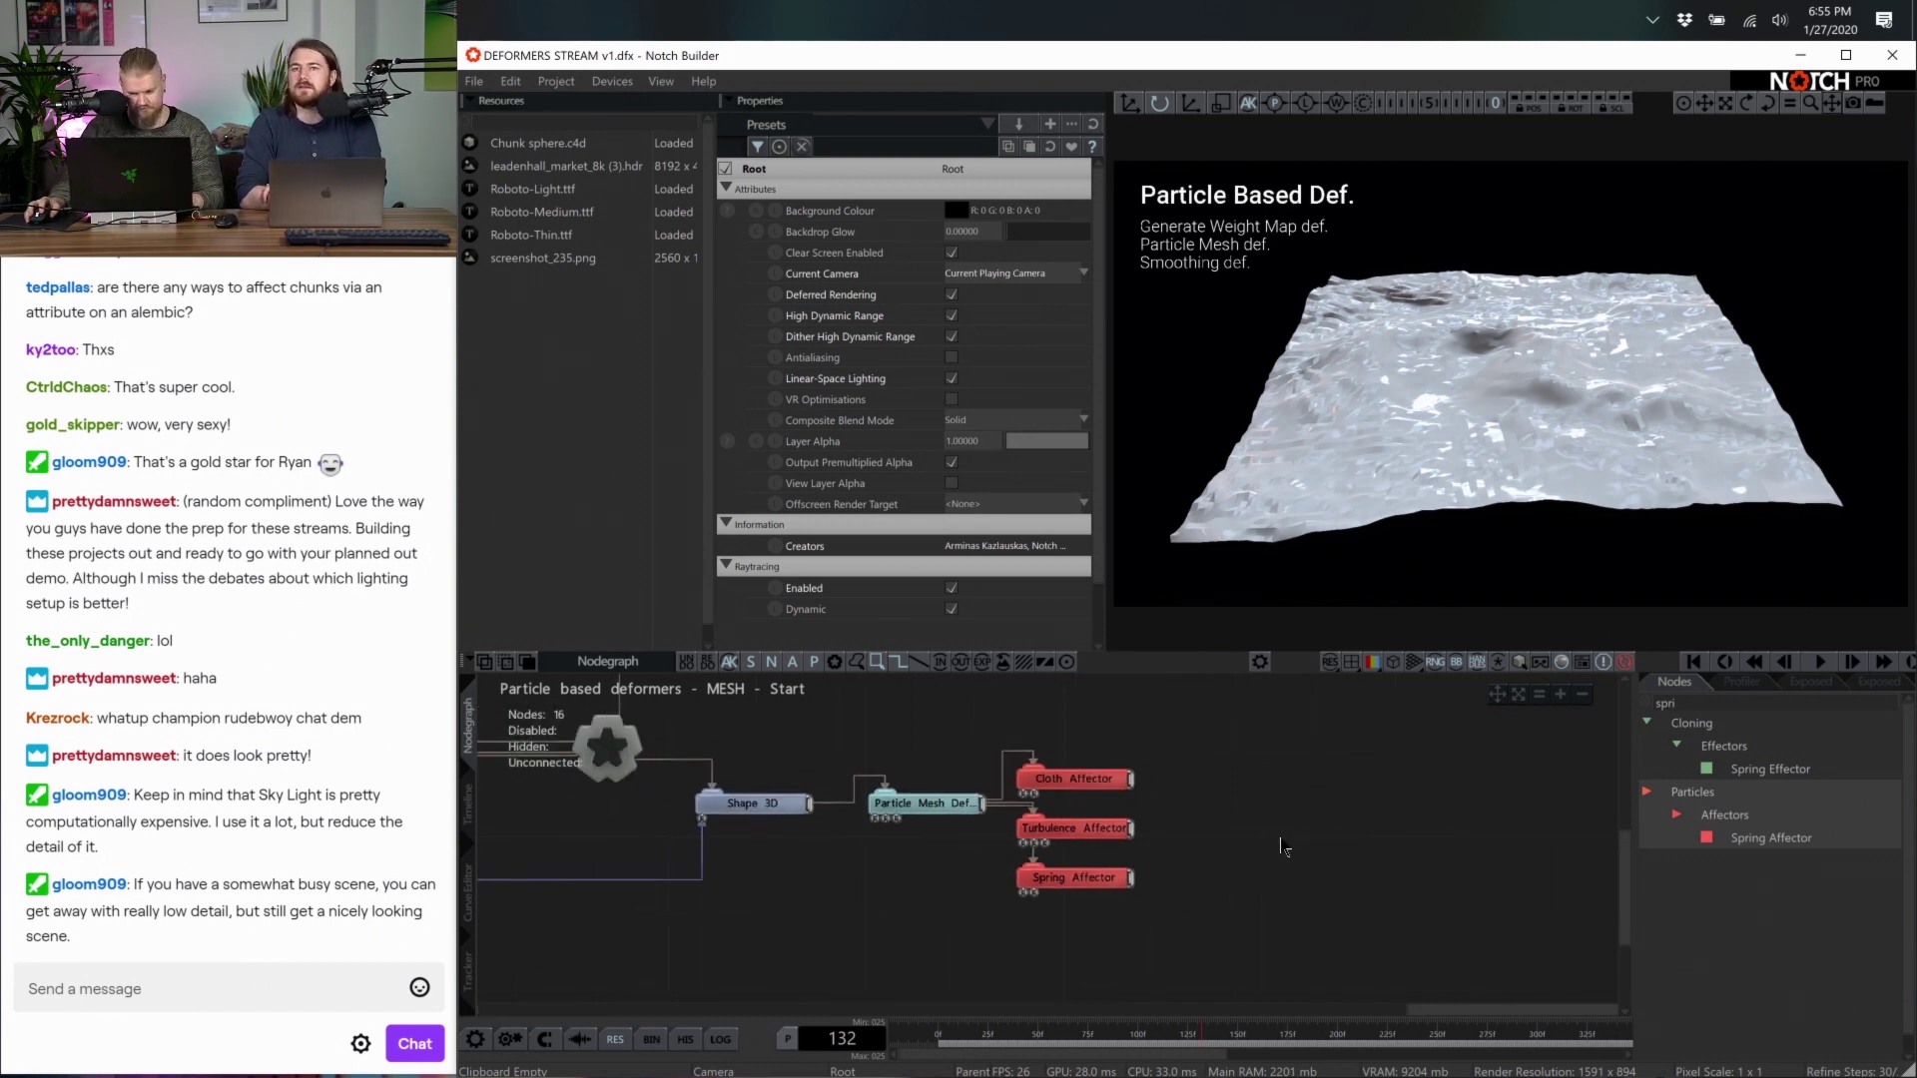
scroll(1309, 816, "up", 5)
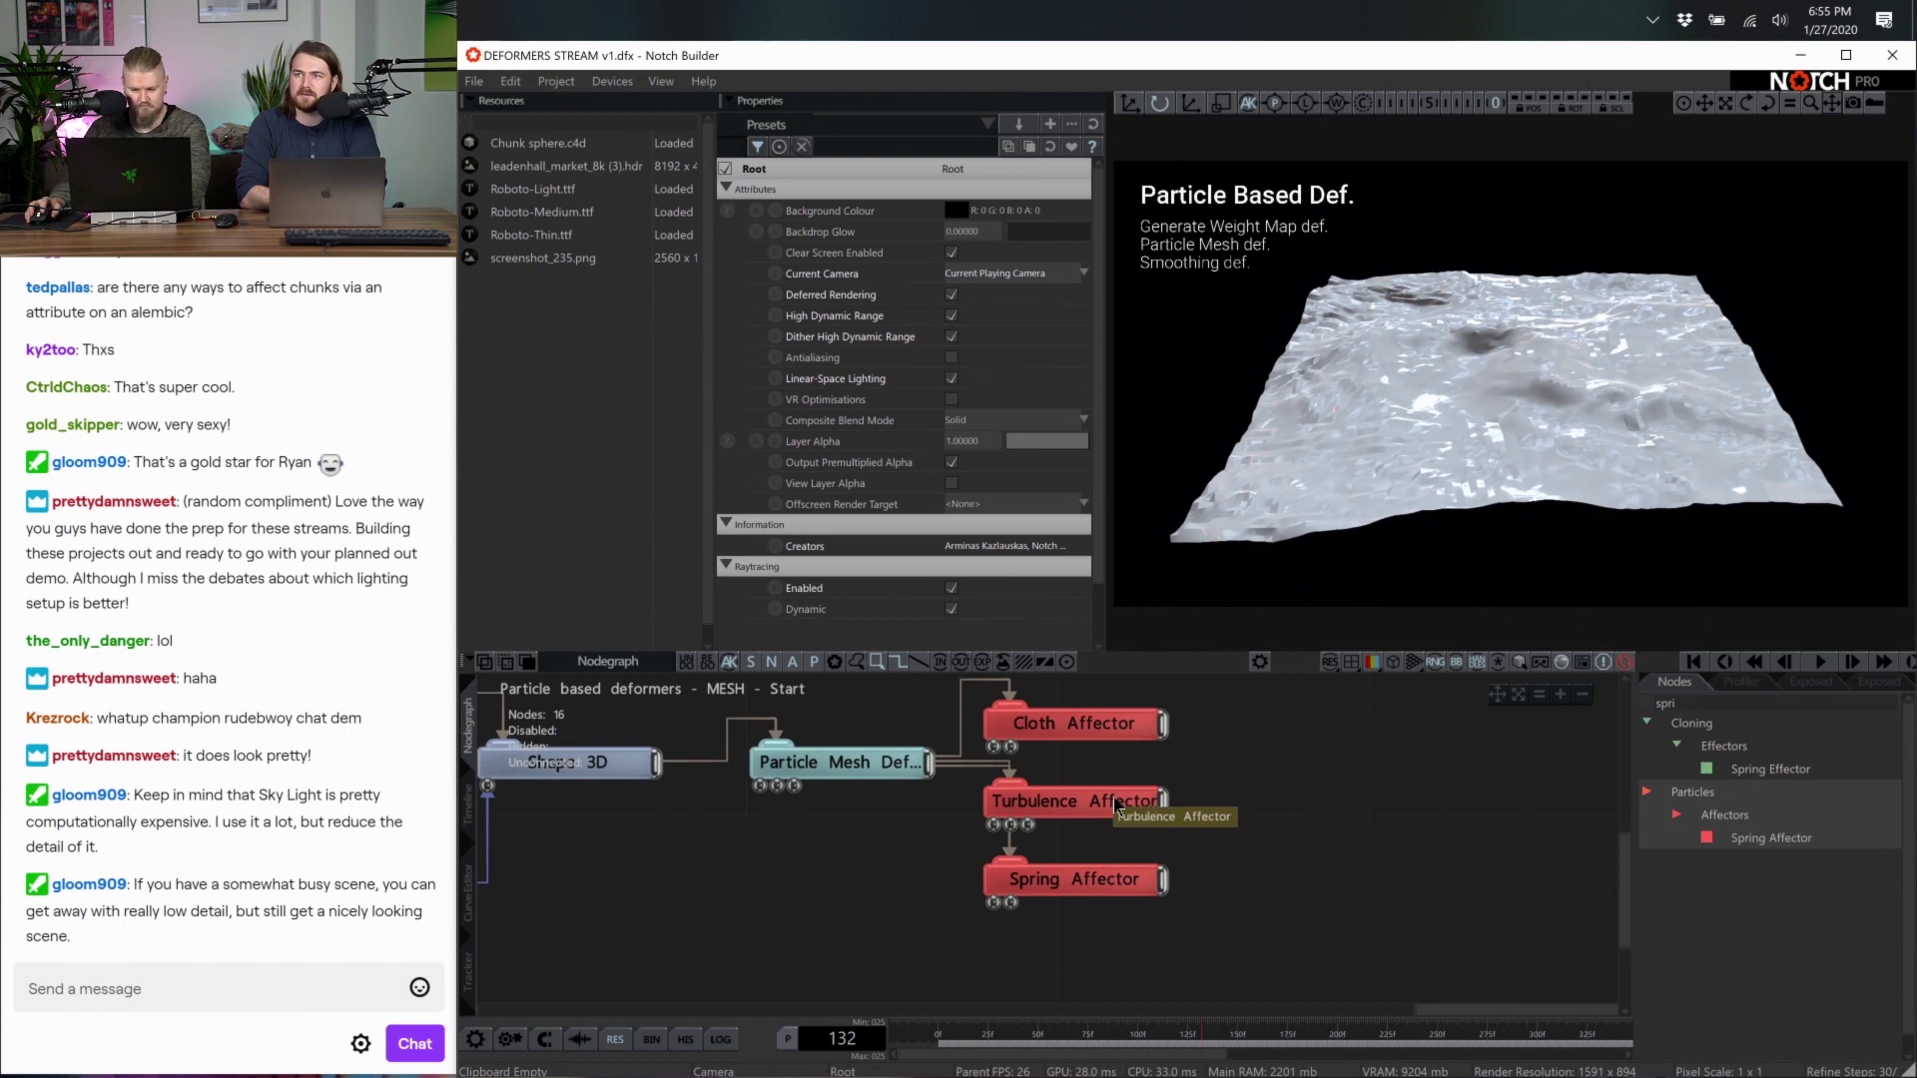
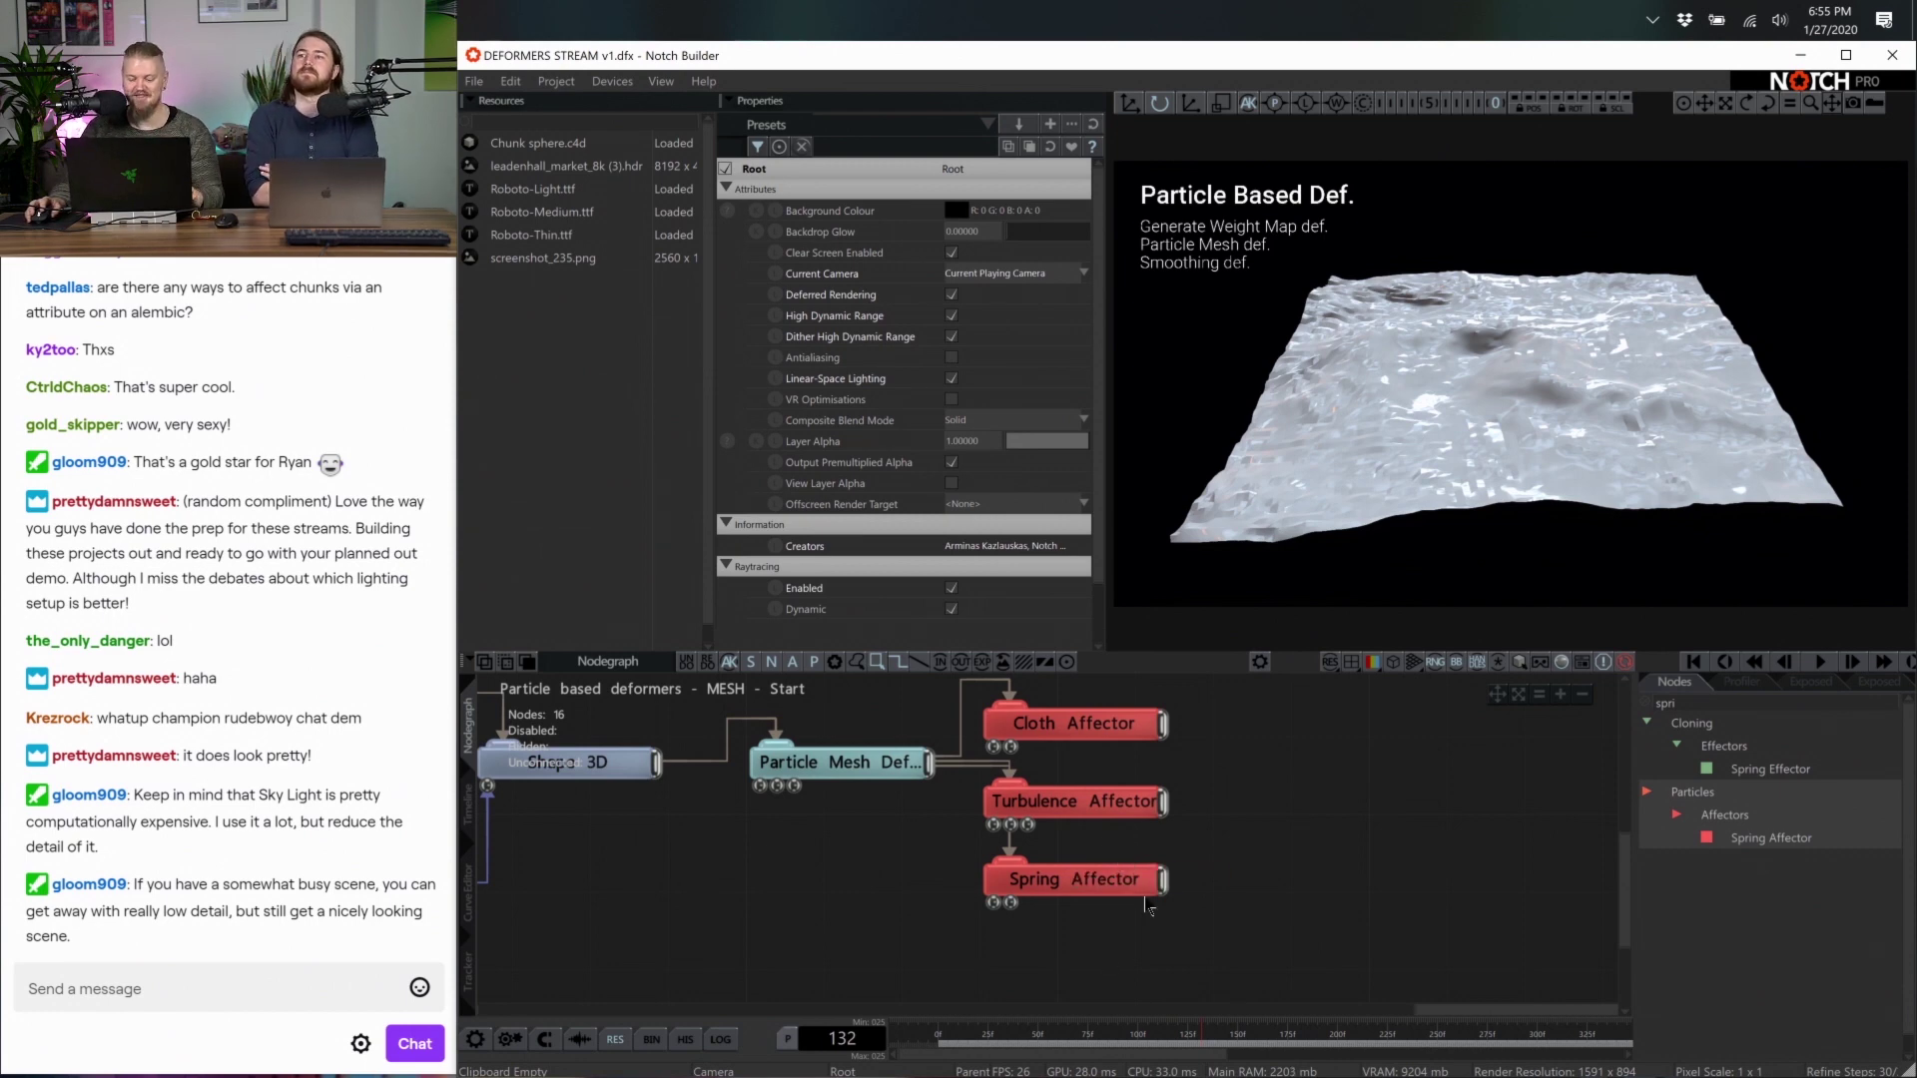
Review the attributes of the Cloth Affector and the Turbulence Affector, and resume the simulation playback
scroll(1276, 885, "up", 1)
mouse_move(1285, 878)
middle_mouse_down()
mouse_move(1288, 904)
mouse_move(1303, 885)
middle_mouse_up()
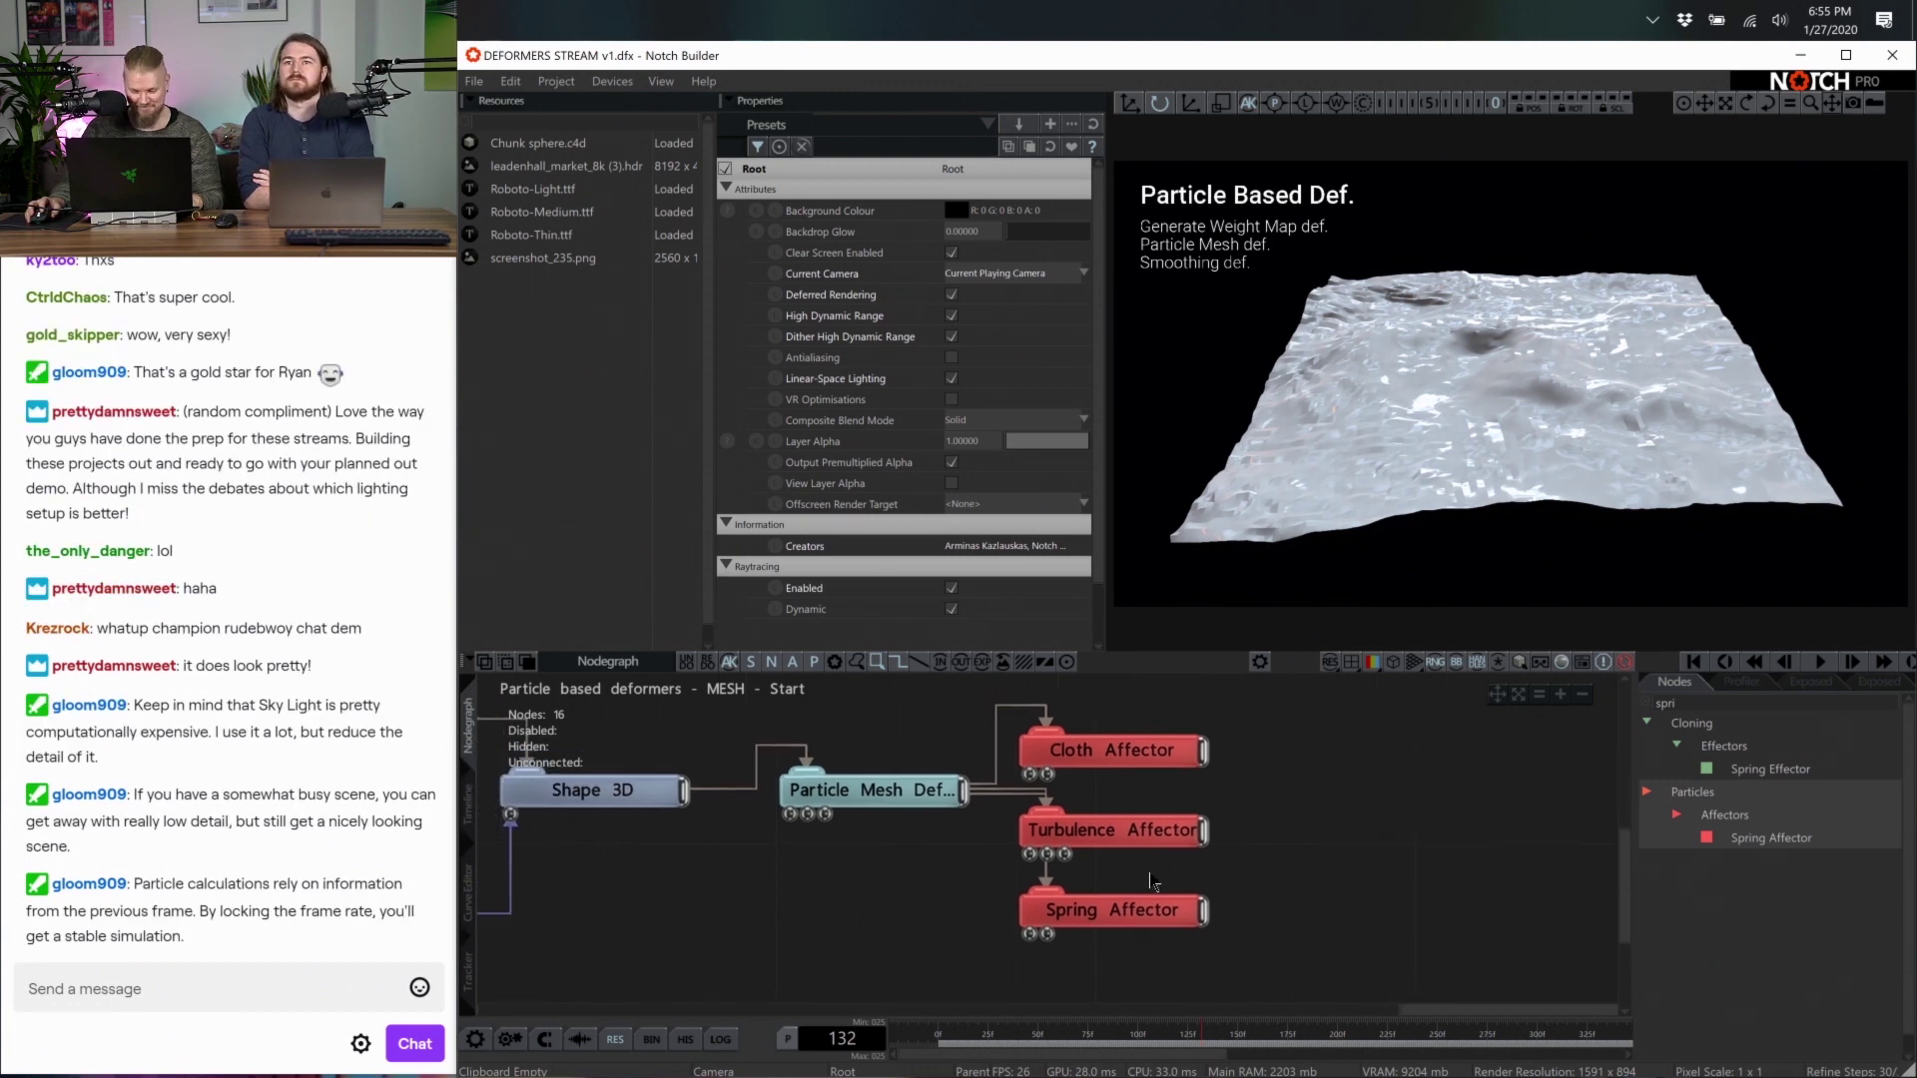
left_click(1126, 751)
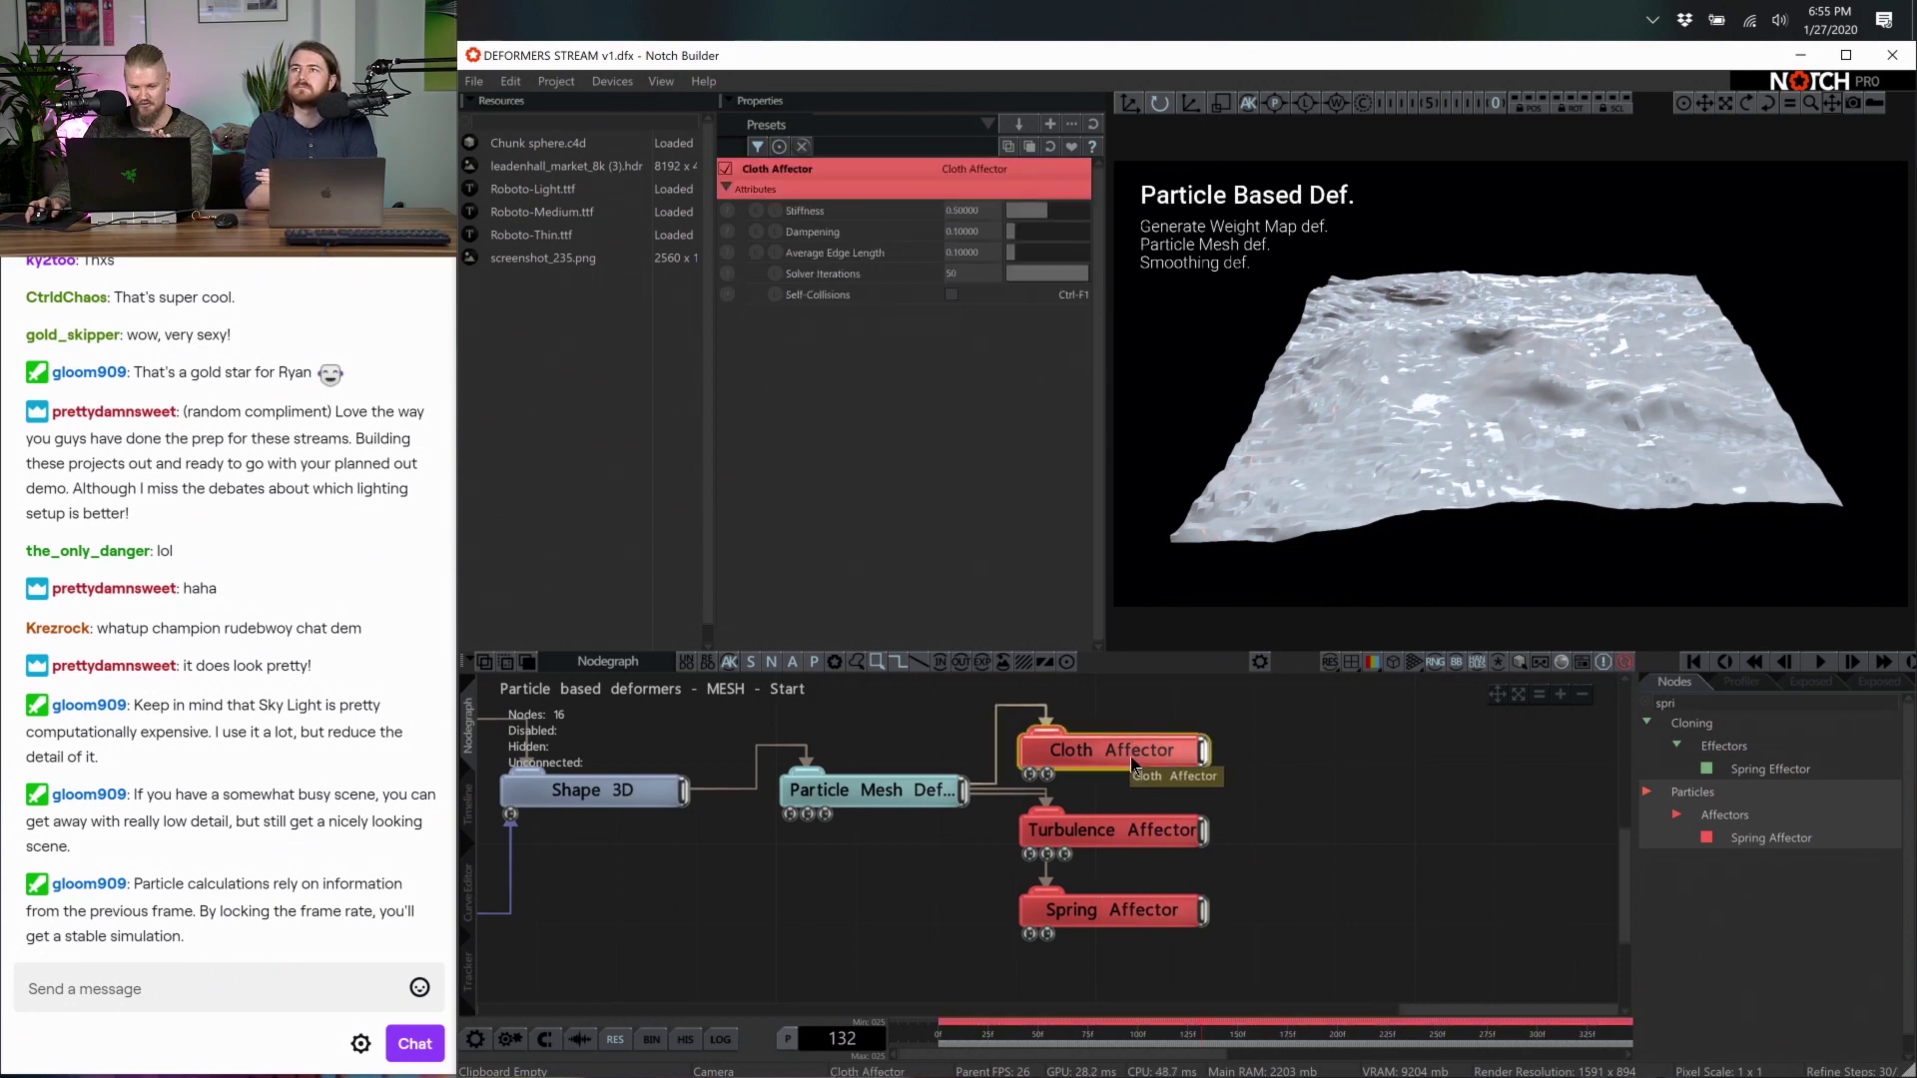
left_click(1139, 833)
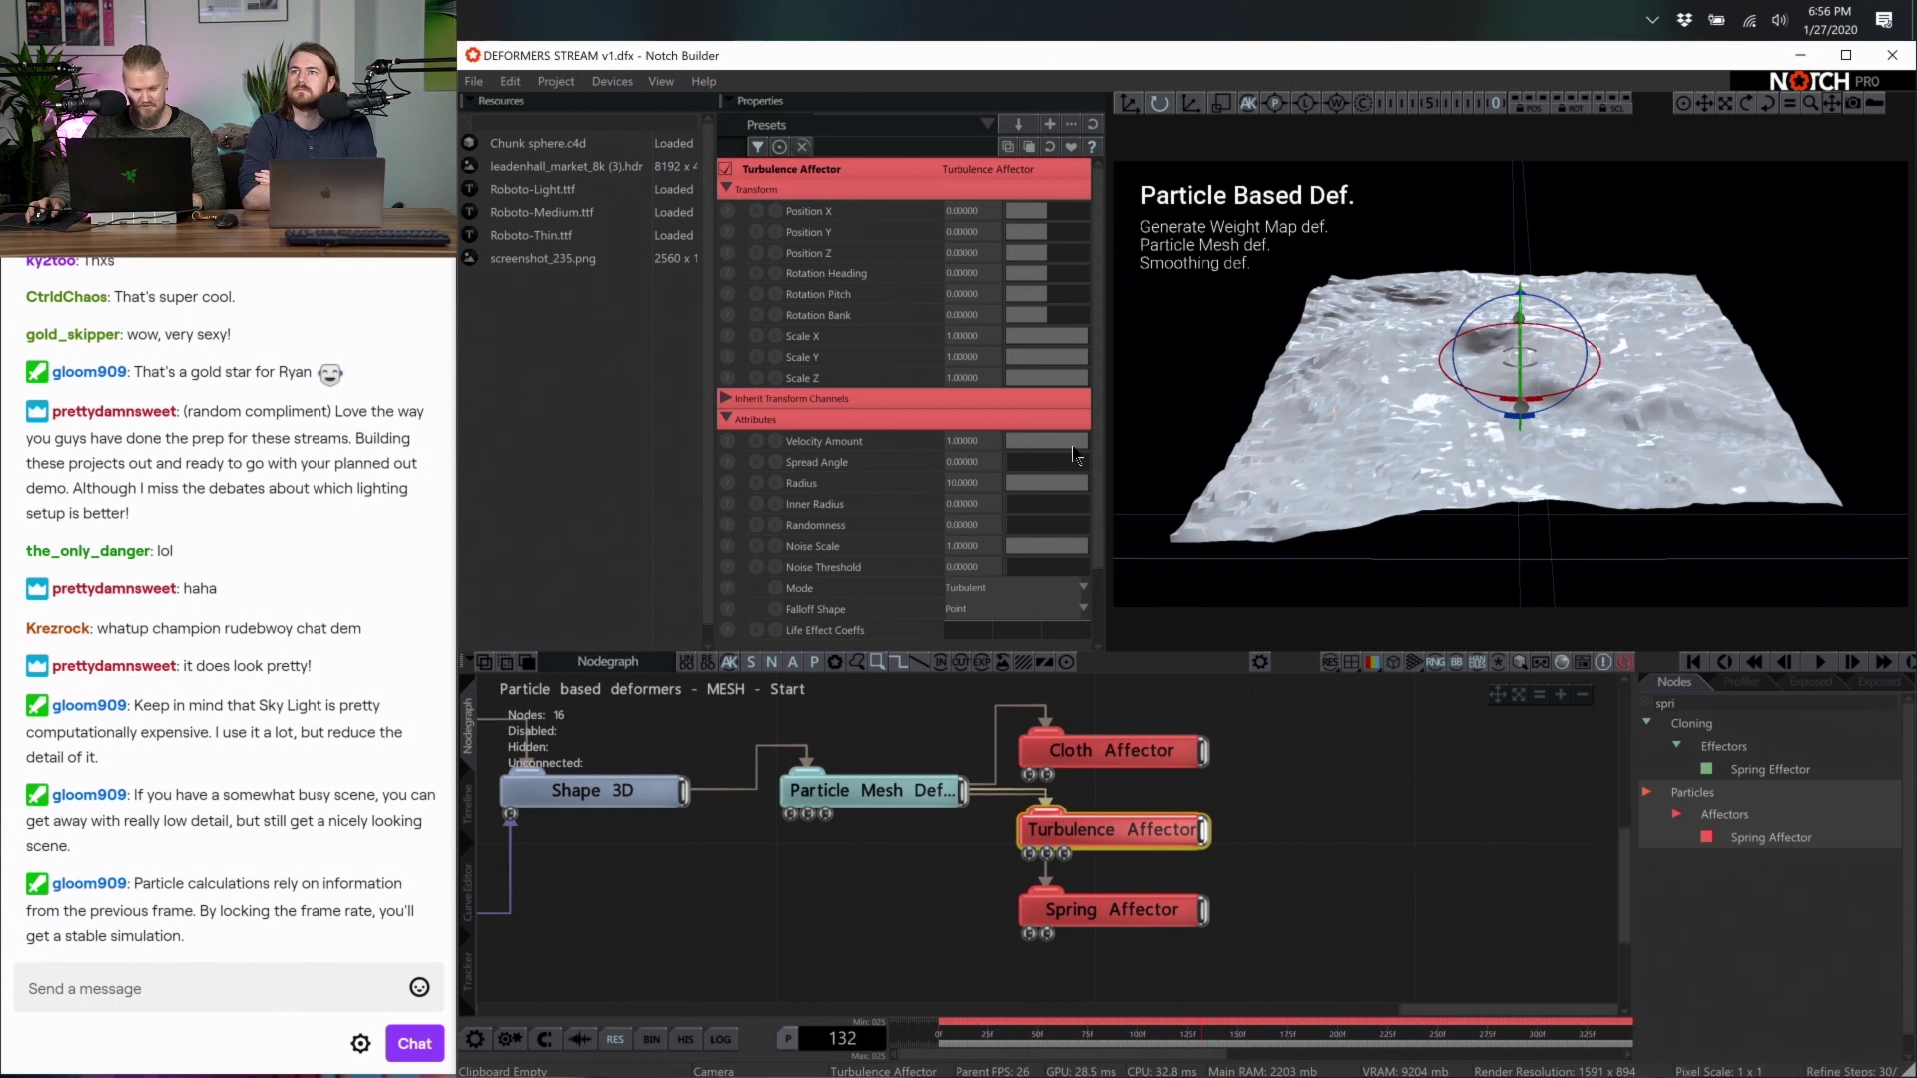
key("space")
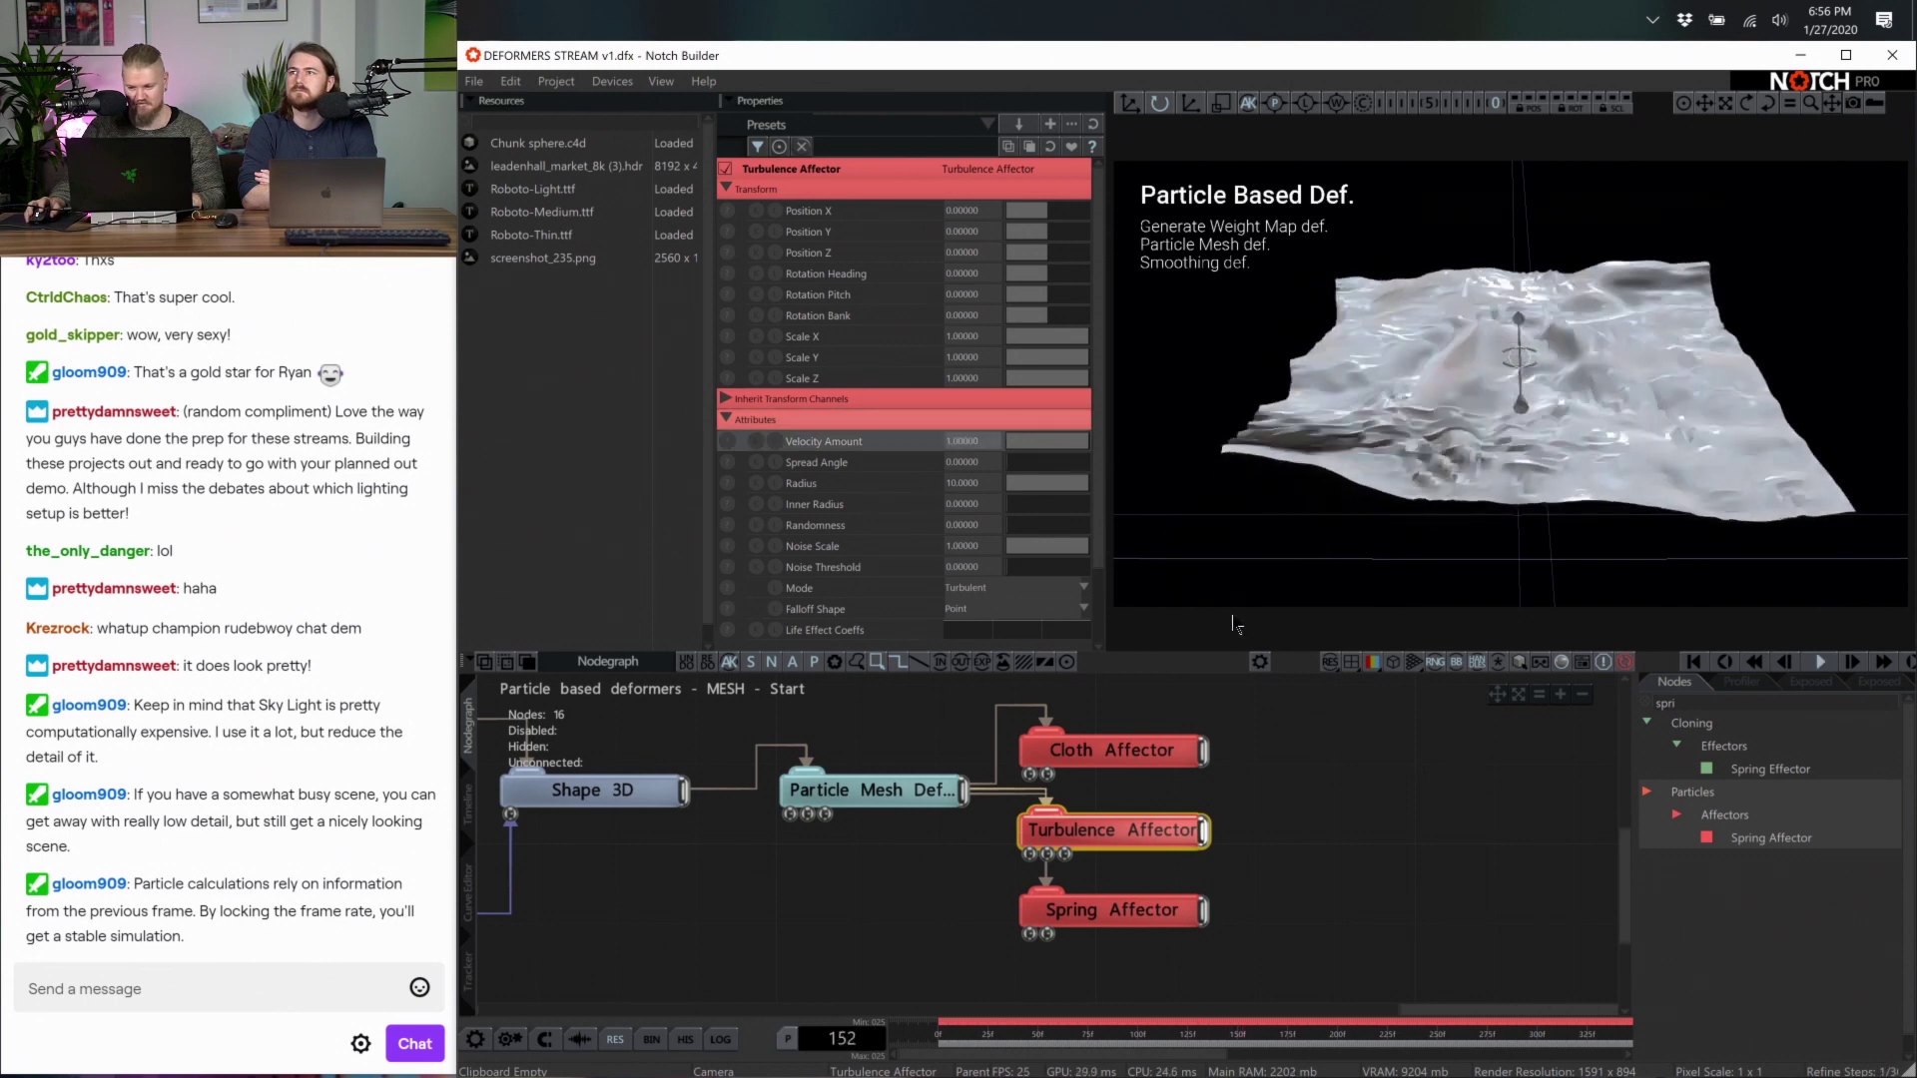
Set the Spring Affector's Spring Strength to 0.4 and Spring Dampening to 0.5, and replay the simulation from the start
left_click(1138, 911)
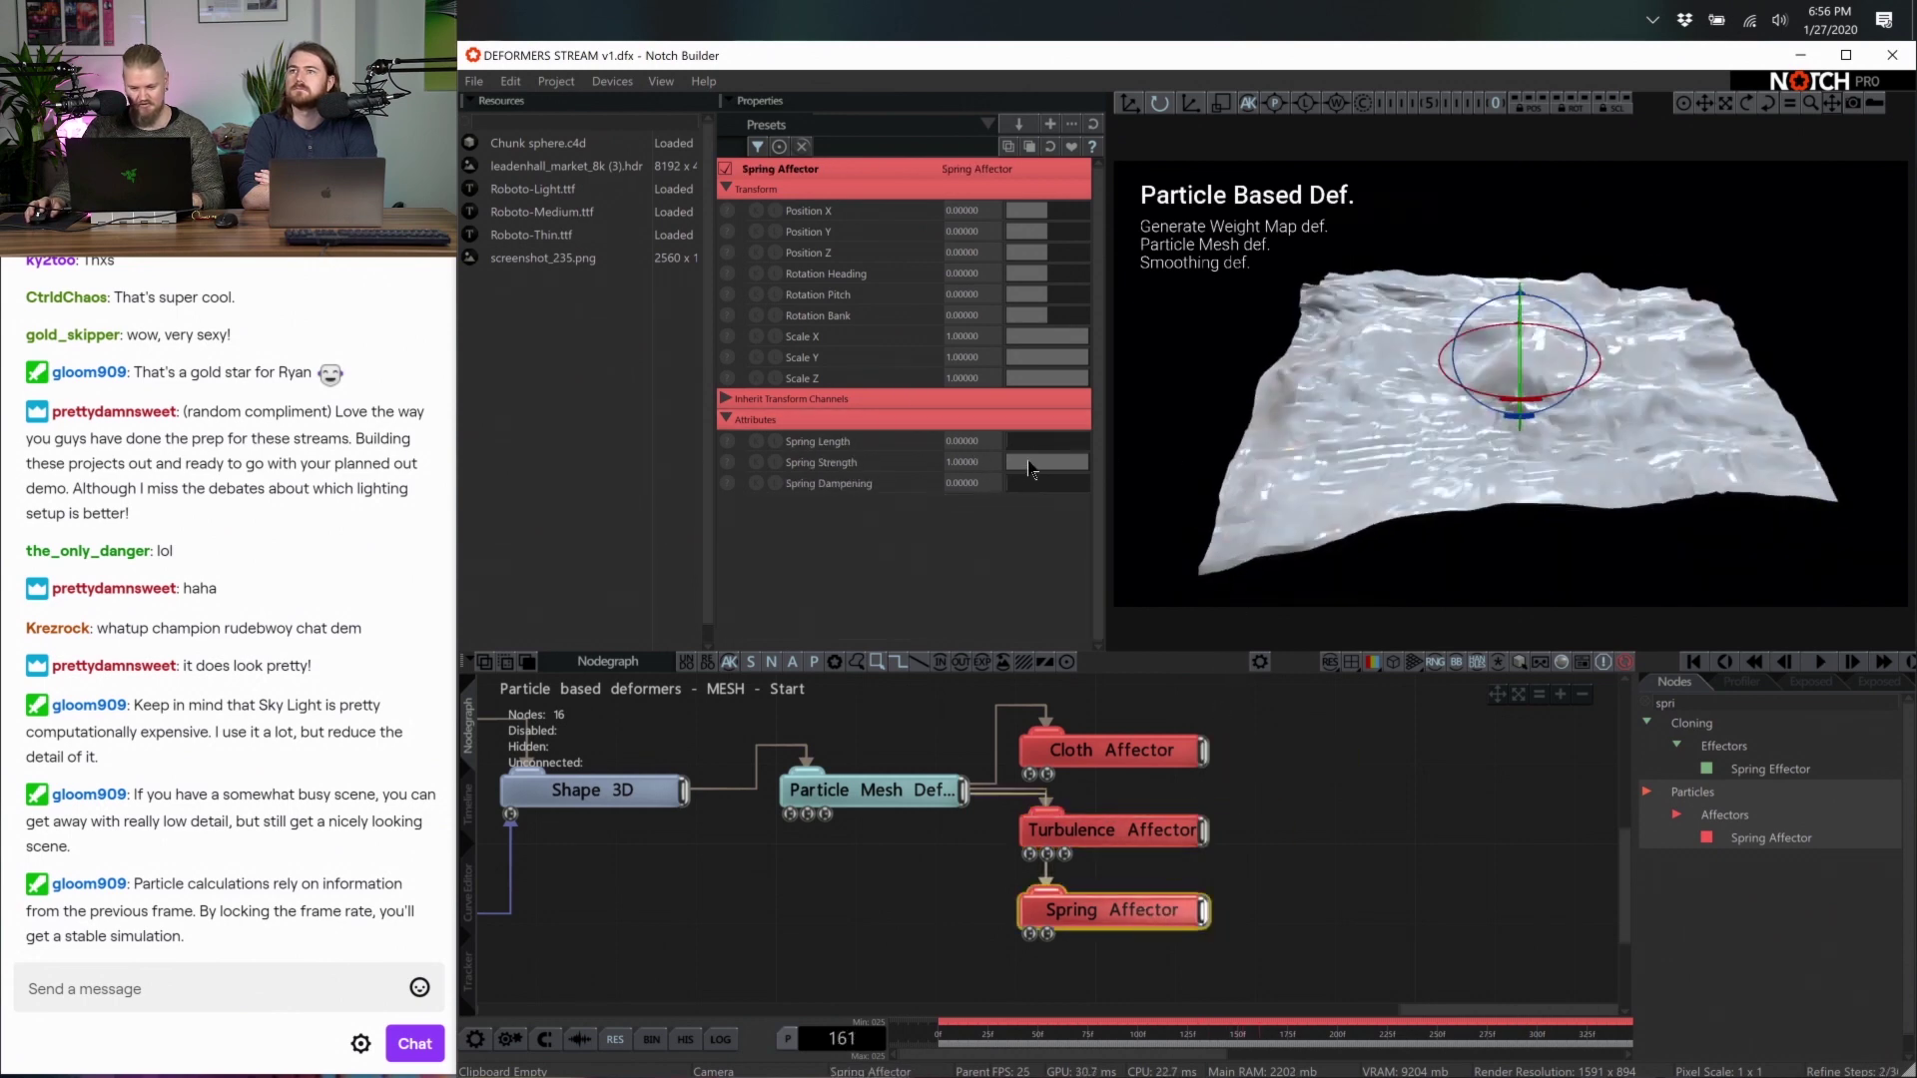
left_click_drag(1015, 484, 1047, 482)
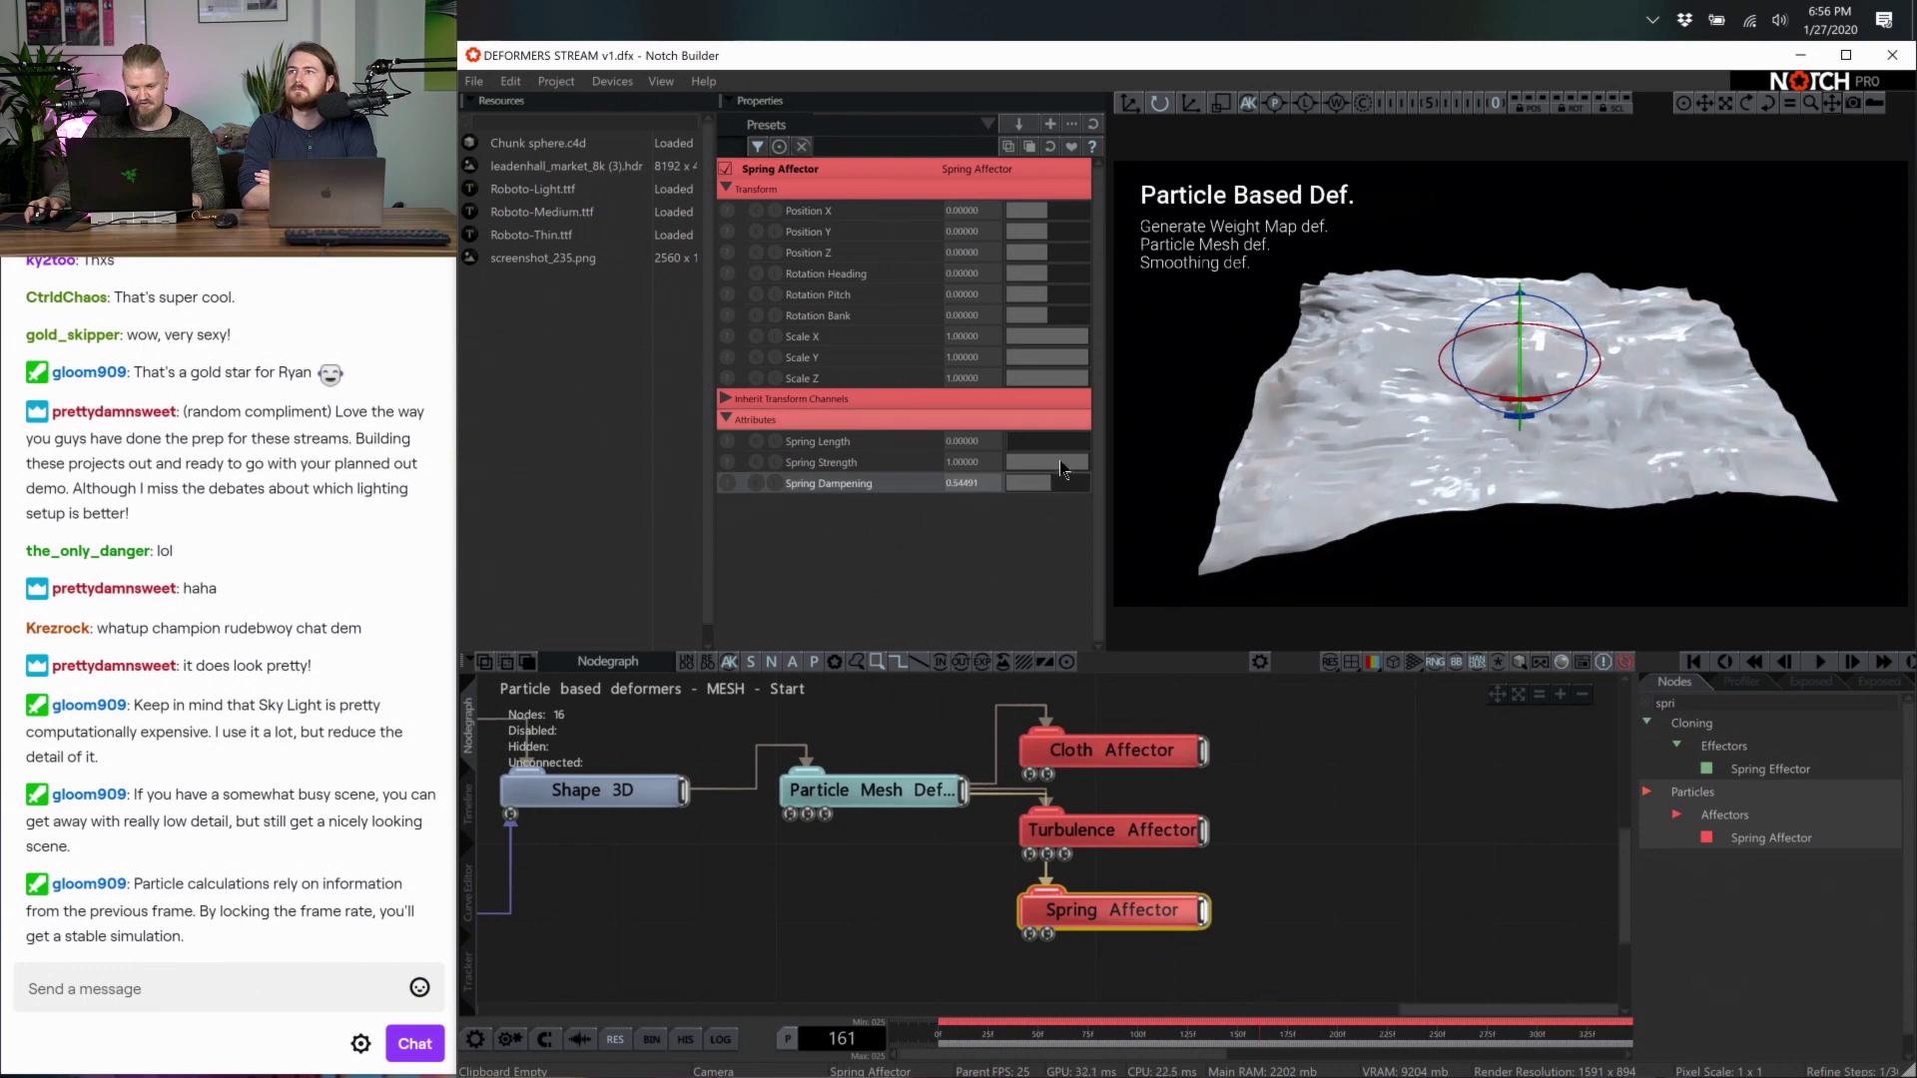
left_click(1042, 464)
double_click(996, 460)
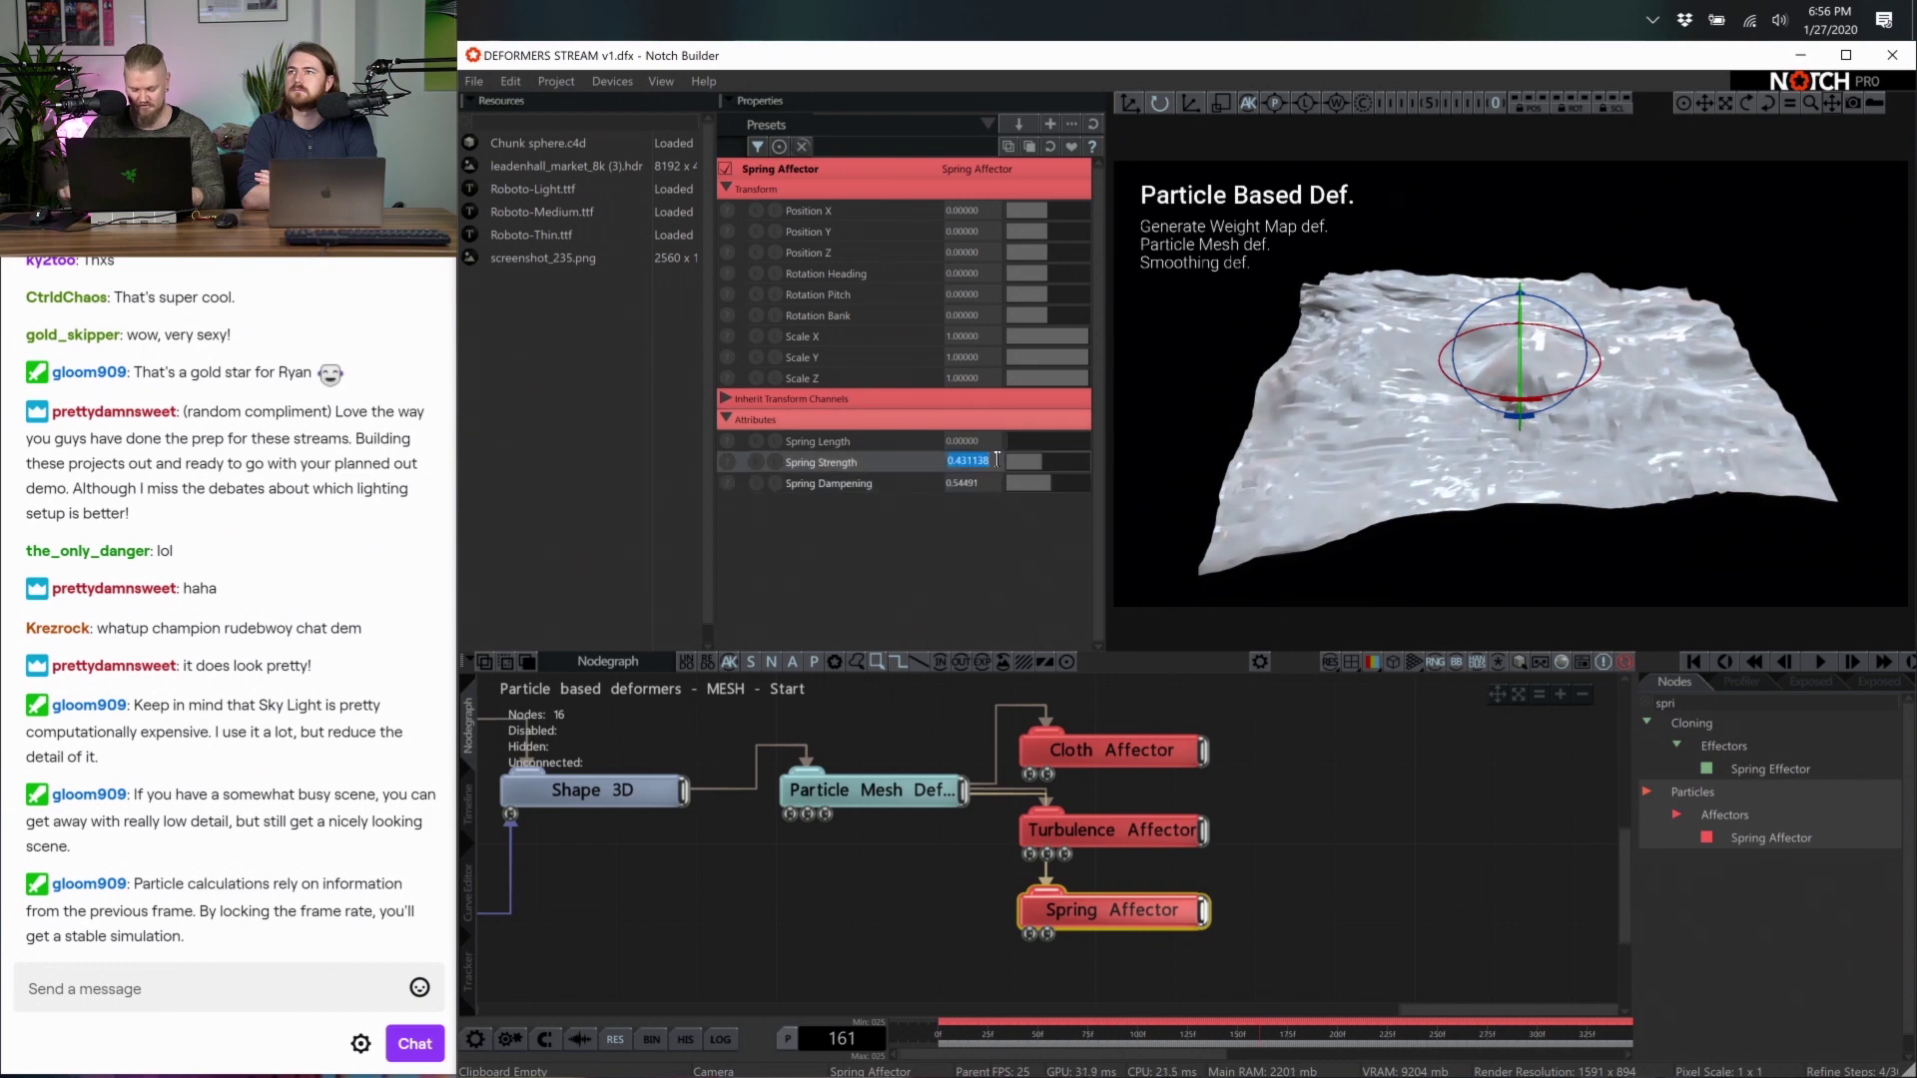
double_click(965, 482)
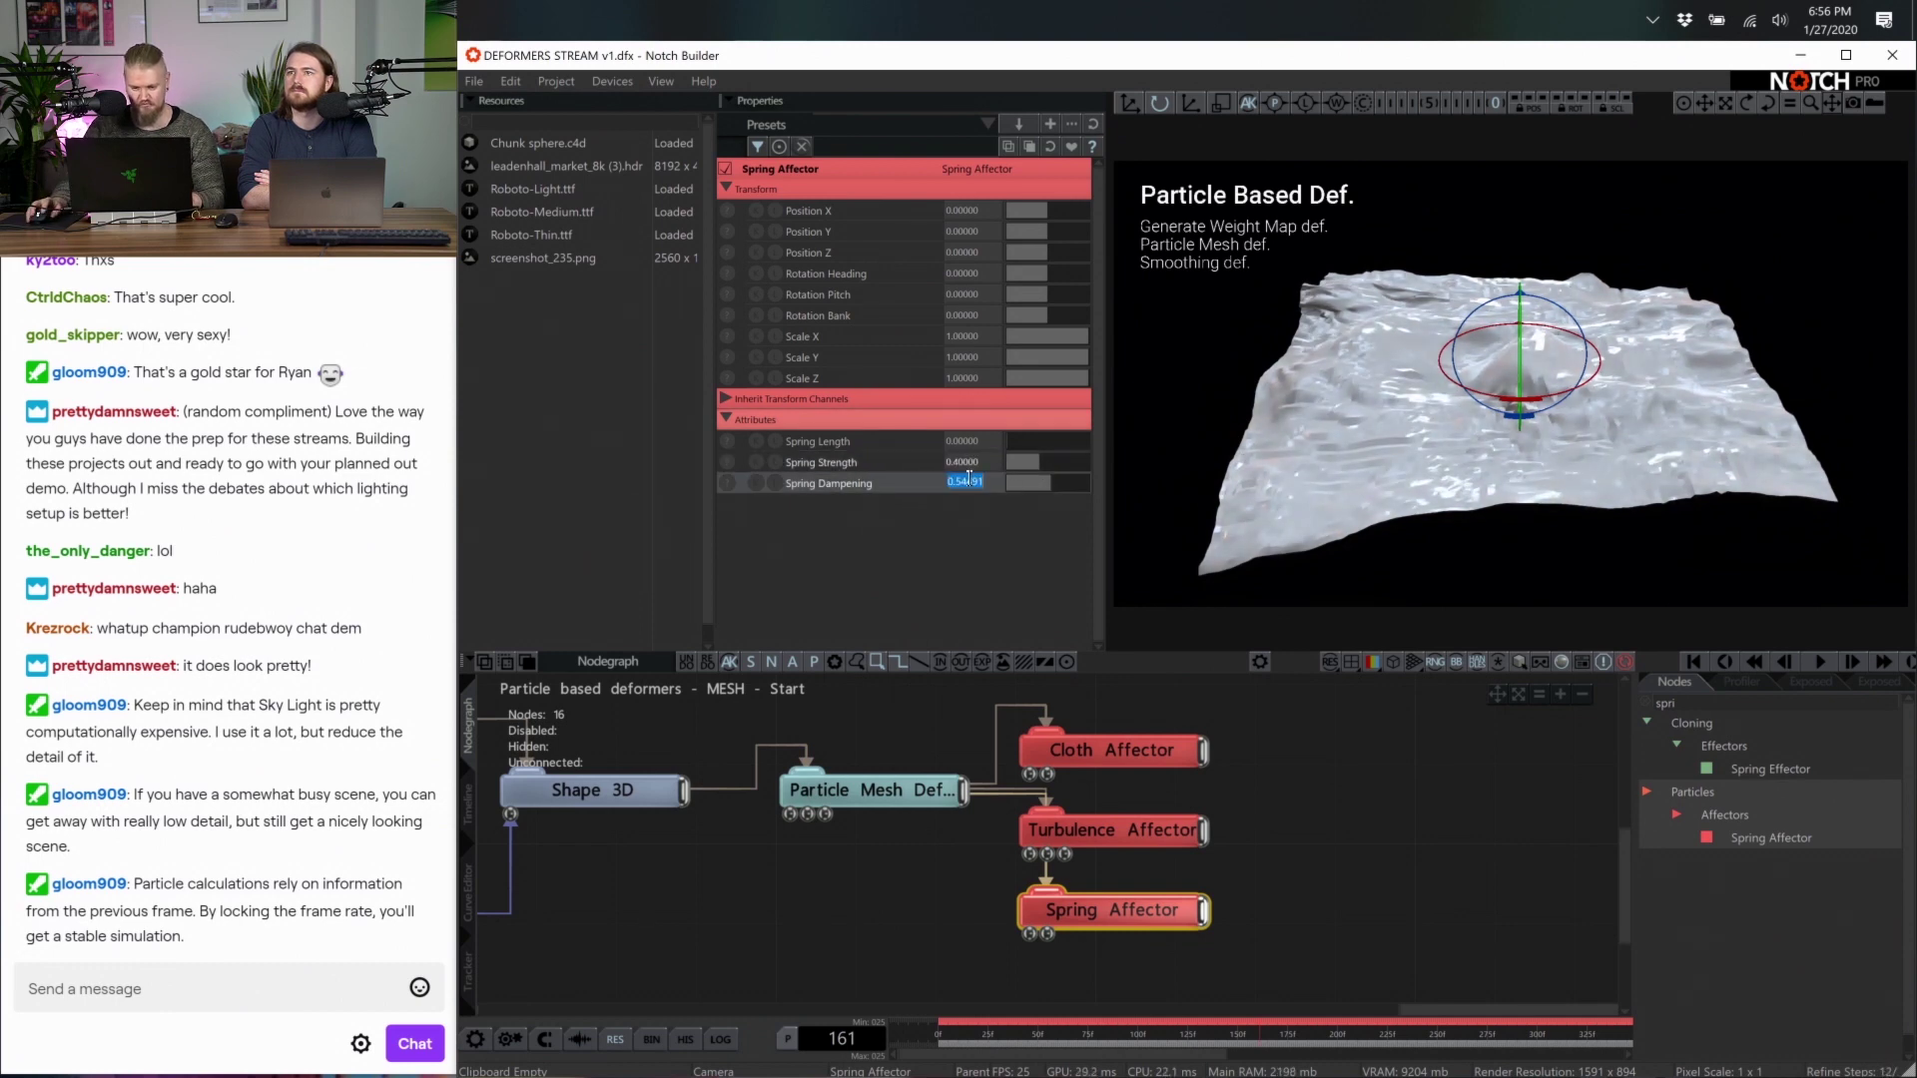
type("0.5")
key("Return")
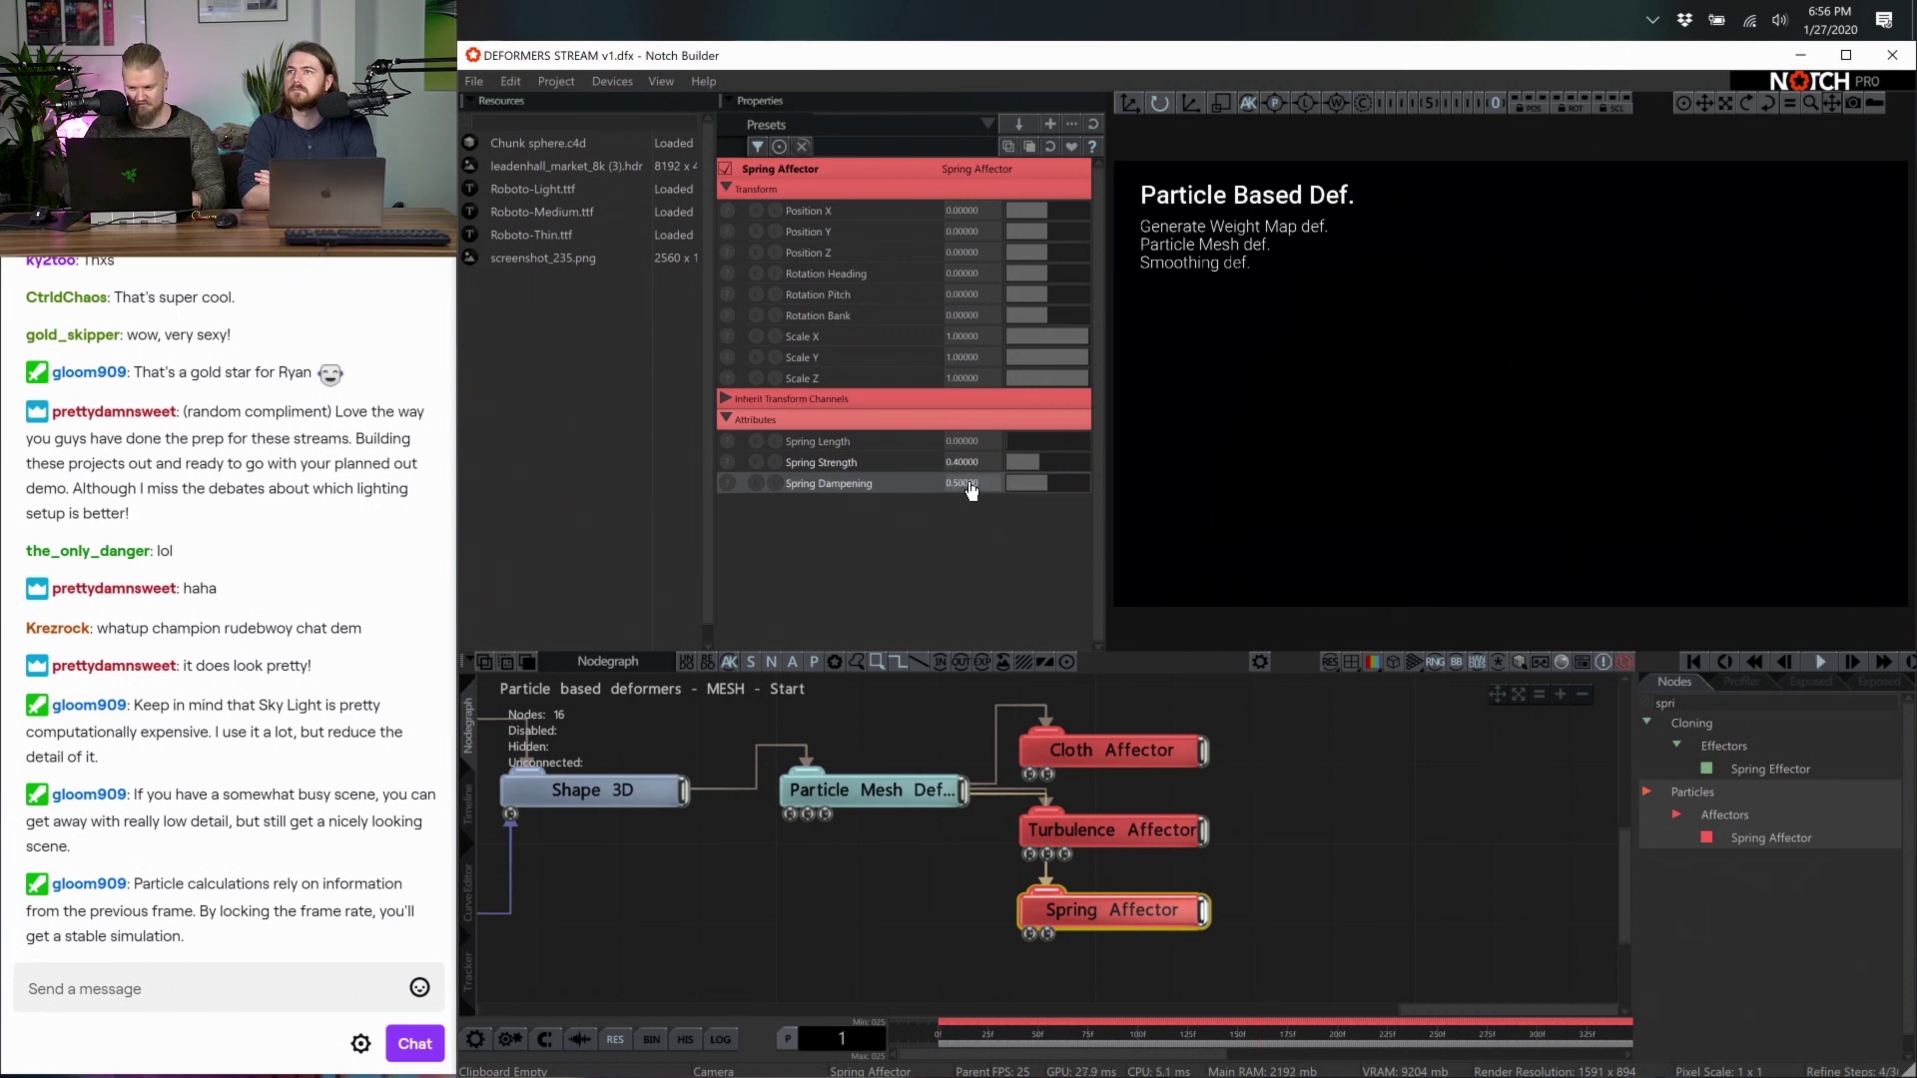
key("Home")
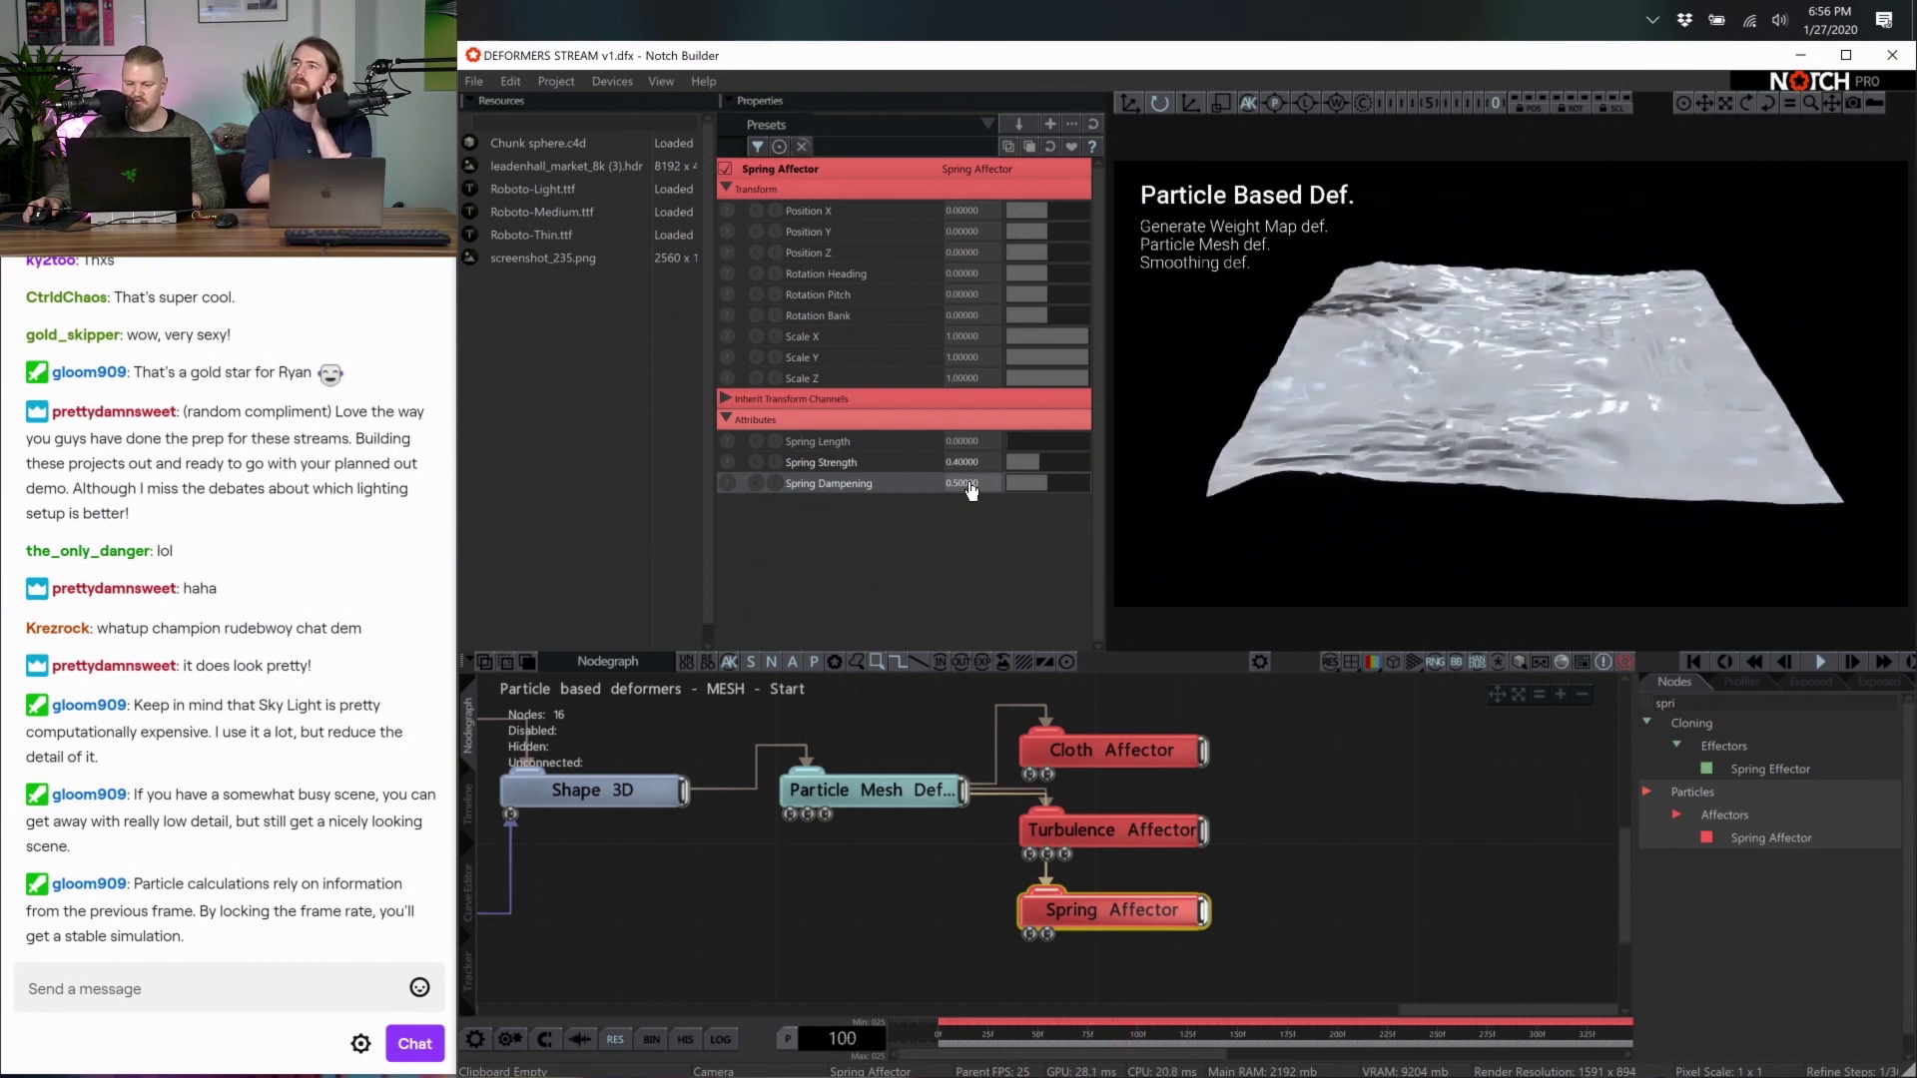
key("Home")
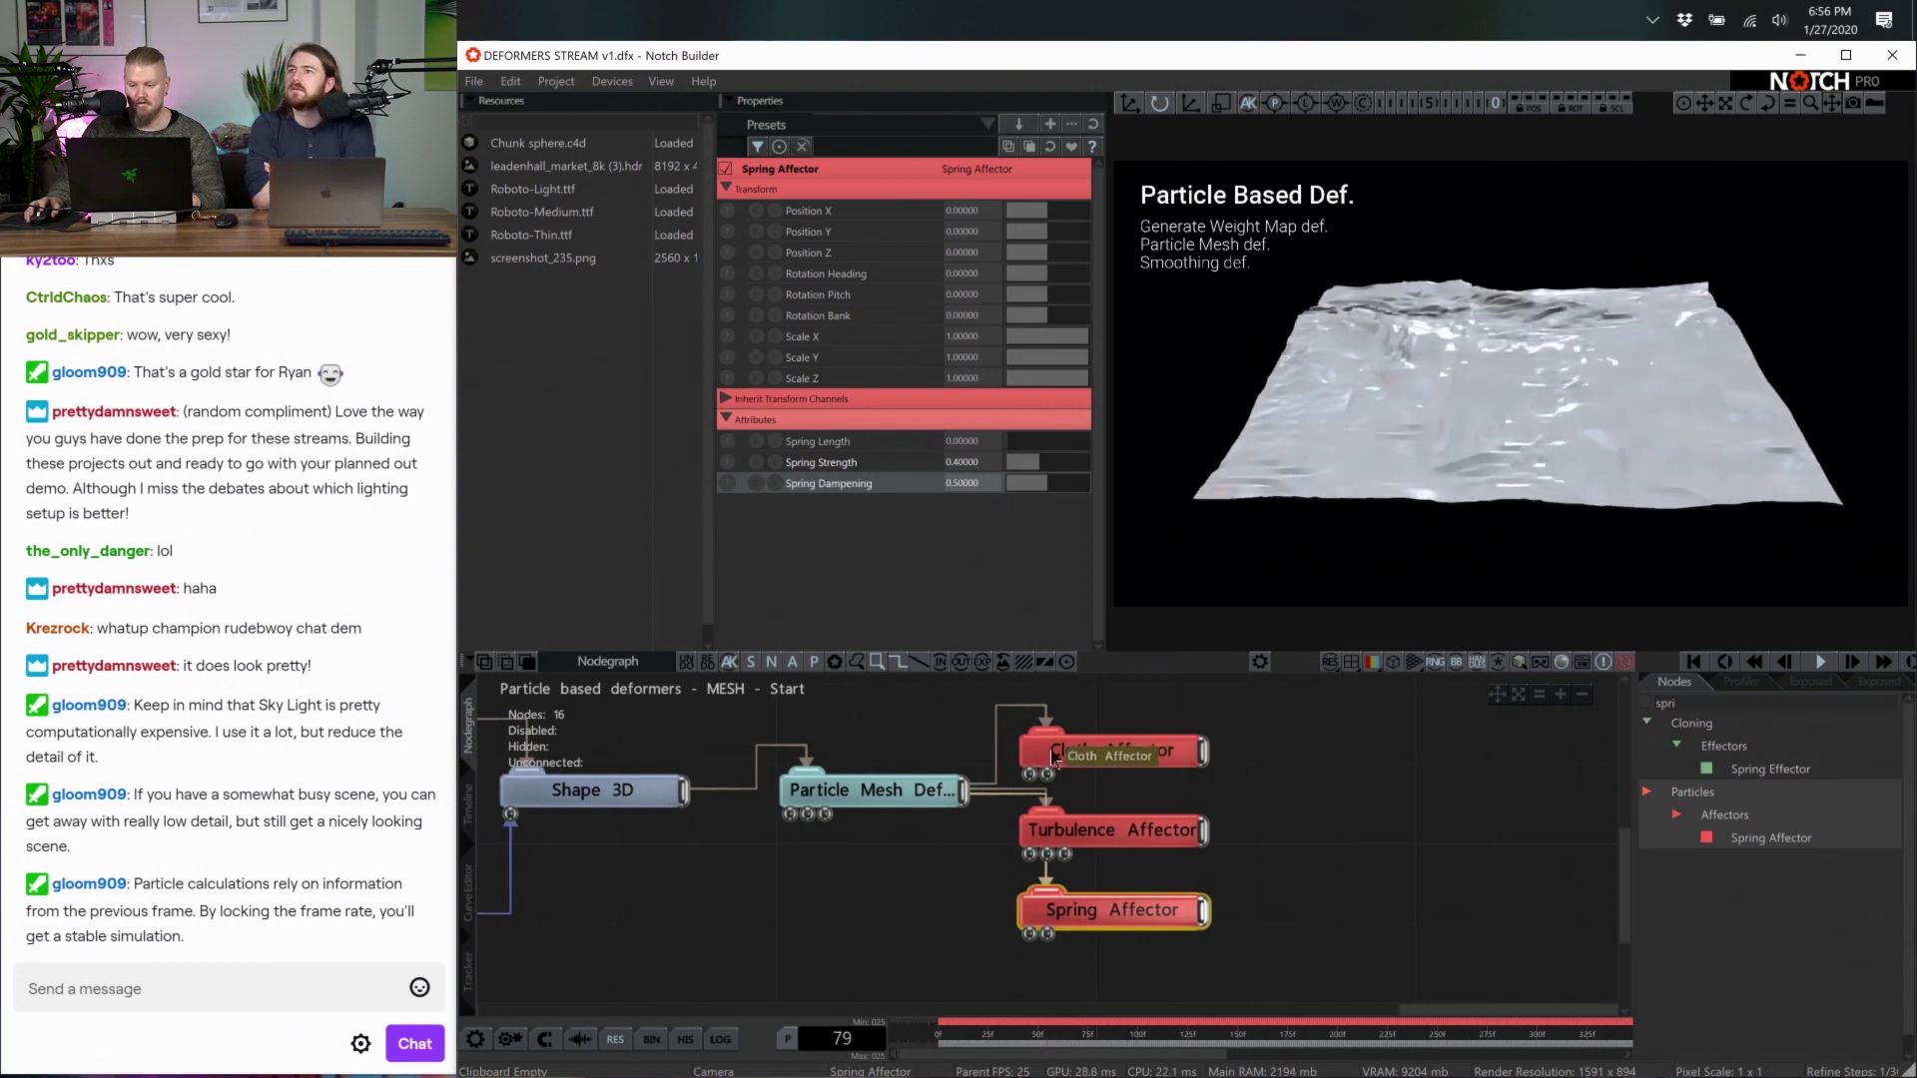
Move the Material node closer to Shape 3D and look through its properties for the smoothing settings
middle_click_drag(779, 884, 1458, 854)
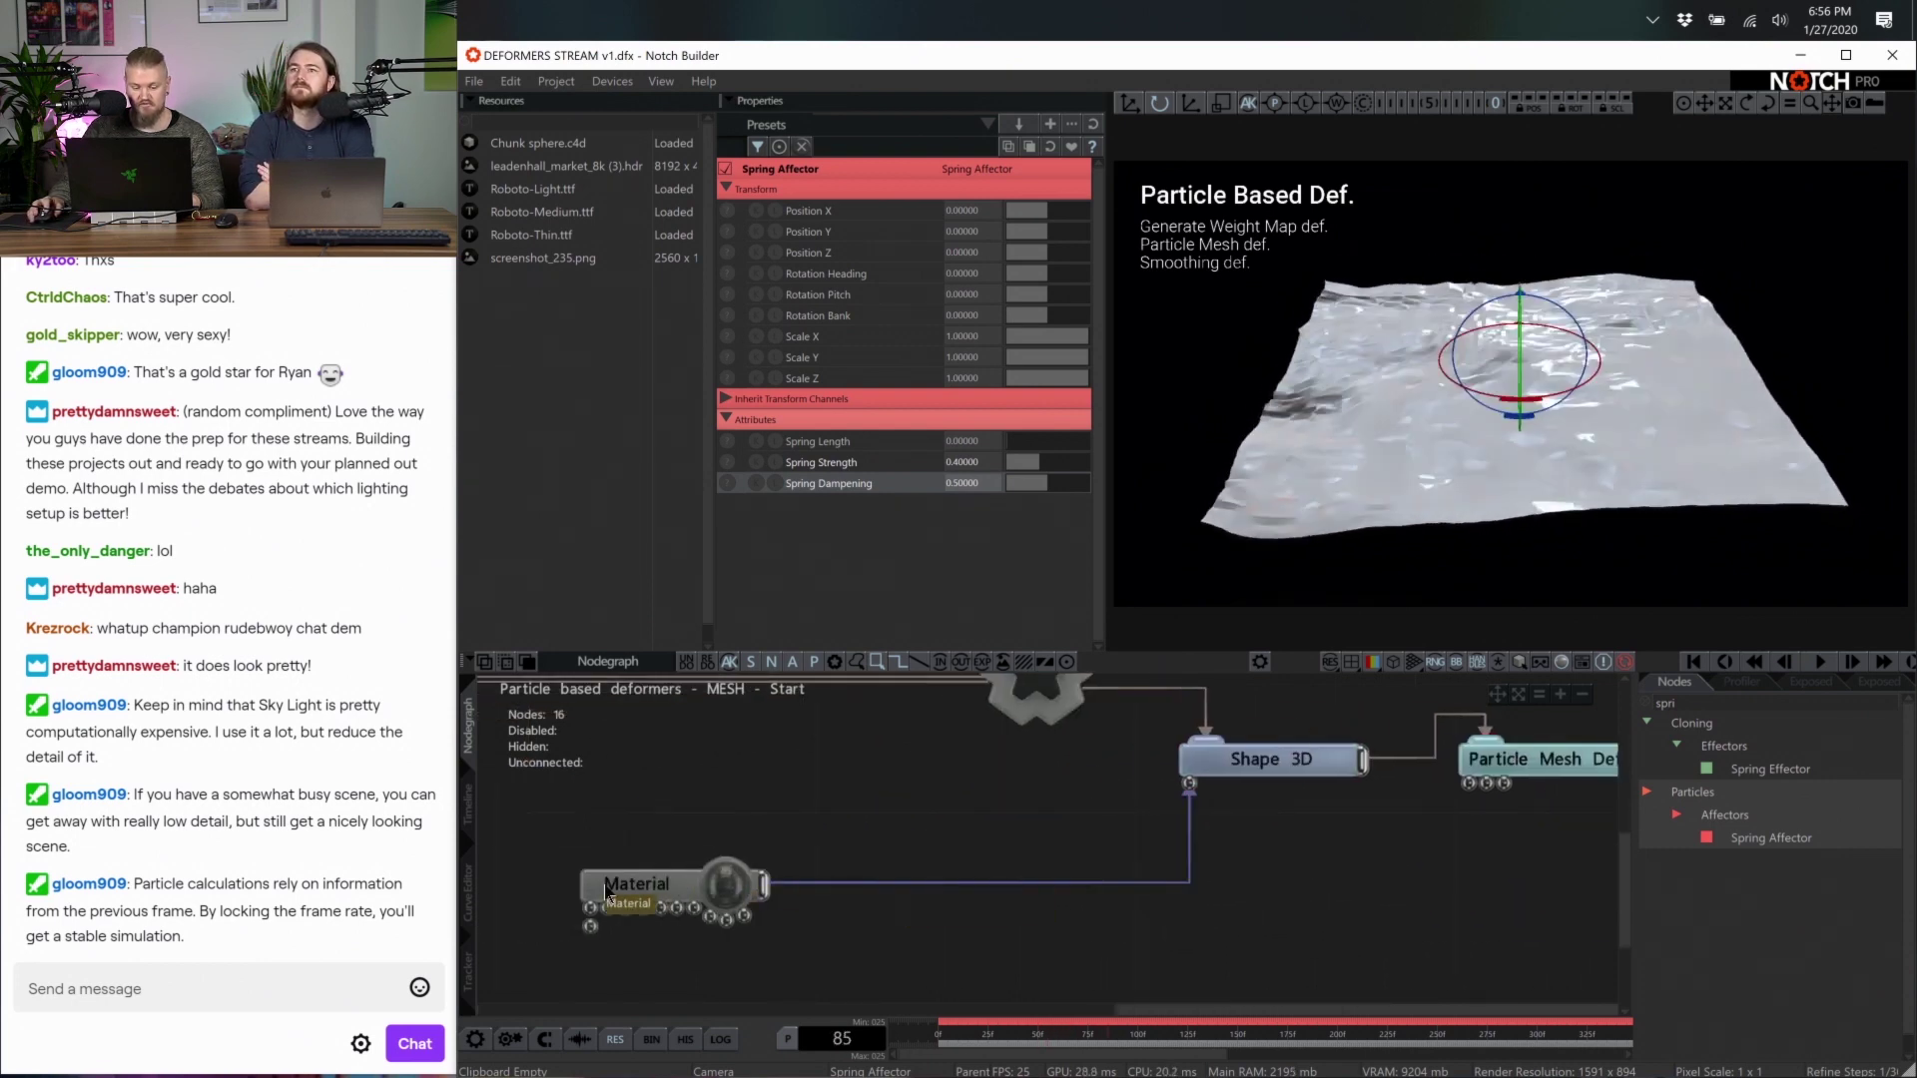
left_click_drag(639, 891, 1038, 928)
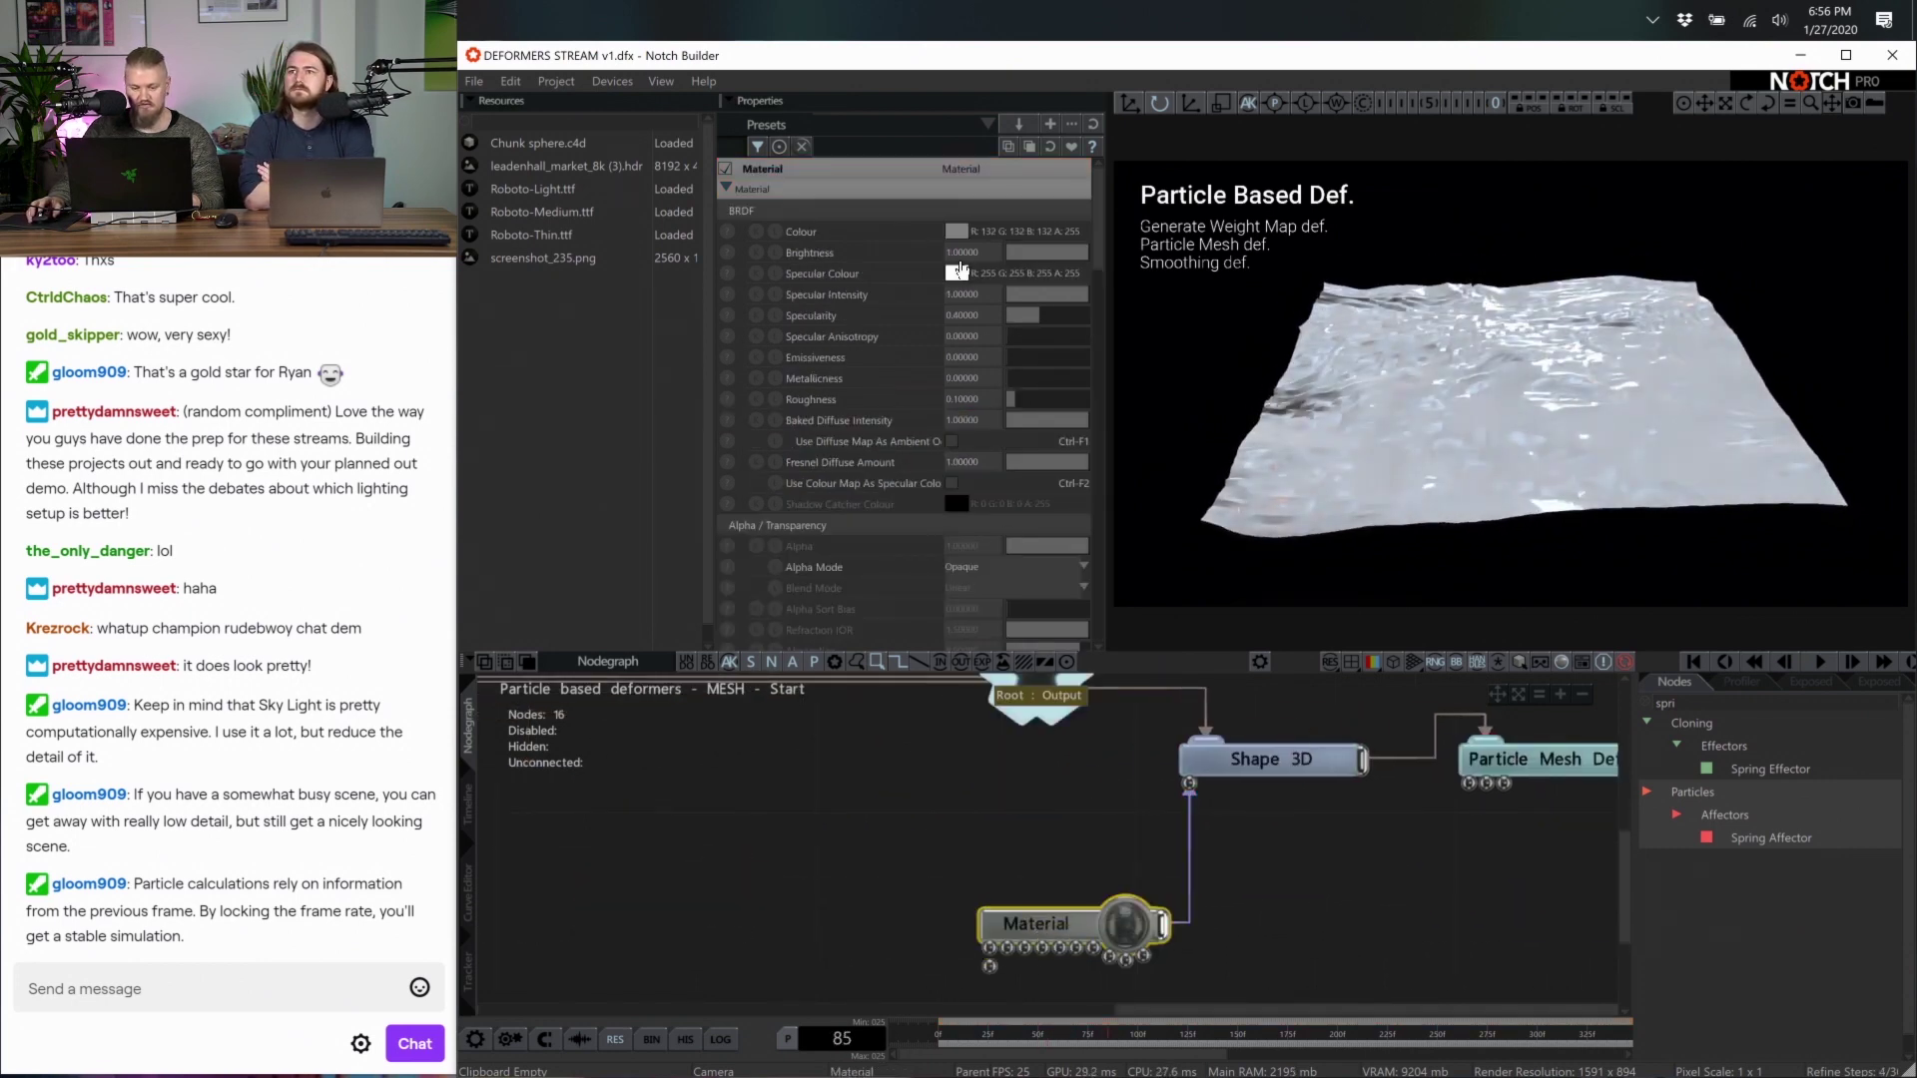
scroll(993, 447, "down", 3)
scroll(993, 447, "down", 10)
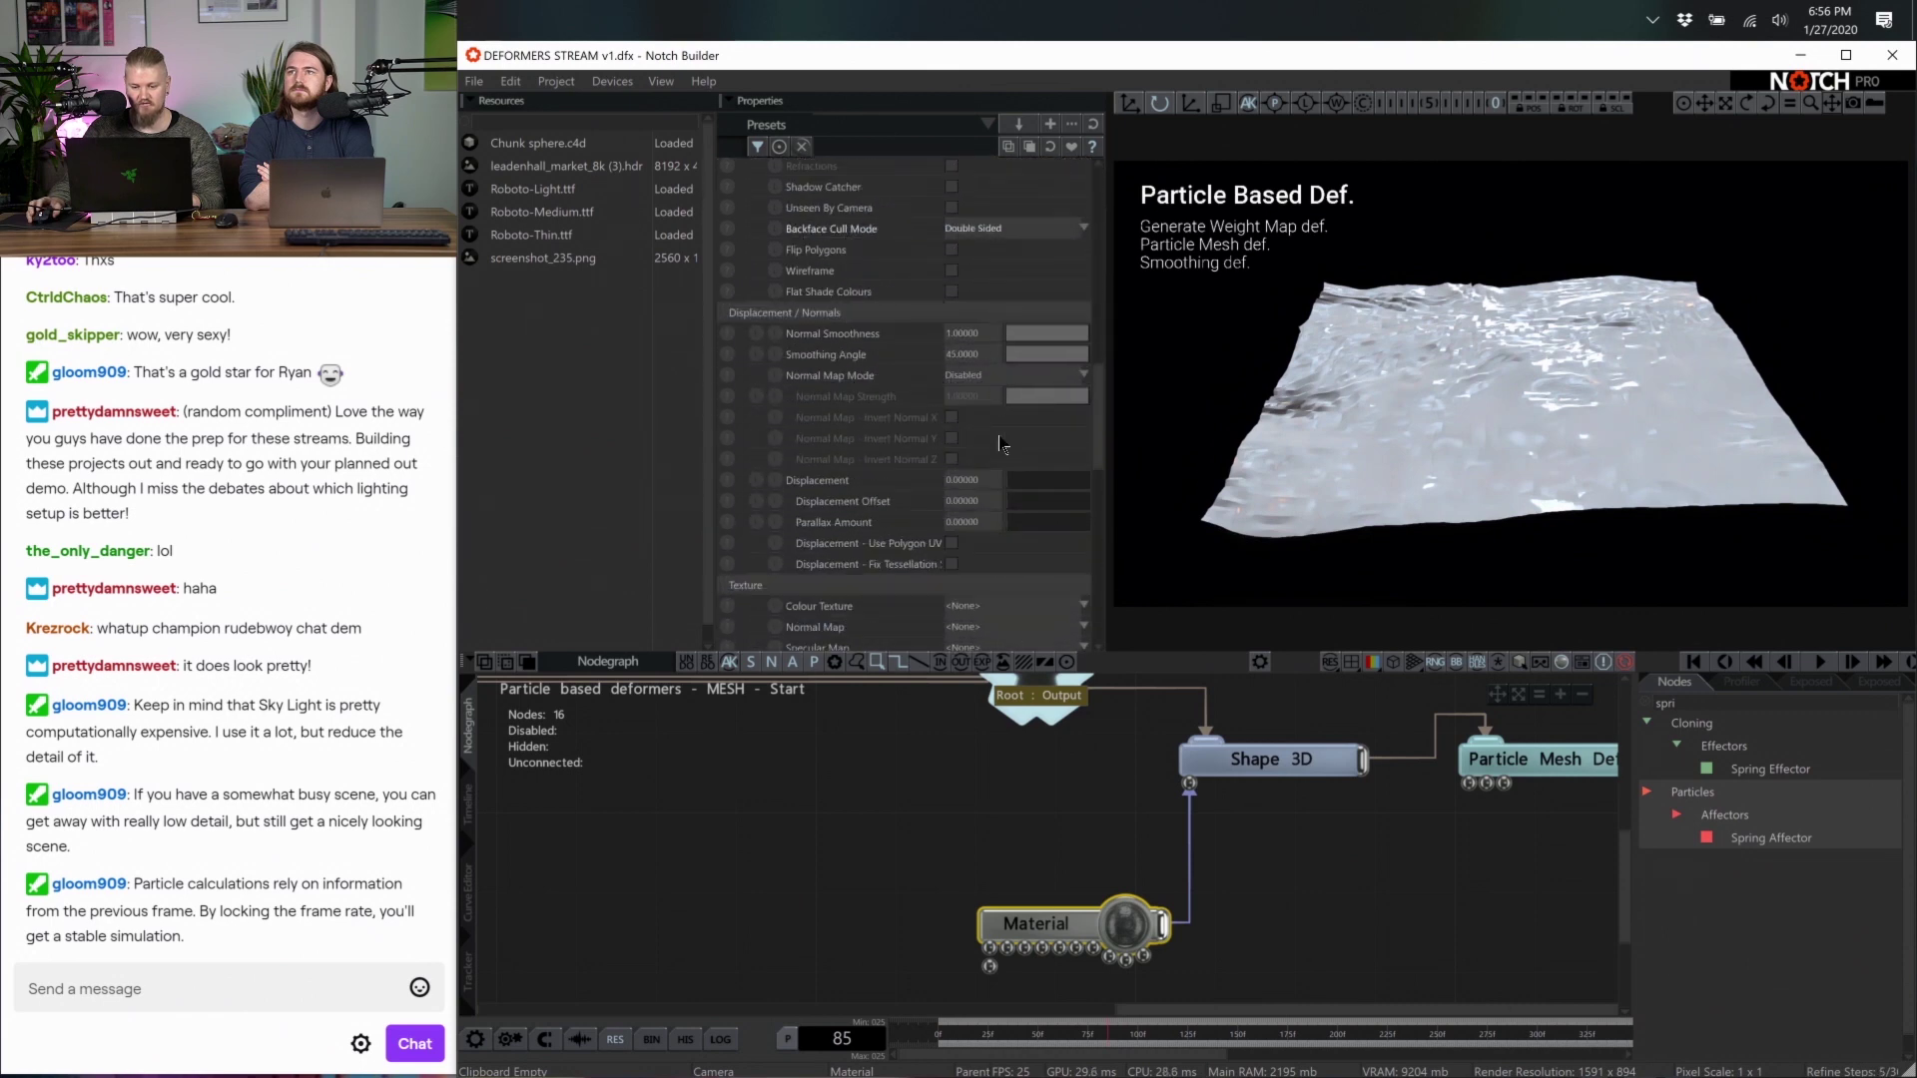
scroll(1012, 469, "up", 10)
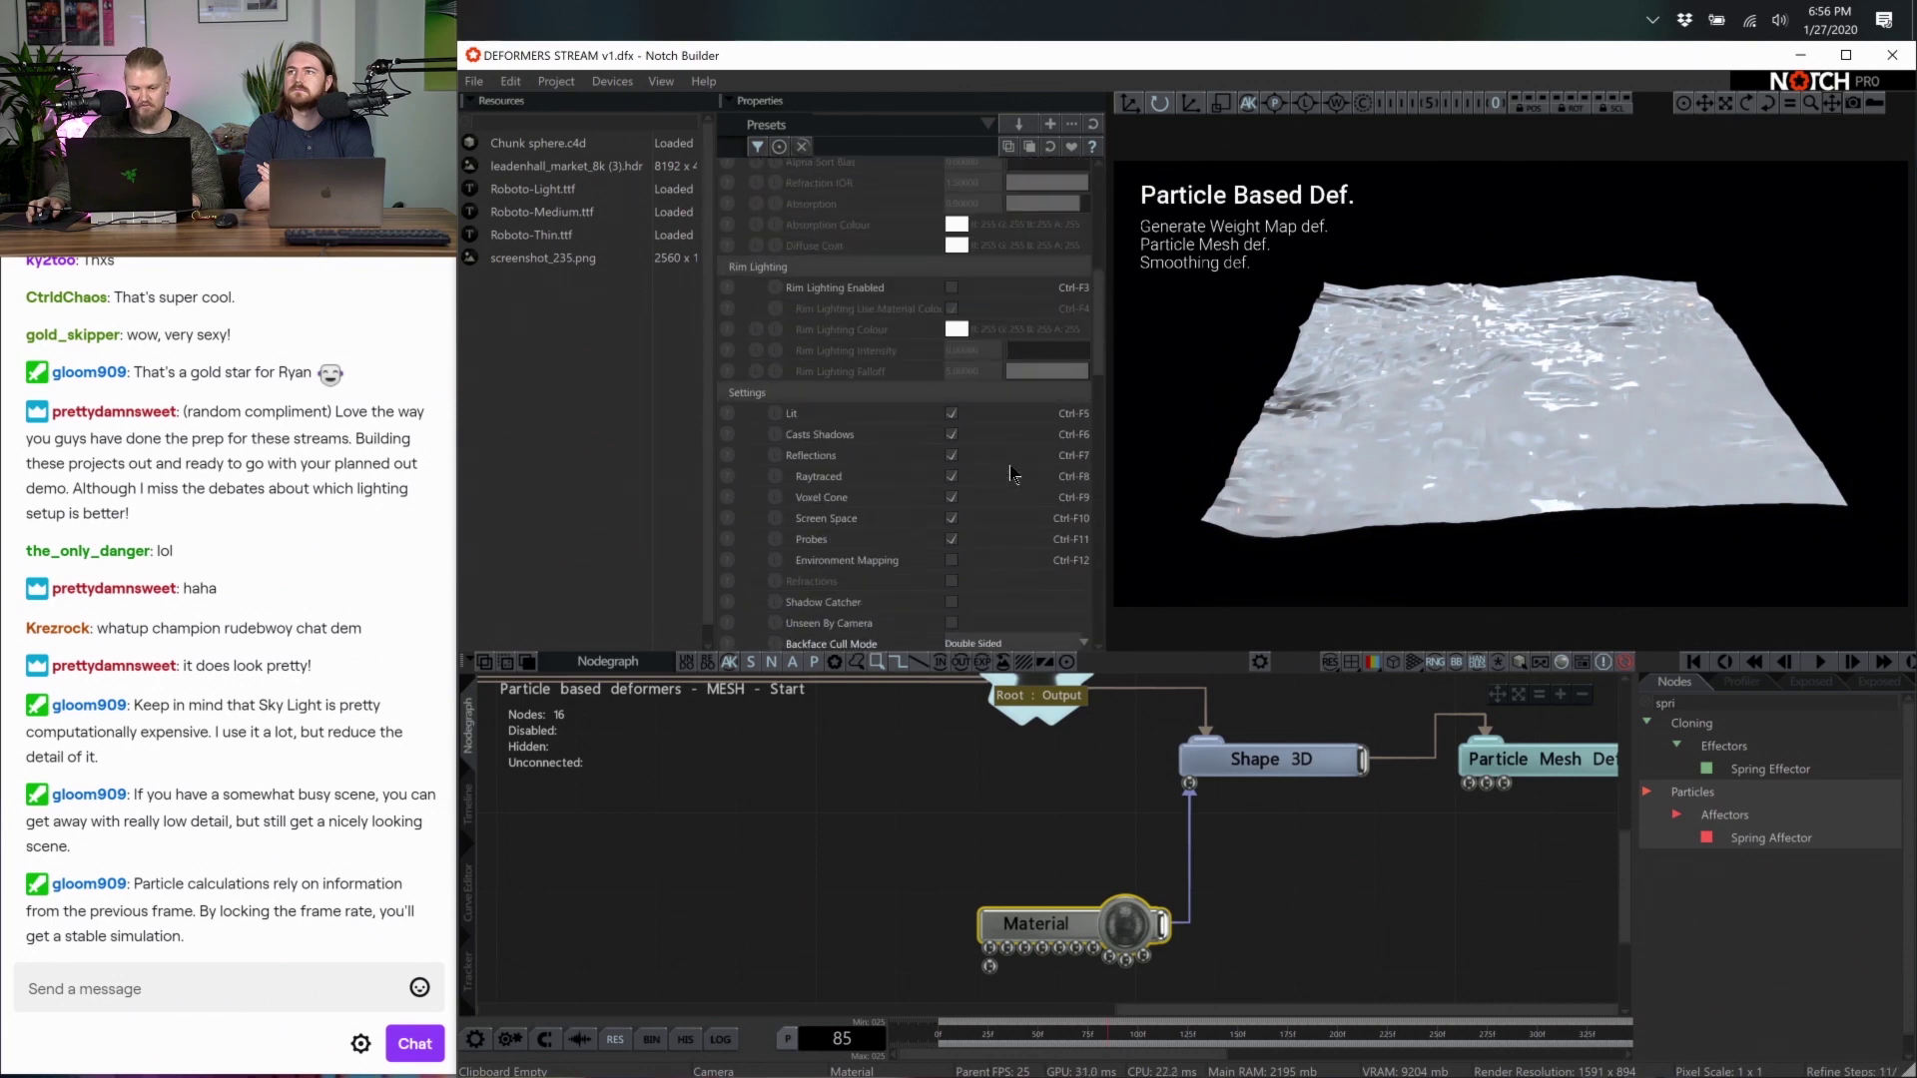
scroll(1014, 469, "up", 6)
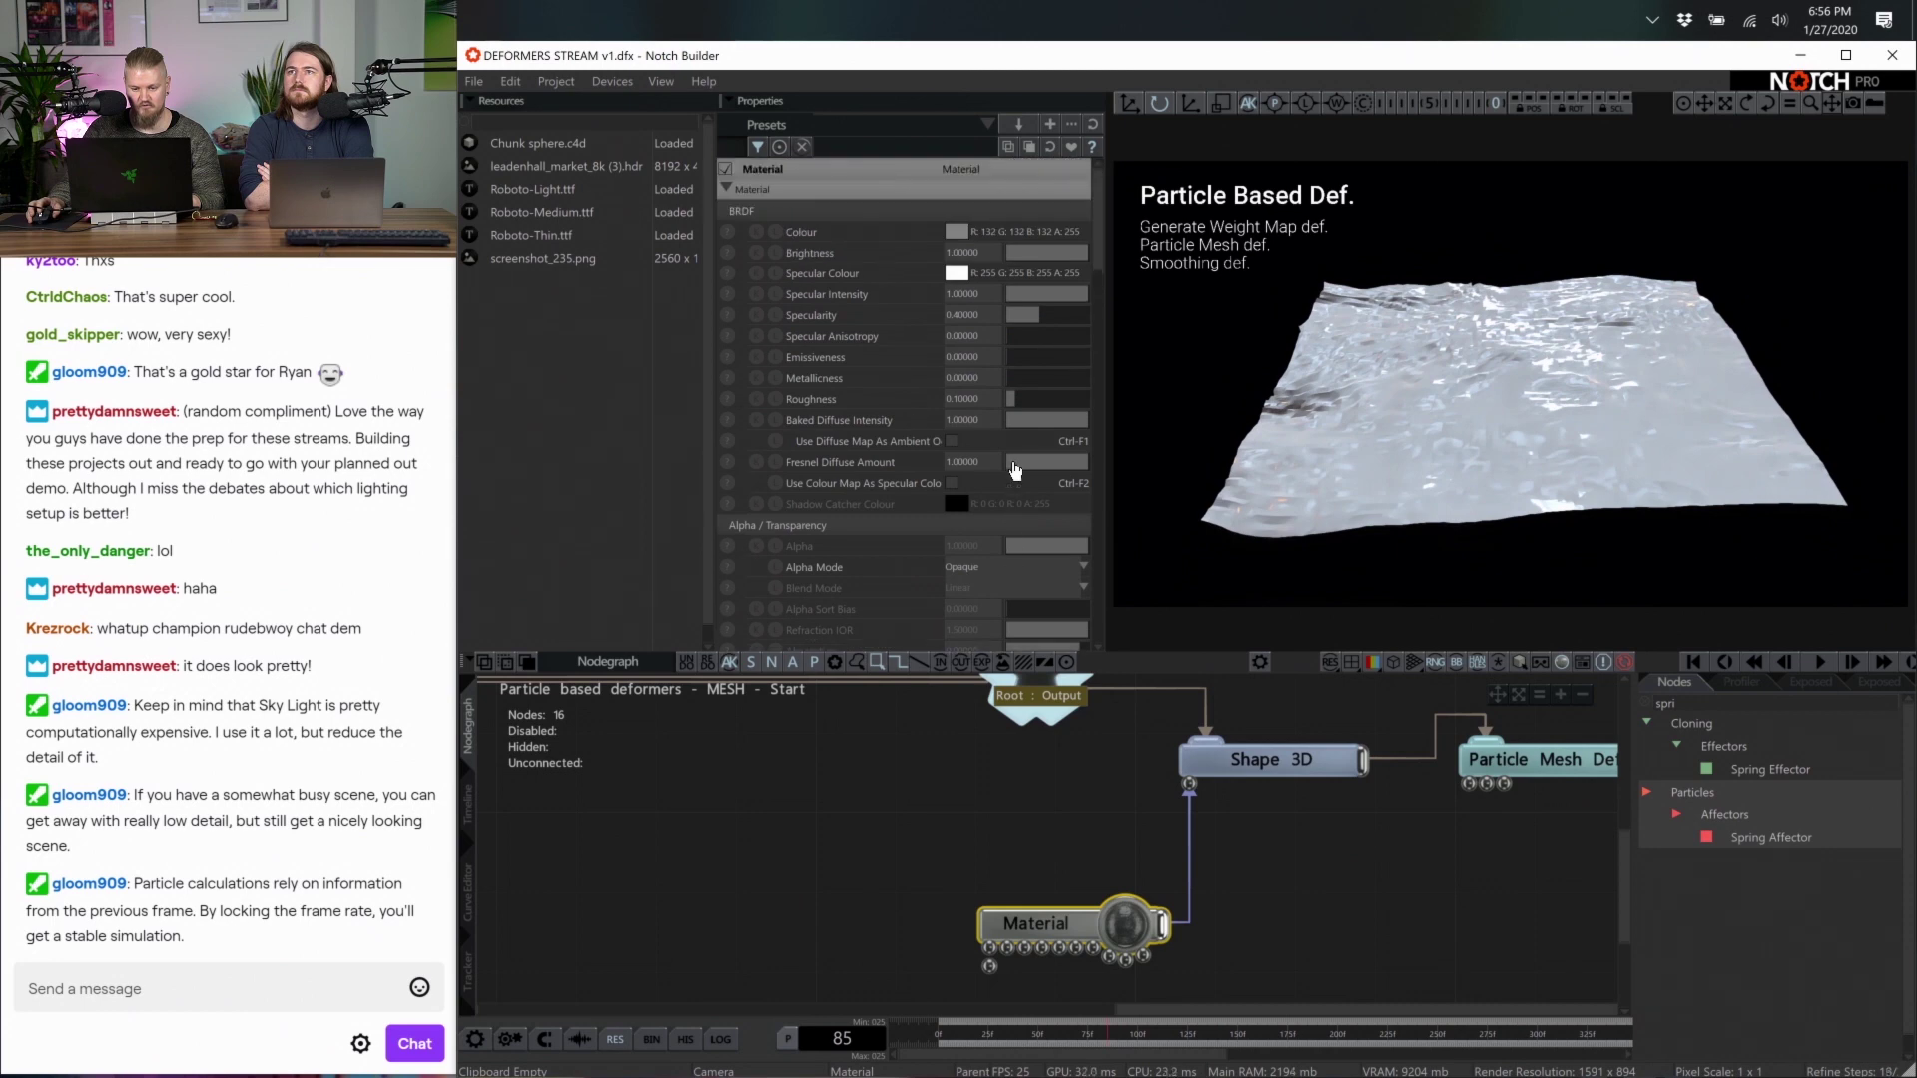
Filter the Material's properties by "smo", try adjusting Normal Smoothness, and check the surface during playback
left_click(861, 145)
type("smo")
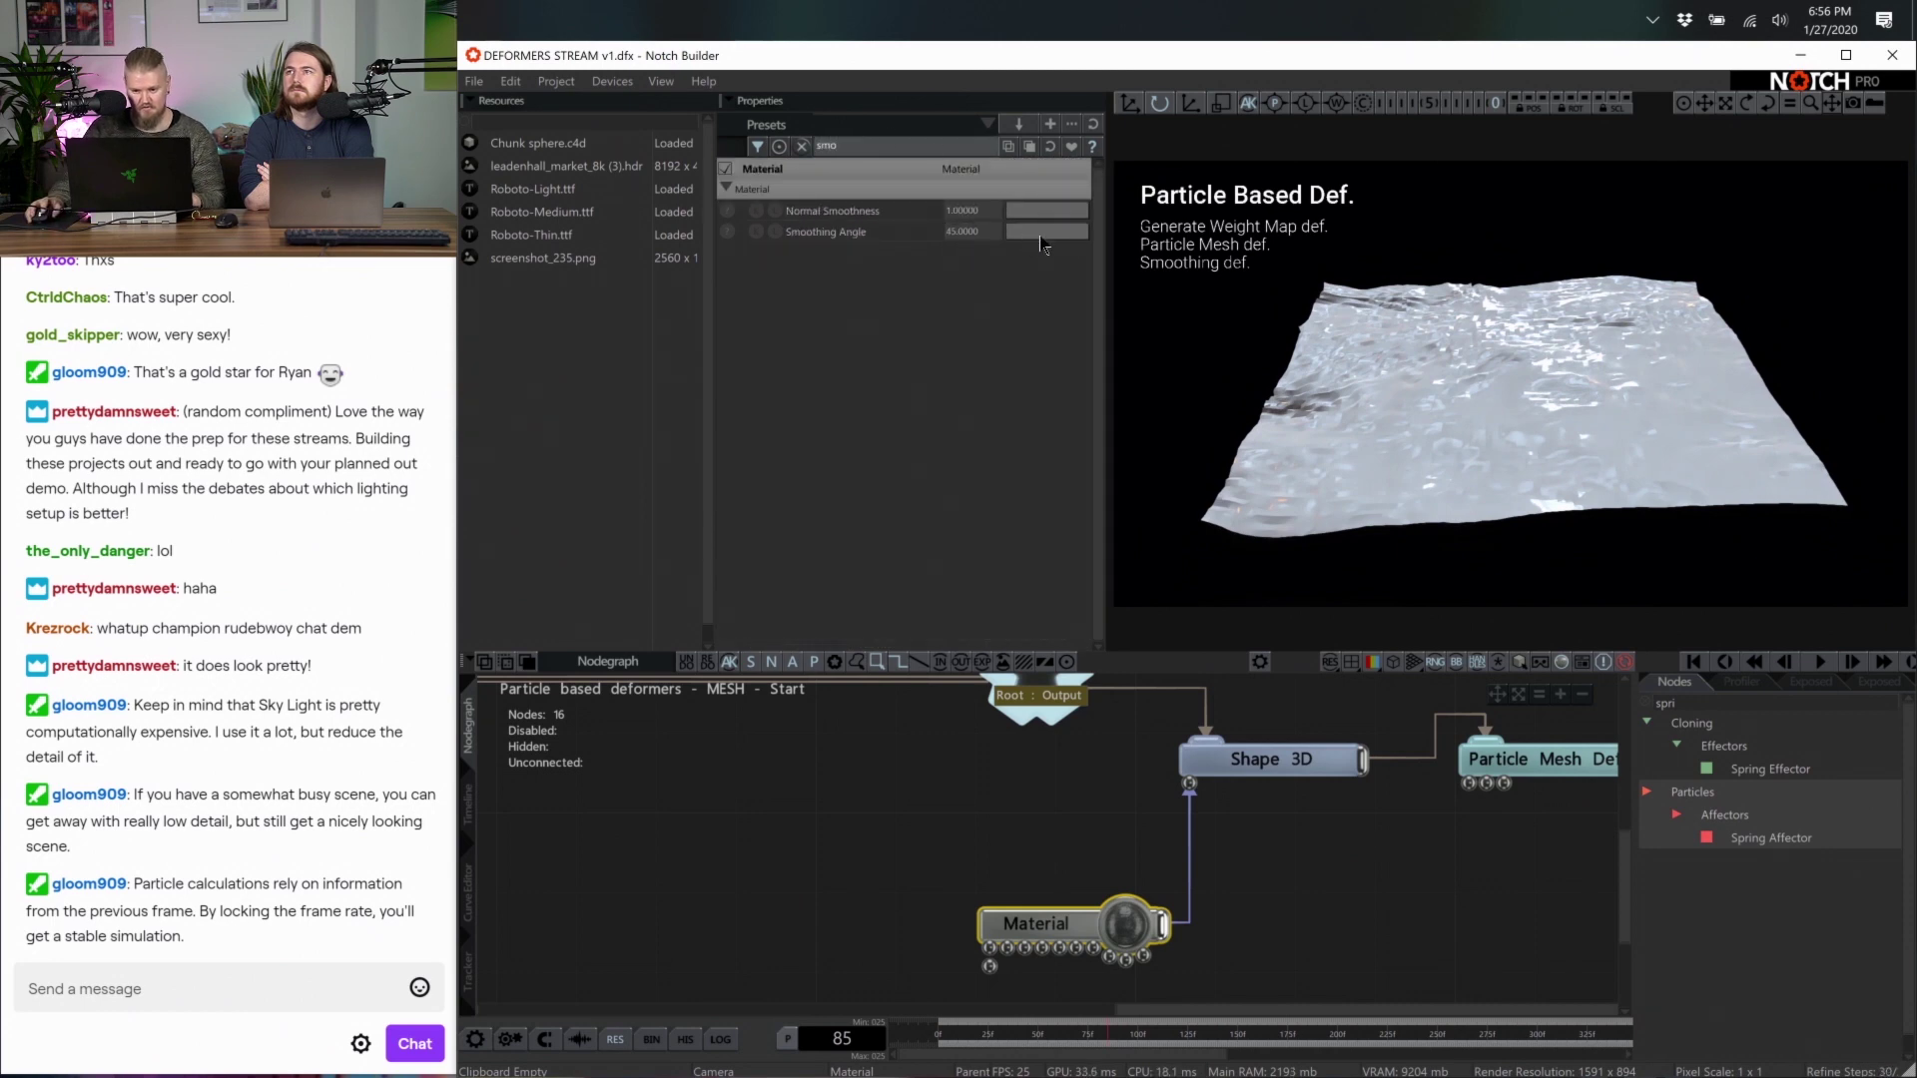
left_click_drag(1075, 210, 1223, 206)
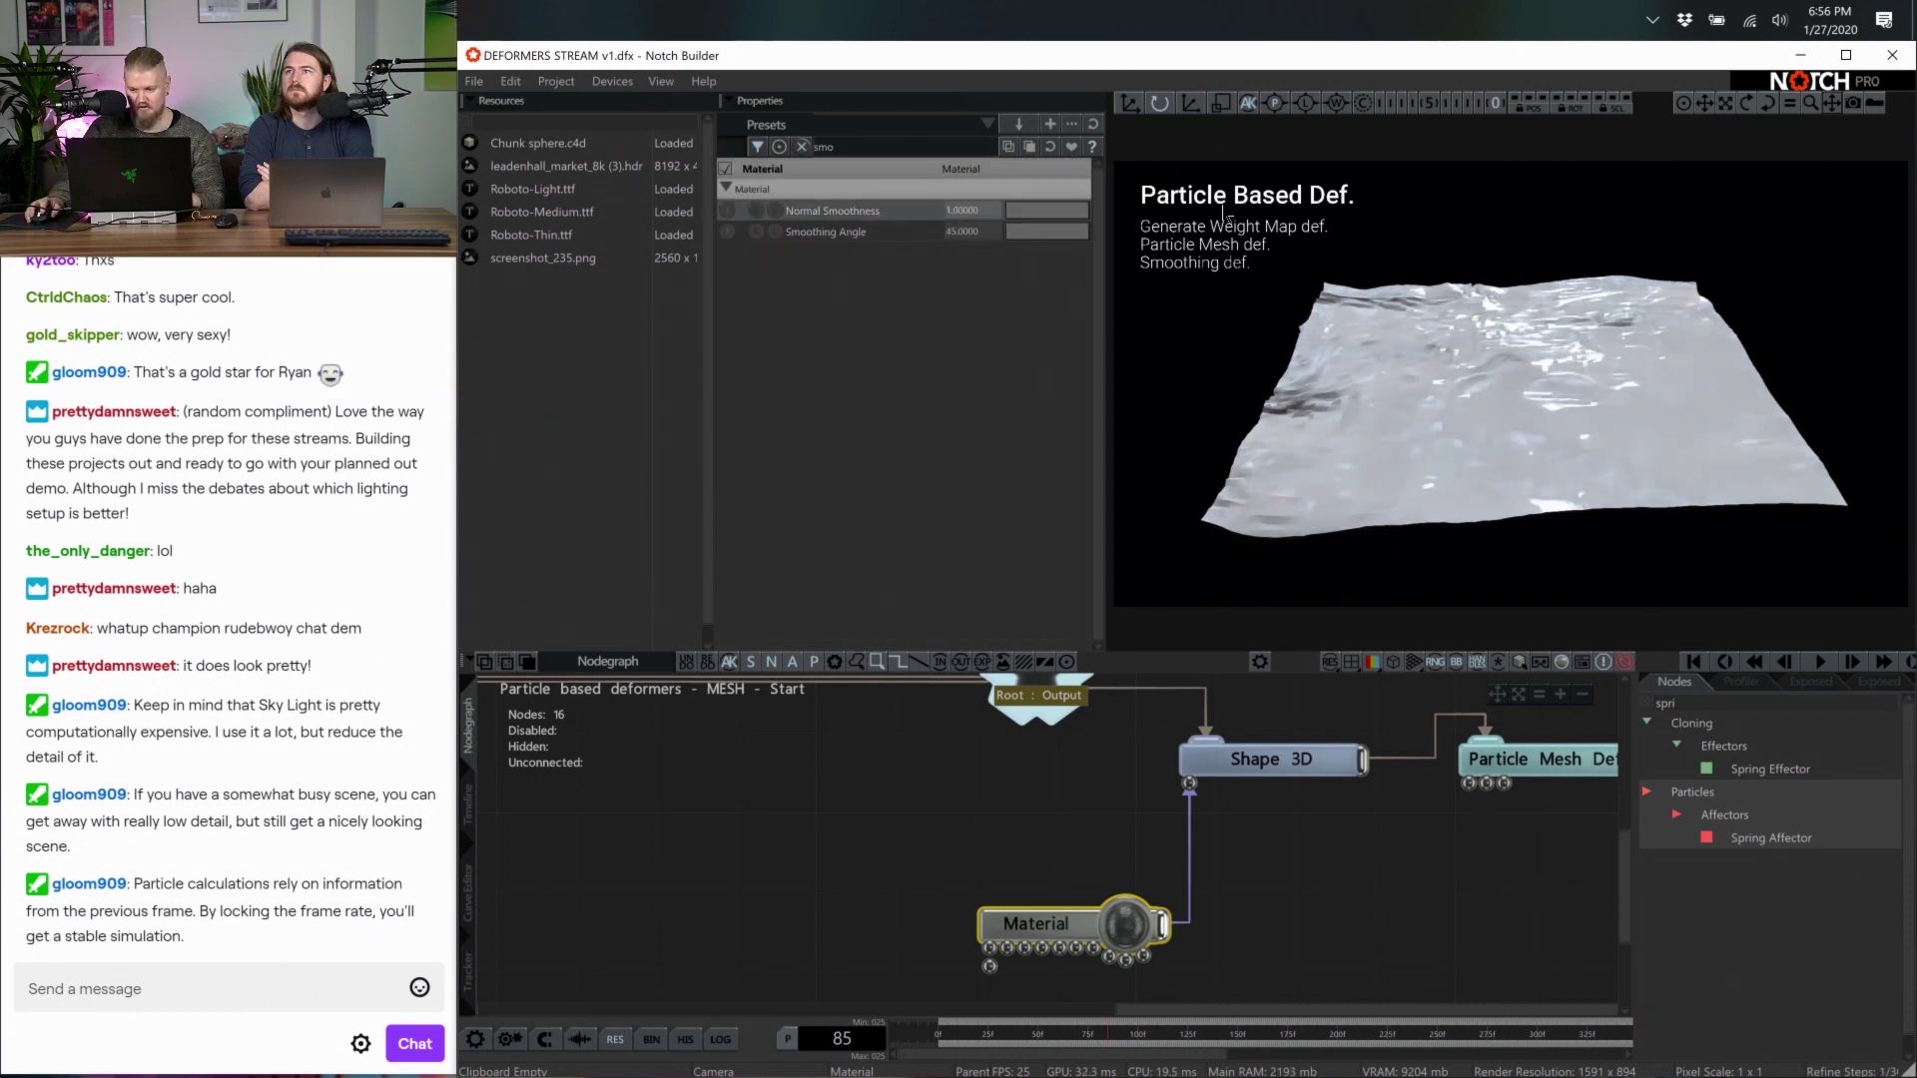
left_click(1355, 959)
key("space")
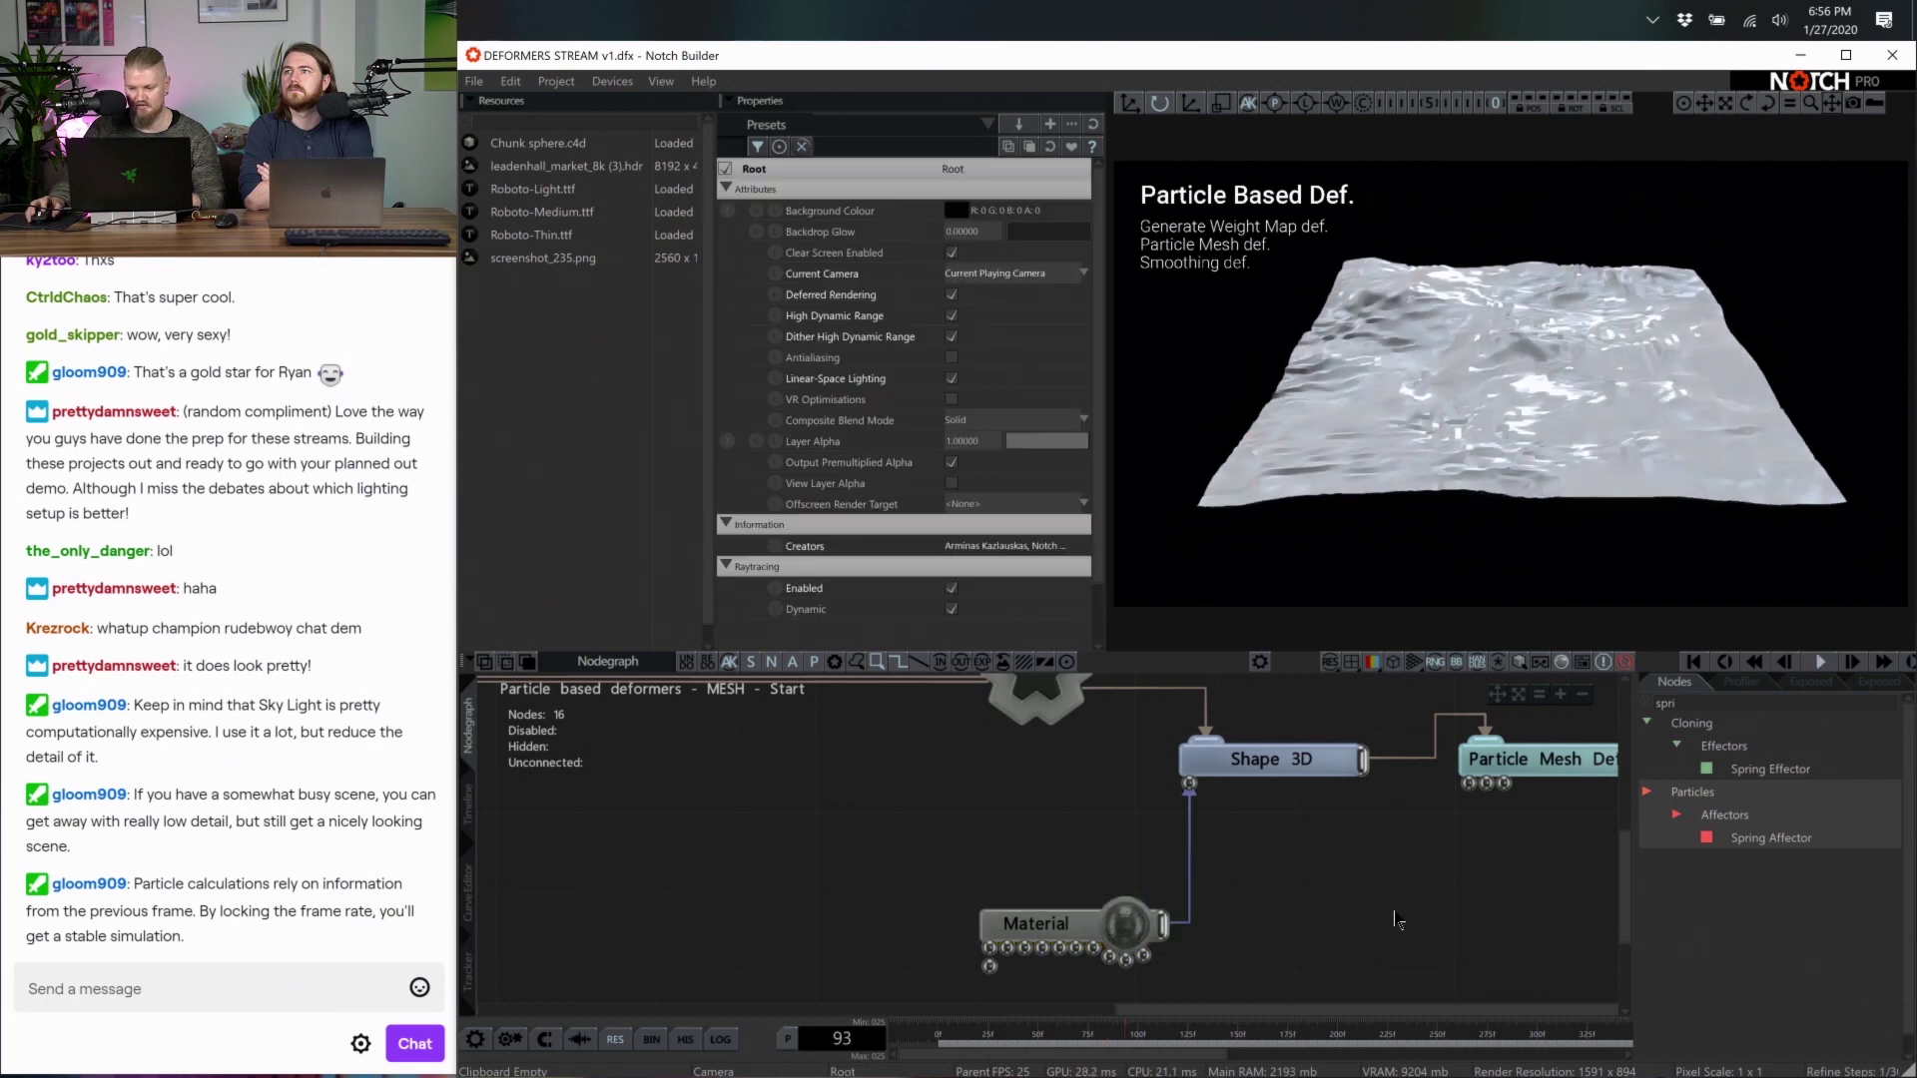
Add a Smoothing Deformer connected to Shape 3D and set its Smoothing Iterations to 5
middle_click_drag(1425, 900, 1190, 856)
left_click(1729, 702)
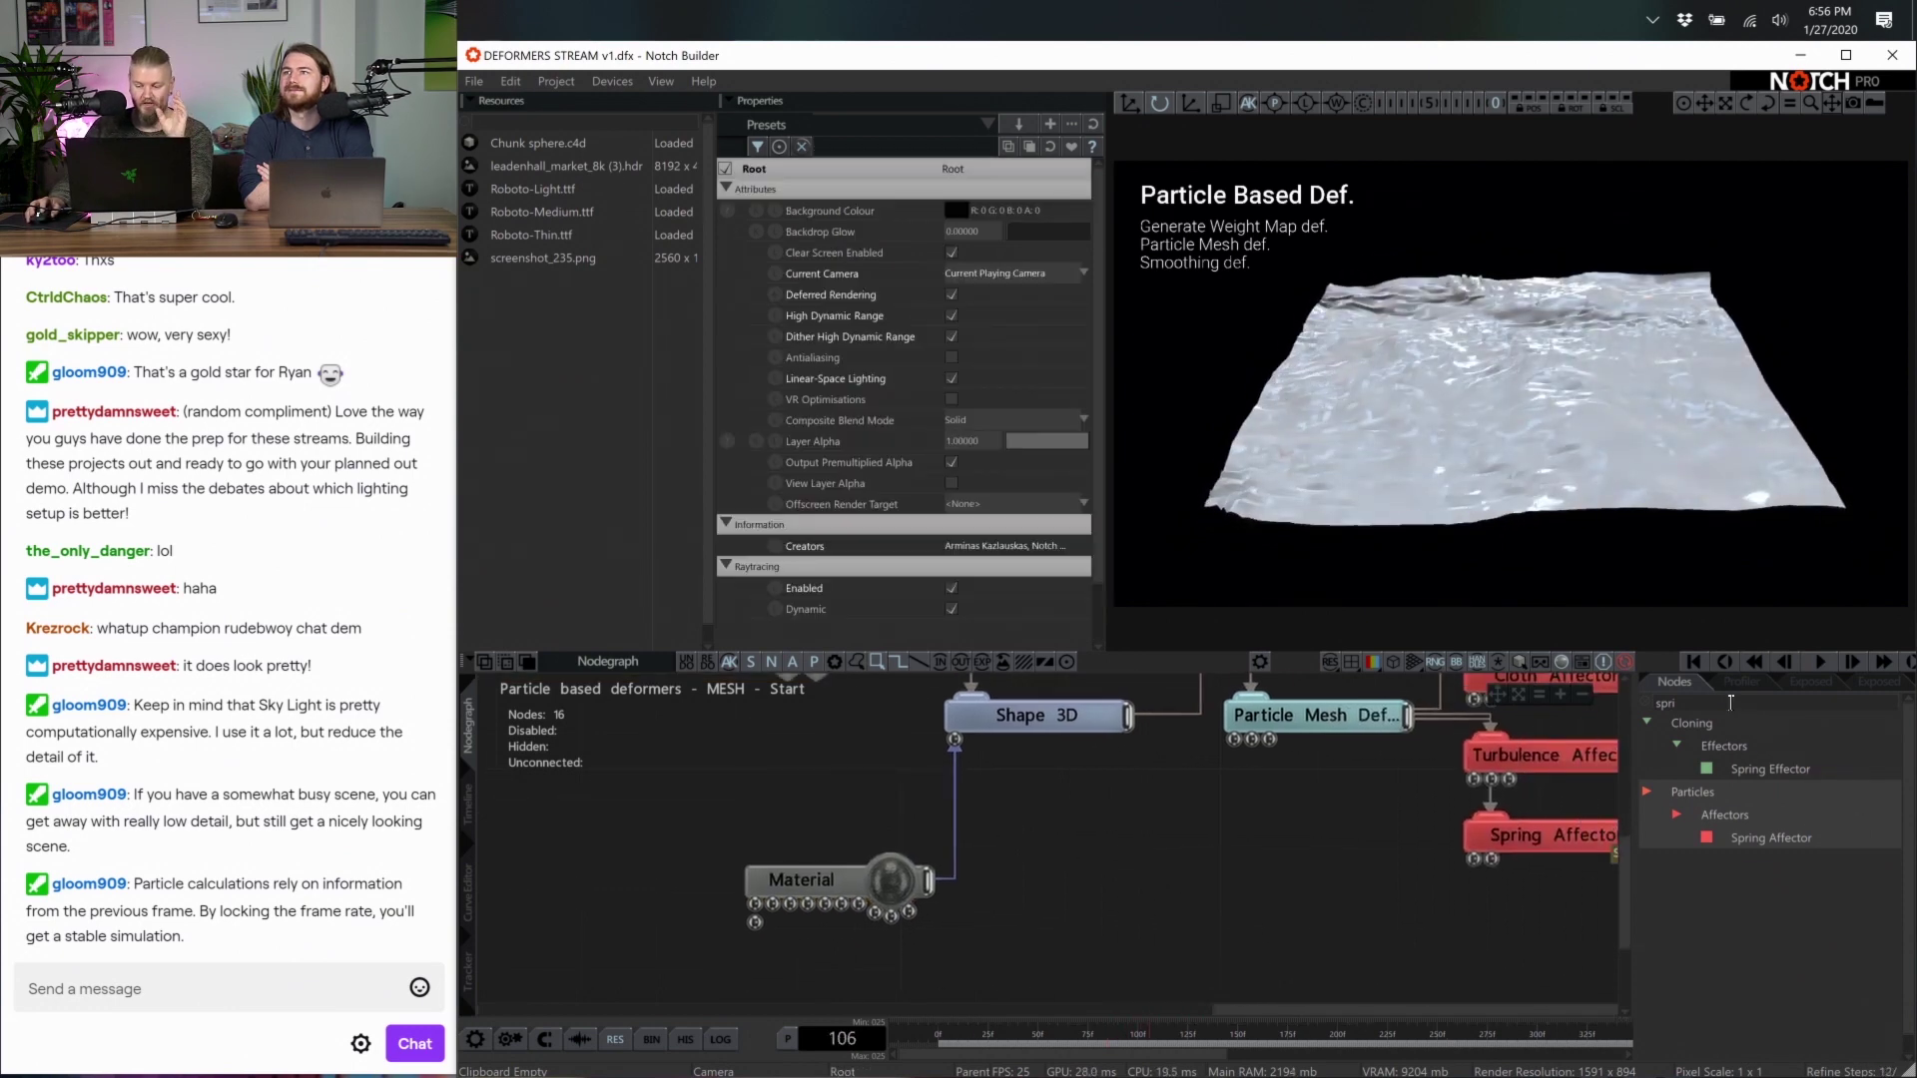
type("smo")
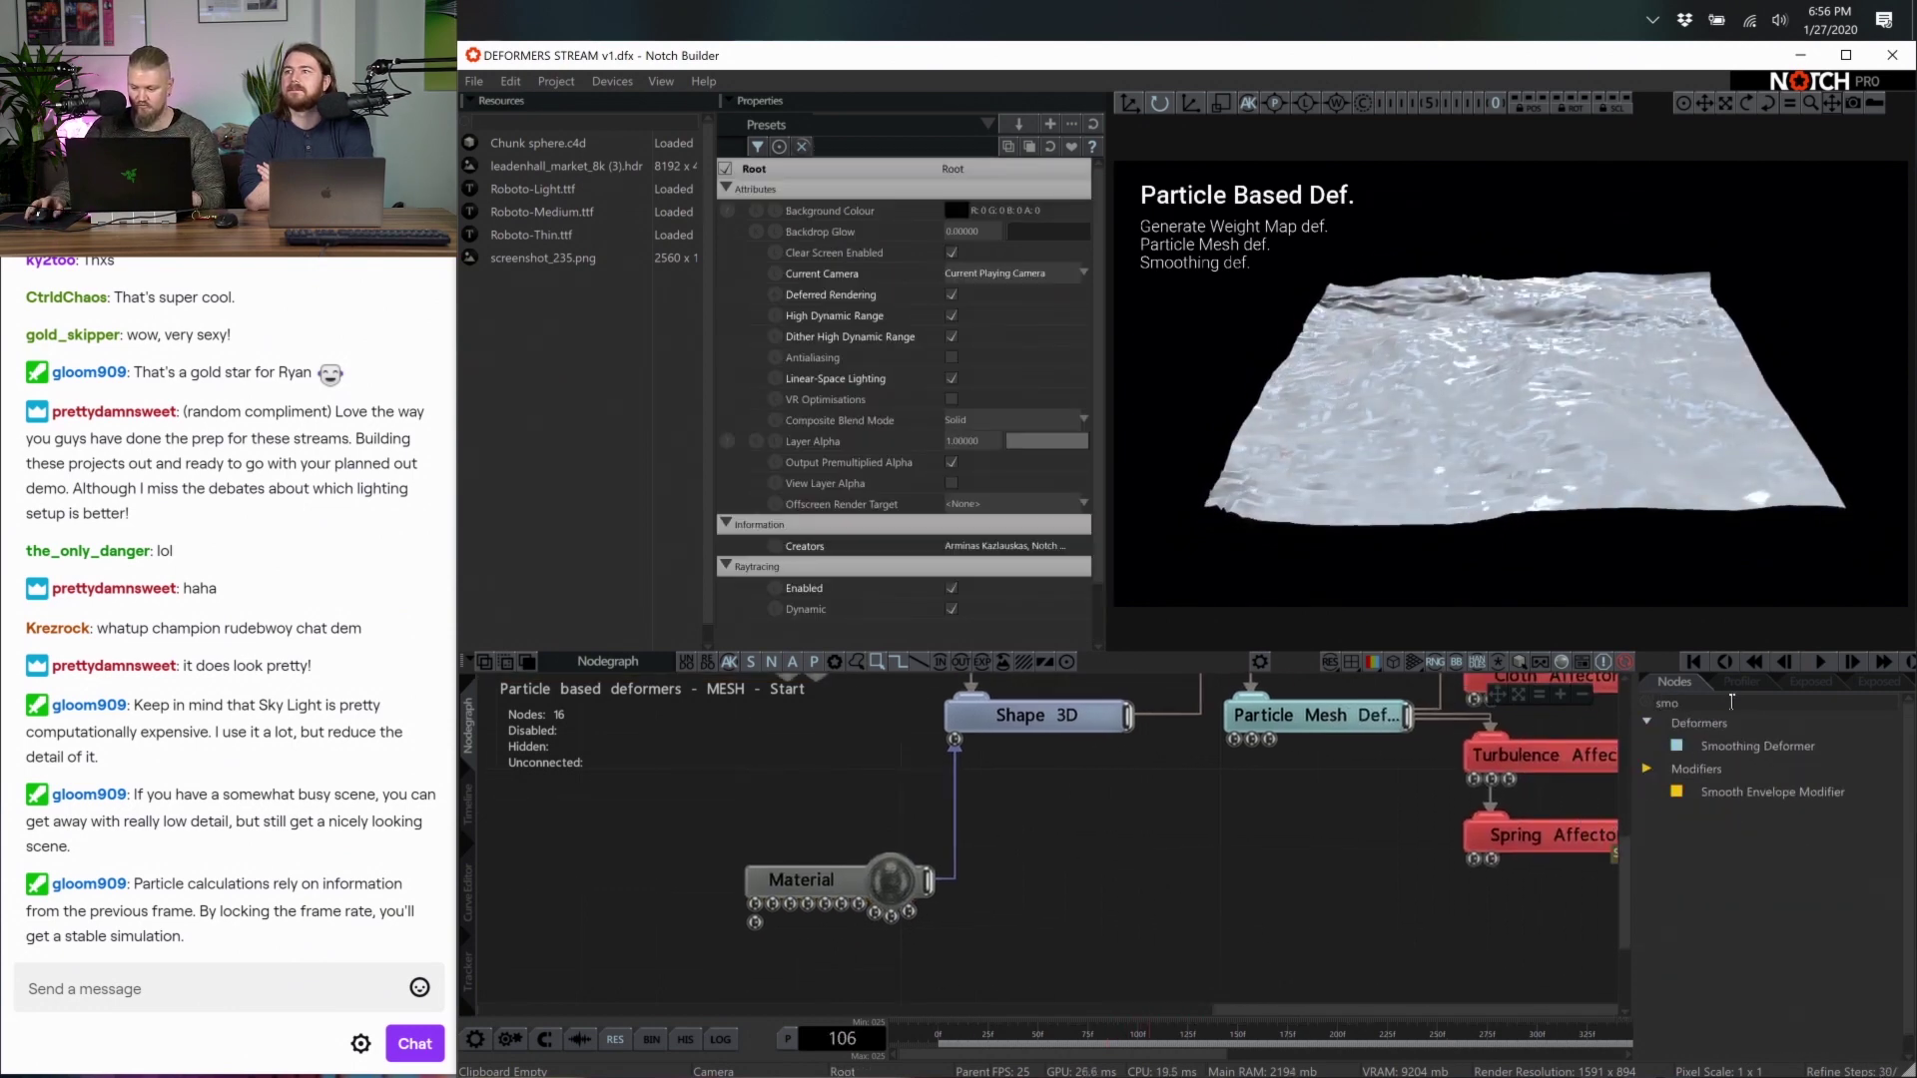
left_click_drag(1789, 751, 1162, 925)
left_click_drag(1129, 716, 1172, 939)
left_click(992, 336)
type("5")
key("Return")
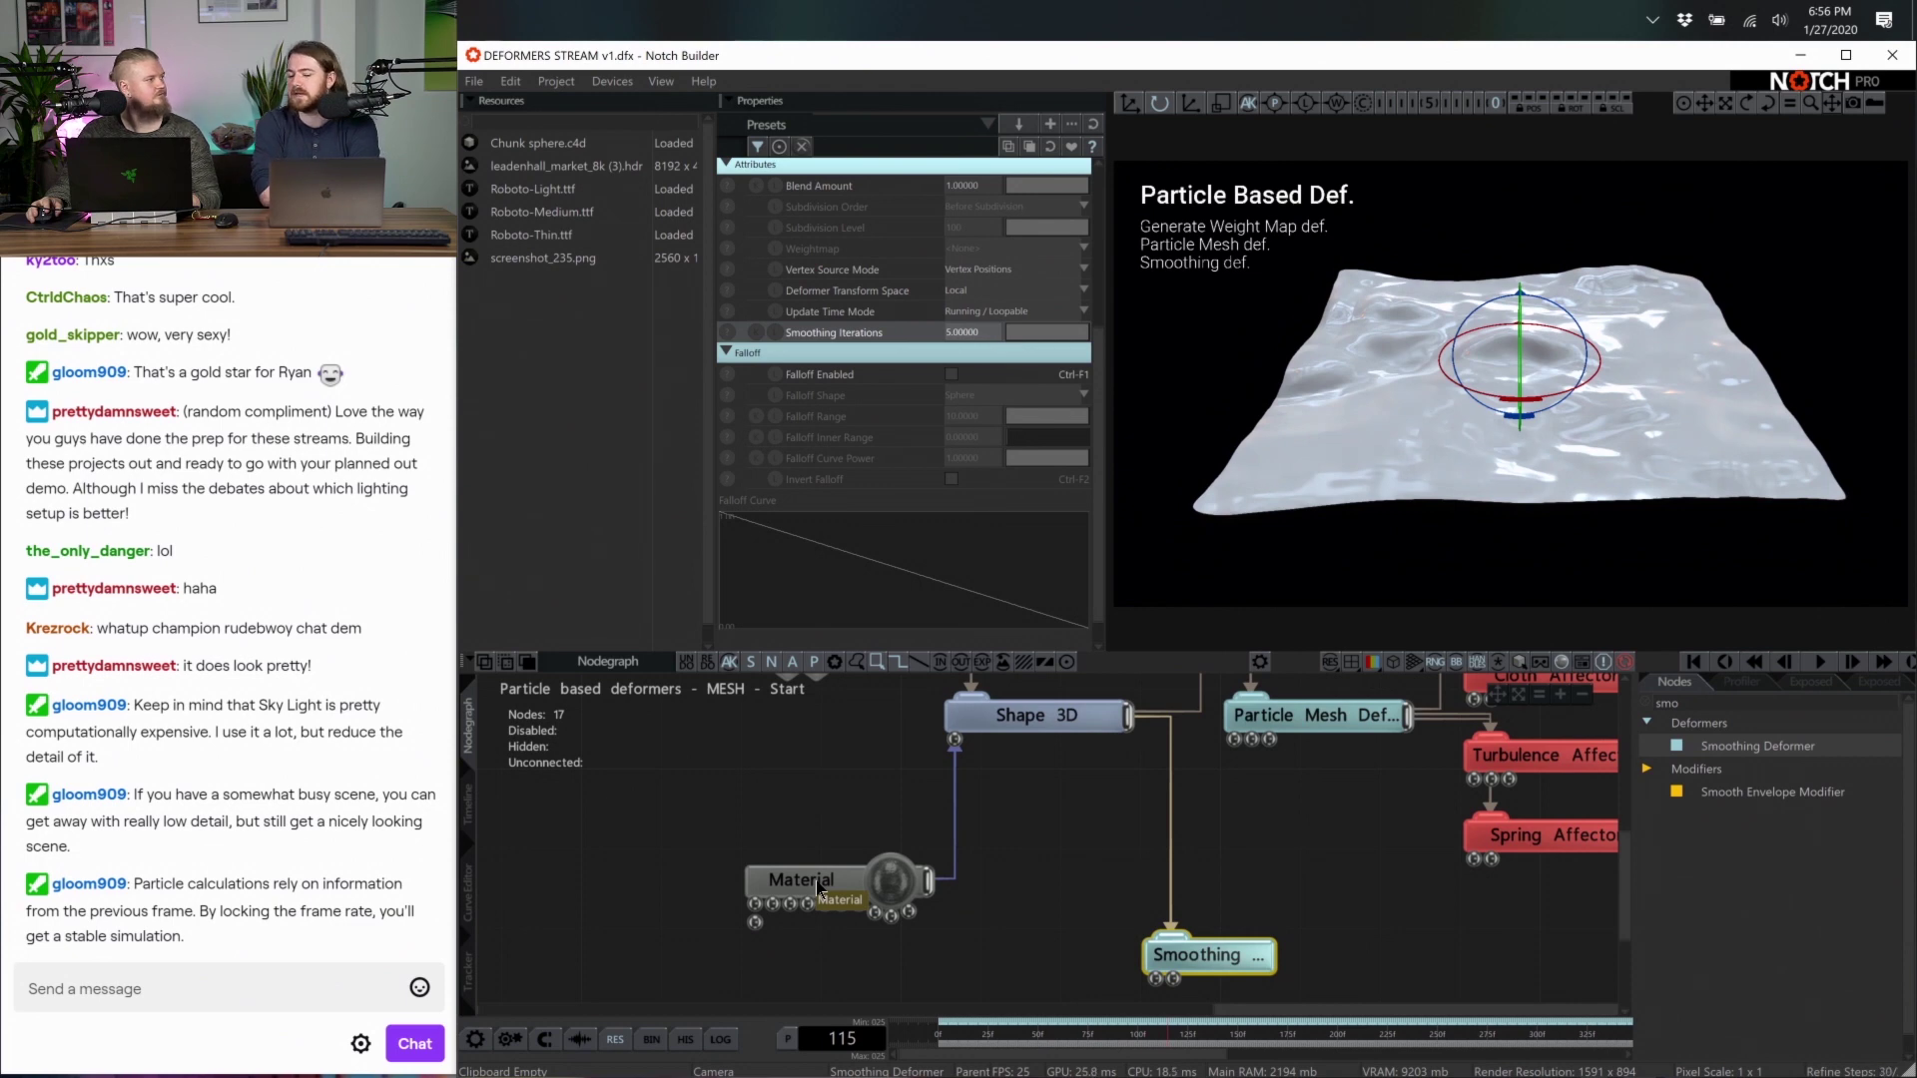
With the Smoothing Deformer disabled, try a Material Smoothing Angle of about 196 and restore the angle's default
key("d")
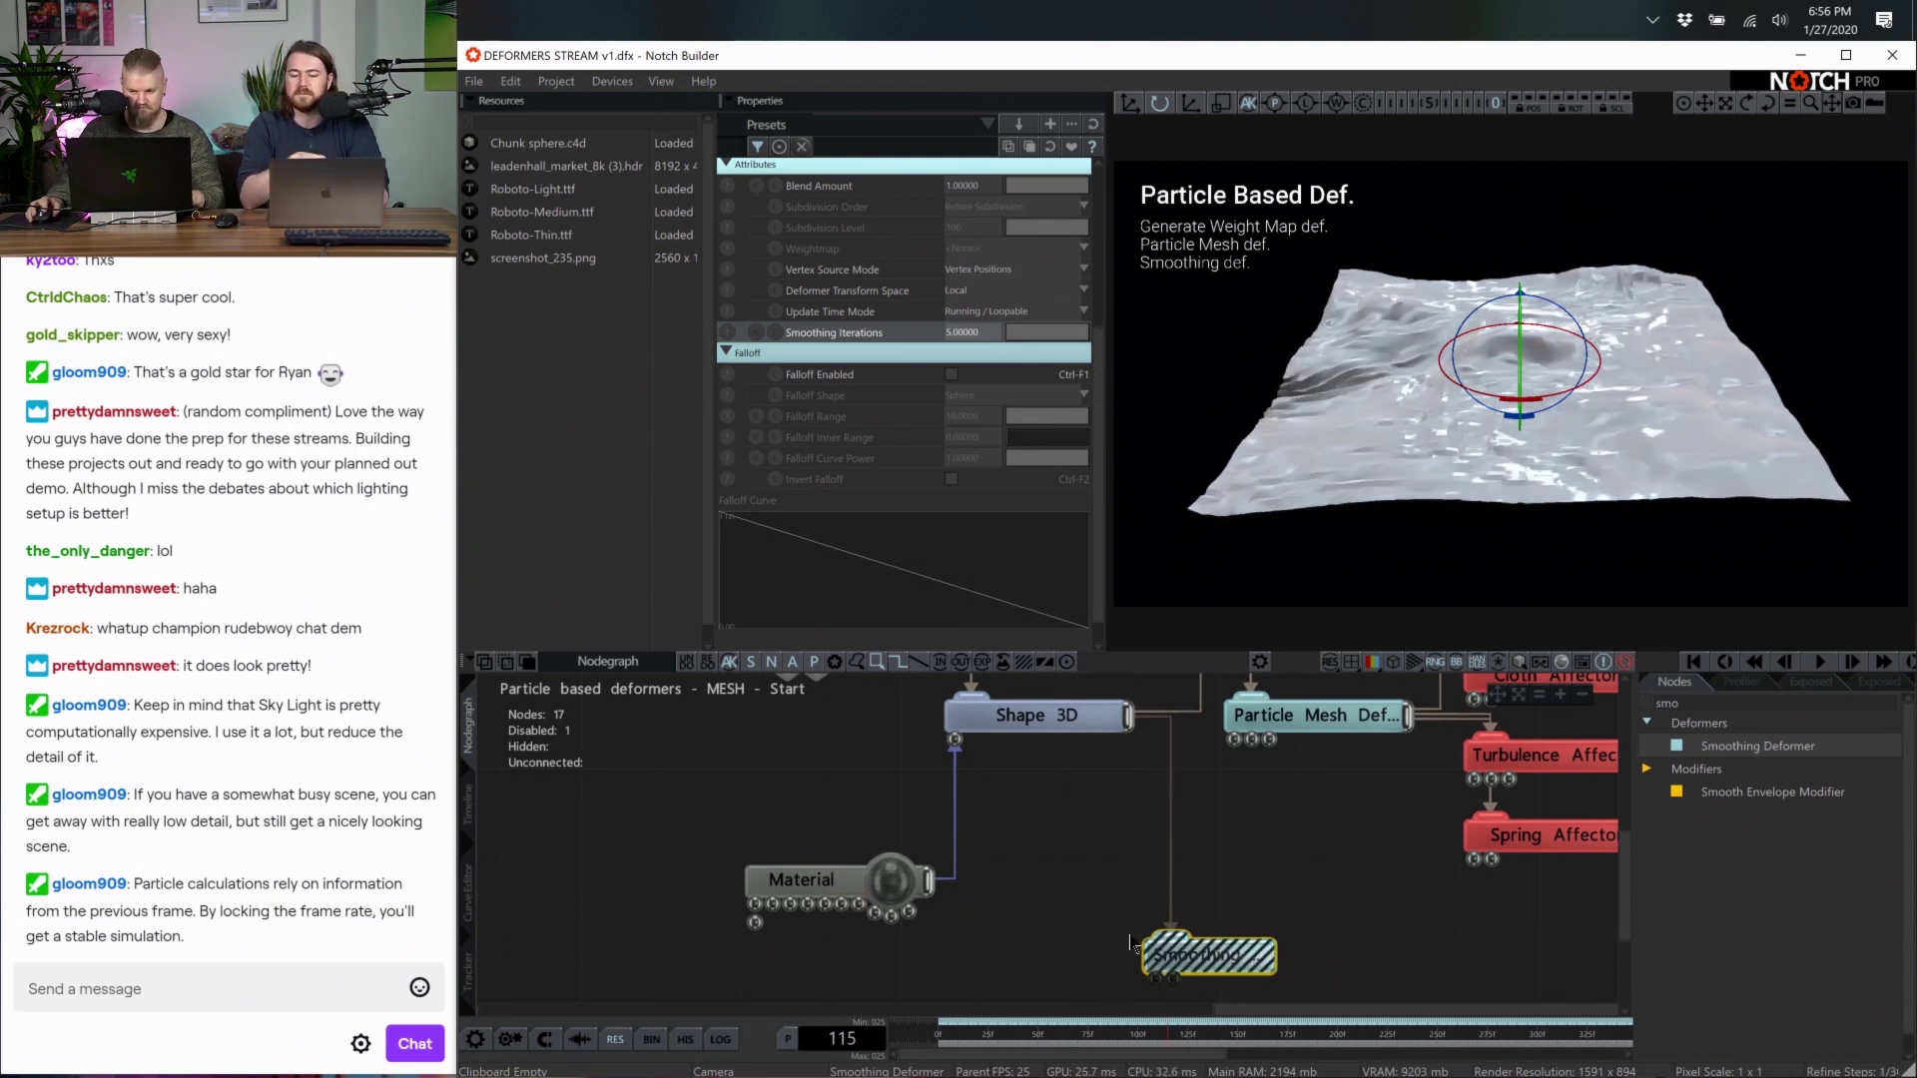
left_click(826, 914)
scroll(861, 205, "down", 5)
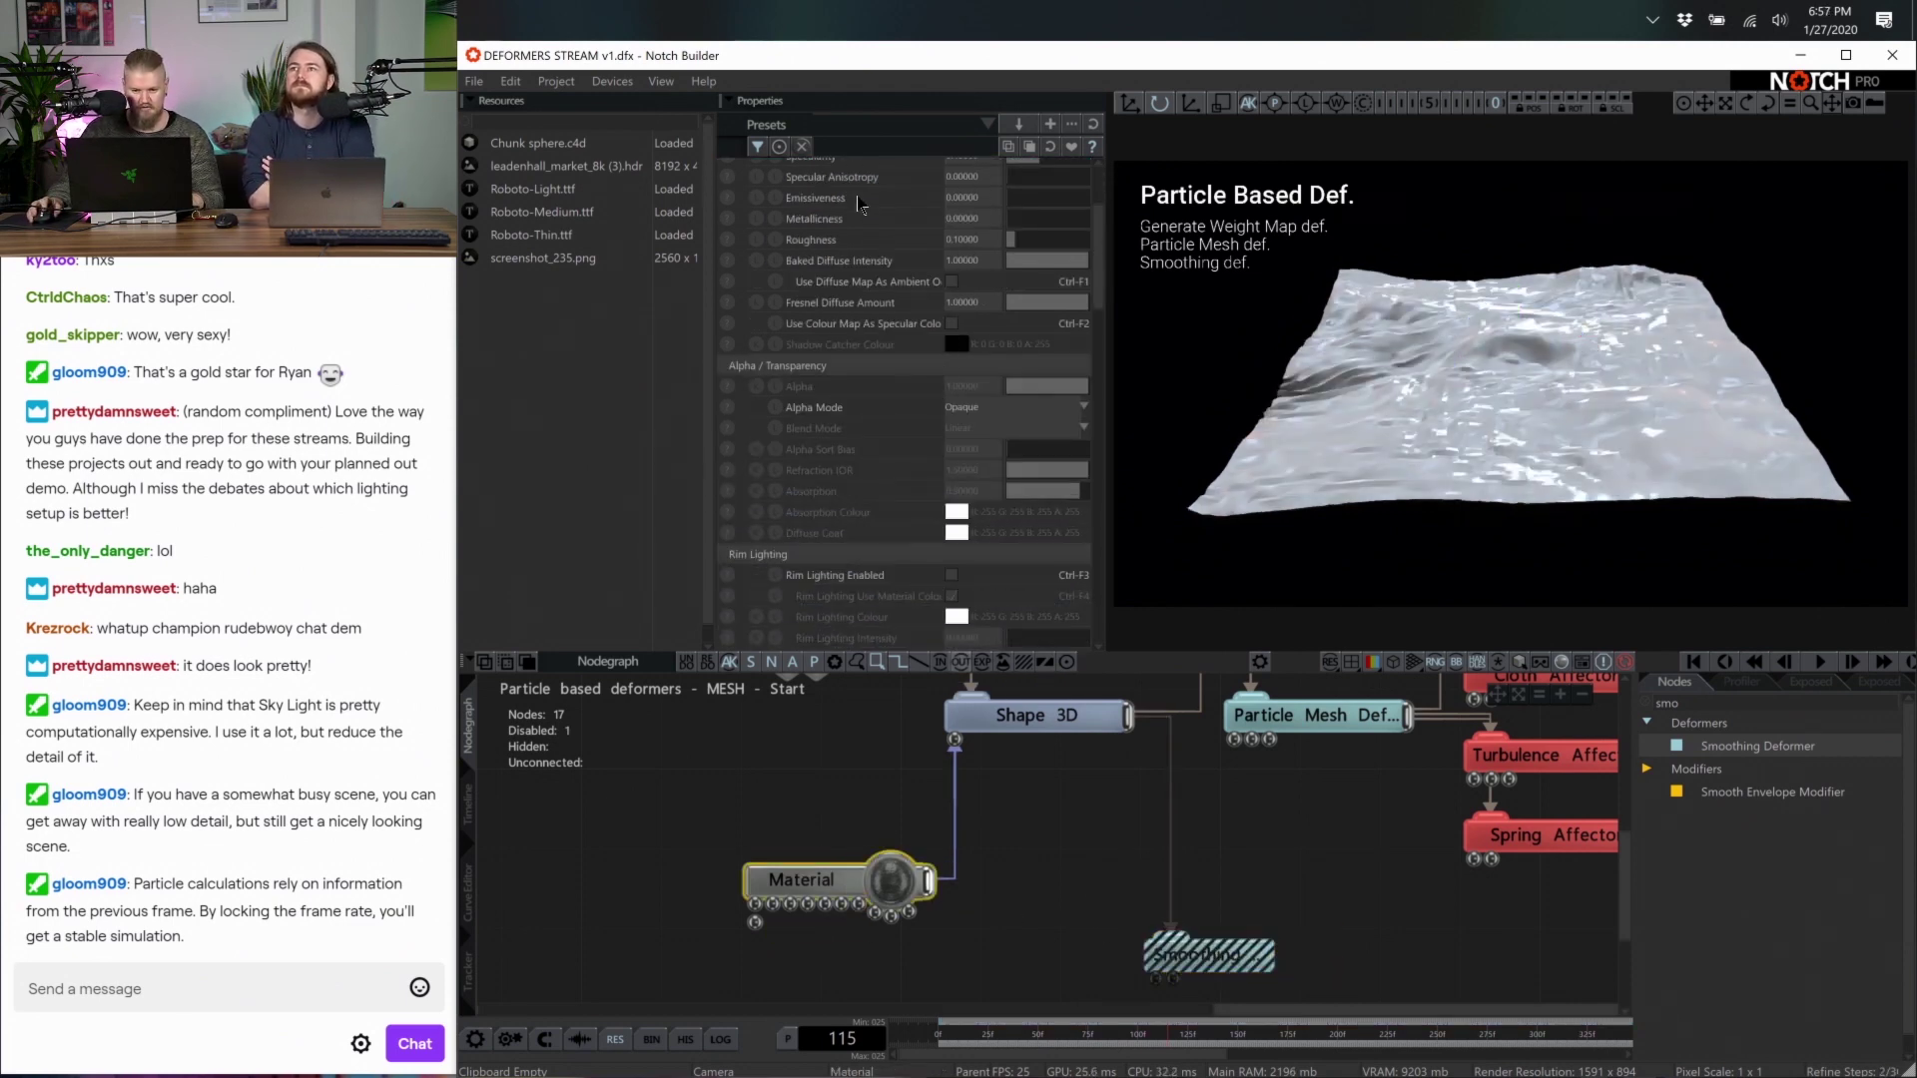
left_click(854, 146)
type("angle")
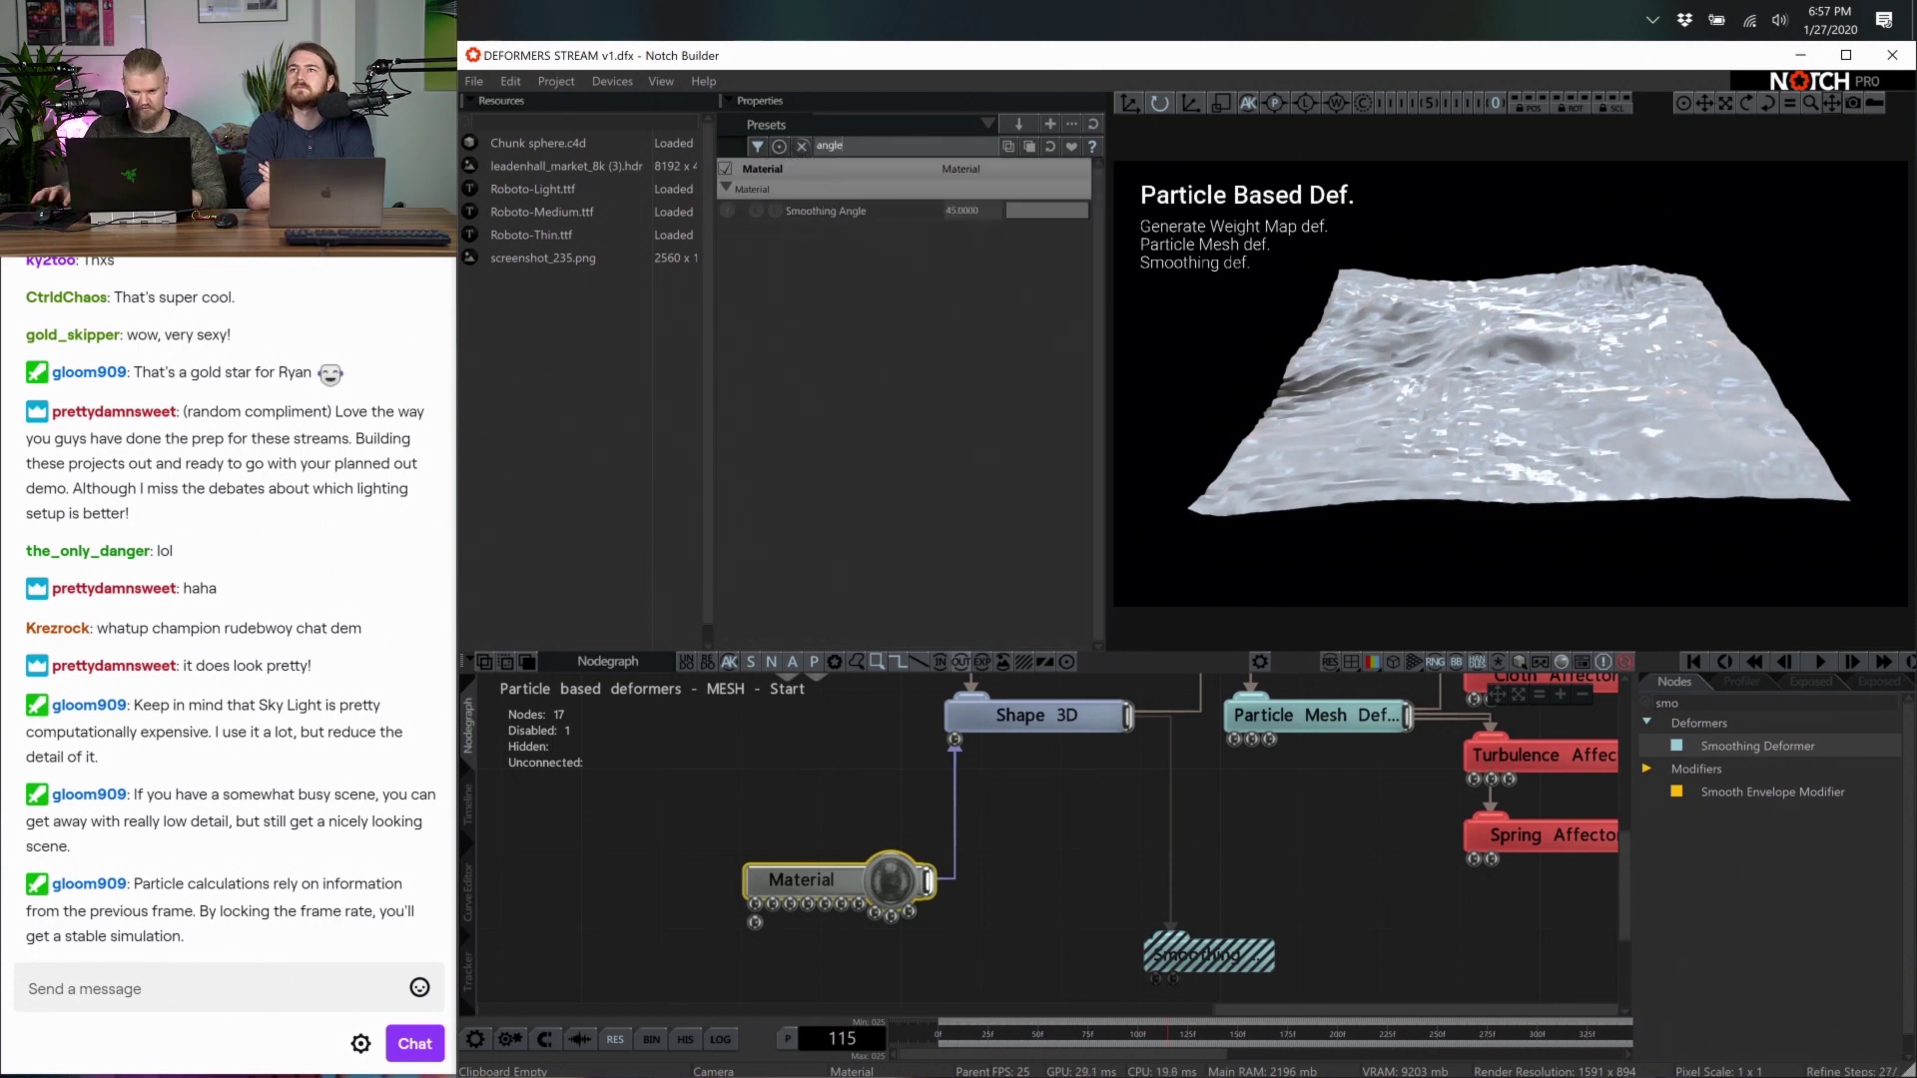
mouse_move(1037, 214)
left_mouse_down()
mouse_move(1016, 212)
mouse_move(1417, 264)
left_mouse_up()
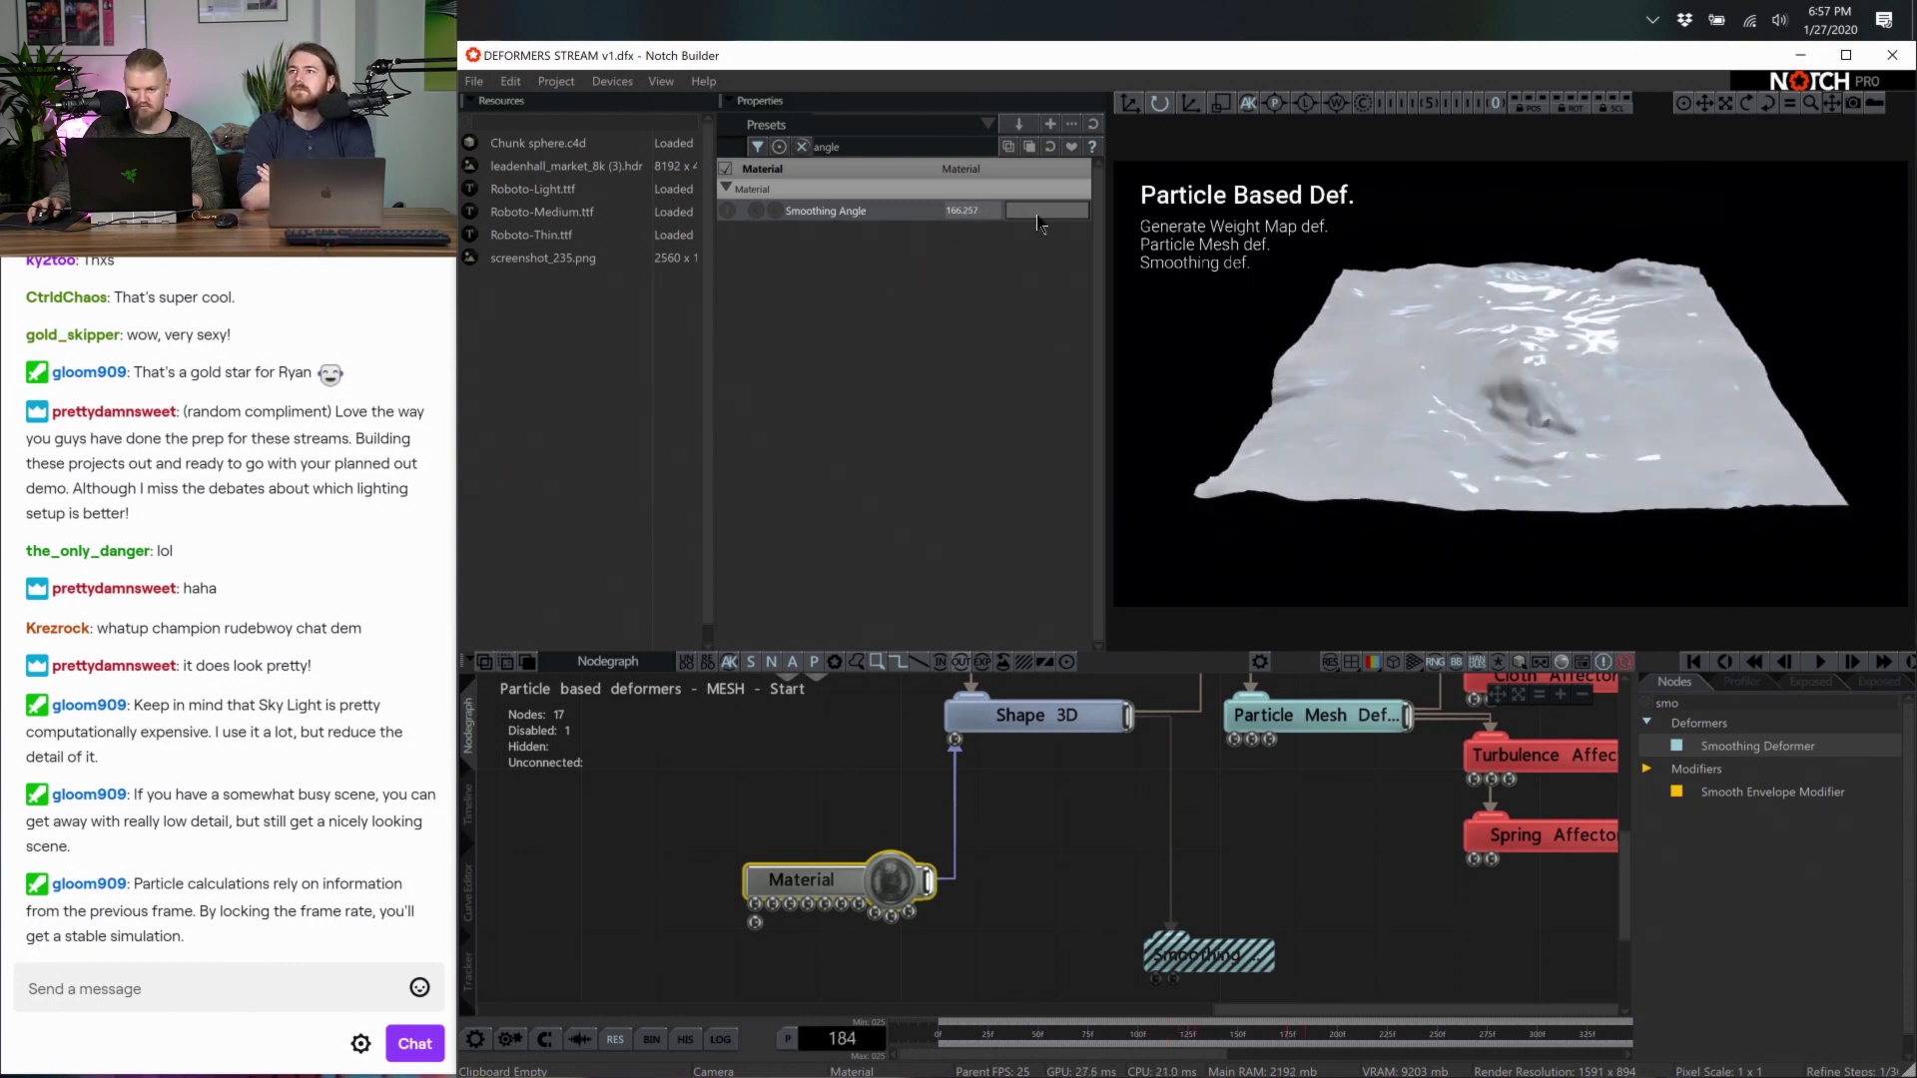
left_click(1052, 148)
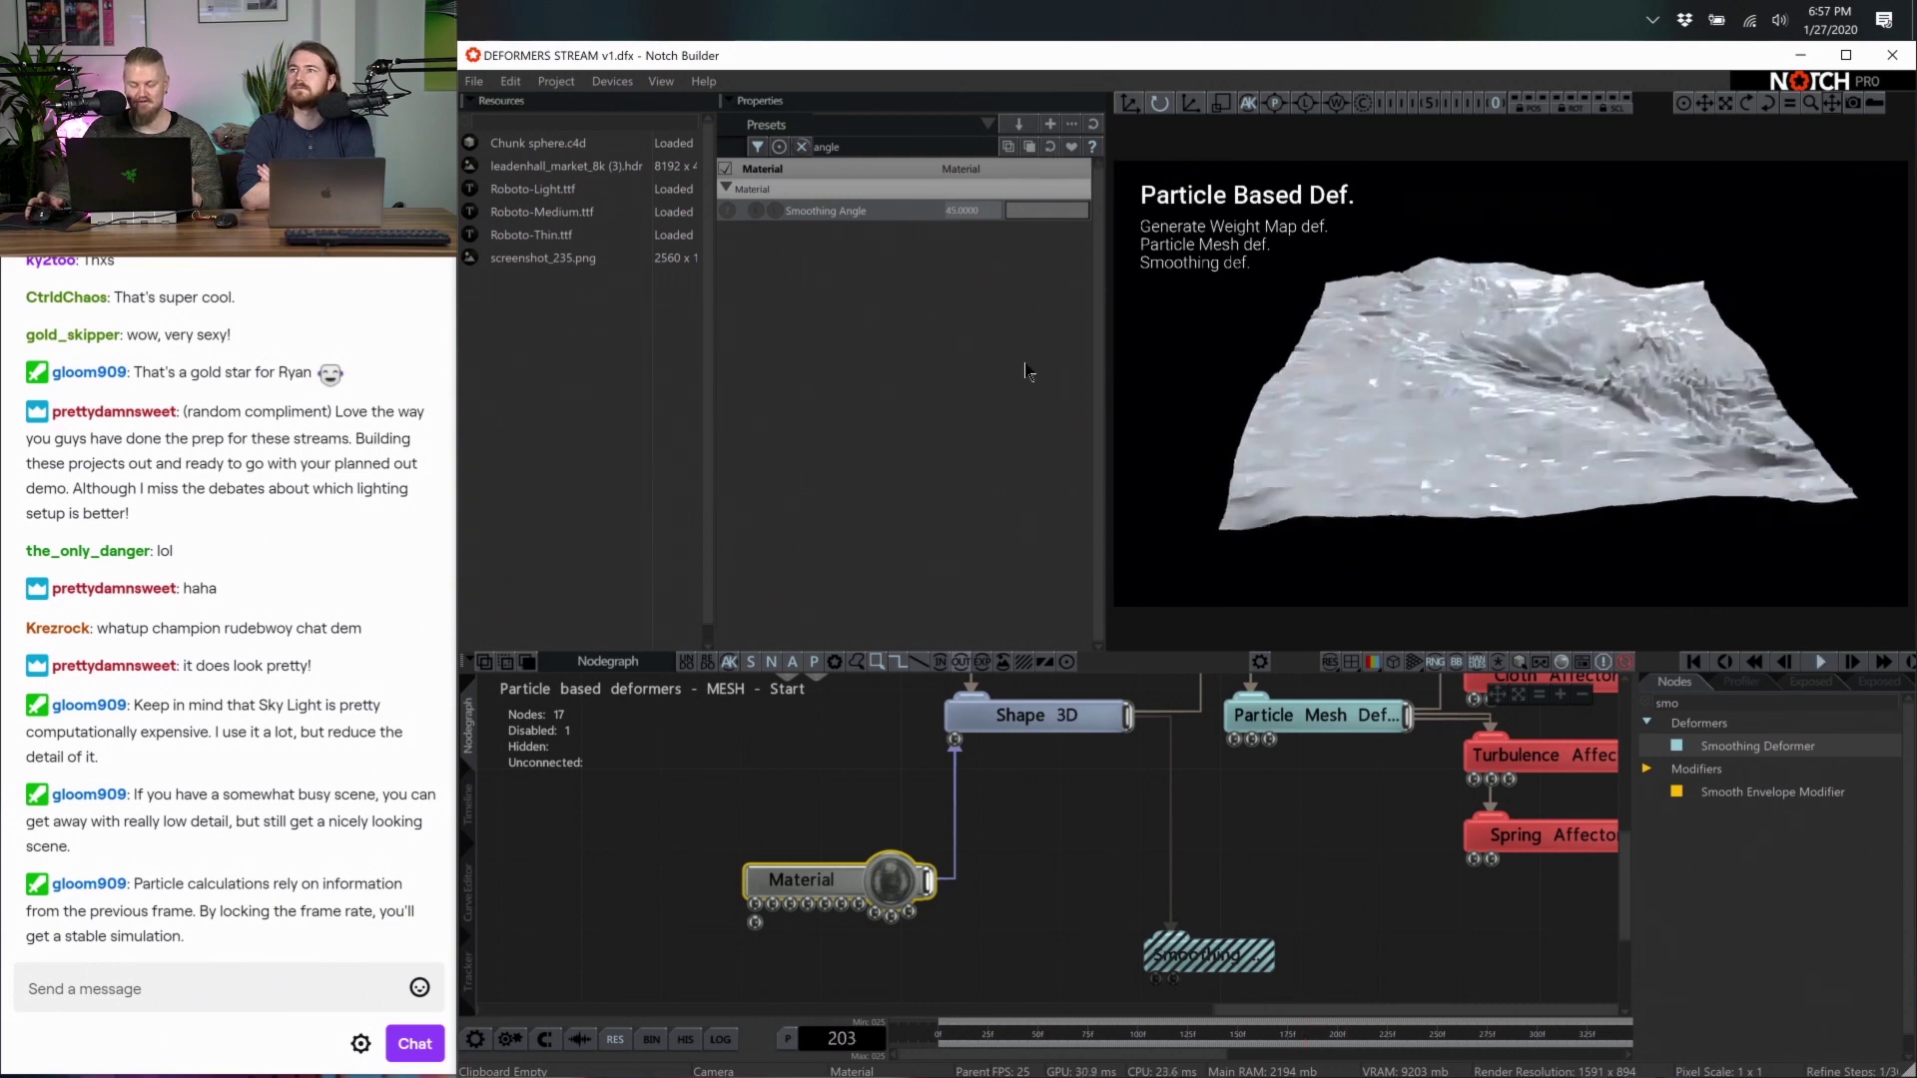
Re-enable the Smoothing Deformer, test it above the Particle Mesh Deformer, and place it directly below that node
left_click(1222, 949)
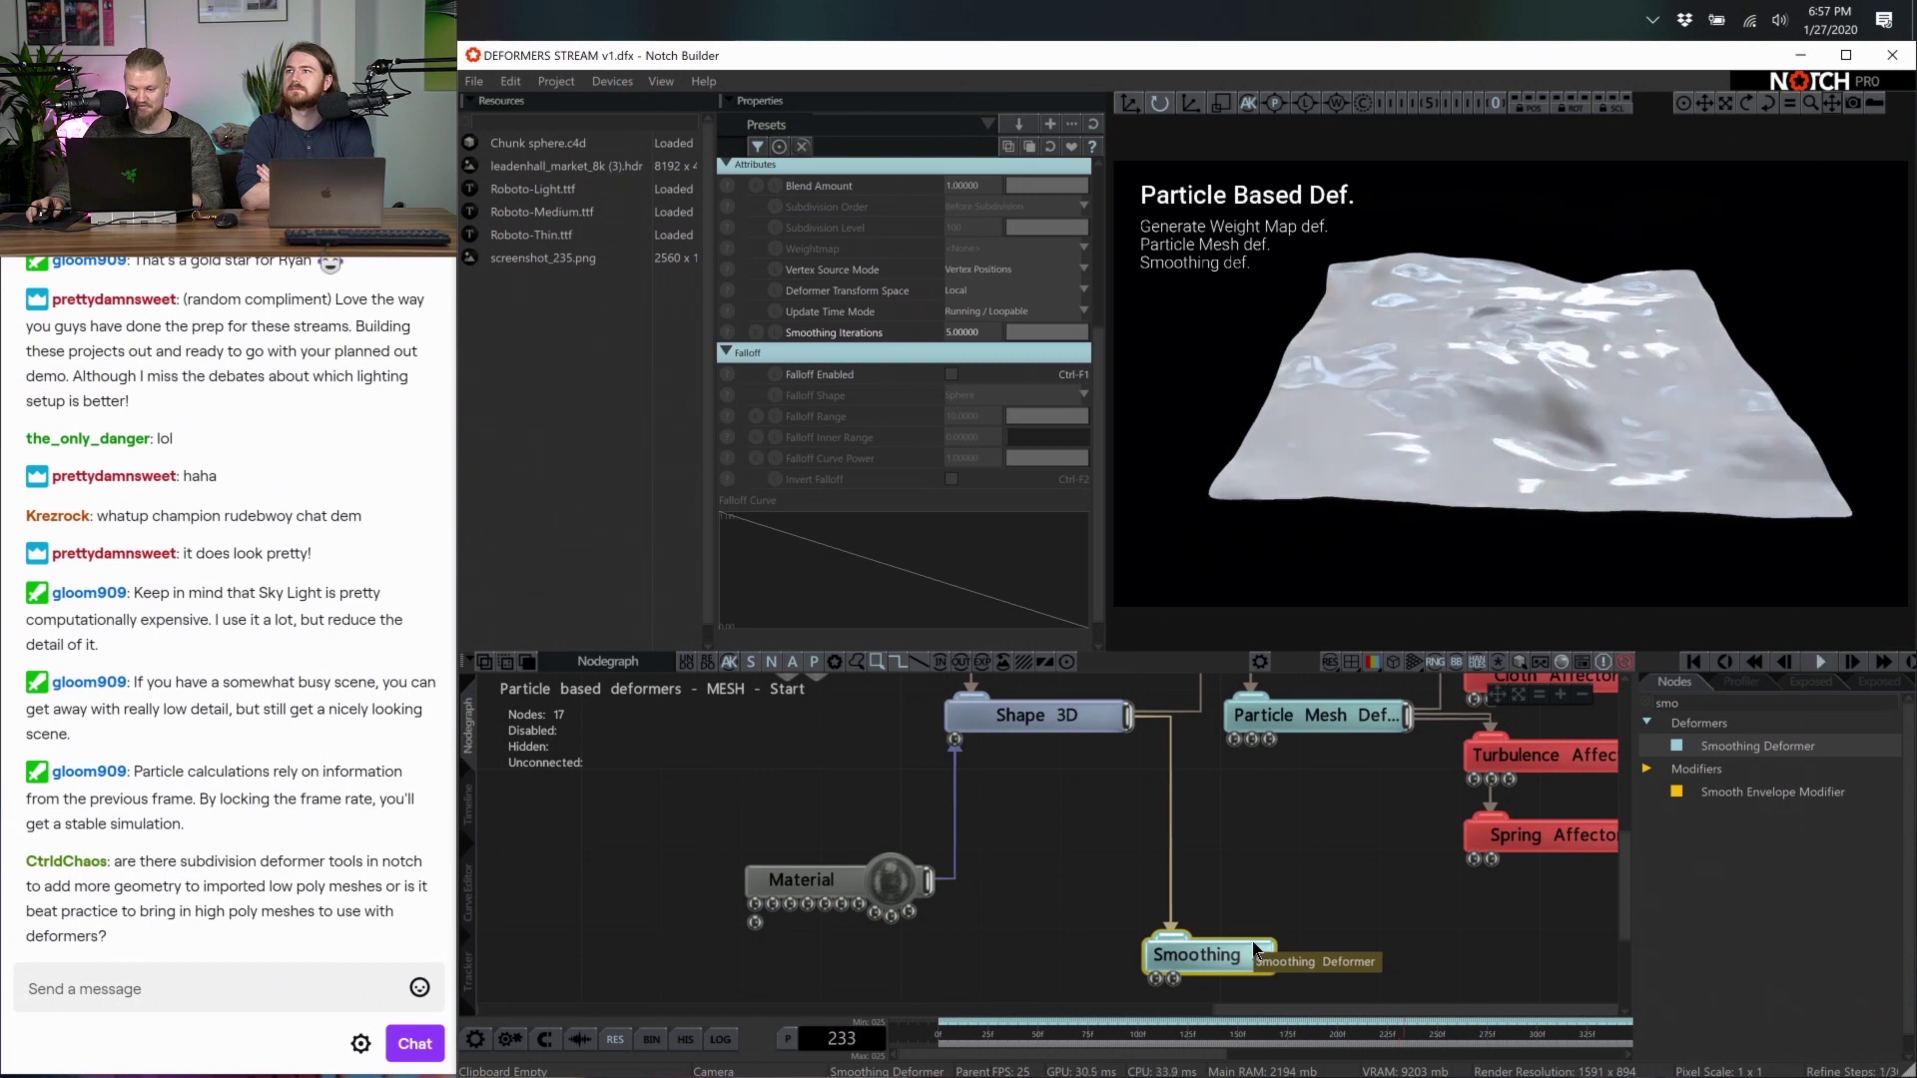
scroll(1262, 863, "down", 4)
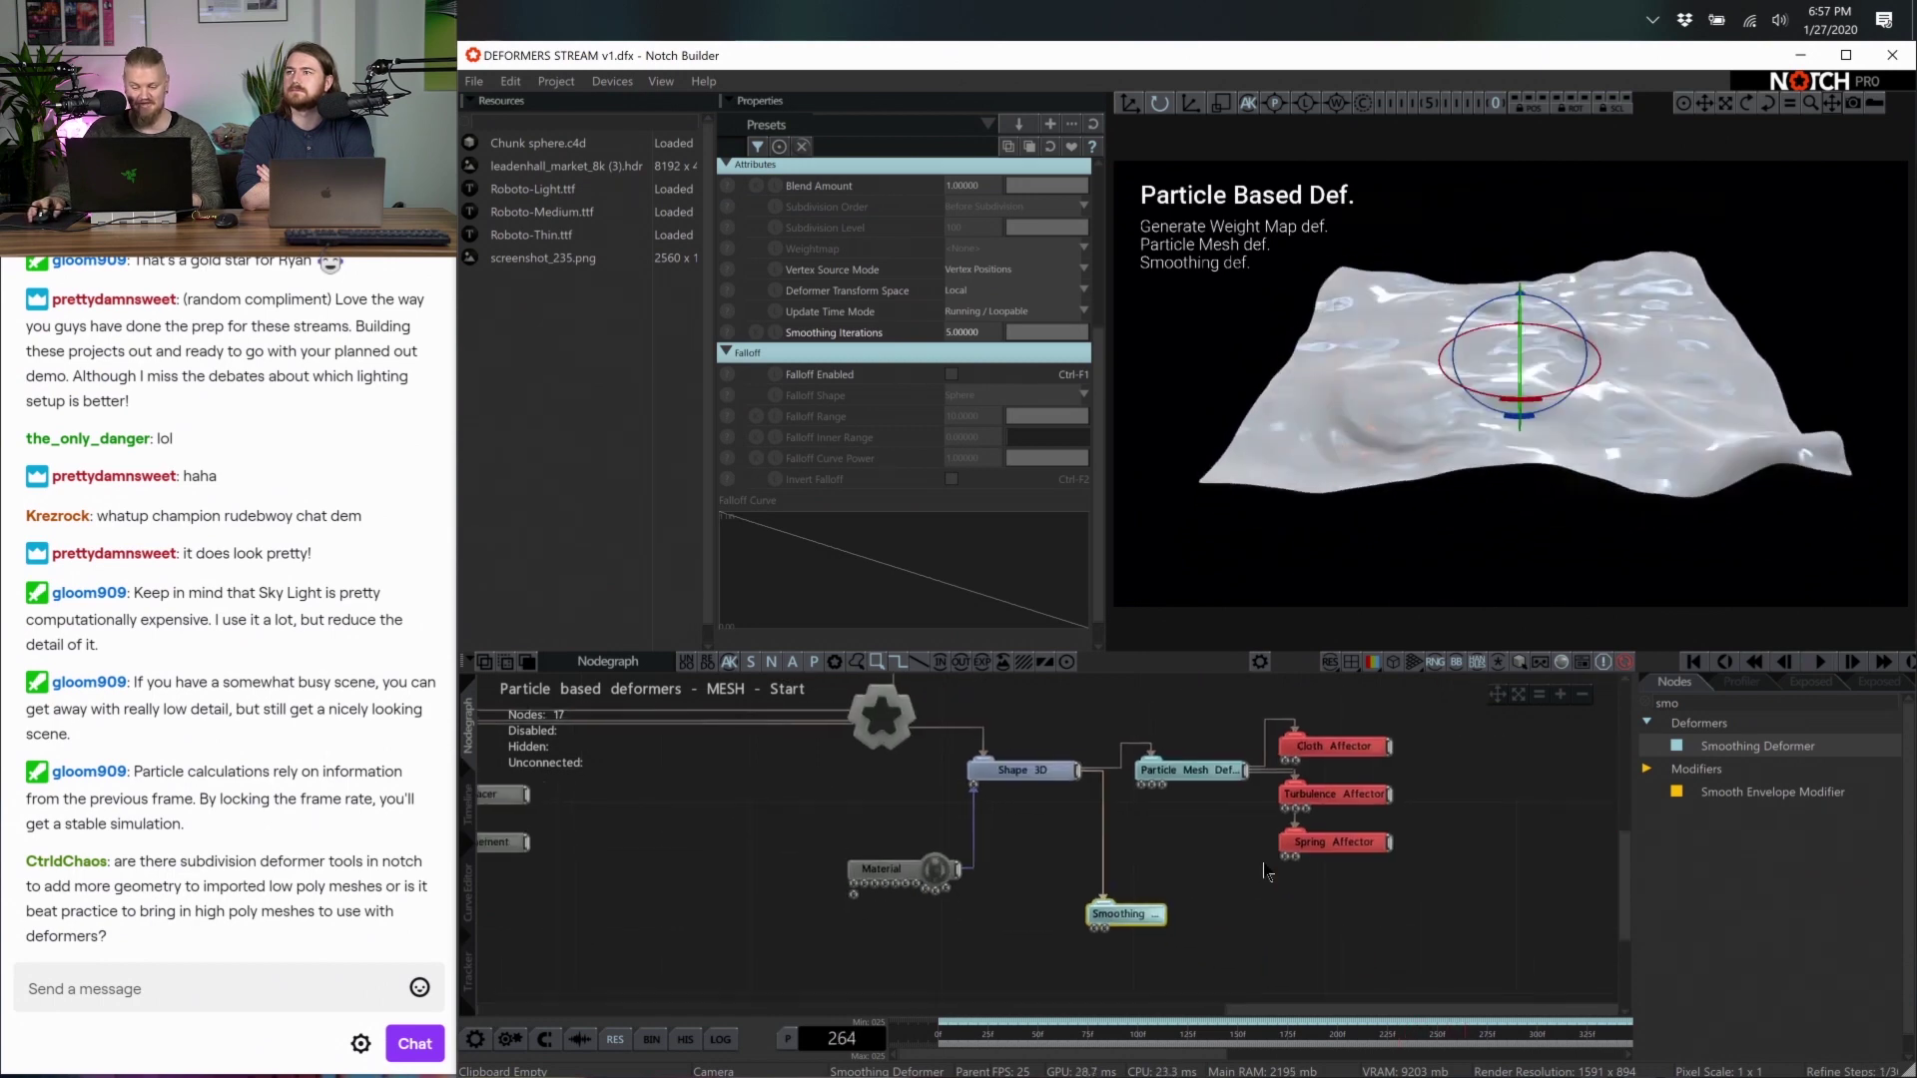
left_click_drag(1065, 930, 1113, 689)
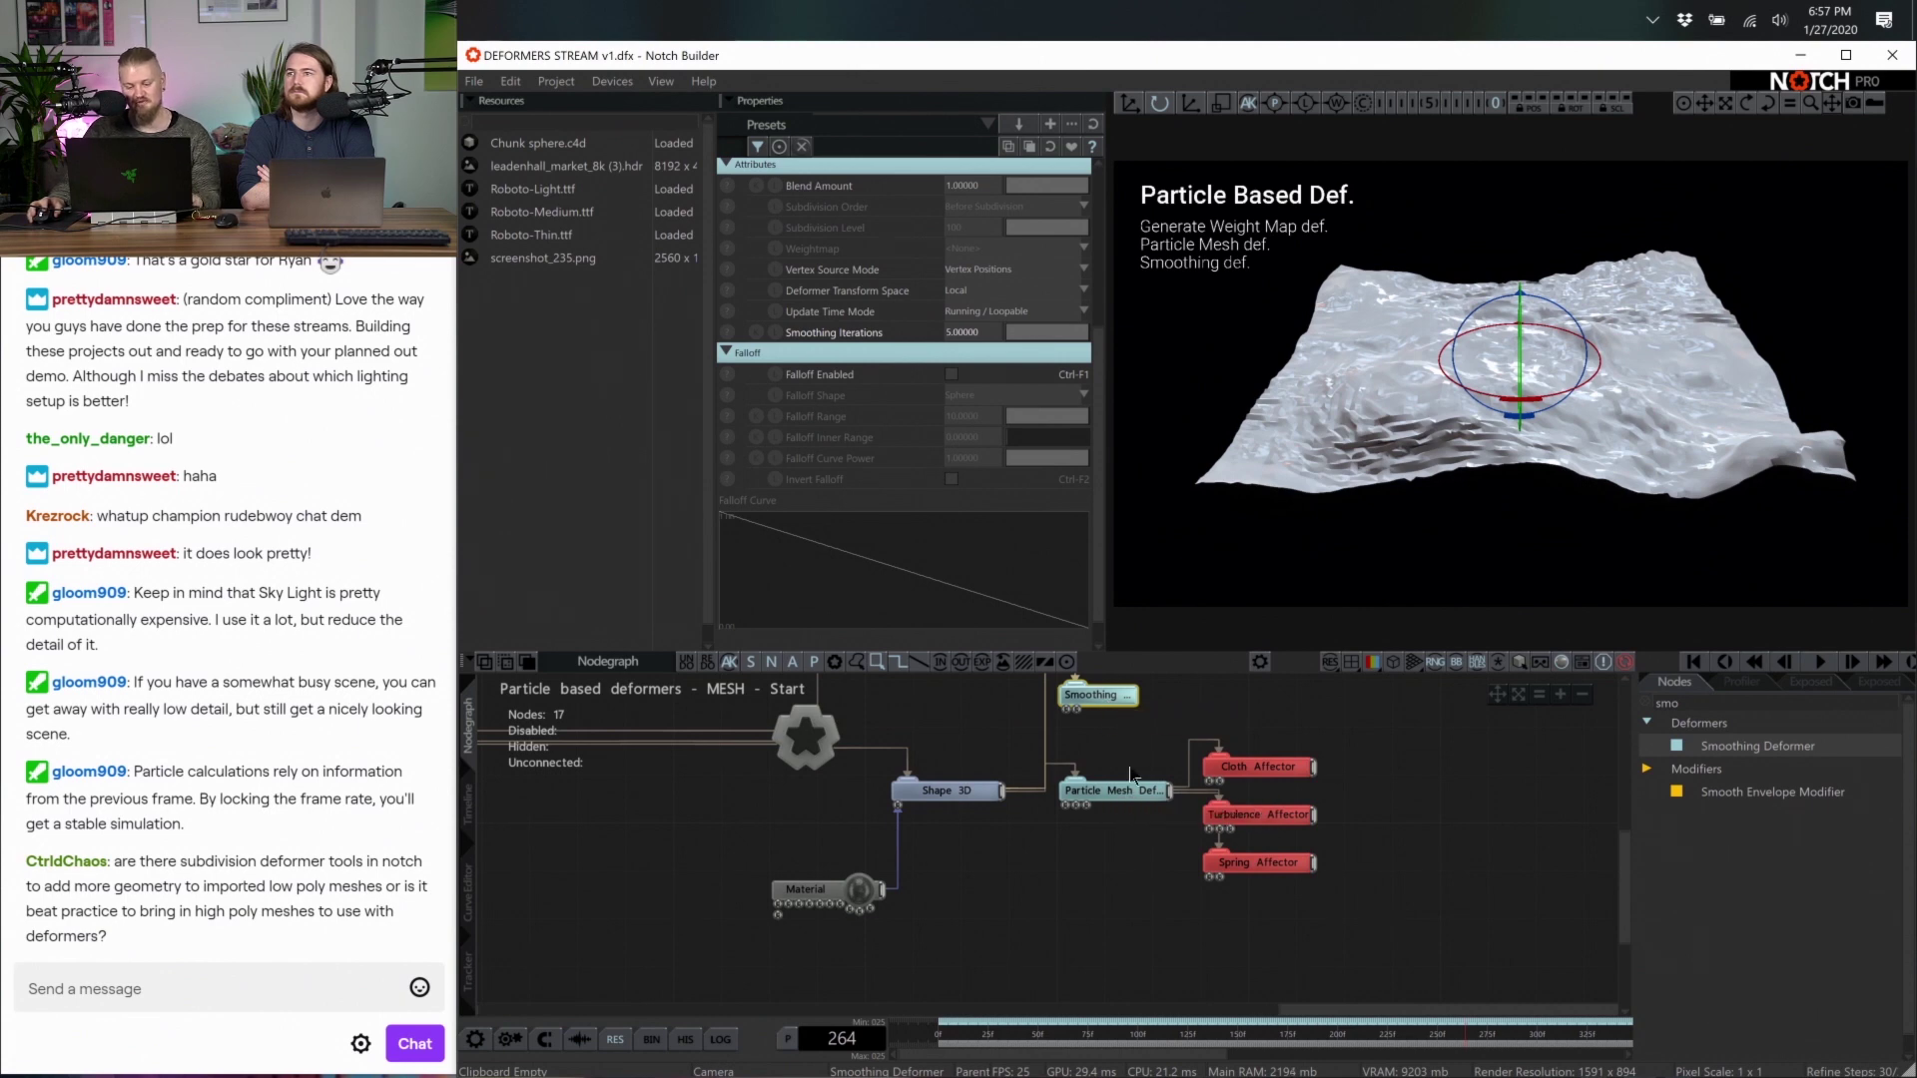
left_click_drag(1098, 696, 1111, 902)
scroll(1111, 803, "up", 2)
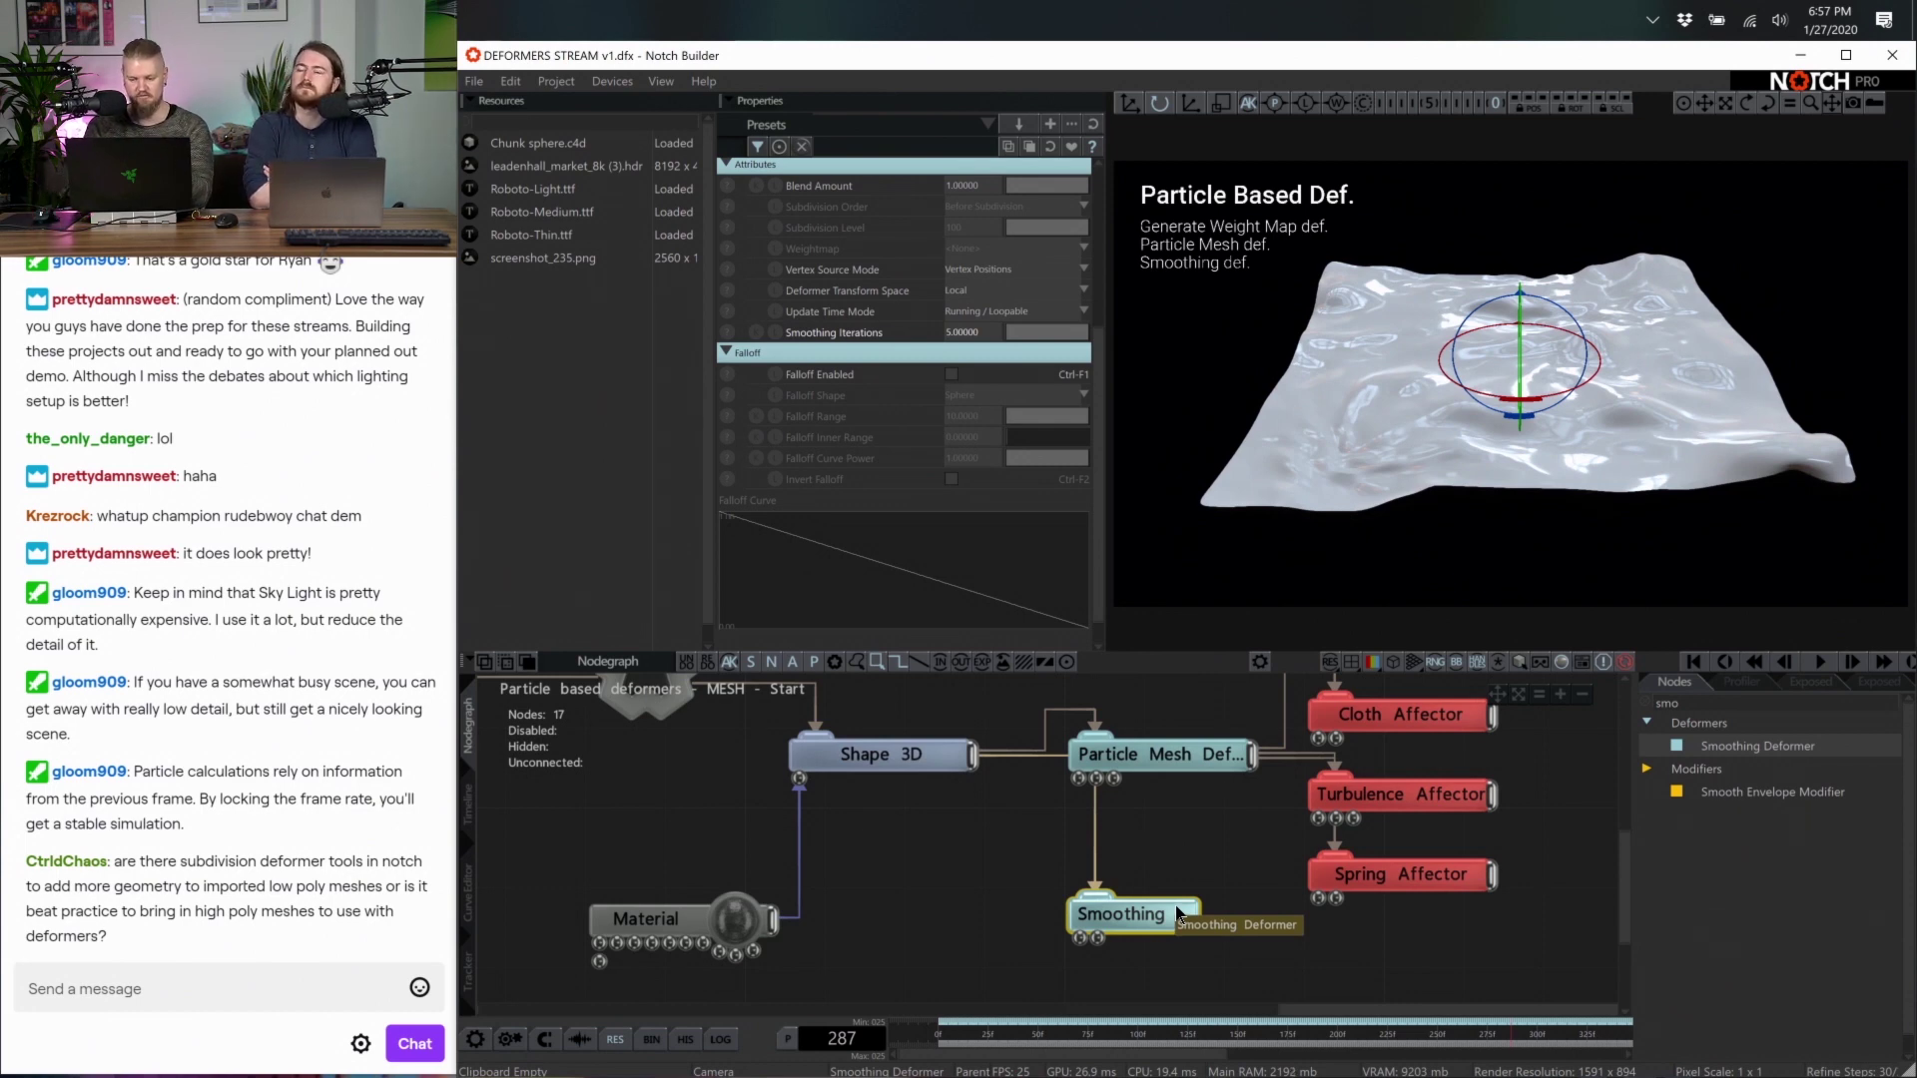
left_click(1237, 869)
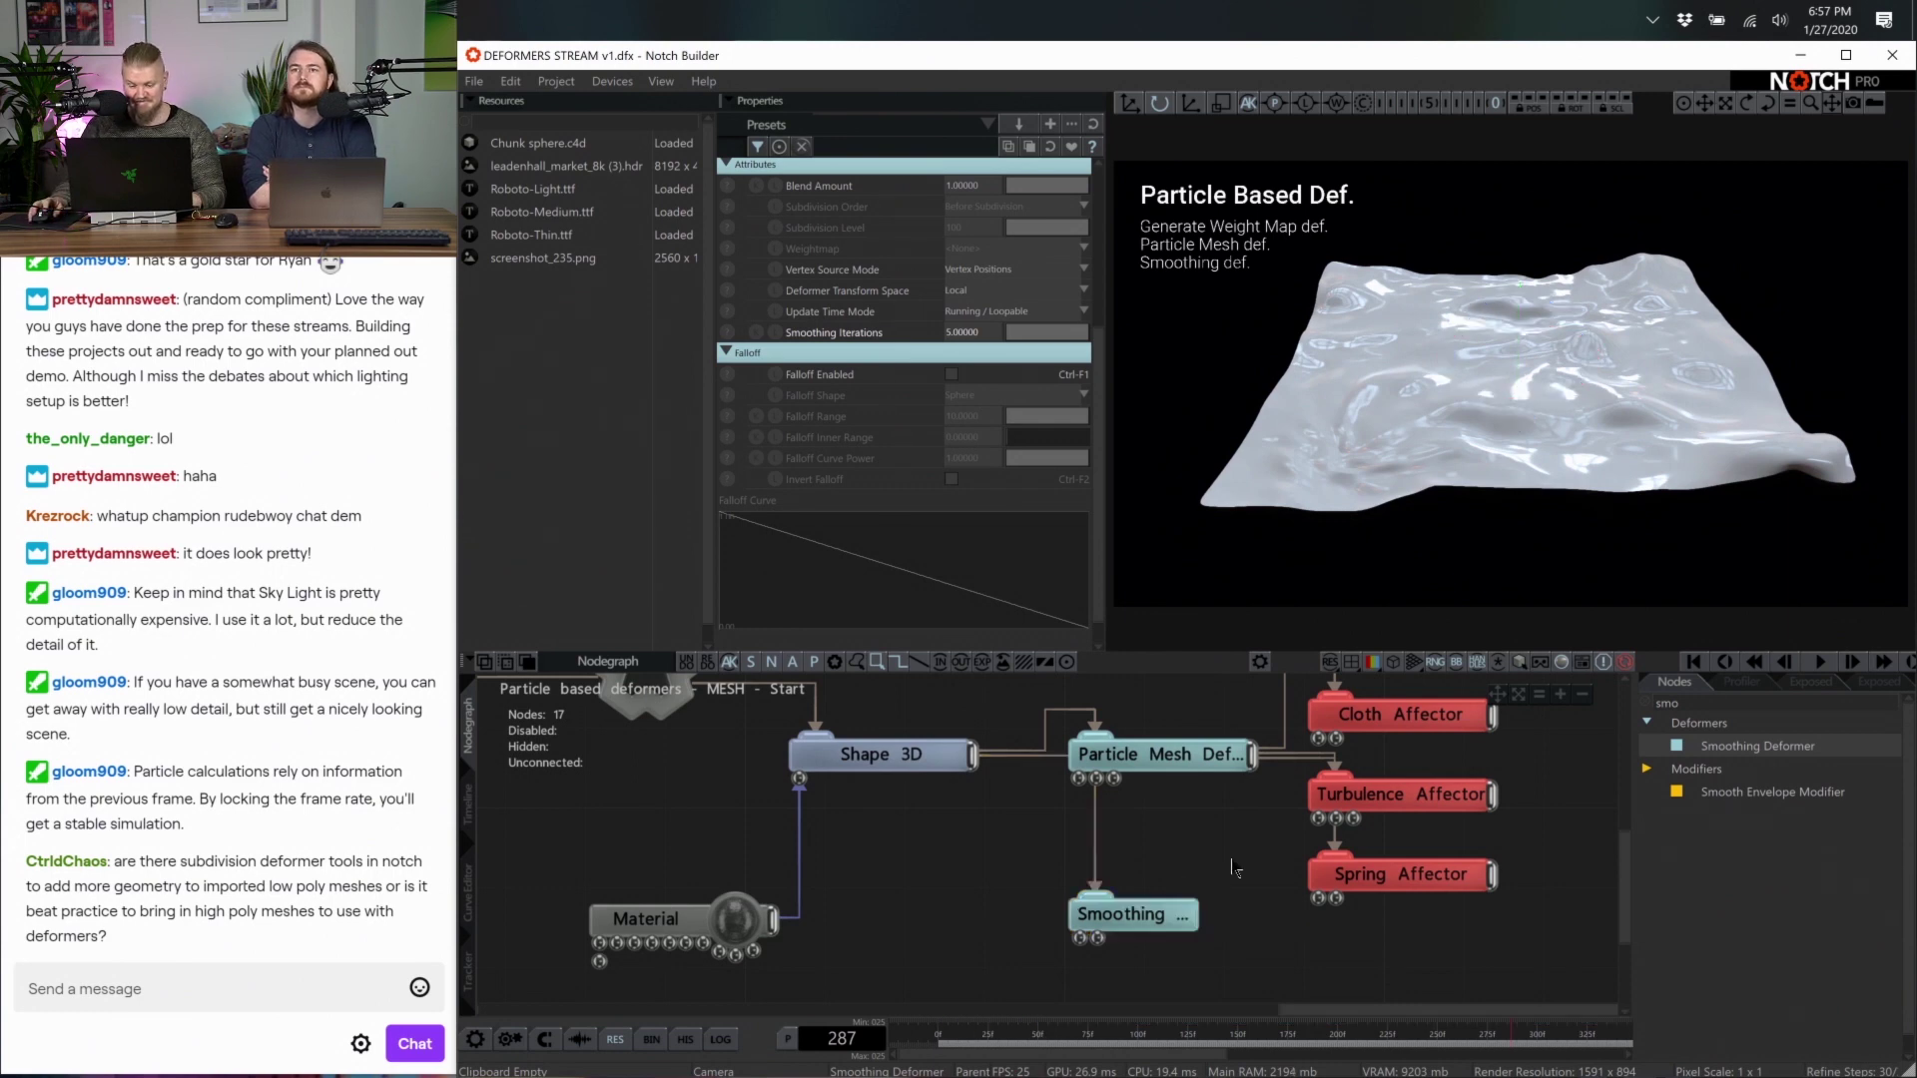
Add a Generate Weightmap Deformer connected to Shape 3D and place it above and beyond the affector nodes
scroll(1234, 871, "down", 4)
middle_click_drag(1183, 889, 1159, 945)
key("BackSpace")
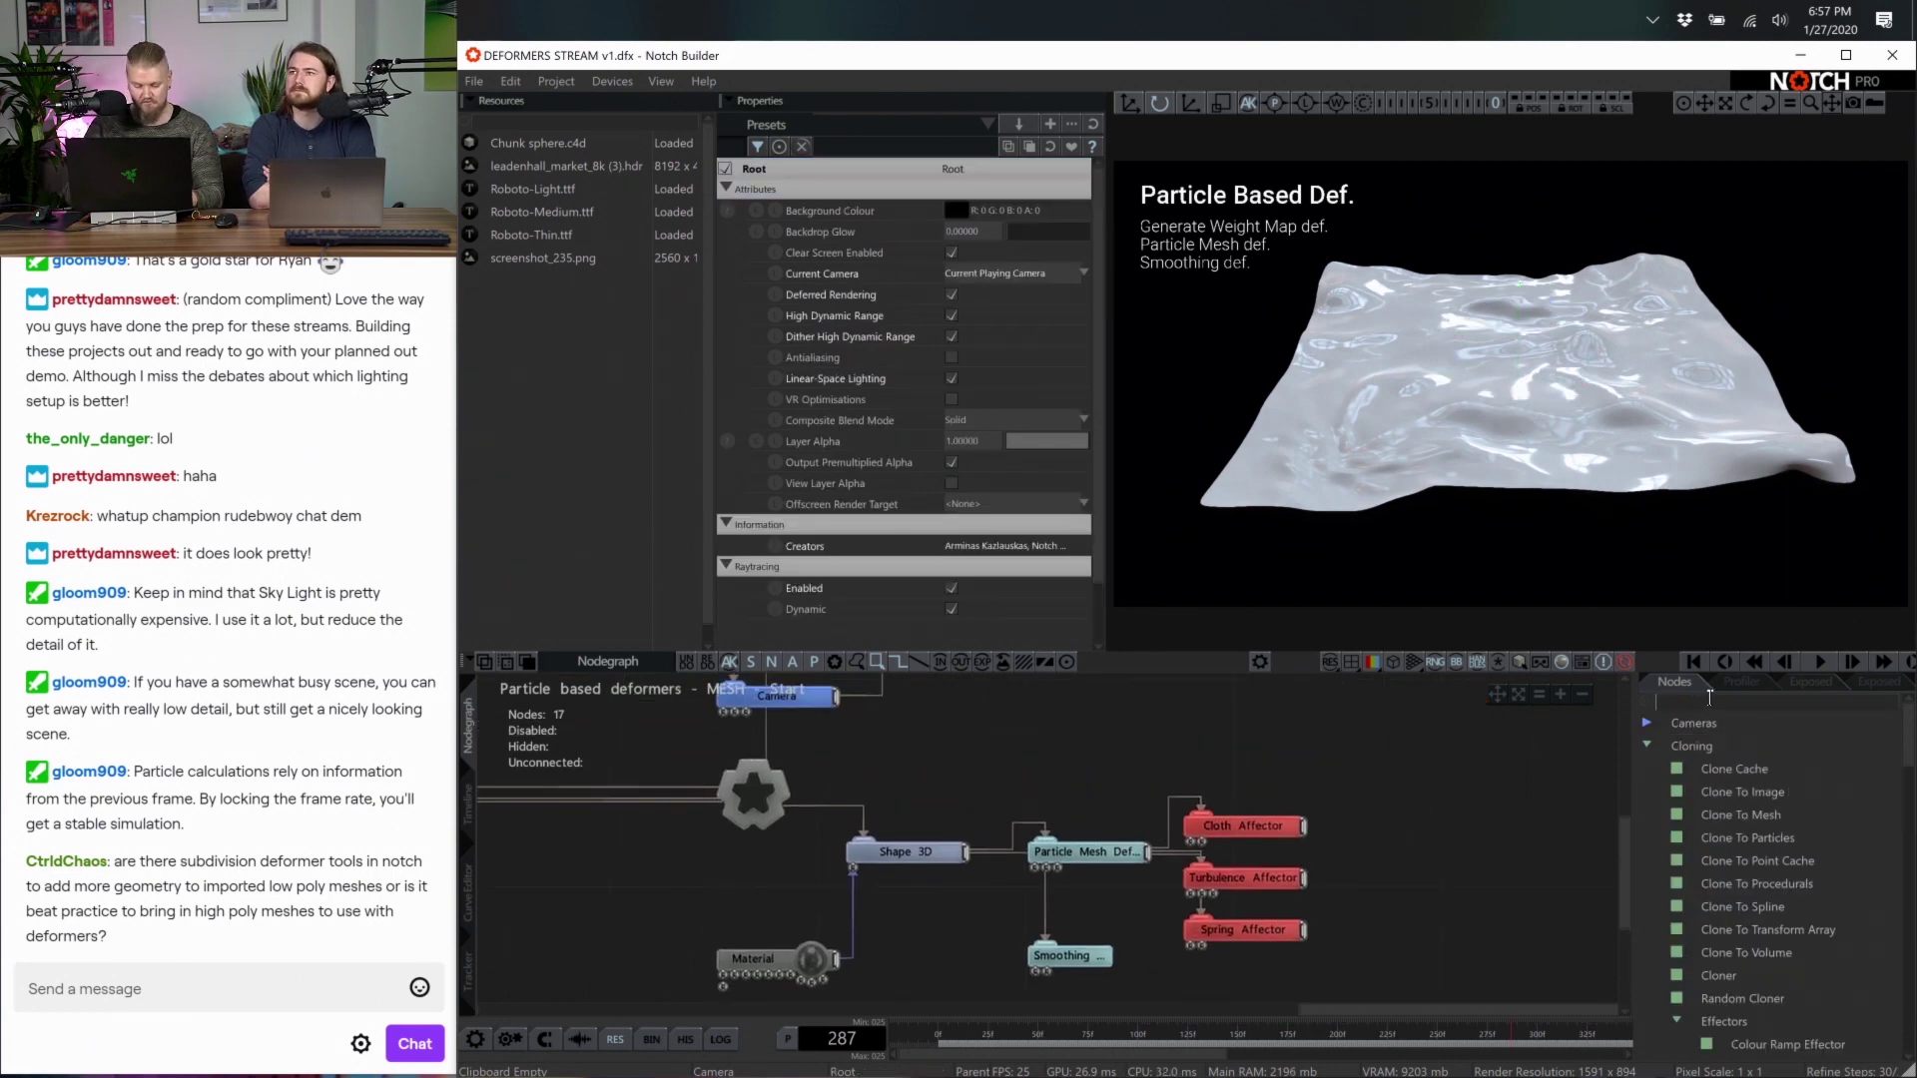
type("weight")
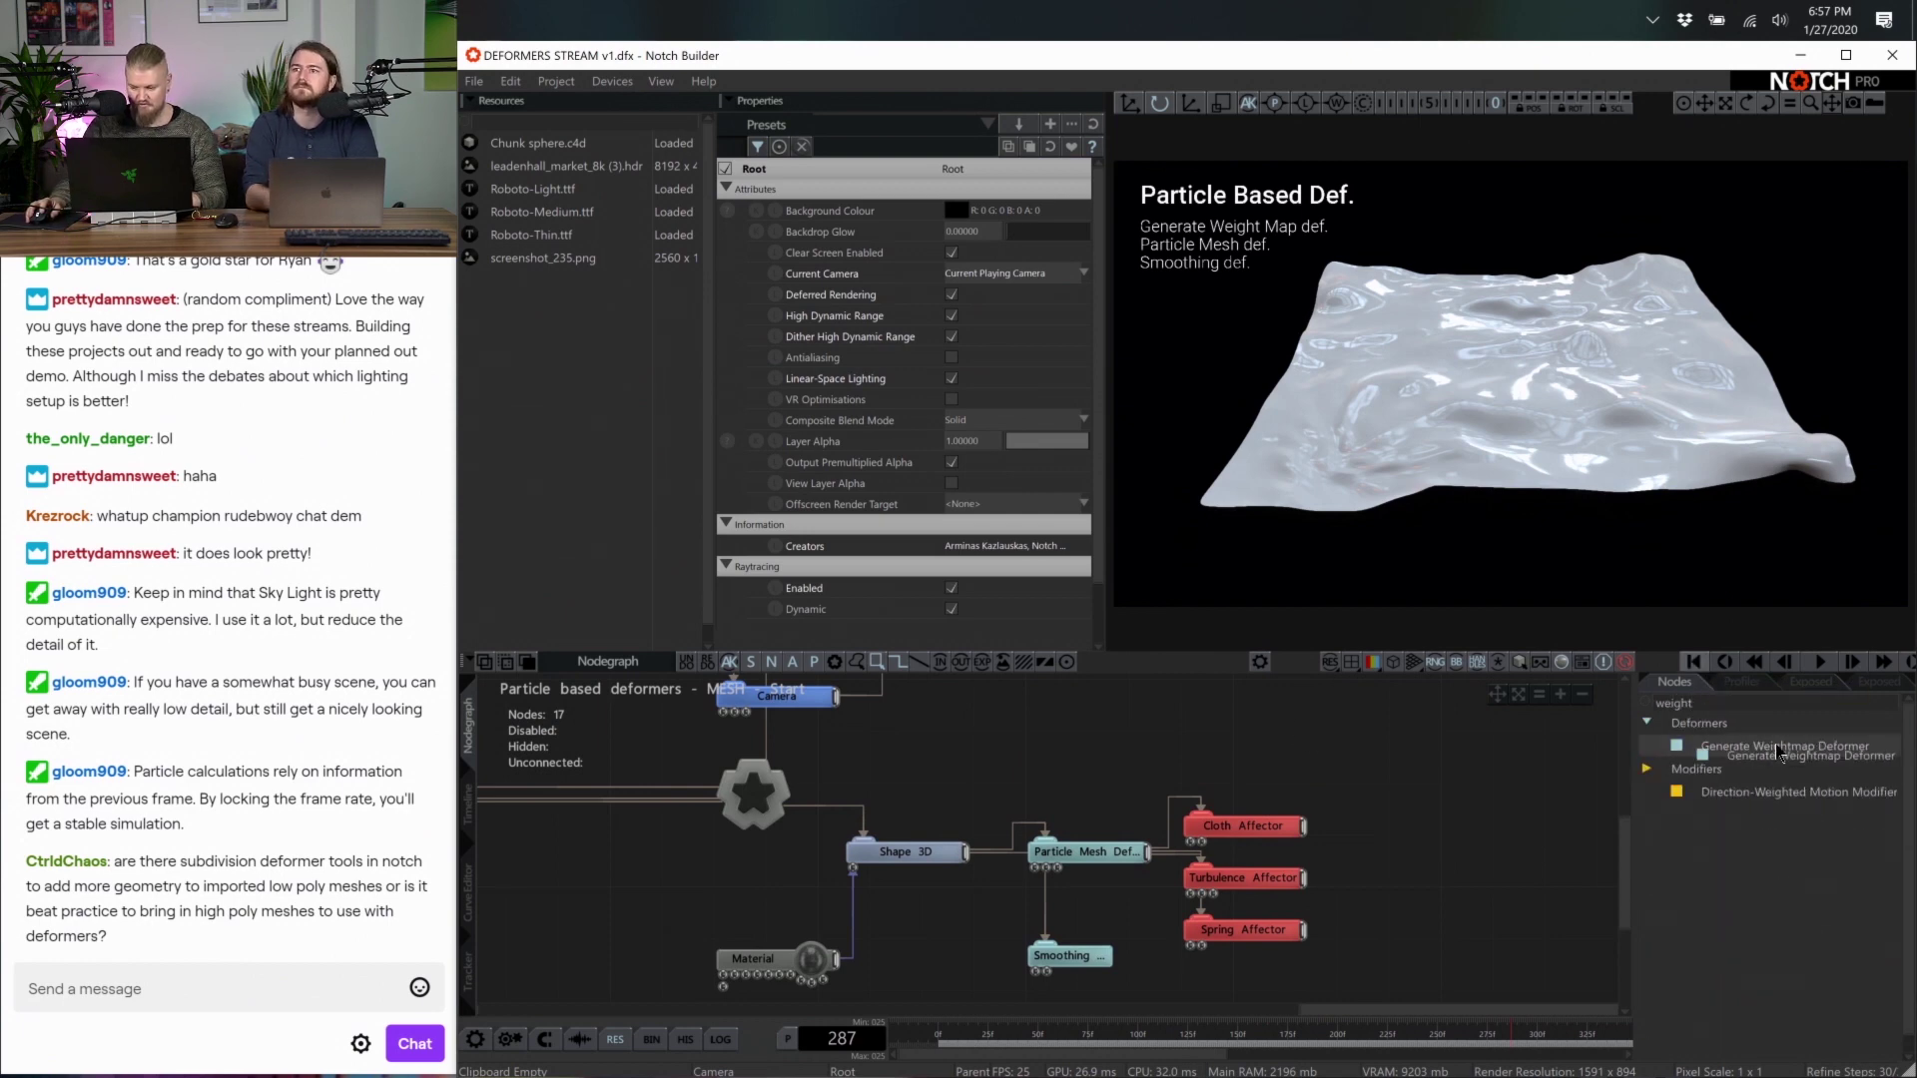
left_click_drag(1785, 746, 999, 723)
left_click_drag(989, 839, 1068, 803)
scroll(1099, 736, "up", 2)
mouse_move(989, 743)
left_mouse_down()
mouse_move(1447, 742)
mouse_move(1004, 773)
left_mouse_up()
left_click_drag(1063, 713, 1165, 712)
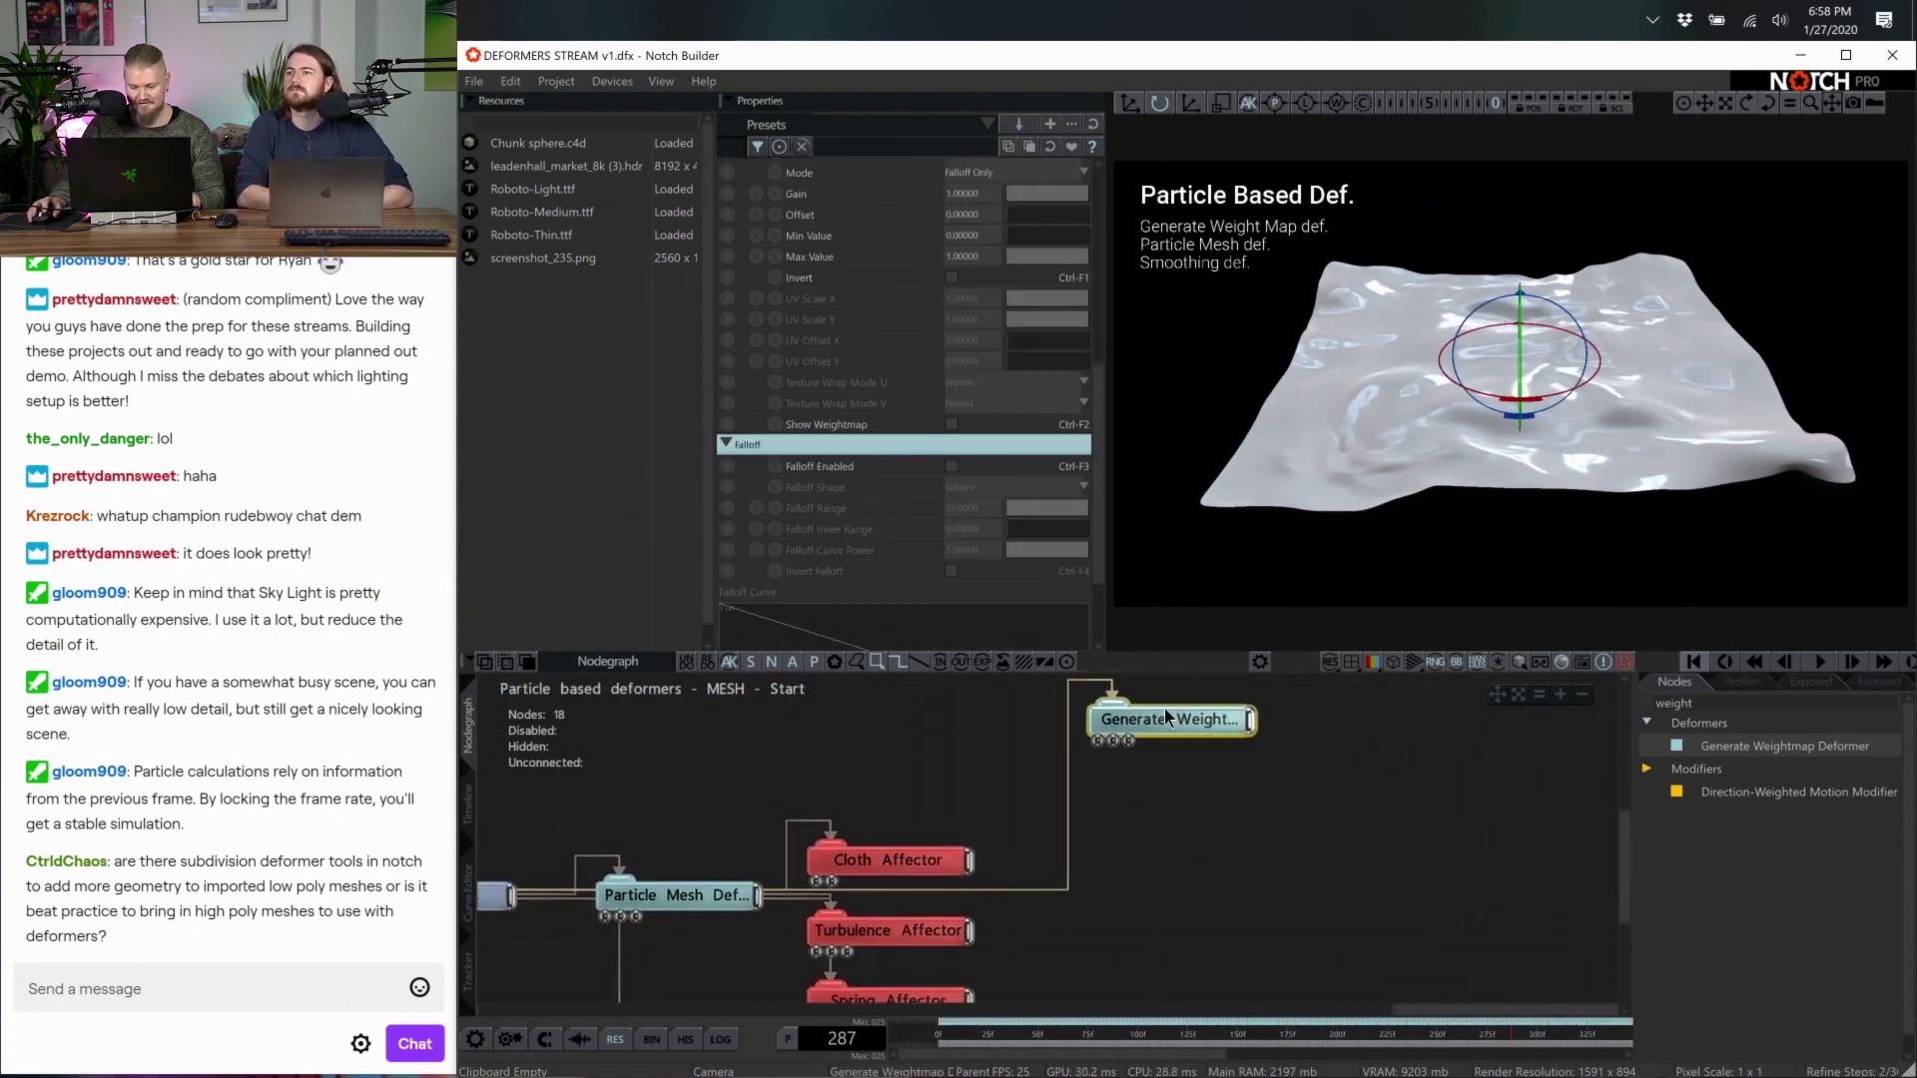
Add a Gradient generator connected to the Generate Weightmap Deformer and expand its node thumbnail
double_click(1745, 701)
key("BackSpace")
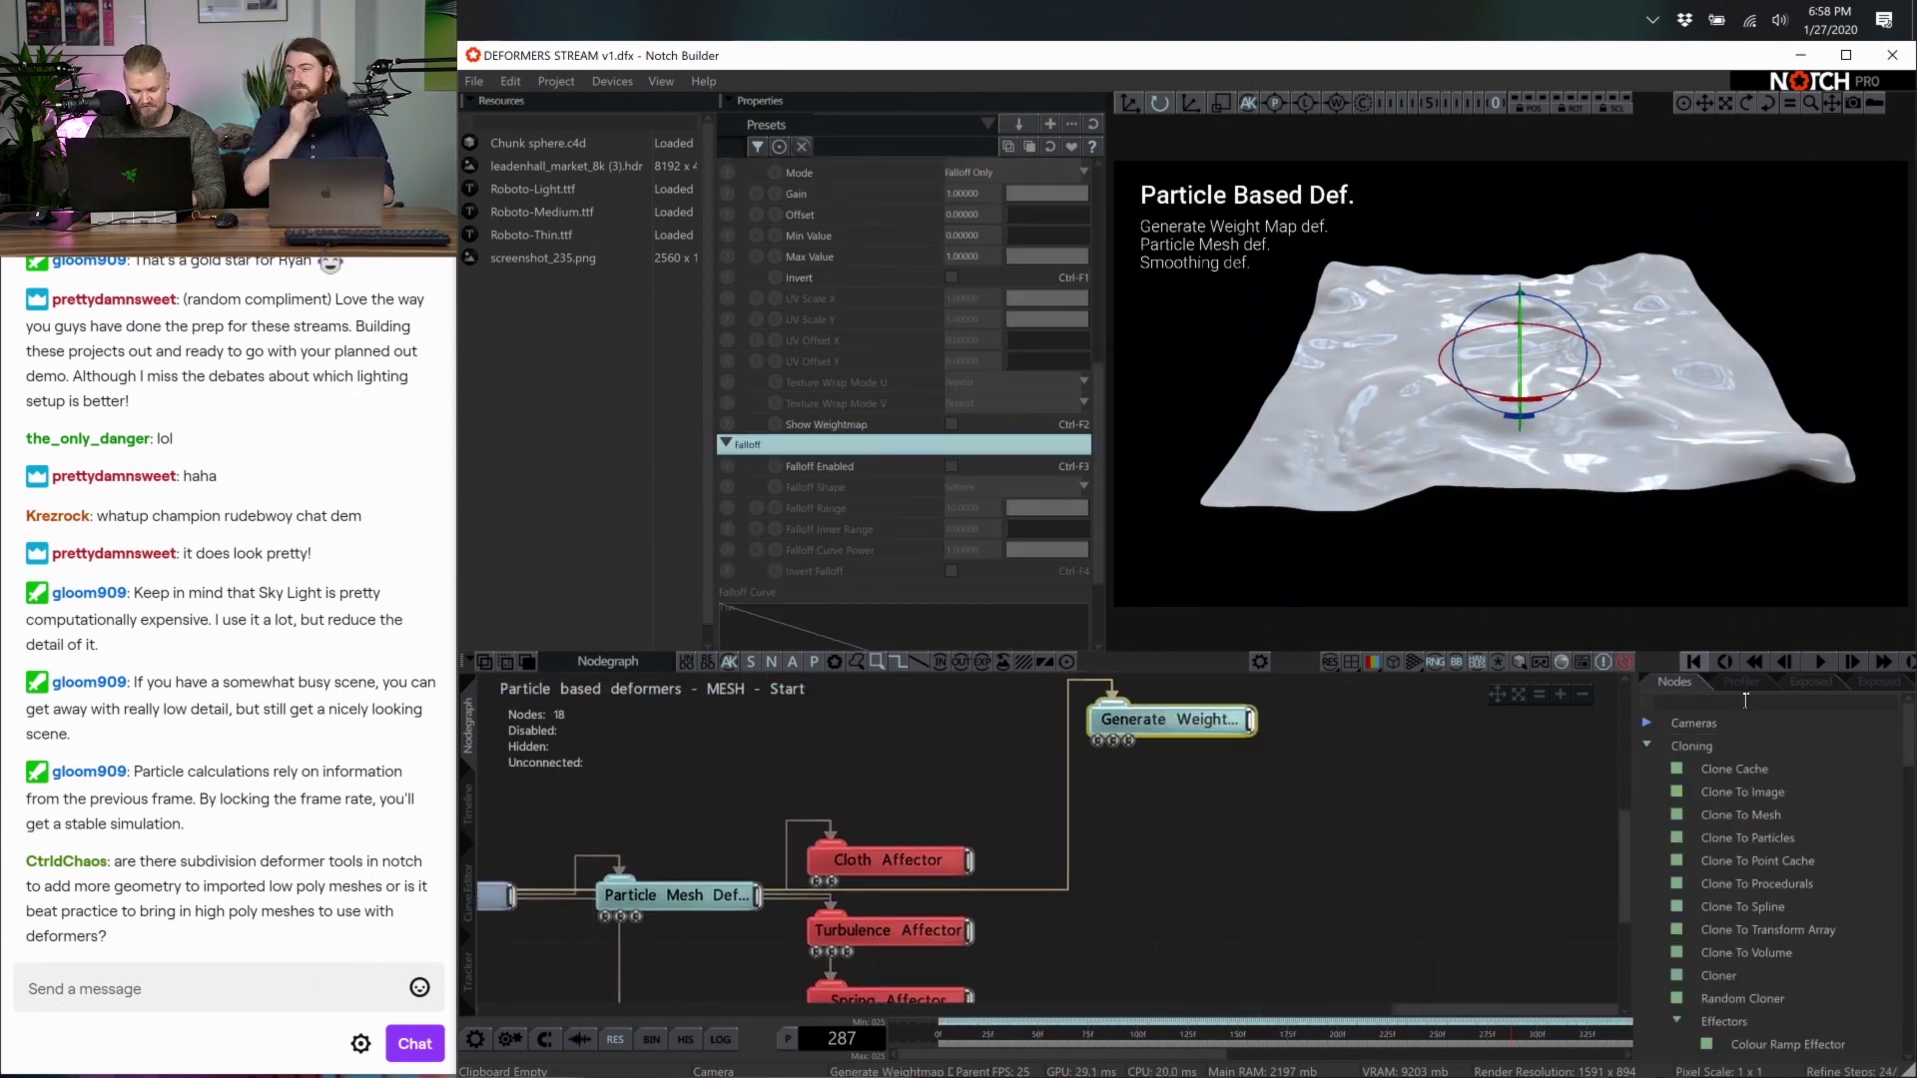
type("grad")
left_click_drag(1724, 746, 1127, 789)
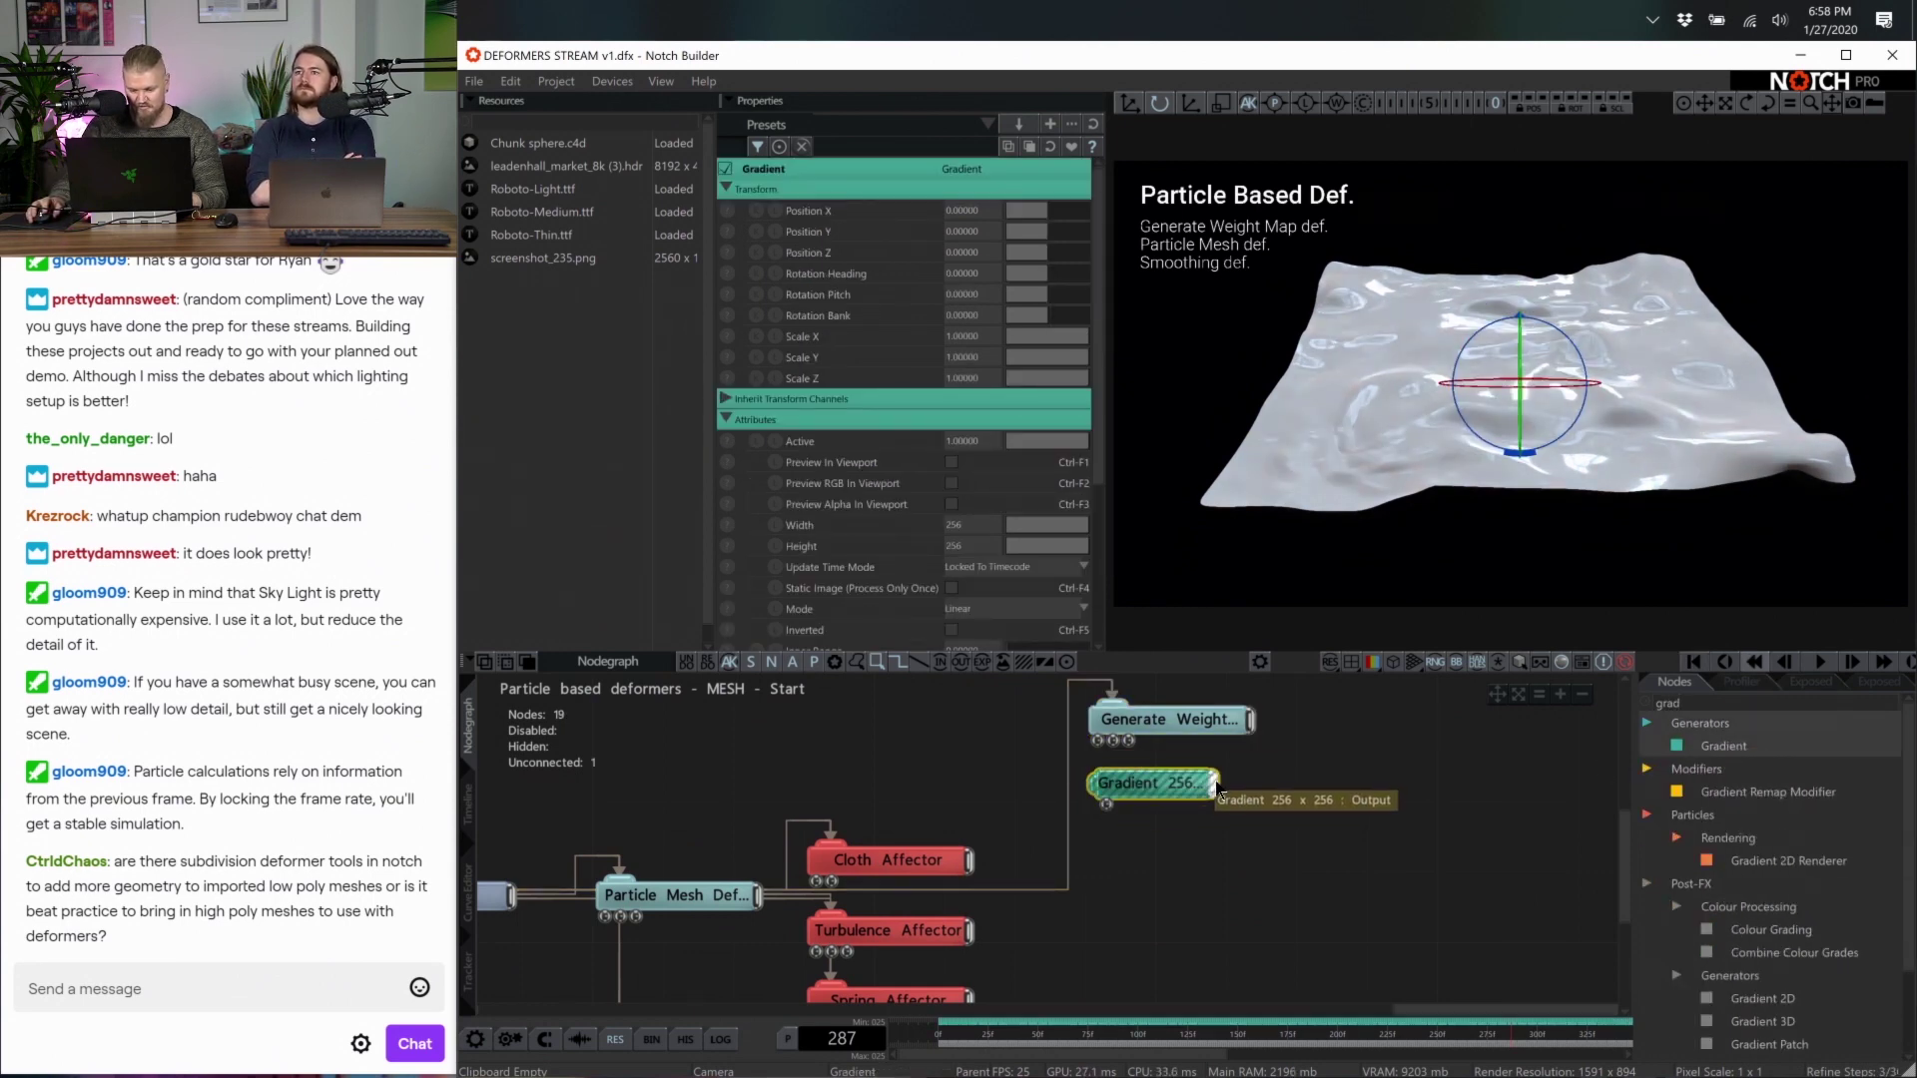
left_click_drag(1099, 738, 1098, 740)
left_click(1162, 795)
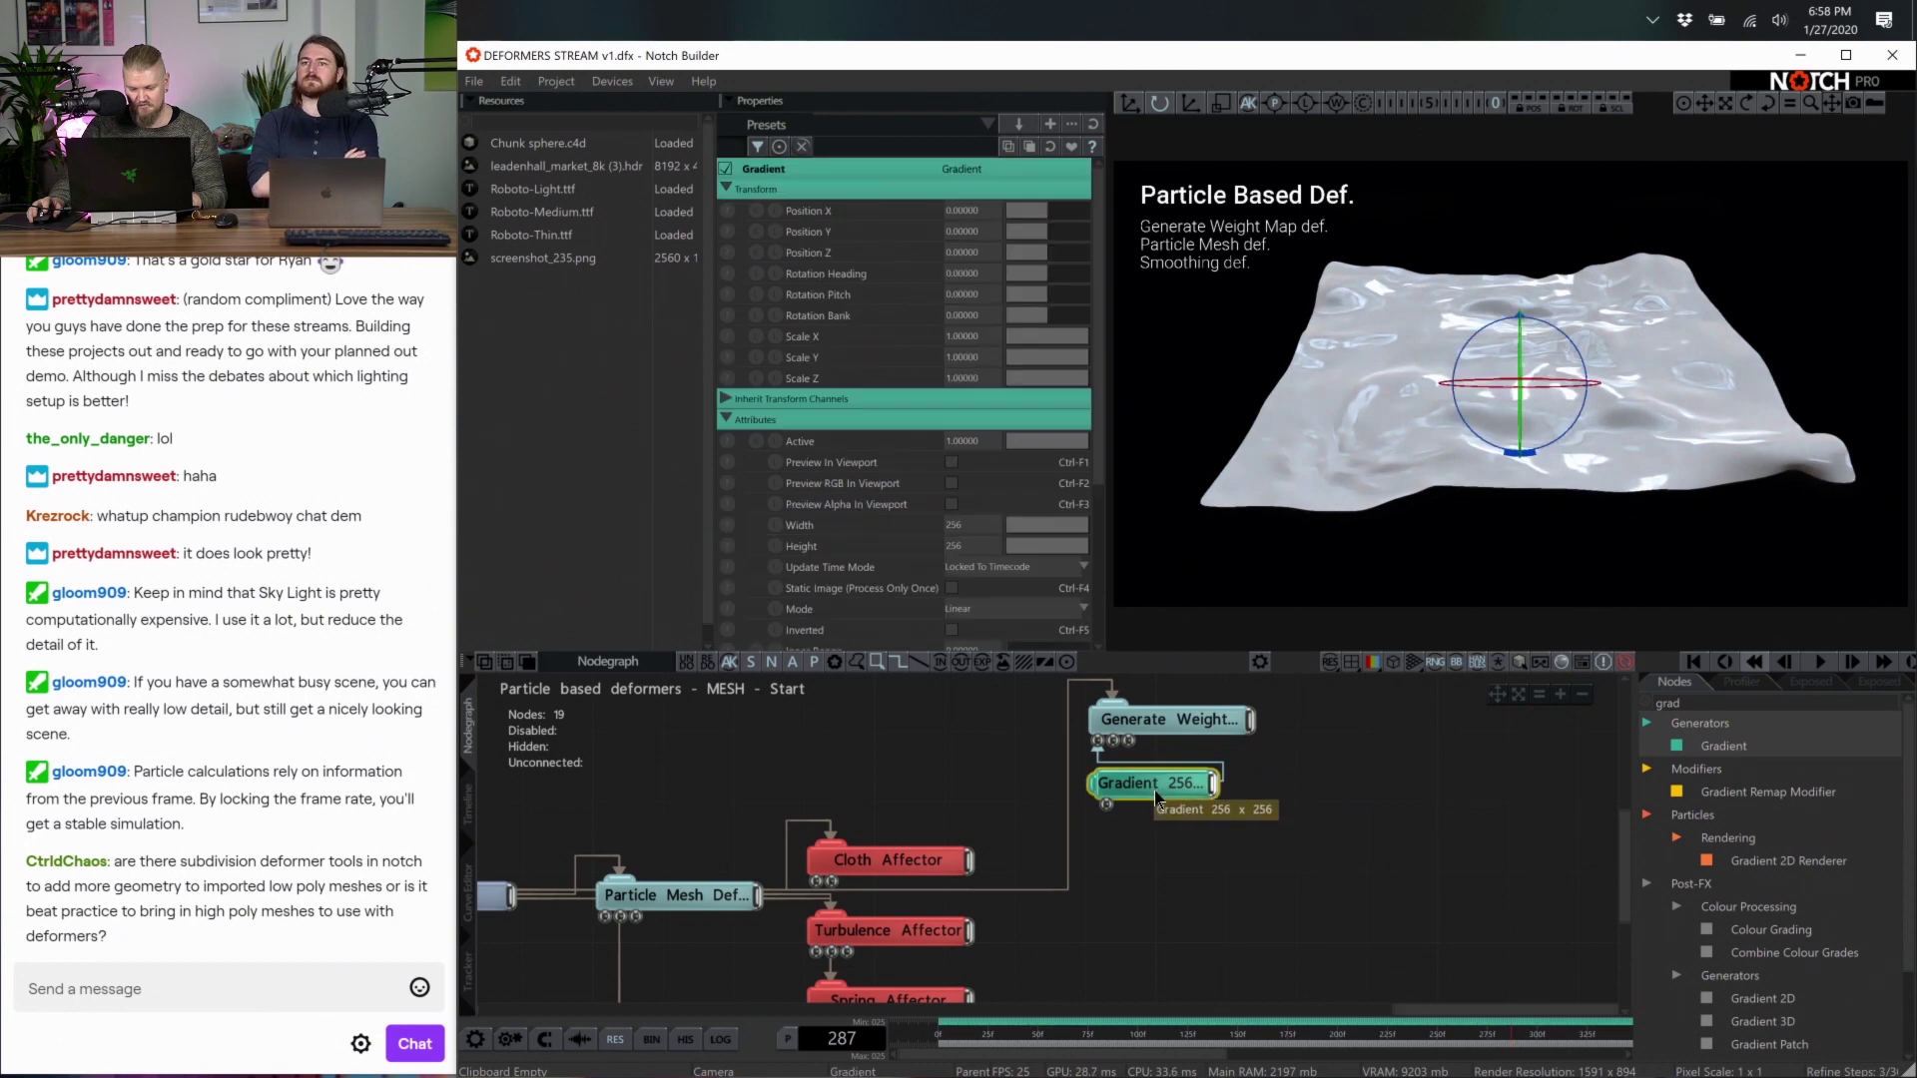
double_click(1160, 796)
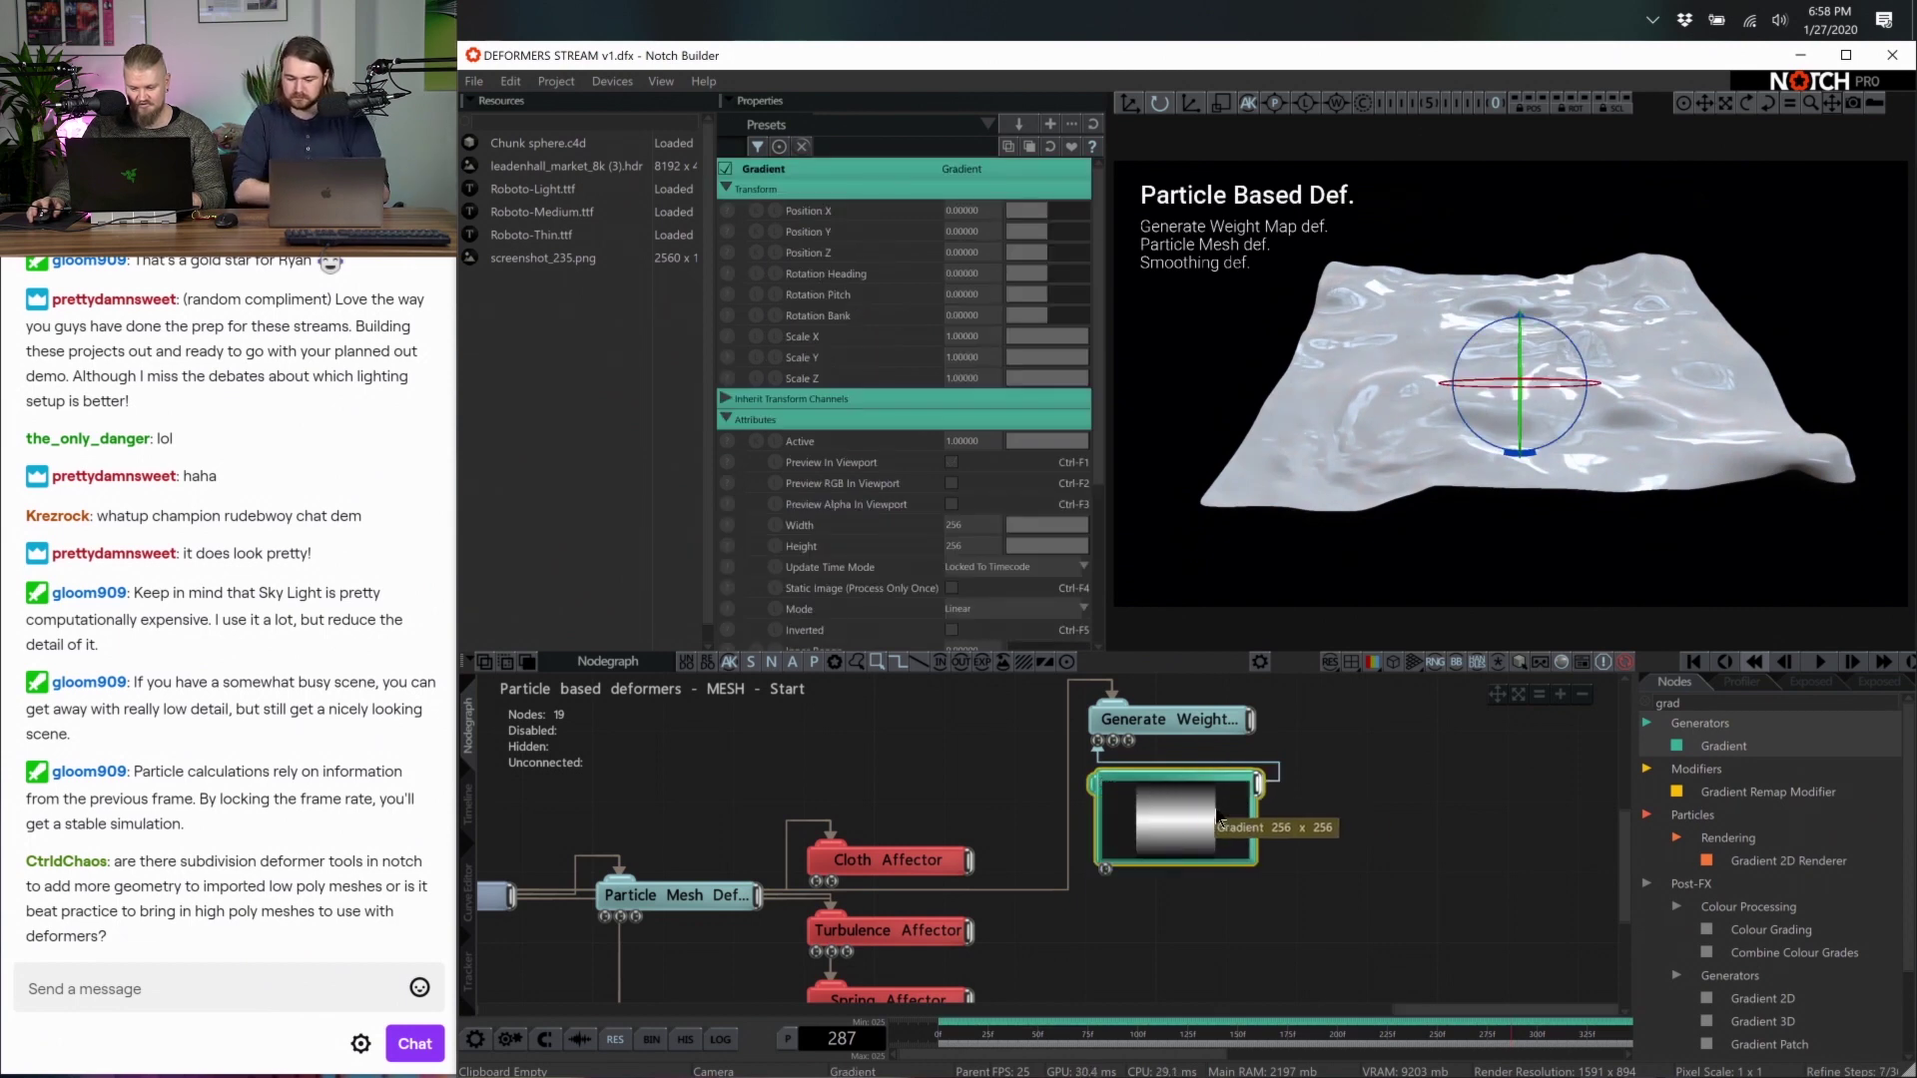
Preview the Gradient in the viewport and set its width and height to 2000
left_click(953, 466)
scroll(959, 459, "down", 3)
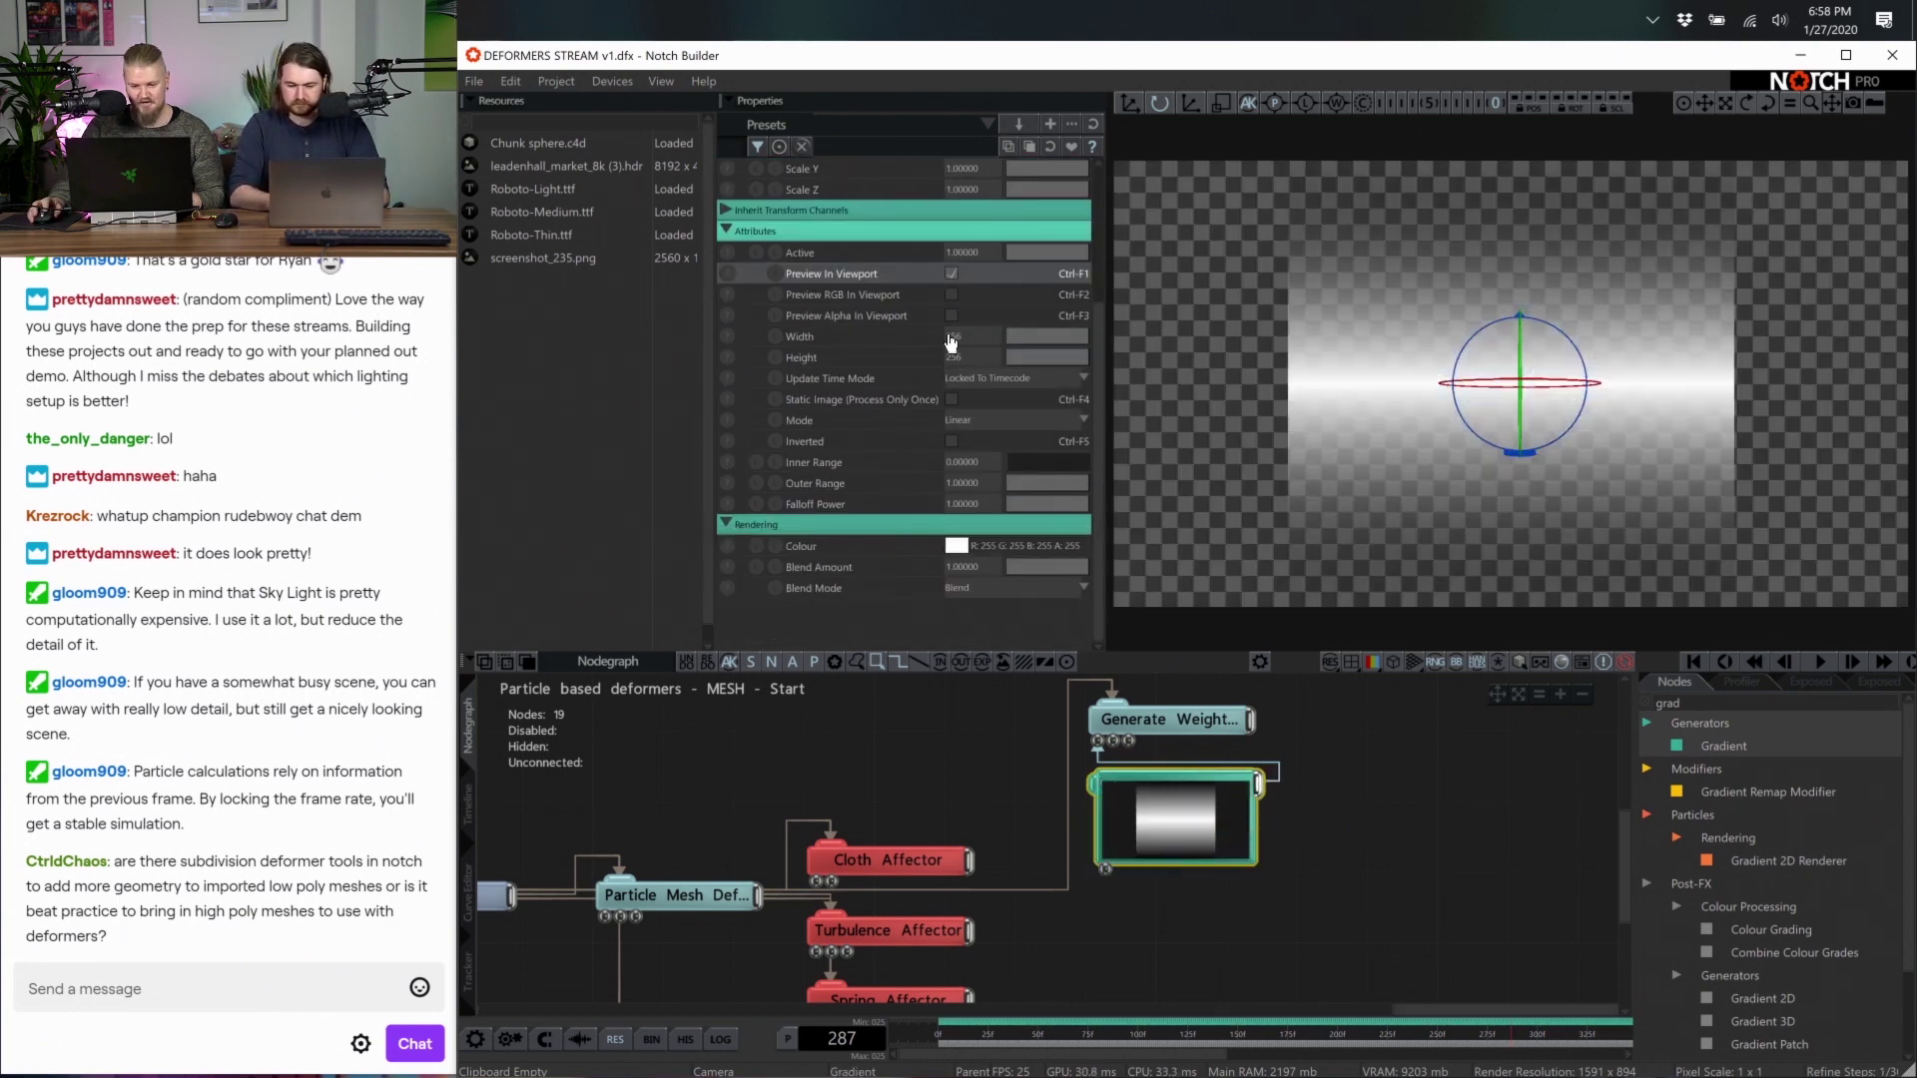
left_click(951, 336)
type("2000")
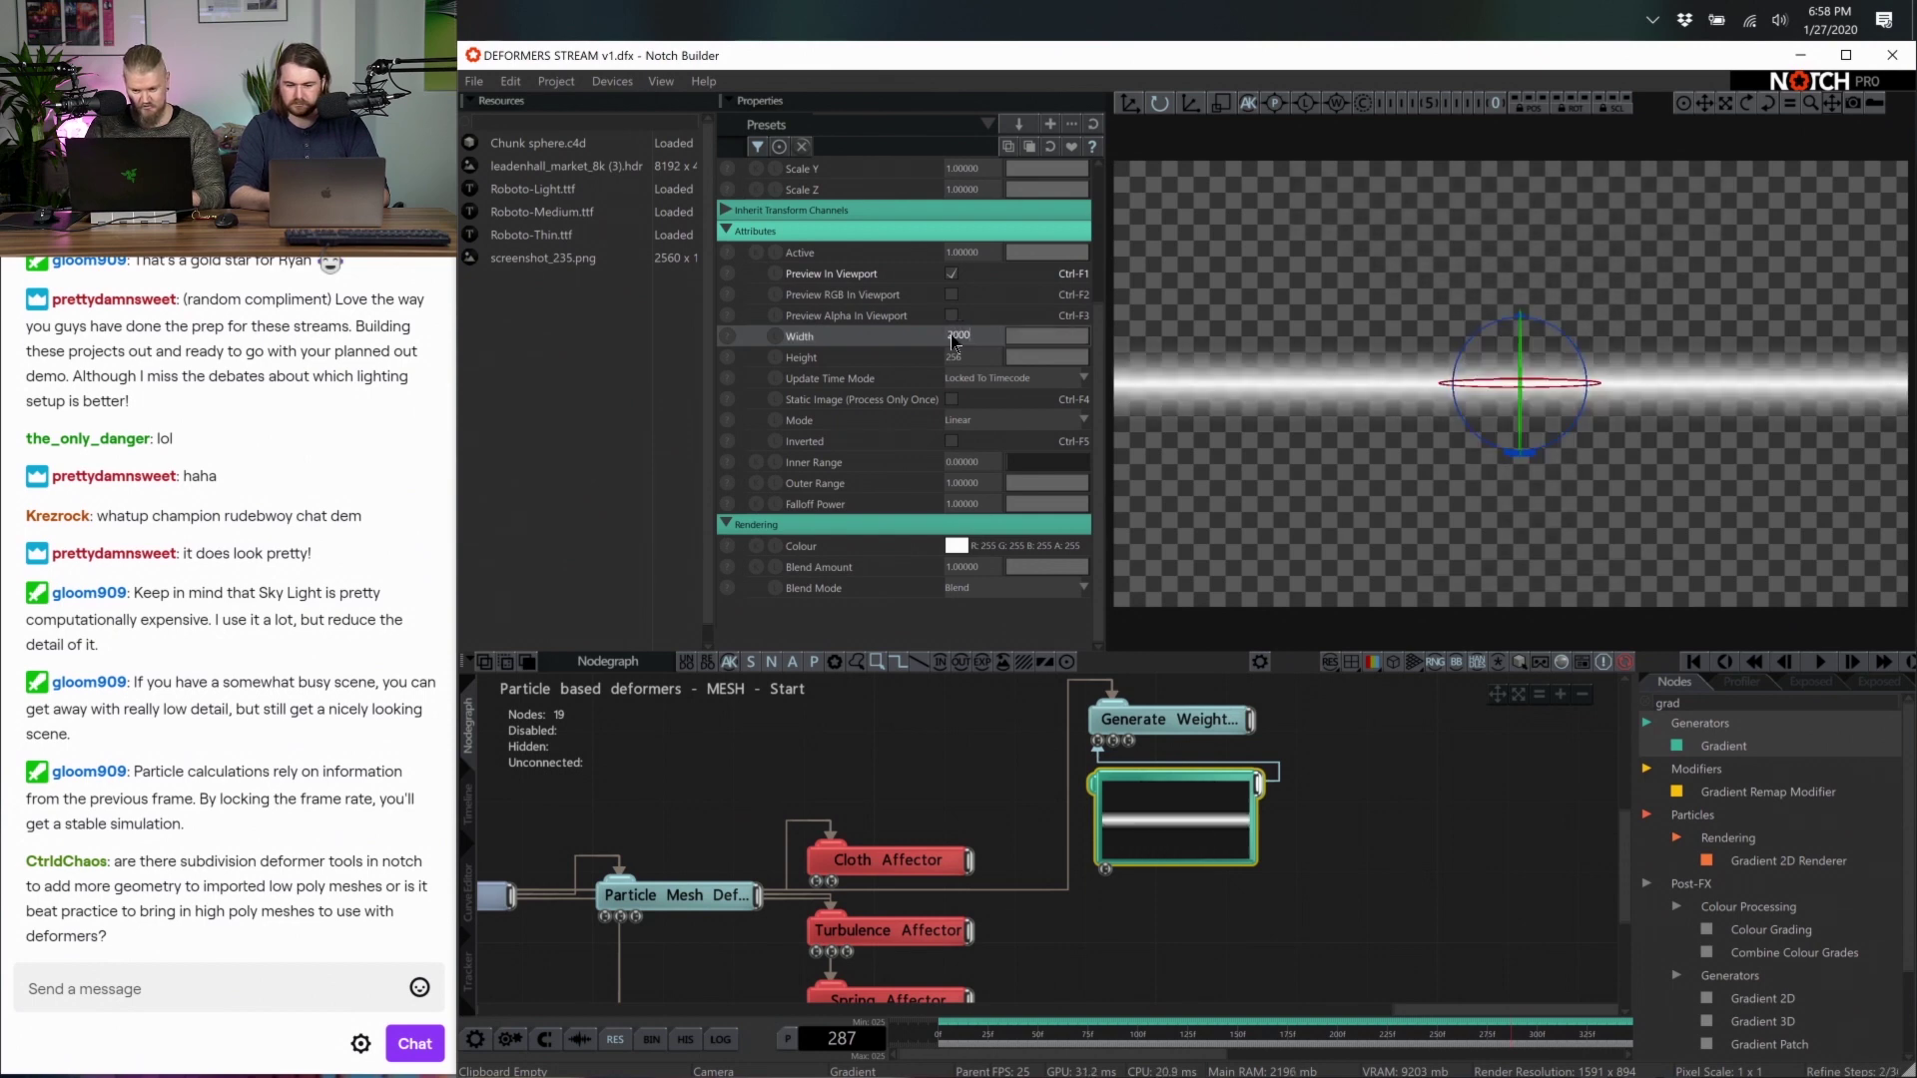
key("Tab")
type("2000")
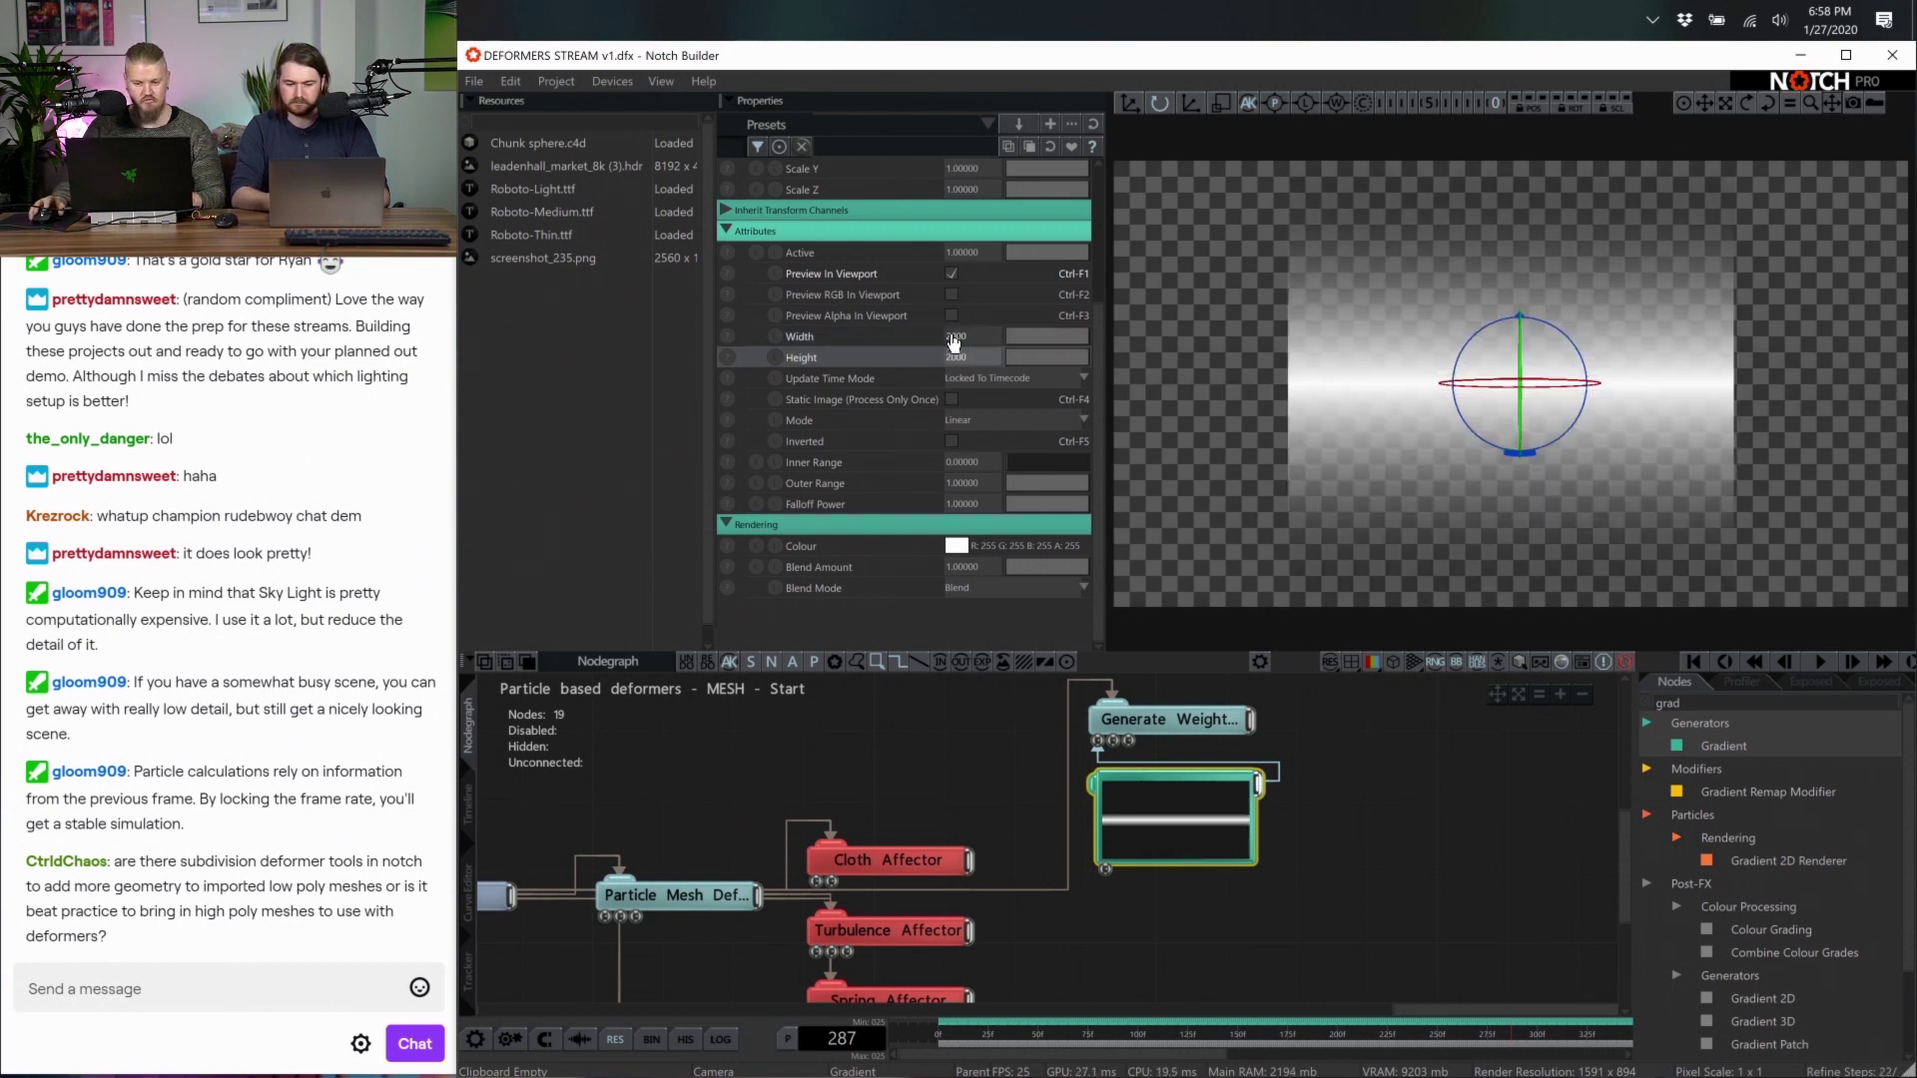
Set the Gradient's mode to Radial with an Inner Range of about 0.76, and turn off its viewport preview
left_click(977, 421)
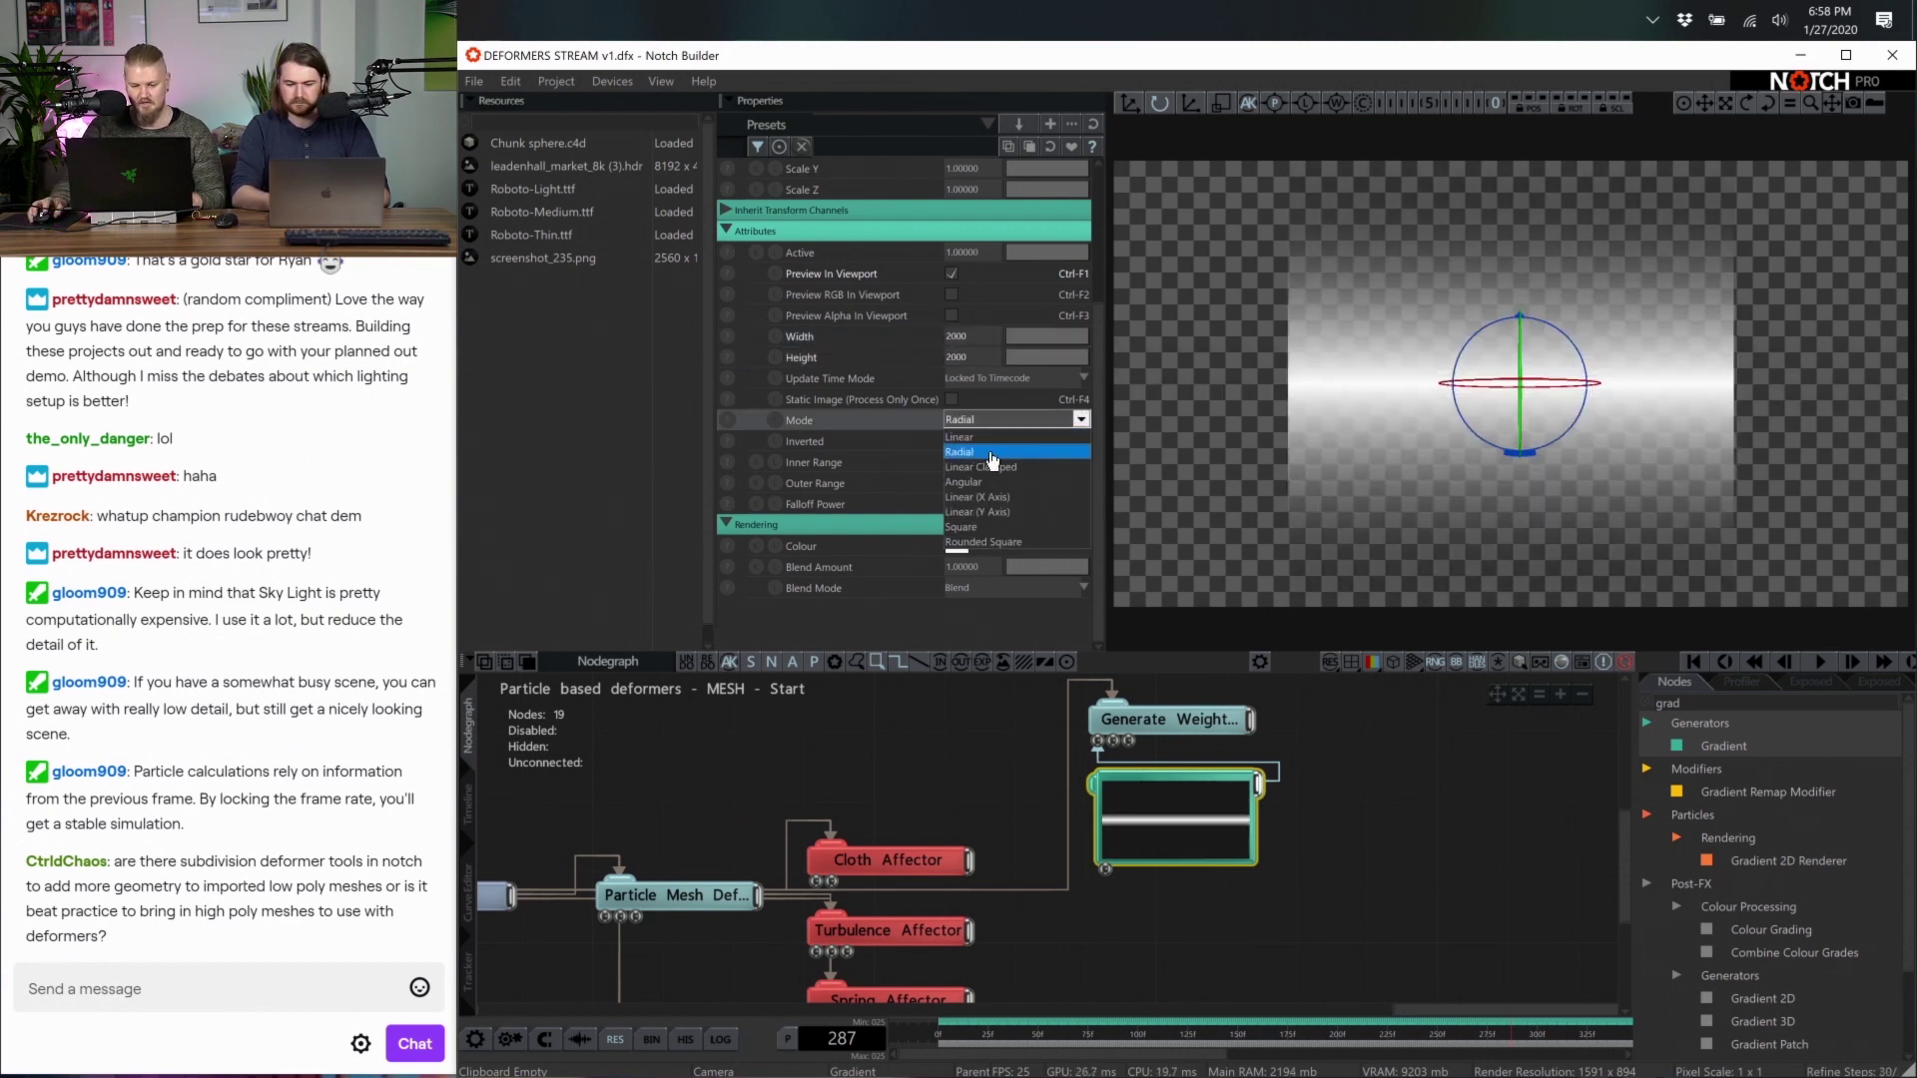
left_click(973, 441)
mouse_move(1033, 465)
left_mouse_down()
mouse_move(1069, 465)
mouse_move(1027, 439)
left_mouse_up()
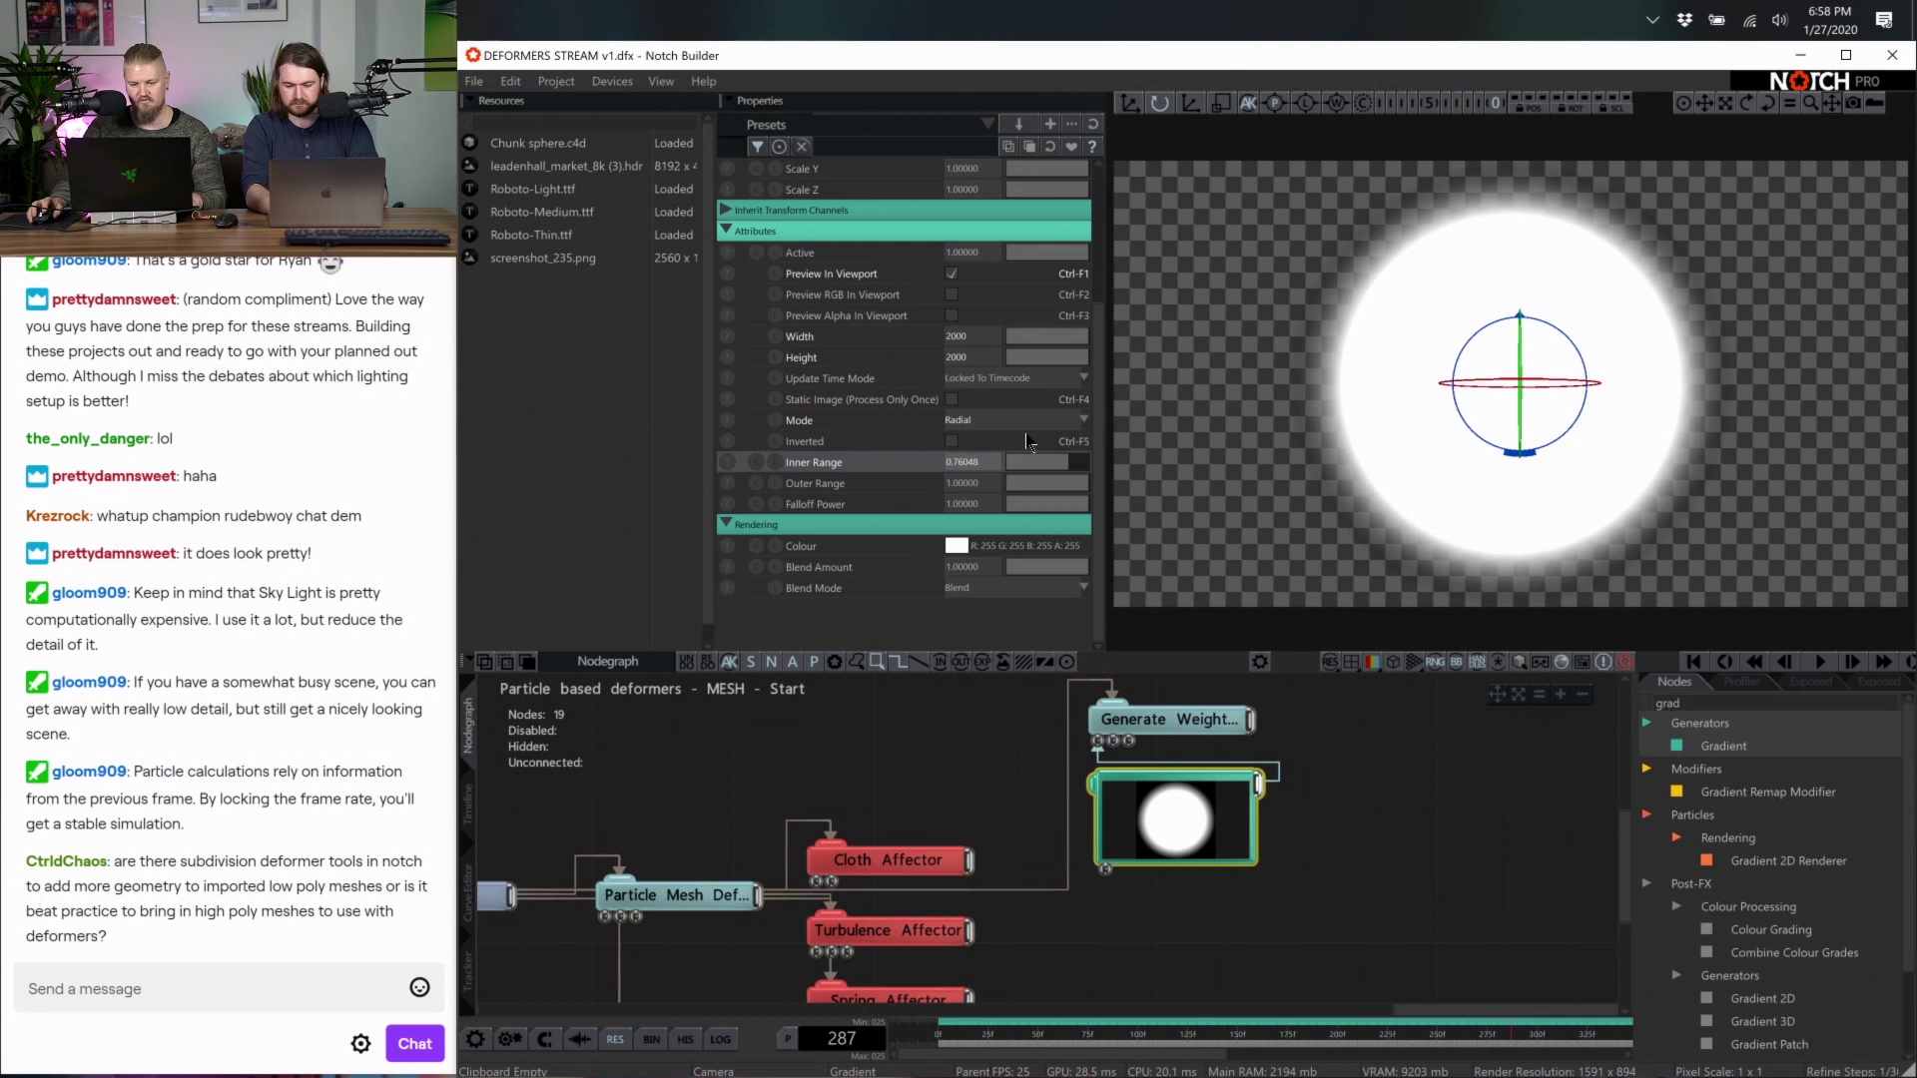
left_click(952, 274)
Move the Generate Weightmap Deformer away from the affectors, beyond the Gradient node, and set its mode to Texture
left_click_drag(1232, 724, 1441, 724)
scroll(1338, 762, "down", 3)
middle_click_drag(1302, 767, 1052, 772)
scroll(1051, 730, "up", 3)
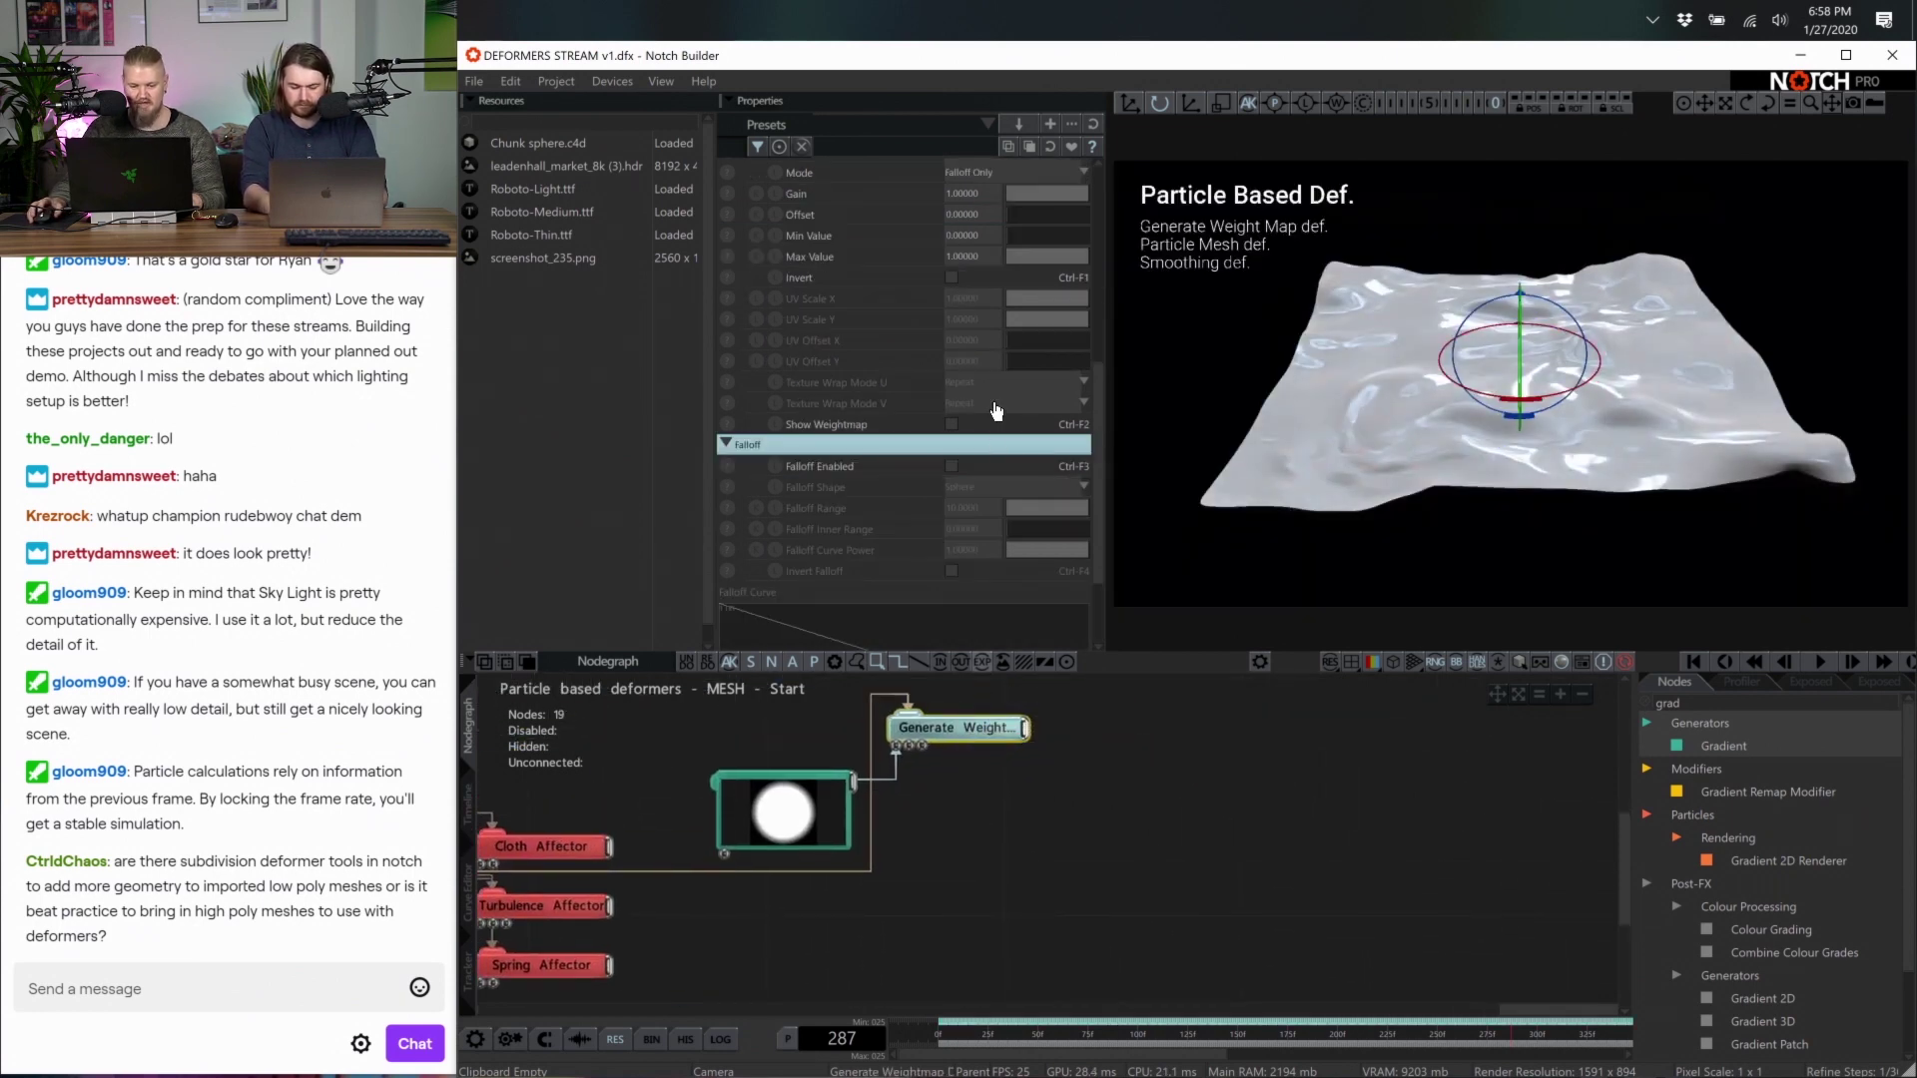
scroll(991, 409, "up", 3)
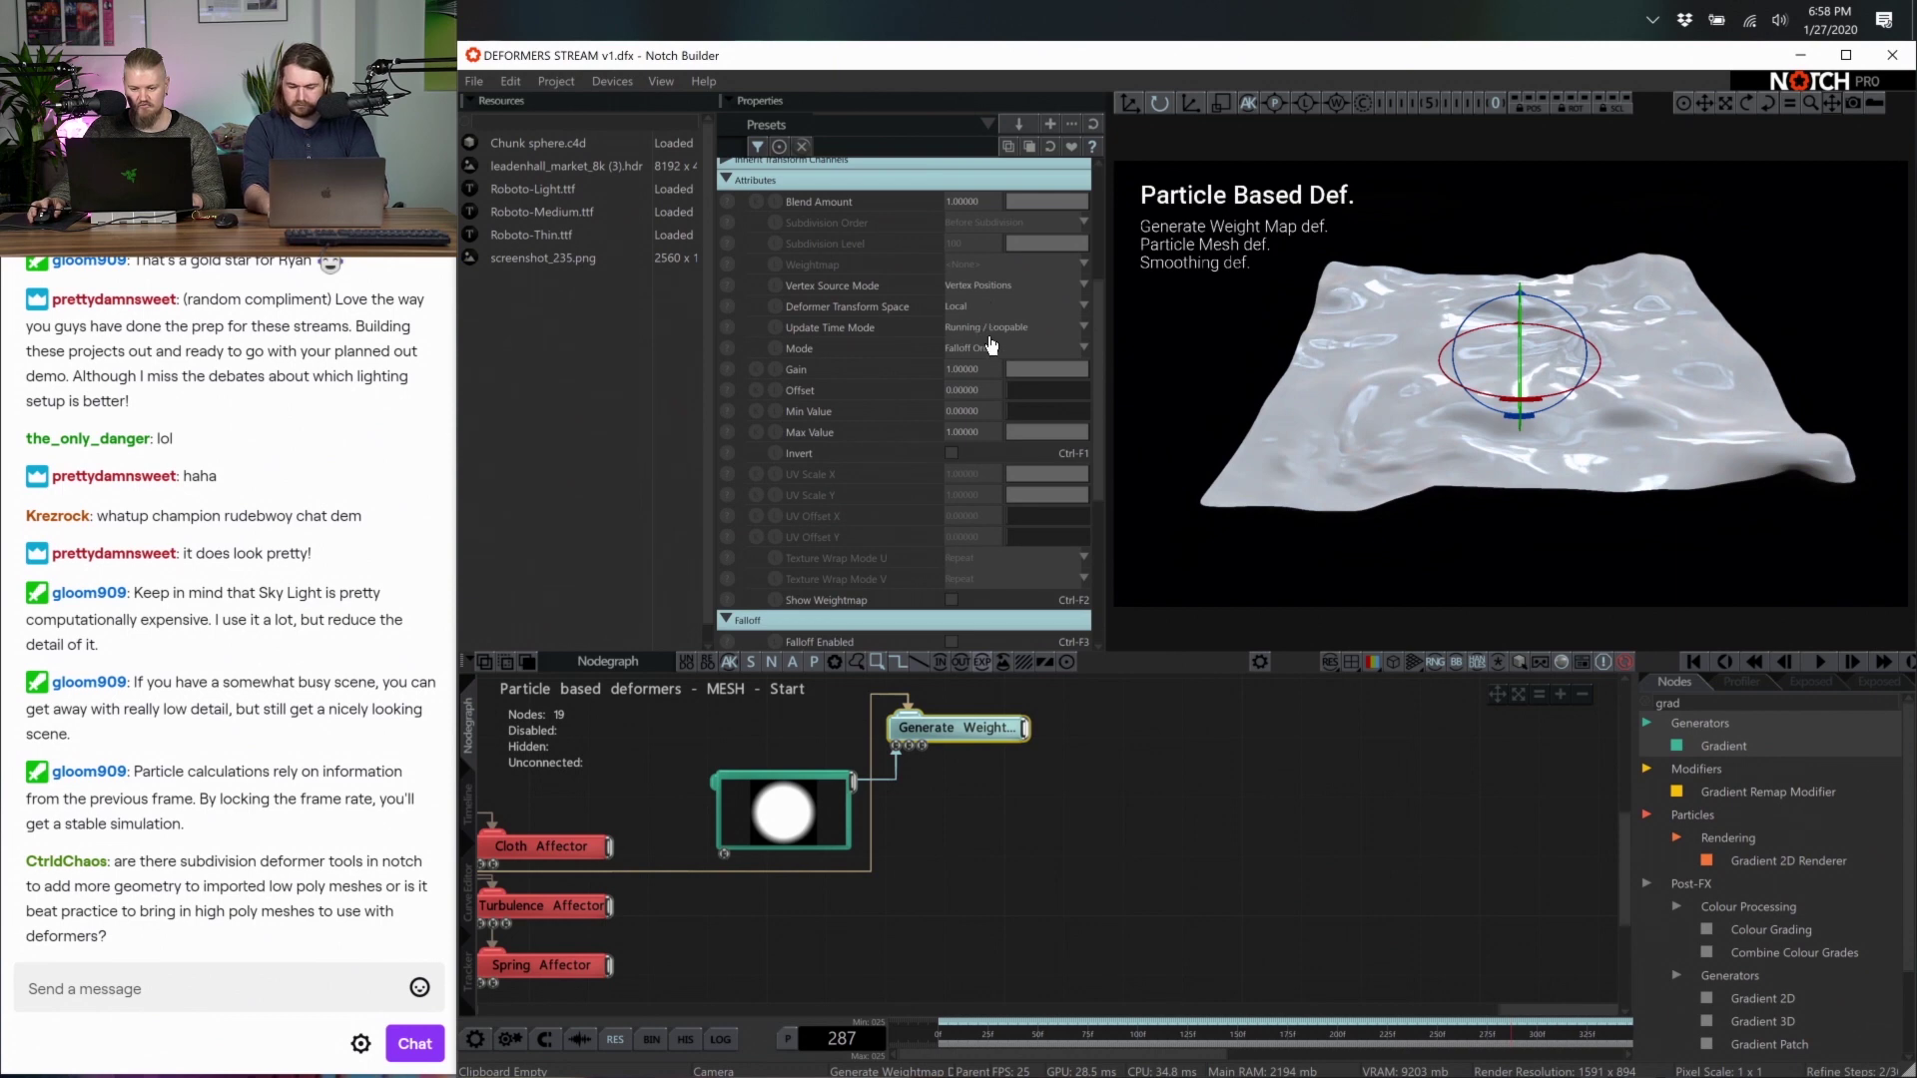
left_click(957, 347)
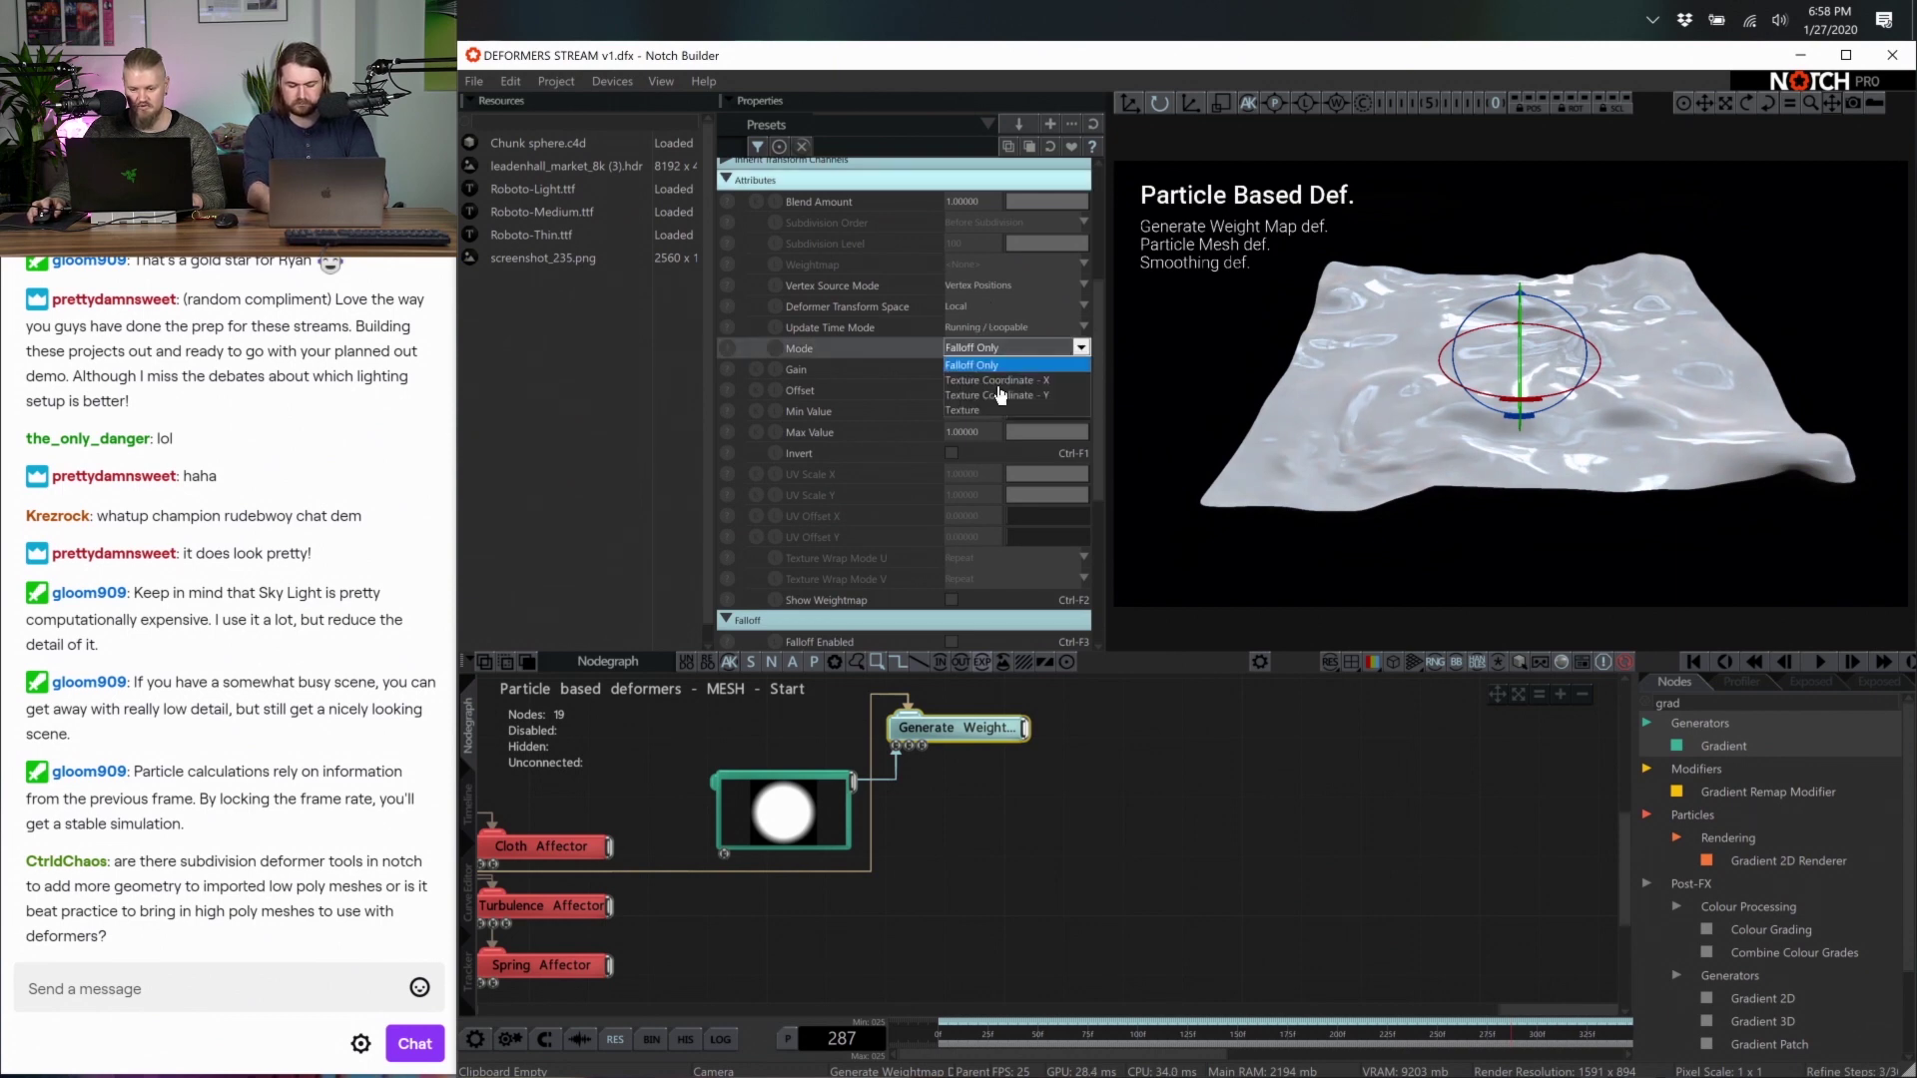
left_click(991, 424)
Enable Show Weightmap on the Generate Weightmap Deformer and run playback to see it on the moving mesh
scroll(949, 574, "down", 2)
scroll(949, 576, "down", 1)
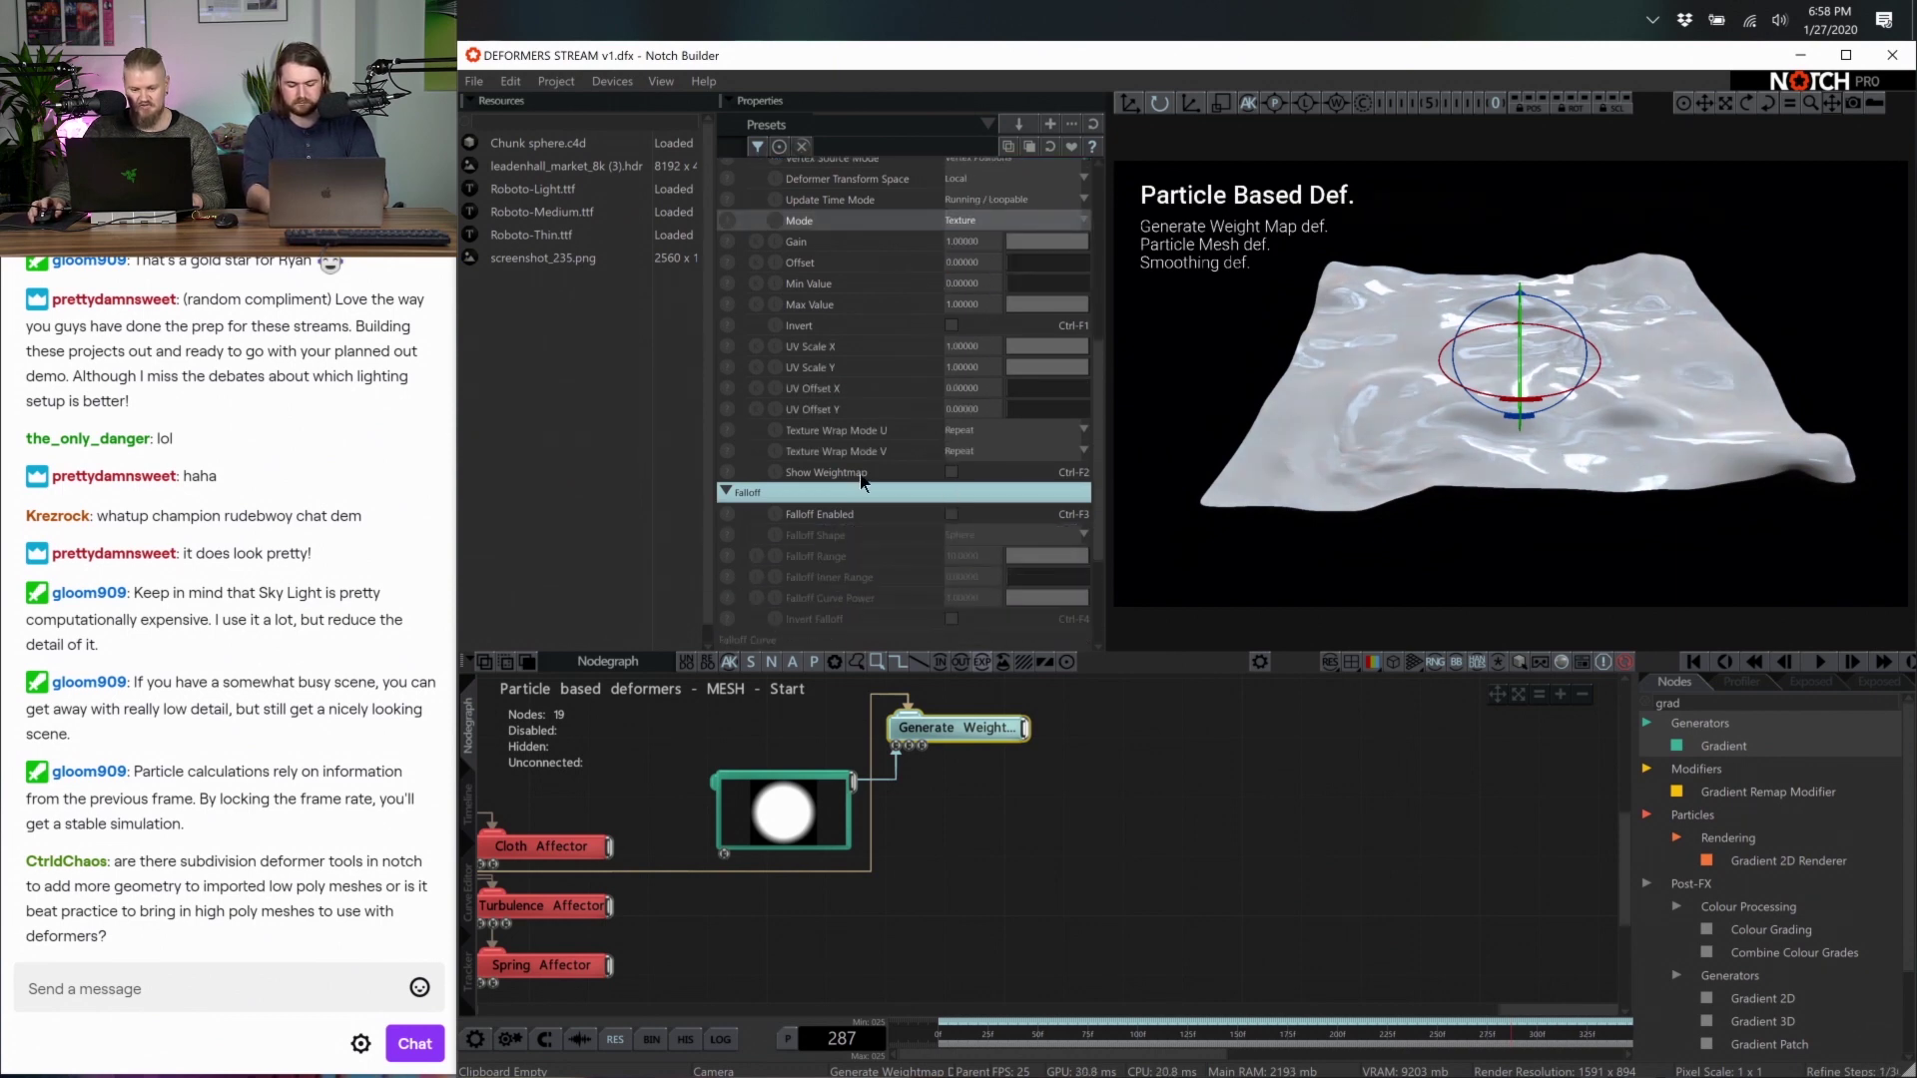
left_click(953, 473)
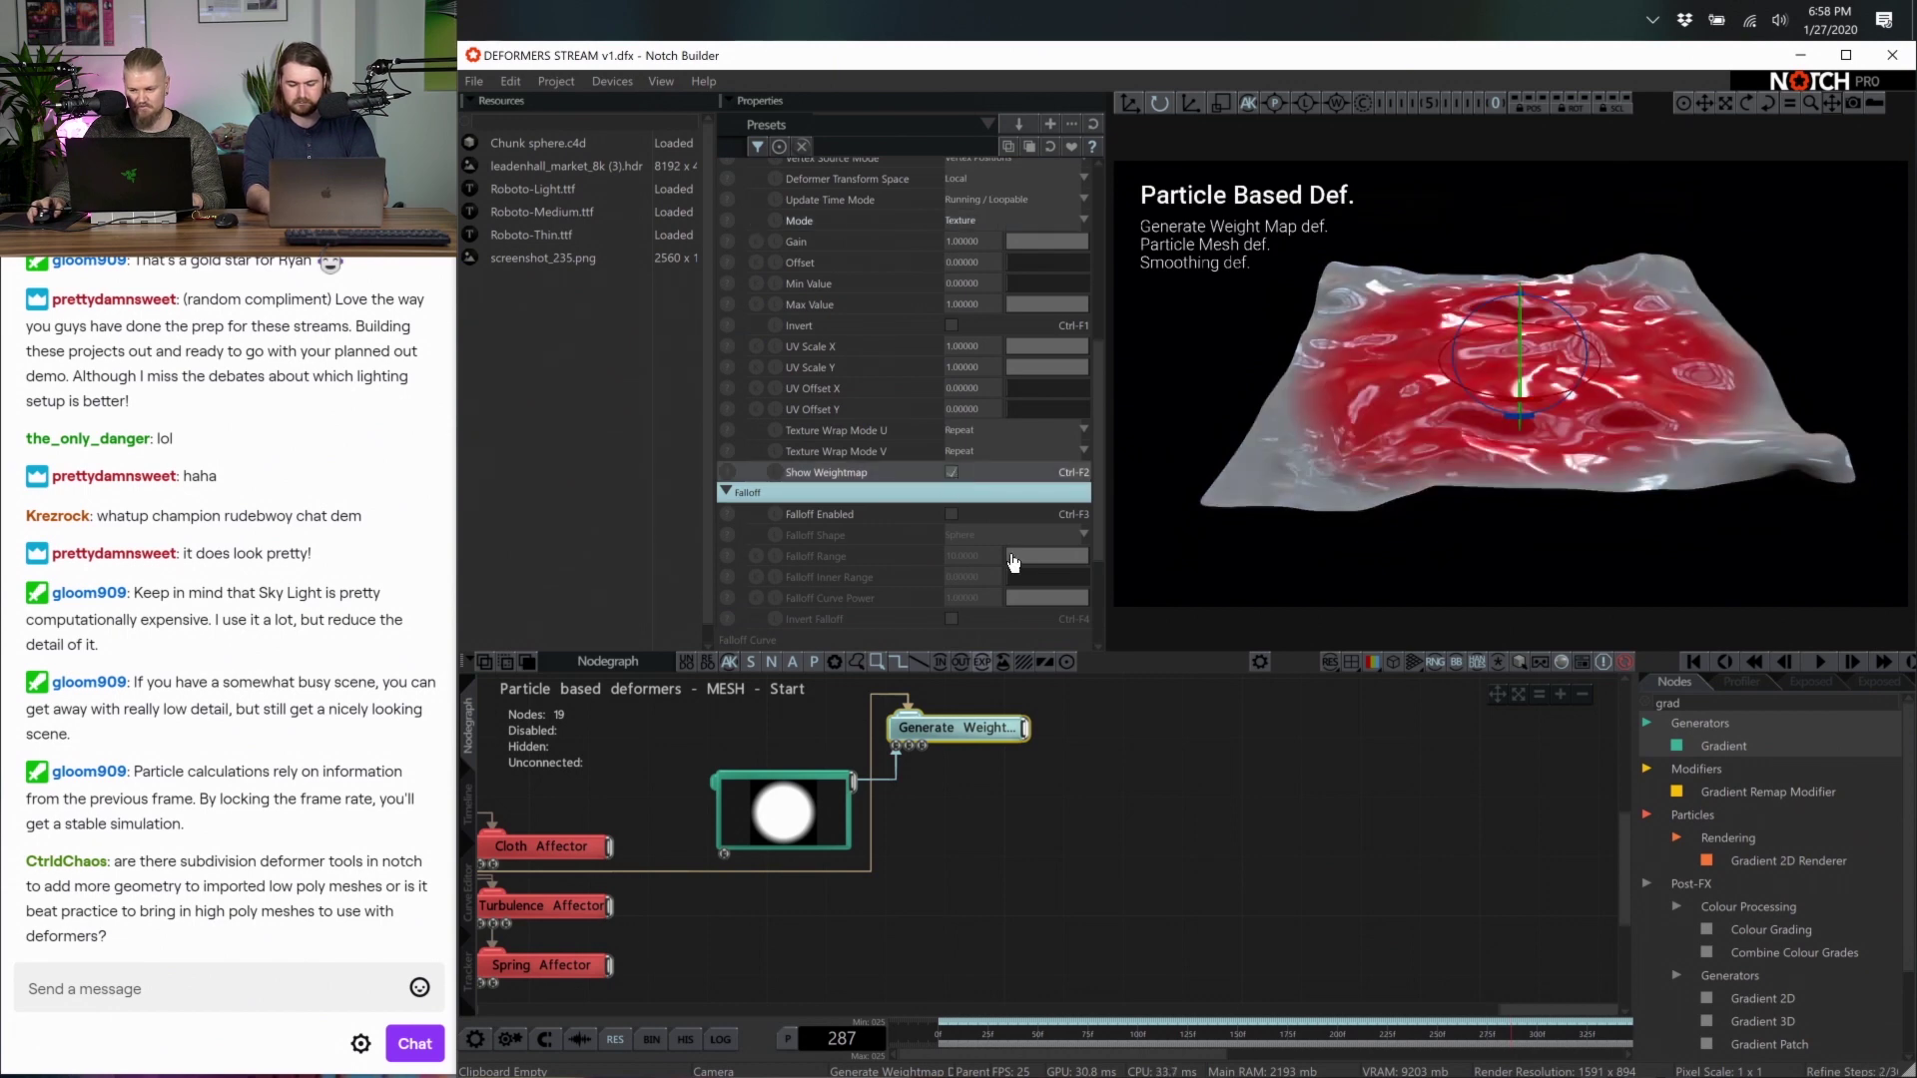
key("space")
Connect the Generate Weightmap Deformer to the Particle Mesh Deformer's Generated Weightmap input and invert the weightmap
scroll(1224, 816, "down", 1)
middle_click_drag(1224, 819, 1280, 803)
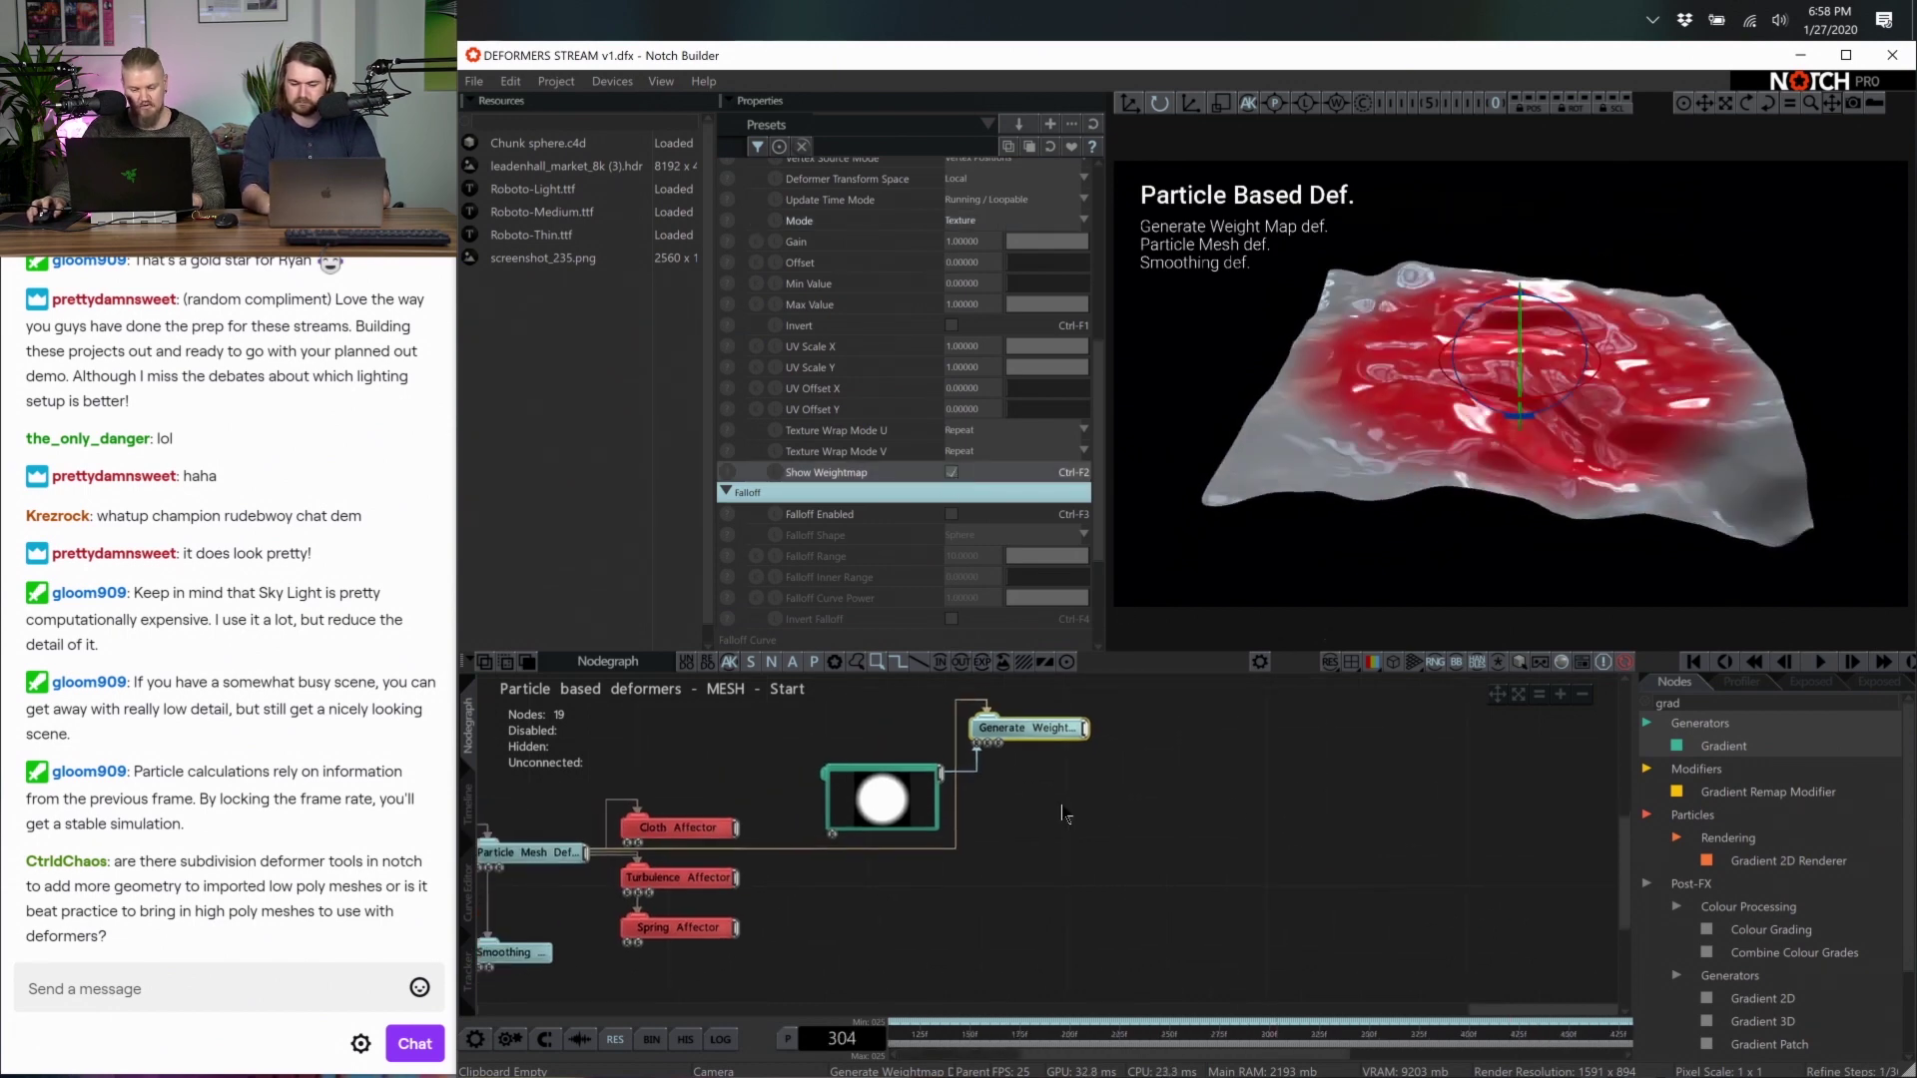
middle_click_drag(1065, 813, 1283, 800)
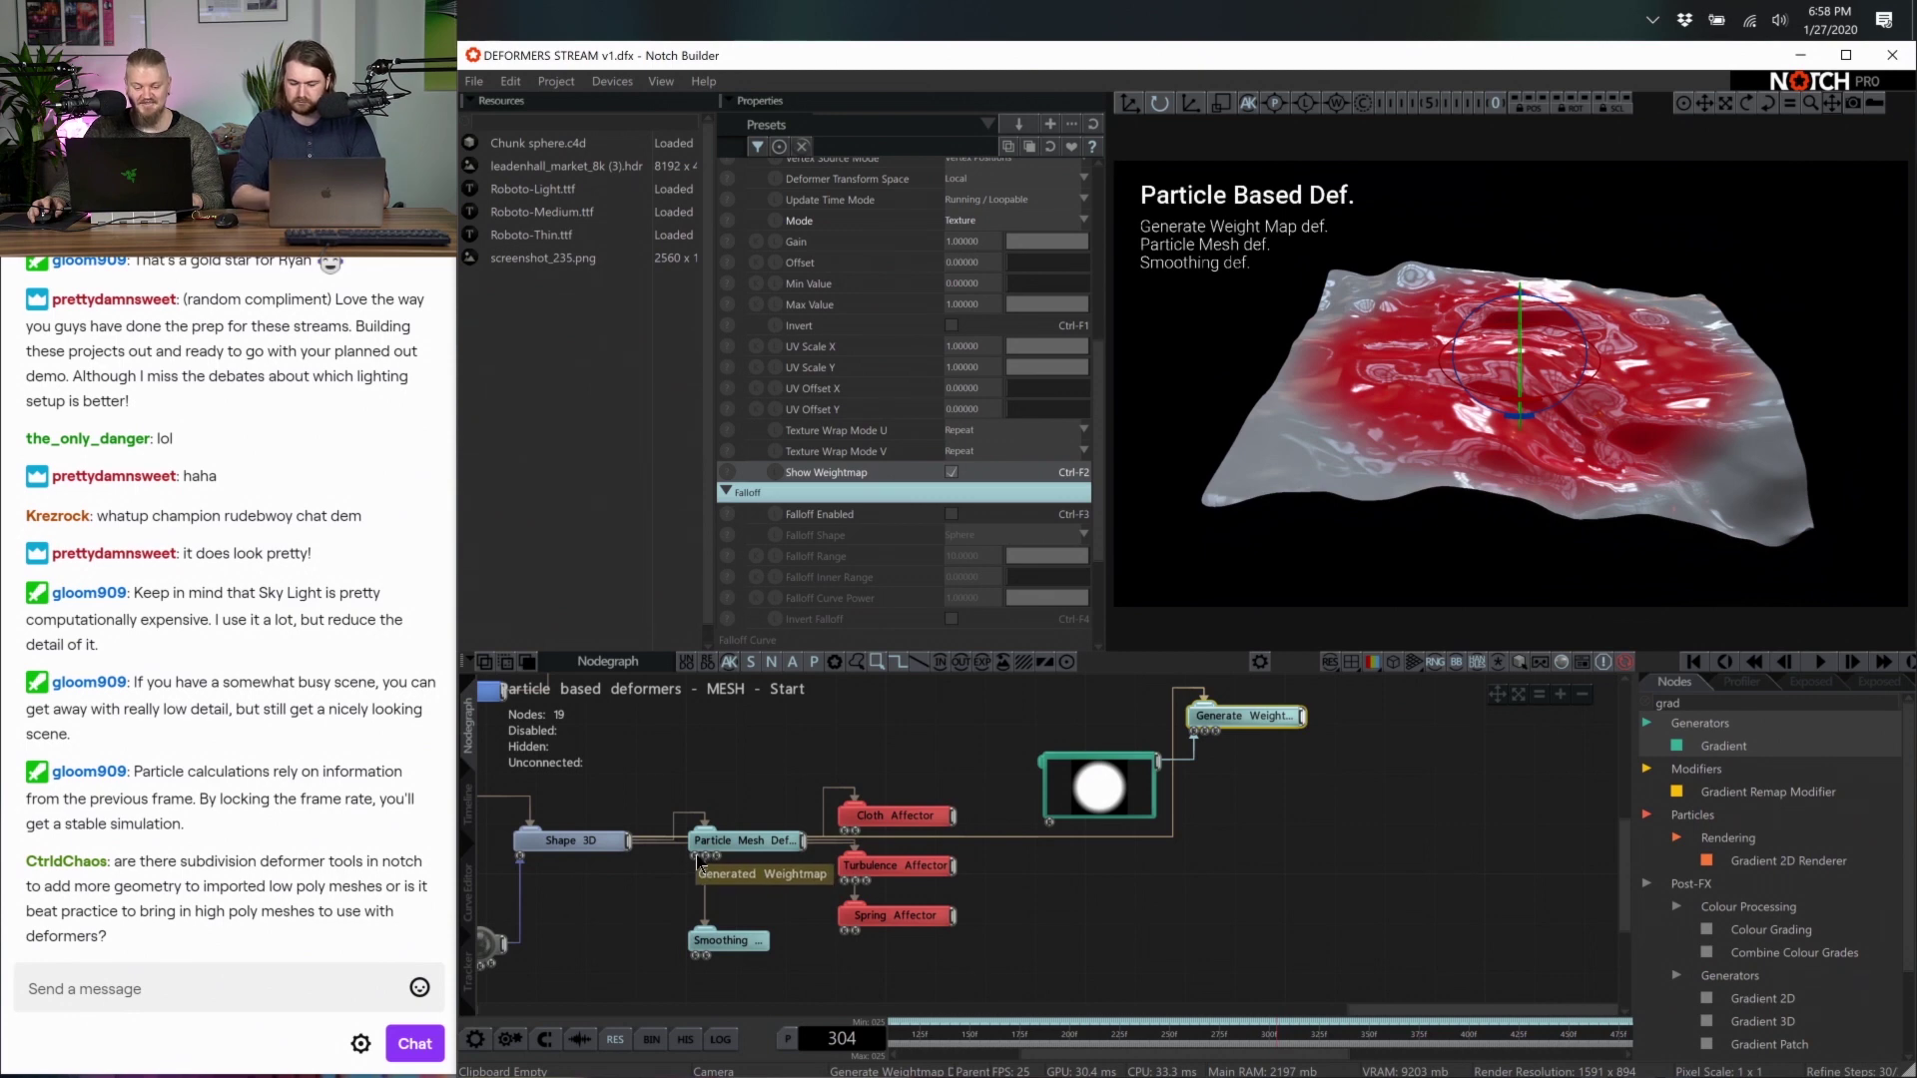
left_click_drag(1303, 739, 695, 859)
left_click(1283, 892)
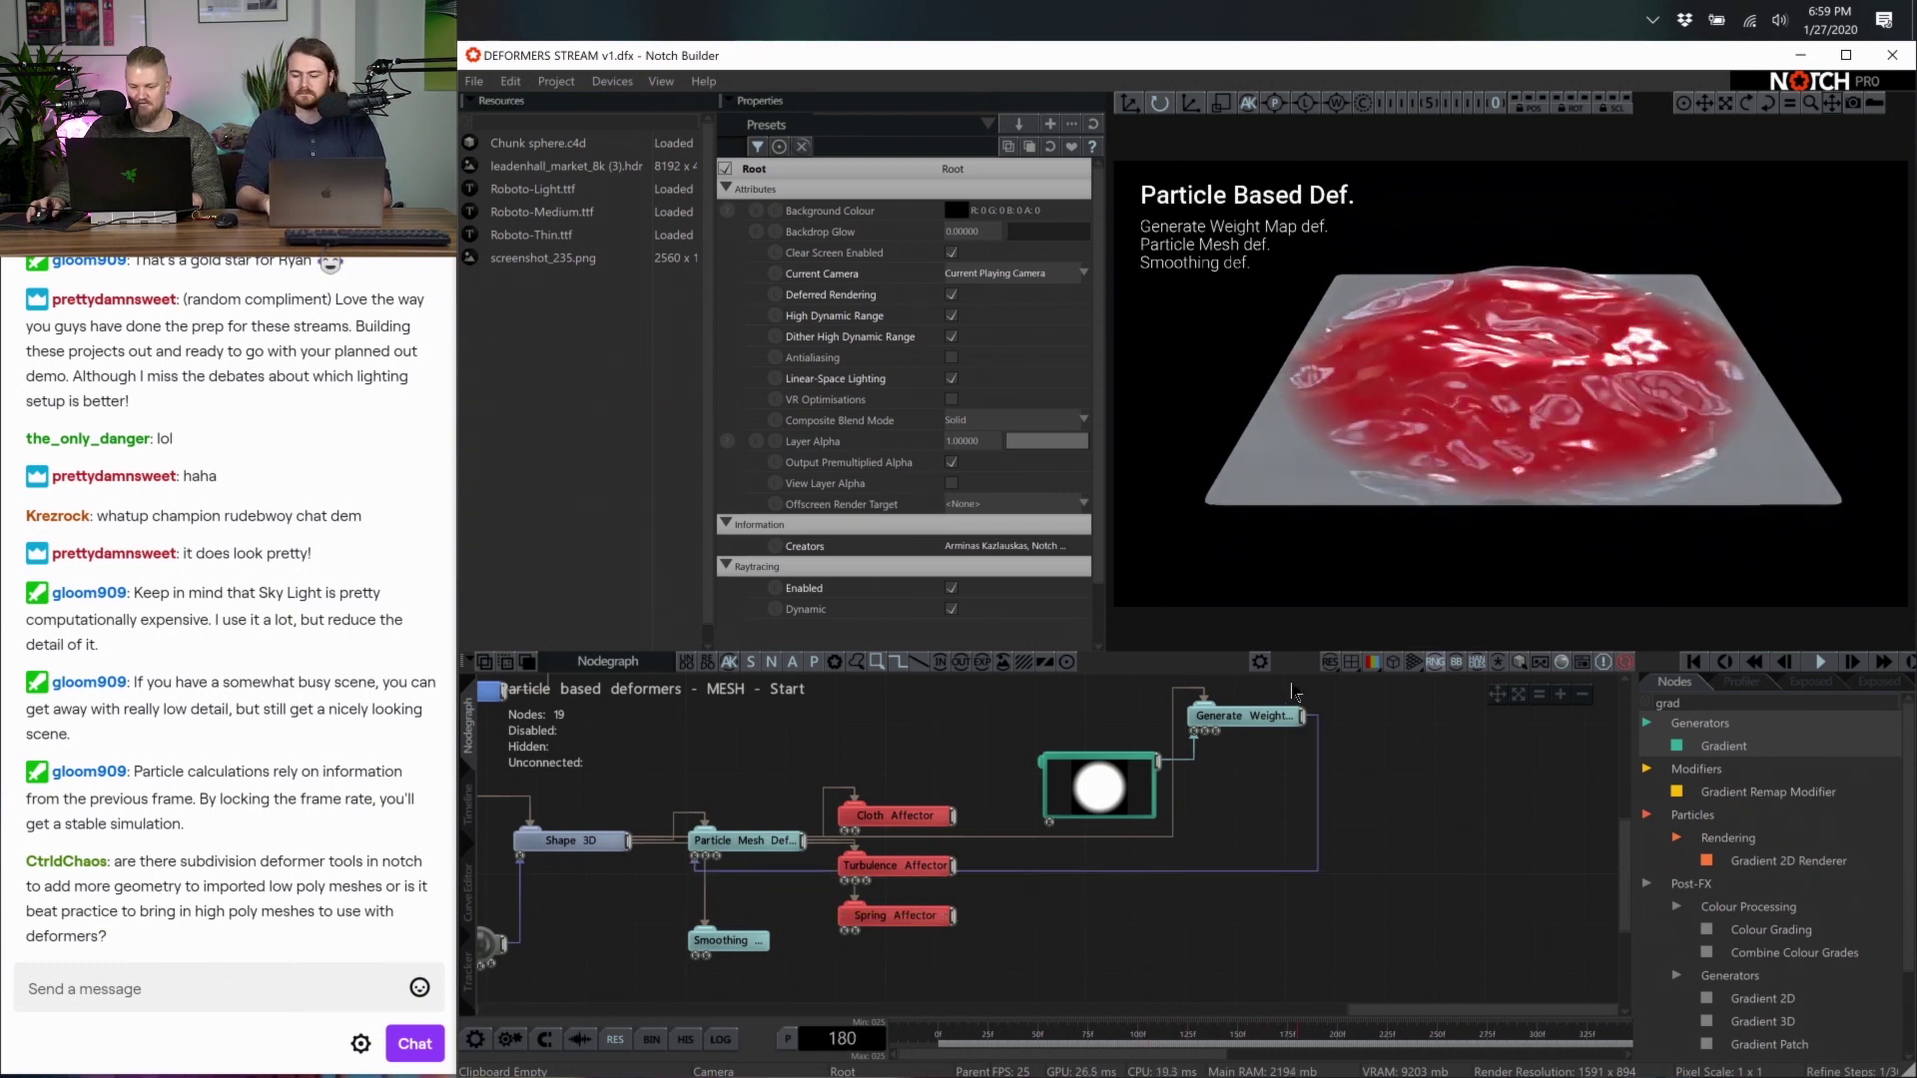
left_click(1244, 716)
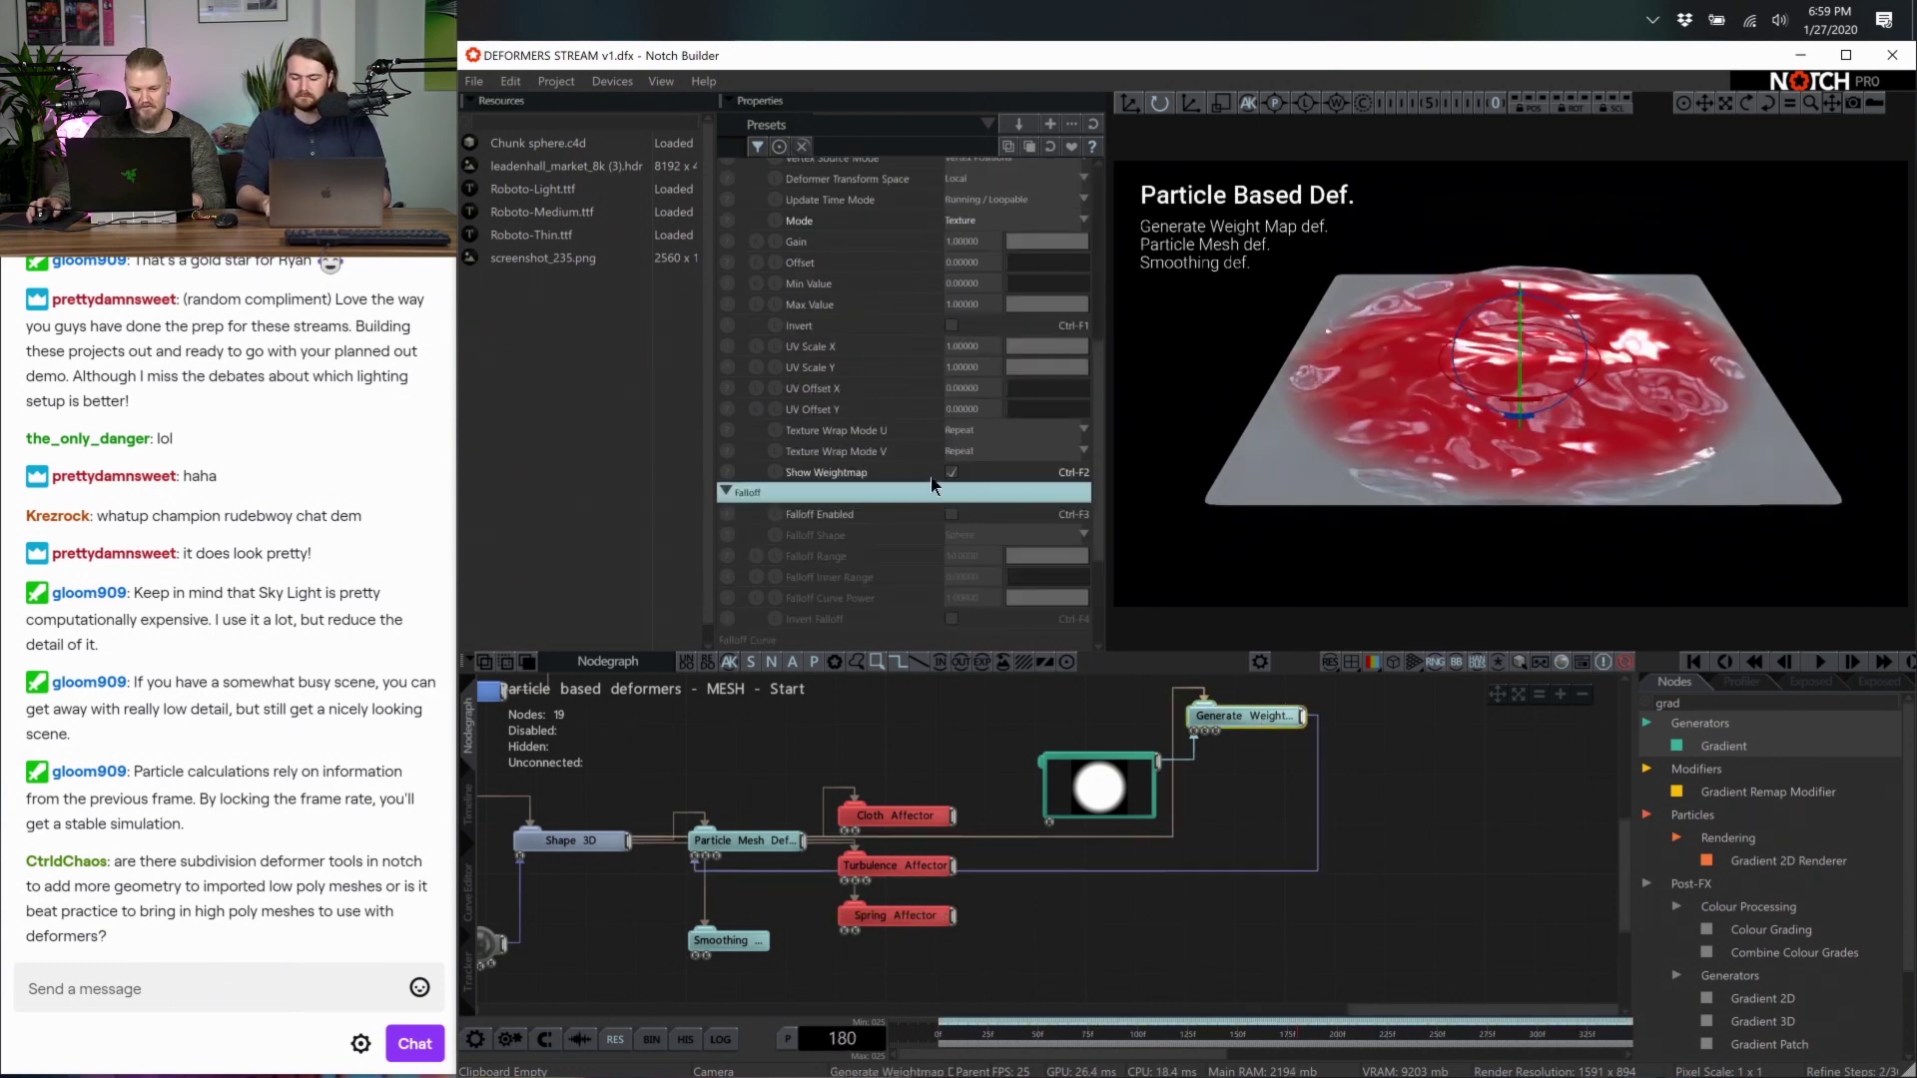
left_click(953, 327)
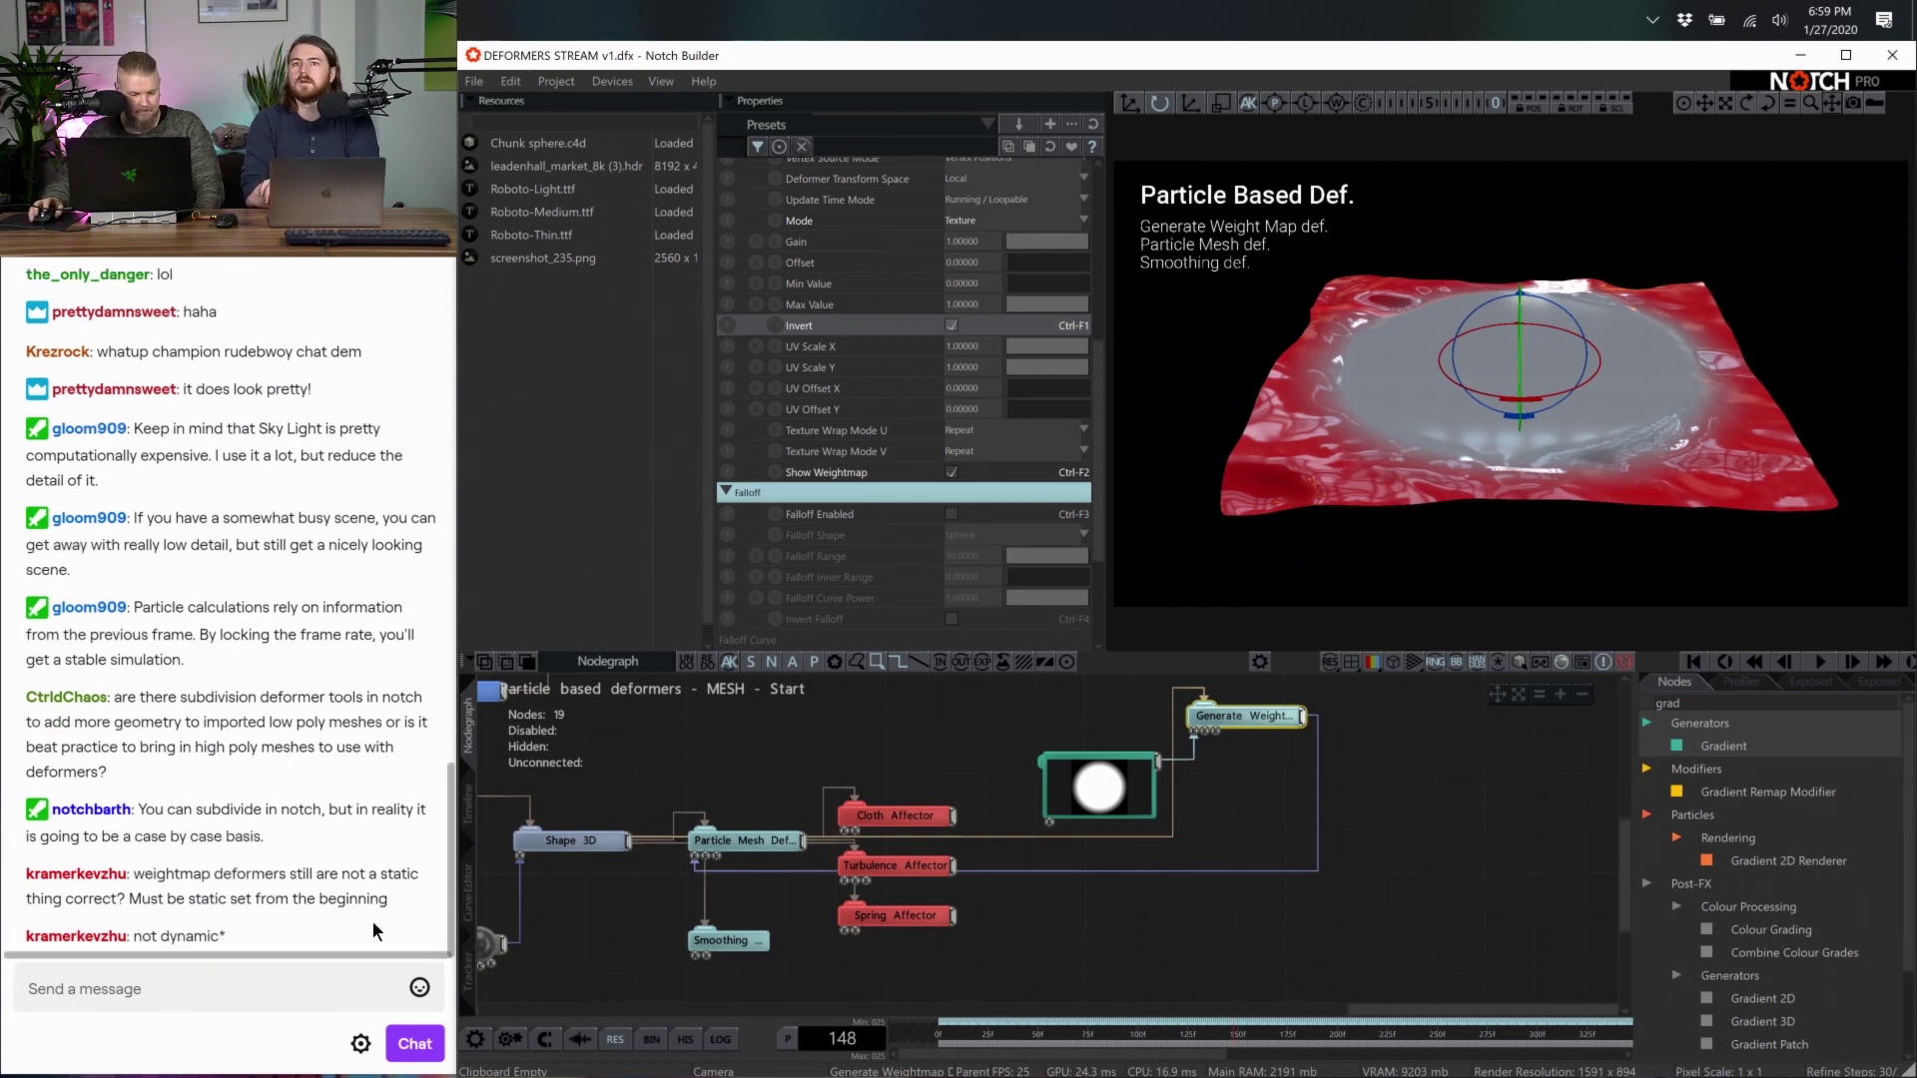
View the project's timeline layers with the Particle based deformers - MESH - Start layer collapsed, and return to the nodegraph
left_click(465, 805)
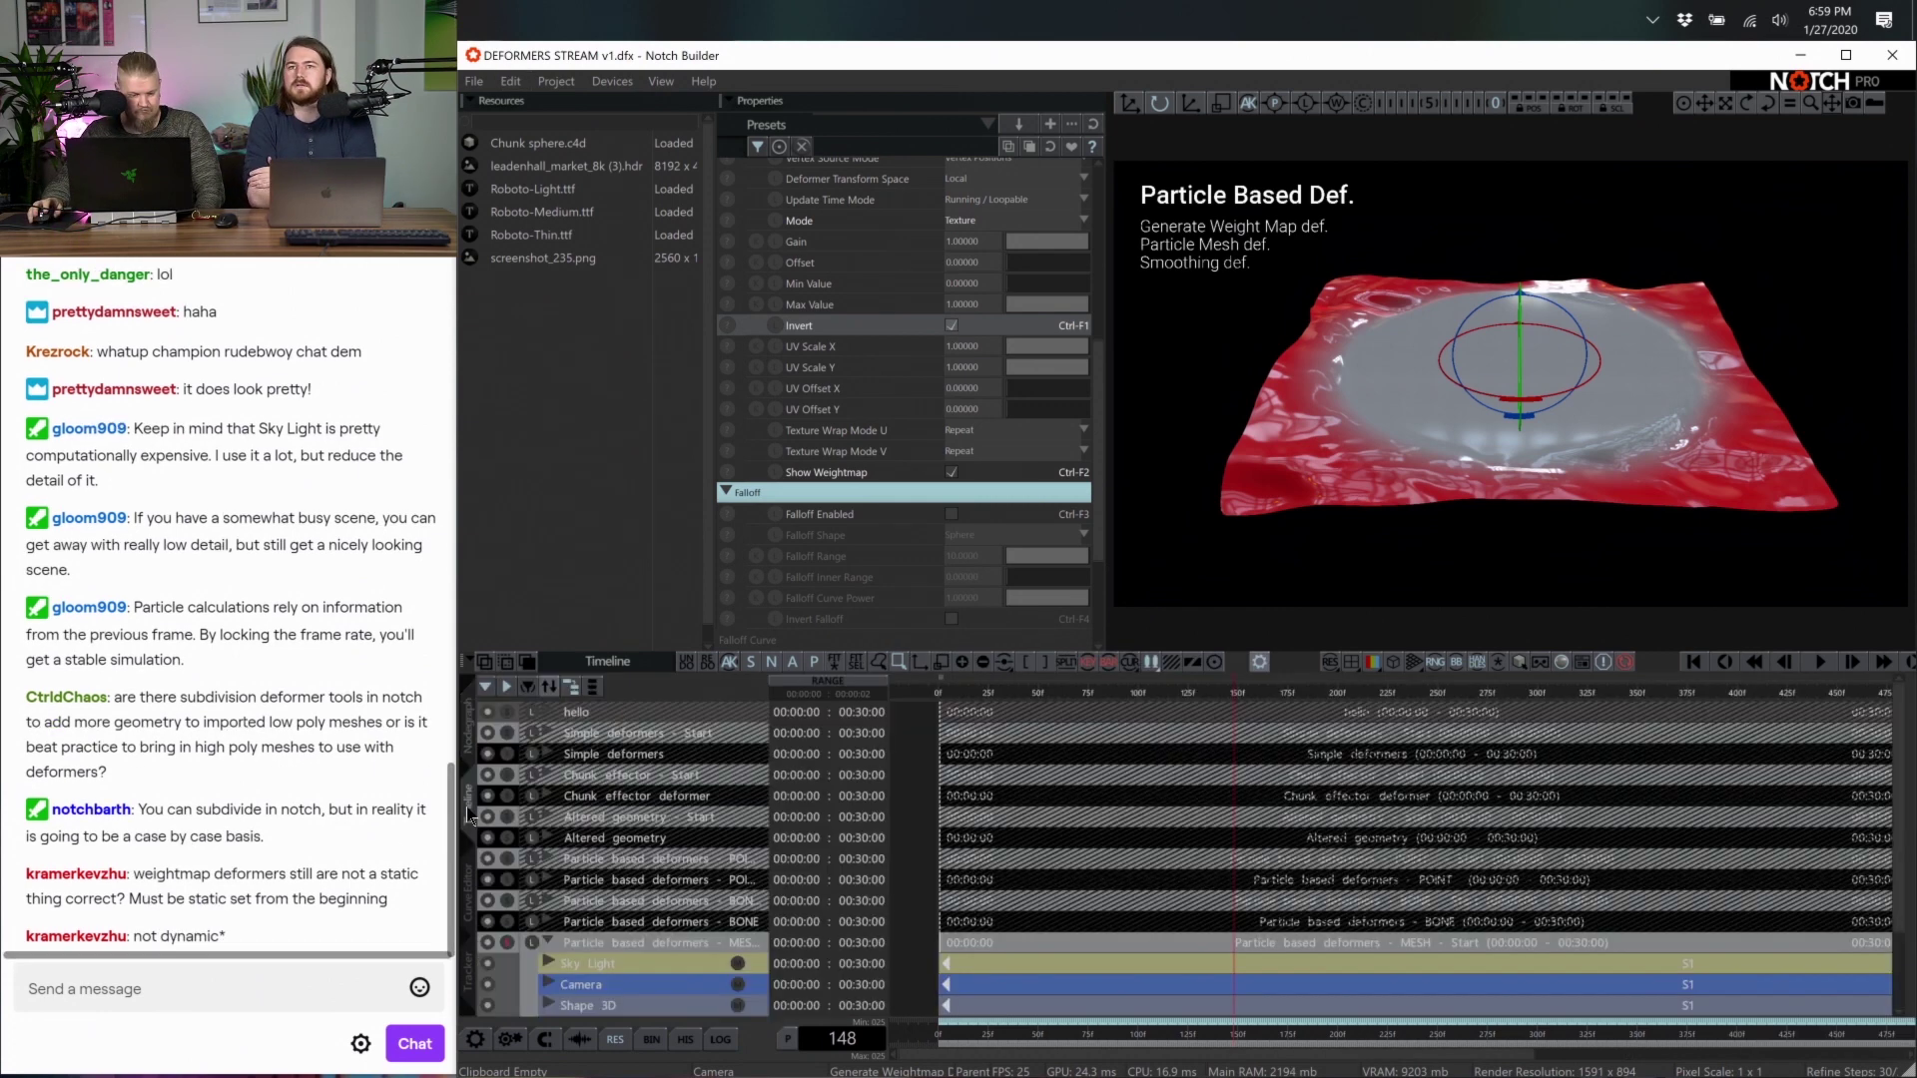
left_click(546, 943)
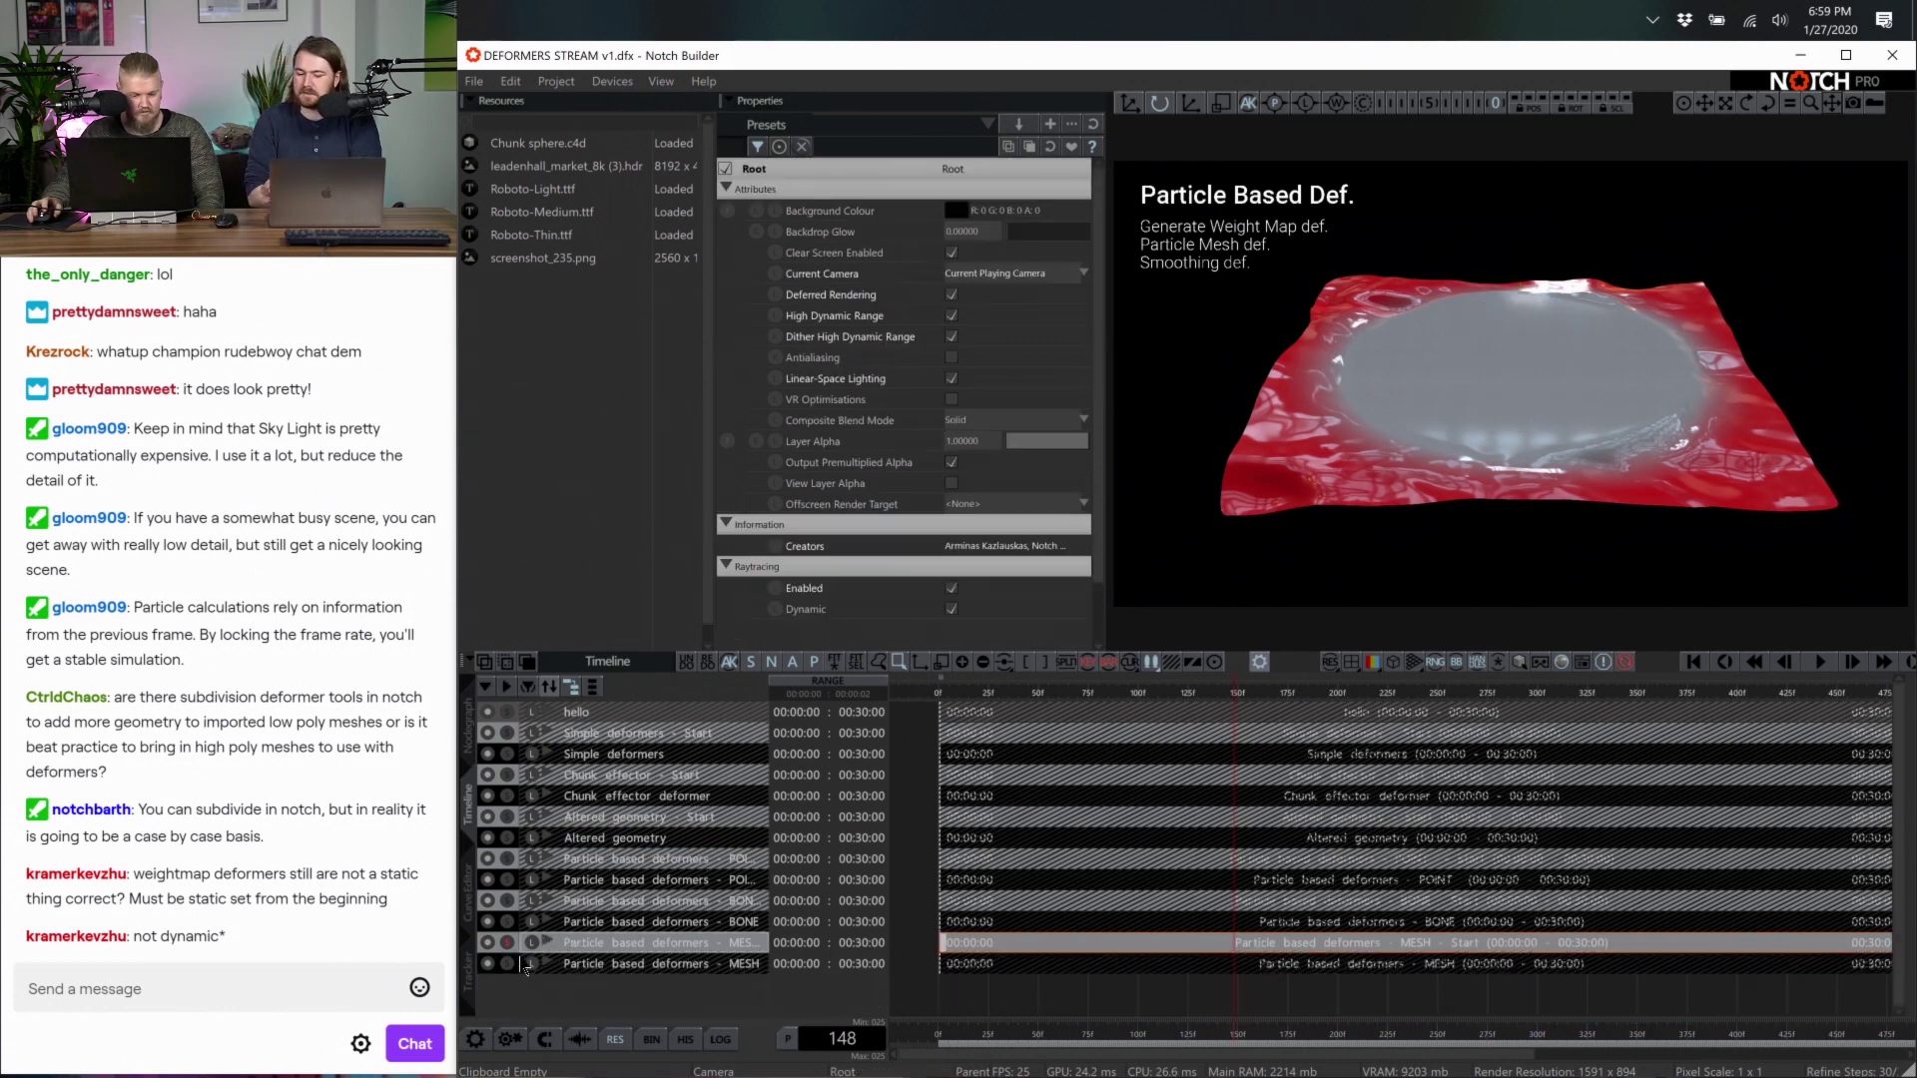
left_click(466, 723)
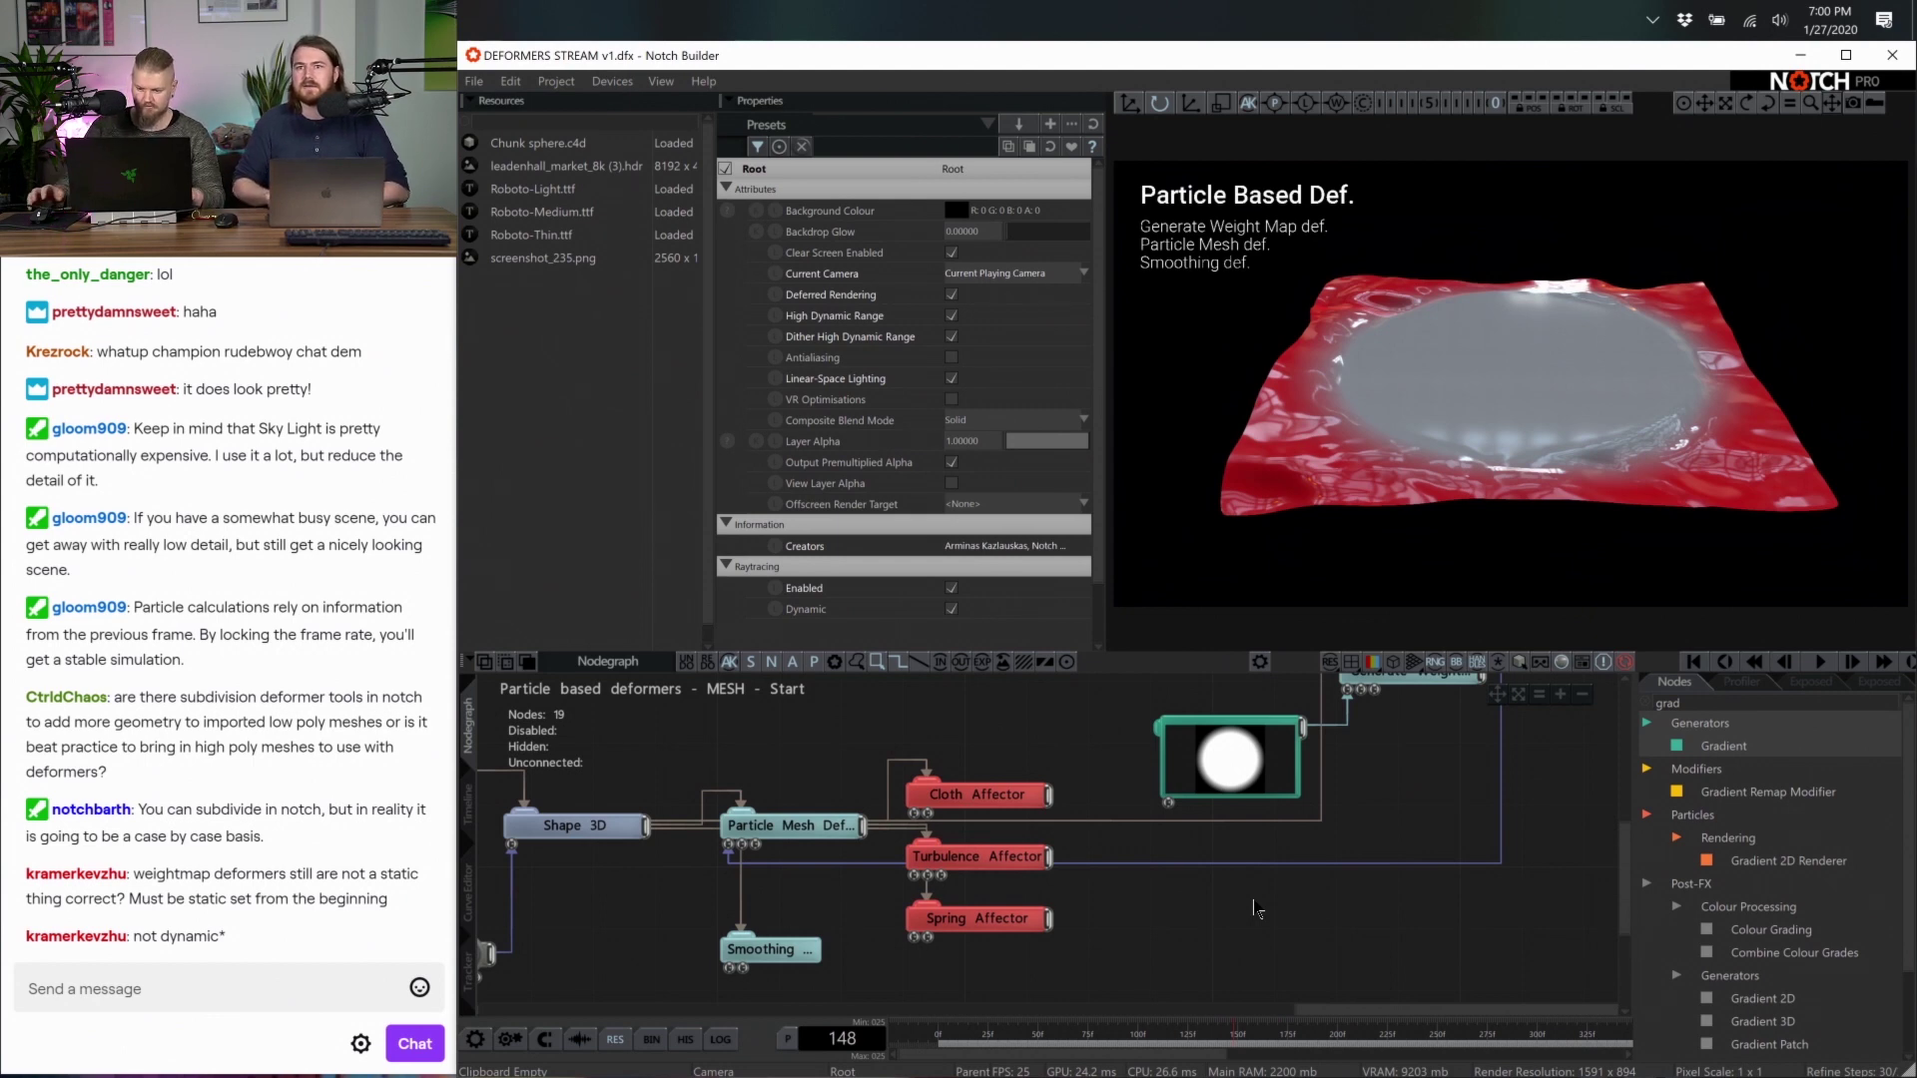
Try a Fractal Noise generator in place of the Gradient as the weightmap's texture source, and delete the noise node
scroll(1288, 867, "down", 5)
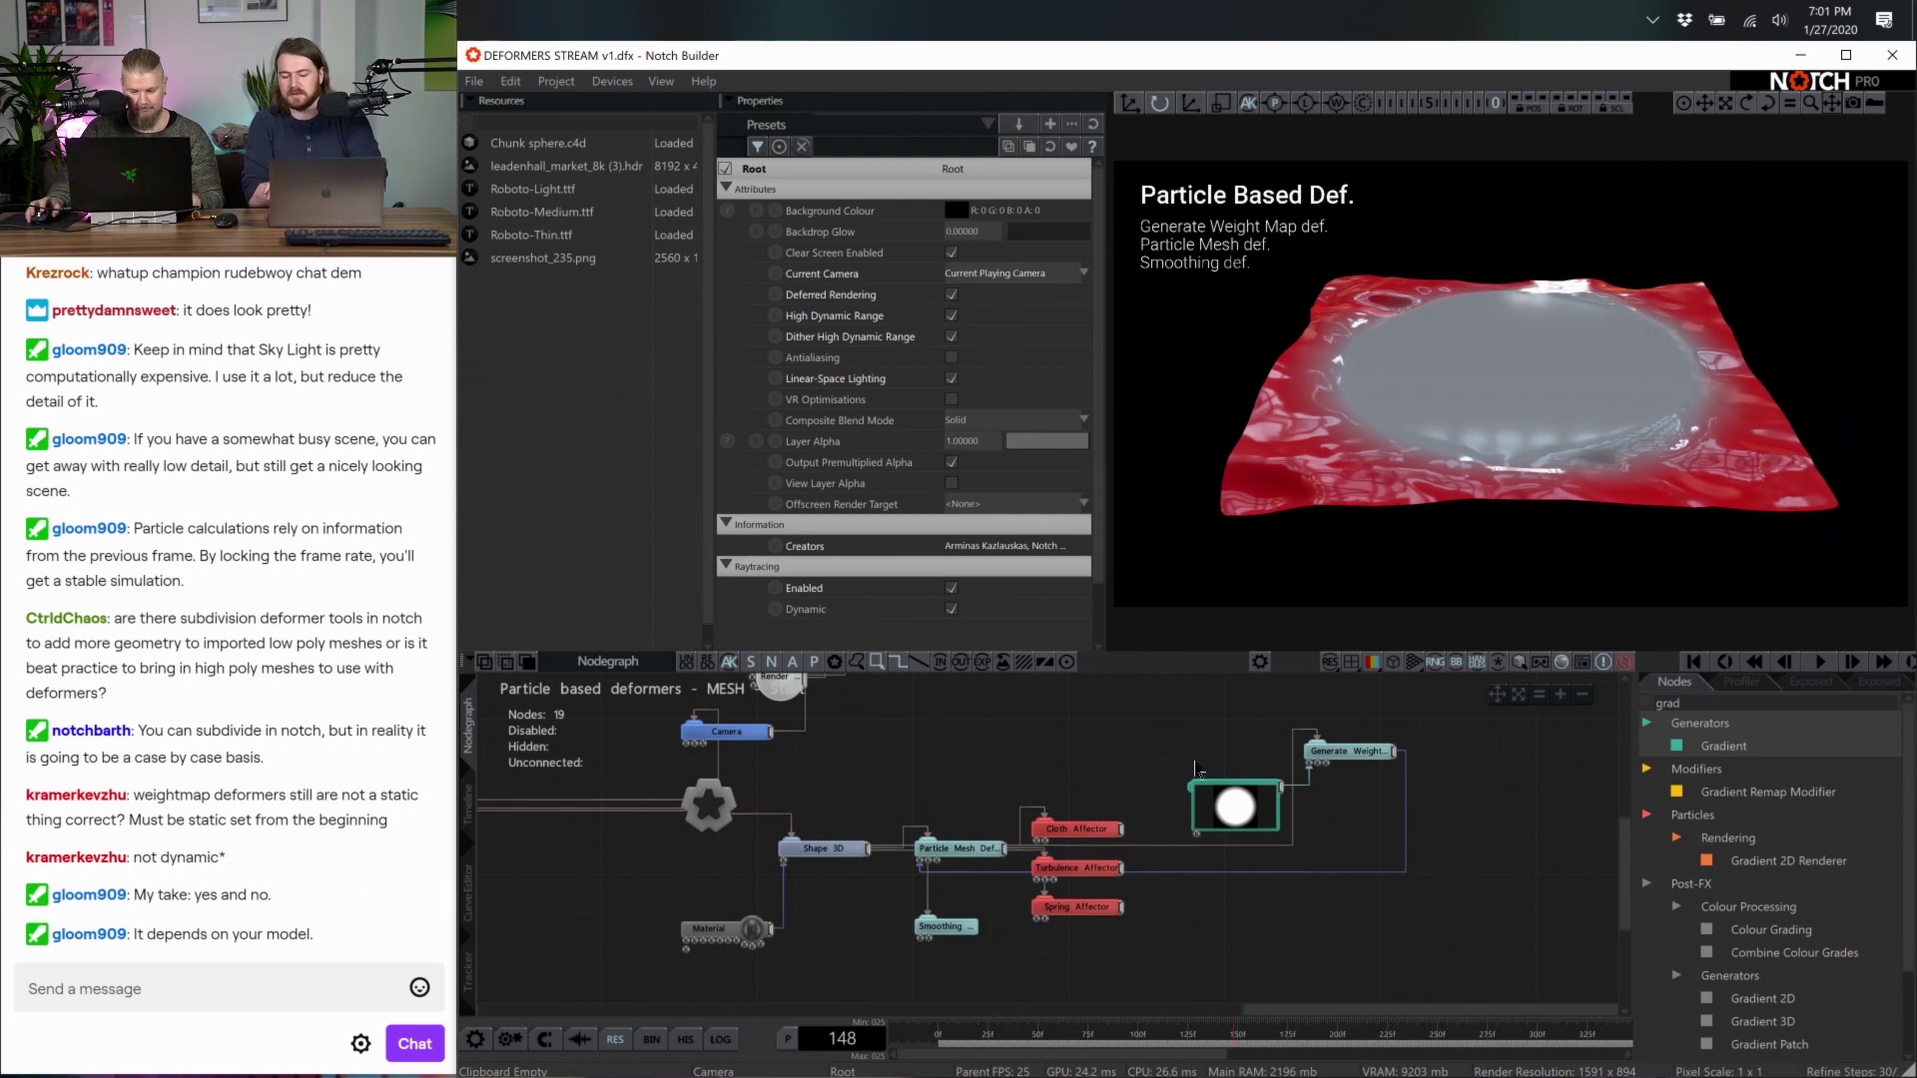
scroll(1434, 866, "up", 2)
middle_click_drag(1458, 858, 1158, 883)
scroll(1161, 879, "up", 3)
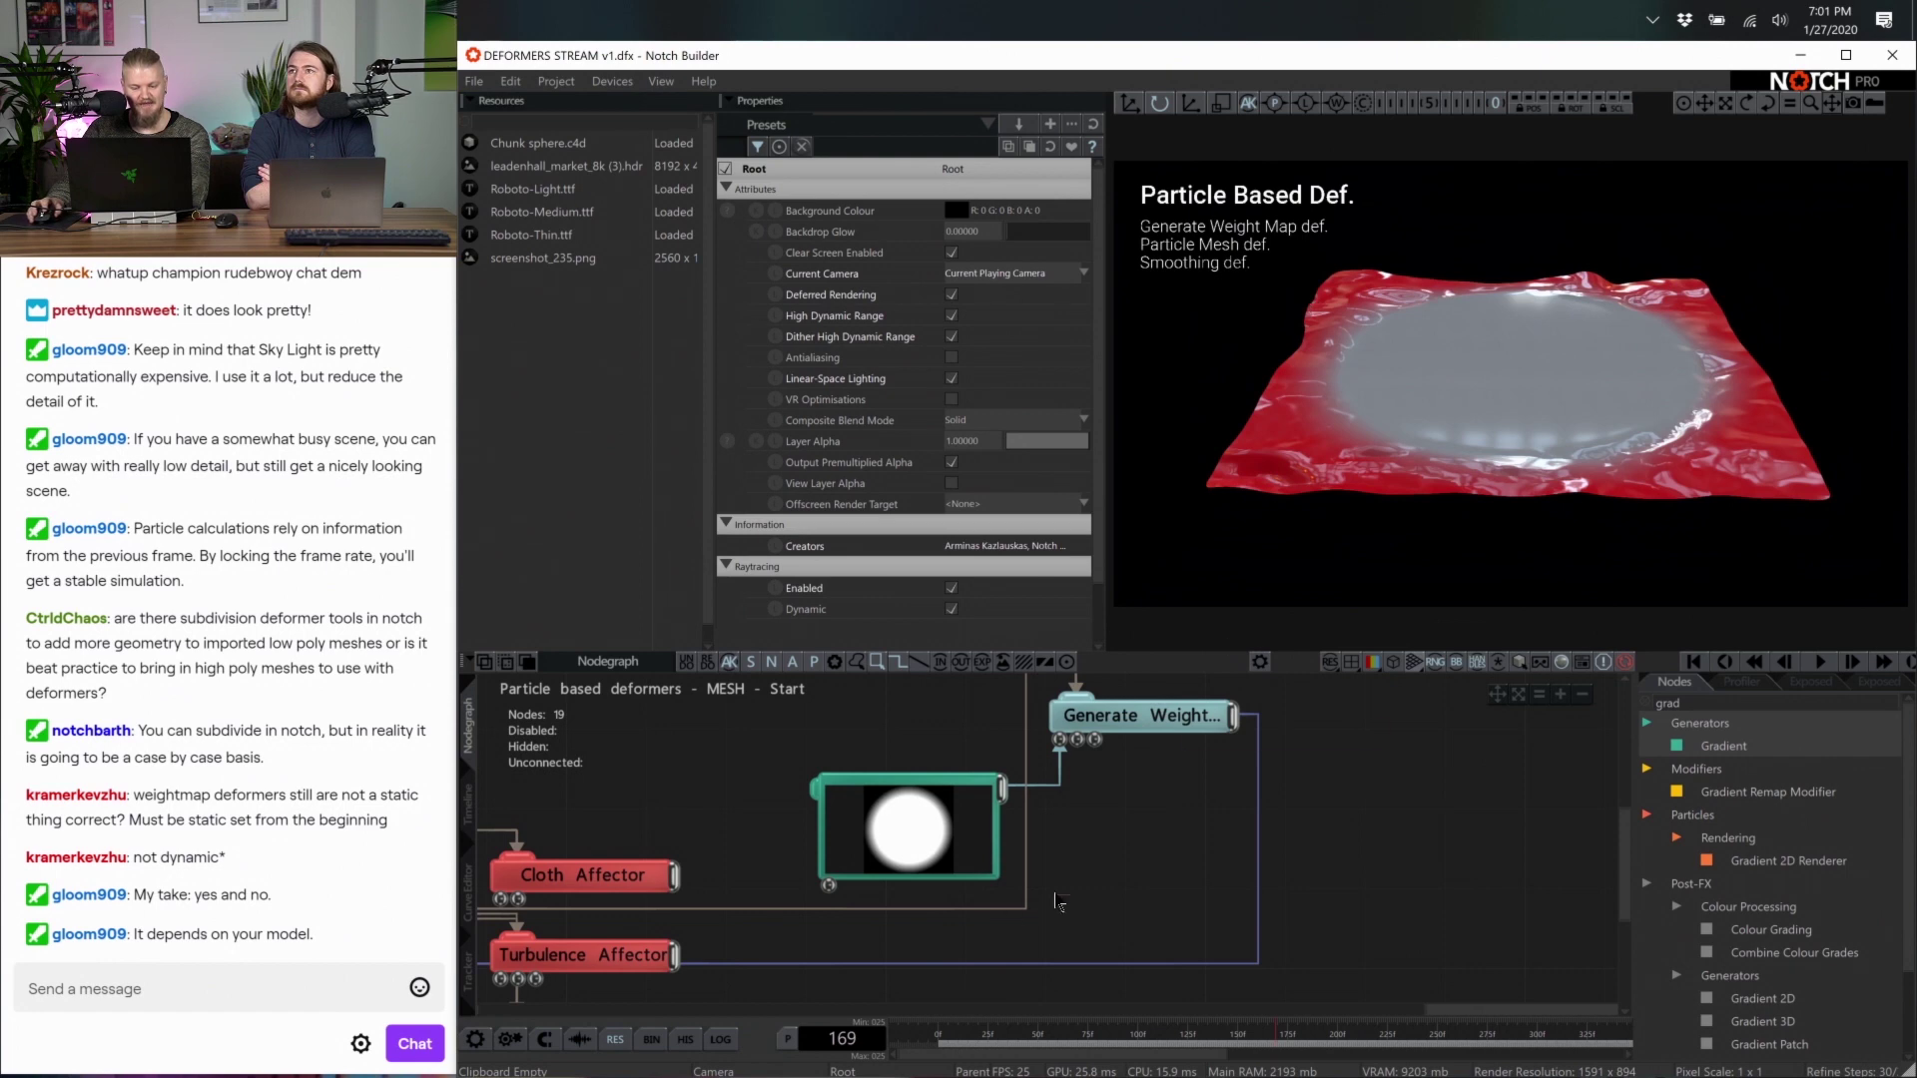
middle_click_drag(705, 833, 854, 852)
left_click(1729, 701)
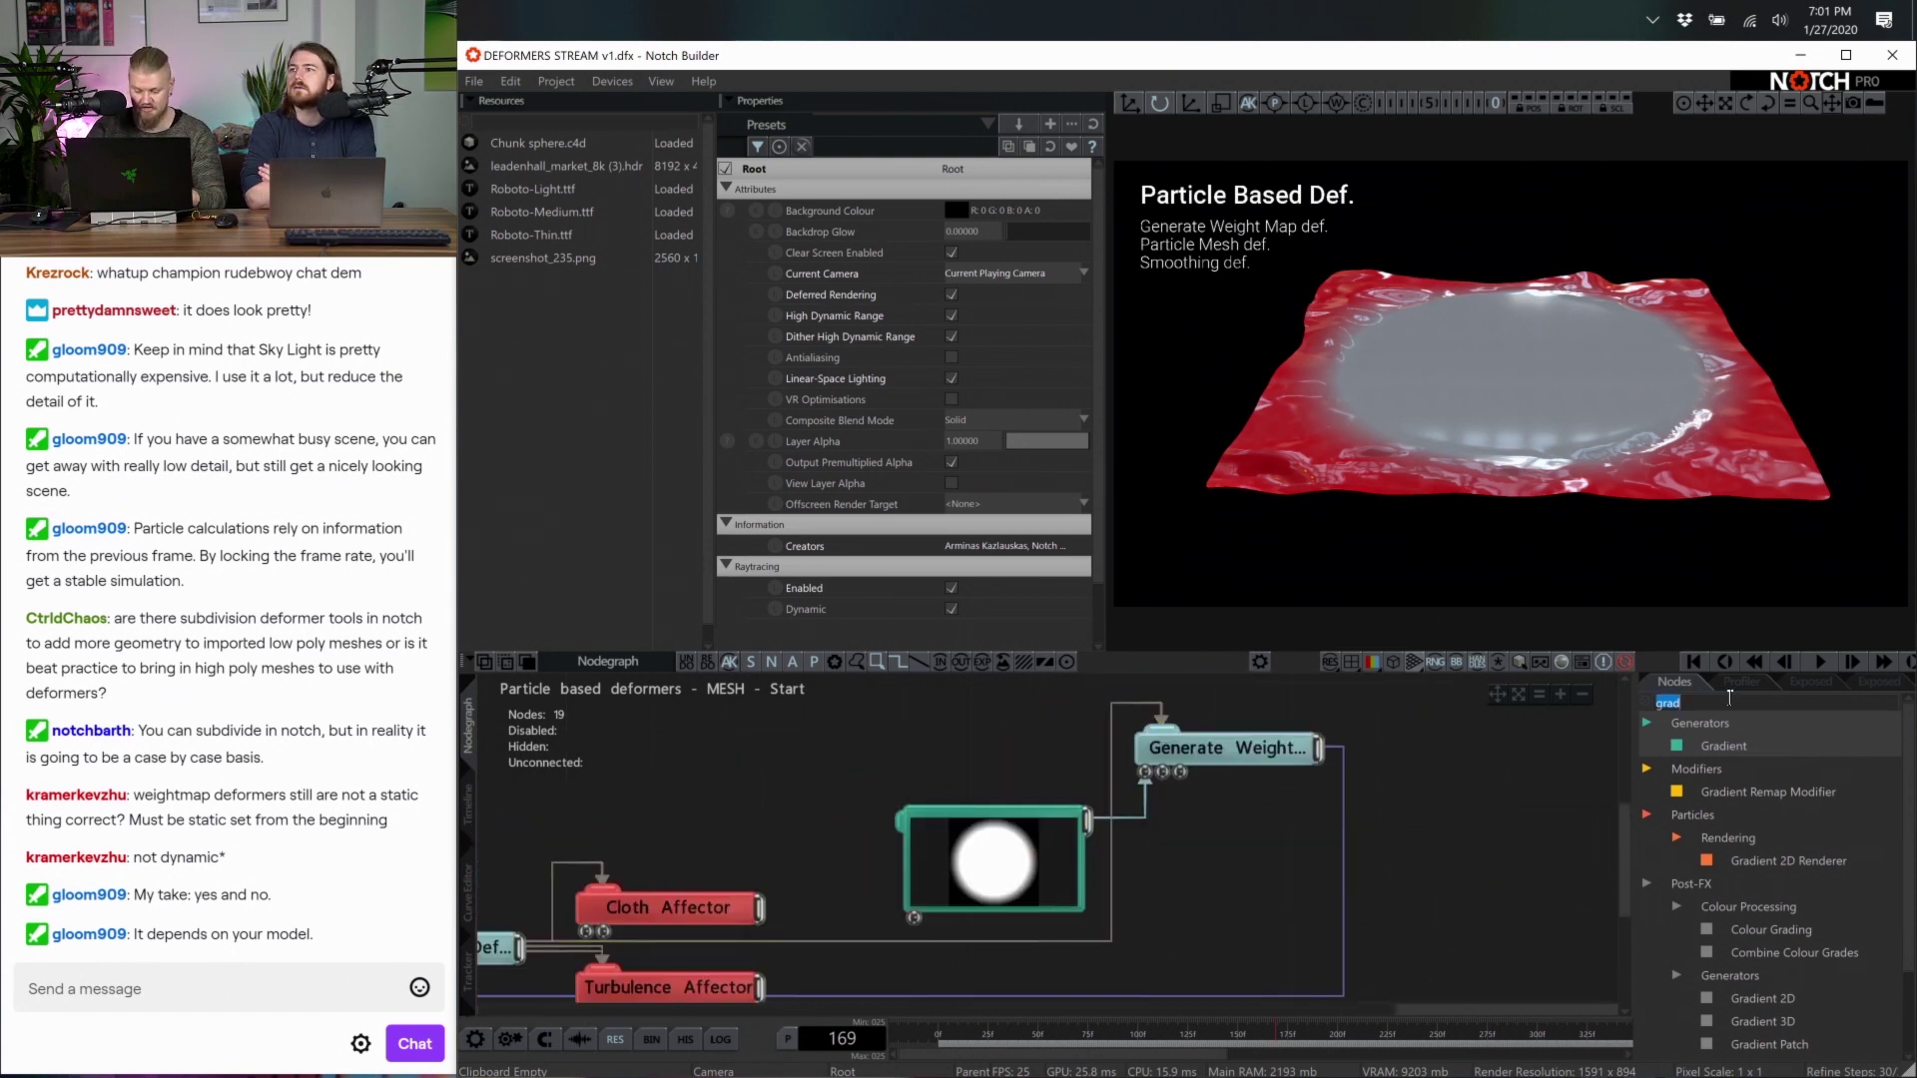
type("fracta")
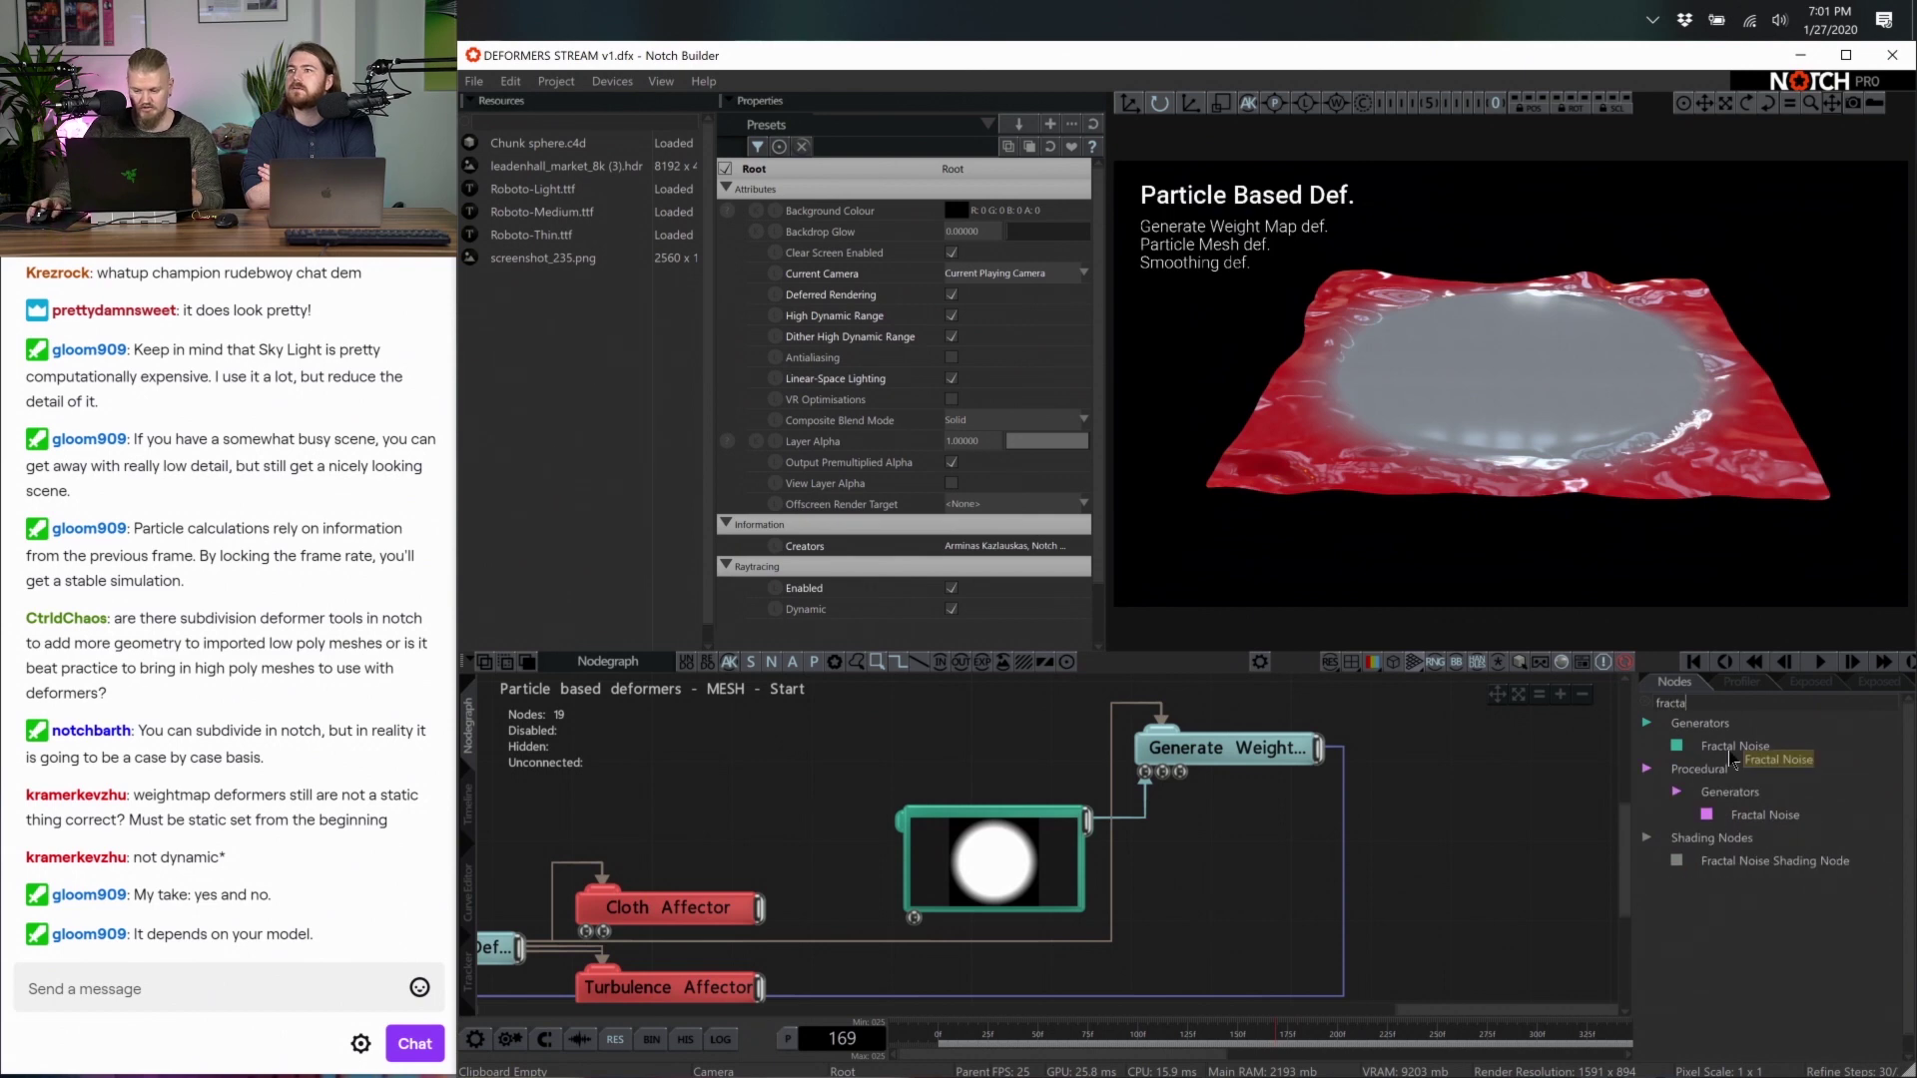
left_click_drag(1730, 758, 1148, 868)
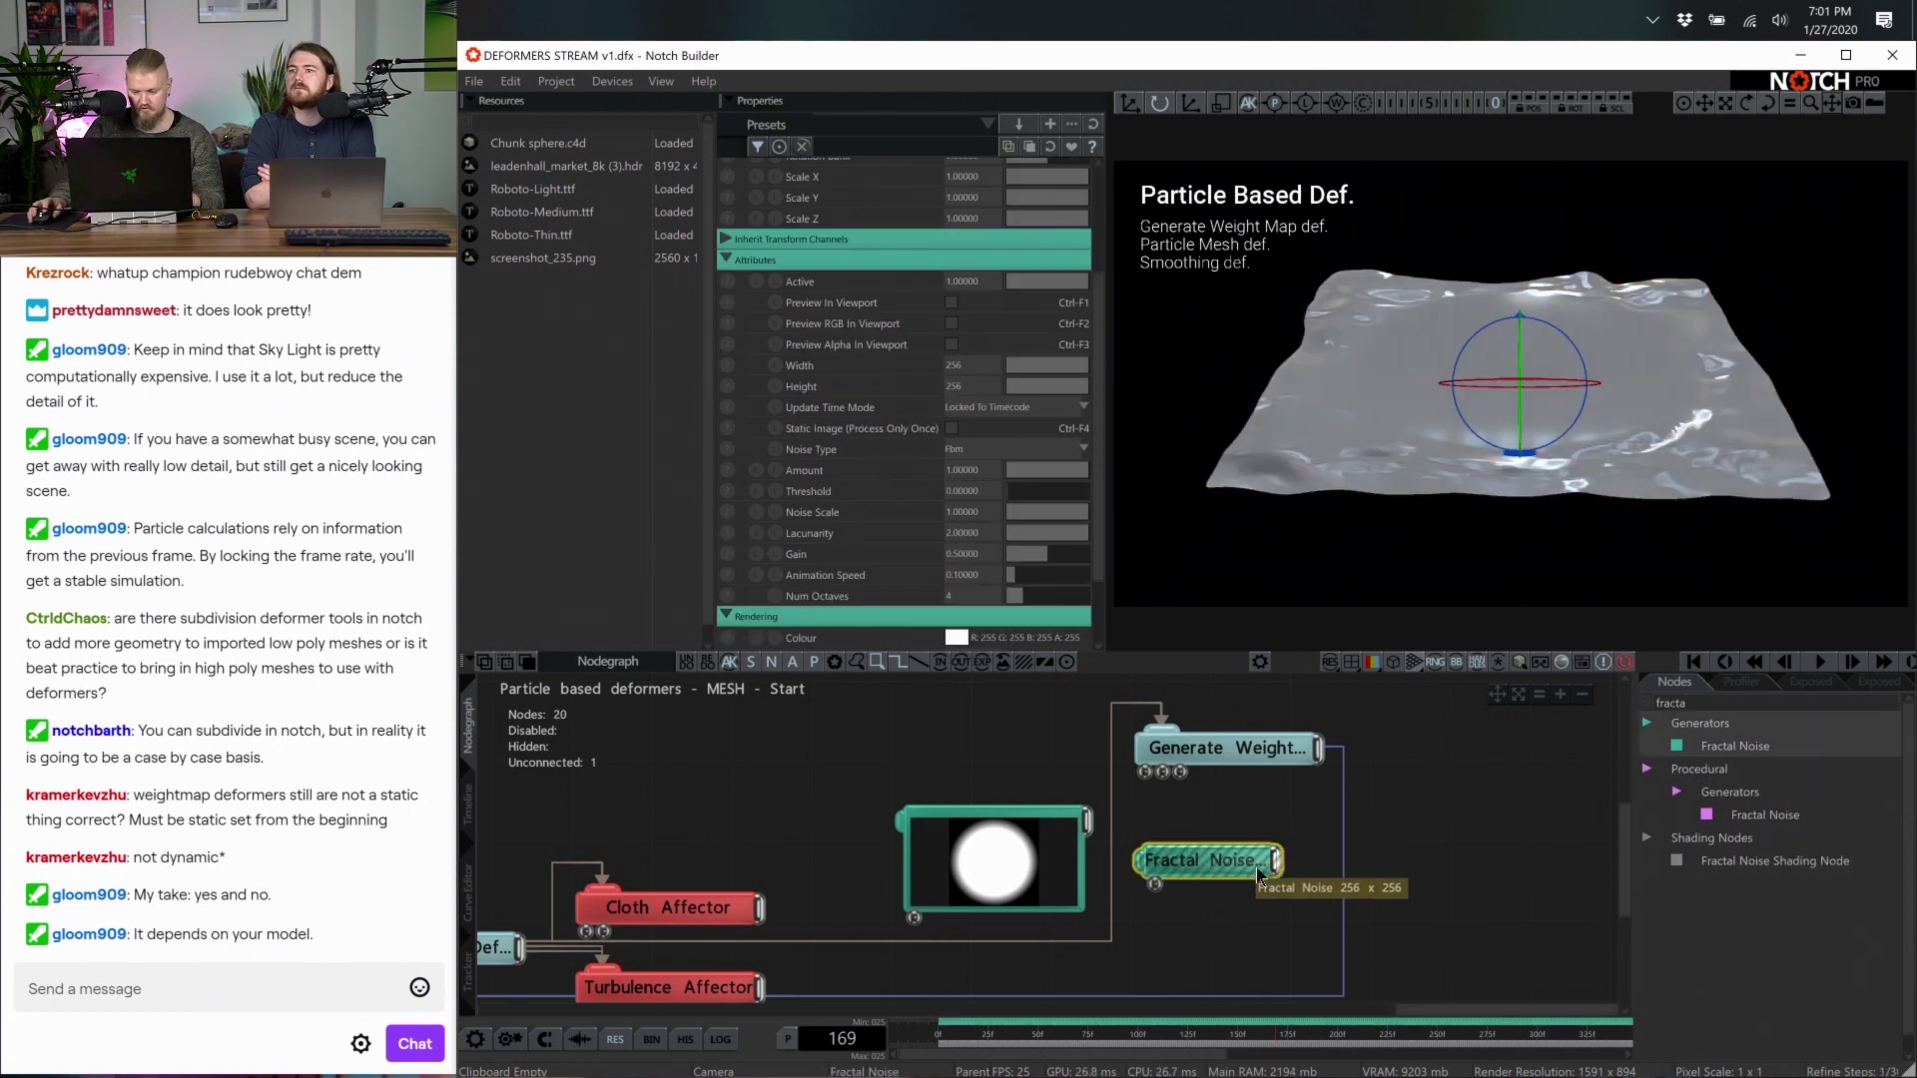
left_click_drag(1275, 861, 1145, 772)
left_click_drag(1016, 860, 853, 742)
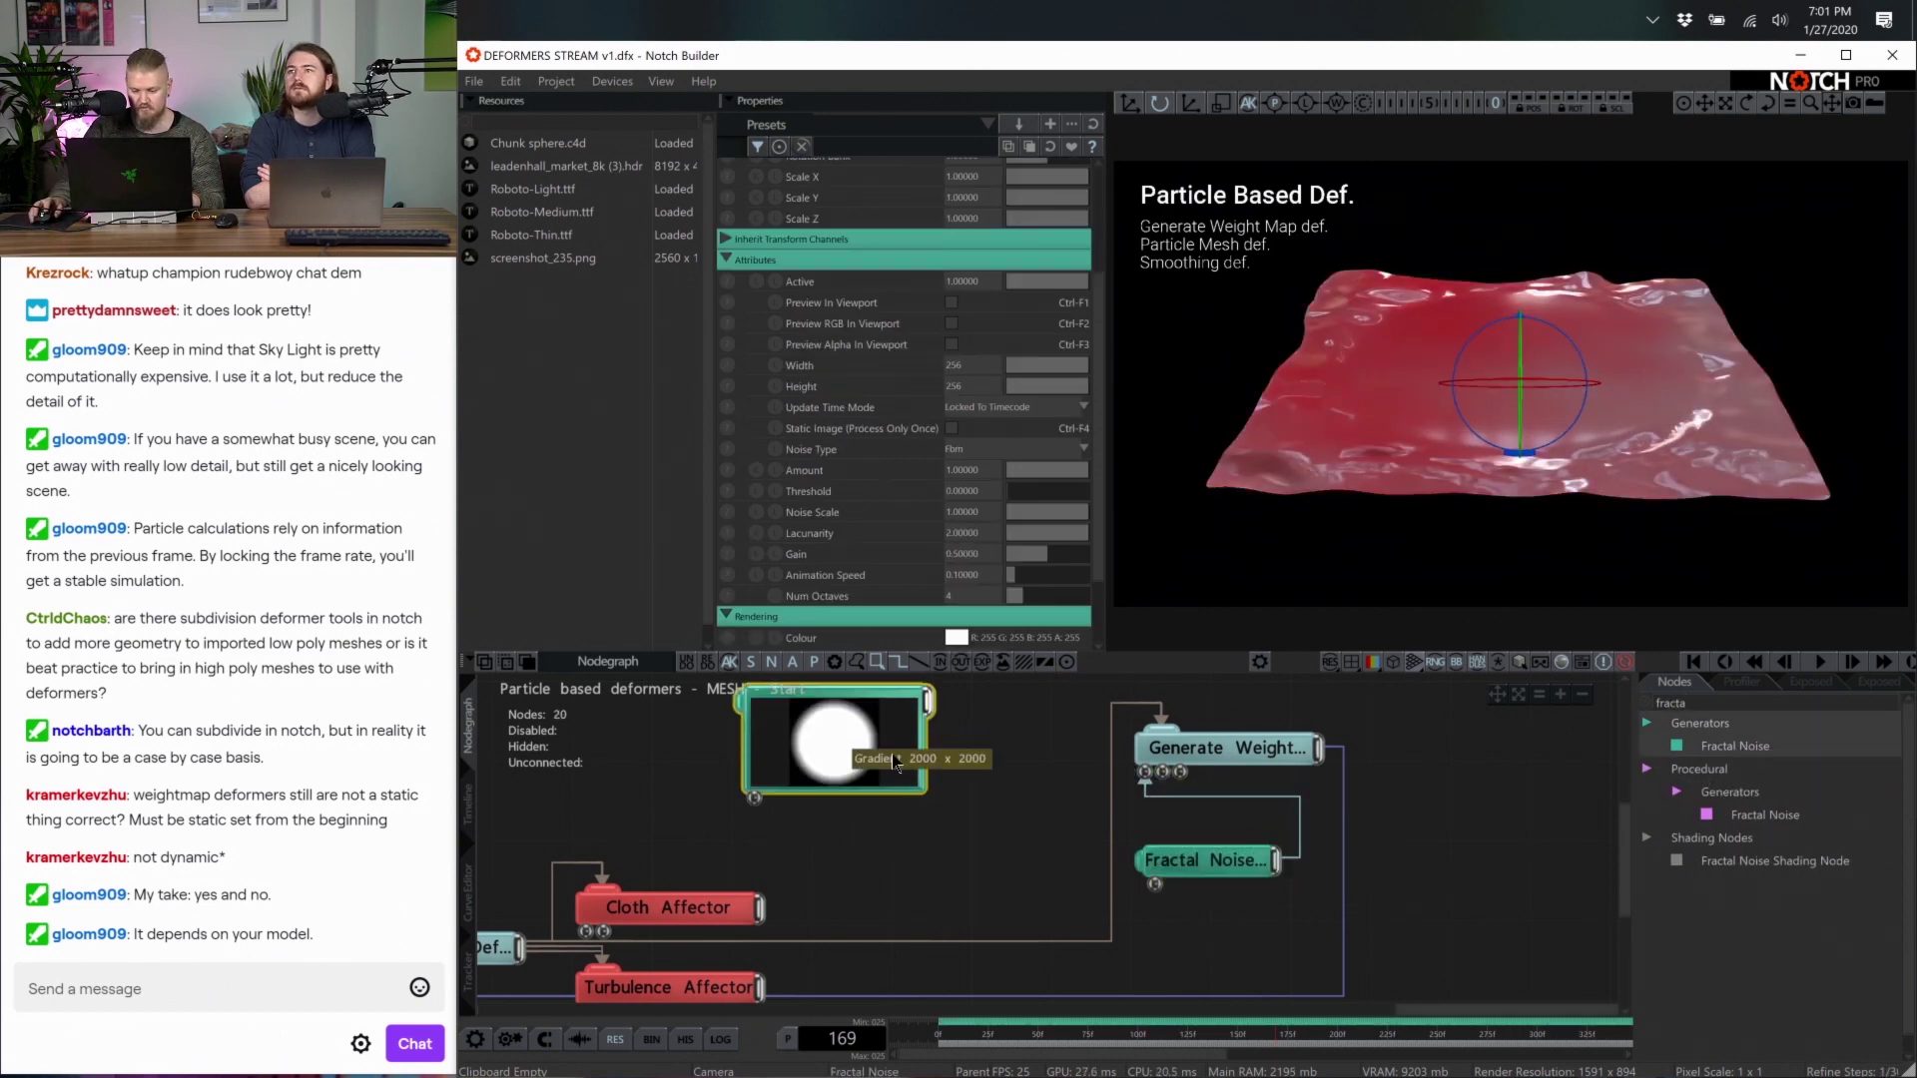
left_click(1215, 869)
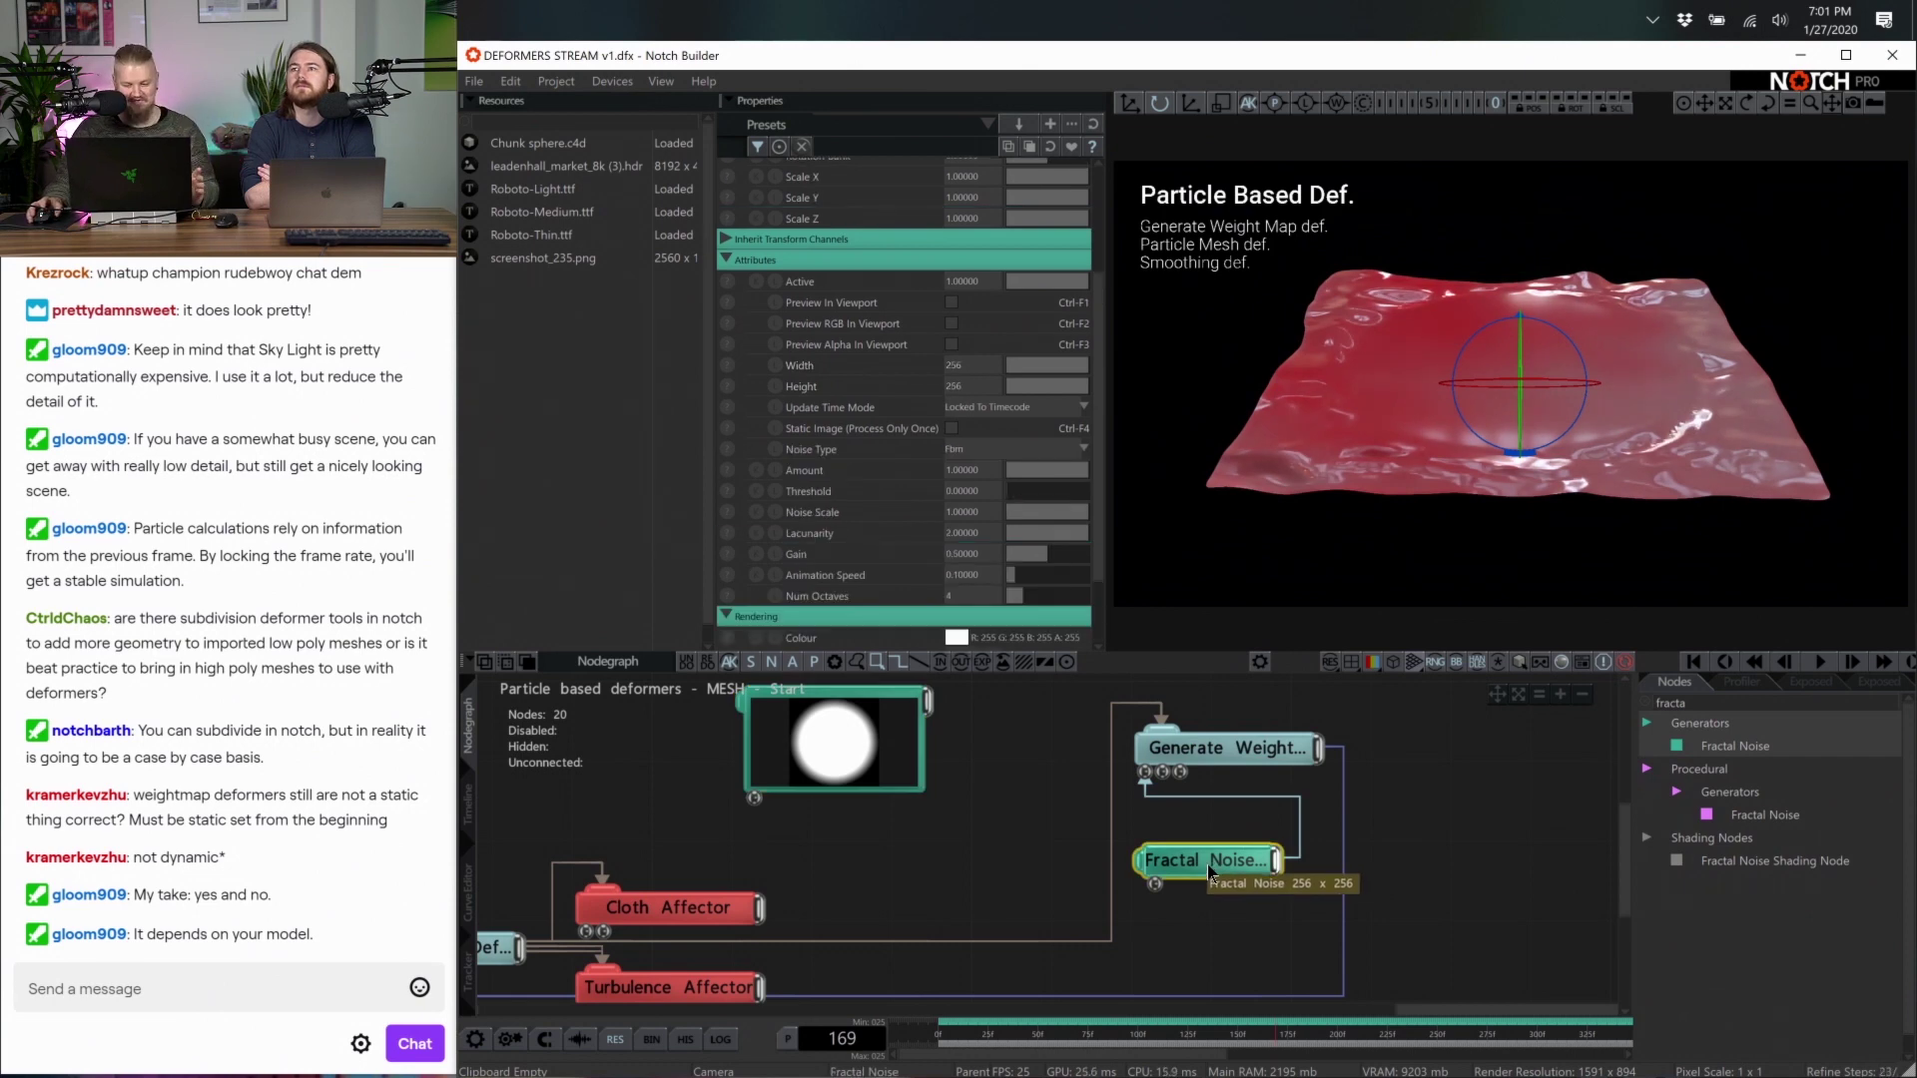
key("Delete")
Add a Truchet generator connected to the Generate Weightmap Deformer as its texture source
left_click(1794, 696)
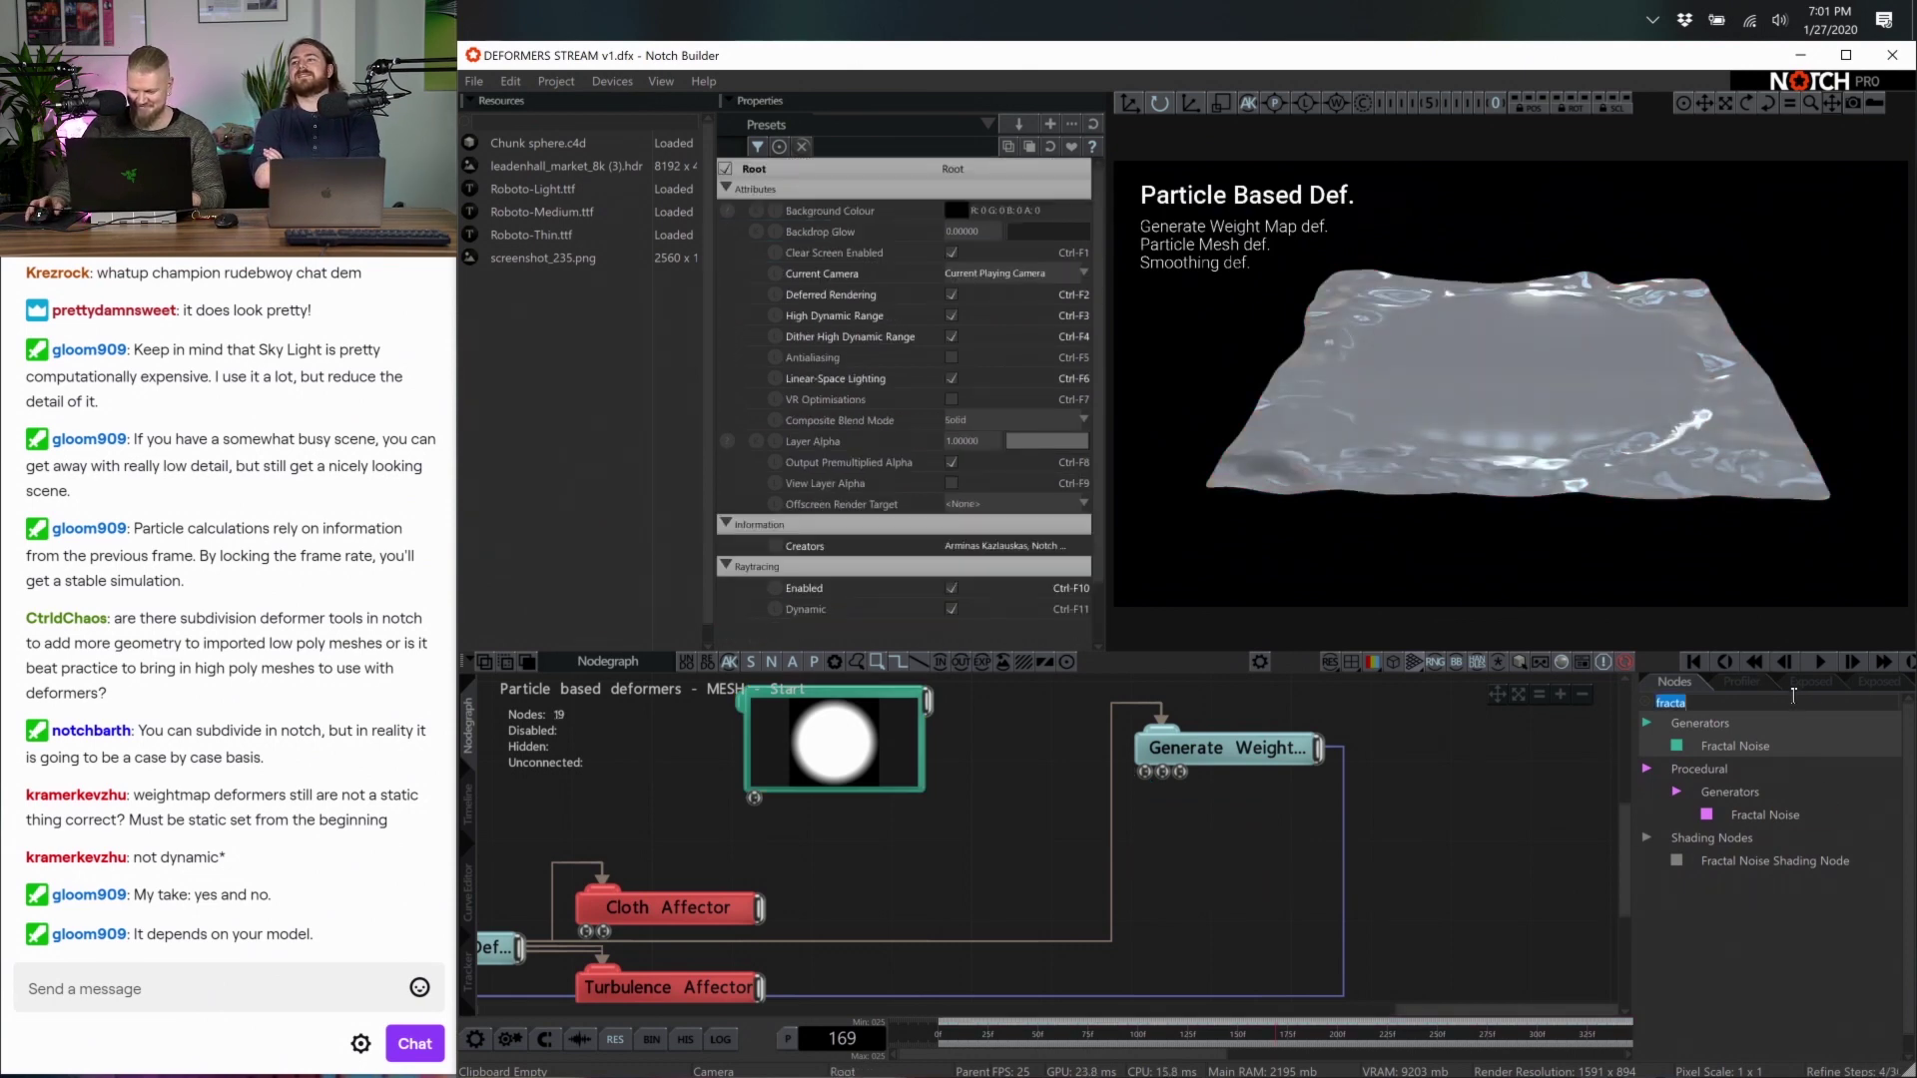
type("tru")
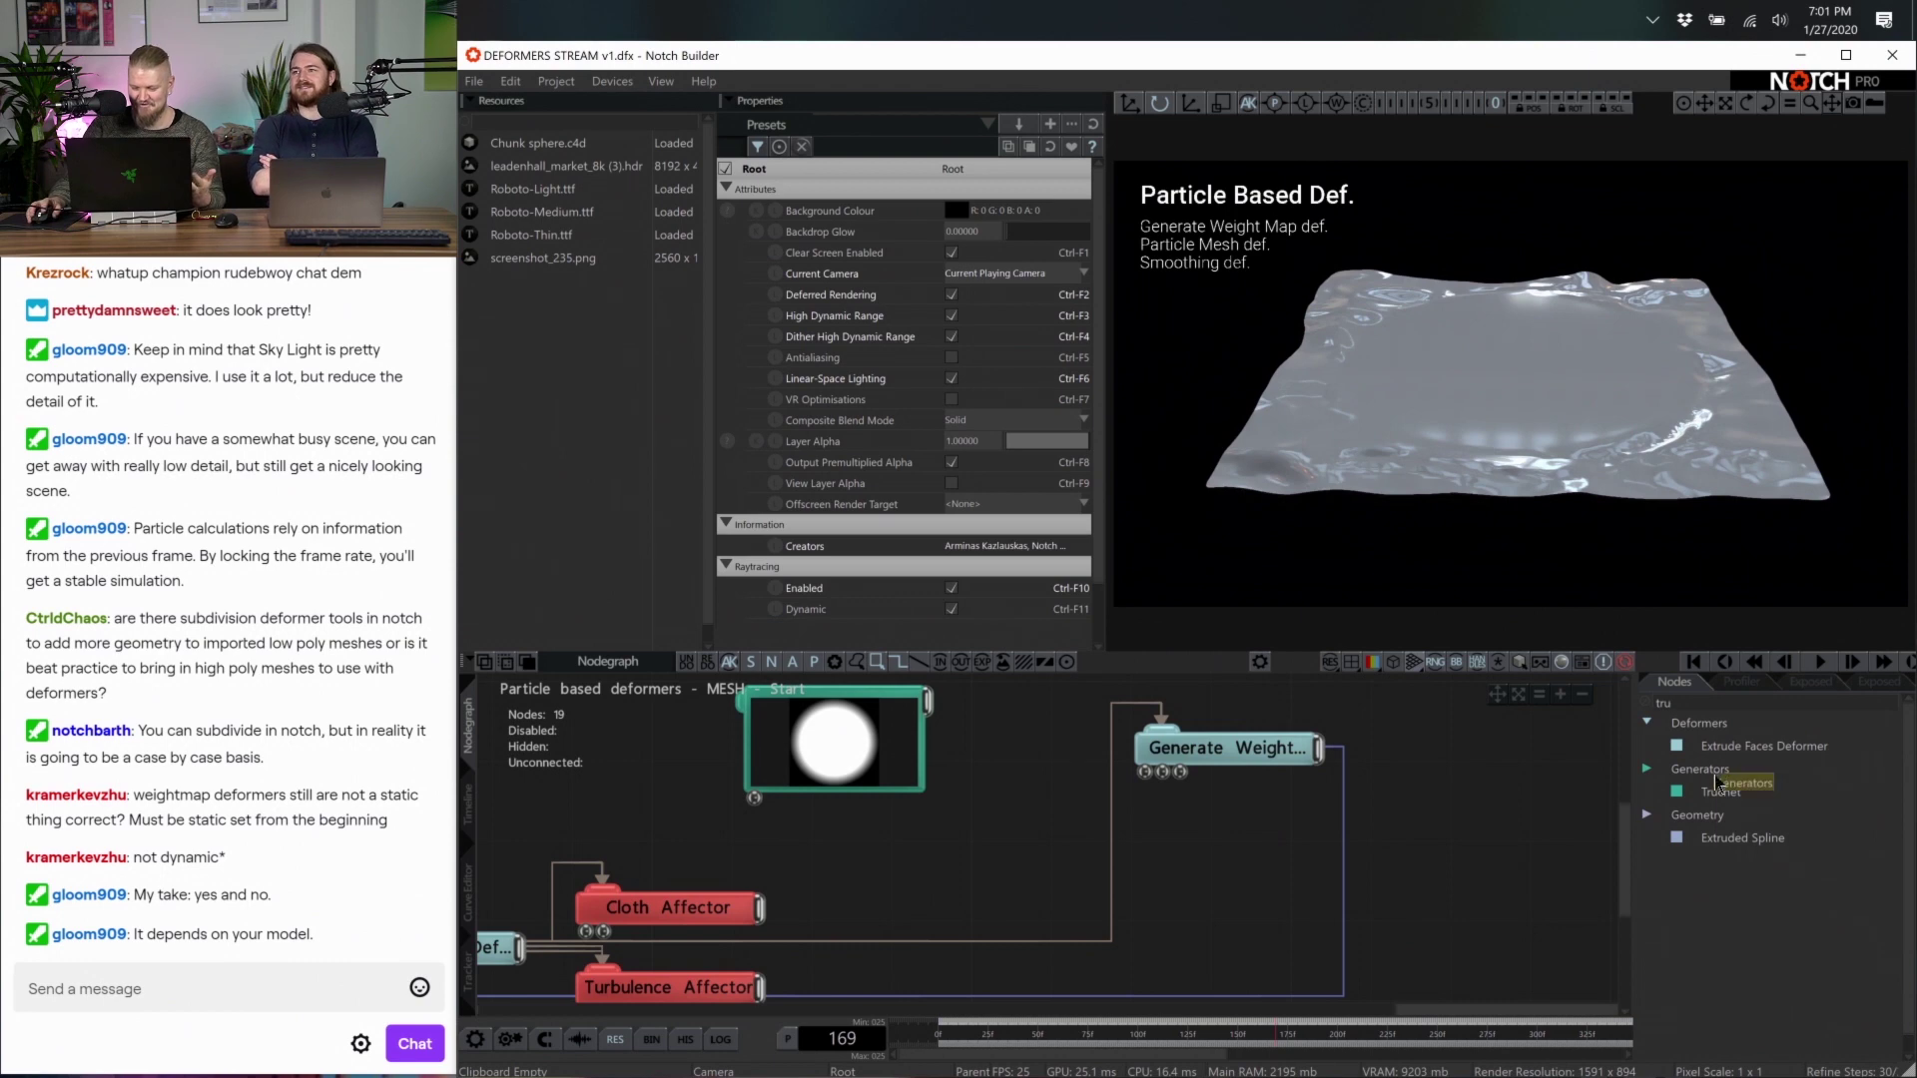
left_click_drag(1720, 792, 1144, 773)
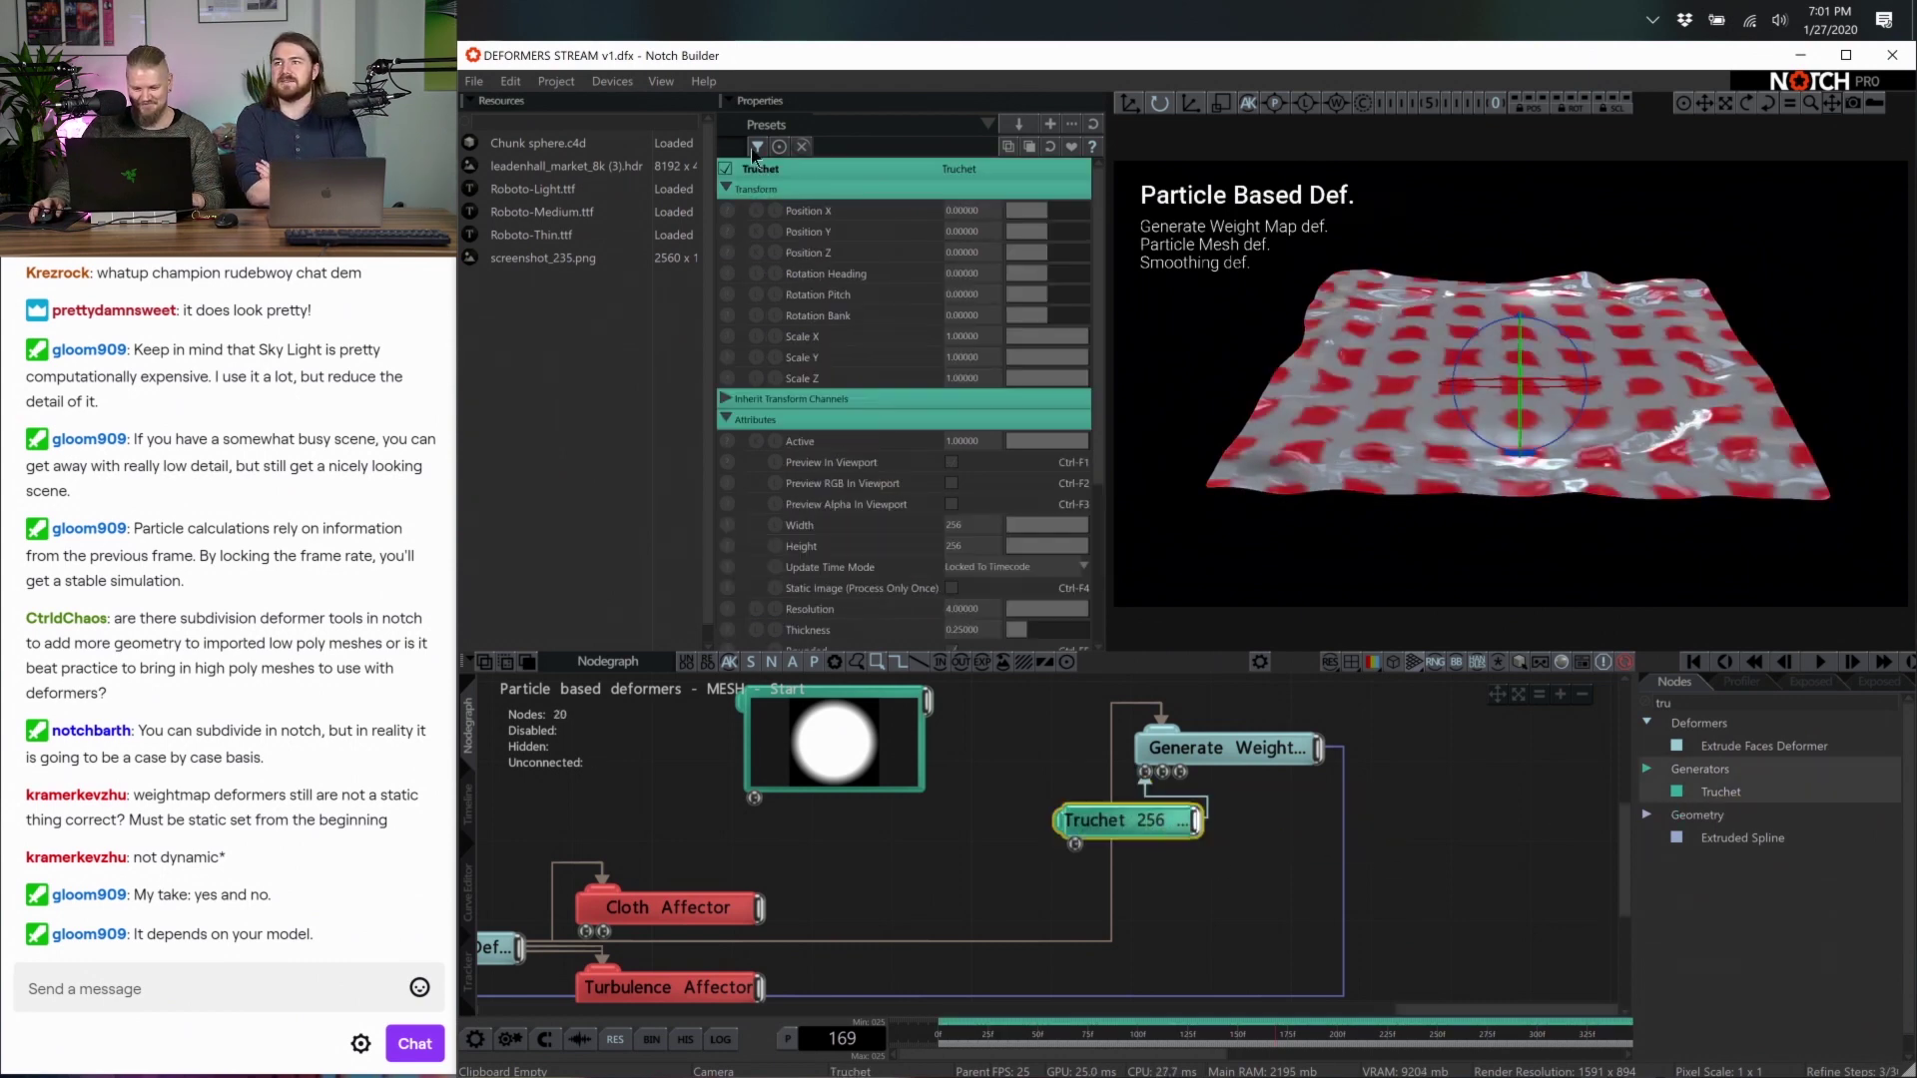
With the Truchet previewed in the viewport, set its width and height to 1200 and turn off Rounded
left_click(954, 464)
scroll(974, 466, "down", 2)
left_click(961, 412)
type("1200")
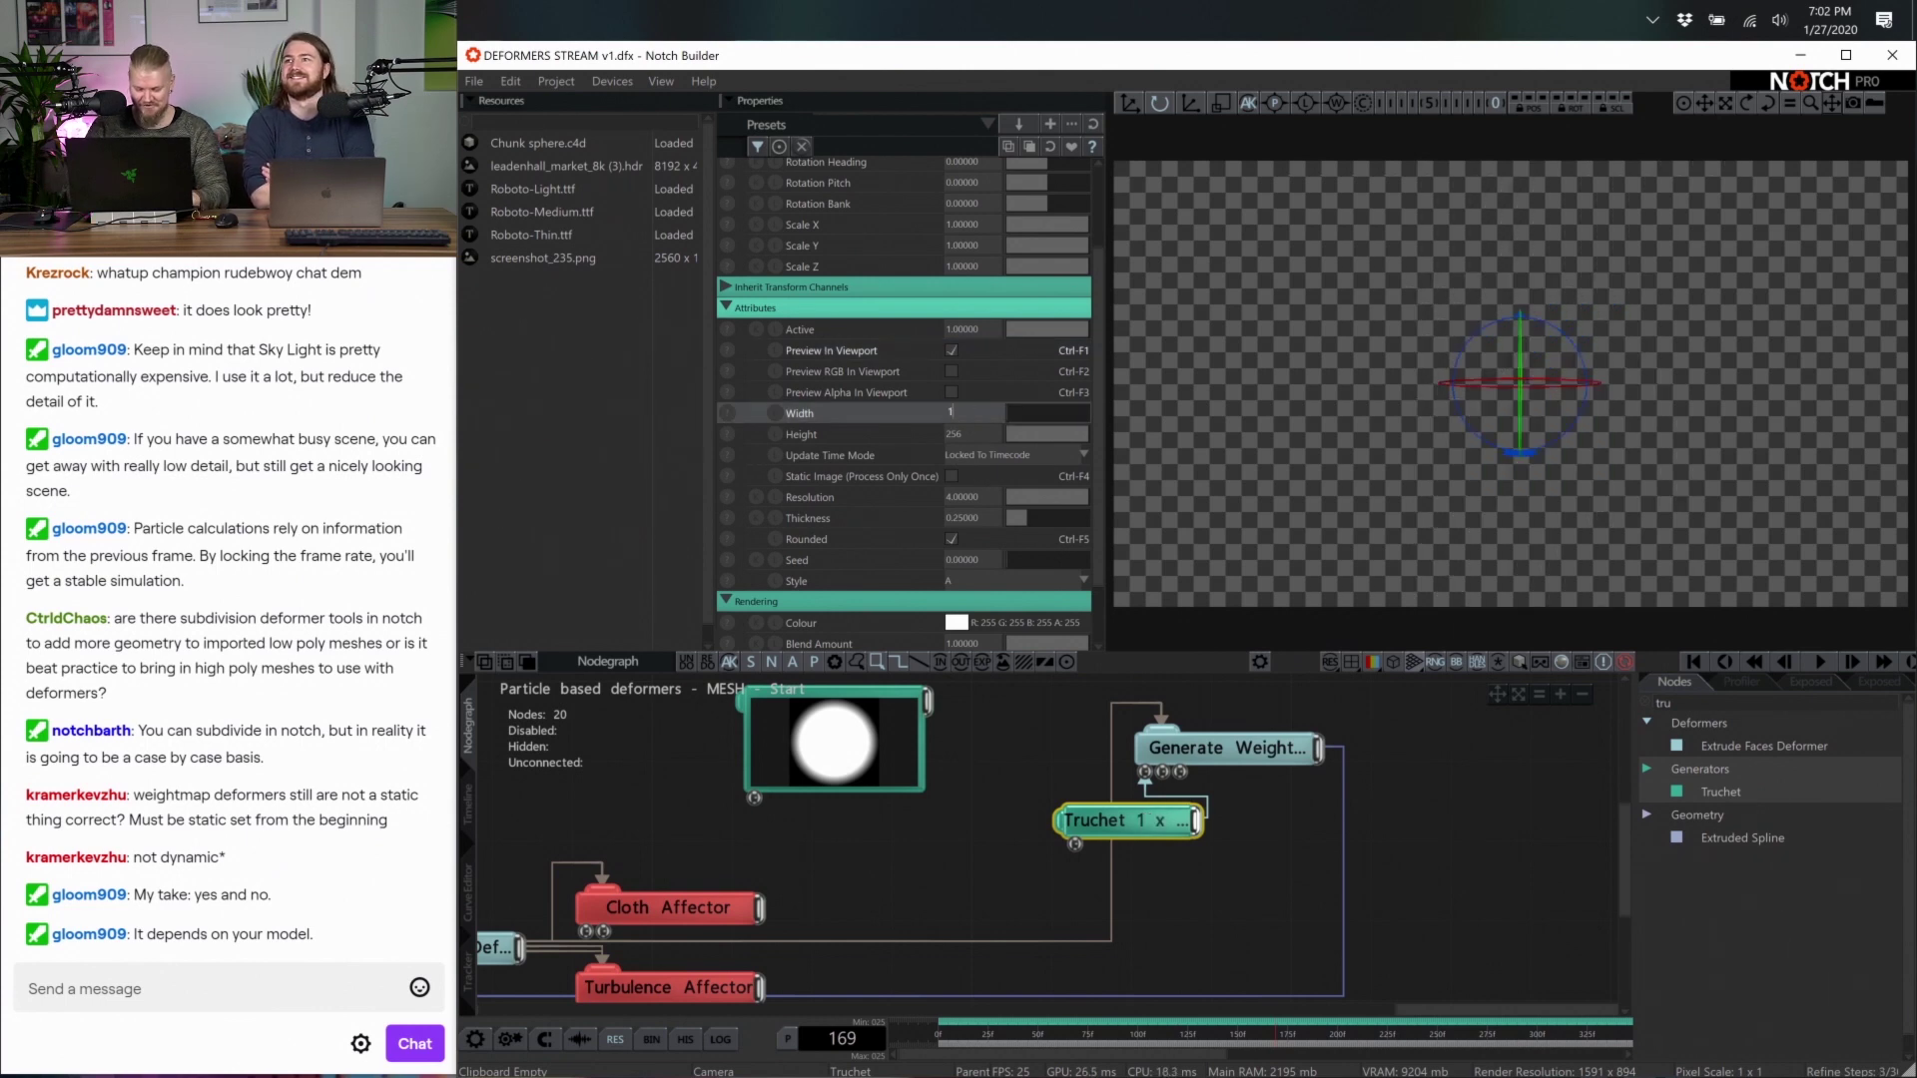
key("Tab")
type("00")
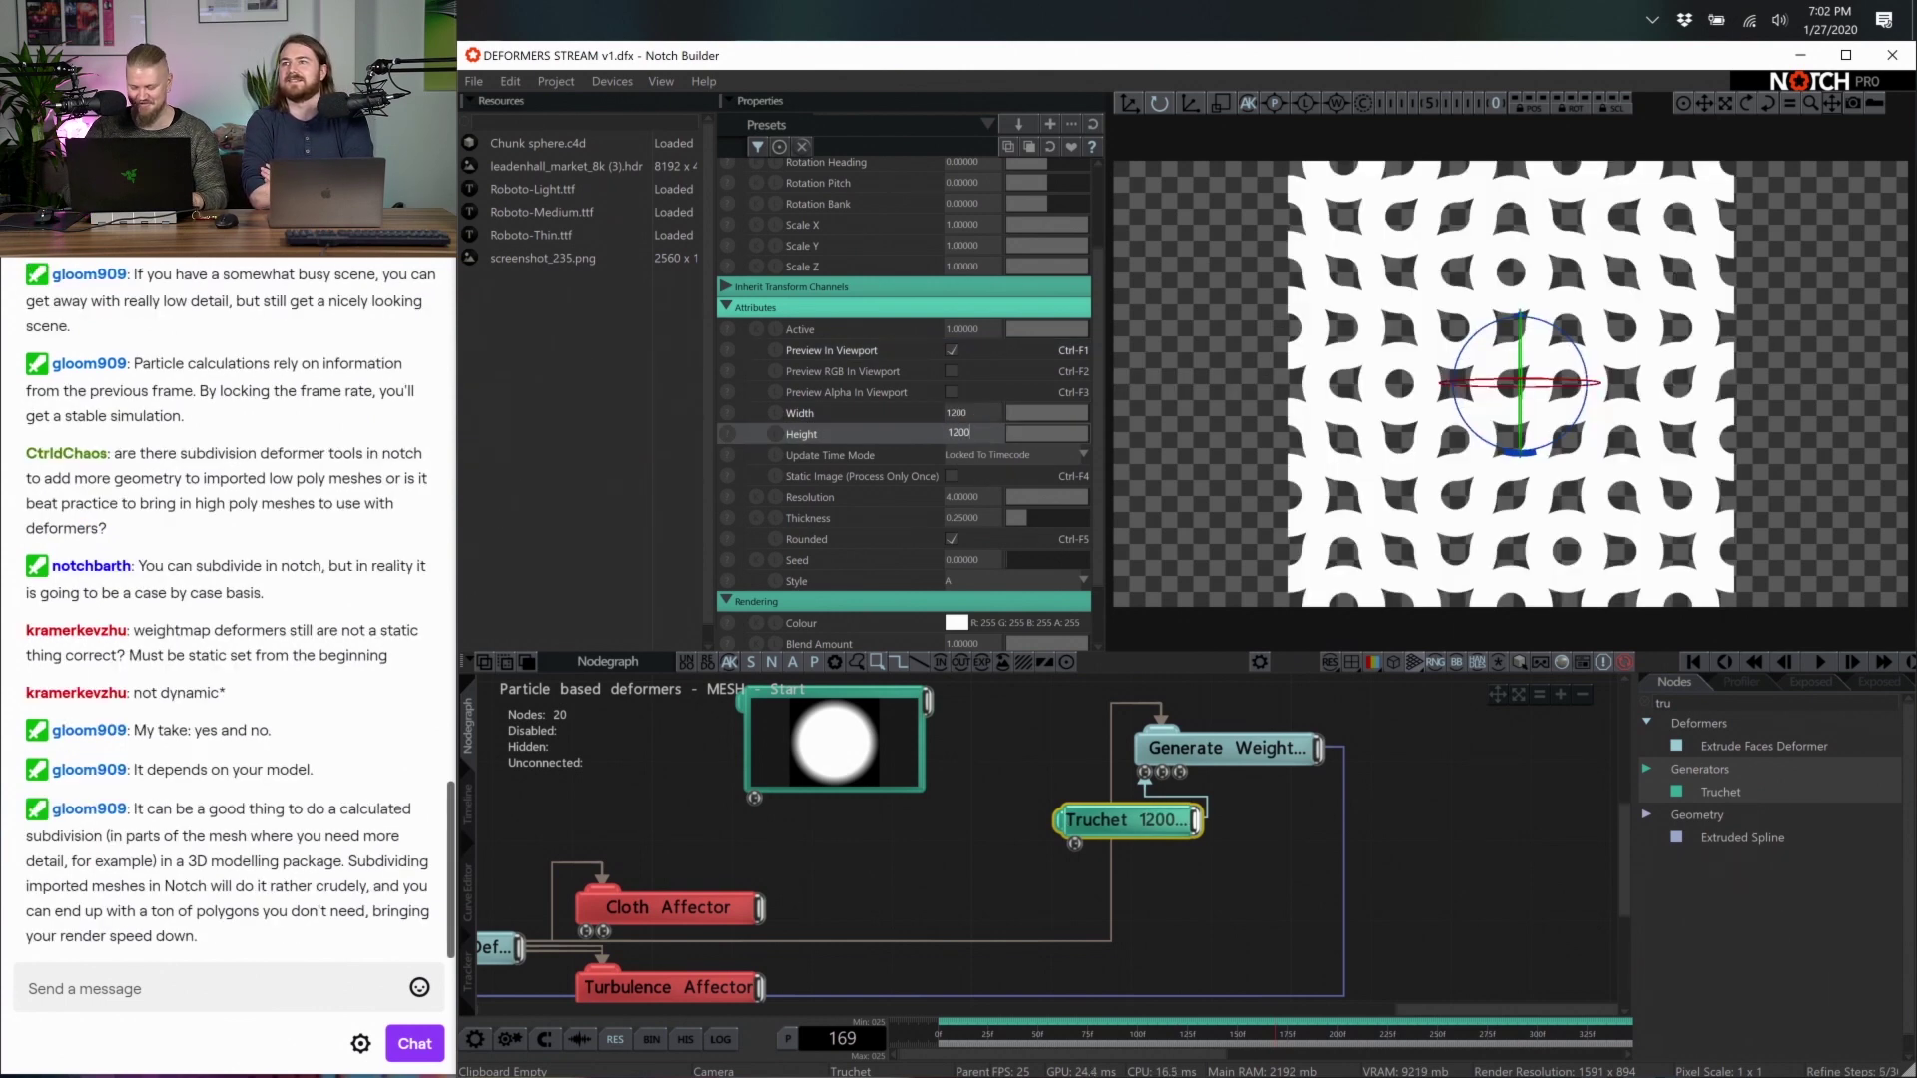
left_click(952, 540)
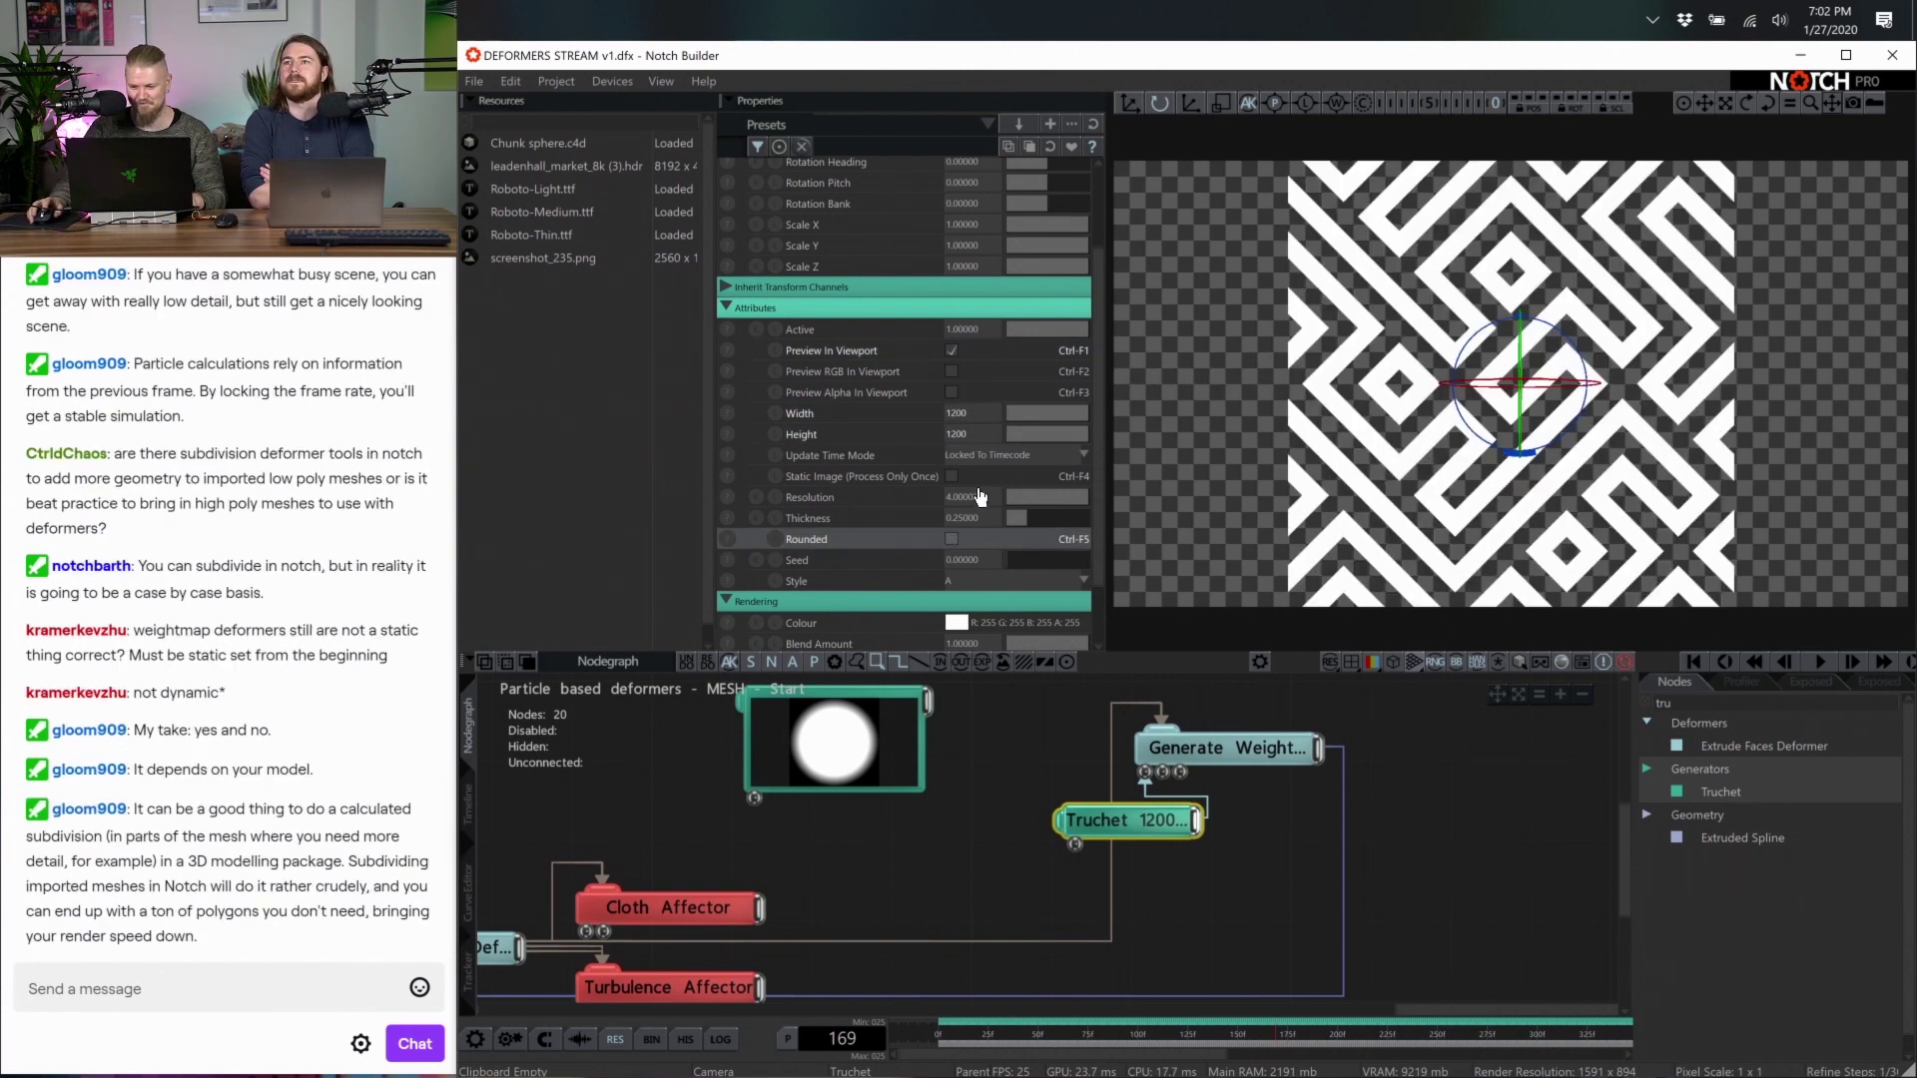
scroll(1063, 549, "down", 2)
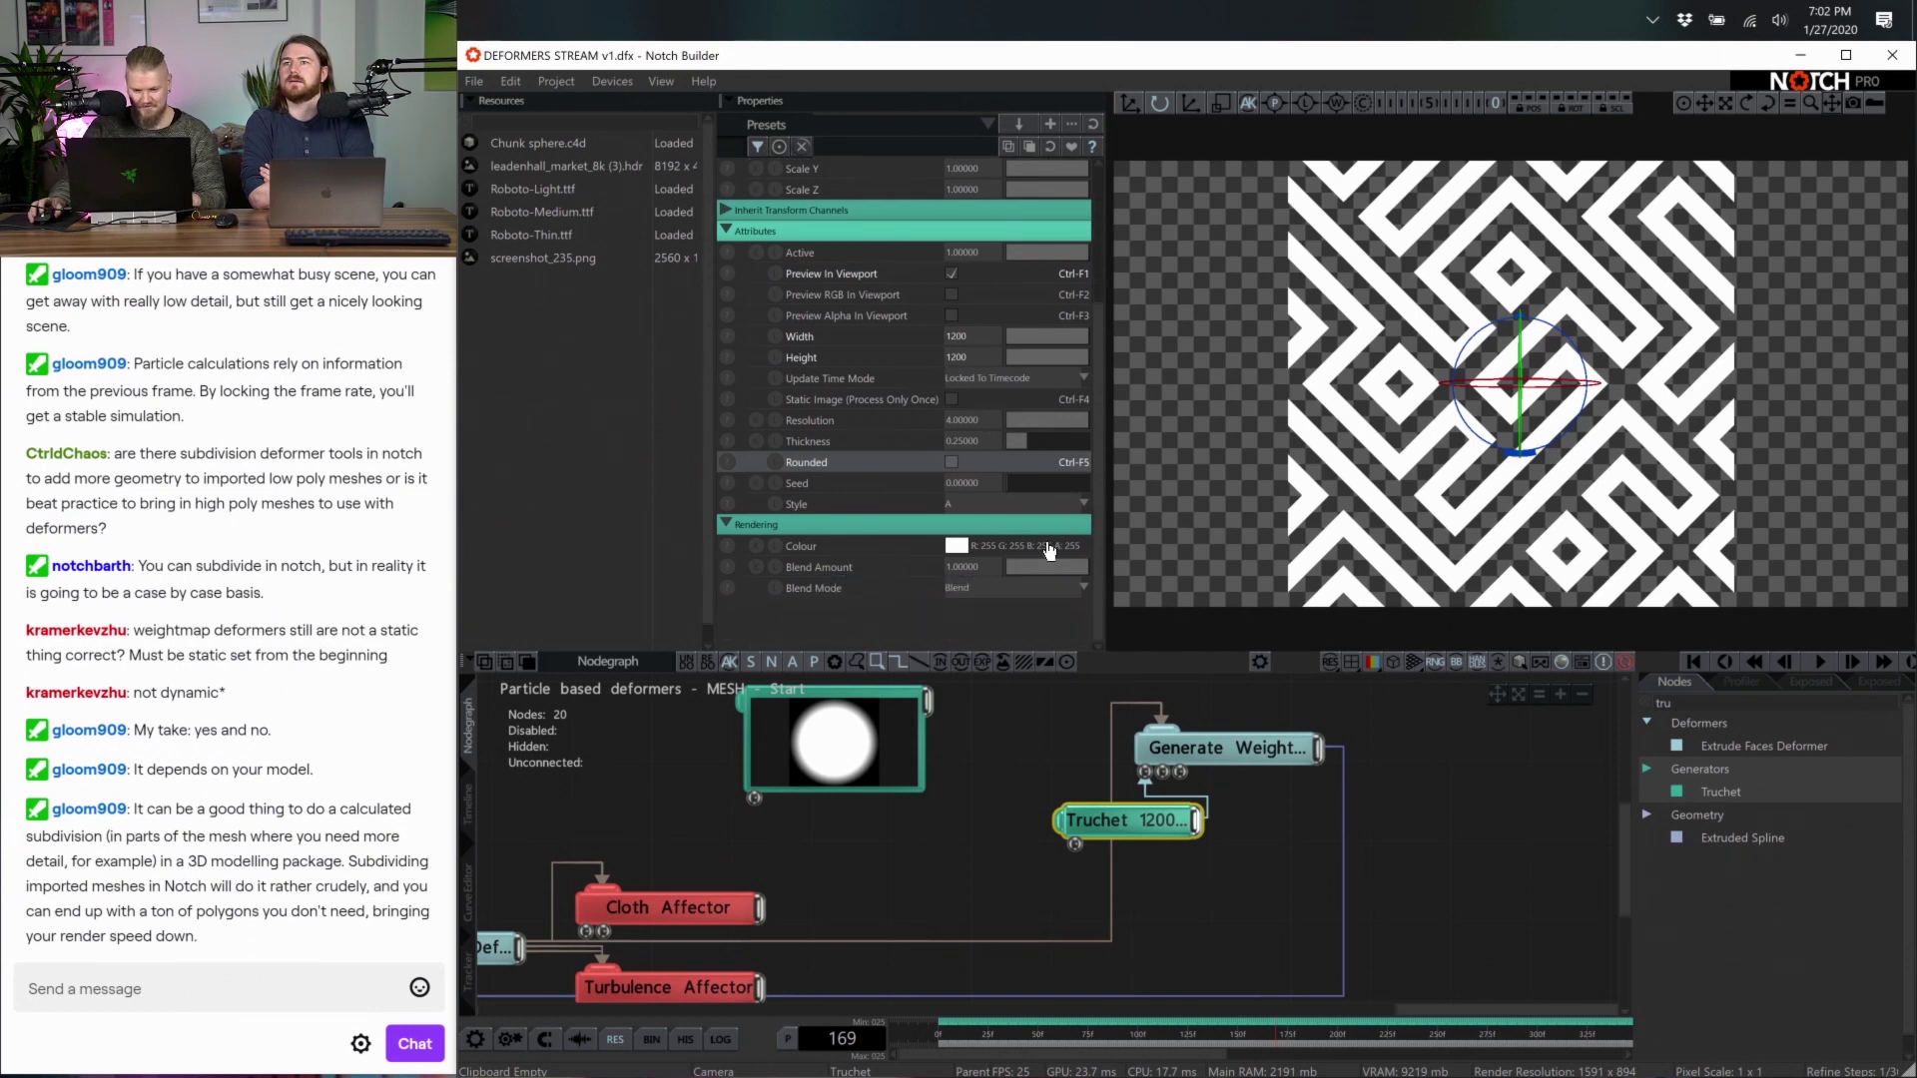
scroll(1033, 337, "up", 5)
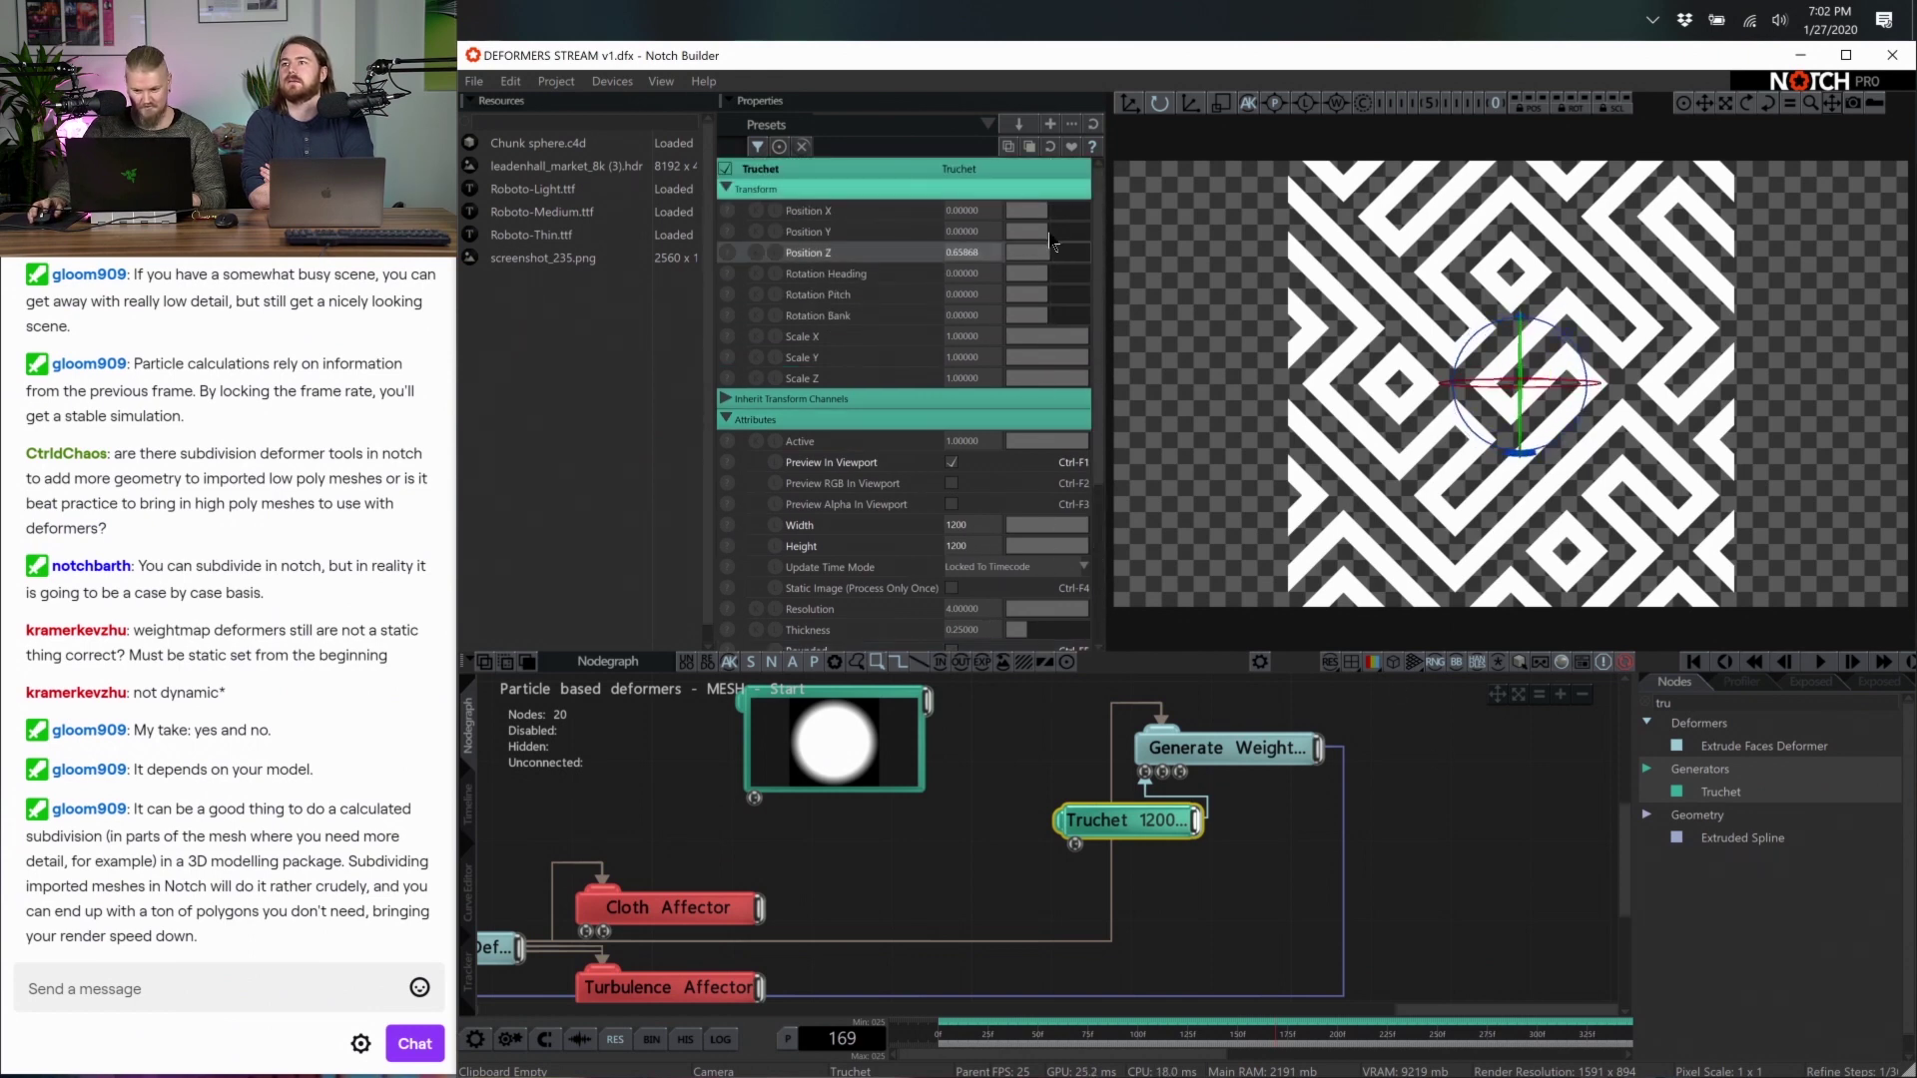
left_click_drag(1048, 231, 1054, 239)
key("ctrl+z")
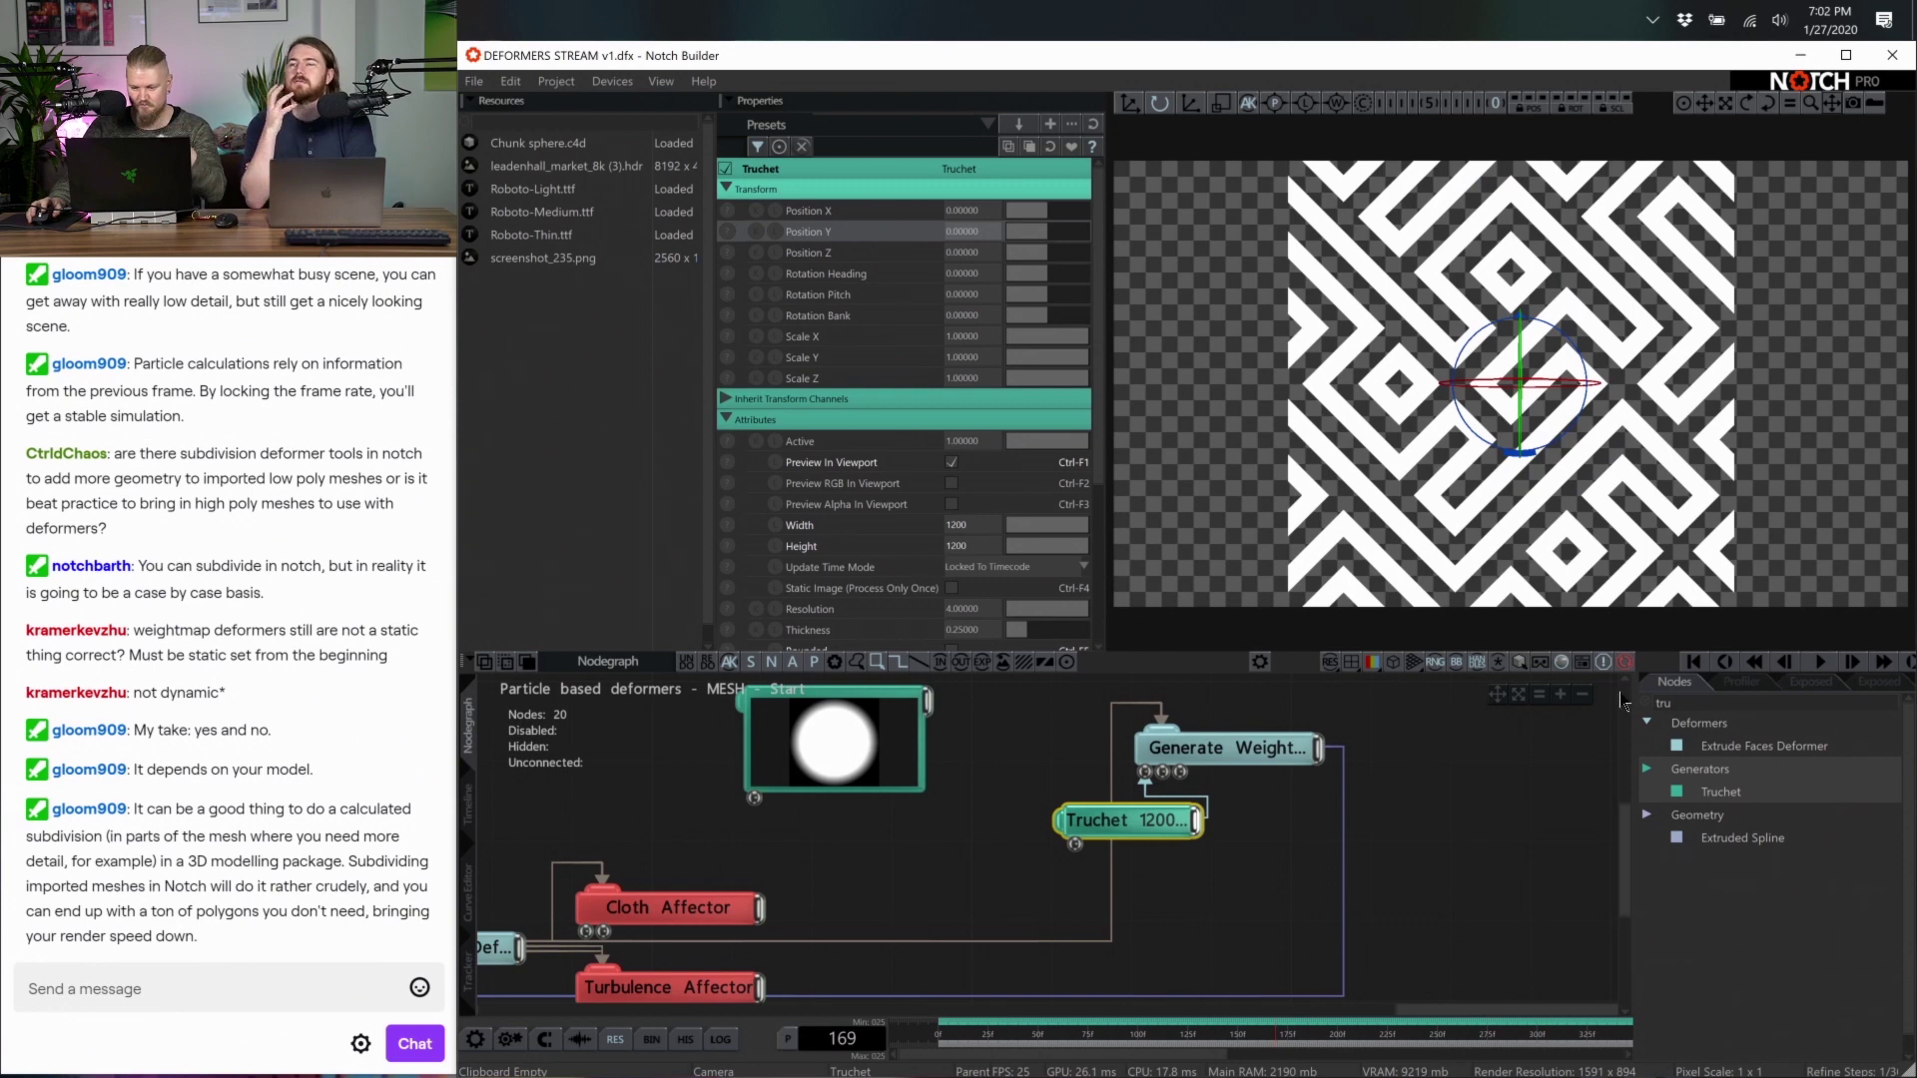
Add a Continuous Modifier that drives the Truchet's Position Y, and place it below the Truchet node
key("BackSpace")
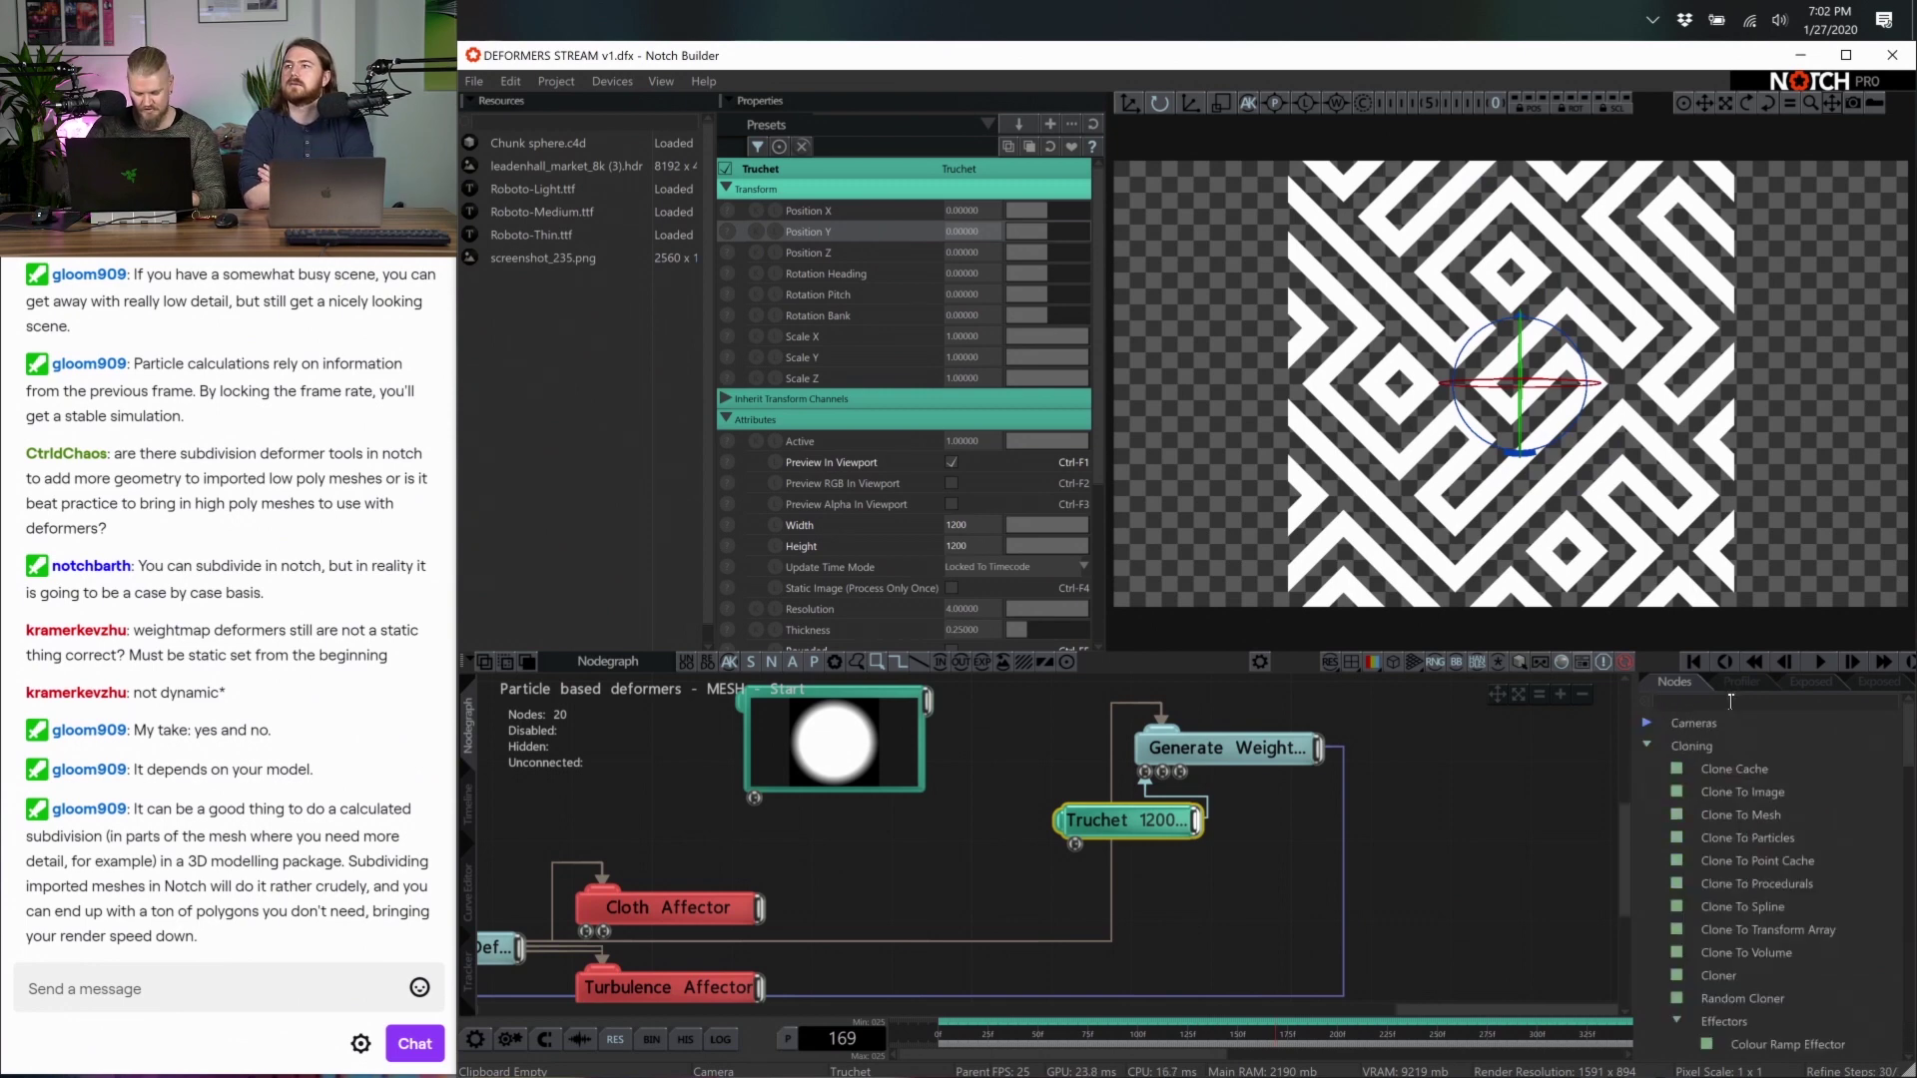
type("contin")
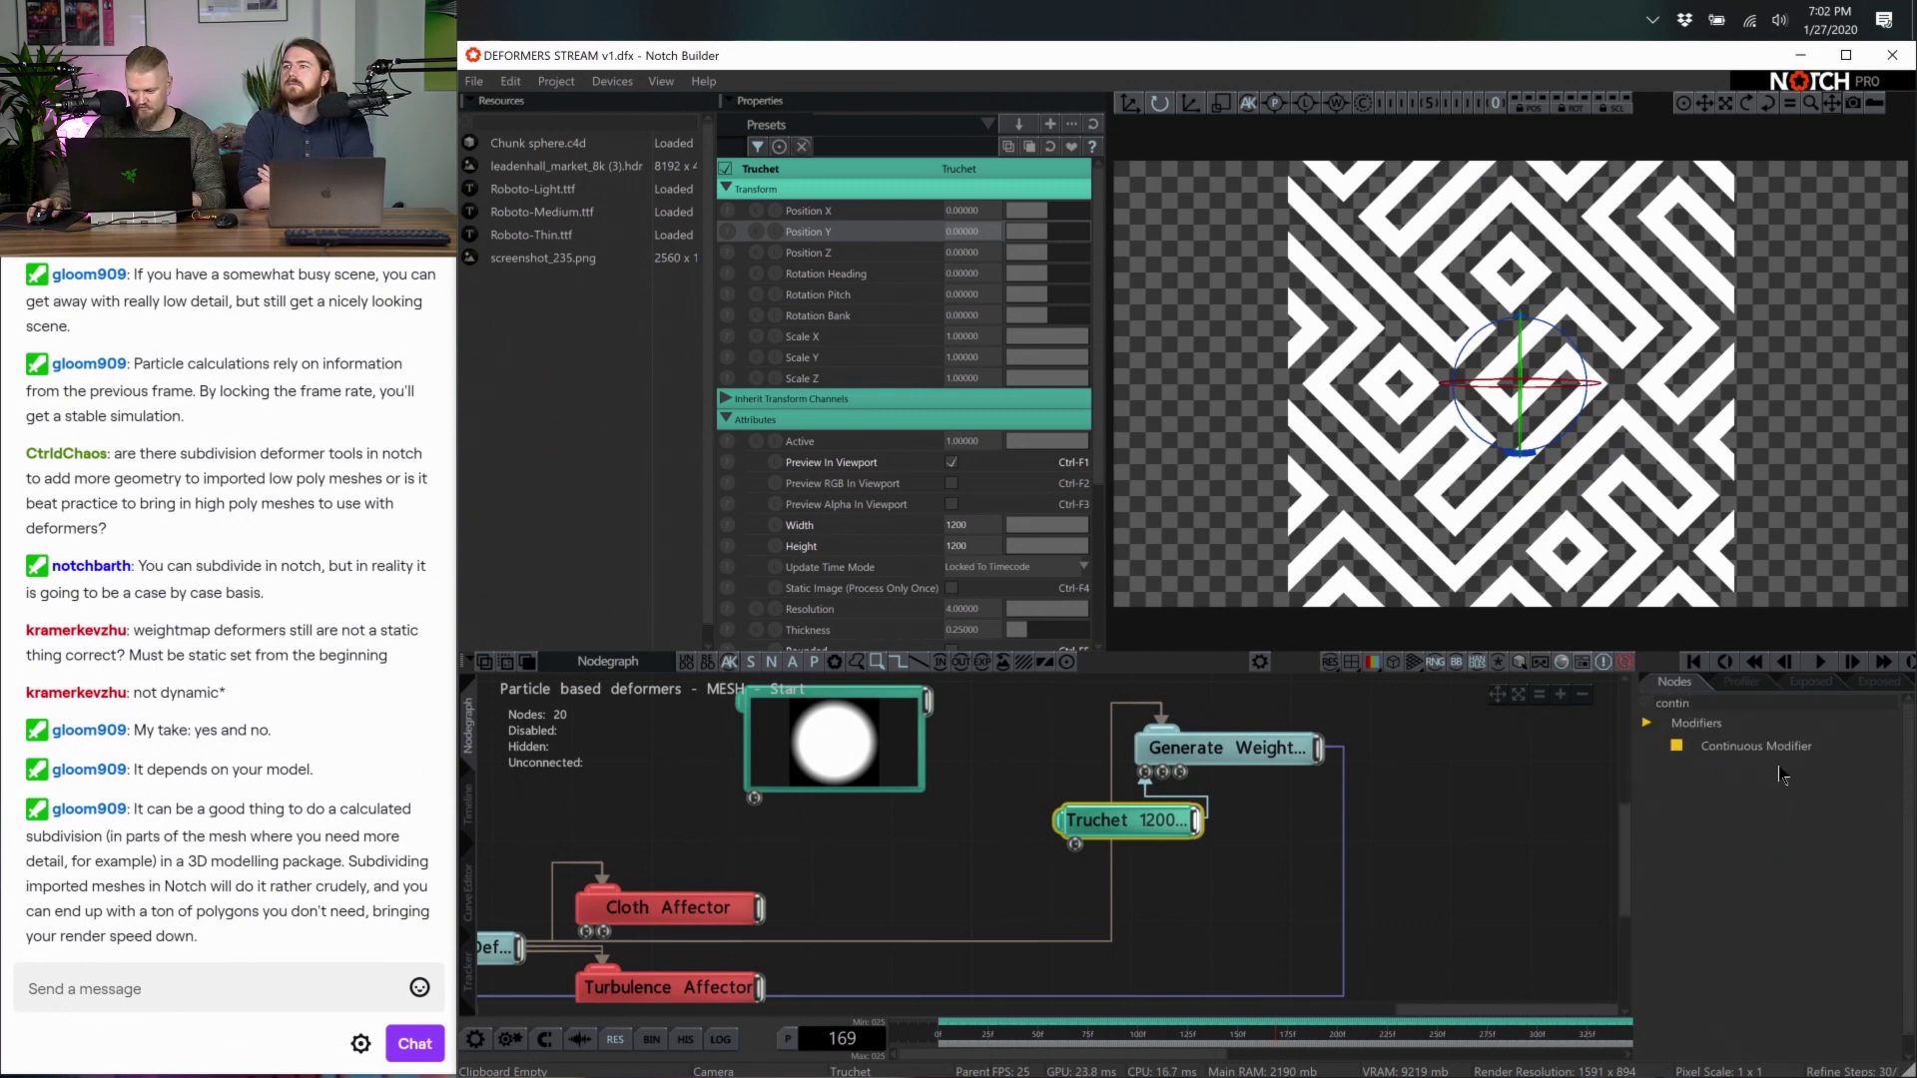
left_click_drag(1756, 746, 1130, 825)
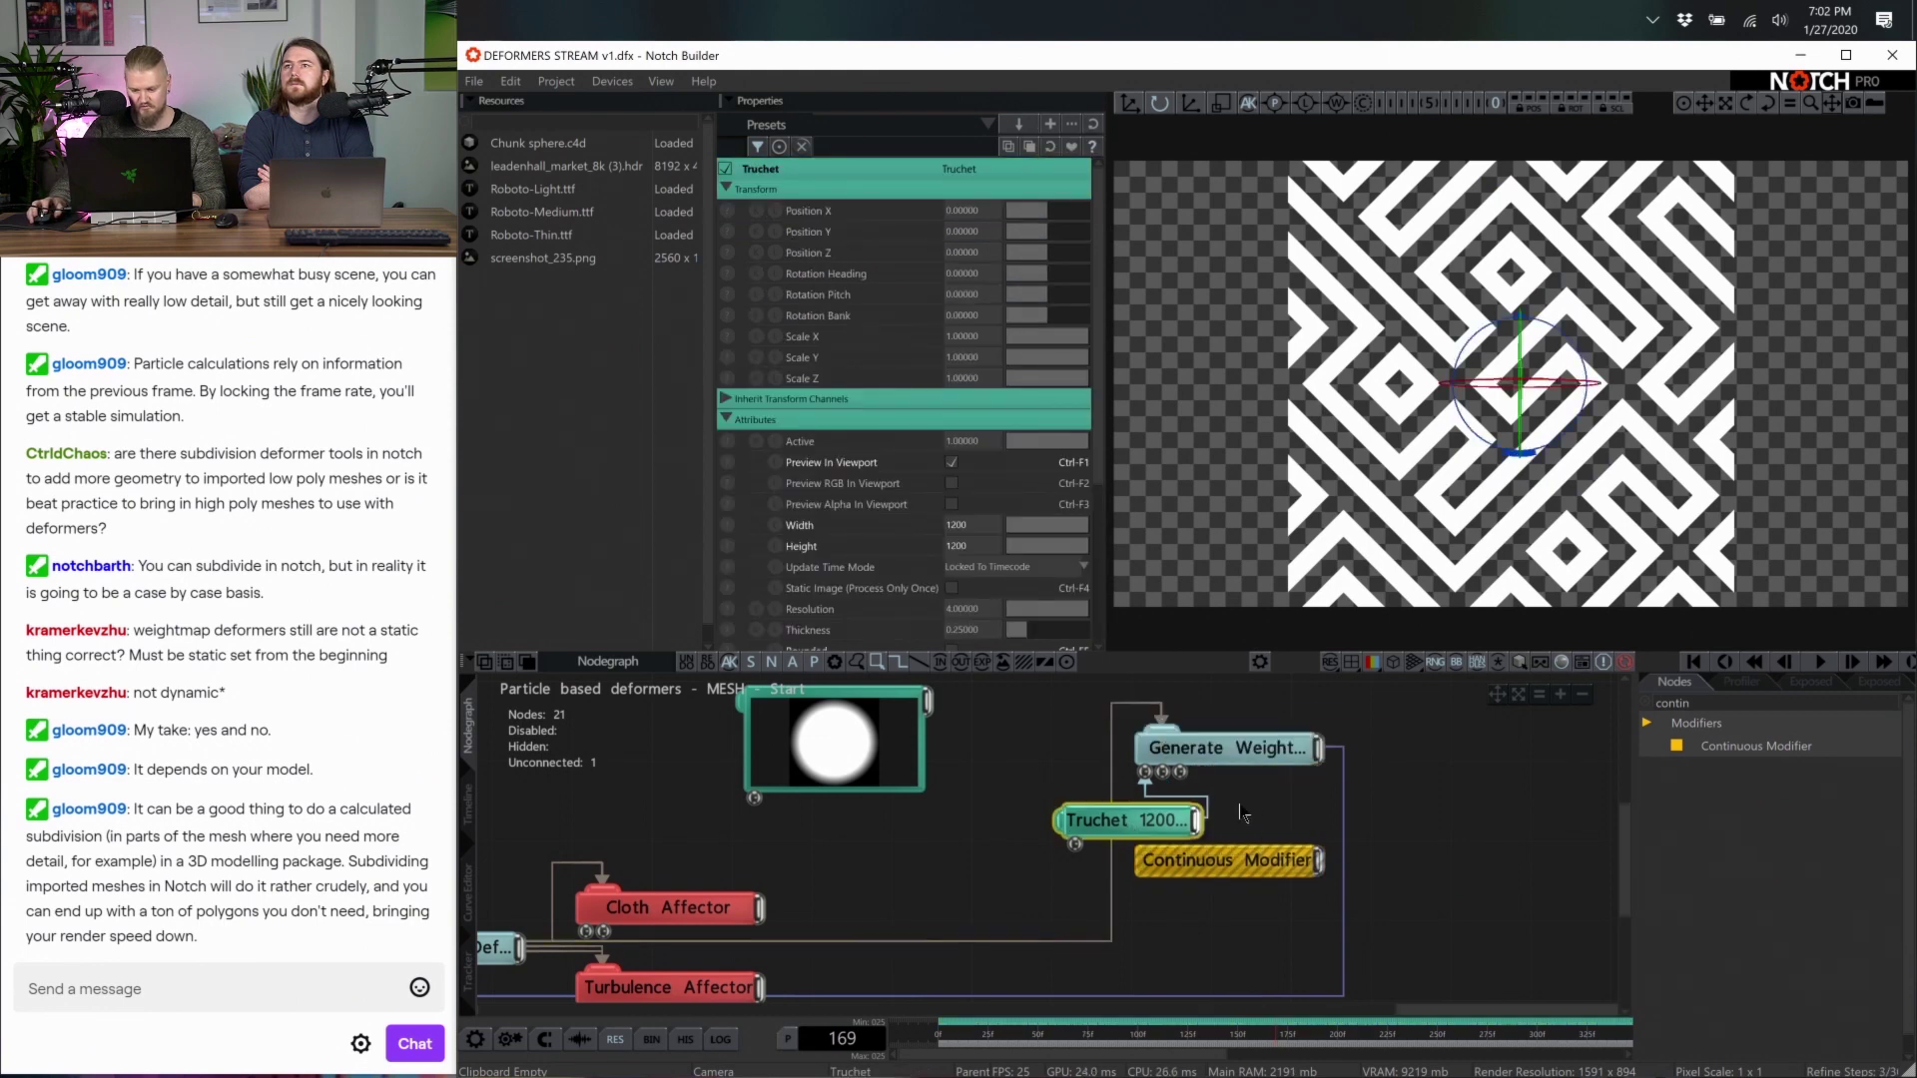
left_click_drag(1318, 860, 985, 227)
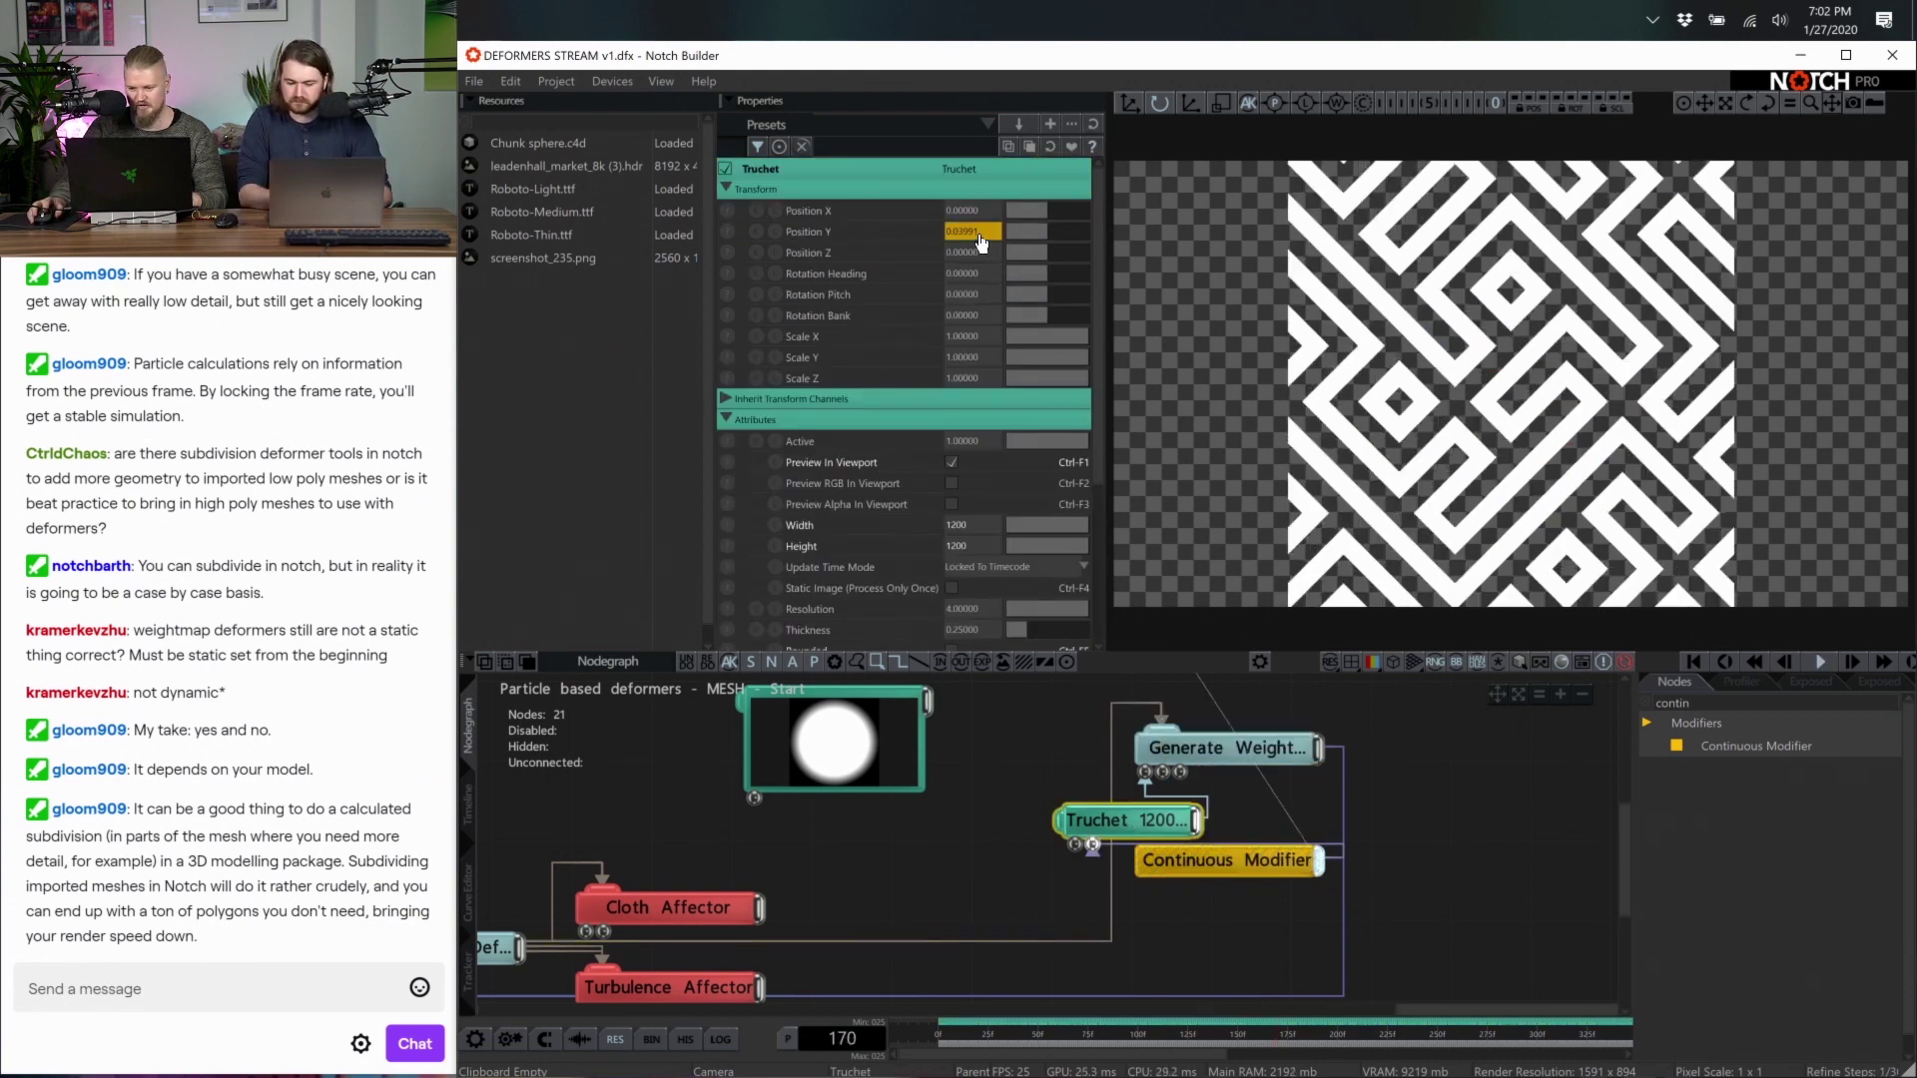
left_click_drag(1250, 873, 1197, 902)
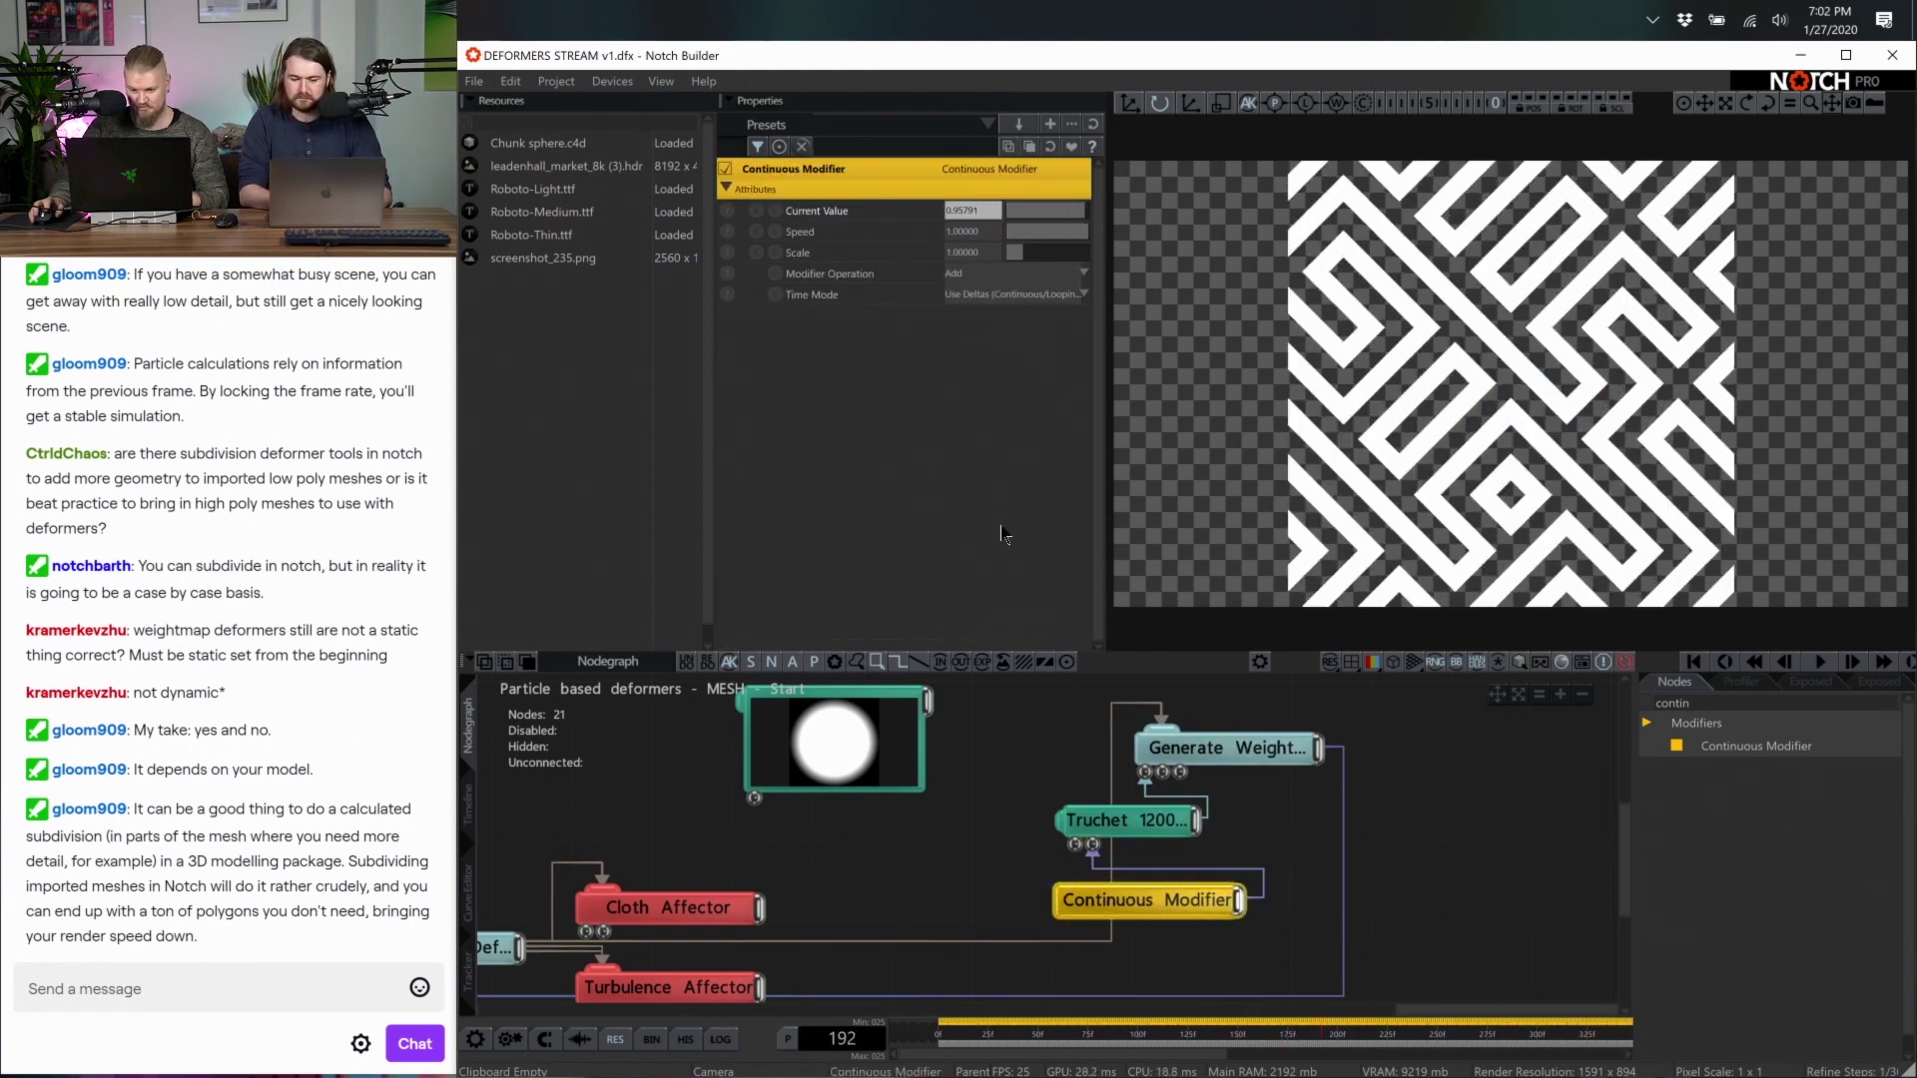
Set the Continuous Modifier's speed to 0.1, turn off the Truchet's viewport preview, and pause playback
double_click(976, 234)
type("0.1")
key("Return")
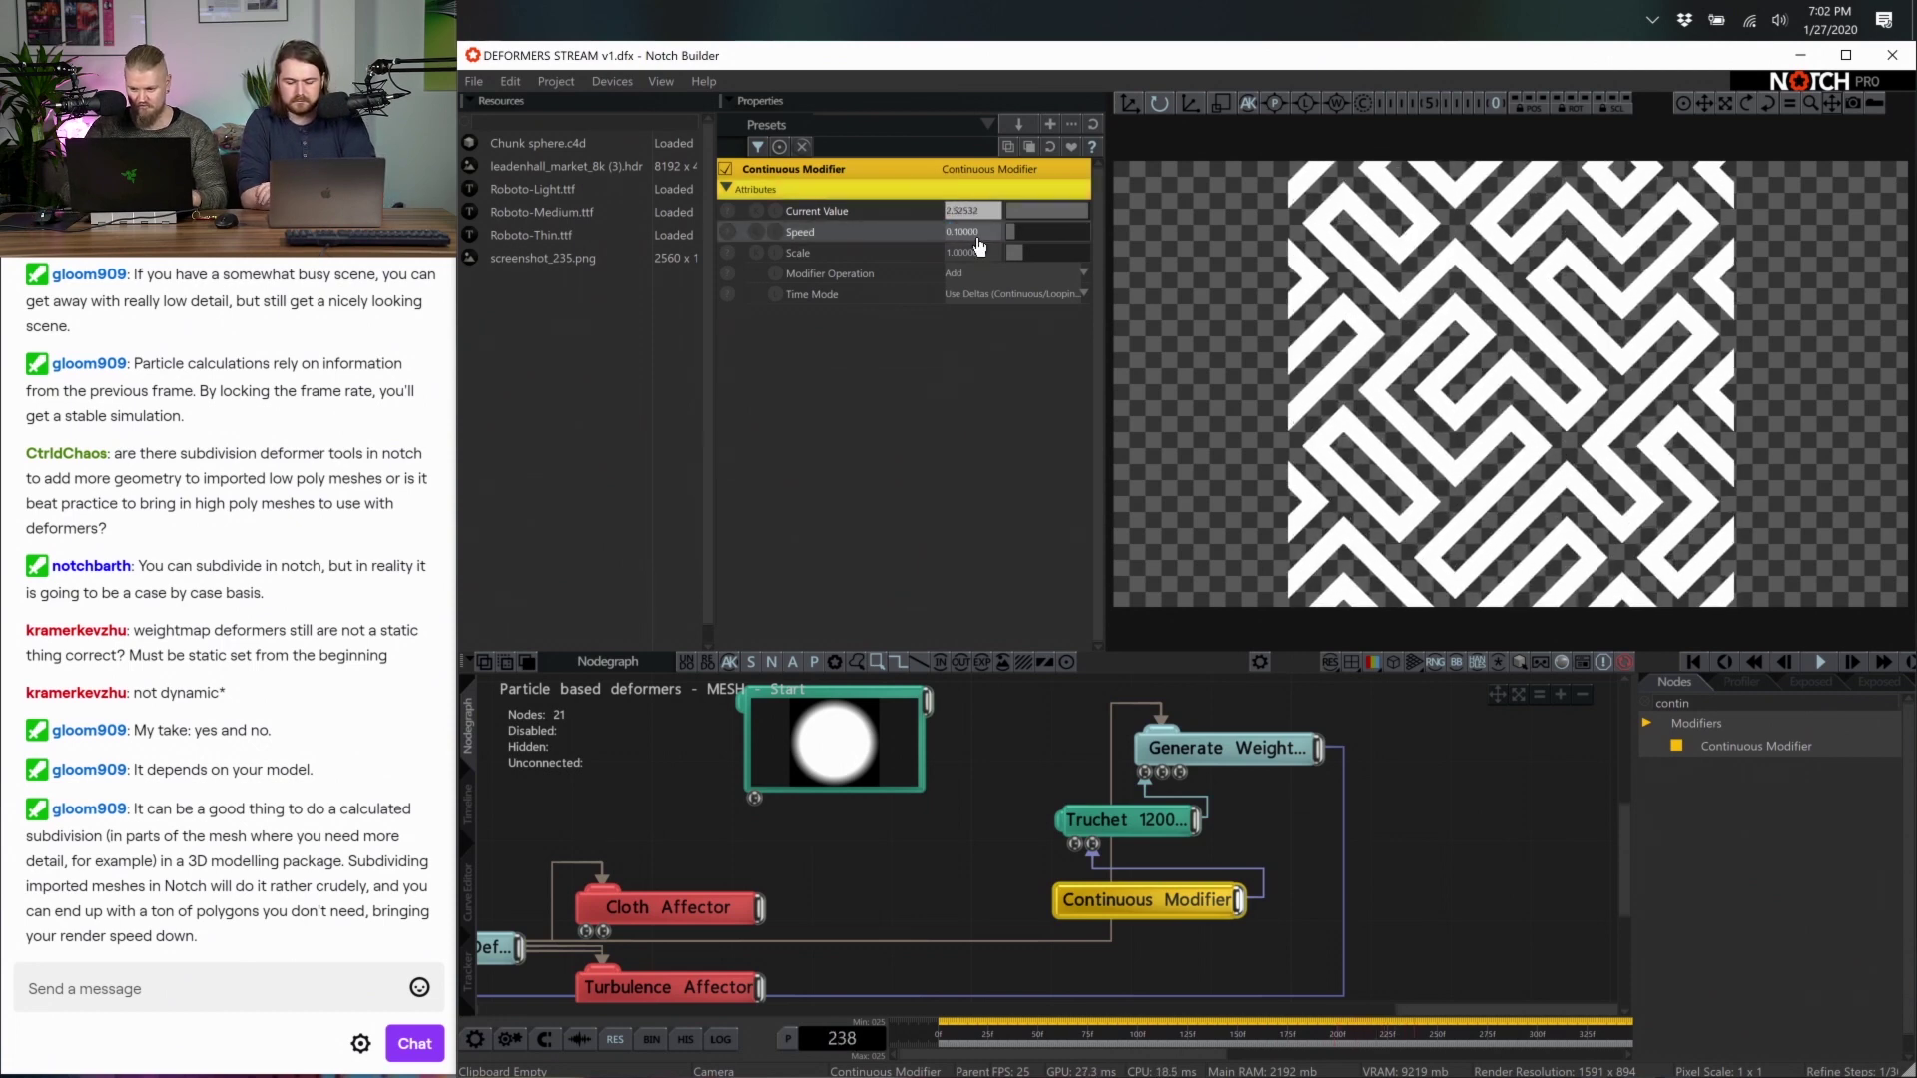
left_click(1152, 817)
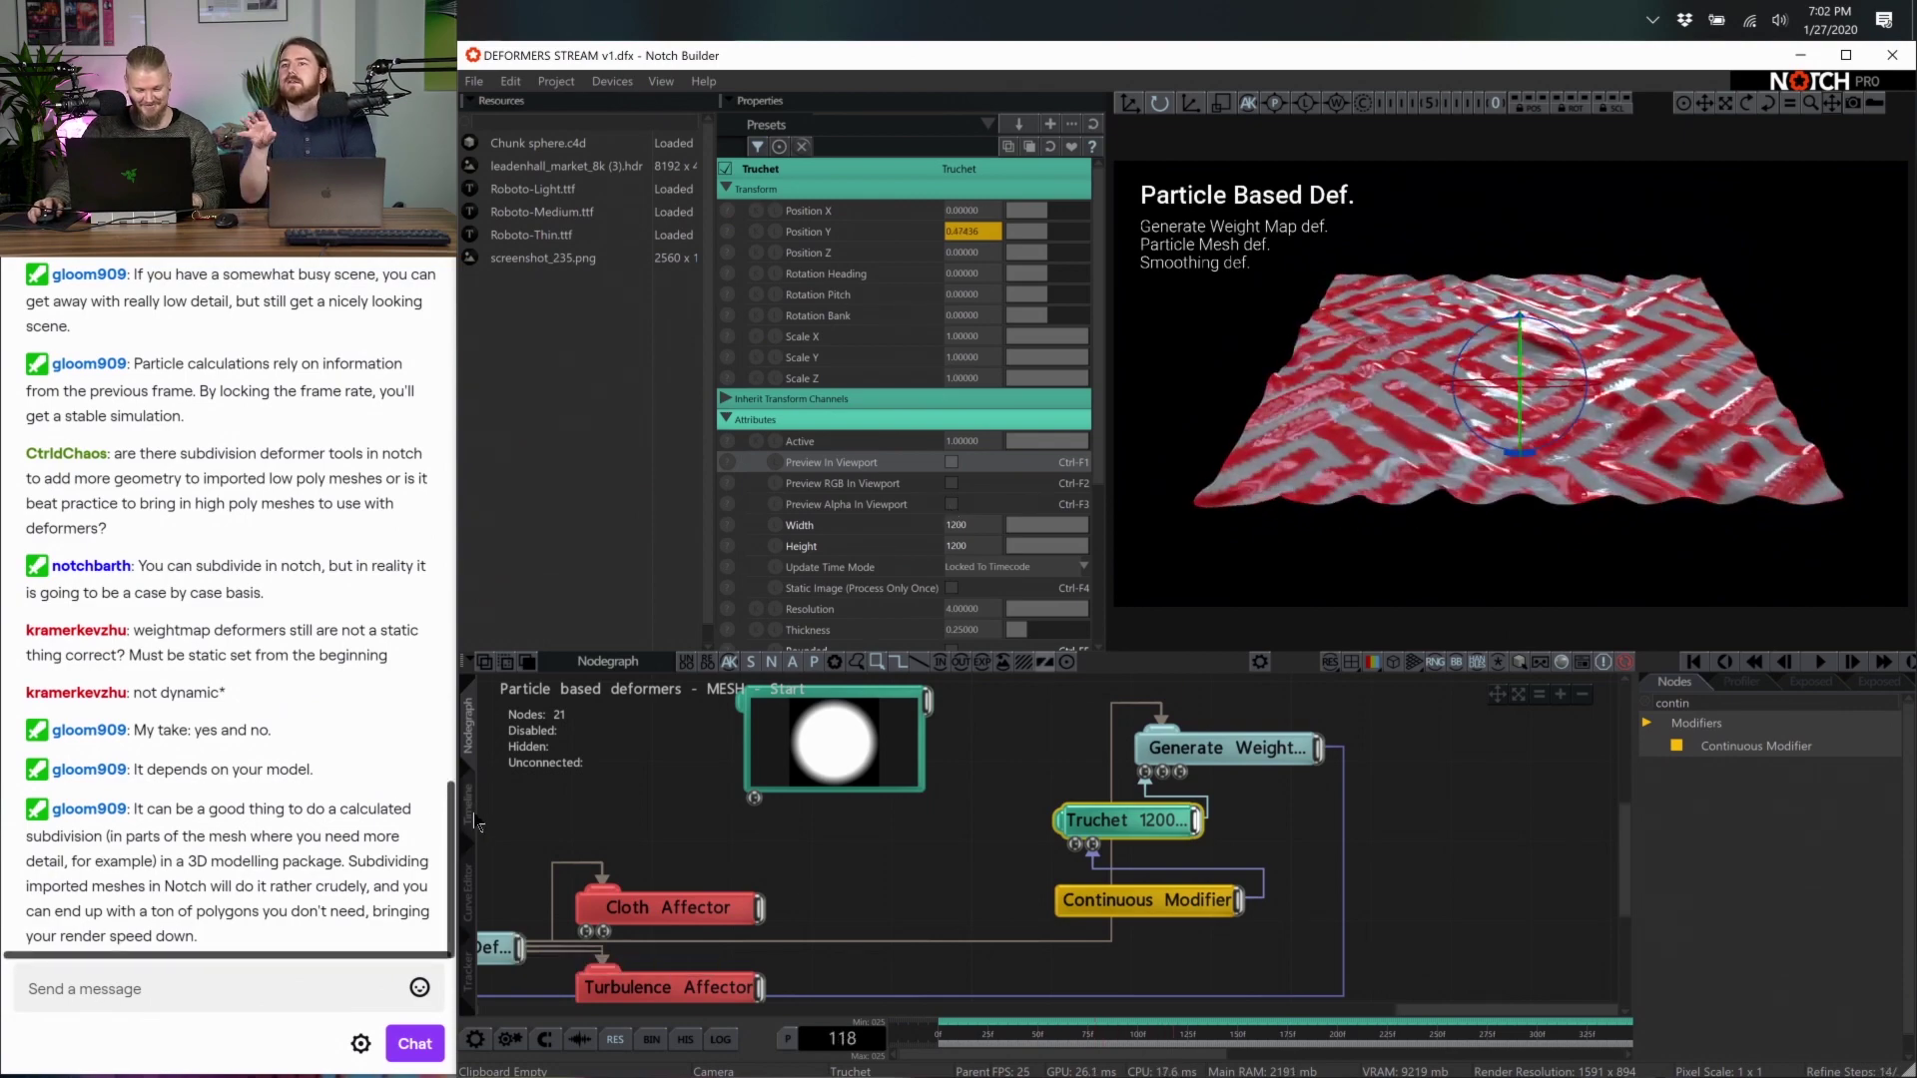
key("space")
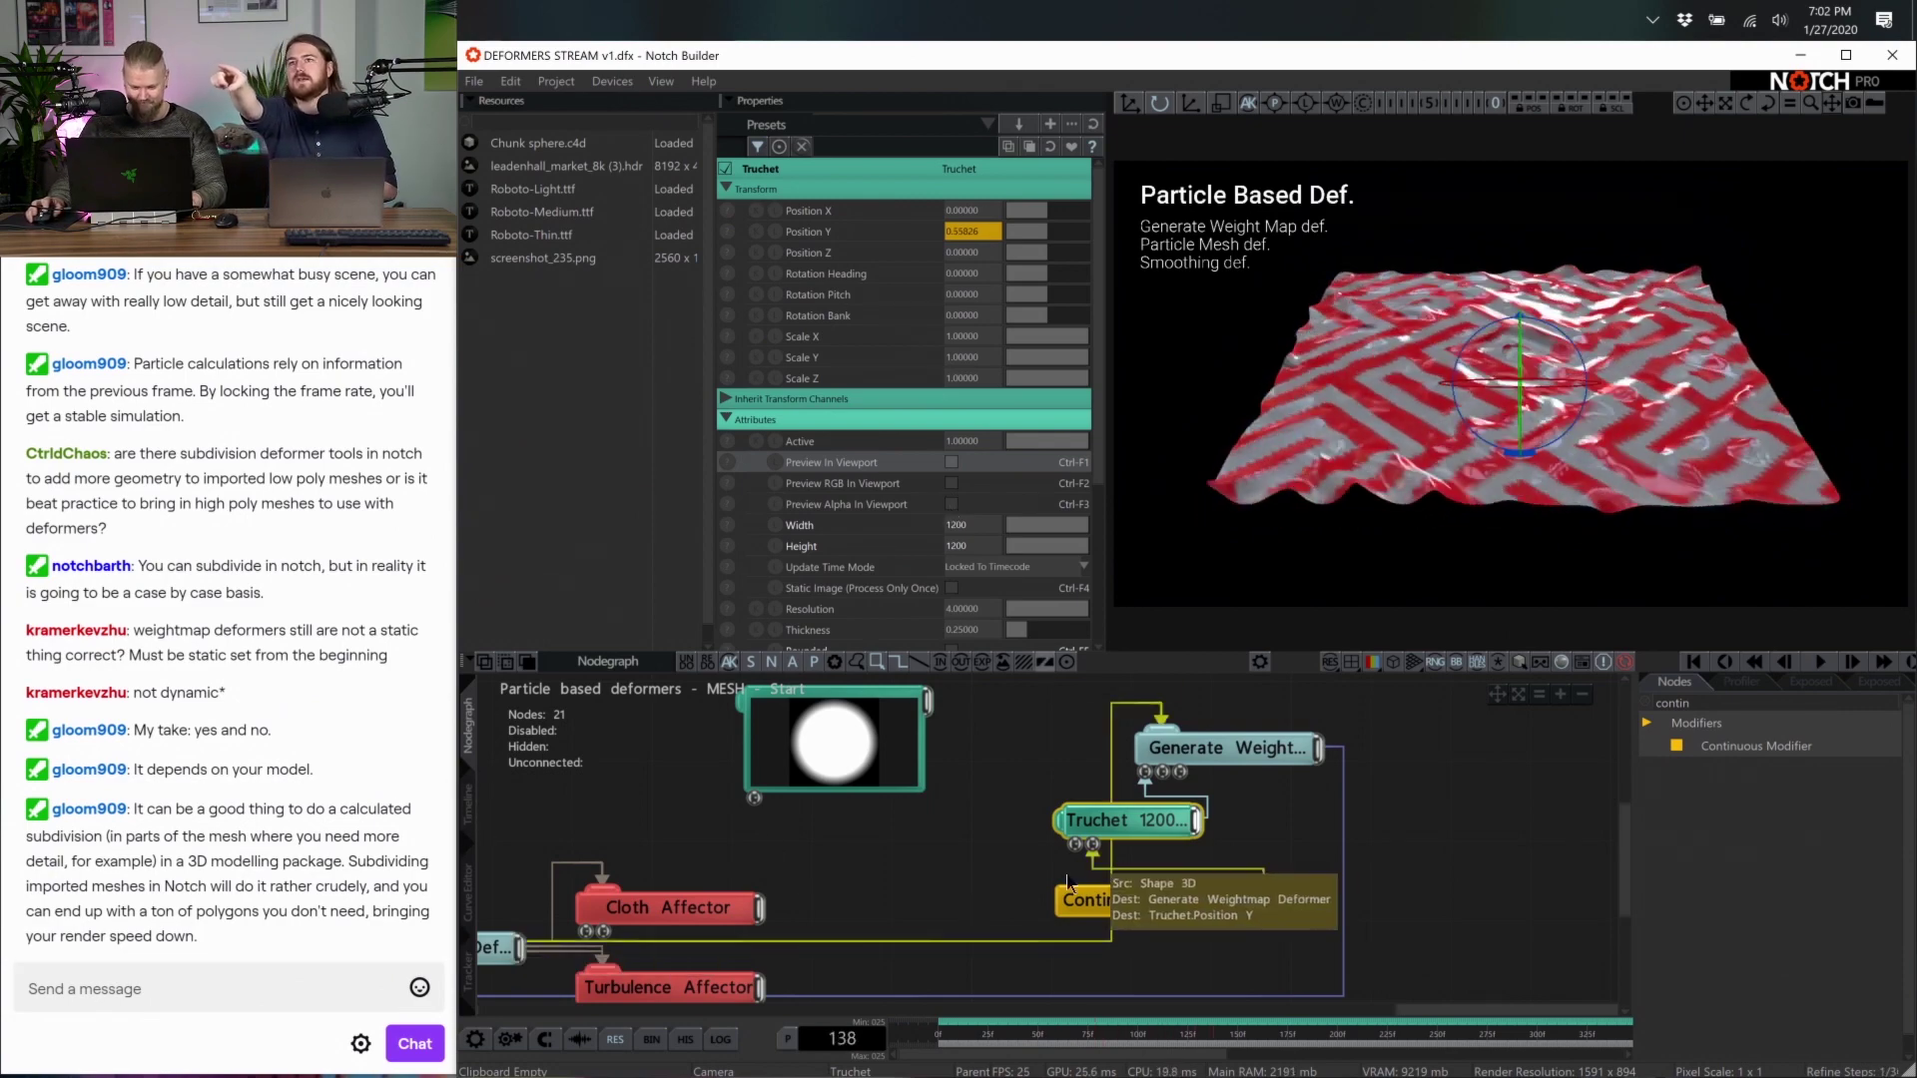
Lower the Truchet's resolution to about 1.63 while previewing it in the viewport, with the preview turned off at the end
middle_click_drag(1078, 839, 1003, 811)
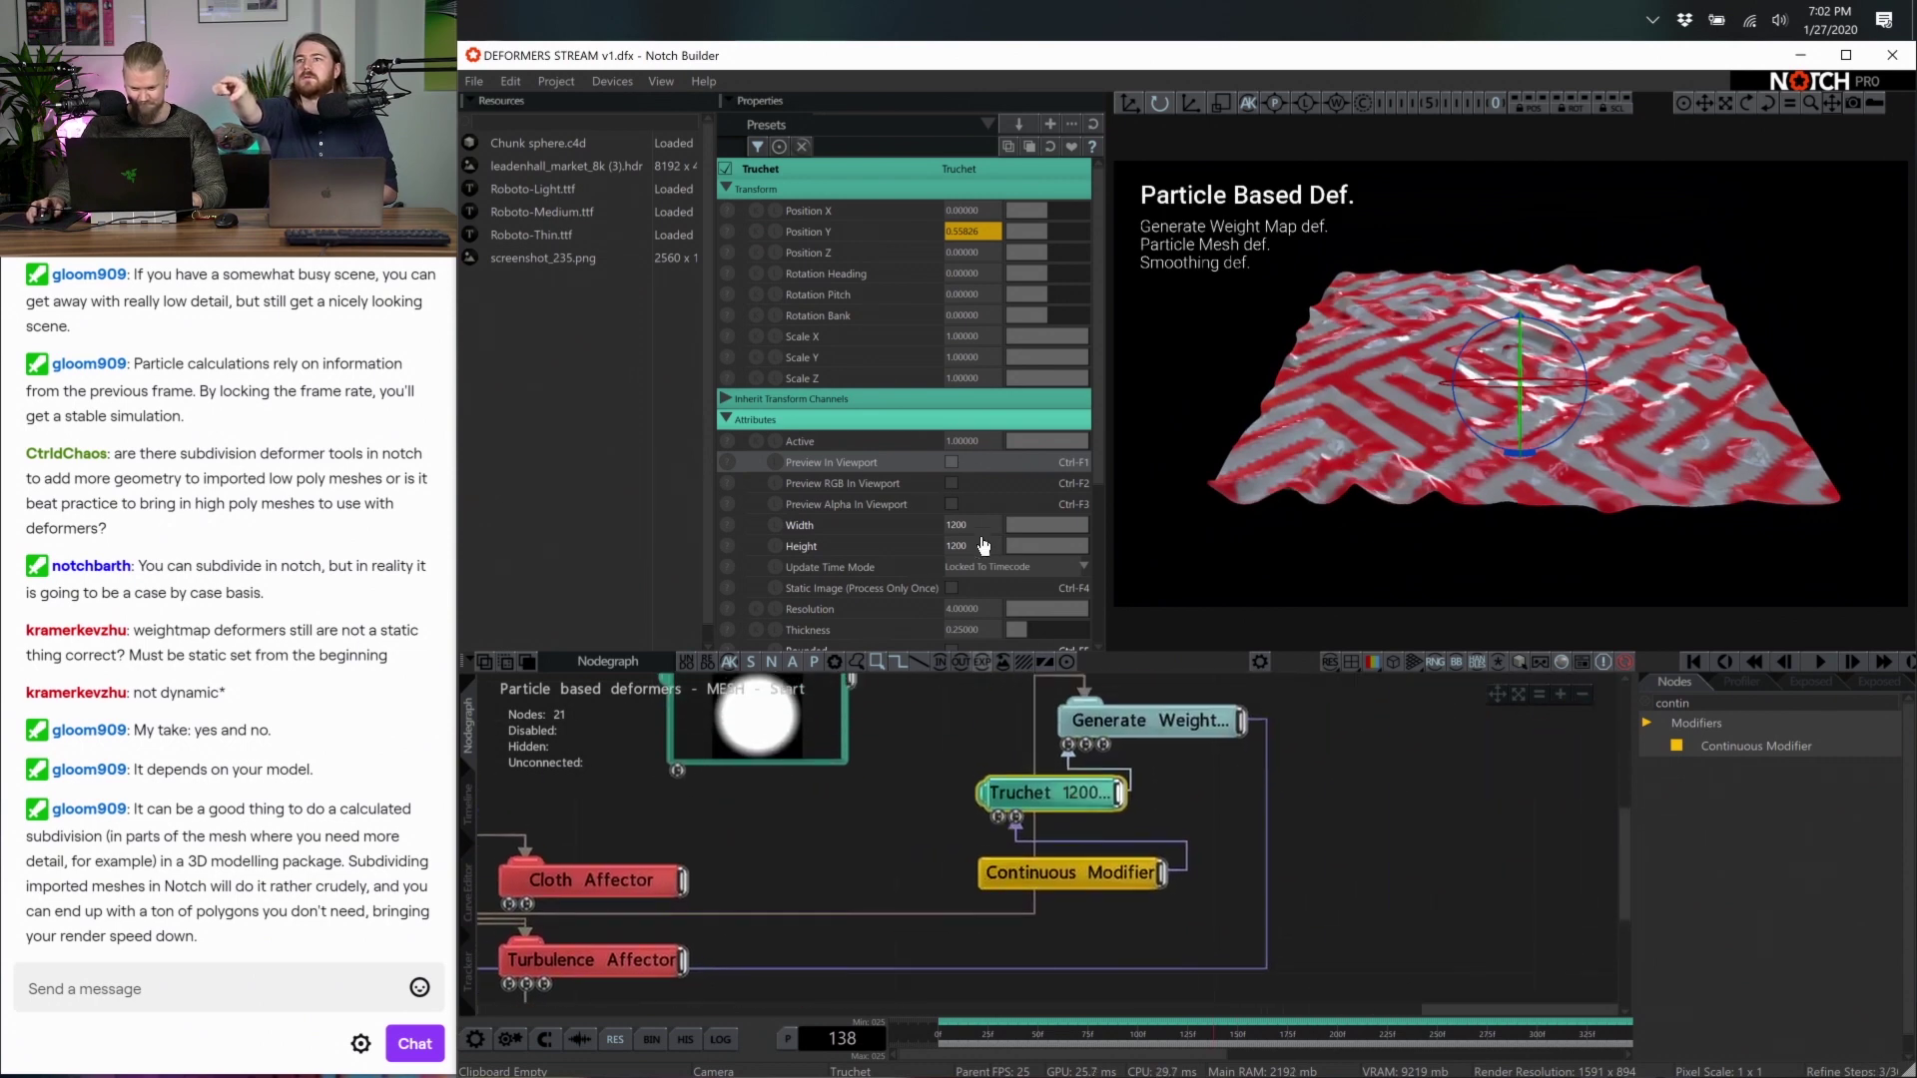
left_click(952, 463)
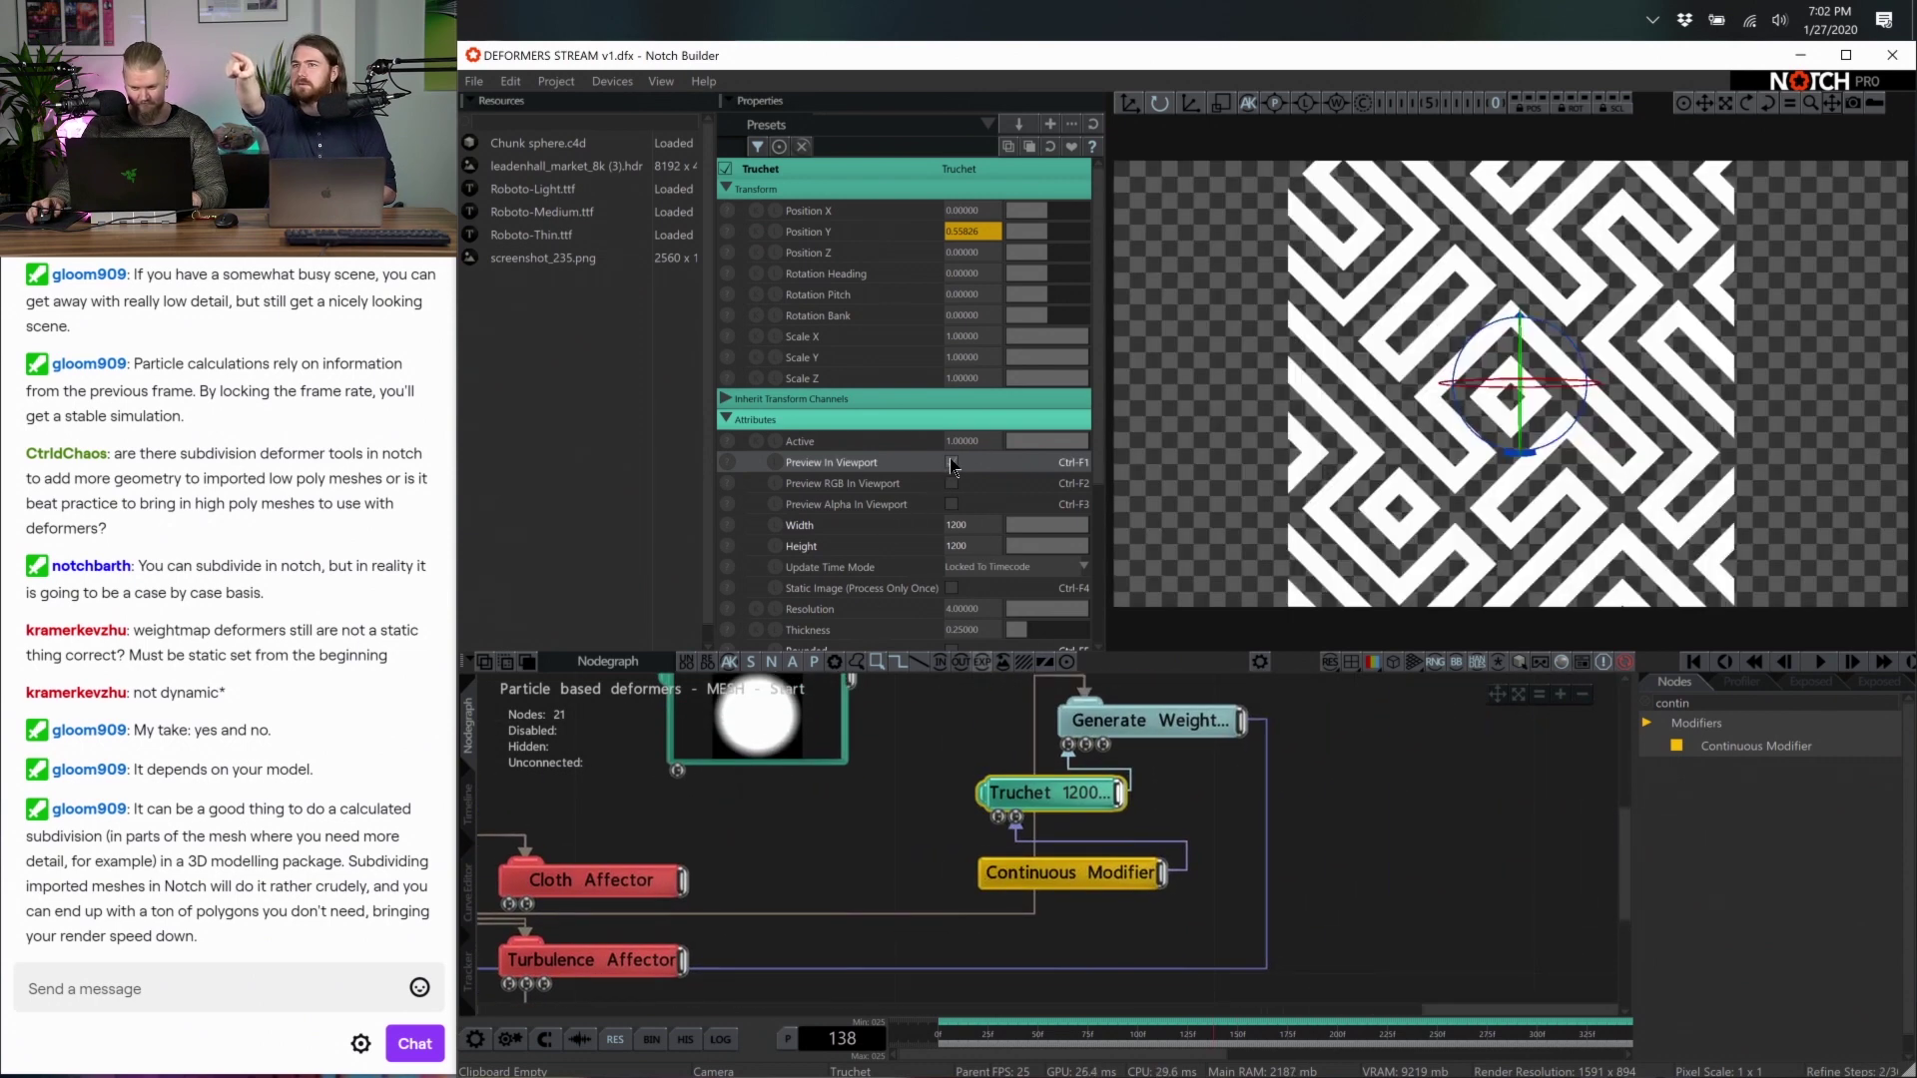
scroll(989, 572, "down", 3)
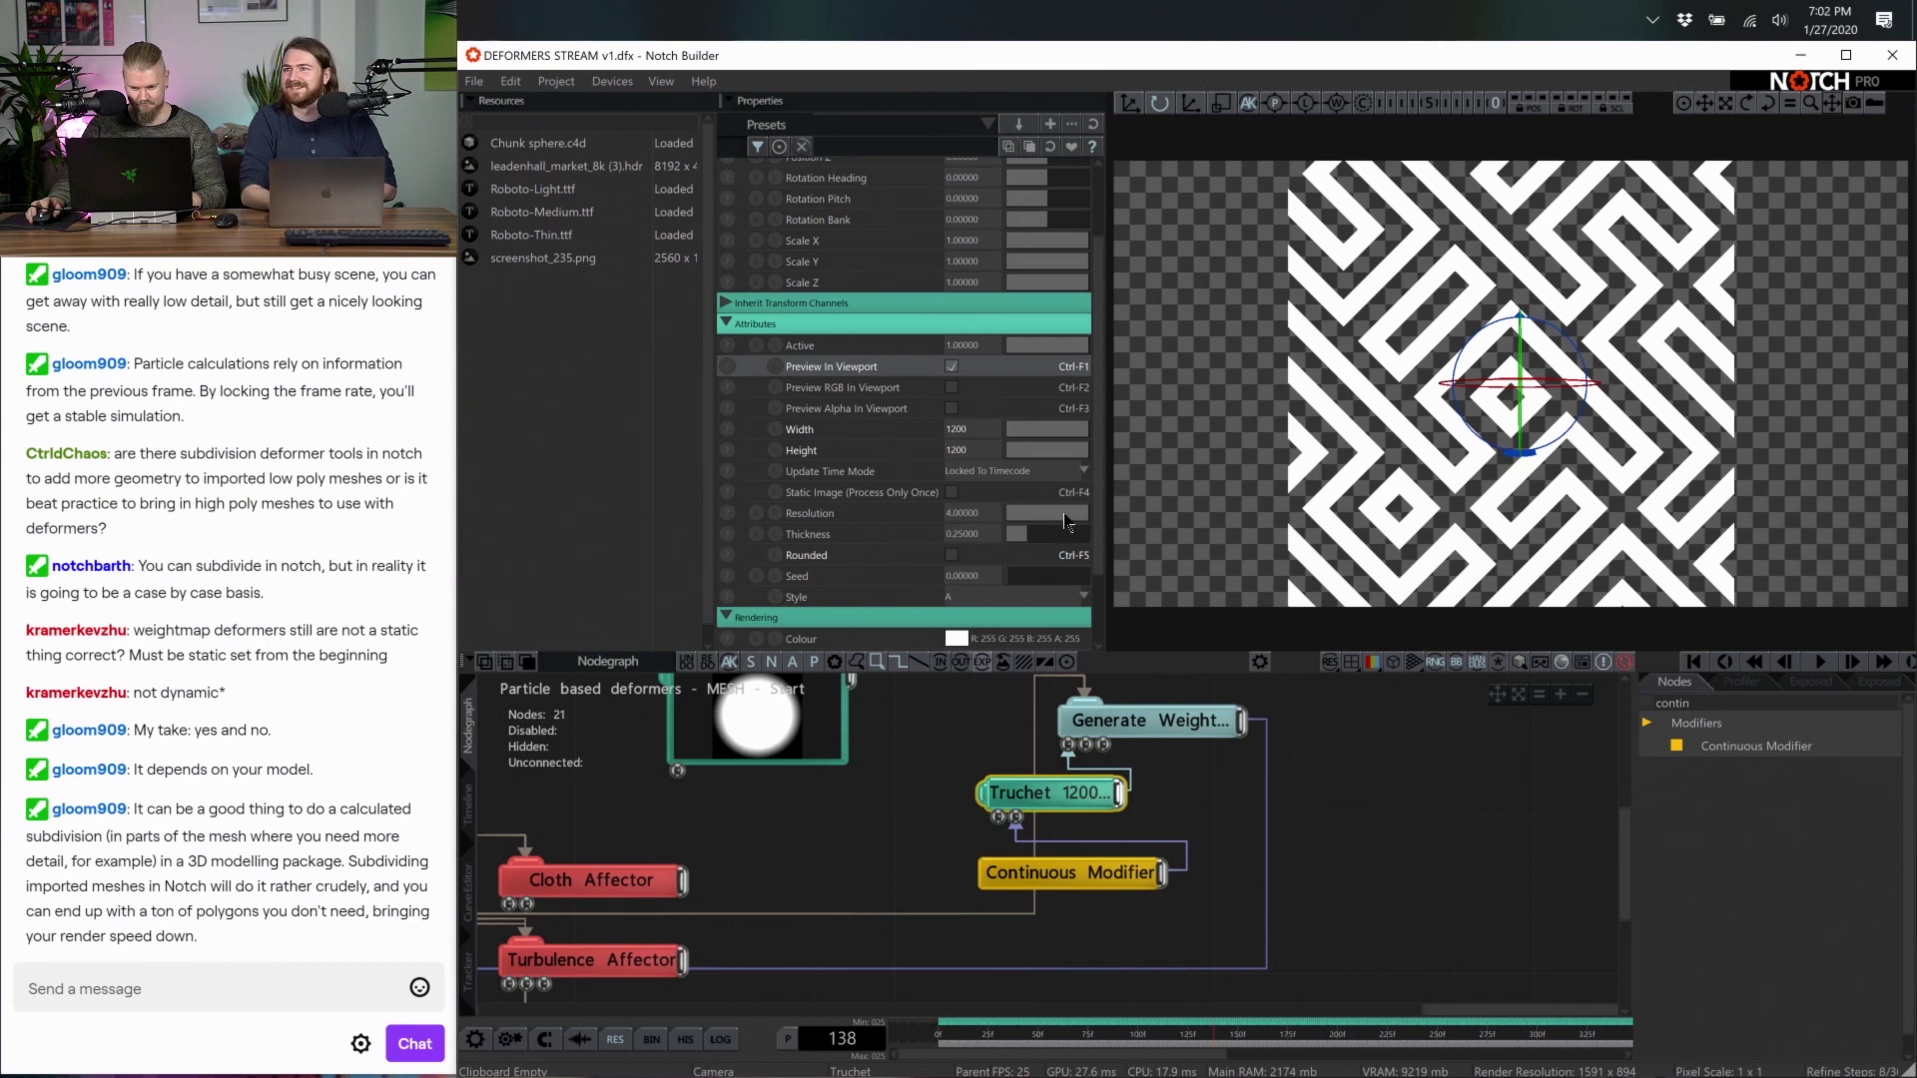
left_click_drag(1067, 521, 1042, 523)
left_click(952, 366)
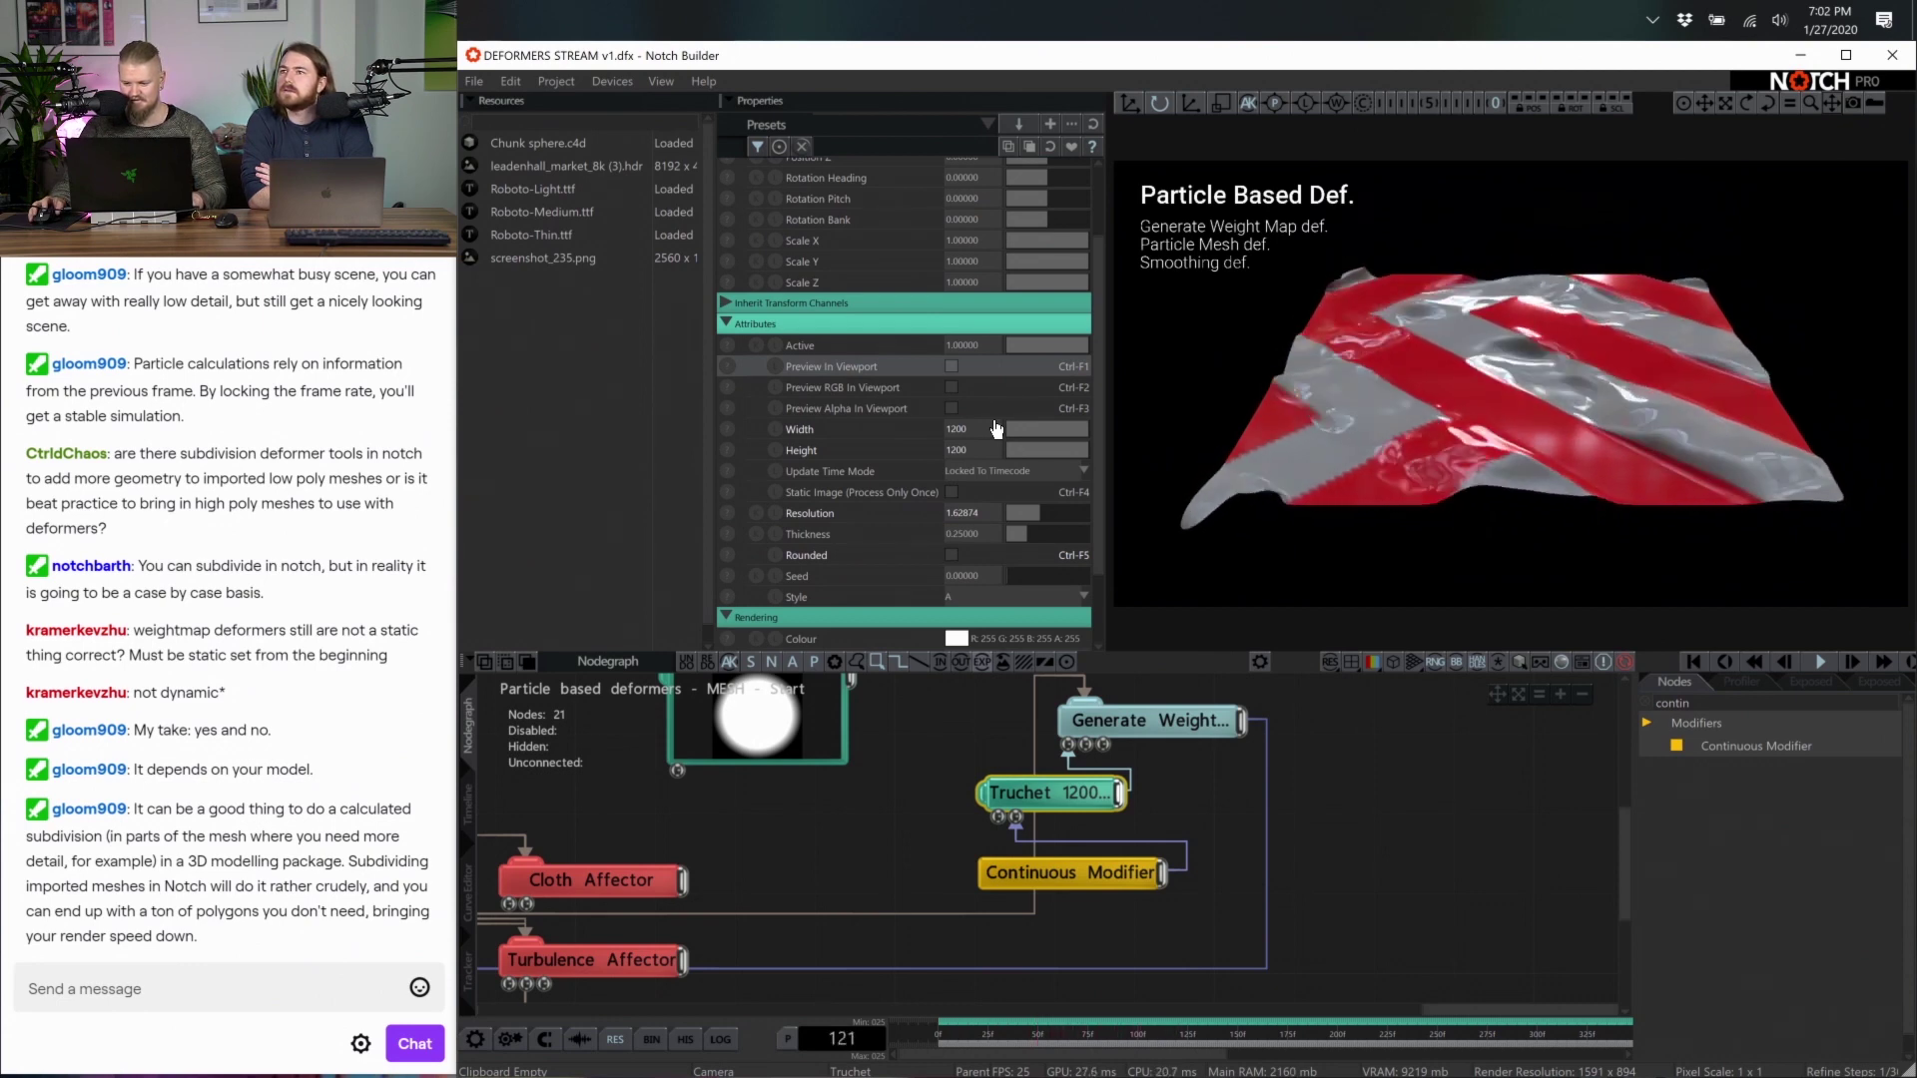
Collapse the Particle based deformers - MESH - Start layer in the timeline and switch to the Simple deformers - Start layer's nodegraph
middle_click_drag(923, 877, 1433, 805)
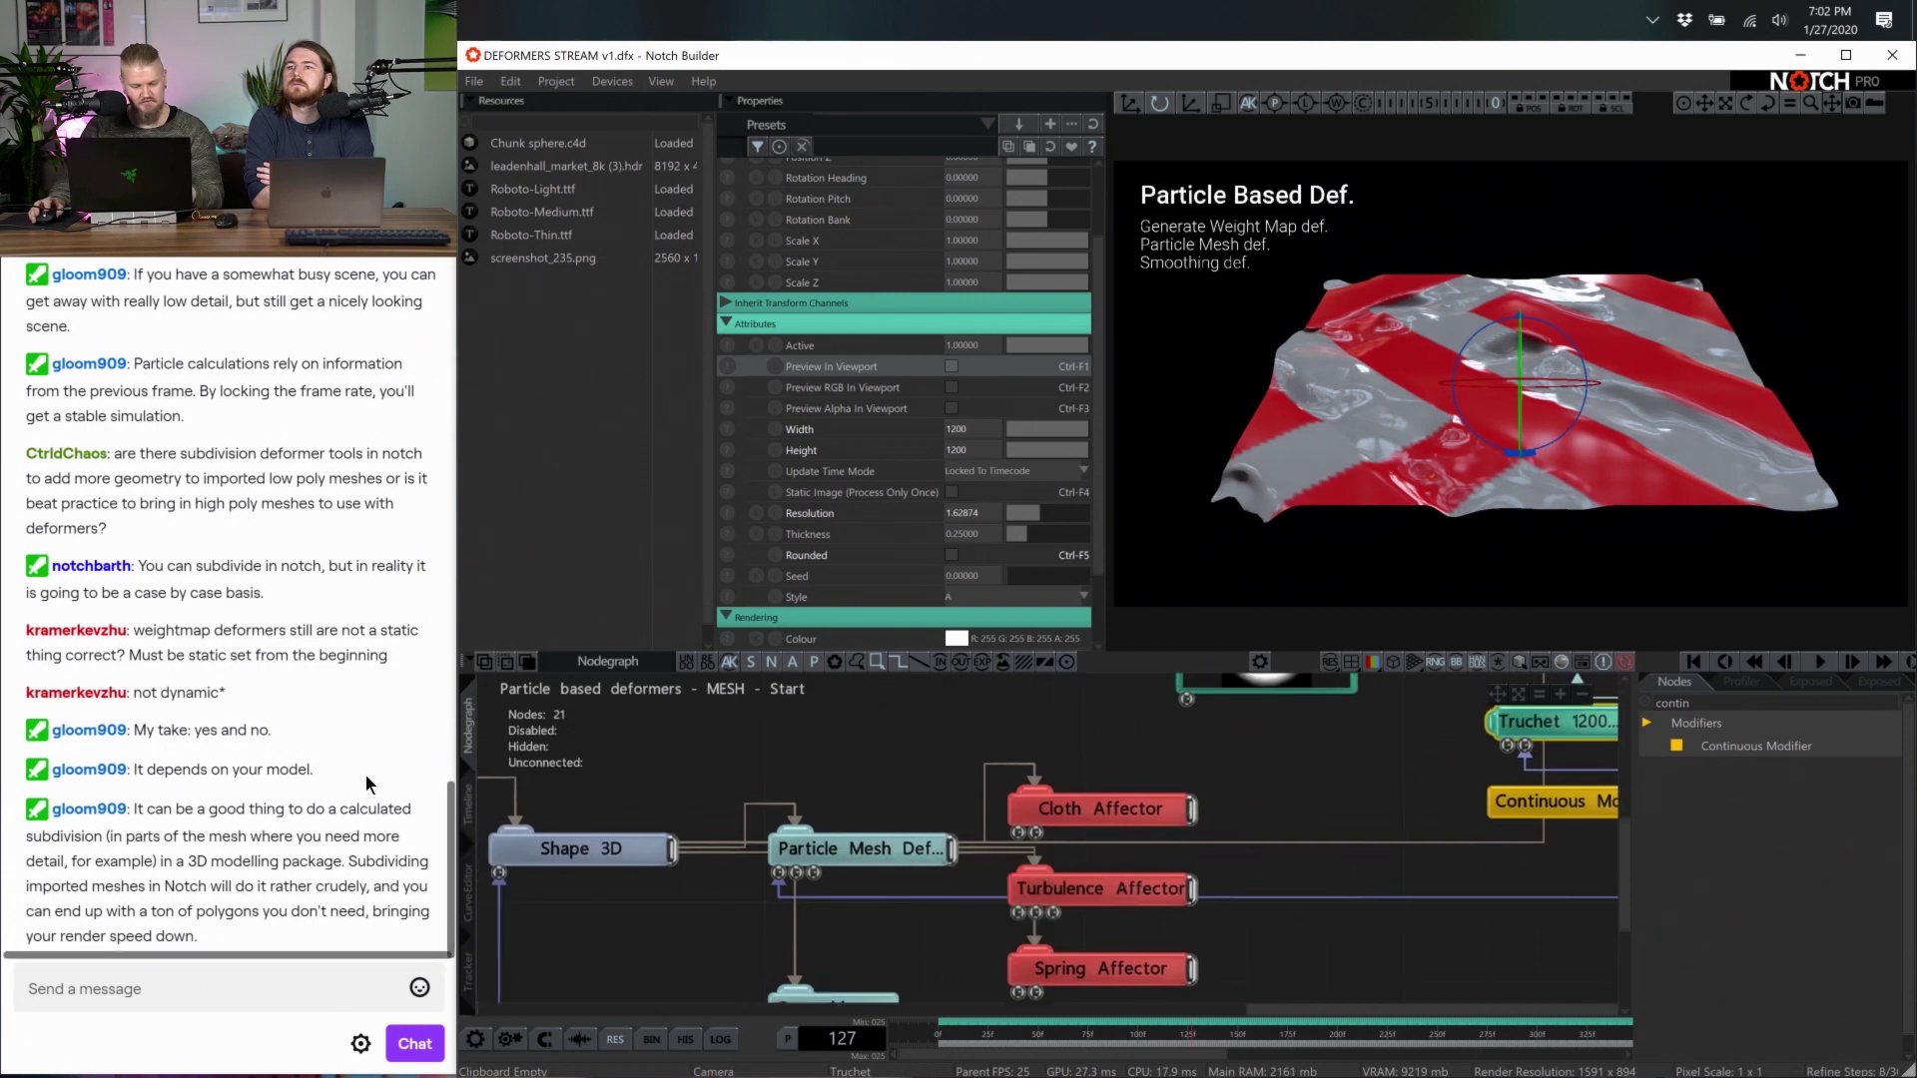
left_click(468, 811)
scroll(540, 799, "down", 2)
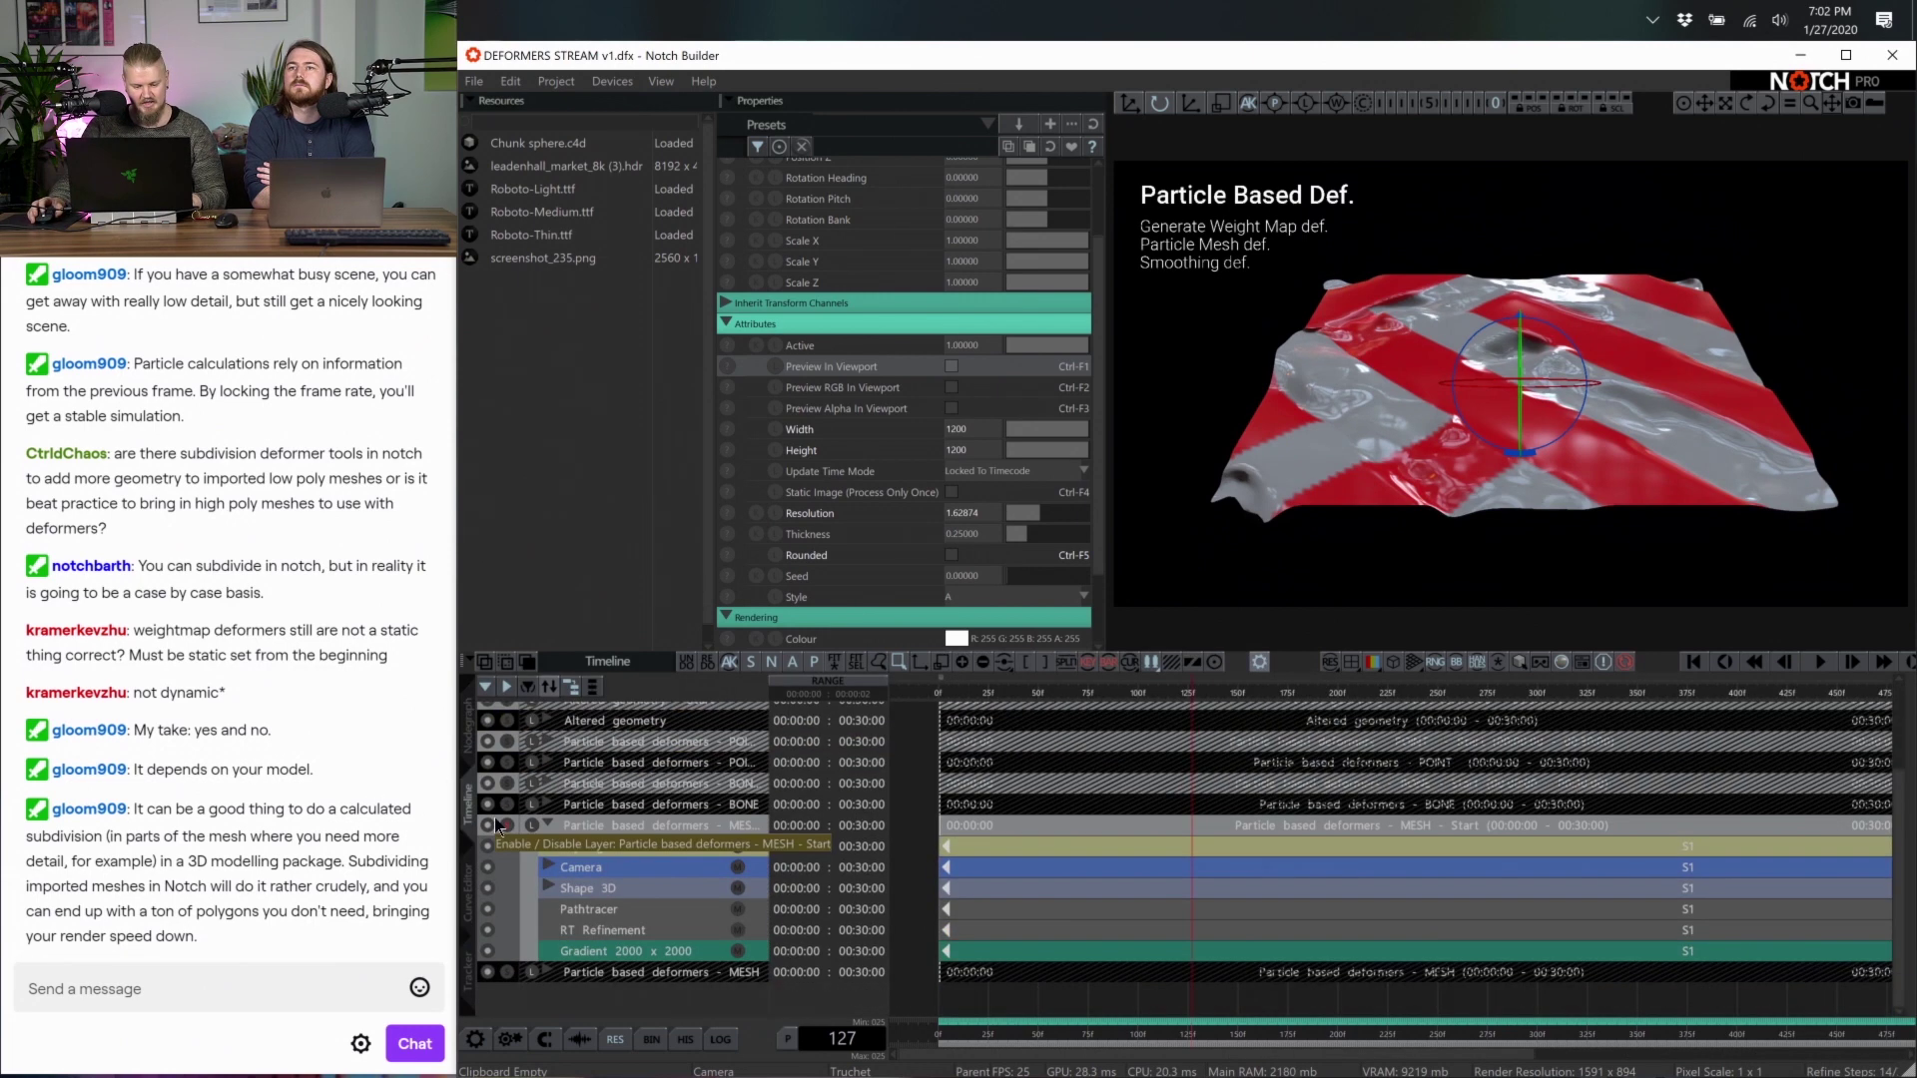
left_click(551, 824)
left_click(547, 824)
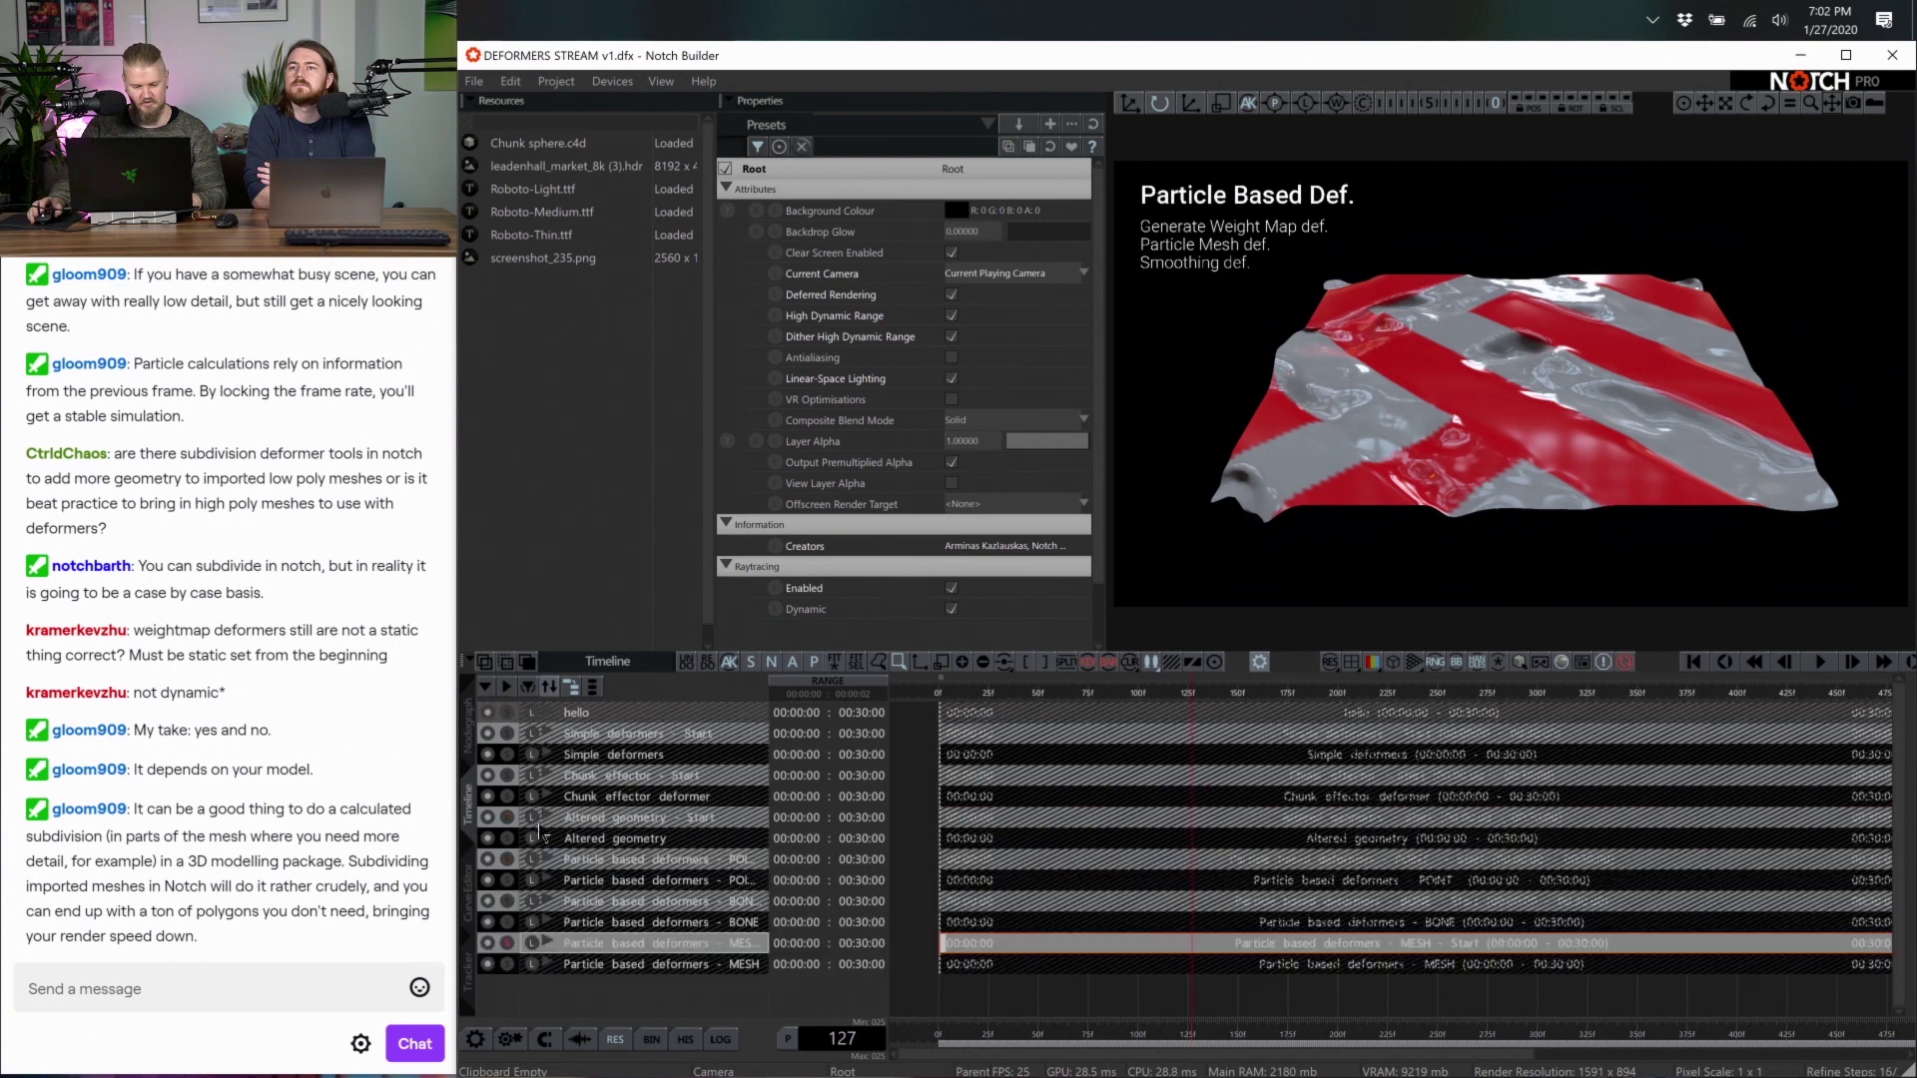
left_click(513, 735)
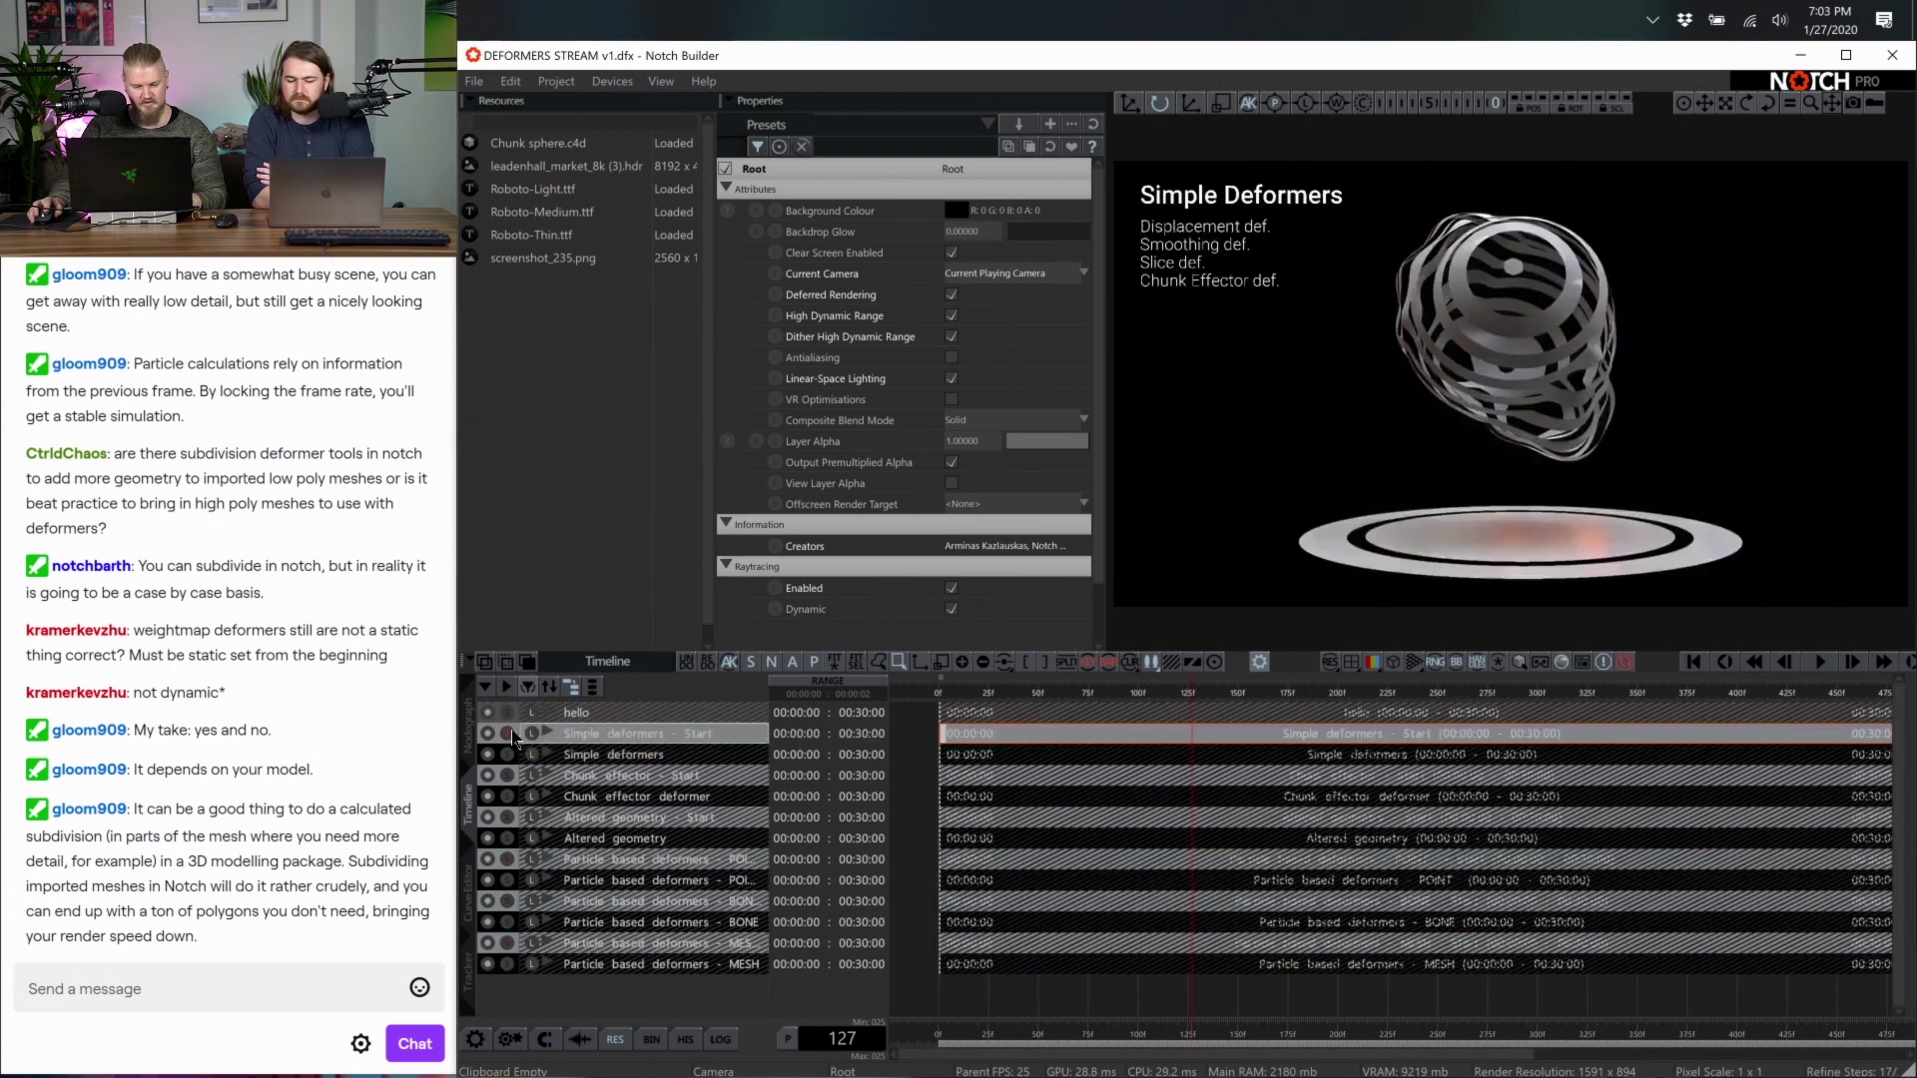
left_click(469, 727)
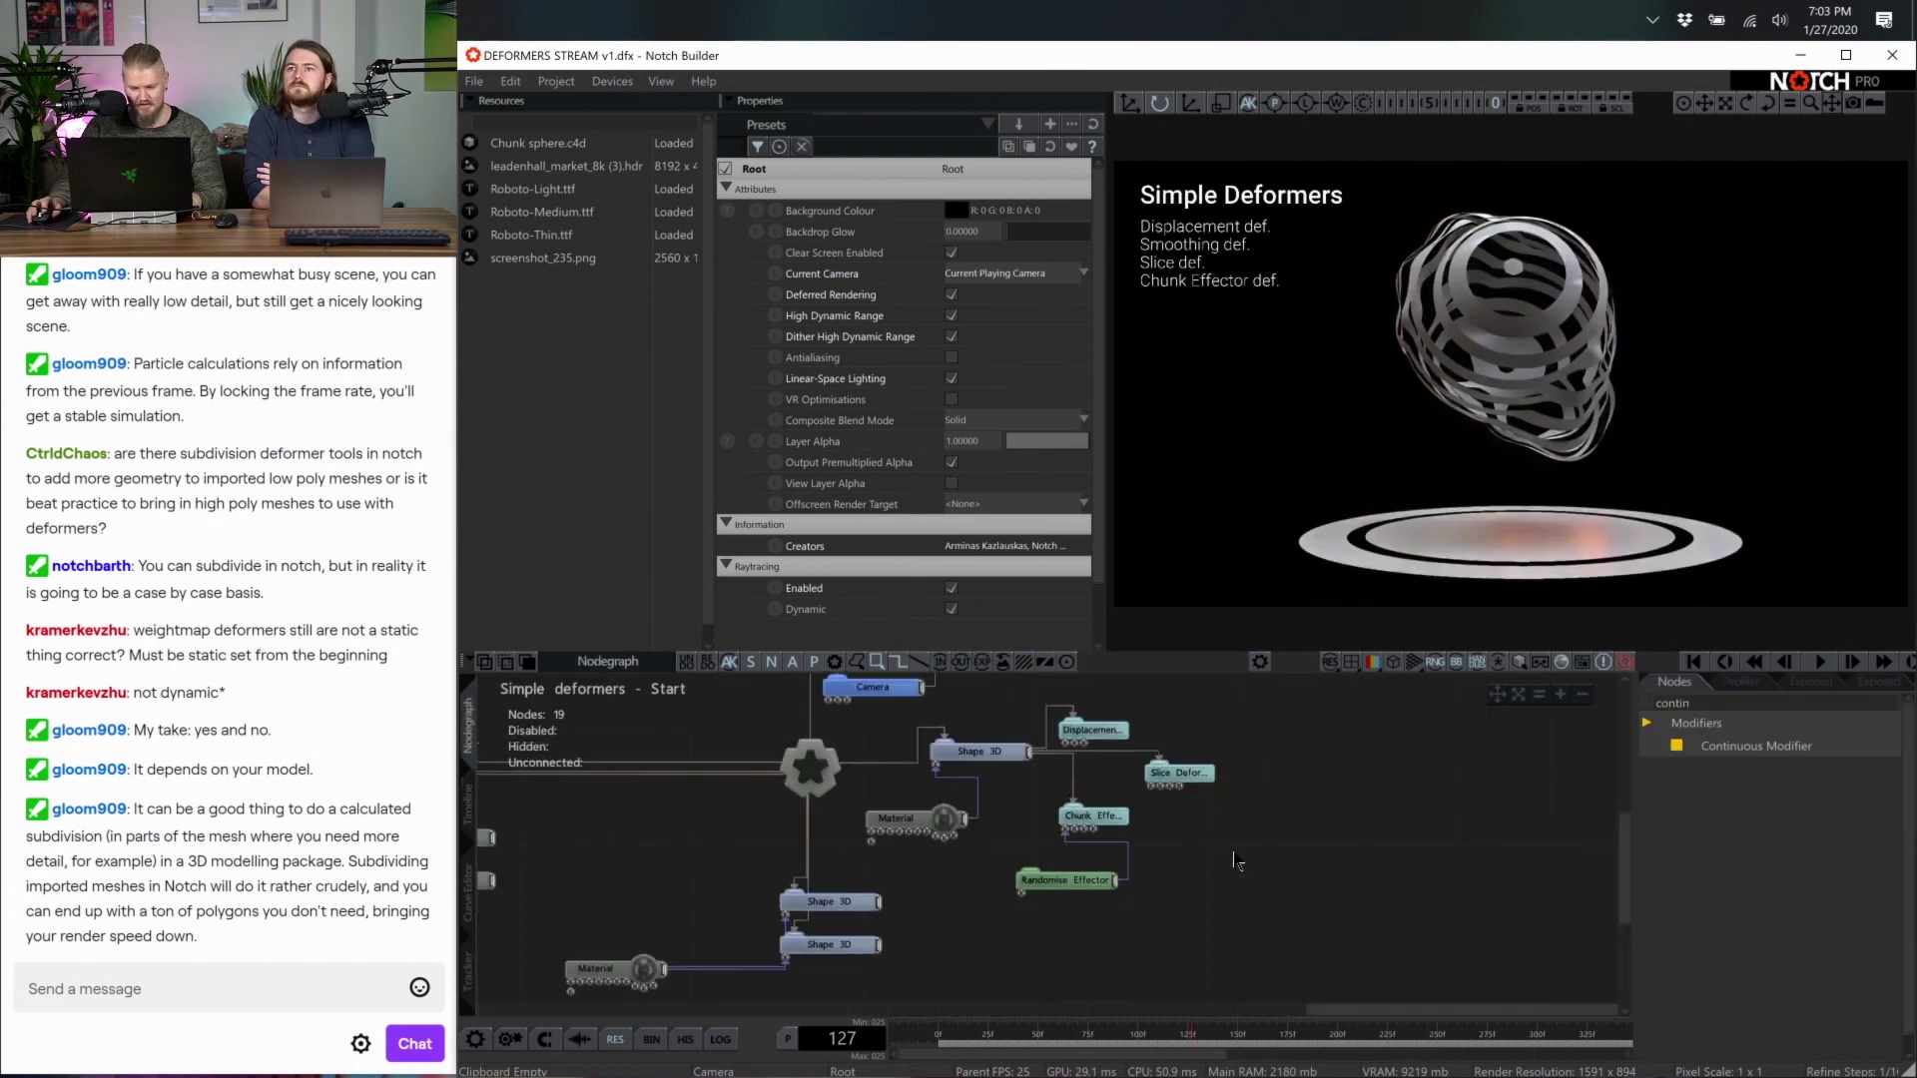
Delete the sphere's Displacement, Slice and Chunk Effector deformers together with the Randomise Effector
left_click_drag(1221, 763, 970, 956)
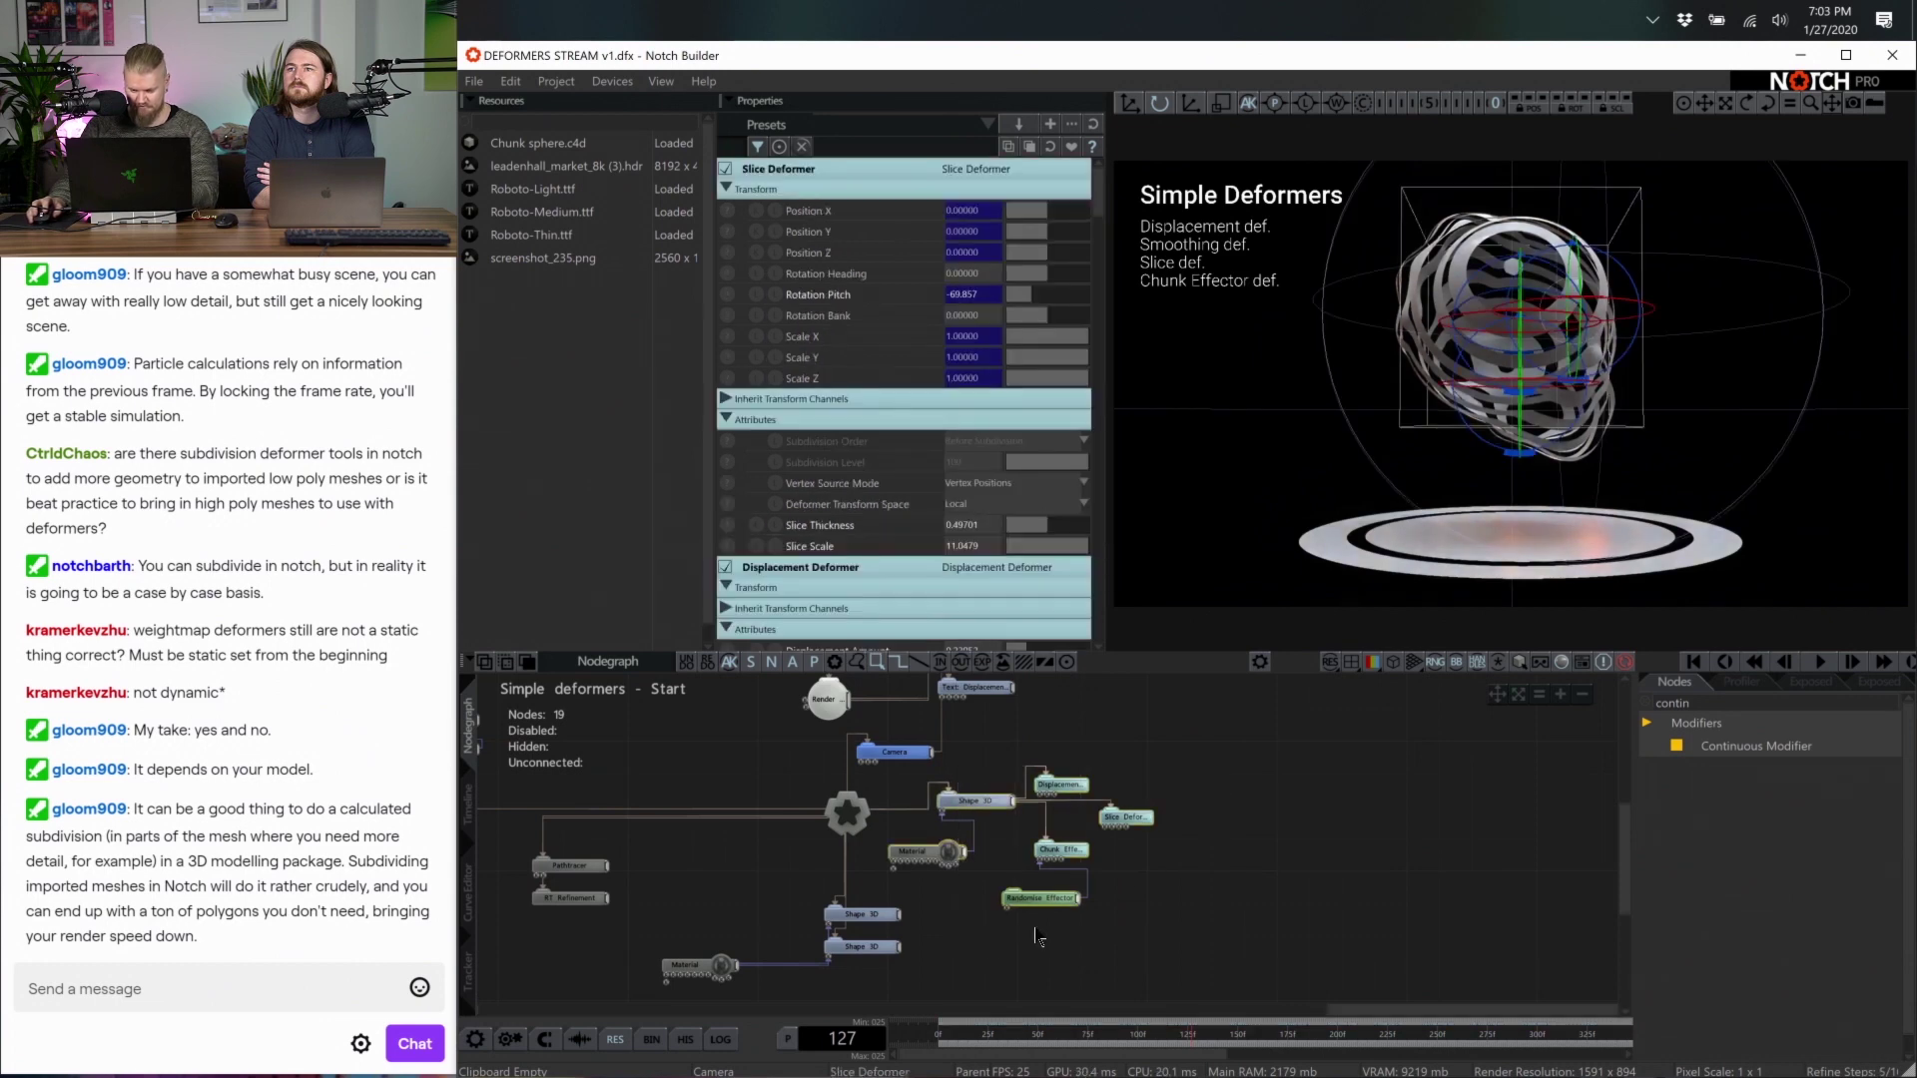
left_click_drag(1275, 742, 998, 959)
key("Delete")
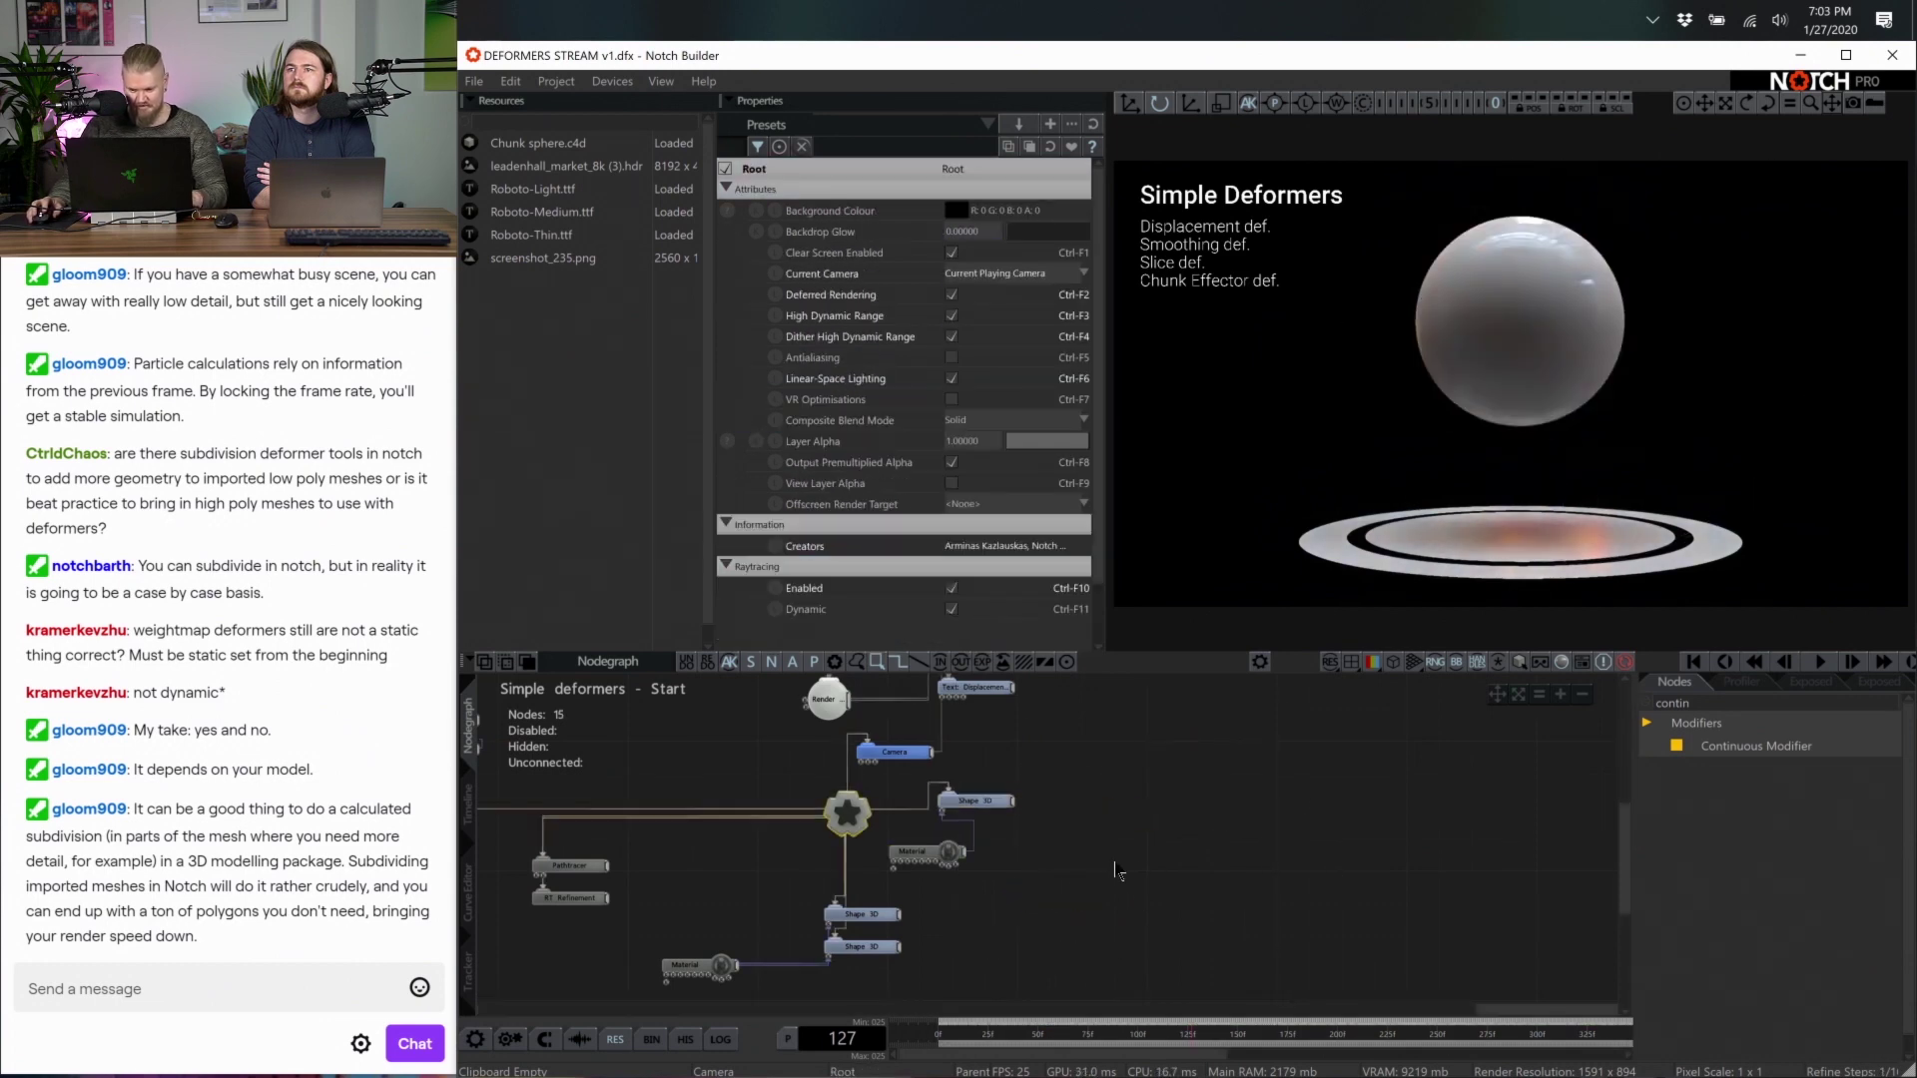
Add a Generate Weightmap Deformer and connect it to the sphere's Shape 3D node
scroll(1046, 844, "up", 3)
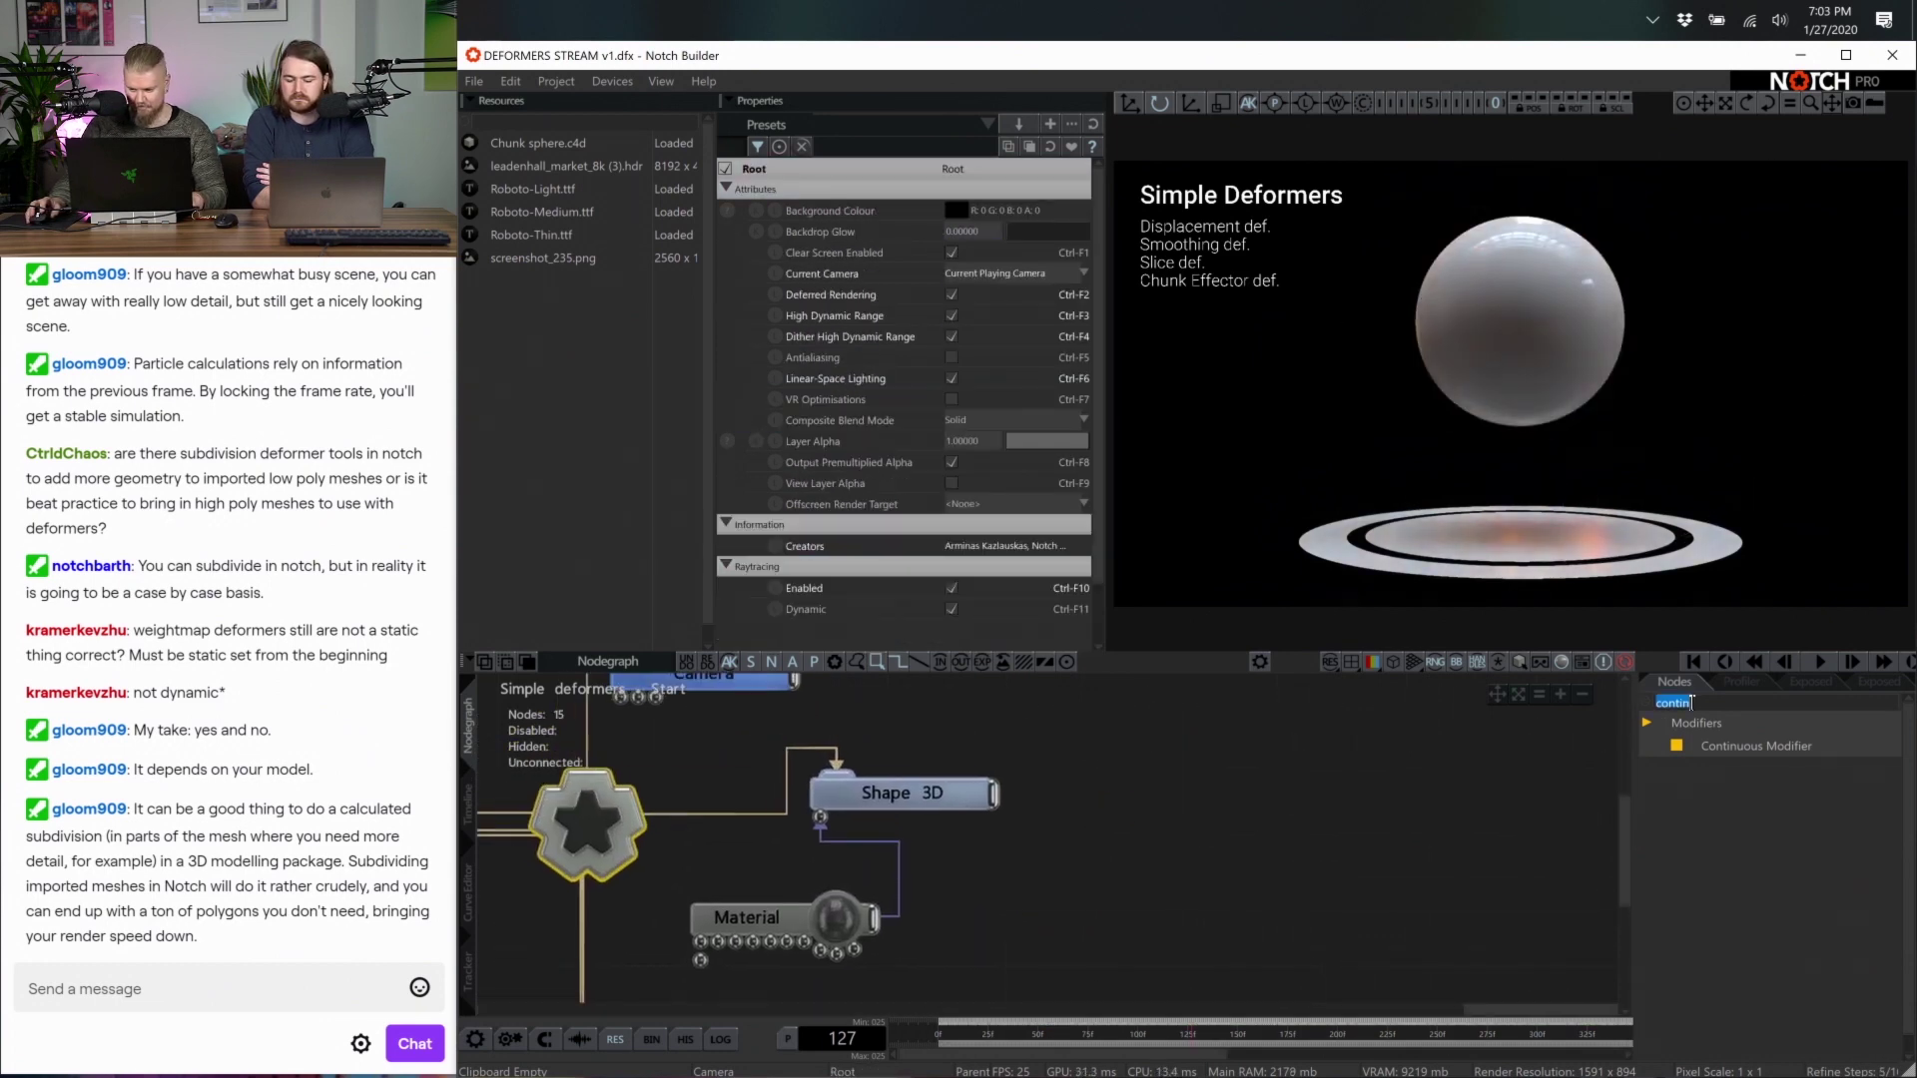
type("weight")
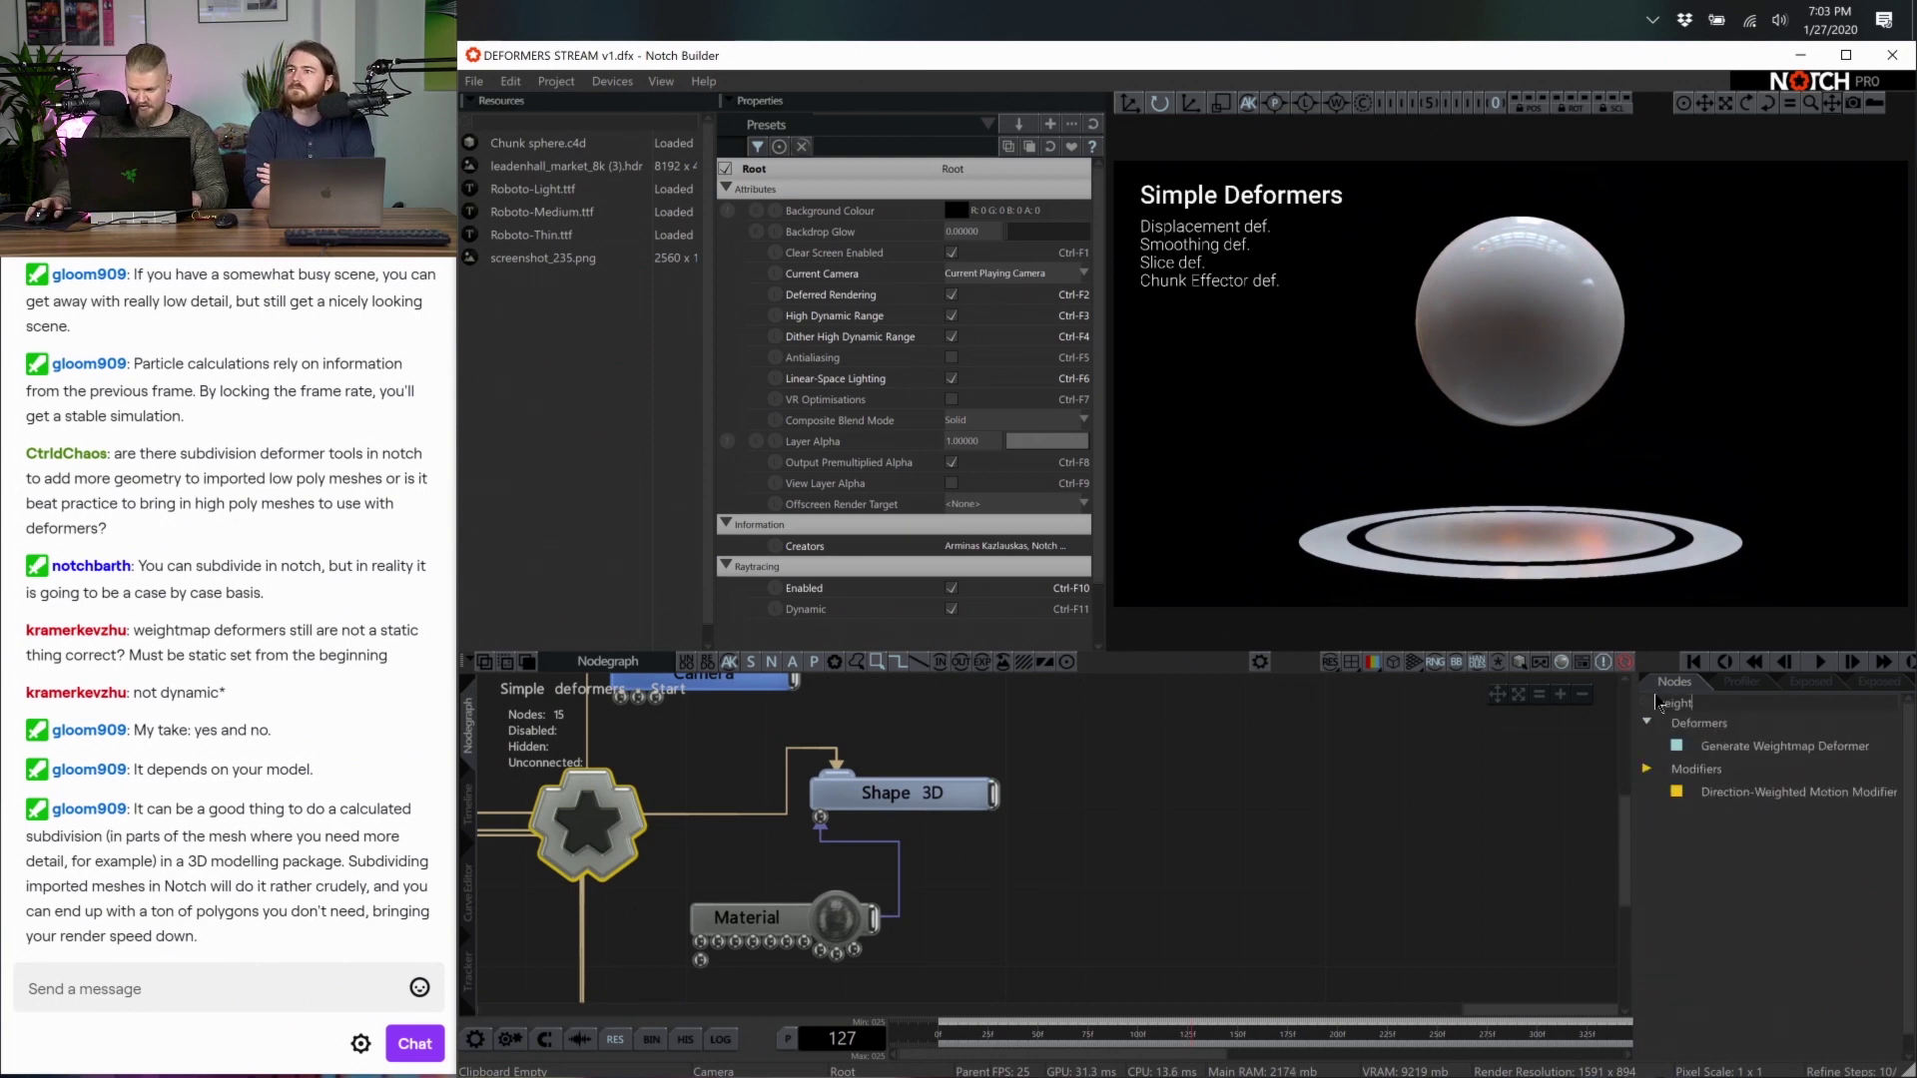
left_click_drag(1785, 746, 1124, 752)
left_click_drag(995, 792, 1096, 756)
type("fract")
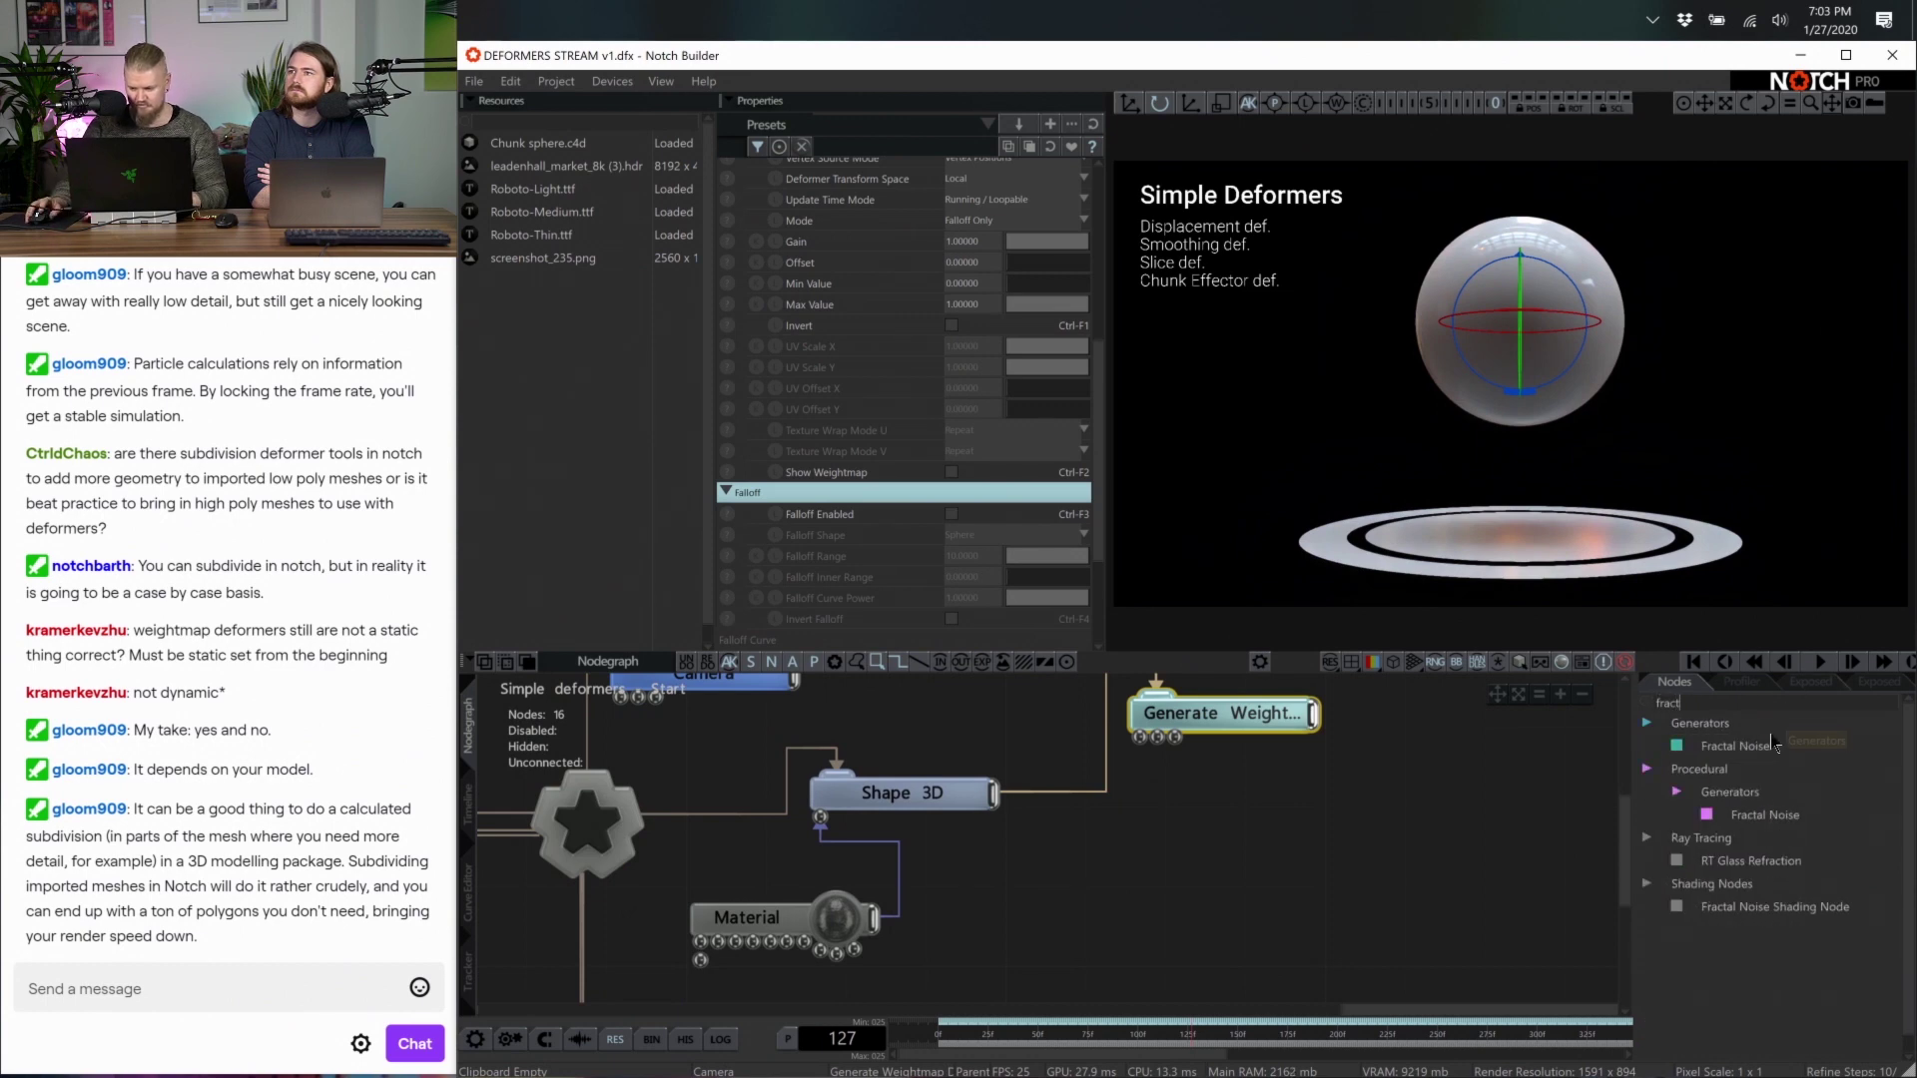
left_click_drag(1773, 746, 1224, 820)
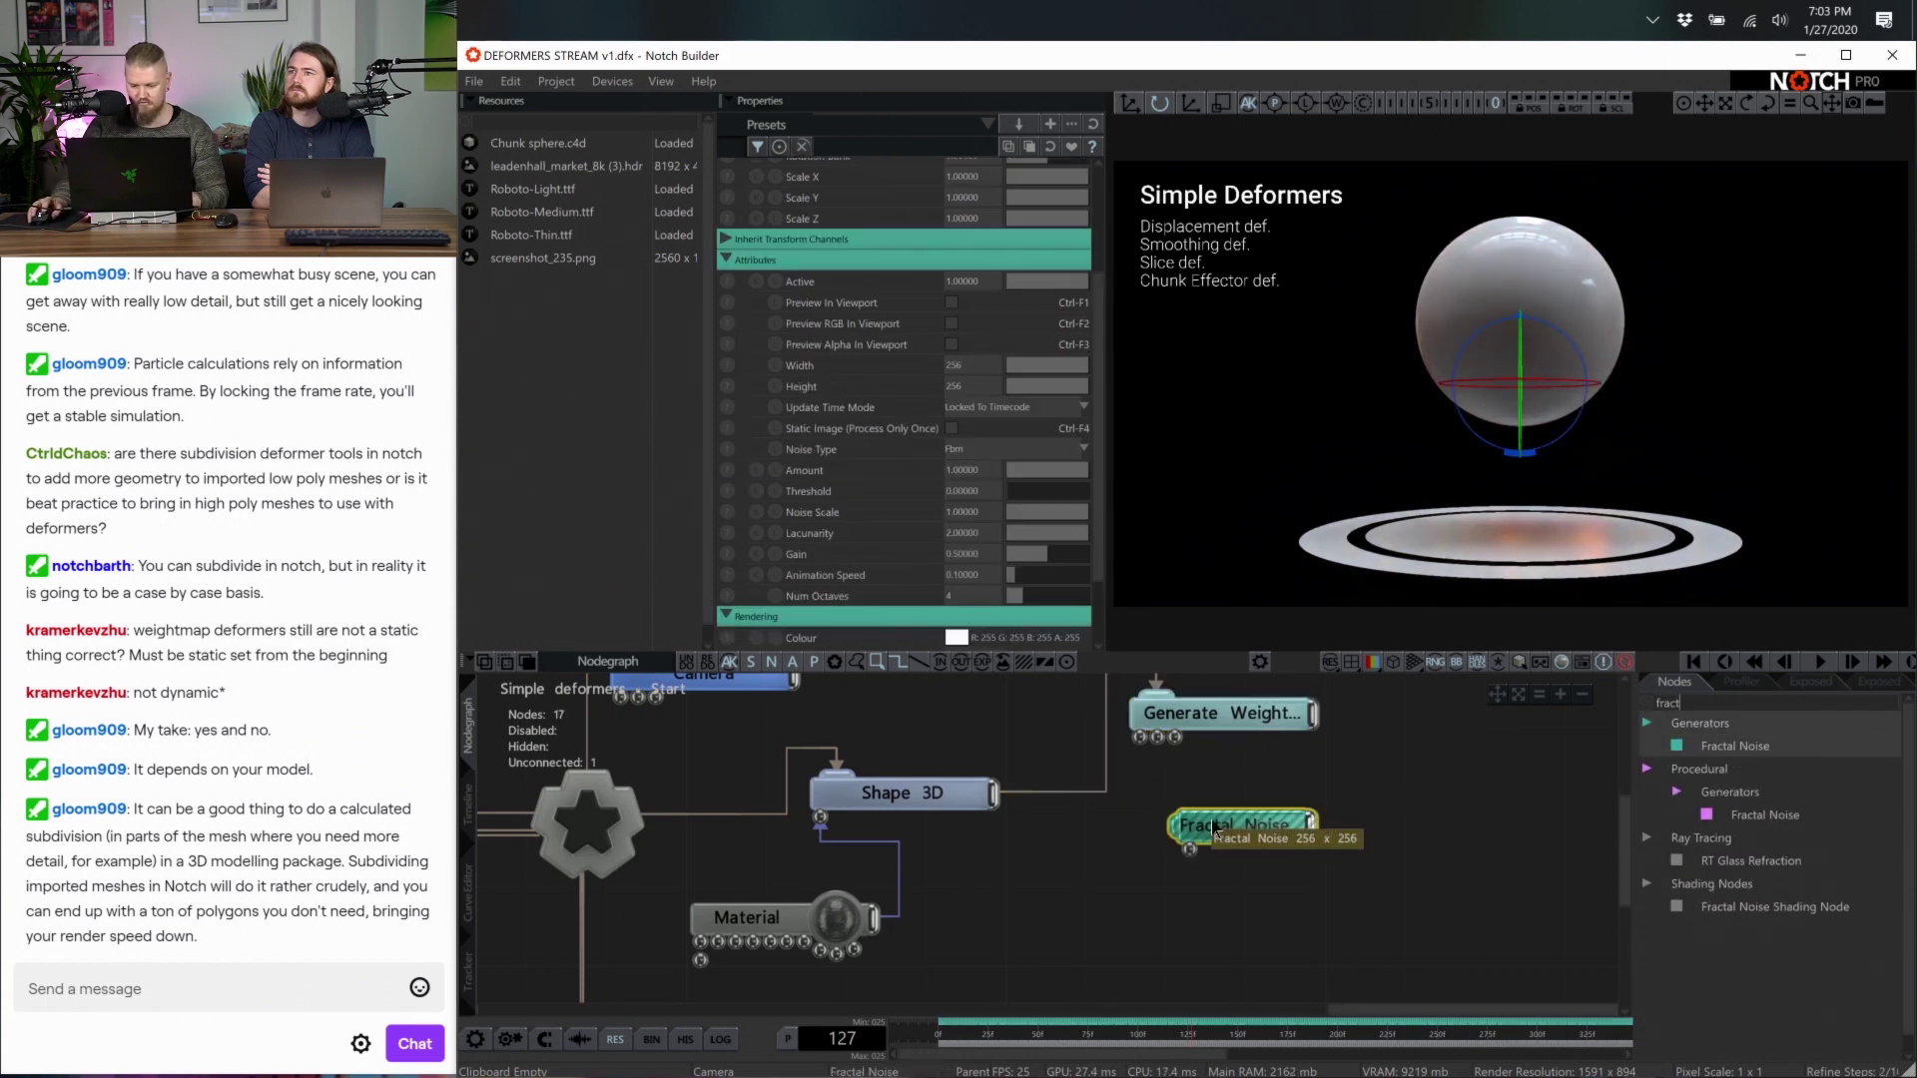
key("Delete")
Add a Truchet generator and connect it to the sphere's Generate Weightmap Deformer as its texture source
left_click(1698, 699)
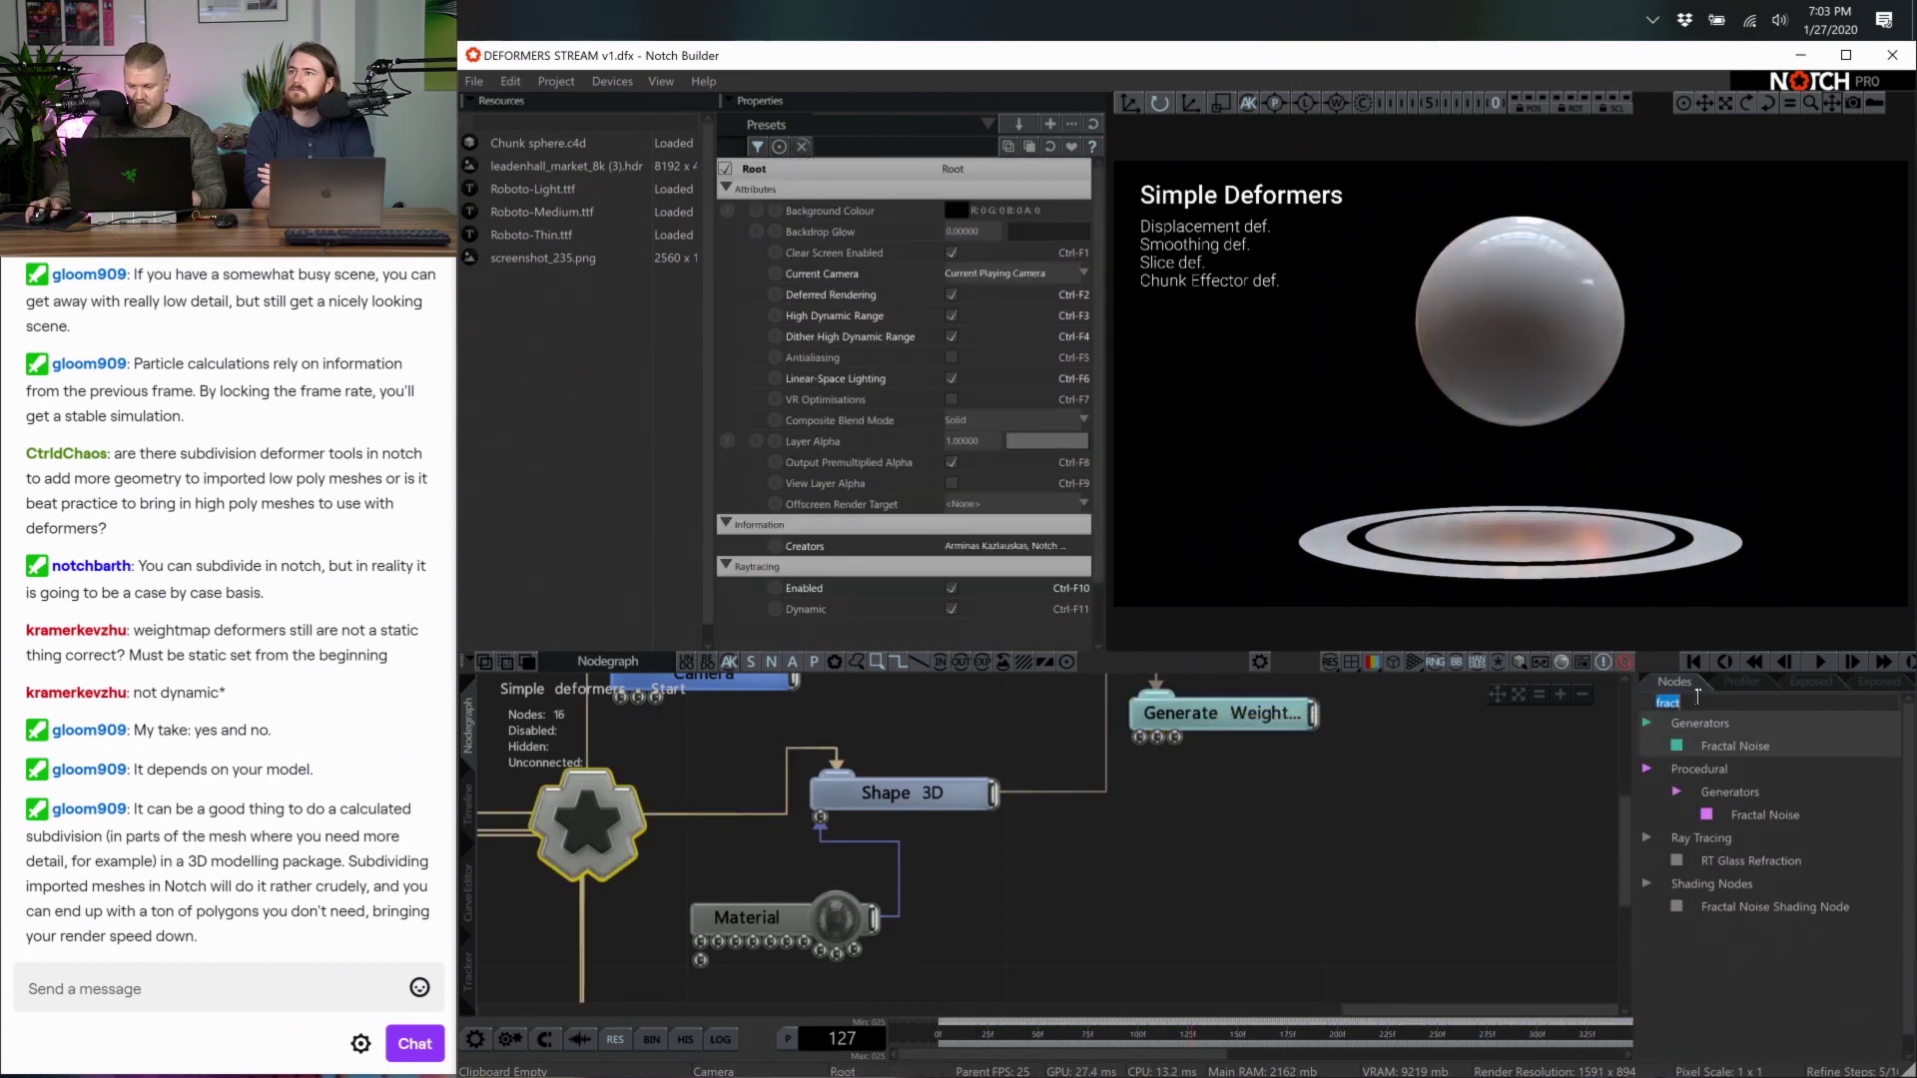
type("tru")
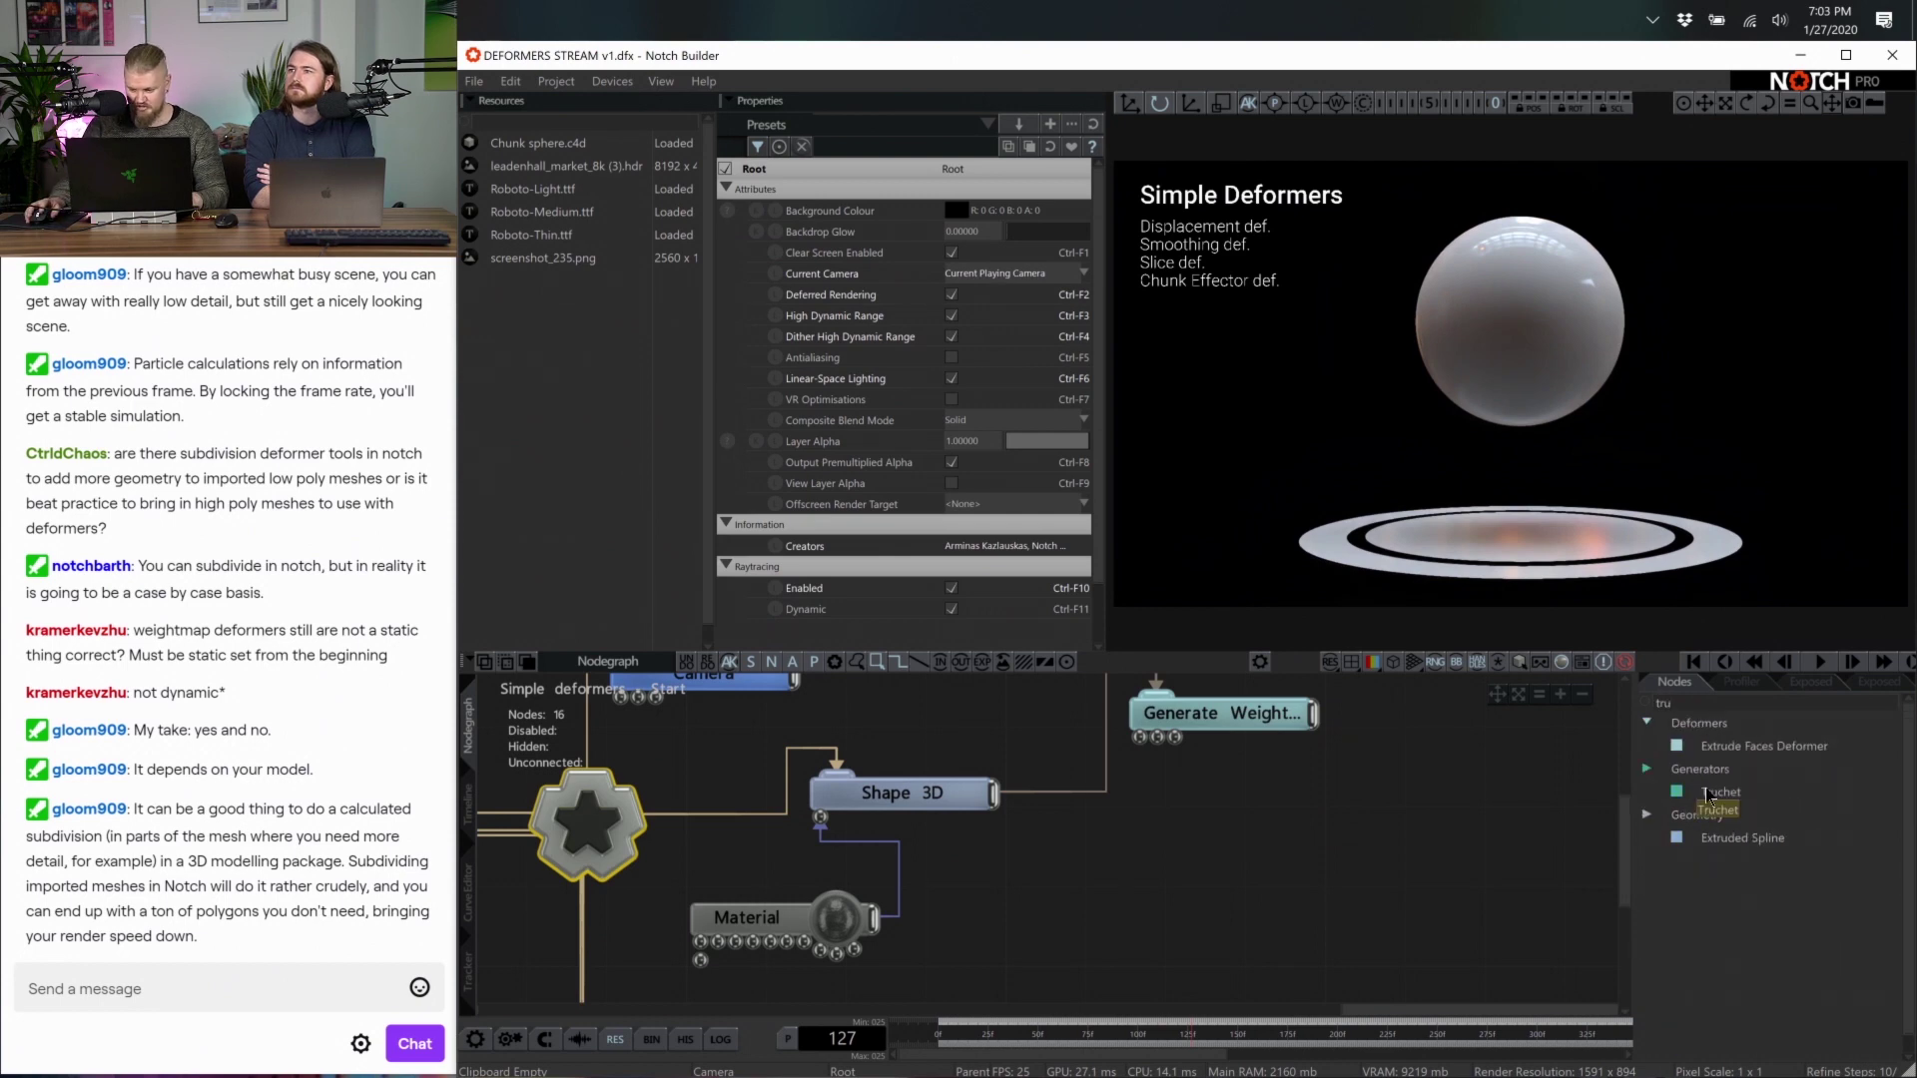
left_click_drag(1710, 796, 1098, 825)
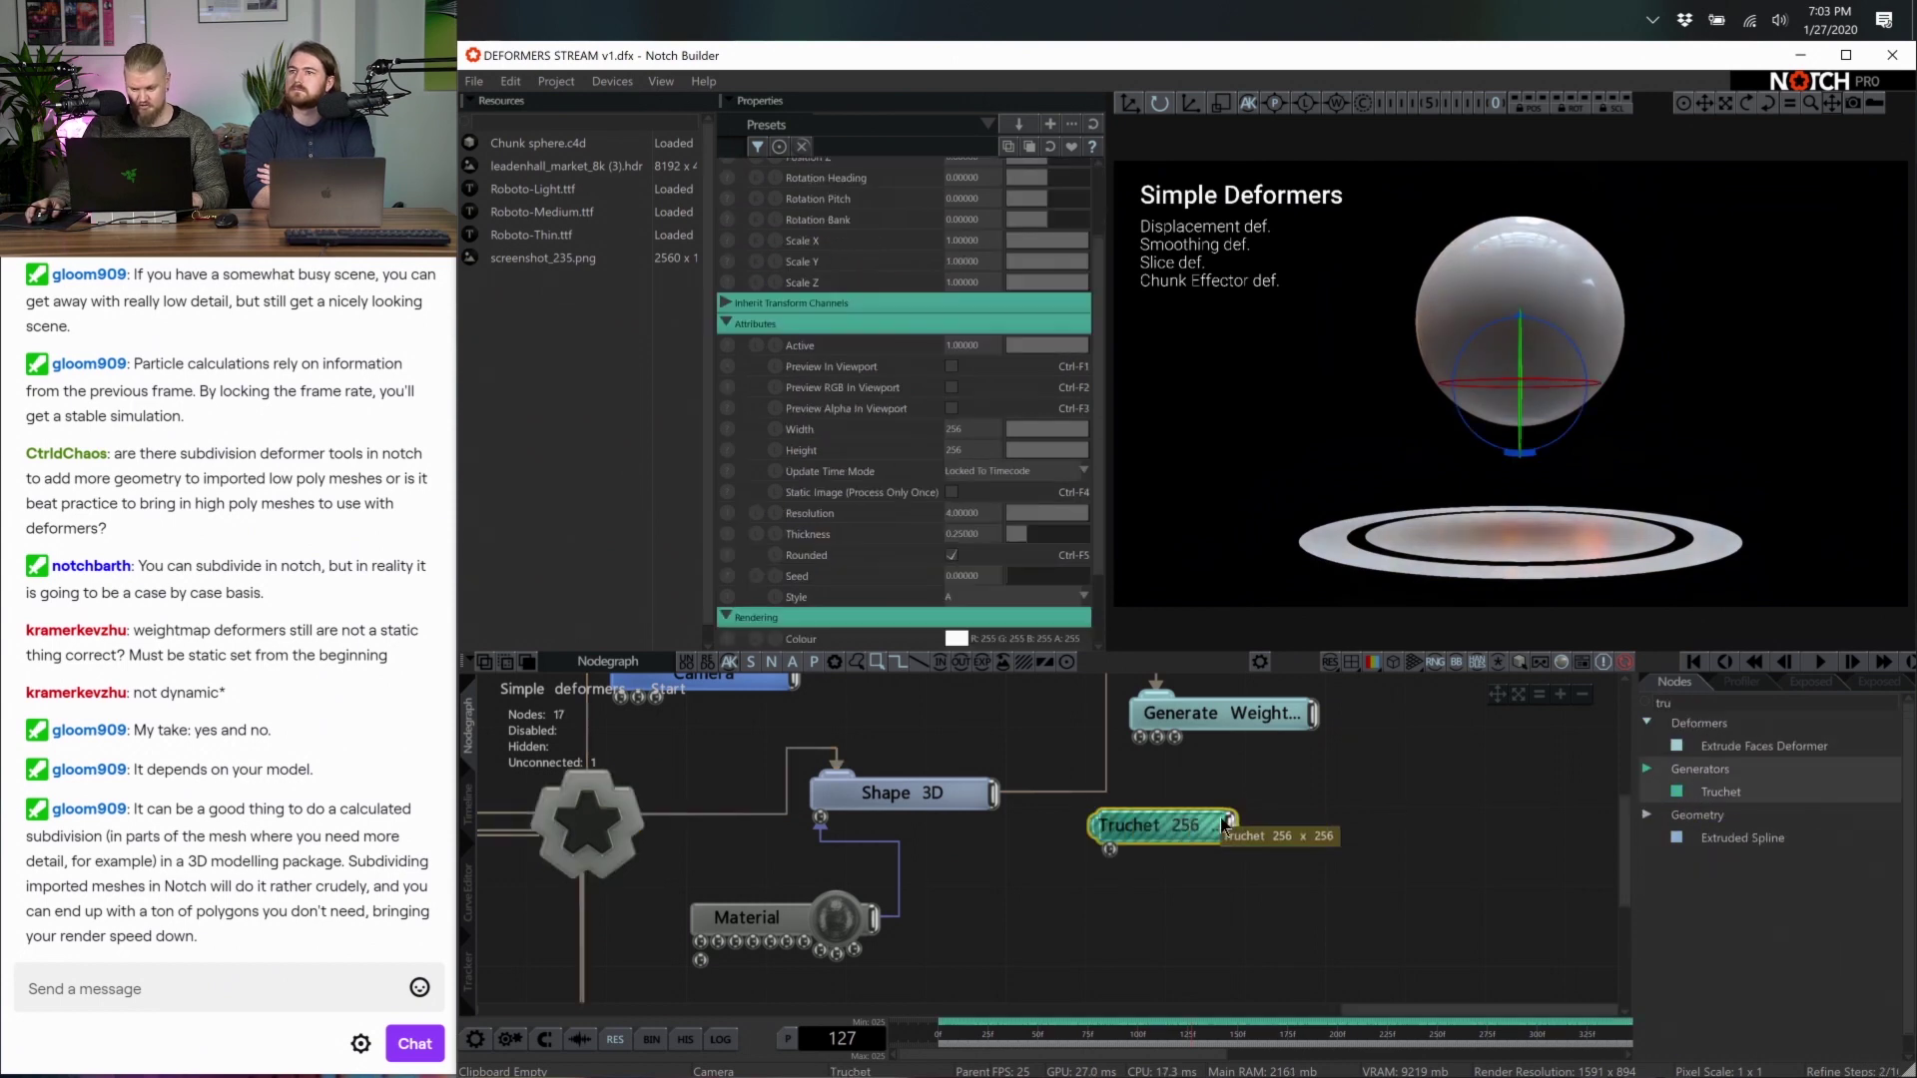
left_click_drag(1233, 825, 1140, 741)
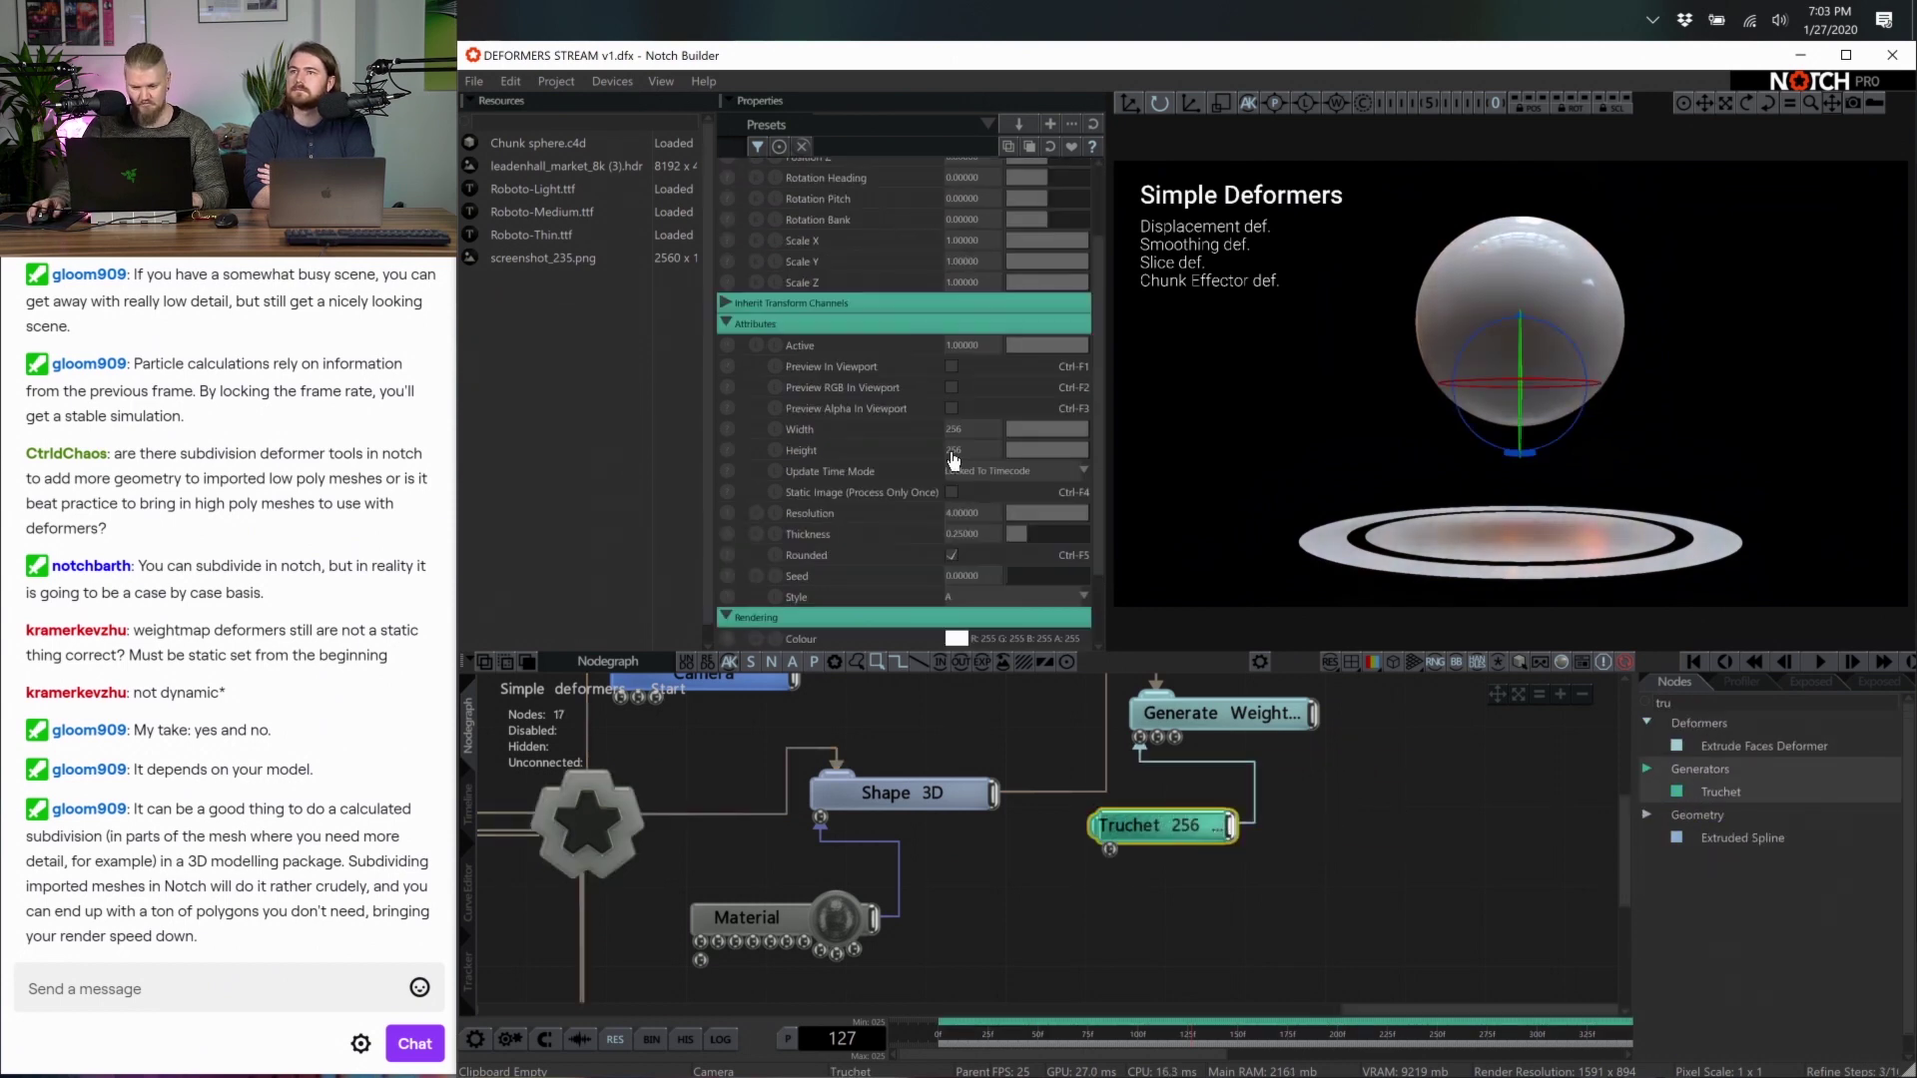
Preview the new Truchet in the viewport, set its width and height to 2000, turn off Rounded, and lower its resolution to about 1.77
left_click(952, 366)
double_click(959, 427)
type("2000")
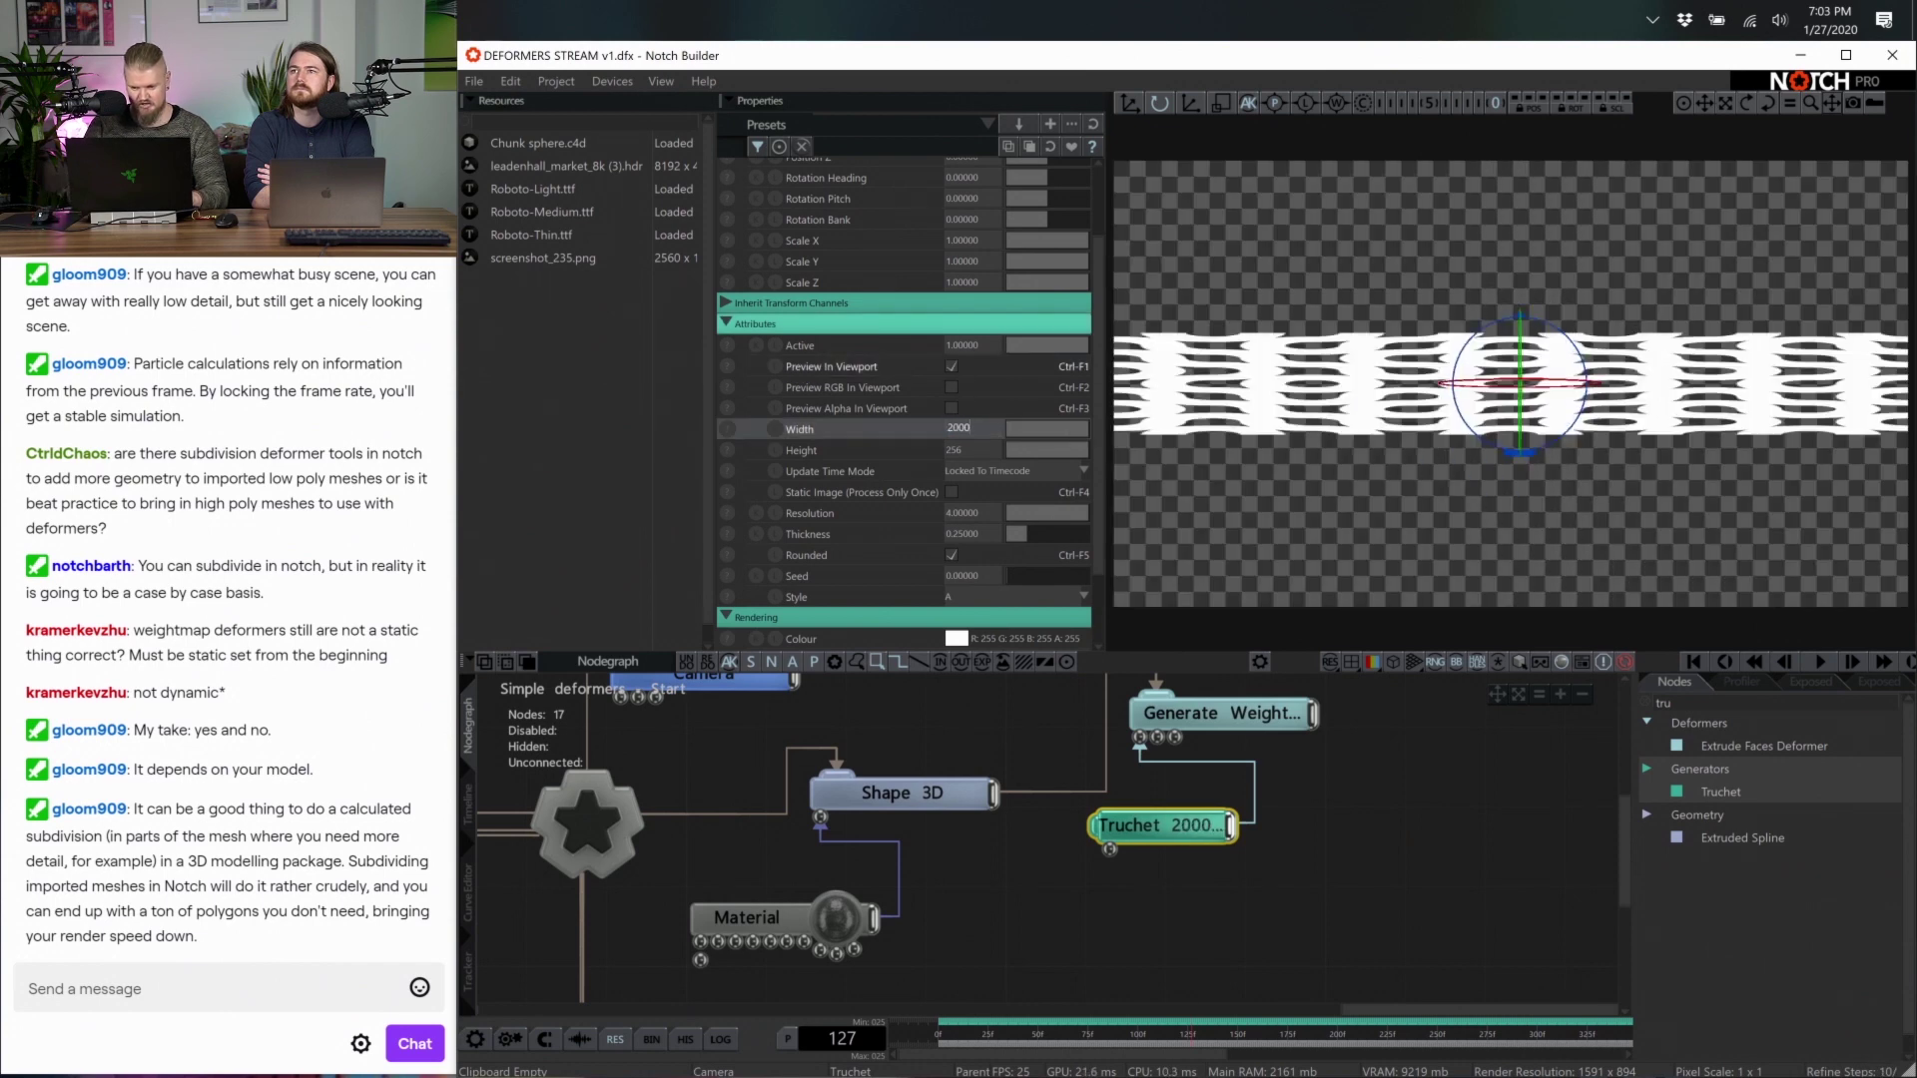
key("Tab")
type("2000")
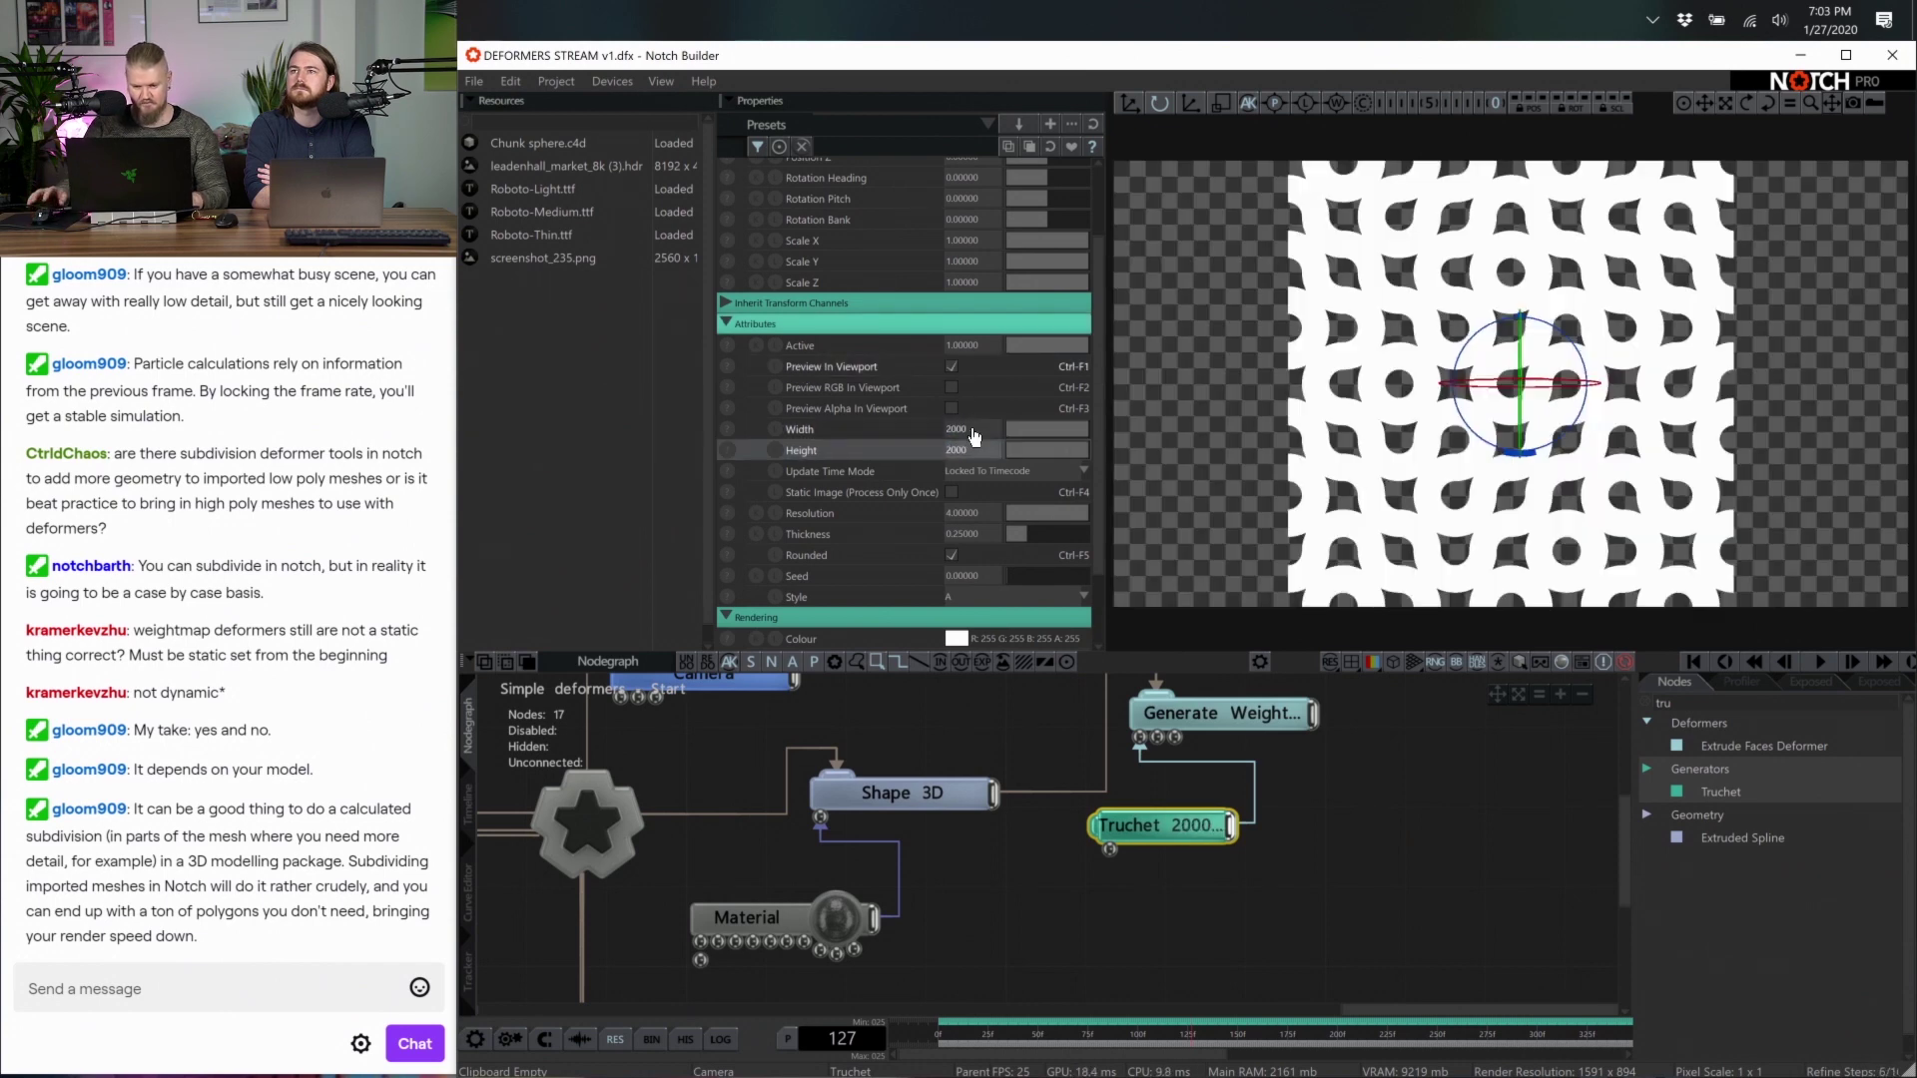
left_click(952, 556)
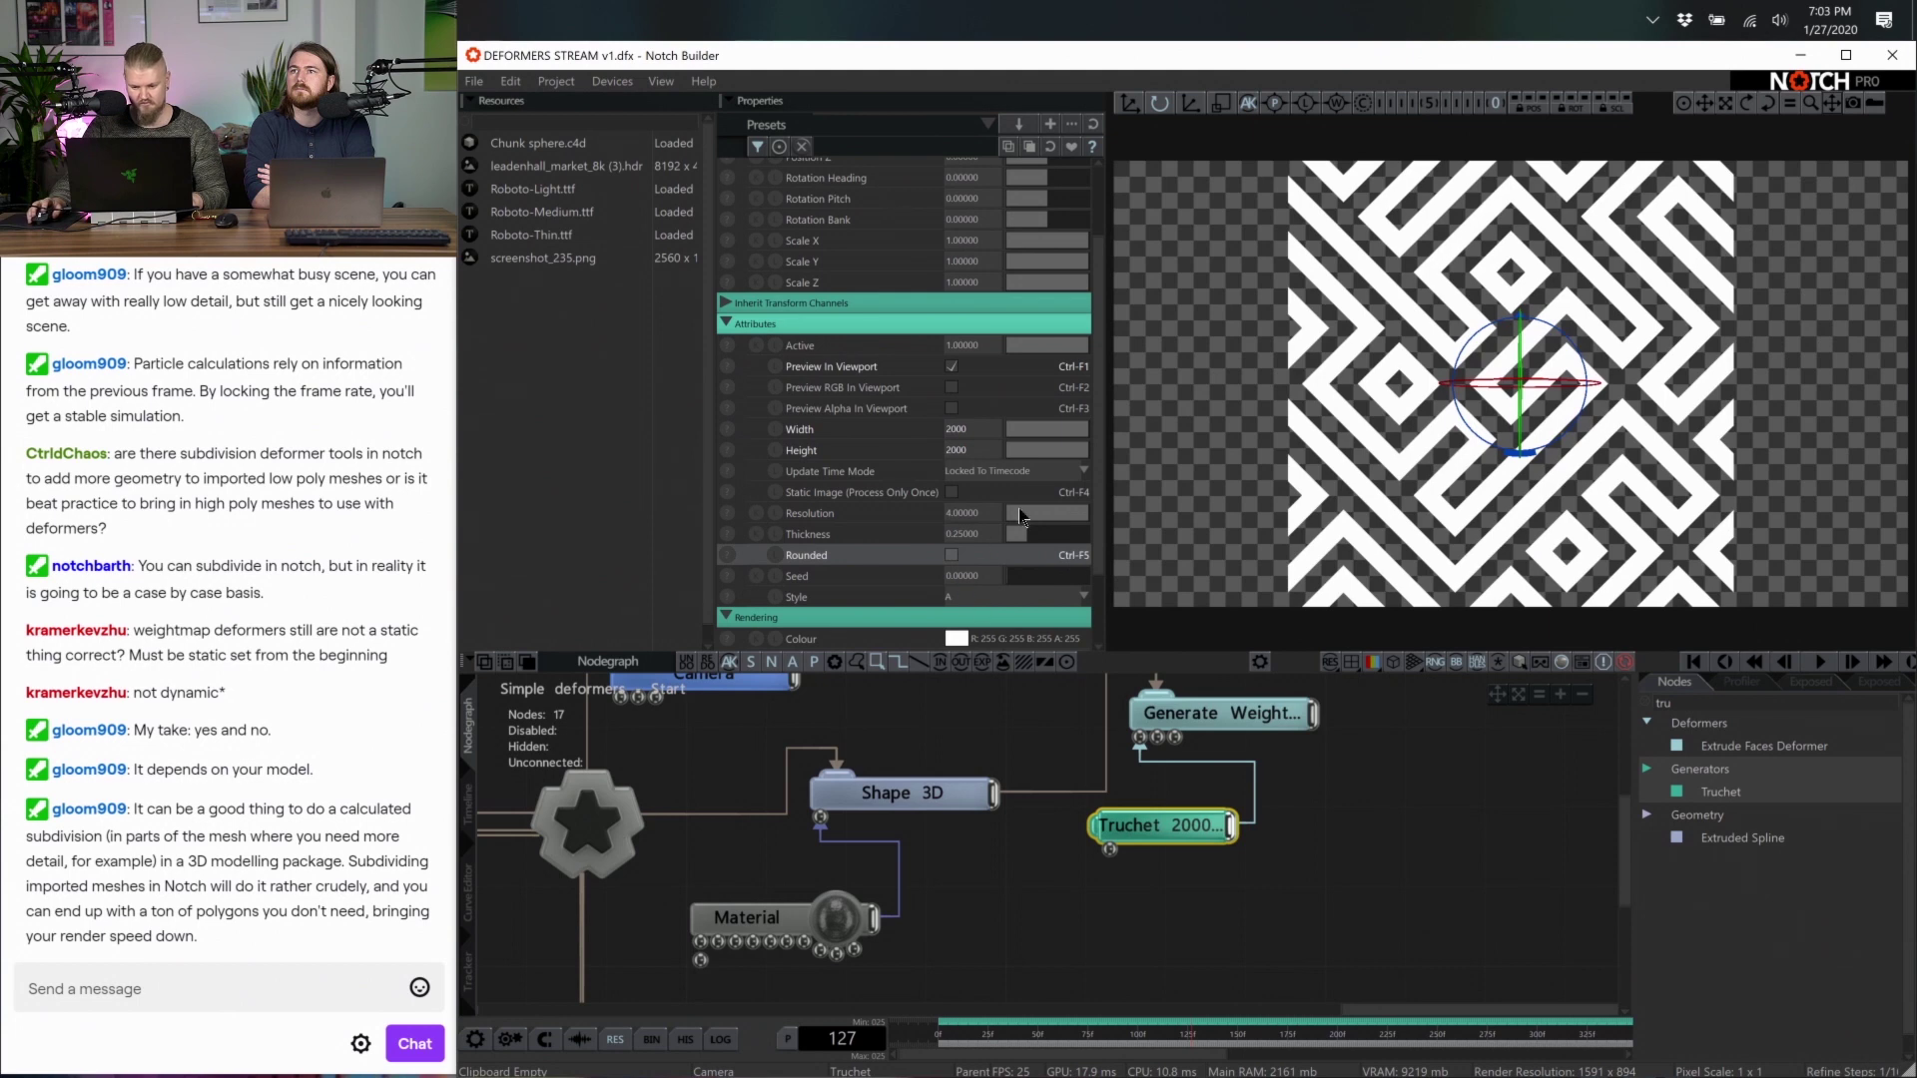
left_click_drag(1020, 514, 1039, 522)
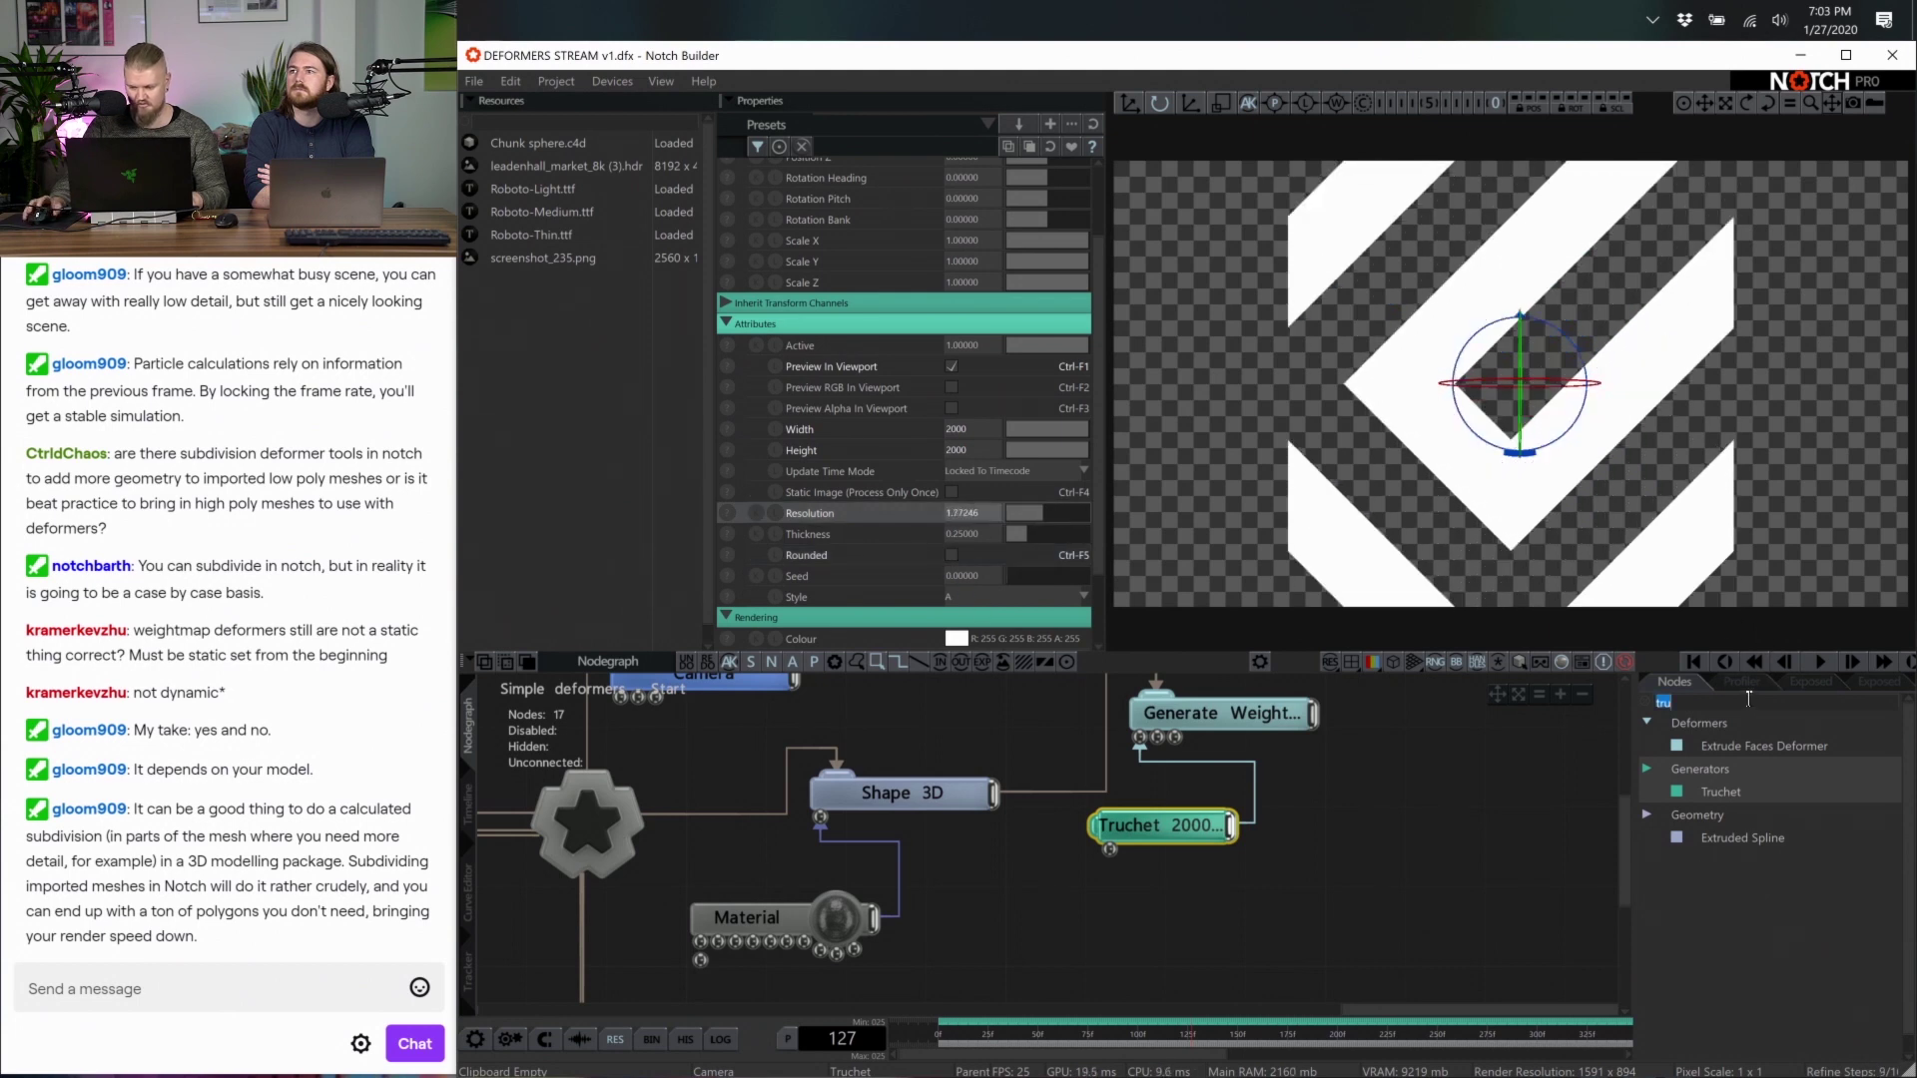
Add a Continuous Modifier and connect it to the Truchet's Position Y so the pattern moves continuously
type("contin")
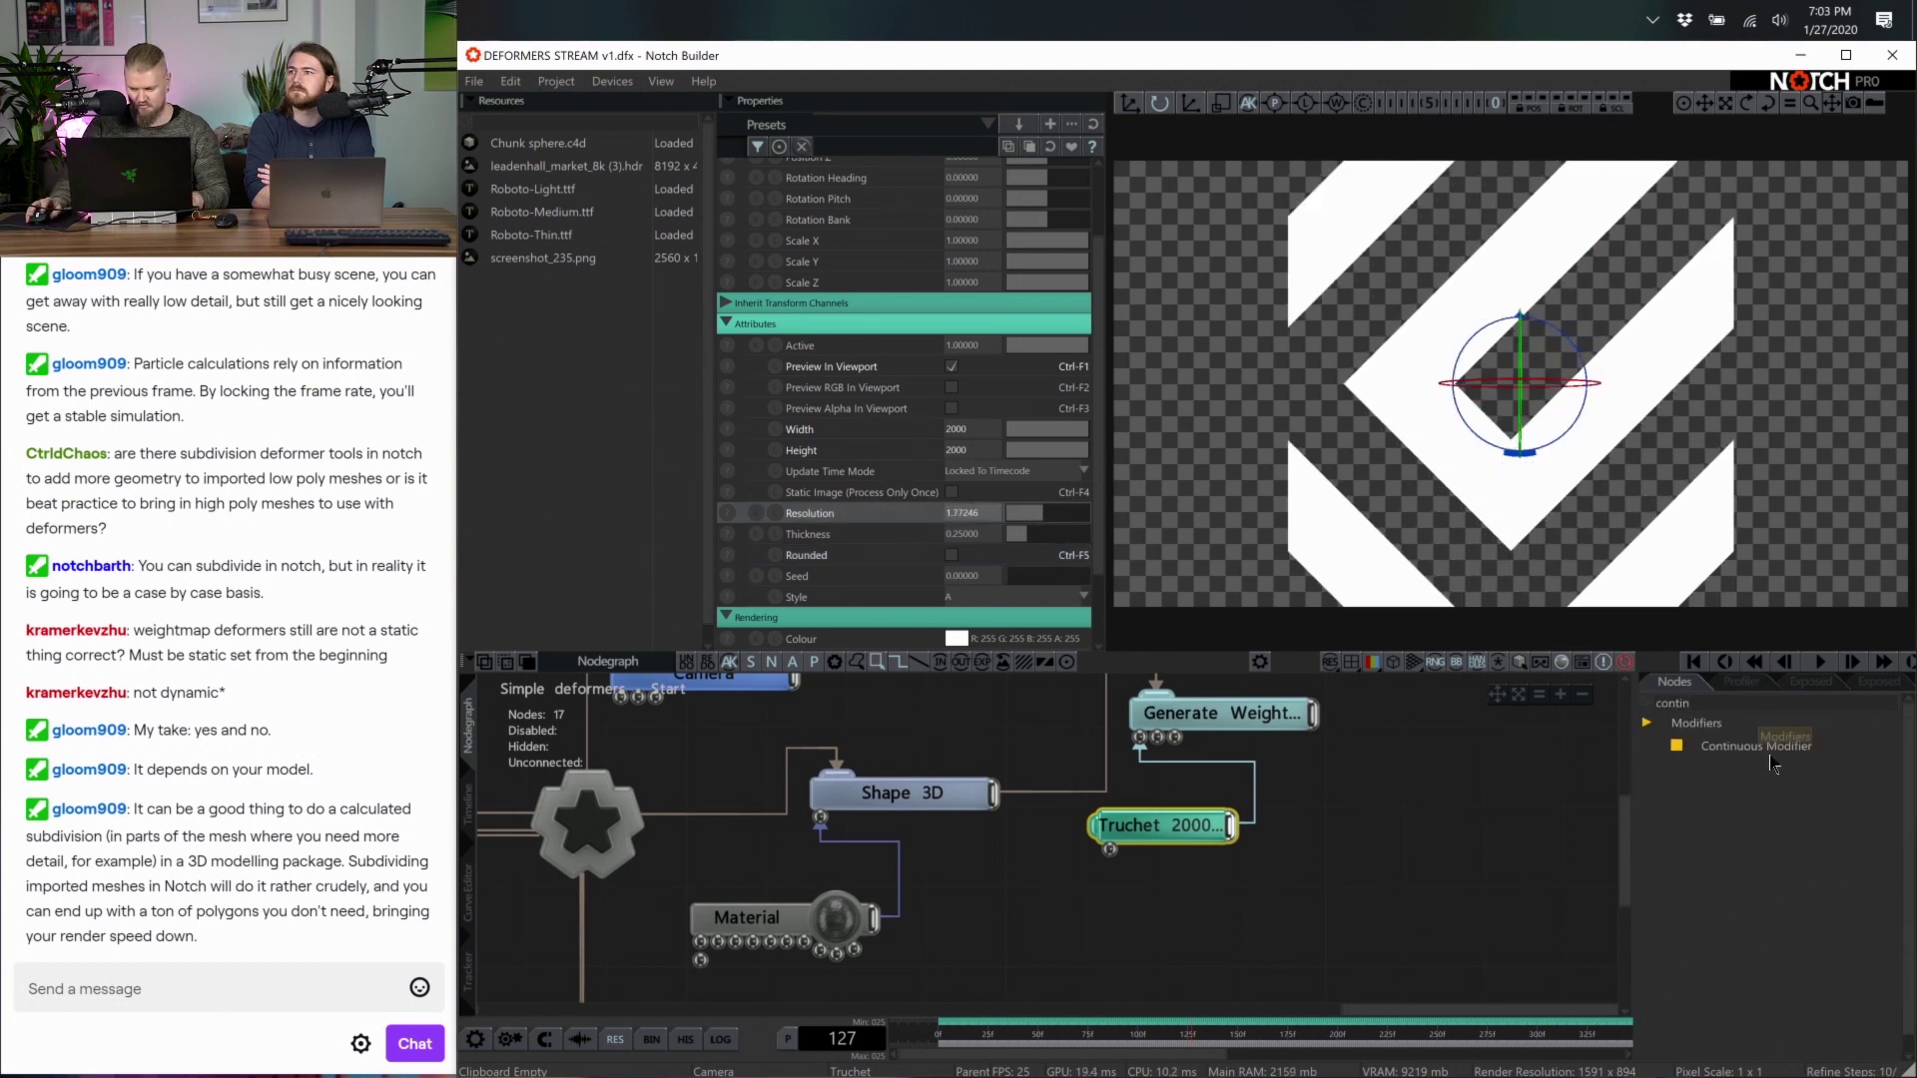
left_click_drag(1770, 751, 1117, 899)
left_click(1166, 831)
left_click_drag(1313, 906, 903, 220)
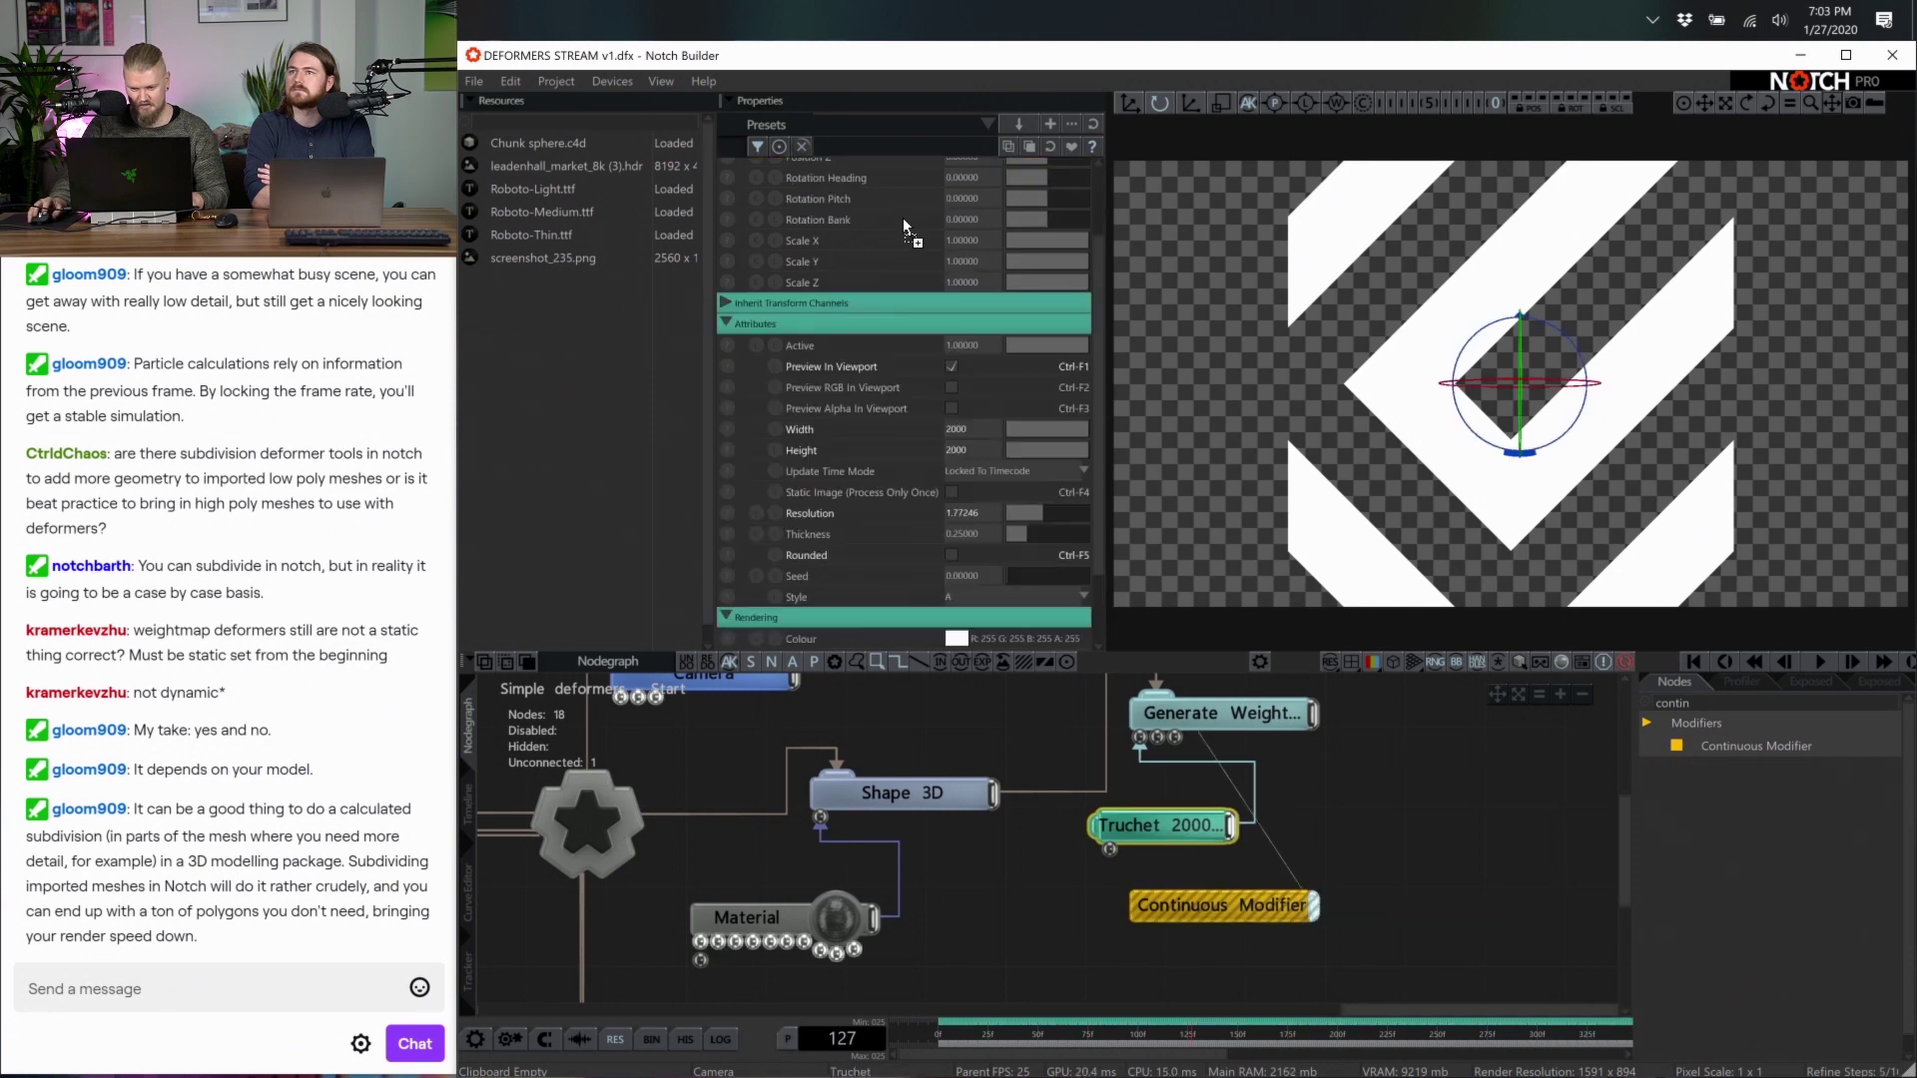
left_click_drag(1002, 450, 1534, 995)
scroll(998, 390, "up", 2)
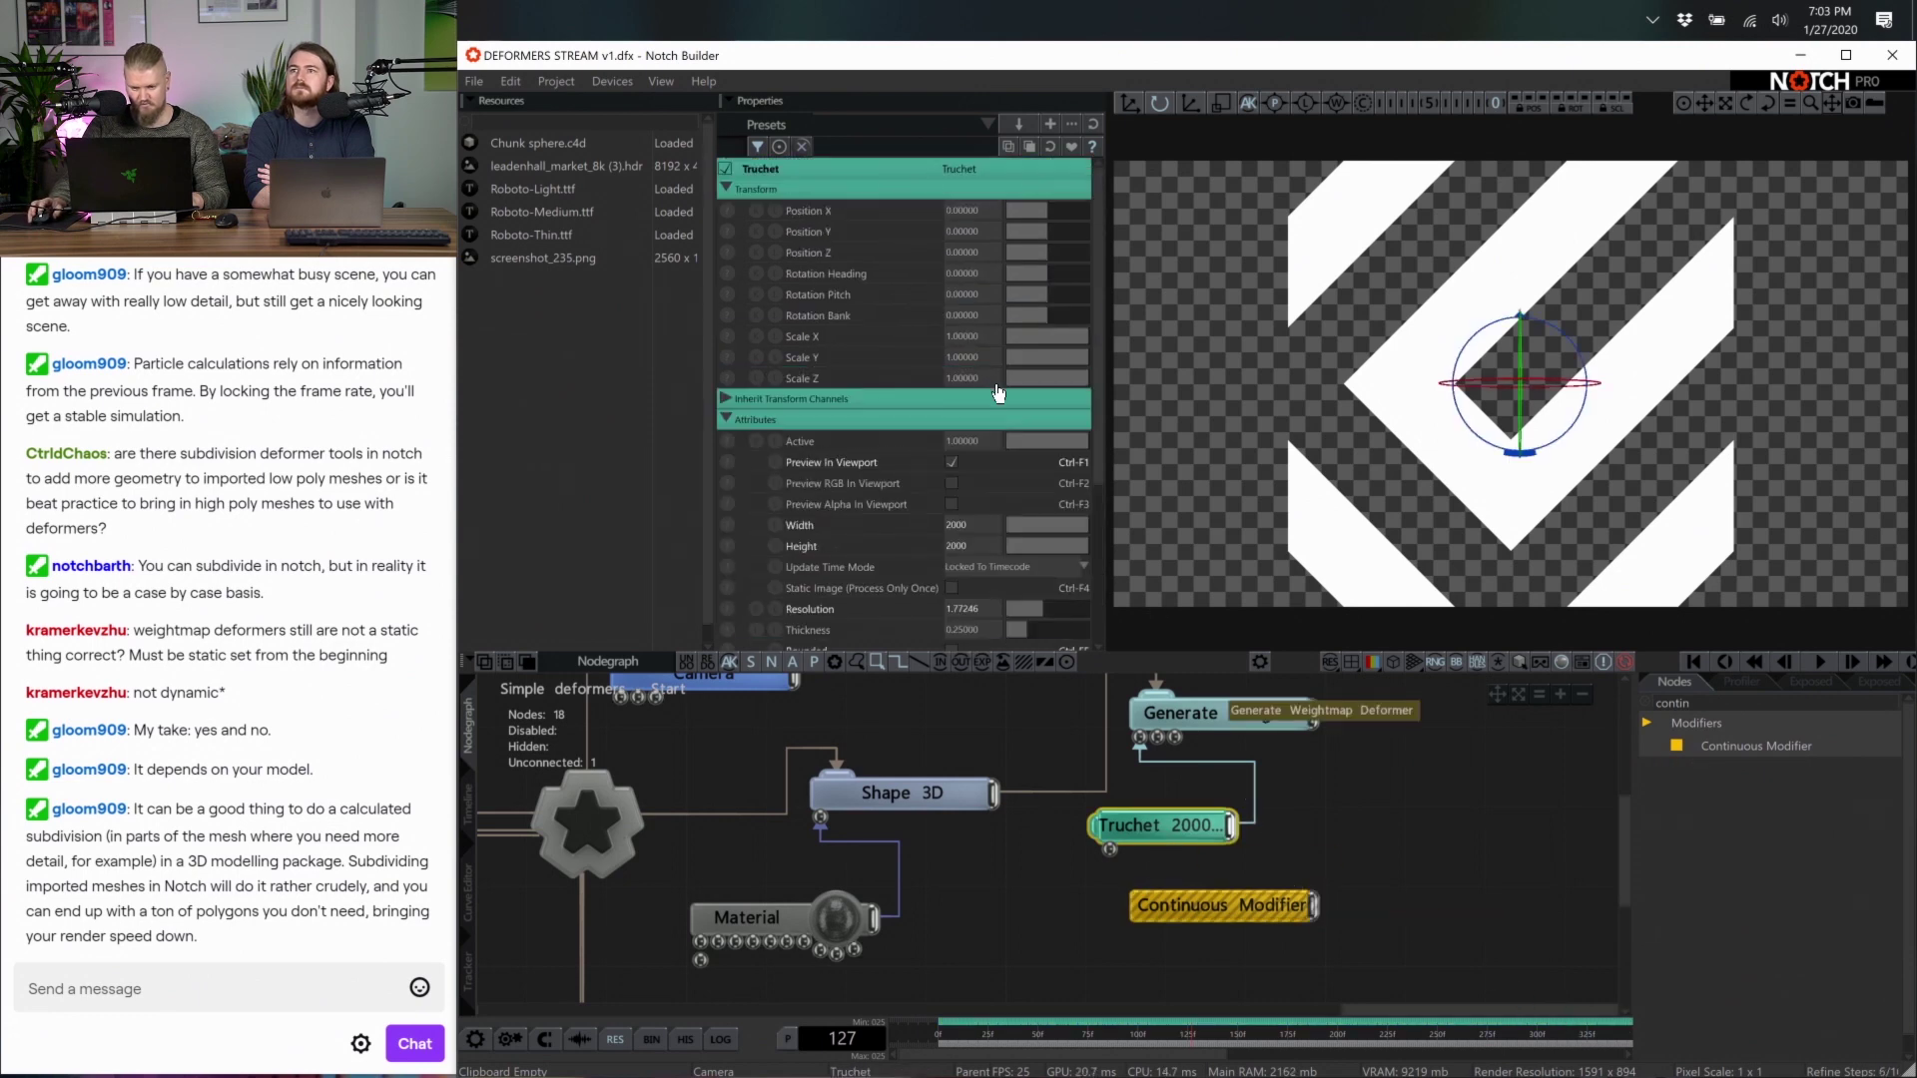
left_click_drag(1314, 924, 957, 231)
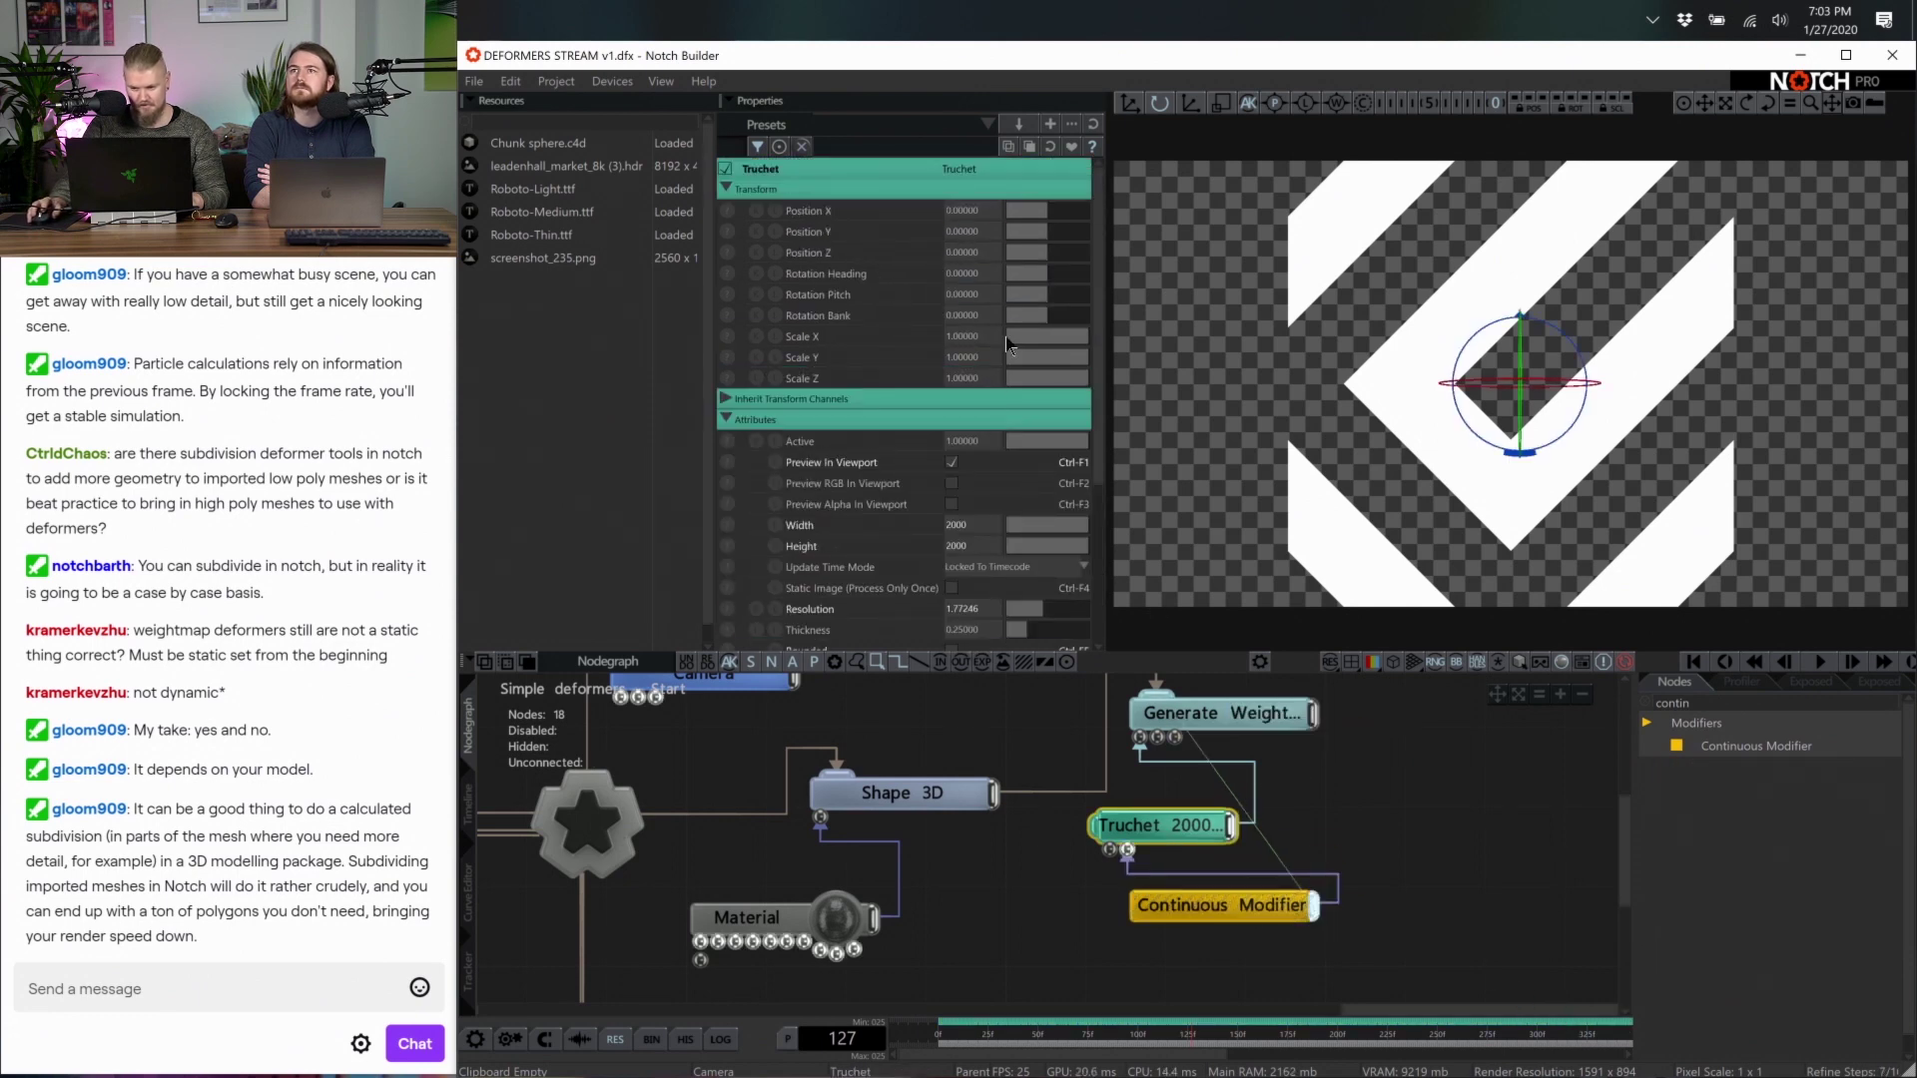
left_click(1286, 919)
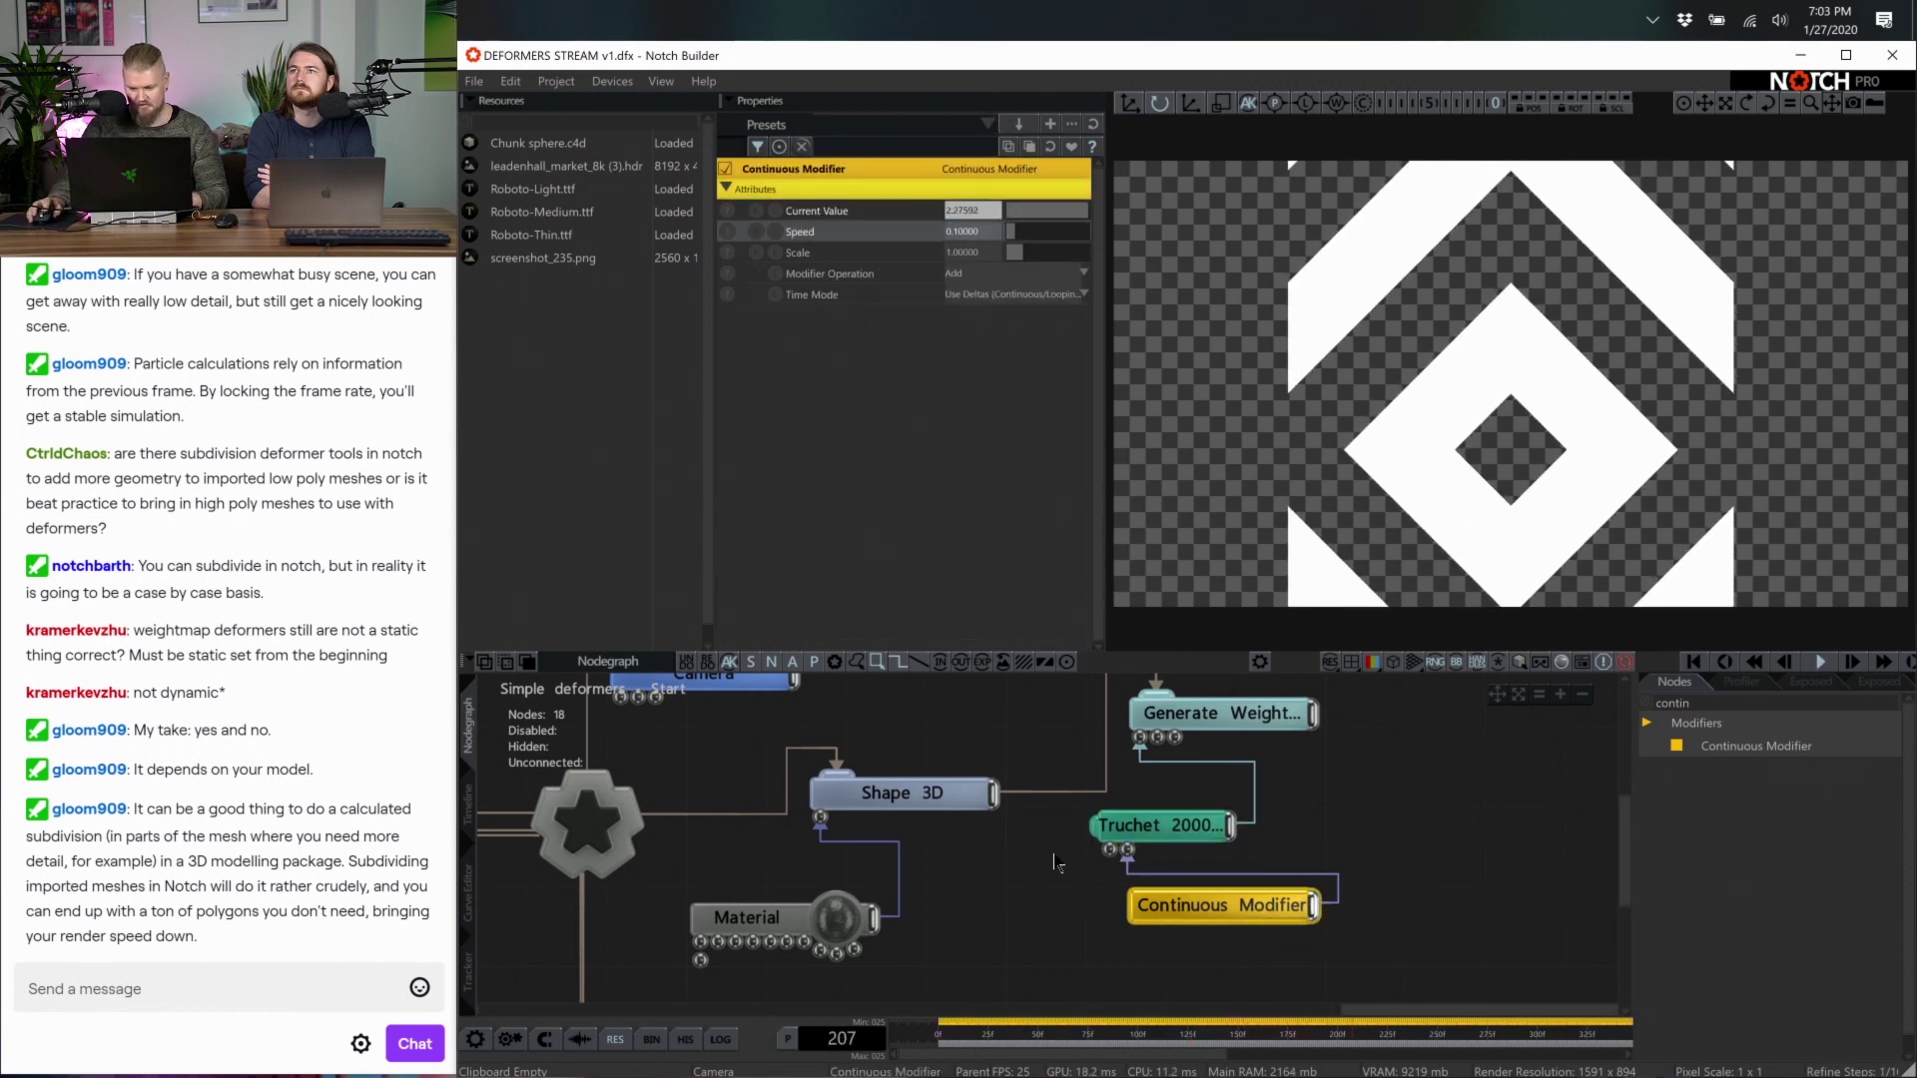
Turn off the Truchet's viewport preview, then show the weightmap on the Generate Weightmap Deformer and set its mode to Texture
left_click(1160, 824)
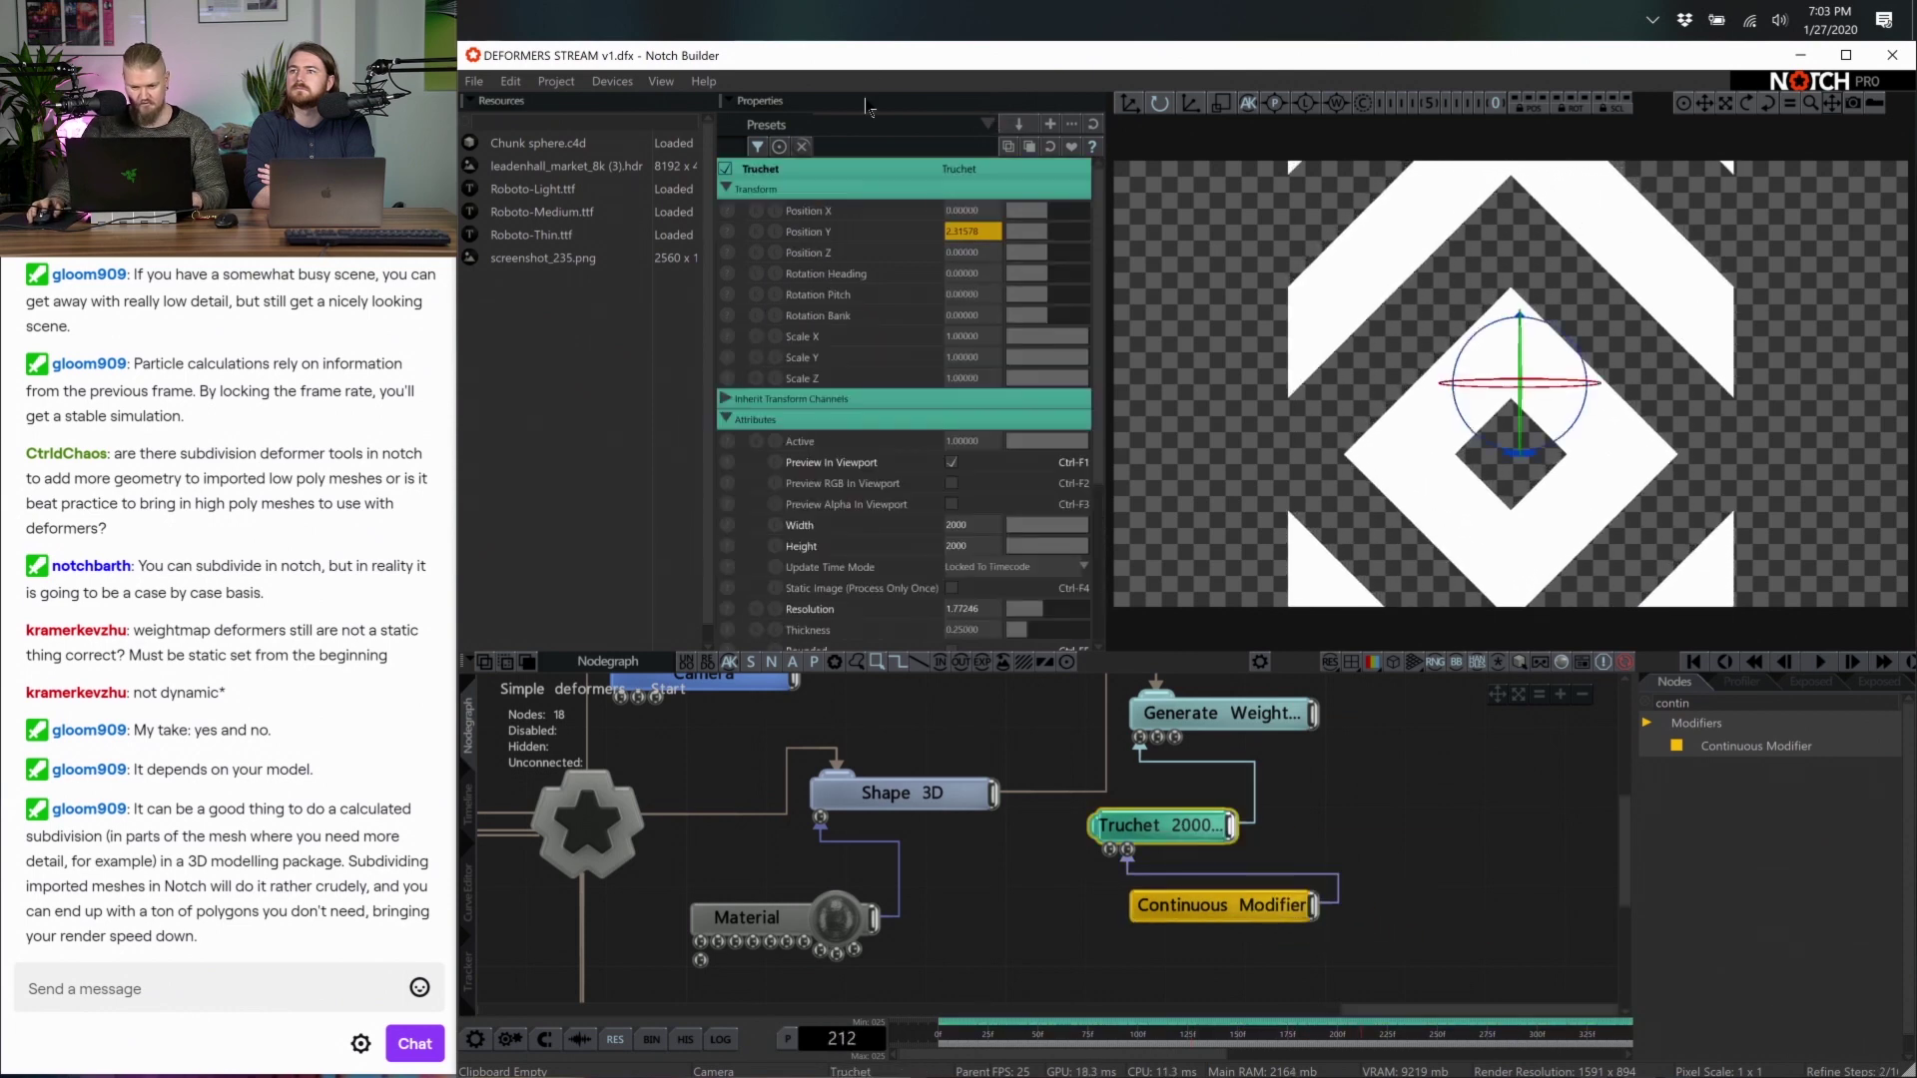
left_click(954, 465)
left_click(1241, 715)
scroll(950, 513, "down", 5)
scroll(949, 513, "up", 2)
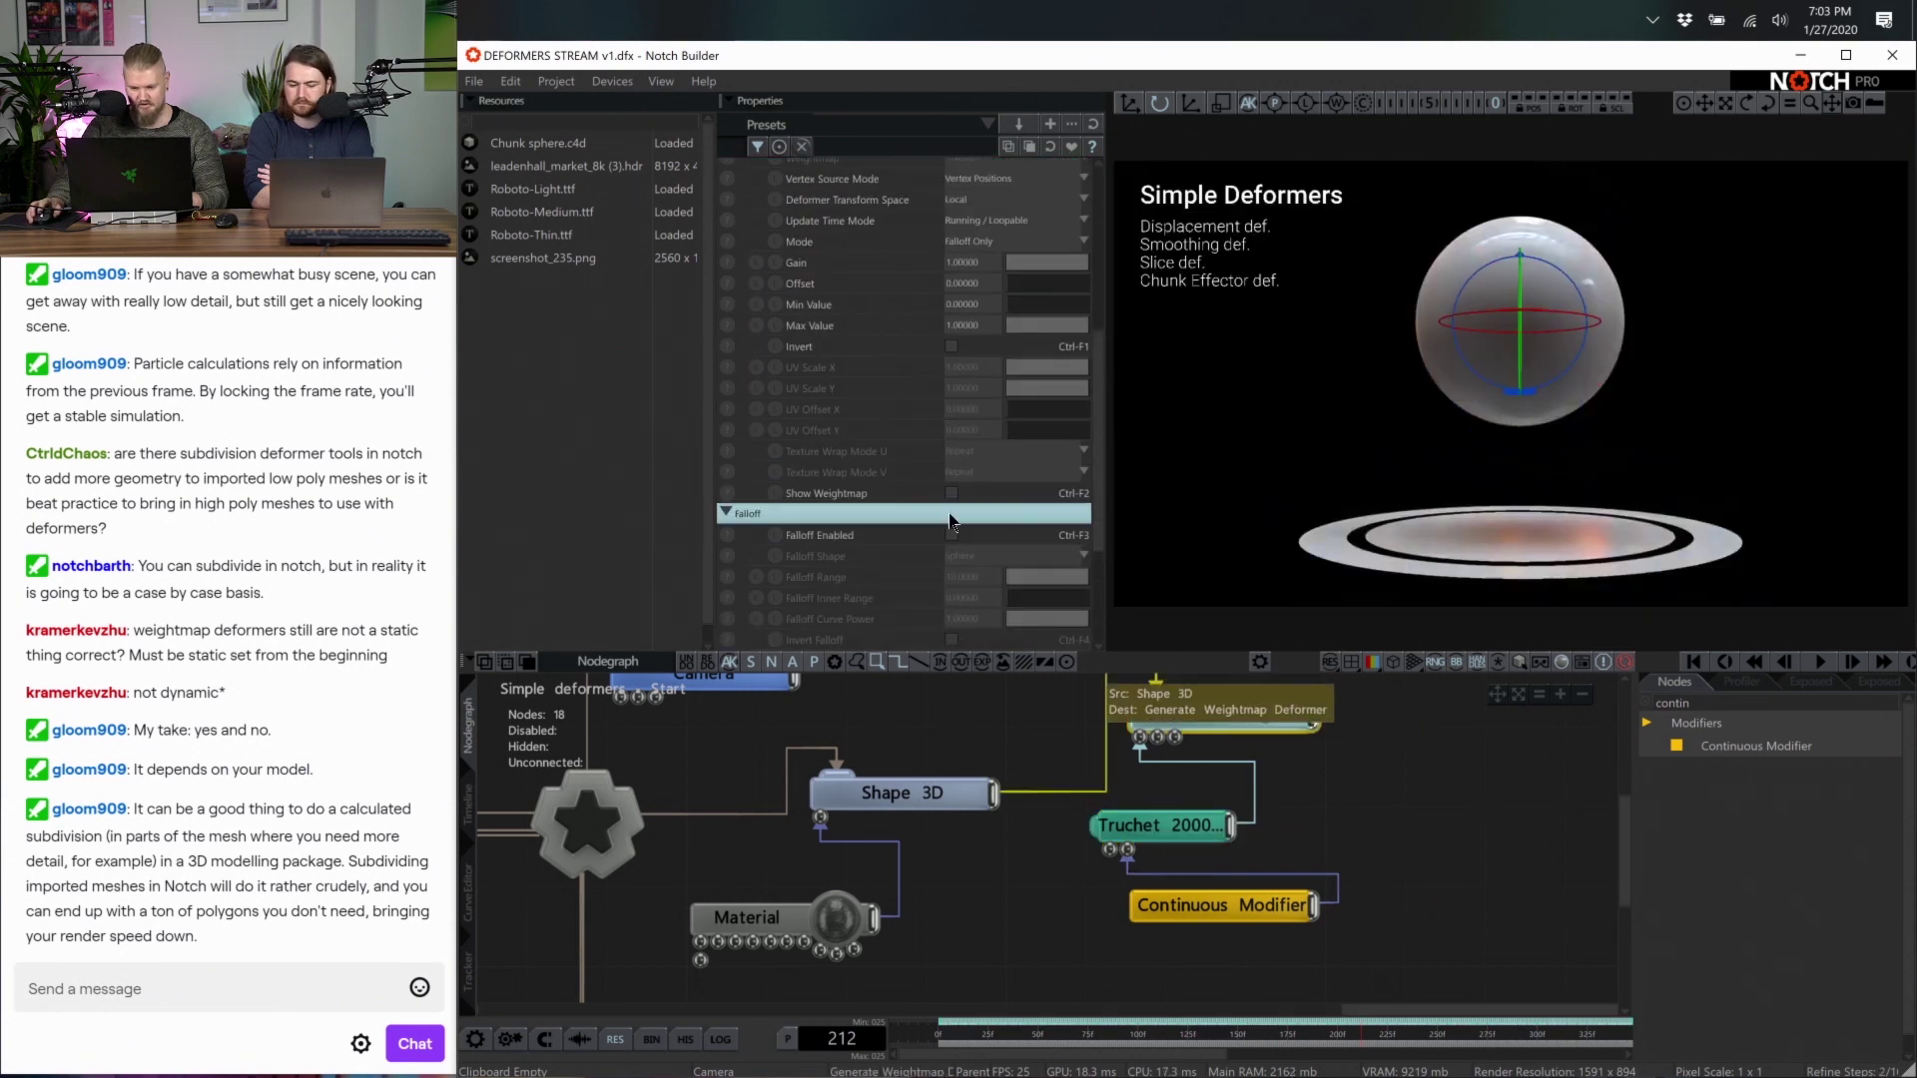
scroll(949, 521, "up", 5)
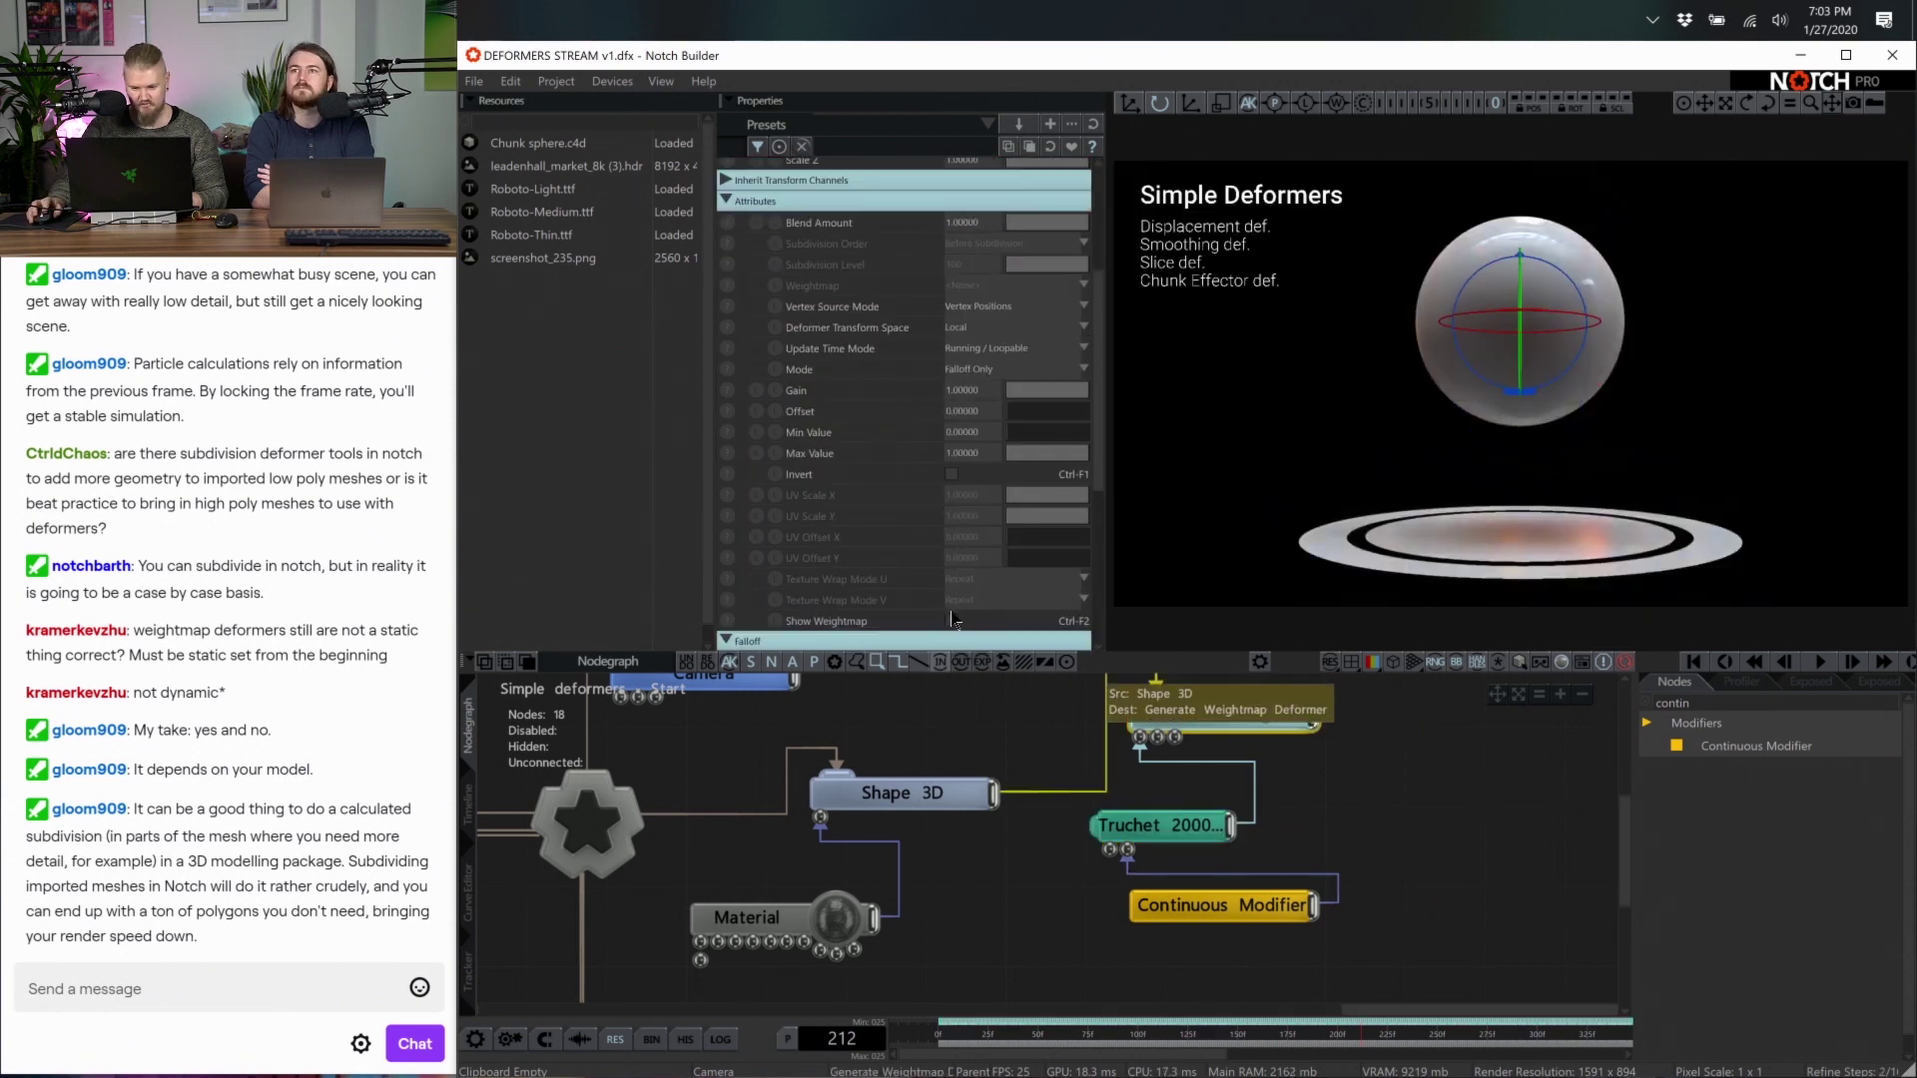
left_click(951, 621)
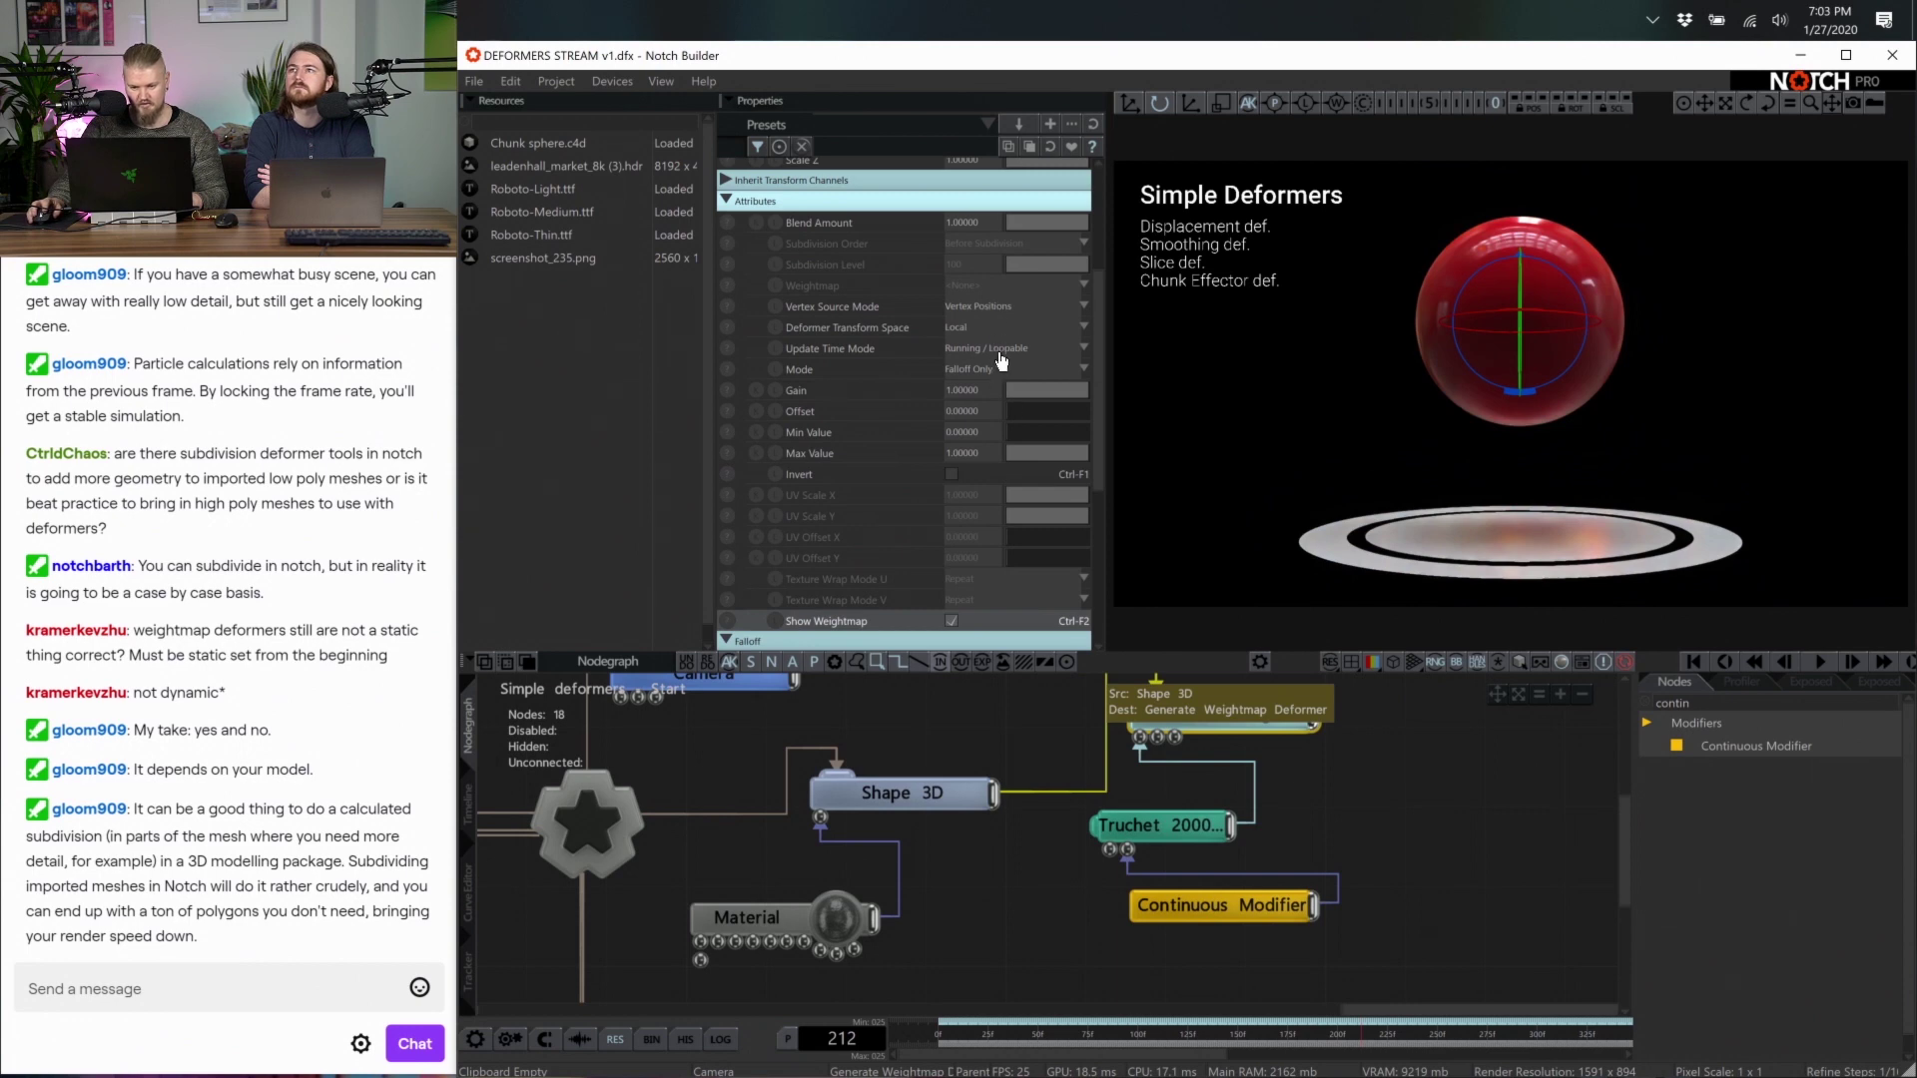
left_click(995, 373)
left_click(992, 444)
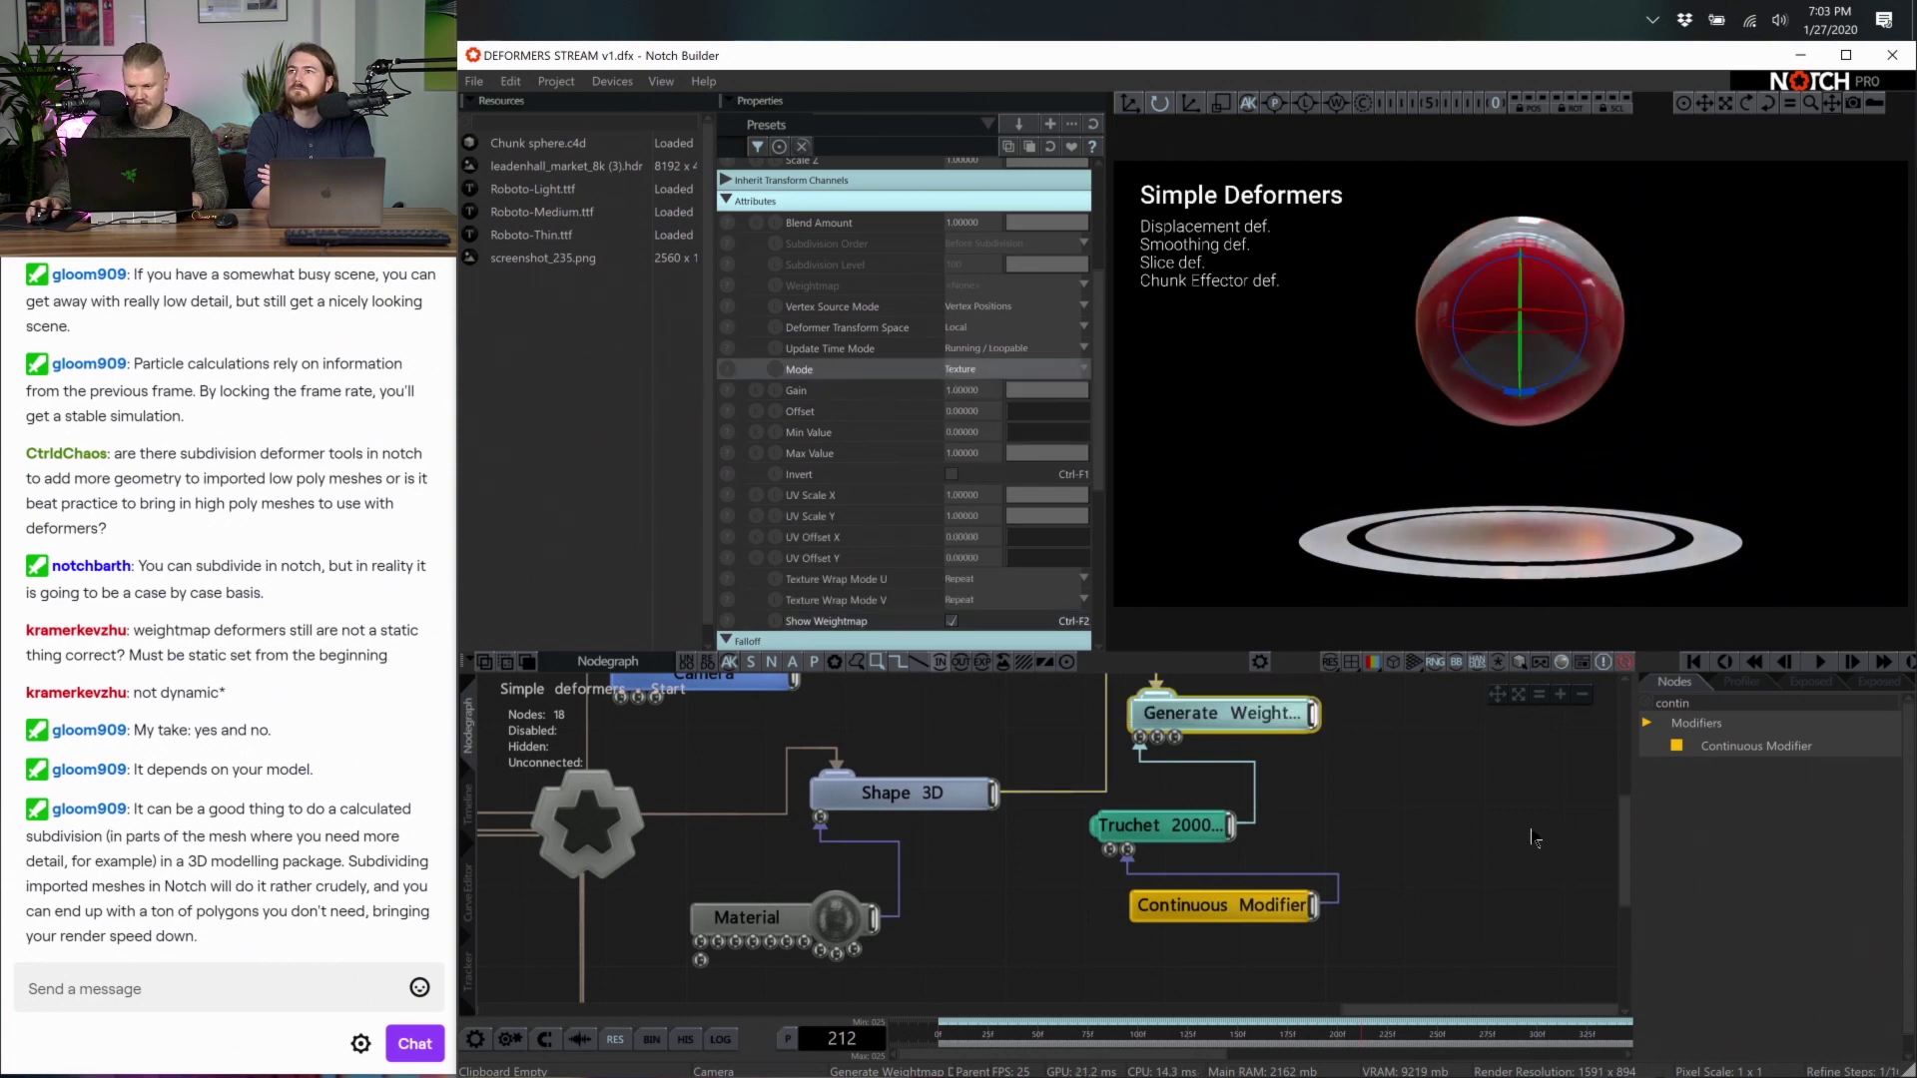
Add a Curl Noise Deformer to the sphere's Shape 3D node with a displacement amount of about 0.54
key("BackSpace")
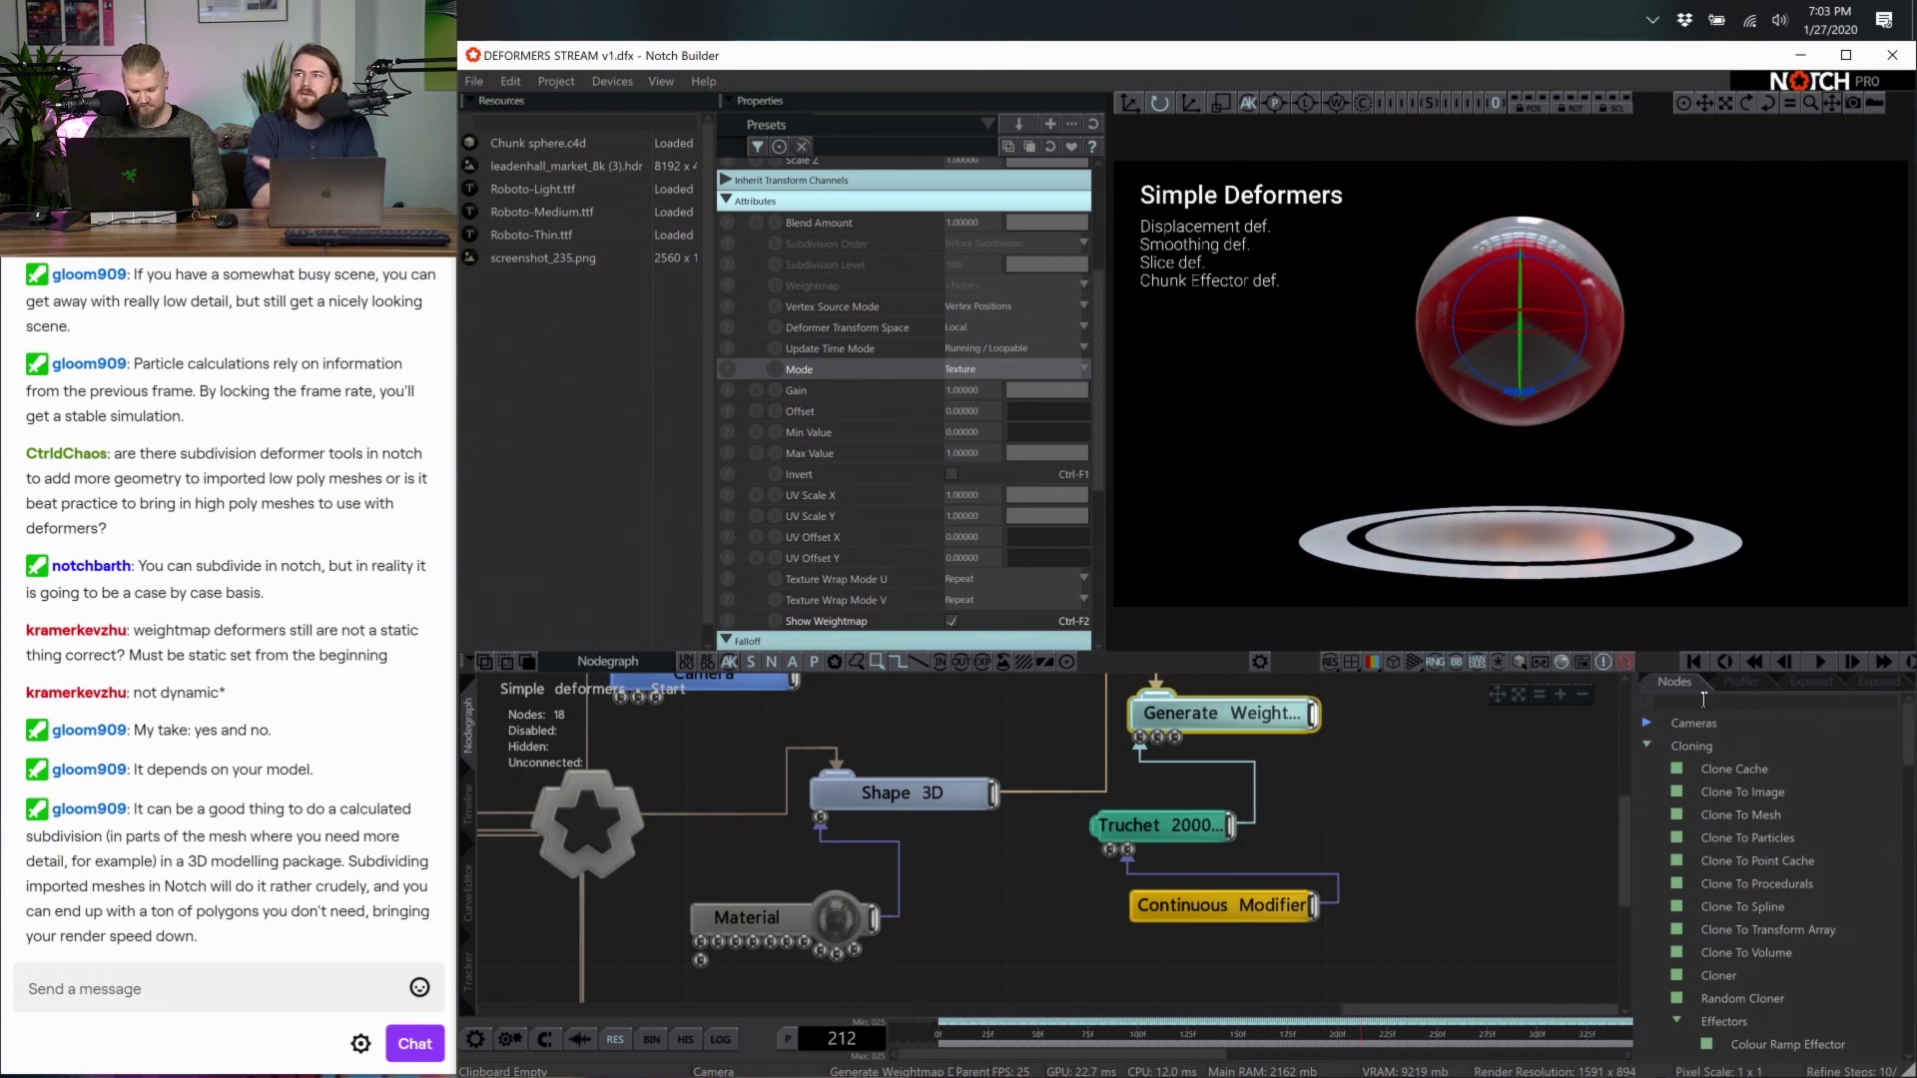
type("curl")
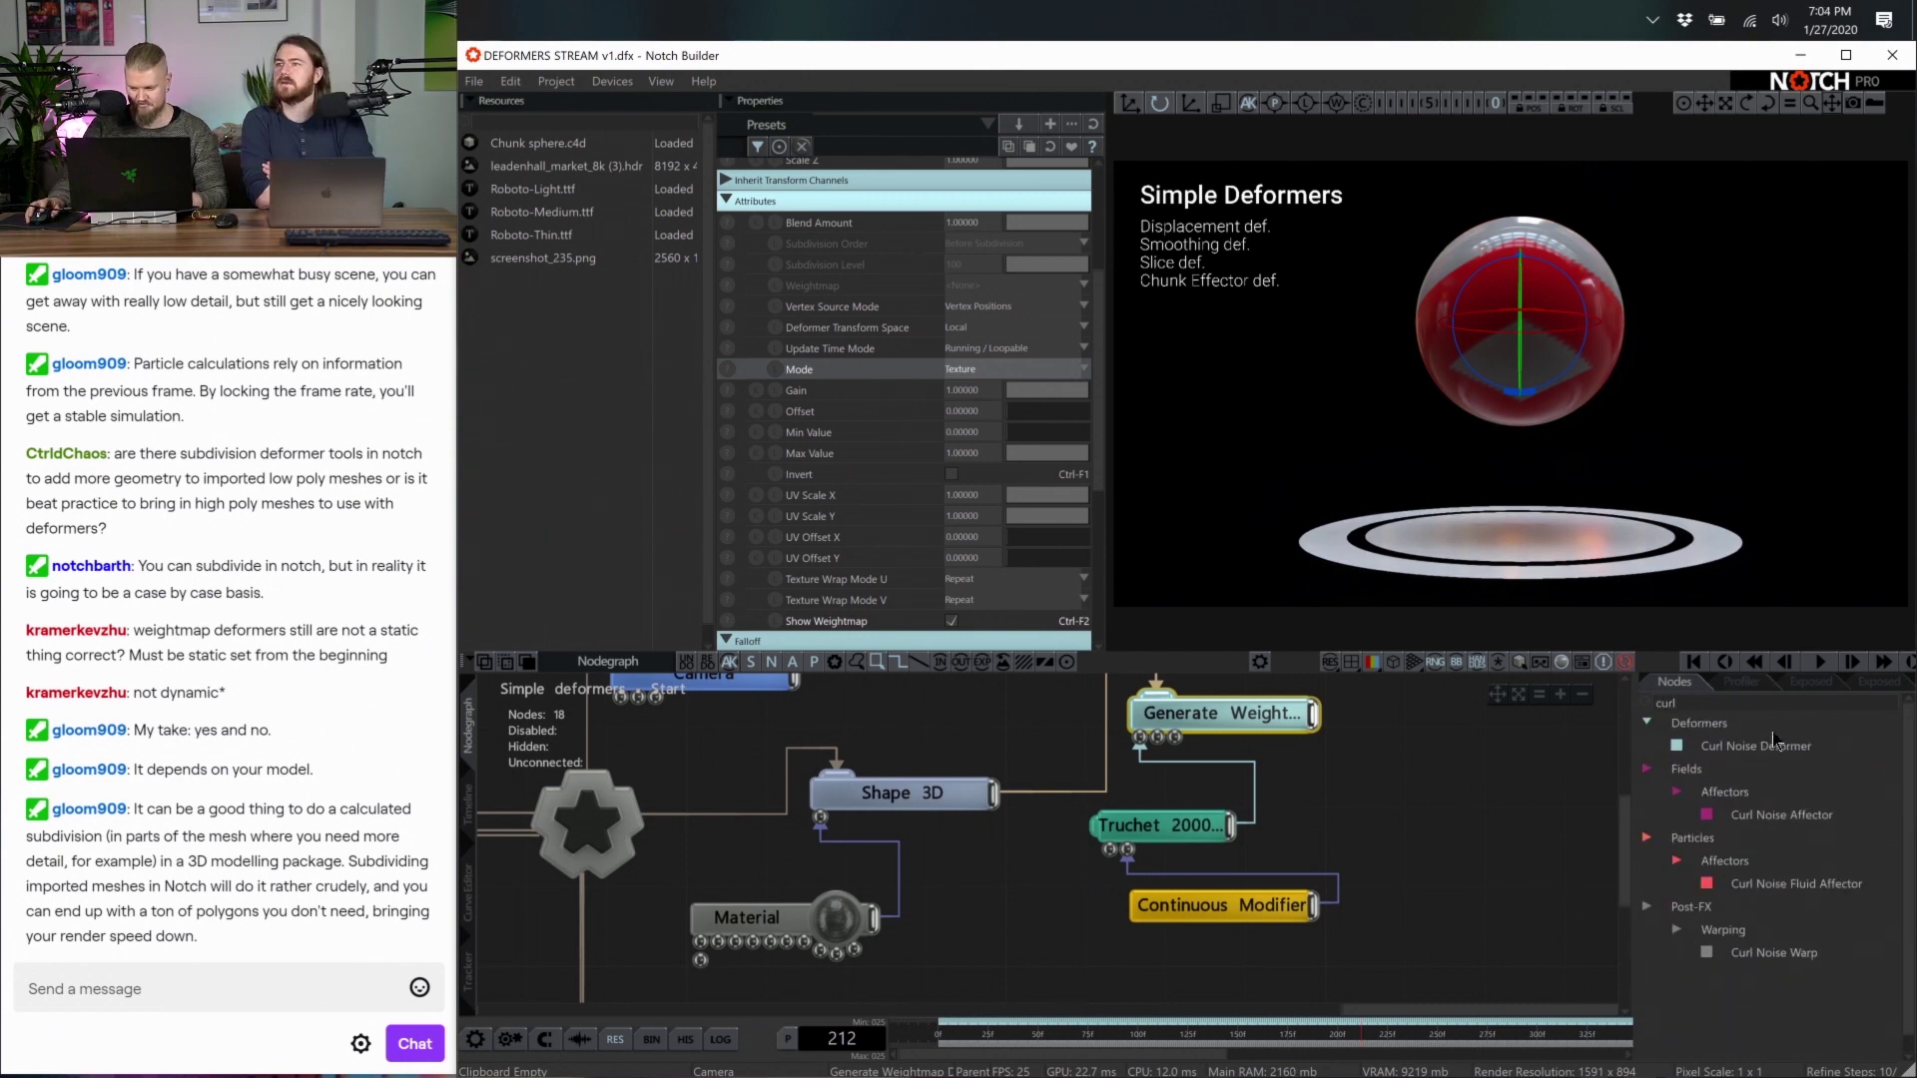
left_click_drag(1775, 739, 1043, 983)
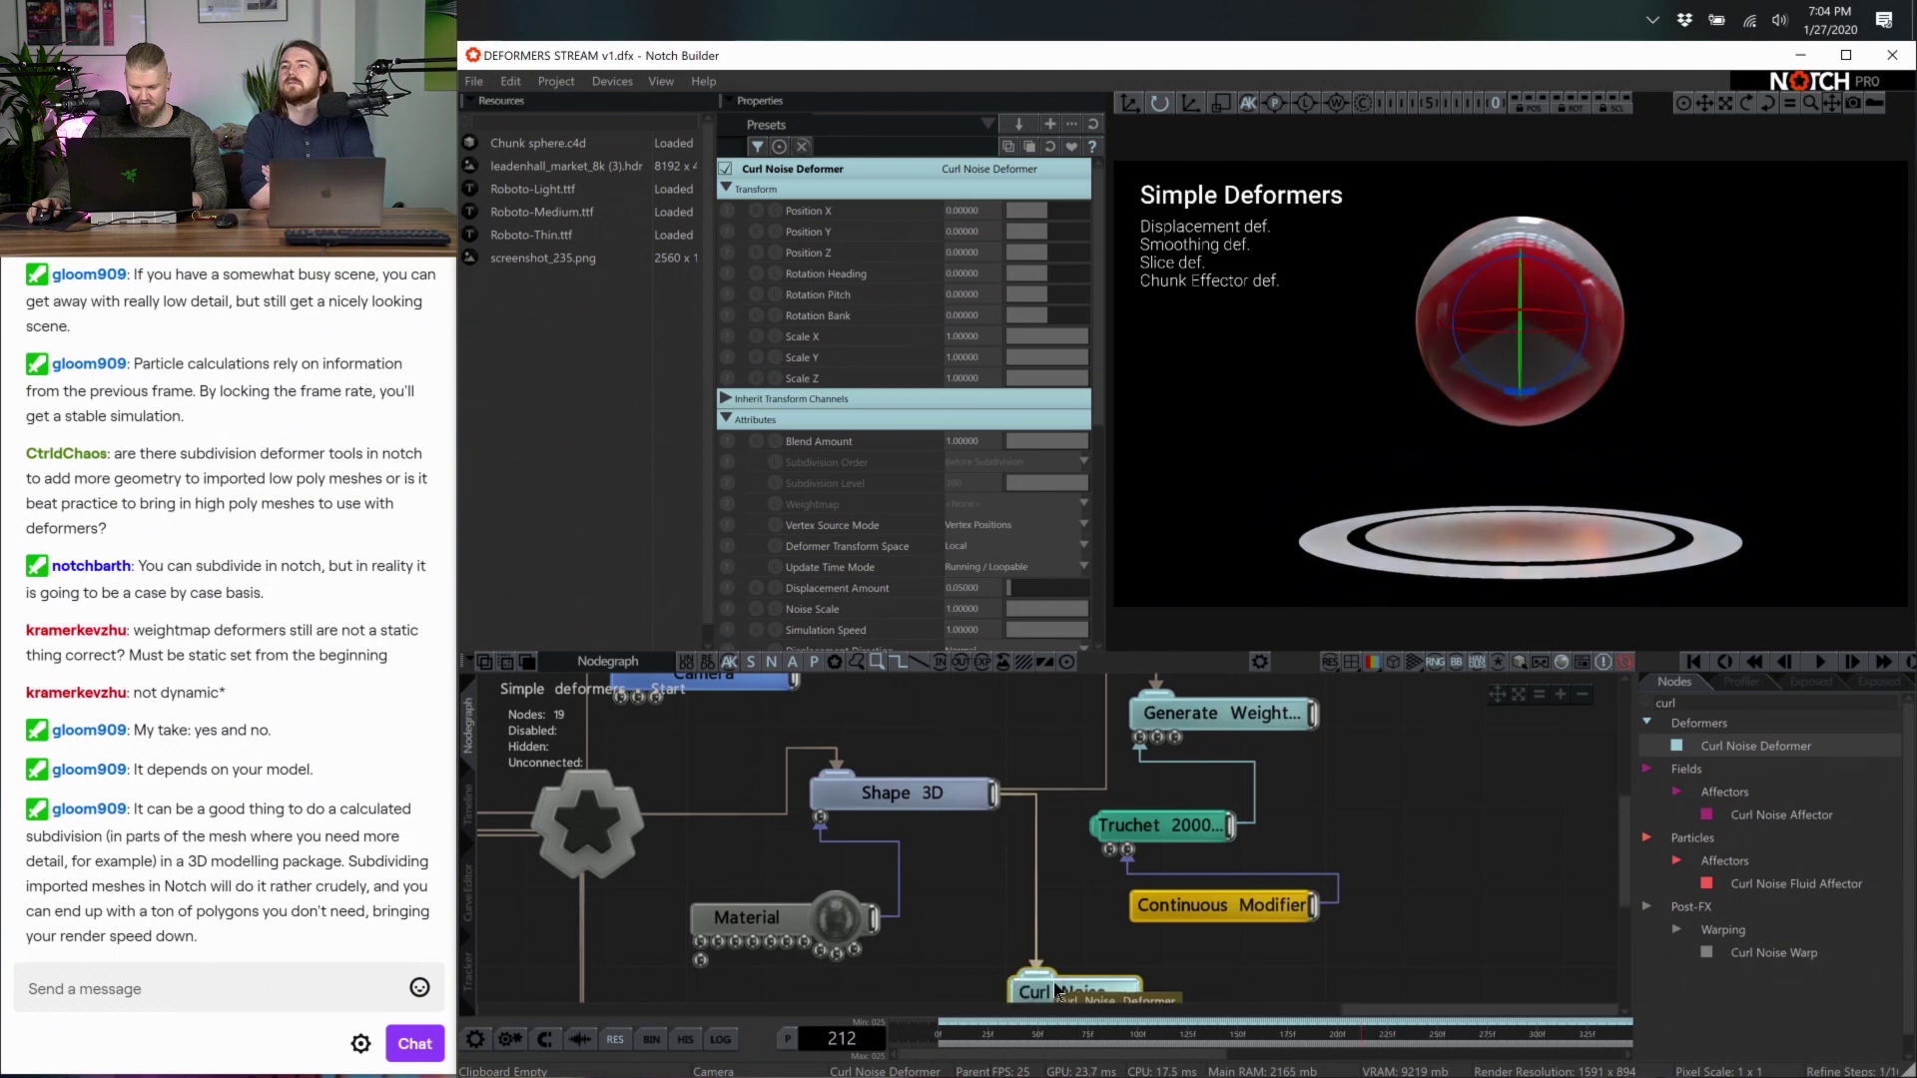
left_click_drag(1033, 595, 1054, 595)
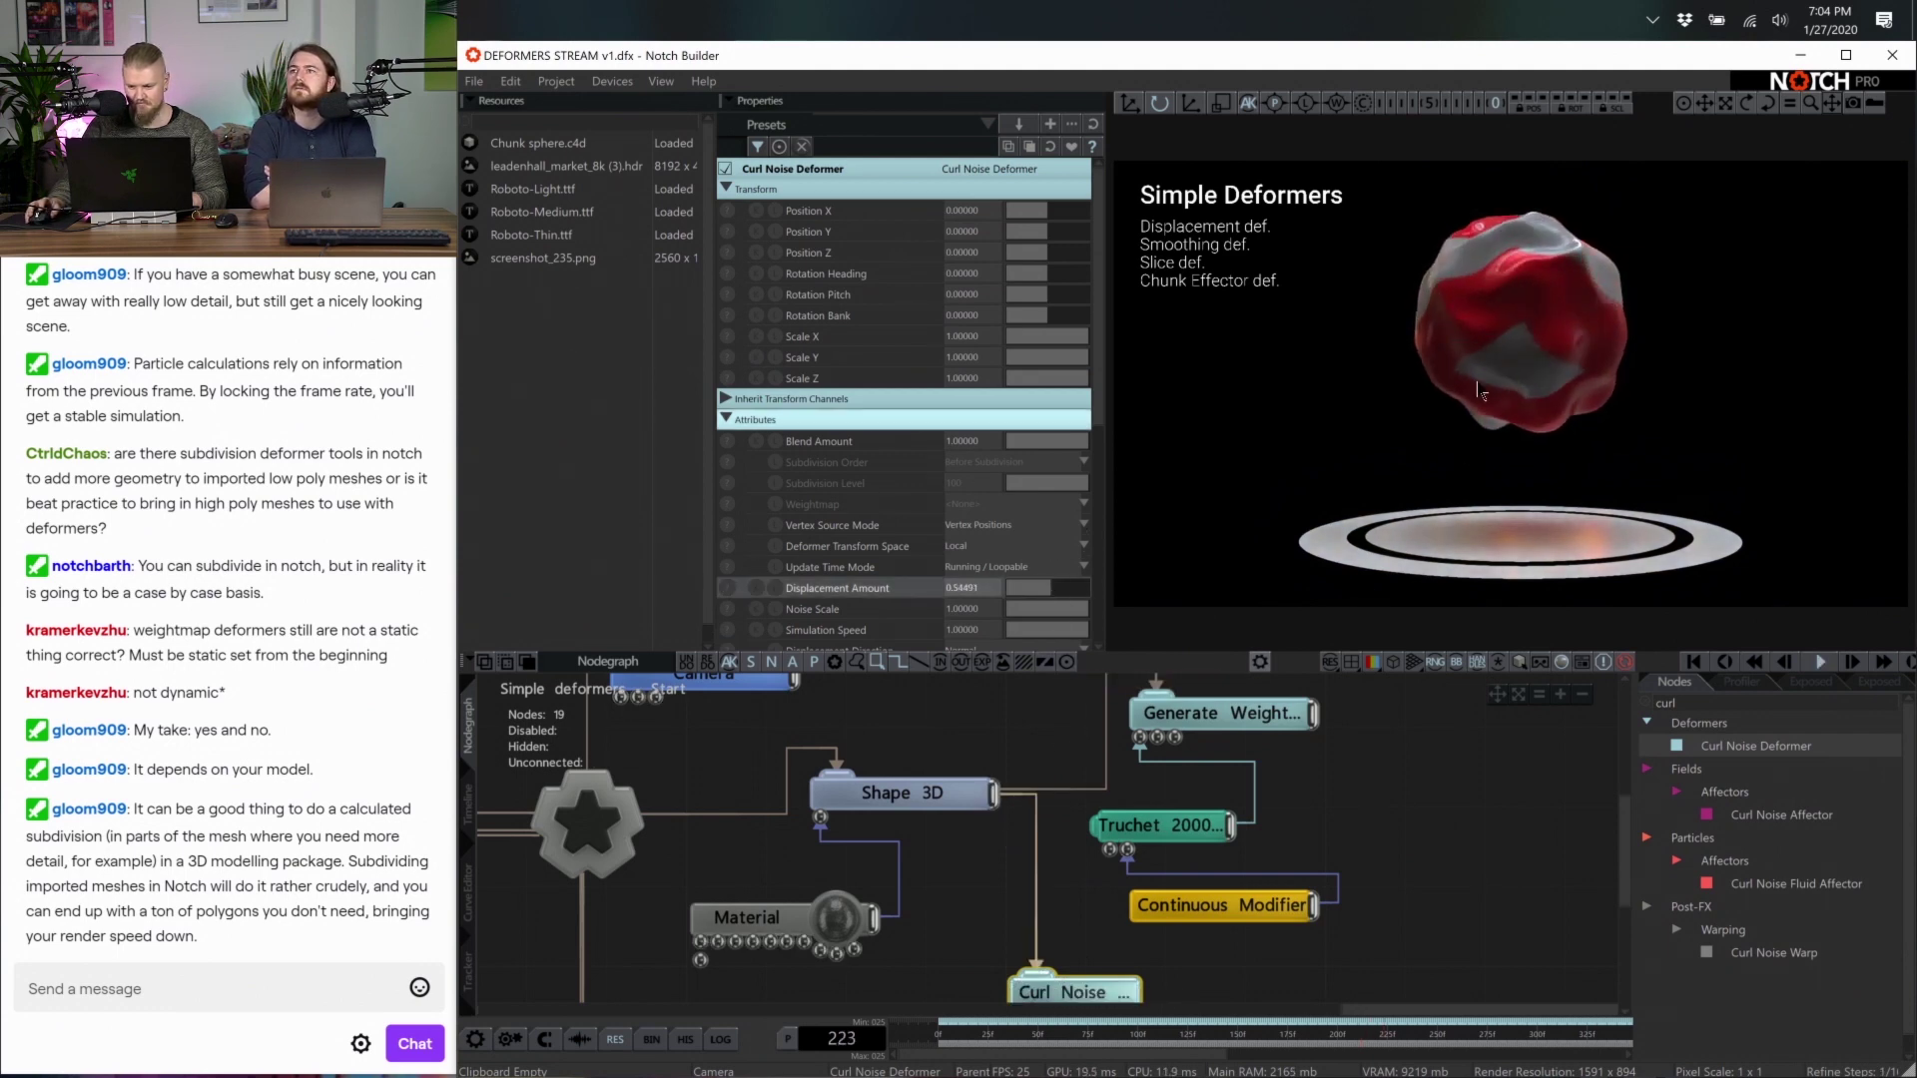
Connect the Generate Weightmap Deformer to the Curl Noise Deformer as its weightmap source
scroll(1250, 954, "down", 2)
middle_click_drag(1250, 970, 1224, 985)
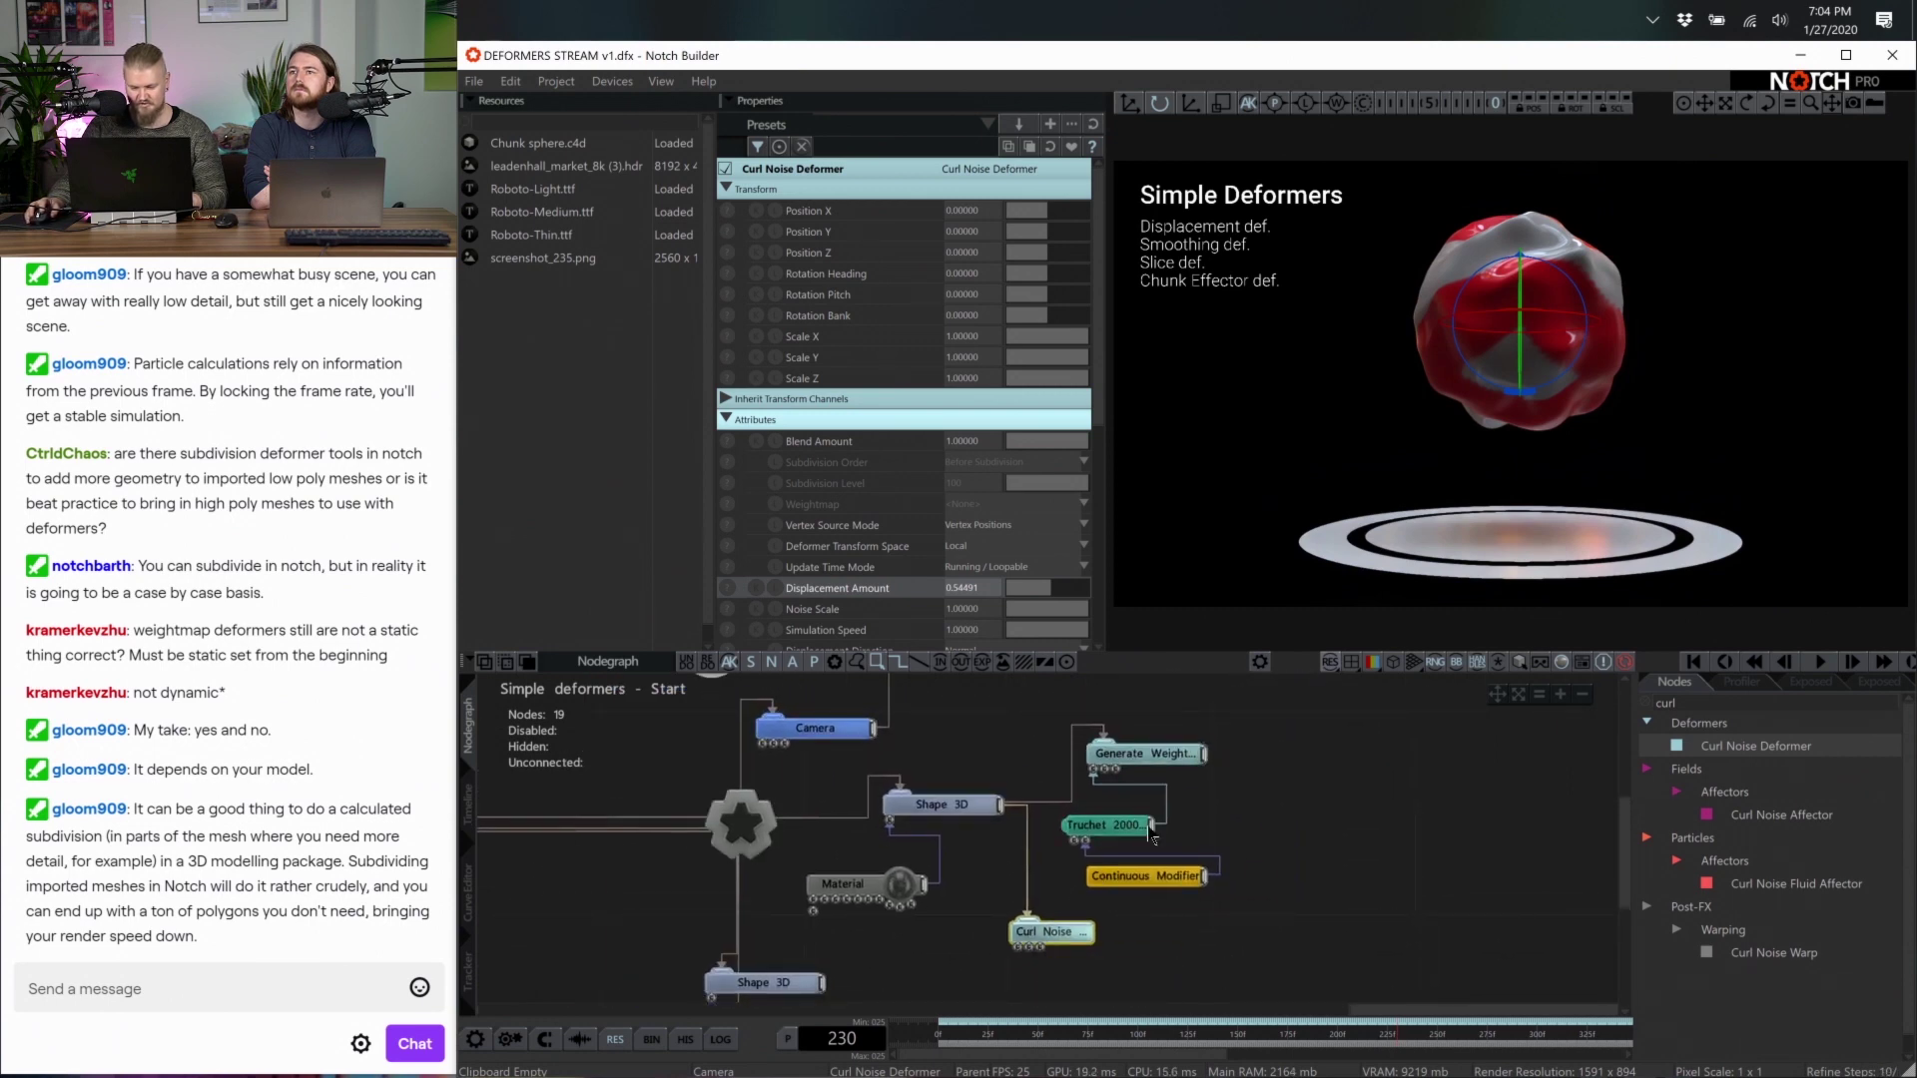
left_click_drag(1204, 756, 1044, 962)
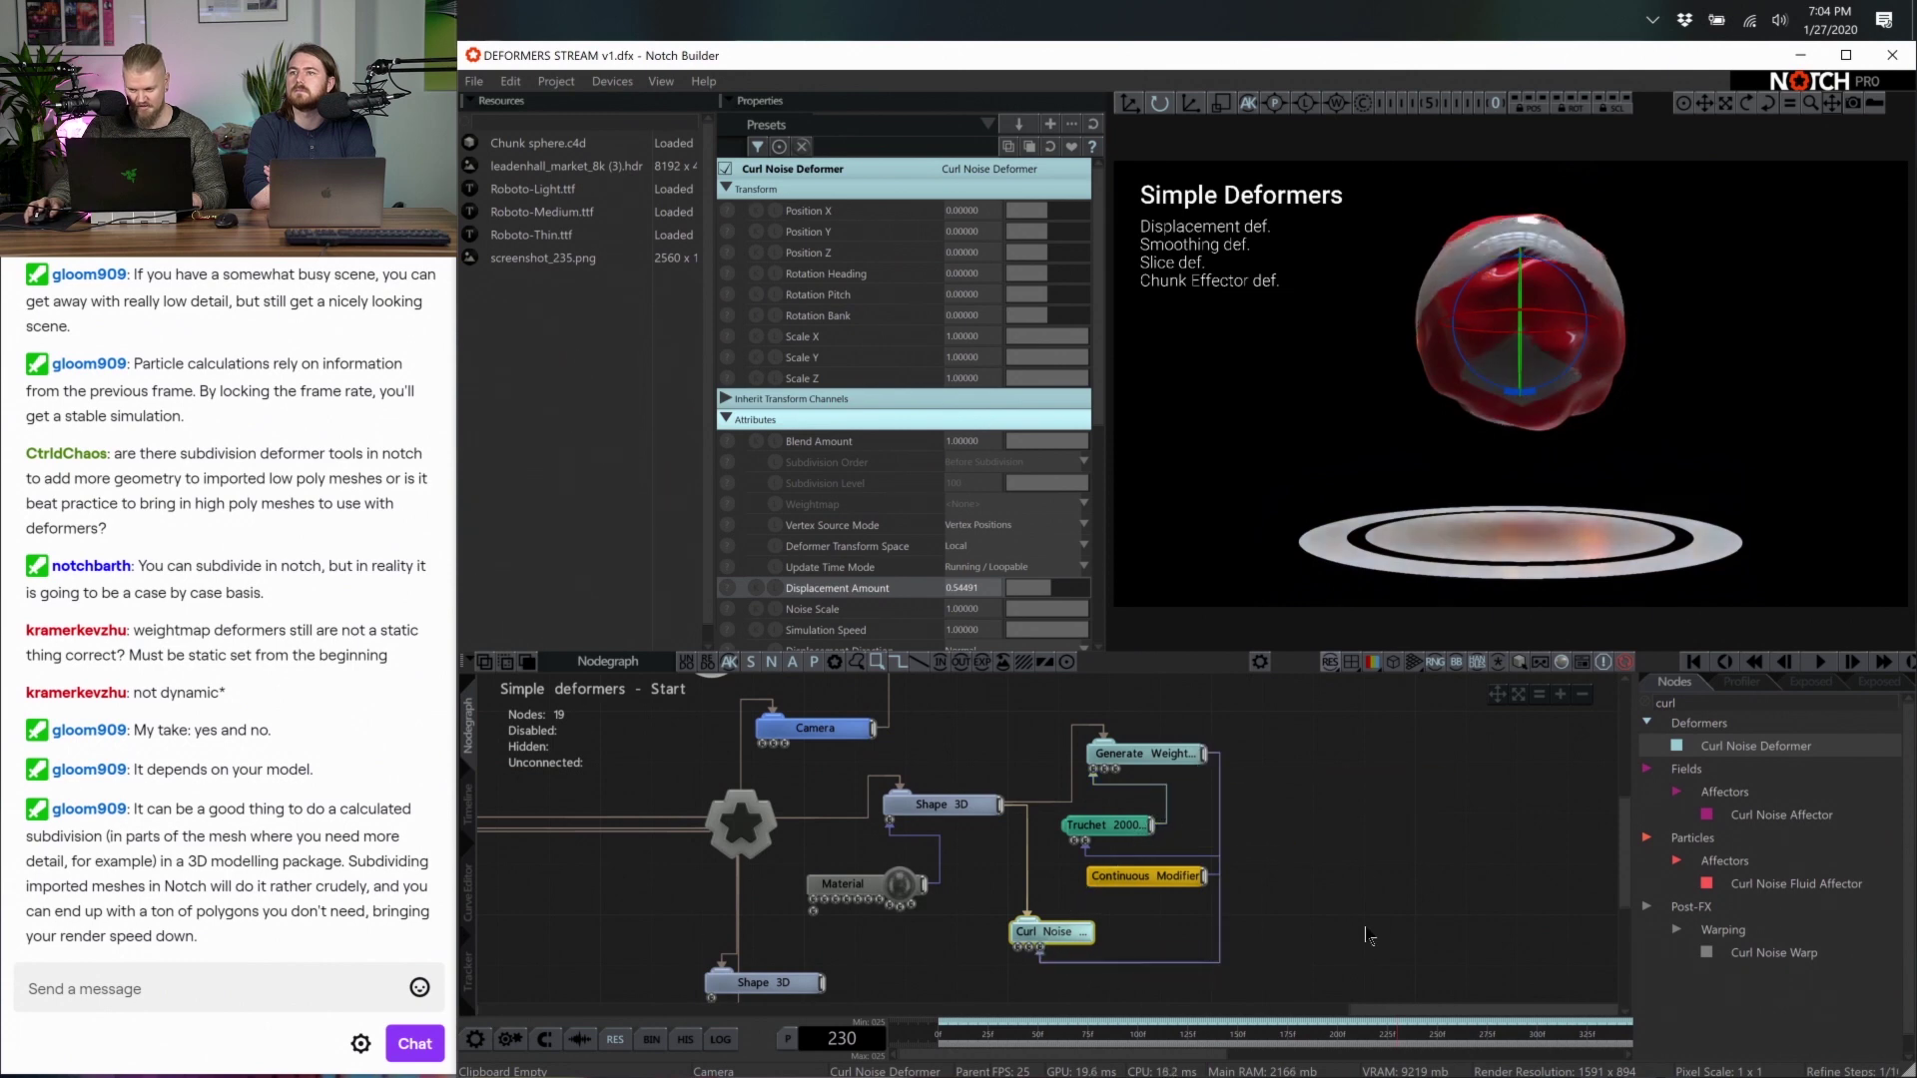
left_click(1431, 923)
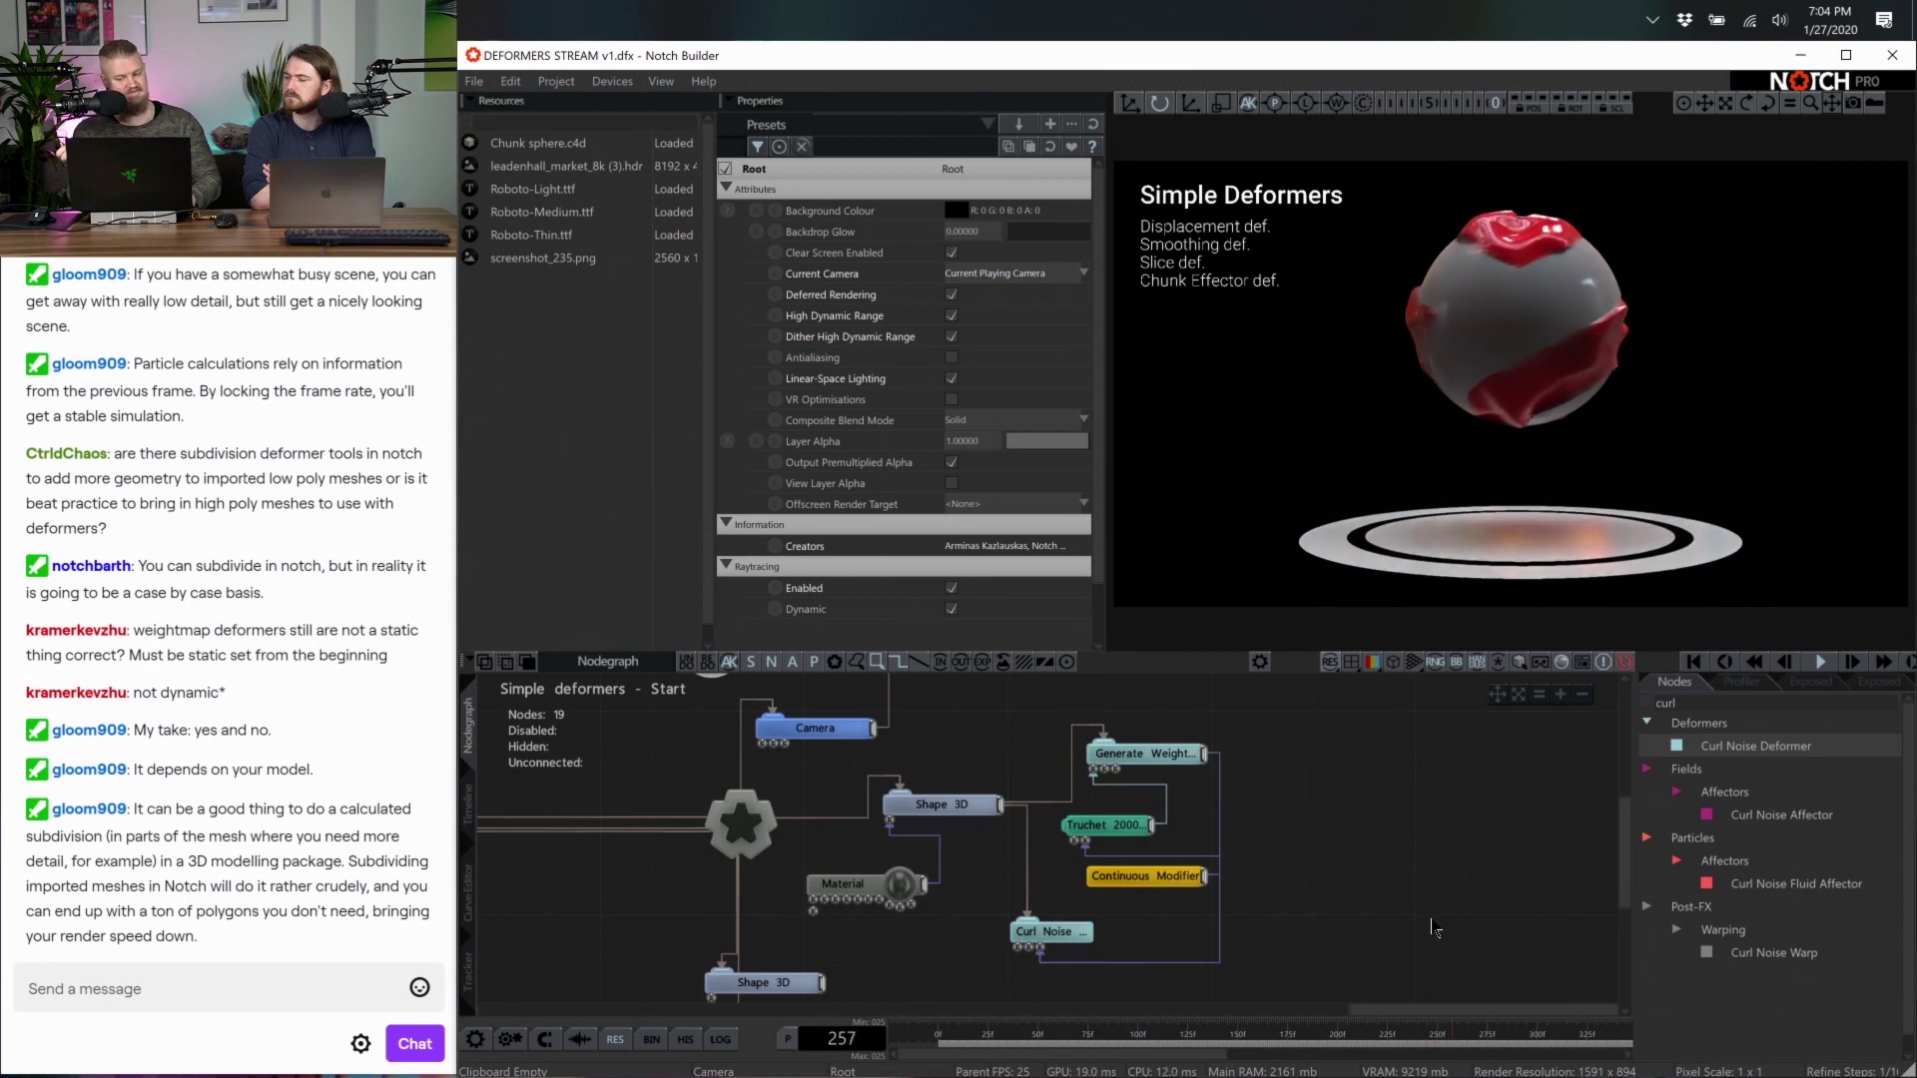
left_click(469, 805)
scroll(606, 988, "down", 3)
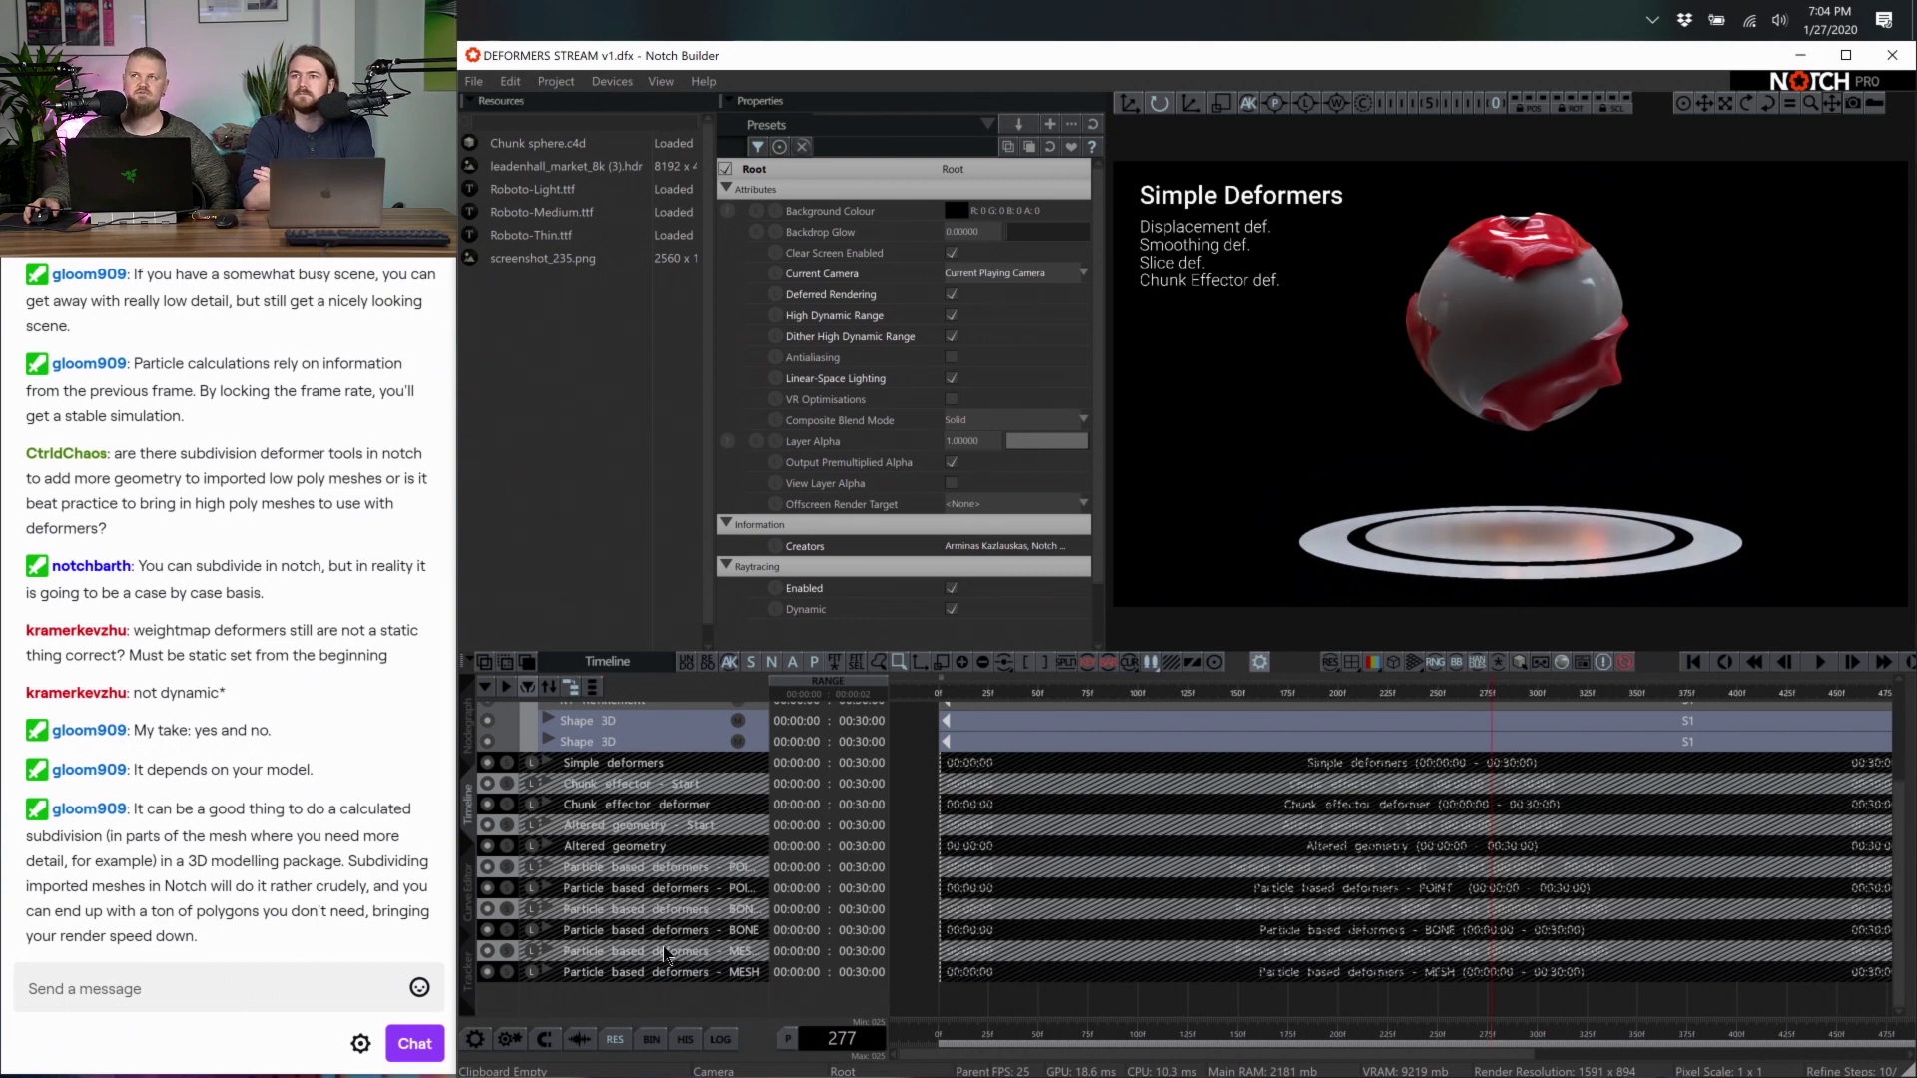
scroll(577, 866, "up", 3)
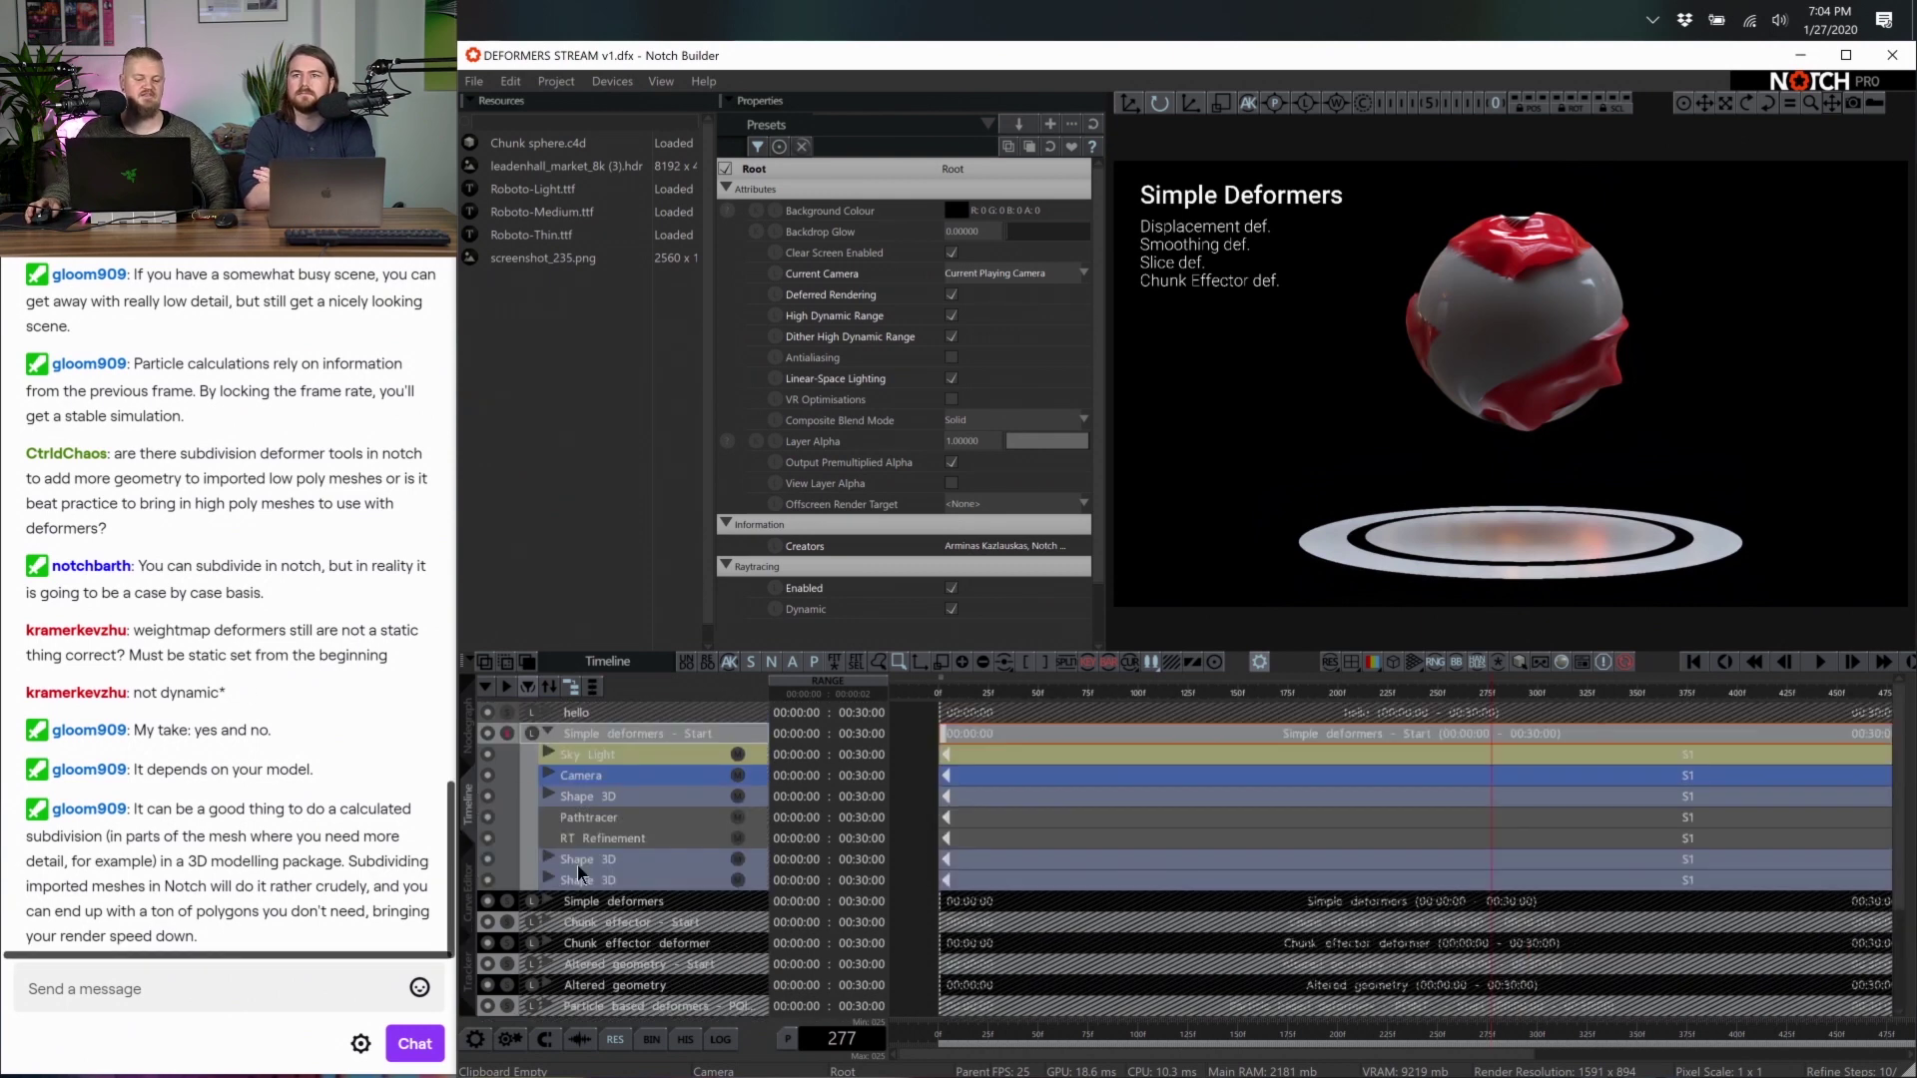
left_click(468, 726)
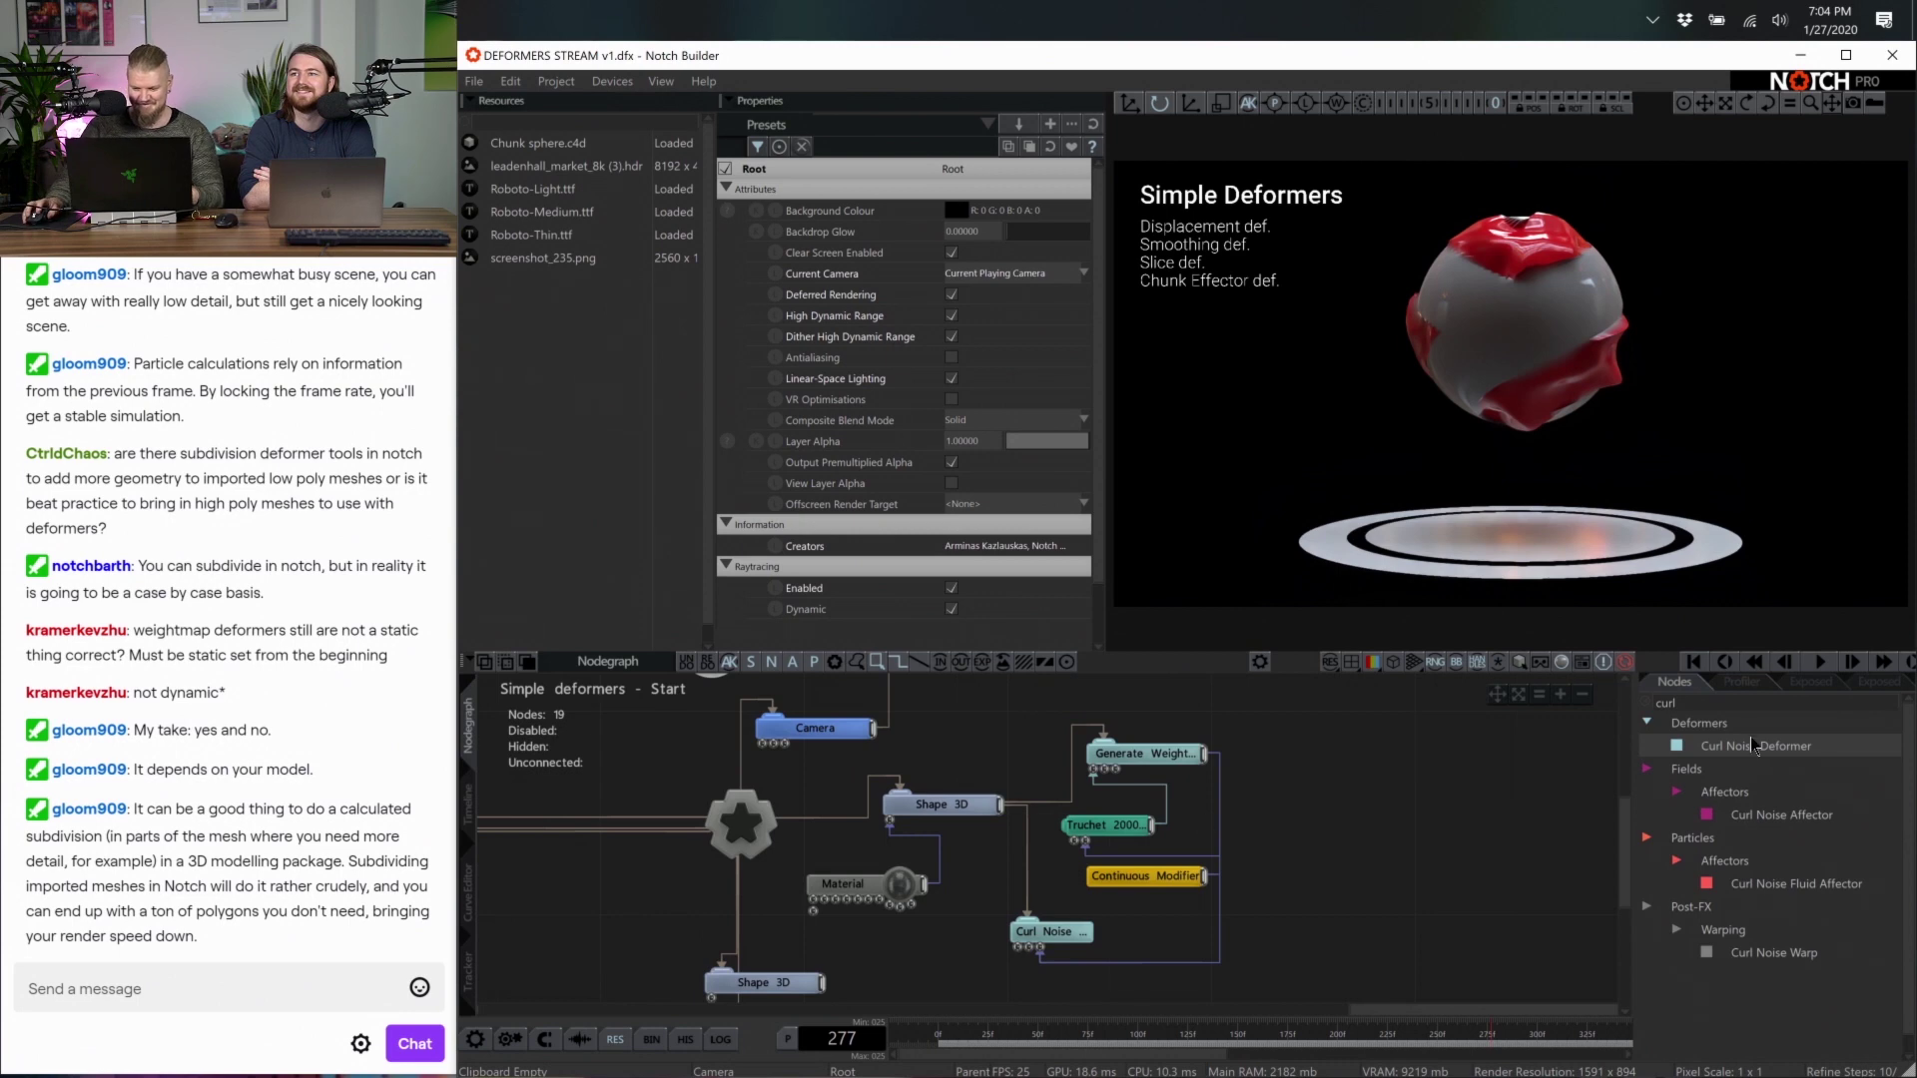
Add a Smoothing Deformer beneath the Curl Noise Deformer and set its smoothing iterations to 5
type("smoot")
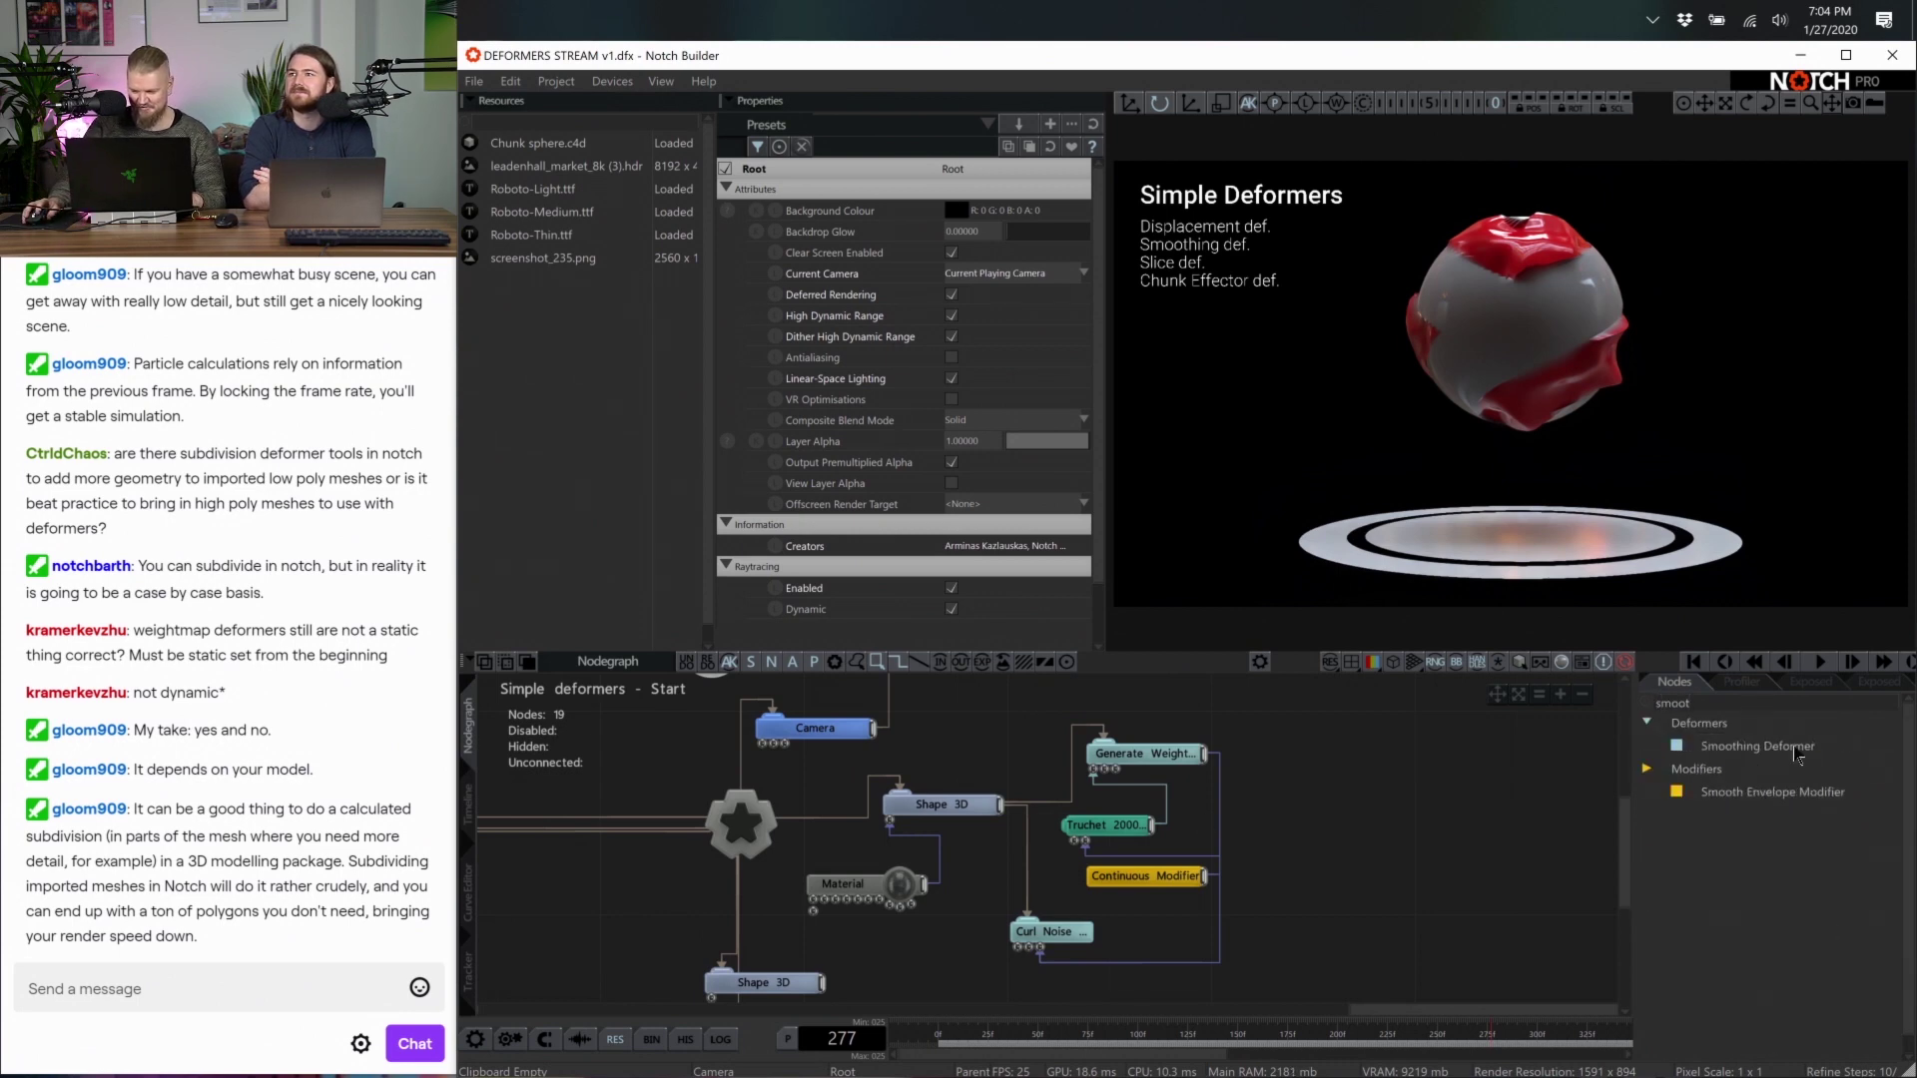
left_click_drag(1797, 753, 1039, 968)
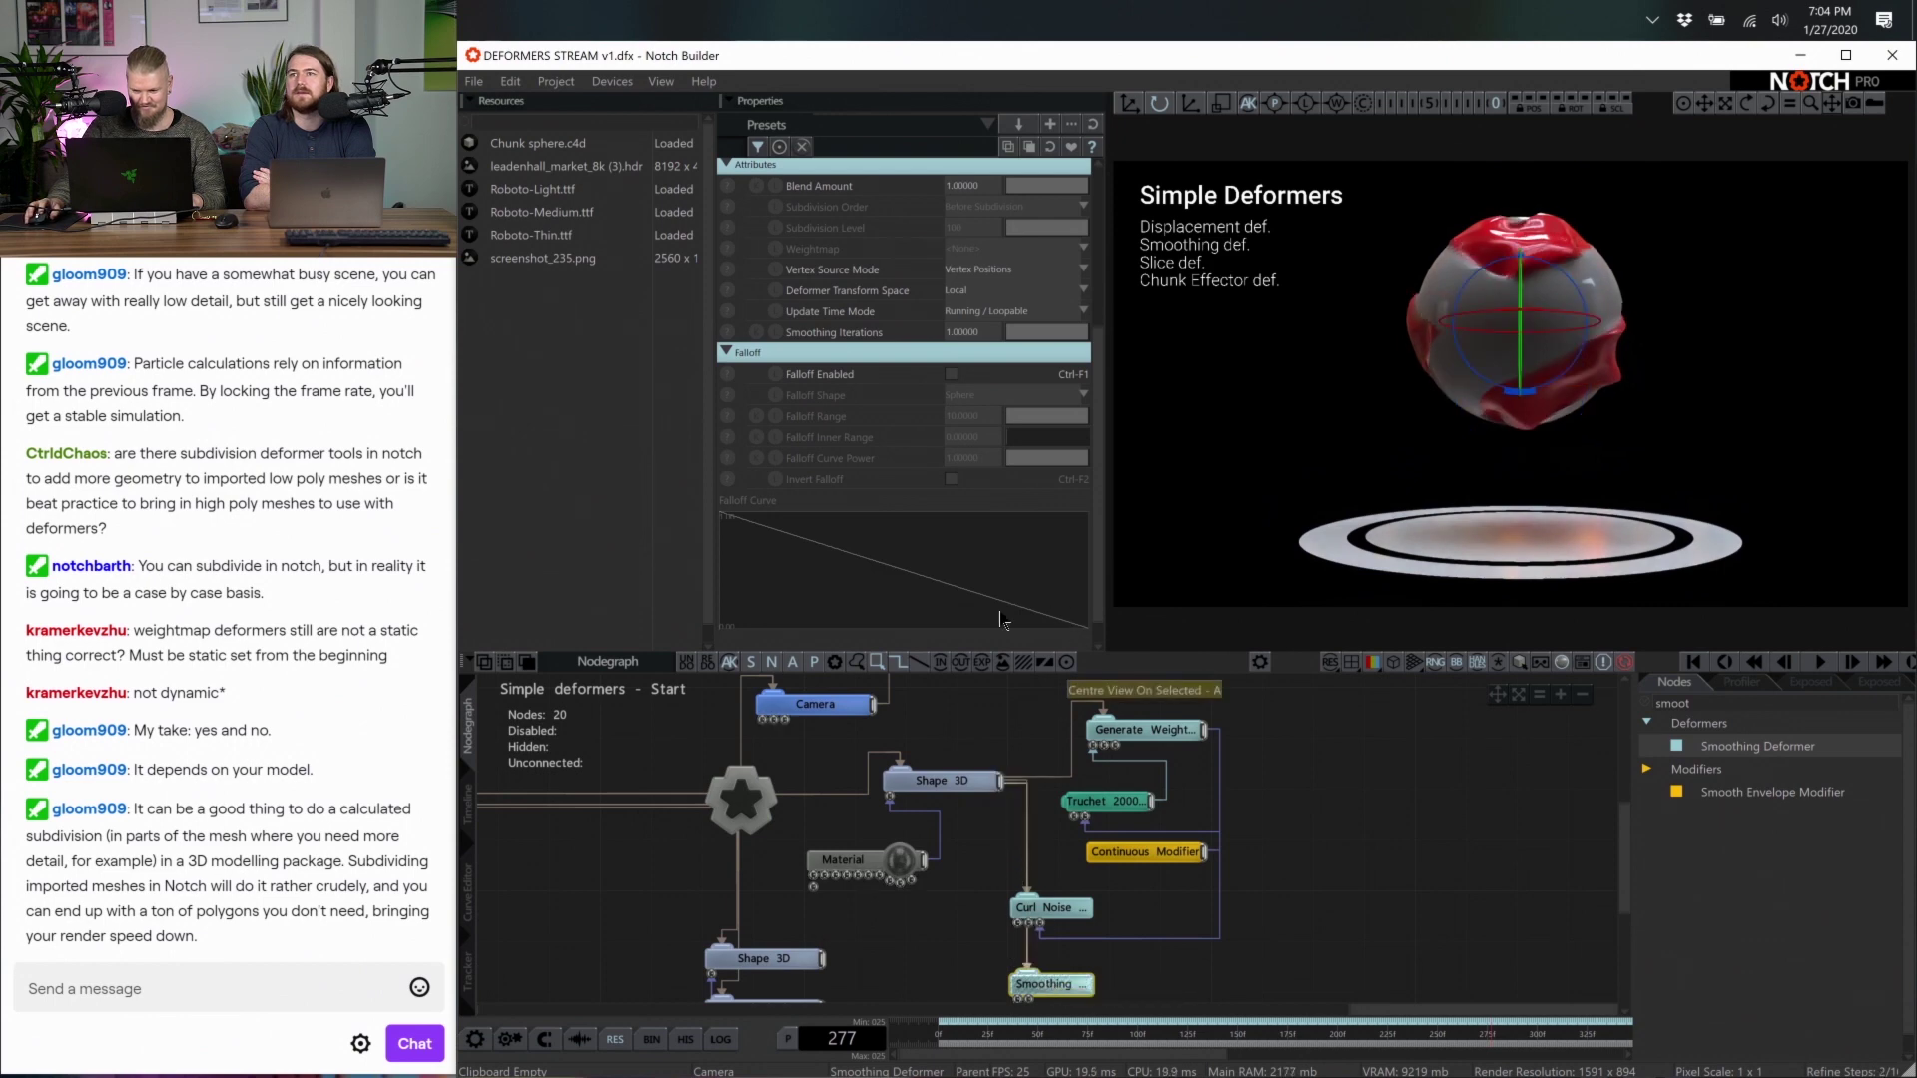
double_click(983, 332)
type("5")
key("Return")
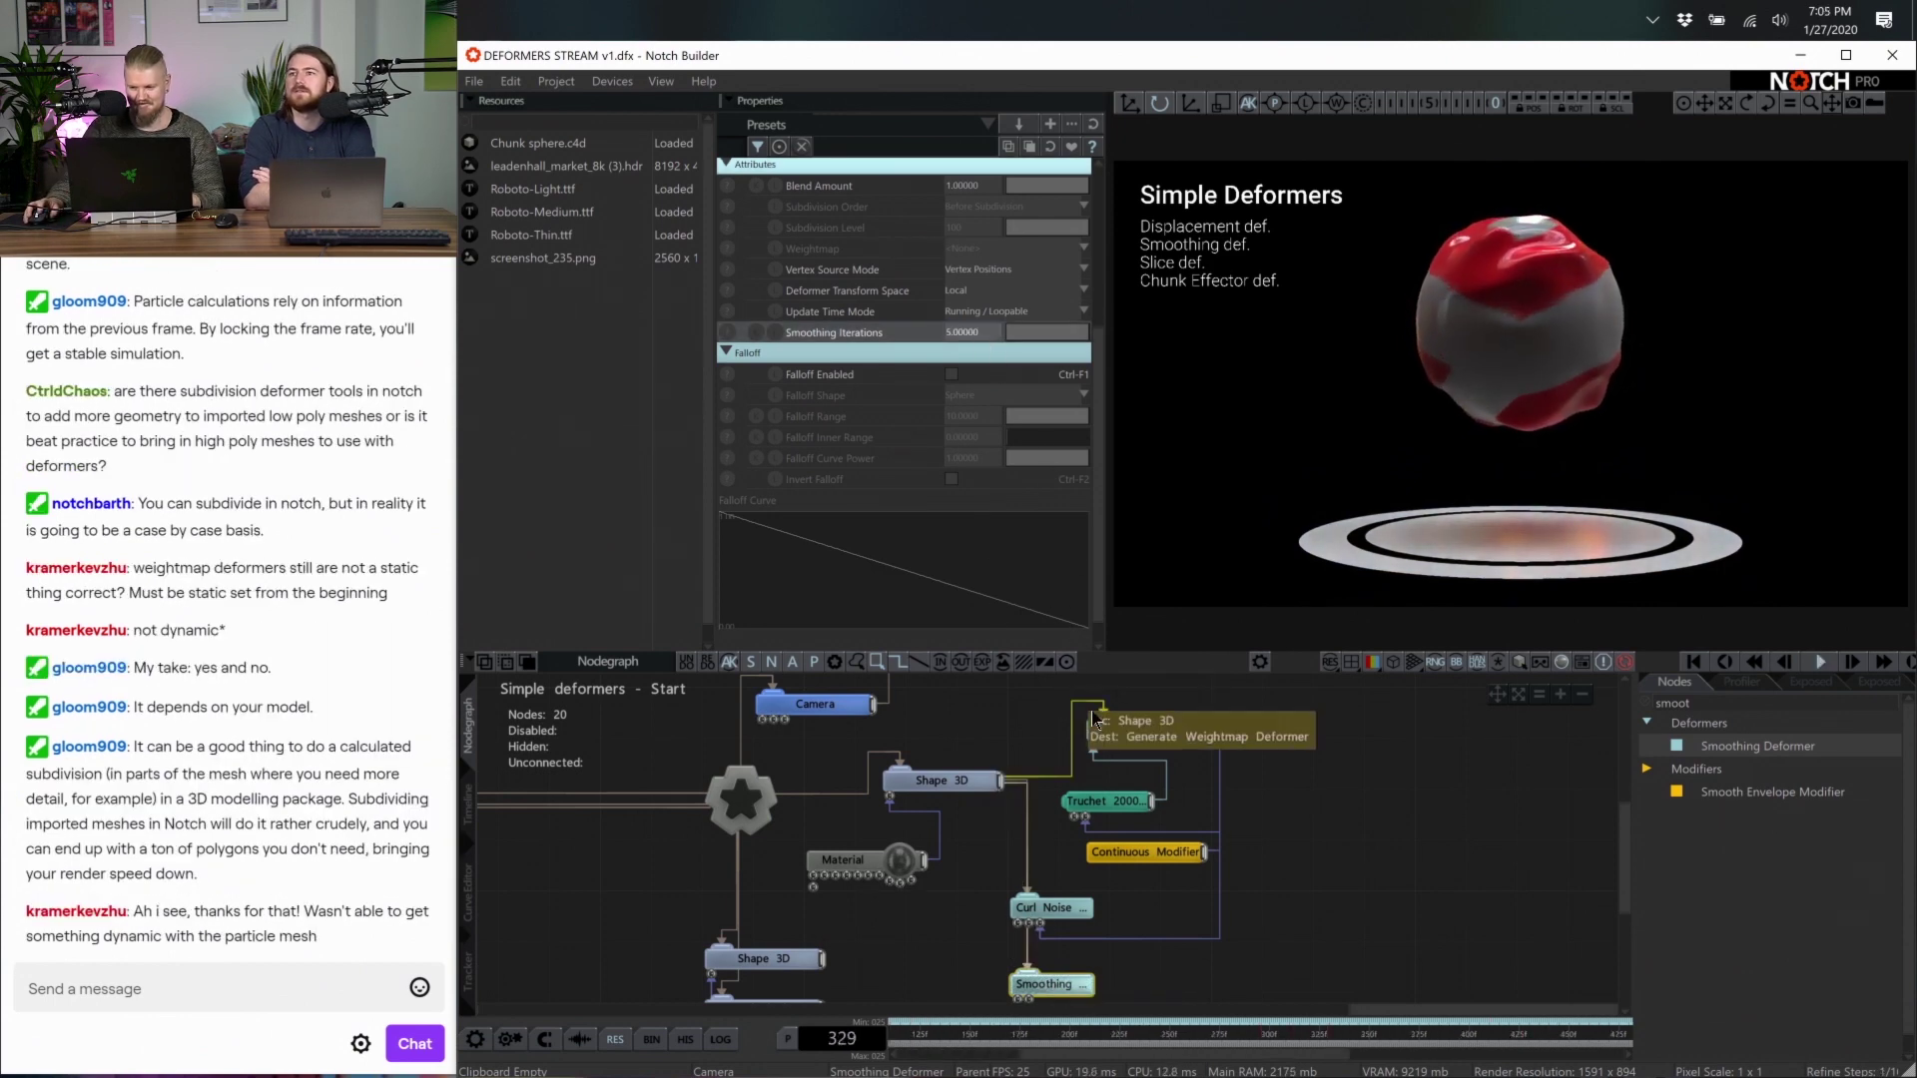
Set the Curl Noise Deformer's noise scale to about 1.86 and its displacement amount to about 0.59
scroll(1093, 867, "up", 2)
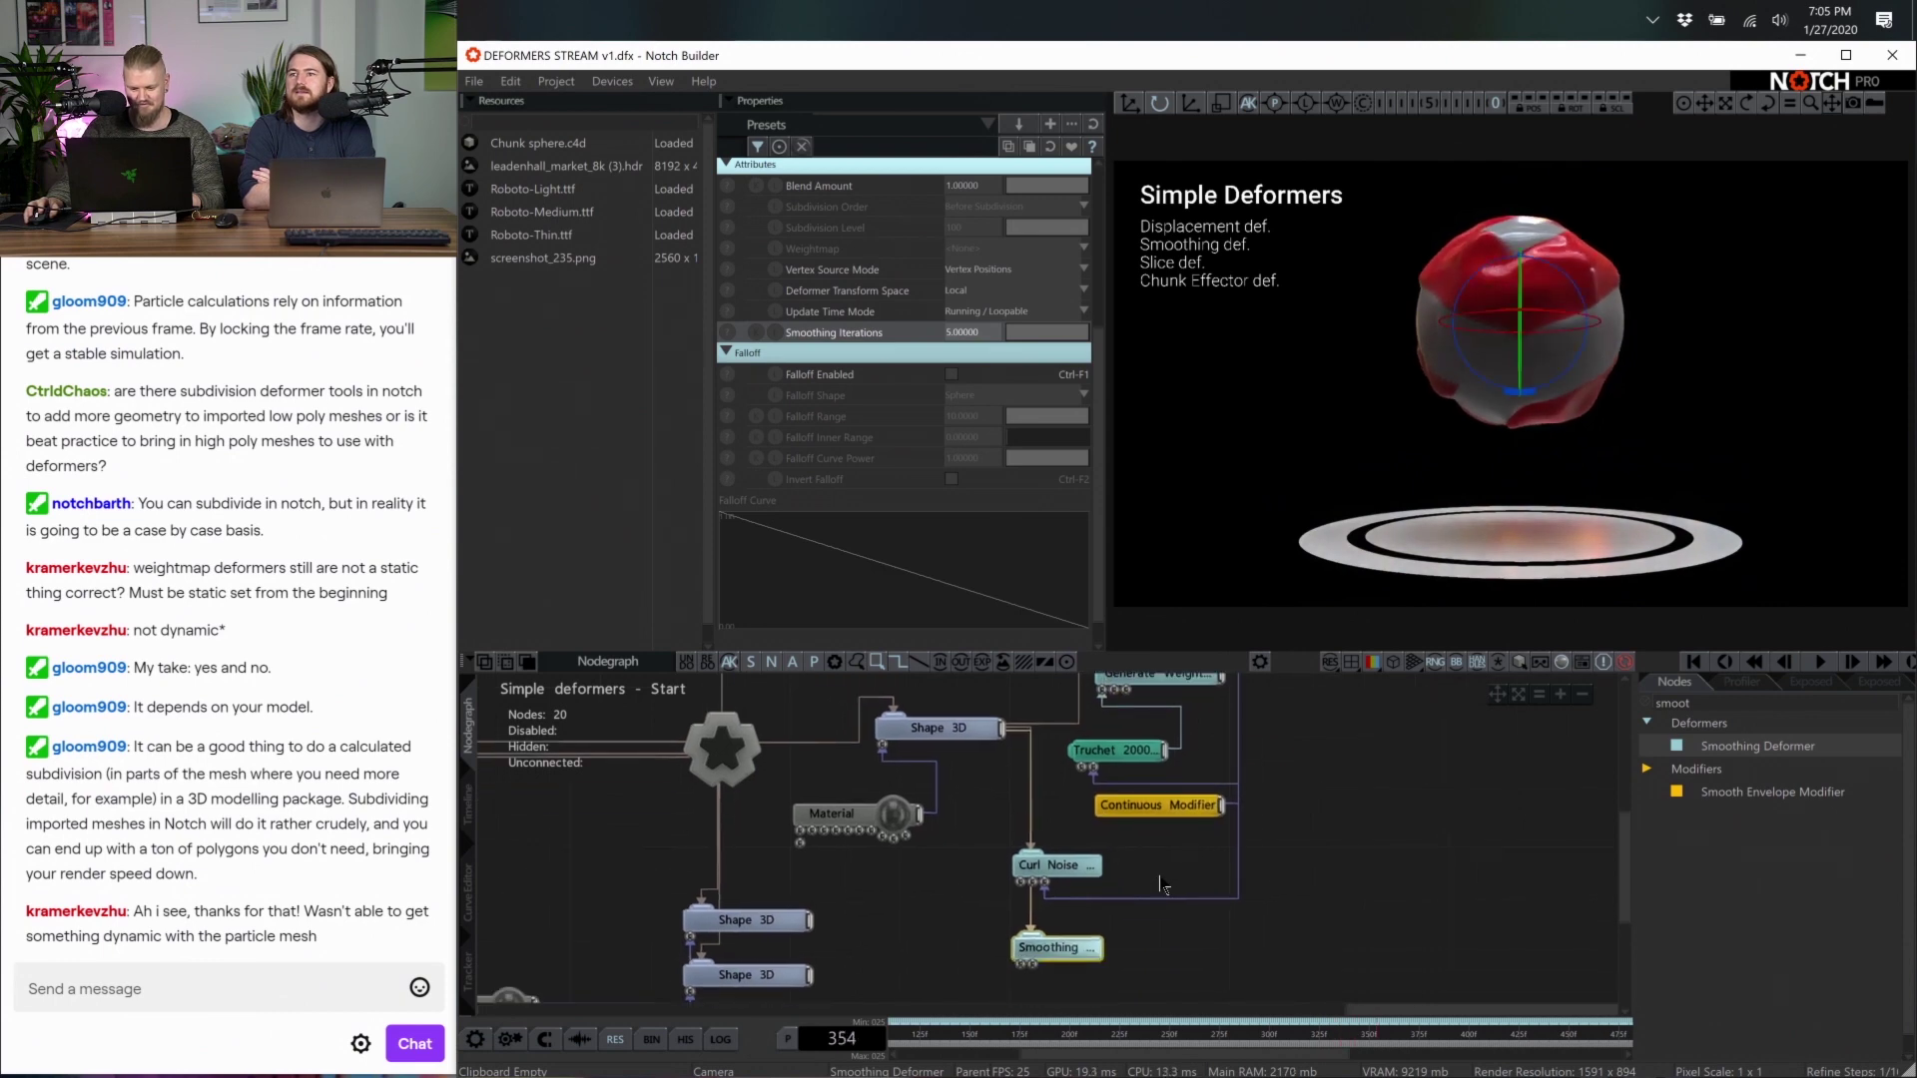
left_click(1058, 864)
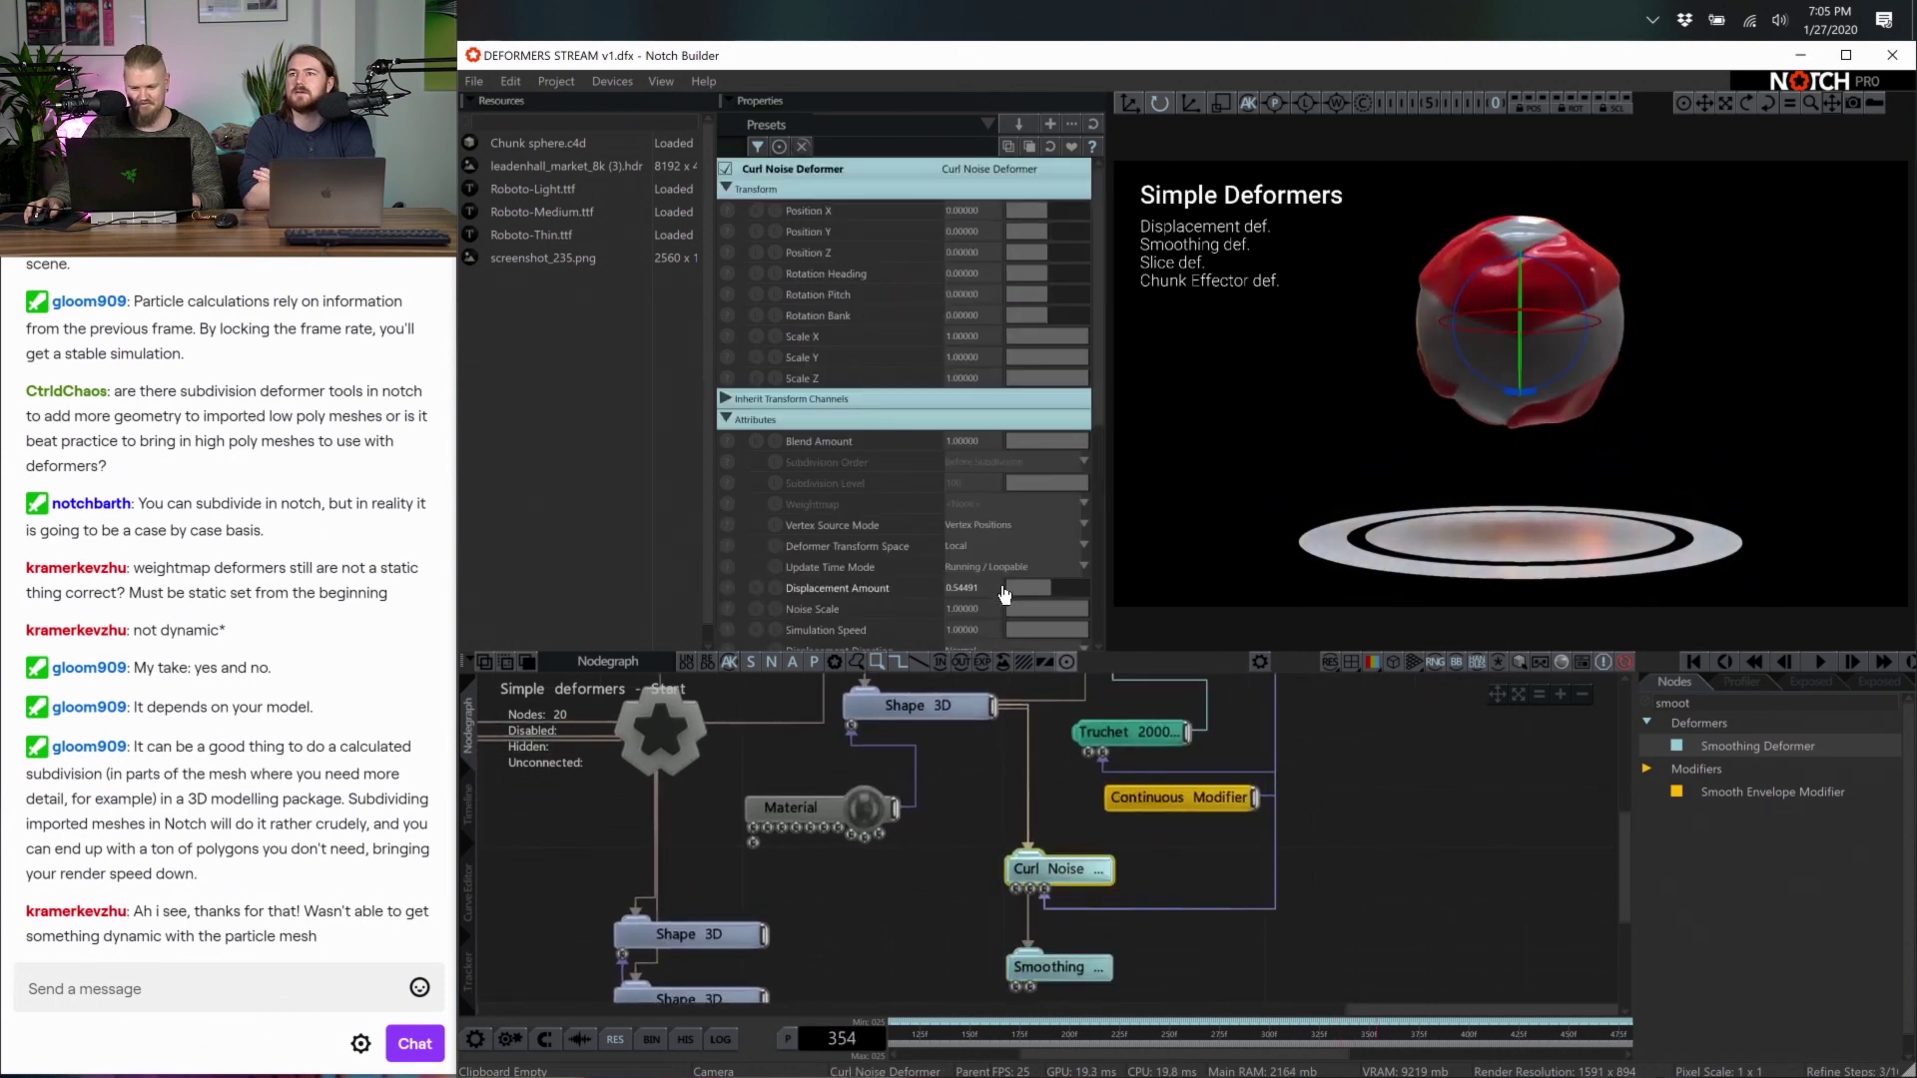
left_click_drag(1038, 589, 1288, 596)
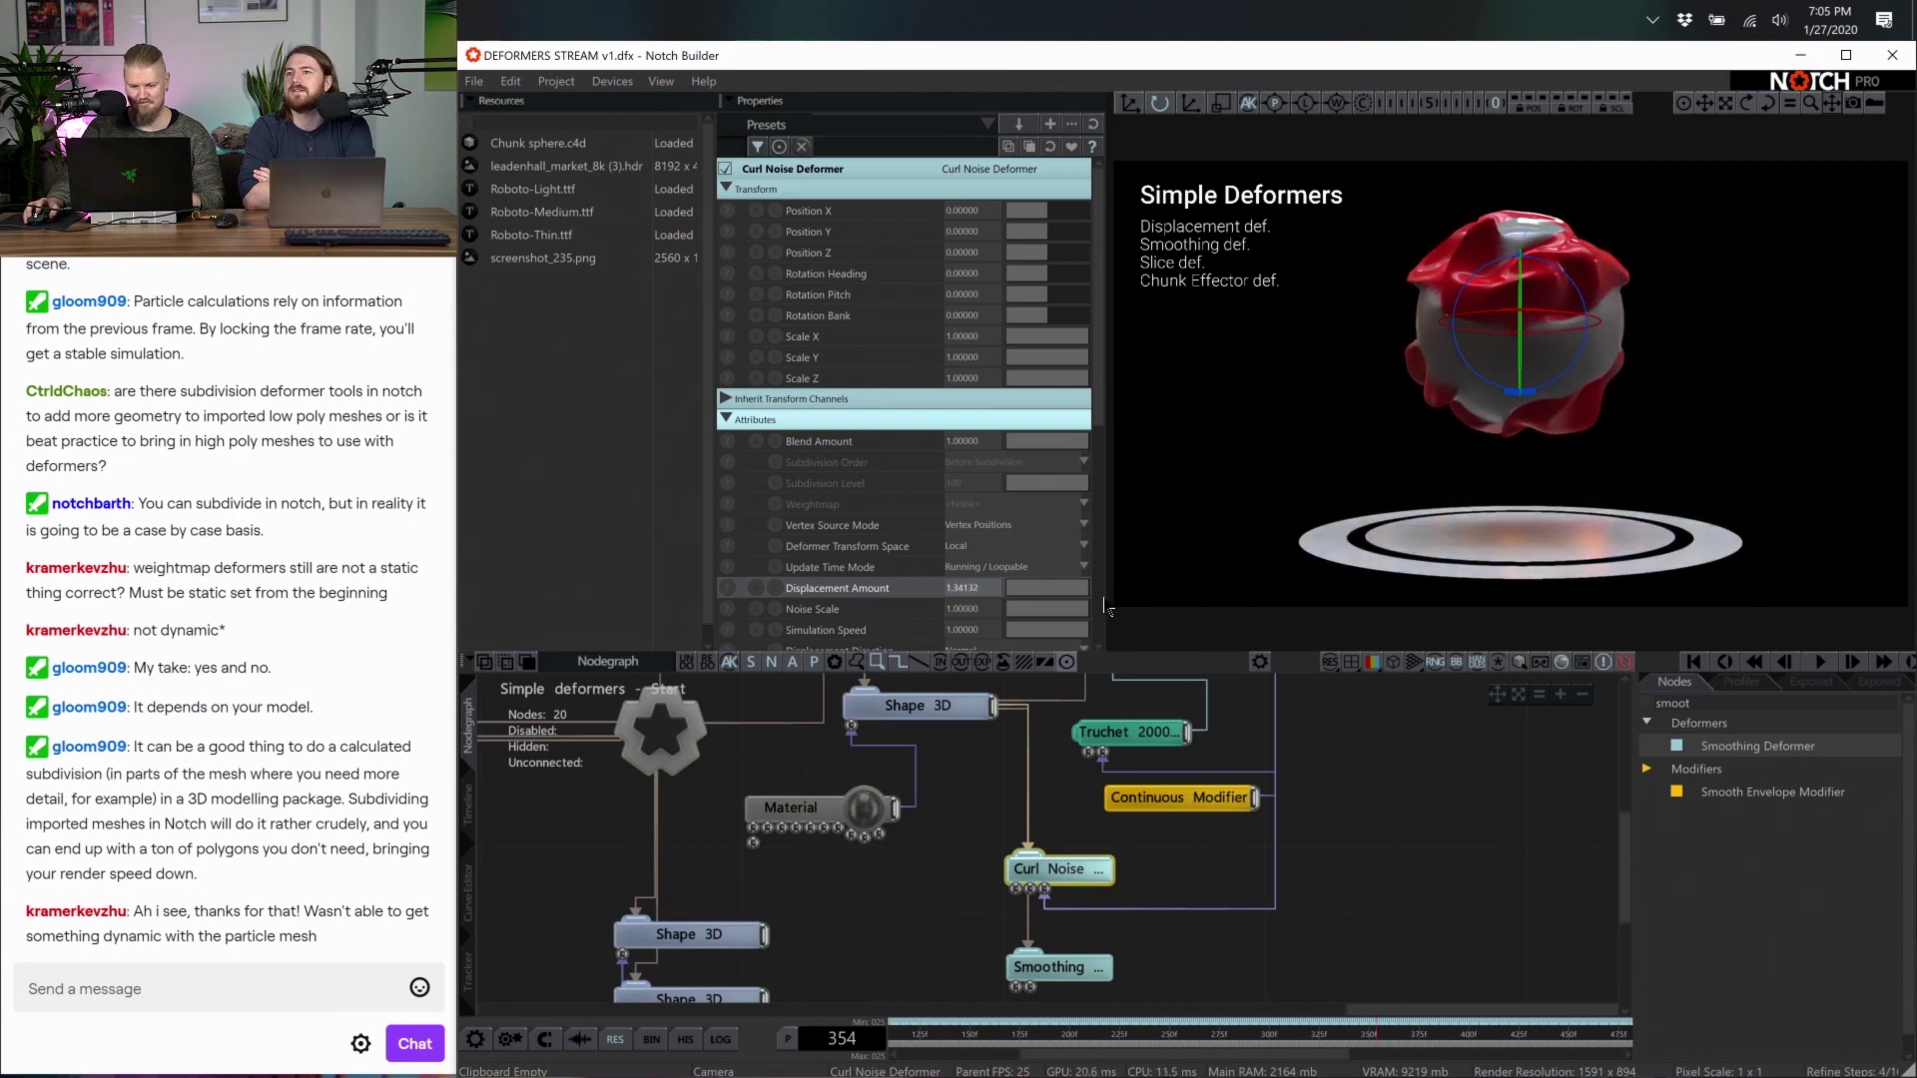
mouse_move(1079, 611)
left_mouse_down()
mouse_move(1152, 616)
mouse_move(1048, 594)
left_mouse_up()
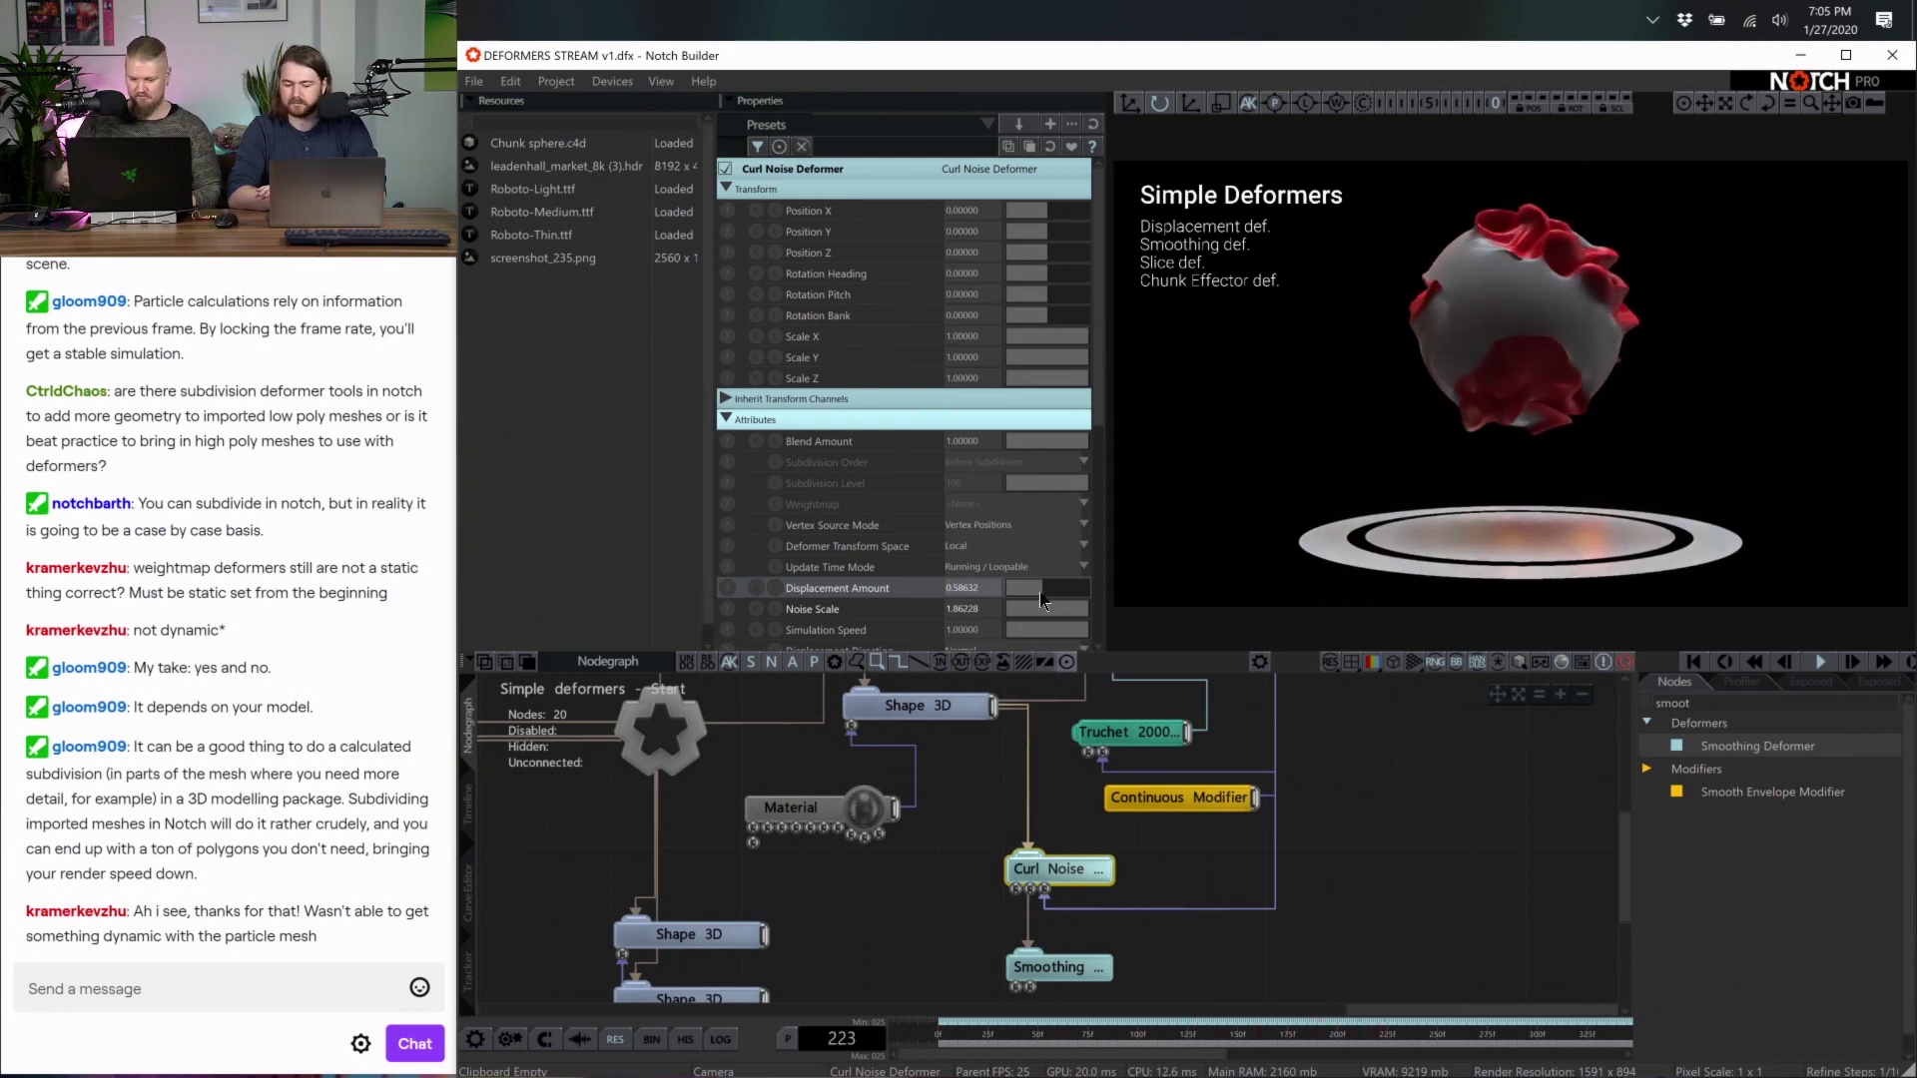
Show the timeline and collapse the Simple deformers - Start layer
left_click(472, 801)
left_click(548, 731)
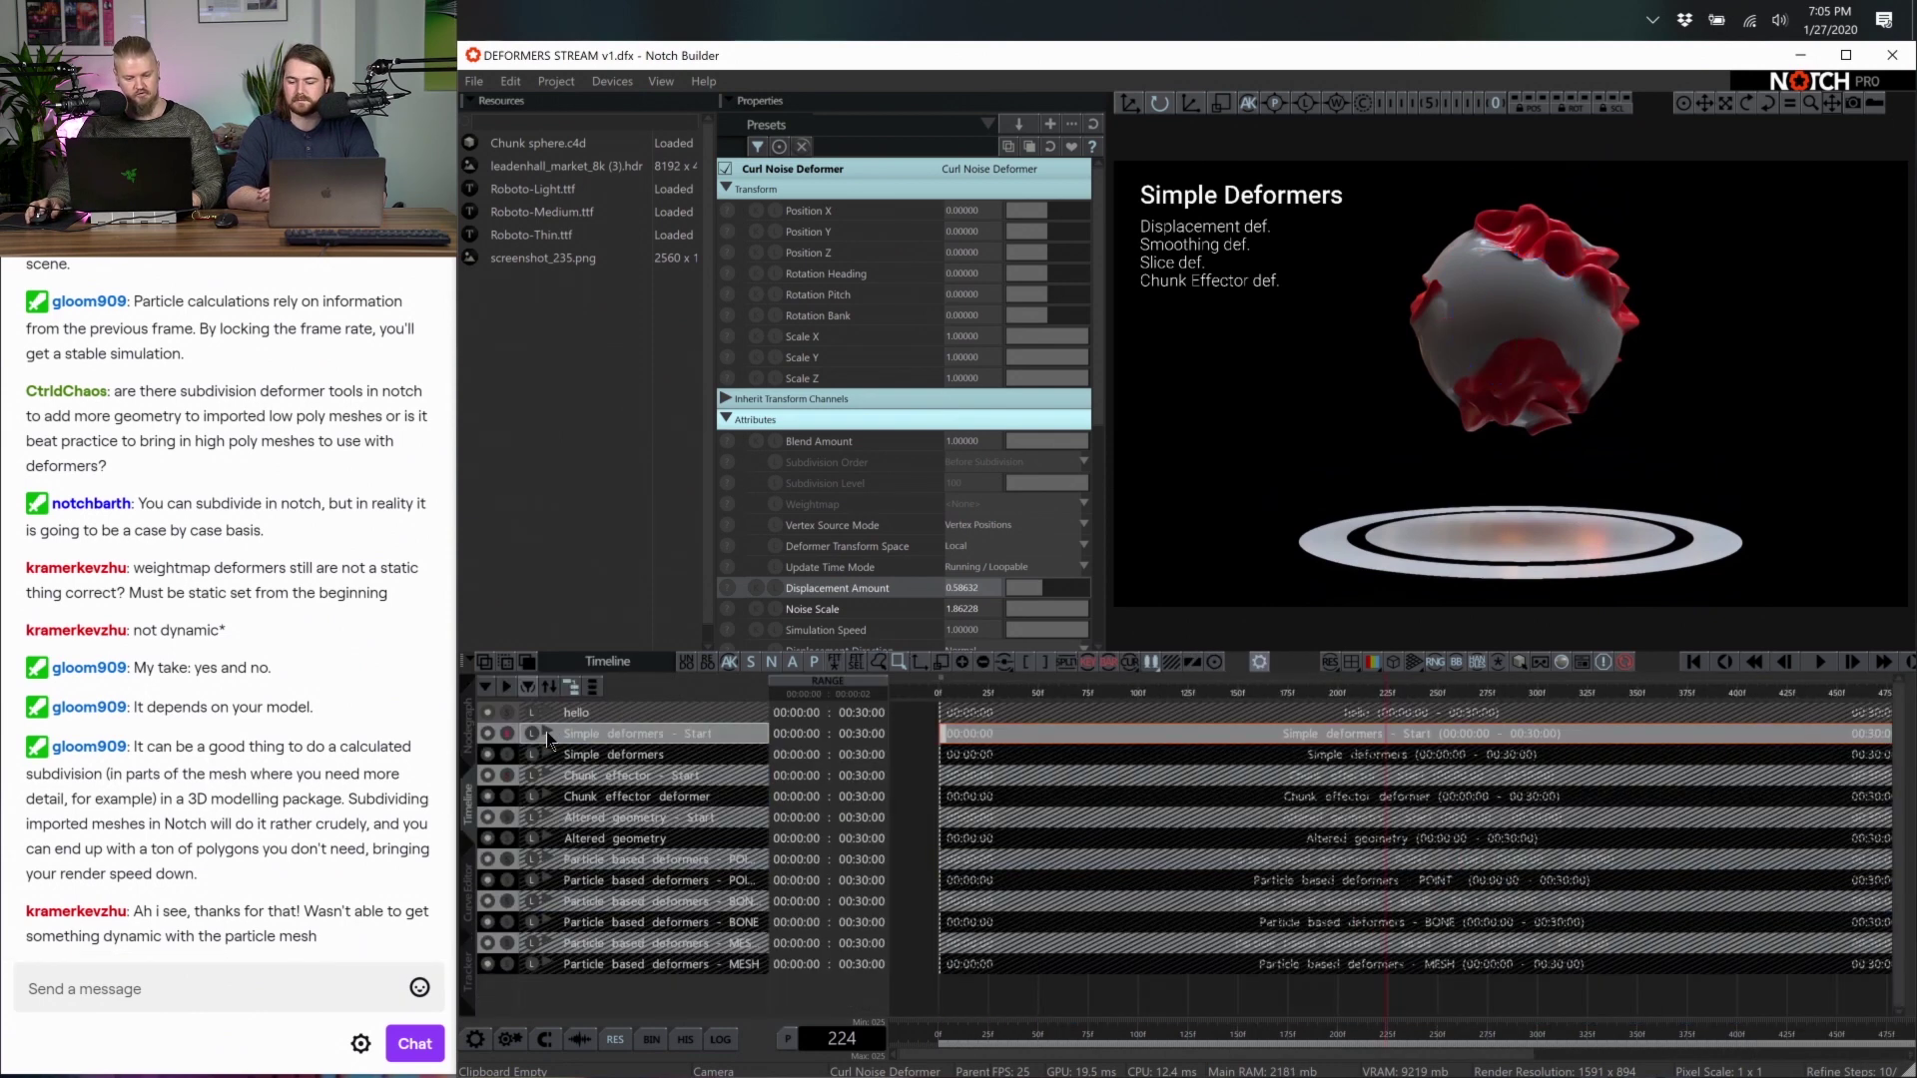